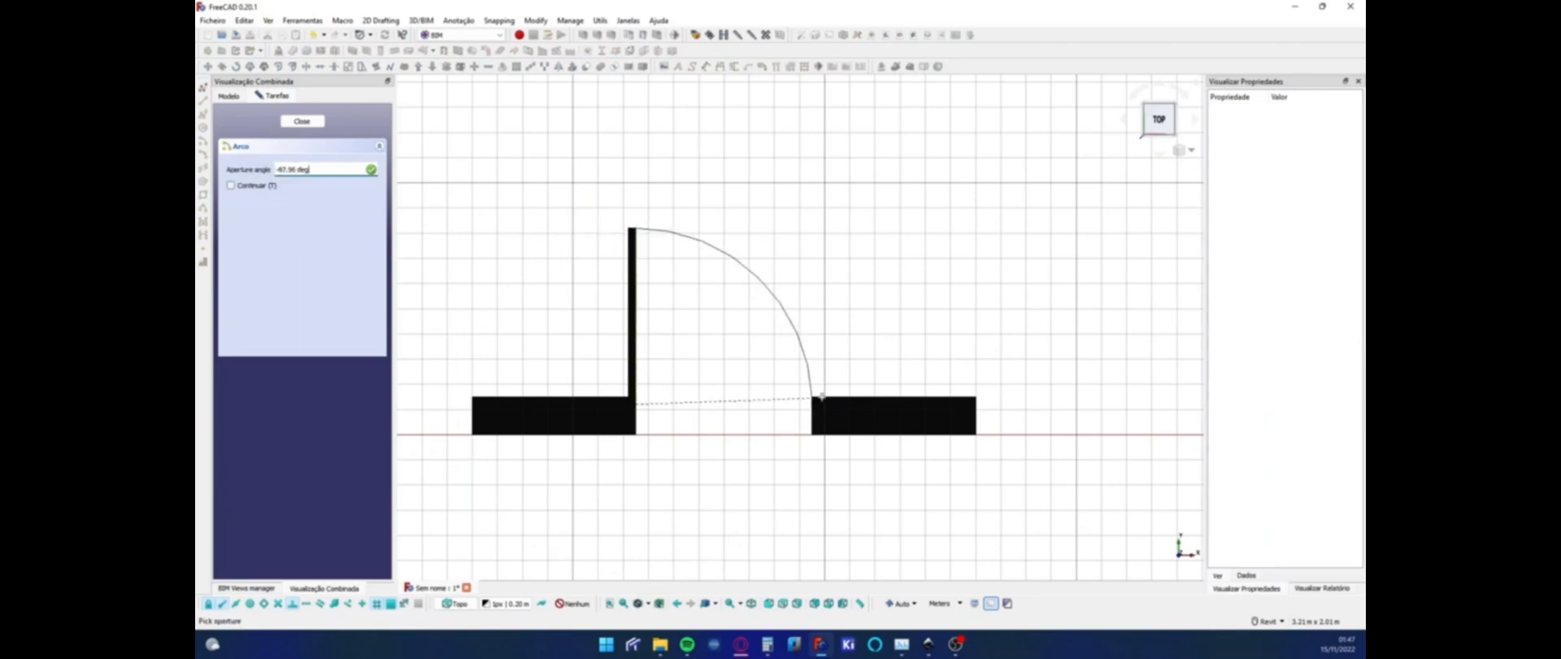
Draw the door's swing arc between the end of the open leaf and the jamb of the opposite wall.
click(635, 228)
click(258, 218)
click(1297, 244)
click(1297, 268)
scroll(1057, 345, down, 3)
middle_drag(886, 369, 830, 381)
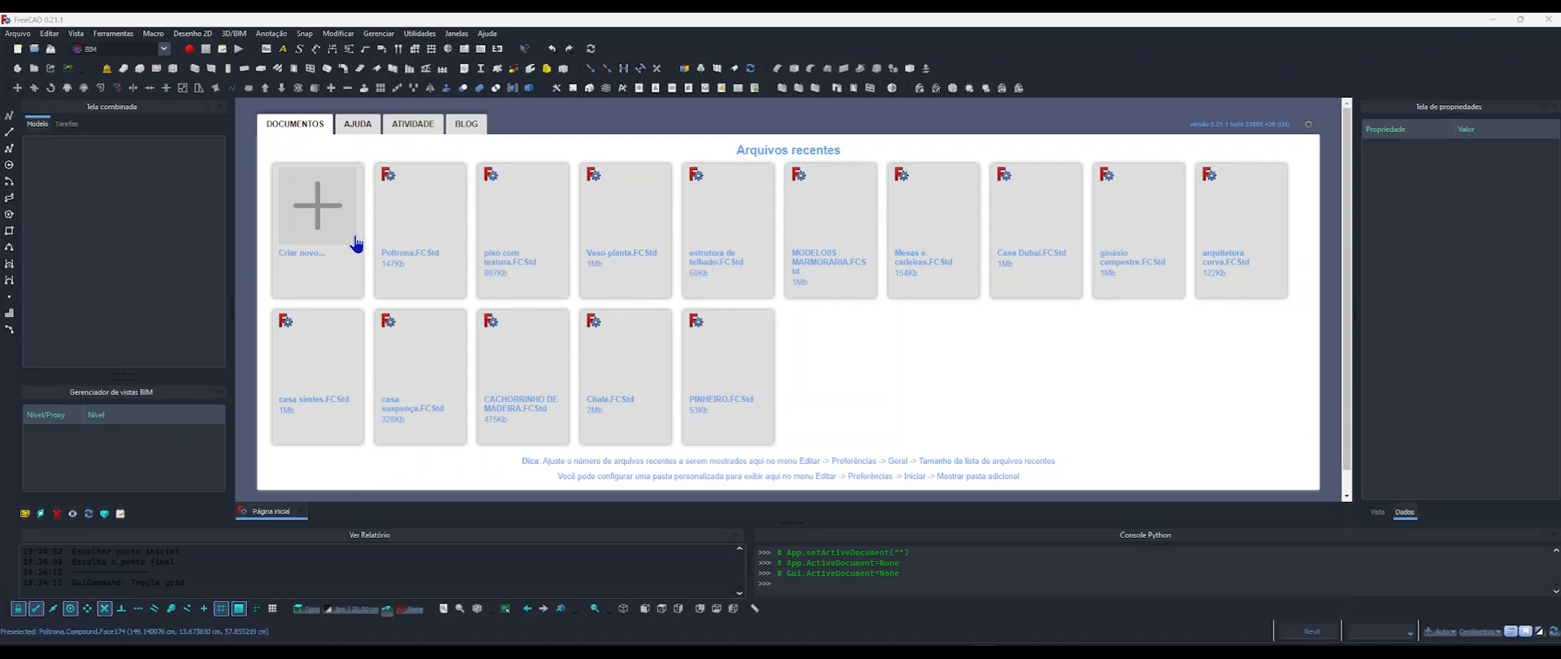
Create a new document and show the drafting grid in the top view.
click(318, 205)
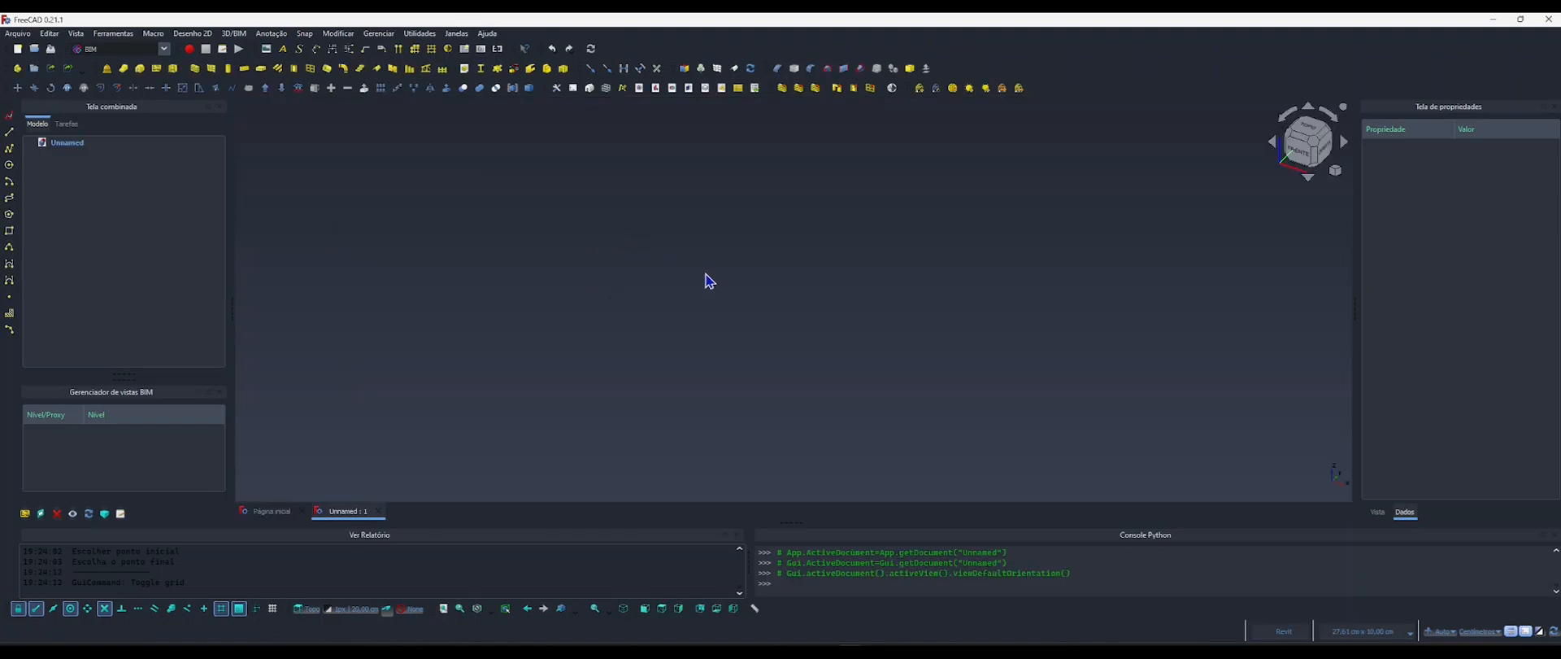
key(g)
key(r)
key(g)
key(r)
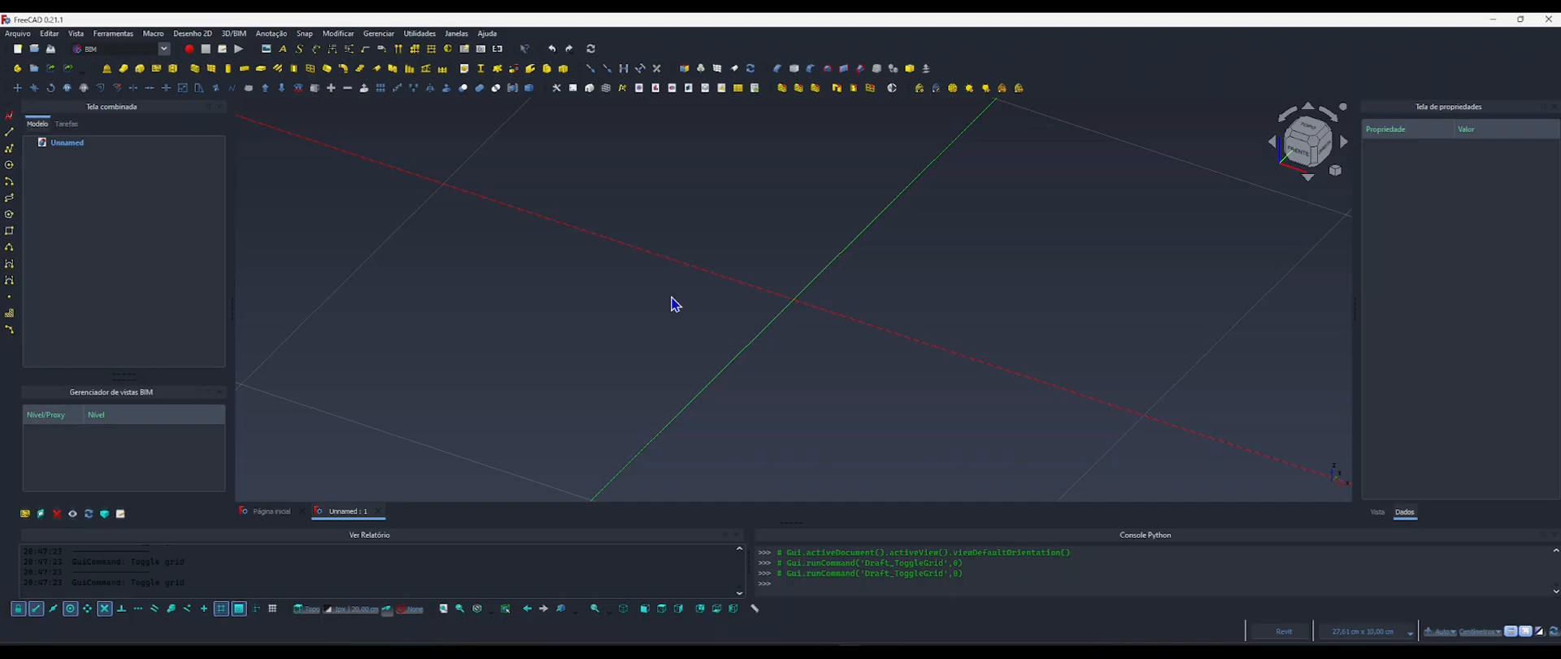
key(2)
scroll(675, 305, down, 5)
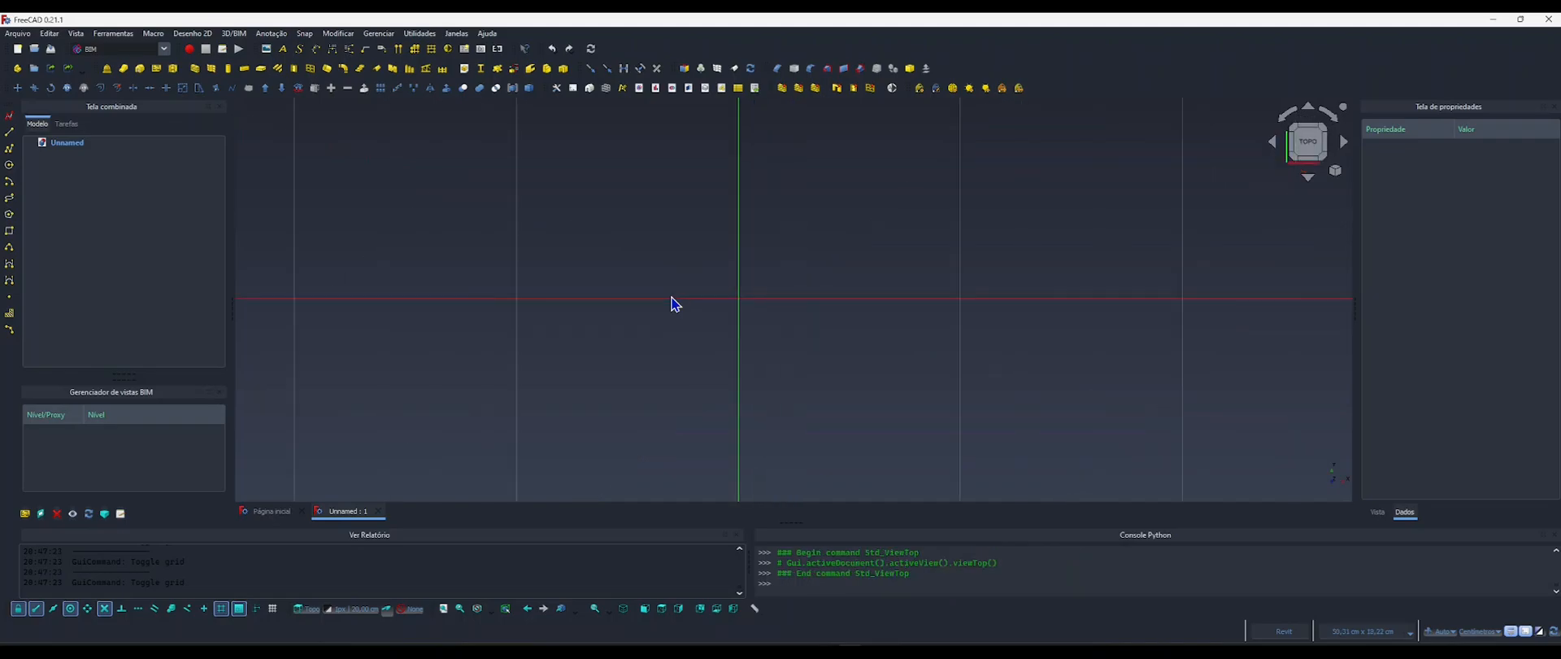
scroll(650, 313, down, 4)
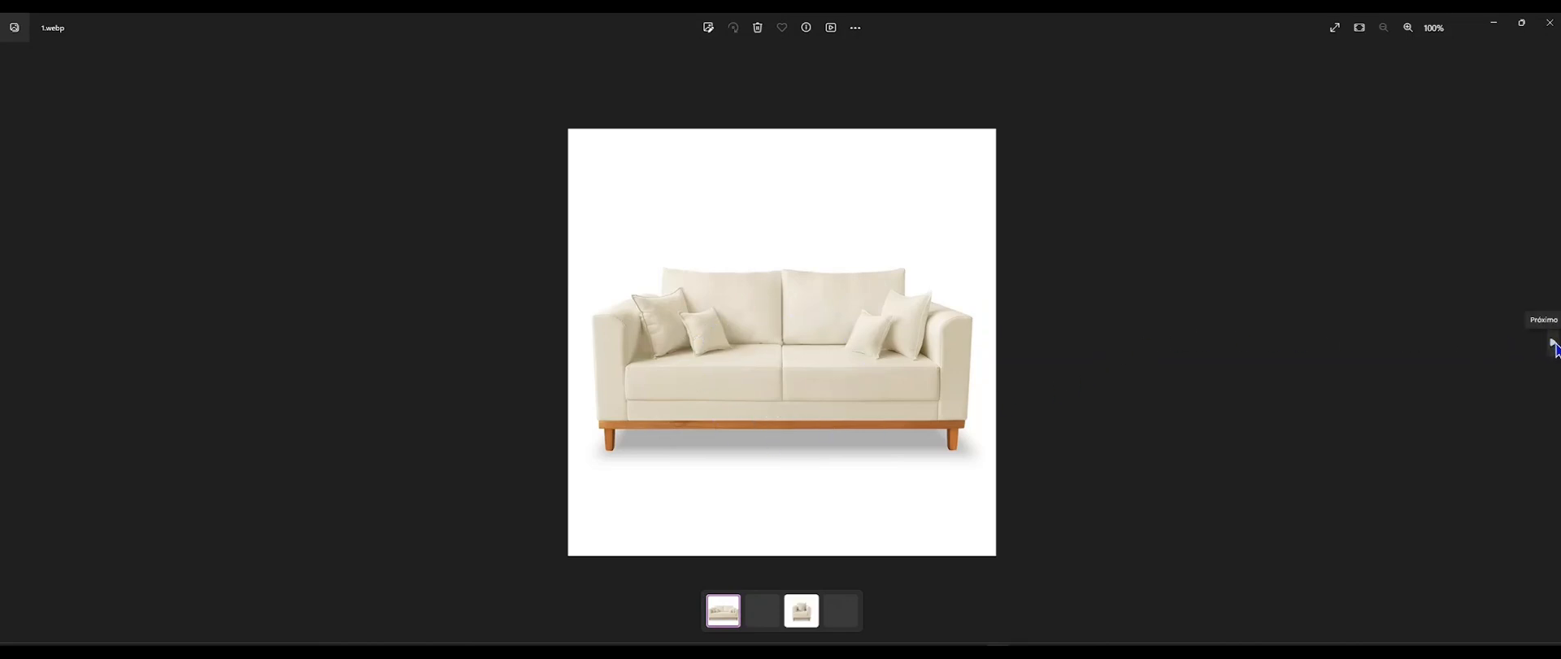
Examine the sofa and armchair reference photos and the dimensioned sofa image, and minimize the image viewer.
click(1553, 343)
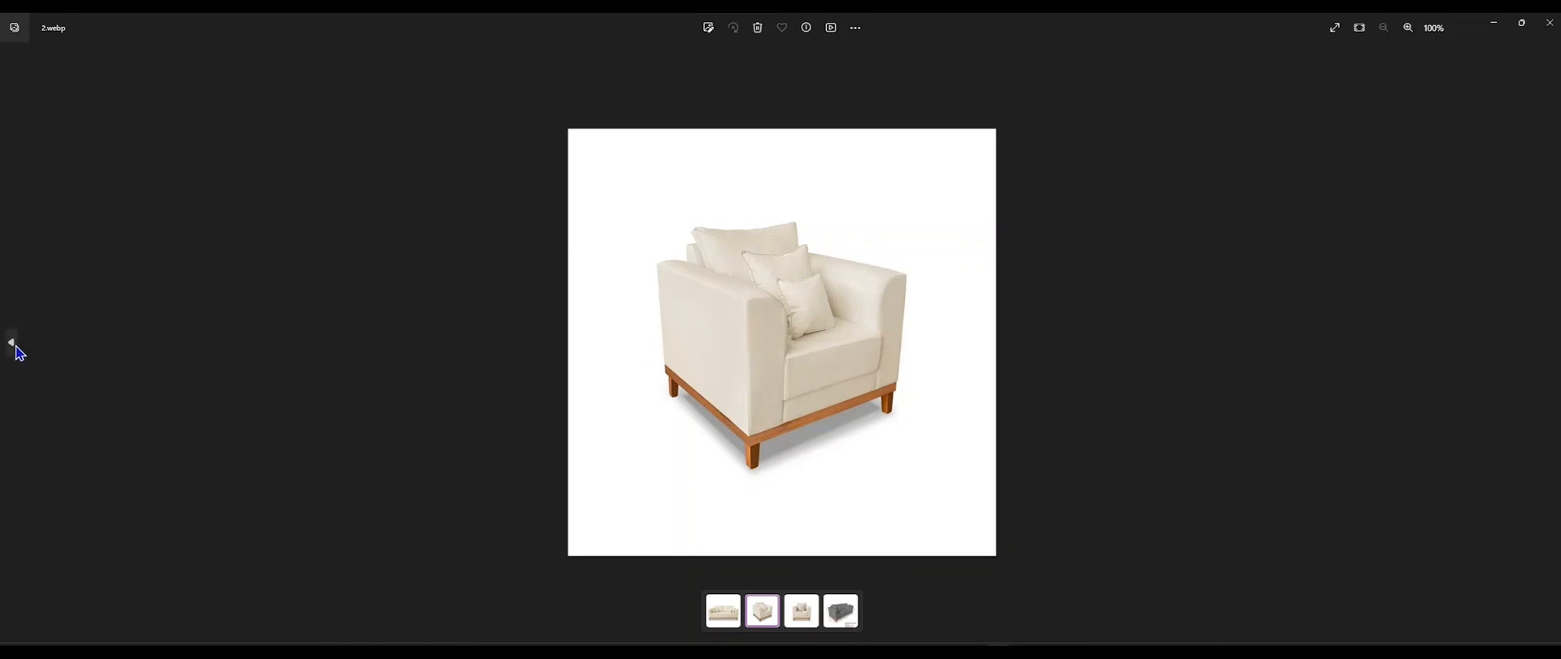
click(16, 349)
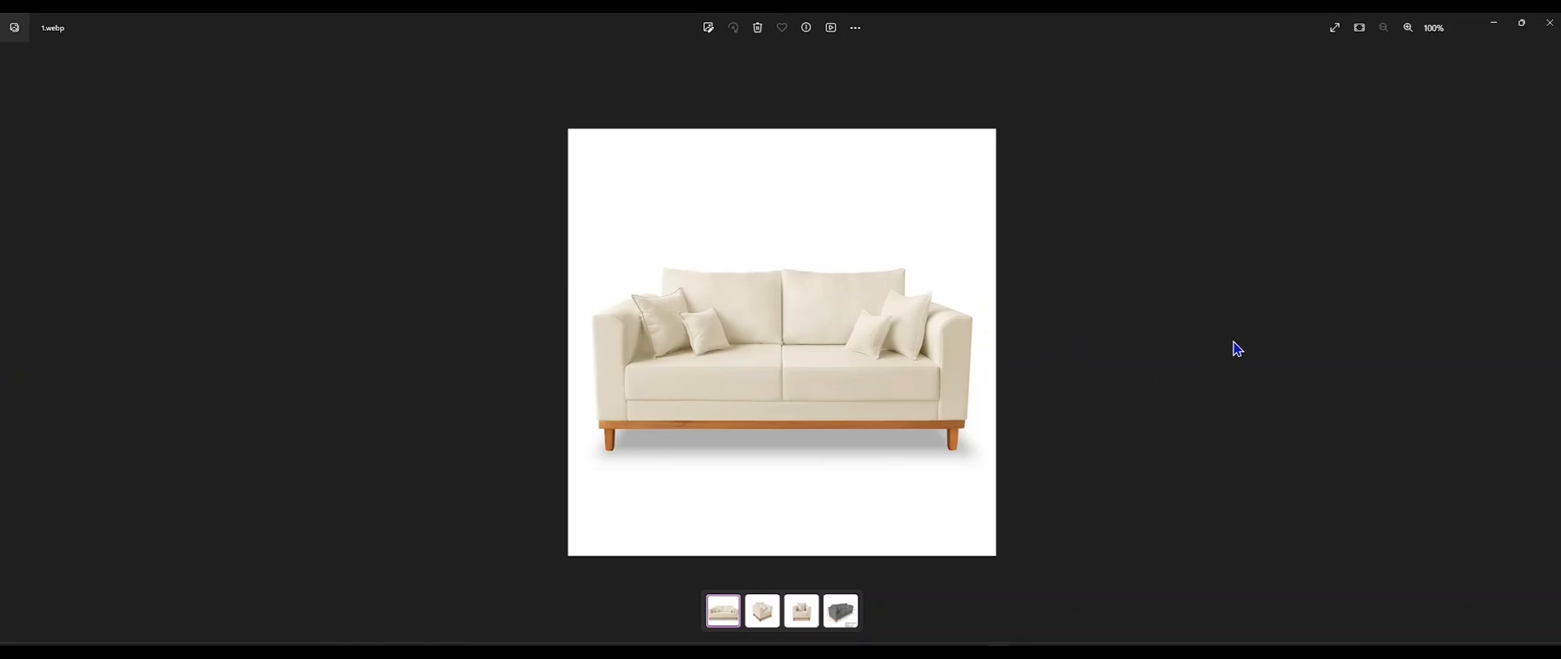
click(1553, 343)
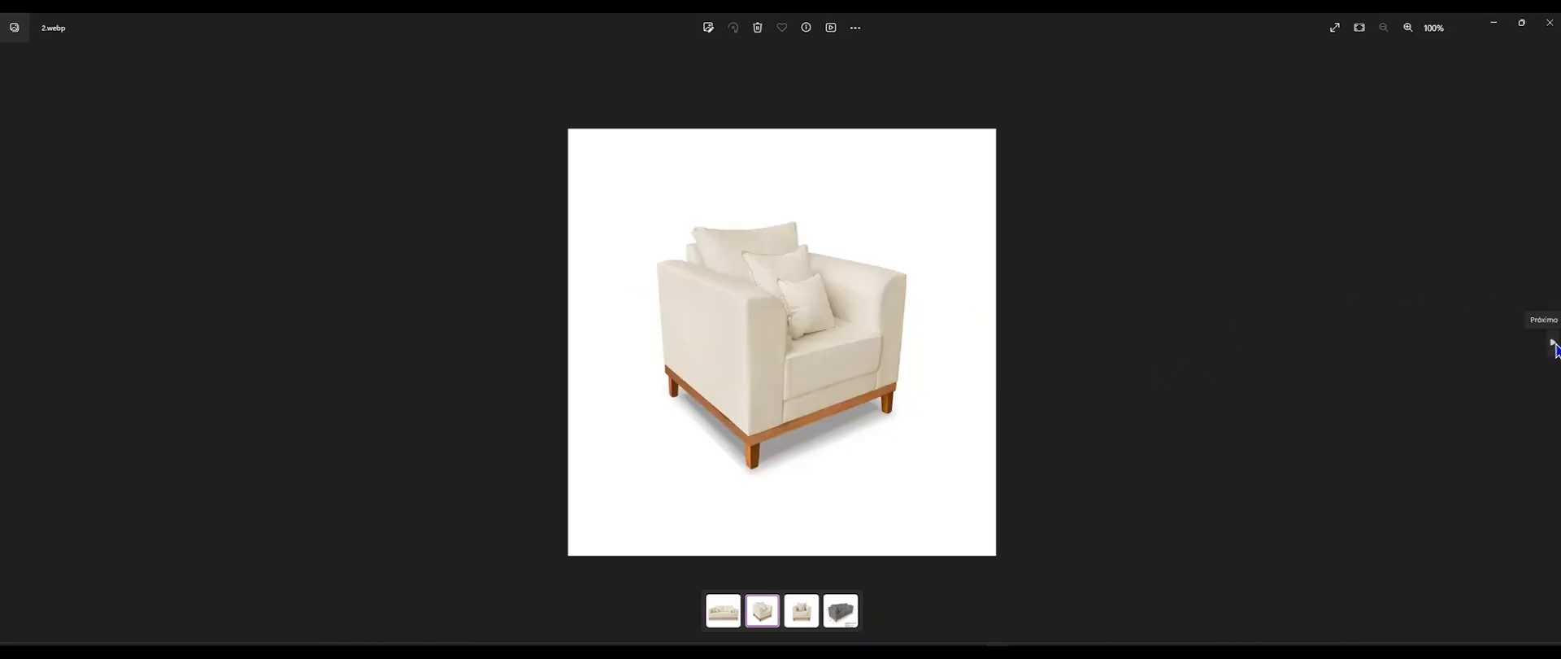
click(1553, 343)
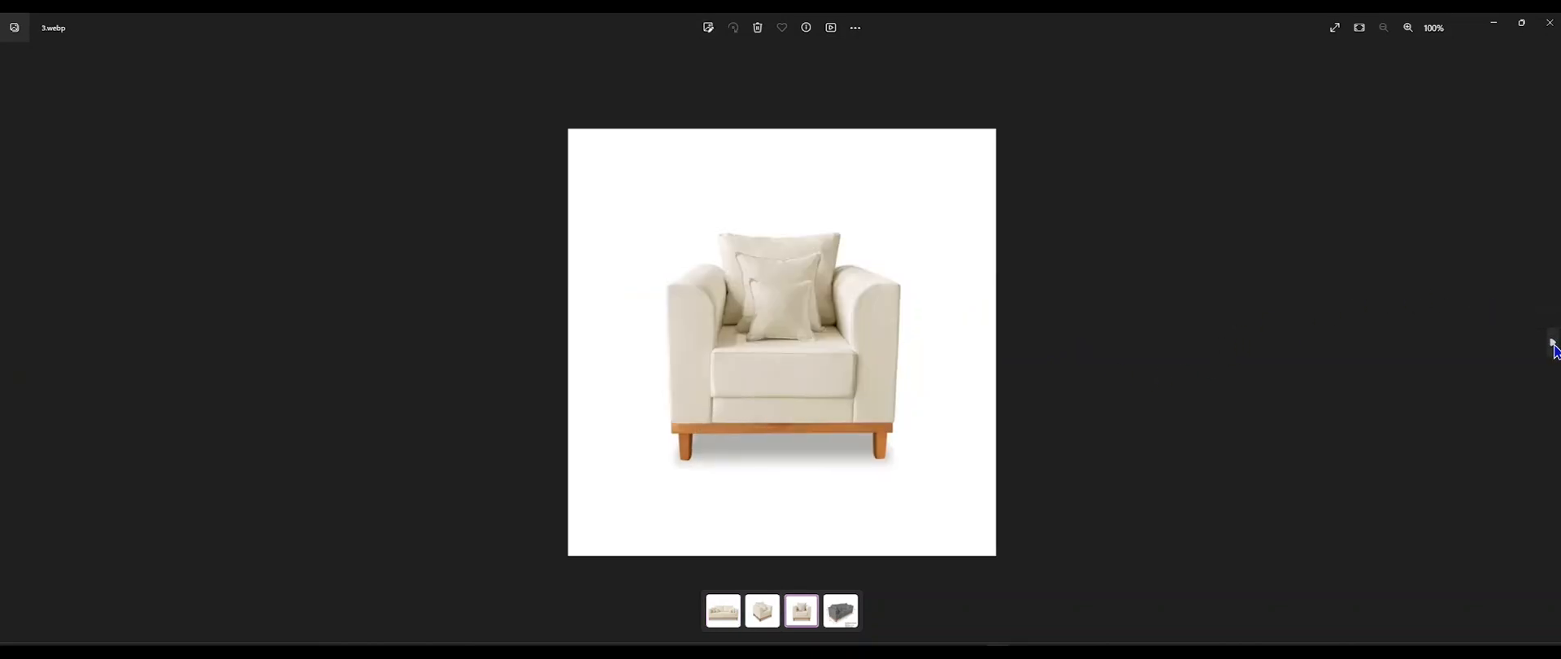
click(1553, 343)
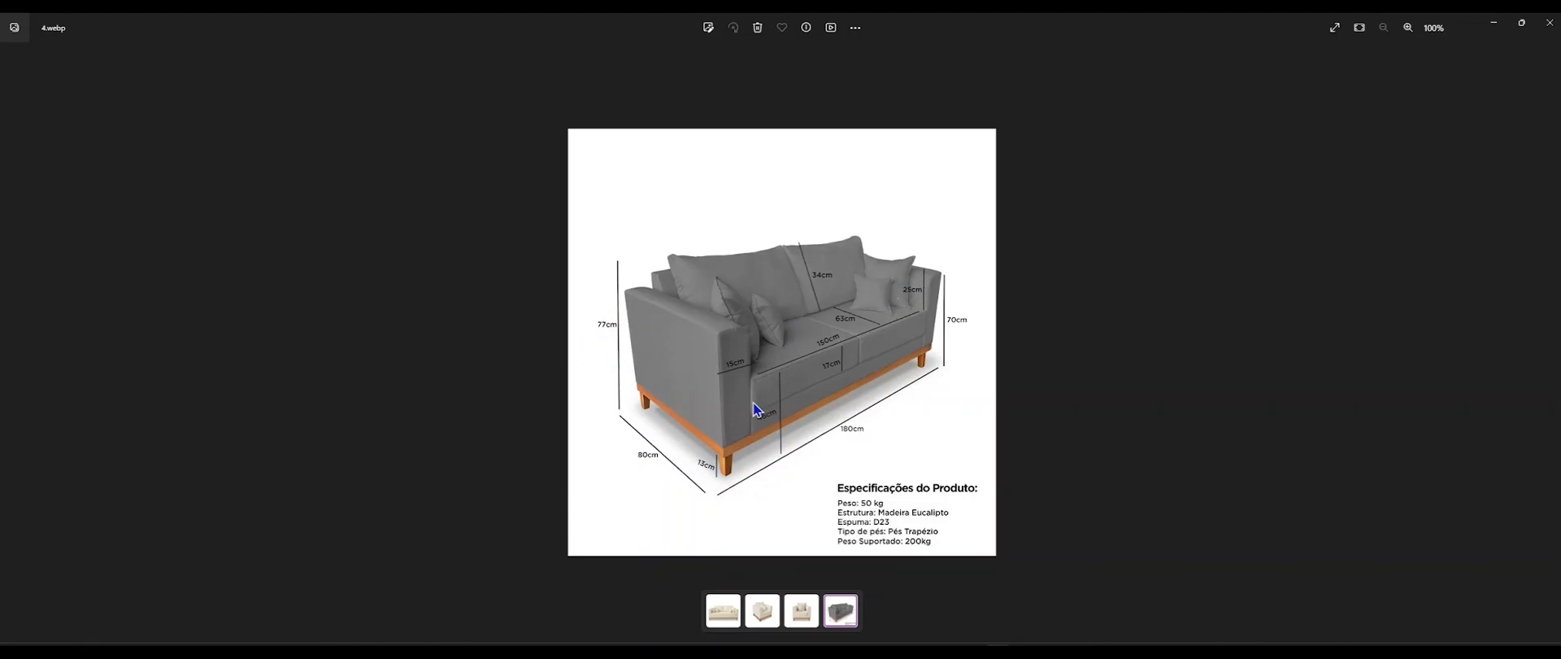
click(1523, 25)
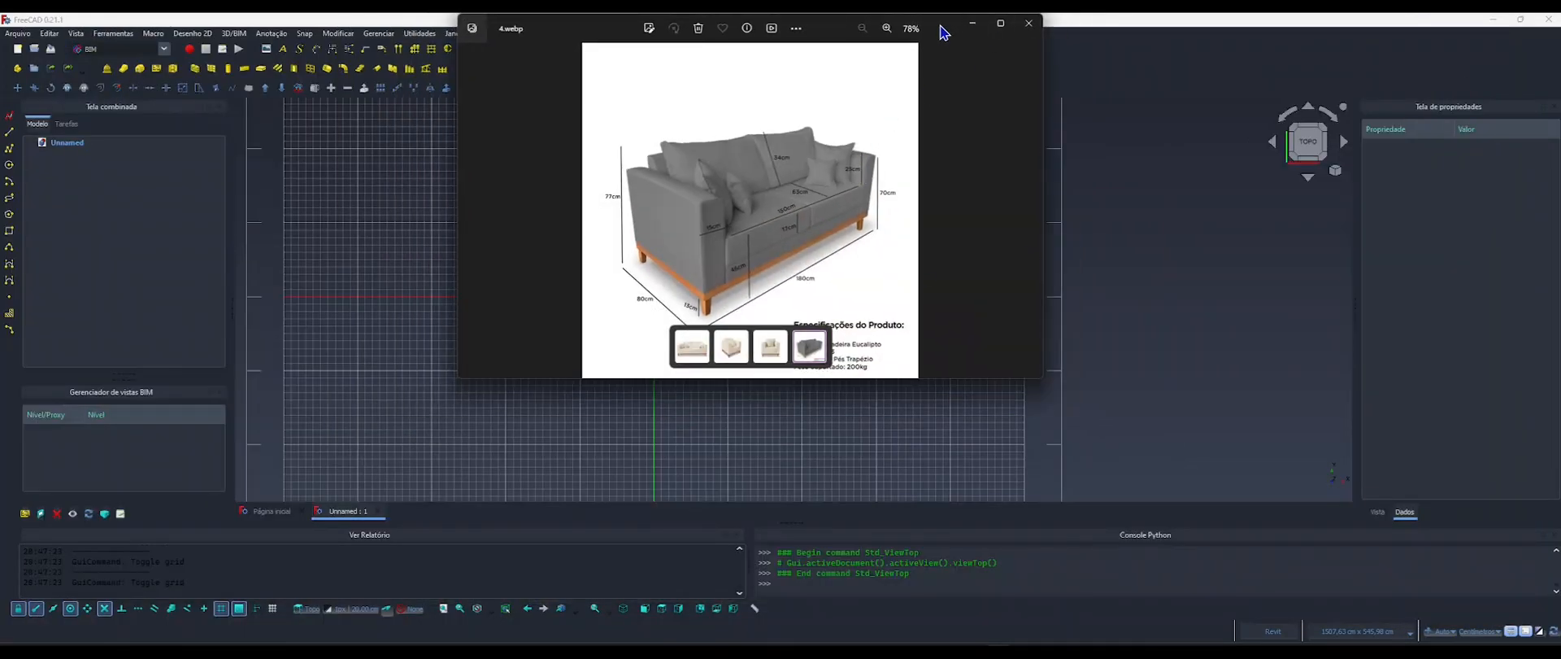
drag(949, 32, 809, 150)
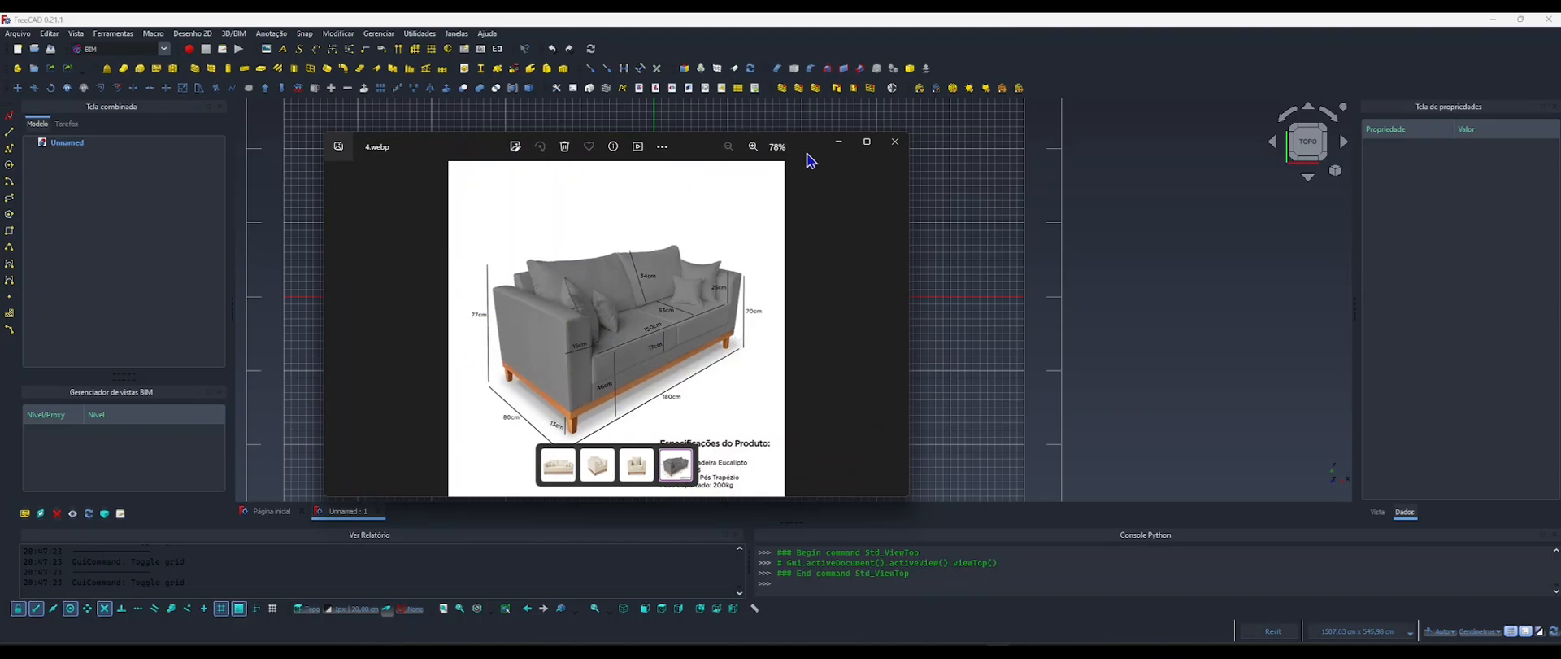
drag(809, 158, 805, 159)
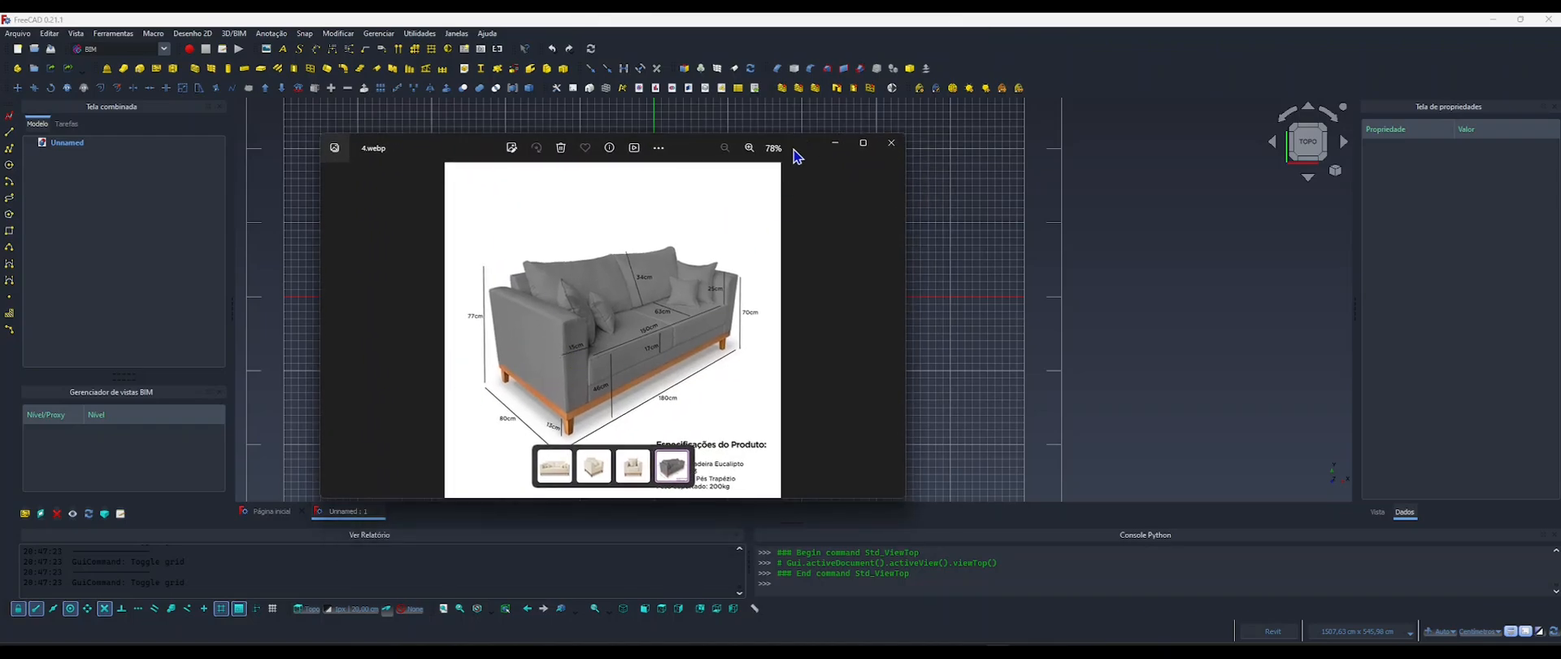
click(835, 143)
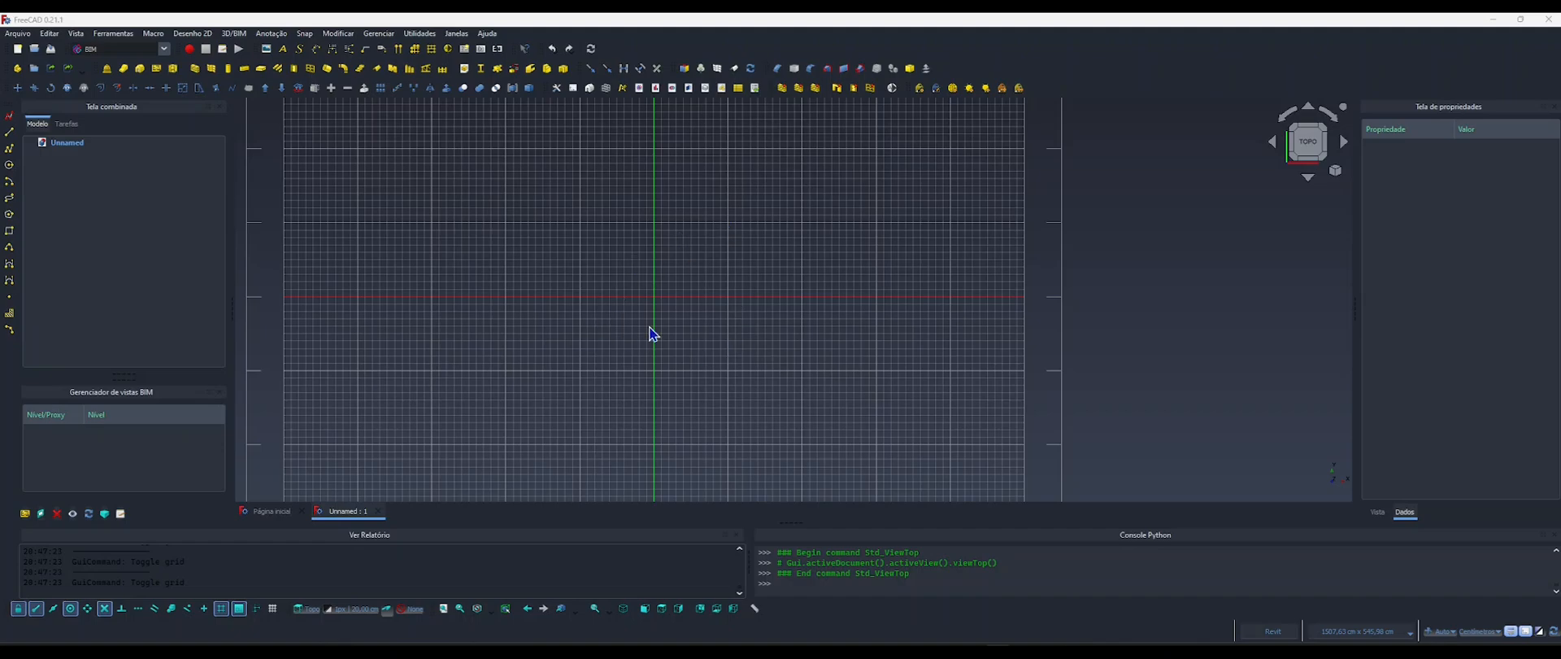
Close the BIM views manager and place a point at local coordinates X 0, Y 0, Z 0.
click(220, 395)
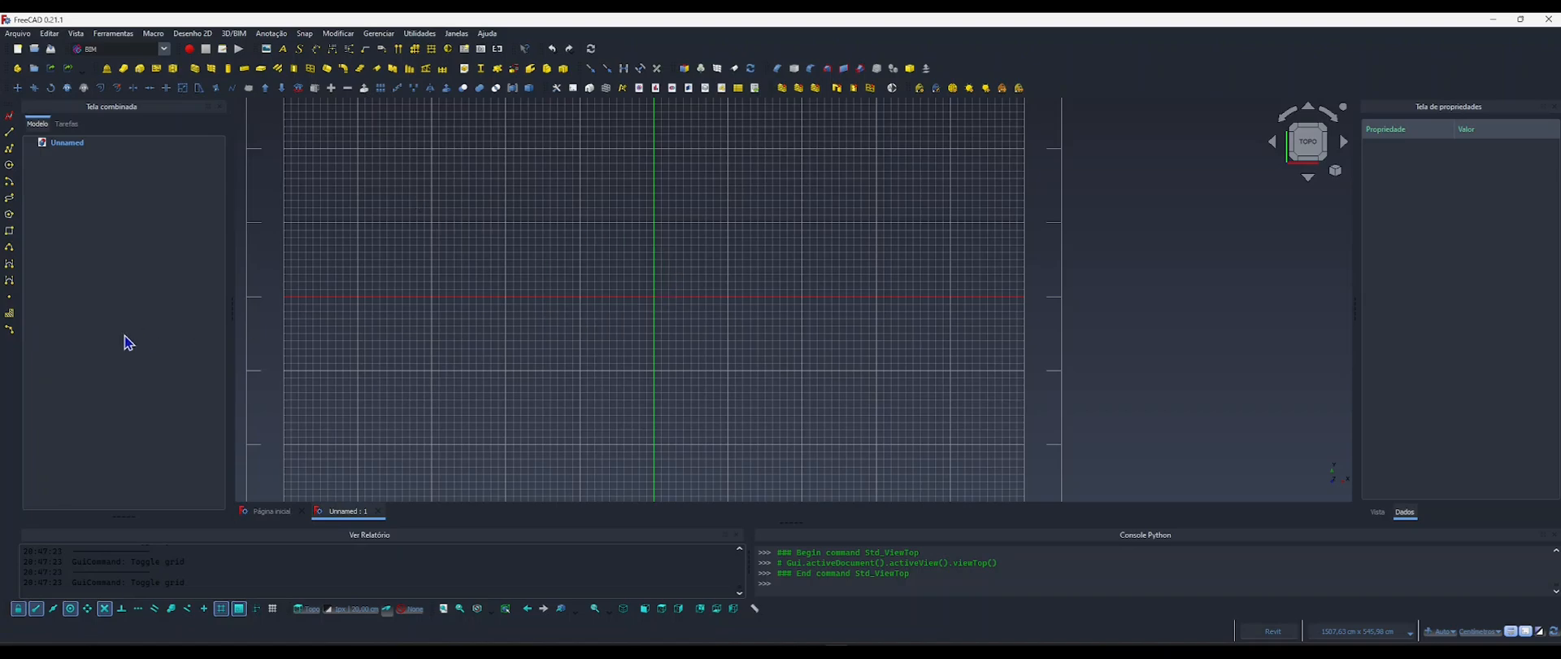
click(10, 301)
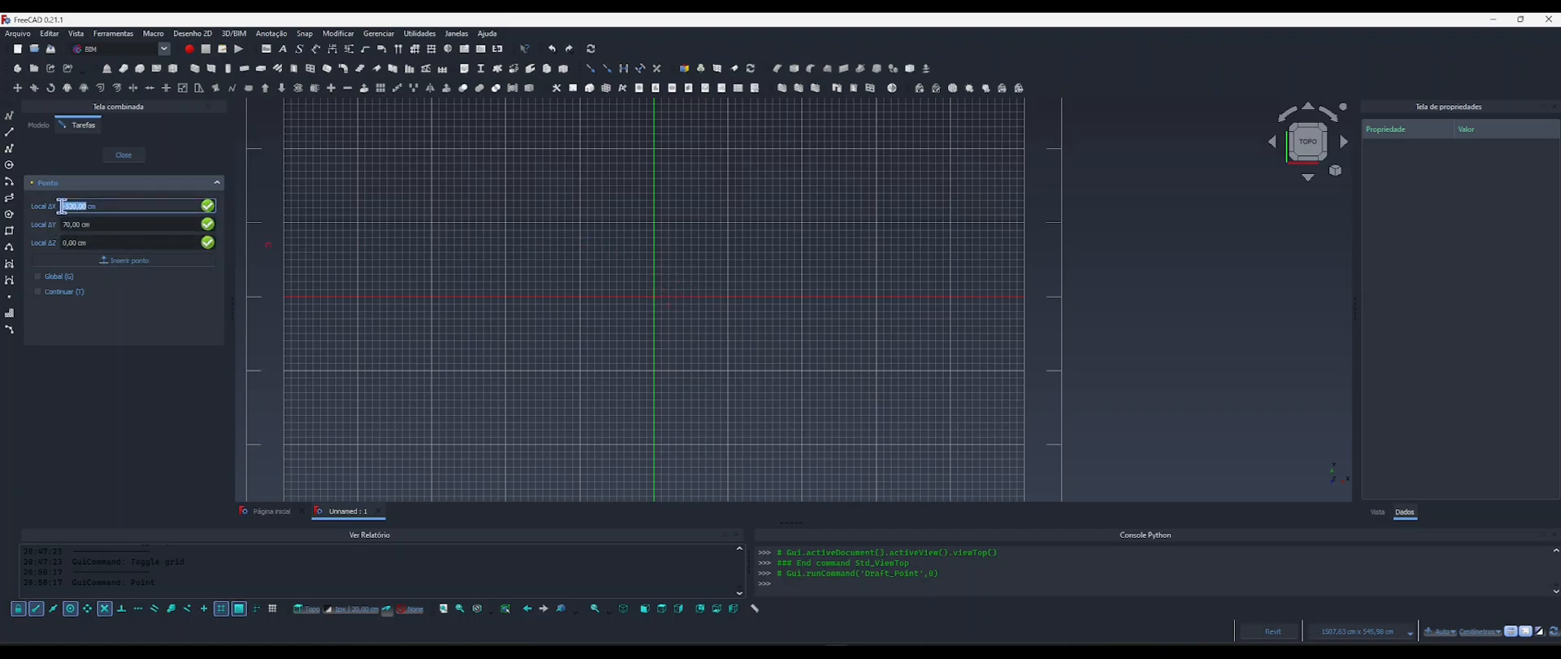
text(0)
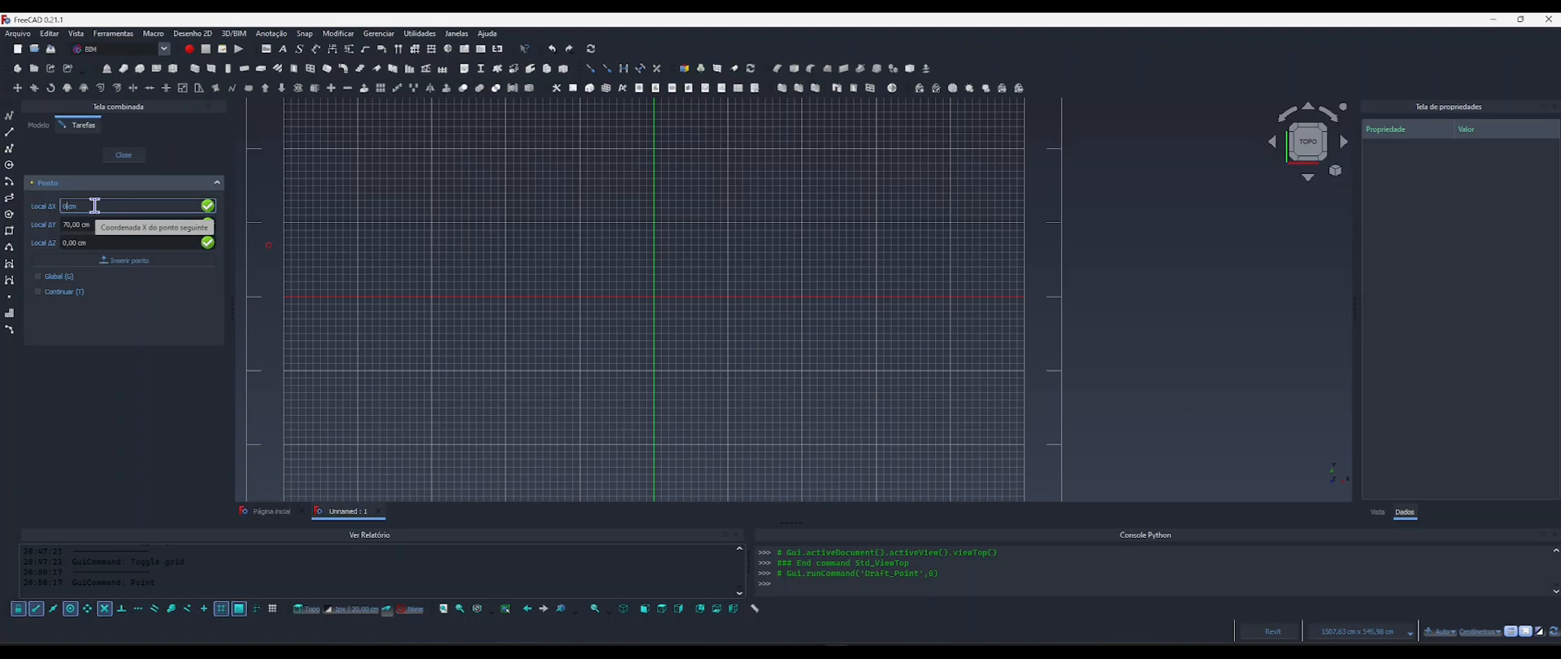
key(Tab)
text(0)
key(Tab)
text(0)
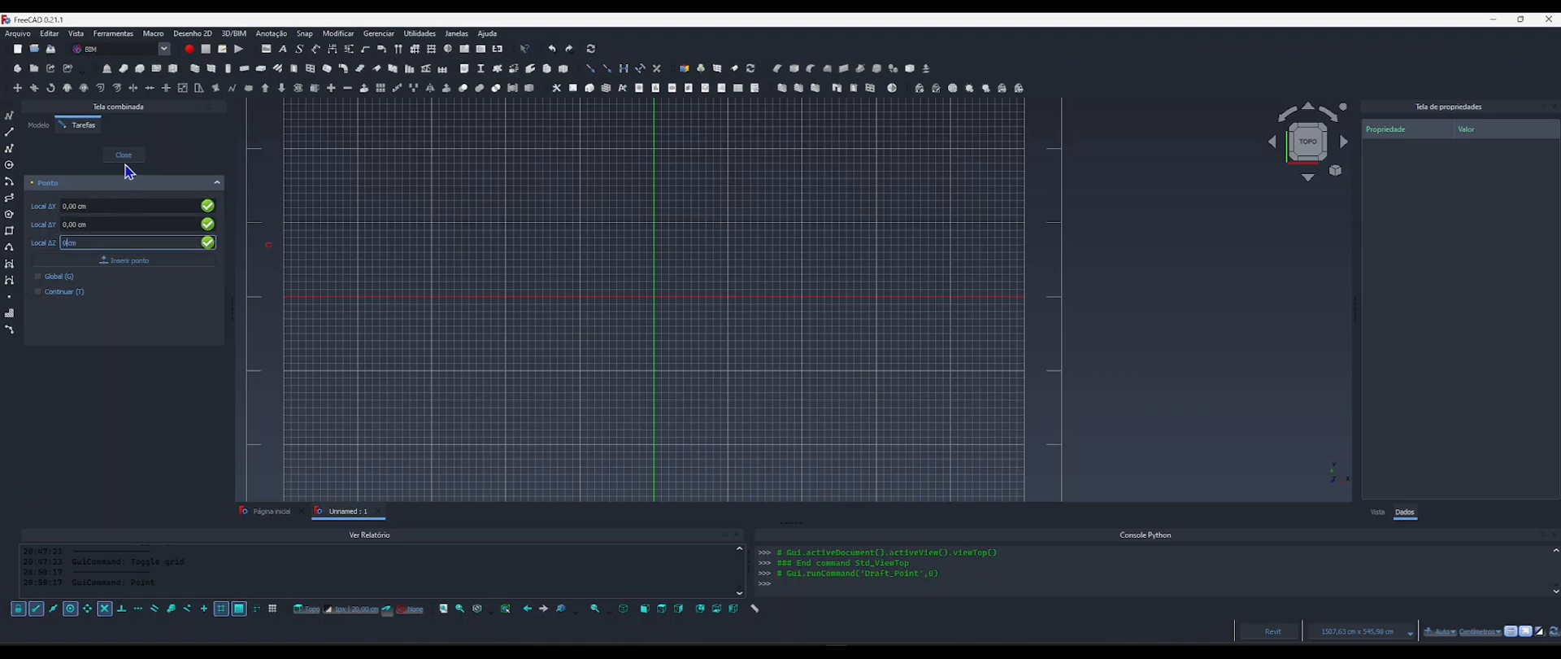
key(Return)
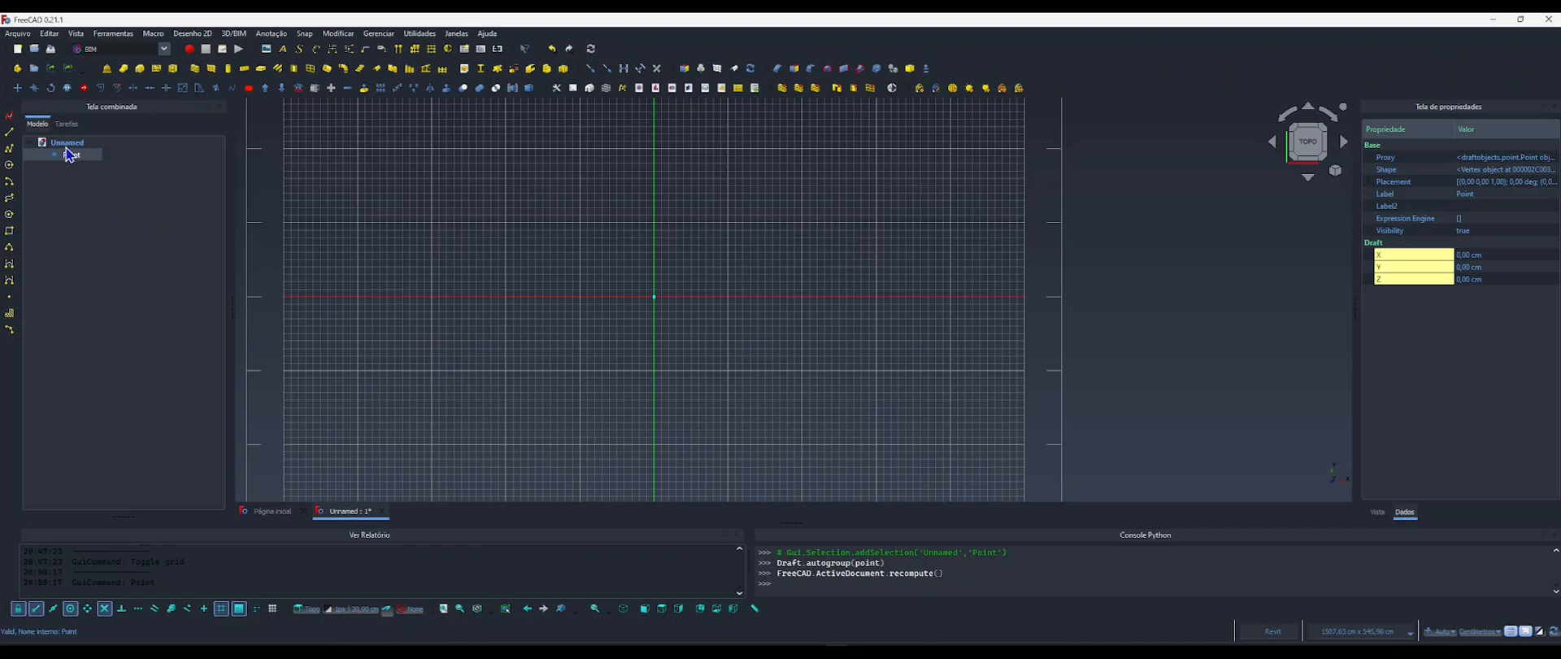
Hide the grid and set the origin point's Point Size to 1.
scroll(561, 309, up, 1)
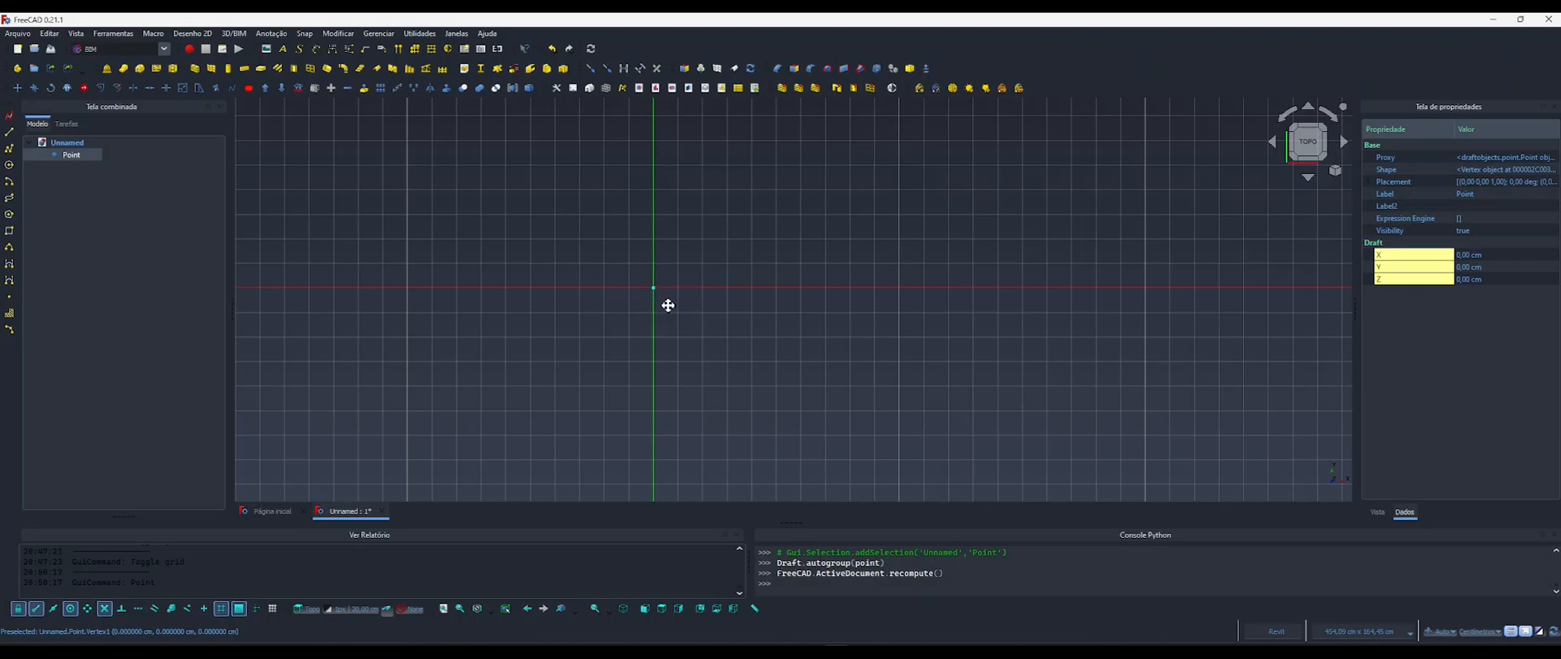
middle_drag(667, 308, 757, 285)
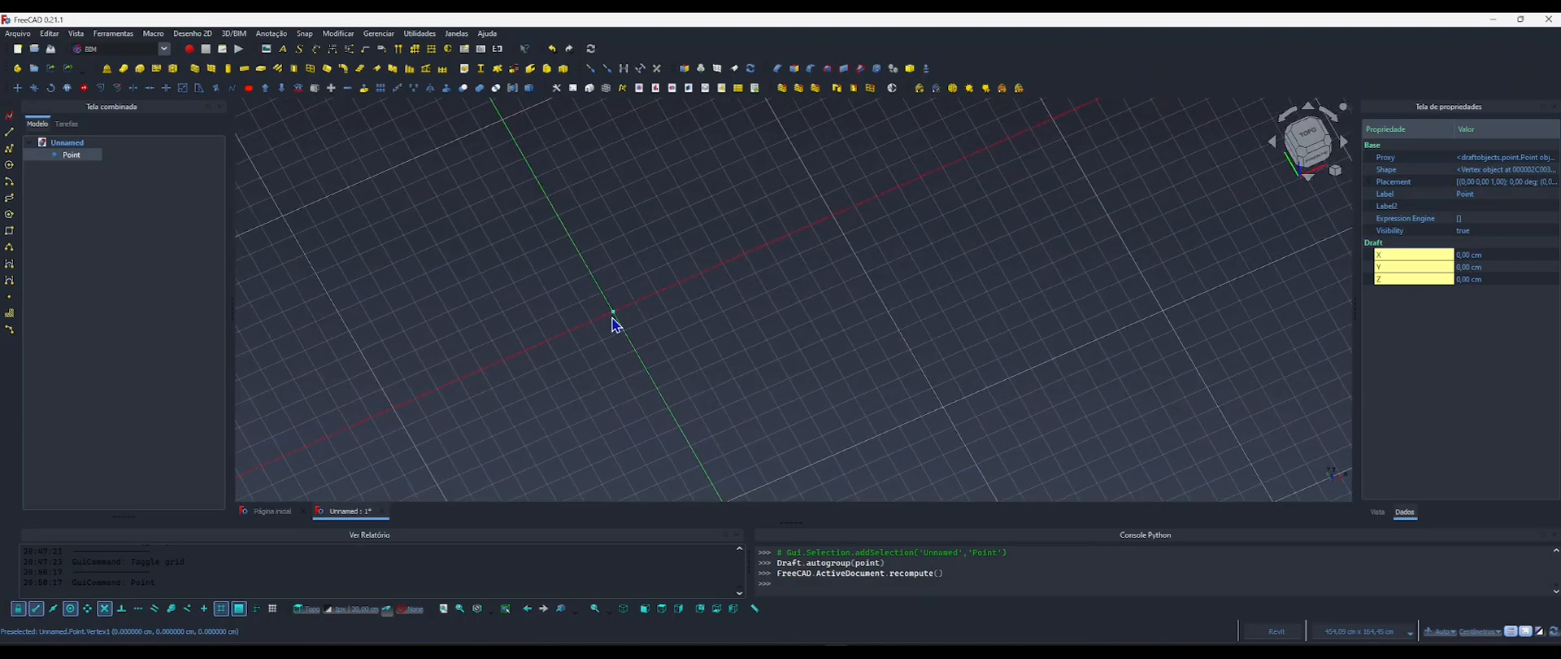
click(640, 324)
key(g)
key(r)
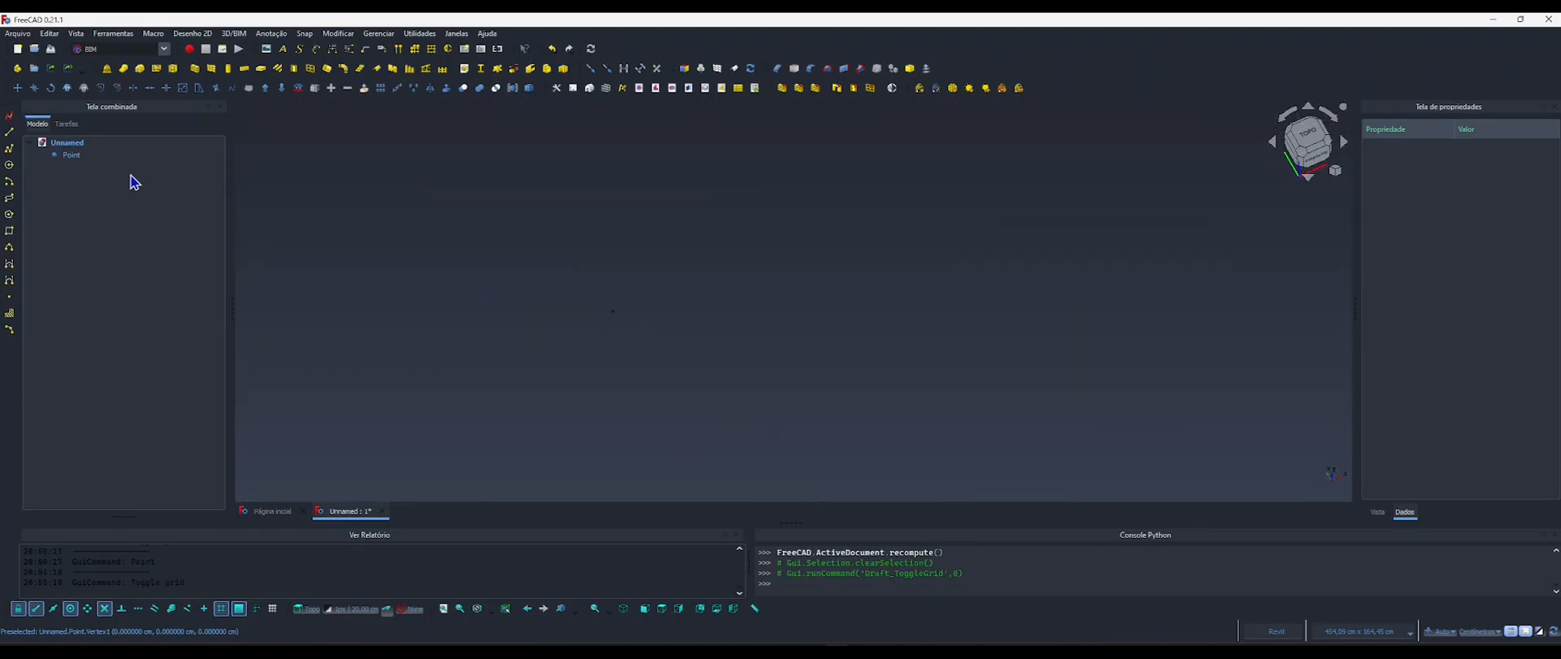
click(69, 156)
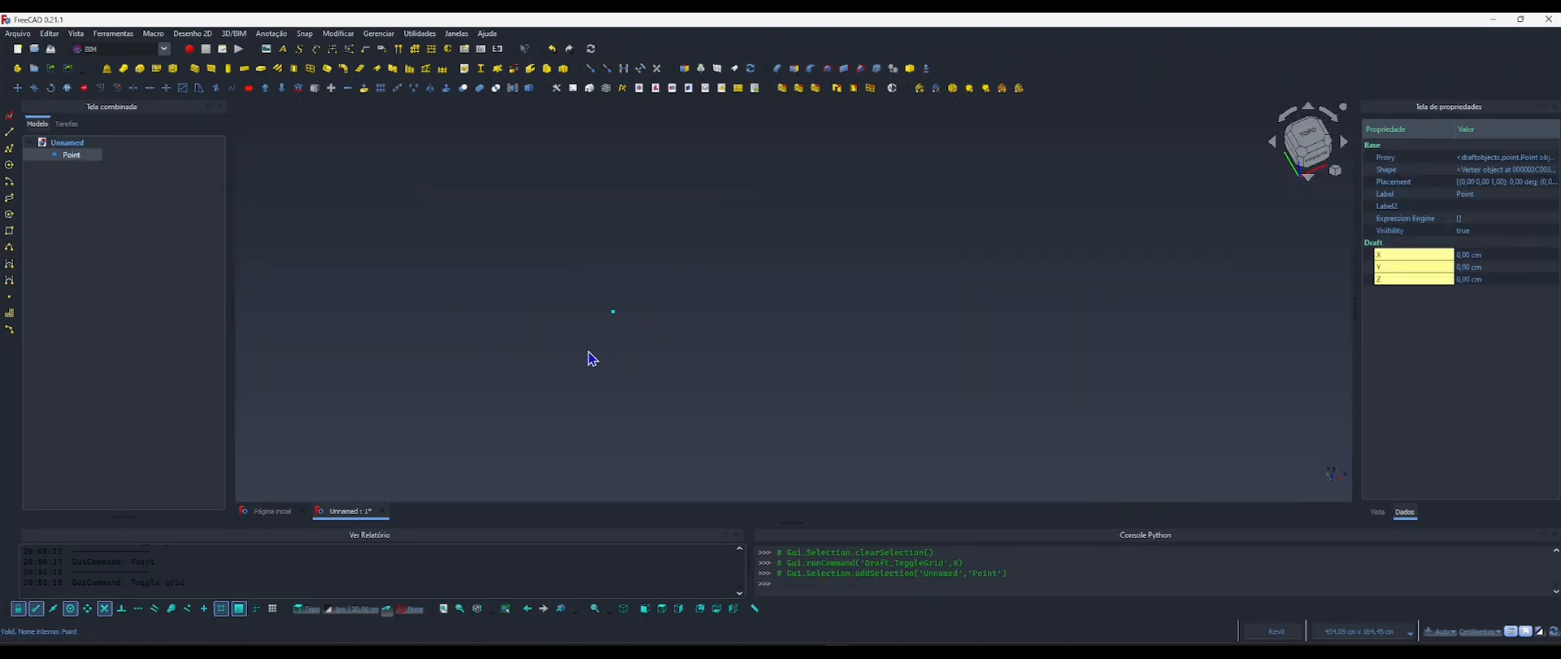
click(1377, 512)
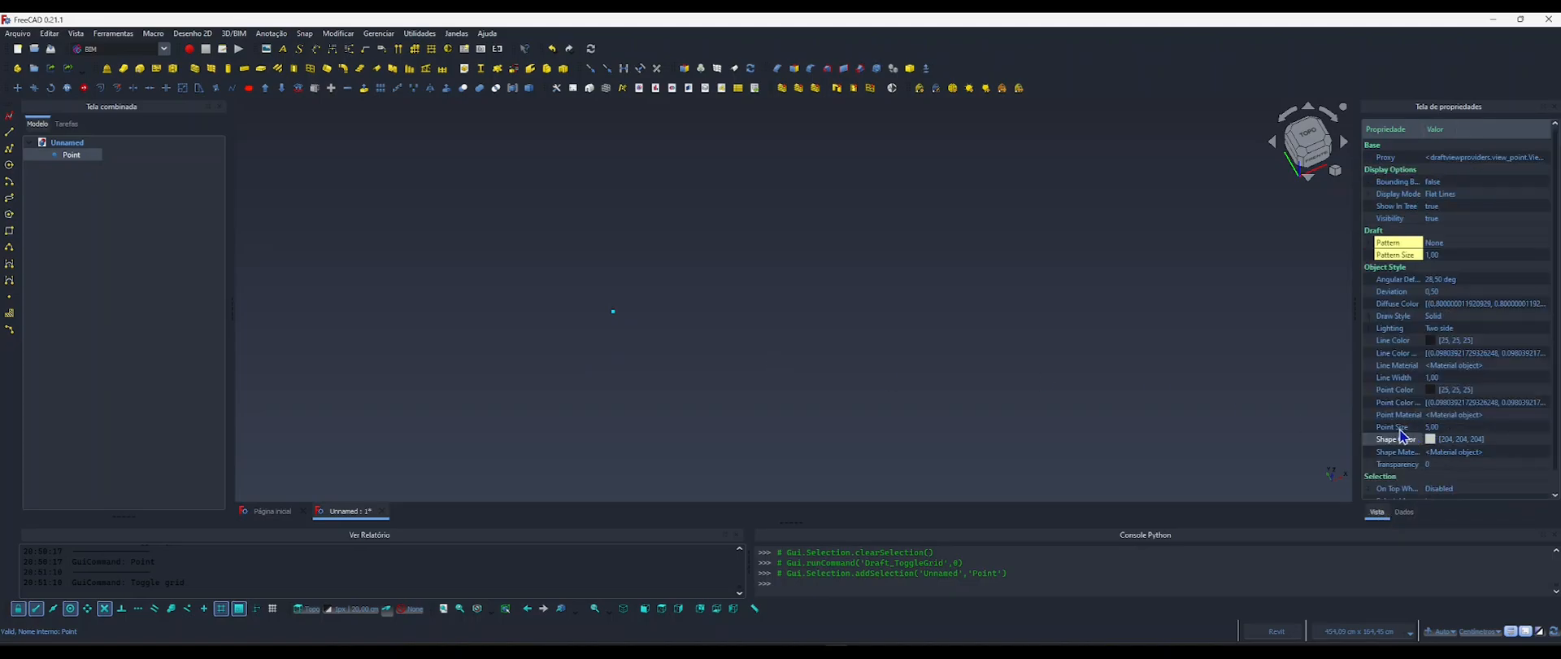
click(1432, 428)
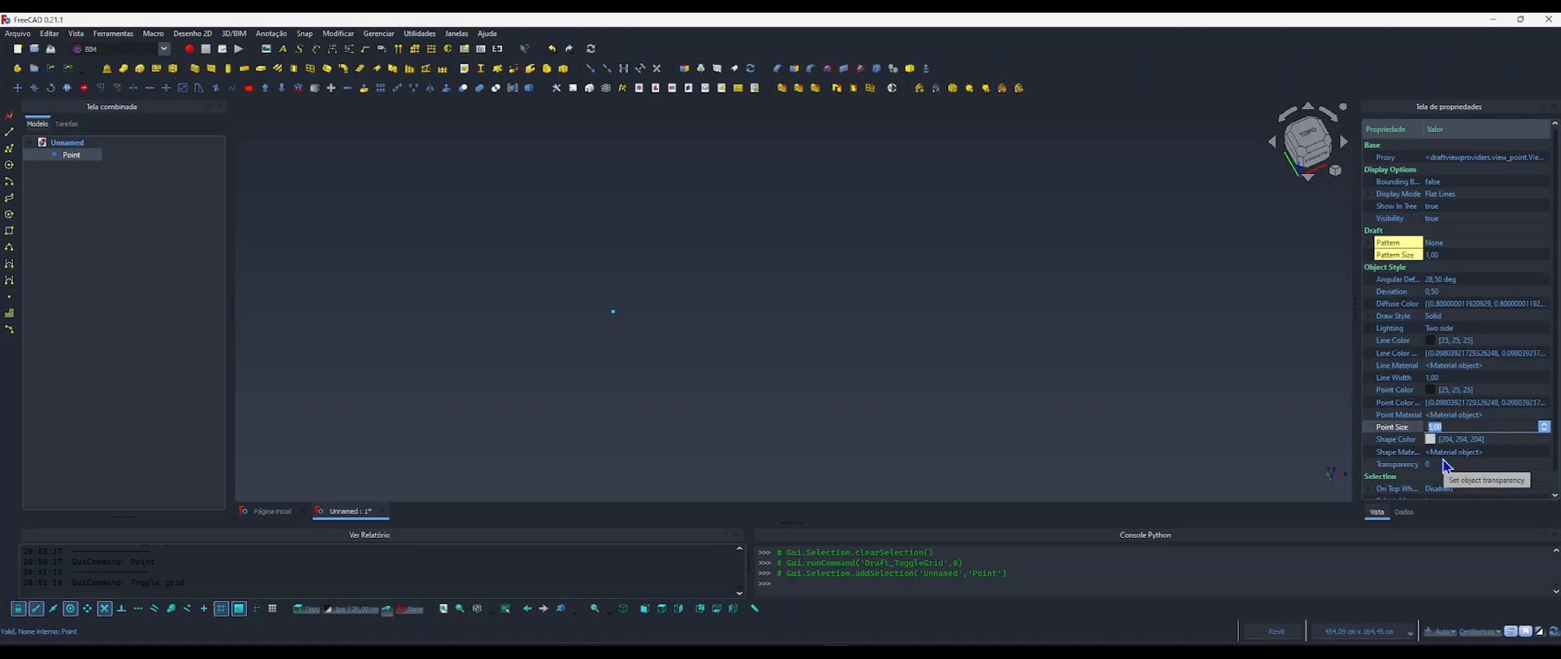
text(1)
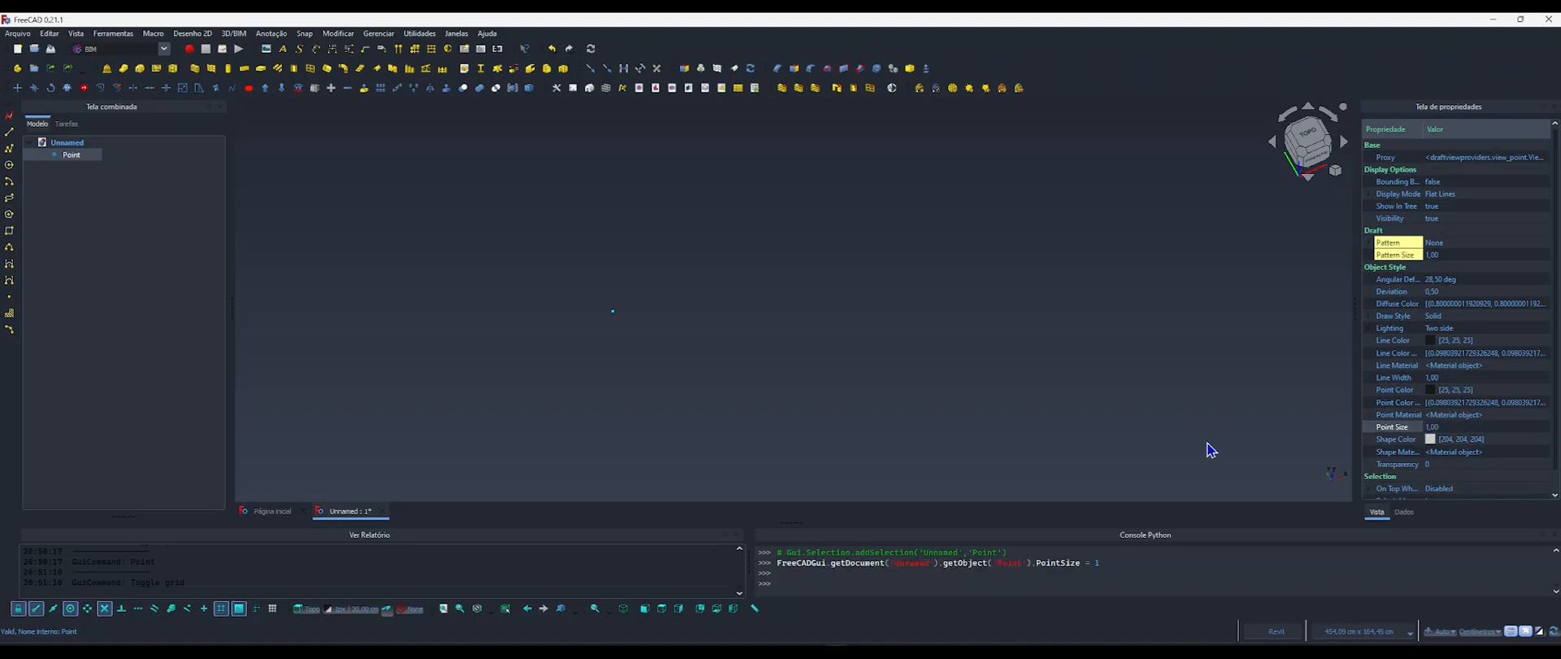
click(1004, 411)
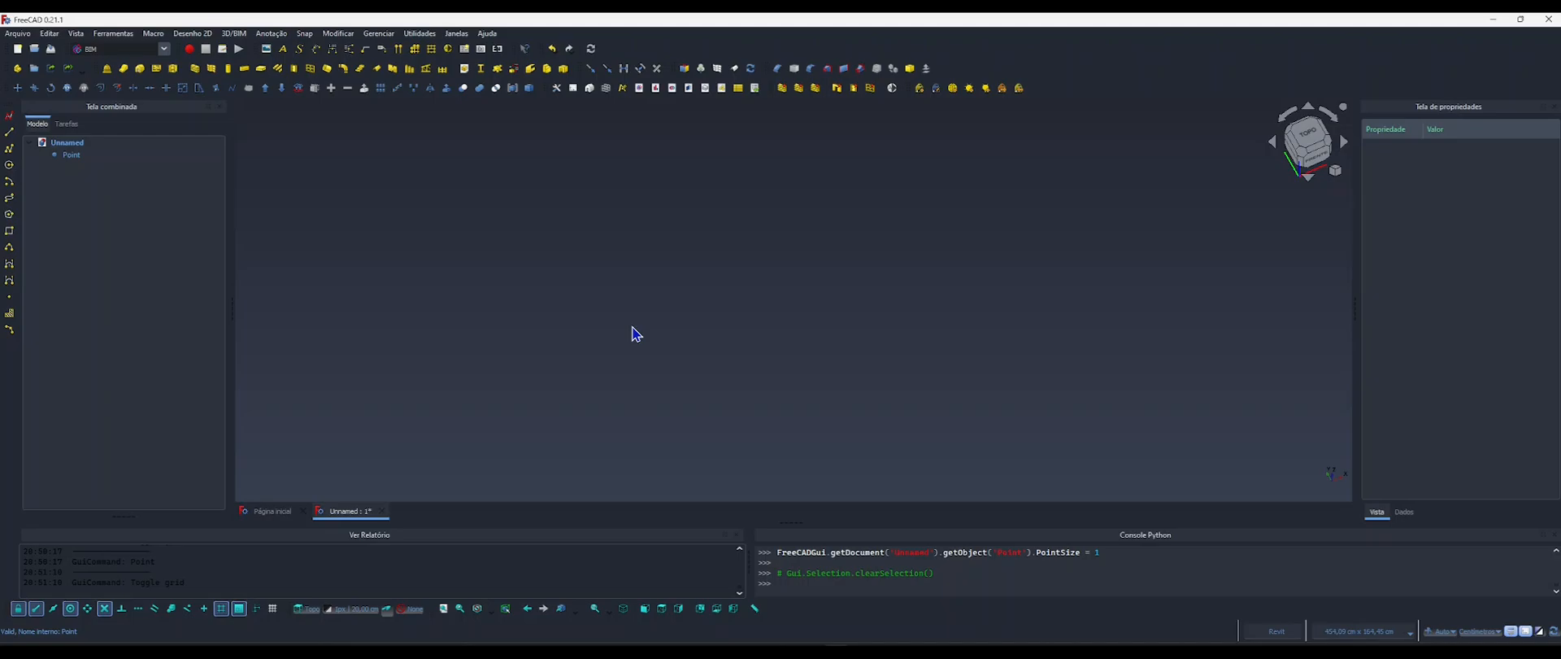
click(69, 159)
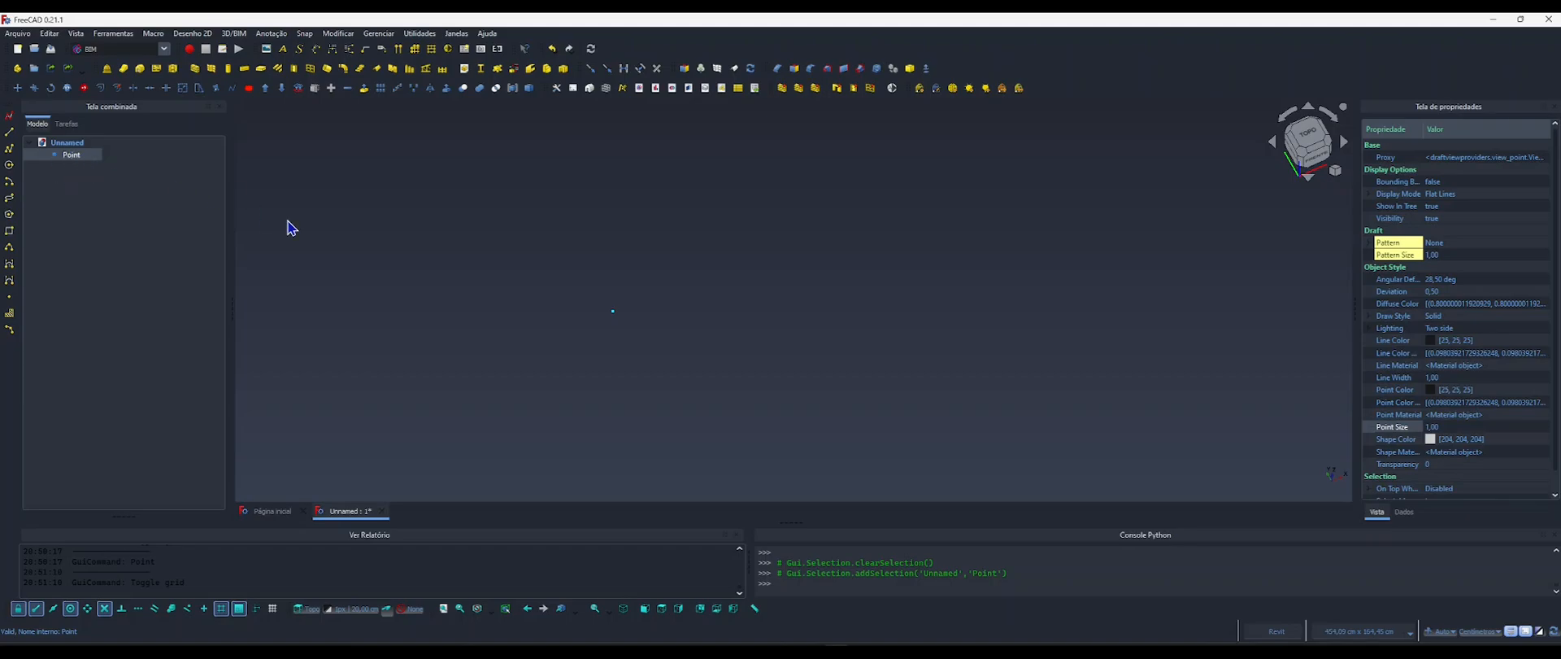
click(759, 343)
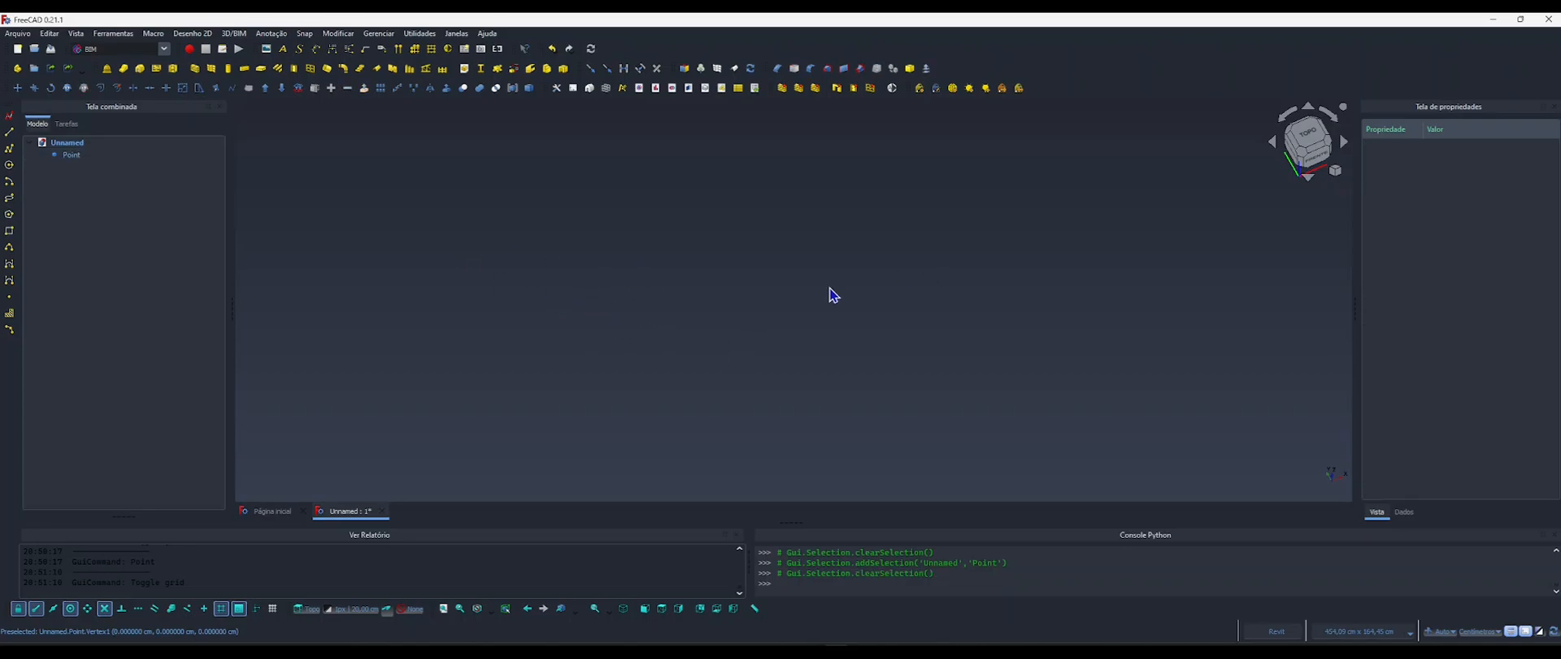
Return to the top view with the grid shown, and consult the dimensioned sofa image 4.webp once more.
key(2)
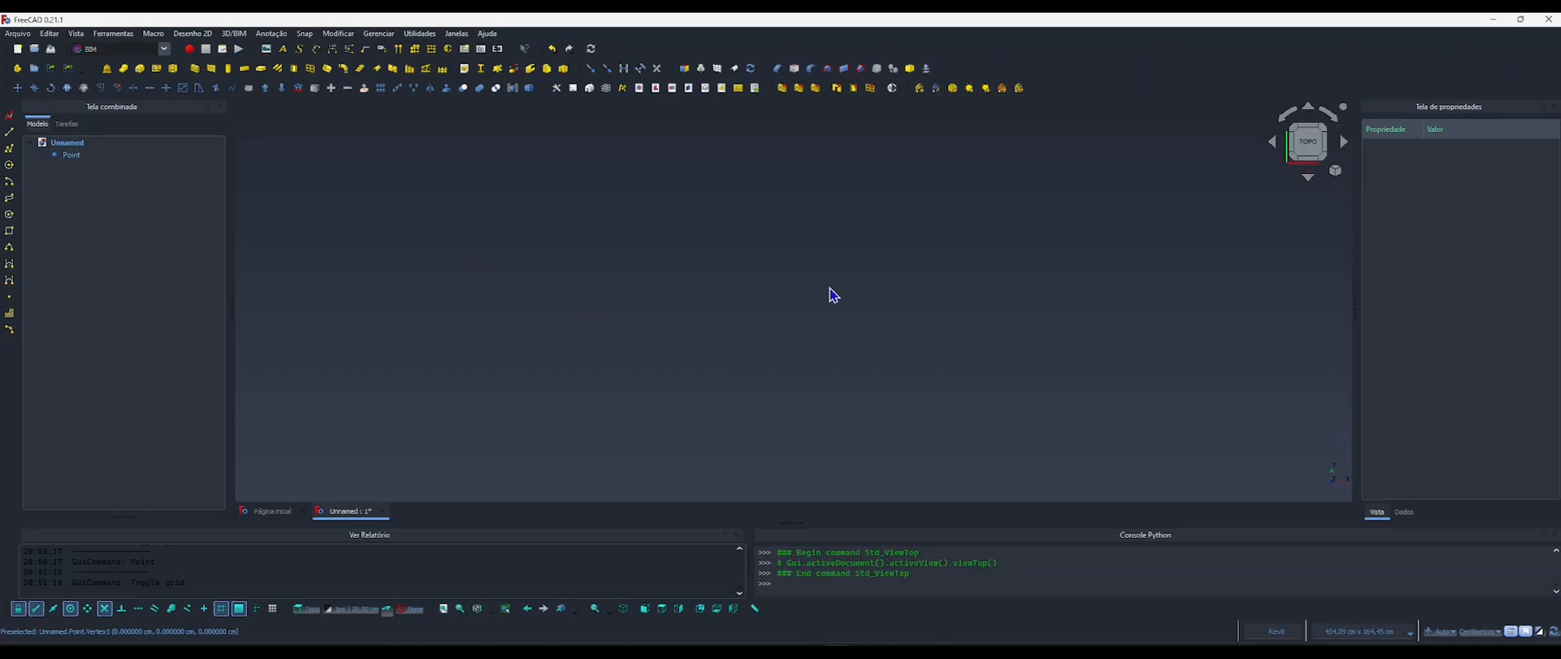
key(g)
key(r)
scroll(742, 317, down, 4)
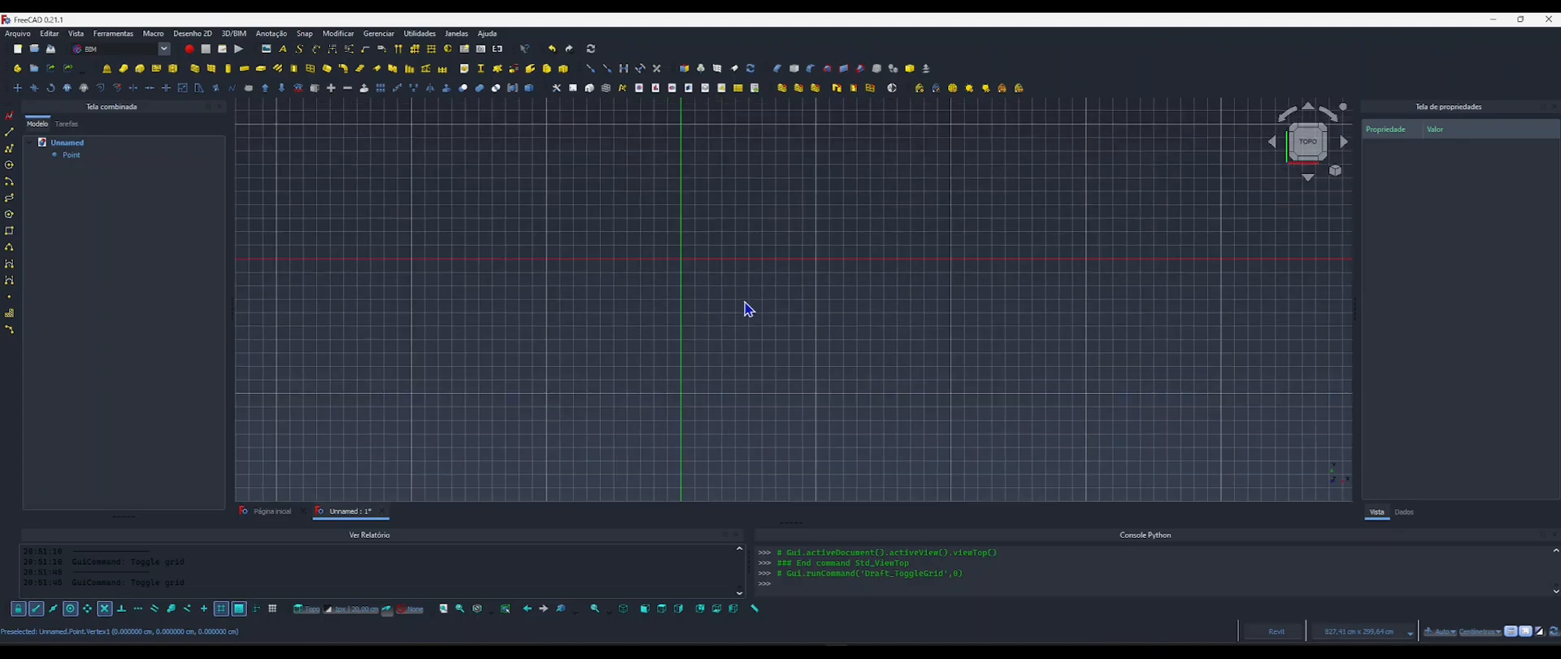
scroll(721, 324, up, 1)
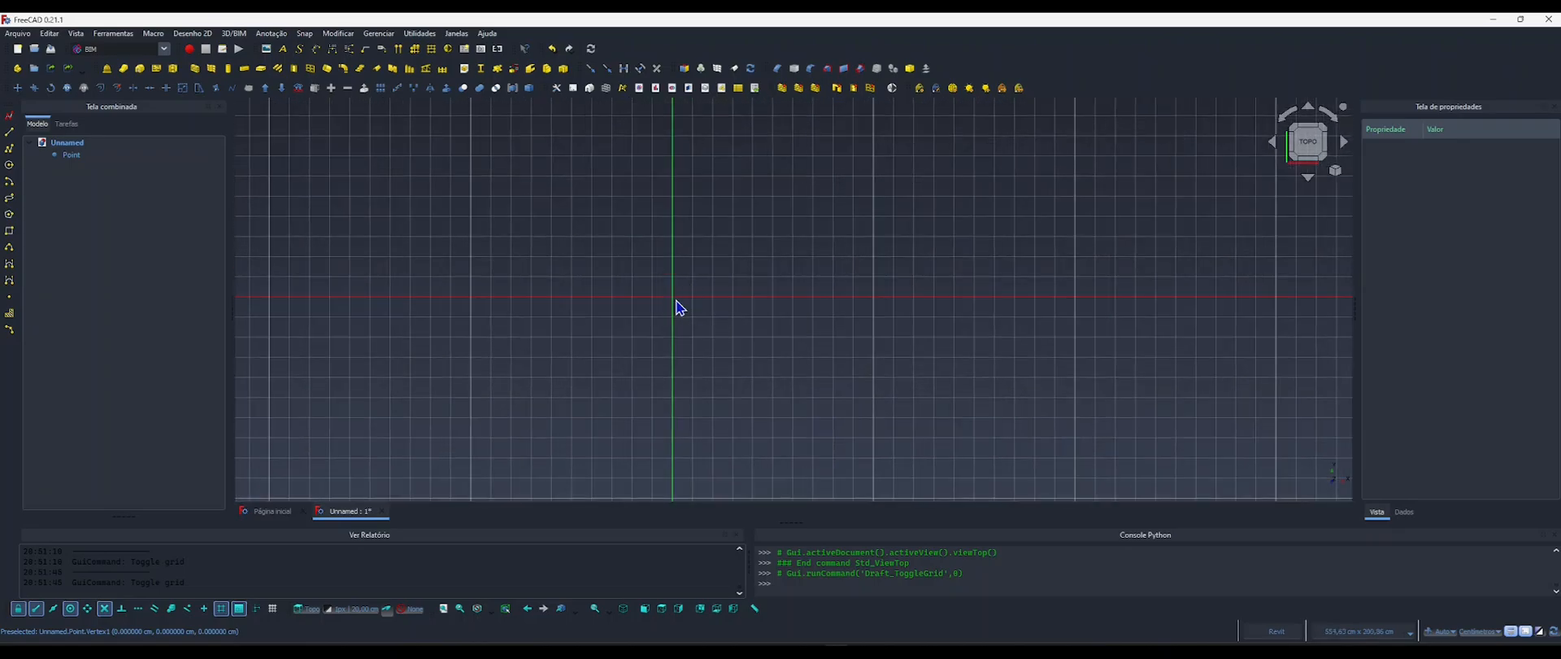
scroll(722, 319, up, 1)
middle_drag(723, 319, 691, 334)
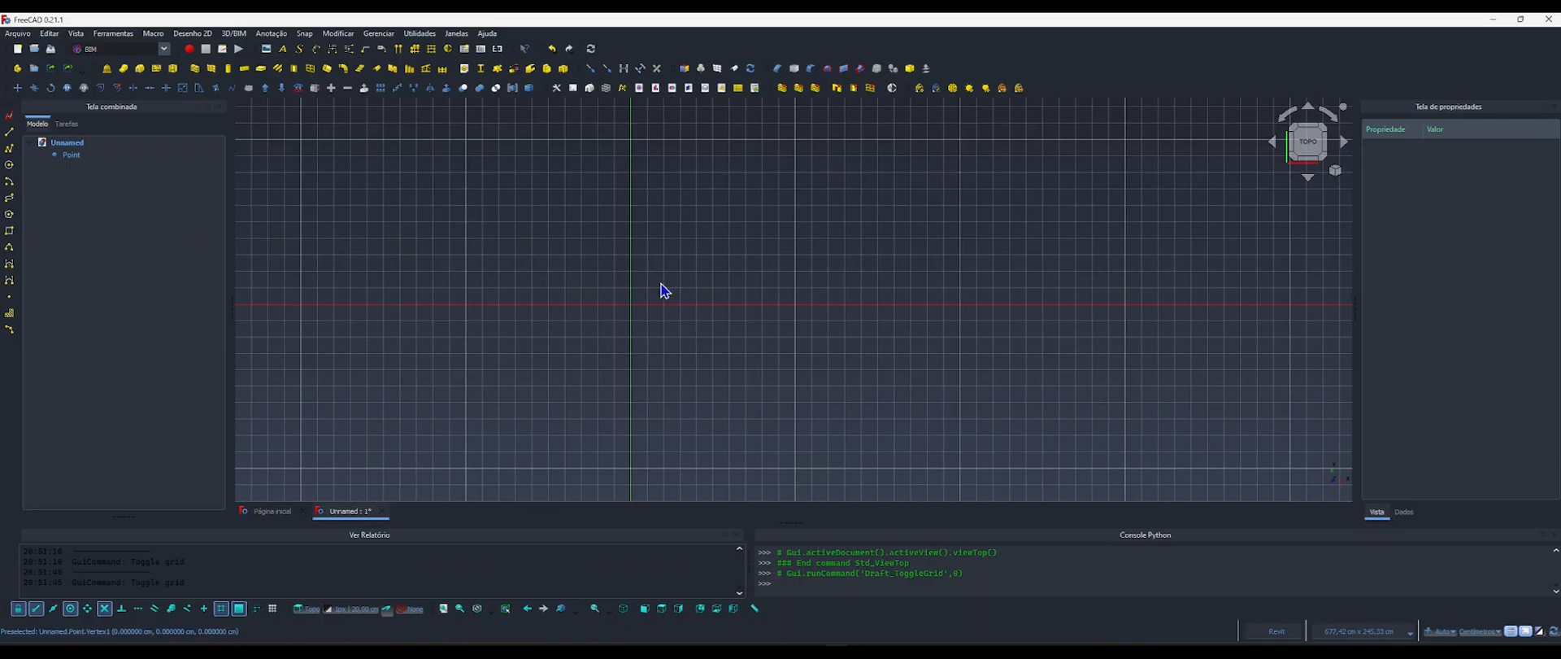
drag(0, 325, 570, 153)
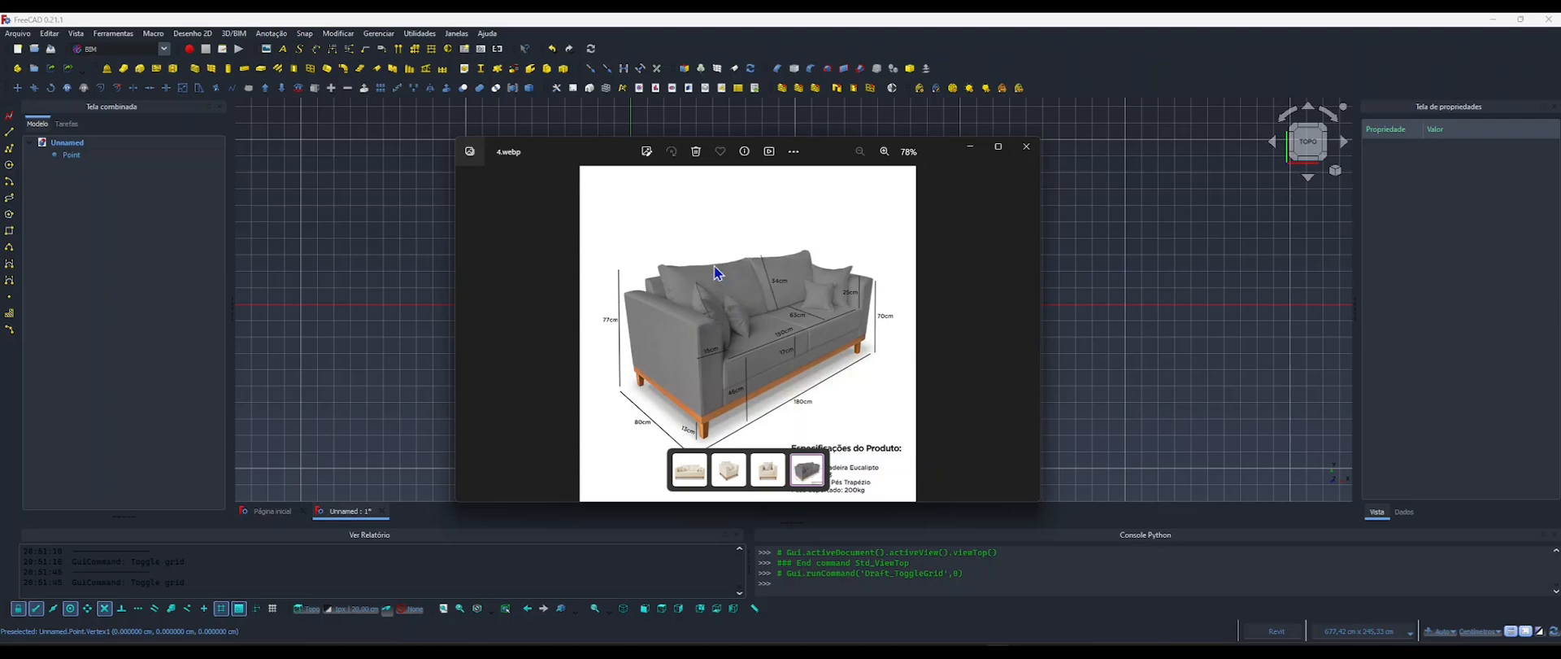
click(970, 151)
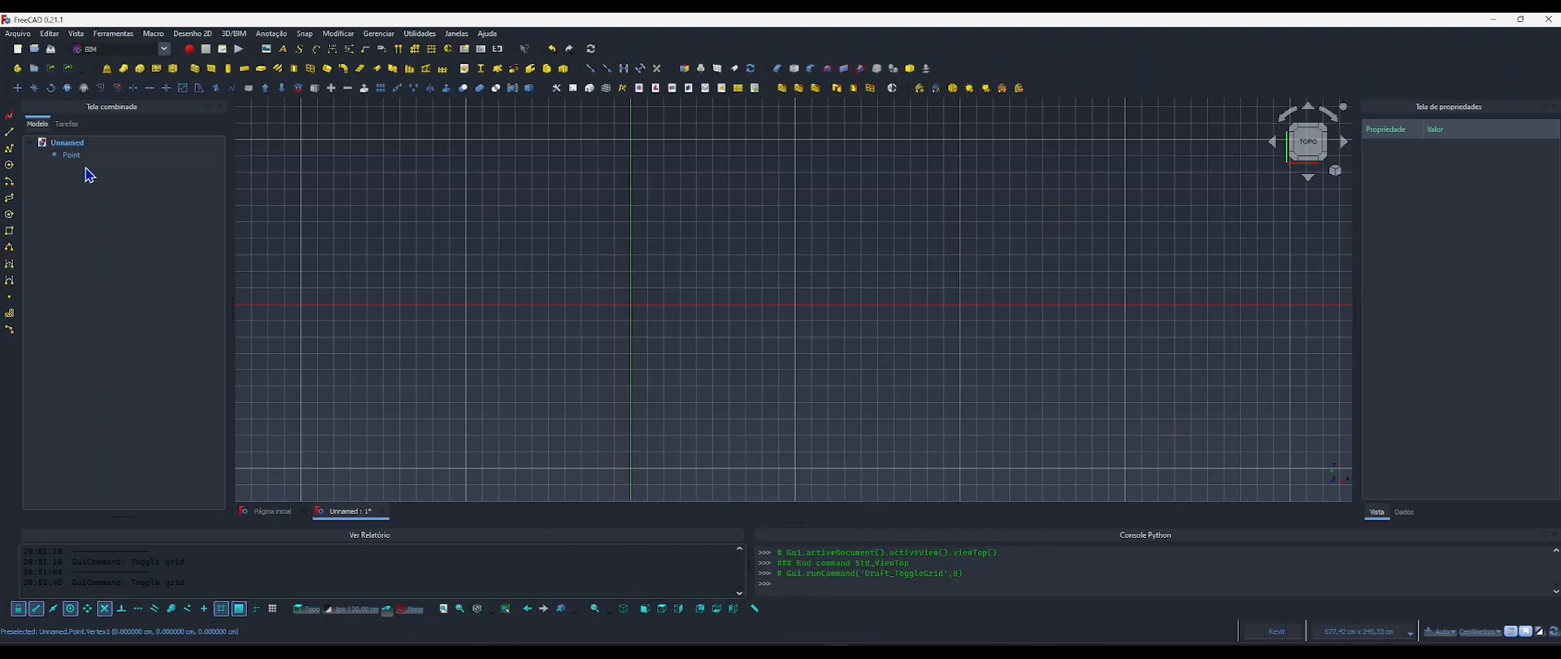
Rename the origin point as Componente and narrow the model tree panel.
click(71, 157)
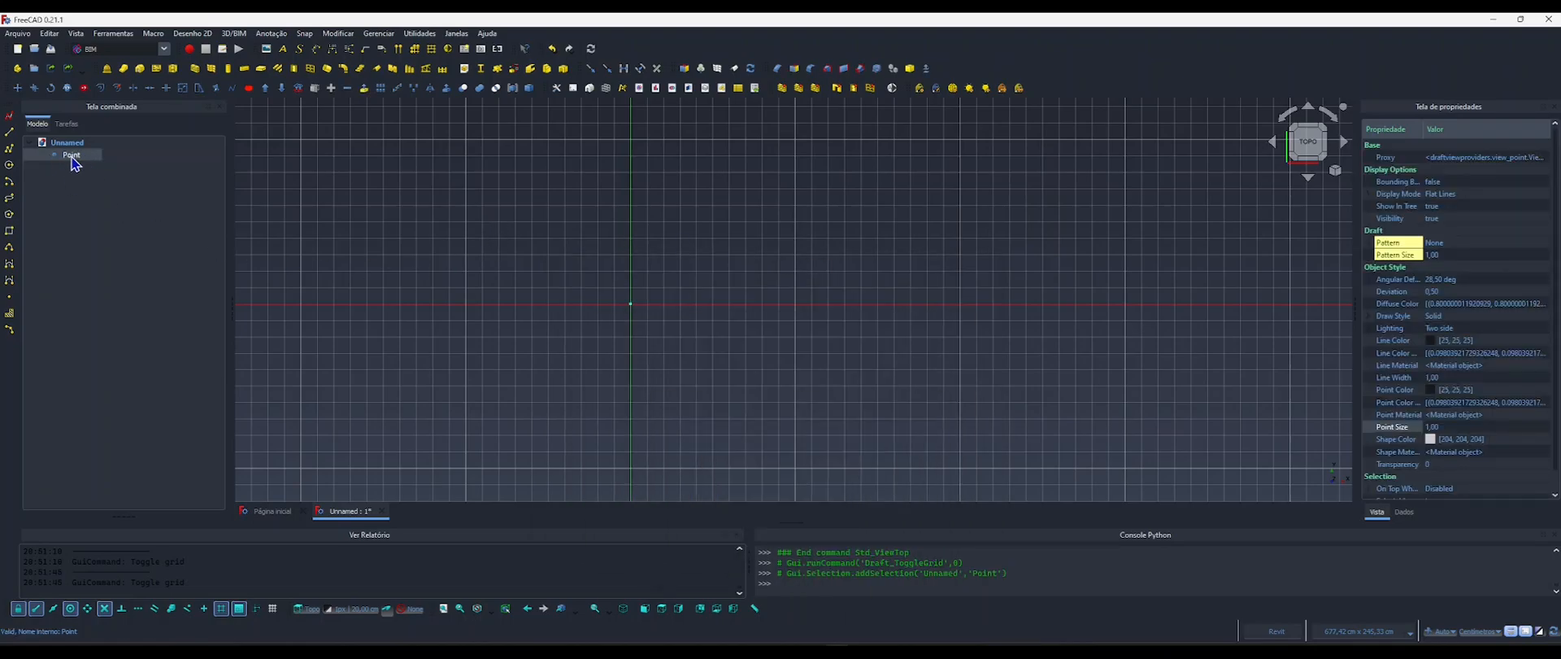
key(F2)
key(Return)
key(F2)
key(Home)
key(Return)
drag(233, 246, 195, 242)
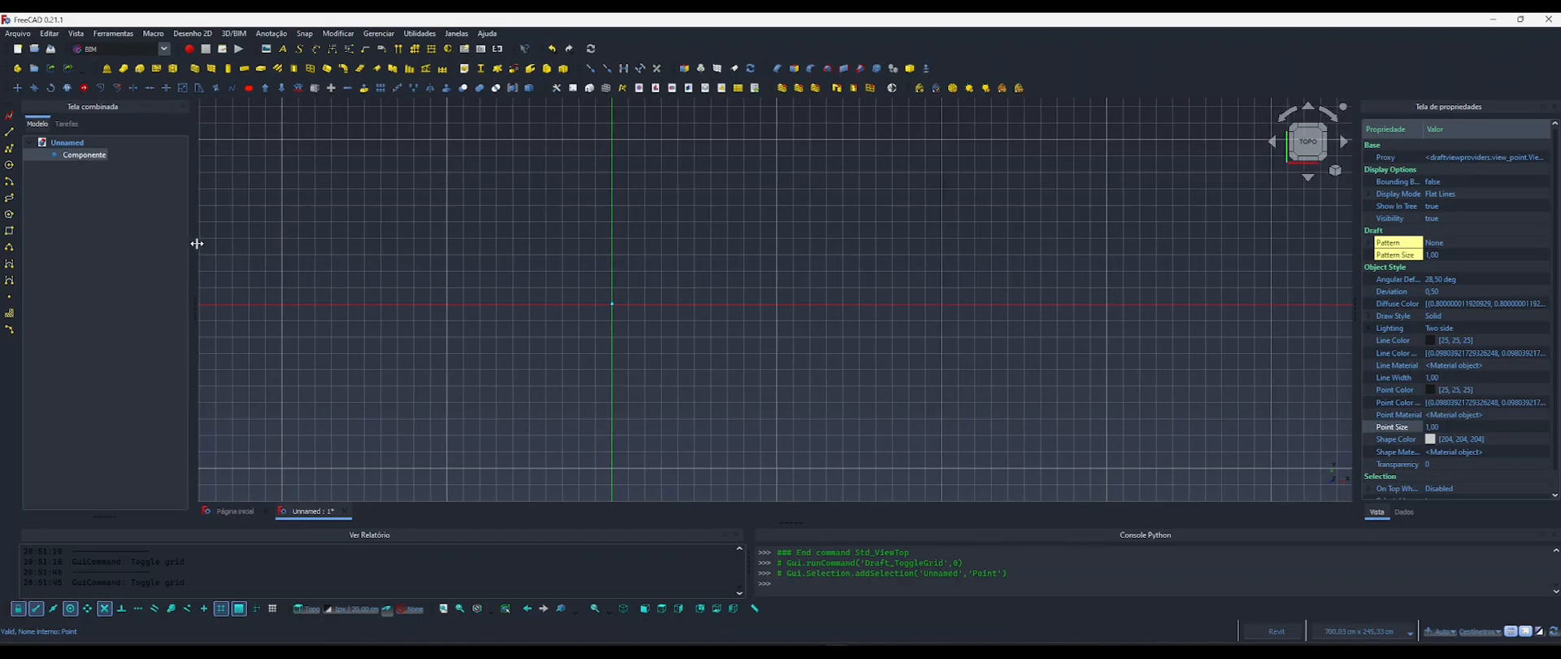
click(441, 271)
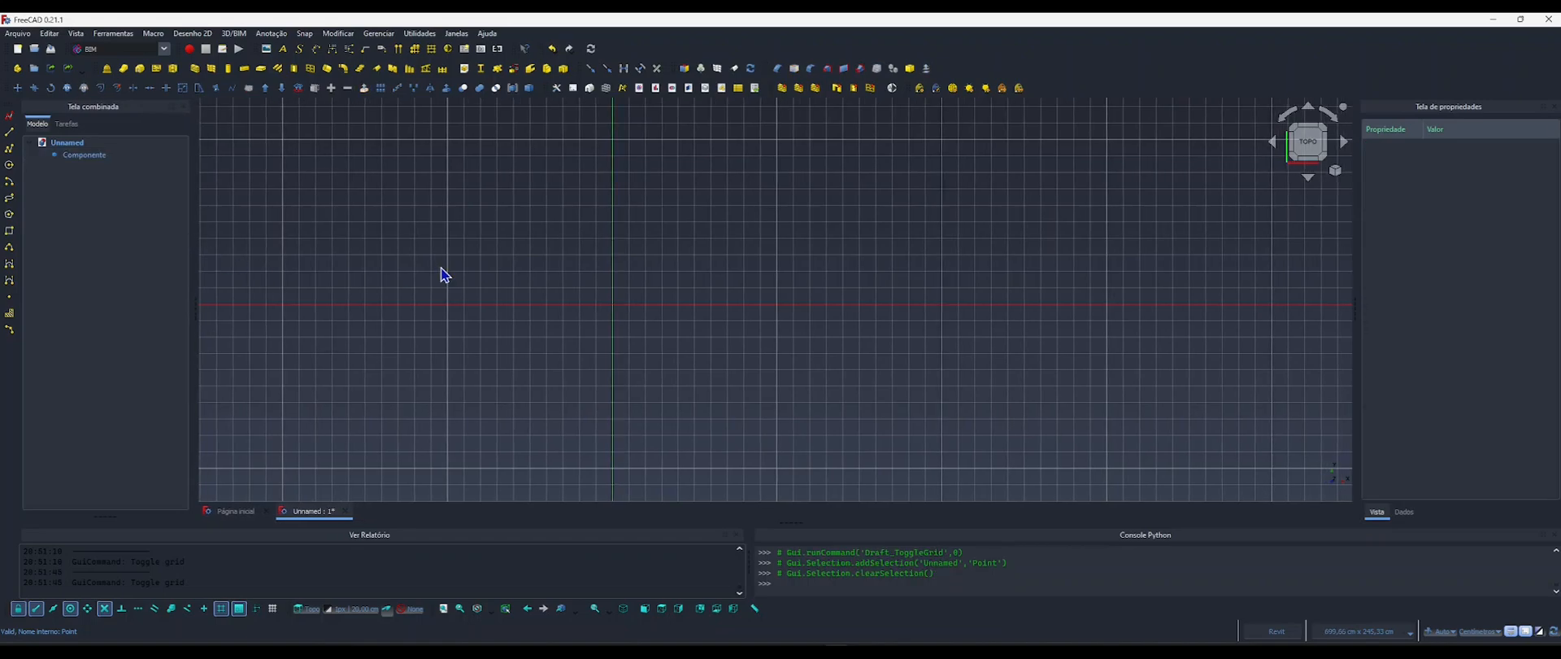
Display the data properties of Componente, and turn the show-all-properties option off and back on.
click(73, 156)
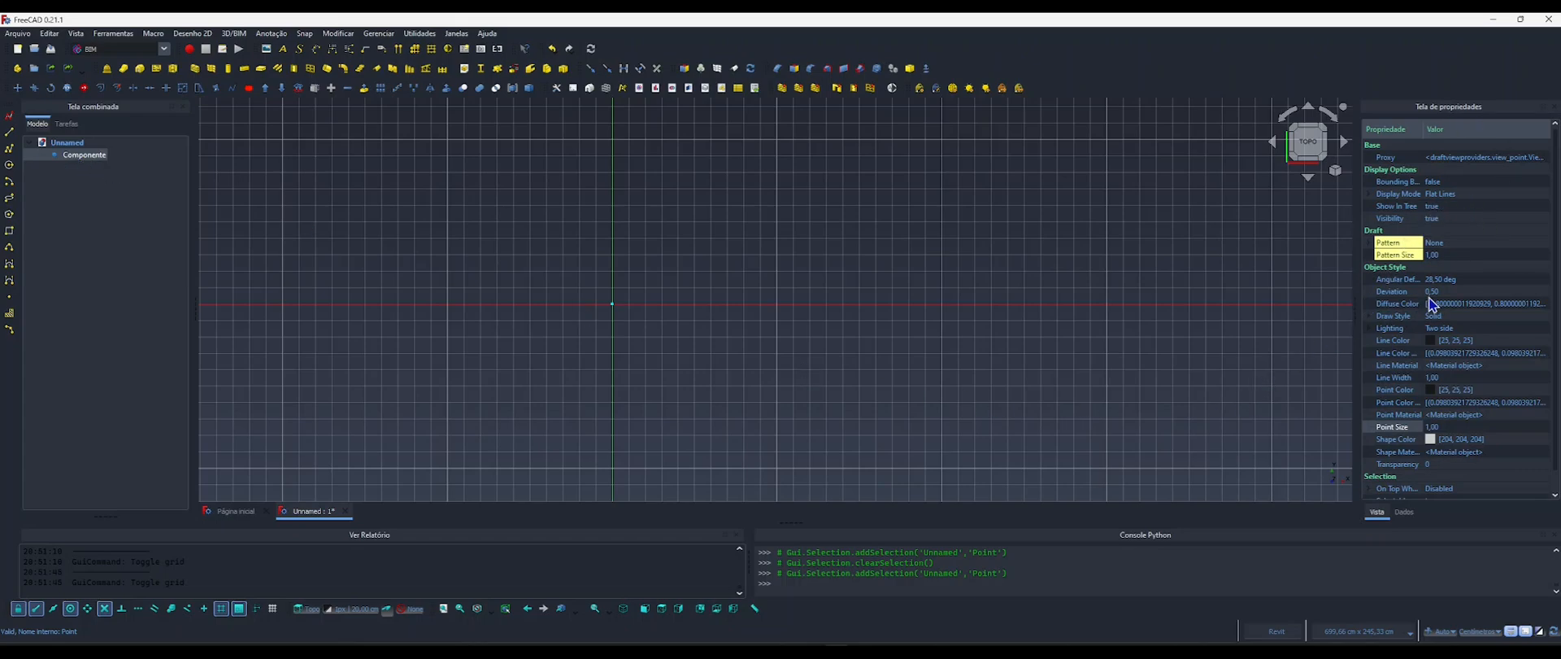
click(1404, 512)
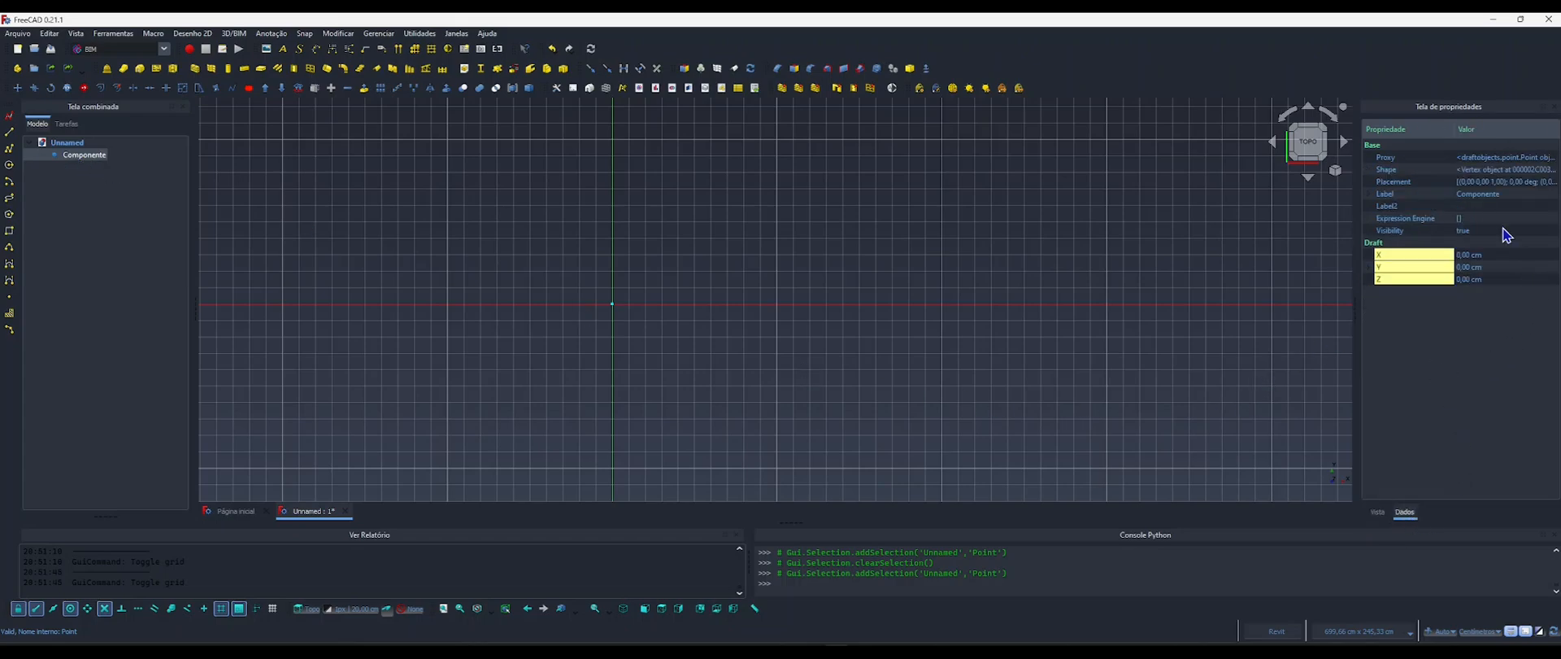
right_click(1392, 252)
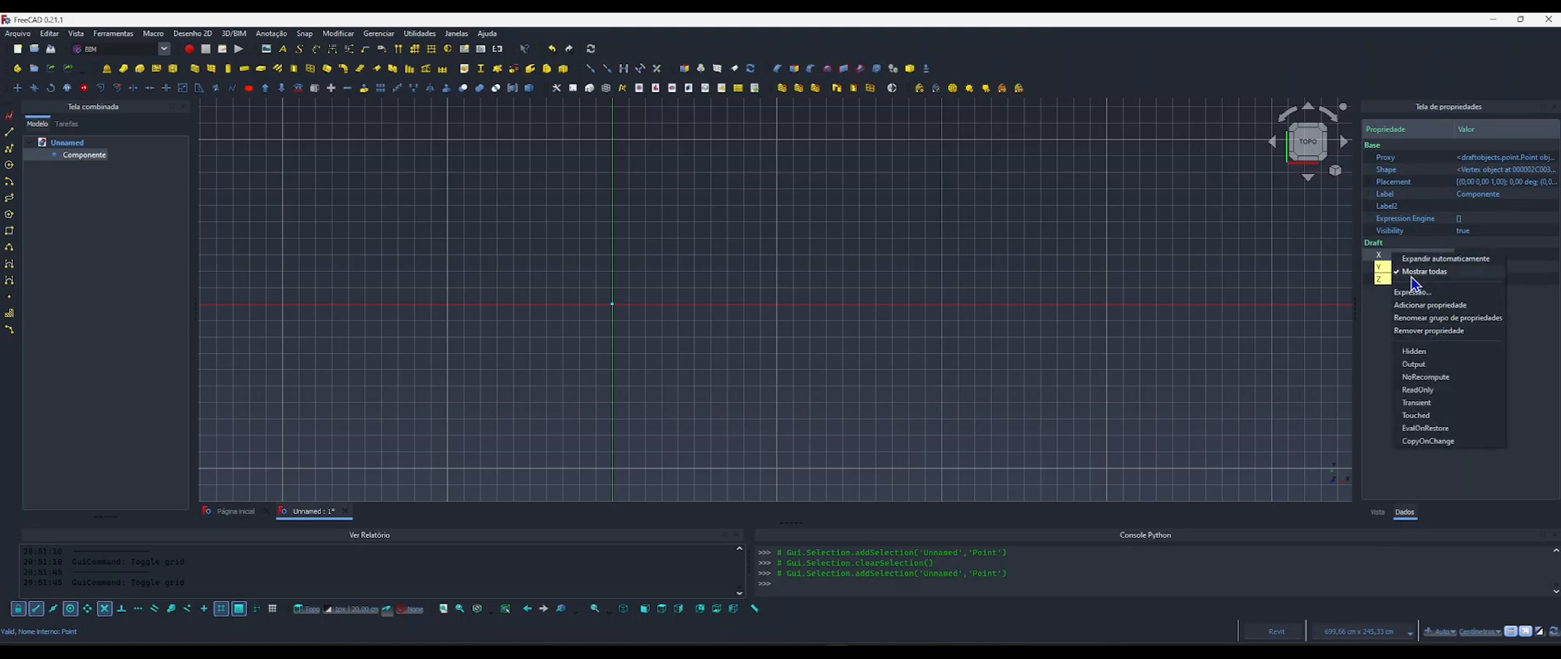
click(1415, 272)
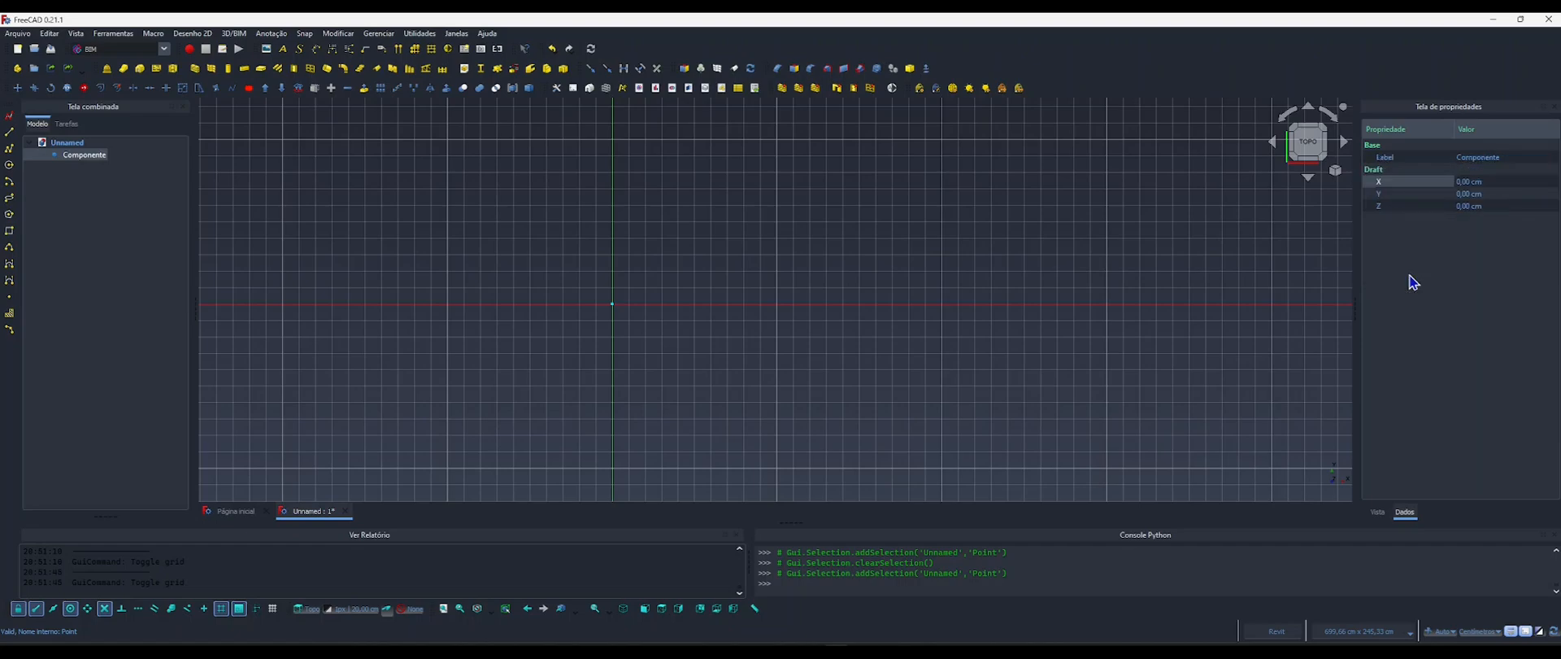
right_click(1396, 209)
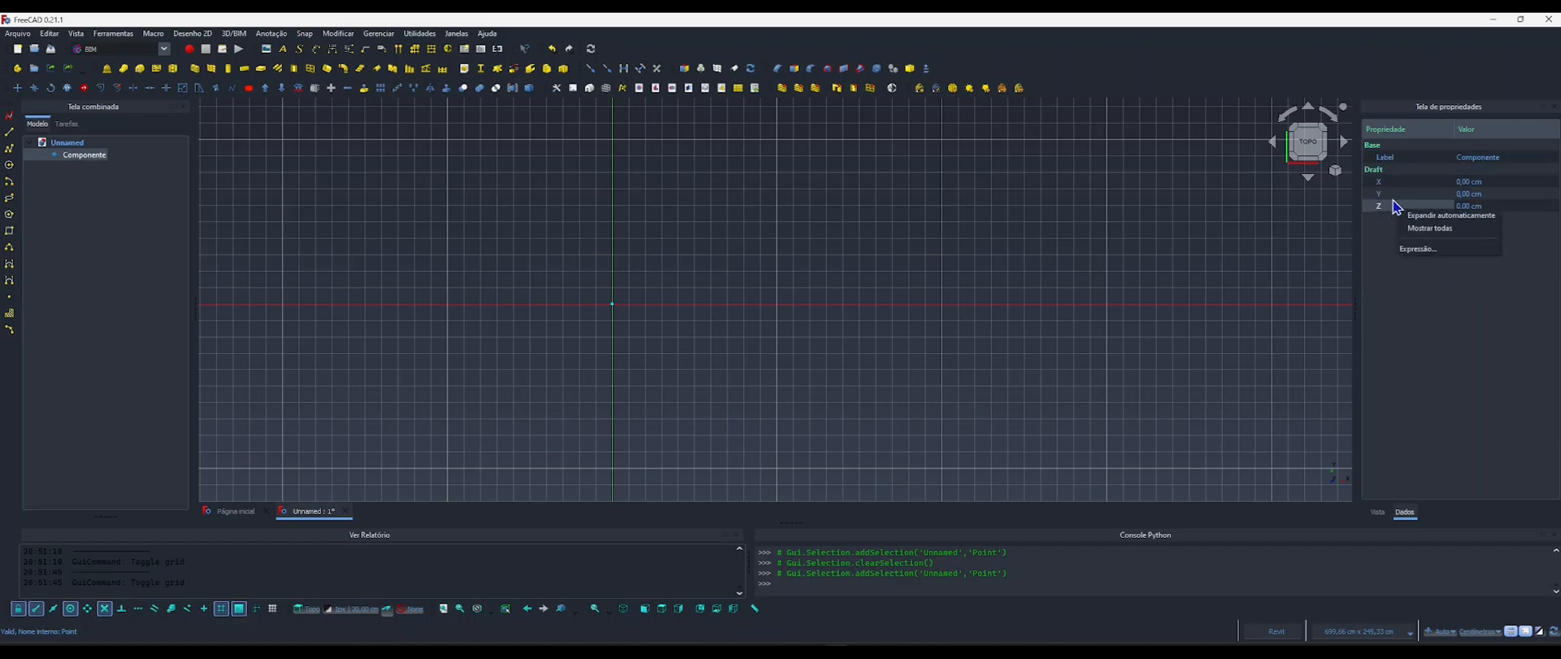
click(1384, 214)
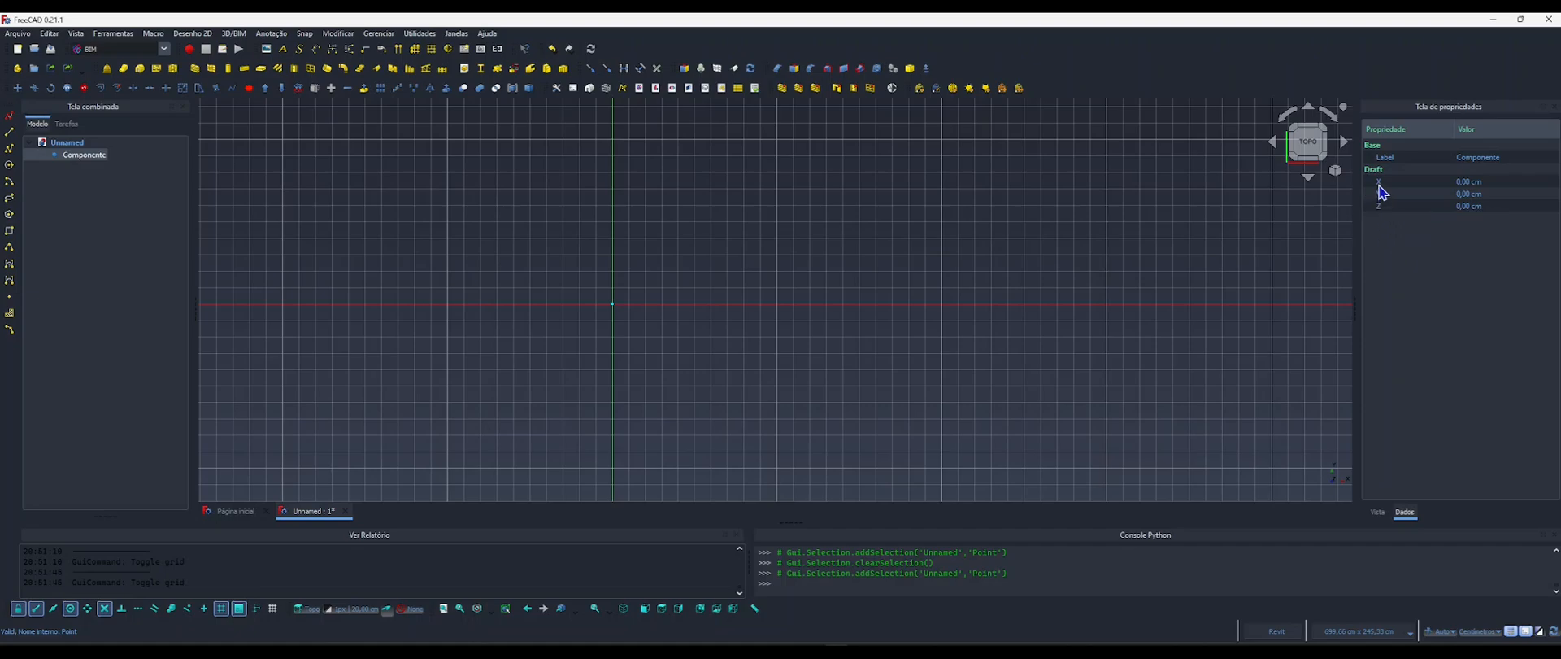
right_click(1381, 208)
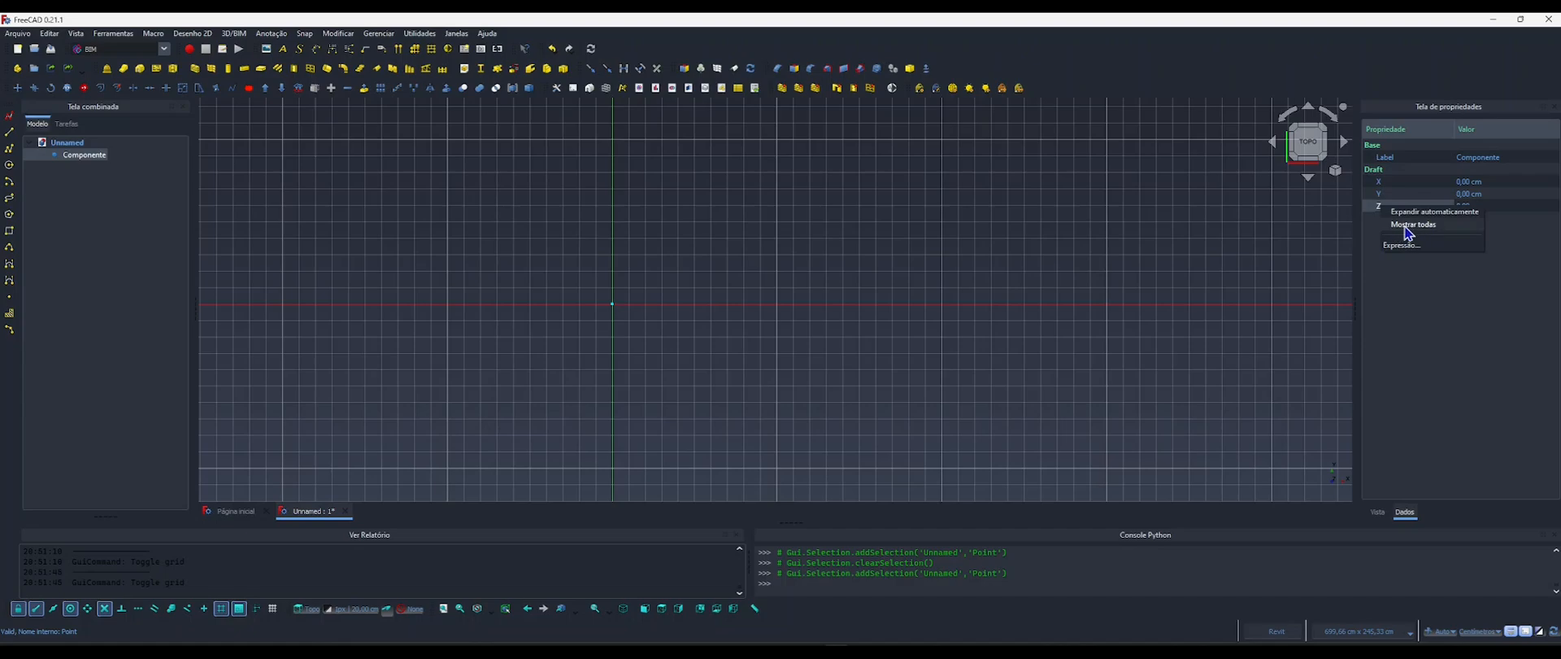
click(1407, 225)
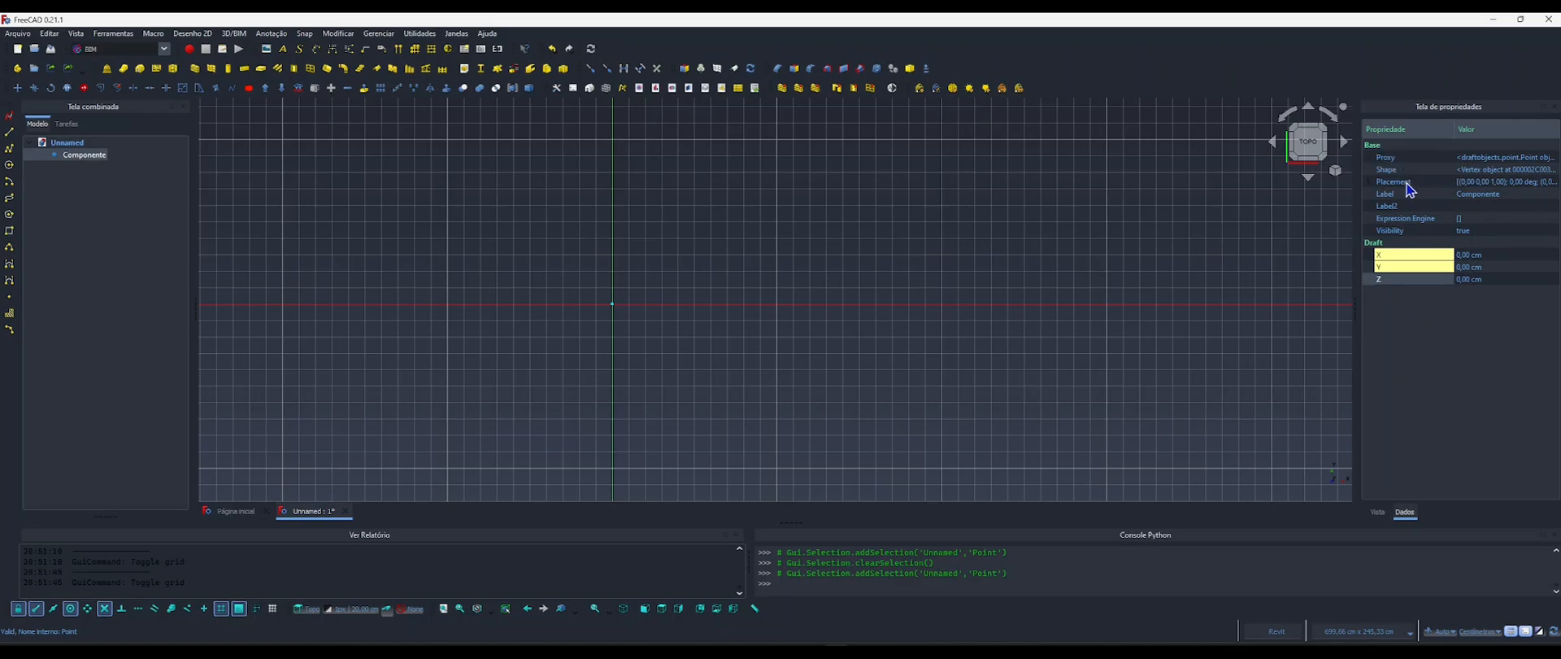
Open the dialog for adding a custom property to Componente and move it higher over the grid.
right_click(1393, 269)
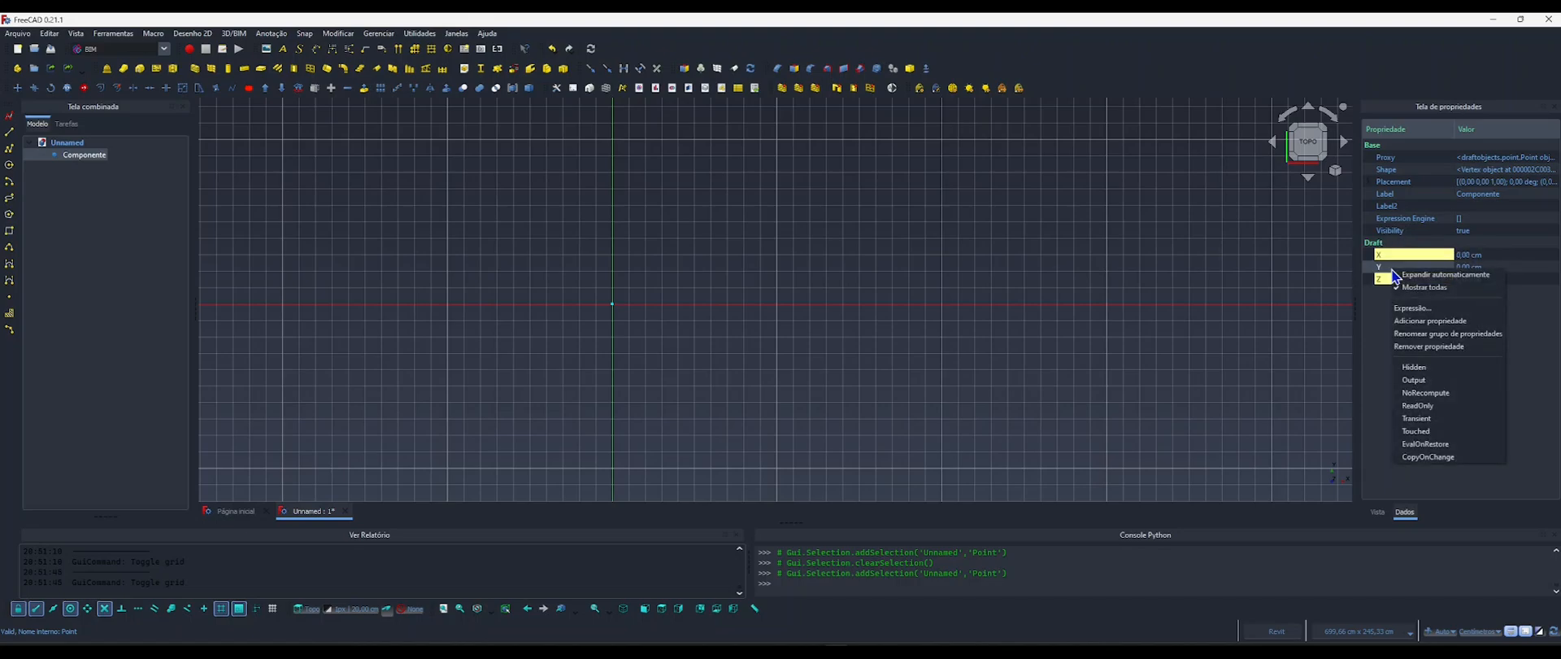
click(1424, 326)
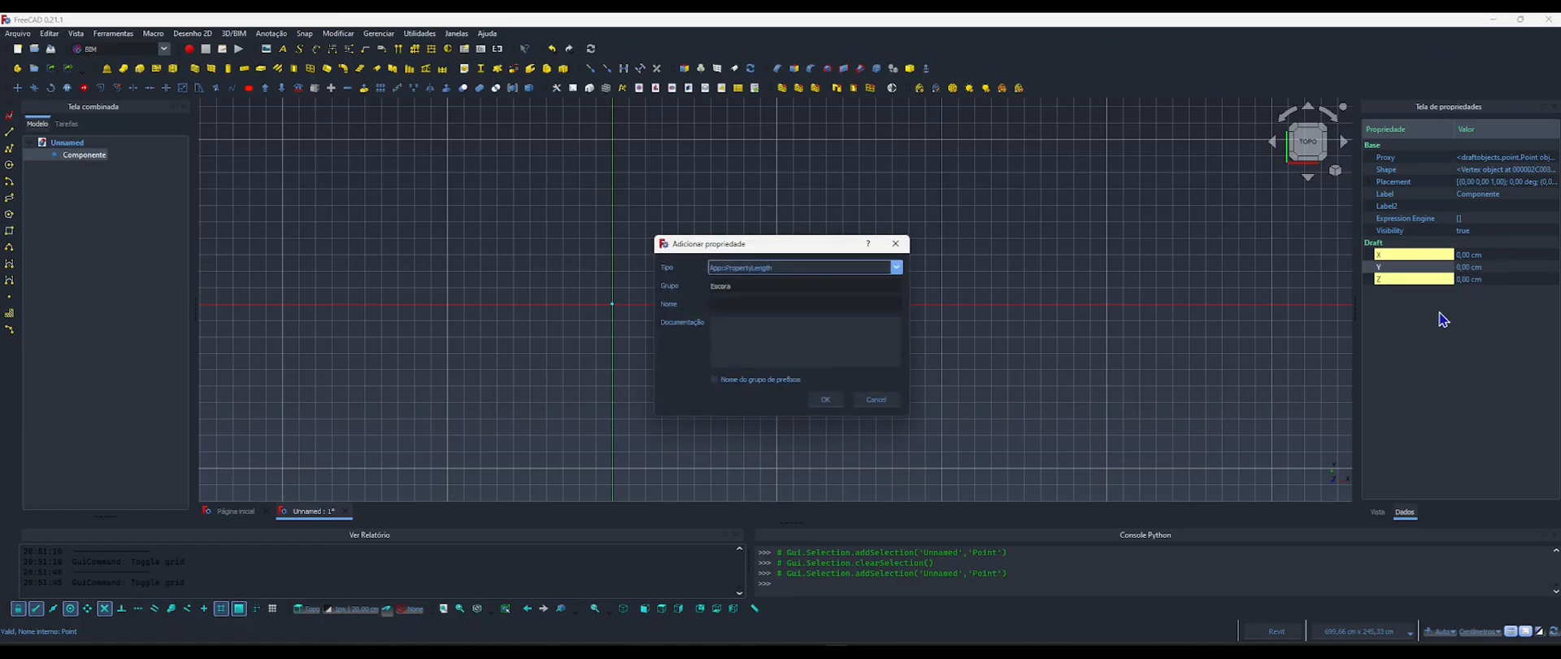
drag(787, 242, 768, 201)
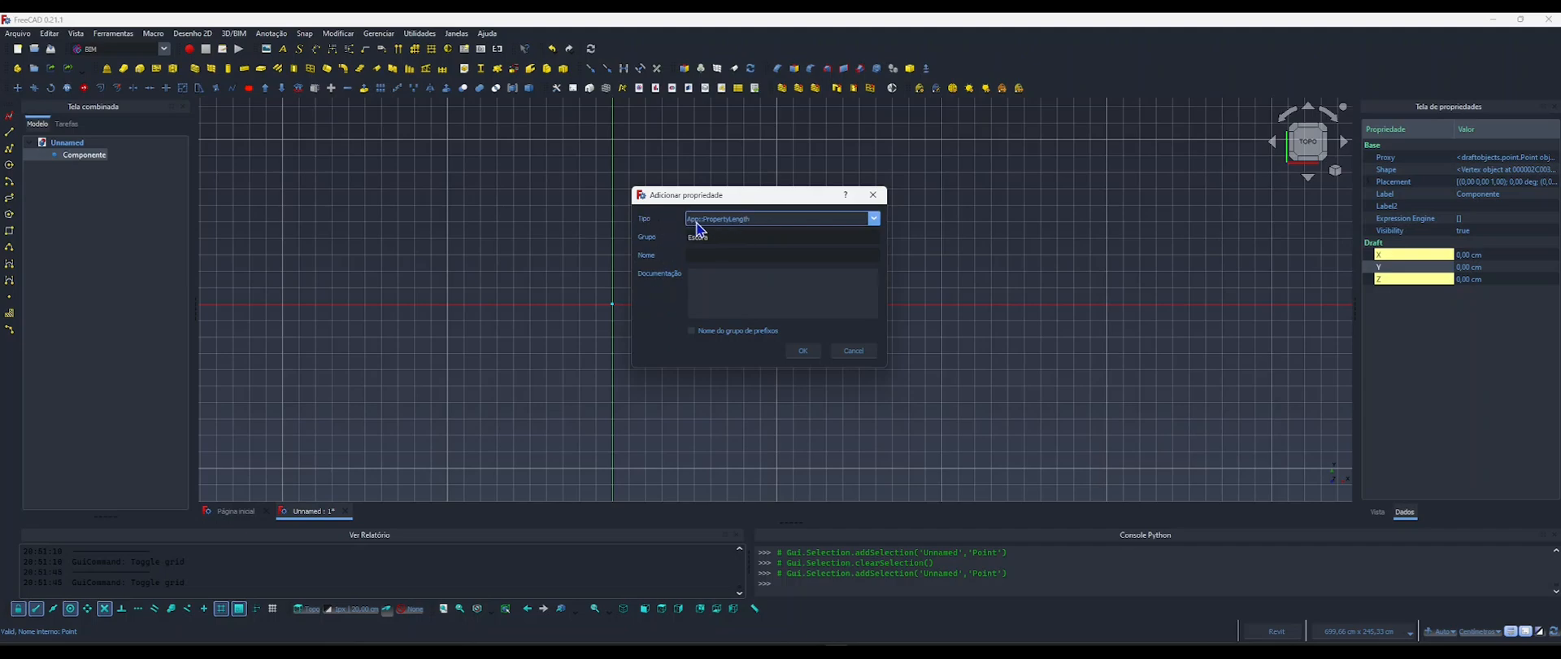
Examine the list of available property types and keep App::PropertyLength as the type.
click(739, 227)
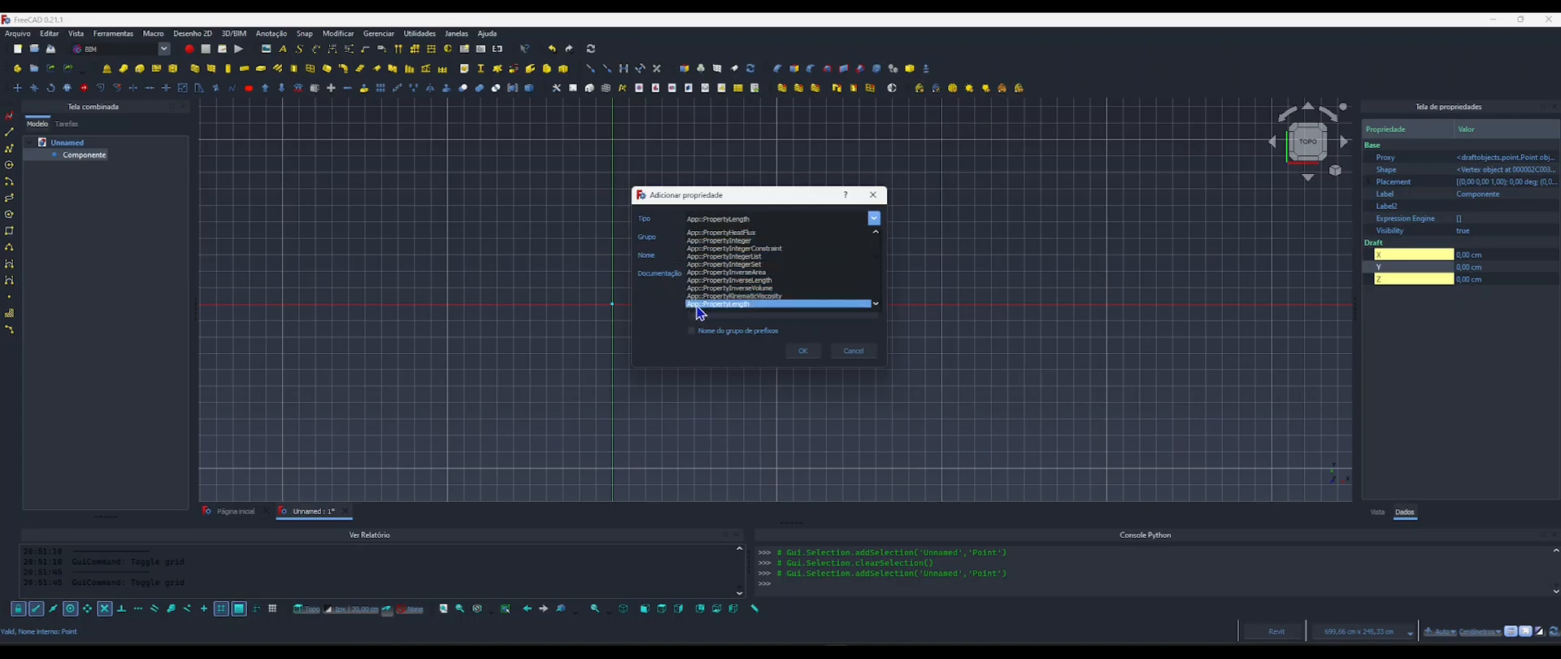
scroll(698, 307, down, 2)
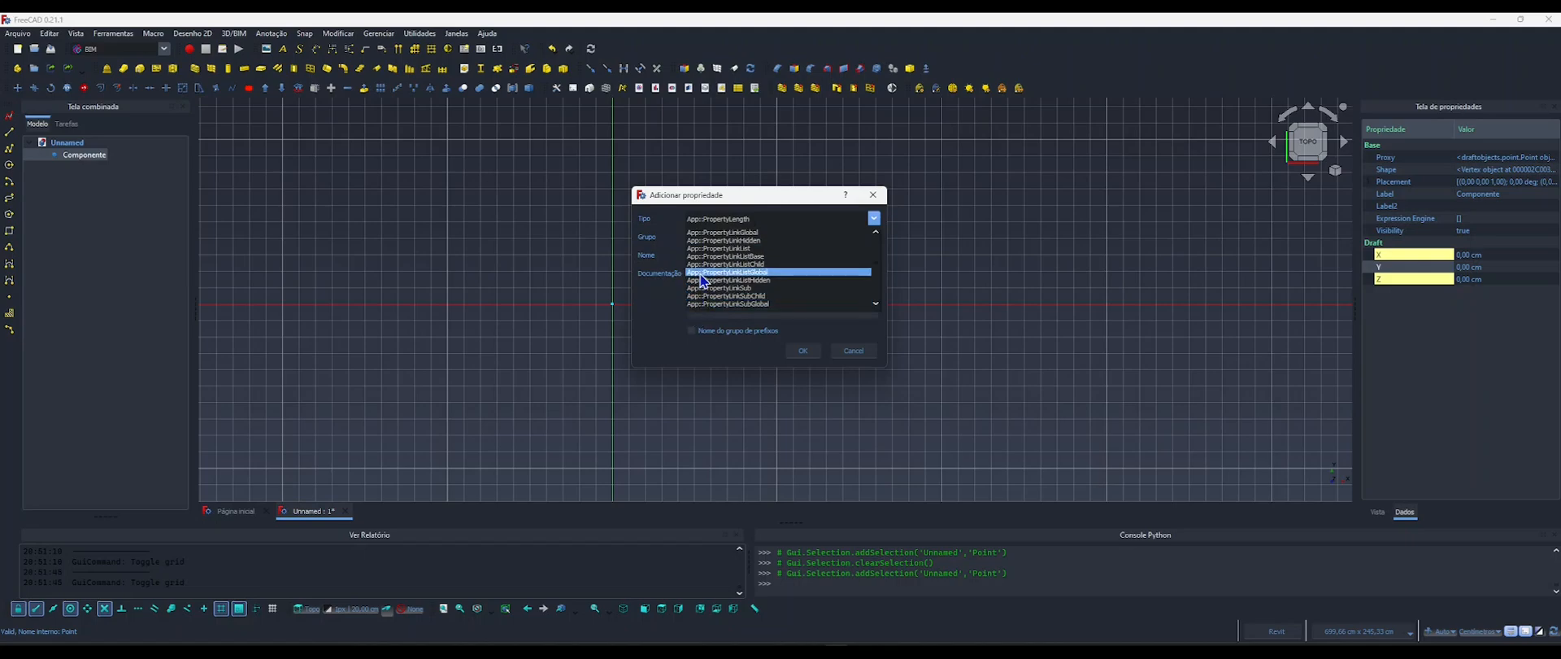
scroll(700, 274, up, 2)
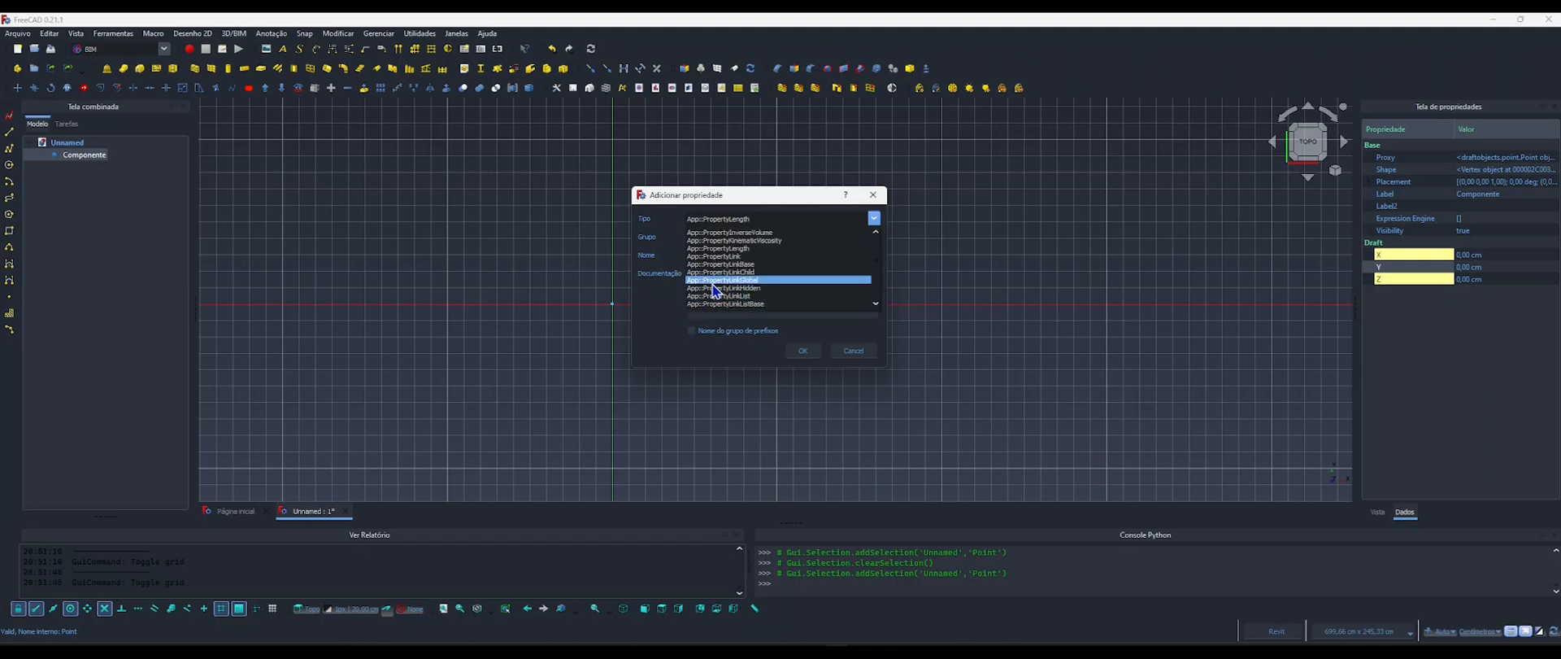
scroll(715, 291, down, 1)
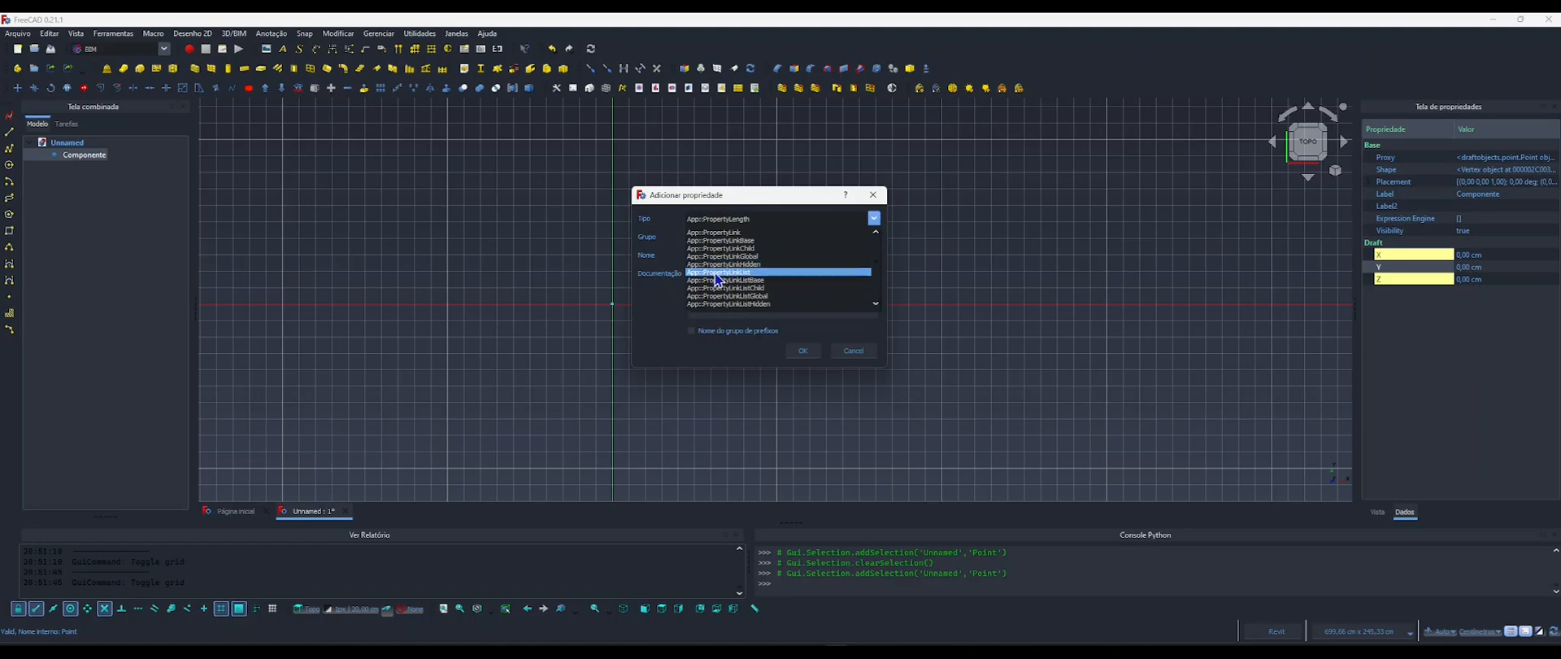
scroll(726, 279, up, 1)
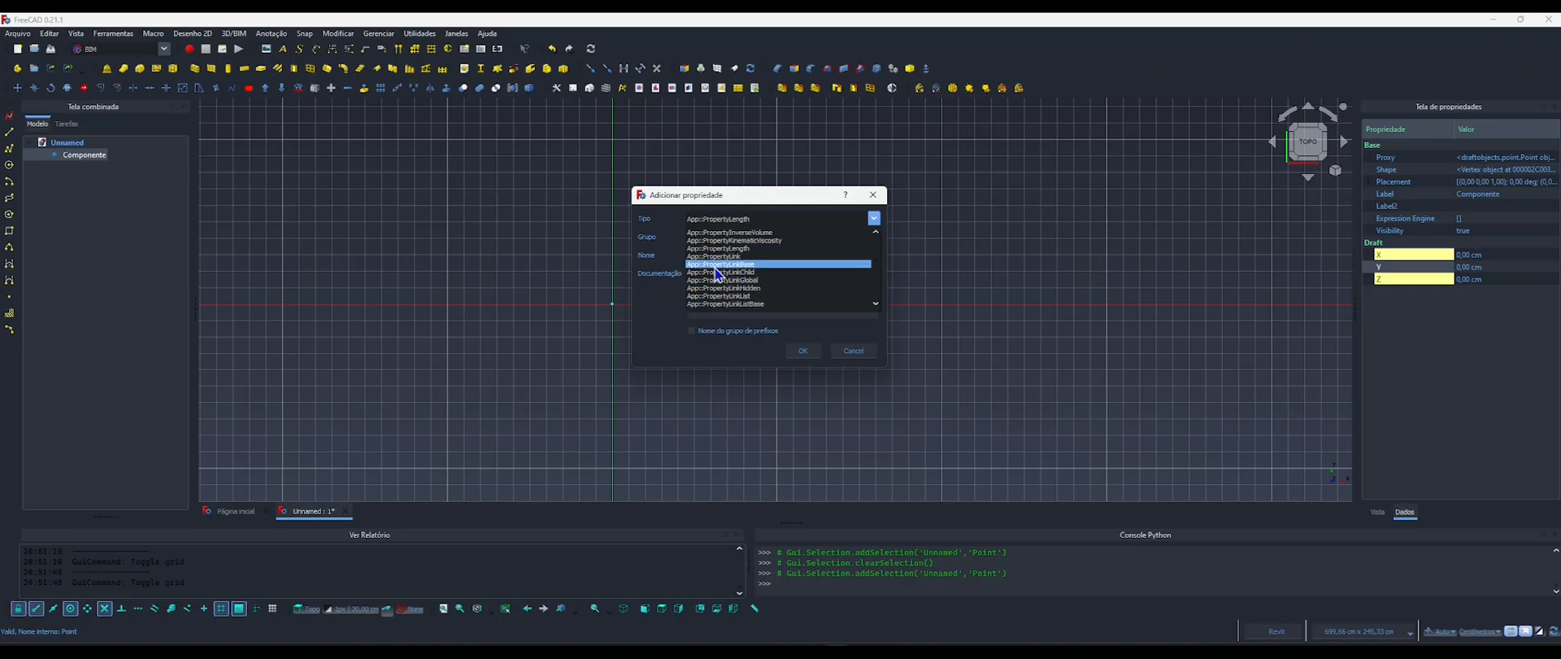
scroll(718, 275, down, 3)
scroll(719, 274, down, 3)
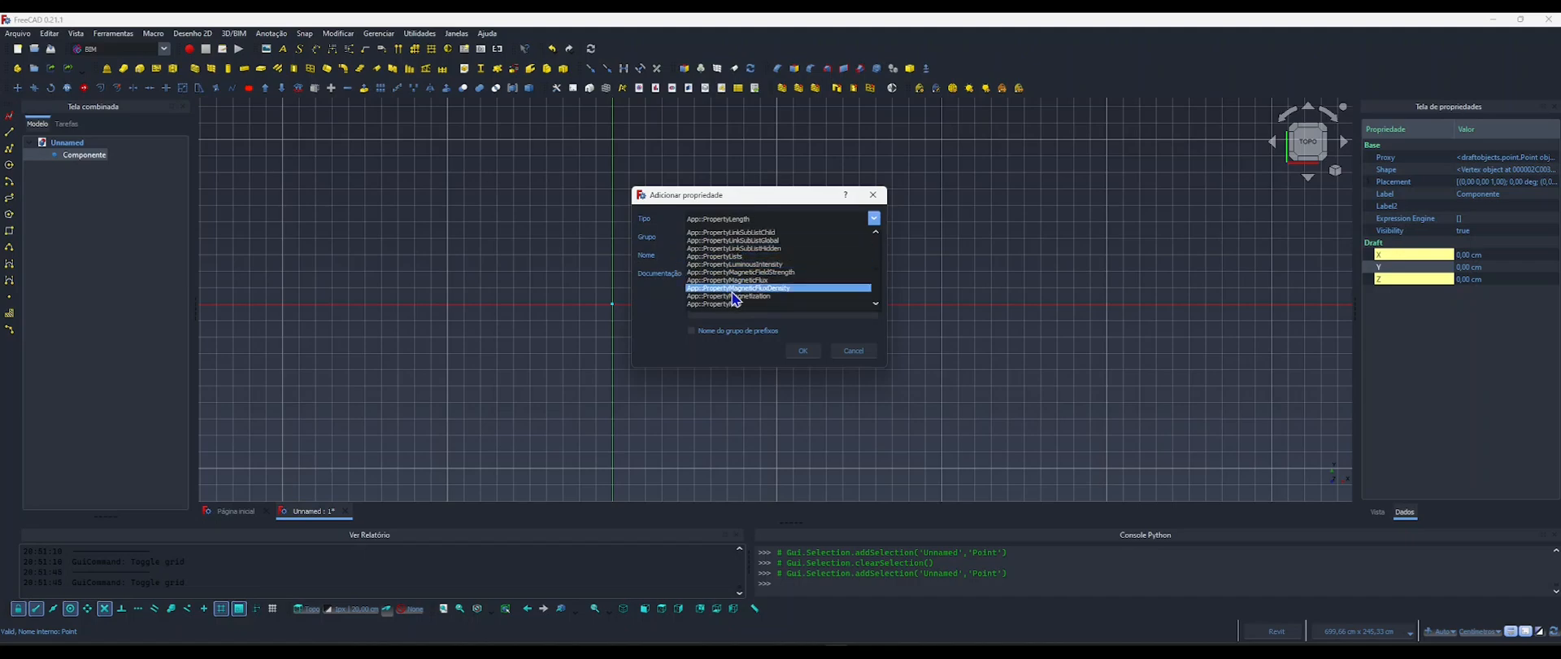
scroll(735, 296, up, 2)
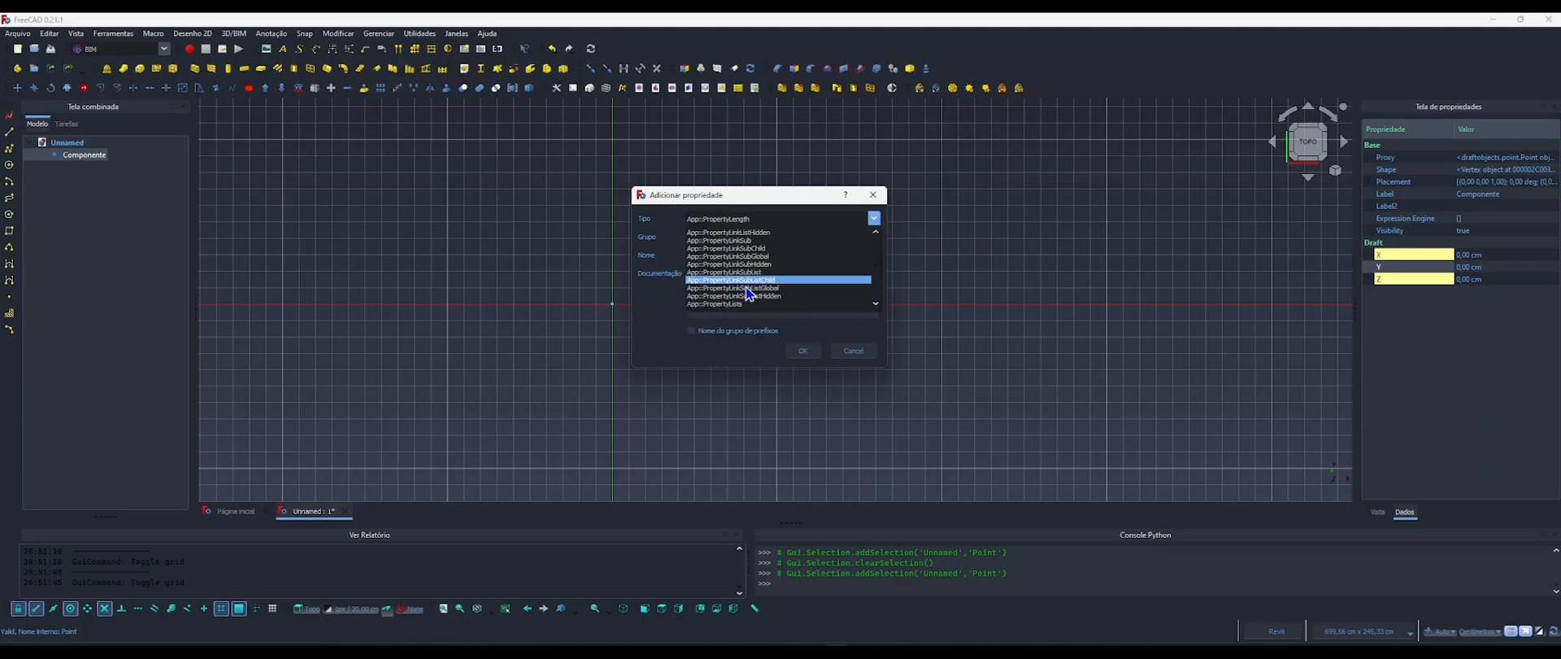
scroll(732, 293, up, 1)
scroll(731, 291, up, 1)
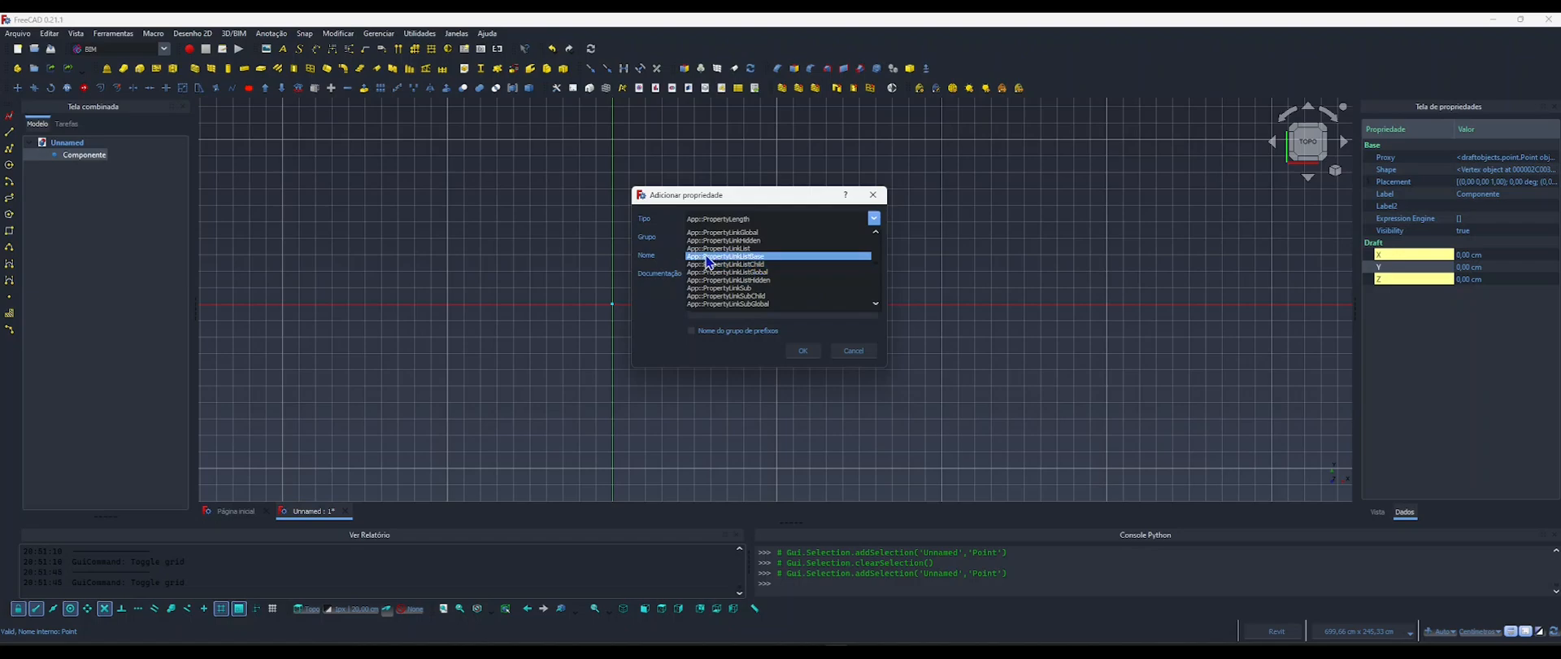
click(670, 243)
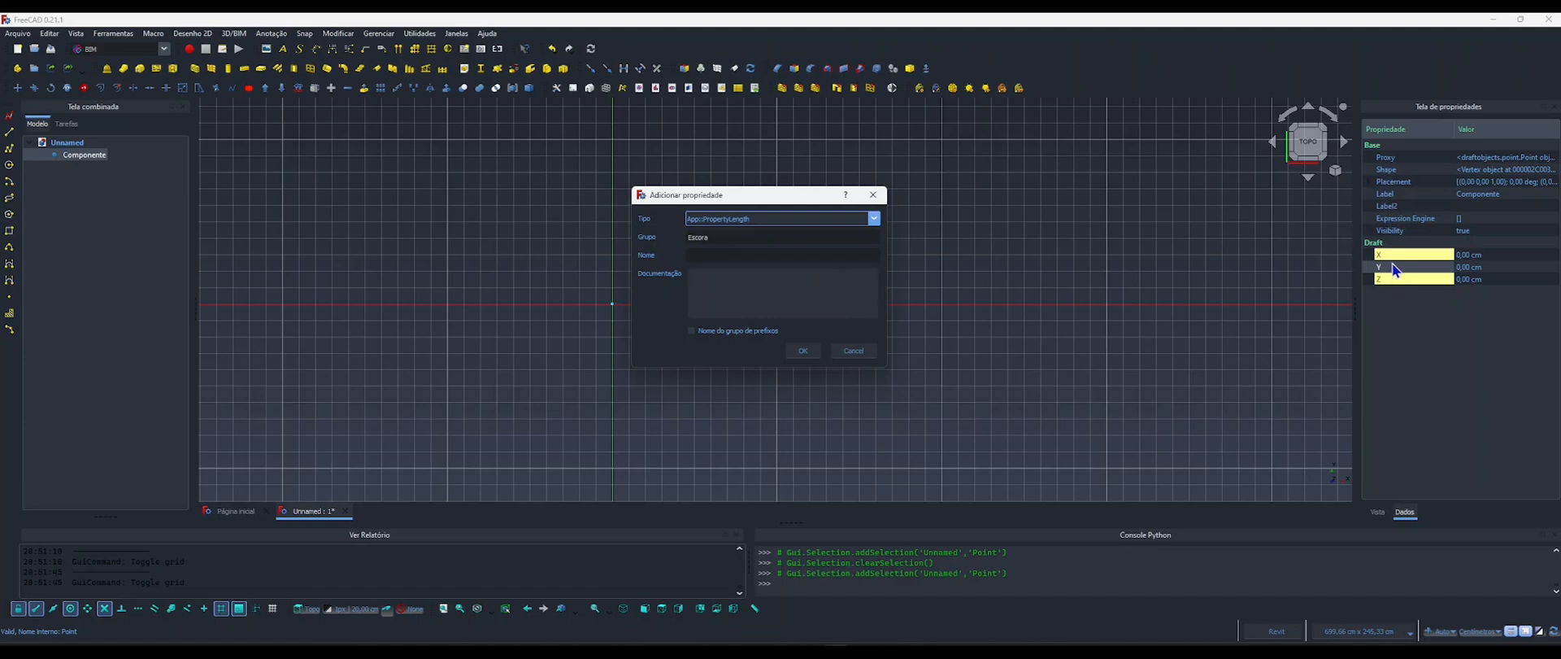
Add an App::PropertyLength property with the group Poltrona and the name Comprimento.
click(695, 254)
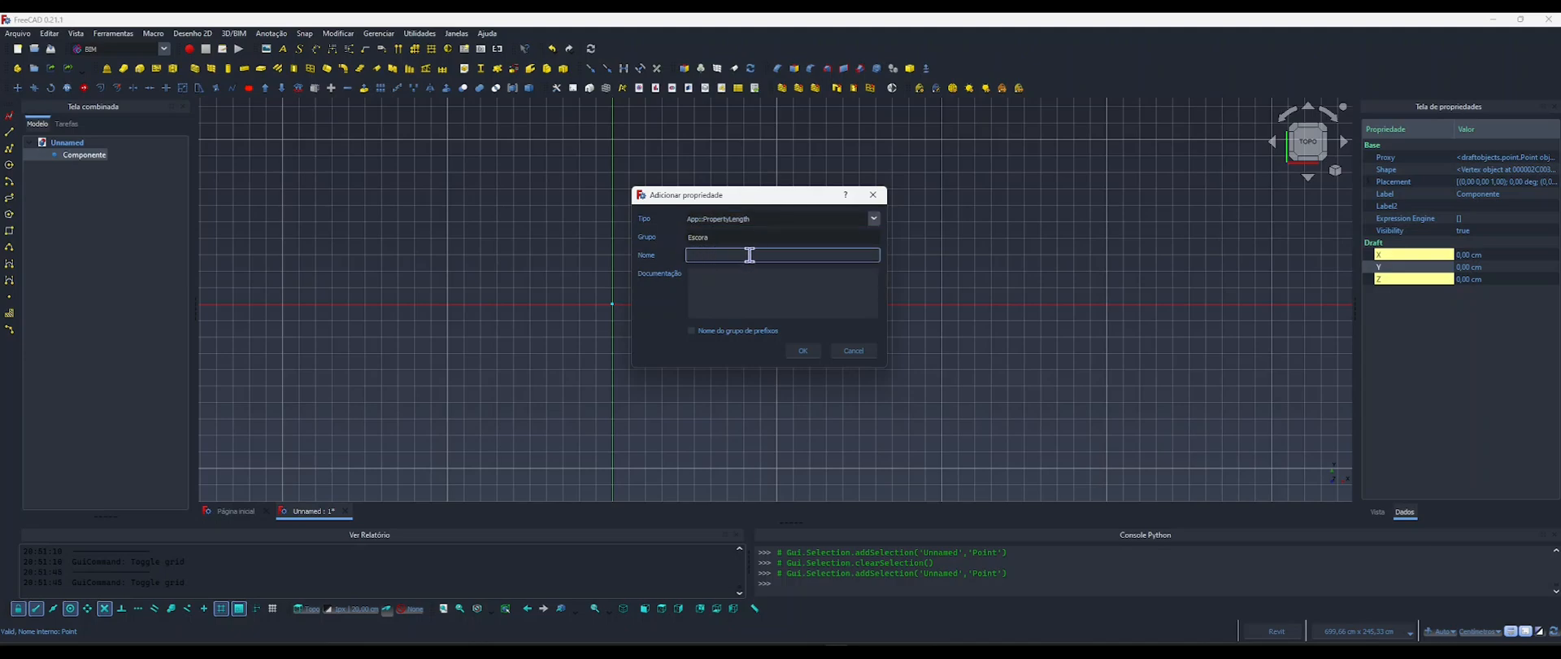
click(698, 281)
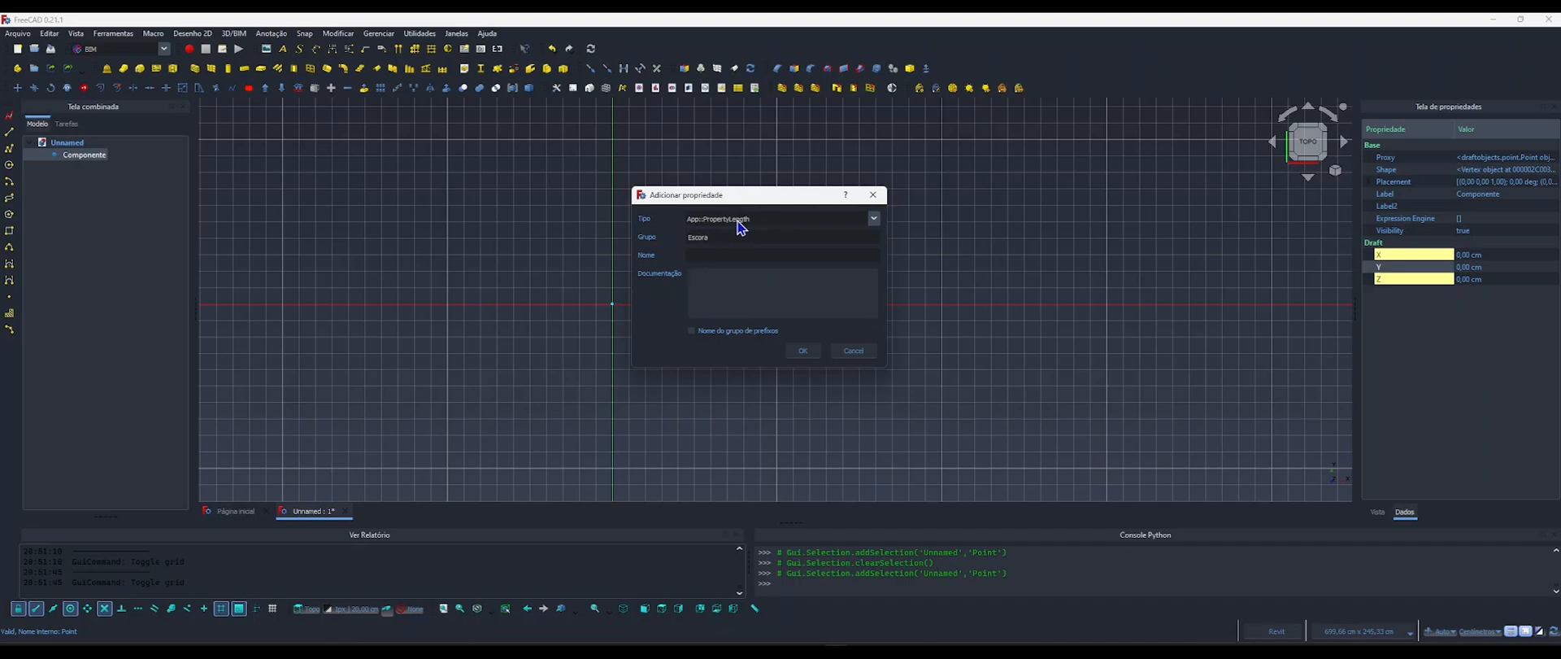
double_click(704, 237)
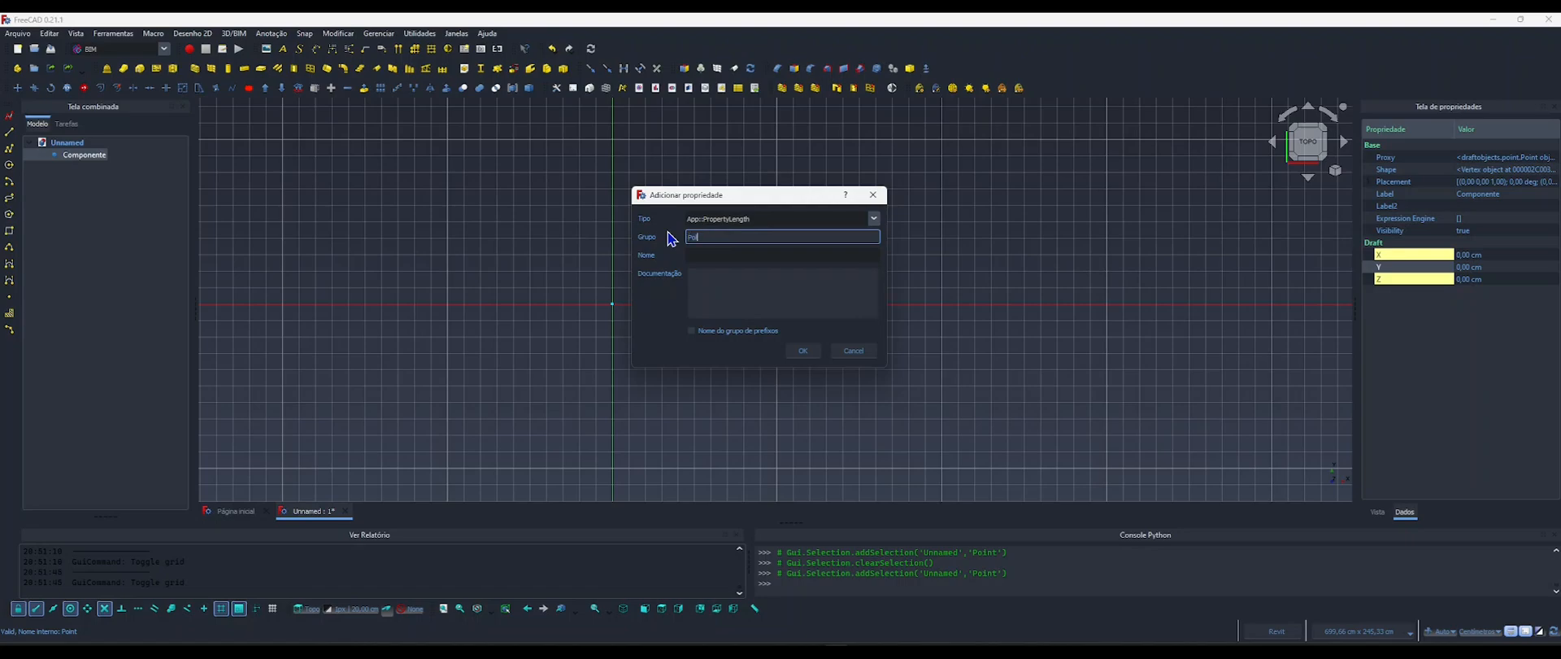
click(702, 255)
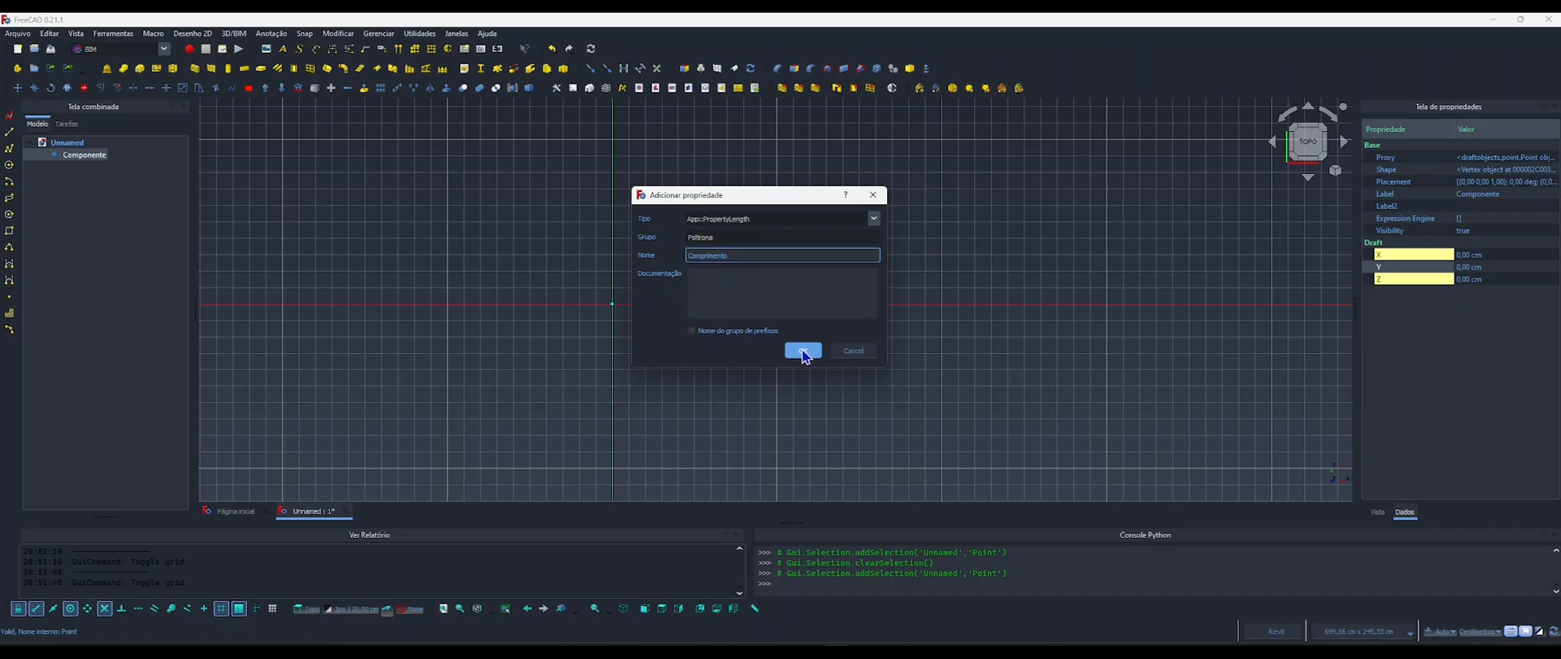
click(803, 352)
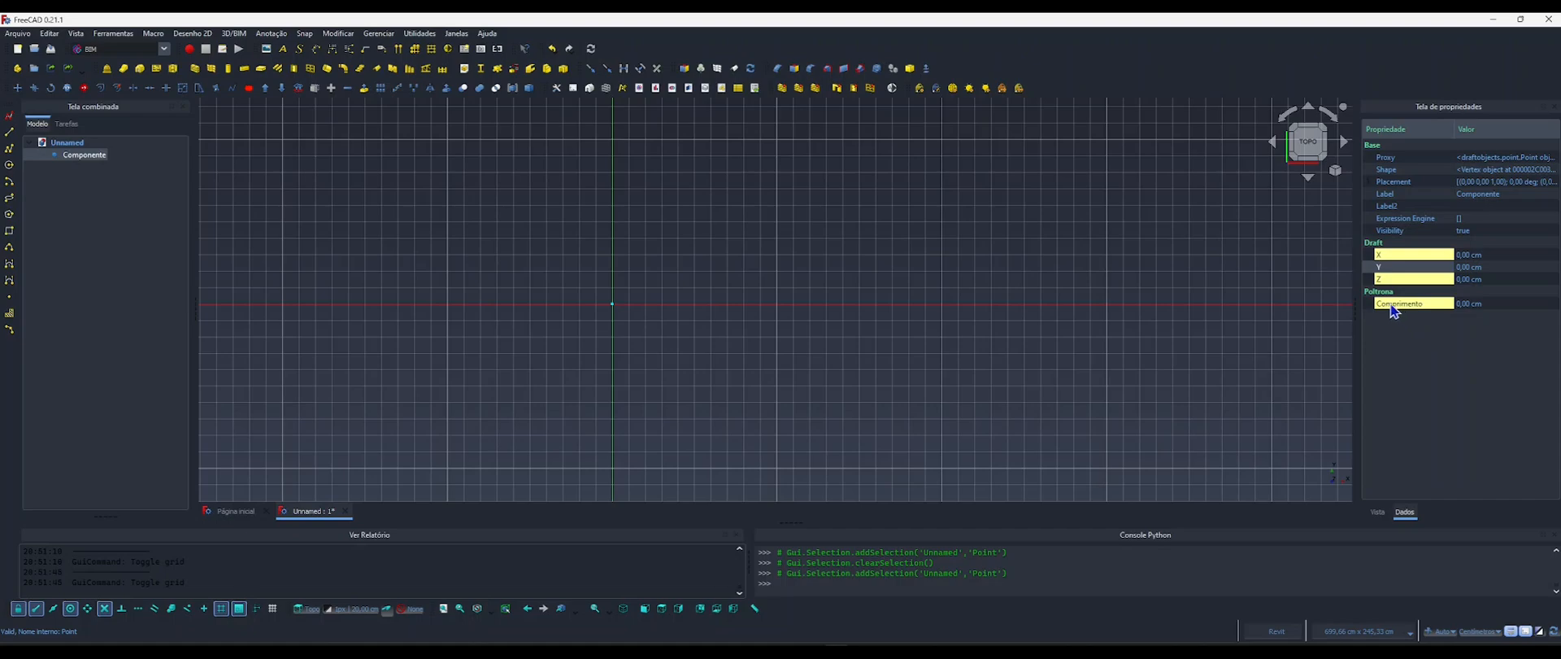
Add a second App::PropertyLength property named Largura to the Poltrona group.
right_click(1391, 311)
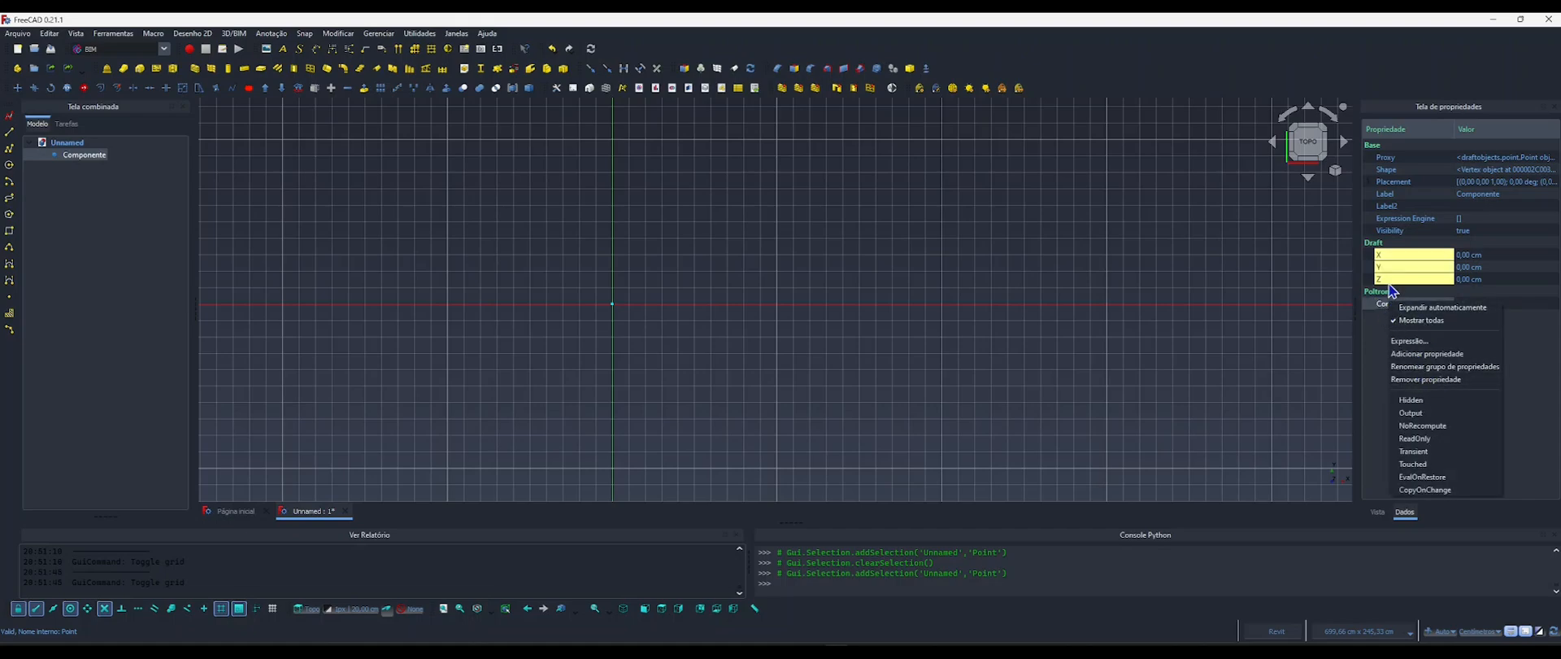
click(1417, 355)
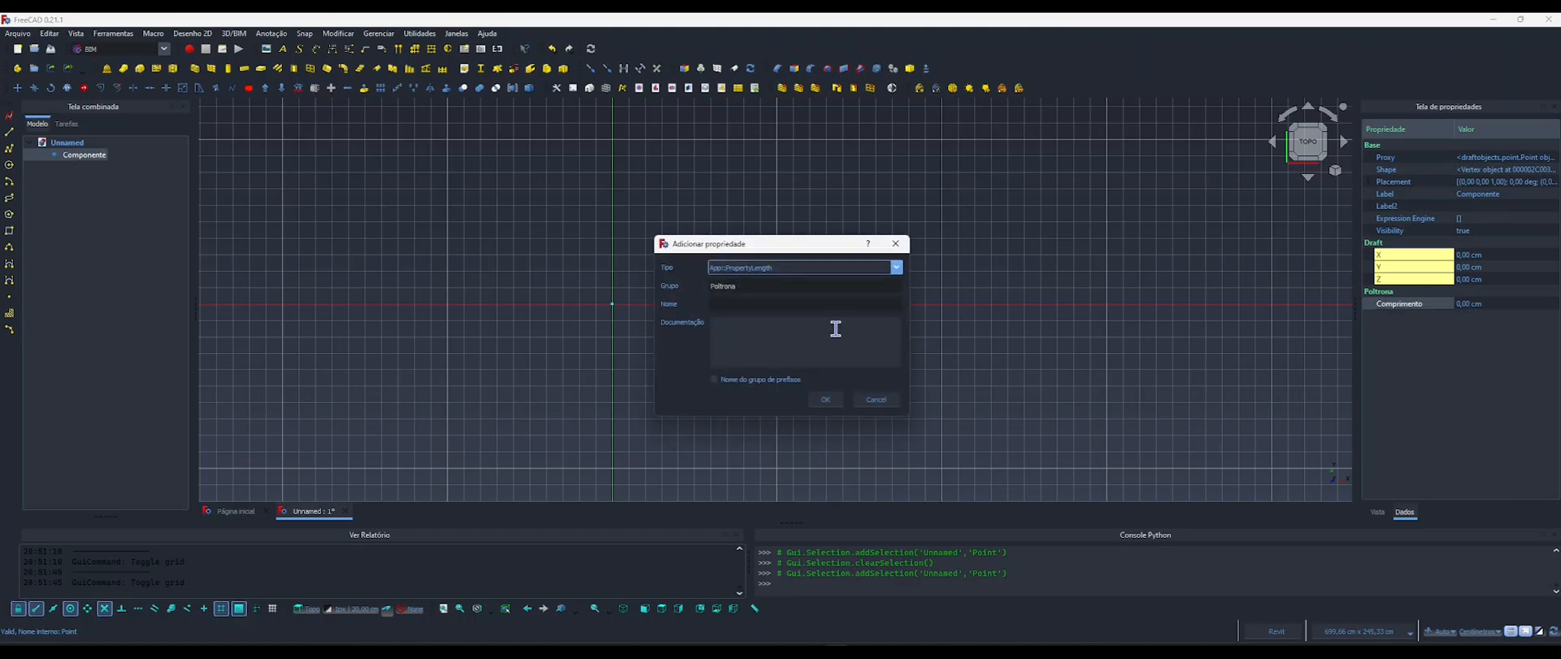
click(719, 304)
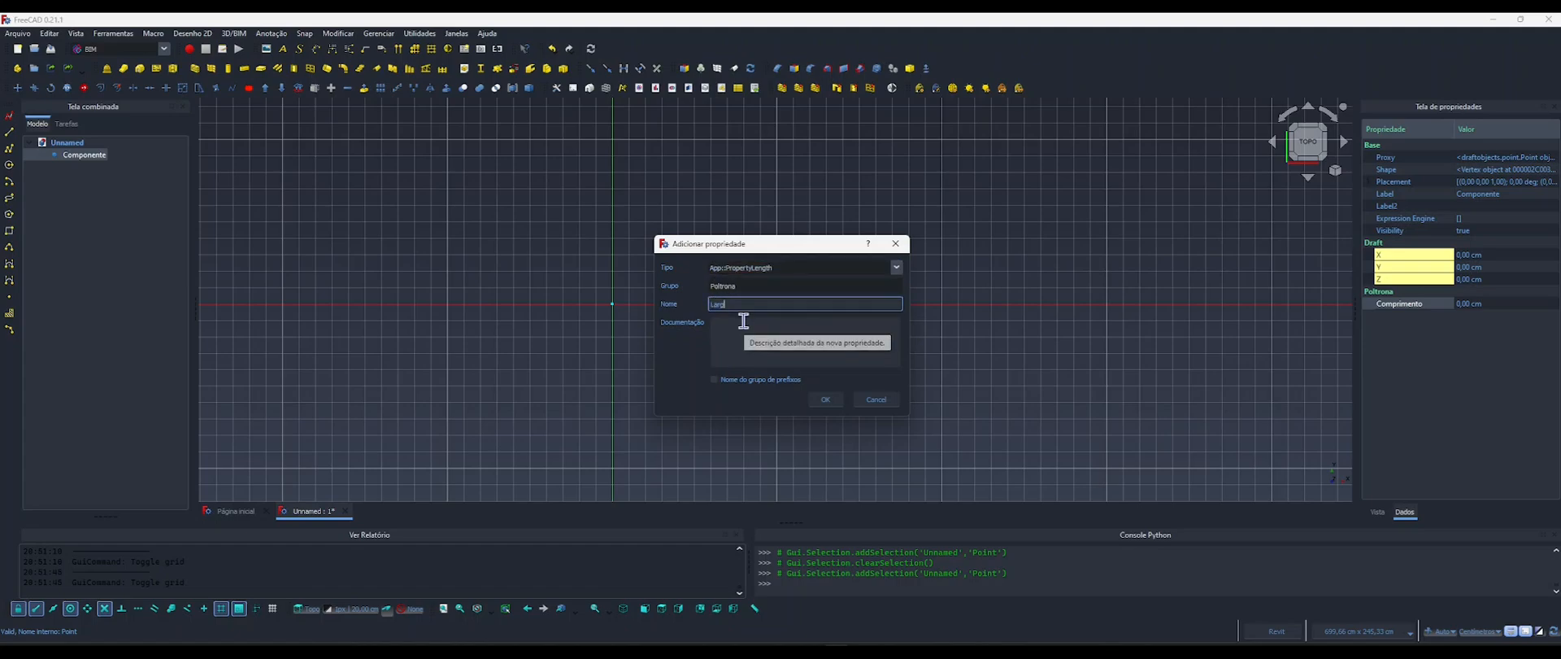
click(826, 399)
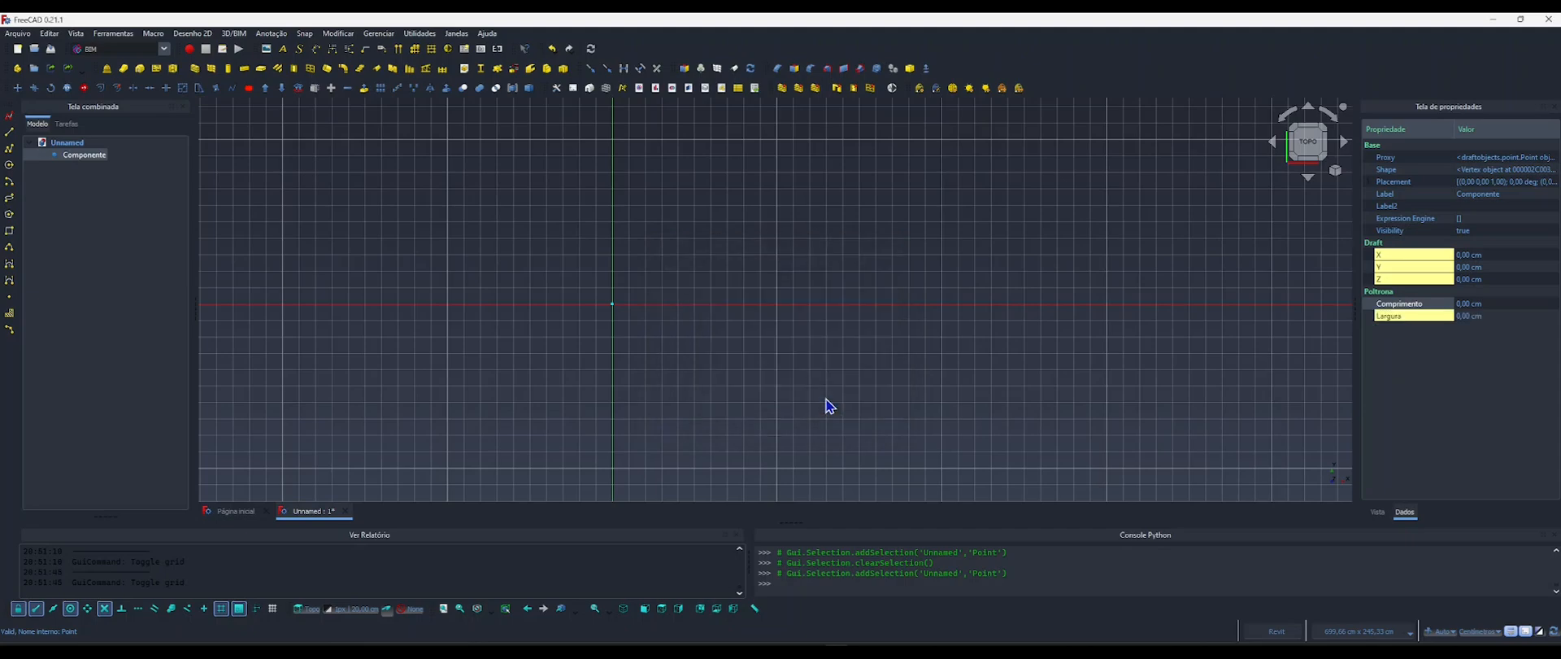
Deselect Componente, consult the dimensioned sofa image 4.webp, and minimize the image viewer.
click(1401, 336)
click(827, 342)
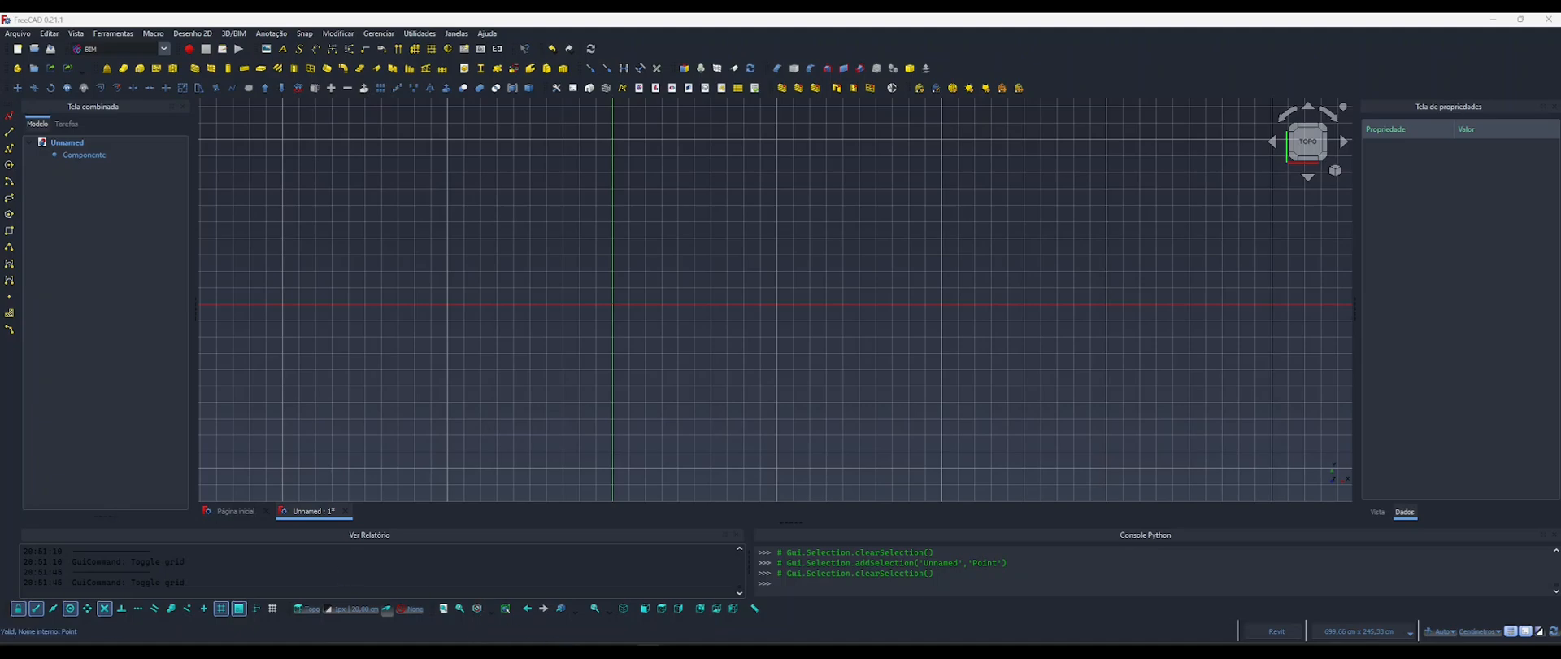
key(alt+Tab)
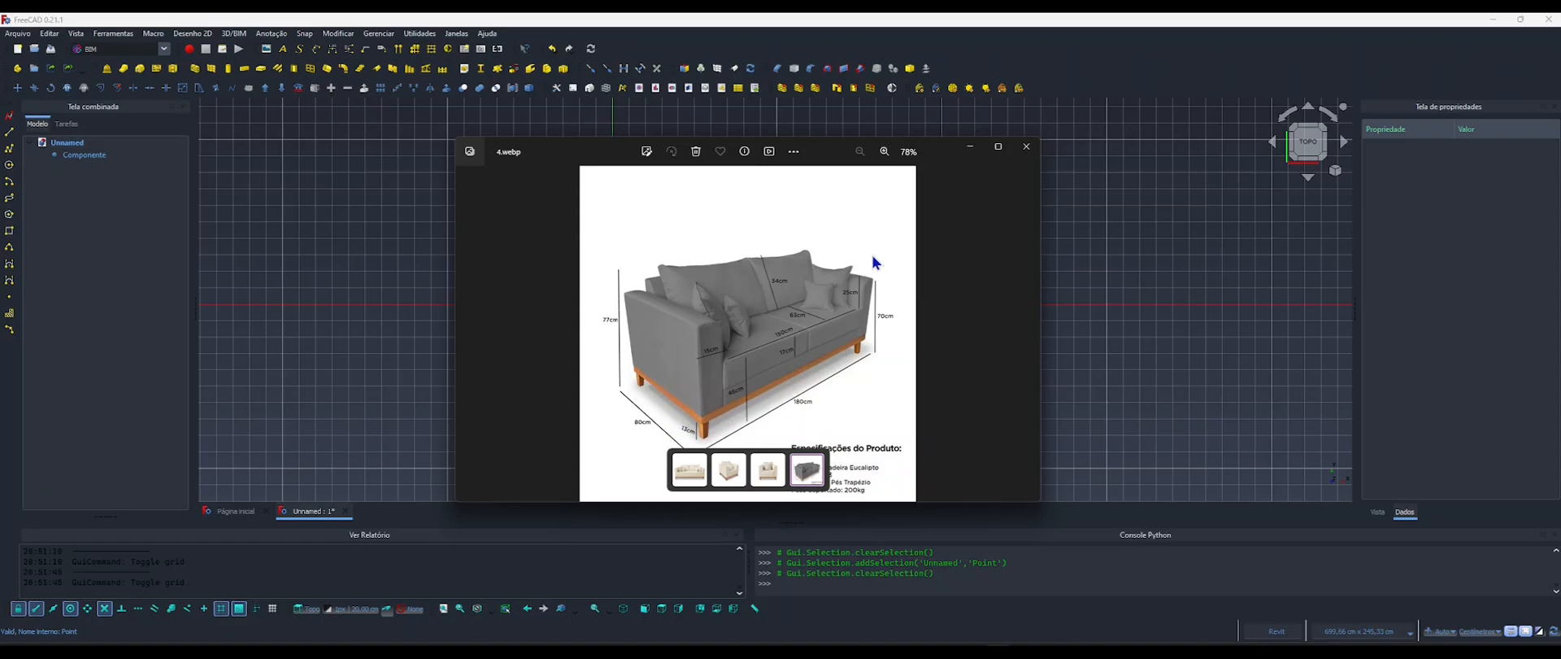
click(970, 148)
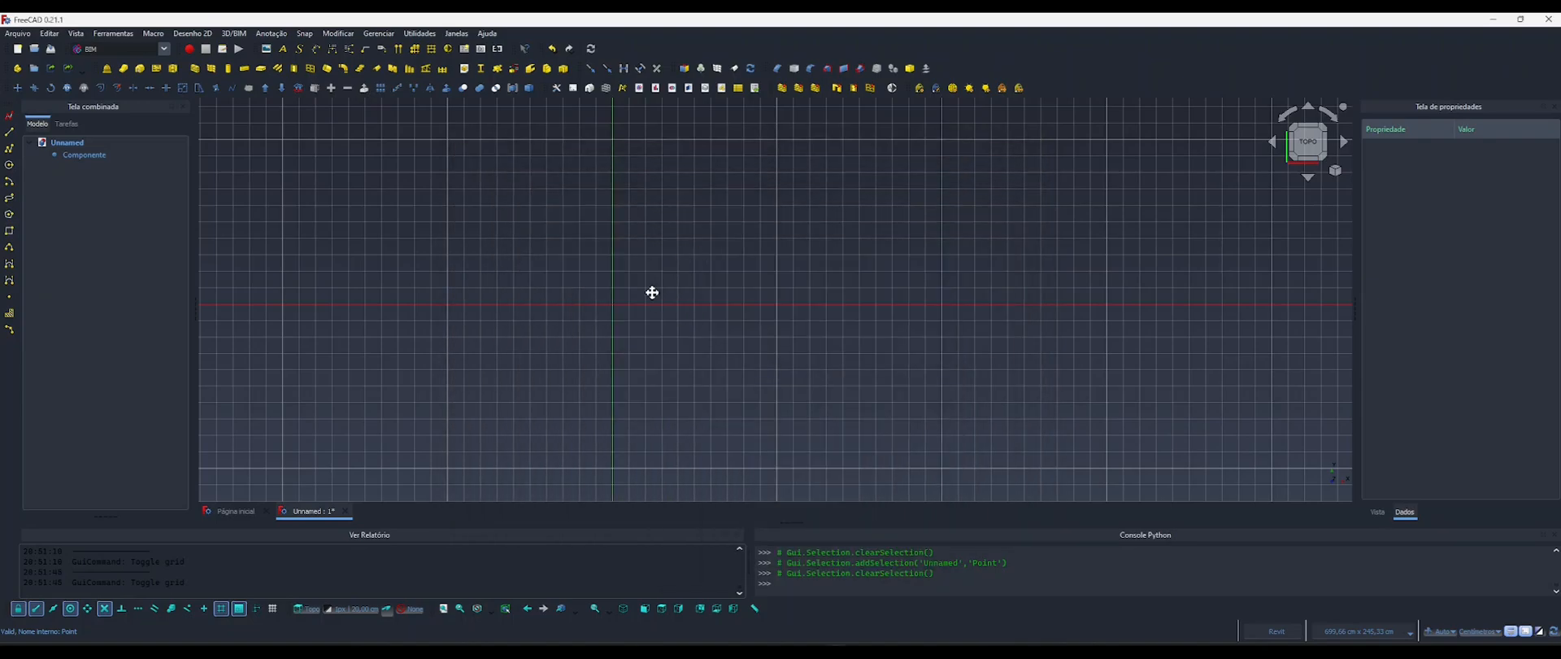
Create a sketch on the current working plane and draw a rectangle from the origin, about 234 by 75 cm.
middle_drag(652, 292, 711, 307)
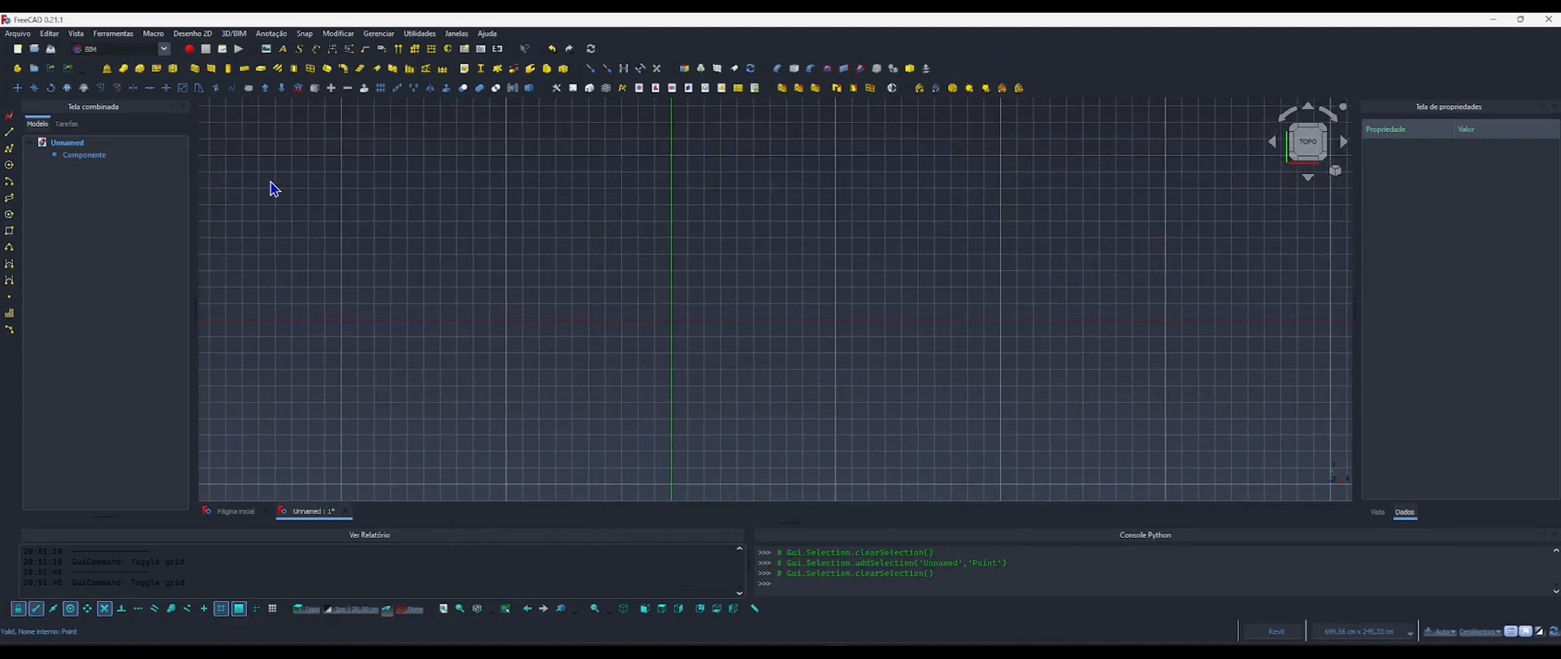
click(9, 119)
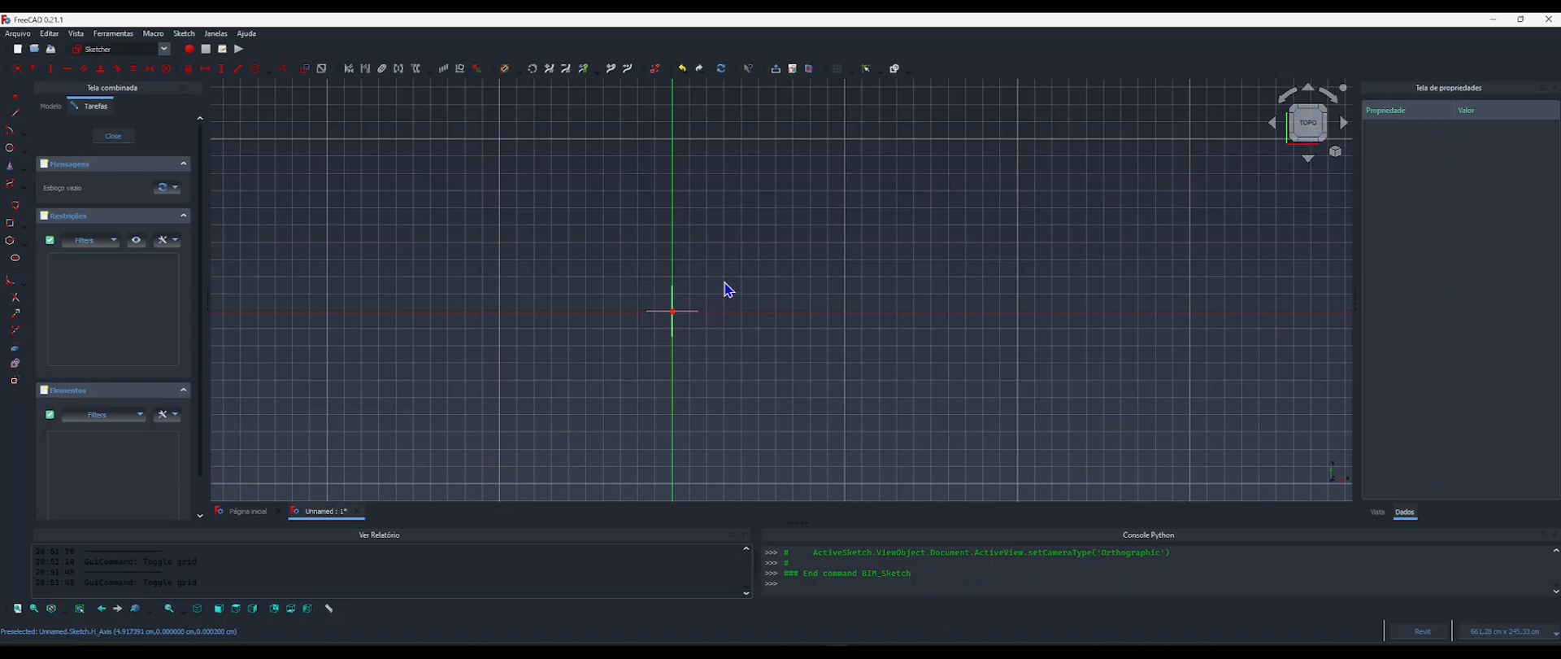
middle_drag(723, 272, 658, 268)
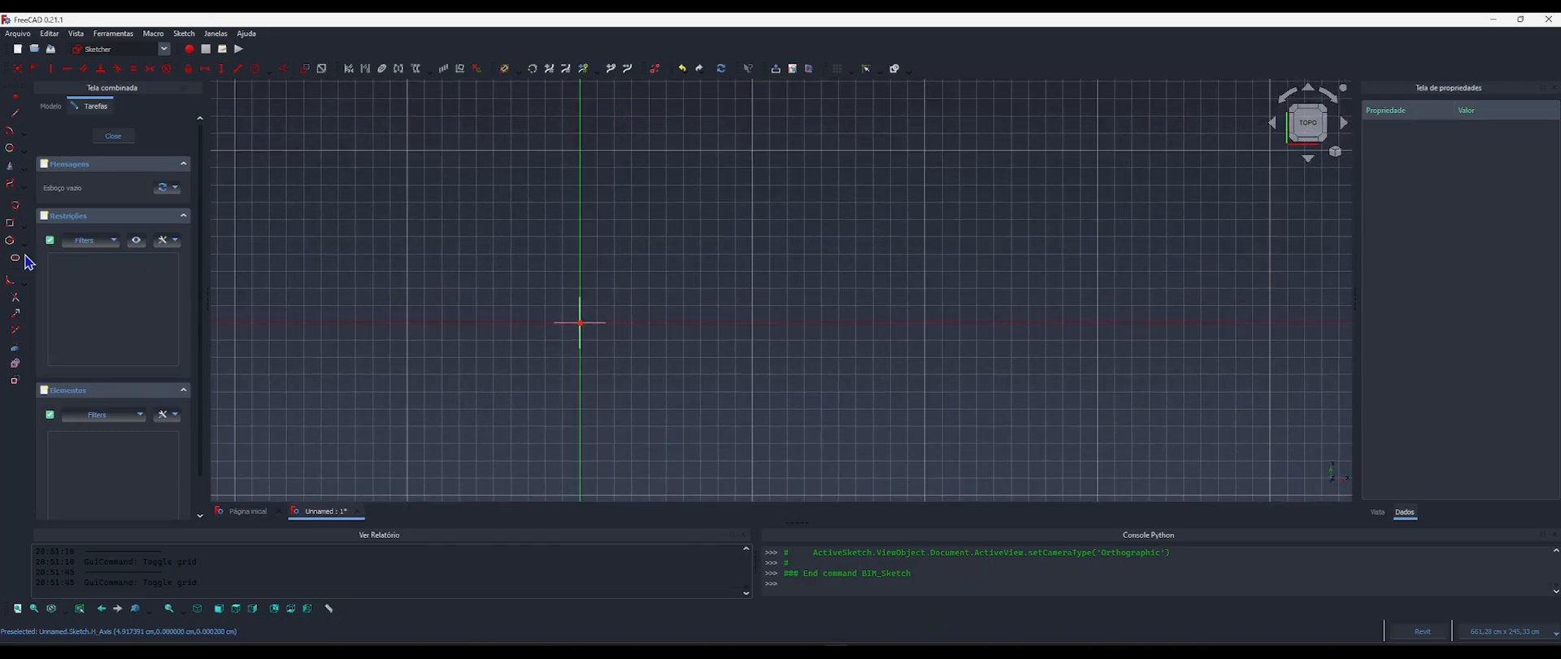
click(9, 222)
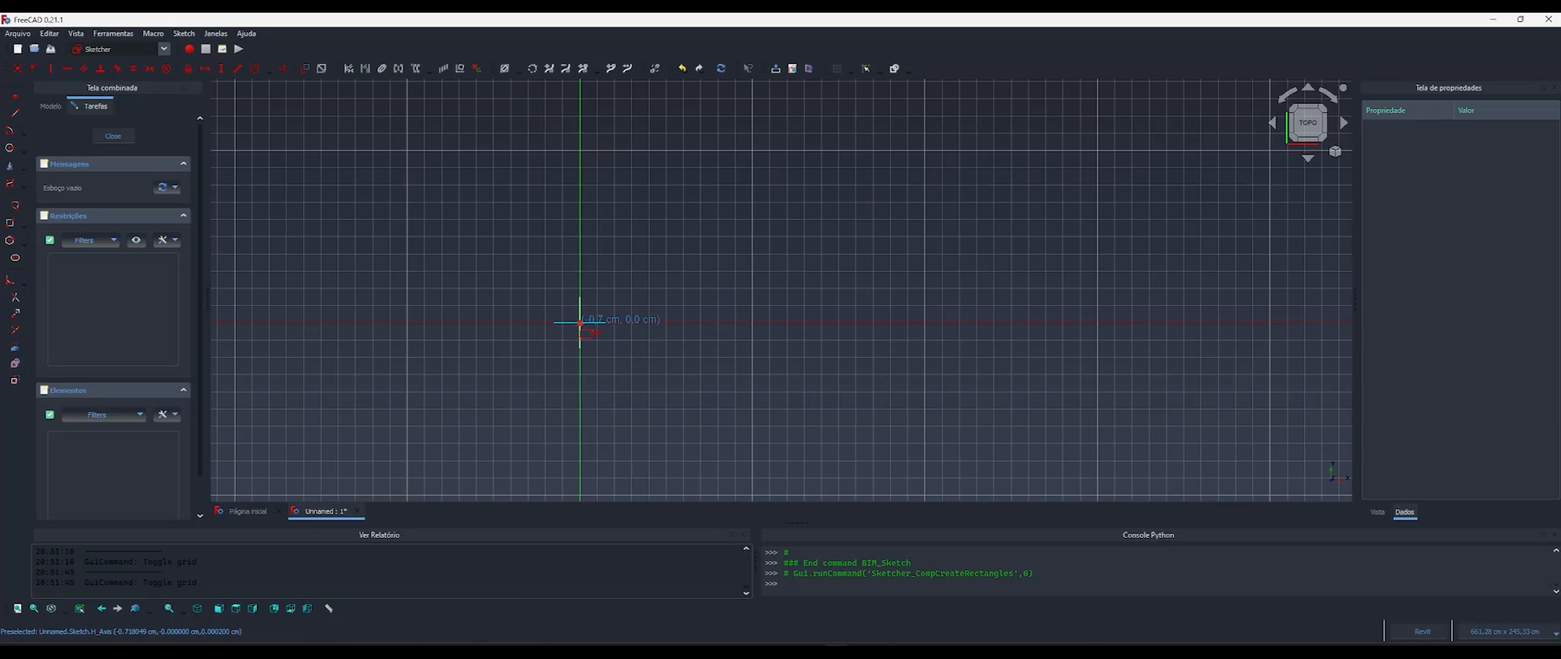
click(580, 323)
middle_drag(890, 160, 834, 225)
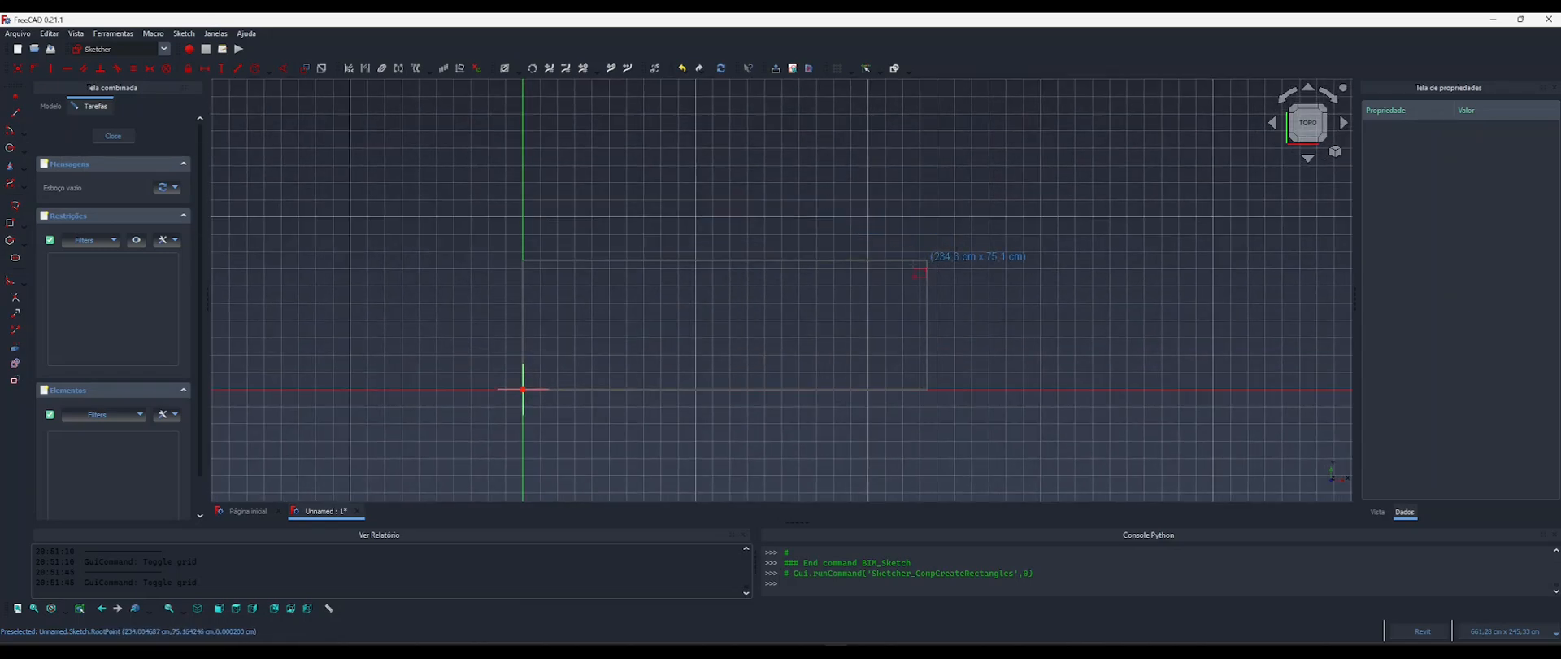
click(928, 260)
middle_drag(768, 318, 719, 305)
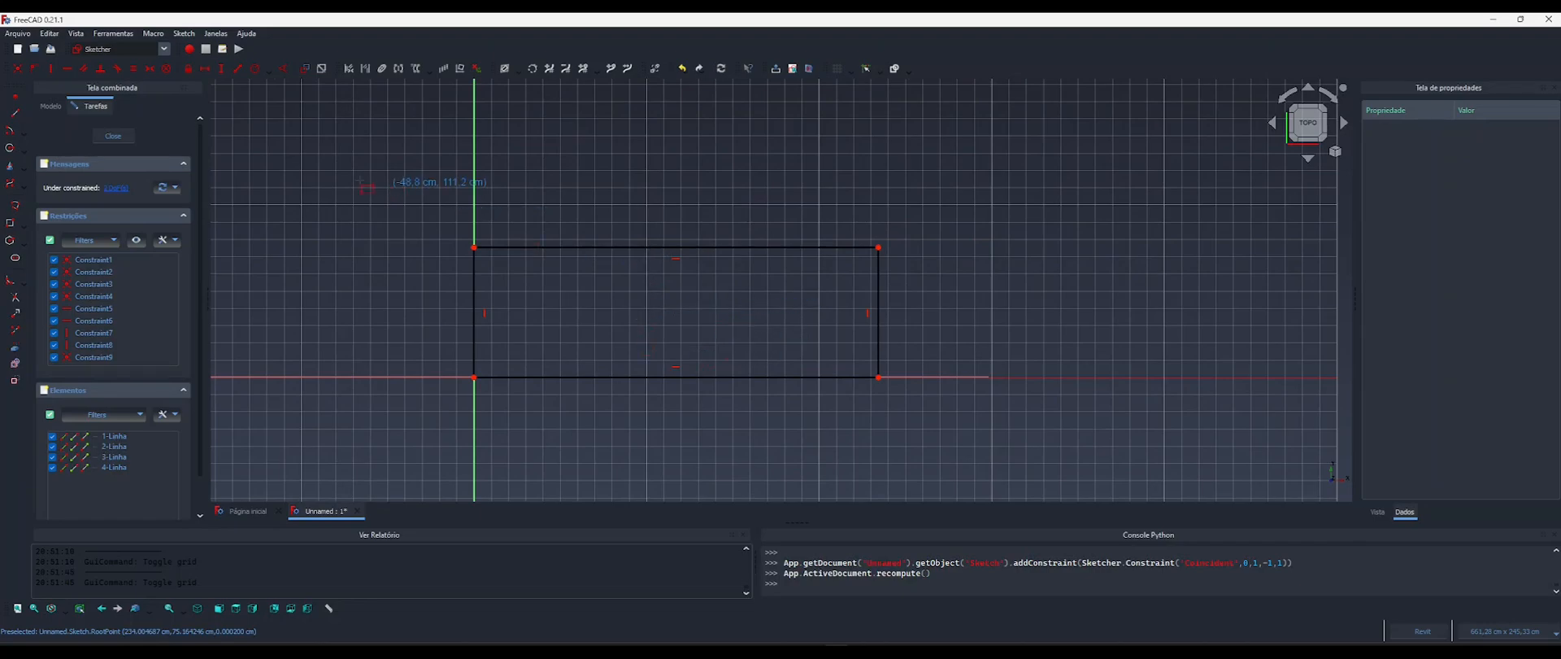
click(204, 75)
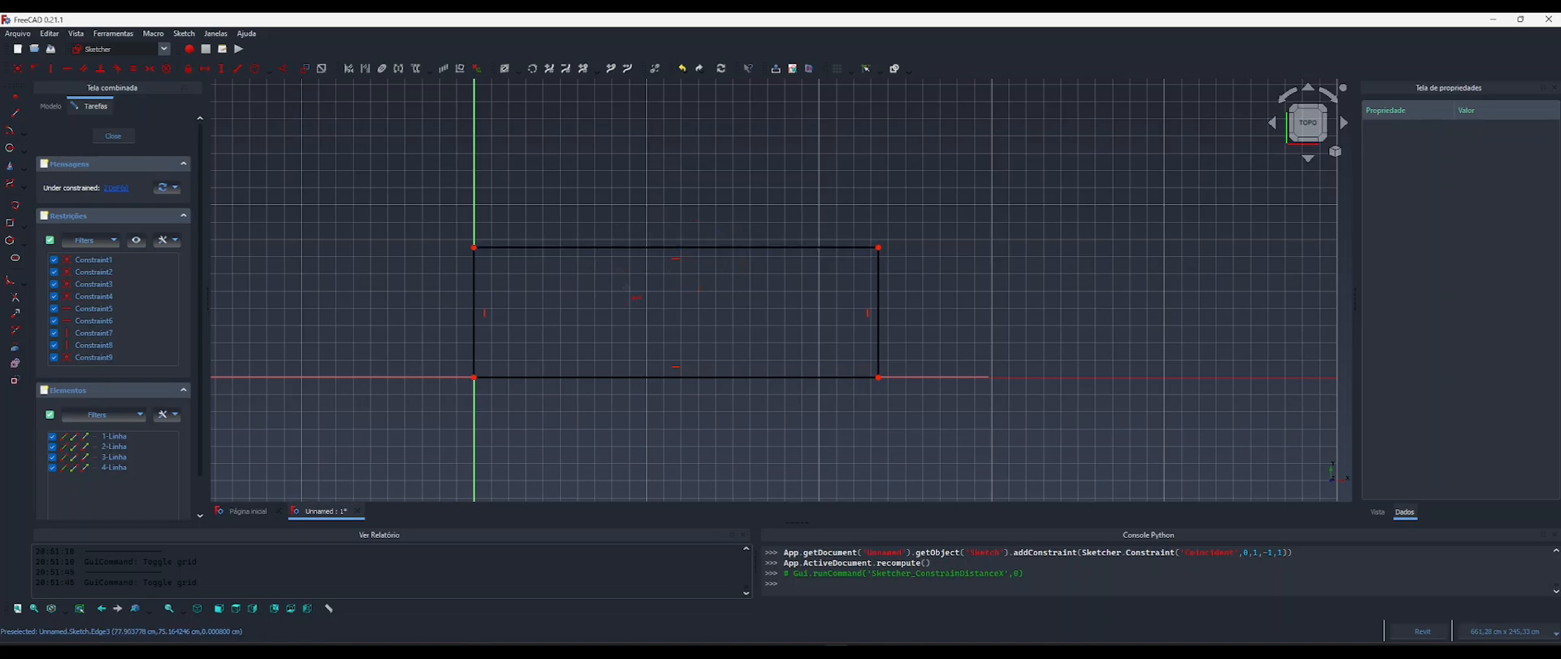
click(222, 69)
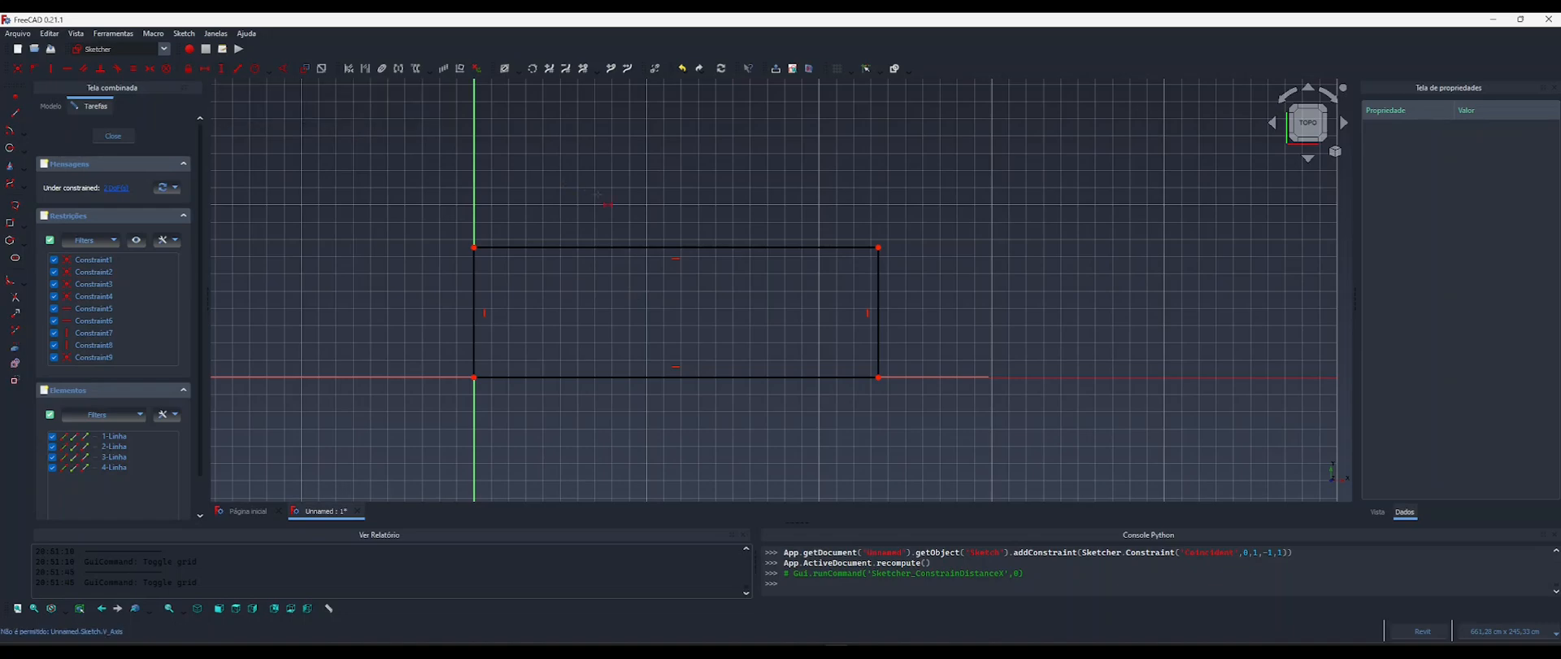
key(i)
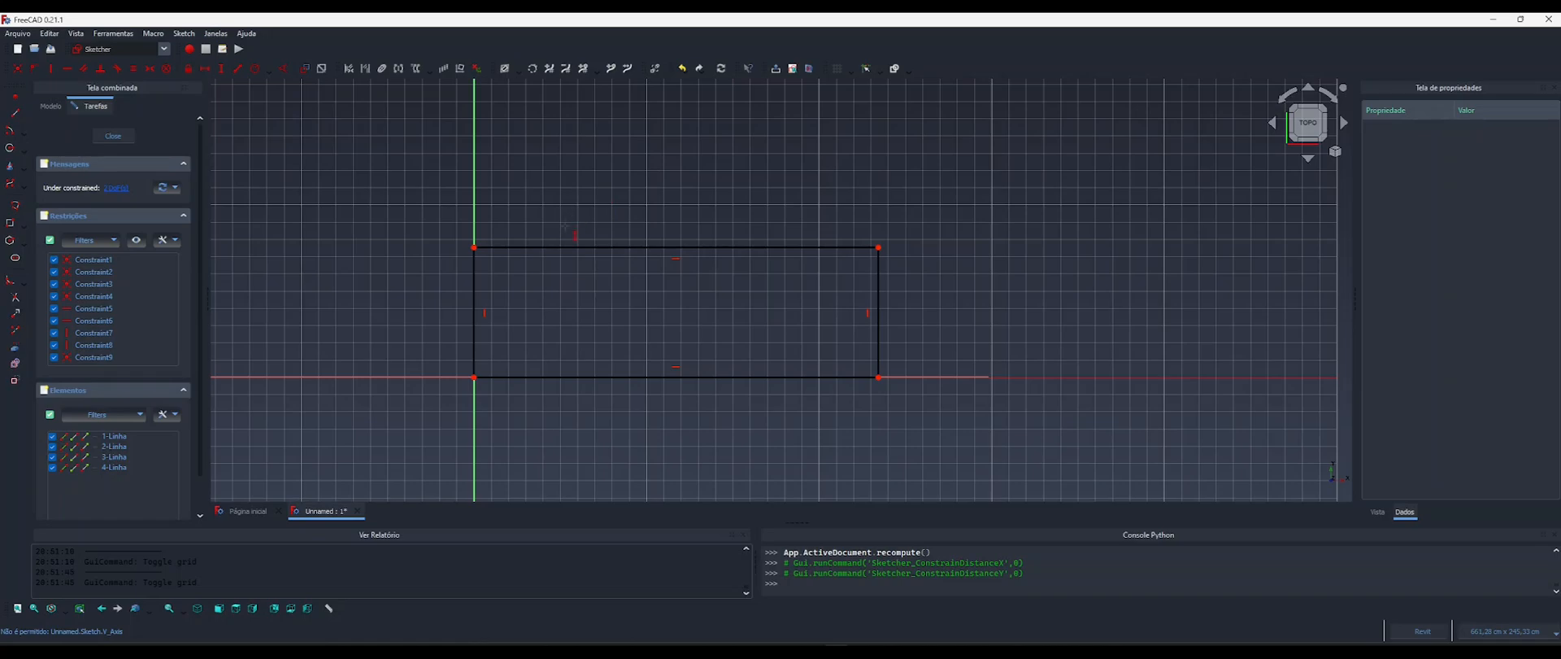
key(l)
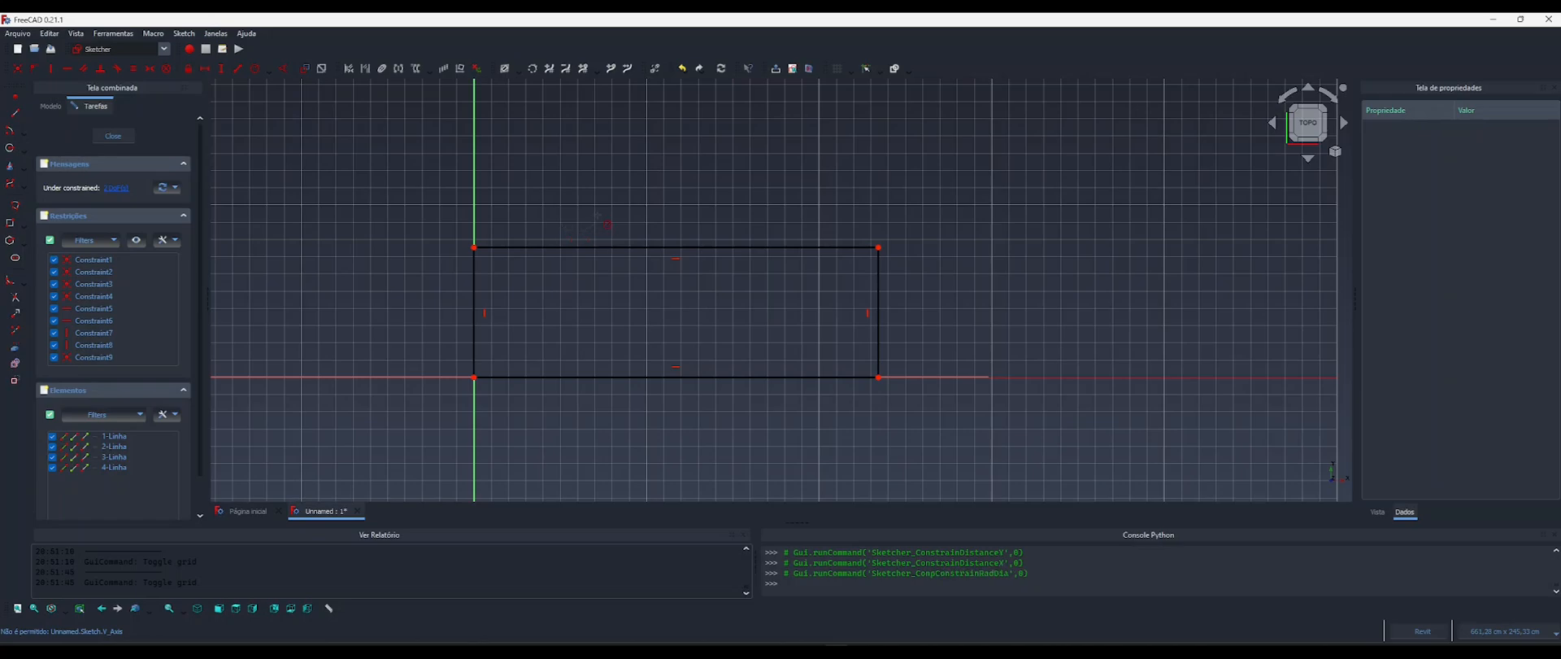
click(238, 70)
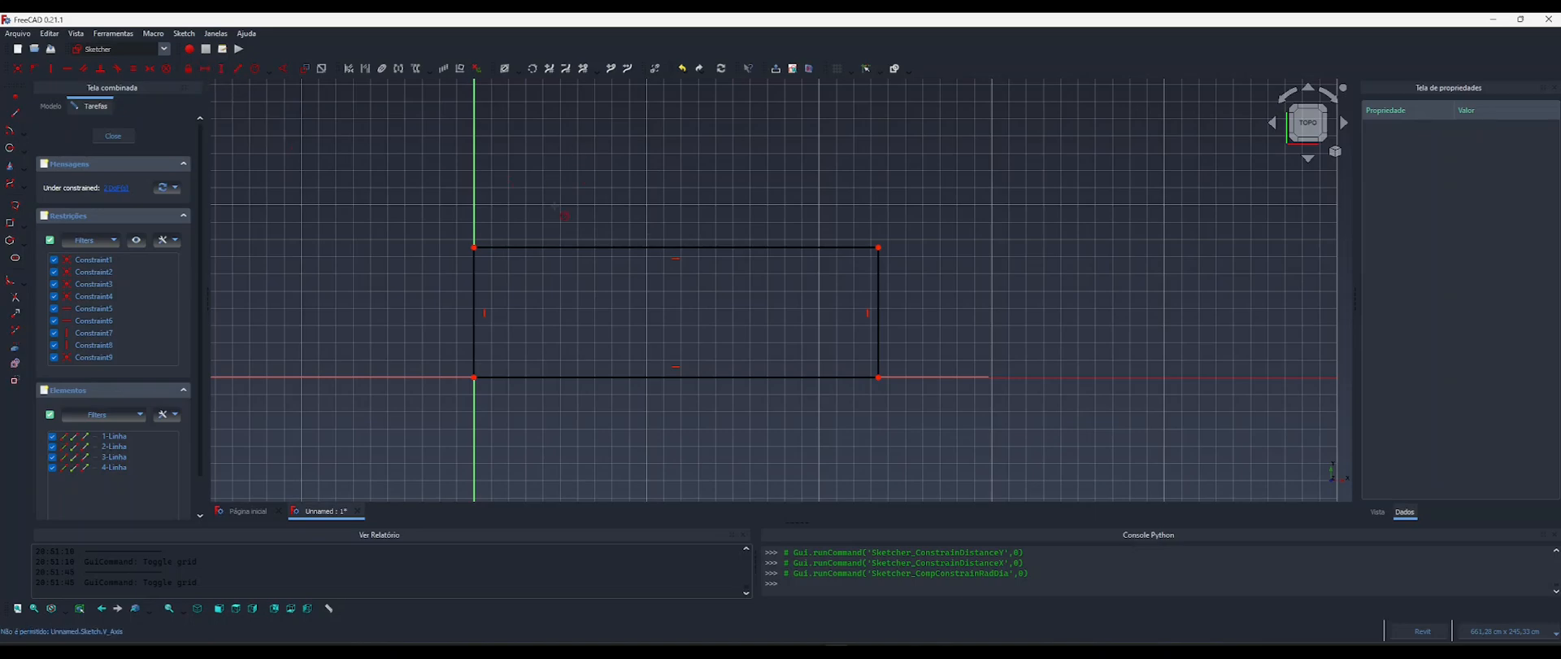
middle_drag(654, 279, 626, 265)
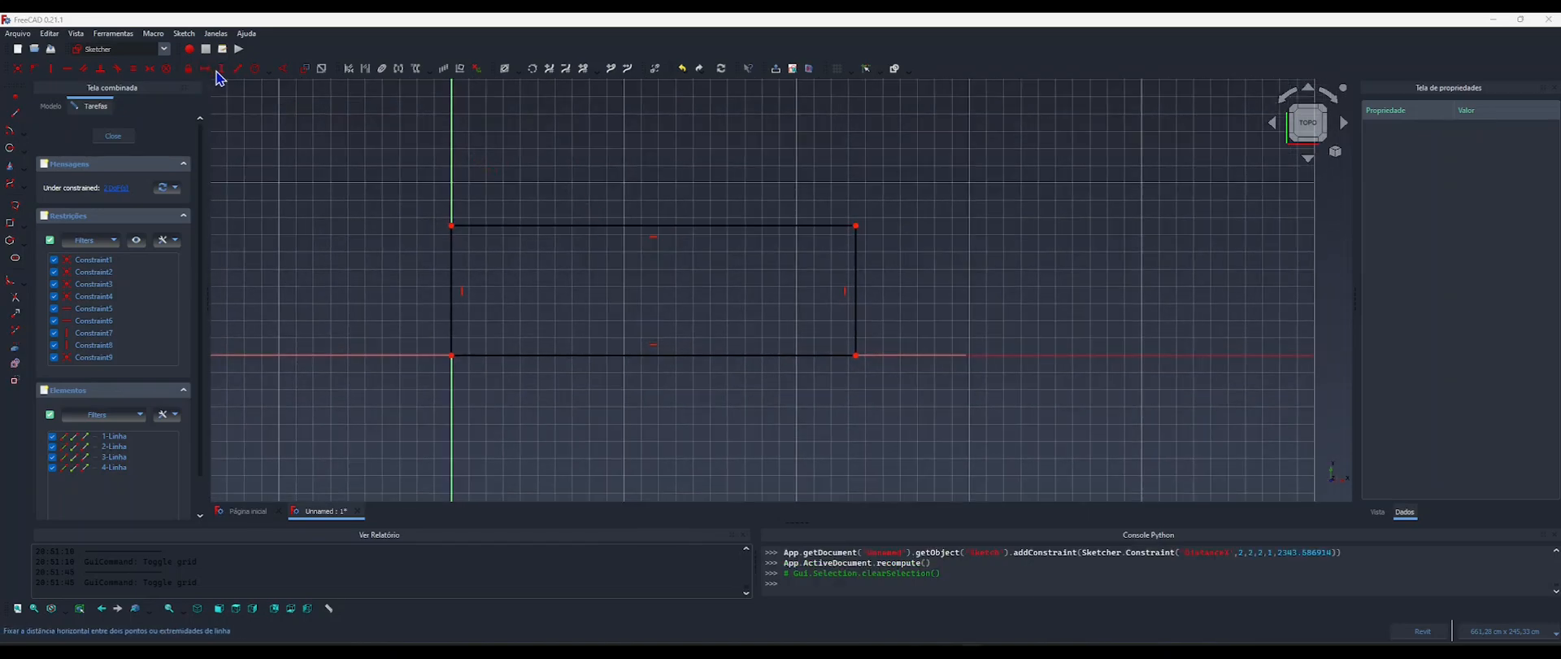
click(205, 69)
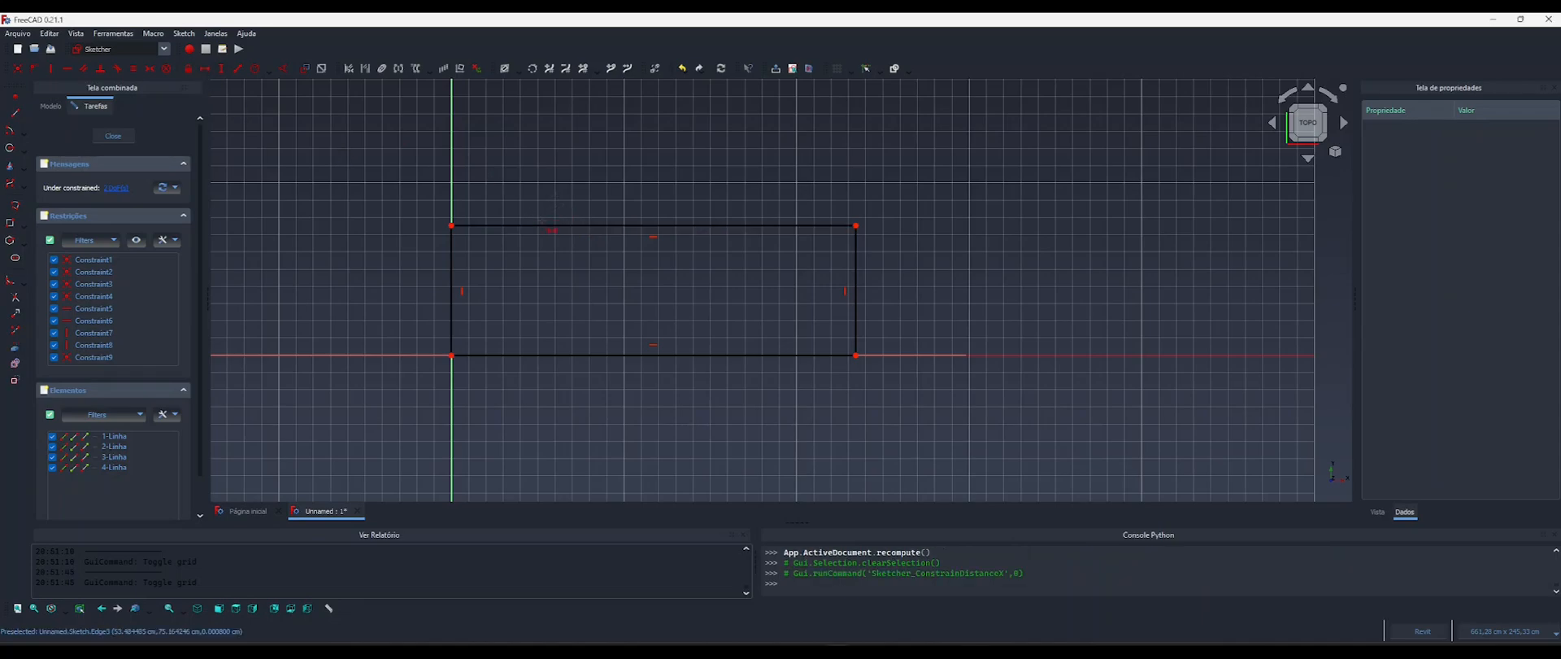
click(545, 225)
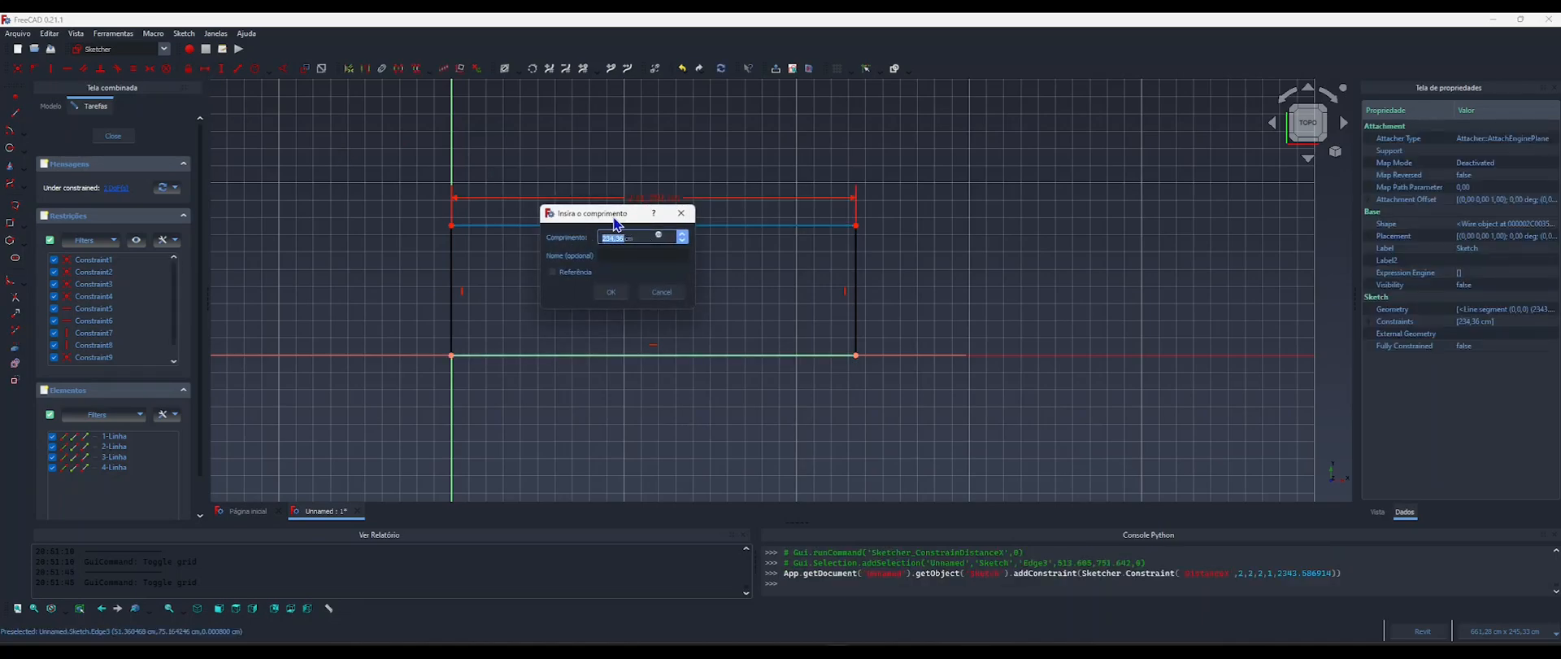
drag(618, 214, 962, 185)
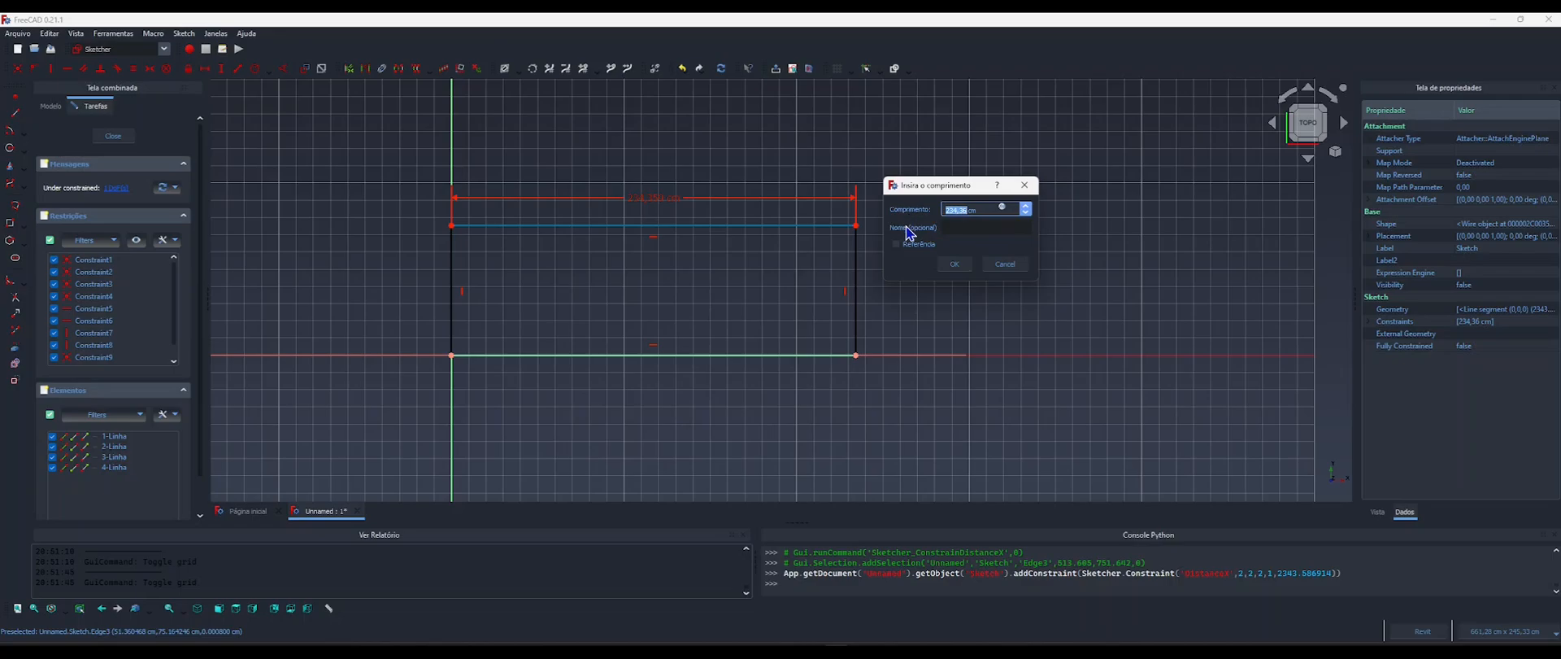
click(1024, 186)
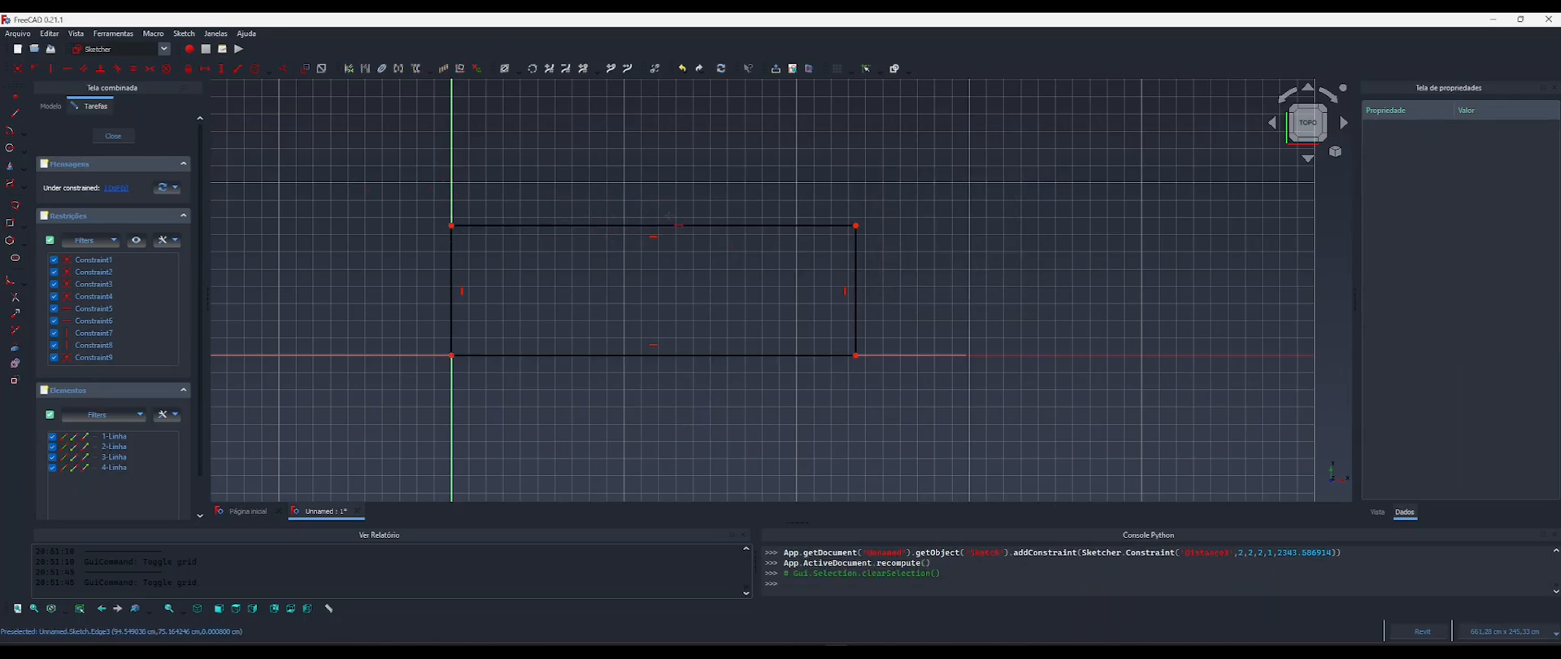
Close the rectangle sketch and check the Poltrona properties stored on Componente.
click(49, 107)
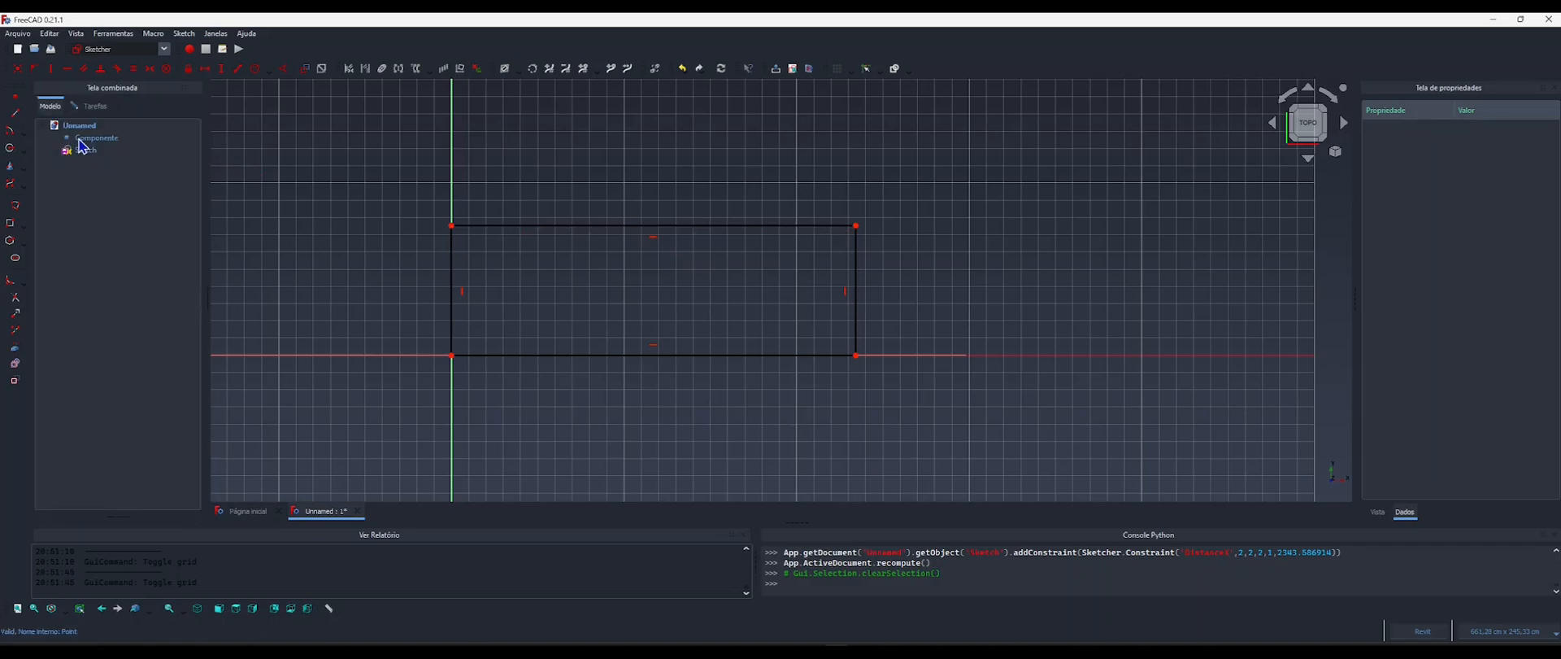
click(94, 107)
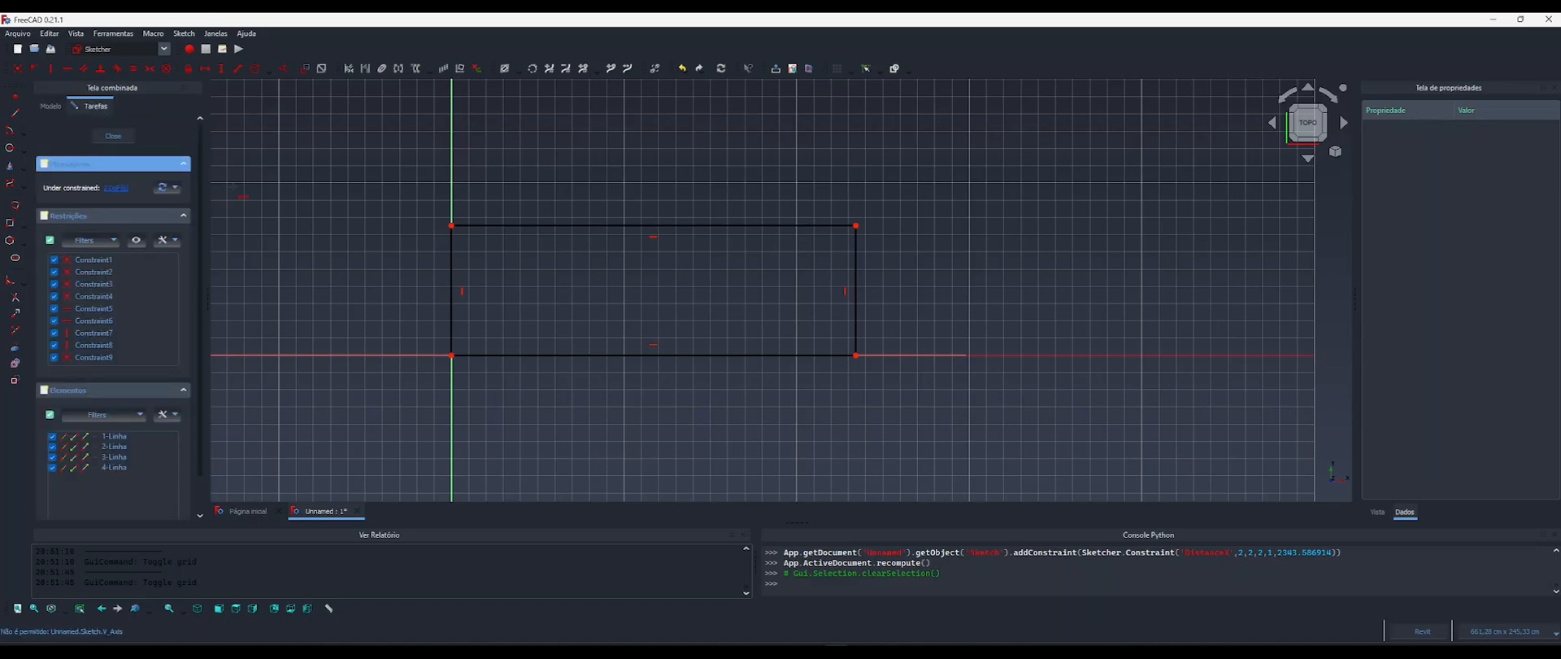
click(114, 136)
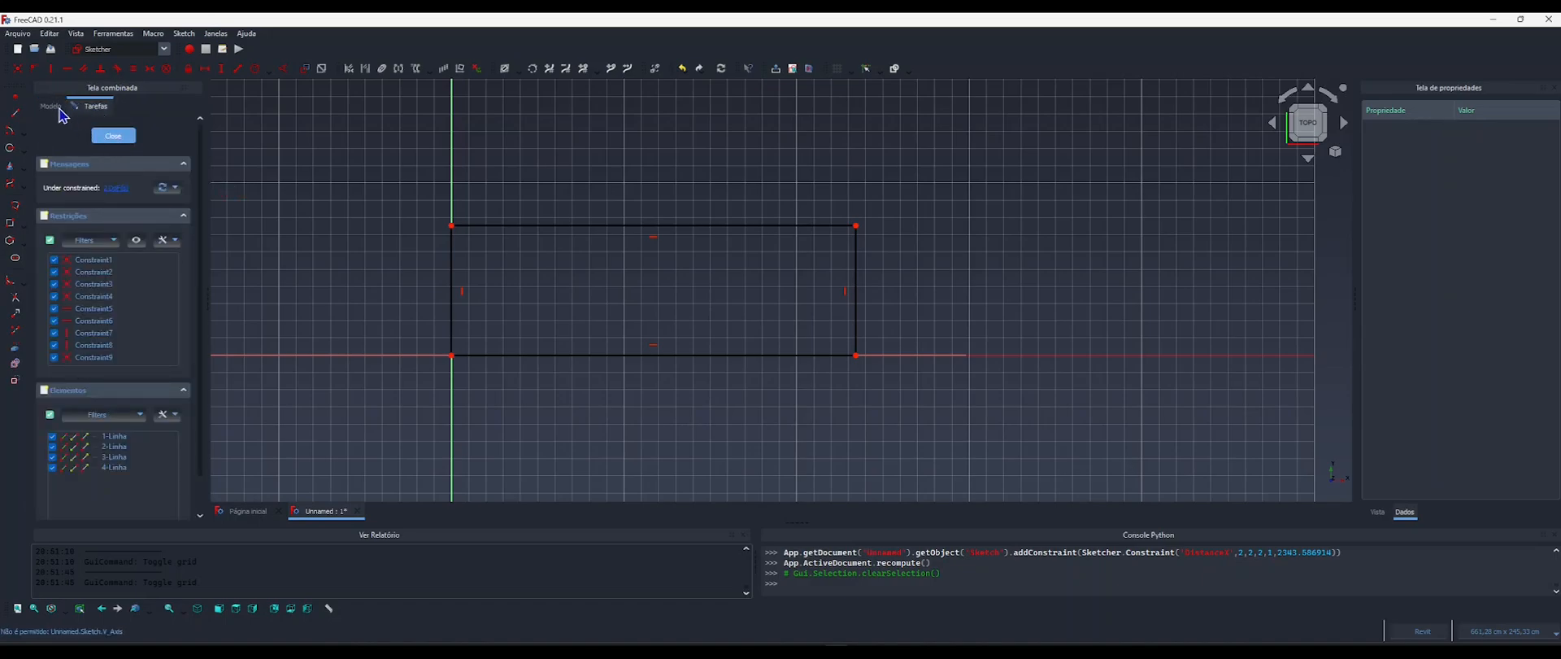
click(66, 155)
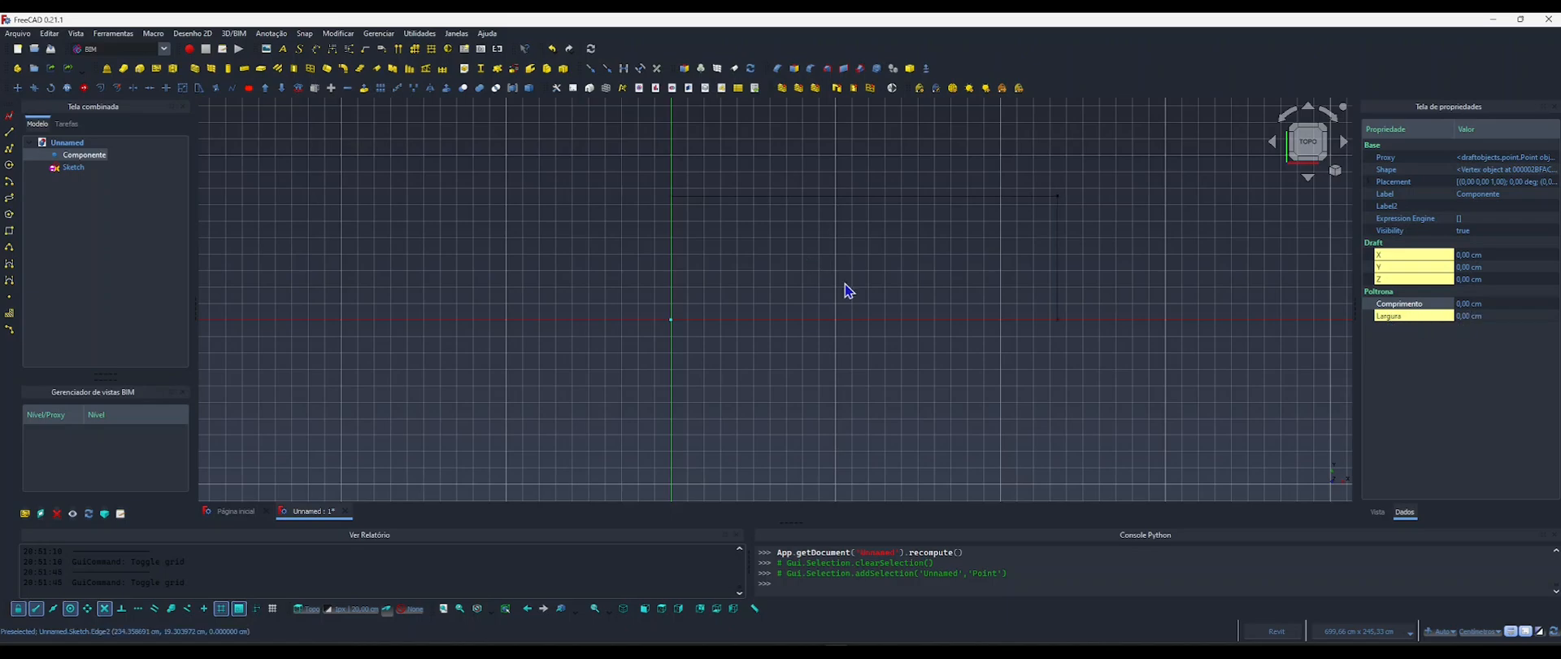
middle_drag(990, 234, 945, 228)
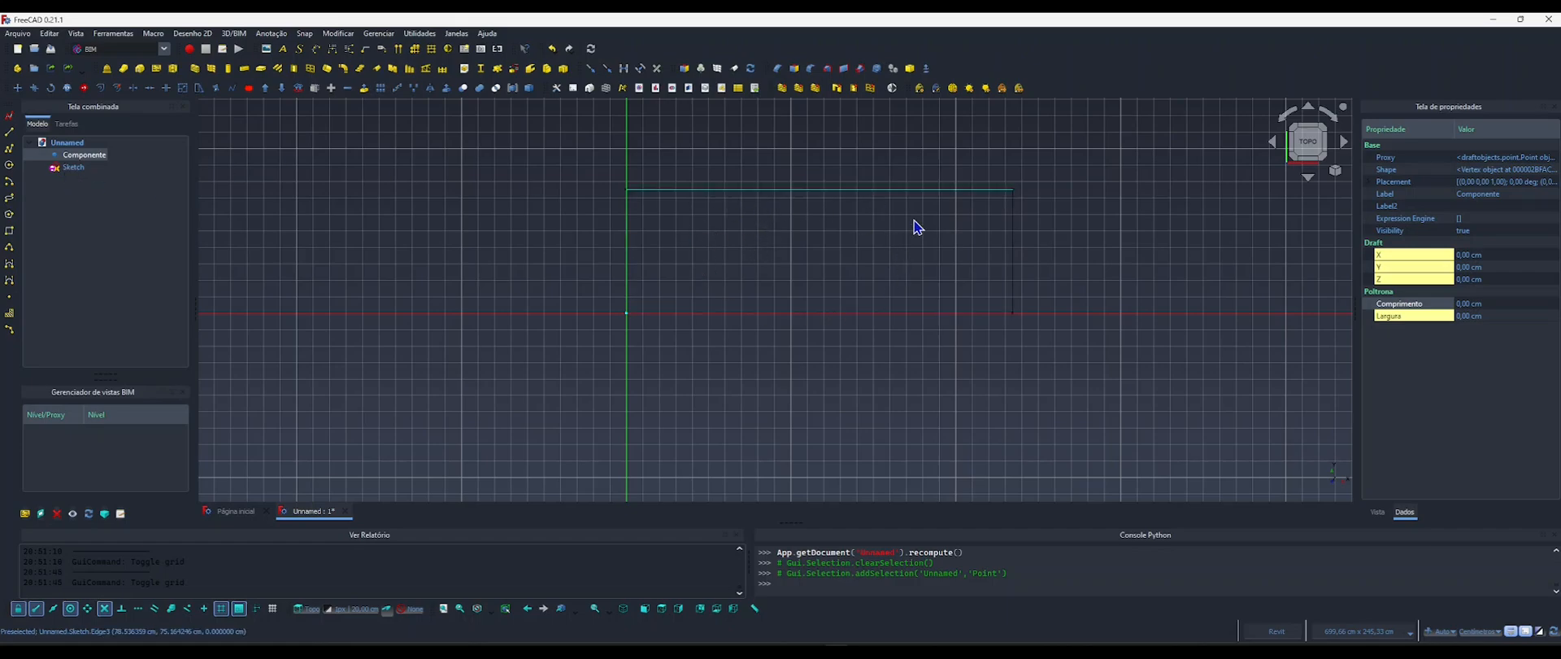
Reopen the rectangle sketch and apply a horizontal distance constraint to the rectangle's upper edge.
double_click(73, 169)
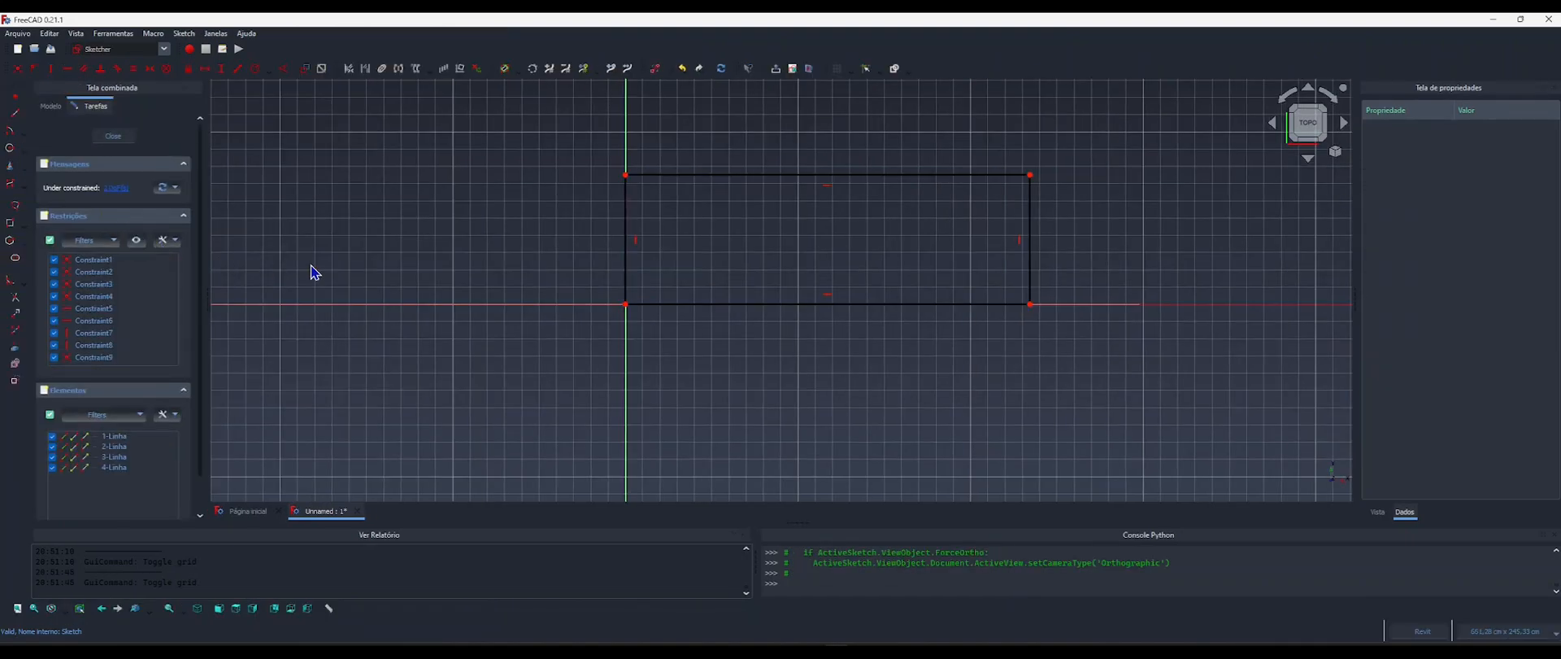
click(205, 69)
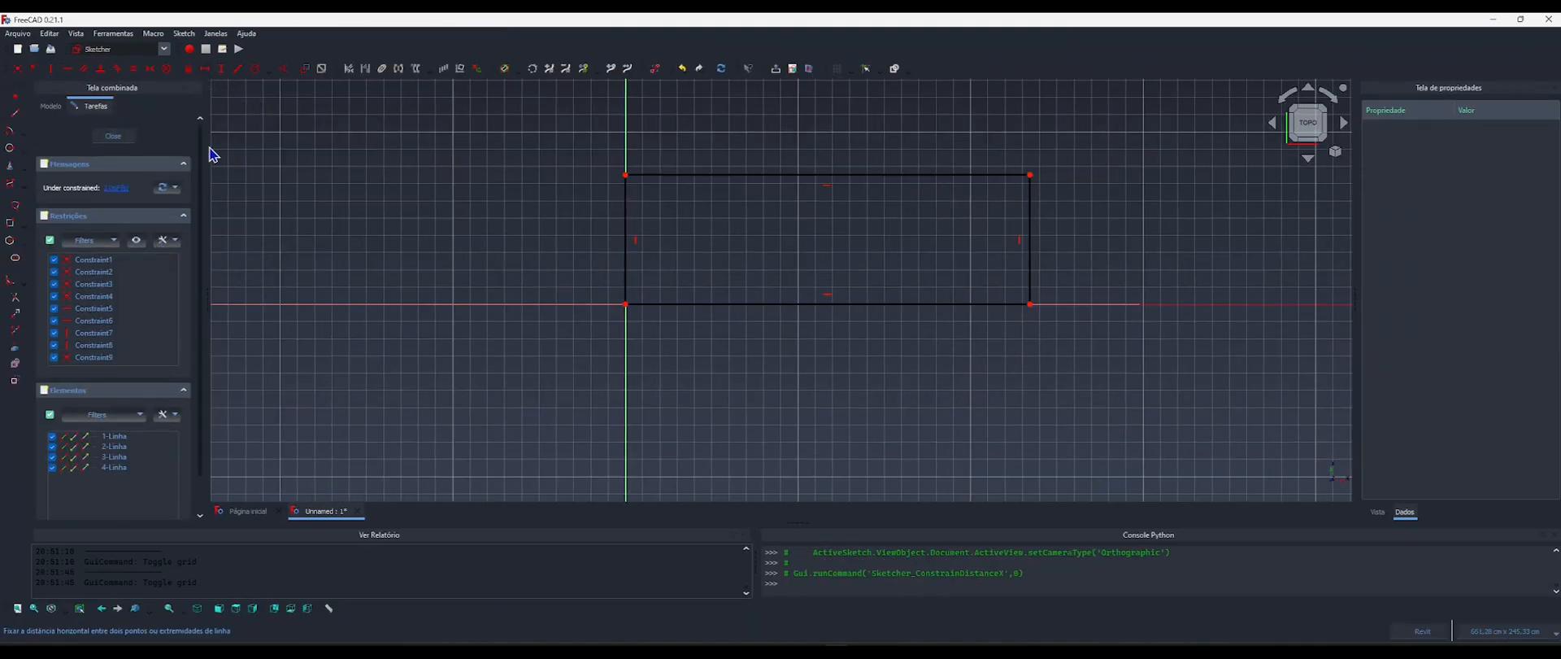
middle_drag(718, 242, 640, 252)
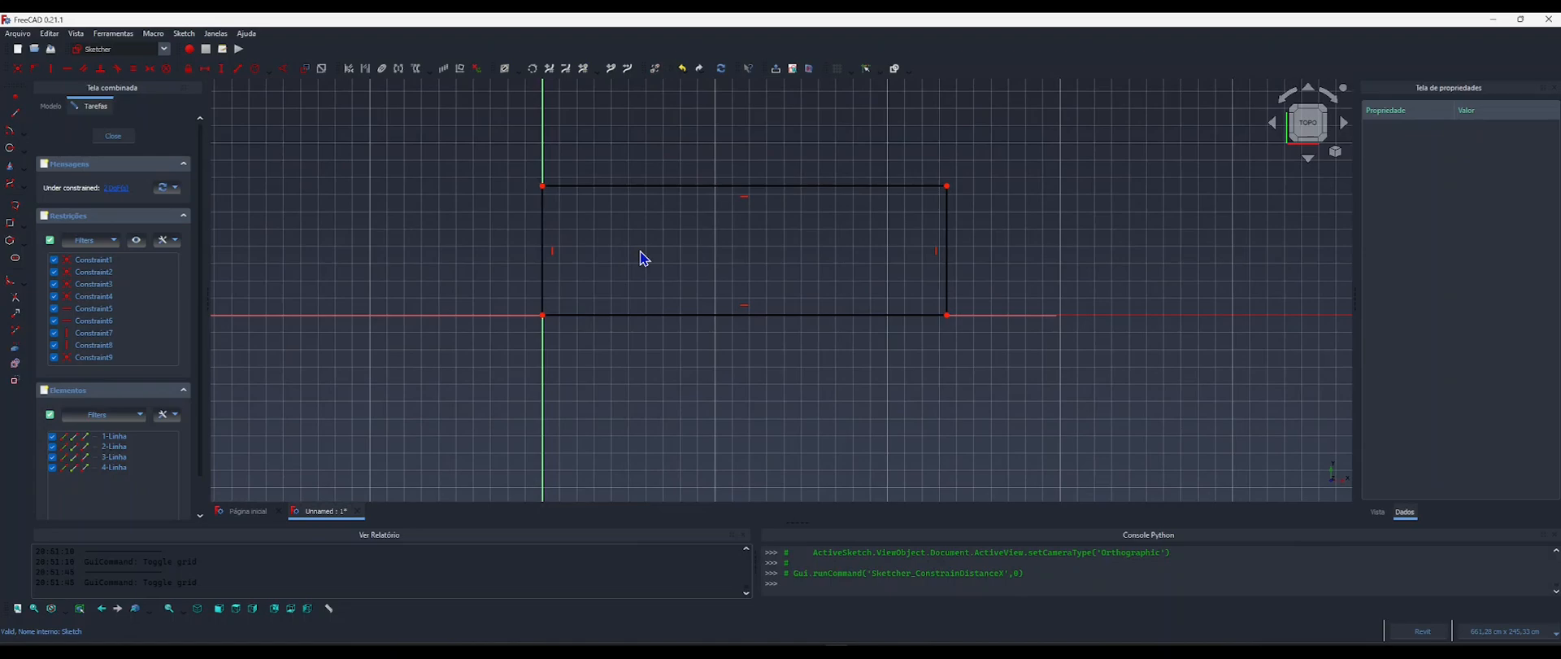
click(667, 187)
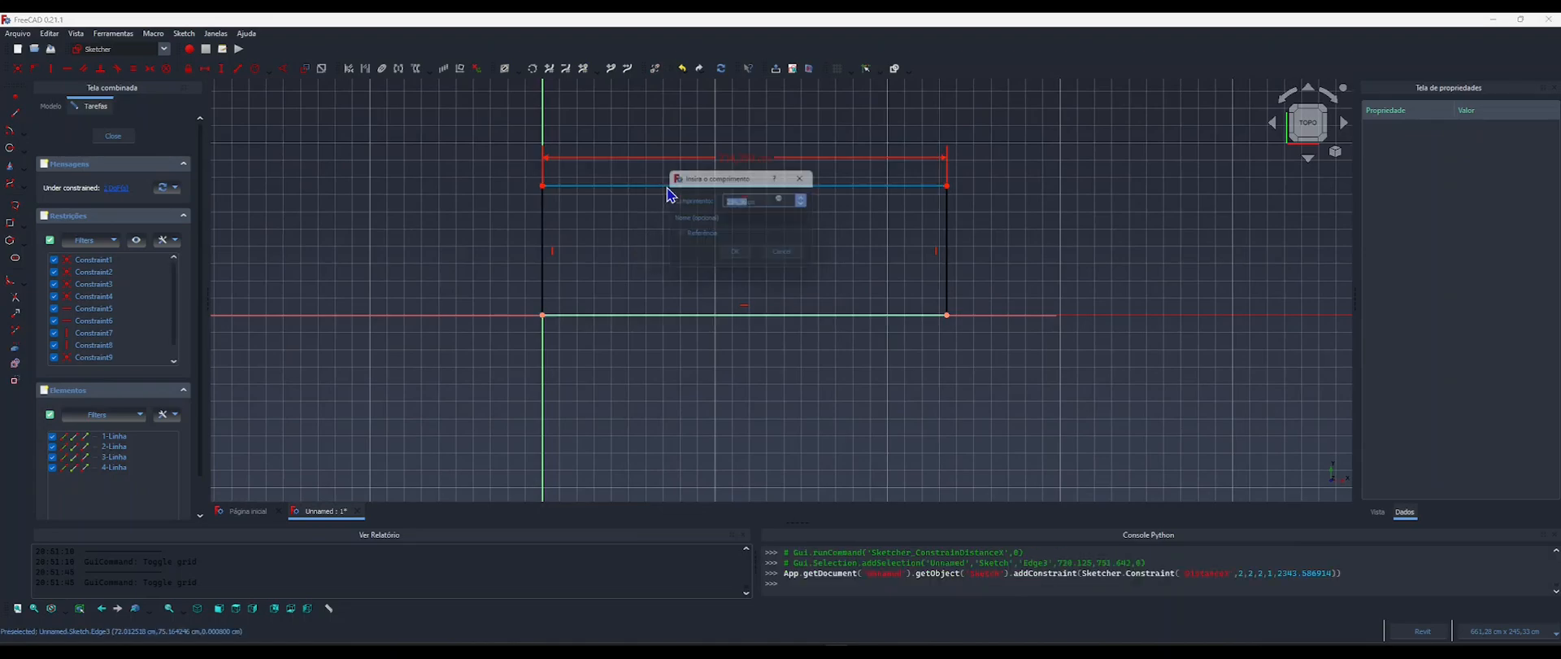
drag(721, 181, 667, 201)
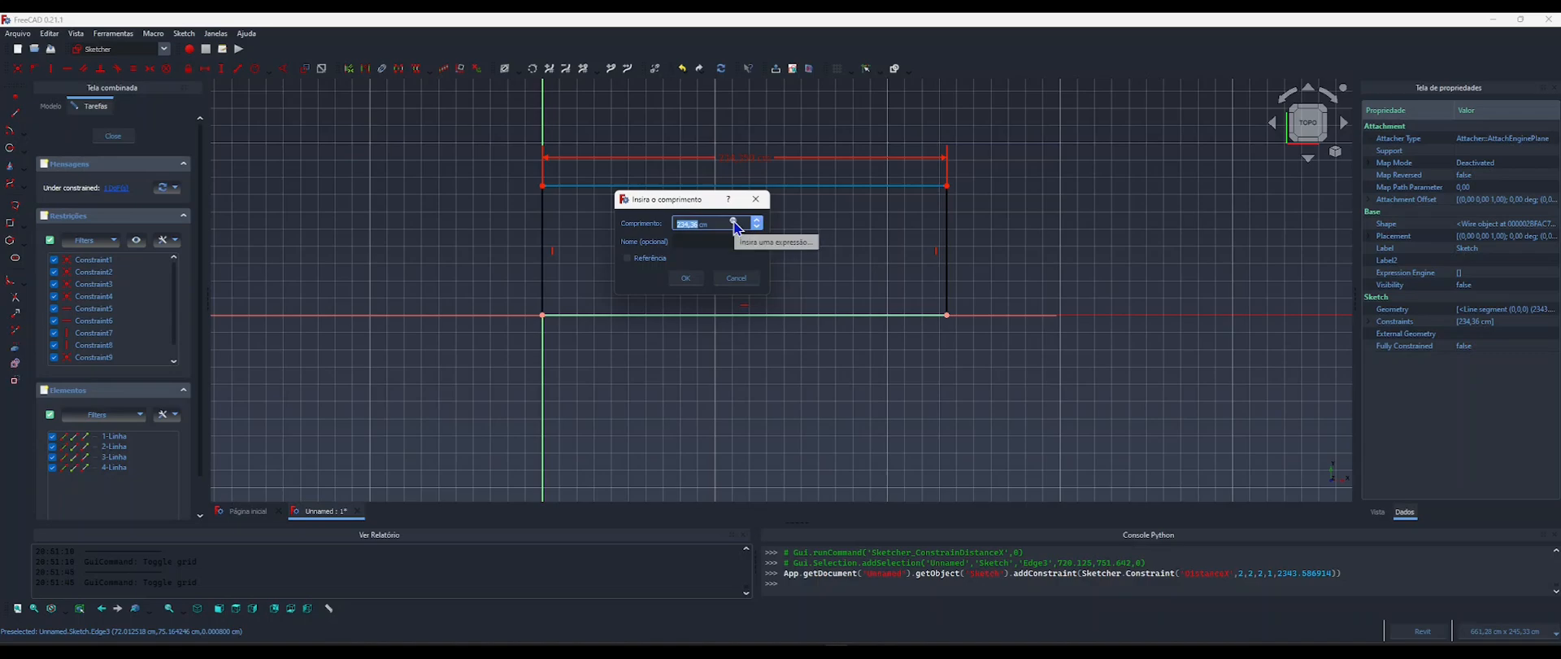
Link the upper edge's horizontal distance to the expression <<Componente>>.Comprimento and accept the constraint.
click(733, 222)
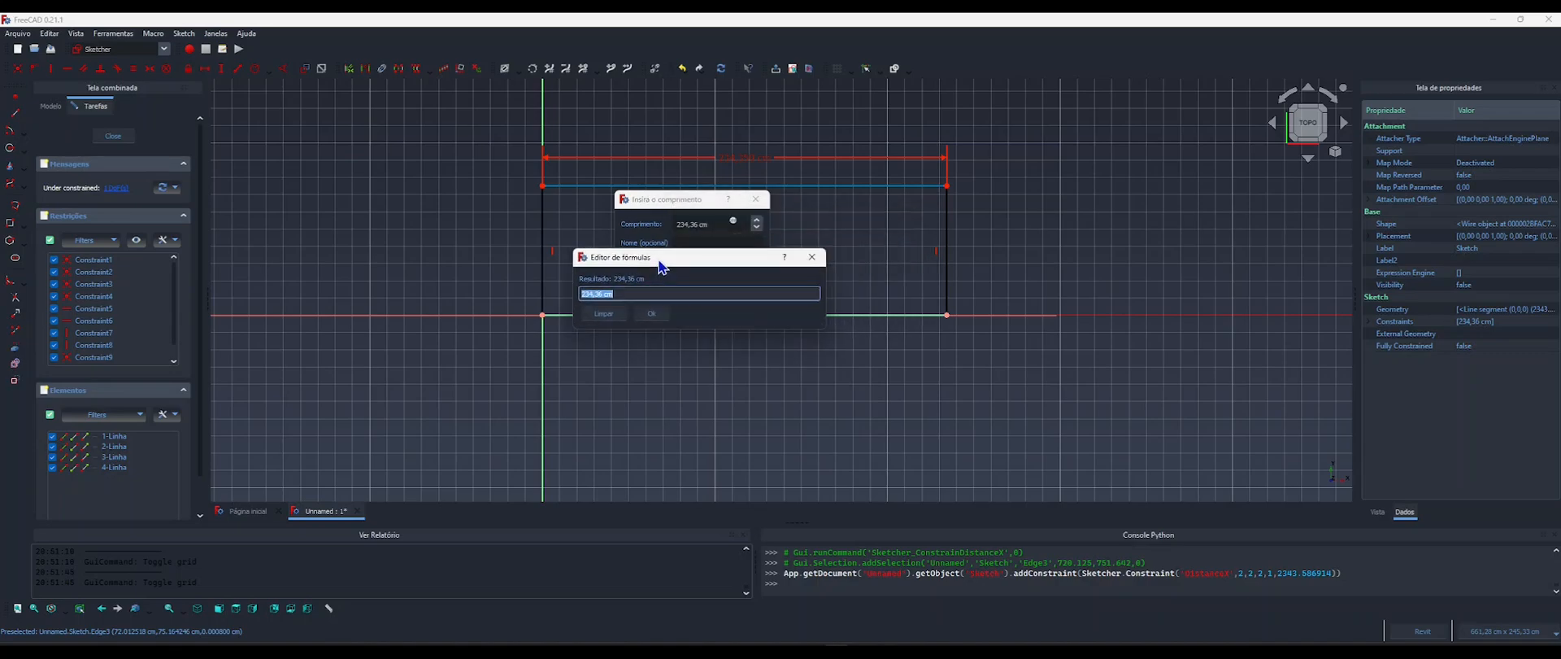
drag(659, 259, 646, 203)
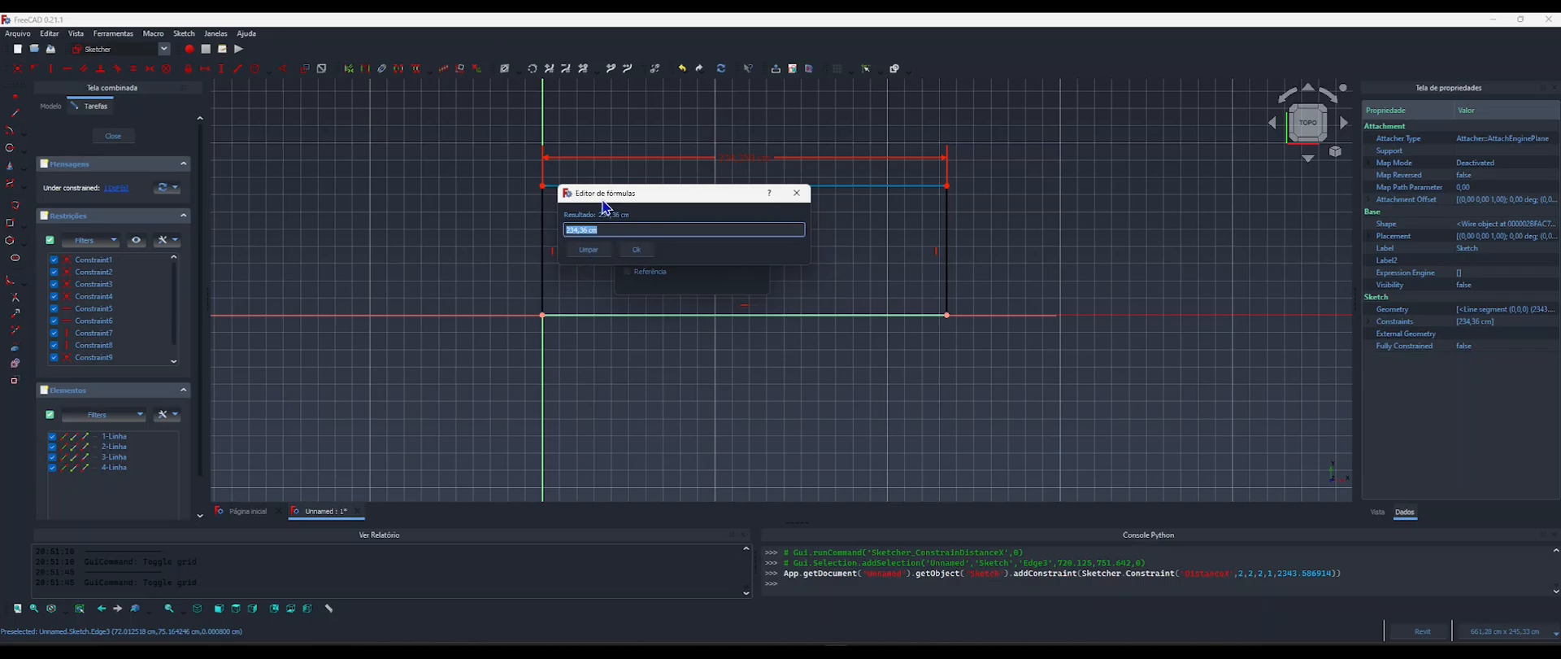
drag(605, 205, 613, 220)
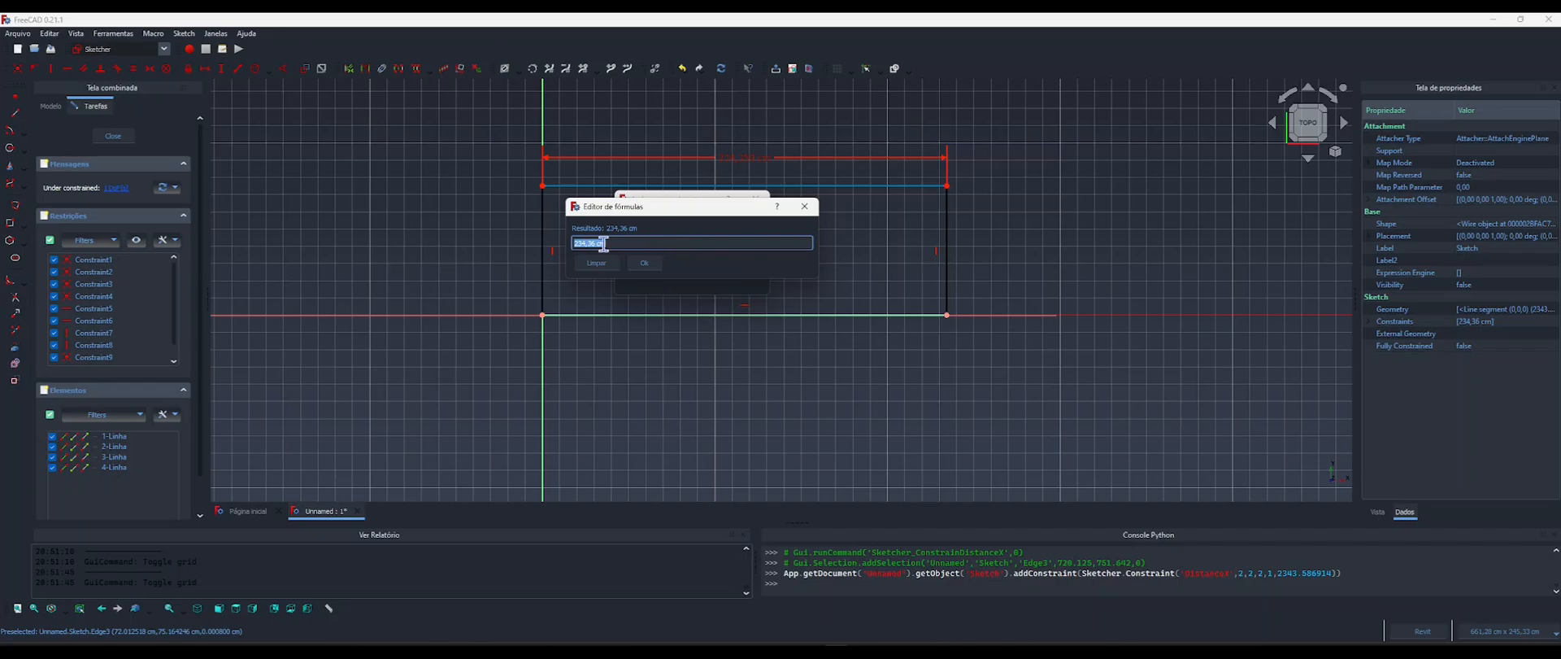
drag(614, 212, 628, 212)
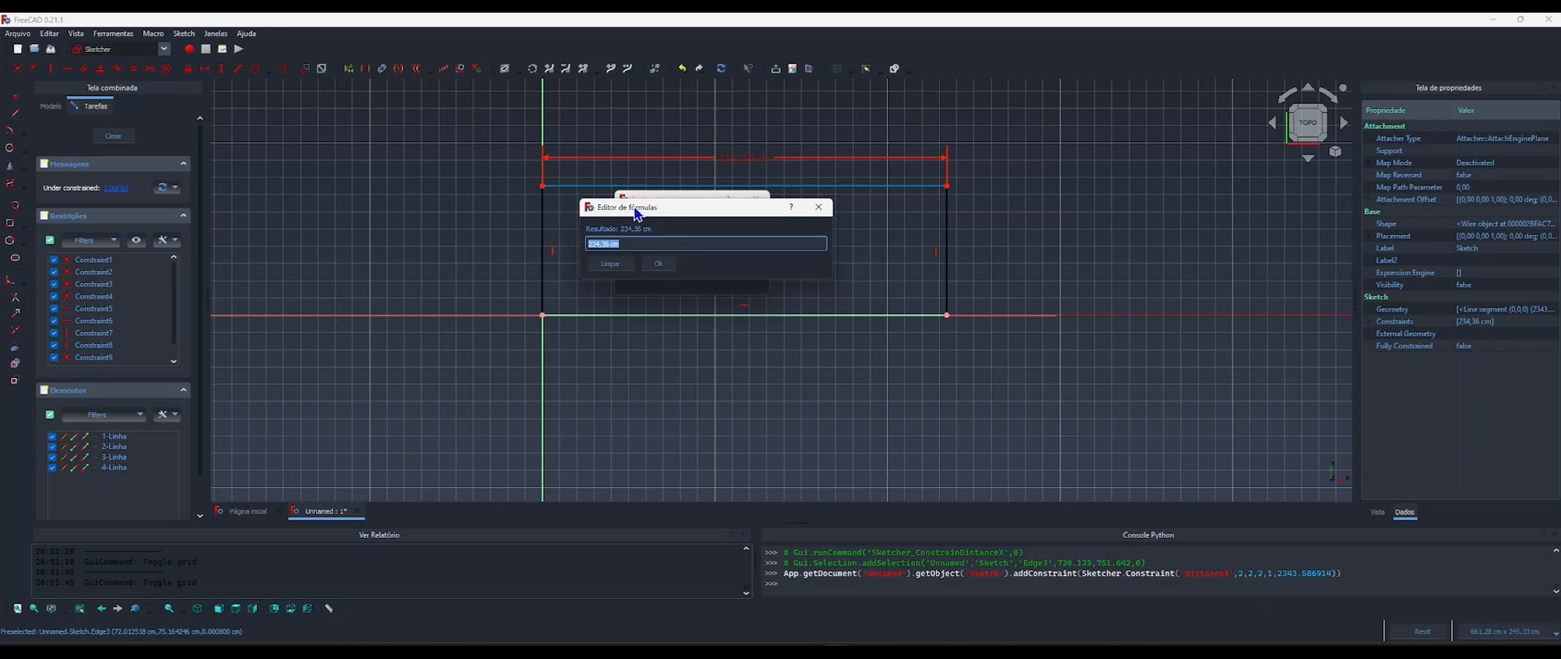
text(compo)
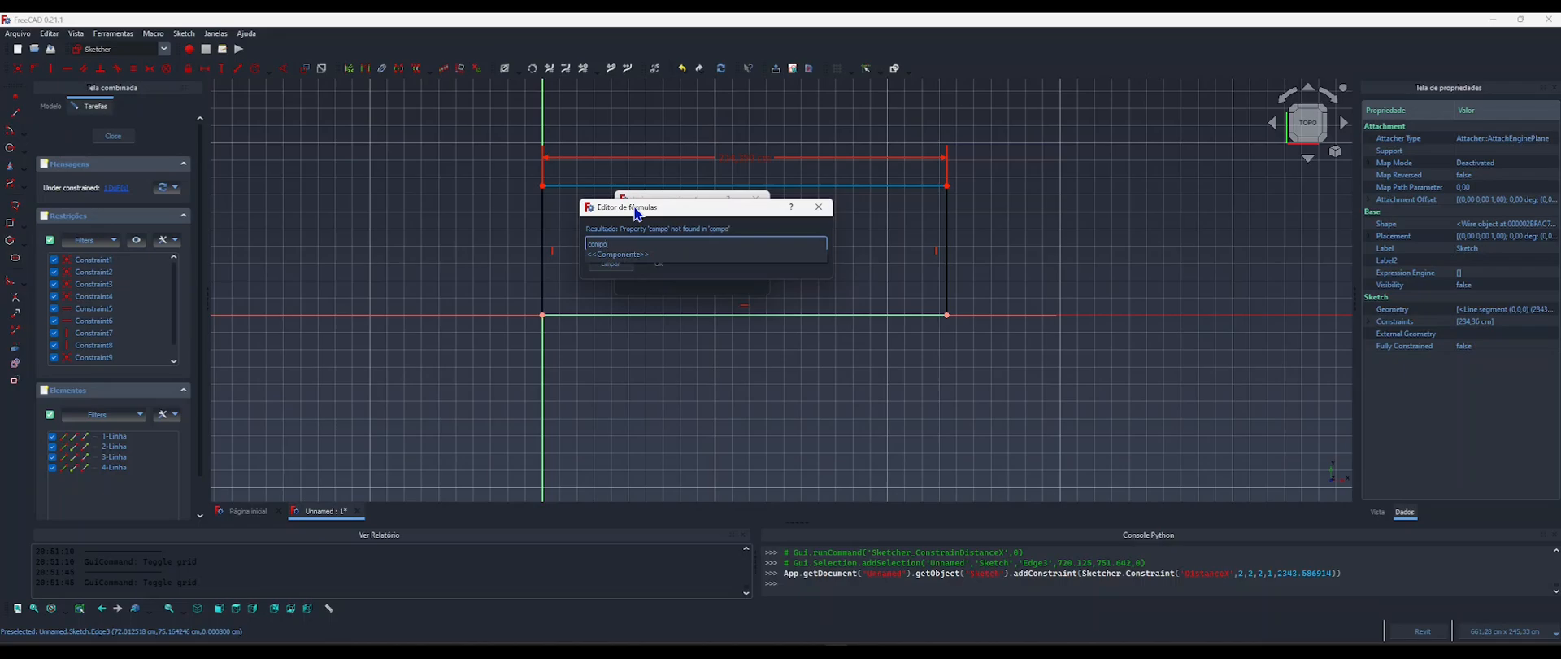
click(618, 255)
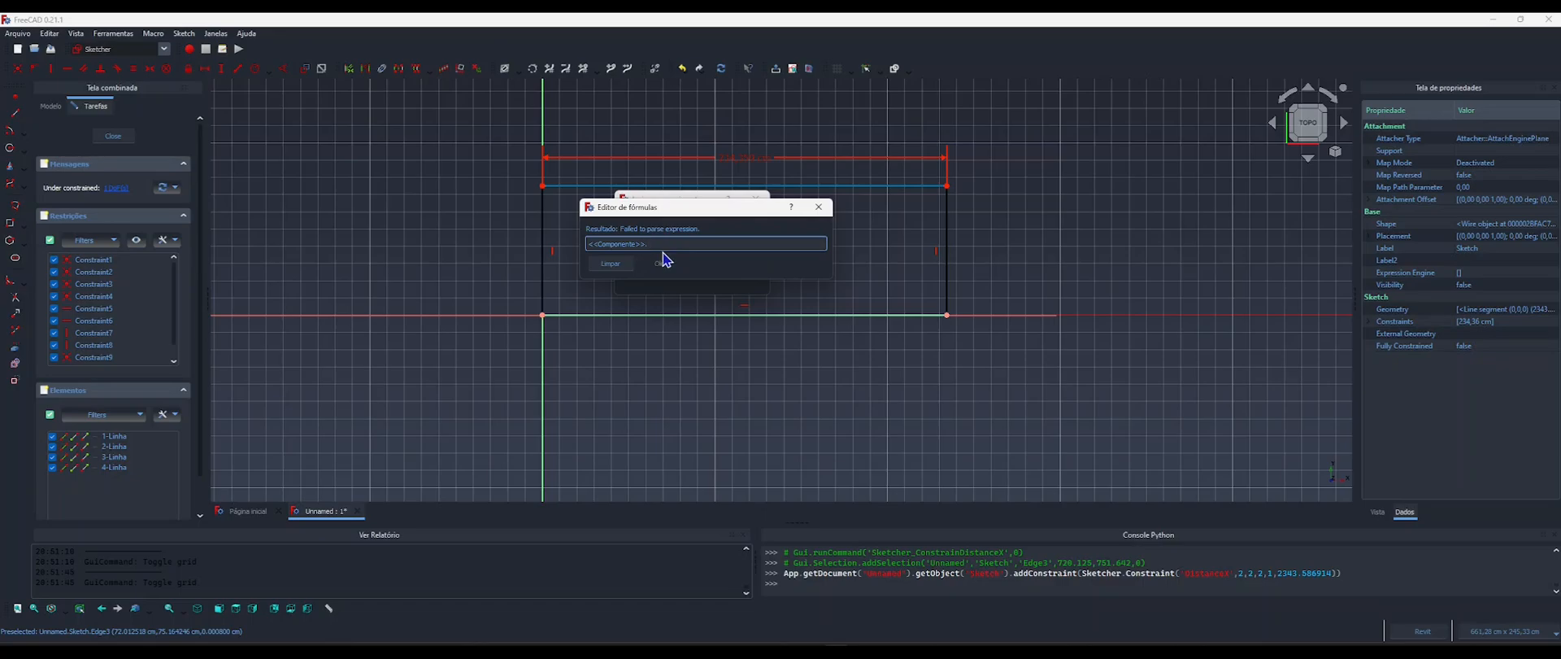
text(compri)
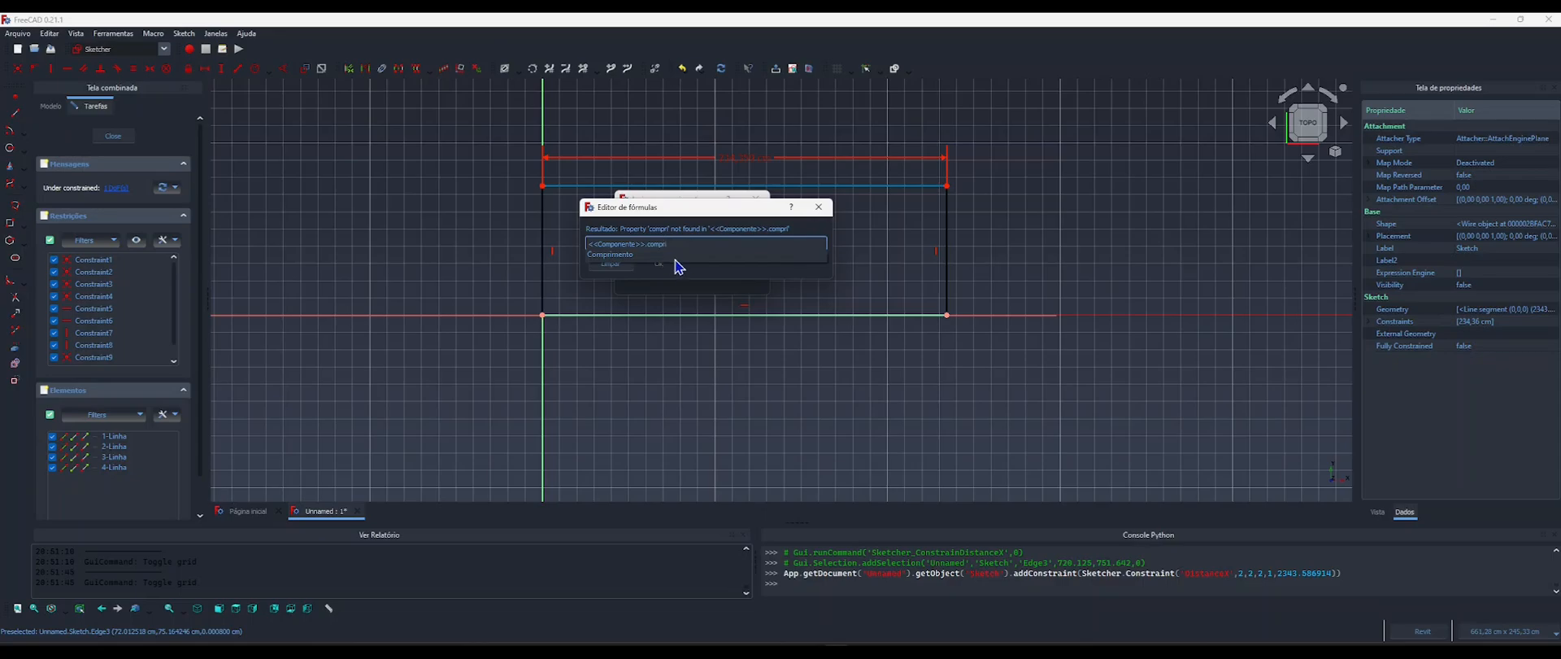
click(609, 254)
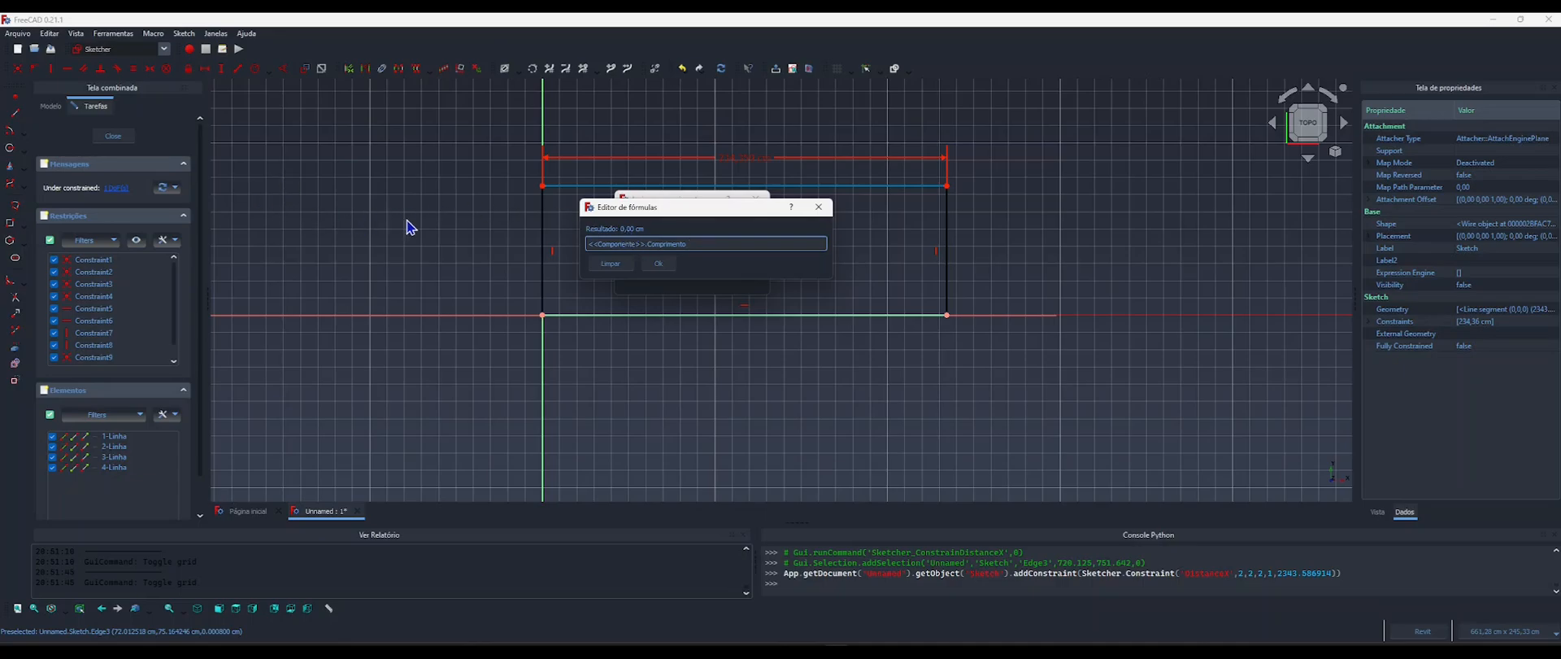
click(658, 268)
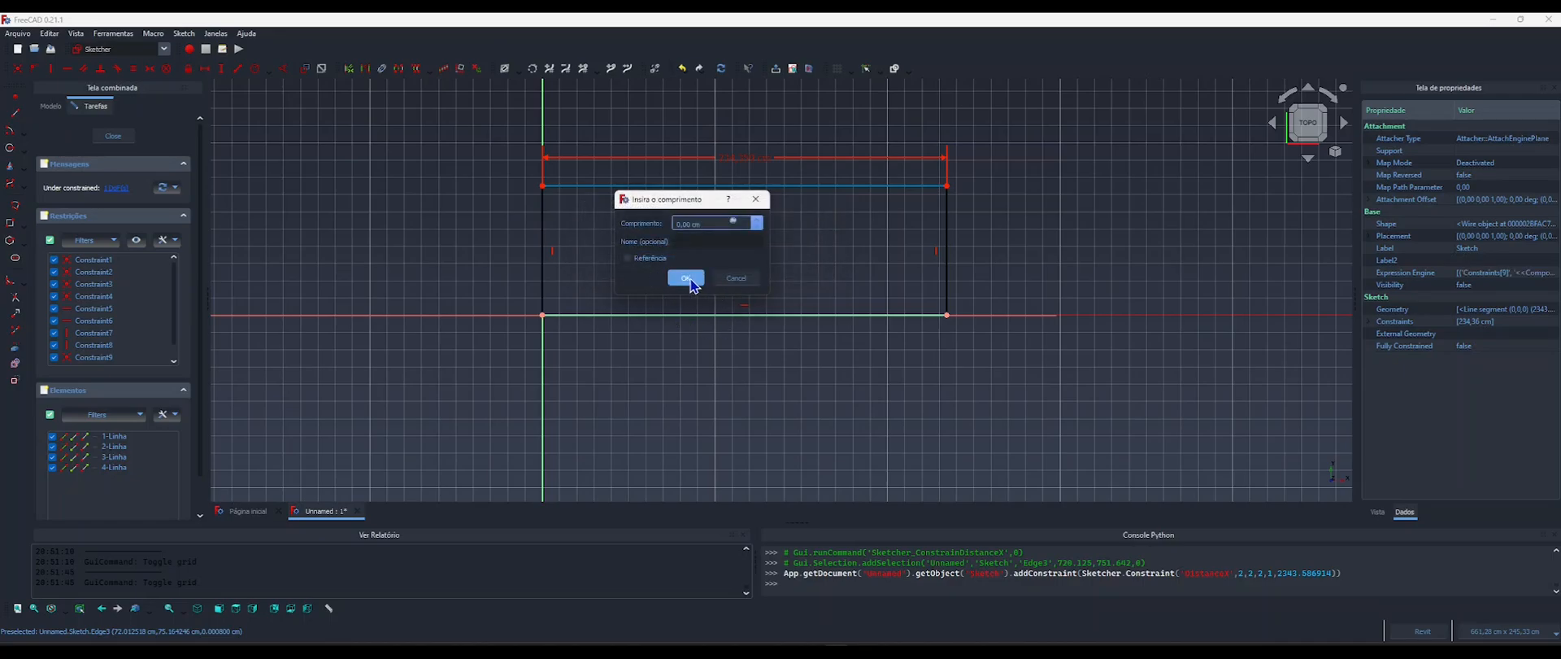
click(693, 280)
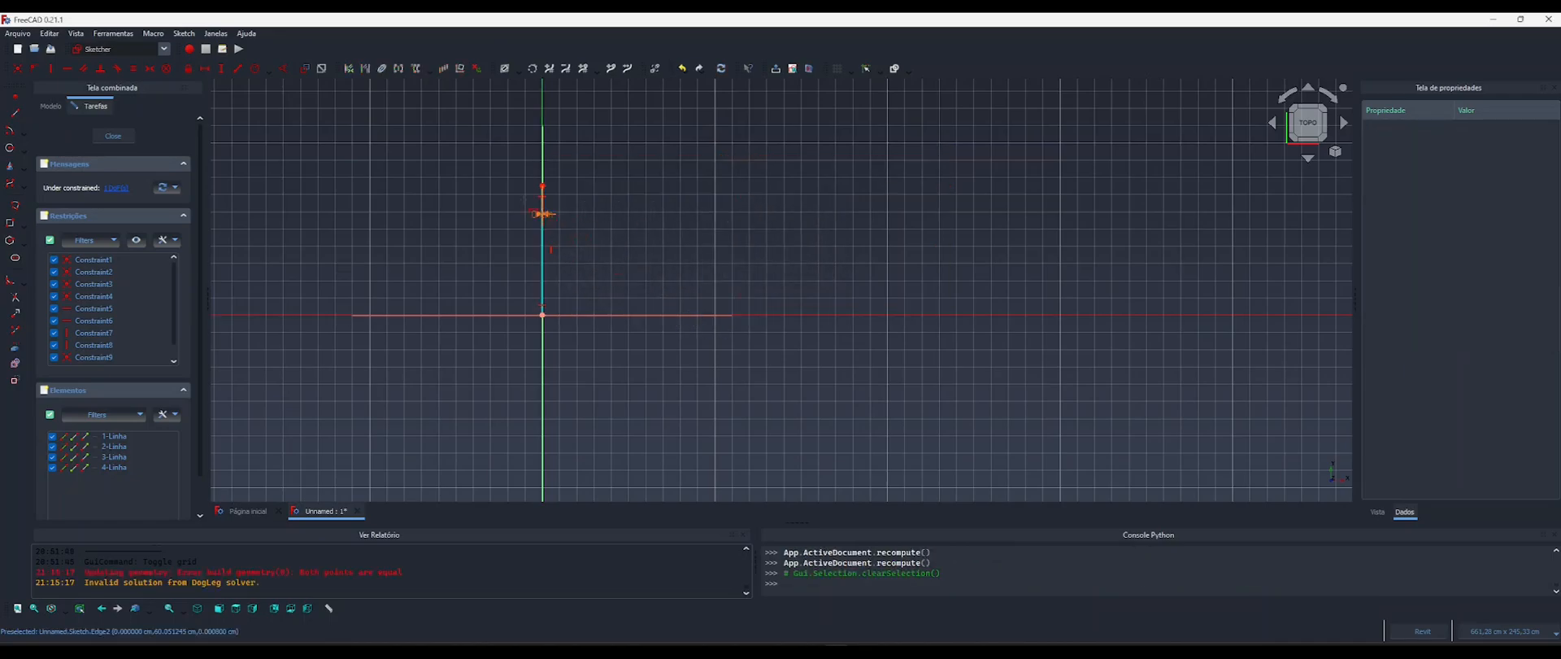
Close the rectangle sketch, select Componente and check the sofa's dimensions in the reference image 4.webp.
click(115, 136)
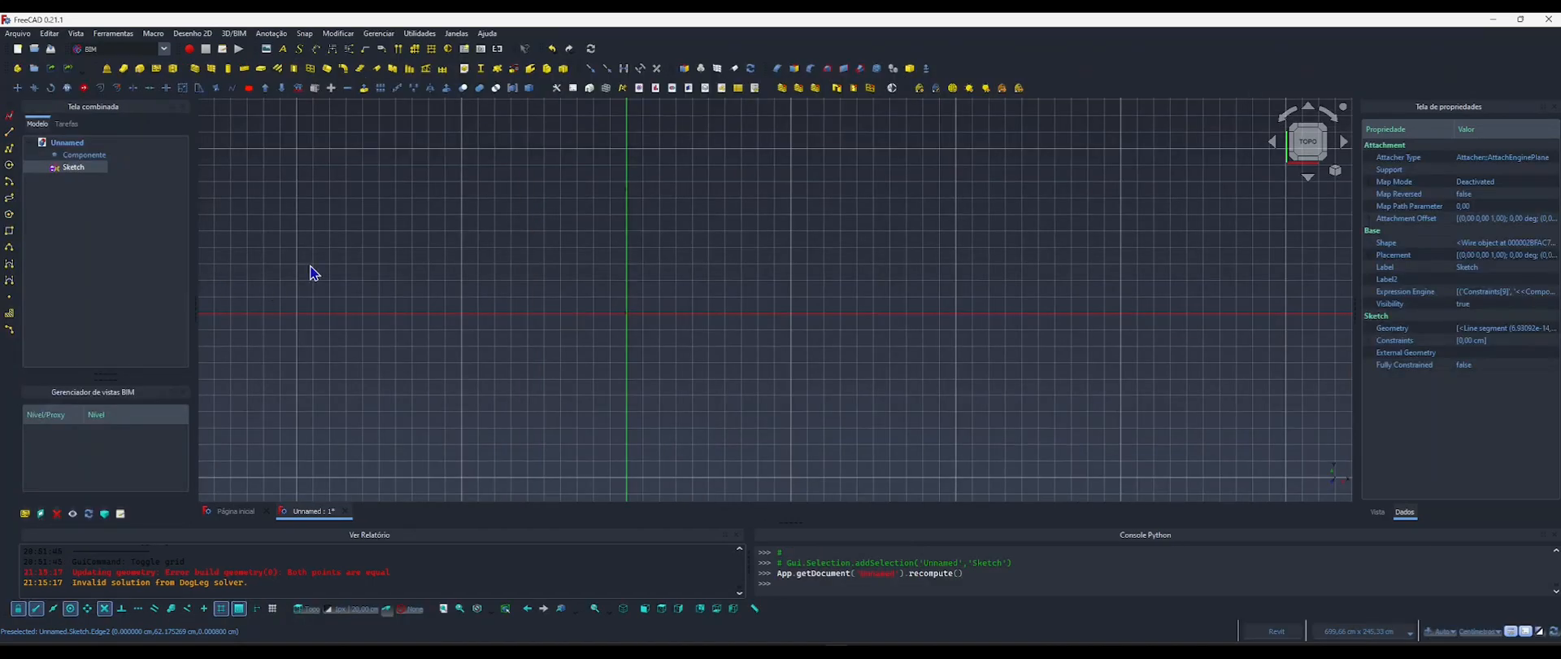
click(82, 155)
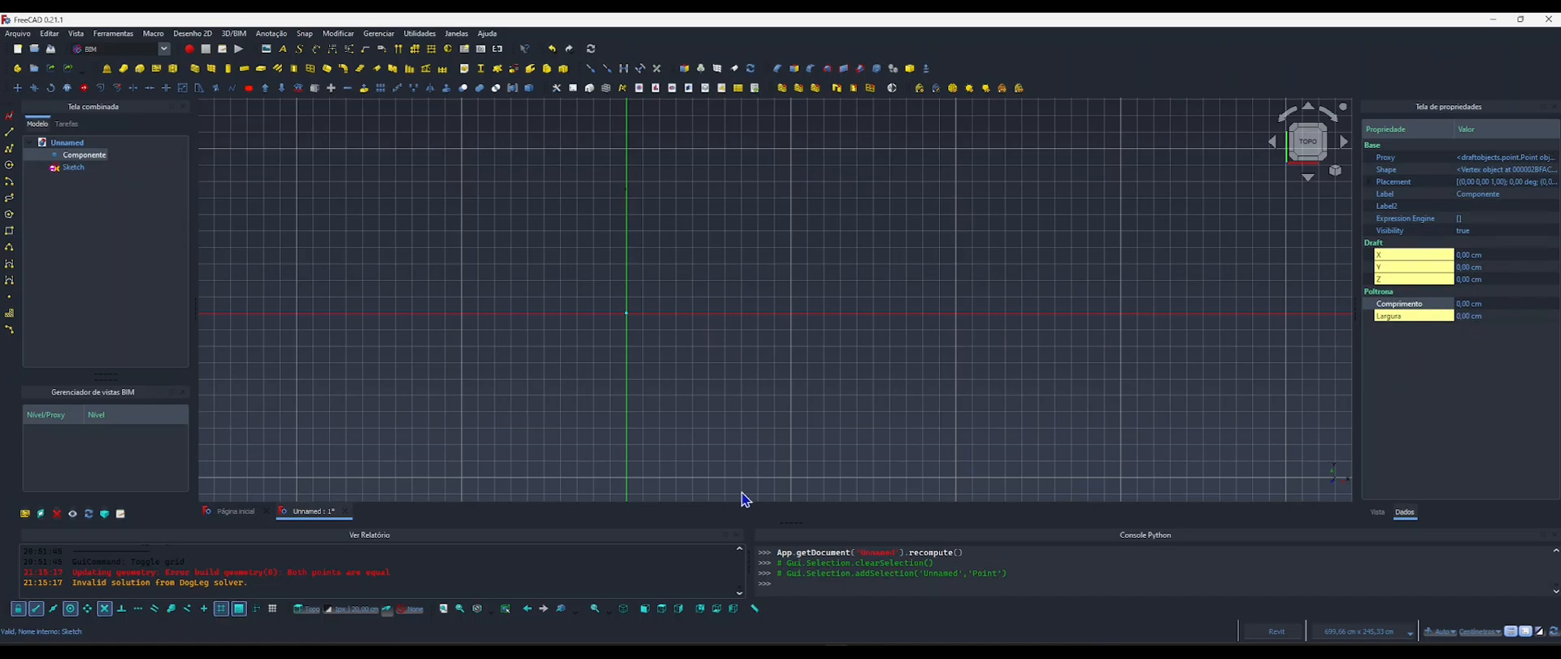
click(655, 653)
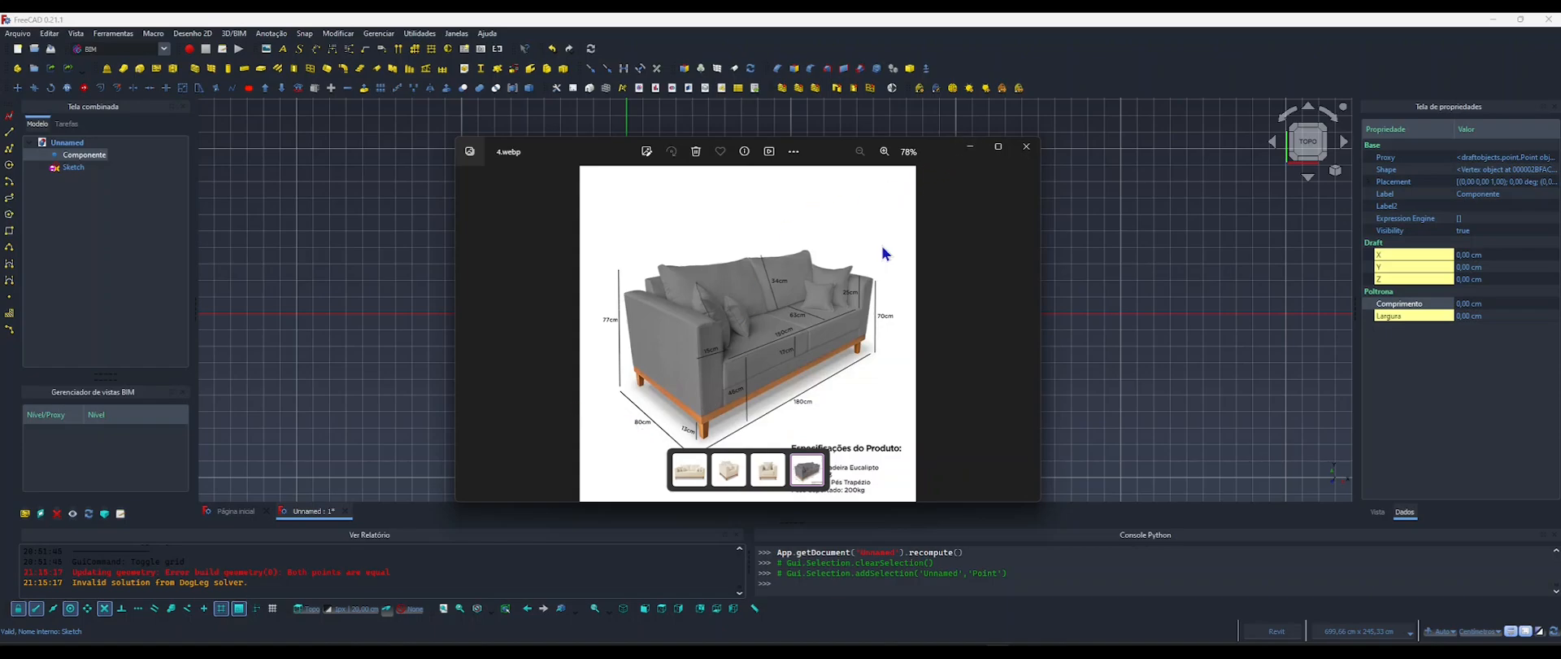
click(974, 148)
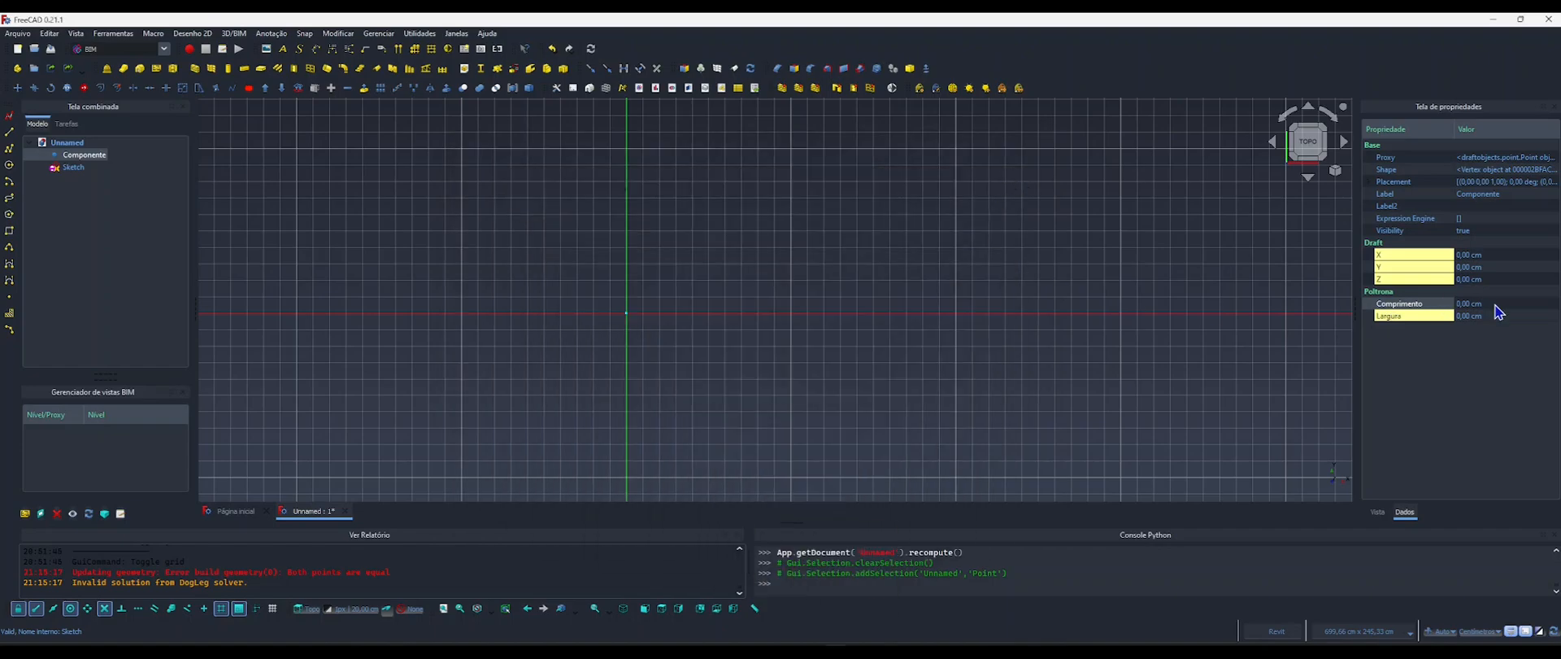
Set Componente's Poltrona properties Comprimento to 180 cm and Largura to 80 cm.
click(1470, 304)
text(8)
text(10)
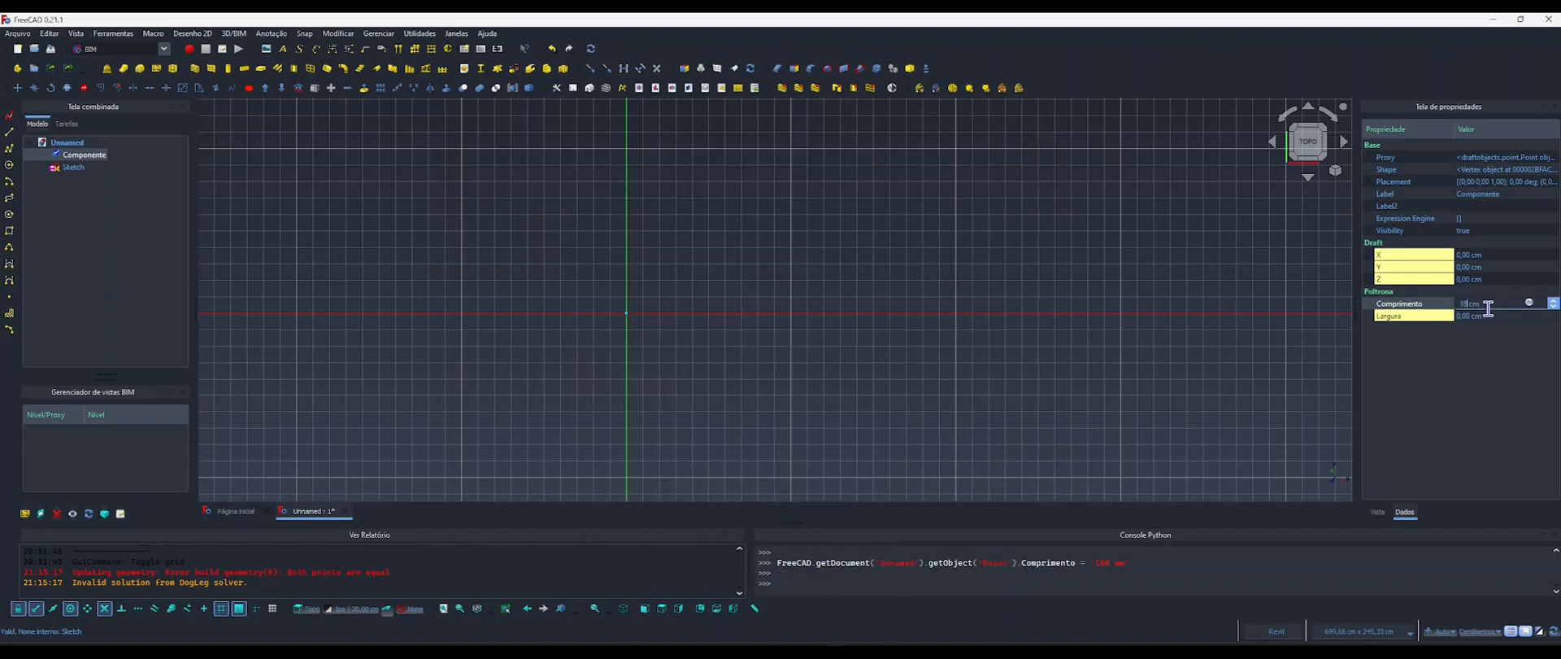
key(Return)
click(1470, 315)
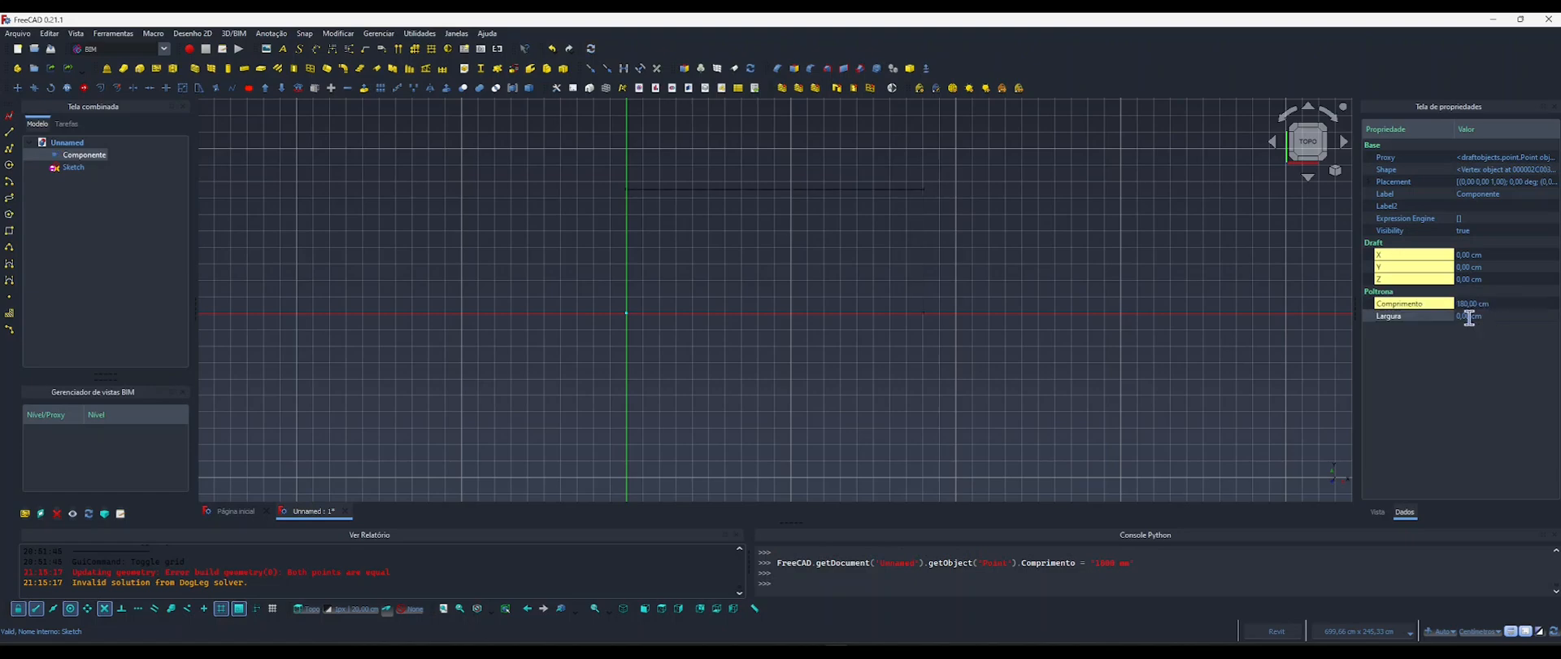
text(80)
key(Return)
Reopen the rectangle sketch and check the formula linked to the upper edge's horizontal dimension.
double_click(74, 169)
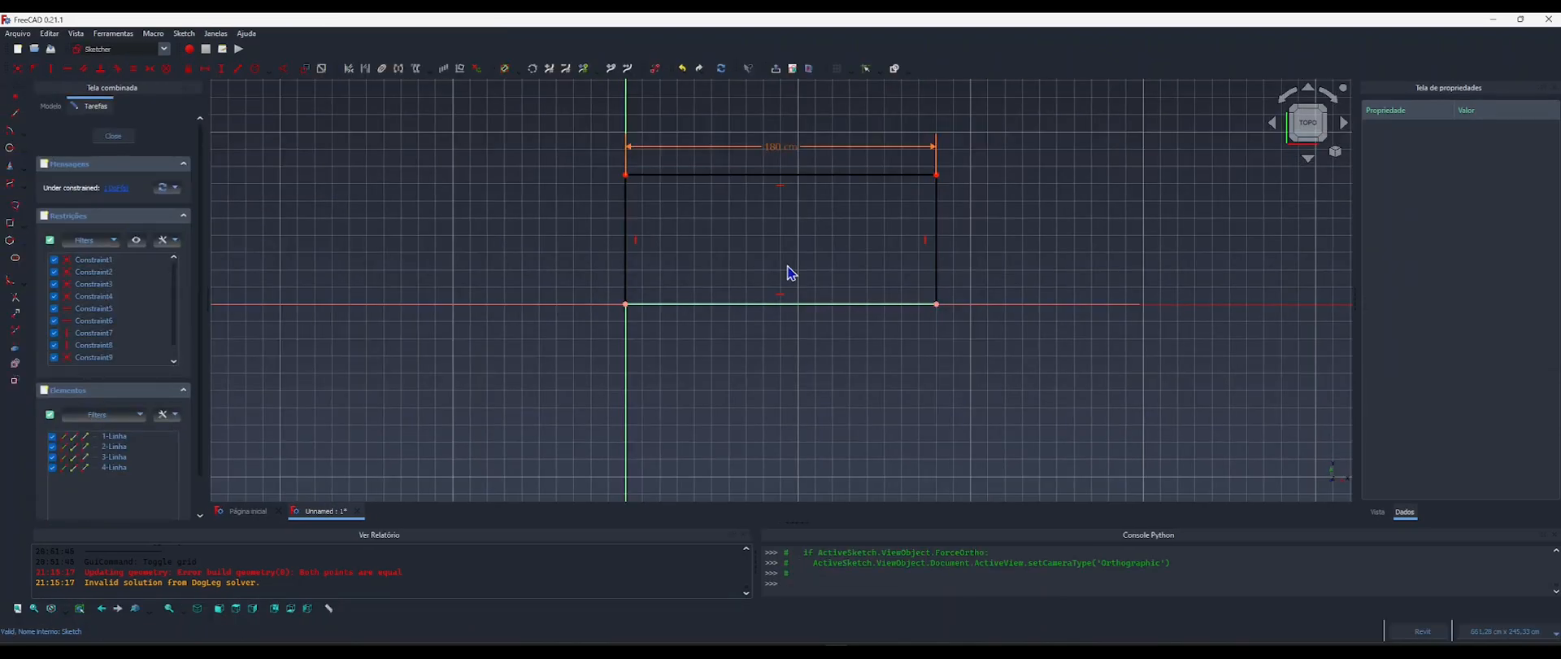
scroll(725, 223, up, 5)
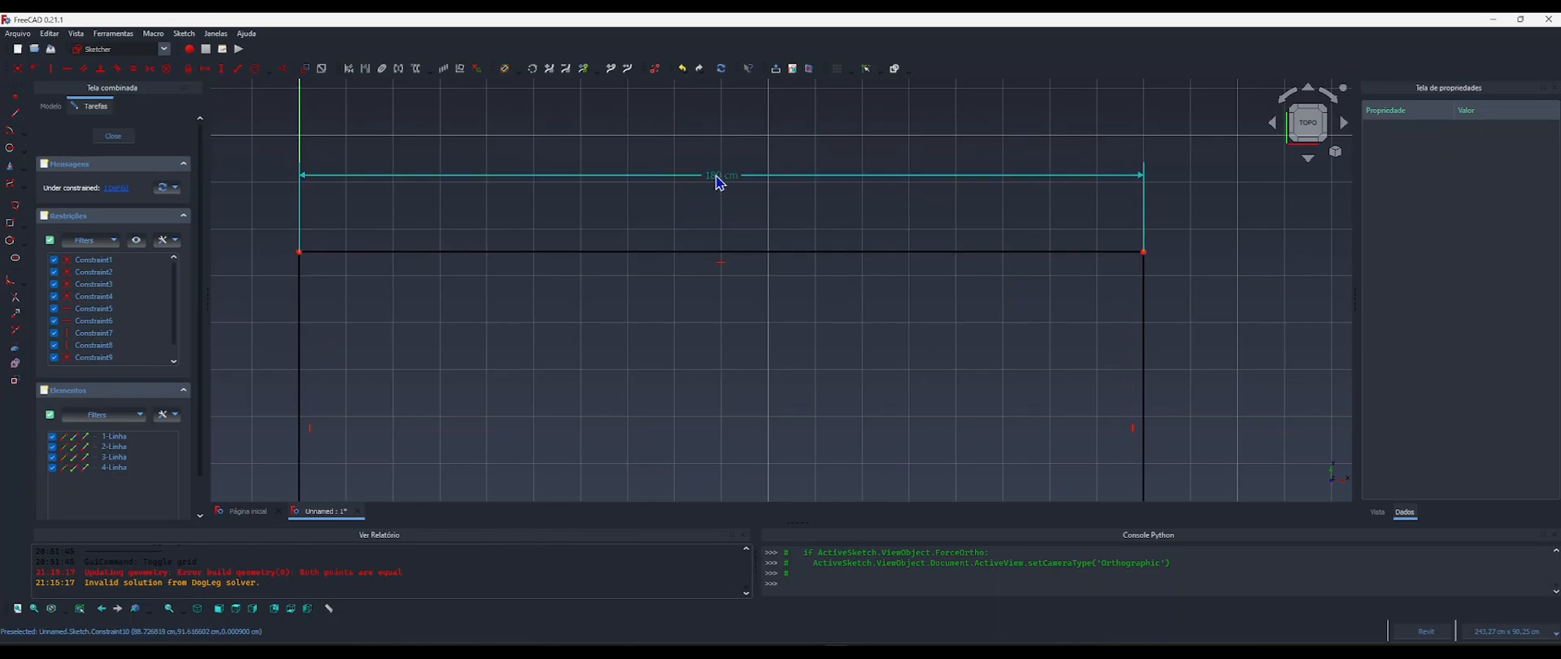
double_click(719, 180)
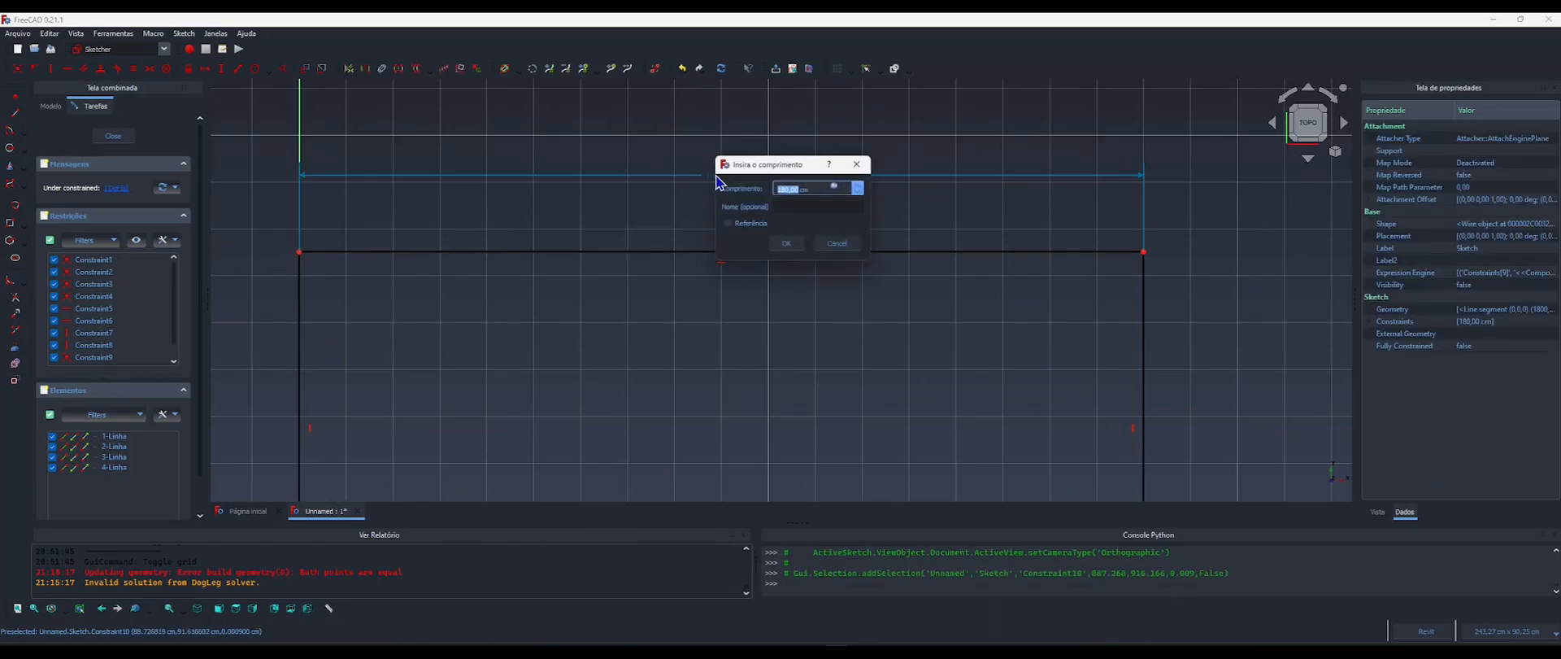
click(835, 189)
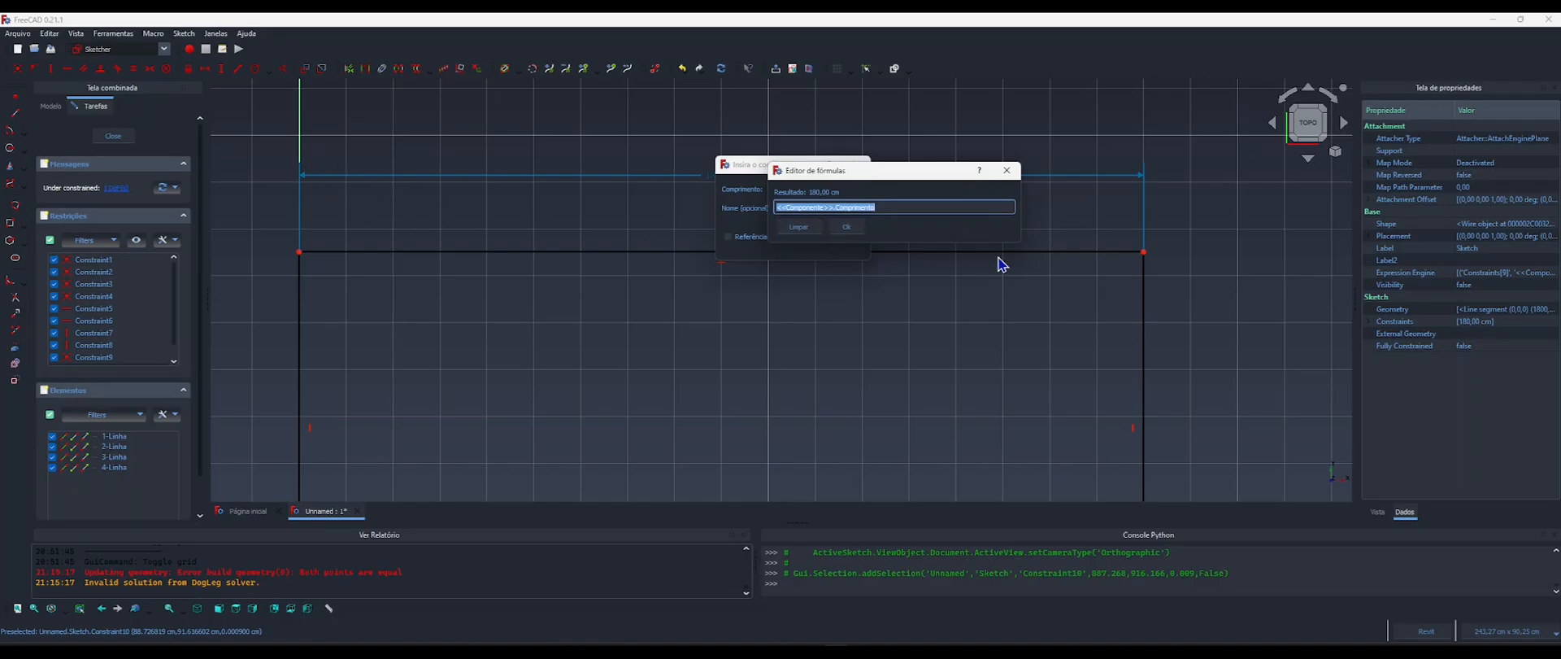
click(847, 229)
click(803, 249)
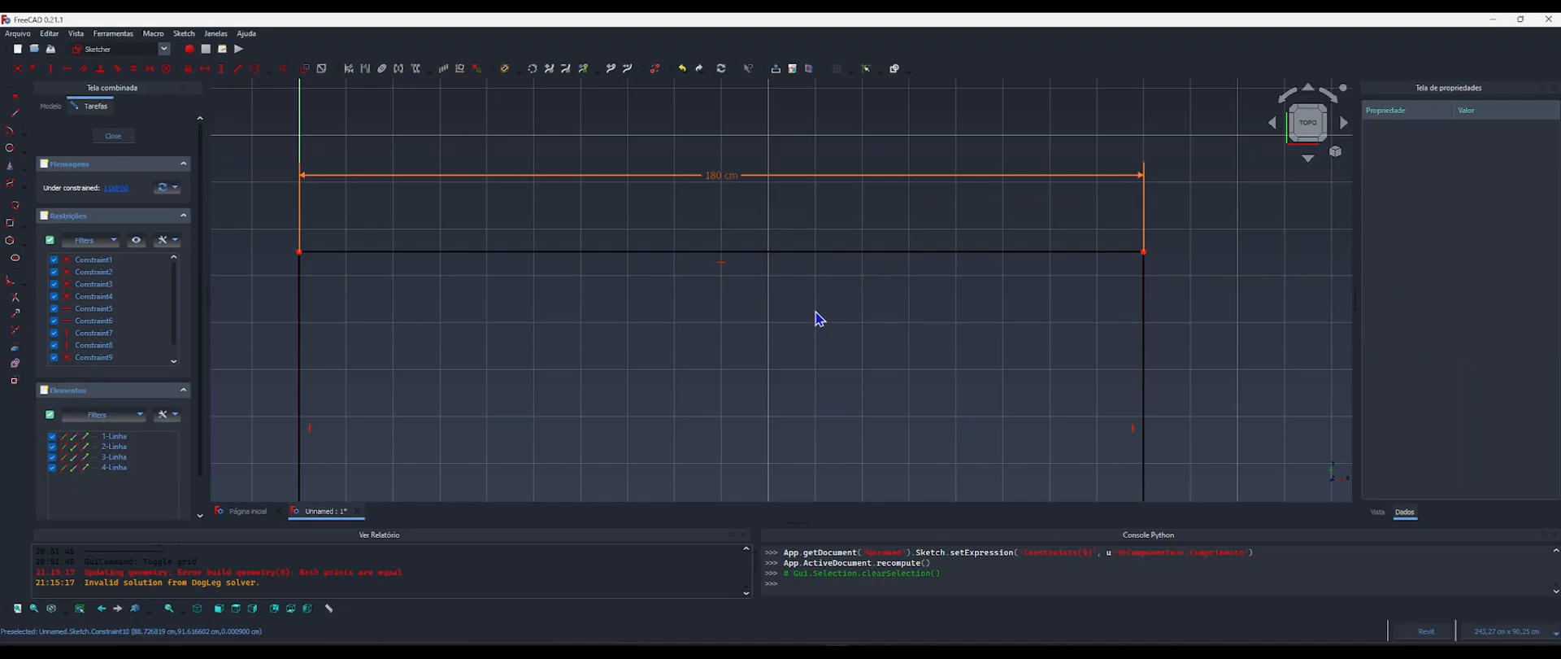
Apply a vertical distance constraint to the rectangle's right edge.
scroll(821, 293, down, 3)
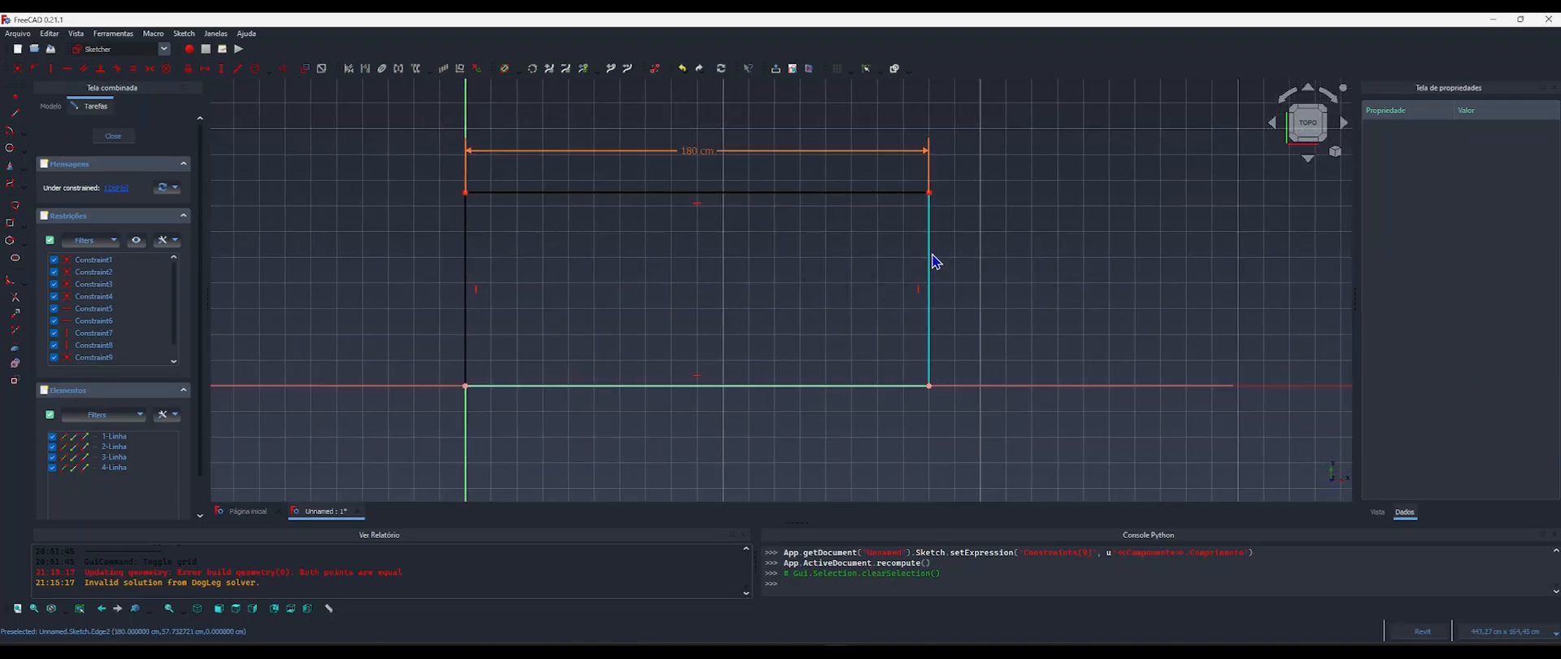
middle_drag(871, 303, 838, 300)
key(l)
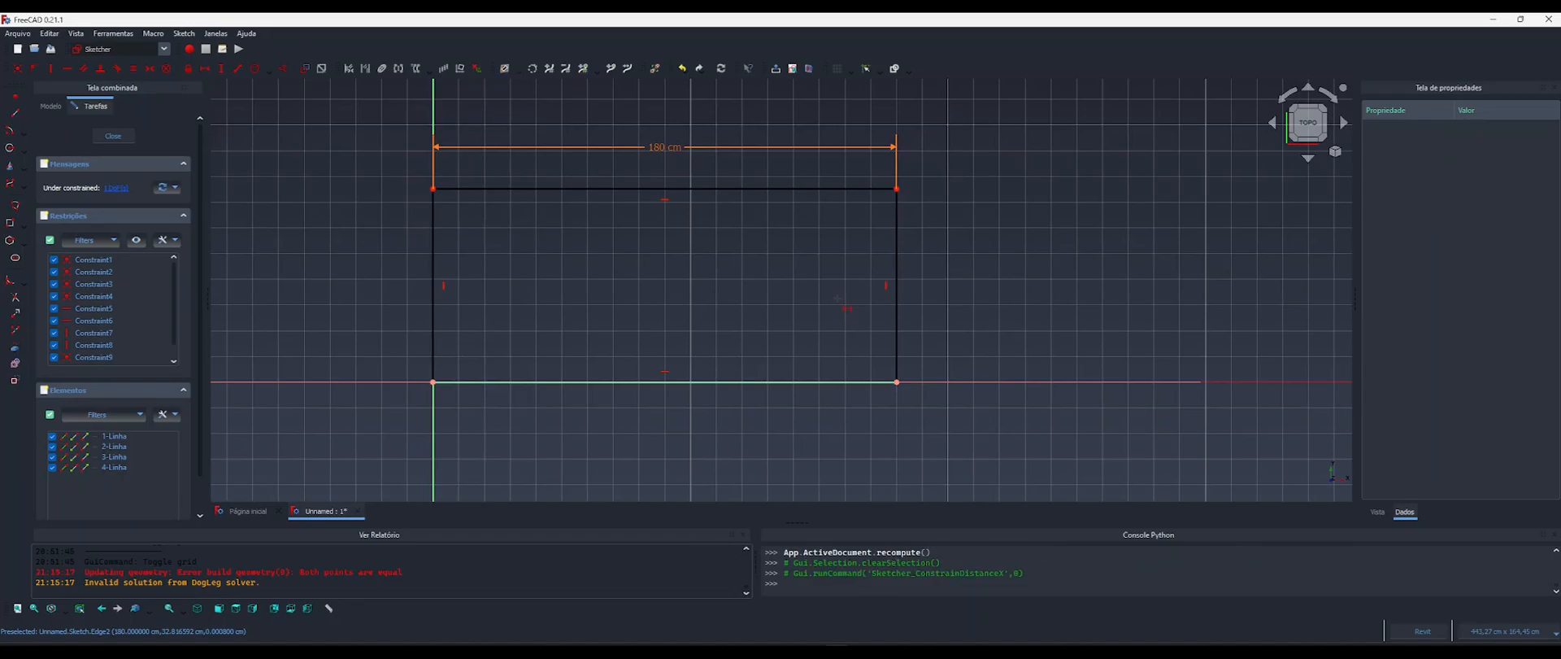
key(i)
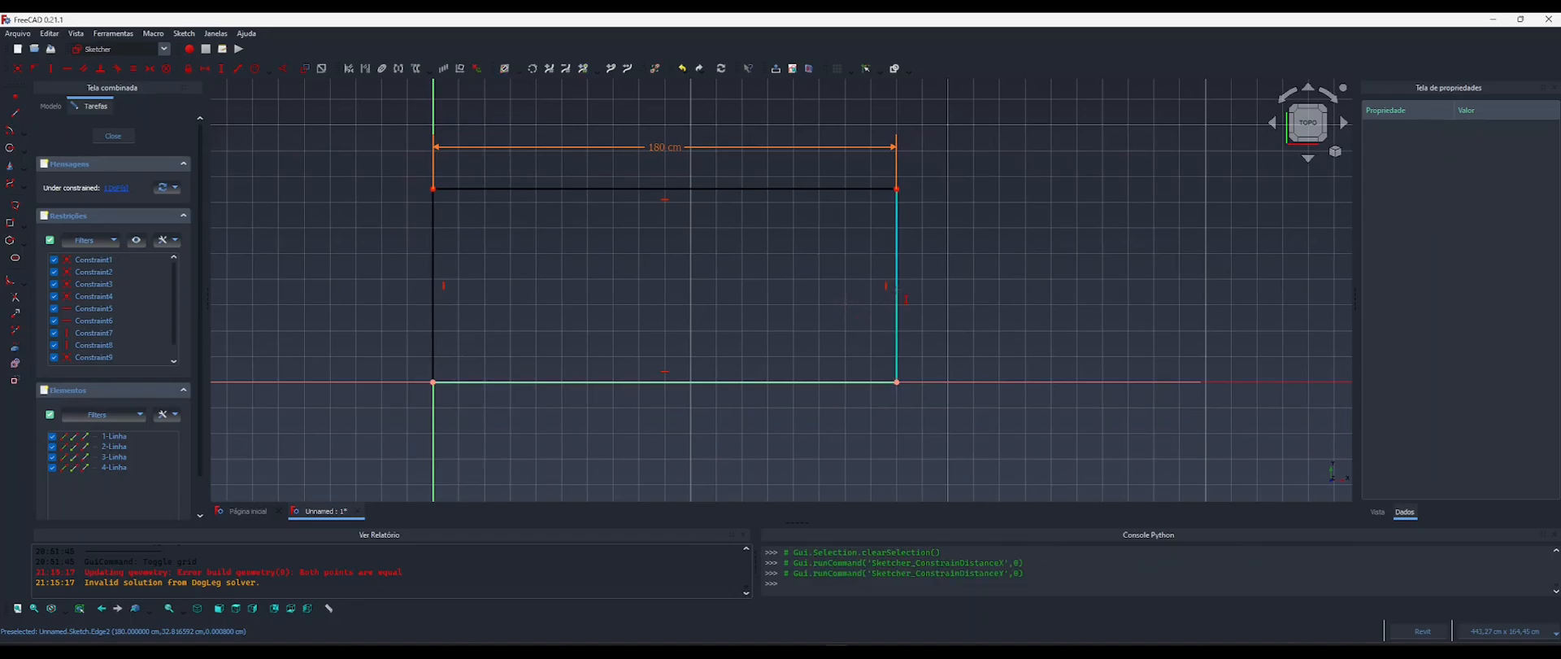
click(900, 290)
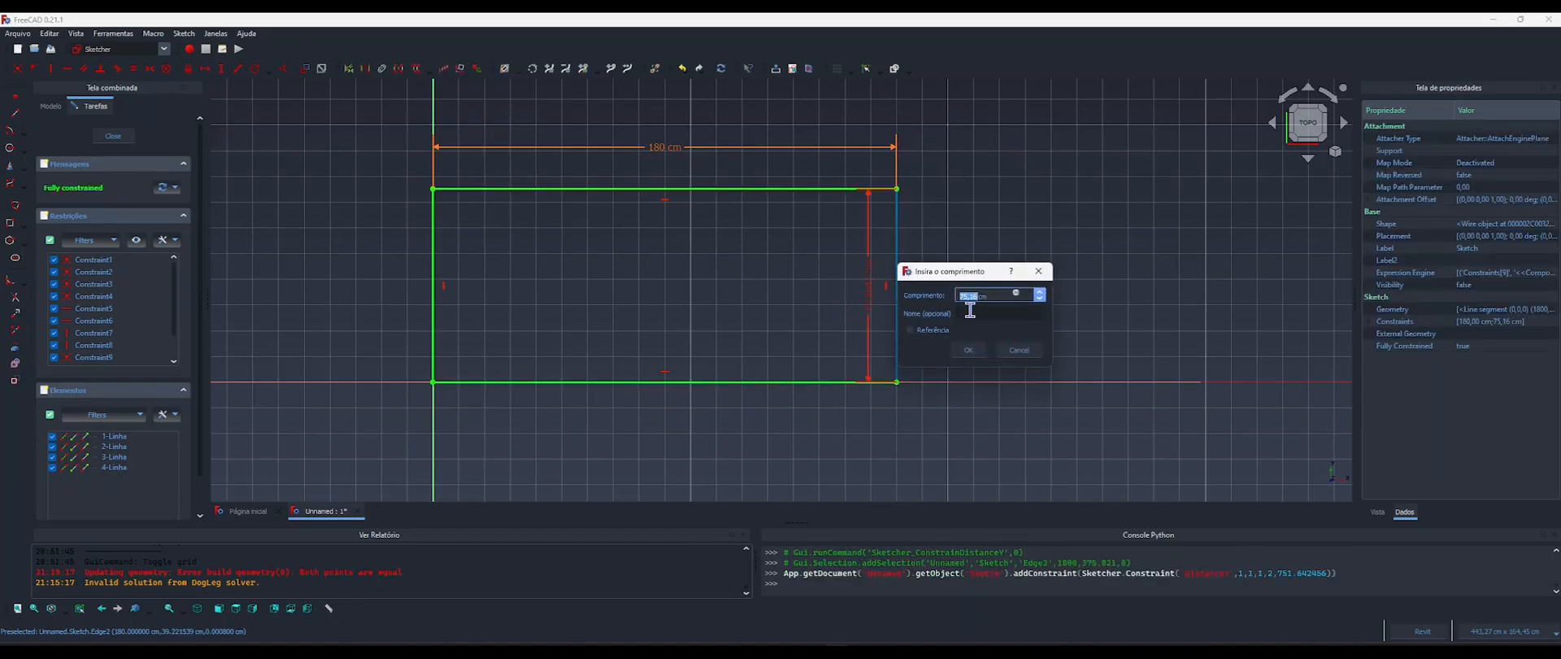
Link the right edge's vertical distance to the expression <<Componente>>.Largura and accept the constraint.
click(1017, 300)
drag(1020, 283, 931, 188)
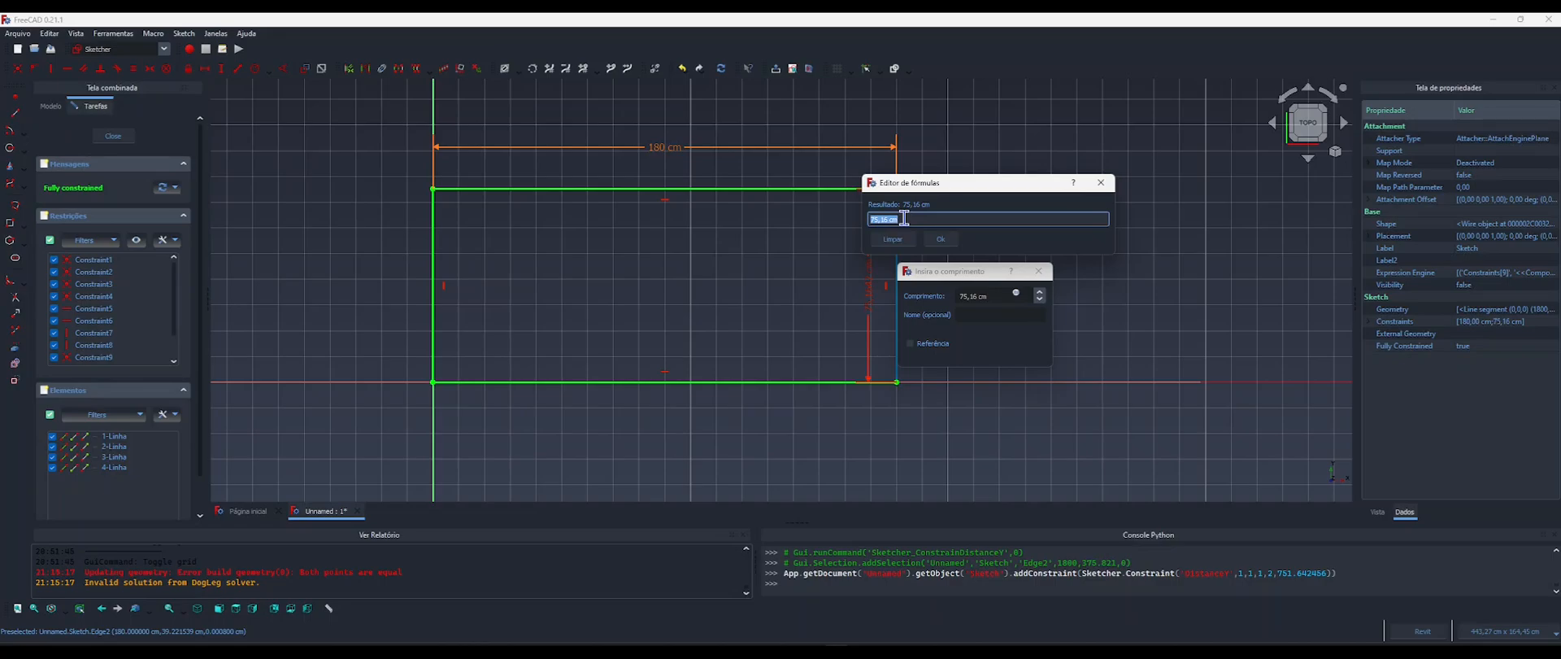
text(compo)
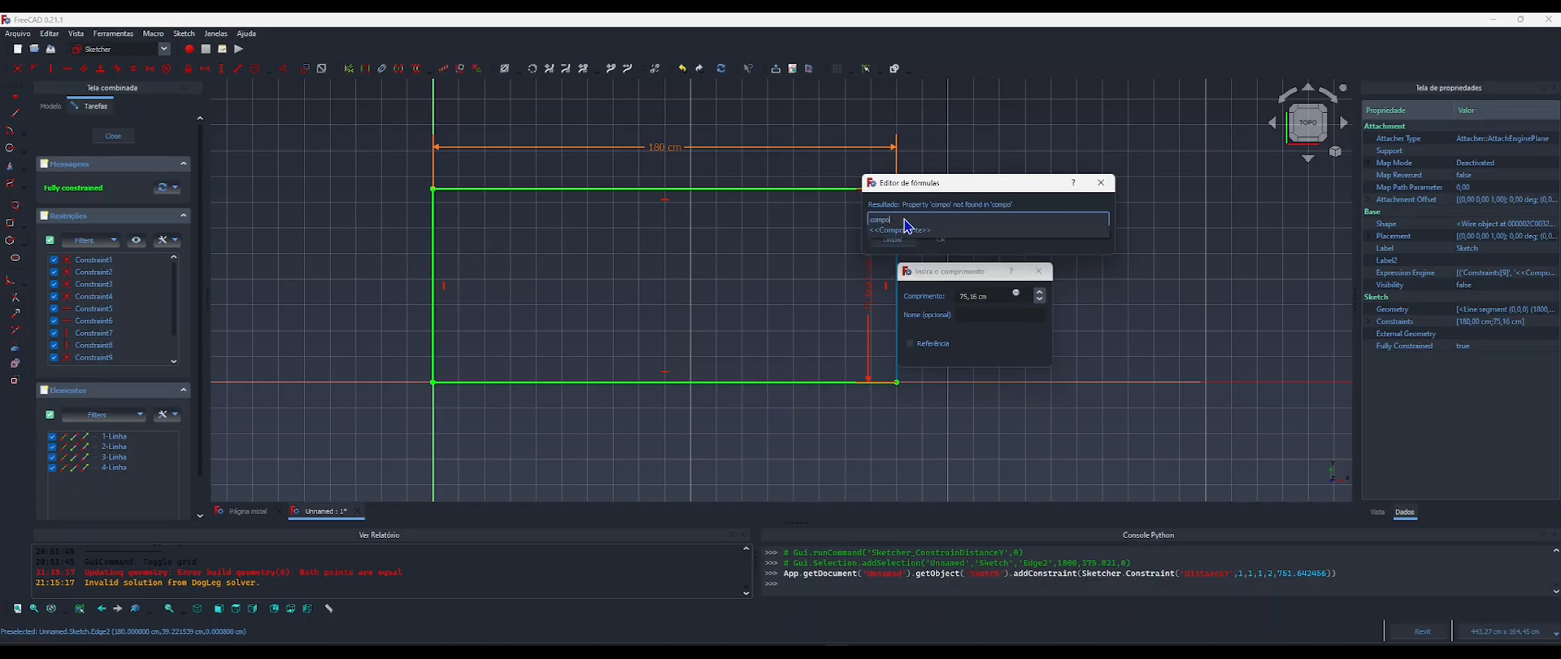
click(901, 231)
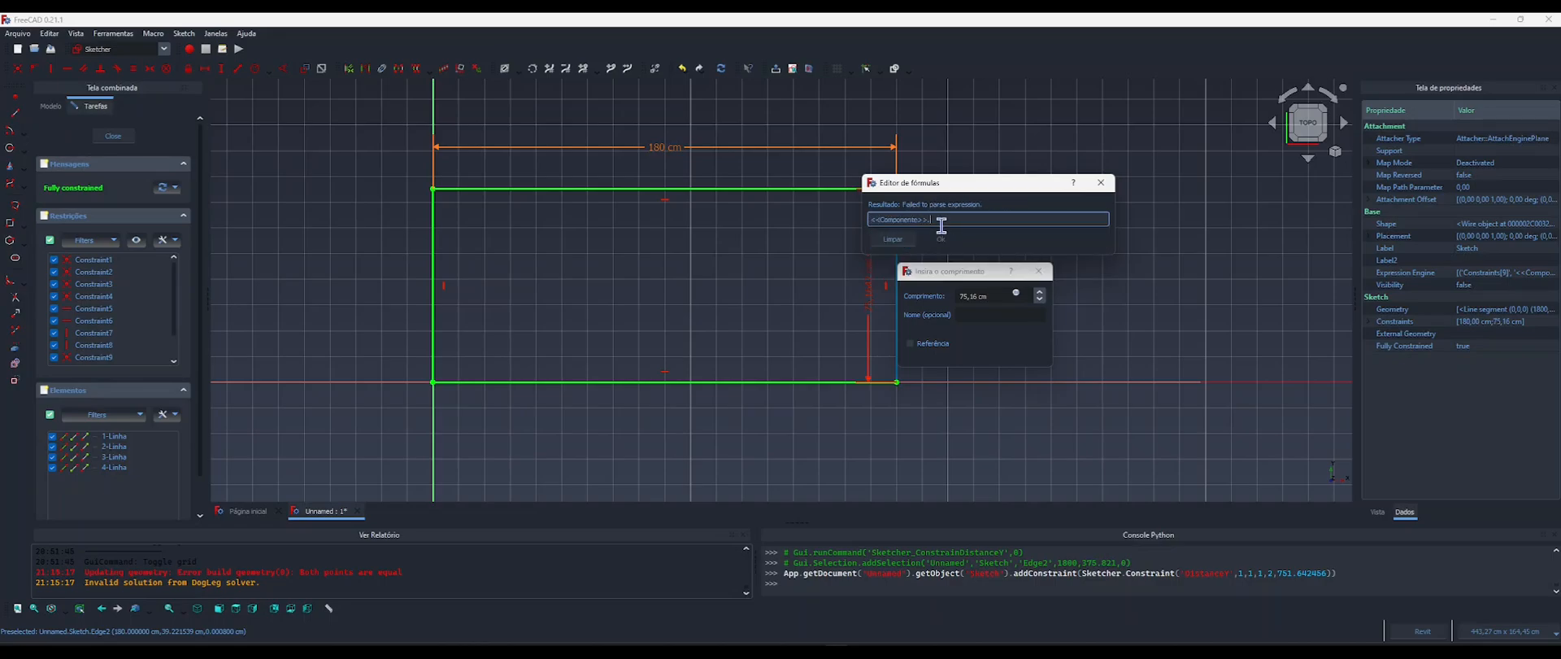
text(.largura)
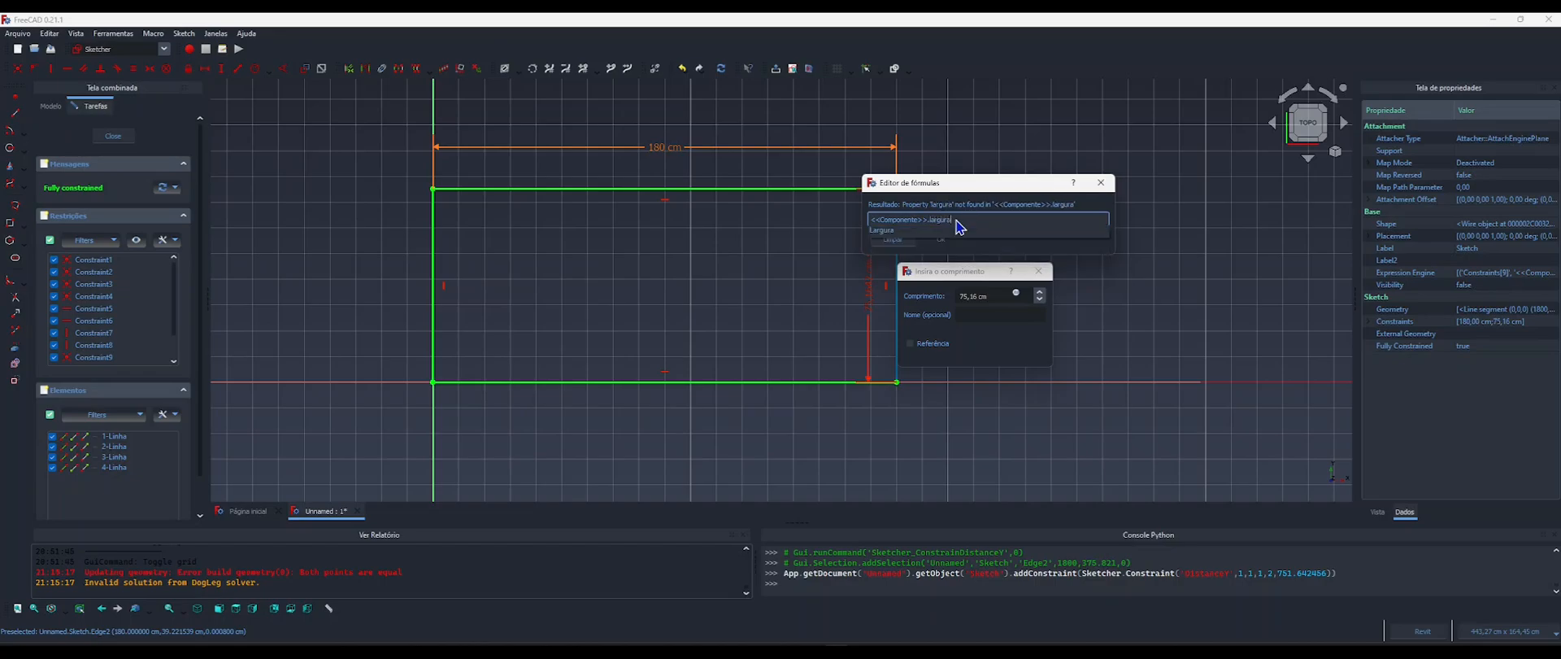
click(892, 231)
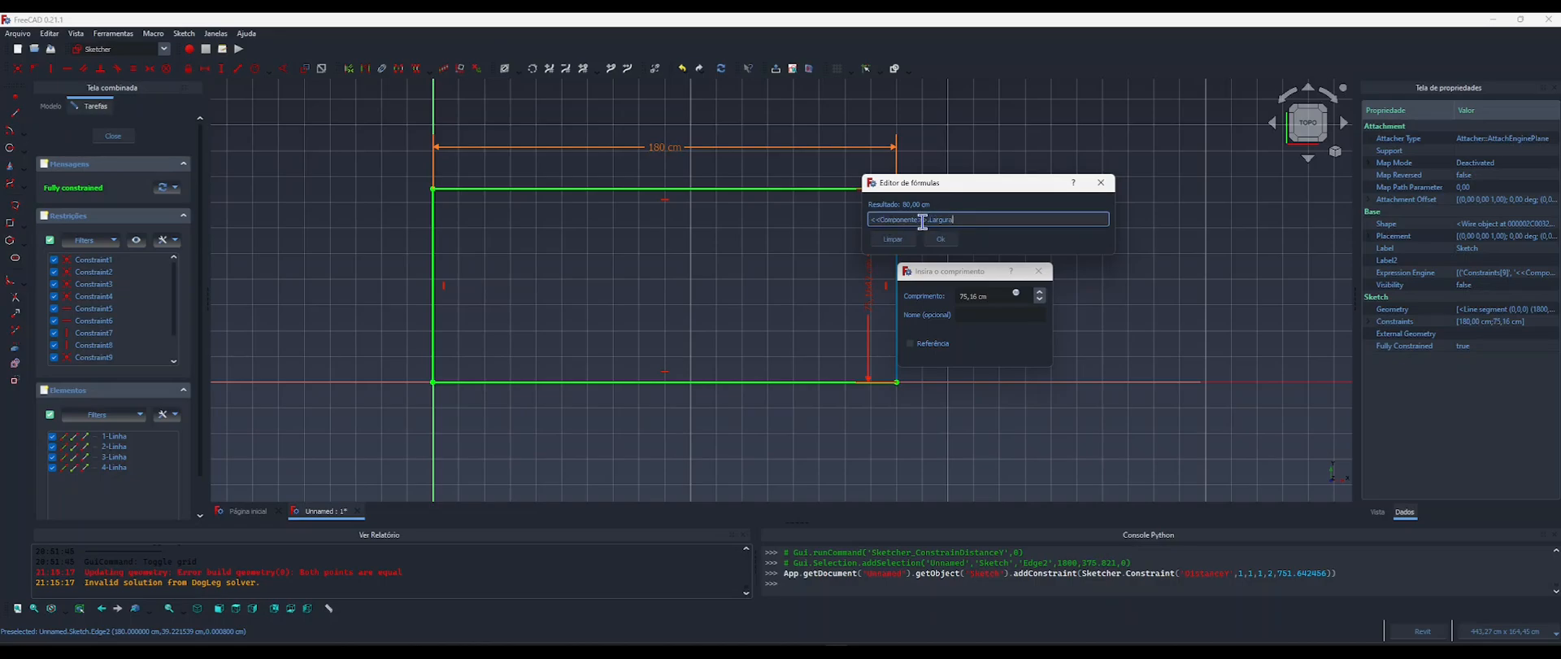
click(941, 239)
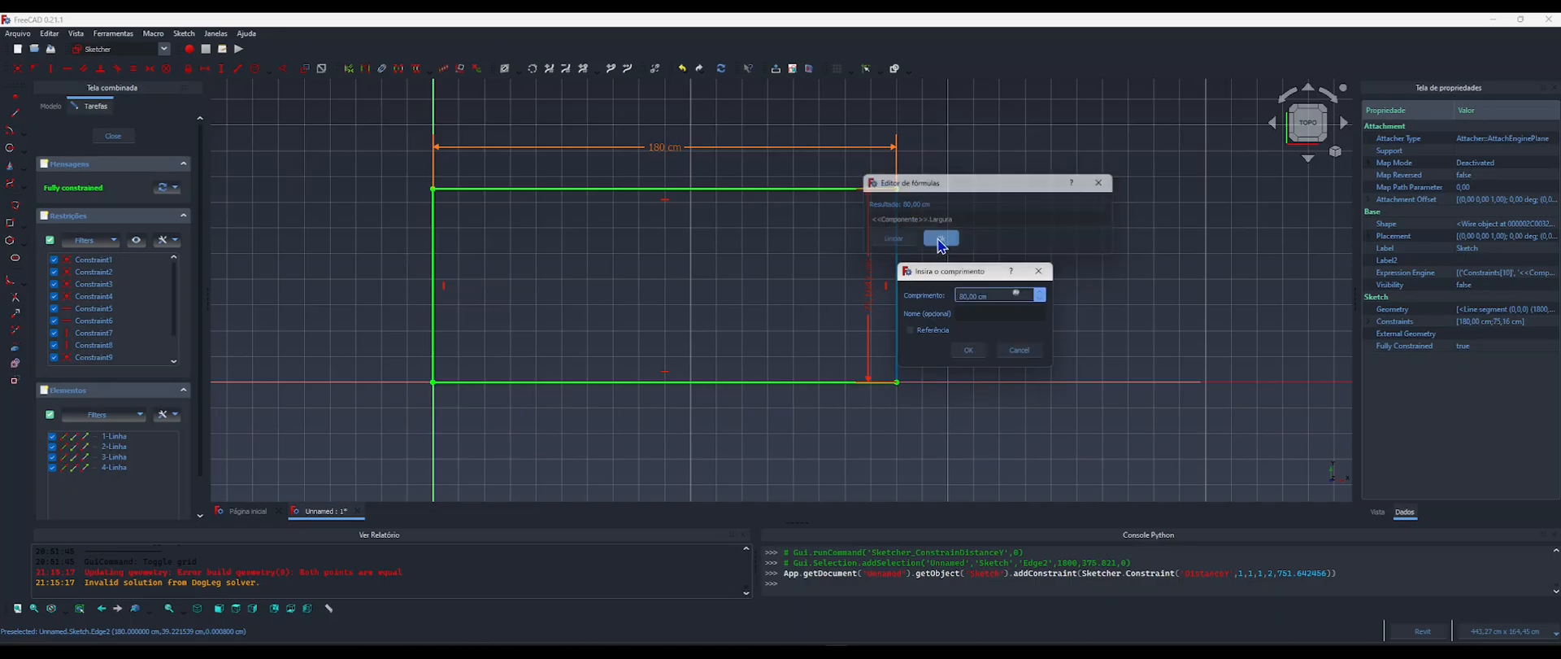
click(967, 351)
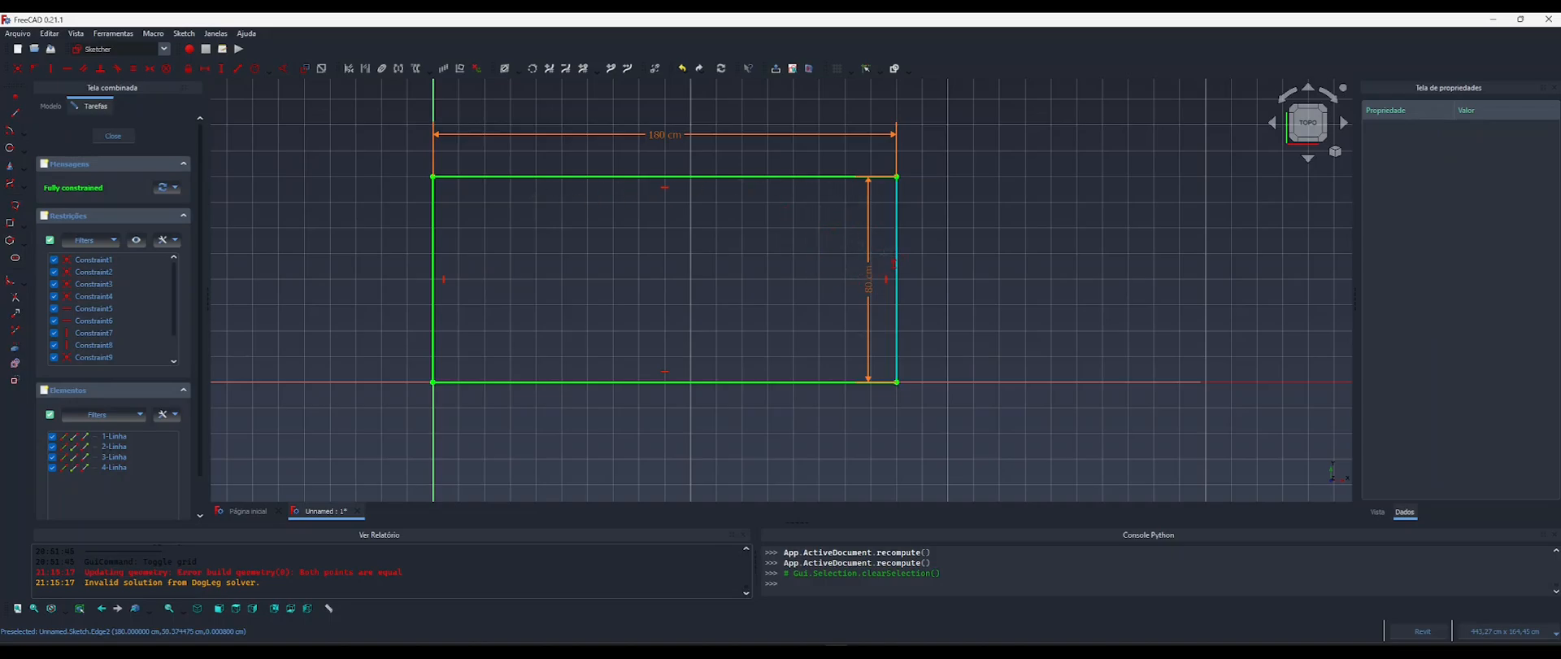
Reposition the vertical dimension outside the rectangle's right edge and close the sketch.
middle_drag(883, 270, 854, 269)
drag(841, 291, 939, 299)
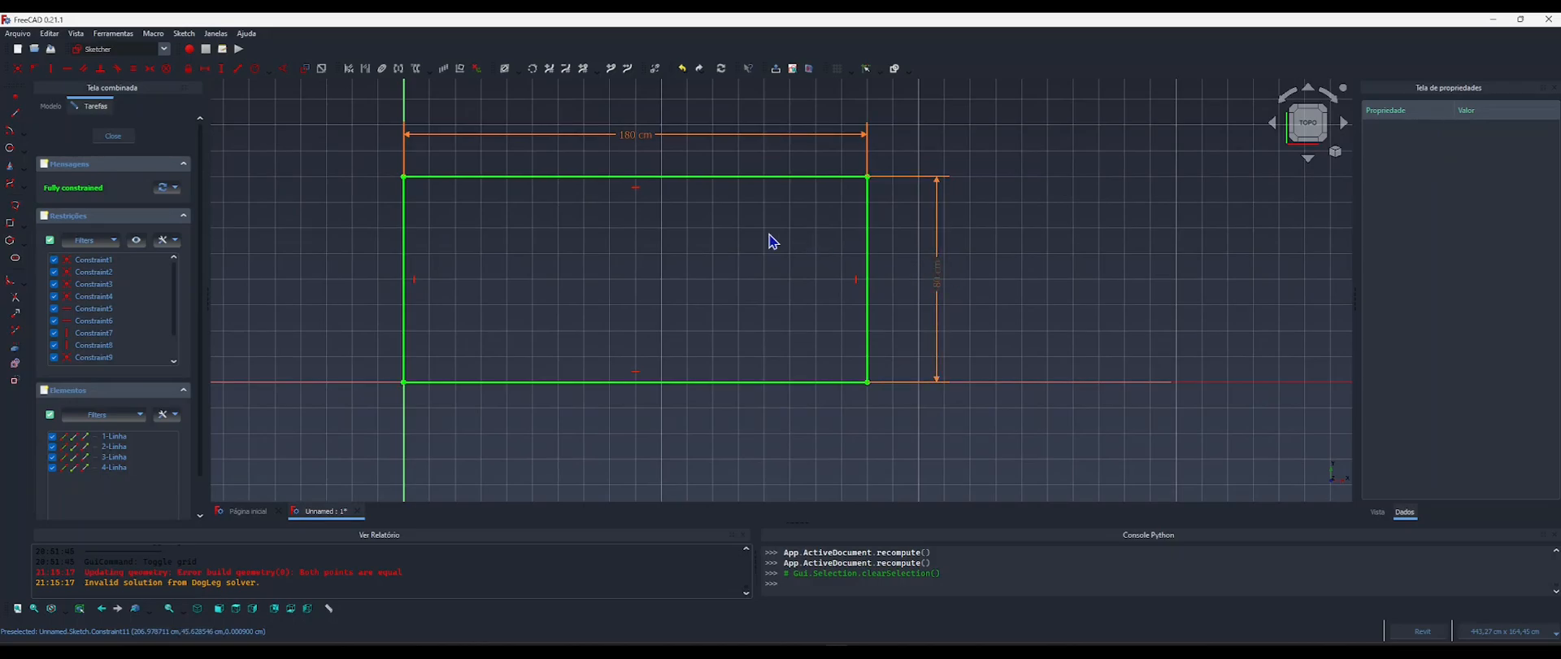
click(113, 136)
Clear the selection and hide the Draft grid around the rectangle.
scroll(634, 293, down, 3)
middle_drag(722, 299, 691, 301)
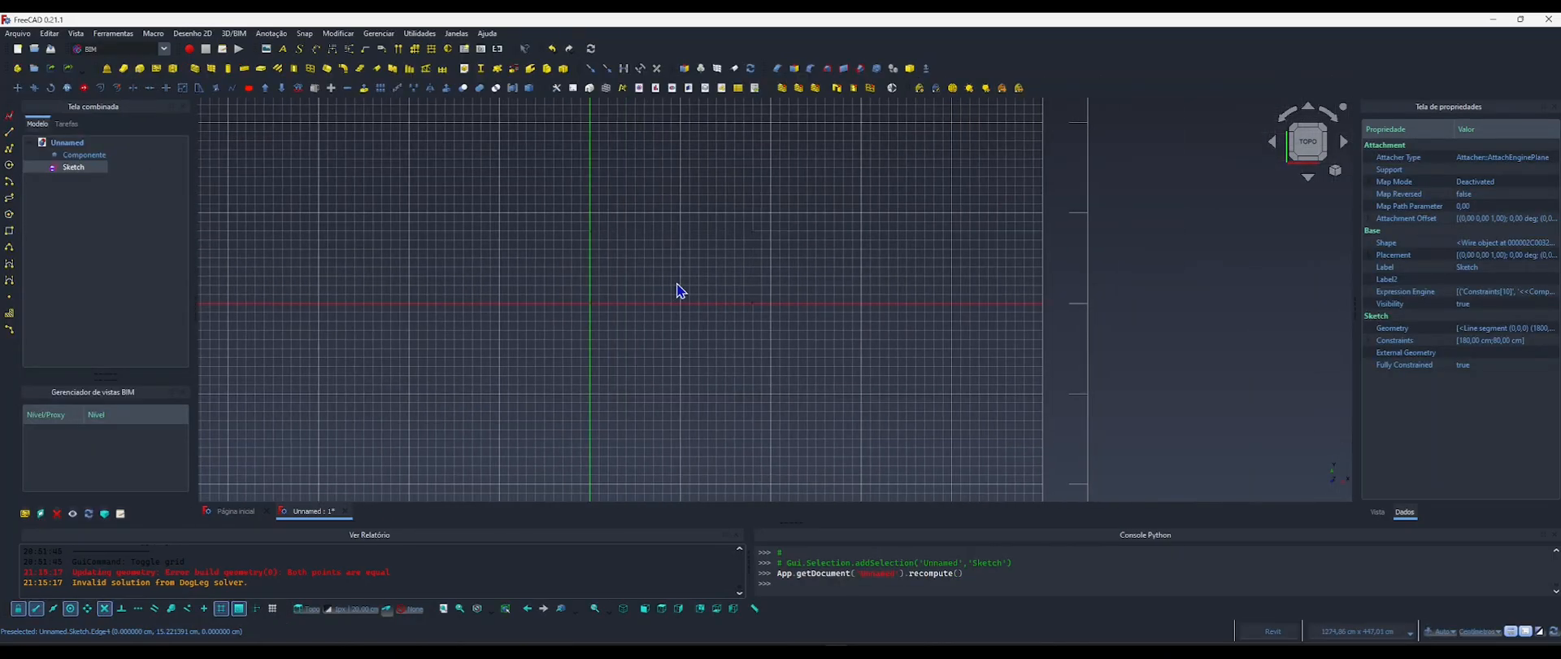
click(677, 285)
middle_drag(638, 358, 632, 365)
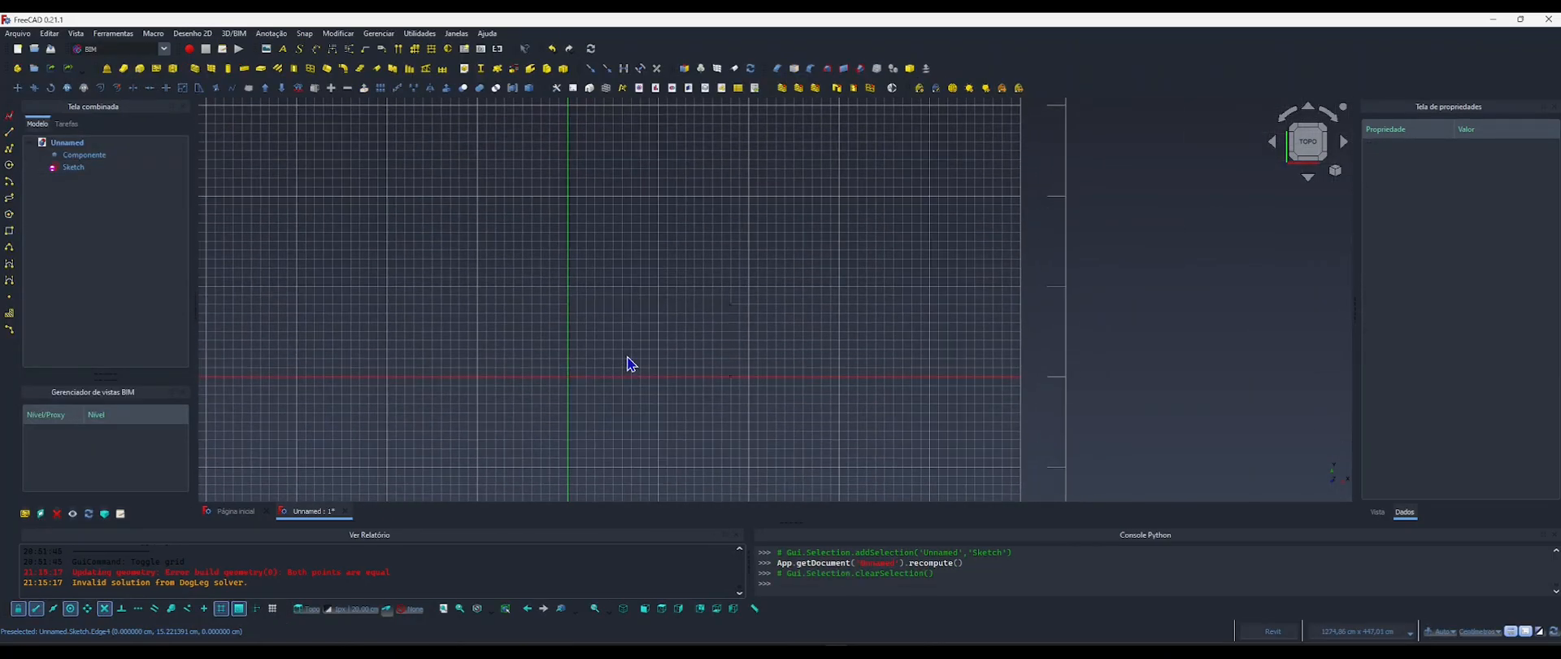
key(g)
key(r)
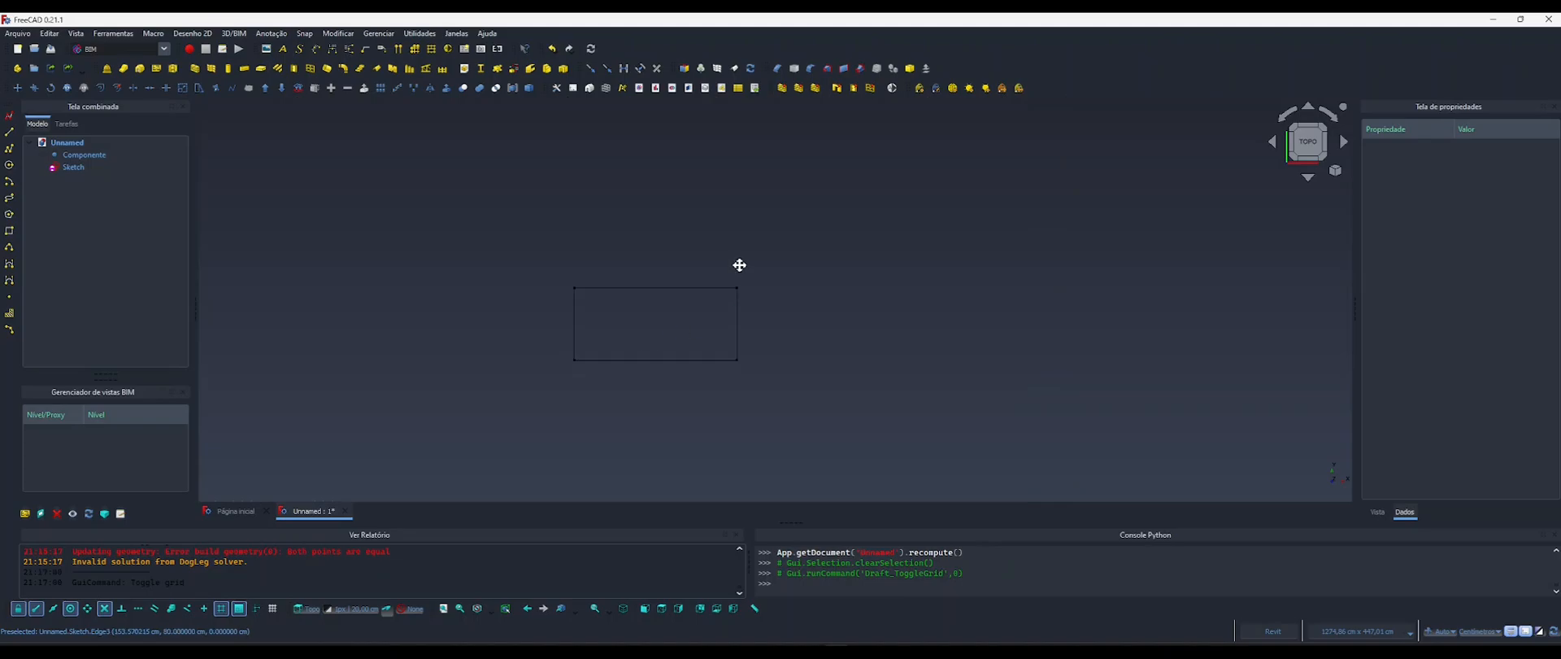
scroll(656, 326, up, 2)
middle_drag(655, 325, 680, 327)
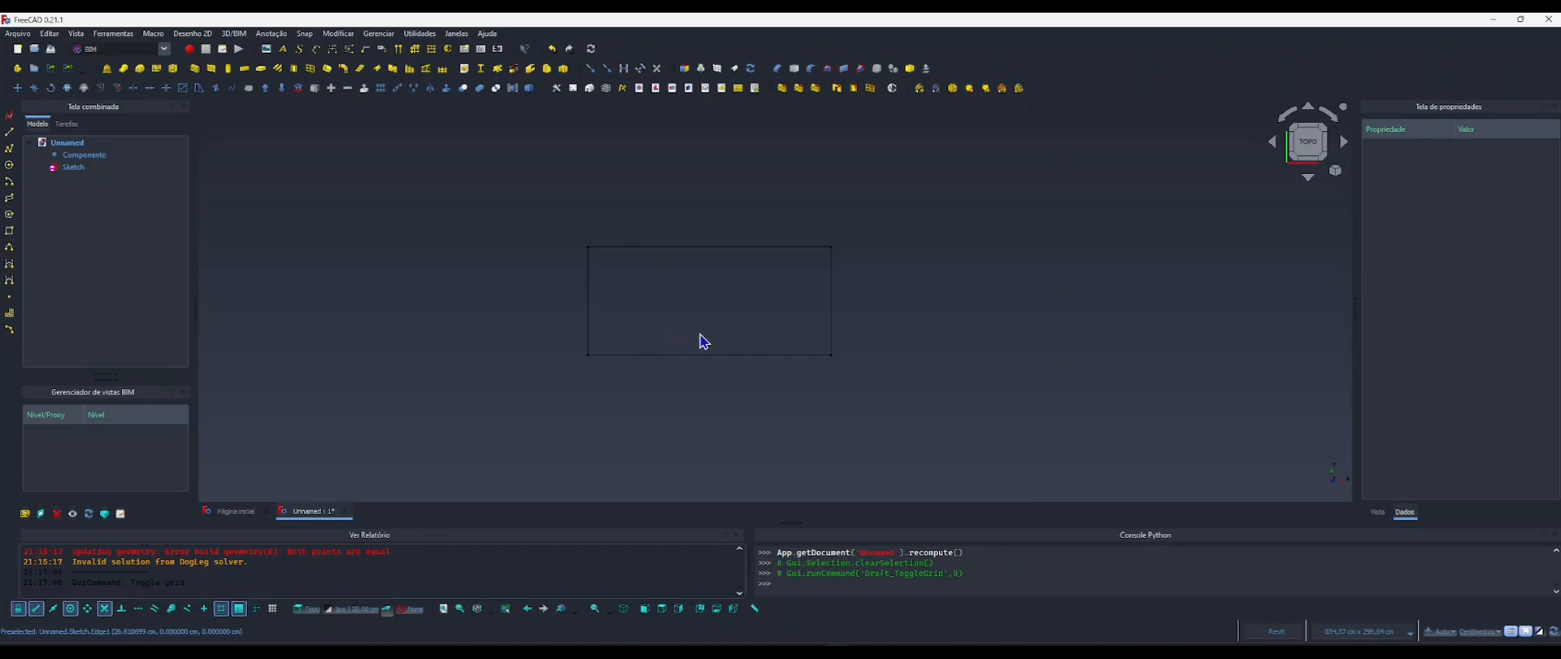
Set Componente's Comprimento property to 150 cm to test the rectangle's parametric link.
click(81, 155)
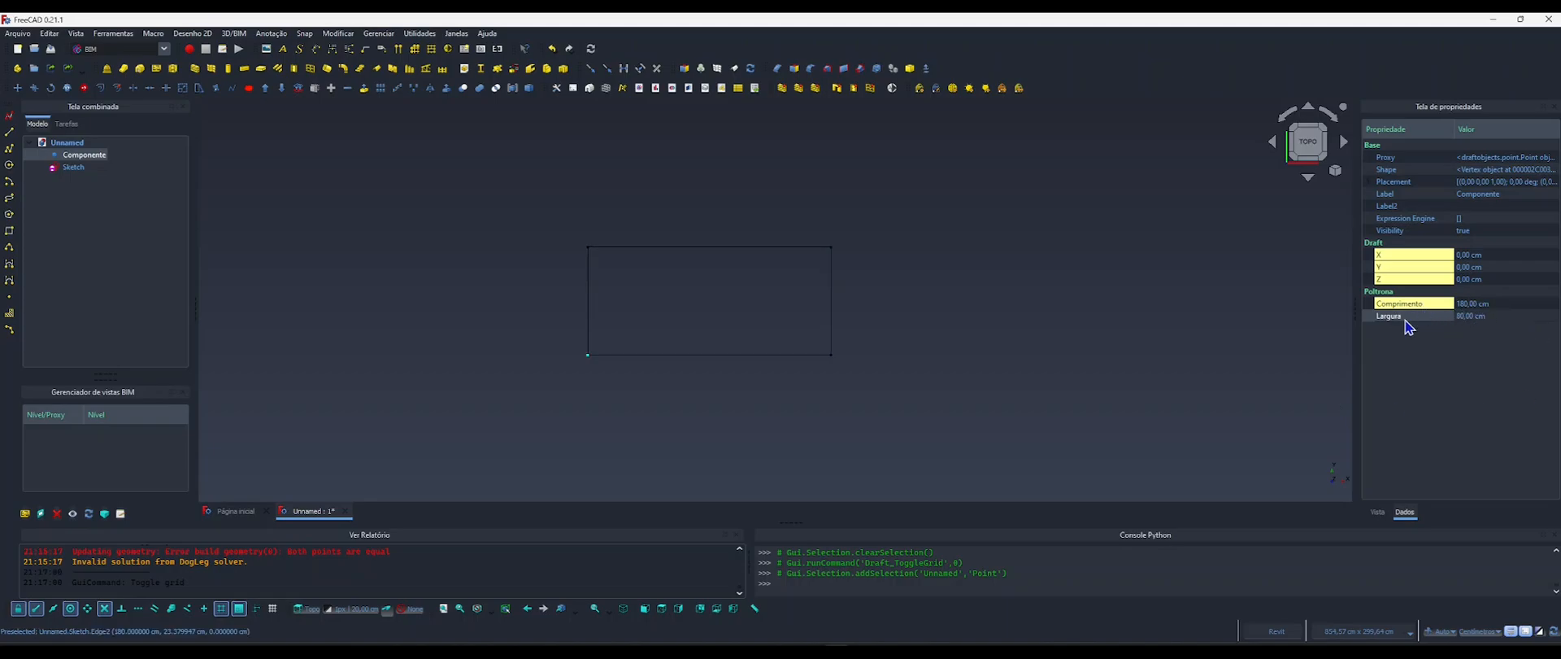
click(1464, 314)
click(1463, 307)
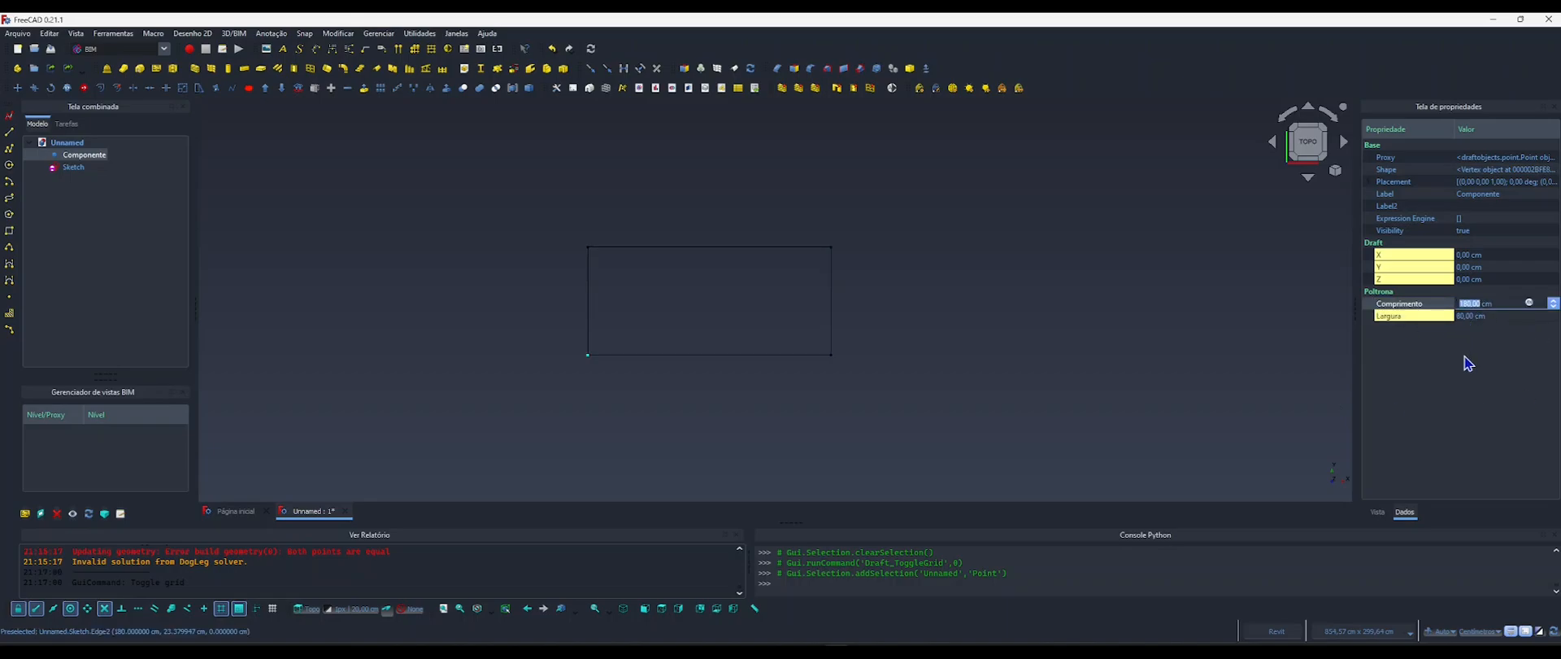
text(150)
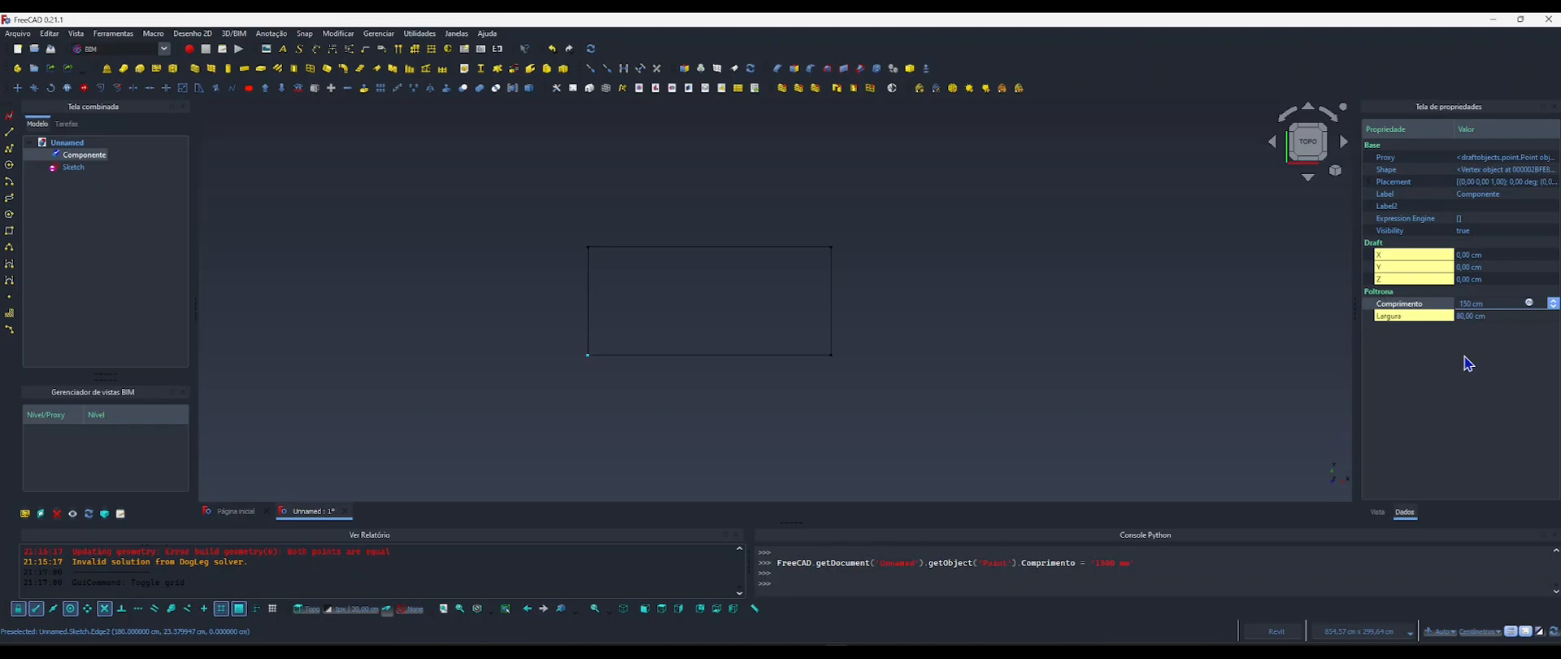
key(Return)
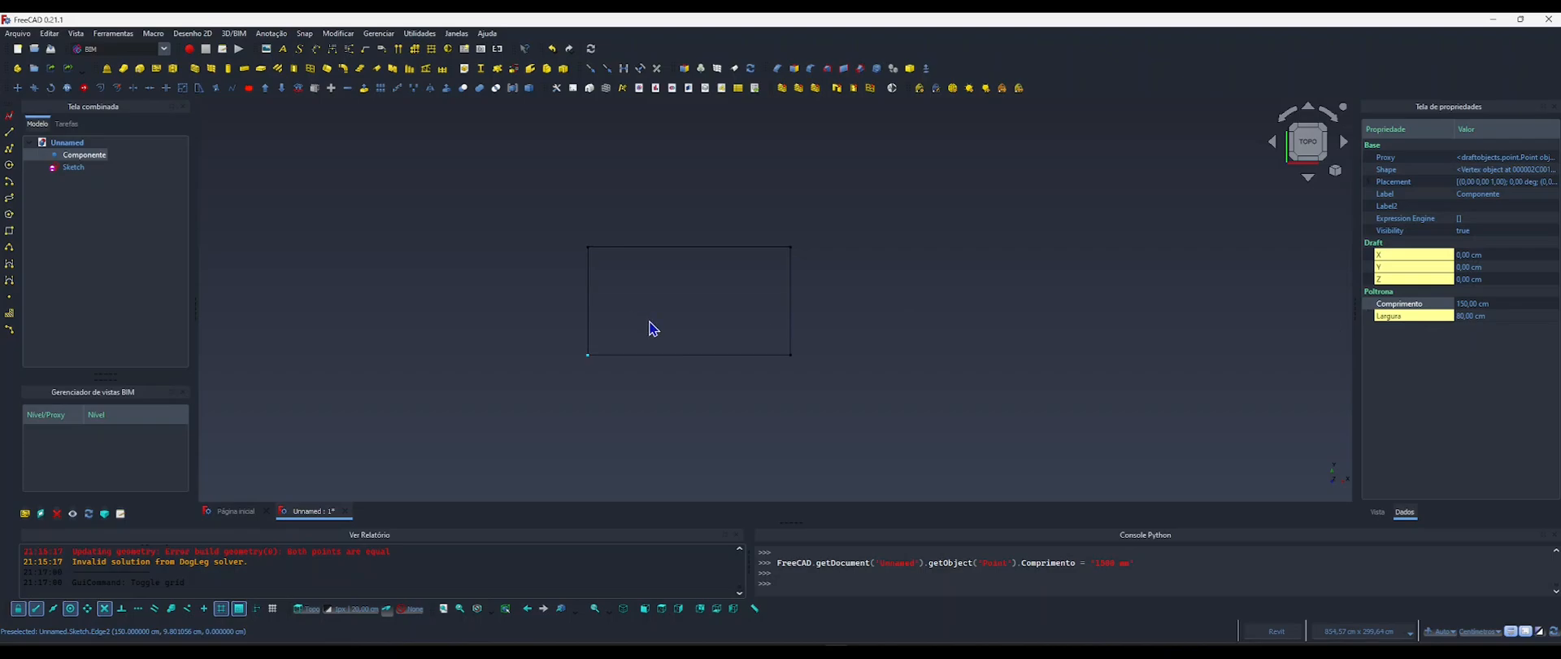
Extrude the sketched rectangle 5 cm along its normal as a solid.
mouse_move(700, 314)
shift+middle_down()
mouse_move(711, 286)
mouse_move(842, 276)
shift+middle_up()
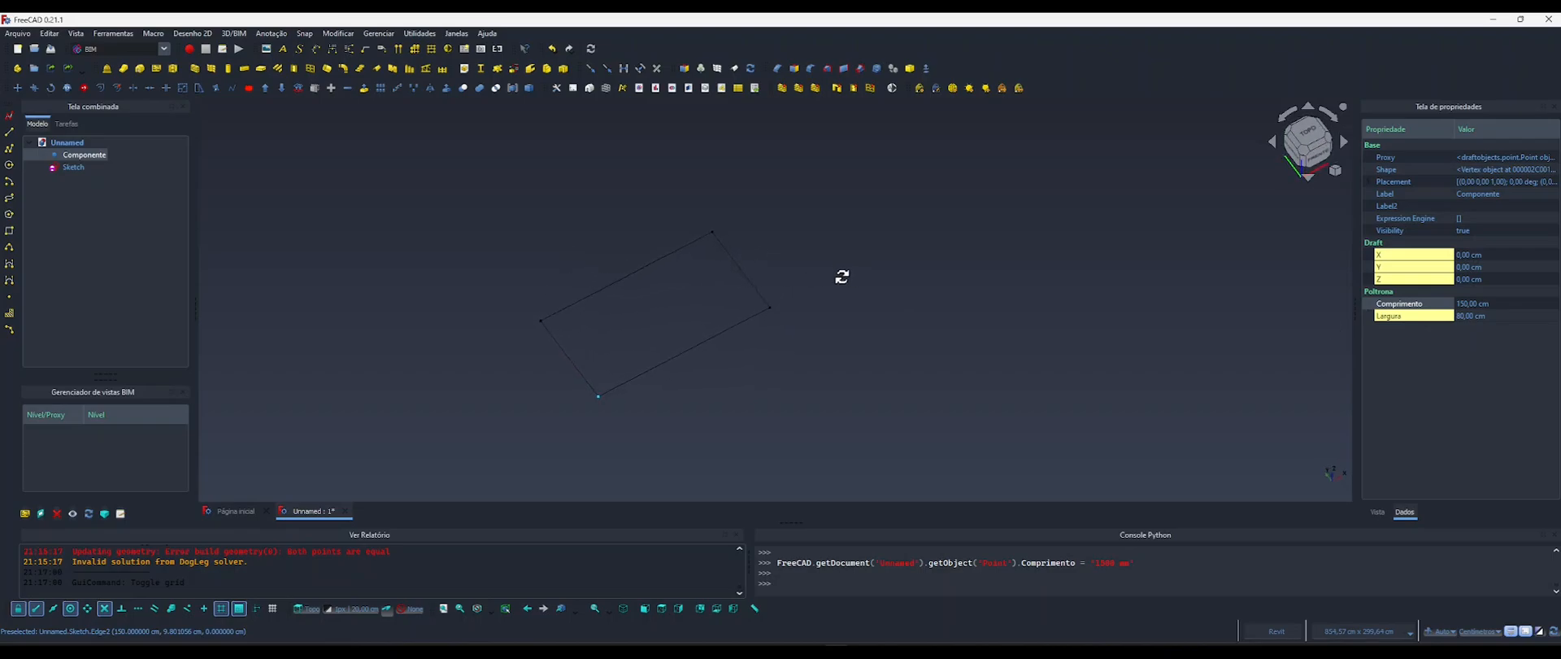
middle_drag(792, 315, 835, 301)
mouse_move(651, 315)
shift+middle_down()
mouse_move(658, 331)
mouse_move(645, 314)
mouse_move(631, 342)
shift+middle_up()
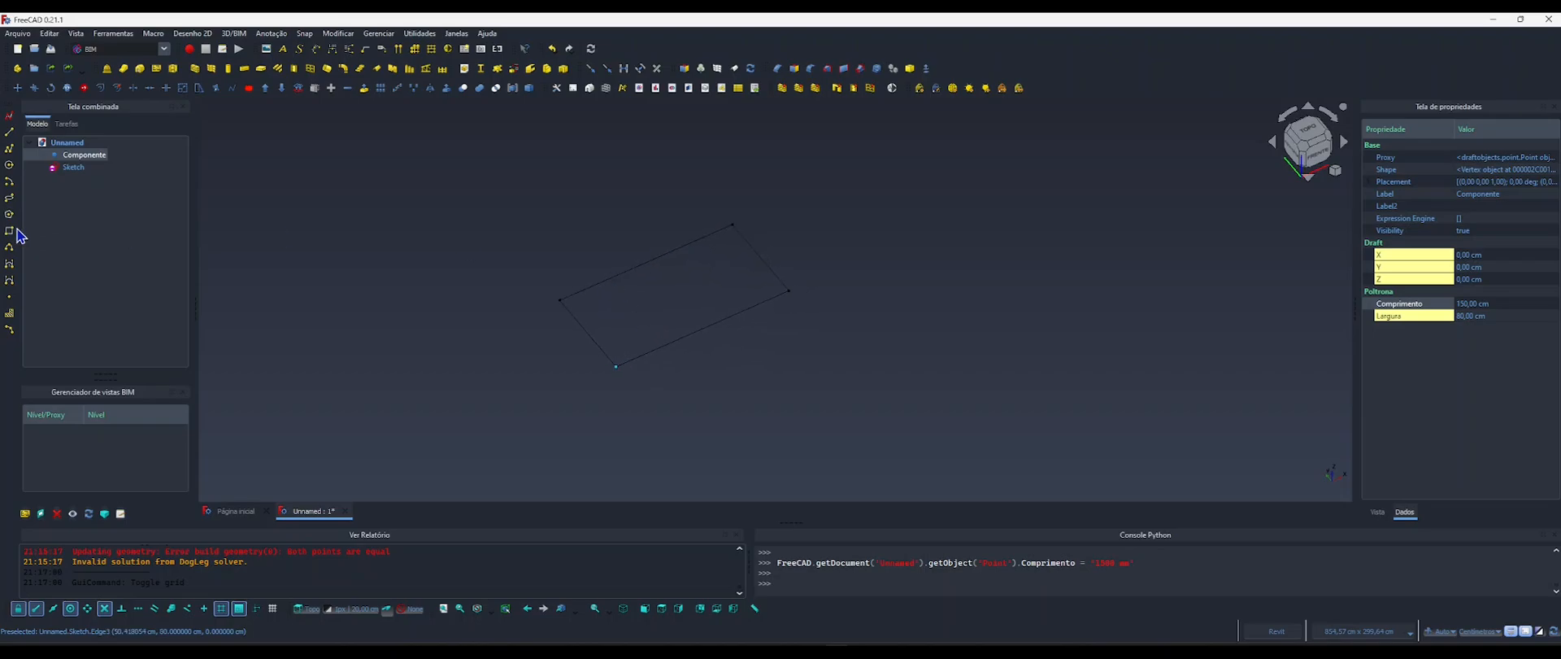
click(71, 167)
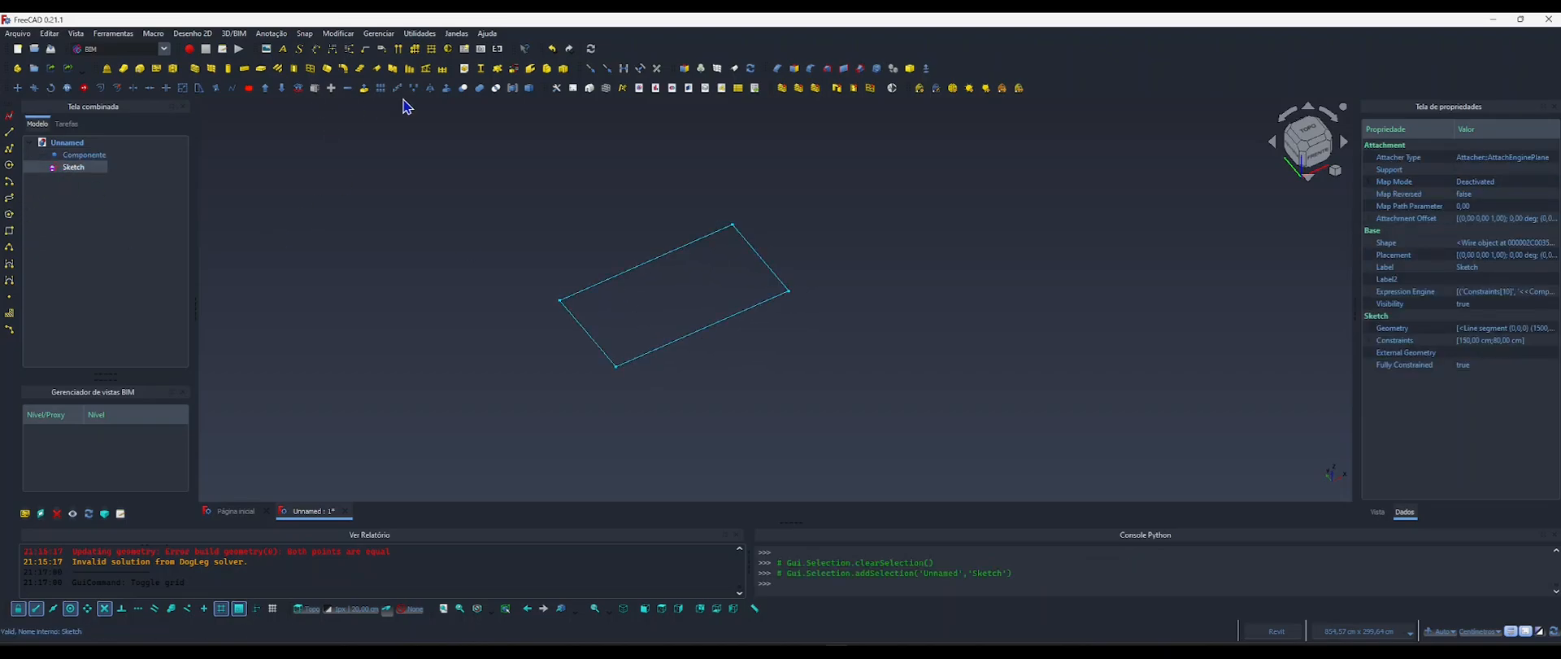
click(446, 89)
scroll(90, 293, down, 3)
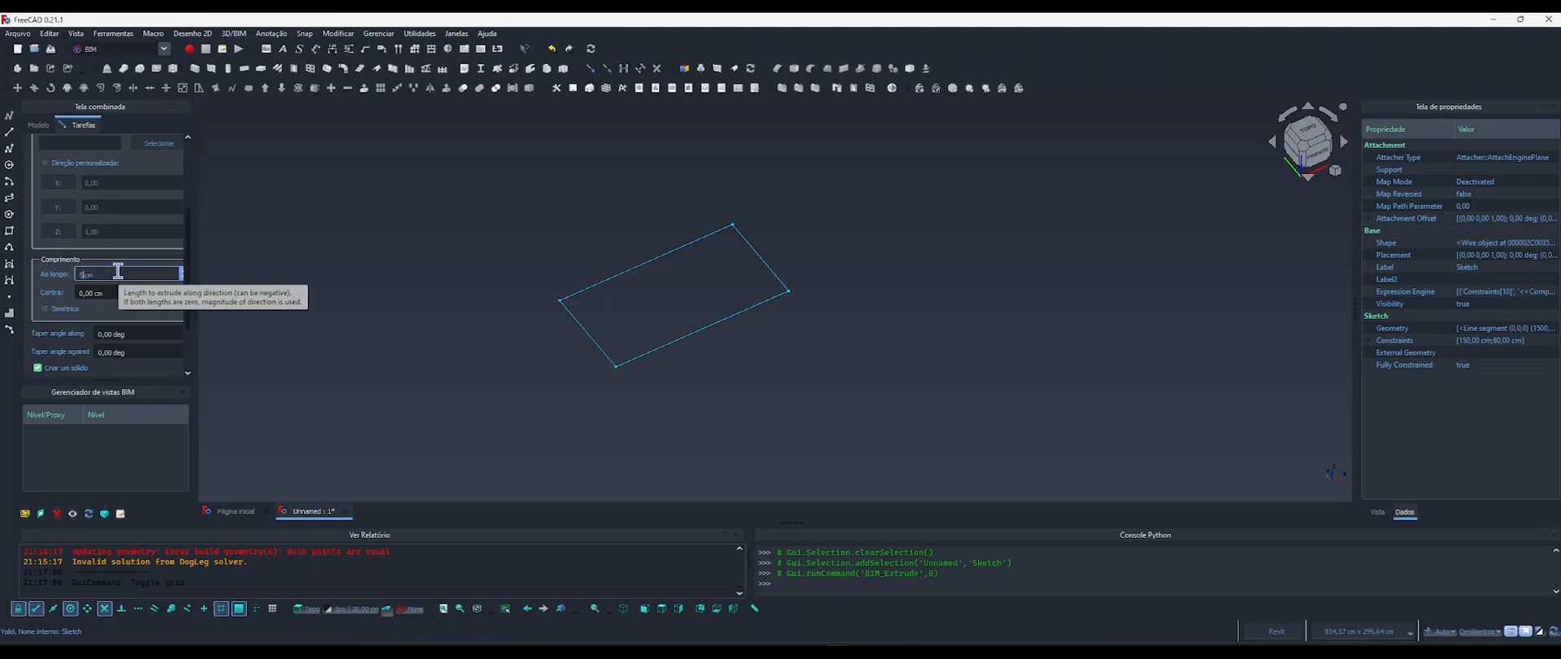
scroll(130, 236, up, 3)
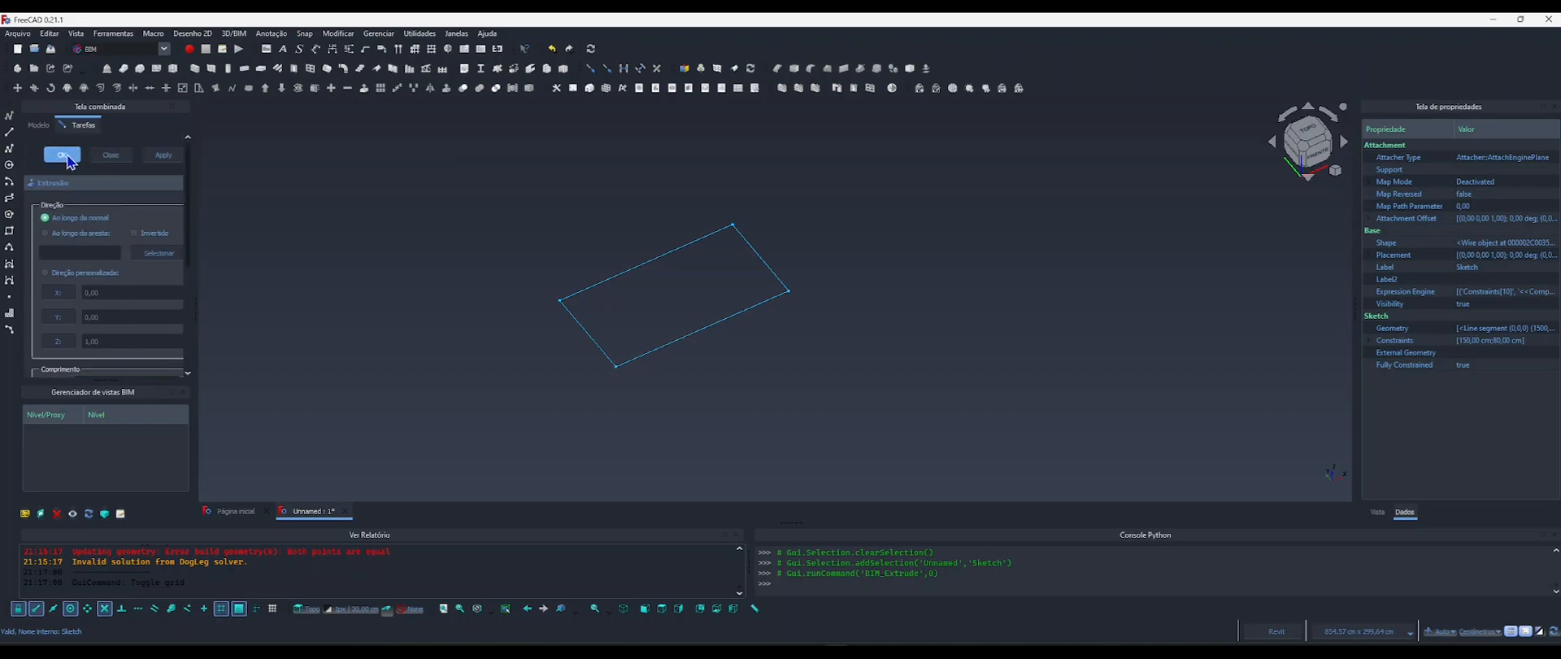
click(70, 155)
mouse_move(662, 375)
shift+middle_down()
mouse_move(601, 359)
mouse_move(635, 359)
mouse_move(554, 363)
shift+middle_up()
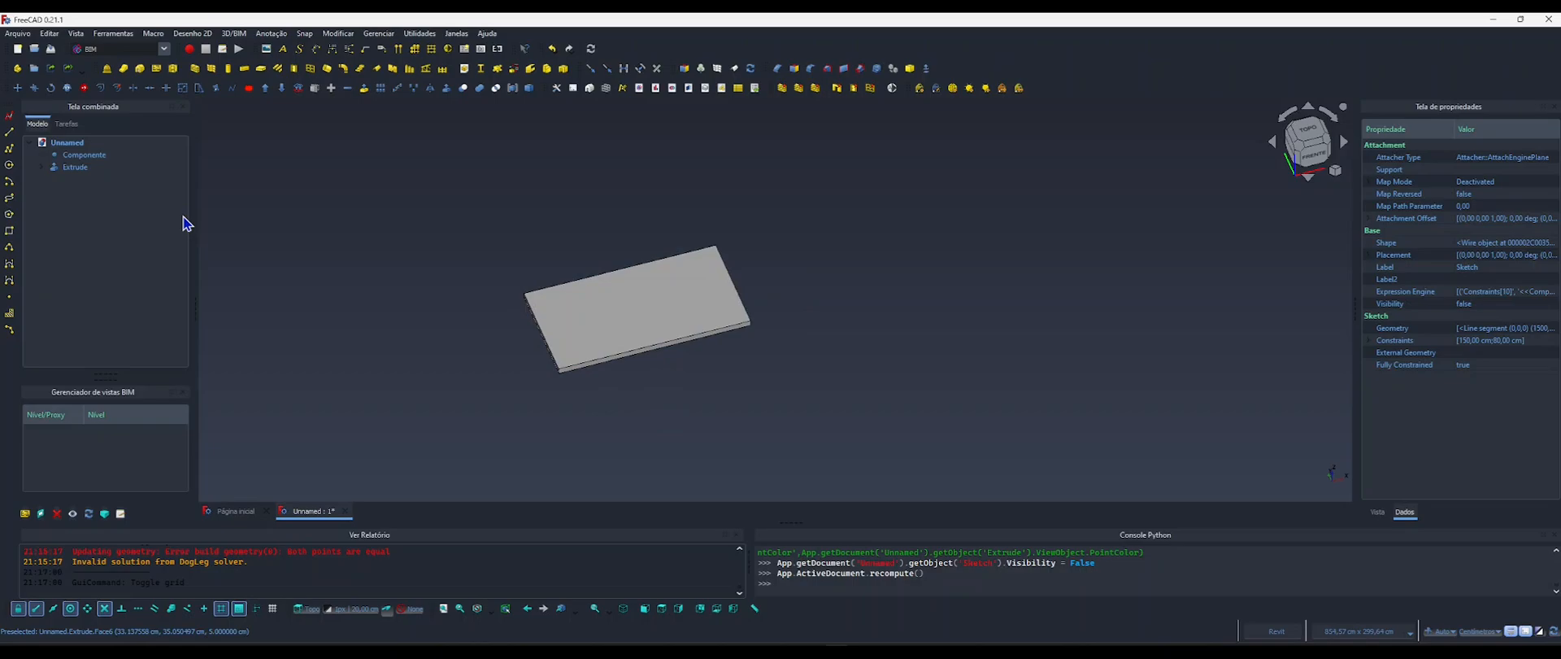
Set Componente's Comprimento property to 180 cm to test the extruded board's parametric link.
click(77, 156)
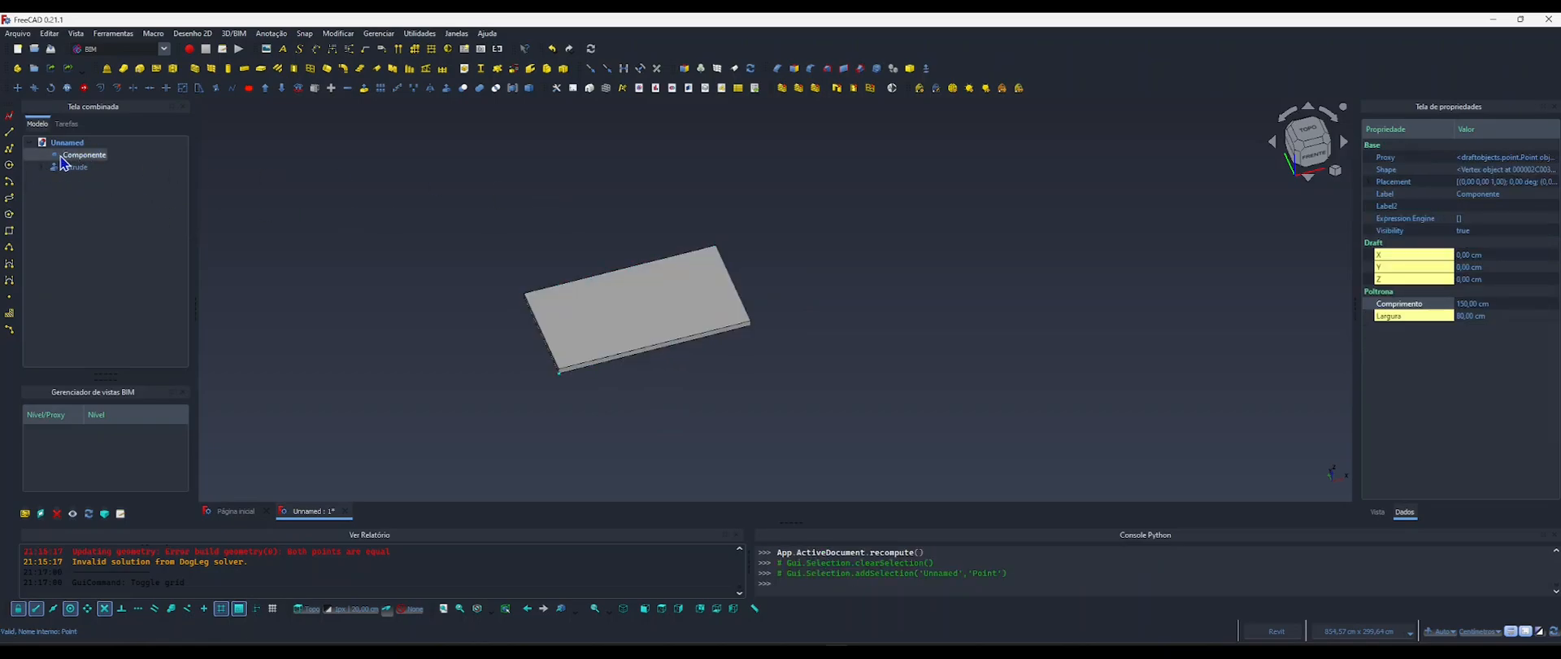
click(43, 167)
click(44, 167)
click(1461, 304)
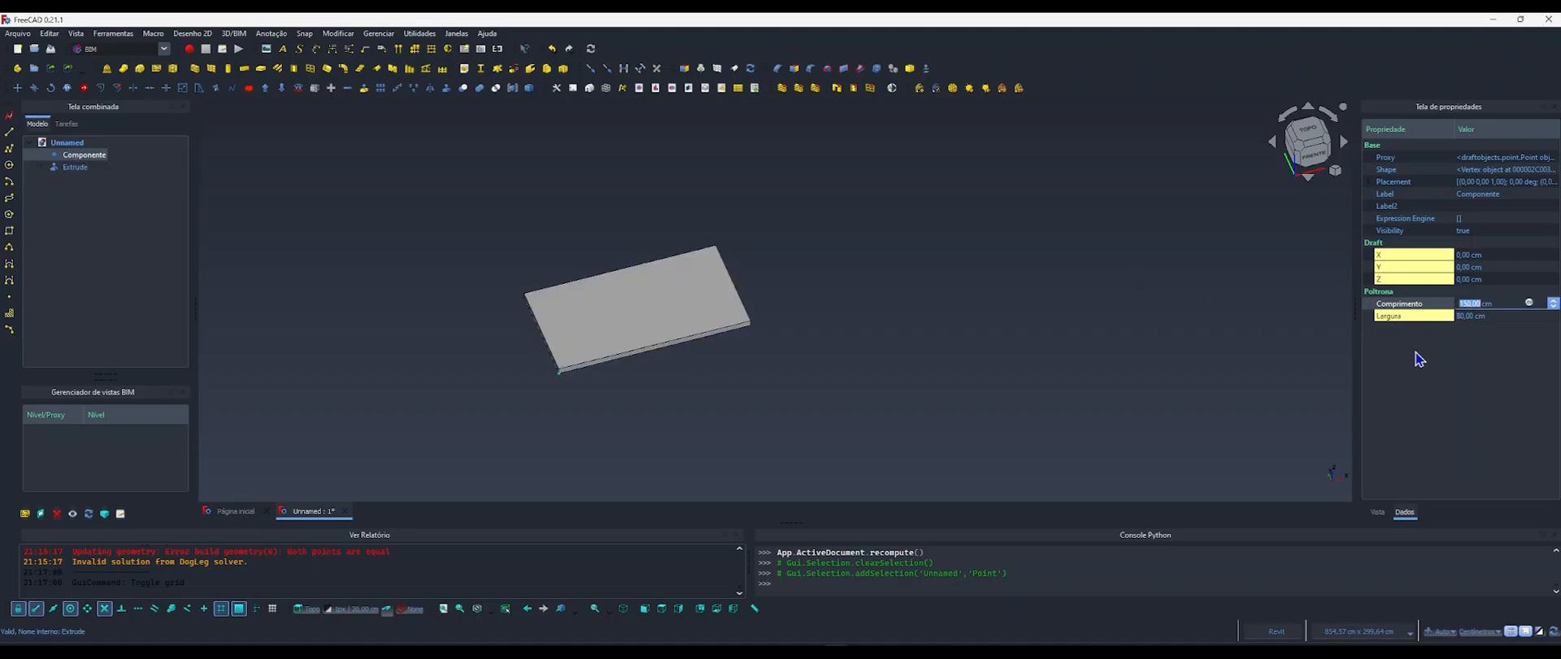
text(180)
key(Return)
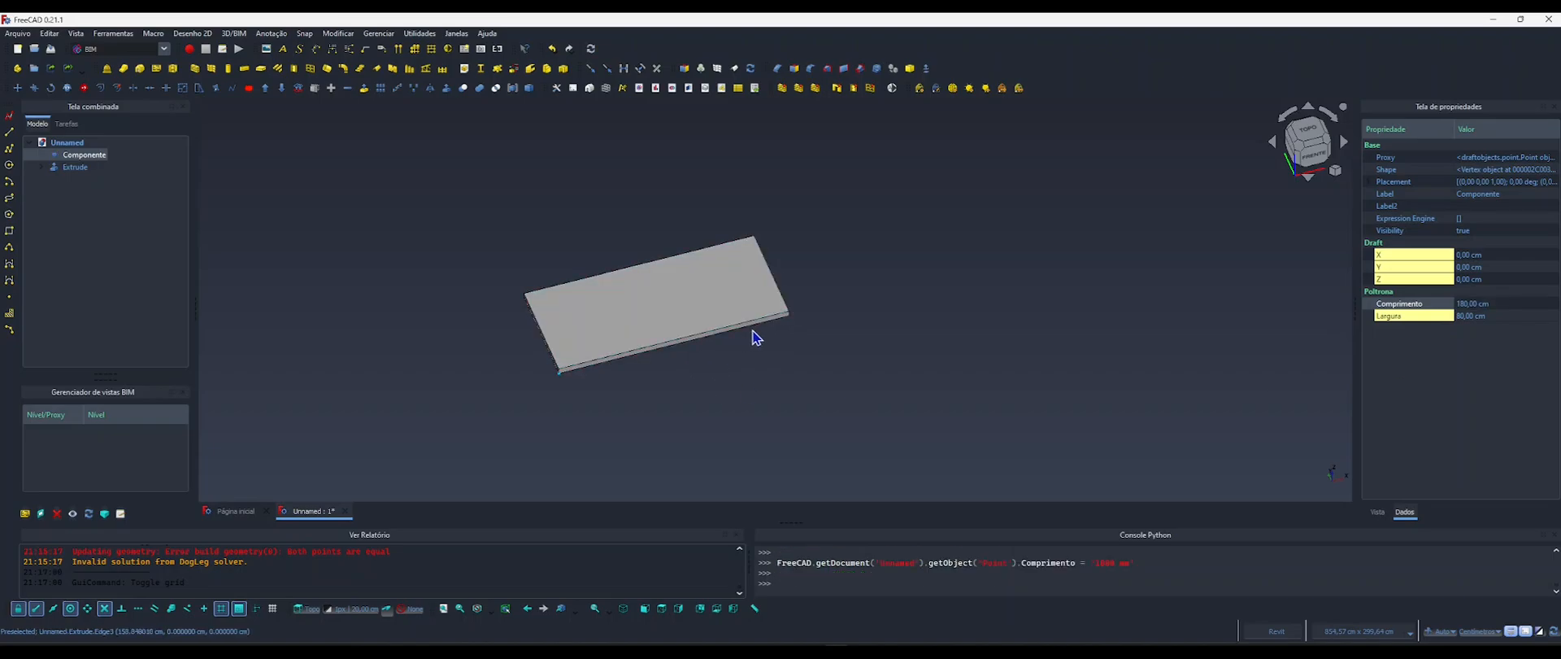
Set the extruded board's shape color to a wood-like orange, RGB 206, 130, 23, and clear the selection.
shift+middle_drag(756, 334, 536, 301)
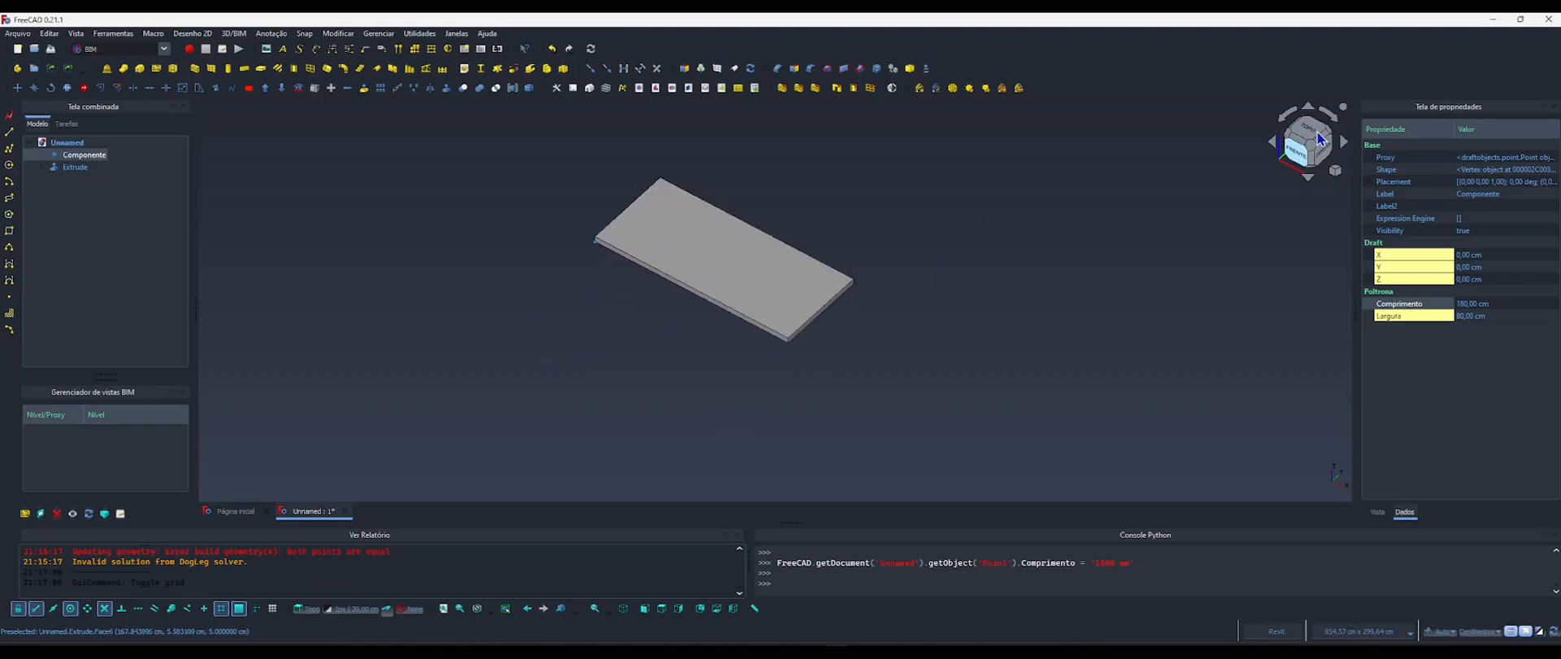
click(1308, 130)
middle_drag(820, 320, 851, 328)
shift+middle_drag(746, 364, 704, 309)
click(699, 303)
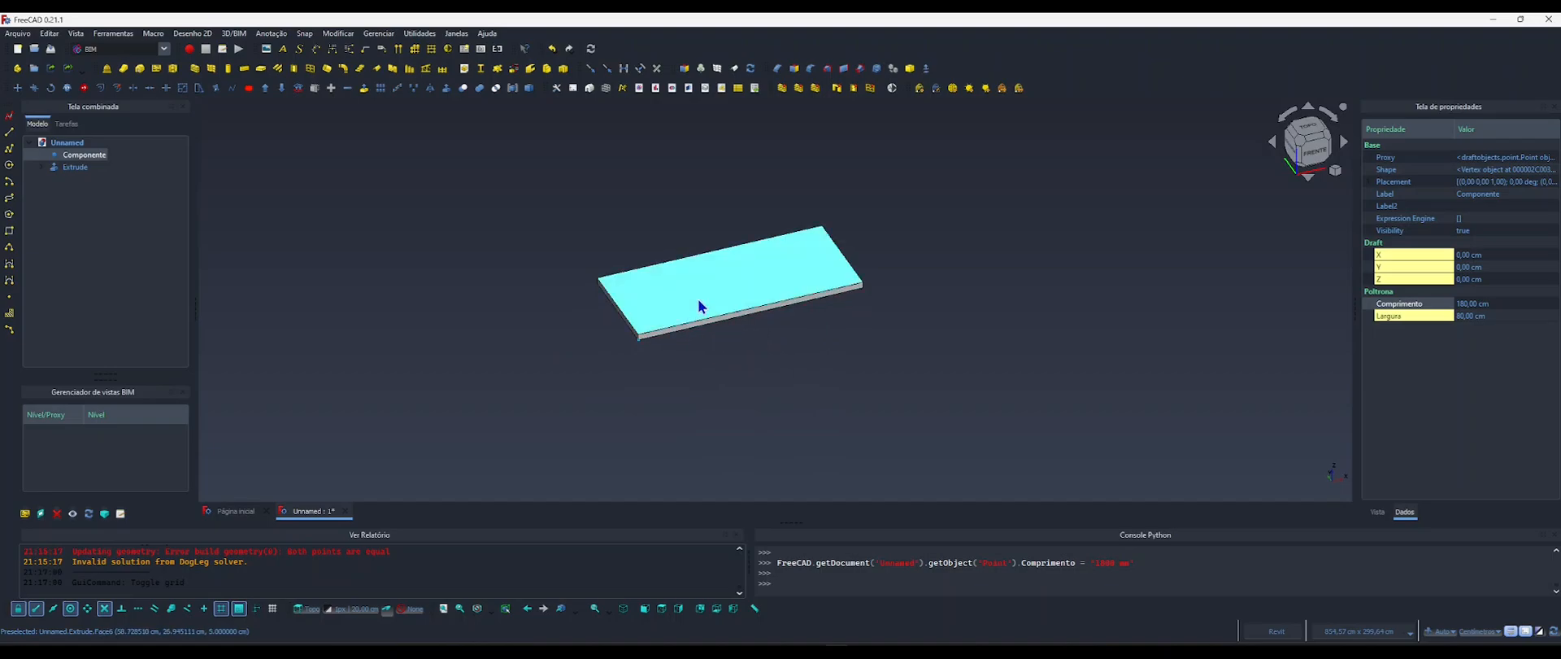
click(1378, 511)
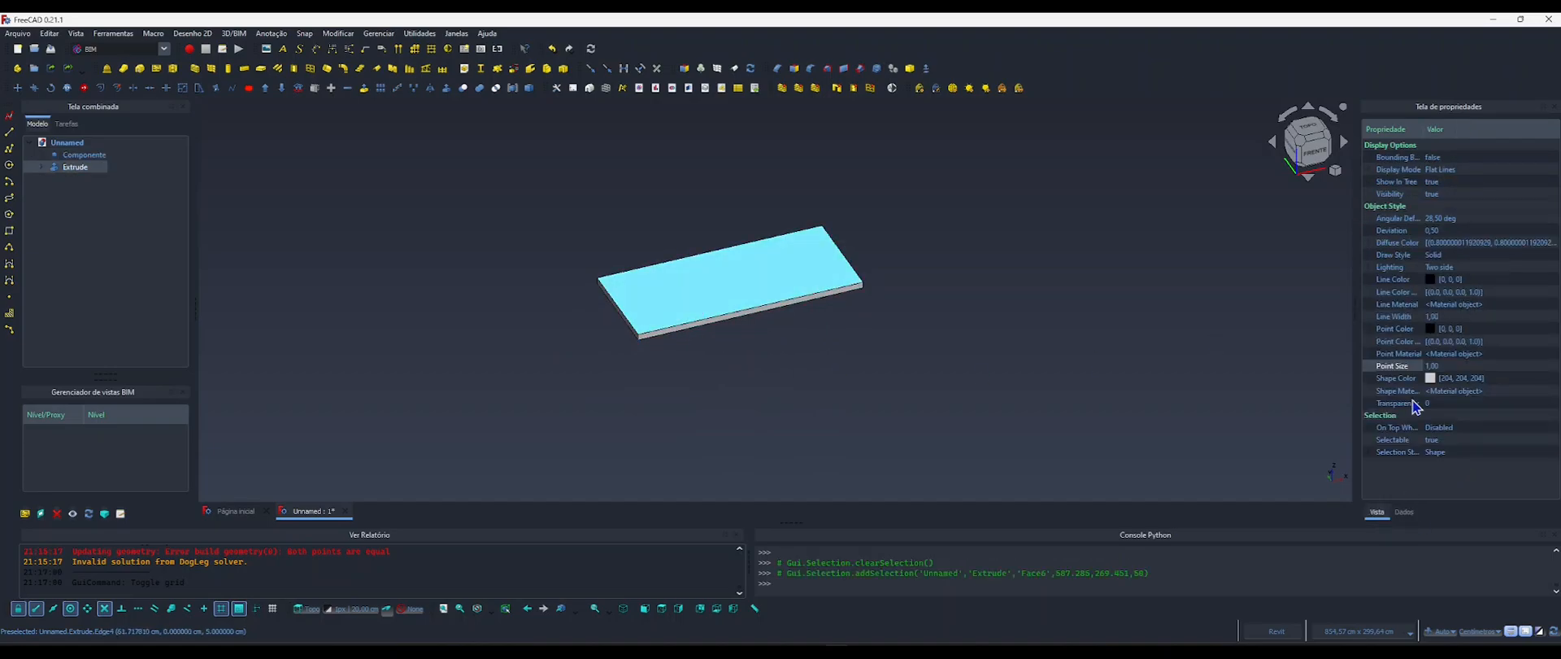
click(1468, 379)
click(1451, 379)
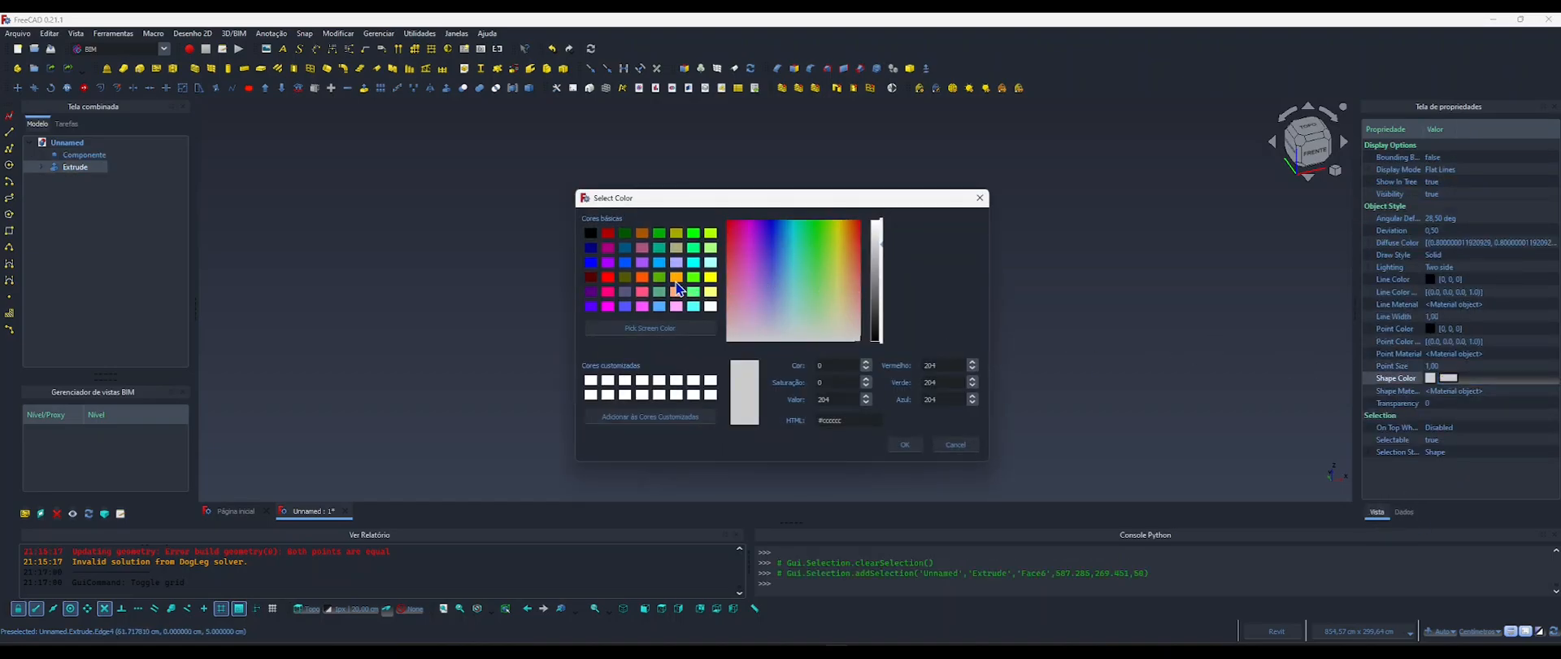
click(641, 234)
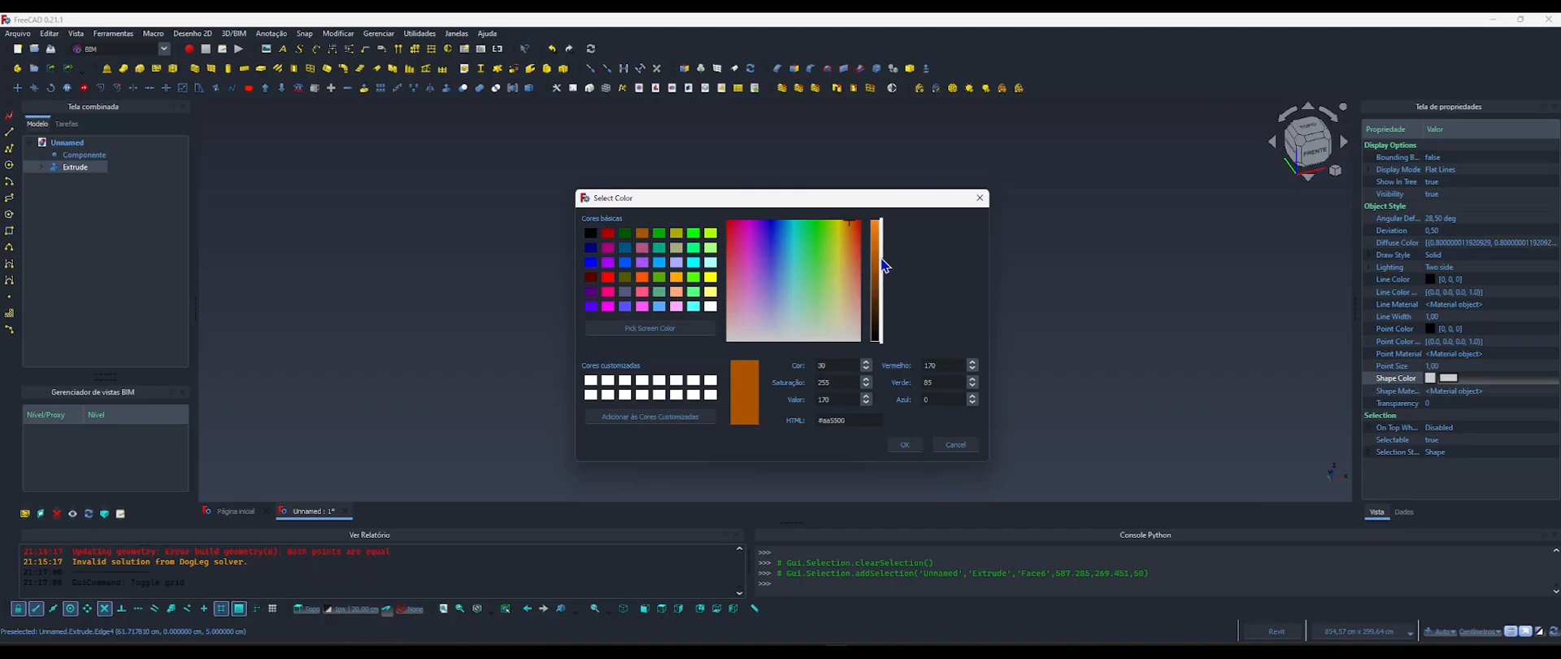
drag(881, 258, 849, 236)
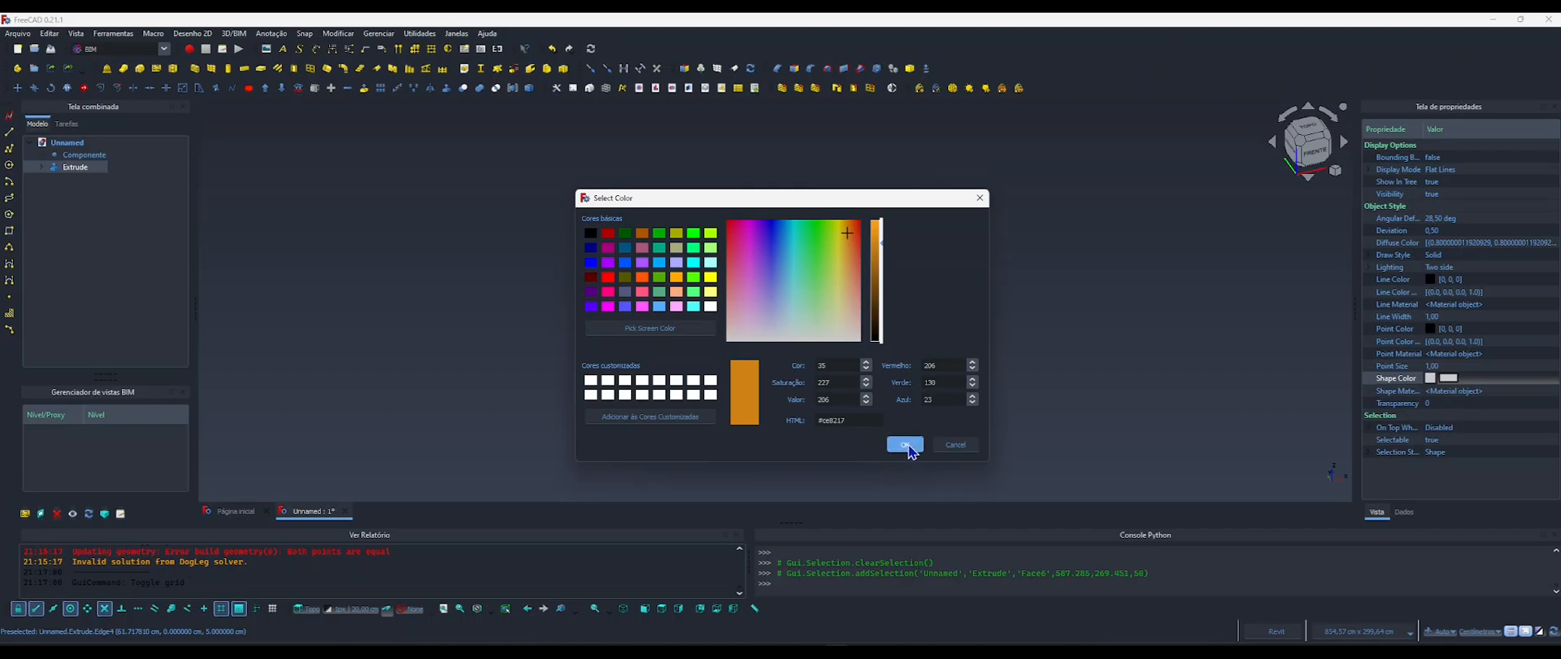
click(905, 445)
click(753, 356)
scroll(753, 355, up, 5)
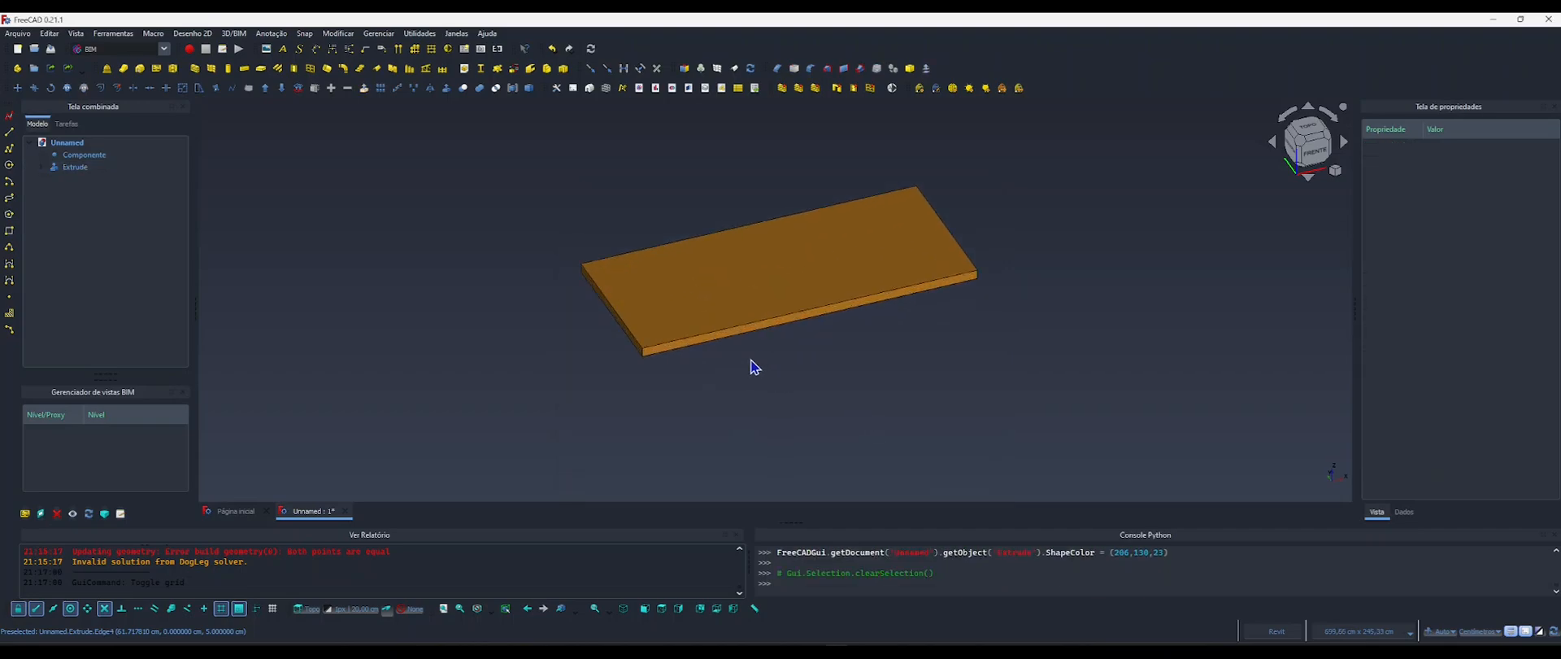
shift+middle_drag(756, 374, 769, 371)
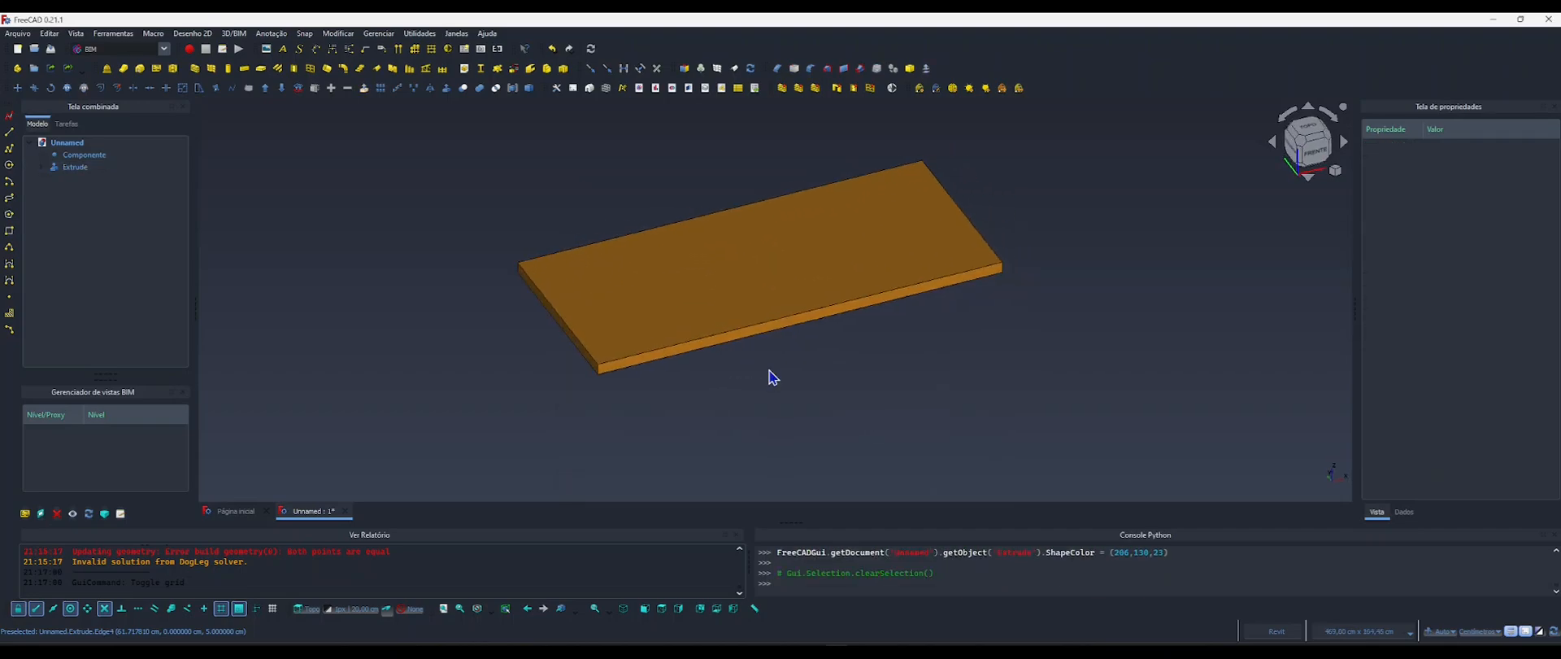
Switch to the top view, hide the extruded board and show the Draft grid.
scroll(772, 376, down, 6)
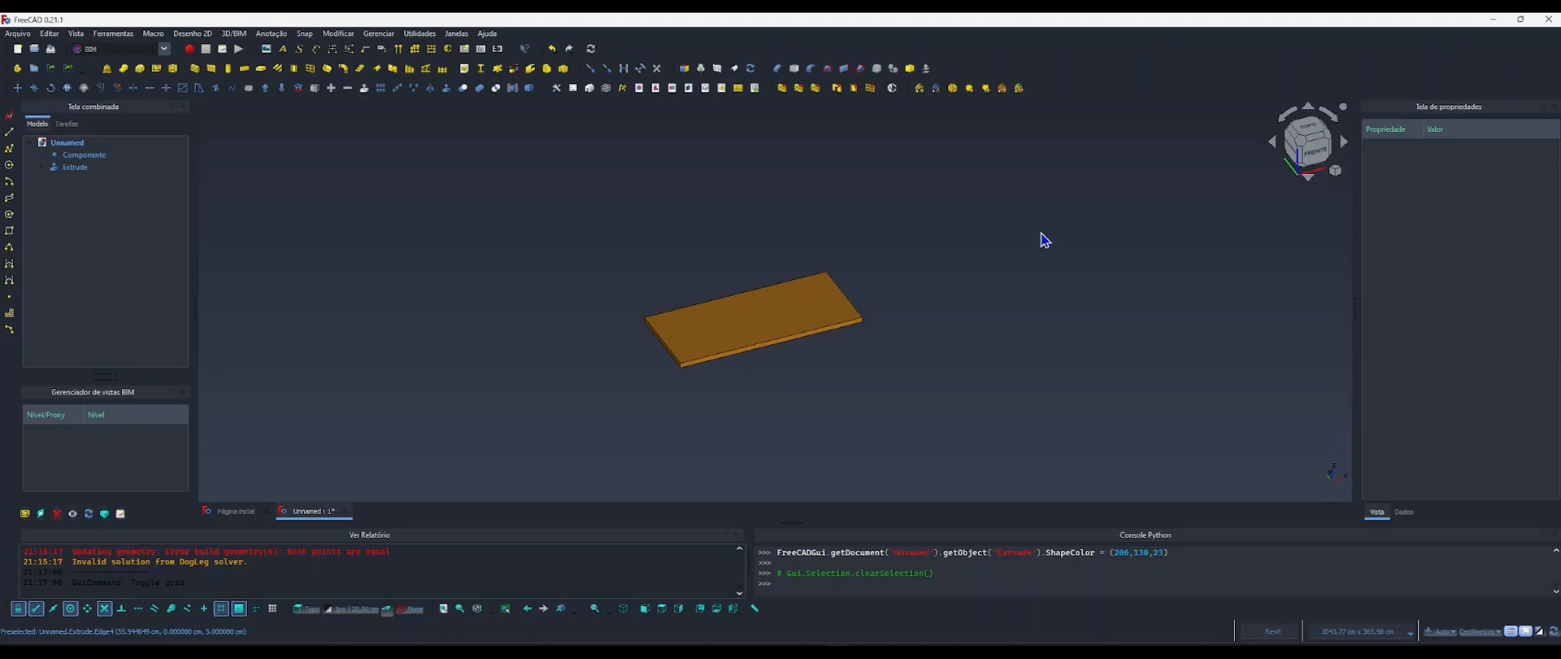
click(1310, 132)
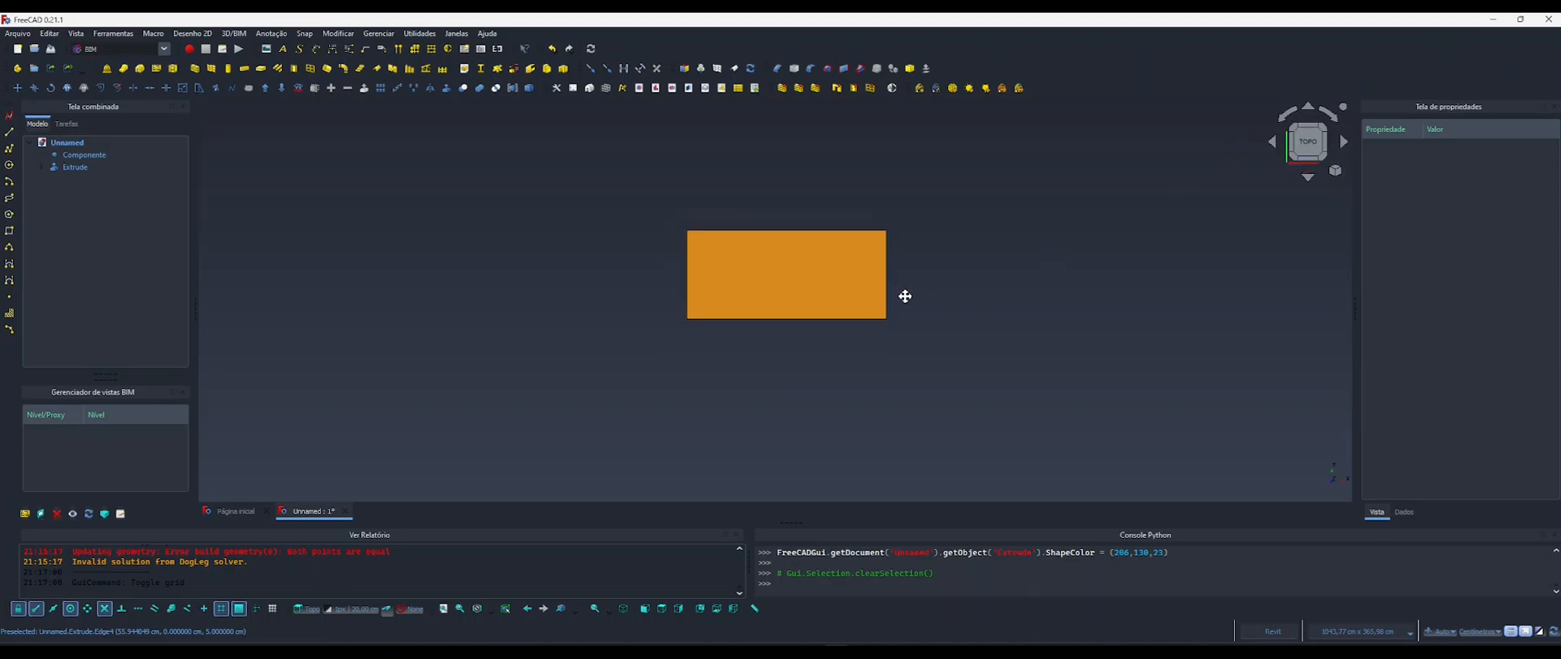
click(92, 167)
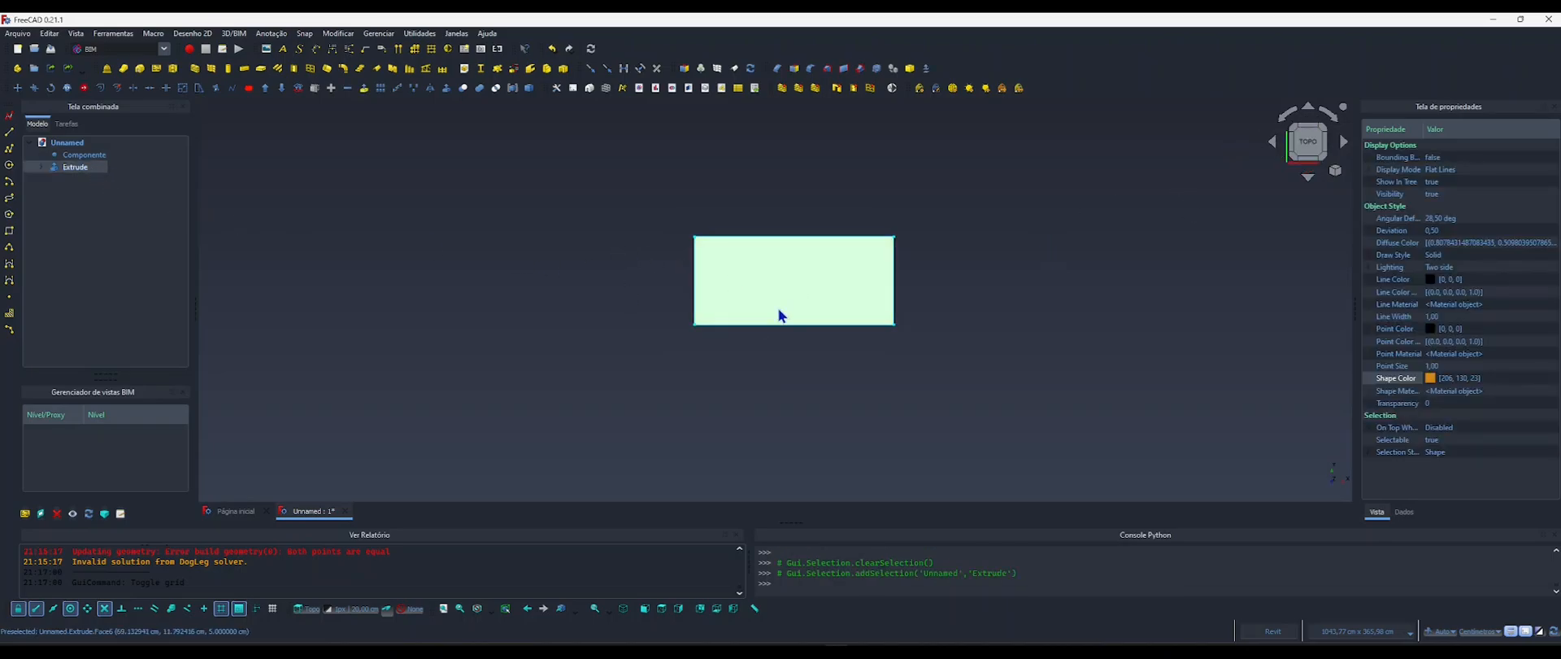
key(space)
click(569, 313)
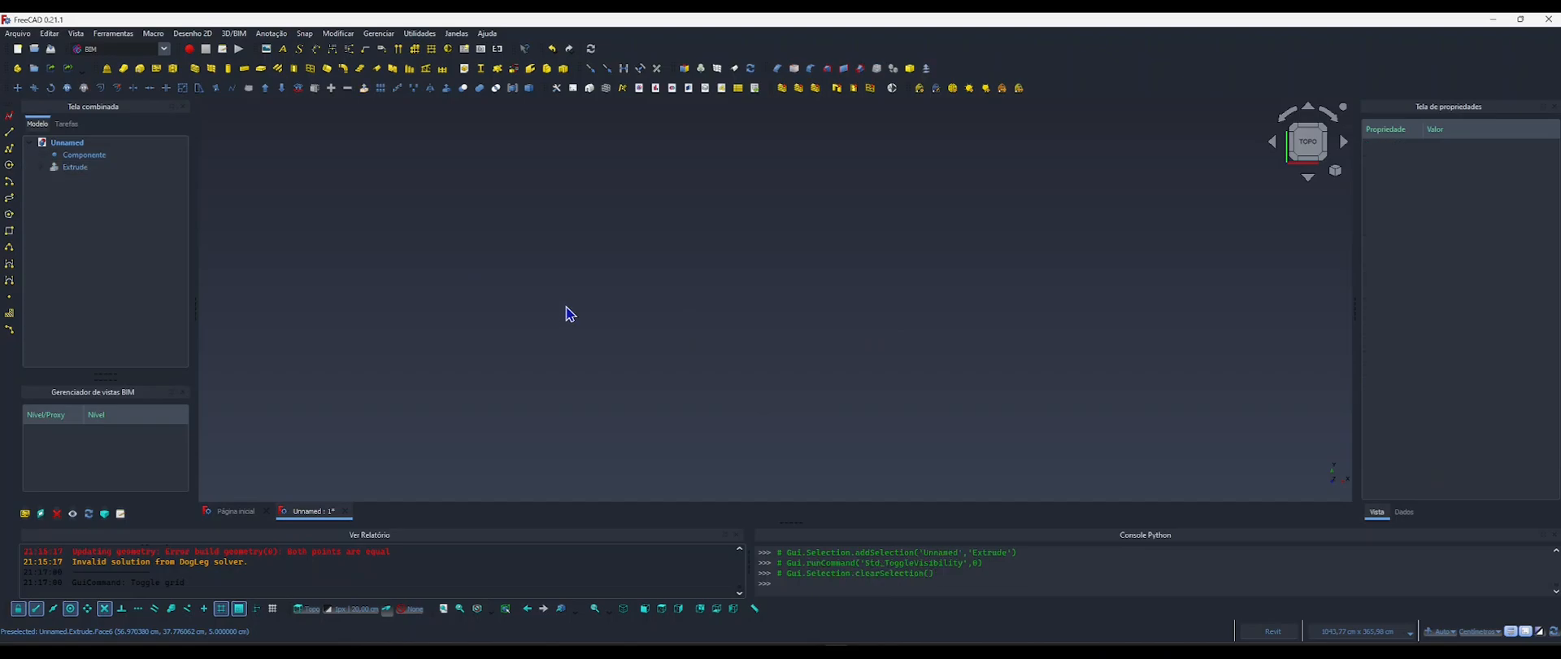
key(g)
key(r)
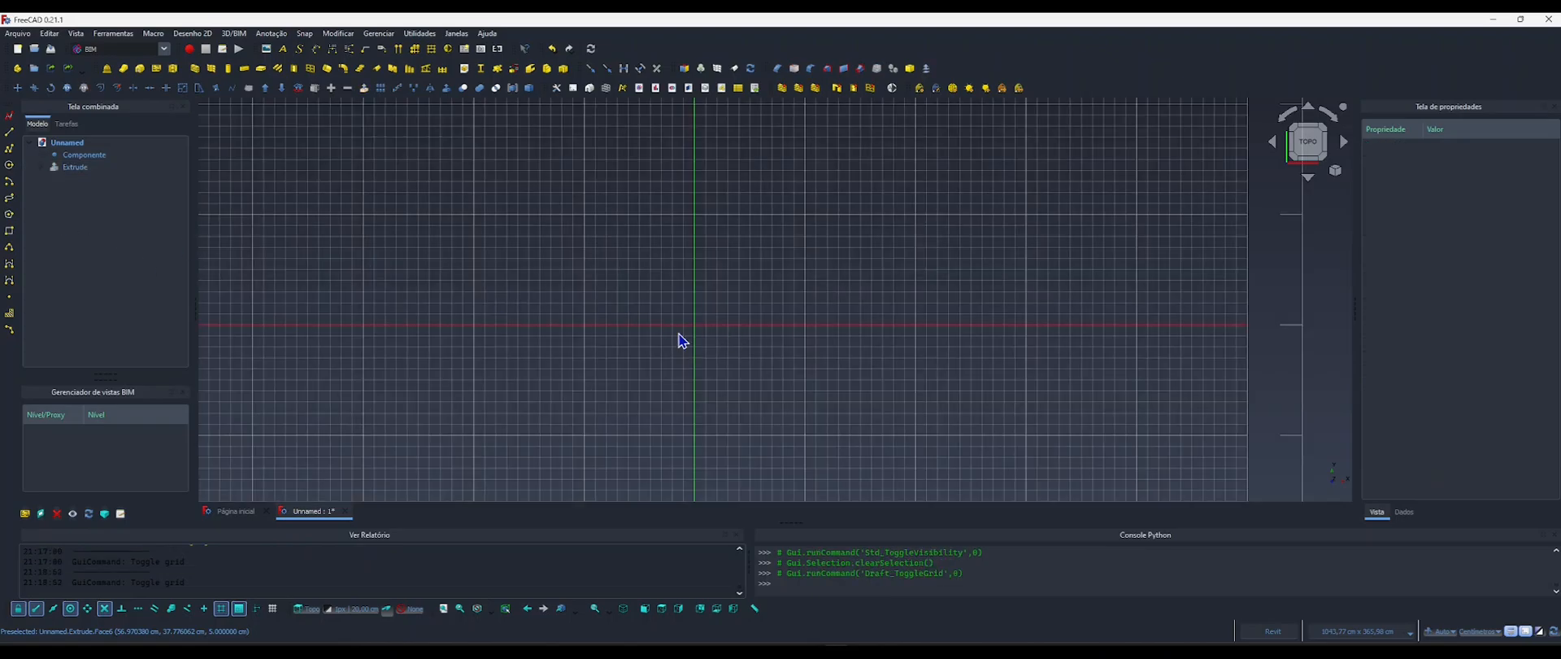
scroll(712, 333, up, 8)
middle_drag(701, 337, 665, 355)
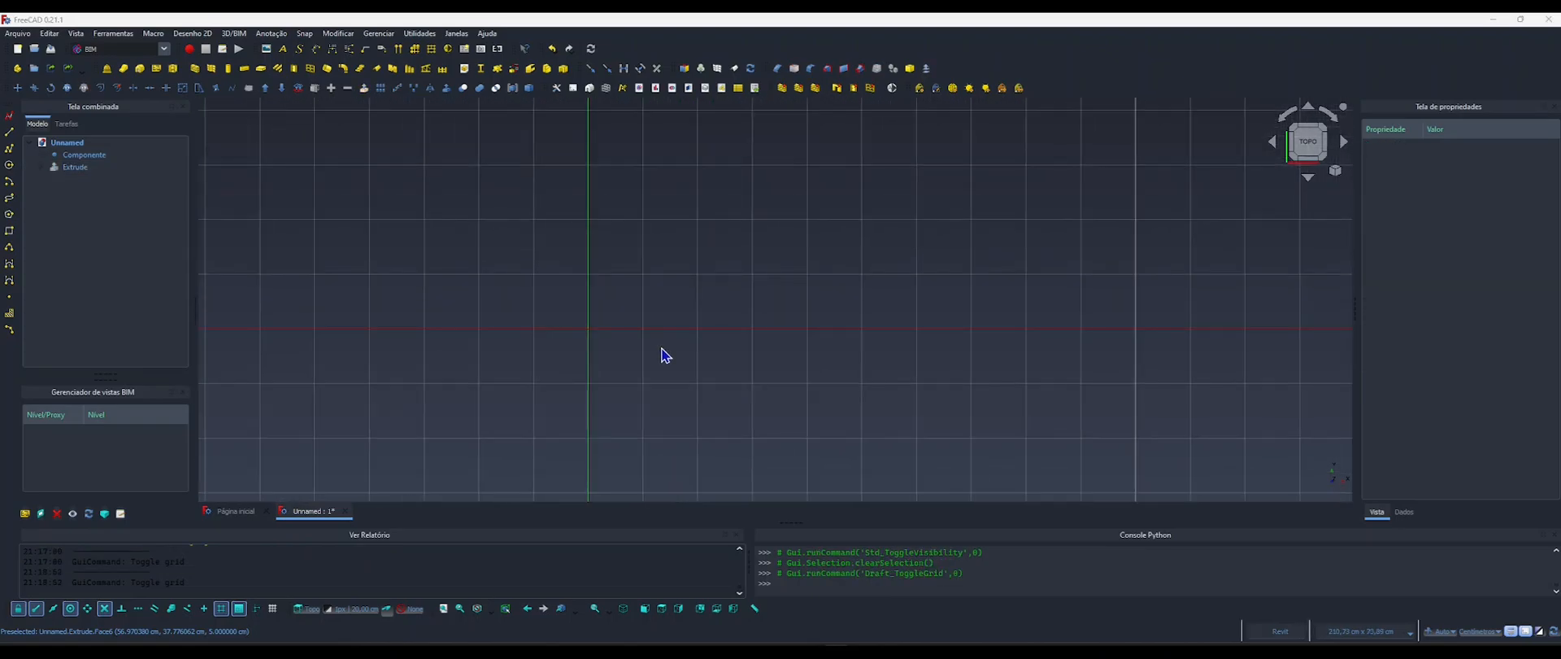
Switch to the reference image 4.webp and examine the sofa's wooden base, leg shape and leg dimensions, then minimize it.
key(alt+Tab)
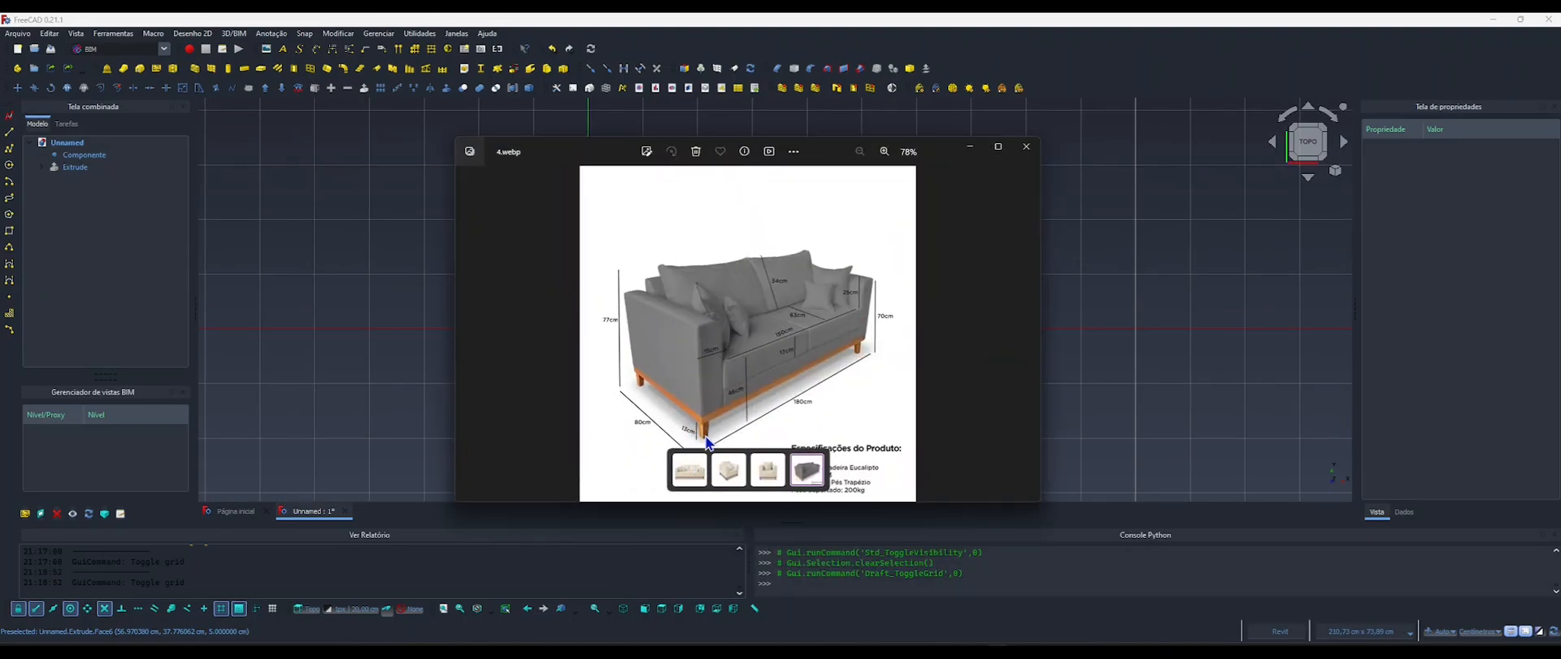
drag(602, 160, 576, 120)
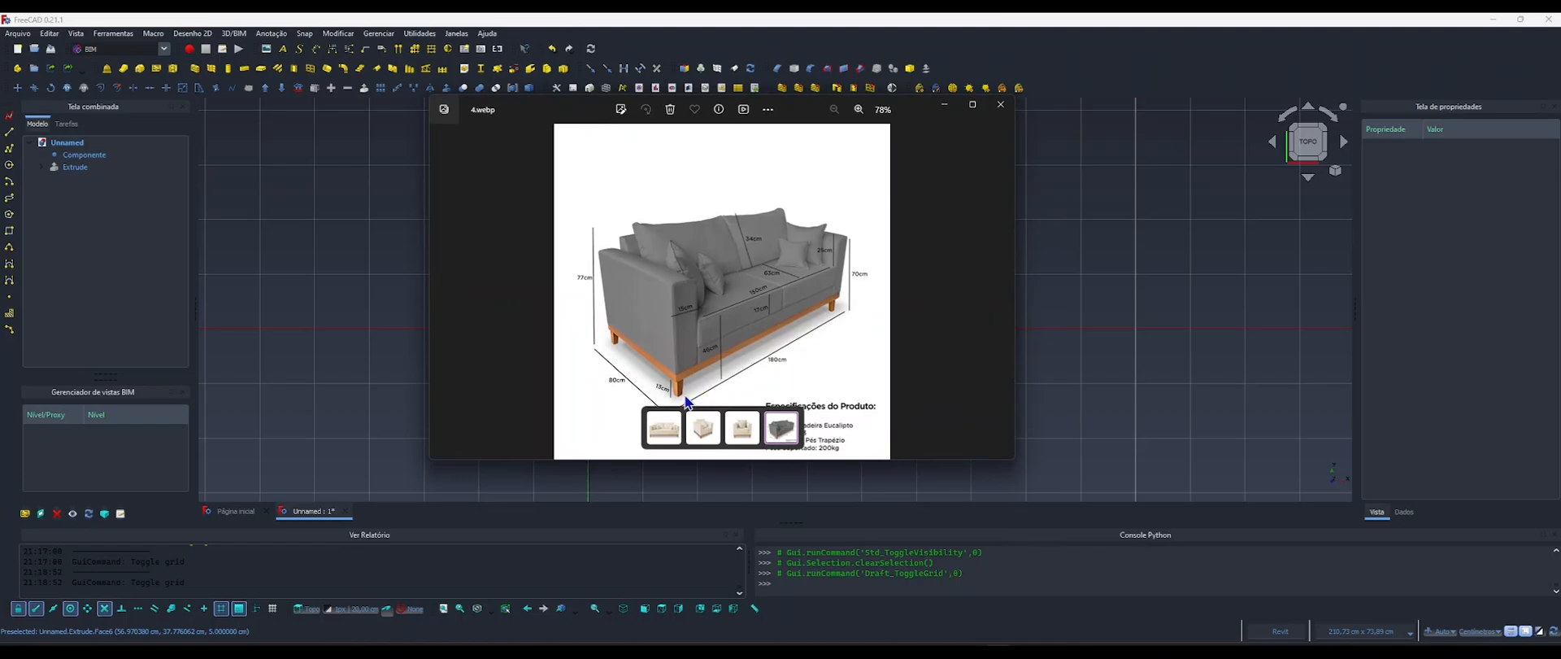
scroll(680, 396, up, 5)
scroll(681, 396, up, 2)
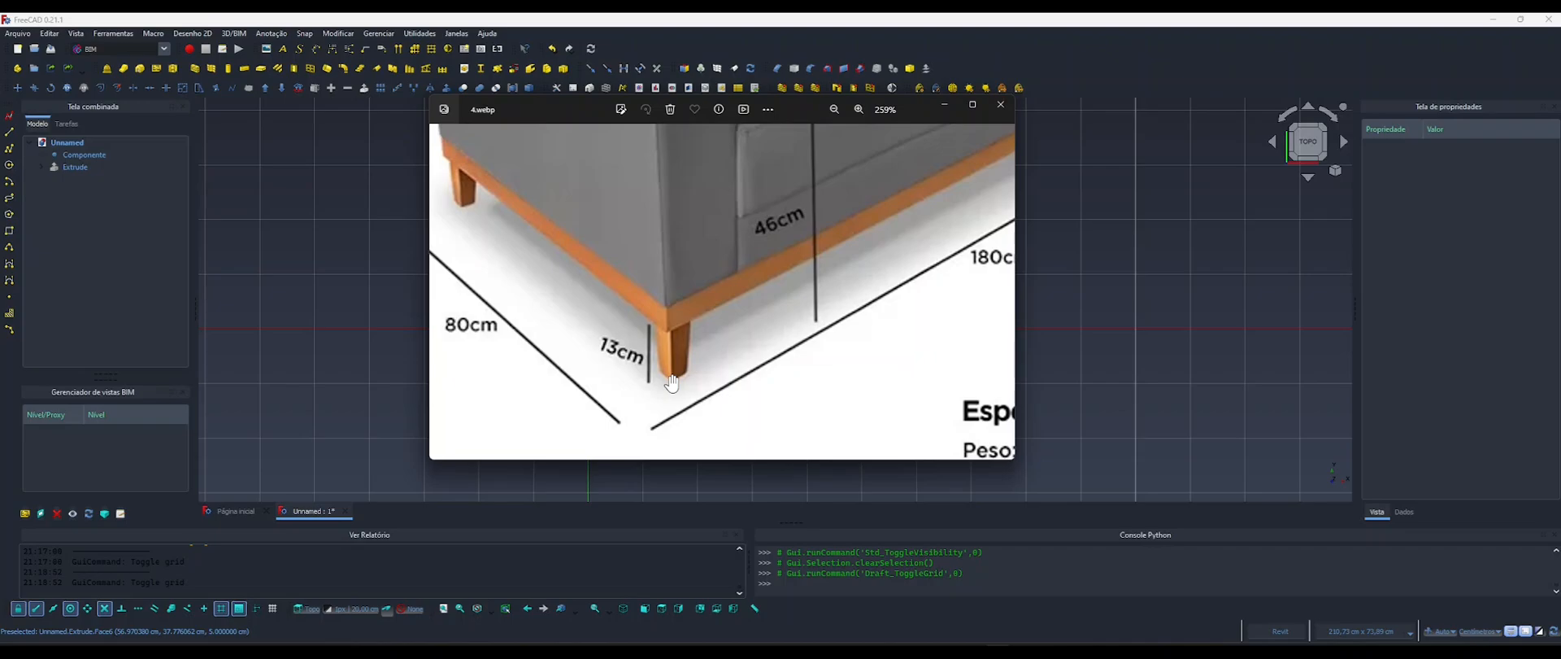
drag(521, 259, 641, 333)
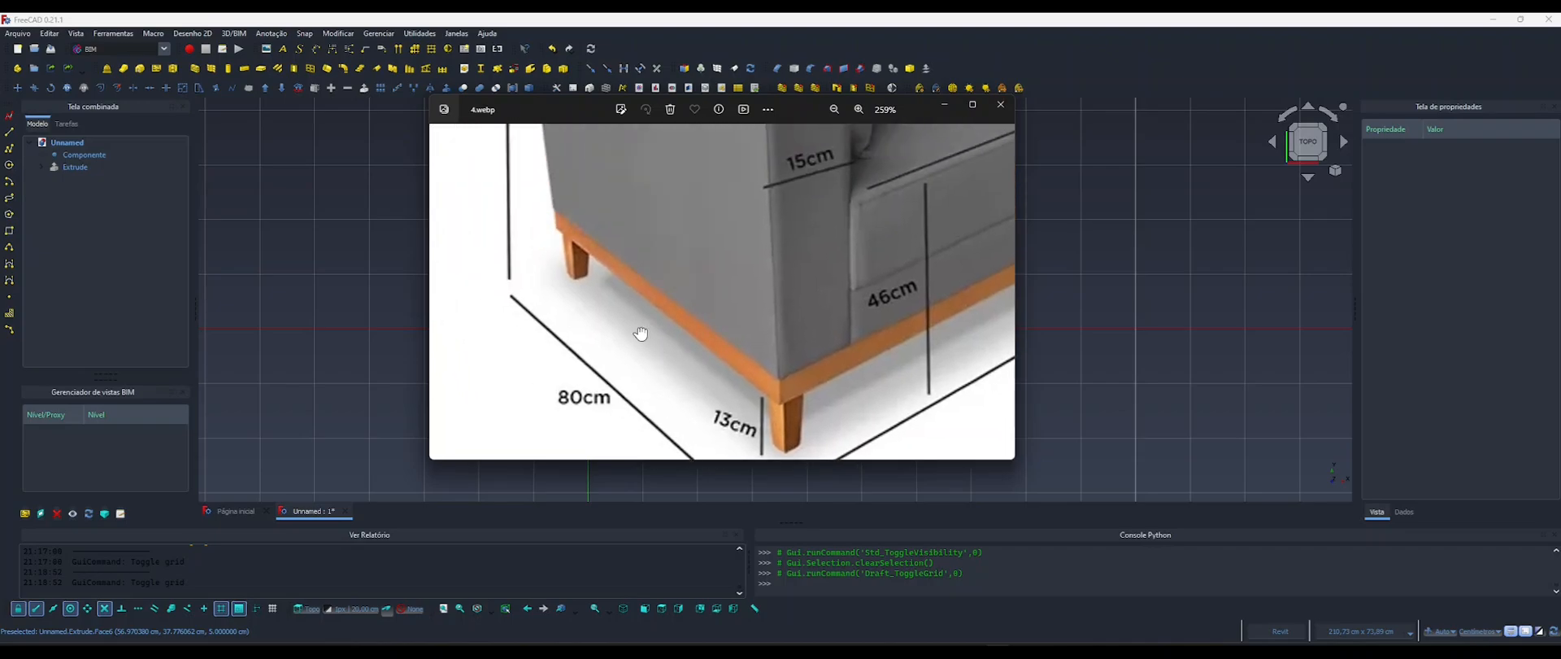
scroll(581, 244, up, 5)
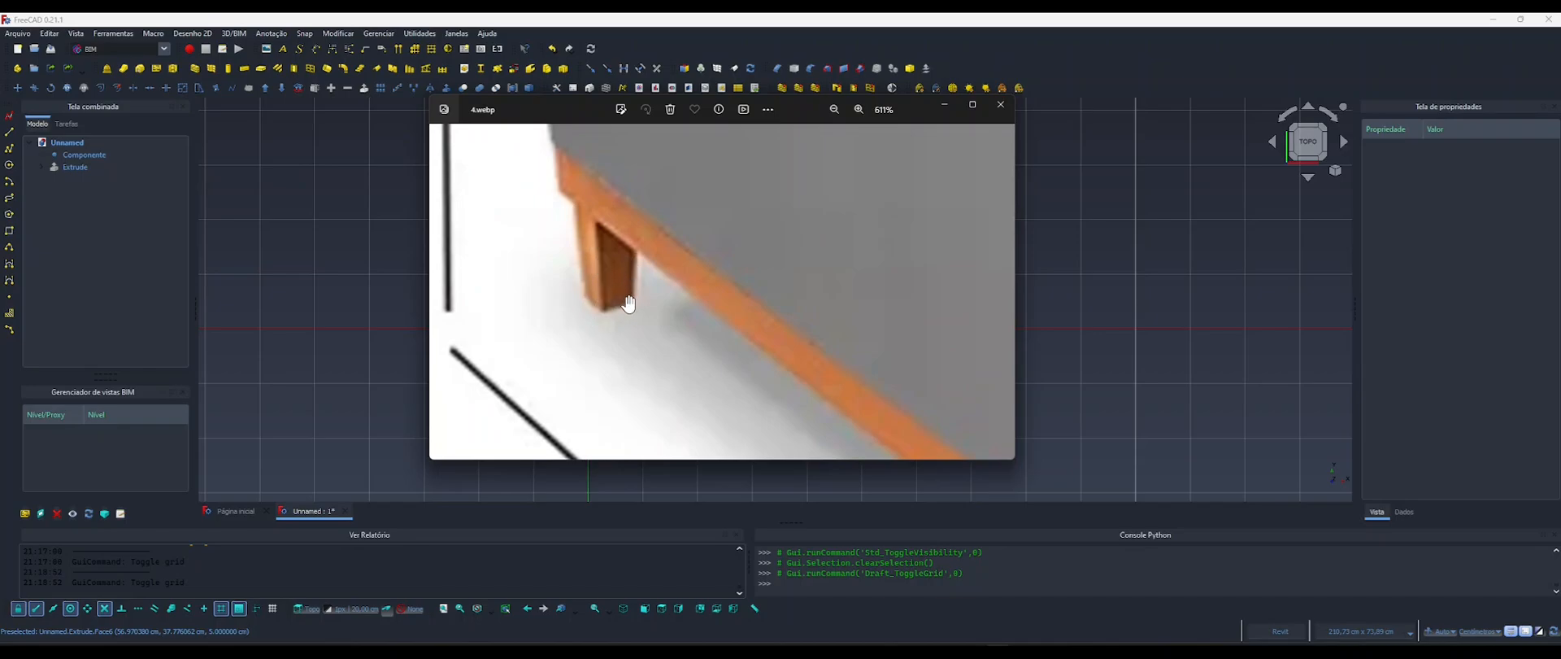
scroll(795, 347, down, 6)
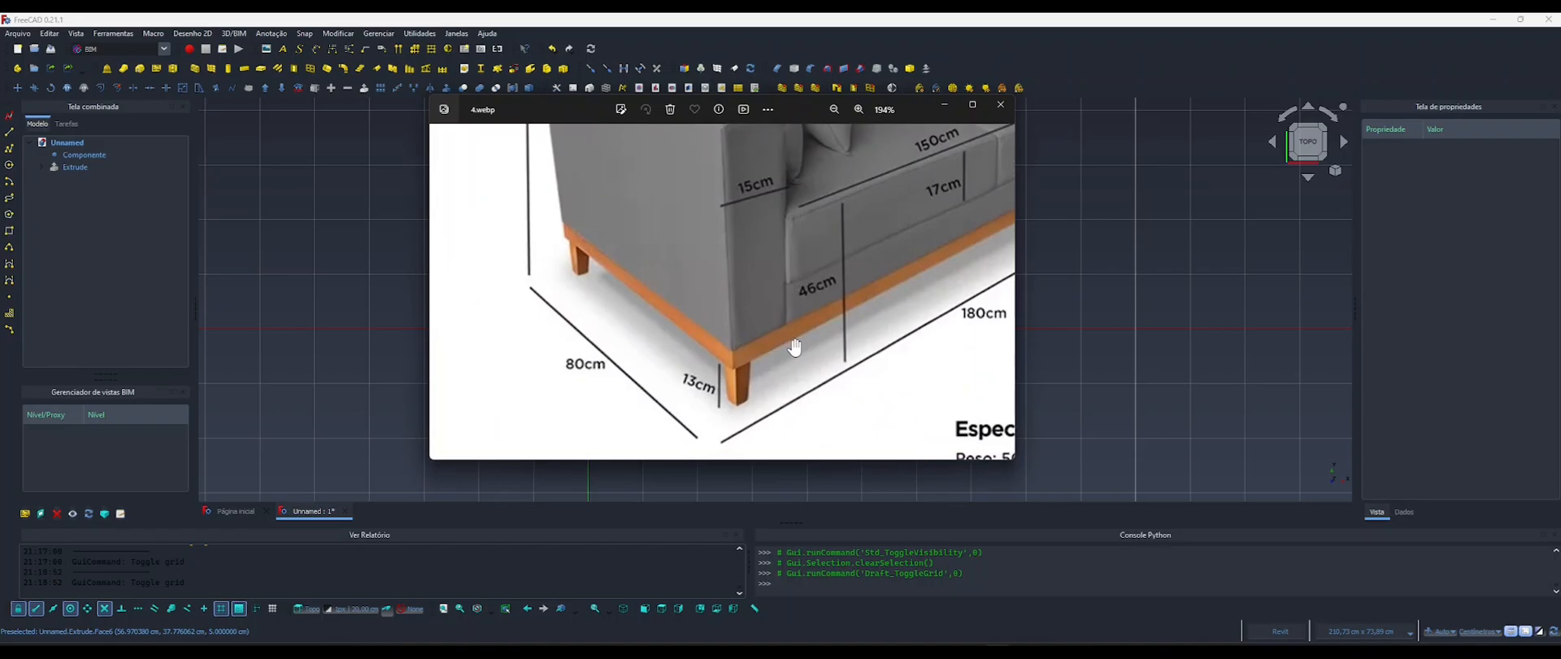
drag(795, 347, 651, 329)
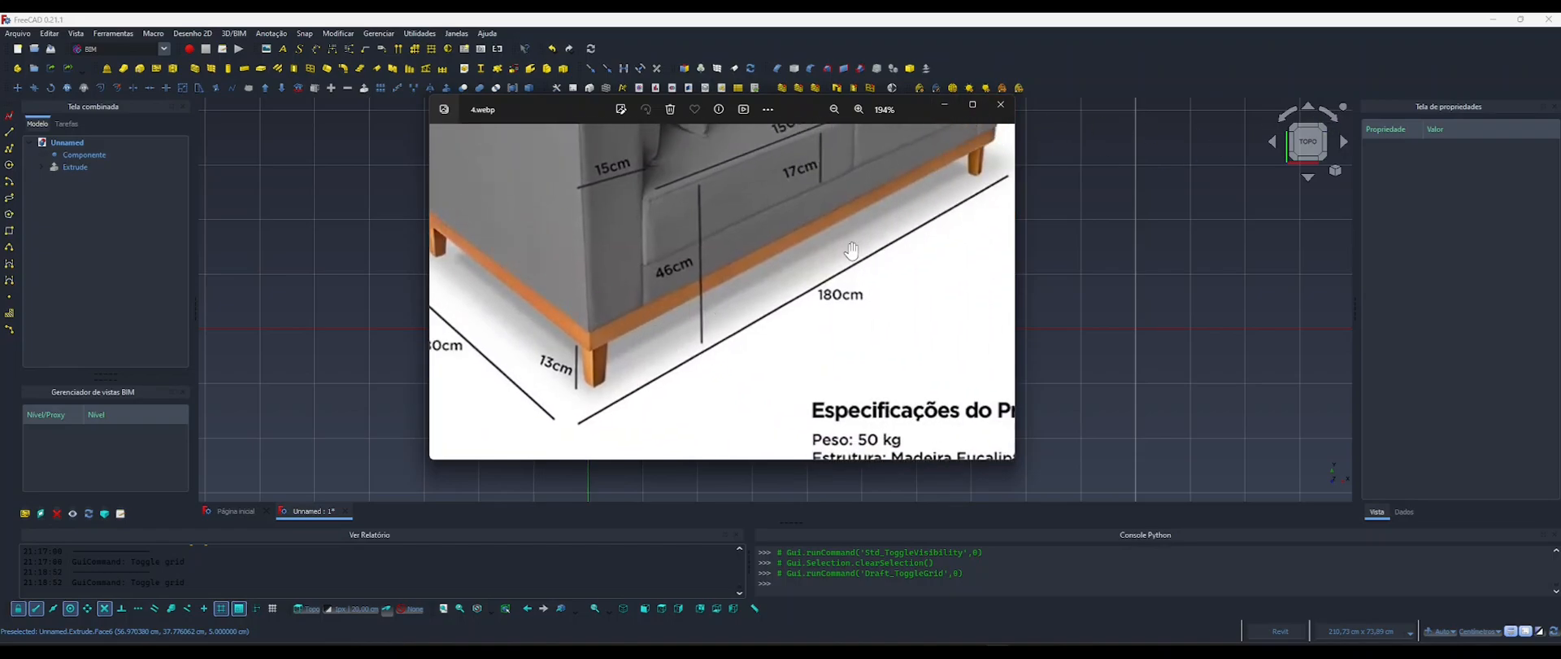
drag(643, 345, 724, 348)
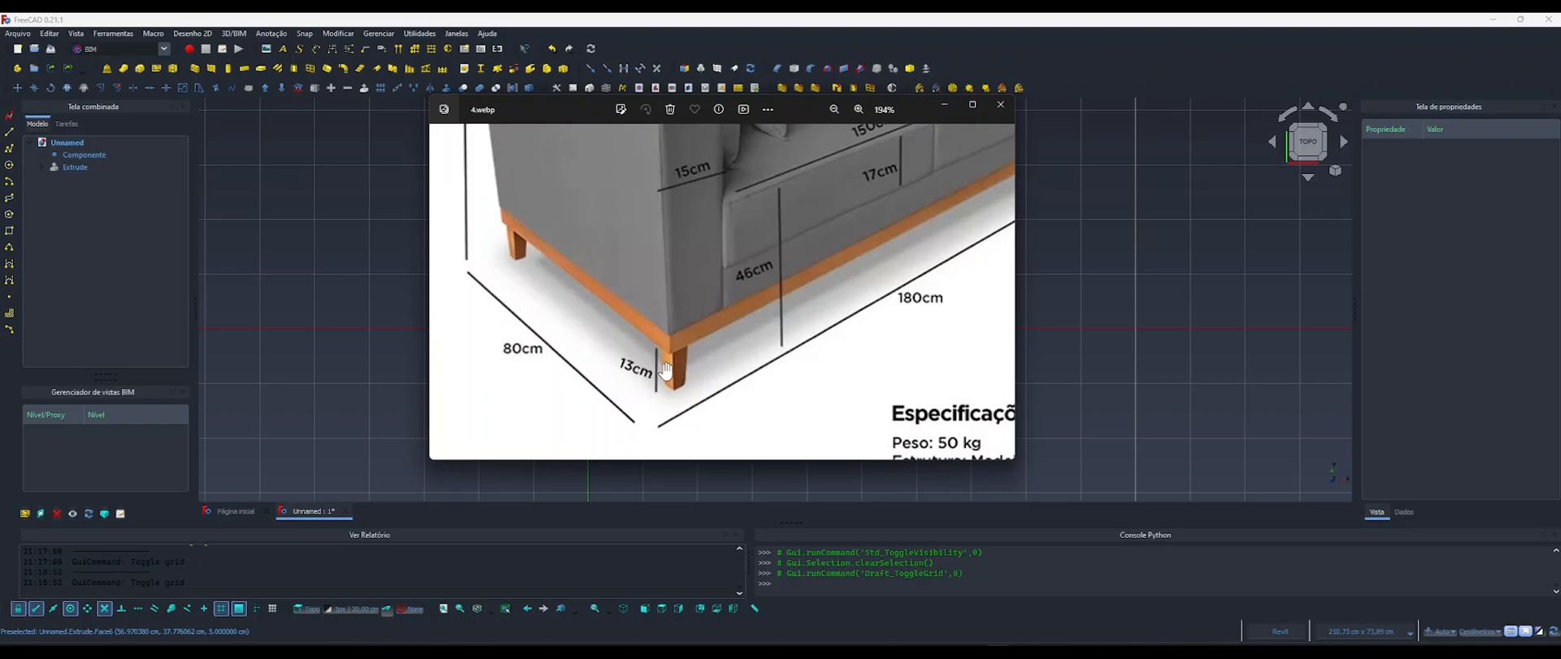
click(946, 104)
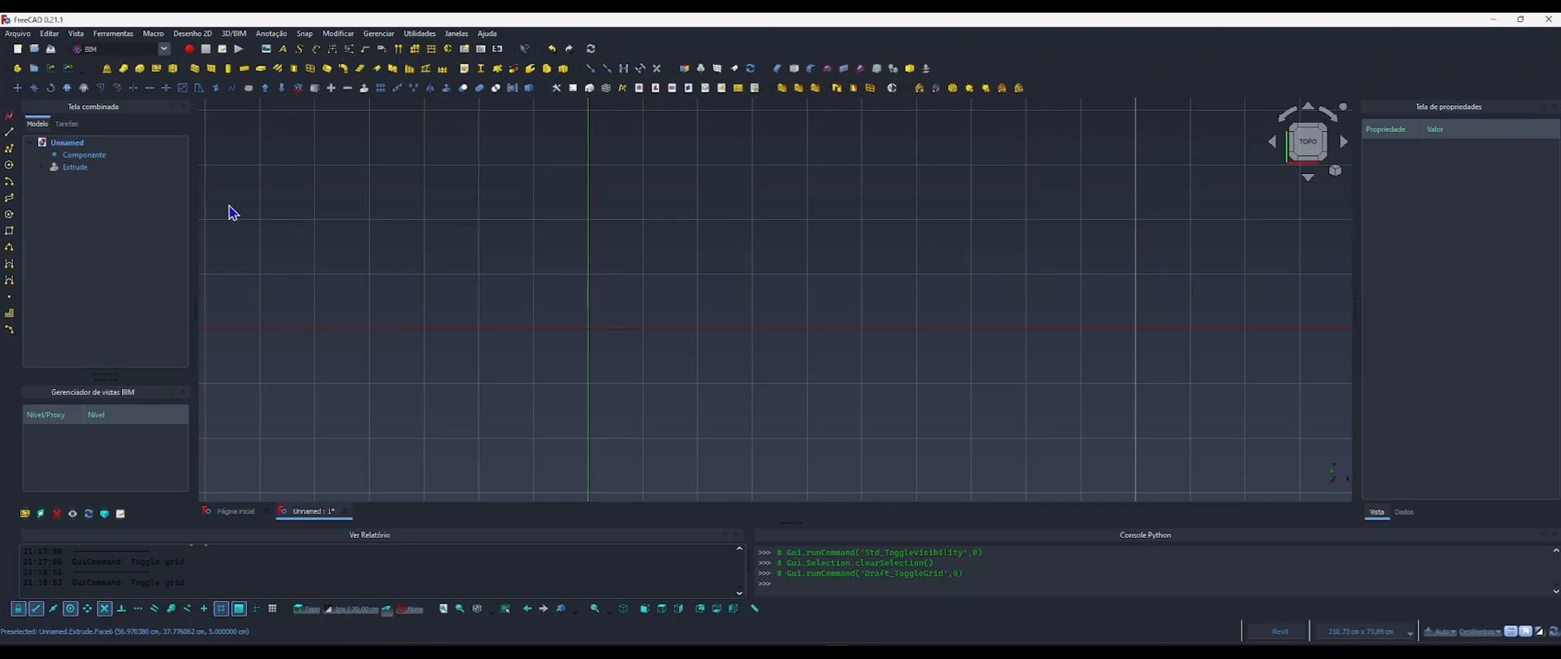
Add a length property named AlturaPe in a new group Pe to the Componente object.
click(72, 154)
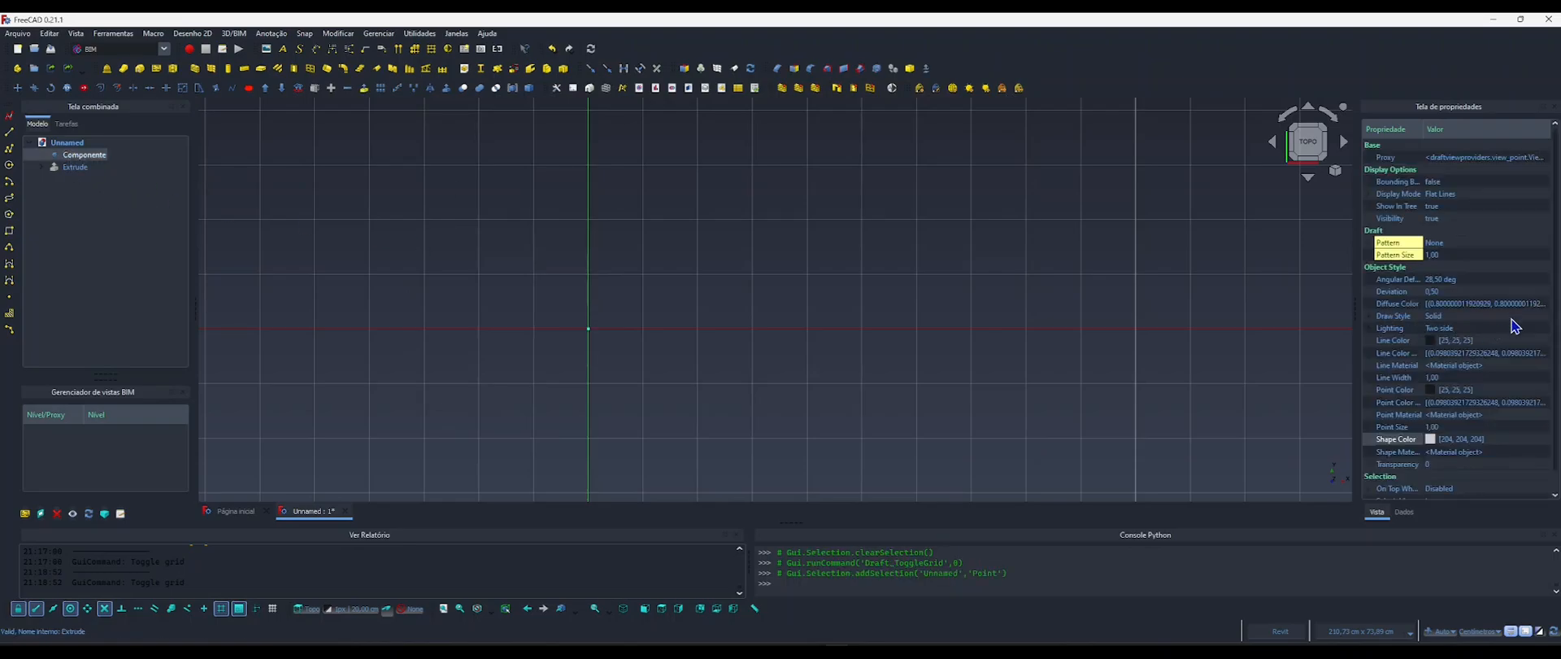
click(1406, 513)
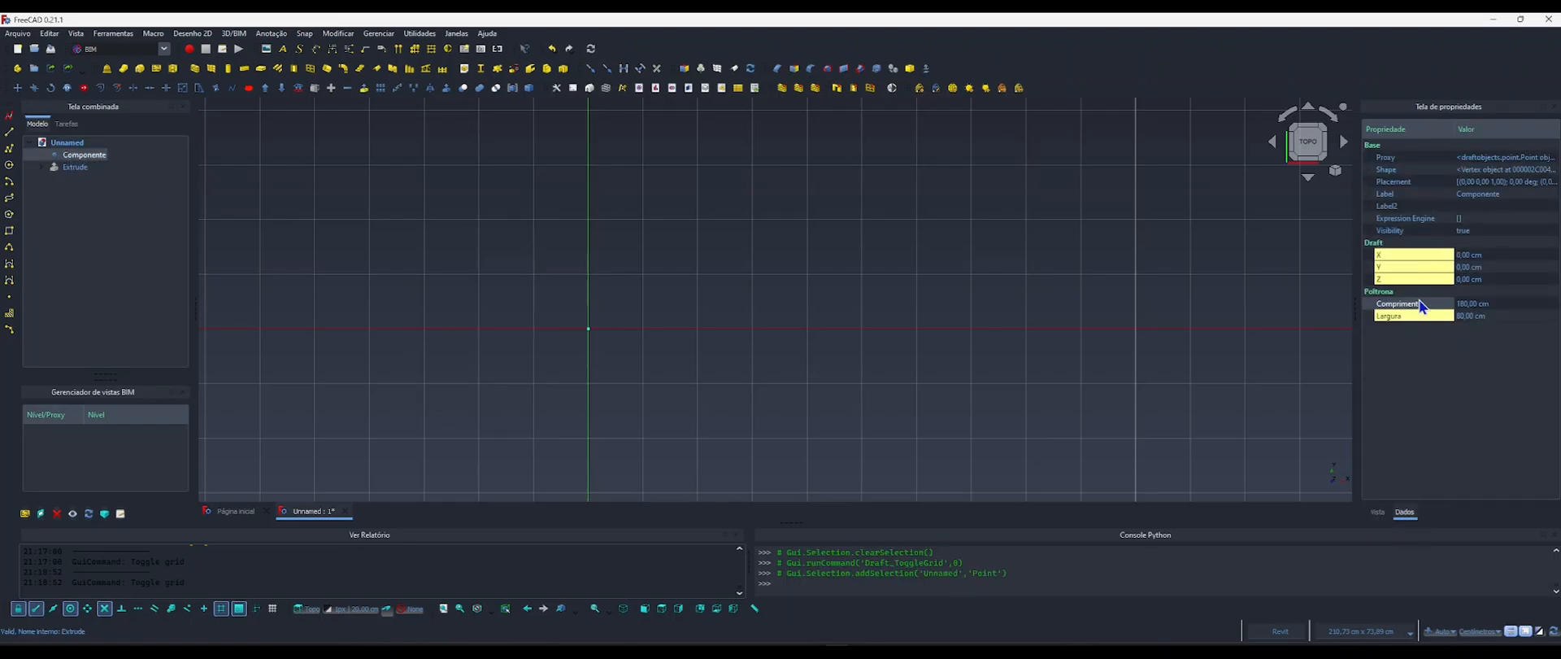
right_click(1390, 320)
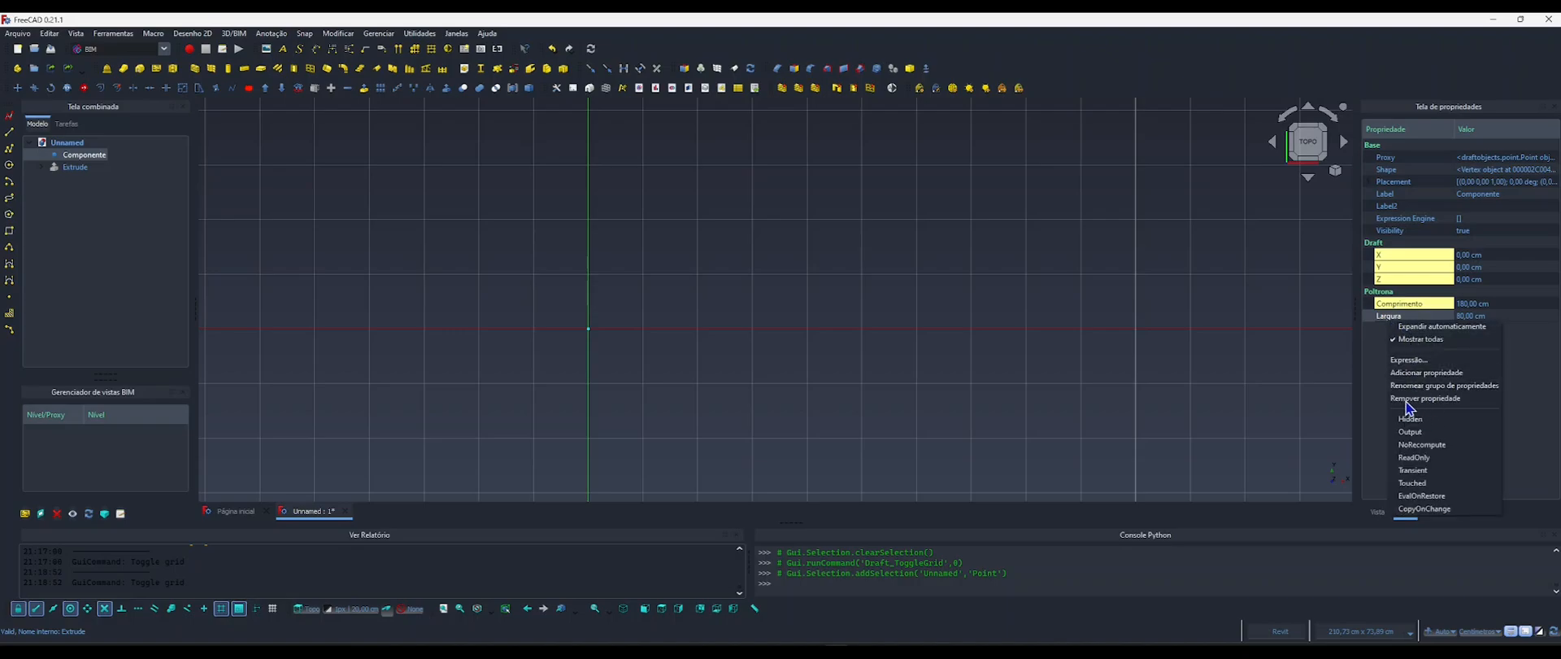
click(1409, 372)
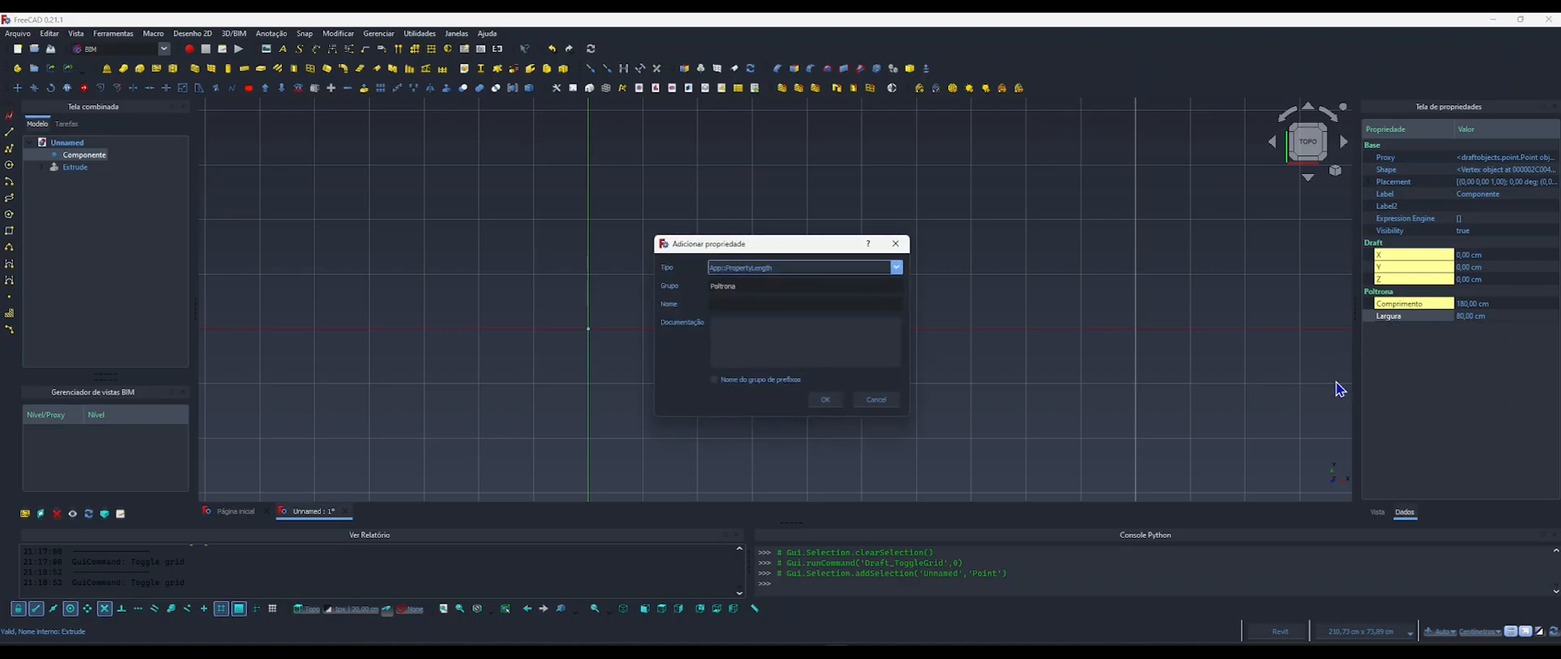
double_click(741, 286)
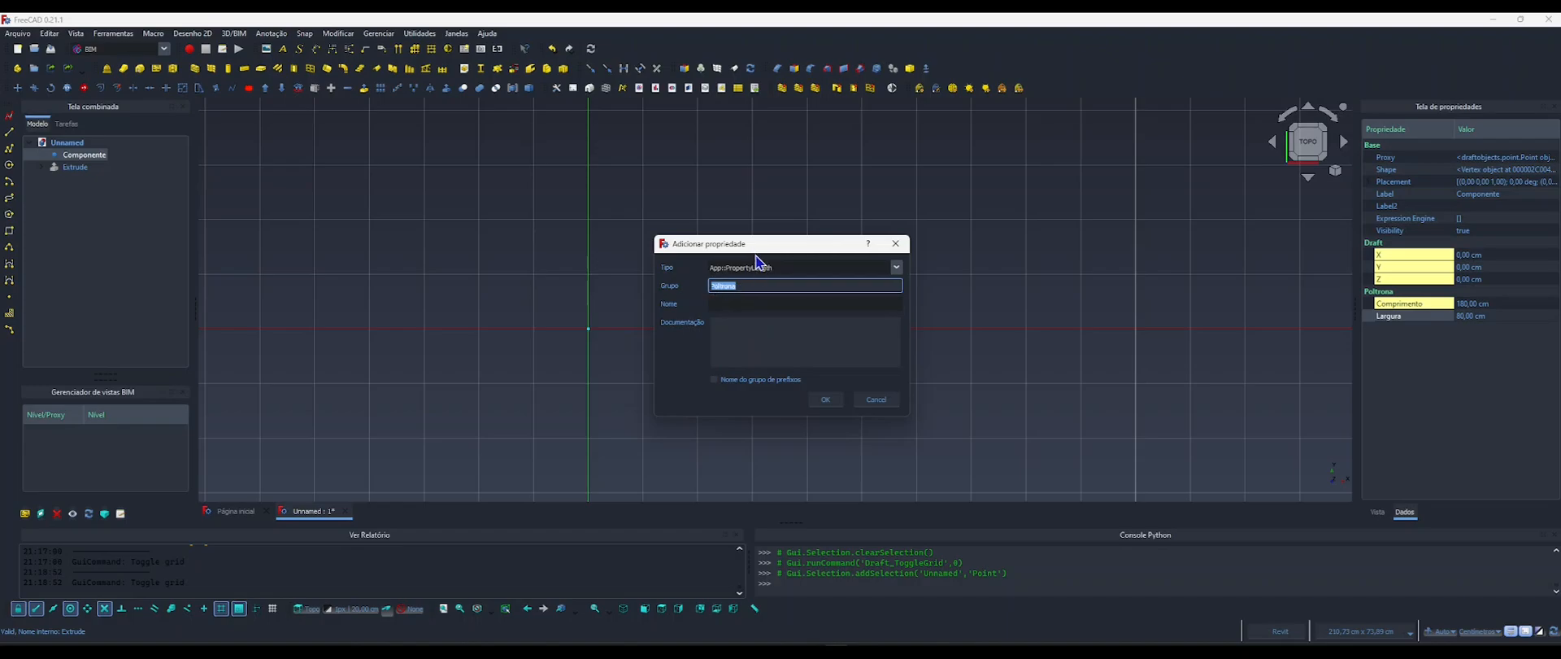
drag(748, 244, 701, 227)
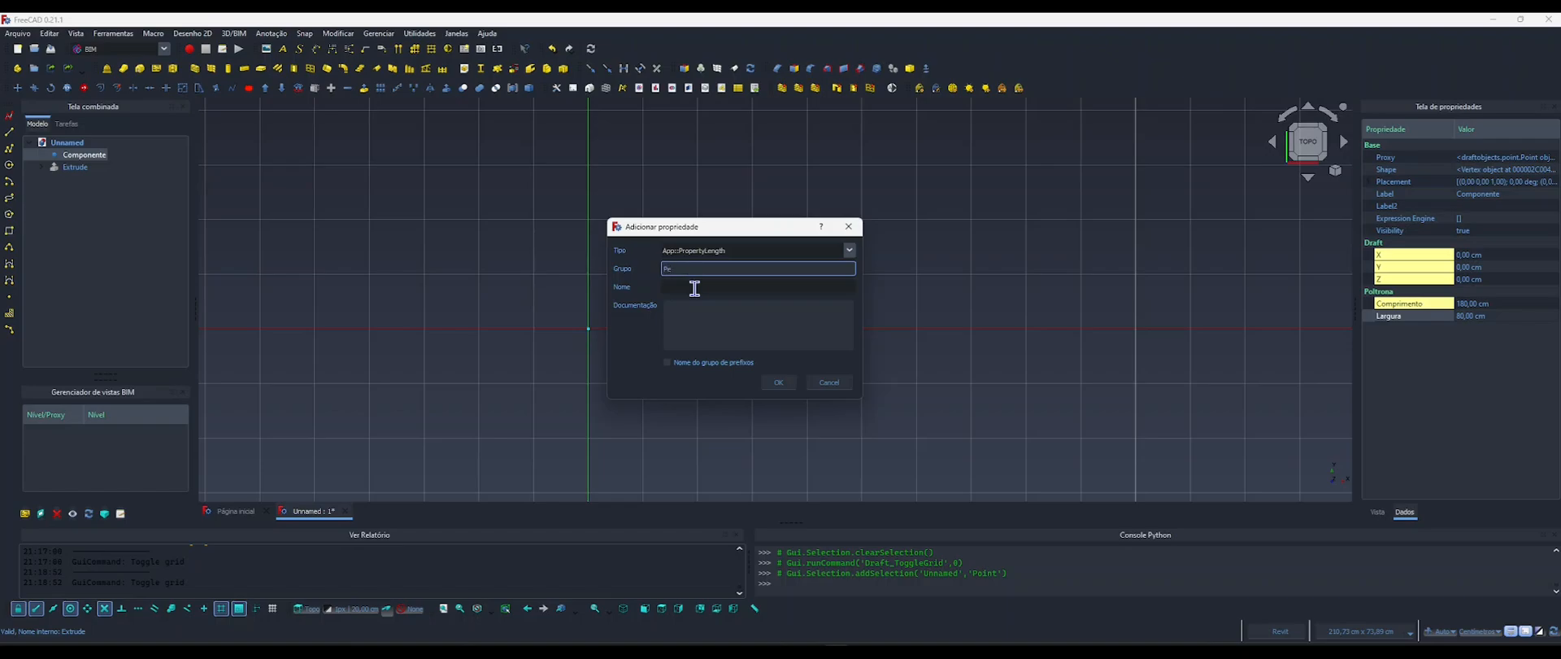
drag(674, 271, 662, 268)
click(672, 287)
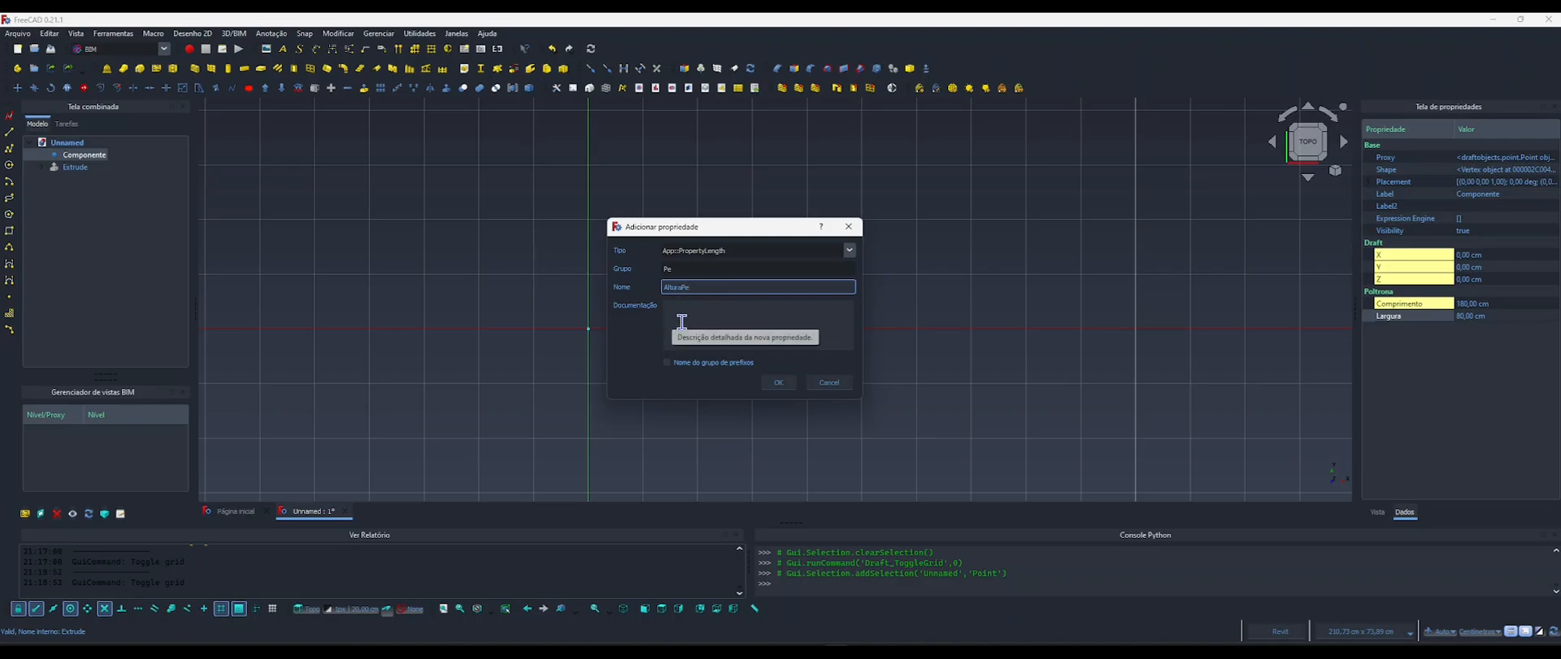
click(778, 382)
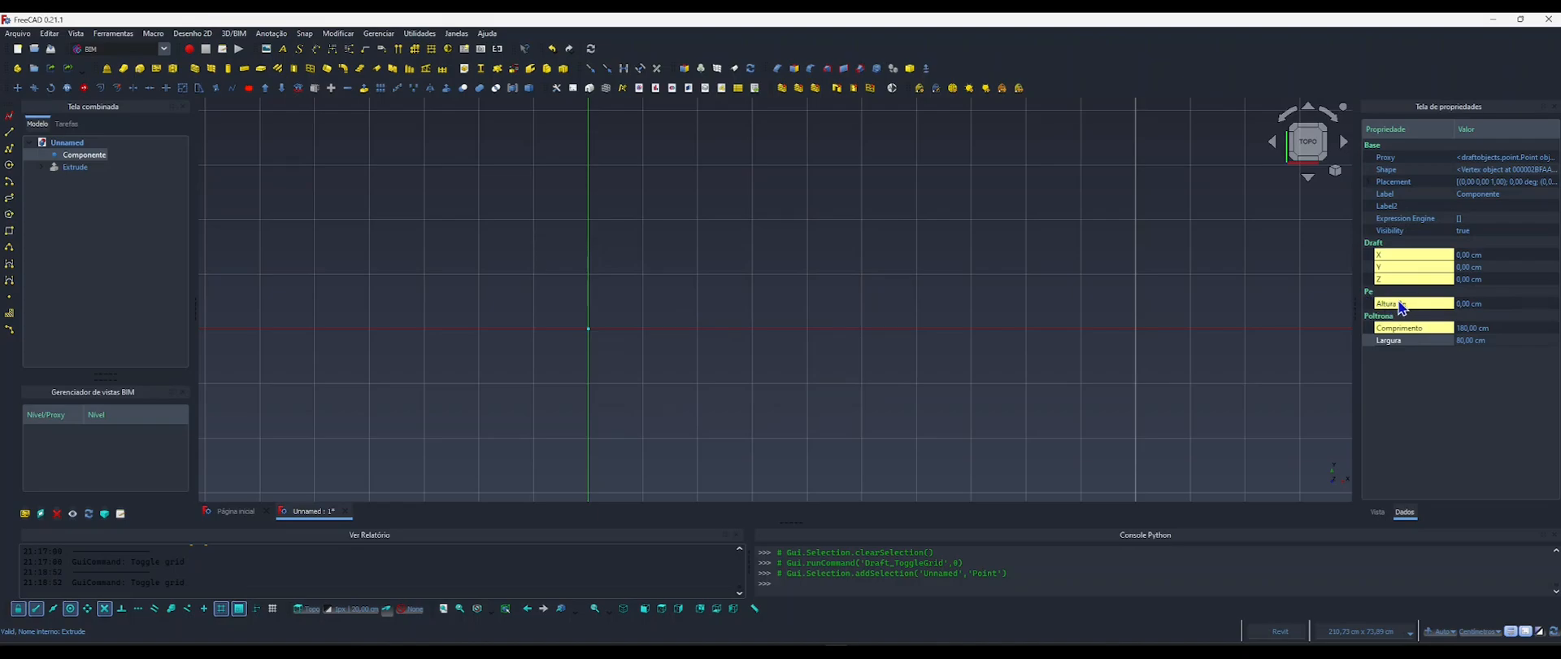
Check the leg height in reference image 4.webp and set Componente's Altura Pe property to 13 cm.
click(1459, 307)
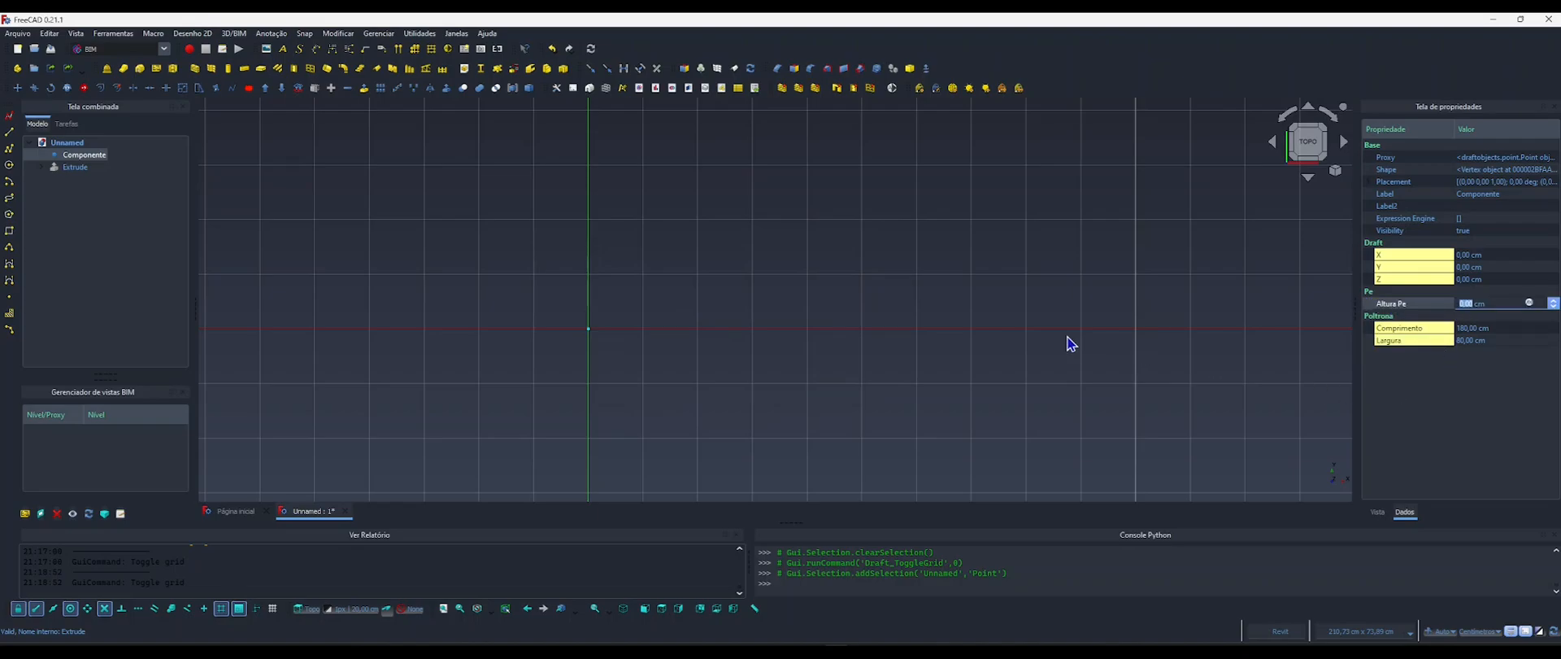
key(alt+Tab)
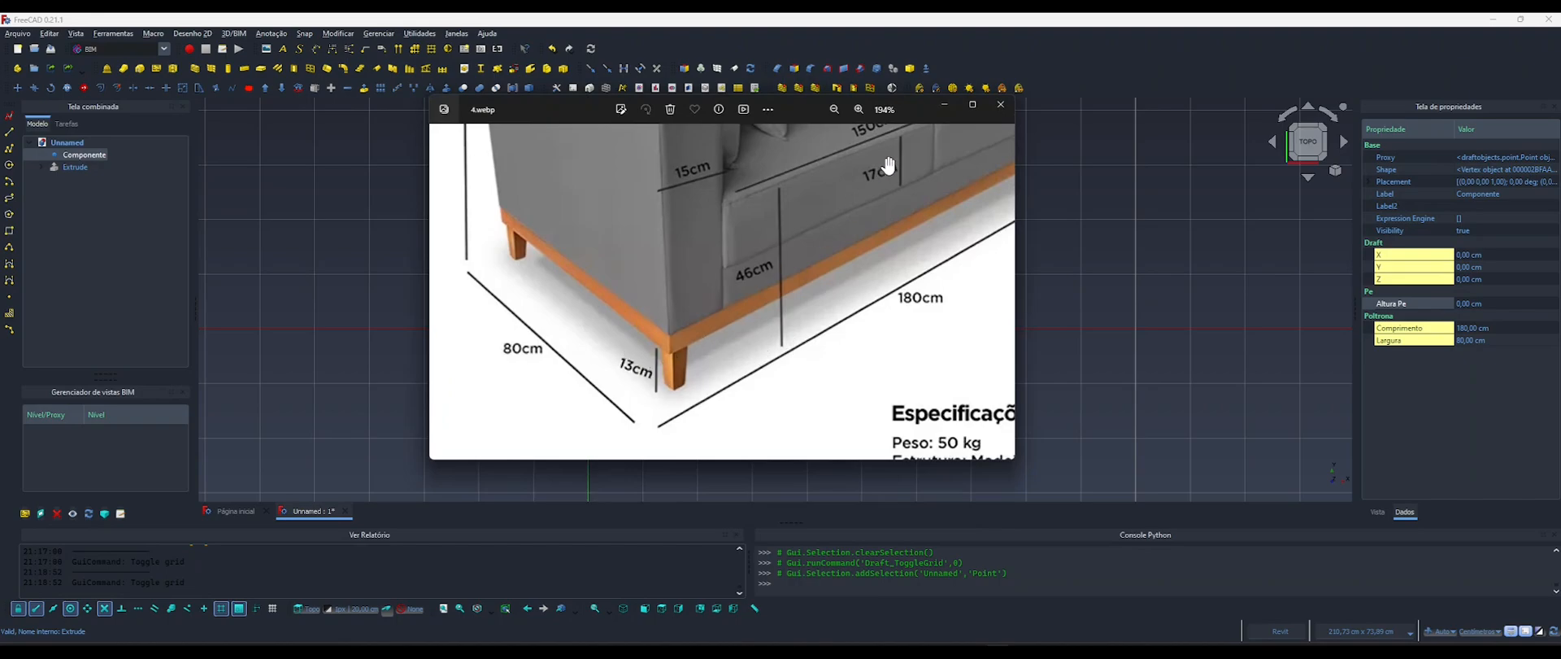
click(944, 104)
click(1474, 304)
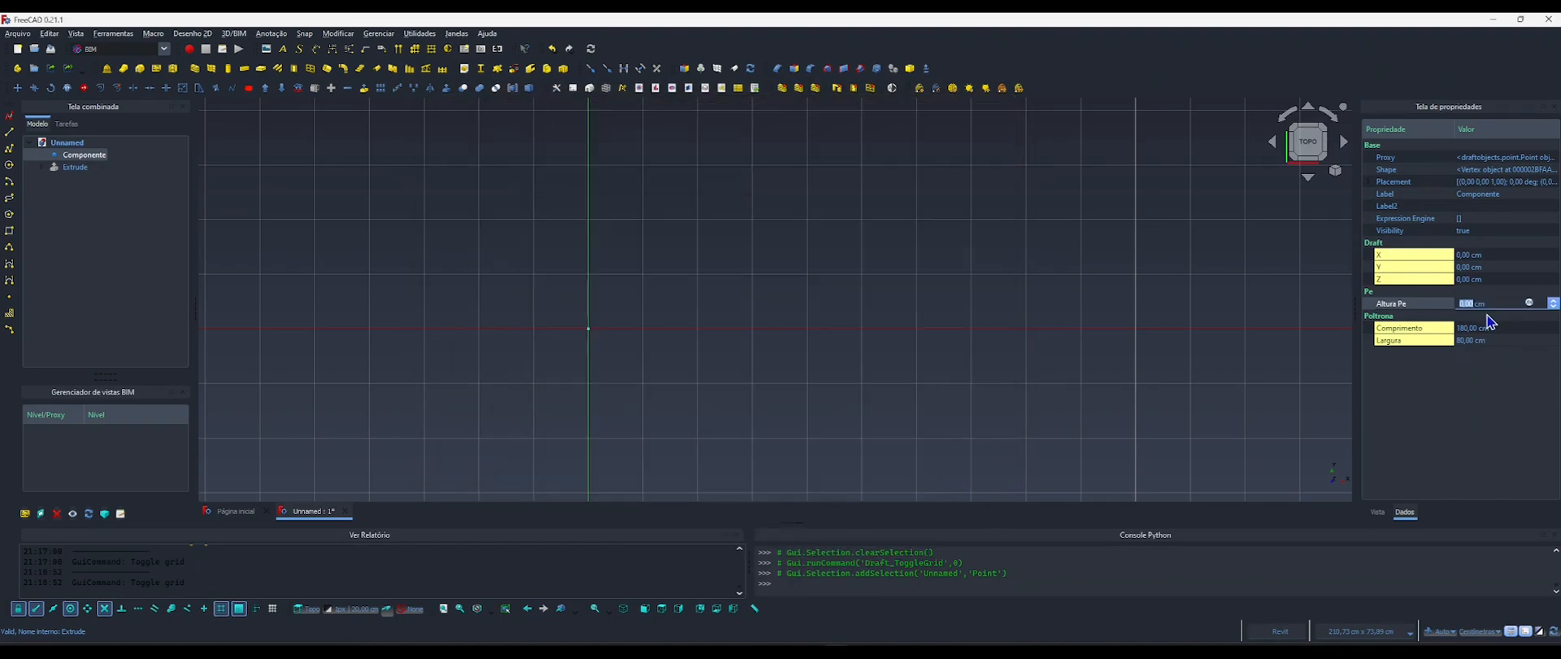
text(13)
key(Return)
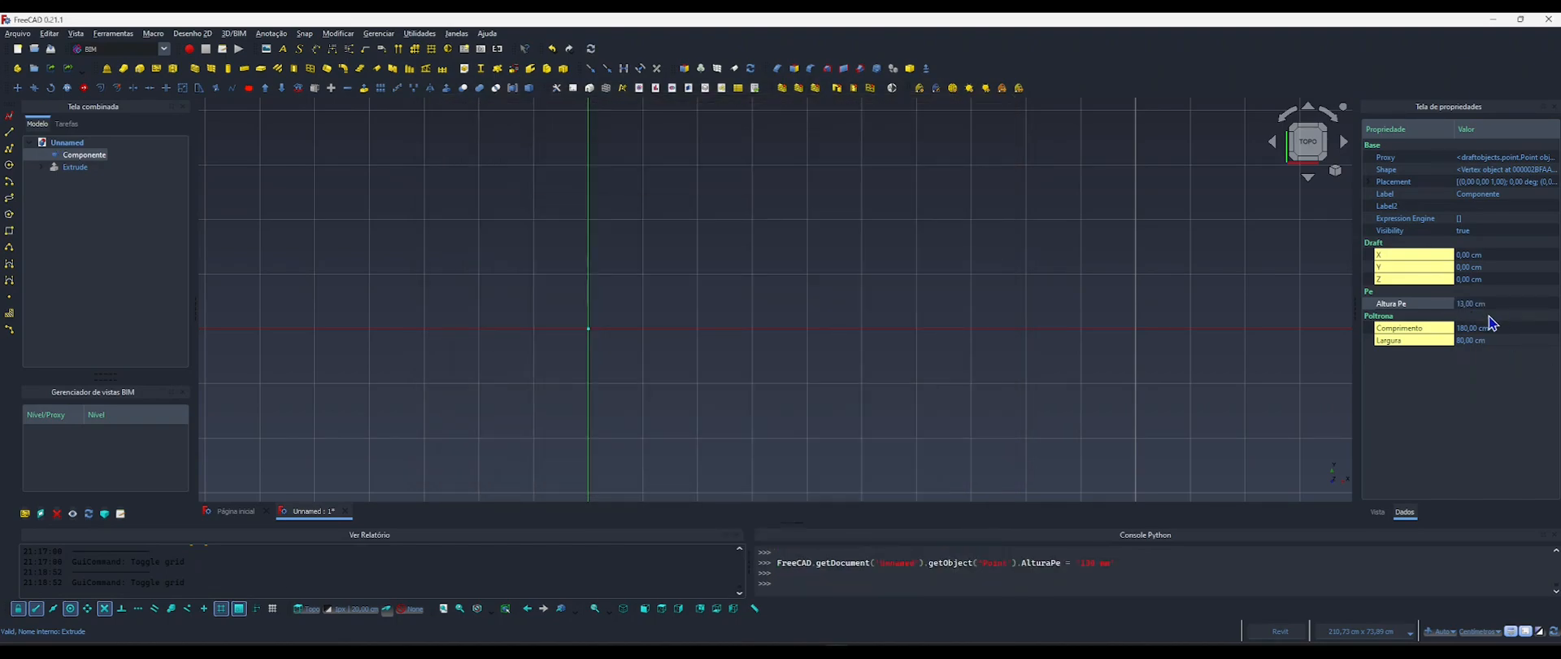
Add a length property named LarguraPe to Componente's Pe group and set it to 3 cm.
right_click(1399, 304)
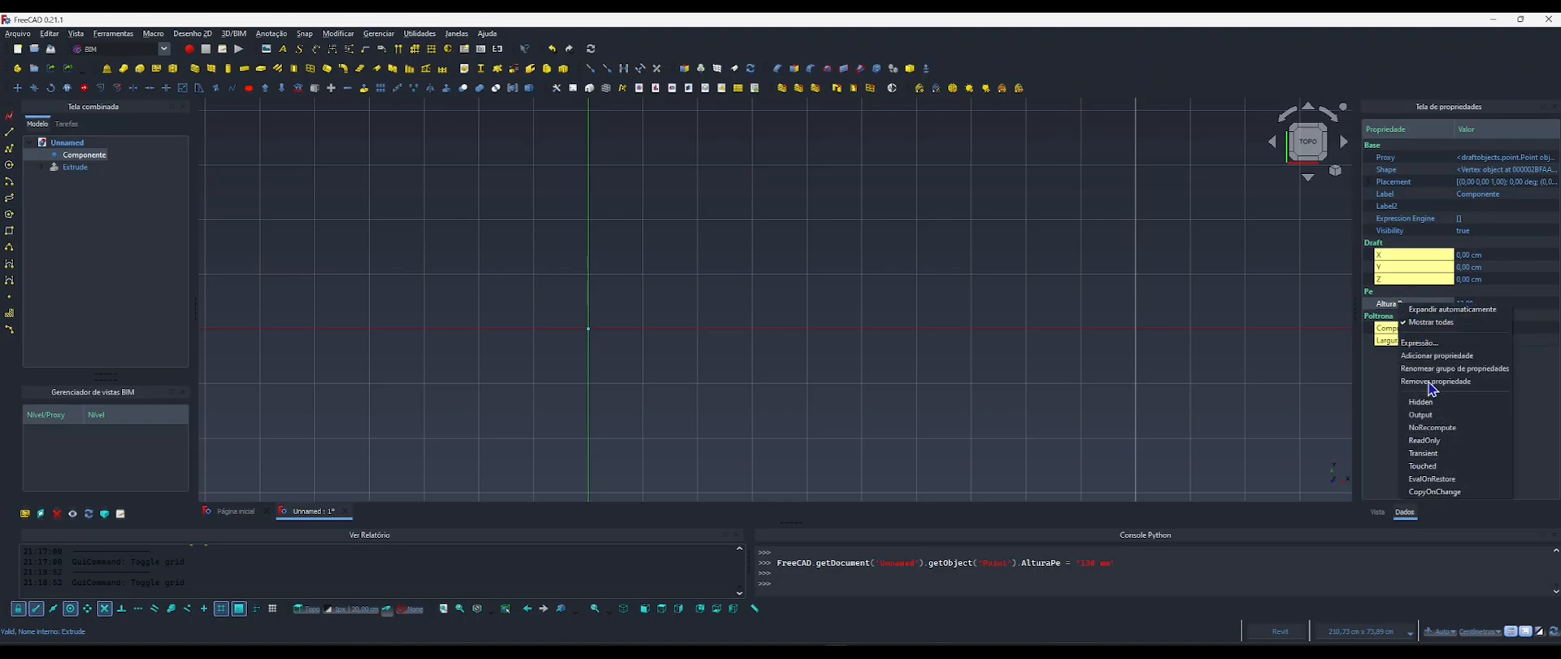
click(1420, 358)
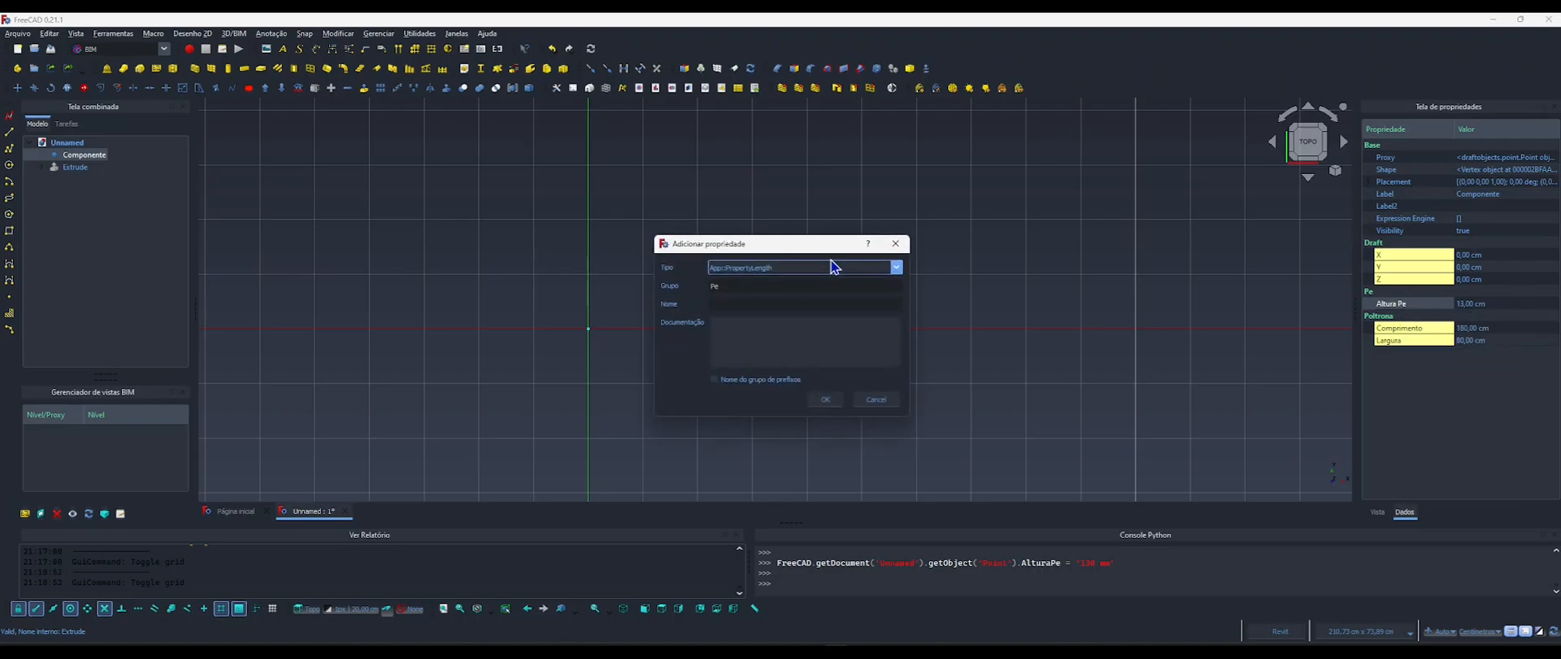
click(720, 304)
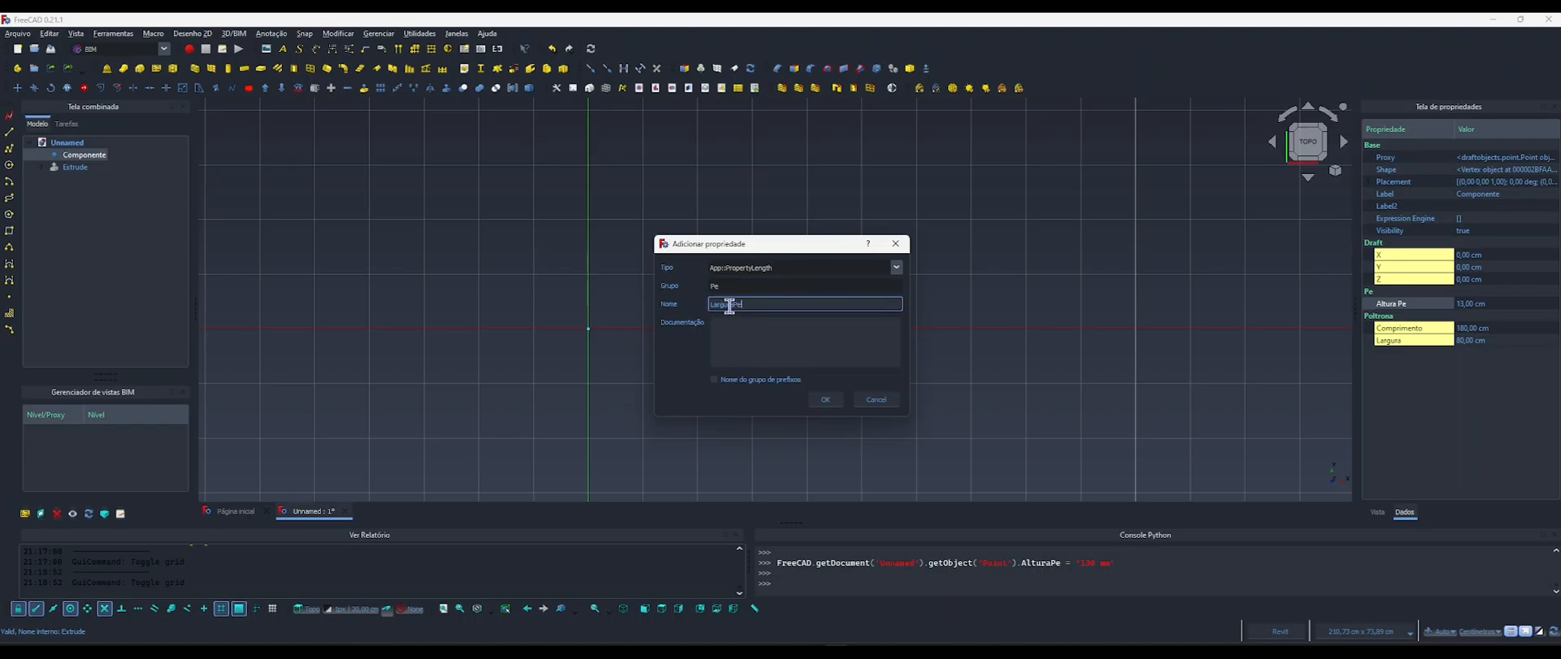
click(823, 400)
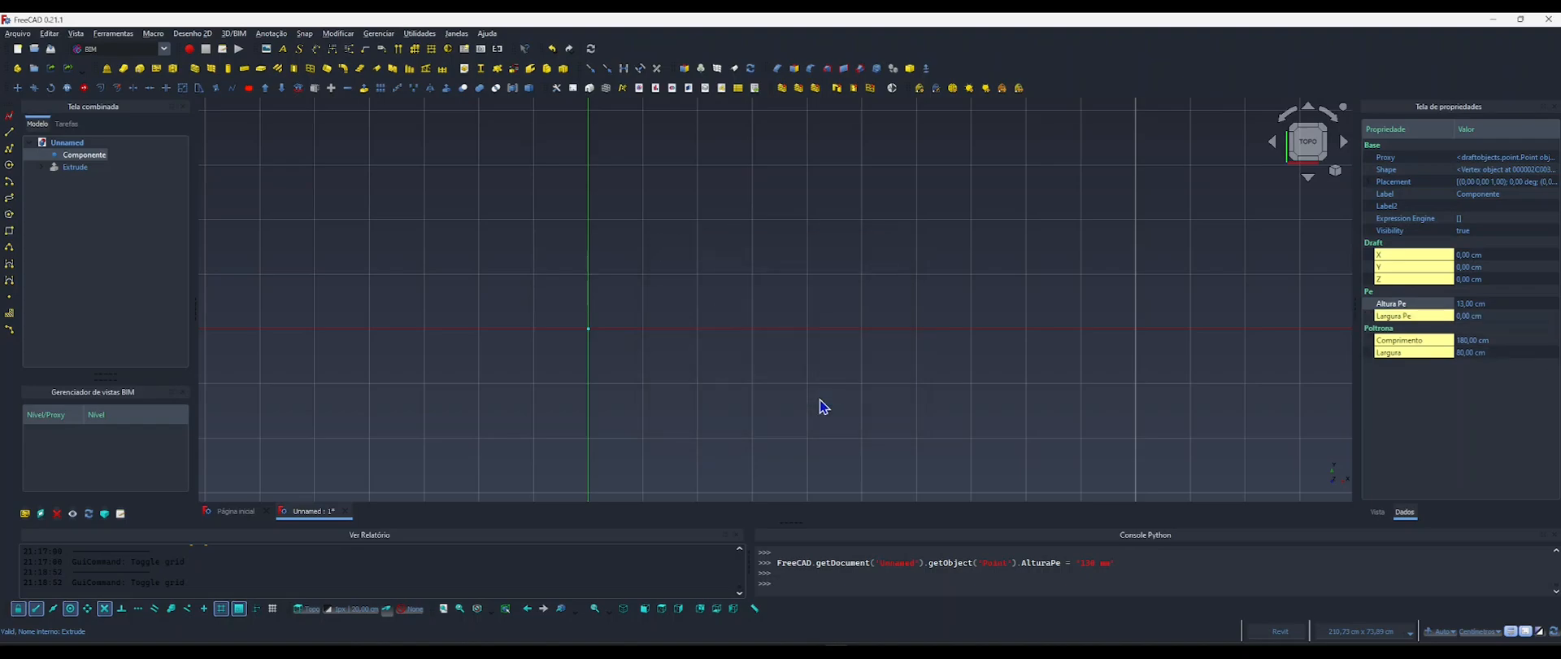
click(1458, 316)
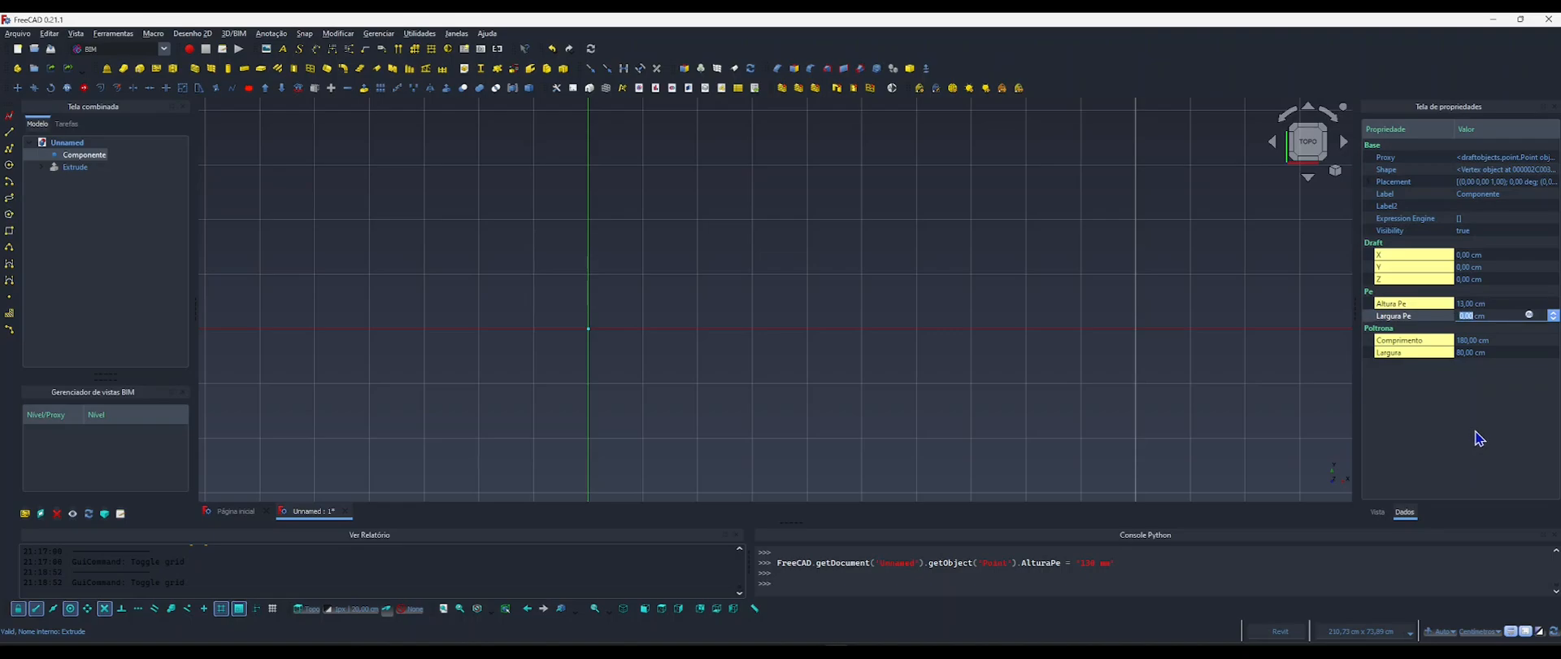
text(3)
key(Return)
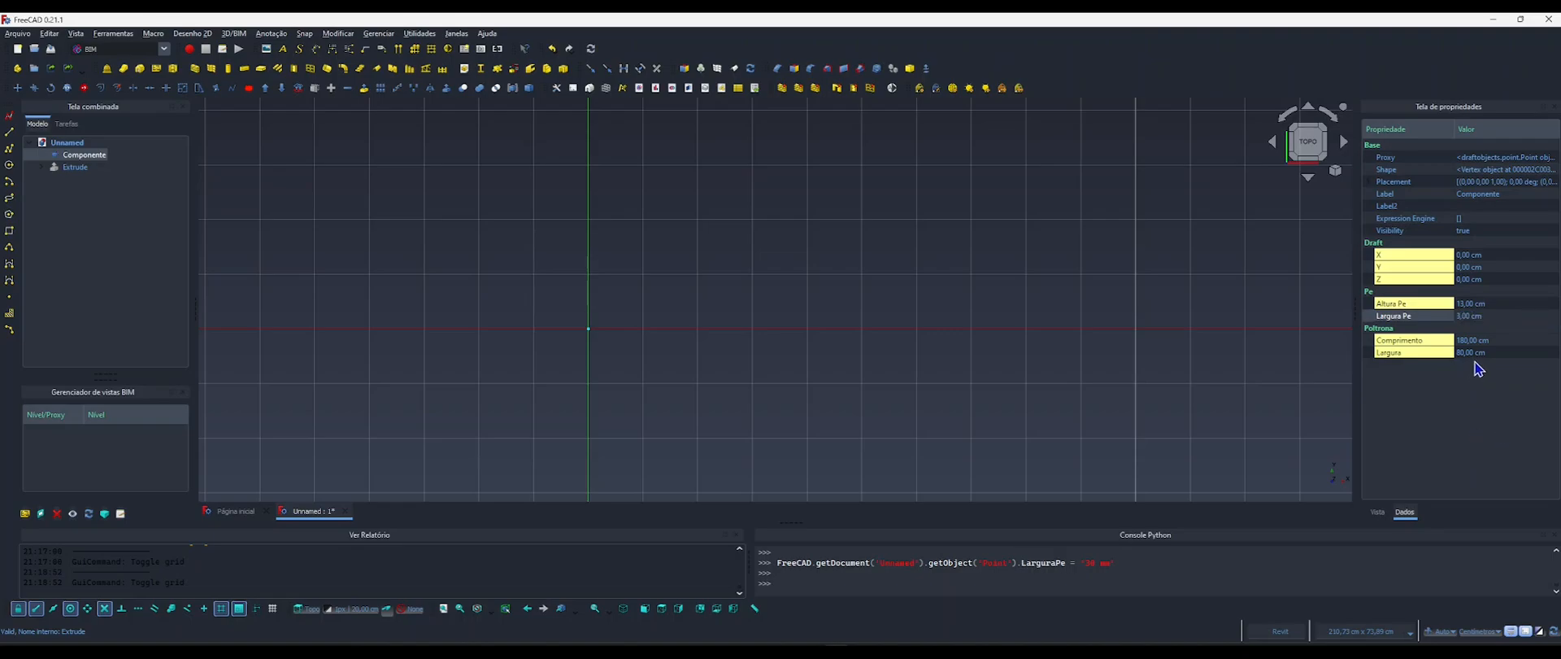
Start a new sketch in the top view and draw a rectangle about 7.9 by 8.4 cm from the origin.
click(888, 357)
scroll(640, 349, up, 5)
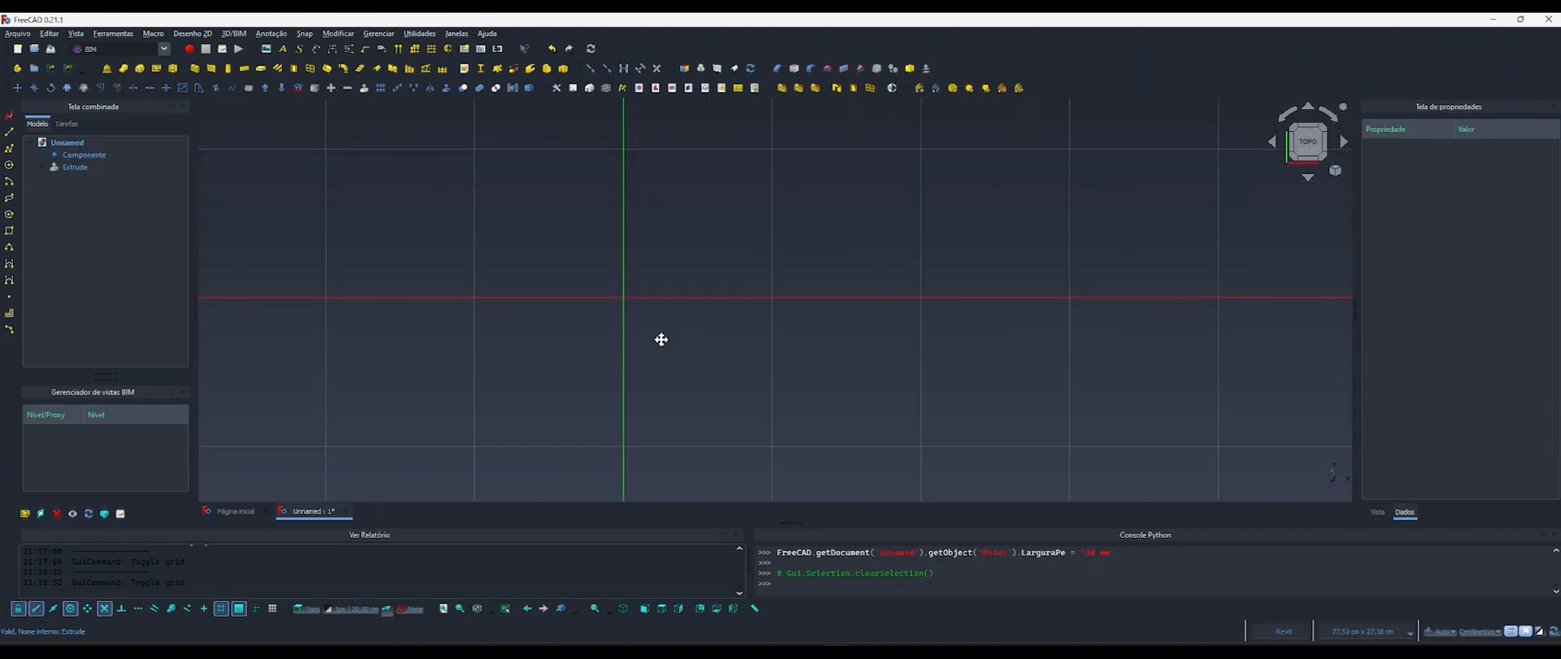
middle_drag(661, 339, 613, 355)
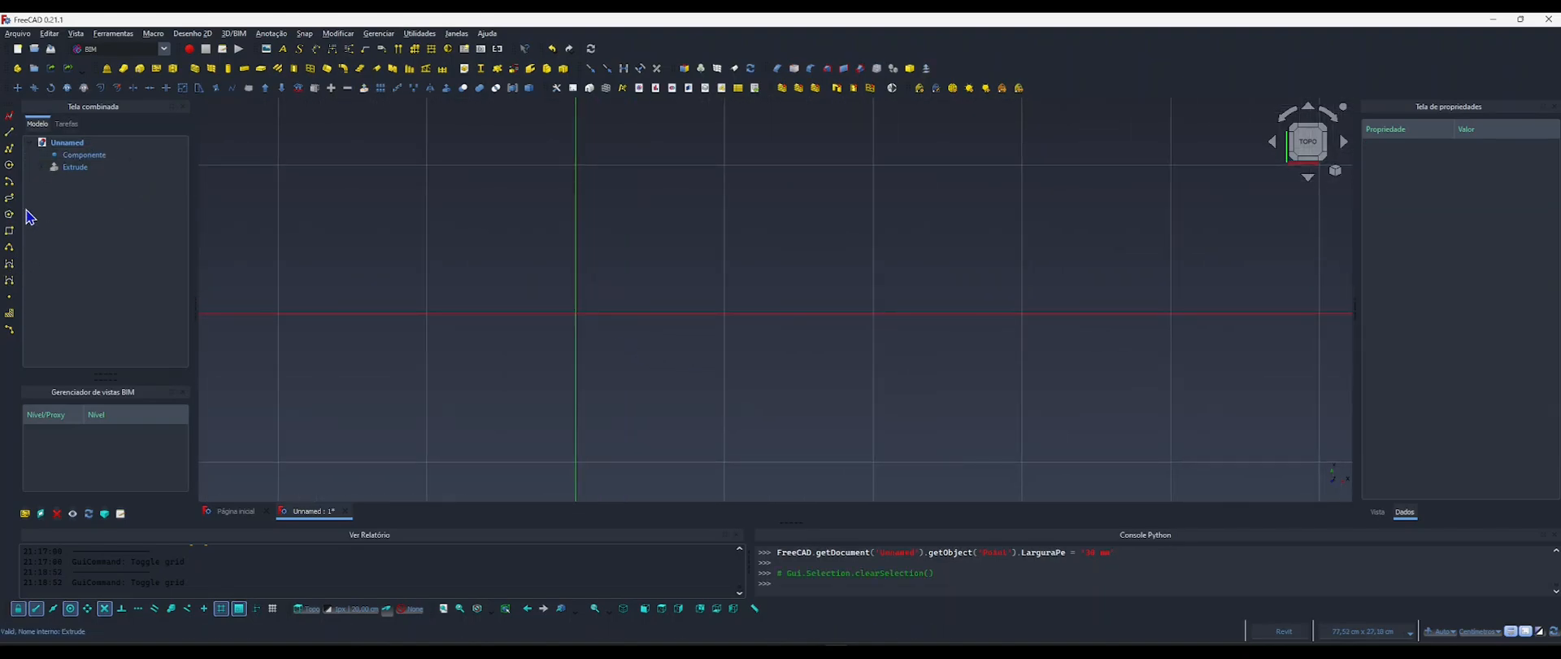
click(9, 116)
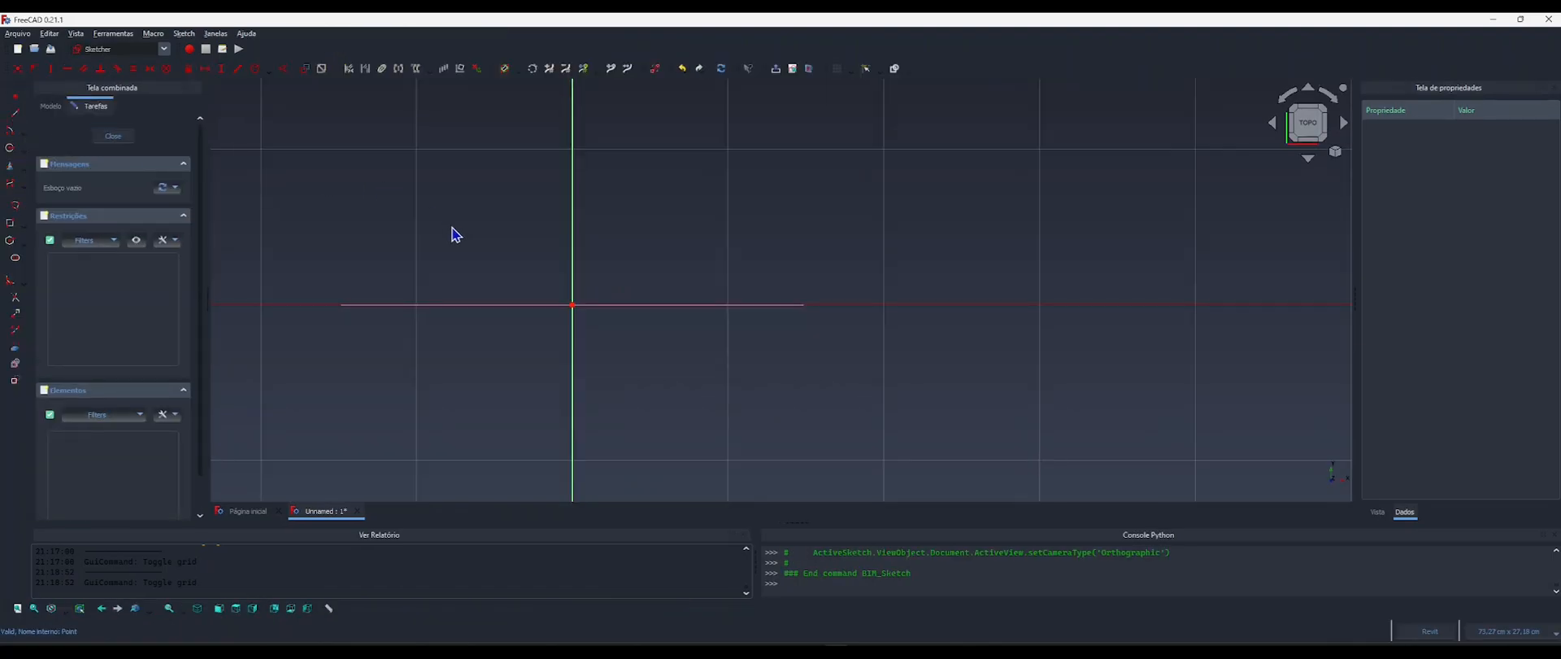
click(9, 222)
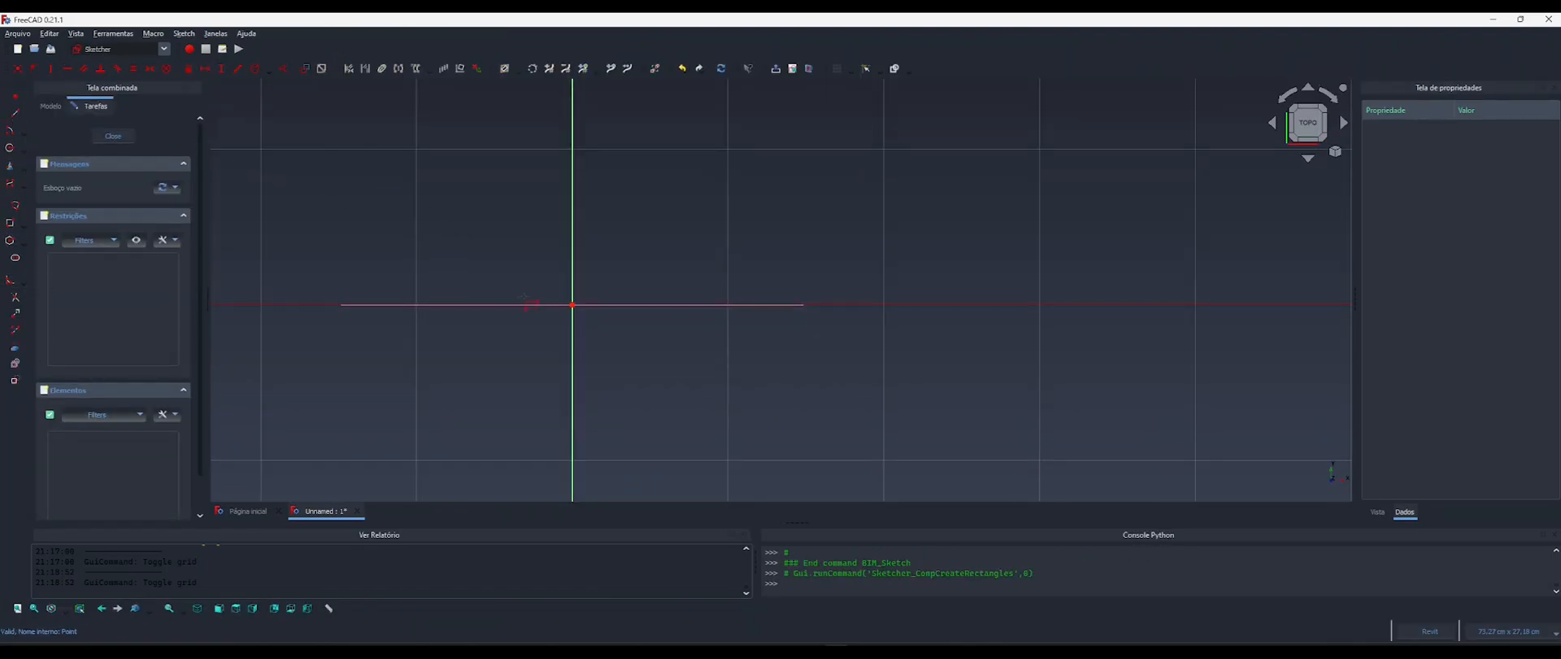
click(573, 305)
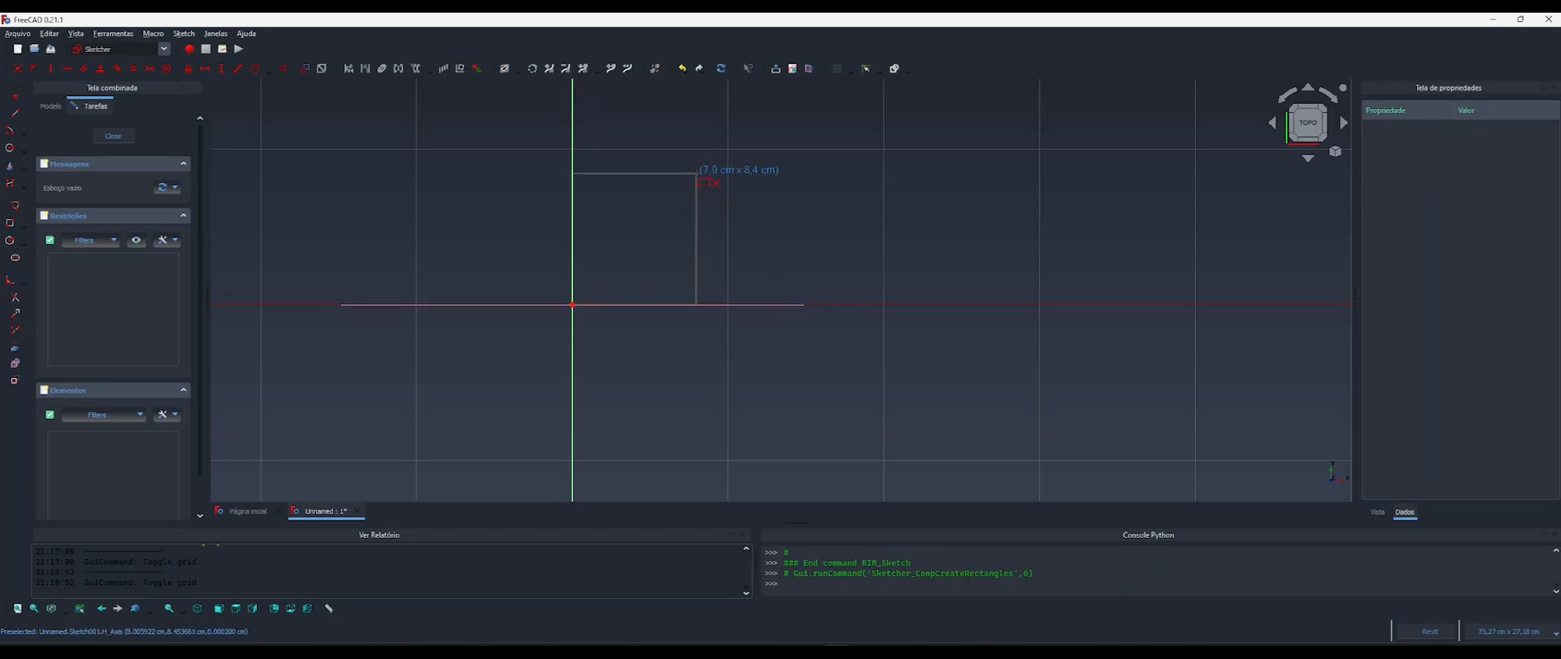
click(697, 174)
scroll(660, 203, up, 3)
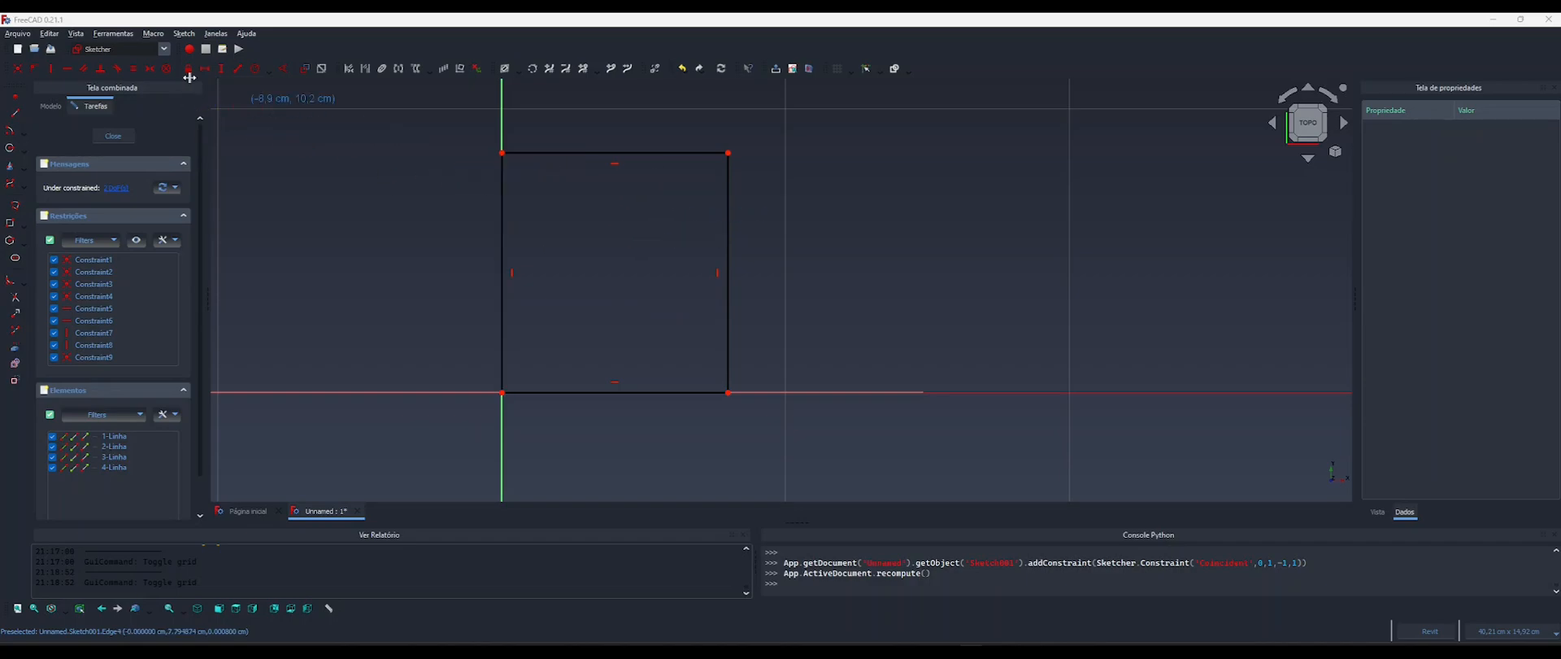
Constrain the rectangle's upper and left edges to equal length and move its upper-right corner to resize the square to about 7.7 cm.
click(133, 71)
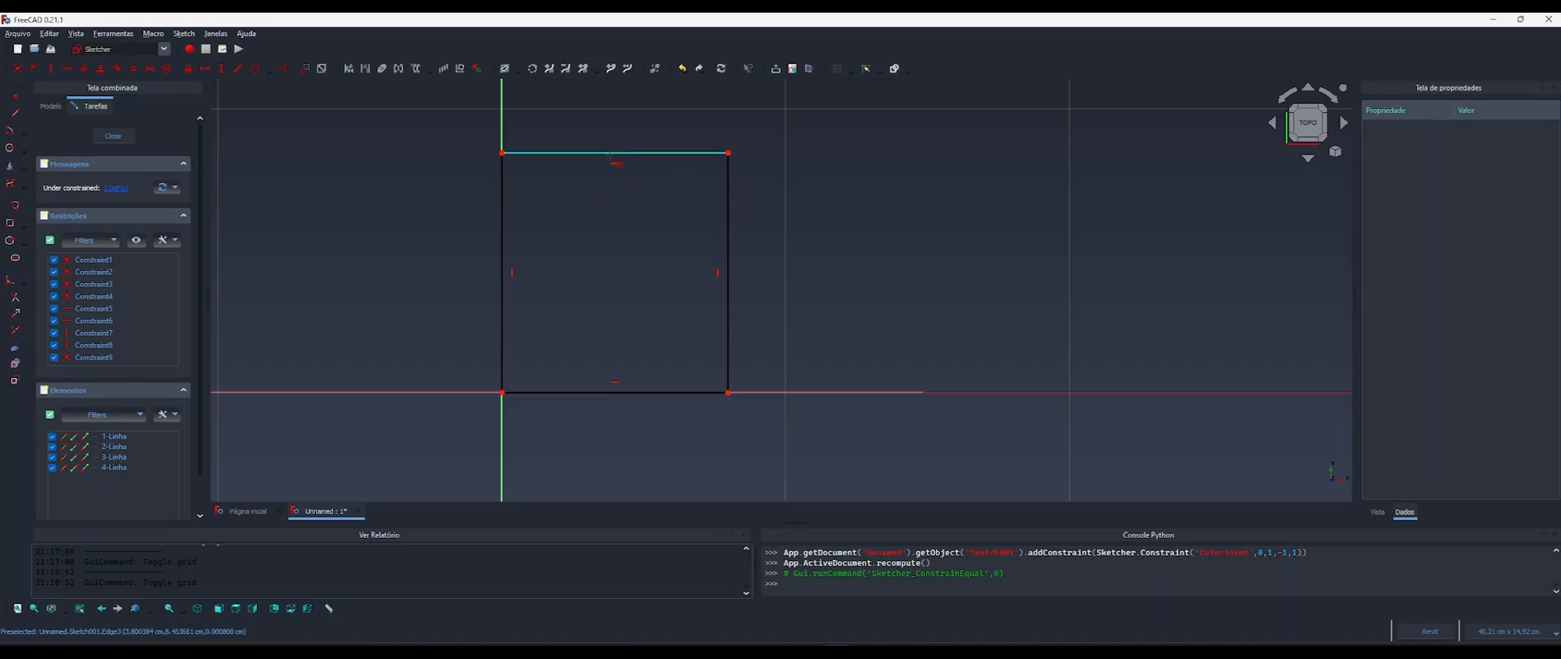
click(616, 153)
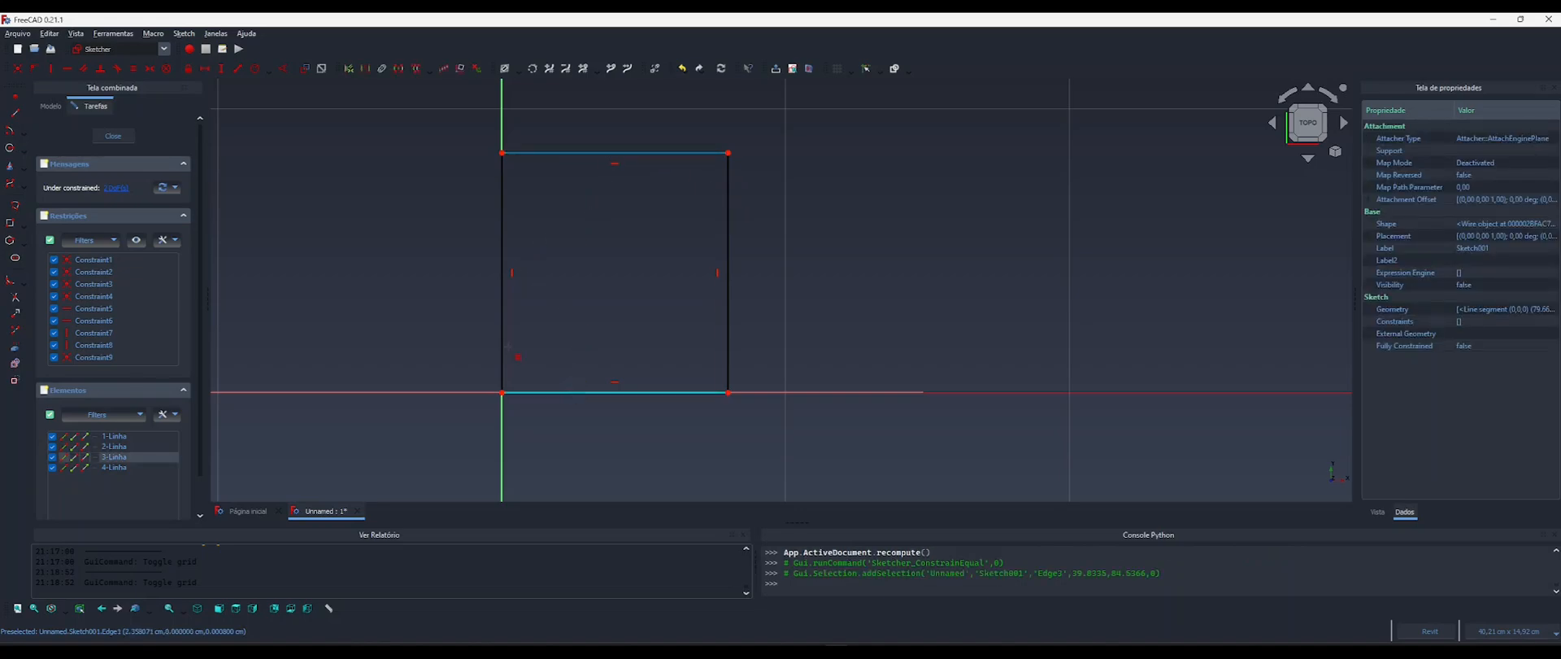
click(501, 333)
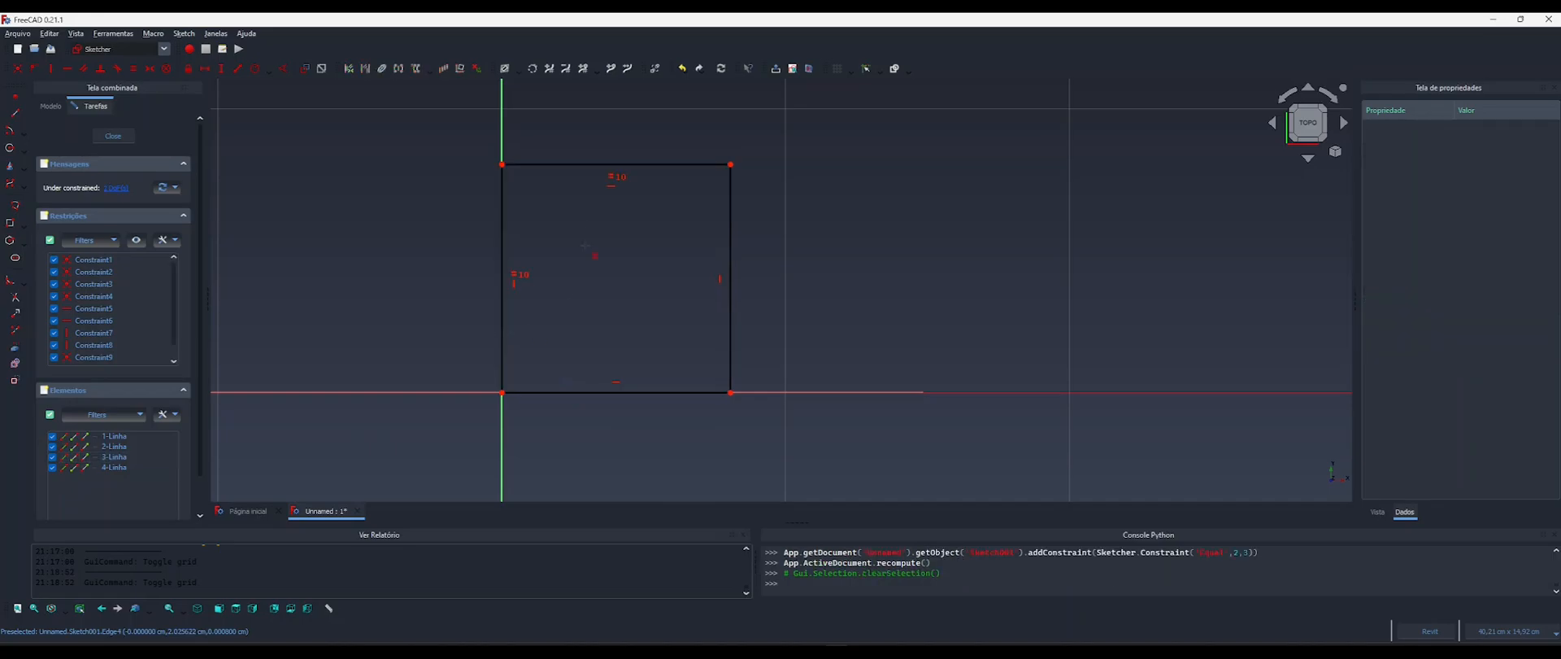
middle_drag(659, 246, 665, 253)
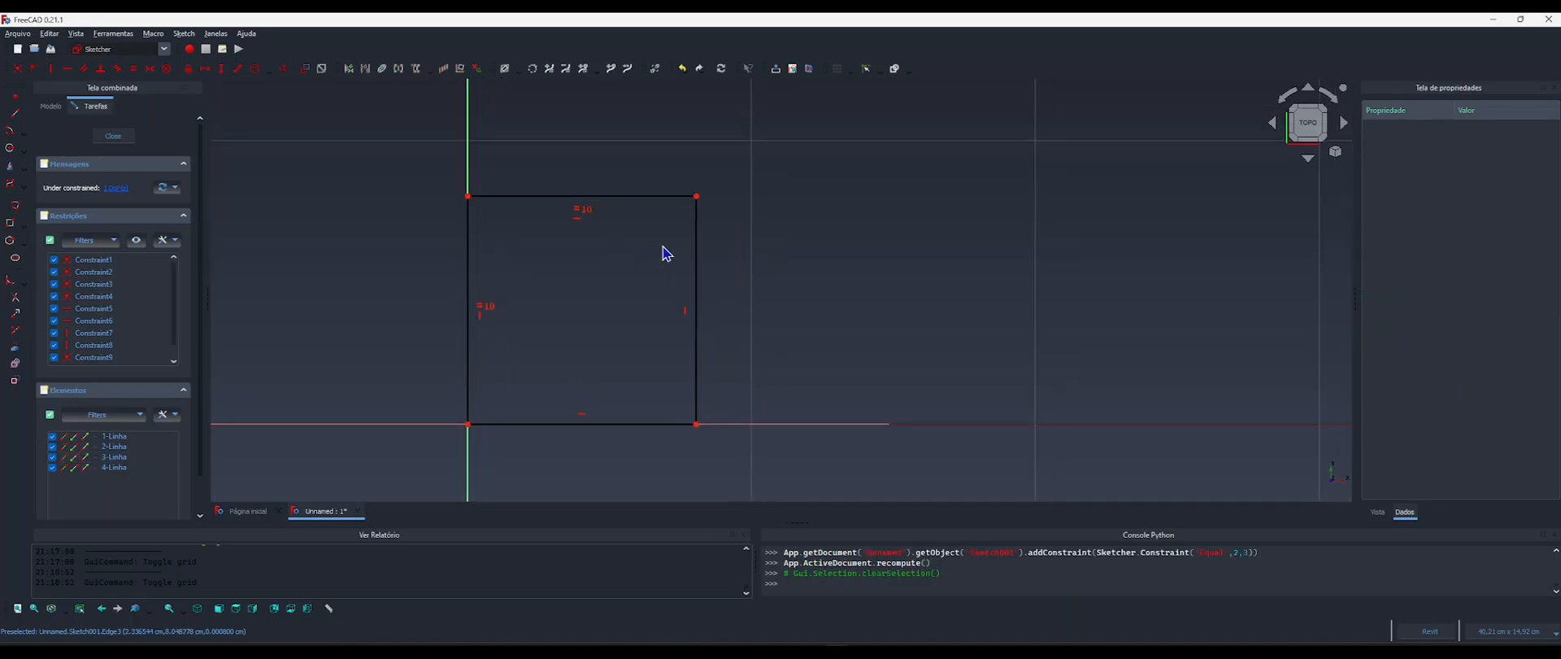
drag(697, 196, 783, 302)
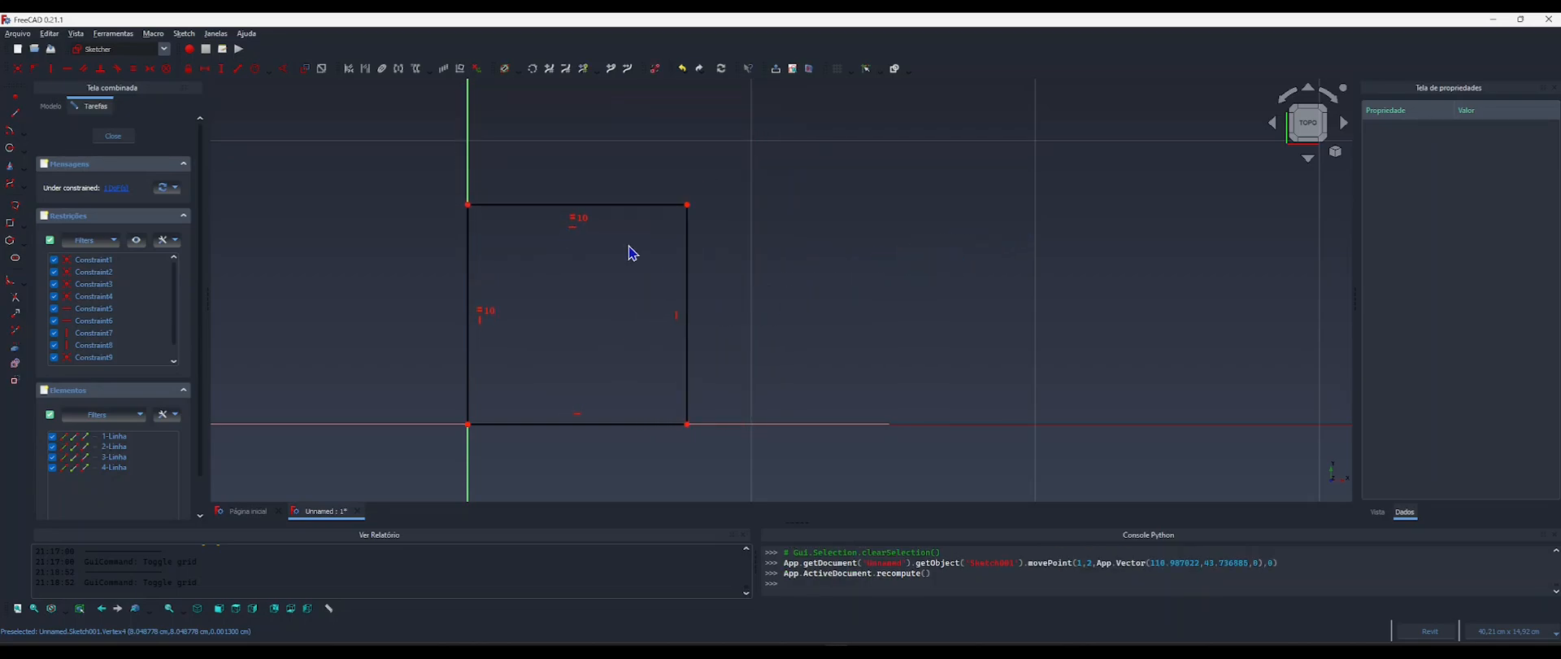
mouse_move(609, 268)
middle_down()
mouse_move(616, 311)
mouse_move(605, 282)
middle_up()
Add a horizontal dimension to the square's upper edge and drive it with the formula <<Componente>>.LarguraPe.
key(l)
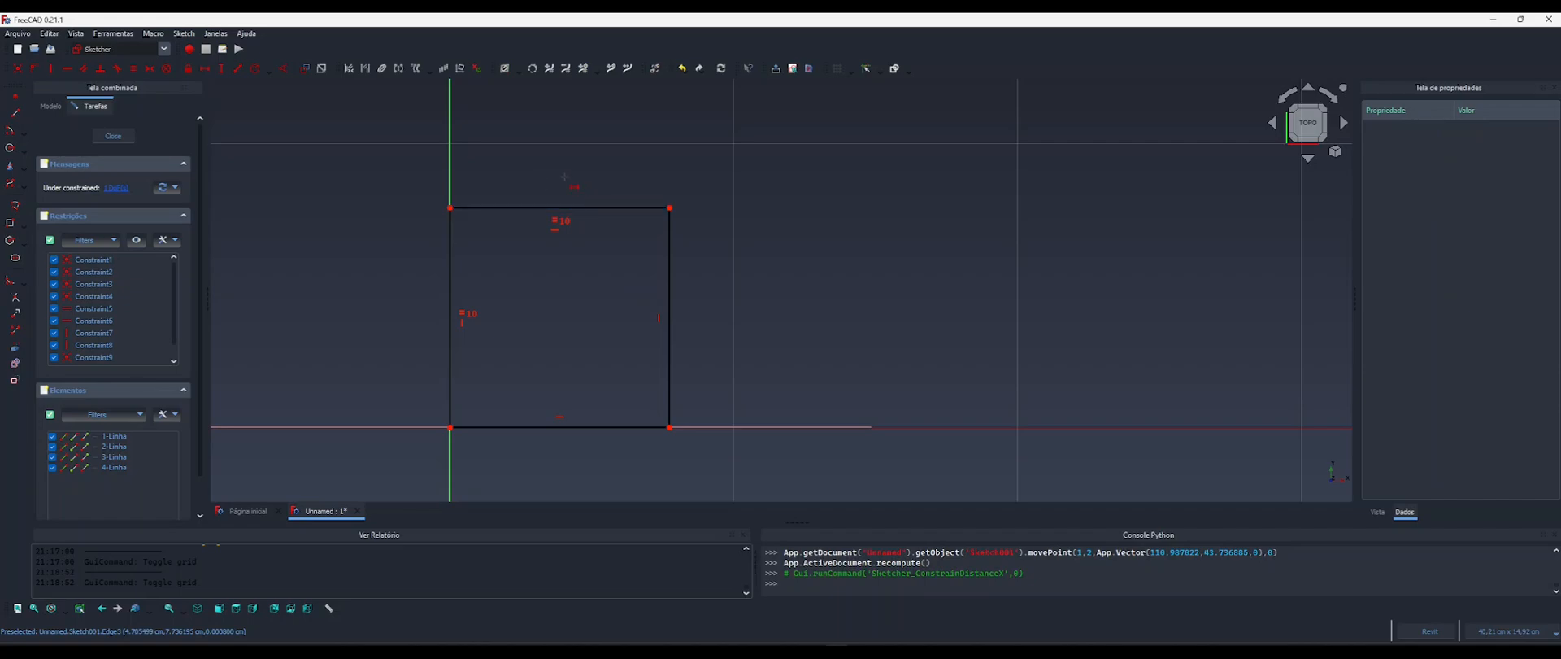
click(563, 208)
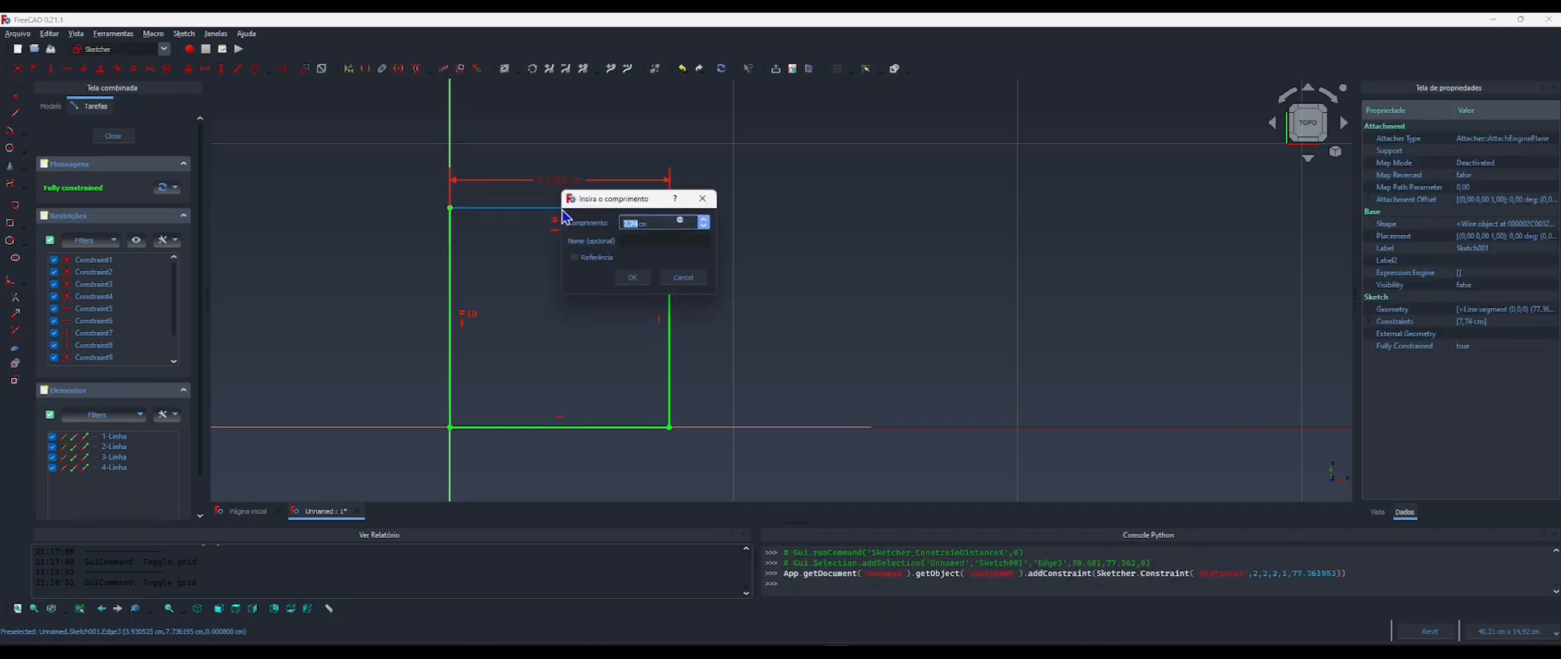
drag(636, 199, 836, 186)
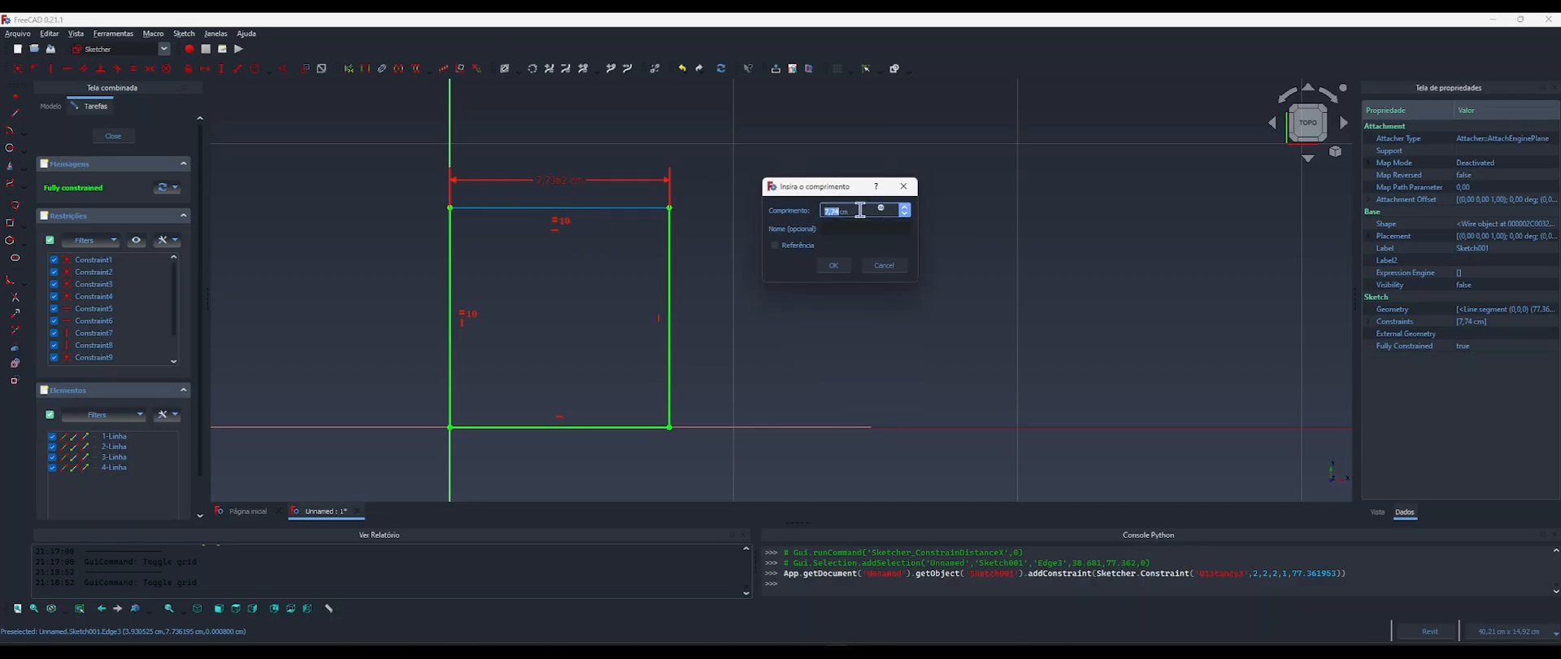
click(881, 208)
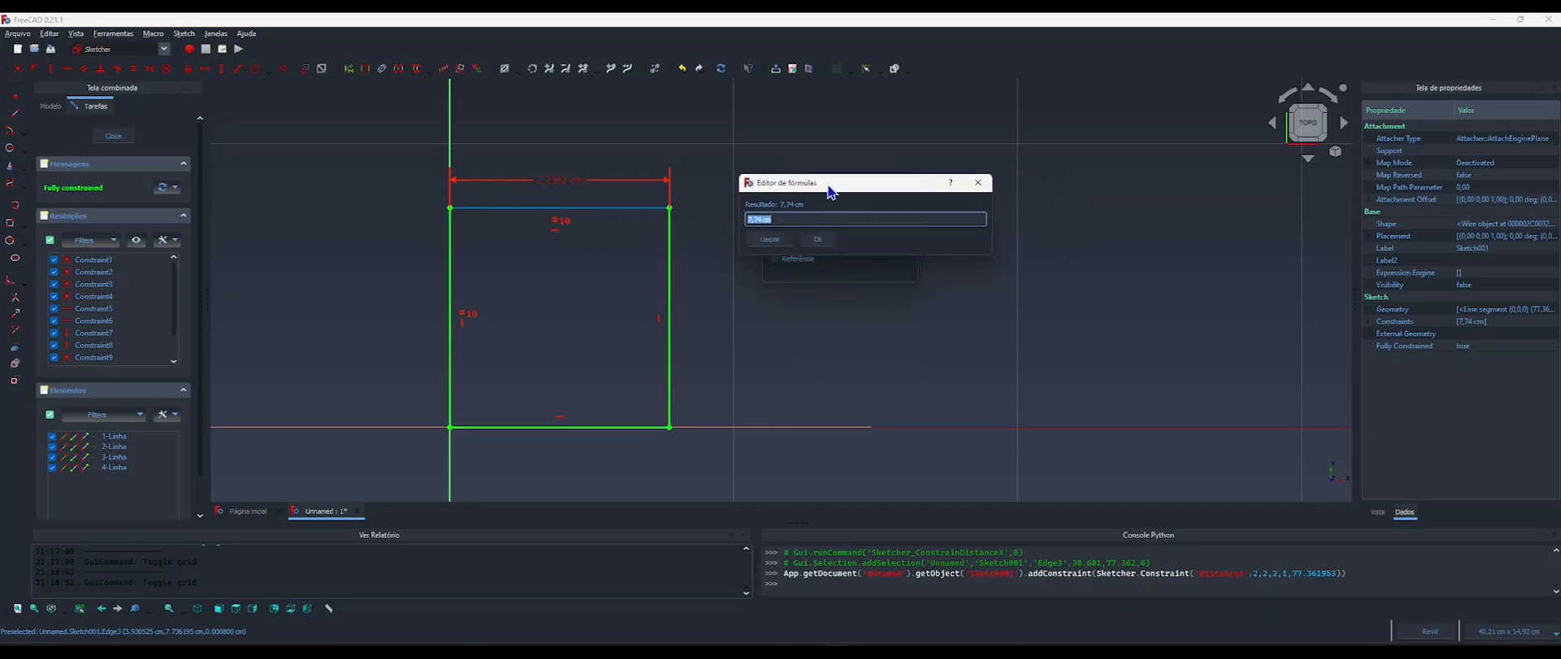
drag(829, 186, 814, 177)
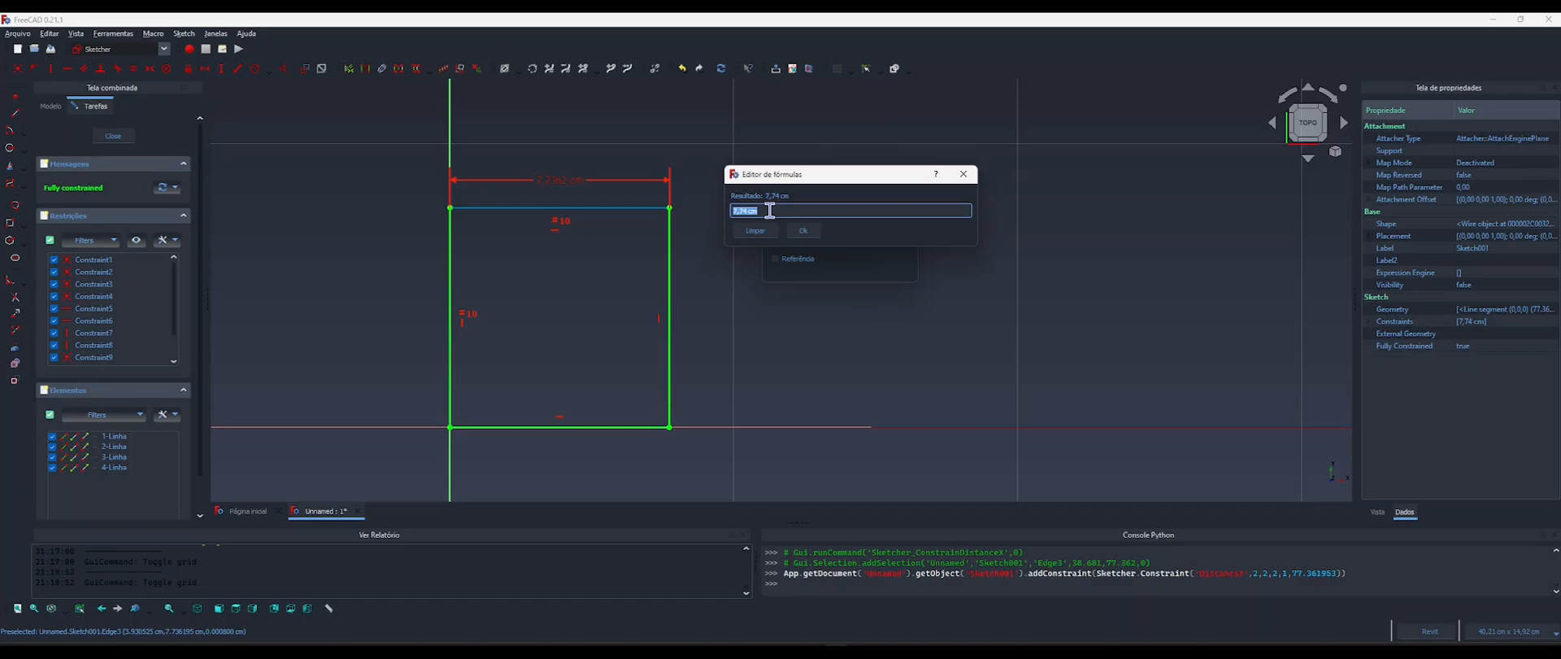
text(com)
key(Down)
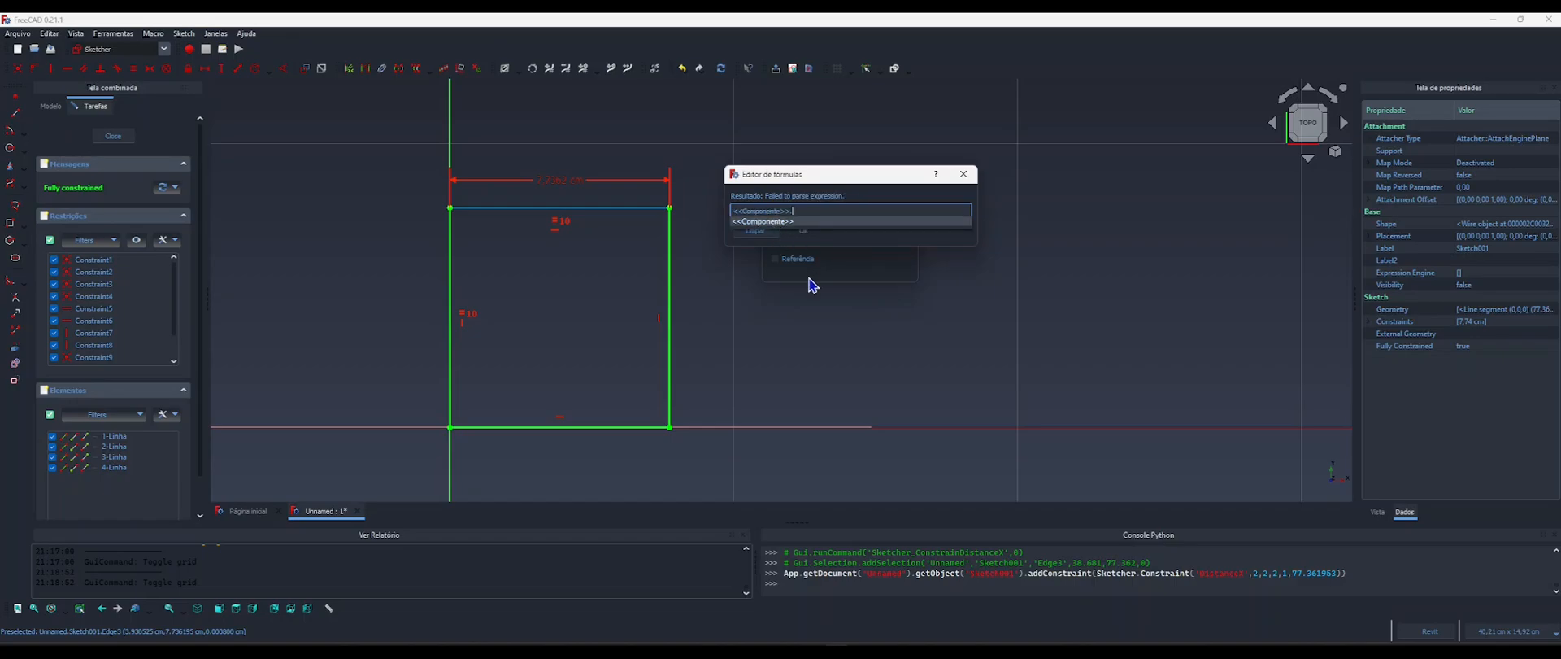
text(larg)
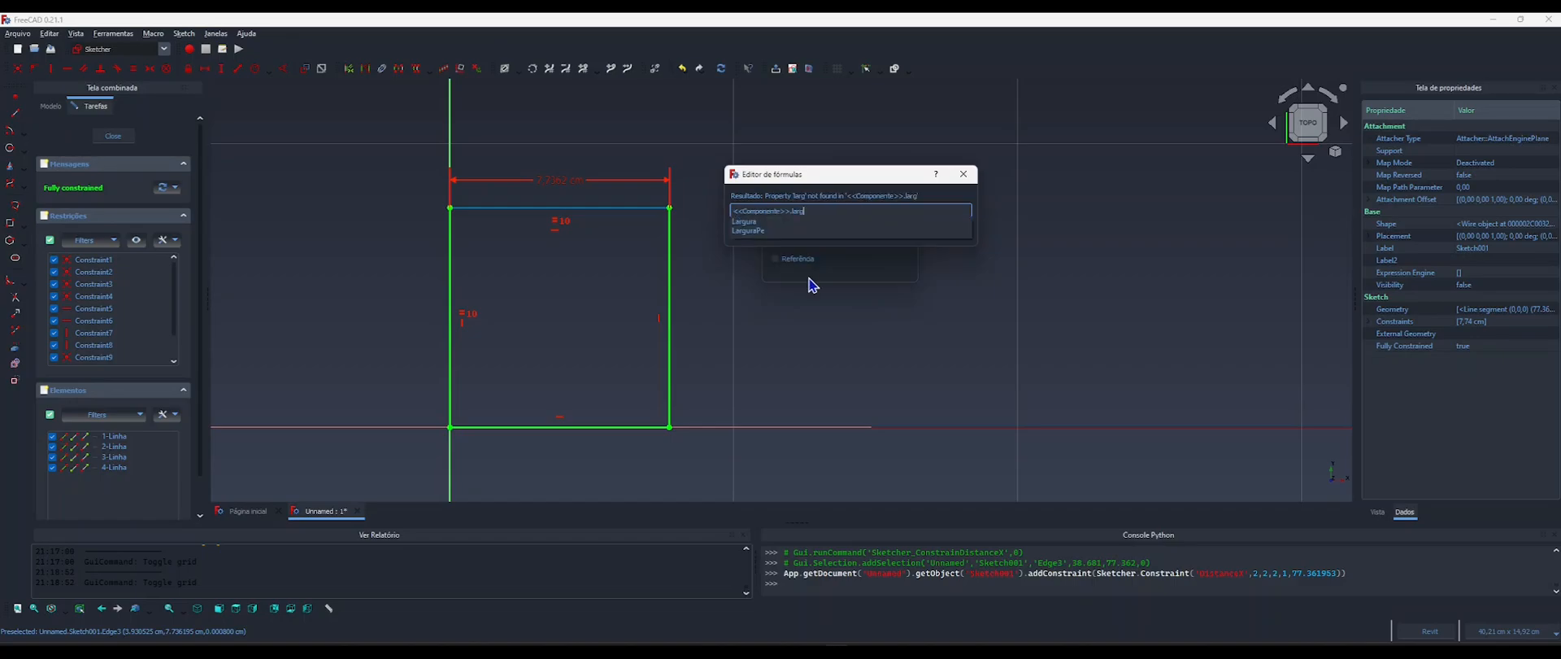
text(u)
key(Down)
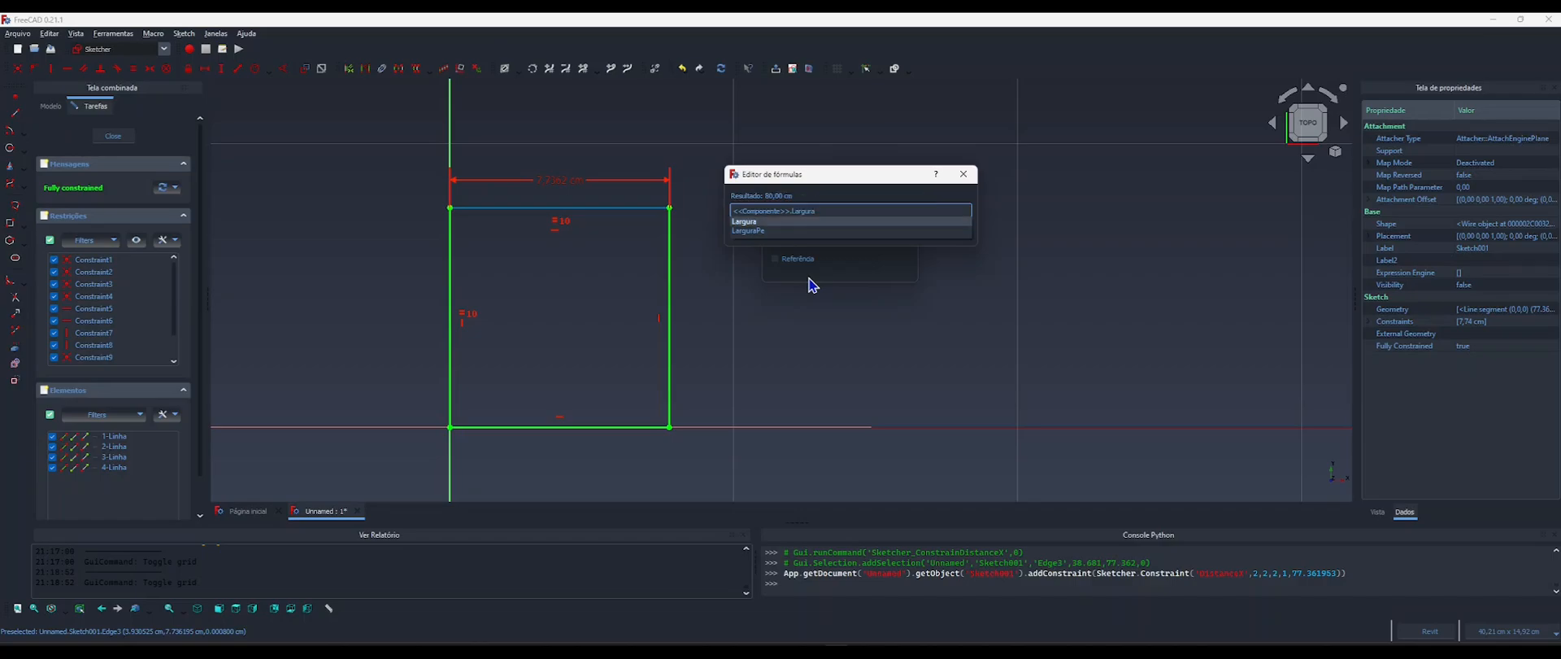
key(Down)
key(Up)
key(Down)
key(Up)
key(Down)
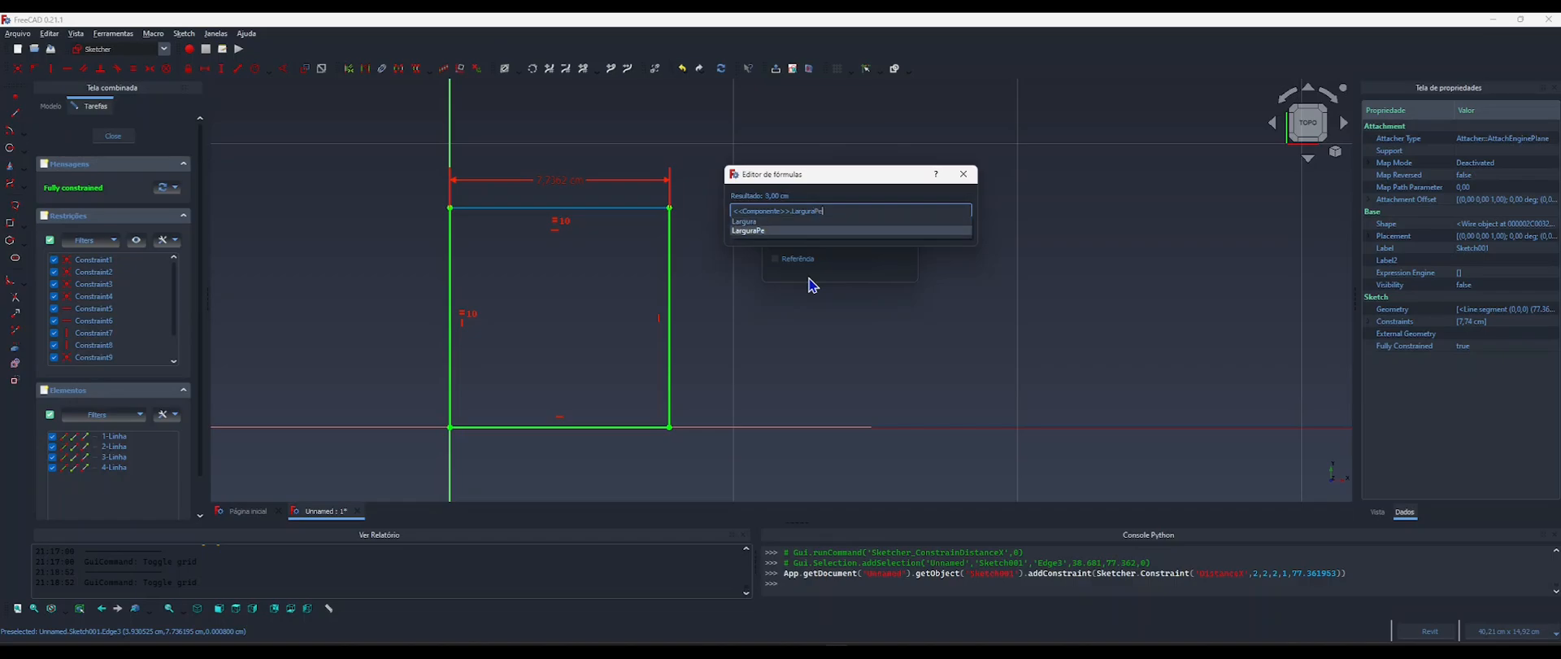
key(Up)
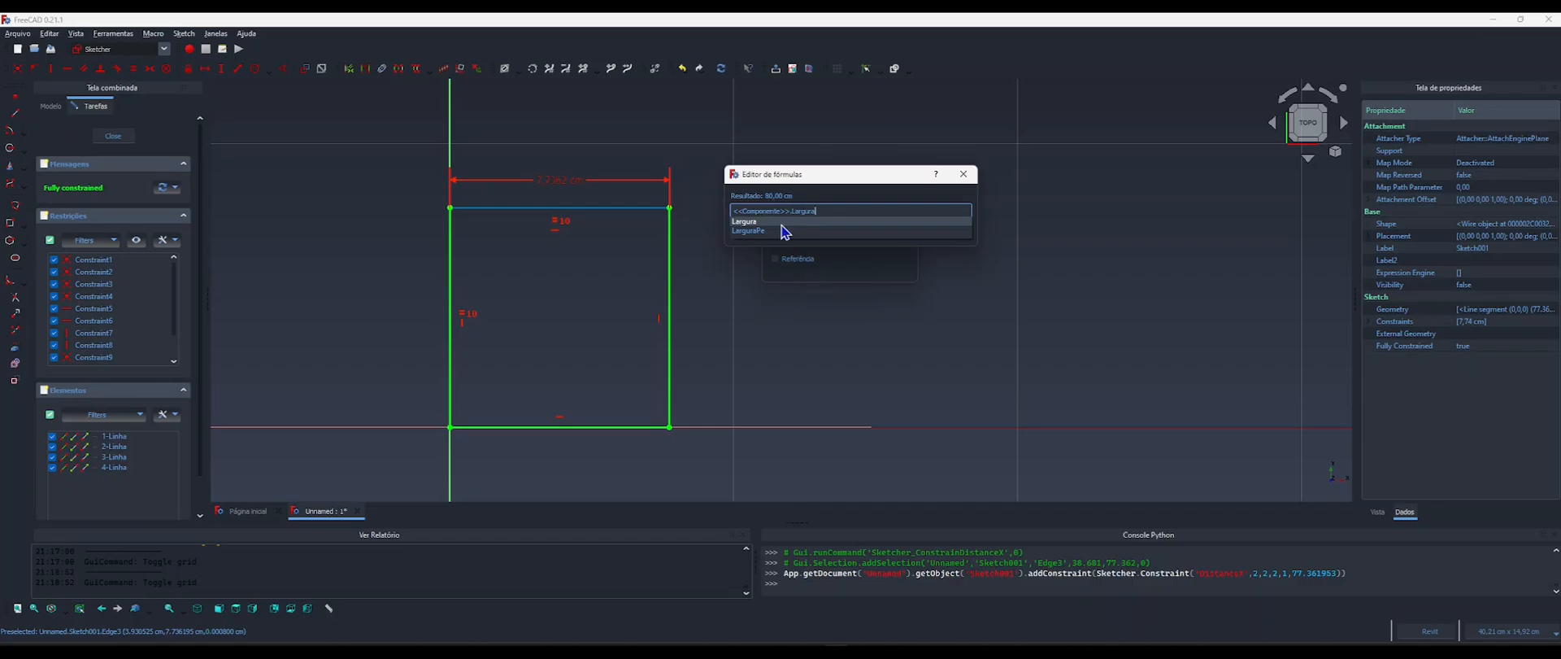
key(Down)
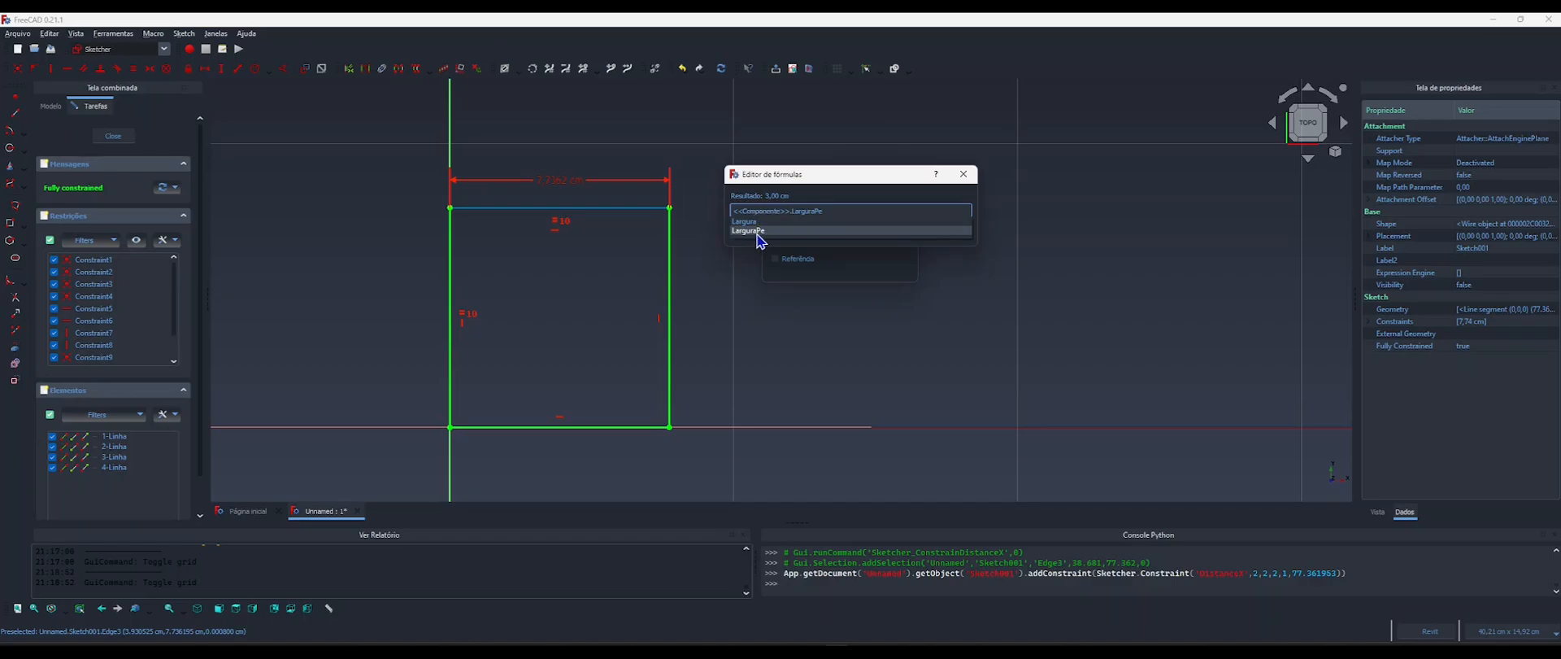
click(756, 233)
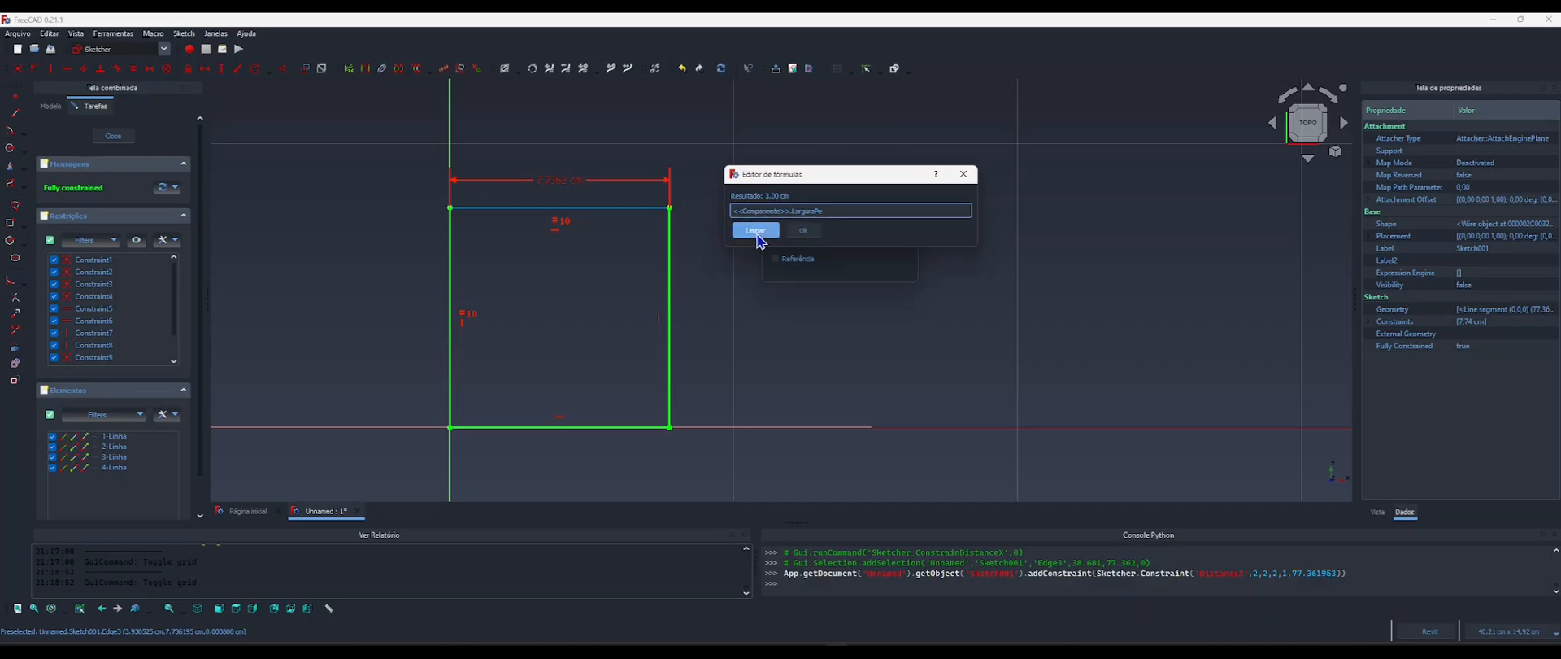
click(802, 231)
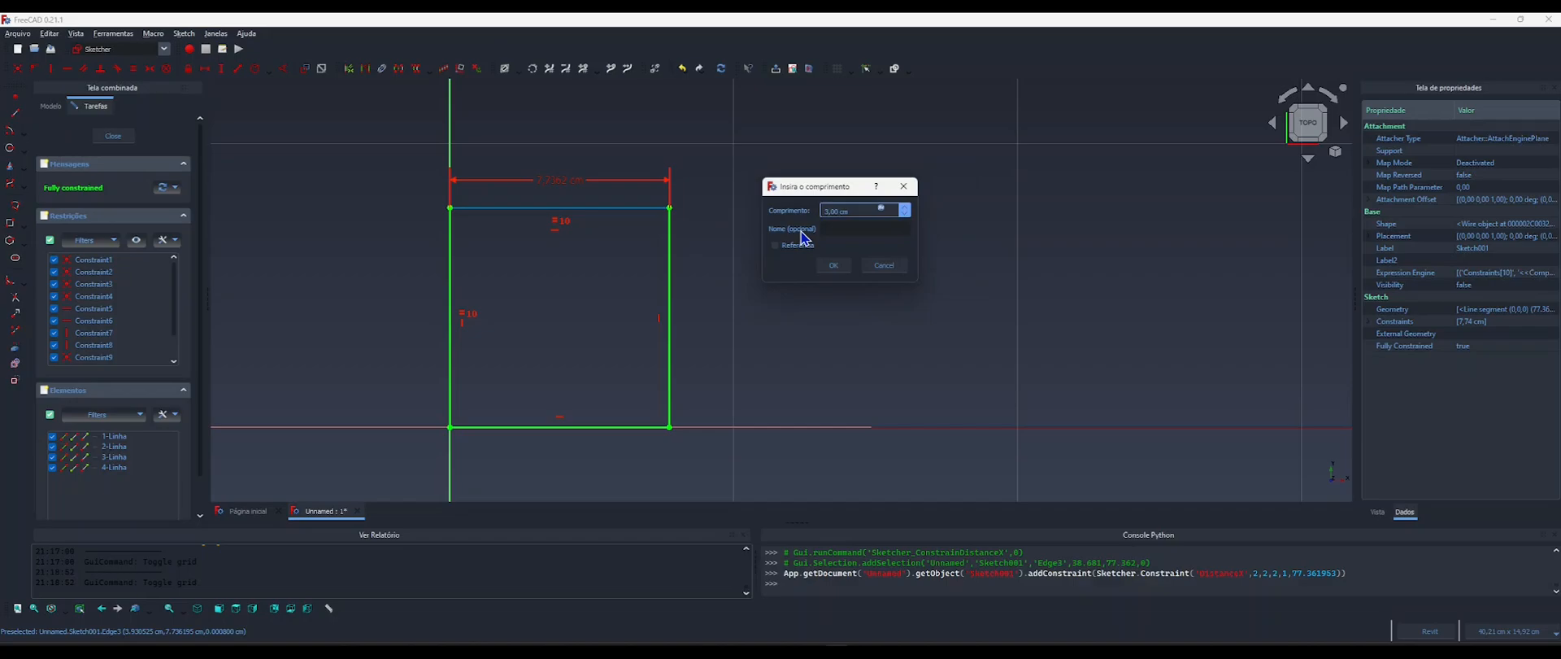
click(833, 266)
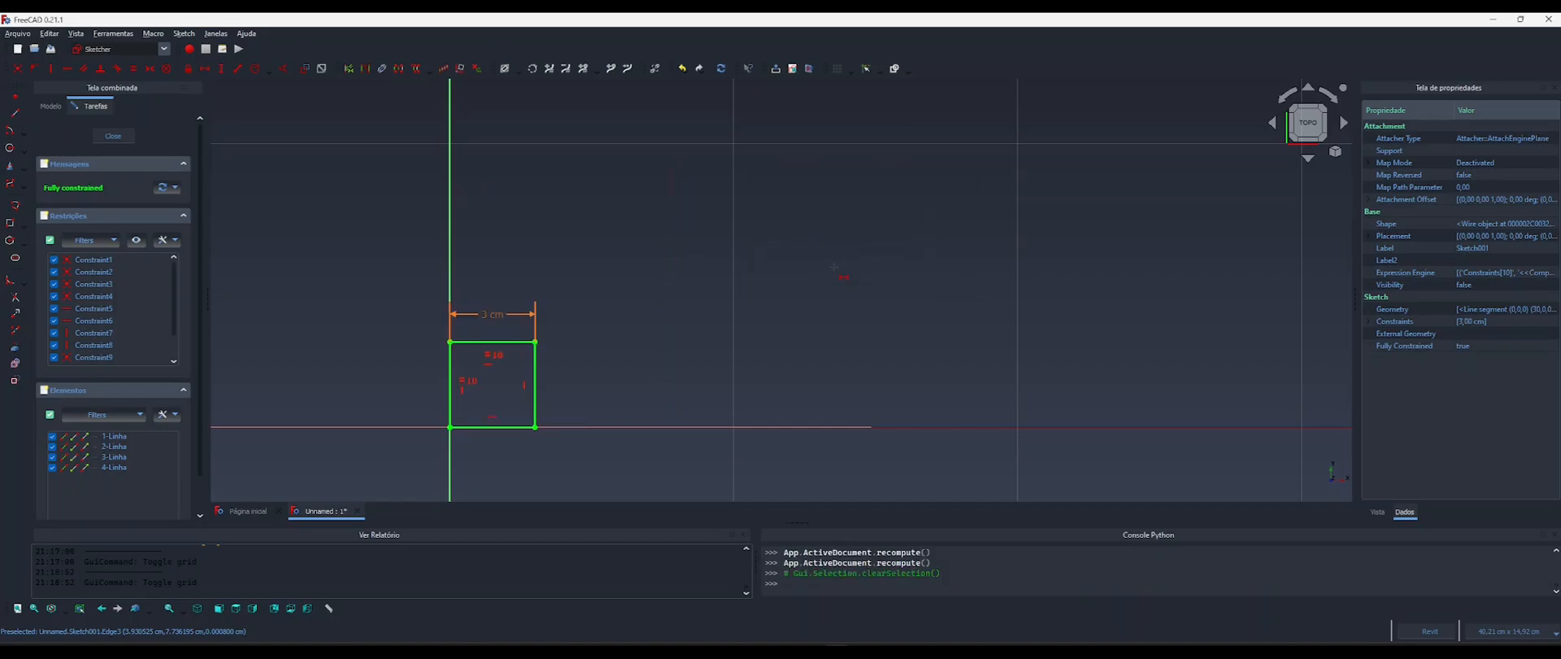
Close the square sketch and copy Sketch001 in place with zero displacement on X, Y and Z.
mouse_move(523, 344)
middle_down()
mouse_move(627, 279)
mouse_move(641, 243)
middle_up()
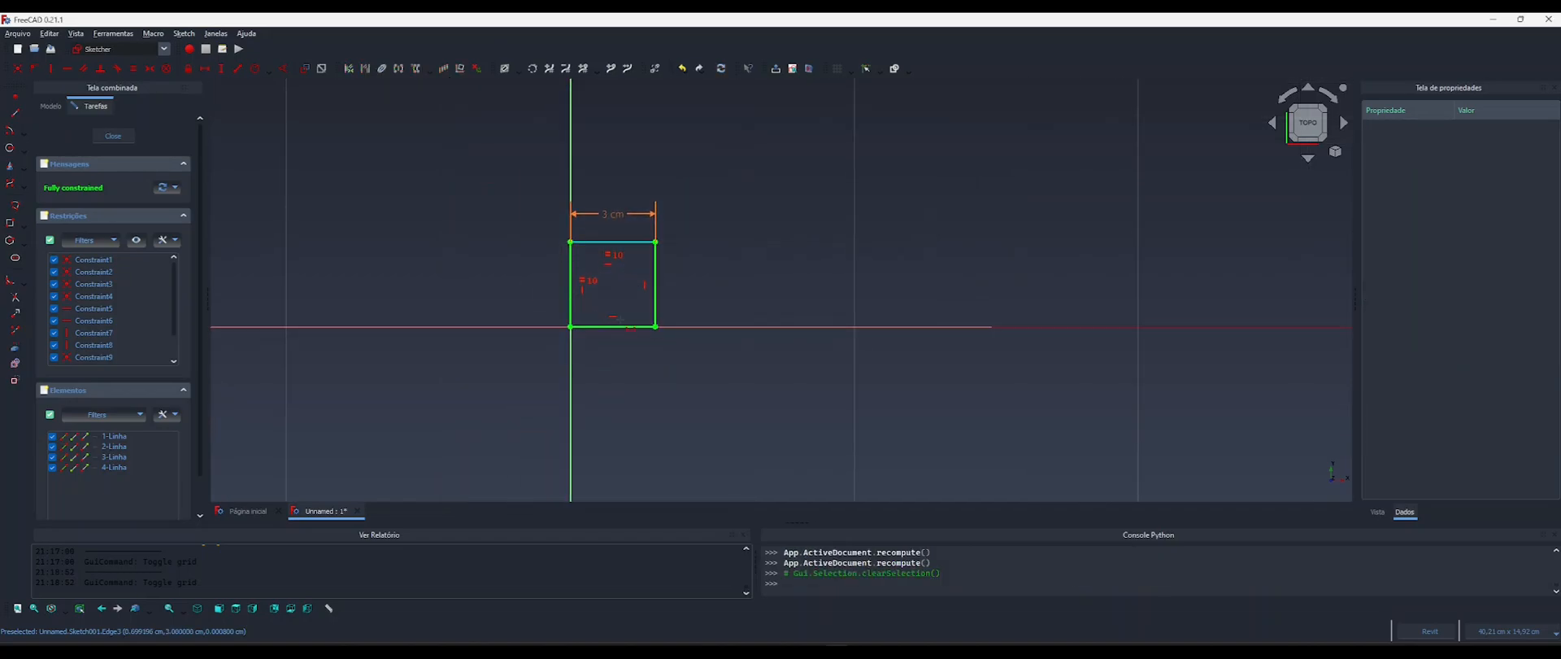
scroll(592, 300, up, 2)
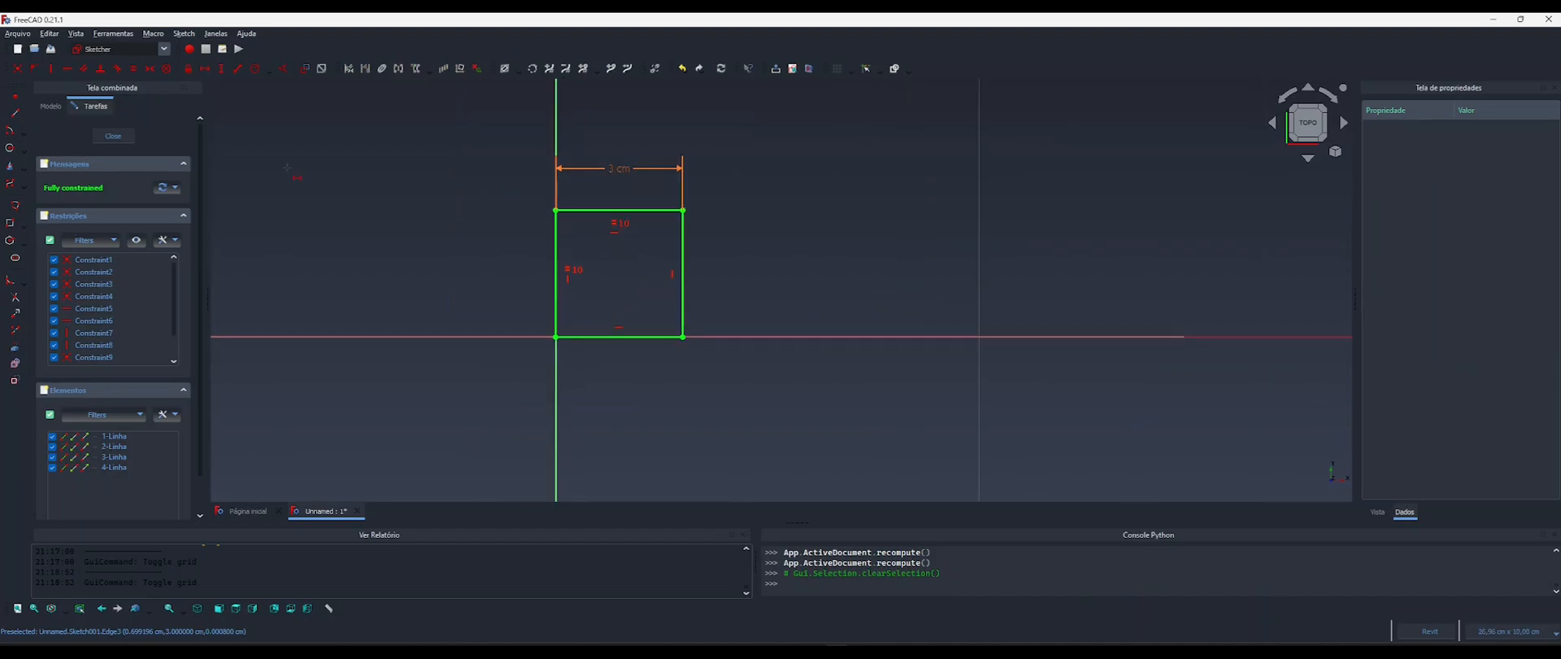
click(113, 138)
click(96, 222)
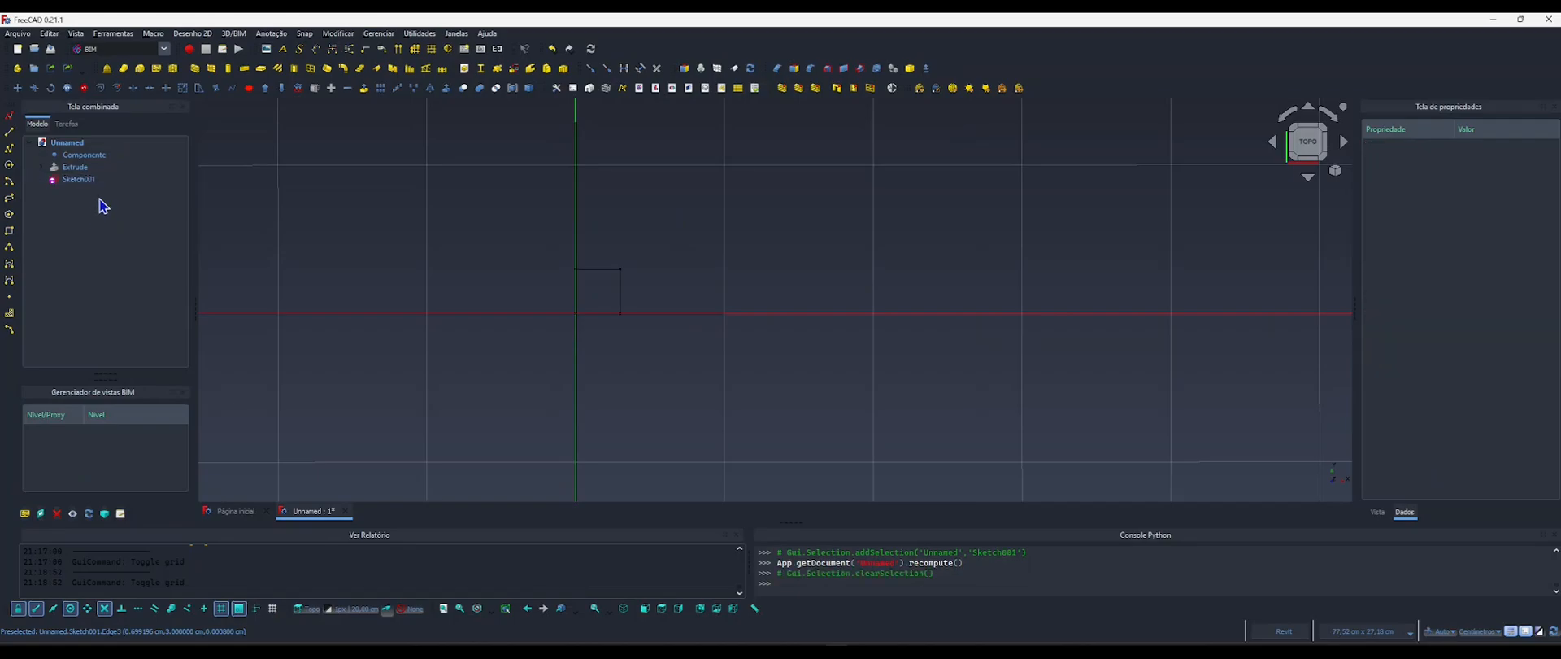
click(73, 180)
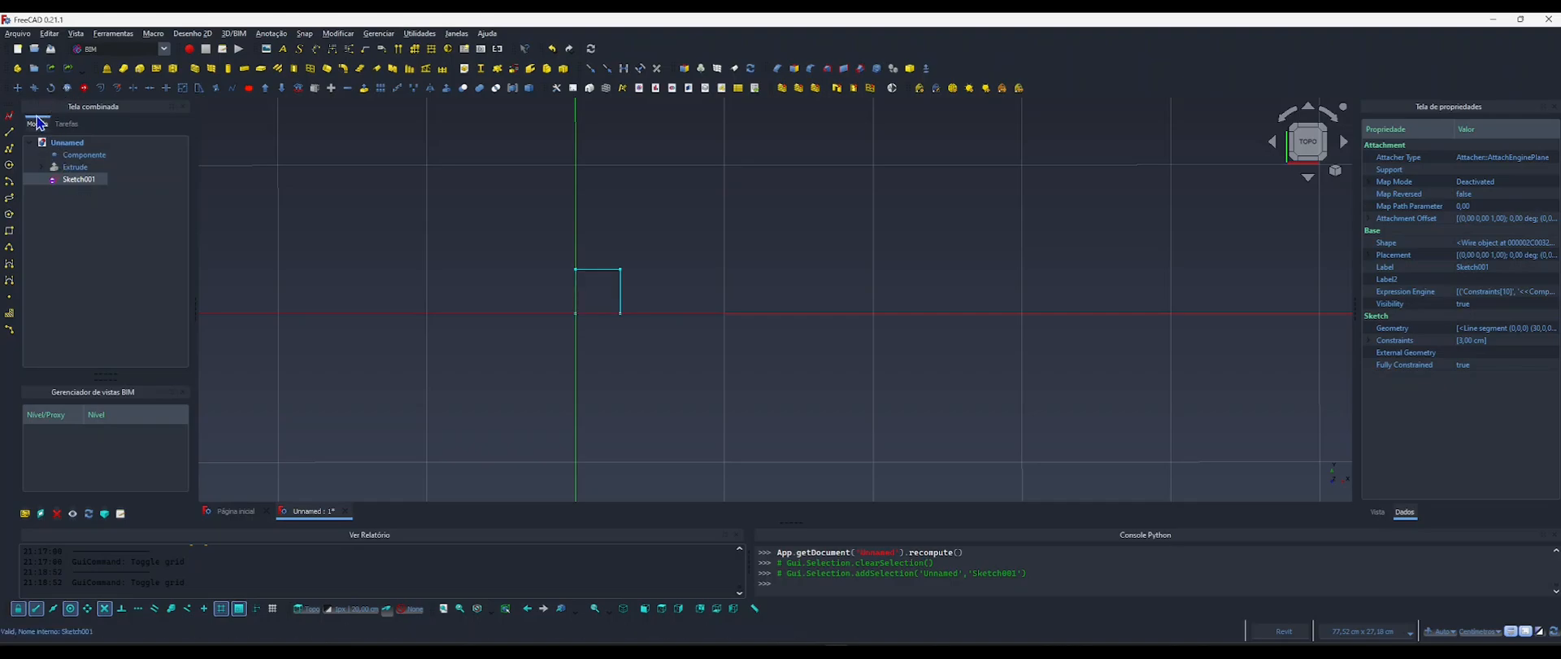
click(33, 87)
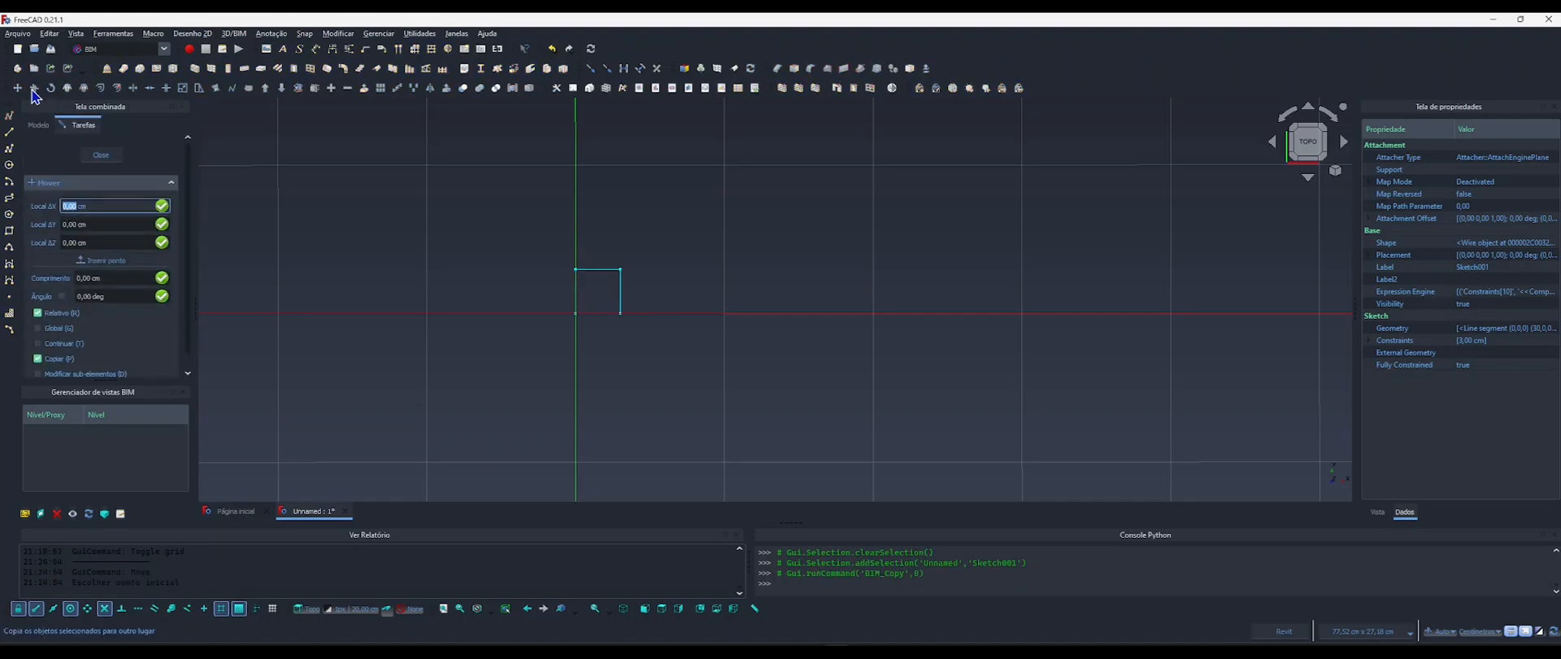
key(Return)
key(Return)
key(Return)
key(Return)
key(Return)
key(Return)
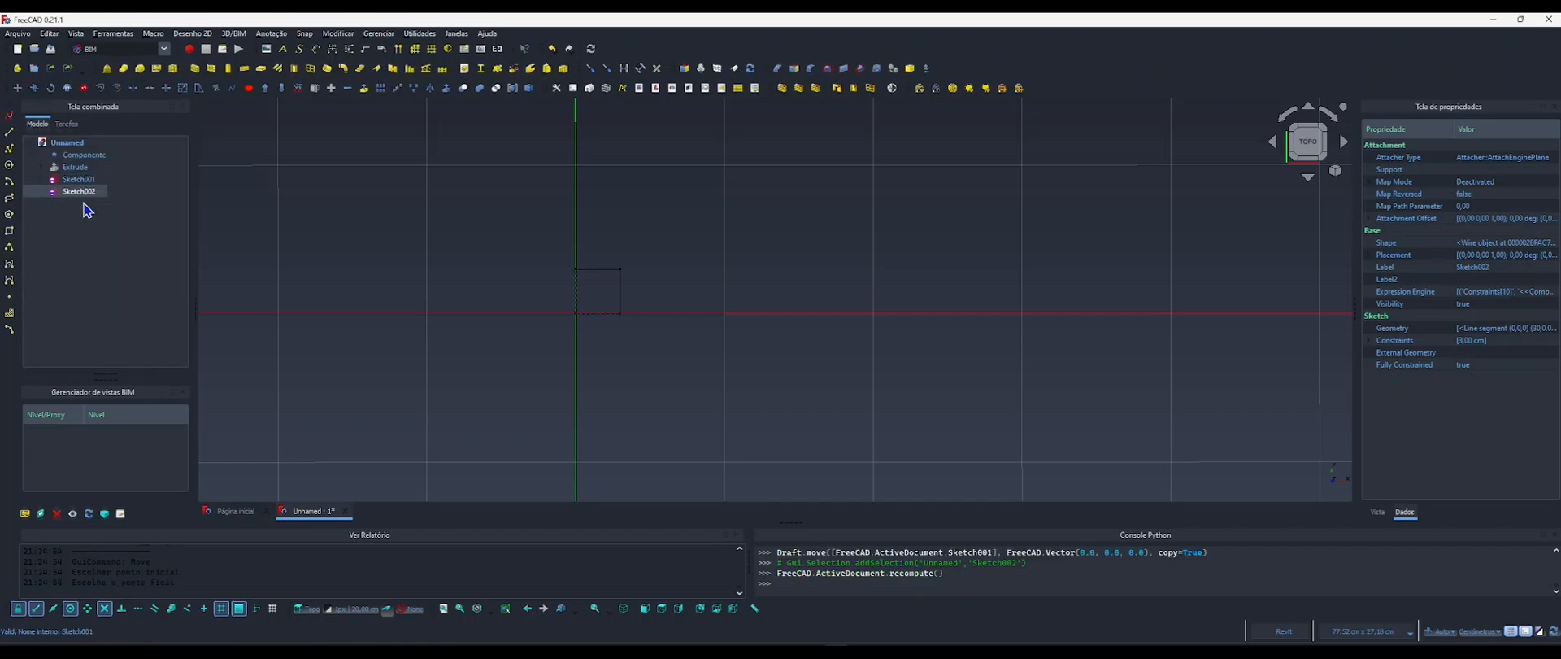
Open the copied leg sketch, Sketch002, for editing.
click(74, 194)
double_click(81, 198)
scroll(611, 269, up, 6)
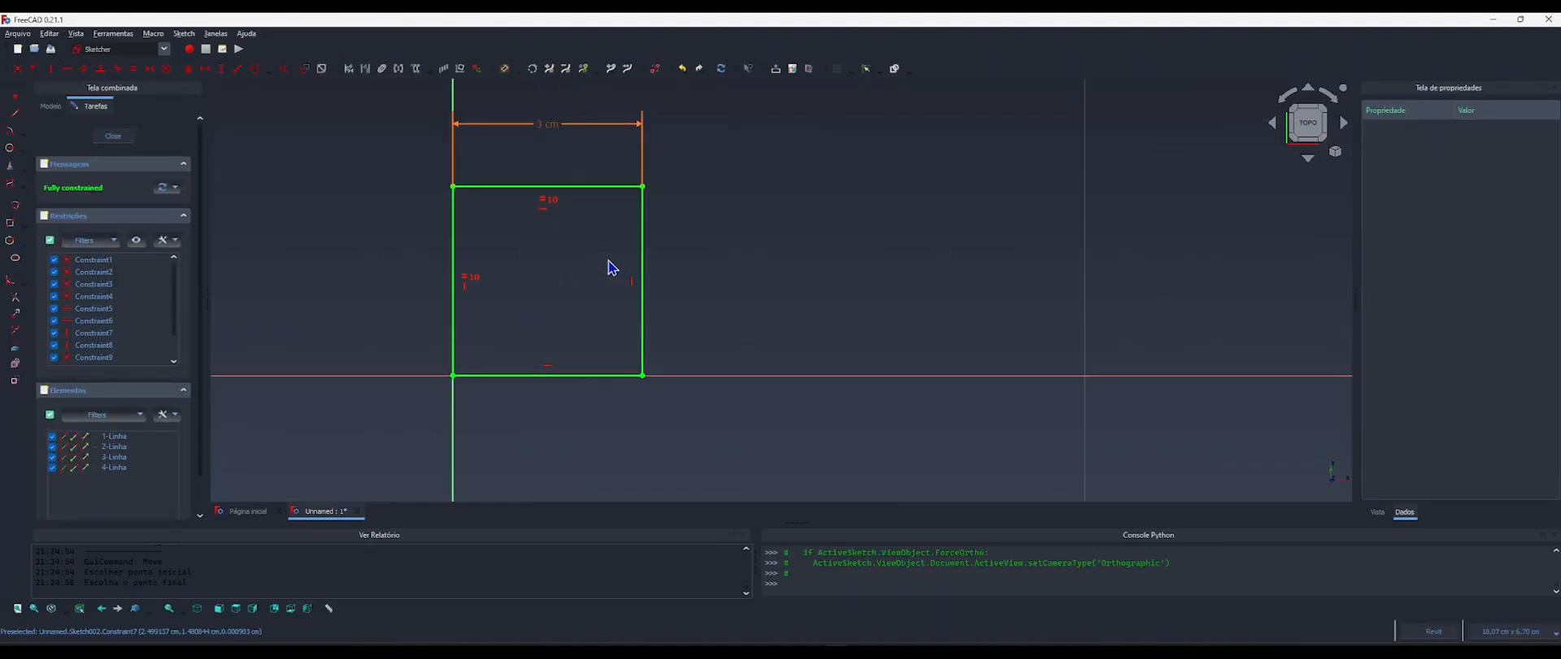
middle_drag(611, 268, 573, 293)
scroll(573, 293, down, 4)
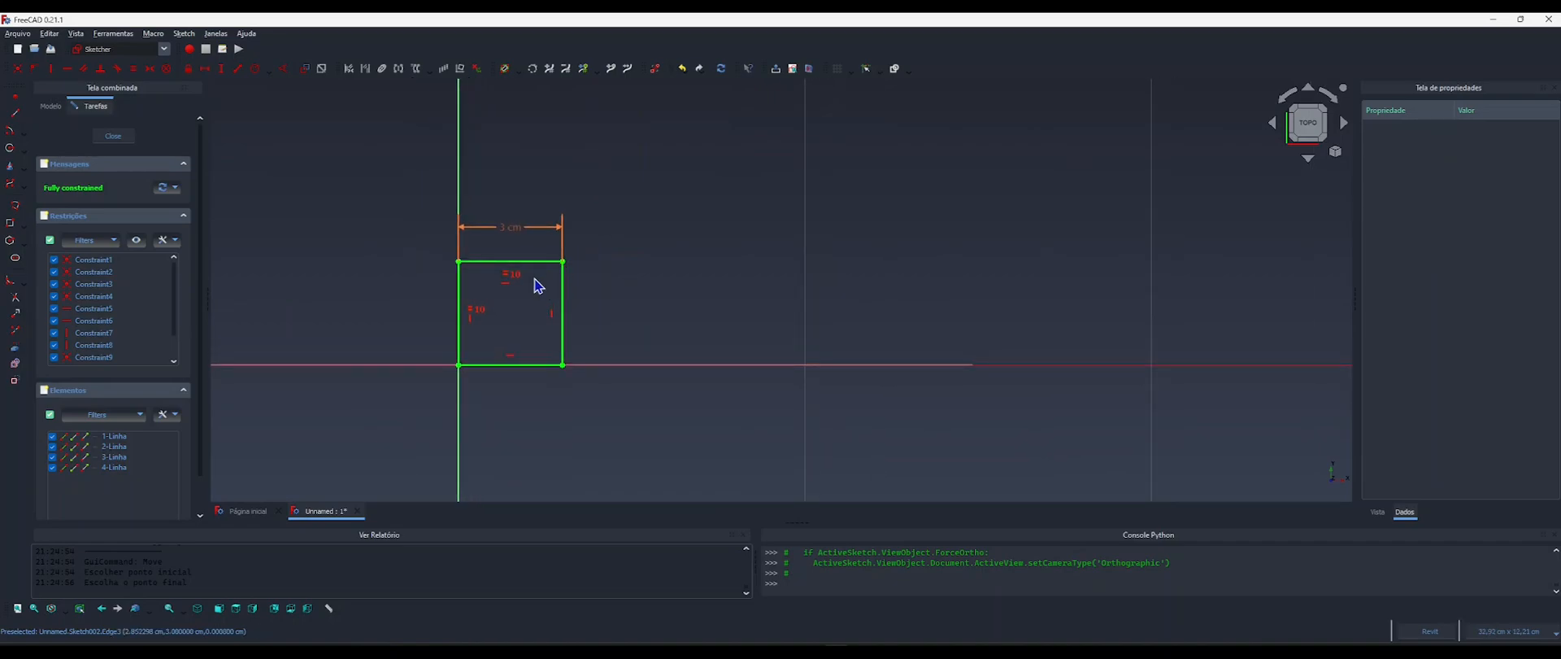
scroll(537, 286, up, 1)
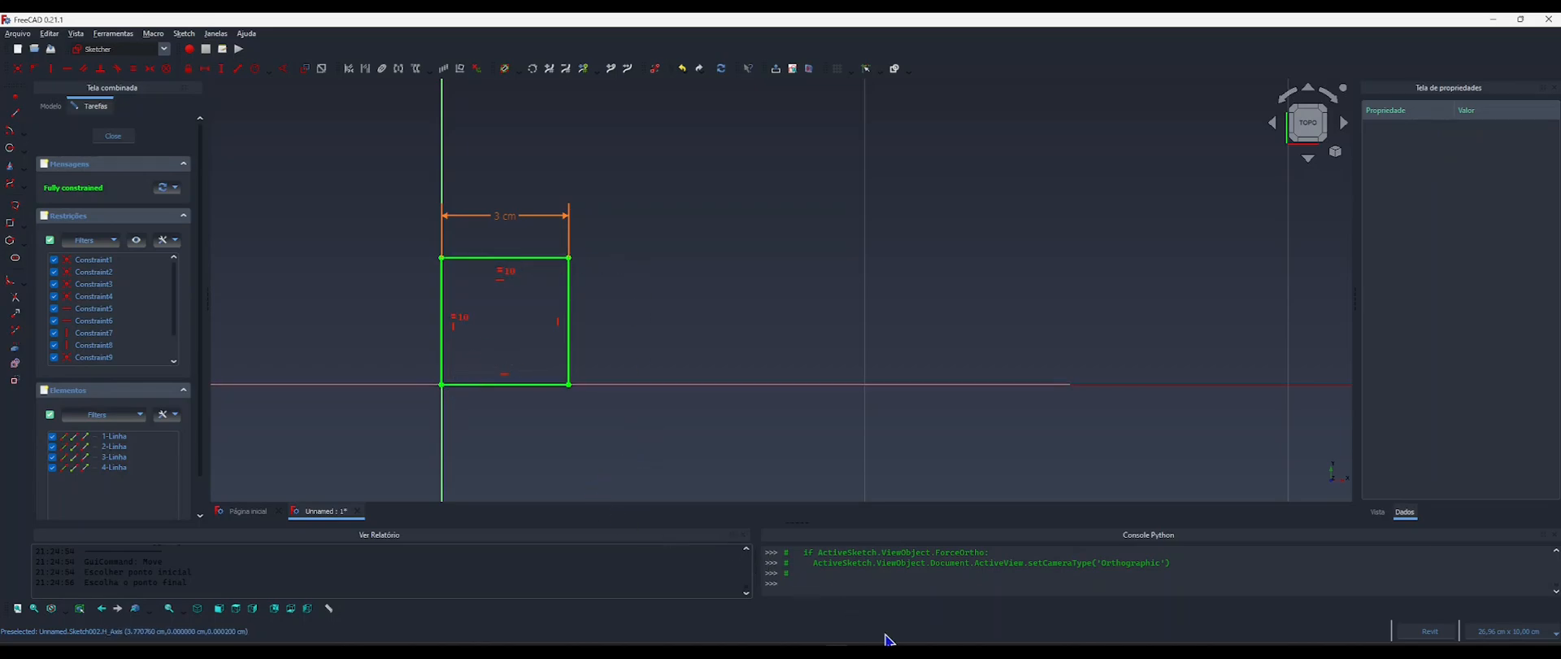
Switch to reference image 4.webp and examine the shape of the sofa's rear leg up close.
click(917, 653)
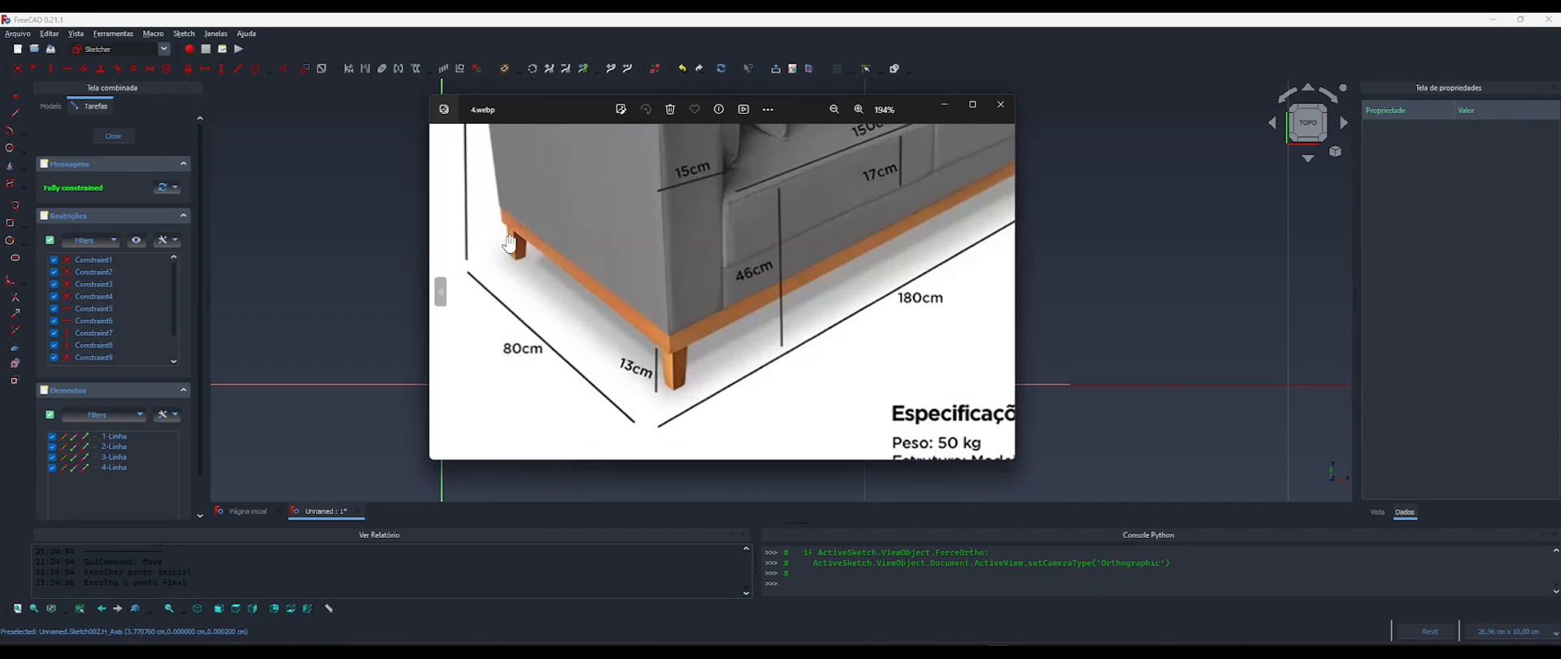
scroll(518, 256, up, 5)
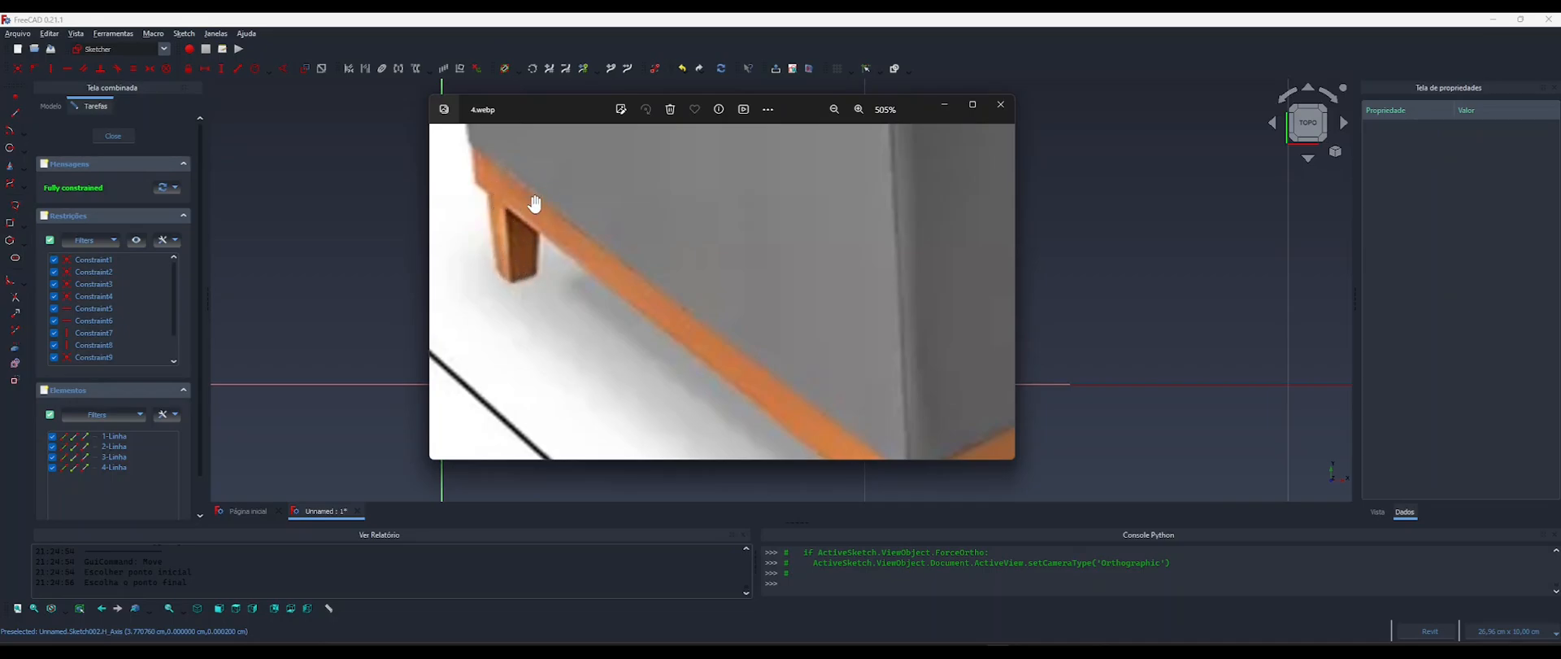
Drive the width dimension of the square in Sketch002 with the formula <<Componente>>.LarguraPe*2.
click(946, 111)
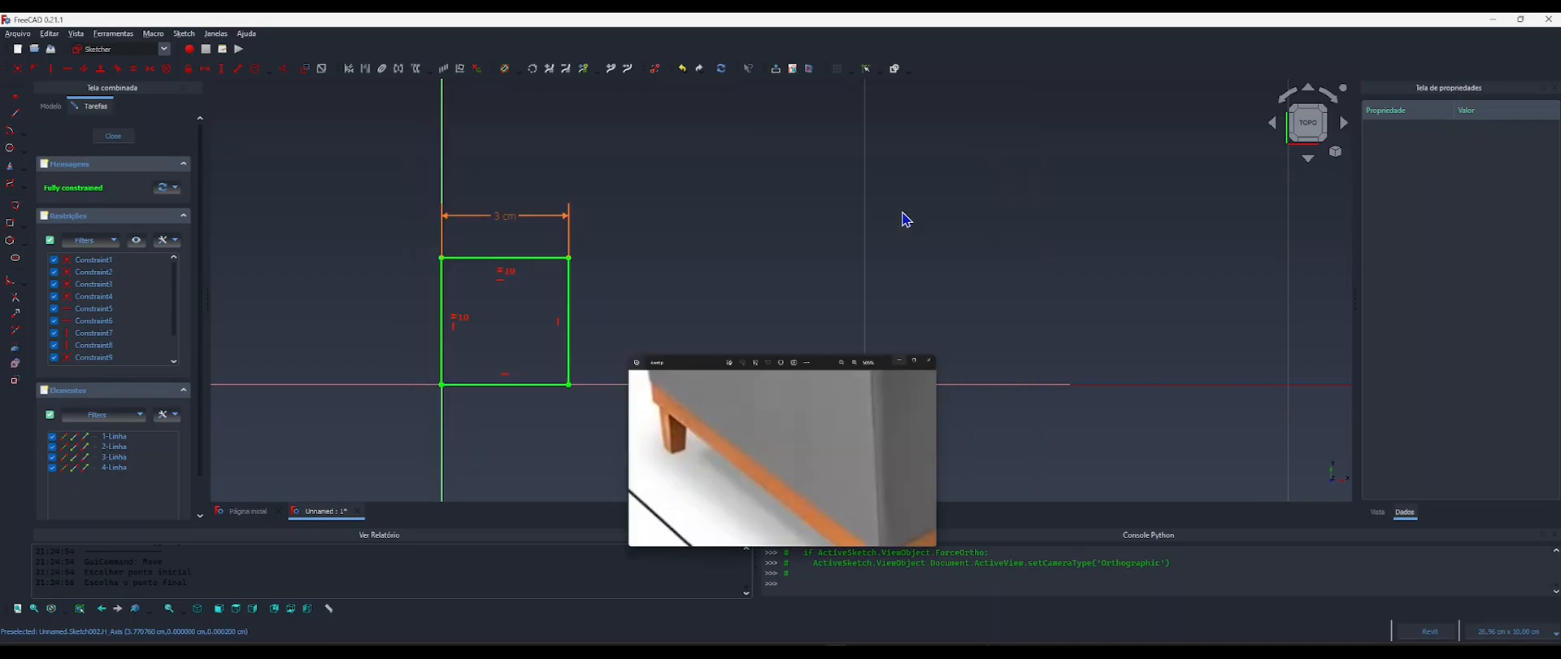
click(498, 220)
double_click(499, 219)
drag(582, 208, 761, 197)
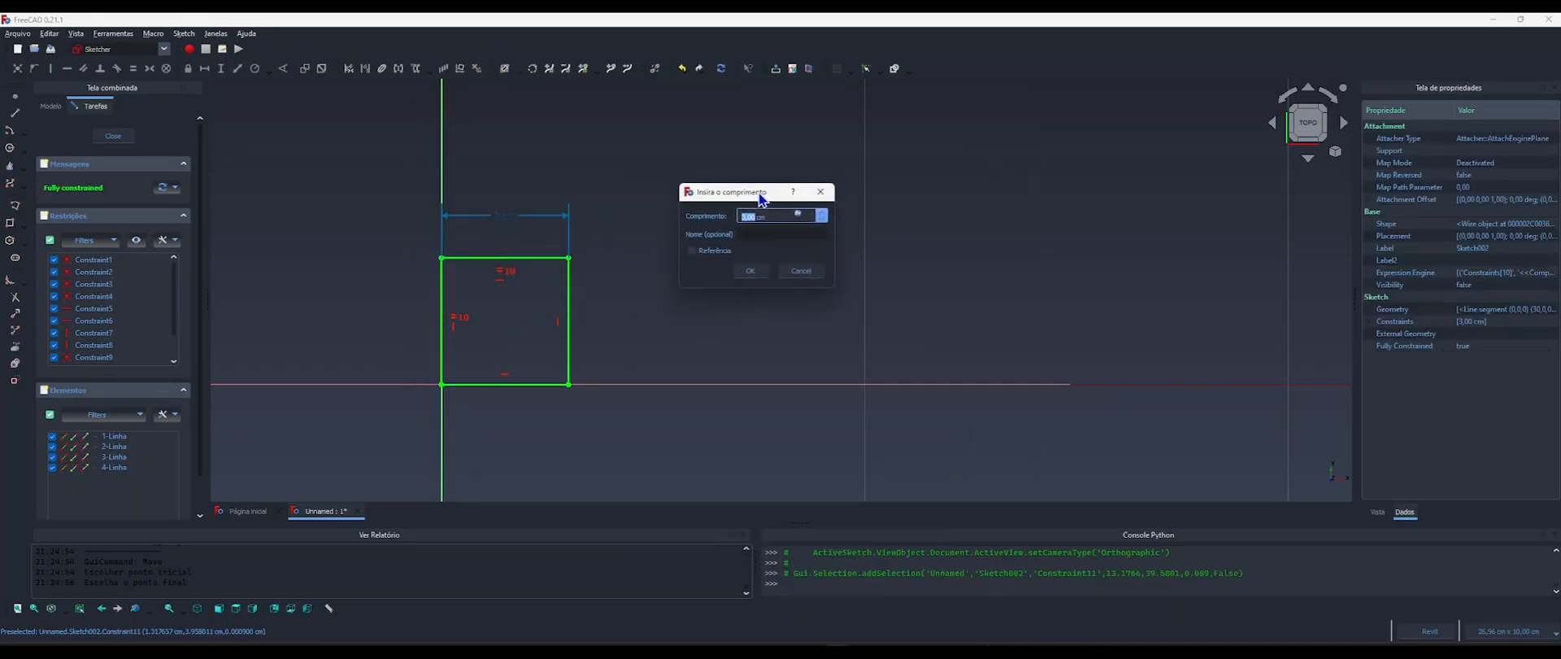
click(798, 214)
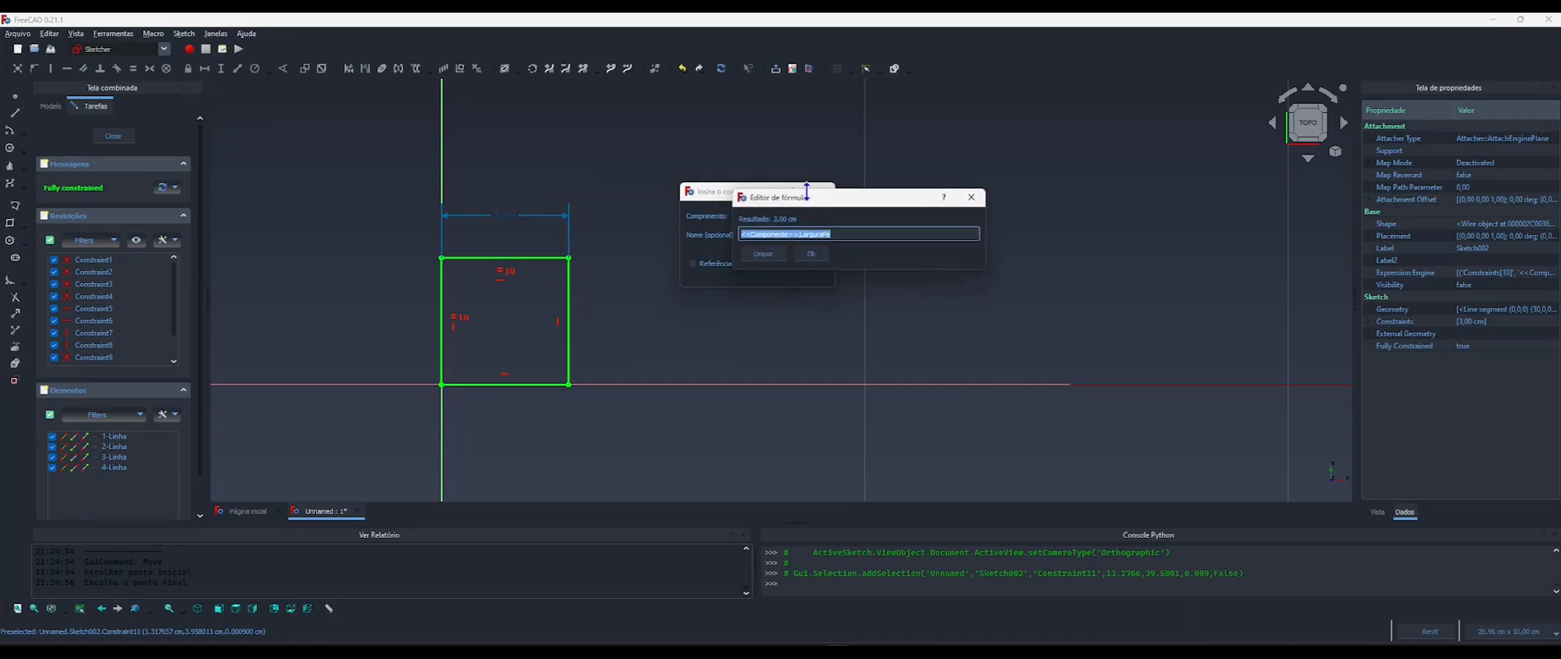
drag(798, 199, 686, 158)
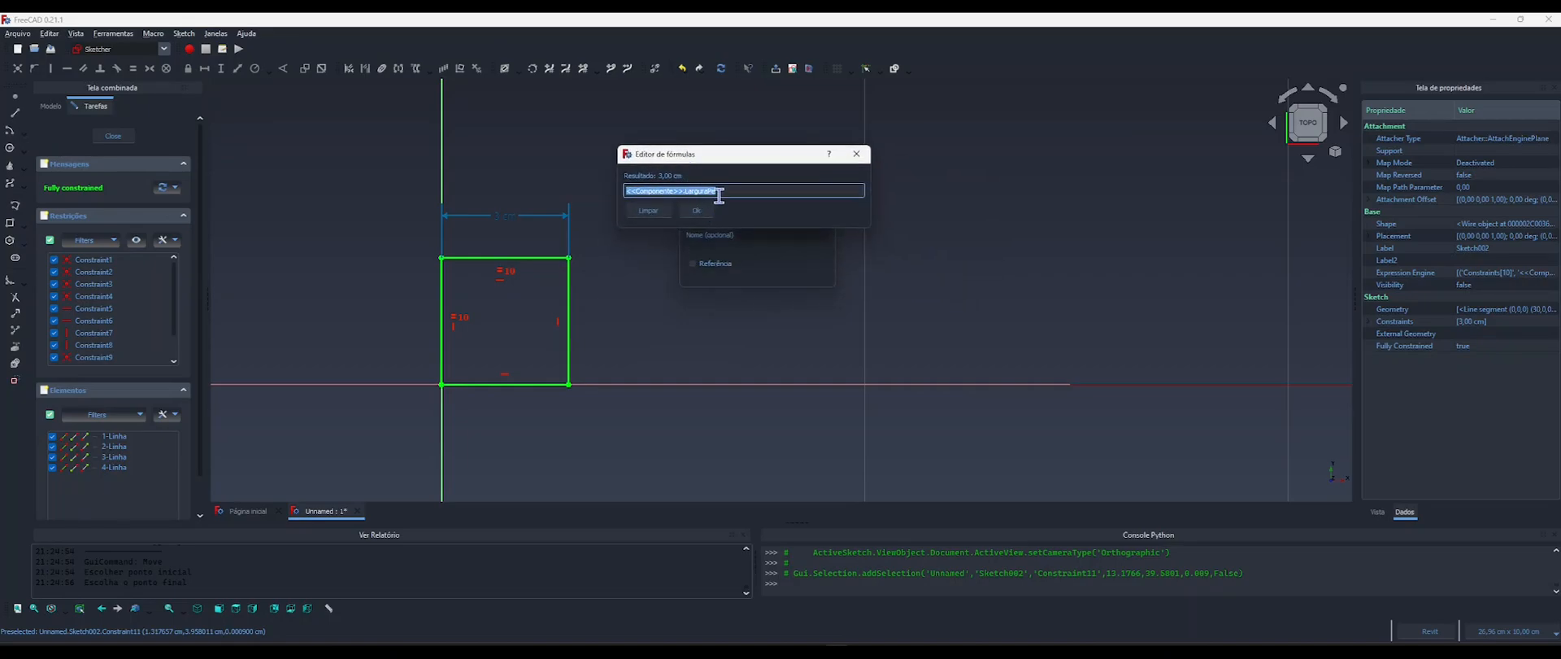
click(742, 196)
text(*2)
key(BackSpace)
key(BackSpace)
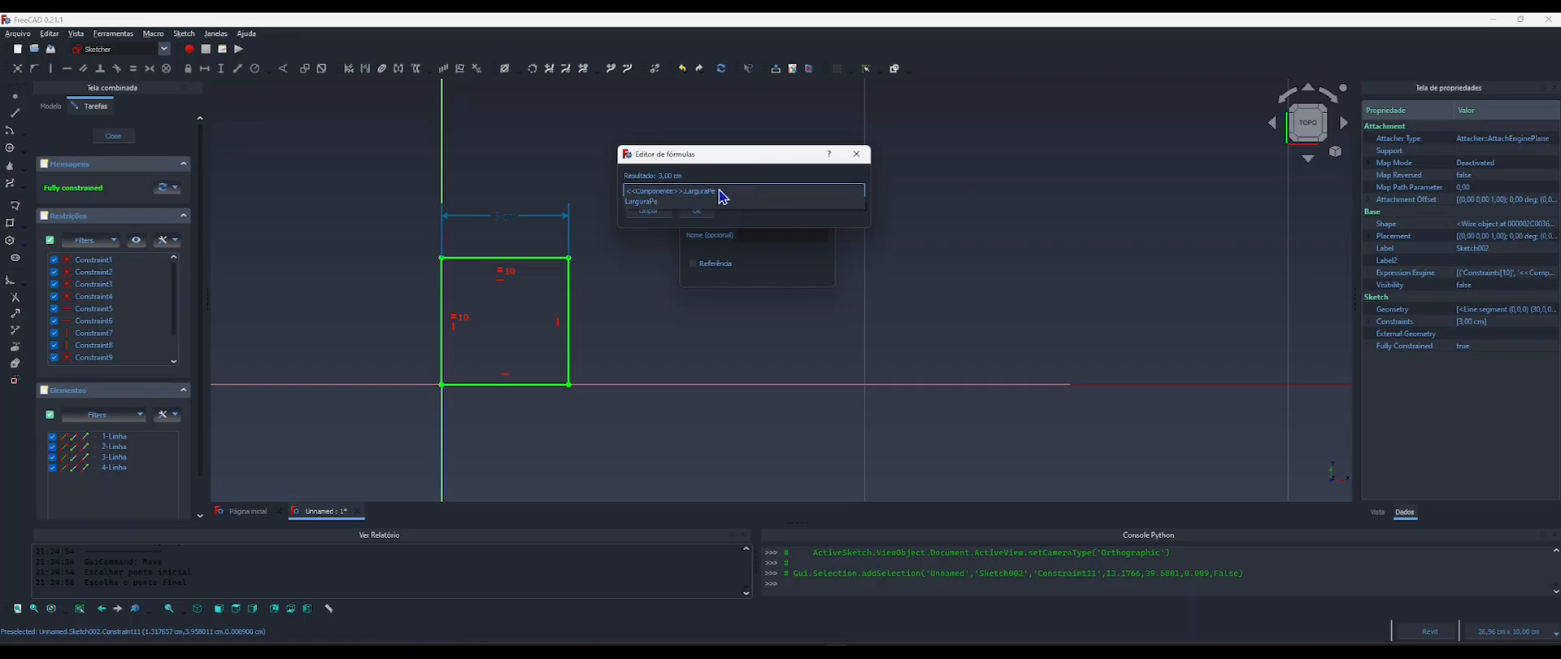
text(*2)
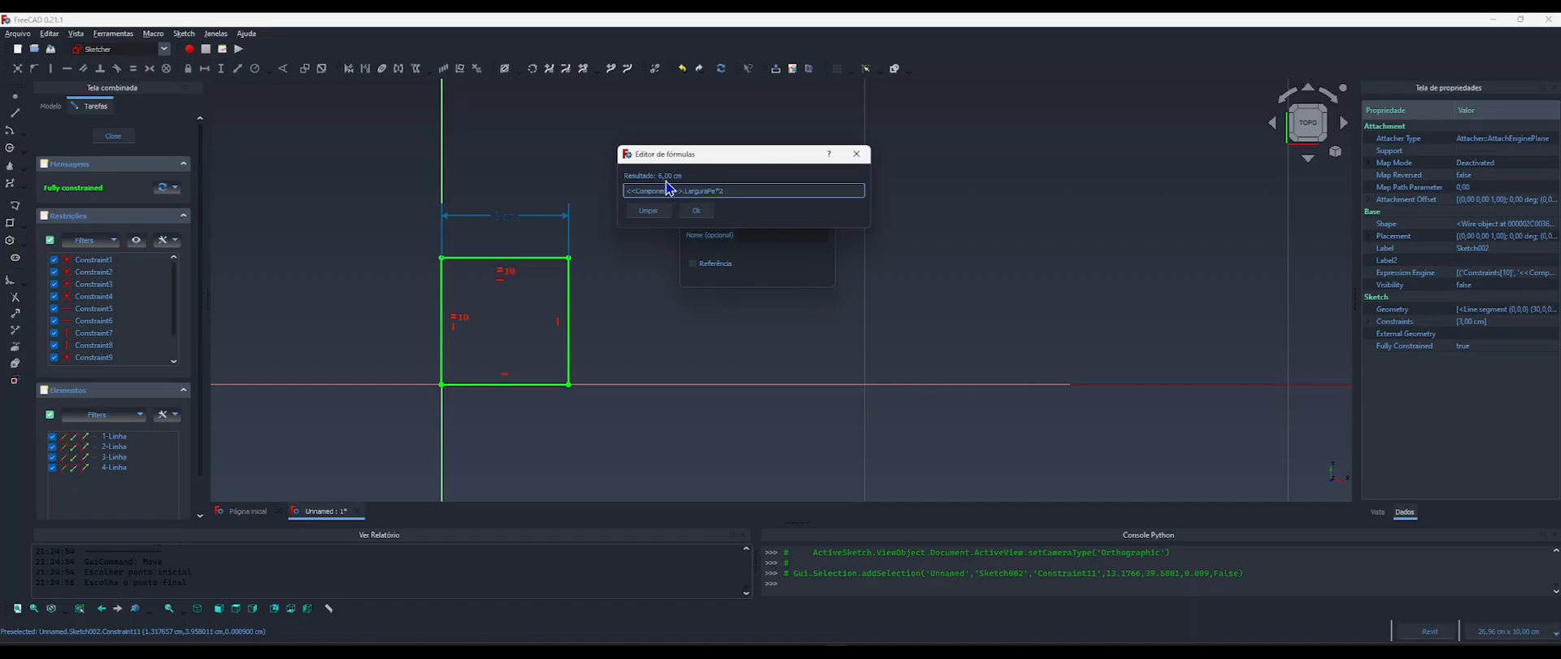
click(696, 211)
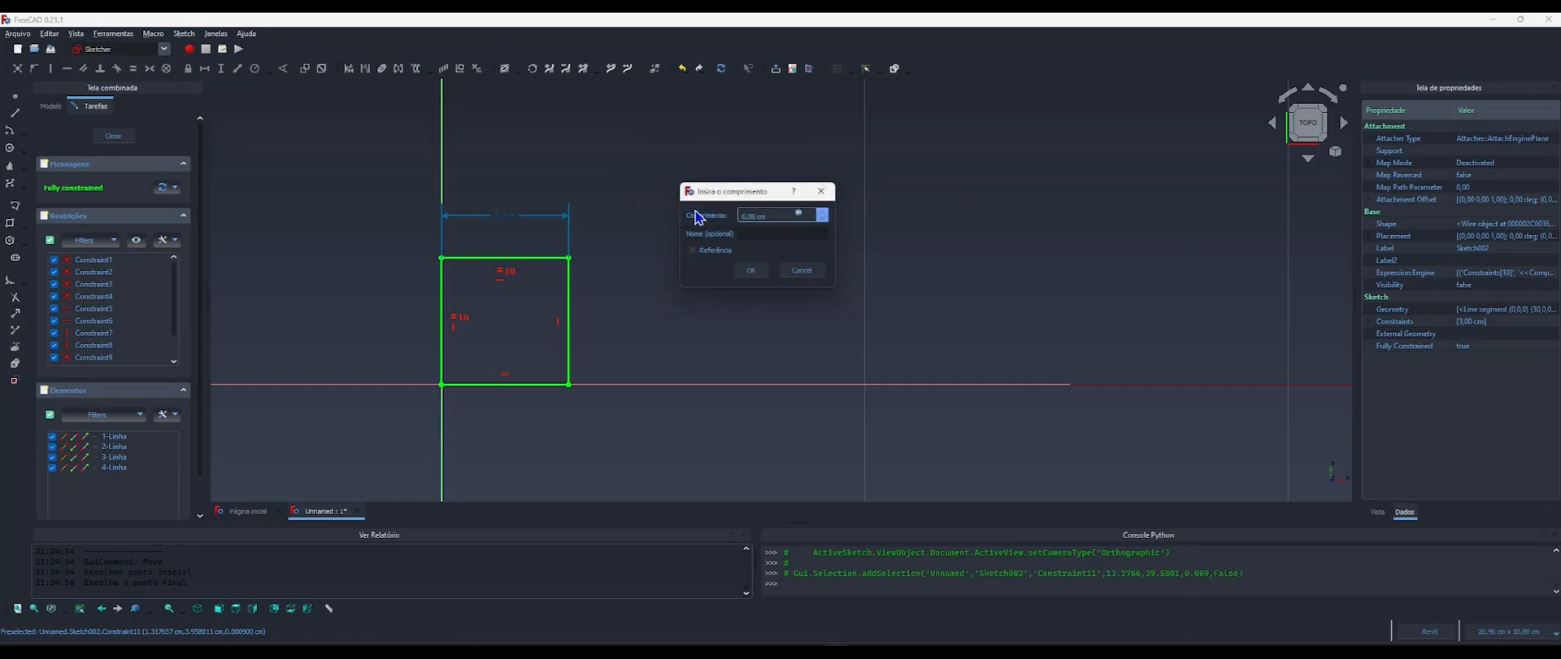
click(751, 270)
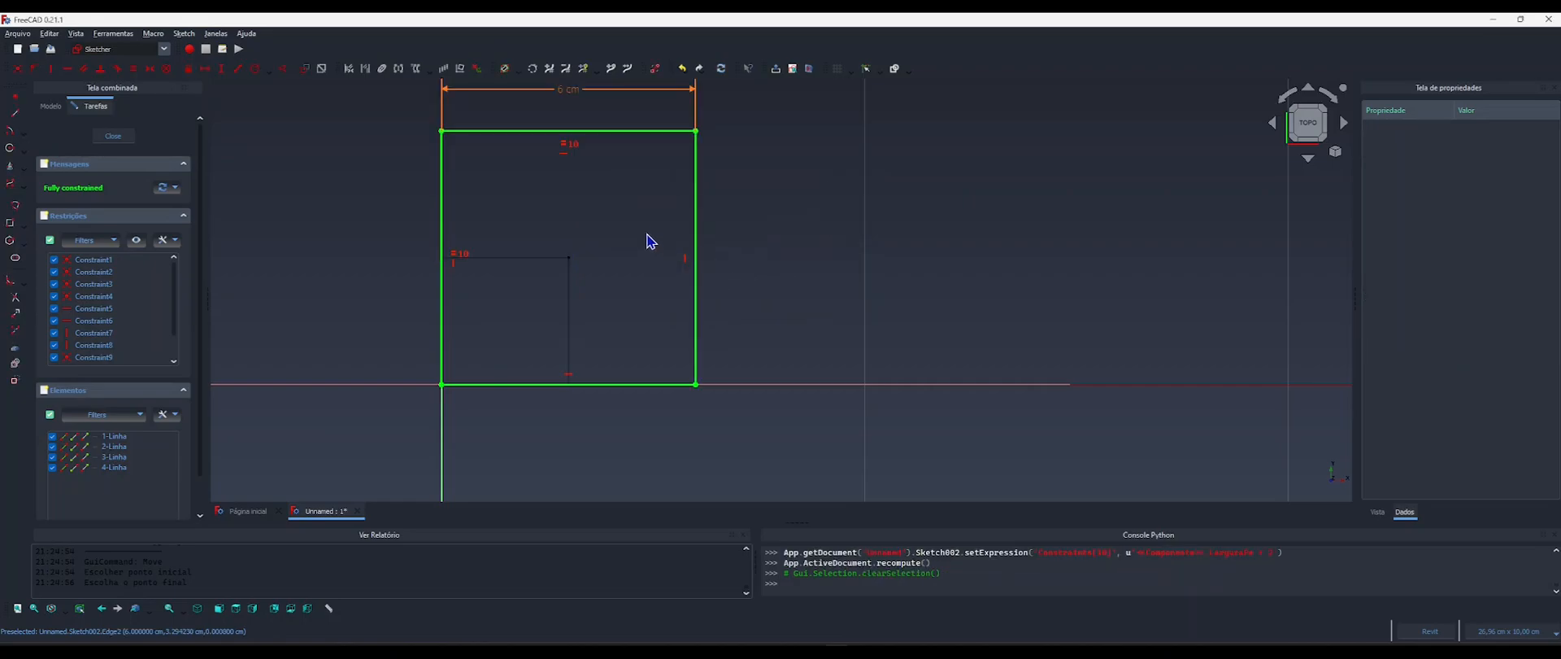
Close the enlarged square sketch and return to the 3D model.
middle_drag(634, 224, 692, 235)
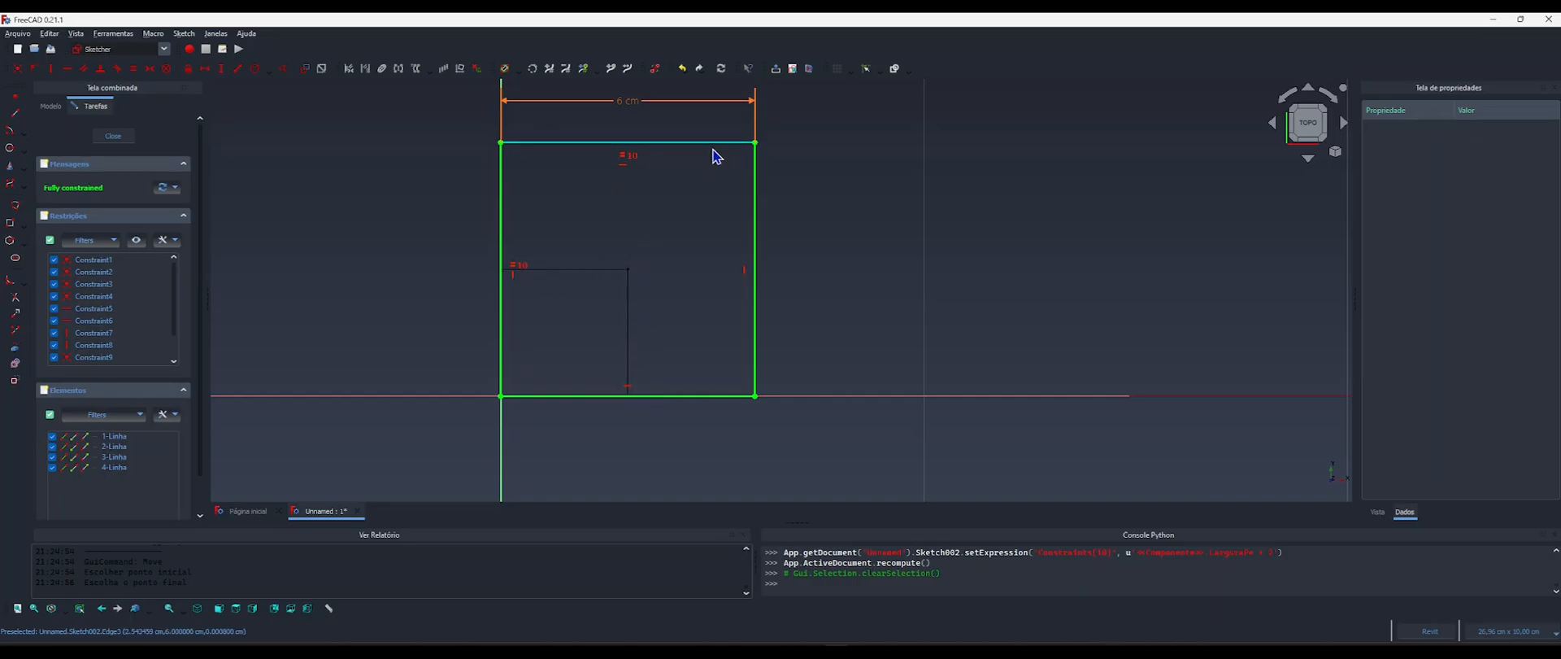
middle_drag(686, 174, 686, 230)
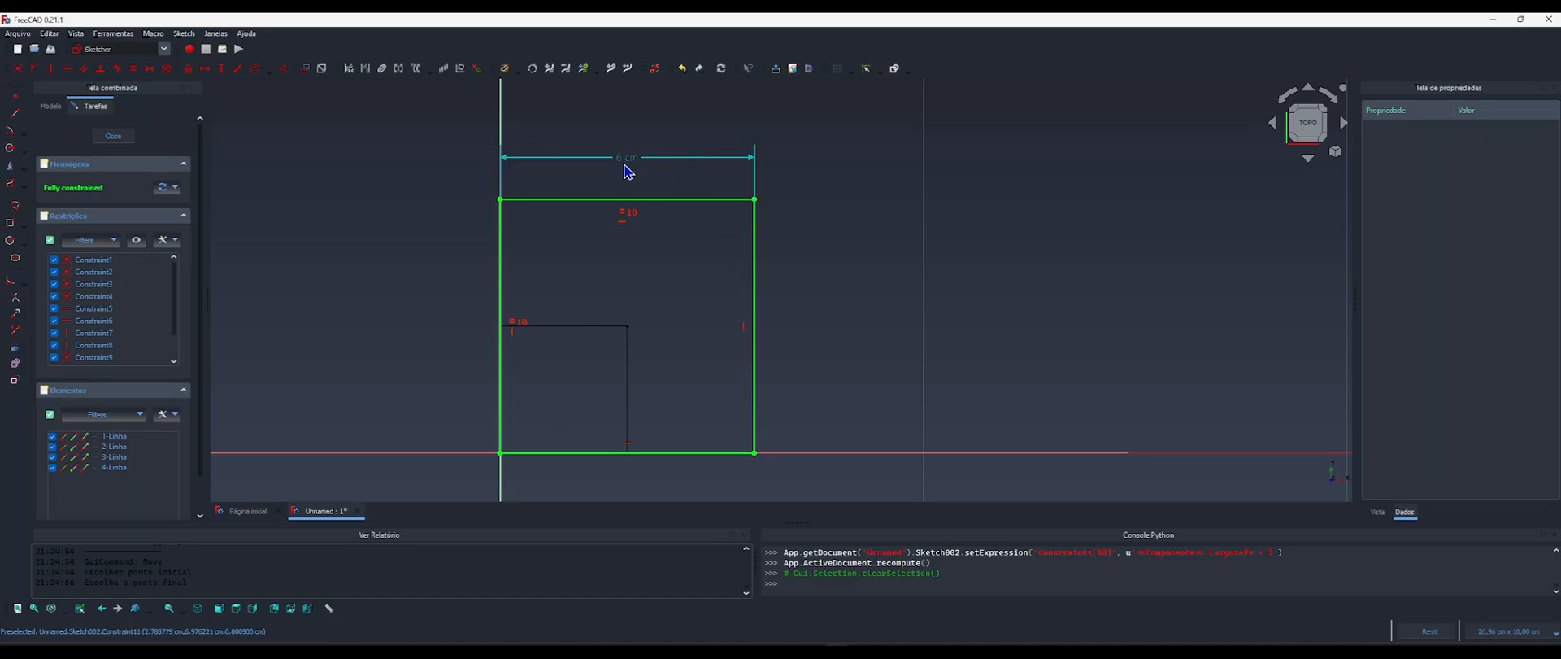
click(115, 137)
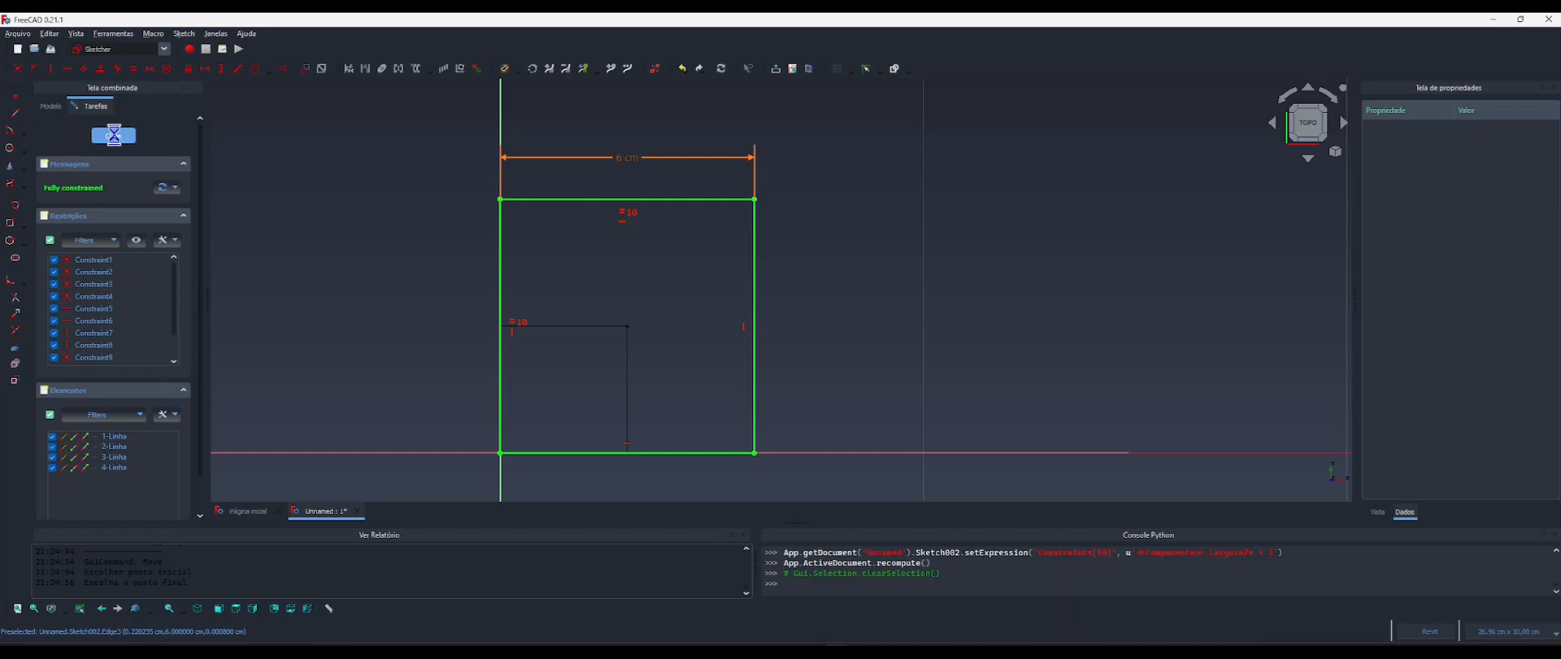
Examine the two nested leg squares from an angle and check Componente's leg height and width properties.
click(583, 335)
shift+middle_drag(583, 335, 653, 285)
scroll(653, 286, down, 2)
middle_drag(640, 337, 638, 357)
drag(638, 357, 623, 208)
scroll(586, 380, up, 4)
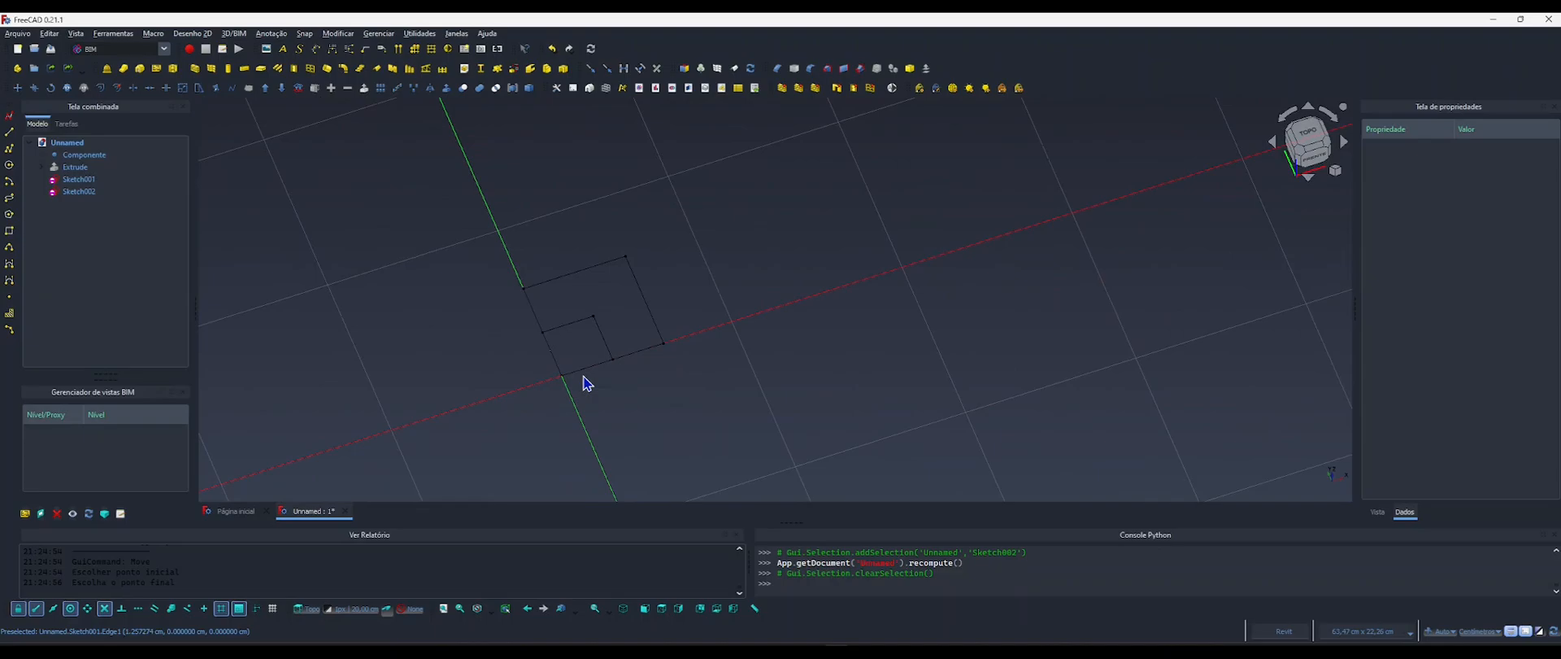
scroll(593, 327, down, 2)
mouse_move(611, 332)
shift+middle_down()
mouse_move(558, 314)
mouse_move(593, 325)
shift+middle_up()
mouse_move(592, 351)
middle_down()
mouse_move(564, 335)
mouse_move(547, 271)
middle_up()
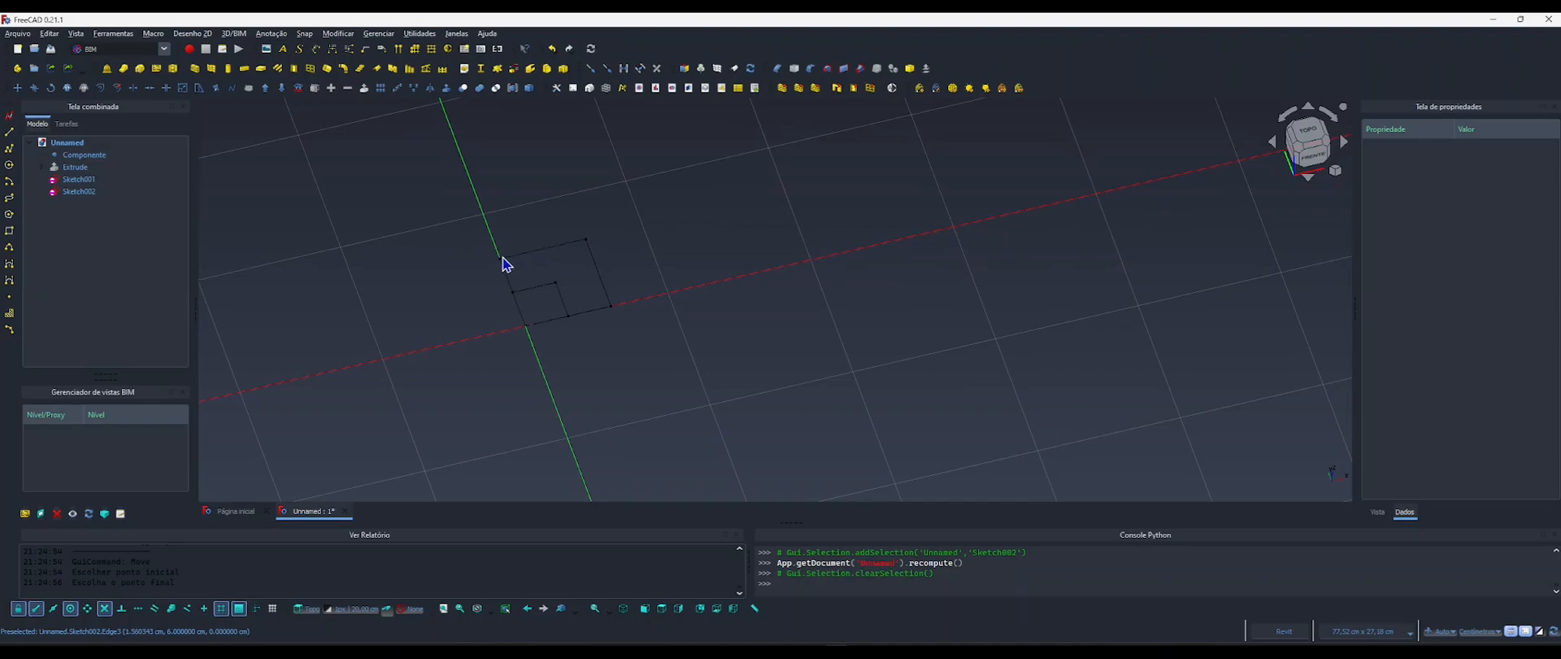
click(528, 260)
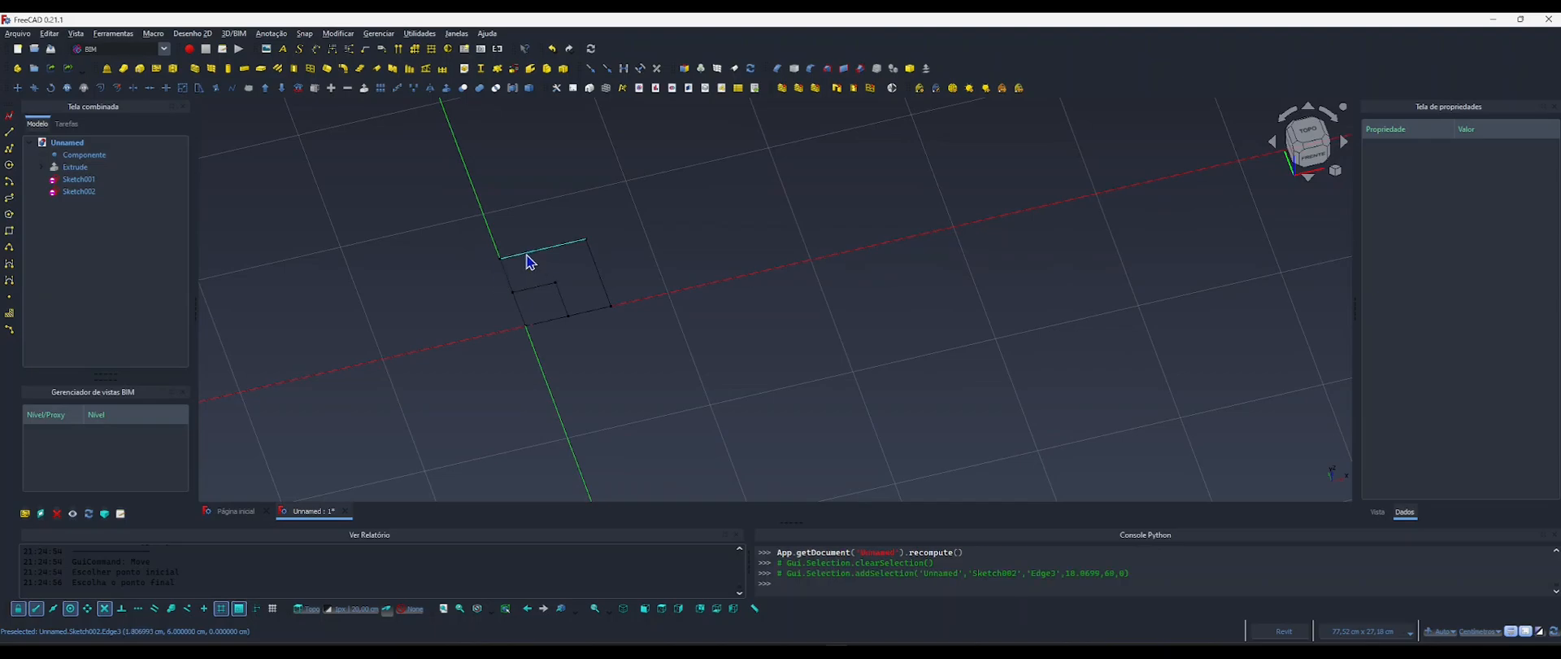
middle_drag(572, 305, 543, 294)
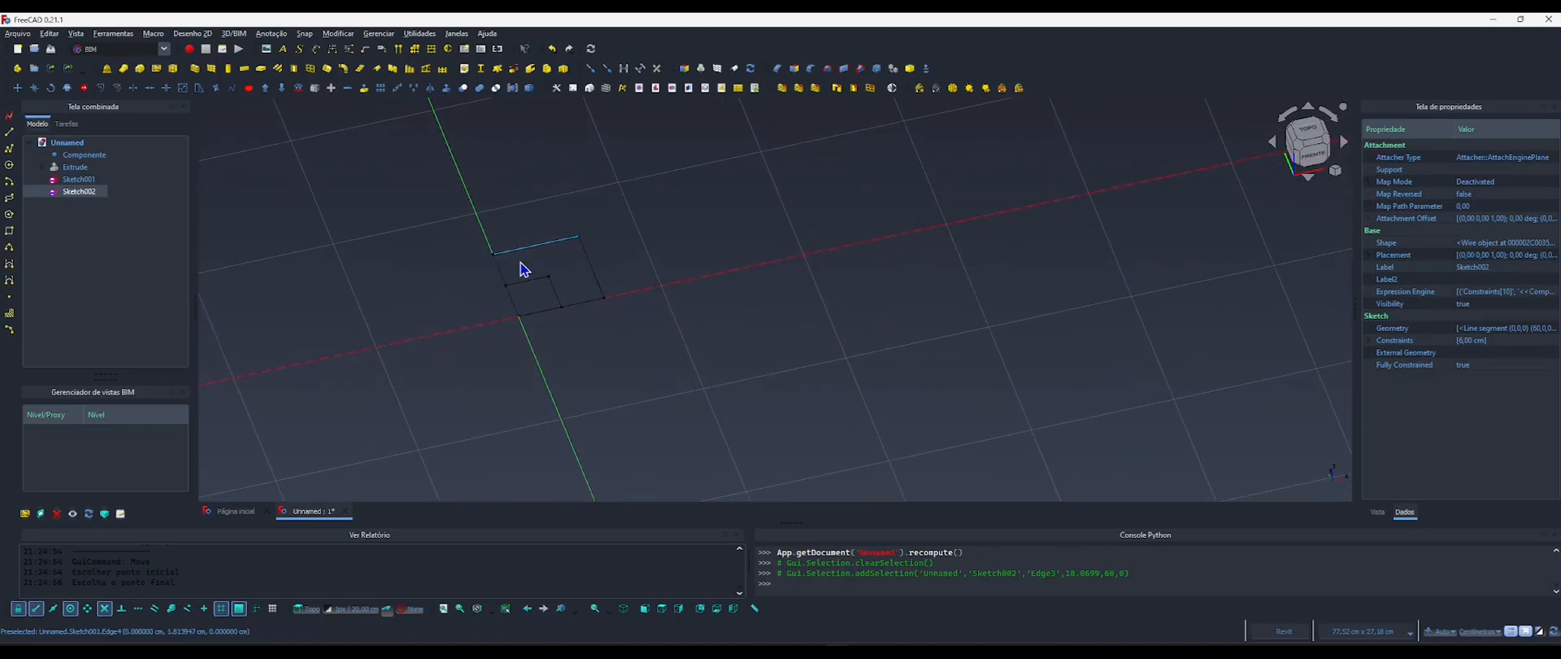
click(89, 155)
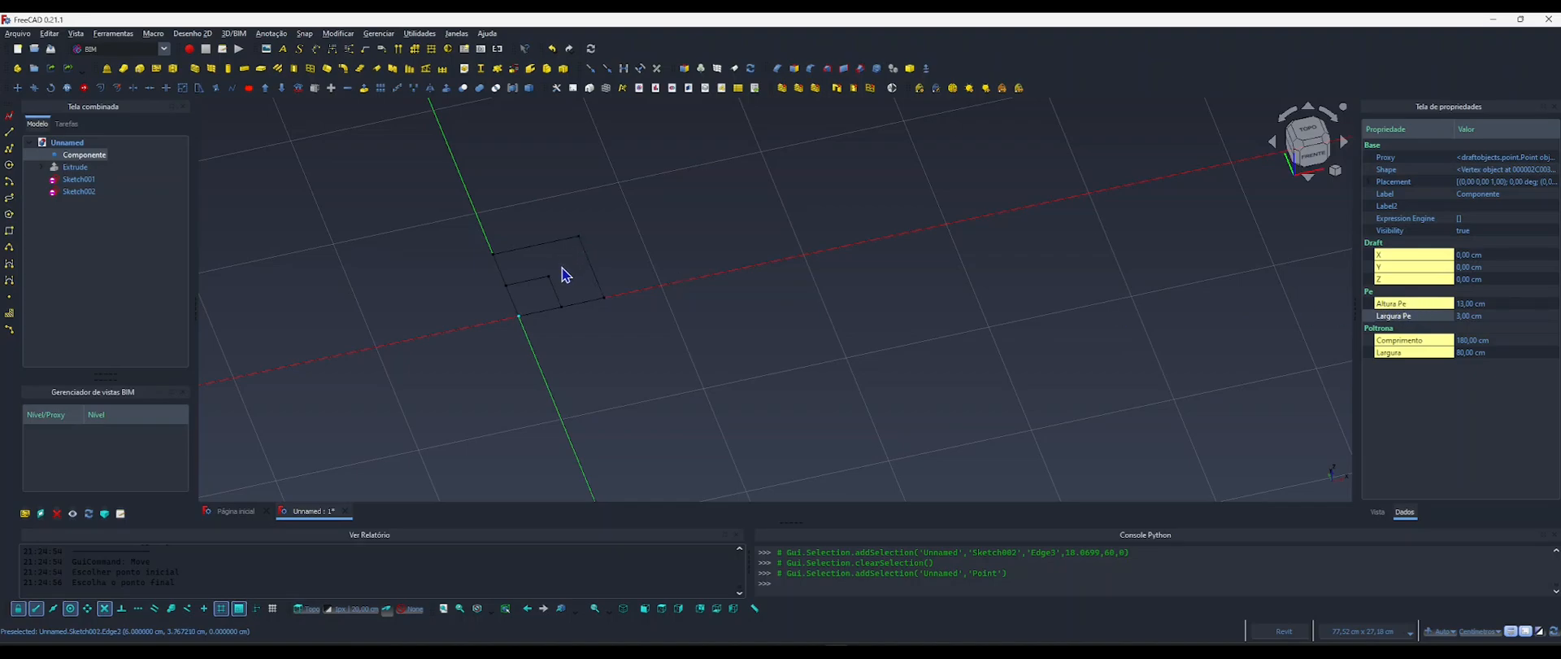
Drive the Z placement position of Sketch002 with the formula <<Componente>>.AlturaPe.
click(75, 192)
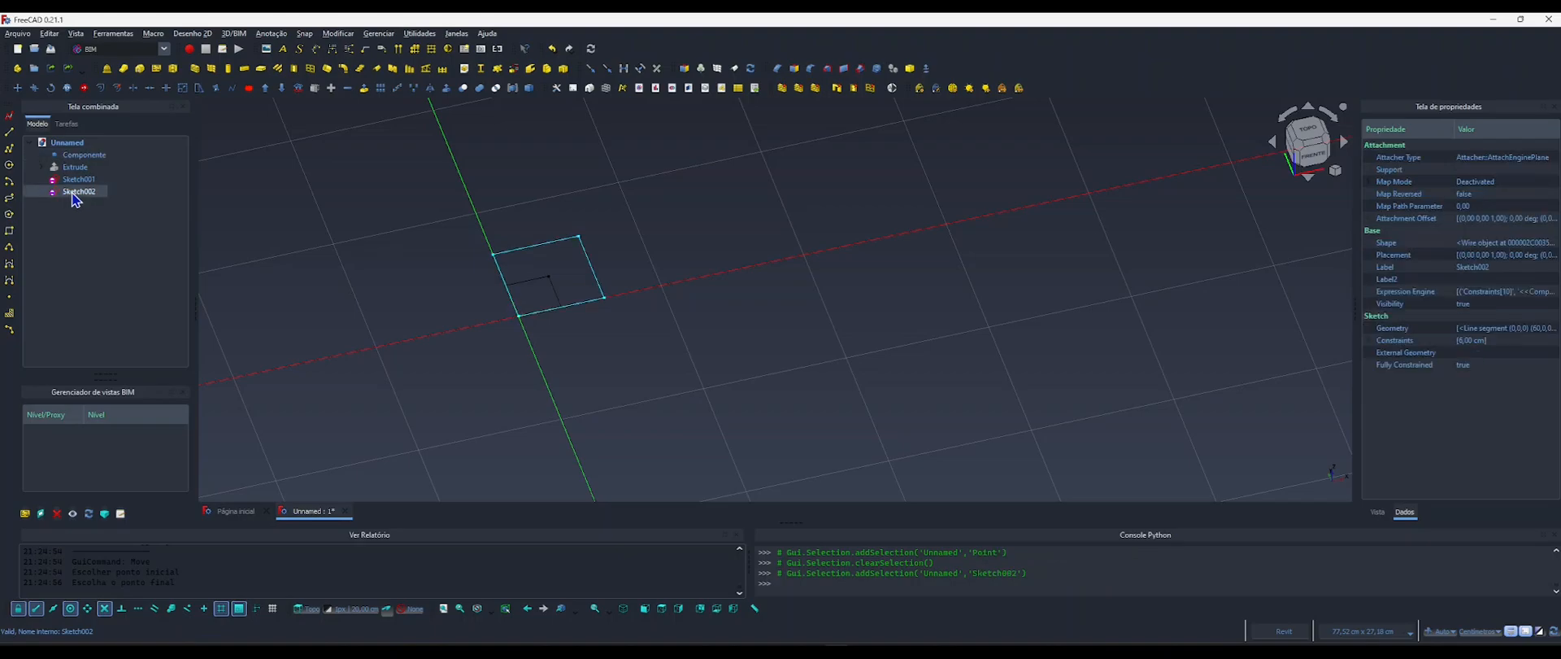
click(1371, 255)
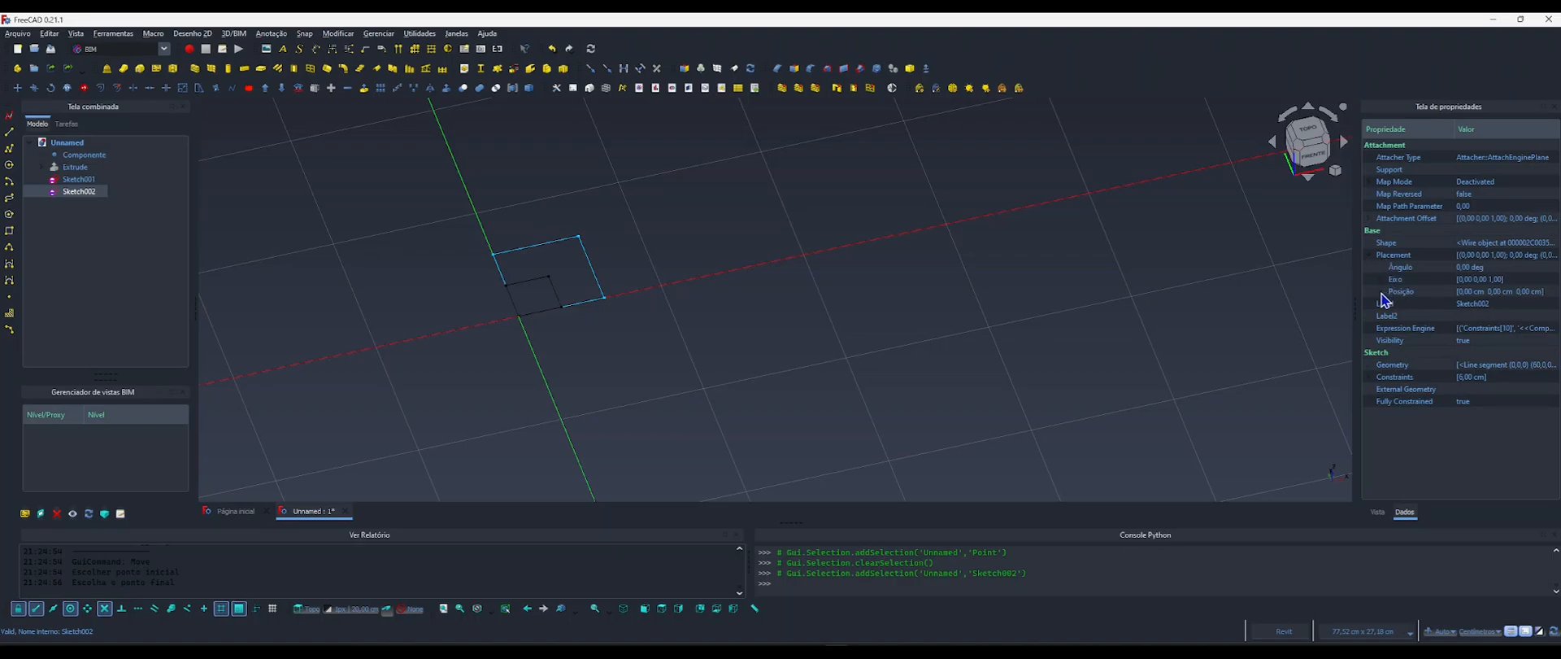
click(1382, 292)
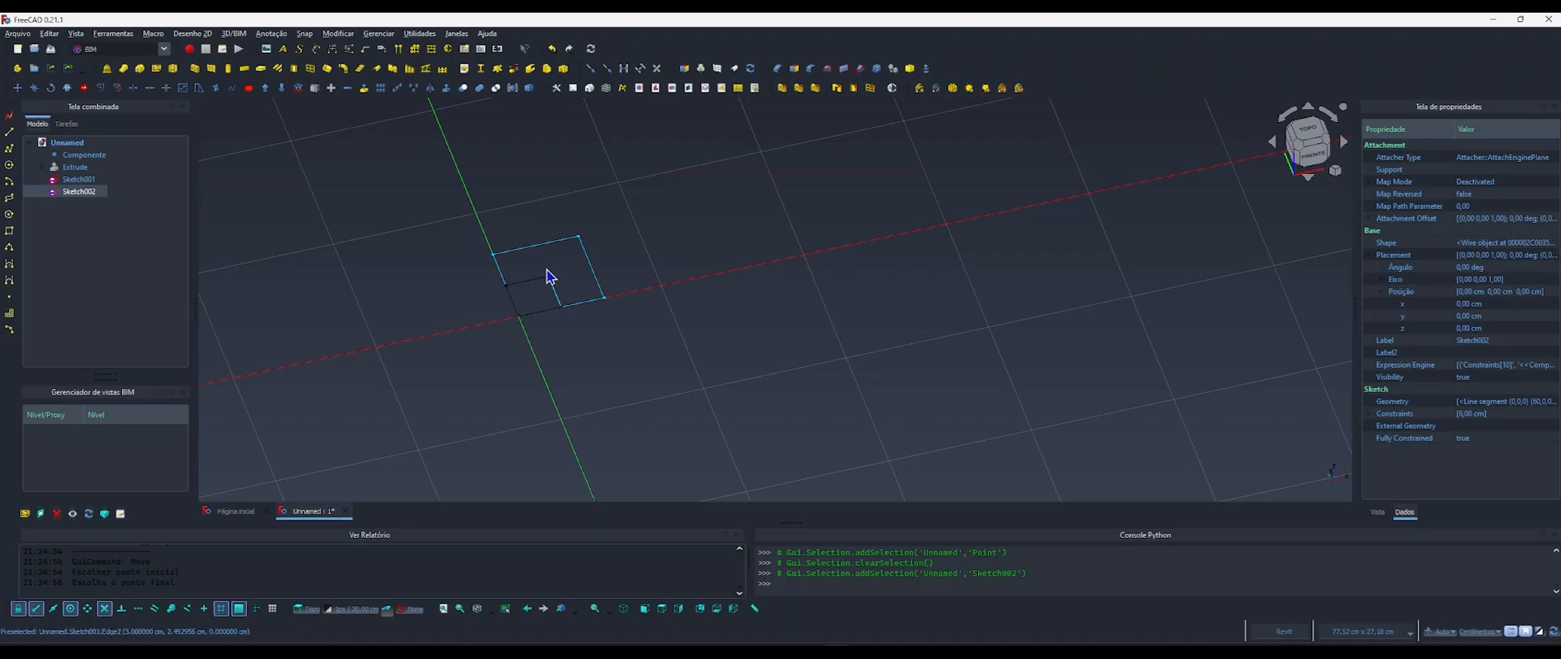
click(1467, 328)
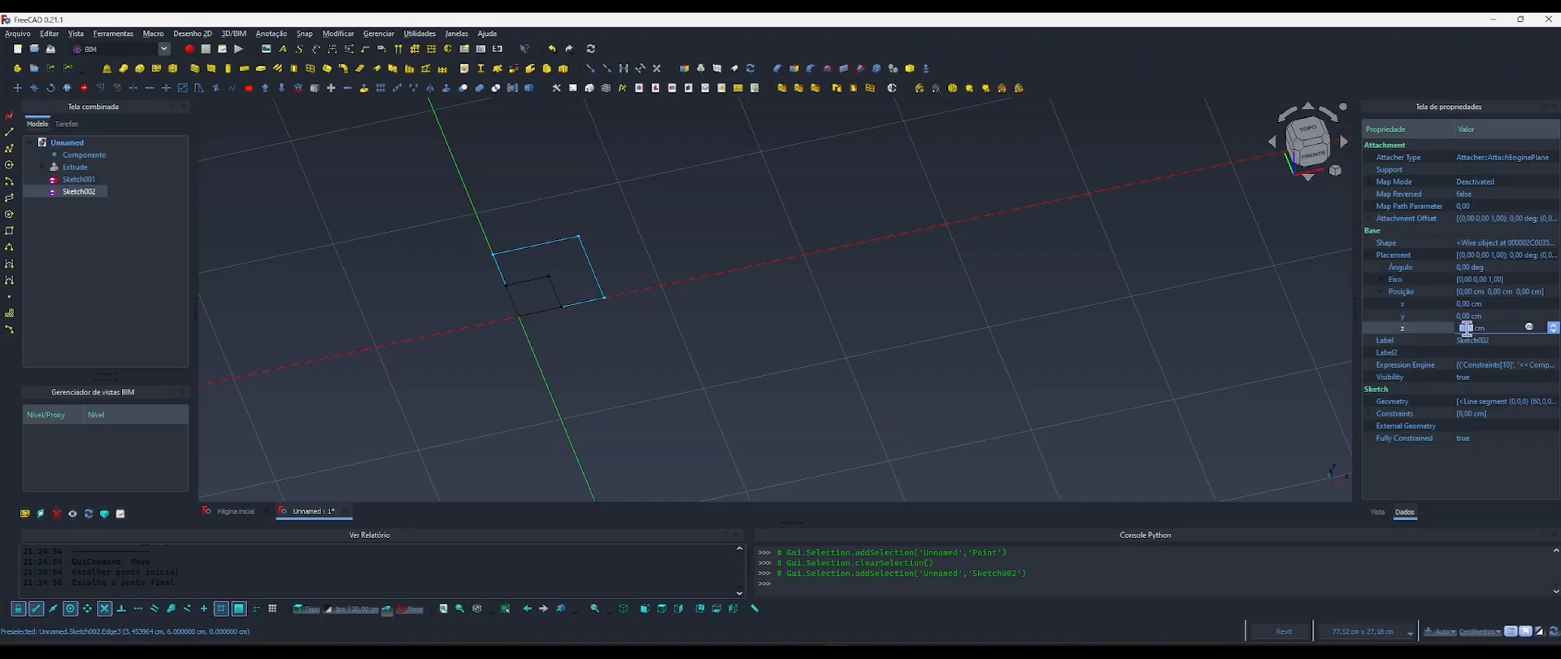
click(1529, 327)
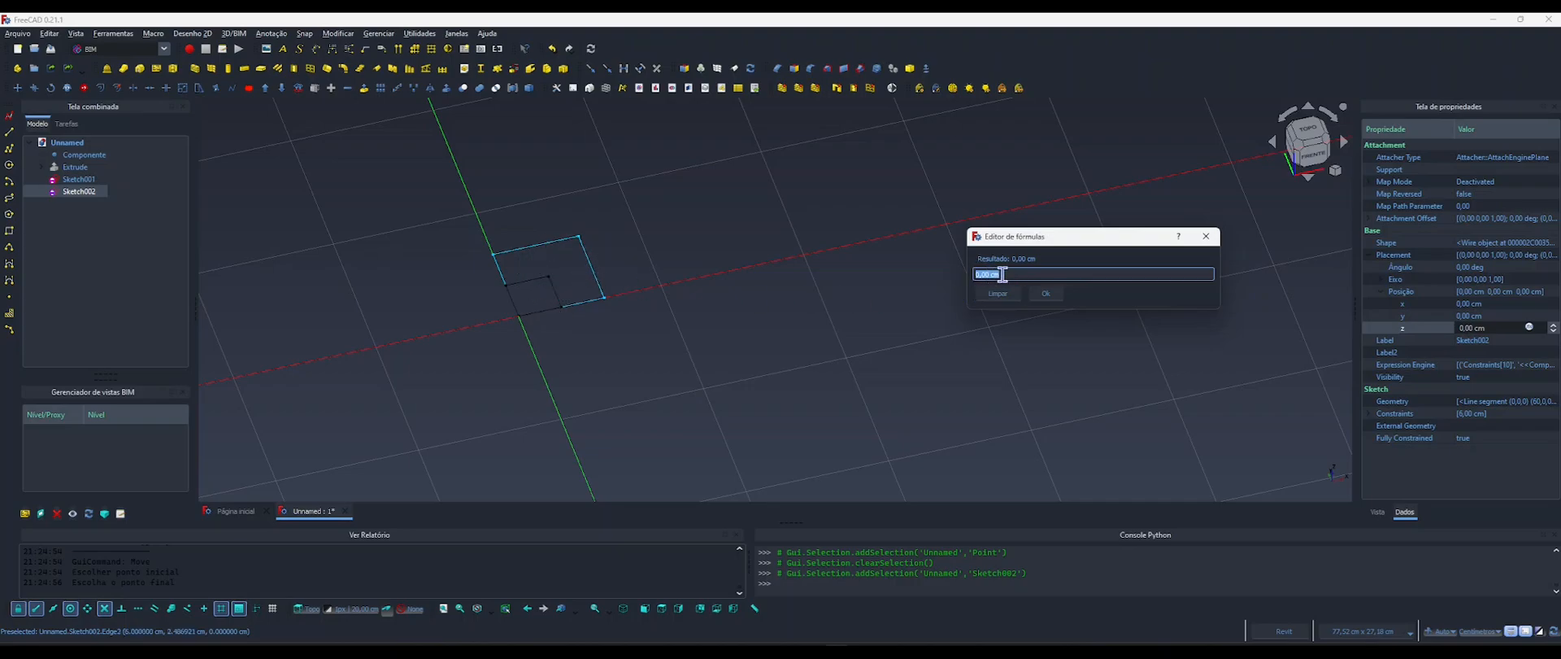
text(compo)
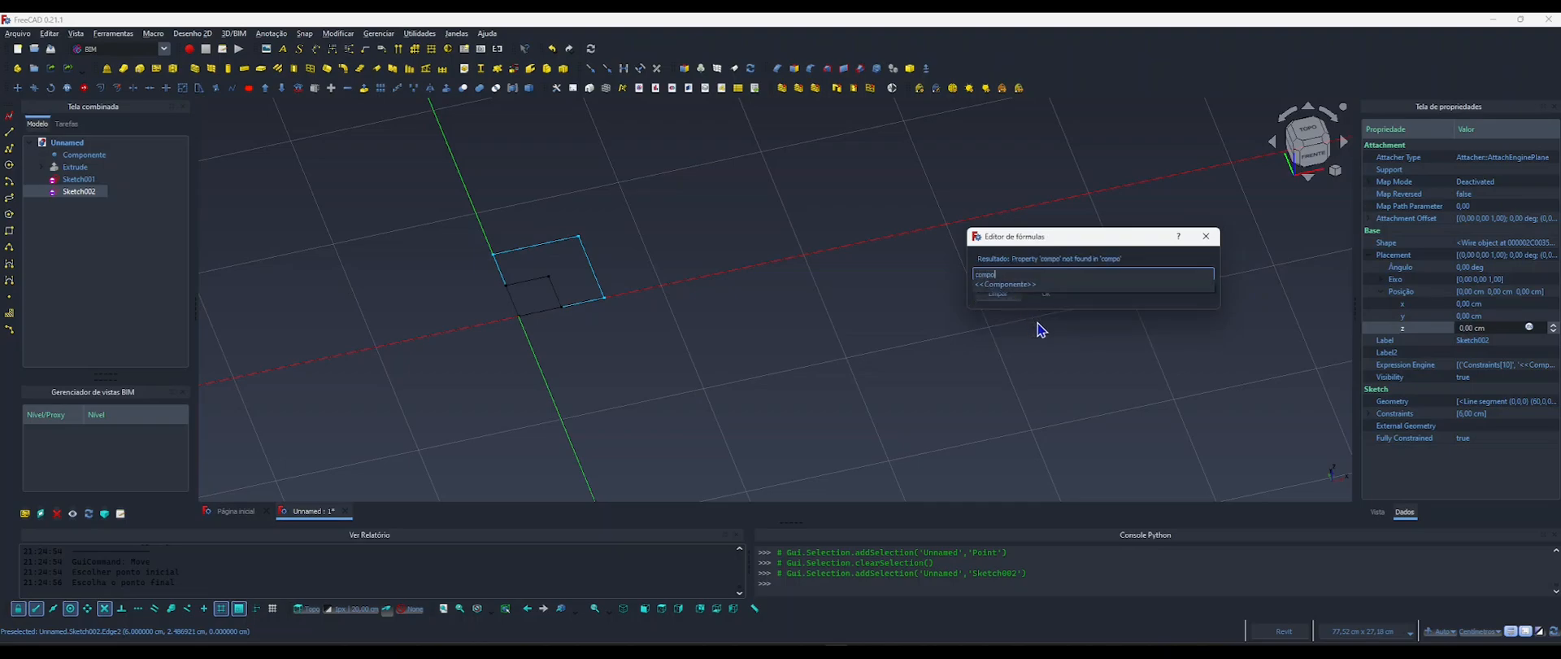
key(Return)
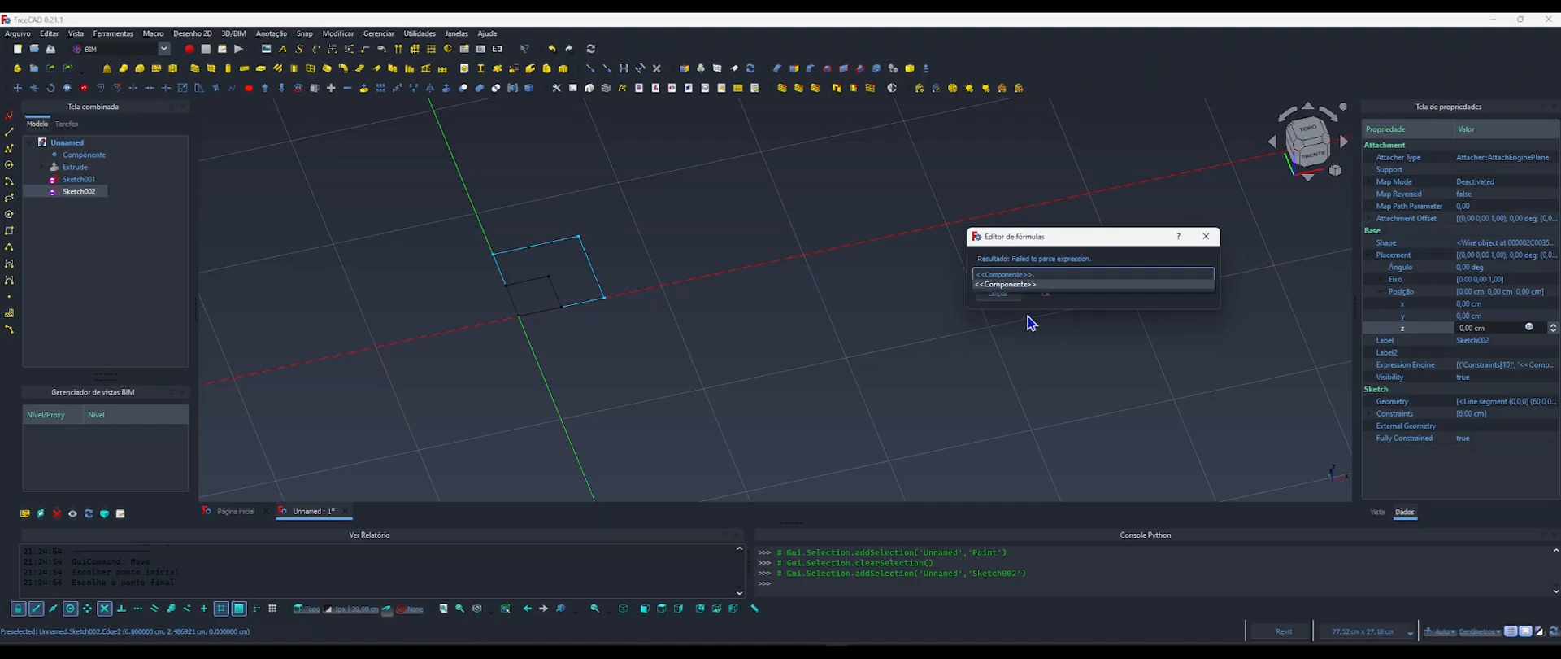
text(altu)
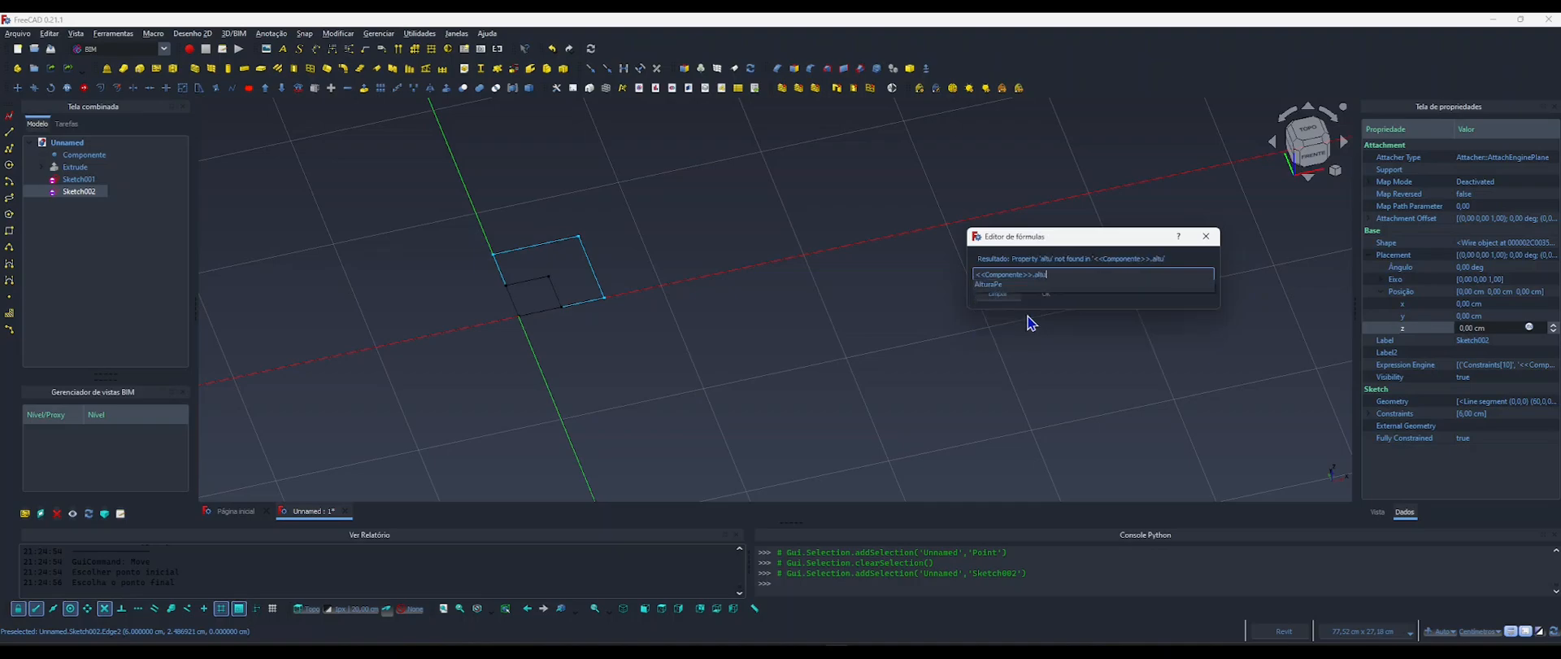
key(Down)
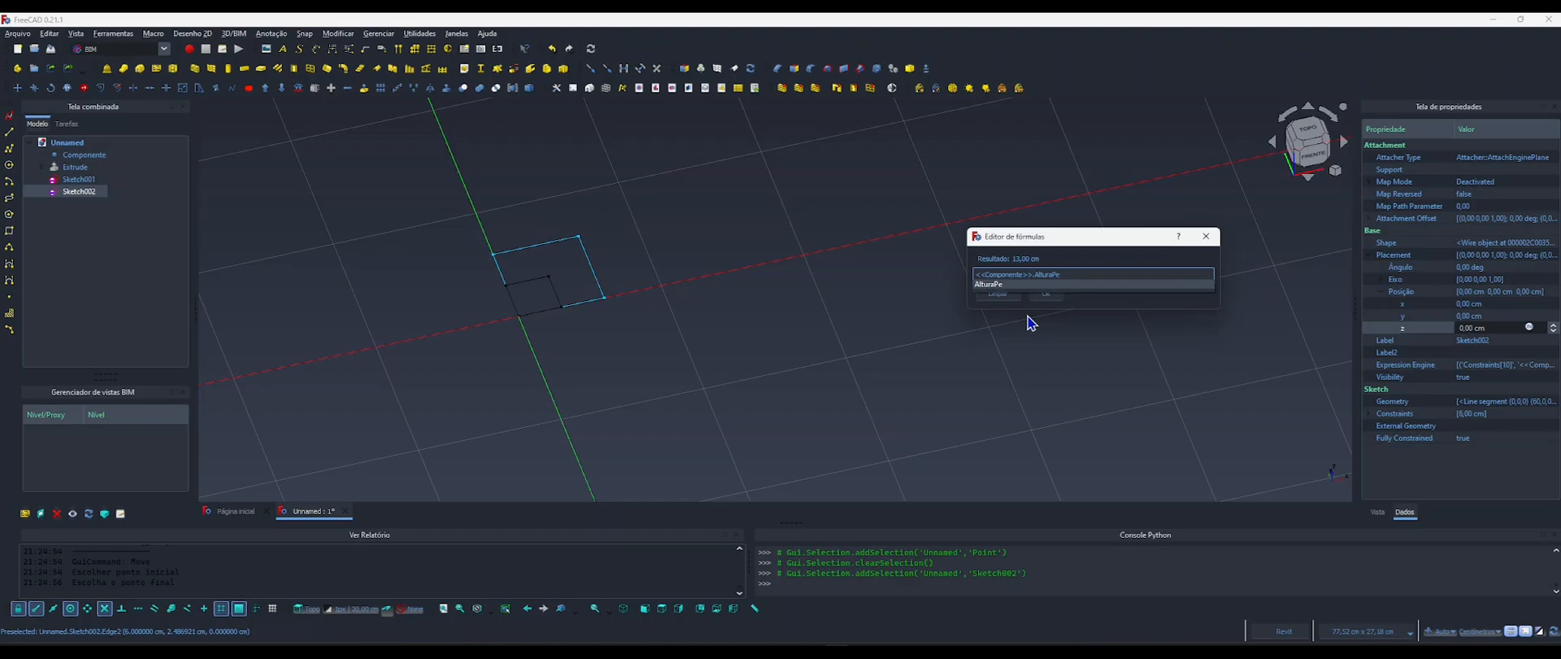
key(Return)
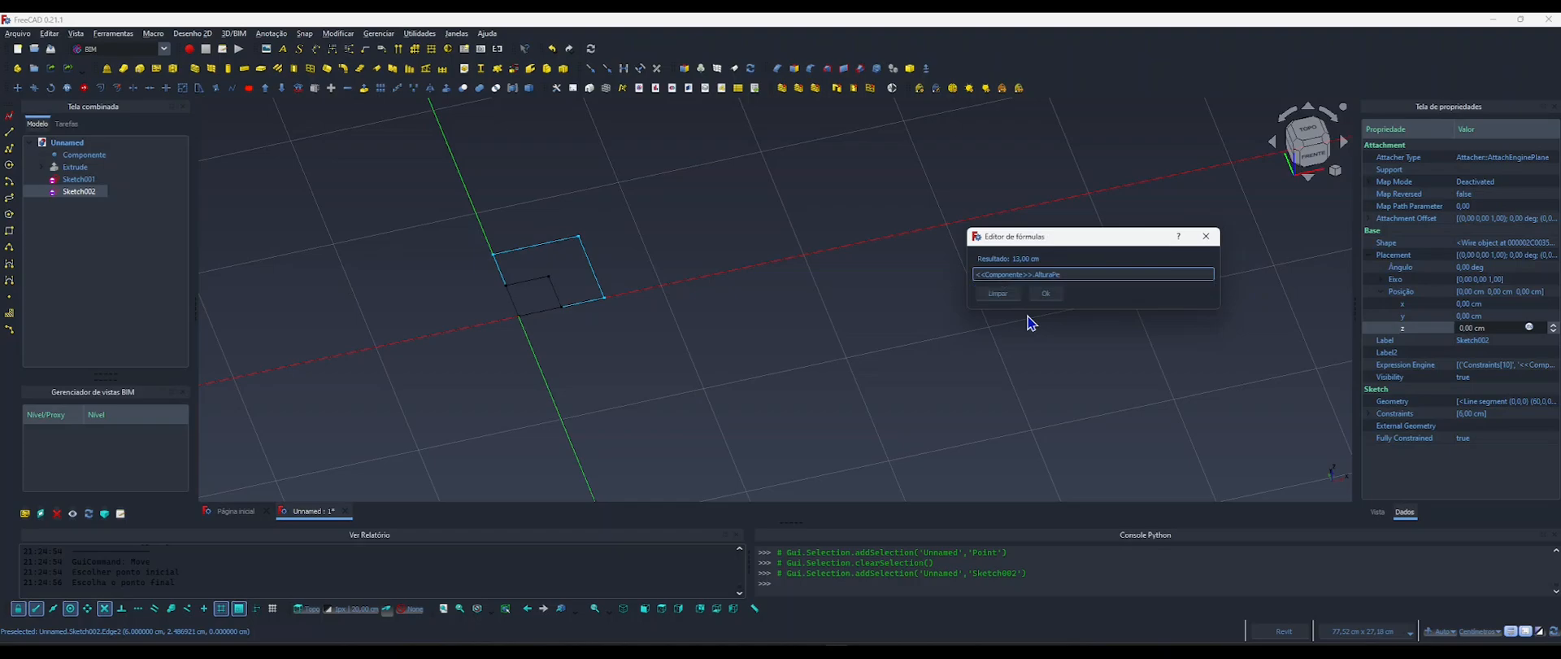
key(Return)
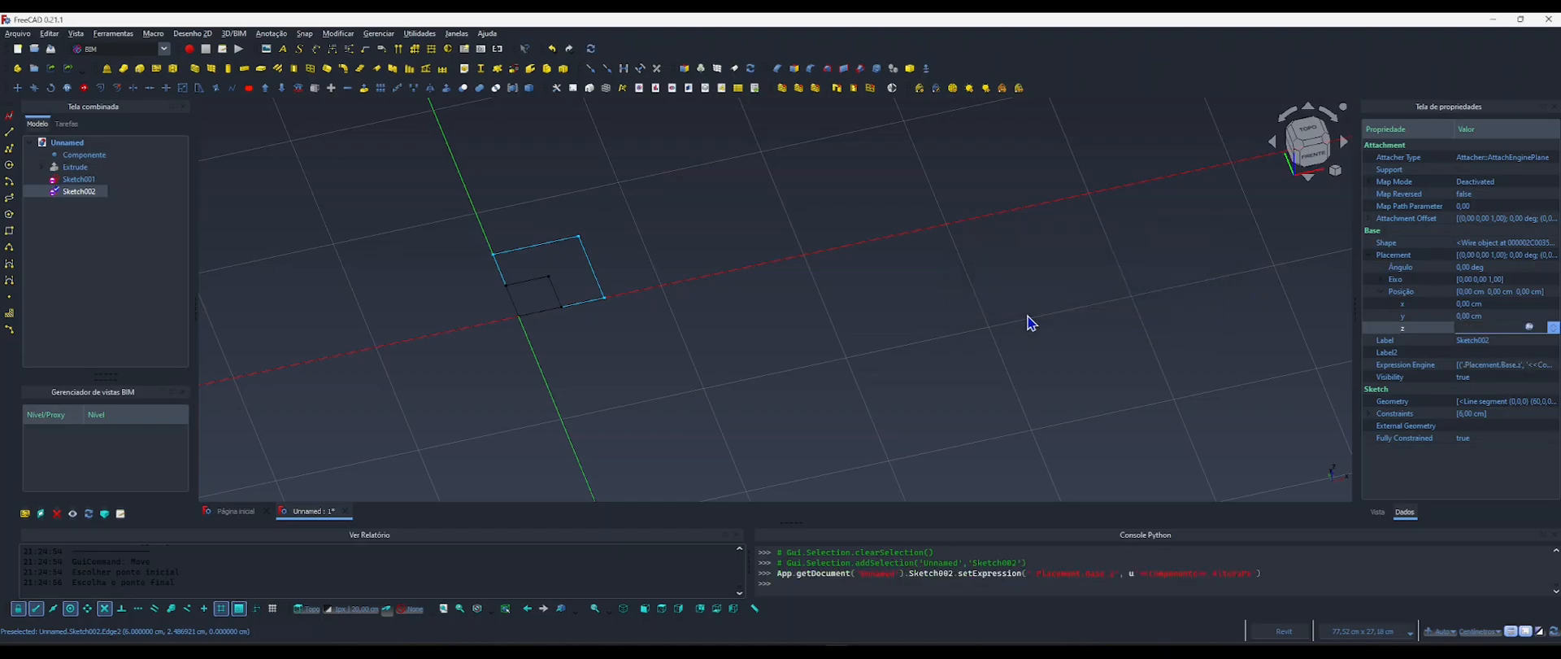
click(883, 335)
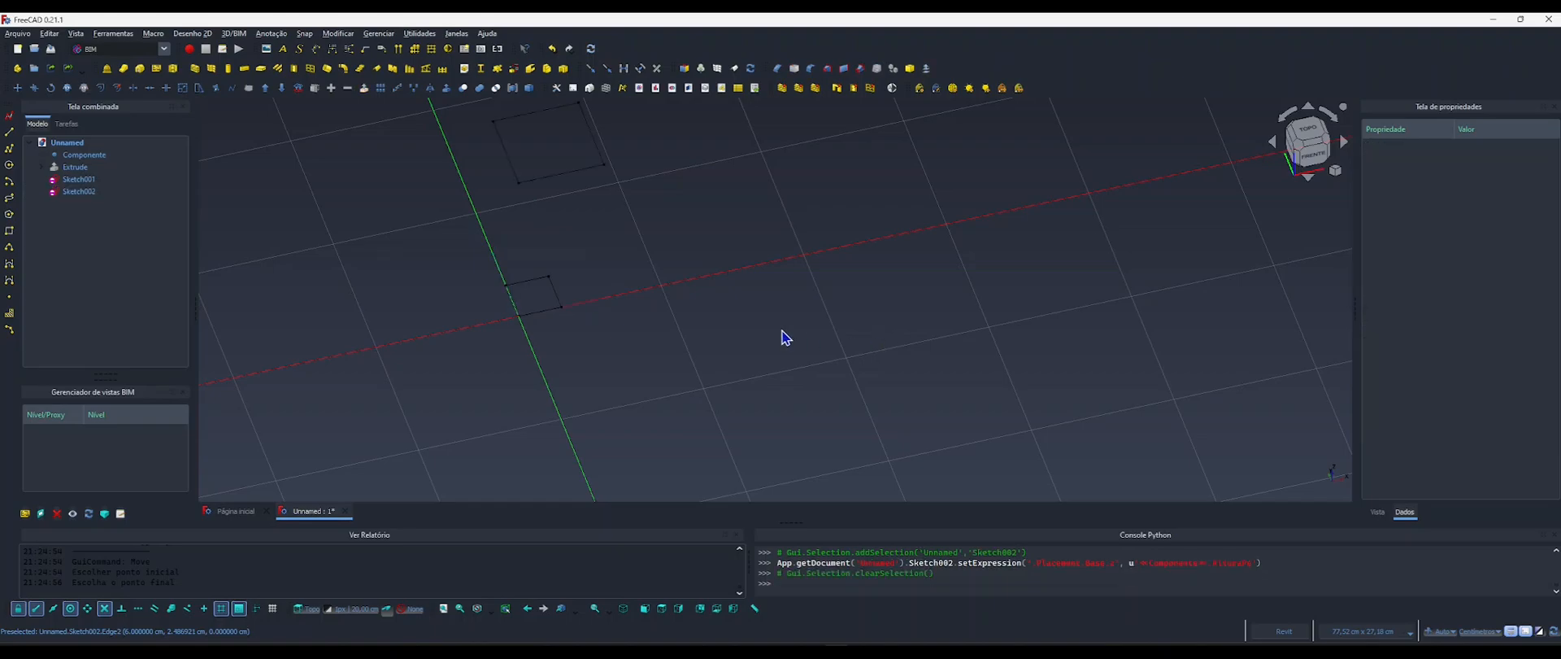
Show both leg squares in the front view and hide the working-plane grid.
mouse_move(738, 334)
shift+middle_down()
mouse_move(676, 328)
mouse_move(676, 304)
mouse_move(744, 301)
mouse_move(662, 366)
mouse_move(690, 320)
mouse_move(674, 322)
shift+middle_up()
scroll(673, 323, up, 5)
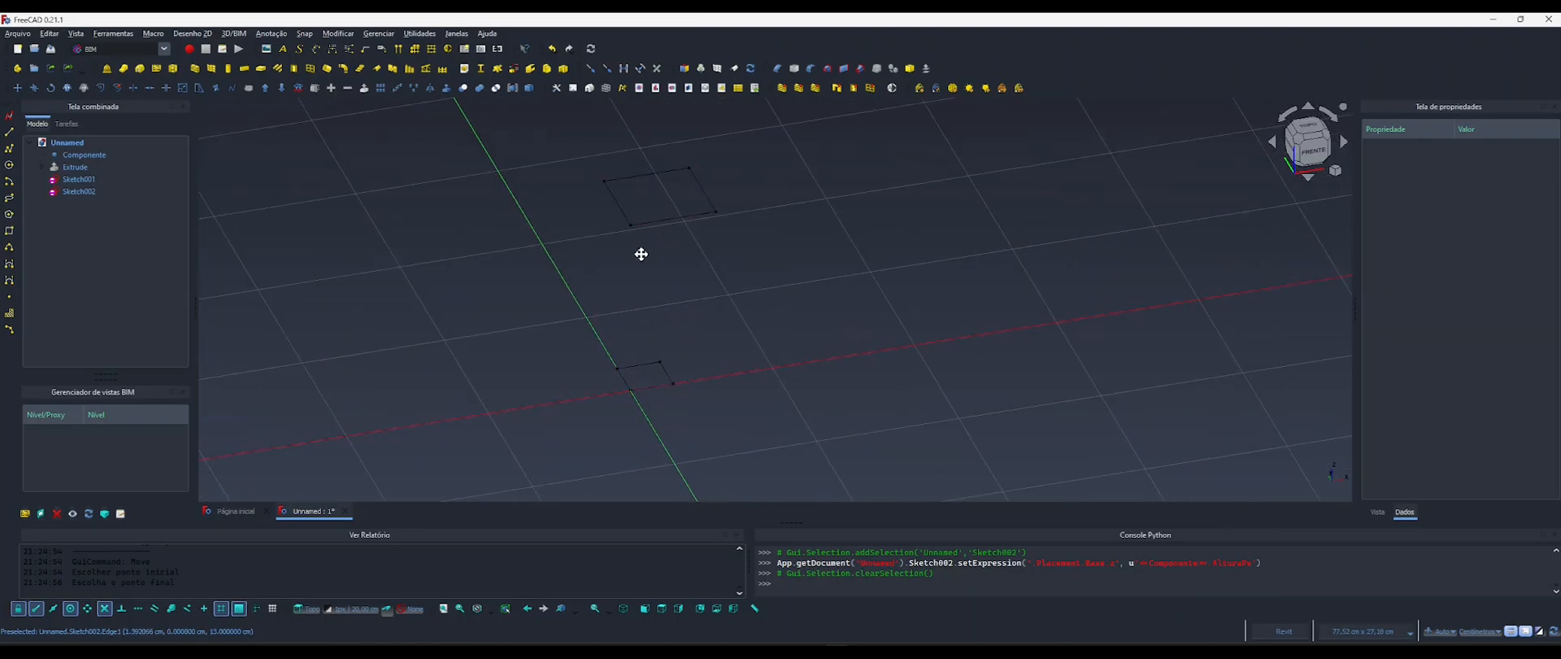
shift+middle_drag(638, 251, 697, 306)
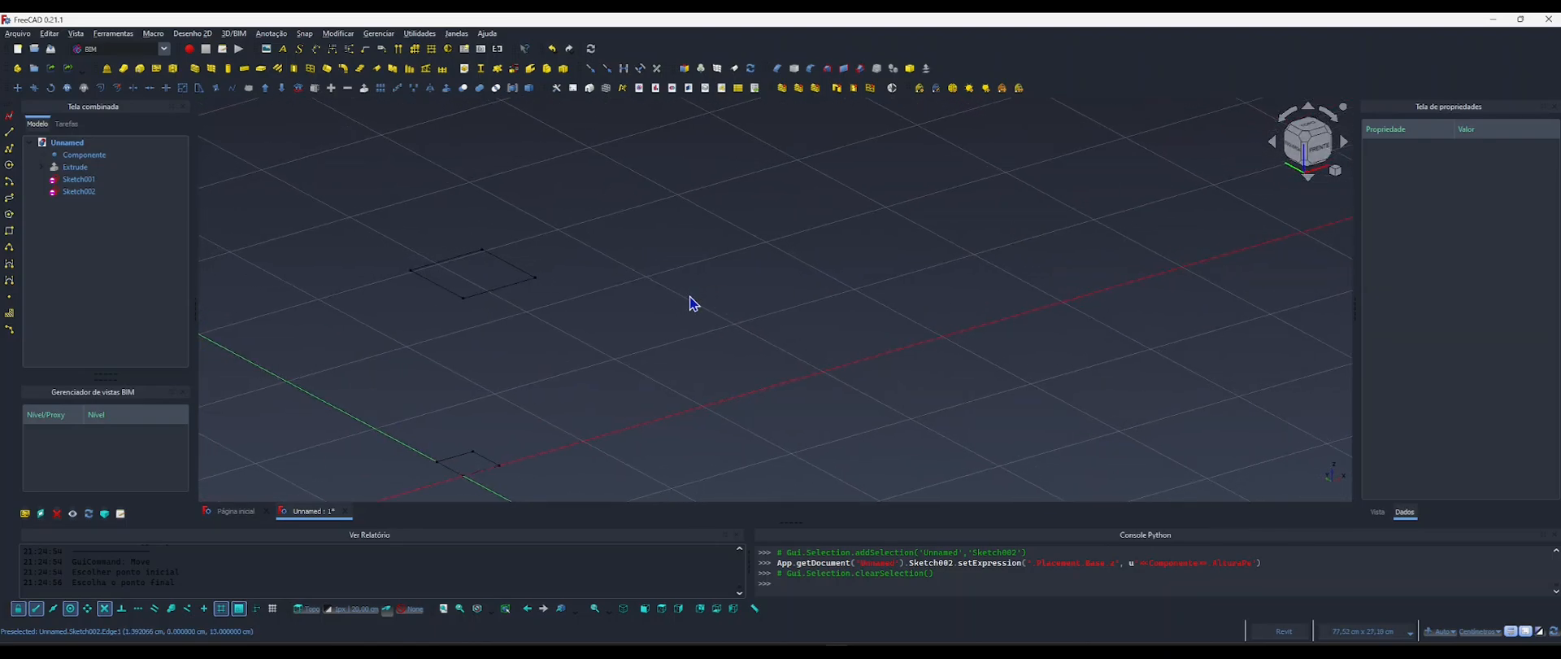
key(2)
key(1)
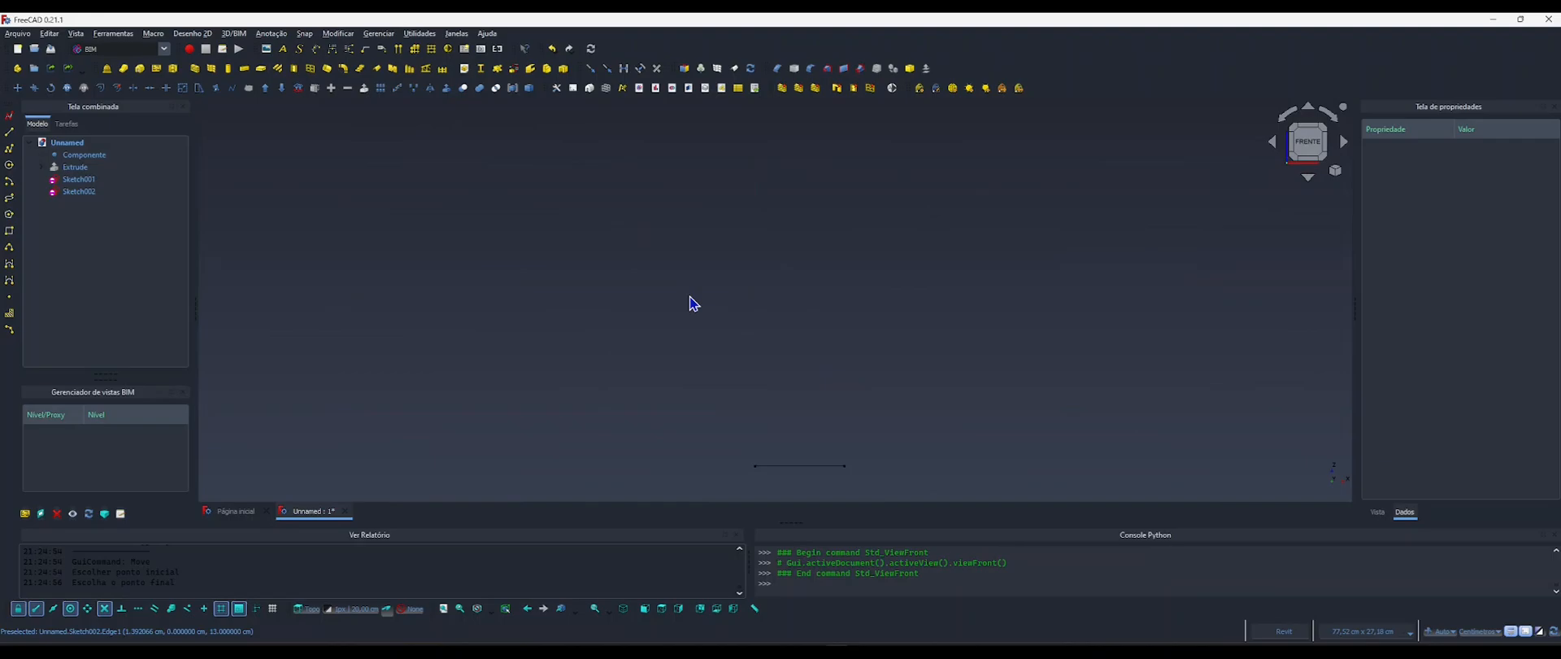
scroll(702, 299, down, 1)
middle_drag(730, 341, 699, 196)
middle_drag(732, 362, 691, 333)
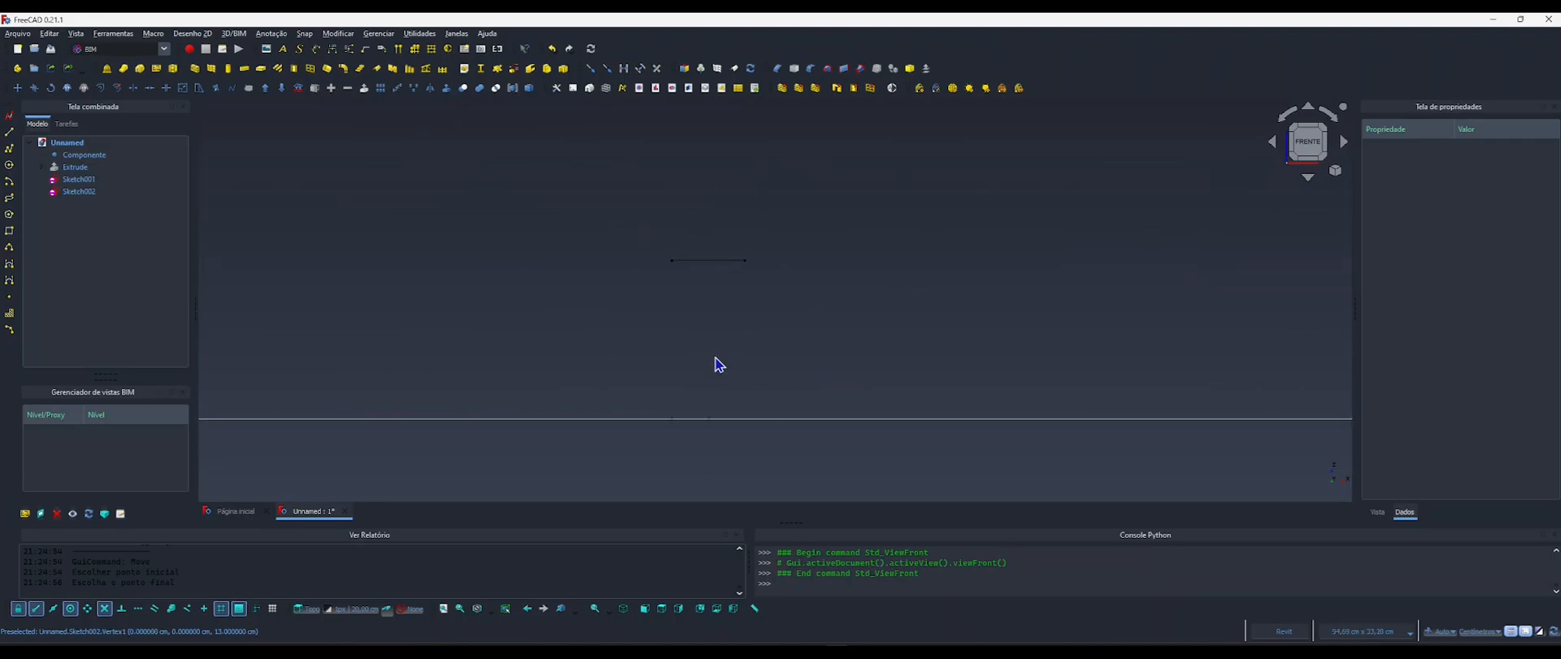
key(g)
key(r)
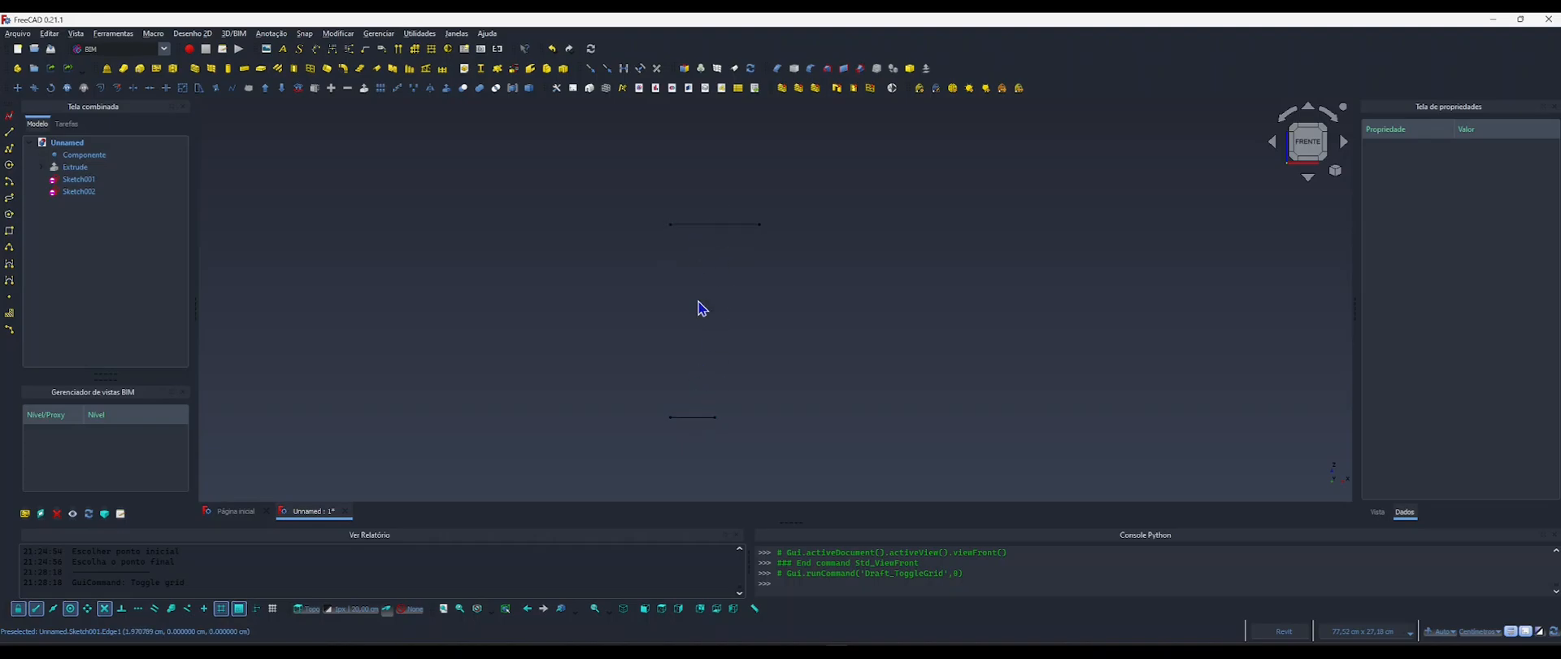
Set Componente's Altura Pe property to 10 cm.
click(74, 157)
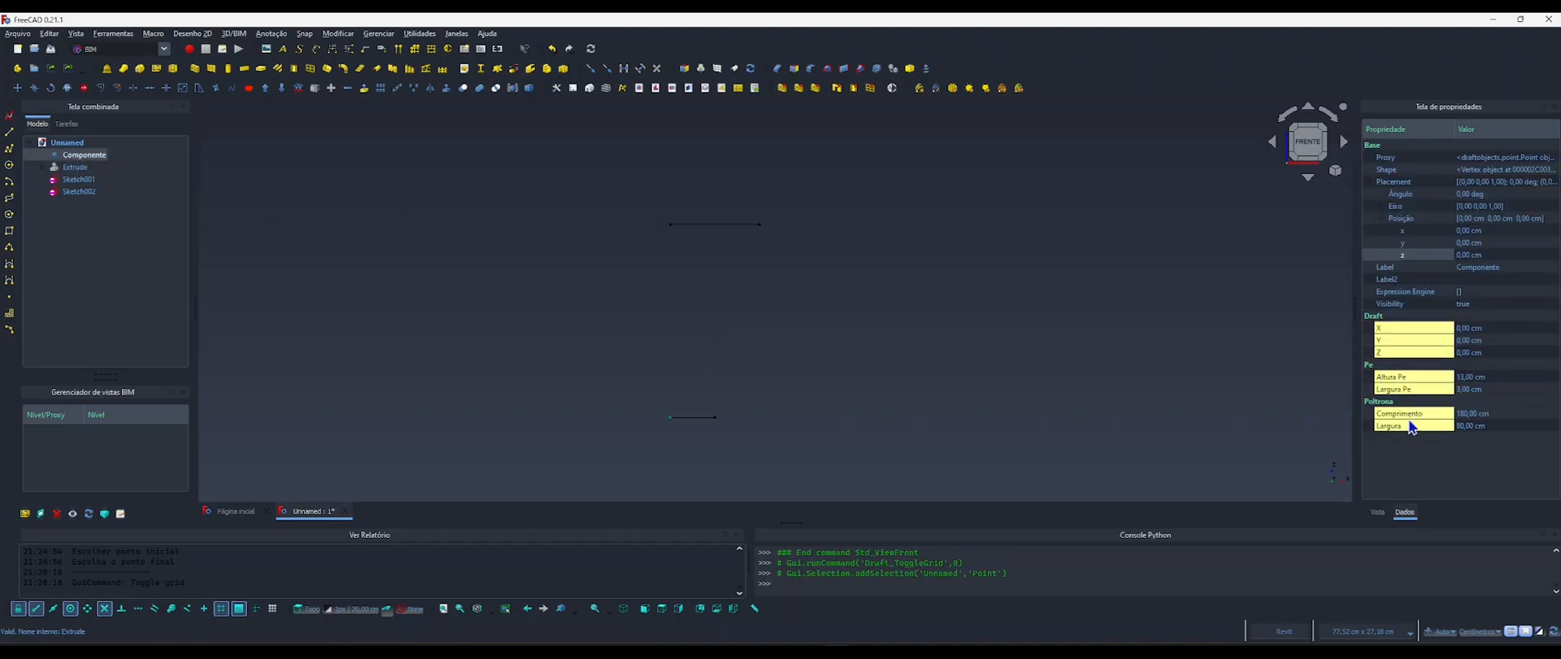
click(1464, 377)
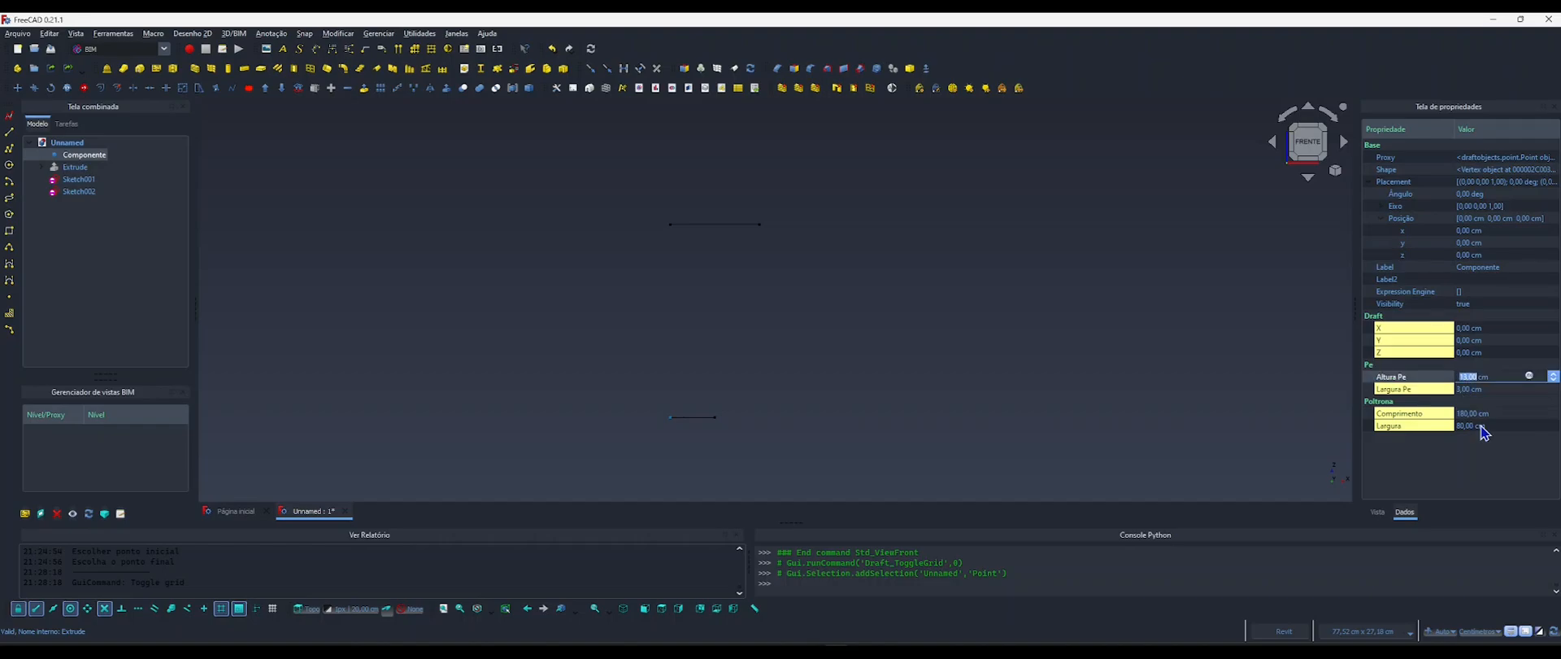
text(10)
key(Return)
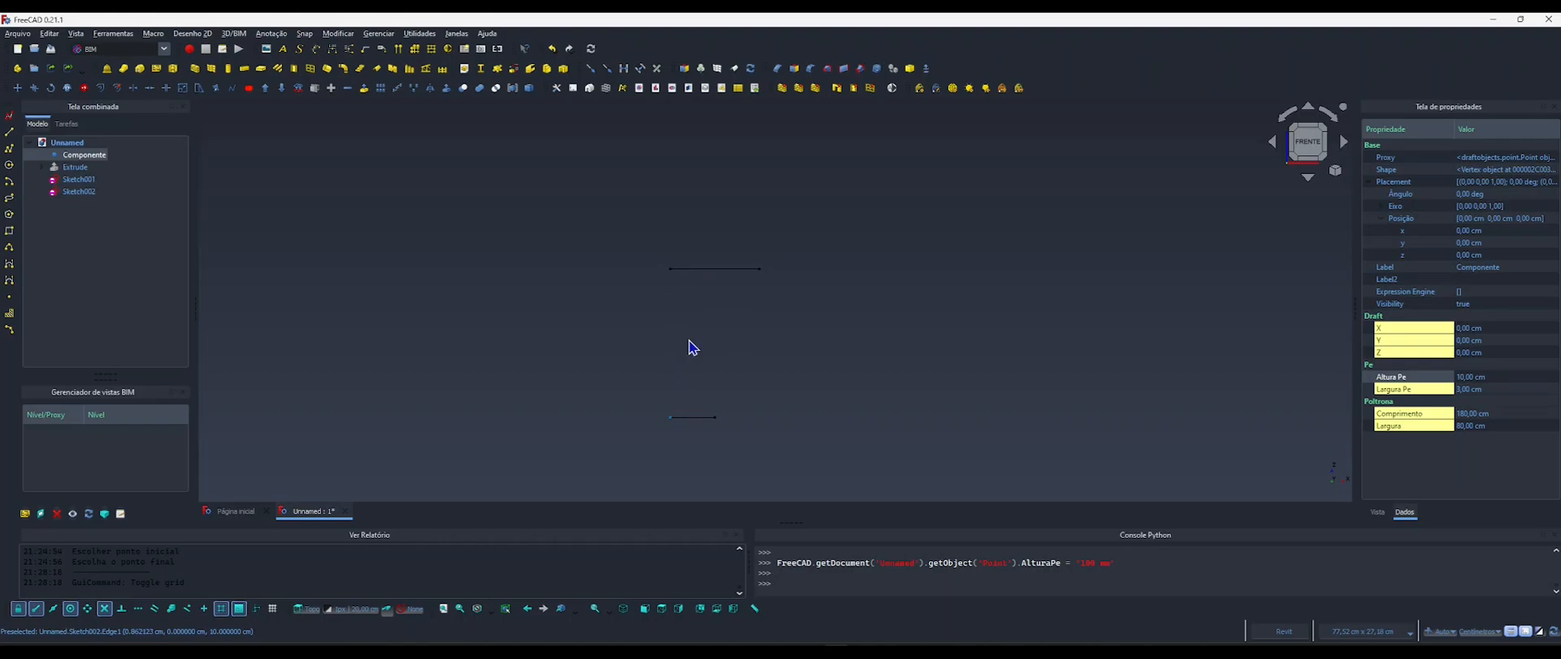
Set Componente's Altura Pe property to 13 cm.
click(1475, 378)
text(15)
key(Return)
click(740, 341)
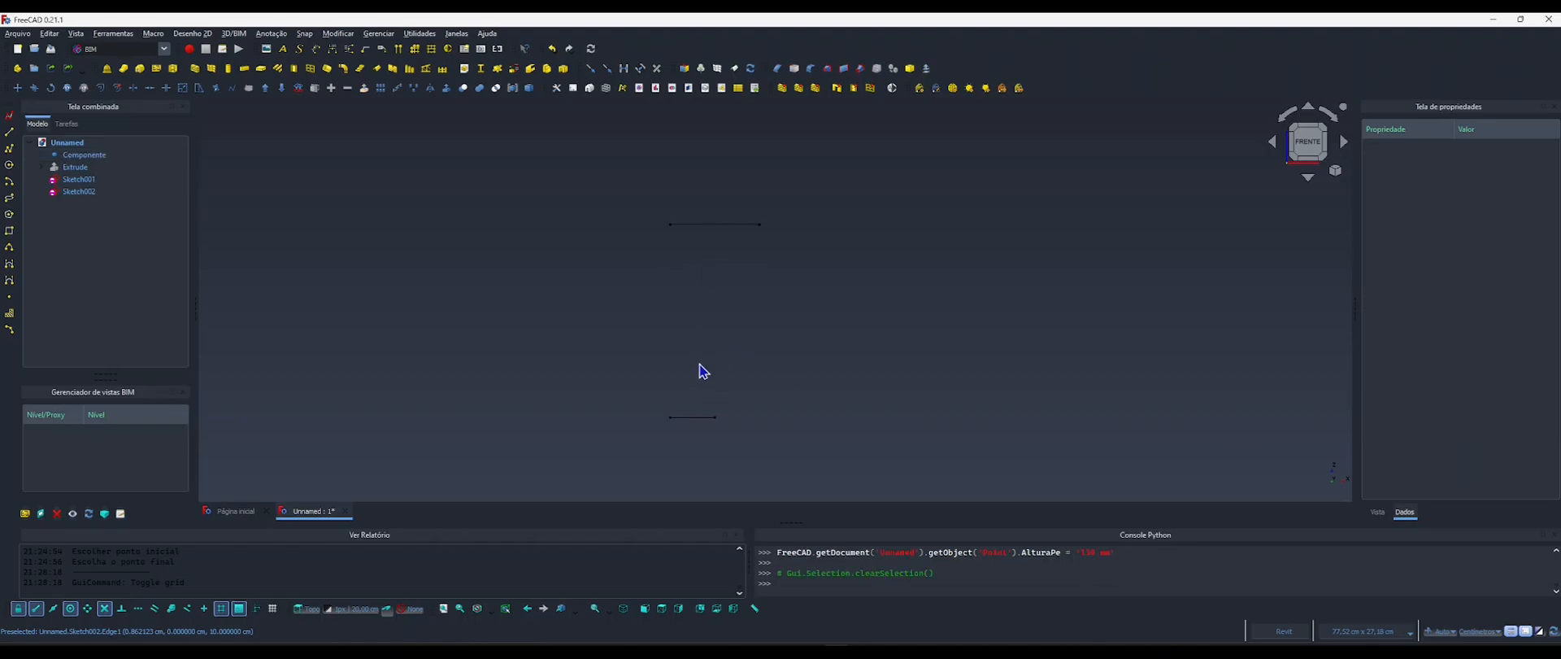
Switch to the Part workbench and create a Loft between the leg profiles Sketch002 and Sketch001.
shift+middle_drag(701, 308, 770, 344)
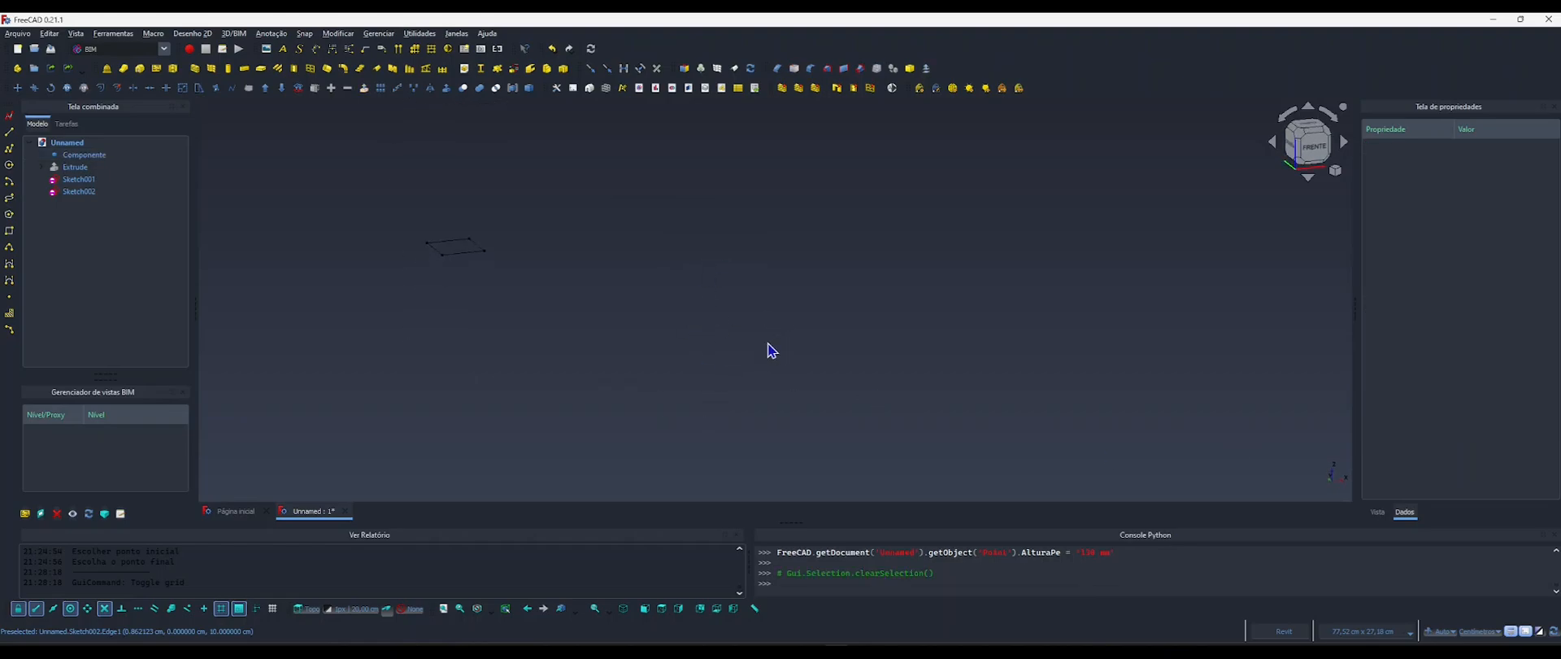
scroll(712, 333, up, 1)
click(132, 50)
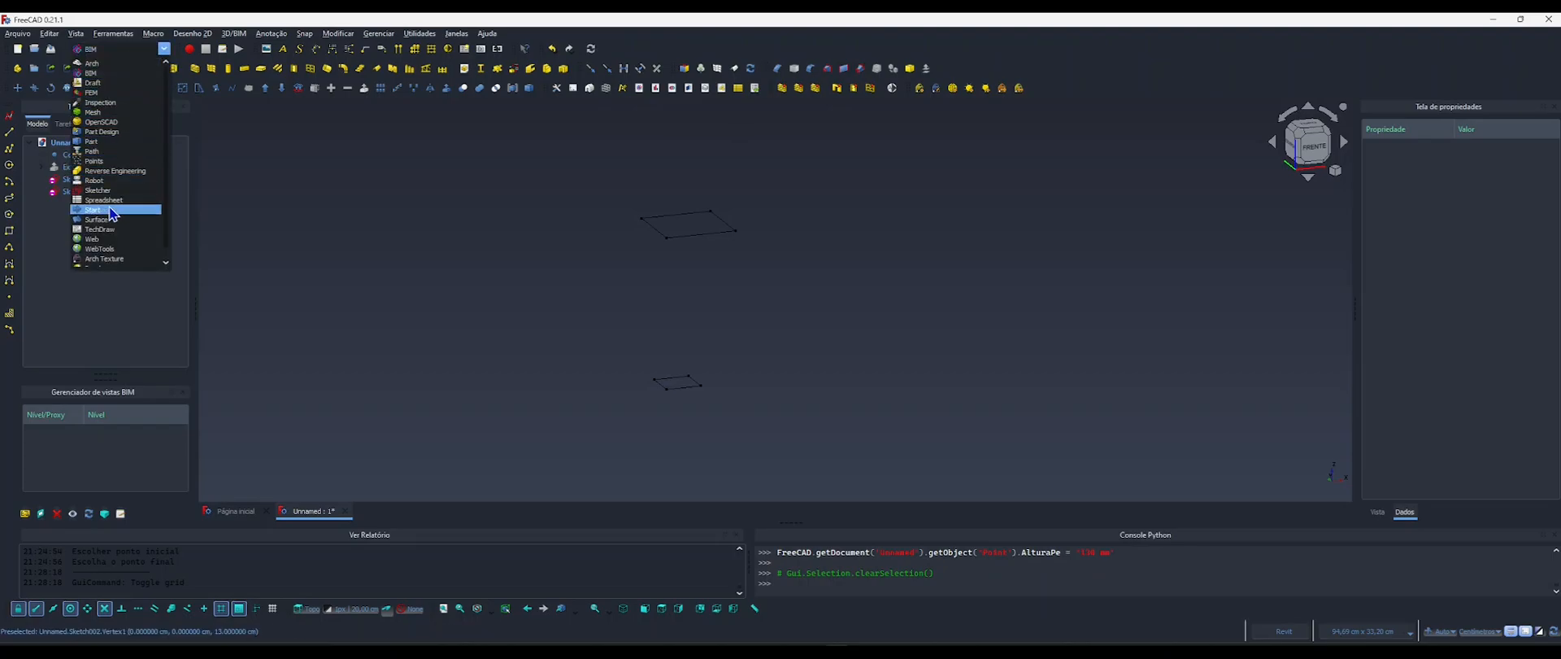
click(95, 143)
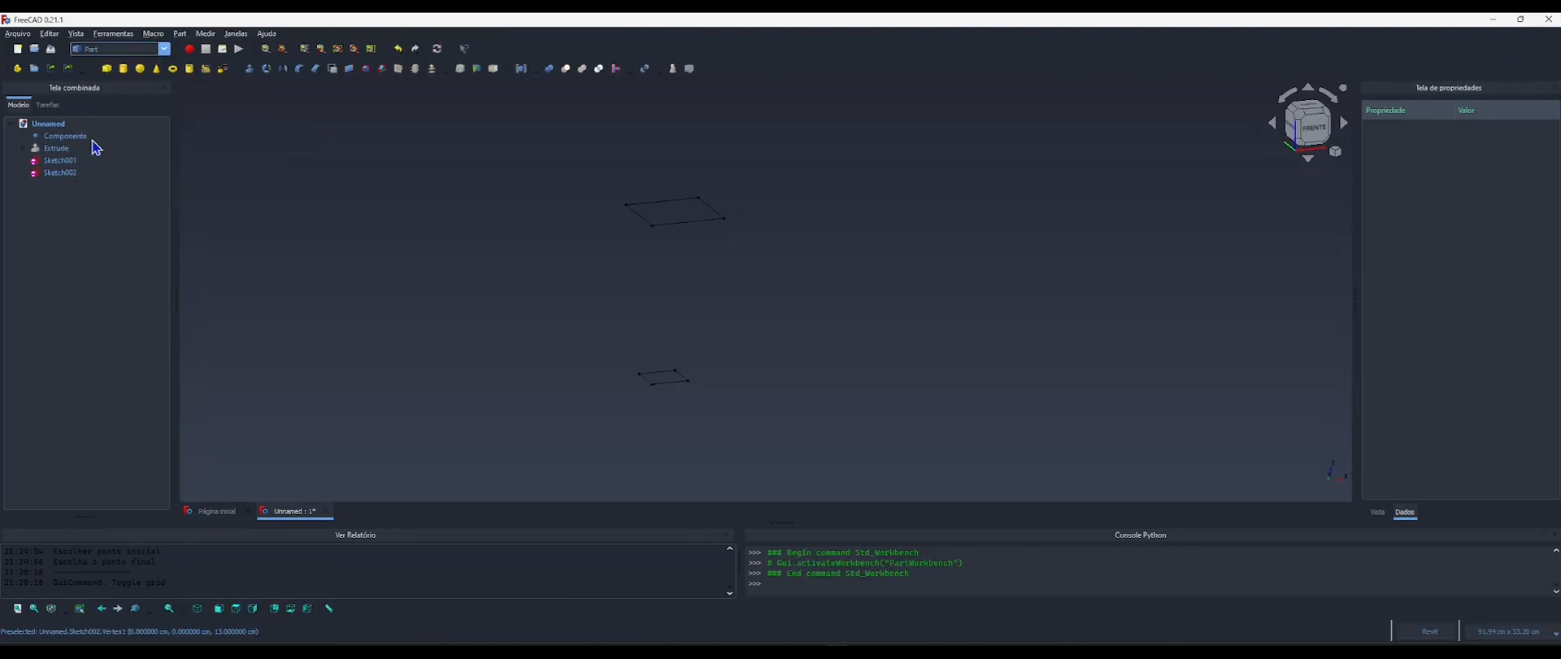
click(365, 72)
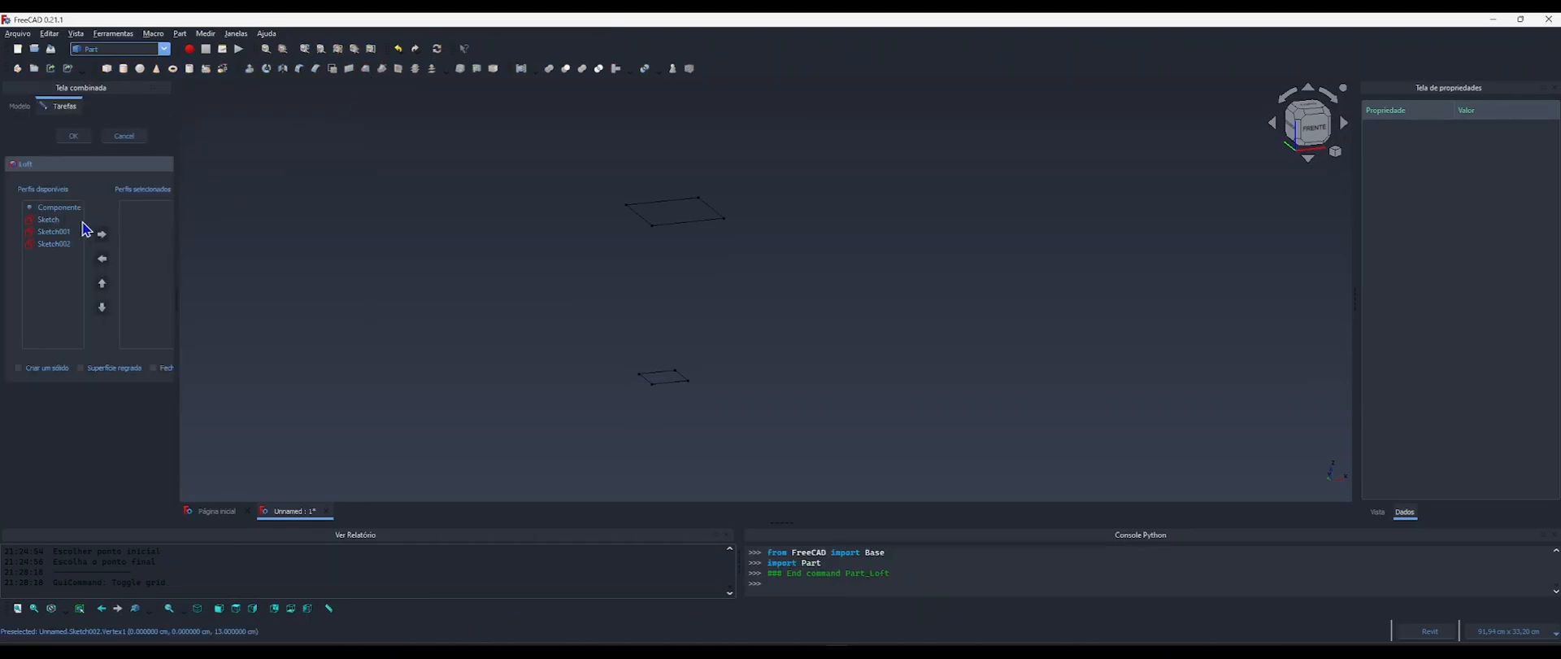
click(54, 244)
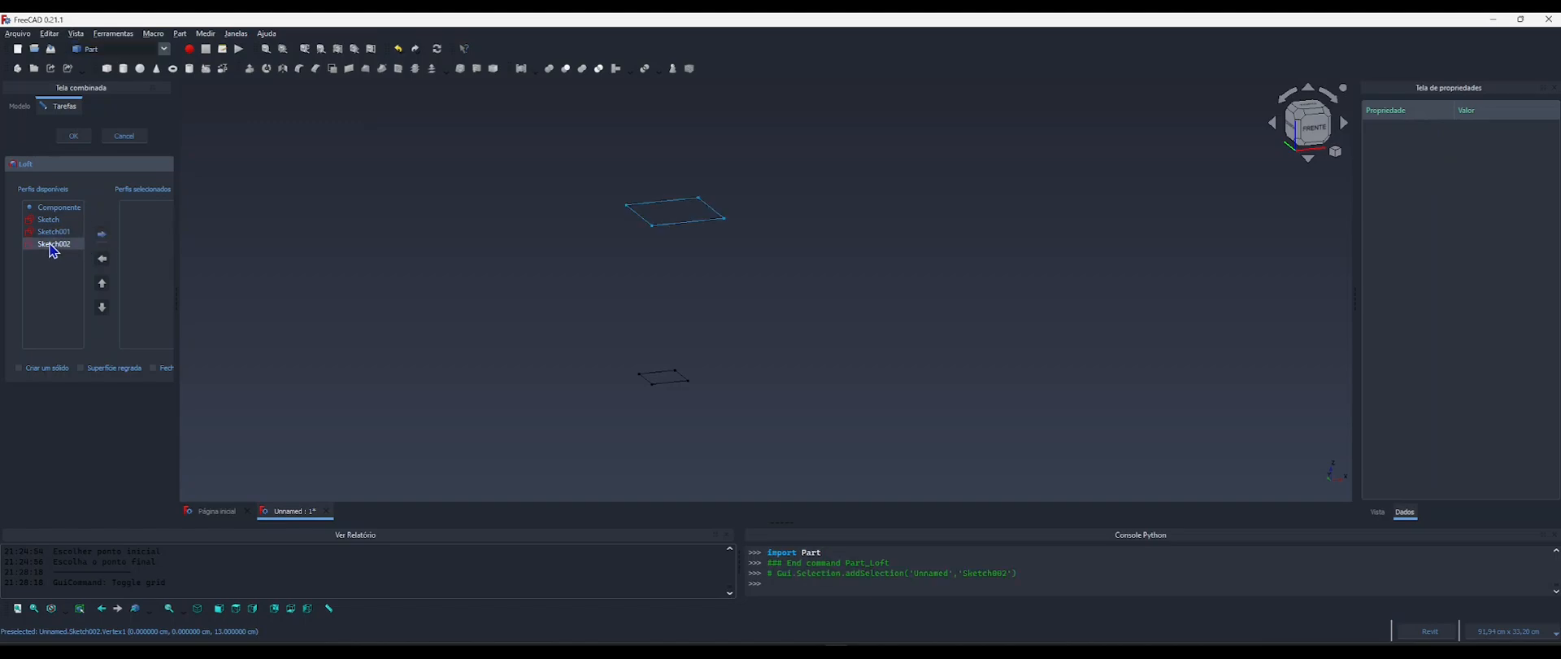
click(101, 235)
click(72, 232)
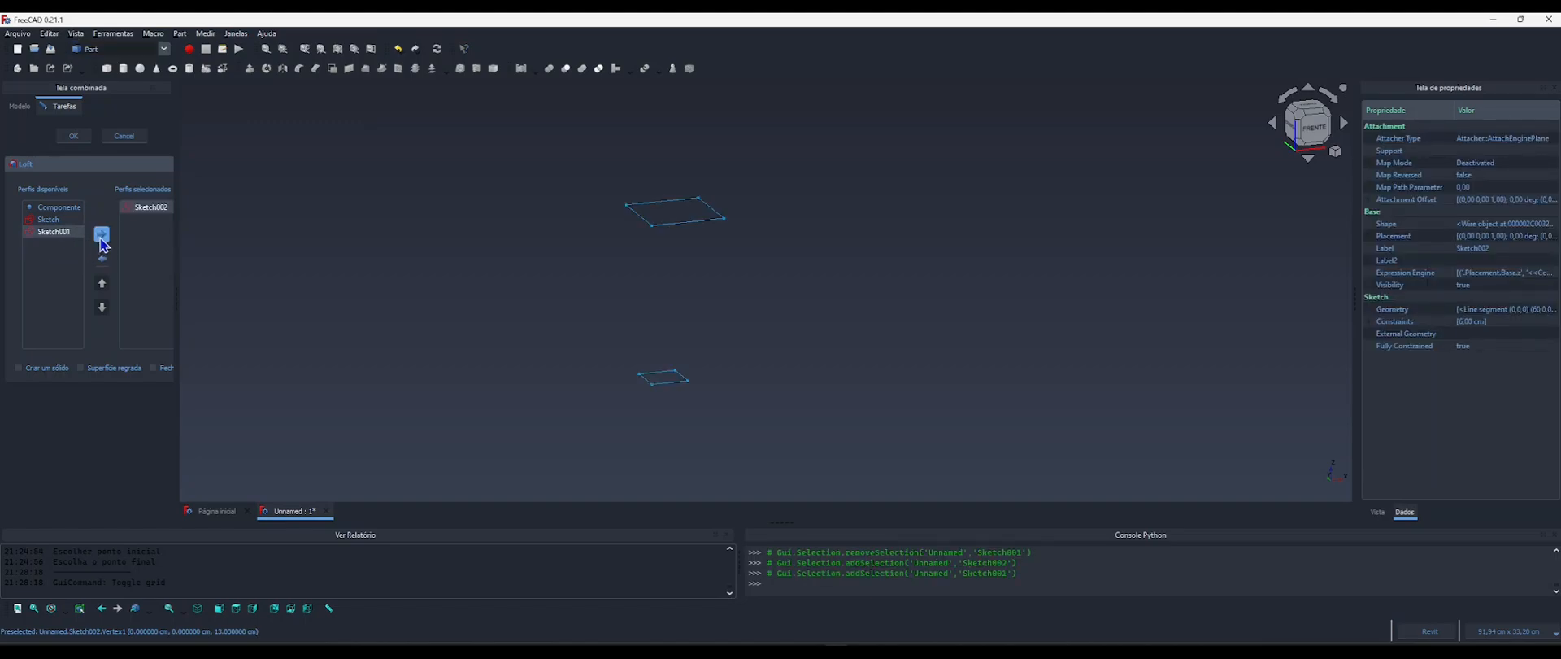
click(102, 236)
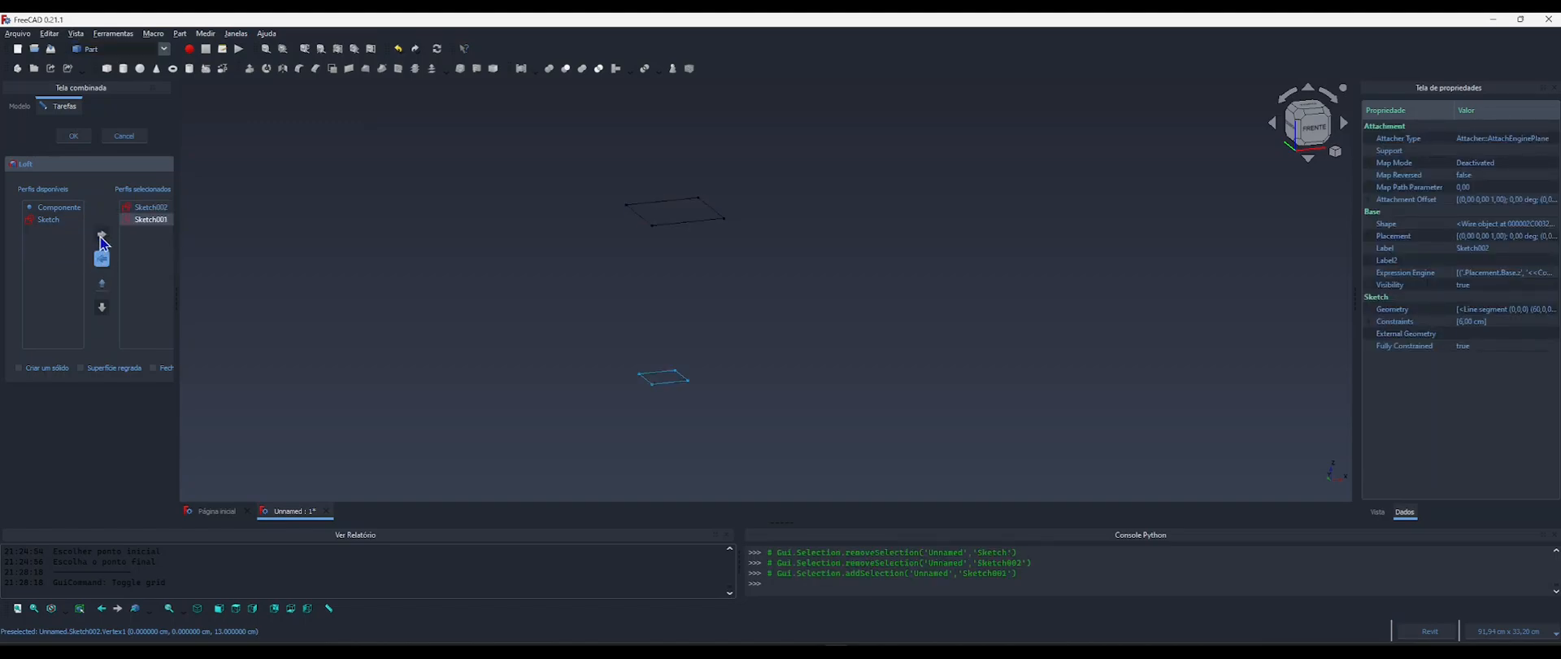
click(74, 135)
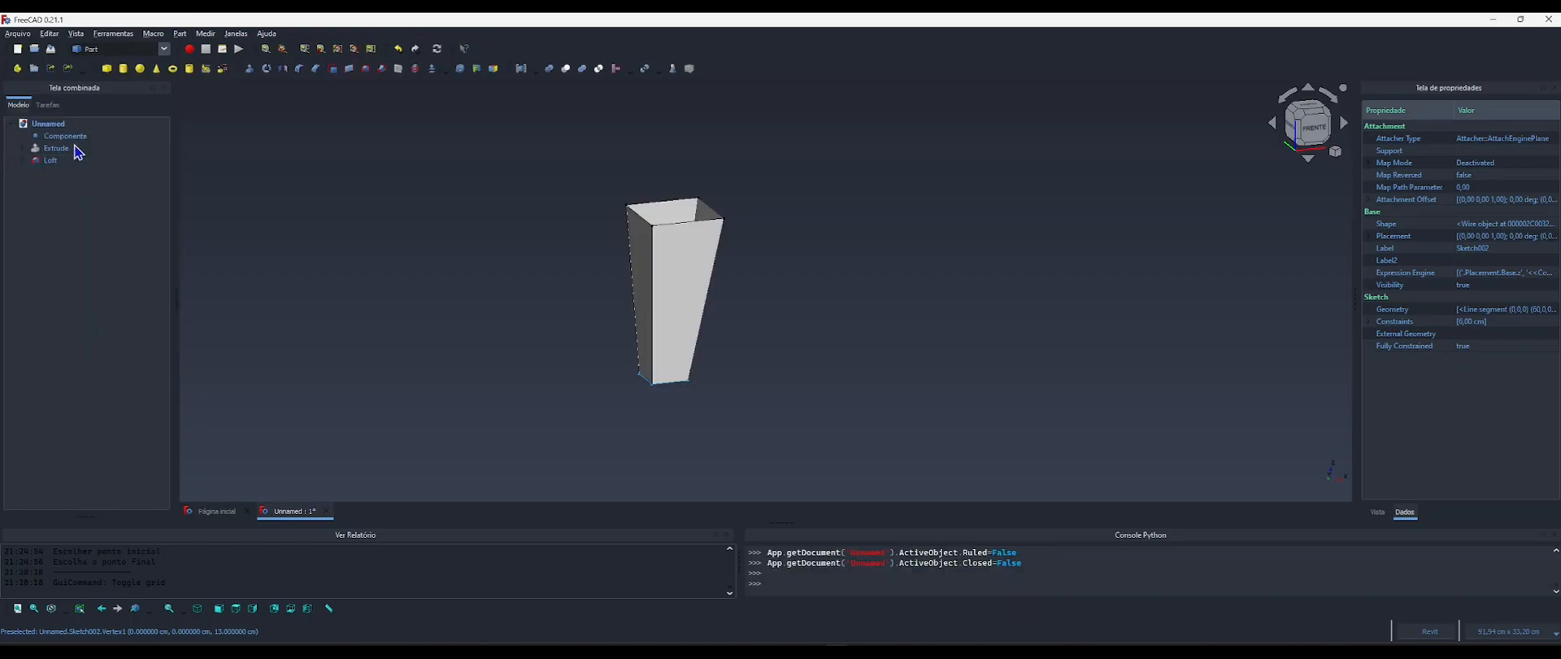
Turn the leg loft into a closed body by setting its Solid property to true.
middle_drag(707, 337, 638, 292)
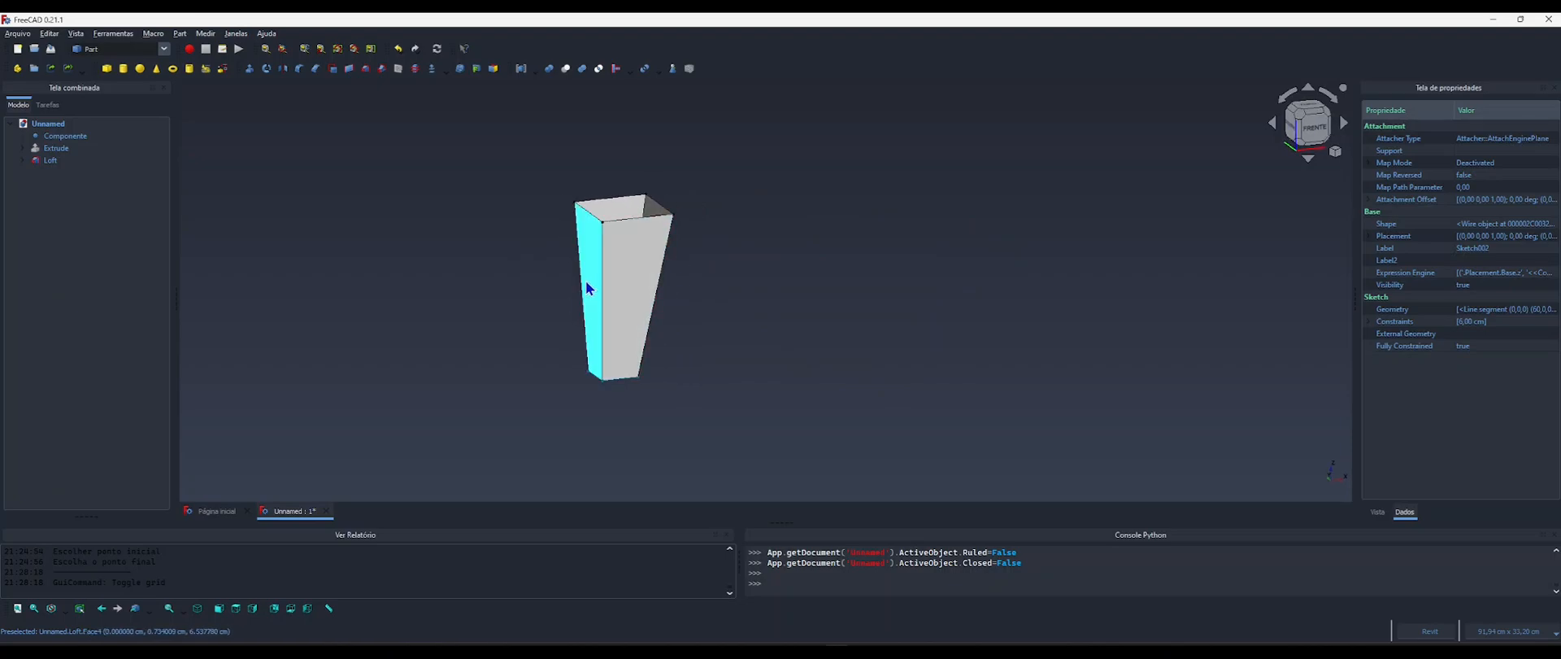
middle_drag(604, 266, 589, 261)
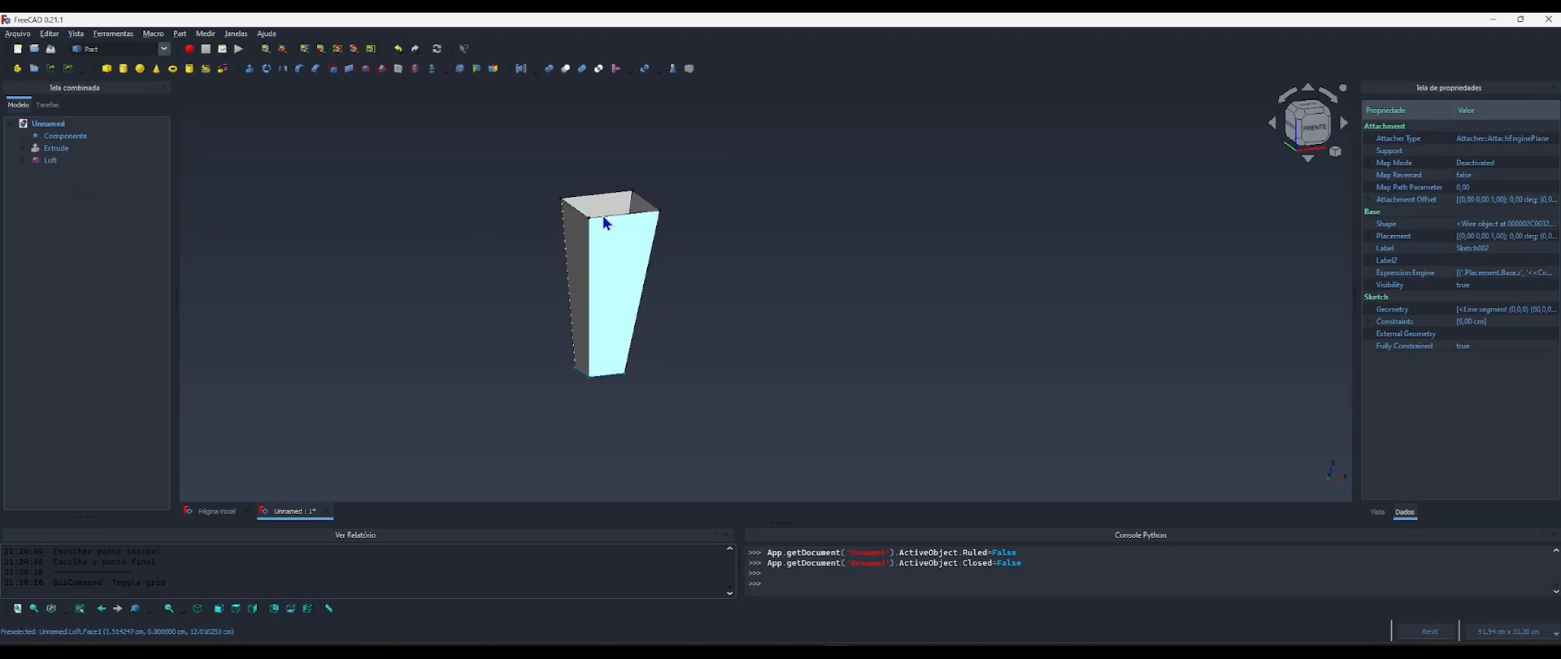
middle_drag(591, 259, 679, 228)
click(47, 160)
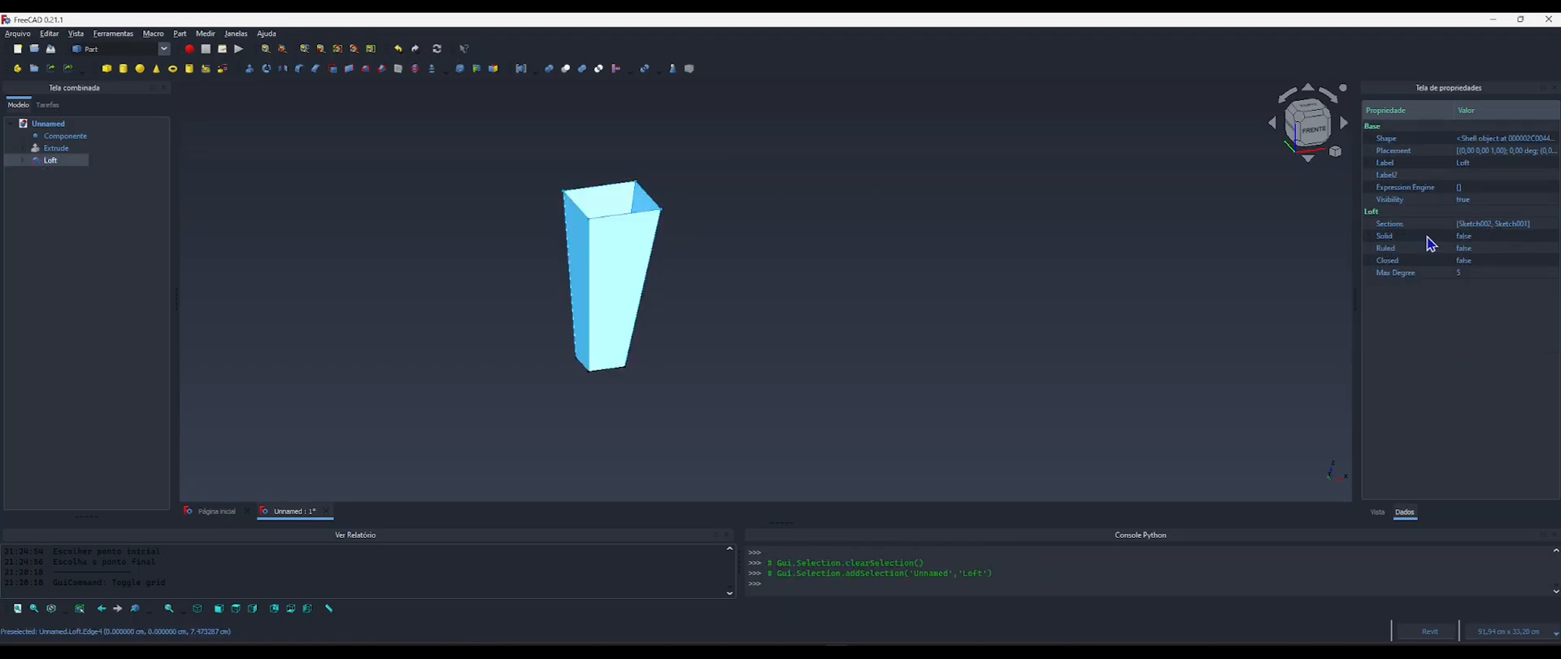
click(1473, 235)
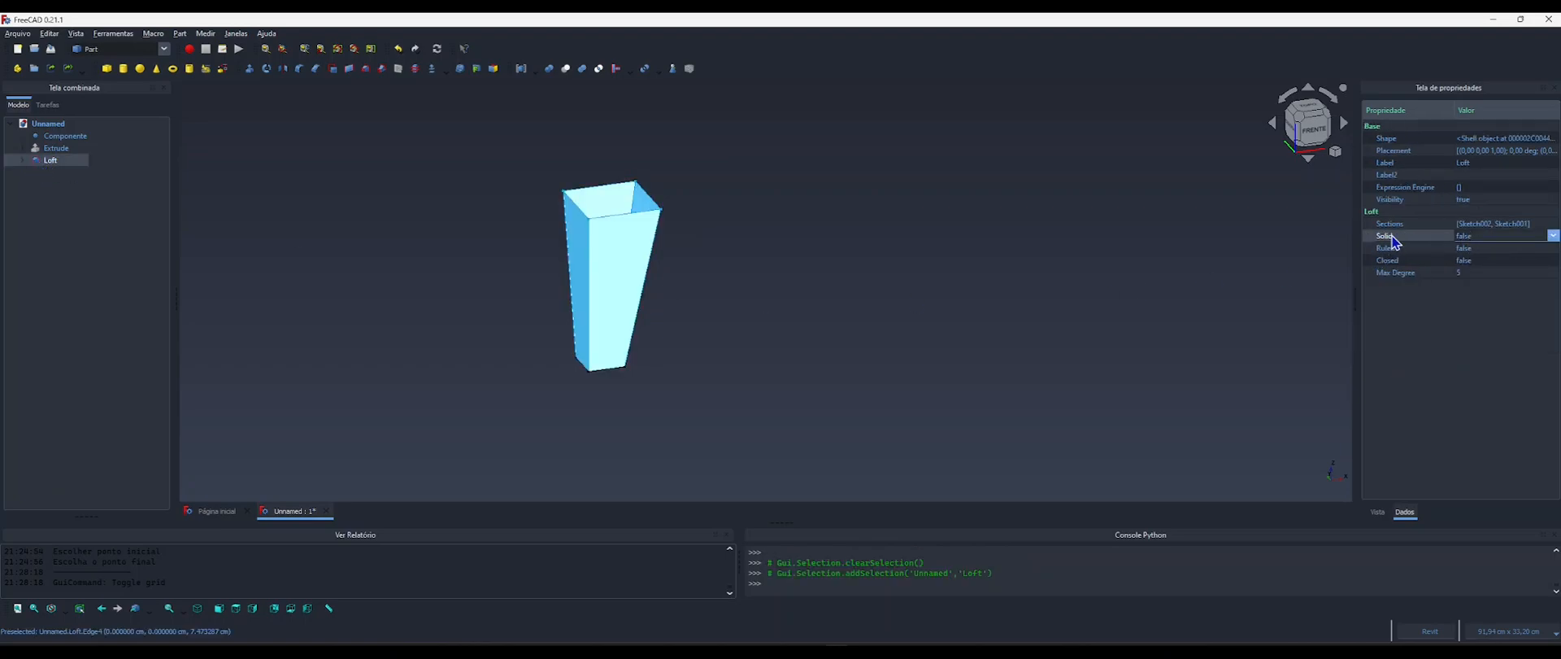
click(1470, 238)
click(1477, 263)
click(1221, 256)
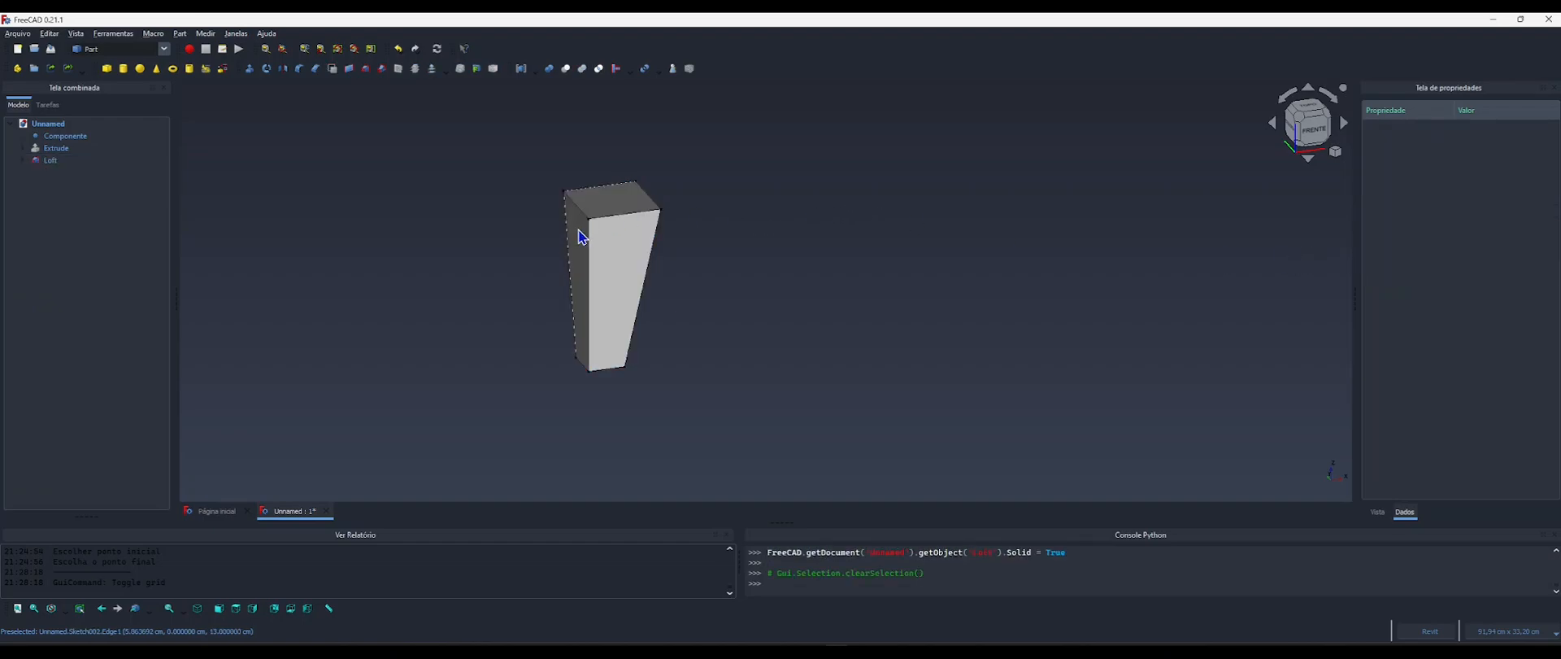
Hide the profile sketches Sketch002 and Sketch001 nested under the Loft.
middle_drag(631, 272, 572, 178)
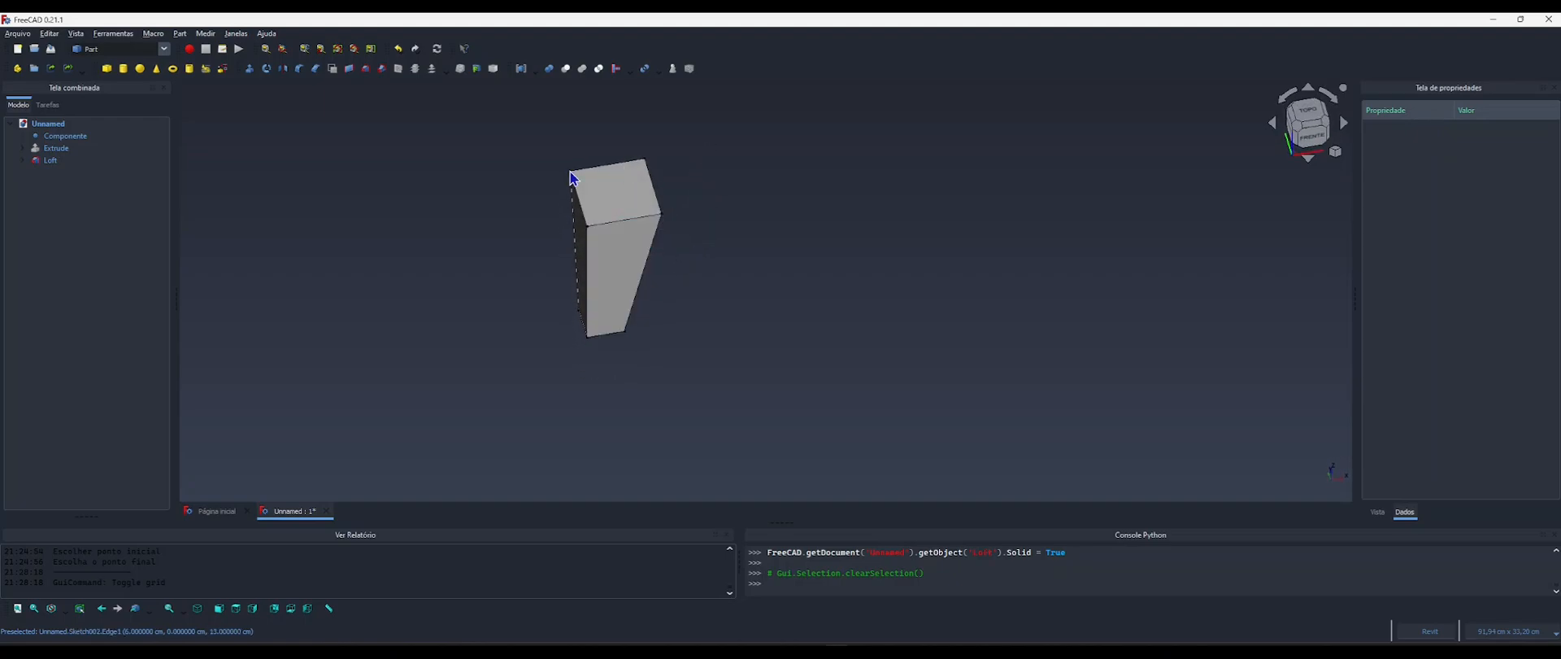
middle_drag(657, 281, 695, 284)
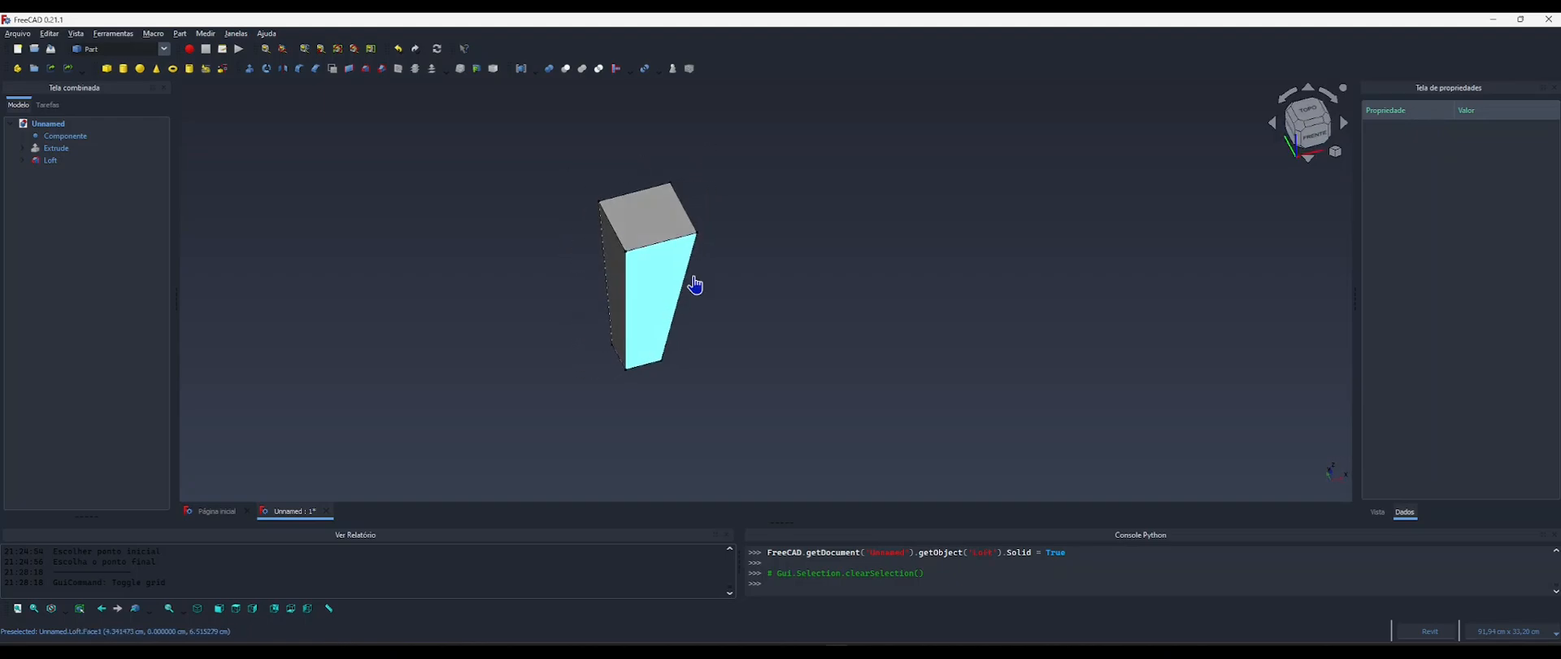
click(23, 160)
click(72, 173)
ctrl+click(71, 185)
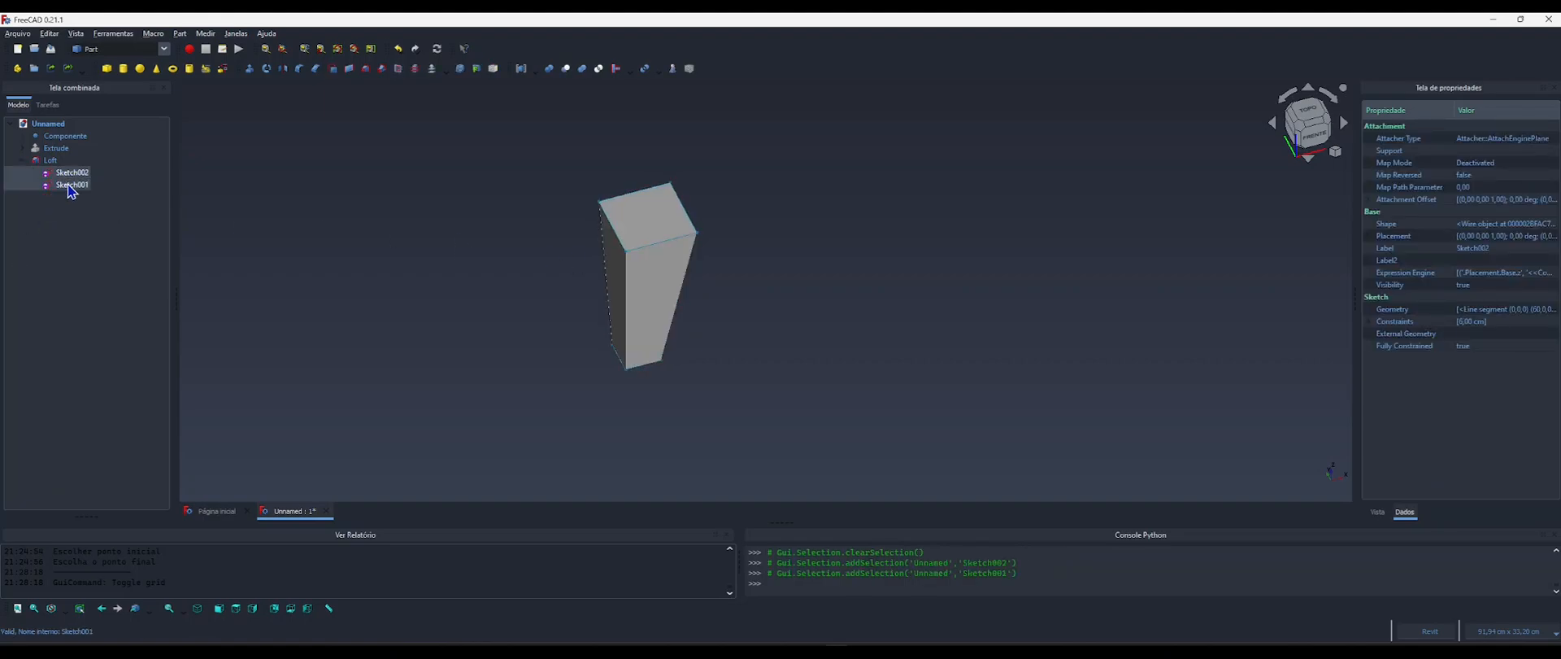
key(space)
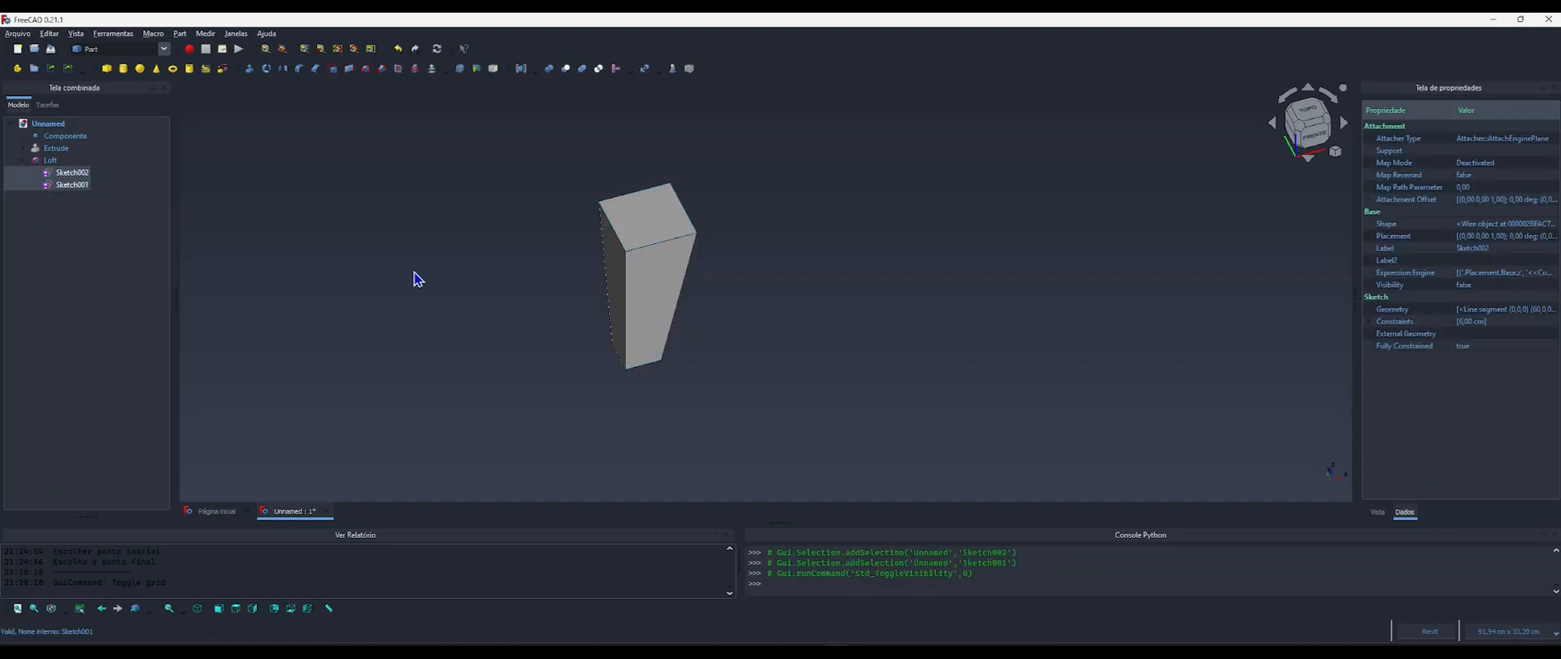
click(23, 161)
Copy the HTML code of the Extrude's shape color, leaving that color as it is.
click(51, 150)
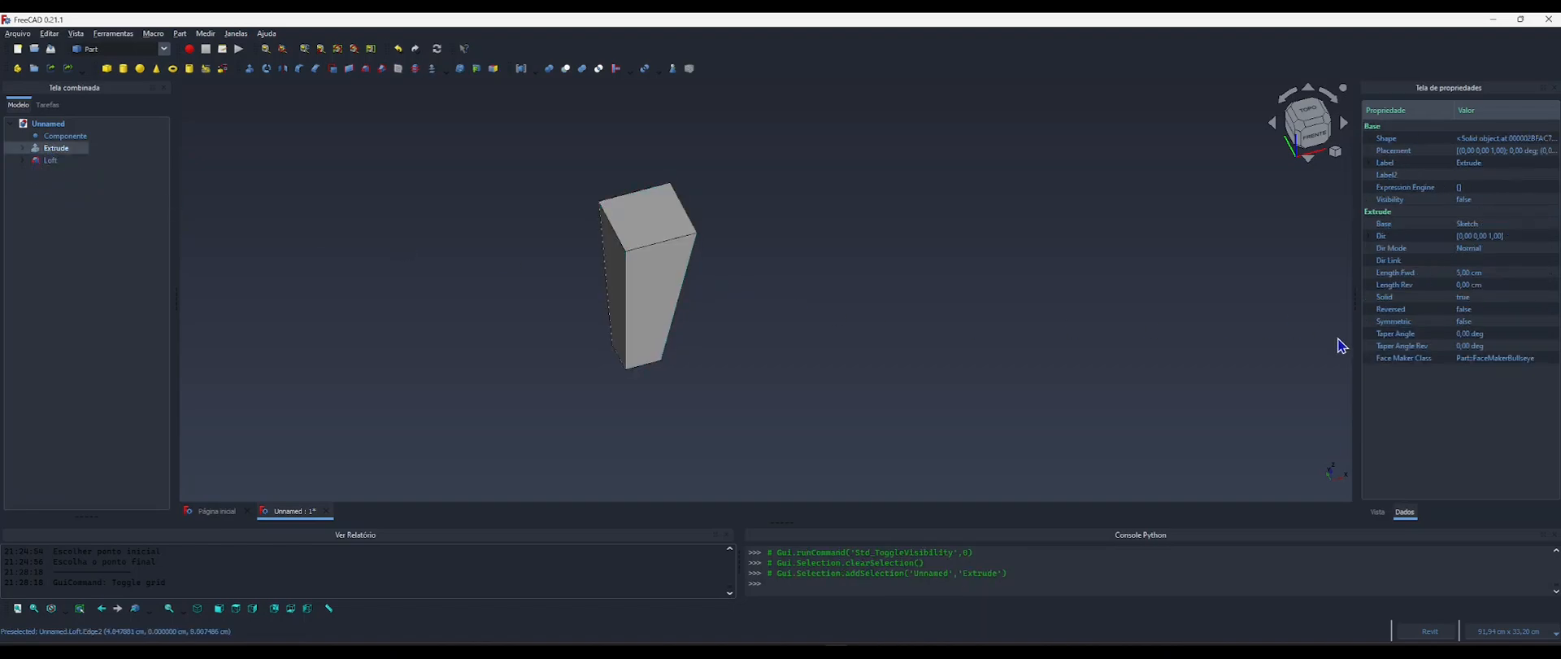
click(1380, 516)
click(1489, 366)
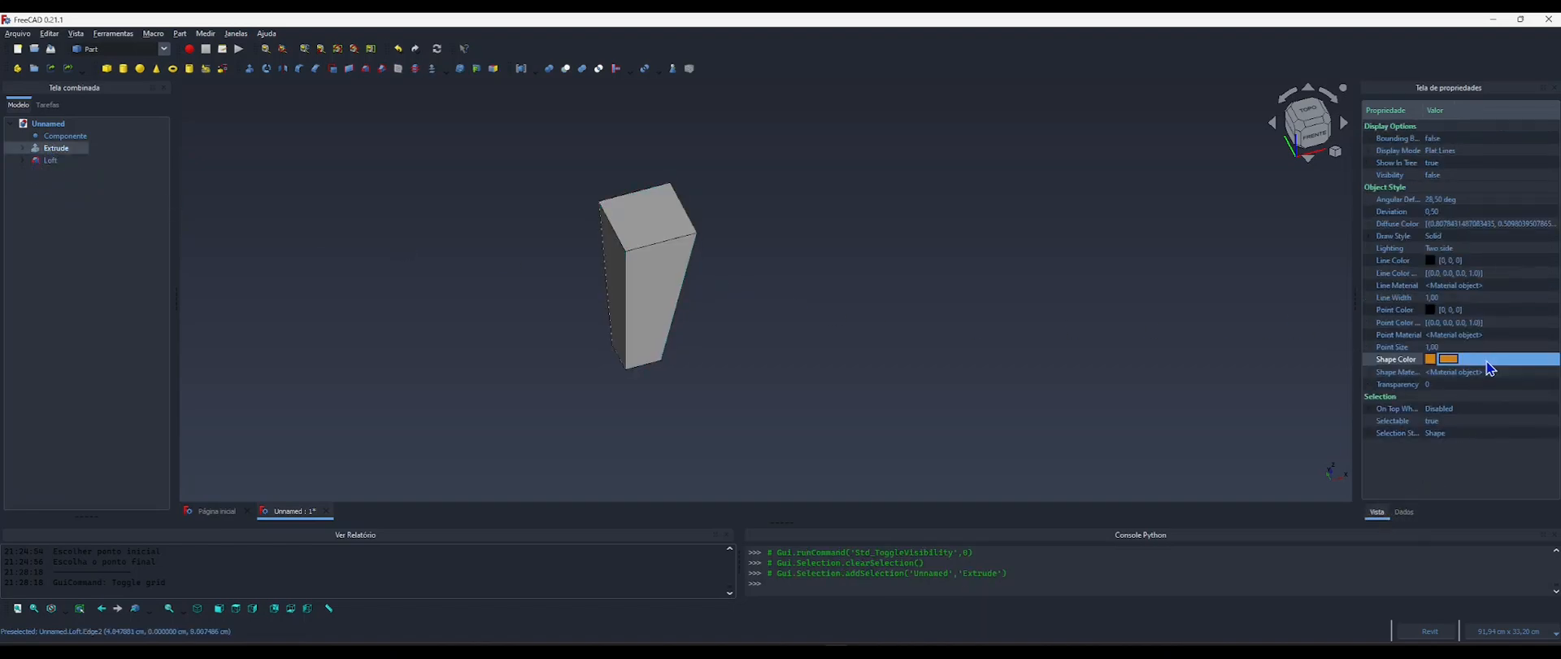
click(1451, 361)
drag(850, 420, 777, 425)
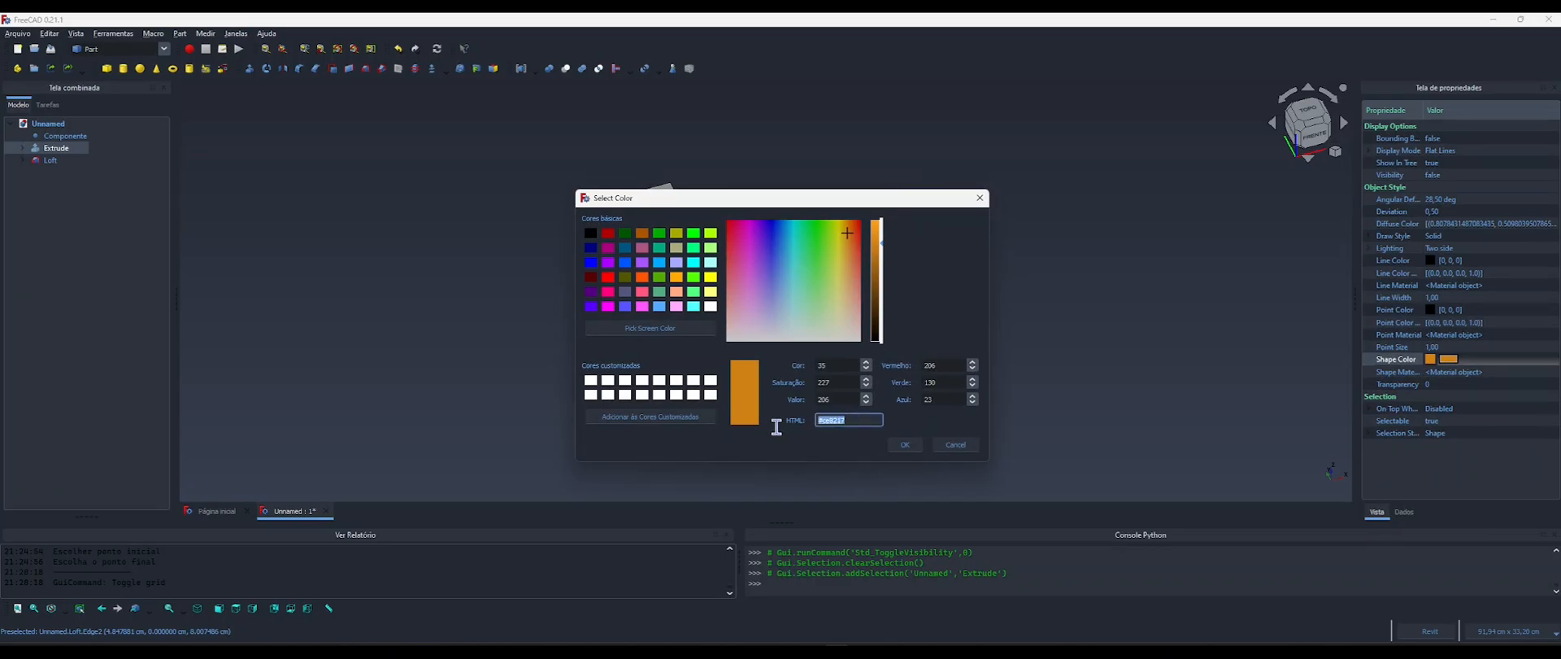
click(904, 444)
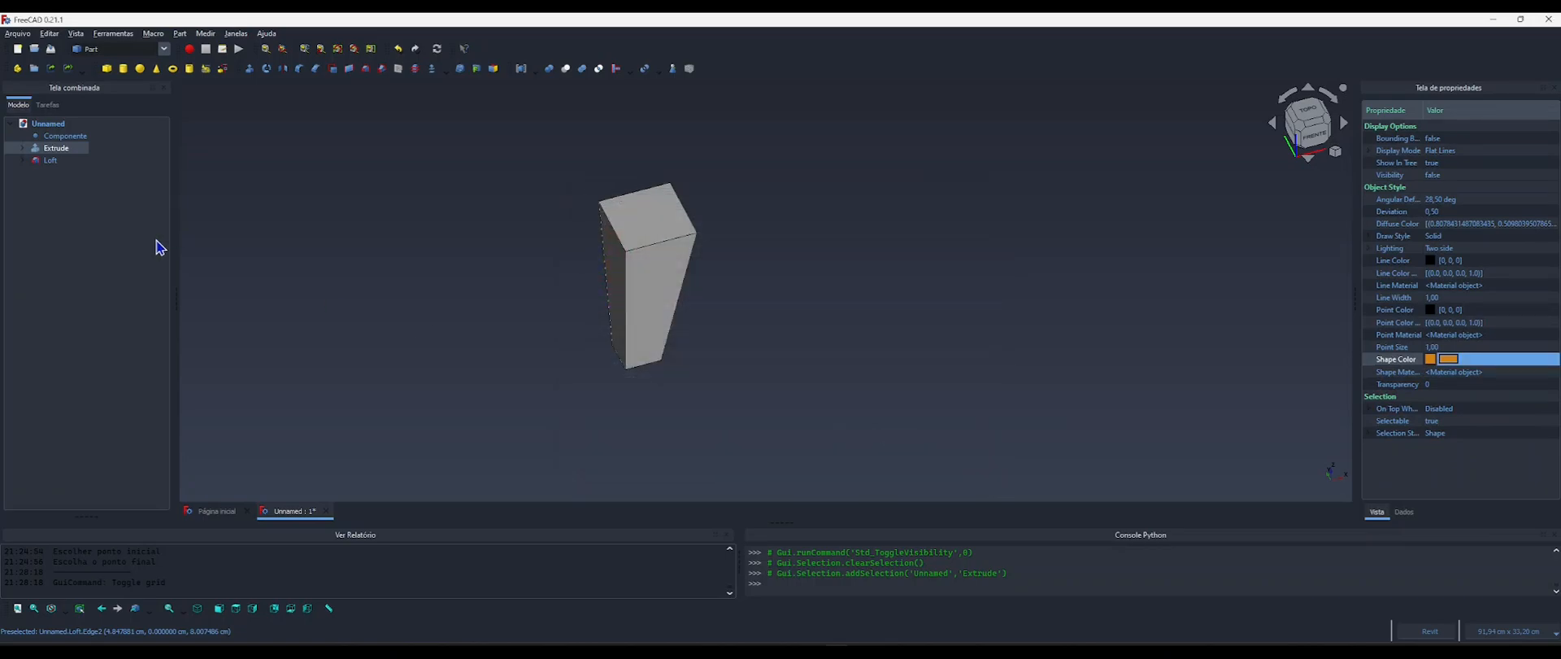
Set the Loft's shape color to the HTML value #ce8217.
click(49, 161)
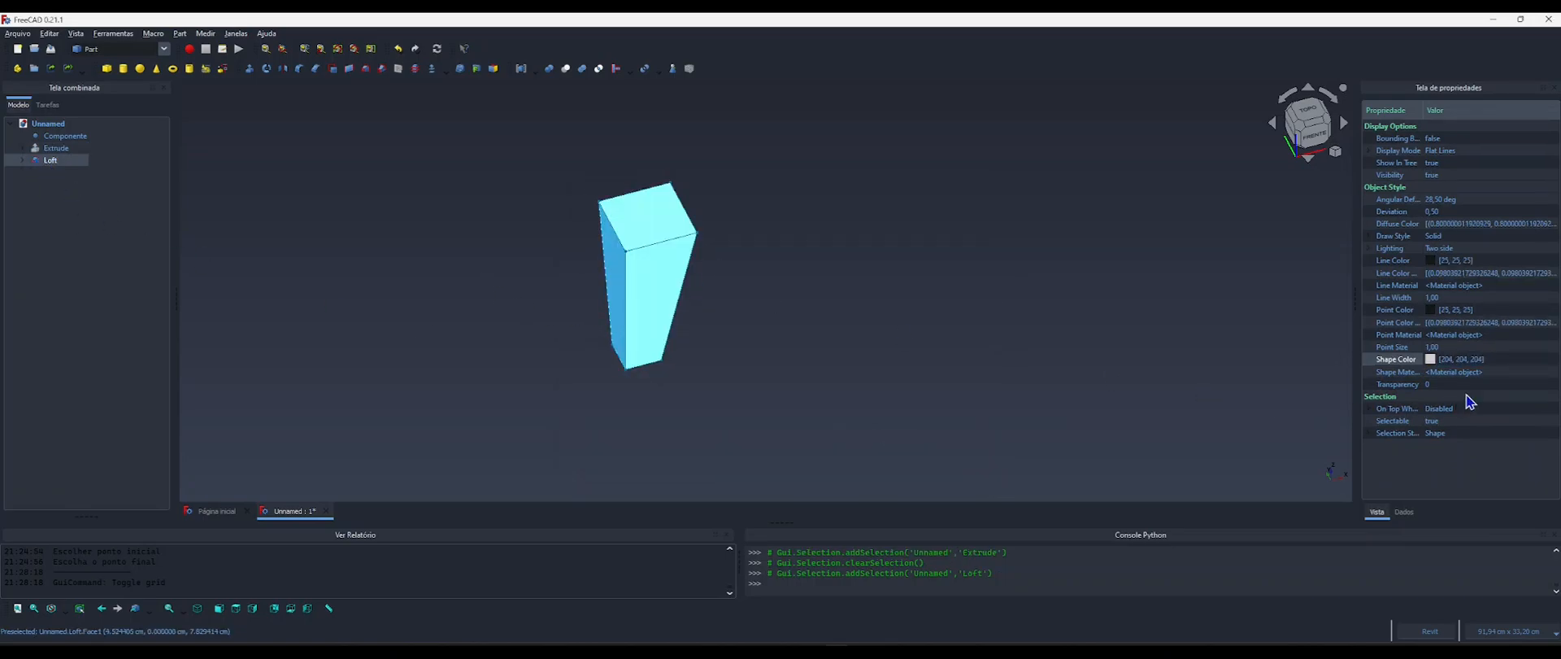
click(1455, 358)
click(1449, 359)
click(856, 420)
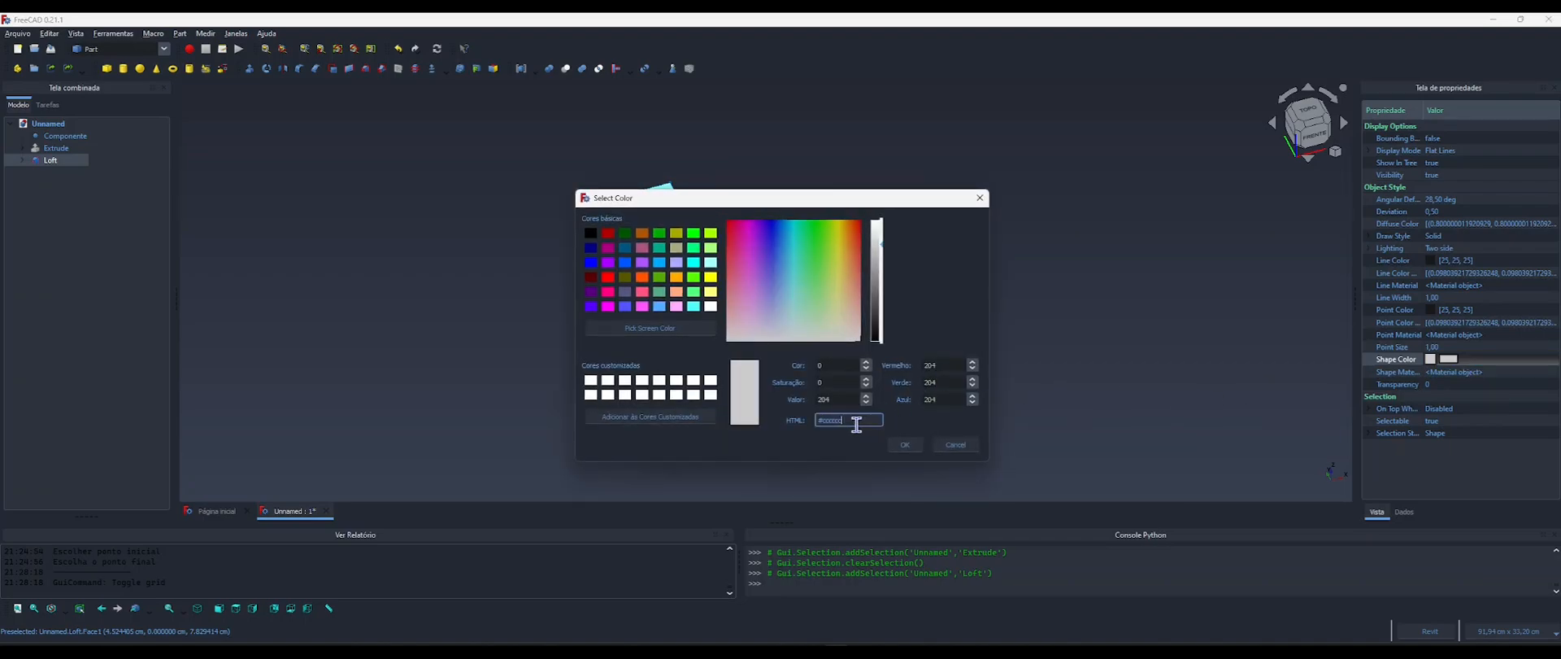
text(#ce8217)
click(904, 444)
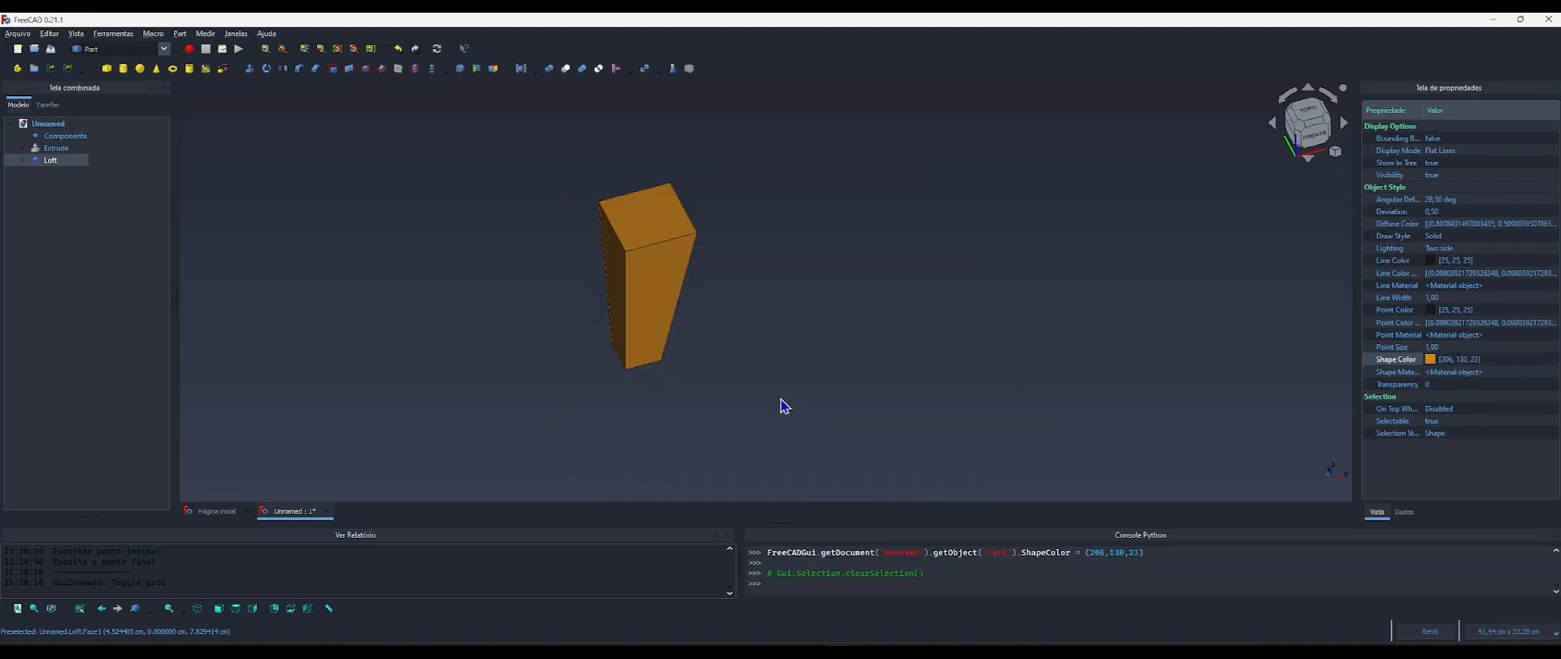
Show the Extrude base board and inspect the leg's placement at its corner from the top and at an angle.
scroll(396, 320, down, 2)
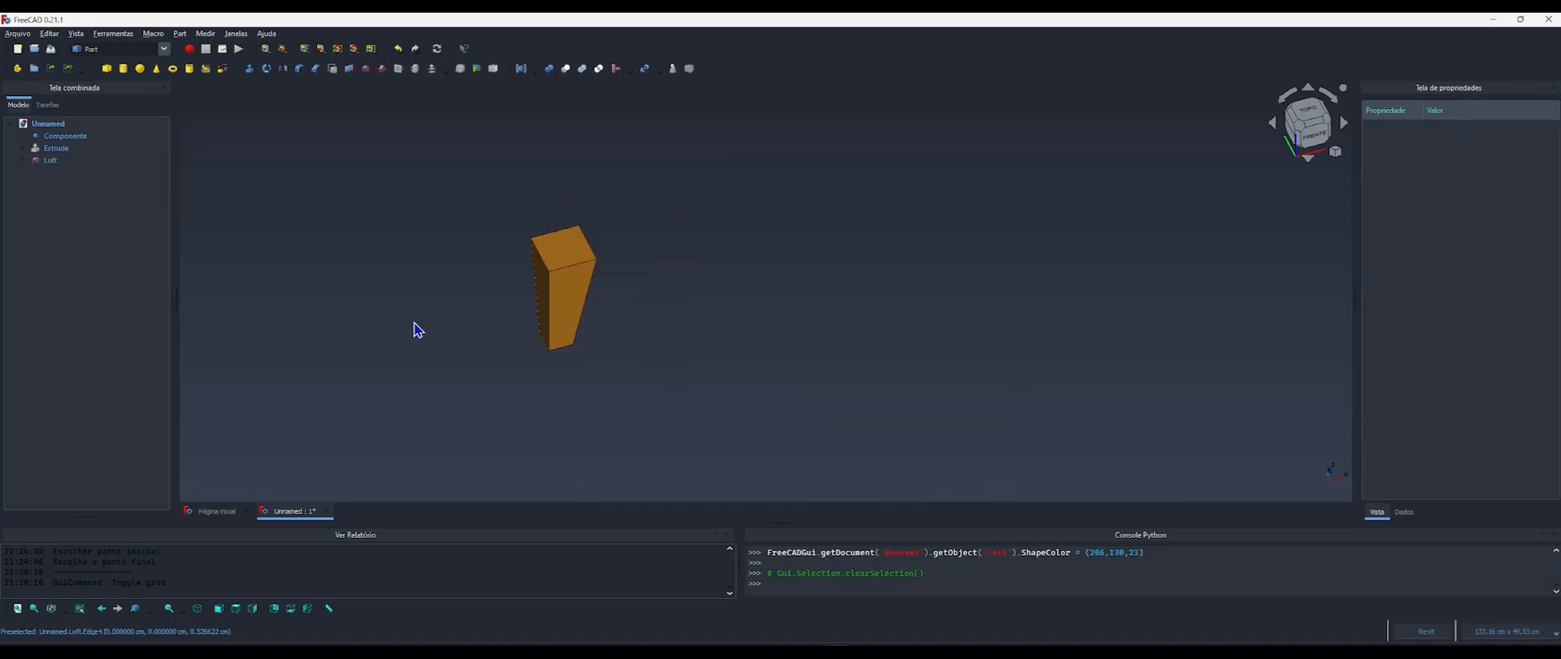
click(70, 150)
key(space)
scroll(505, 344, down, 4)
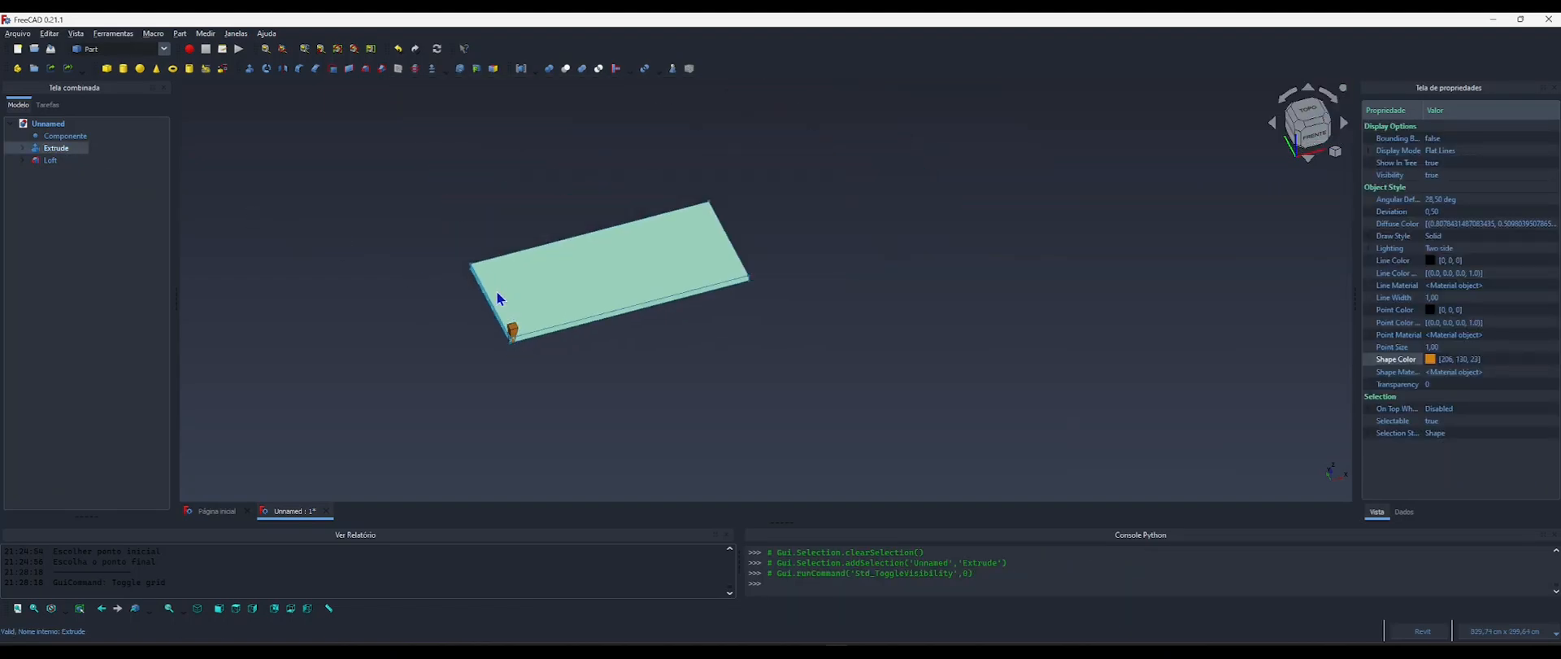
click(1309, 110)
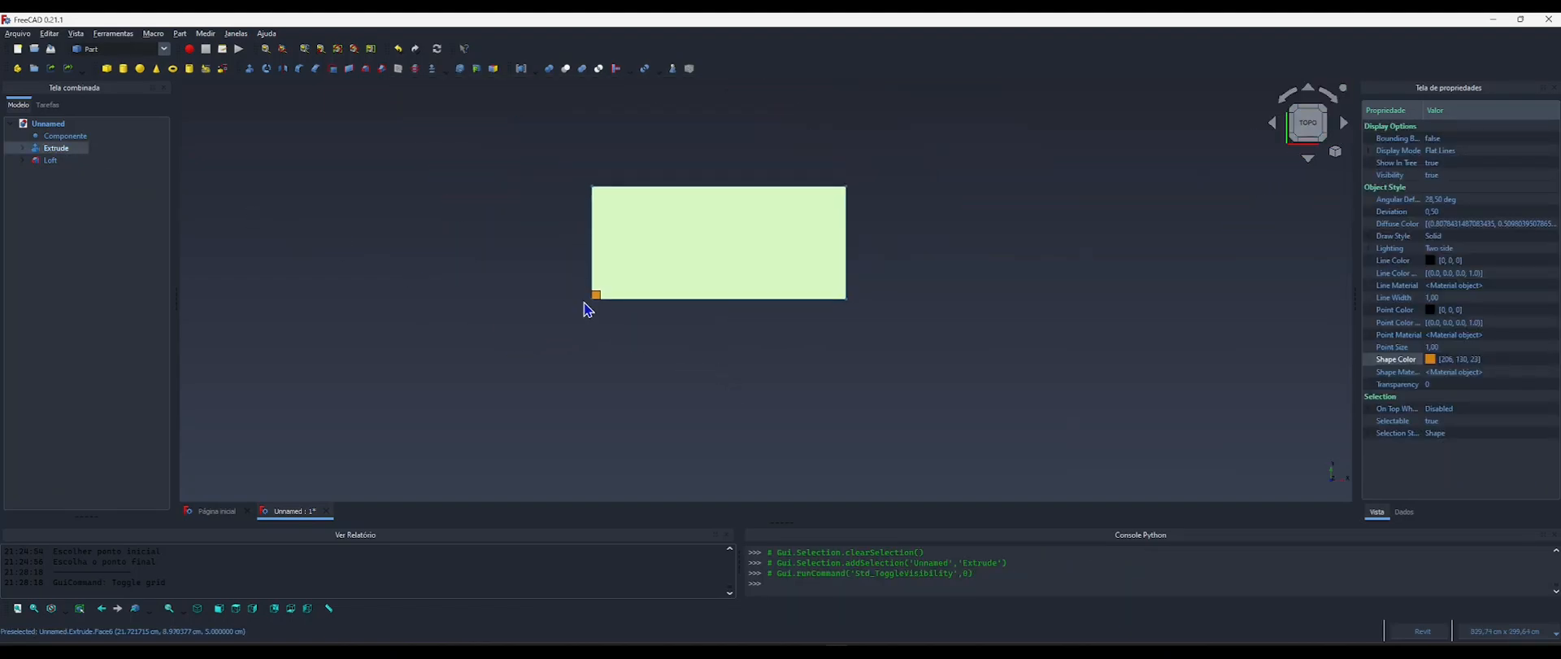
scroll(586, 303, up, 5)
scroll(561, 362, down, 3)
shift+middle_drag(569, 394, 715, 397)
click(715, 397)
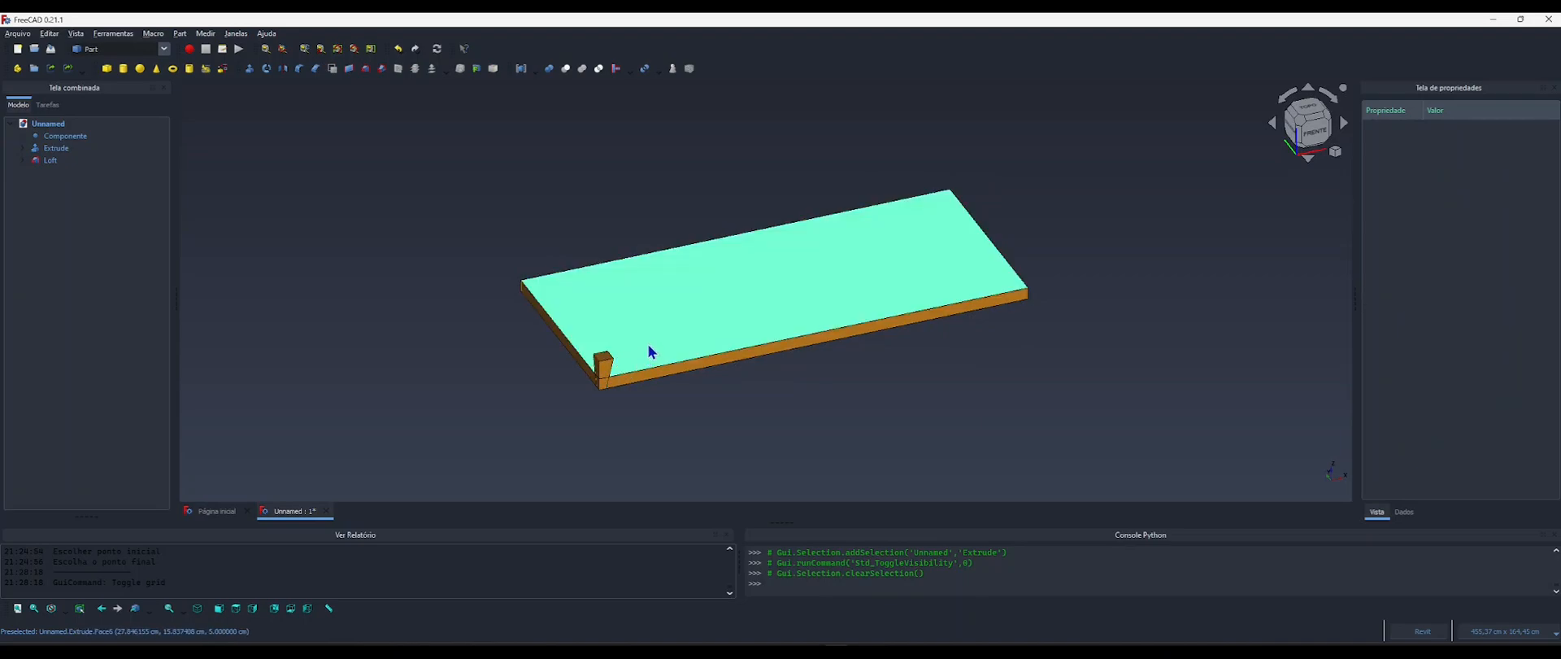
scroll(606, 398, up, 3)
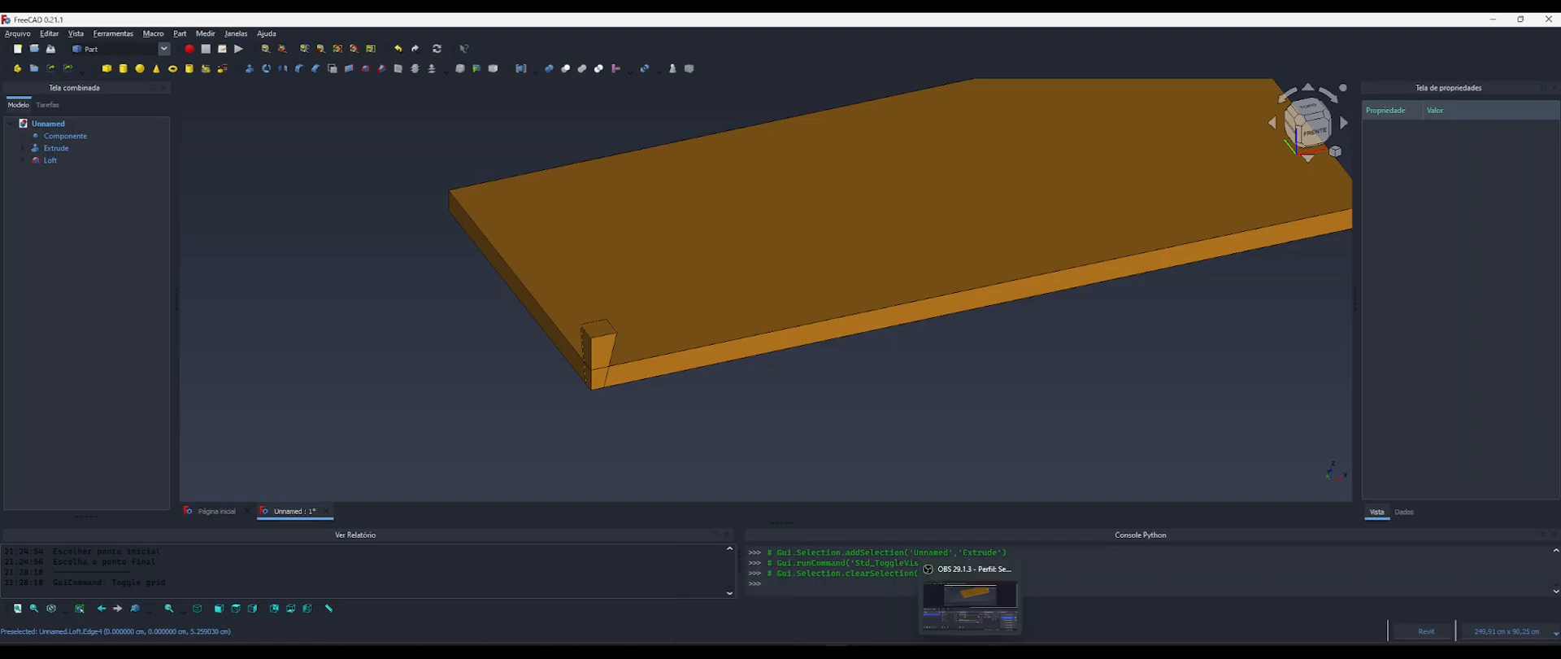
Examine how the leg meets the wooden frame in the reference image 4.webp, and return to the base board in the model.
click(999, 652)
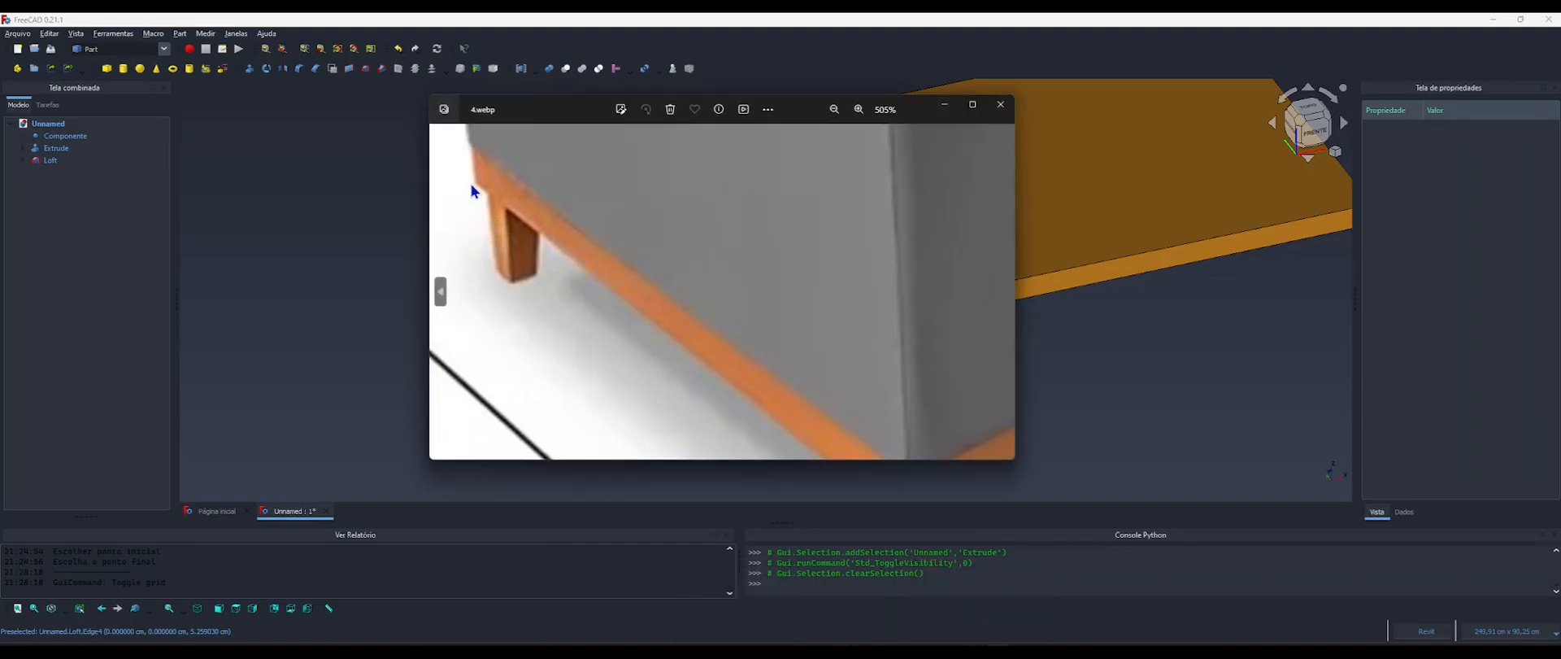
scroll(585, 236, down, 2)
drag(747, 343, 615, 225)
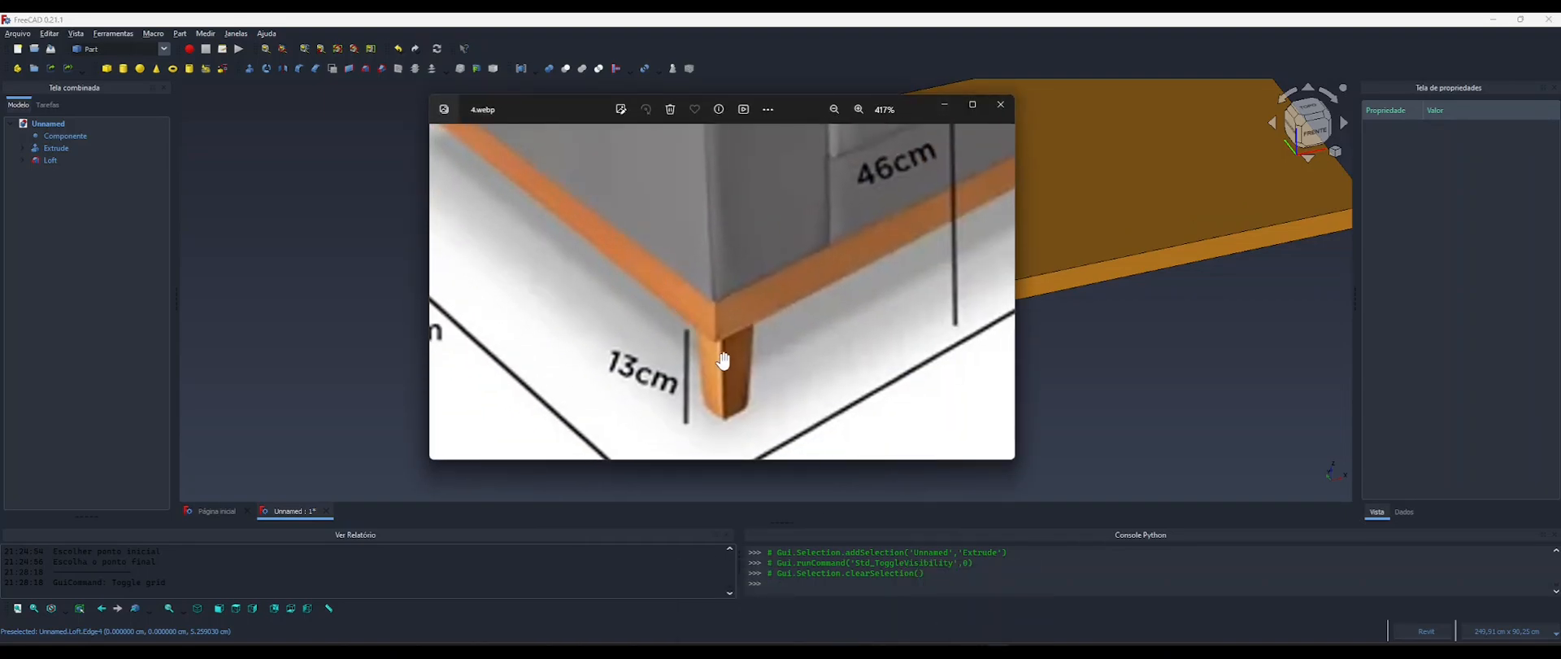
drag(723, 360, 672, 352)
click(944, 104)
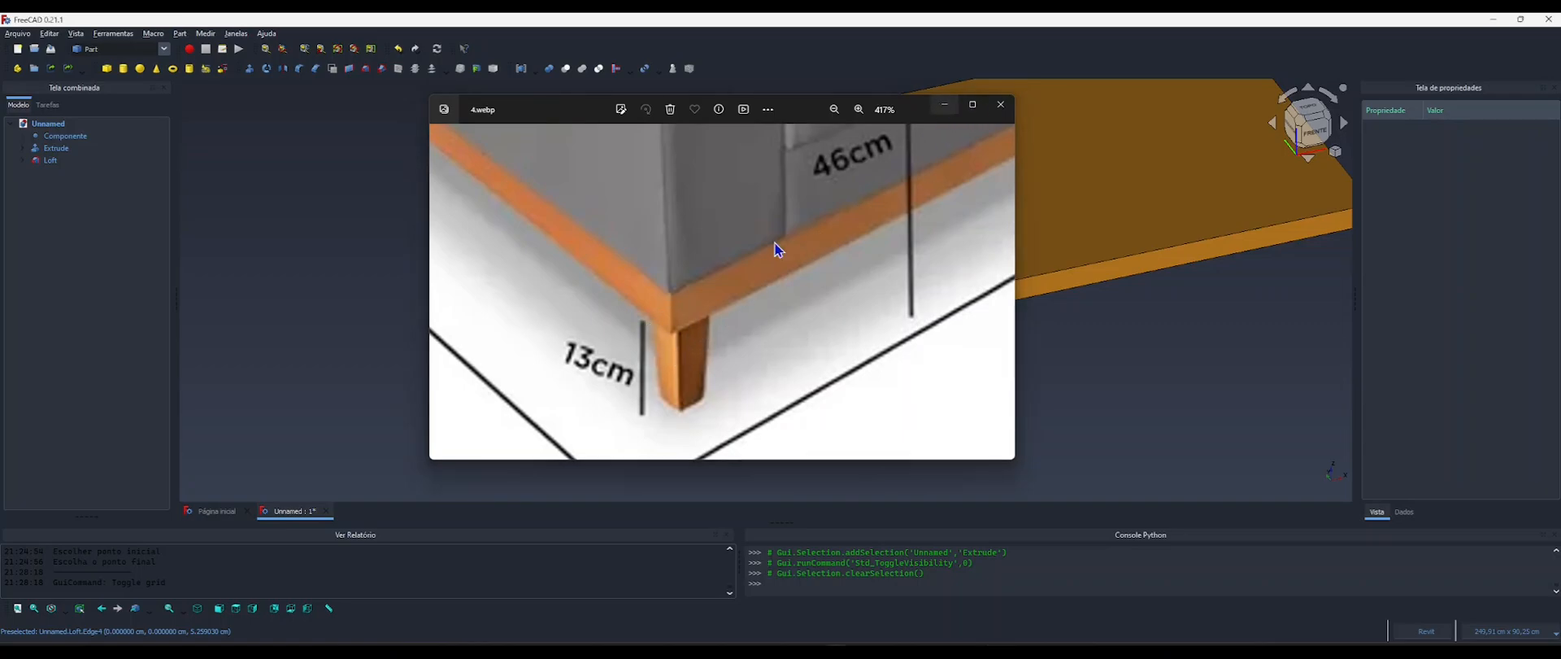
mouse_move(707, 392)
middle_down()
mouse_move(691, 394)
mouse_move(739, 401)
mouse_move(679, 390)
middle_up()
scroll(736, 396, down, 1)
click(638, 378)
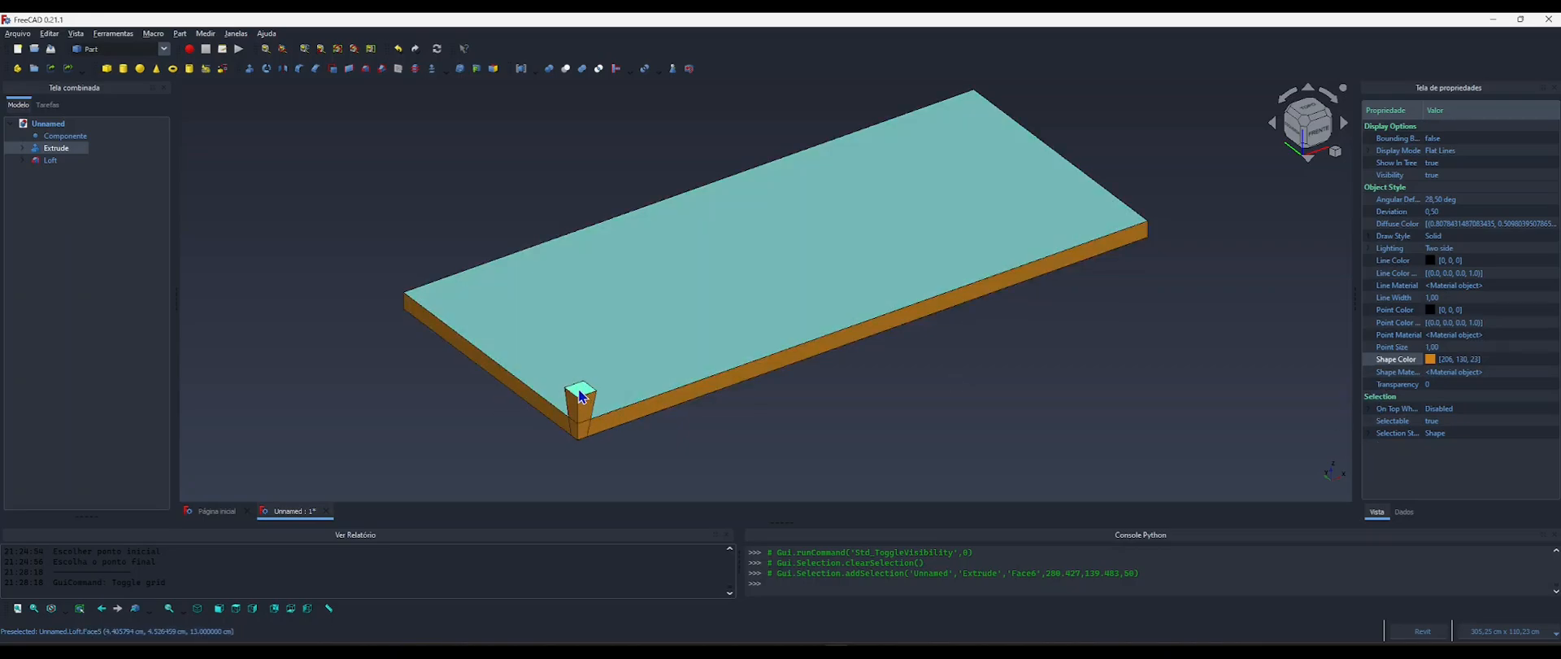
Link the Extrude base board's Z position to the leg height with the expression <<Componente>>.AlturaPe.
click(63, 136)
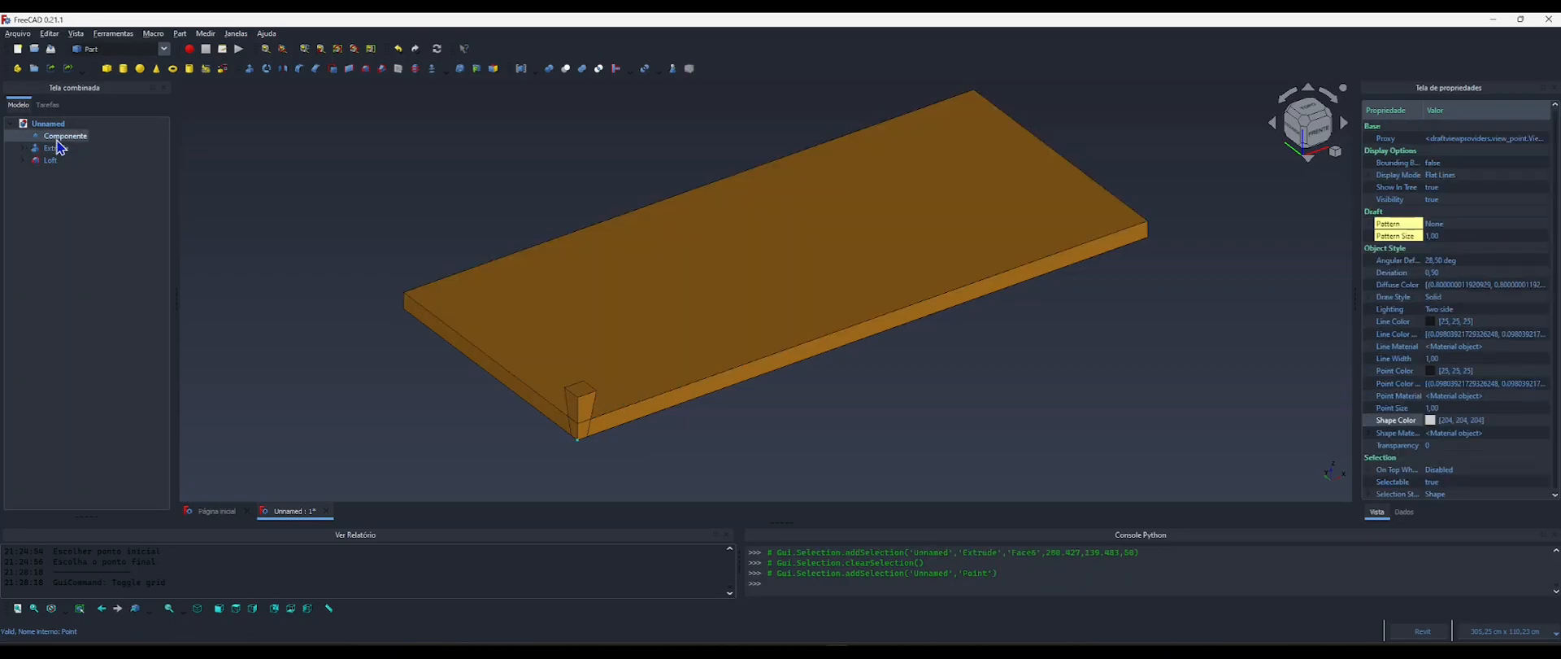
click(1405, 512)
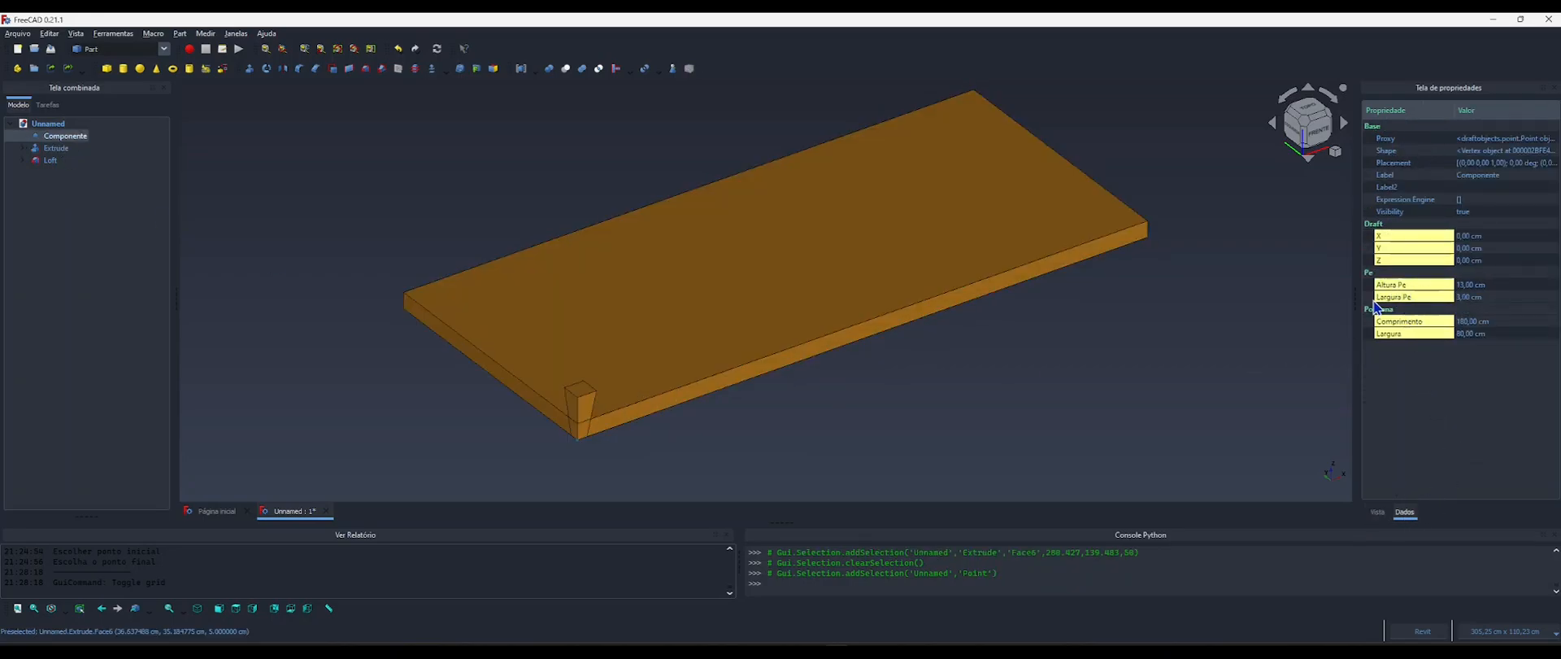
click(632, 364)
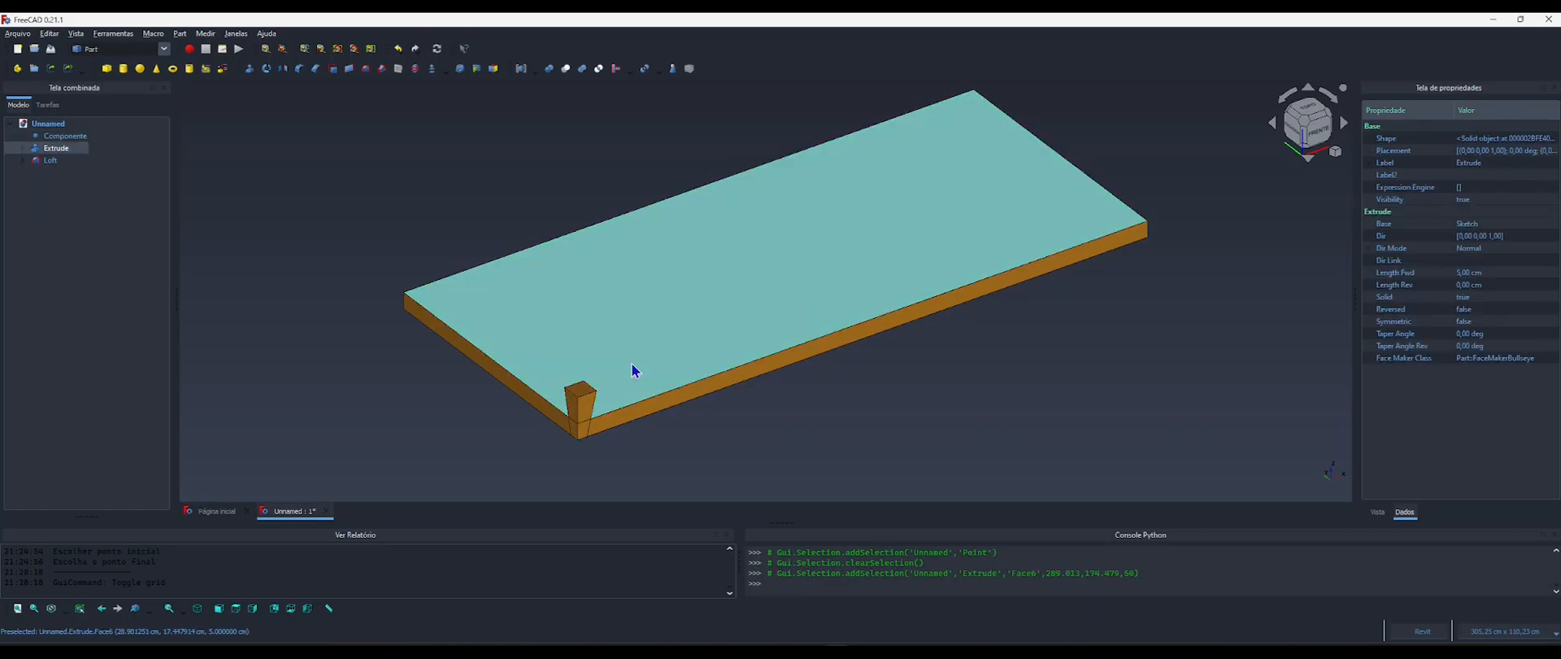
click(1369, 151)
click(1383, 188)
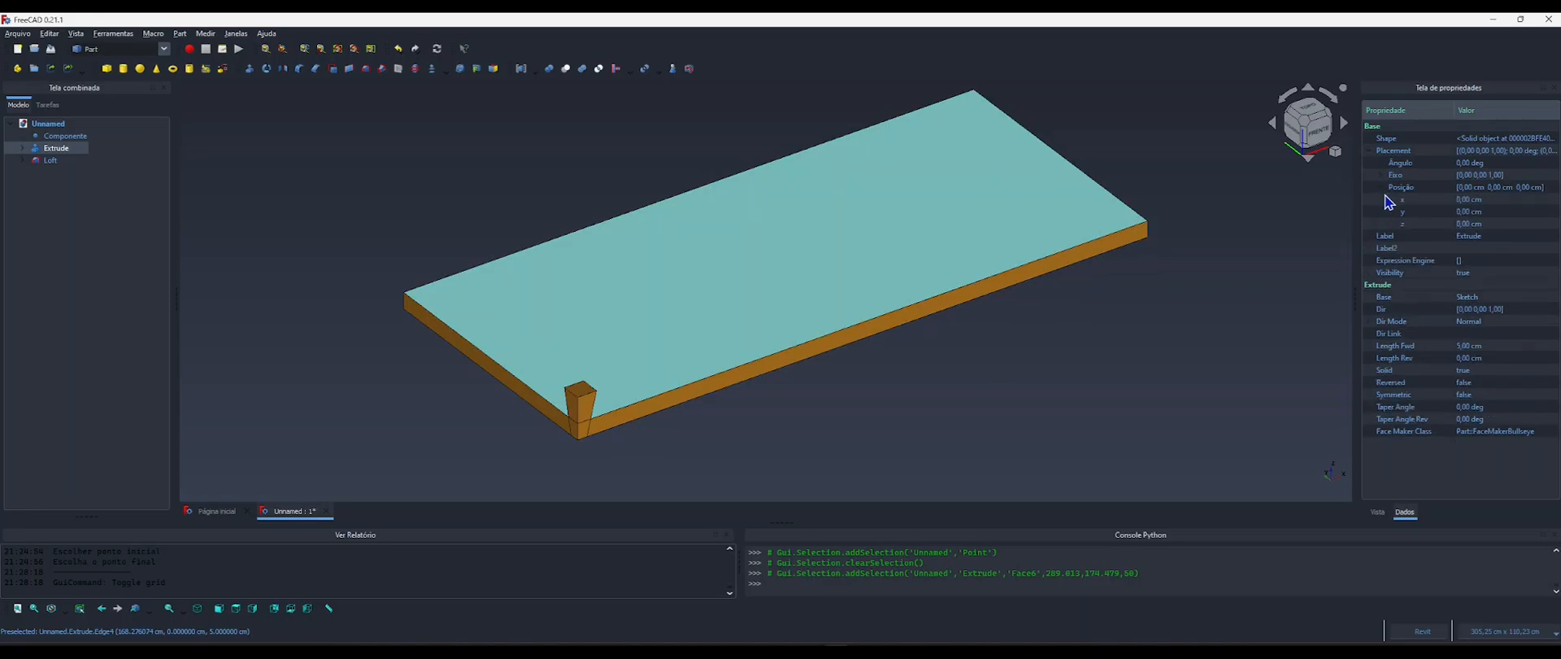
click(1466, 224)
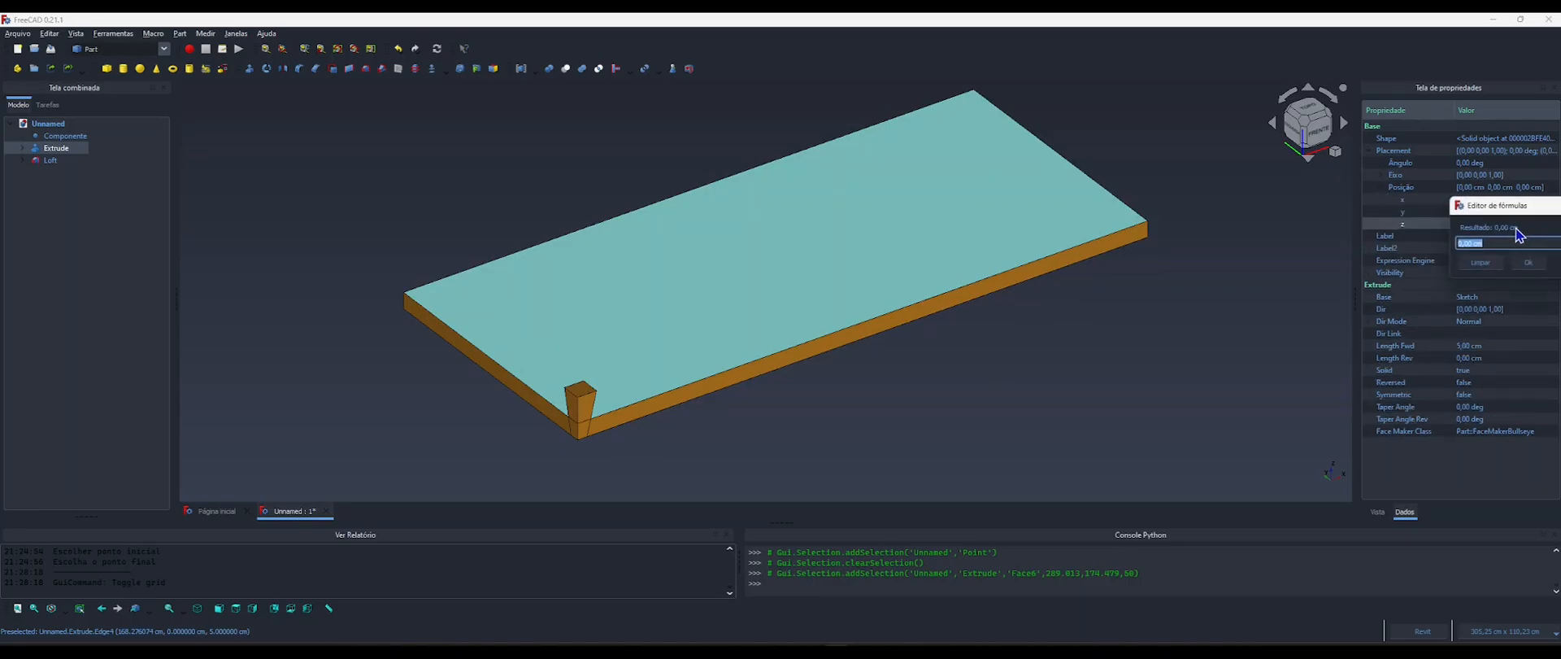
click(1529, 222)
drag(1366, 213, 958, 149)
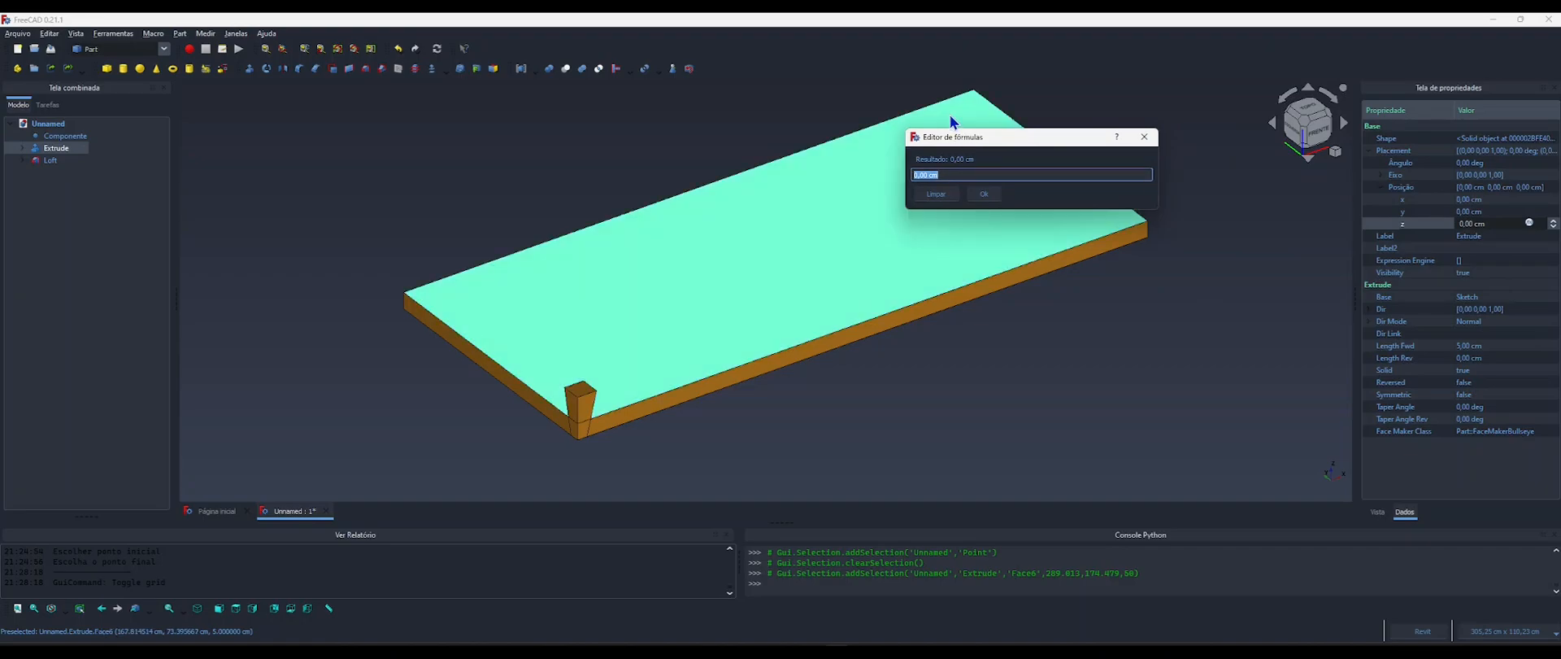
text(compo)
key(Return)
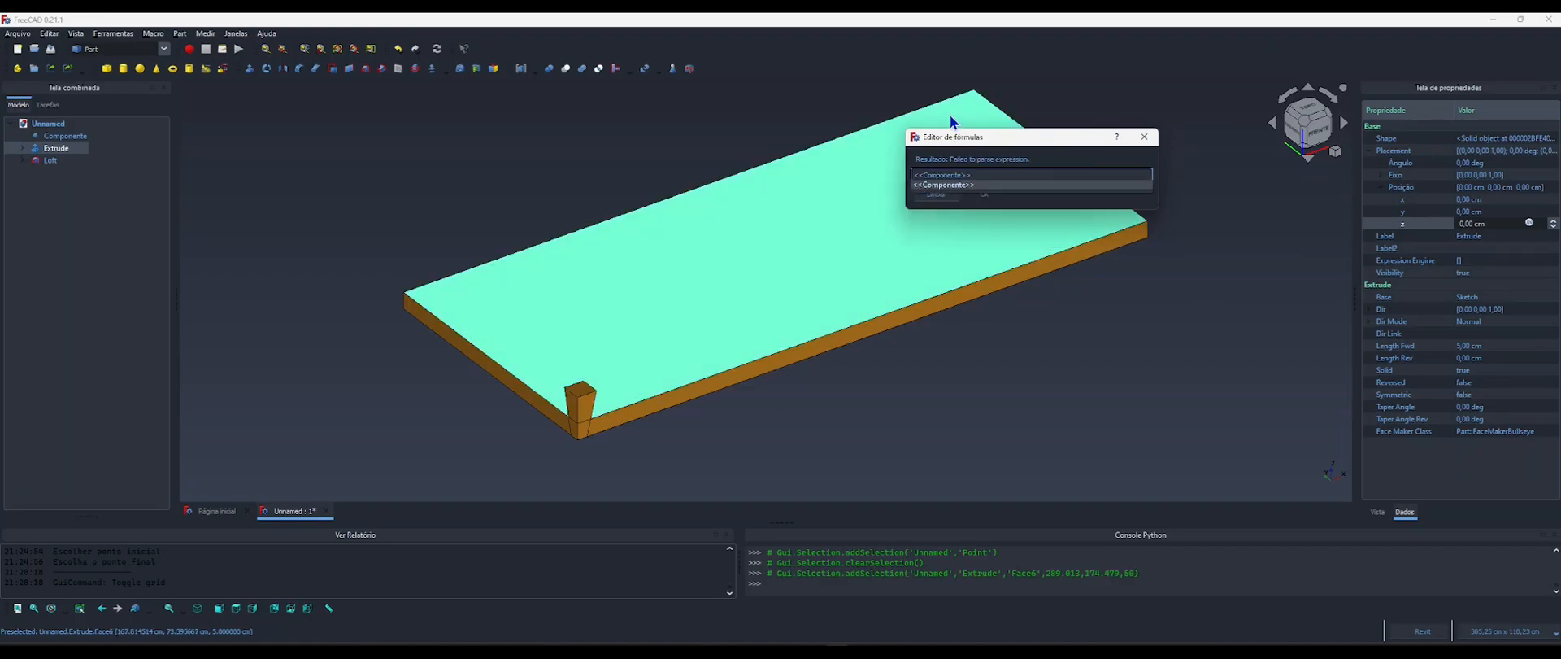
text(.altur)
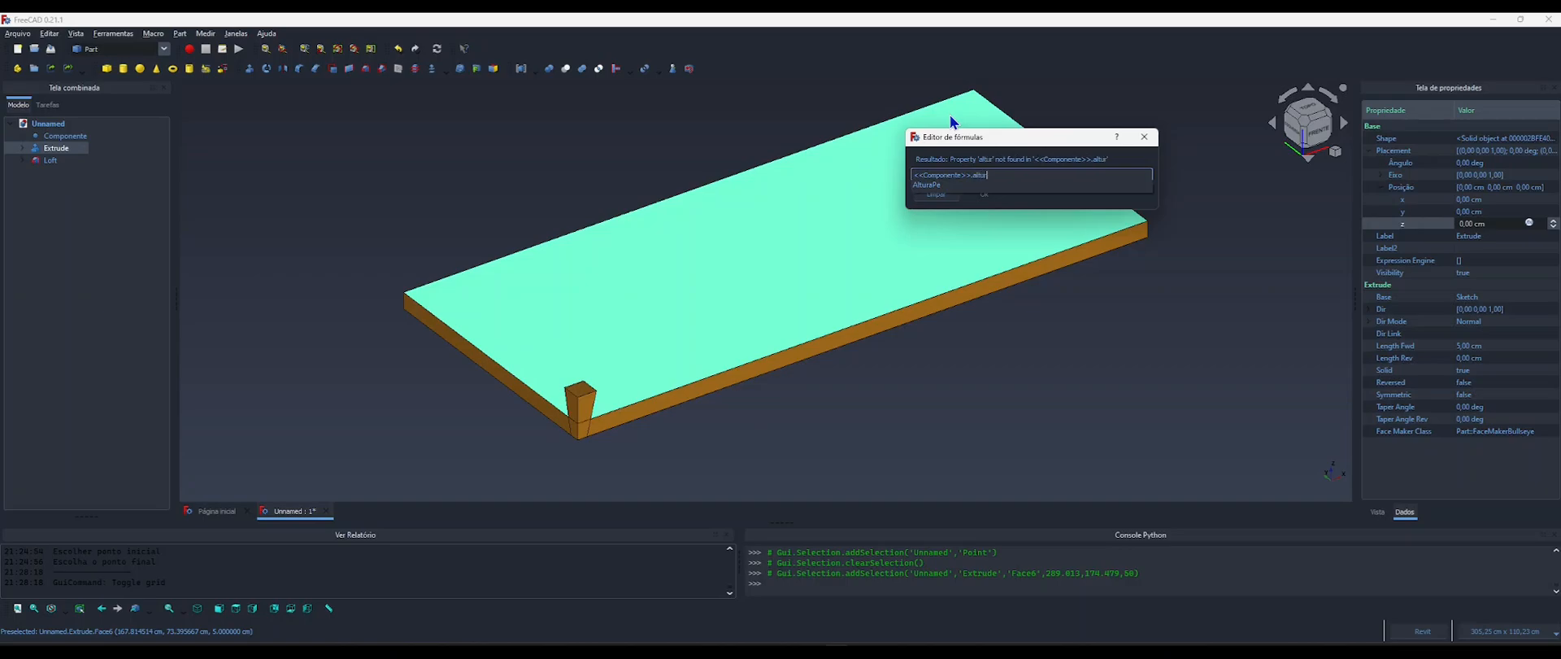
click(930, 186)
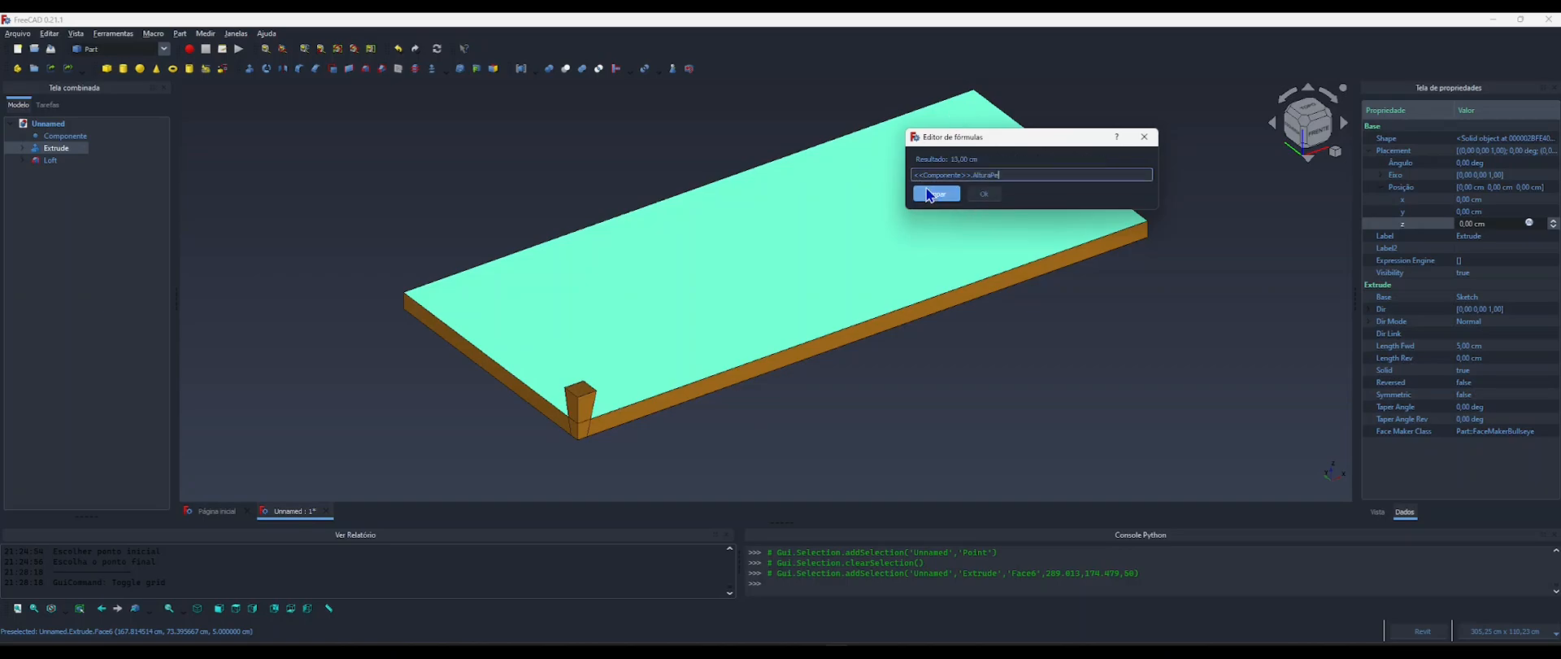
click(986, 198)
click(1011, 366)
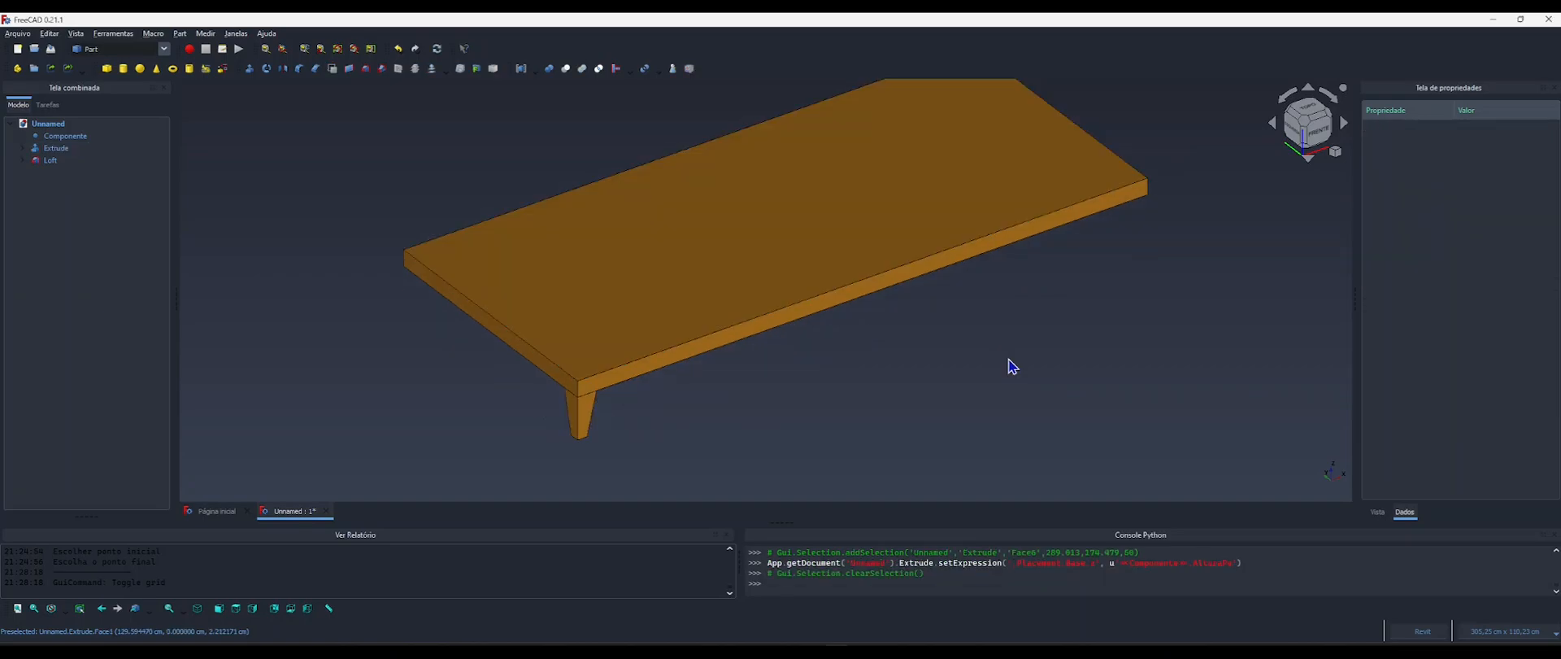
Inspect the leg's joint with the base board from below and above, and hide the Extrude base board.
middle_drag(602, 404, 670, 358)
scroll(592, 356, up, 6)
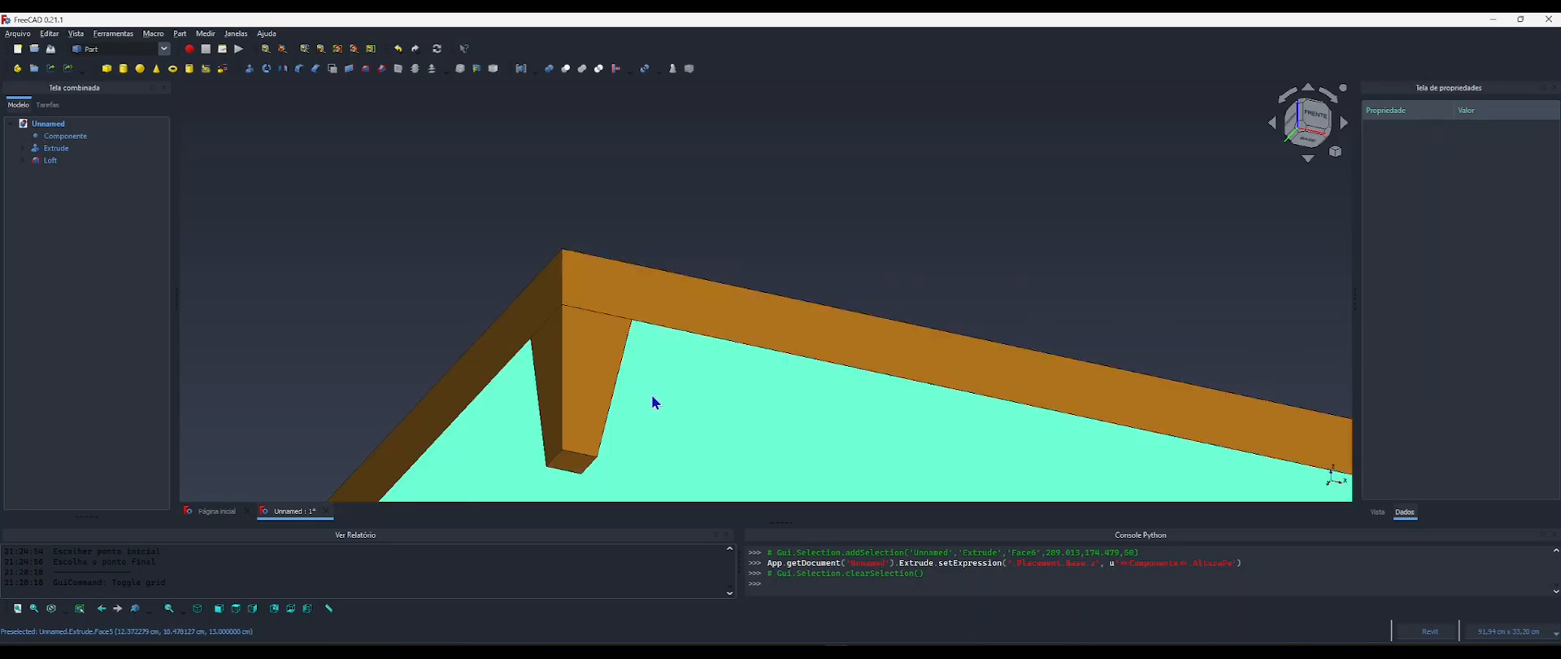
scroll(651, 398, down, 5)
shift+middle_drag(682, 309, 631, 422)
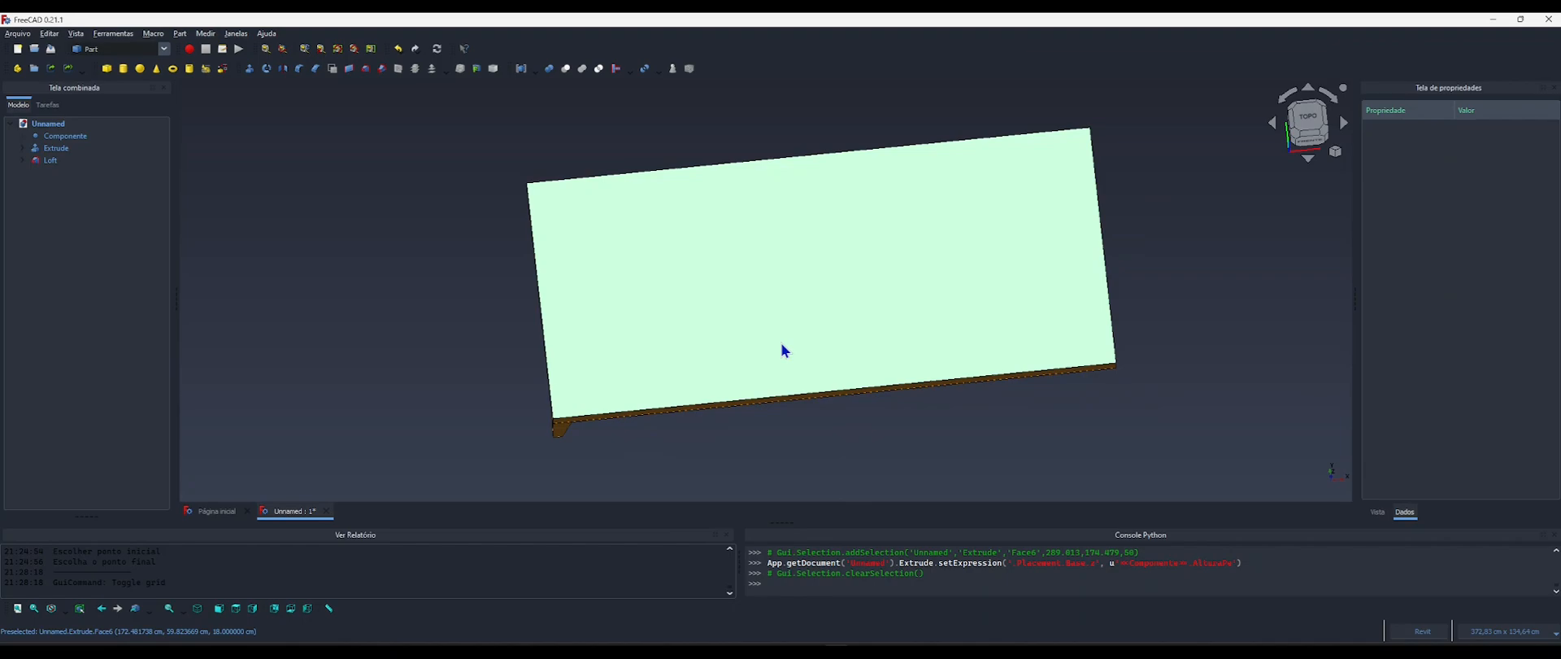
middle_drag(740, 364, 714, 349)
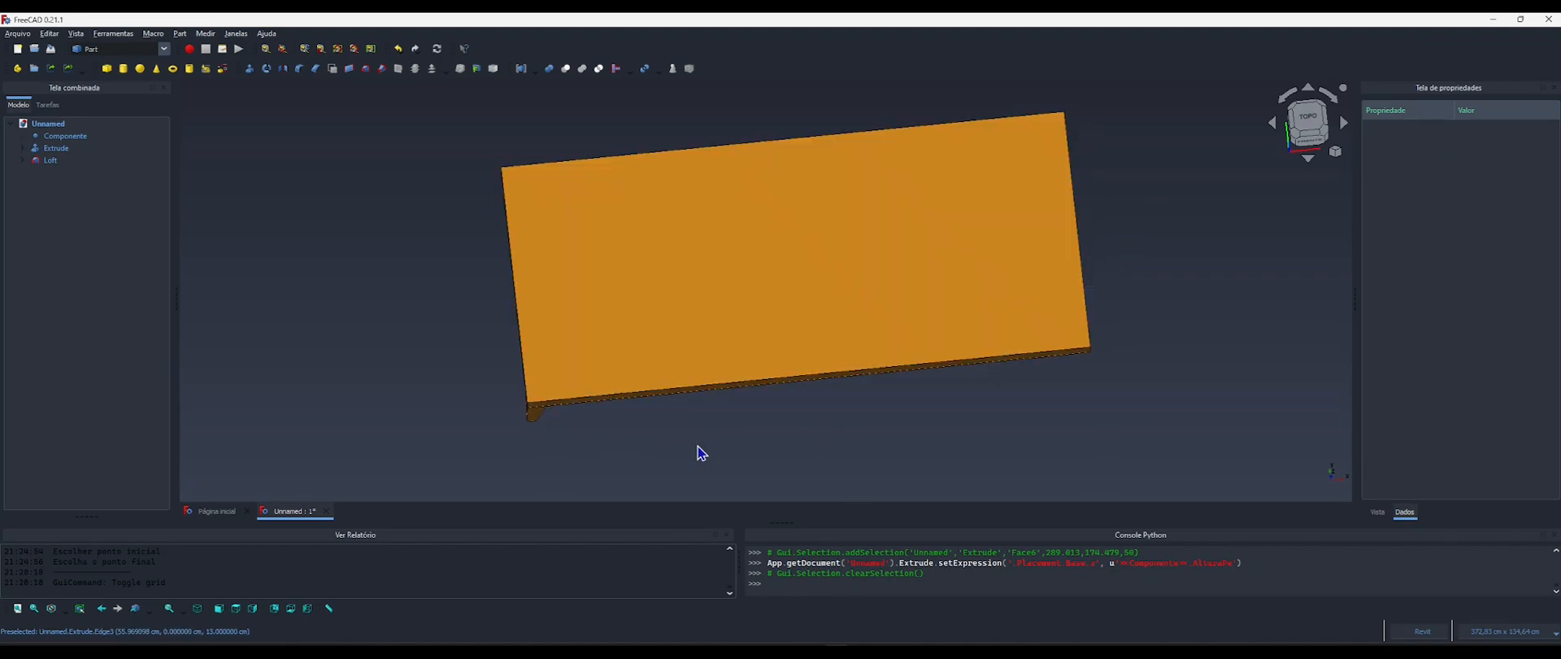
click(718, 342)
key(space)
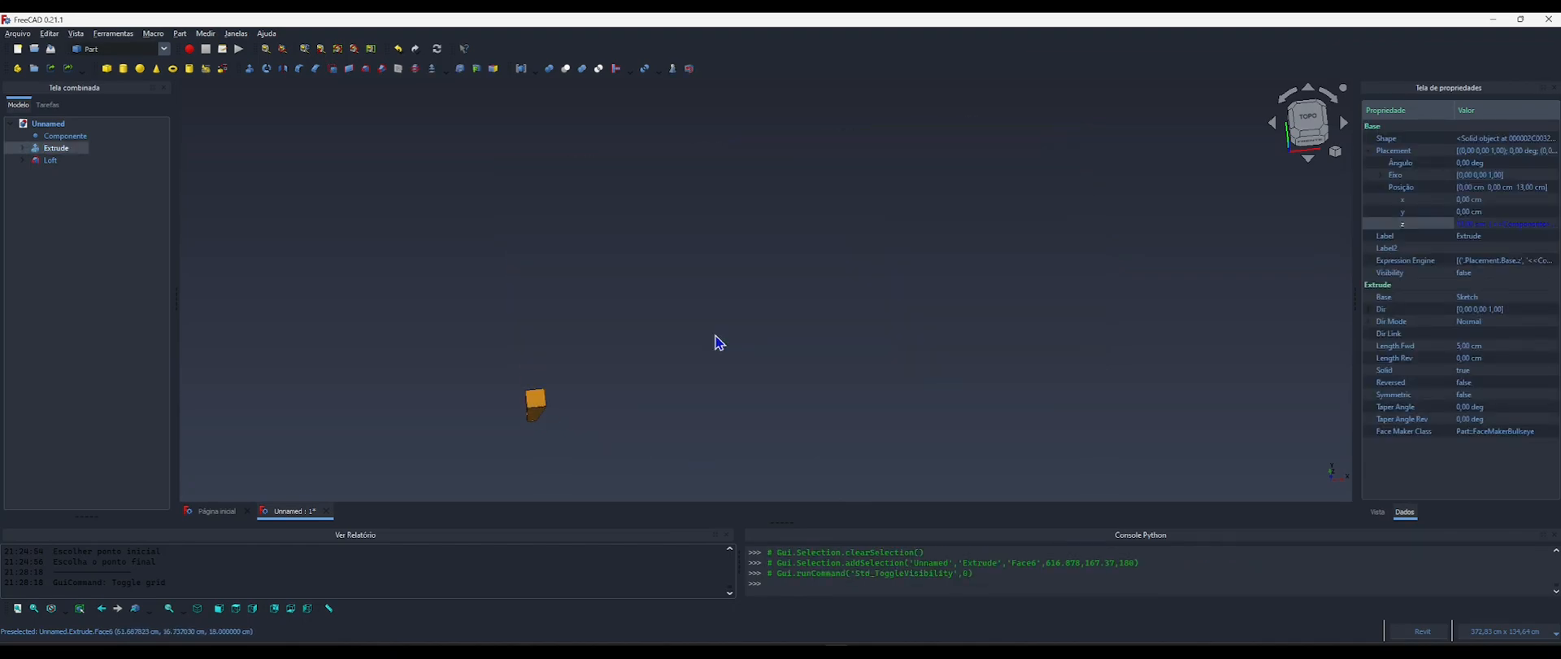
Switch to the BIM workbench and look at the leg straight from the top.
click(1307, 120)
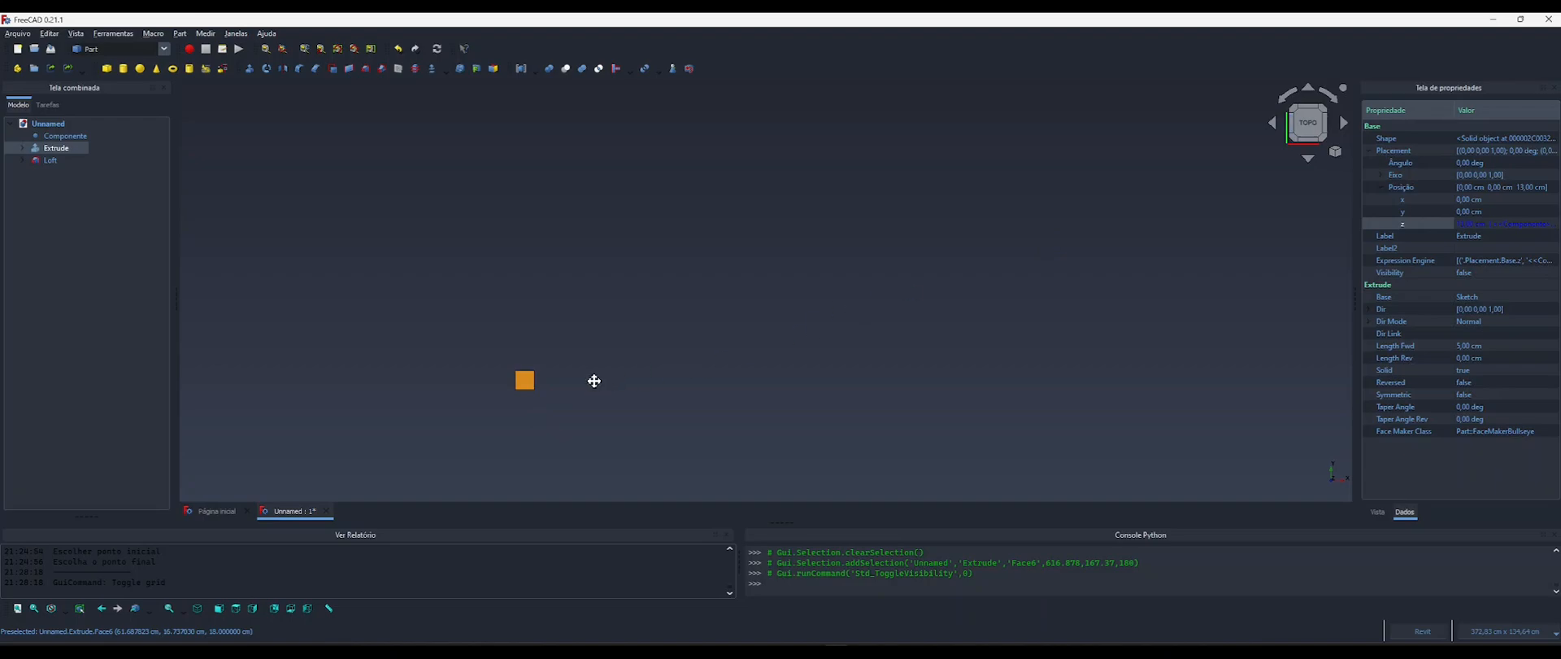
middle_drag(594, 380, 669, 338)
scroll(594, 345, up, 8)
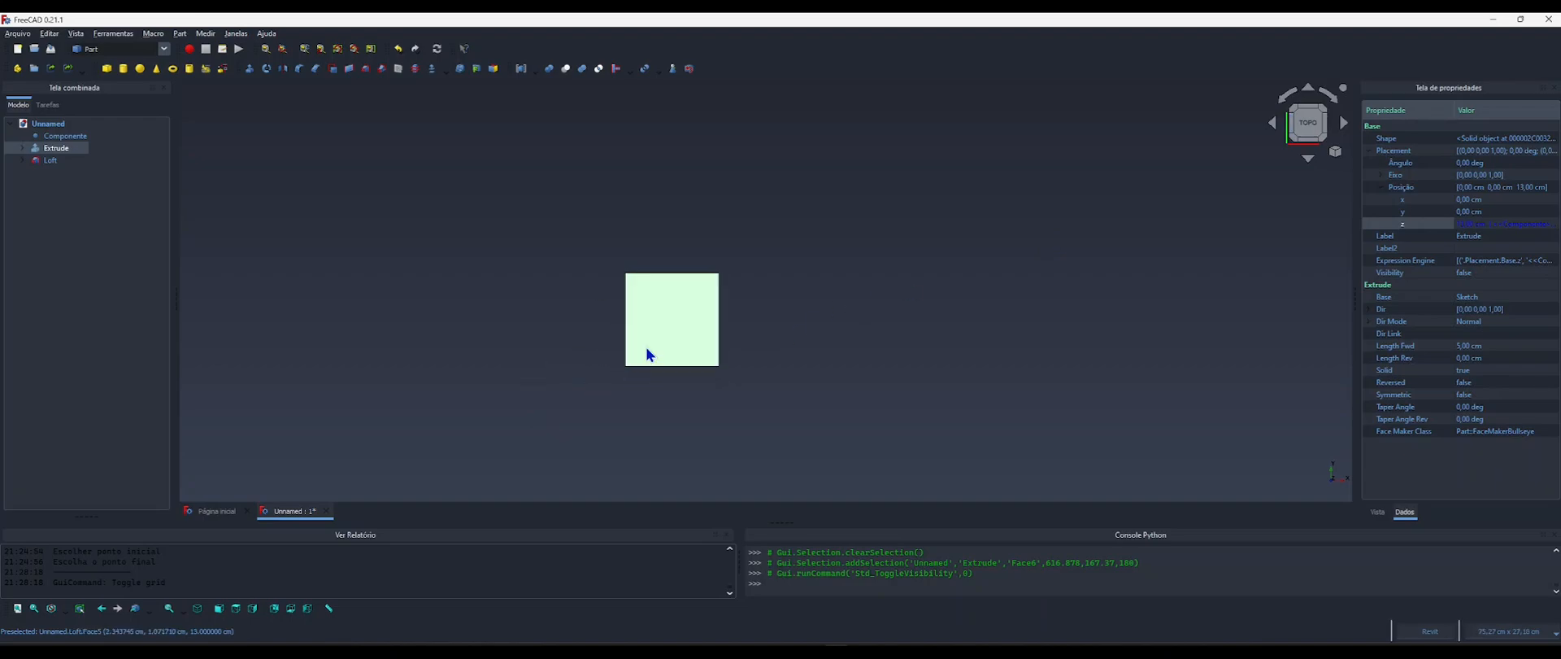
scroll(650, 354, down, 6)
middle_drag(642, 358, 604, 356)
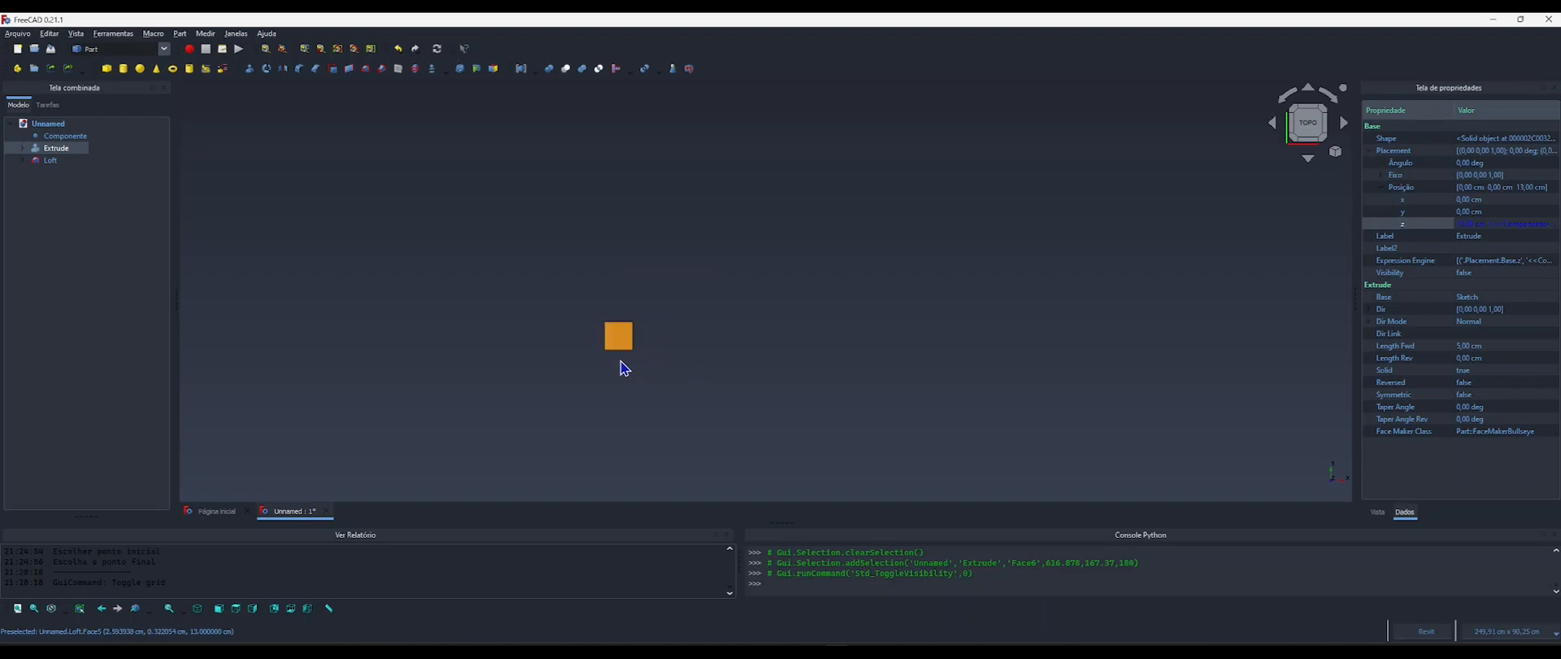
click(633, 391)
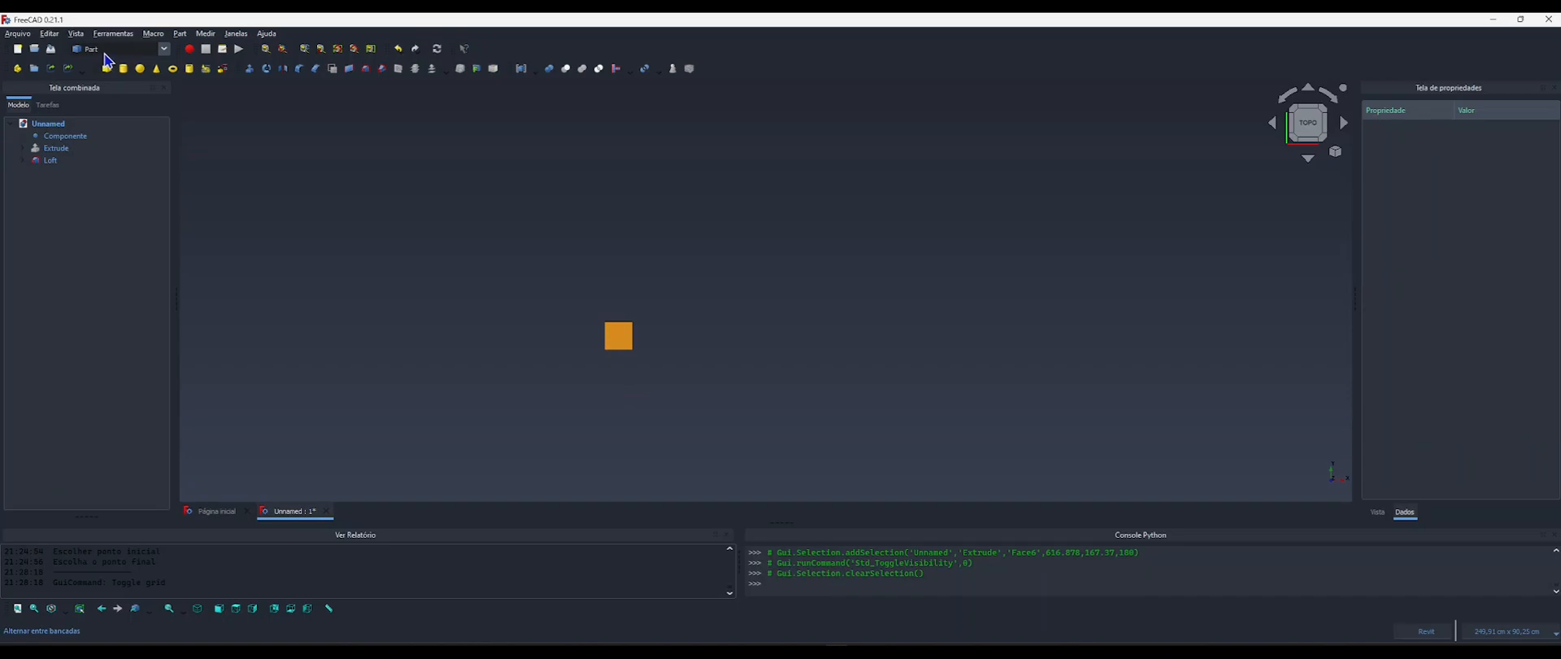
click(99, 50)
click(94, 74)
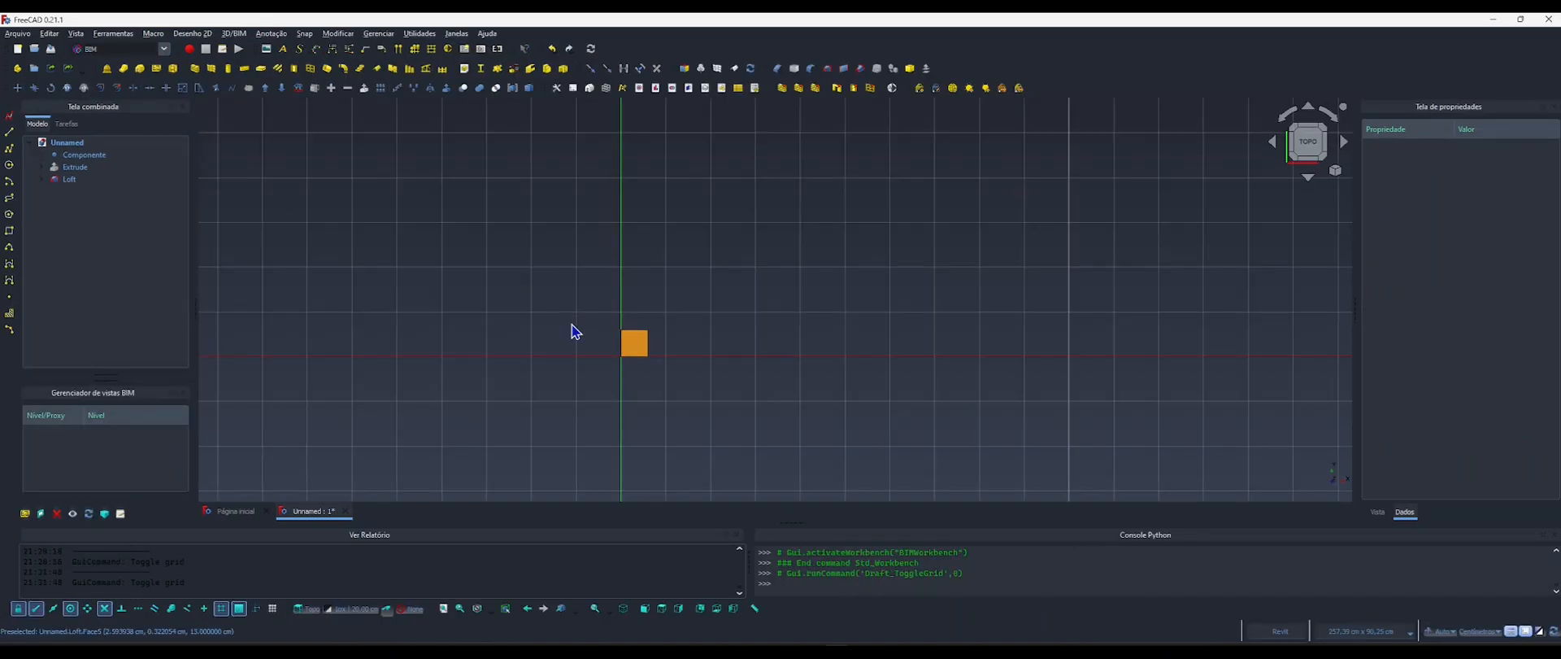
shift+middle_drag(606, 359, 656, 364)
click(1306, 140)
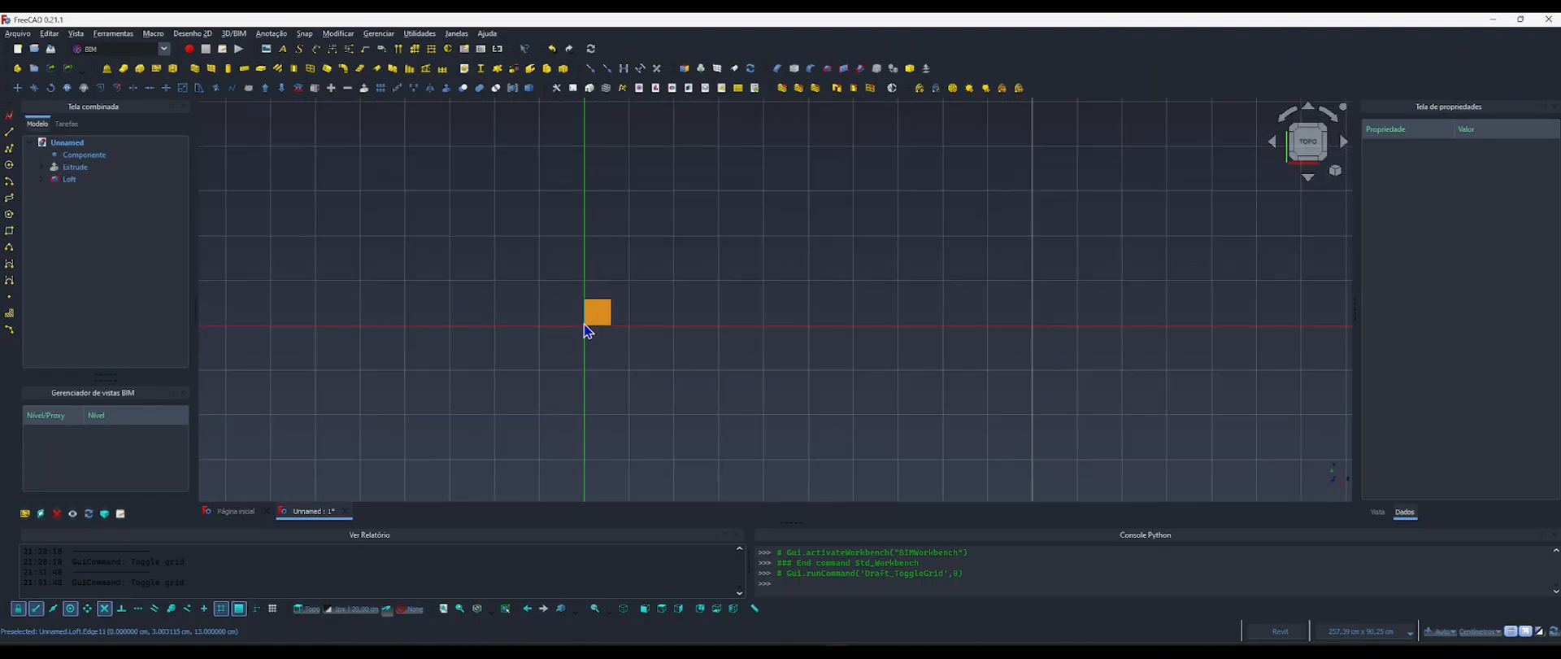
Clone the Loft leg in place, with zero displacement in X, Y and Z.
scroll(570, 322, up, 4)
scroll(558, 316, up, 2)
click(651, 318)
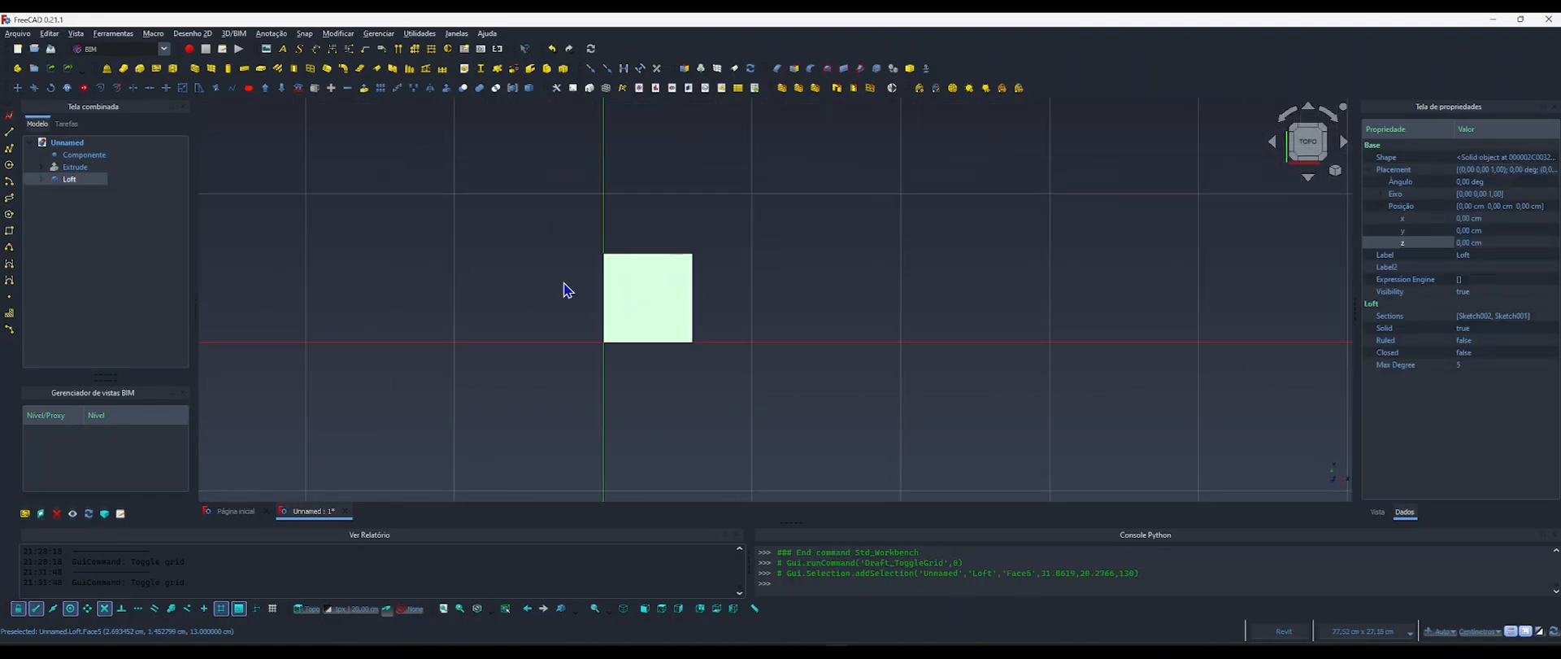
click(66, 88)
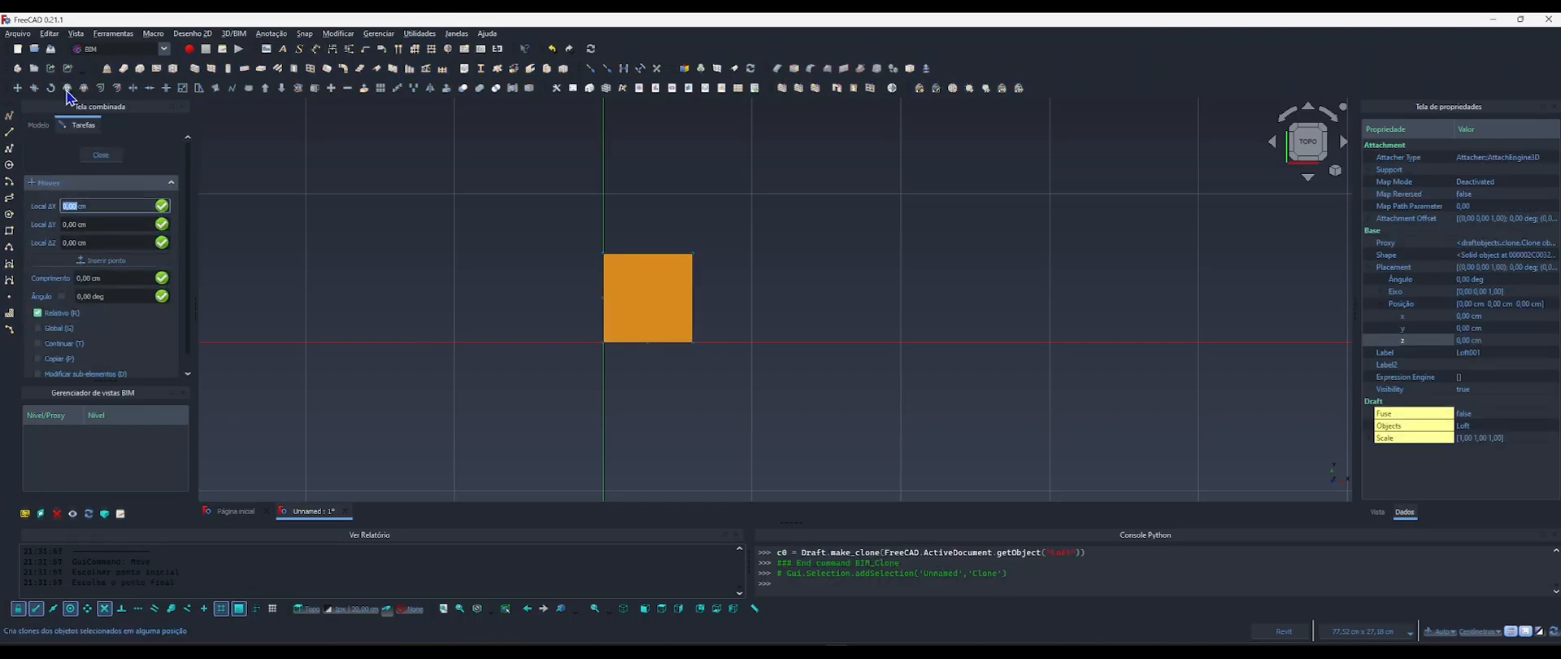
key(Return)
key(Return)
Create two more leg clones in place, each from the preceding clone and with zero displacement.
click(67, 88)
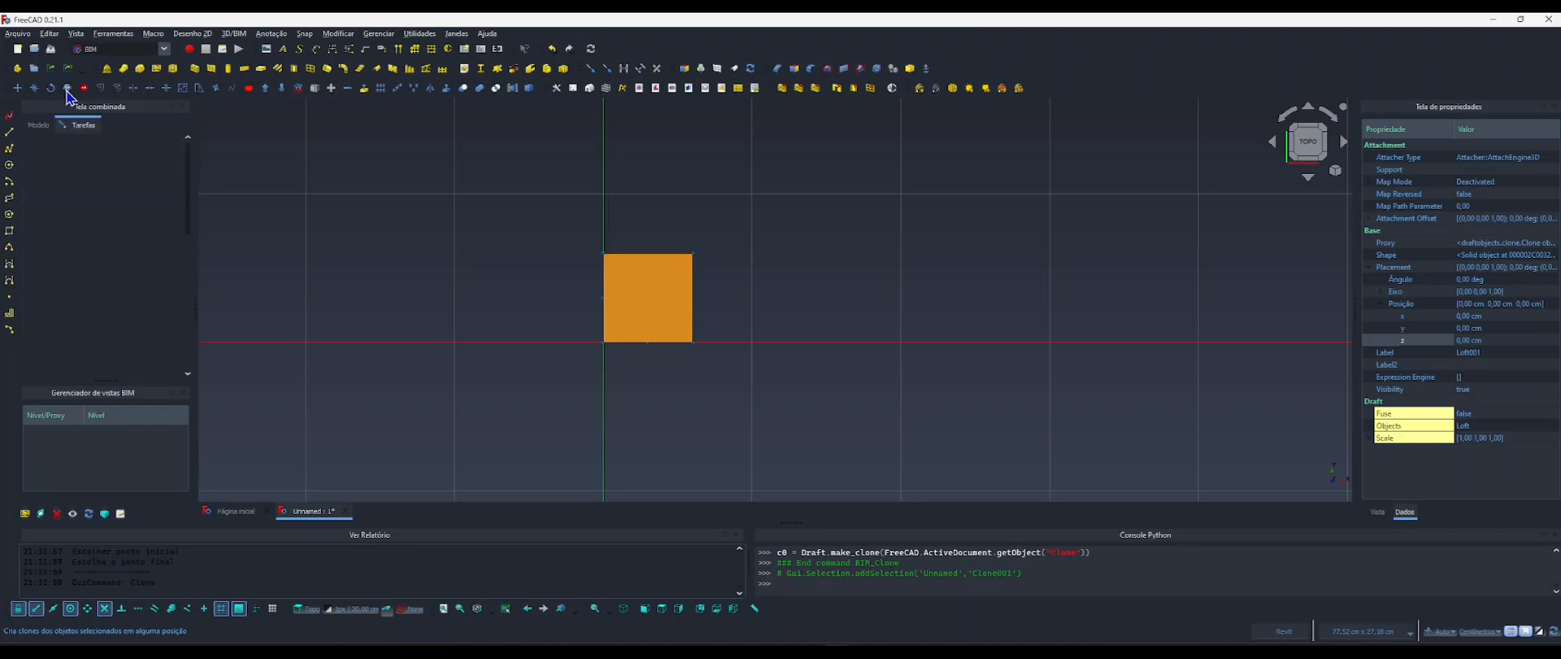
key(Return)
key(Return)
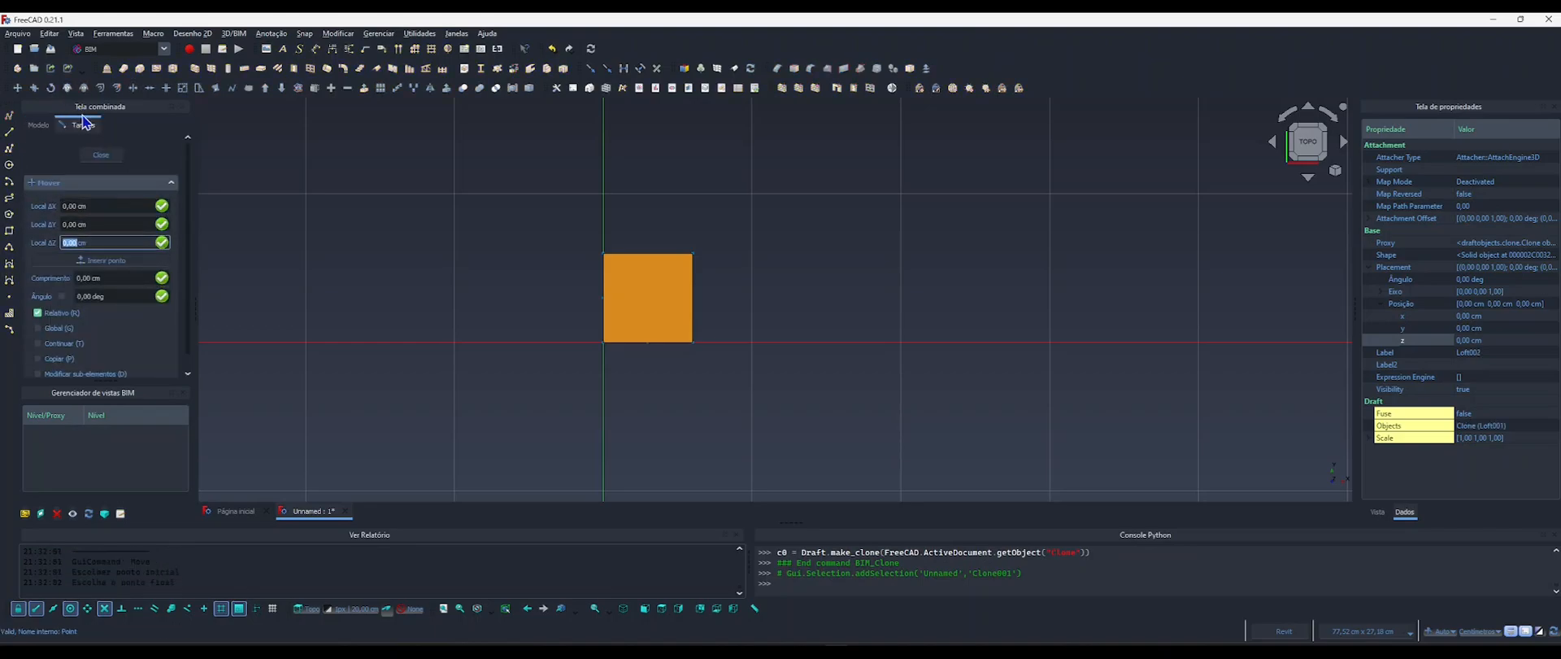
click(68, 89)
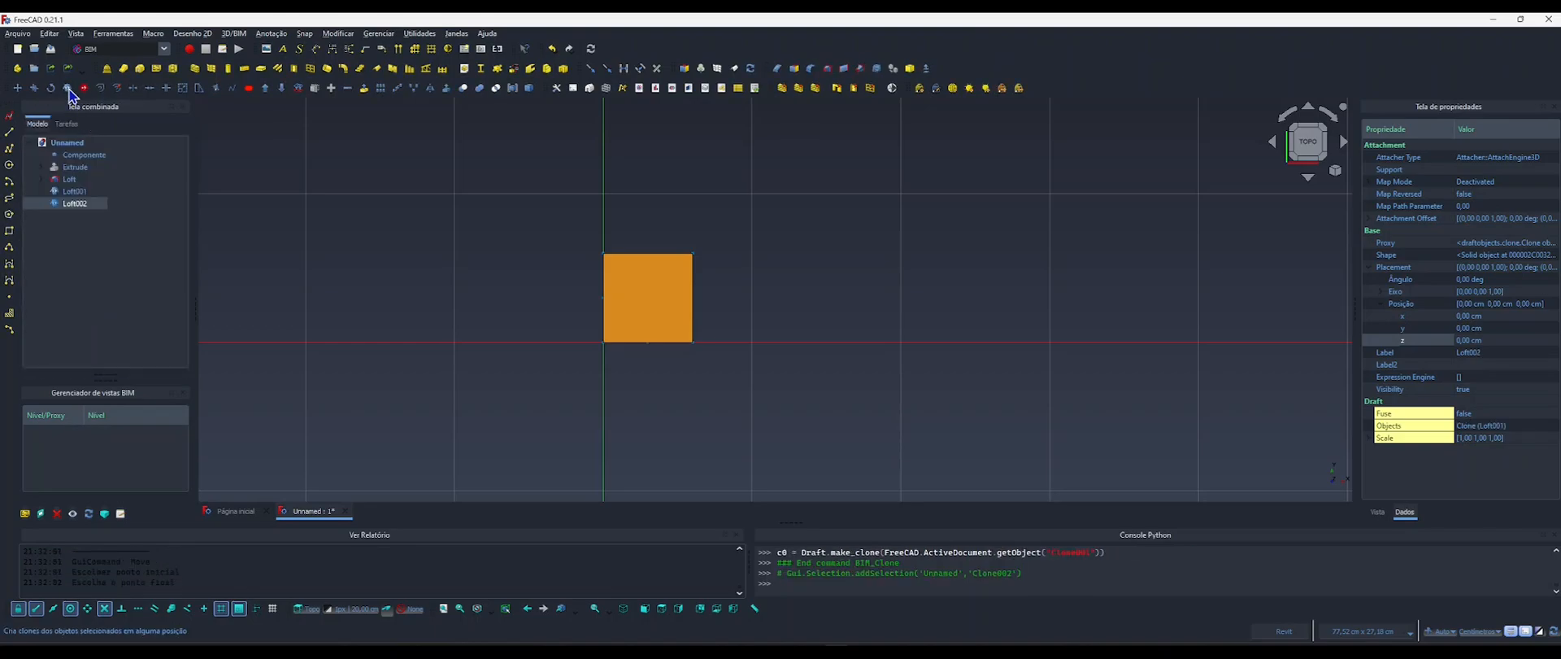
key(Return)
key(Return)
key(Return)
key(Return)
key(Return)
key(Return)
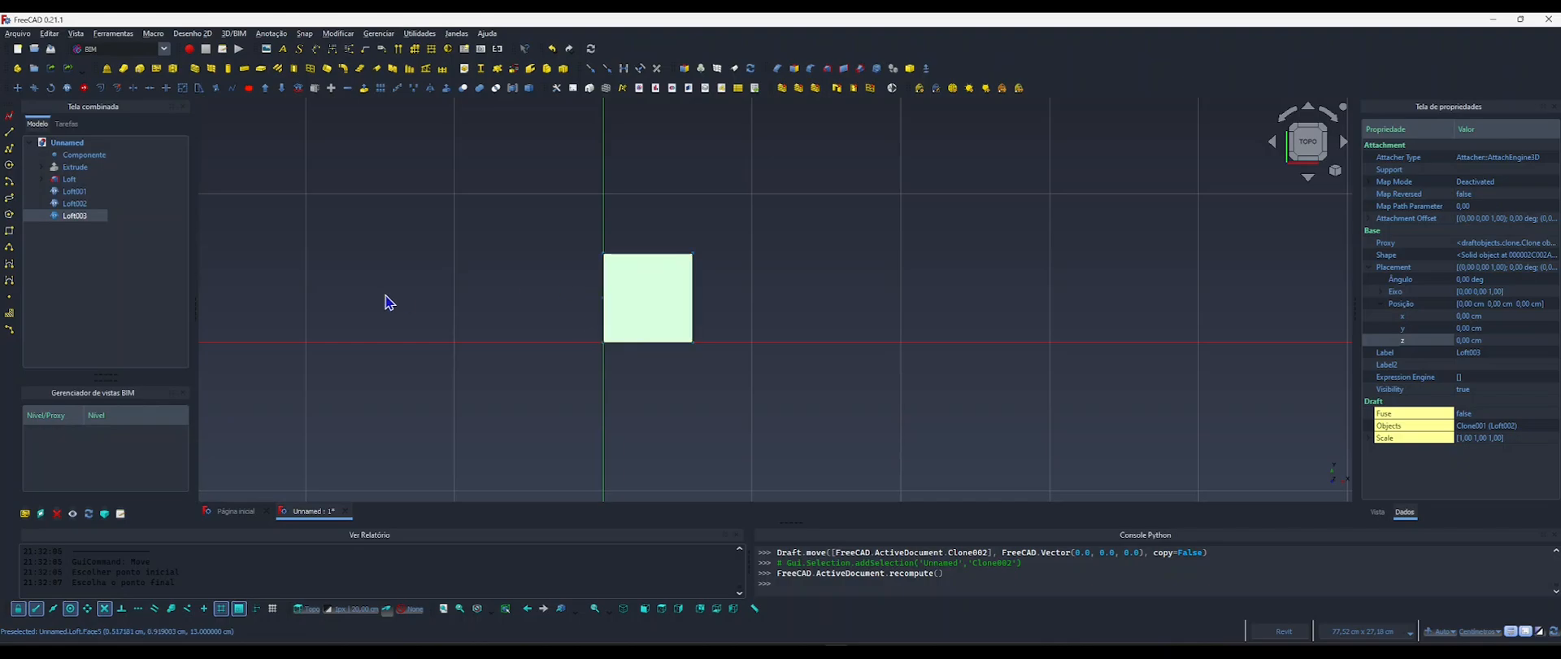
Examine the overlapping leg clones from several angles and from below, and return to the top view.
mouse_move(541, 304)
middle_down()
mouse_move(488, 297)
mouse_move(526, 309)
middle_up()
scroll(500, 309, down, 1)
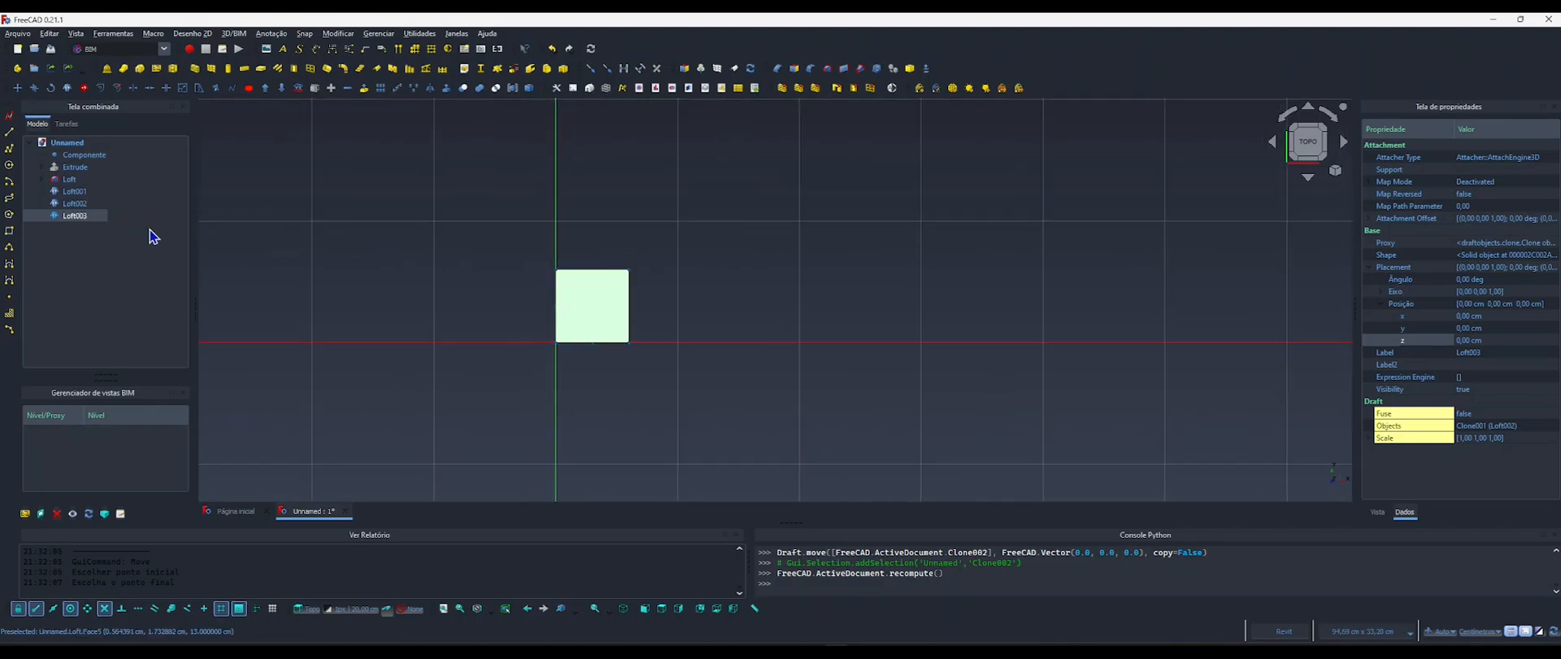
shift+middle_drag(535, 340, 519, 282)
shift+middle_drag(589, 387, 622, 377)
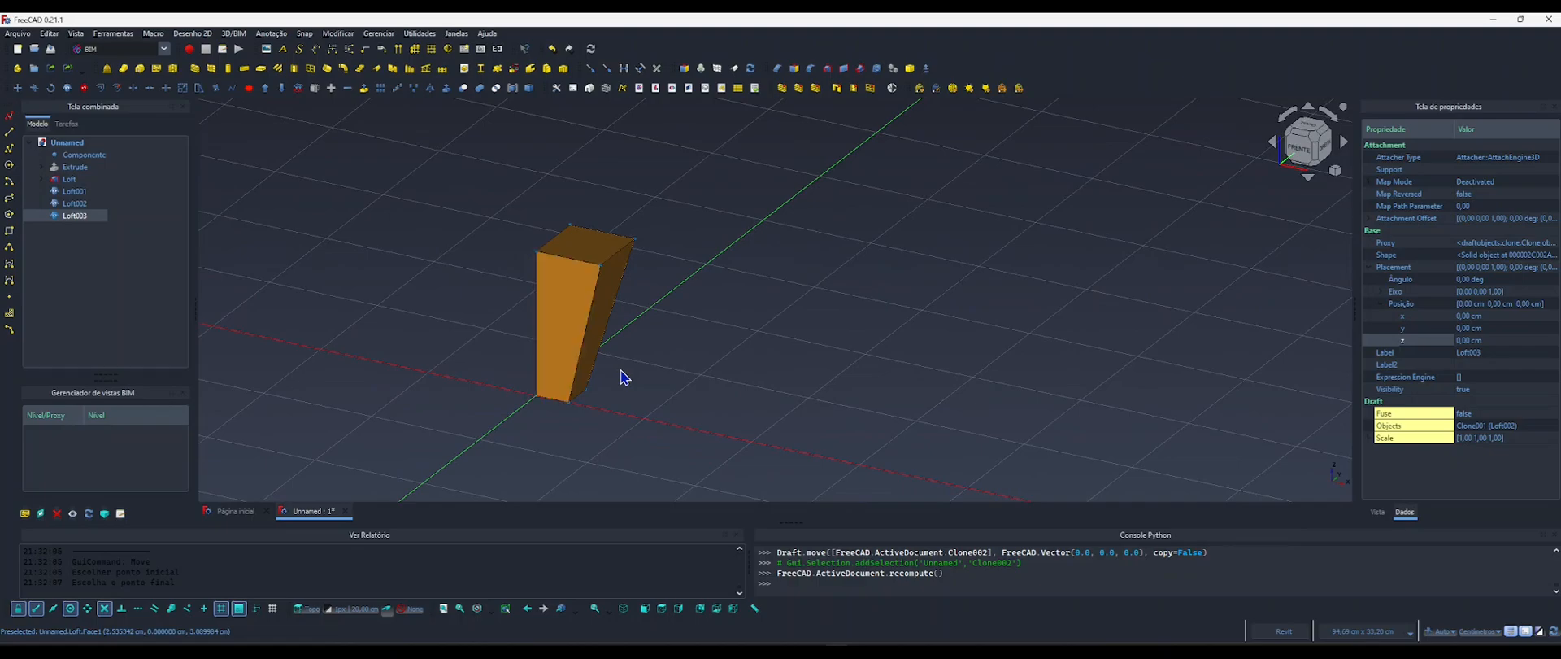
shift+middle_drag(596, 307, 540, 324)
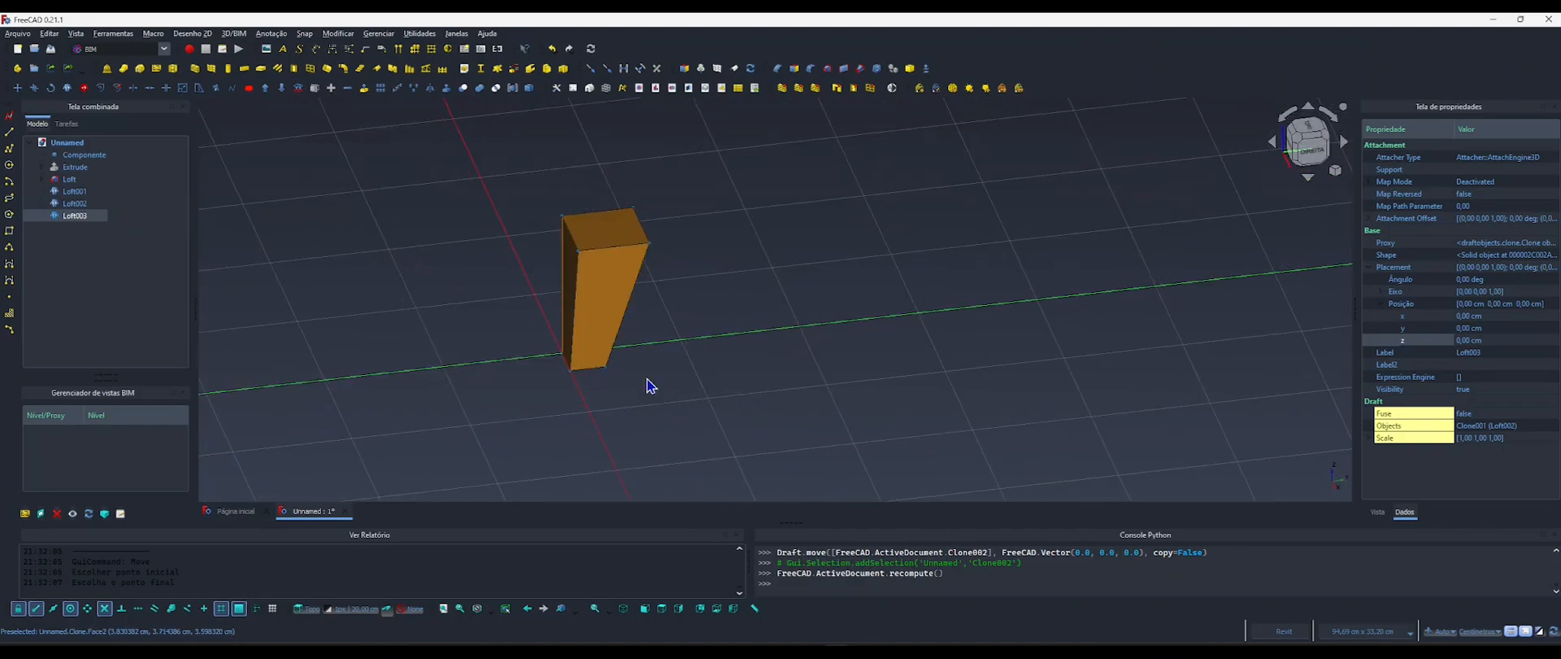
shift+middle_drag(650, 385, 753, 383)
click(753, 386)
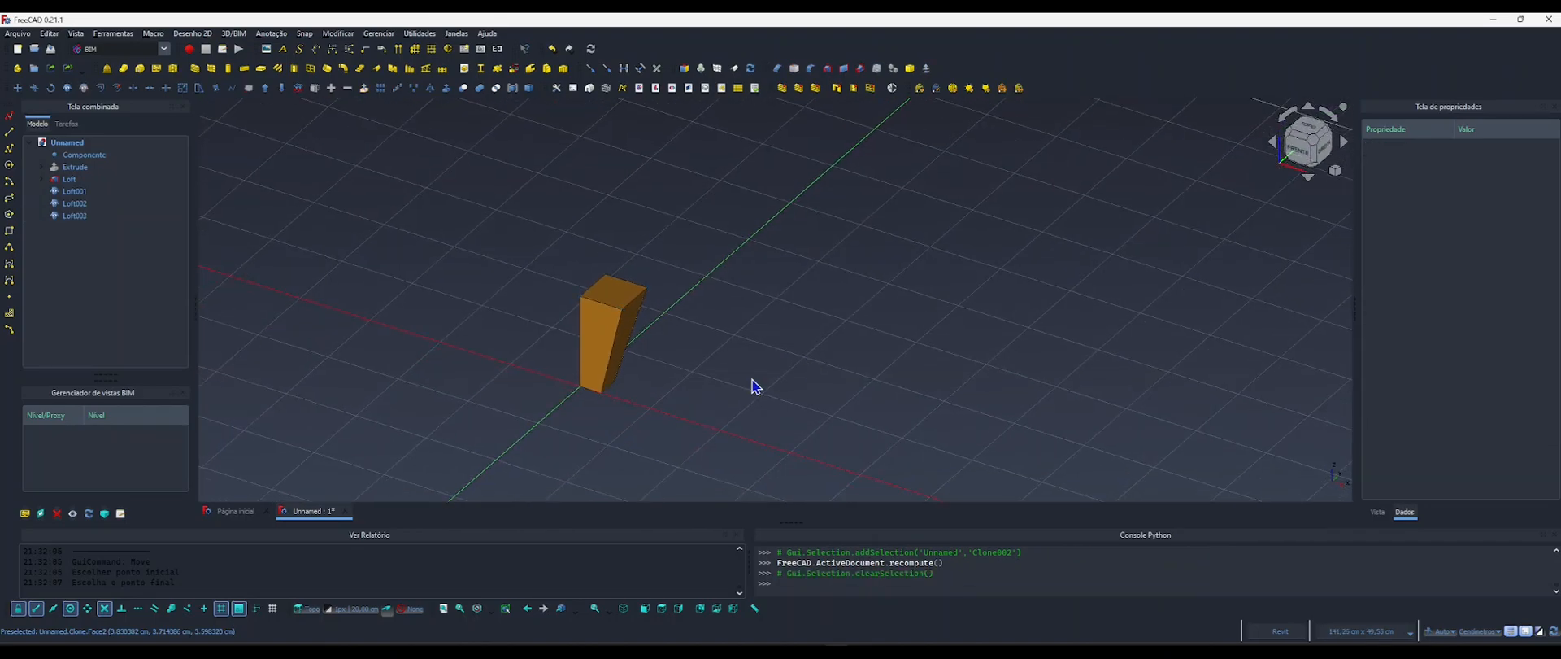
key(5)
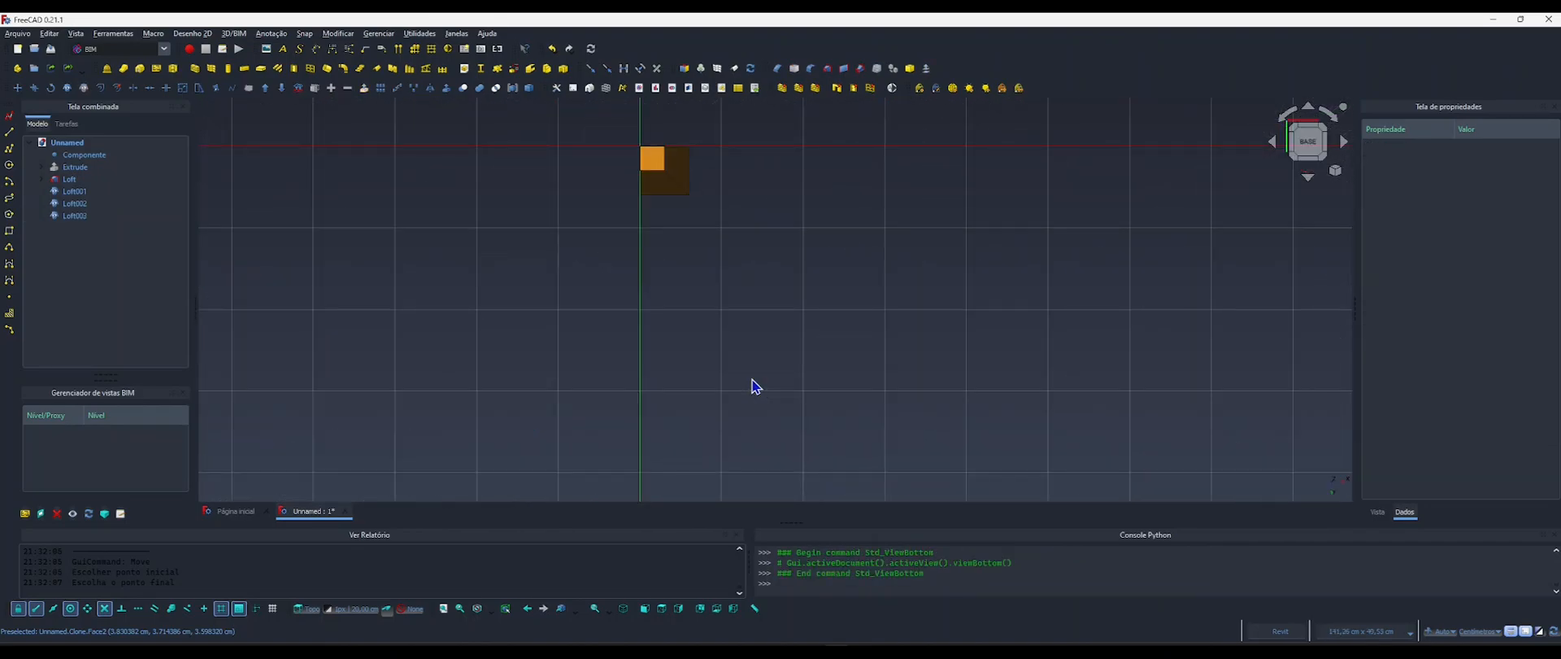
key(2)
middle_drag(745, 387, 741, 214)
scroll(662, 272, up, 3)
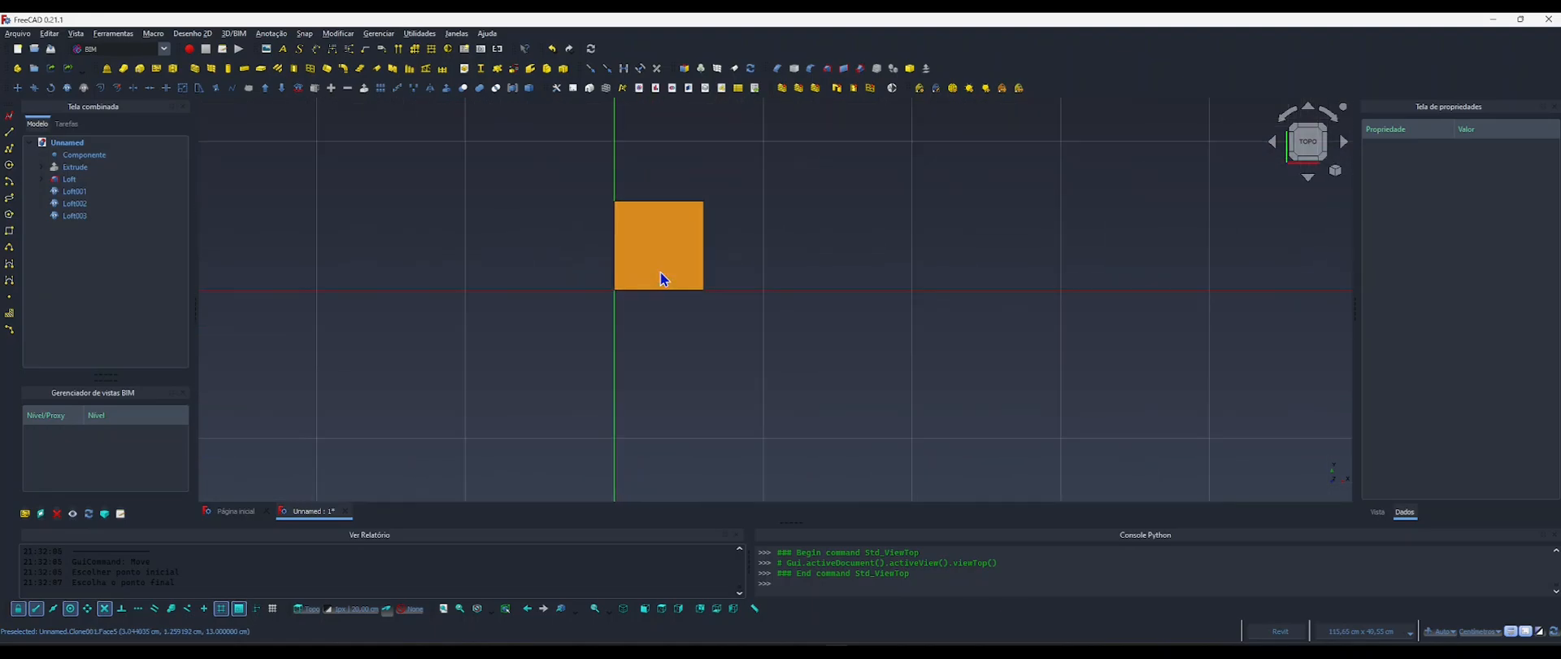
Rotate the Loft001 leg clone about the origin, from the positive X axis to the negative Y axis.
click(74, 191)
middle_drag(600, 244, 594, 288)
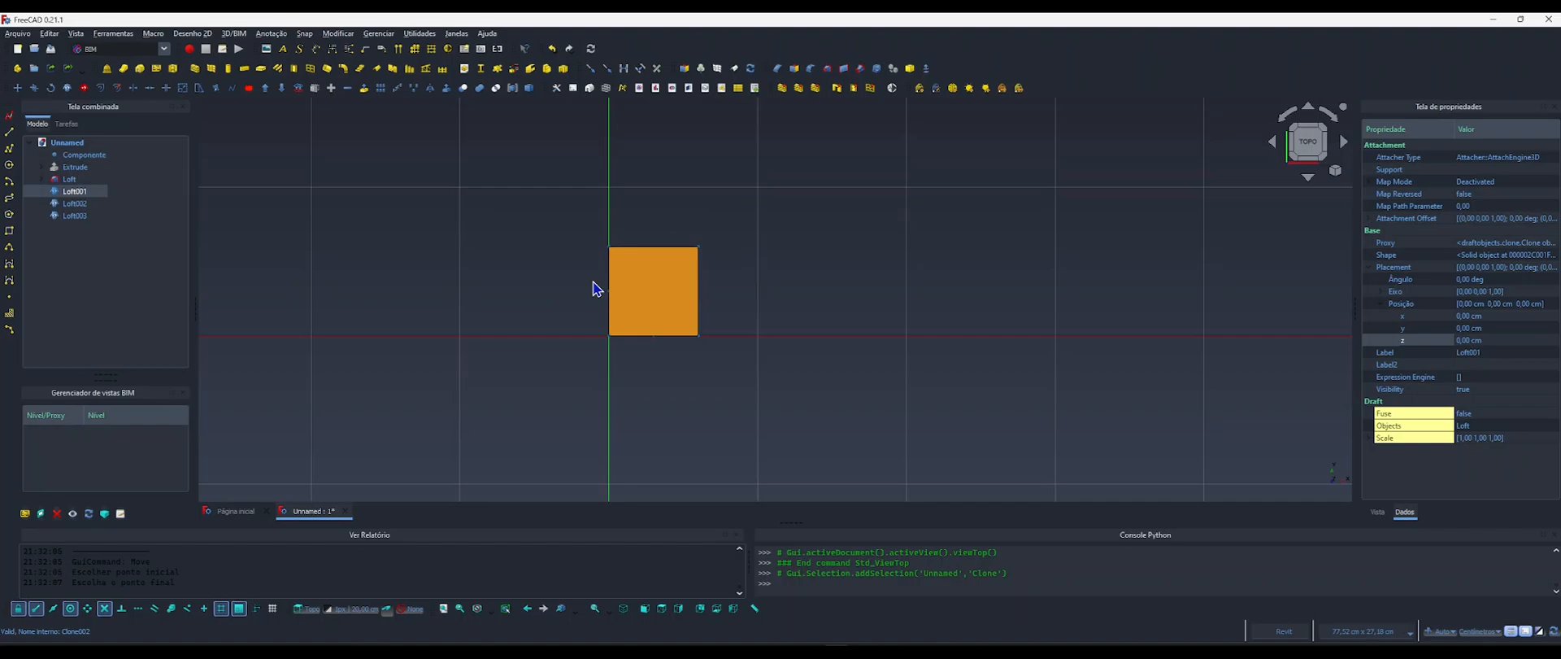
key(r)
key(o)
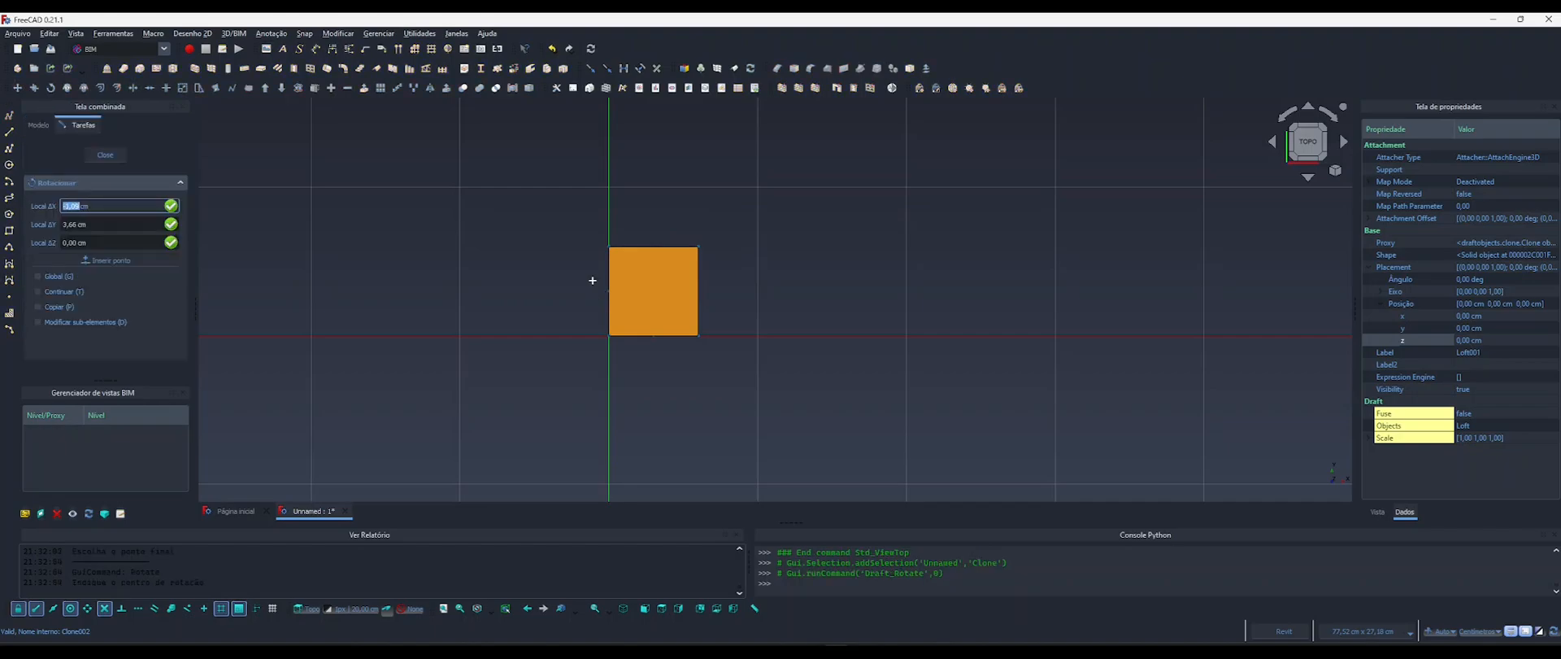
click(609, 329)
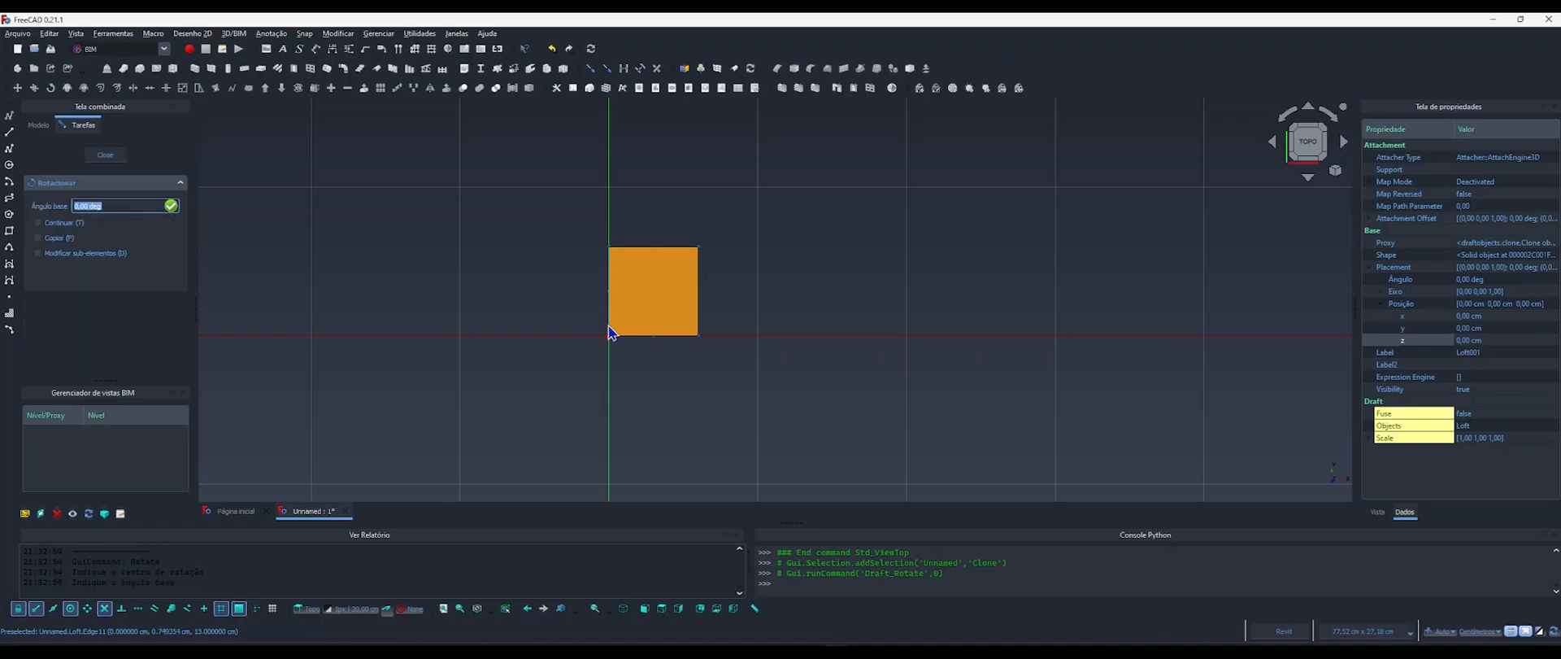
click(860, 336)
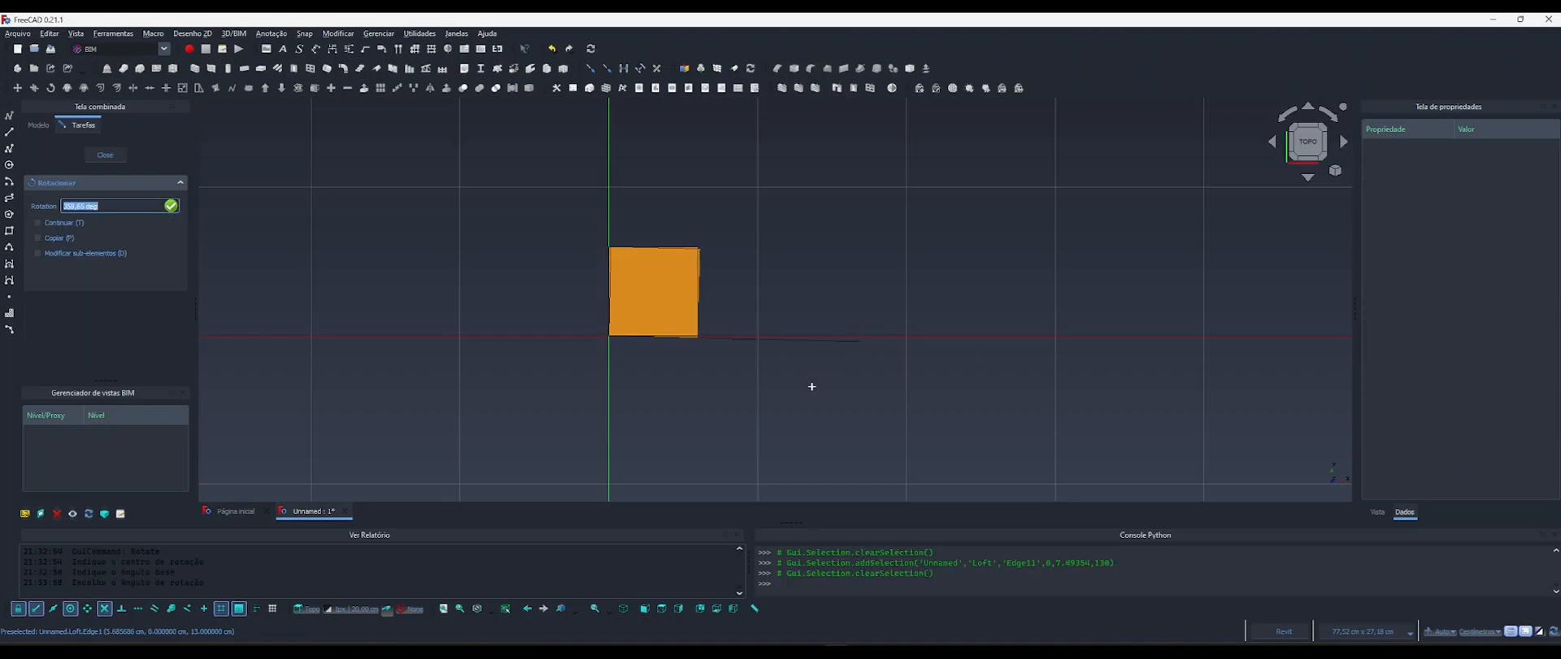
click(608, 478)
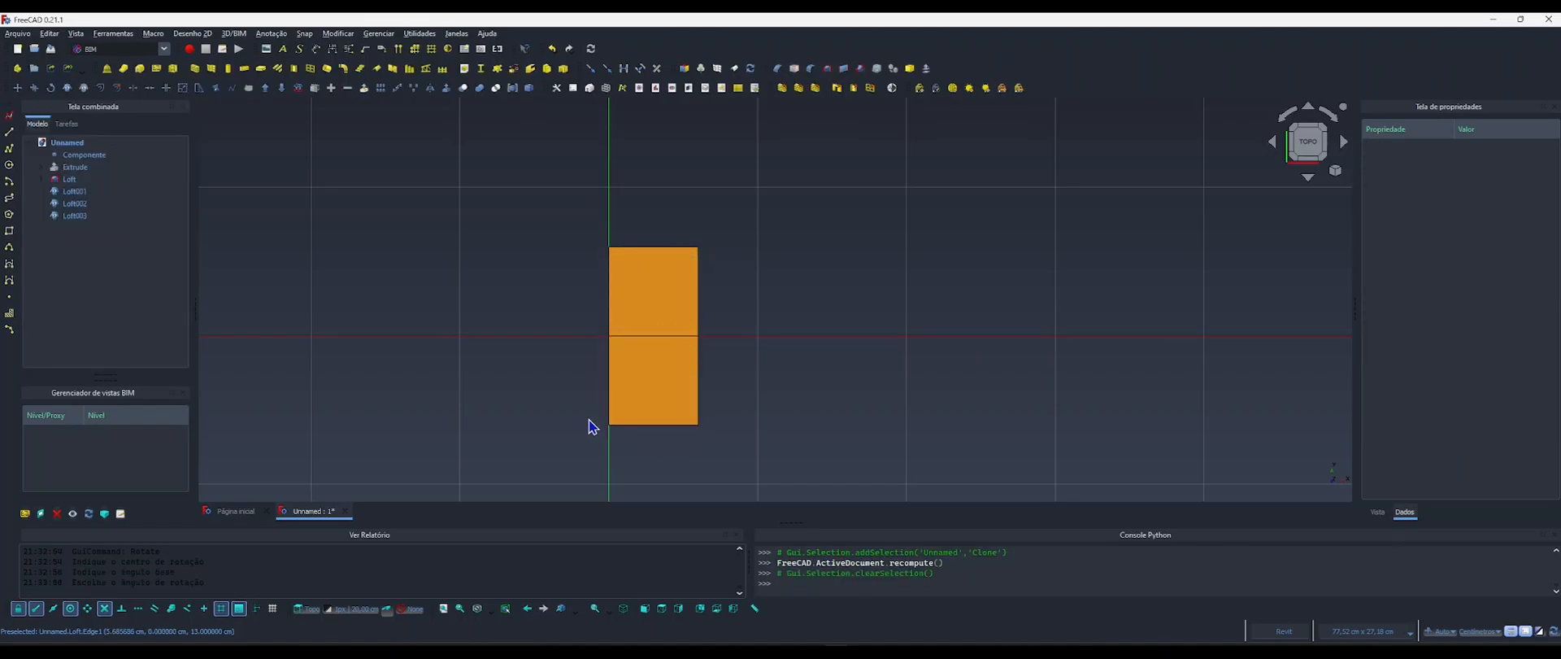
Rotate the Loft002 leg clone a quarter turn about the origin, from the positive X axis to the positive Y axis.
click(73, 205)
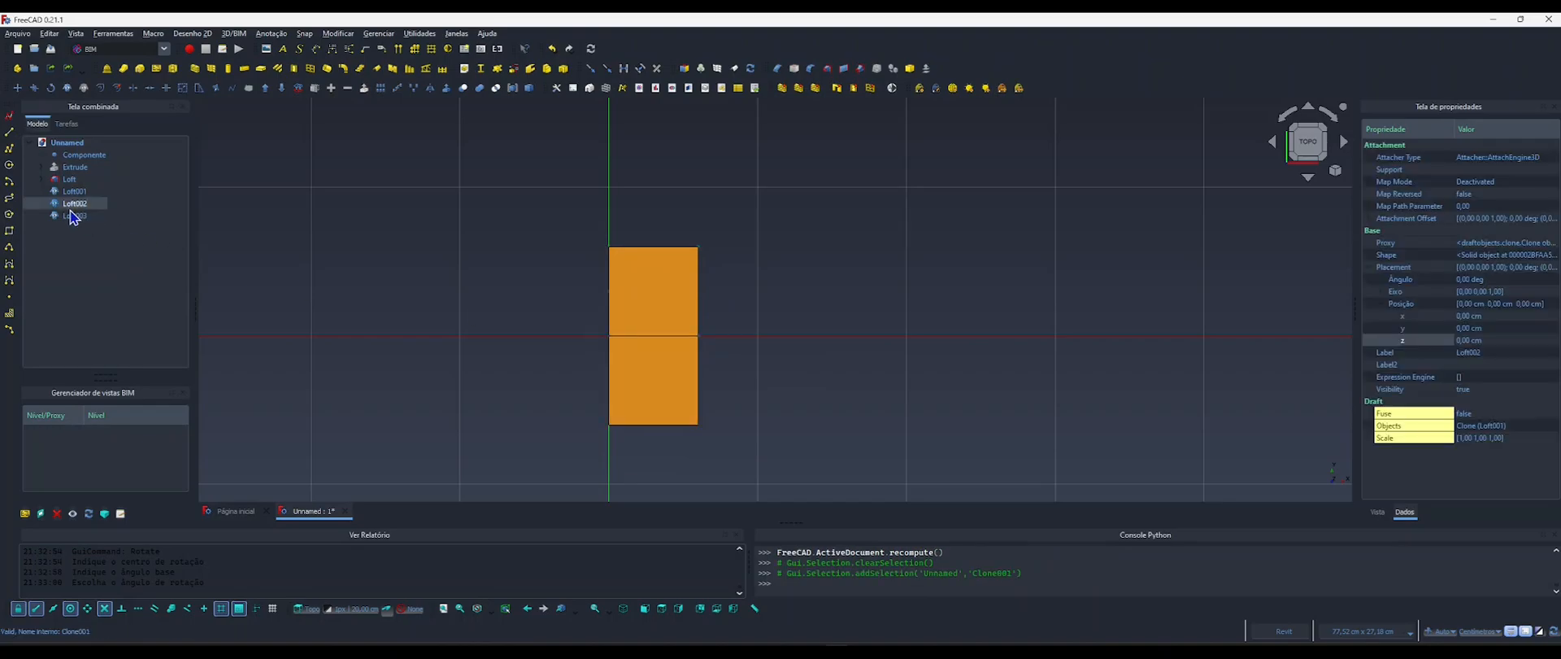
key(r)
key(o)
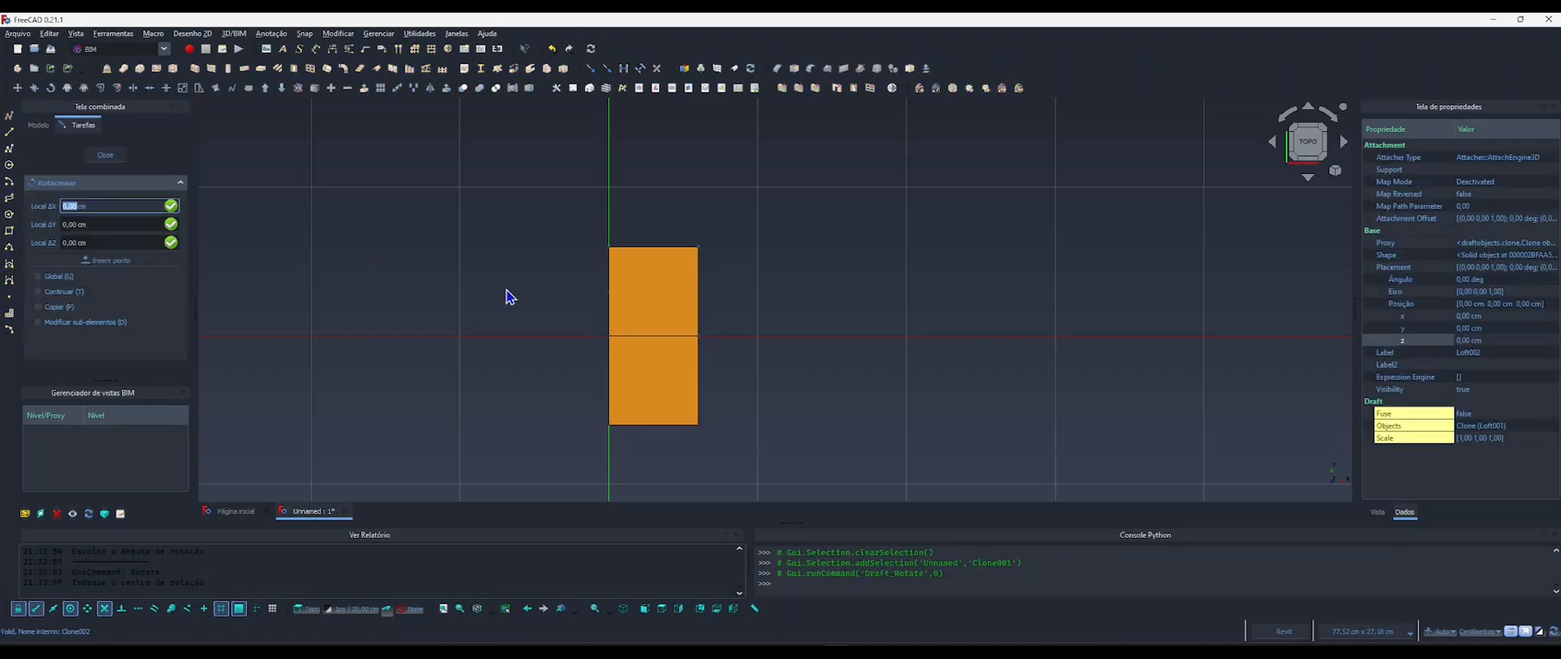
click(625, 334)
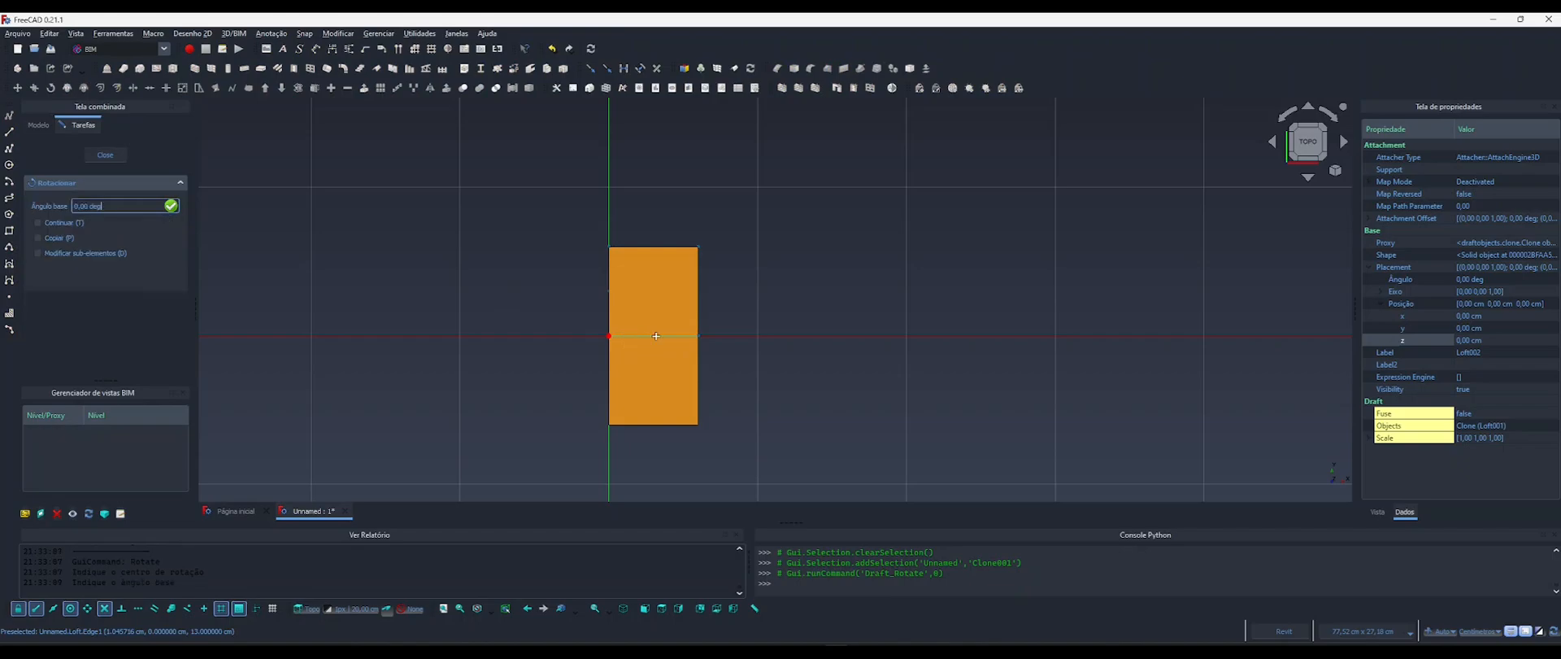
click(814, 334)
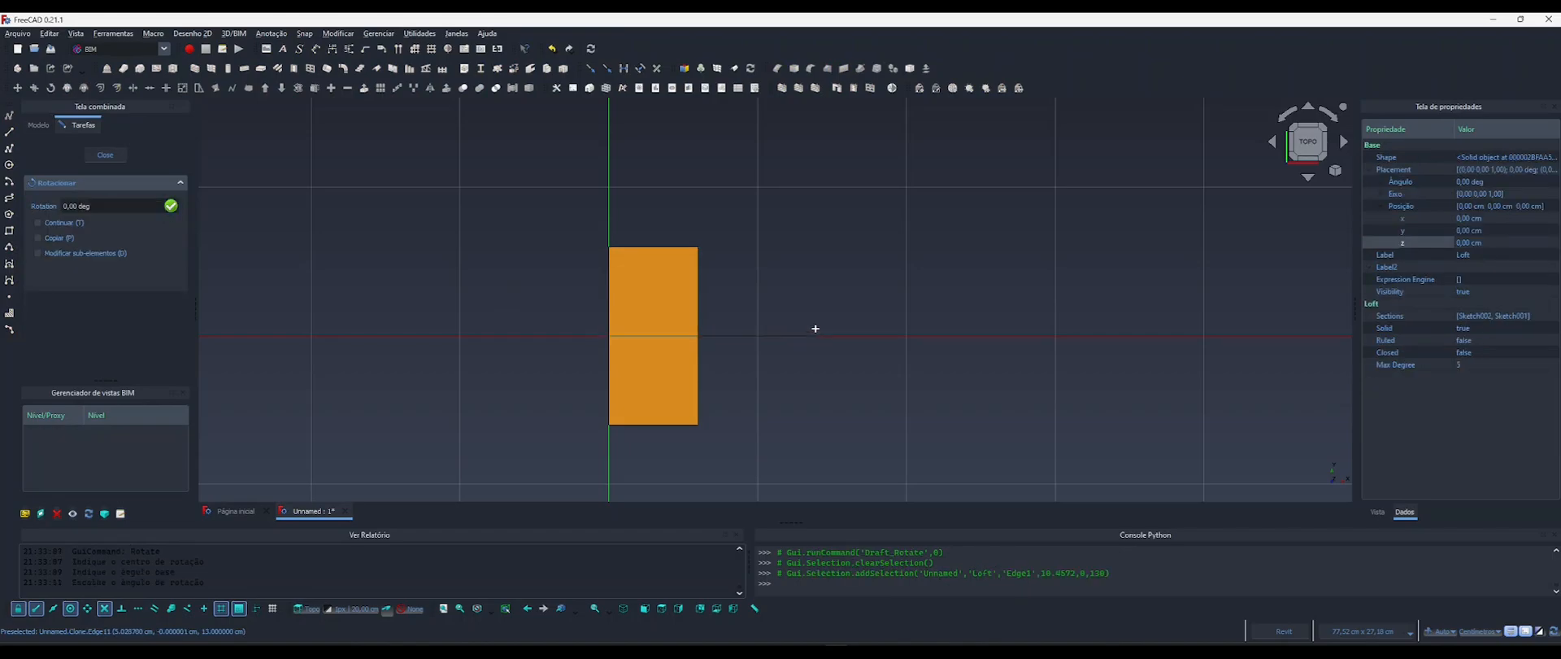
click(625, 166)
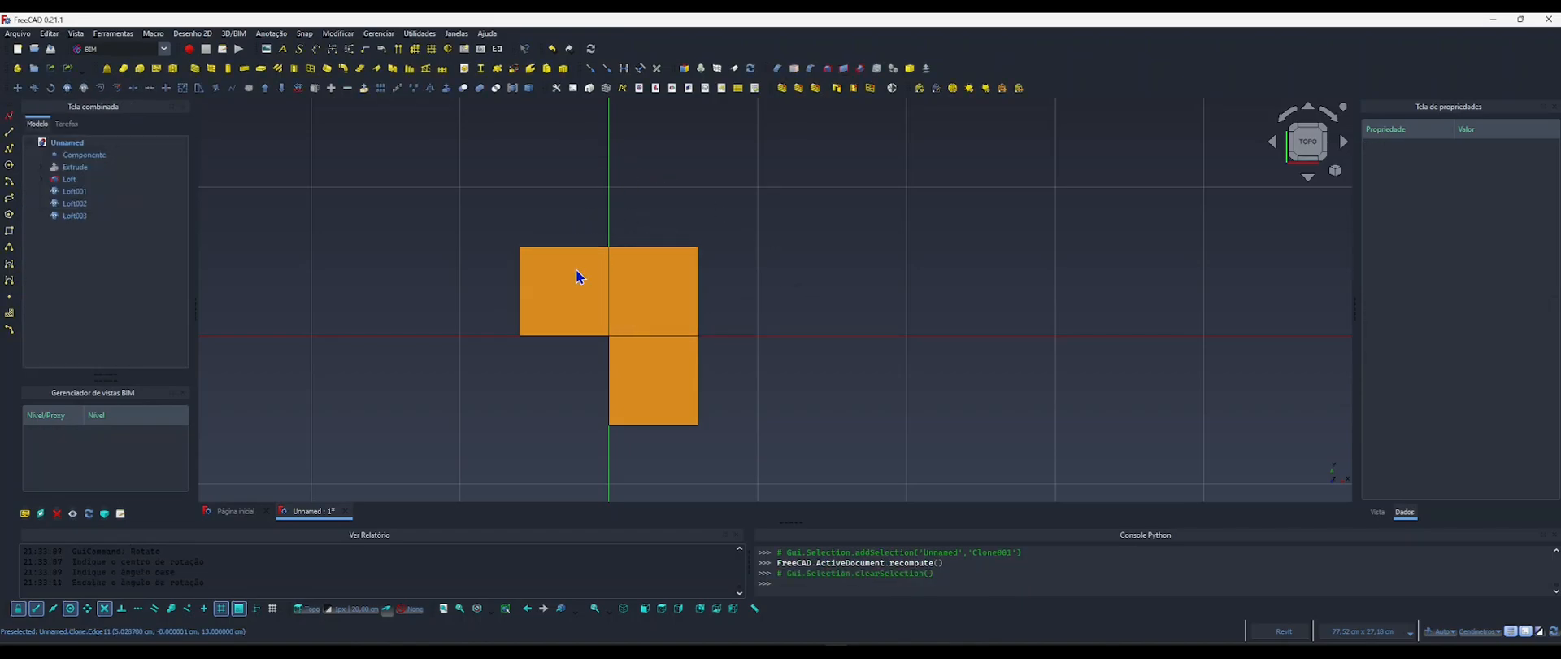
Rotate the Loft003 leg clone 180° about the origin, starting from the positive X axis.
click(91, 216)
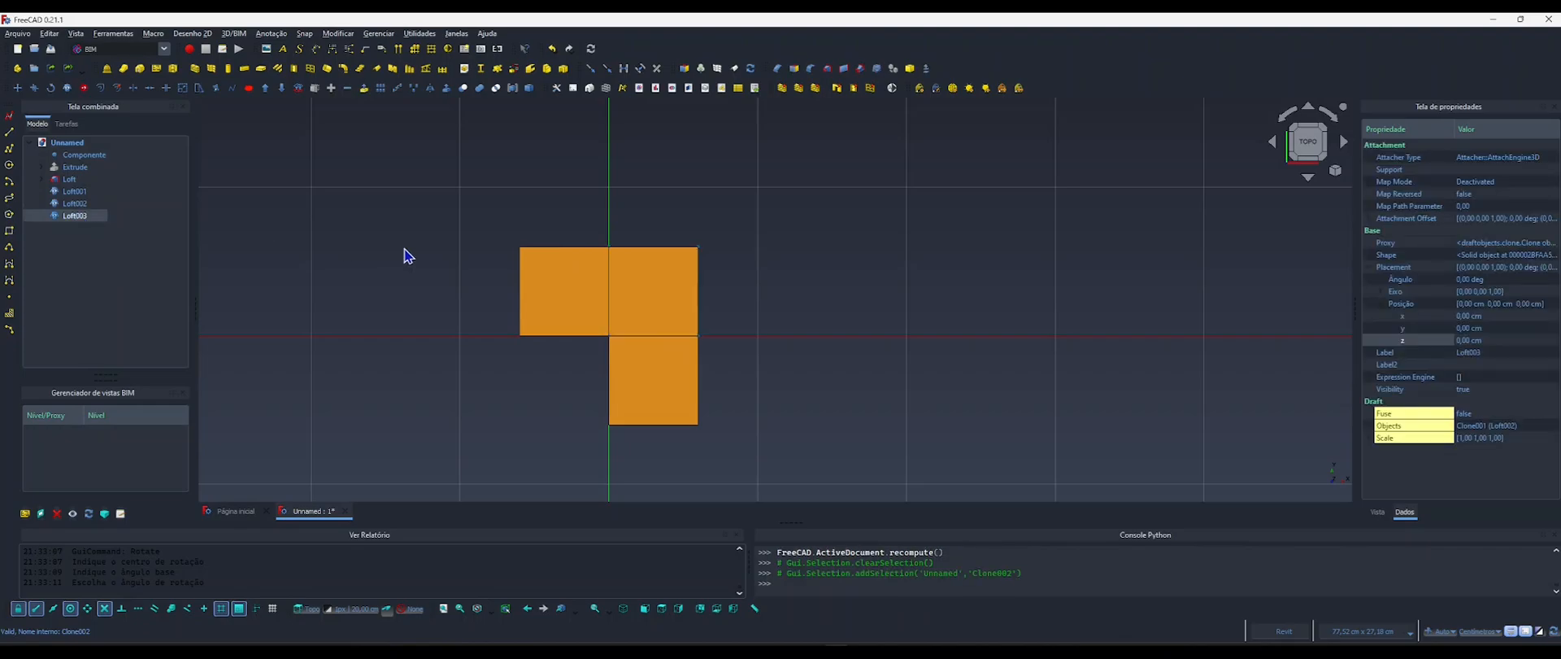
key(r)
key(o)
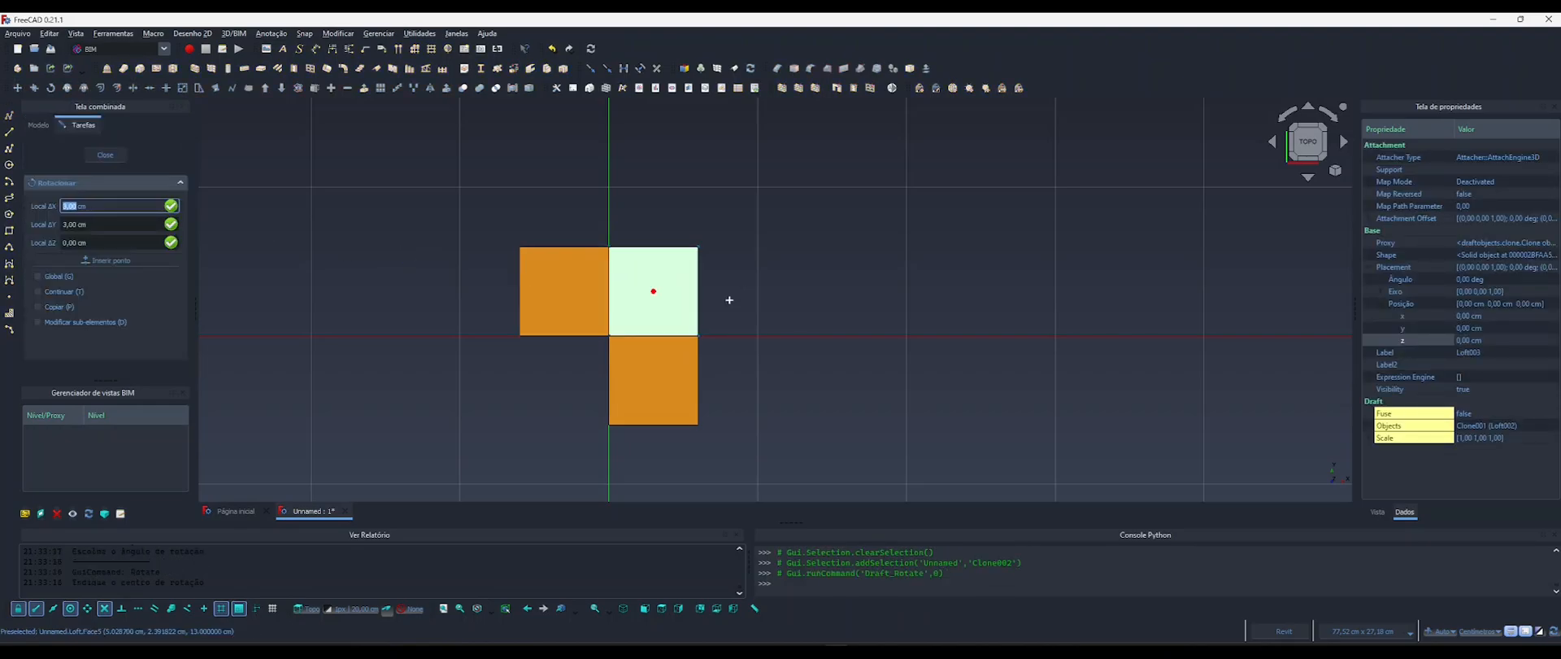
click(630, 342)
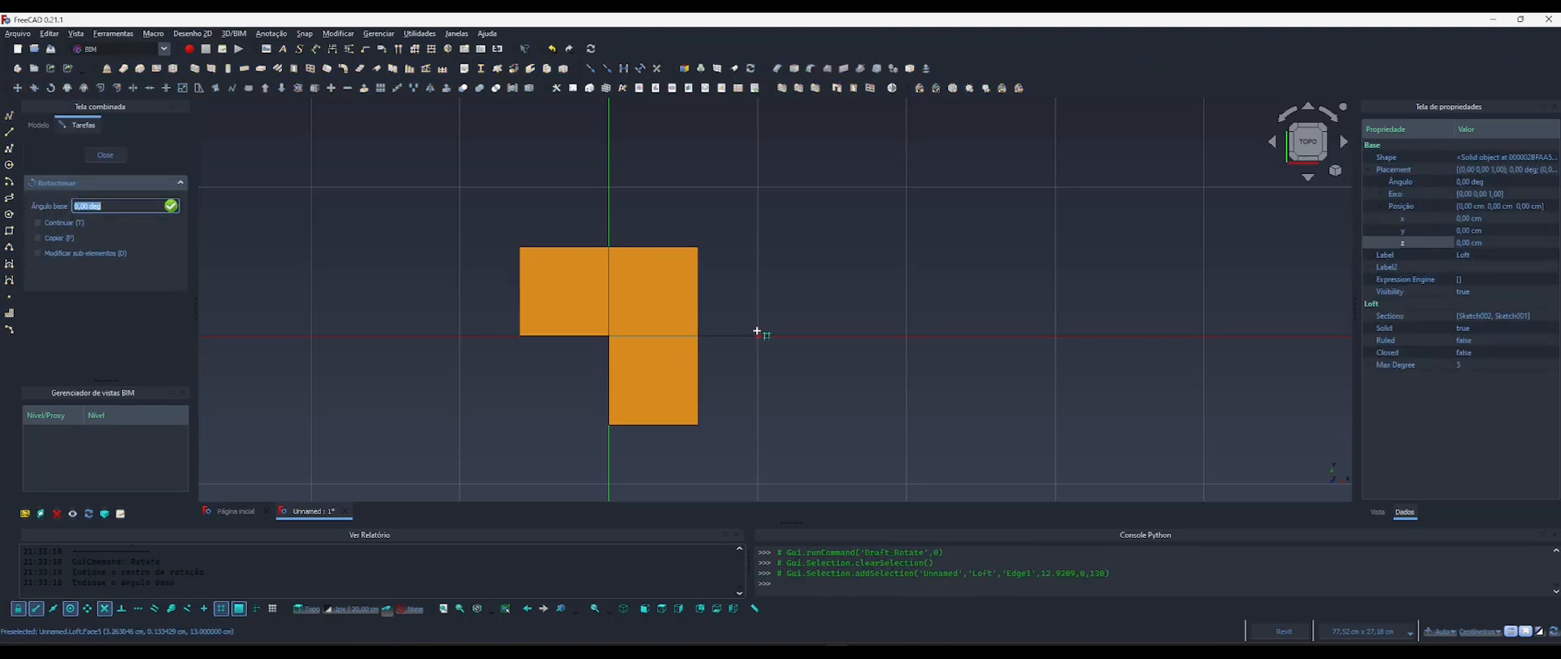
click(756, 331)
click(405, 235)
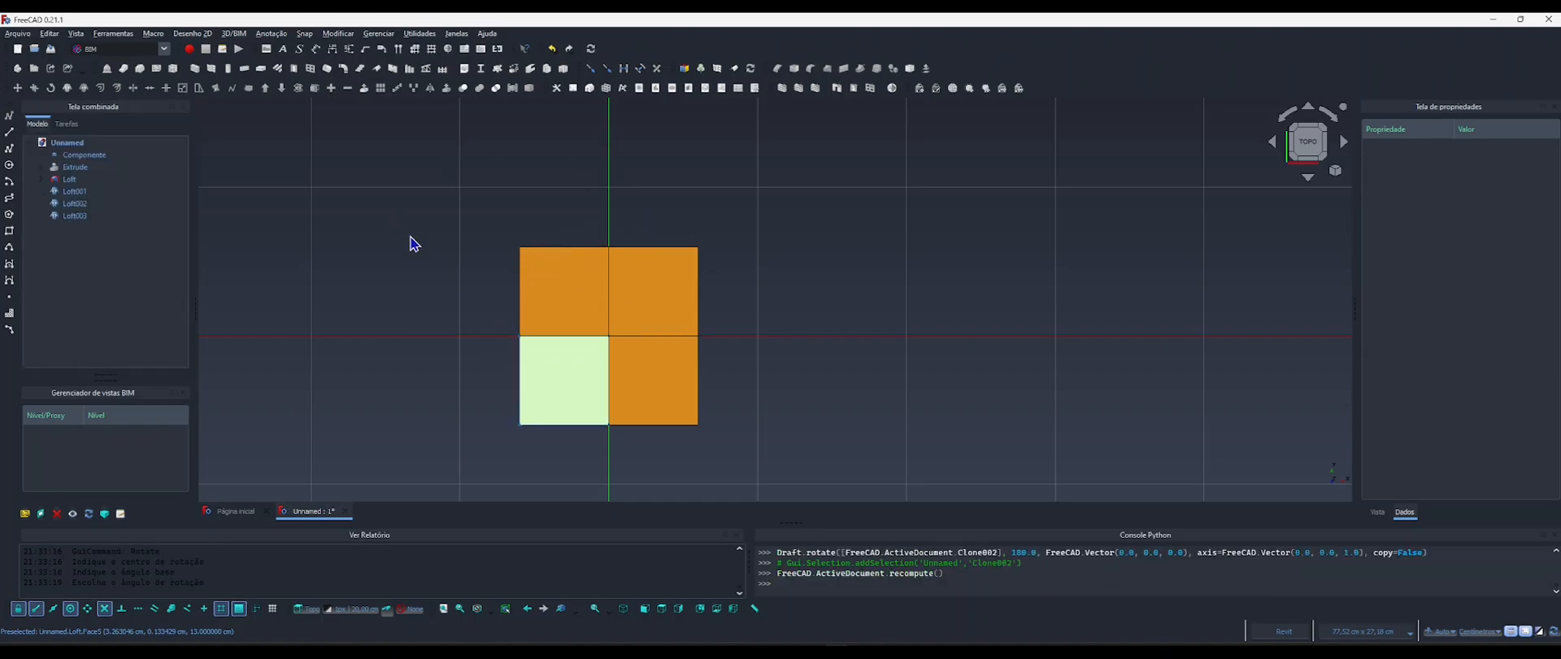
Examine the four adjoining legs at an angle, return to the top view and select the original Loft leg.
scroll(592, 369, down, 3)
shift+middle_drag(618, 380, 583, 339)
scroll(582, 339, up, 2)
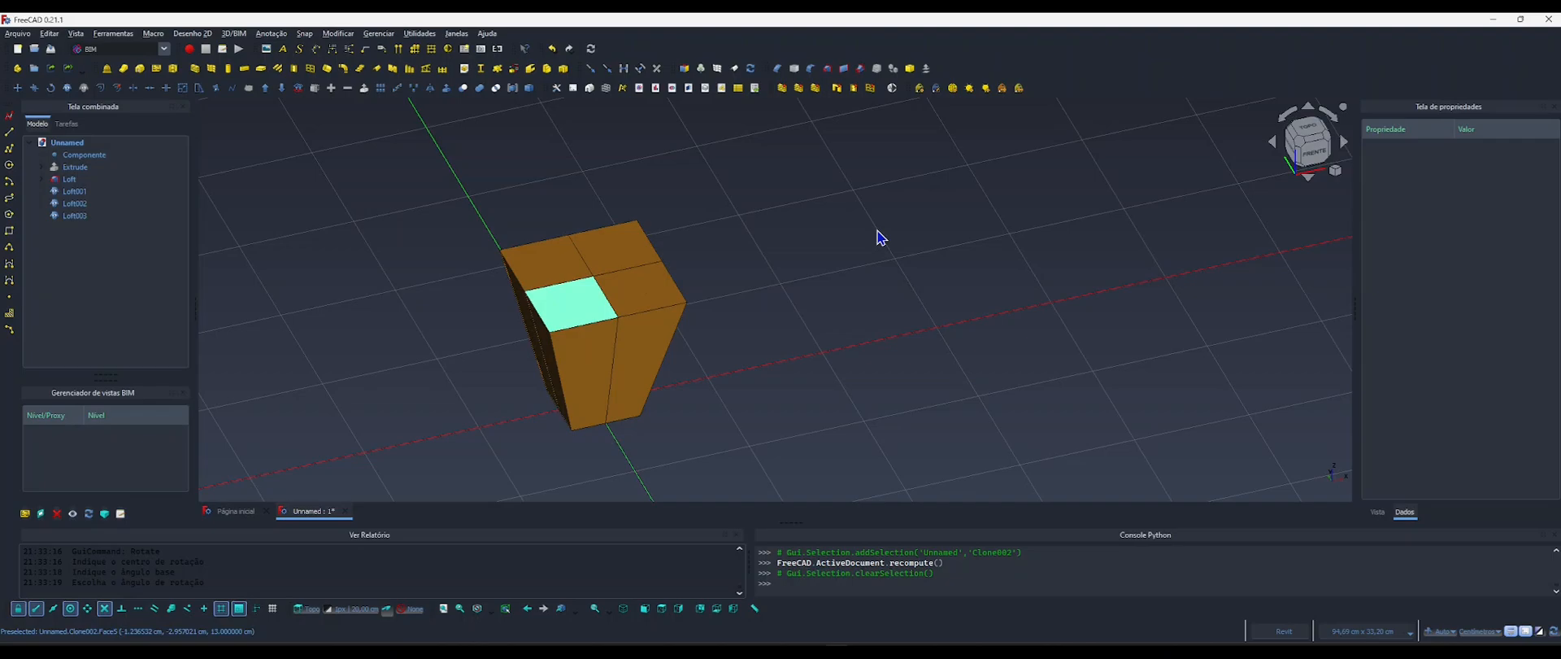
click(1288, 137)
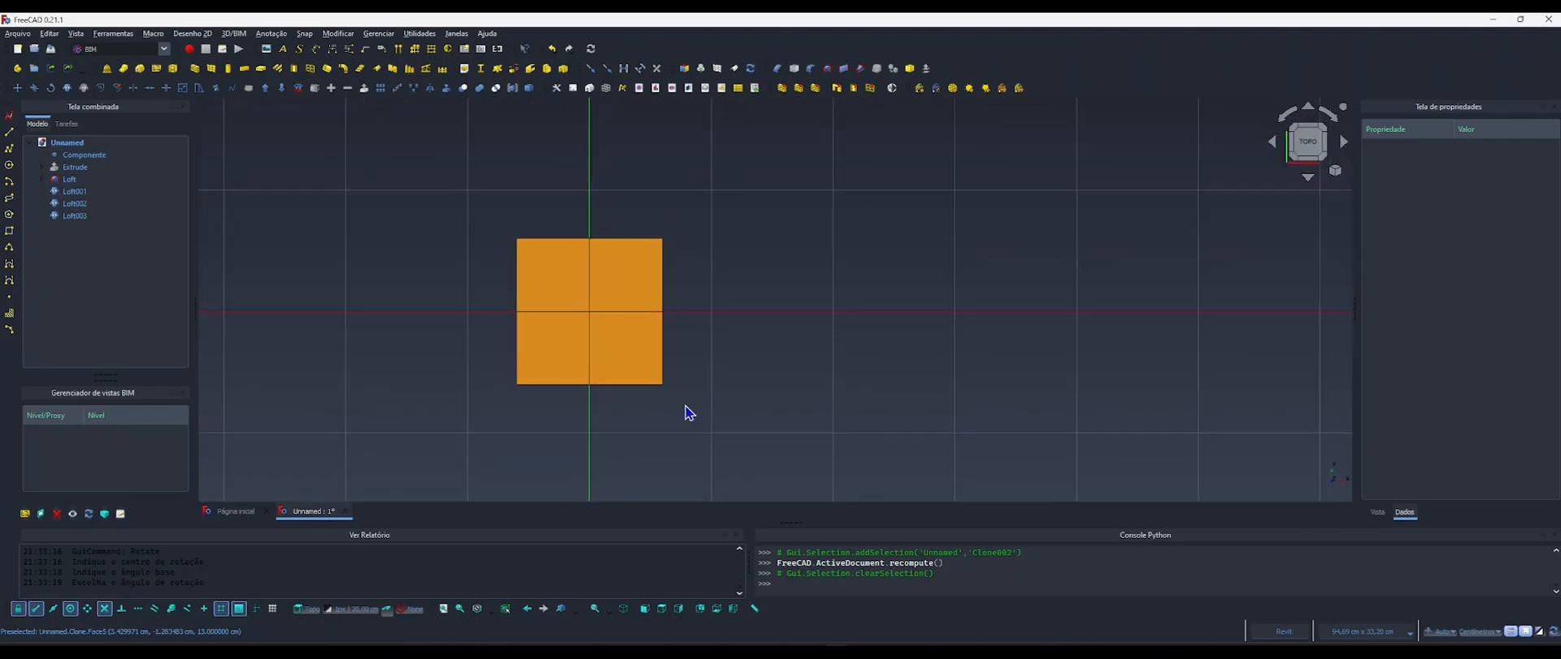
click(616, 284)
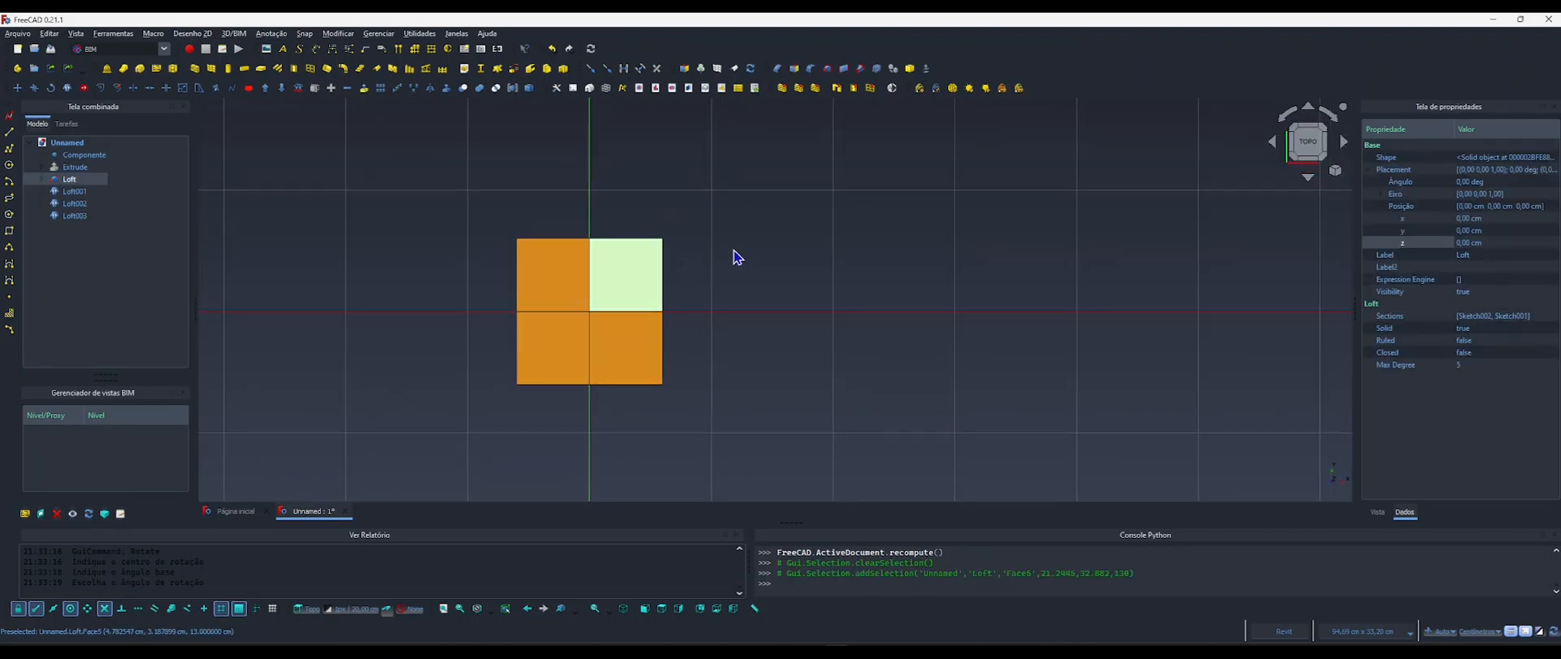
scroll(690, 293, down, 2)
middle_drag(689, 293, 645, 327)
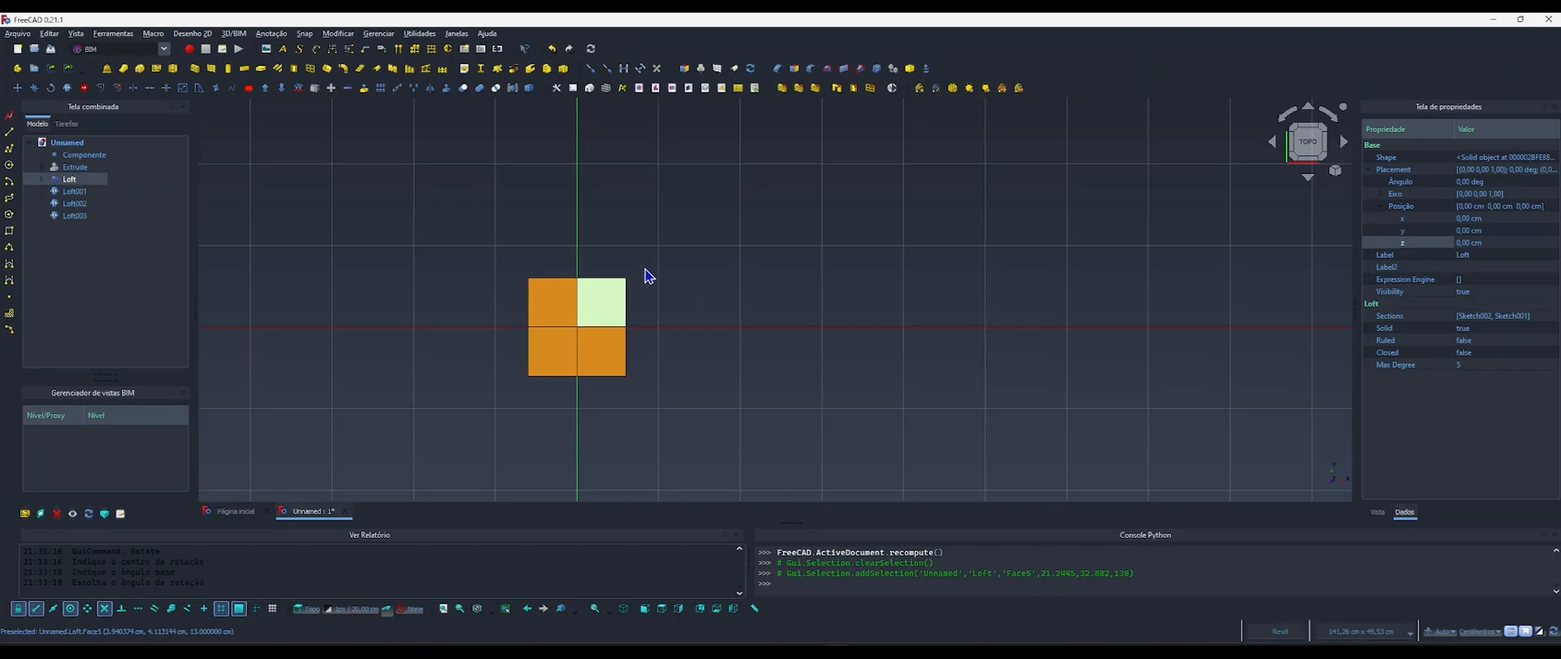
Show the Extrude base temporarily to examine the legs against its corner from below and above, and hide it again.
click(78, 167)
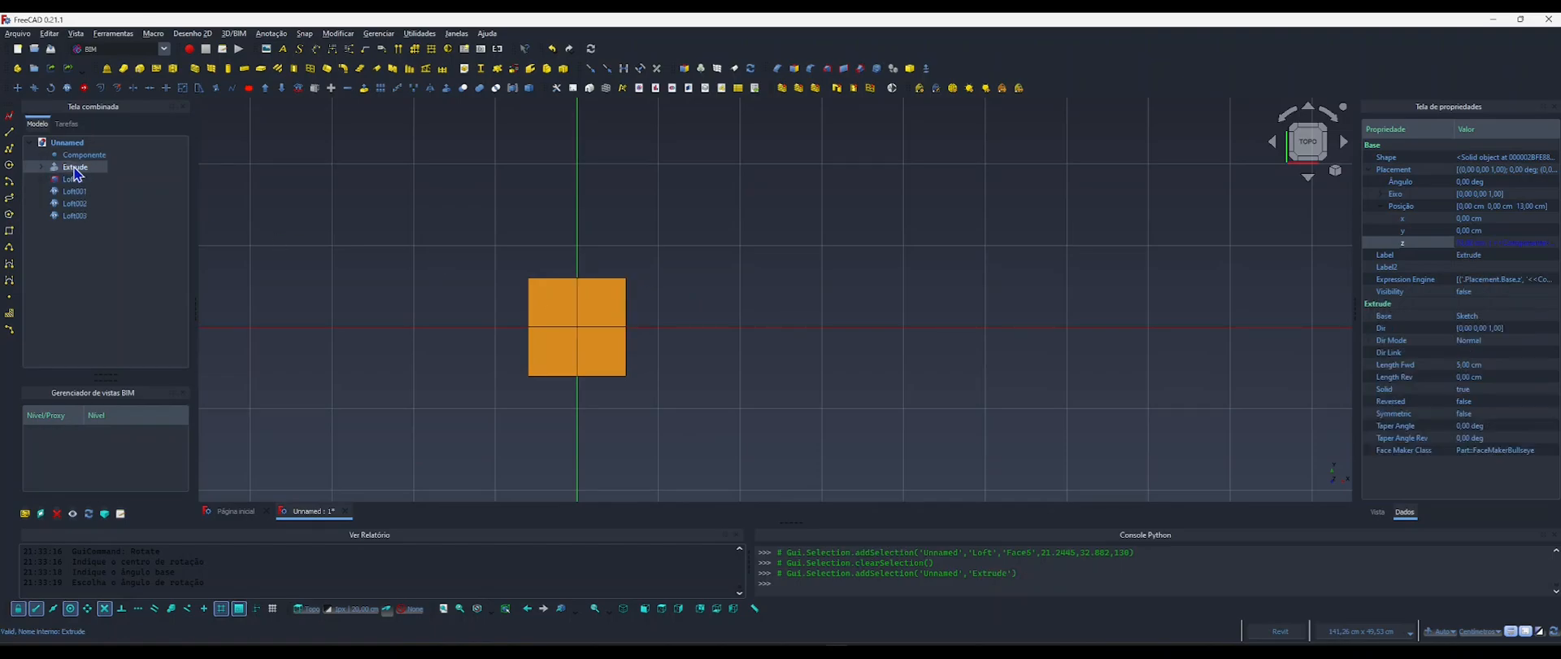
key(space)
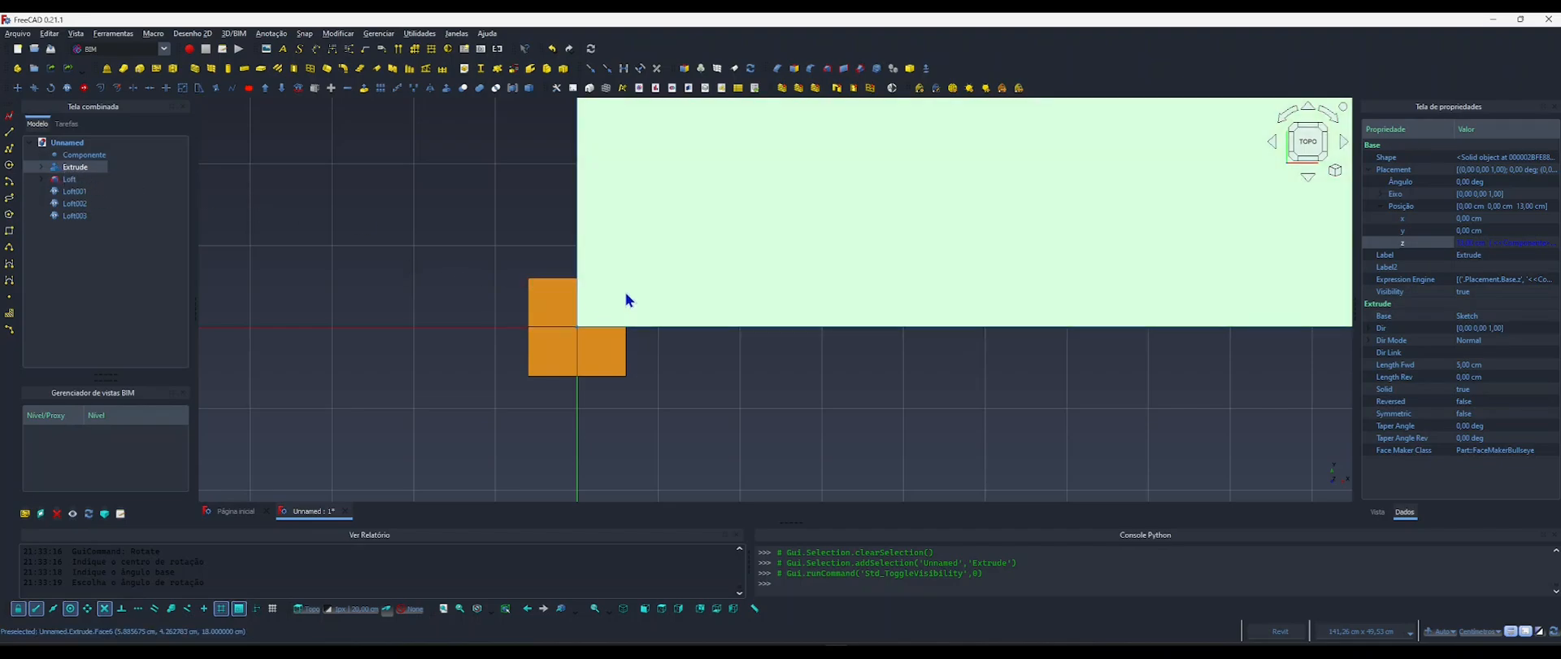
shift+middle_drag(648, 341, 579, 323)
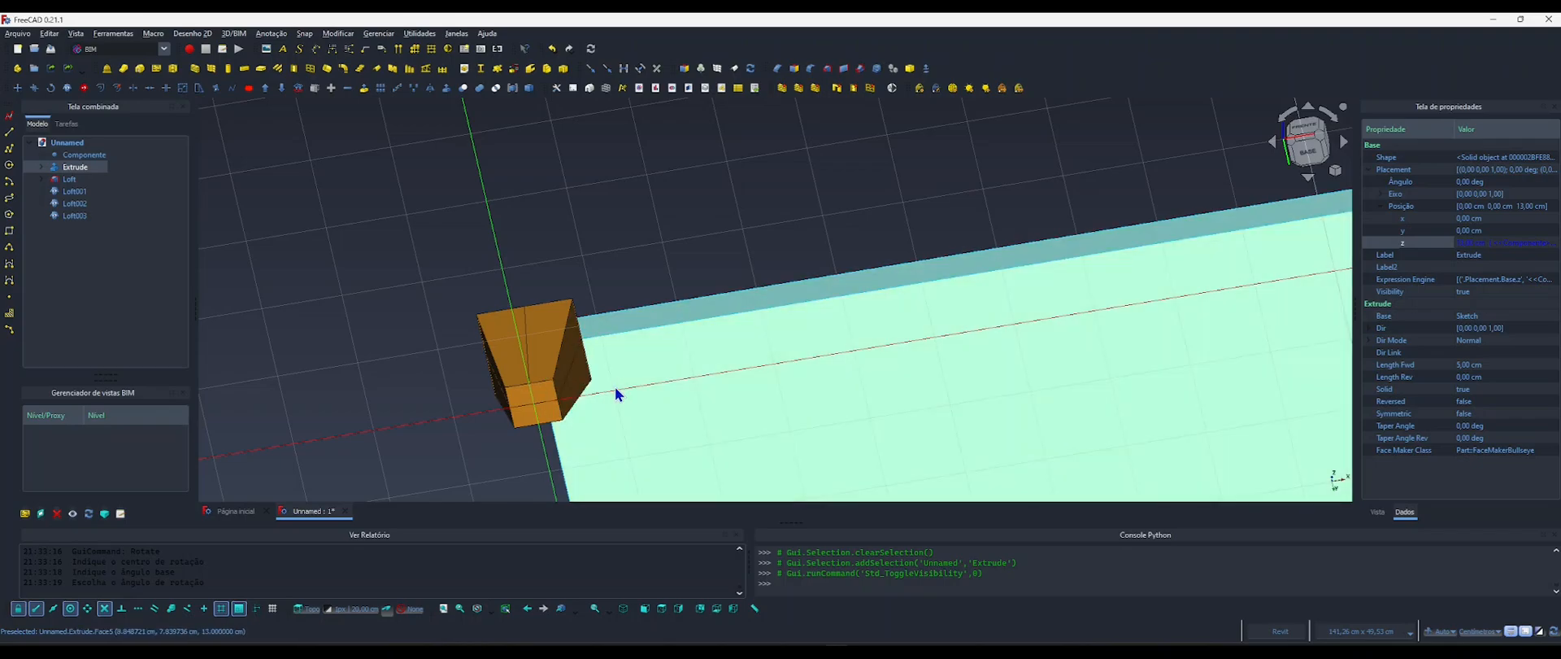
scroll(615, 387, down, 6)
middle_drag(648, 384, 560, 292)
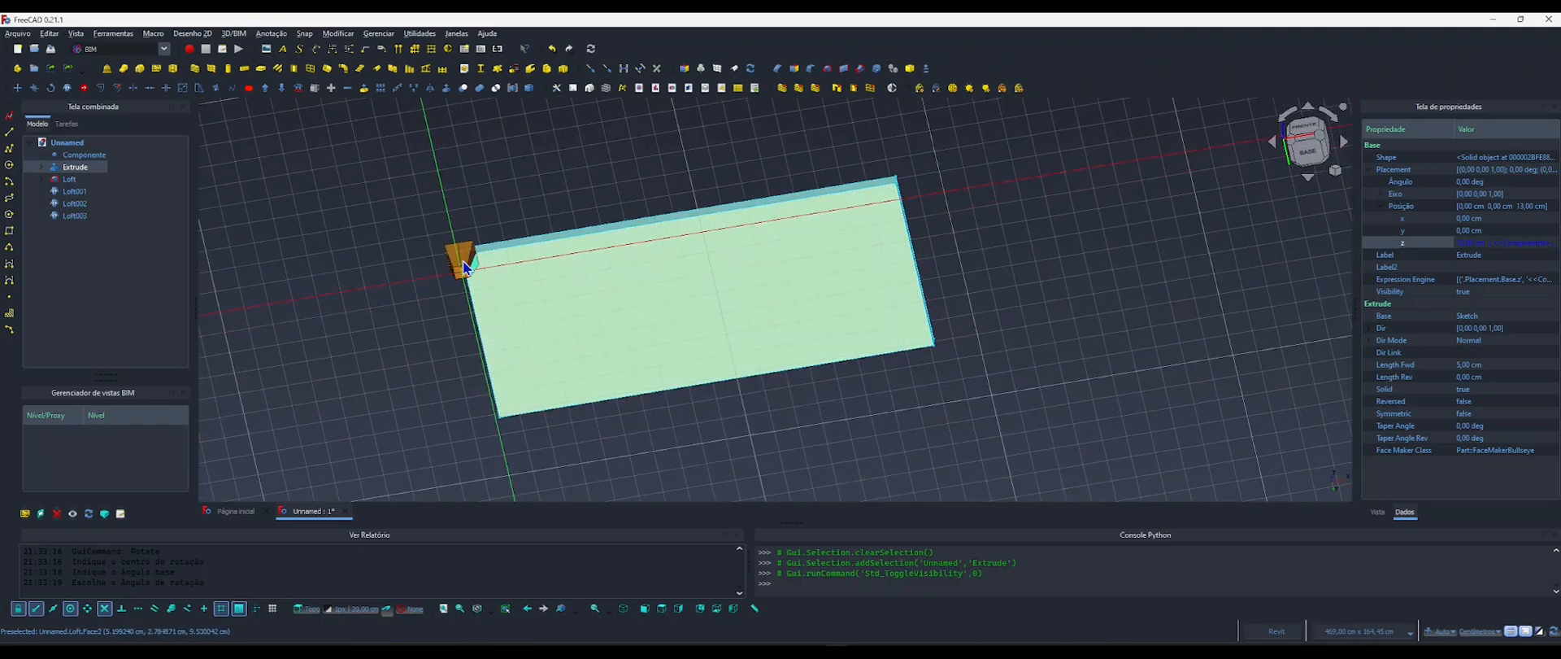
scroll(475, 258, up, 3)
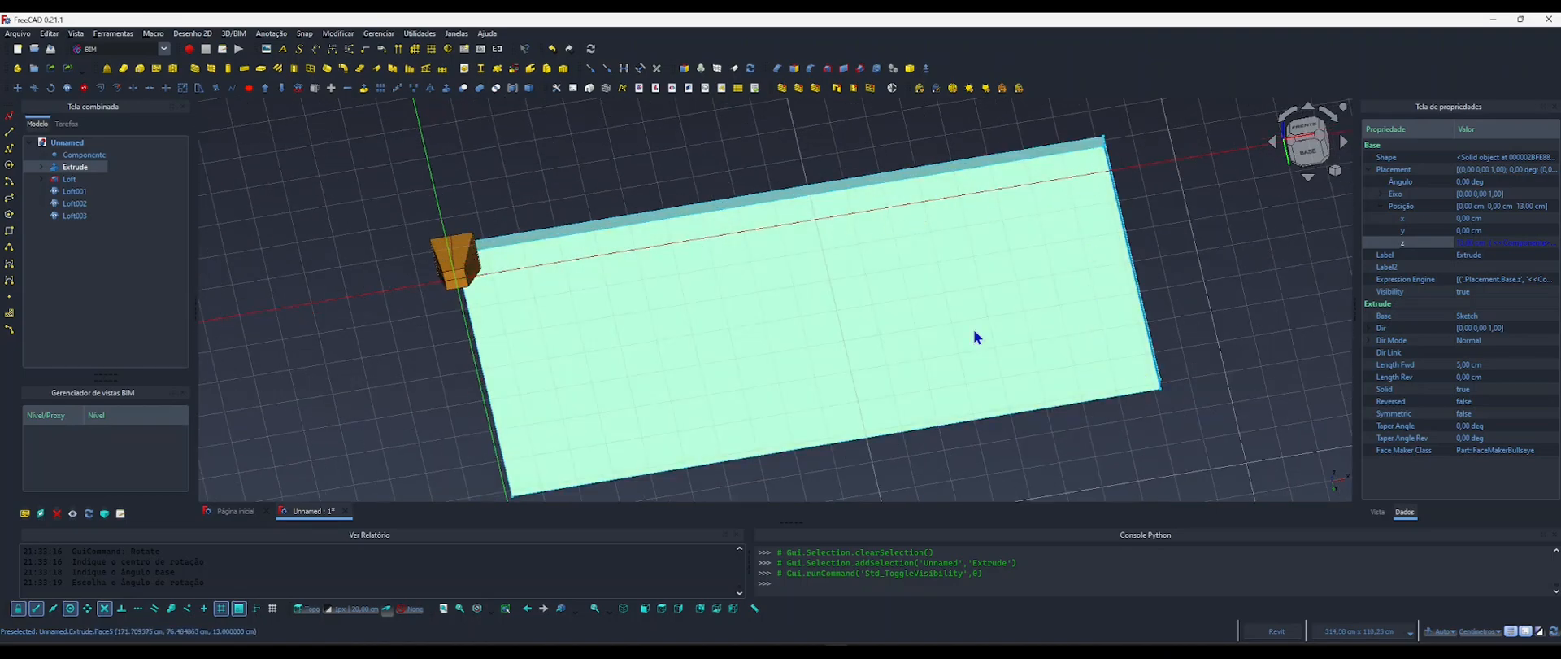
shift+middle_drag(598, 303, 757, 431)
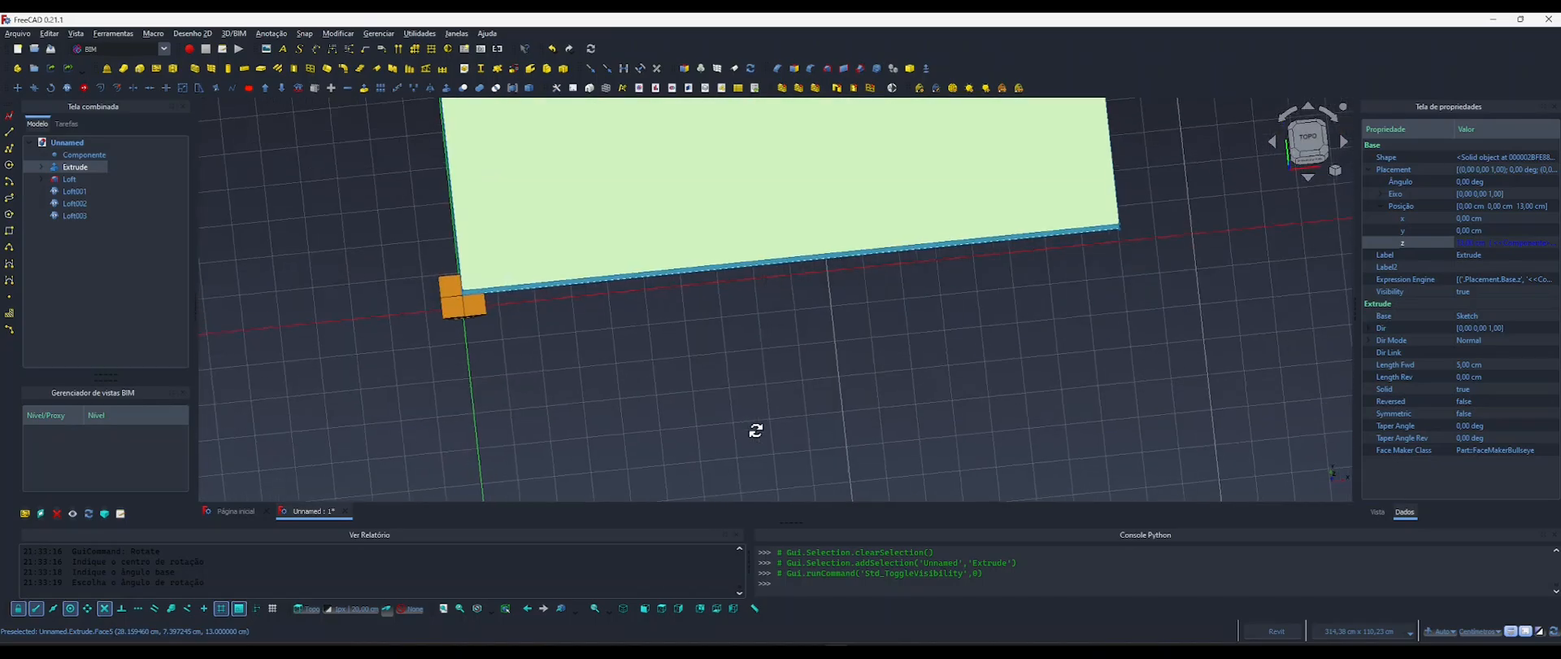
click(1314, 135)
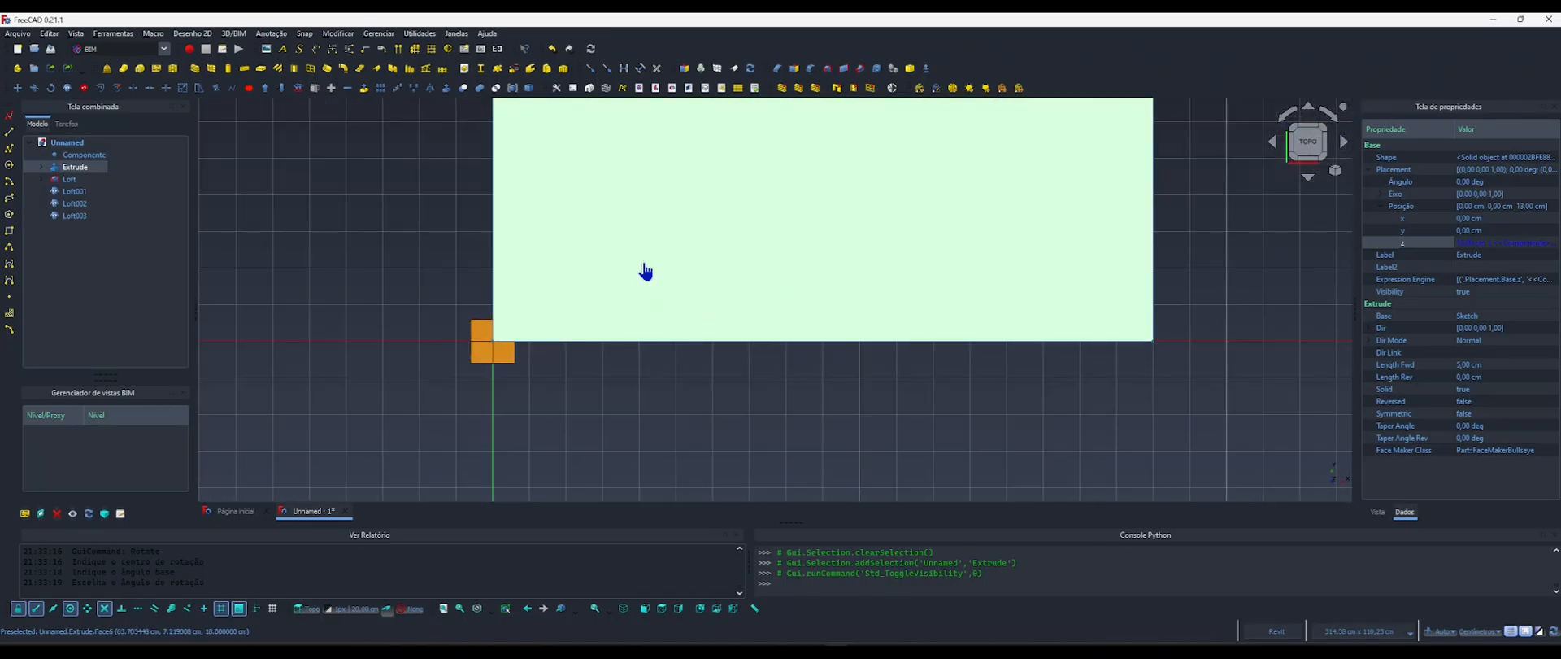
click(645, 266)
middle_drag(517, 330, 562, 372)
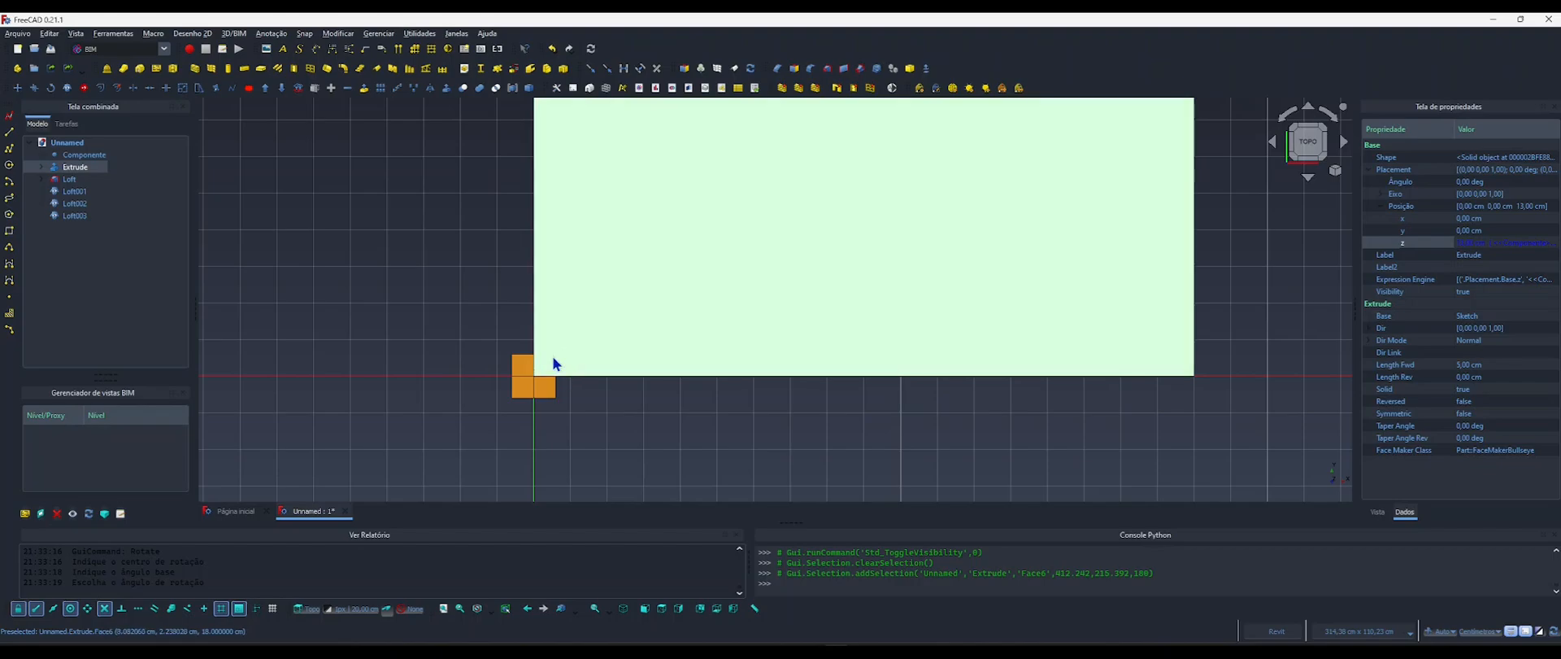
click(72, 179)
key(space)
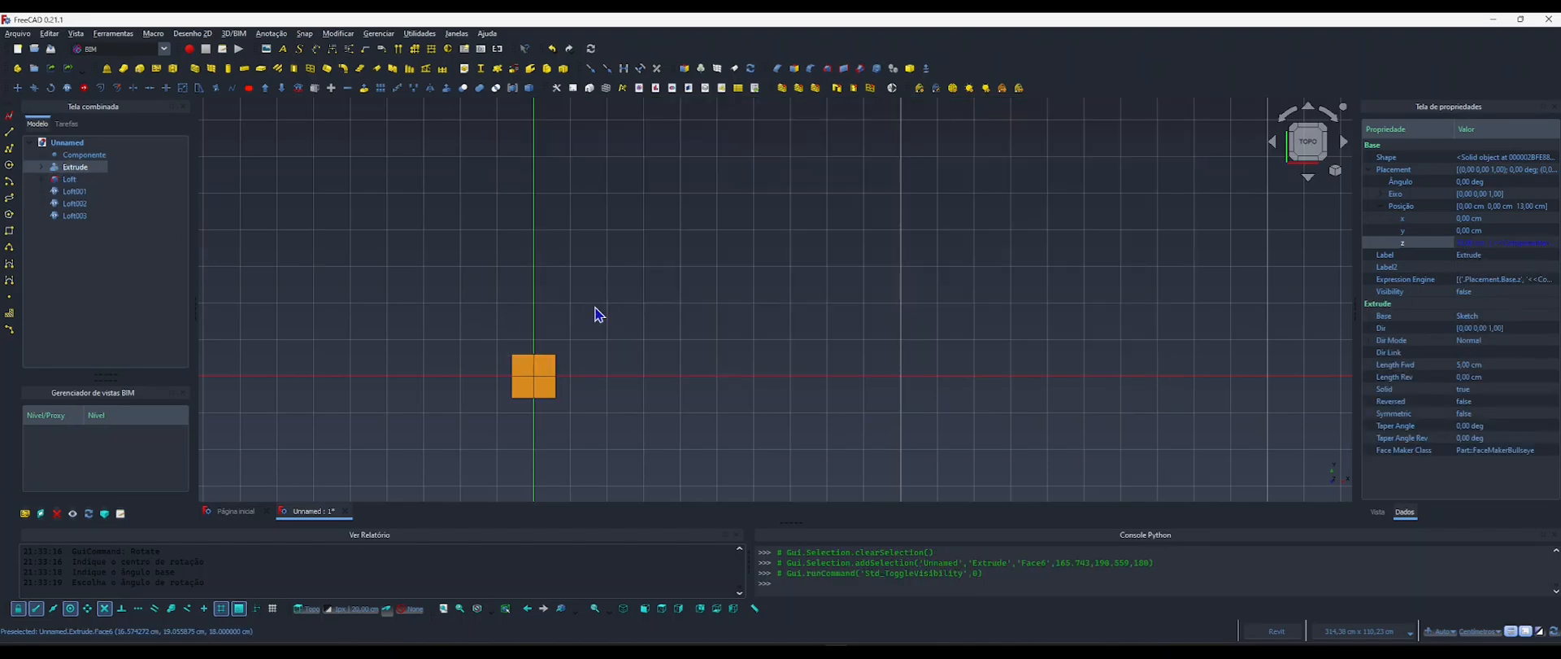
Set the original Loft leg's position to 5 cm in X and 5 cm in Y.
click(545, 374)
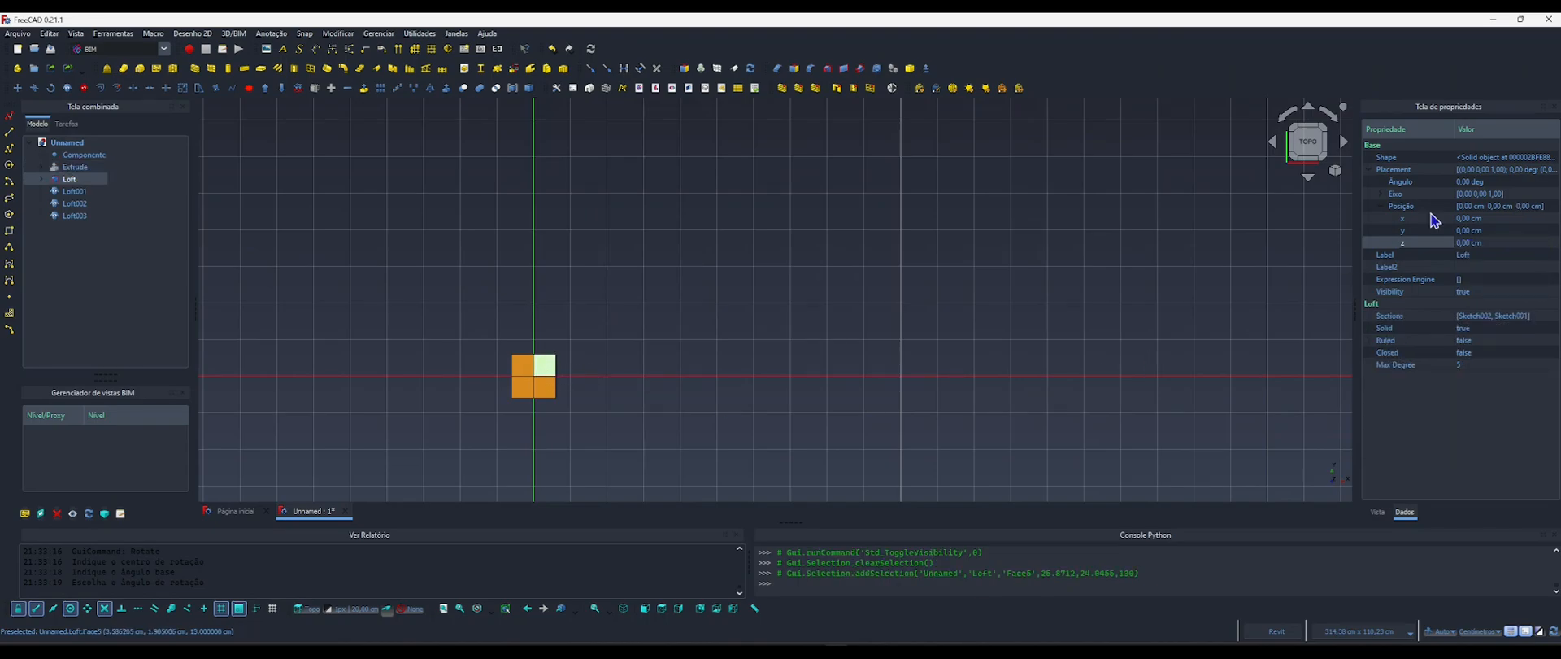
click(1467, 220)
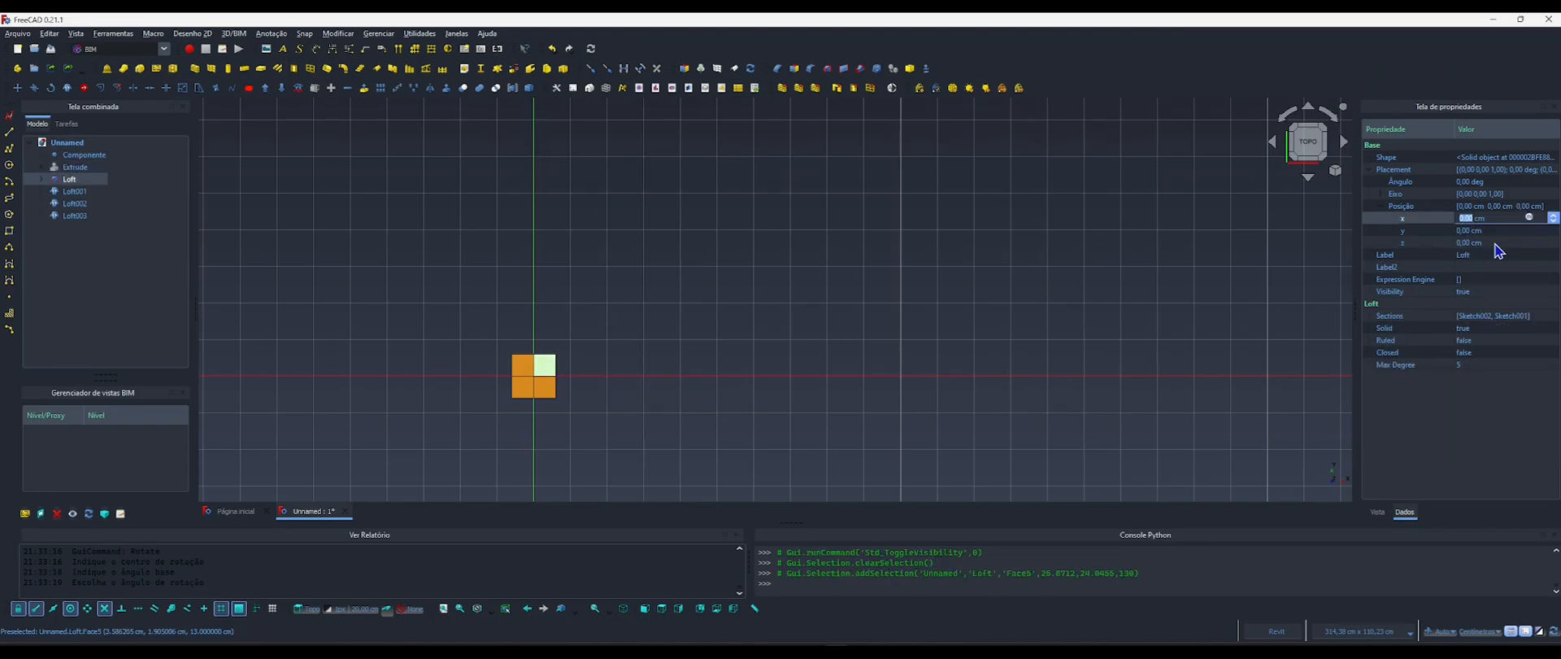
text(5)
key(Return)
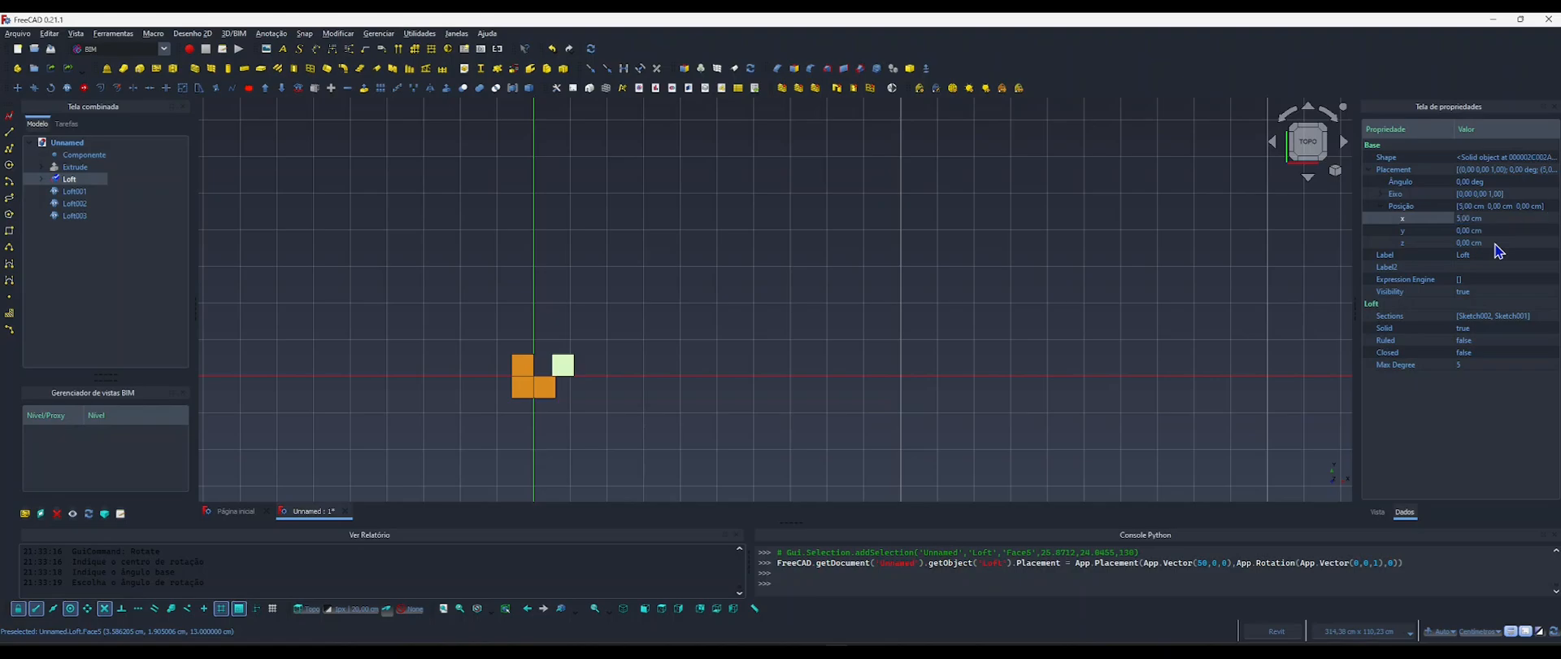
click(1468, 232)
text(5)
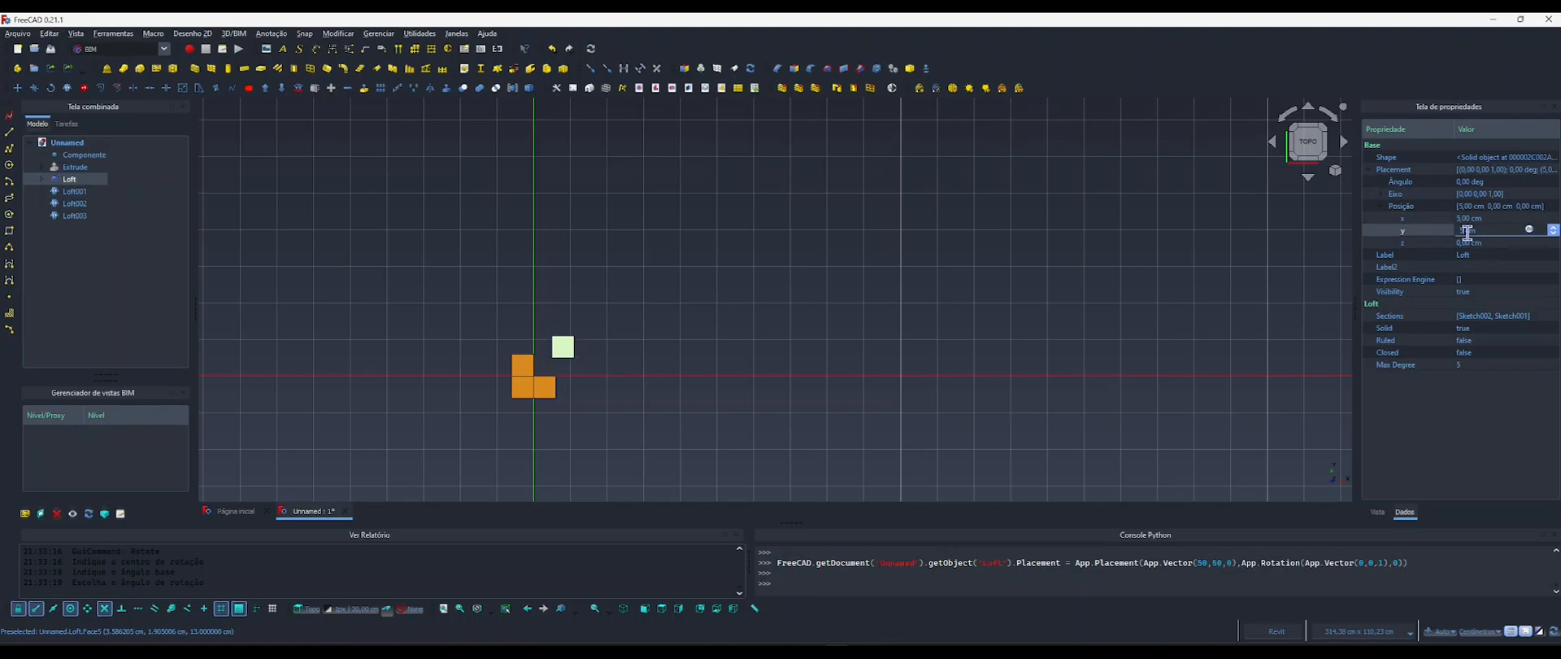
key(Return)
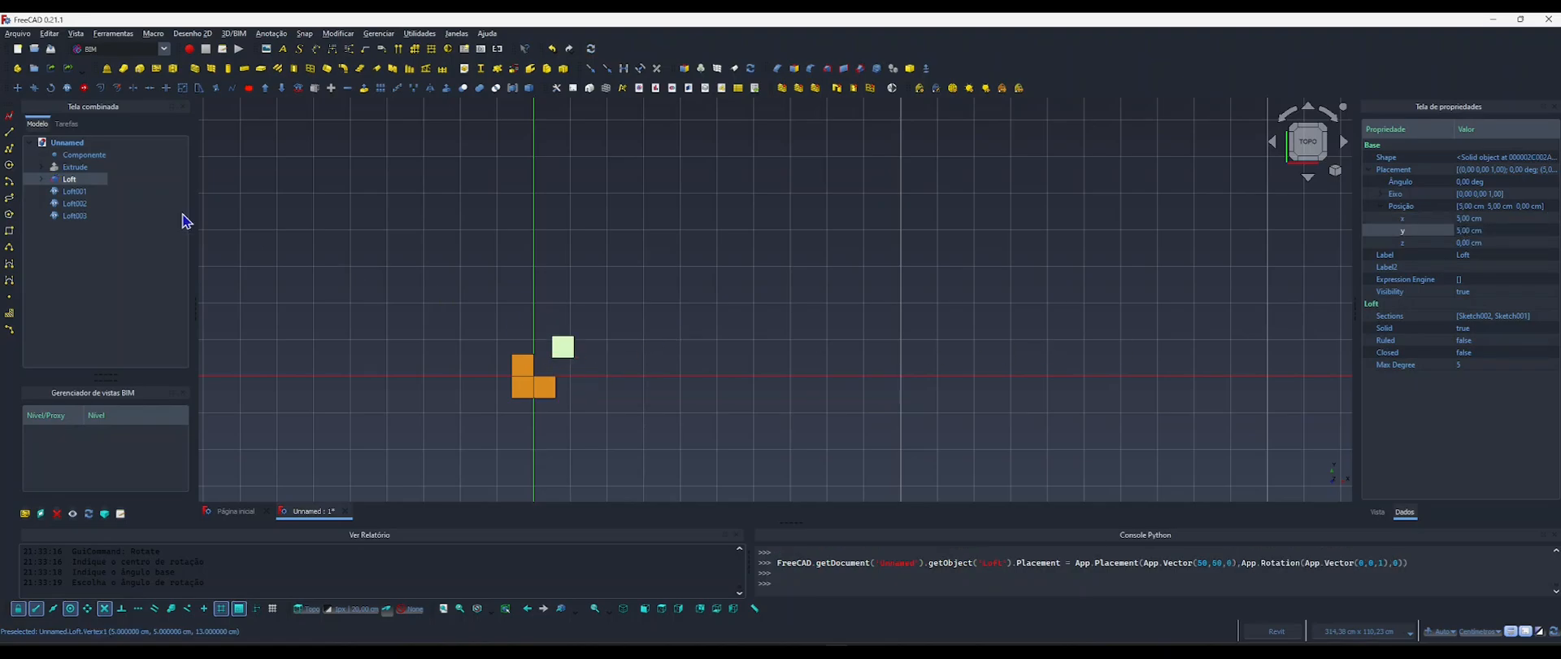
Hide the three leg clones and show the Extrude base, checking the original leg's inset from the front and right.
drag(75, 192, 71, 221)
key(space)
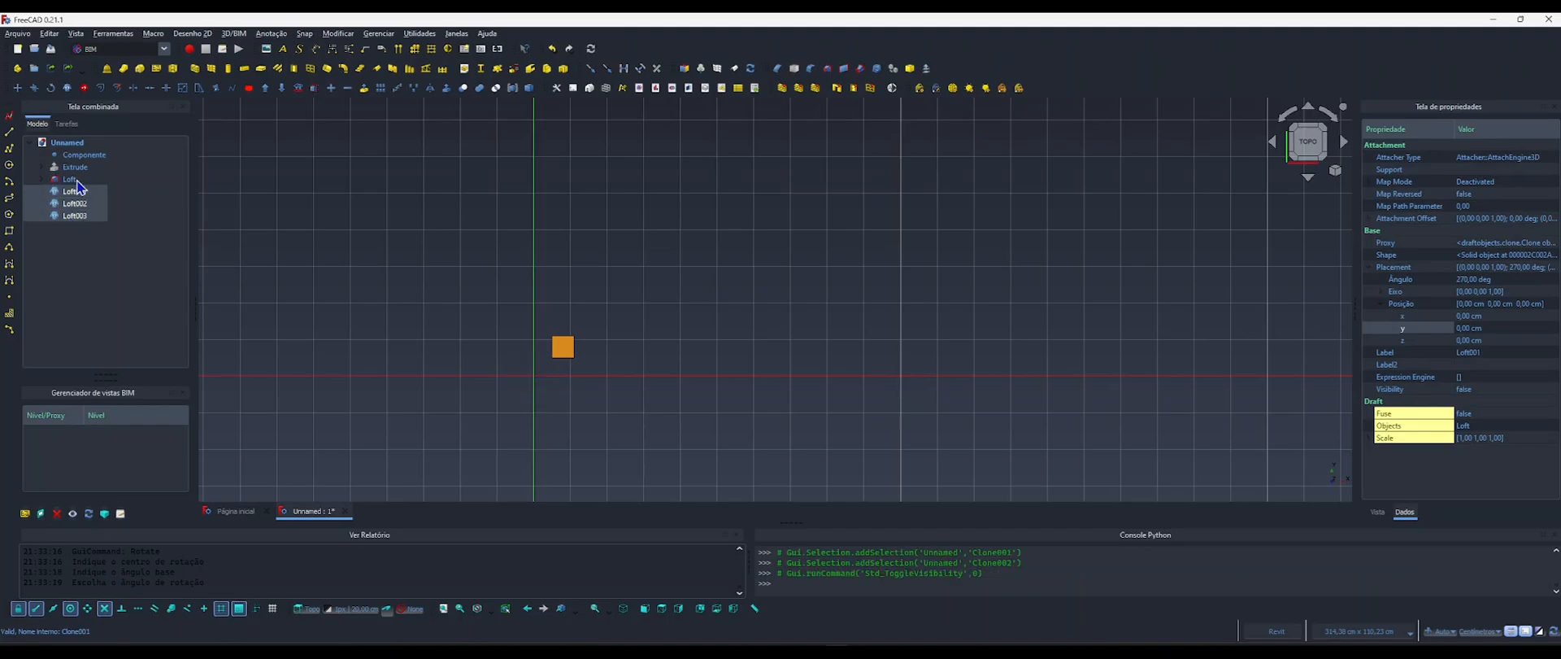
click(75, 167)
key(space)
click(645, 409)
key(1)
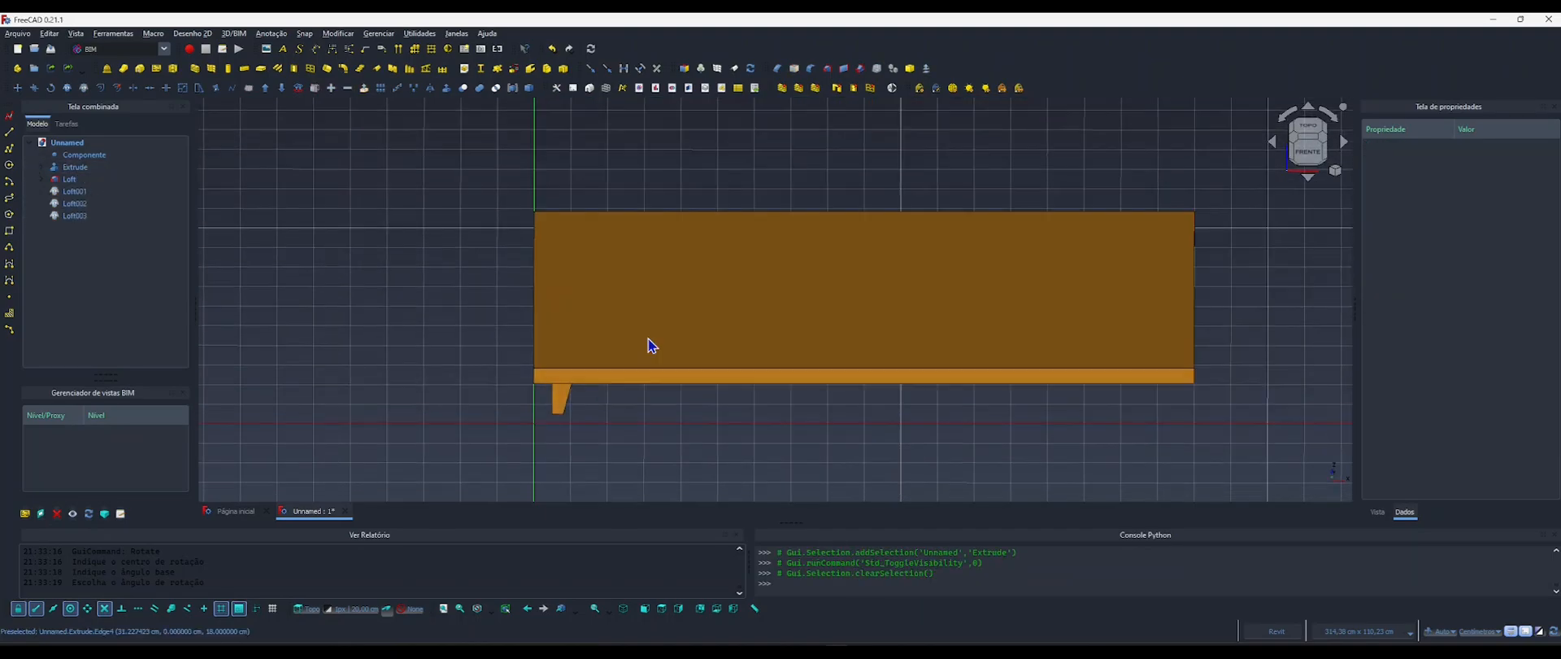
key(3)
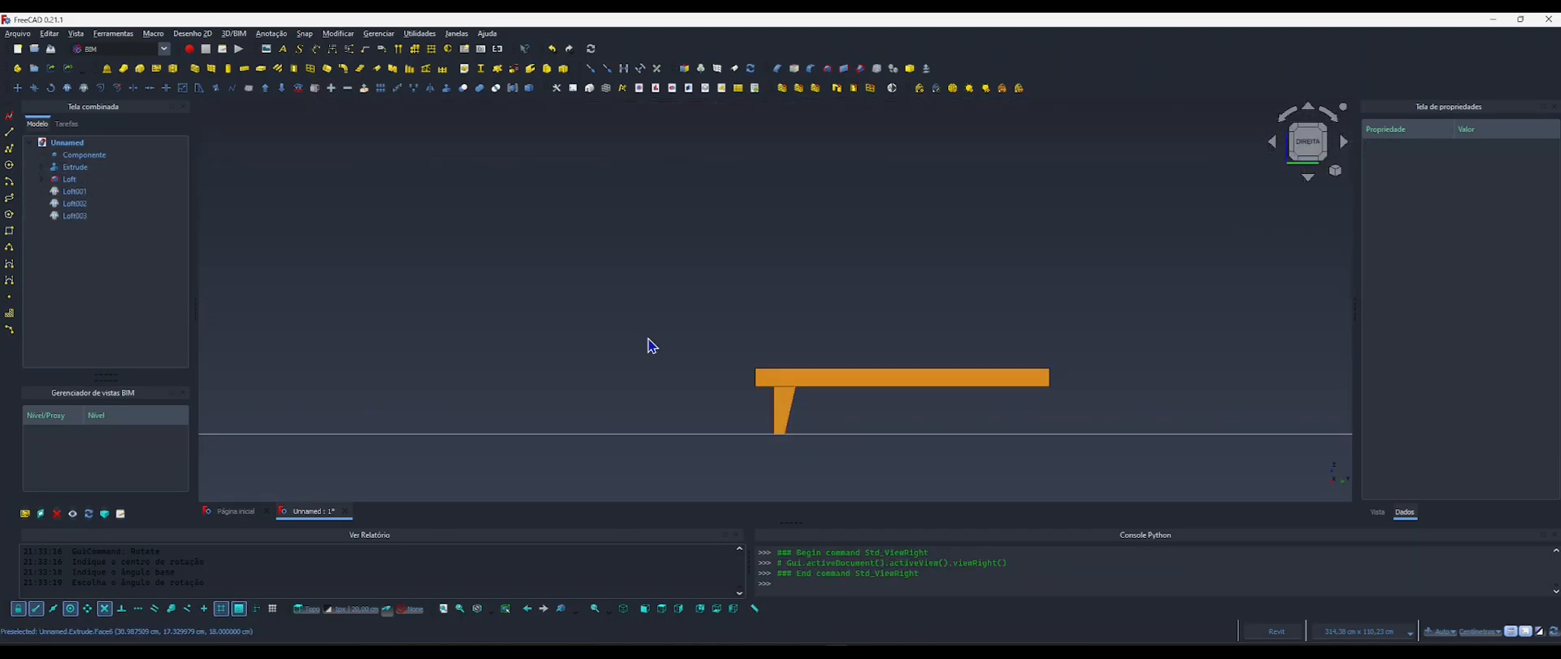
Examine the original leg's inset from the base's corner from below and at an angle.
key(5)
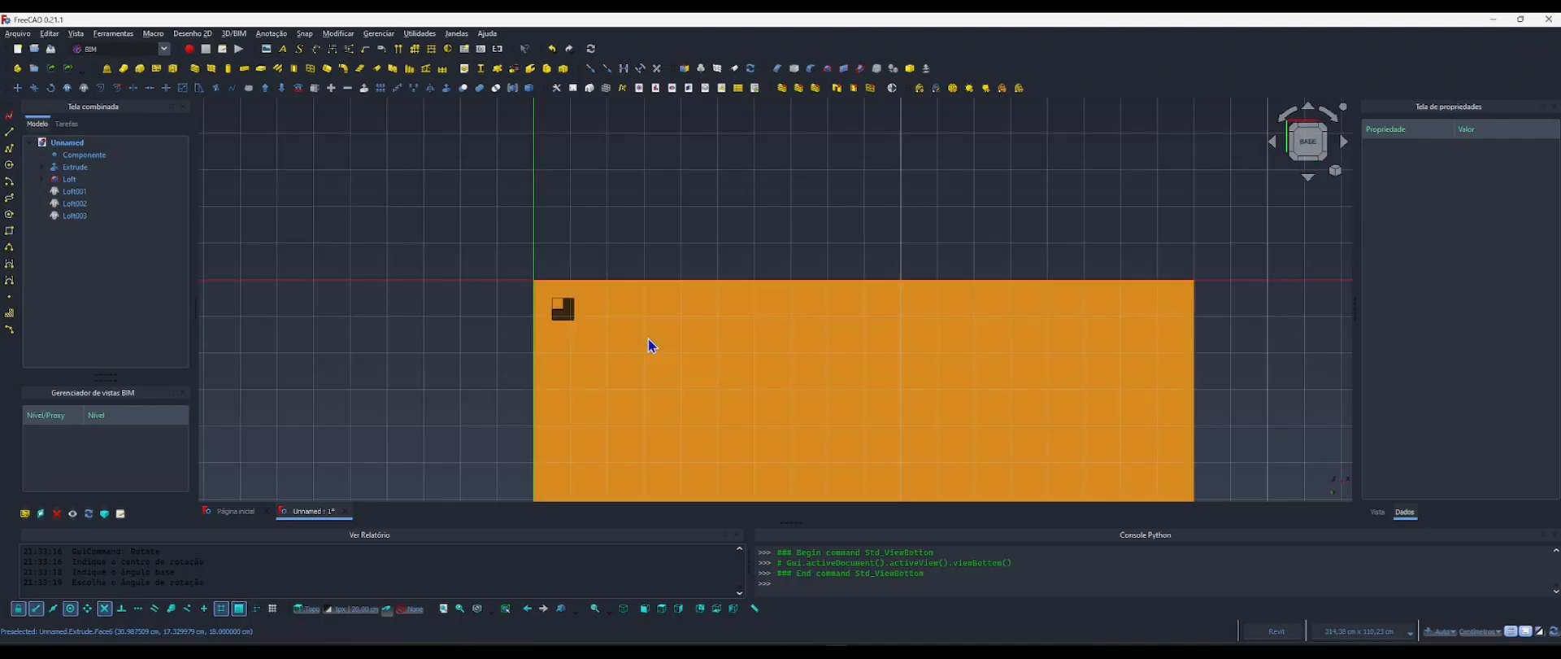
scroll(538, 314, up, 7)
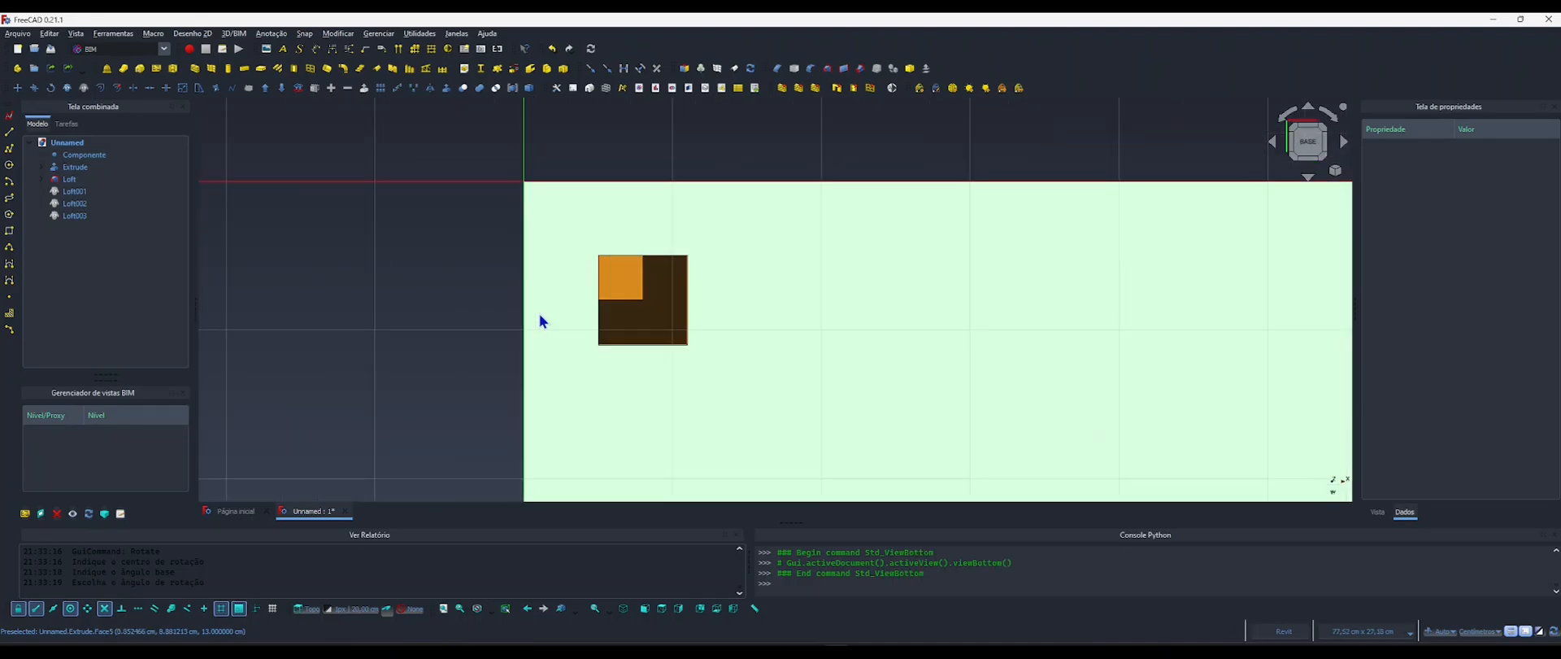
shift+middle_drag(683, 278, 819, 359)
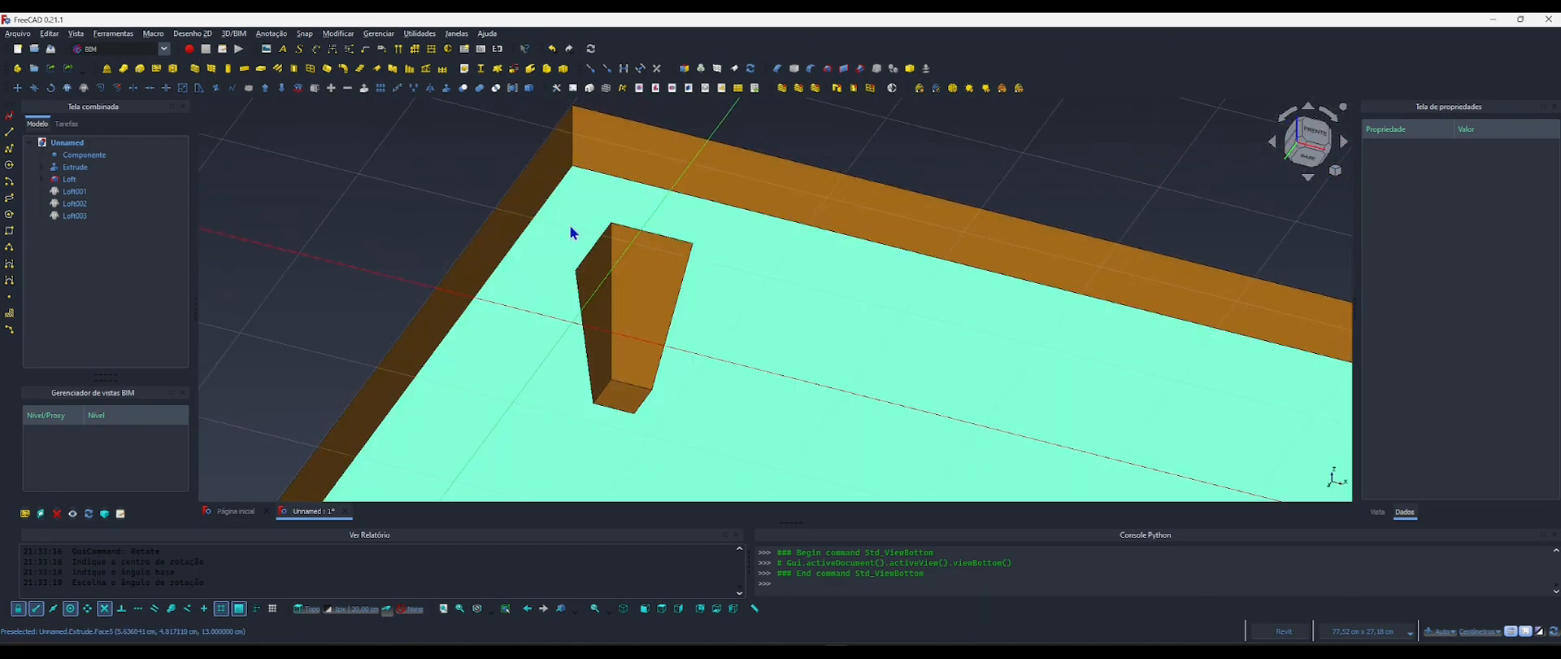
scroll(630, 228, down, 6)
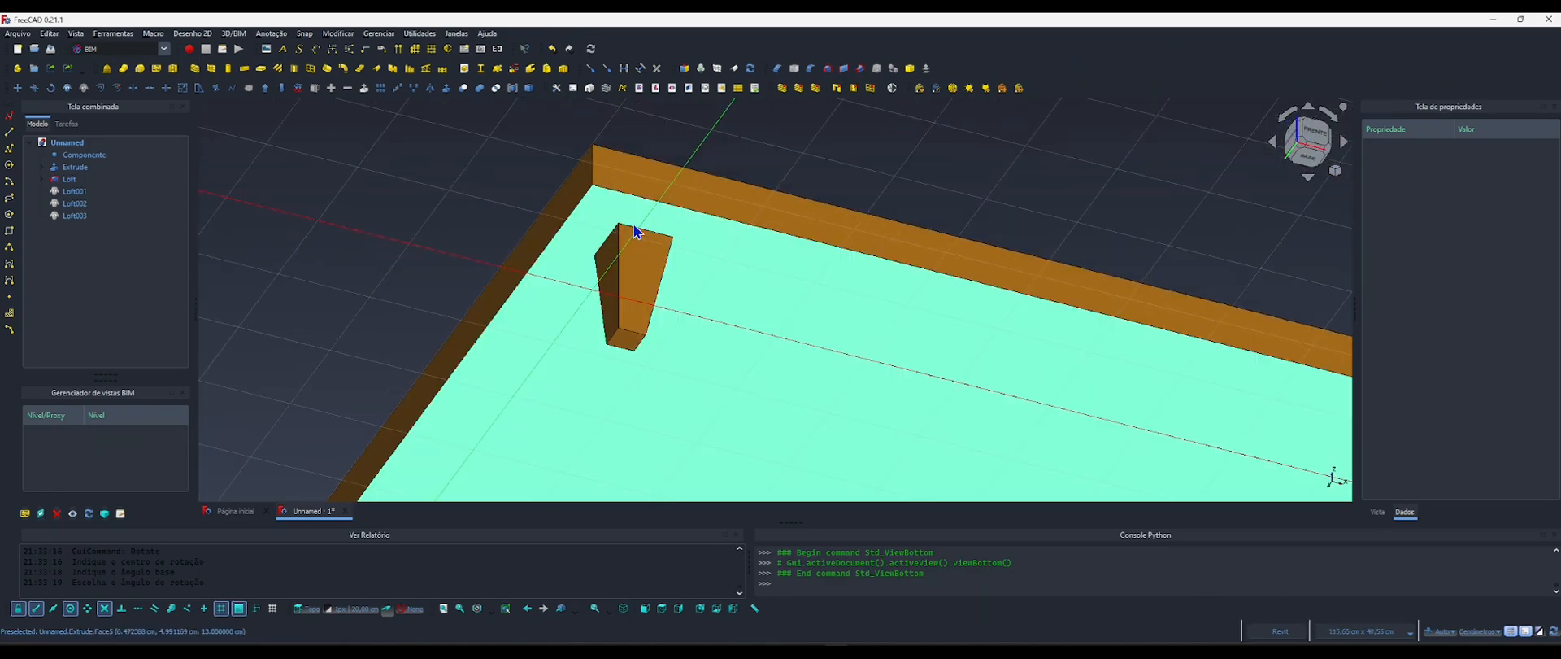
middle_drag(656, 269, 642, 247)
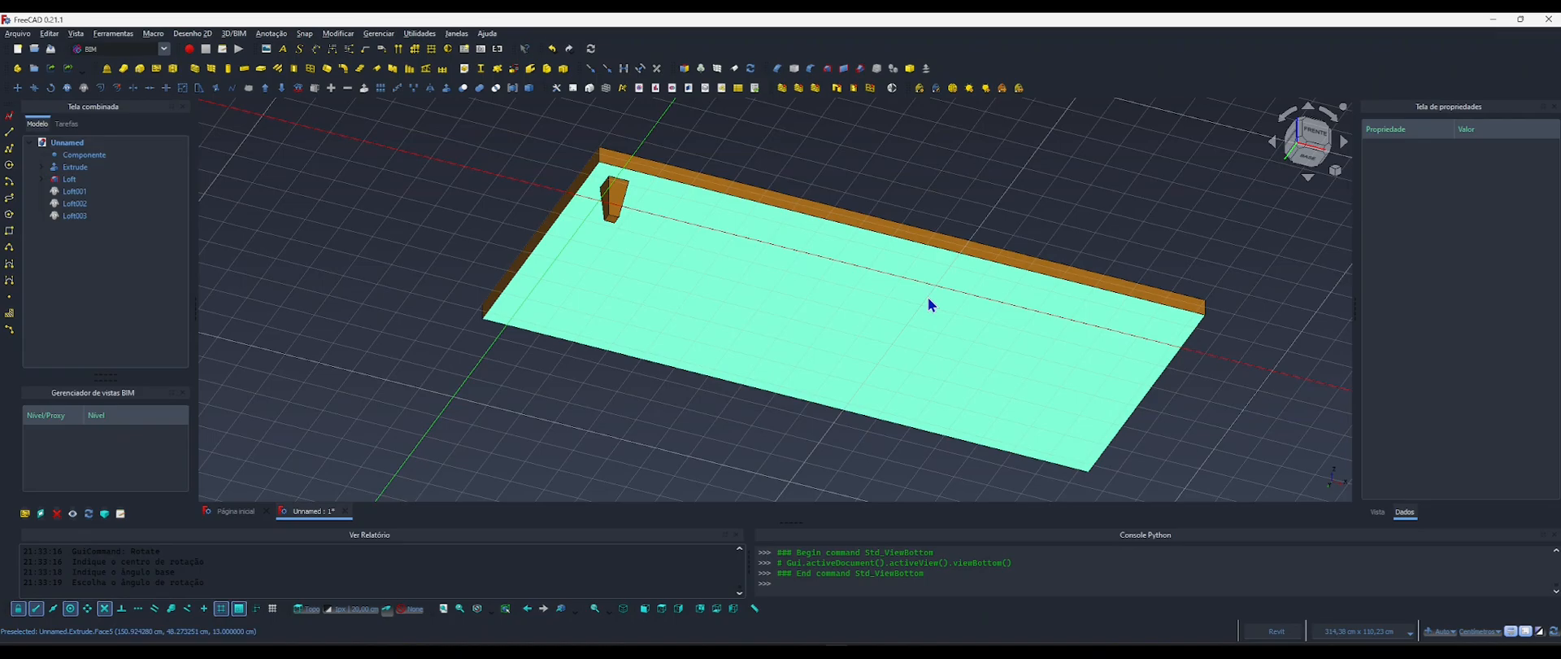
shift+middle_drag(929, 299, 839, 408)
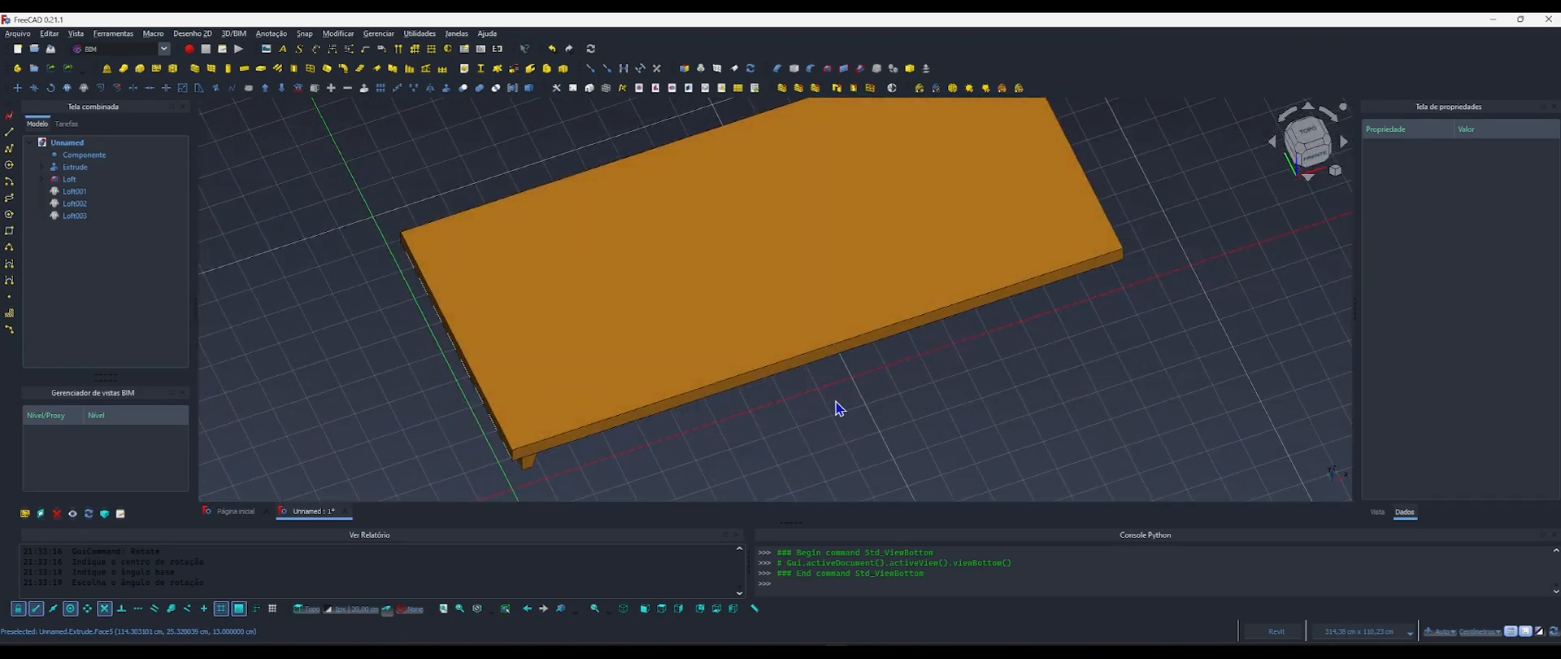
Hide the Extrude base and return to the top view of the original leg.
click(729, 357)
key(space)
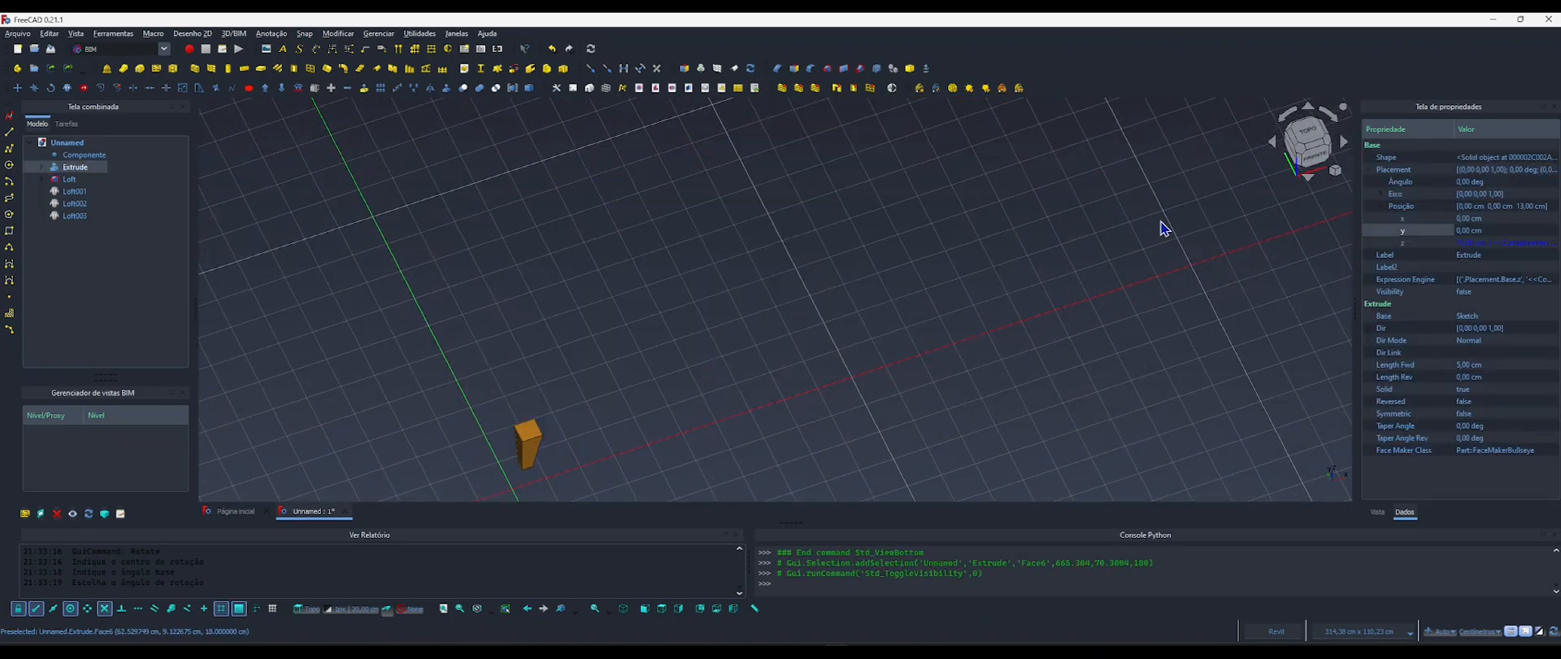
click(1293, 145)
middle_drag(624, 331, 610, 360)
scroll(634, 366, down, 3)
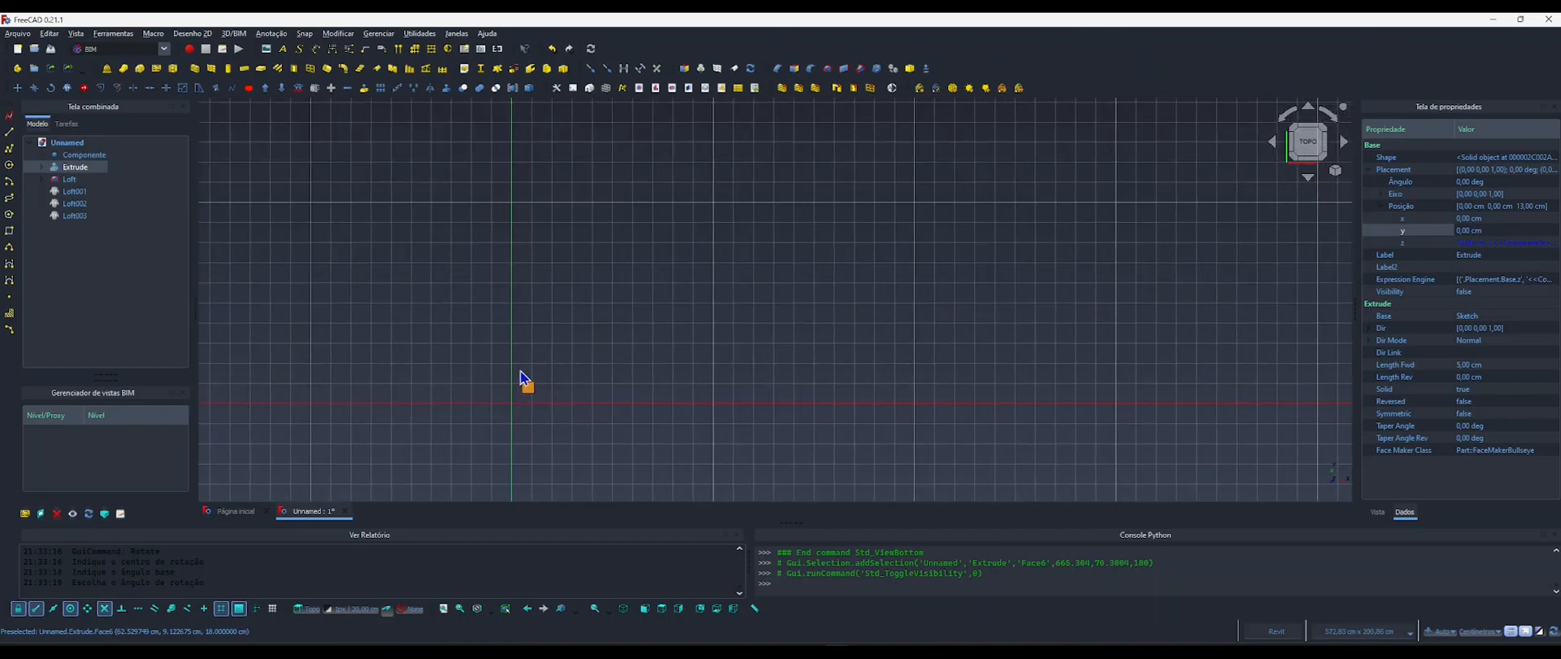
Show the leg clones Loft001, Loft002 and Loft003 and examine them beside the original leg at an angle and from the top.
click(75, 191)
shift+click(75, 216)
key(space)
click(383, 307)
scroll(531, 418, up, 6)
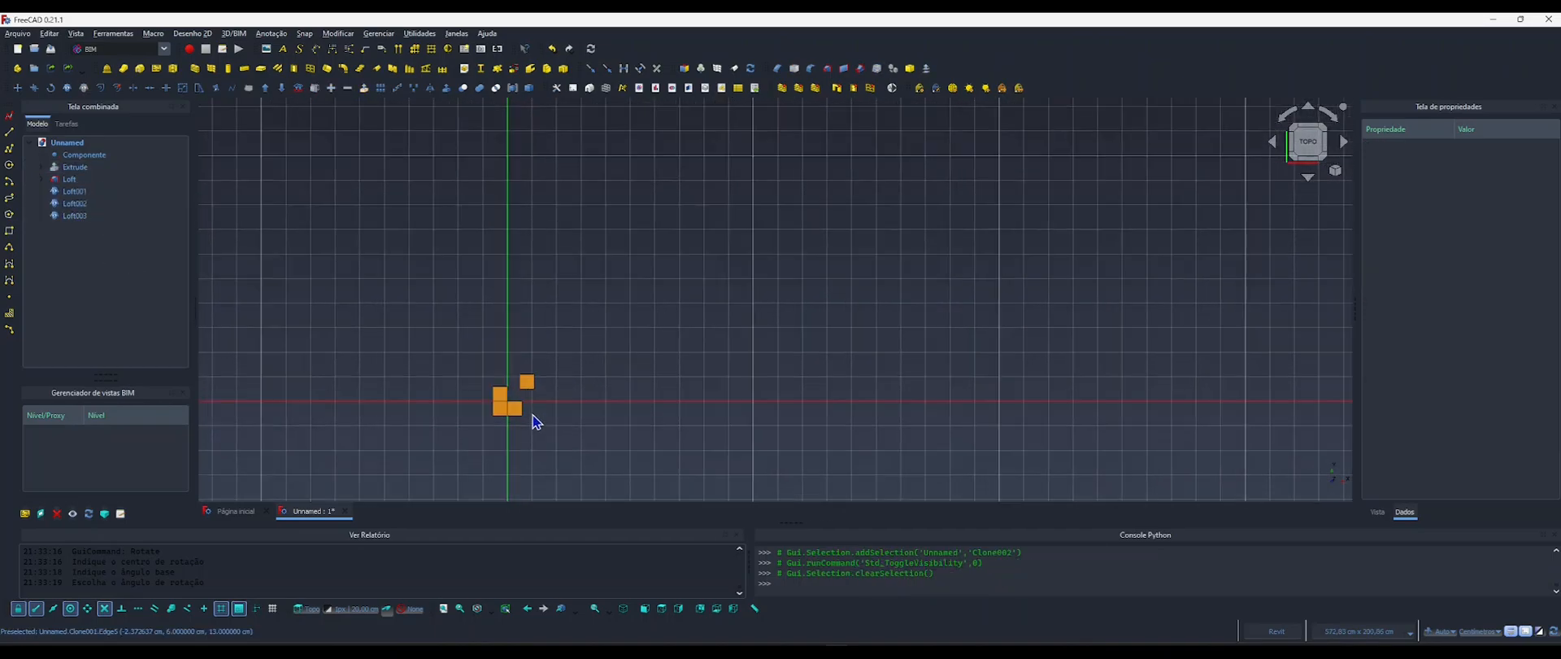
shift+middle_drag(531, 418, 508, 362)
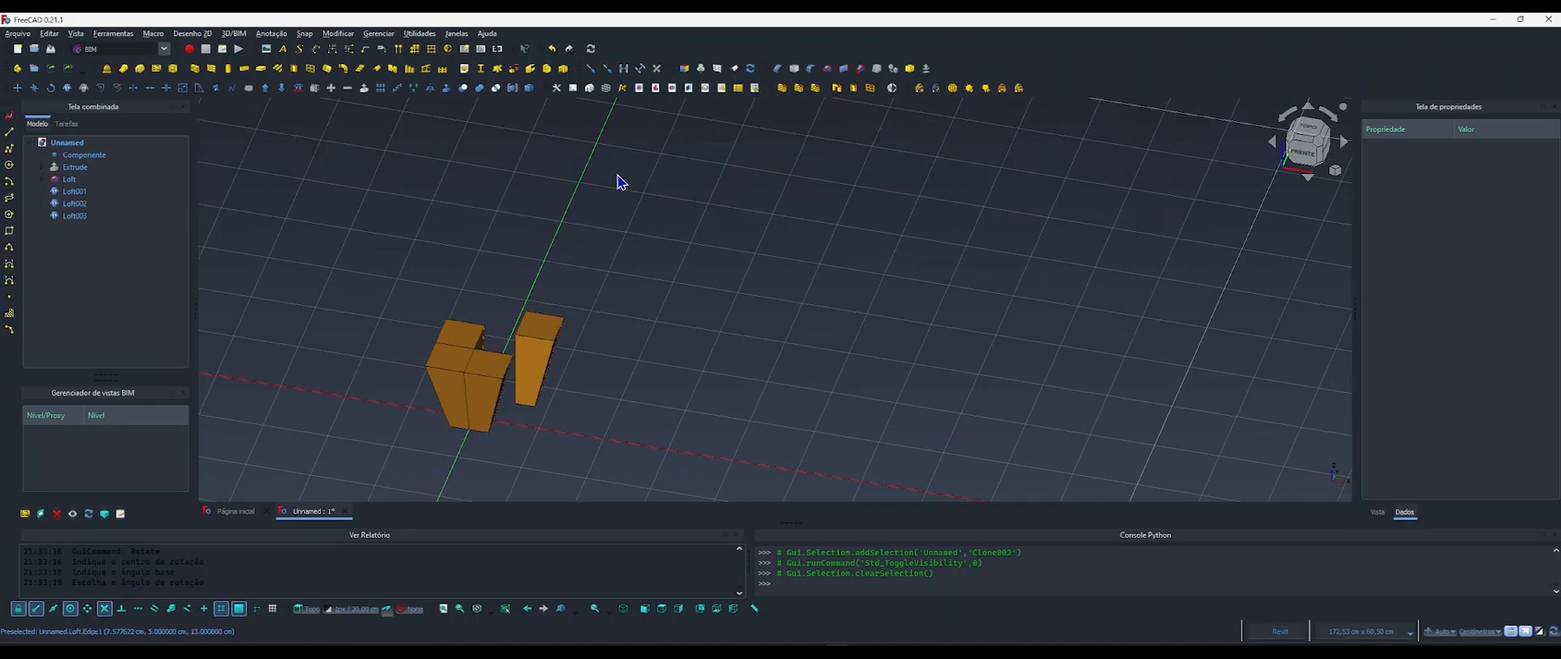
click(1309, 128)
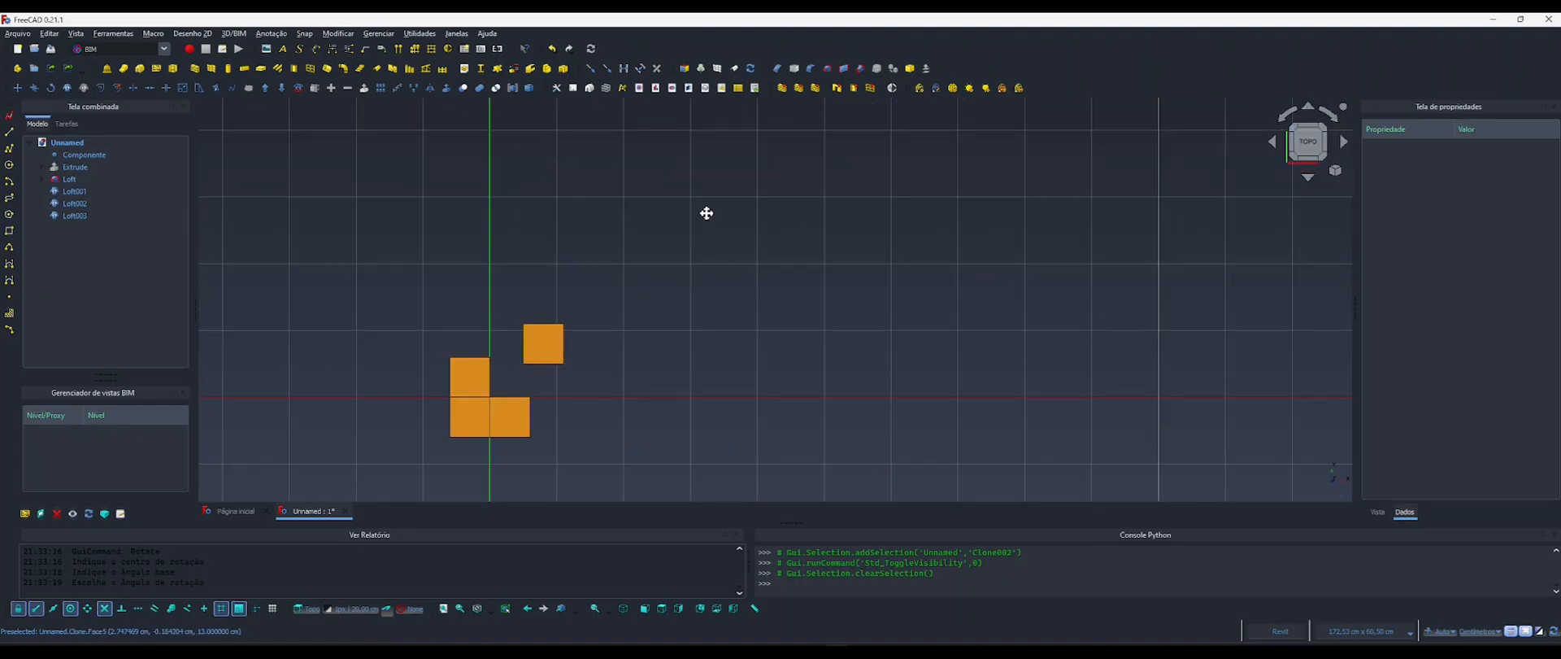
middle_drag(707, 213, 672, 292)
scroll(699, 299, down, 3)
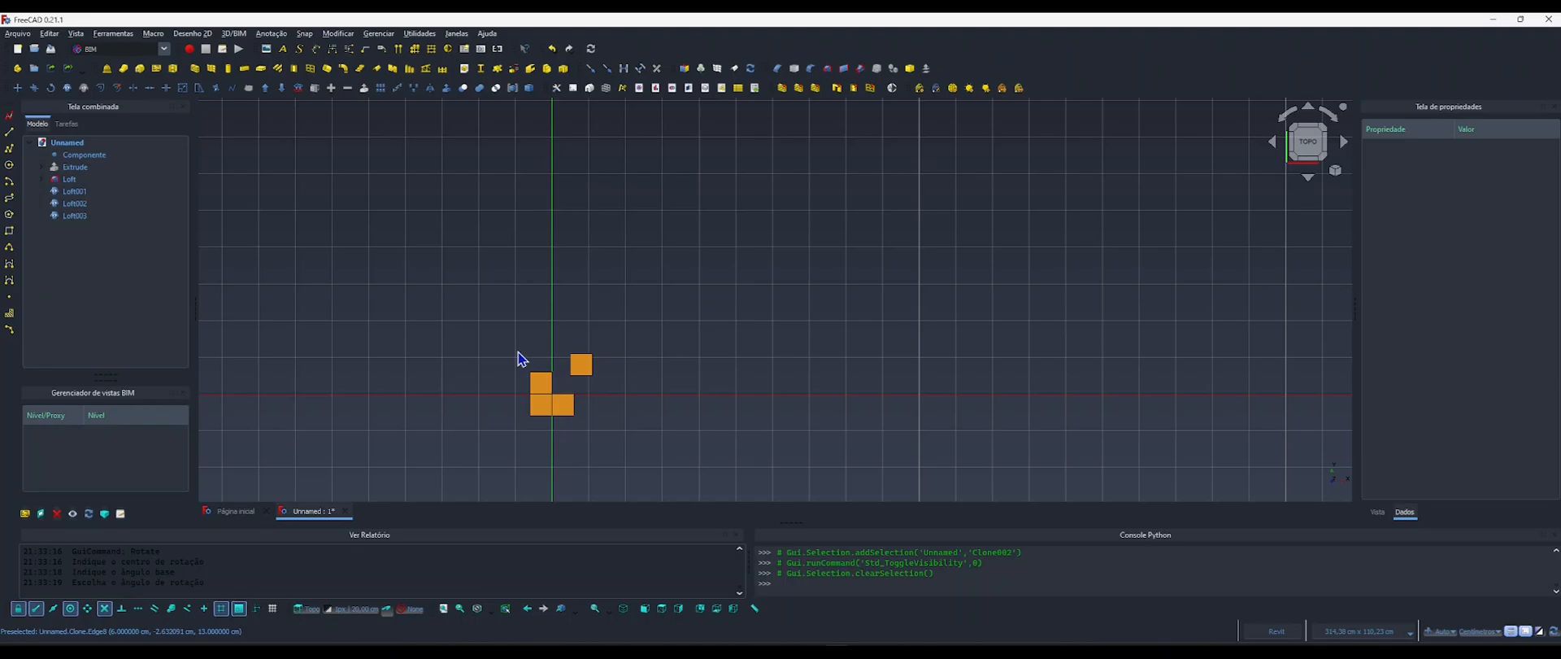
Bind the Y position of the Loft001 leg clone to the formula <<Componentes>>.Largura.
click(562, 404)
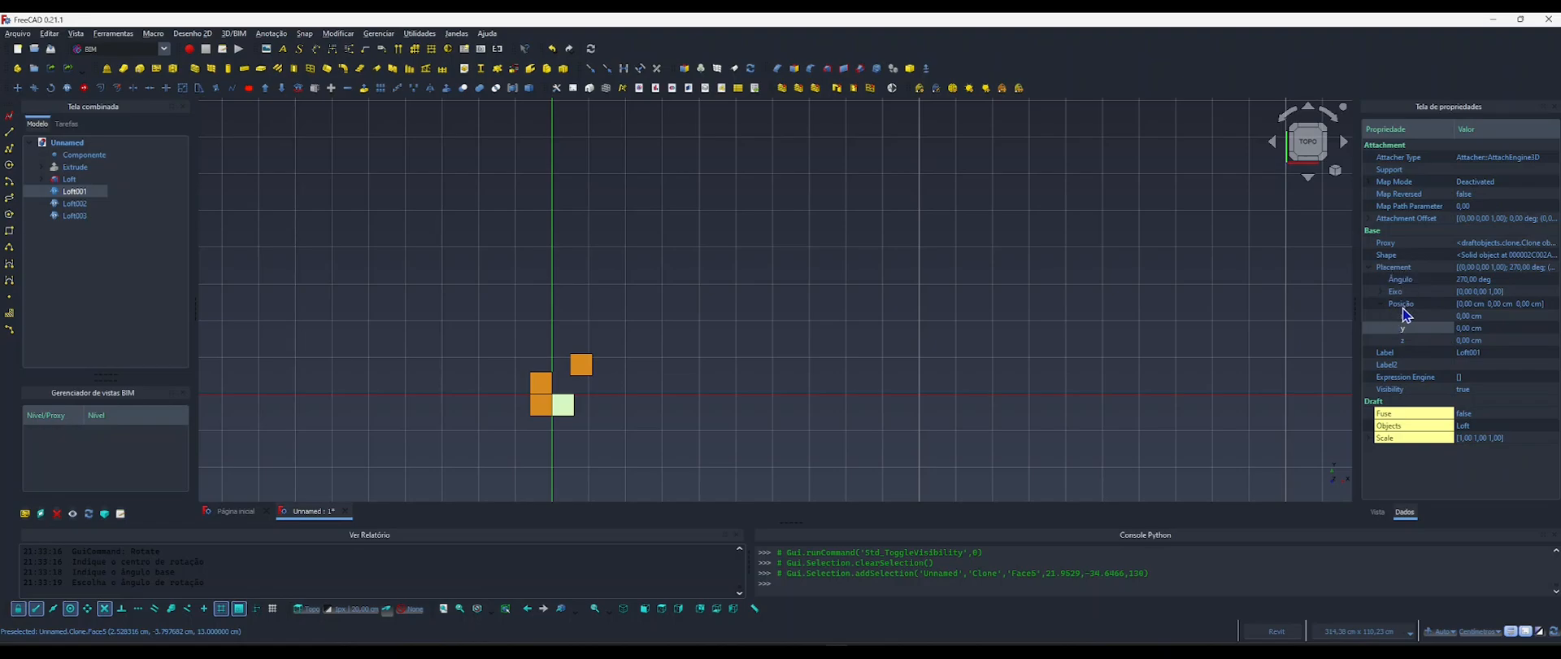
click(1468, 318)
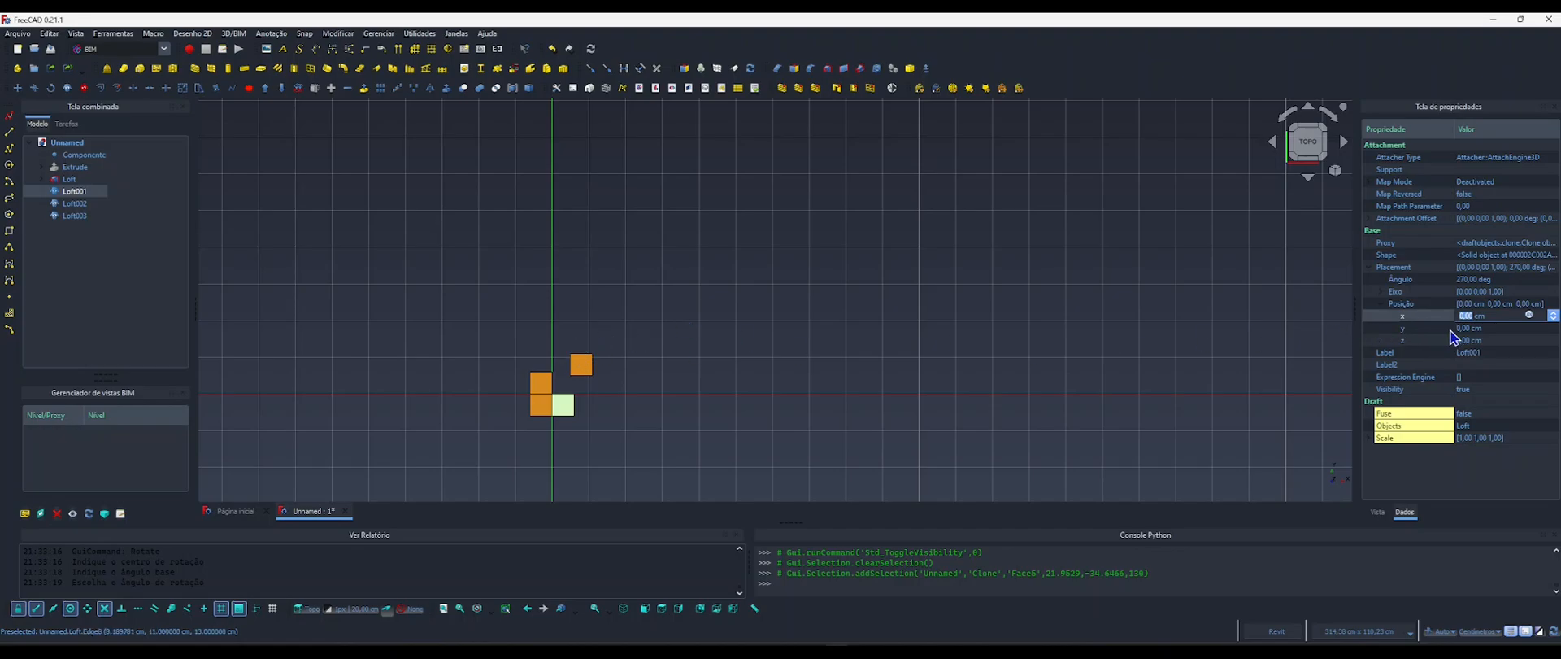
click(1468, 328)
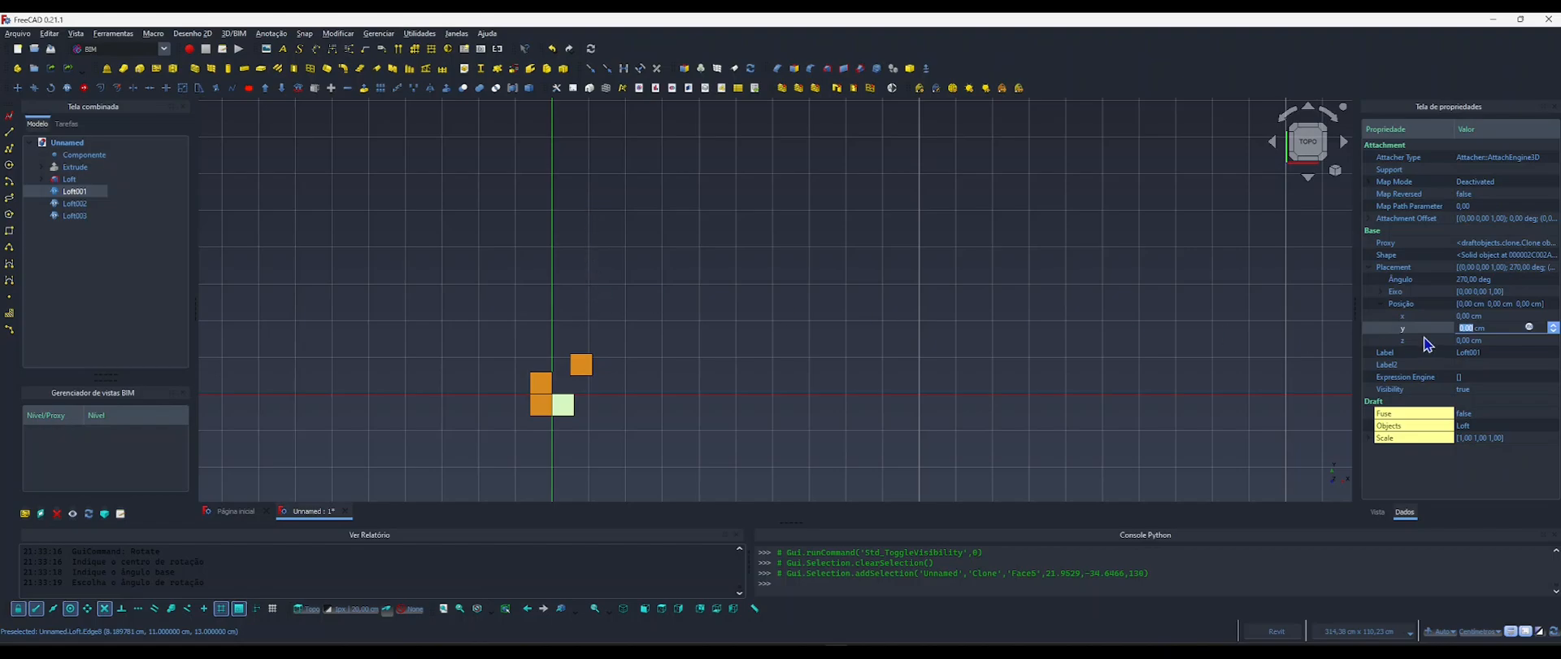
click(1528, 328)
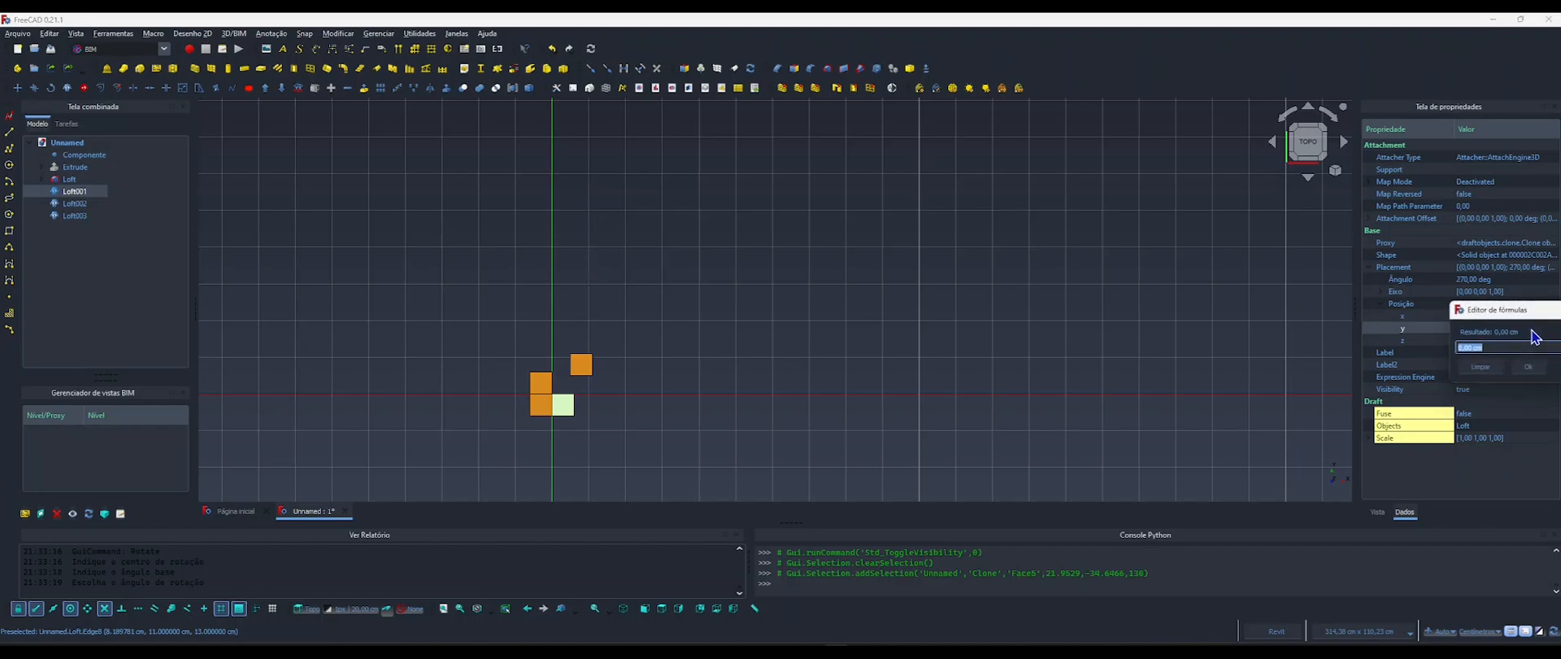
drag(1503, 319, 920, 221)
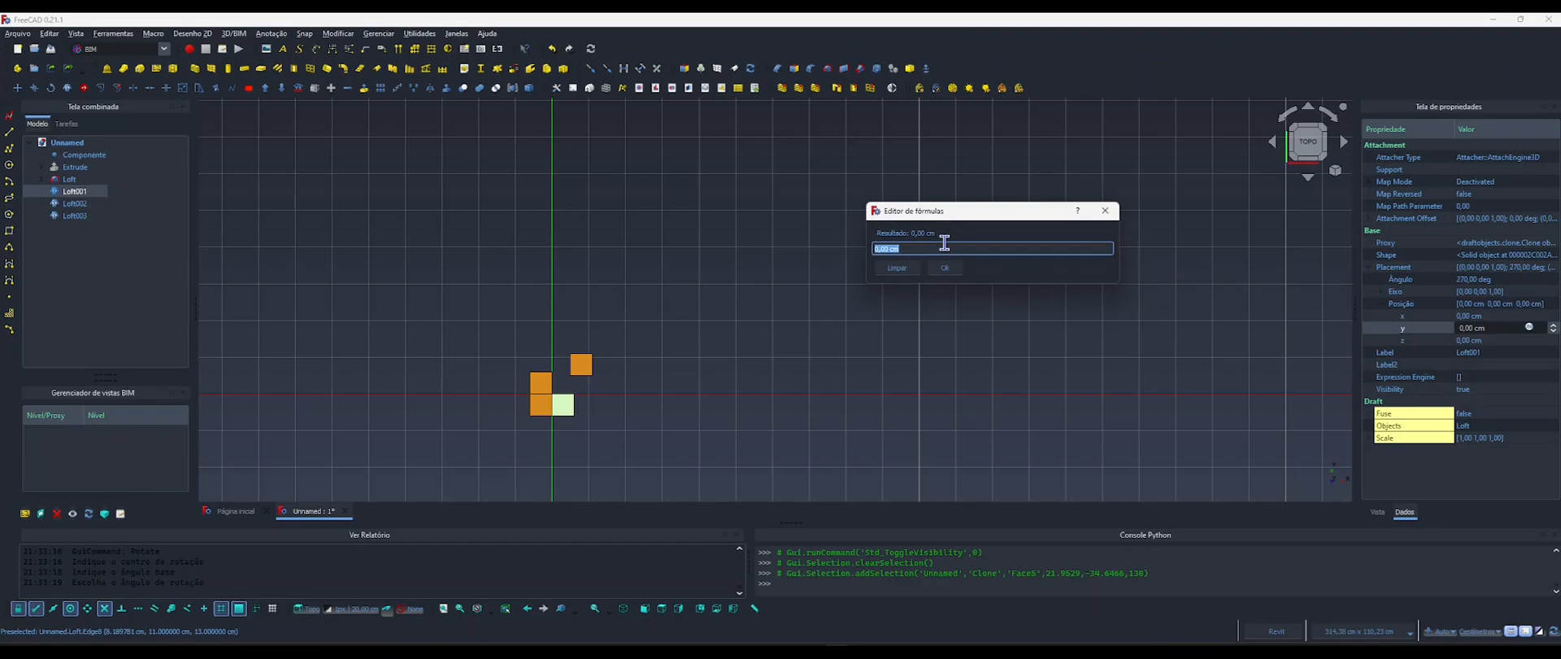
text(co)
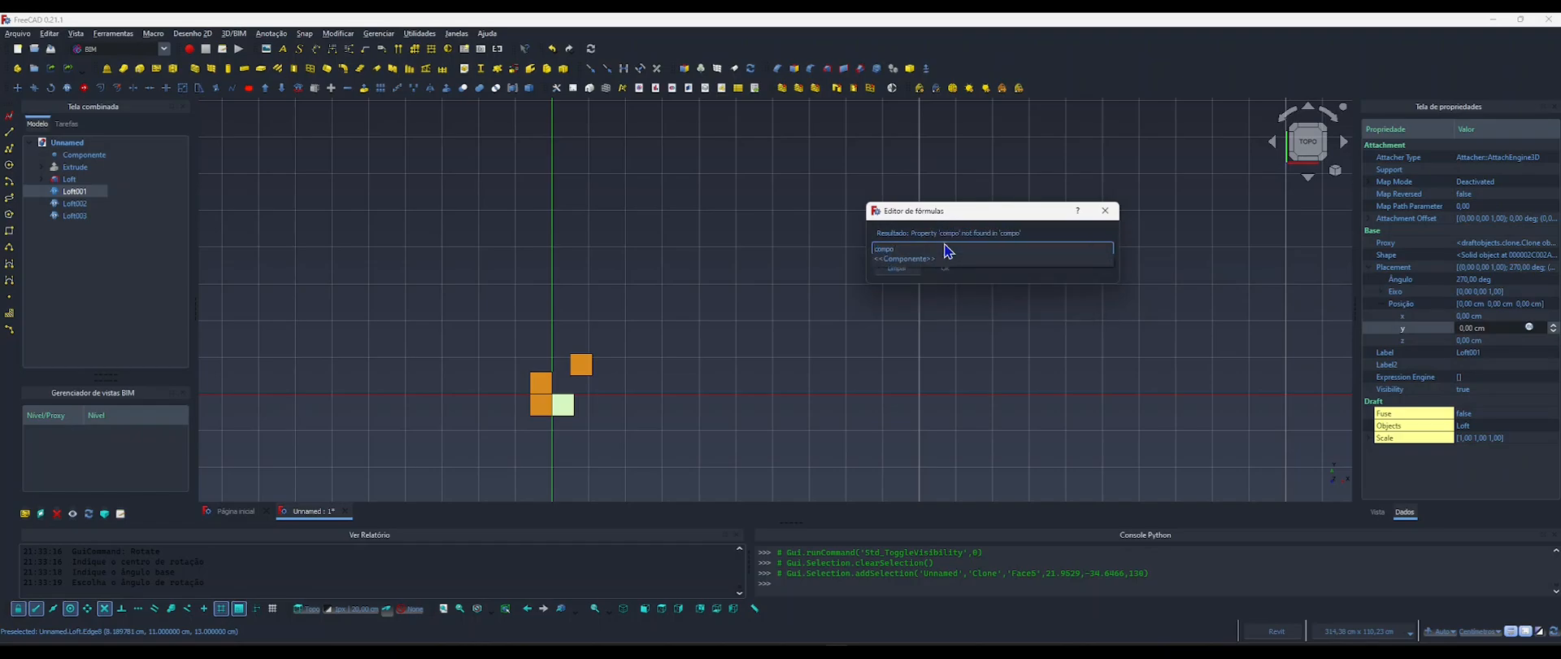
text(mpo)
key(Down)
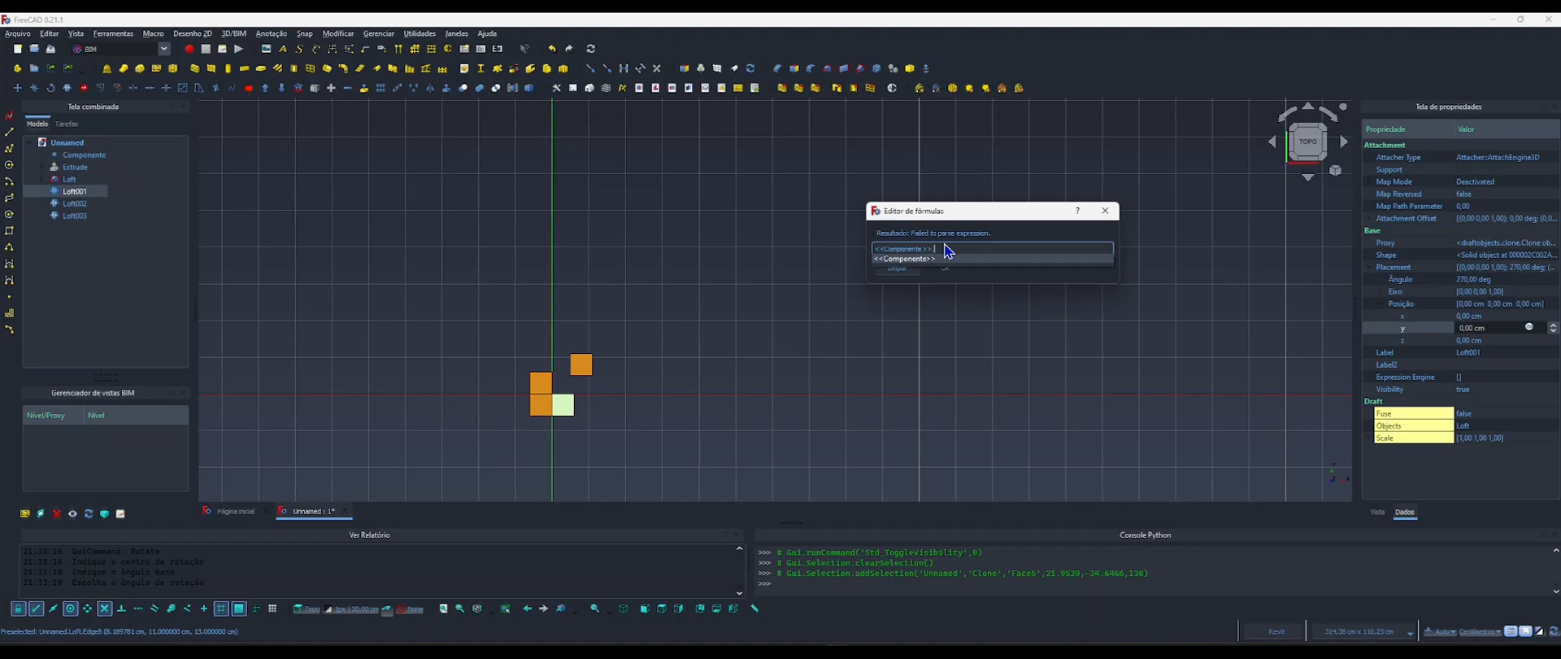
text(.largu)
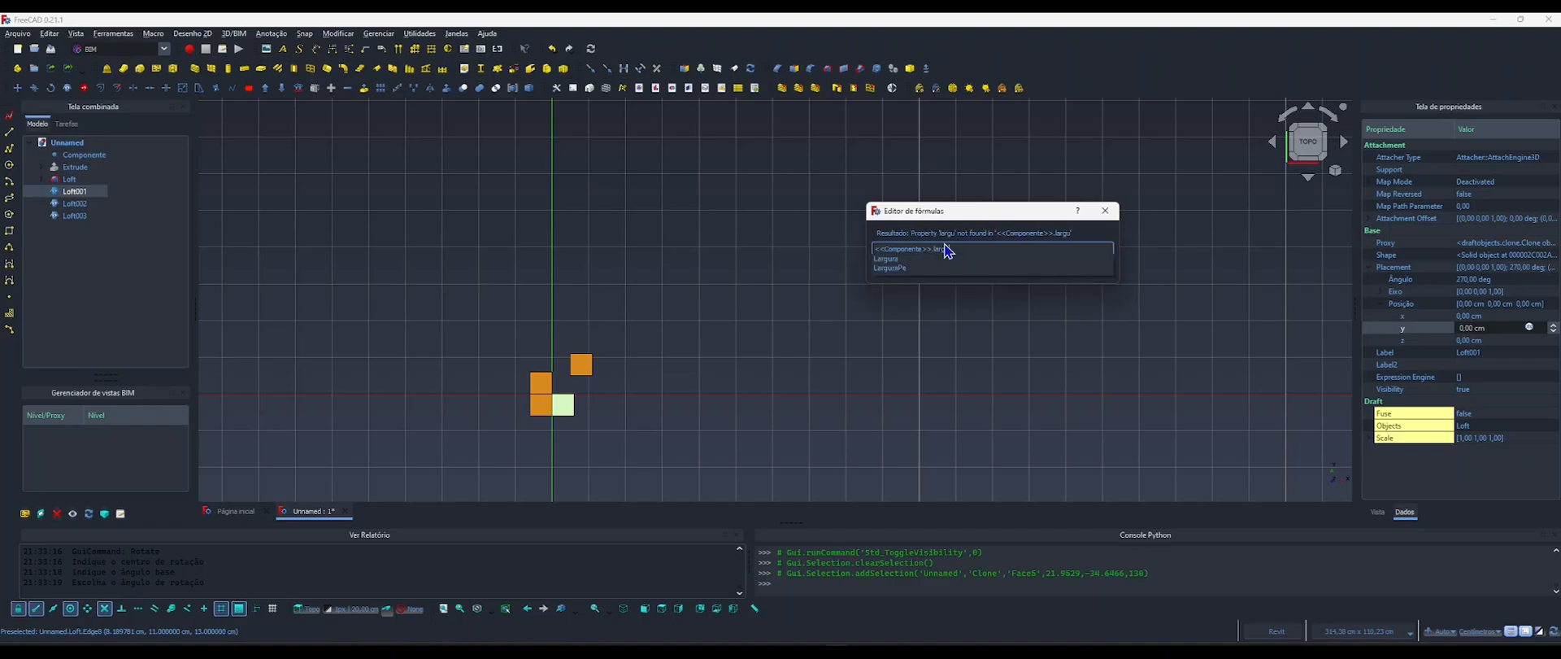
key(Down)
key(Return)
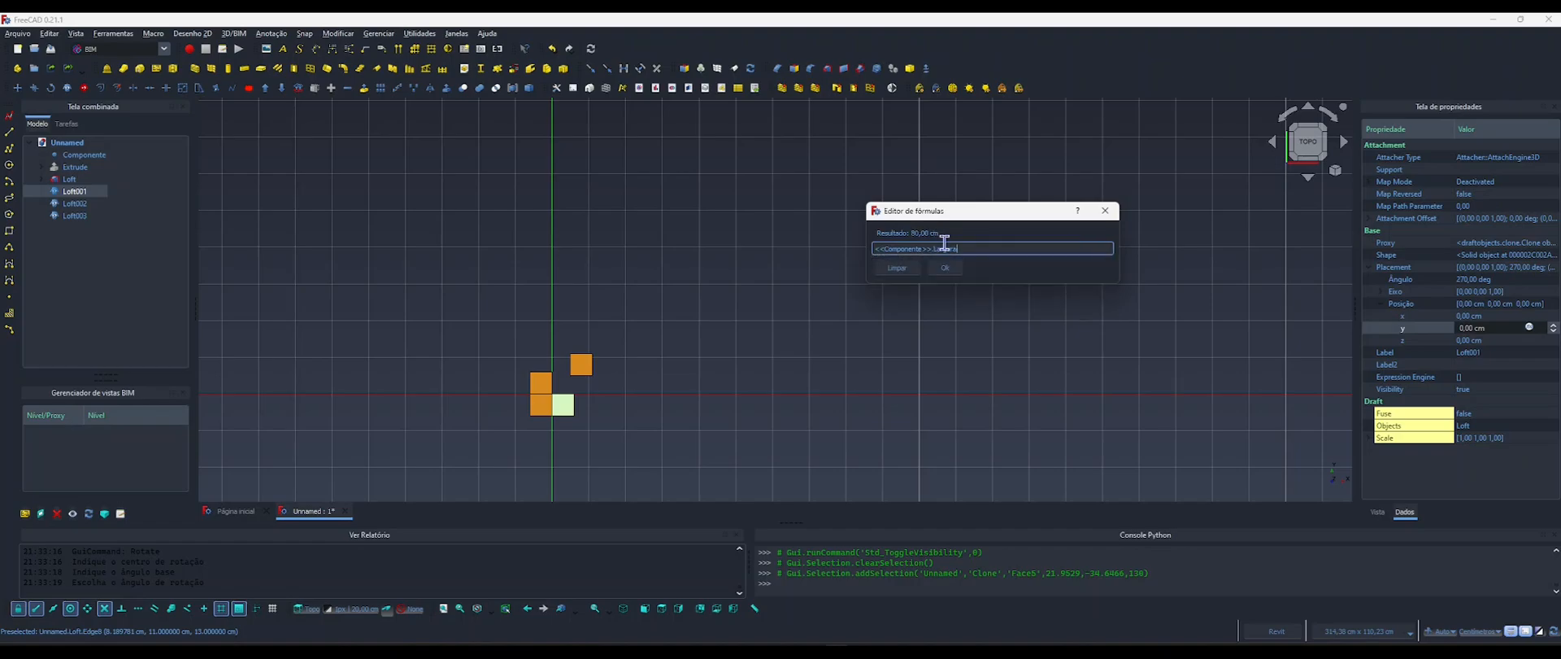
key(Return)
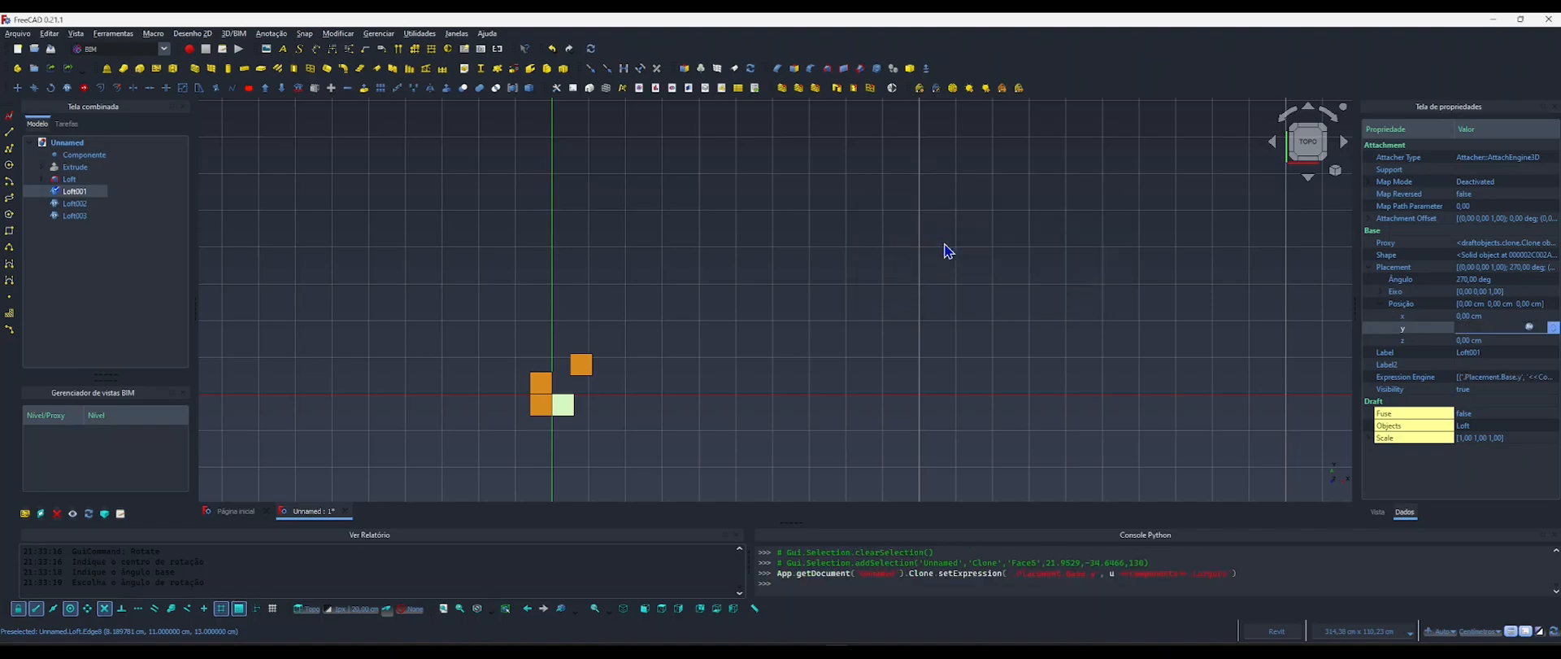
click(935, 269)
Show the Extrude base and examine the Loft001 leg against the base's corner from below.
scroll(878, 280, down, 2)
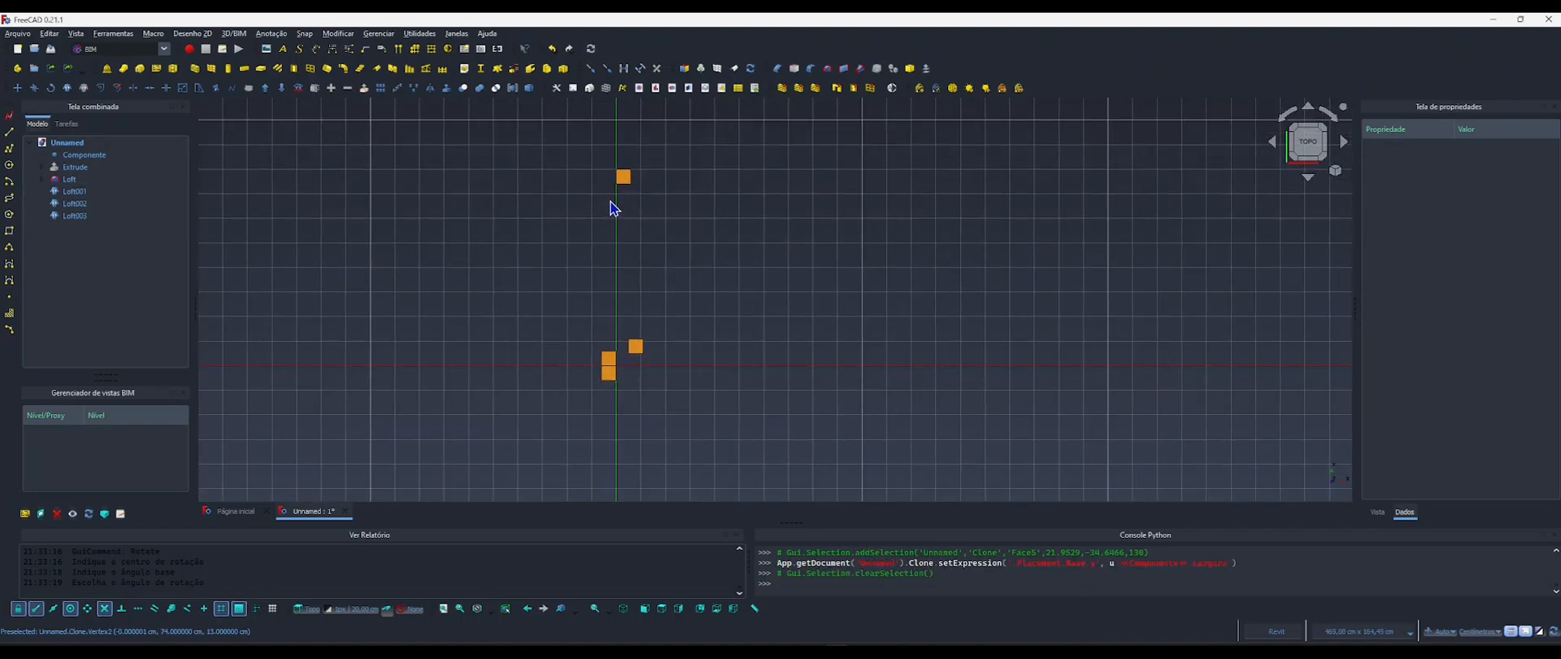
click(72, 167)
key(space)
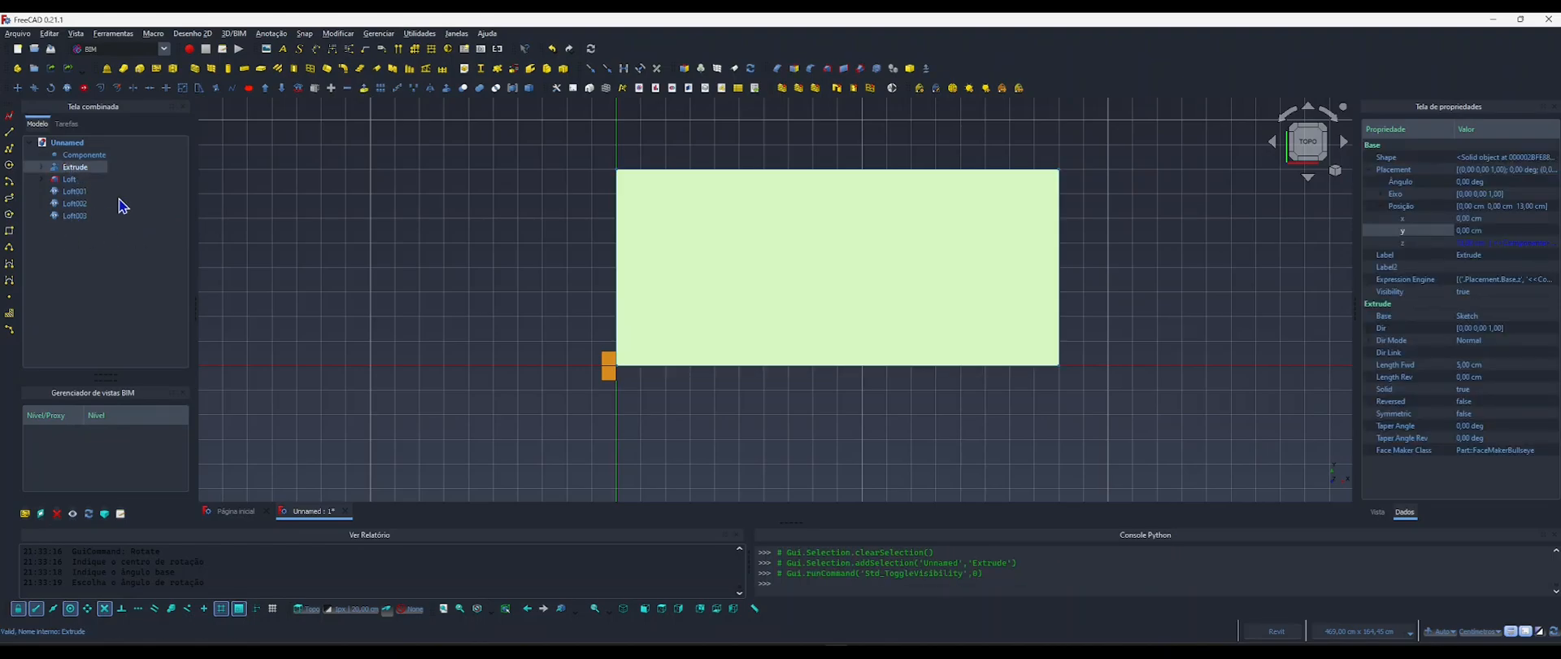
shift+middle_drag(477, 293, 345, 317)
scroll(423, 283, up, 9)
middle_drag(479, 288, 525, 266)
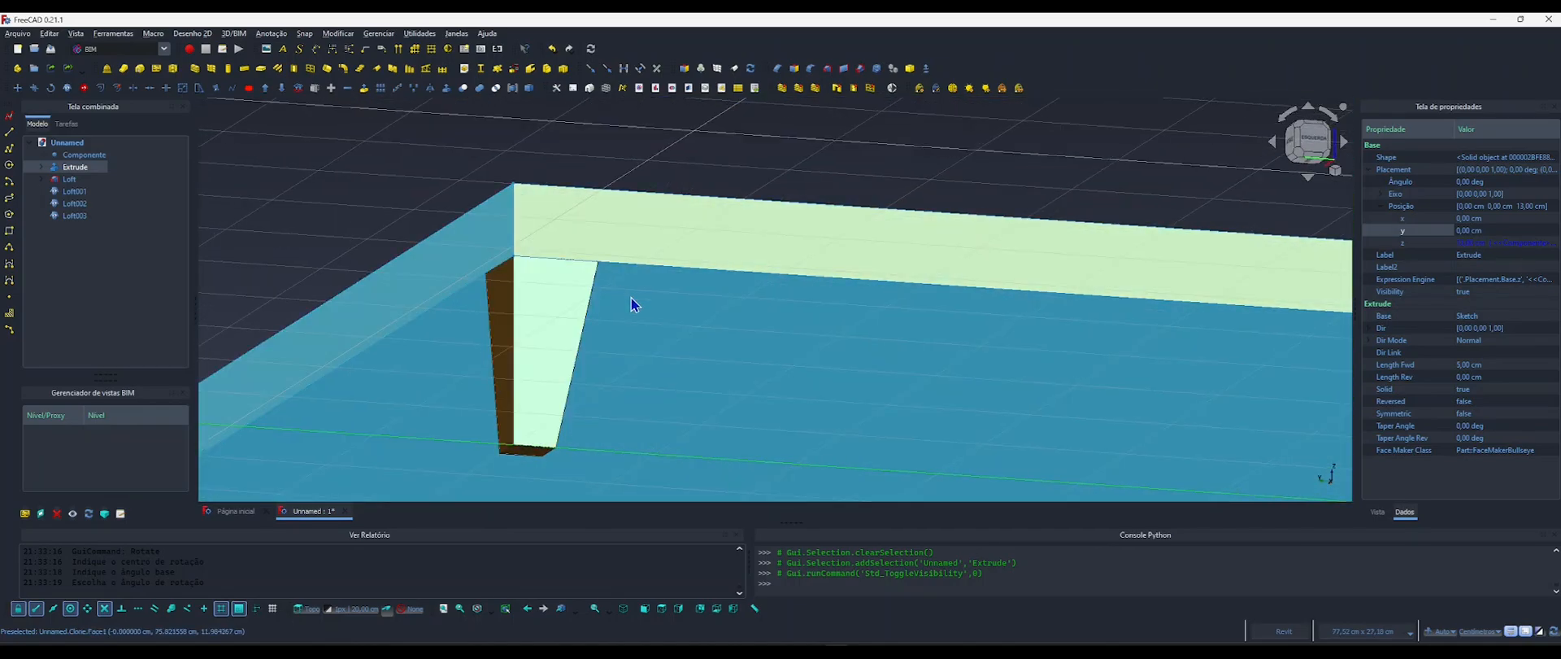
scroll(553, 281, down, 1)
middle_drag(553, 280, 500, 185)
scroll(504, 203, down, 2)
Subtract 5 cm in Loft001's Y position formula, making it <<Componentes>>.Largura - 5 cm, and check the leg's inset from below.
click(75, 191)
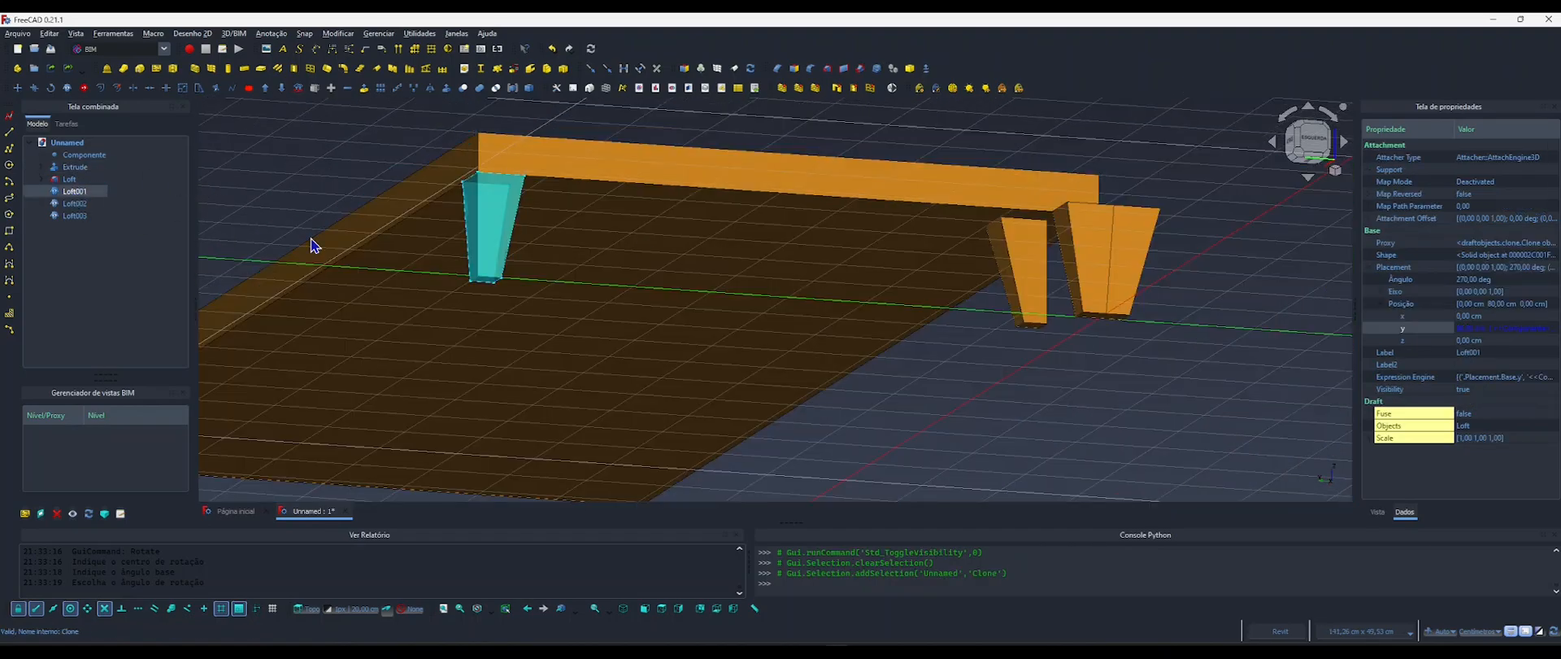
click(1534, 330)
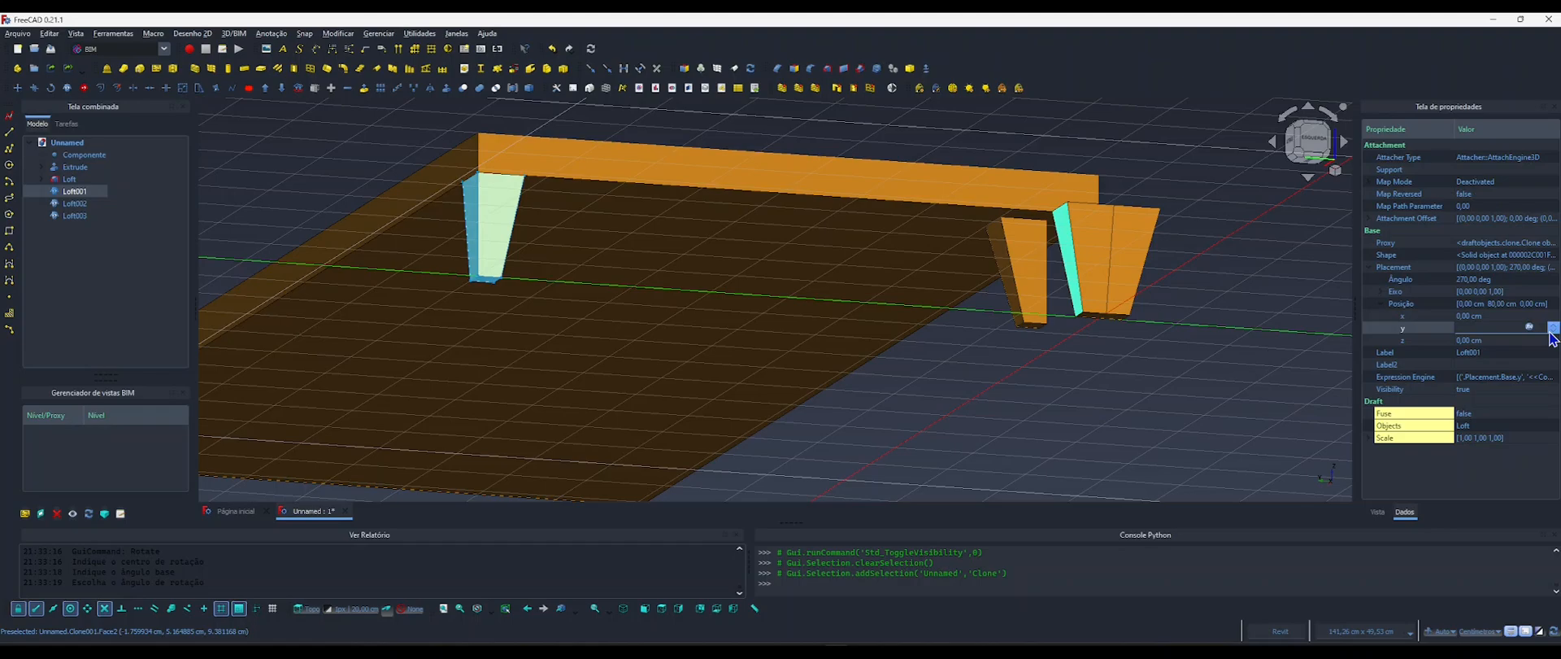
click(1529, 327)
drag(1485, 320, 846, 216)
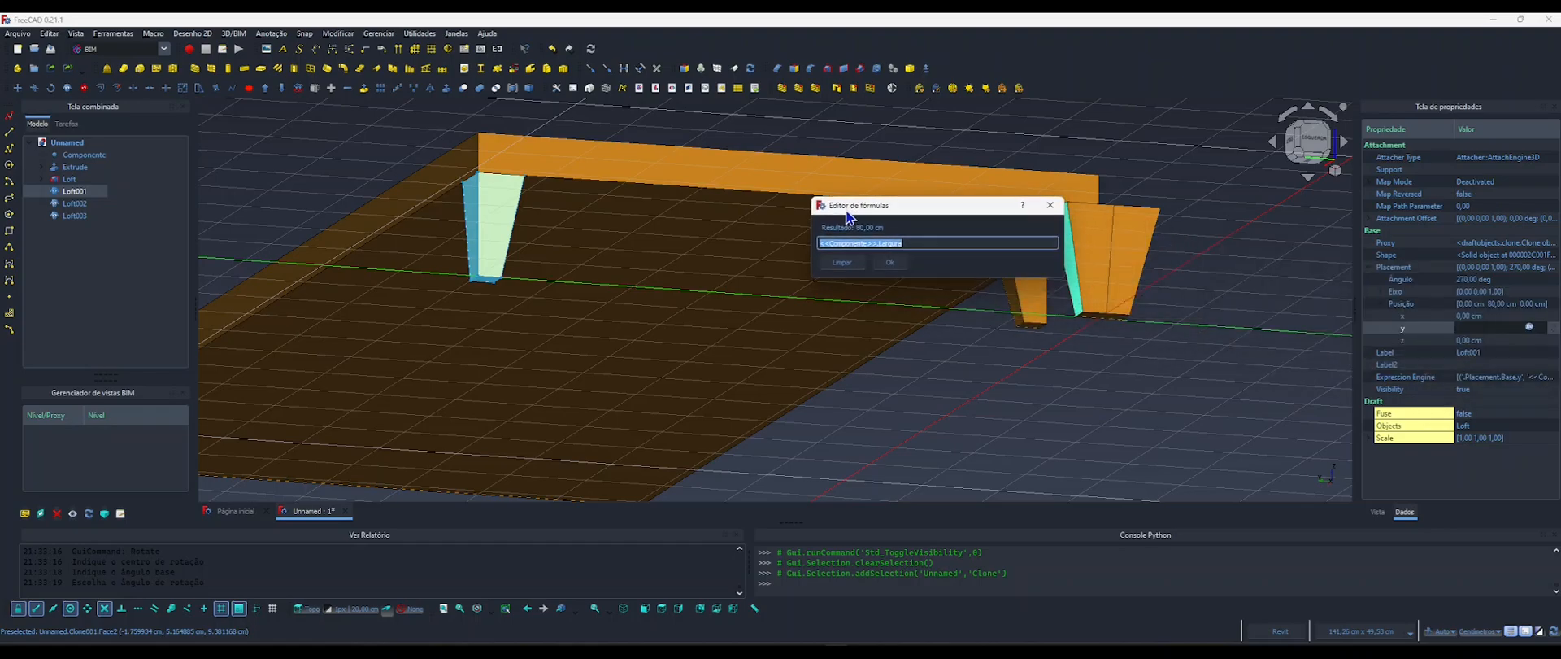
click(916, 245)
text(-)
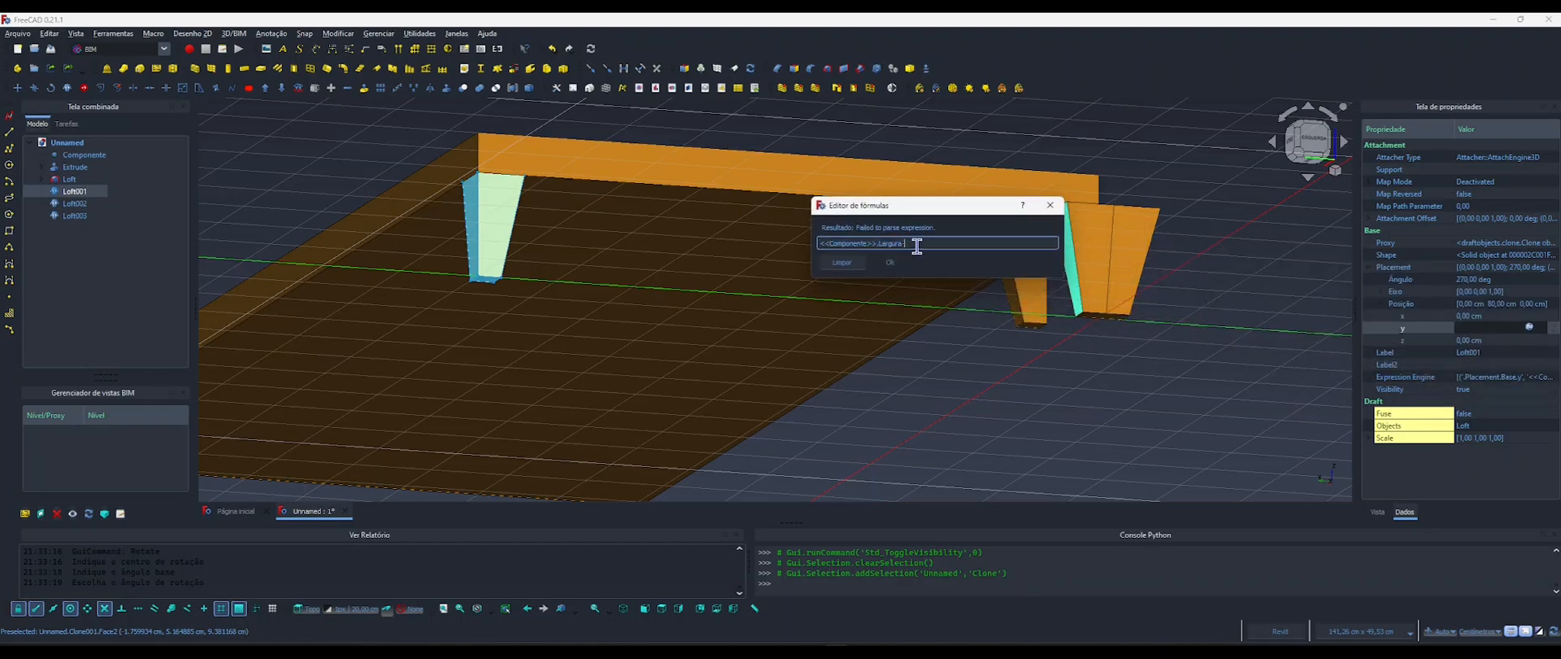
text(5)
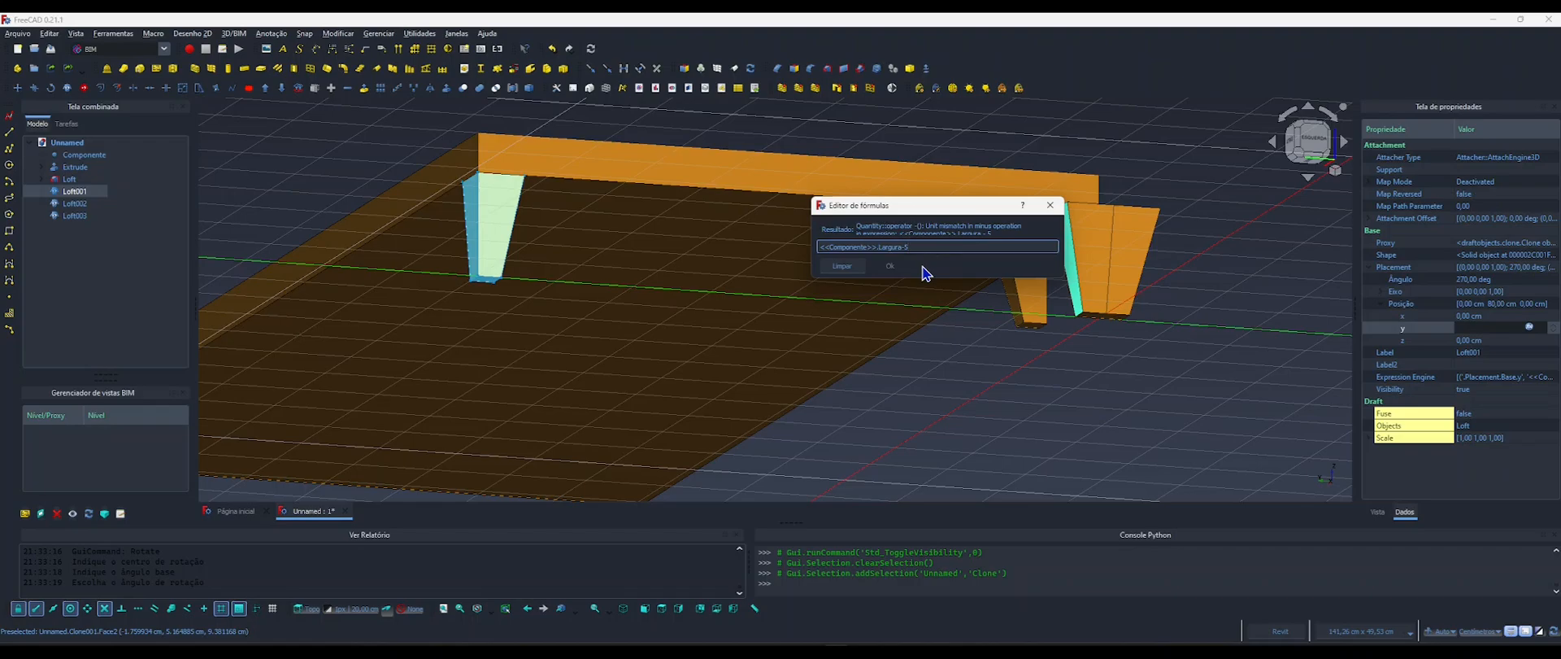
text(cm)
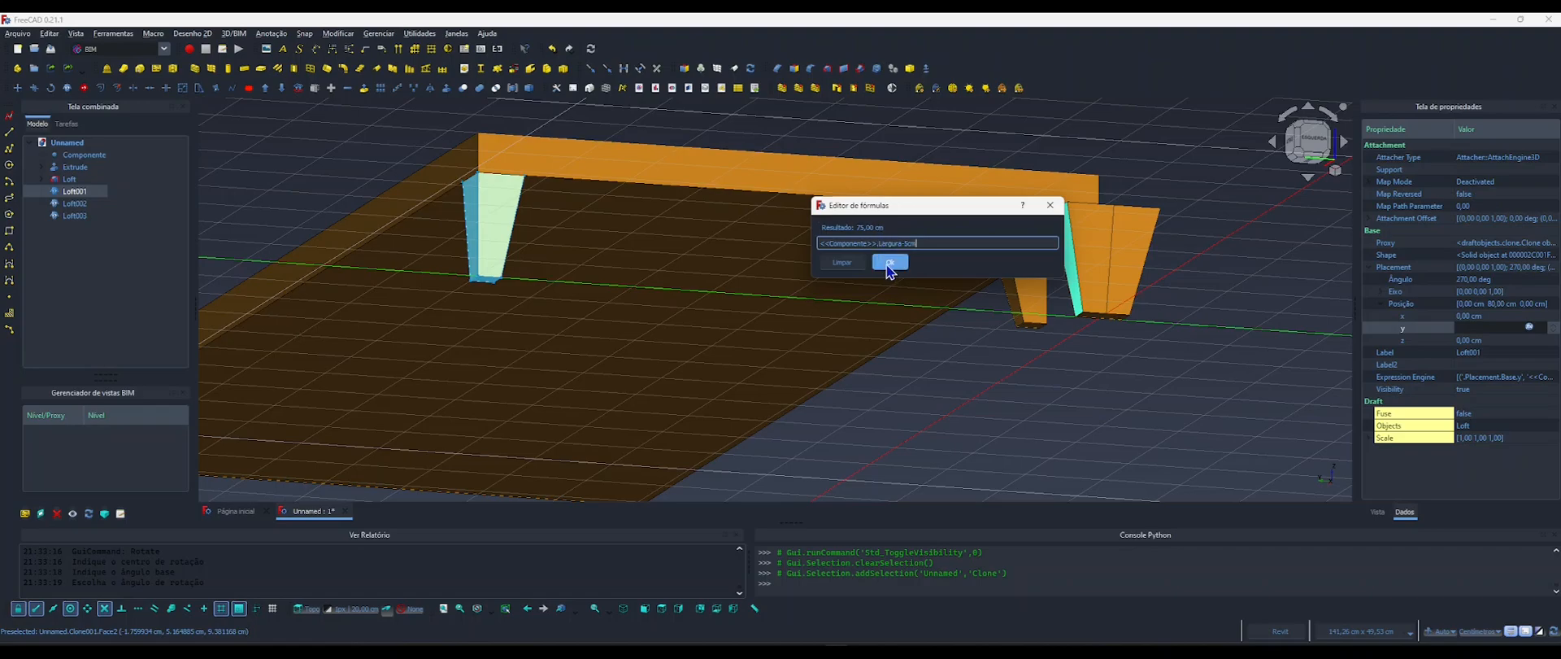
key(BackSpace)
key(BackSpace)
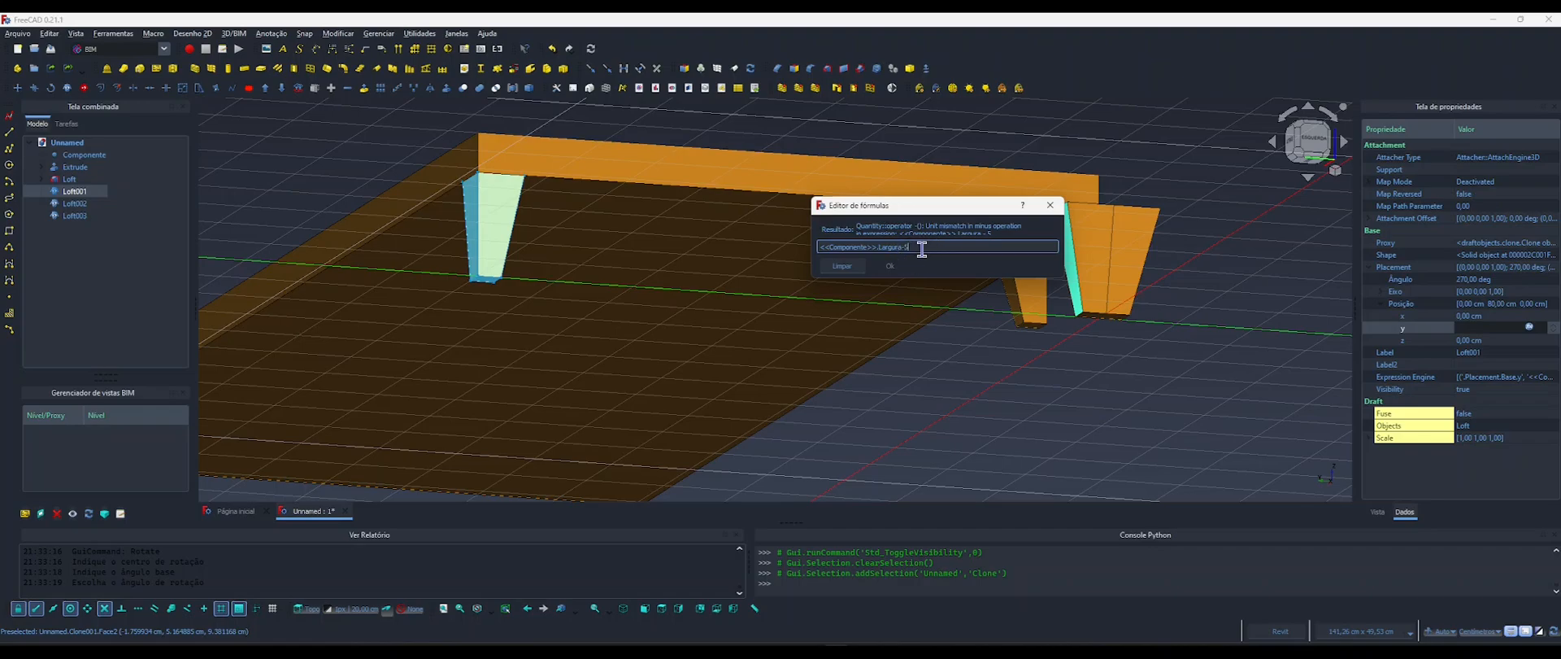
text(cm)
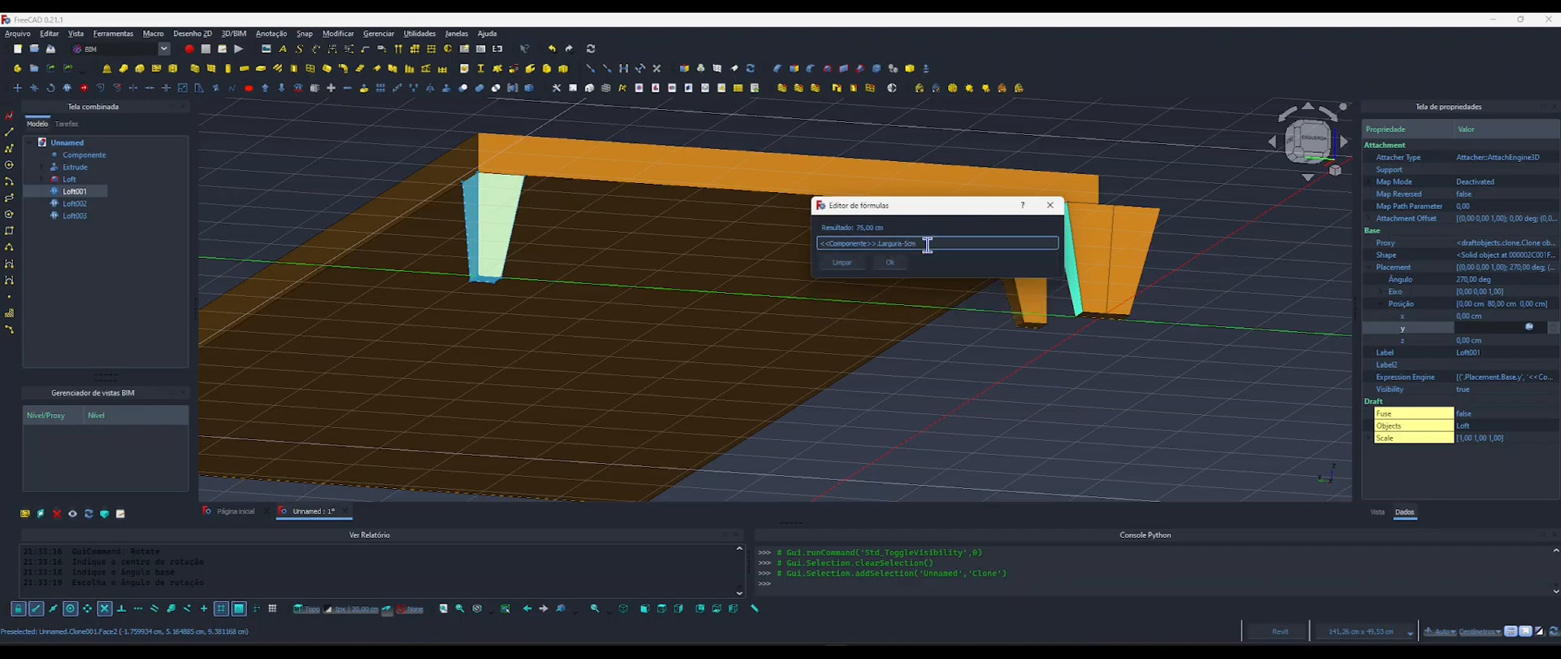
click(889, 262)
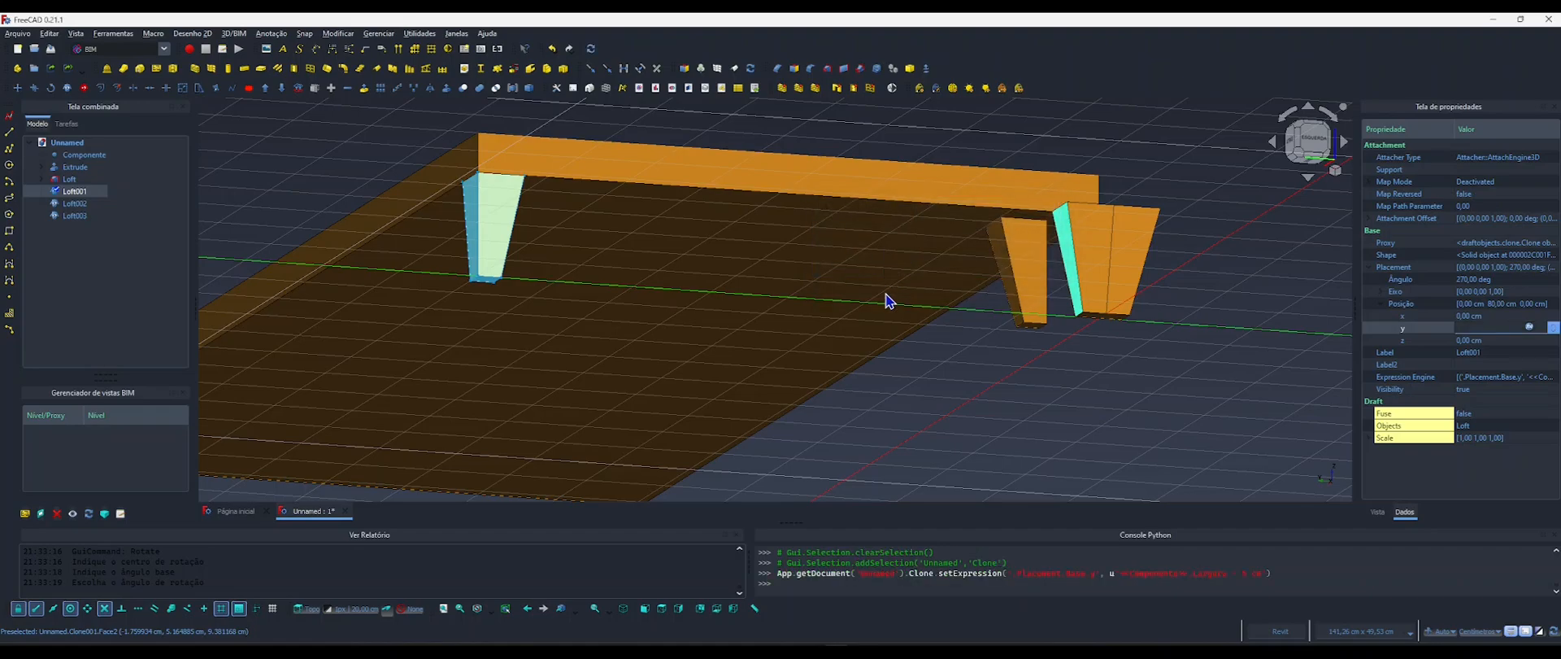
click(968, 370)
shift+middle_drag(699, 287, 728, 449)
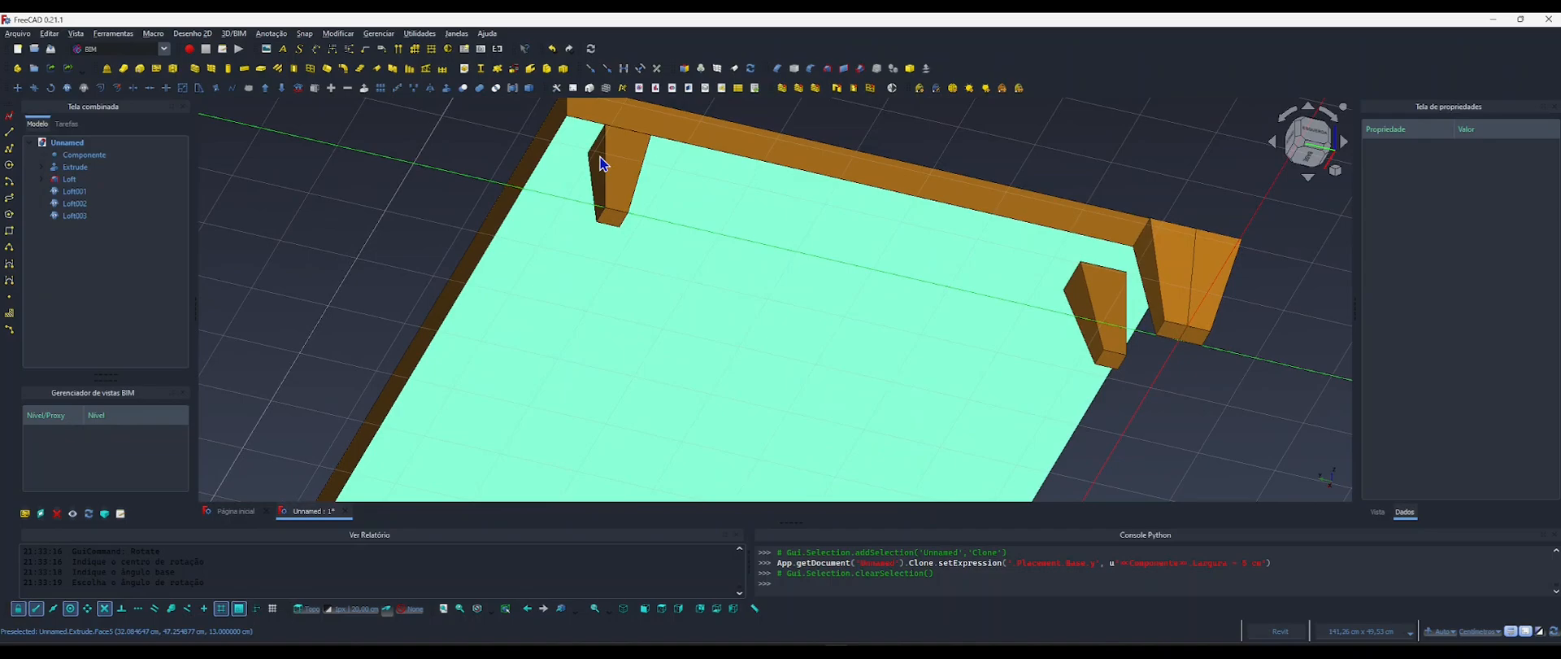
Set the X position of the Loft001 leg clone to 5 cm and check its inset from below.
middle_drag(630, 147, 617, 170)
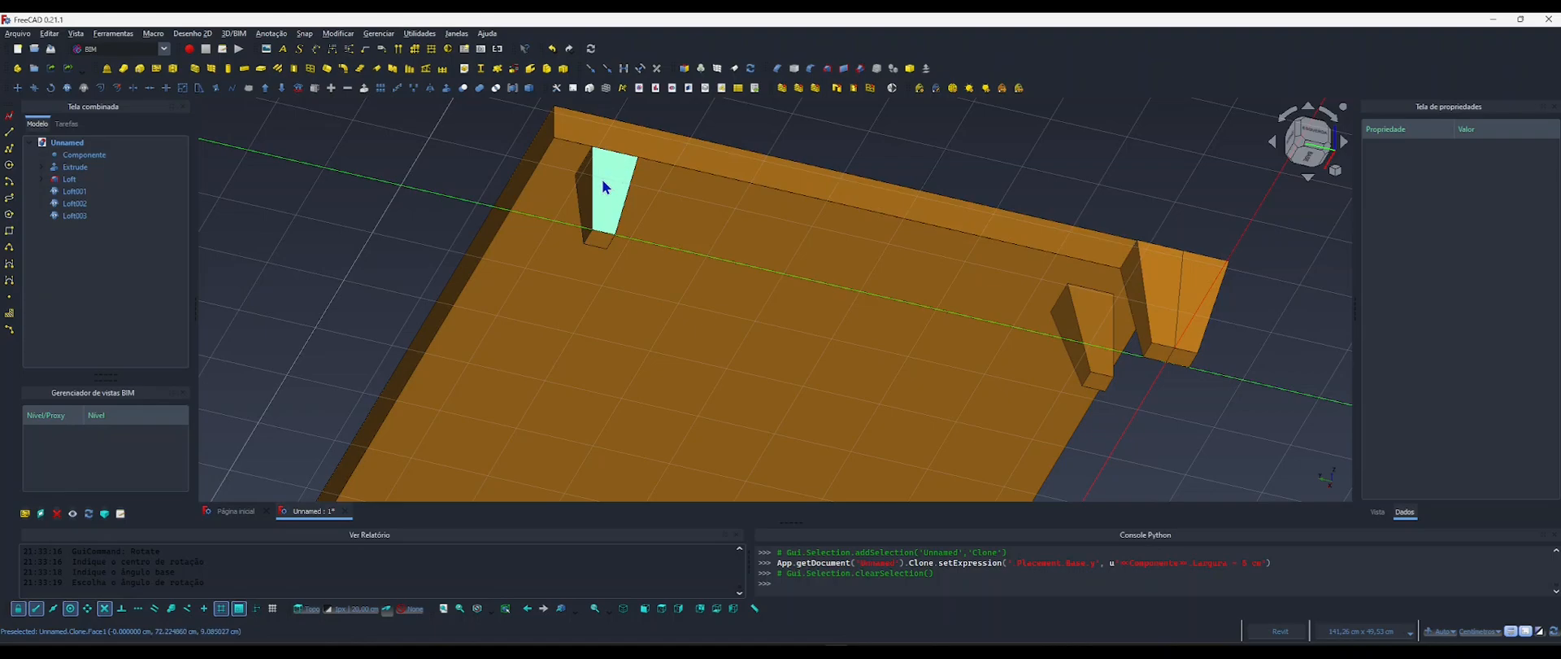
click(611, 172)
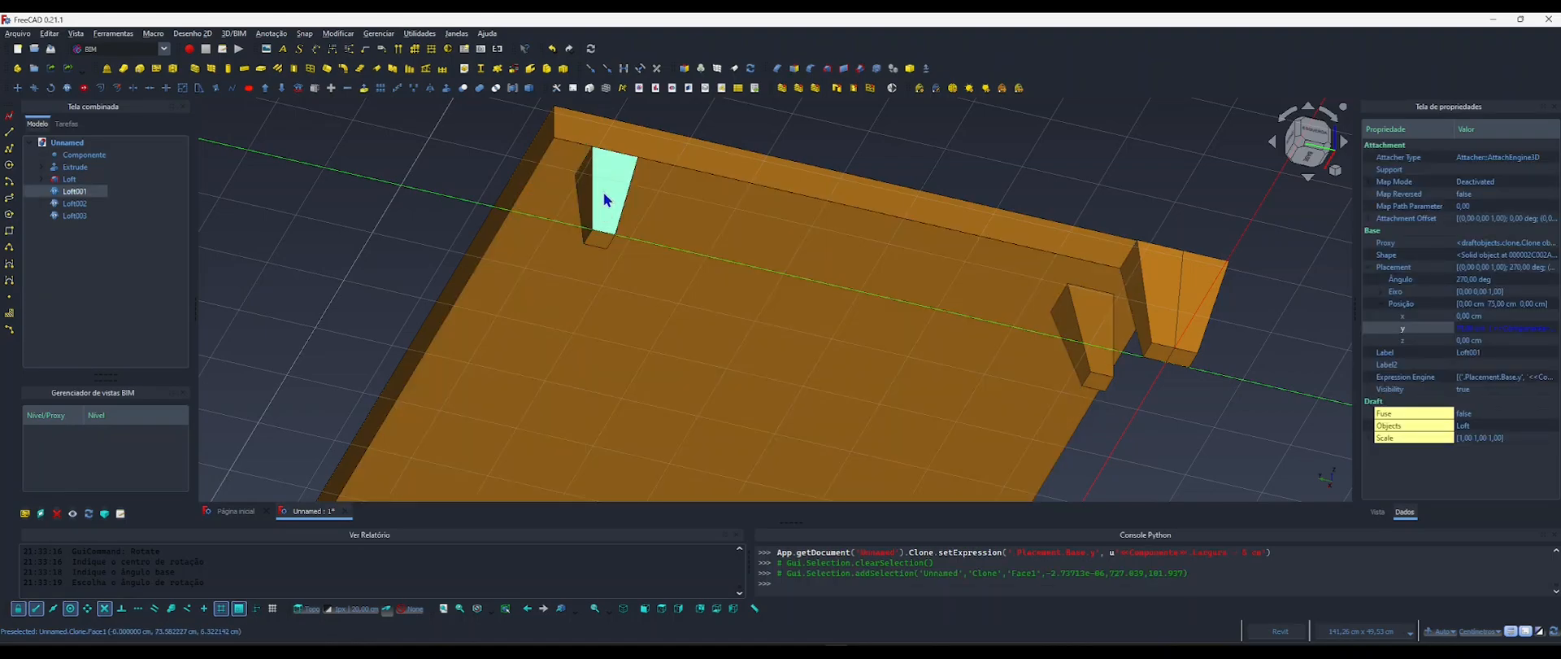
click(1468, 316)
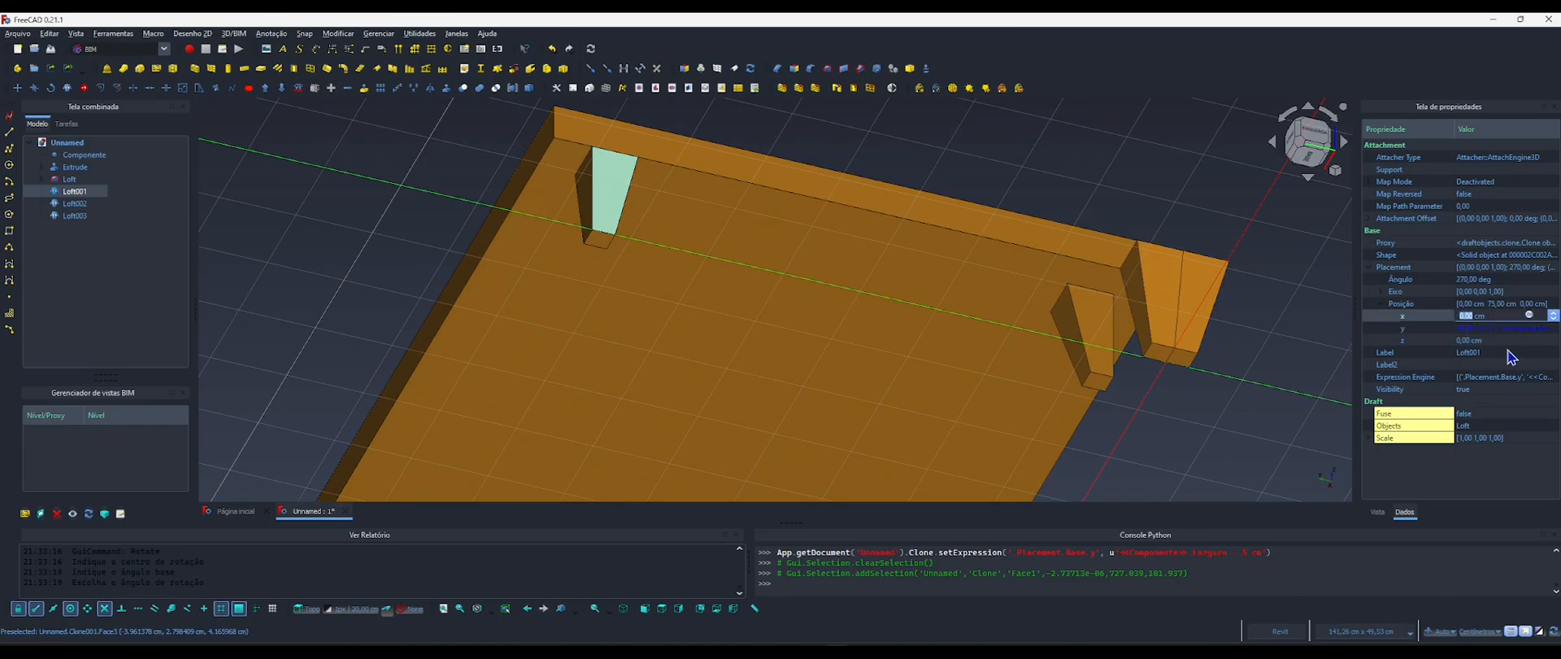
text(5)
key(Return)
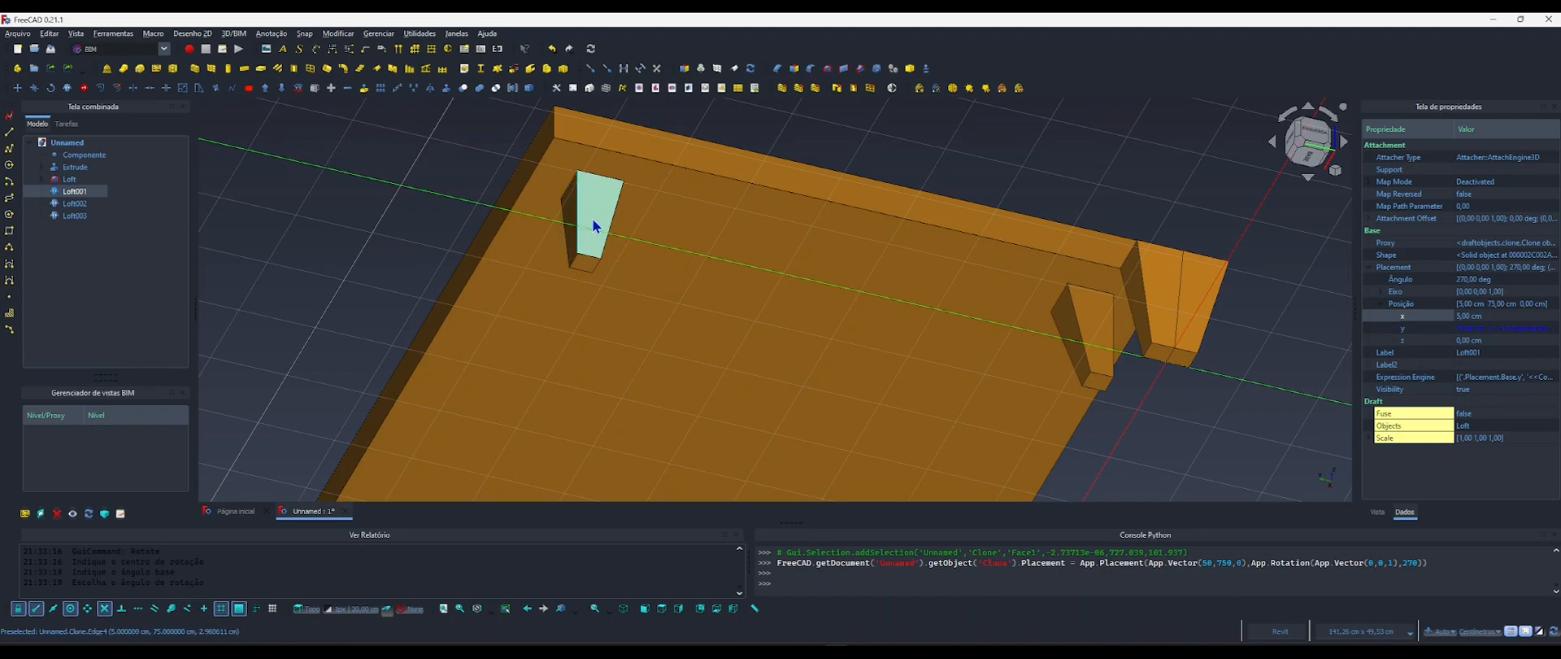
middle_drag(595, 226, 763, 236)
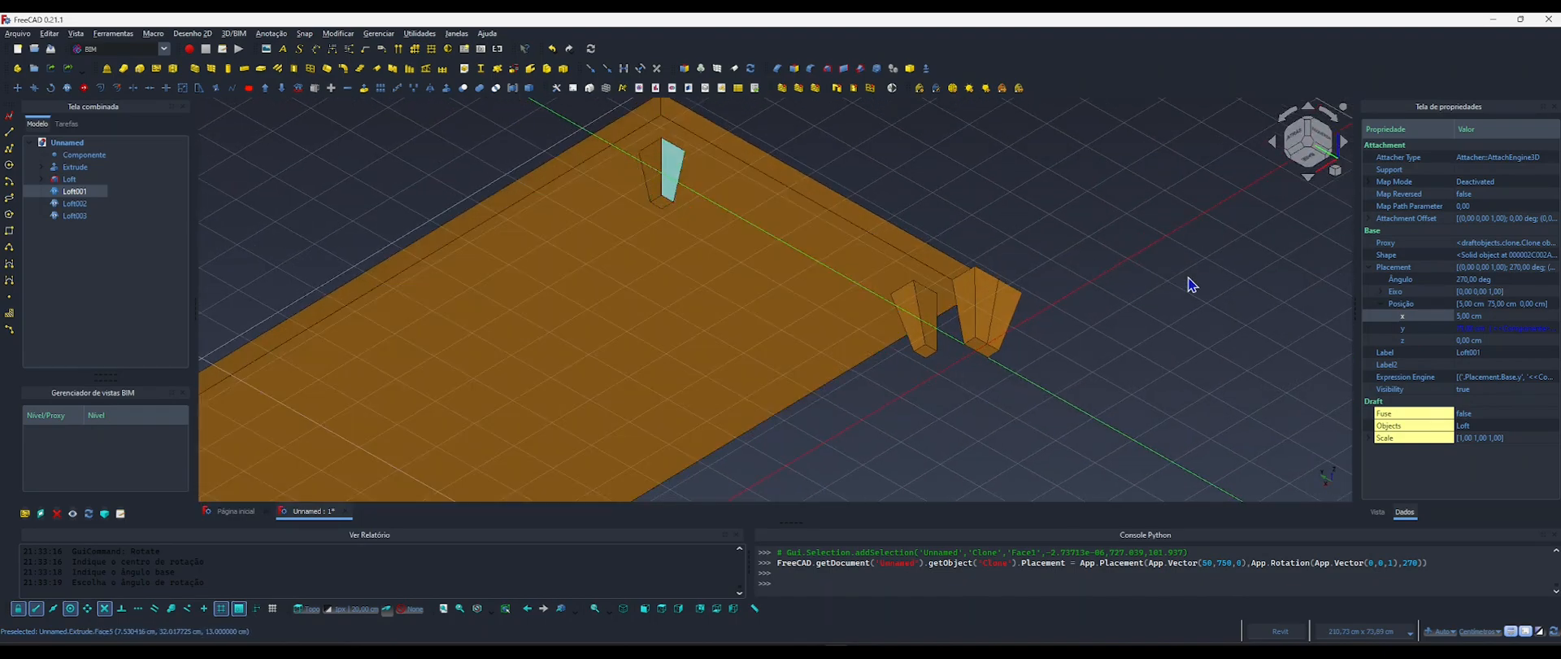
Set the Largura parameter of the Componentes object to 70 cm to test the Loft001 leg's position formula.
click(78, 156)
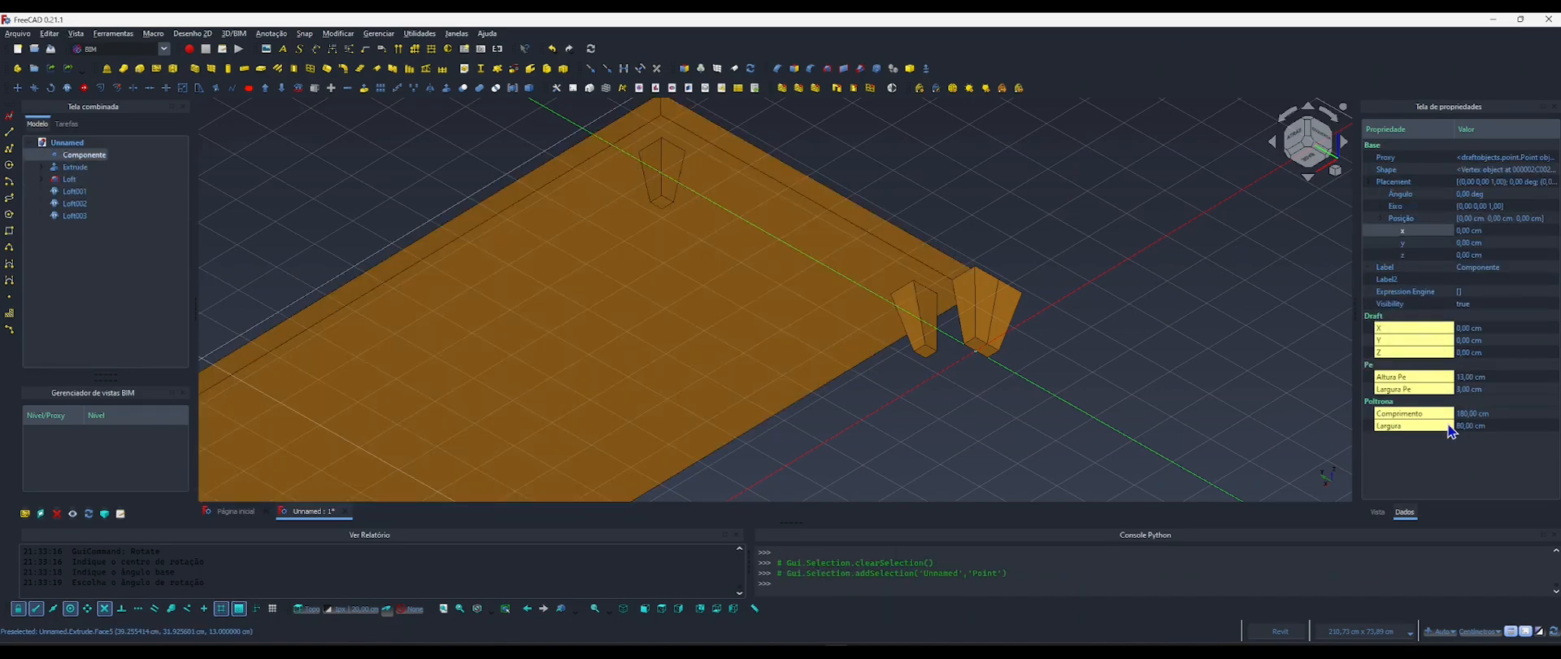
click(1468, 426)
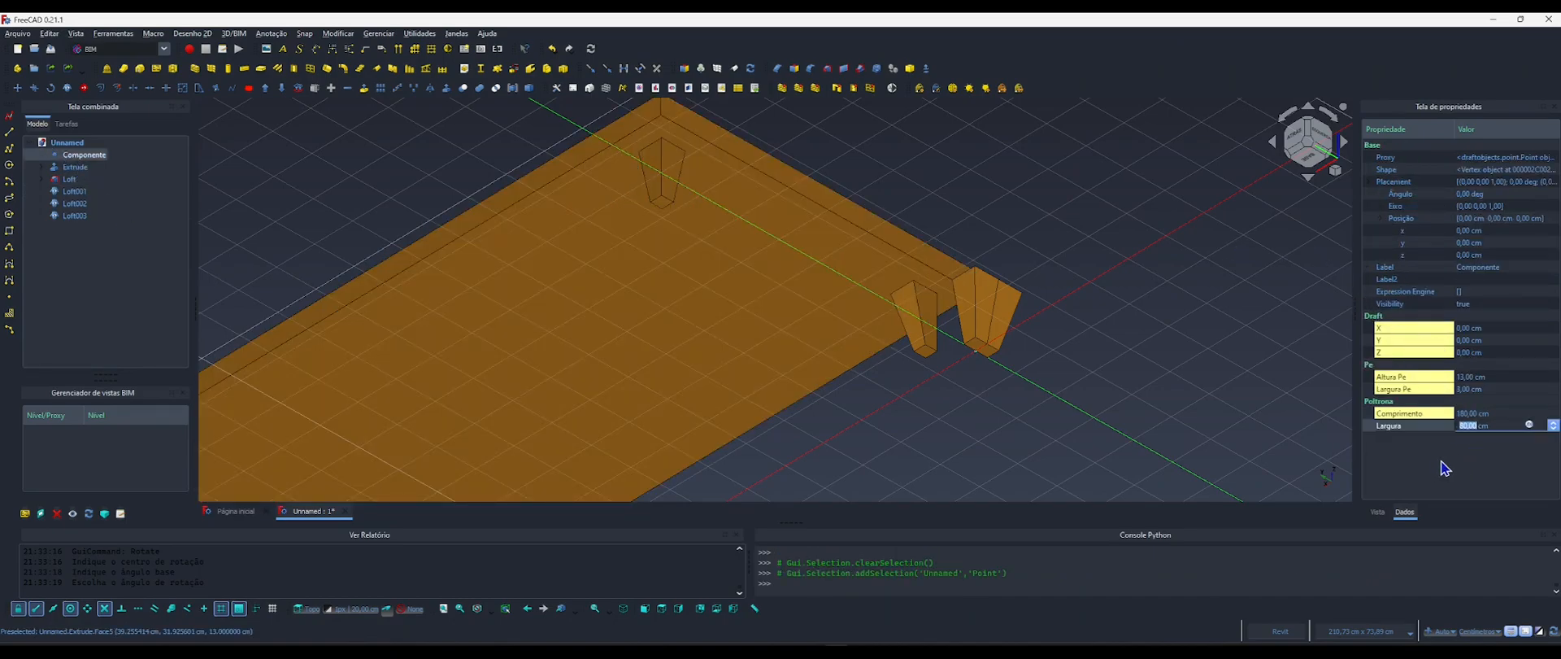
text(70)
key(Return)
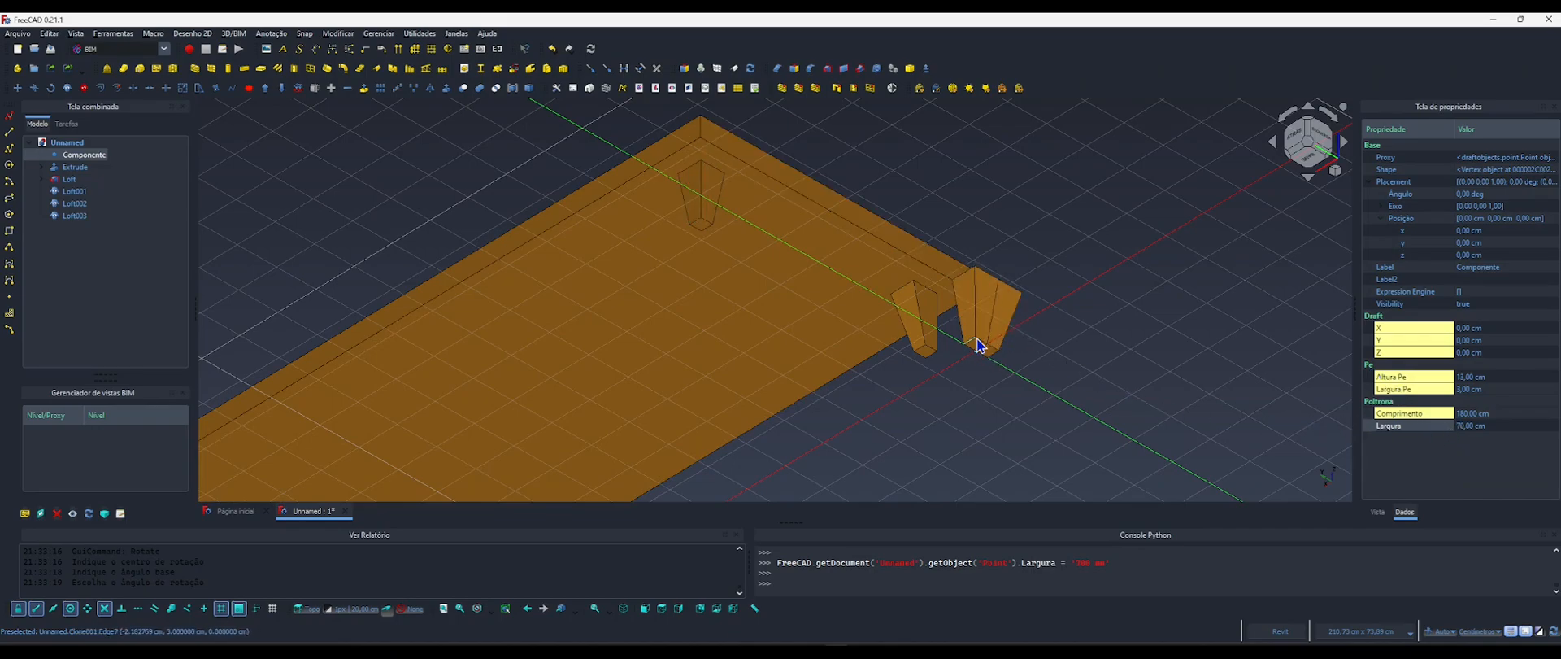
Show the placement angle, axis and position coordinates of the original Loft leg.
click(923, 319)
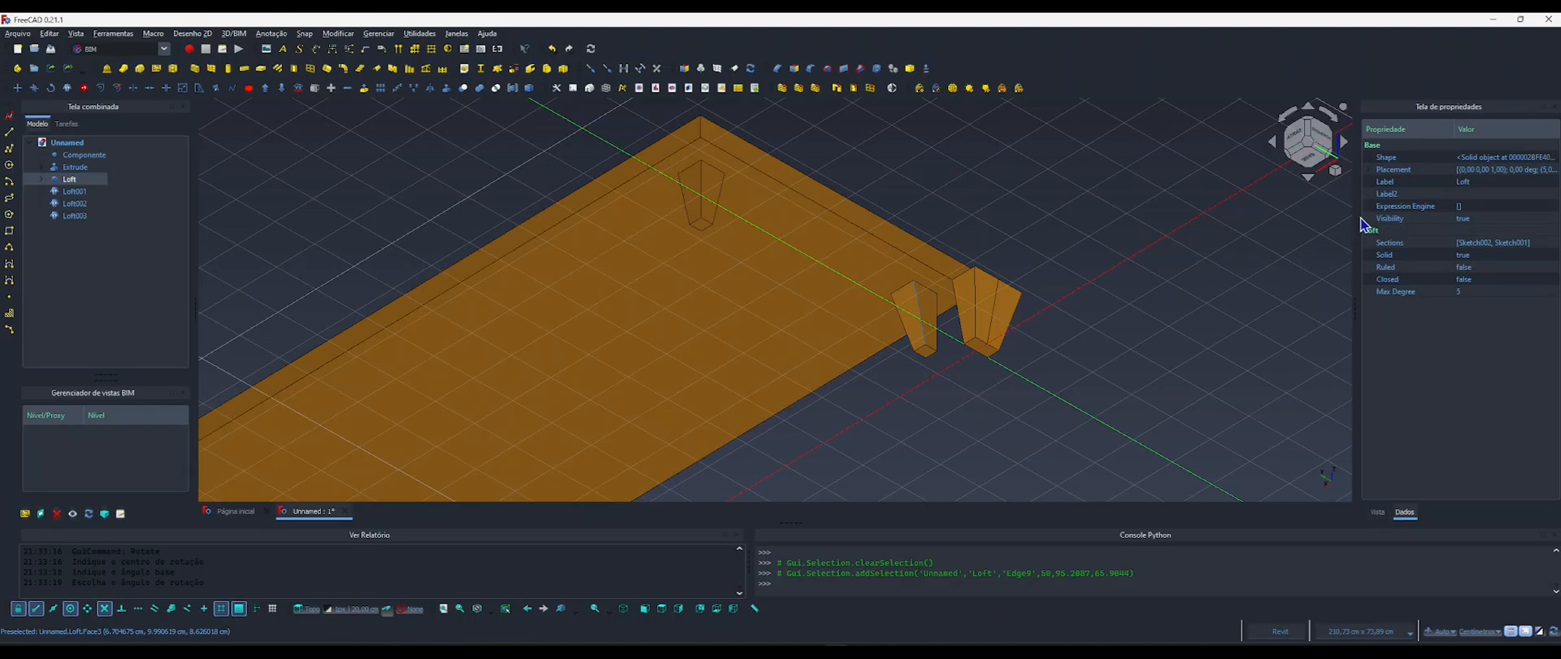
click(1370, 170)
click(1381, 206)
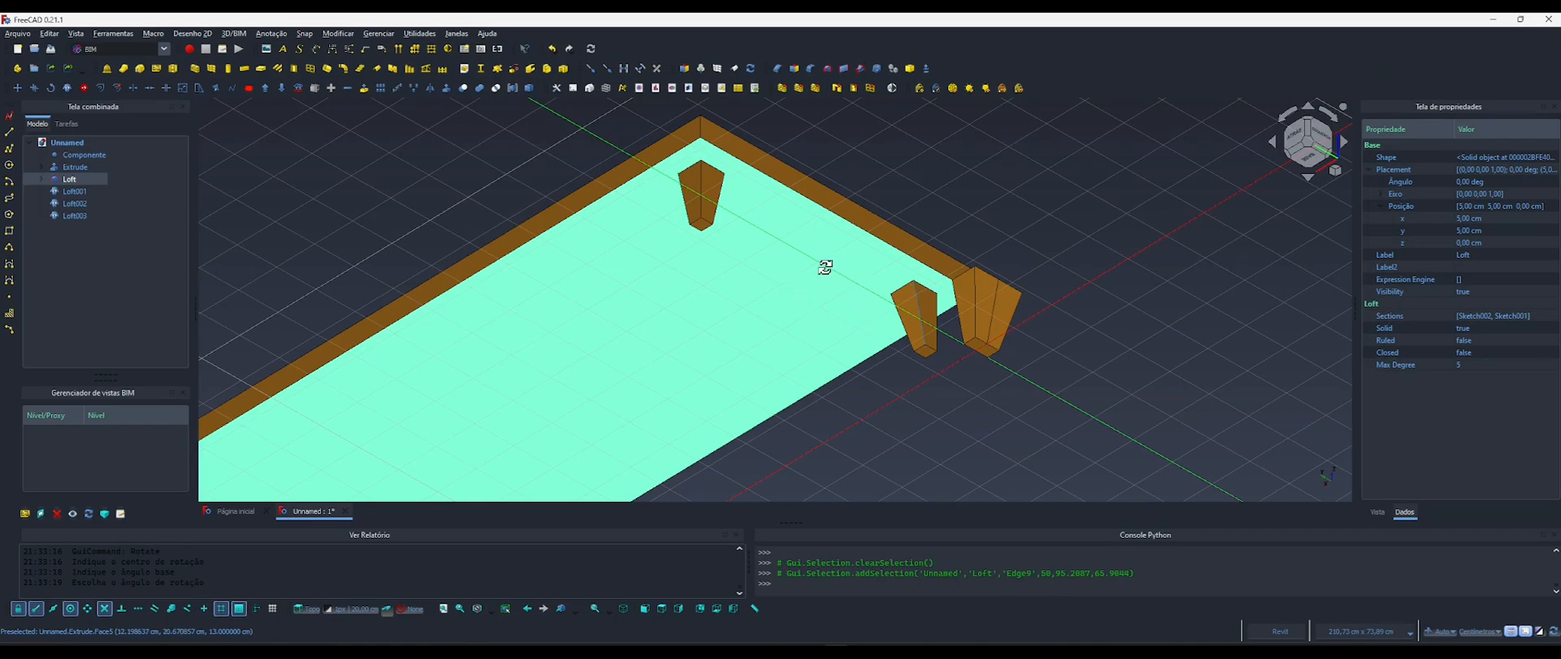
Hide the Extrude base so the legs can be seen from the top.
shift+middle_drag(826, 261, 911, 356)
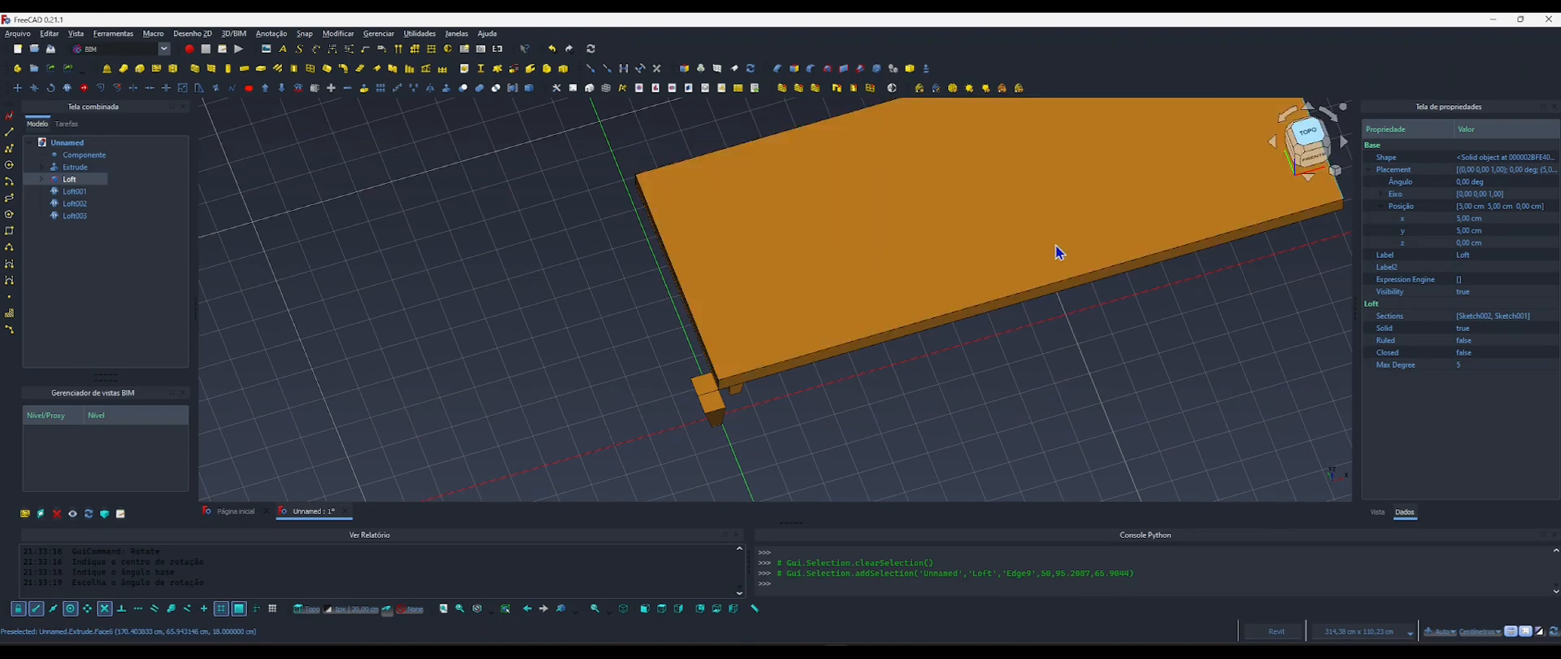
key(2)
click(787, 335)
key(space)
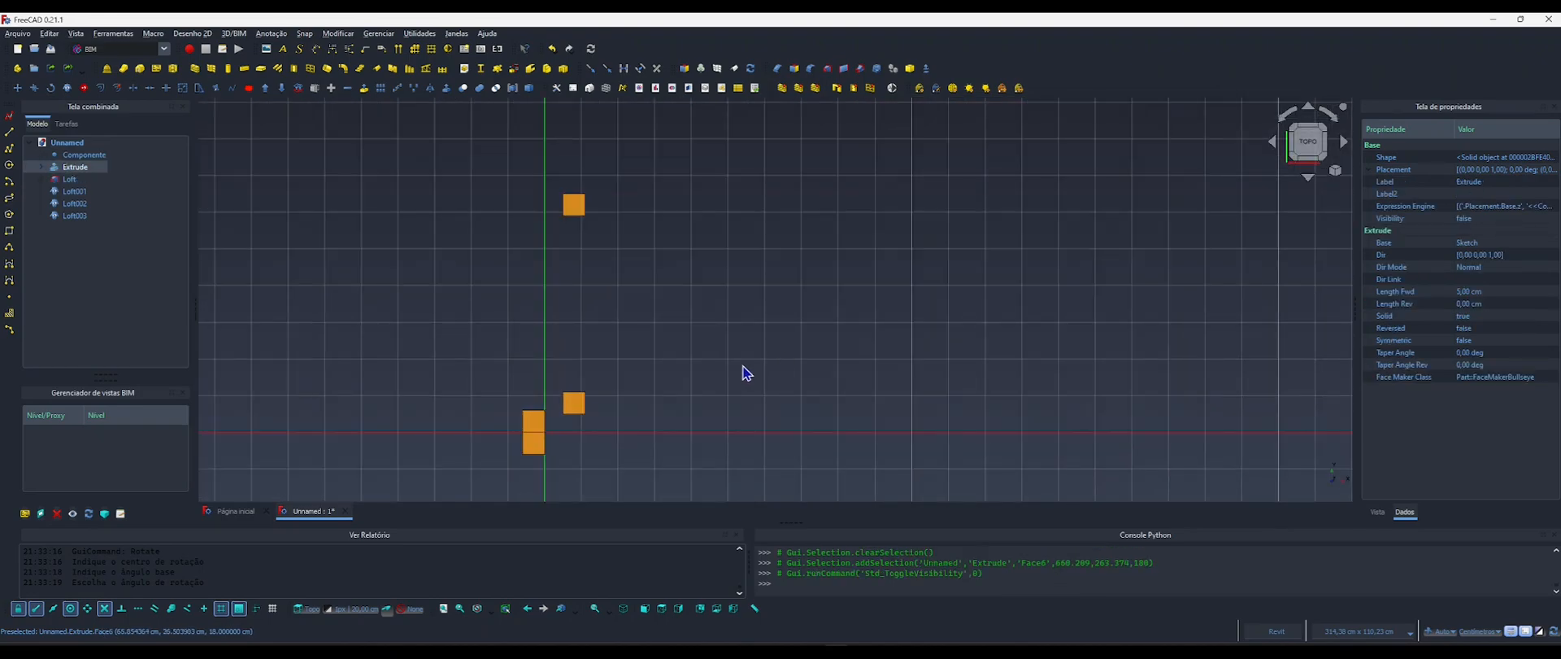
Examine the two unplaced leg clones near the origin against the original leg, at an angle and from the top.
middle_drag(742, 374, 752, 326)
shift+middle_drag(622, 391, 965, 393)
scroll(683, 379, up, 5)
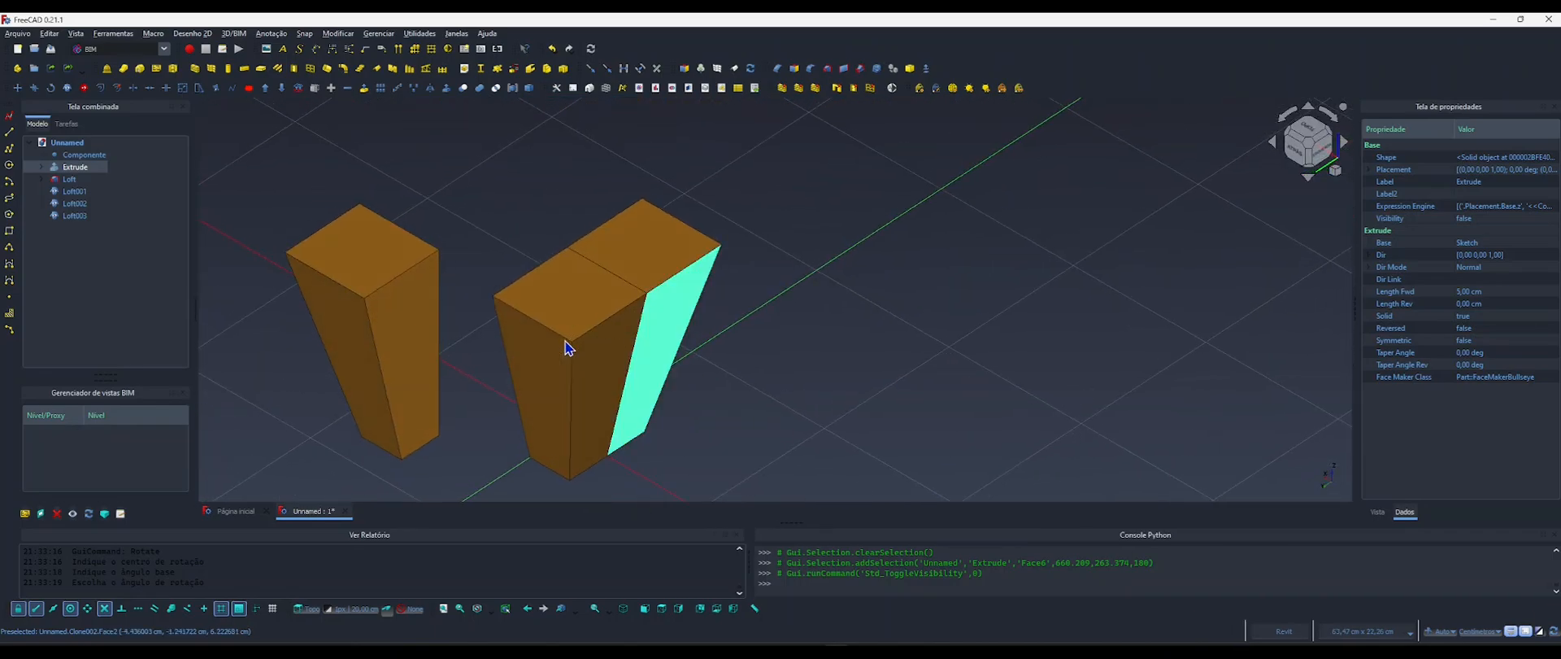
shift+middle_drag(575, 376, 498, 370)
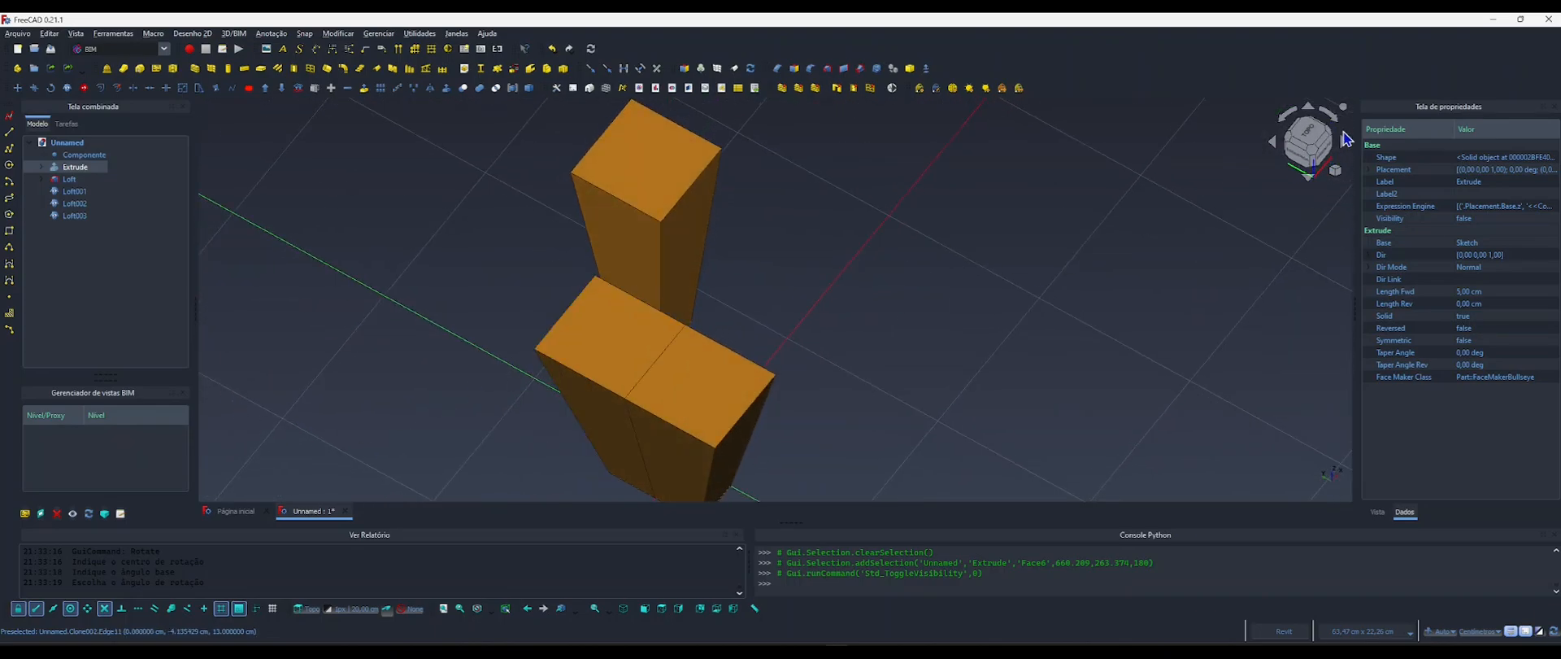
click(1318, 135)
scroll(861, 268, down, 6)
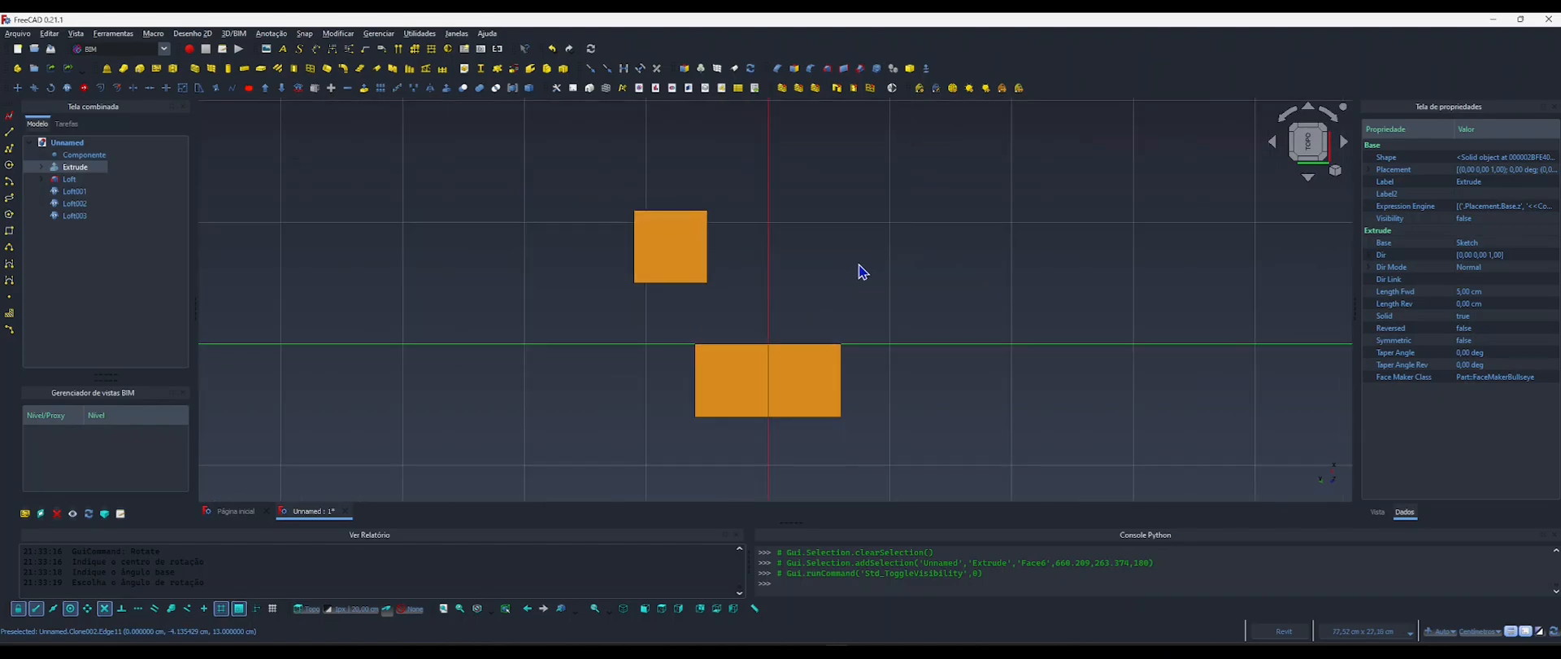
middle_drag(1008, 334, 897, 380)
scroll(897, 380, down, 2)
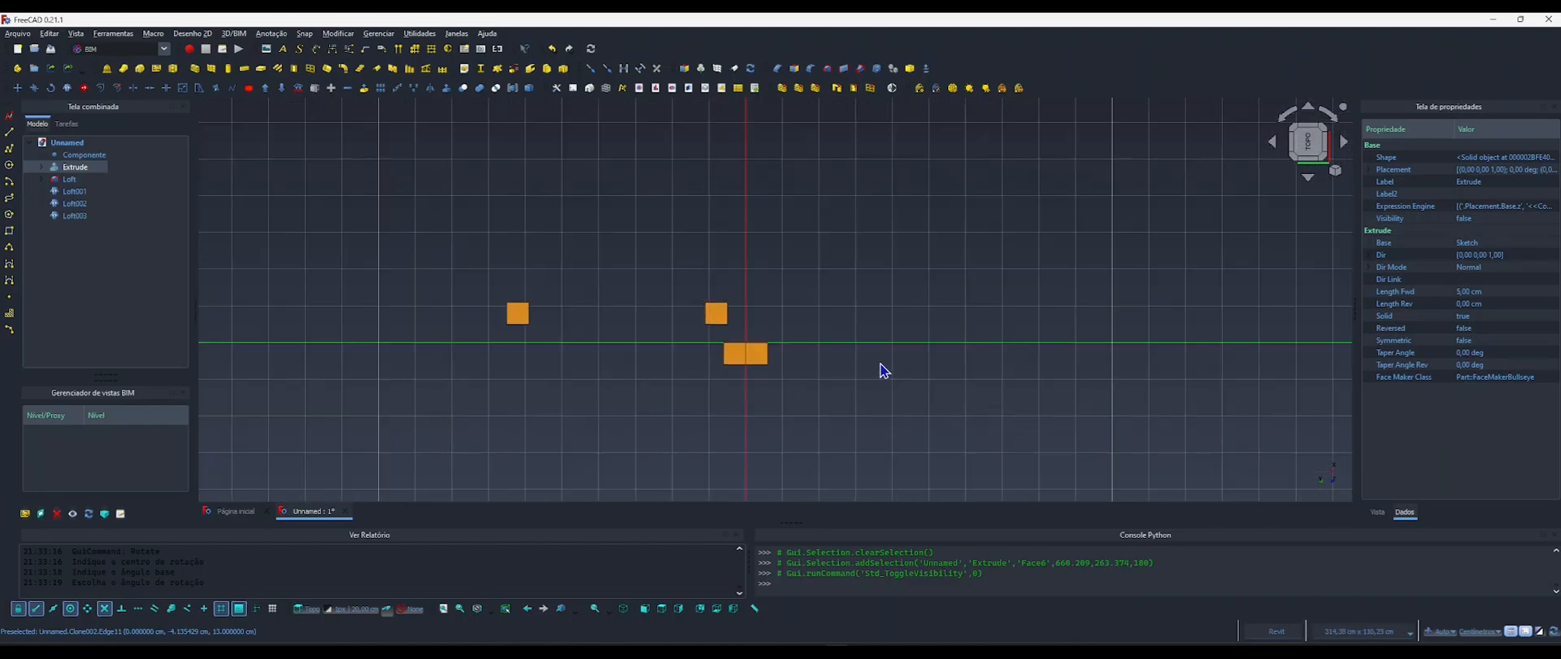
key(2)
scroll(819, 301, down, 2)
middle_drag(818, 301, 636, 387)
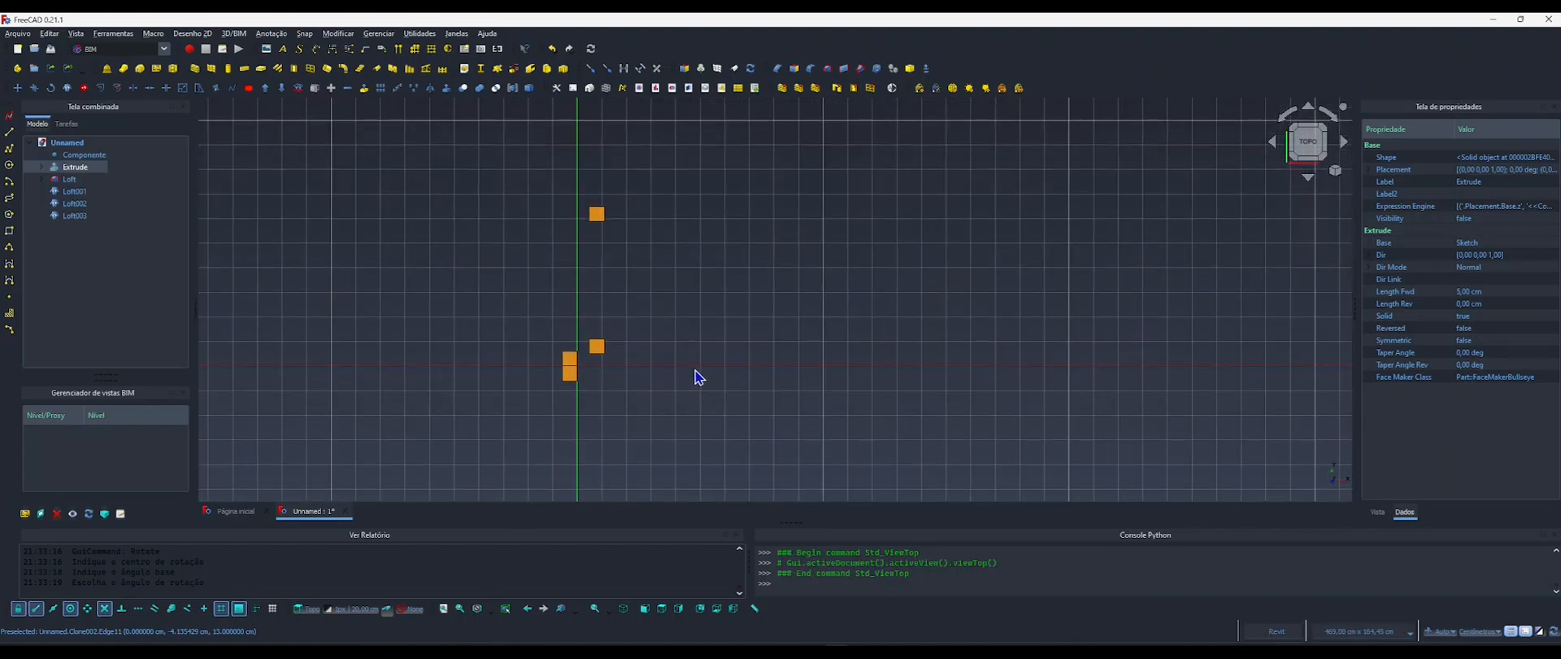
Bind the X position of the Loft002 leg clone to the formula <<Componentes>>.Comprimento - 5 cm.
click(570, 359)
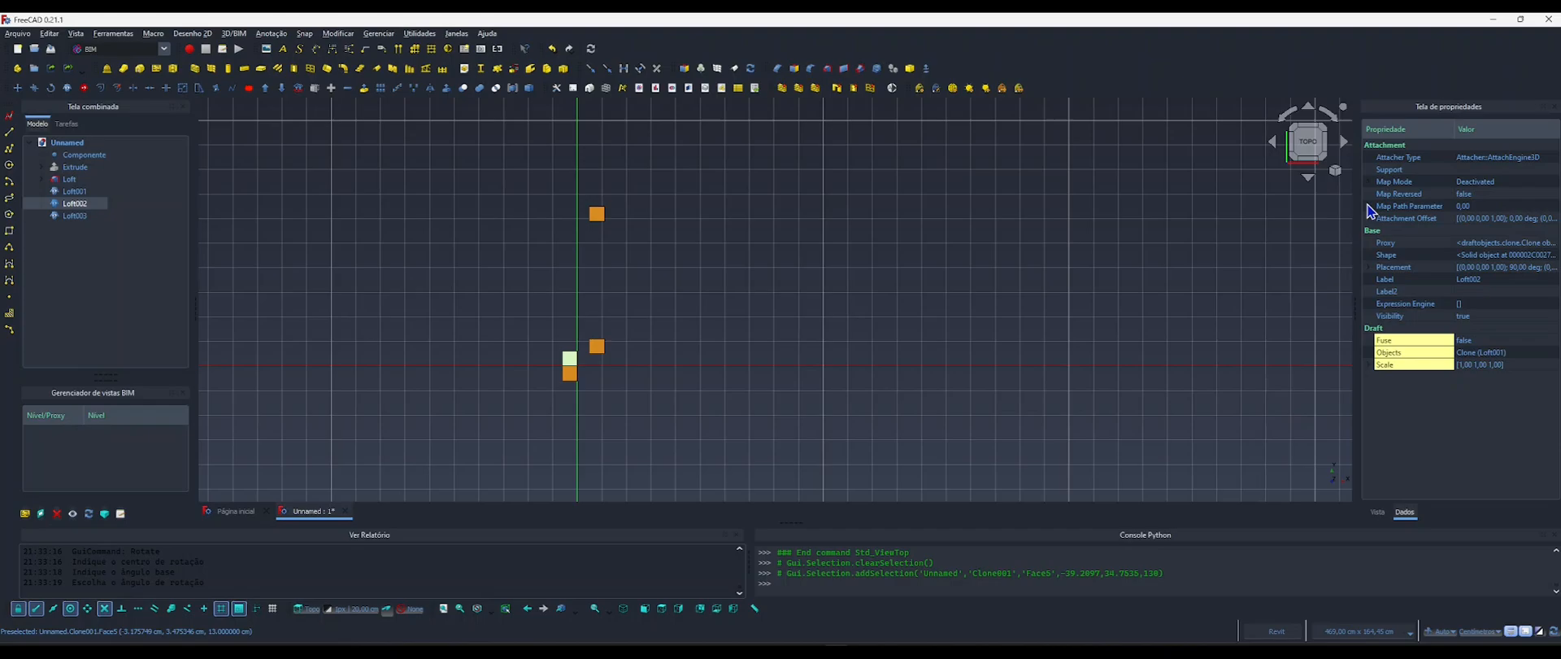
click(1371, 269)
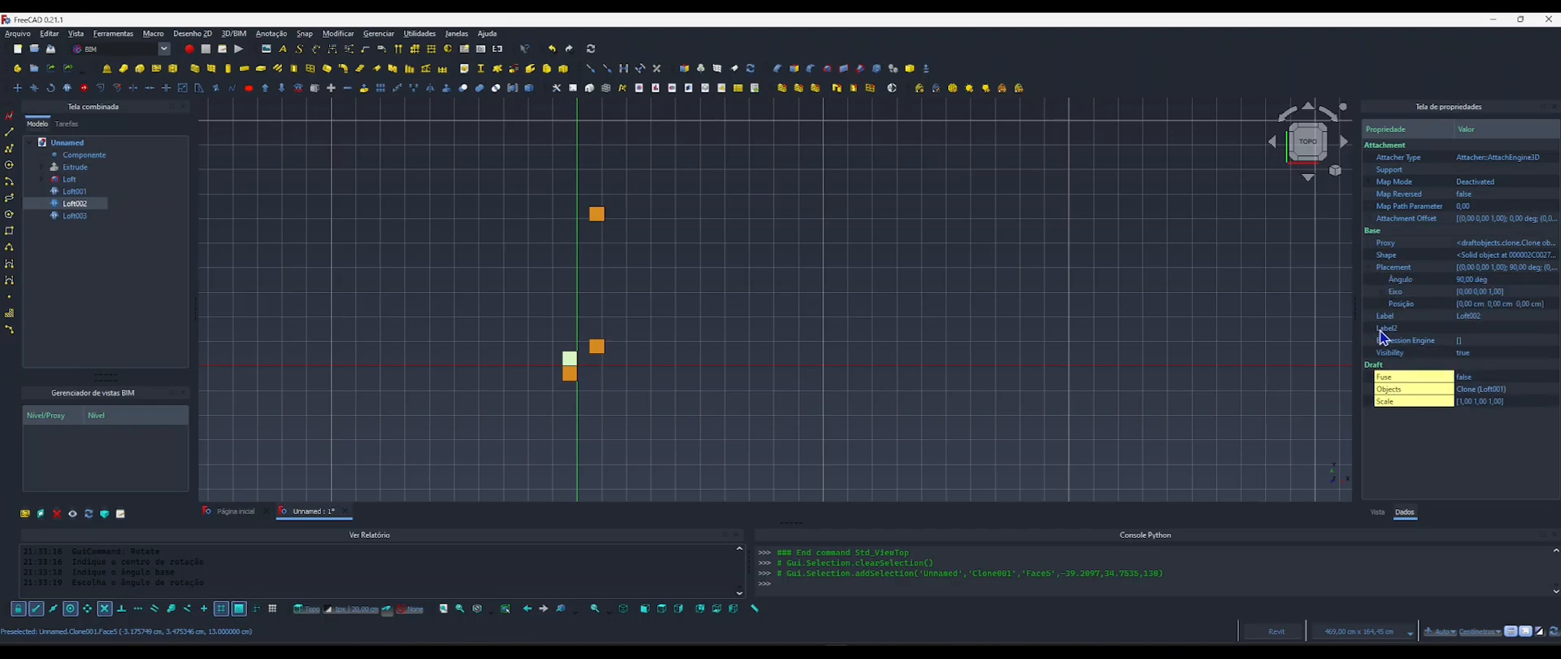
click(1384, 305)
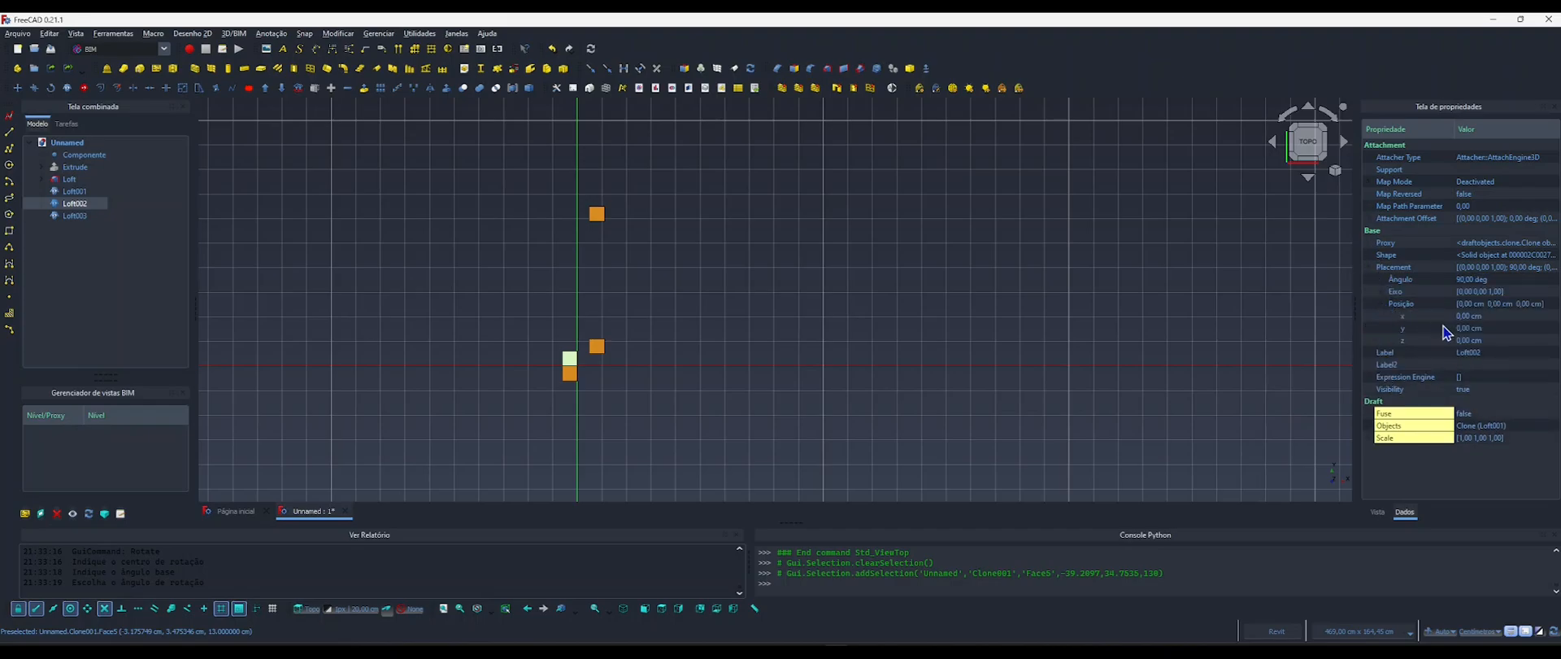
middle_drag(862, 325, 719, 323)
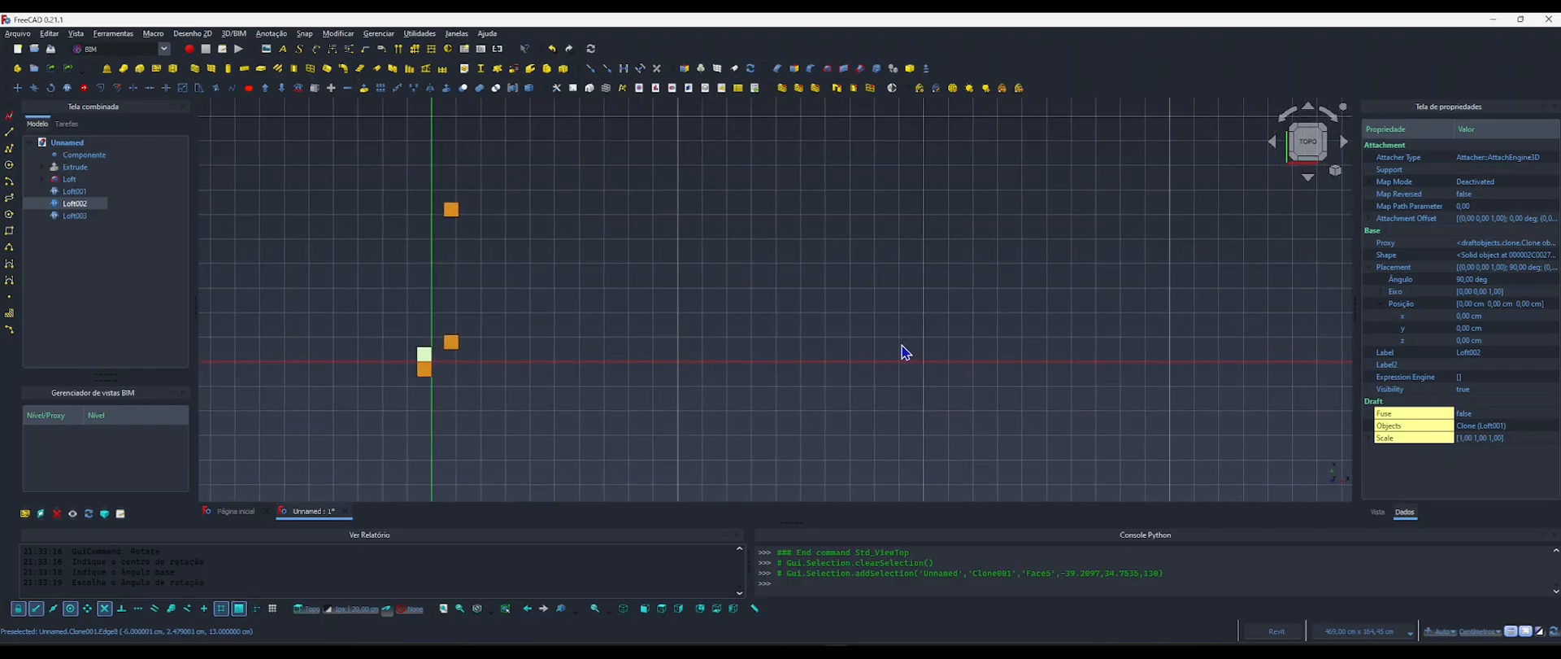
click(1464, 317)
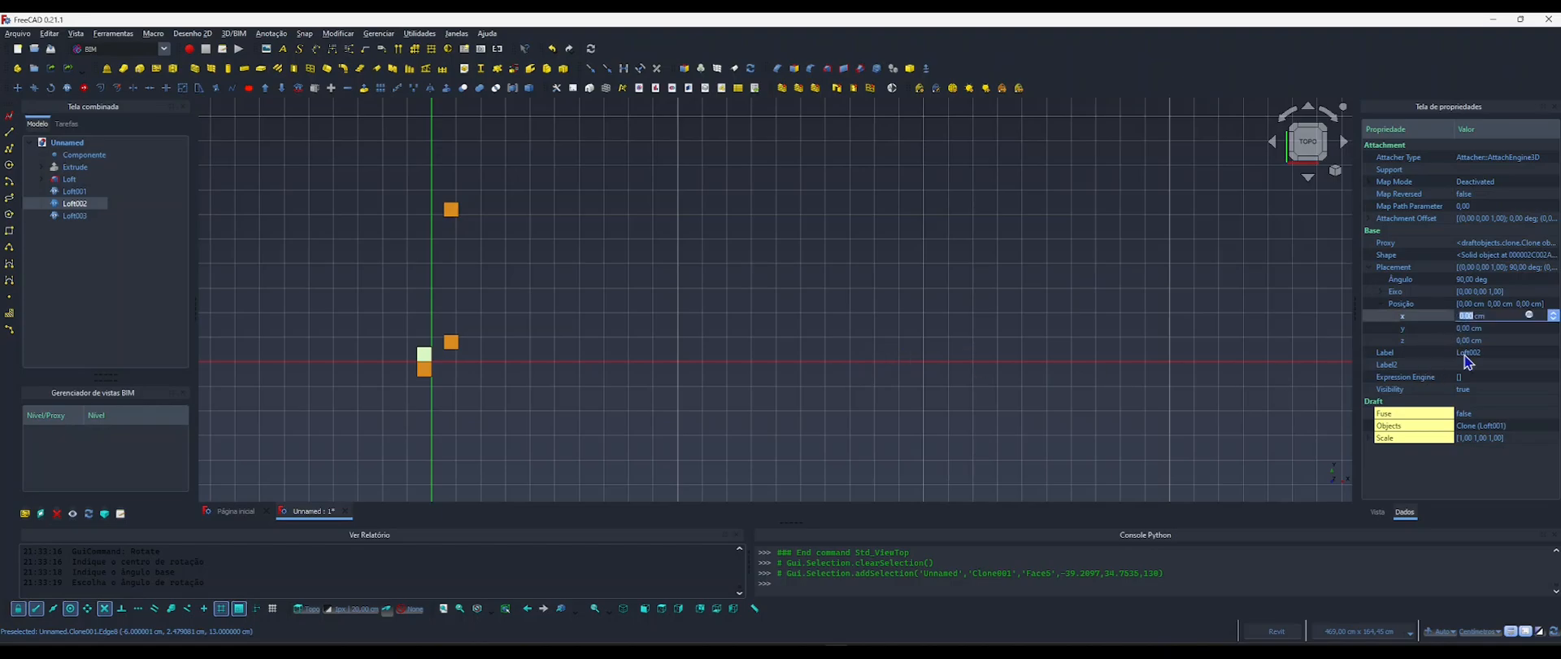
click(1529, 316)
text(compo)
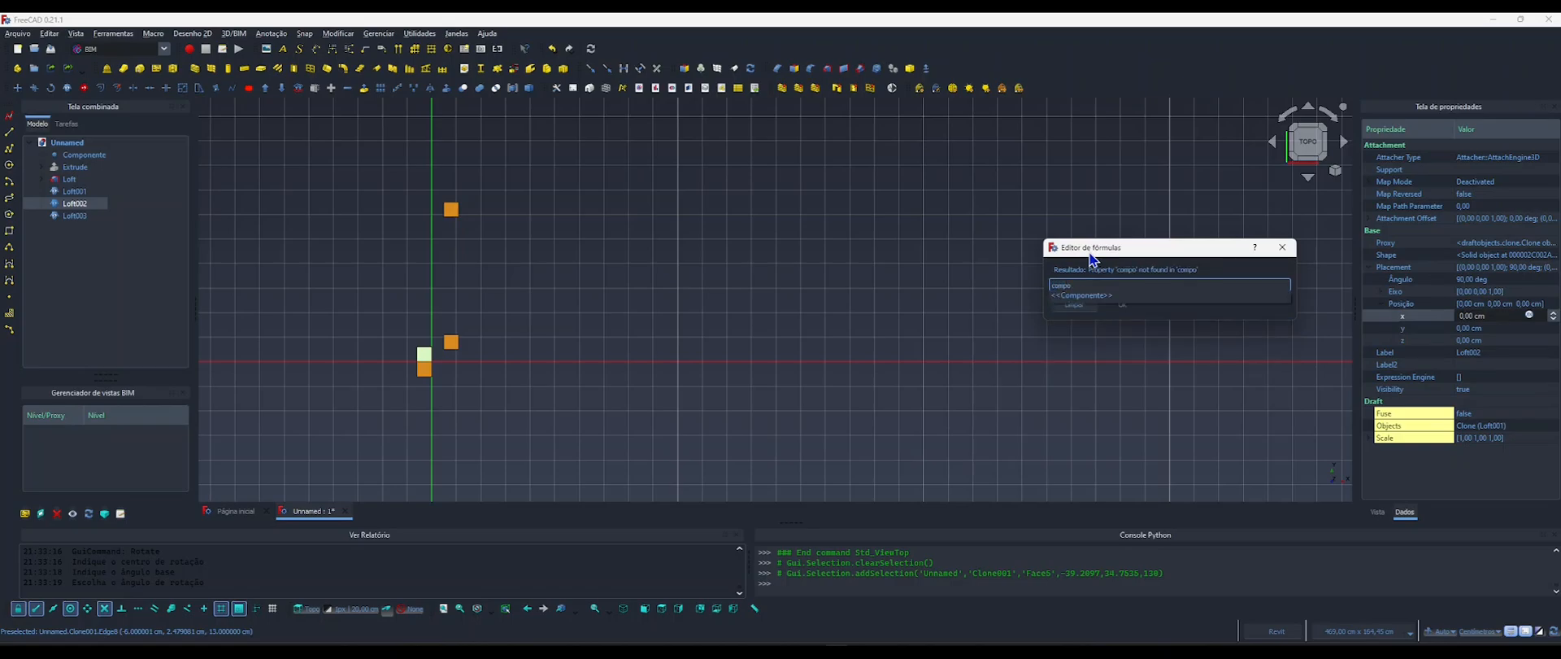
key(Return)
text(.)
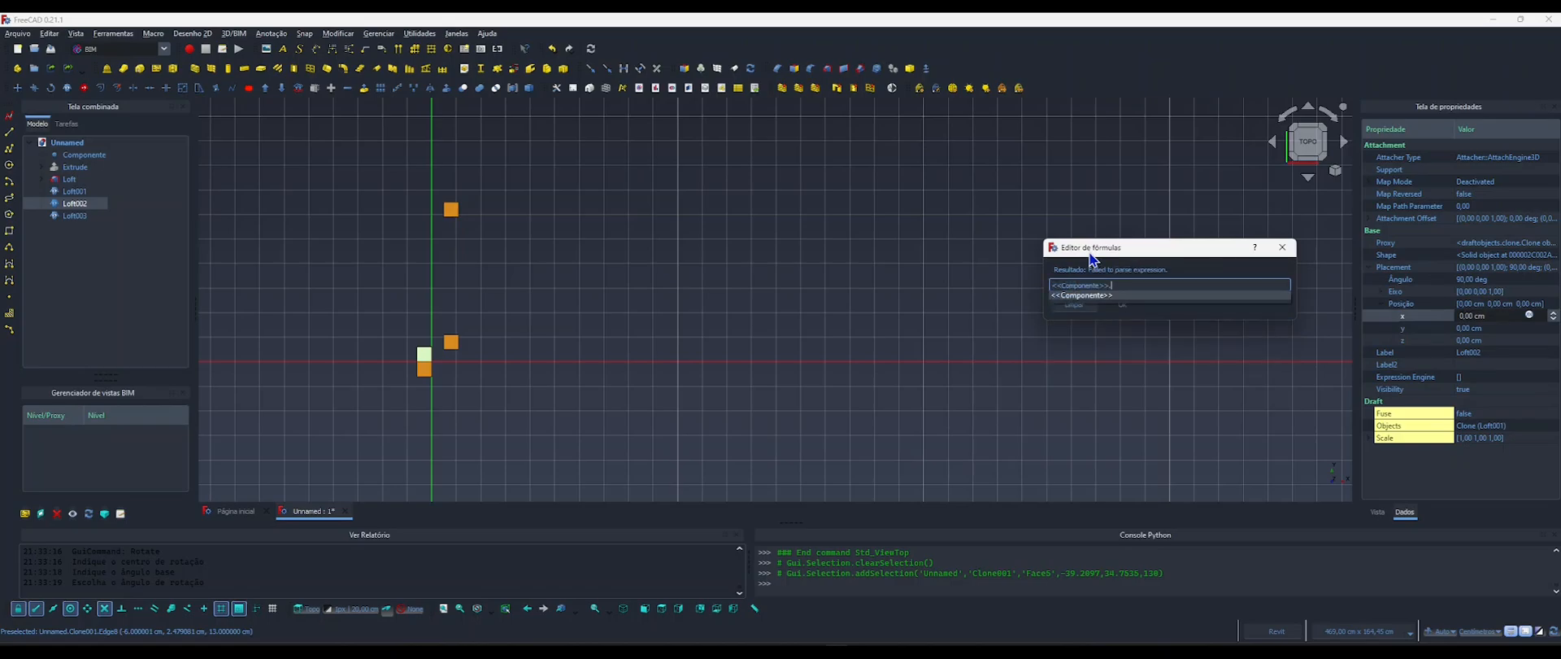
text(compri)
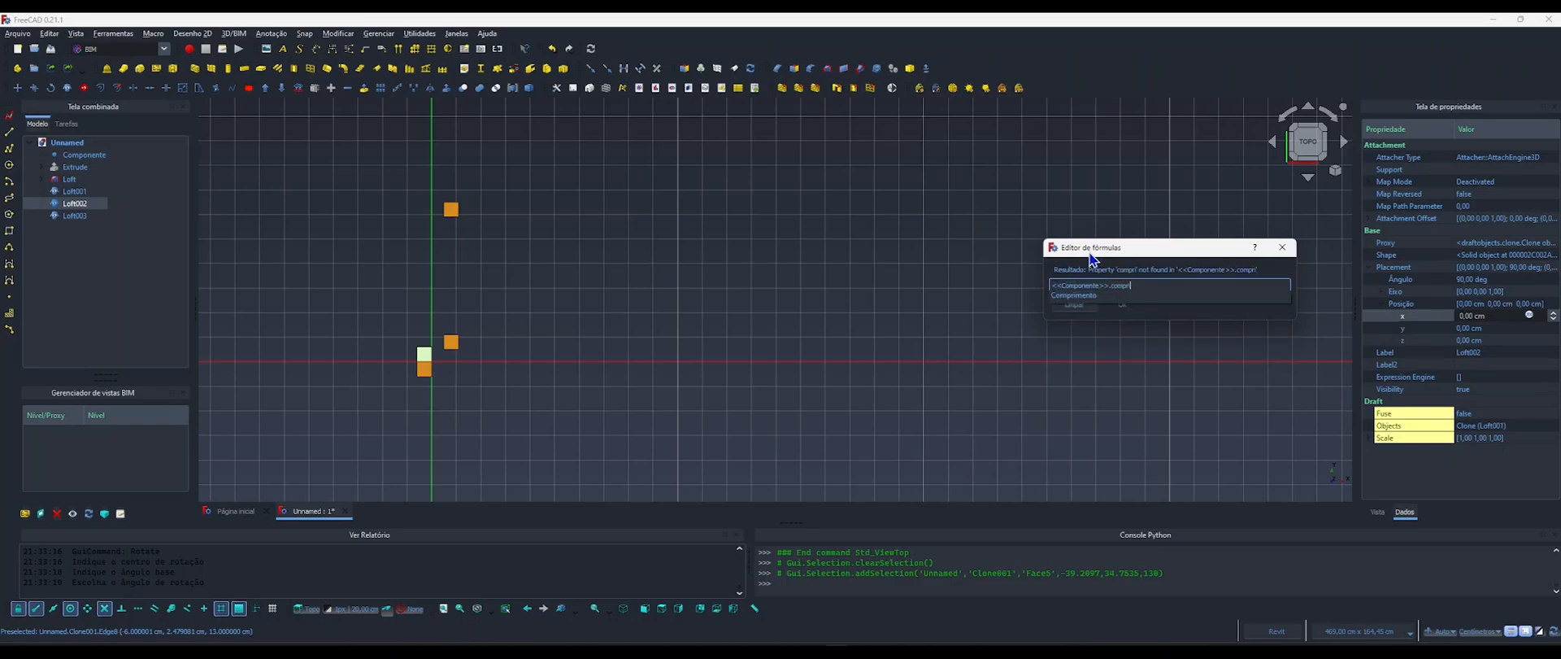
key(Down)
text(-5)
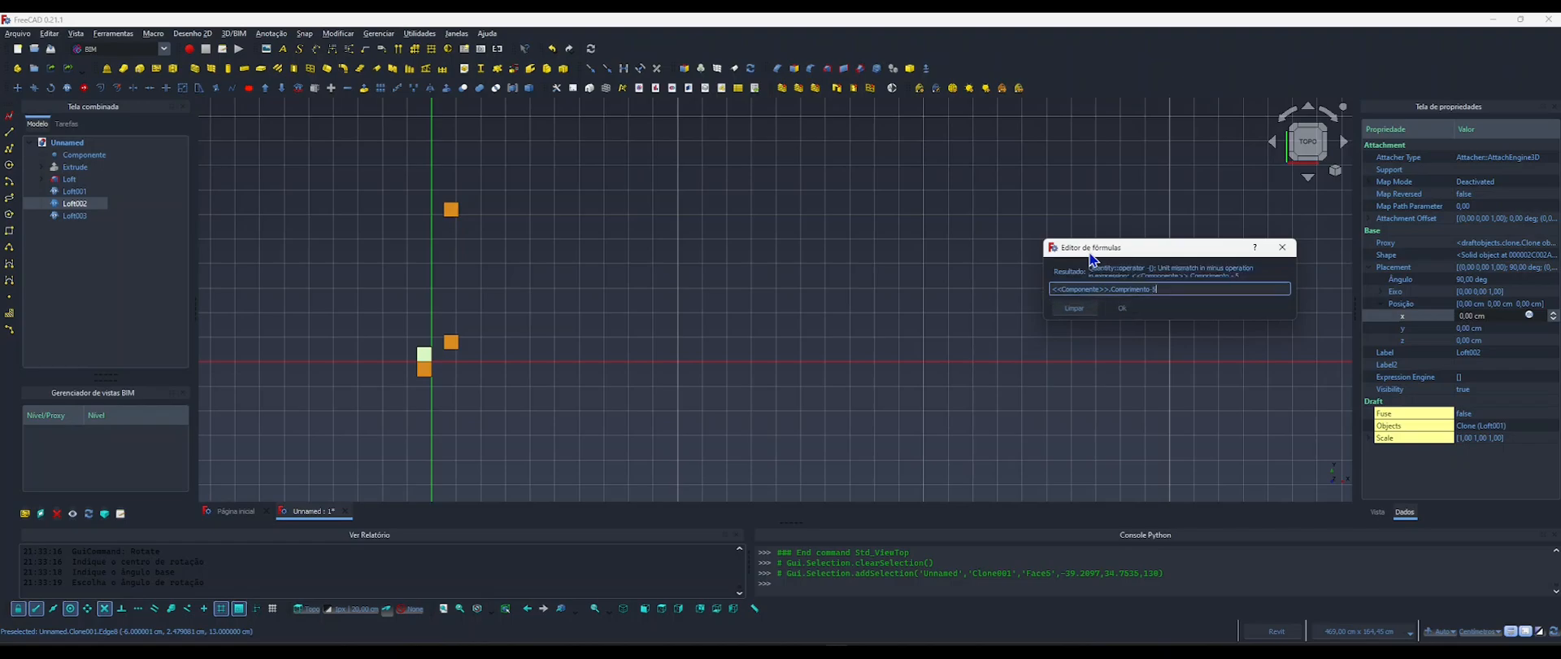
text(cm)
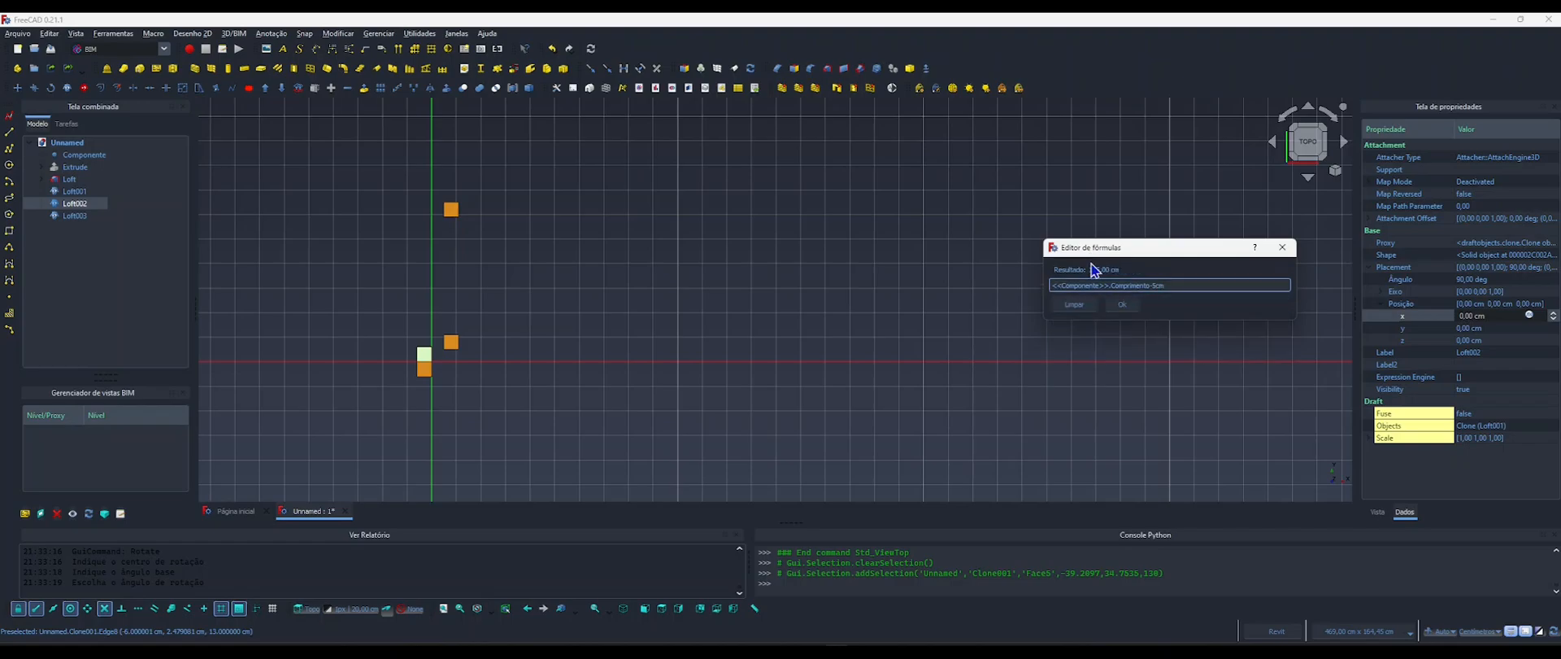
click(1120, 305)
click(924, 320)
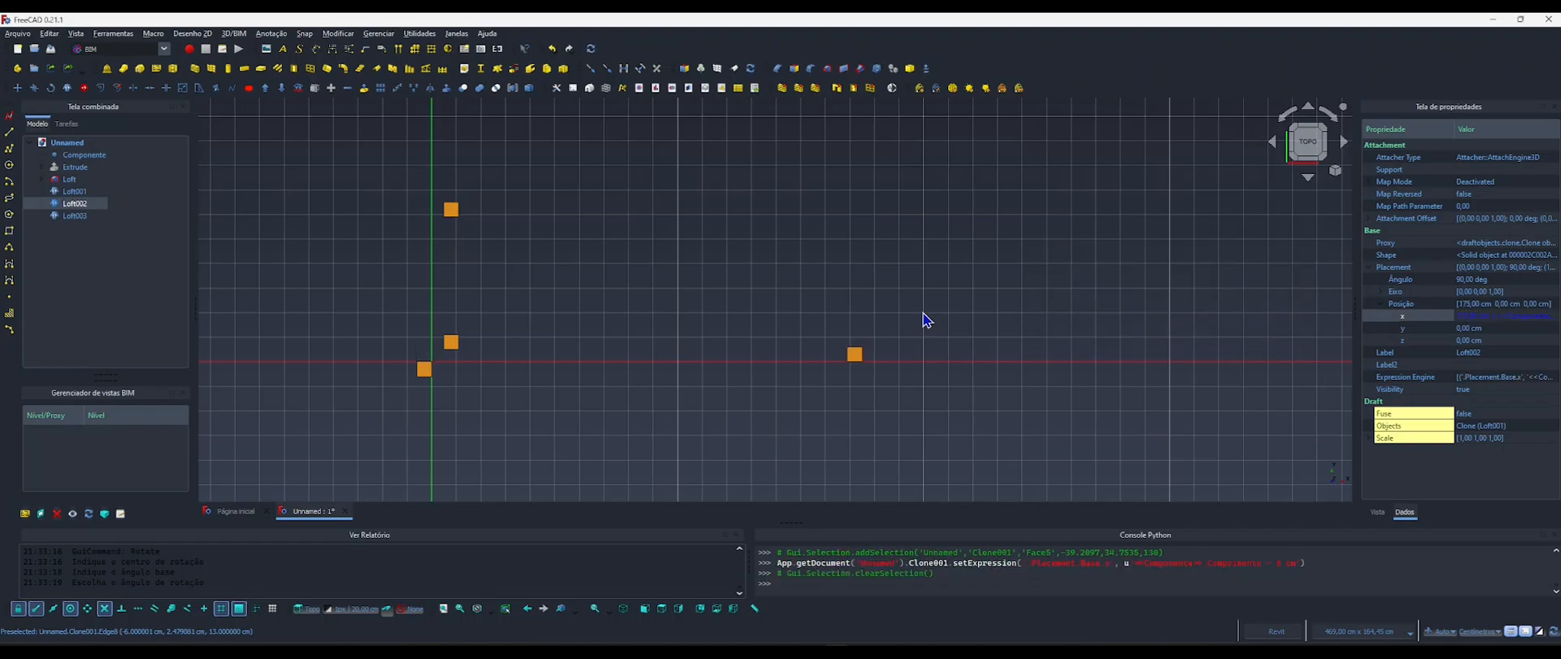
Set the Y position of the Loft002 leg clone to 5 cm.
click(854, 358)
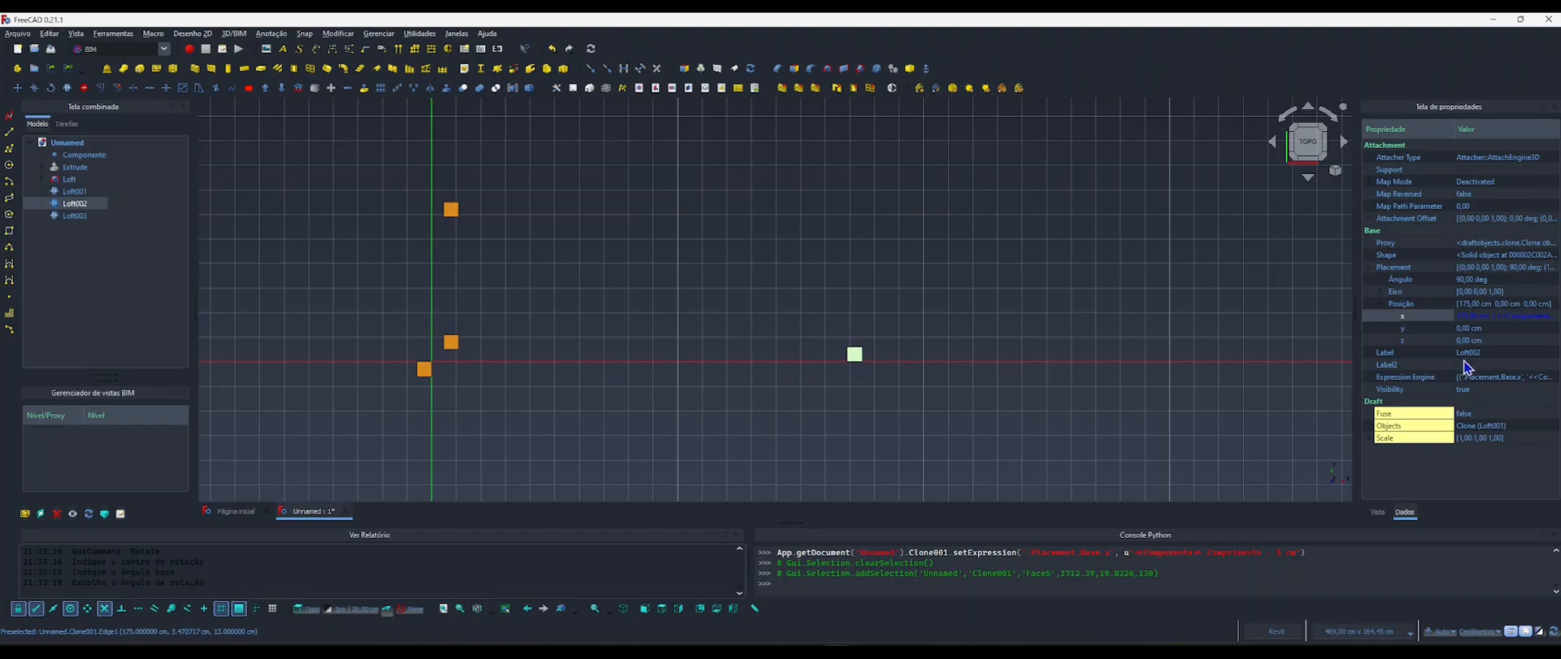
click(1470, 328)
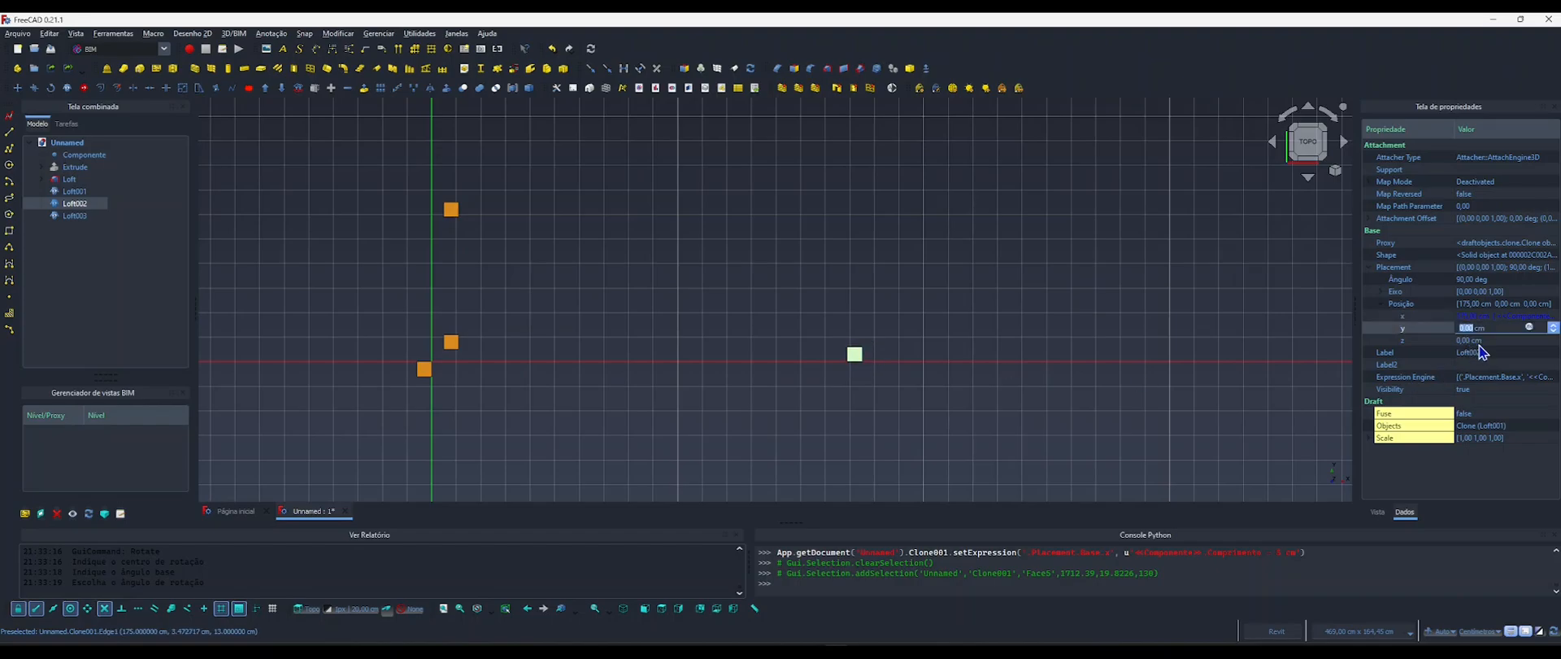
text(5)
key(Return)
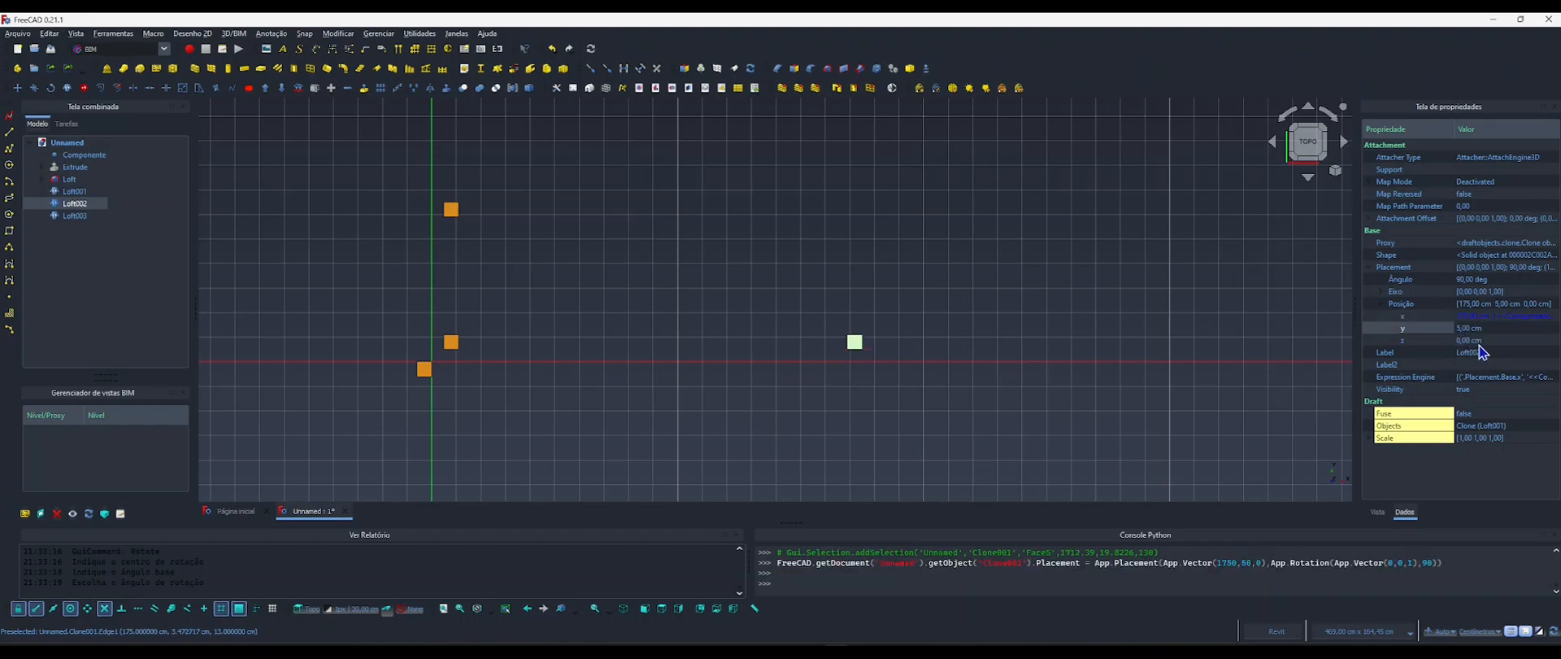
click(1012, 376)
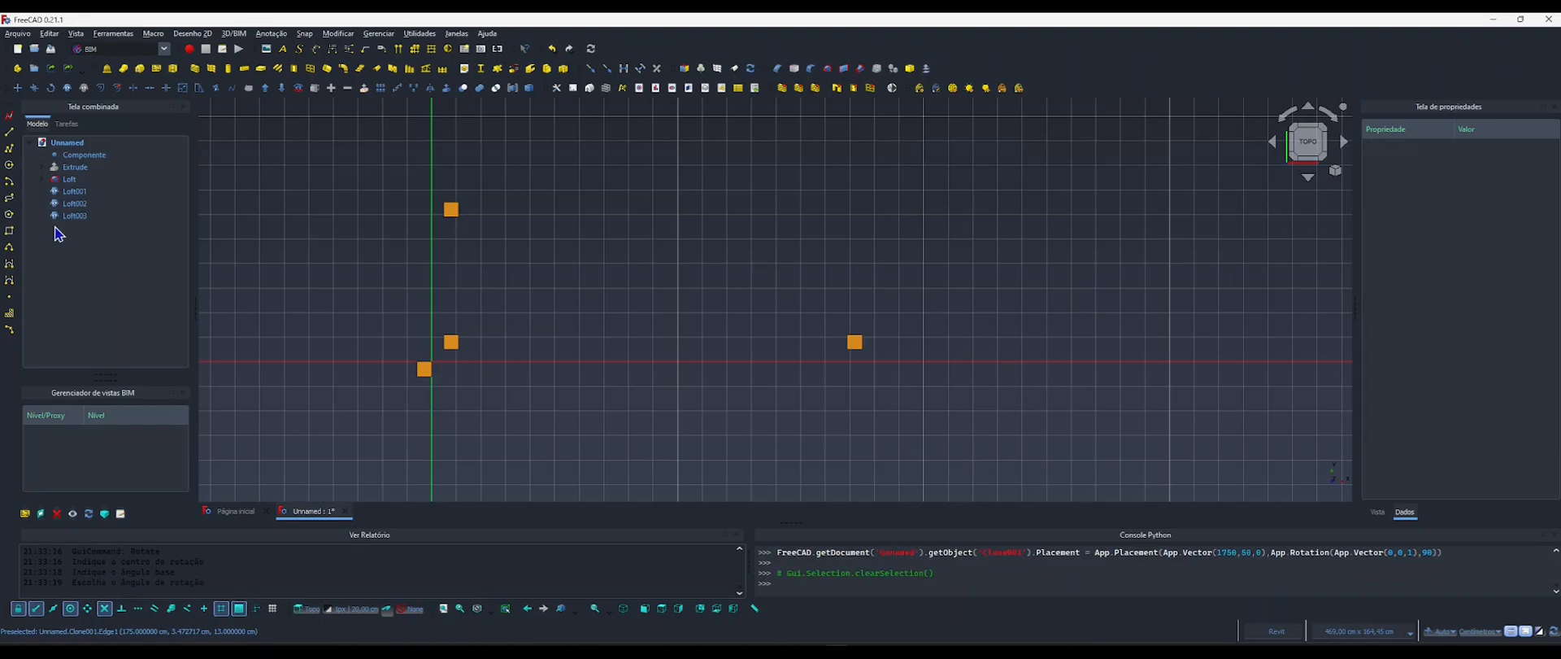
Set the Comprimento parameter of the Componentes object to 150 cm to test the Loft002 leg's position formula.
click(84, 155)
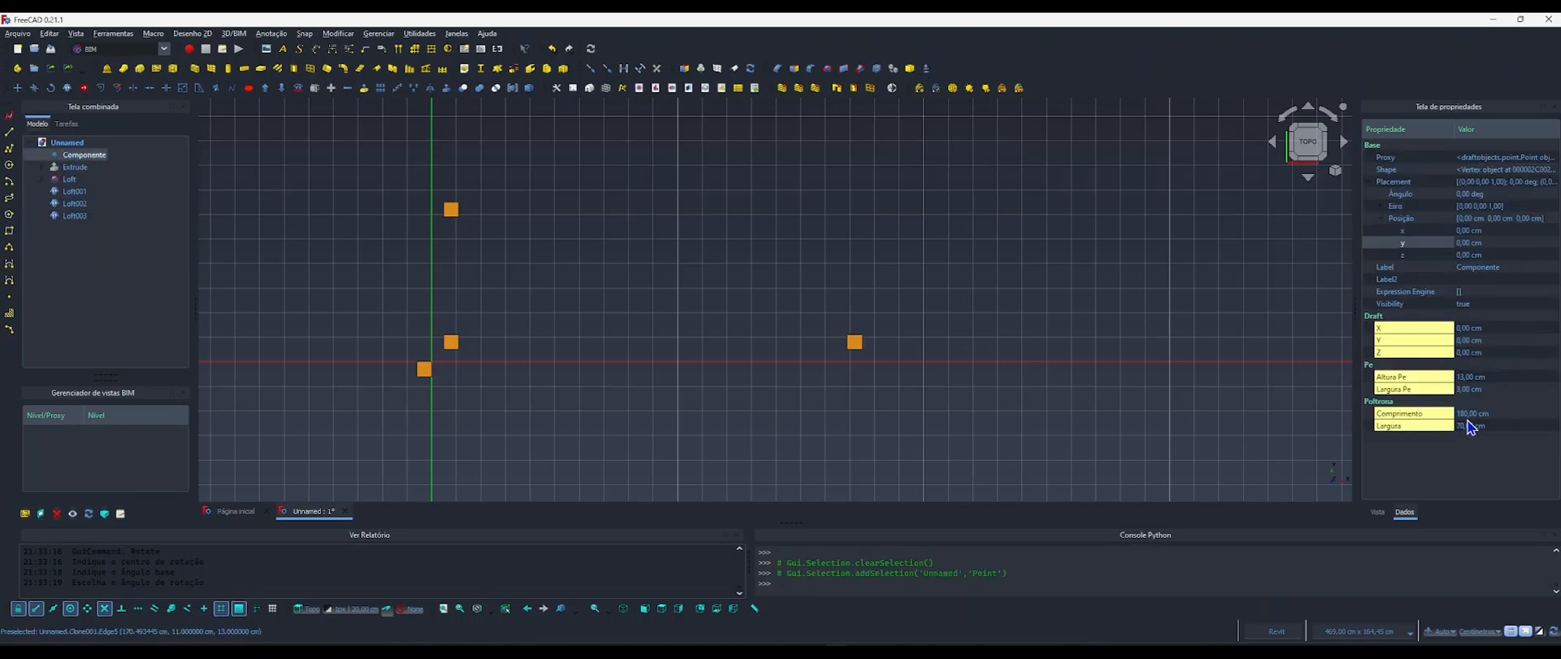
click(1469, 416)
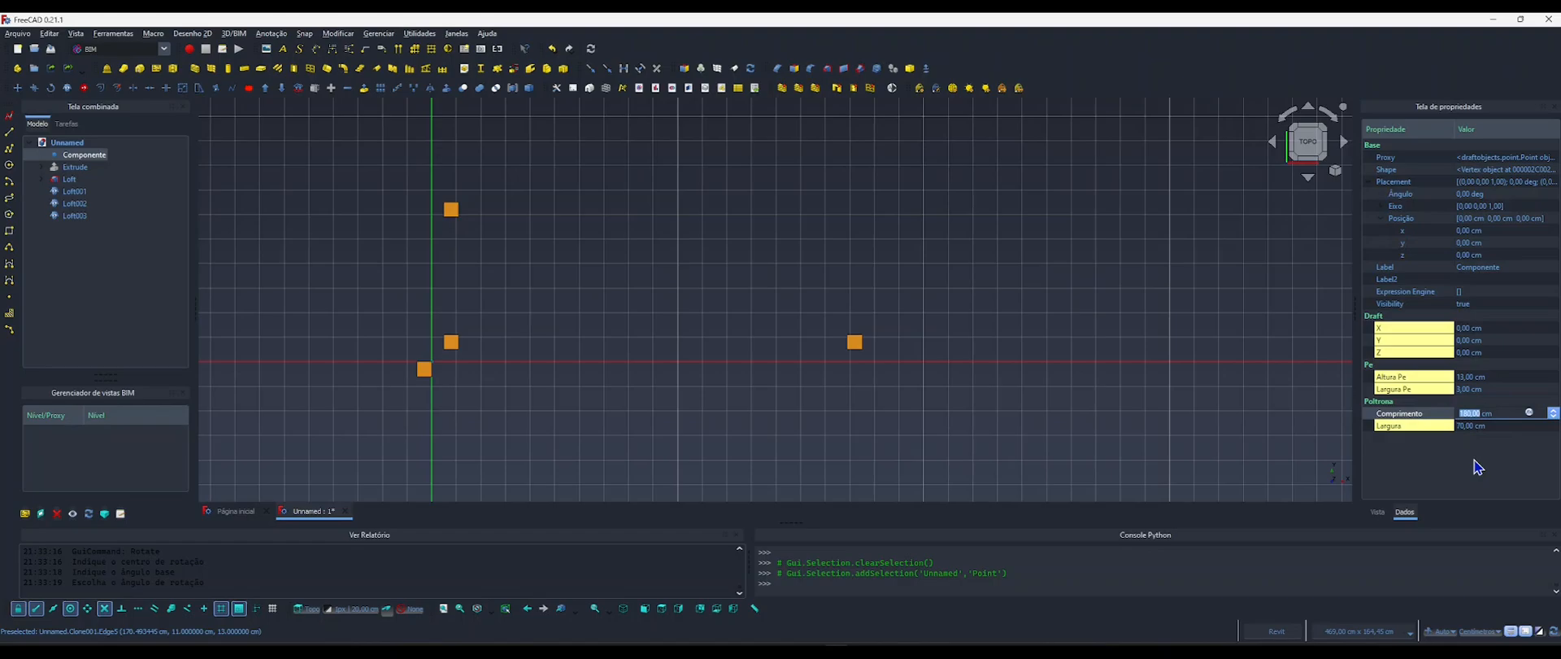
text(150)
key(Return)
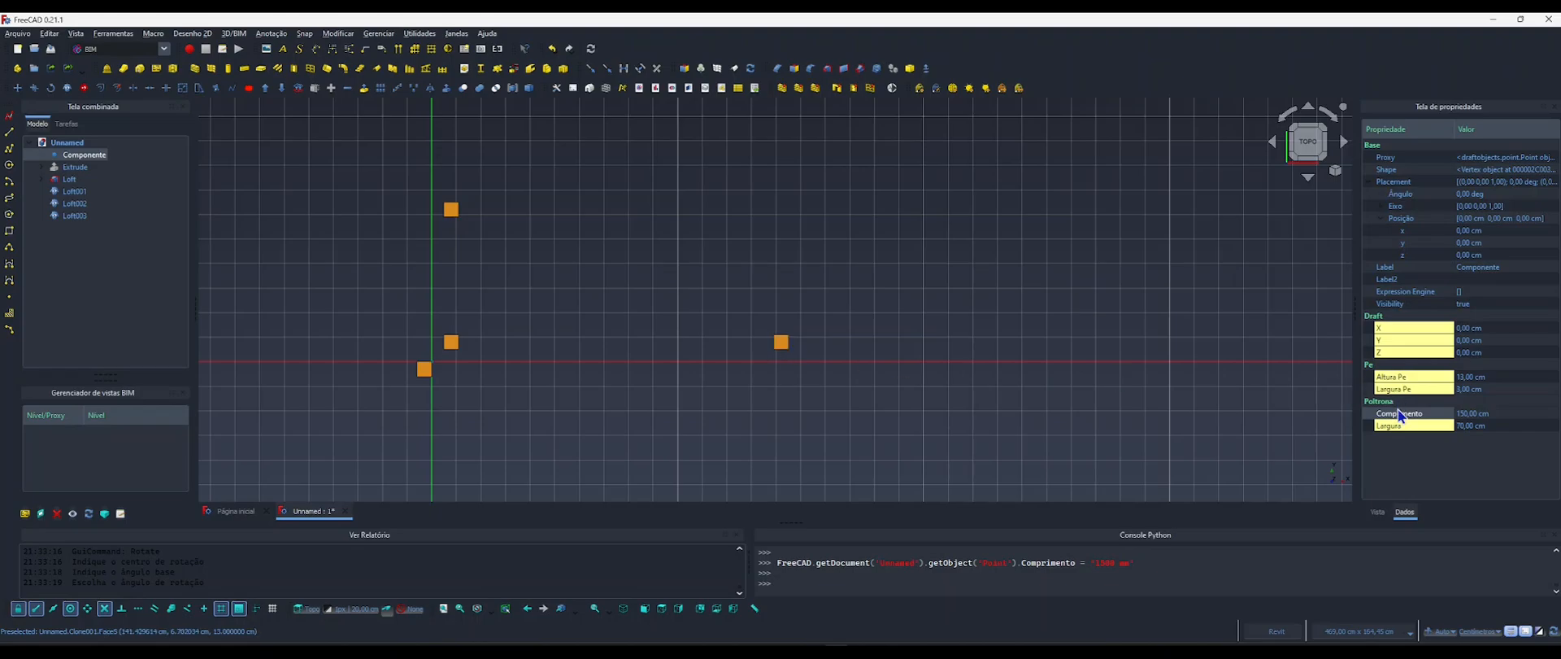
Set the Largura parameter of the Componentes object to 80 cm to test the leg positions.
click(1441, 429)
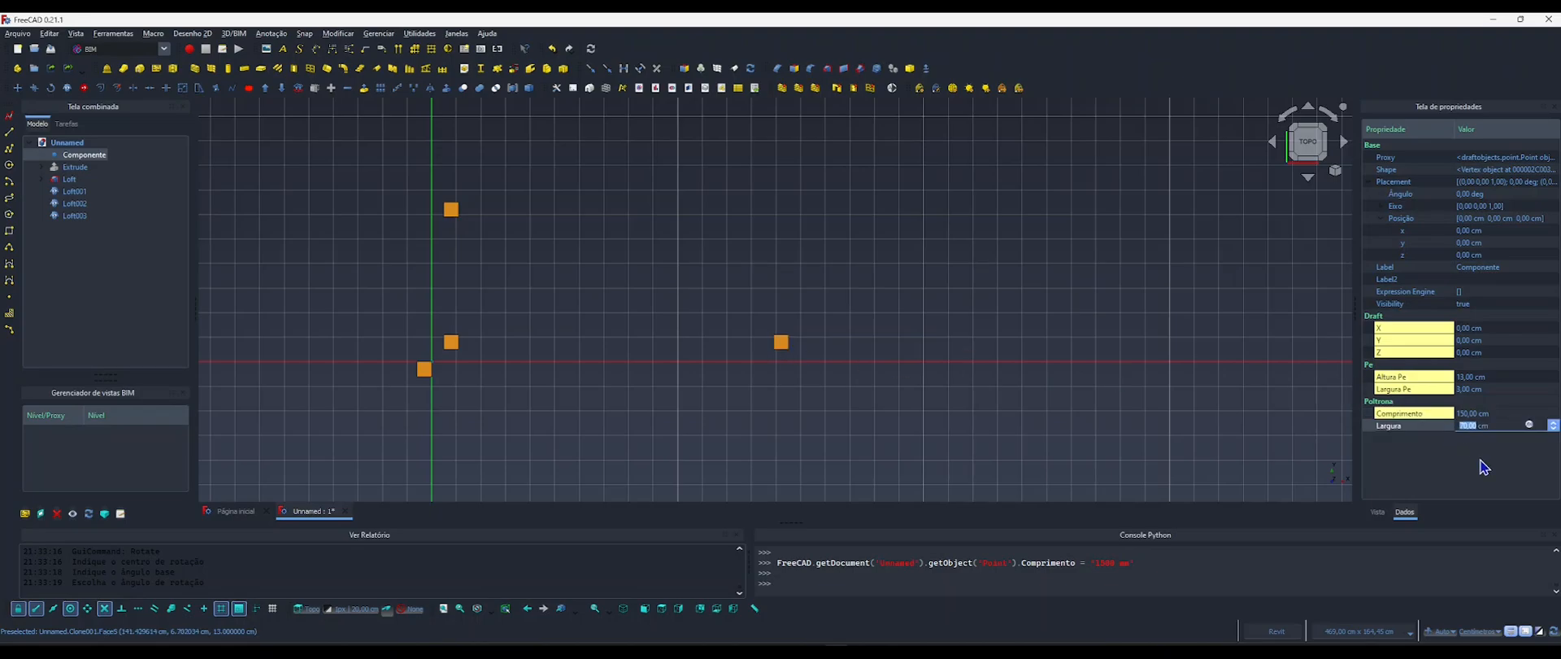
text(80)
key(Return)
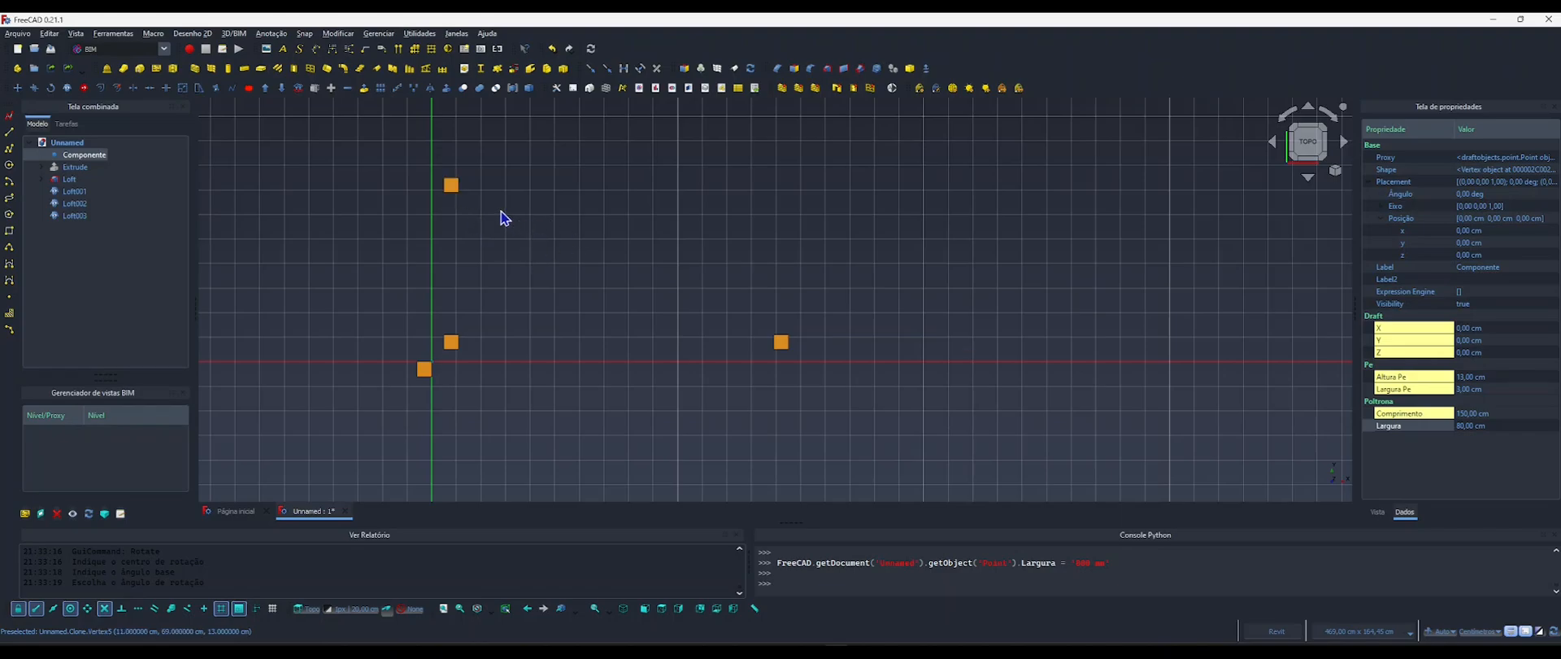
Copy the Y position formula <<Componentes>>.Largura - 5 cm from the Loft001 leg clone, leaving its own formula in place.
click(451, 185)
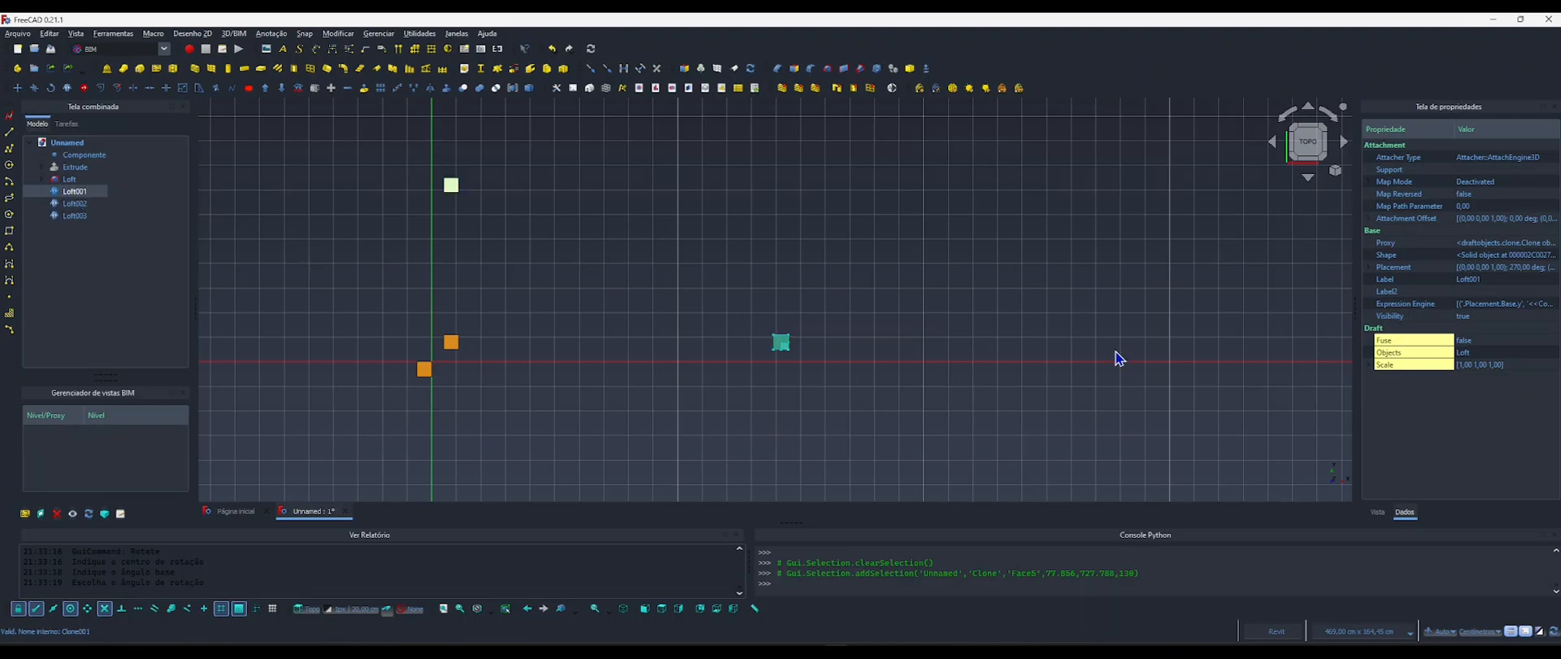
click(1369, 267)
click(1382, 303)
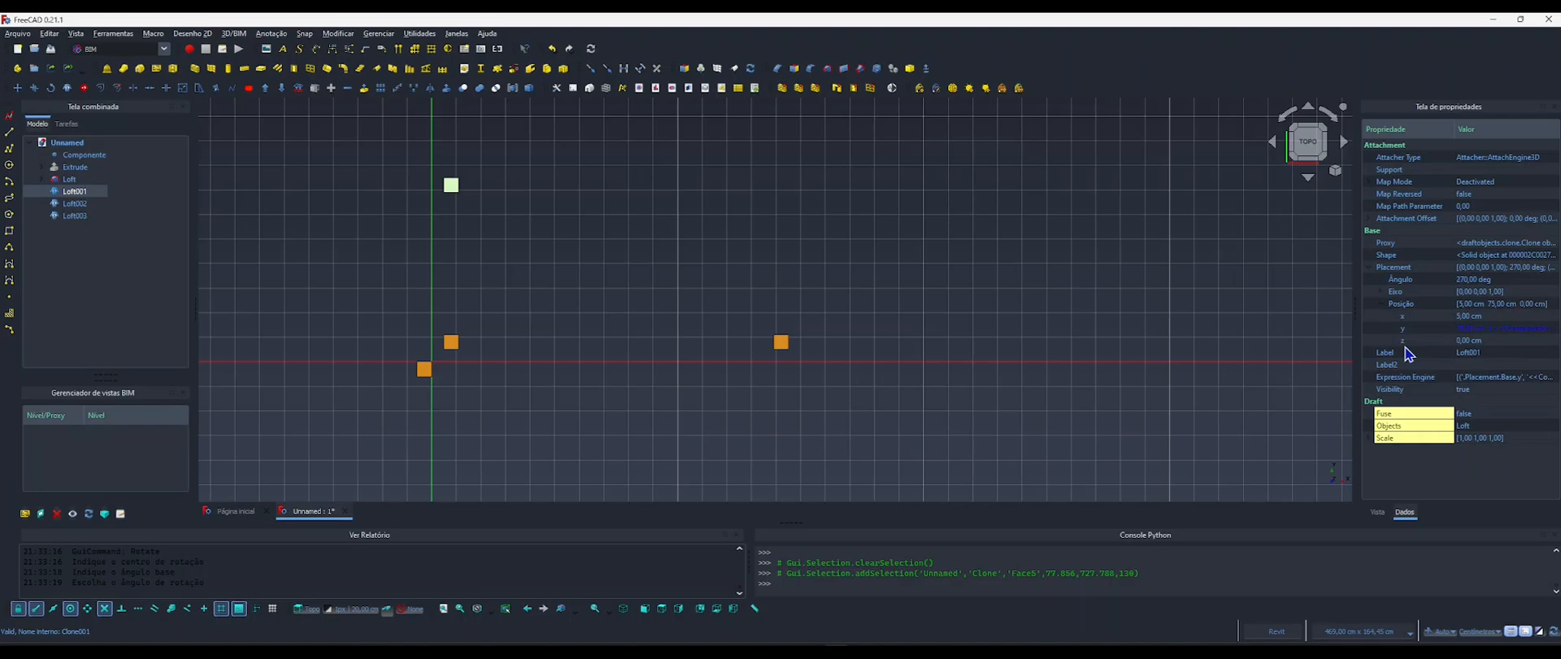
click(1488, 328)
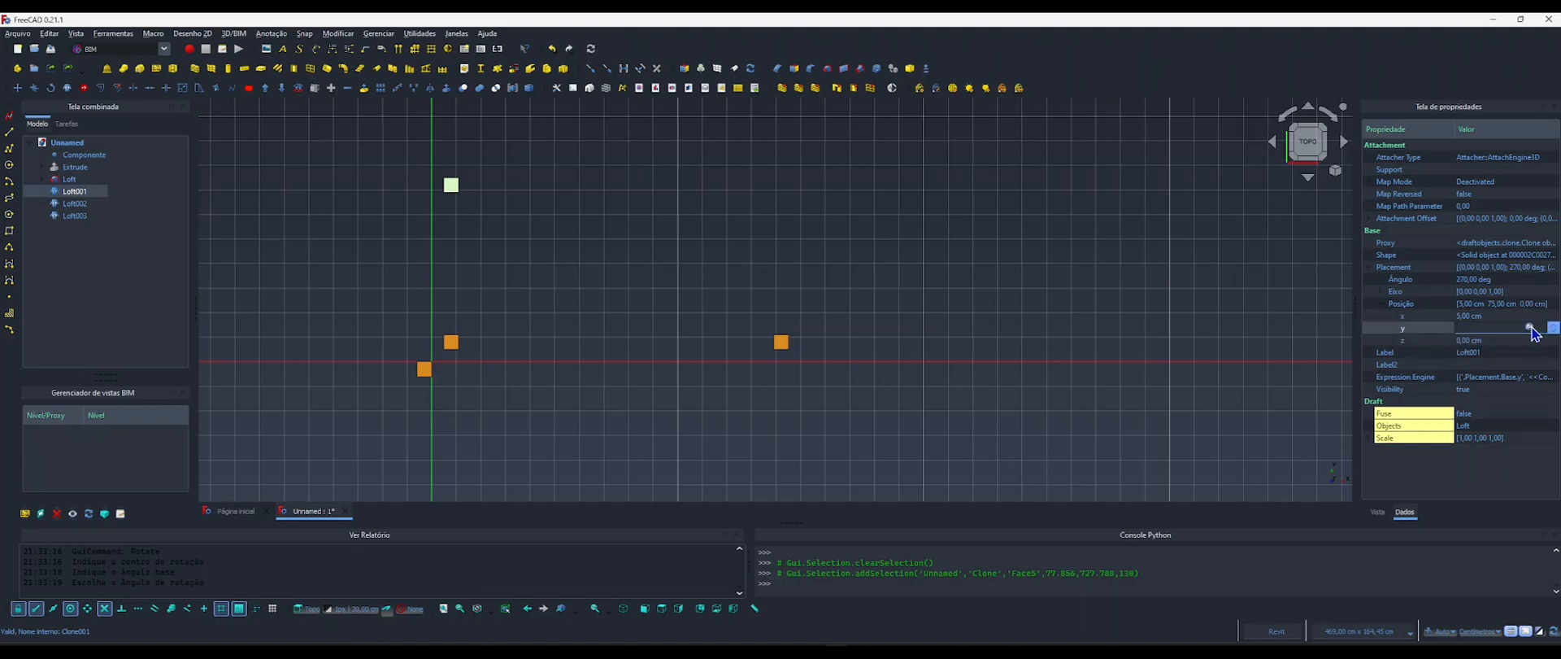
click(1530, 327)
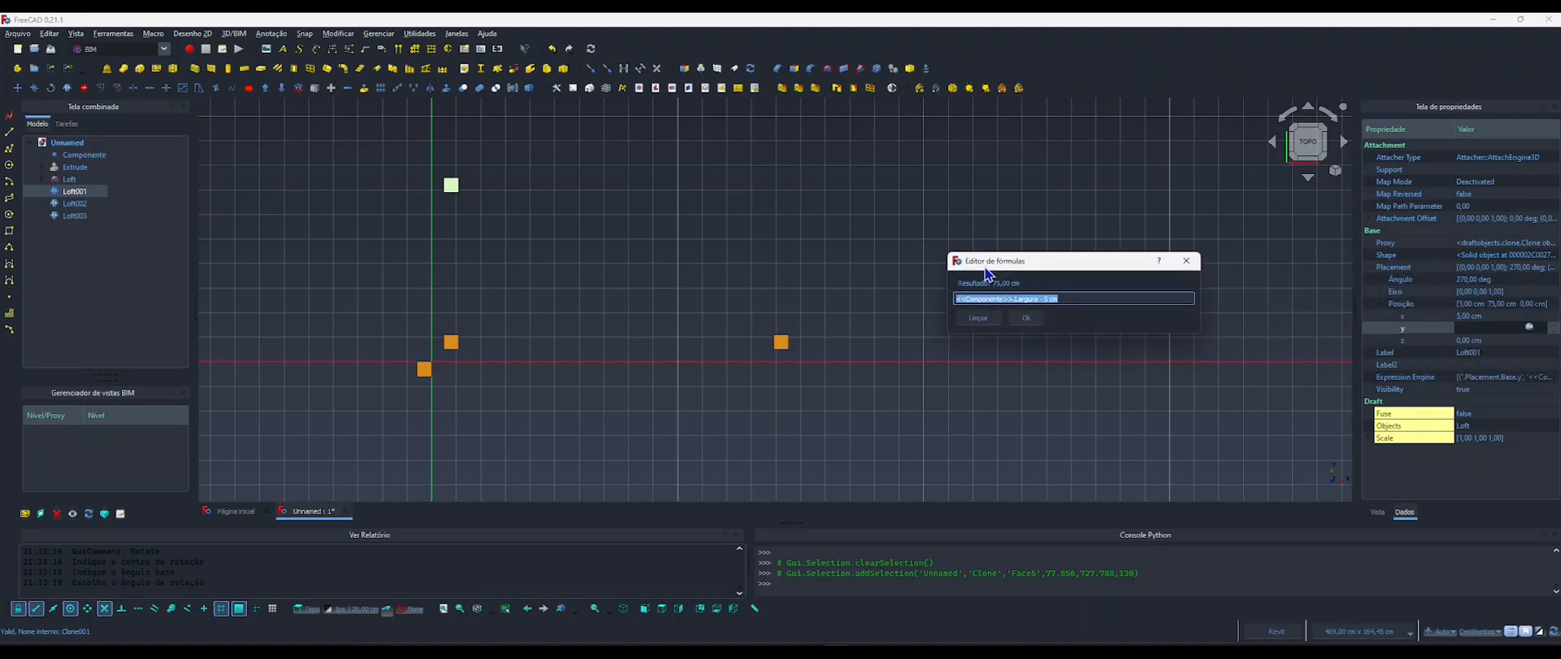
click(1187, 260)
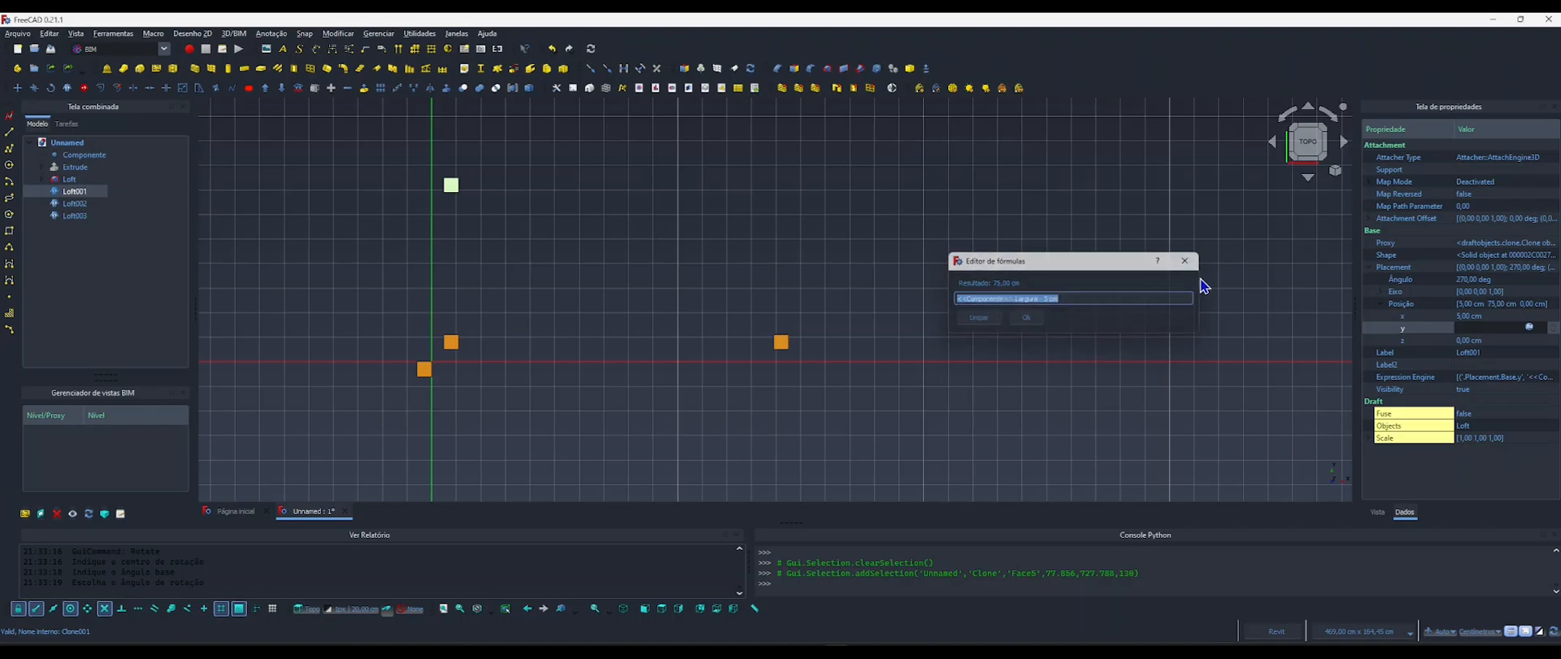
click(1529, 327)
key(ctrl+c)
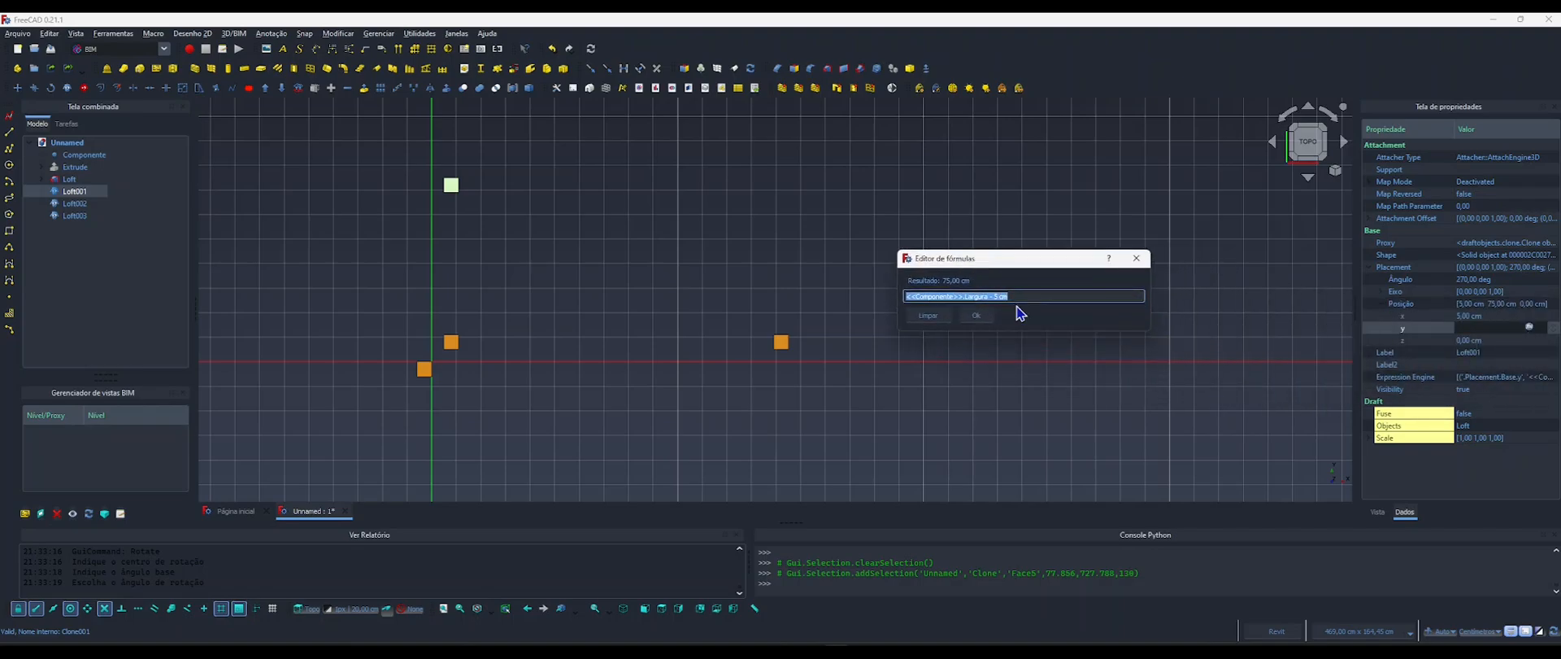
click(975, 315)
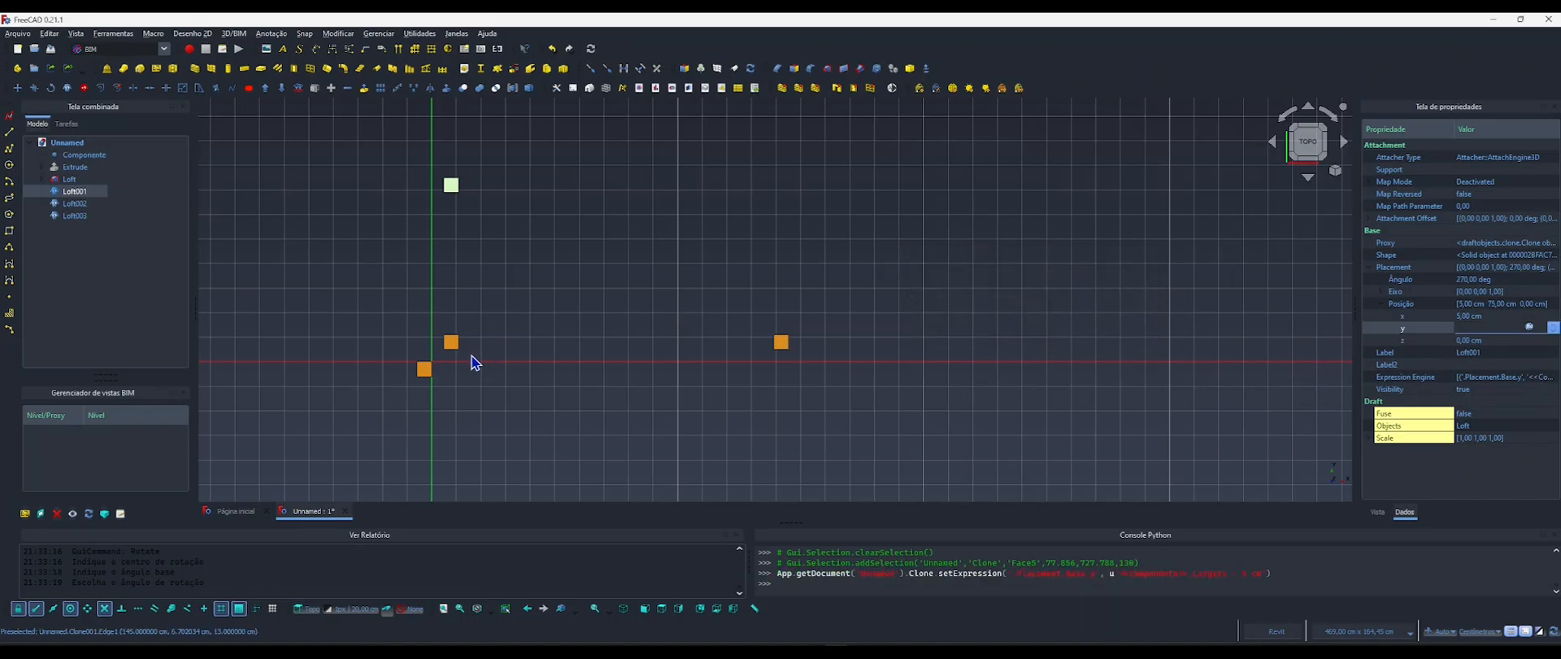
Bind the Y position of the Loft003 leg clone to the copied formula <<Componentes>>.Largura - 5 cm.
click(429, 370)
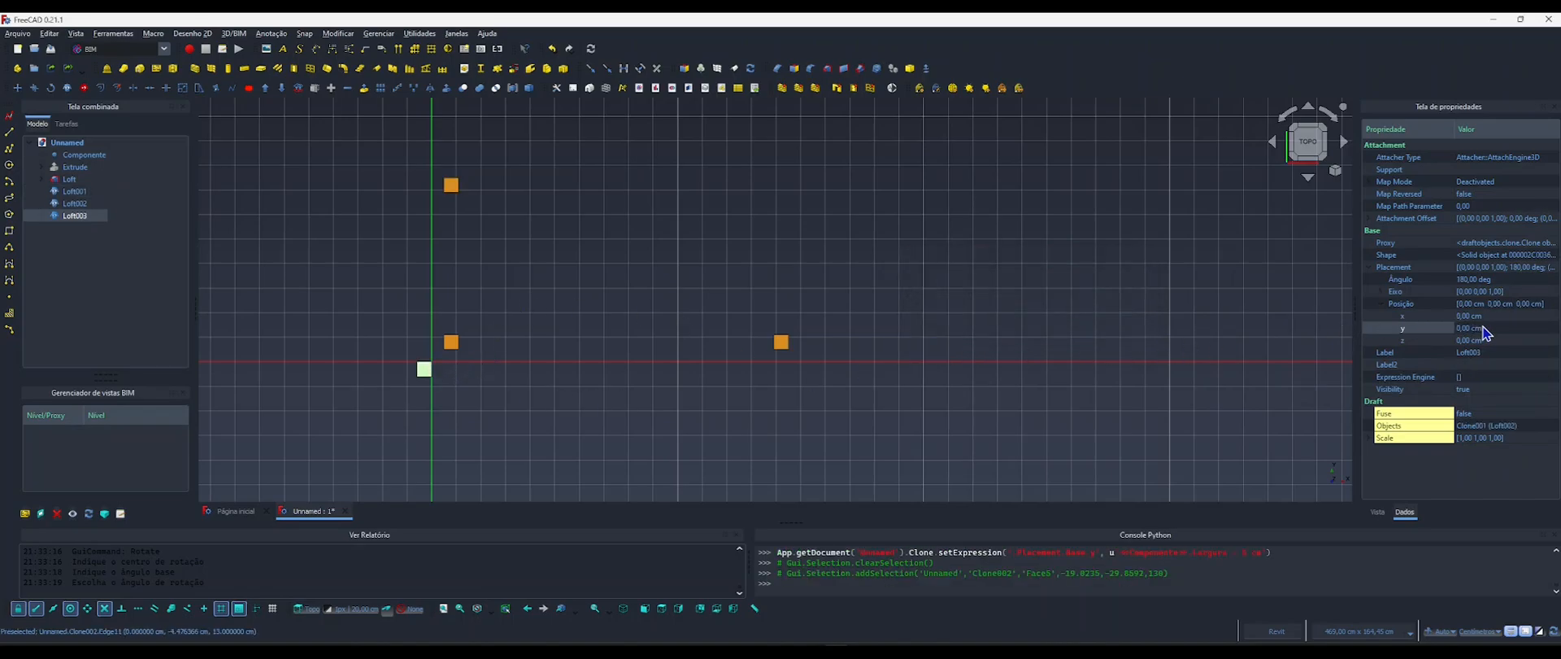
click(1523, 328)
click(1529, 327)
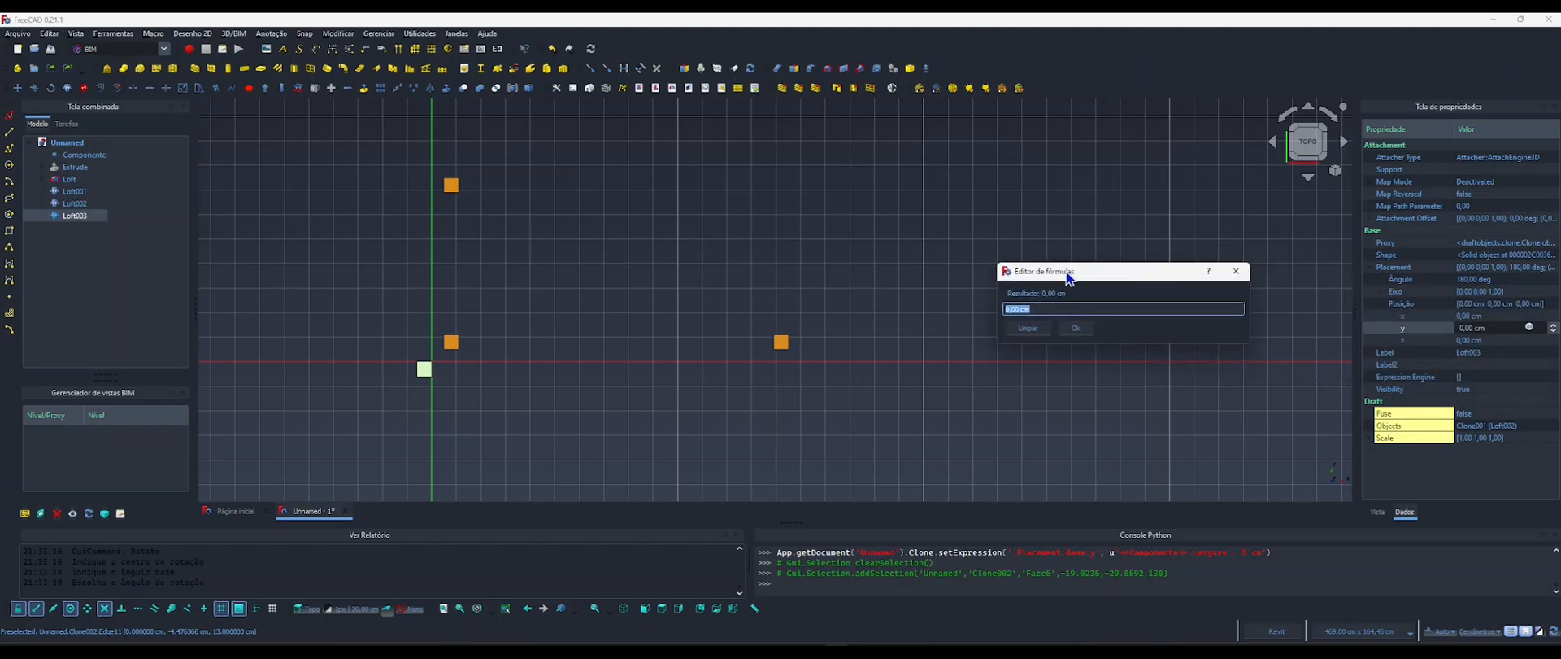
key(ctrl+v)
click(1075, 328)
click(1021, 322)
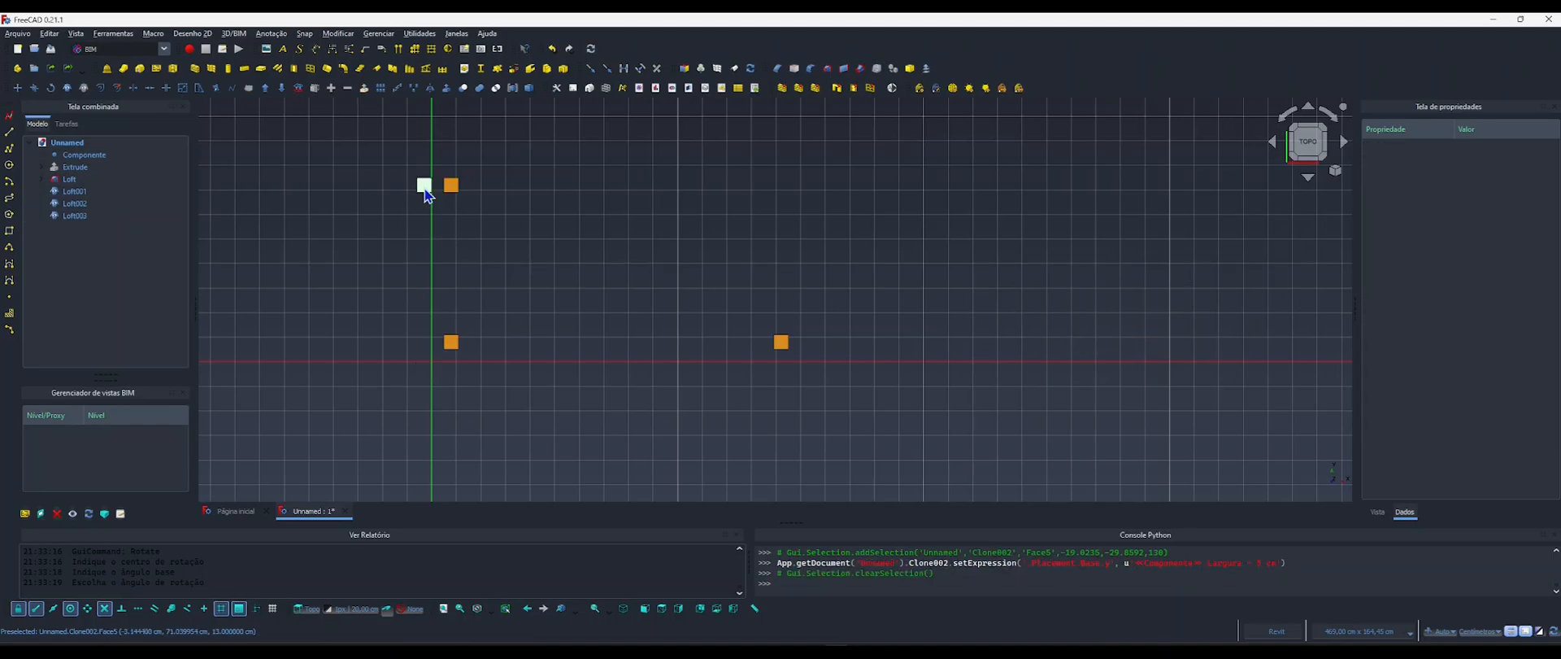
Copy the X position formula <<Componentes>>.Comprimento - 5 cm from the Loft002 leg clone, leaving it in place.
click(783, 348)
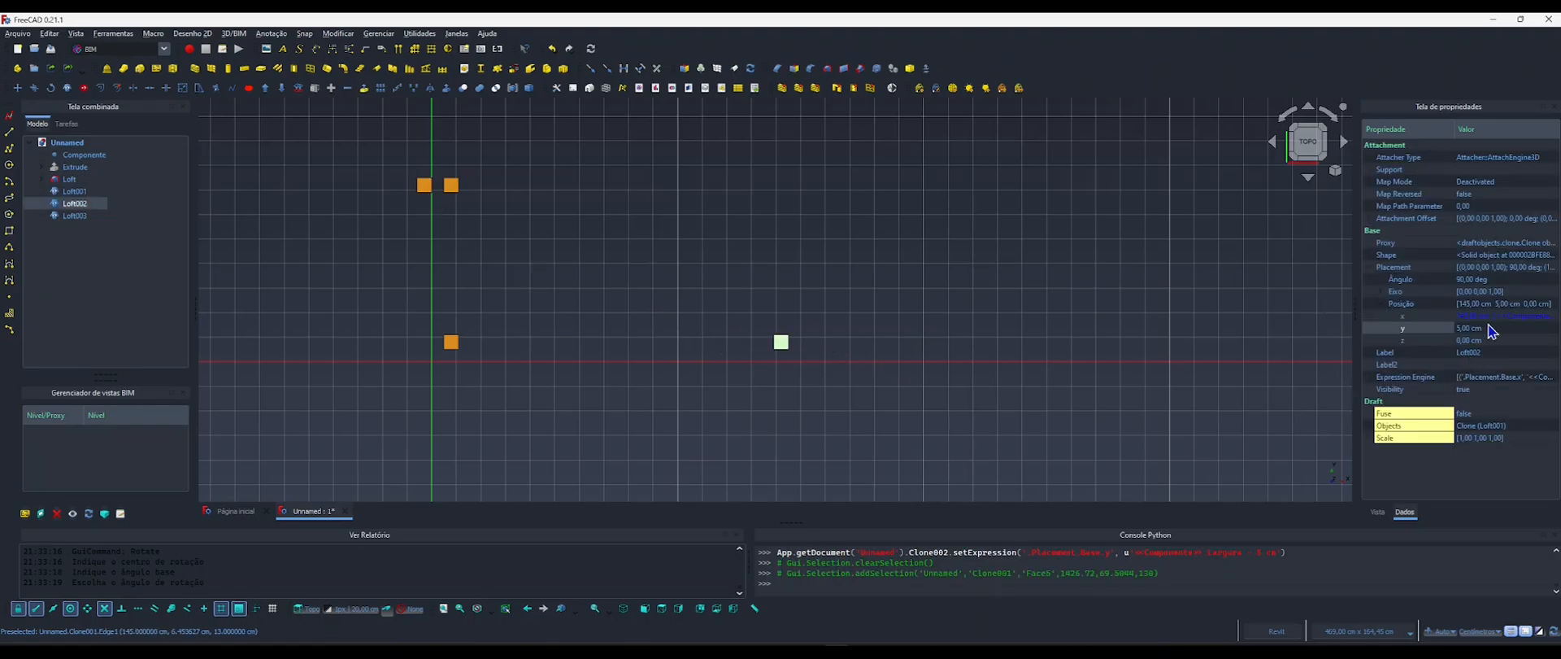
click(1503, 316)
click(1530, 315)
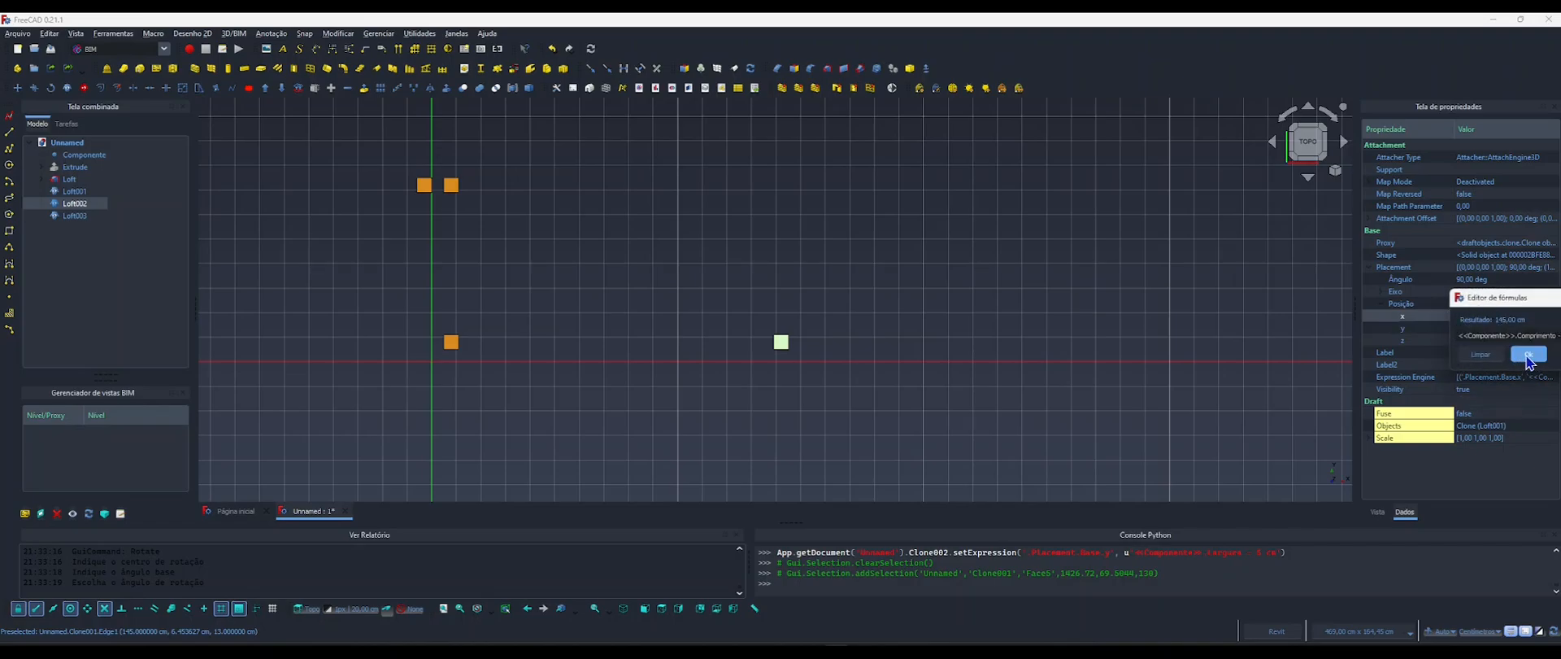
click(1527, 354)
Bind the X position of the Loft003 leg clone to the copied formula <<Componentes>>.Comprimento - 5 cm.
click(425, 187)
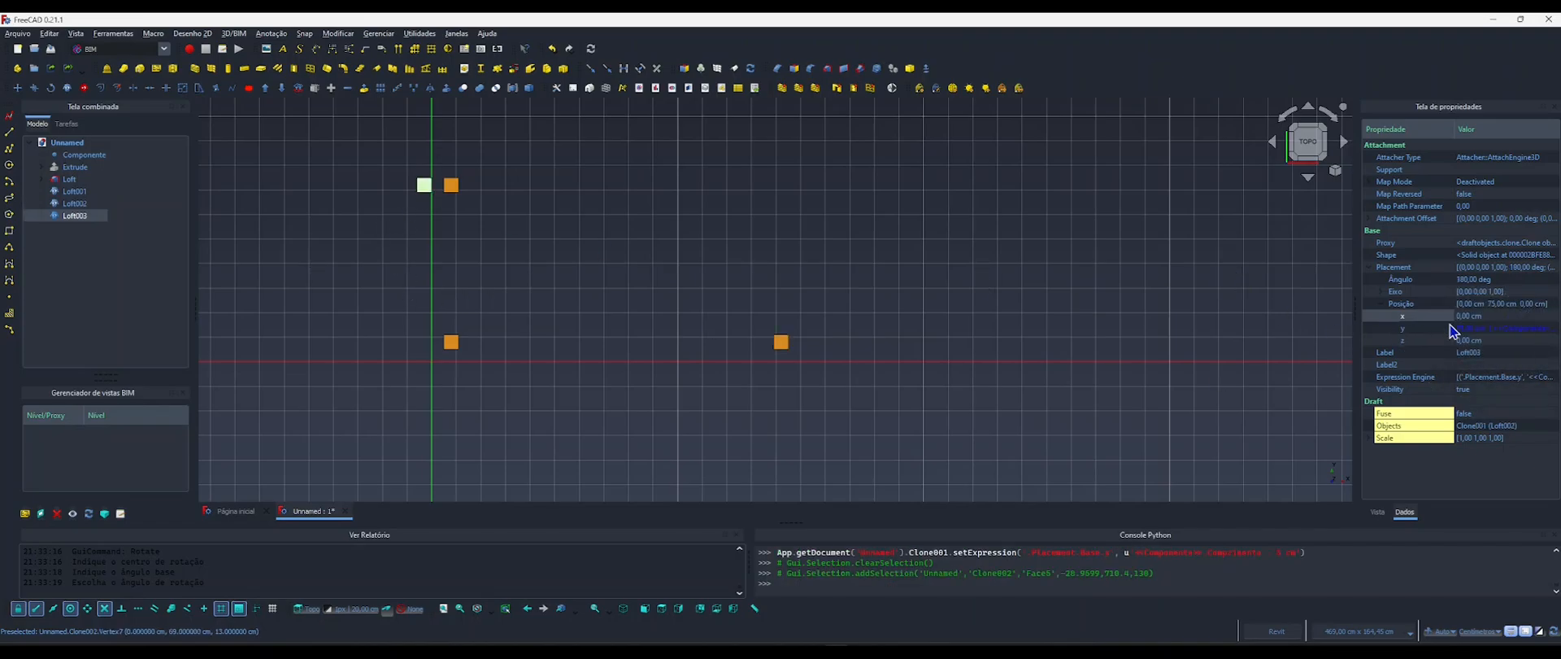
click(1494, 317)
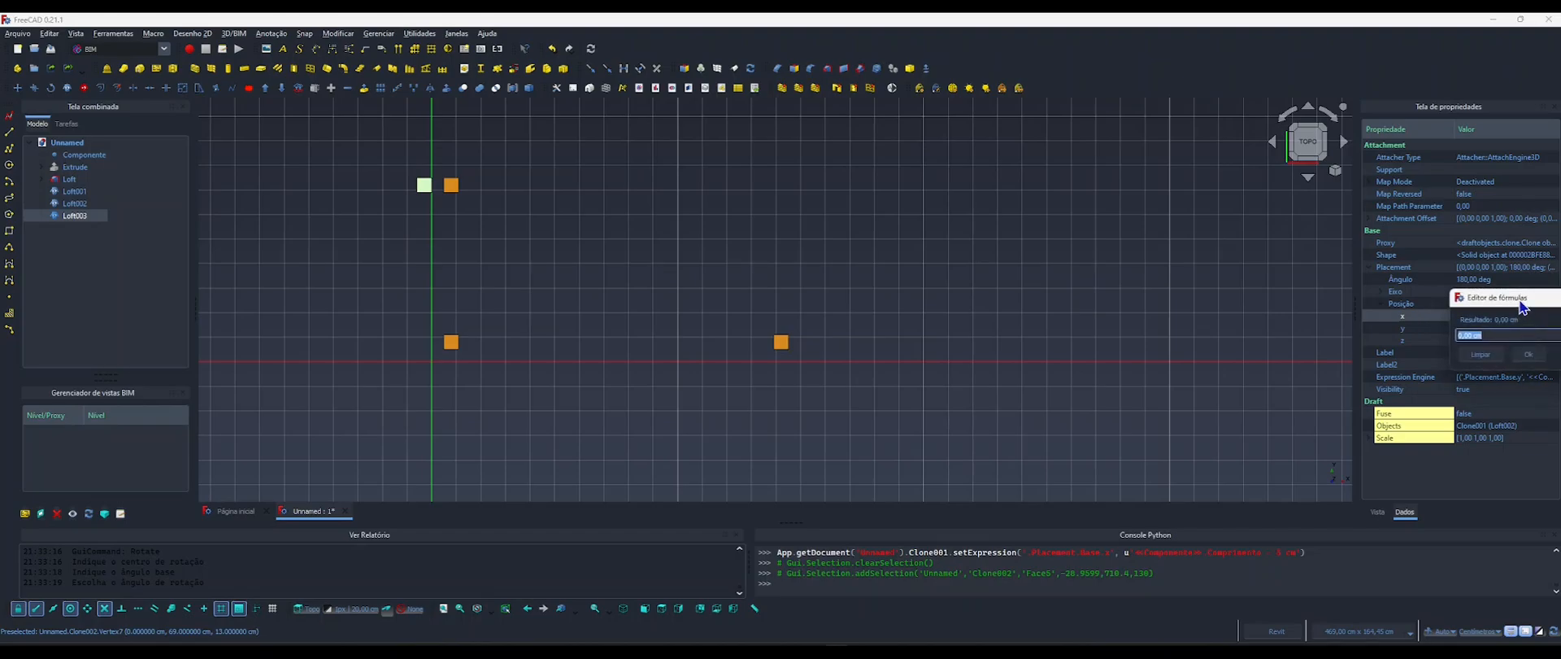
click(1529, 315)
drag(1383, 262, 1131, 266)
text(<<Componente>>.Comprimento - 5 cm)
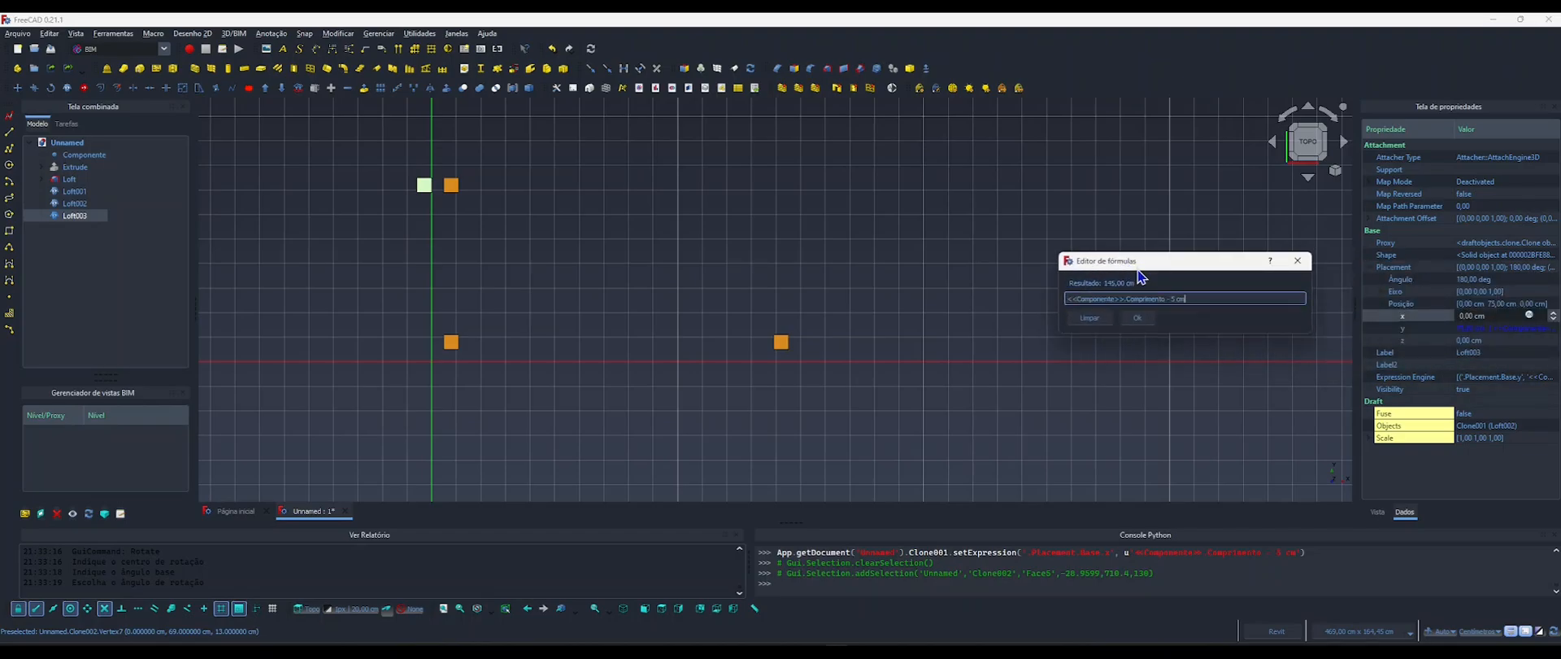
click(1138, 317)
click(1139, 329)
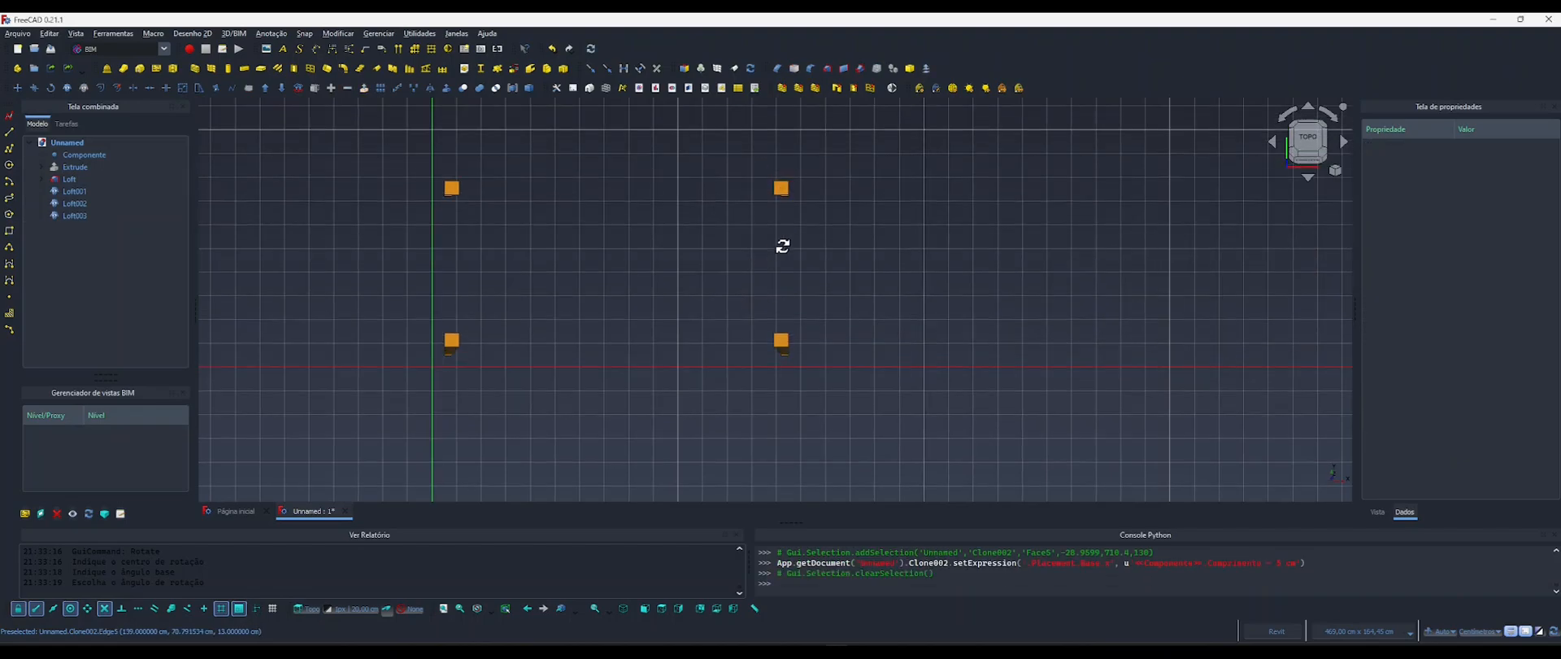
Make the hidden Extrude base visible and view it from below together with the four legs.
shift+middle_drag(781, 248, 880, 265)
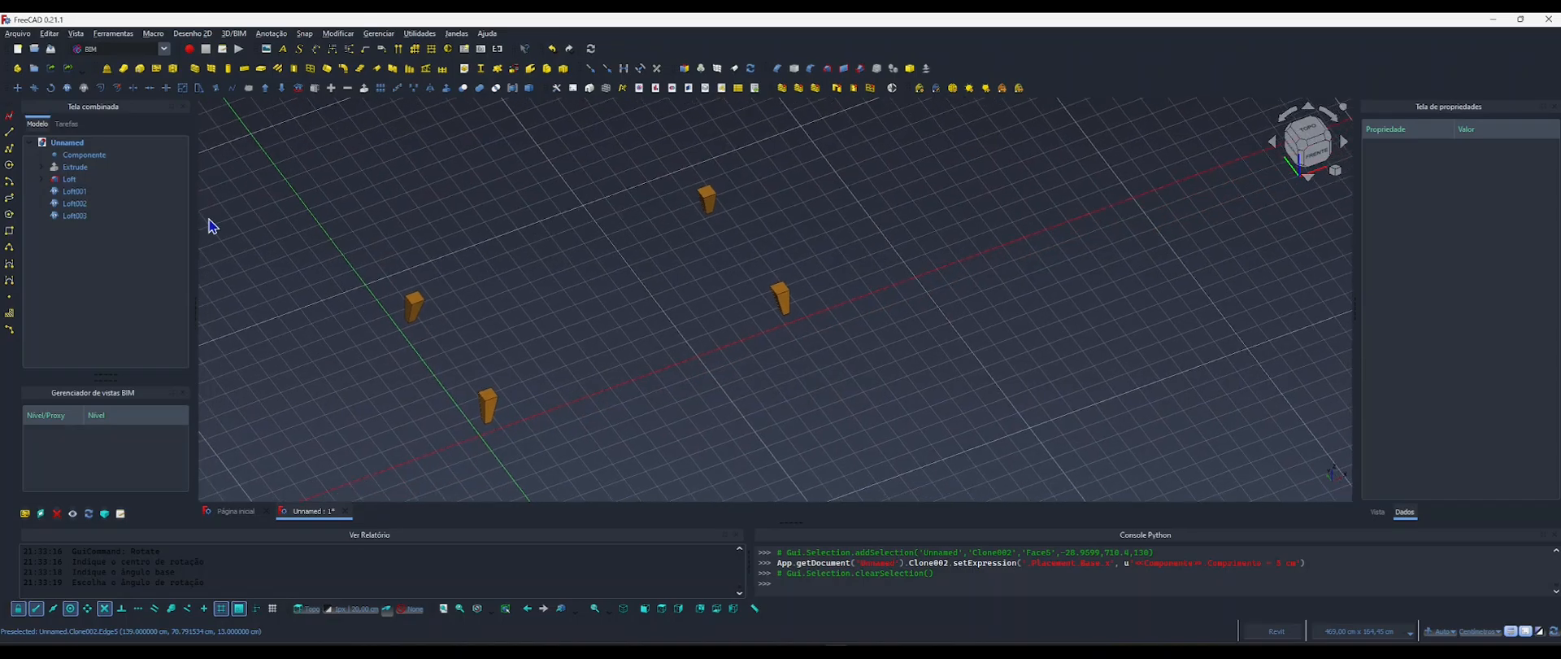
click(71, 168)
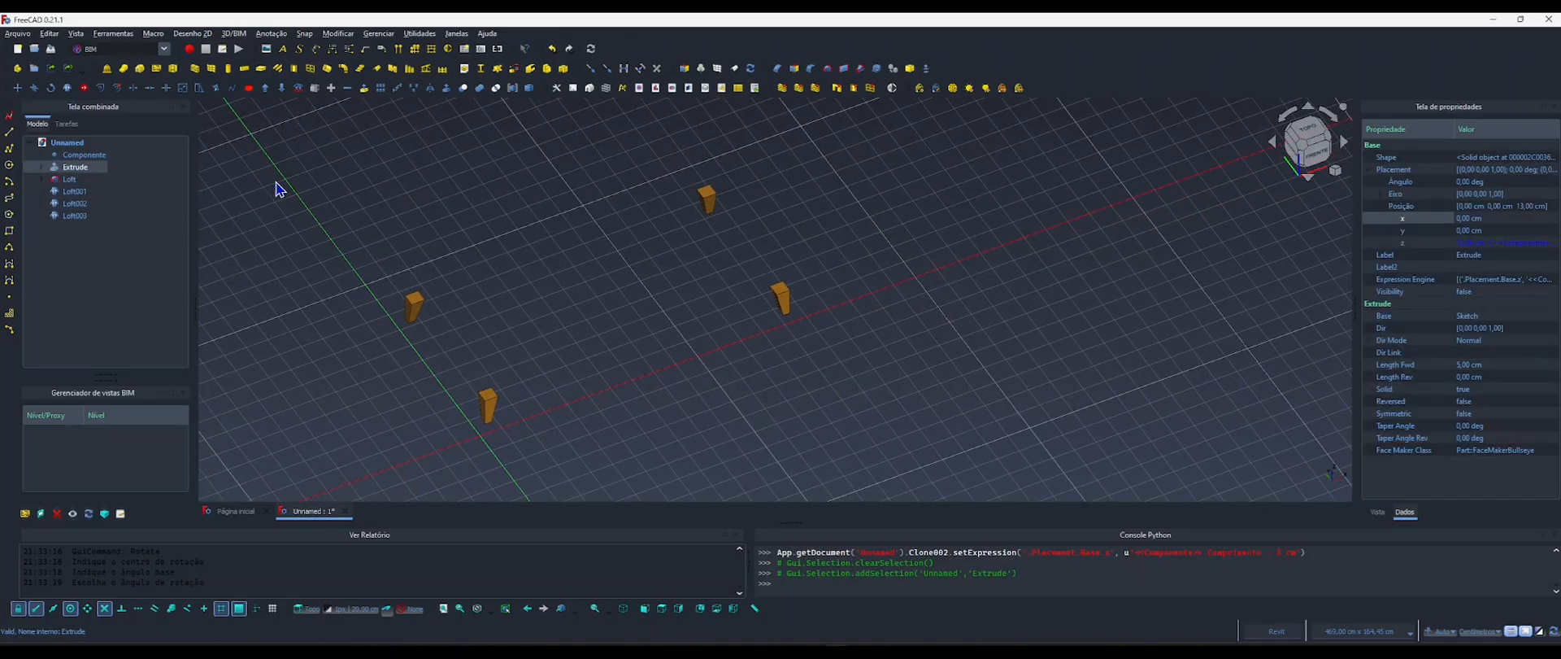
key(space)
shift+middle_drag(645, 296, 649, 232)
scroll(695, 295, down, 2)
middle_drag(729, 312, 710, 245)
click(779, 257)
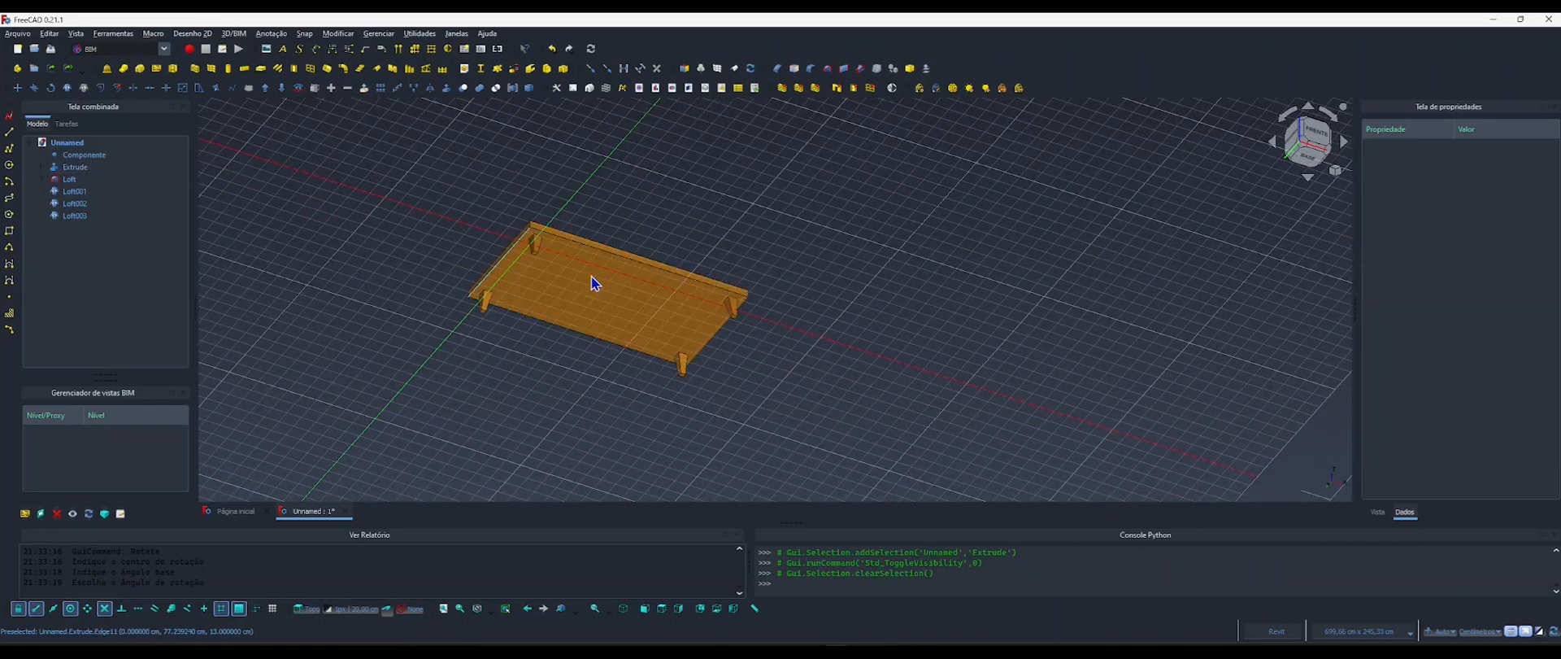
Hide the drafting grid around the sofa base.
click(77, 155)
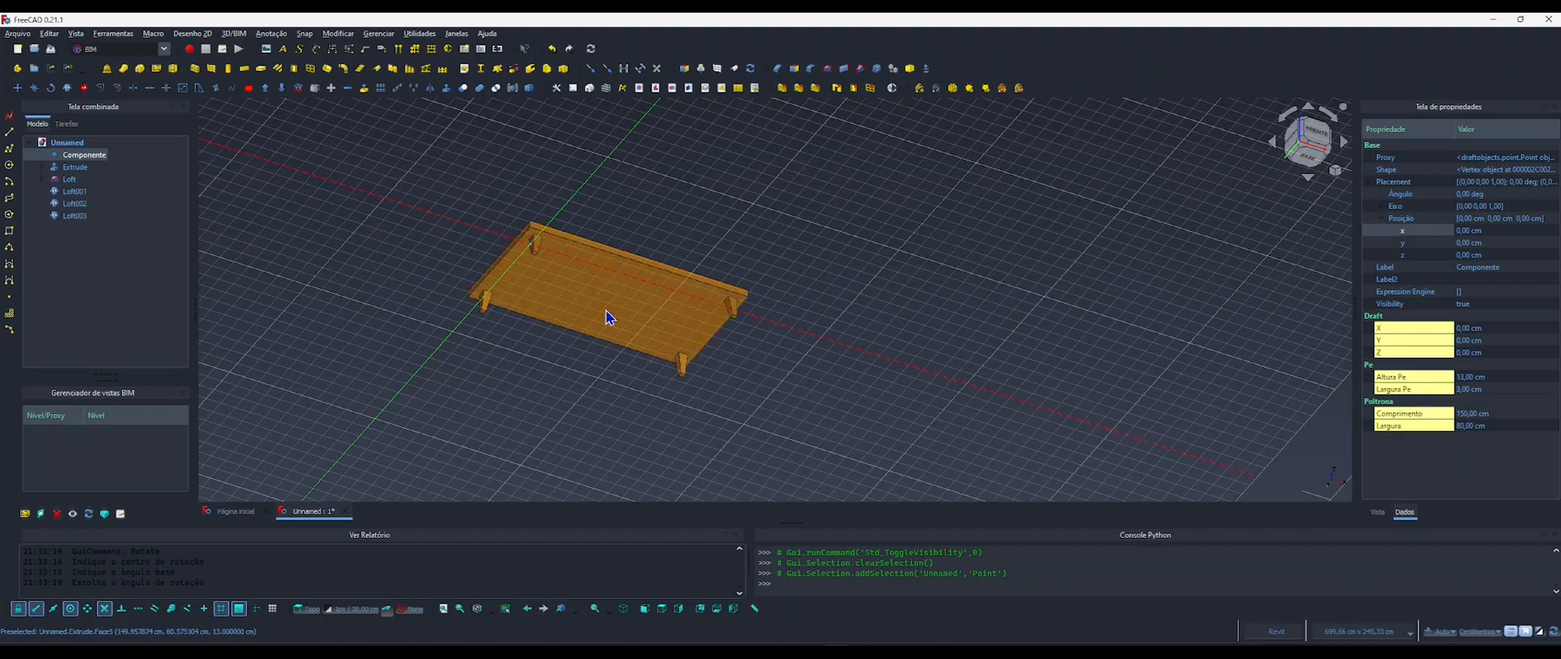
click(610, 396)
key(g)
key(r)
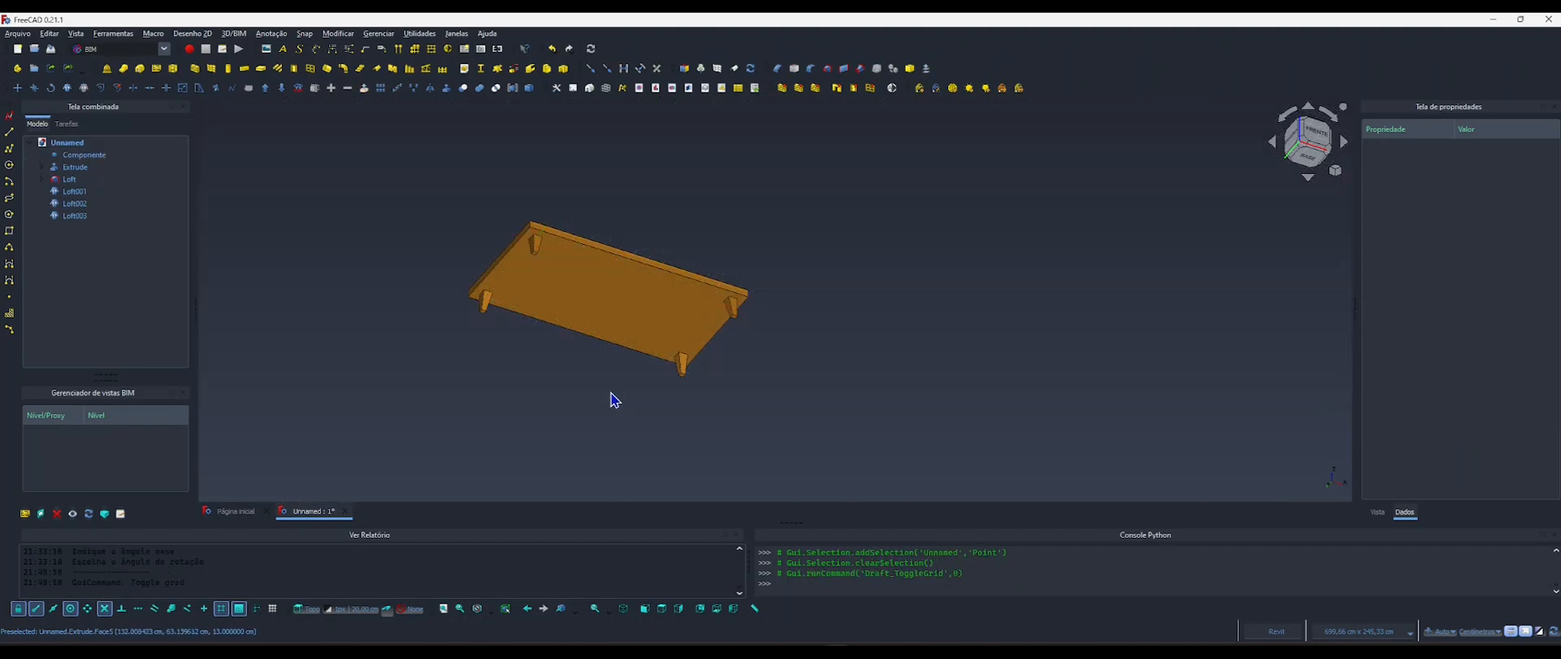
Test the leg height by setting the Altura Pe parameter of Componentes to 10 cm, and restore it to 13 cm.
click(84, 155)
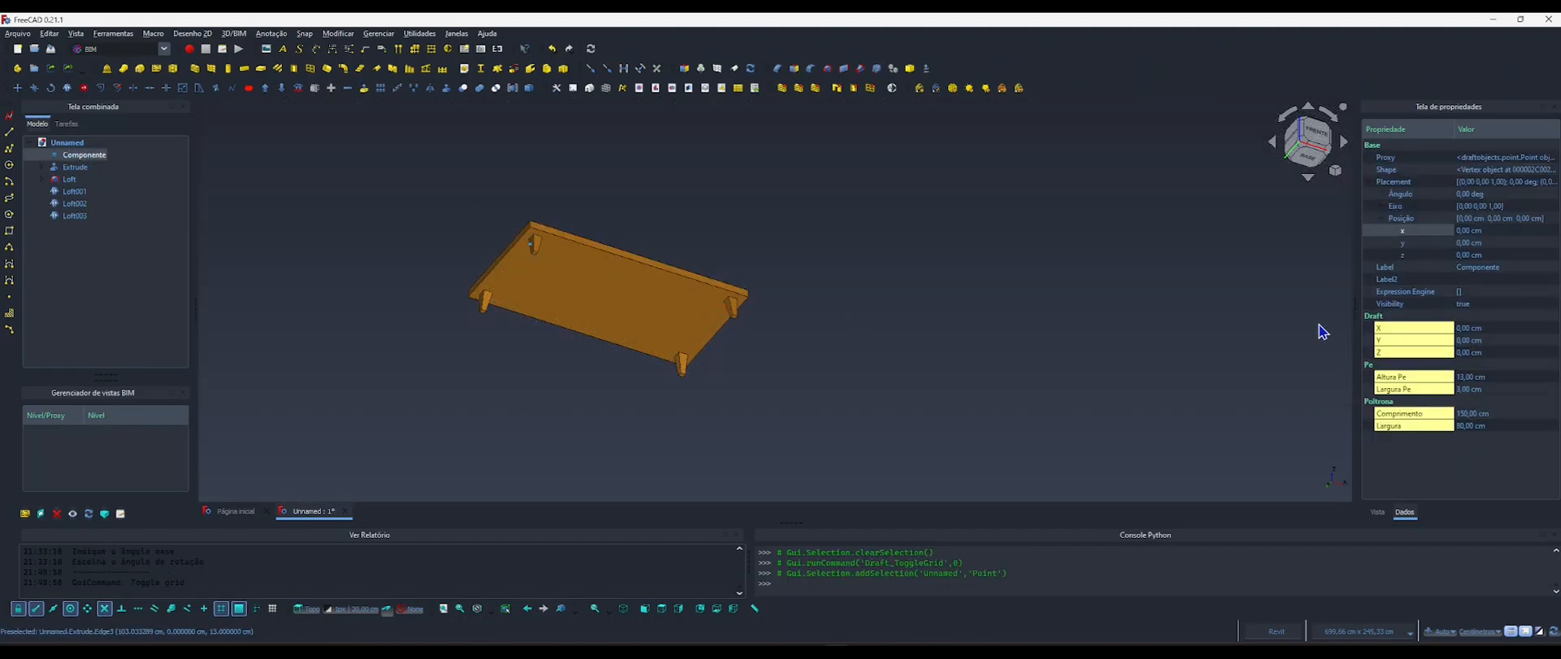
click(1464, 378)
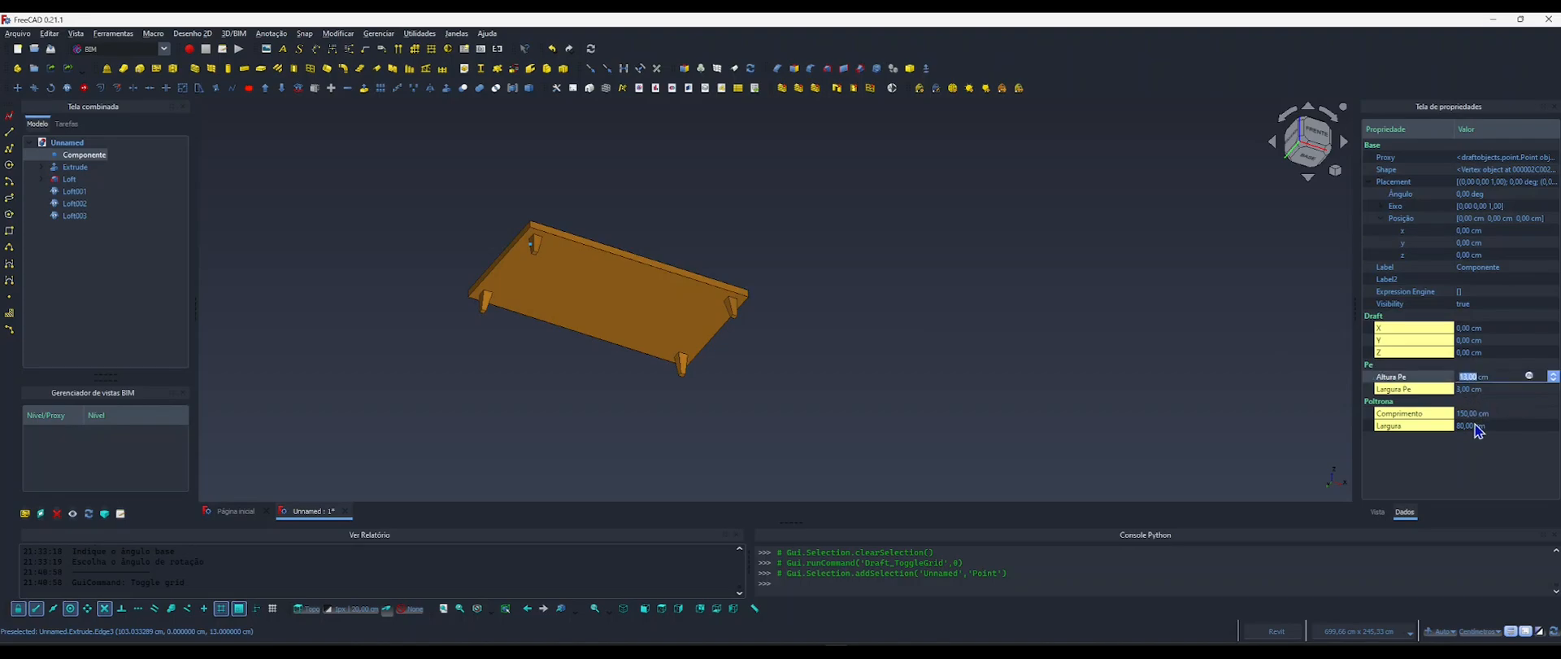
text(10)
key(Return)
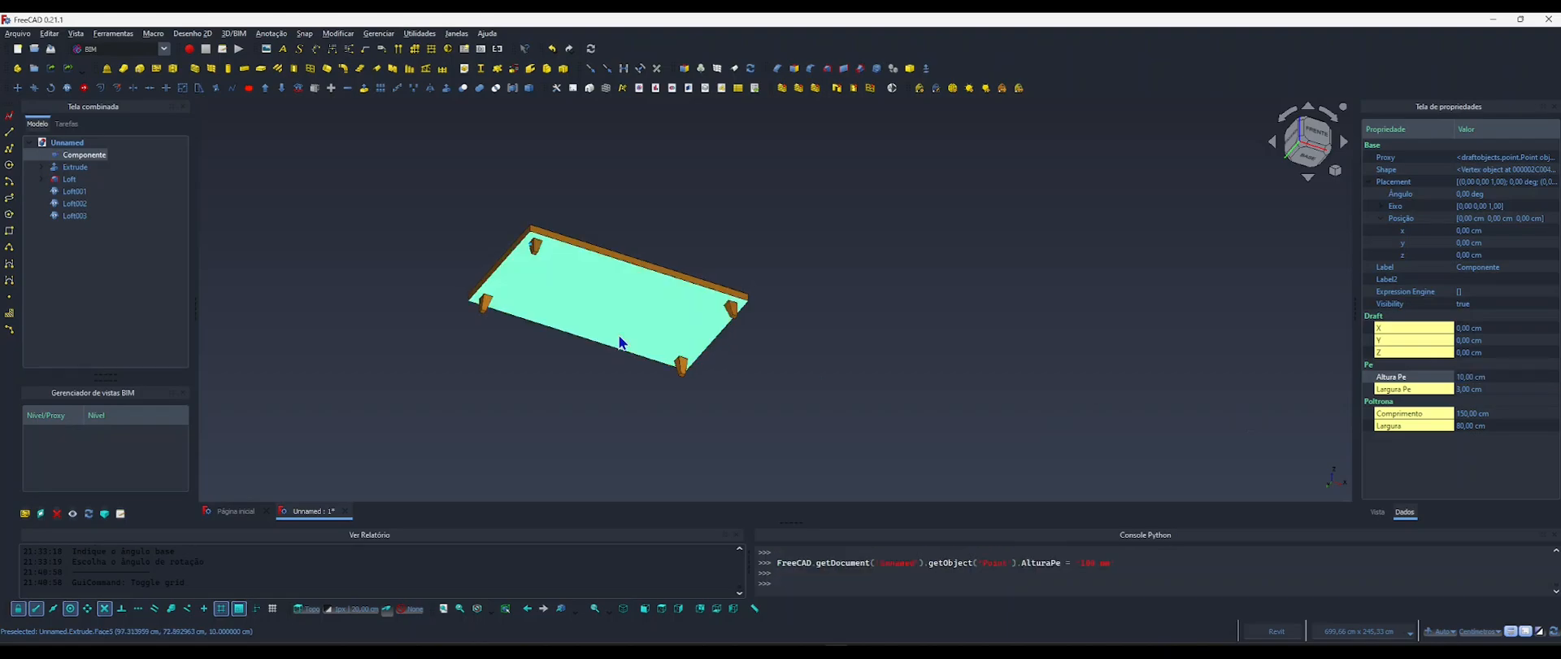
click(1463, 377)
text(13)
key(Return)
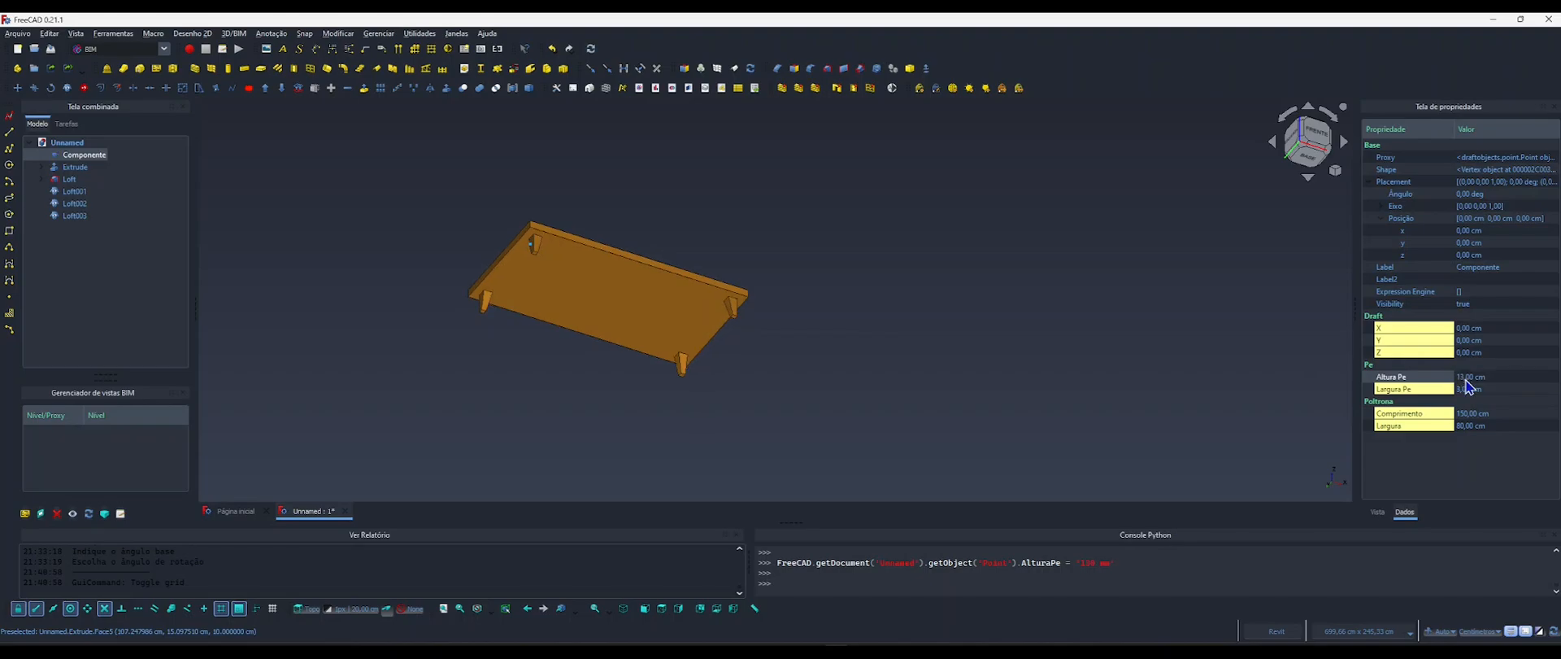
Test the Comprimento parameter of Componentes at 200 cm and restore it to 150 cm.
click(1476, 414)
text(2)
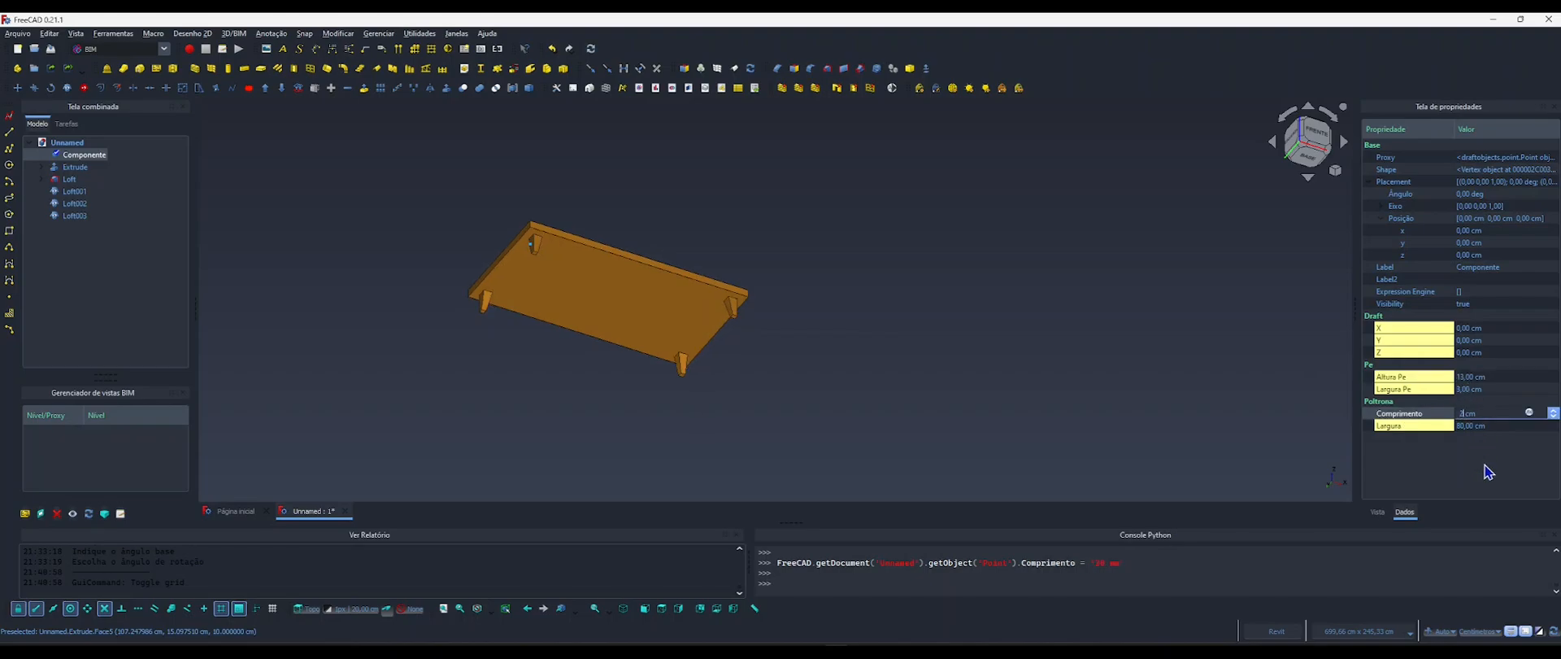
text(00)
key(Return)
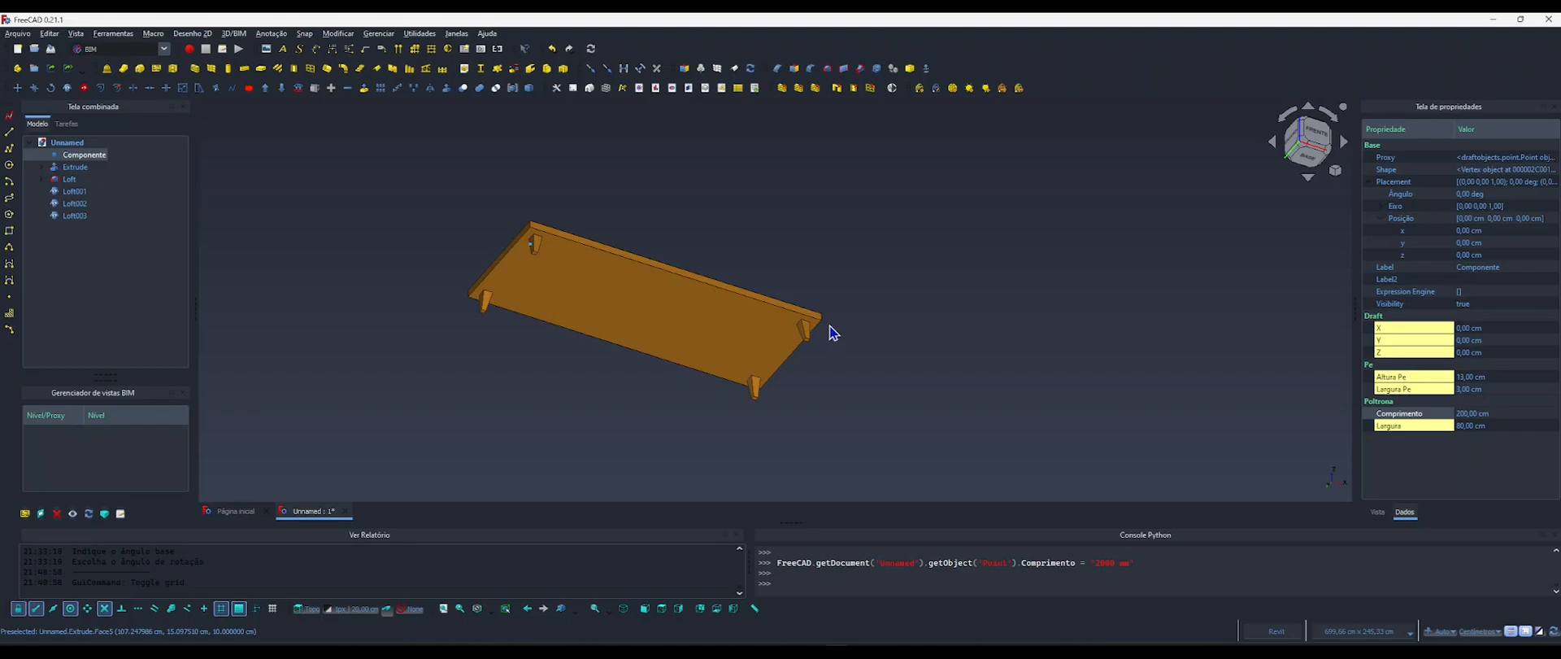
click(1476, 416)
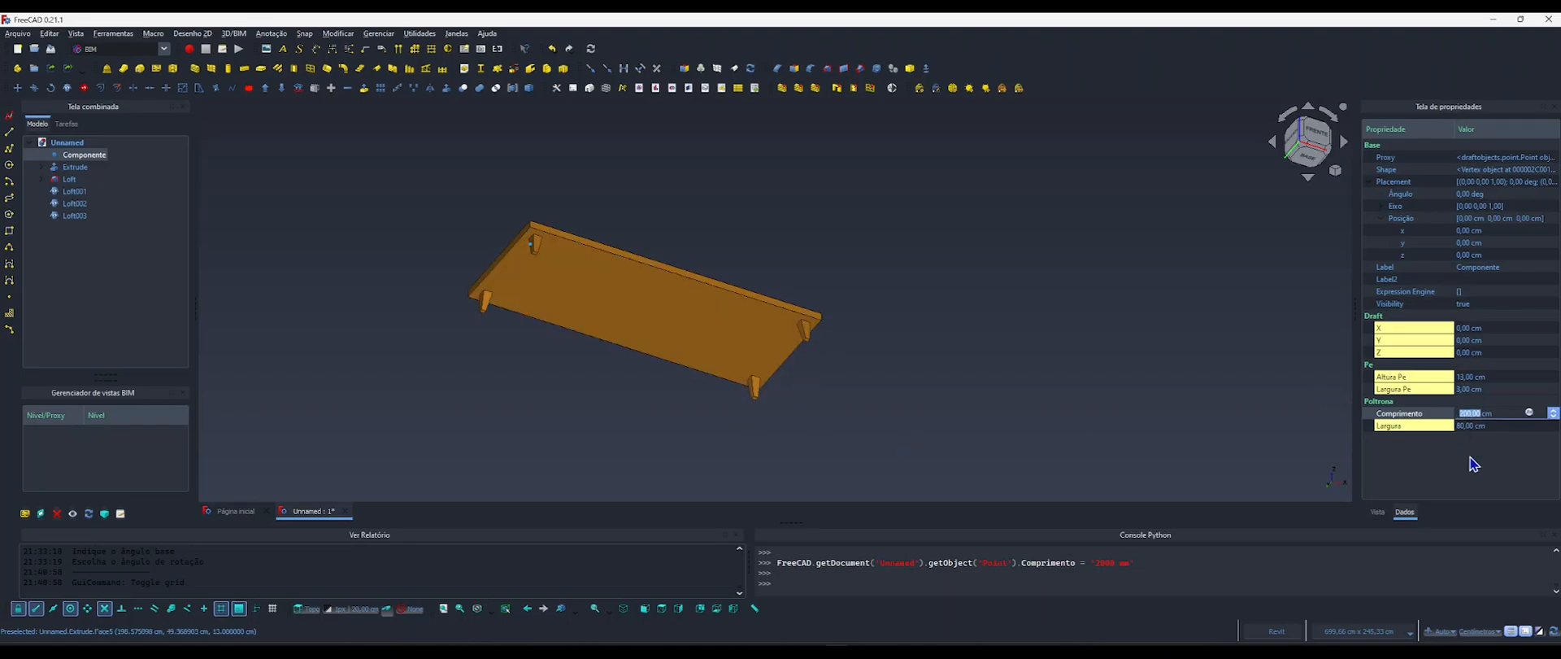
key(Return)
Test the Largura parameter of Componentes at 20 cm and 50 cm, and restore it to 80 cm.
click(1464, 426)
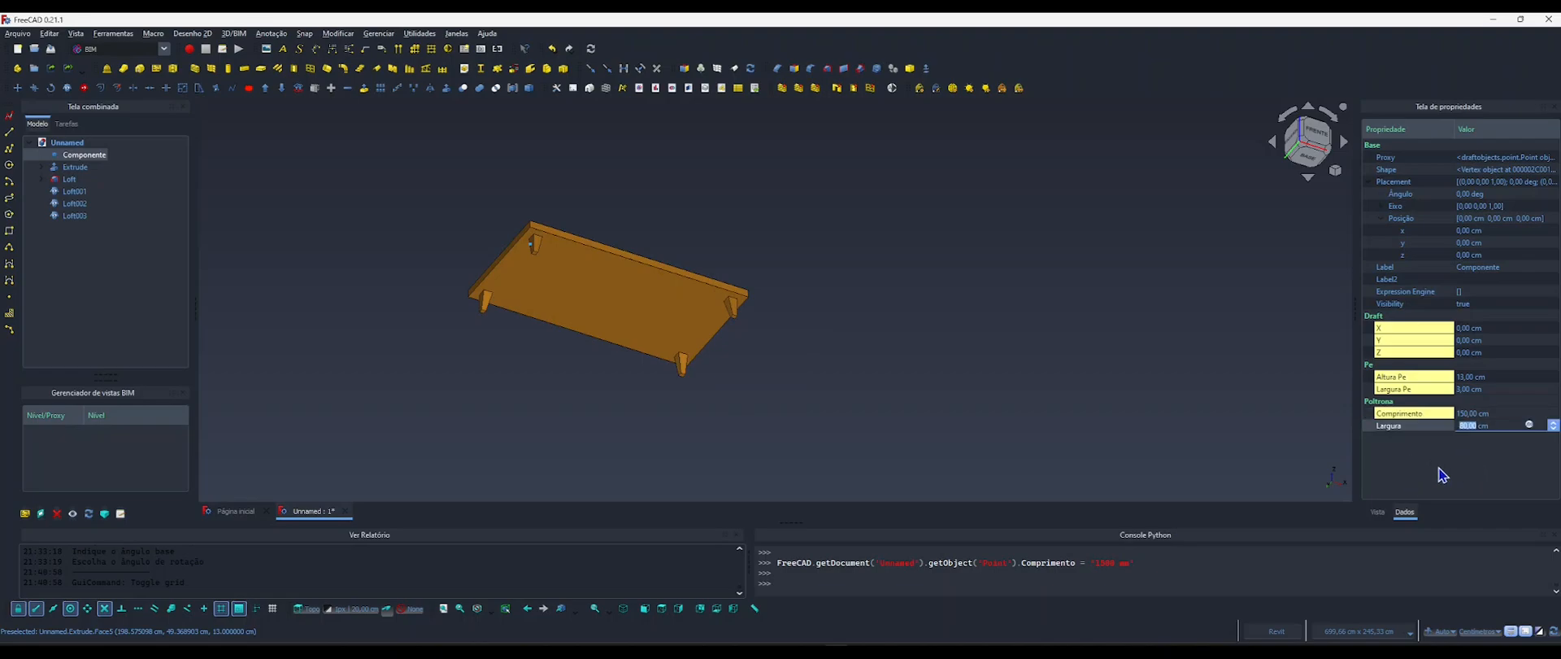
text(20)
key(Return)
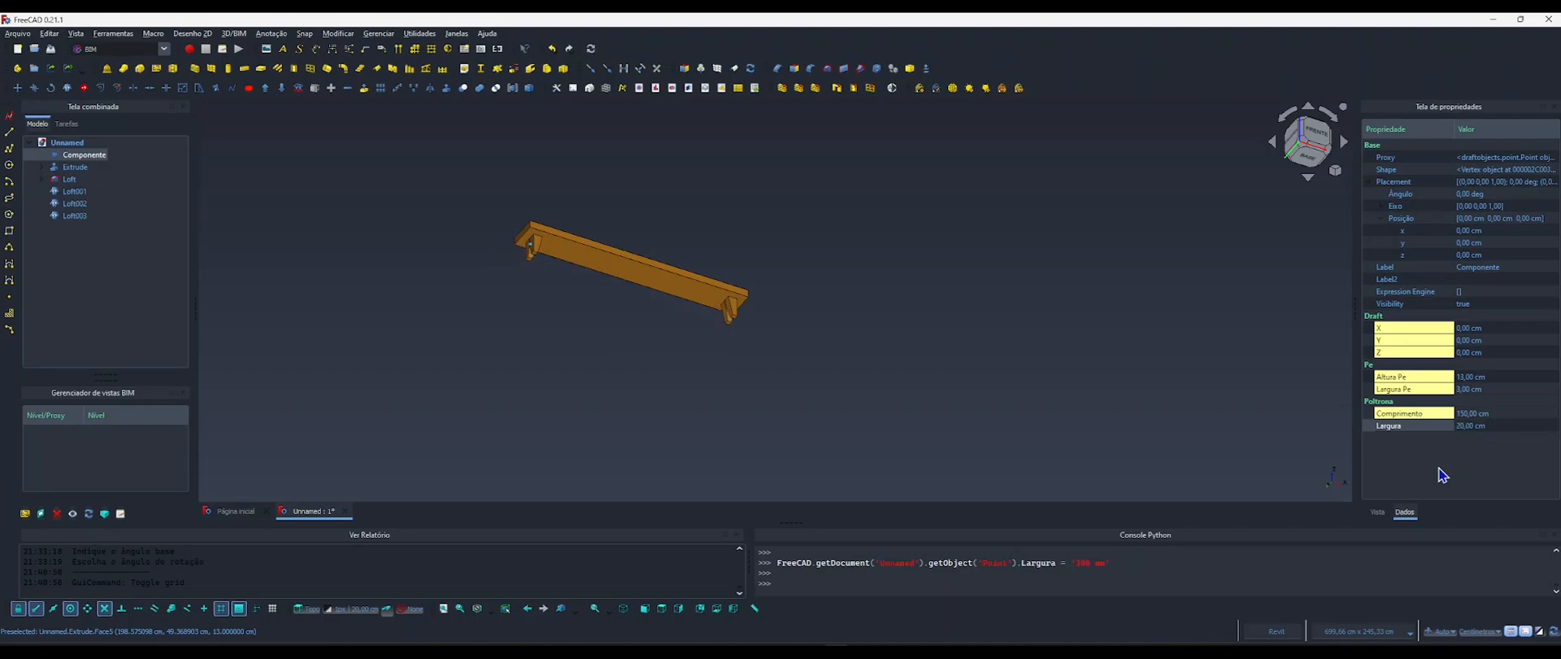
click(1469, 426)
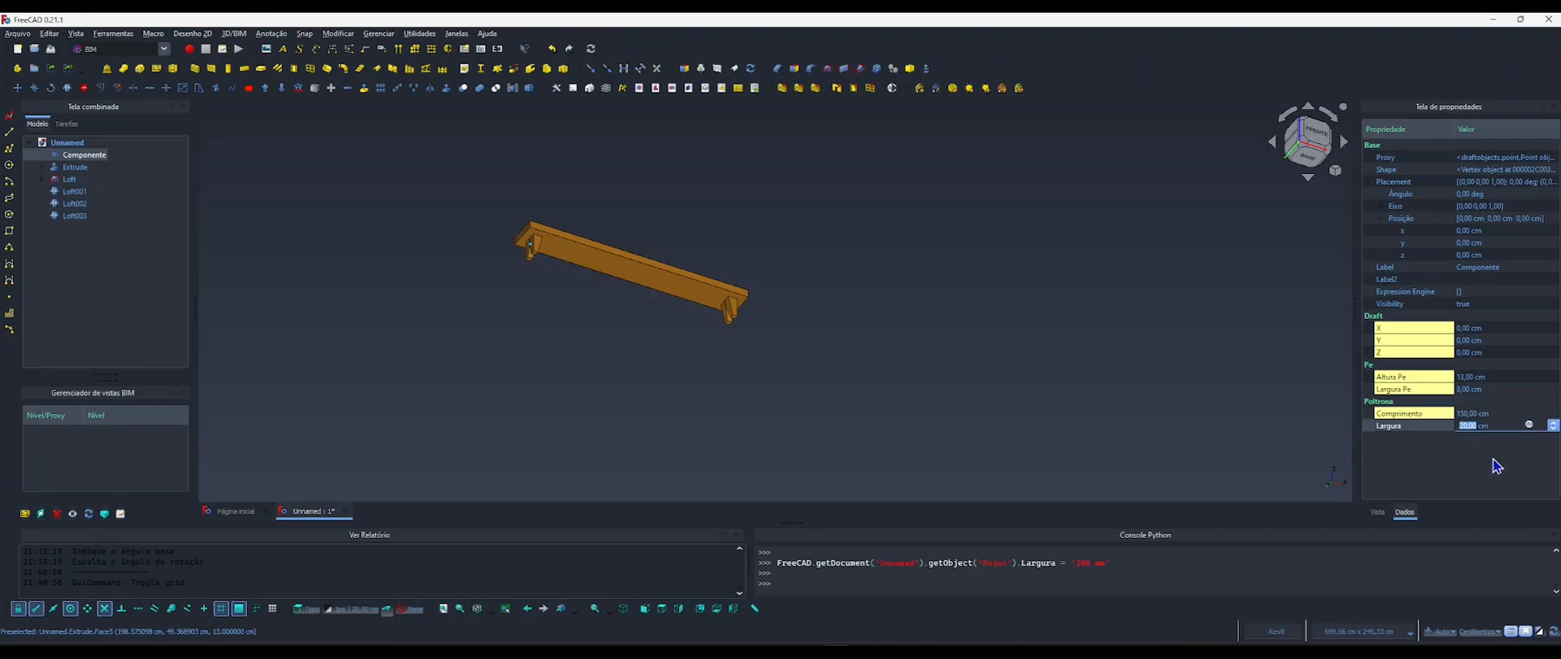
text(50)
key(Return)
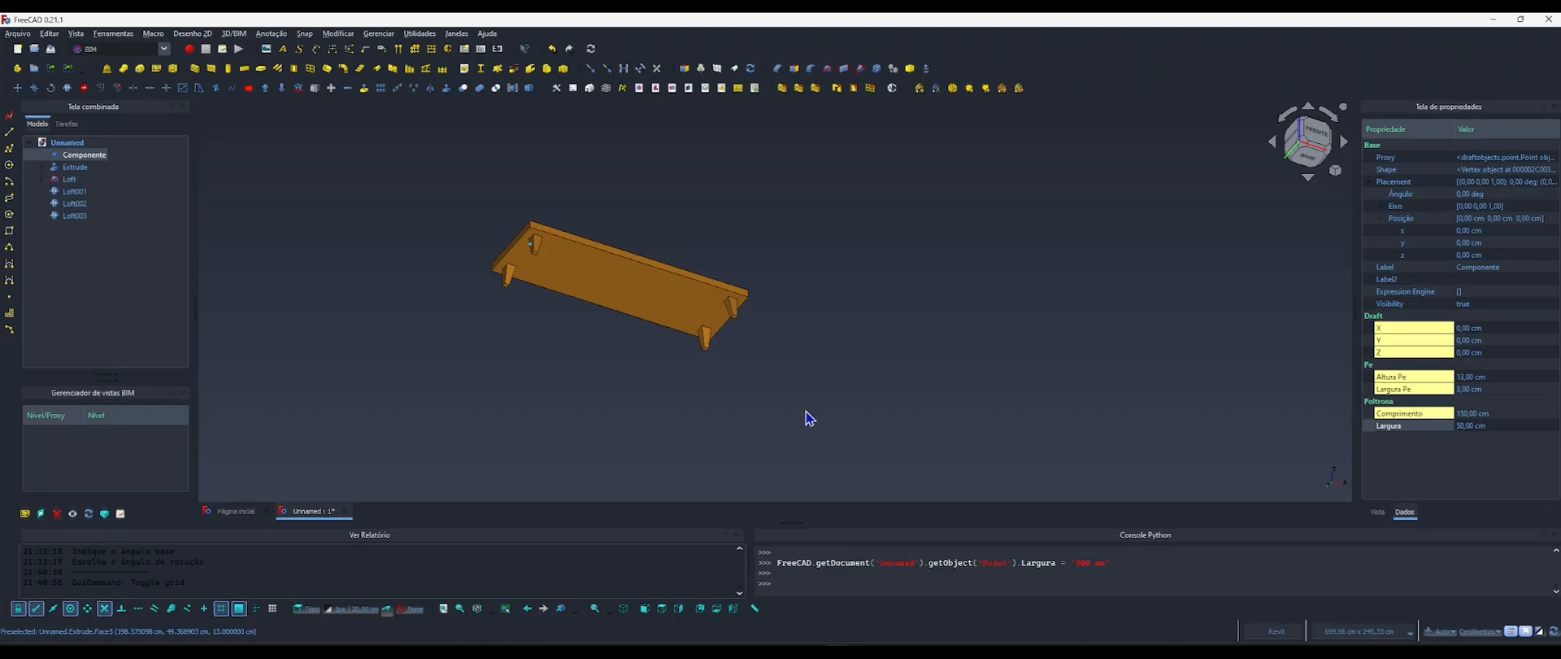
shift+middle_drag(592, 290, 678, 303)
click(1474, 426)
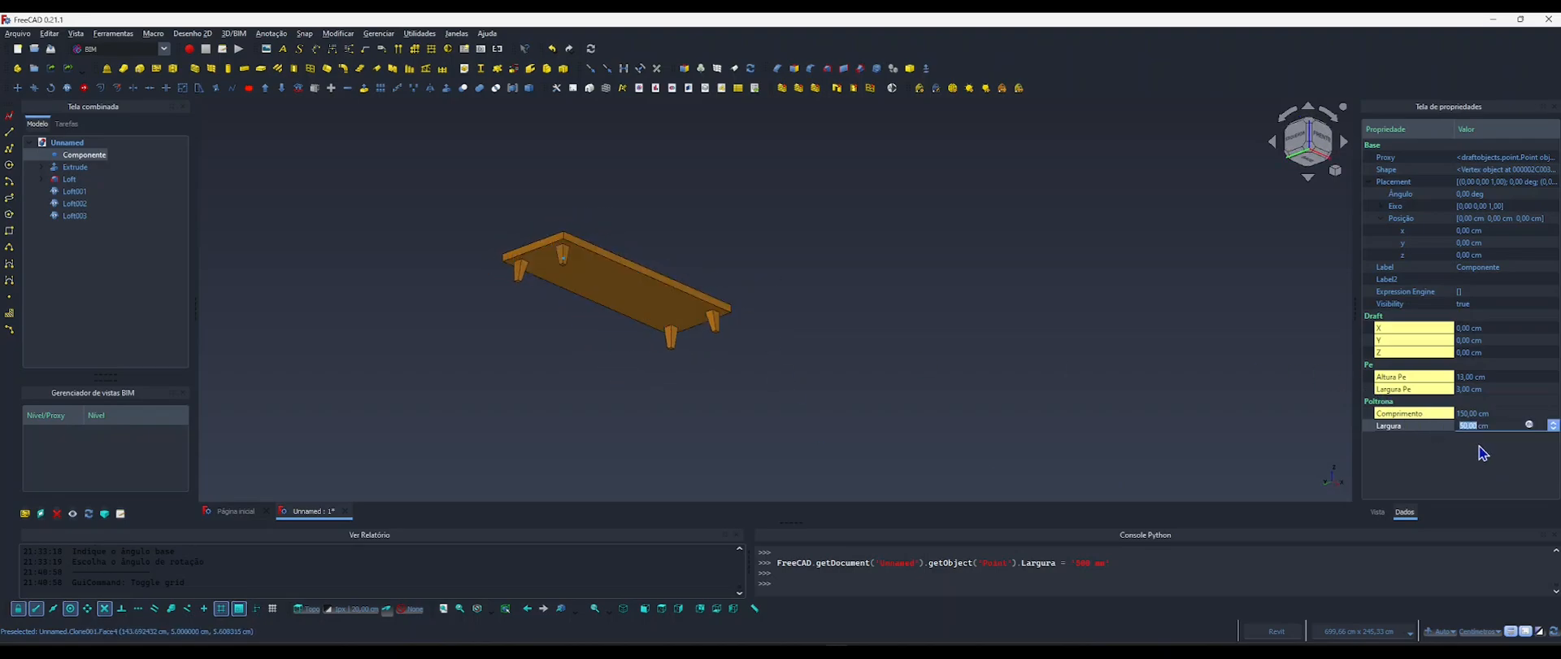
text(80)
key(Return)
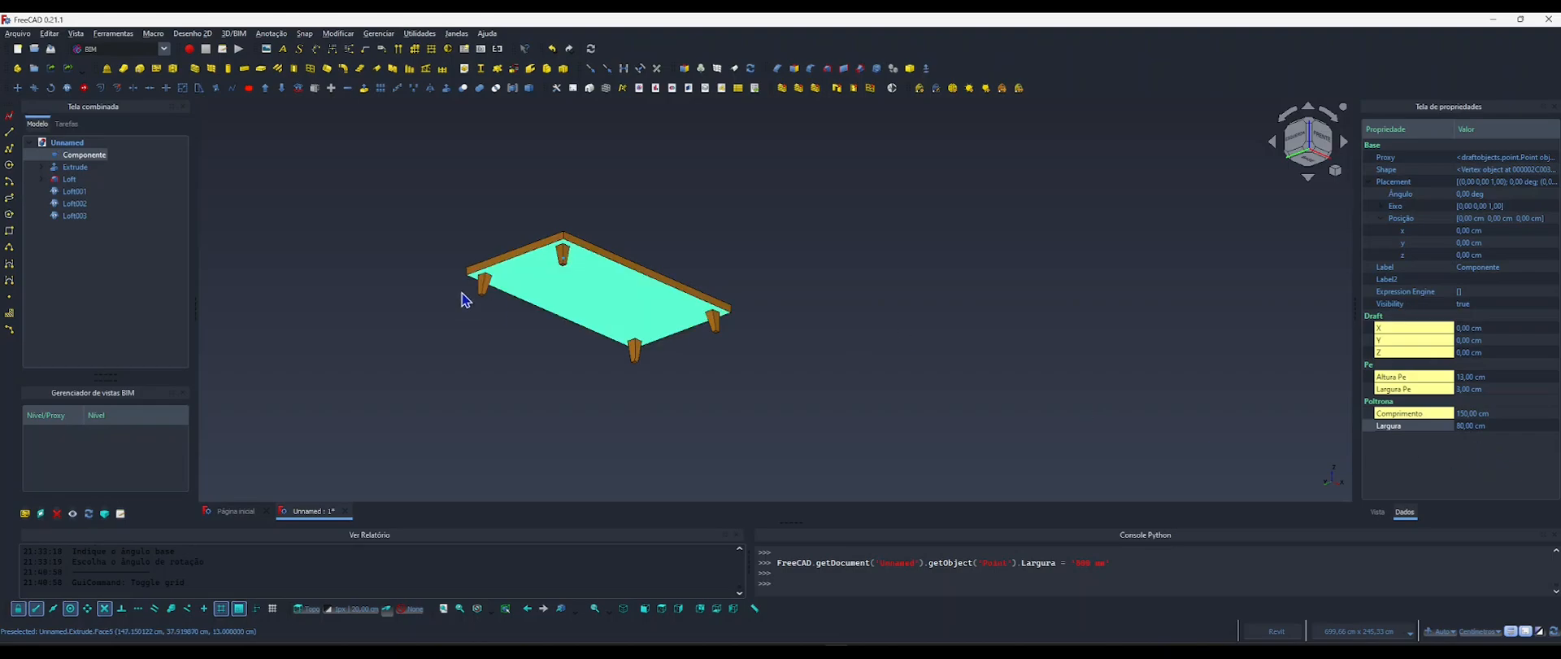
Examine the base and its four legs from below and from the front, with nothing selected.
middle_drag(547, 275, 610, 332)
middle_drag(681, 334, 743, 331)
scroll(615, 340, up, 3)
shift+middle_drag(609, 346, 665, 379)
scroll(665, 376, down, 1)
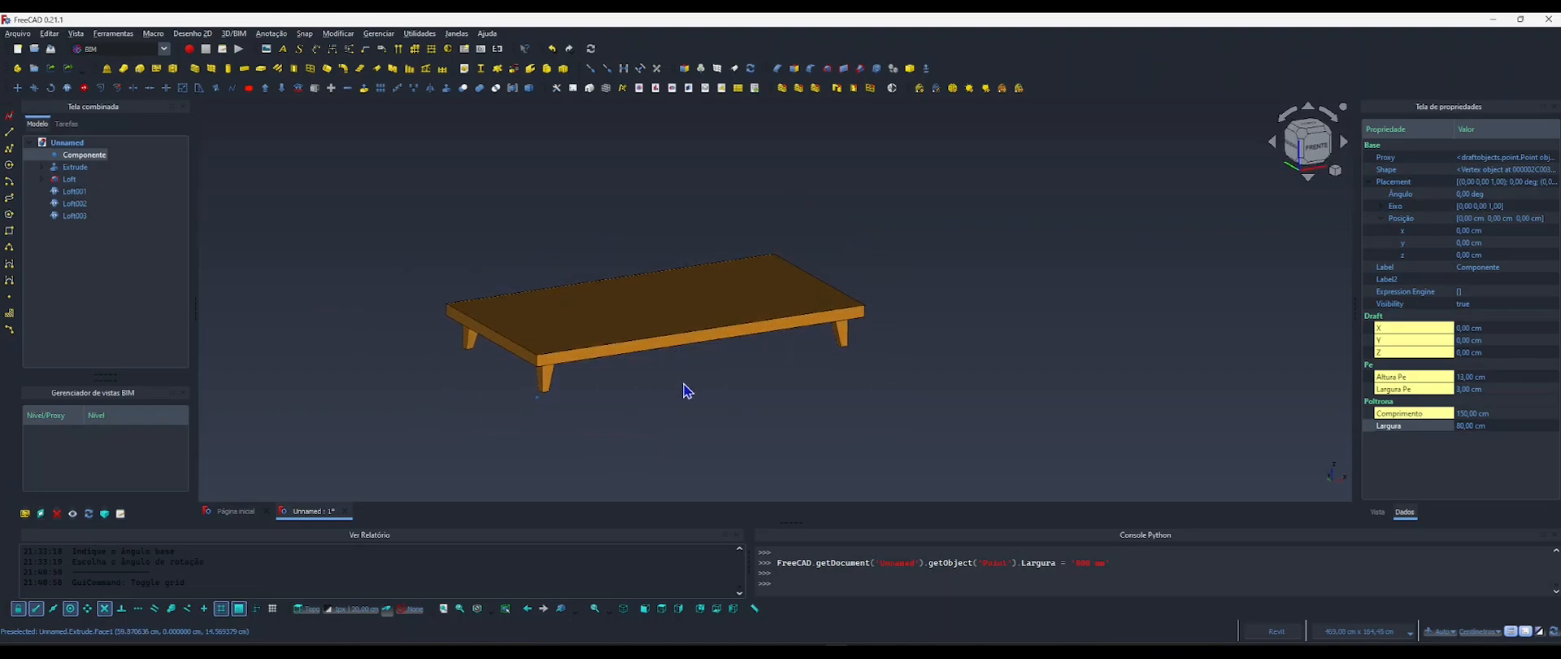
click(685, 390)
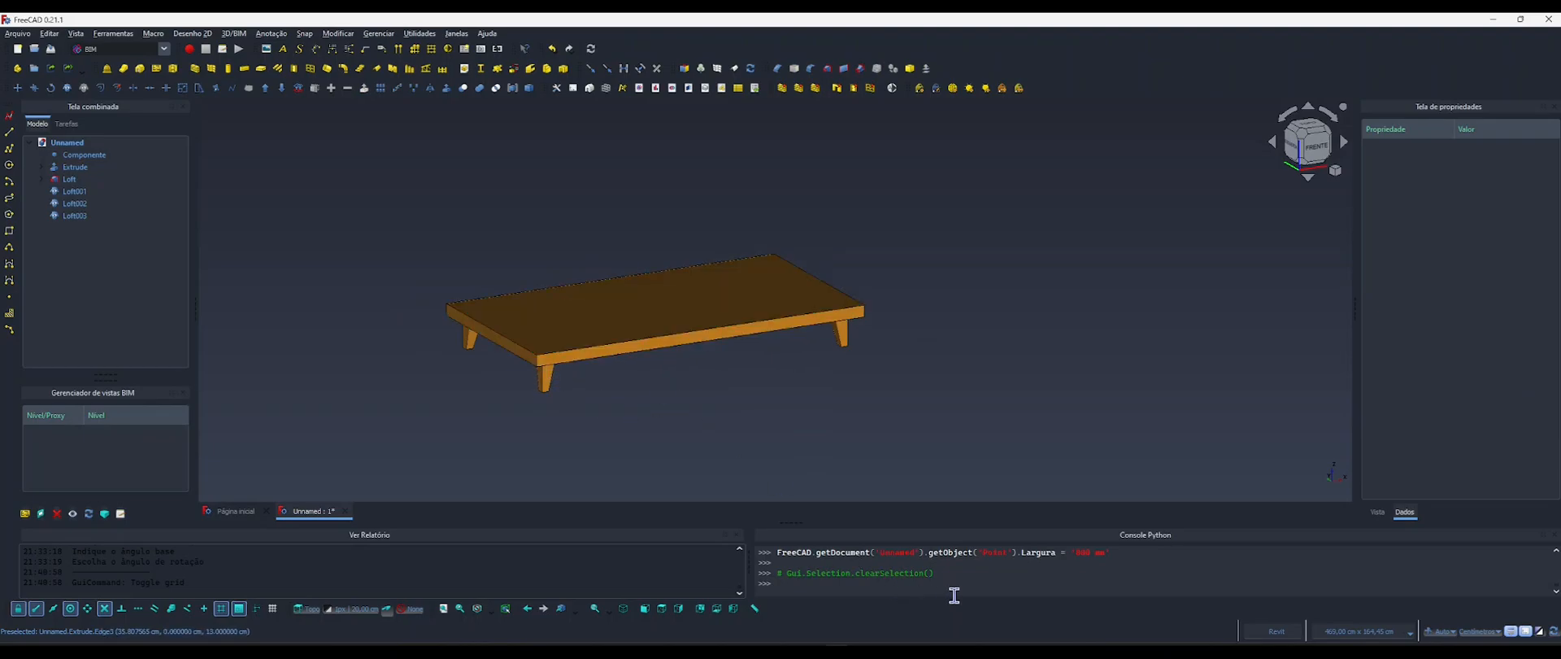
Switch to the reference image 4.webp and zoom out to view the whole sofa with its dimensions.
click(828, 651)
scroll(742, 338, down, 4)
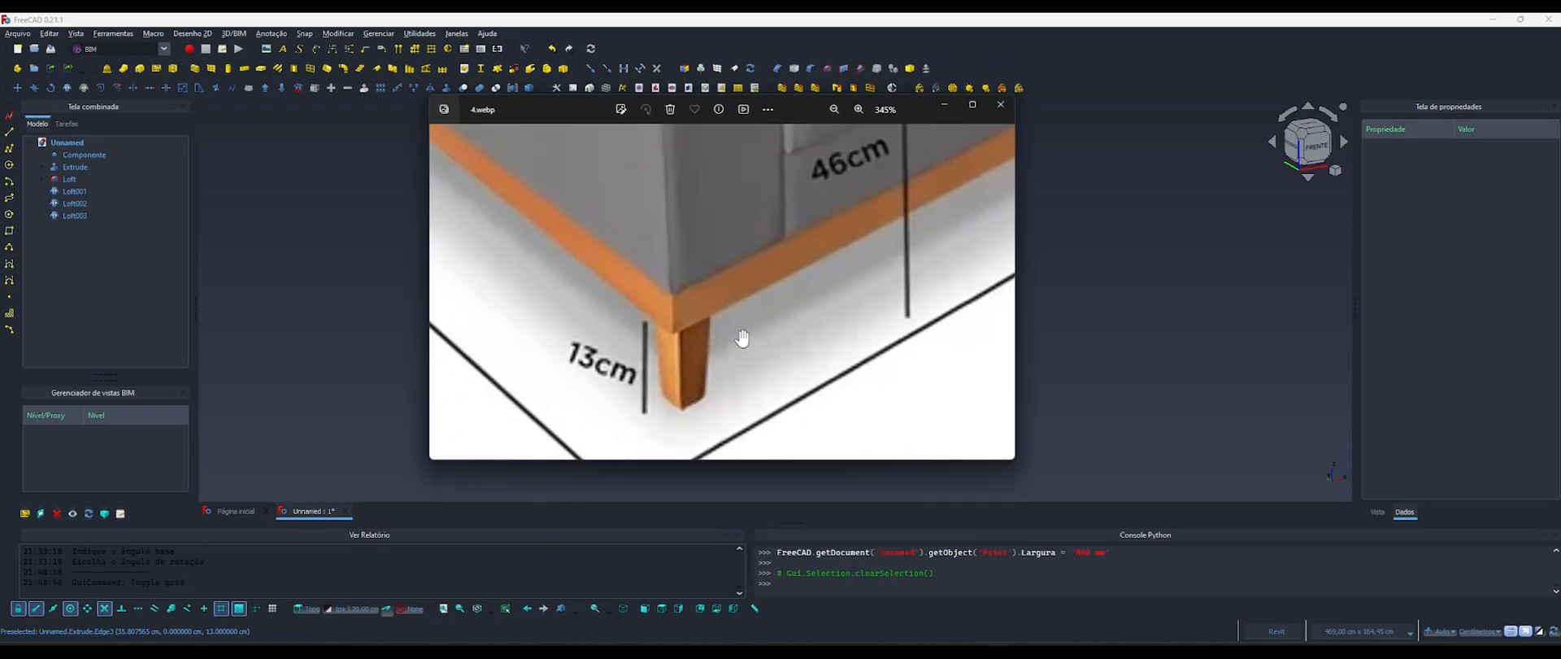
scroll(741, 339, down, 5)
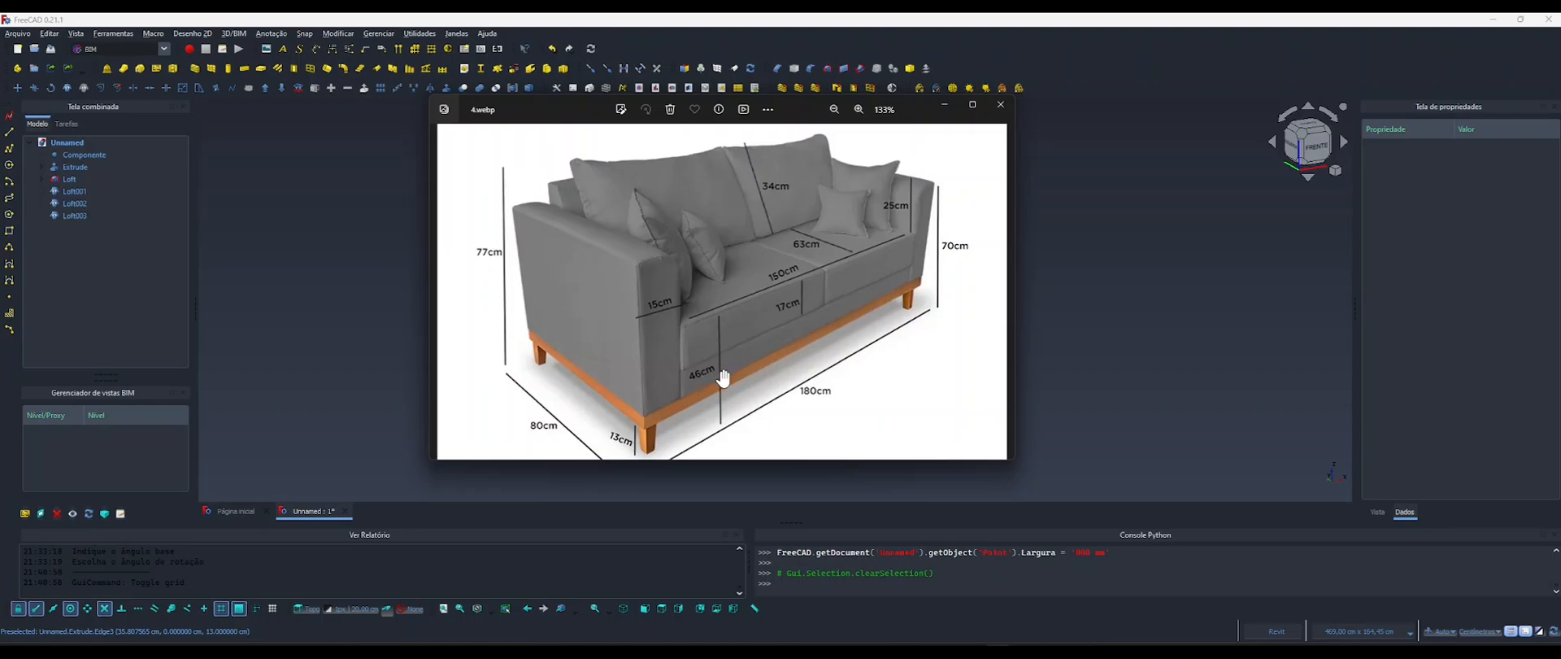
Switch back to FreeCAD and rename the four Loft legs together with the label Pe.
click(945, 104)
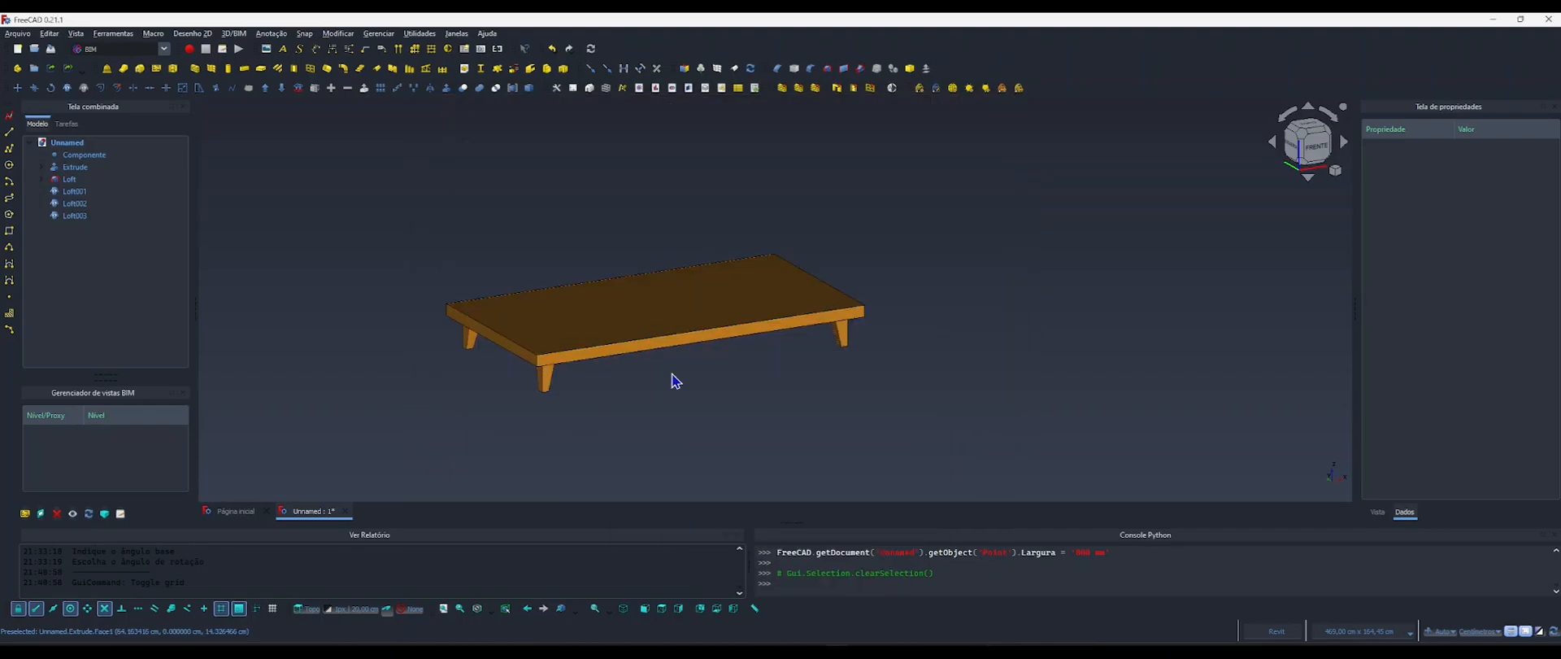
click(69, 167)
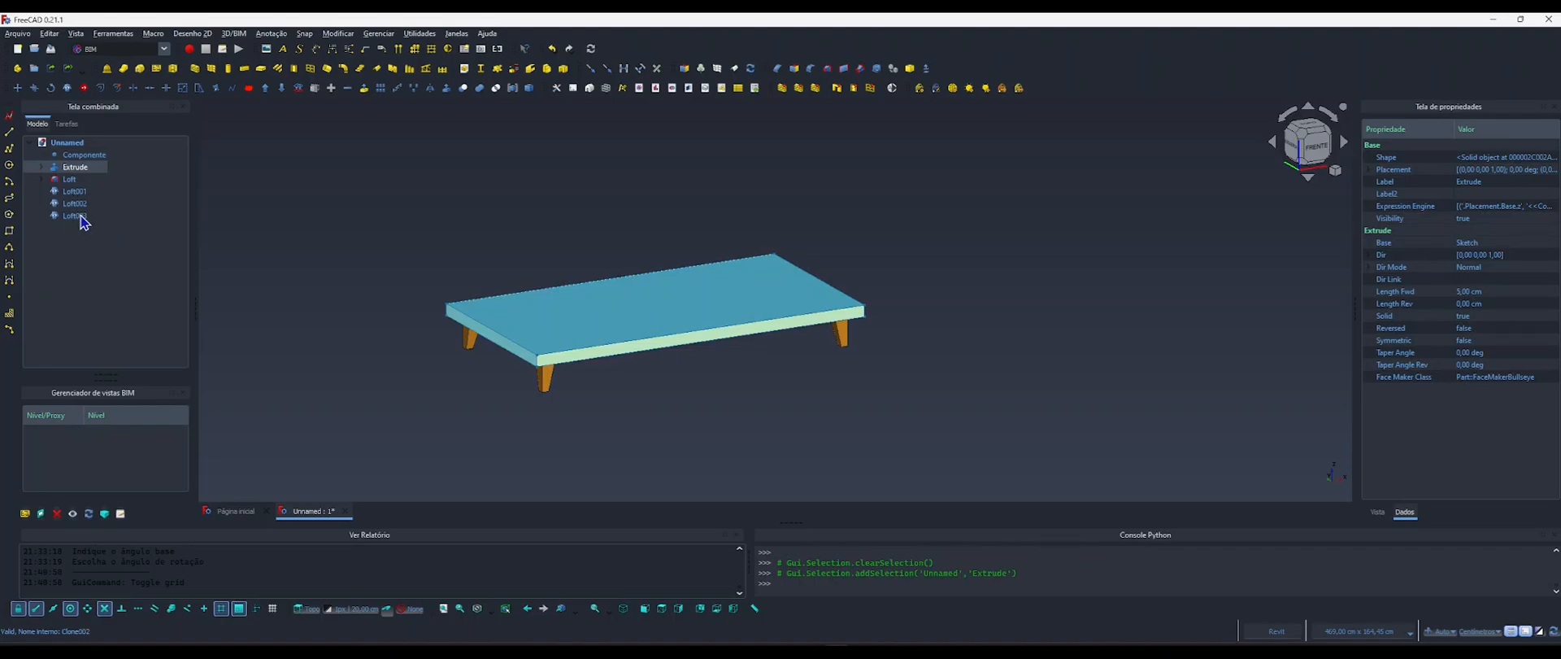
shift+click(80, 216)
click(381, 280)
middle_drag(473, 284, 530, 266)
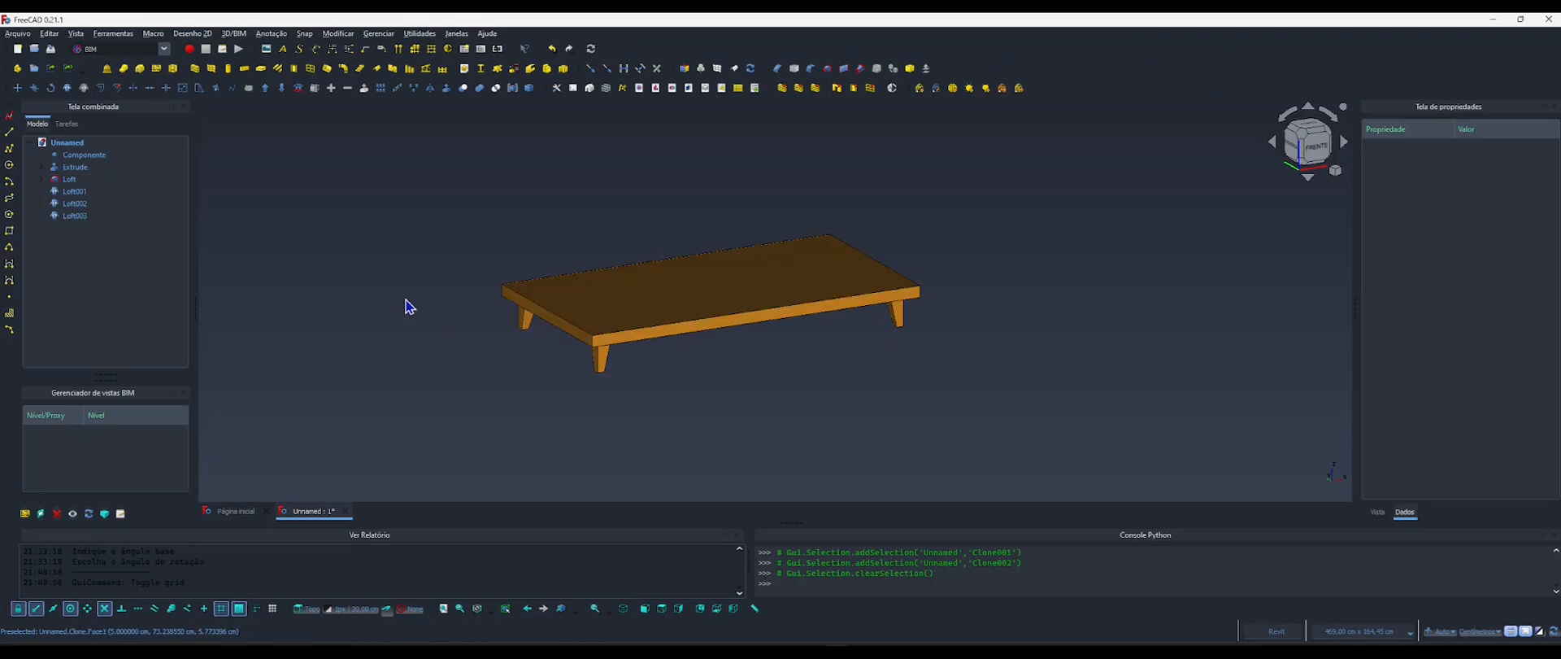
click(75, 193)
click(69, 179)
shift+click(75, 216)
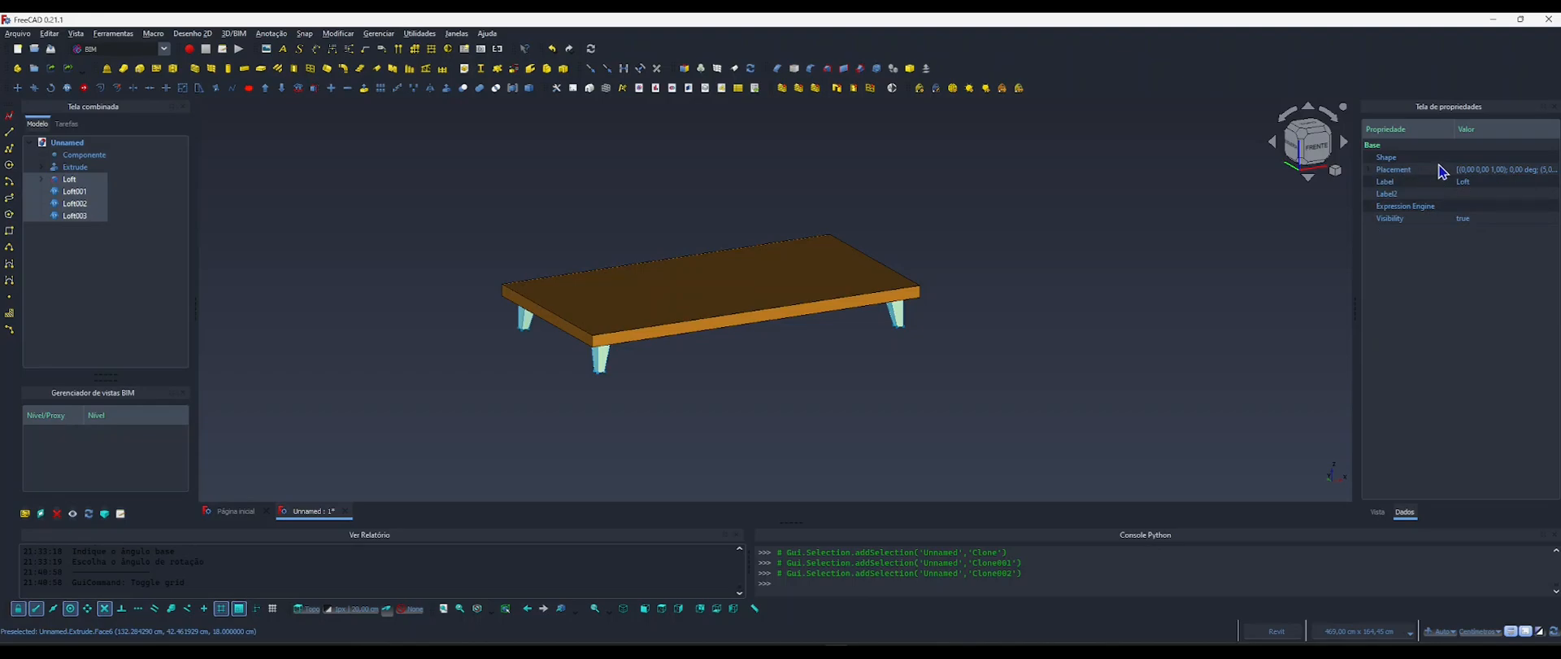
click(1459, 183)
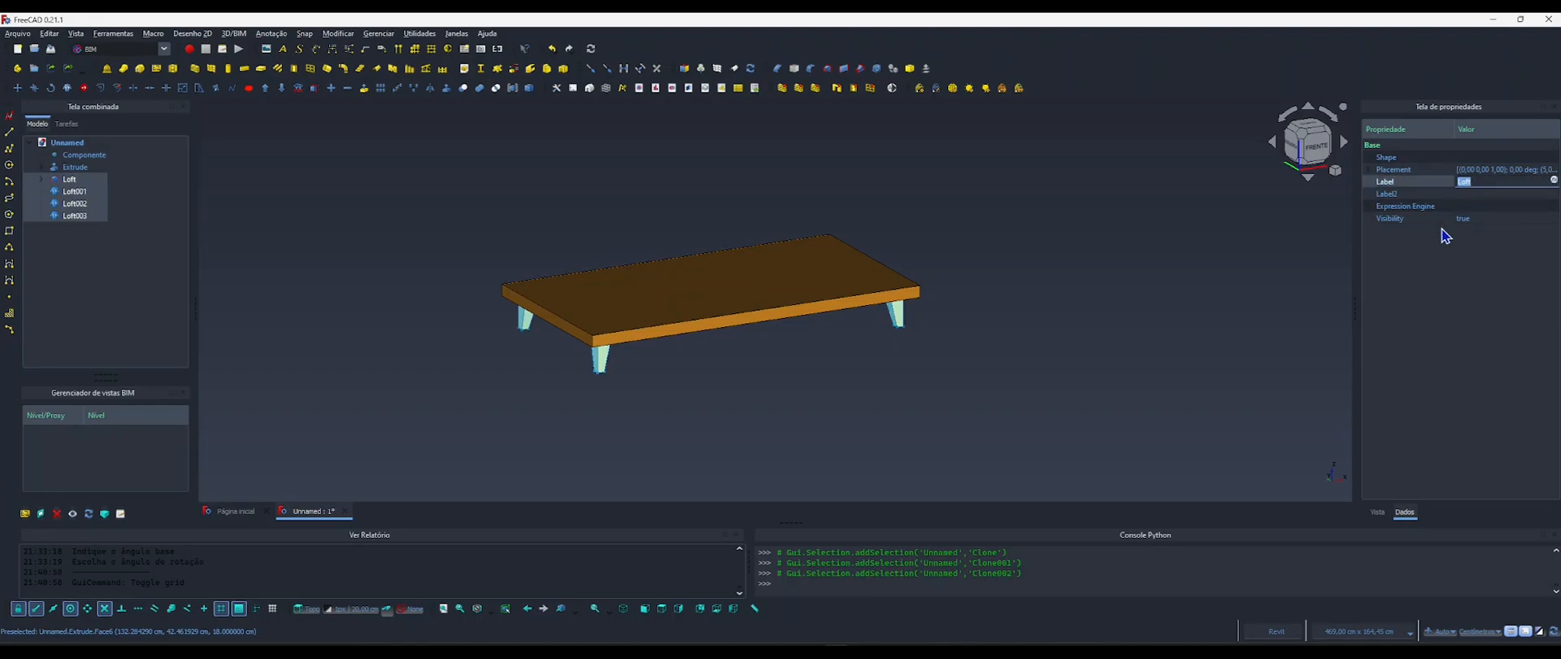
text(Pe)
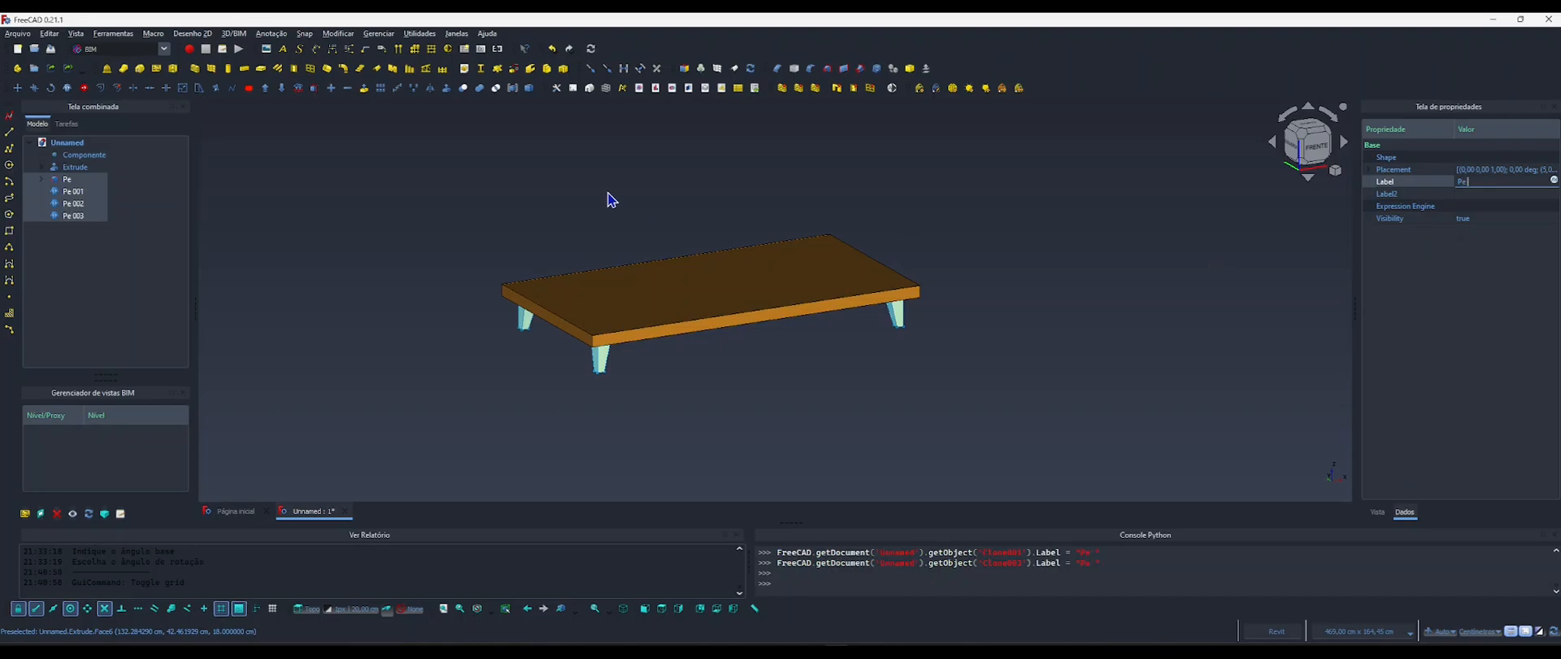
Rename the Extrude object of the sofa base as Base Madeira.
click(82, 168)
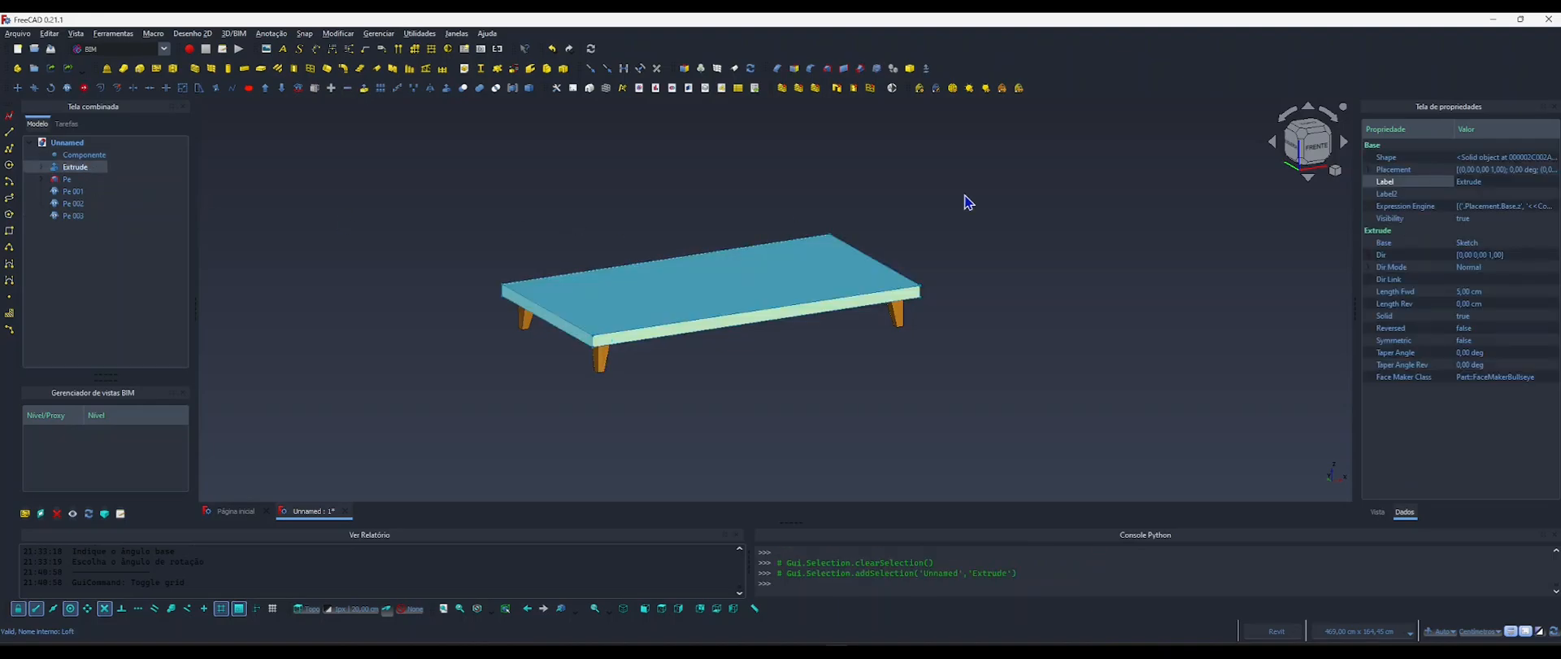
click(1474, 182)
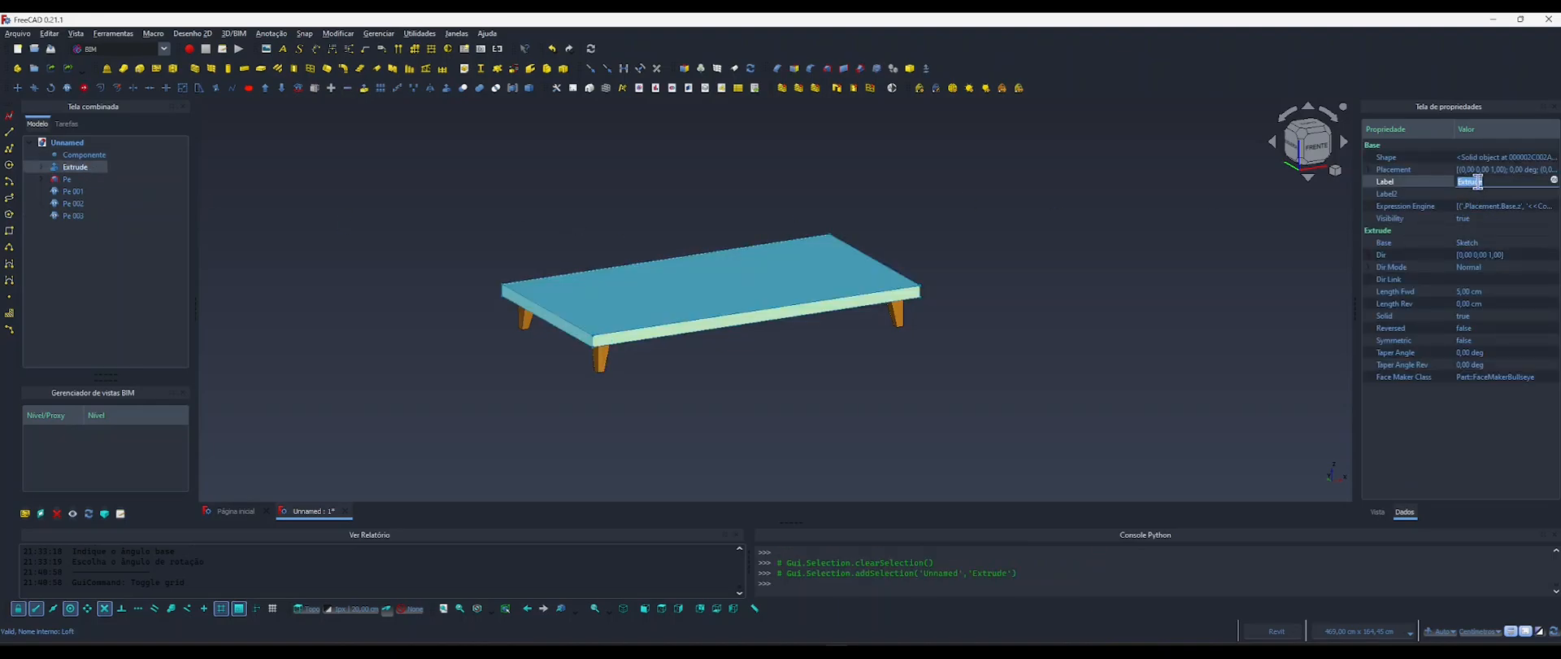
text(Base Madeira)
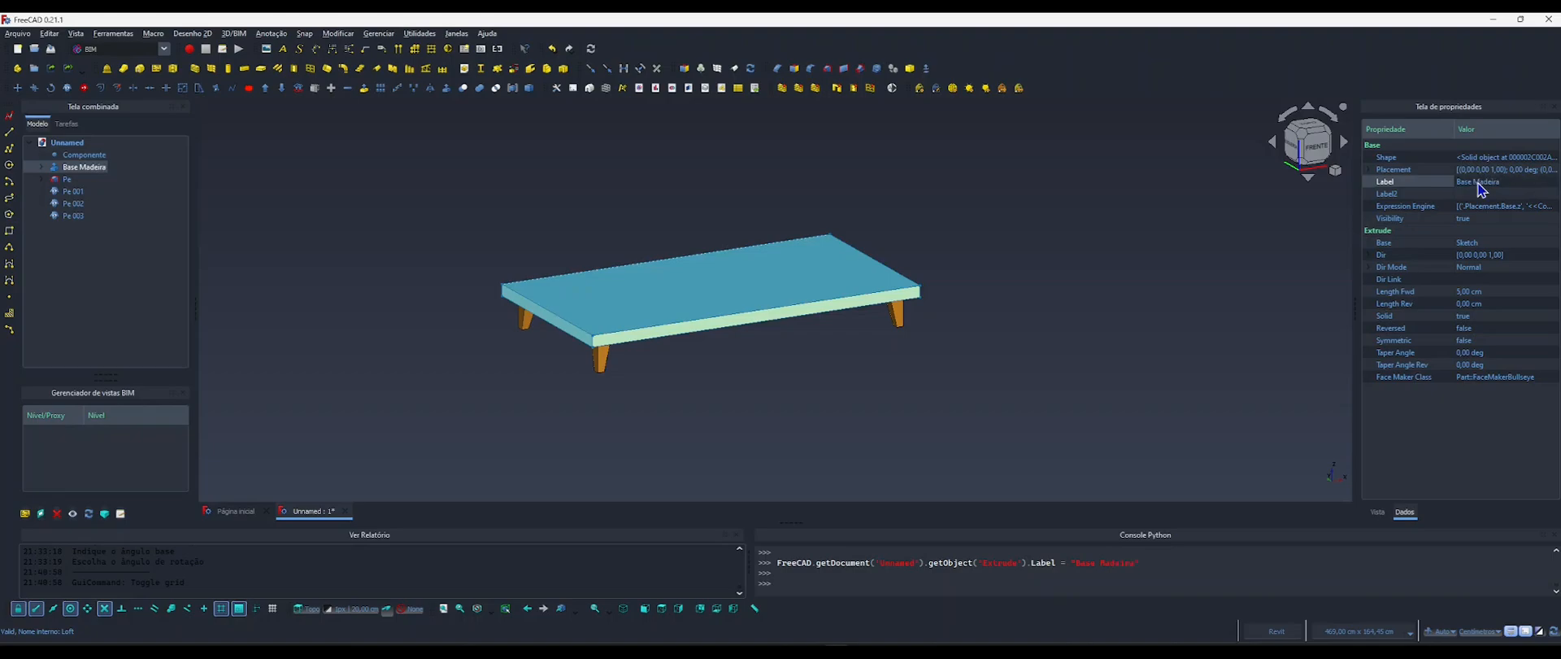
click(997, 301)
Hide Base Madeira and all four legs, and display the working grid in top view.
click(77, 167)
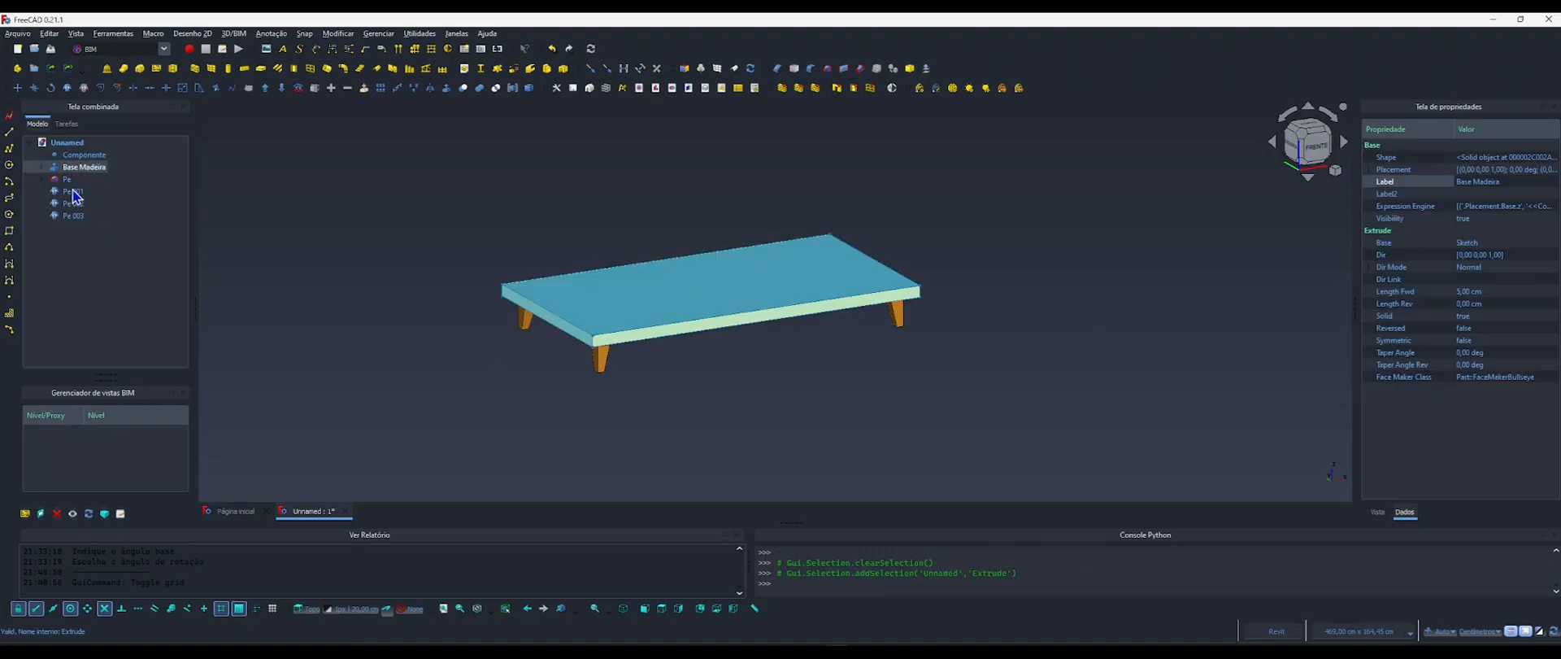
shift+click(74, 216)
key(space)
click(597, 252)
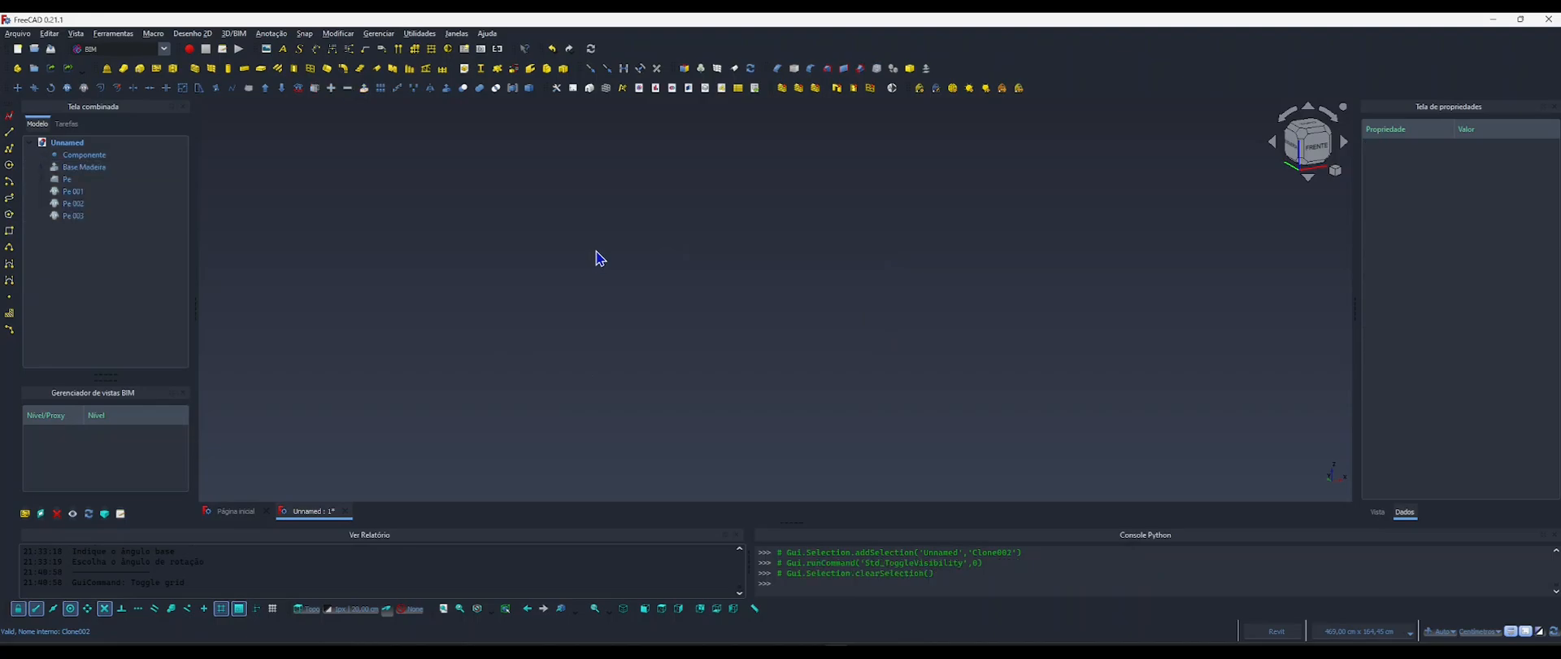
key(g)
key(r)
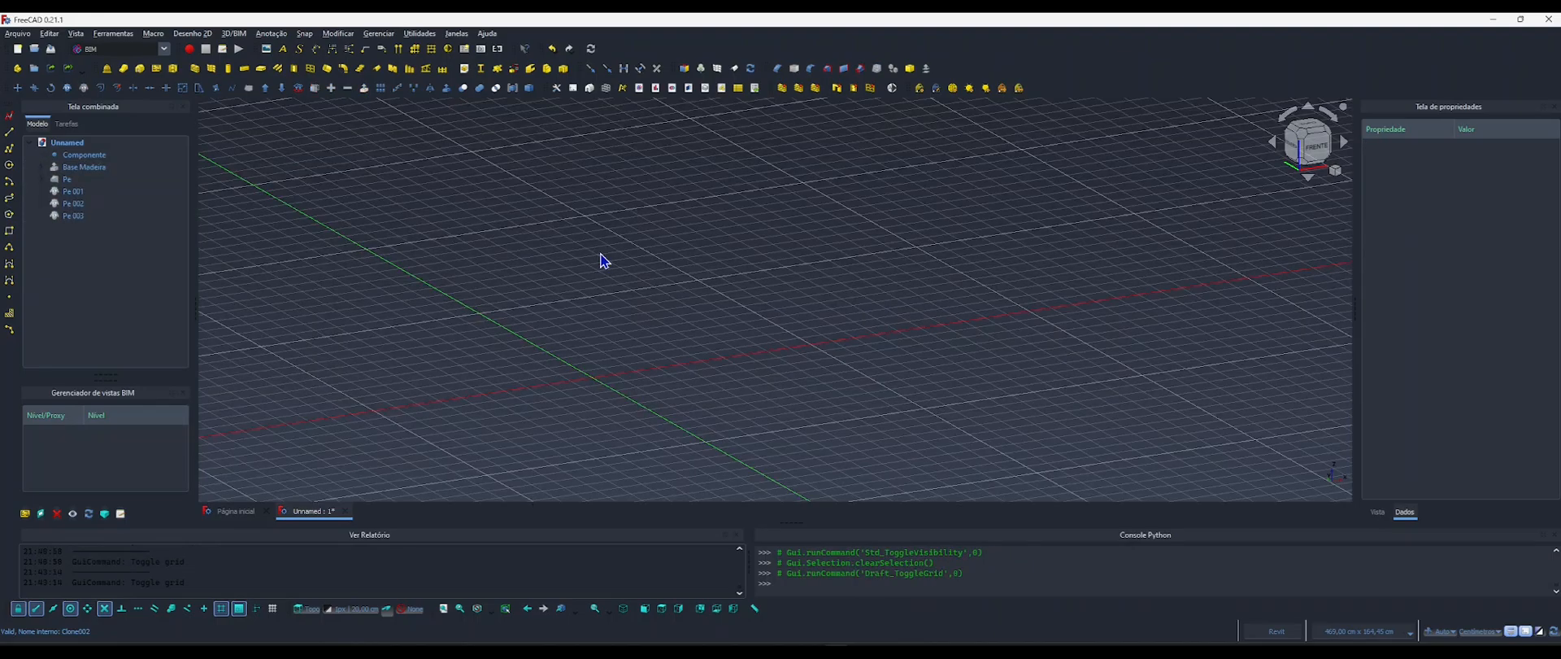
key(2)
middle_drag(626, 269, 519, 327)
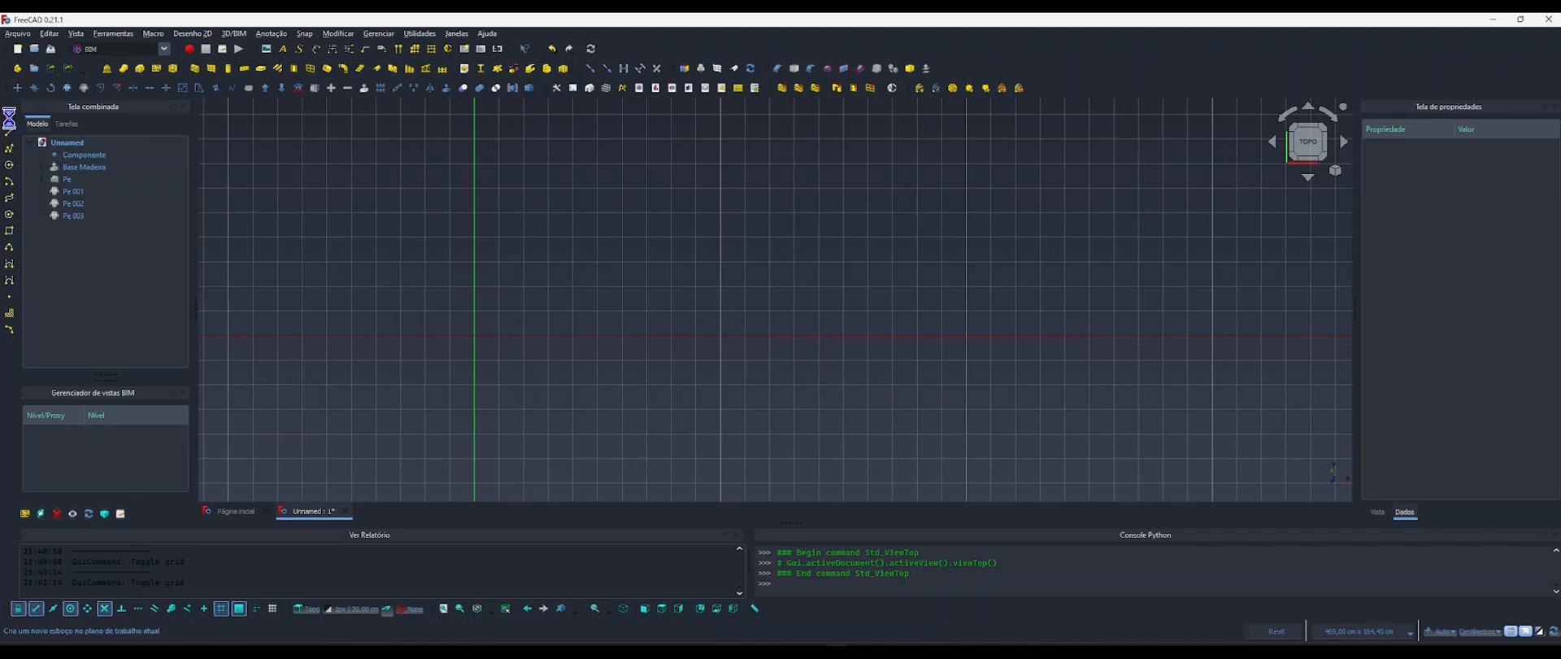
Create a new sketch and draw a rectangle from the origin, about 170 cm long and 72 cm wide.
key(s)
key(k)
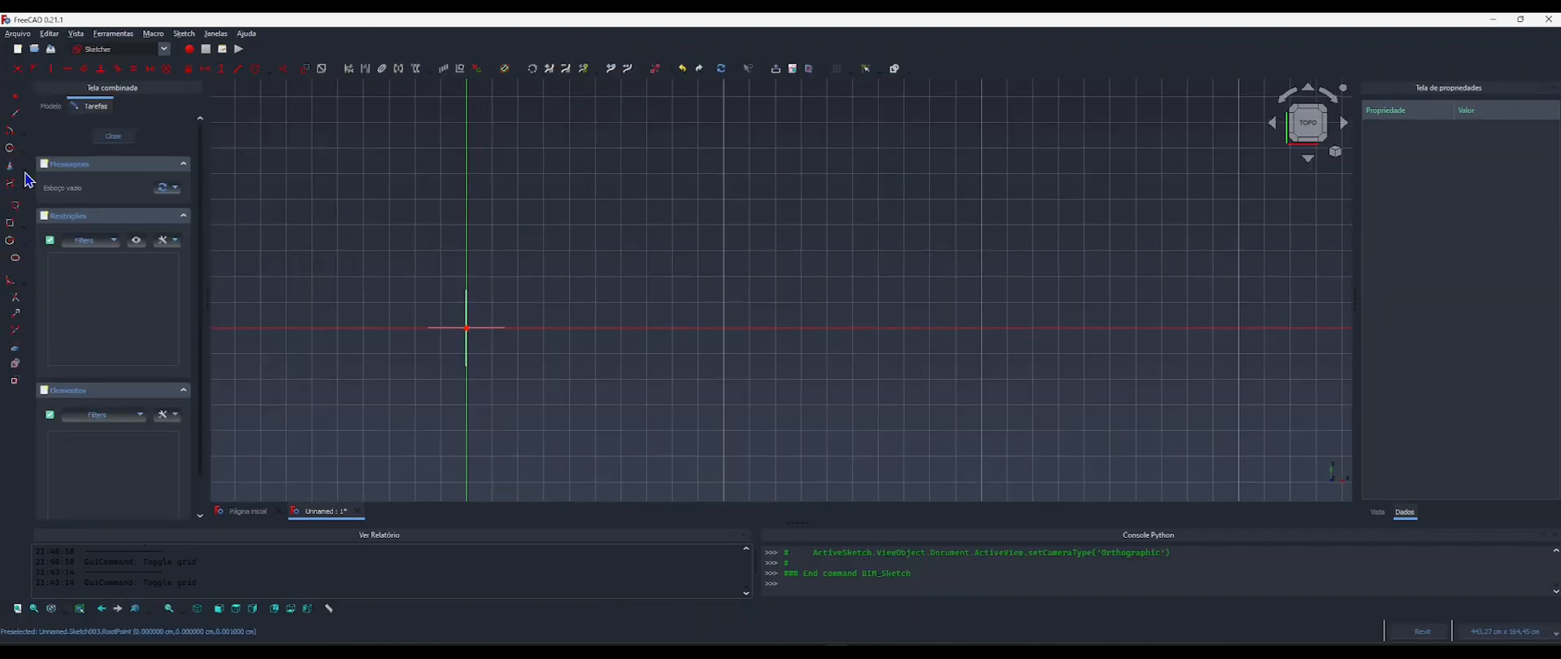
click(9, 222)
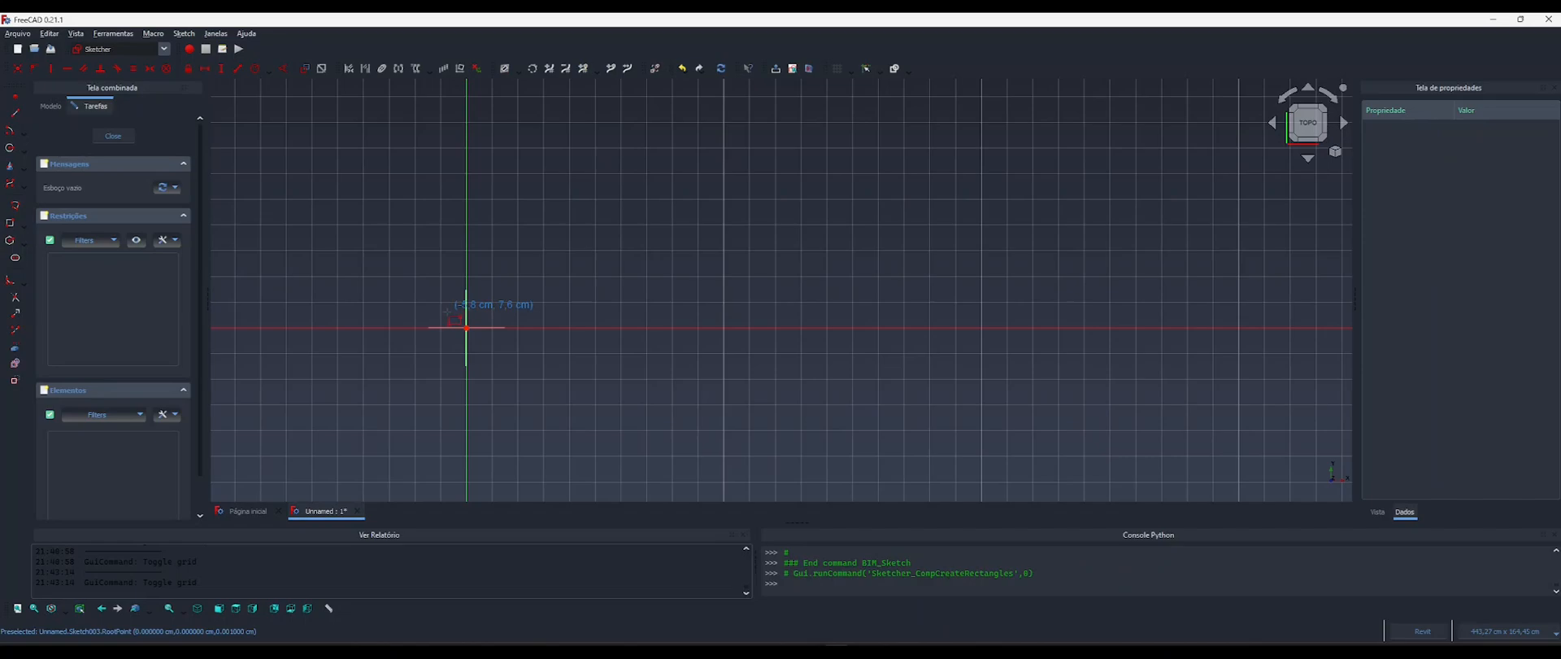
click(466, 328)
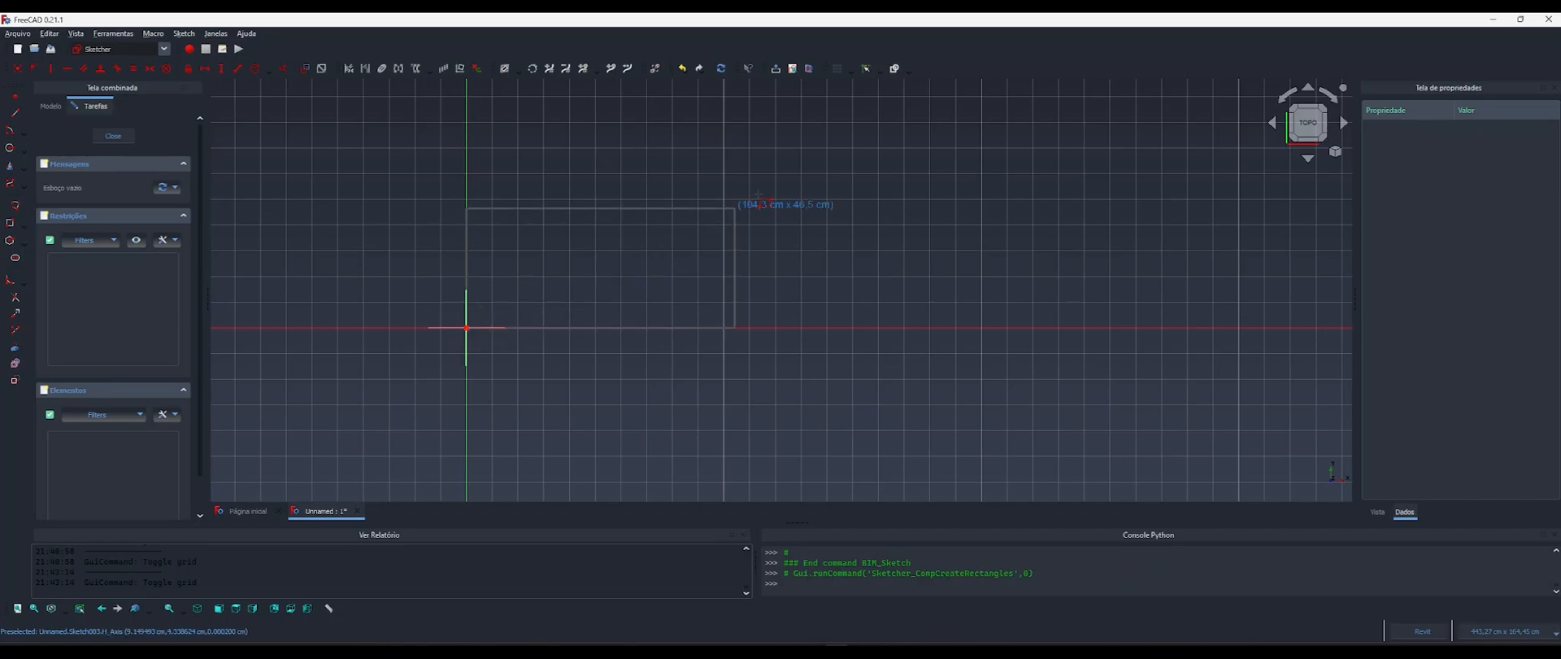
middle_drag(852, 224, 833, 255)
click(848, 218)
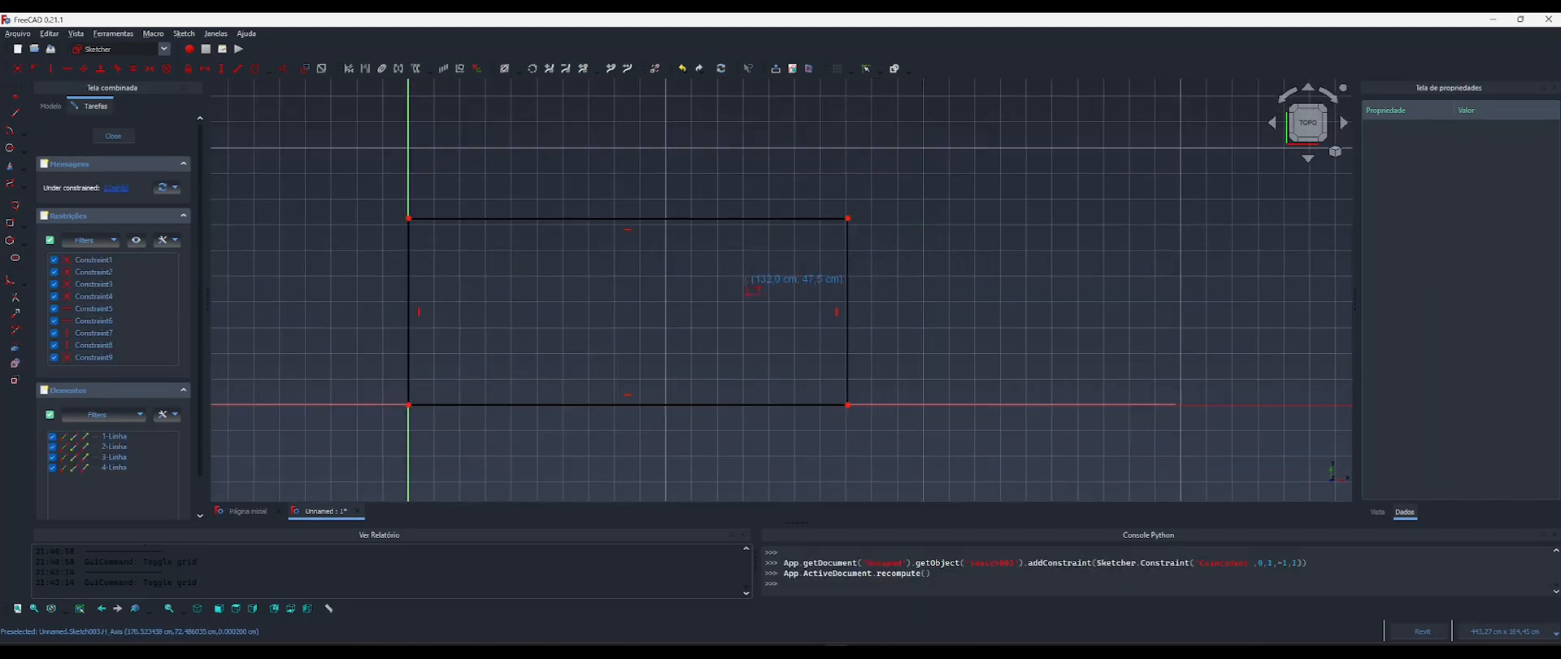
middle_drag(645, 303, 655, 296)
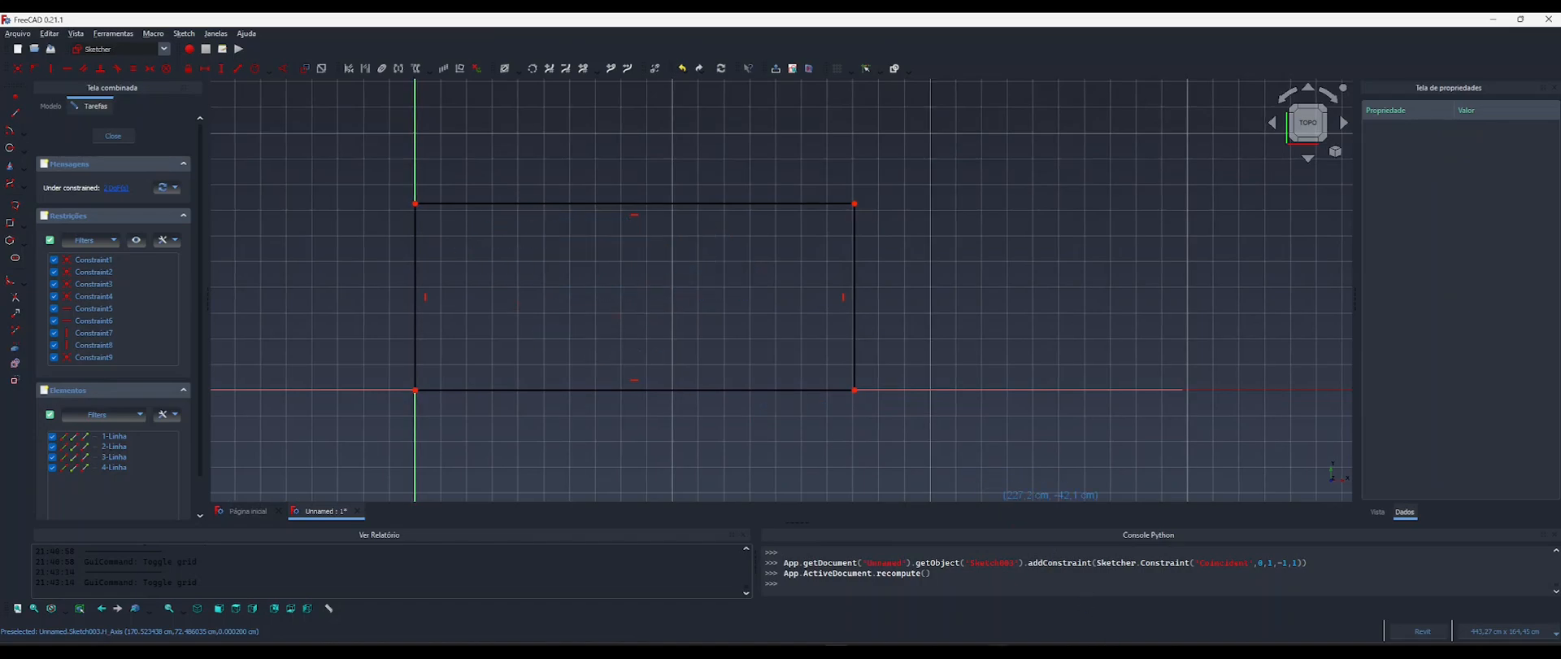
Consult the sofa dimensions in the reference image 4.webp, return to FreeCAD and close the rectangle sketch.
click(1004, 652)
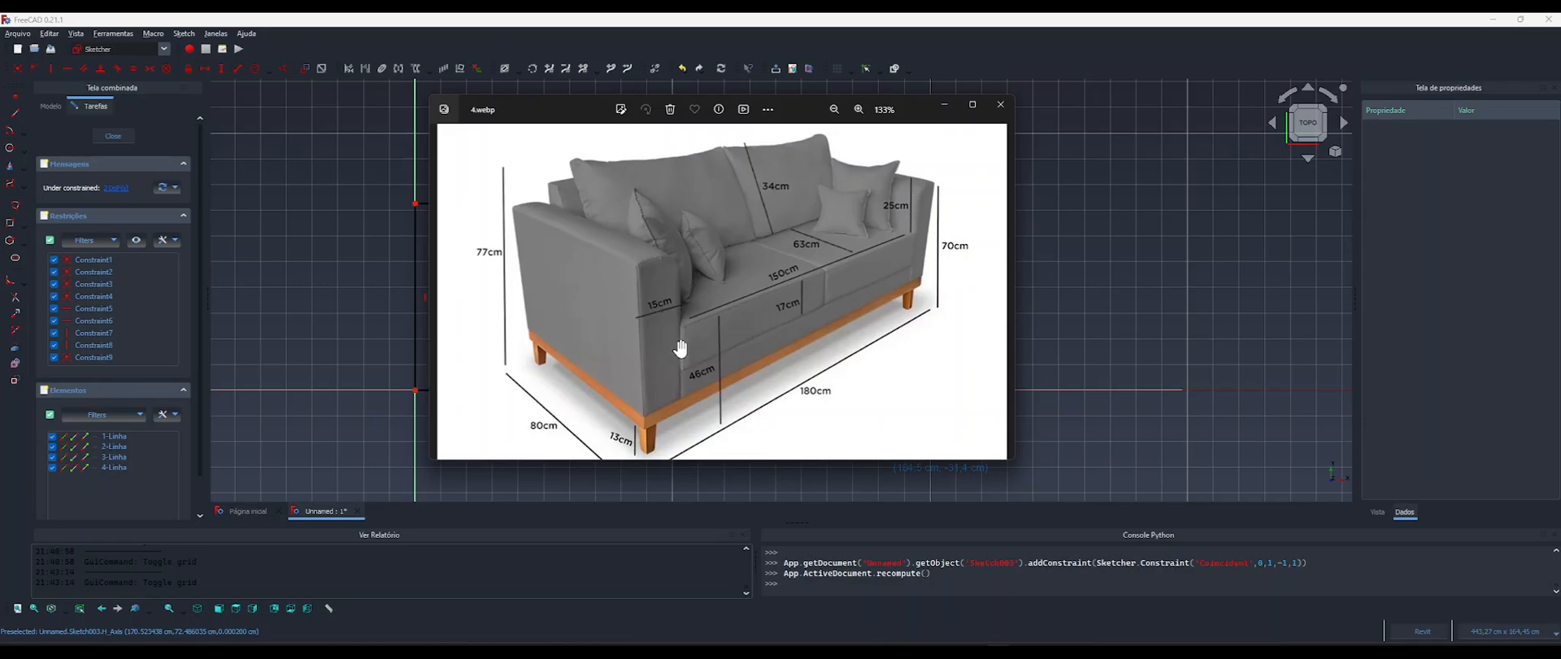
click(943, 106)
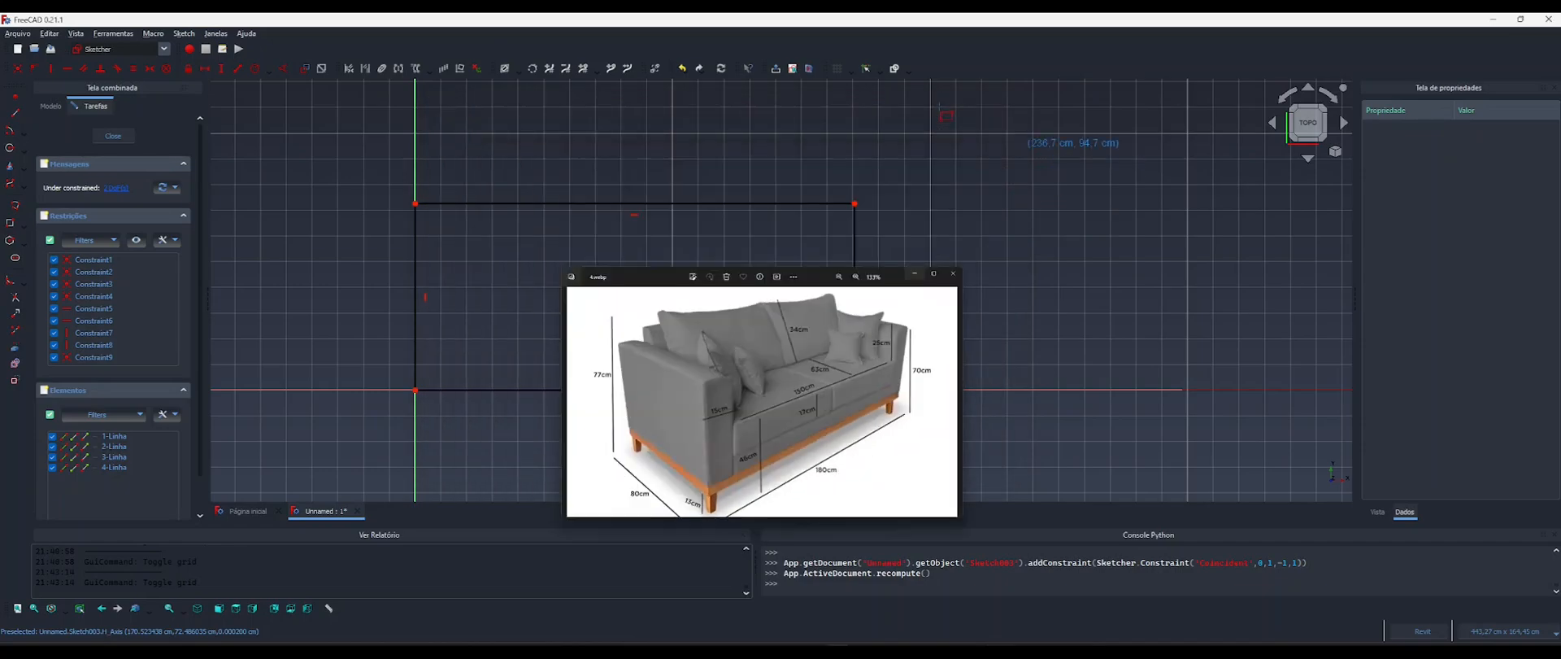
click(116, 137)
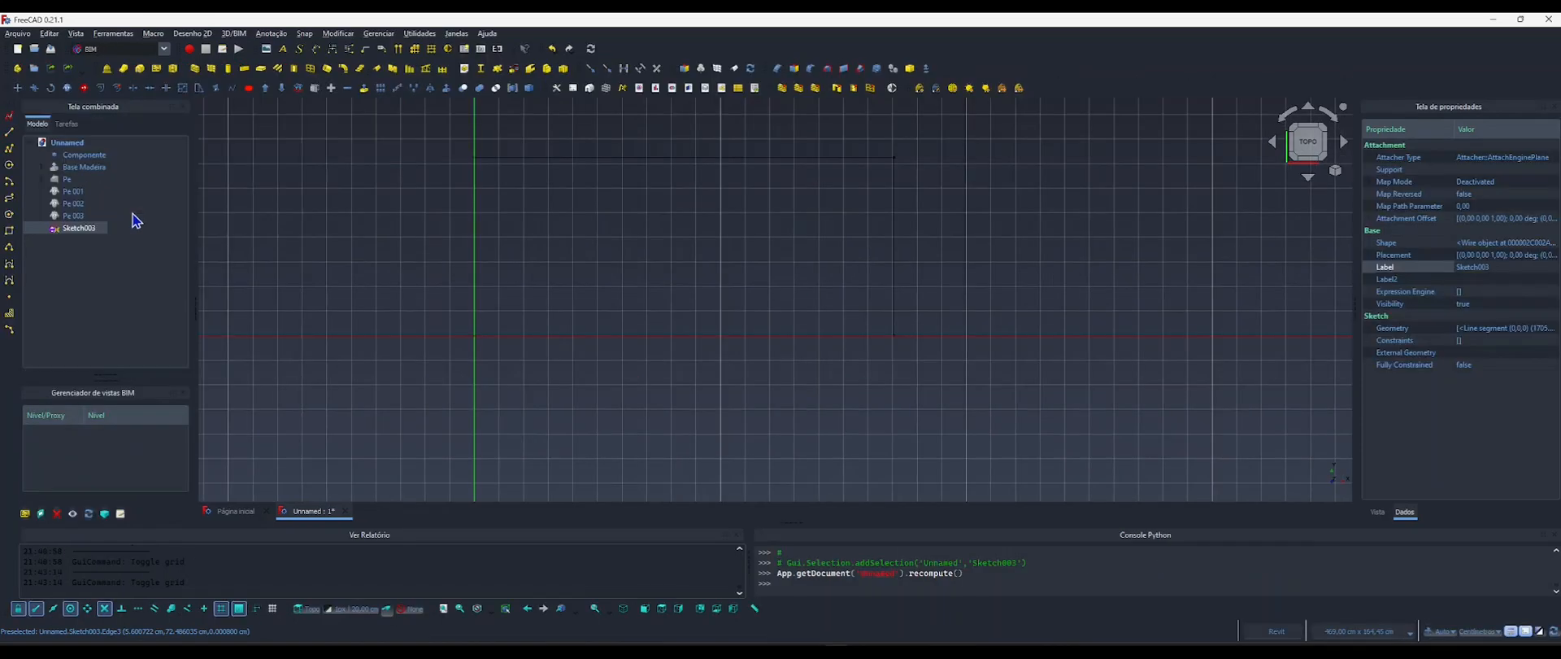
Add an App::PropertyLength property named LarguraBraco in the group Braco to the Componente object.
click(83, 156)
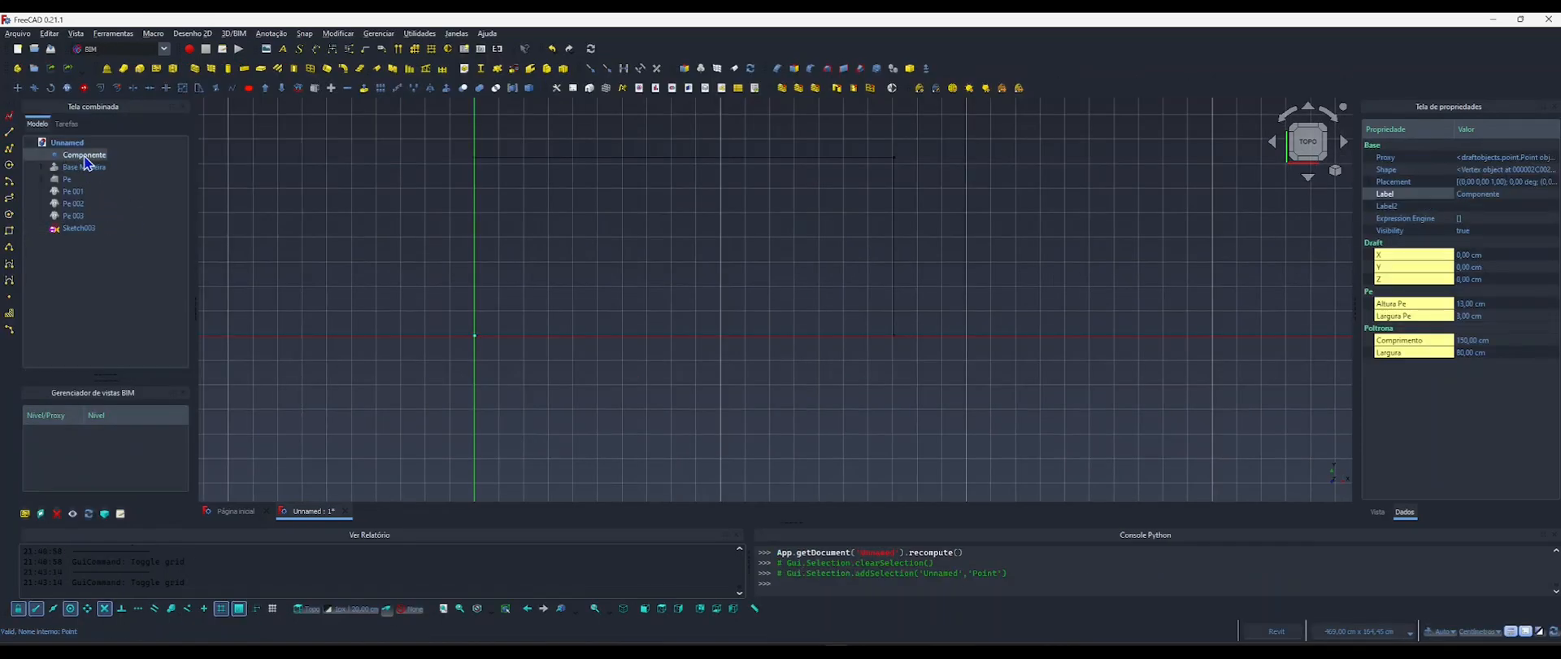
right_click(1399, 354)
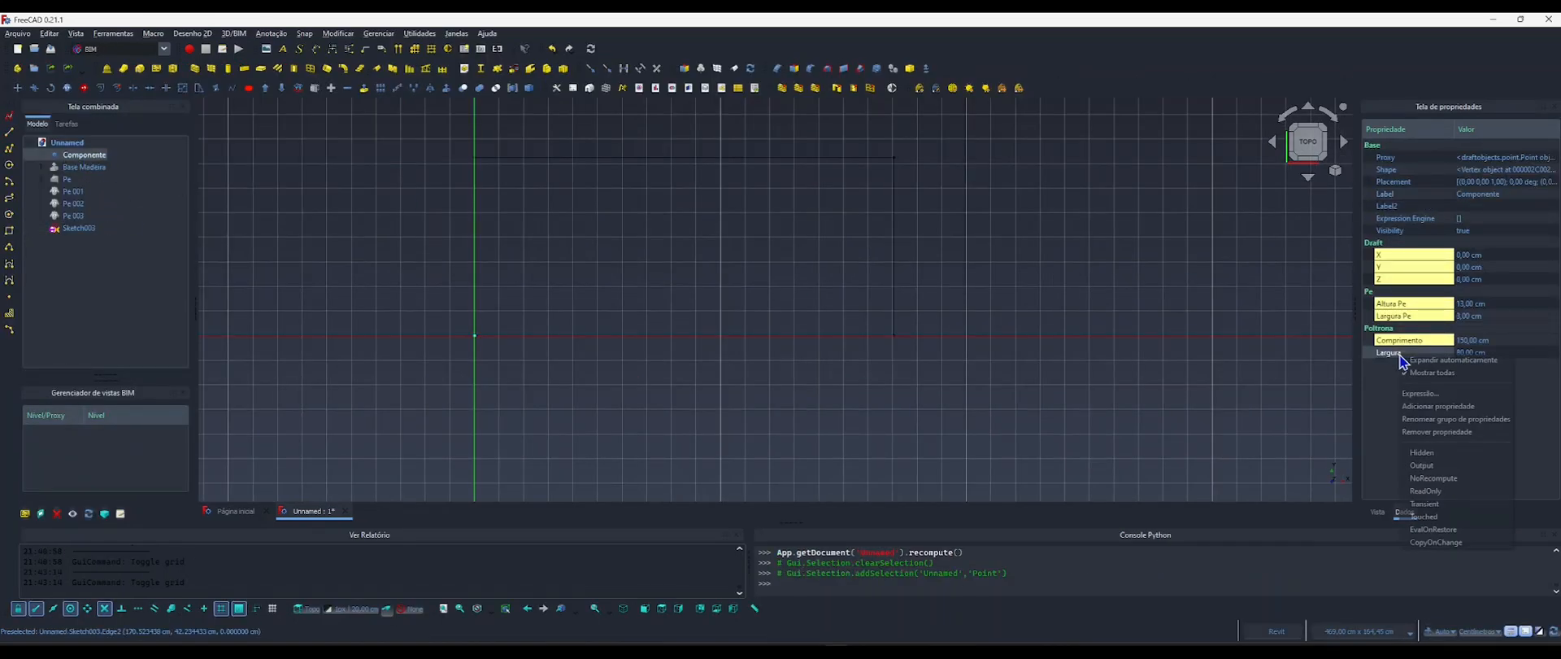
click(1436, 405)
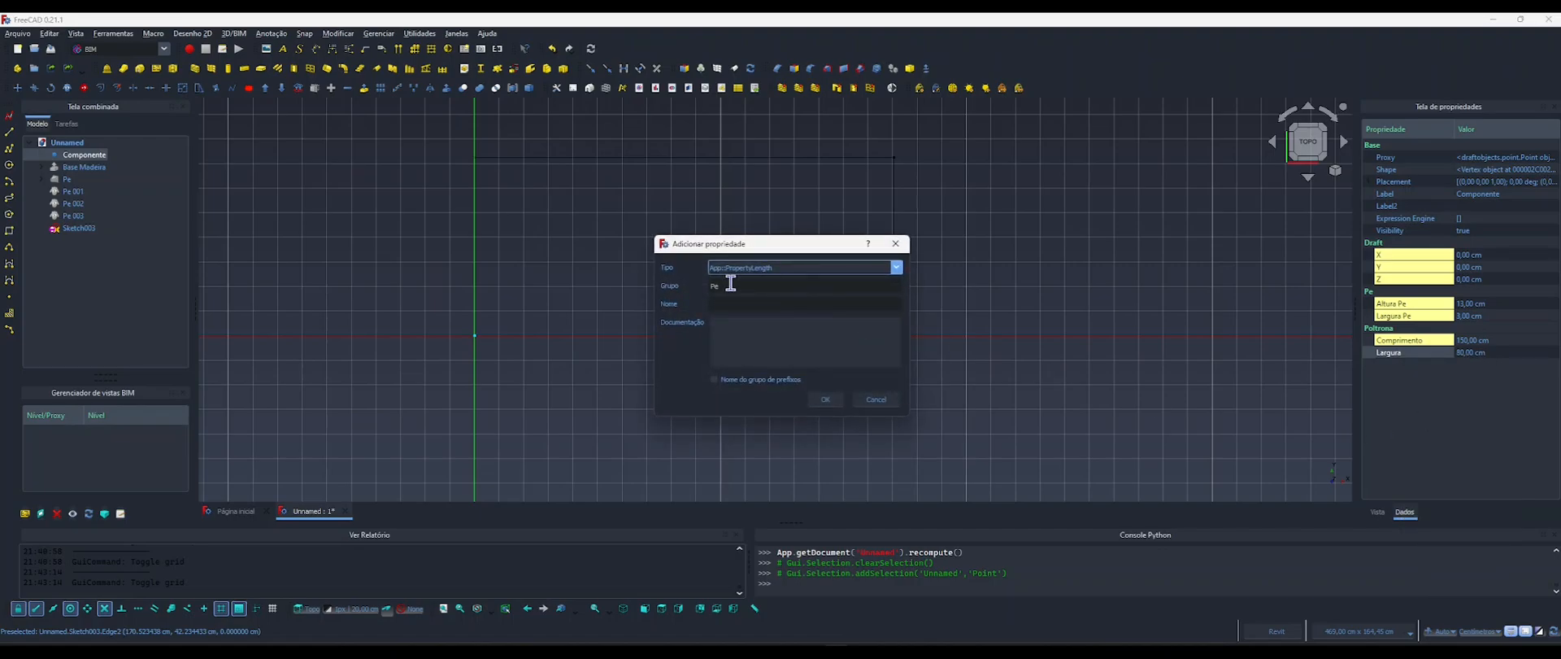
click(712, 284)
double_click(712, 286)
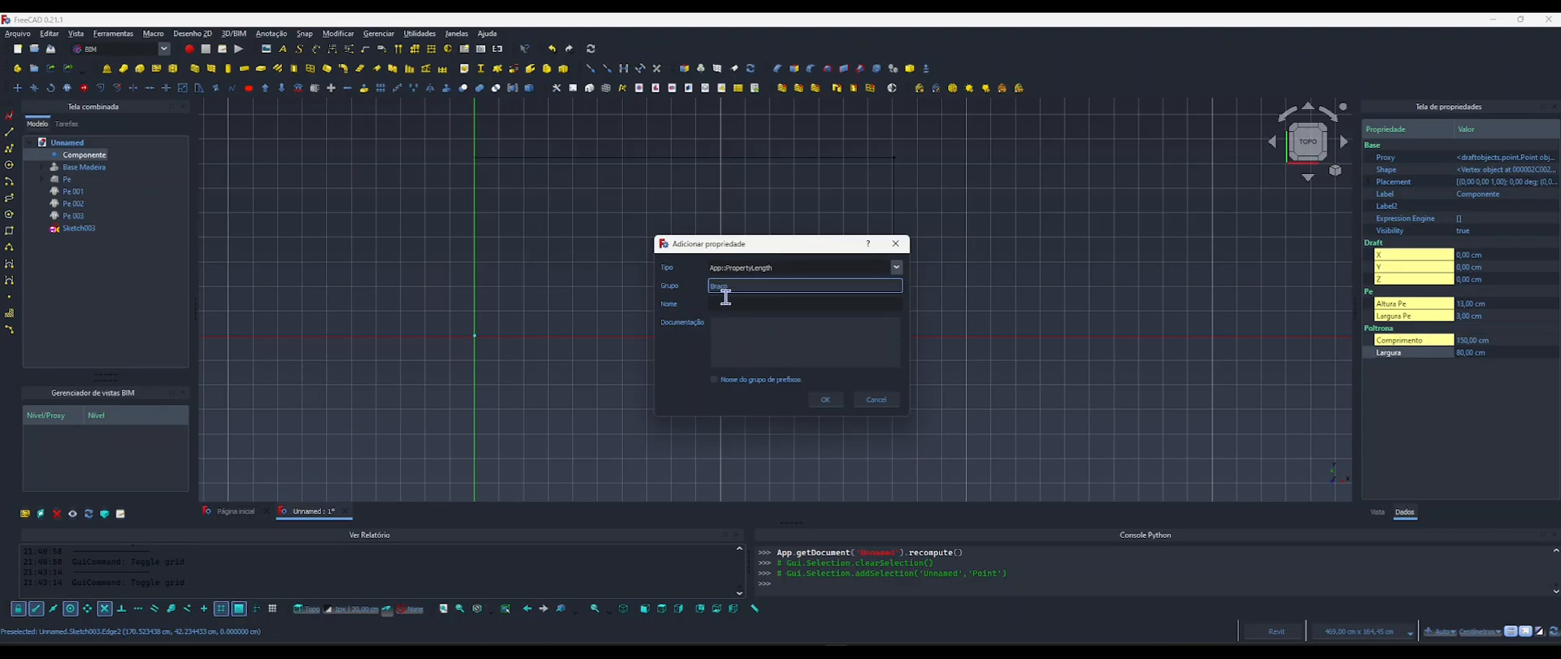
click(719, 304)
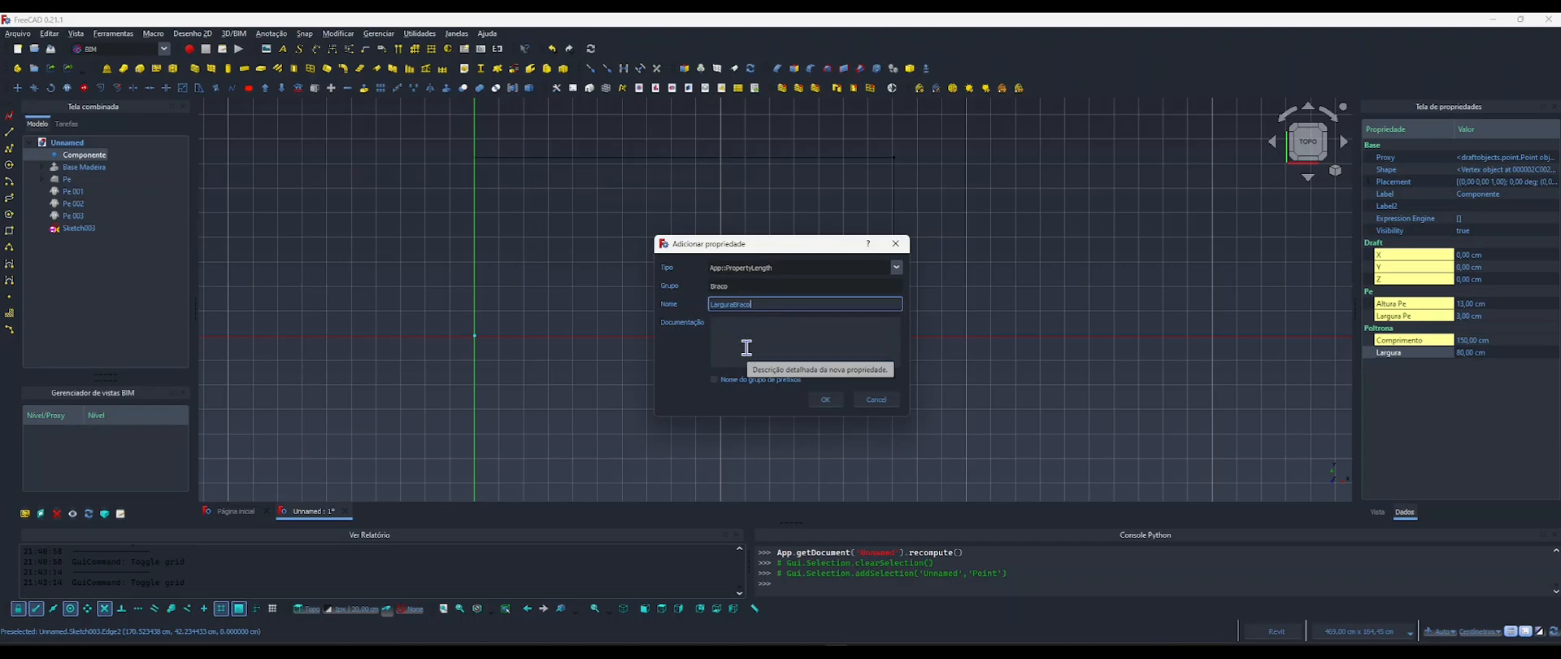
click(826, 399)
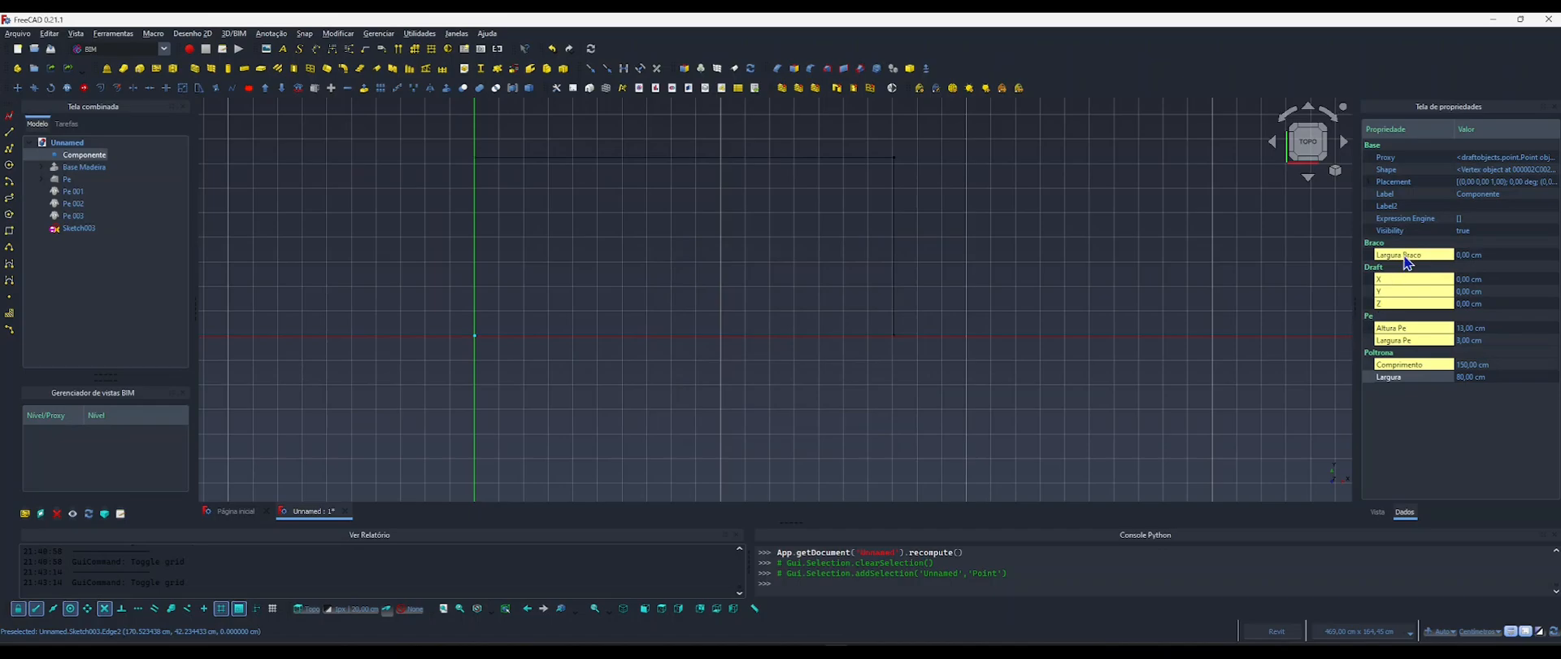
Check the arm width in the reference image and set the Largura Braco property to 15 cm.
click(1406, 258)
click(1467, 254)
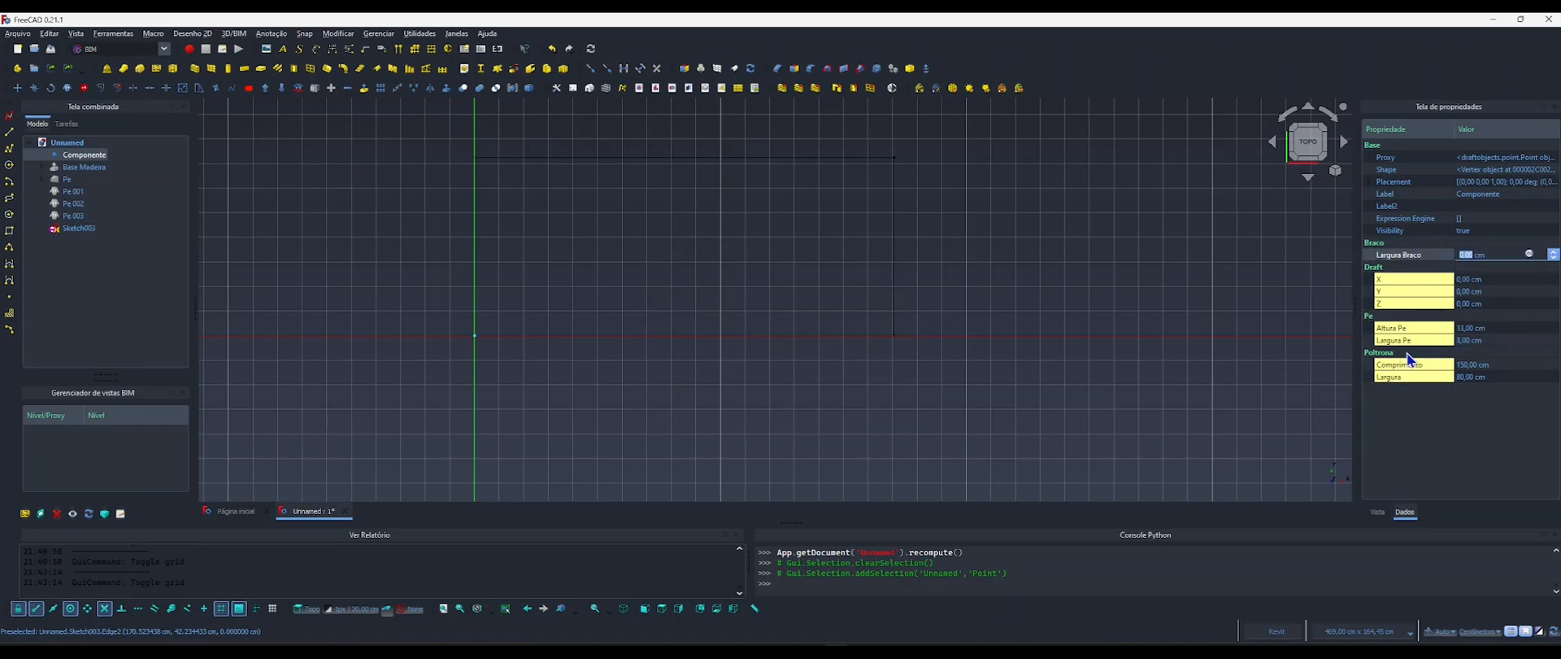
key(alt+Tab)
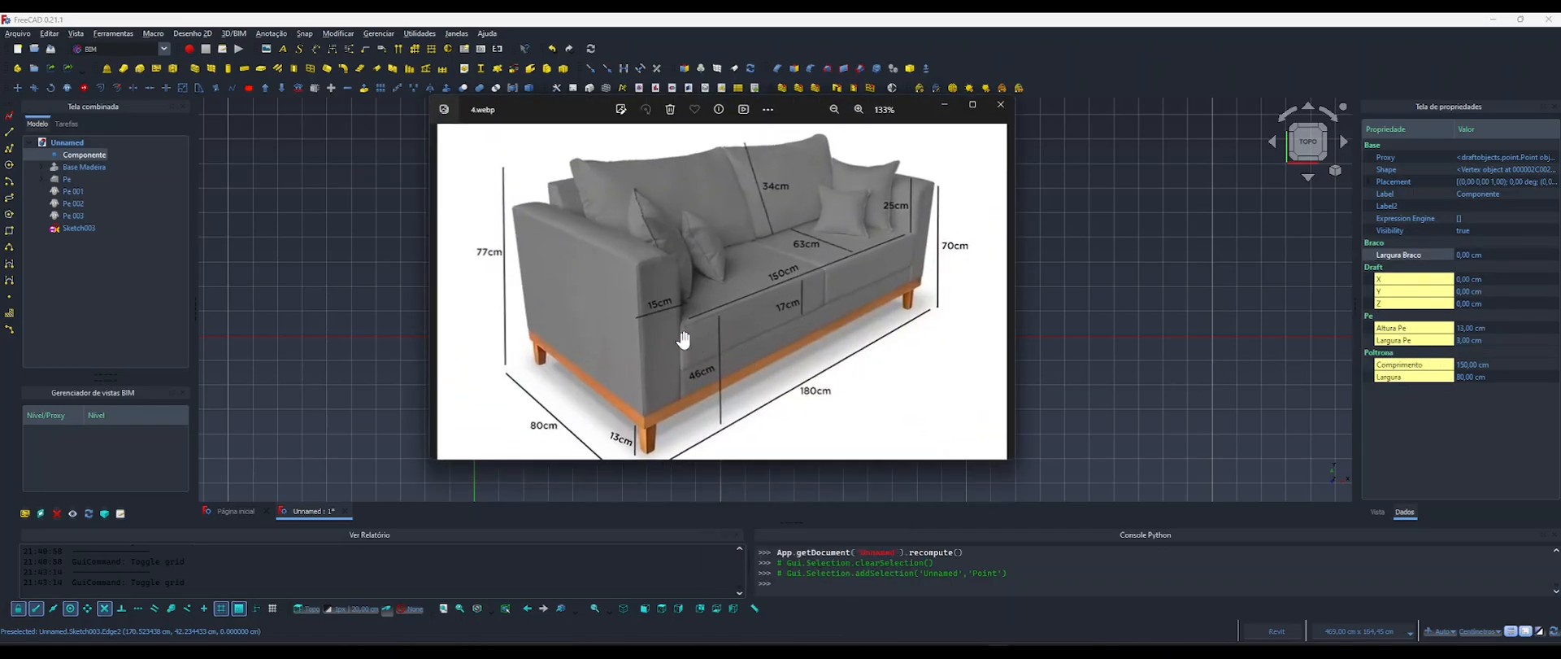
key(alt+Tab)
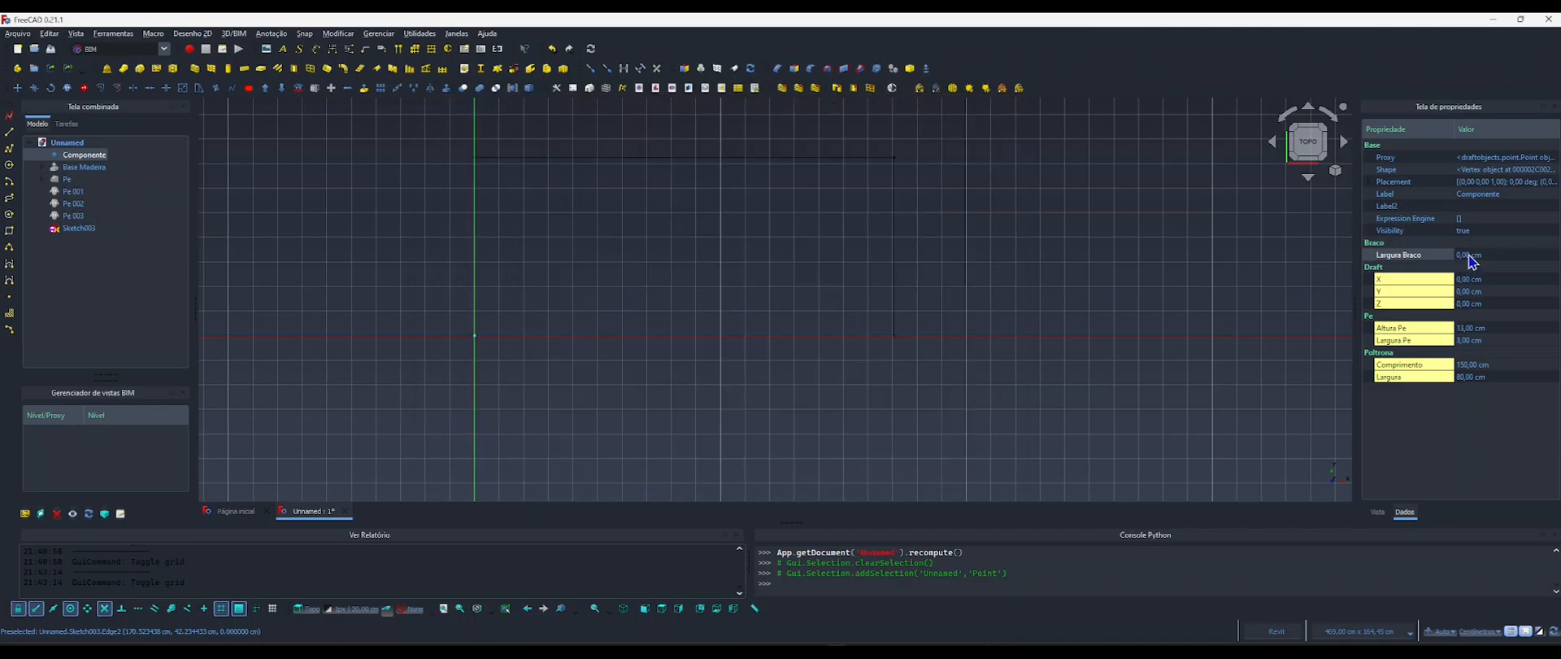
click(1466, 257)
text(15)
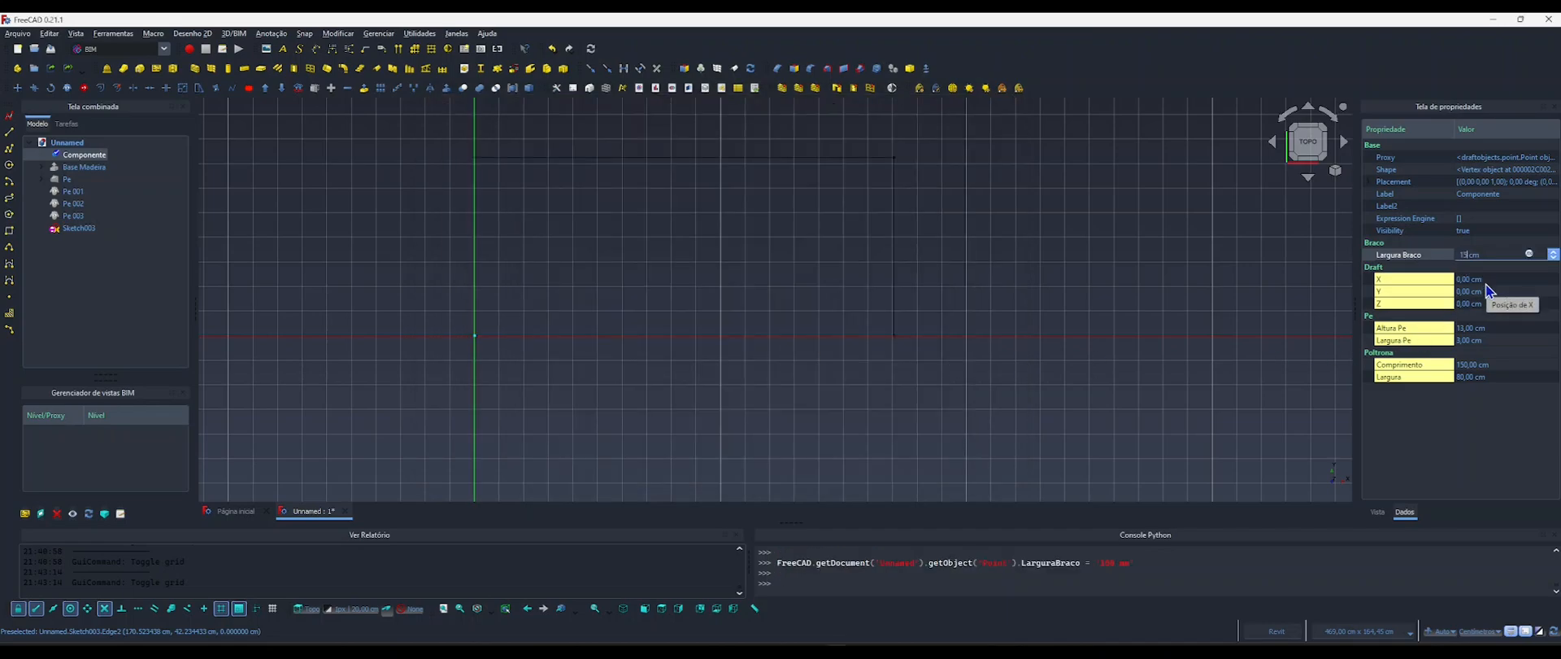
key(Return)
click(1135, 335)
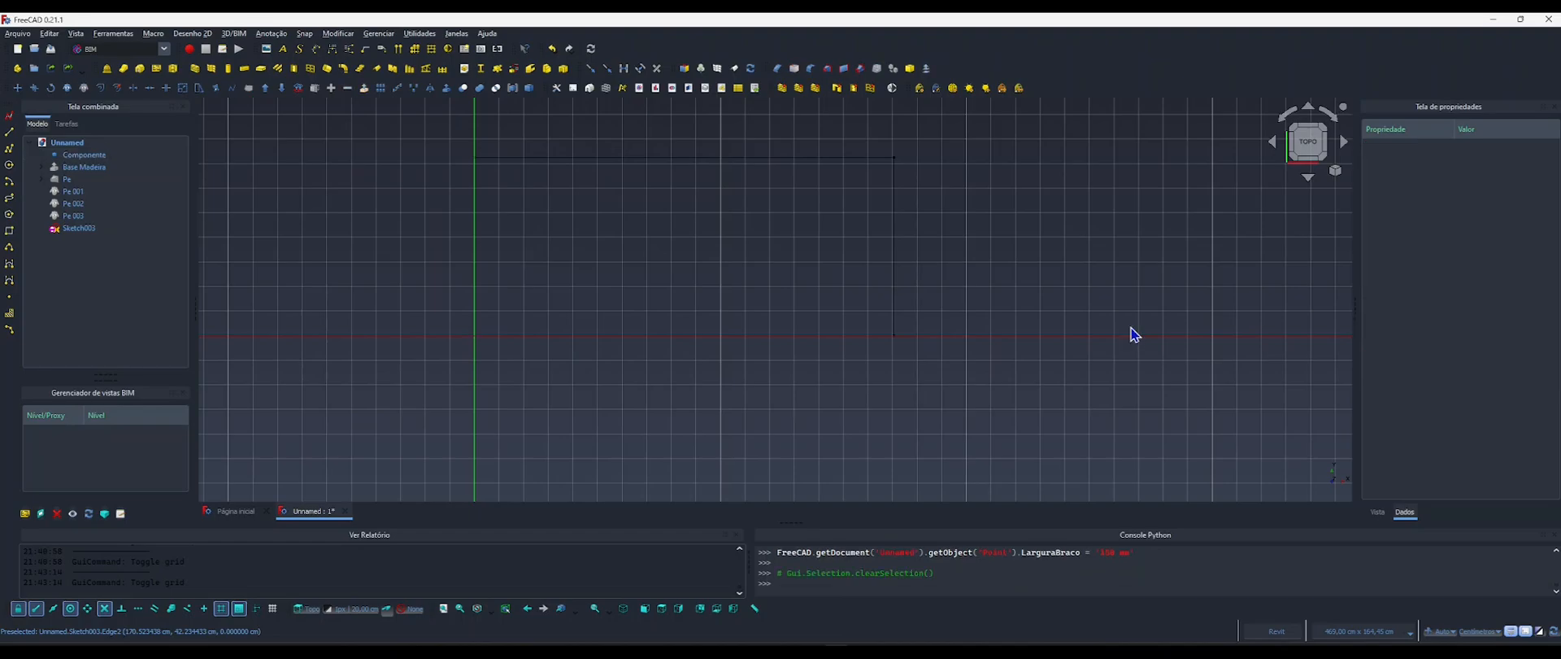
Reopen Sketch003 and add a horizontal distance constraint to the rectangle's upper edge.
double_click(74, 228)
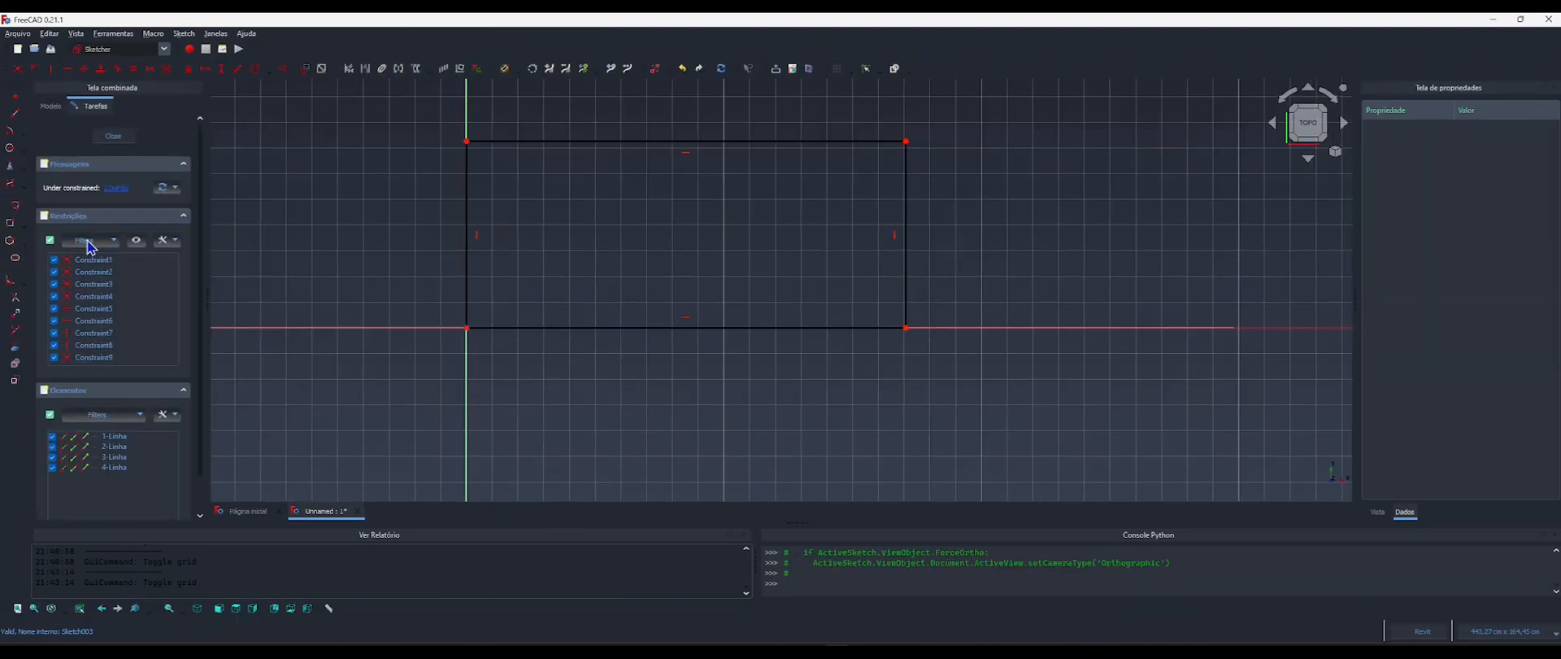
middle_drag(665, 227, 672, 334)
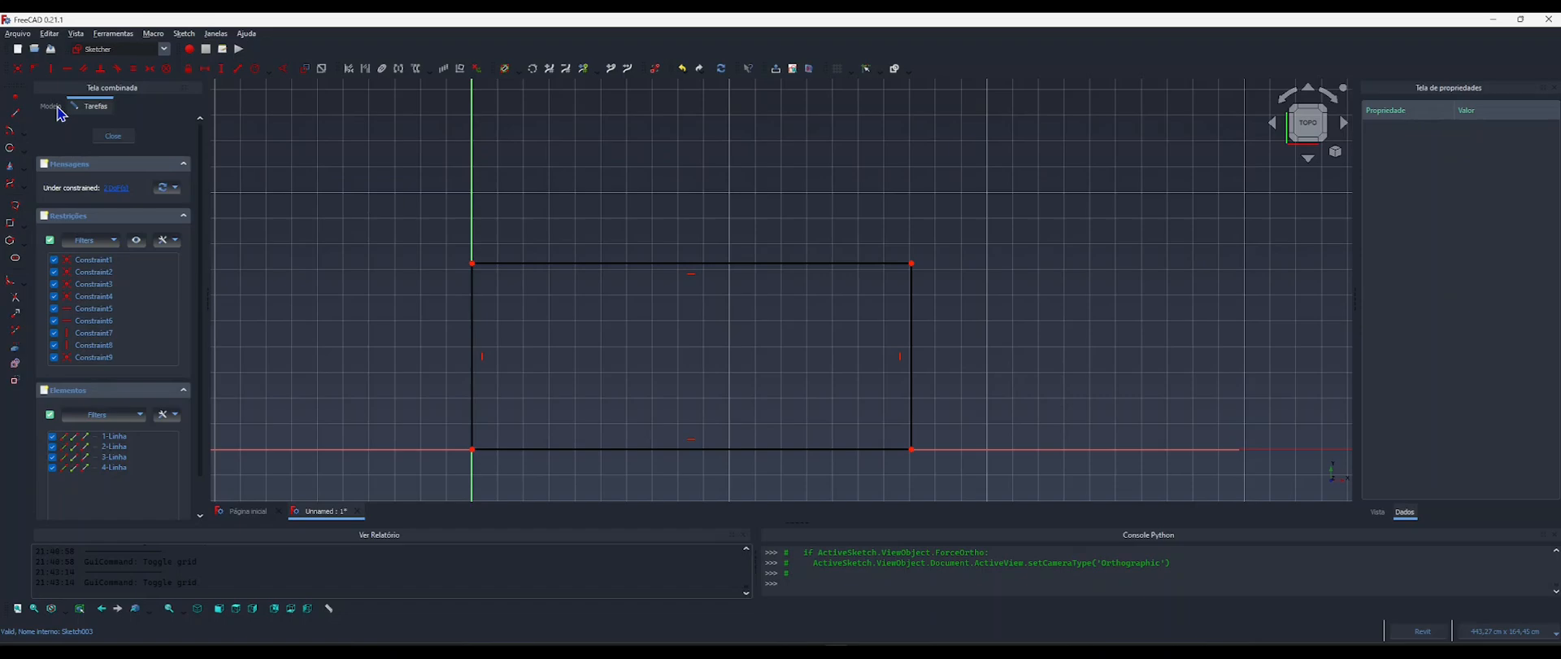
click(151, 68)
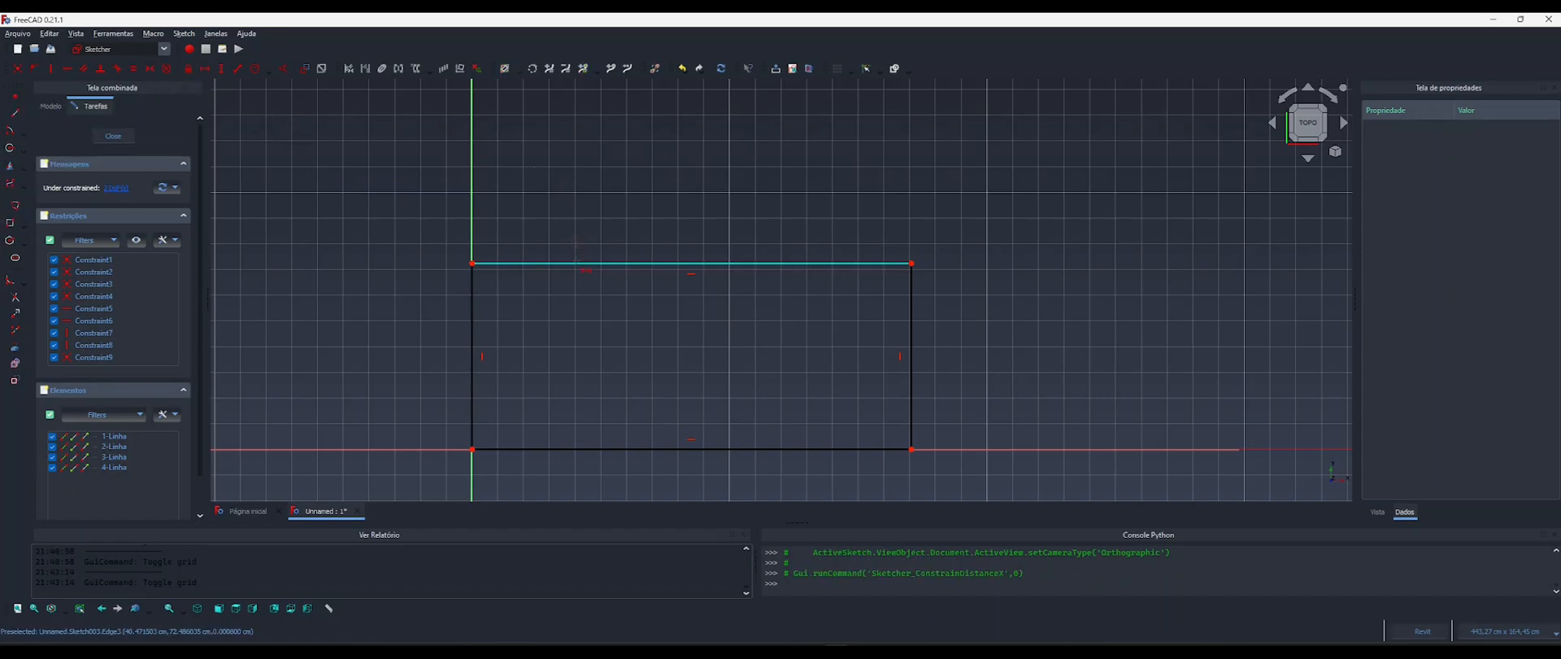
click(576, 262)
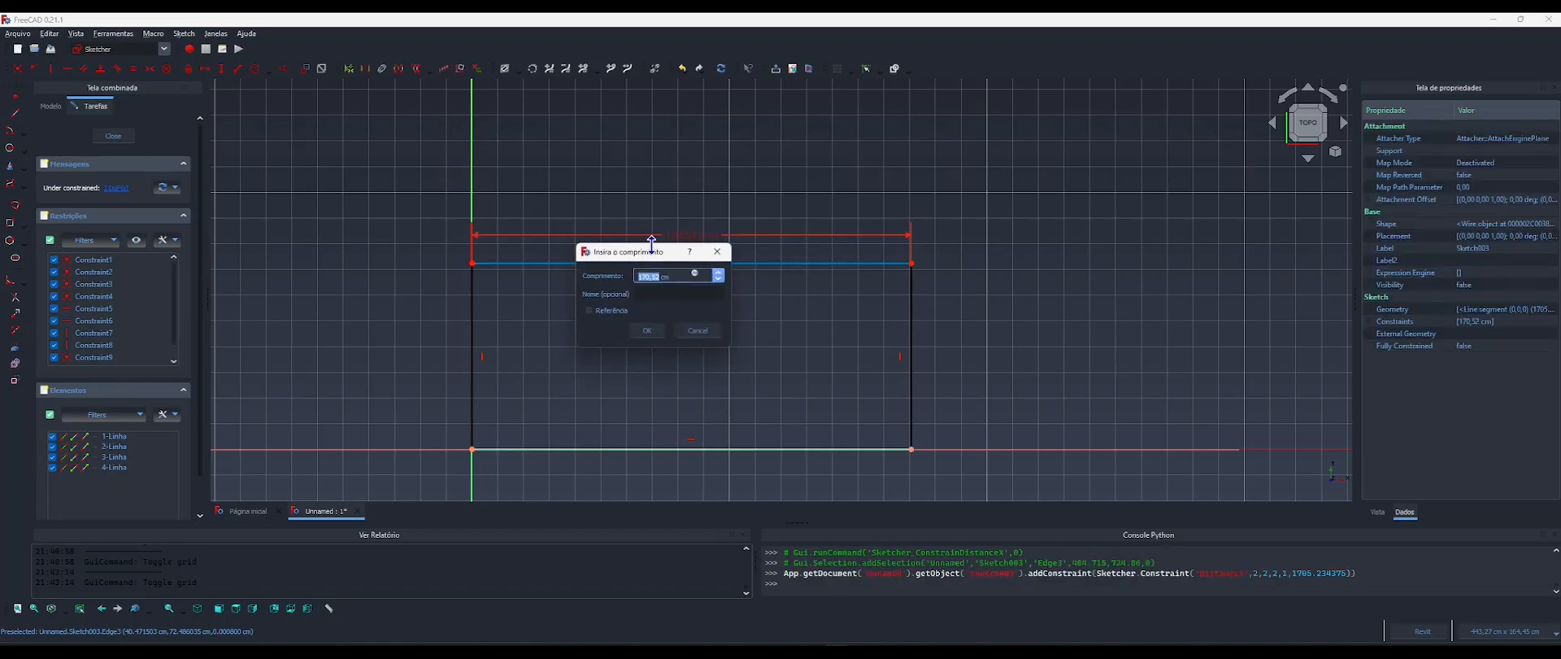
drag(644, 253, 680, 161)
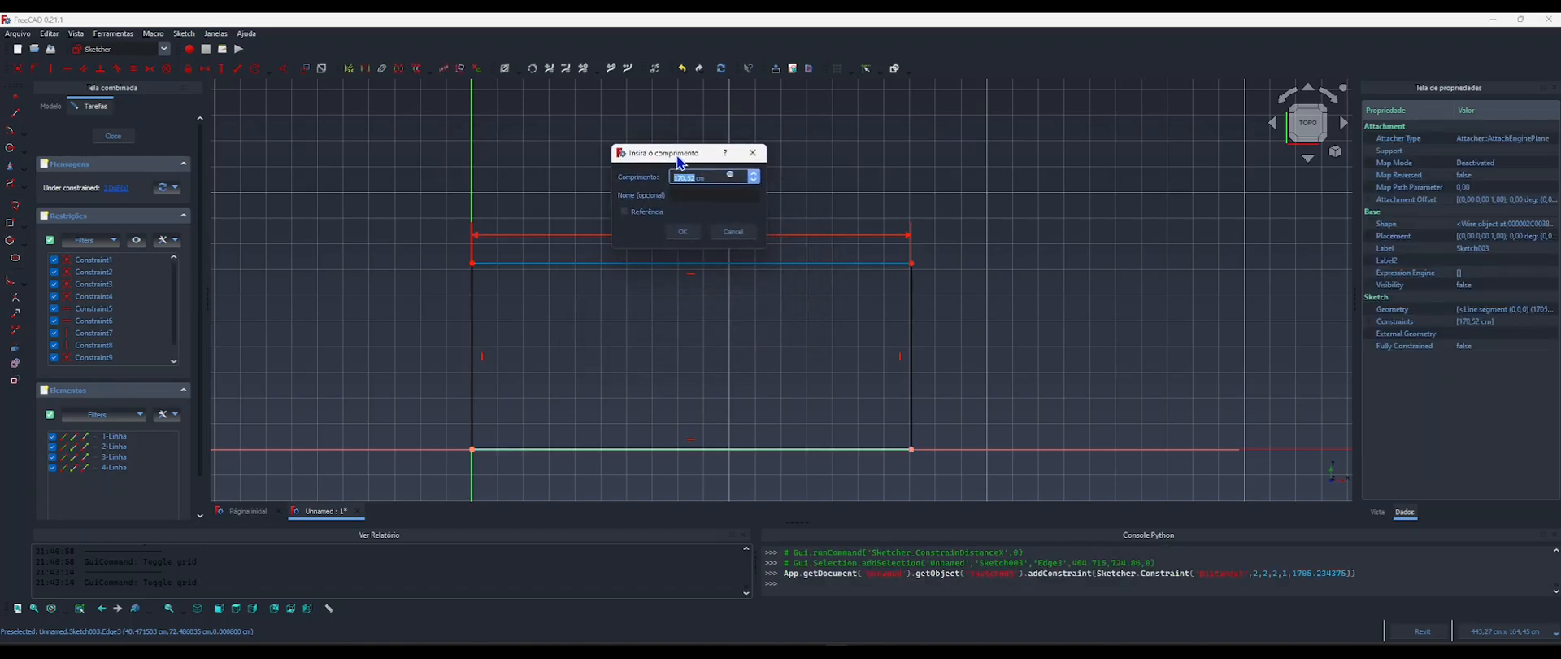
Begin the horizontal constraint's formula with <<Componente>>.Comprimento-2*.
click(730, 177)
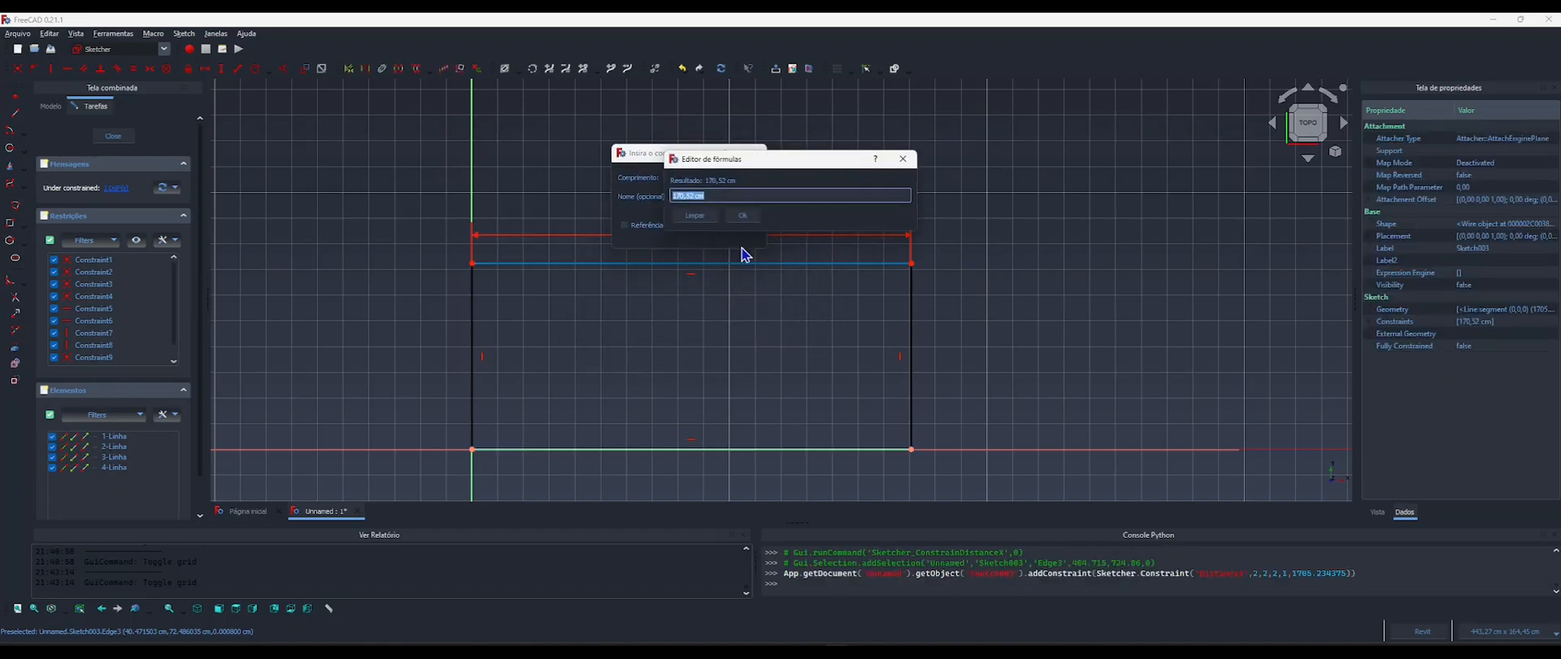
text(compone)
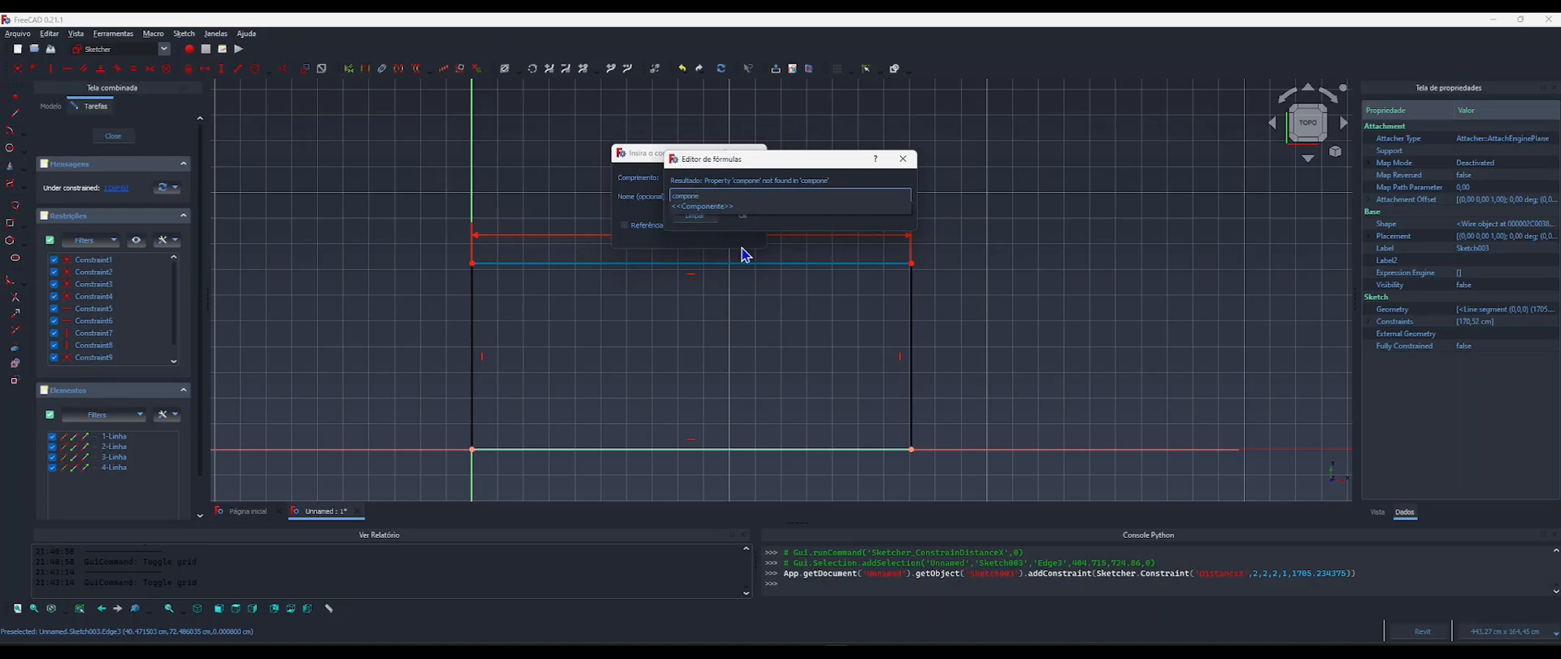
key(Down)
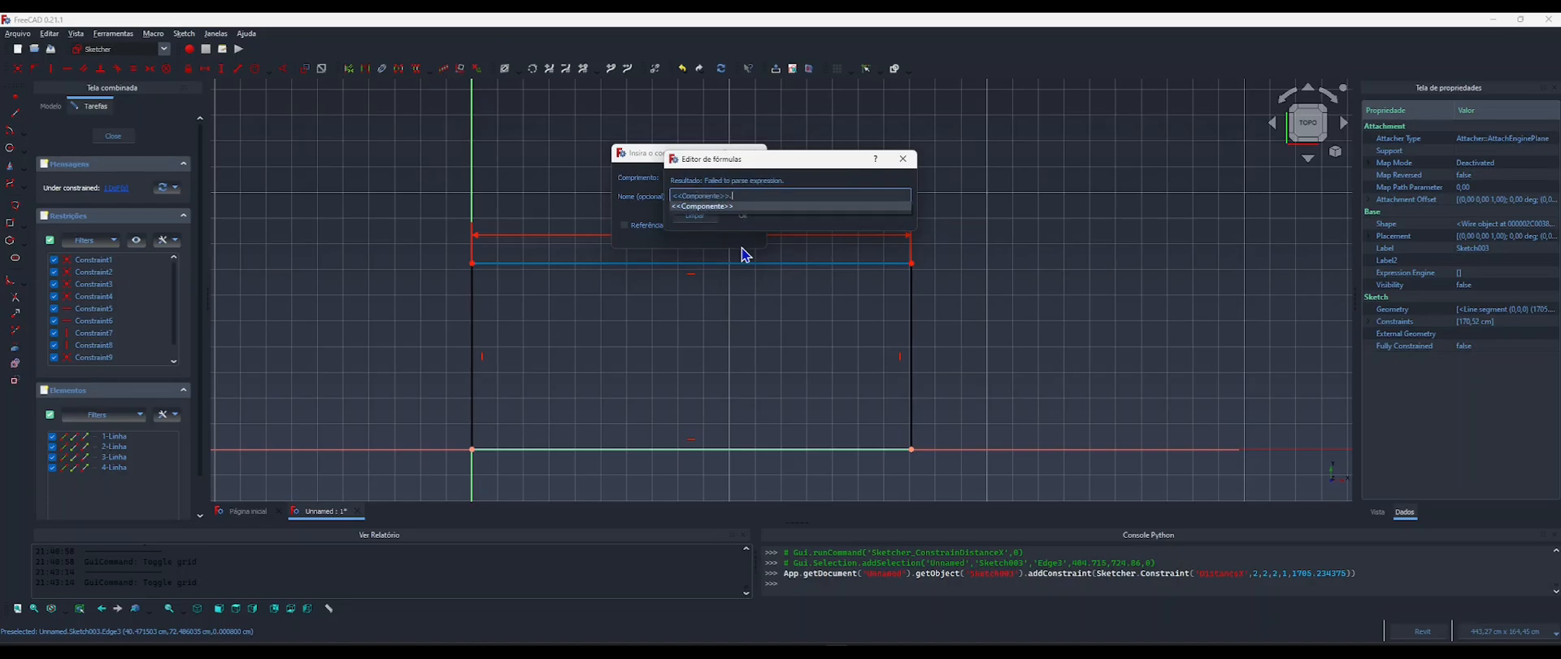
text(comp)
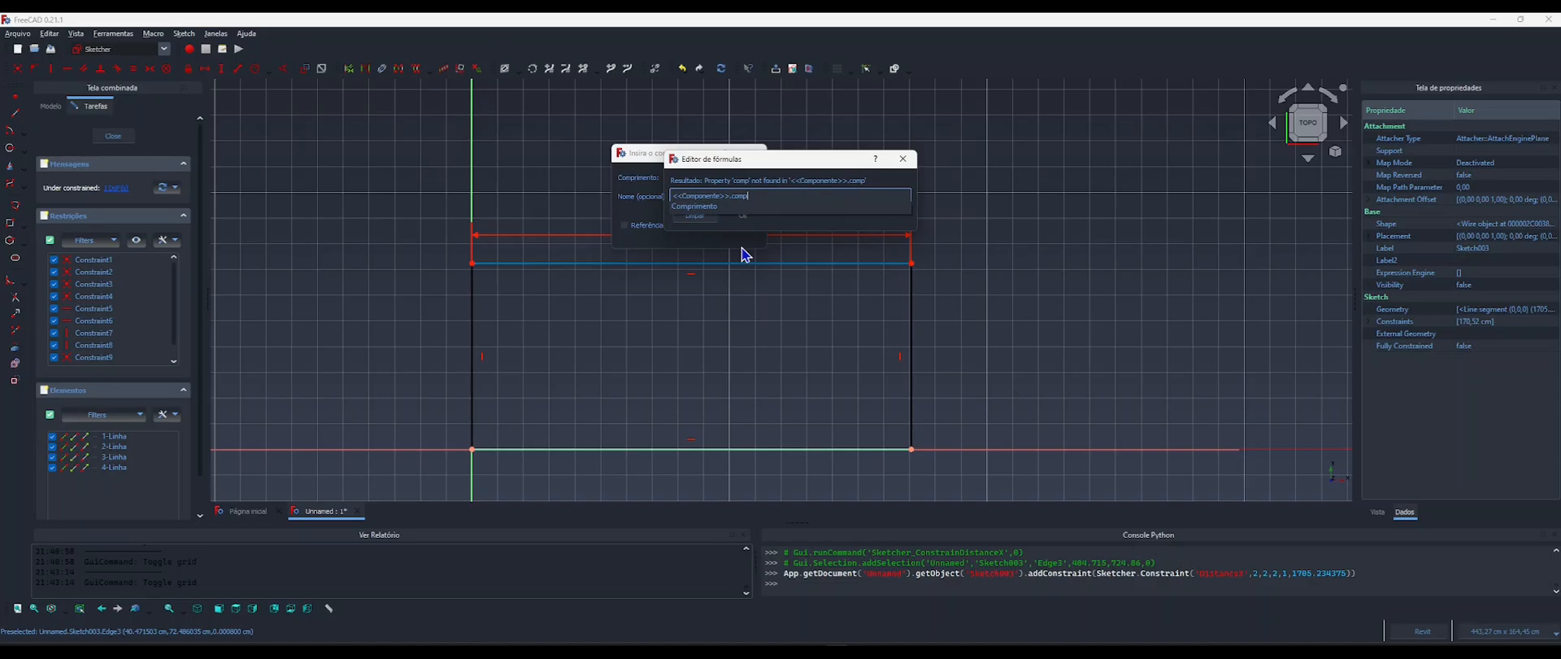
text(rimen)
key(Down)
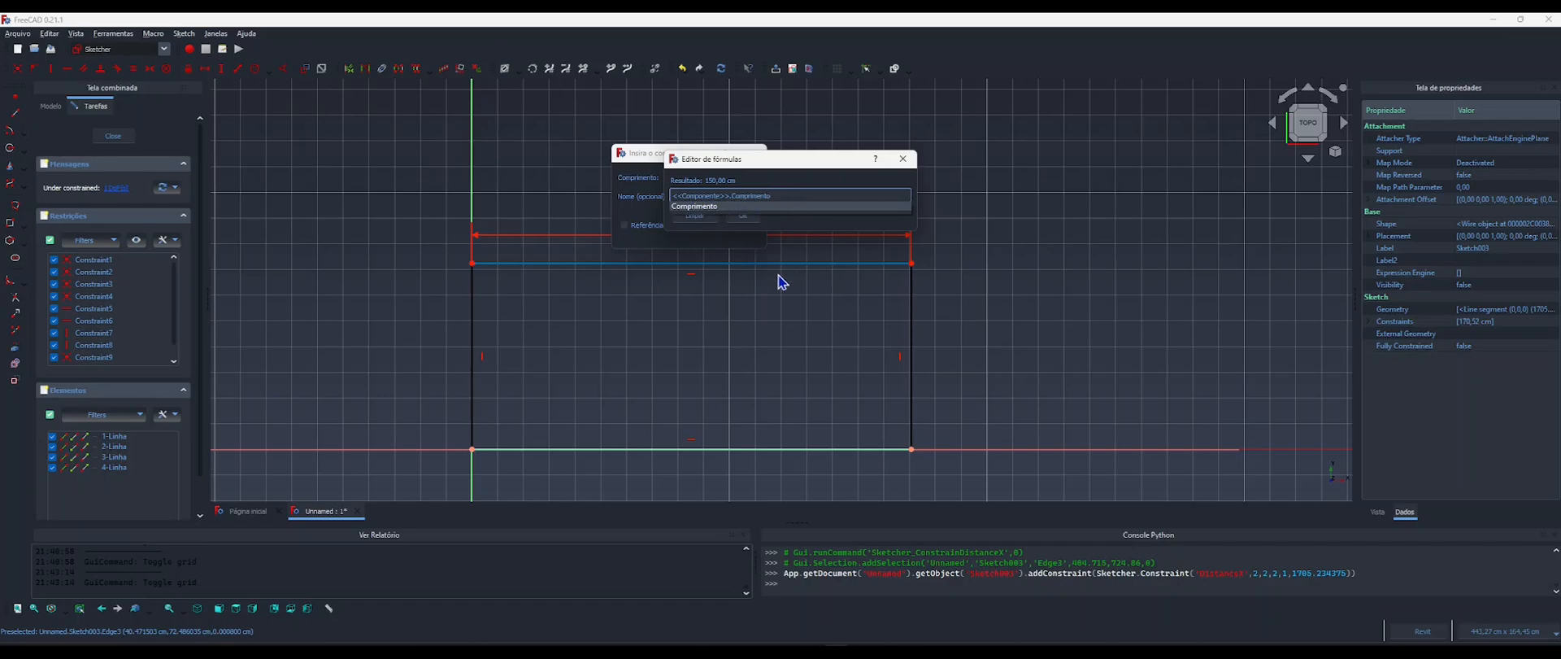
text(-2*)
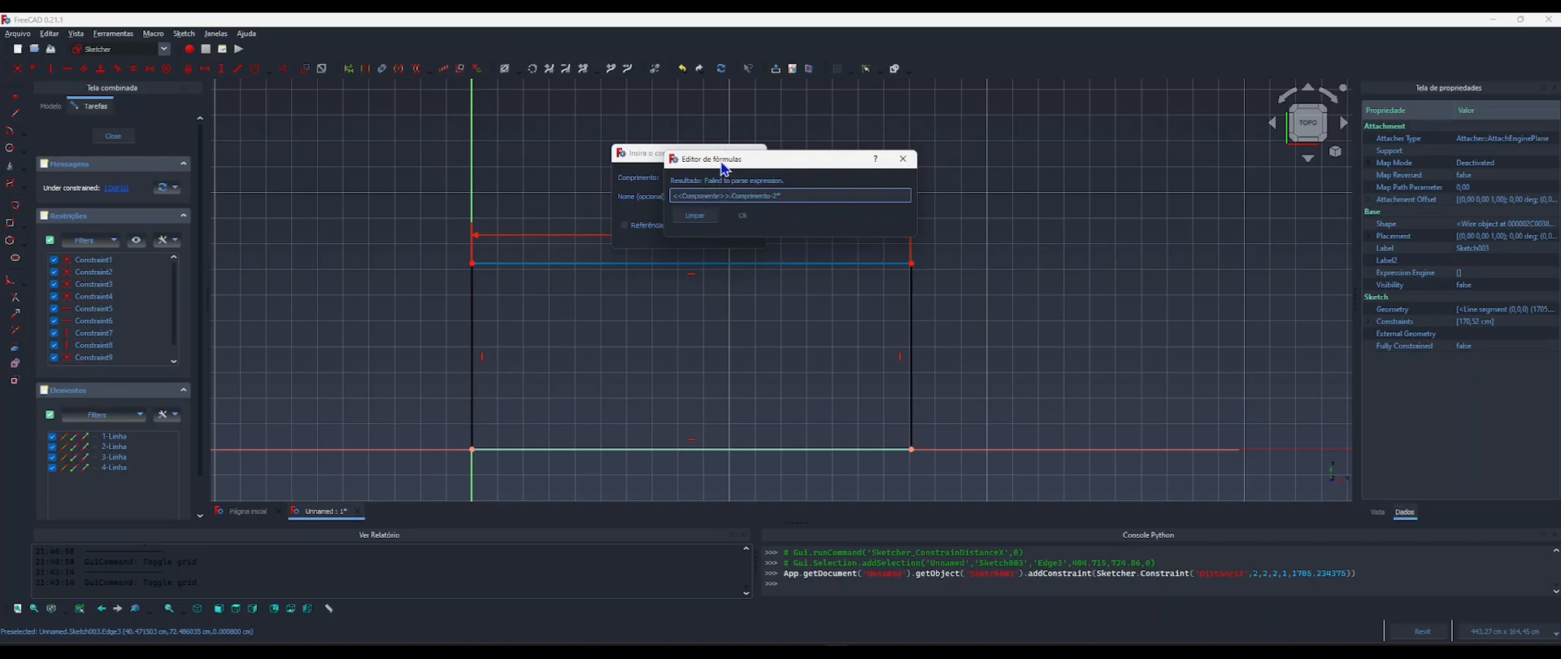
Complete the horizontal constraint's formula as <<Componente>>.Comprimento-2*<<Componente>>.LarguraBraco and apply it.
drag(723, 168, 725, 185)
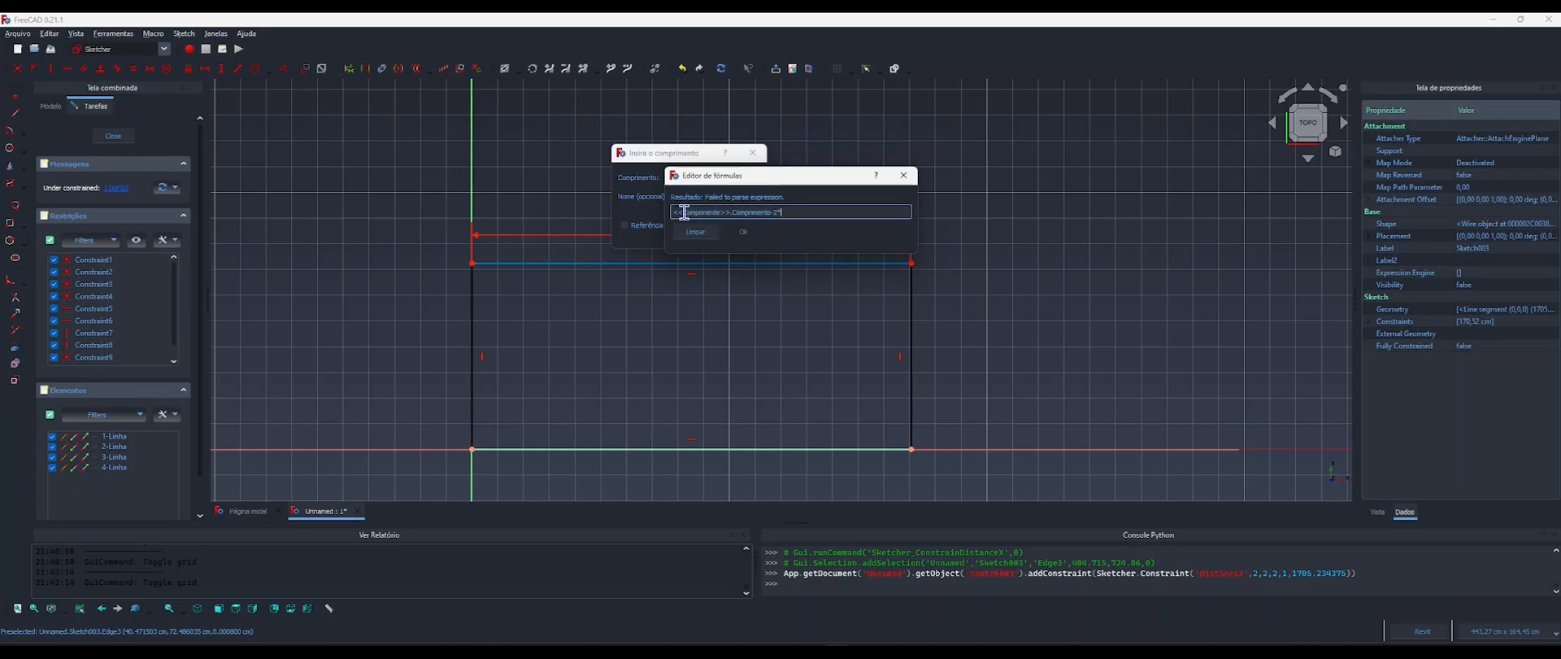
drag(685, 212, 726, 213)
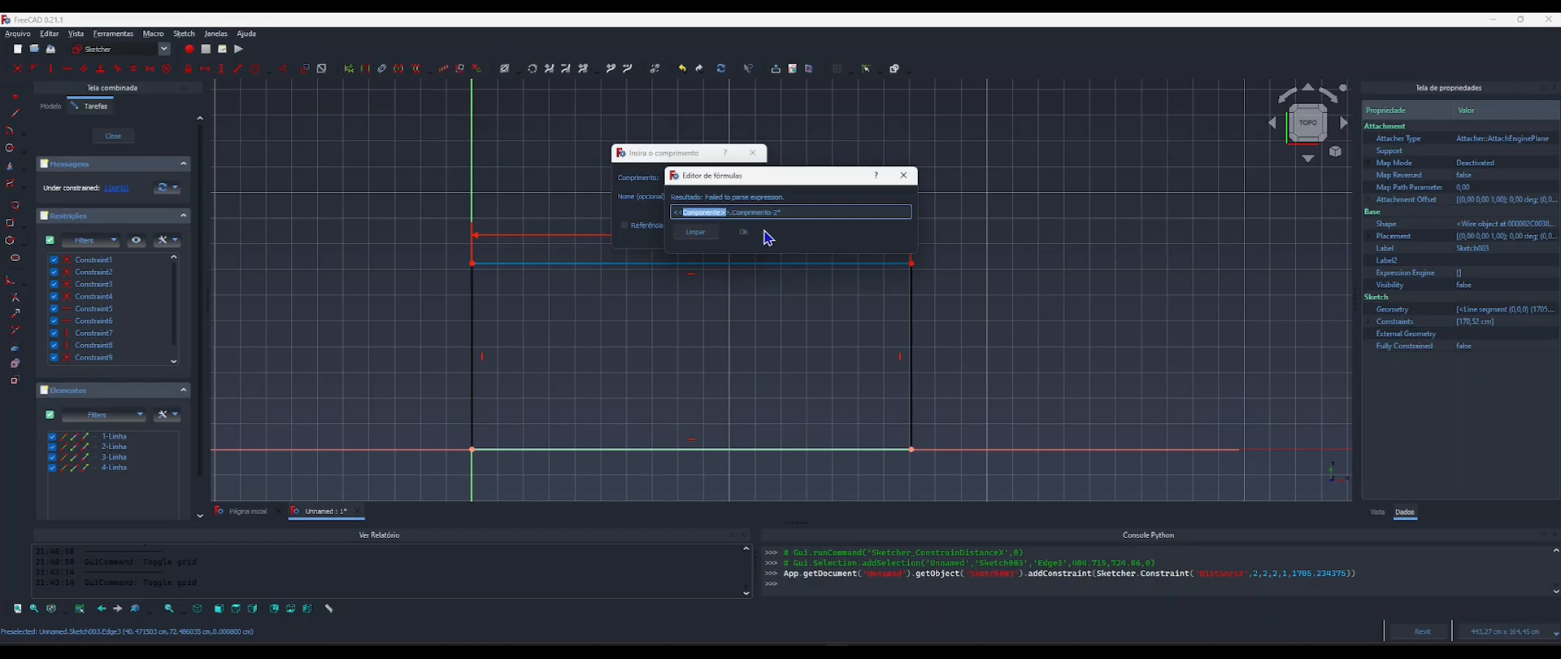
click(787, 211)
text(compr)
key(BackSpace)
key(BackSpace)
key(BackSpace)
key(BackSpace)
key(BackSpace)
text(compo)
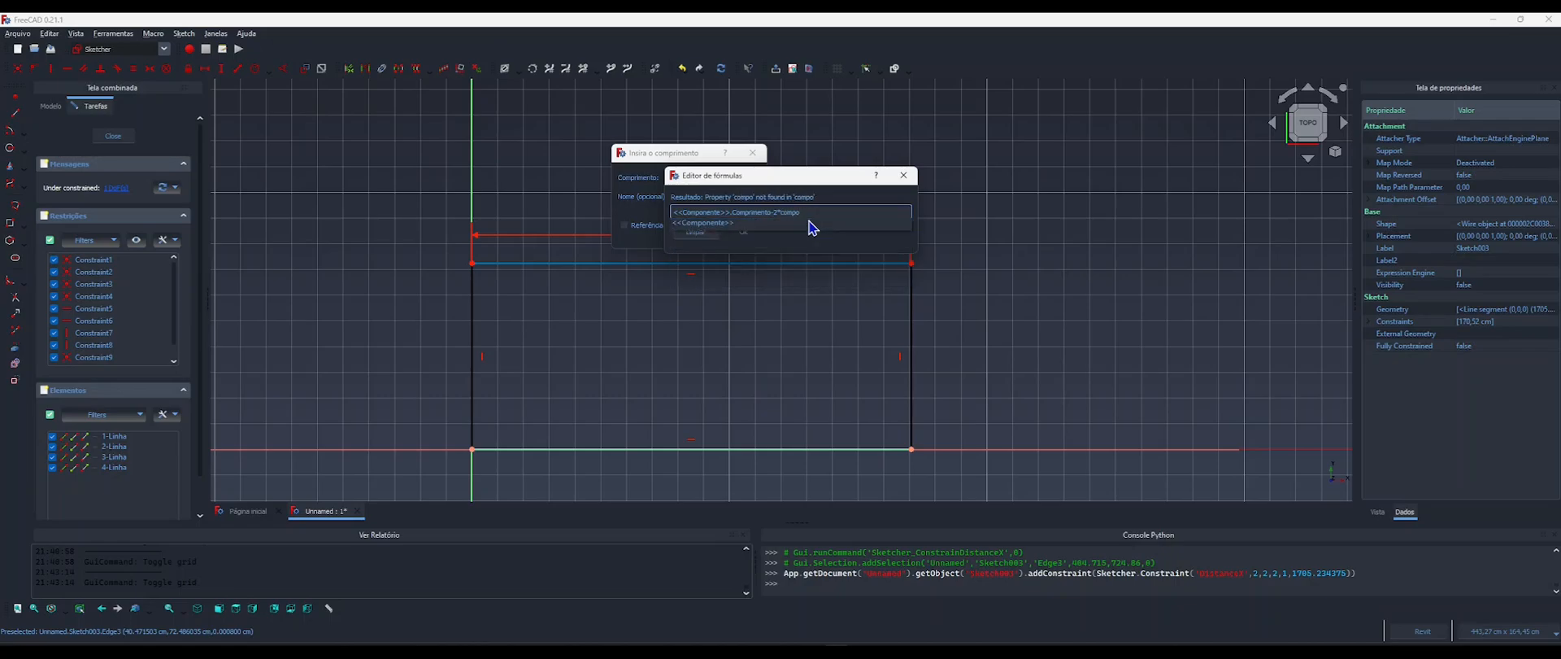
click(810, 222)
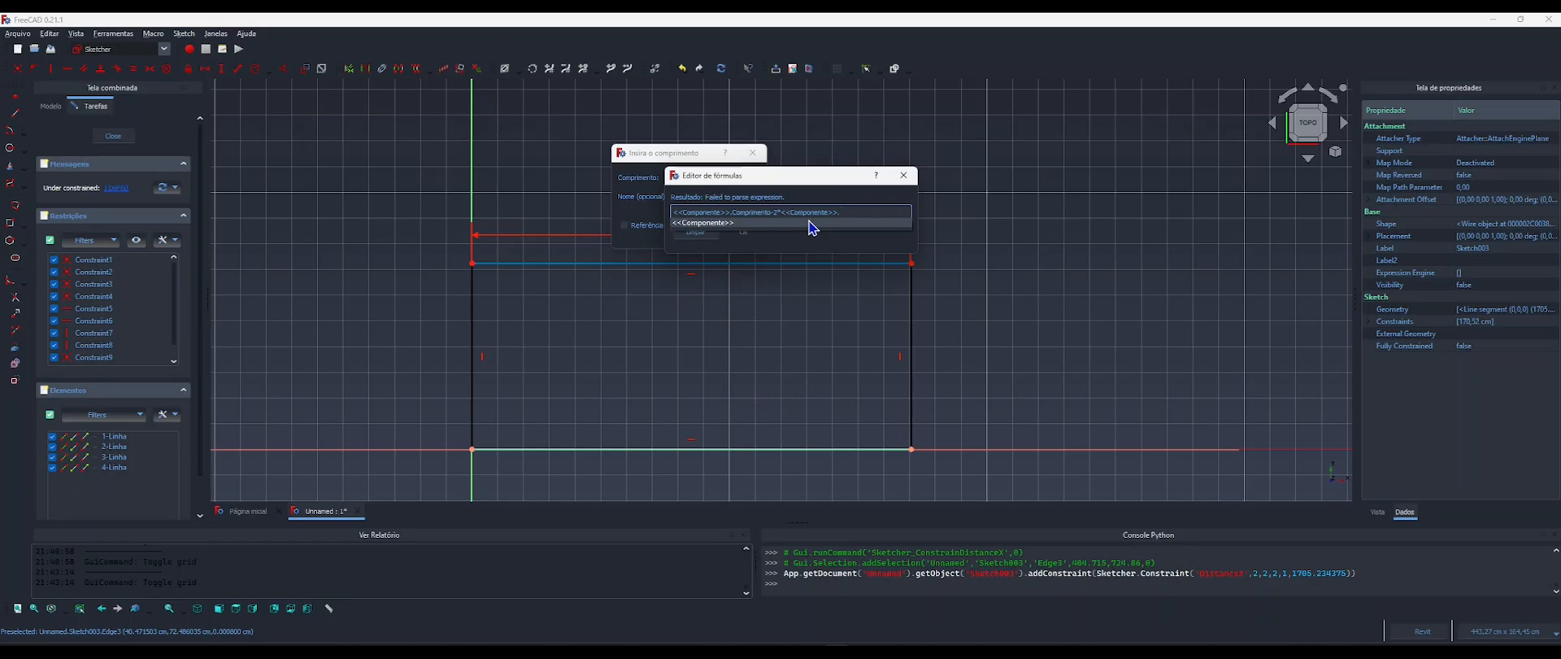
text(largura)
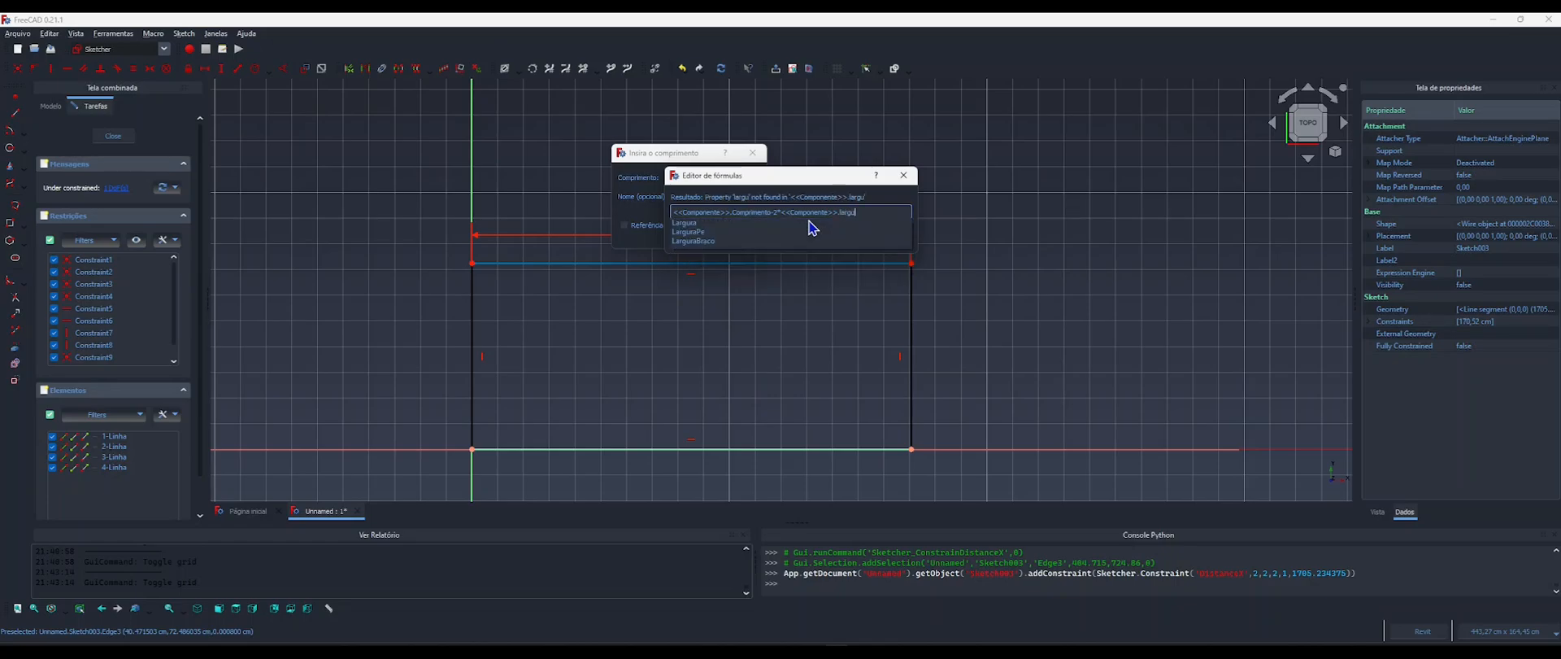
key(Down)
key(Down)
key(Down)
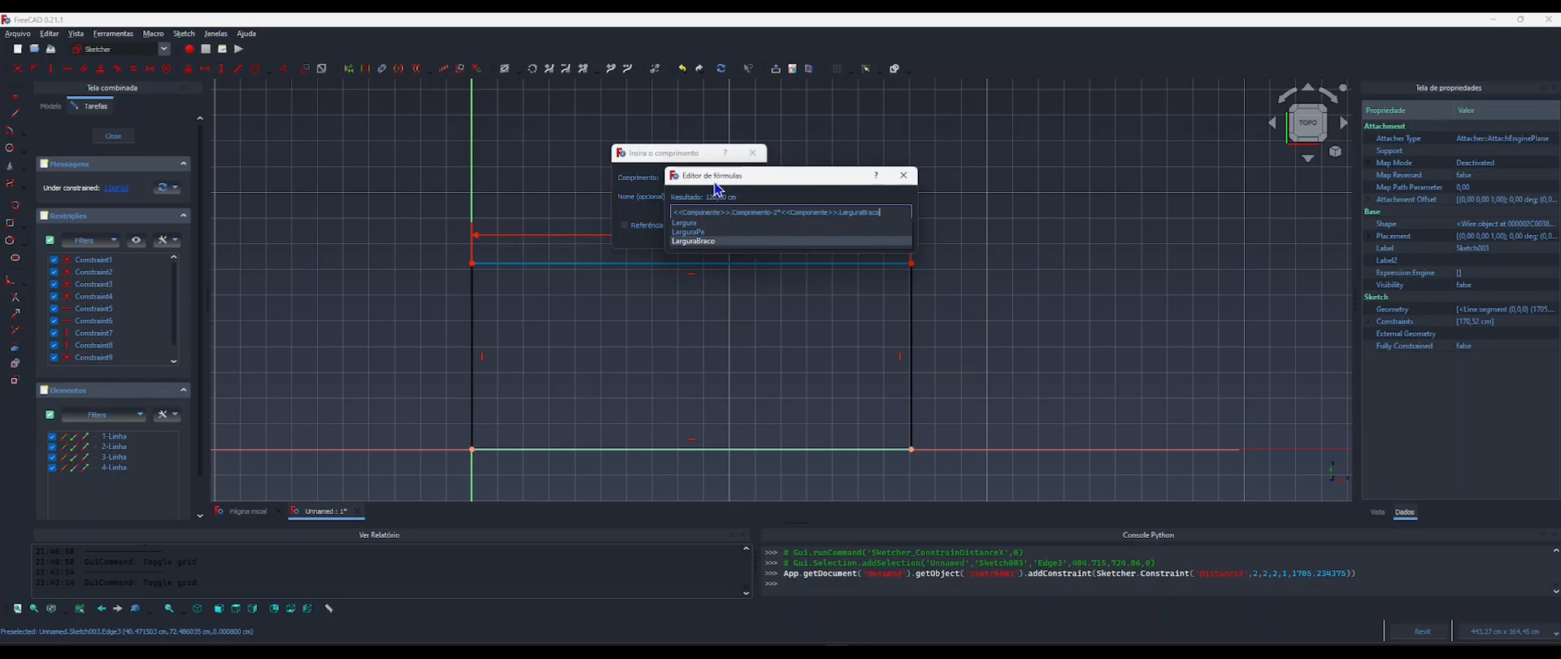
key(Return)
key(Return)
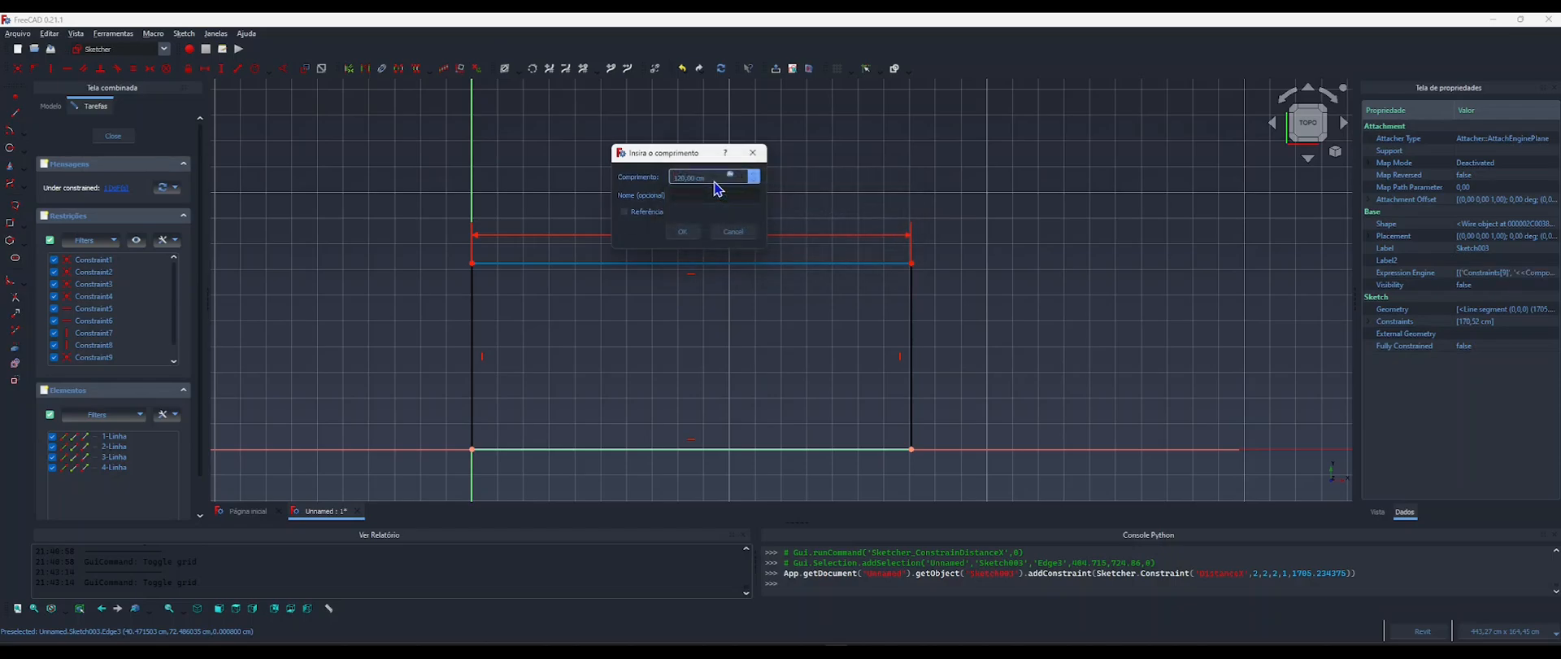
key(Return)
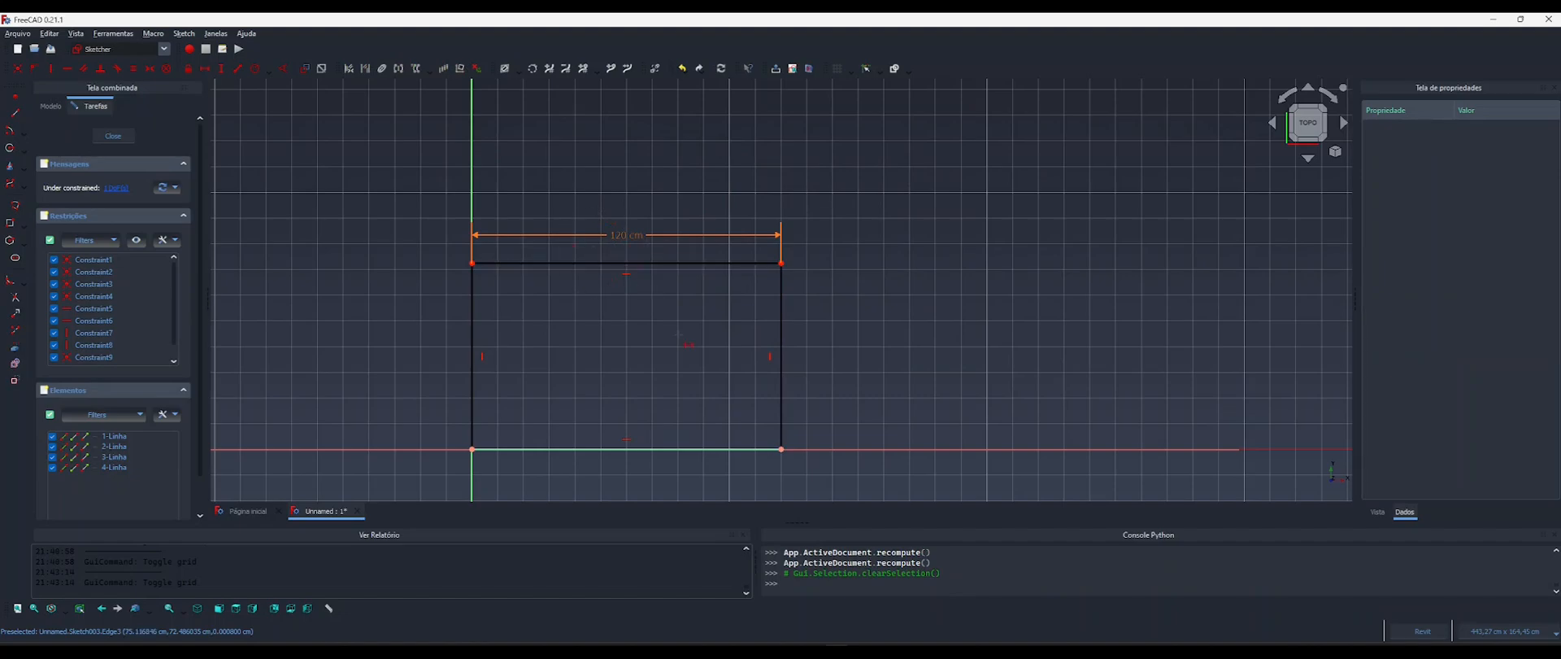
Add a vertical distance constraint to the rectangle's right edge, driven by the formula <<Componente>>.Largura.
middle_drag(679, 334, 686, 280)
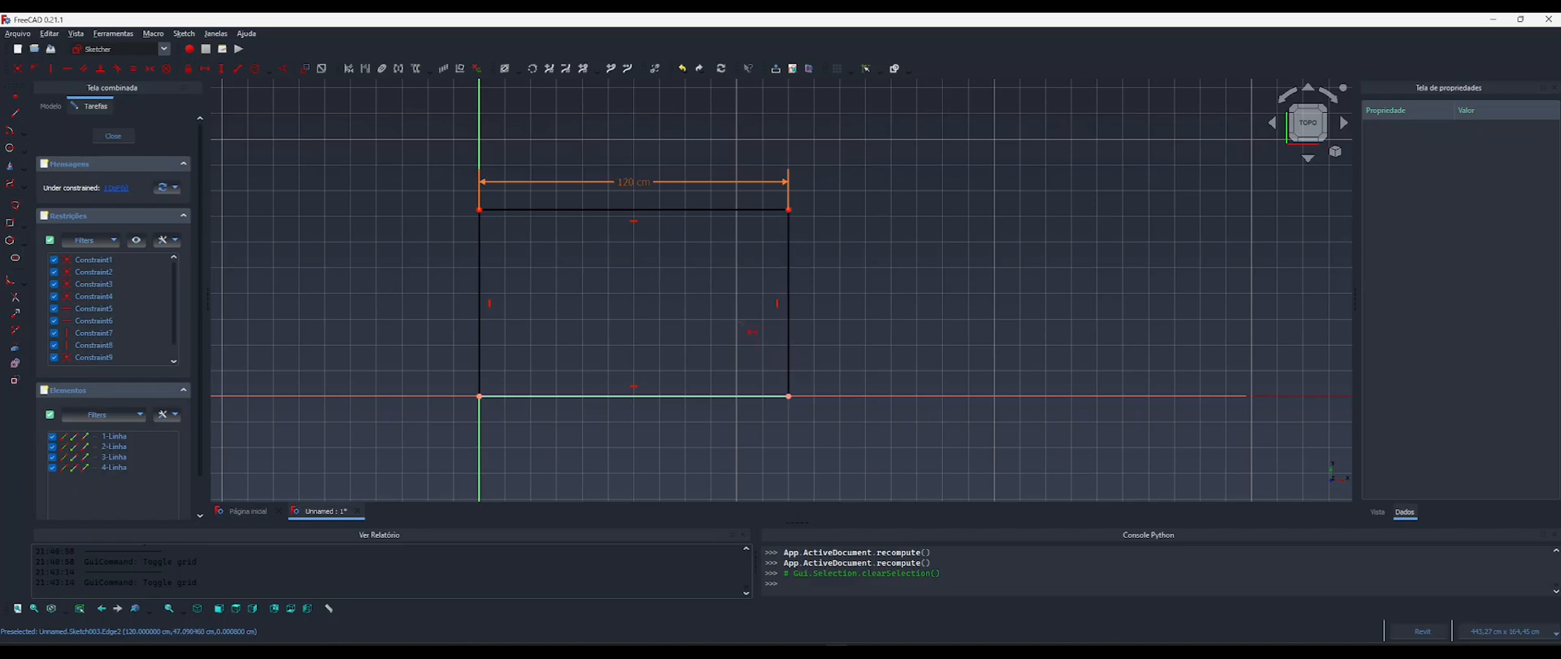
key(i)
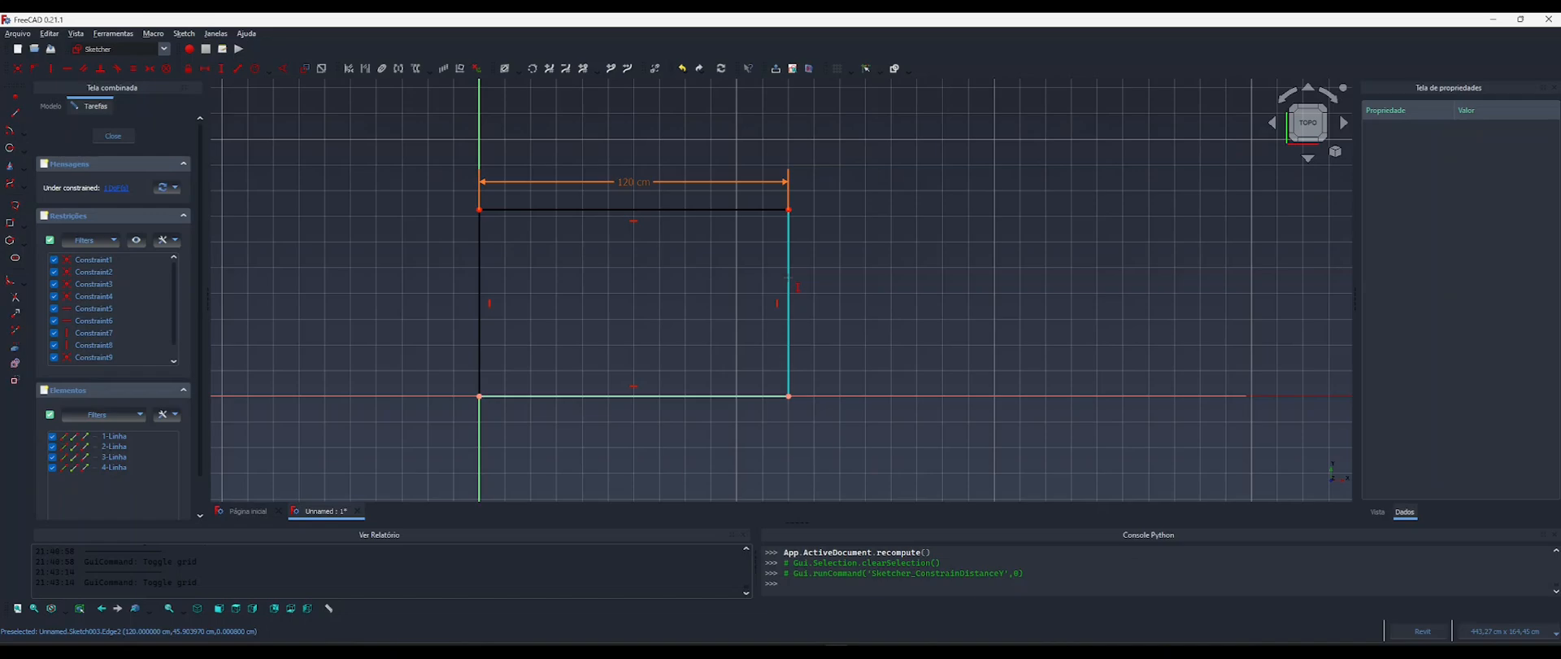
click(785, 278)
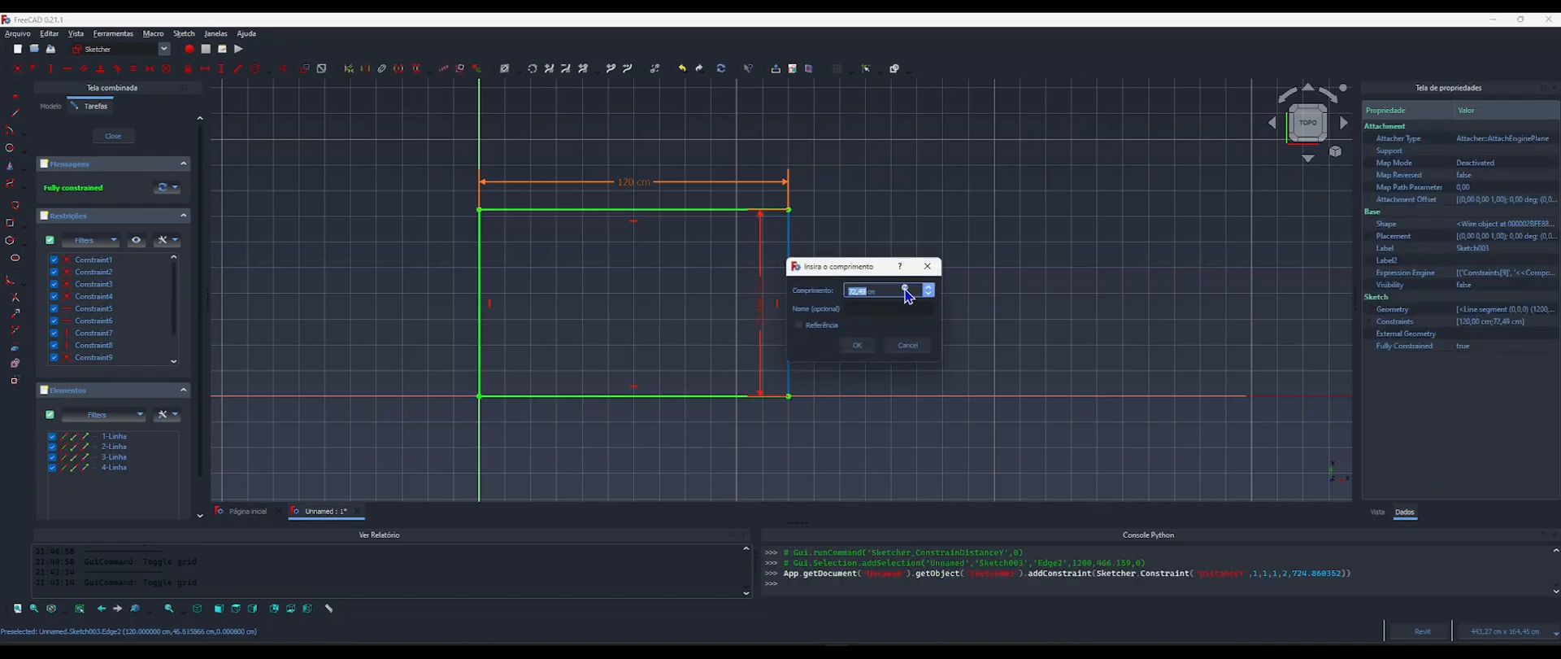
click(911, 289)
drag(911, 289, 762, 244)
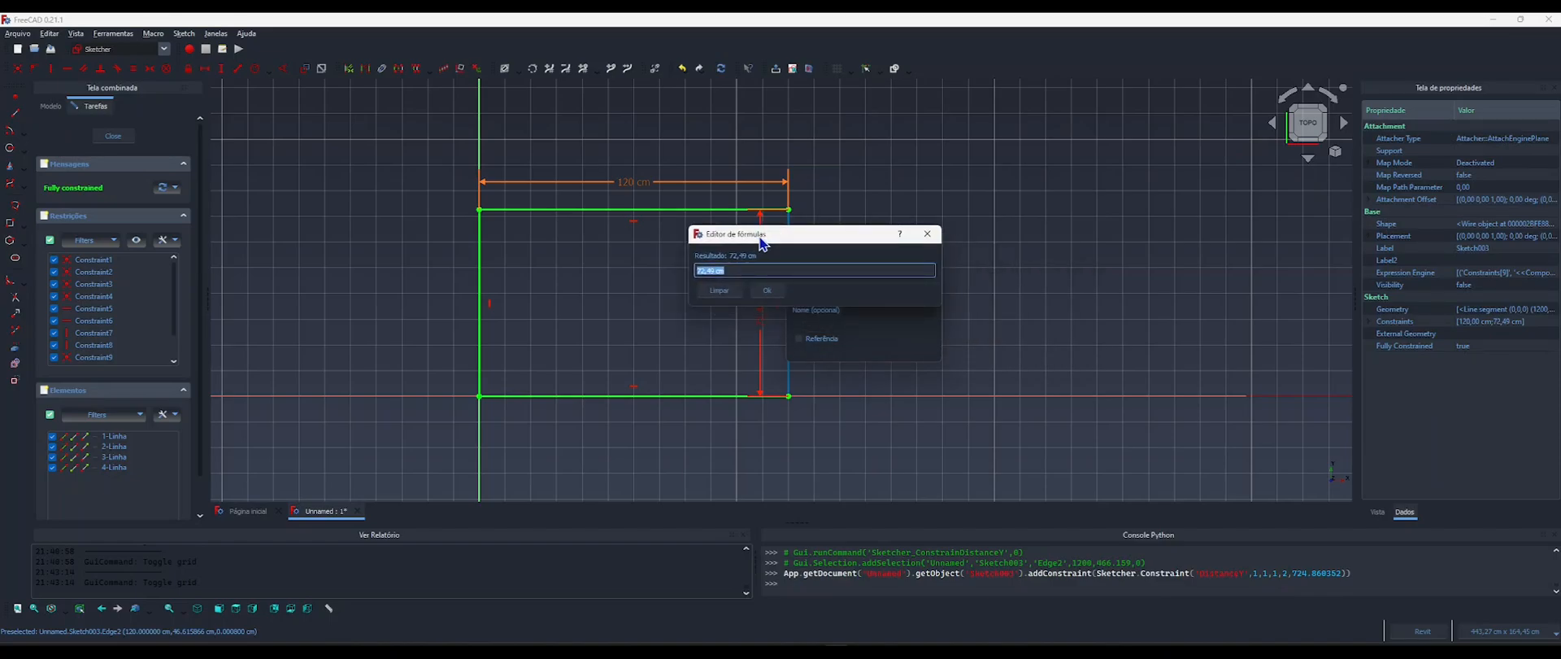
text(compo)
key(Return)
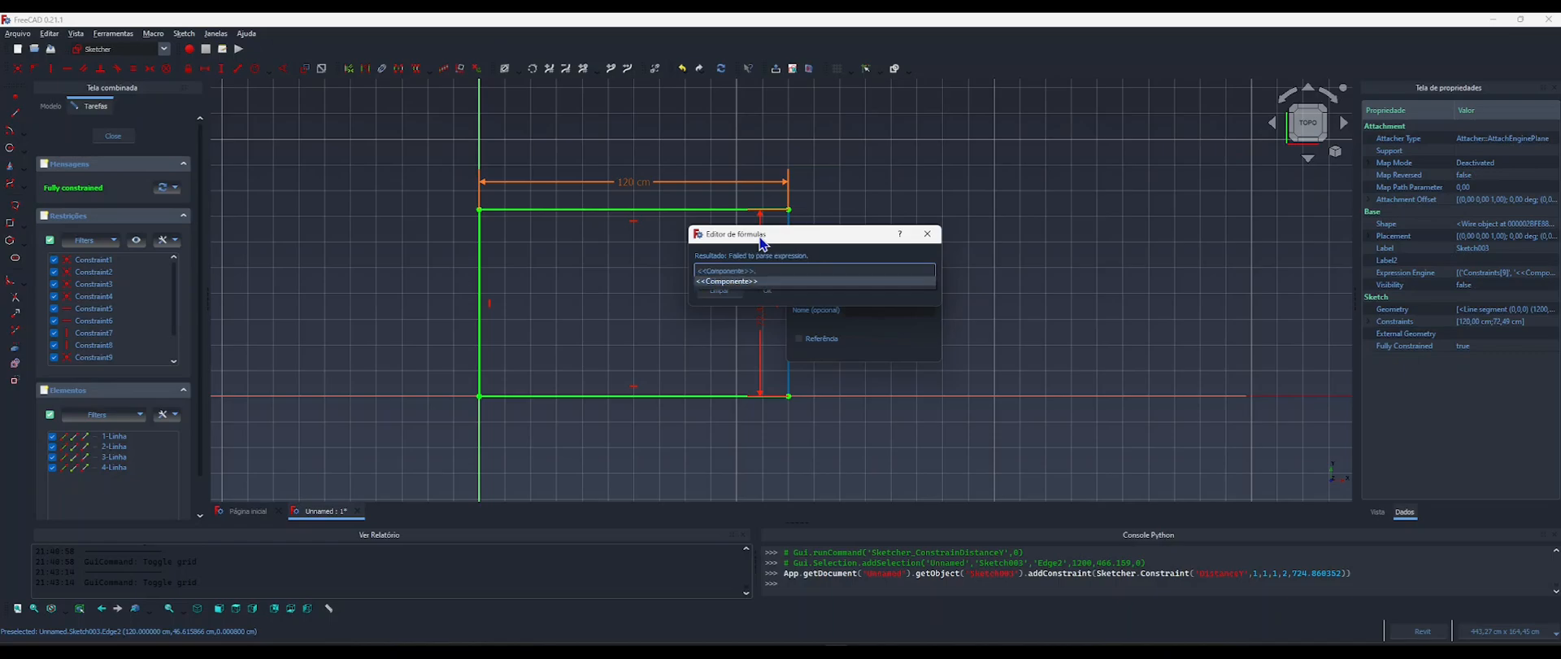
text(.larg)
text(u)
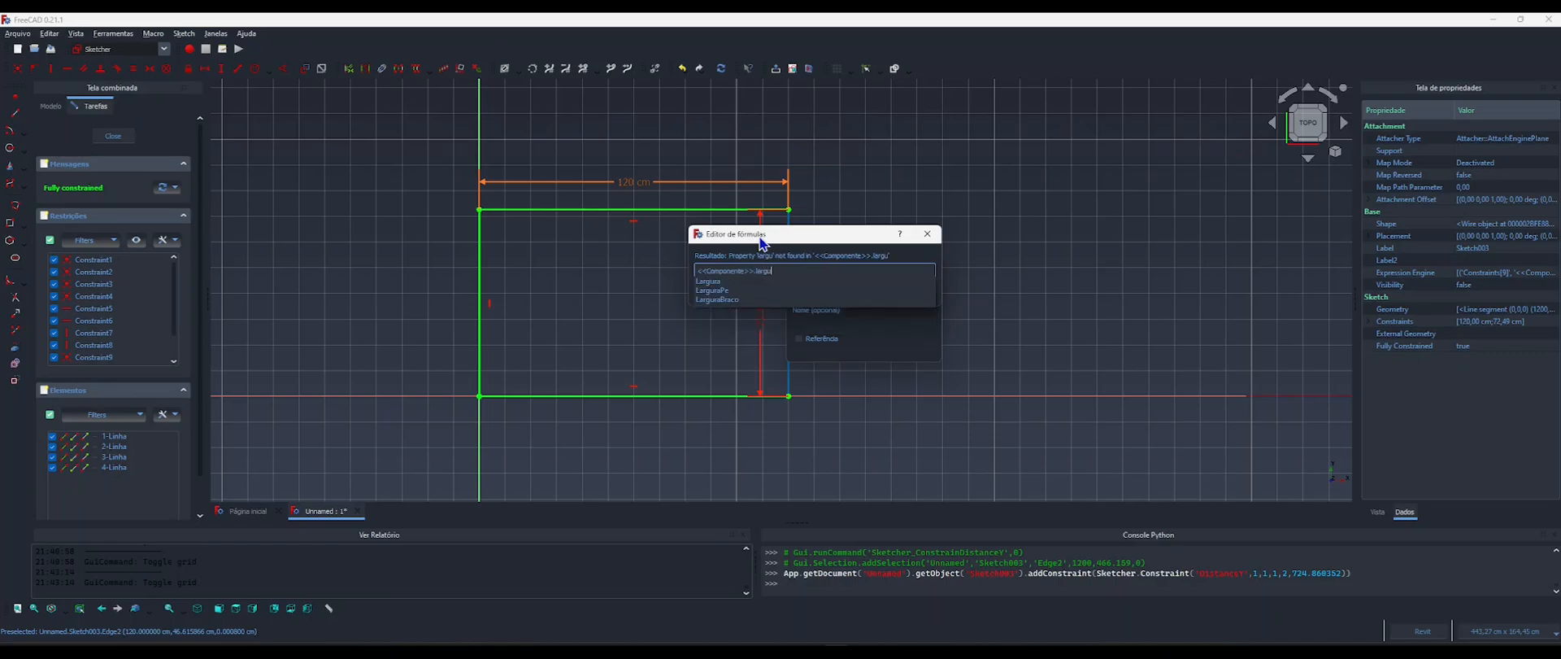
key(Down)
key(Return)
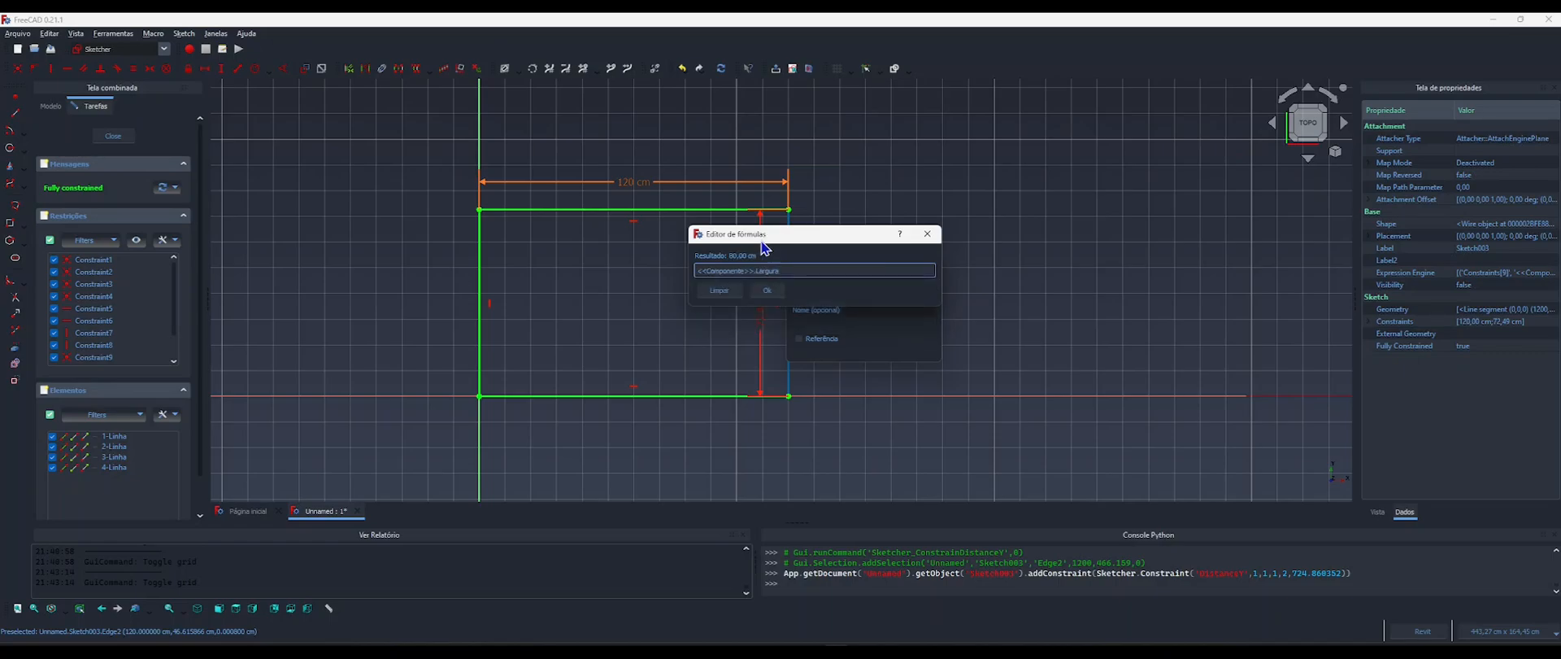
click(767, 290)
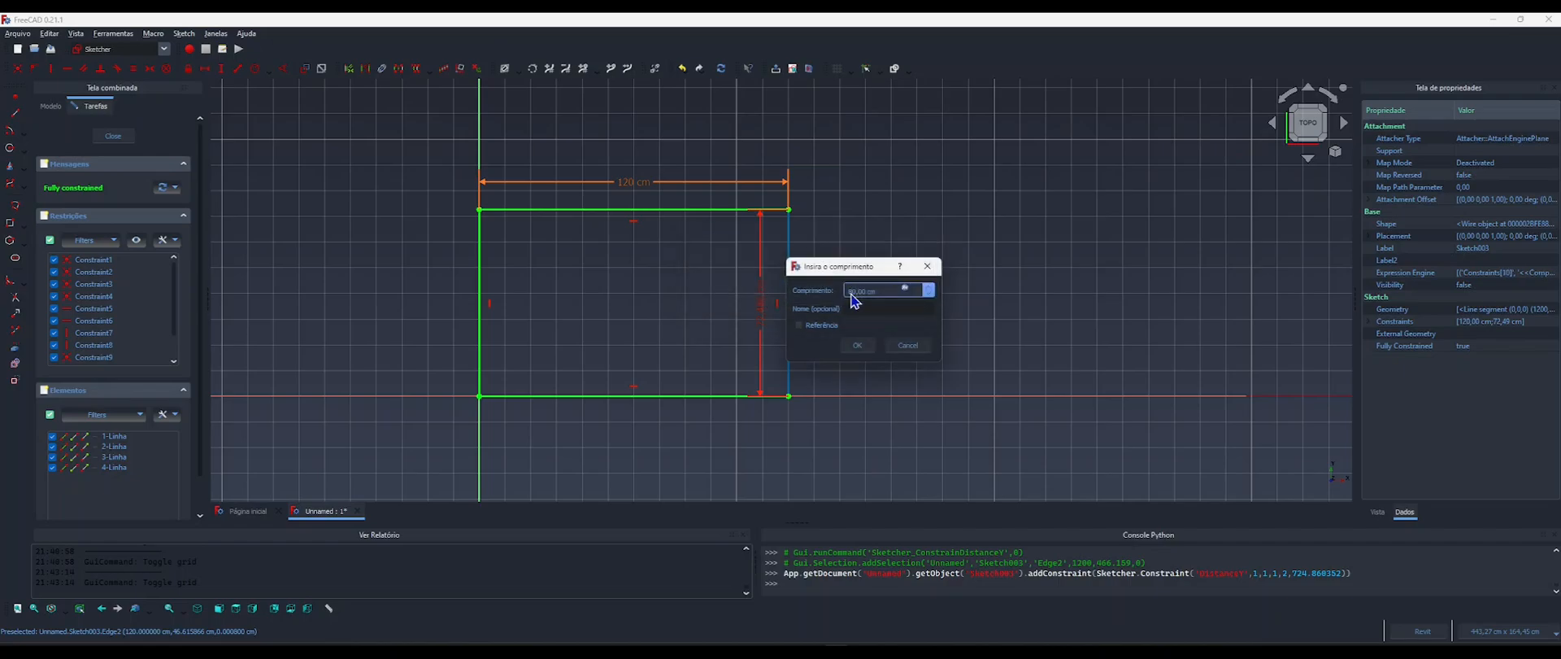
click(858, 346)
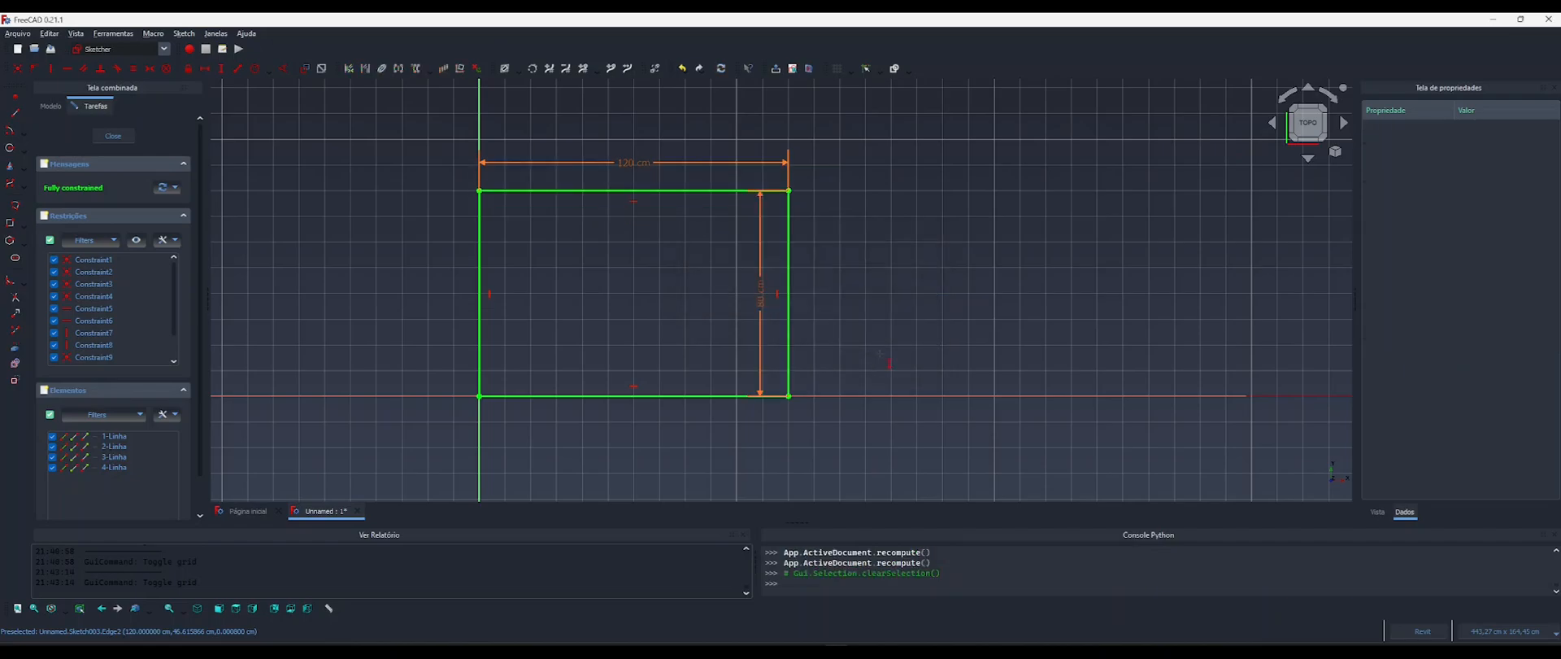
Close the rectangle sketch and hide the working grid.
click(115, 142)
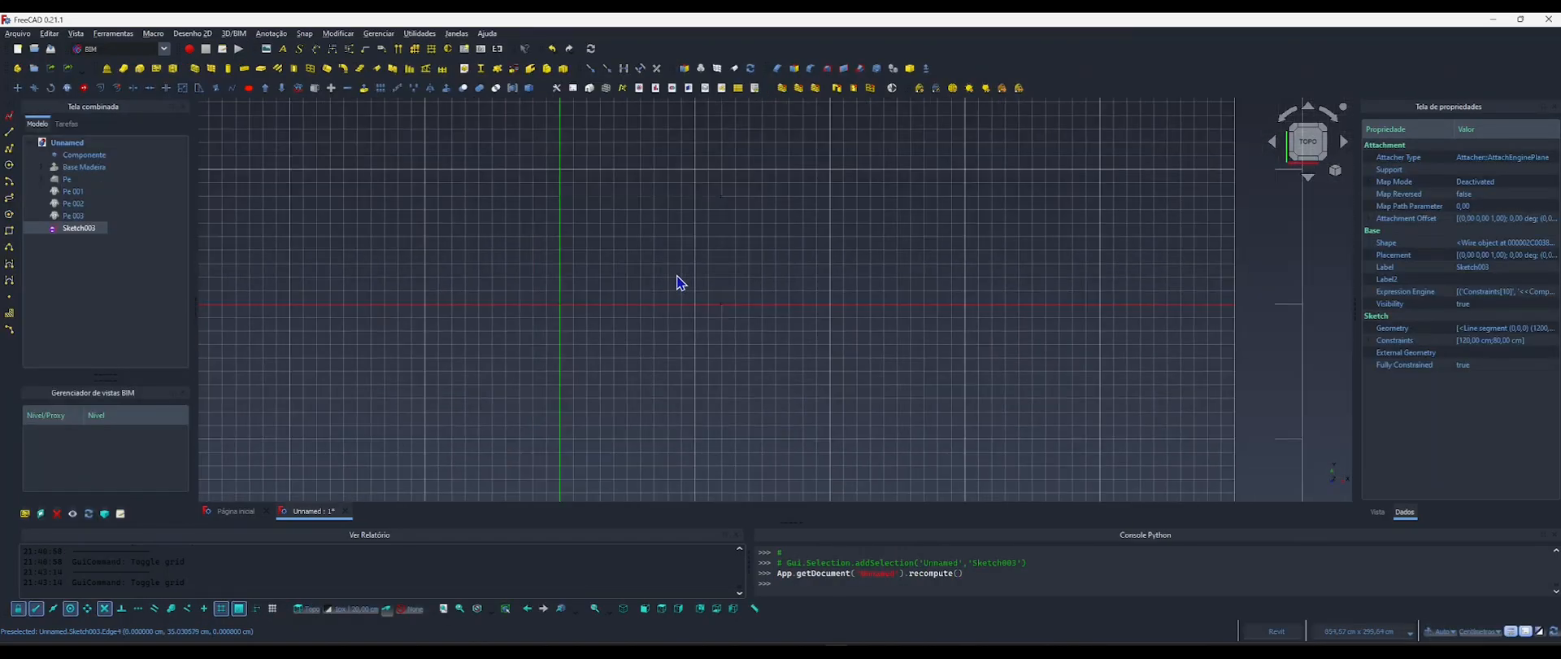
click(655, 304)
key(g)
key(r)
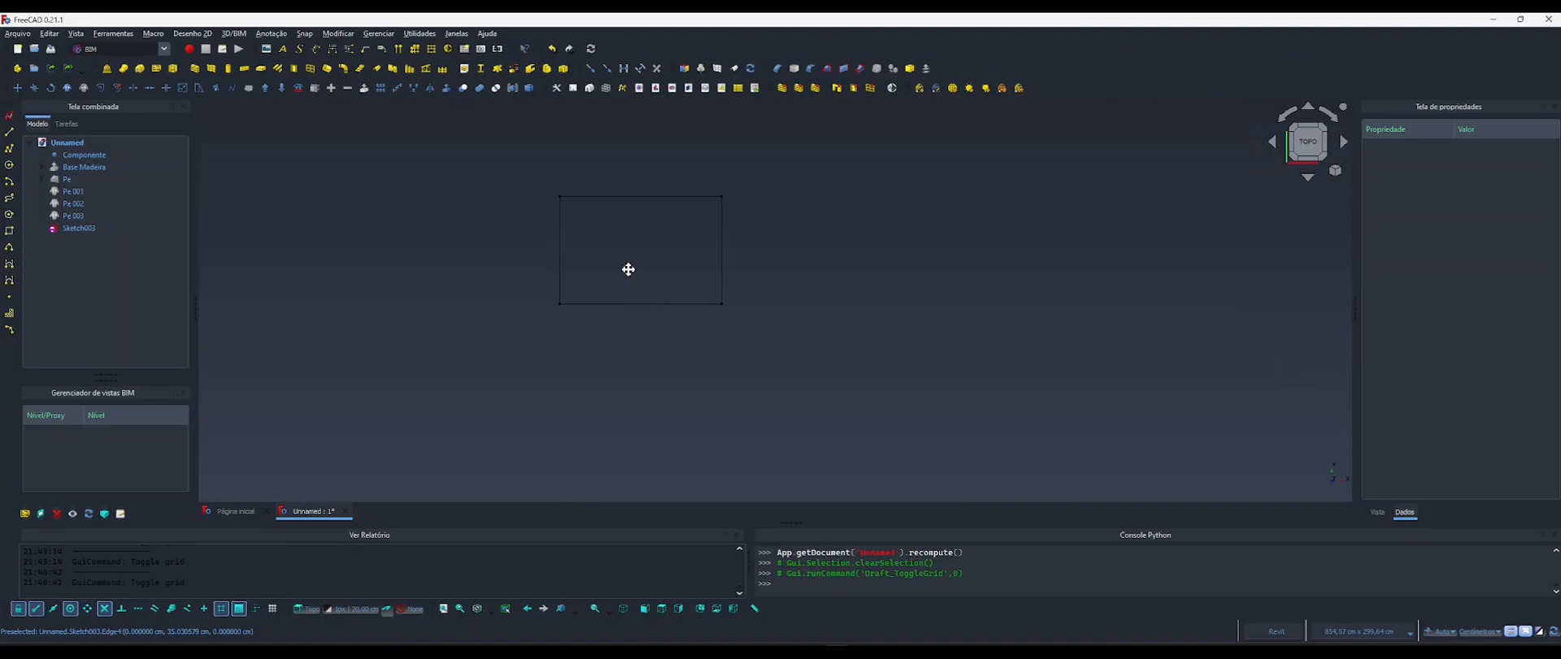
shift+middle_drag(626, 268, 764, 273)
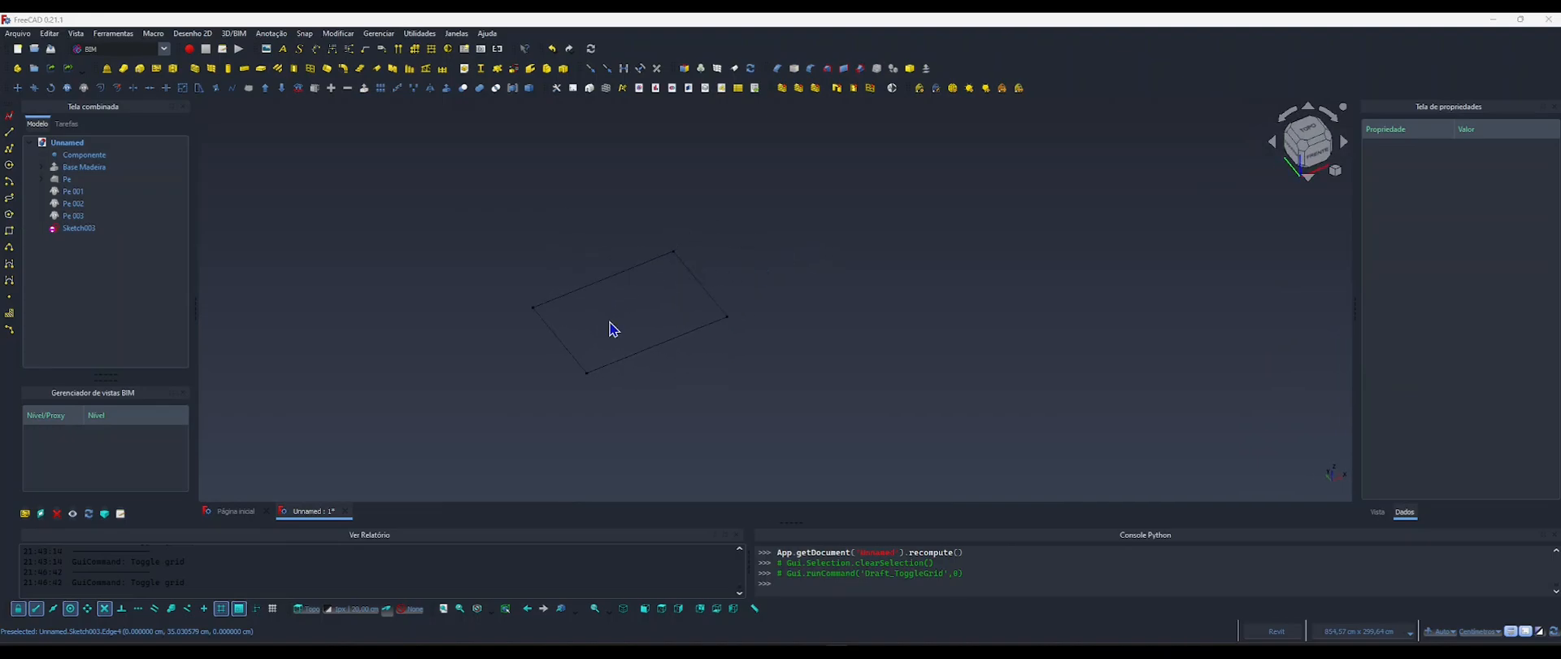
Consult the sofa dimensions in the reference image 4.webp, return to FreeCAD and switch to the Part Design workbench.
key(alt+Tab)
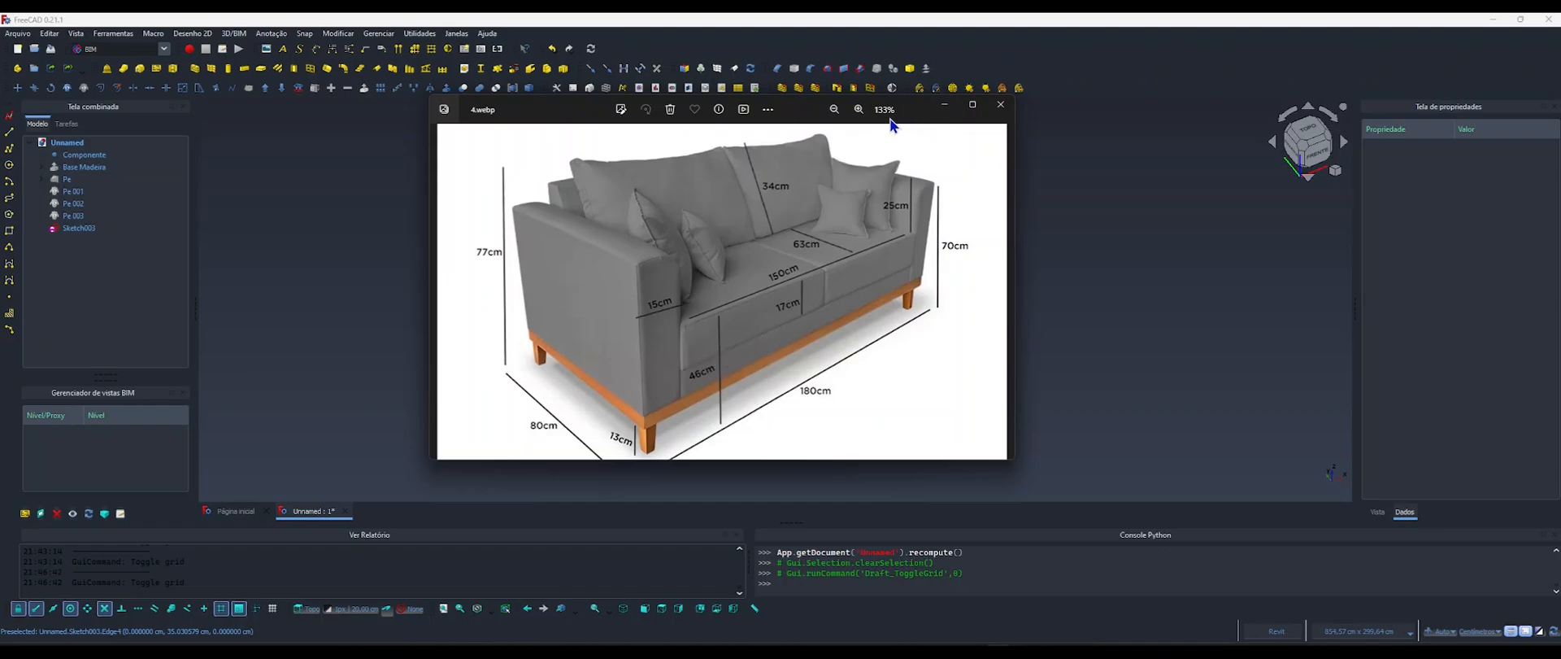
click(944, 106)
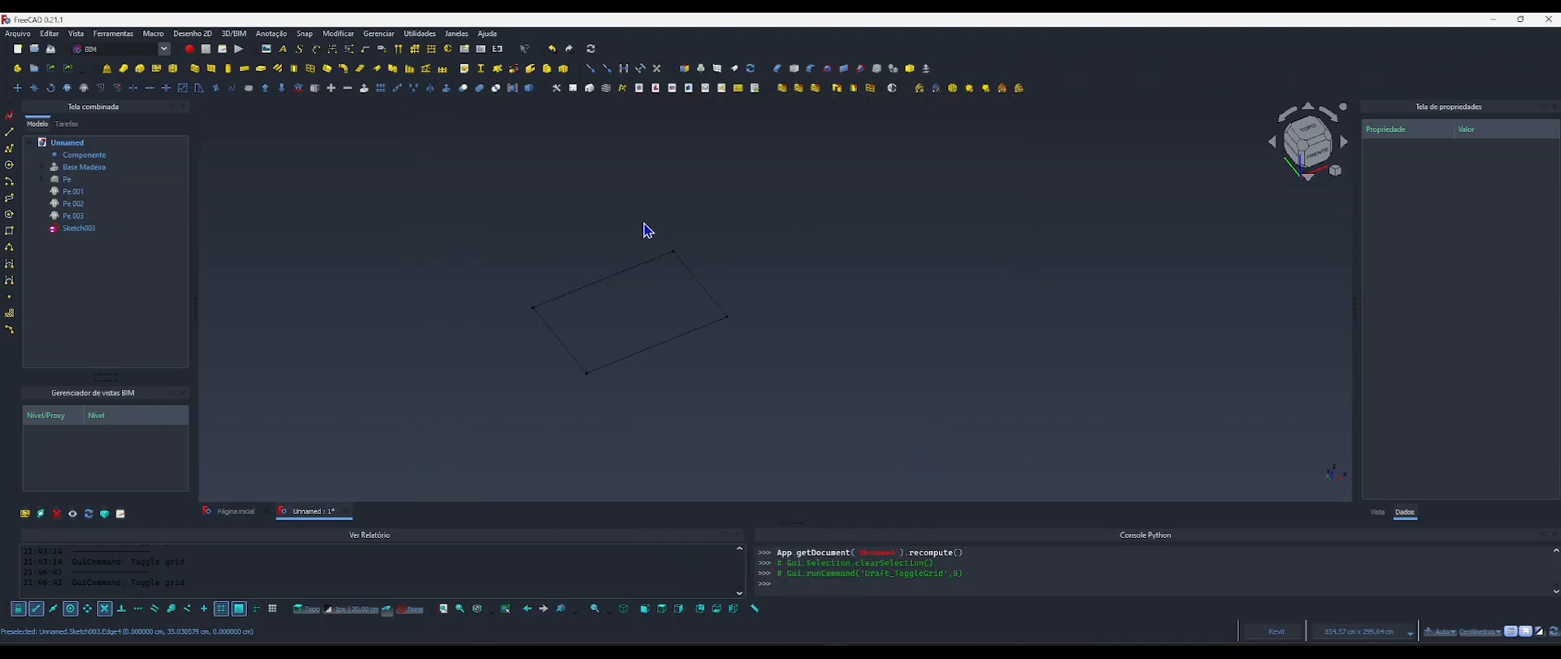
middle_drag(606, 307, 619, 309)
click(158, 49)
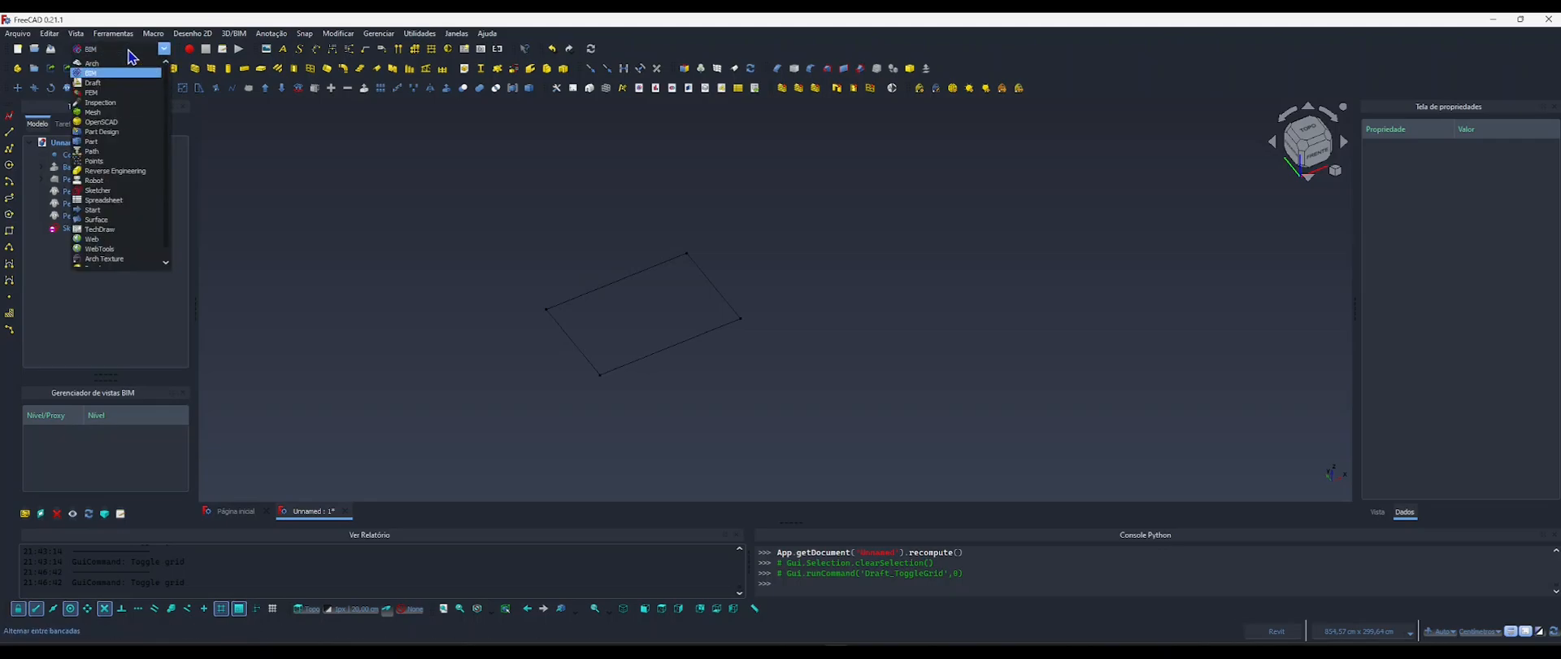
click(104, 131)
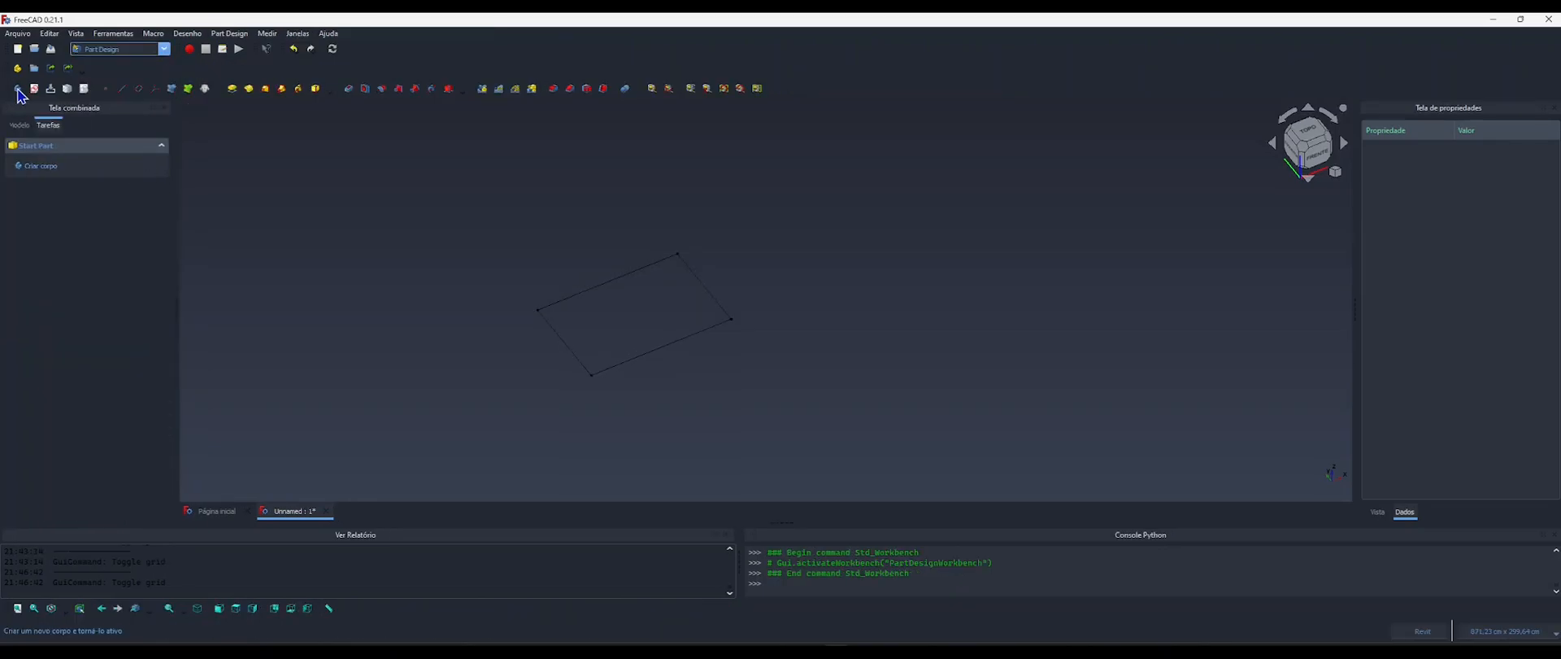
Create a new body and move the rectangle sketch into it.
click(42, 169)
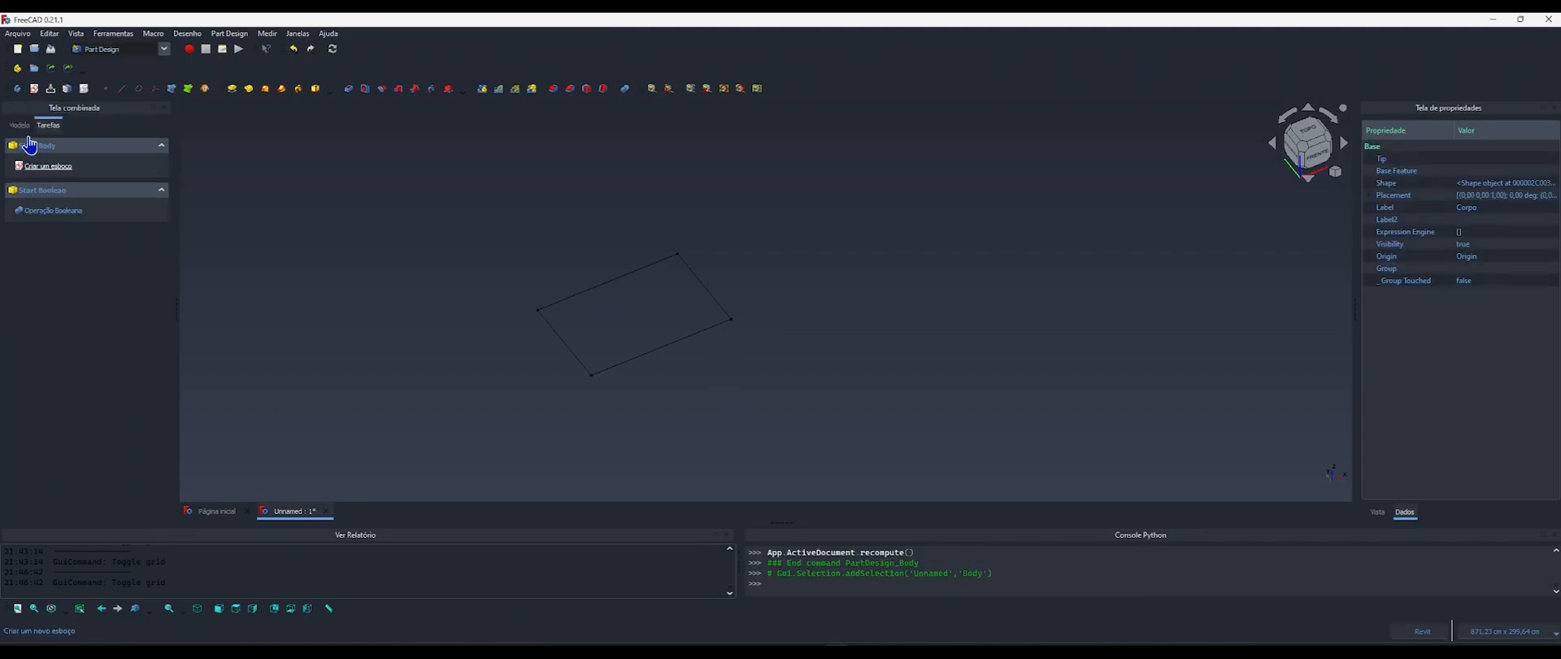
click(20, 125)
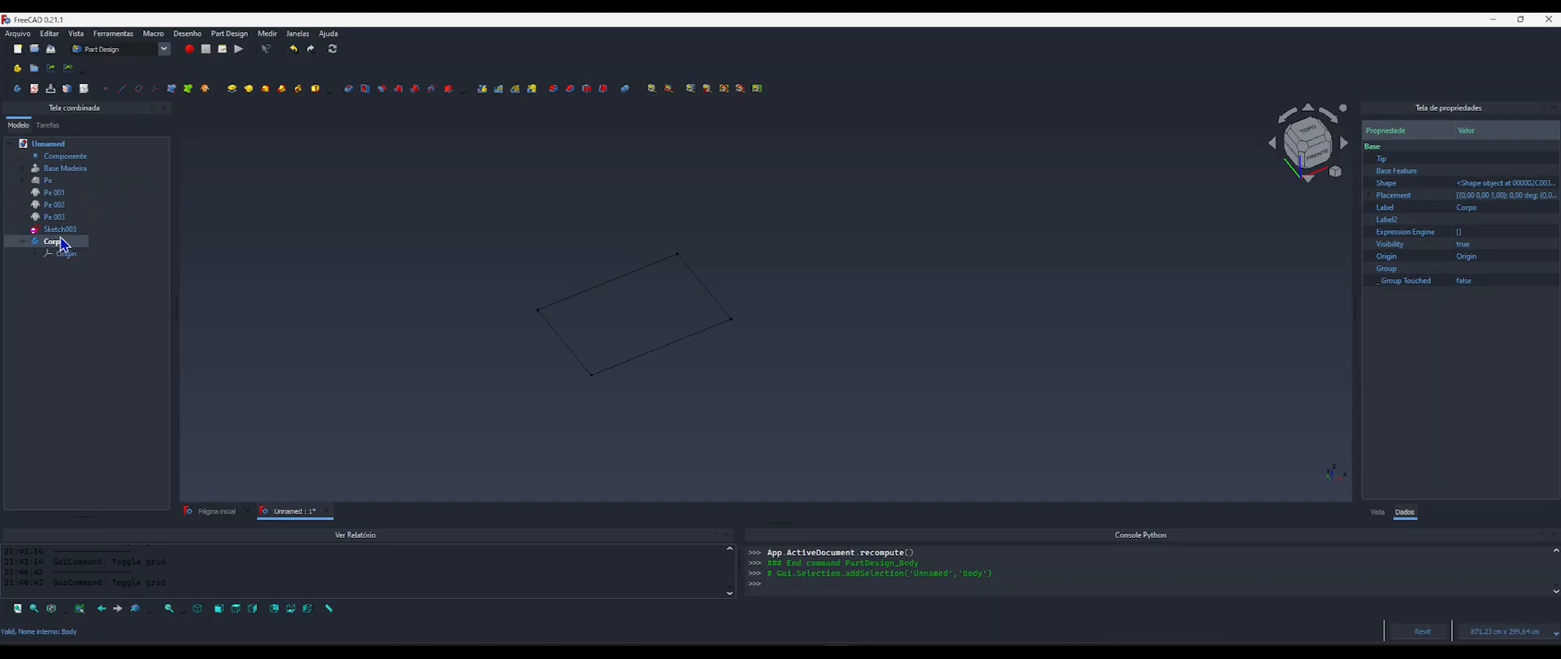
click(59, 229)
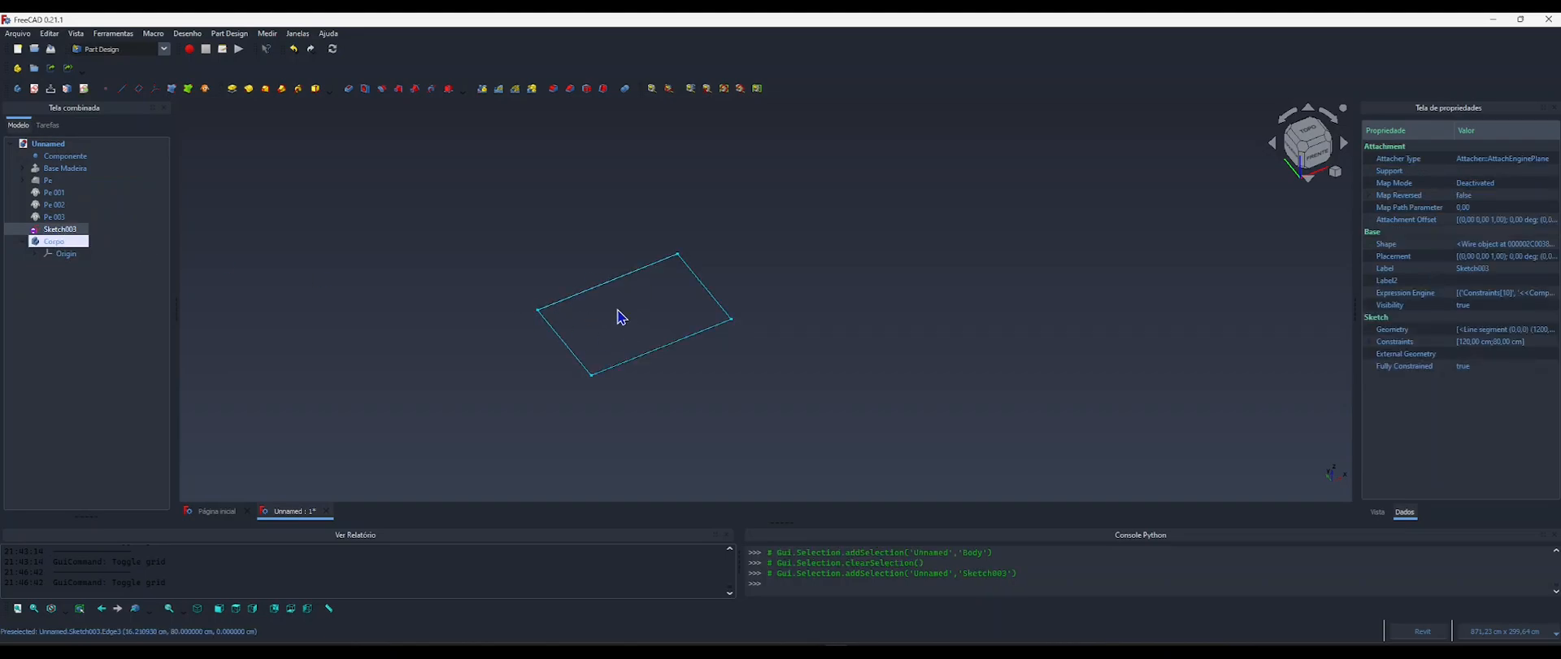
drag(51, 232, 60, 244)
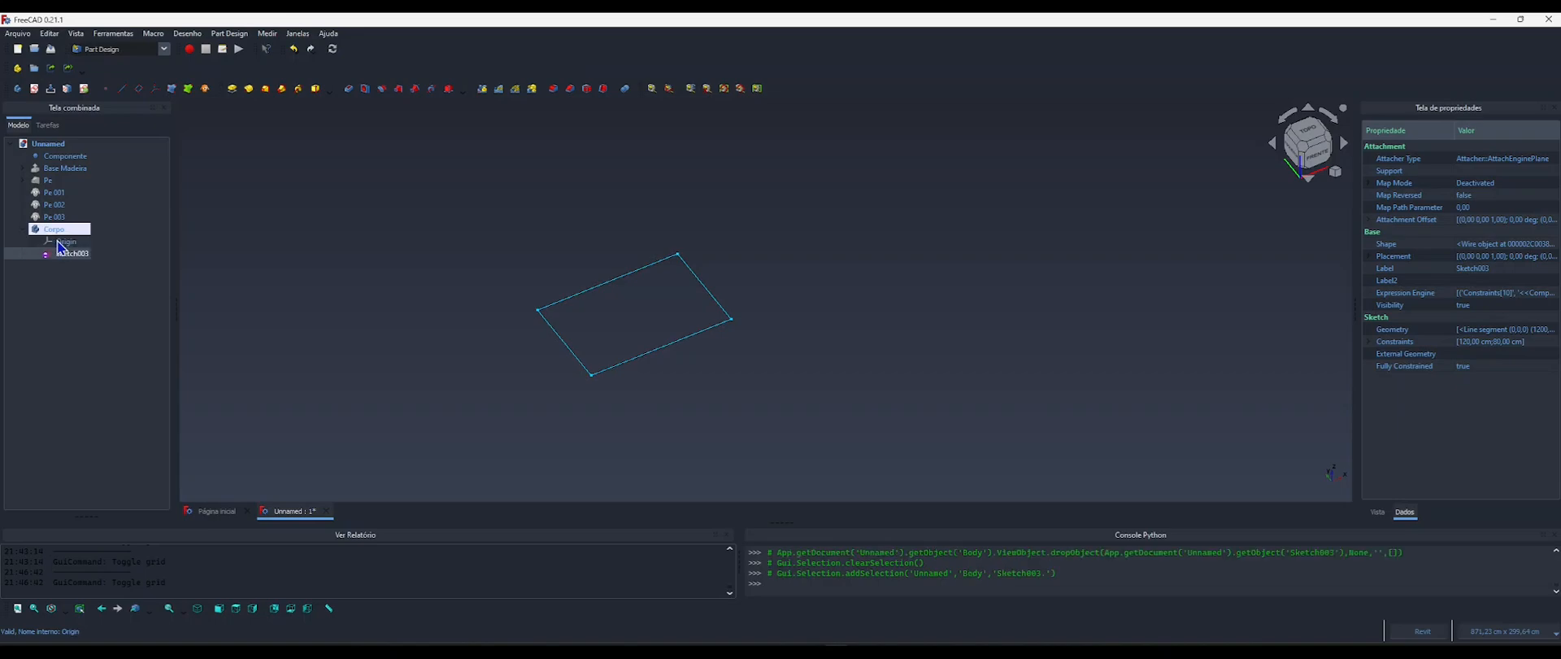
click(104, 295)
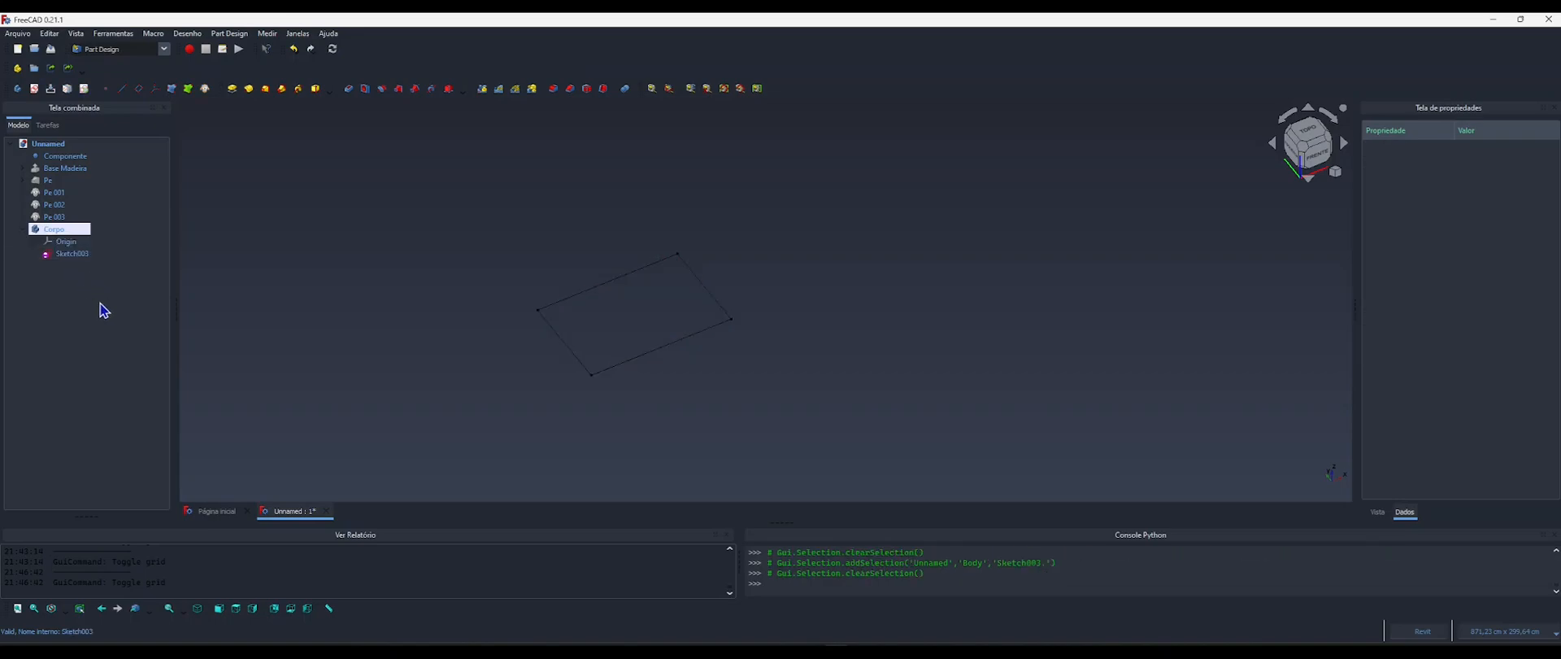
Pad the rectangle sketch in the body to a length of 15 cm.
click(72, 255)
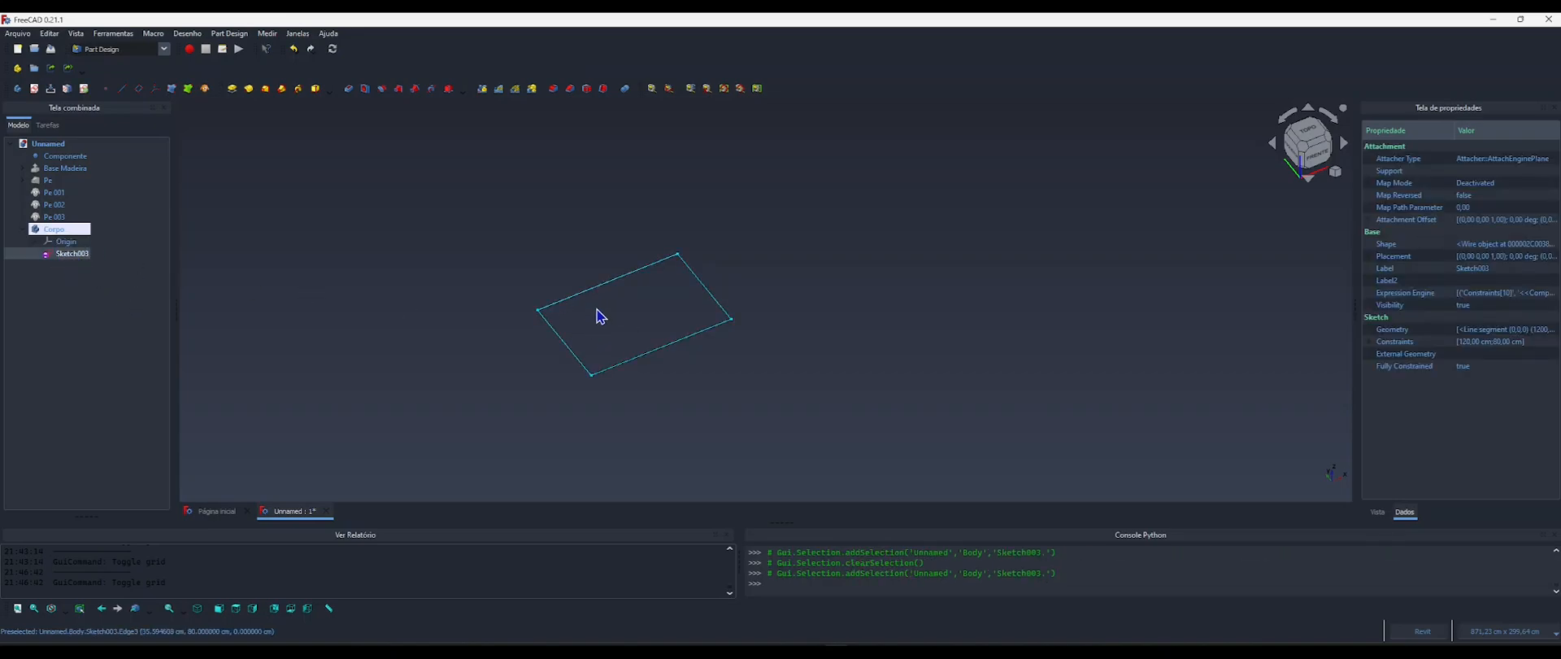
middle_drag(610, 325, 582, 311)
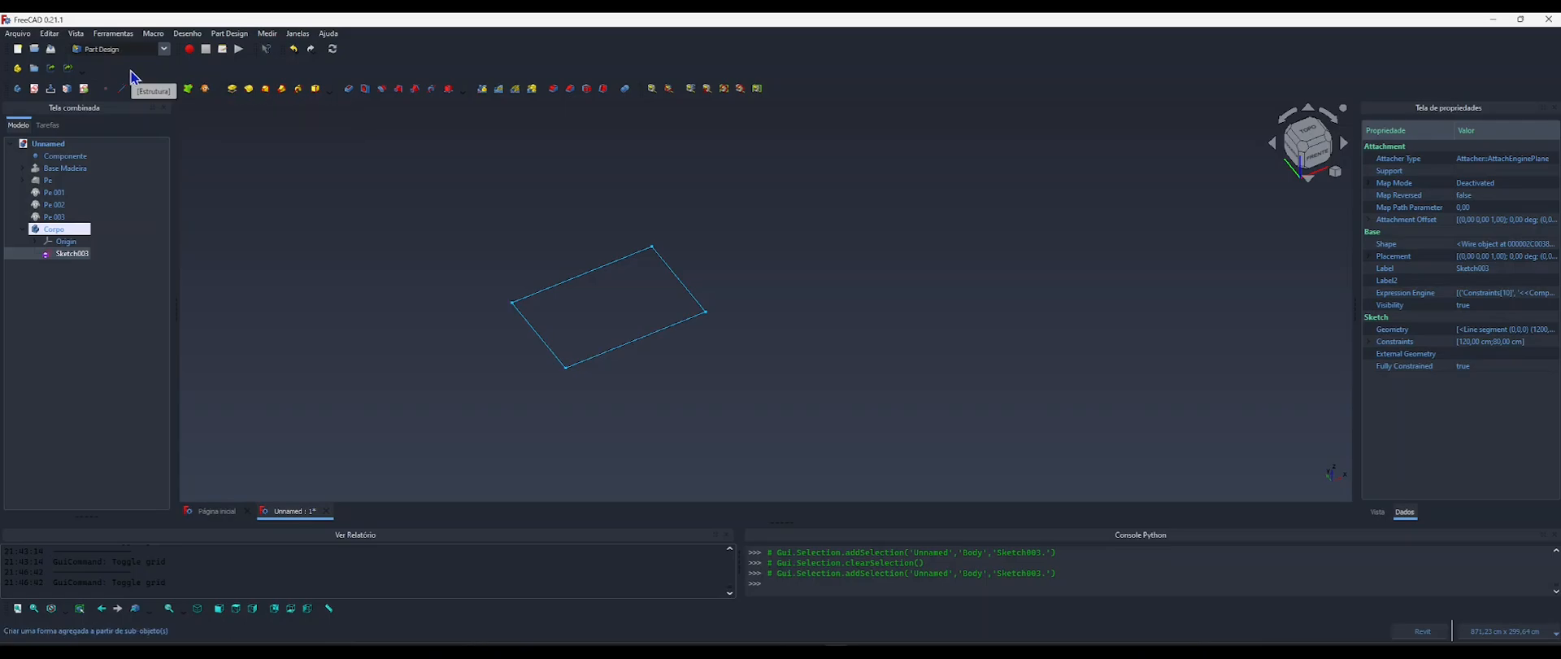
click(232, 89)
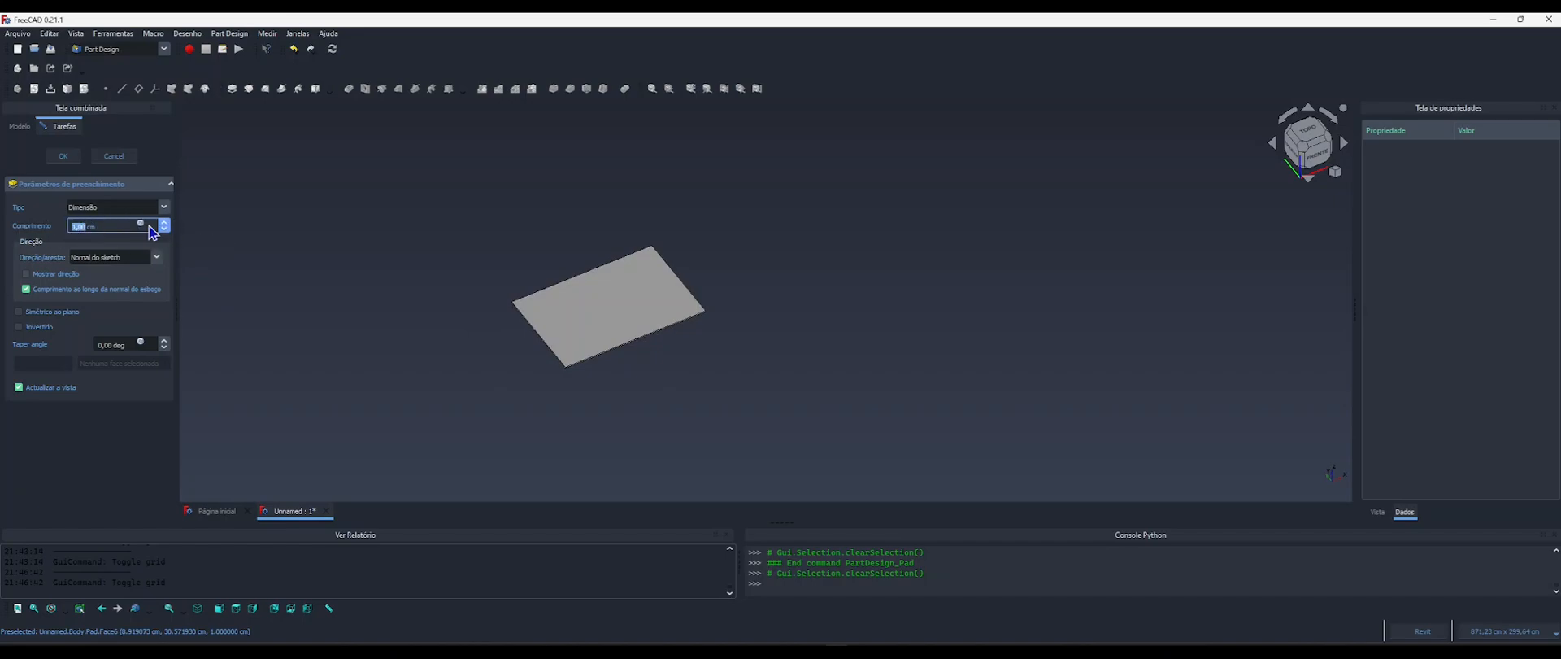
click(88, 227)
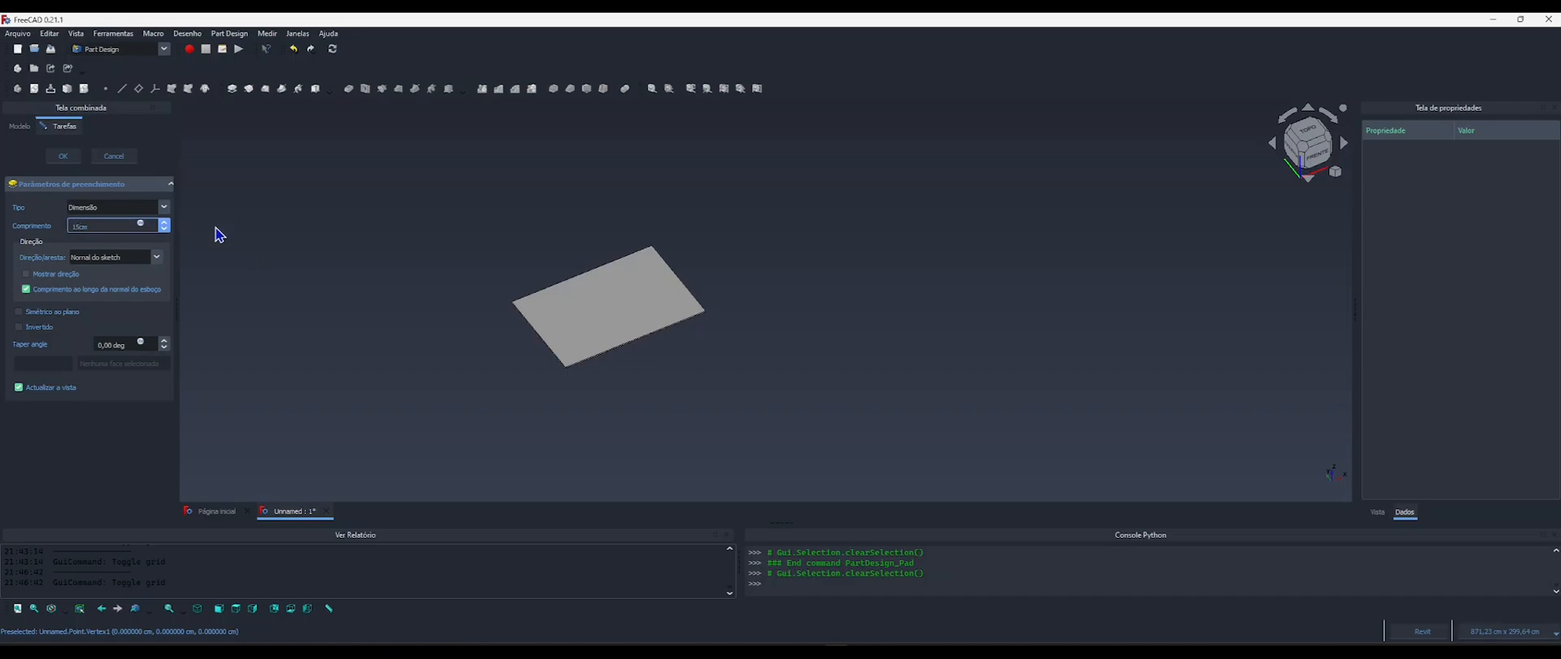
click(63, 155)
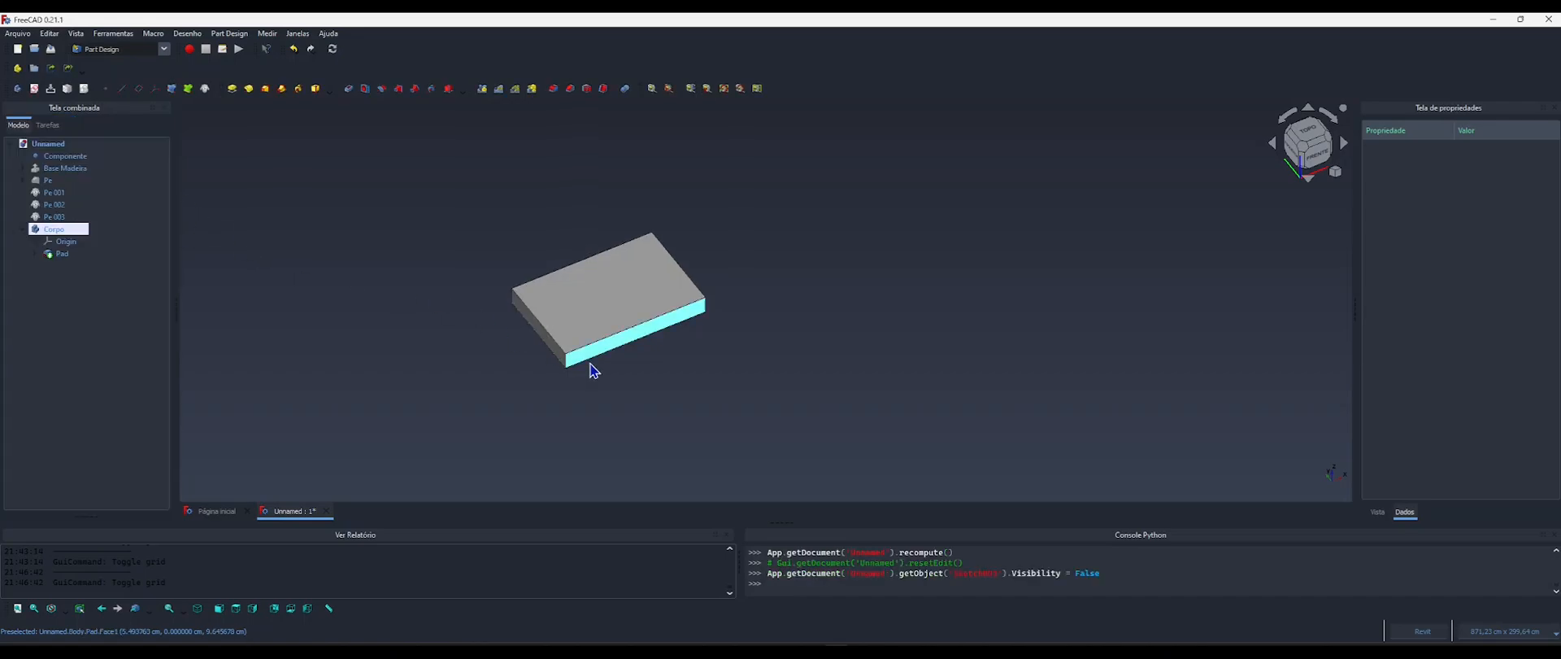
Set the pad's Length property to 20 cm.
click(61, 257)
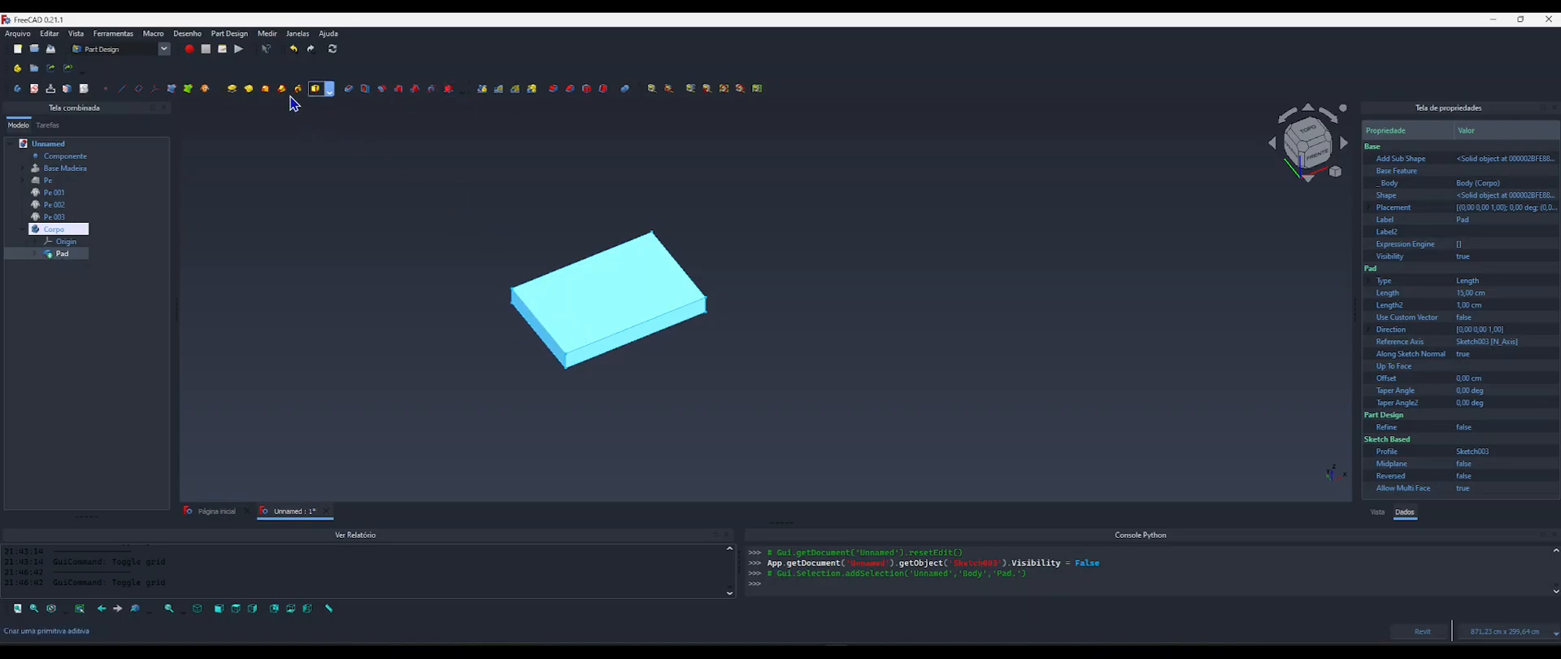
click(54, 230)
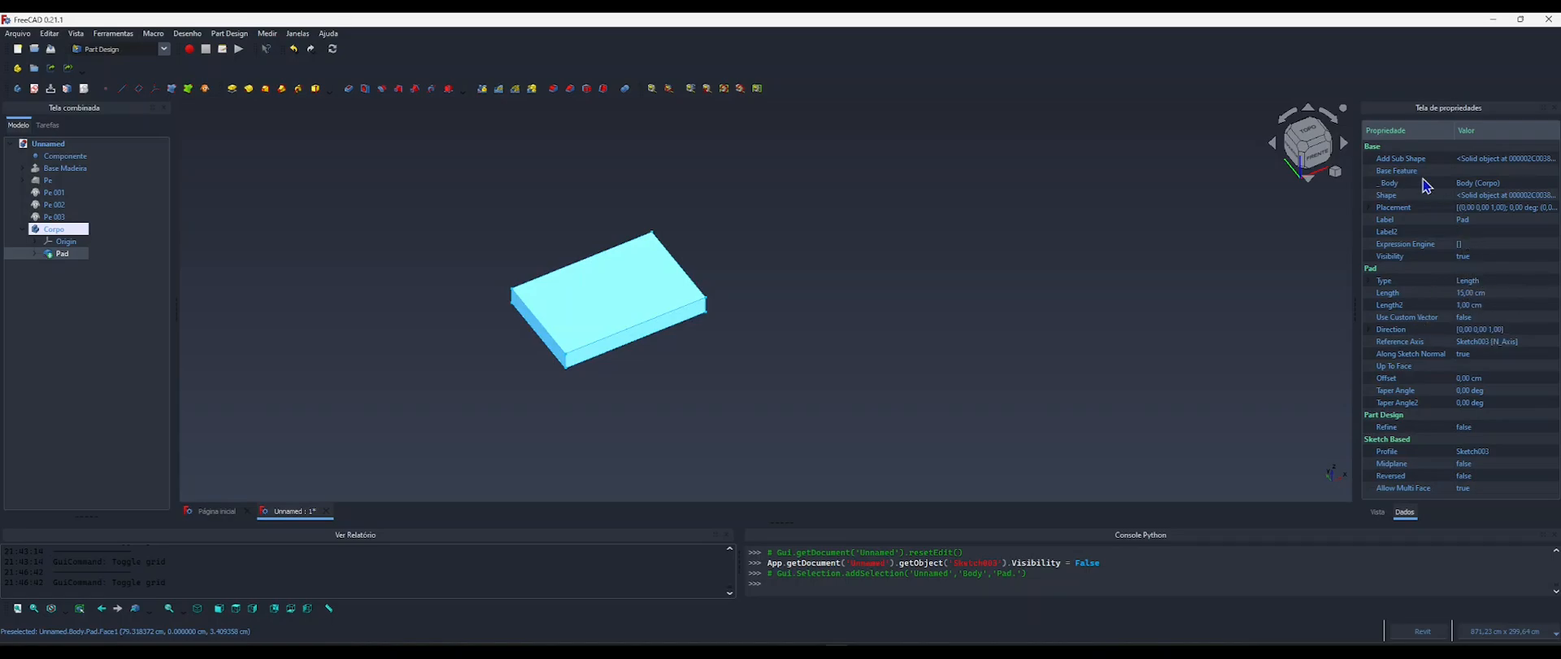
click(1474, 298)
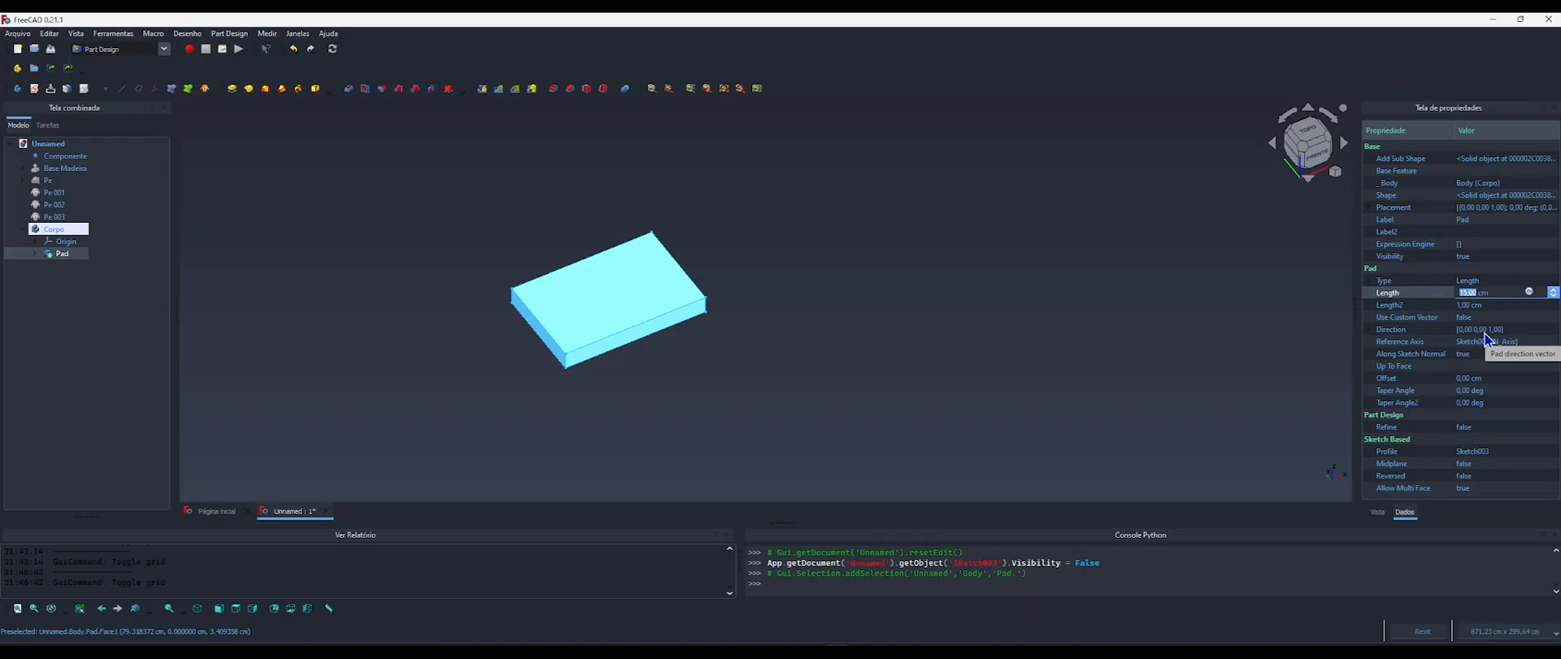
text(20)
key(Return)
click(955, 270)
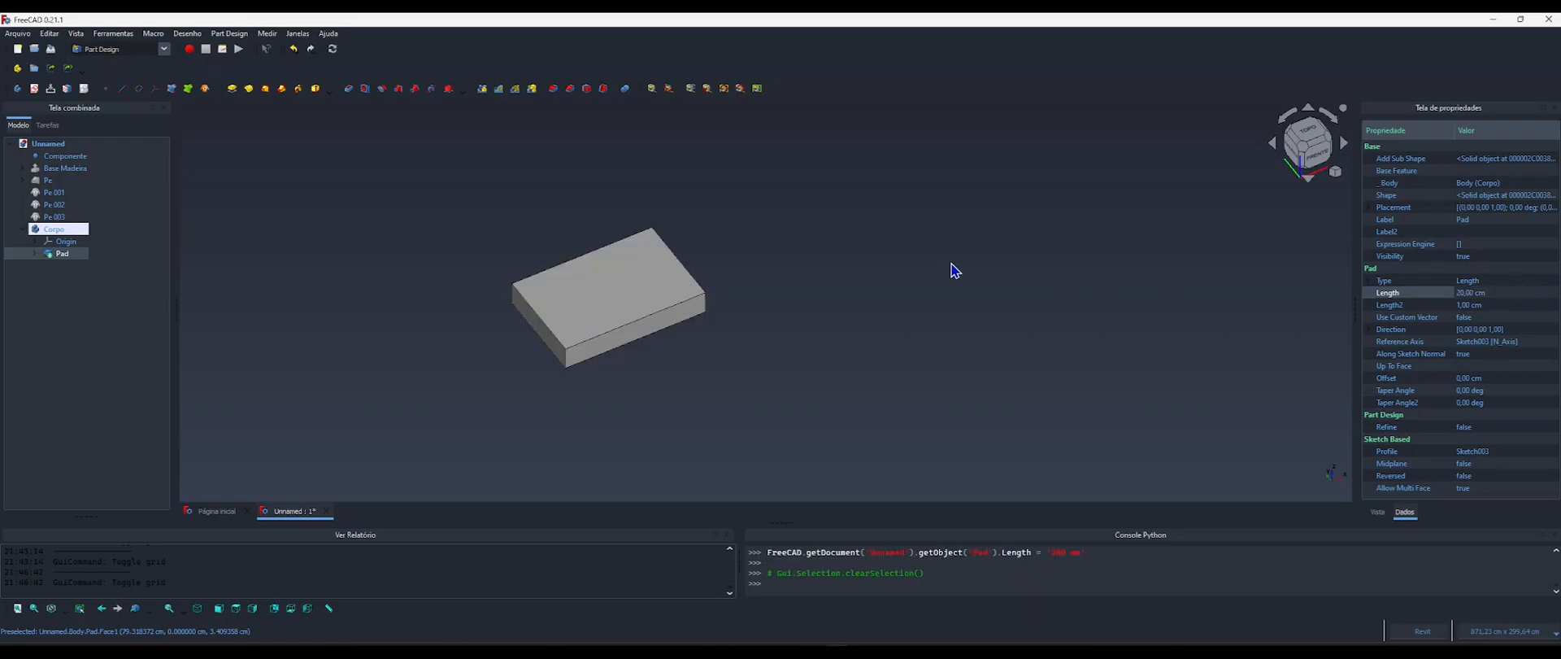
scroll(575, 380, up, 5)
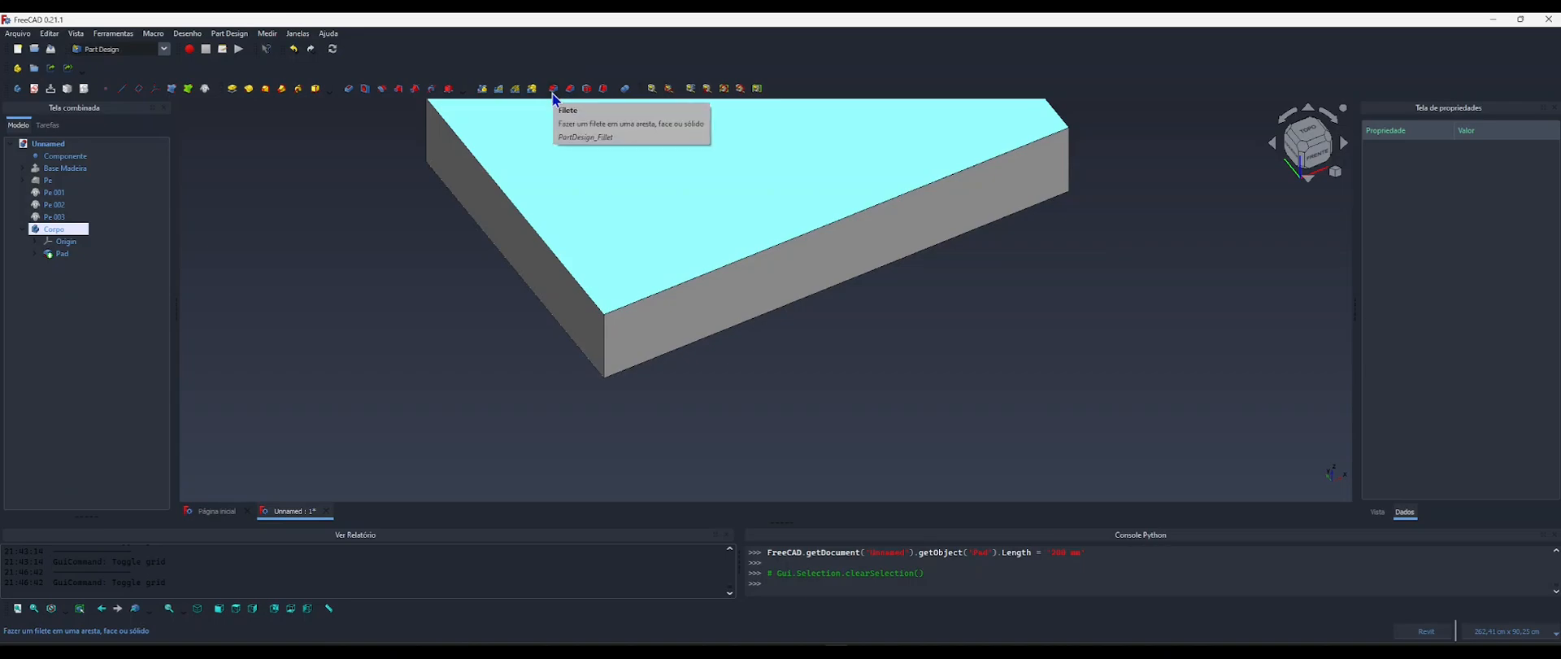
click(612, 257)
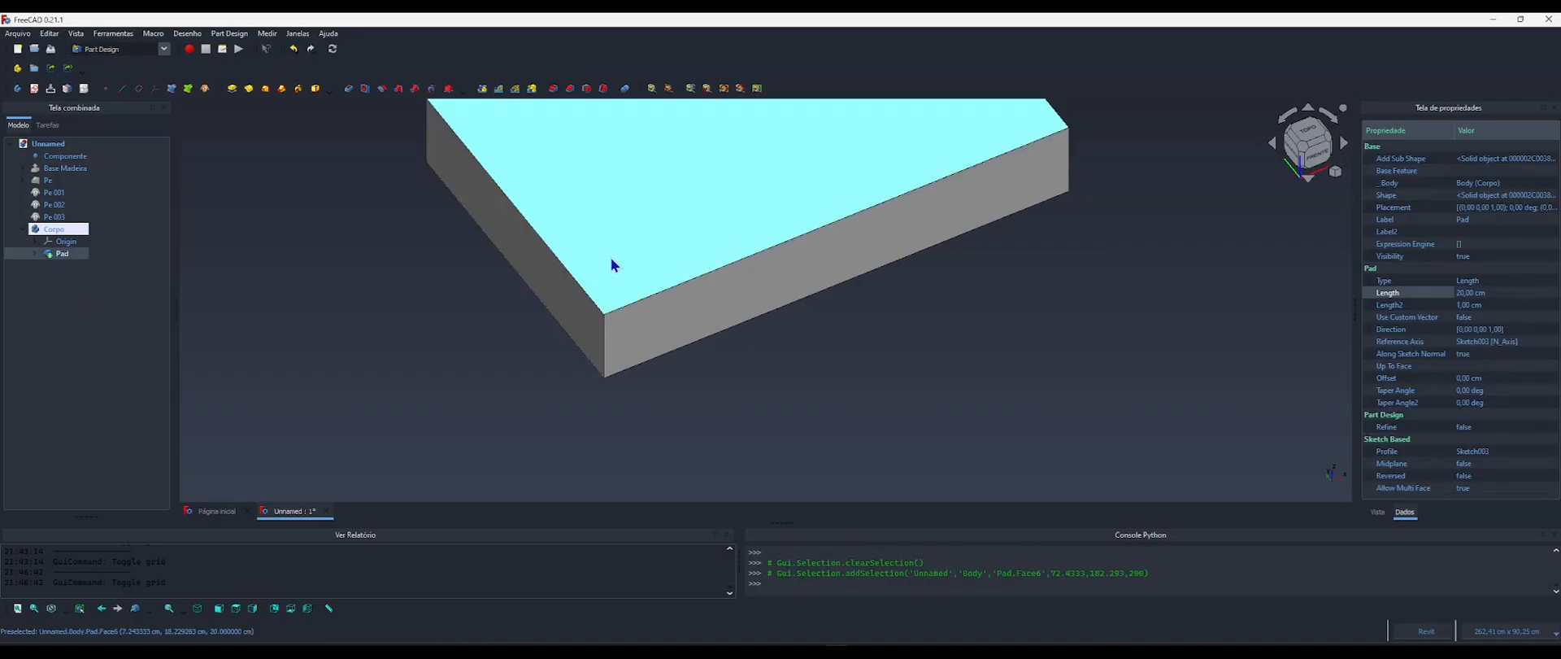
click(553, 89)
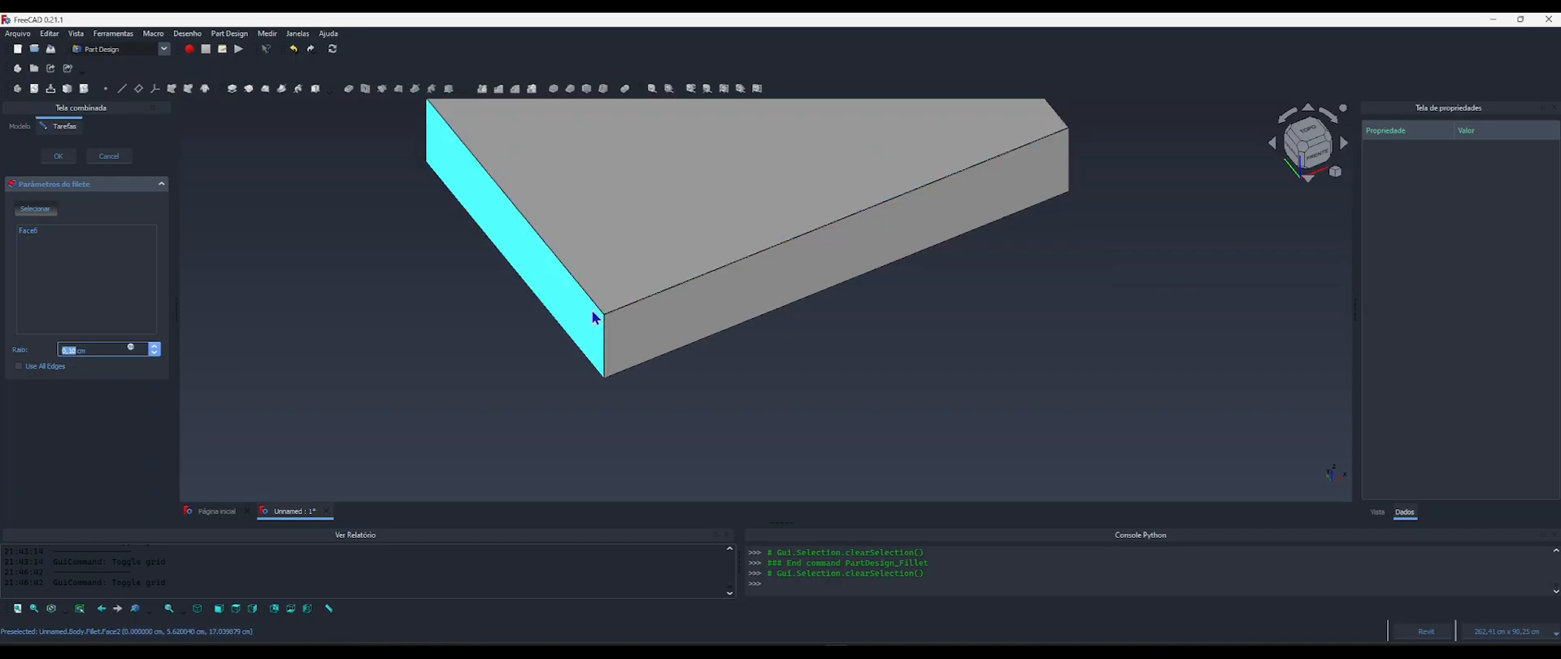
click(110, 158)
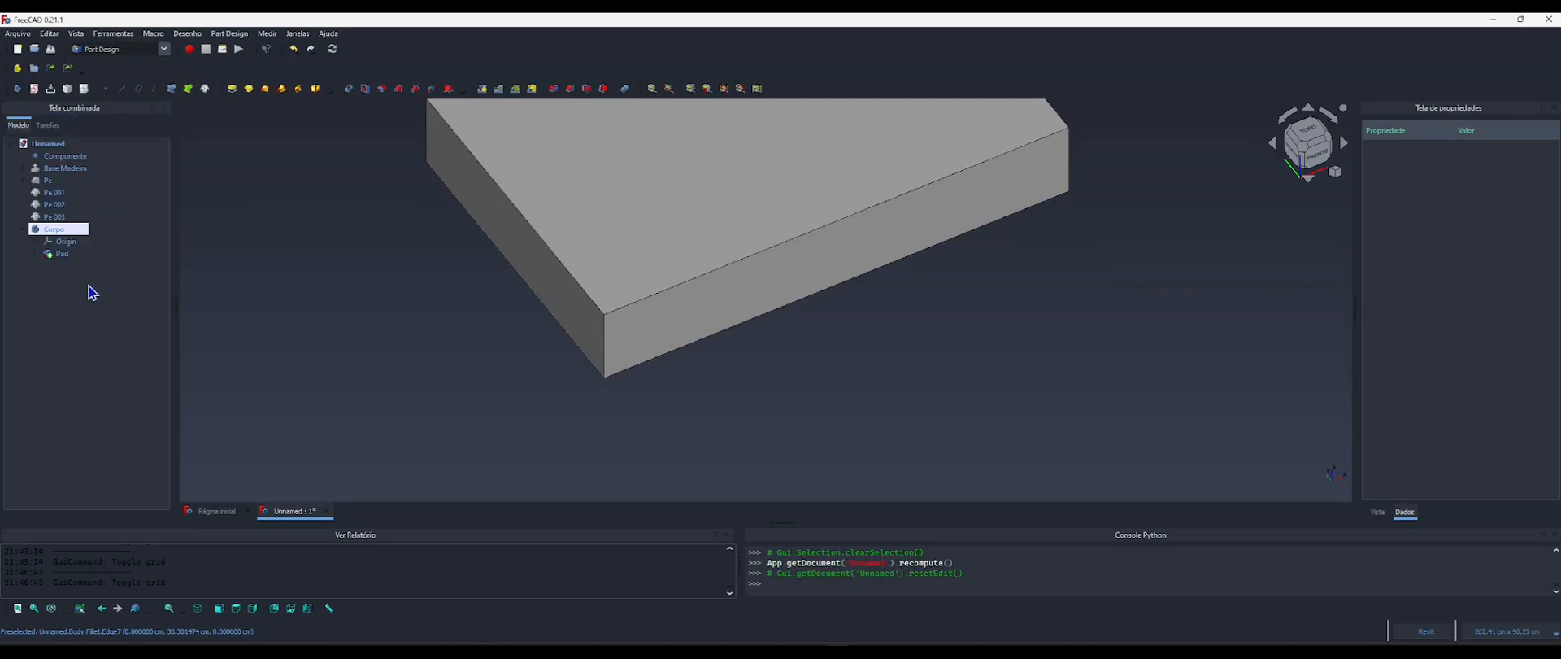
Add an App::PropertyLength property named RaioEstofado to the Componente object in the Poltrona group.
click(55, 157)
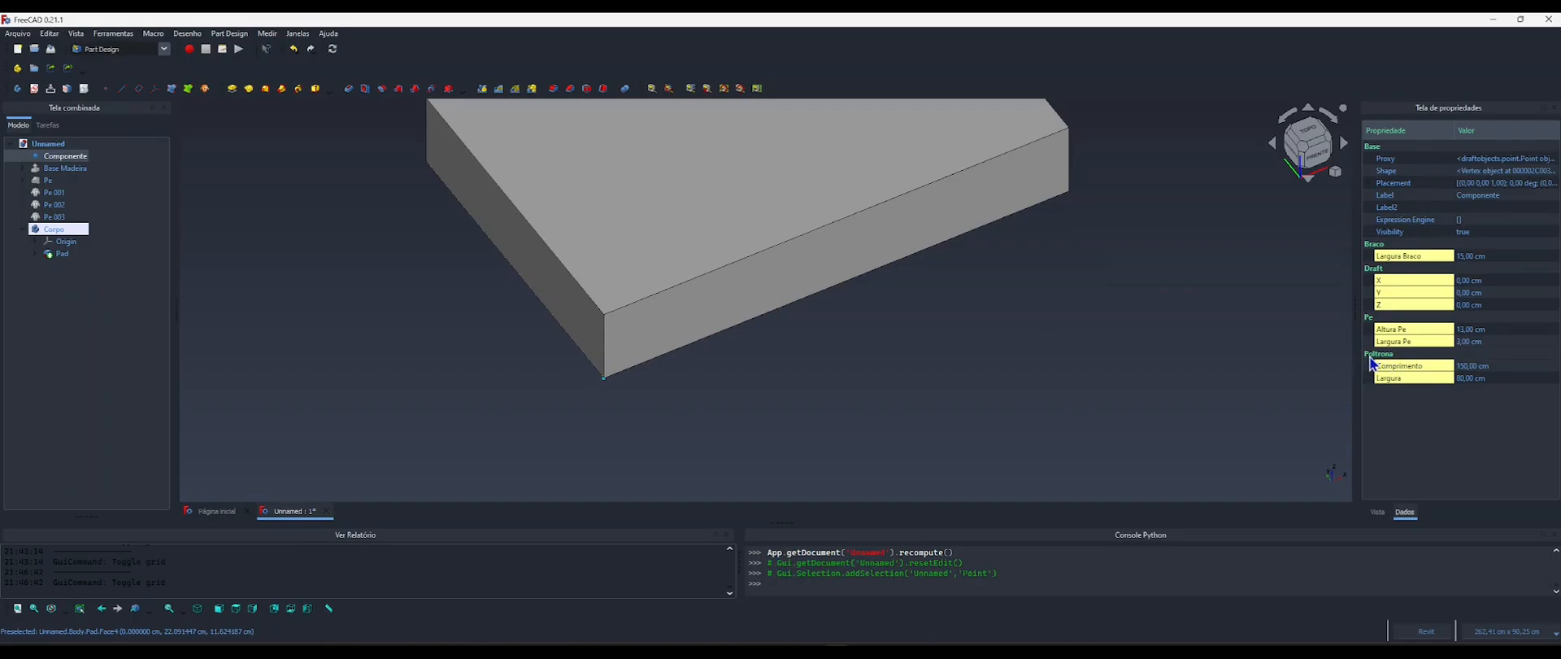
right_click(1383, 371)
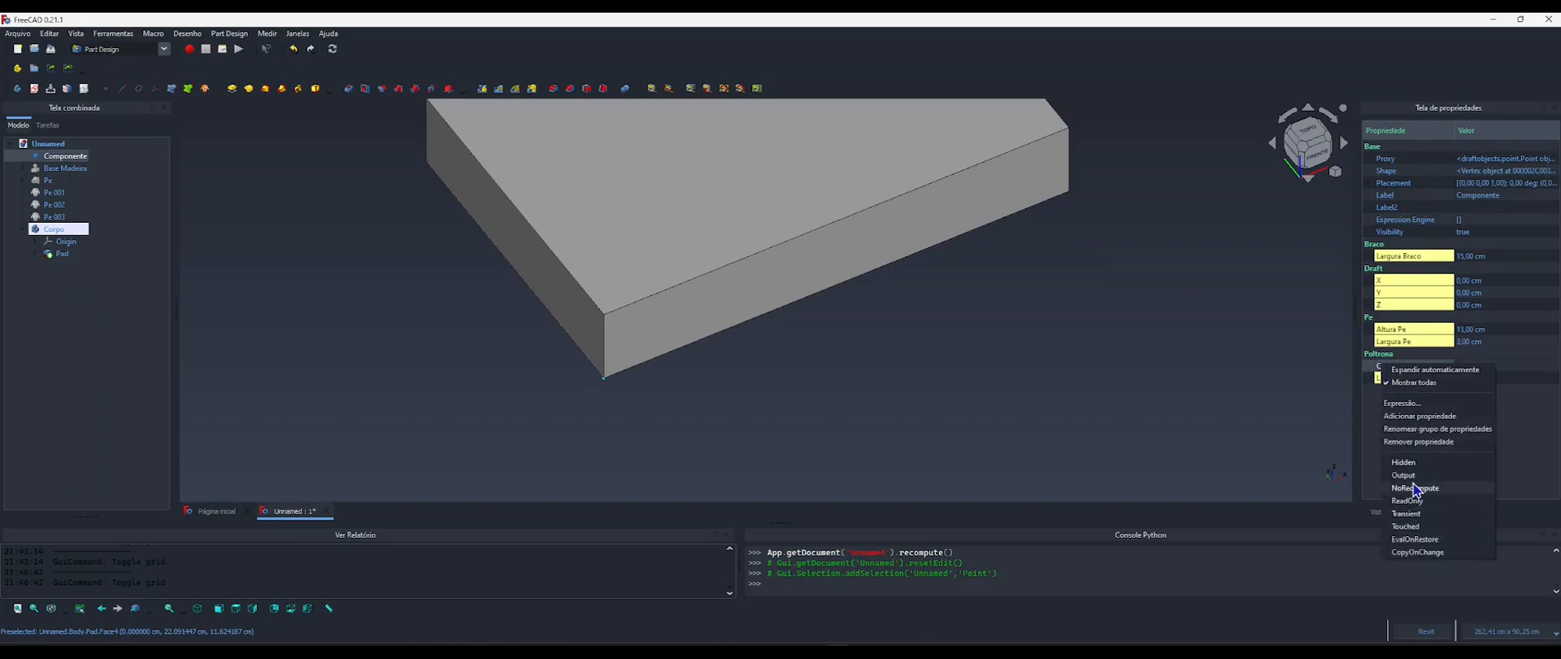
click(1404, 418)
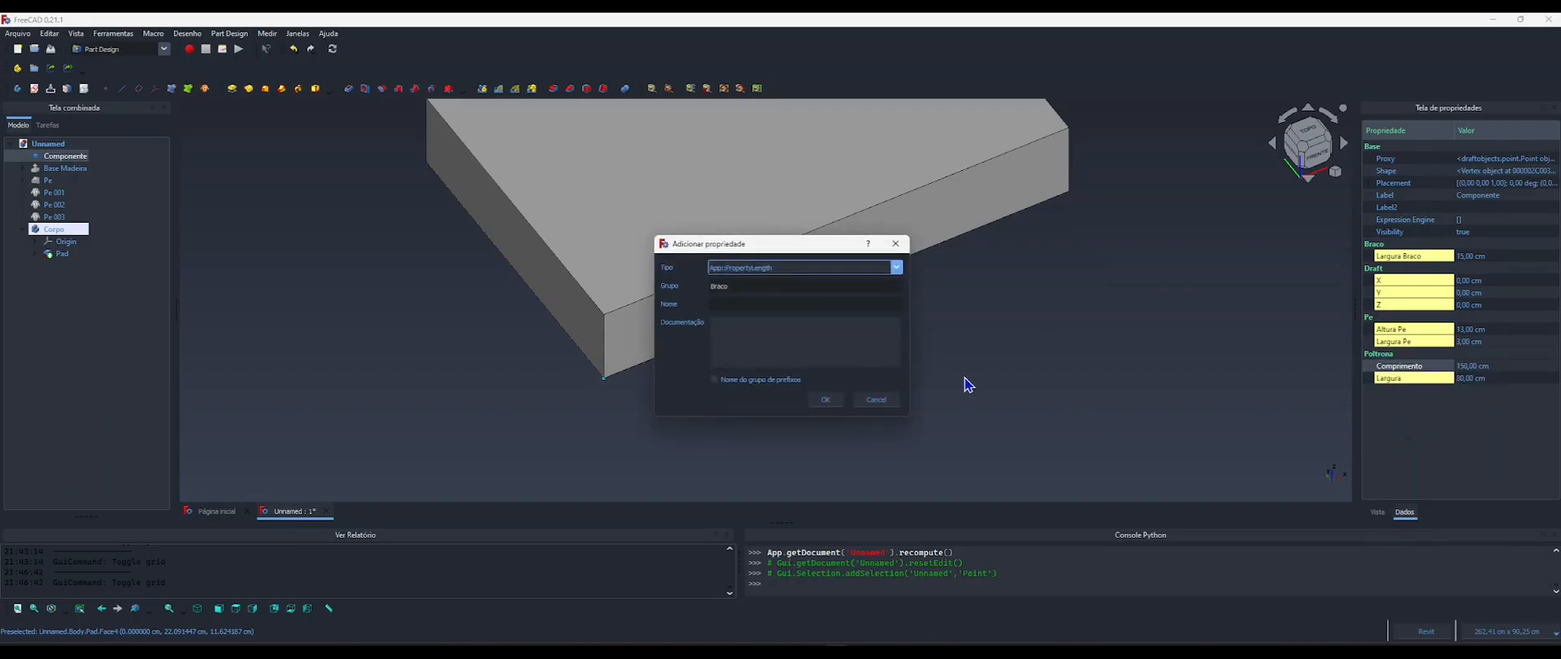
double_click(752, 285)
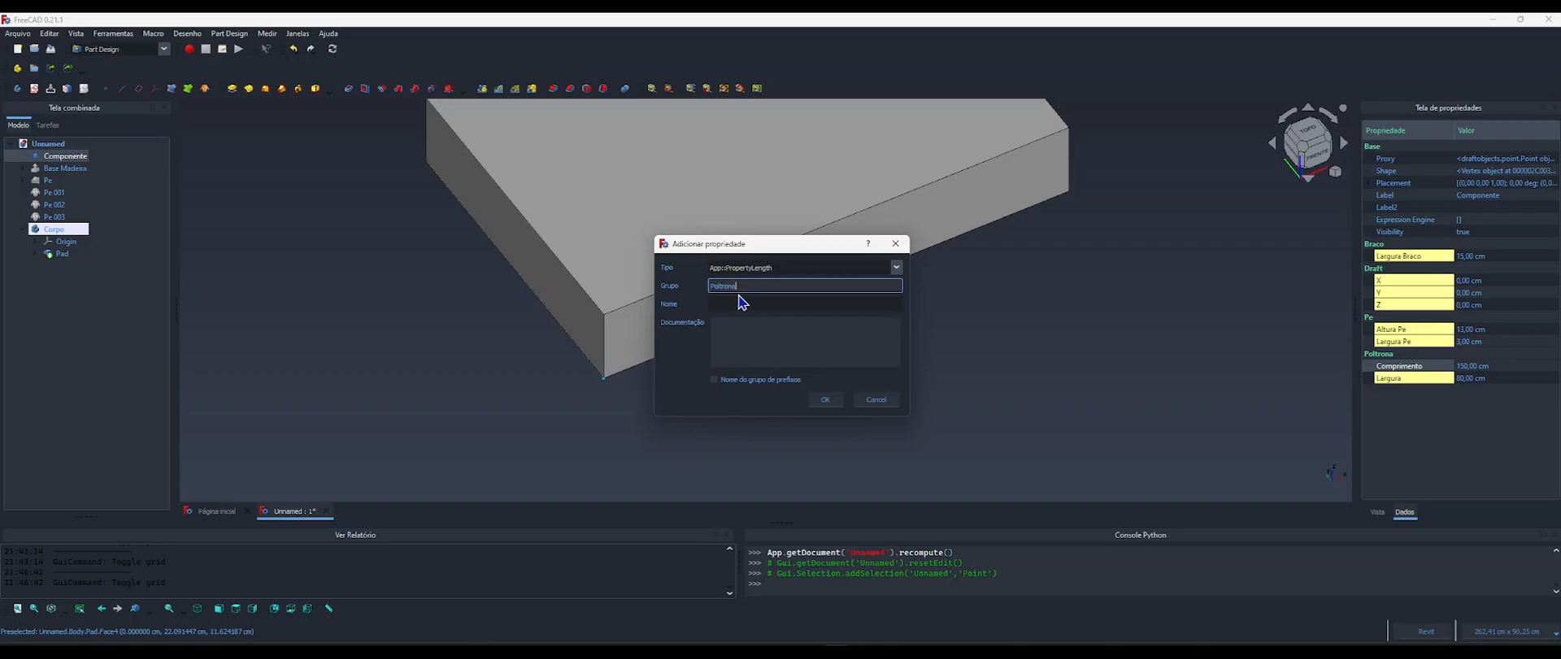
click(726, 303)
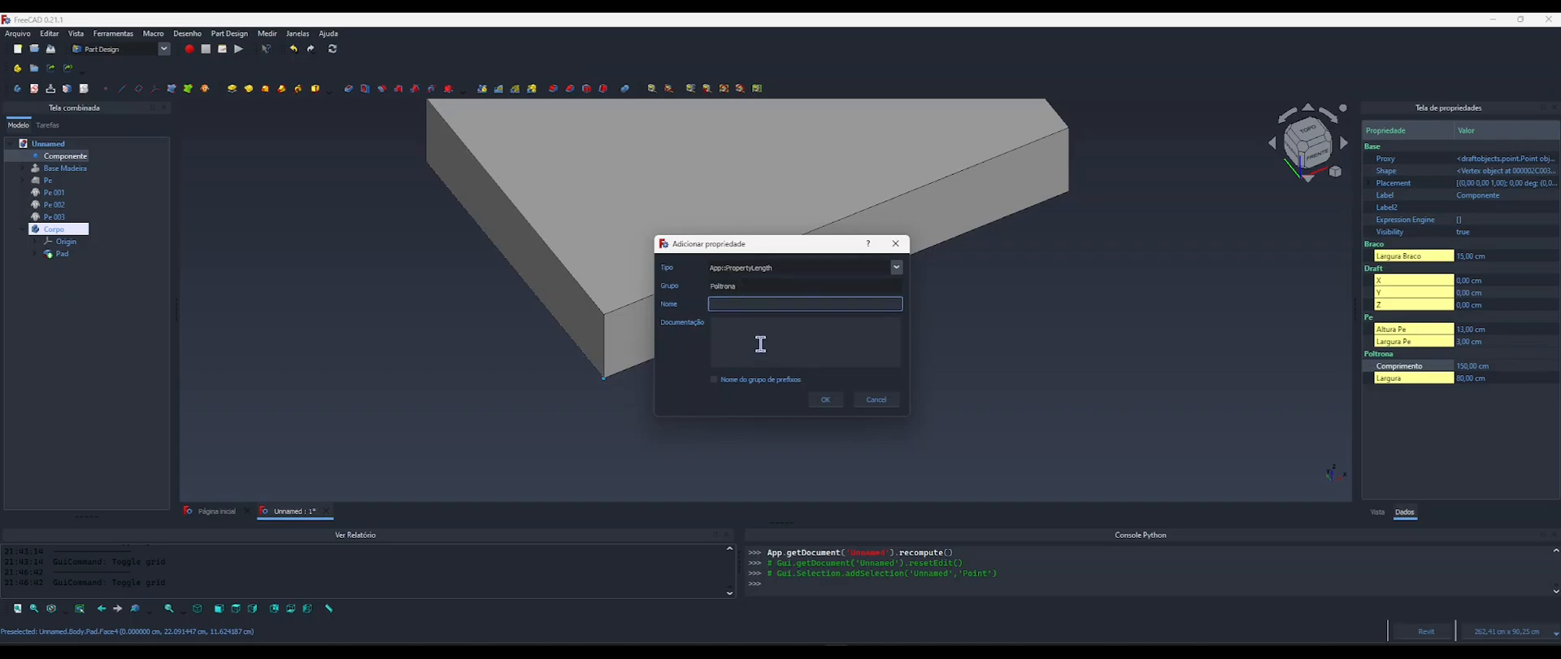
text(Raiob)
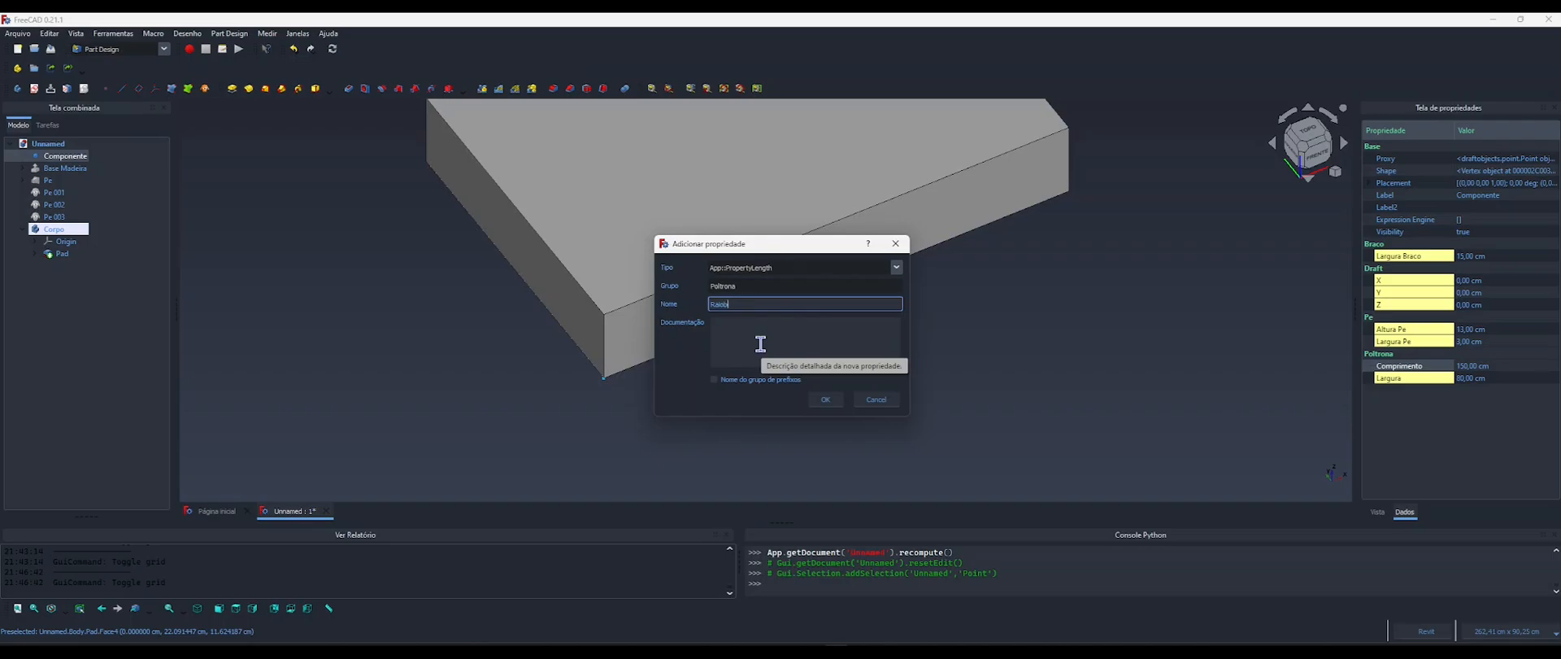
key(BackSpace)
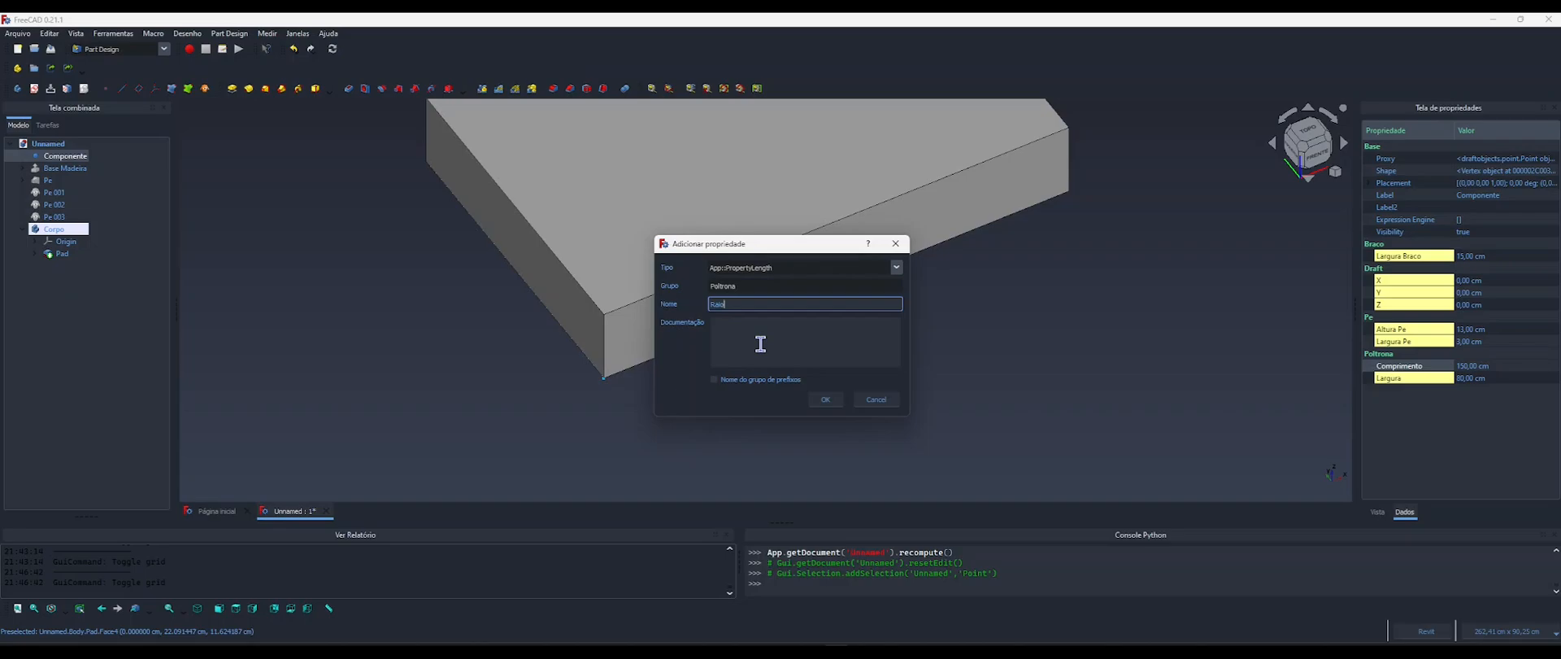
text(Estofado)
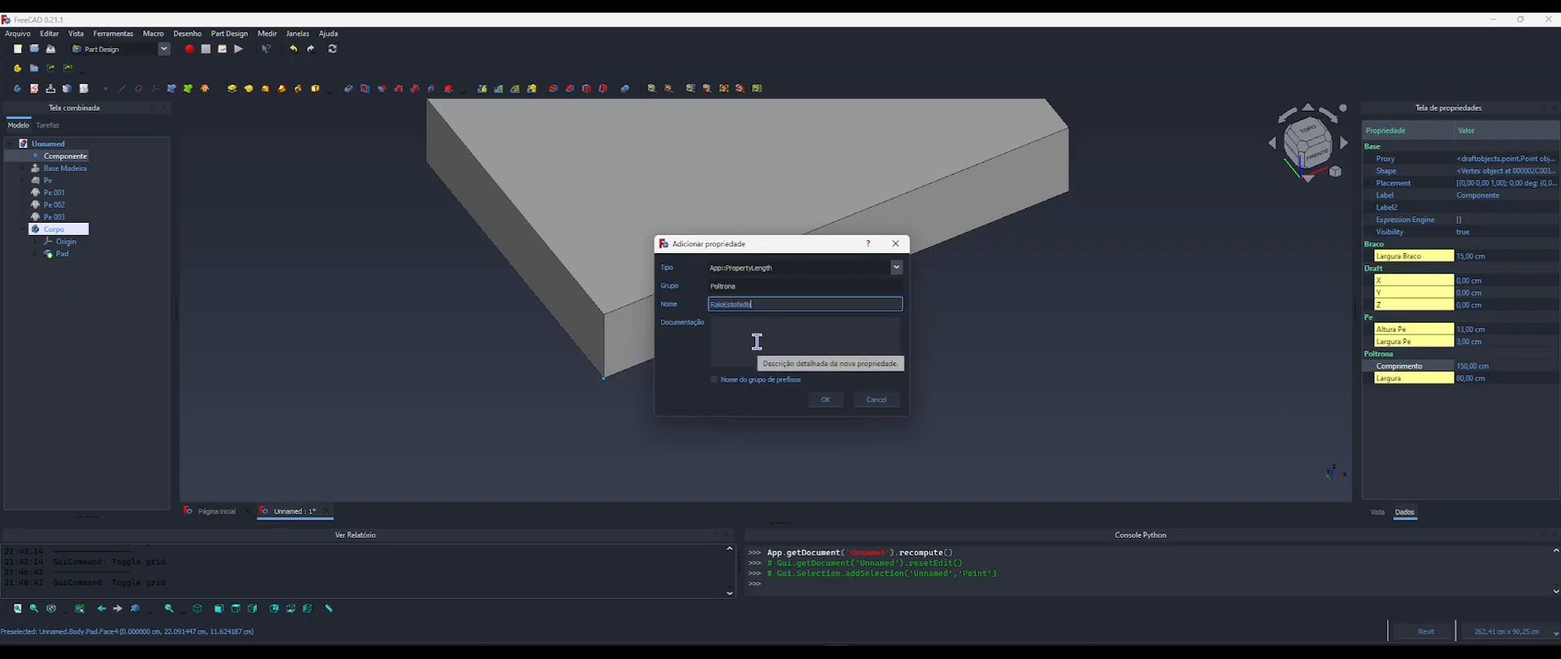
click(825, 400)
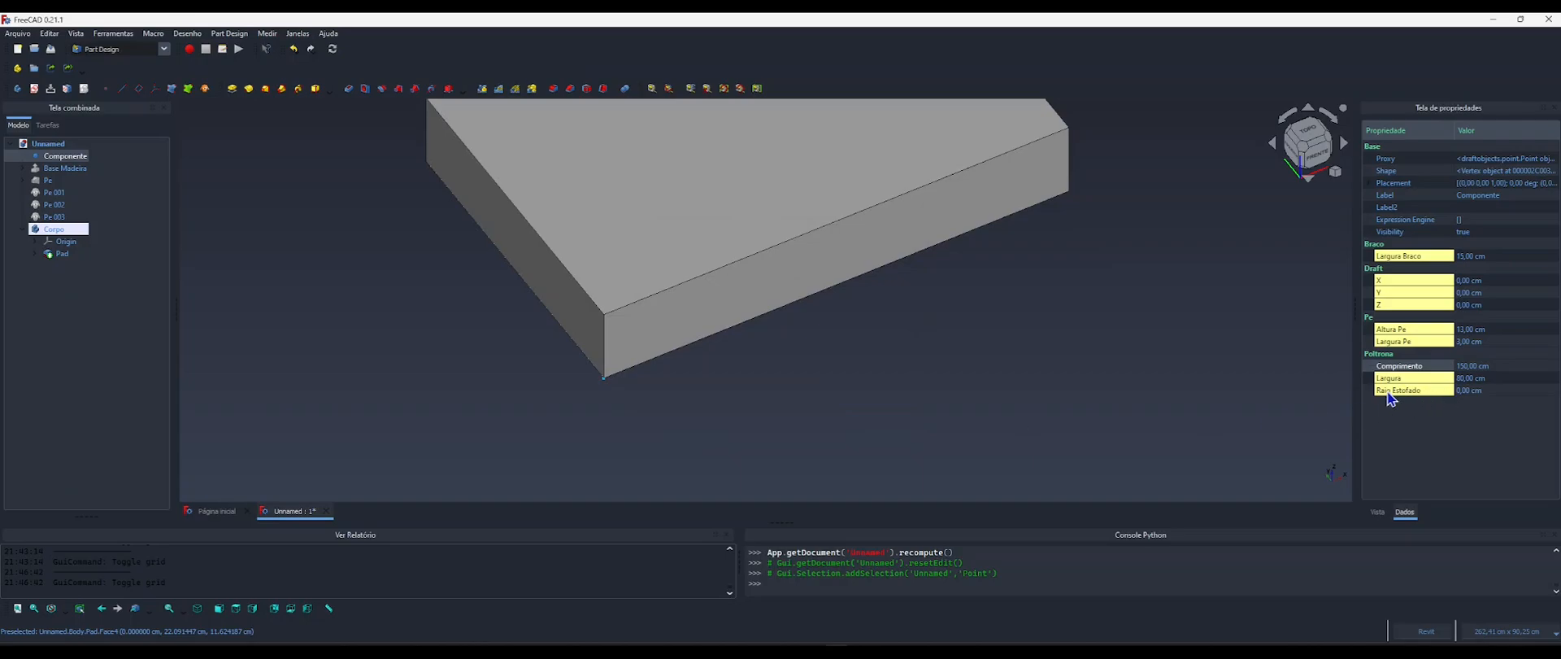
Set the Raio Estofado property of Componente to 5 cm and clear the selection.
click(1472, 391)
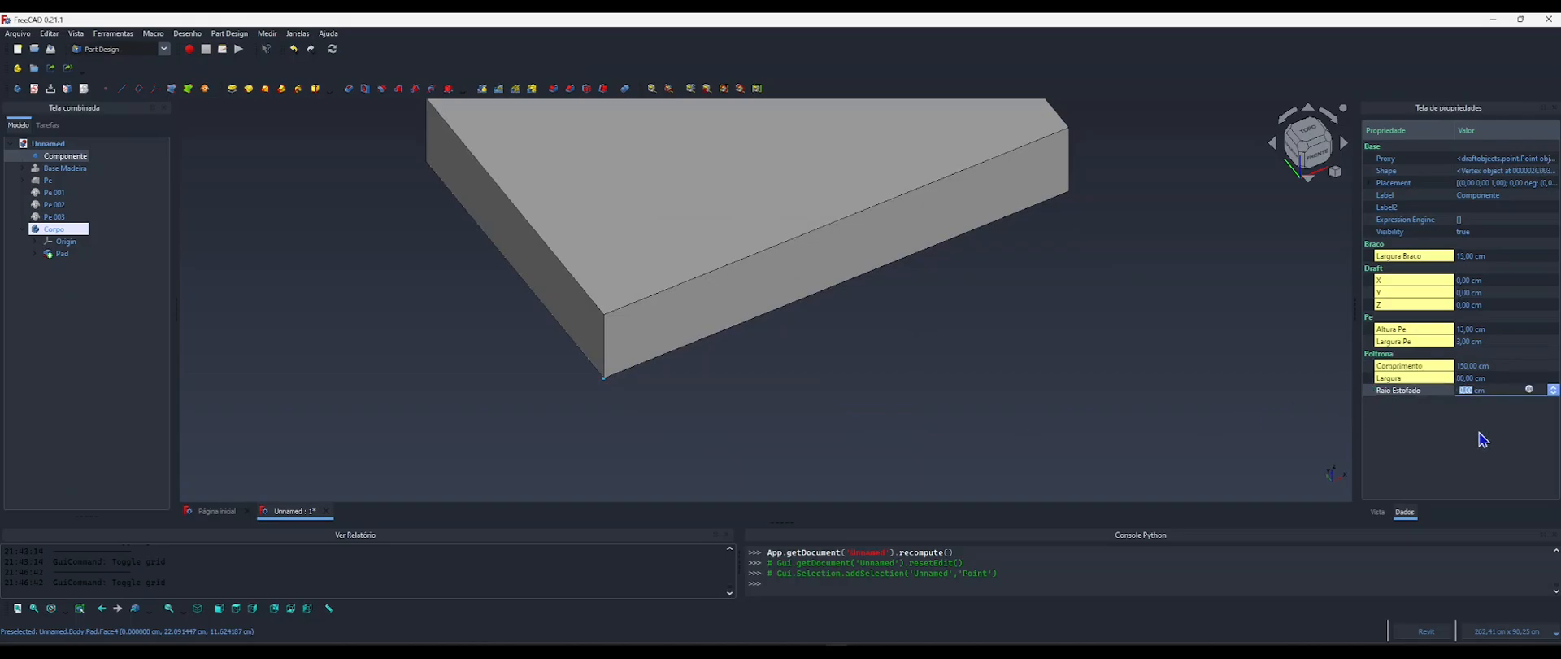
text(5)
key(Return)
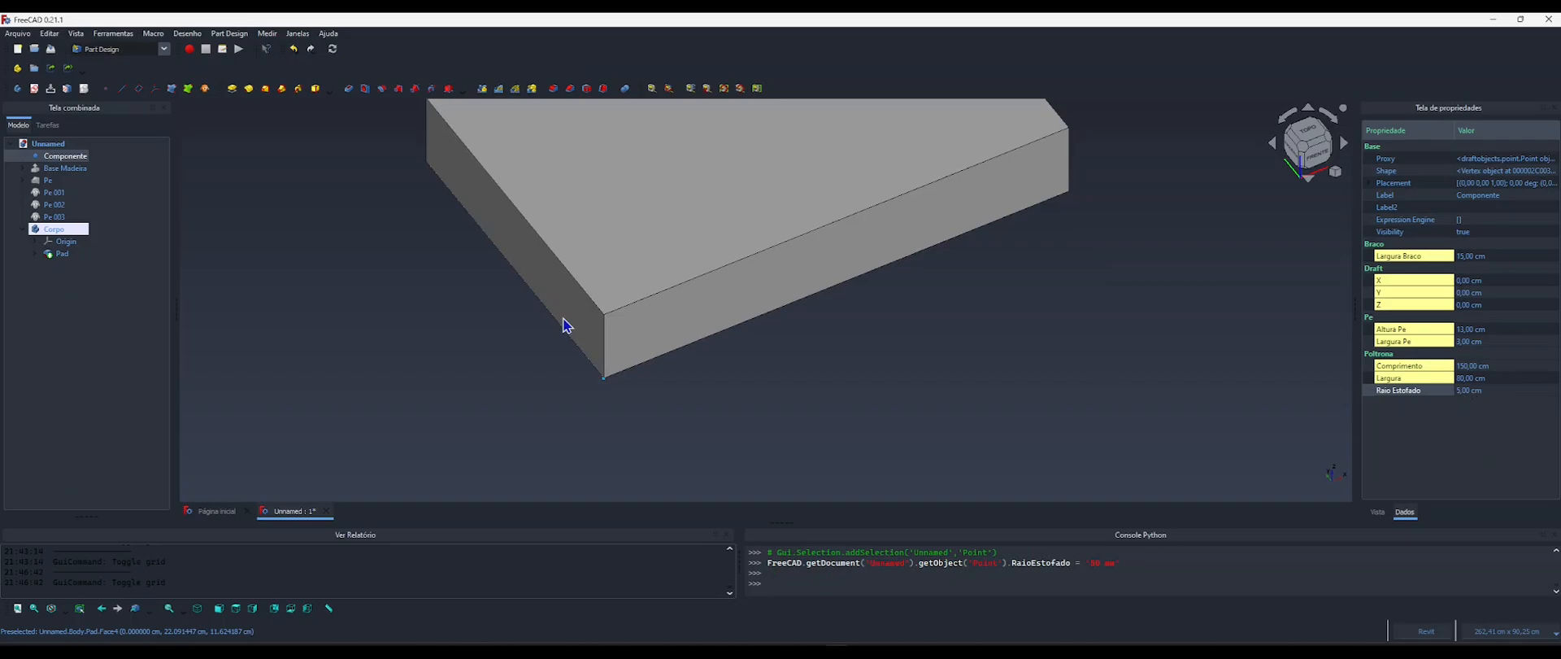
click(285, 291)
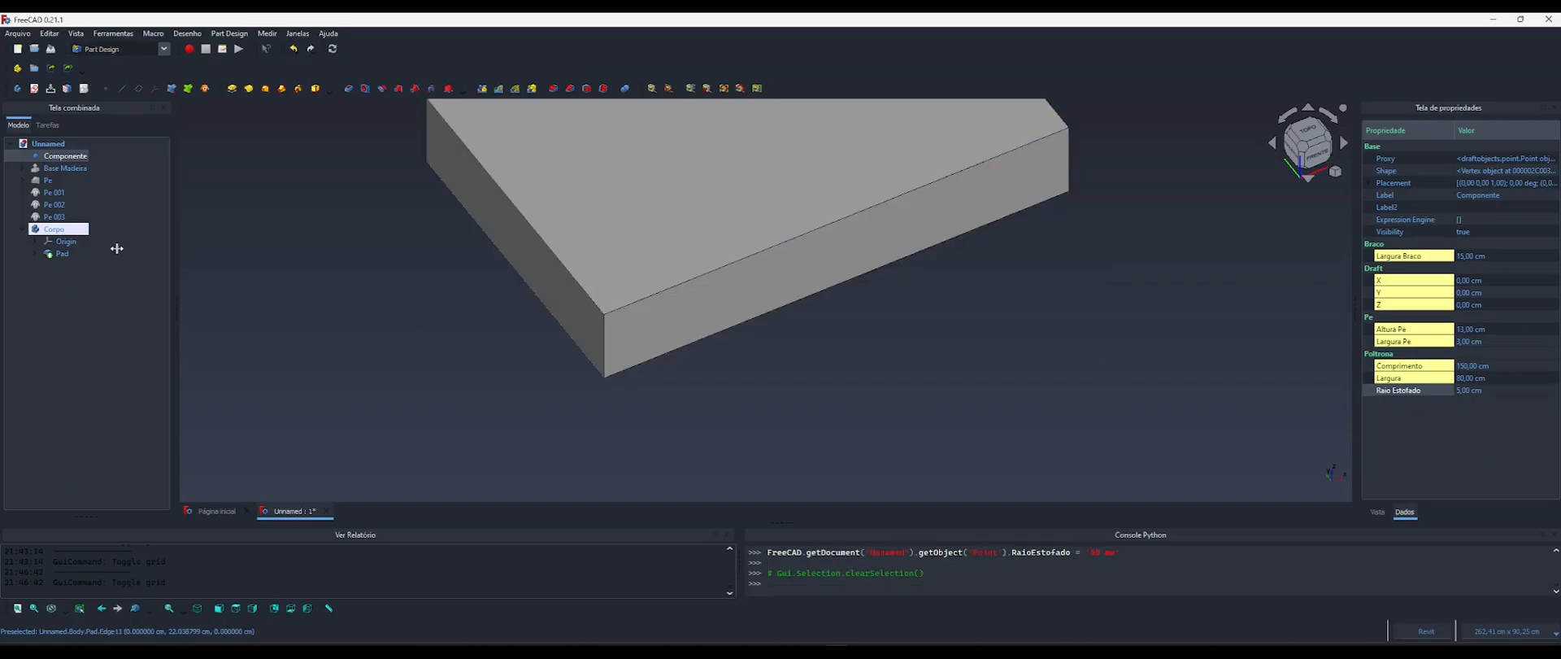
Fillet all edges of the body's Pad with the radius driven by the formula <<Componente>>.RaioEstofado.
click(60, 254)
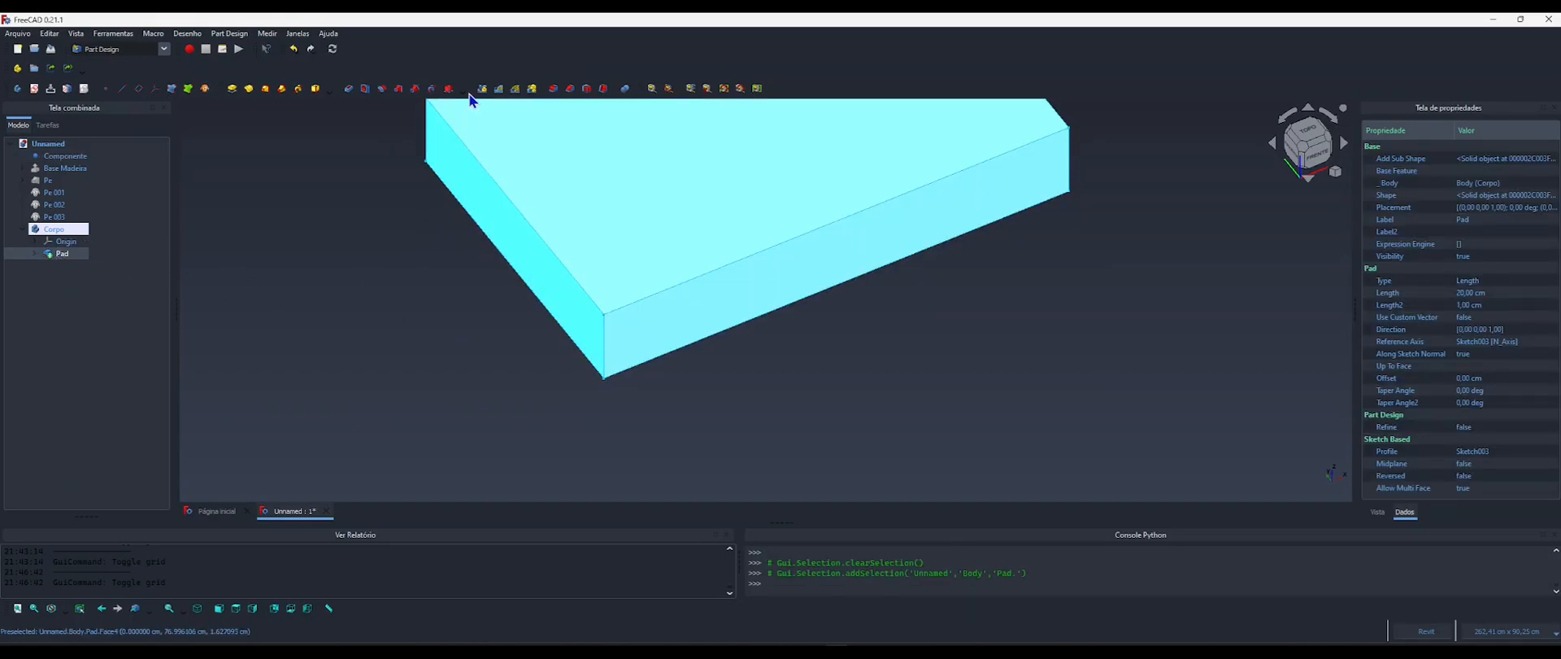
click(553, 90)
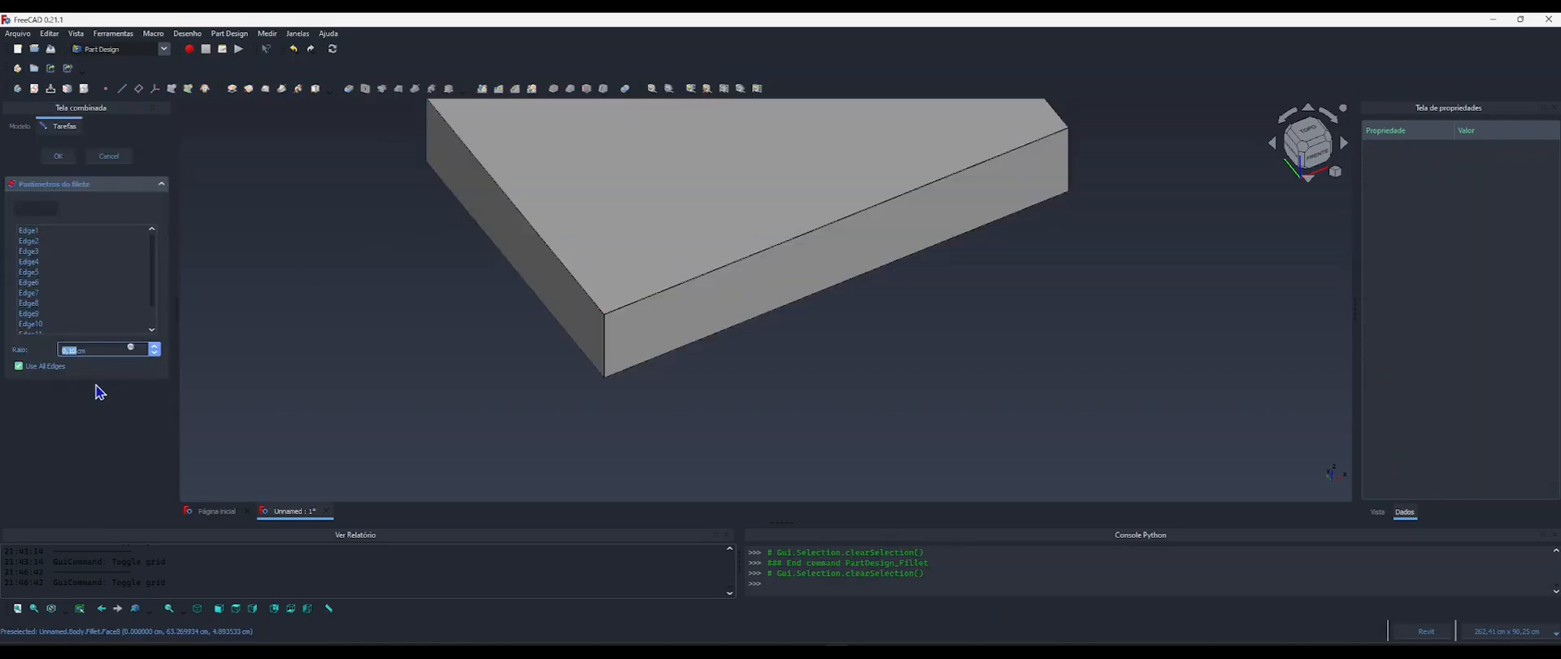
click(130, 347)
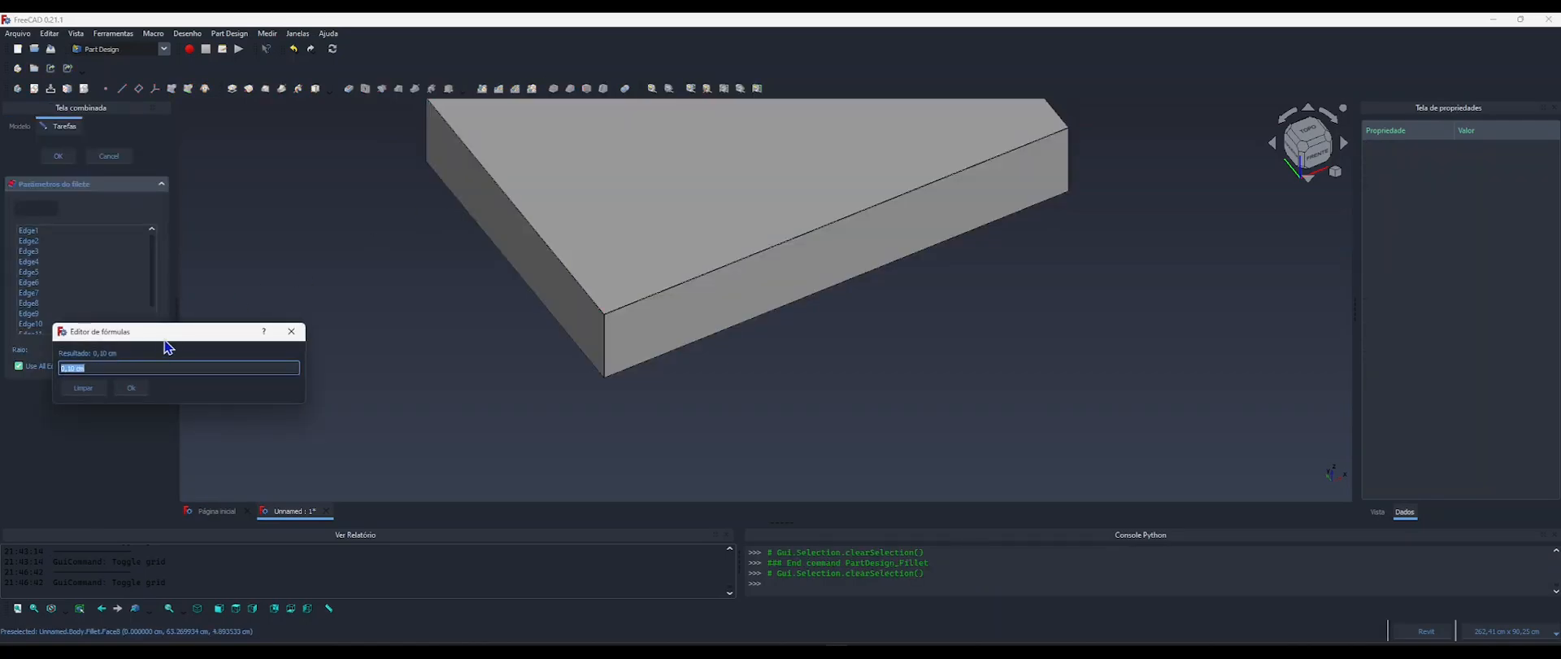
drag(145, 342, 366, 261)
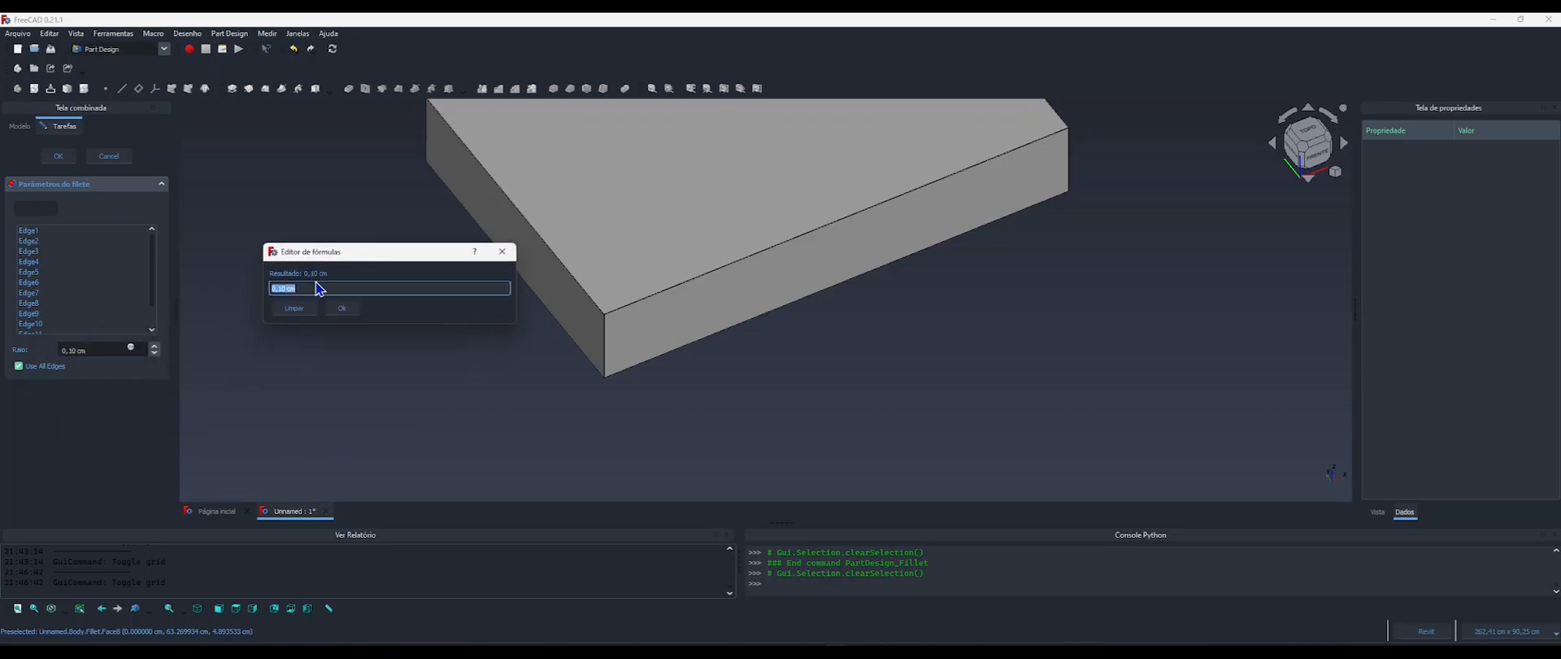
drag(337, 256, 372, 255)
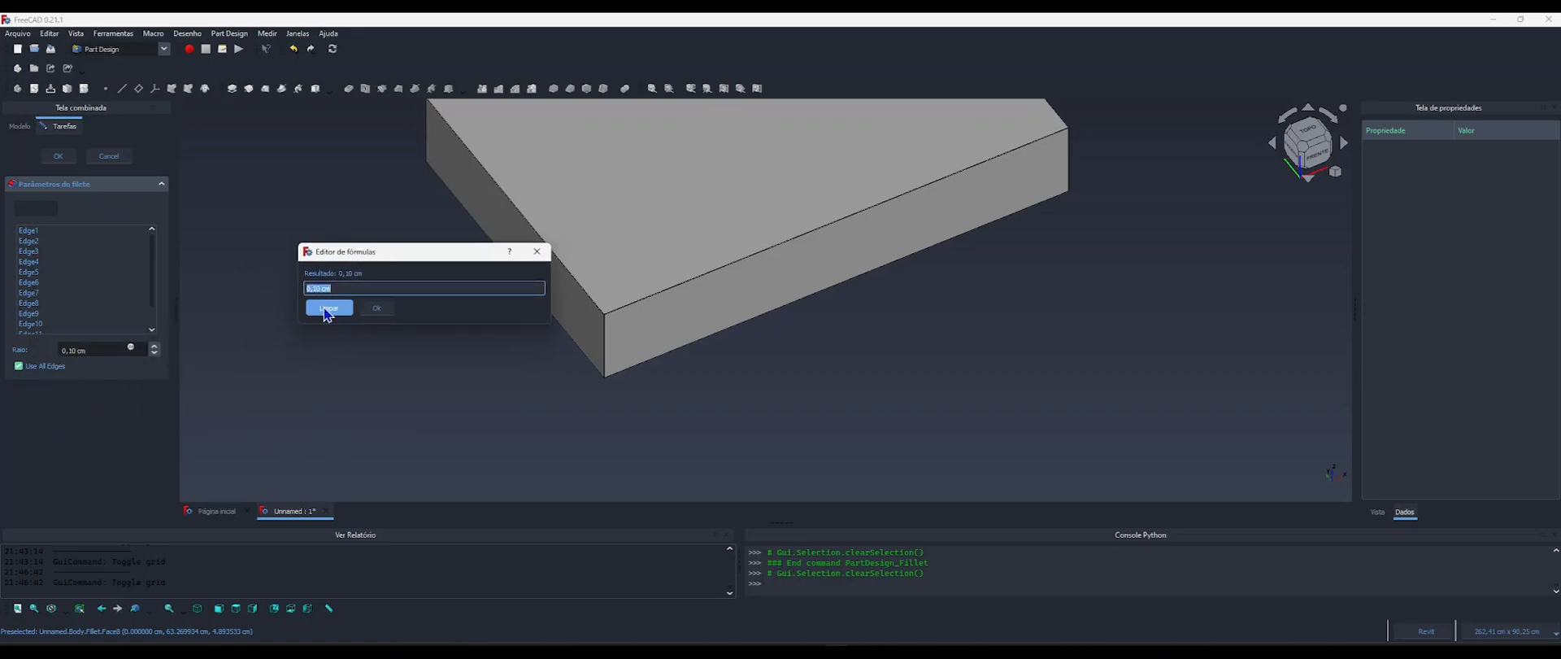
text(compo)
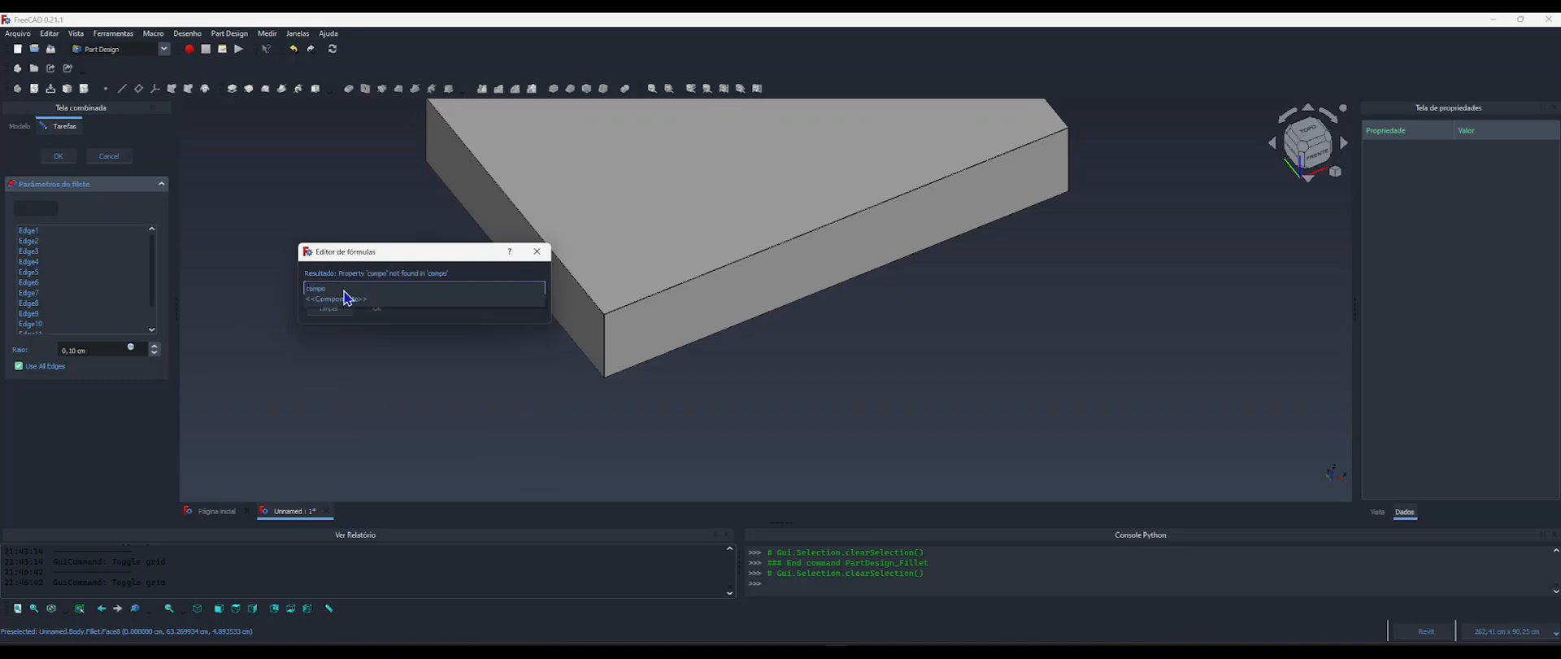
click(344, 297)
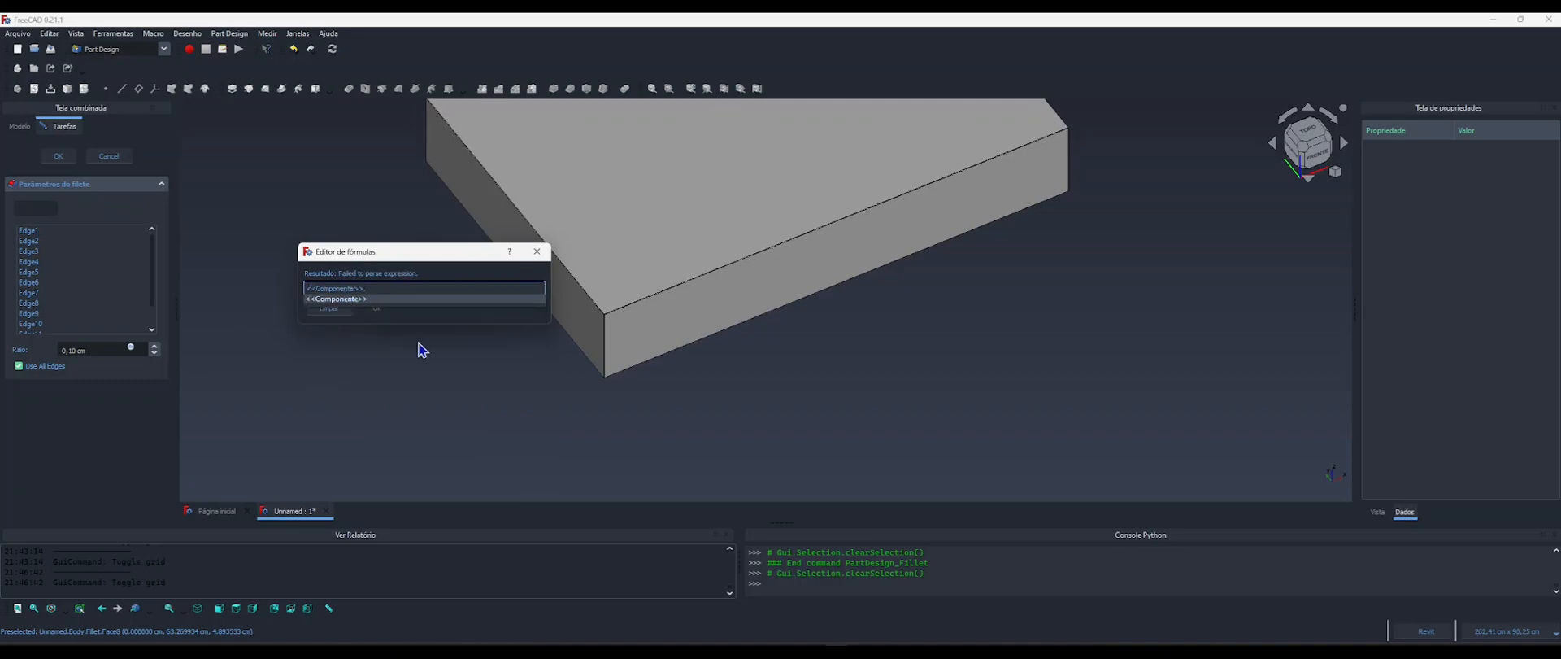
text(raio)
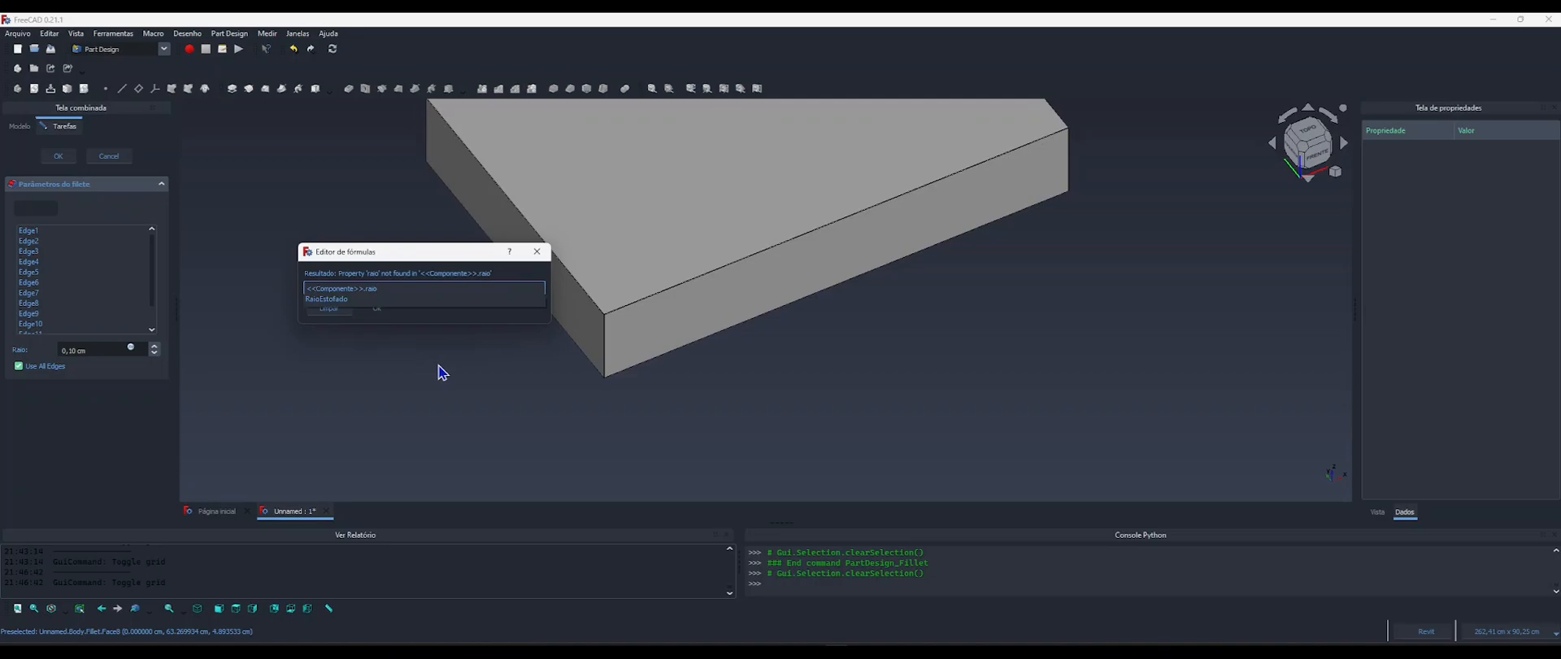
key(Down)
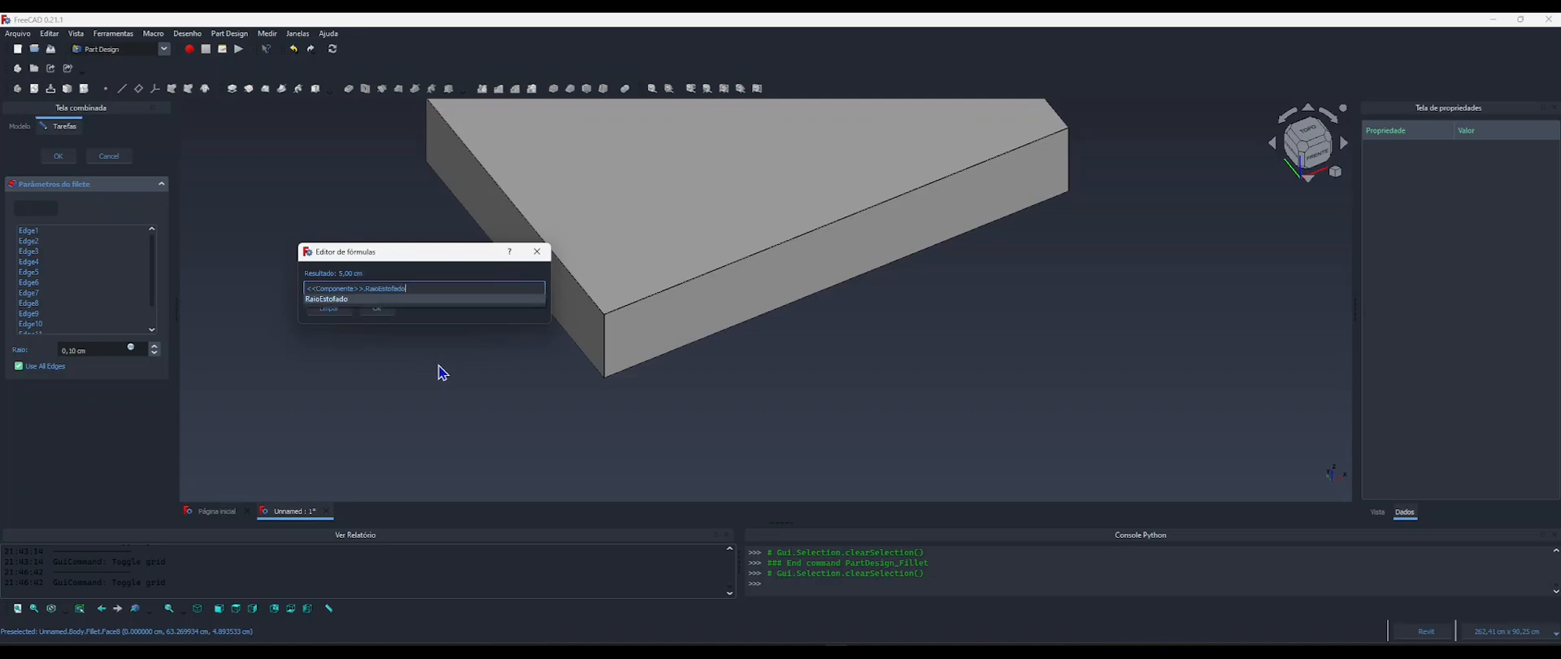
key(Return)
key(Return)
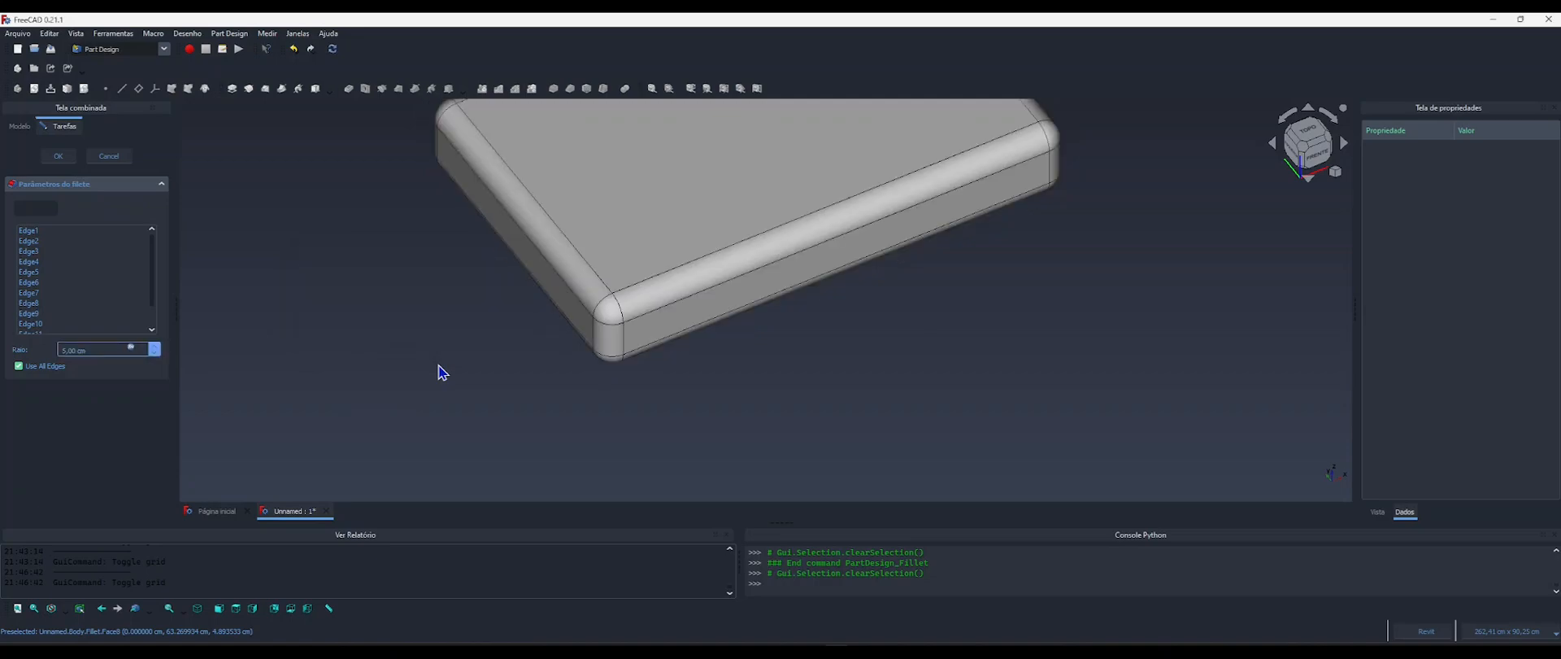
click(67, 160)
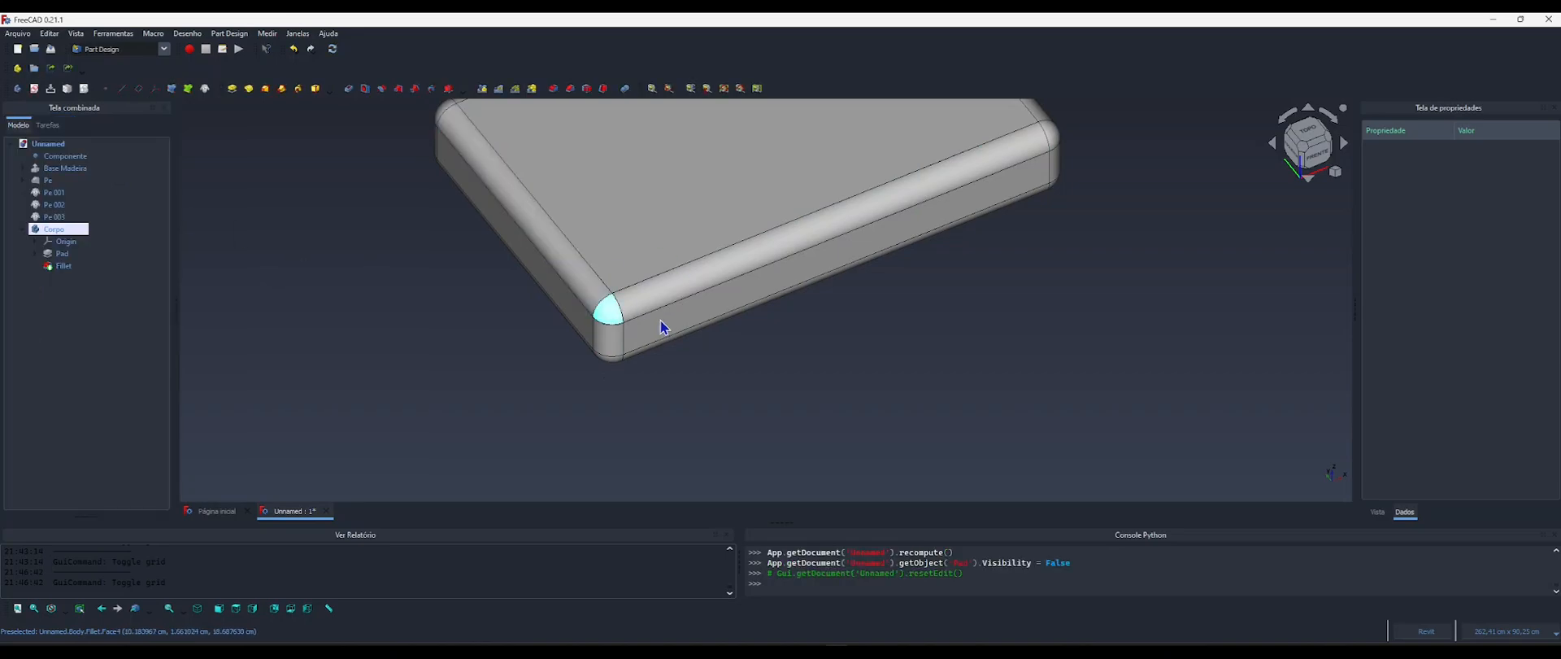
Set the Raio Estofado property of Componente to 3 cm.
shift+middle_drag(676, 366, 607, 371)
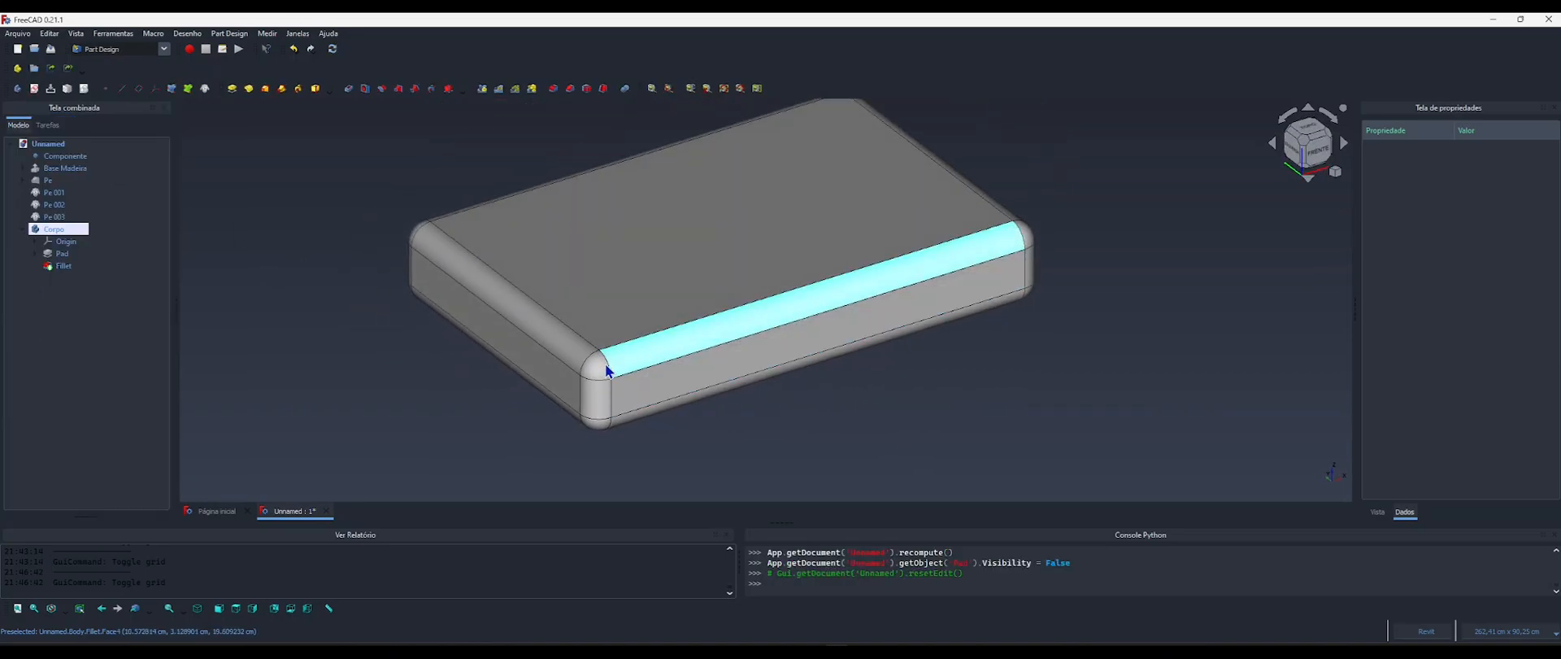
click(65, 155)
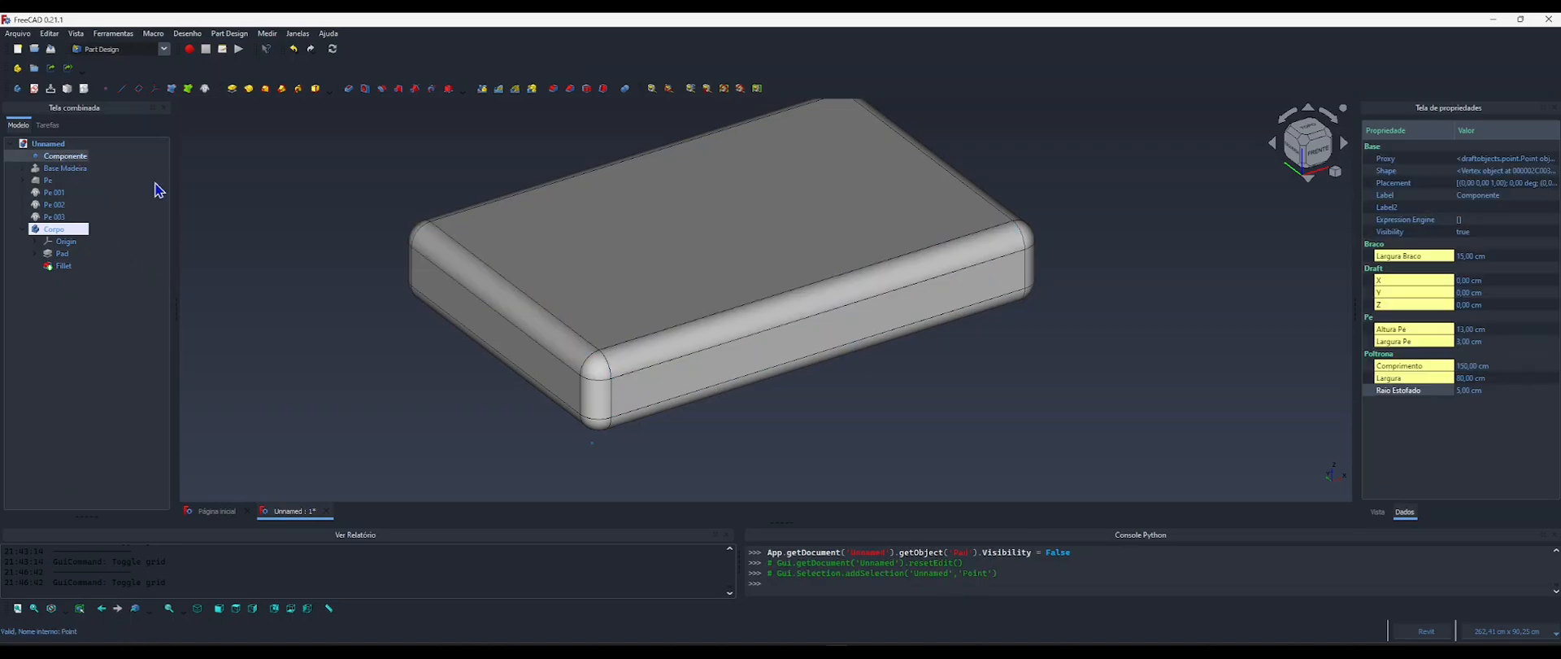
click(1472, 391)
text(3)
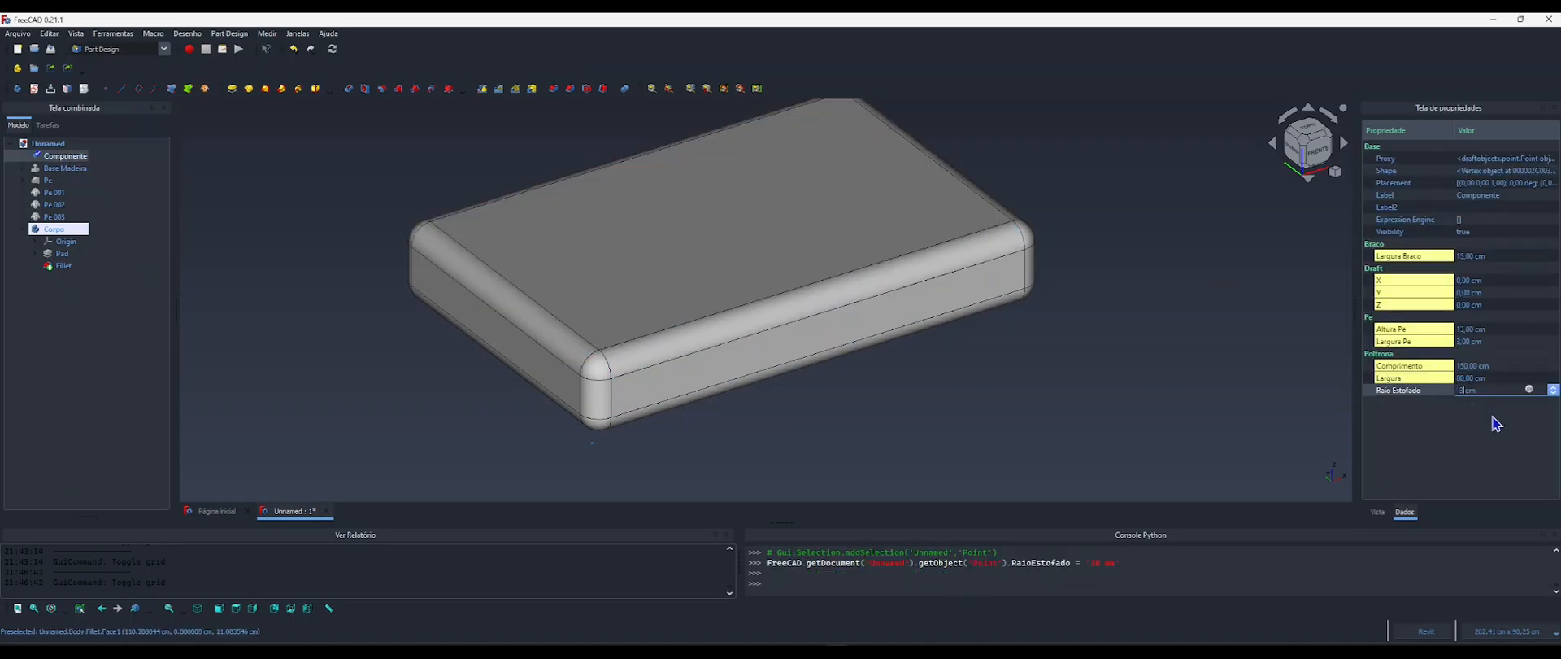
key(Return)
Set the Raio Estofado property of Componente to 1.5 cm.
click(1466, 394)
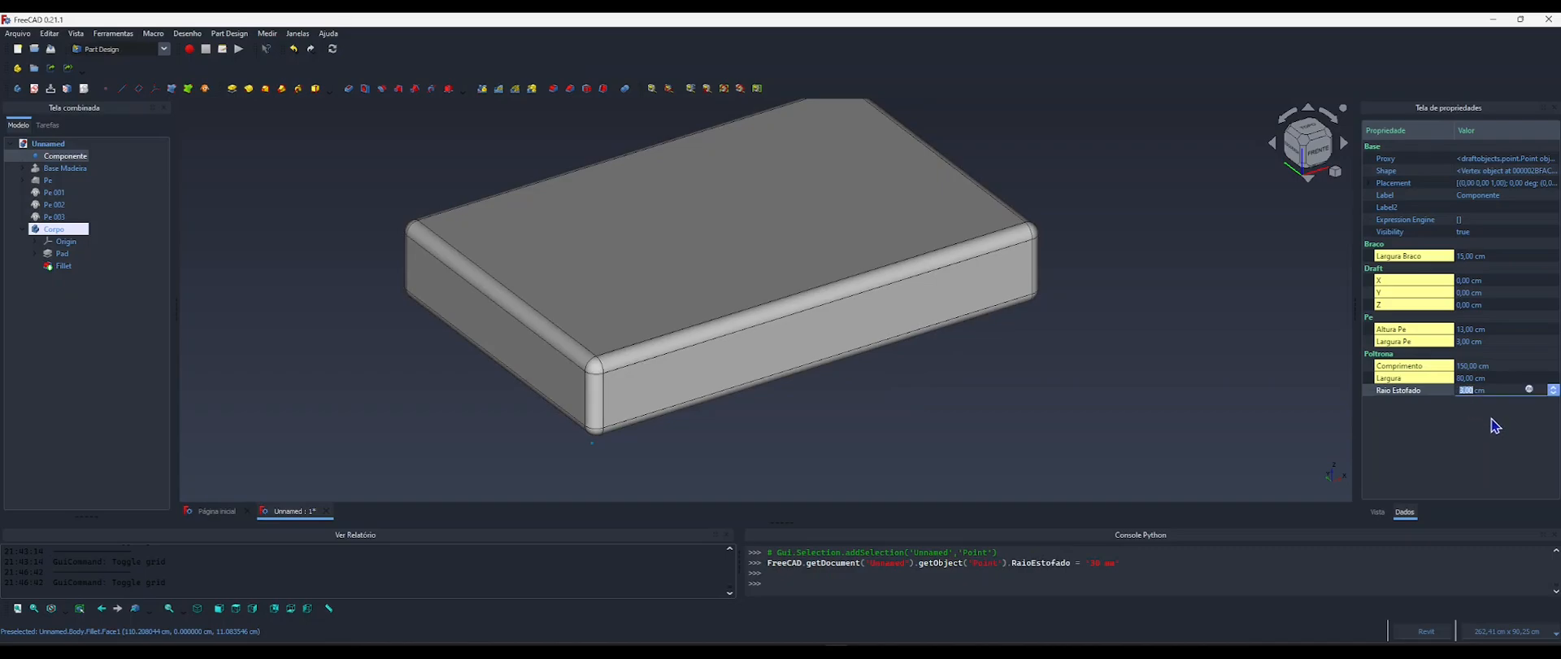
text(1,5)
key(Return)
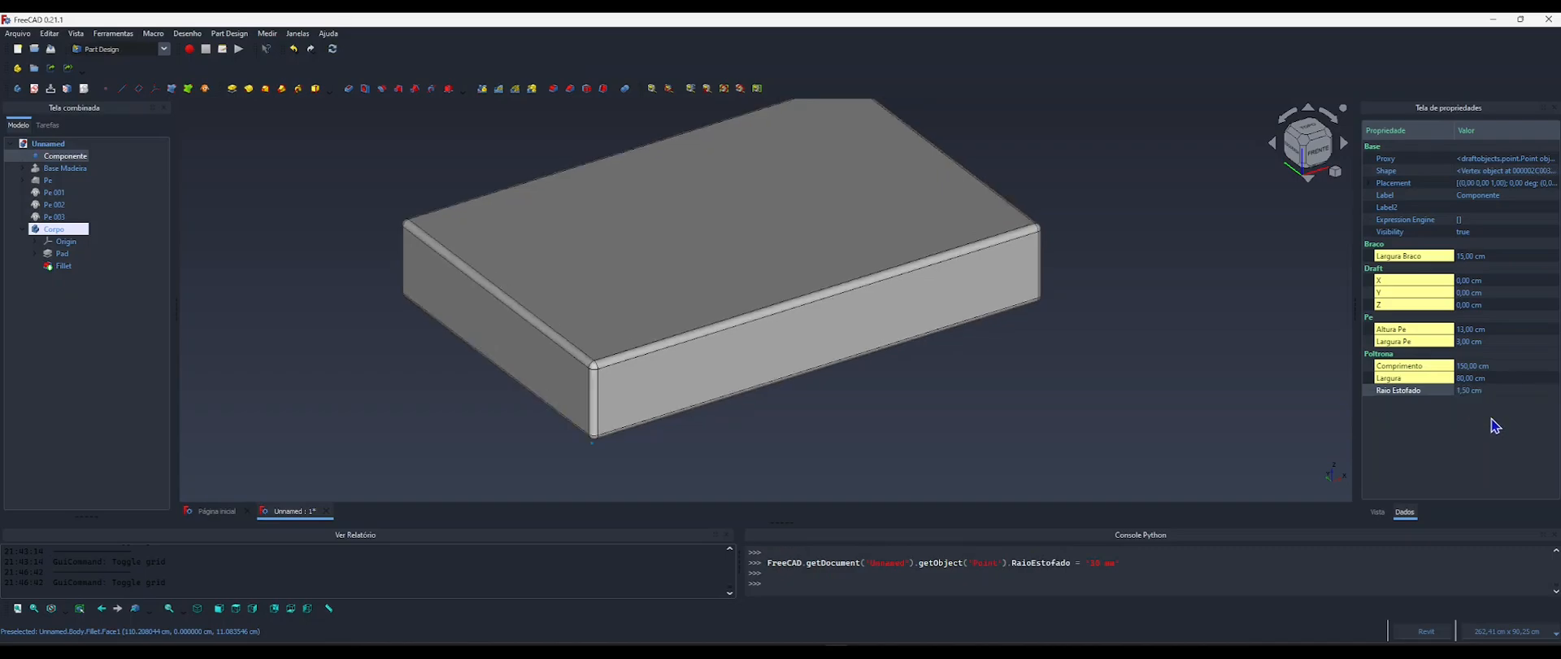
Rename the cushion body as BaseEstofado and clear the selection.
shift+middle_drag(760, 342, 732, 302)
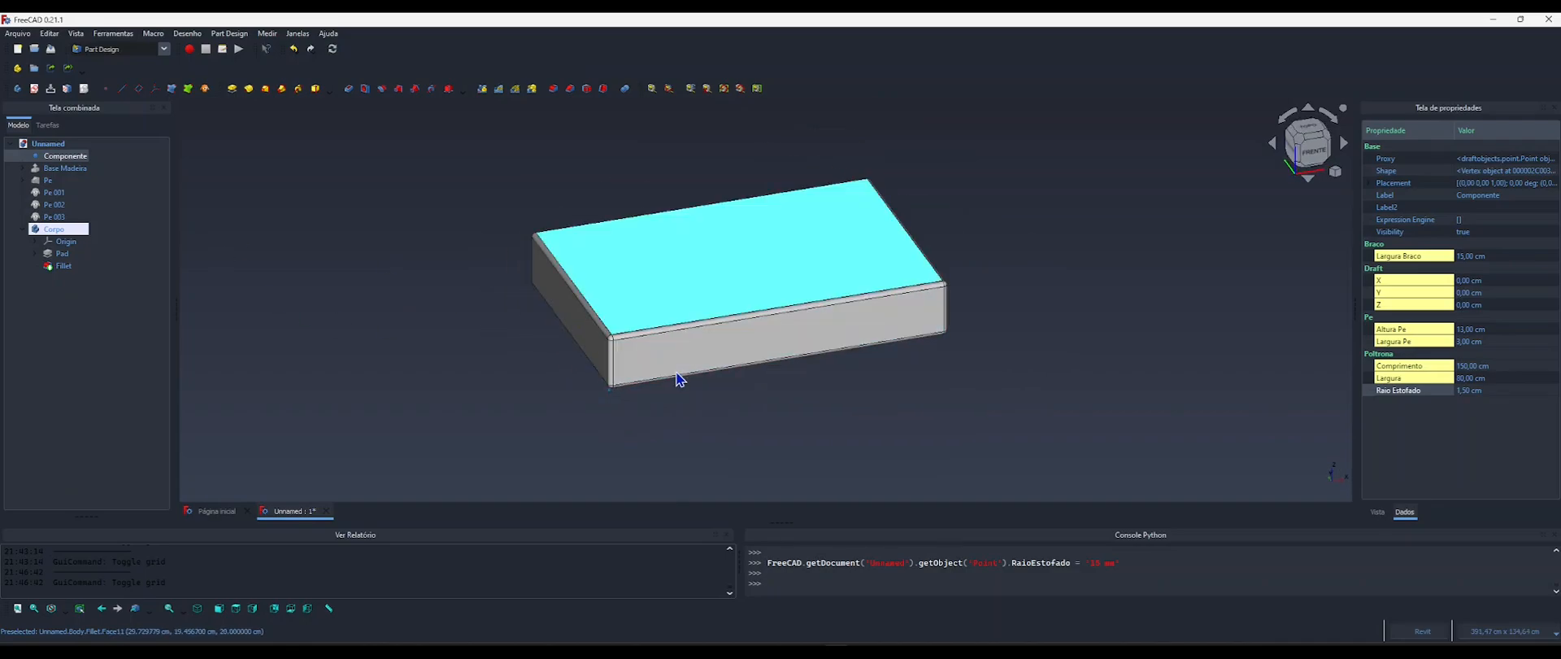
mouse_move(648, 342)
middle_down()
mouse_move(632, 346)
mouse_move(686, 338)
mouse_move(655, 345)
middle_up()
click(23, 229)
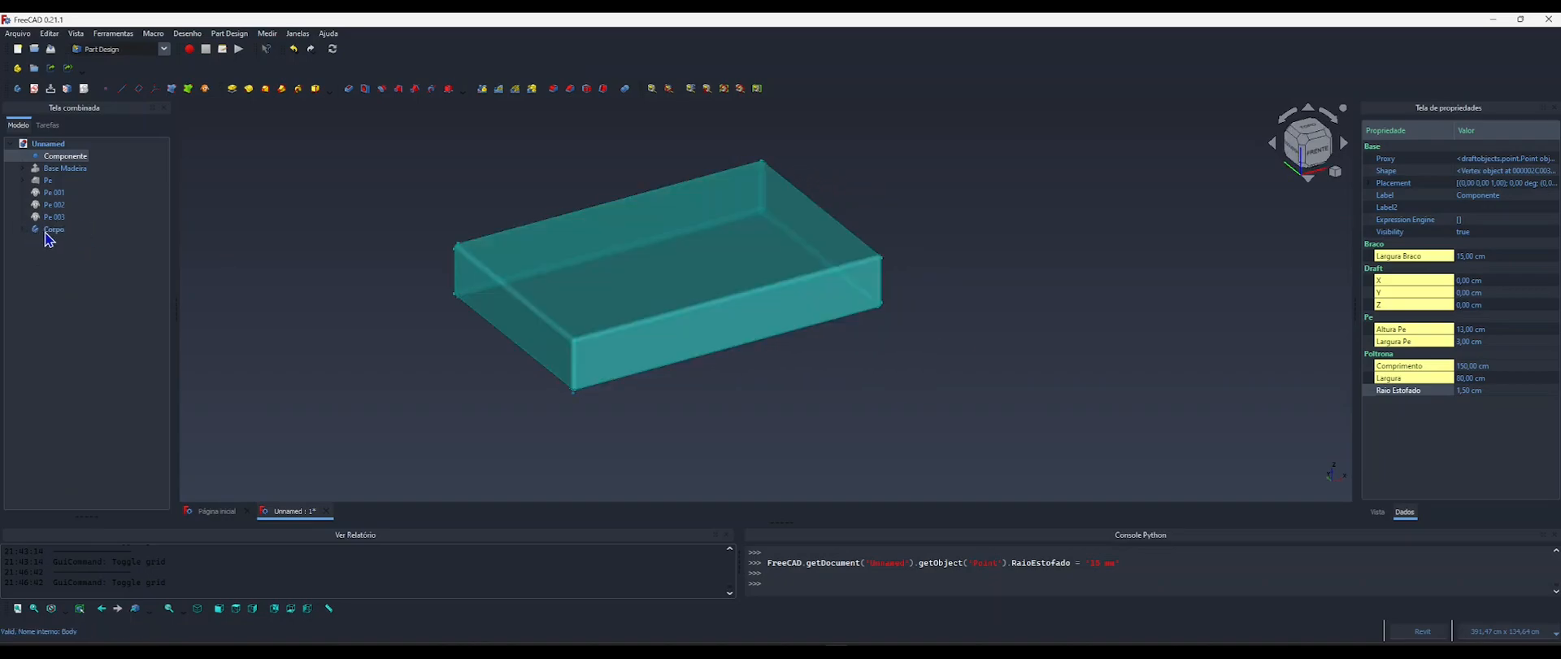
click(54, 230)
key(F2)
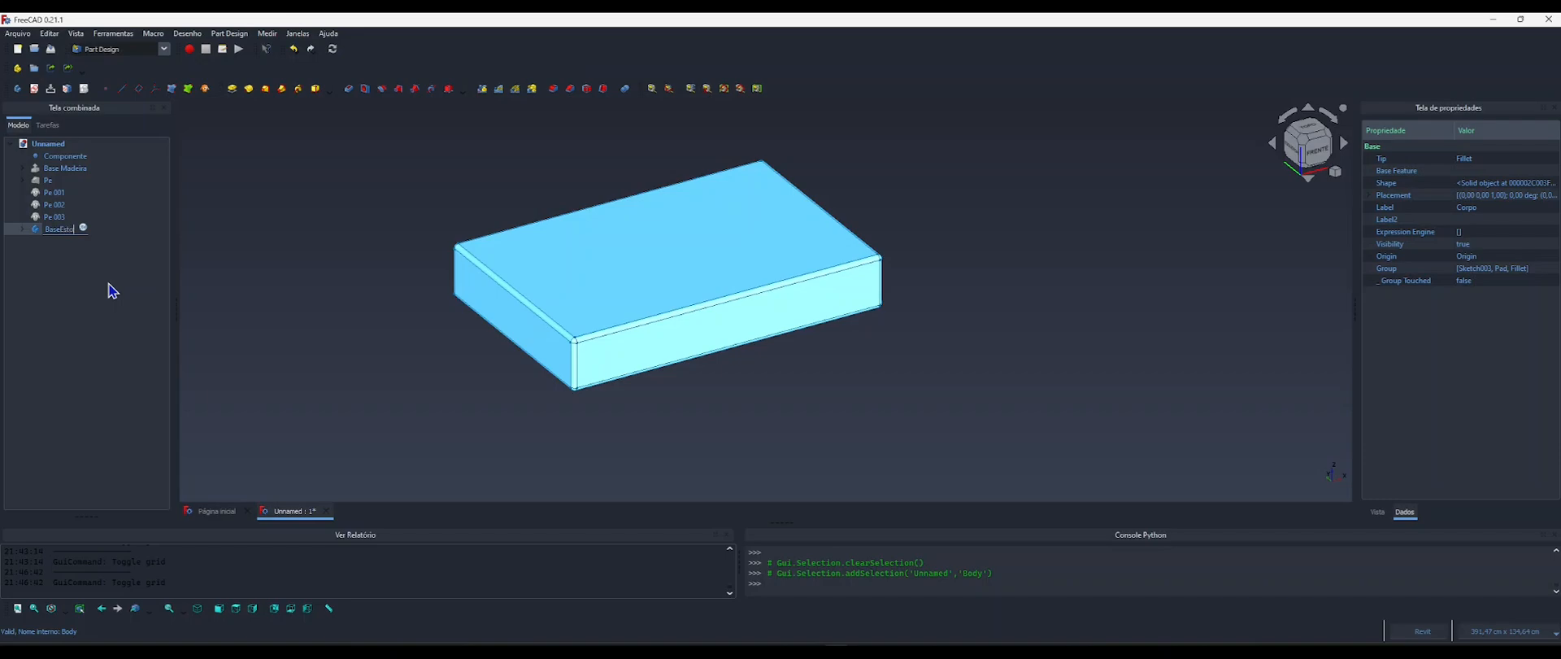
key(Return)
click(345, 300)
Consult the dimensioned sofa image and add an App::PropertyLength property named AlturaAcento to Componente in the Poltrona group.
scroll(612, 290, down, 3)
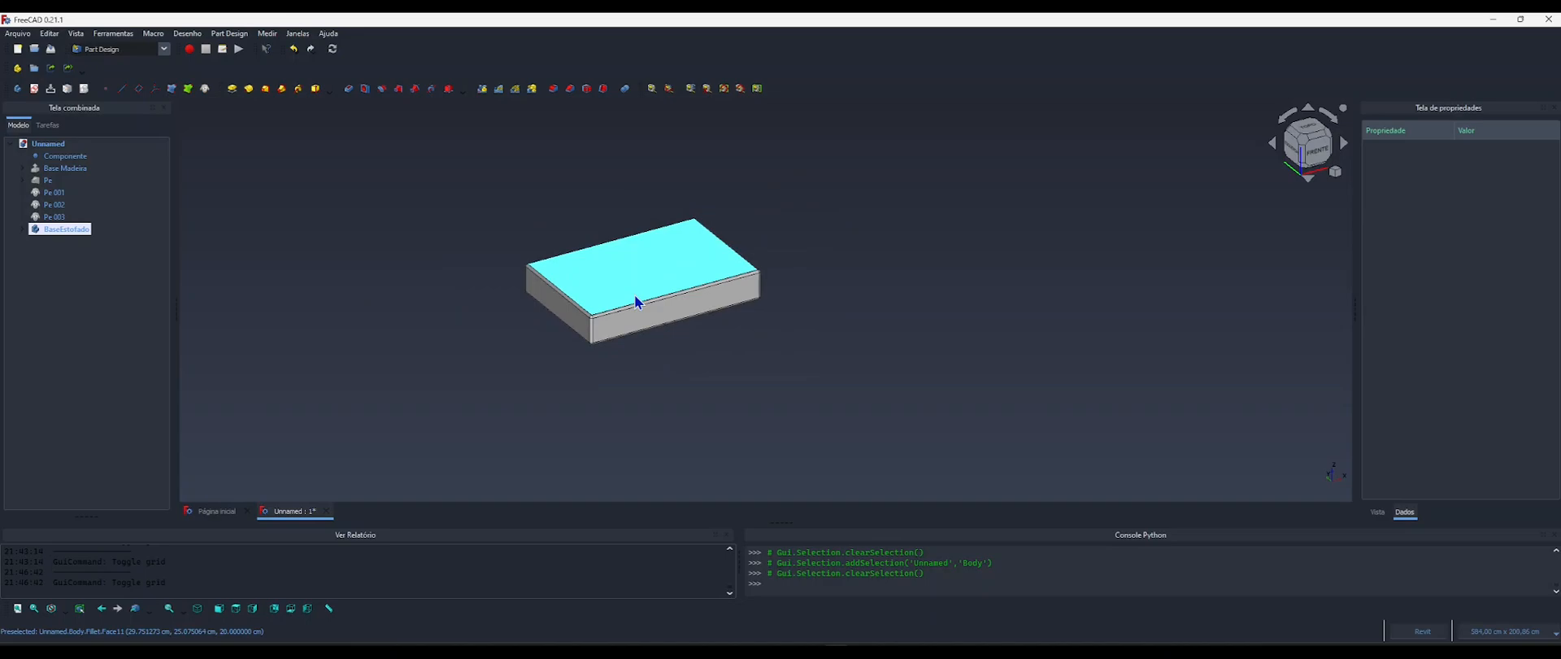
scroll(544, 341, up, 4)
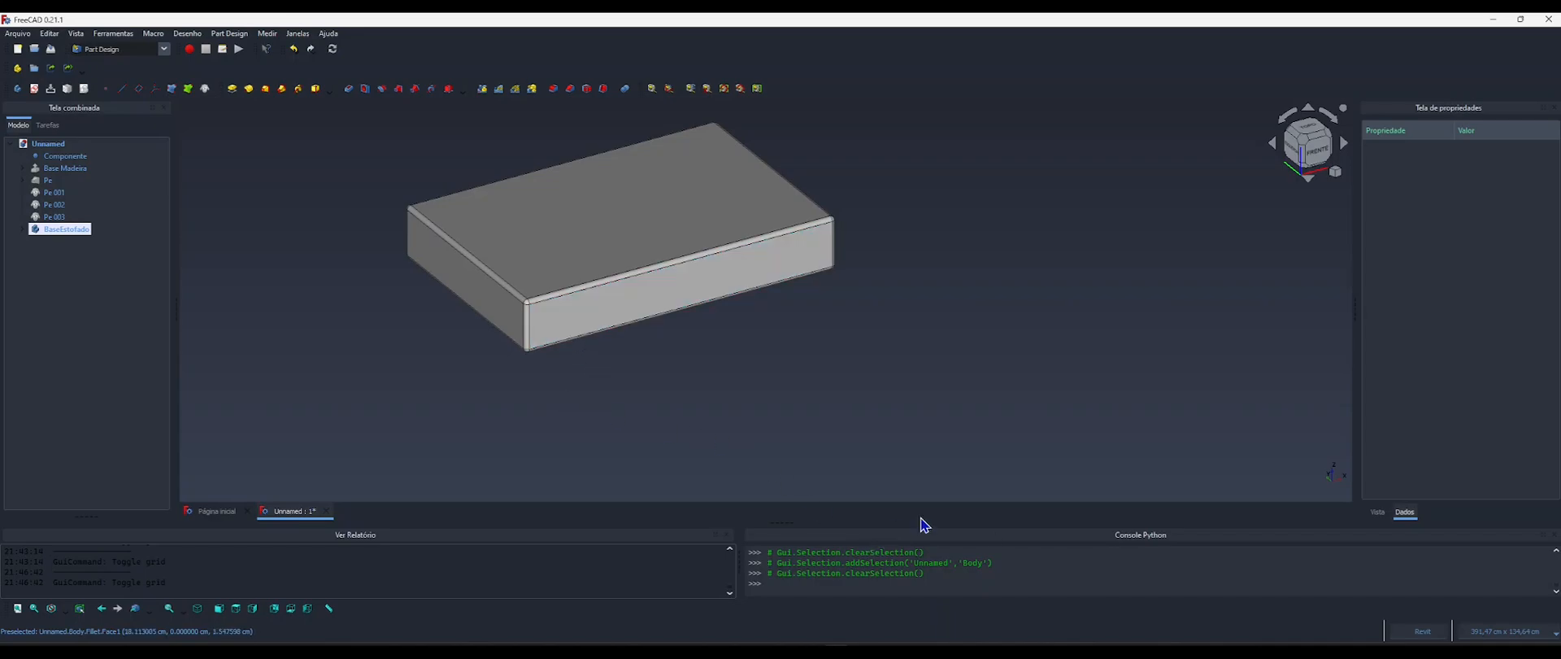
click(839, 653)
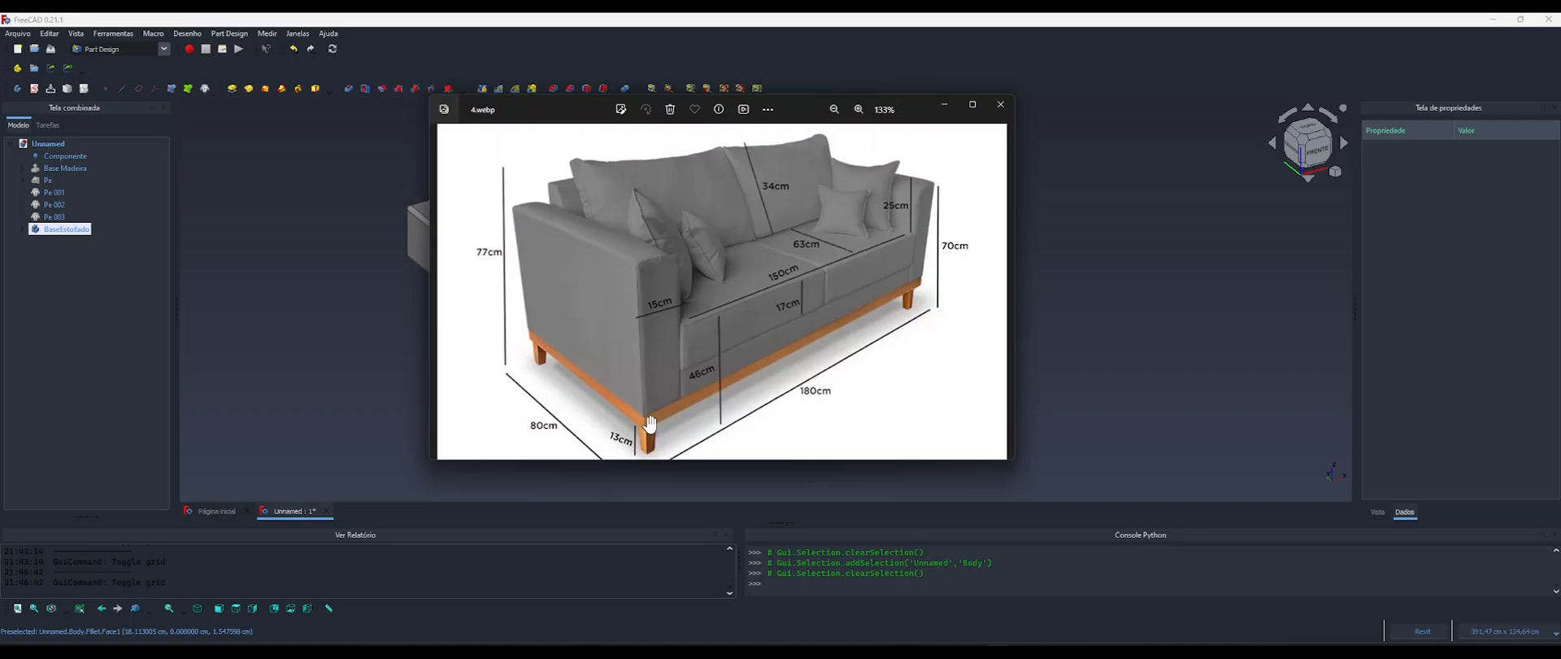
click(1000, 106)
middle_drag(655, 300, 666, 334)
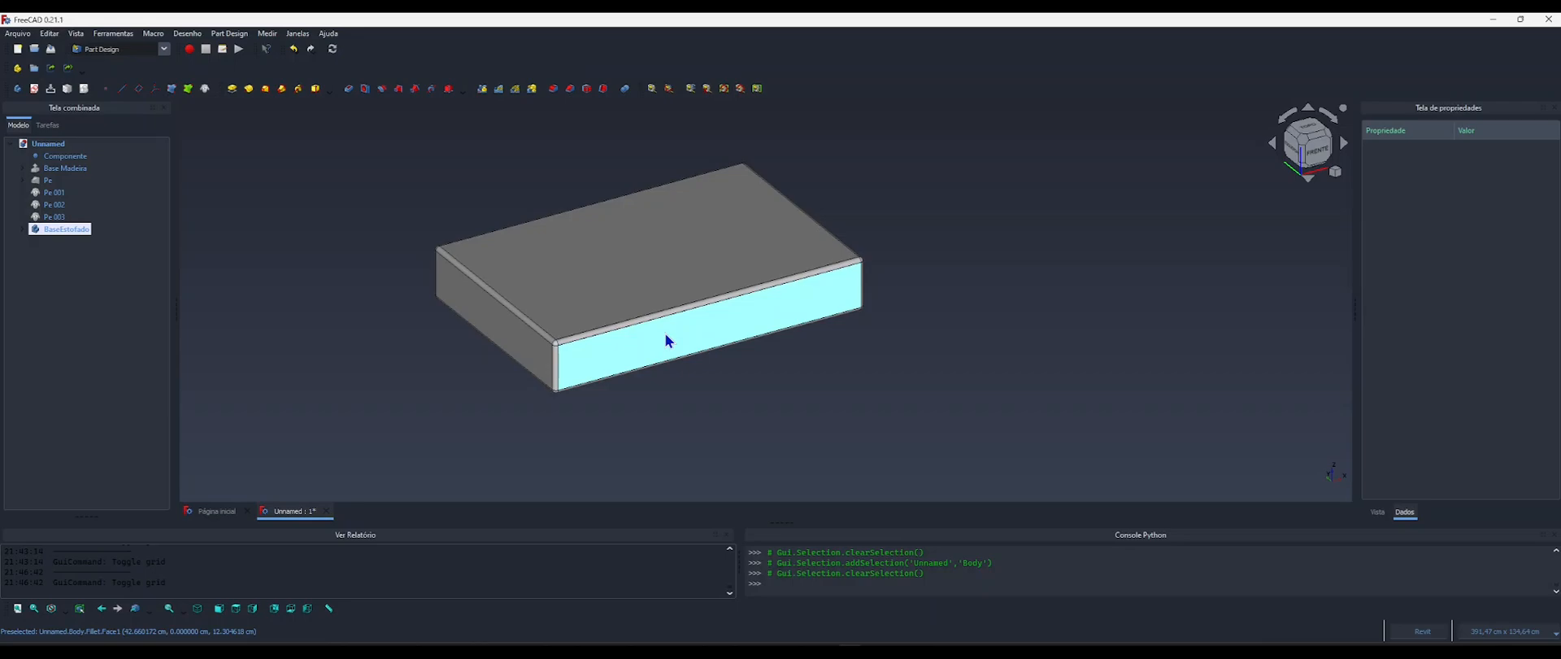
click(58, 158)
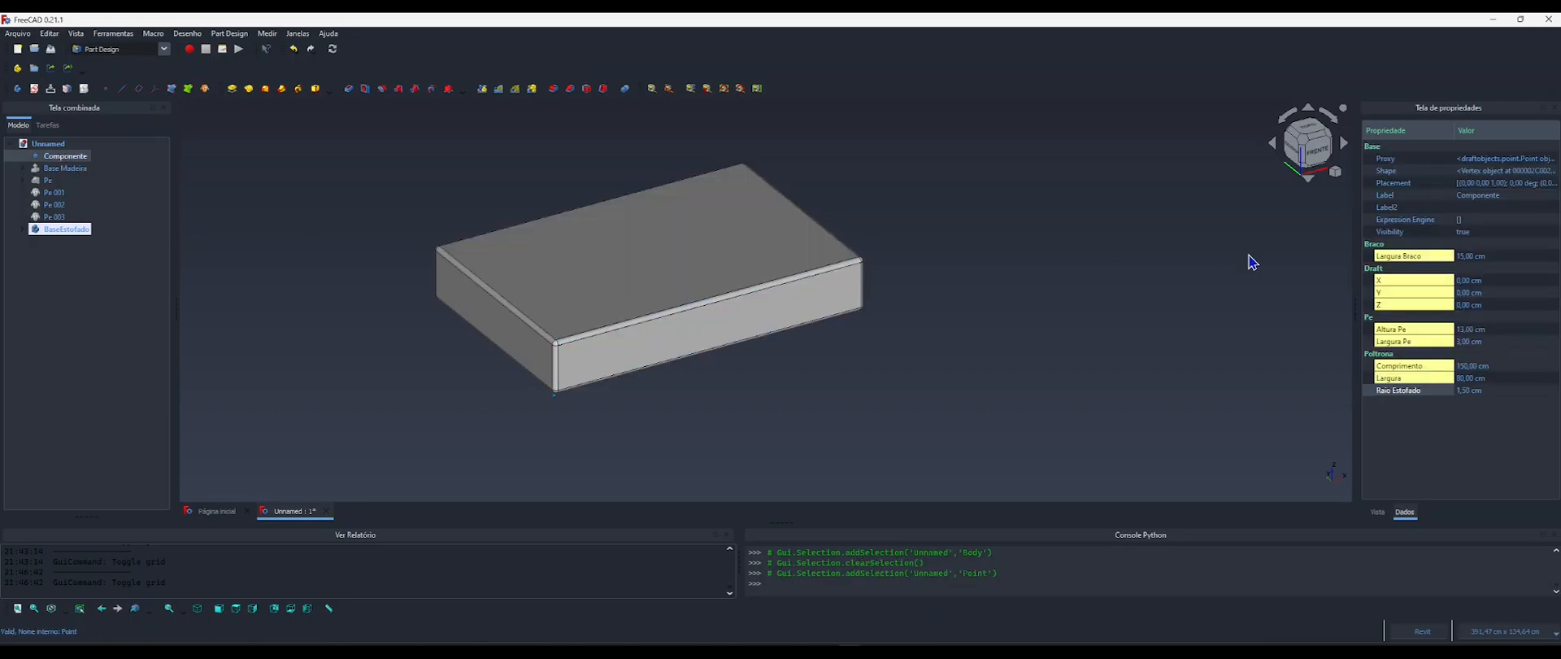
right_click(1396, 390)
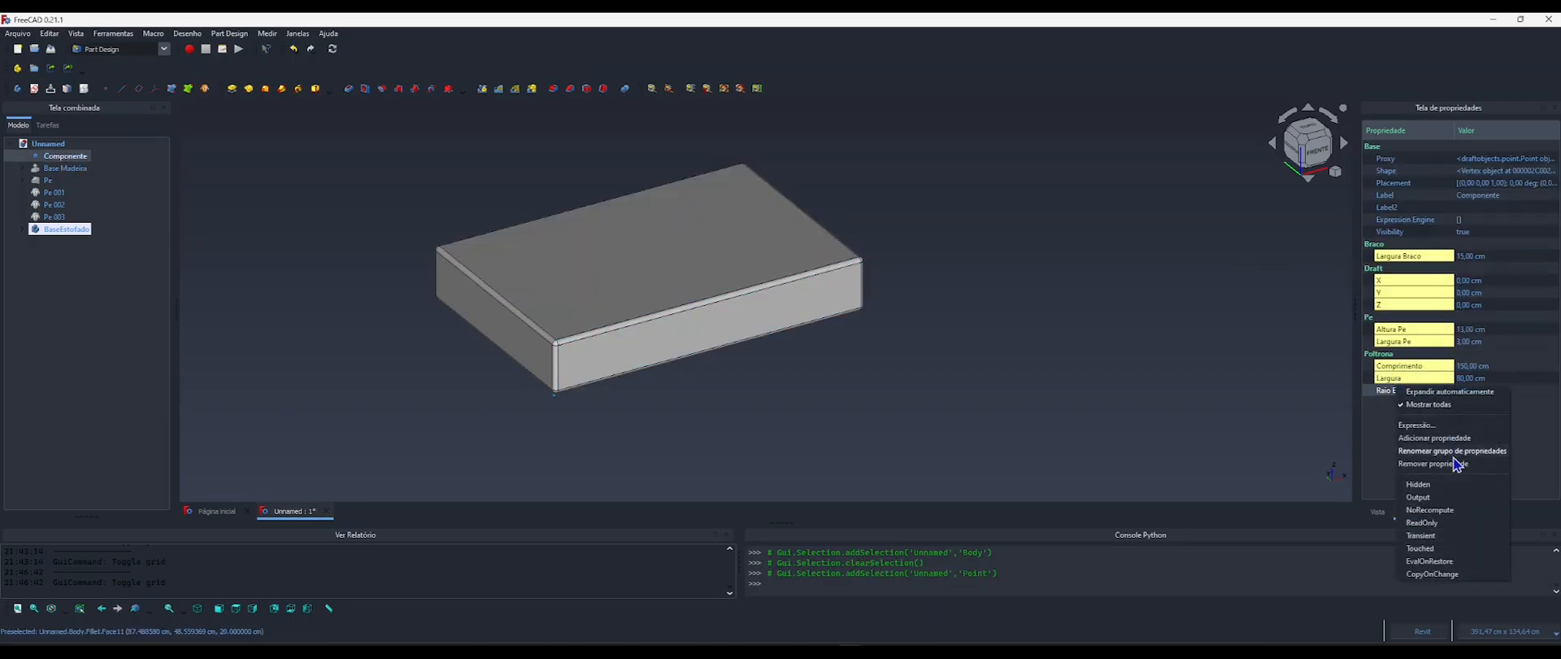
click(1413, 439)
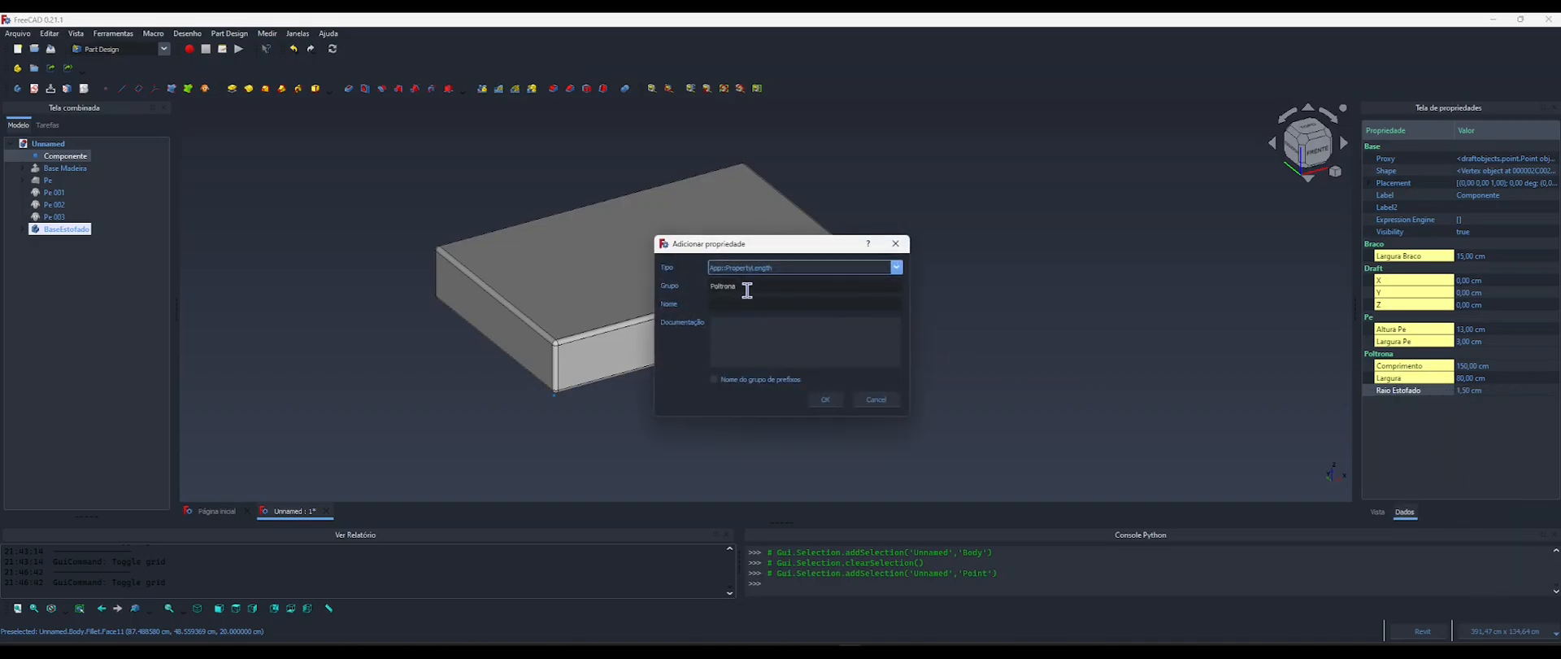
click(716, 304)
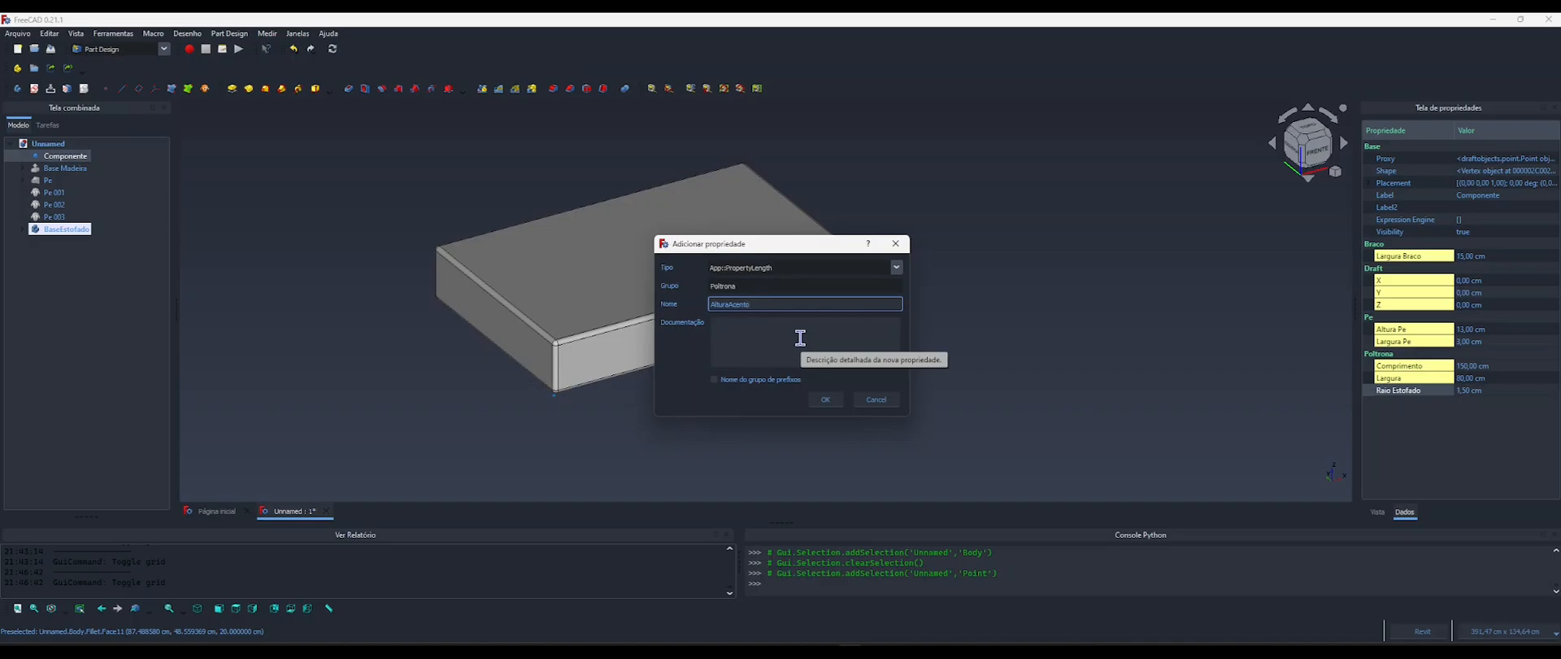
click(825, 400)
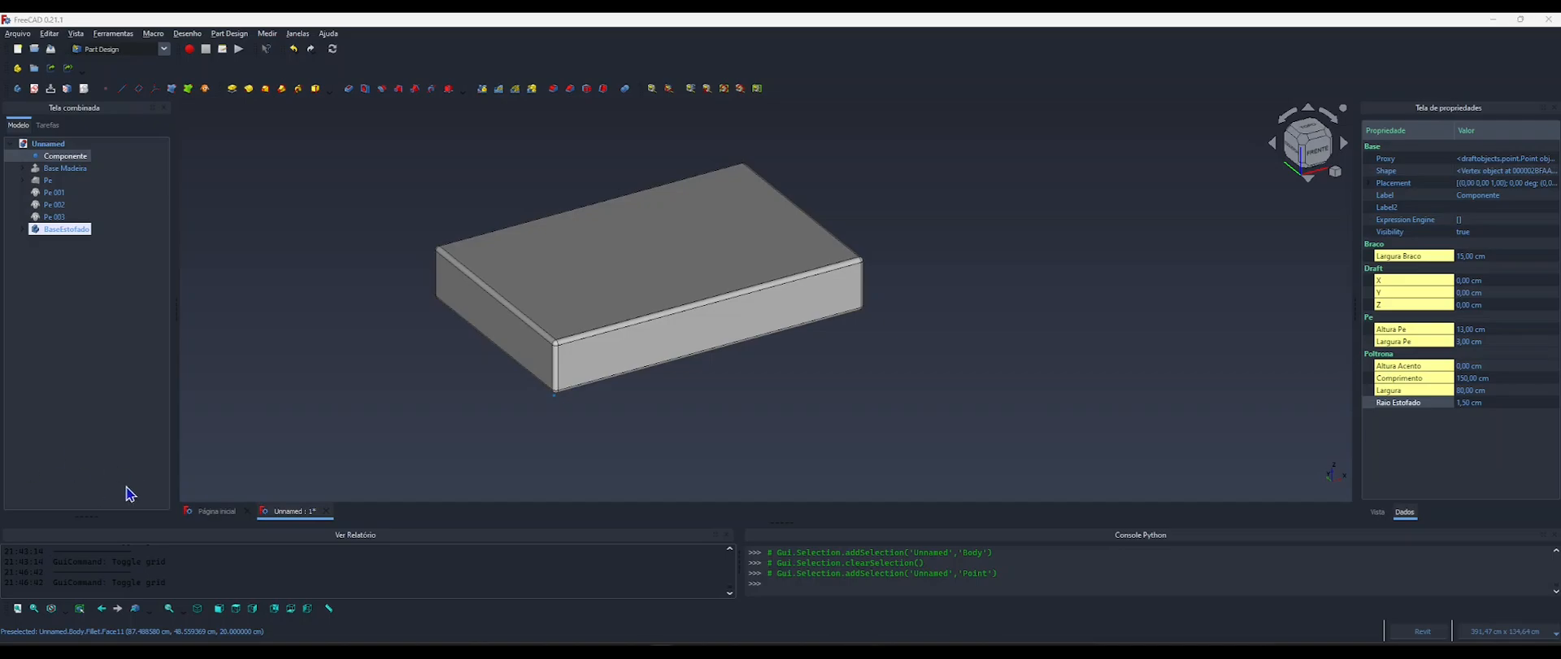
Check the seat height in reference image 4.webp and set the Altura Acento property of Componente to 46 cm.
key(alt+Tab)
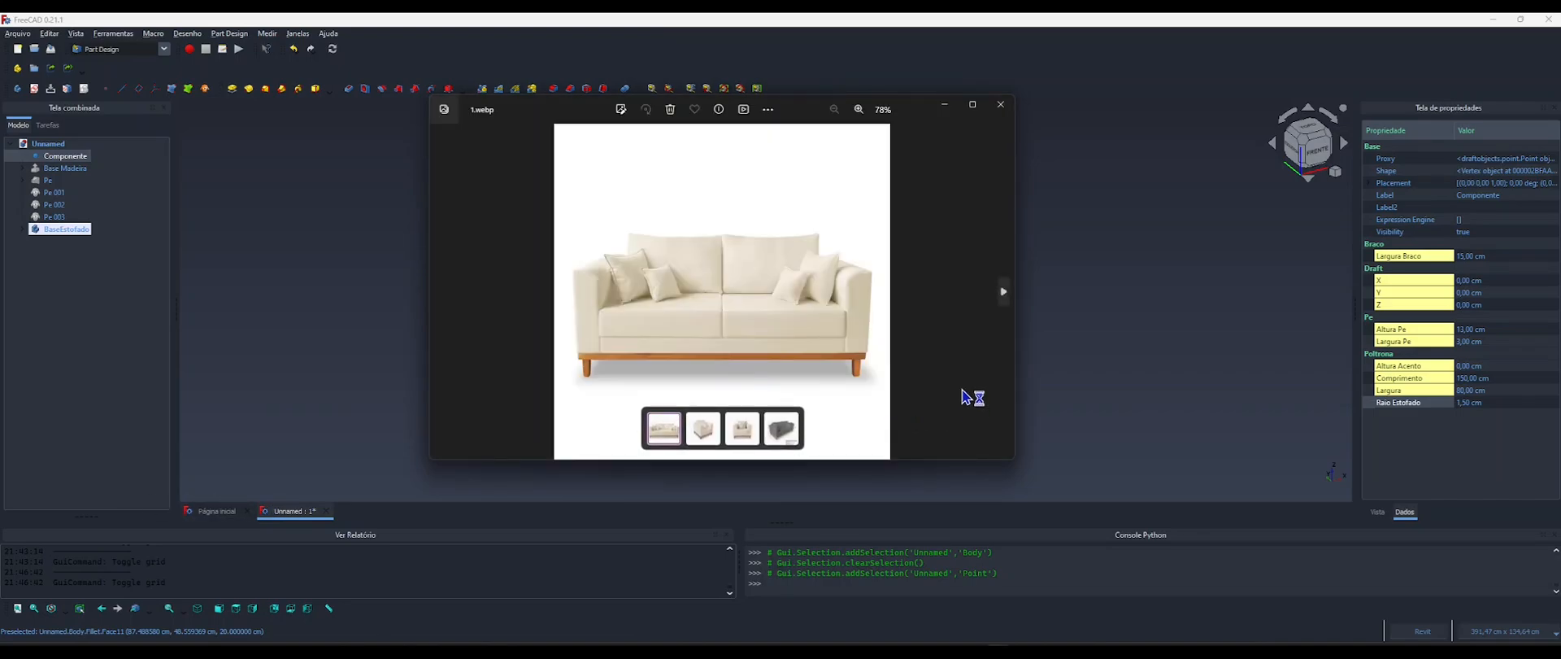
click(790, 435)
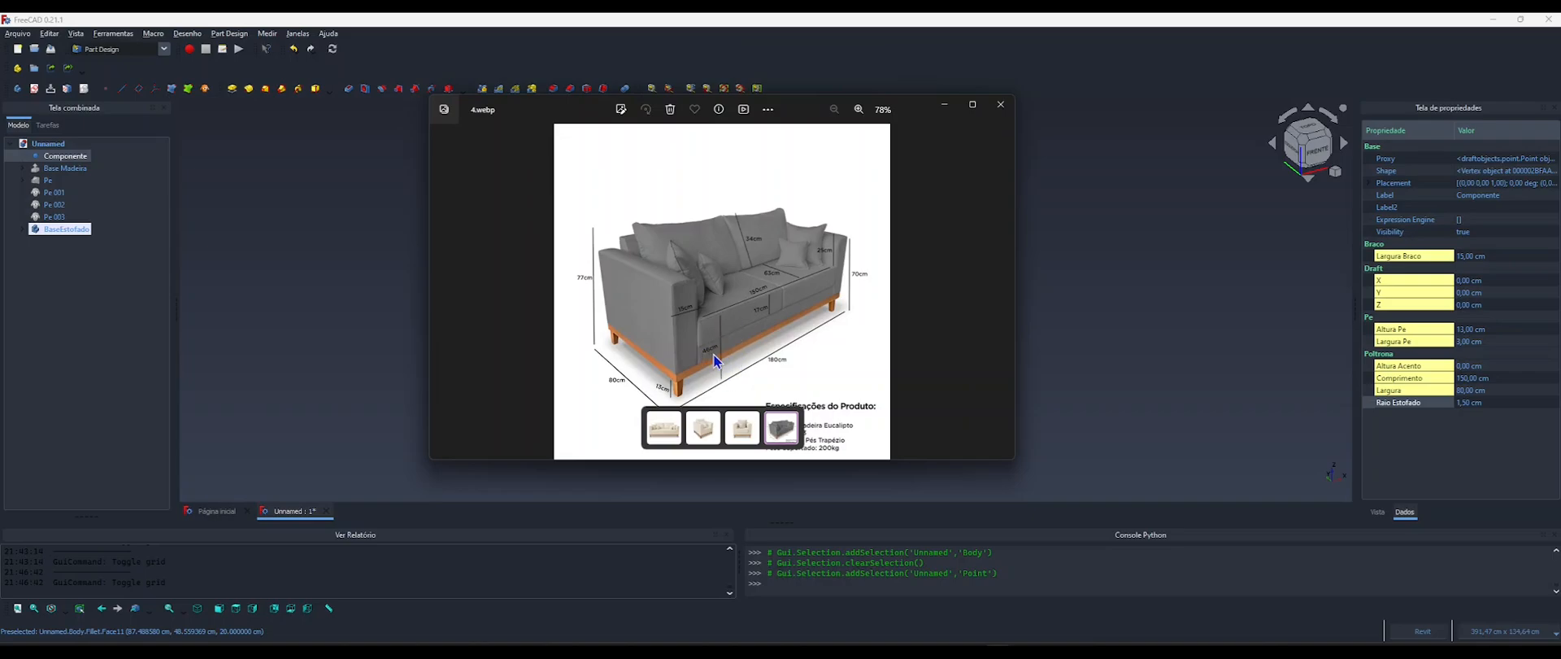
click(945, 106)
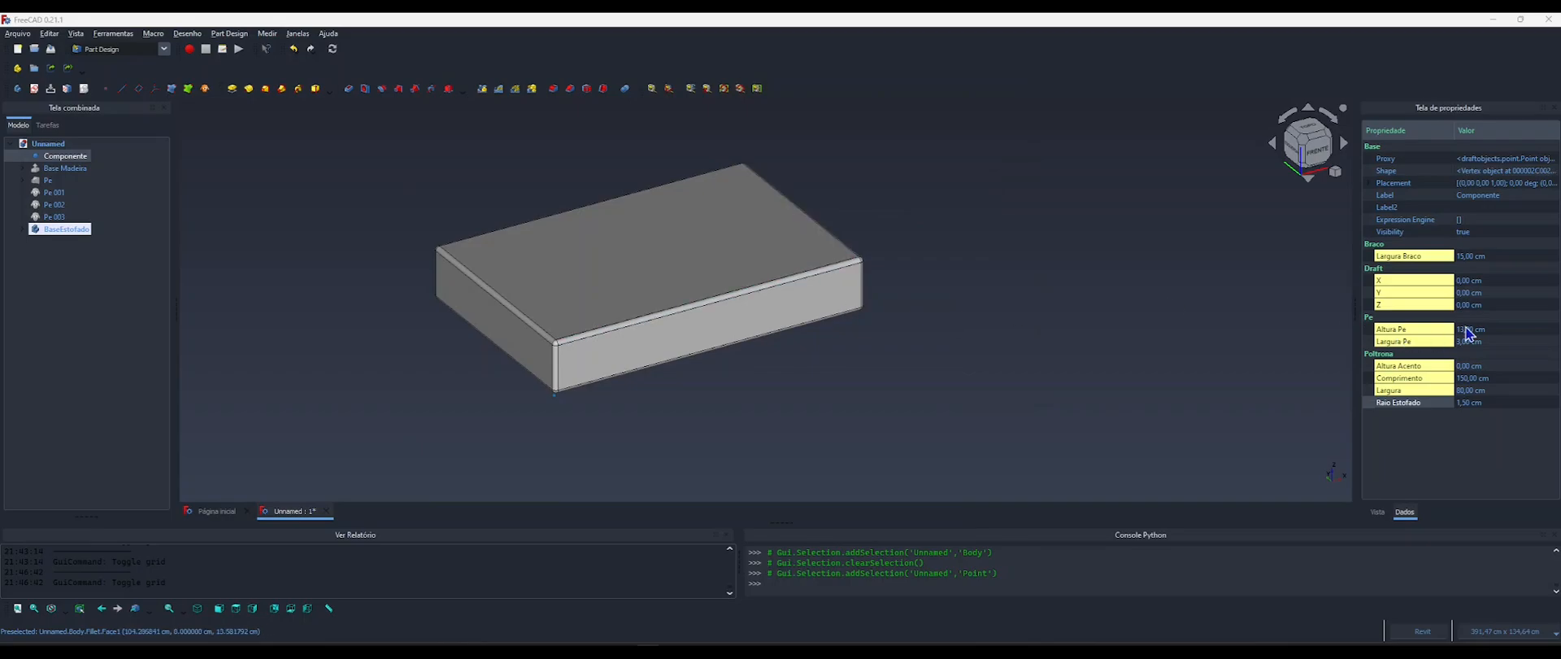
click(1468, 366)
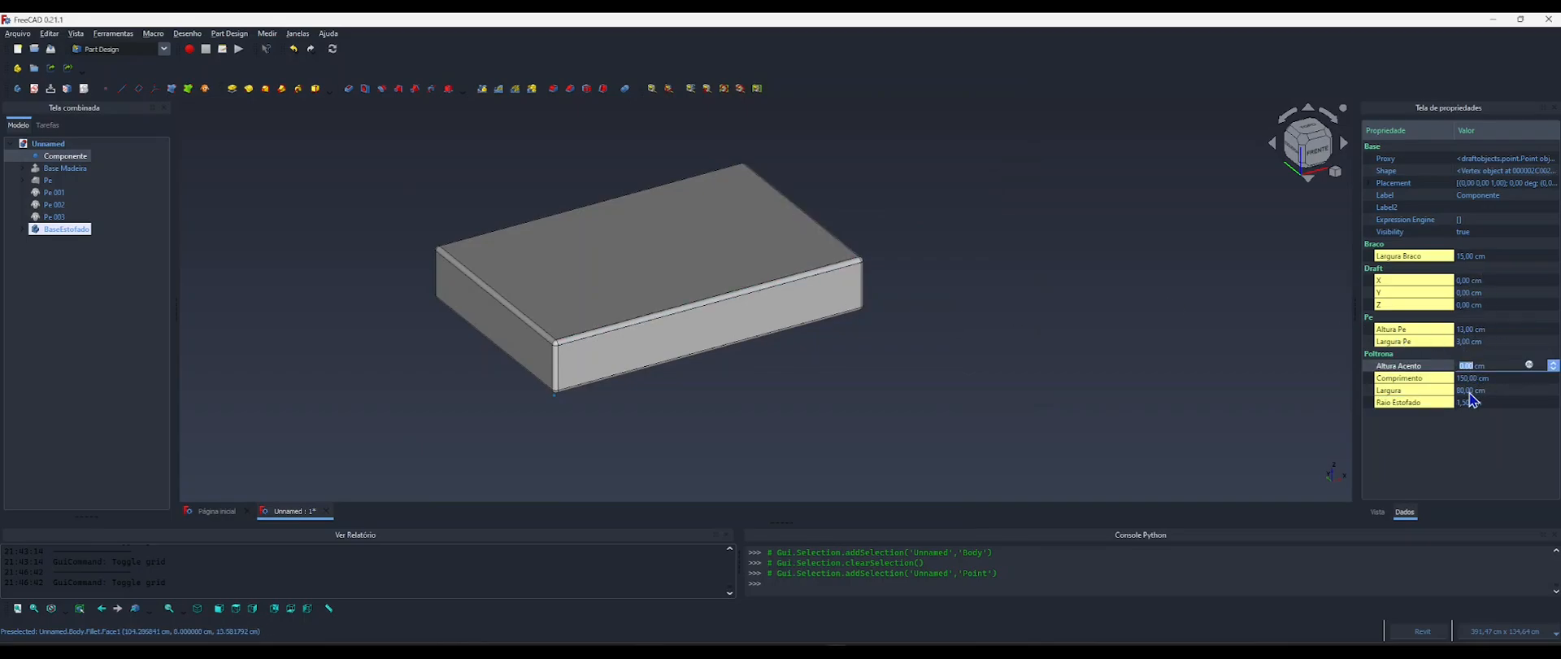
text(40)
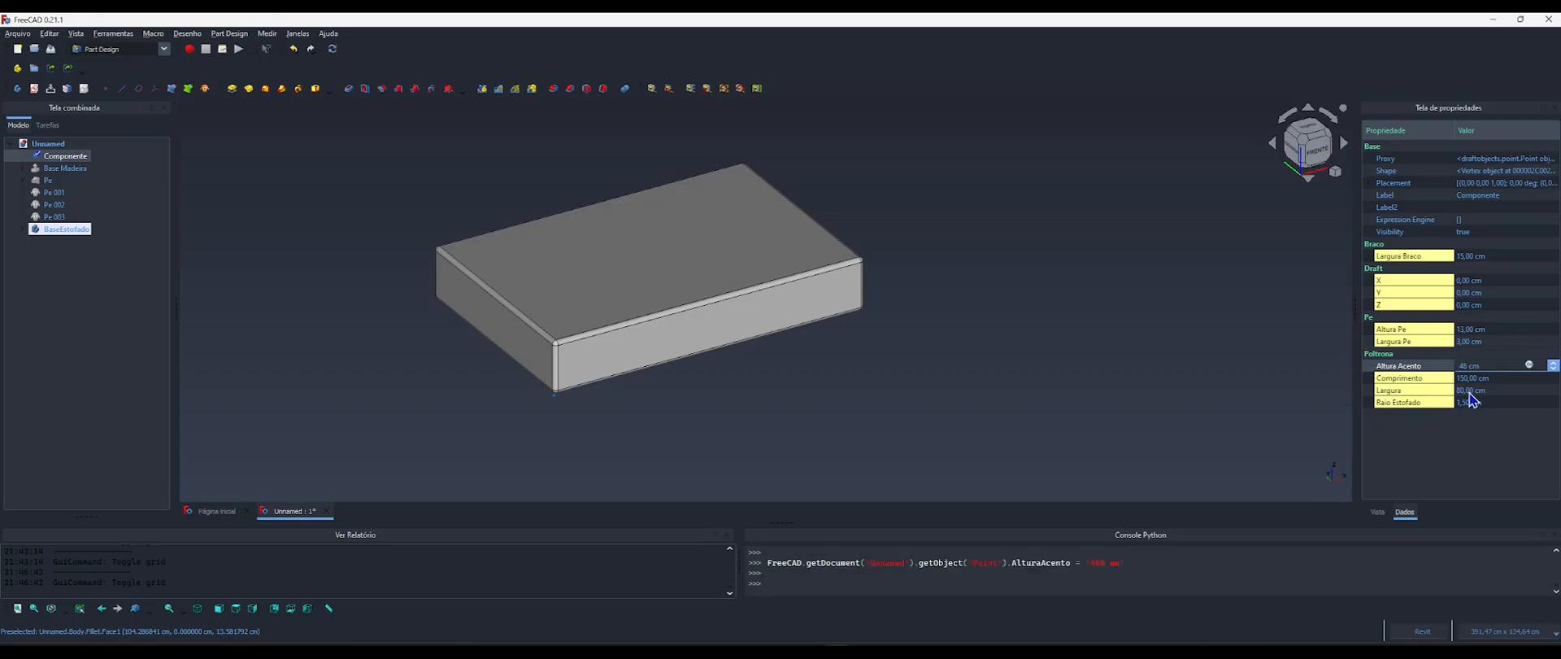
key(Return)
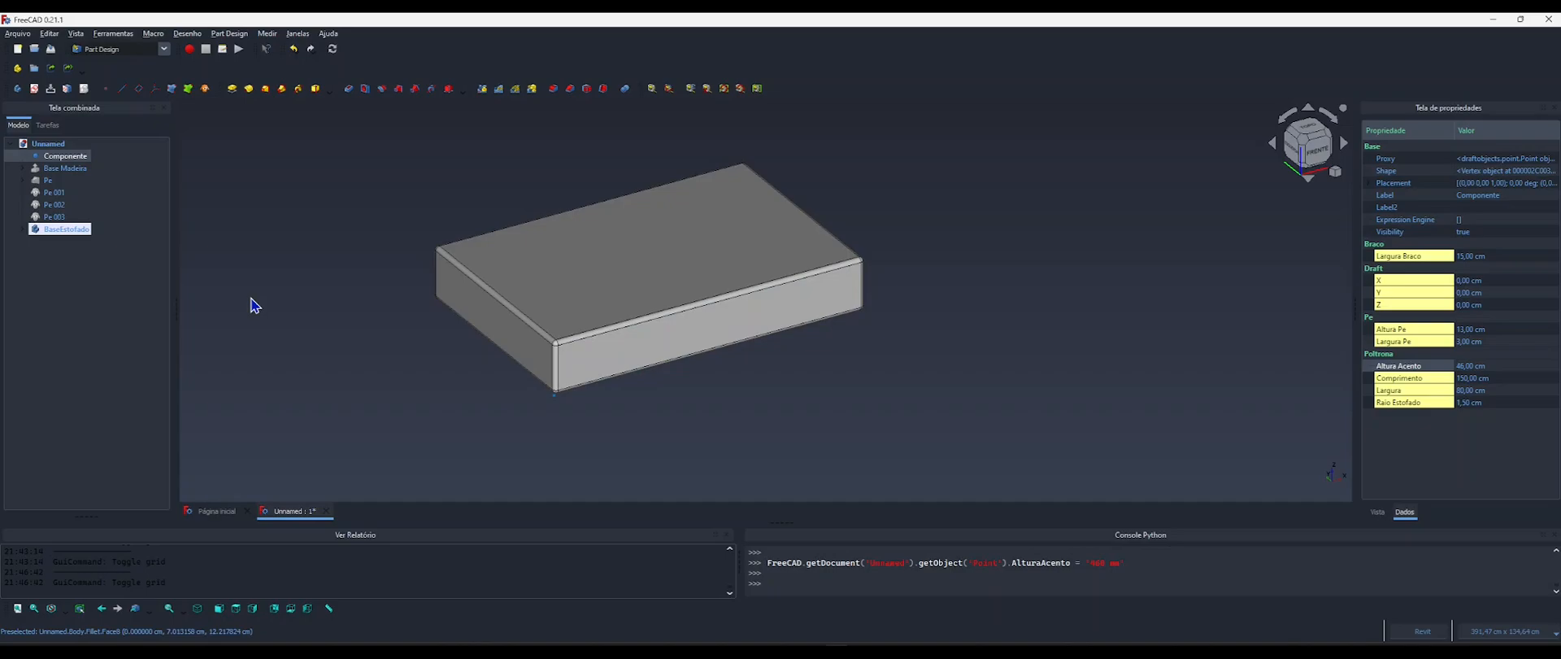
Set the Length of the Pad inside the BaseEstofado body to 30 cm.
click(61, 231)
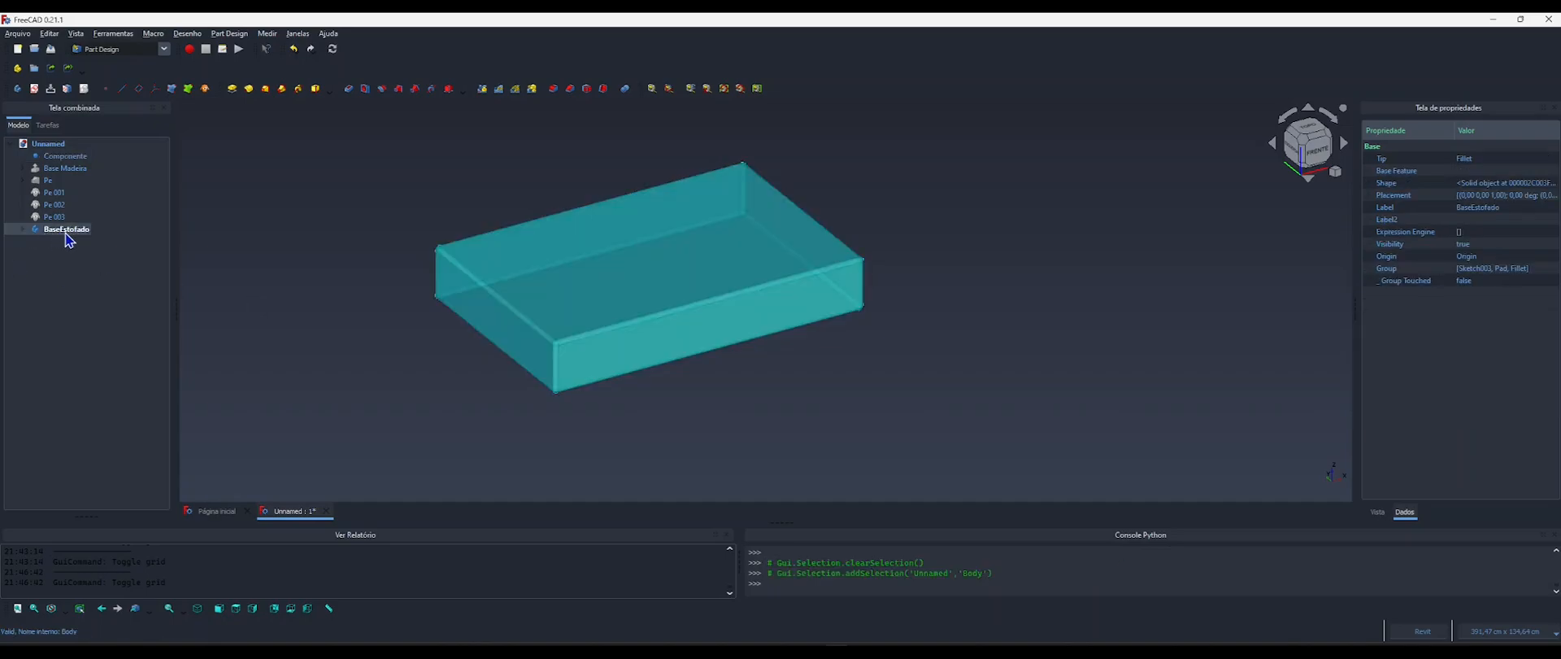
click(22, 229)
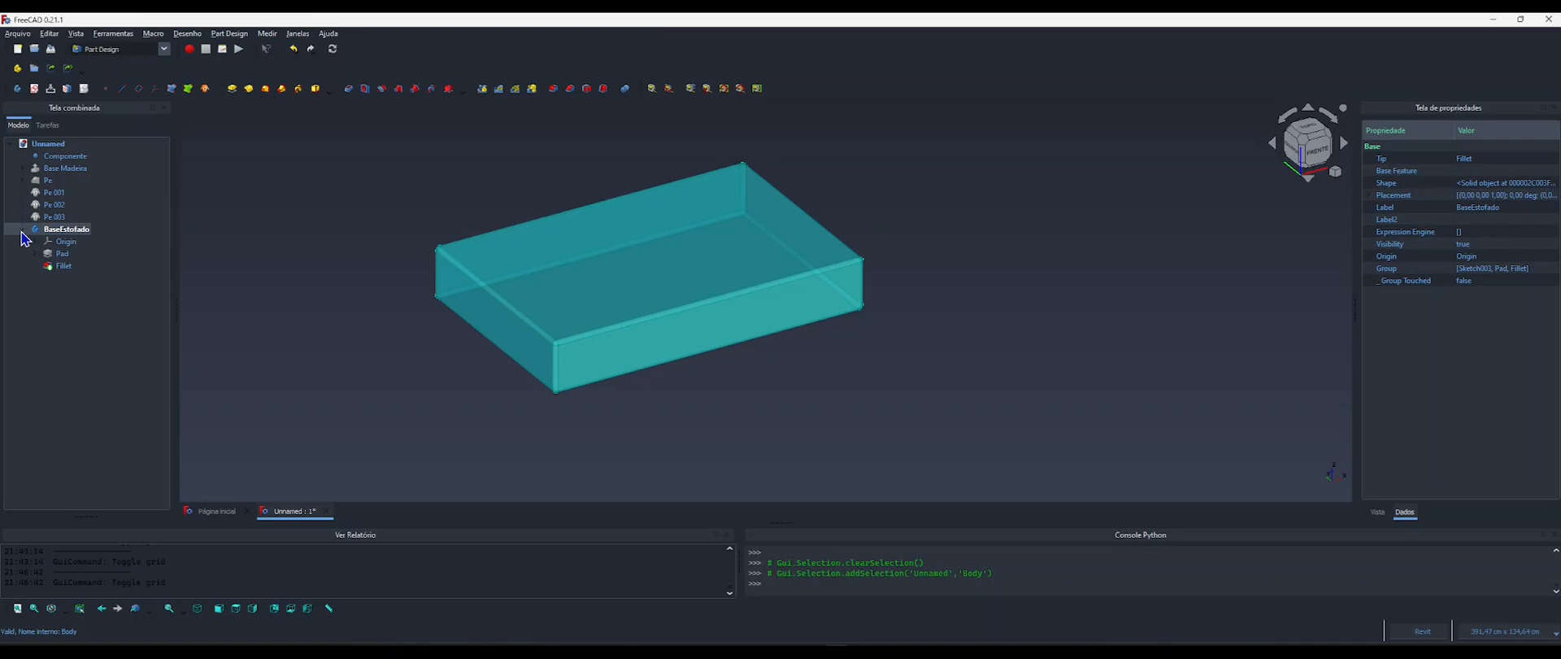
click(62, 255)
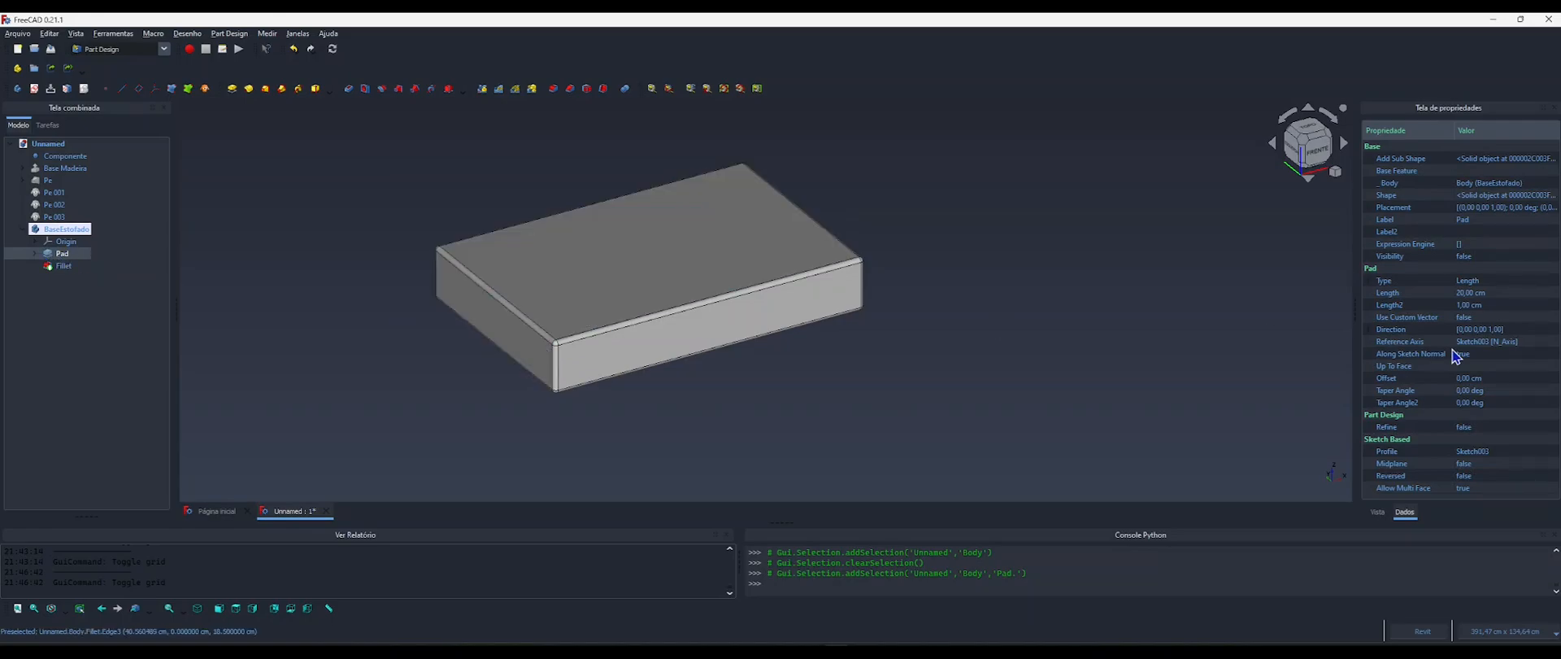
click(1466, 294)
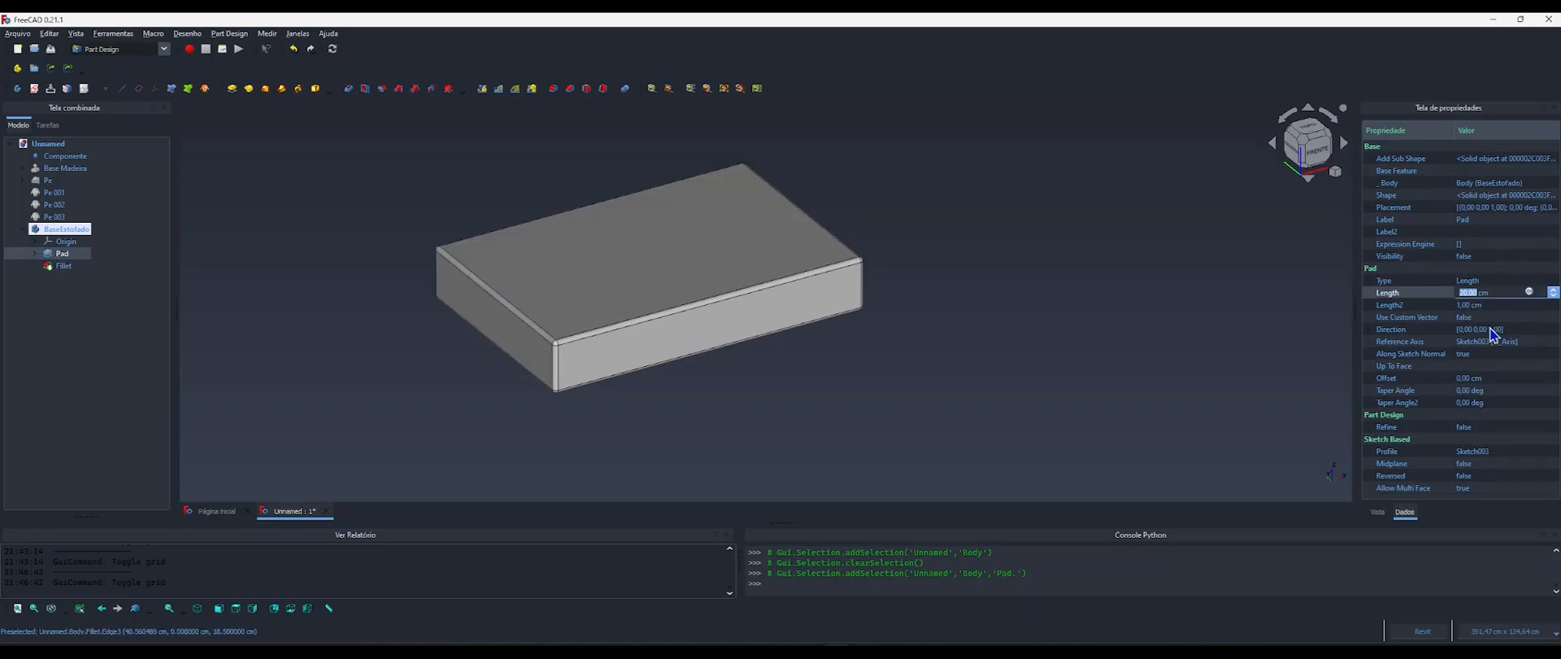
text(30)
key(Return)
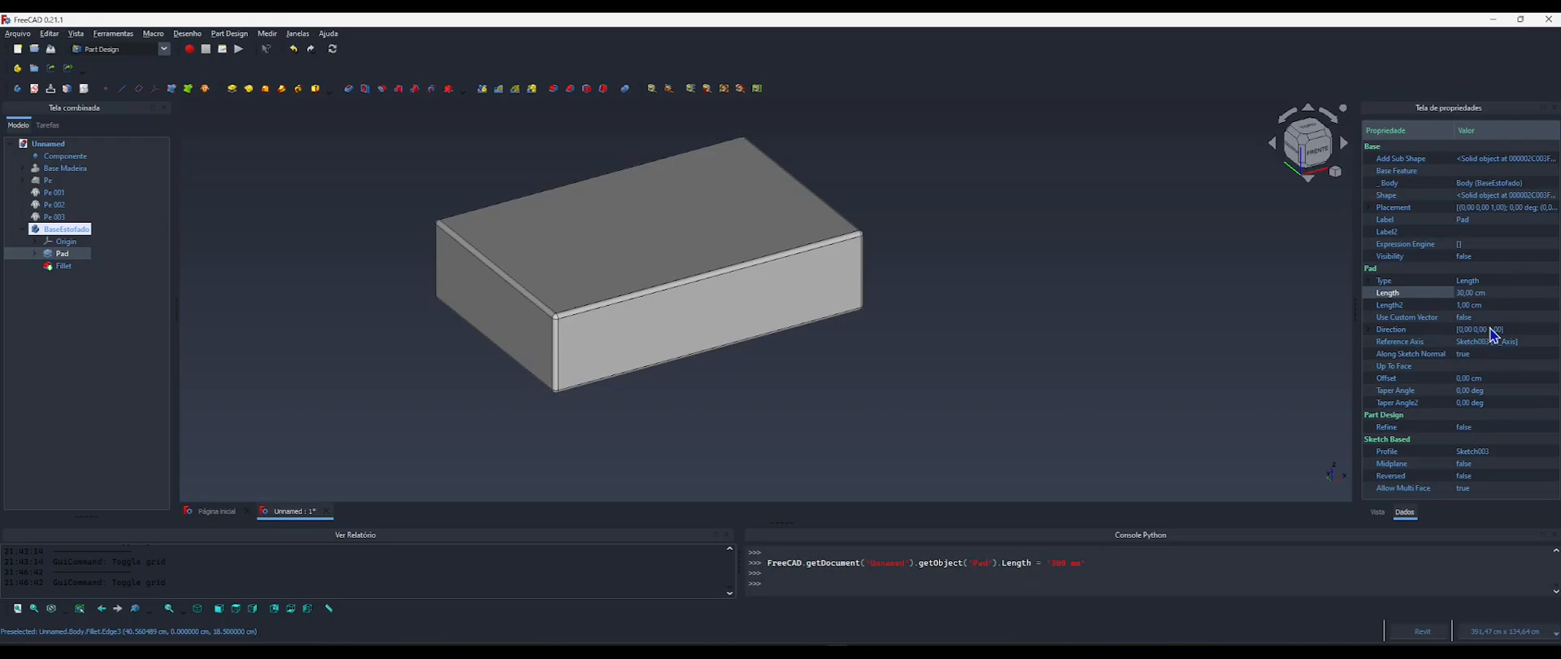
click(1472, 295)
click(1529, 291)
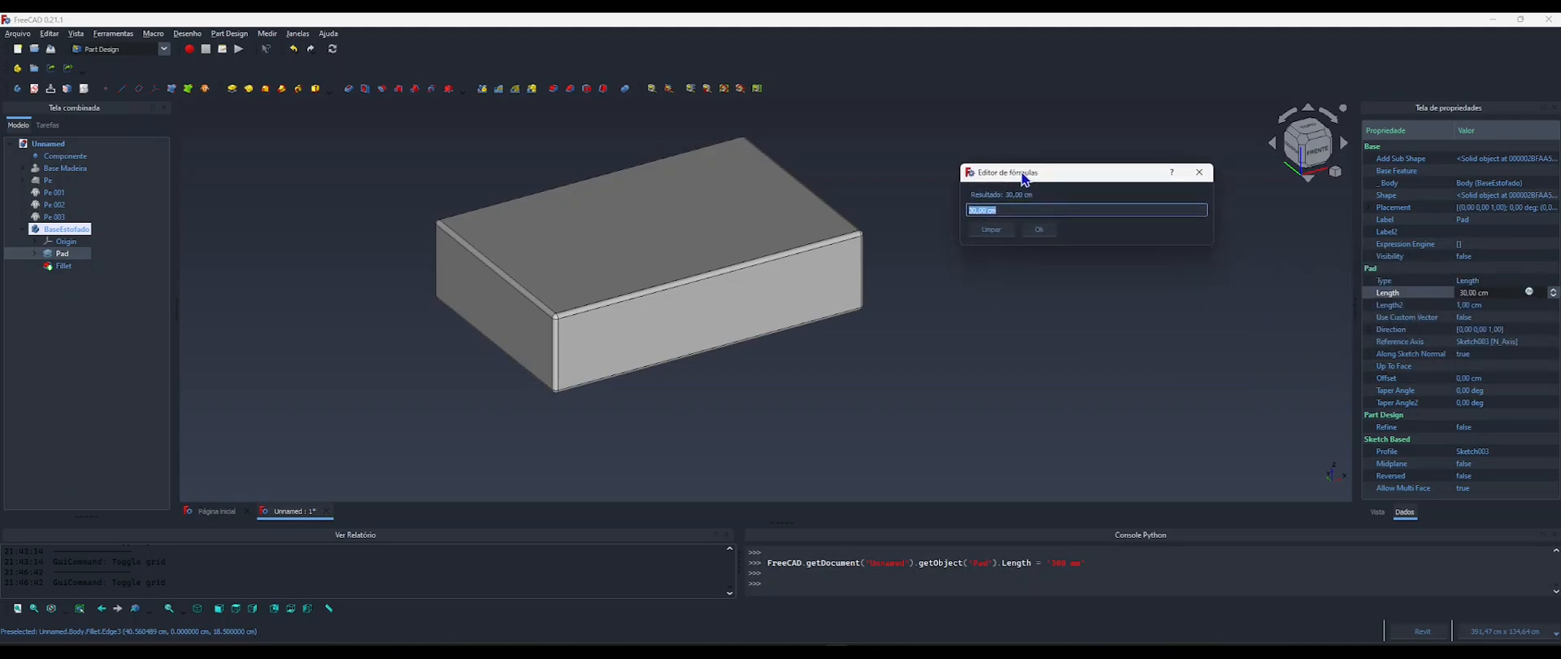
drag(1022, 172, 991, 160)
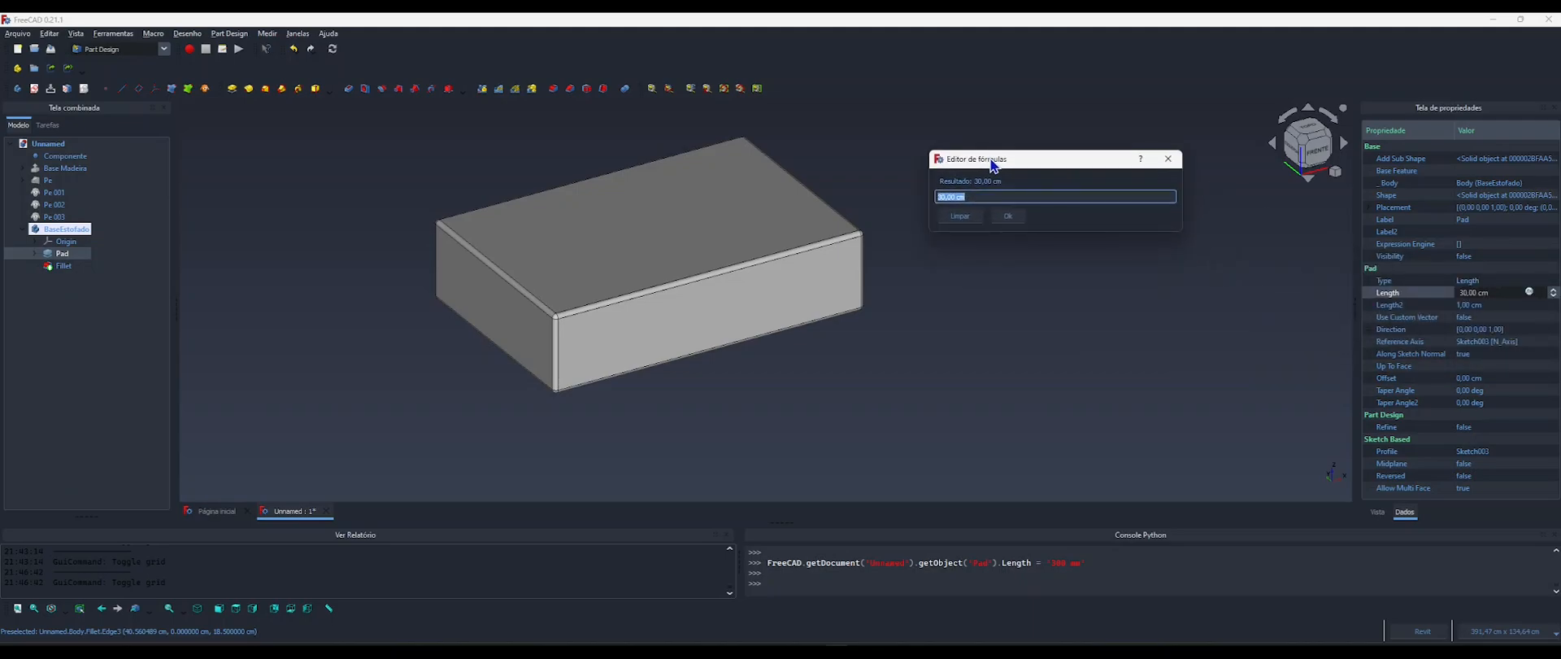
text(compo)
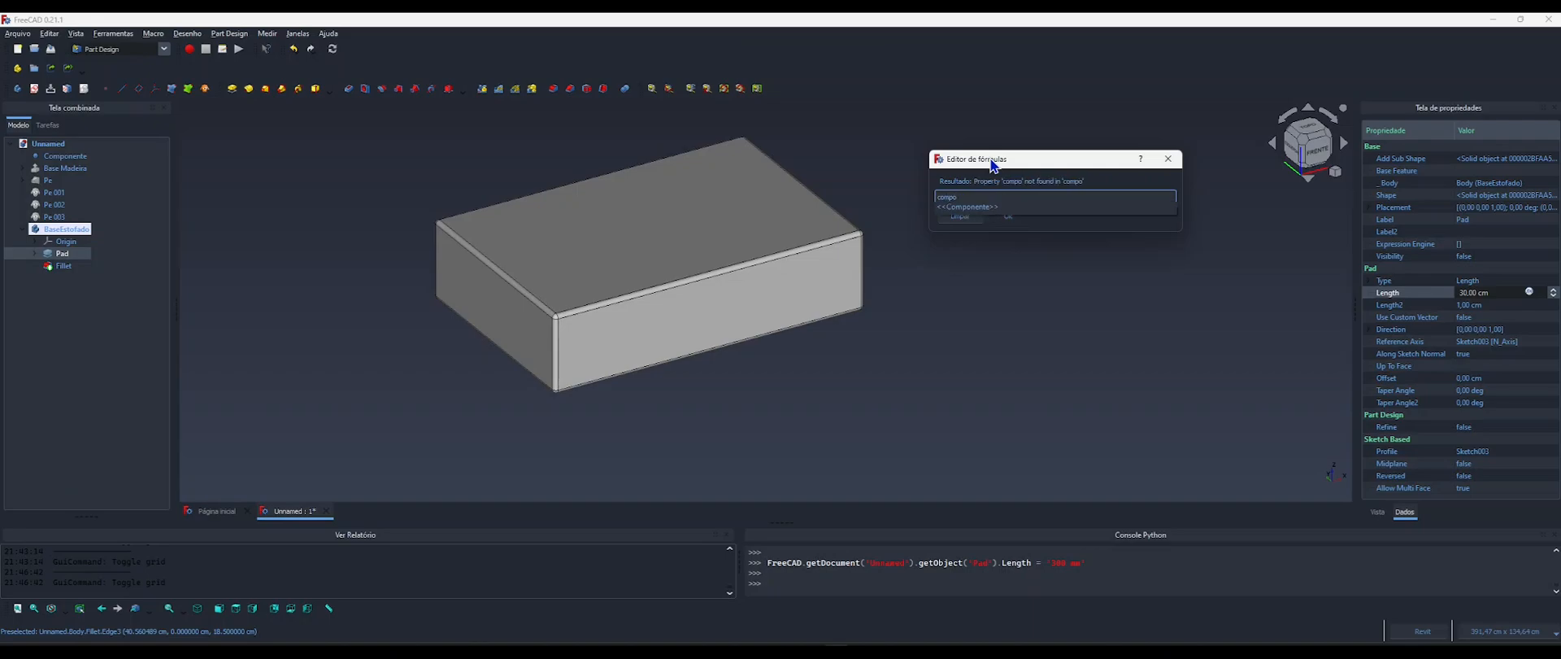
key(Return)
text(.altur)
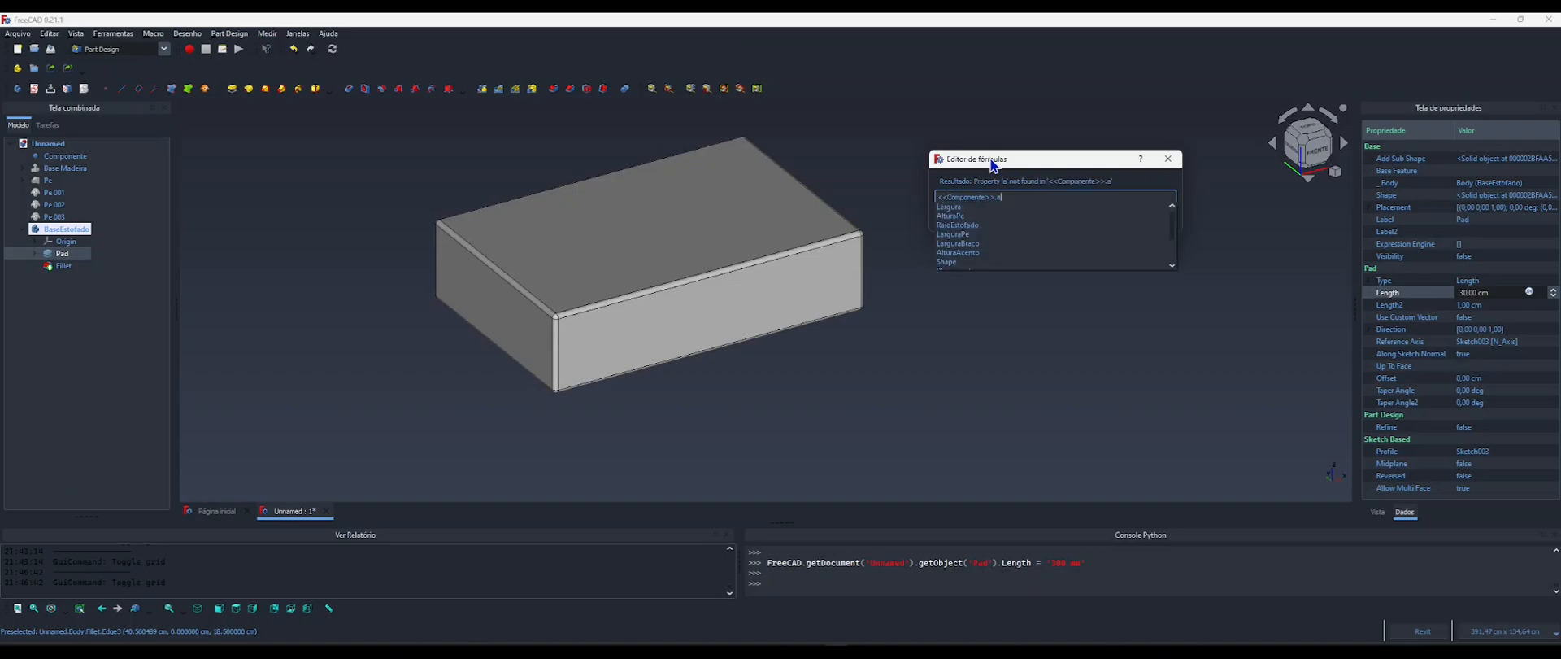
key(Down)
key(Down)
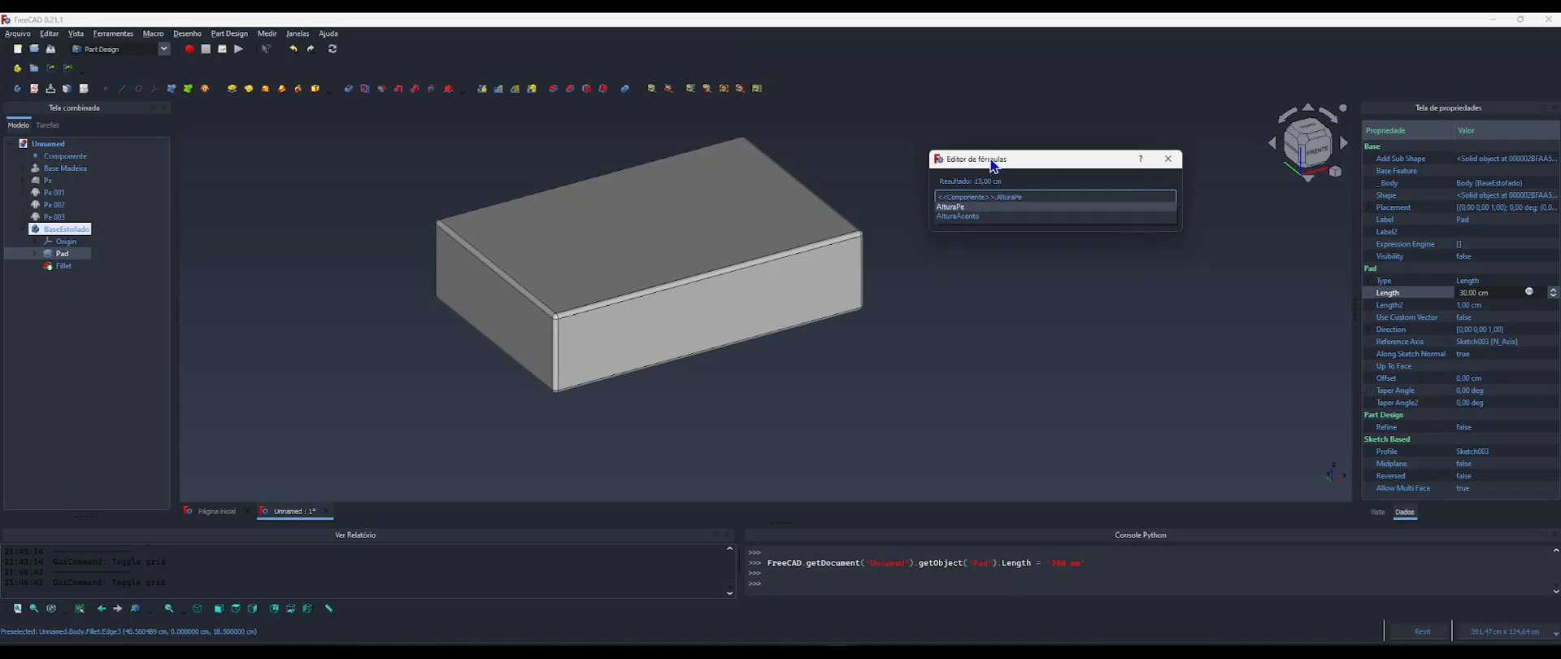
text(-)
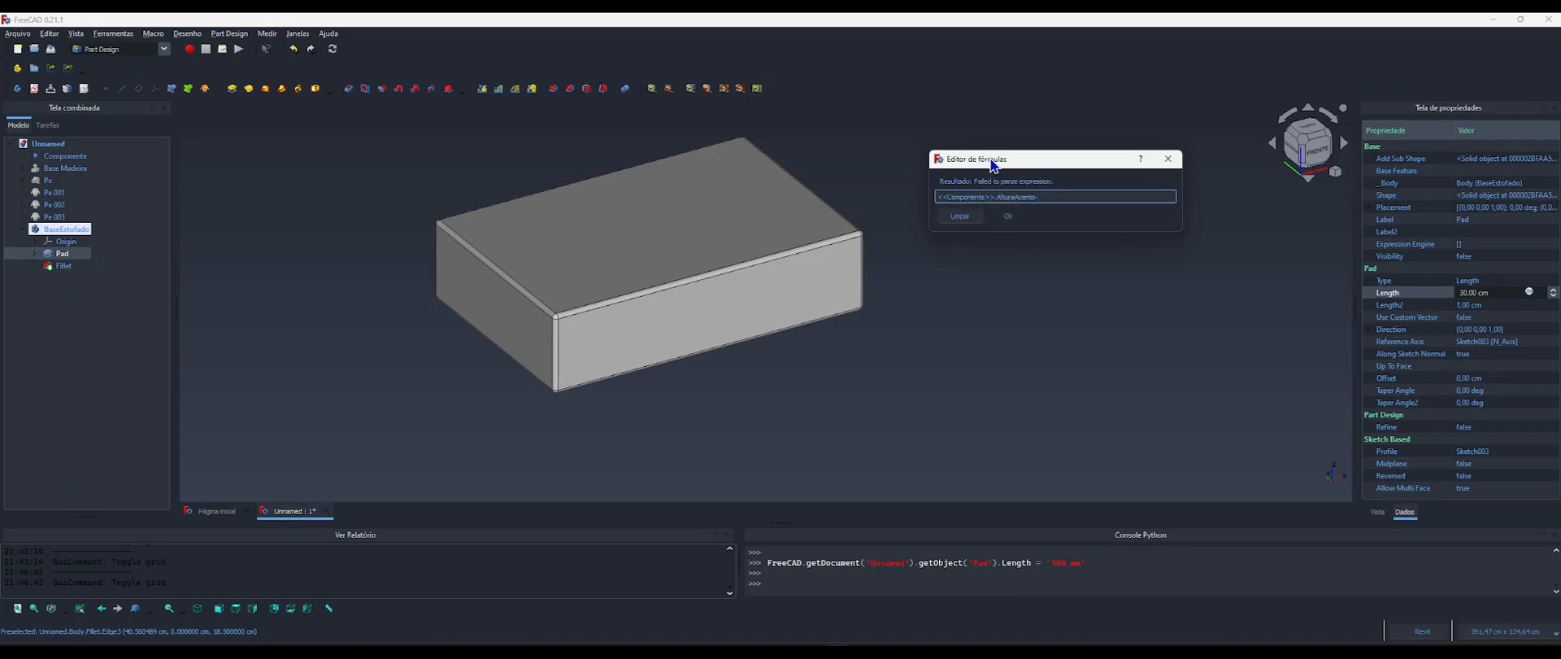
text(compo)
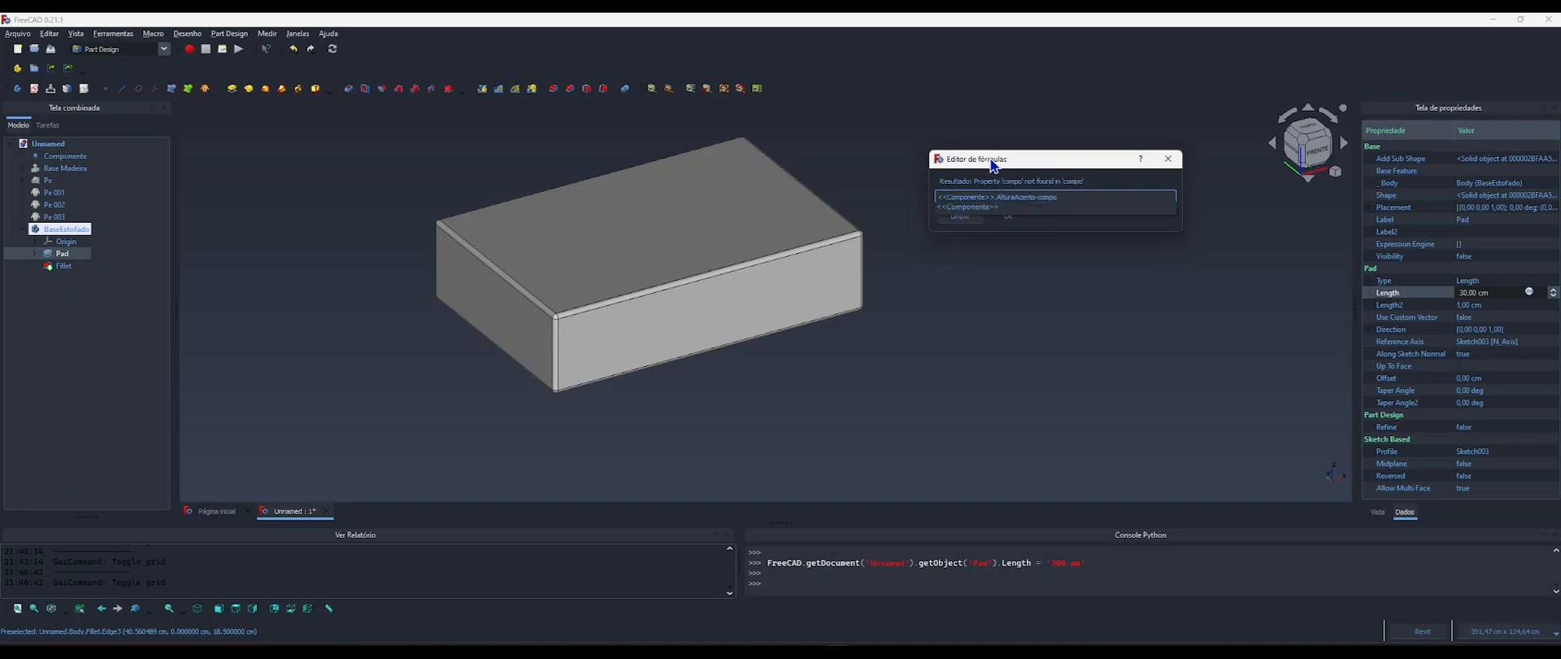
key(Return)
text(.altura)
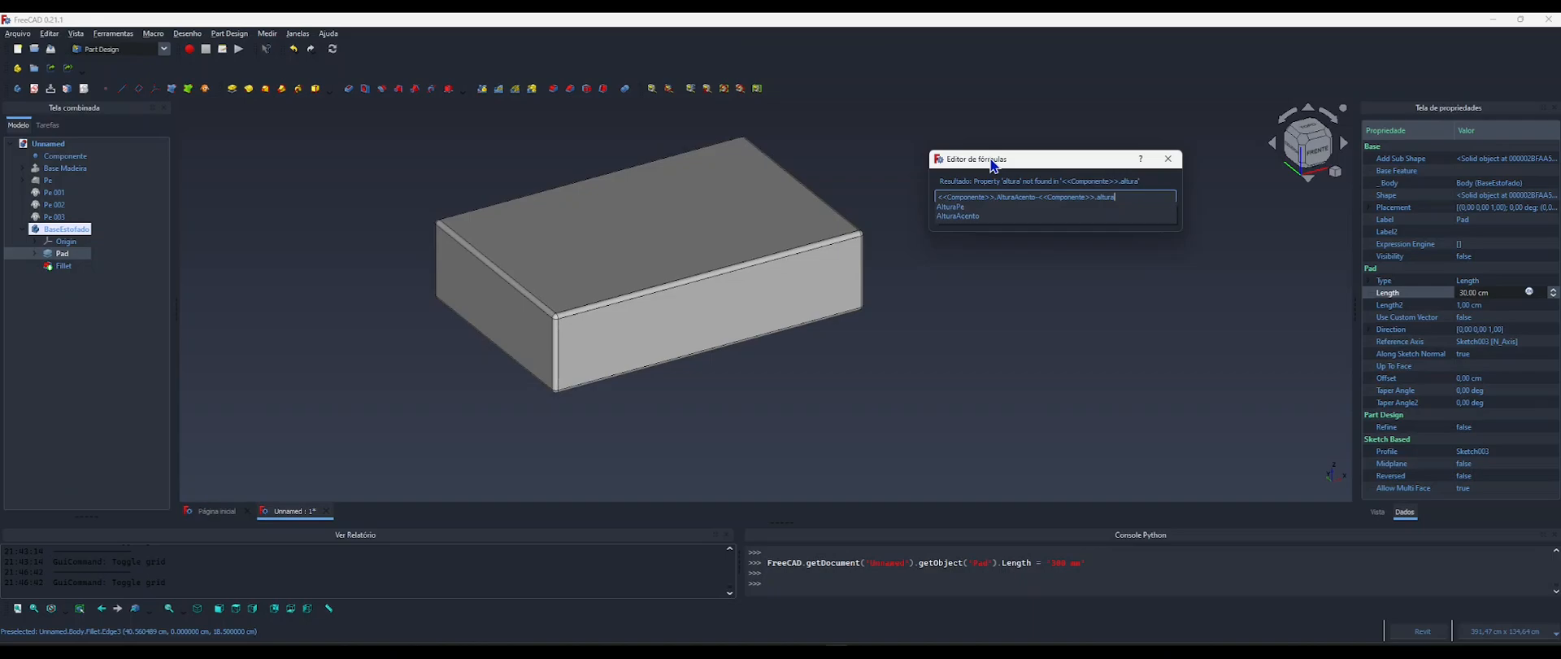
key(Down)
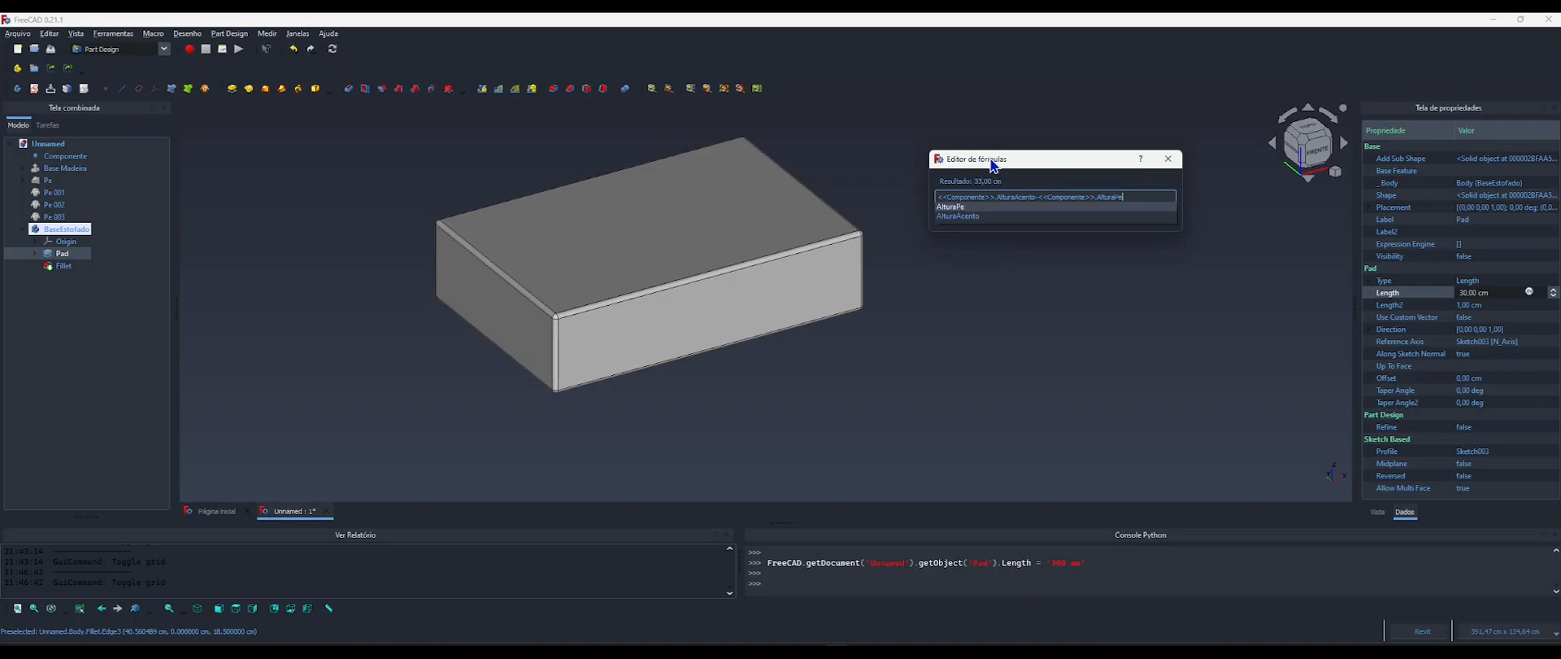
text(-)
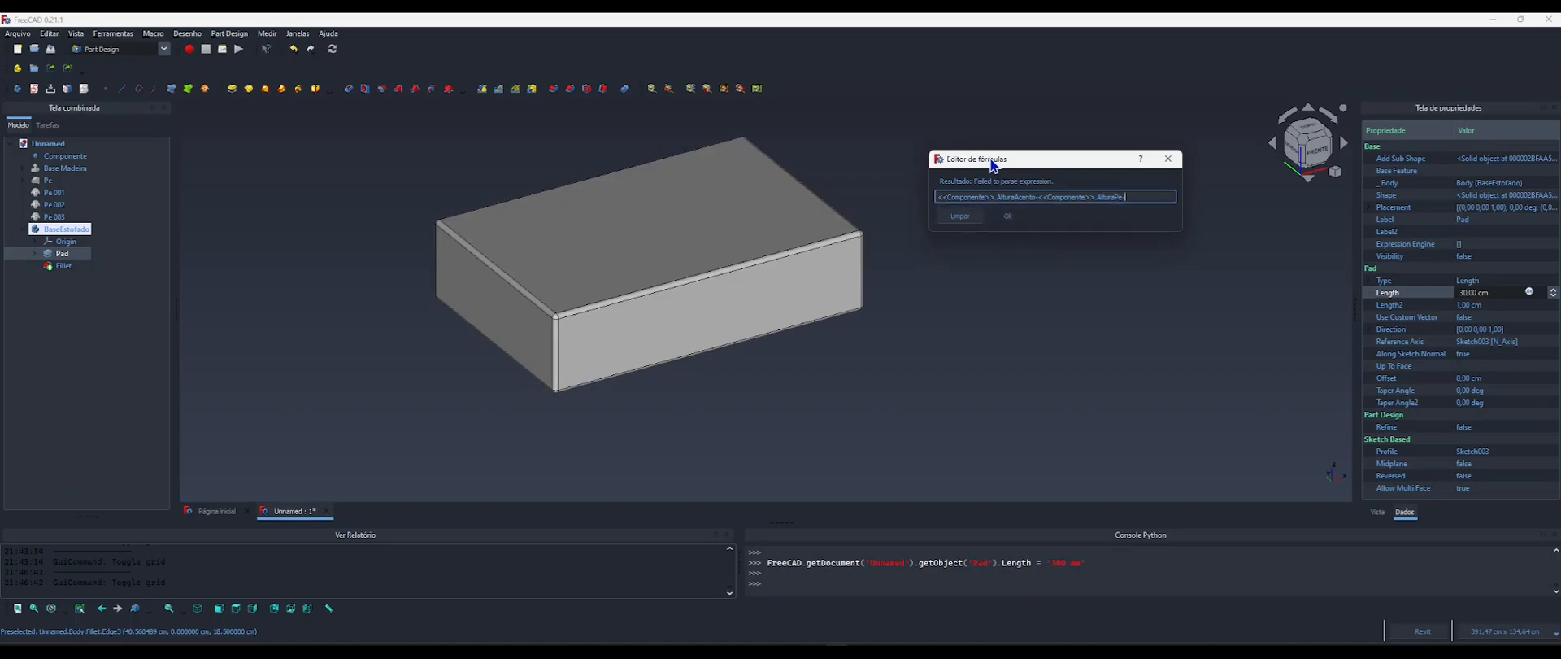
text(5)
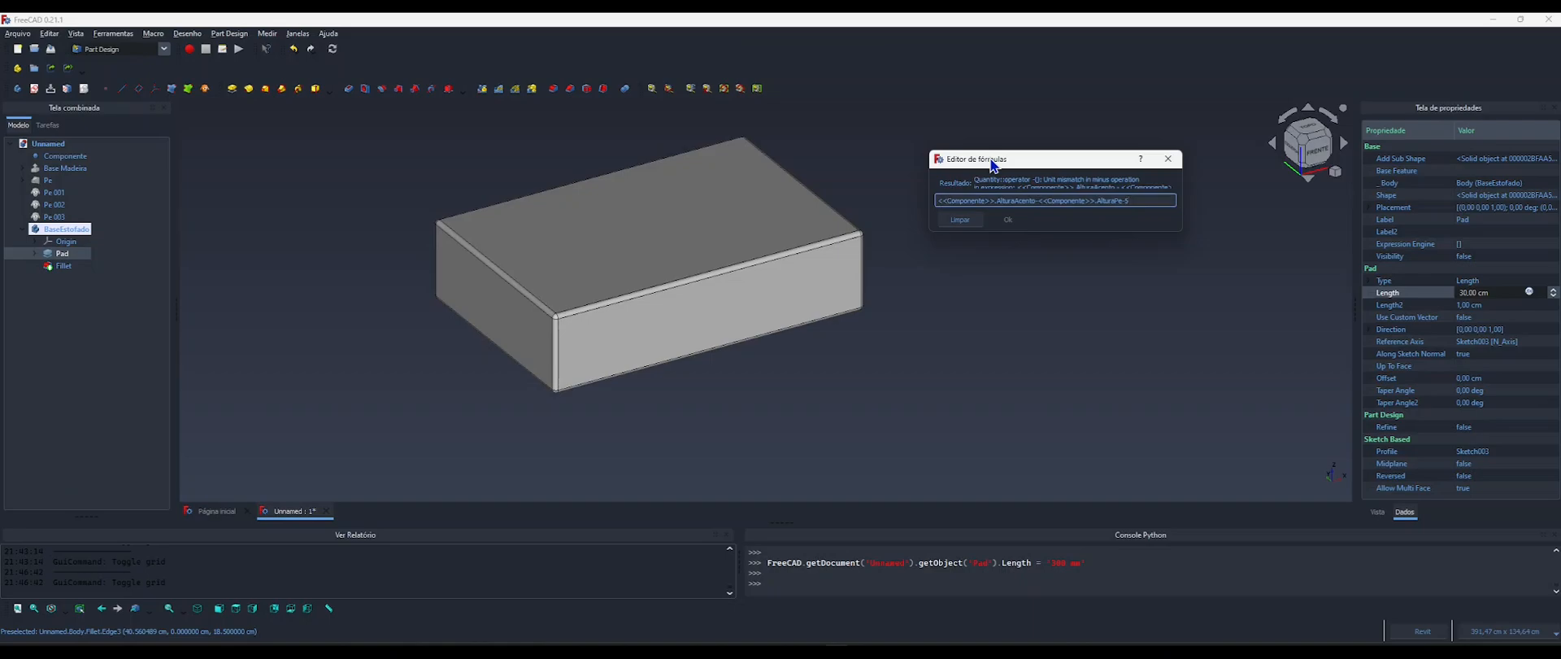
text(cm)
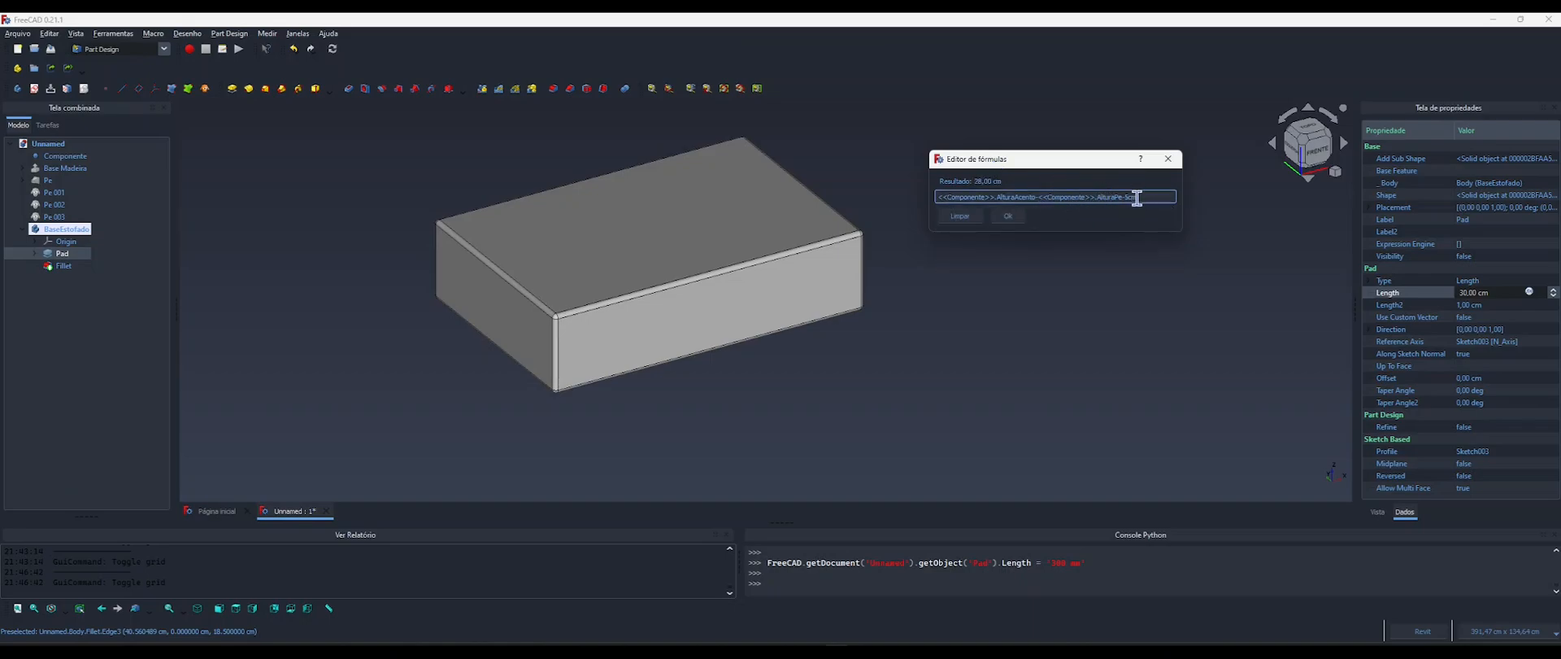
Check Base Madeira's extrusion properties and start a formula for the BaseEstofado Pad's Length with <<Componente>>.AlturaAcento.
click(23, 169)
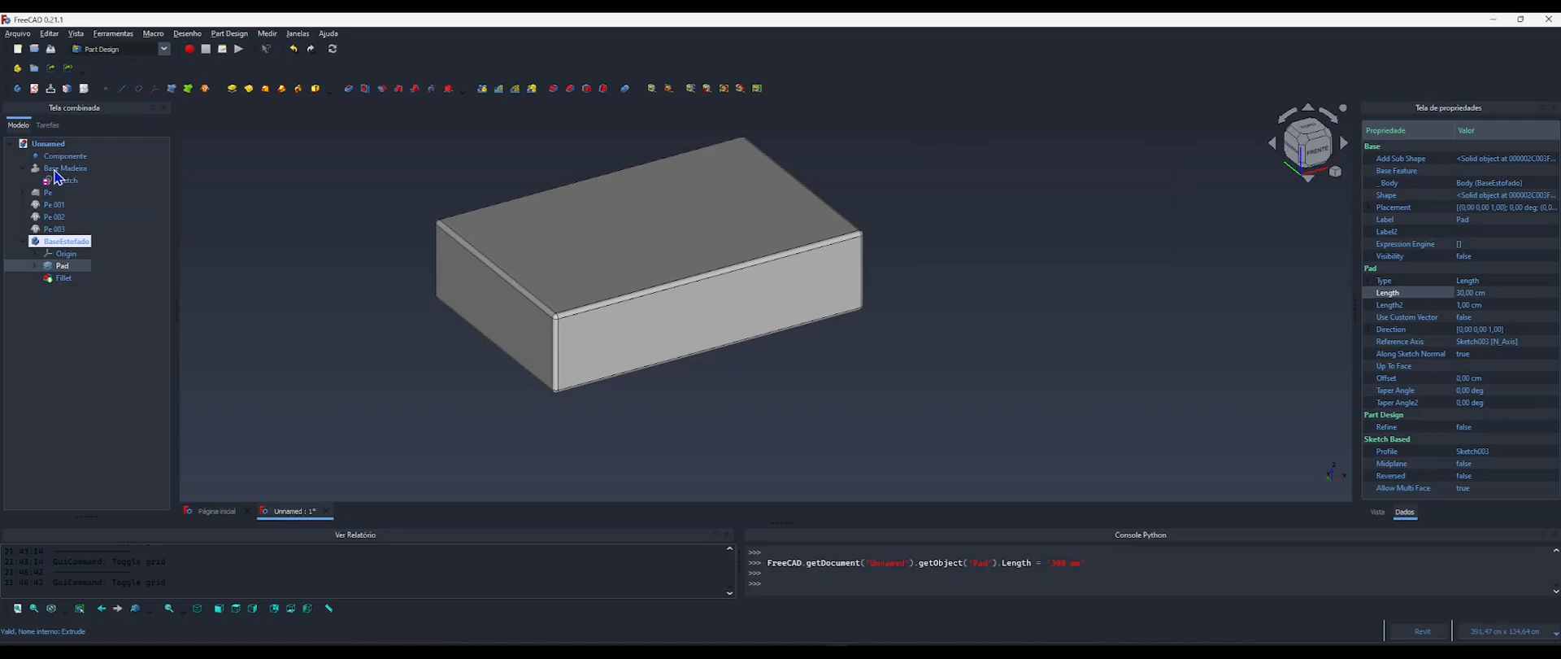
click(56, 171)
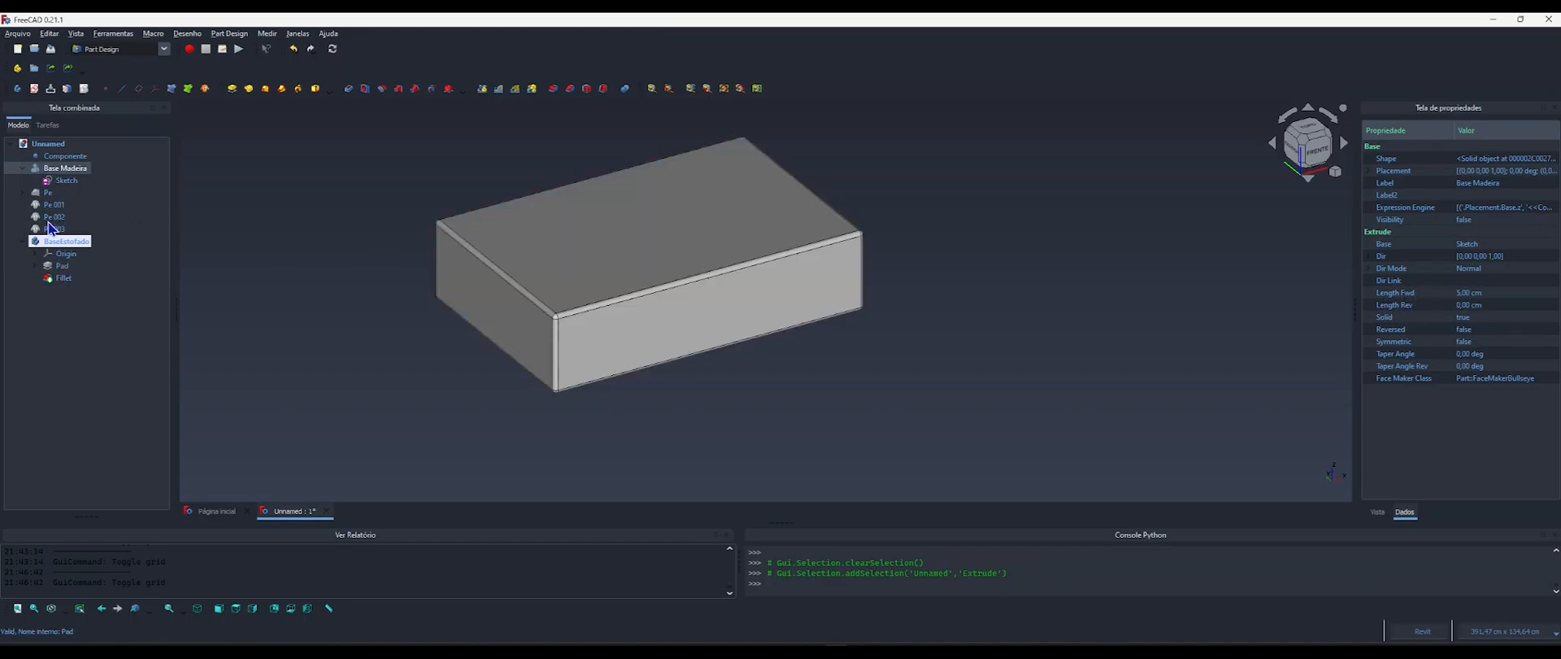
click(62, 265)
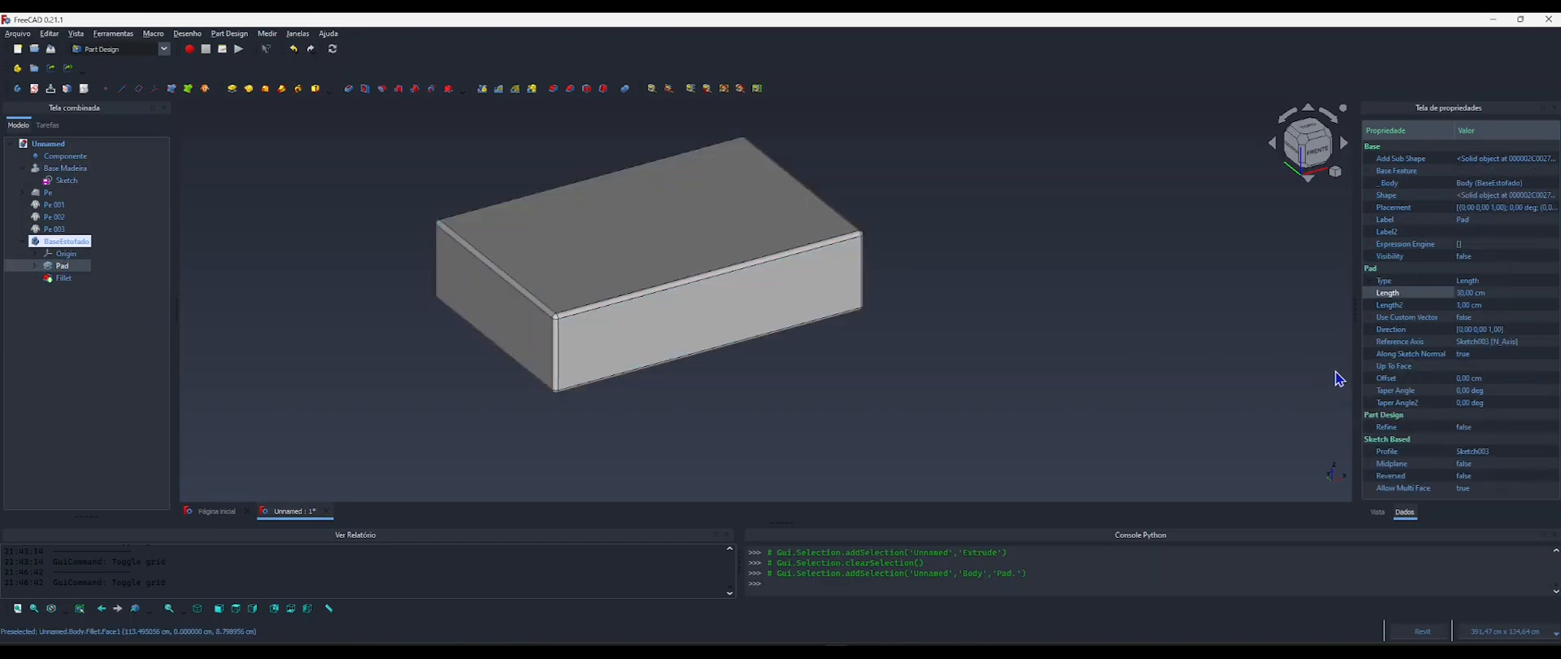
click(1481, 293)
click(1530, 292)
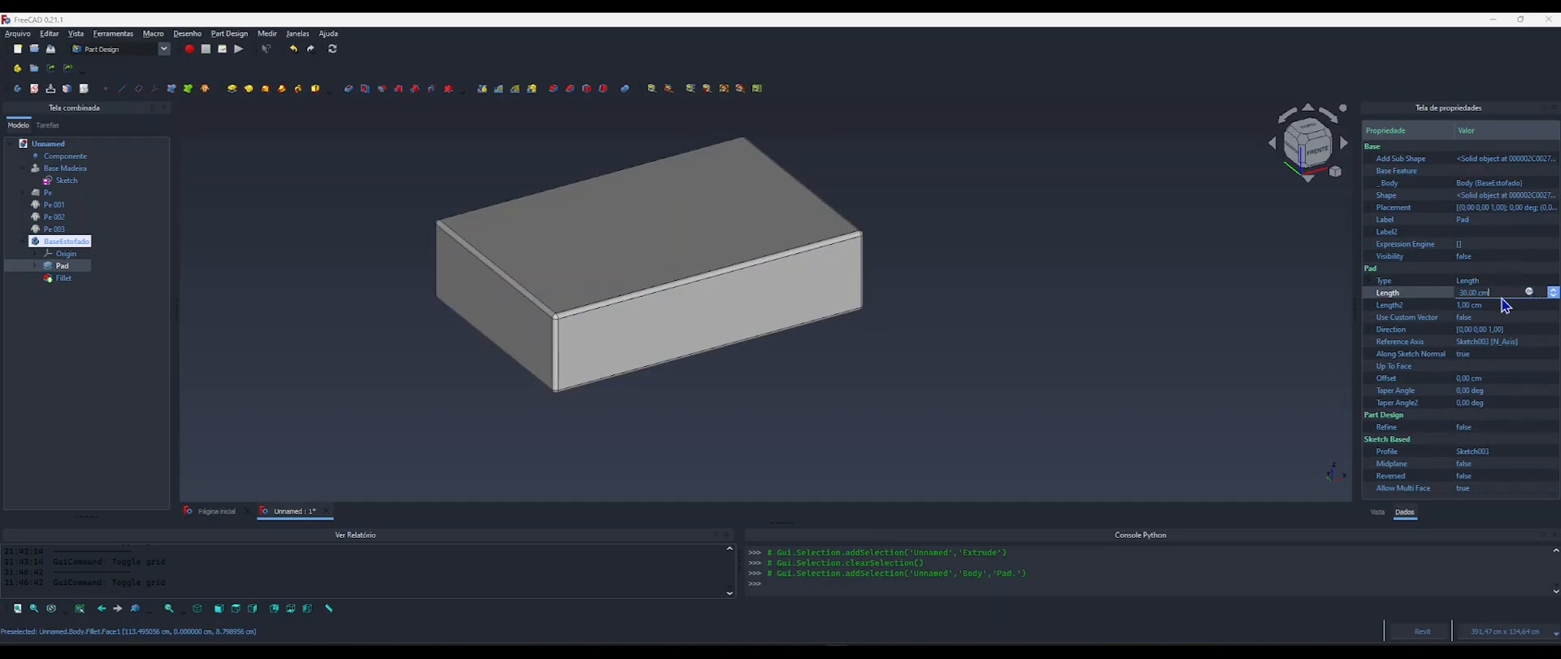
drag(1489, 278, 880, 148)
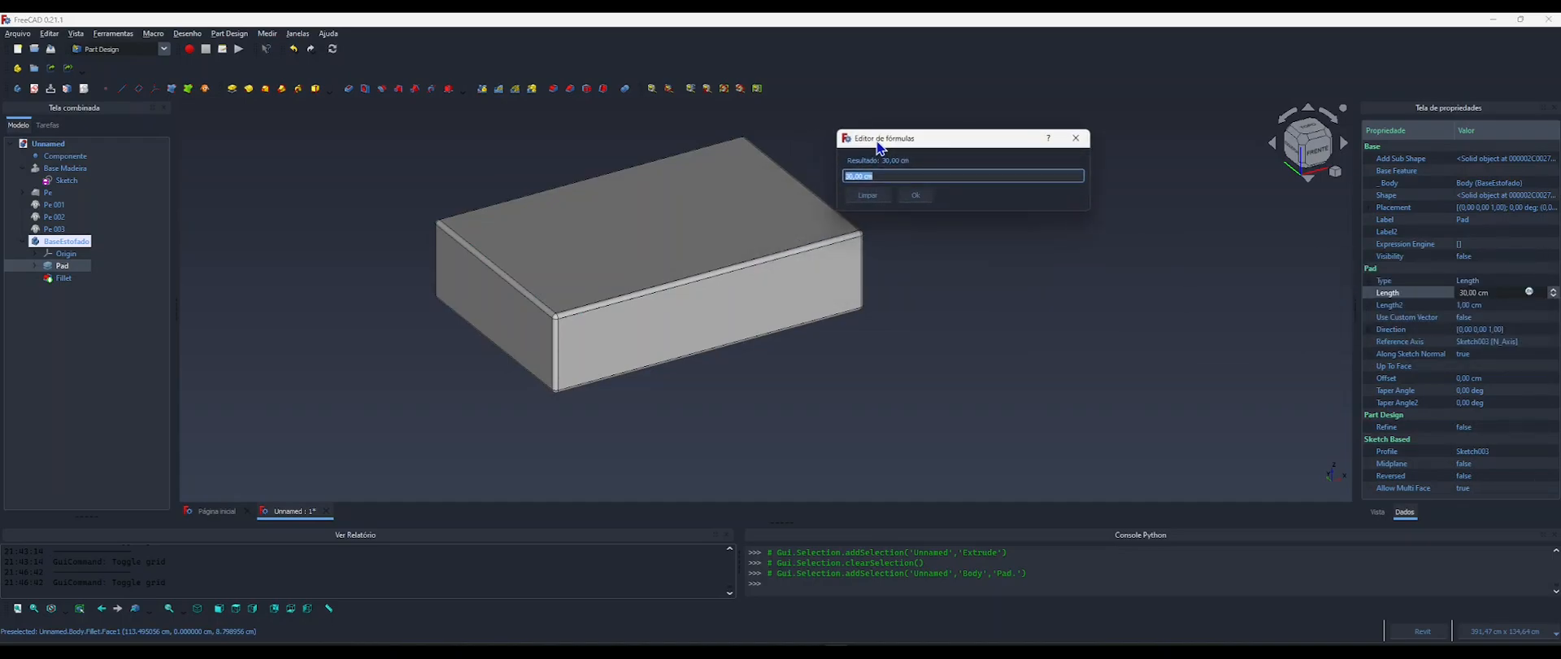
text(componen)
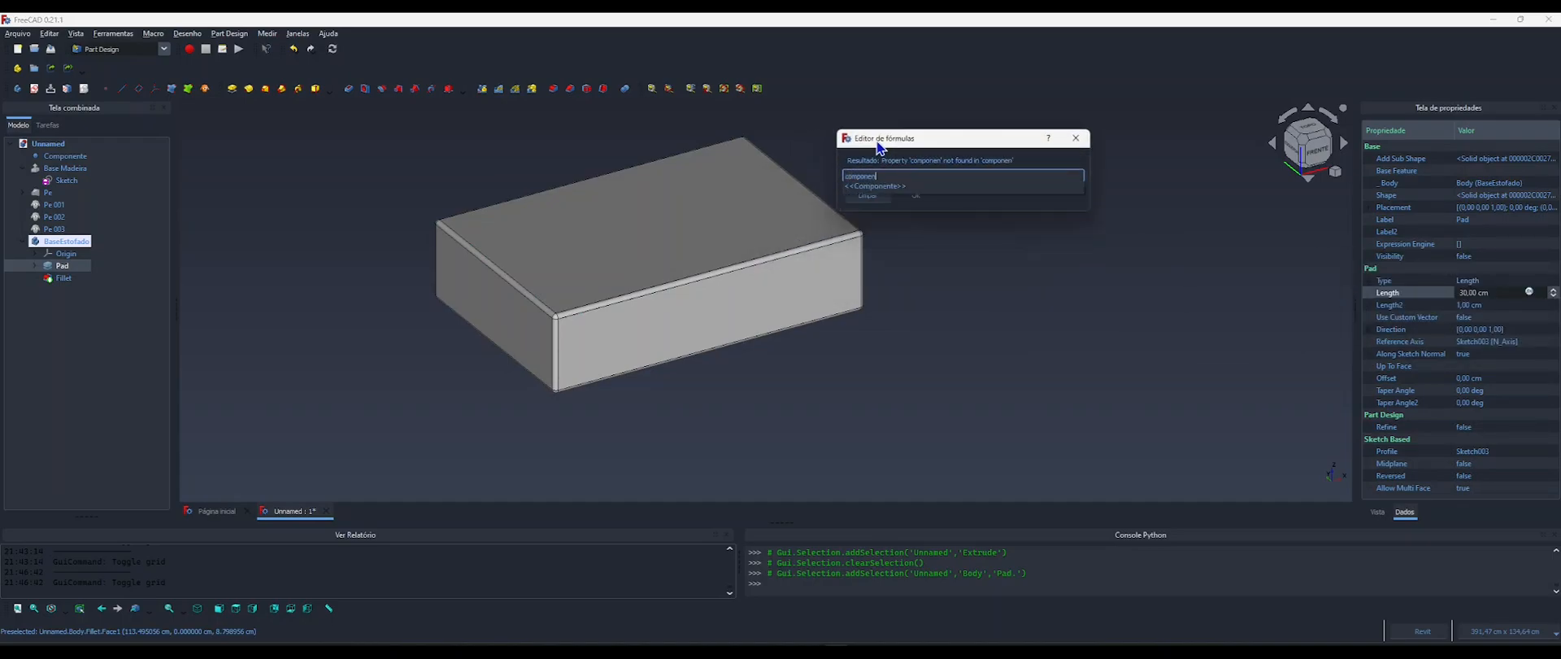
key(Return)
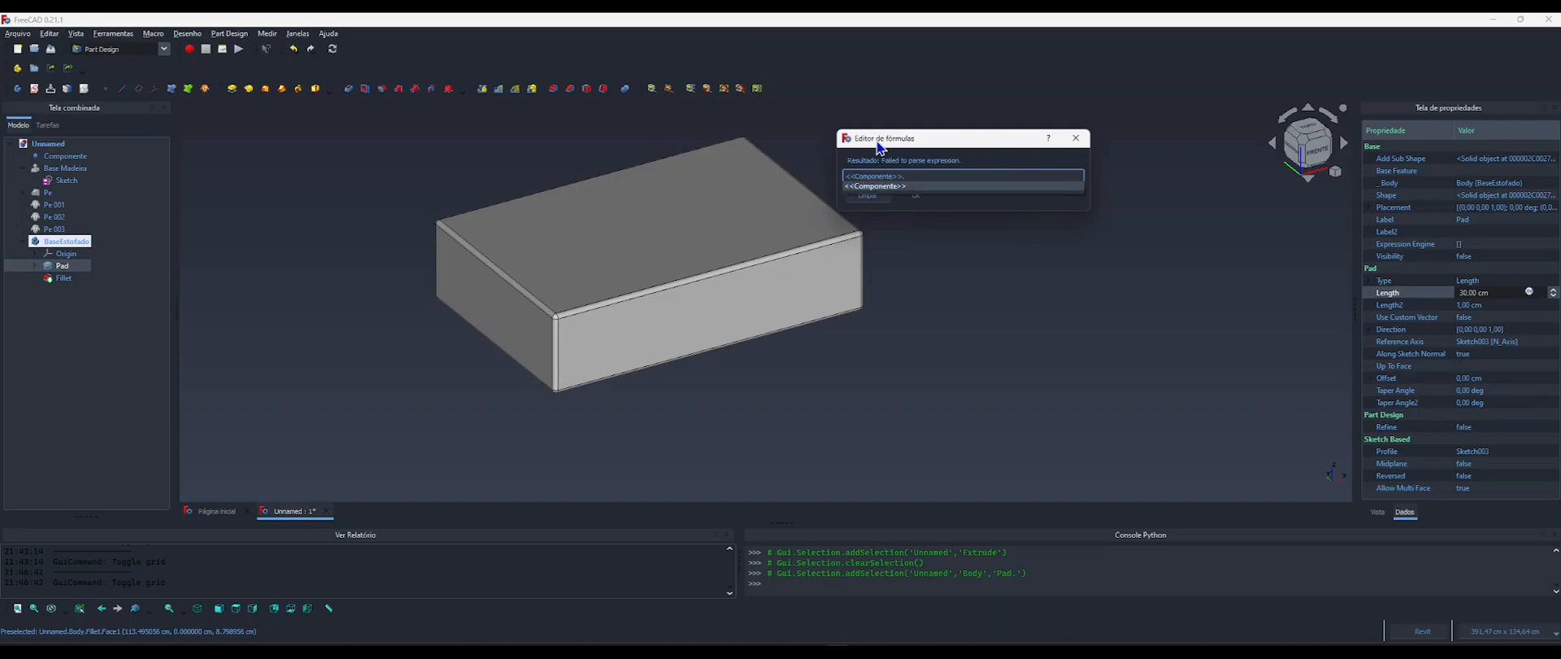
text(altu)
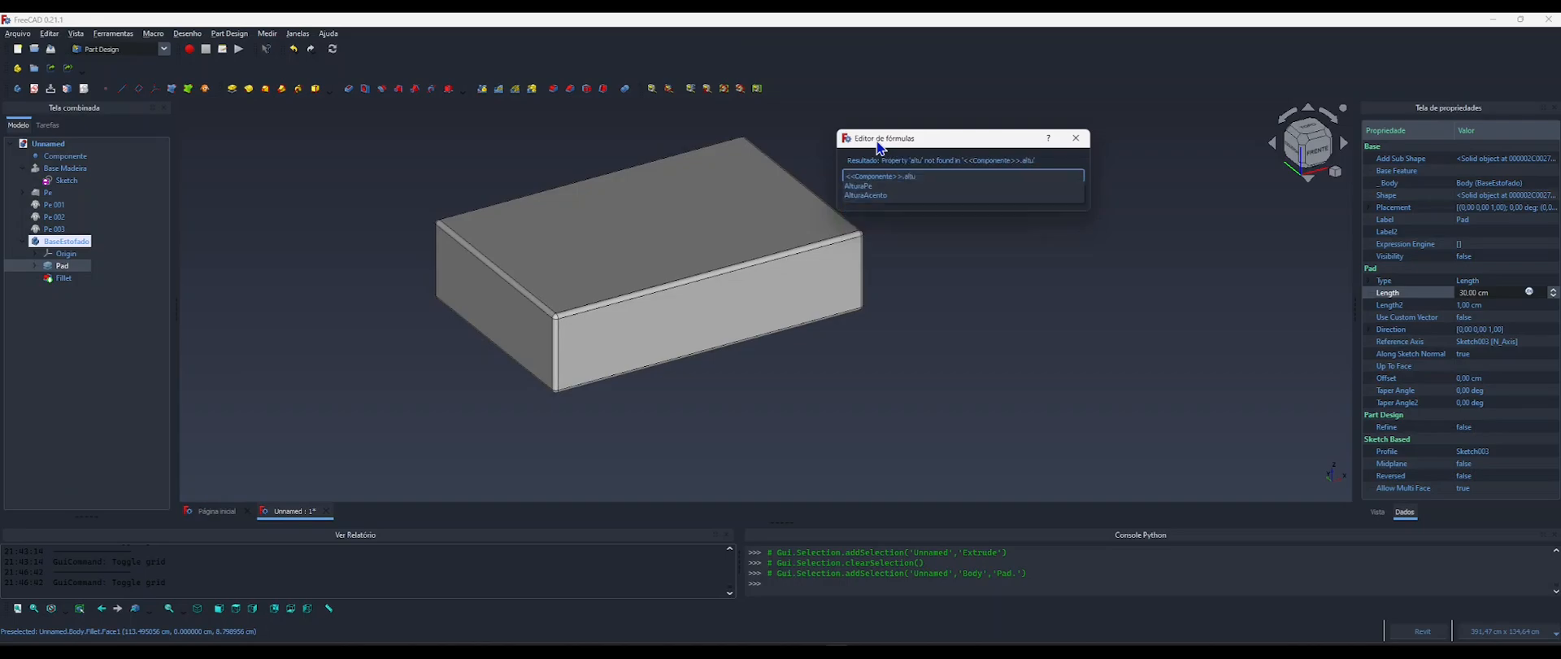
key(Down)
key(Down)
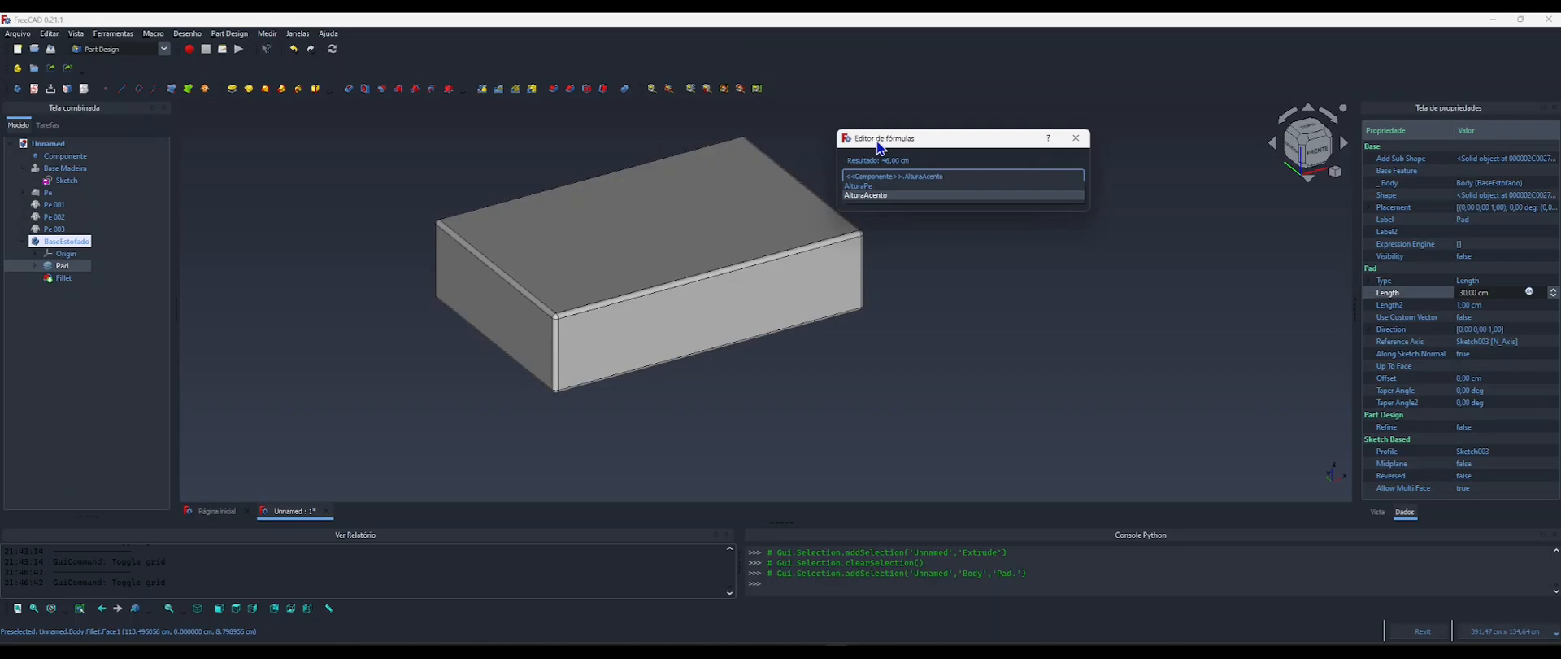
key(Return)
Extend the Pad's Length formula by subtracting <<Componente>>.AlturaPe and <<Base Madeira>>.LengthFwd from the seat height.
text(-compo)
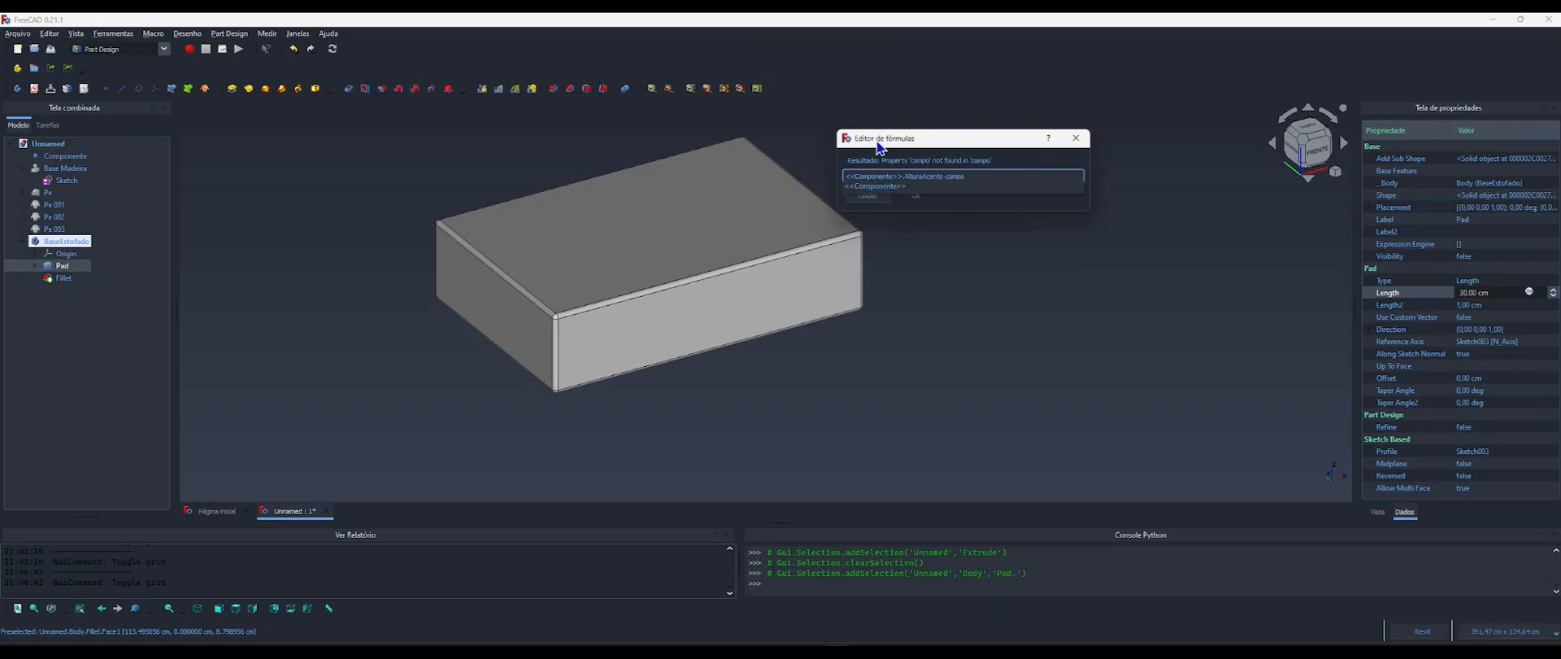
key(Down)
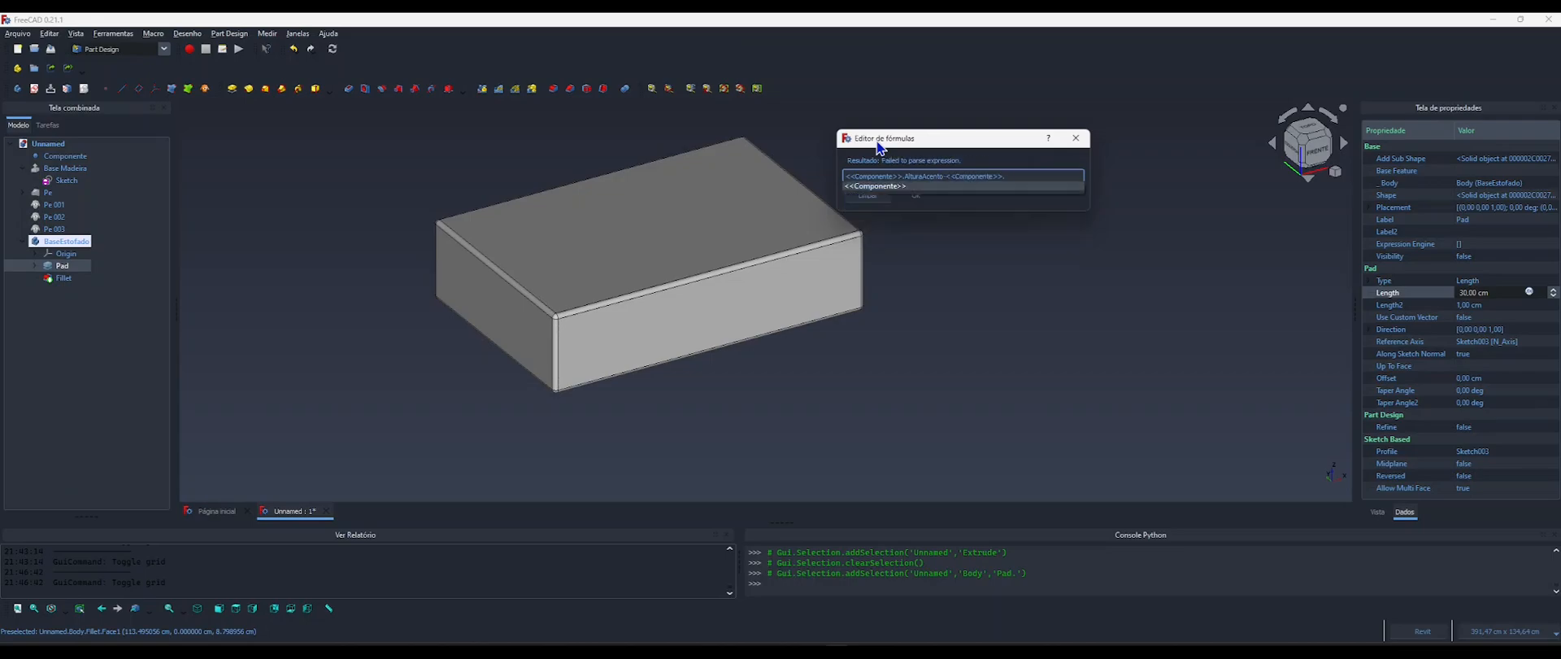
text(altura)
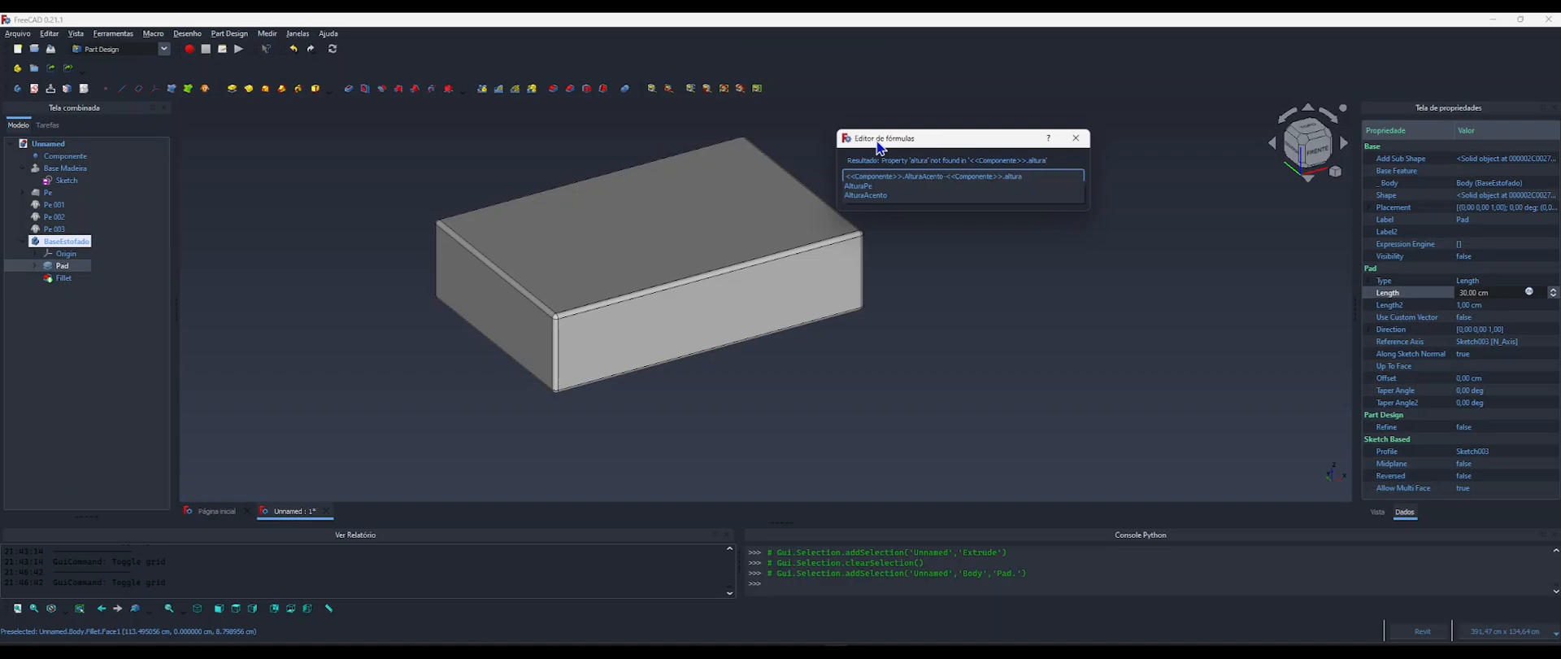
key(Down)
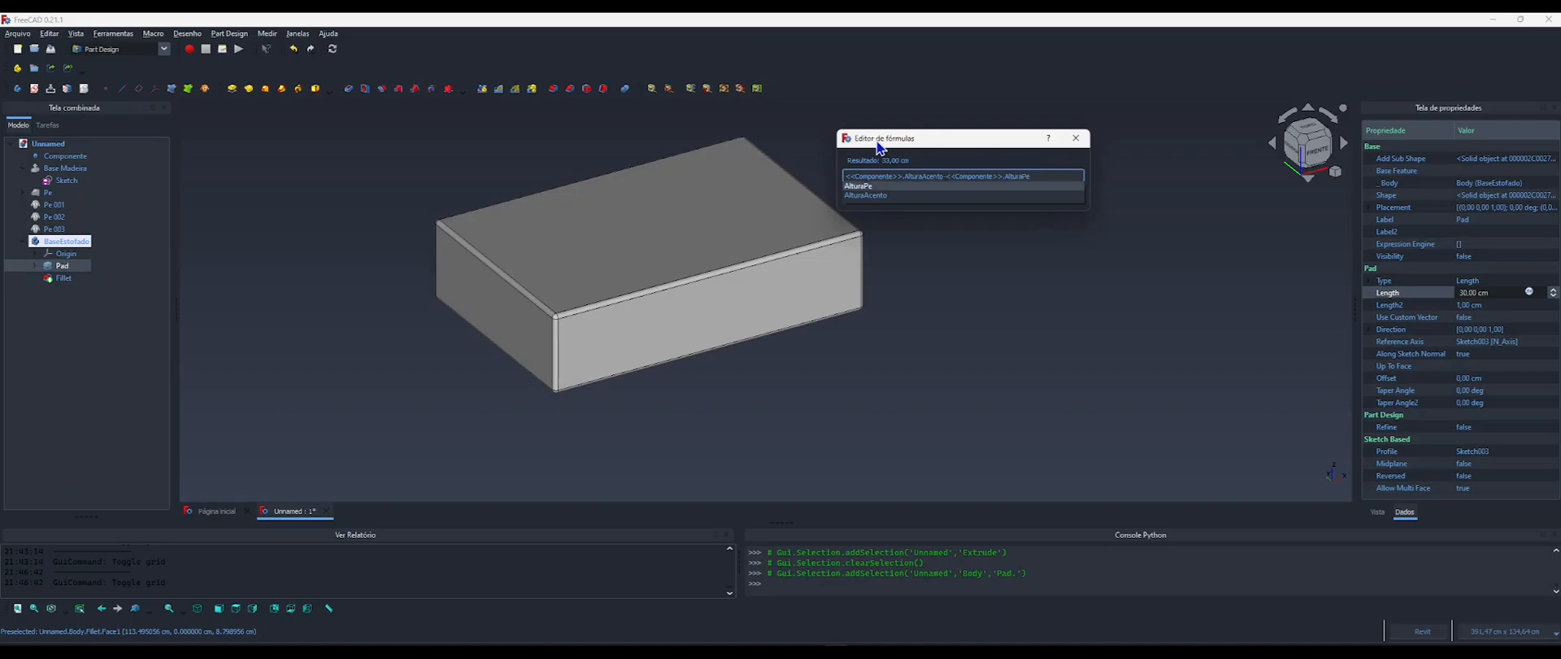
text(-)
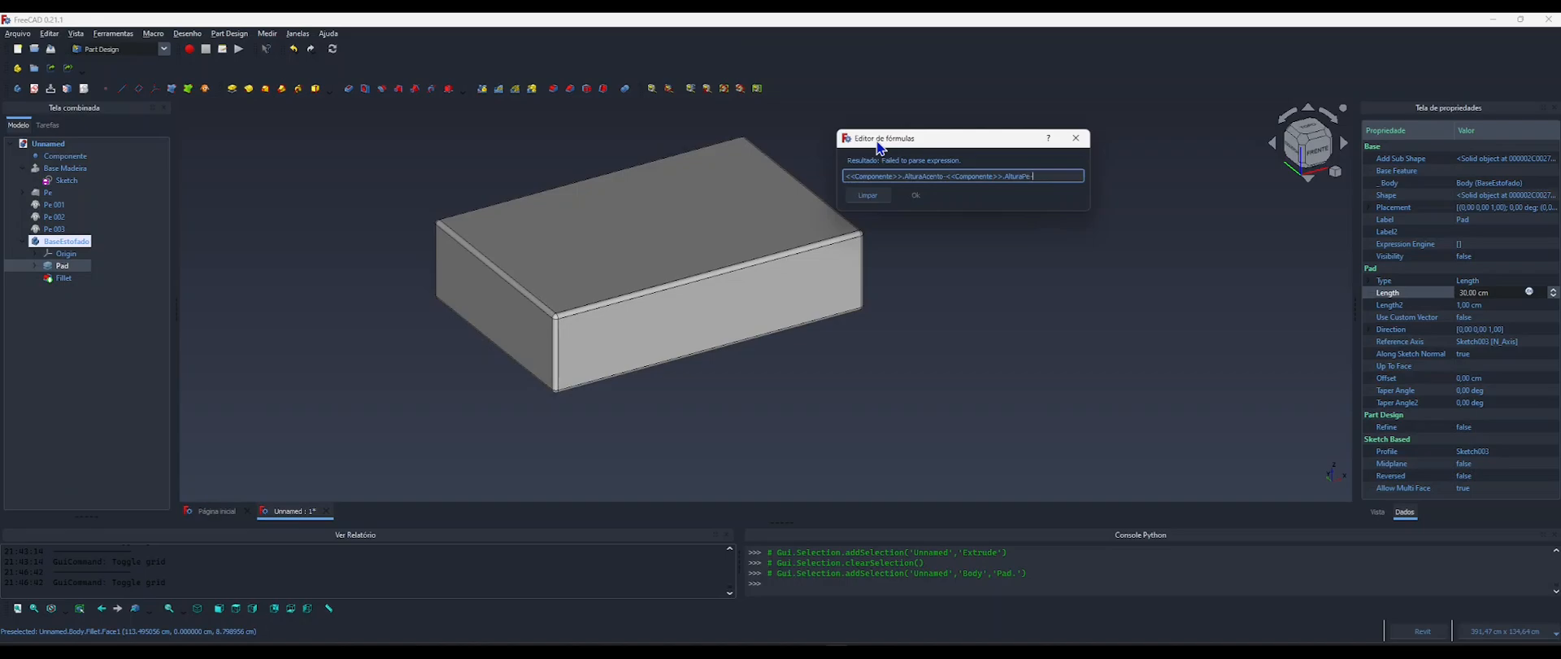
text(bae)
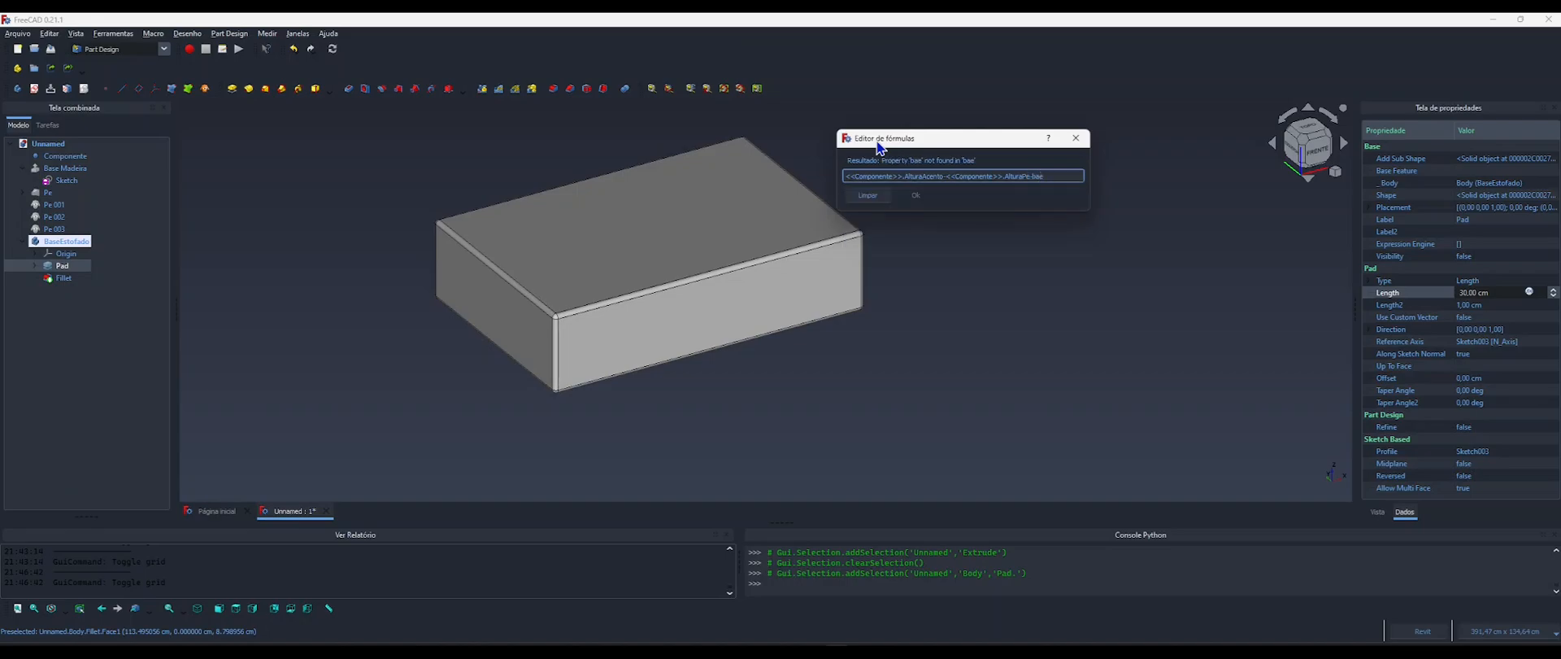
key(BackSpace)
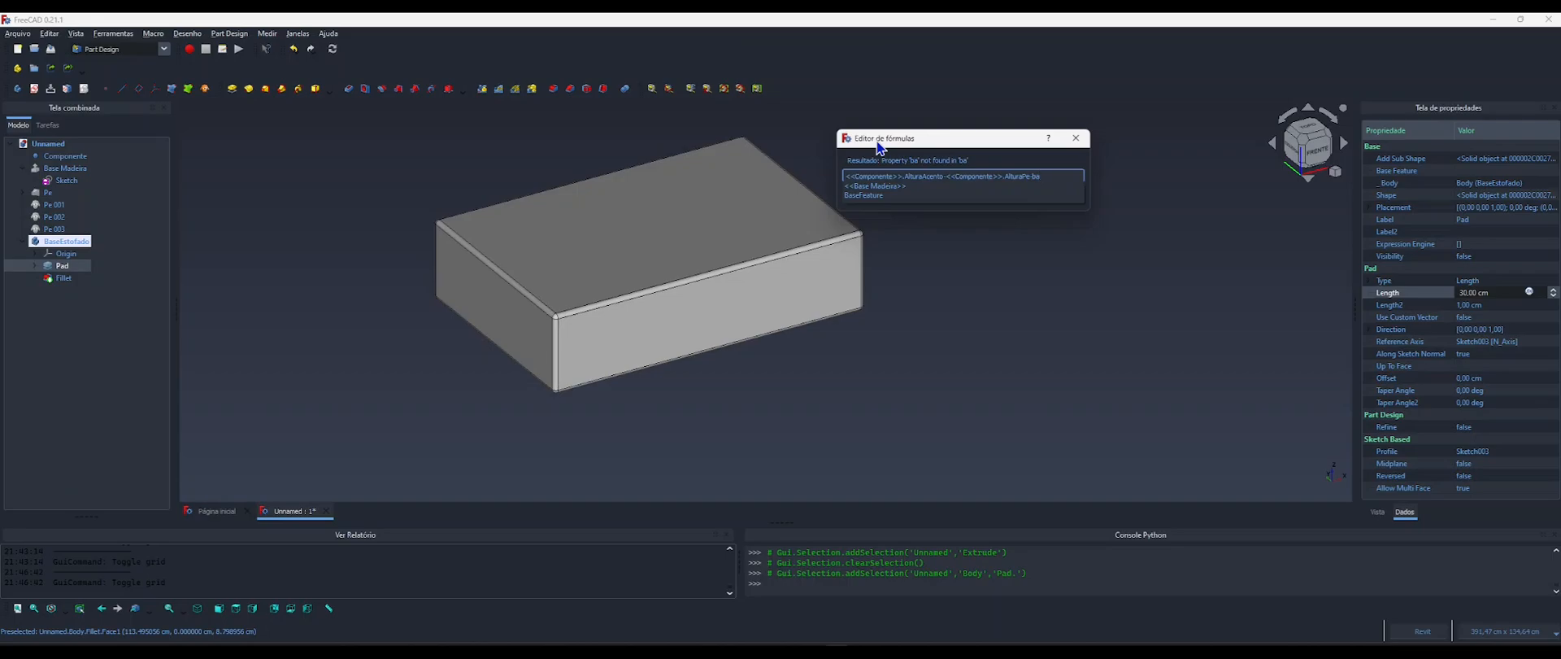
key(Down)
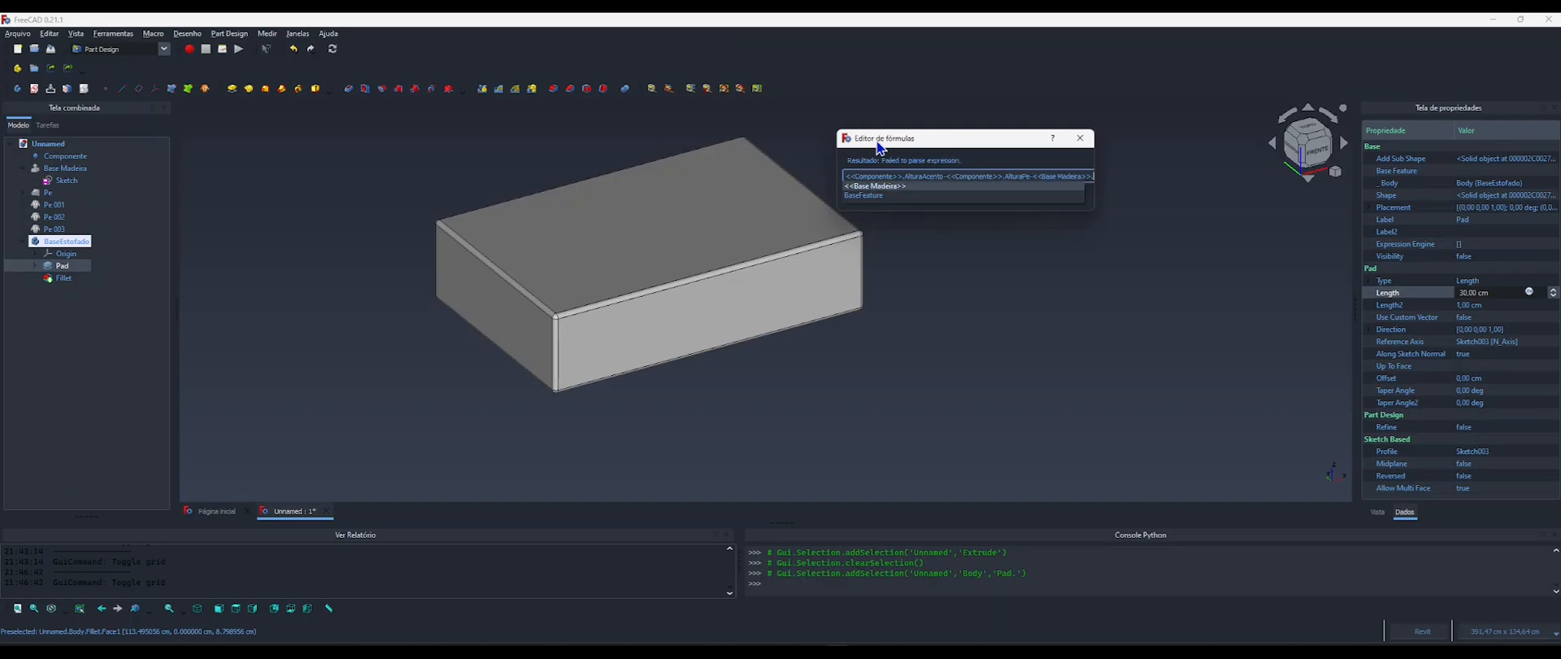
text(len)
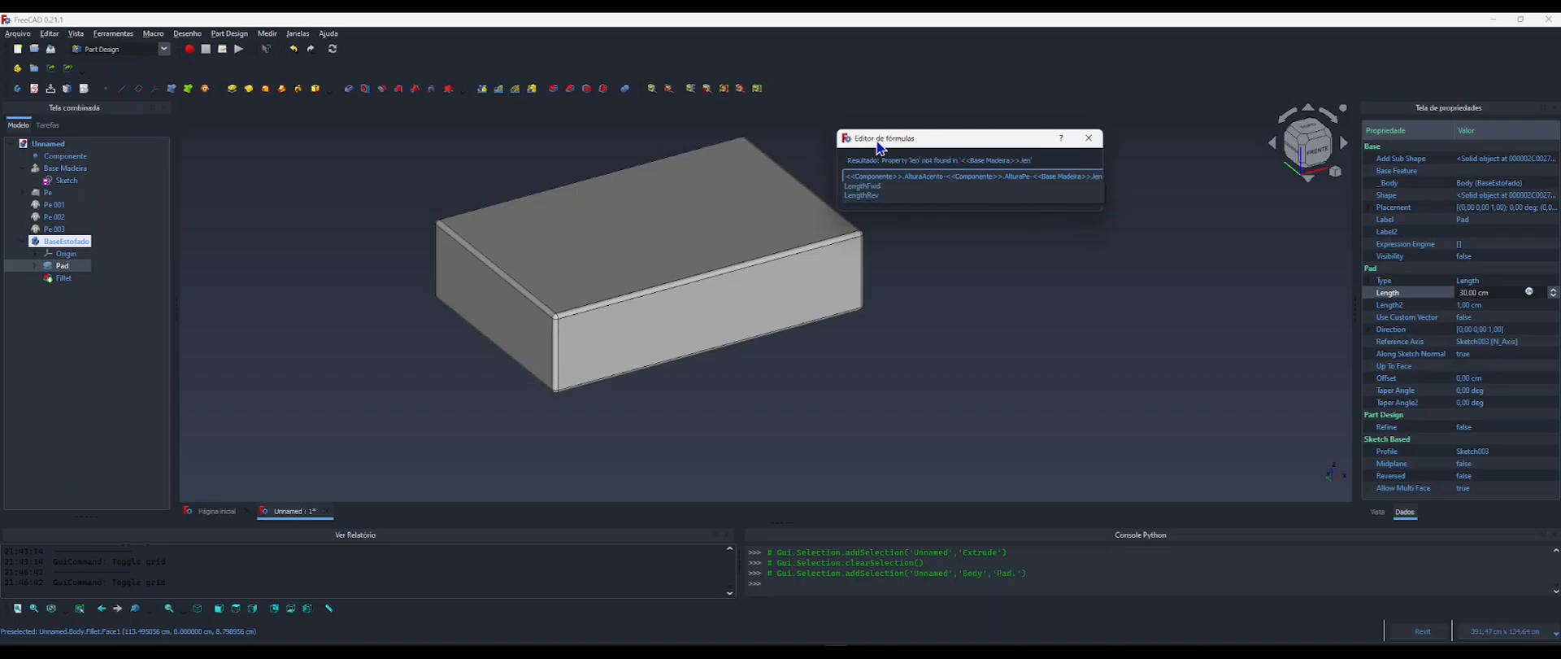
key(Down)
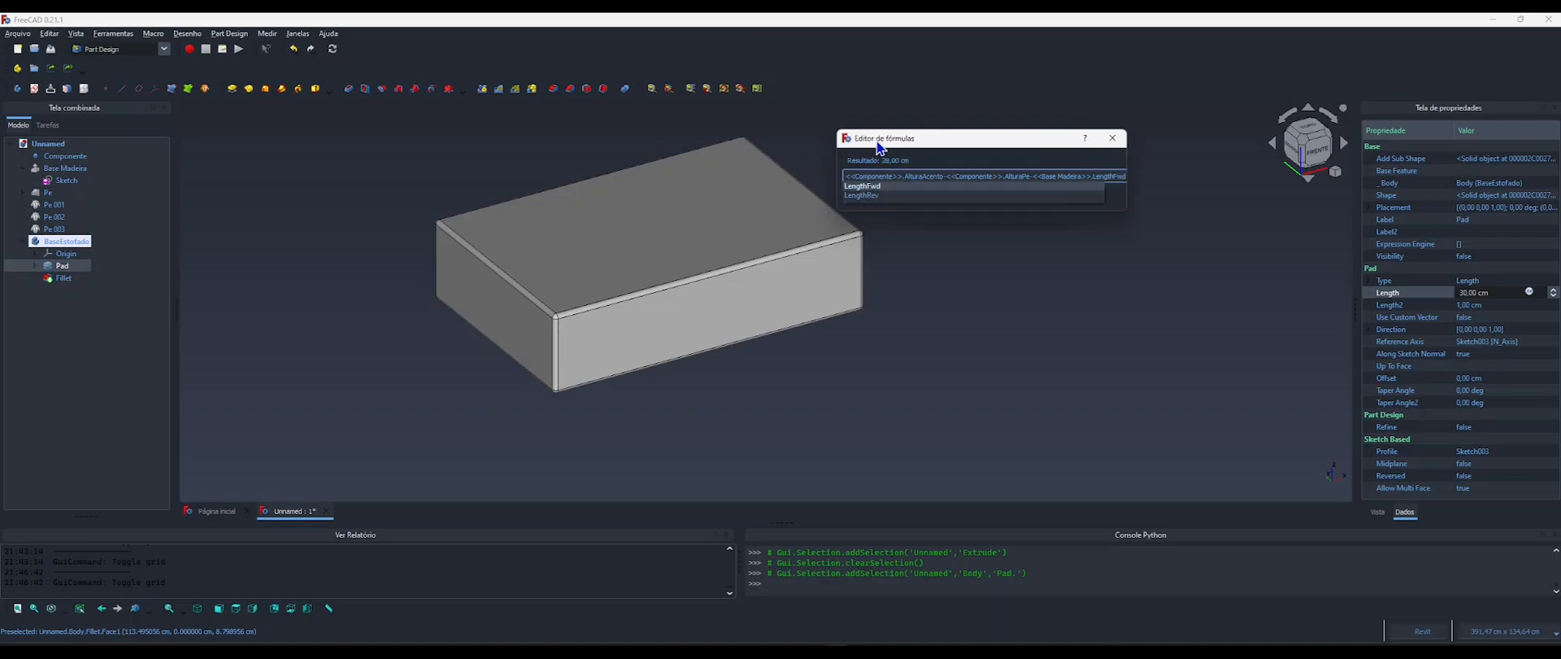
key(Return)
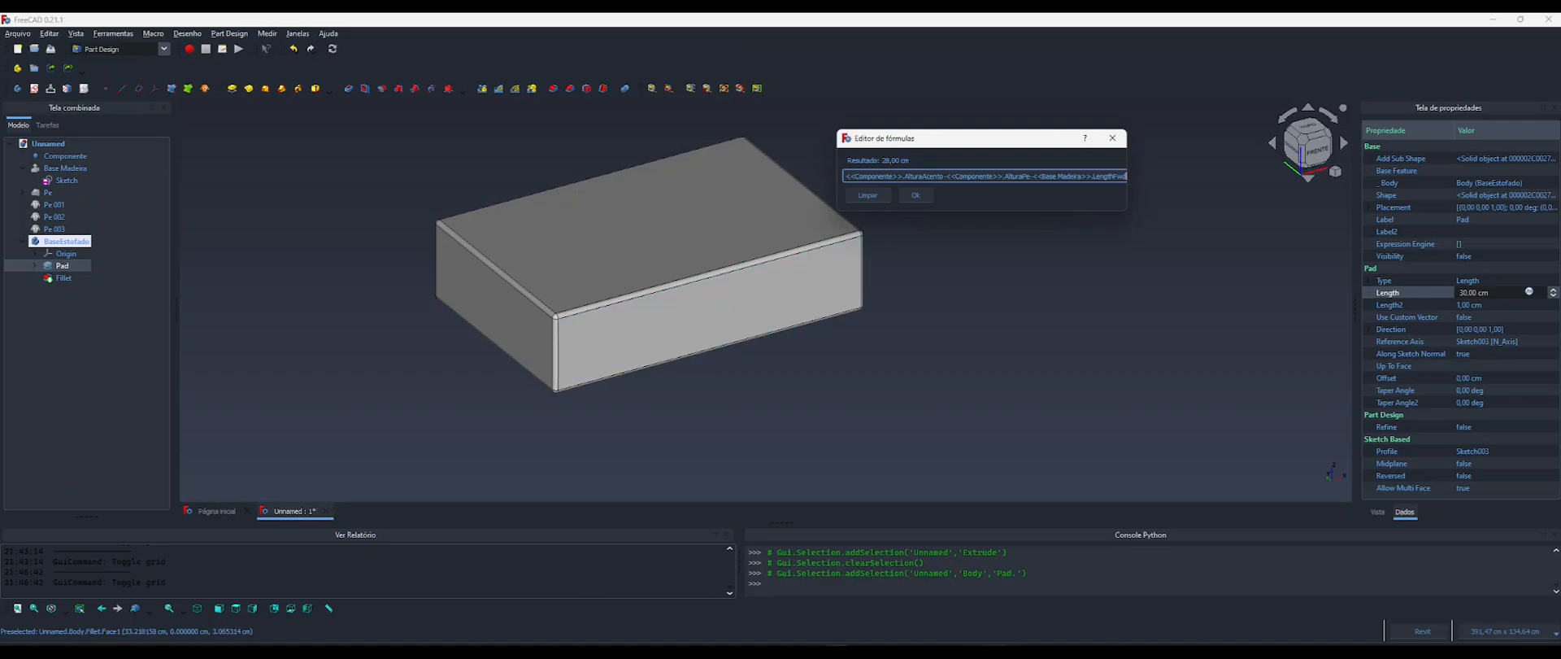
Consult sofa image 4.webp, enclose the whole Length formula in parentheses, divide it by 2 and apply it to the Pad.
key(alt+Tab)
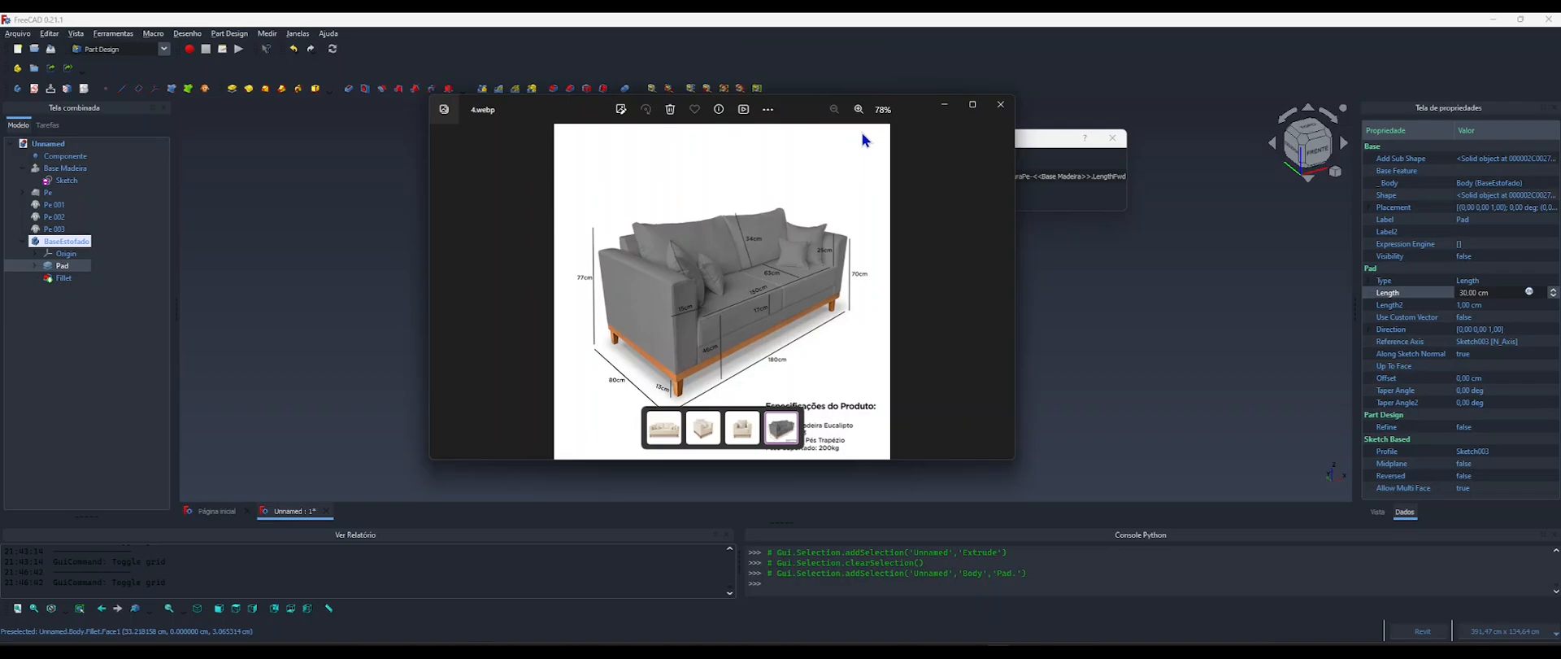
click(945, 105)
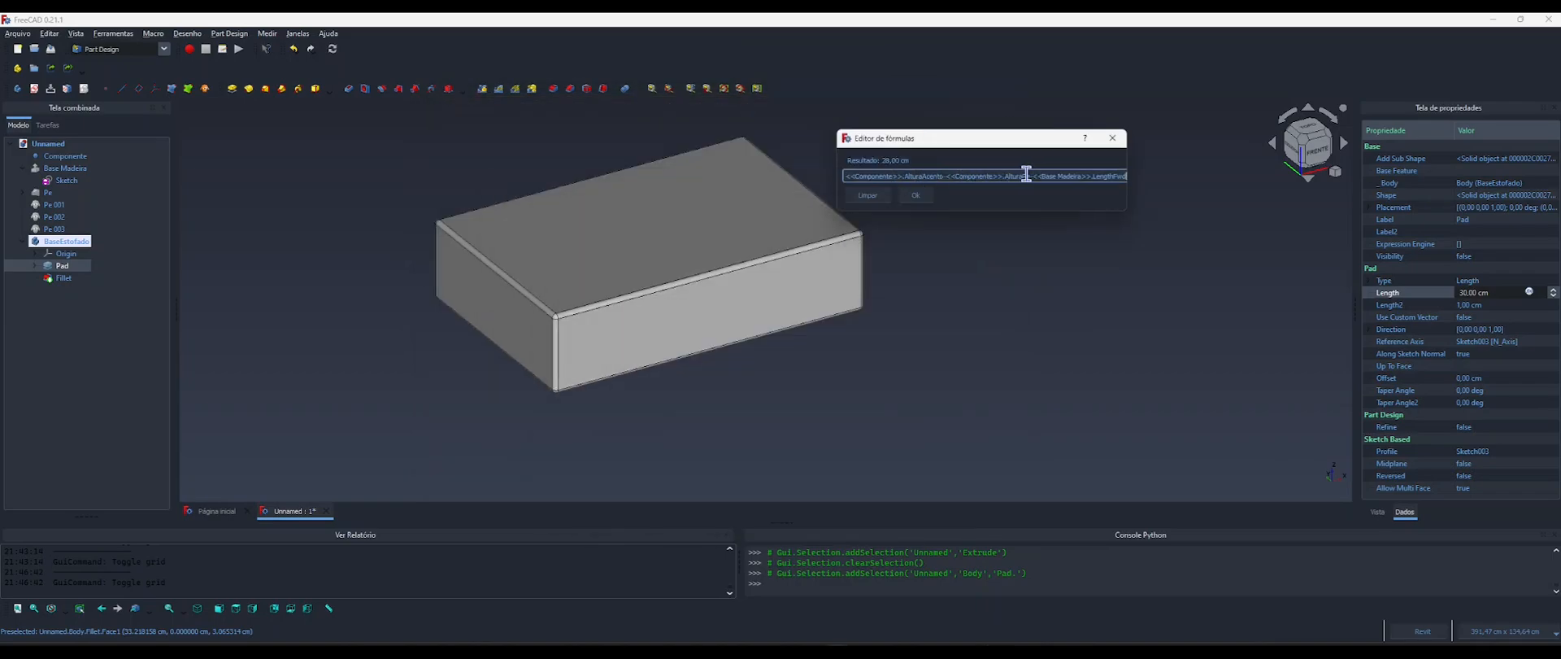
text(/2)
text())
text(()
click(916, 198)
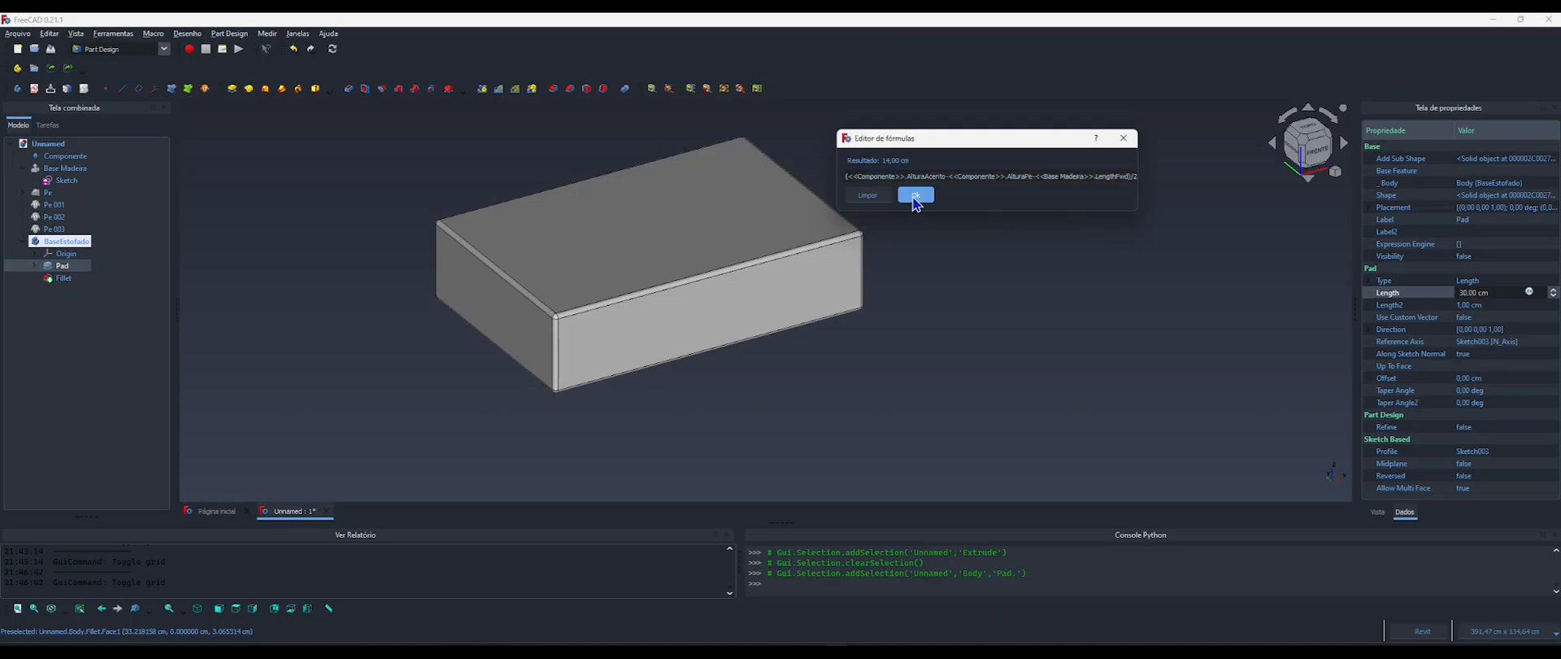
click(976, 224)
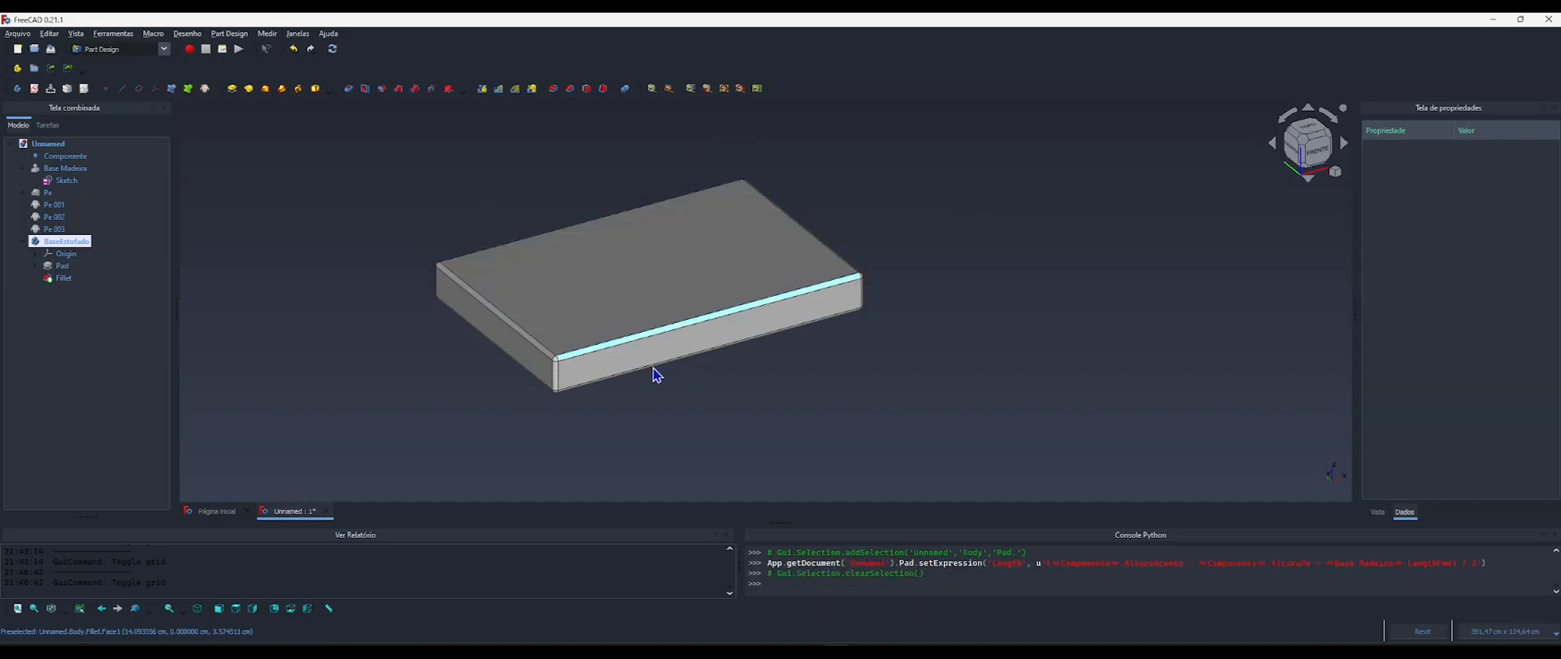
Collapse the BaseEstofado and Base Madeira branches and show Base Madeira together with the four Pe feet.
middle_drag(714, 351, 749, 331)
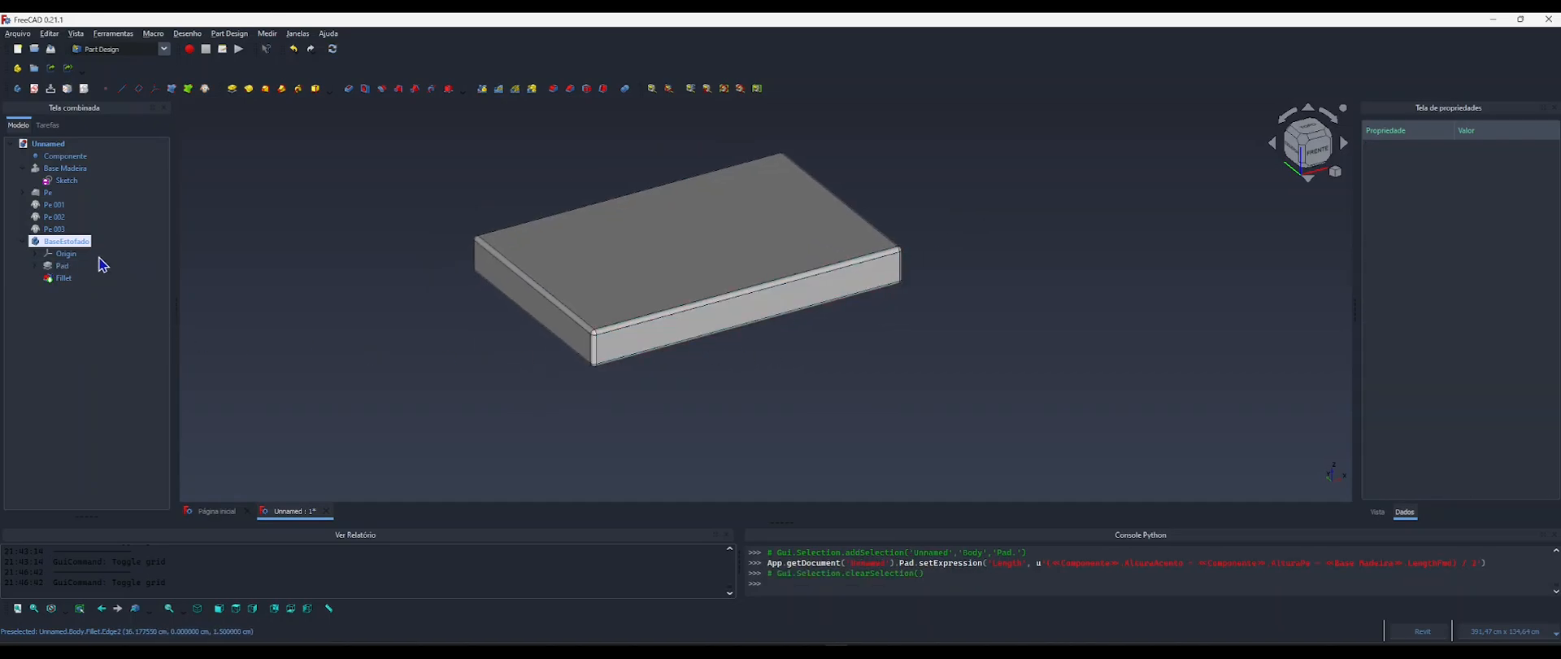
click(23, 242)
click(21, 169)
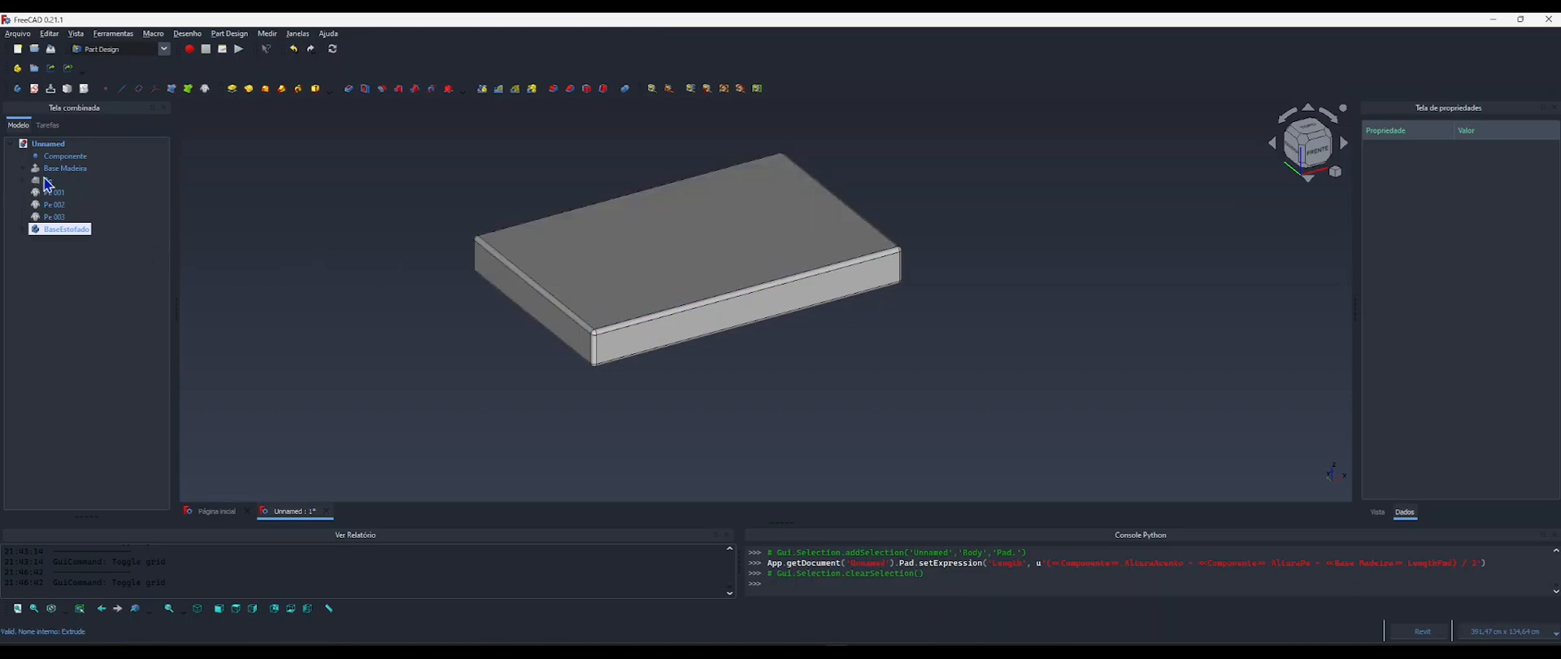
click(57, 168)
shift+click(56, 216)
key(space)
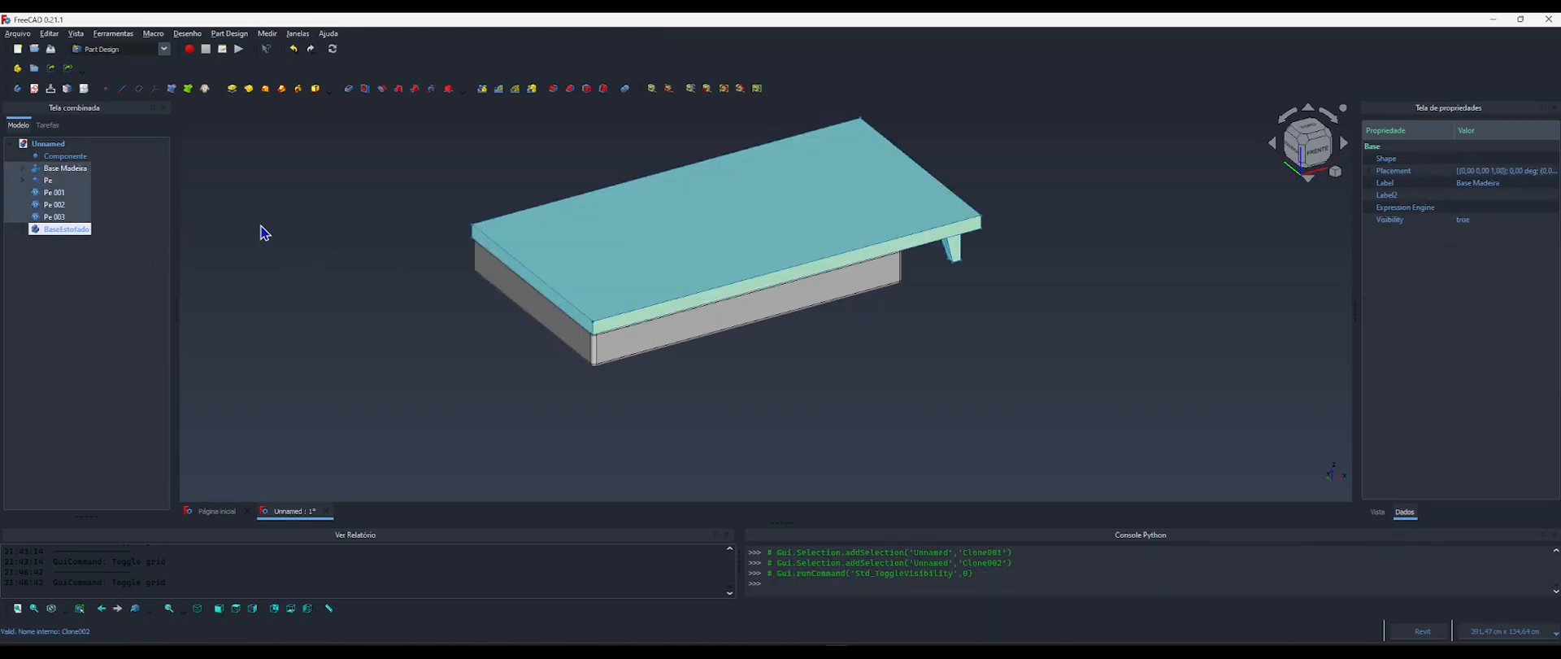
click(307, 238)
shift+middle_drag(634, 350, 752, 336)
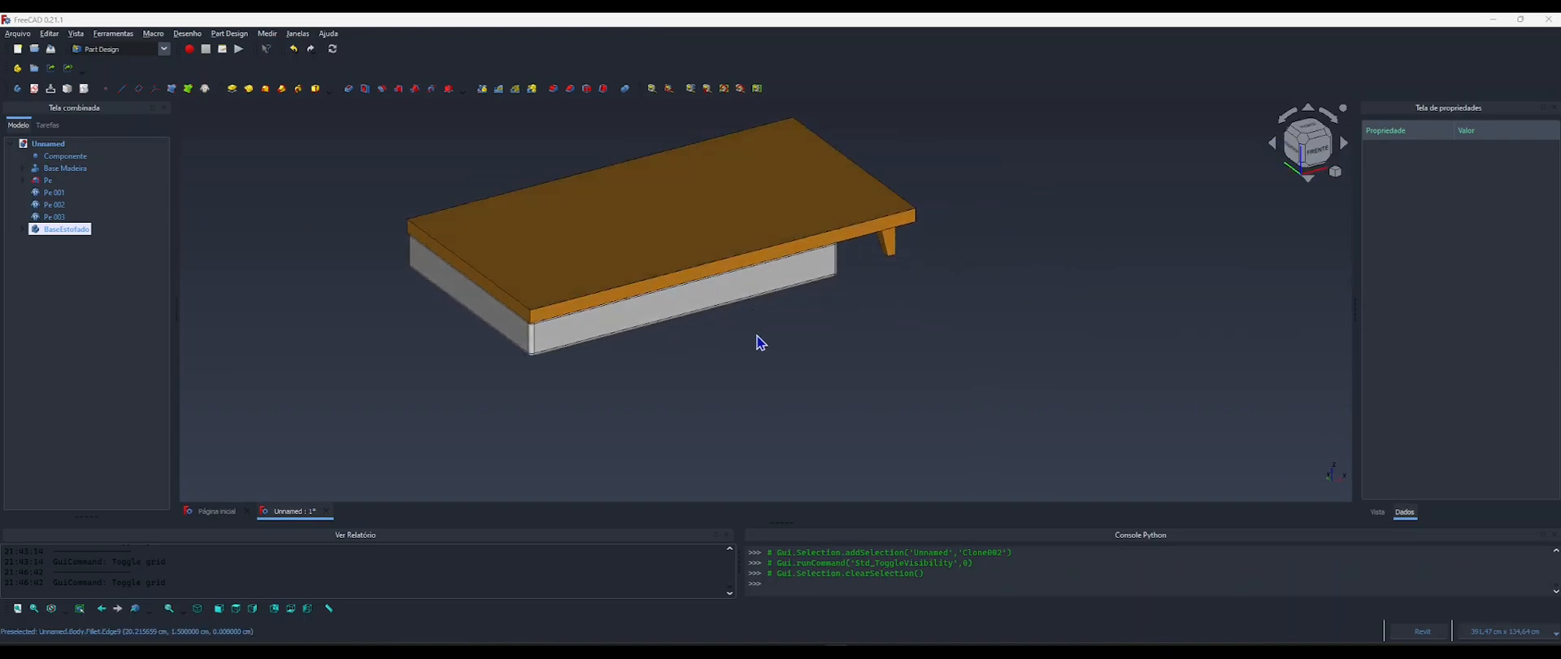
Compare the model with sofa image 4.webp and examine the placement coordinates of BaseEstofado's Fillet.
key(alt+Tab)
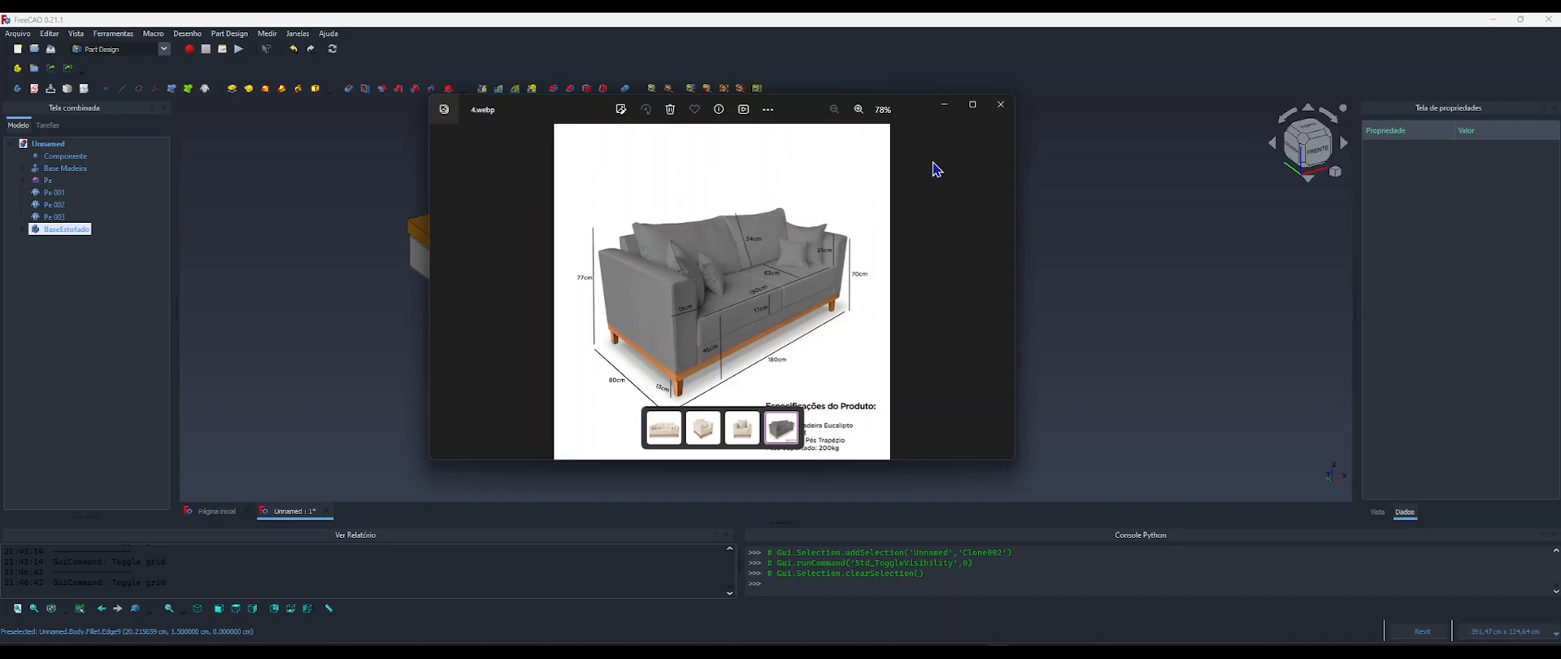
click(944, 104)
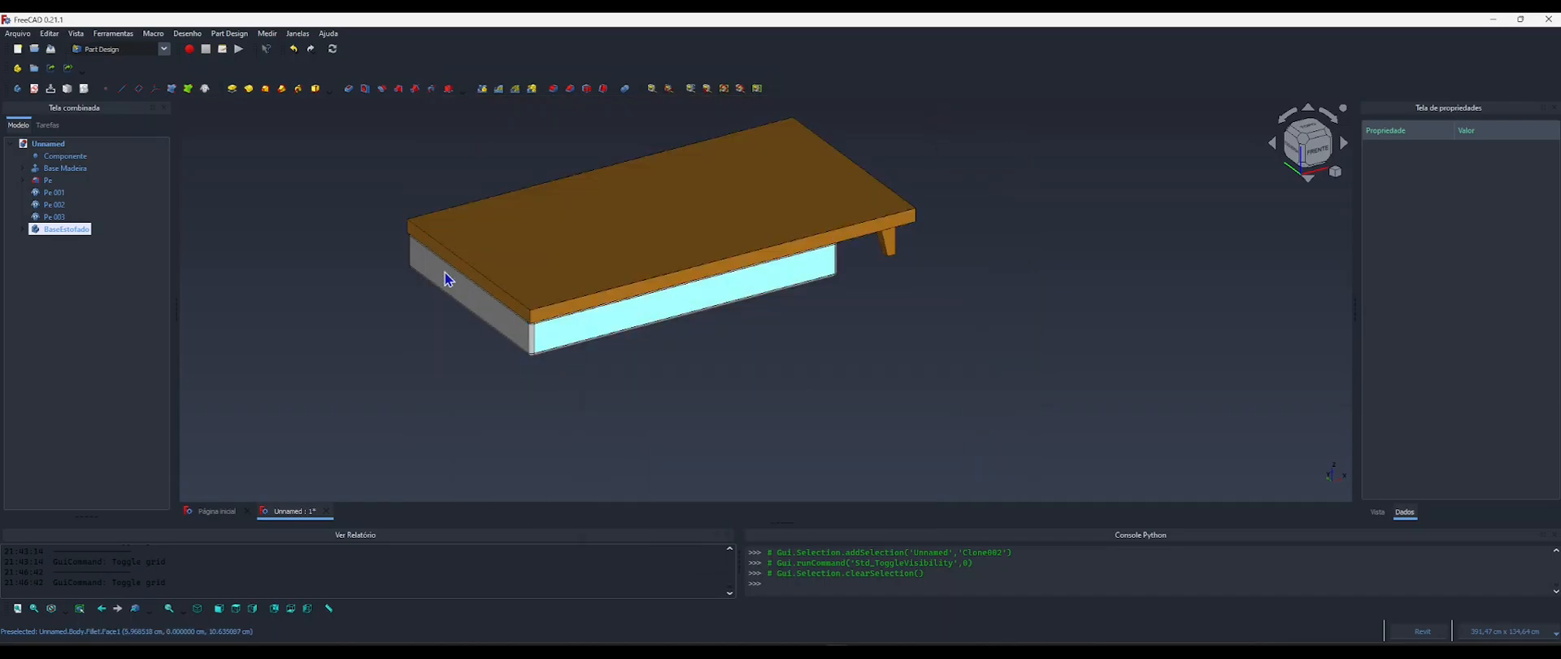
shift+middle_drag(445, 278, 631, 345)
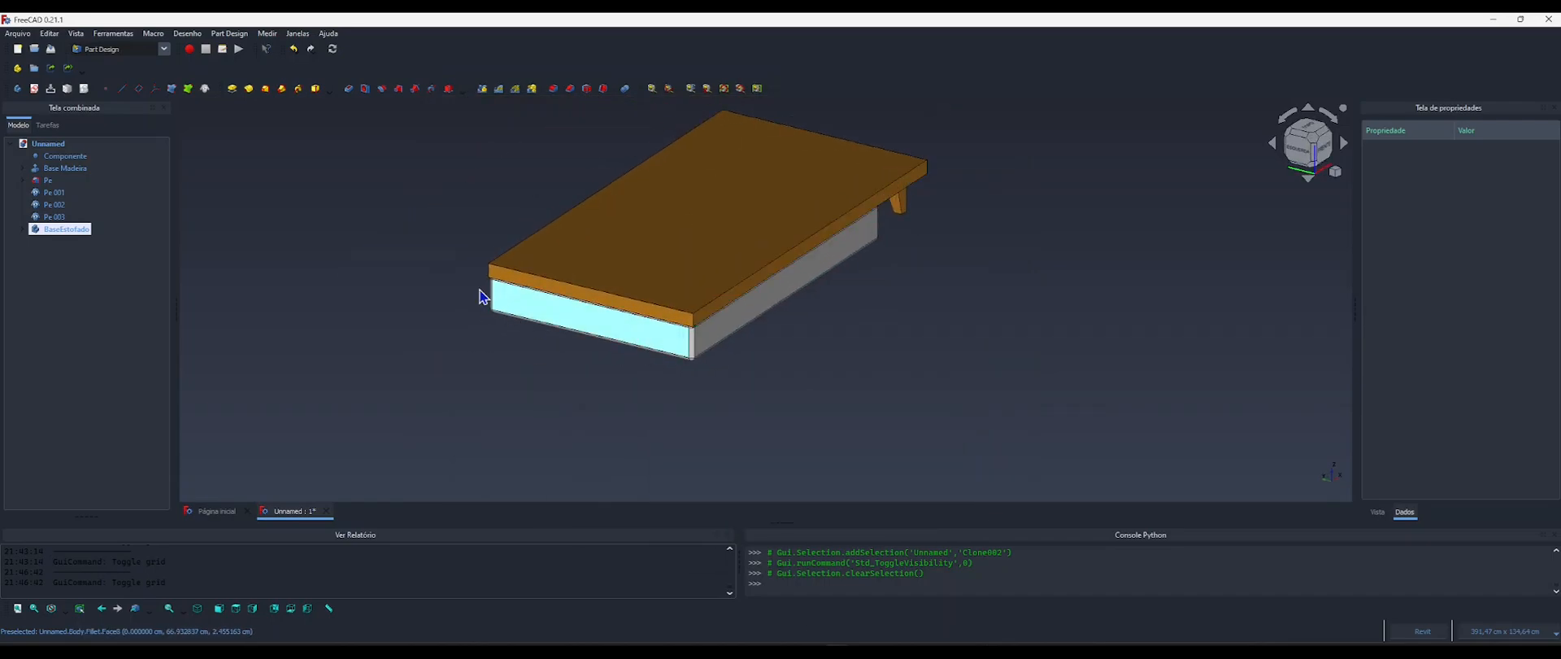
shift+middle_drag(716, 325, 676, 340)
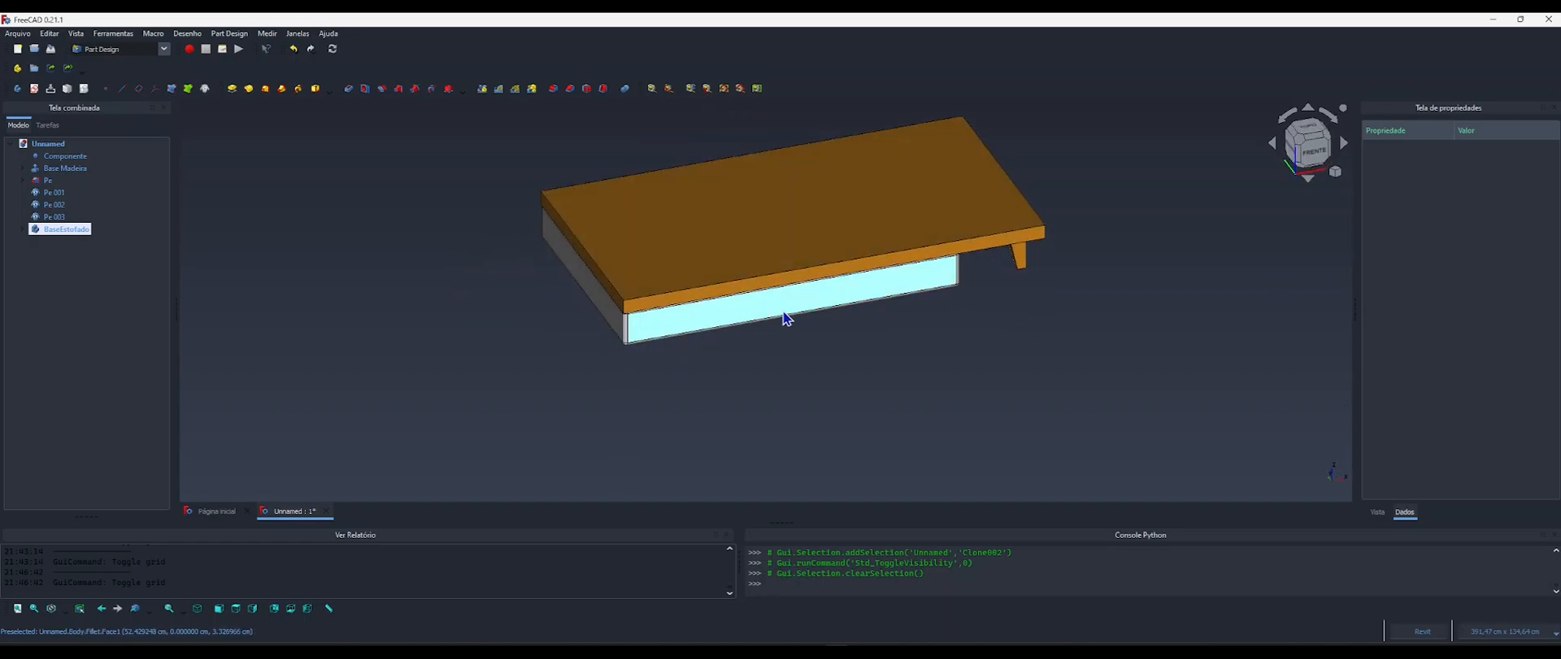
click(690, 314)
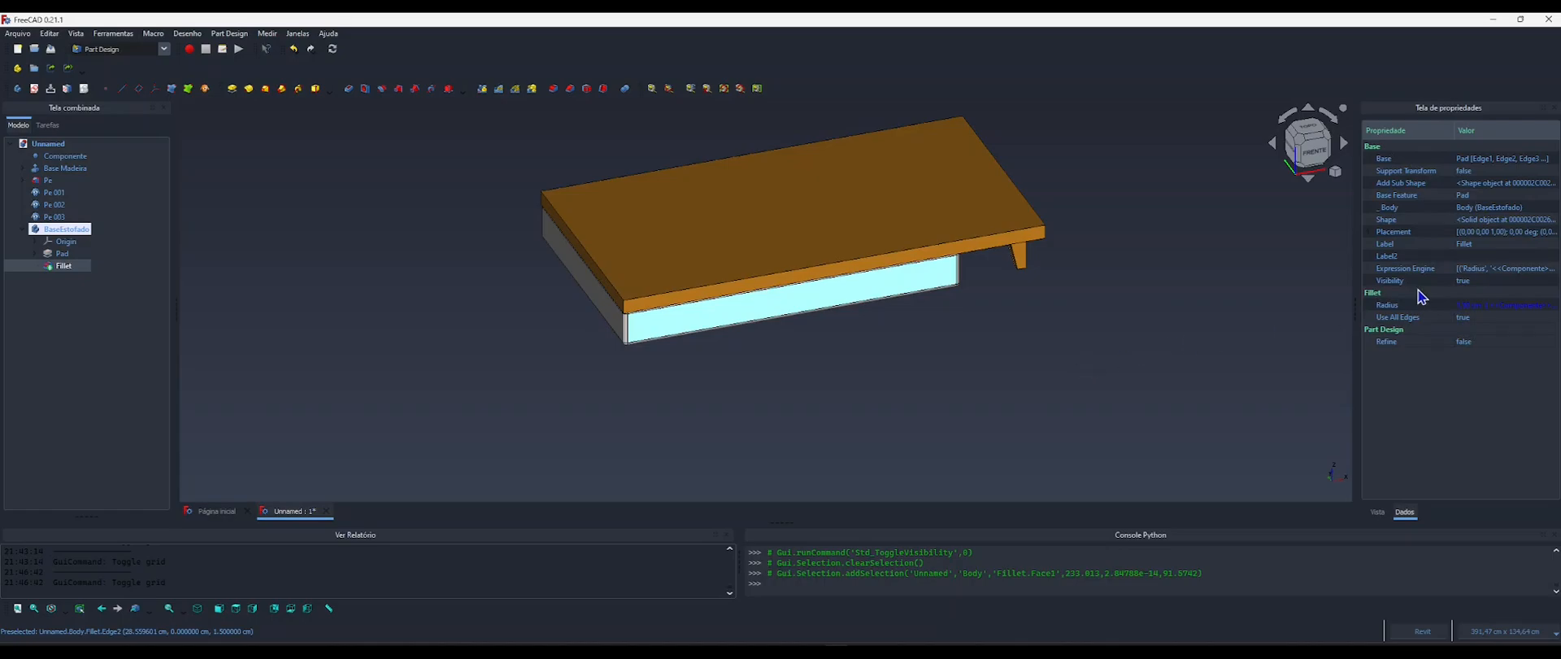
click(1368, 233)
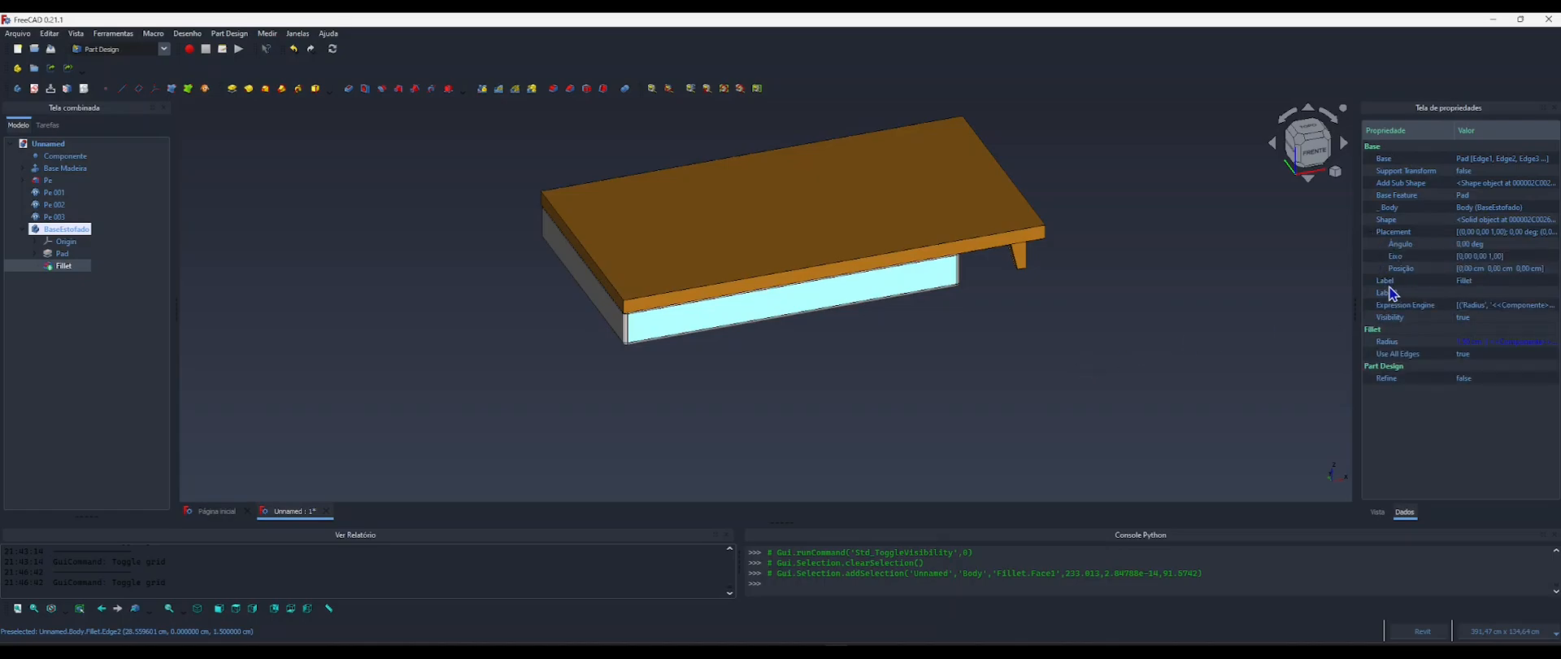
click(1381, 268)
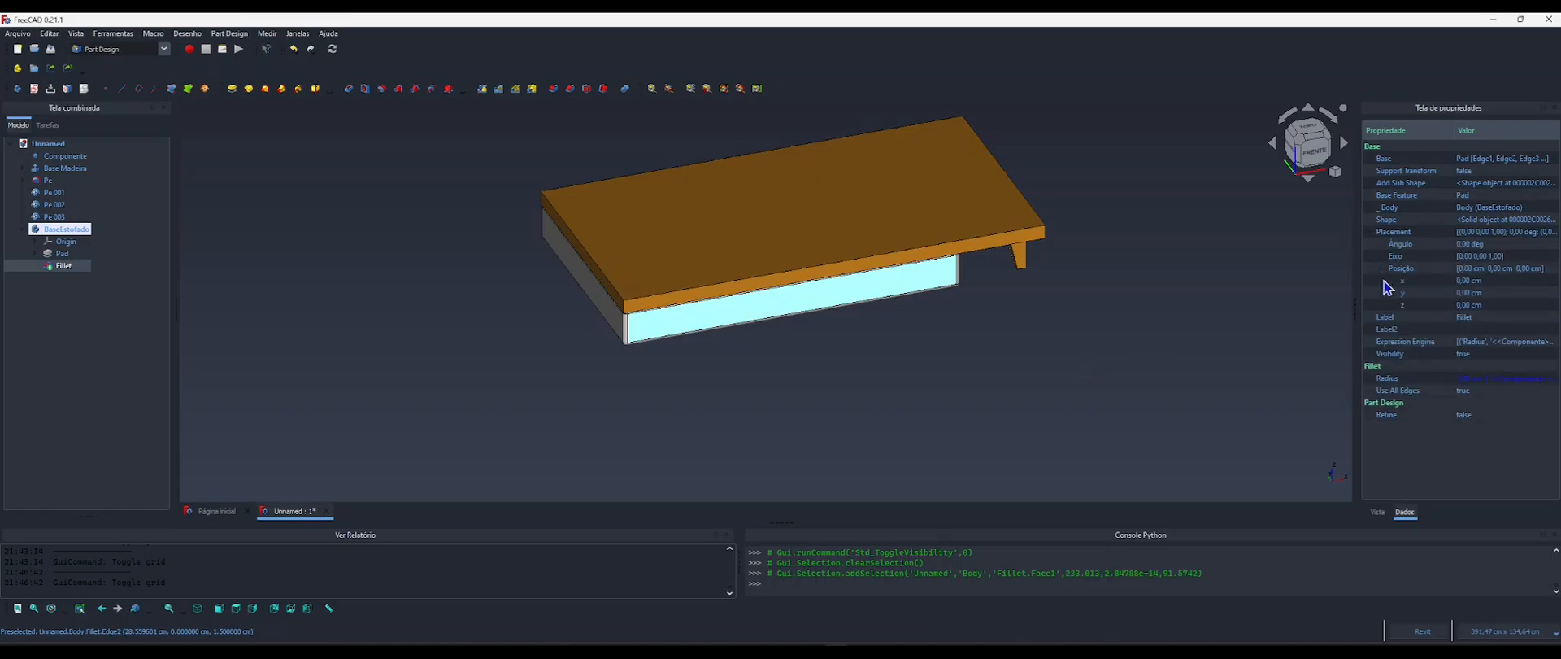
click(706, 397)
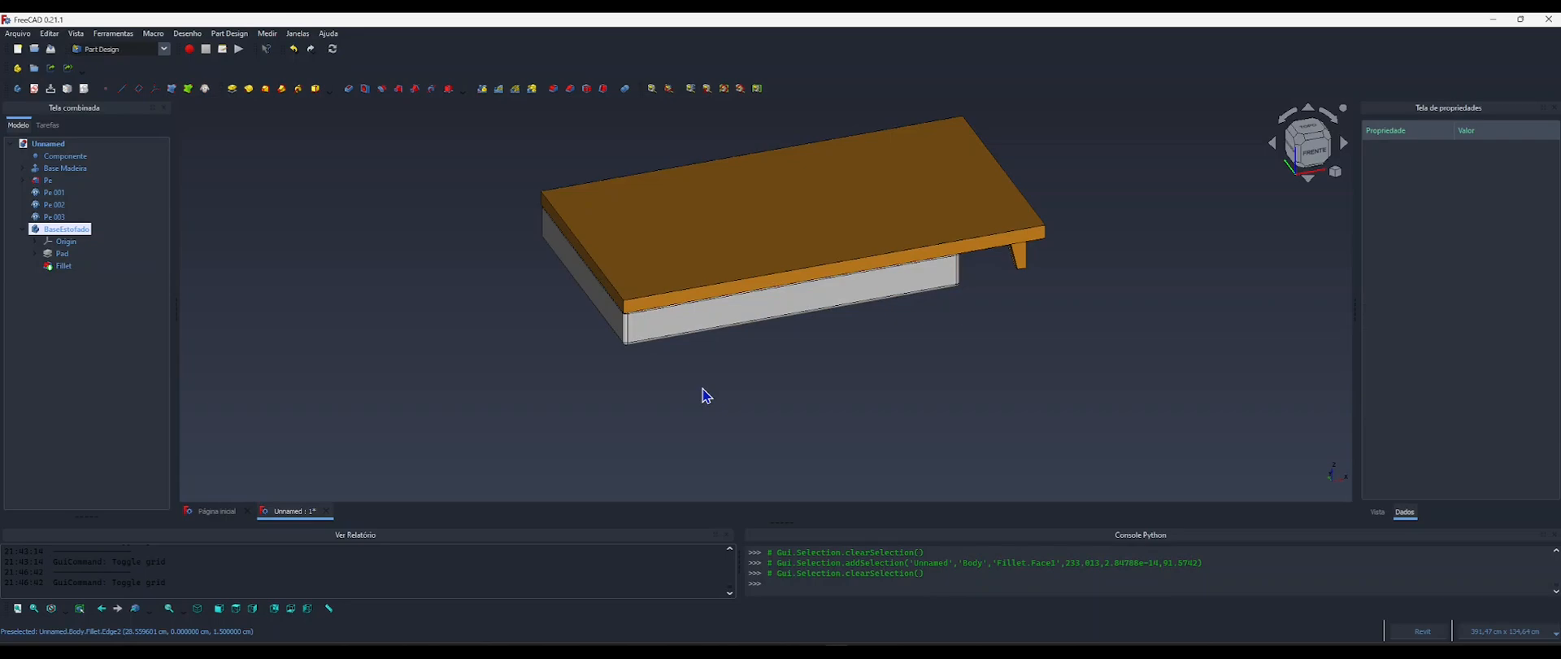
Switch to the BIM workbench, select the BaseEstofado body and expand its placement down to the position coordinates.
click(130, 47)
click(103, 76)
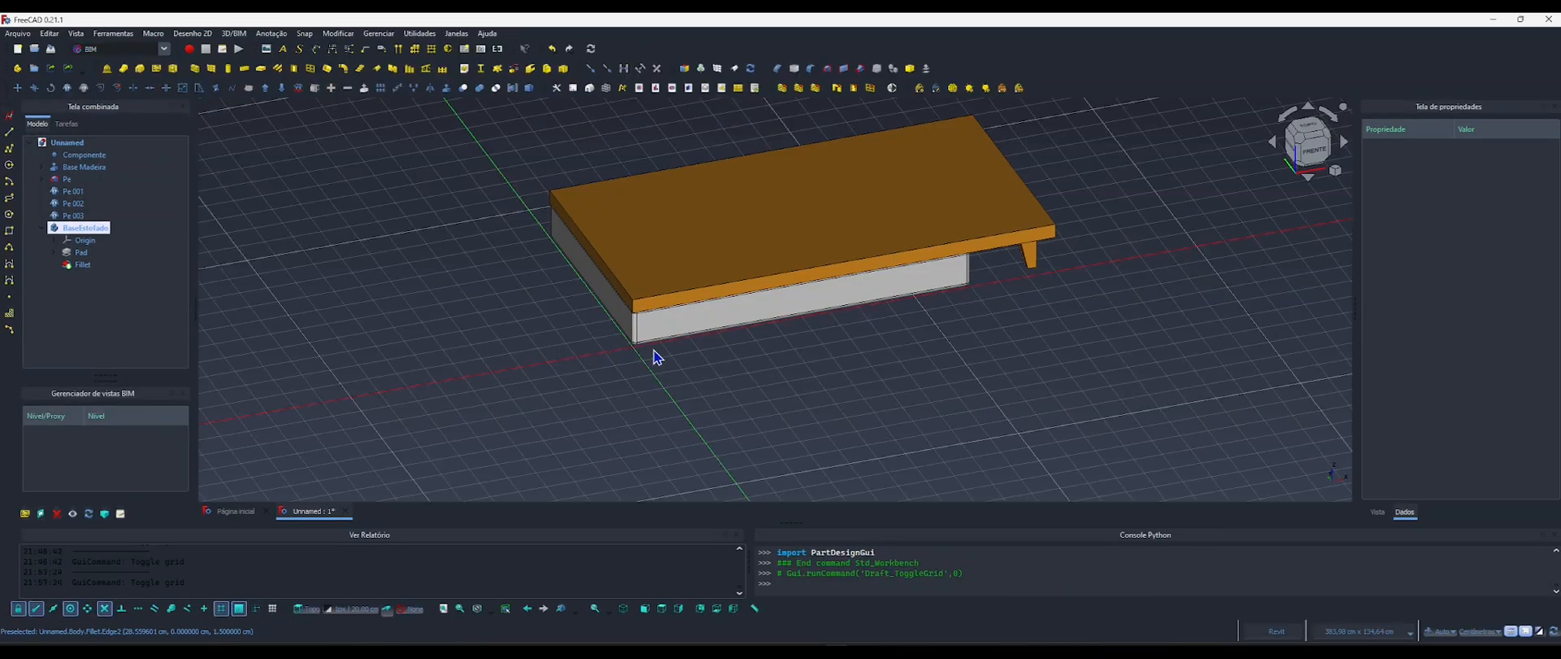
click(802, 316)
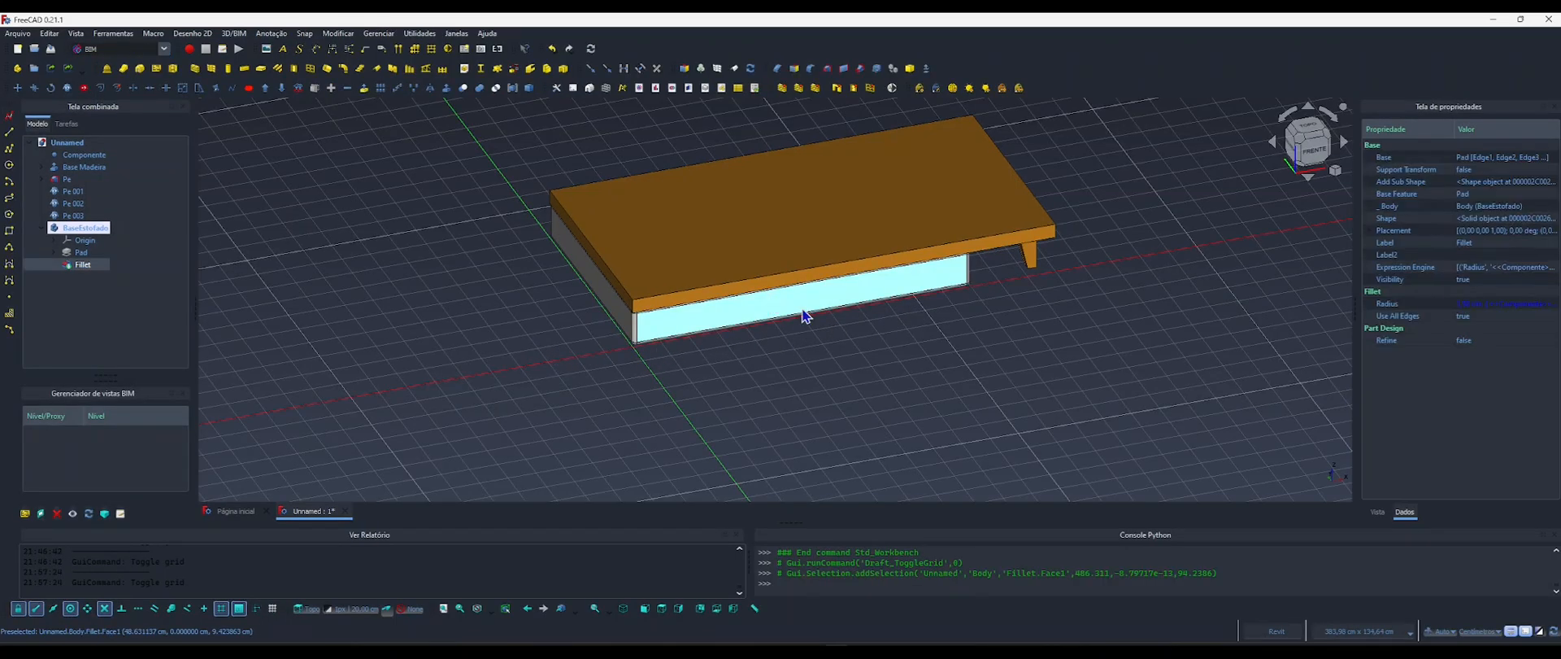
double_click(77, 229)
click(77, 230)
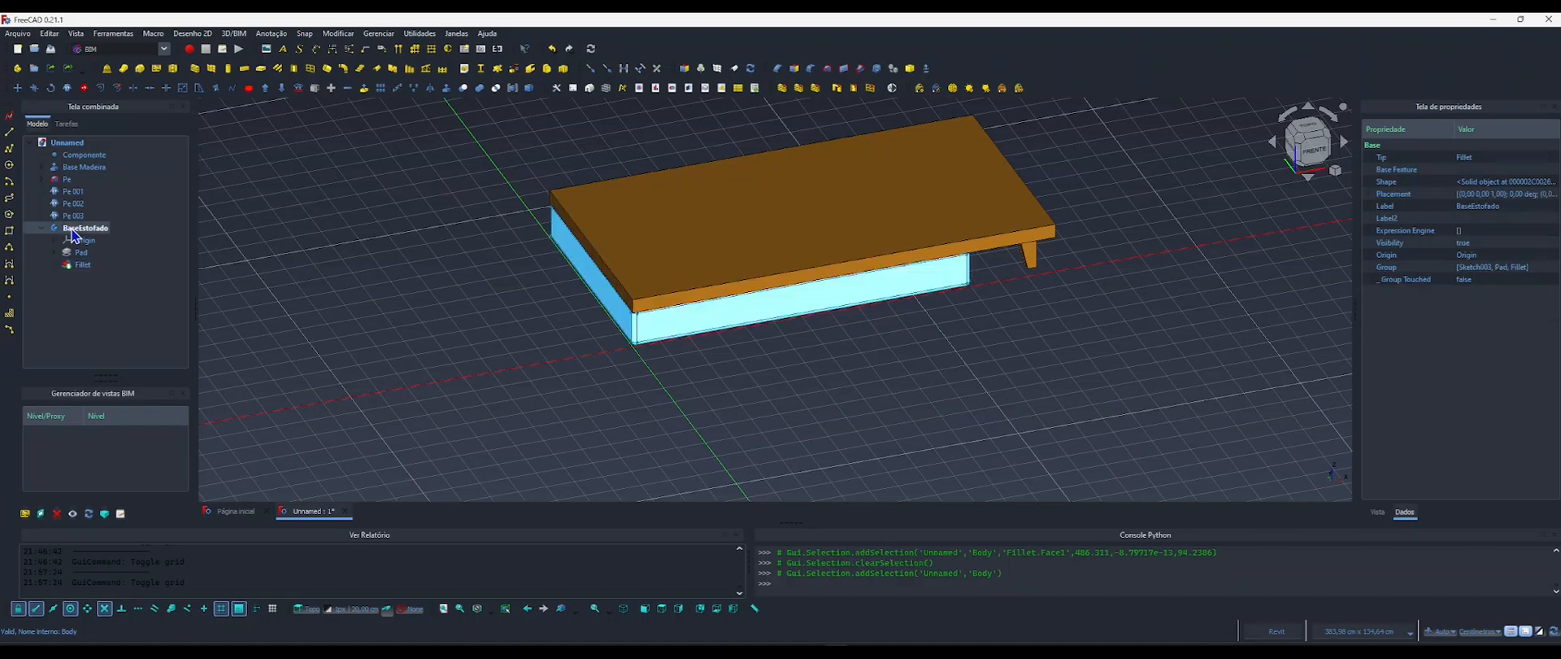
click(1370, 194)
click(1382, 230)
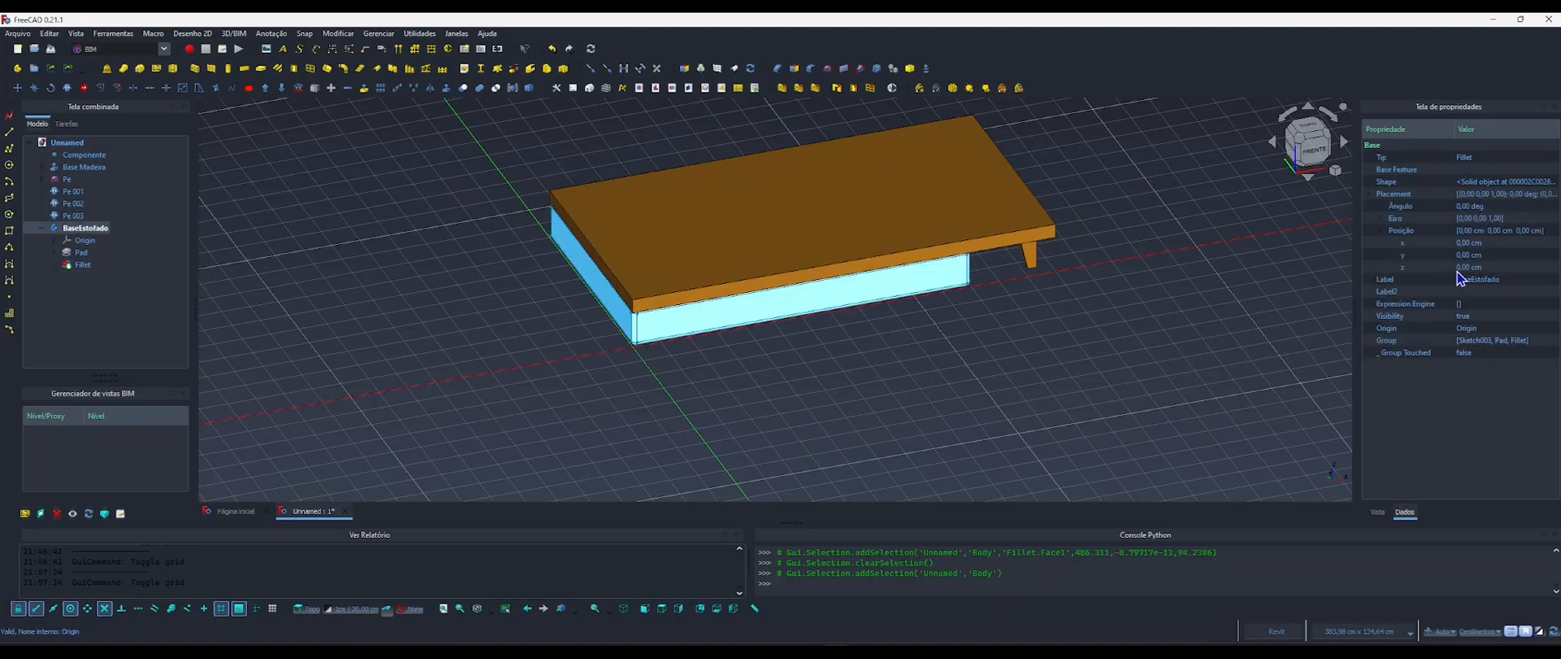
Drive the x position of BaseEstofado's placement with the formula <<Componente>>.LarguraBraco.
click(1473, 243)
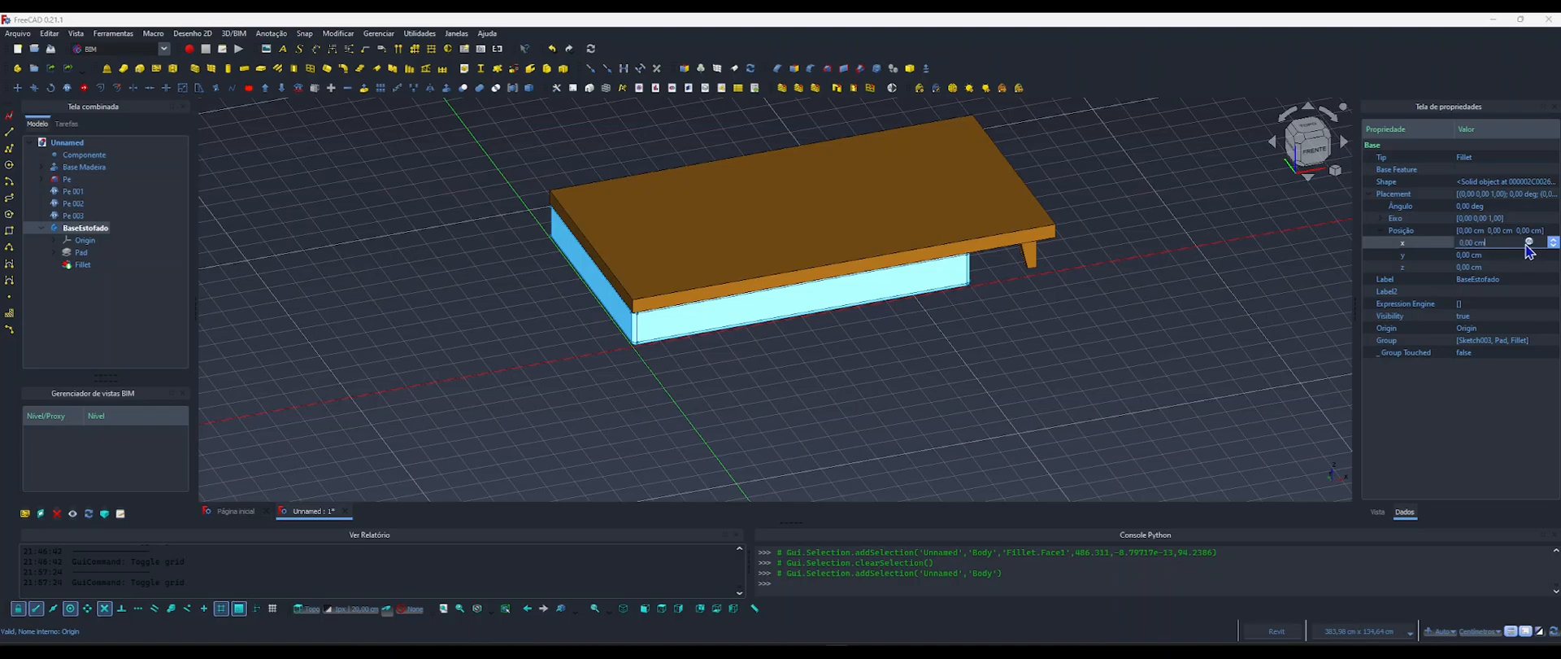
click(1529, 242)
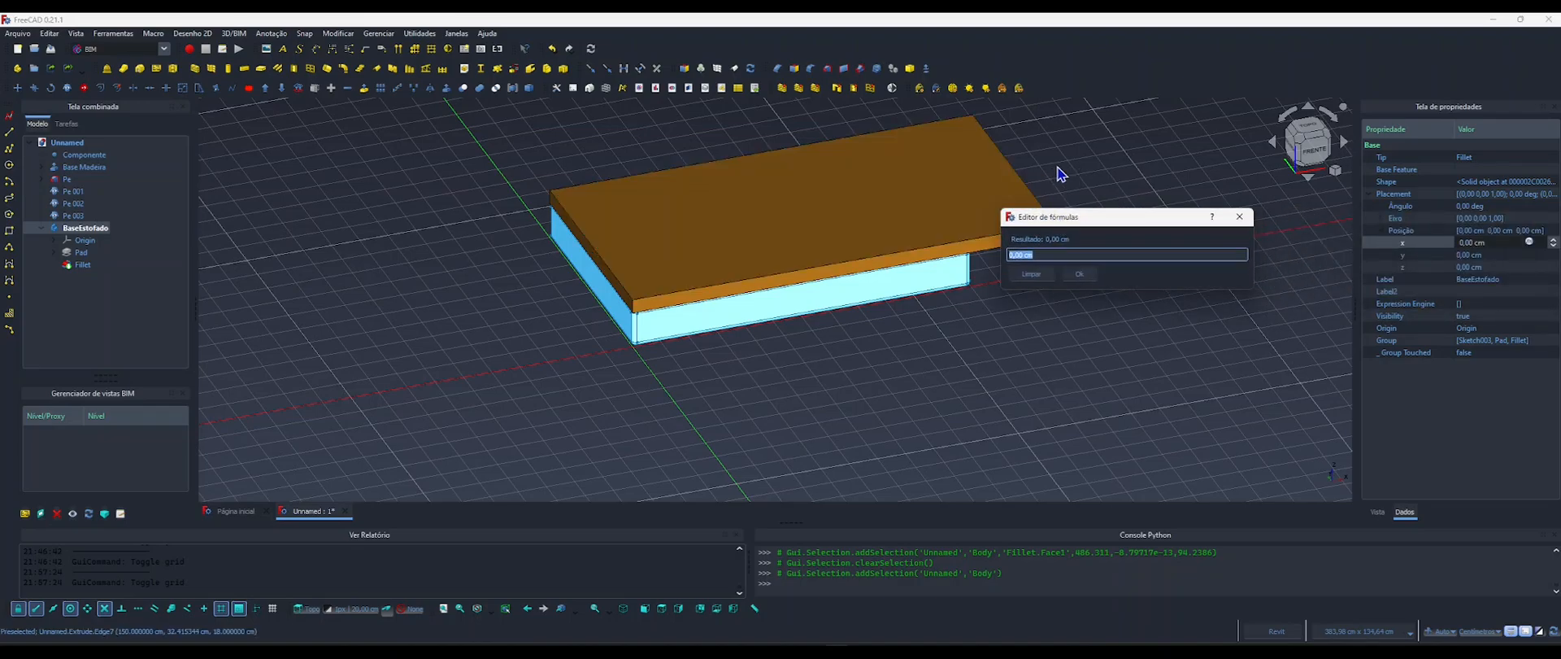
text(com)
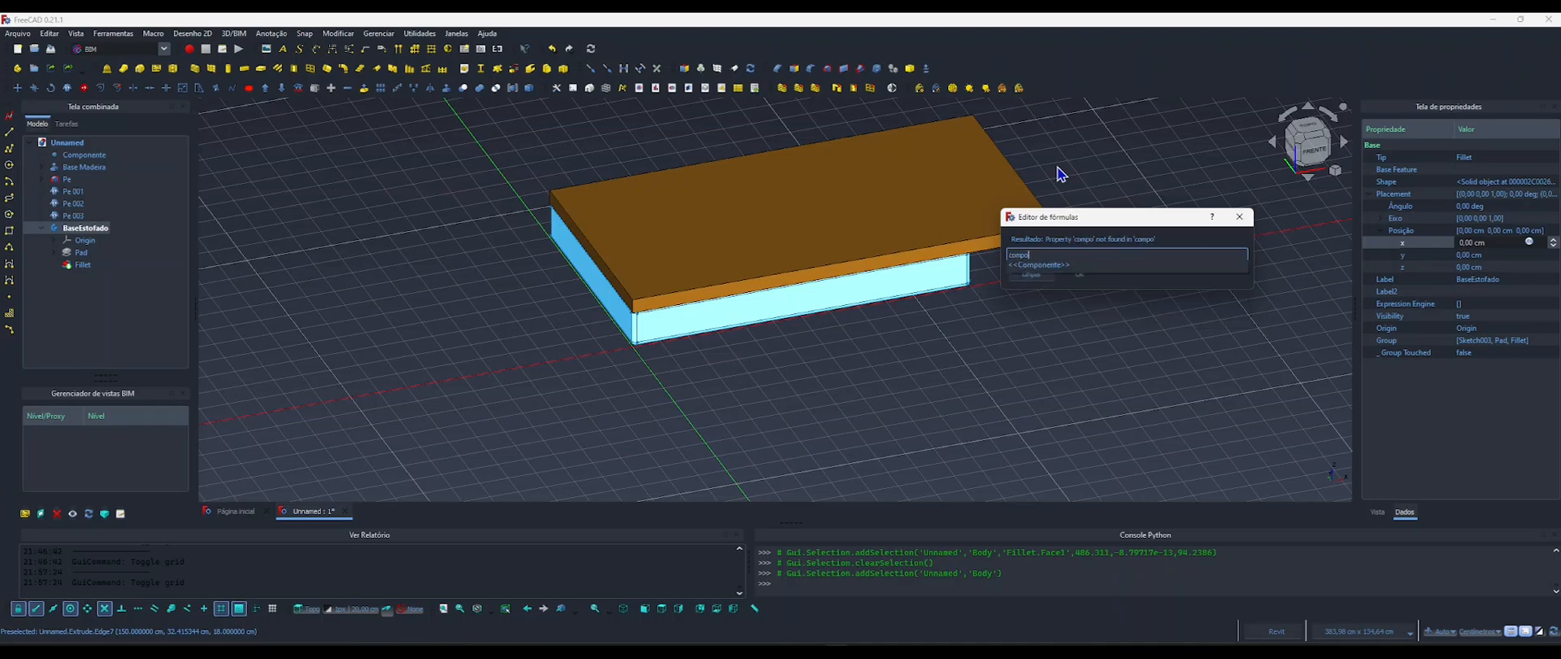
text(po)
key(Return)
text(.)
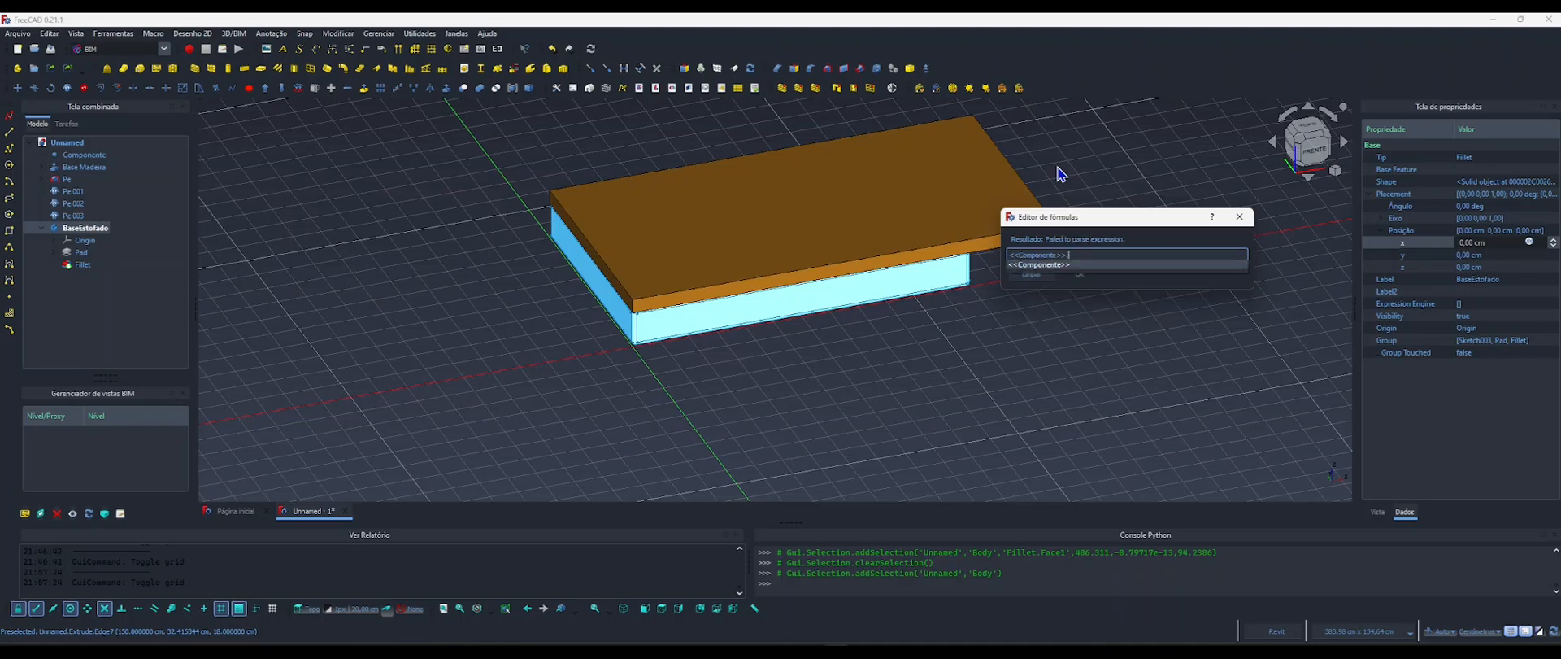
text(largura)
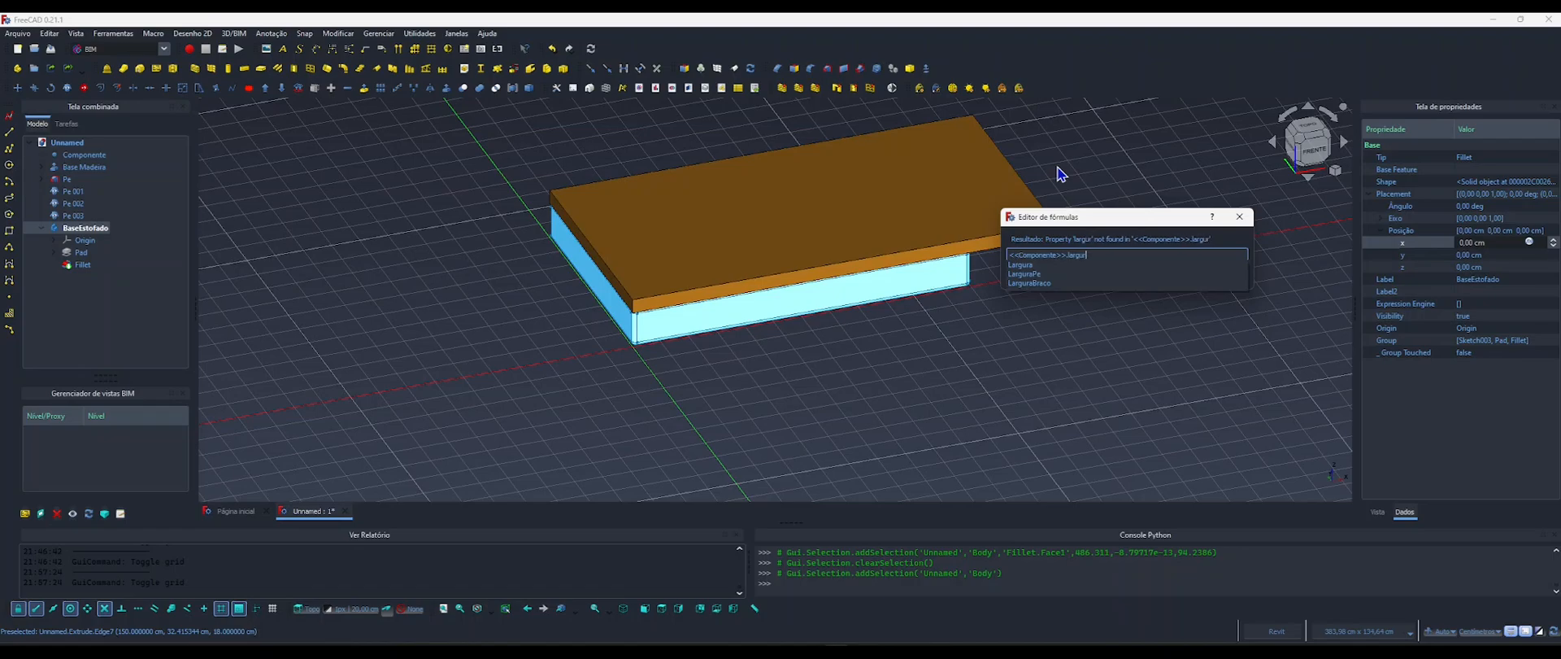
key(Down)
key(Down)
key(Down)
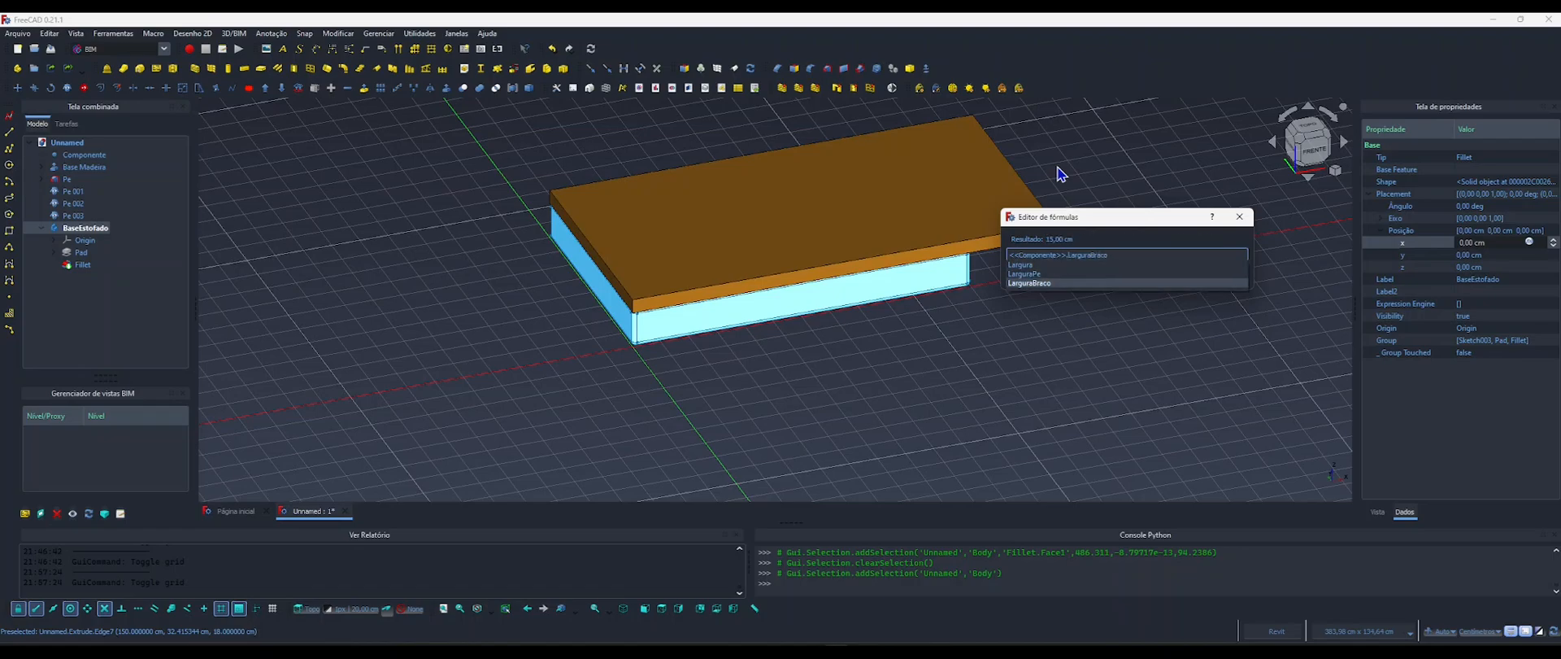
key(Return)
key(Return)
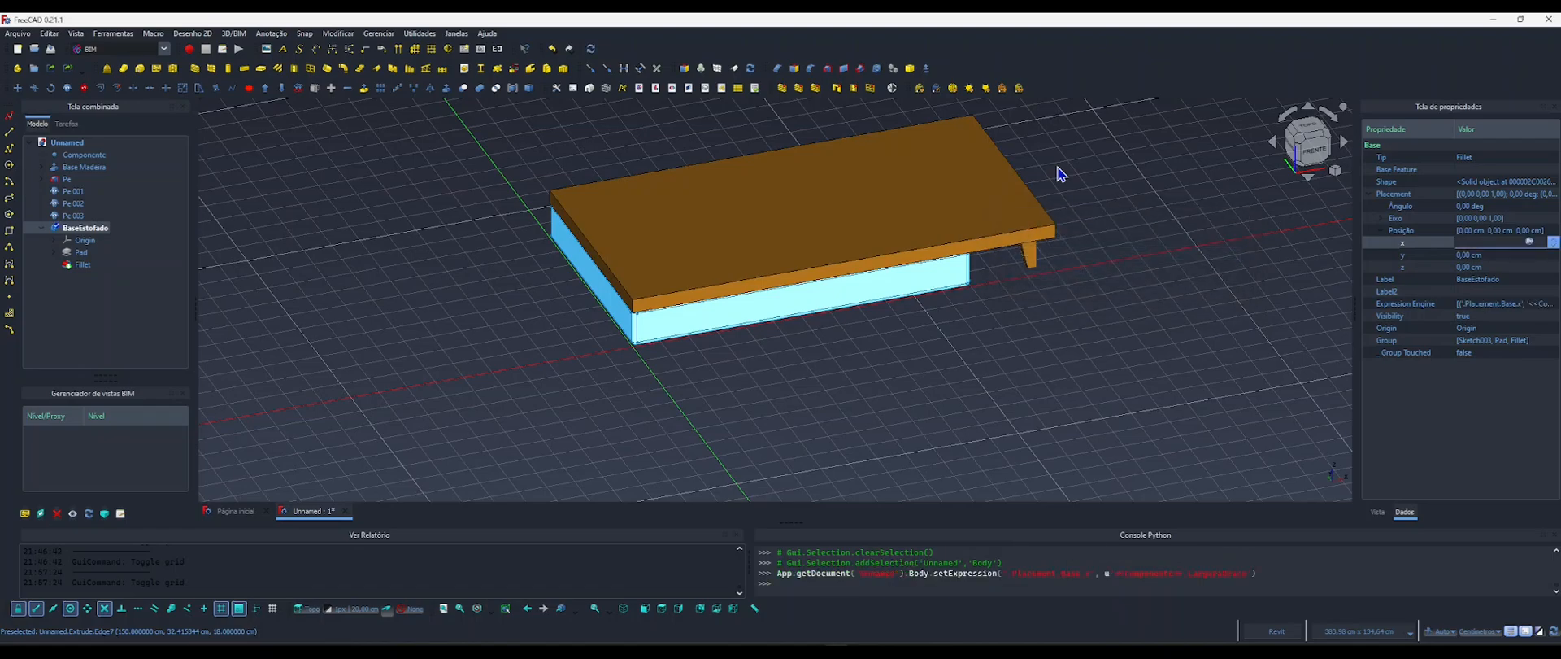
click(1059, 174)
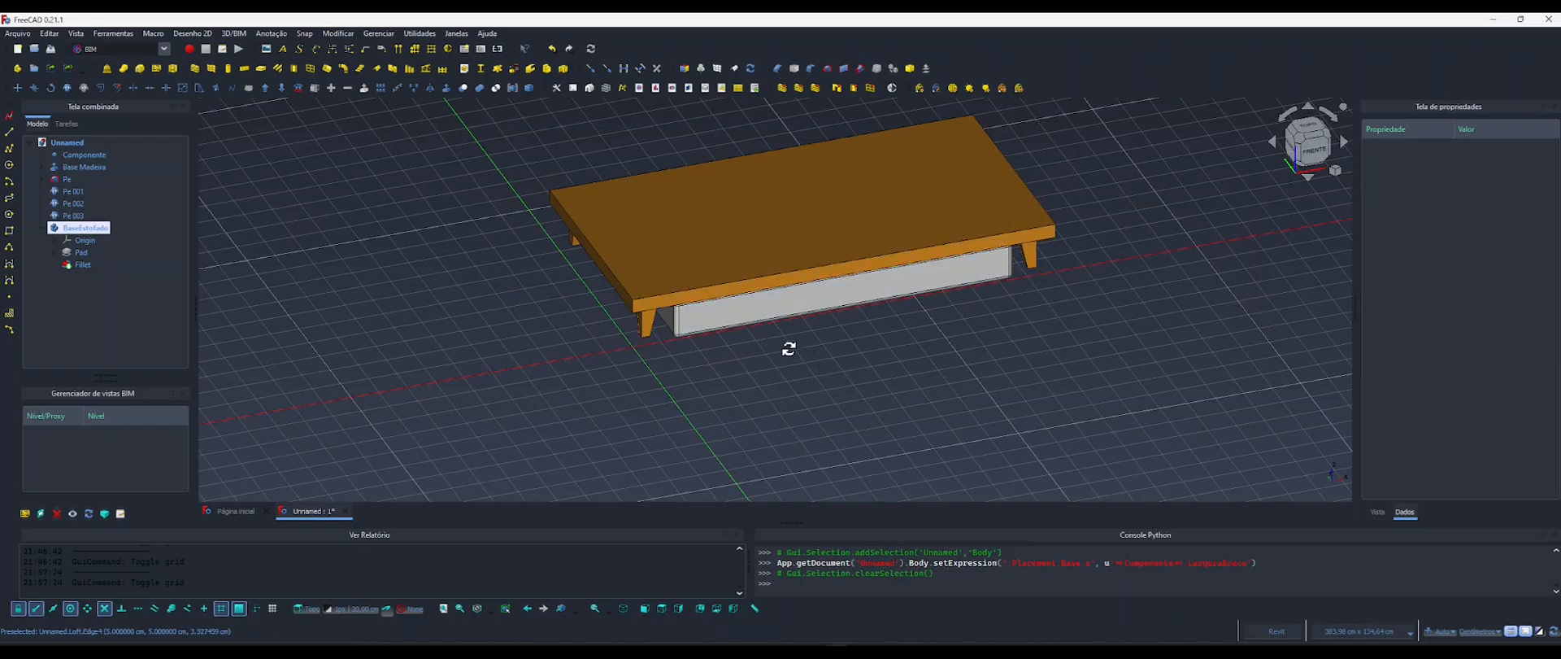
shift+middle_drag(792, 349, 700, 348)
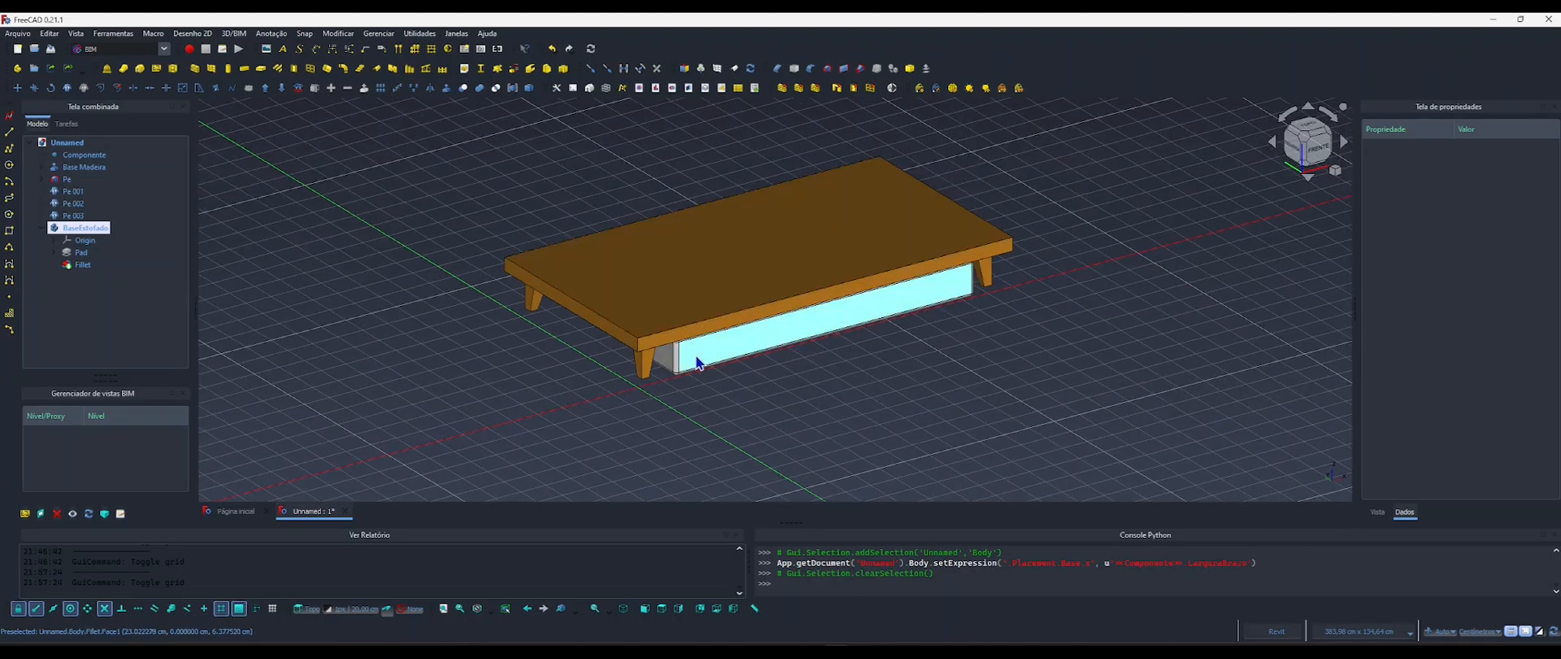
scroll(697, 363, up, 2)
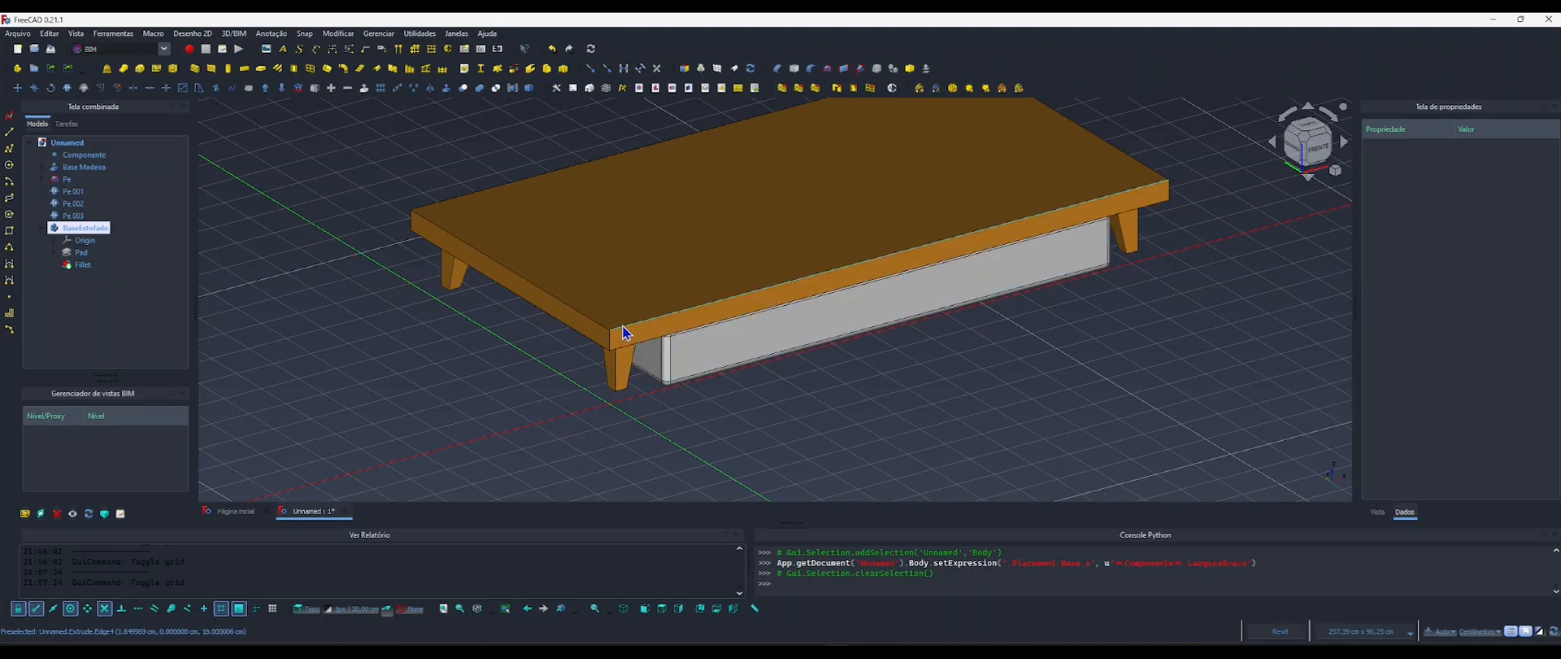
click(726, 360)
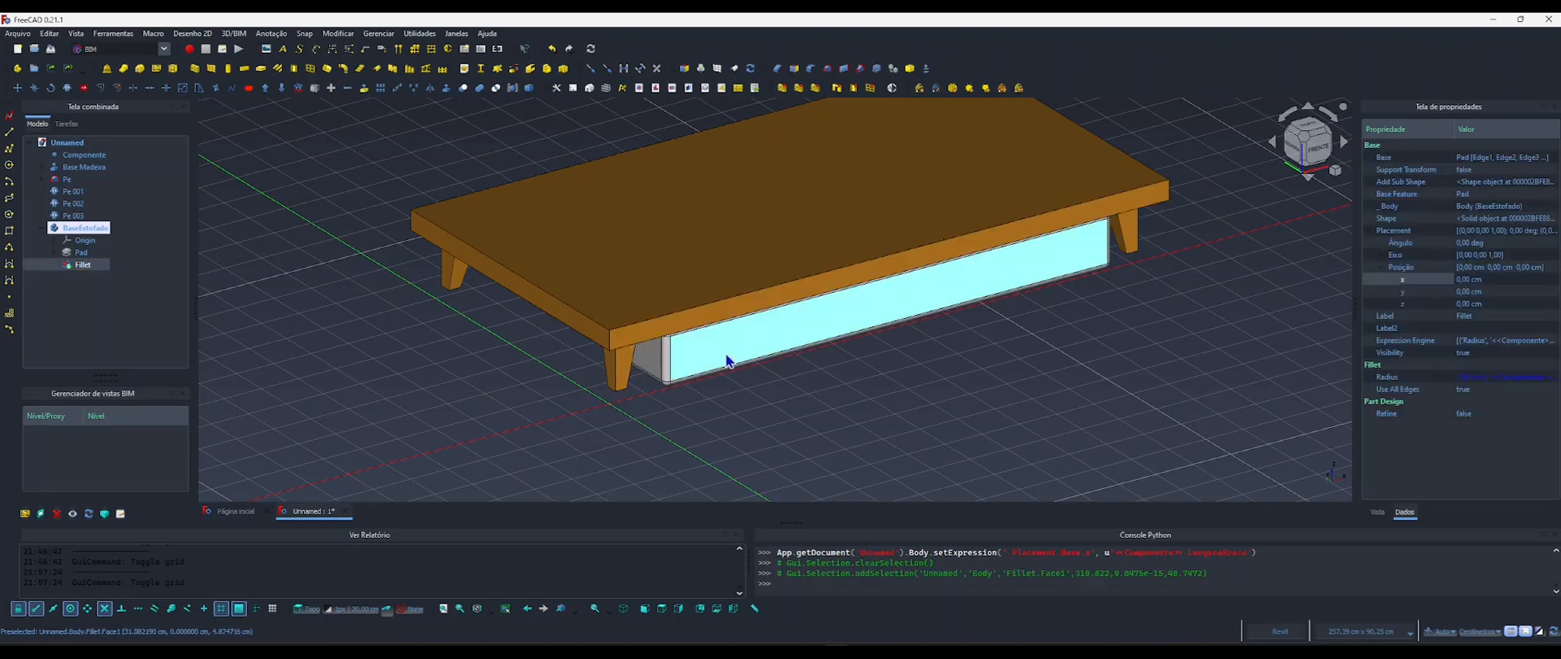
click(1473, 304)
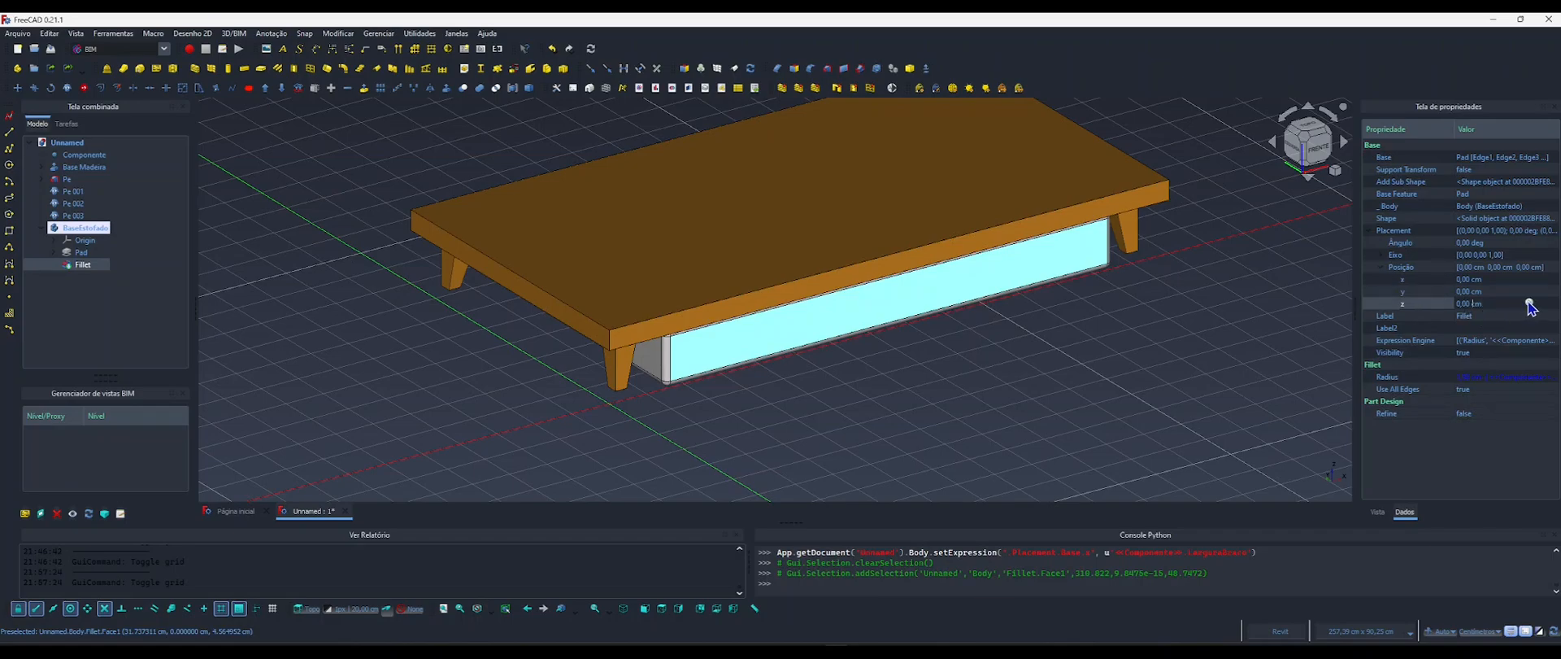
click(865, 422)
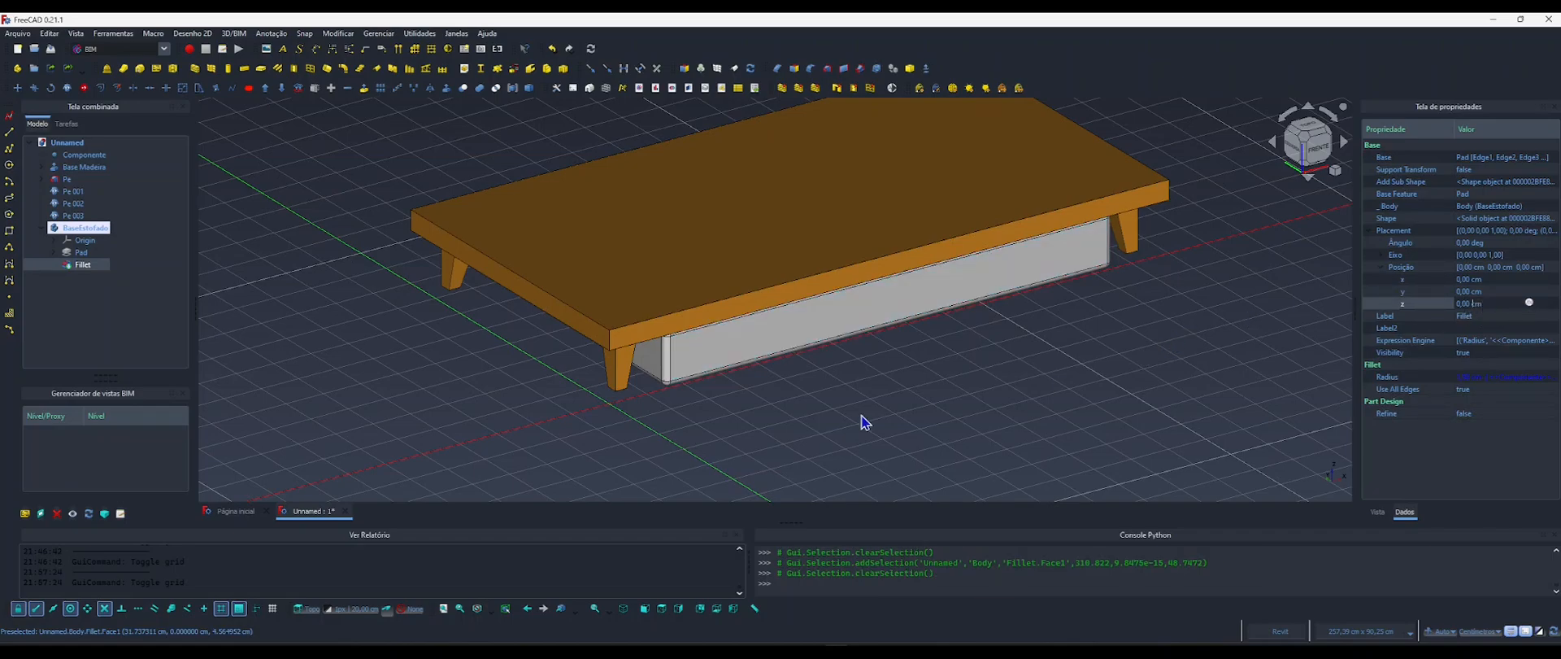
Start a formula for the z position of the BaseEstofado body with <<Componente>>.AlturaPe.
click(84, 229)
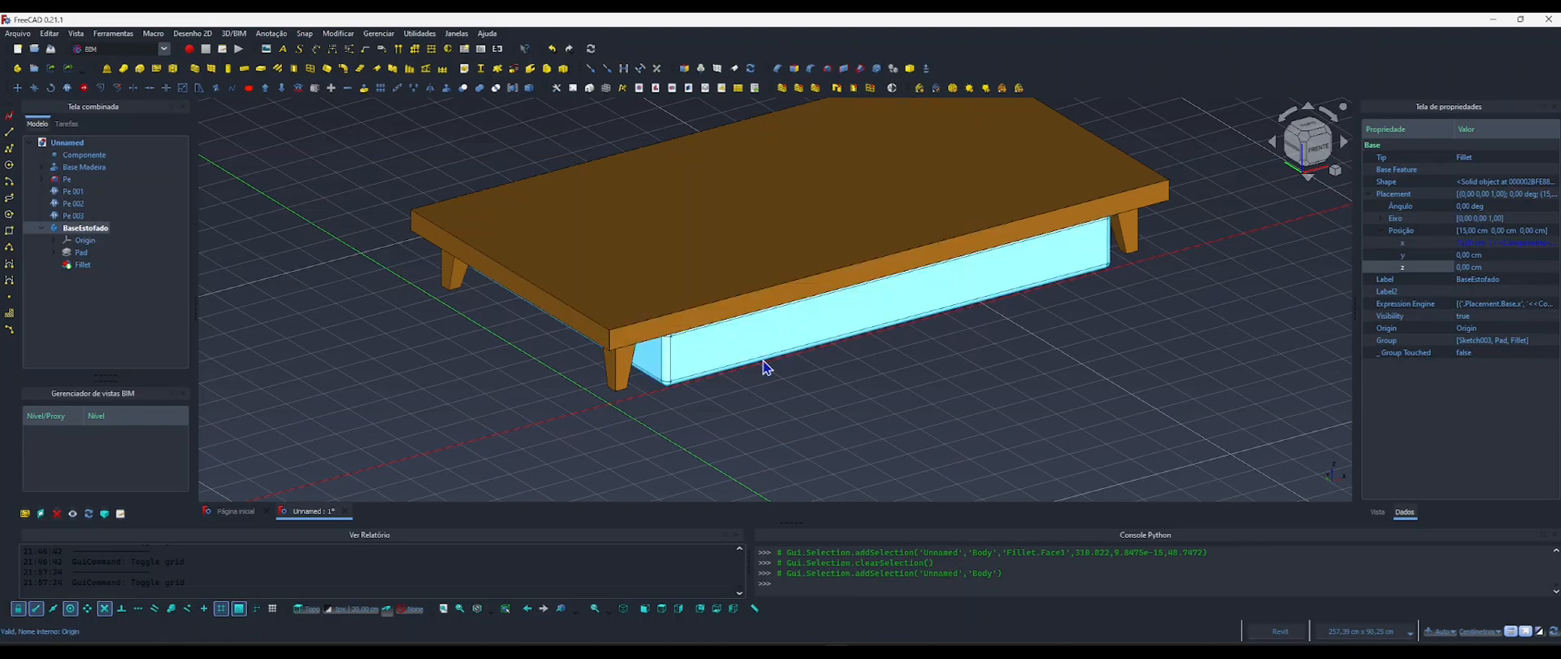
click(1503, 268)
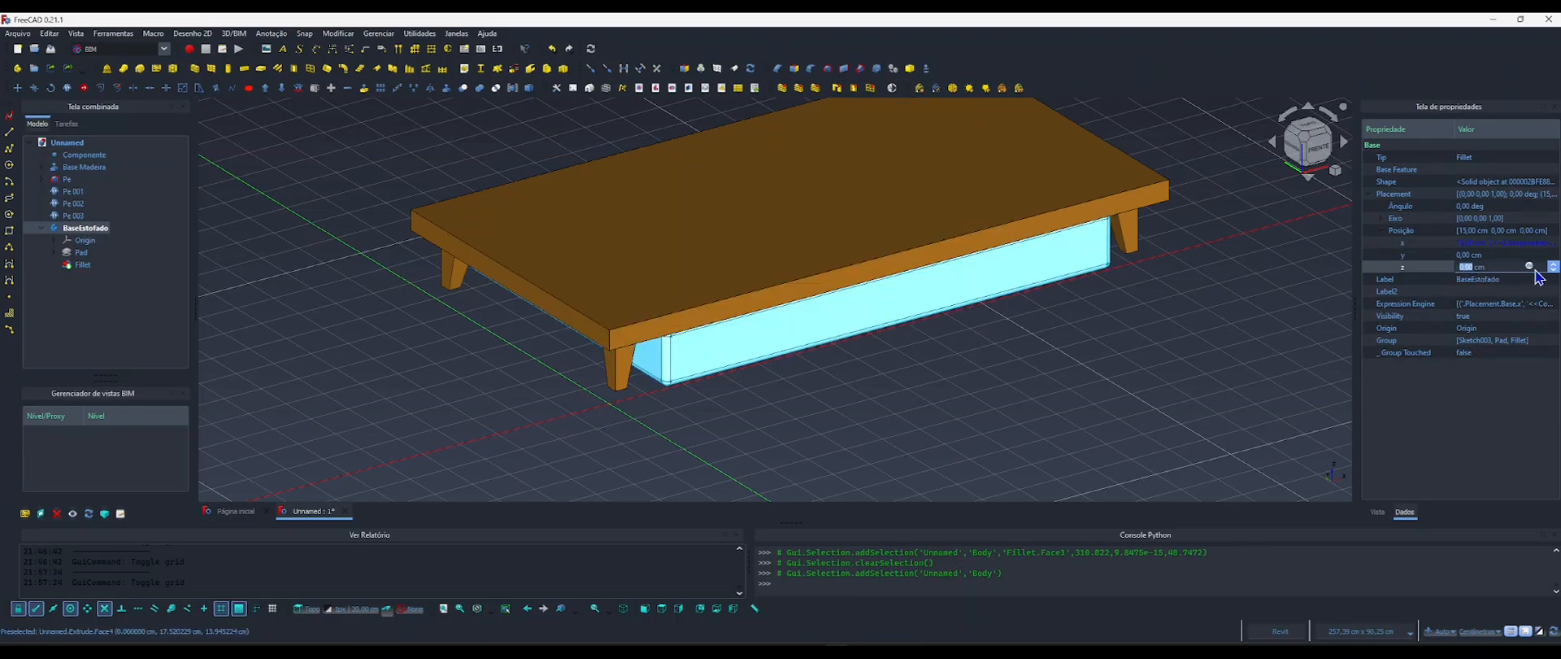
click(1530, 267)
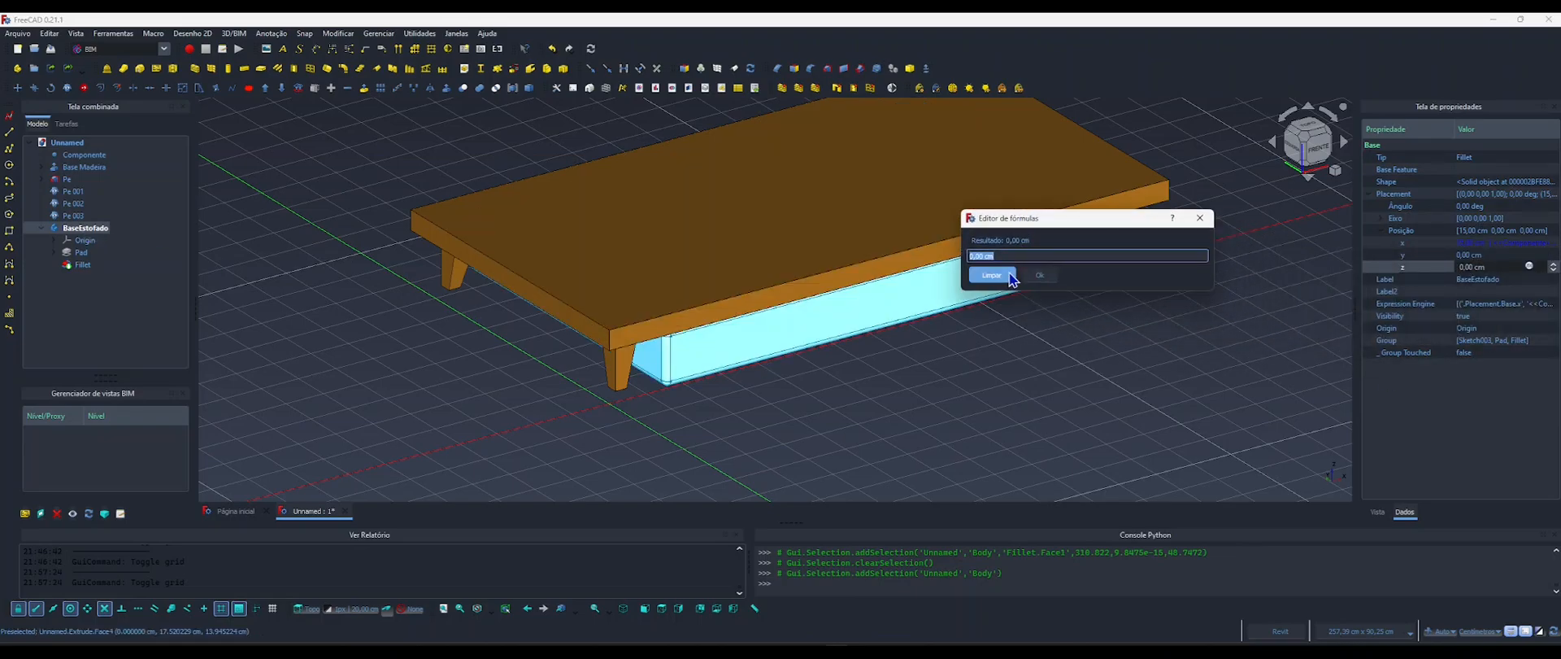
text(compo)
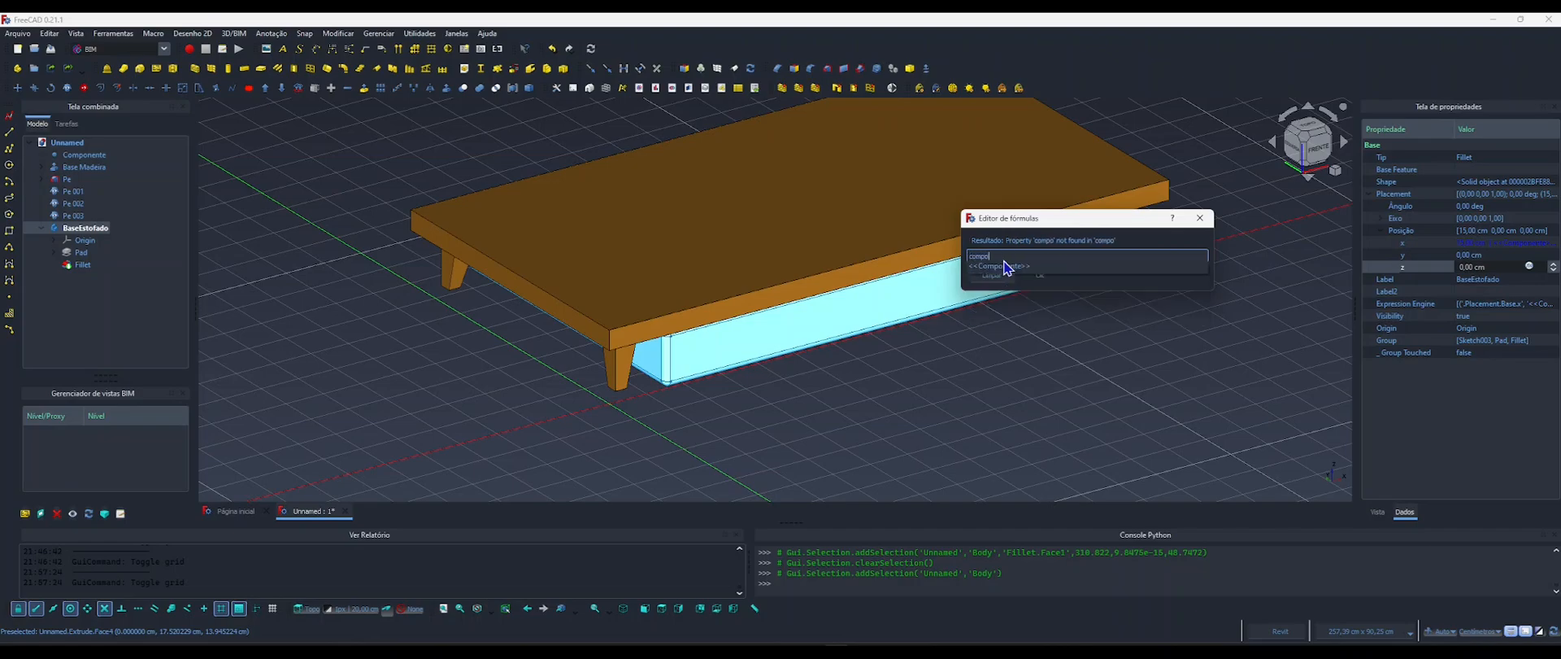
click(1007, 266)
text(altura)
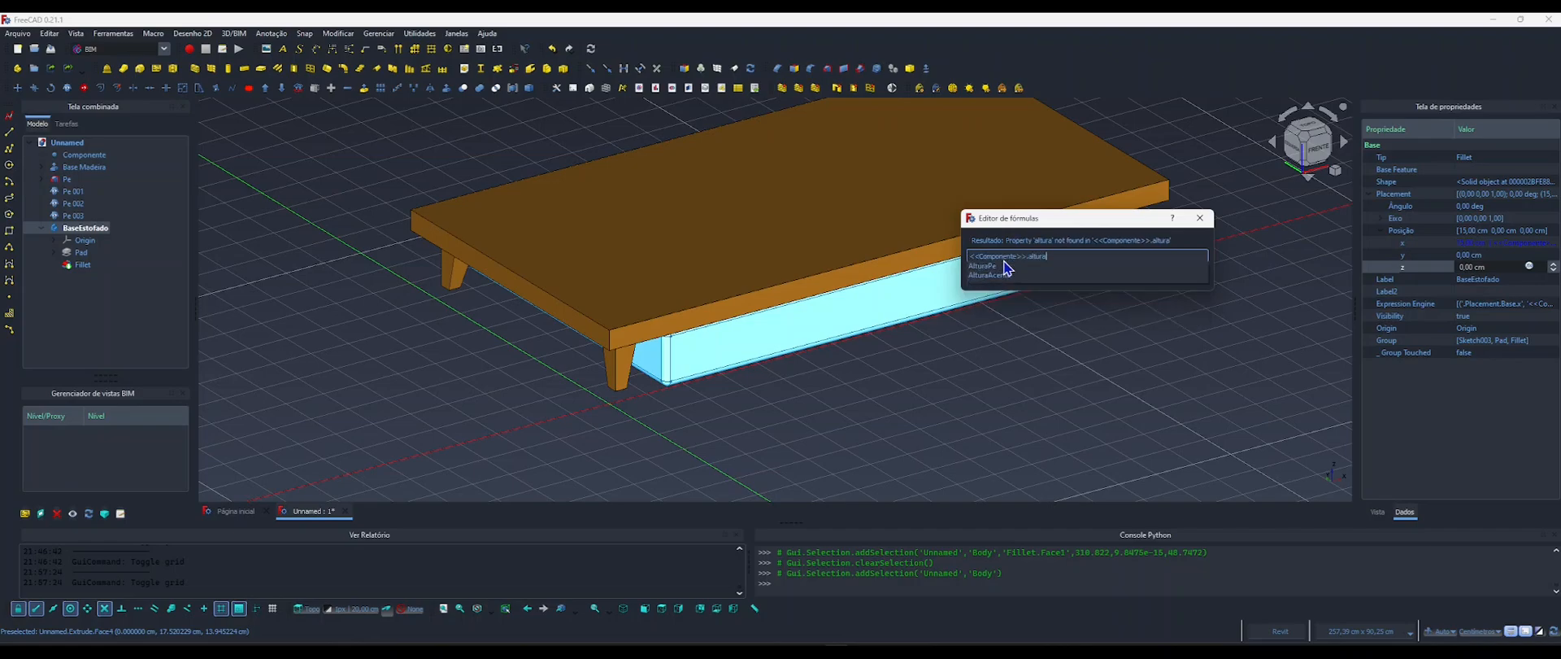
key(Down)
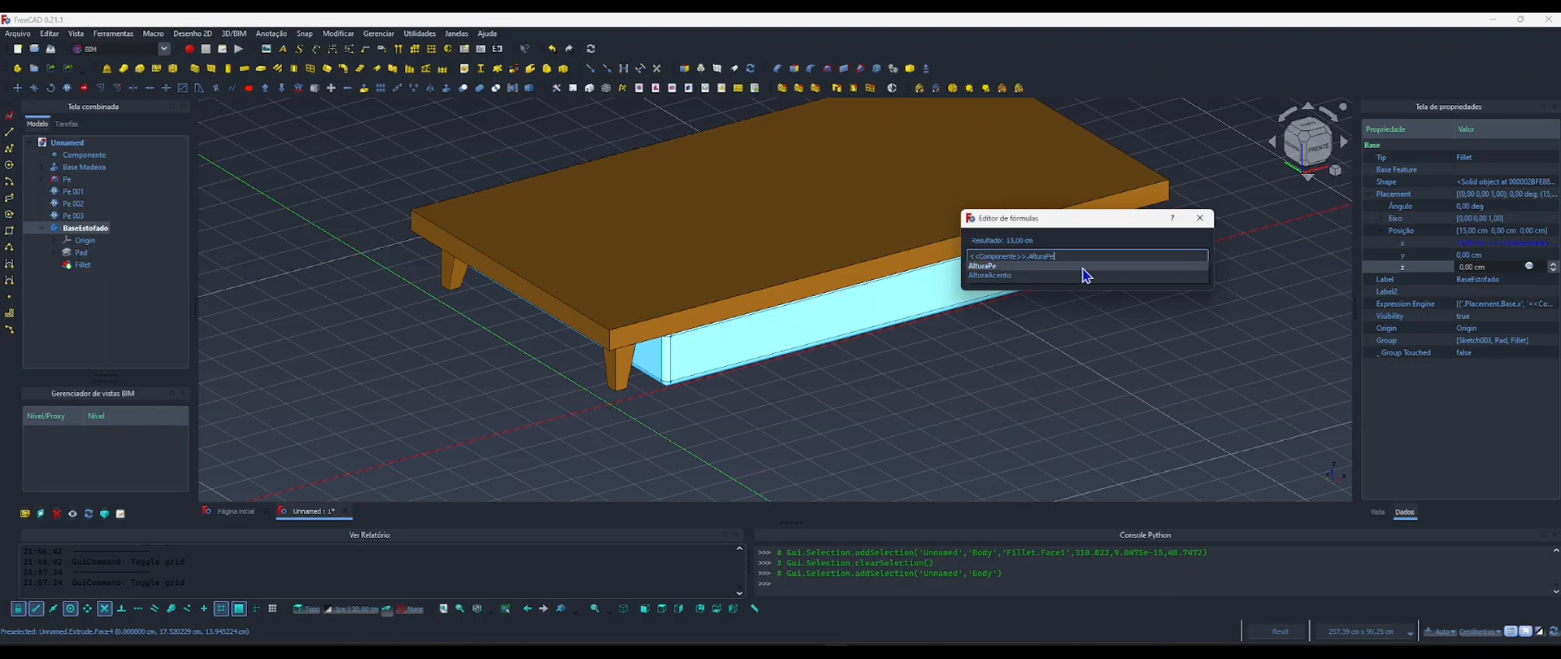
Add <<Base Madeira>>.LengthPad to the z position formula and apply it to BaseEstofado.
text(+)
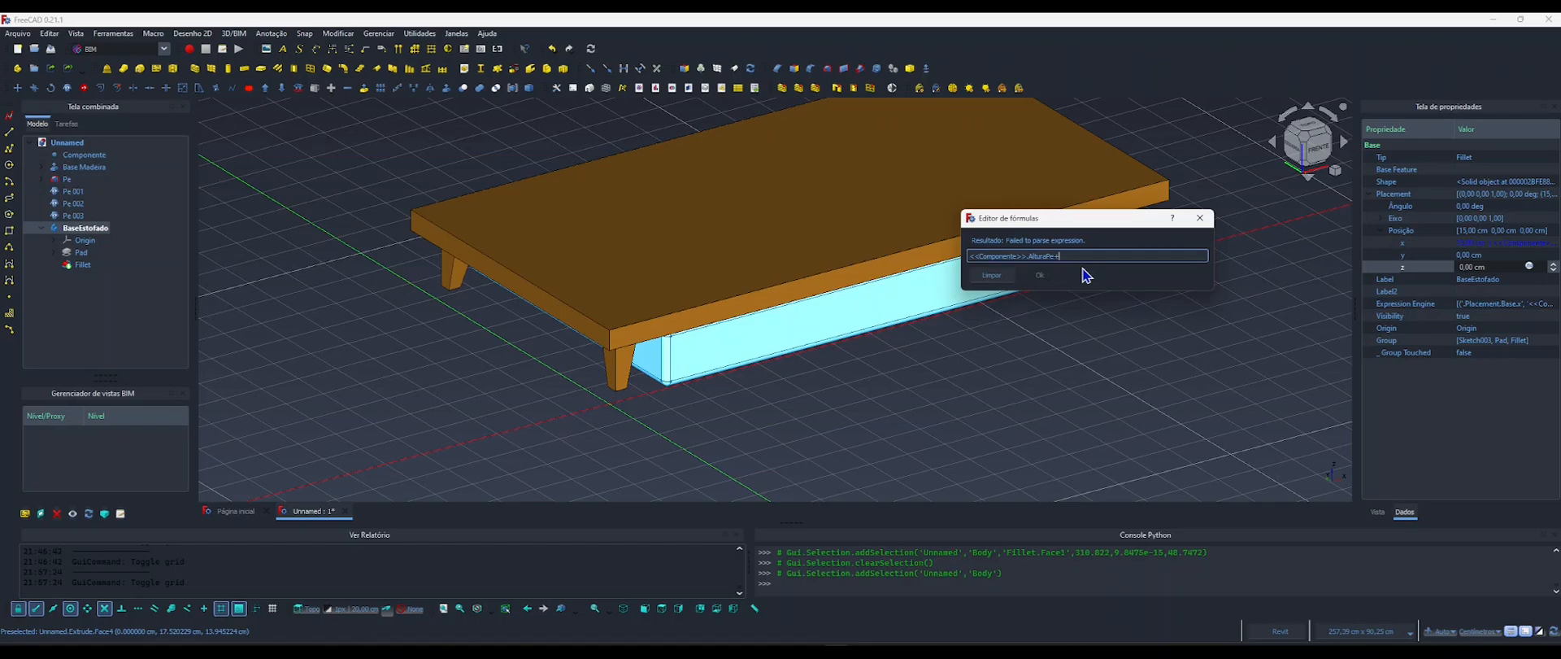
text(bas)
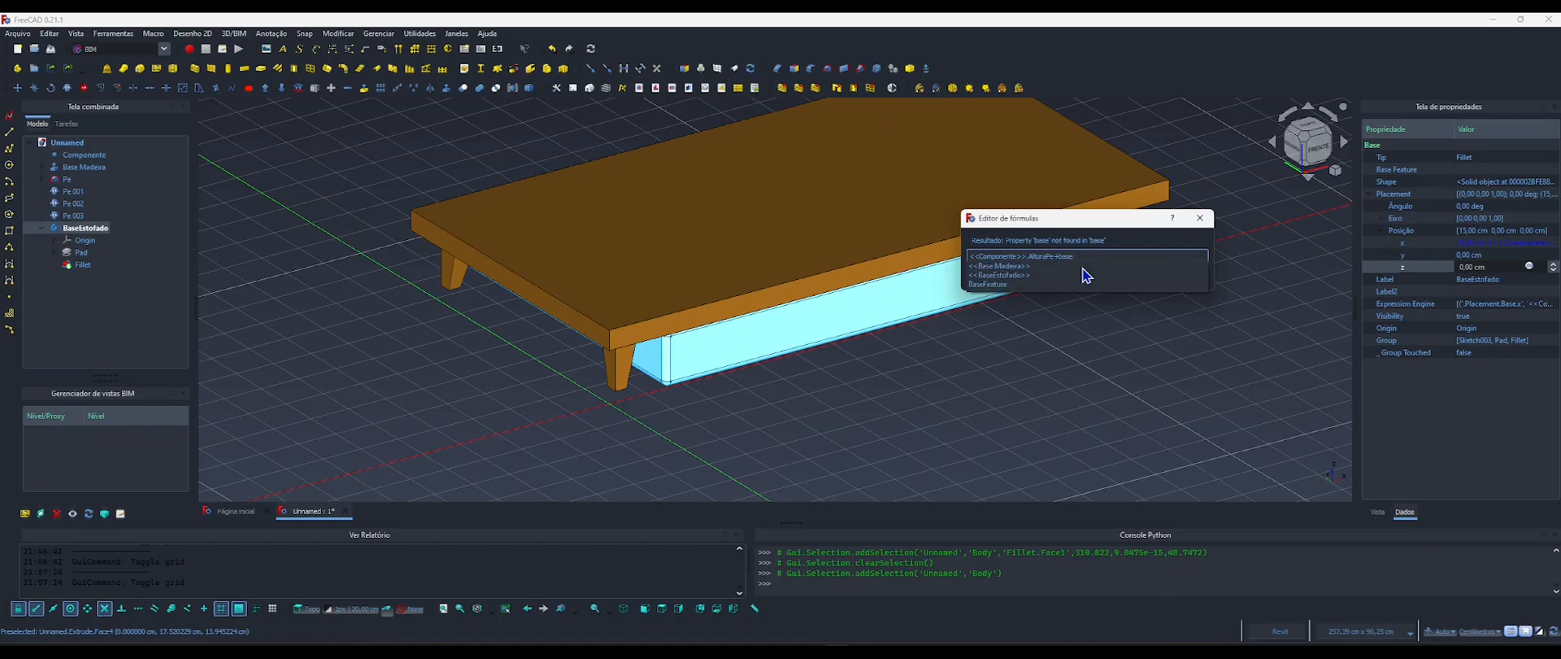
text(e)
click(1082, 267)
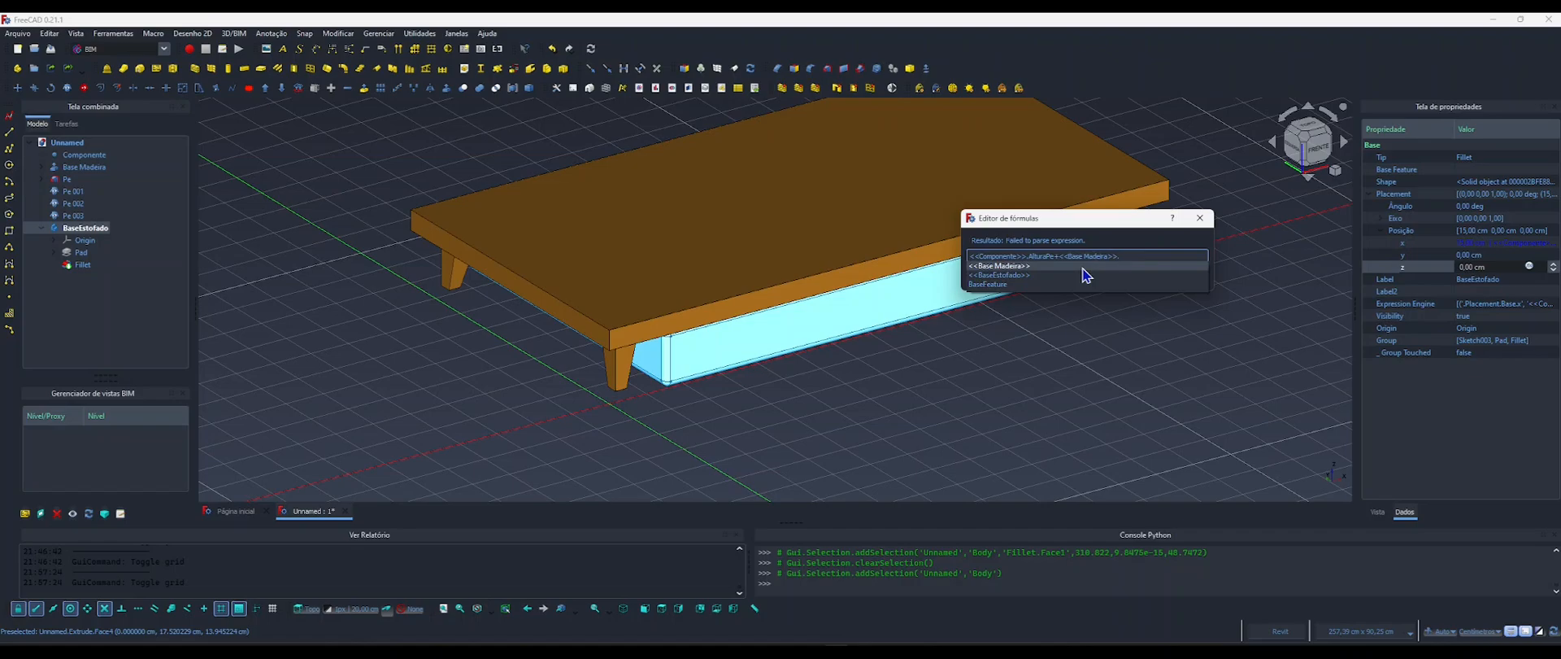
text(leng)
click(1082, 267)
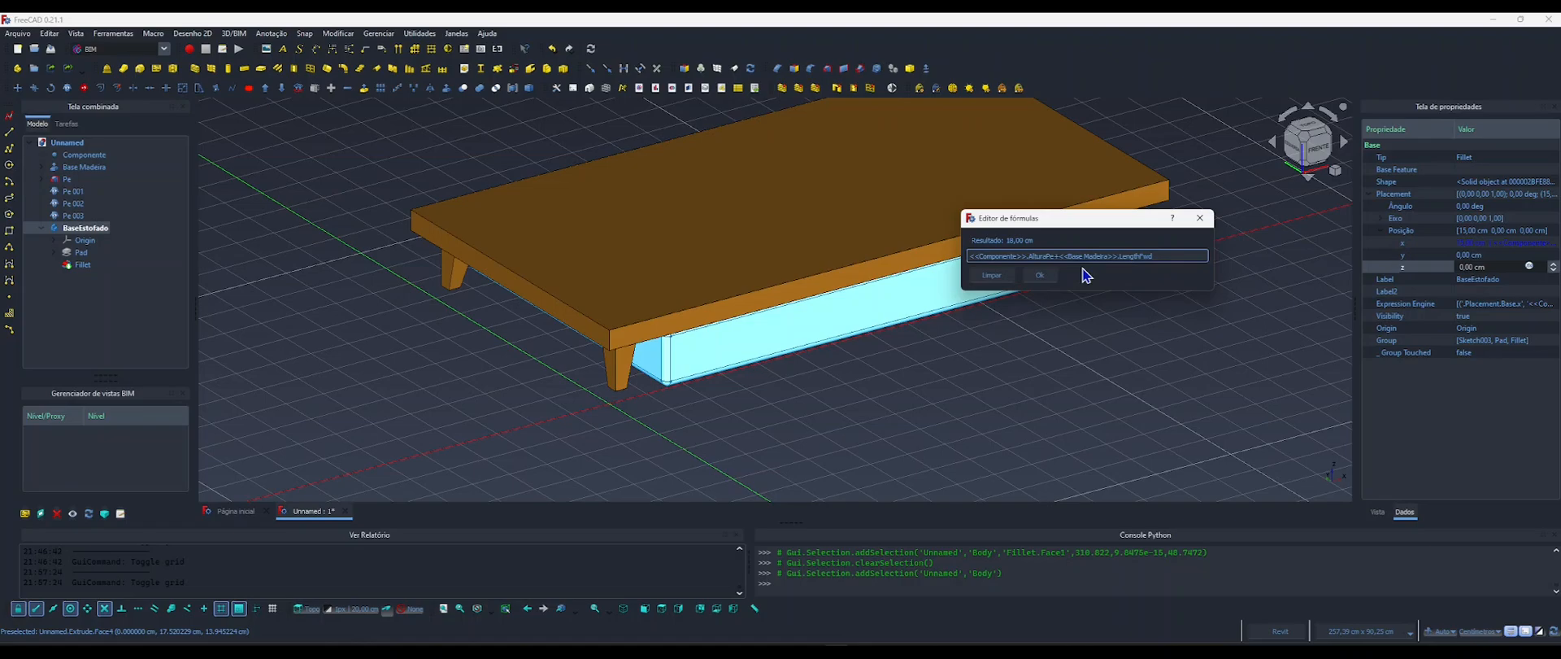
click(1040, 275)
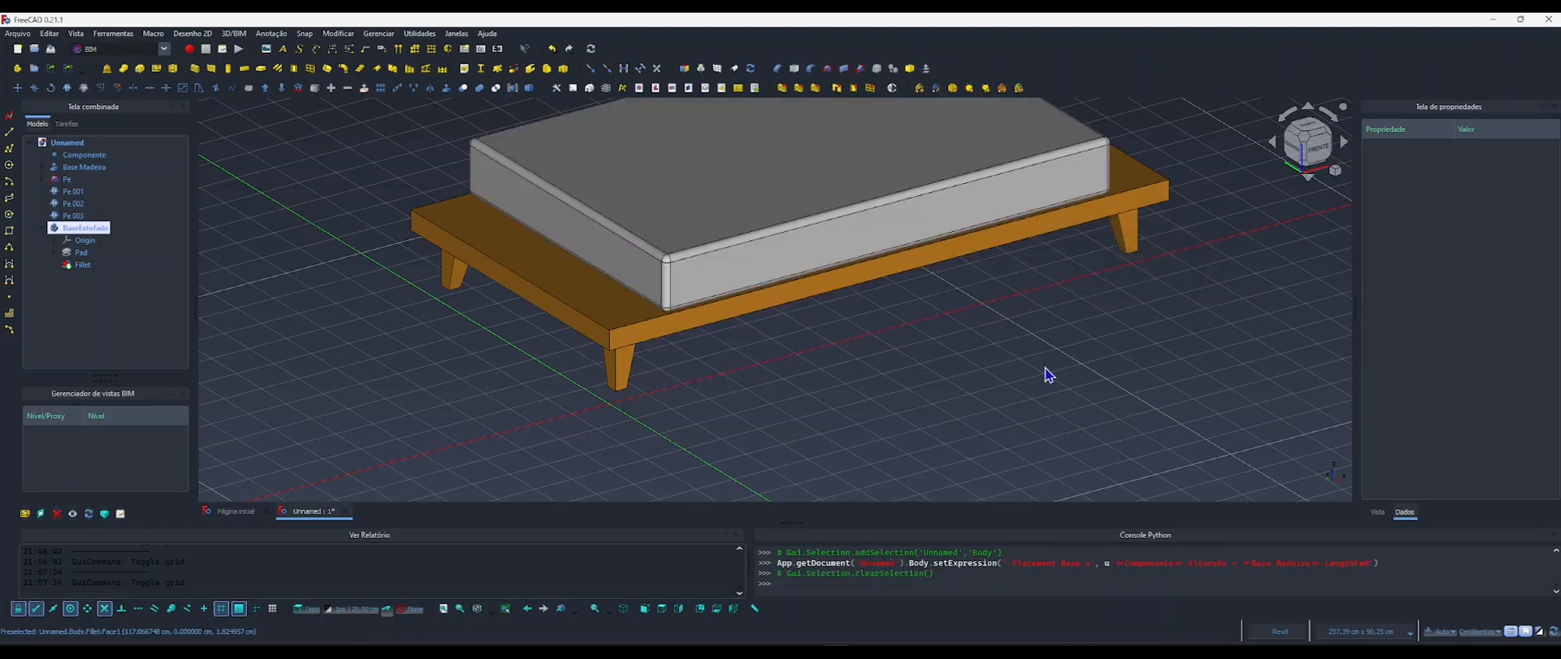
Set the Altura Pe property of Componente to 15 cm to test the parametric feet and upholstered base.
middle_drag(680, 328, 657, 358)
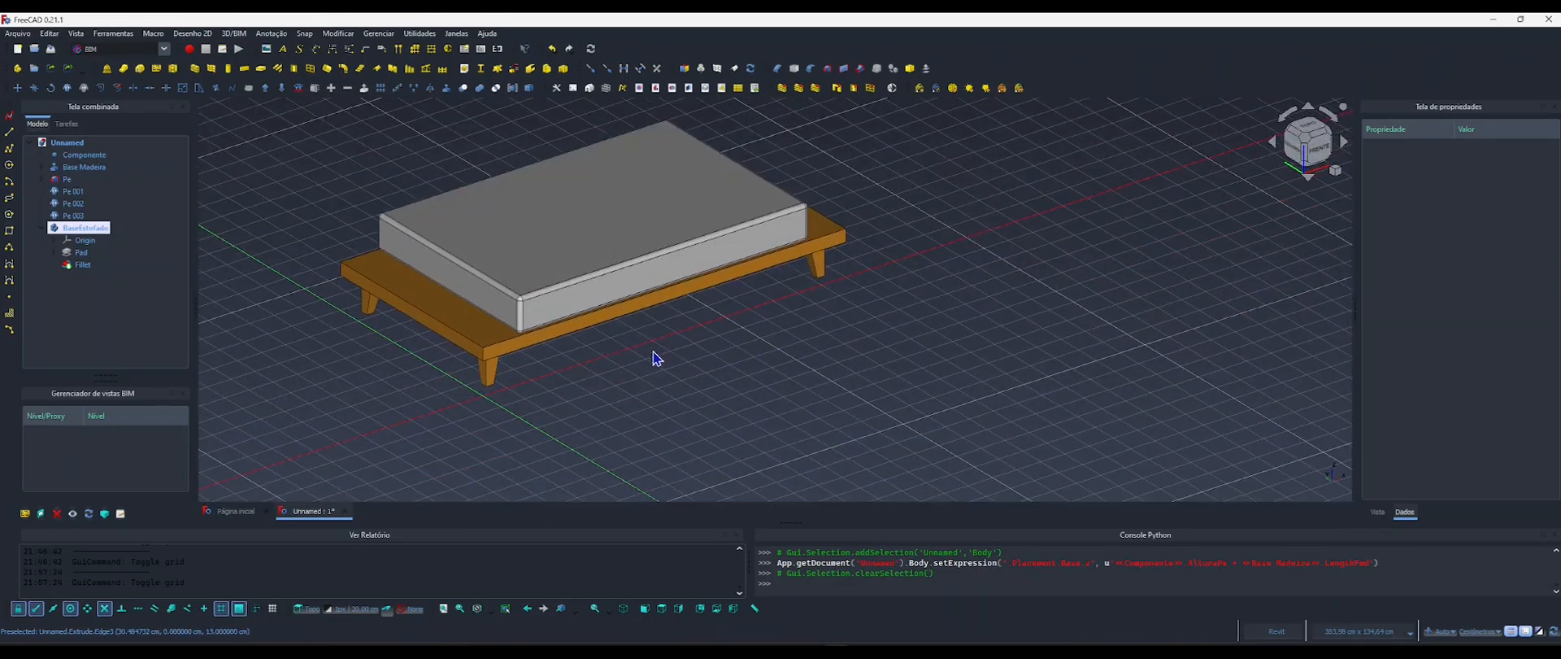
click(84, 154)
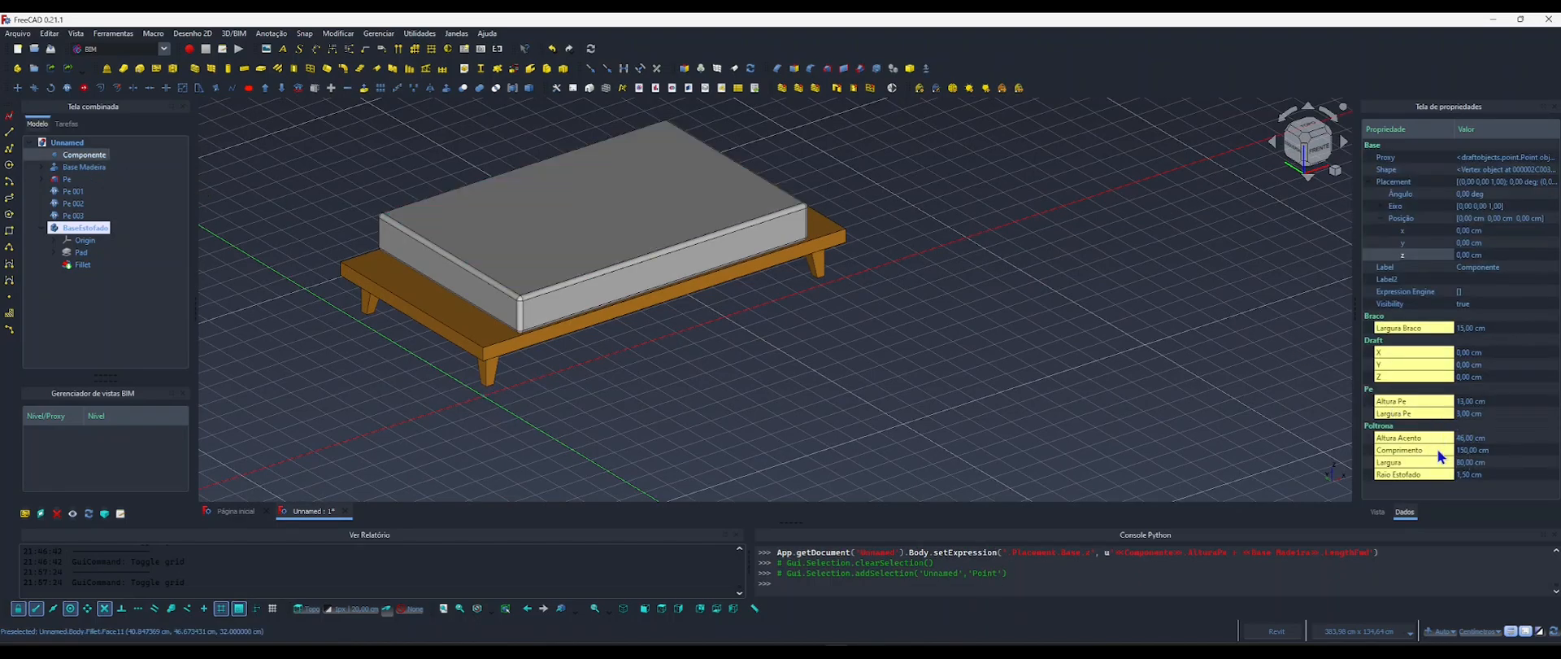
click(1459, 401)
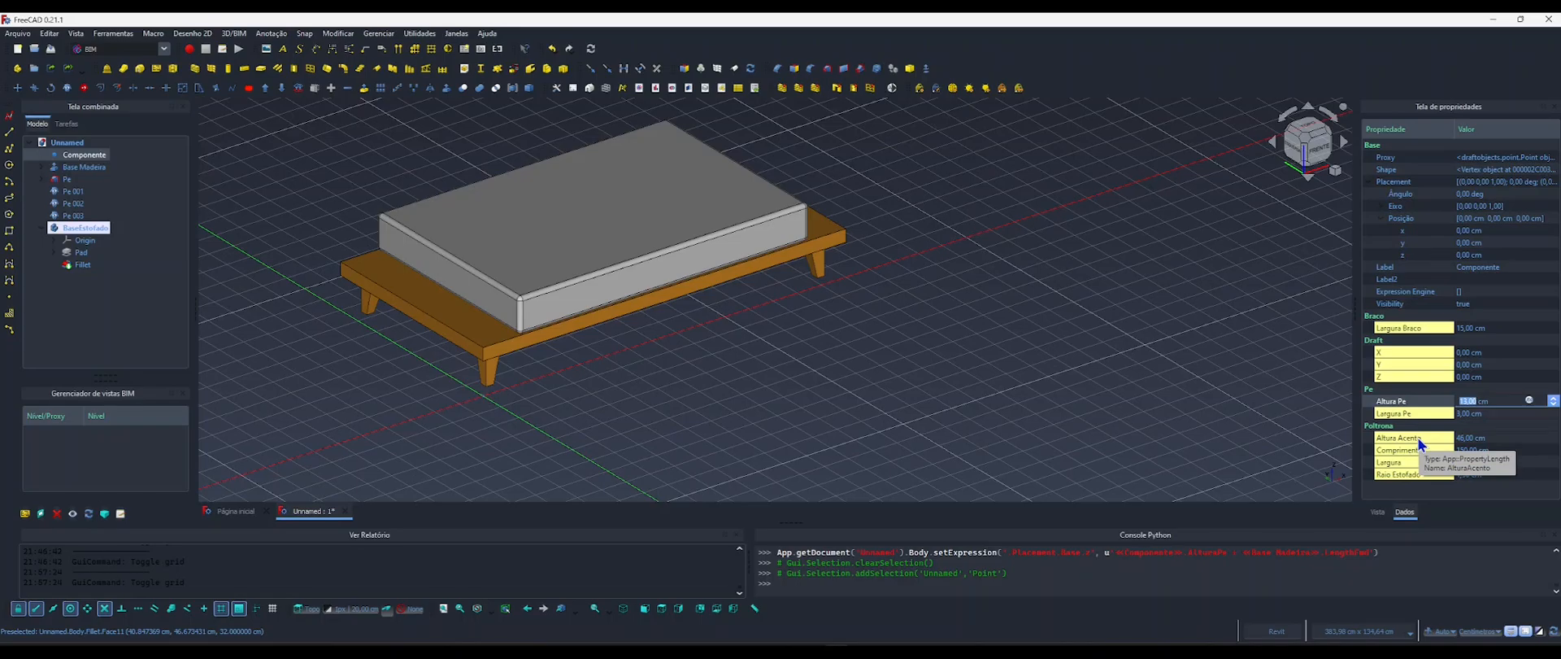
text(13)
key(Return)
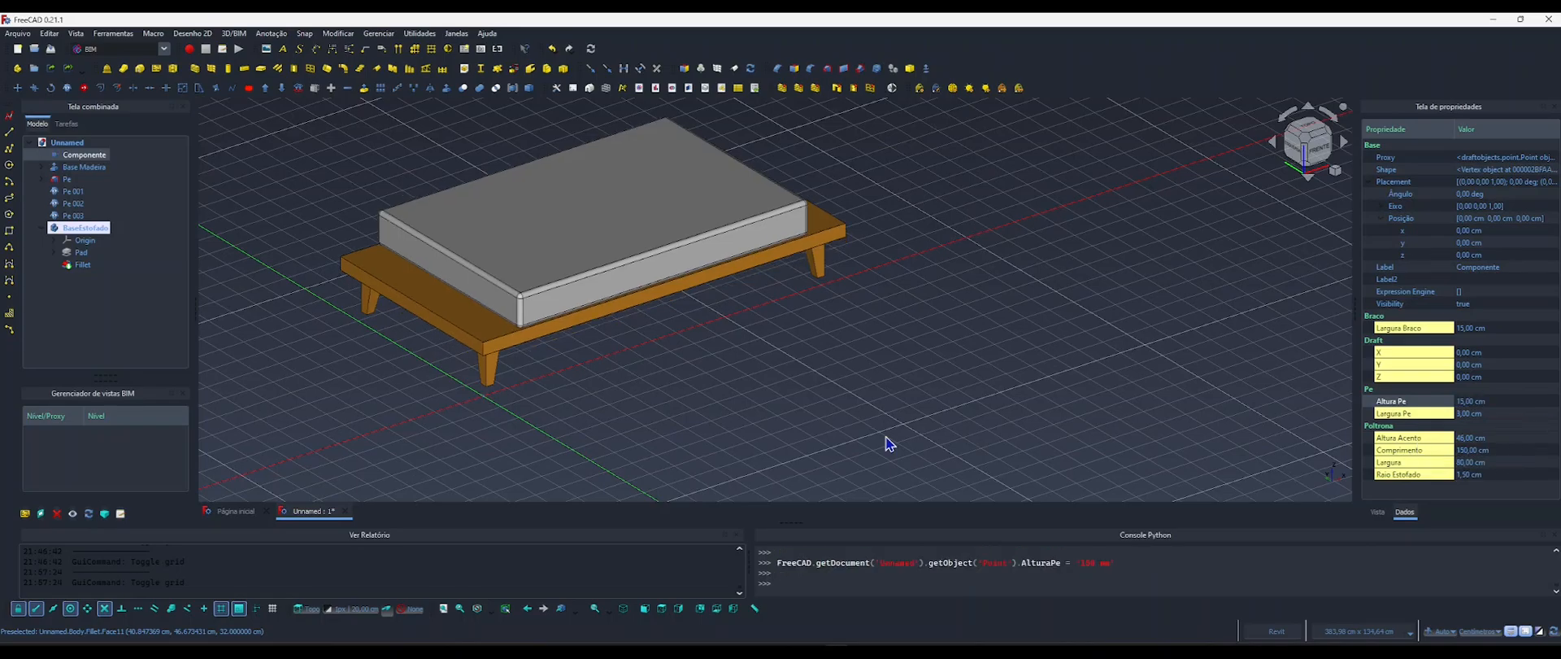
Set Componente's Altura Pe property to 10 cm and clear the selection.
key(1)
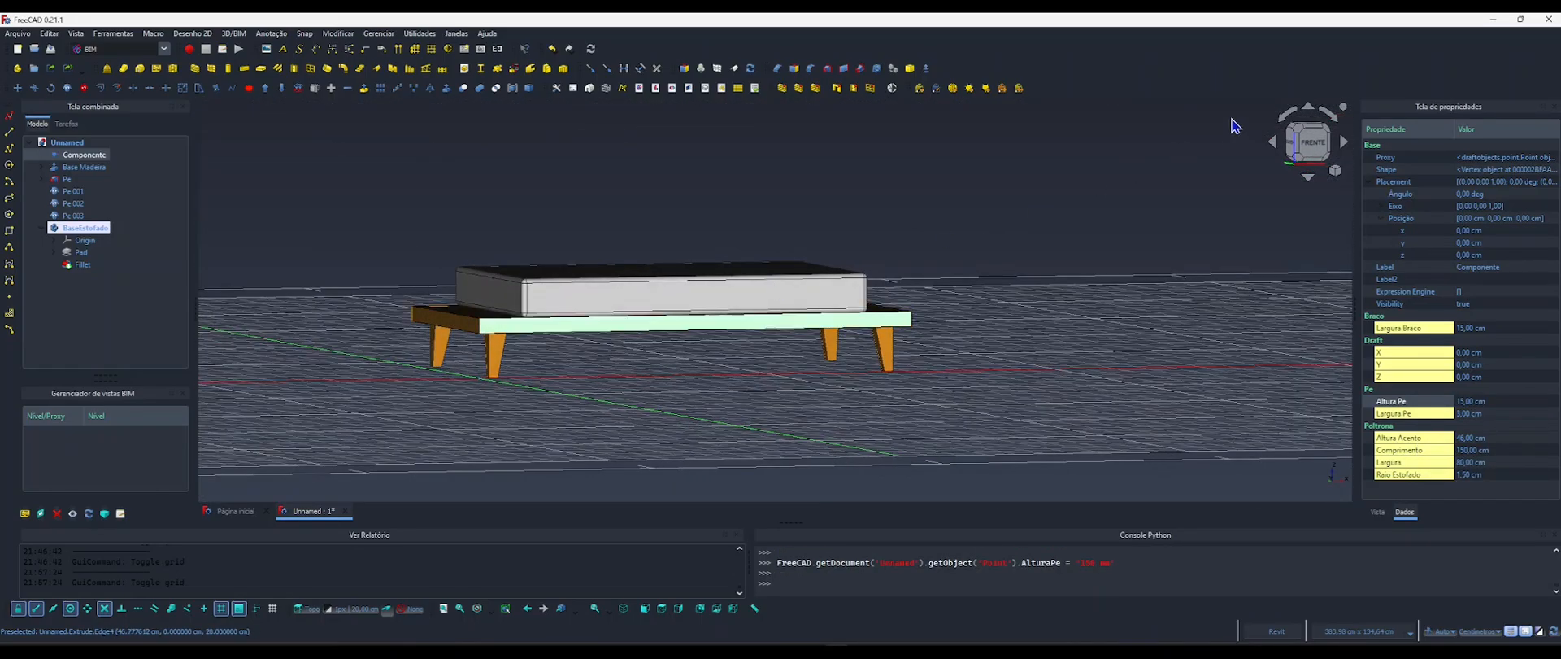
click(1308, 140)
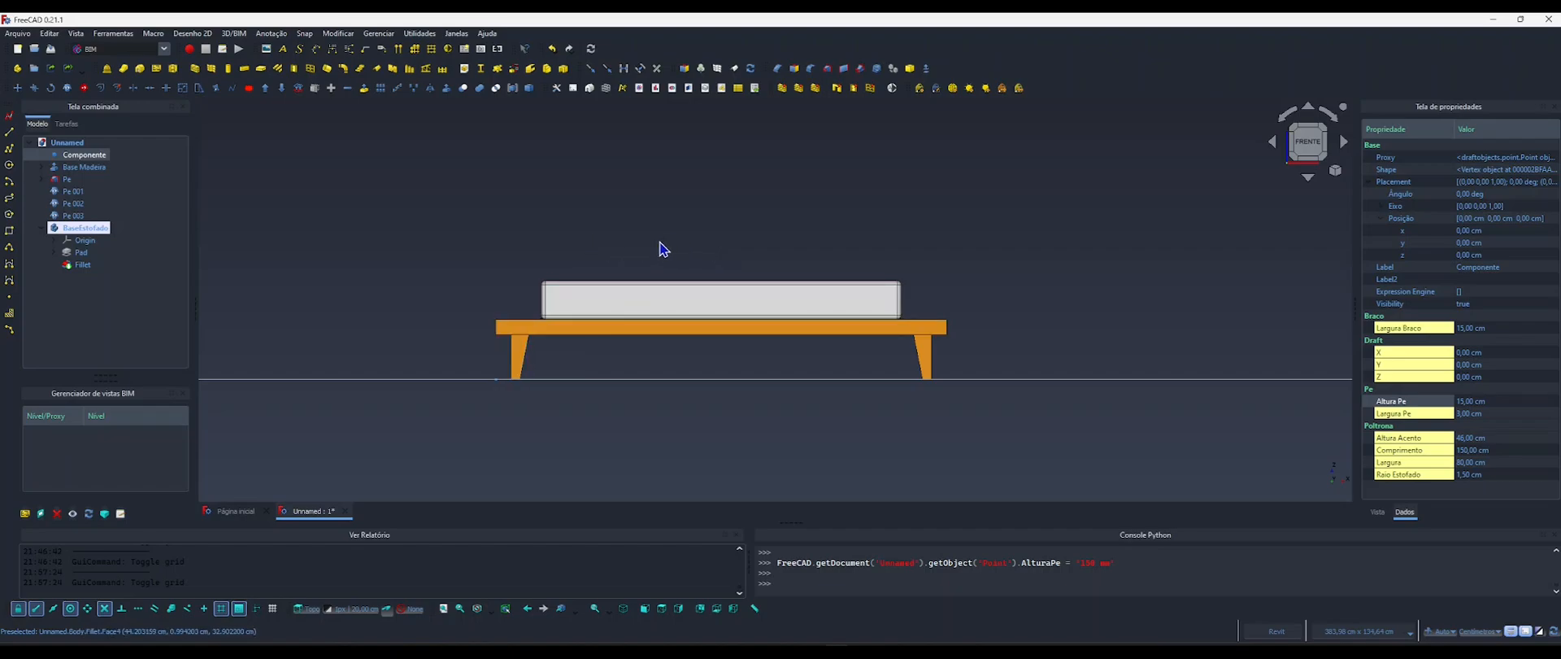
click(1471, 402)
key(Return)
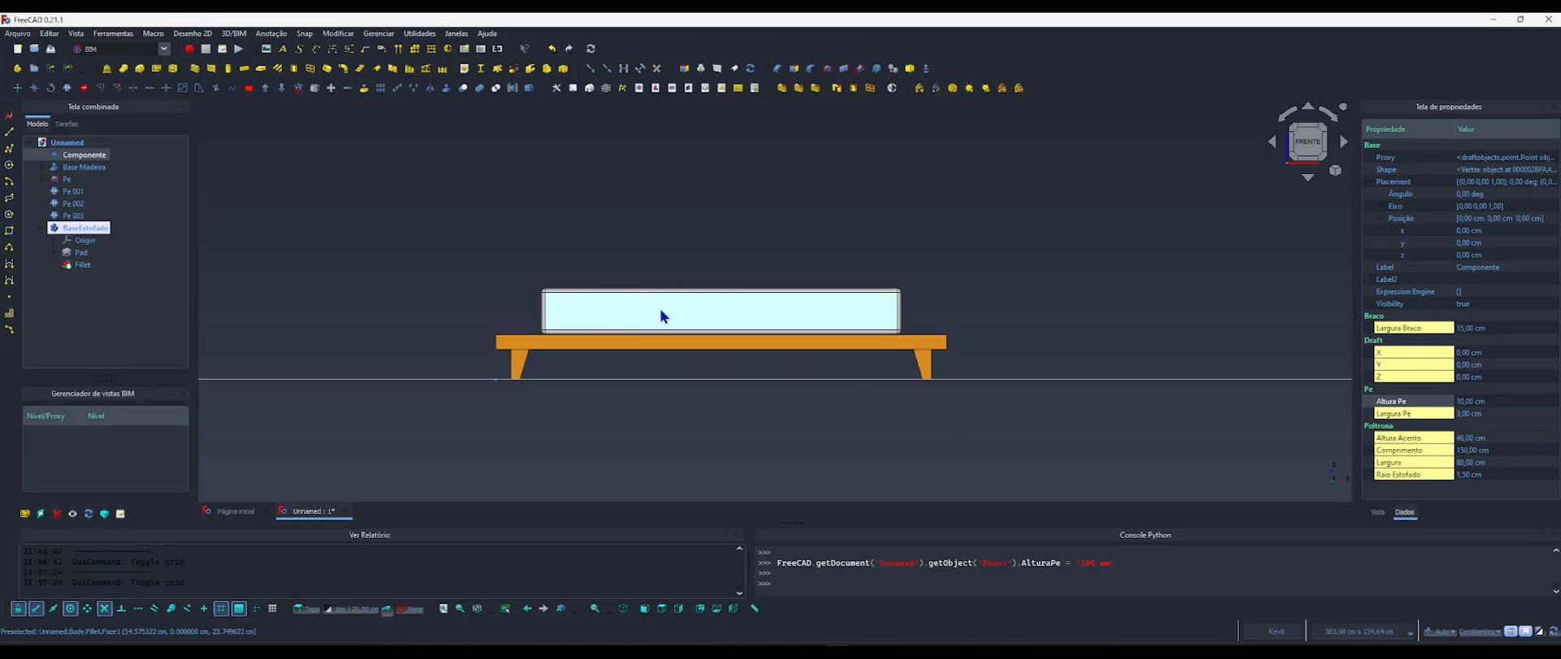
shift+middle_drag(714, 339, 666, 401)
click(666, 401)
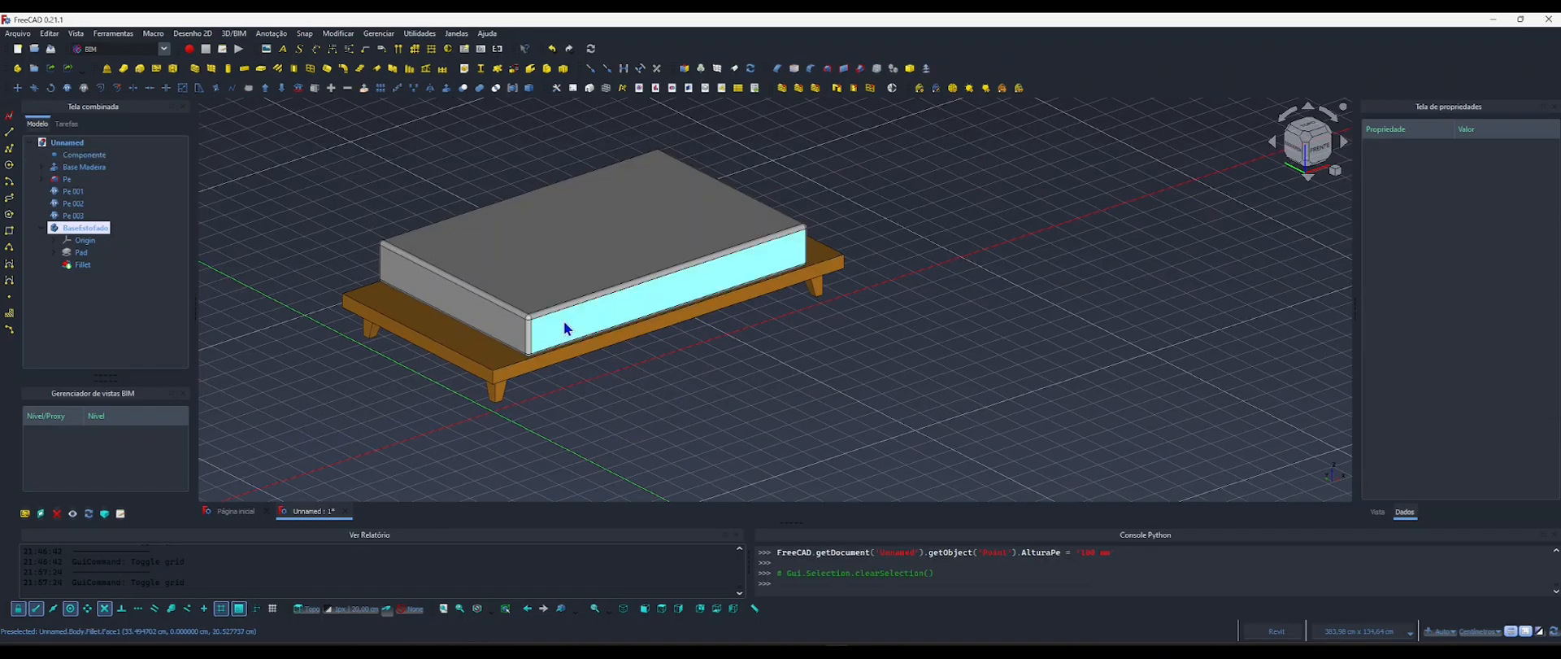
Test the sofa with Componente's Comprimento property at 200 cm, and set it back to 150 cm.
click(86, 228)
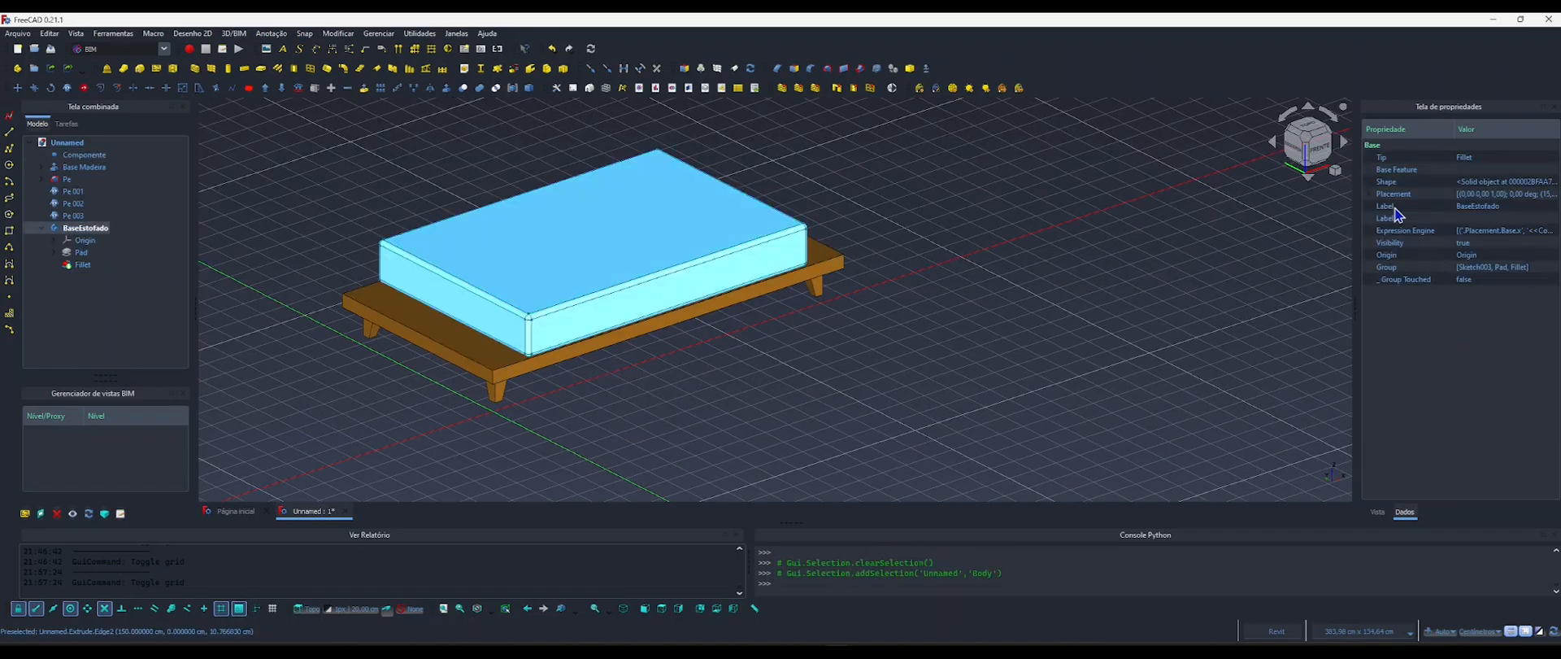
click(114, 155)
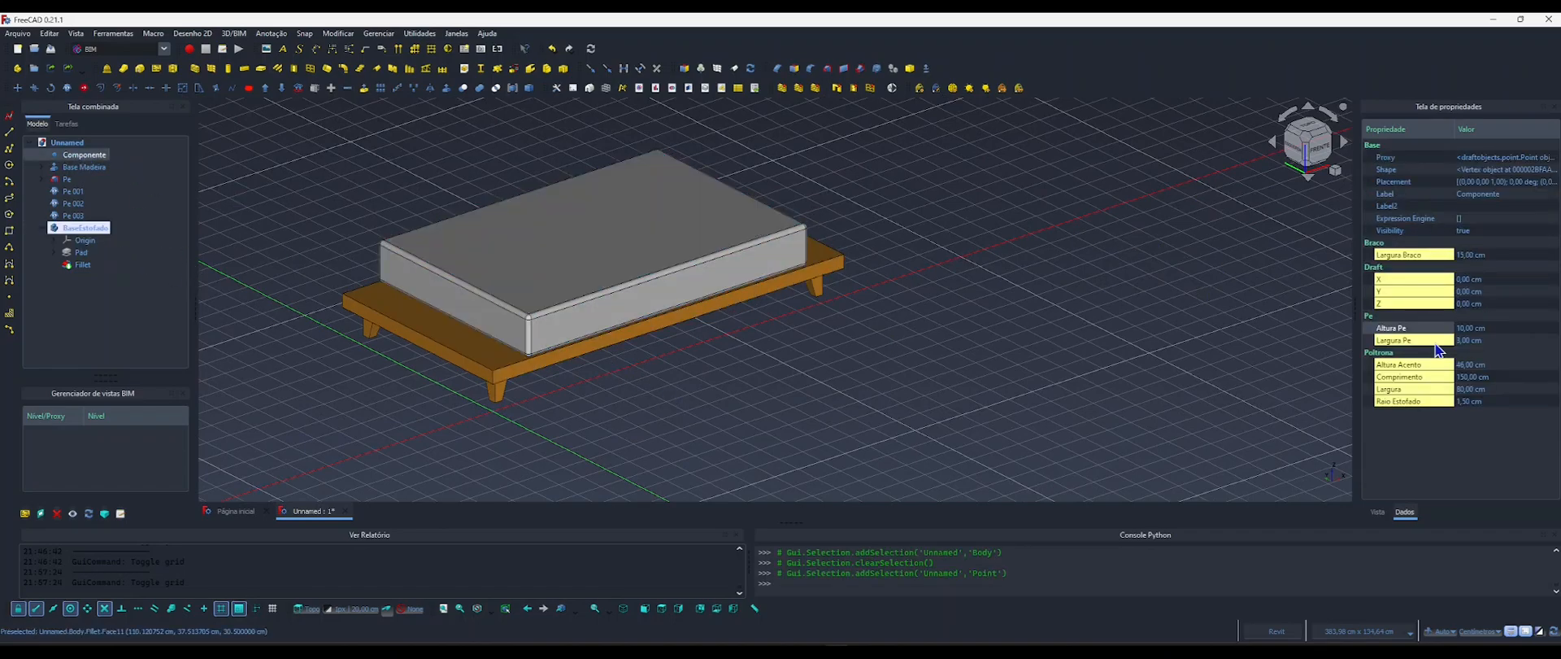
click(1466, 377)
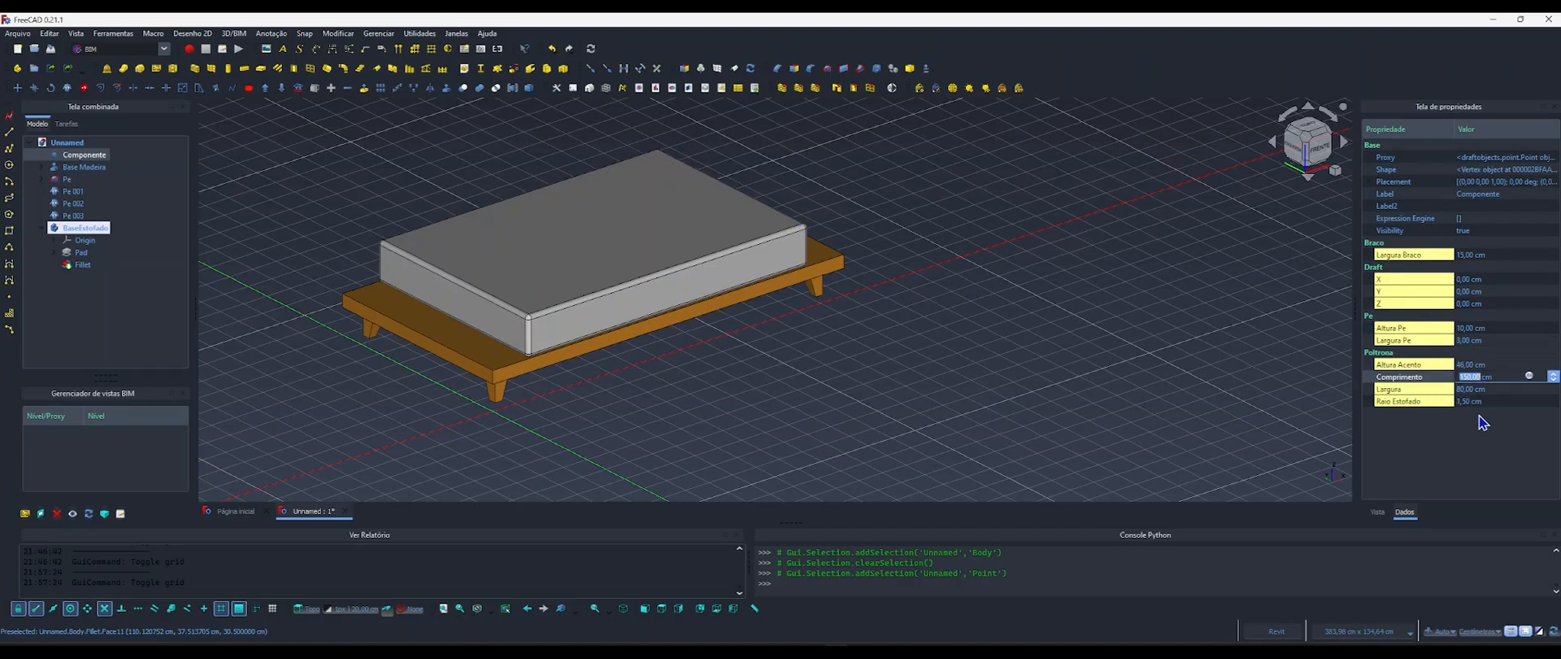
text(200)
key(Return)
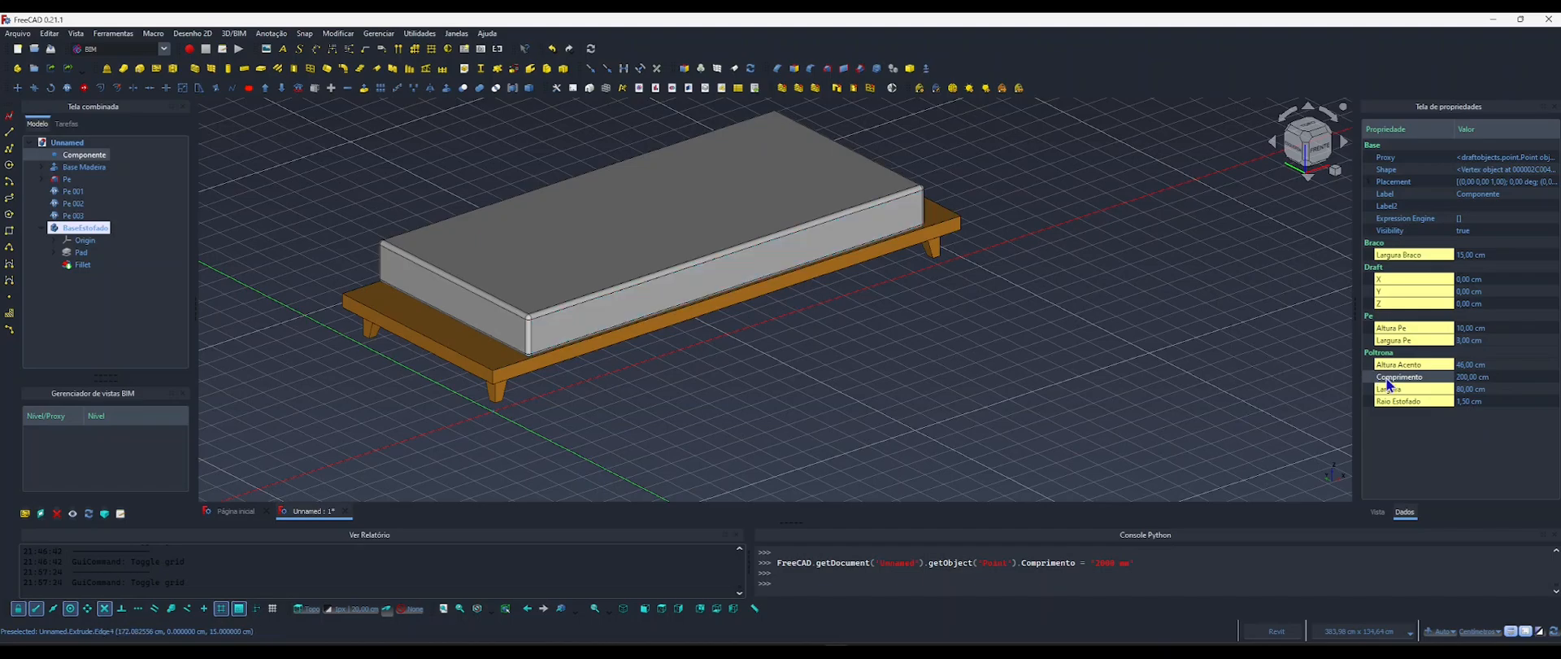
click(1470, 378)
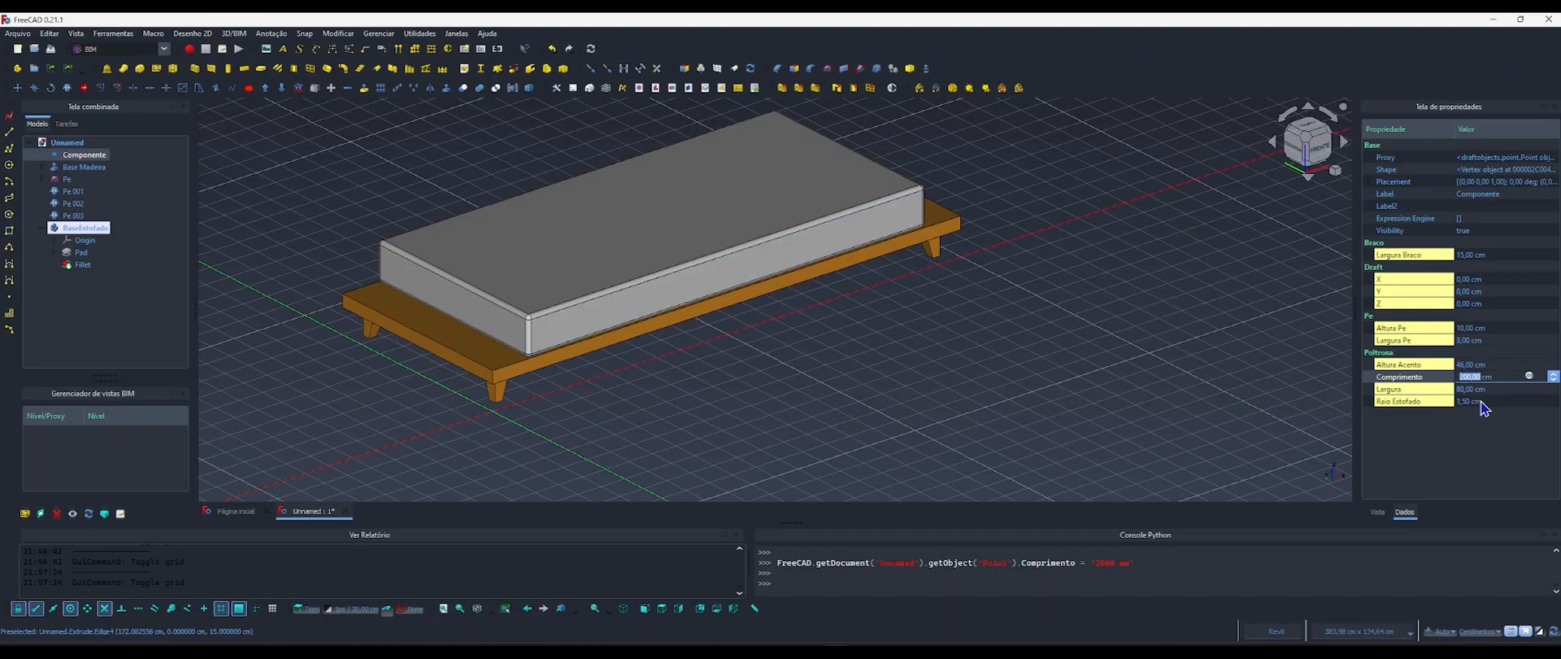
text(150)
key(Return)
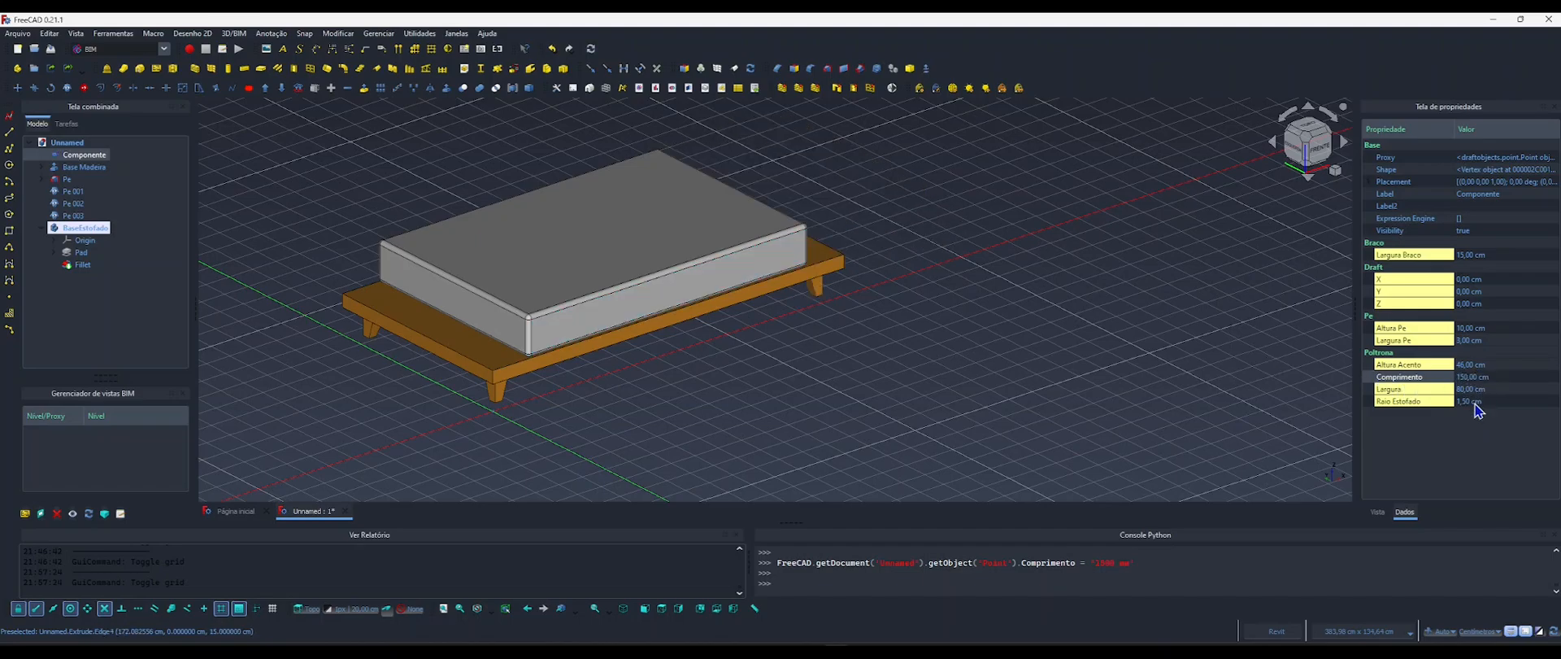
Test Componente's Largura property at 100 cm, set it back to 80 cm and clear the selection.
double_click(1470, 390)
text(100)
key(Return)
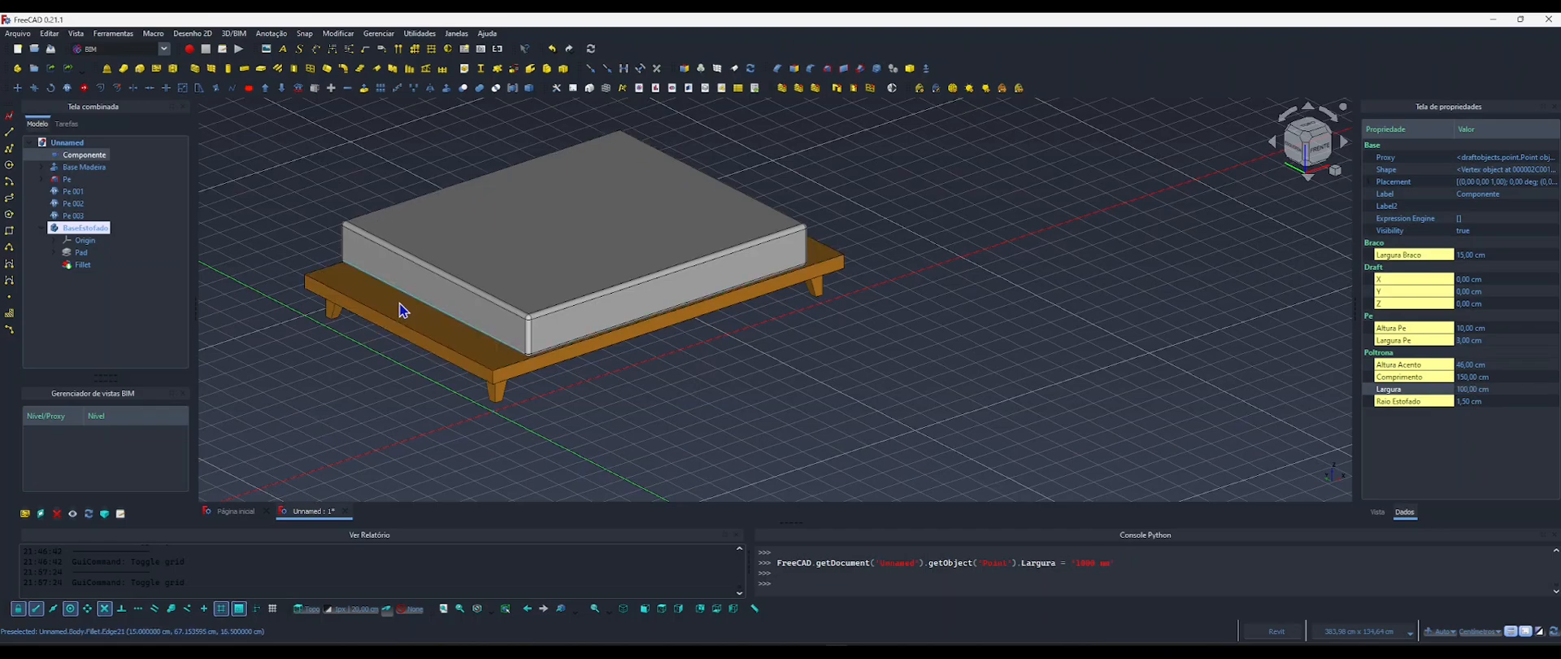
click(1463, 392)
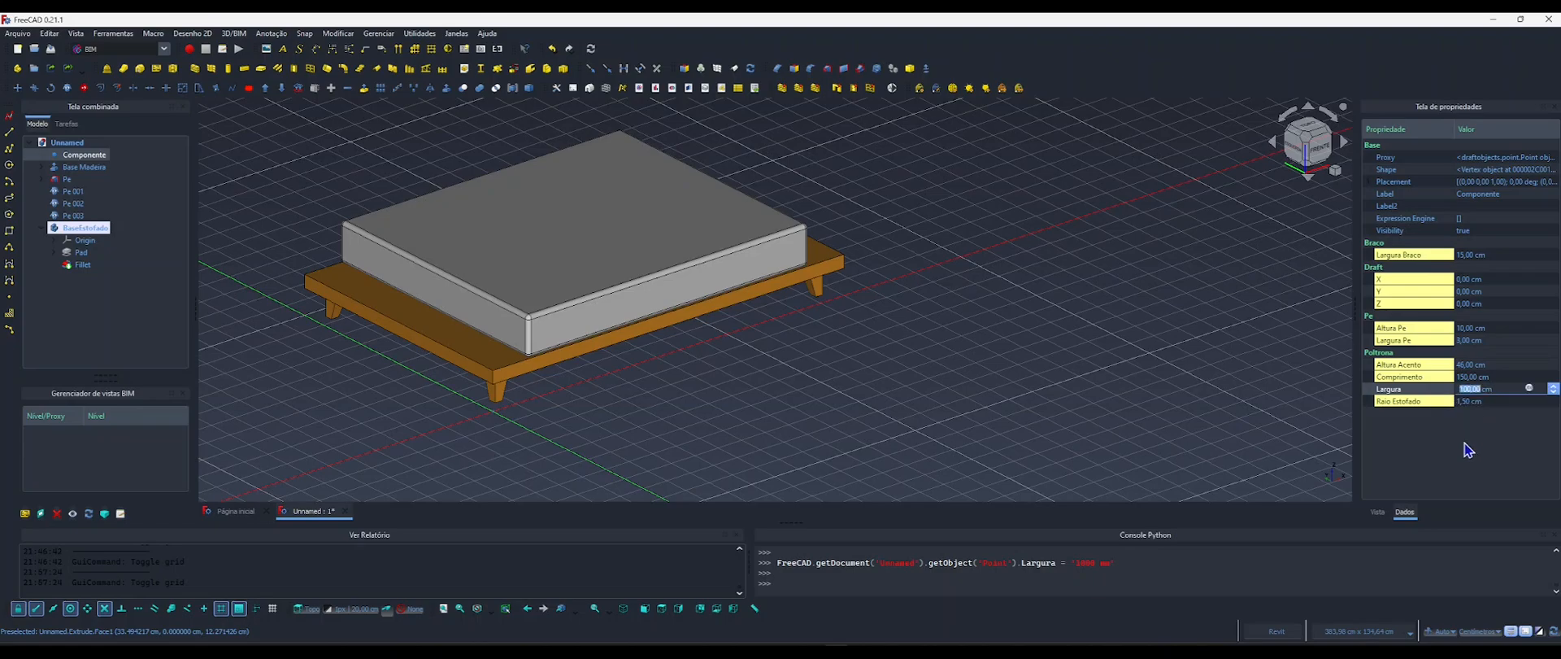
key(Return)
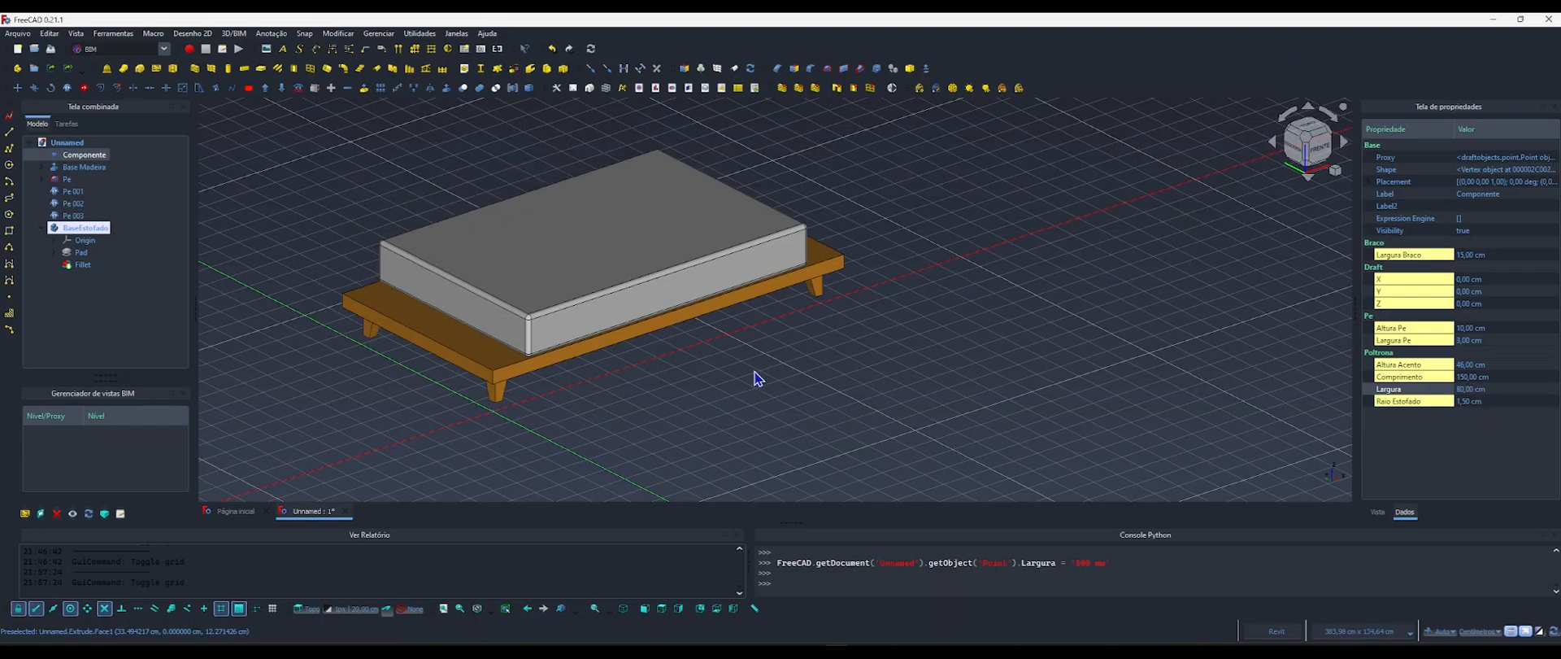
click(726, 374)
middle_drag(726, 375, 838, 396)
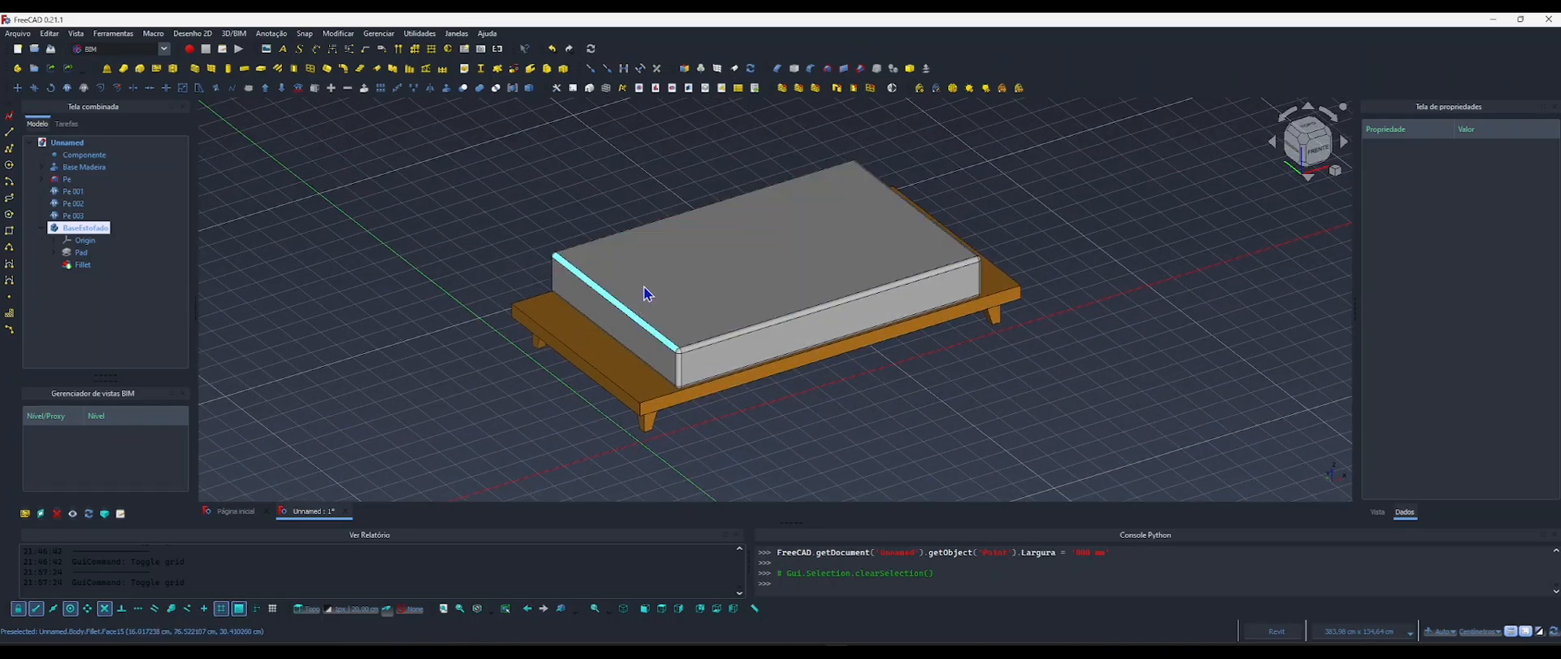
Examine the sofa reference image with its dimensions, and collapse the BaseEstofado body in the model tree.
click(990, 645)
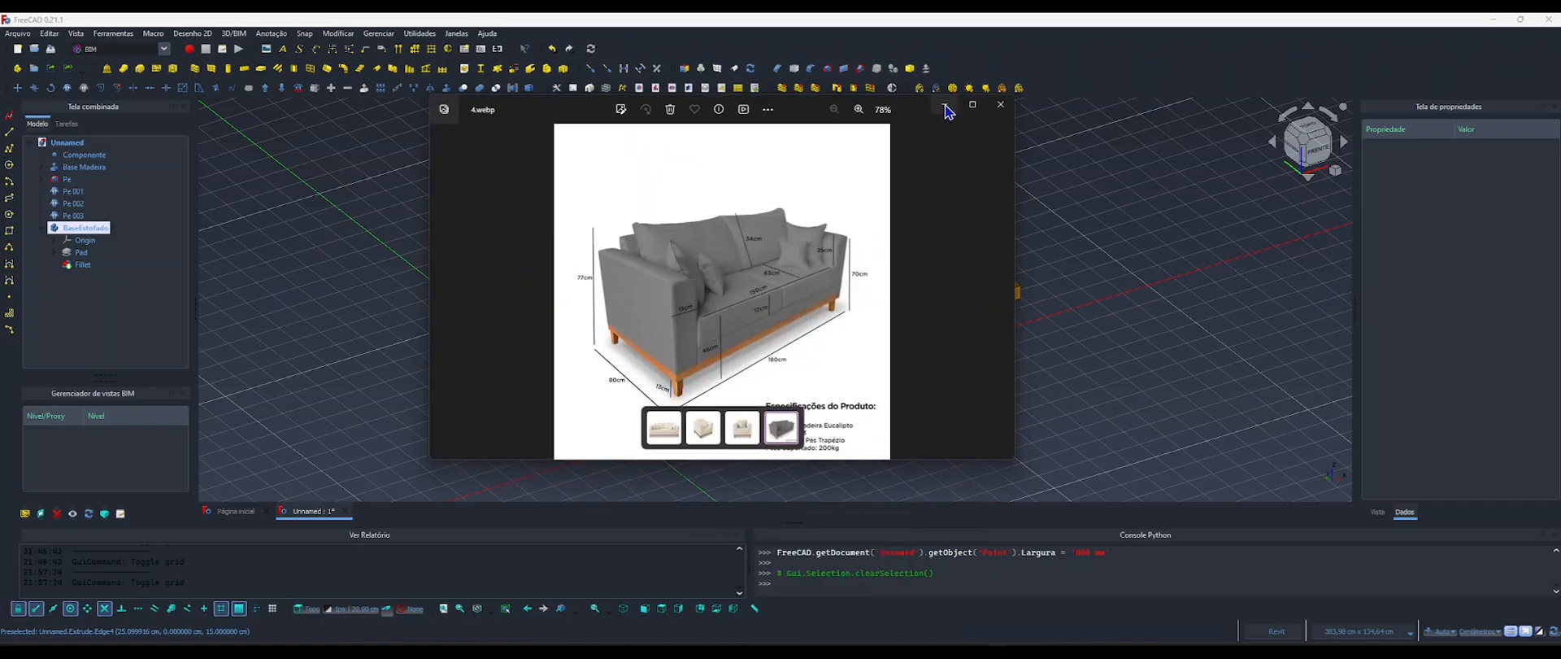
click(1000, 104)
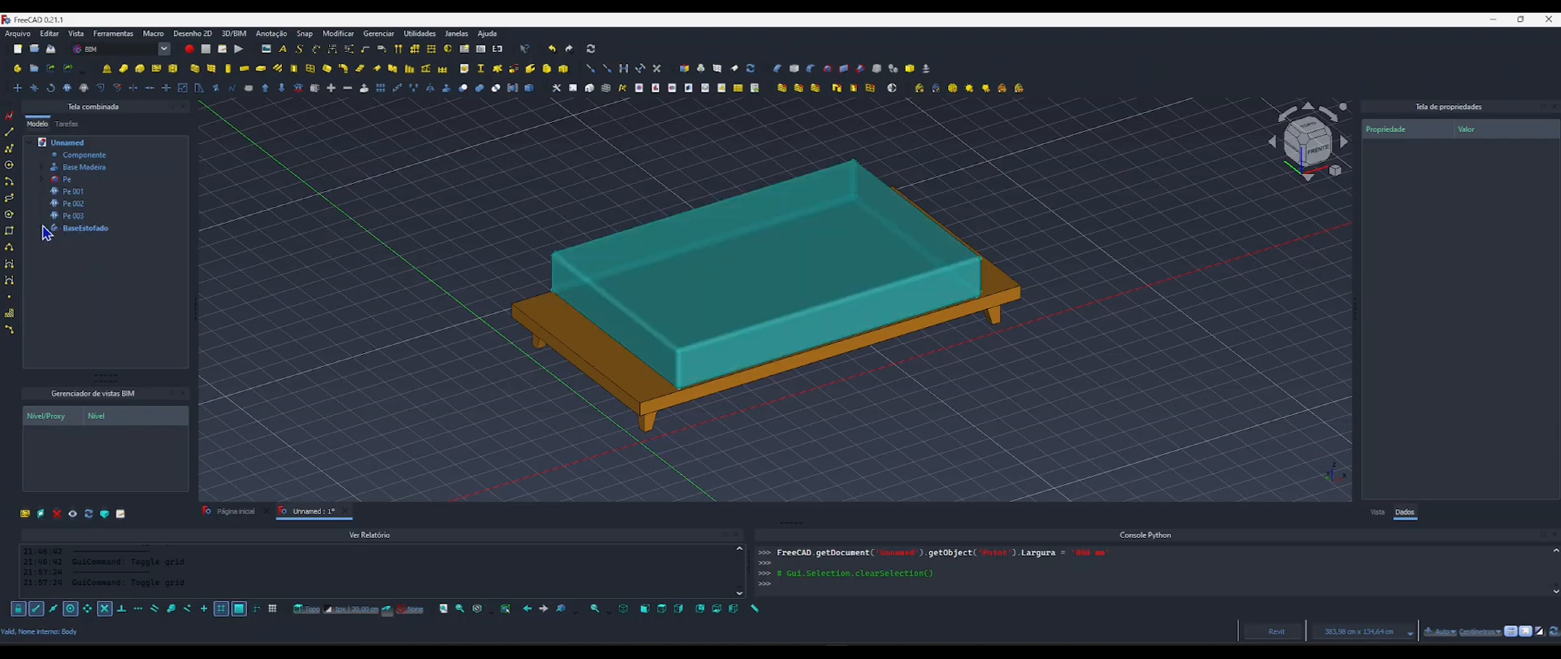
click(42, 228)
click(118, 51)
click(122, 70)
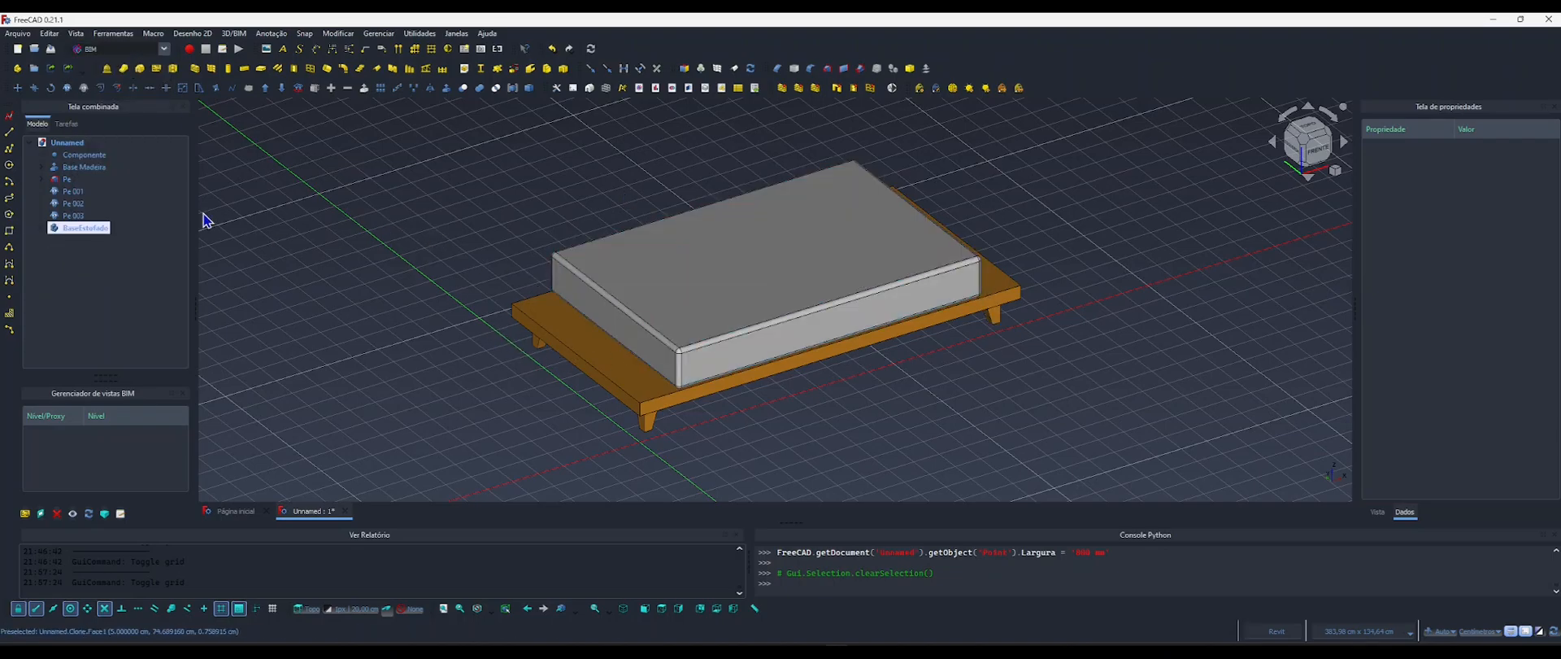
Hide Base Madeira, all four Pe feet and BaseEstofado, and switch to the top view.
click(78, 167)
shift+click(75, 216)
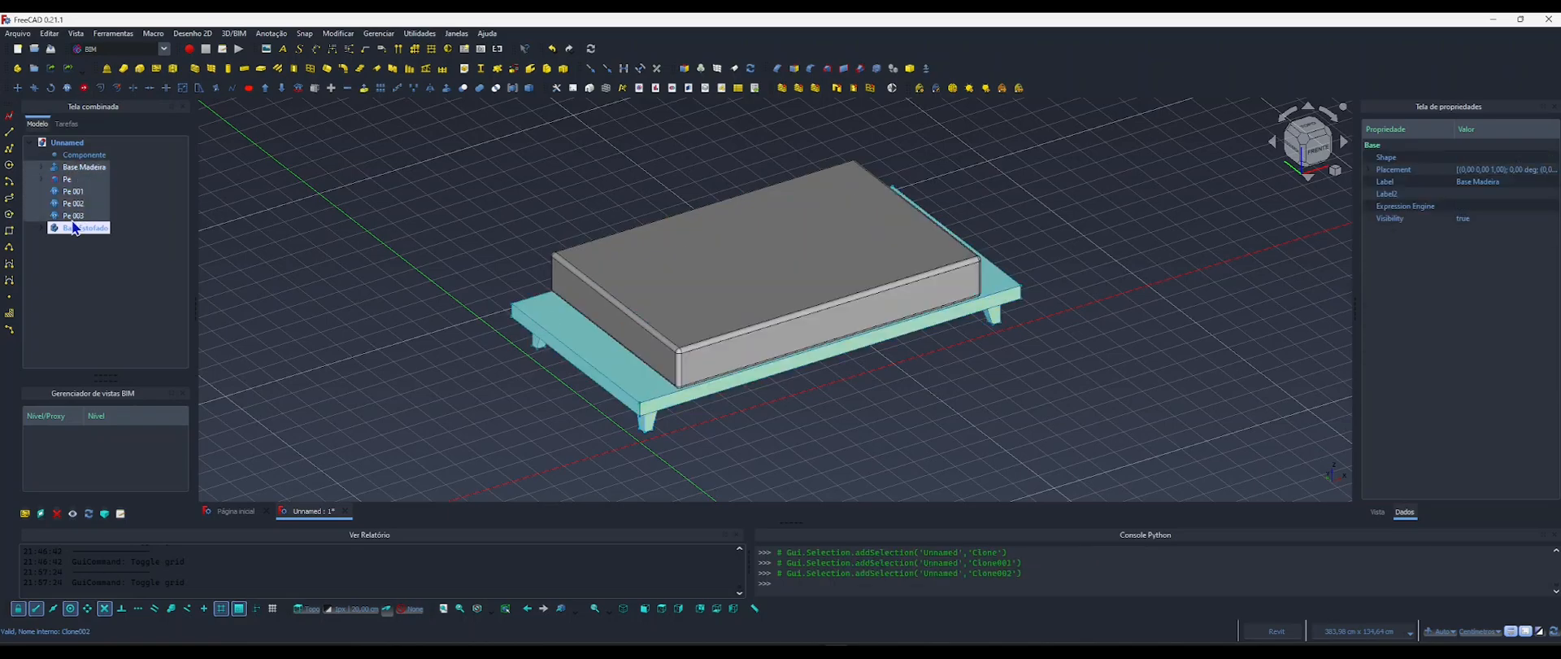
shift+click(82, 229)
key(space)
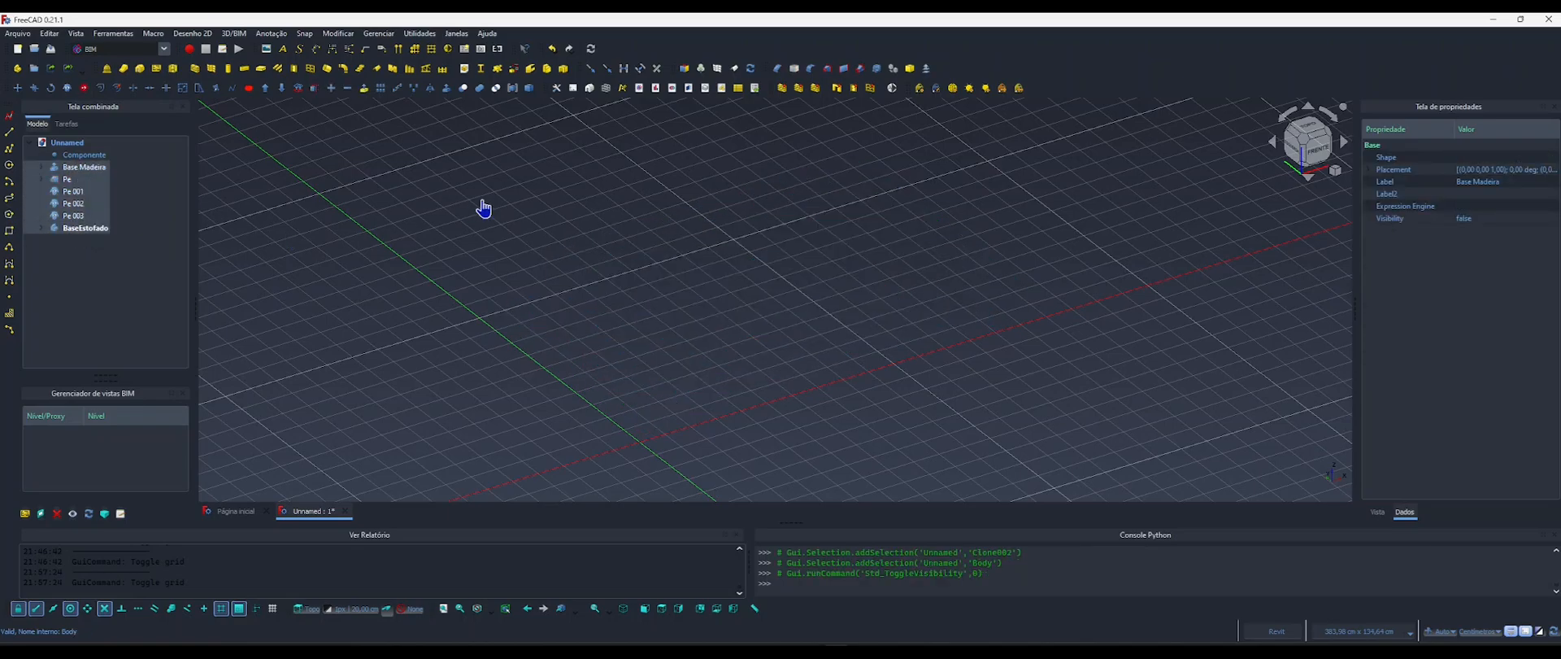
click(899, 283)
click(1310, 125)
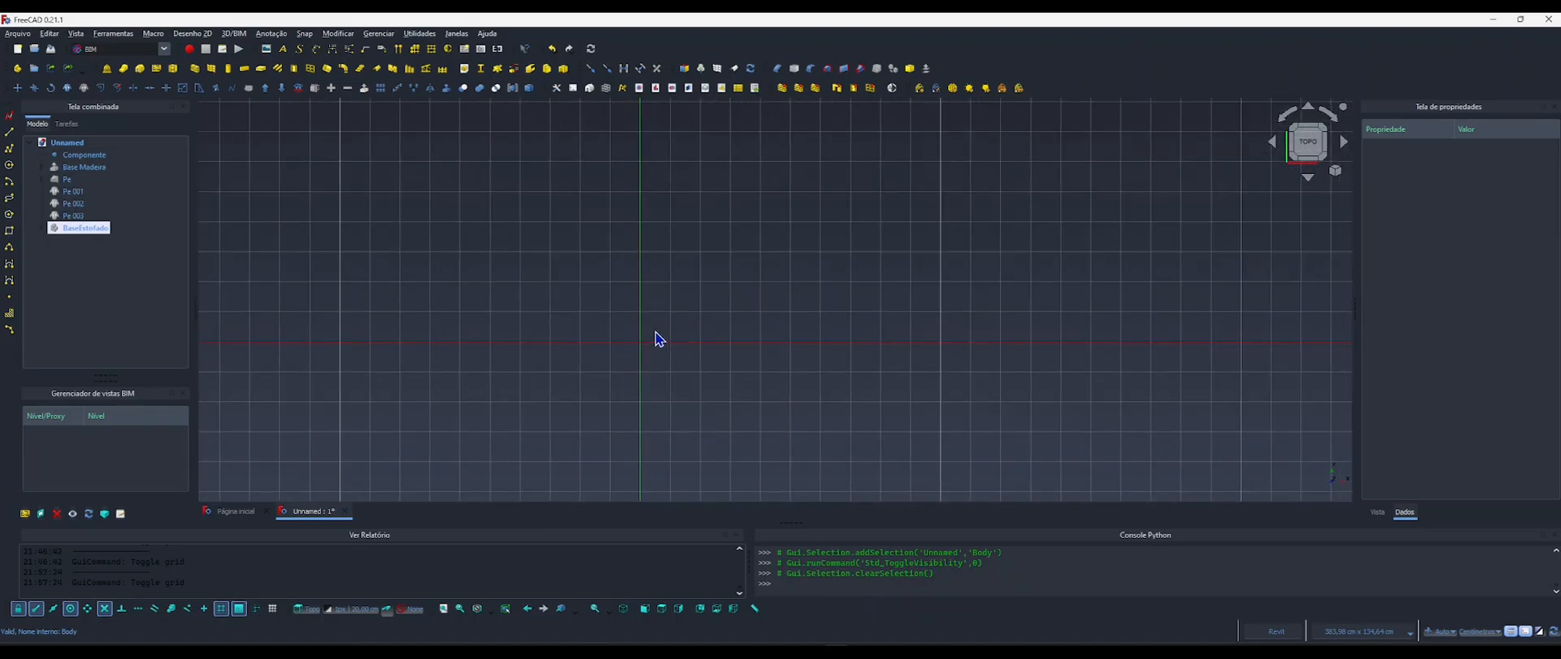
Check the sofa reference image again, and start adding a new property to Componente.
key(alt+Tab)
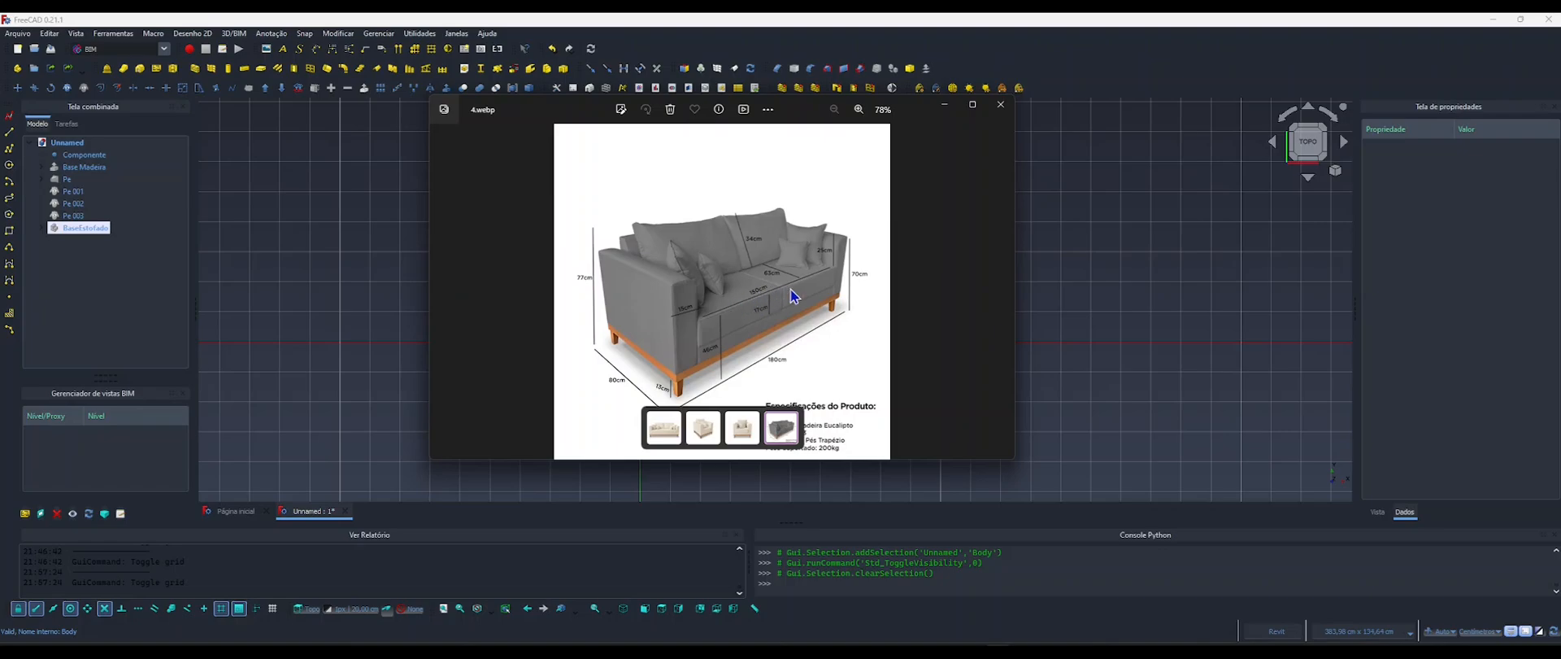
click(944, 104)
click(81, 156)
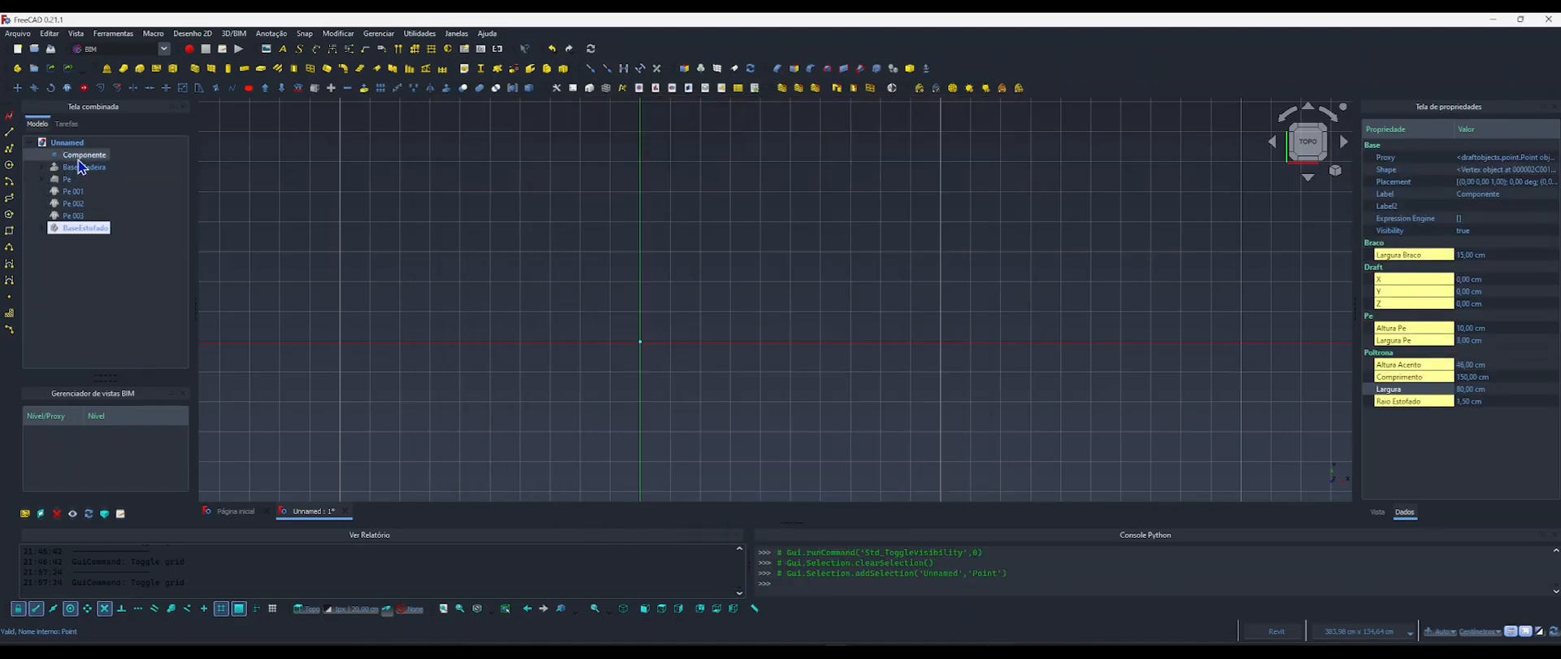
right_click(1400, 404)
click(1399, 460)
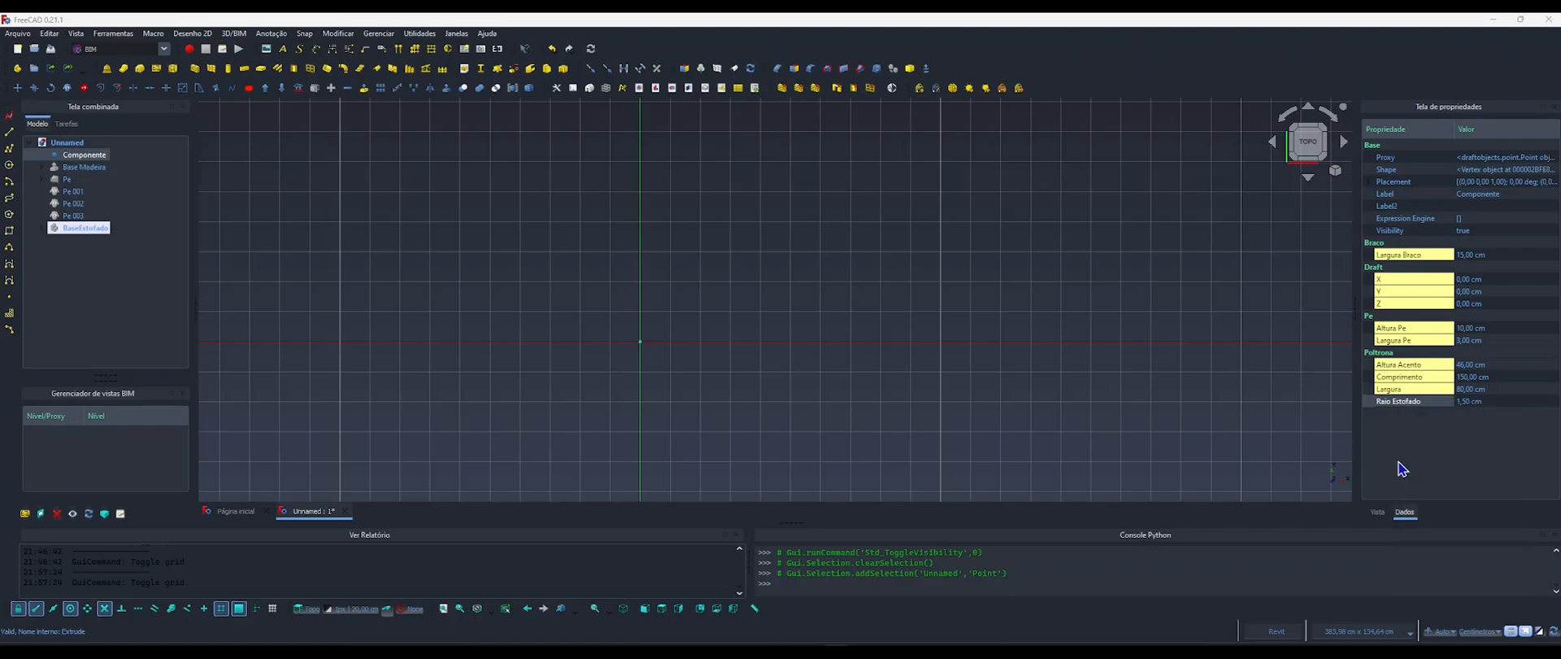
drag(778, 255, 710, 233)
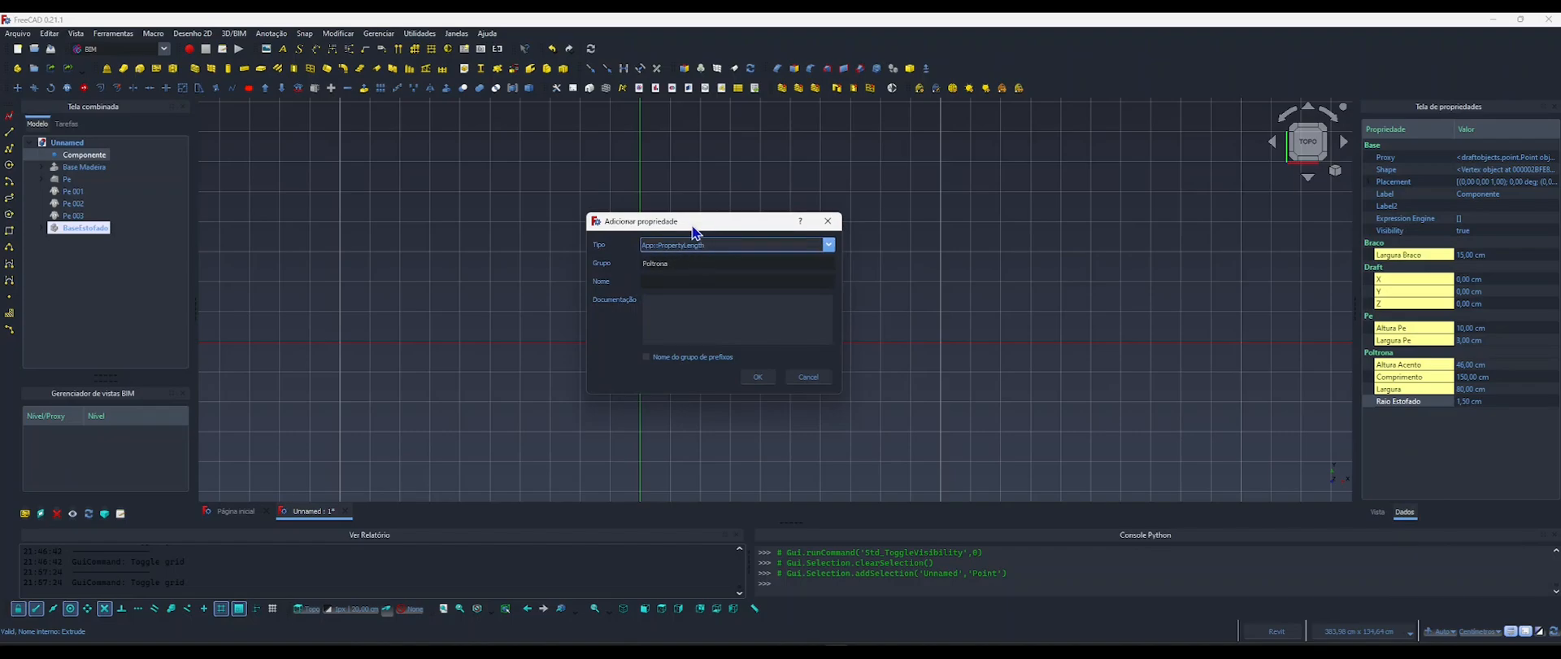
drag(695, 232, 784, 210)
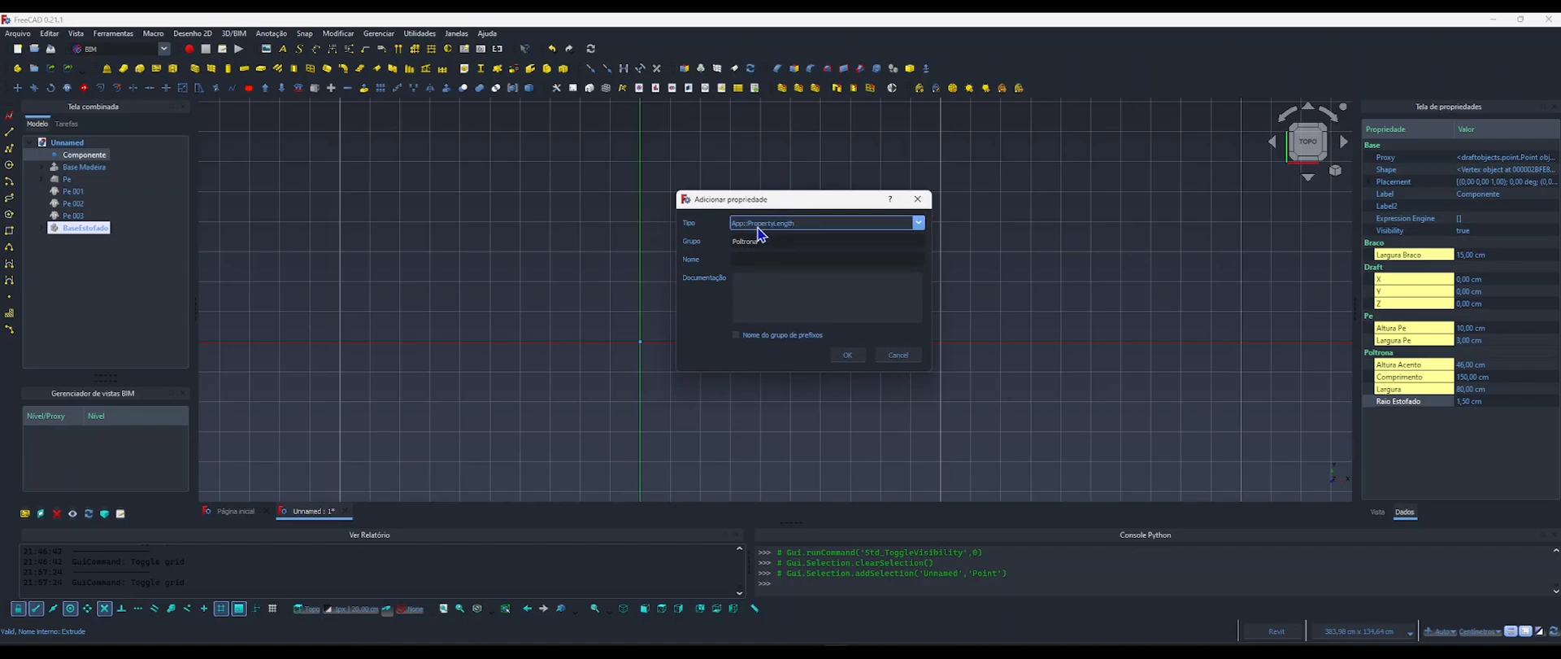
Add an App::PropertyInteger property named NumAcentos to Componente in the Poltrona group.
click(800, 233)
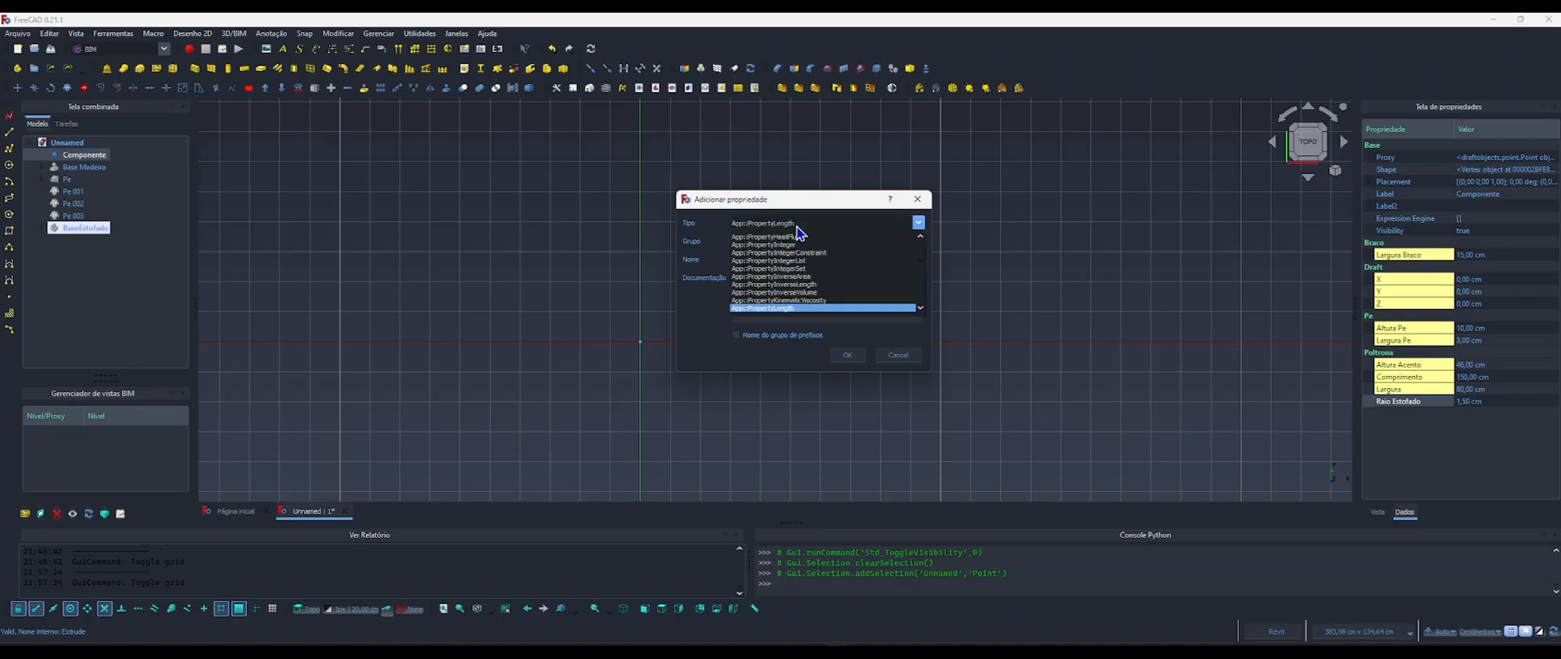
scroll(801, 261, down, 1)
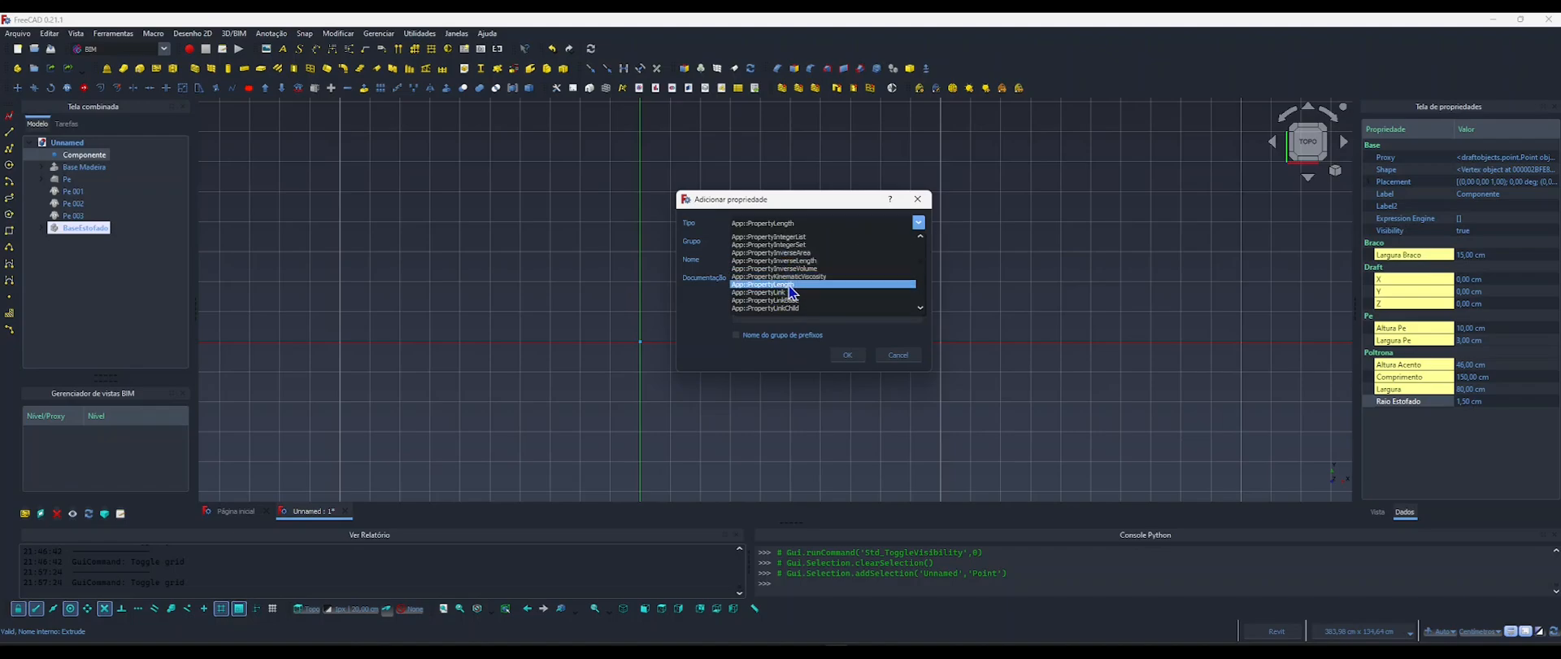
scroll(788, 288, up, 3)
scroll(791, 291, up, 1)
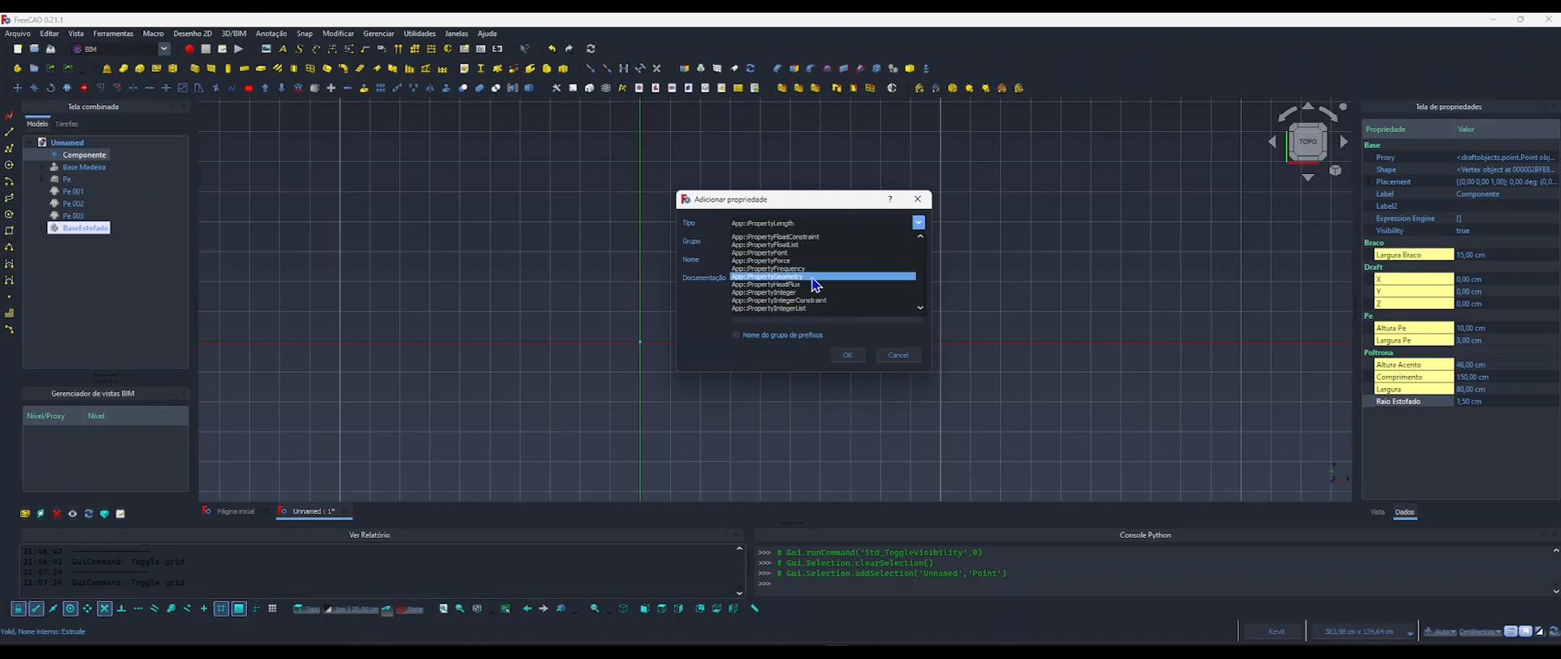
scroll(816, 283, down, 2)
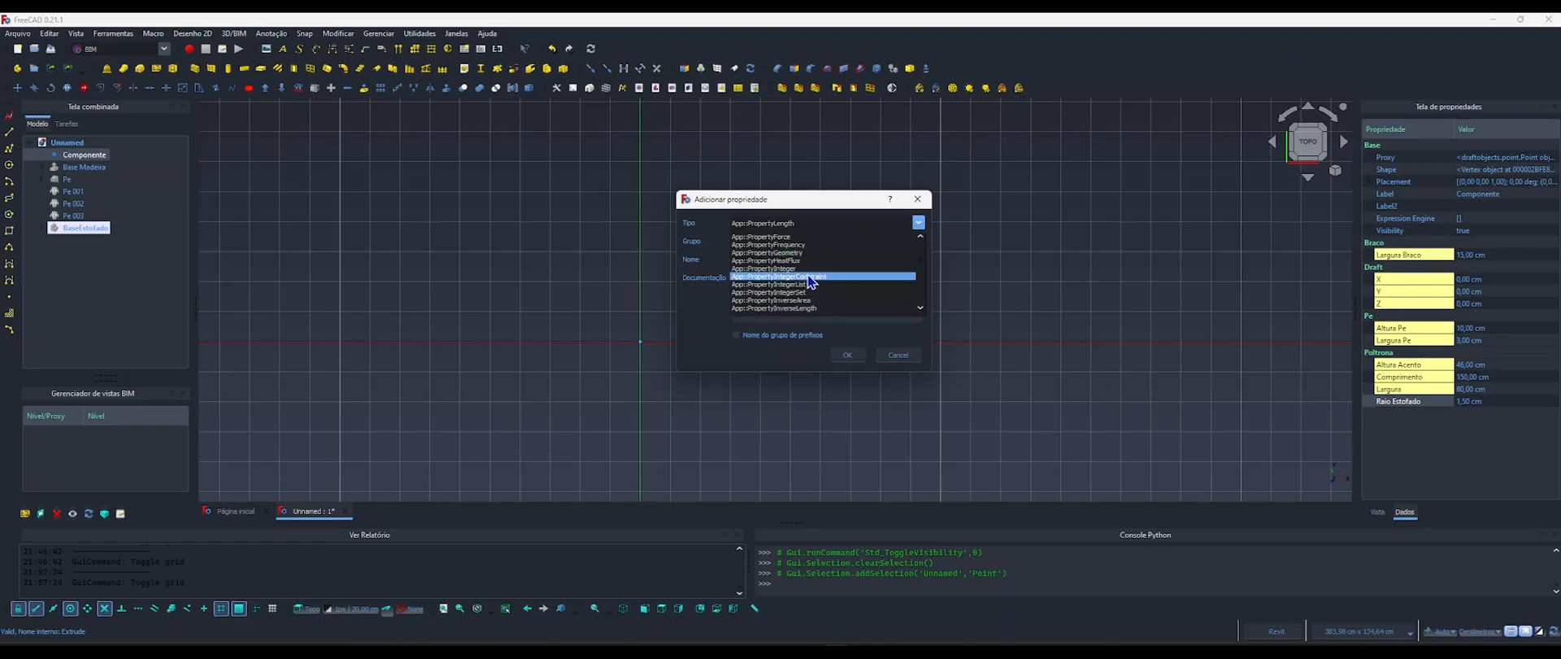
click(773, 269)
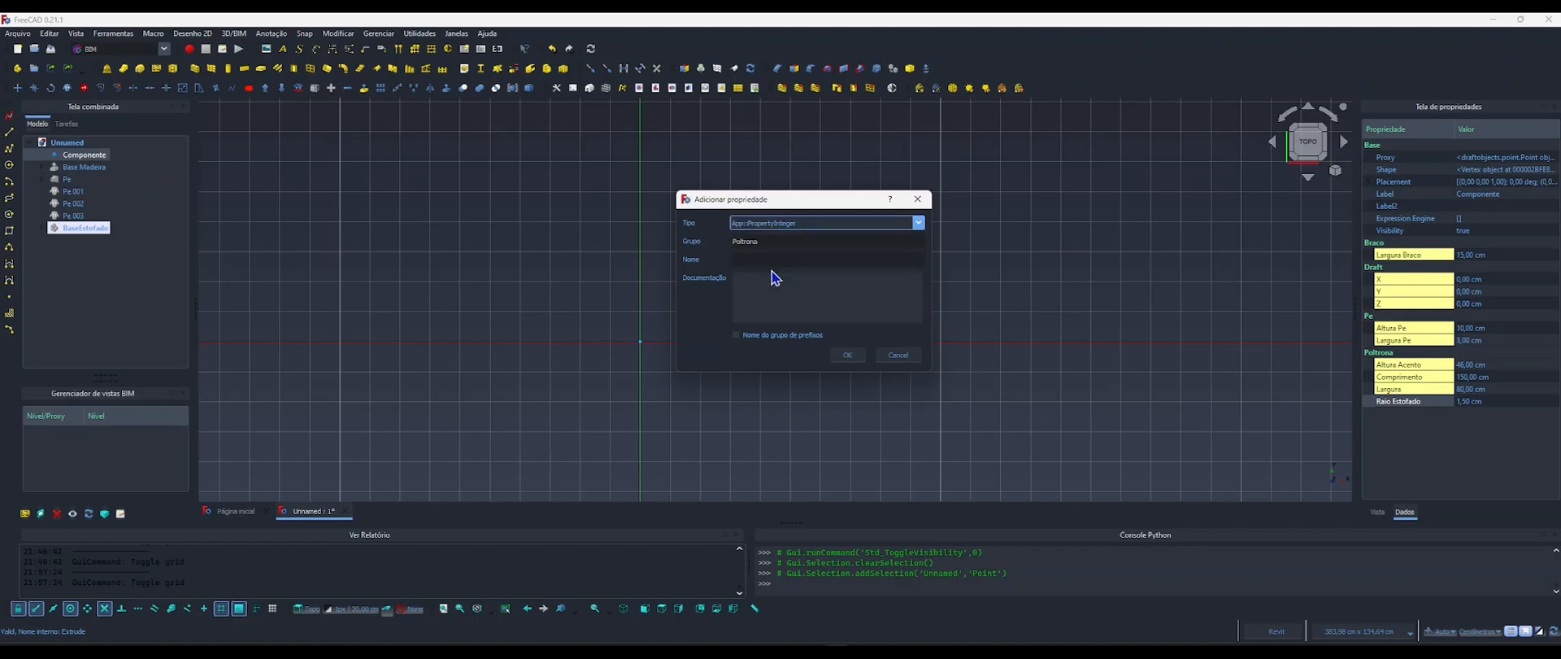
click(749, 259)
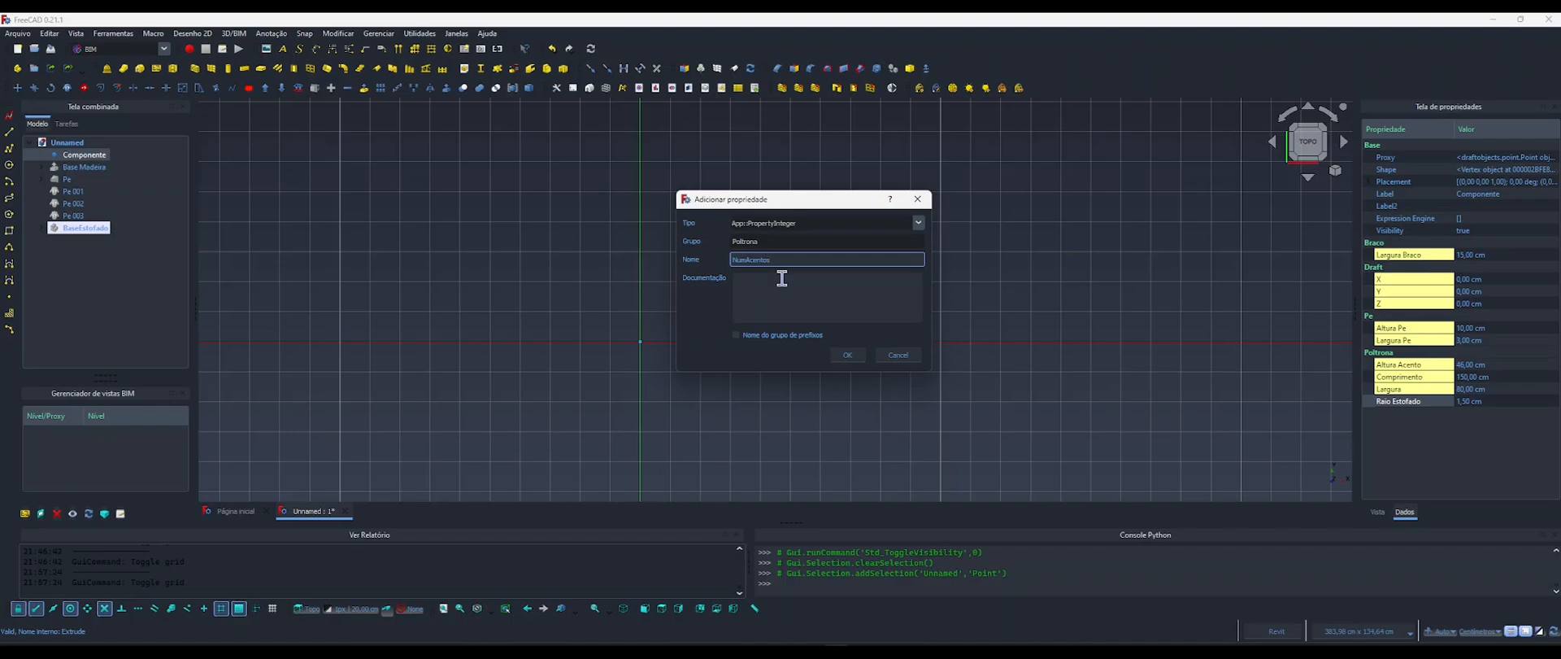
click(846, 358)
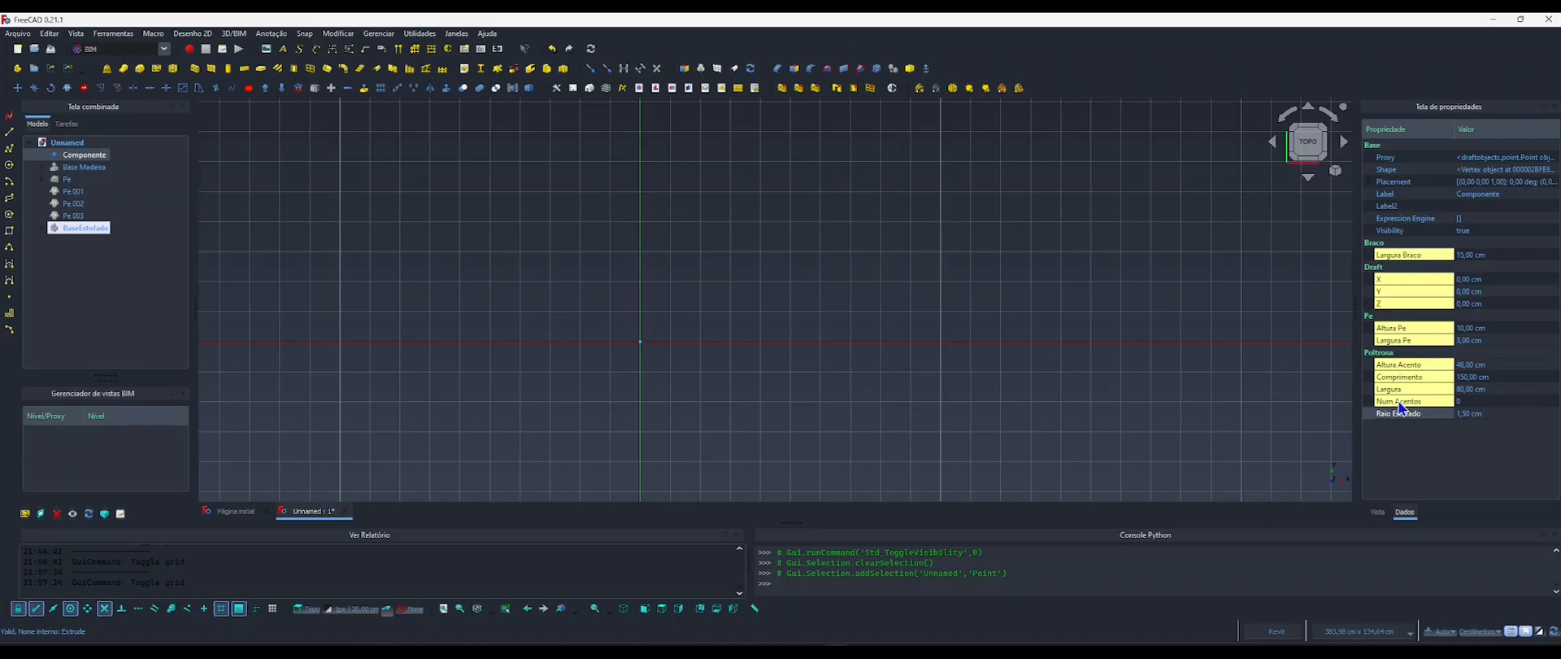
Set Componente's Num Acentos property to 2 and clear the selection.
click(1459, 402)
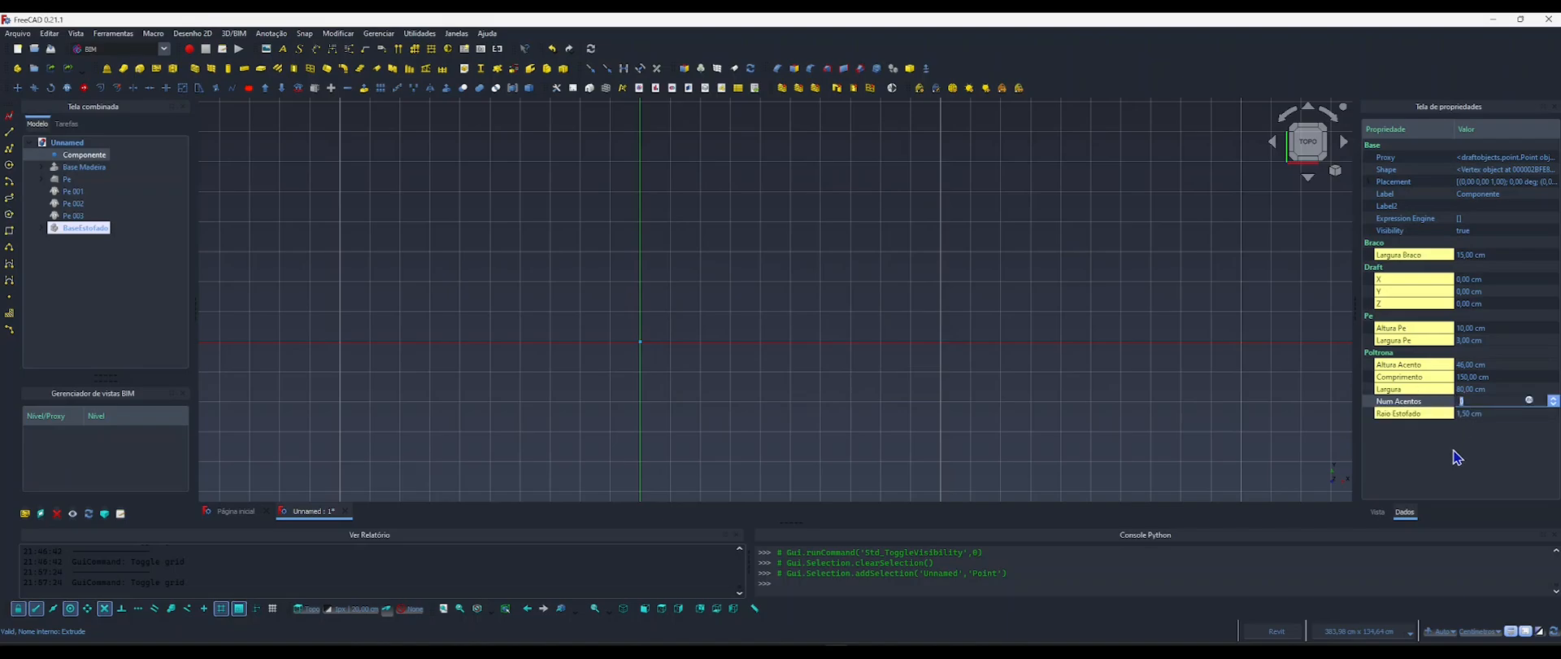
text(2)
key(Return)
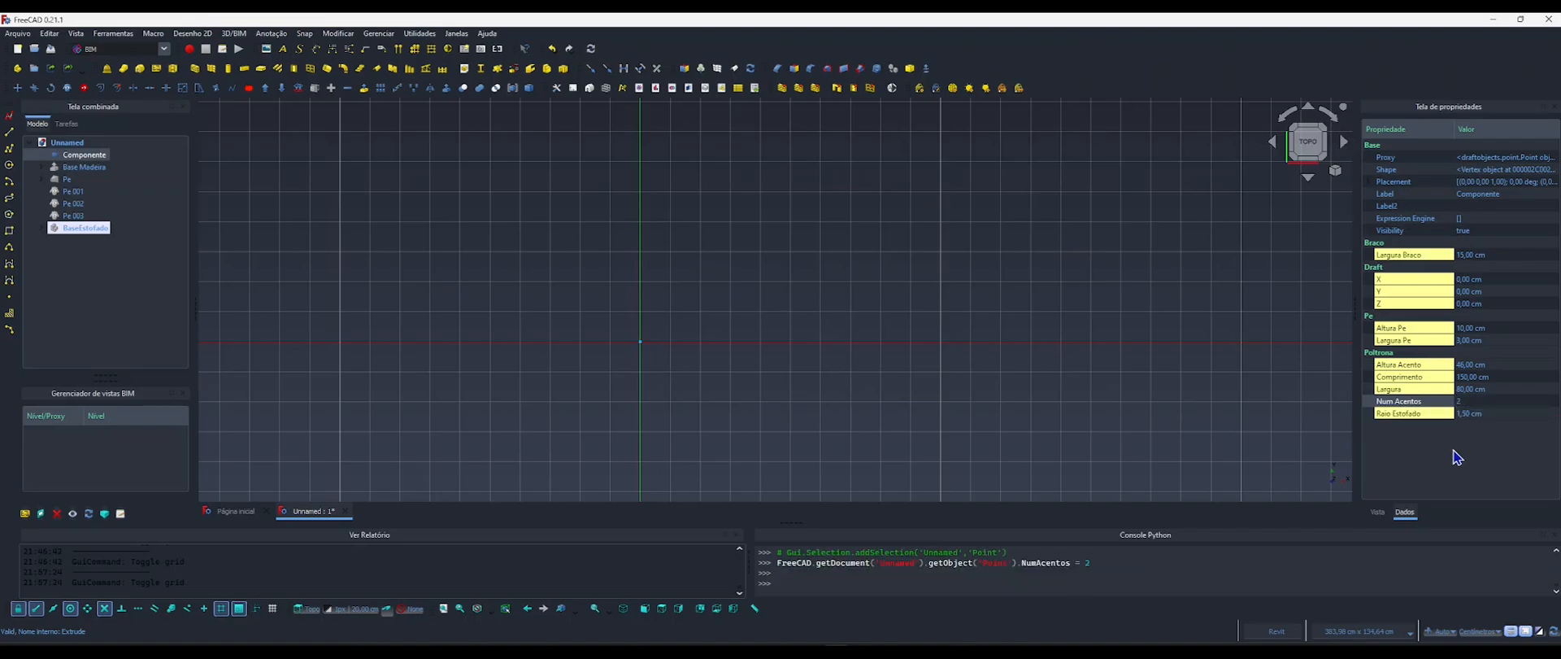
click(683, 399)
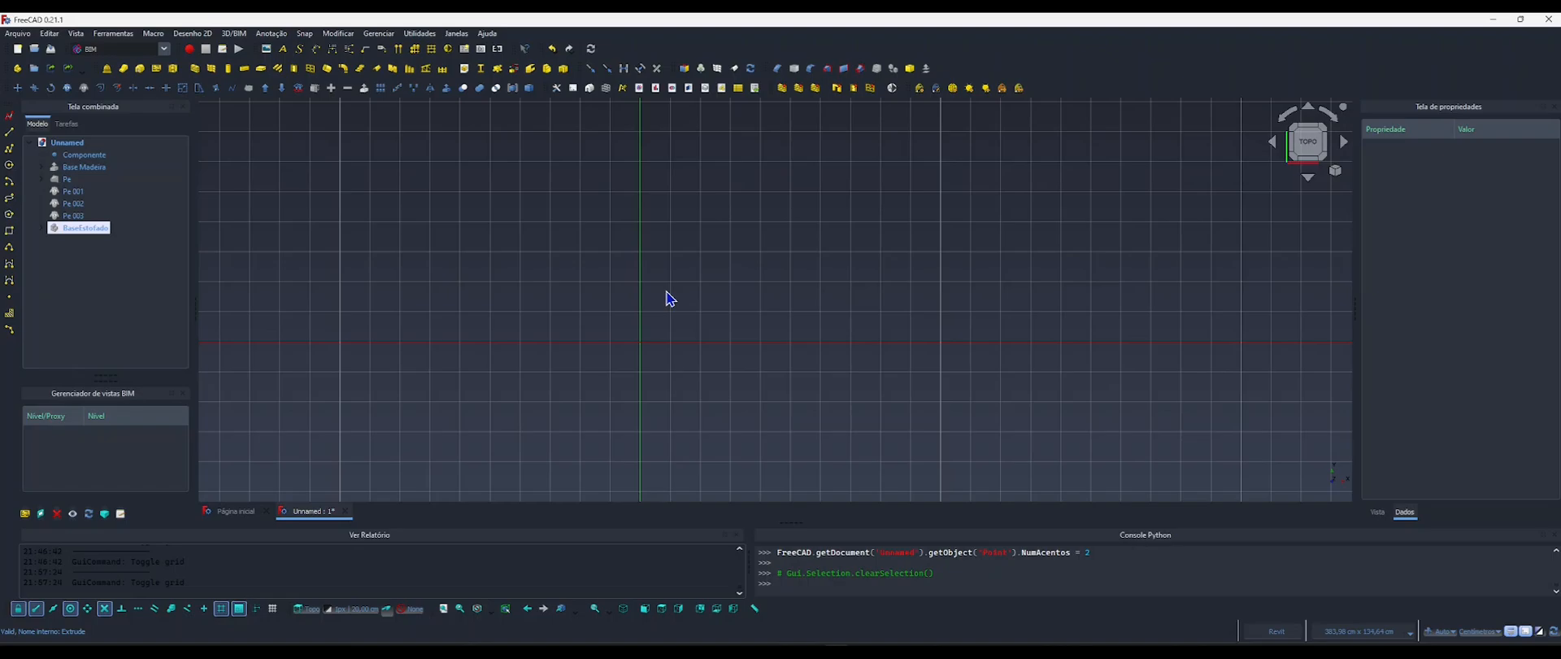
Create a sketch on the top plane and draw a rectangle about 87.9 x 45.7 cm with its corner at the origin.
middle_drag(728, 313, 674, 304)
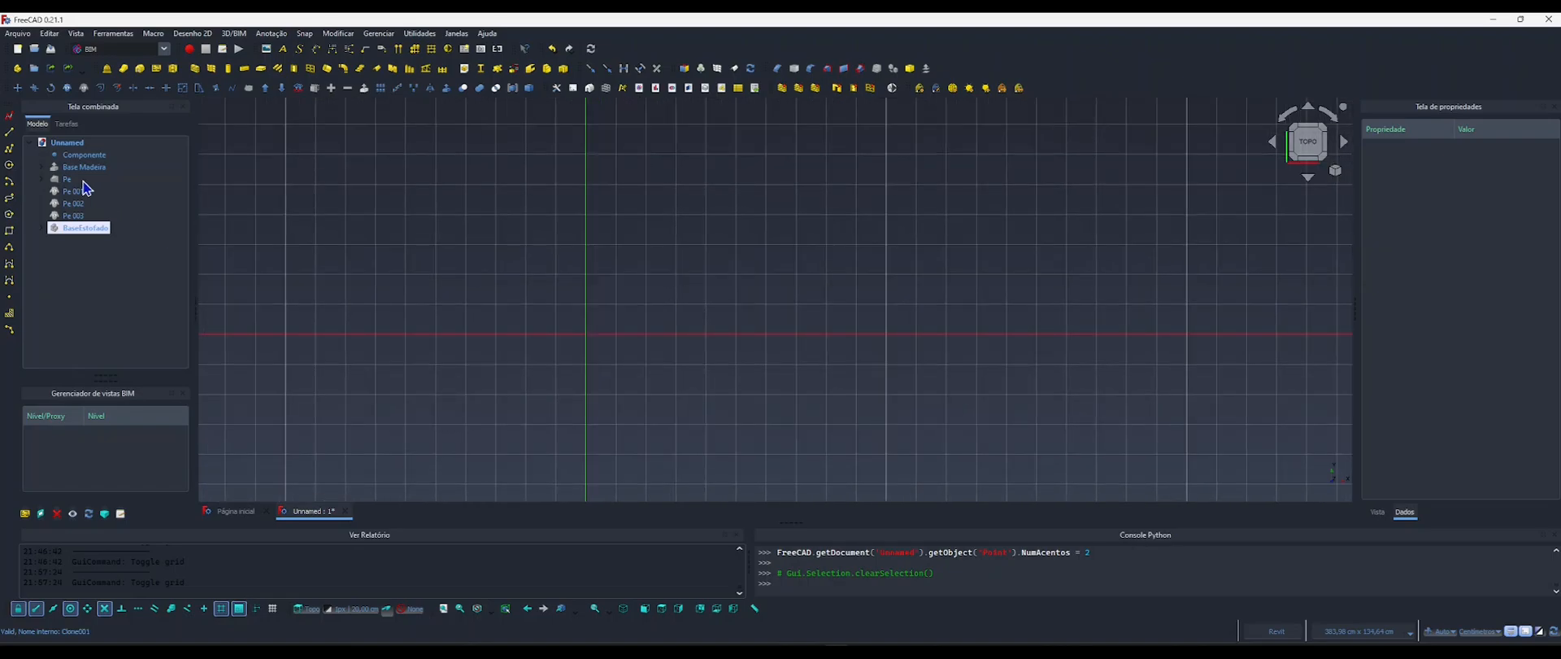
click(10, 120)
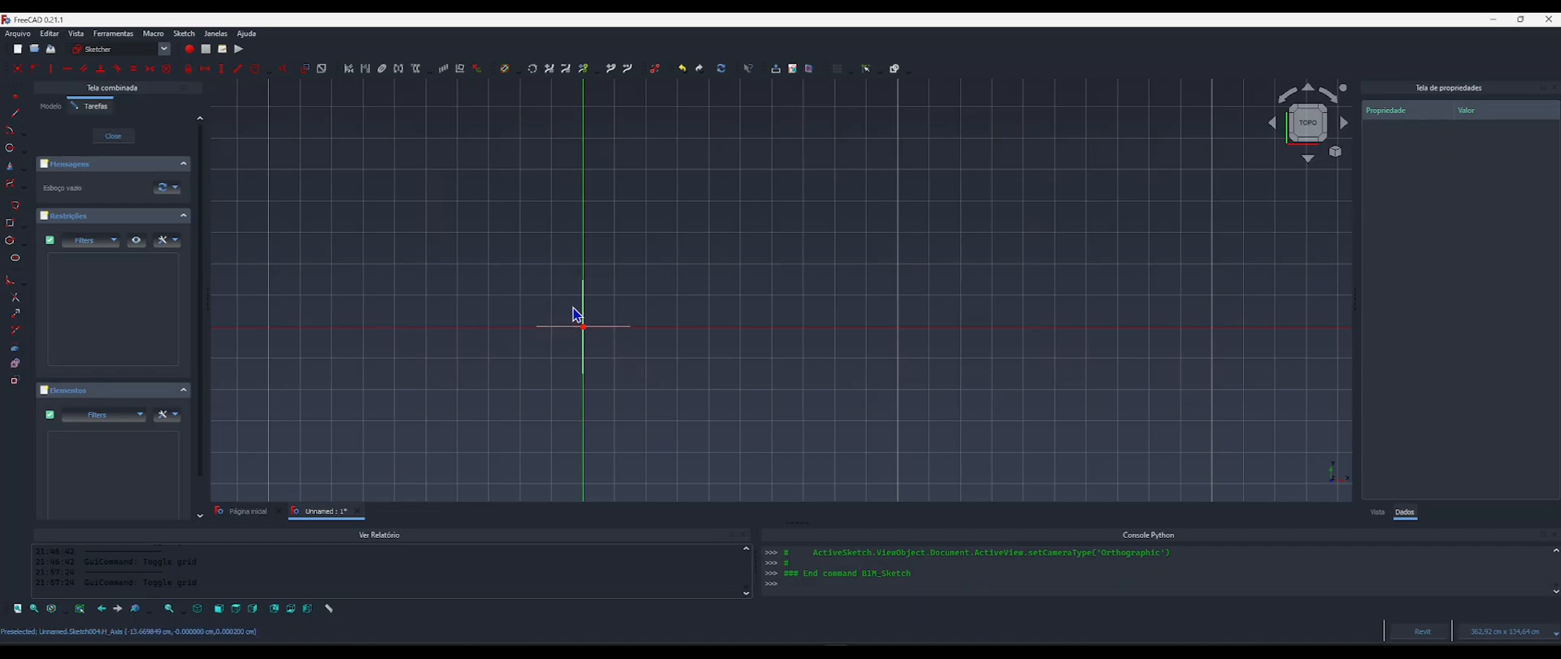
middle_drag(578, 313, 529, 362)
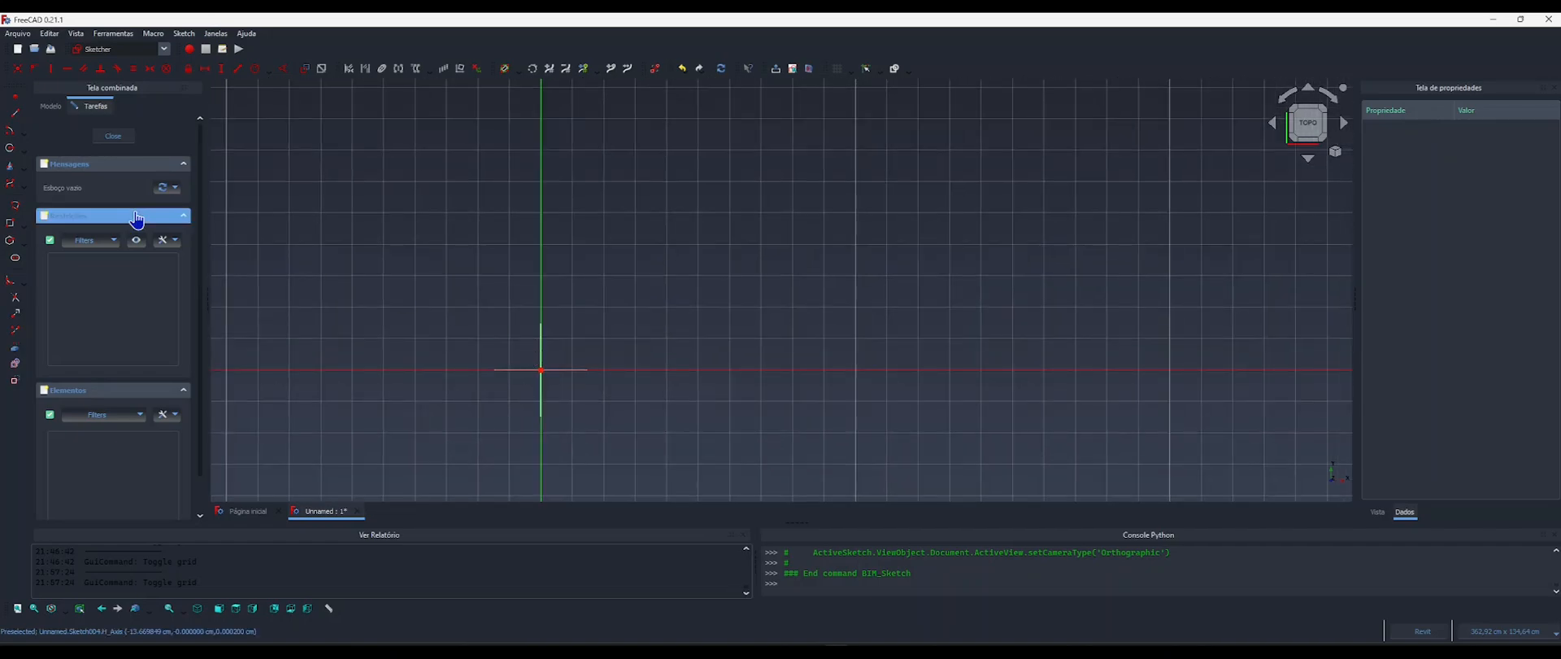
click(10, 222)
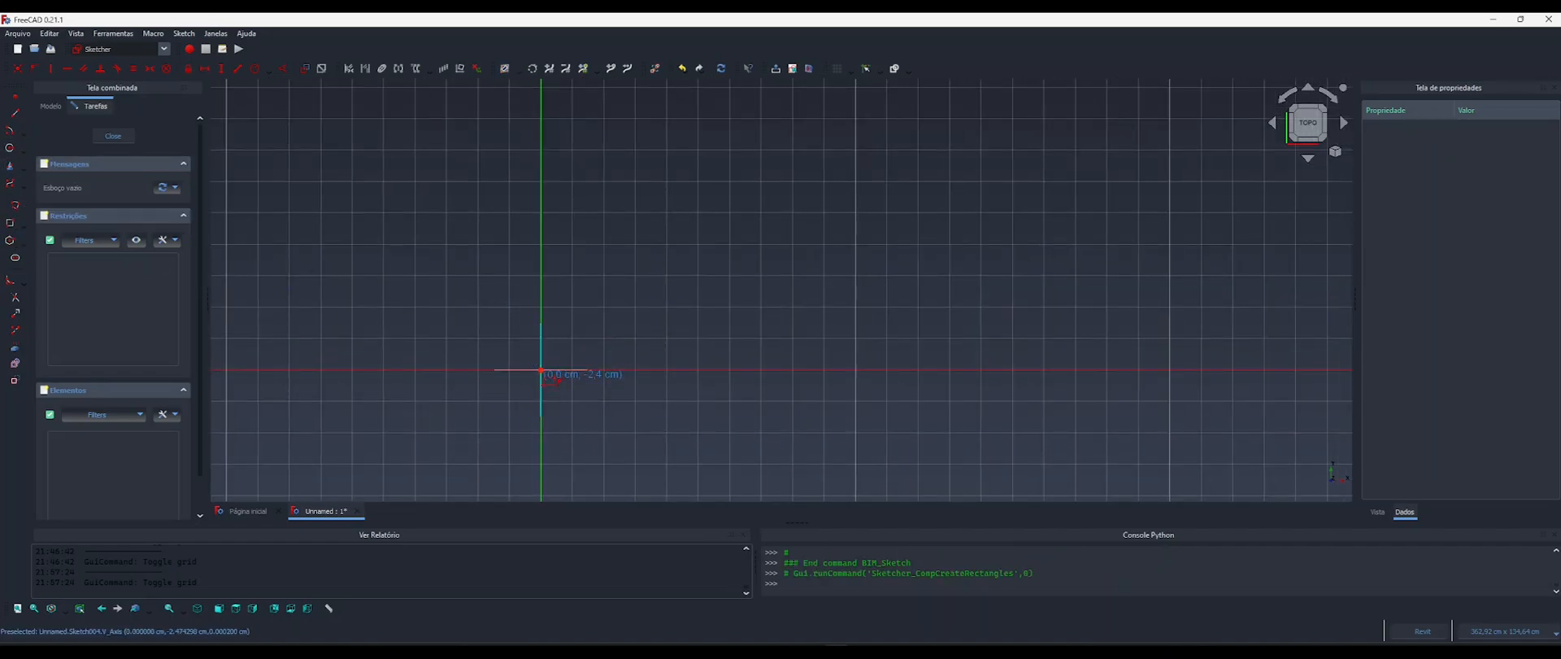
click(541, 370)
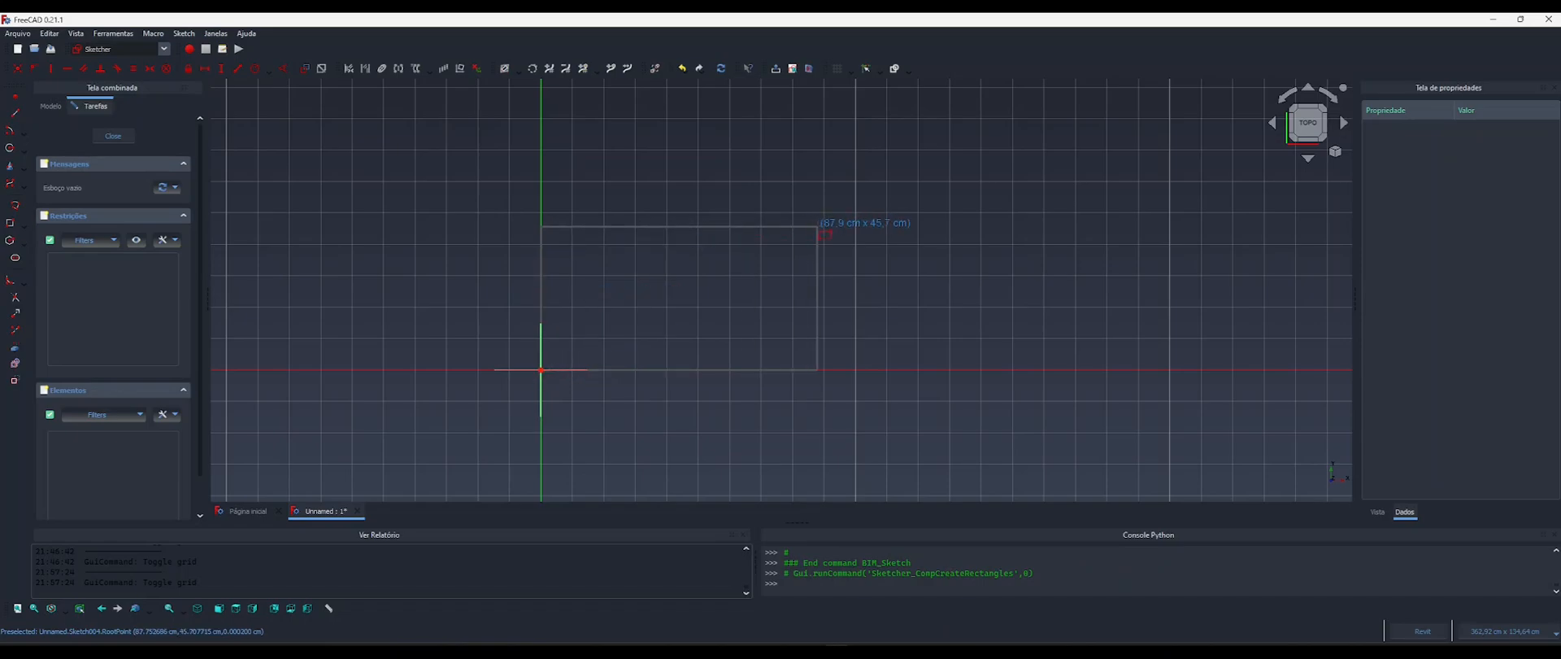
click(818, 226)
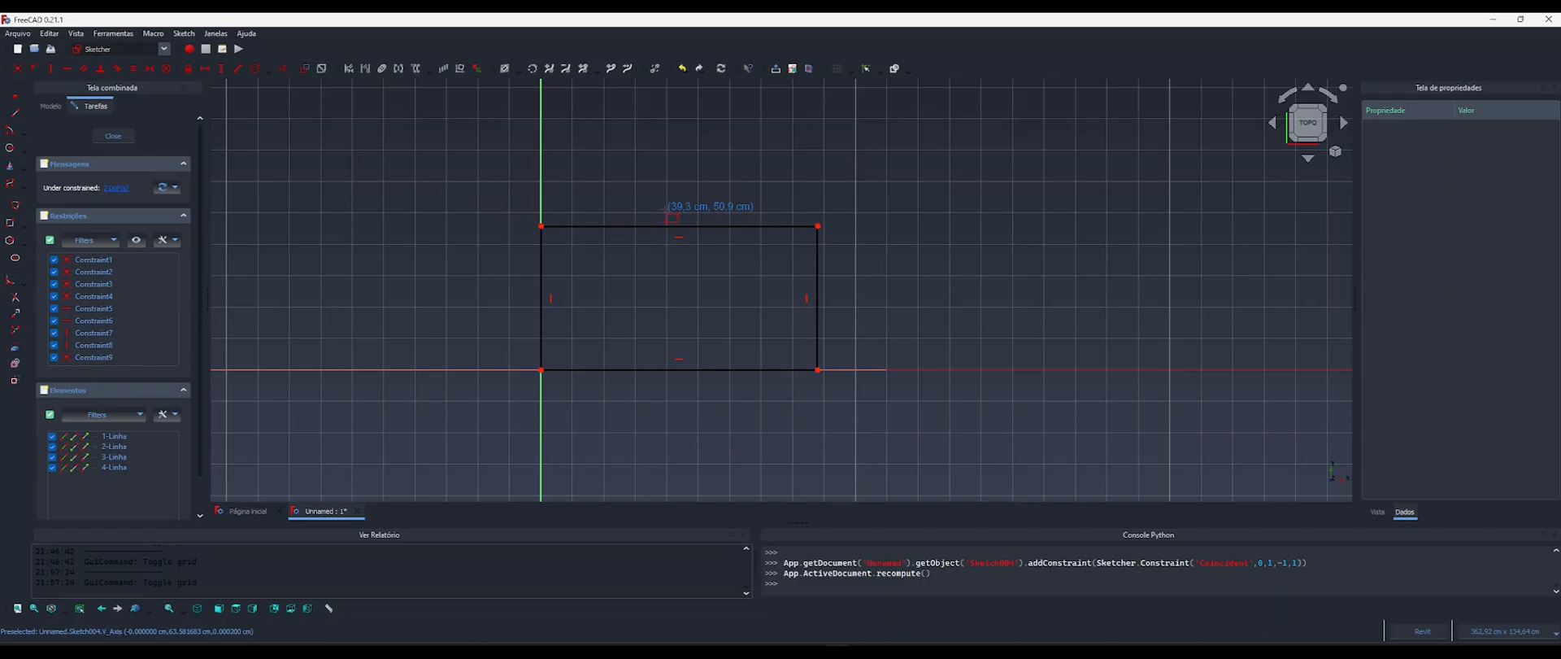
Start a horizontal length constraint on the rectangle's upper edge, and enlarge the sofa reference image to examine the seat and arm dimensions.
key(l)
click(662, 226)
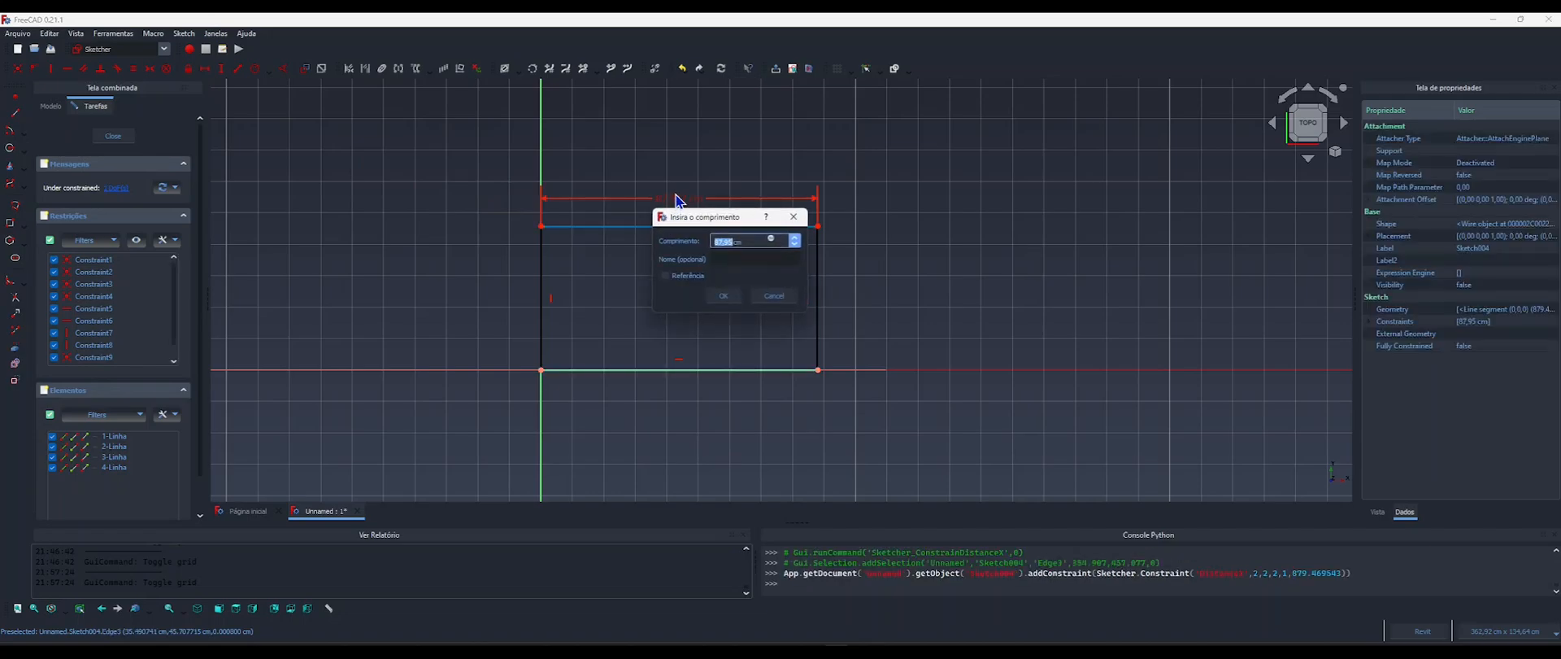
drag(929, 192, 956, 187)
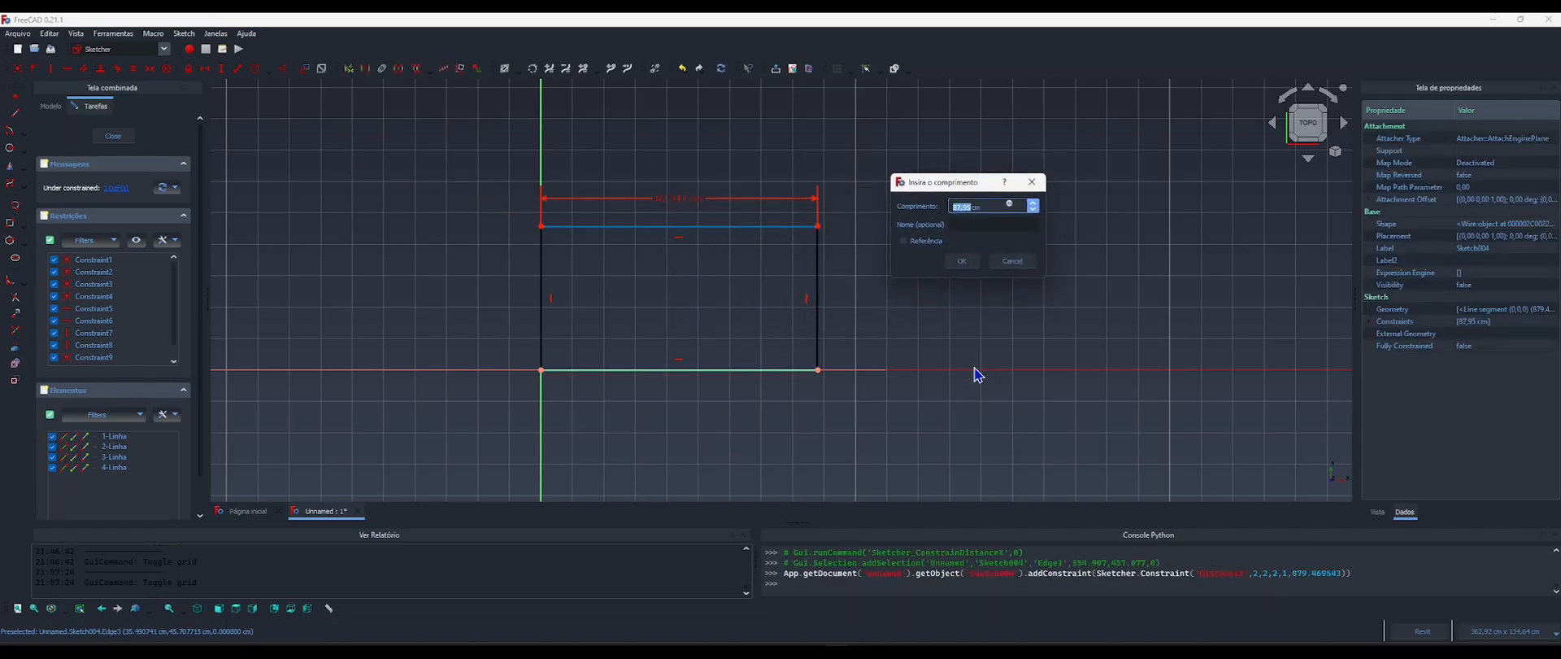
key(alt+Tab)
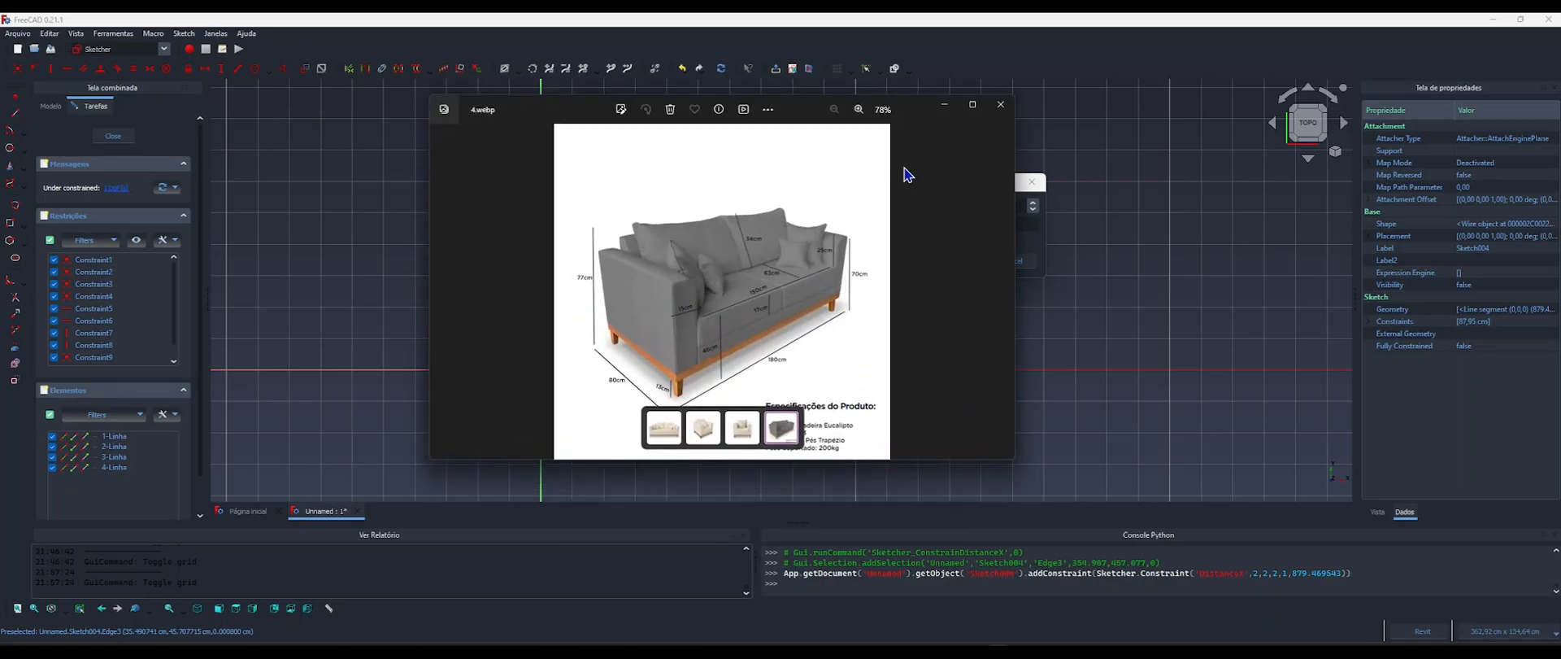
click(972, 104)
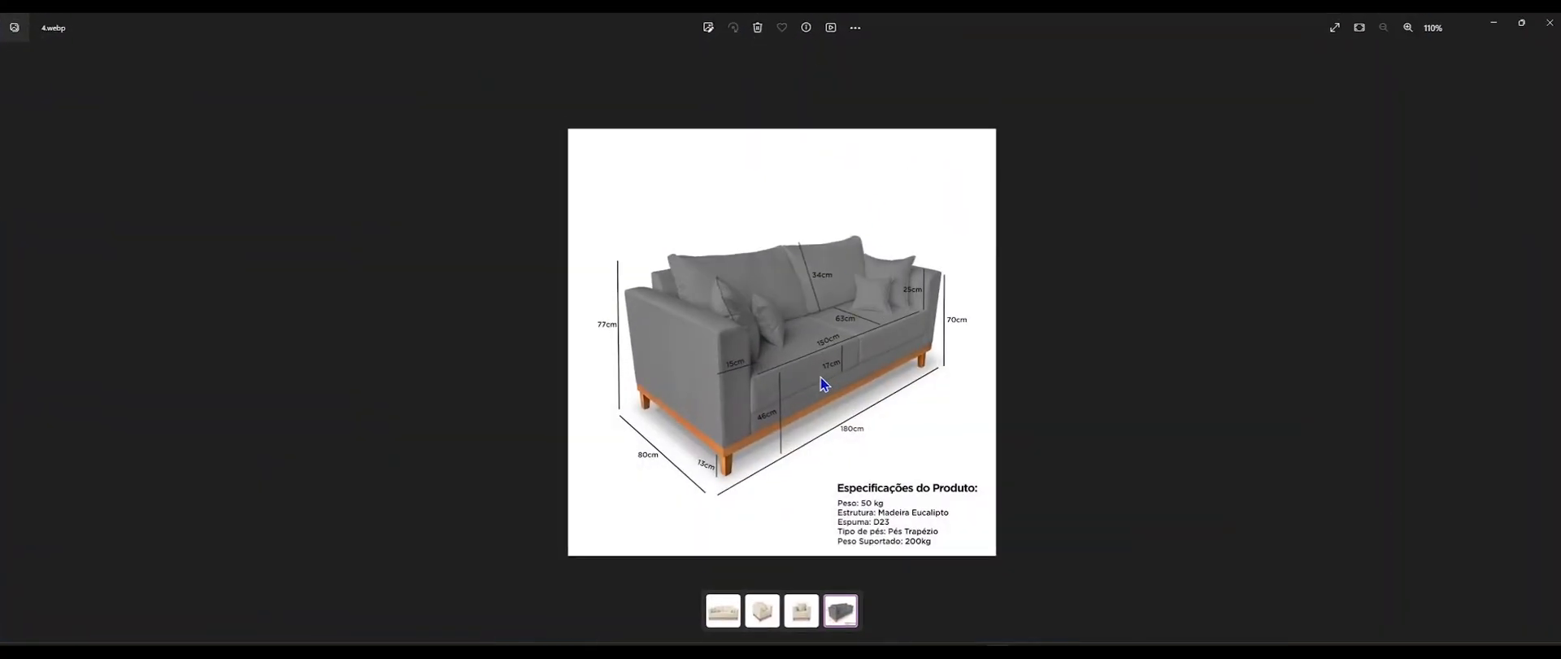
scroll(822, 377, up, 5)
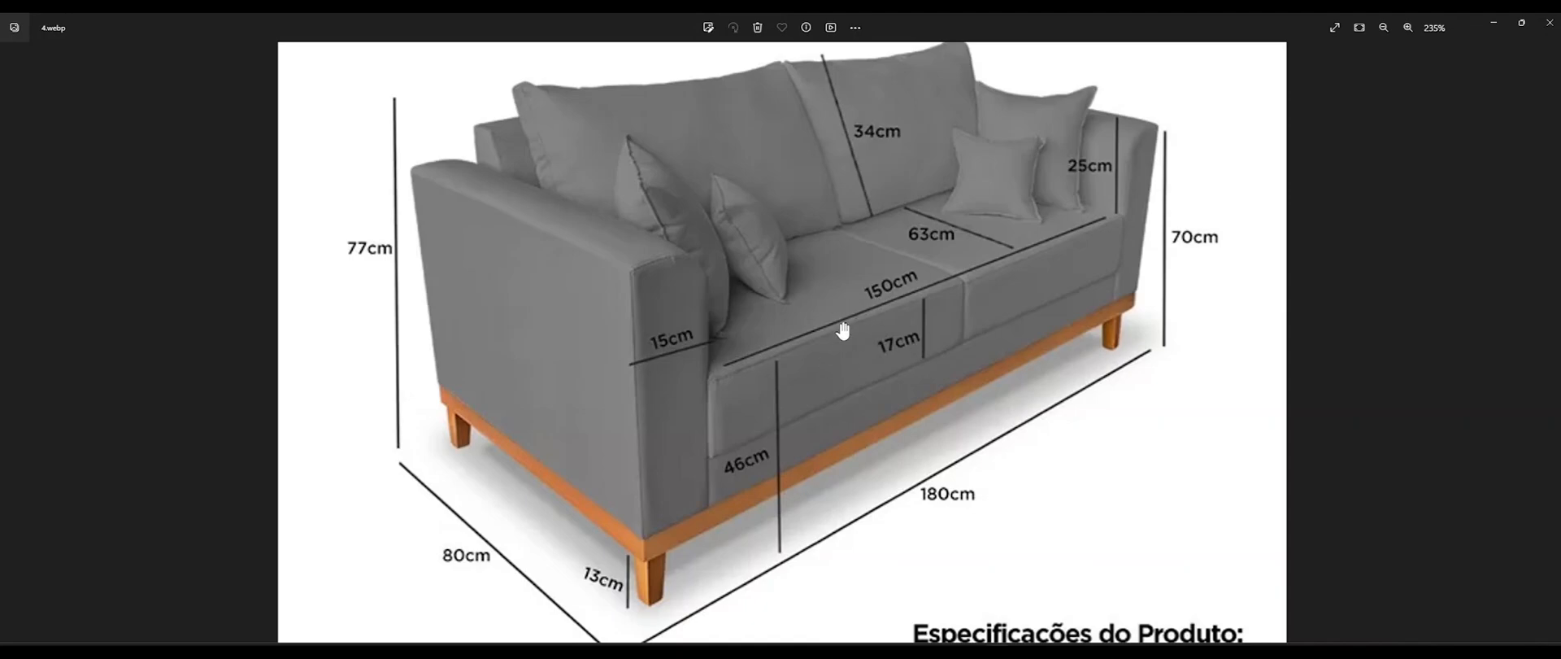
Begin the rectangle's horizontal length formula as the Componente Comprimento minus twice its LarguraBraco: <<Componente>>.Comprimento-2*<<Componente>>.LarguraBraco.
click(1497, 30)
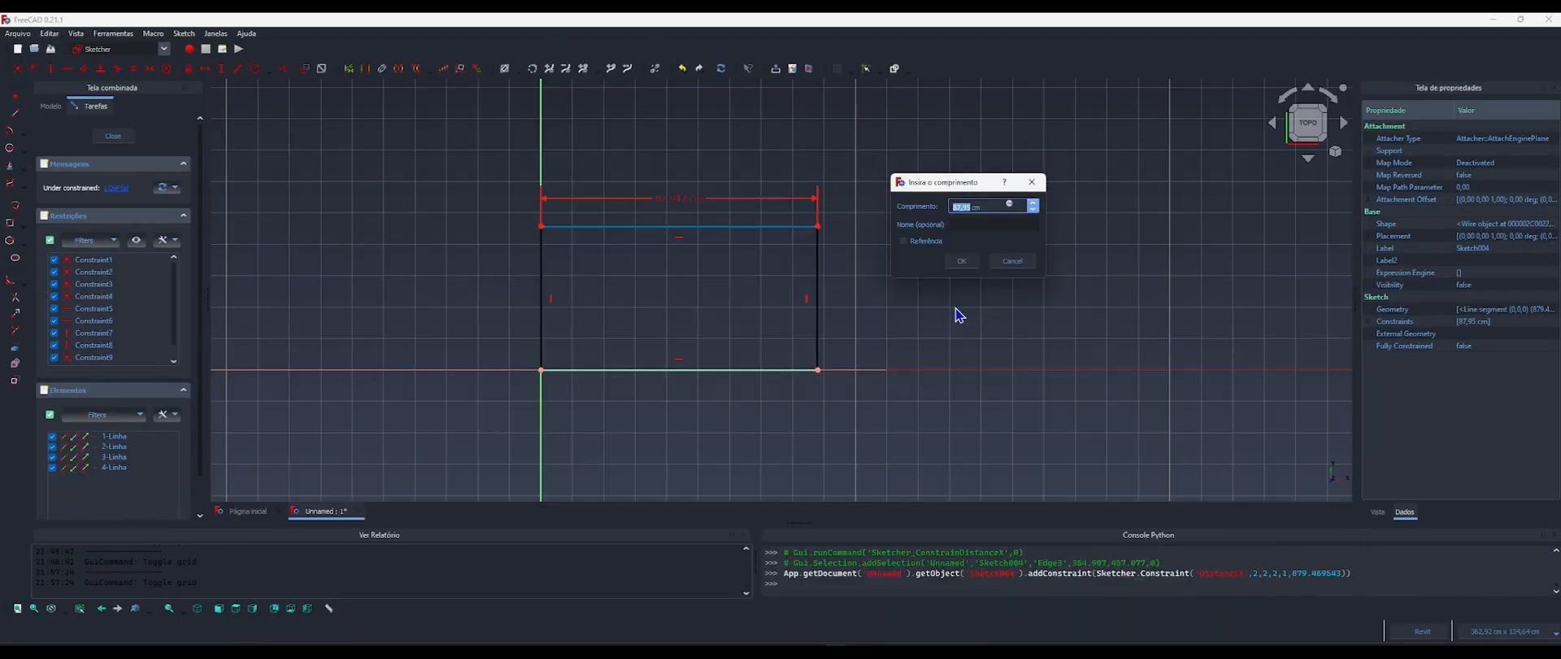
click(1009, 205)
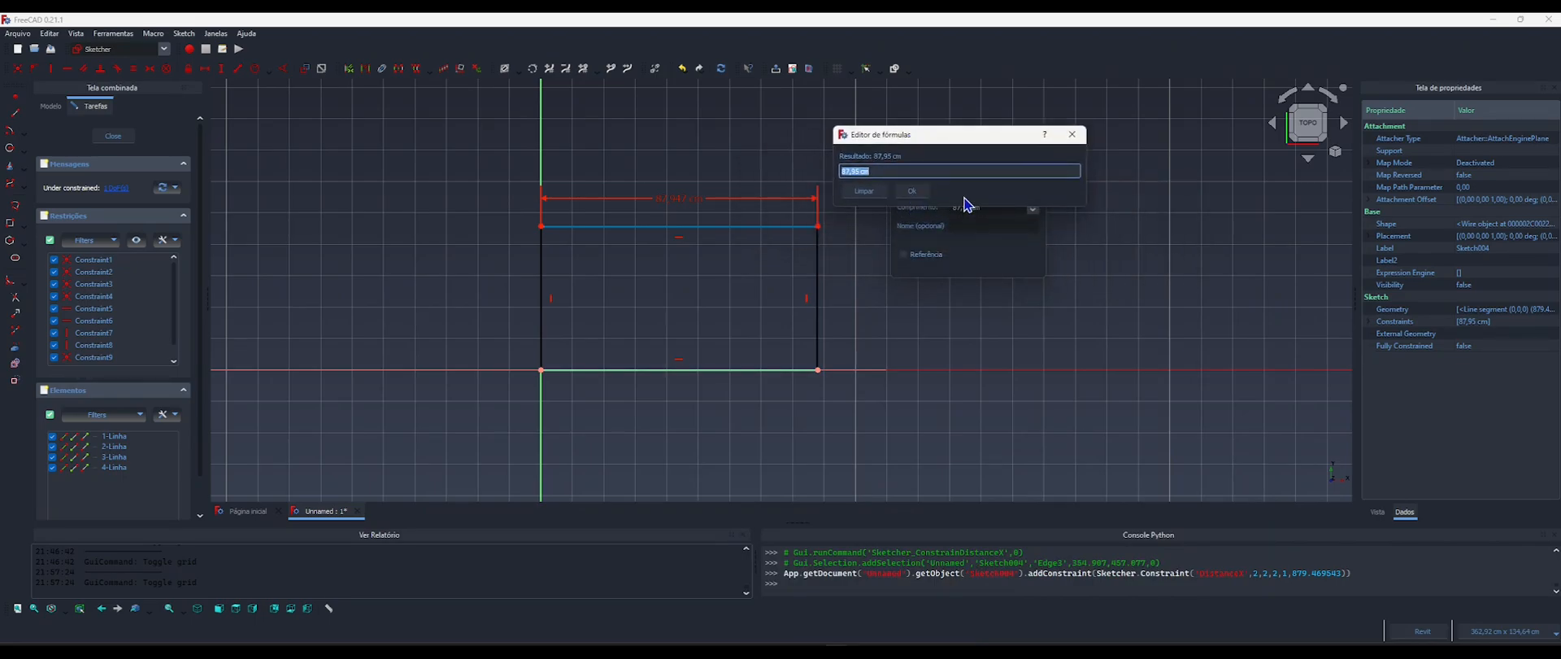
text(compo)
key(Return)
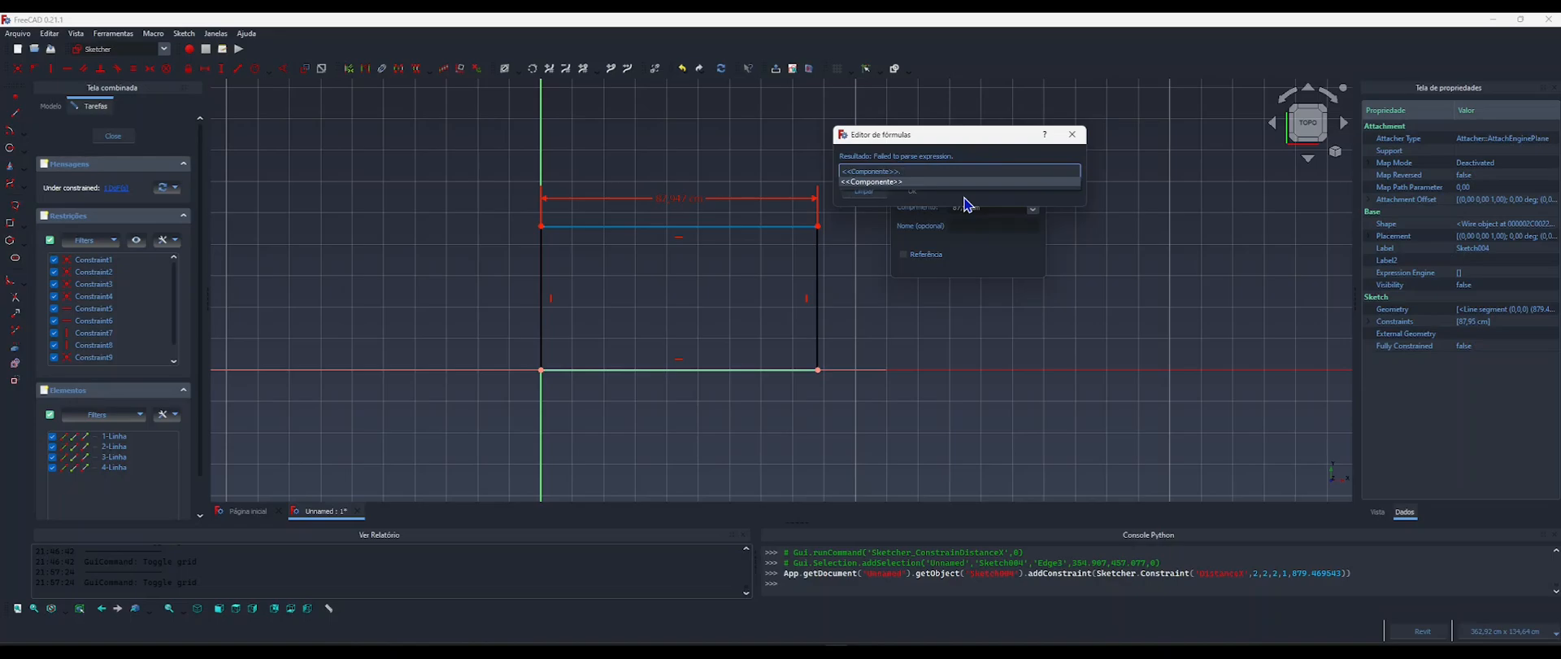
text(comp)
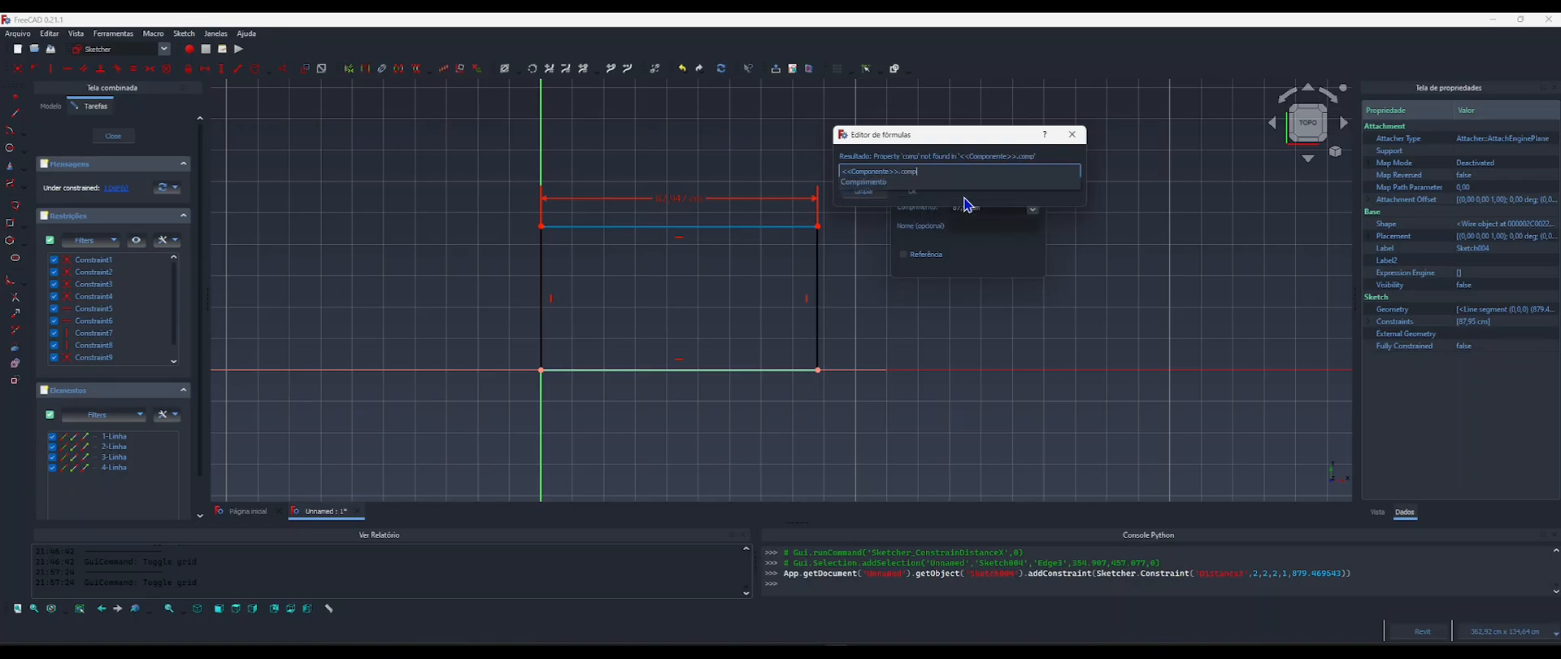
text(i)
key(BackSpace)
key(Down)
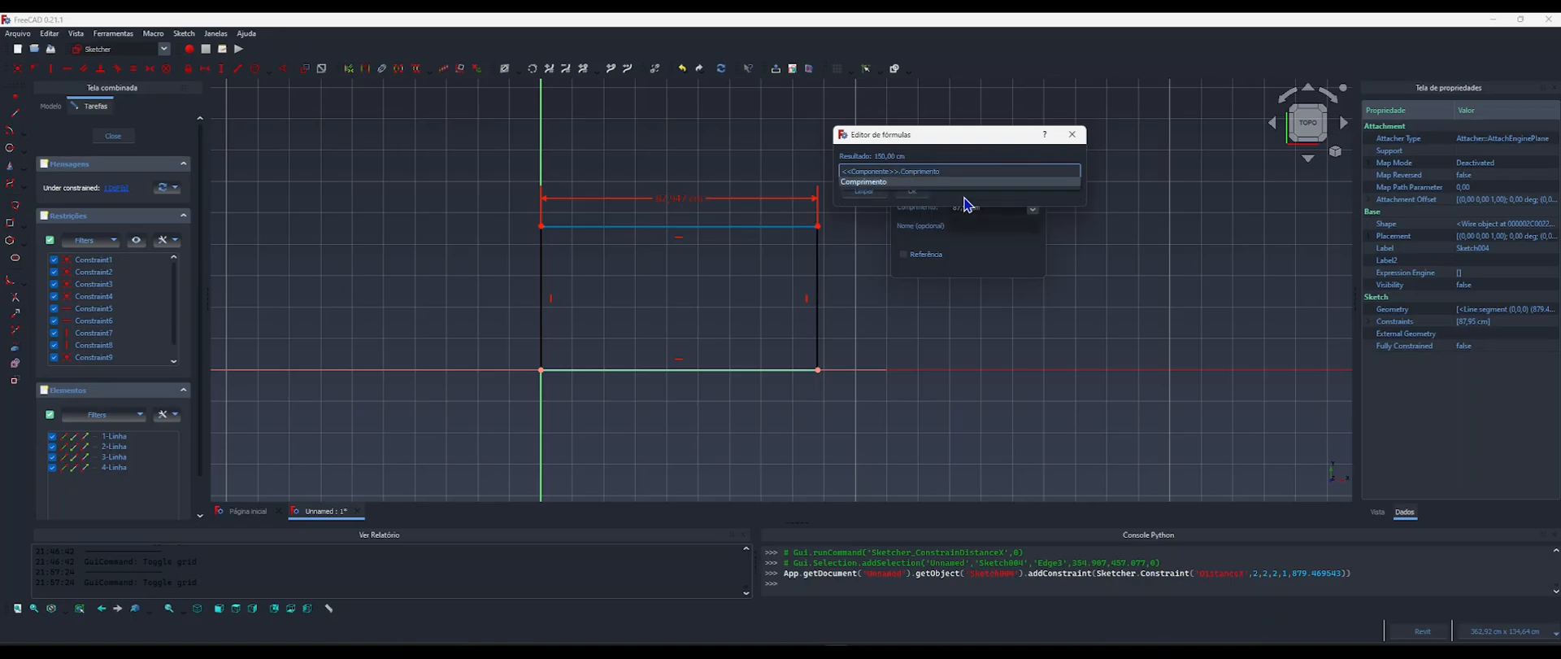
text(-2*)
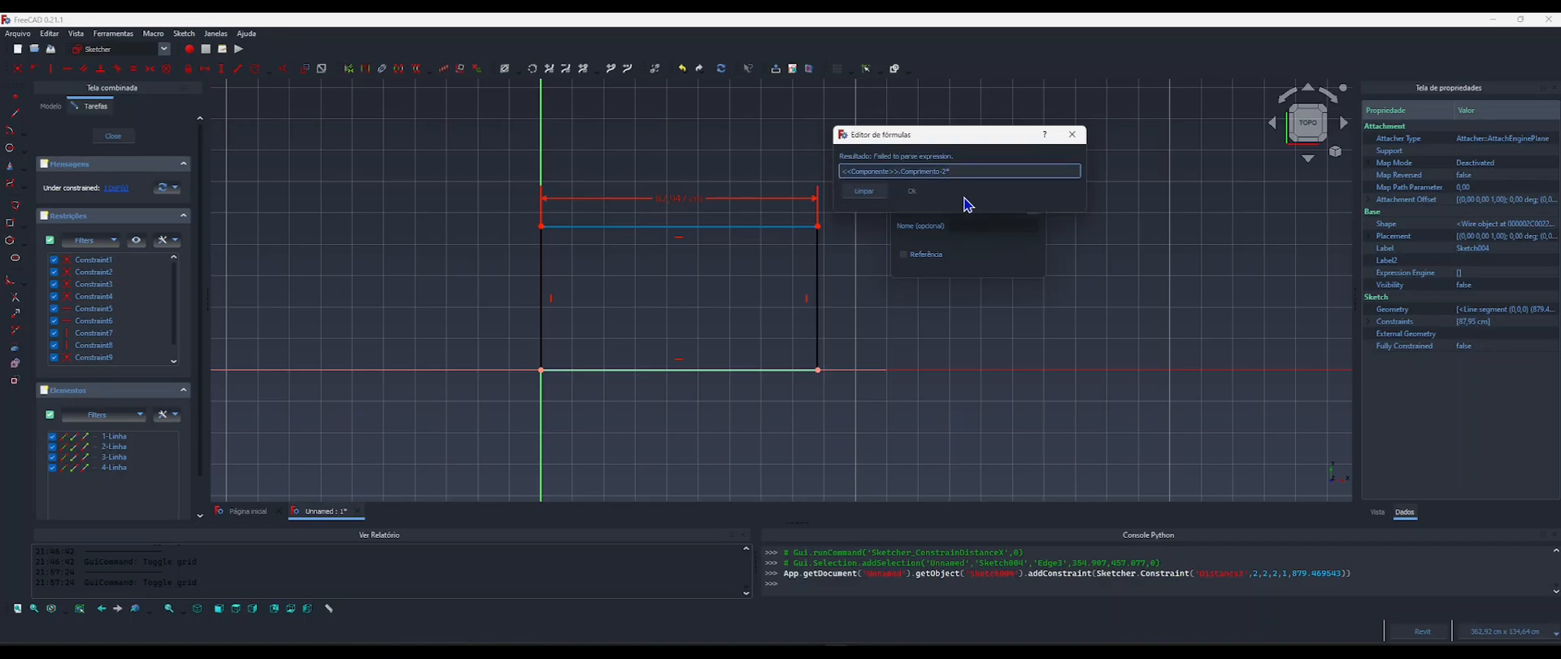
text(comp)
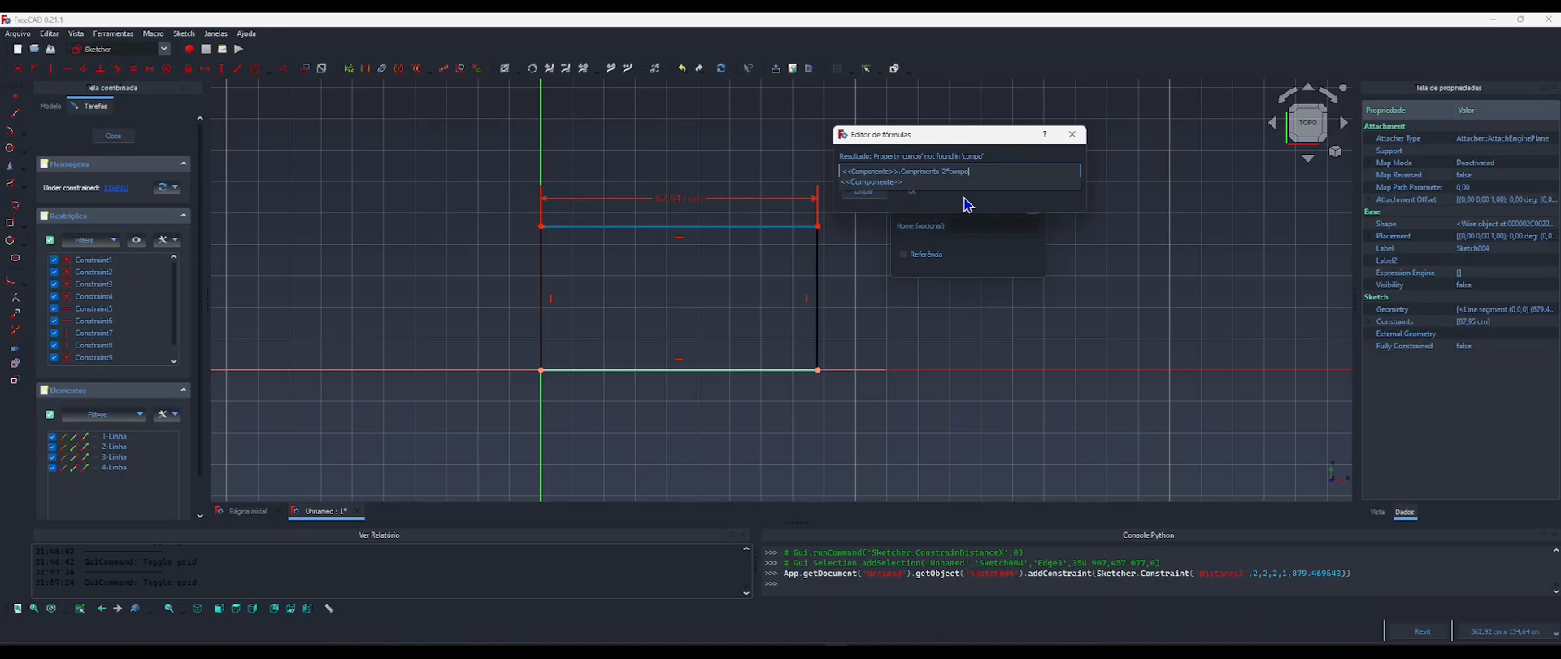
text(o)
key(Return)
text(lar)
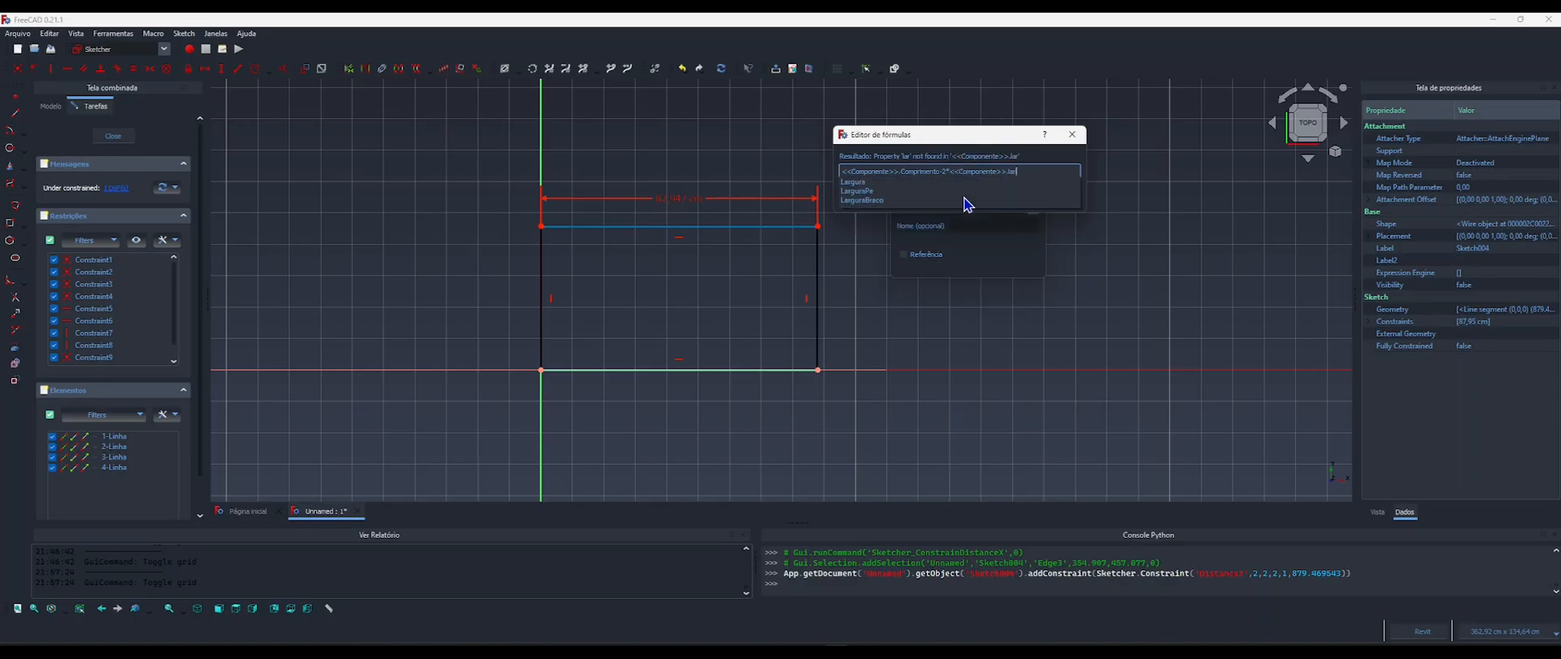
key(Down)
key(Down)
key(Down)
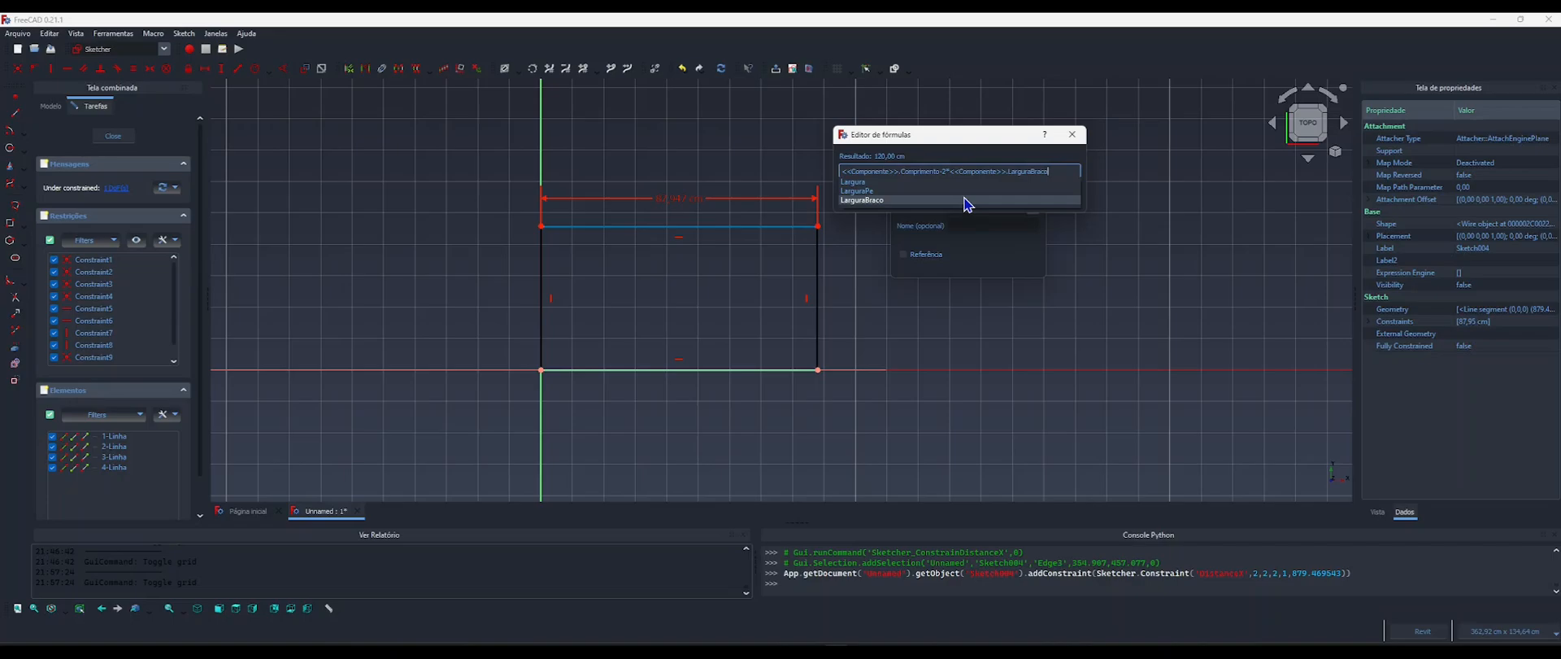
key(Return)
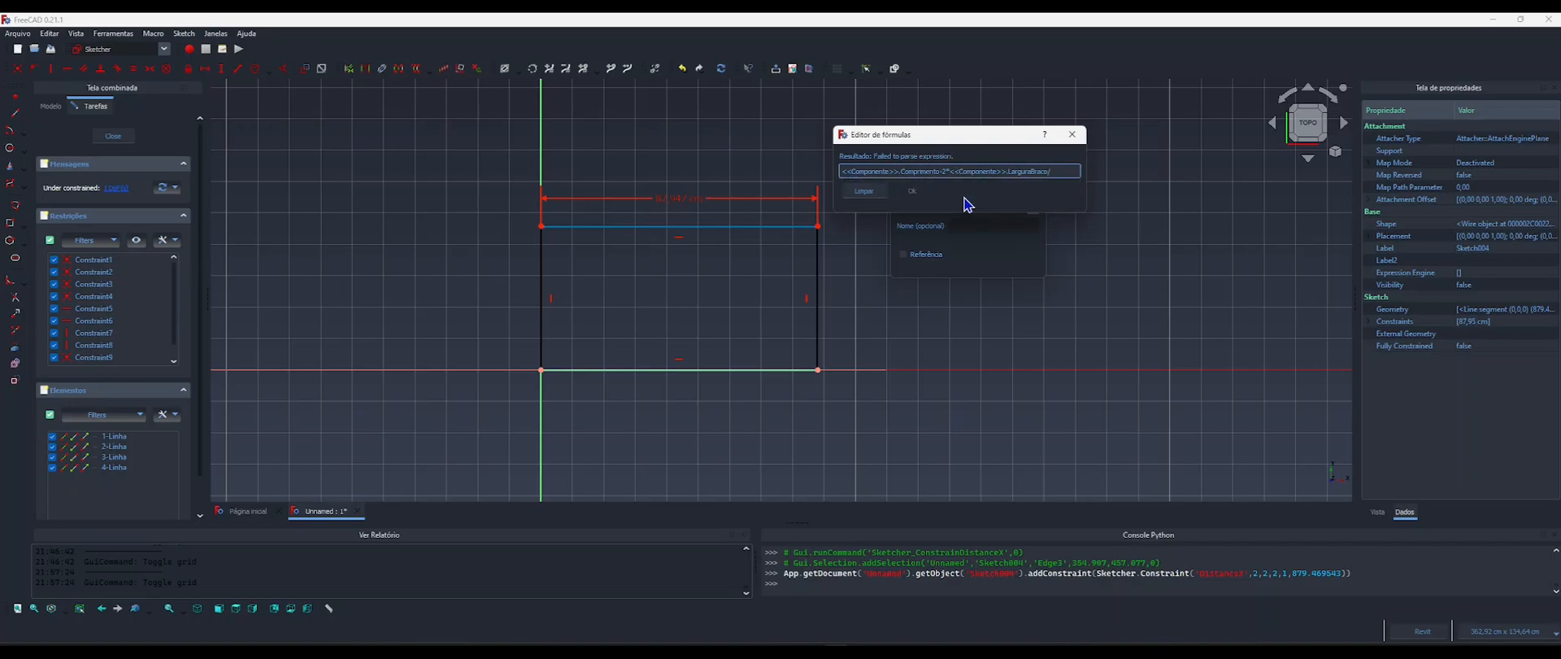
Append a division by <<Componente>>.NumAcentos to the end of the length formula.
text(/compo)
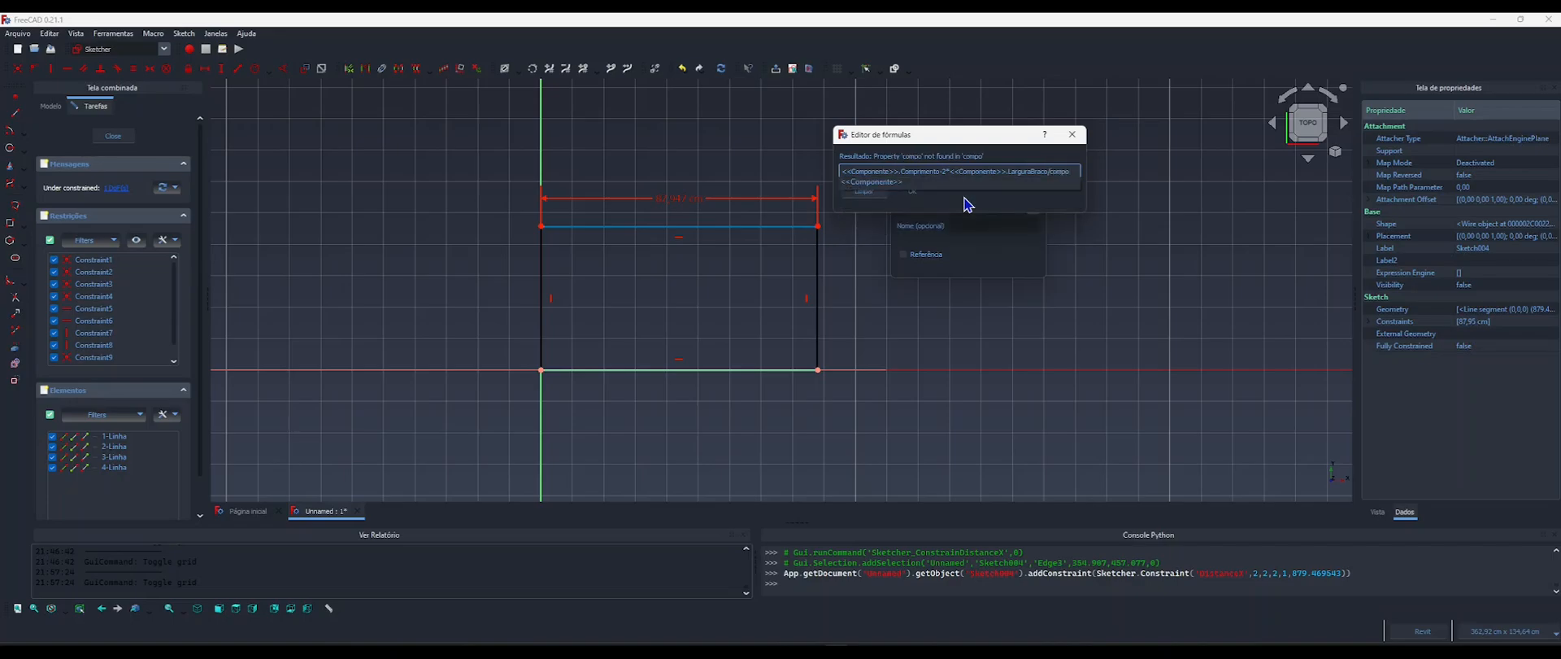
key(Down)
text(cum)
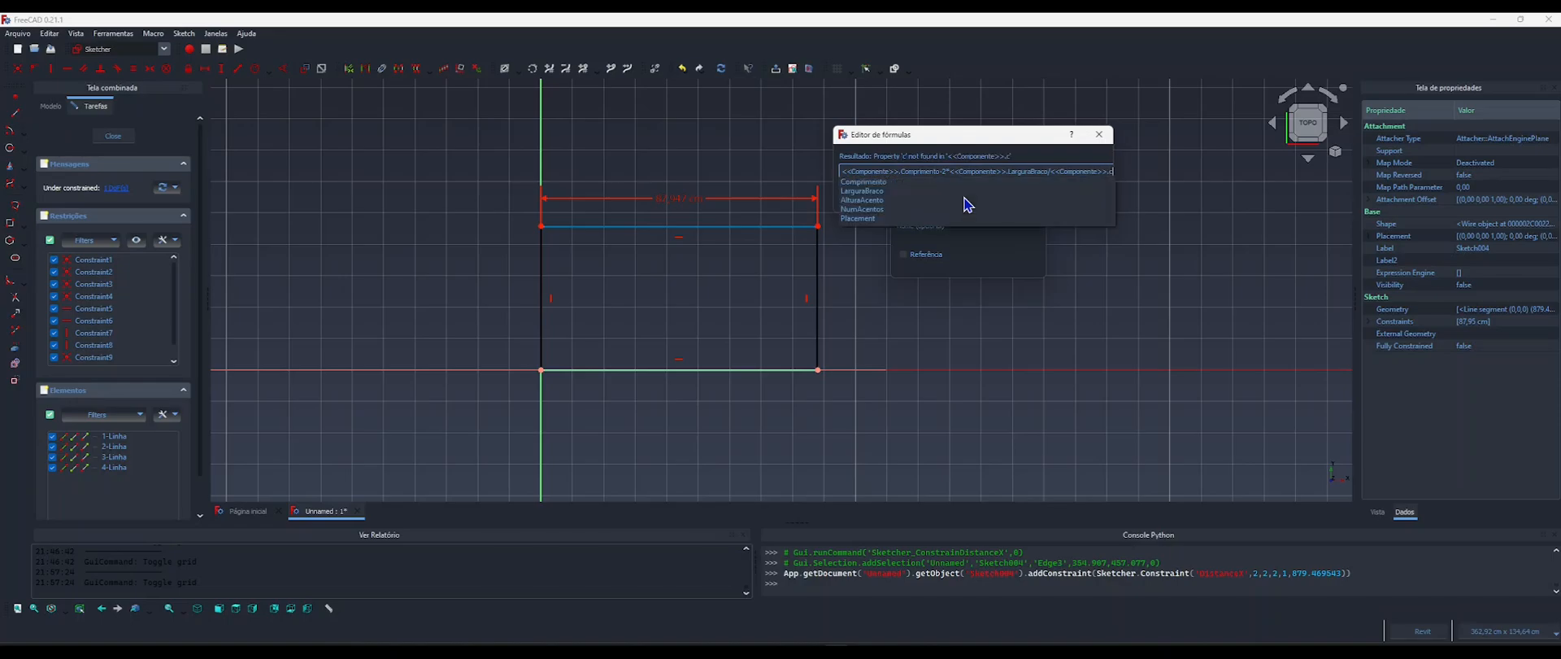
key(BackSpace)
key(BackSpace)
key(BackSpace)
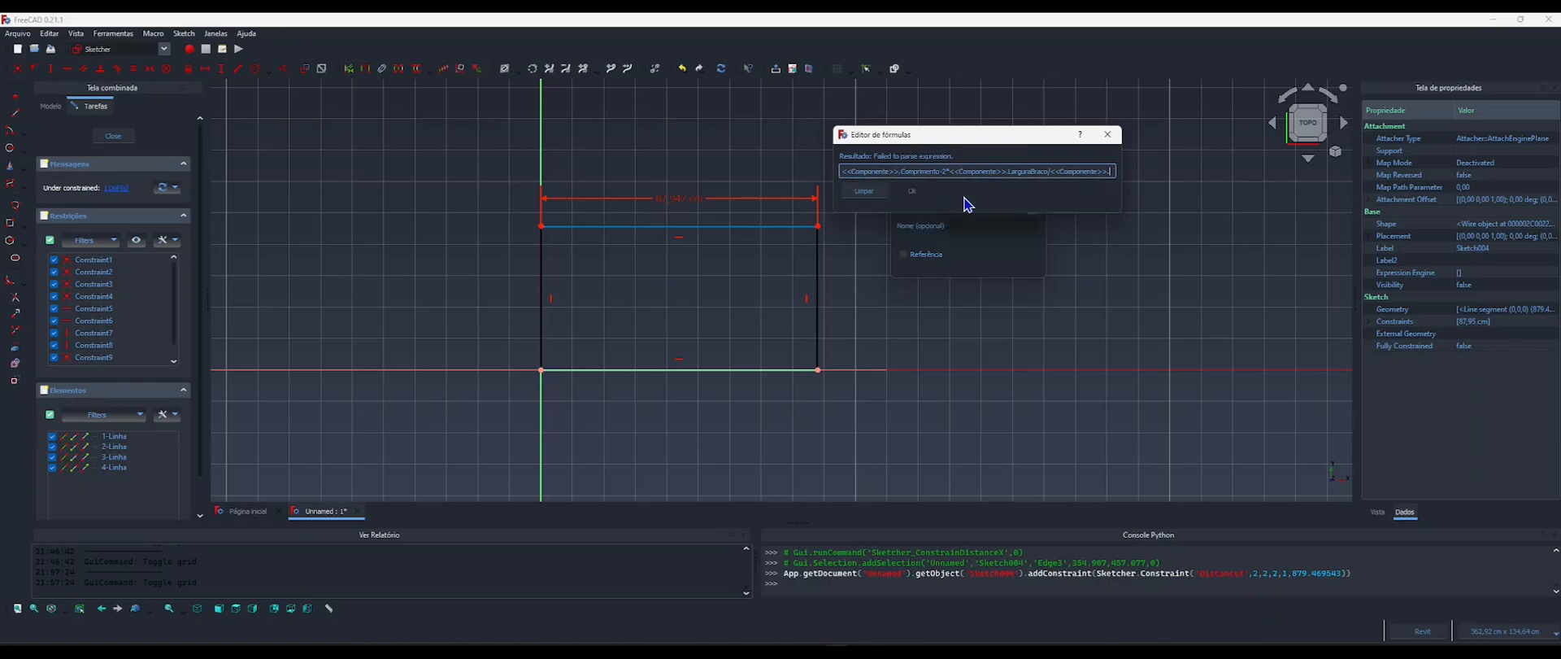
text(num)
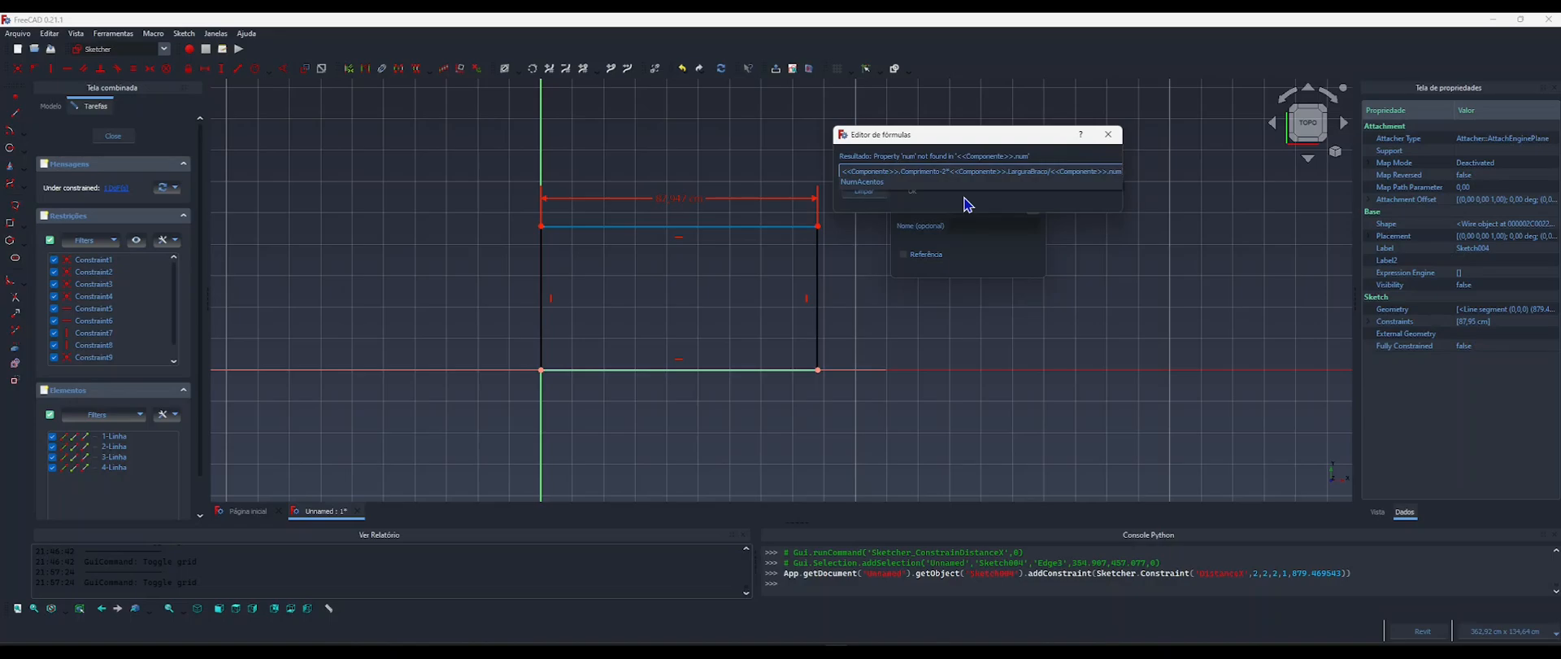
key(Return)
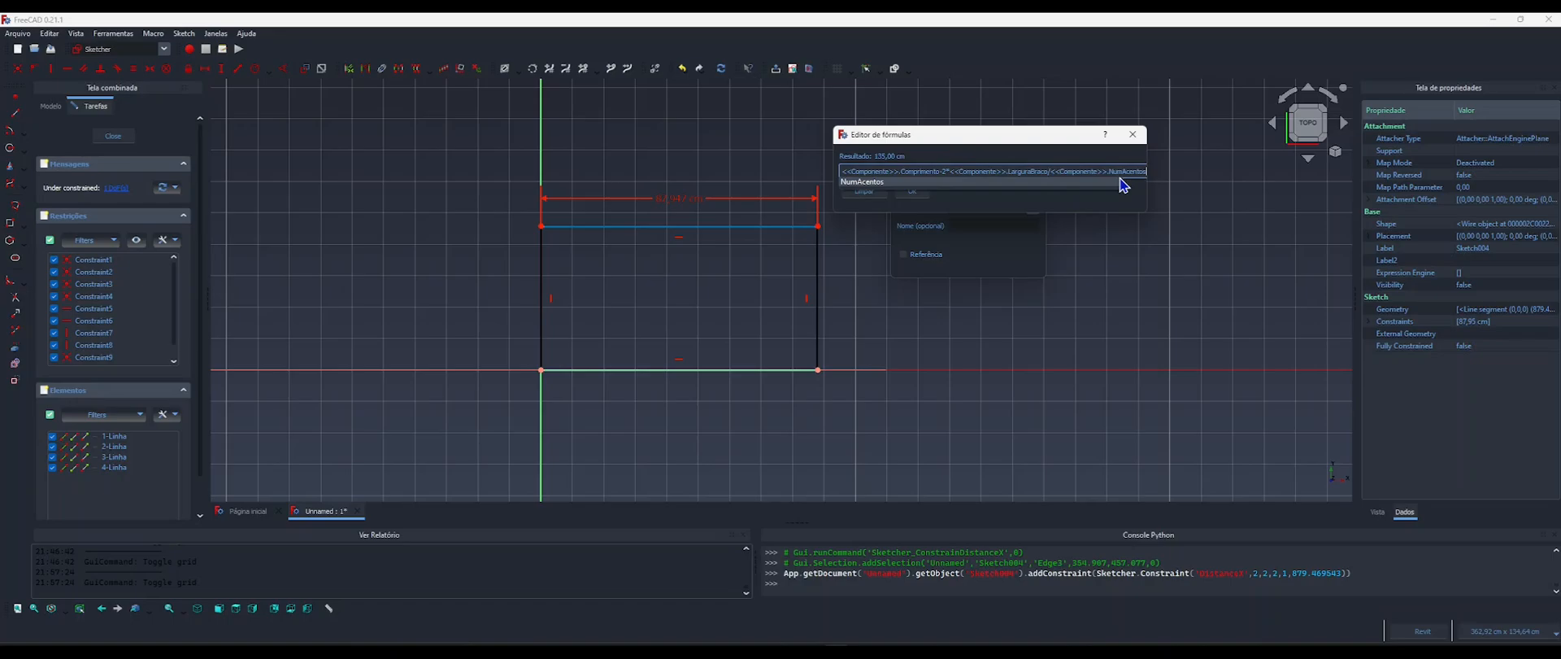
Enclose the Comprimento-minus-arms part of the formula in parentheses before the division, and apply the horizontal length constraint.
click(1049, 169)
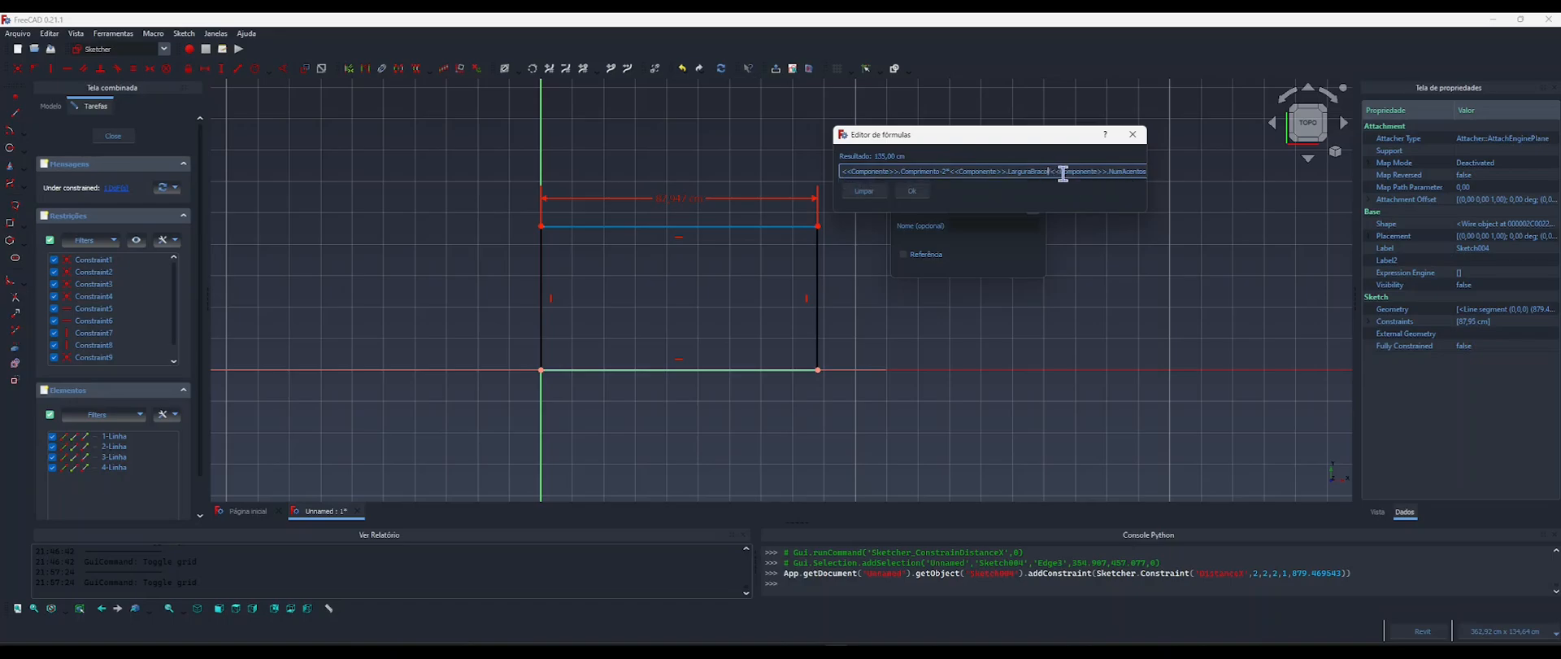
text())
text(()
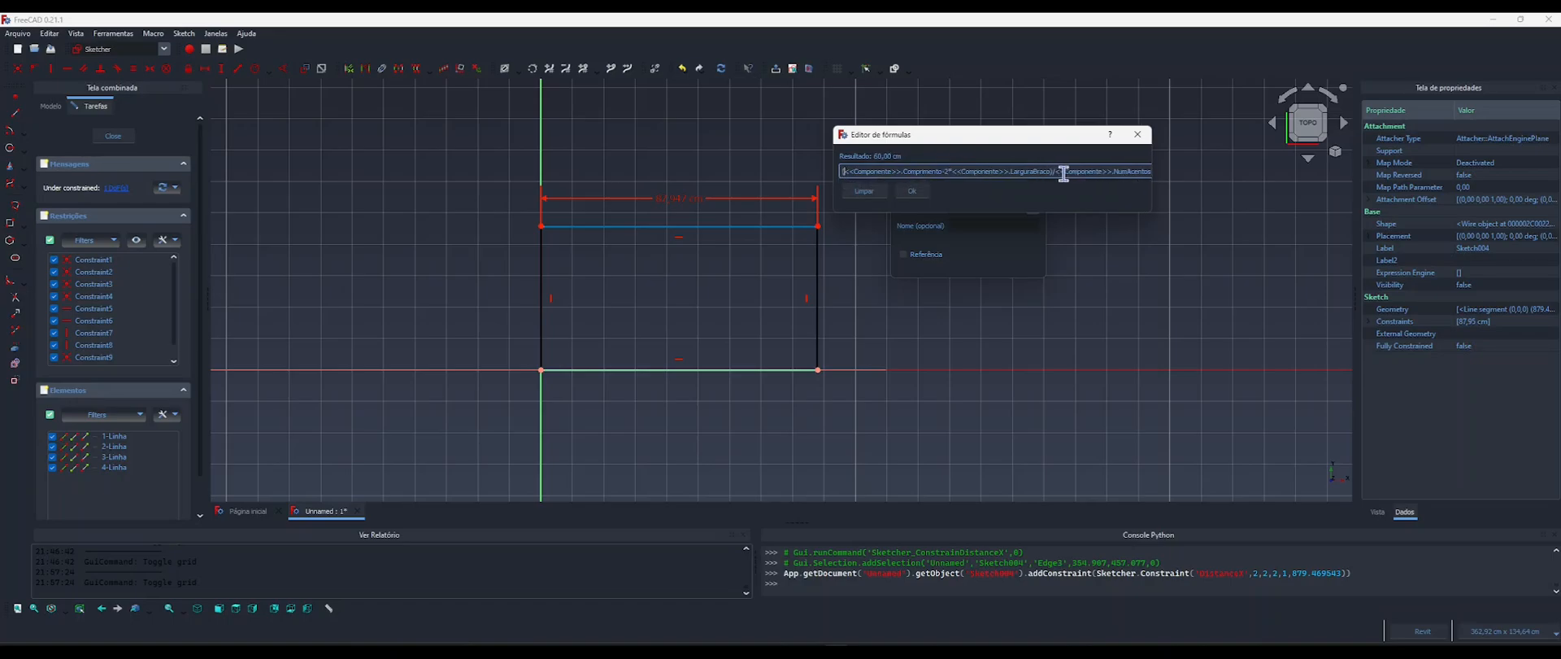
click(910, 192)
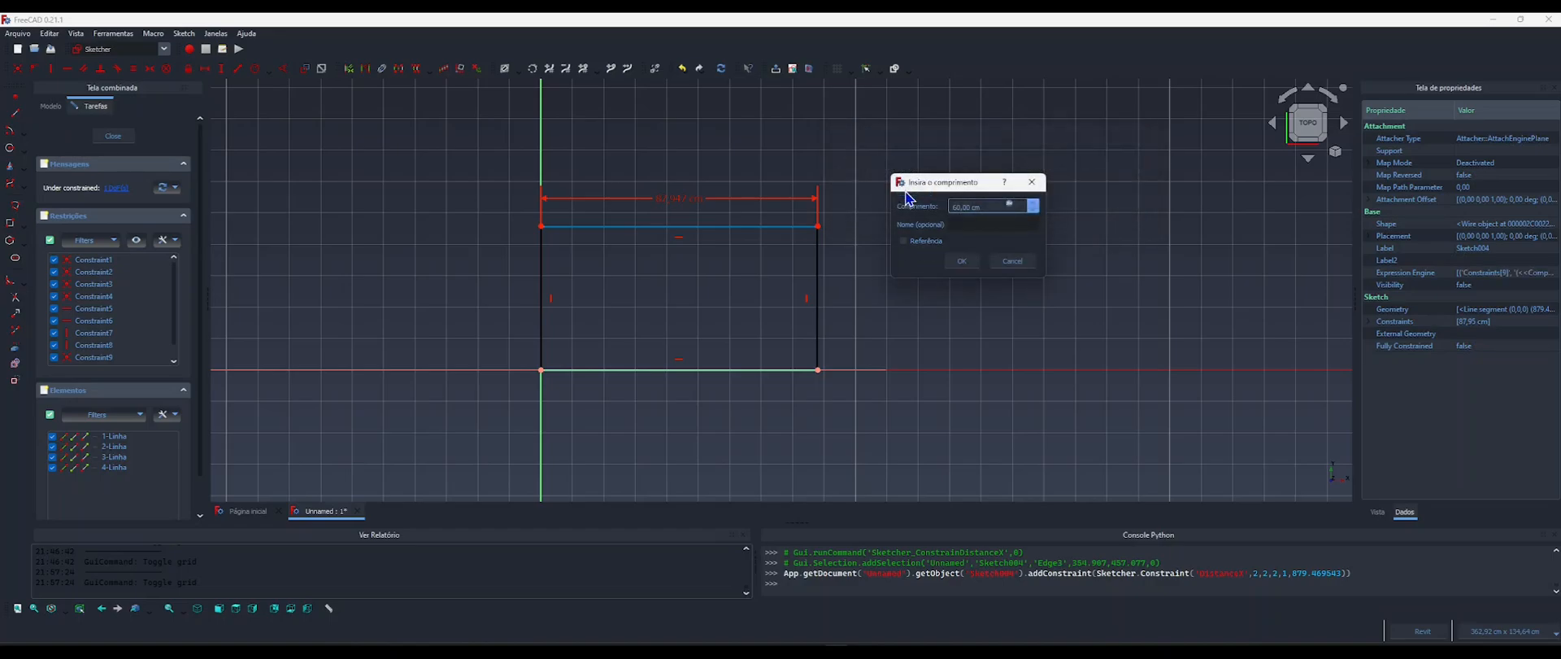
click(961, 261)
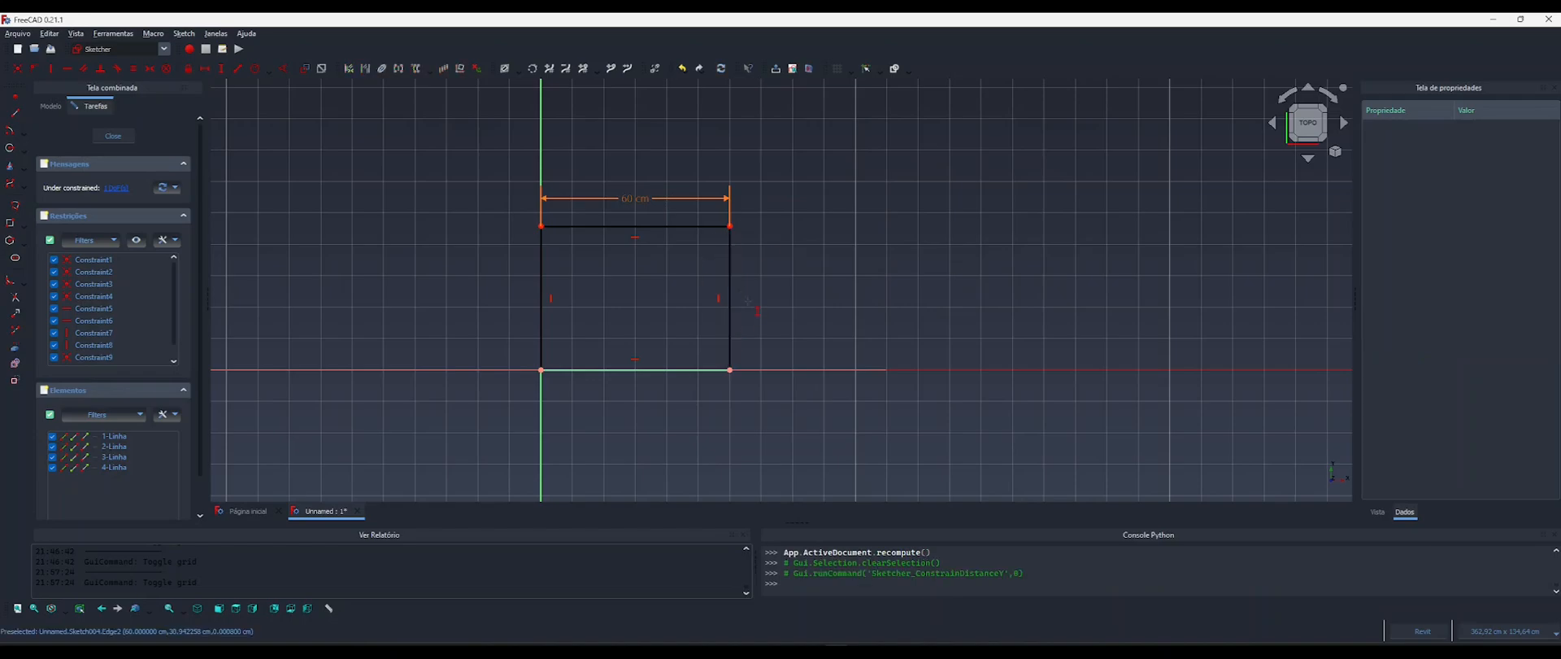
Constrain the vertical length of the rectangle's side edge with the formula <<Componente>>.Largura.
click(732, 294)
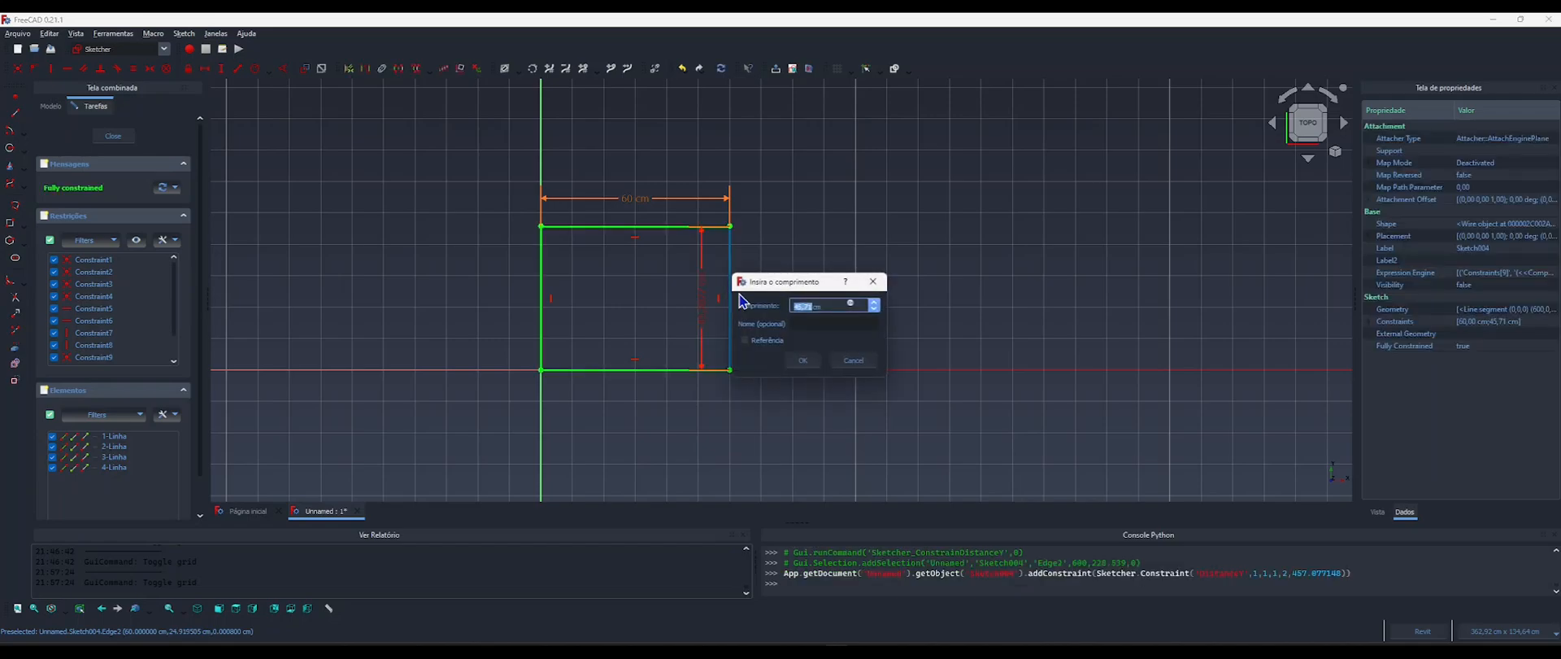
click(851, 305)
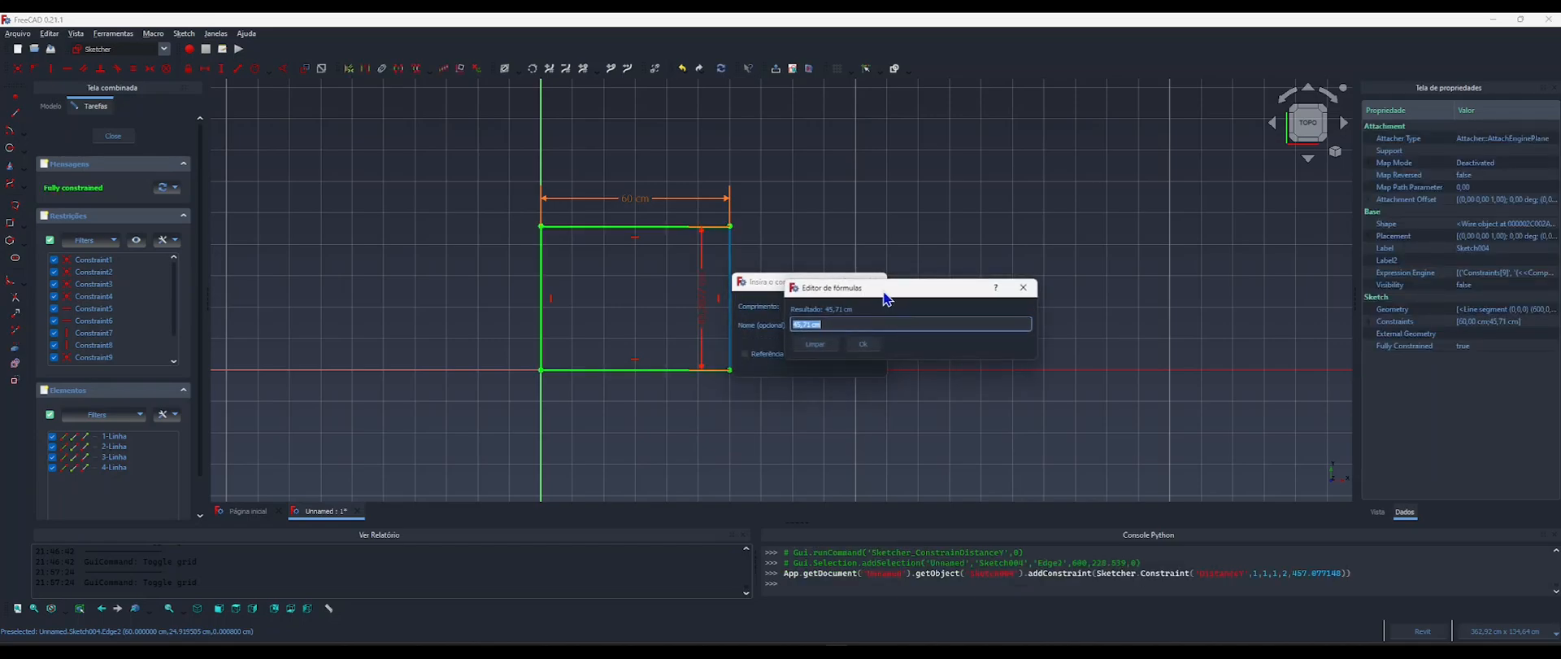
drag(882, 294, 886, 194)
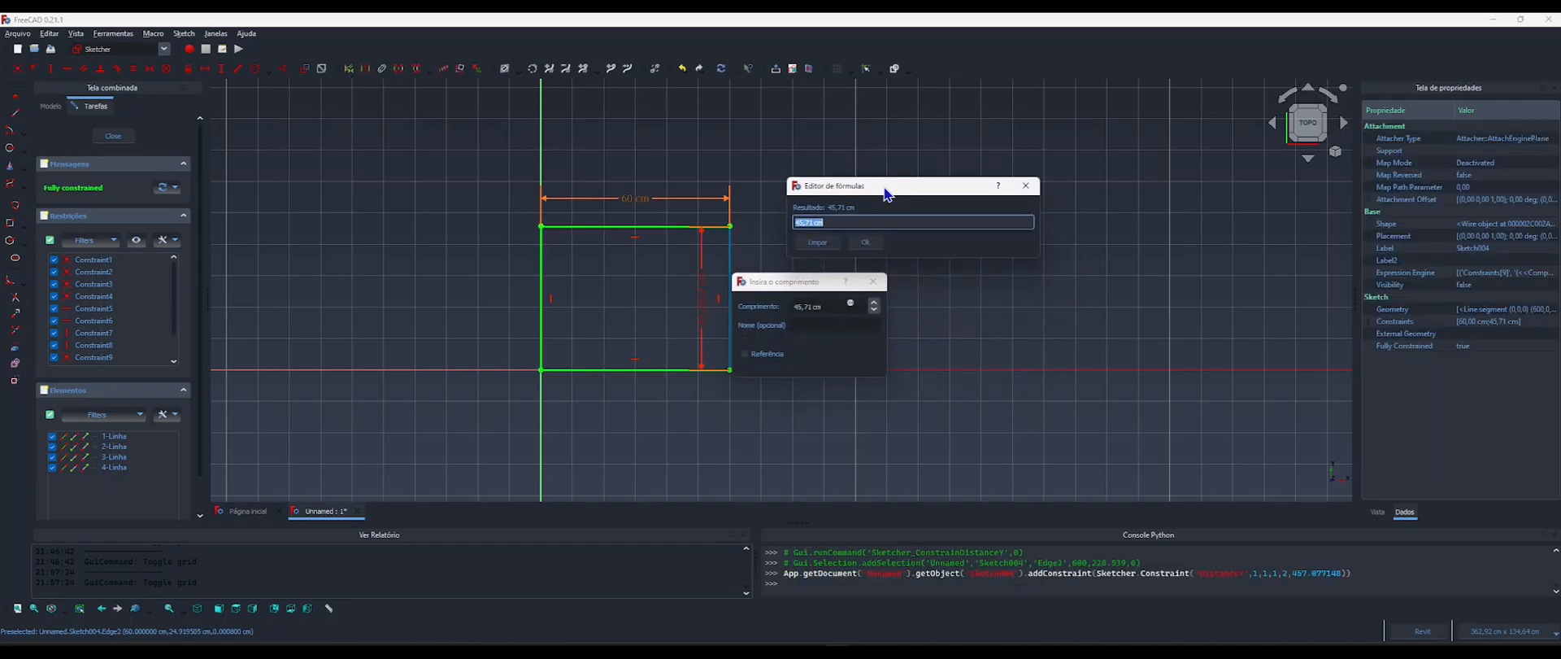
text(comp)
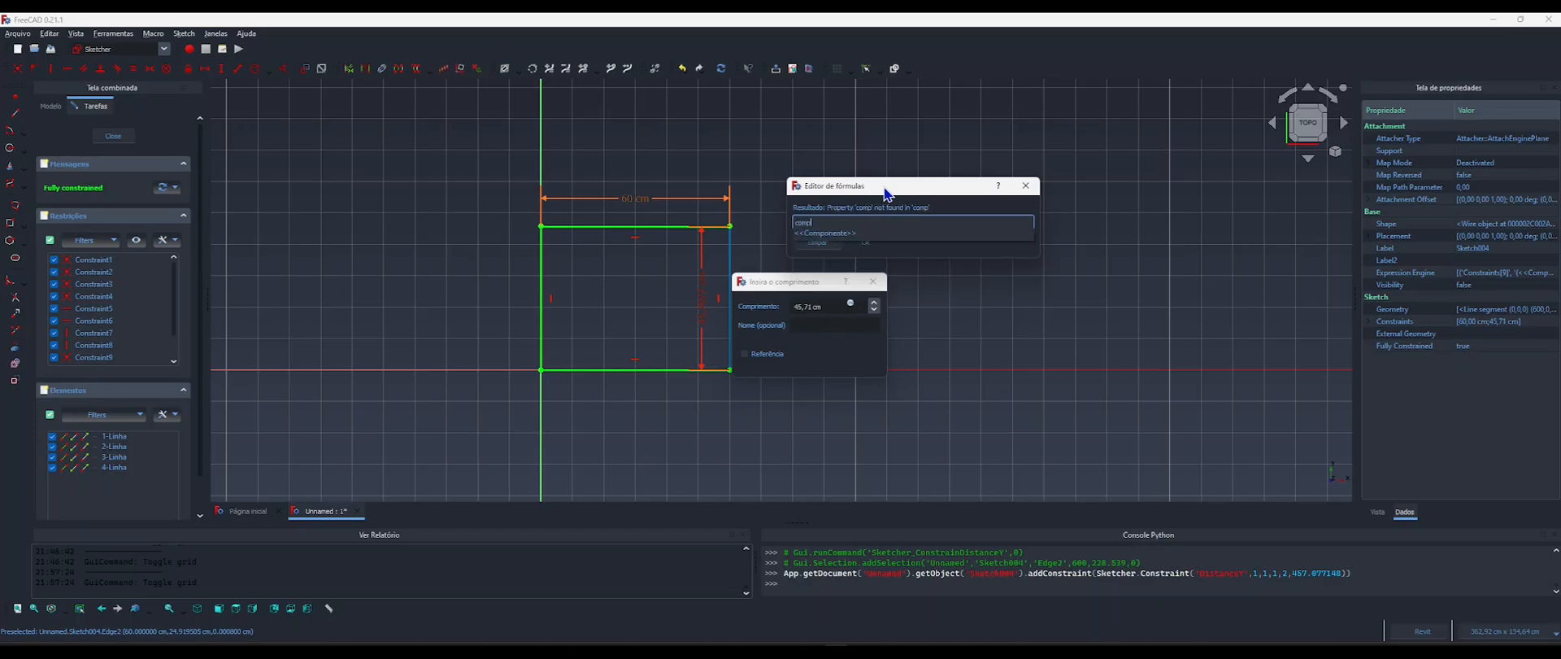
text(o)
key(Return)
text(.larg)
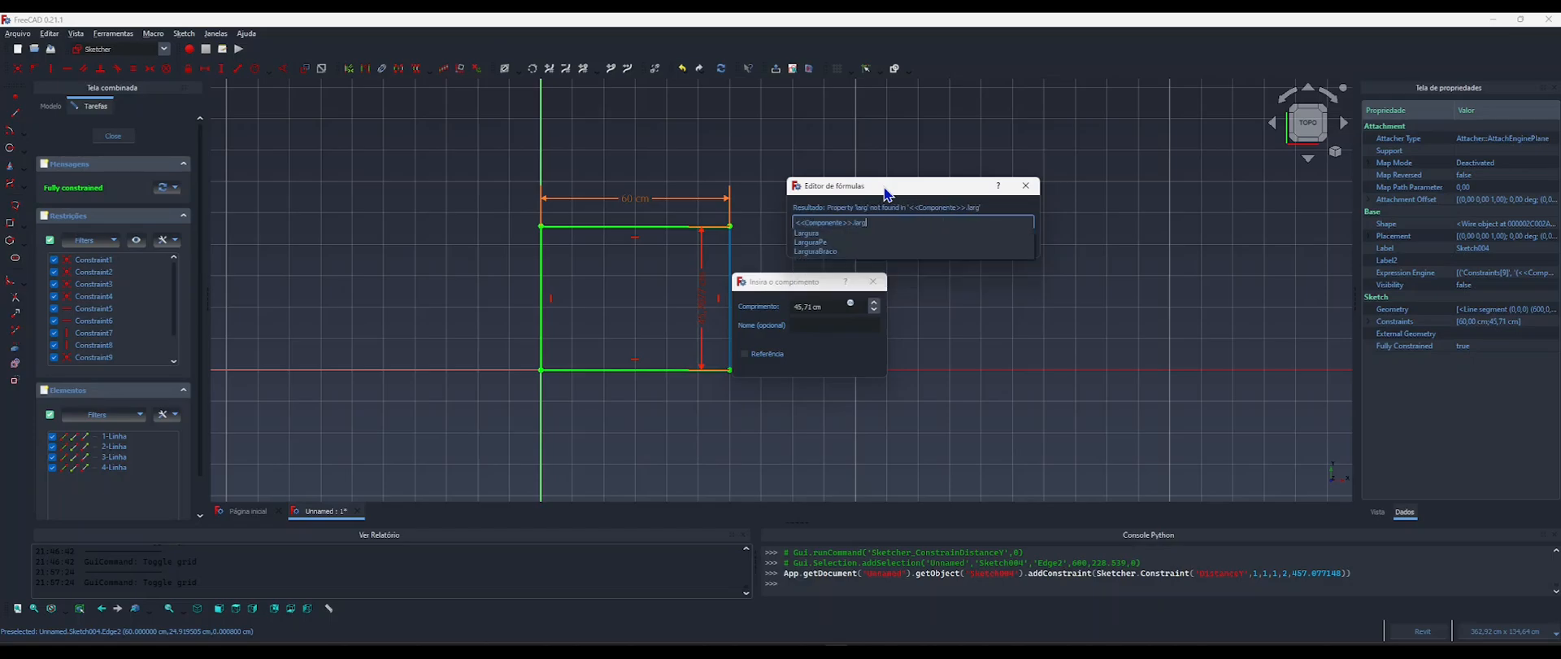
text(ur)
key(Down)
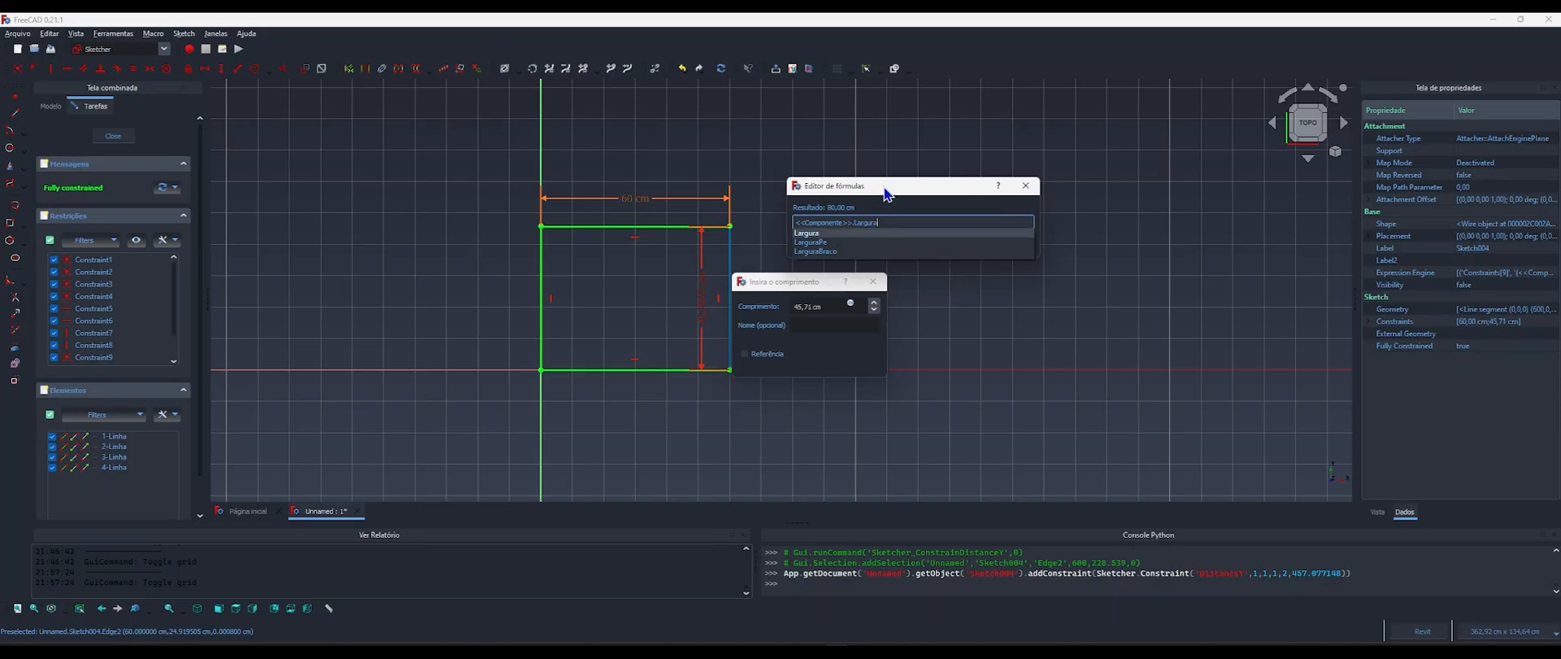
key(Return)
key(Return)
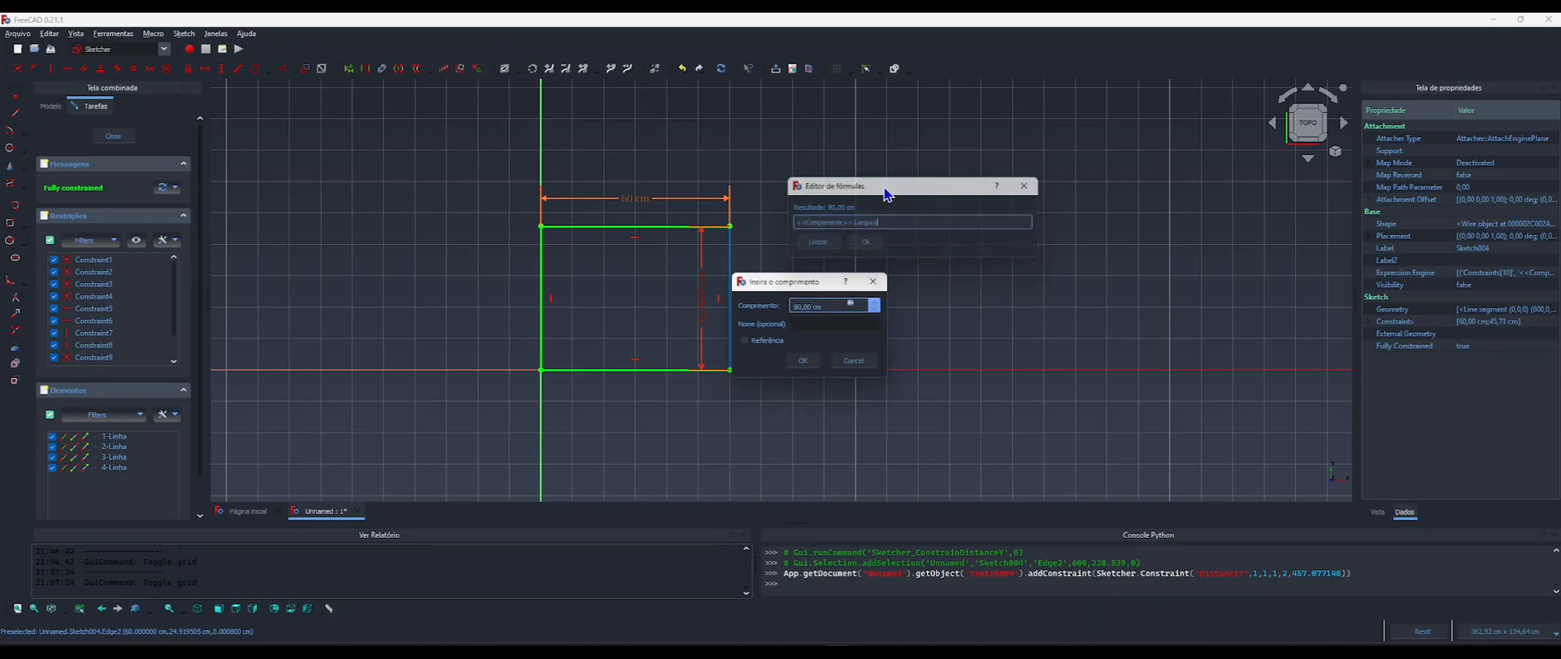
key(Return)
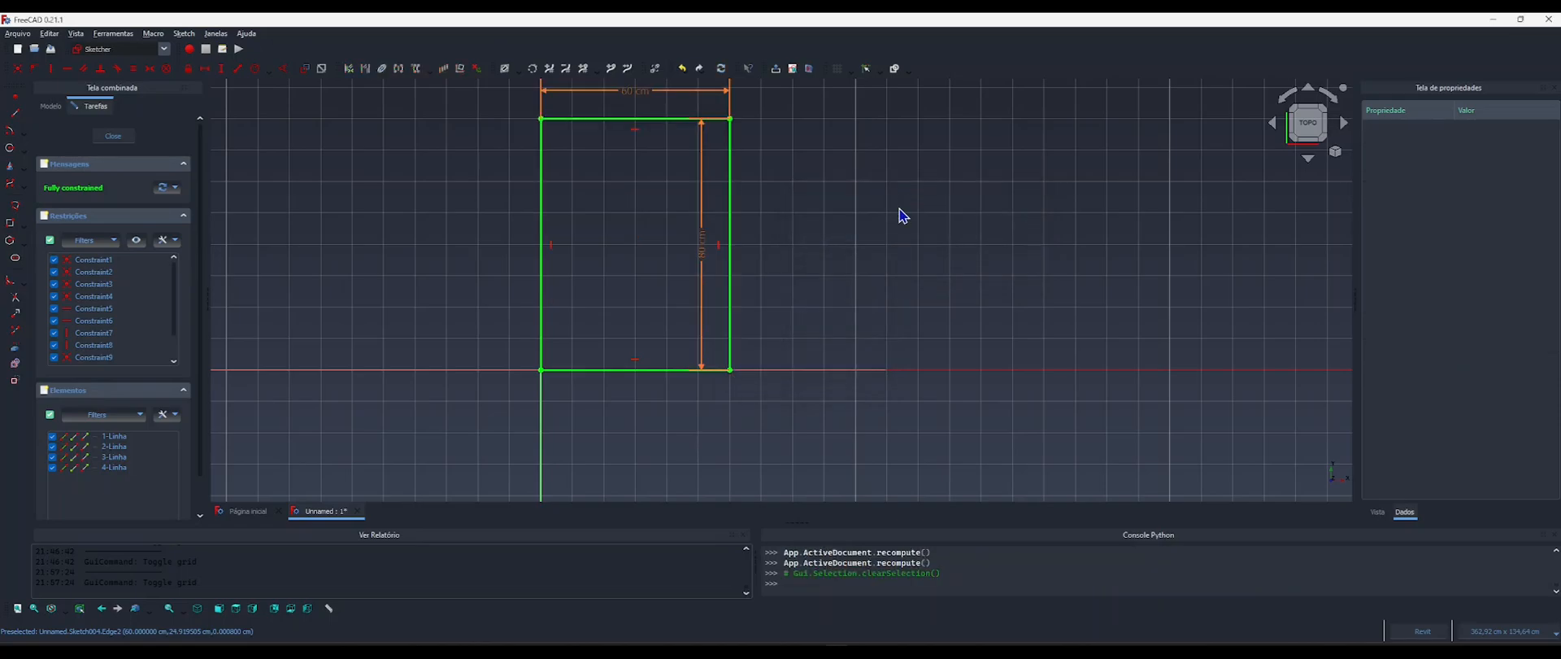
Close the seat sketch, clear the selection and turn off the drafting grid.
middle_drag(666, 283, 757, 342)
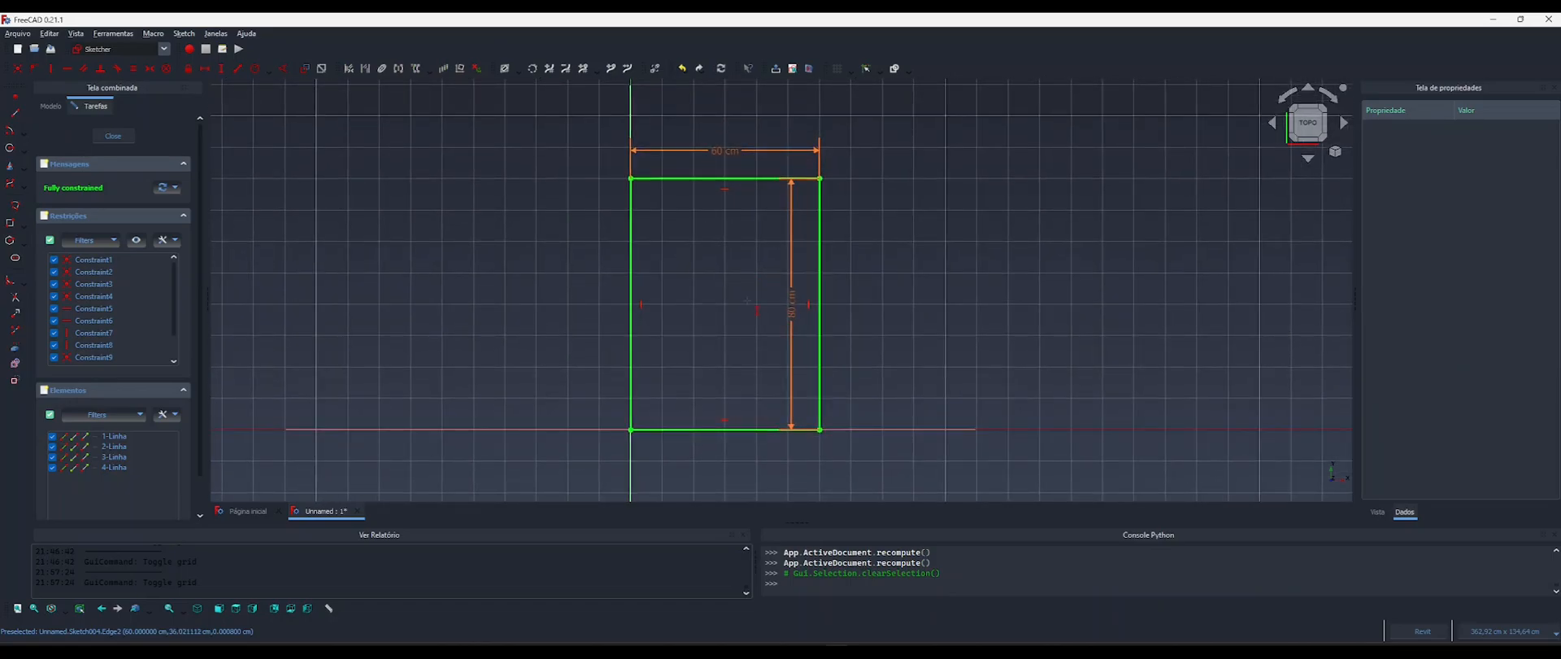
click(114, 139)
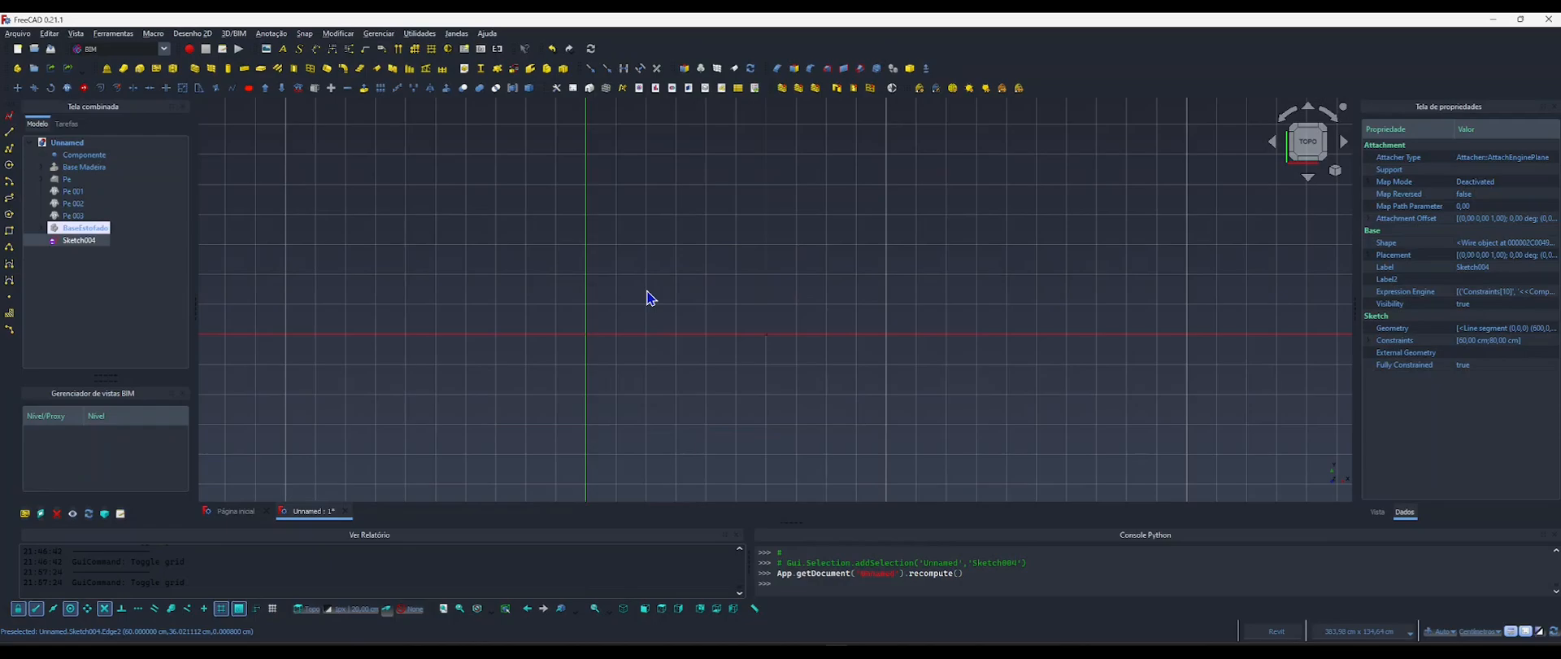
scroll(654, 297, down, 3)
click(643, 300)
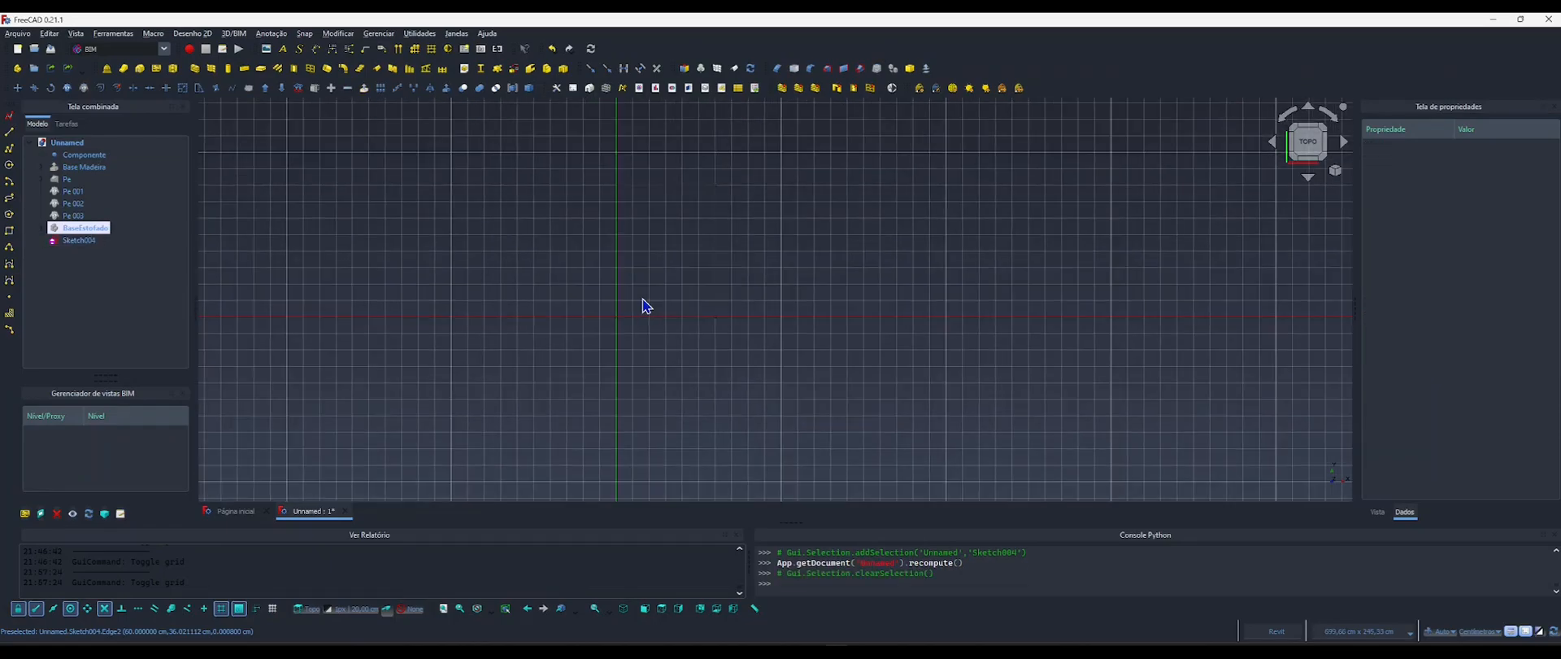
key(g)
key(r)
middle_drag(666, 296, 822, 282)
middle_drag(717, 323, 791, 277)
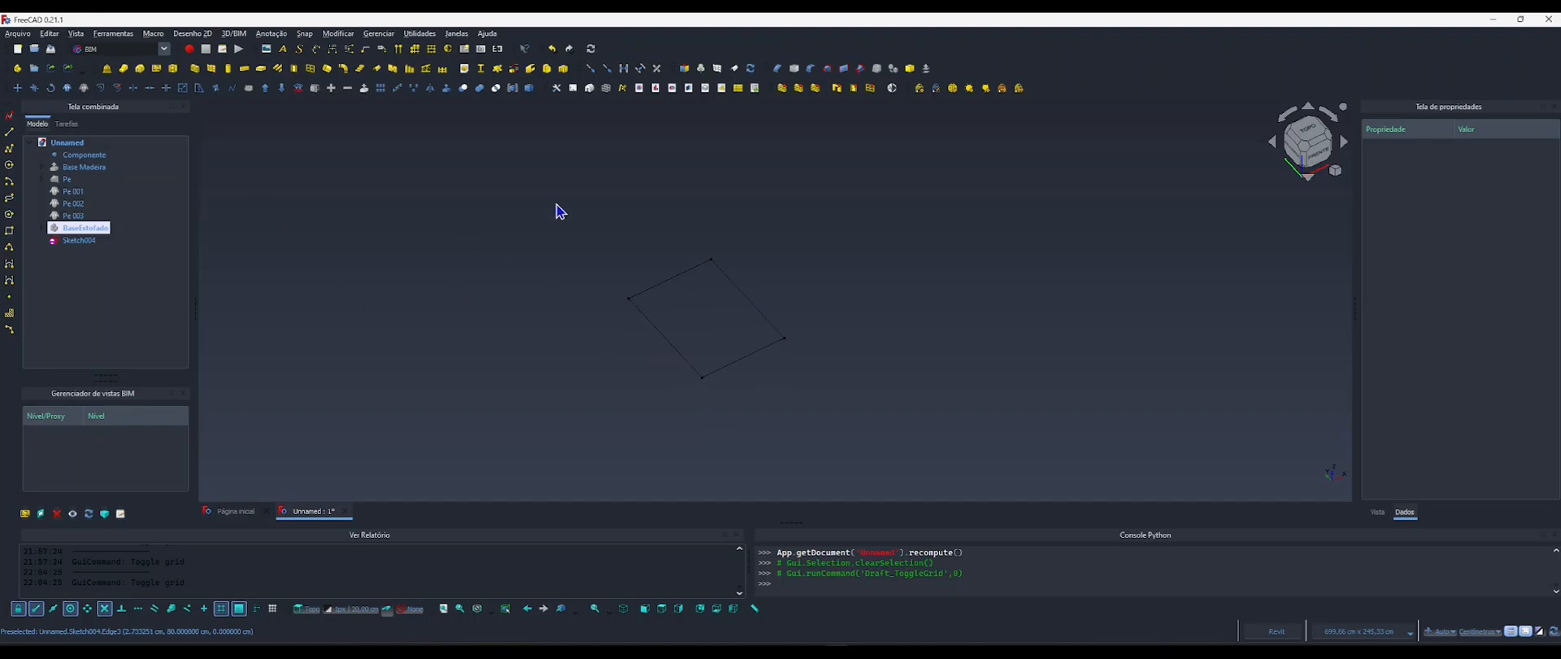
Create a new body in the Part Design workbench and move Sketch004 into it.
click(164, 48)
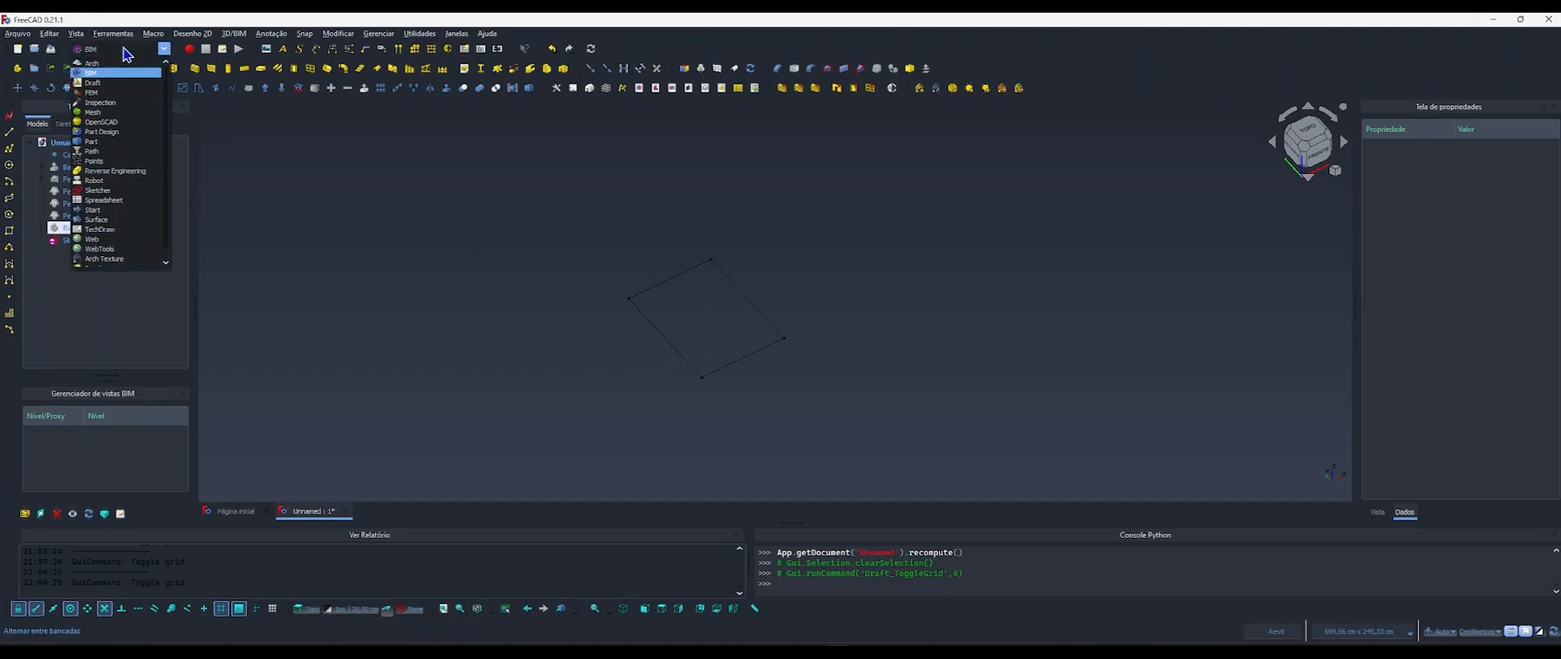
click(90, 133)
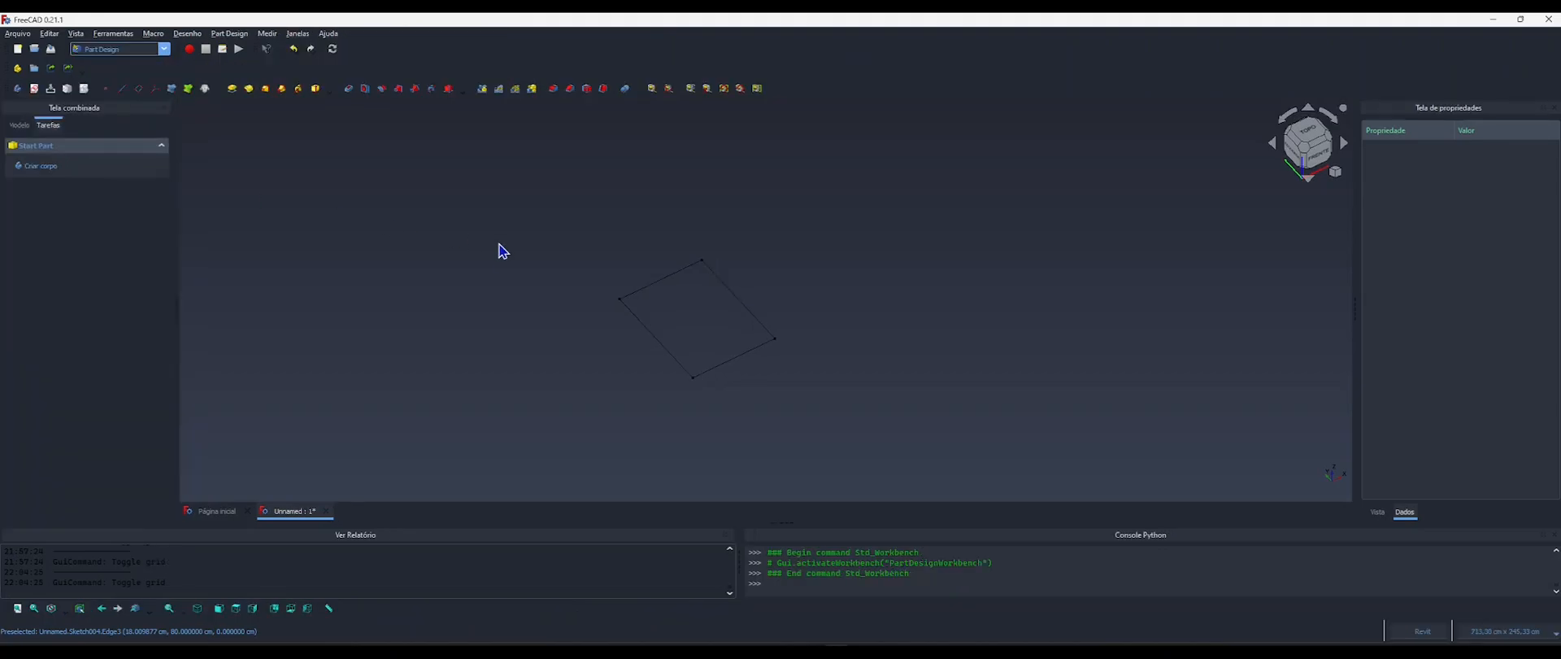
click(37, 166)
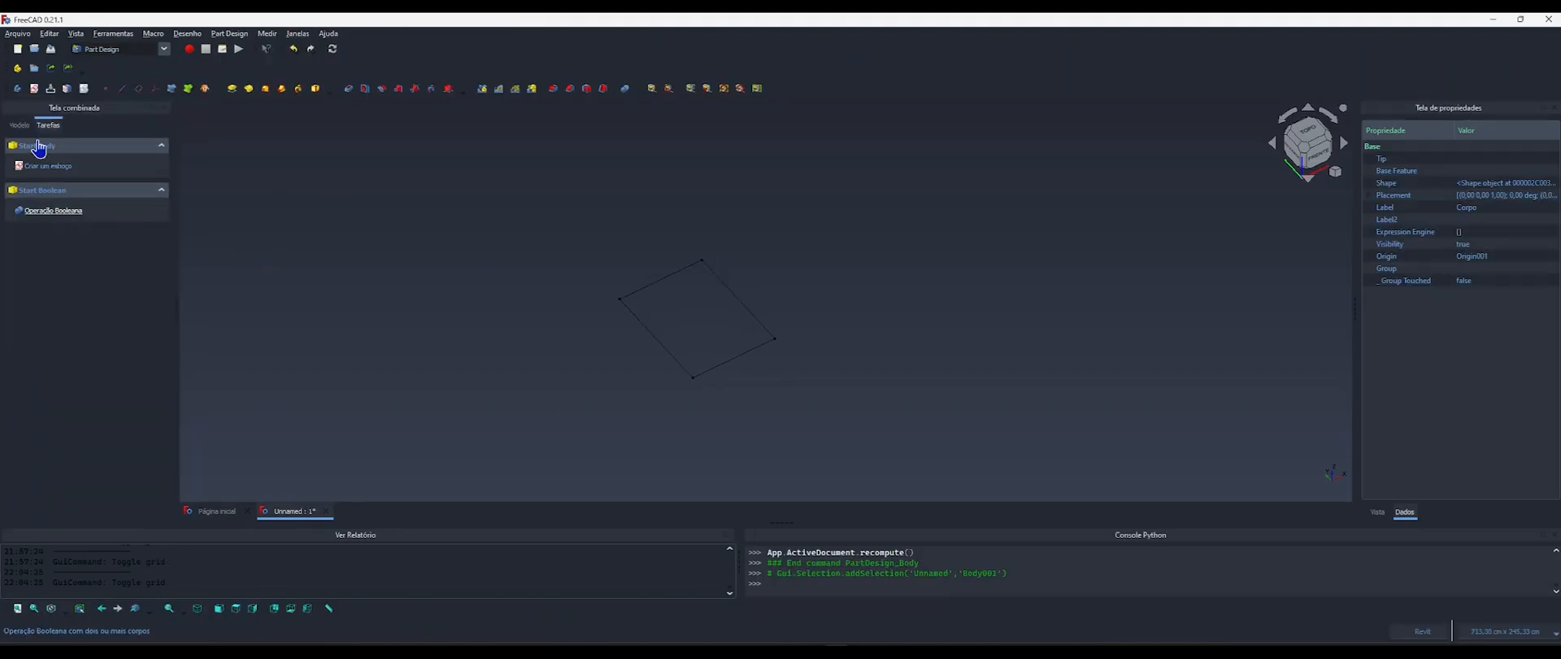
click(16, 126)
drag(51, 241, 82, 254)
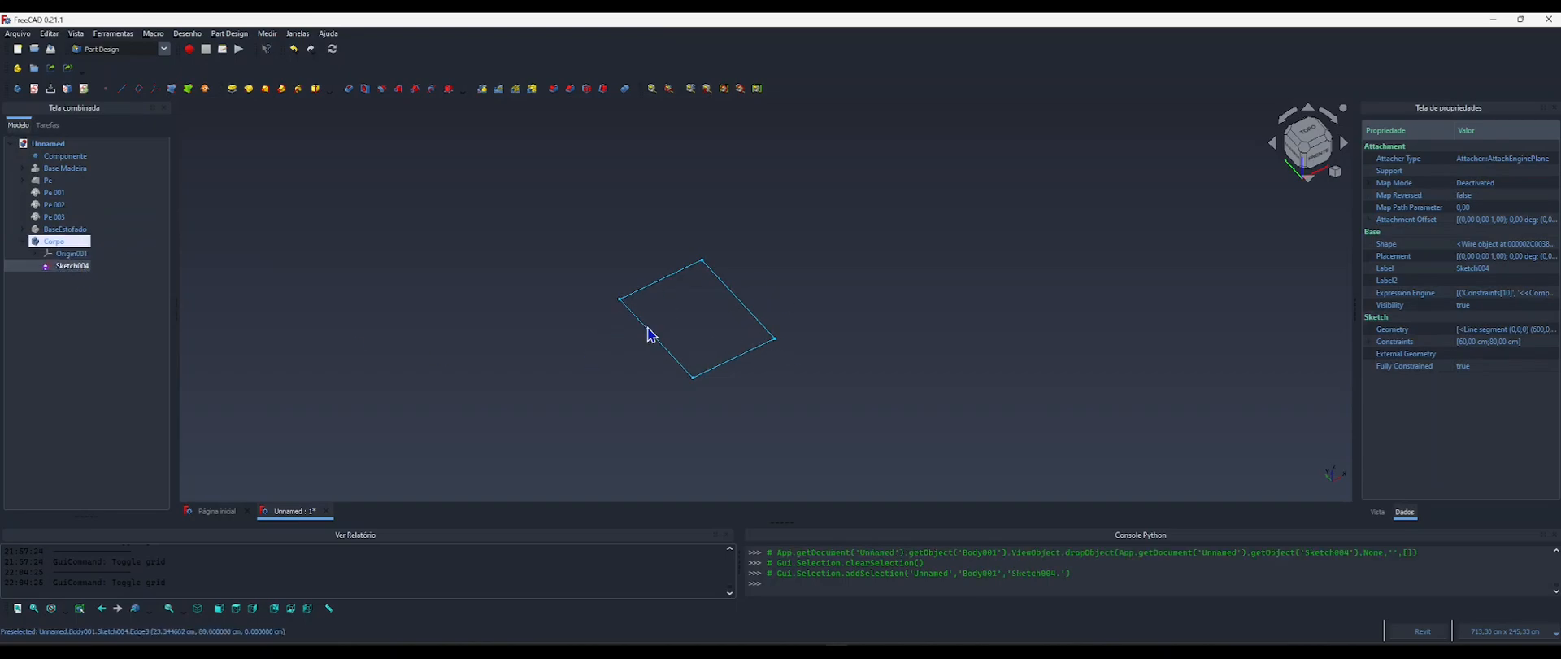
click(233, 90)
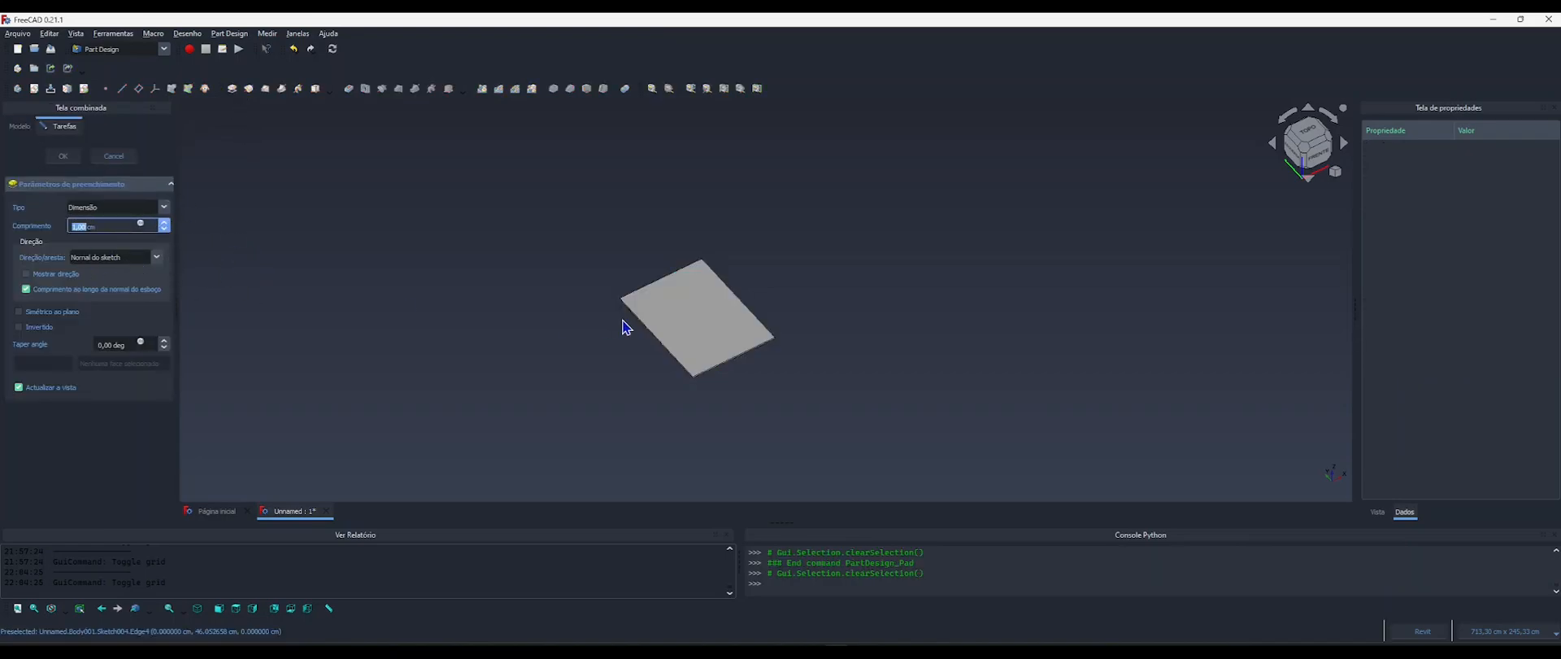
key(alt+Tab)
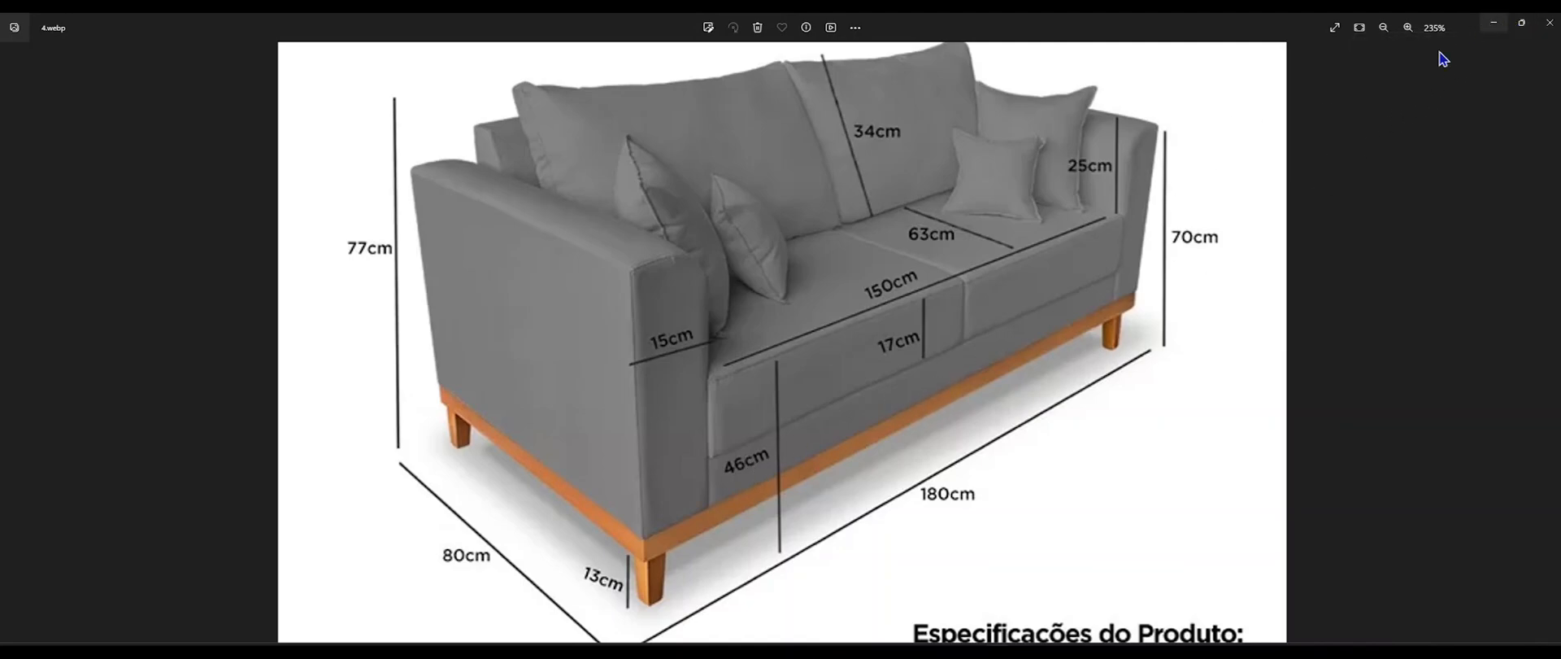
click(1494, 21)
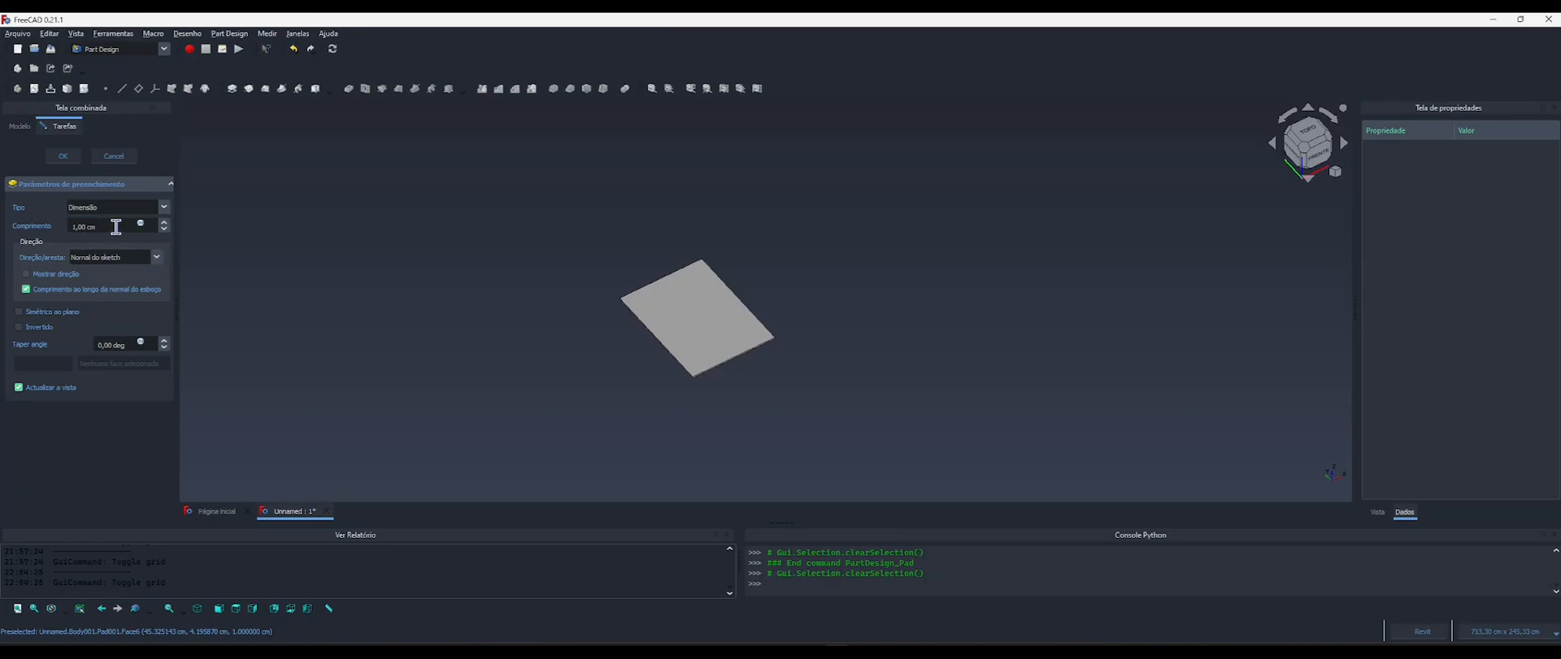
key(Escape)
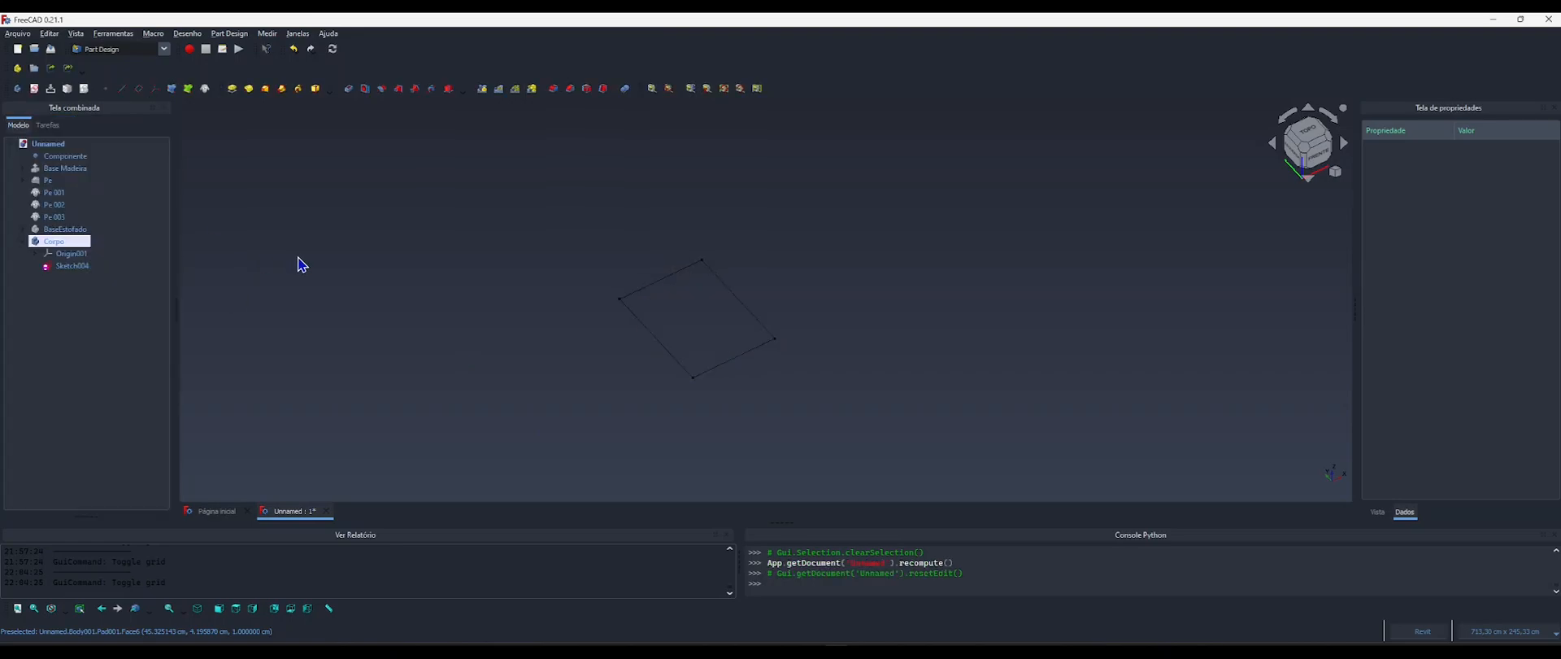
Copy the length formula from the Pad inside the BaseEstofado body, leaving the formula as it is.
click(59, 230)
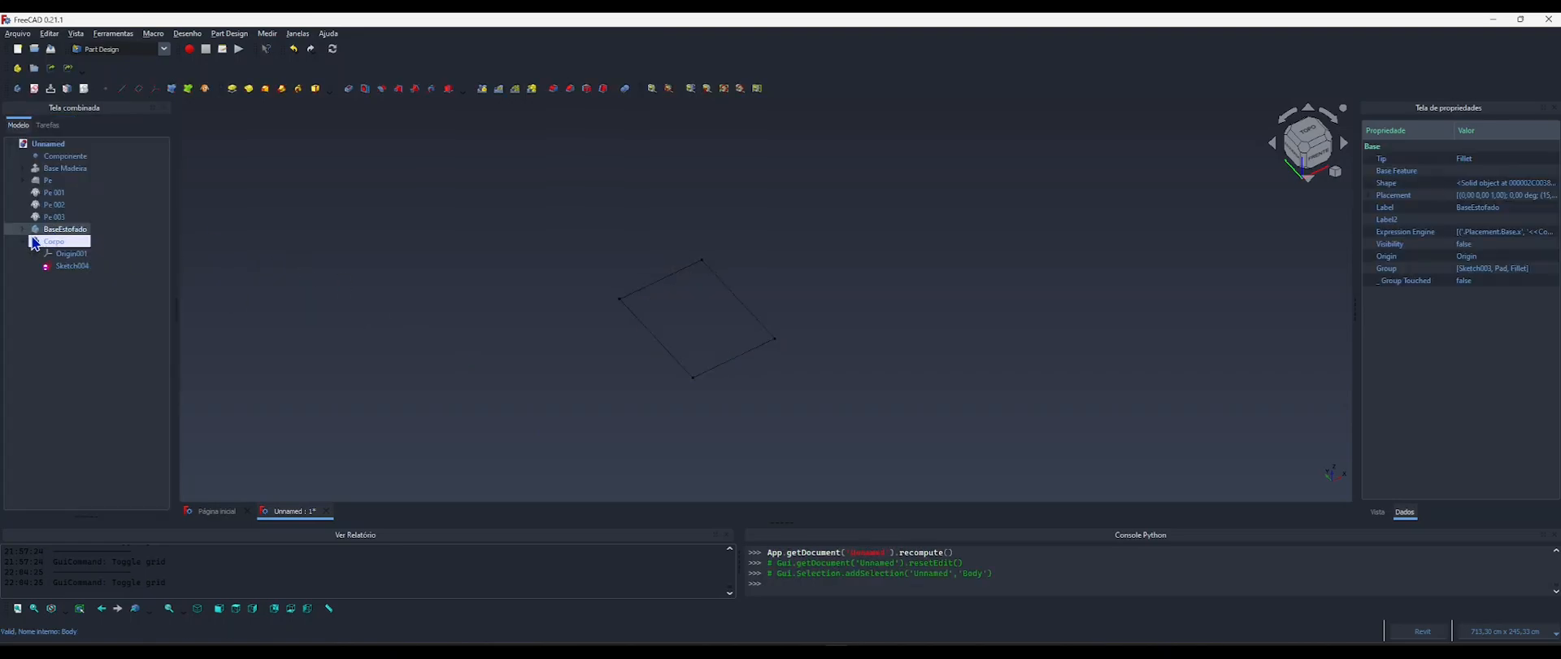
click(20, 229)
click(61, 253)
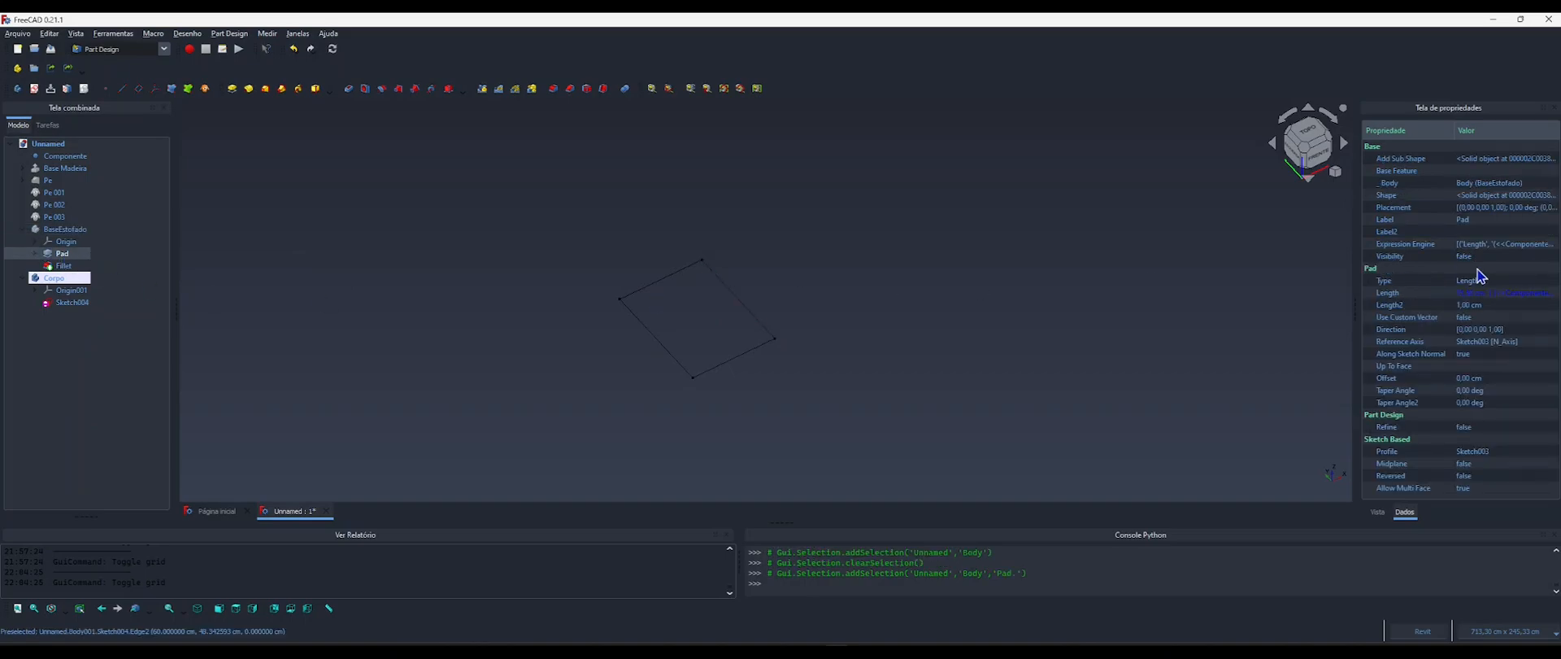
click(1526, 295)
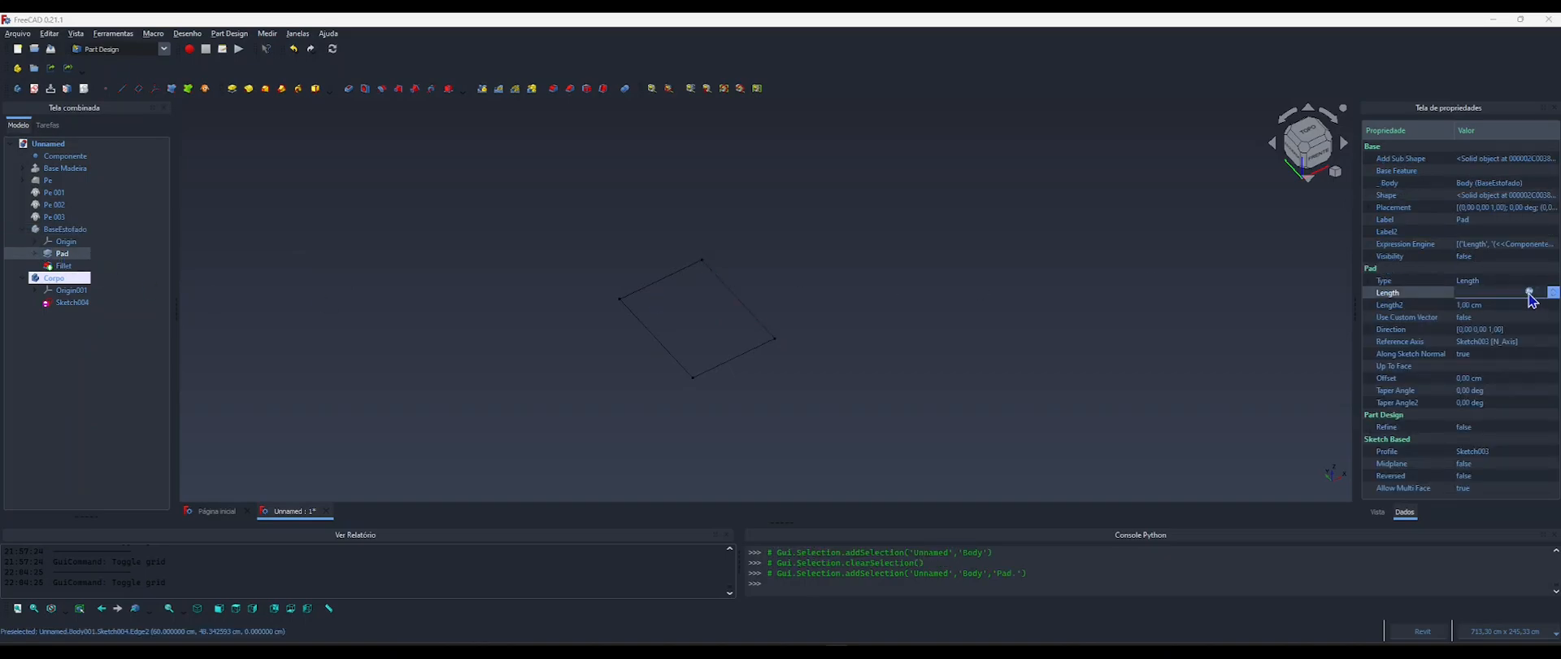
click(1528, 292)
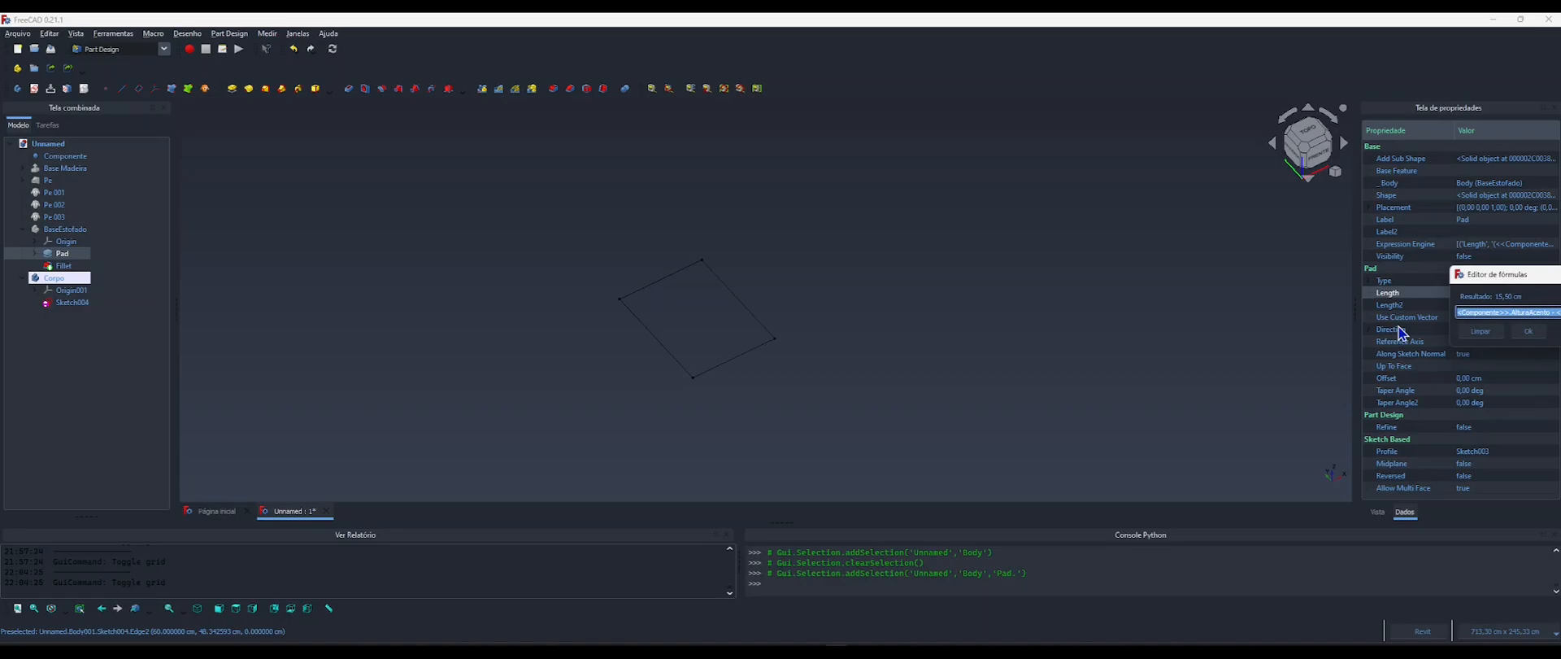
drag(1492, 282, 910, 227)
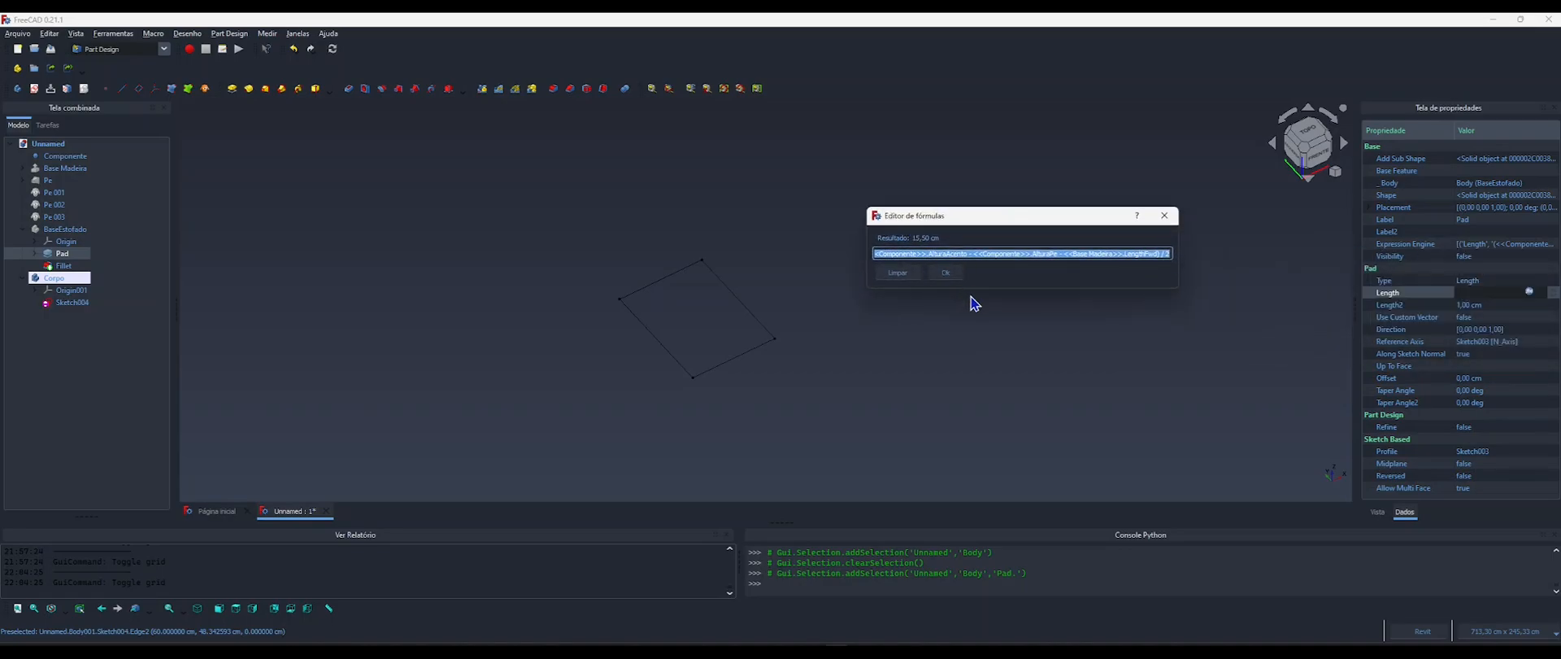
click(946, 273)
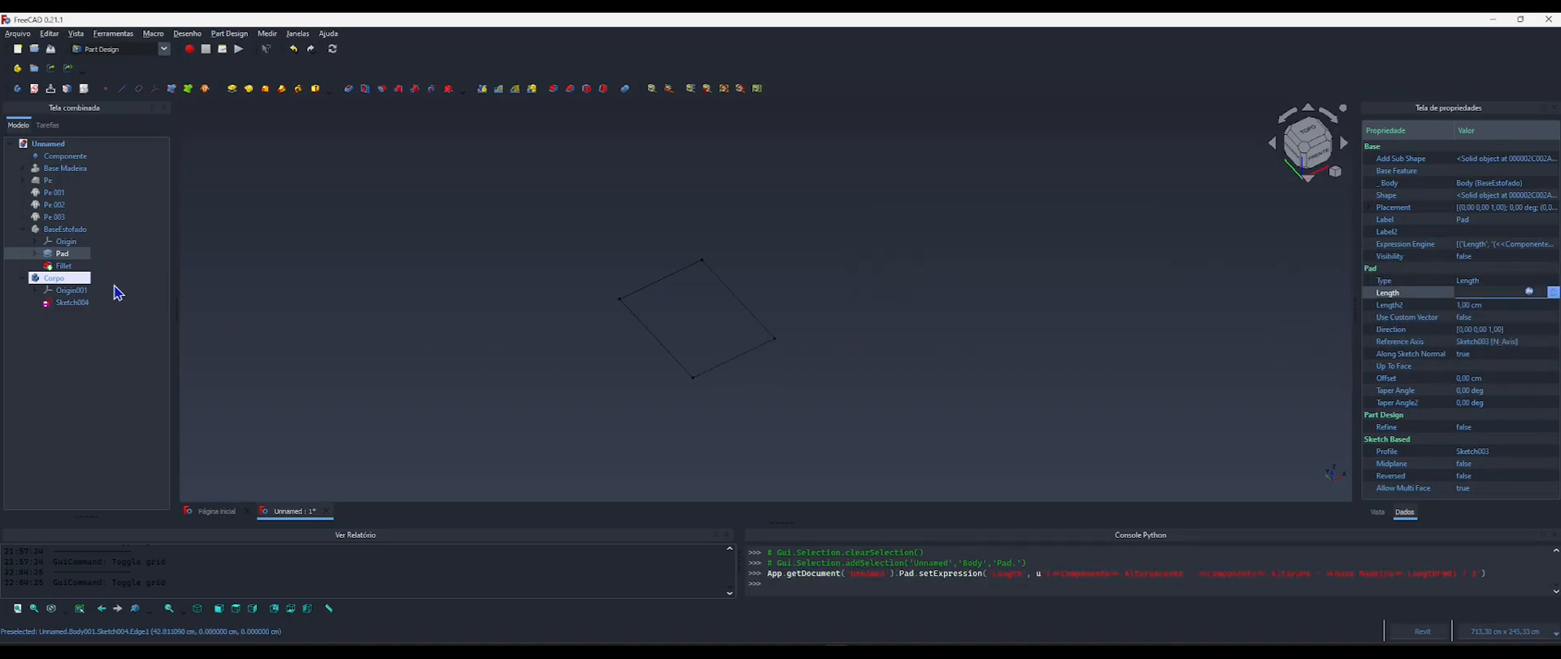
Pad Sketch004 along its normal, using the formula copied from BaseEstofado's pad as the length.
click(69, 302)
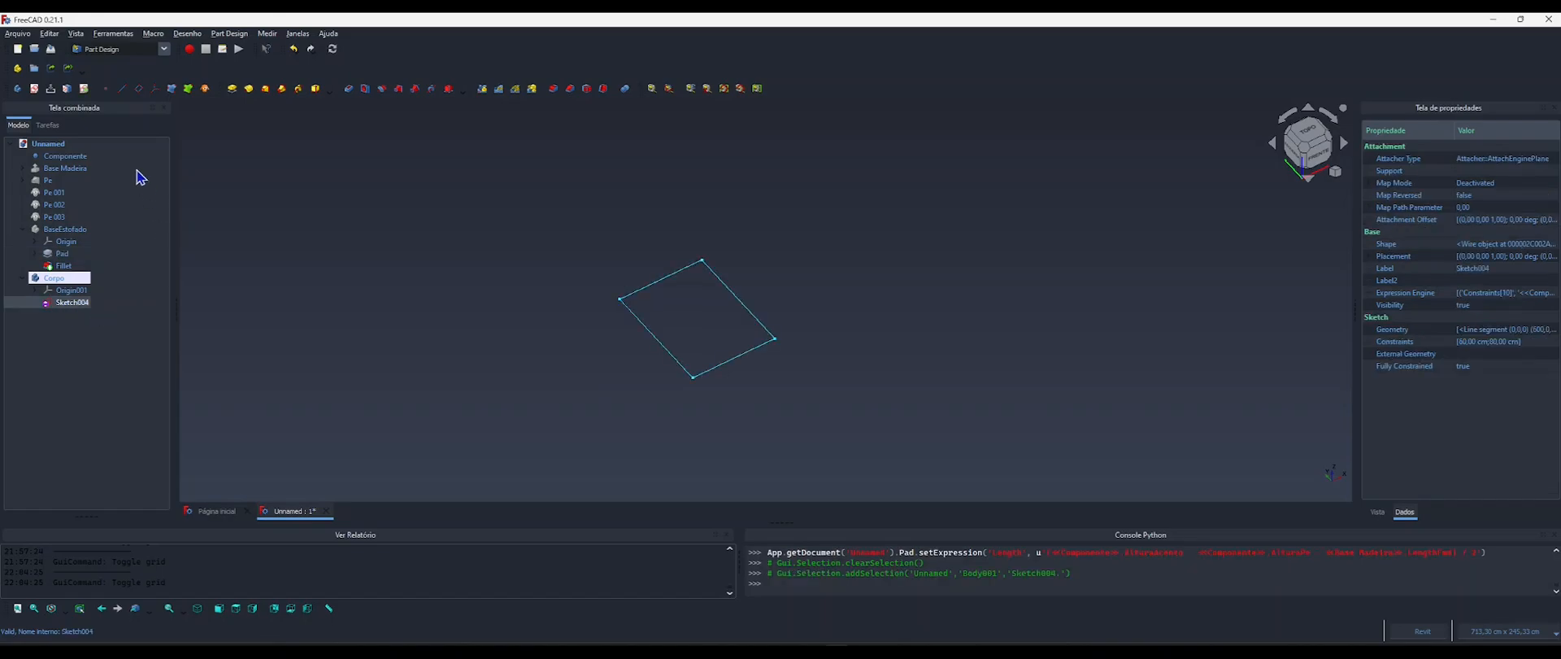
click(232, 88)
click(151, 225)
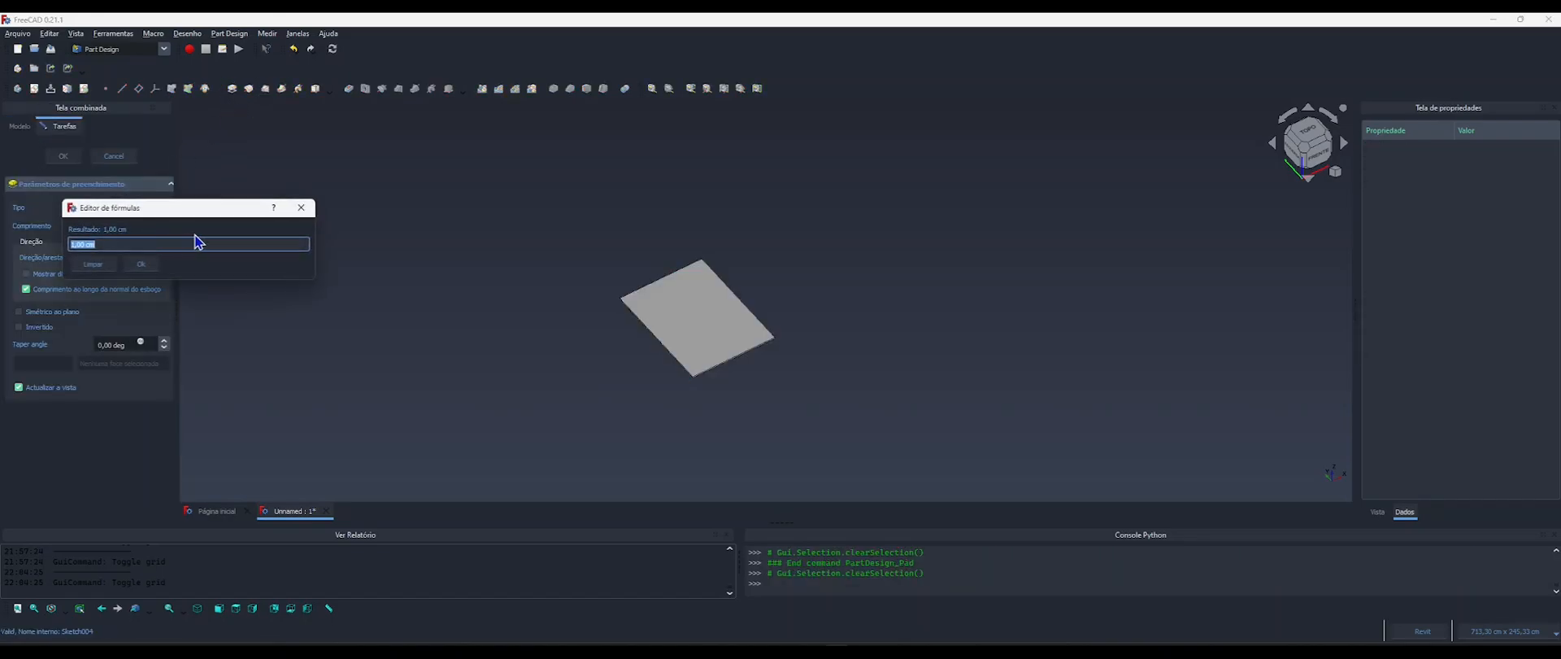
text((<<Componente>>.AlturaAcento - <<Componente>>.AlturaPe - <<Base Madeira>>.LengthFwd) / 2)
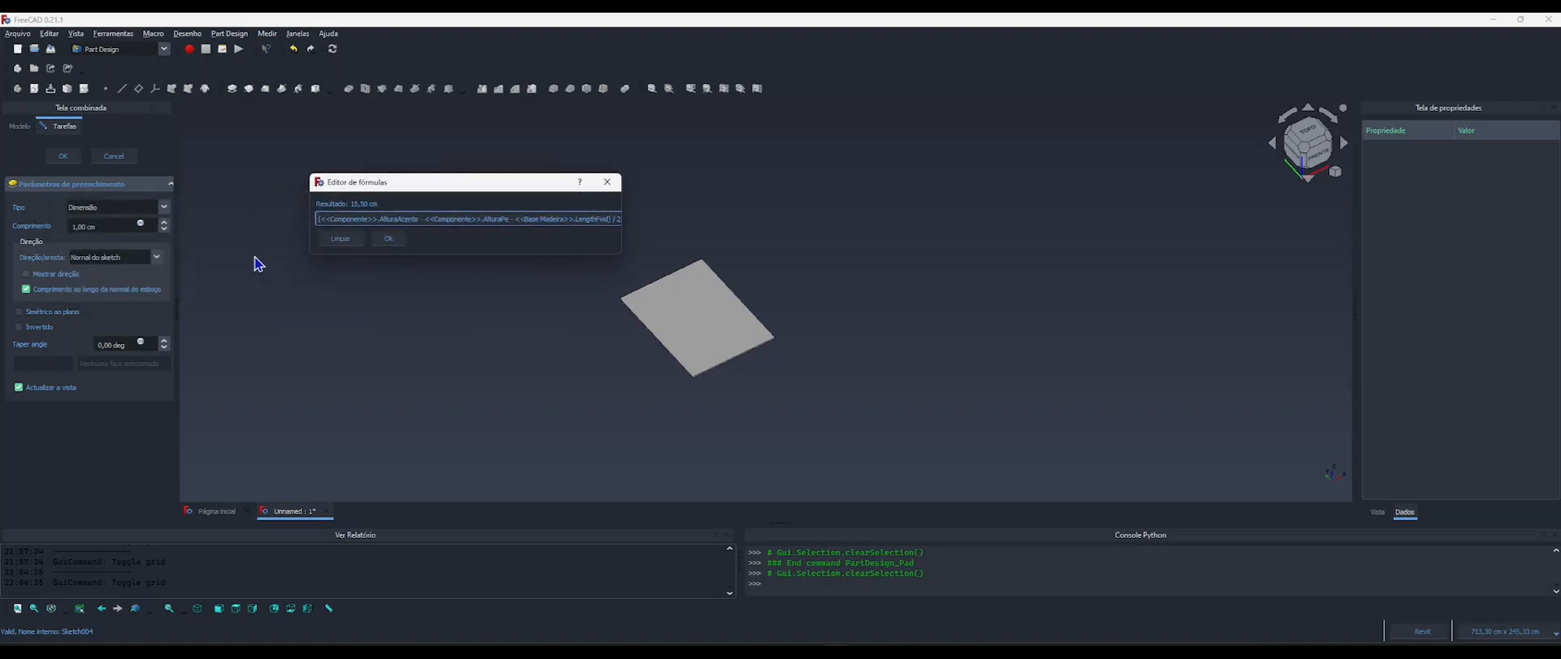
click(389, 239)
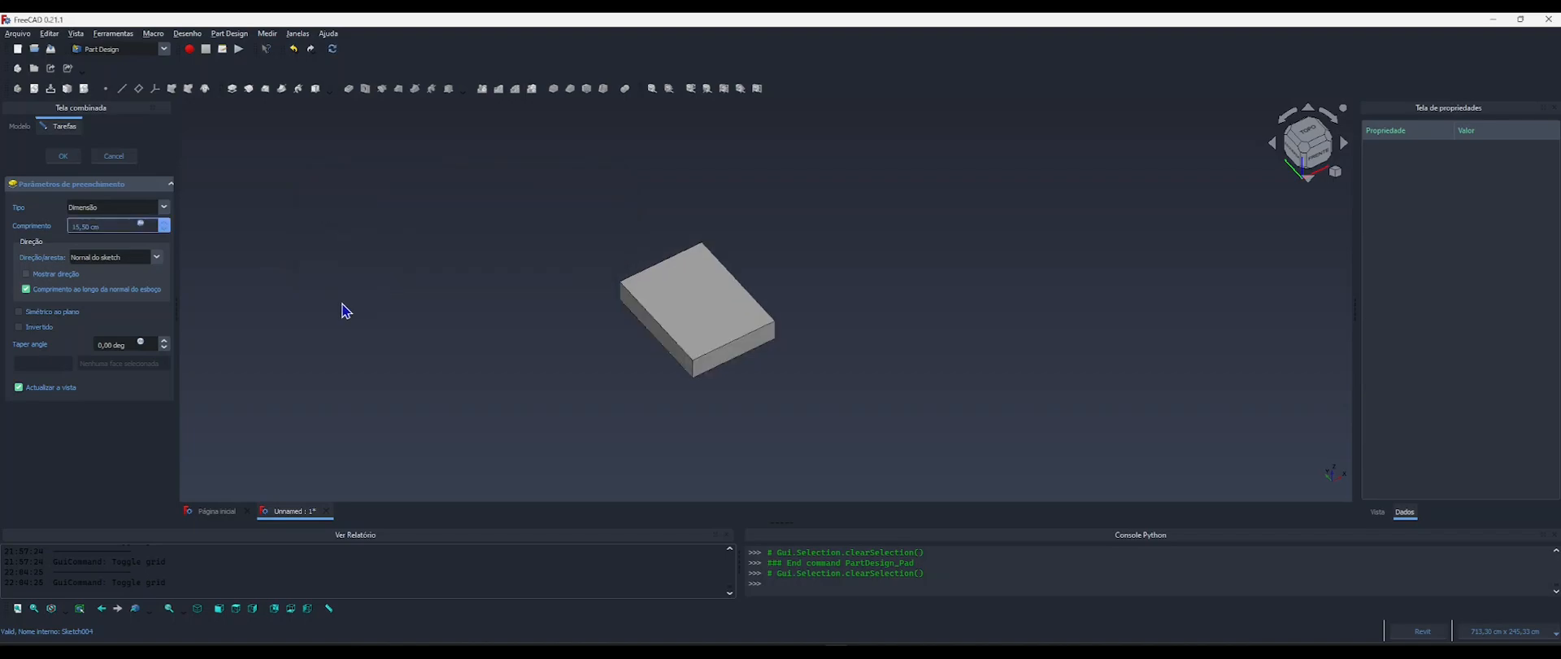
click(62, 156)
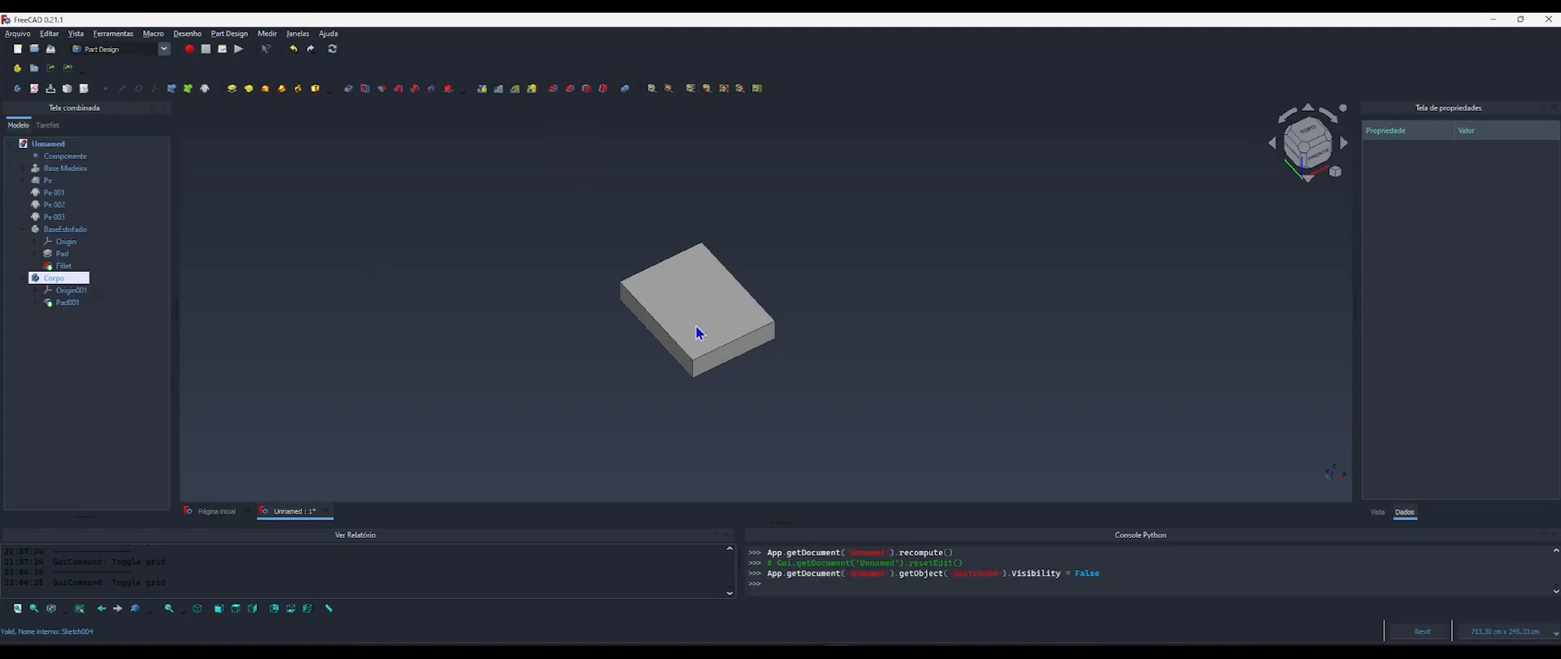
Add a fillet to all edges of Pad001, the padded seat cushion.
shift+middle_drag(704, 334, 618, 338)
scroll(576, 318, up, 4)
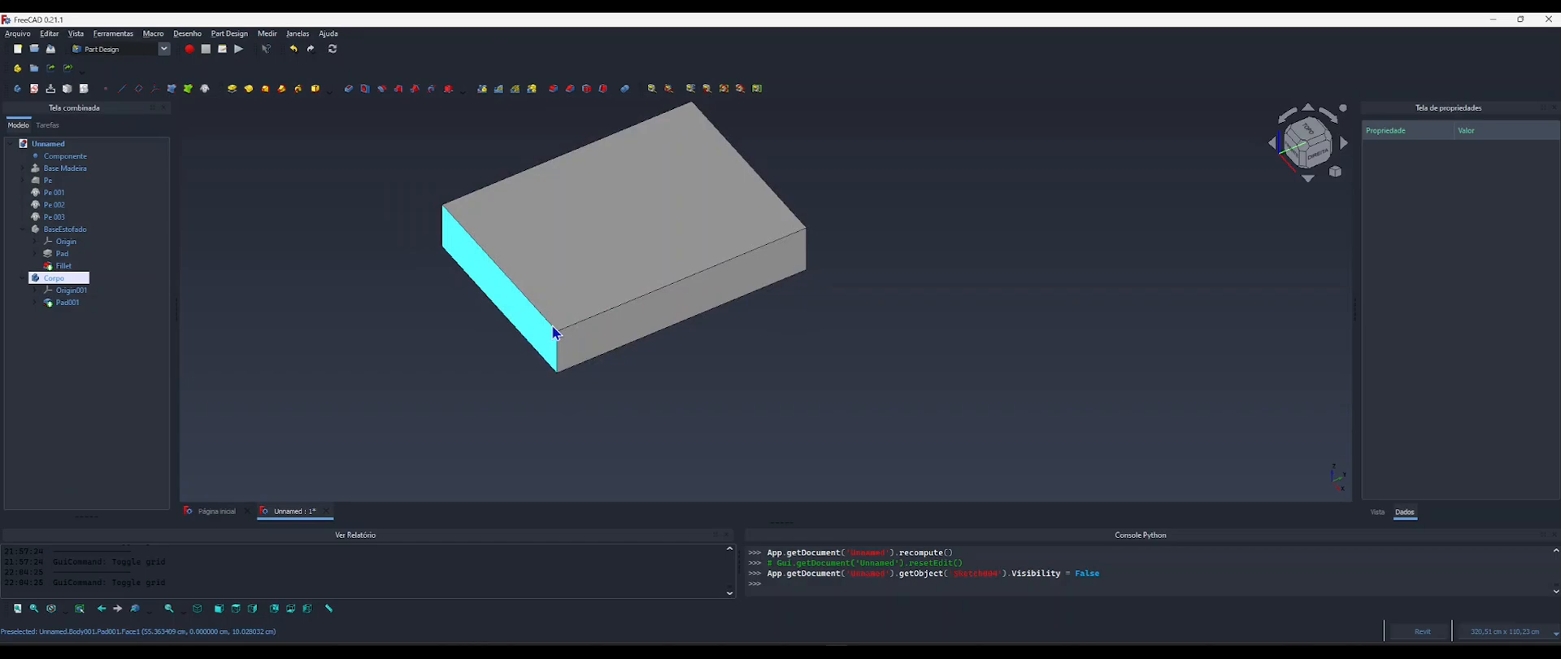
scroll(549, 324, up, 3)
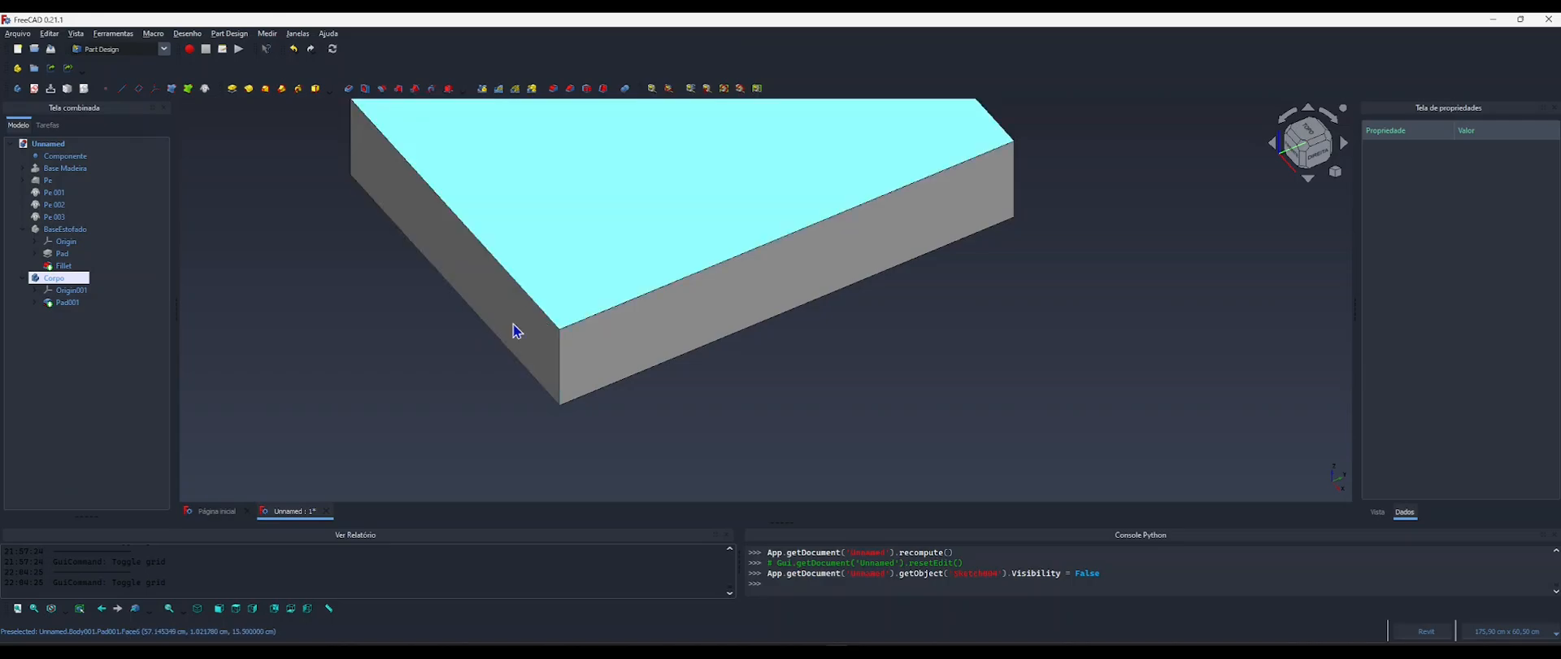
click(65, 303)
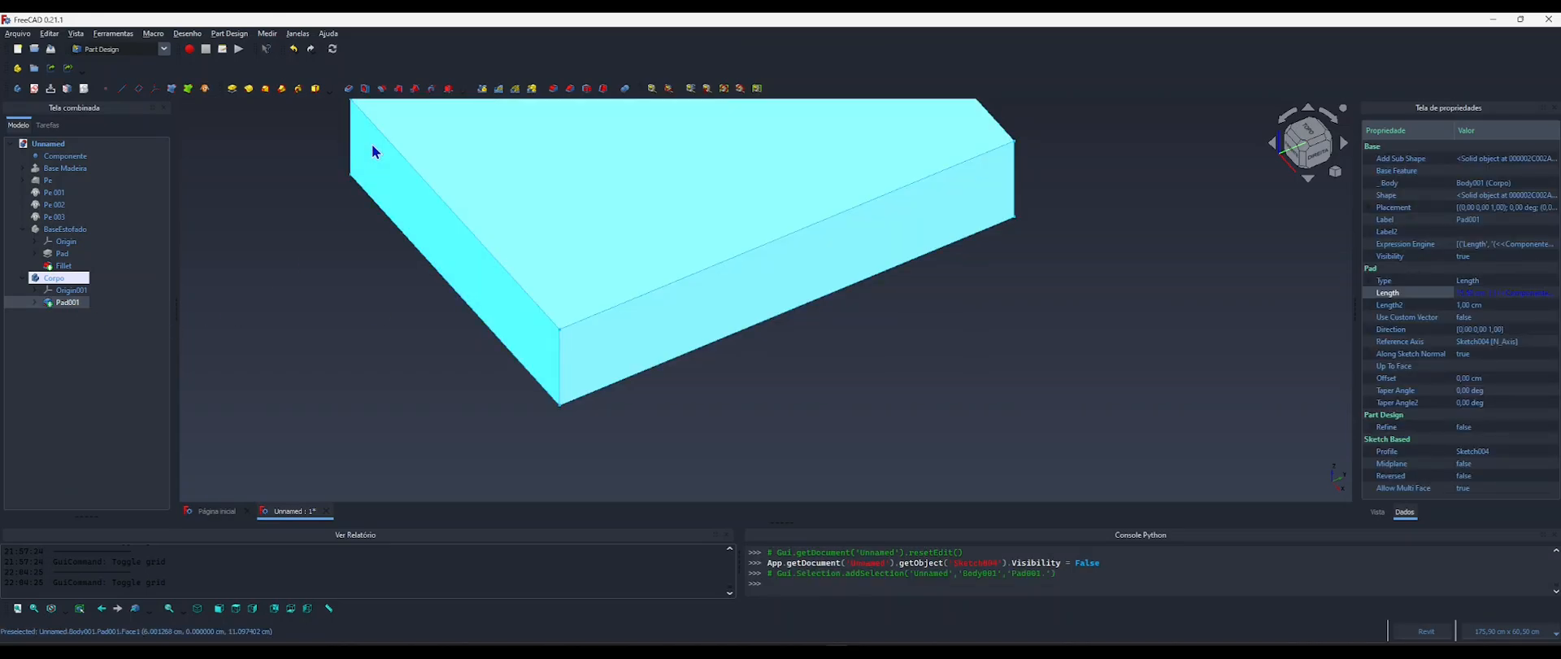
click(553, 88)
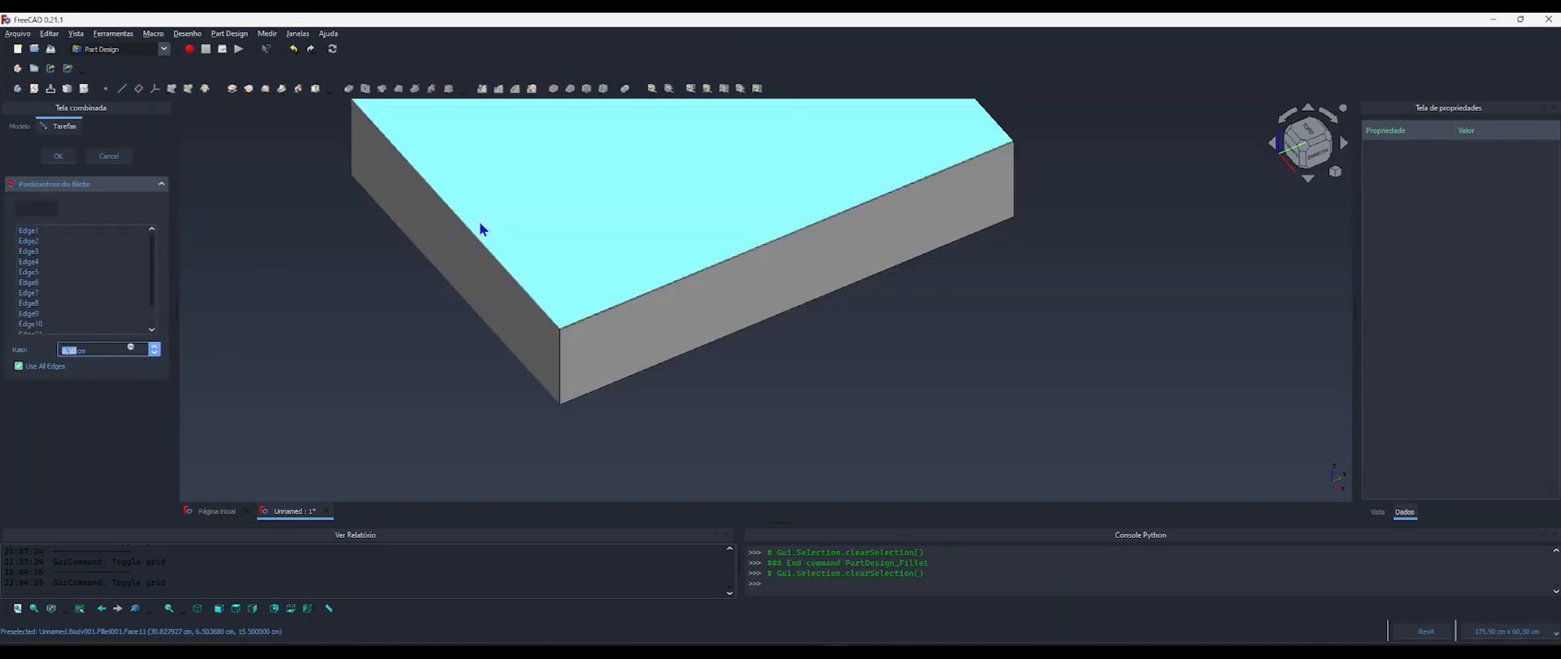
Set the fillet radius with the formula <<Componente>>.RaioEstofado and apply the fillet.
click(131, 350)
drag(199, 334, 623, 227)
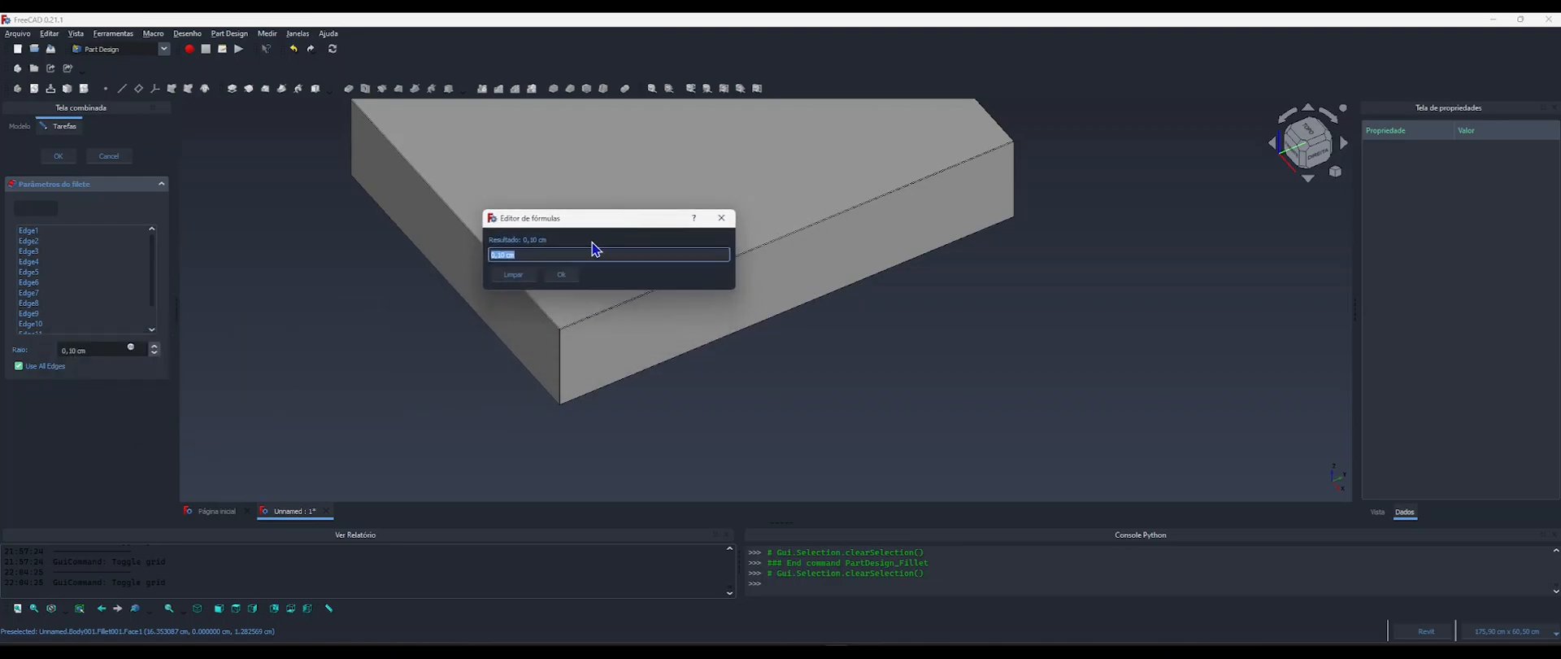
text(comp)
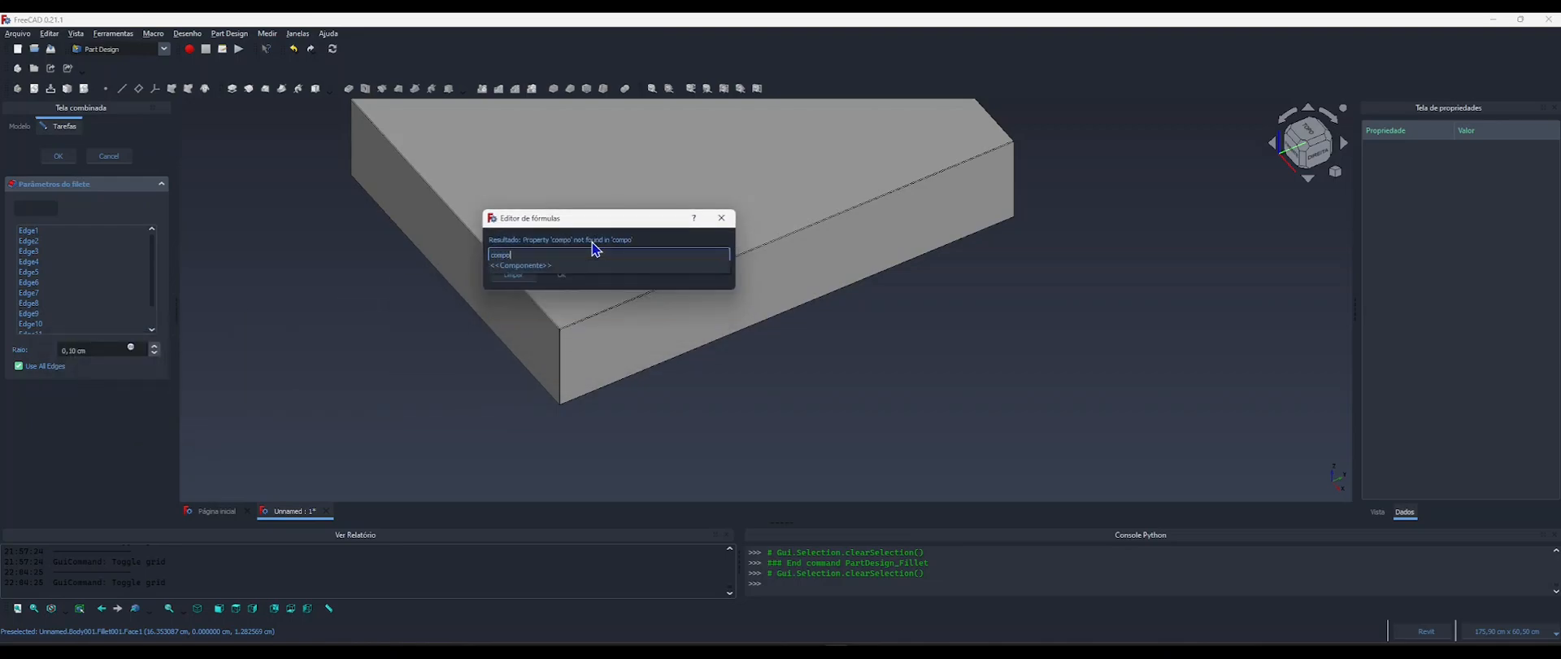
text(o)
key(Down)
text(raio)
key(Down)
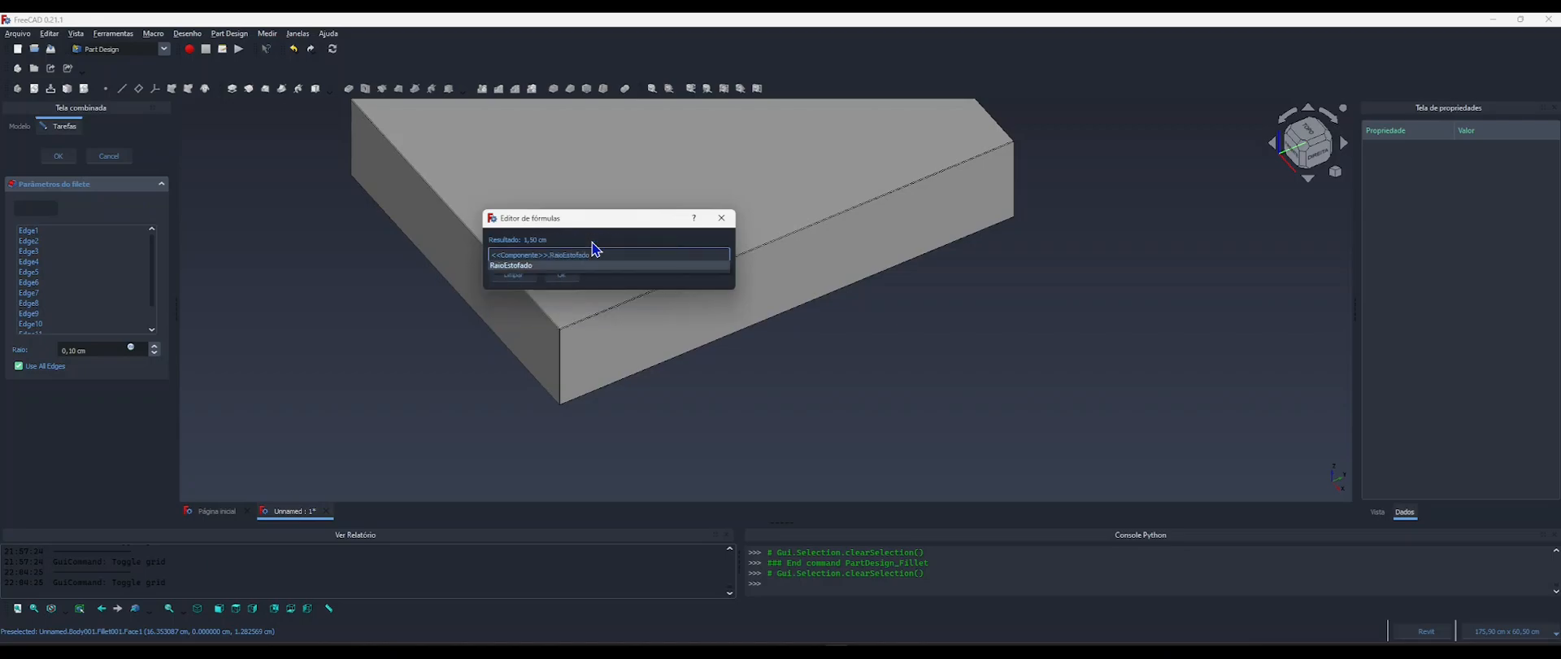
click(519, 267)
key(Return)
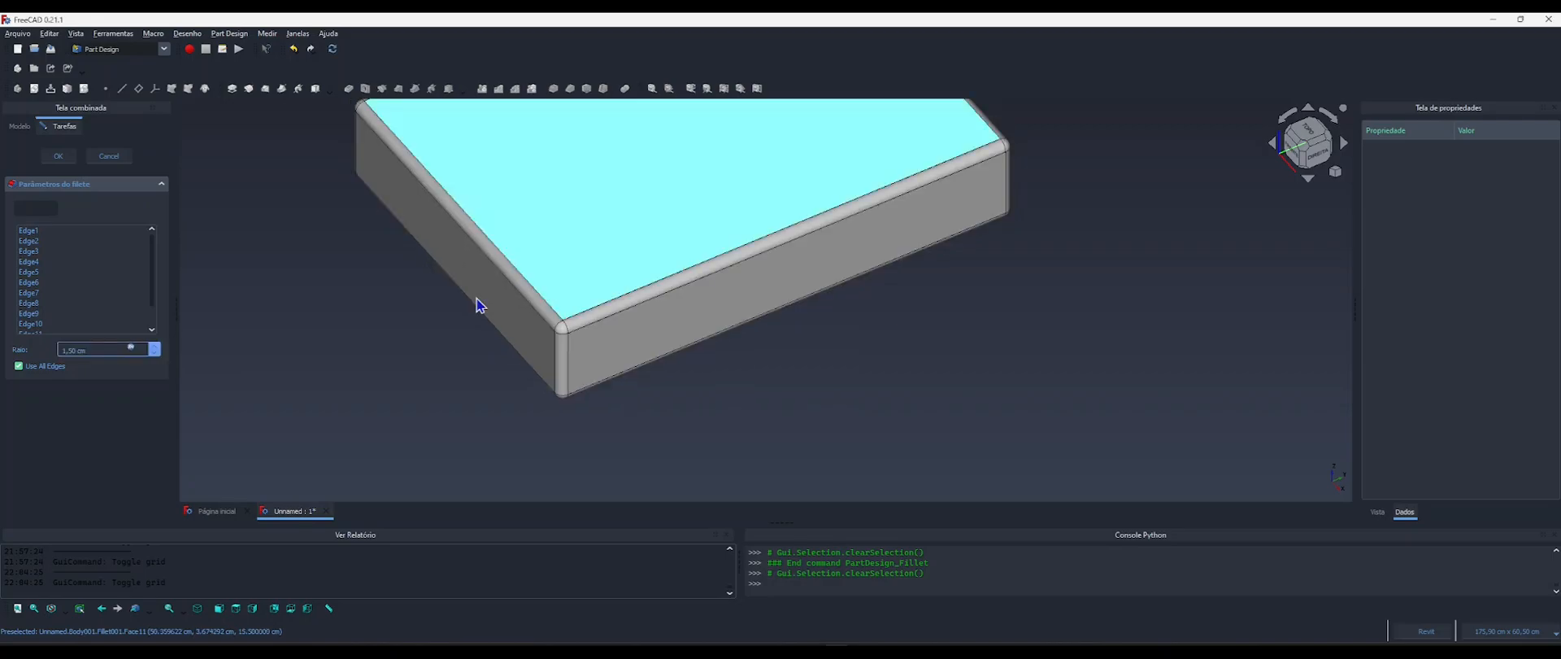
scroll(486, 334, down, 3)
middle_drag(526, 335, 577, 345)
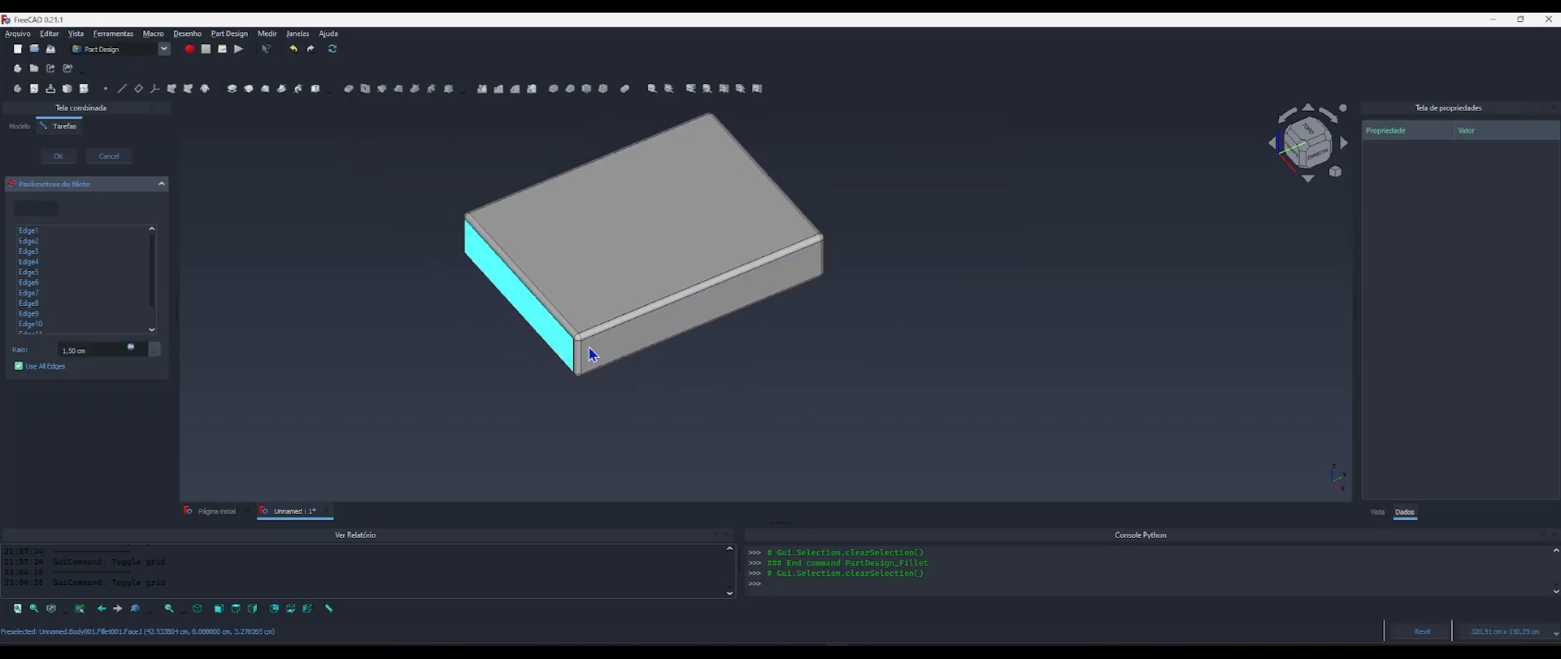
click(61, 160)
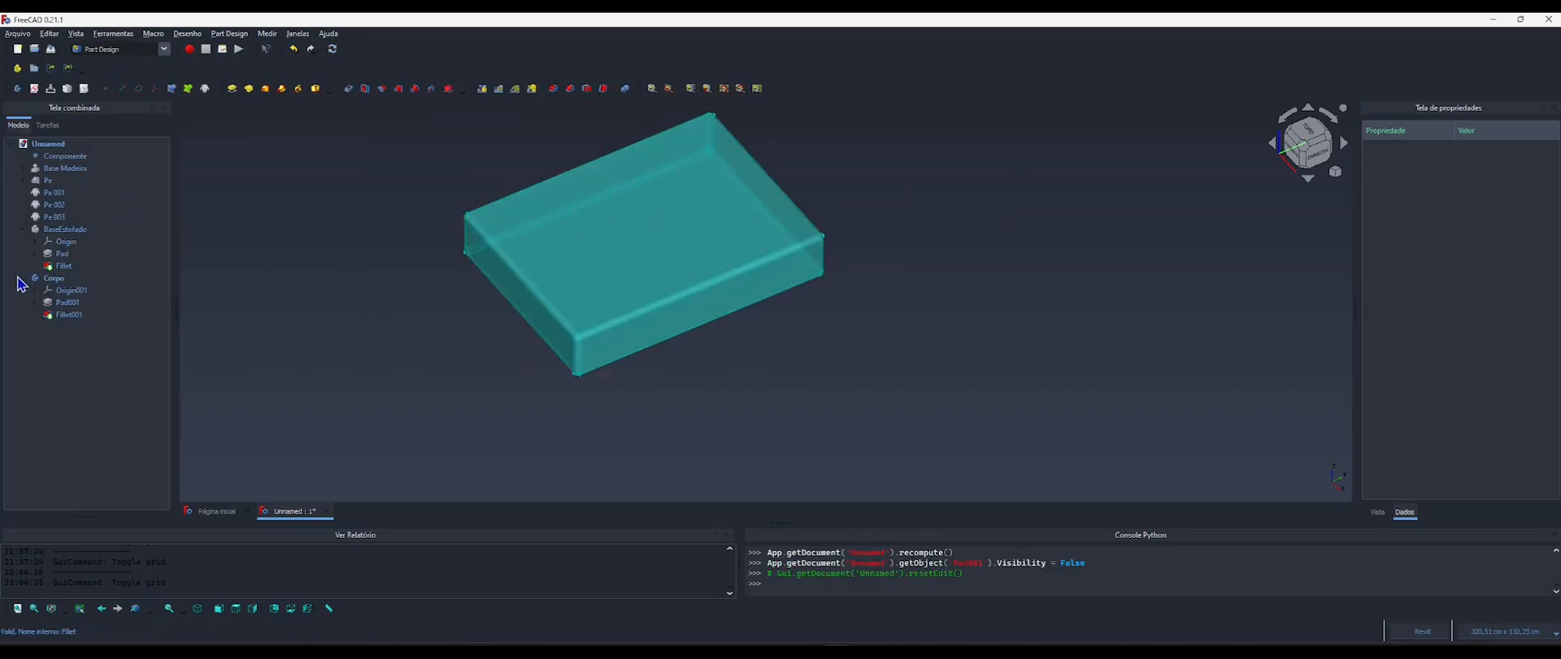
Collapse the new body in the model tree and rename it Almofada.
click(22, 278)
click(55, 281)
key(F2)
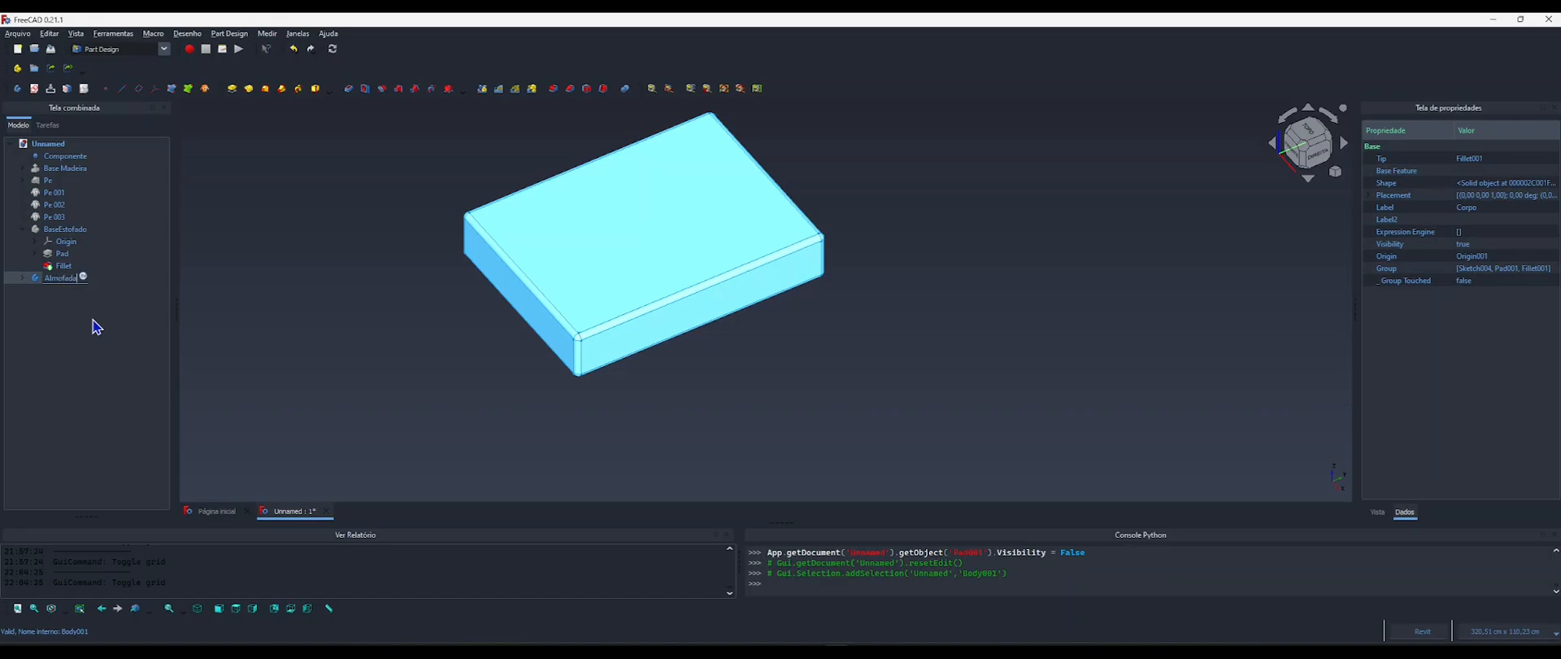
key(Return)
click(439, 291)
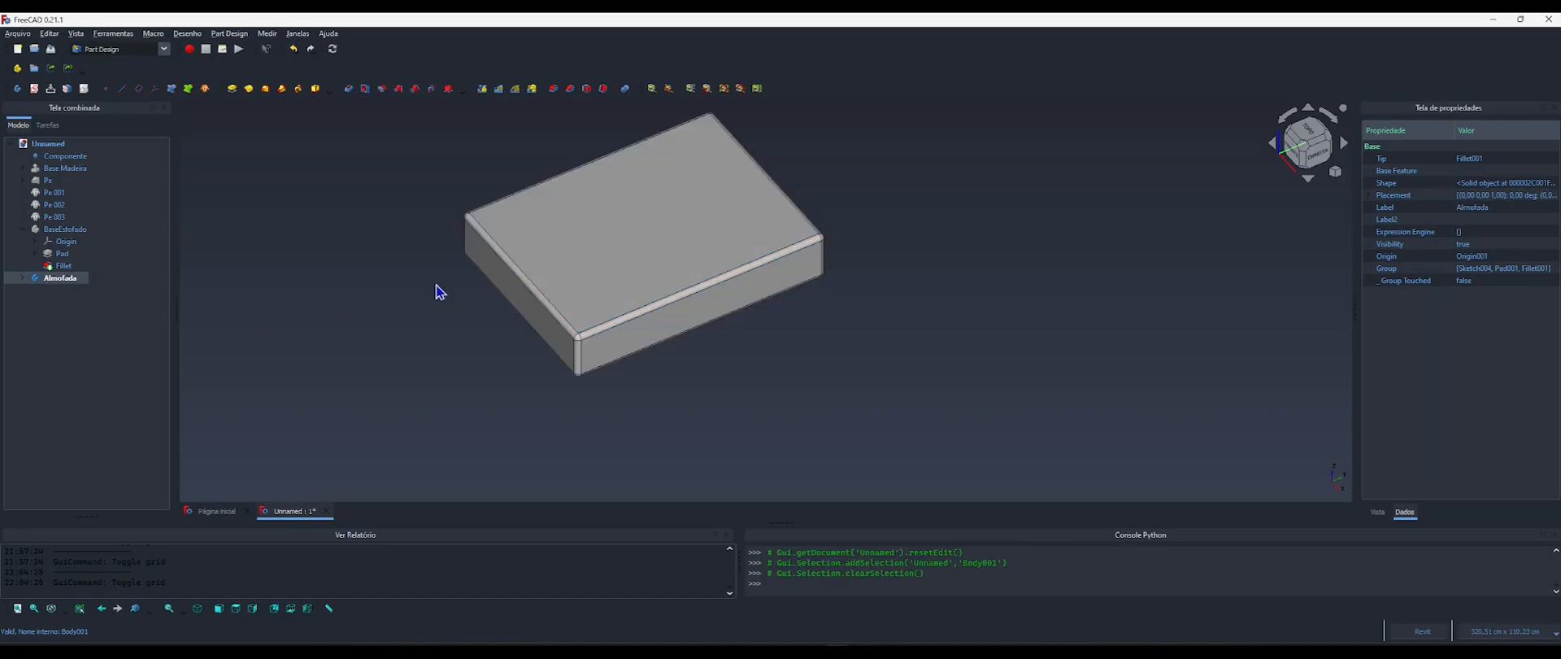
Show the hidden sofa parts from Base Madeira through BaseEstofado, including all four legs, and clear the selection.
scroll(447, 329, down, 3)
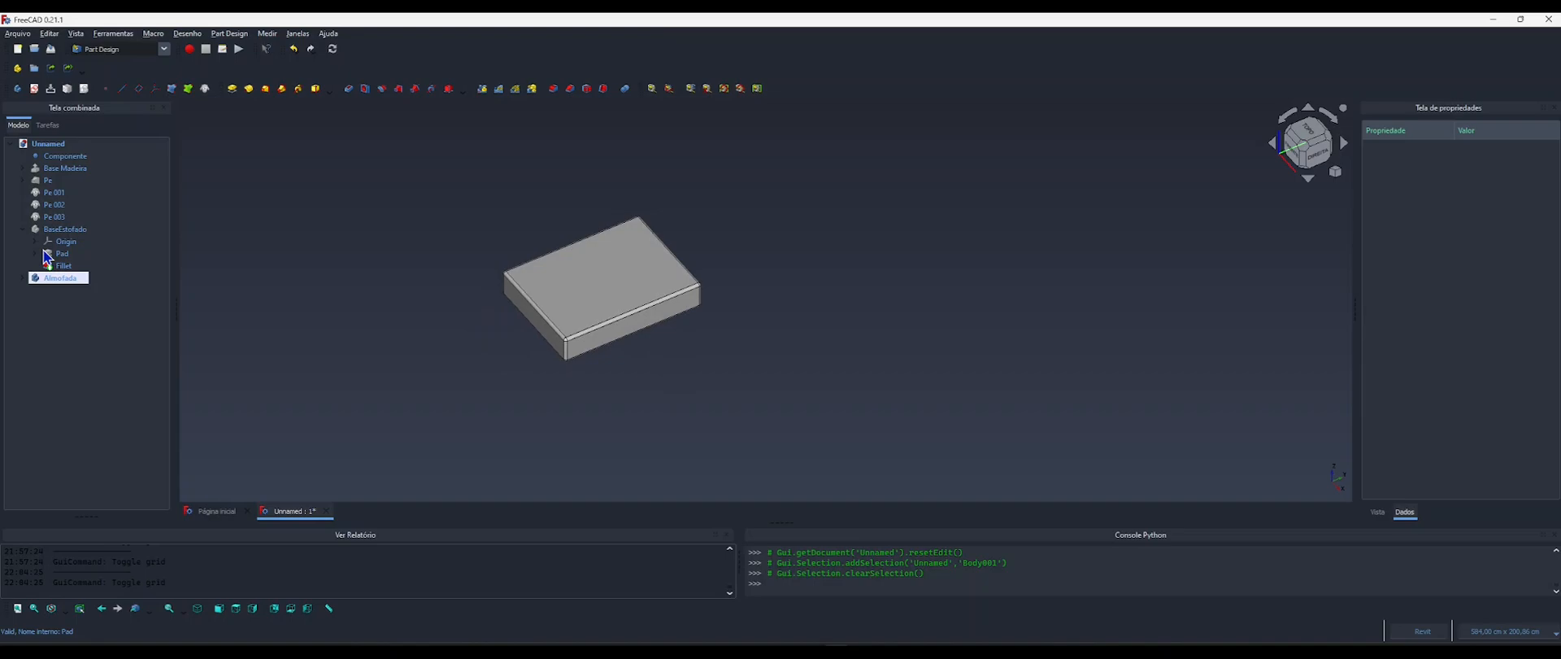
click(23, 229)
click(65, 169)
click(65, 242)
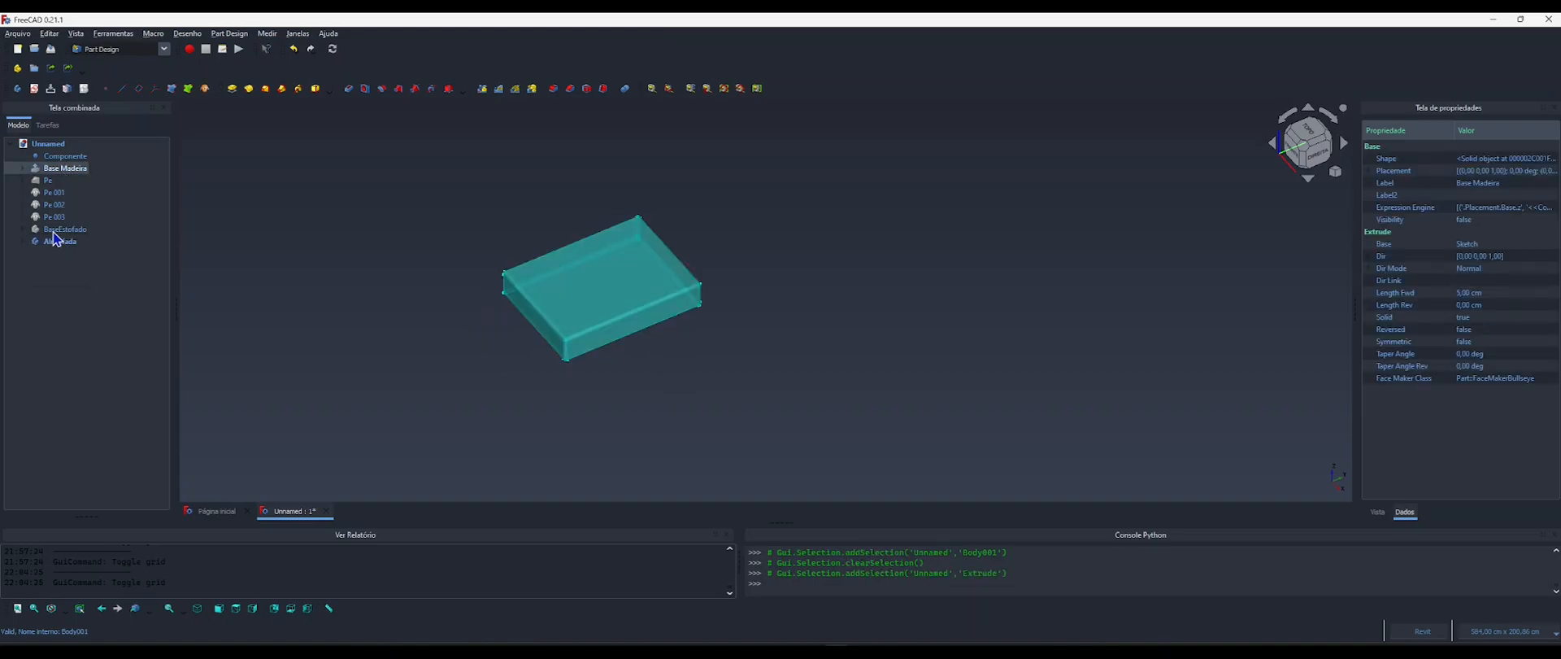
key(space)
click(387, 255)
Examine where the cushion's lower front corner sits relative to the top front corner of the upholstered base.
shift+middle_drag(387, 254, 795, 284)
middle_drag(536, 335, 588, 373)
scroll(477, 363, up, 2)
scroll(477, 363, up, 1)
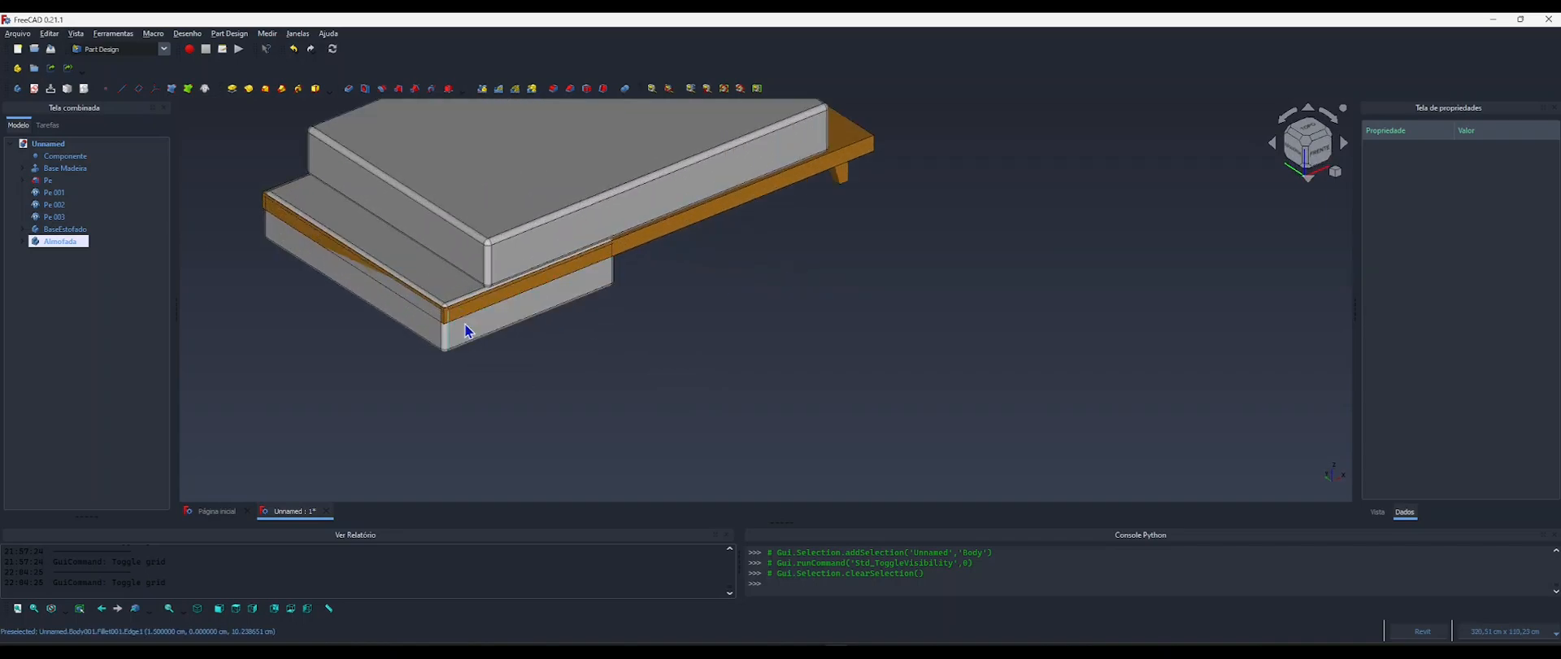
middle_drag(479, 322, 520, 348)
mouse_move(524, 348)
shift+middle_down()
mouse_move(503, 344)
mouse_move(529, 338)
shift+middle_up()
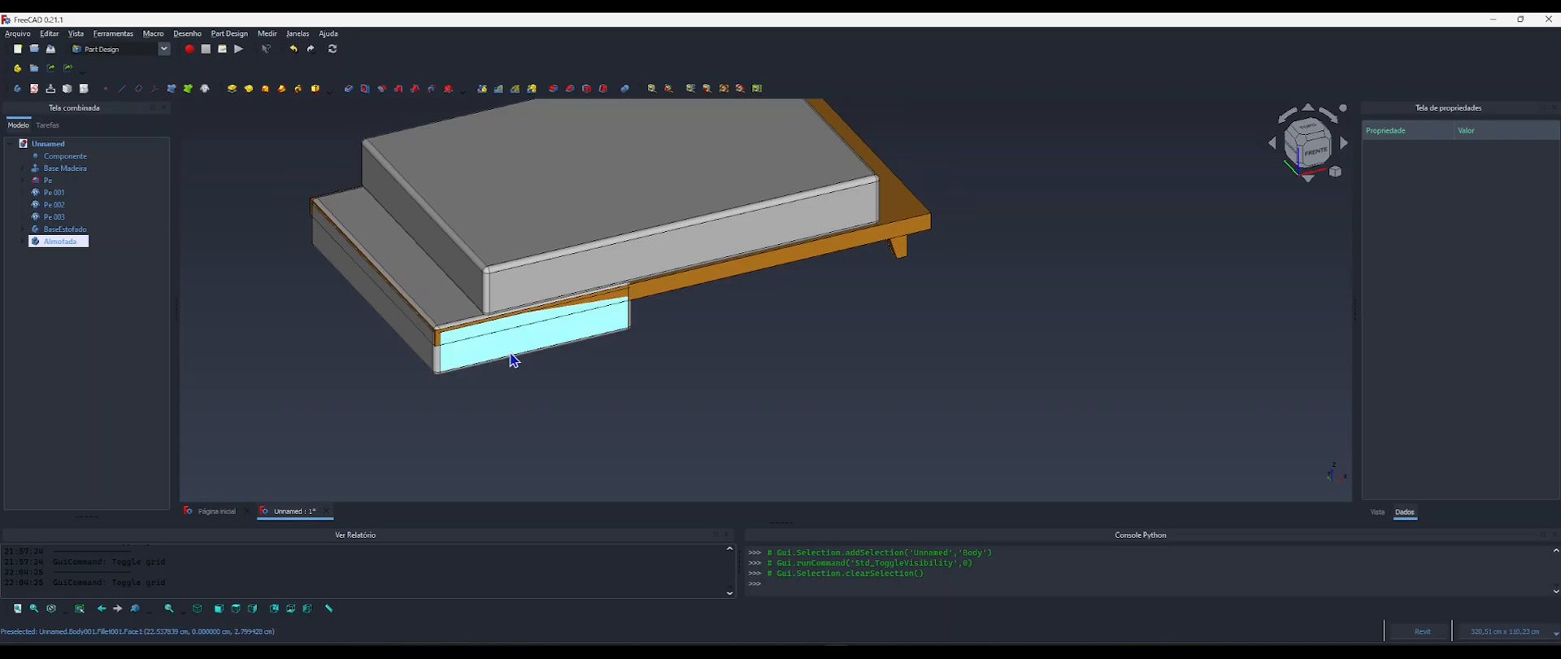
click(506, 363)
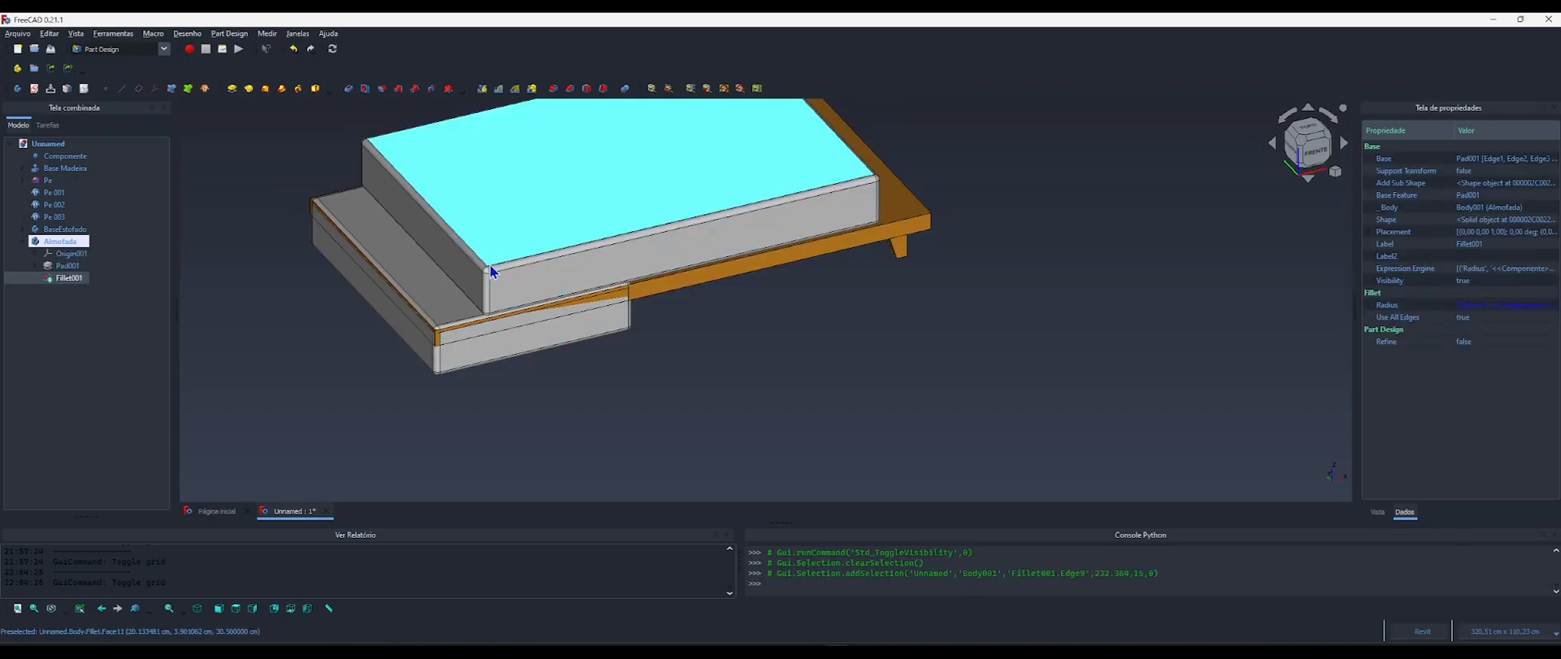
click(505, 412)
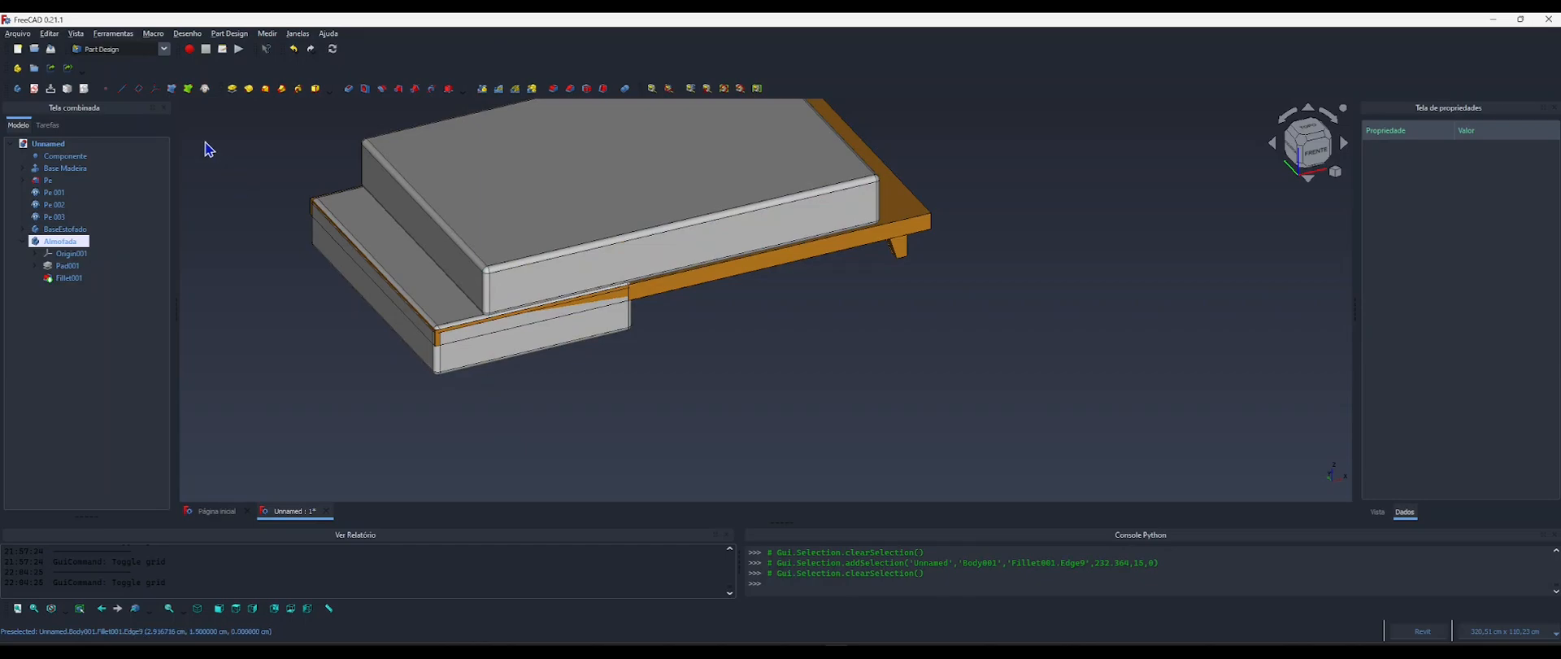
Switch from Part Design to the BIM workbench.
click(110, 50)
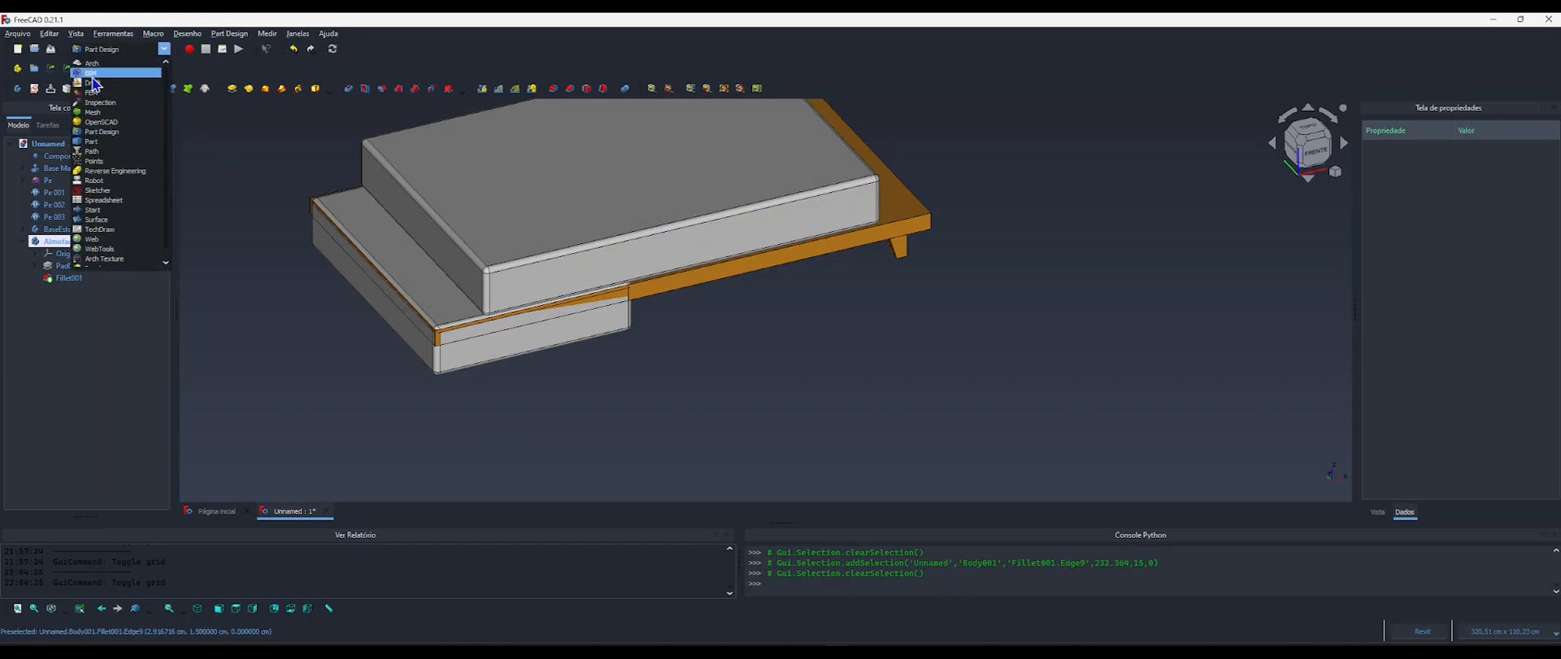
click(91, 73)
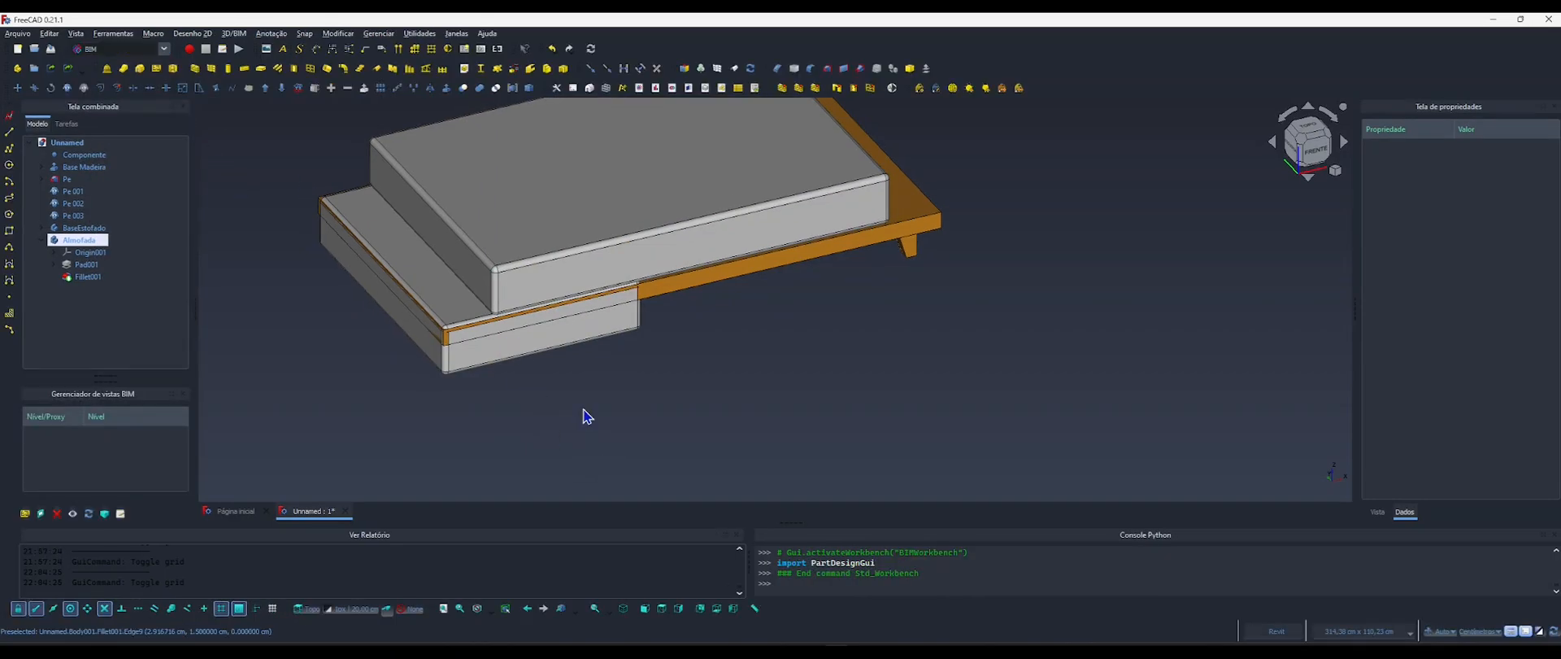
Turn on the drafting grid around the sofa.
key(g)
key(r)
scroll(598, 408, down, 2)
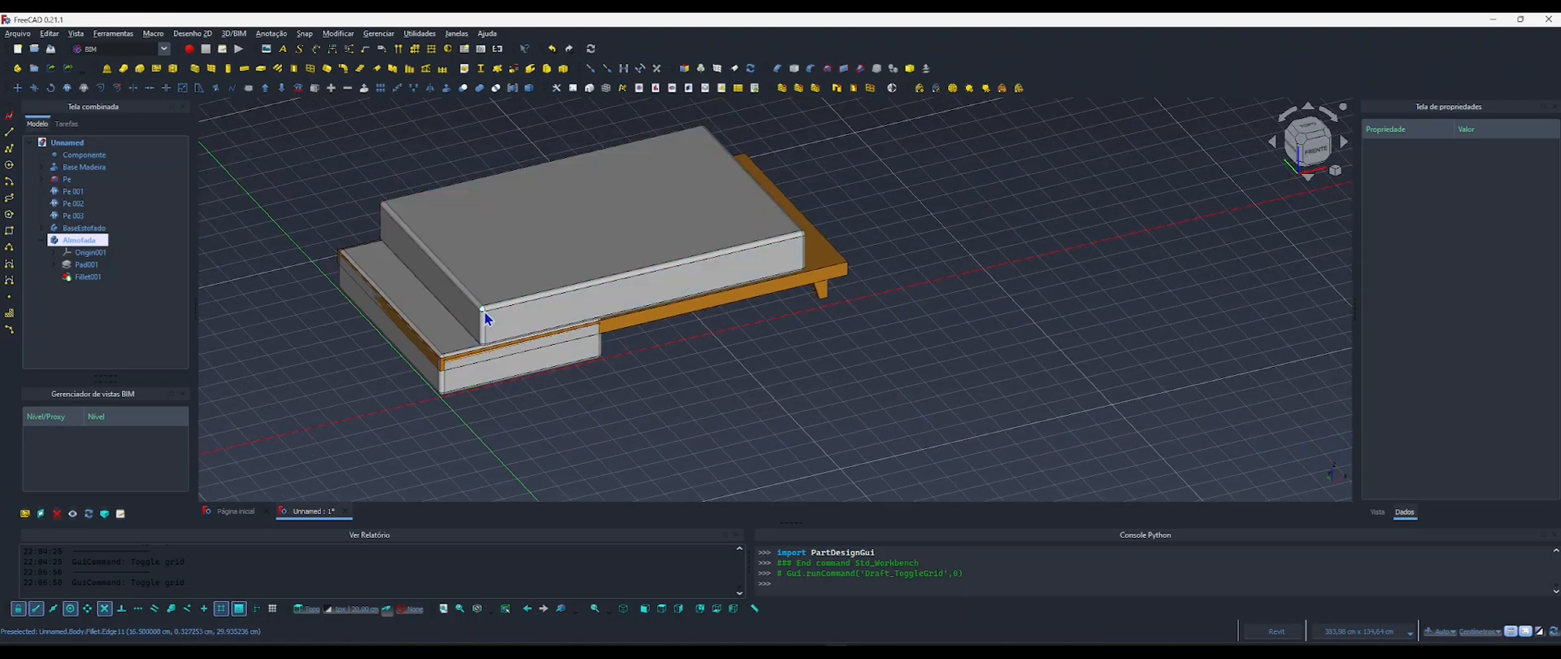
click(488, 374)
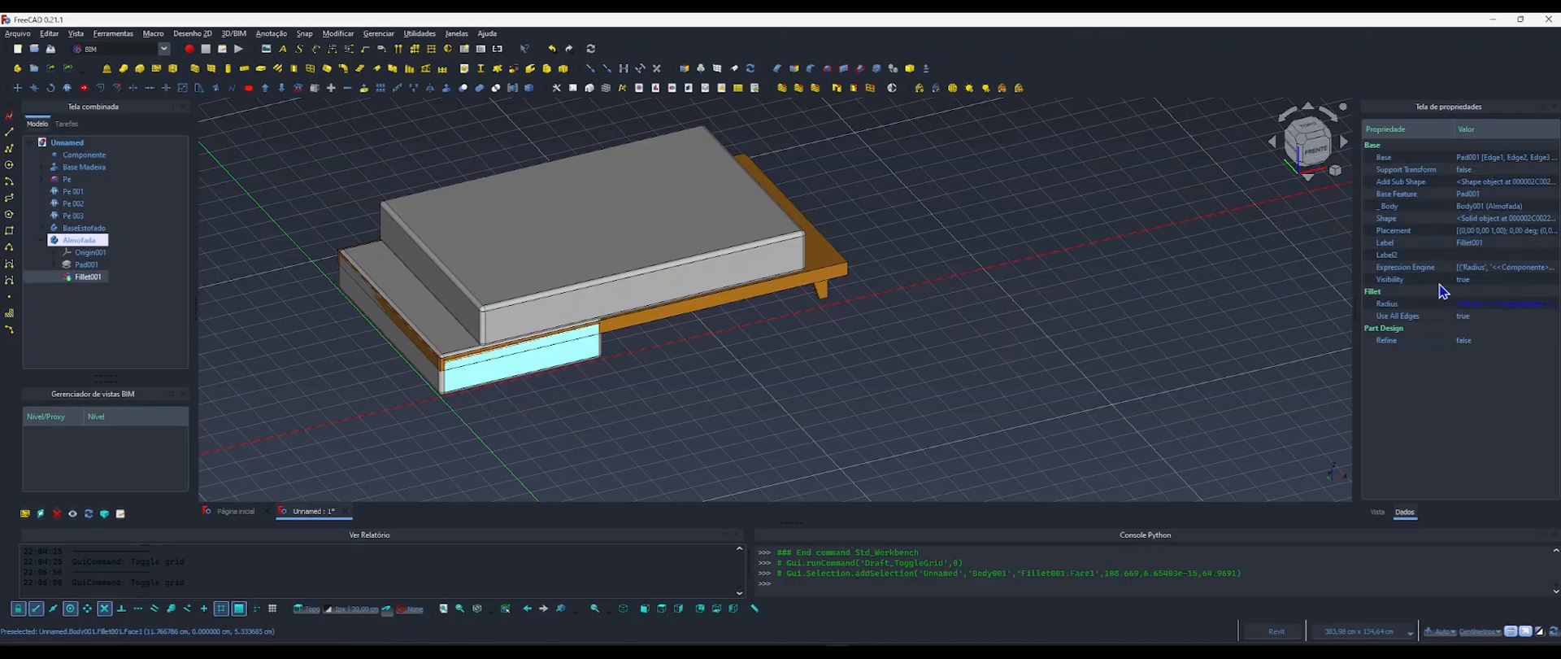
click(1371, 233)
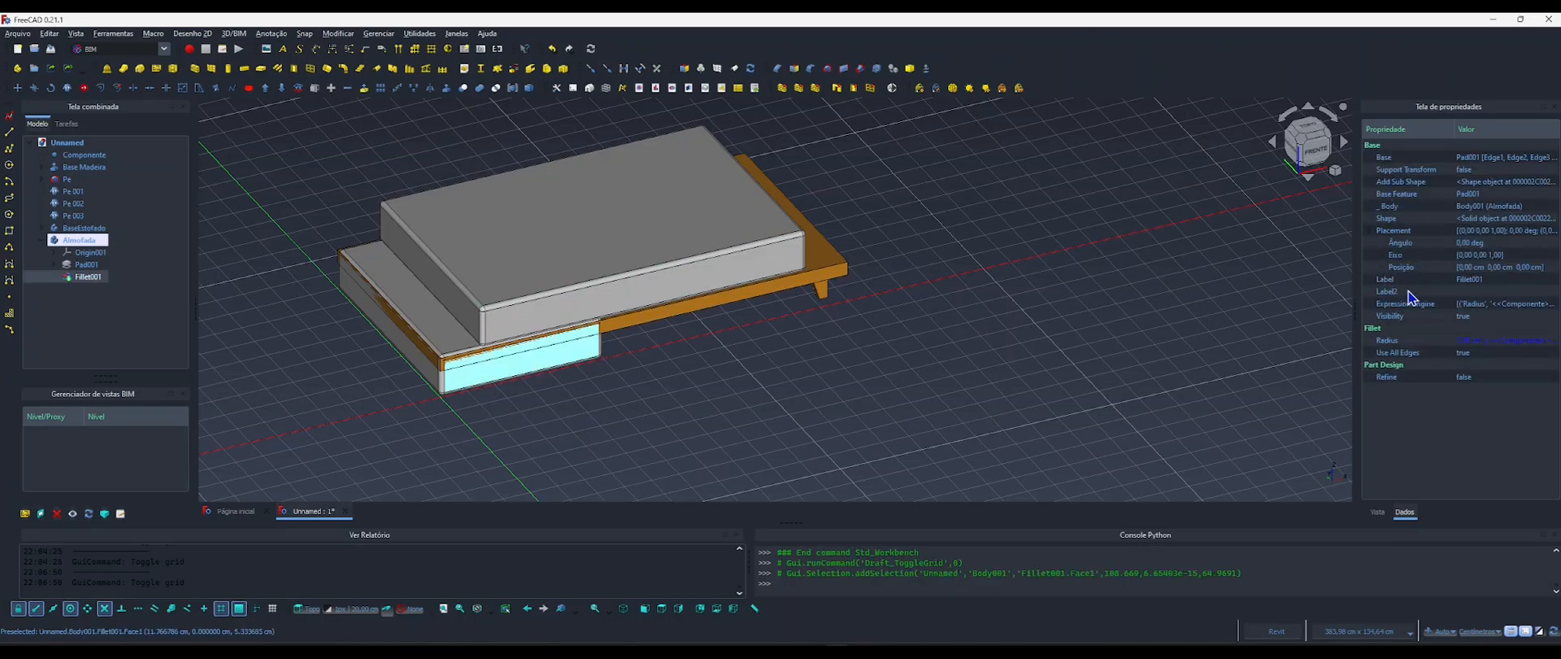
click(1381, 268)
click(1470, 279)
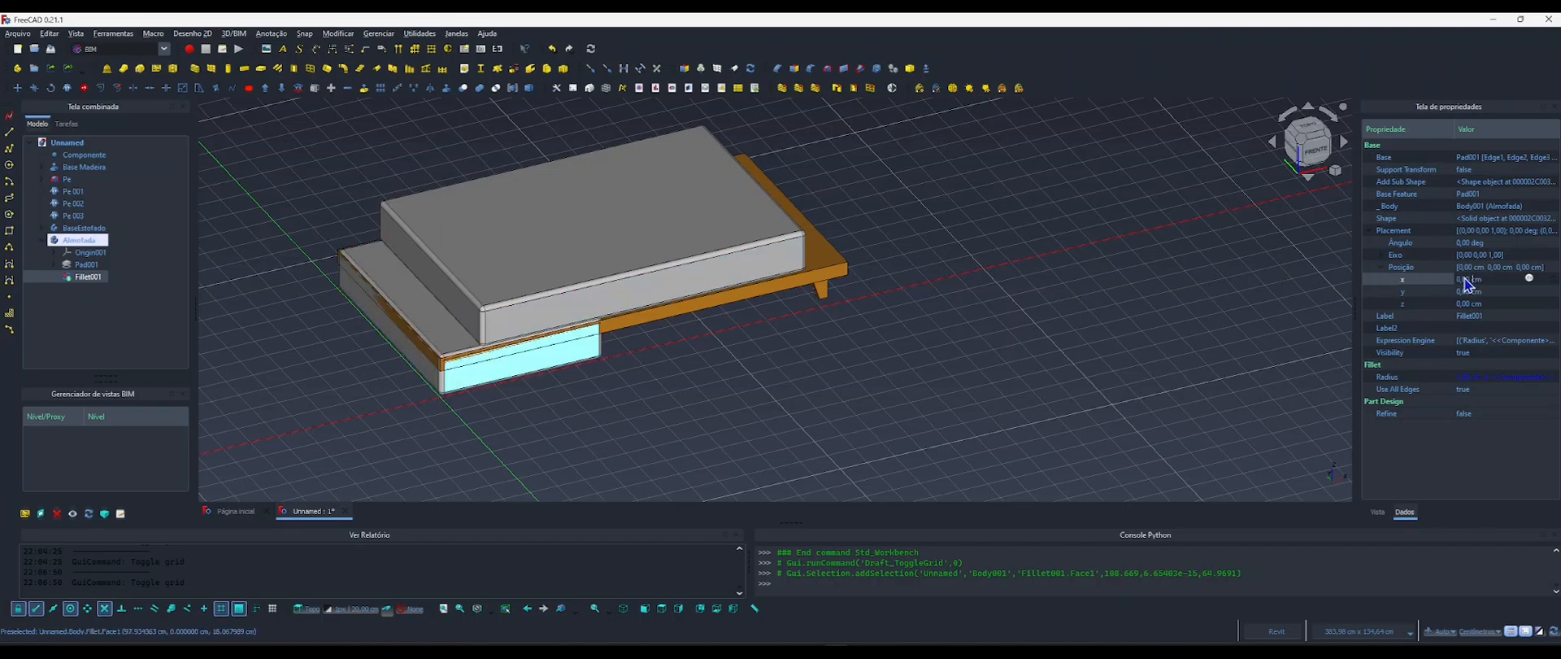
click(73, 242)
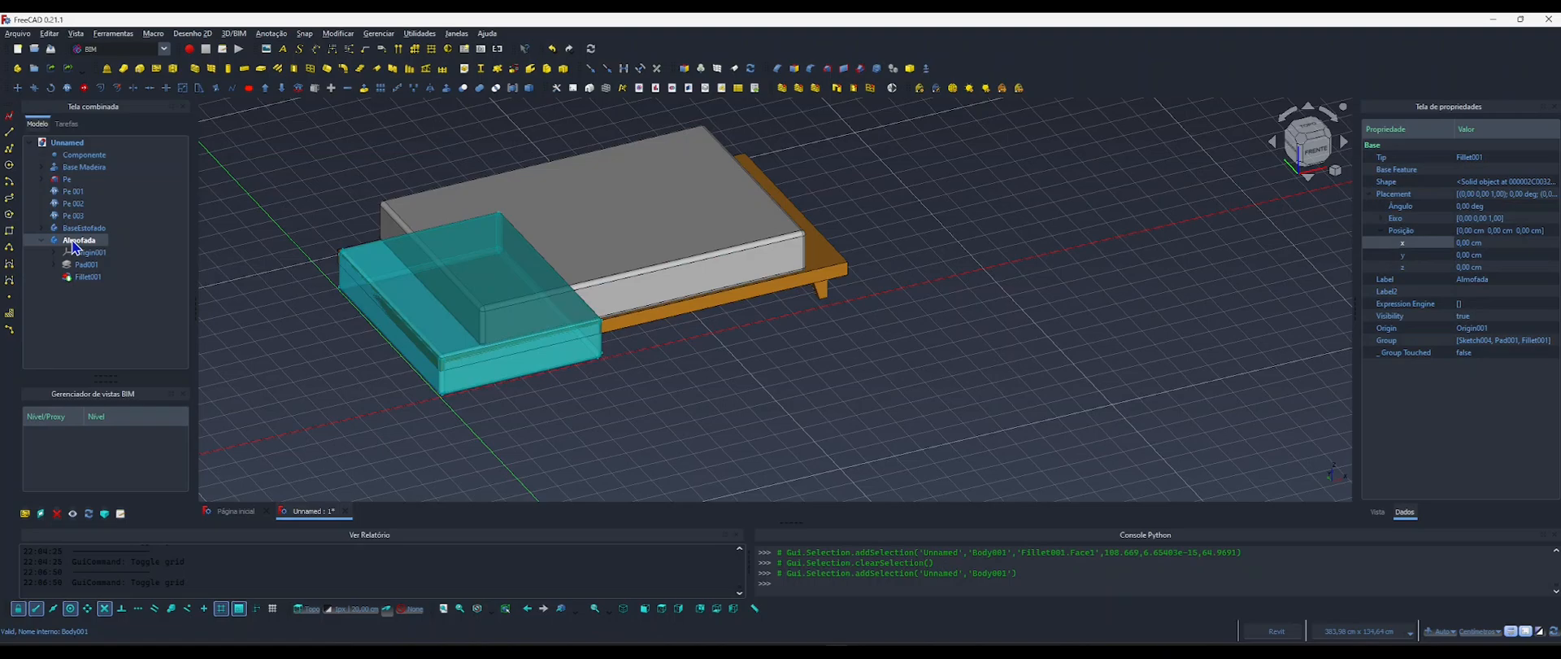
click(1466, 242)
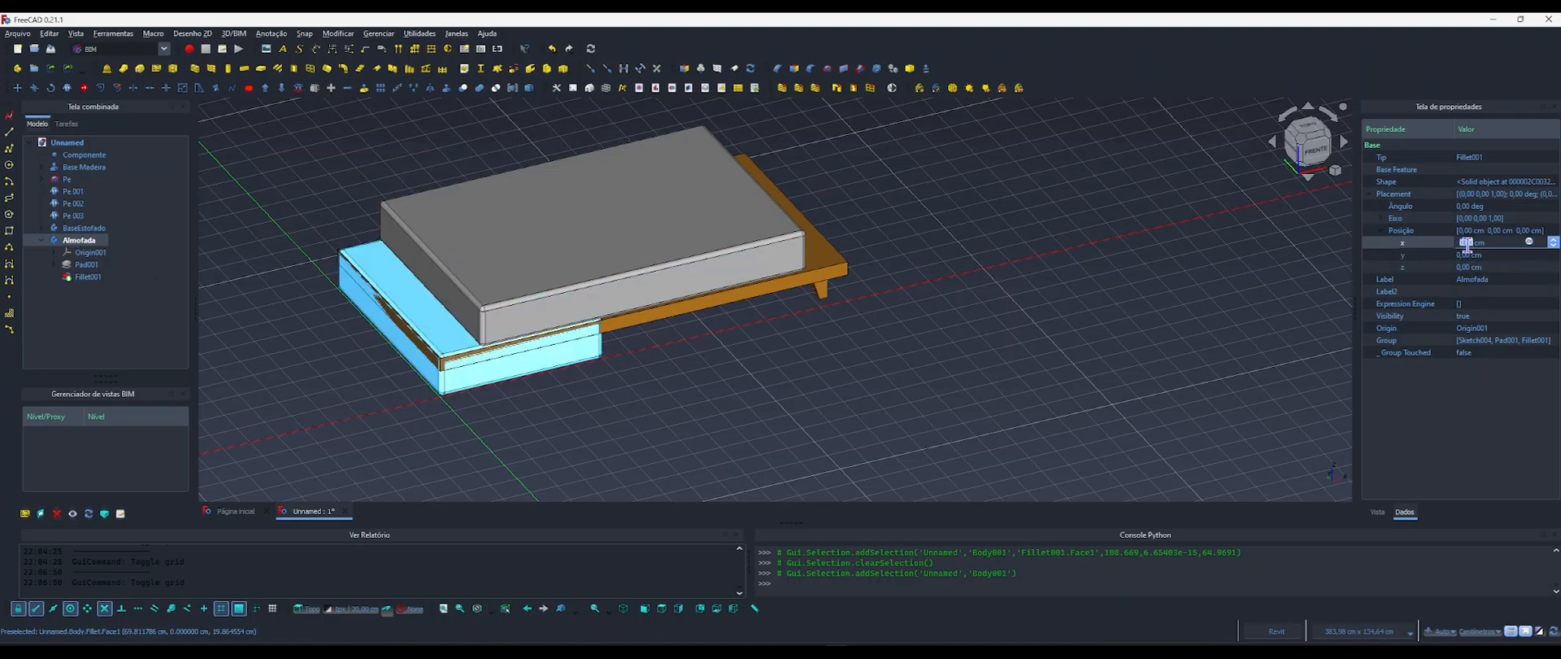
click(1530, 242)
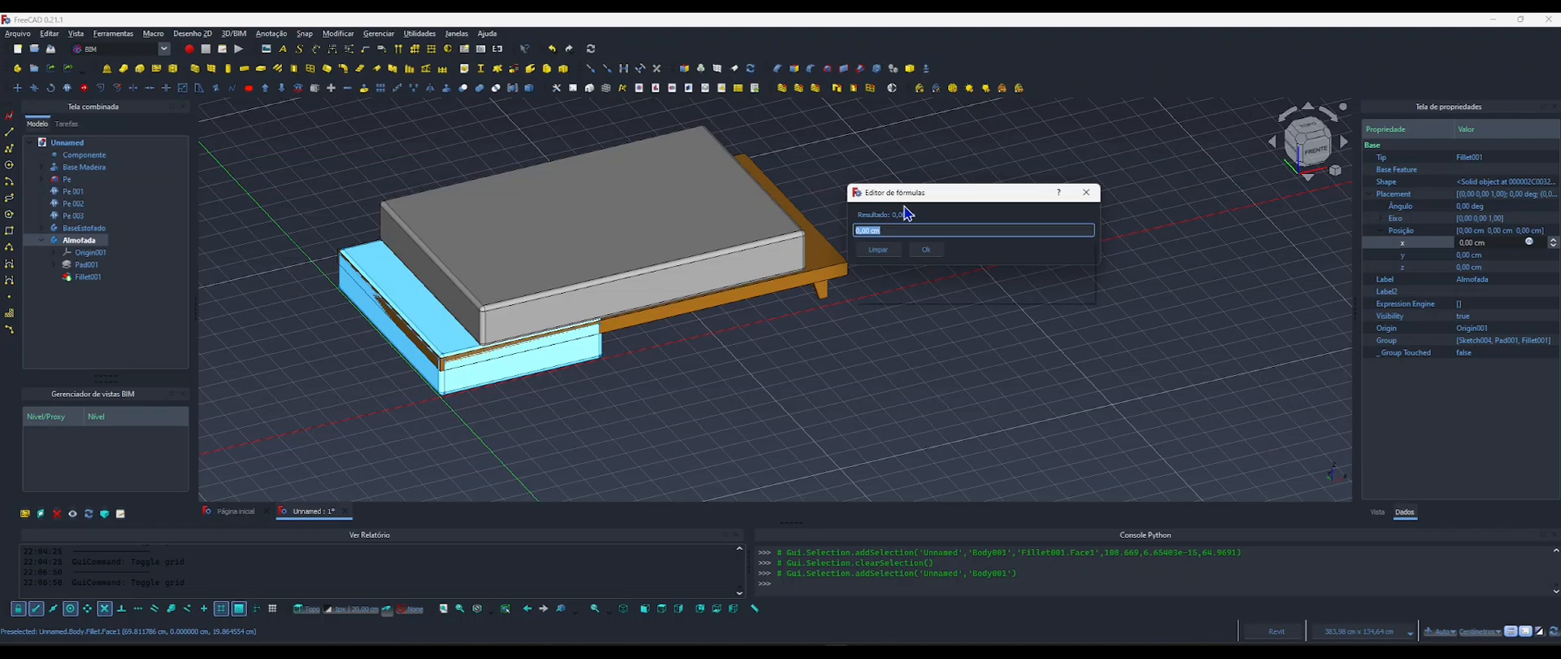
text(compo)
key(Return)
text(.largura)
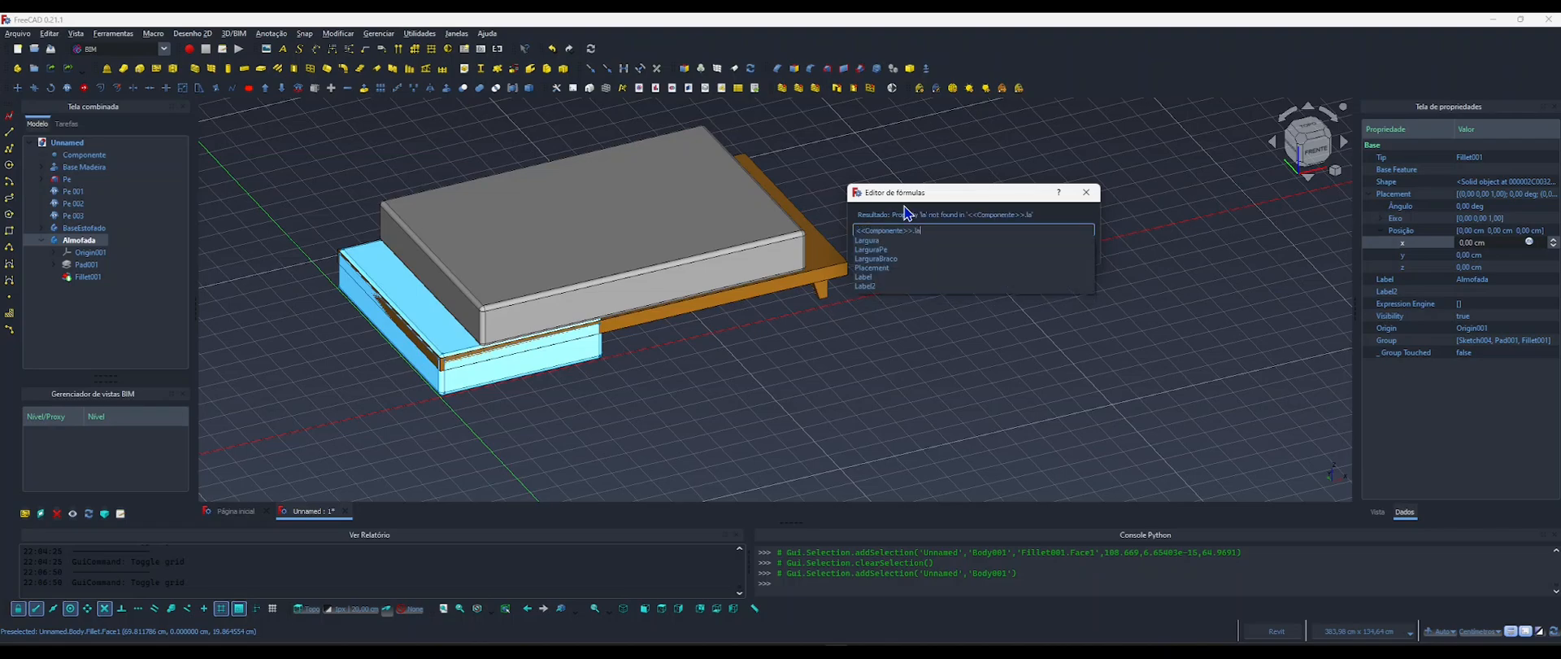
key(Down)
key(Down)
key(Down)
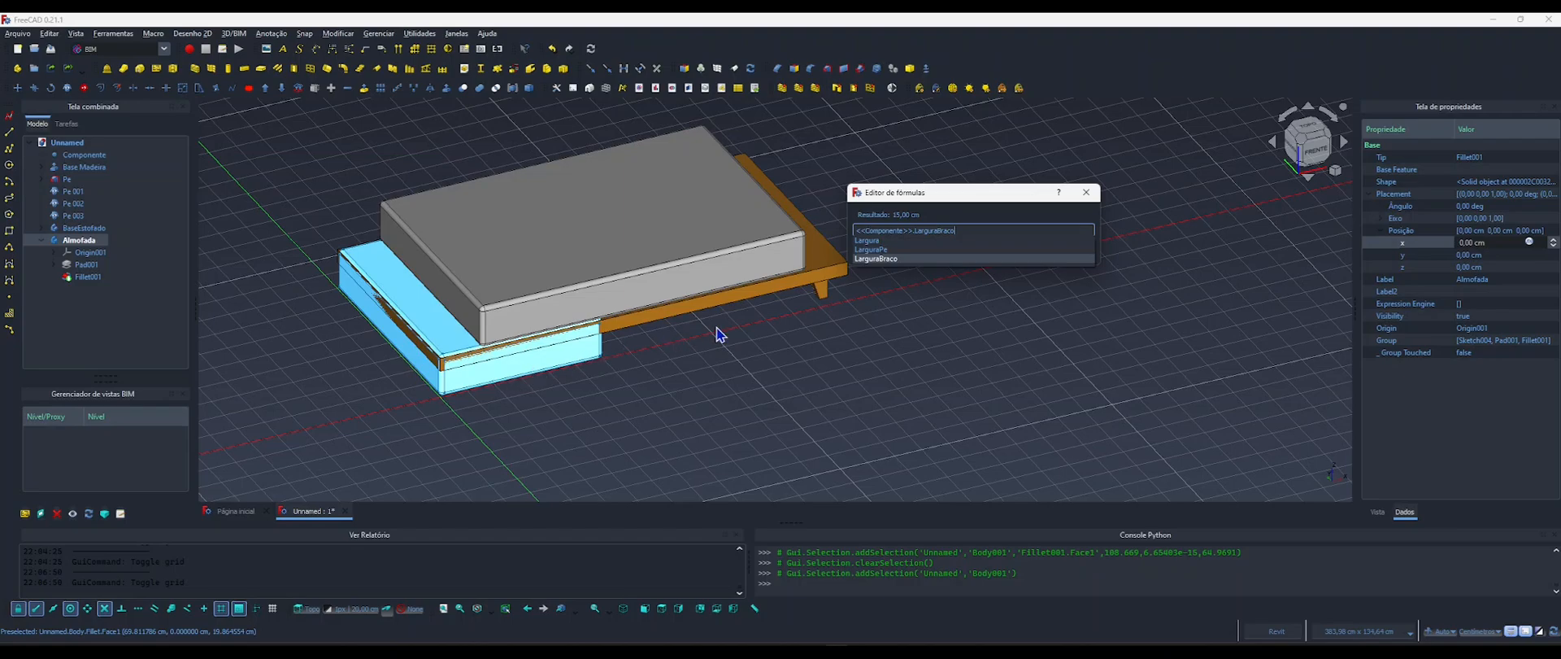
click(1091, 197)
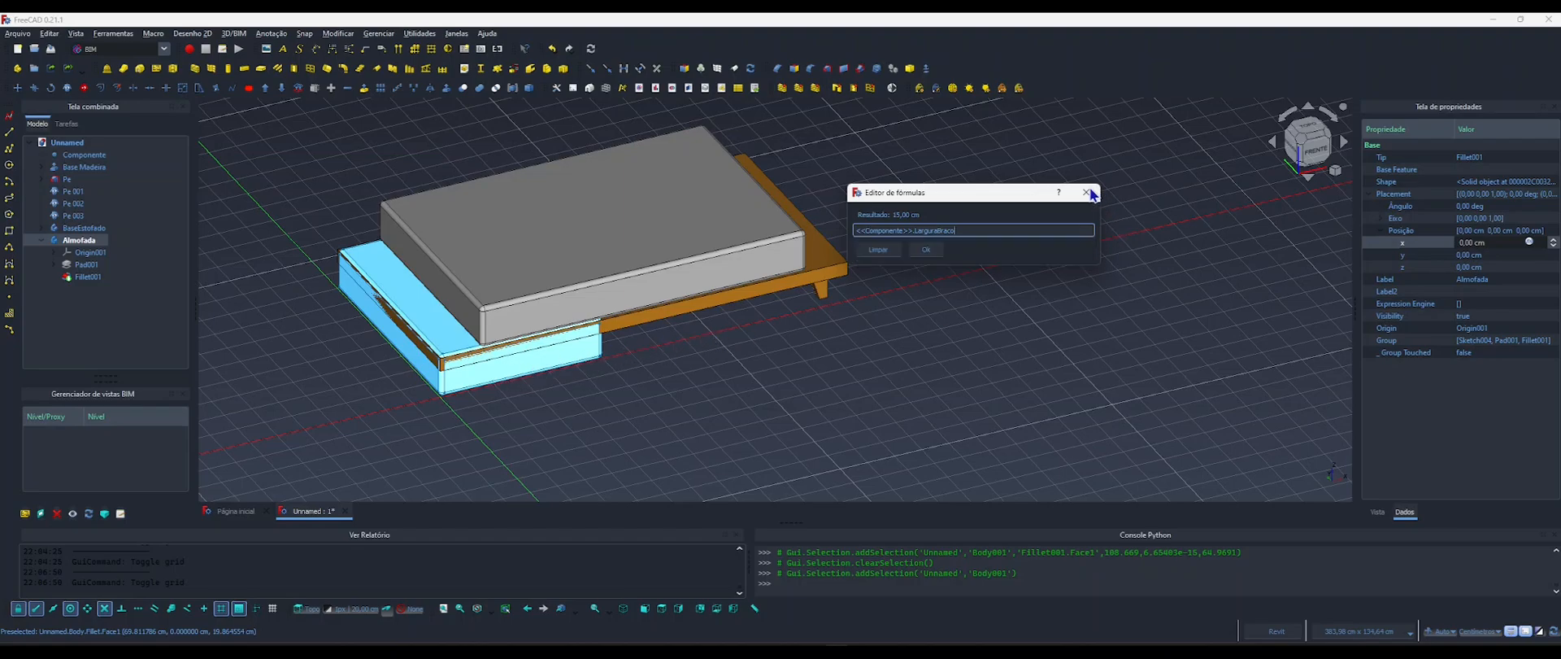
click(1088, 192)
click(657, 376)
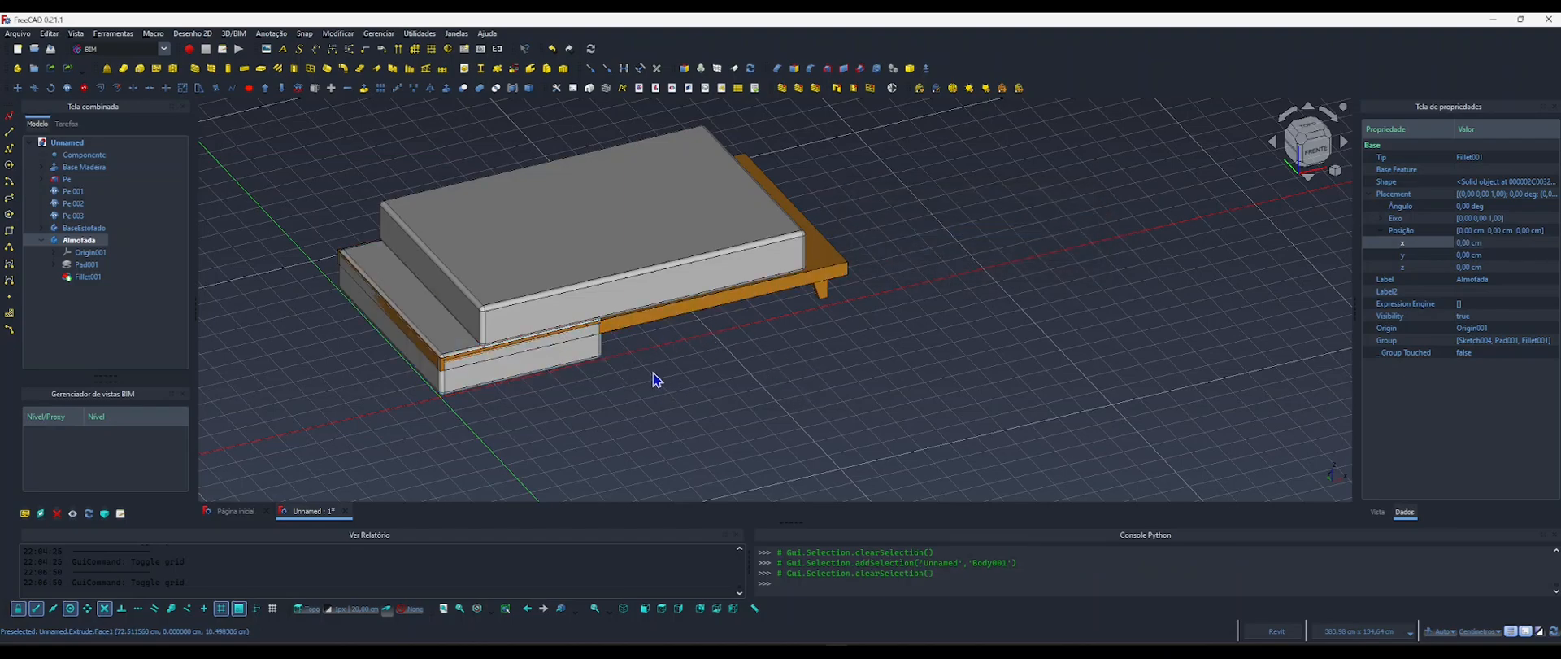
Start an orthogonal array of the Almofada body with 2 elements in X, 1 in Y and 1 in Z.
middle_drag(634, 372, 674, 363)
click(41, 240)
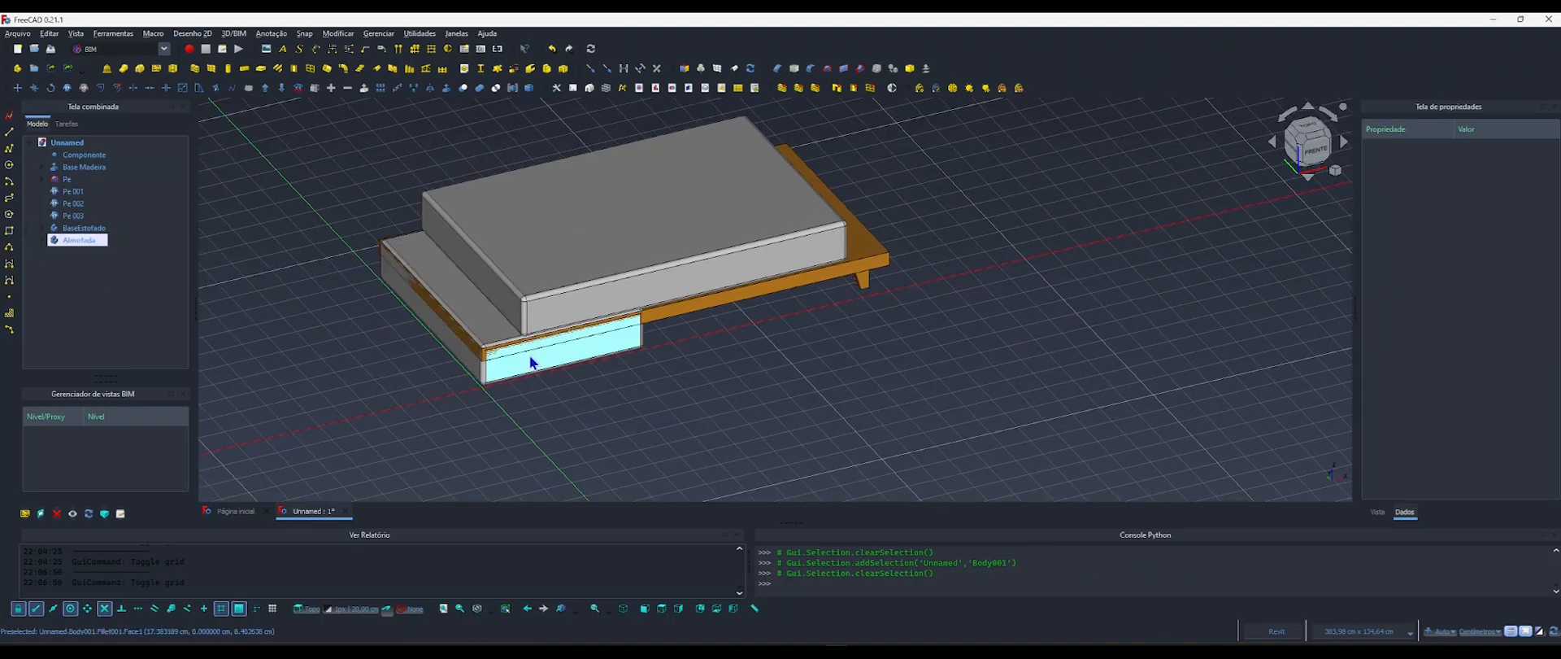
scroll(637, 383, up, 2)
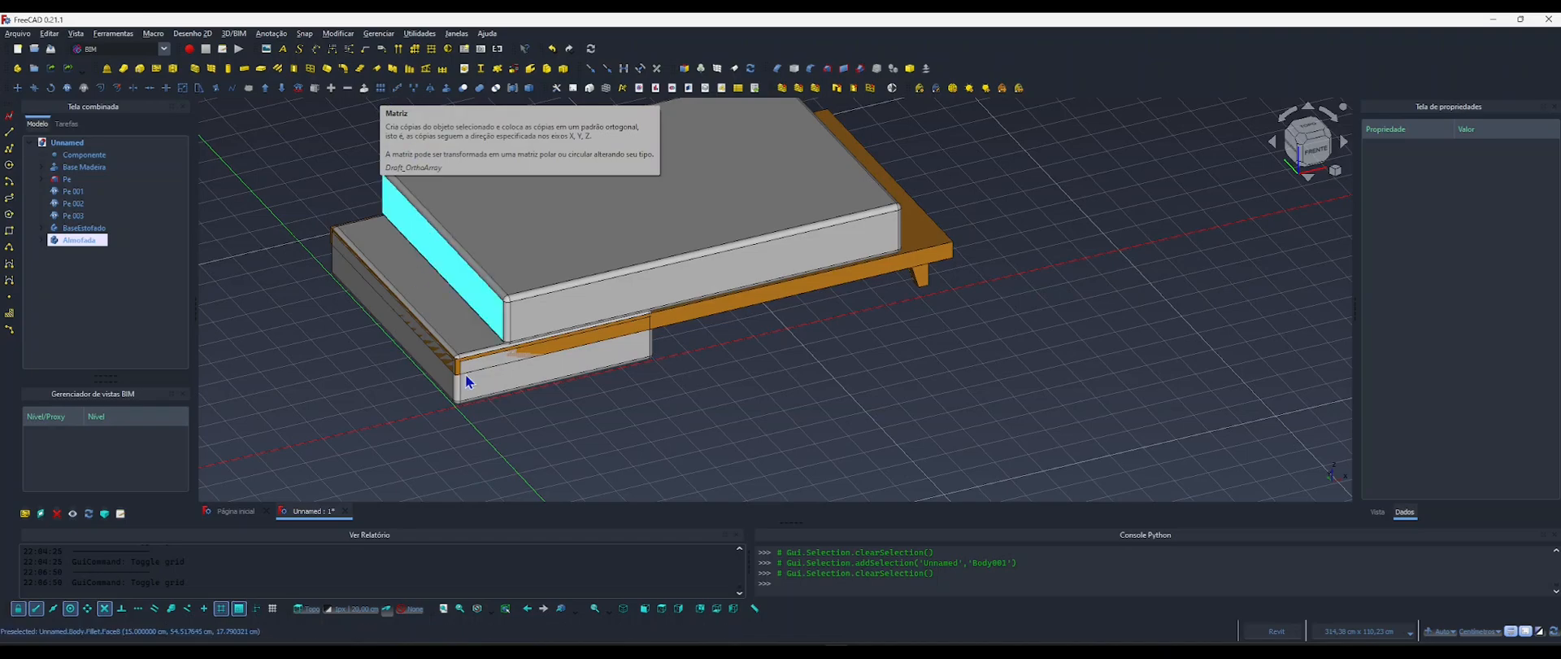
click(503, 389)
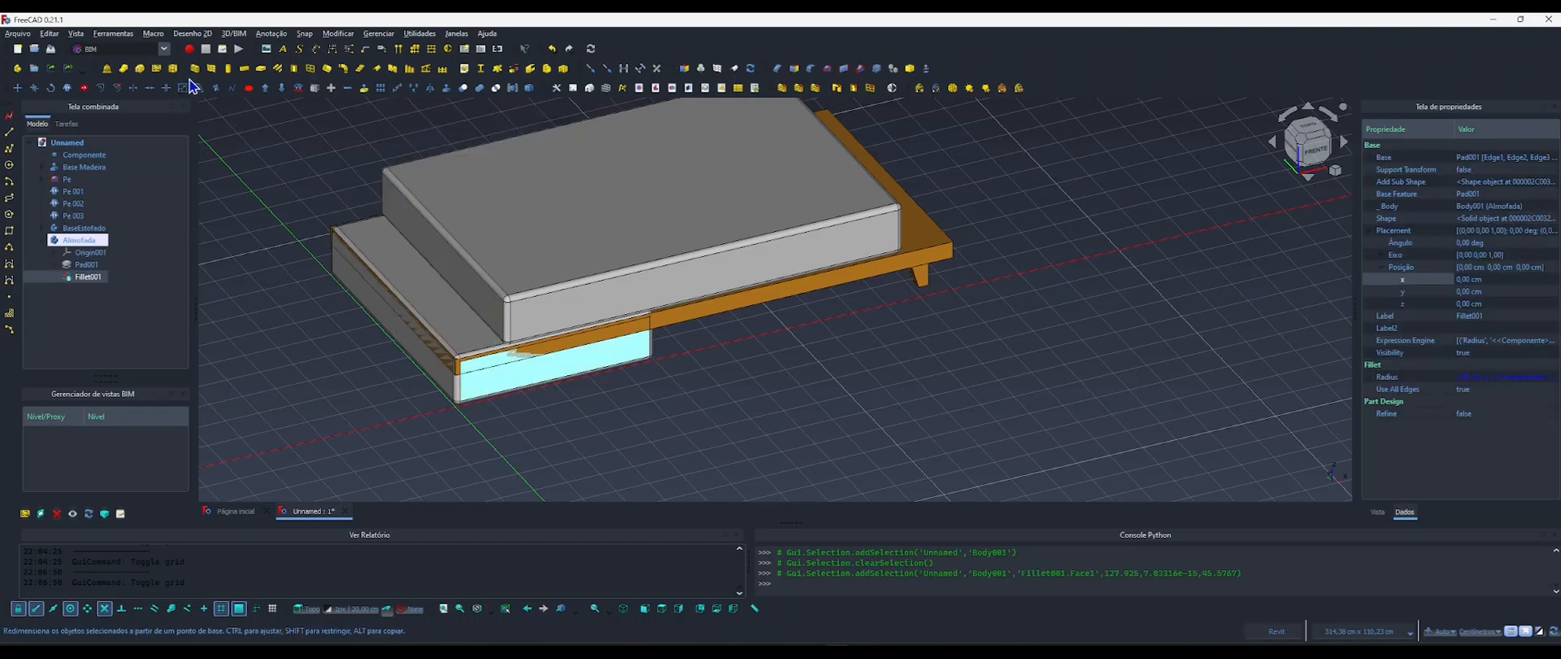
click(42, 241)
click(86, 243)
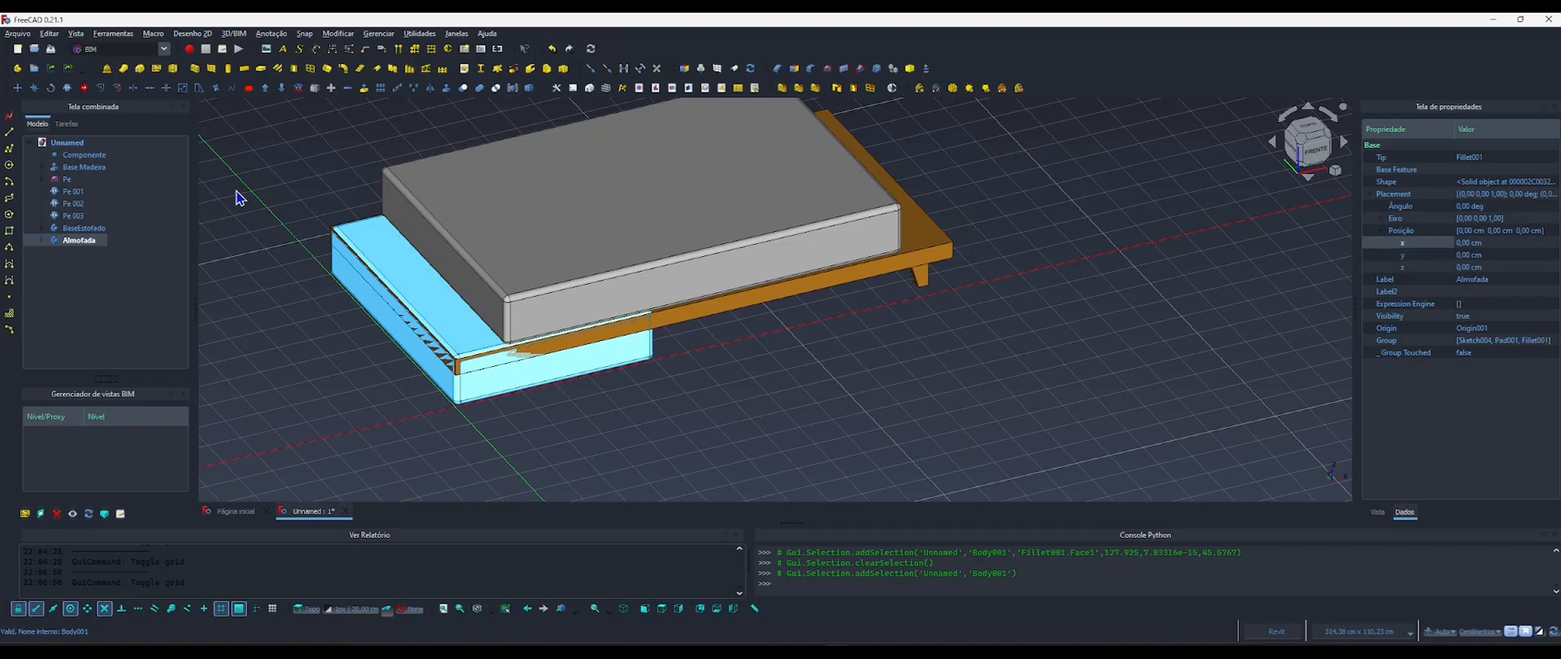
click(382, 92)
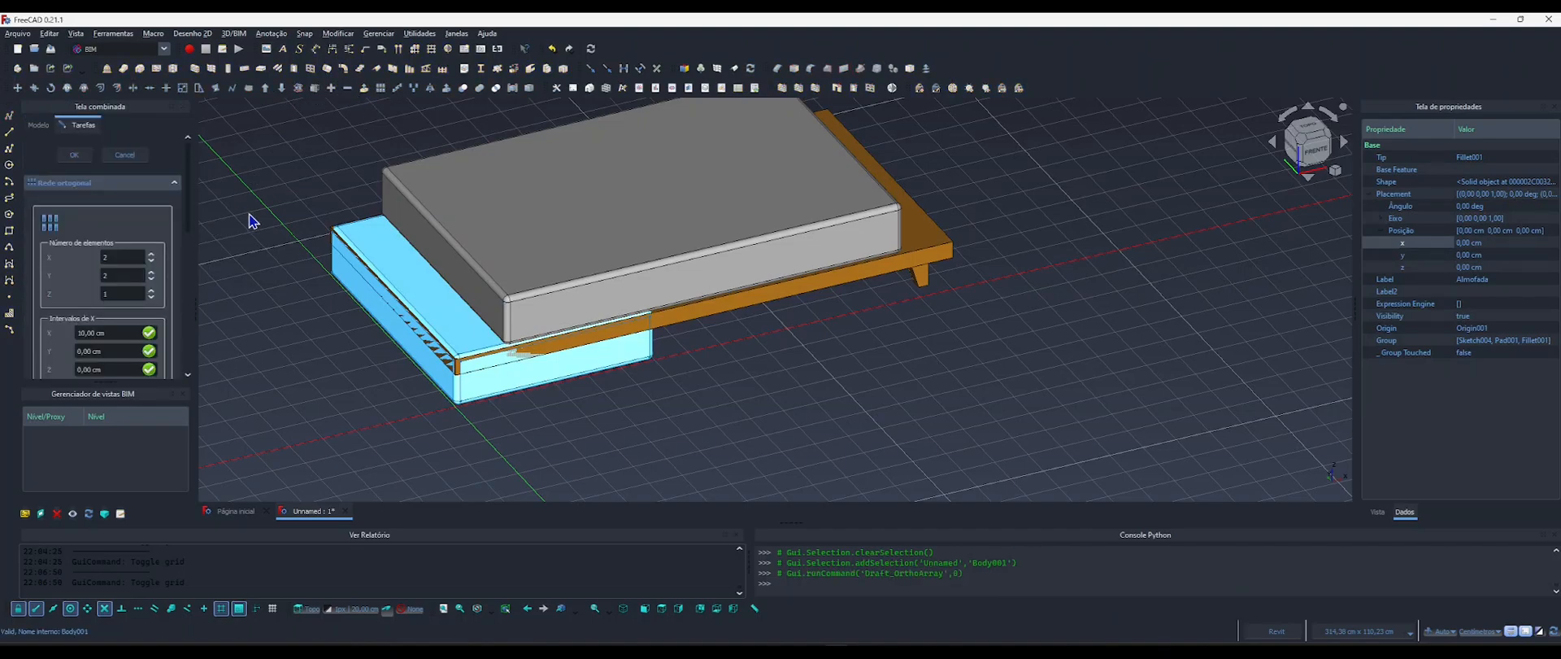
drag(189, 214, 190, 238)
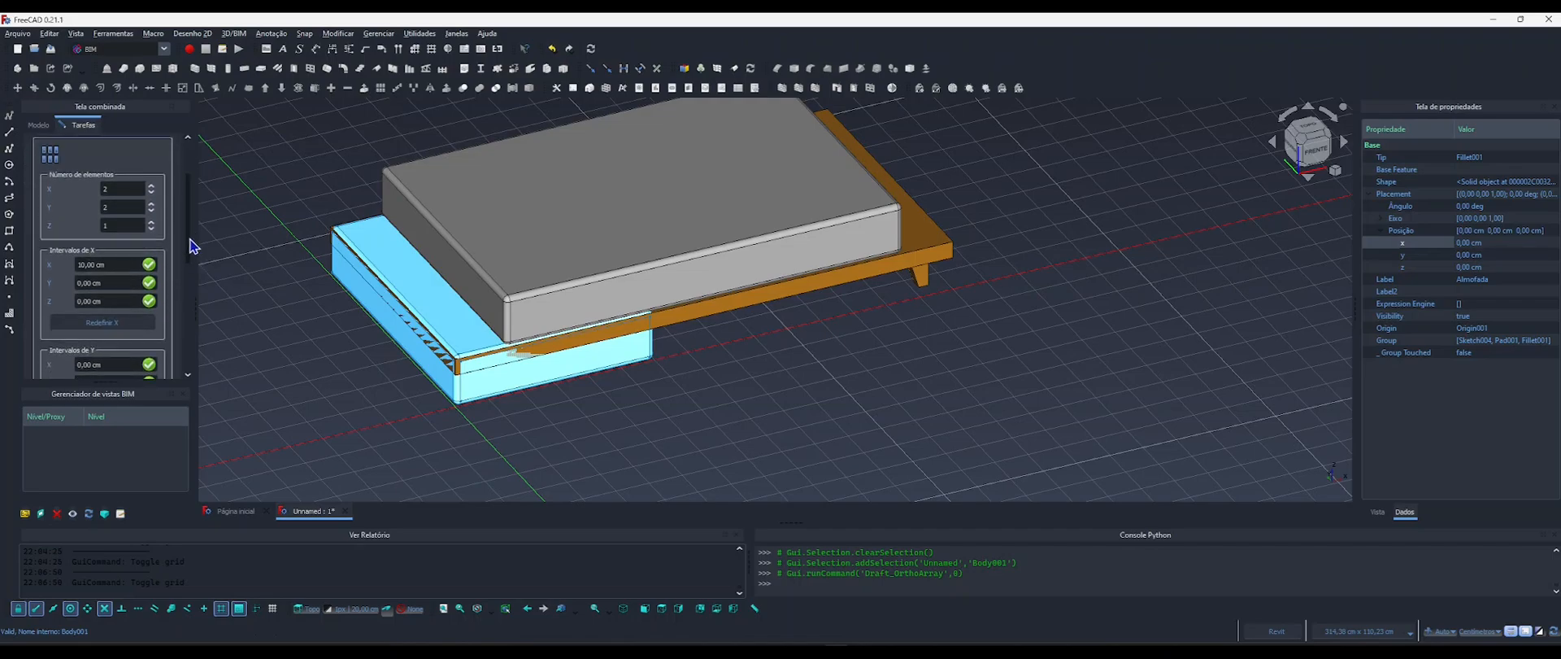
double_click(109, 208)
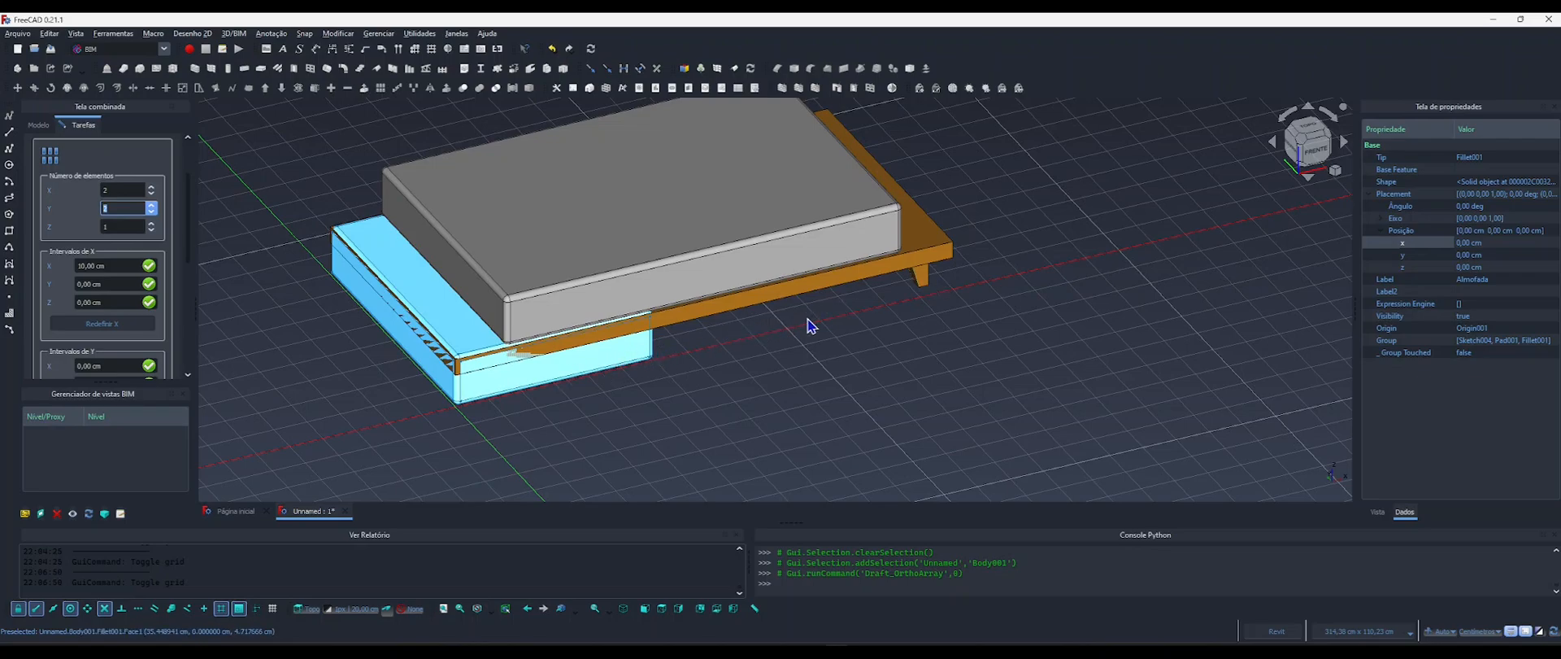
double_click(115, 189)
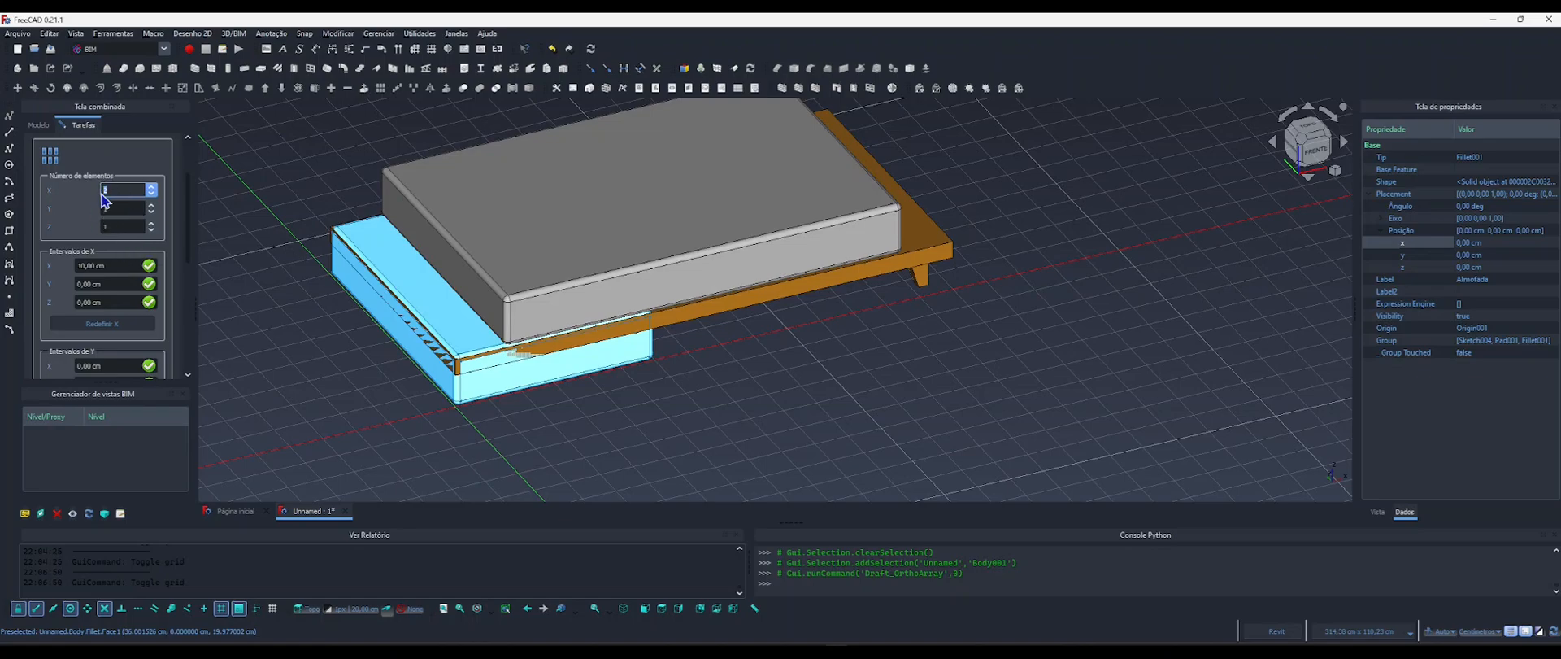
Create the orthogonal cushion array with an X interval of 10 cm.
scroll(57, 311, down, 3)
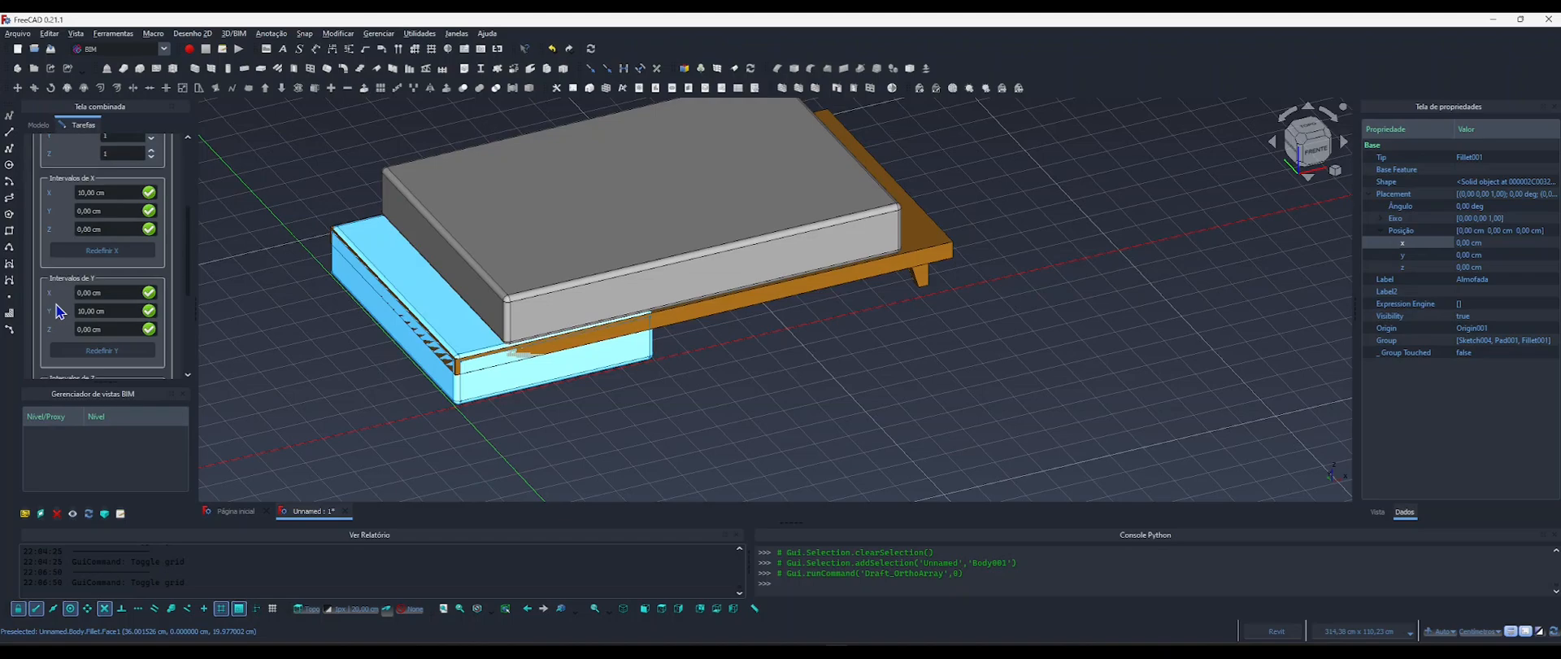
scroll(59, 301, up, 2)
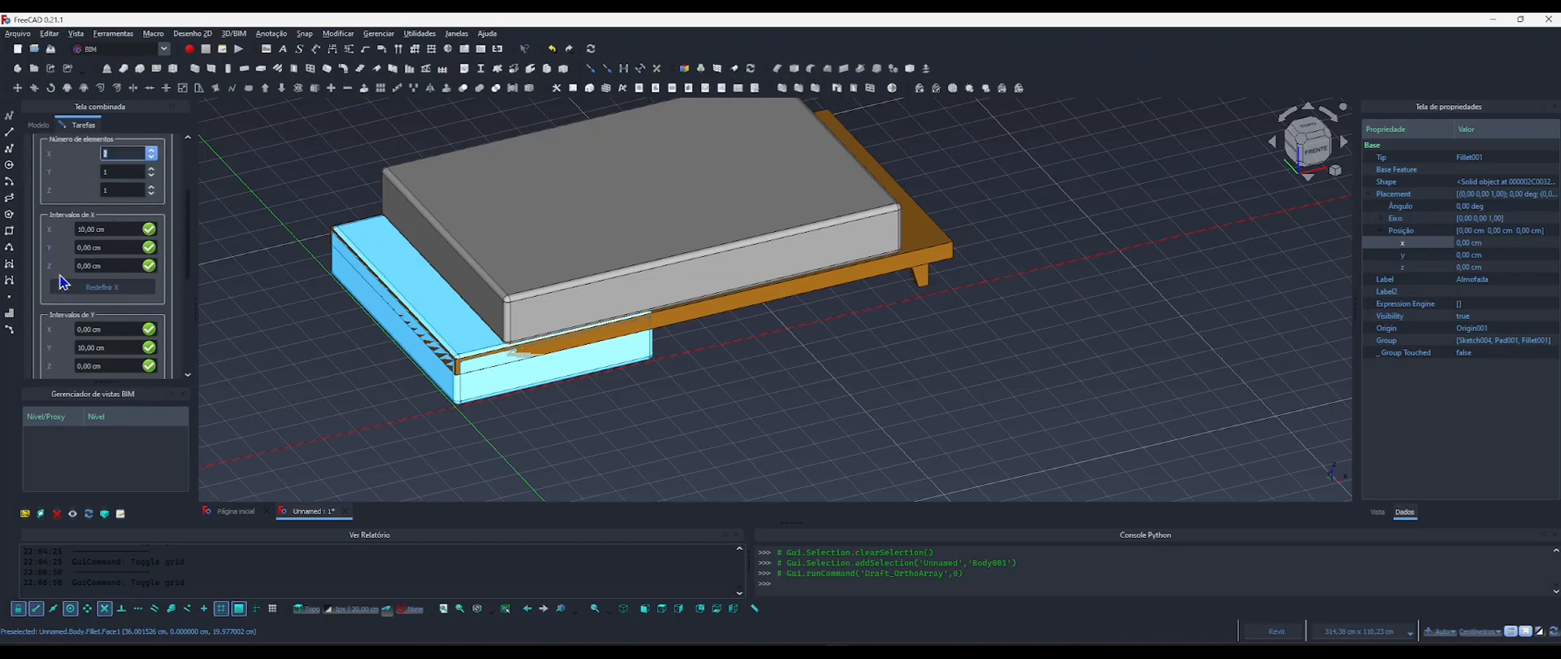
double_click(110, 229)
drag(24, 238, 41, 251)
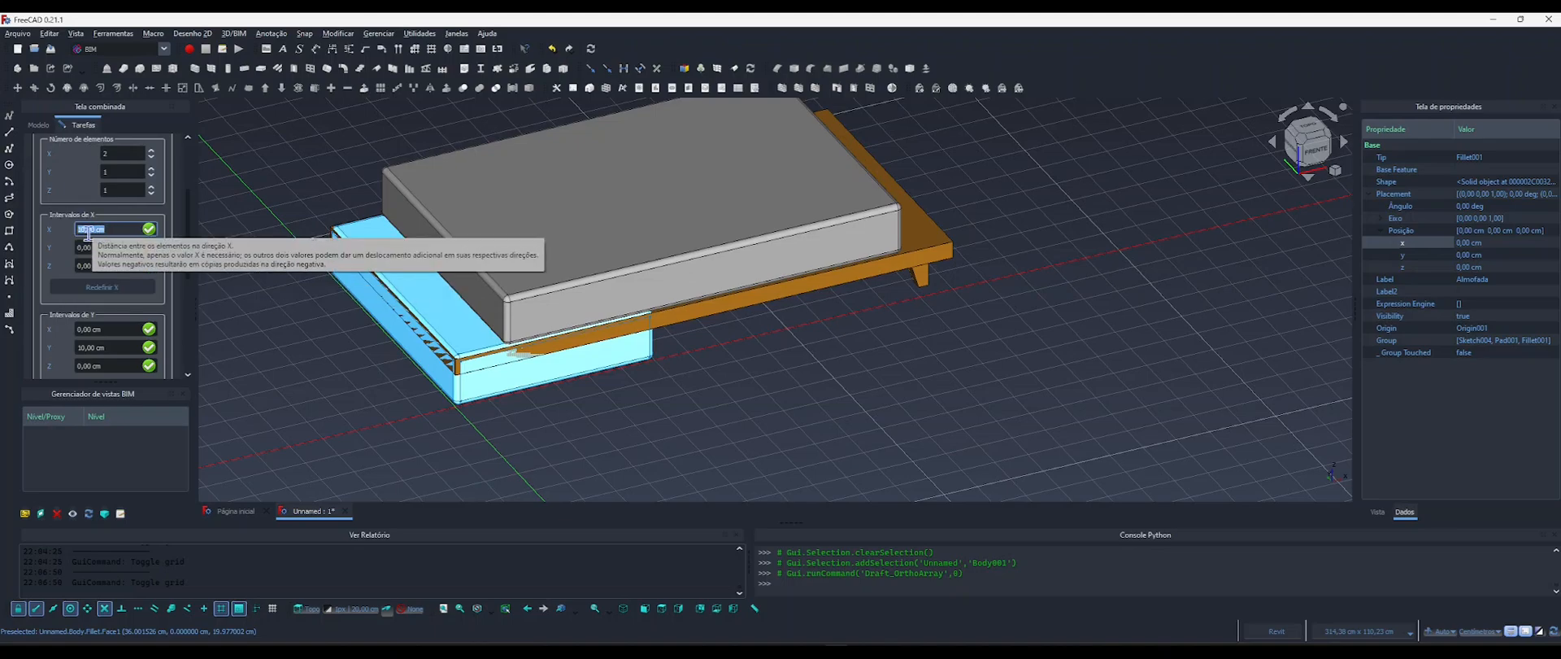
scroll(52, 311, down, 2)
scroll(52, 312, up, 1)
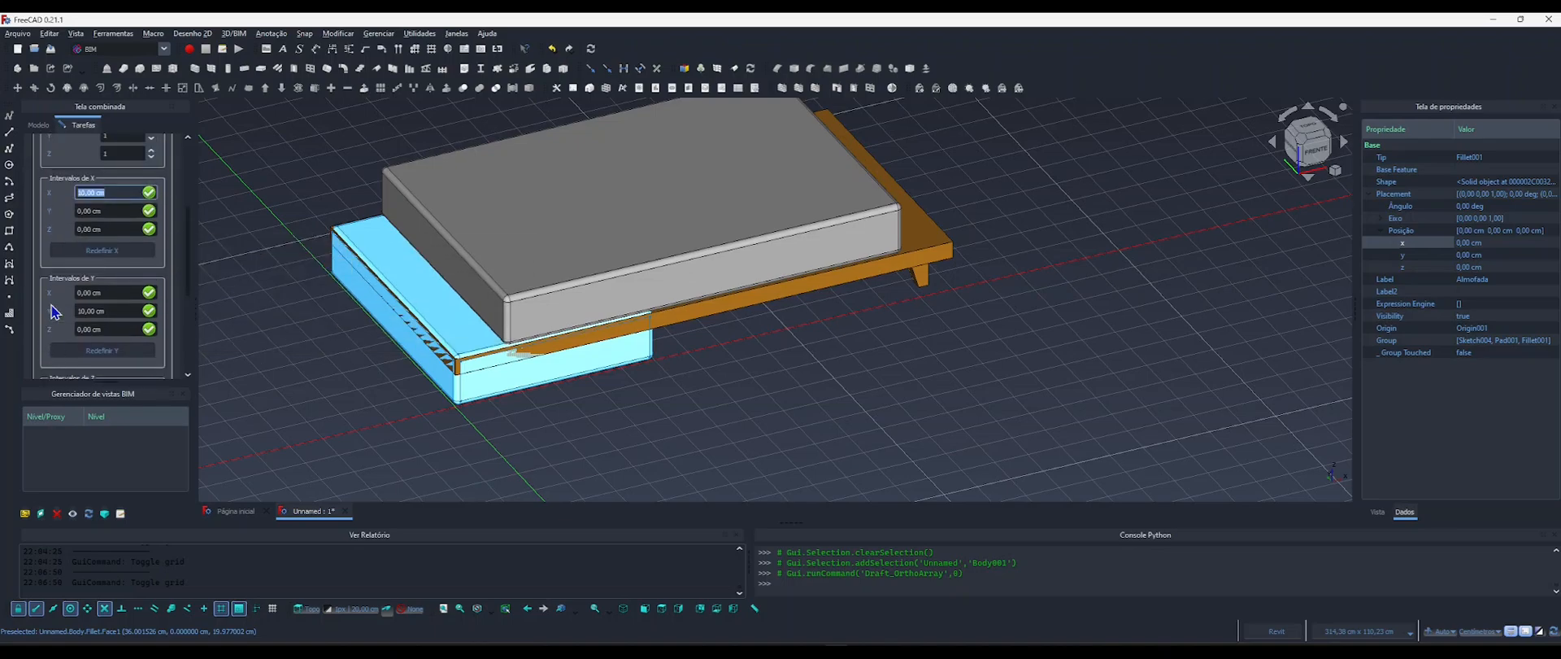
scroll(52, 312, up, 4)
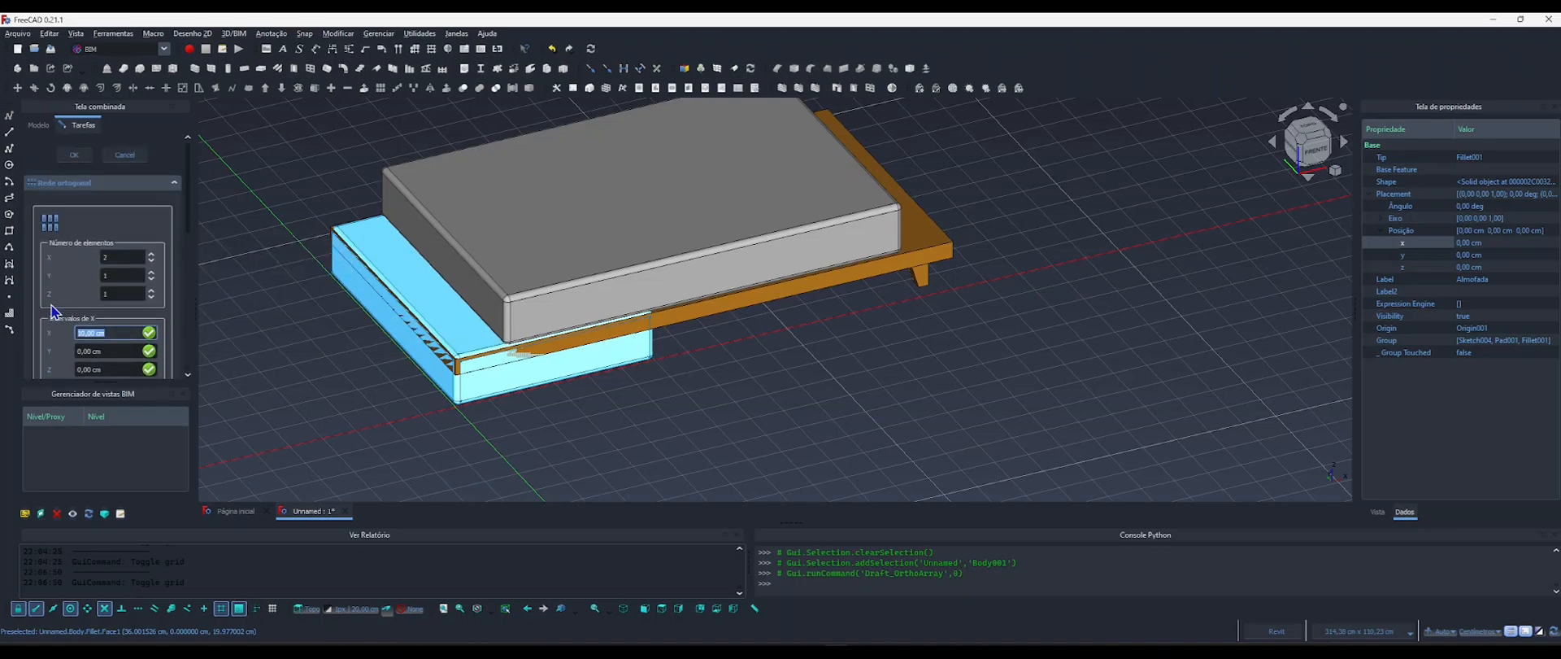
click(74, 156)
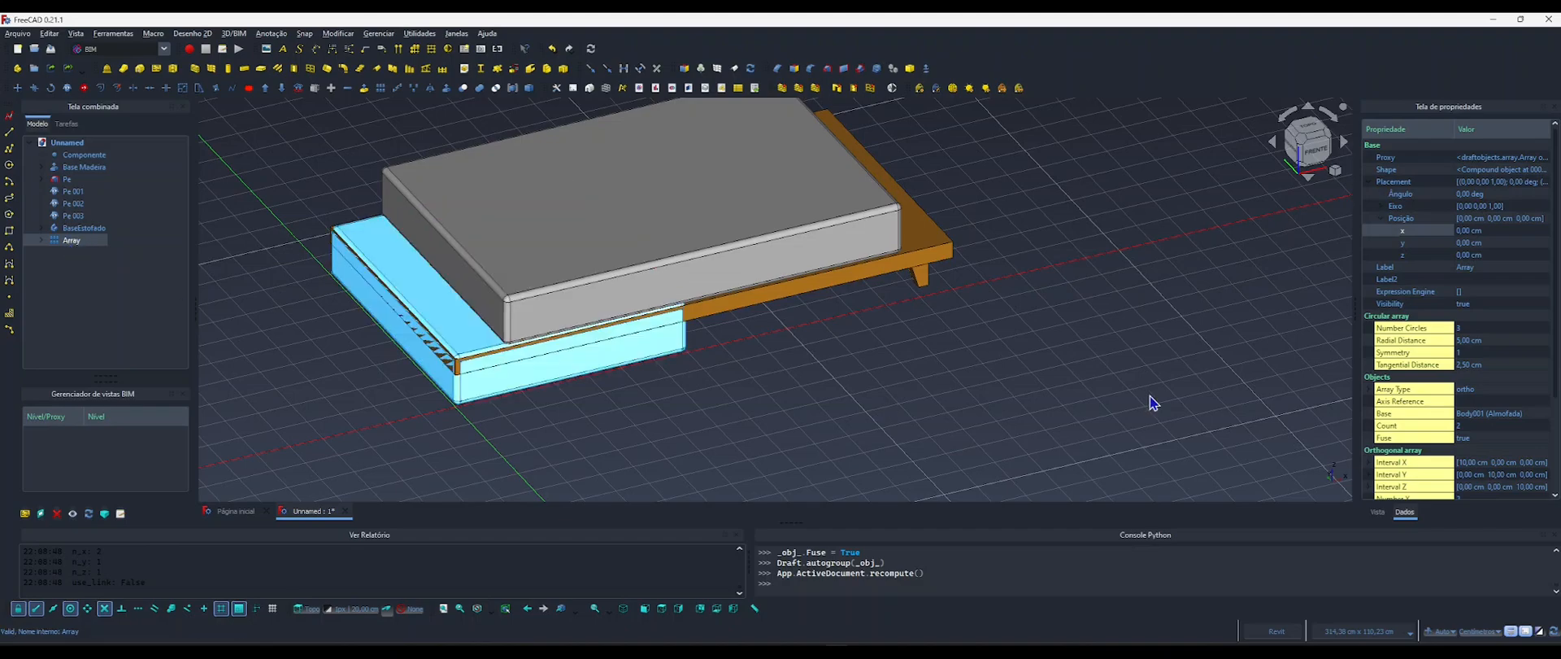
Link the array's Number X to the "Num" property of Componente with a formula, and clear the selection.
scroll(1437, 337, down, 3)
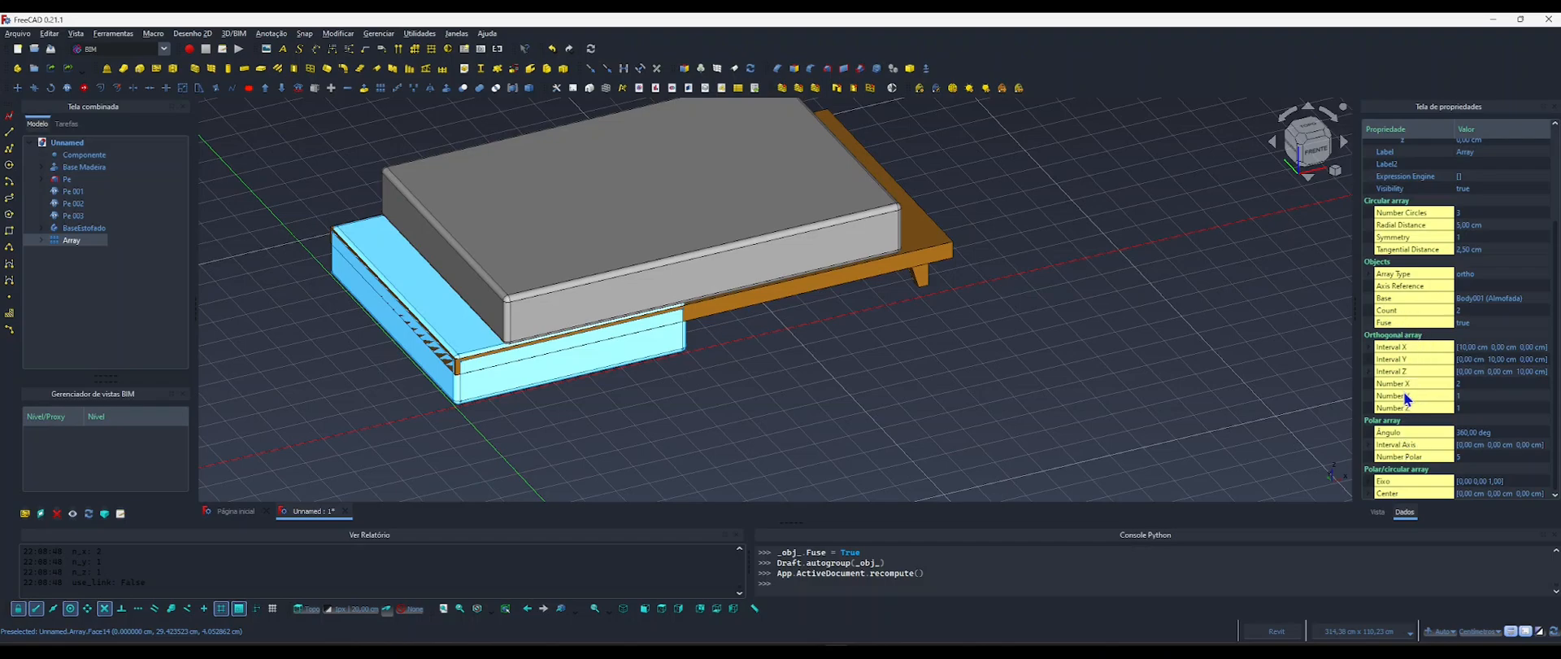
click(1464, 384)
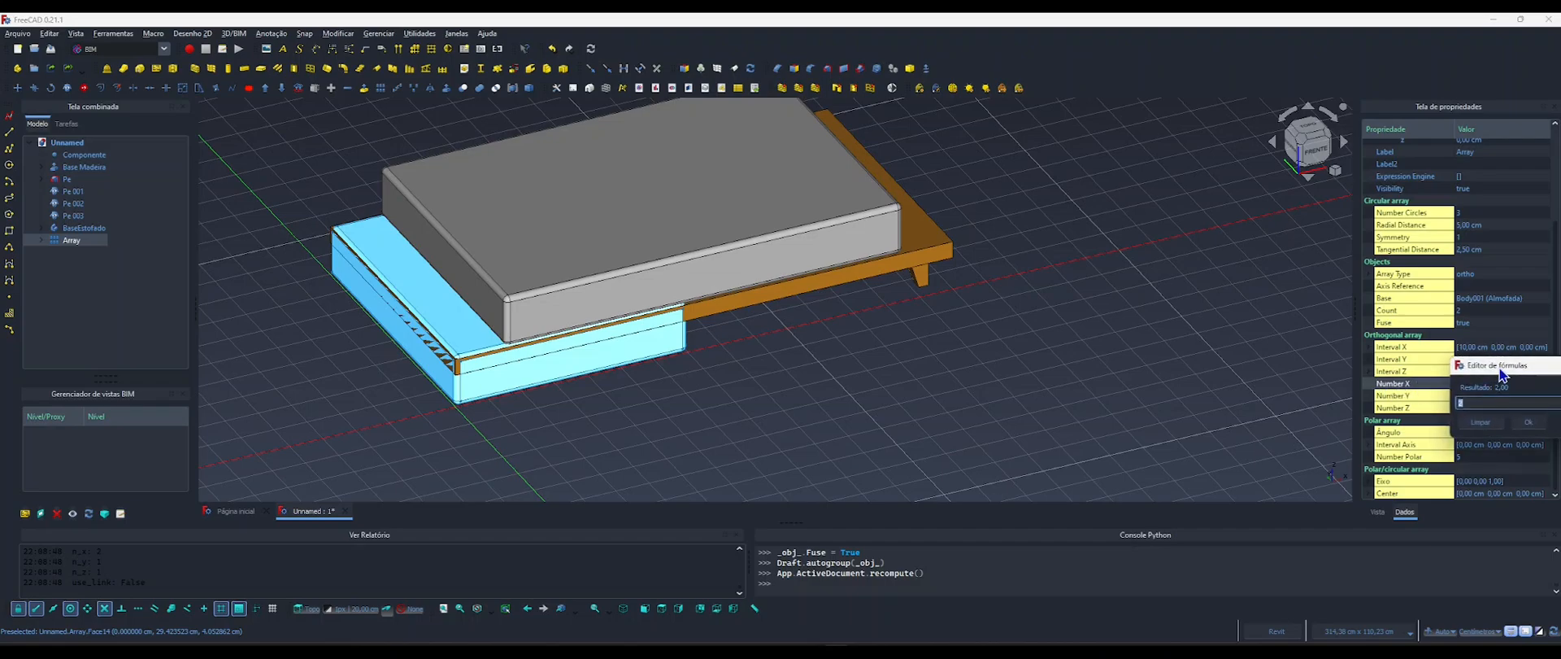
click(1520, 383)
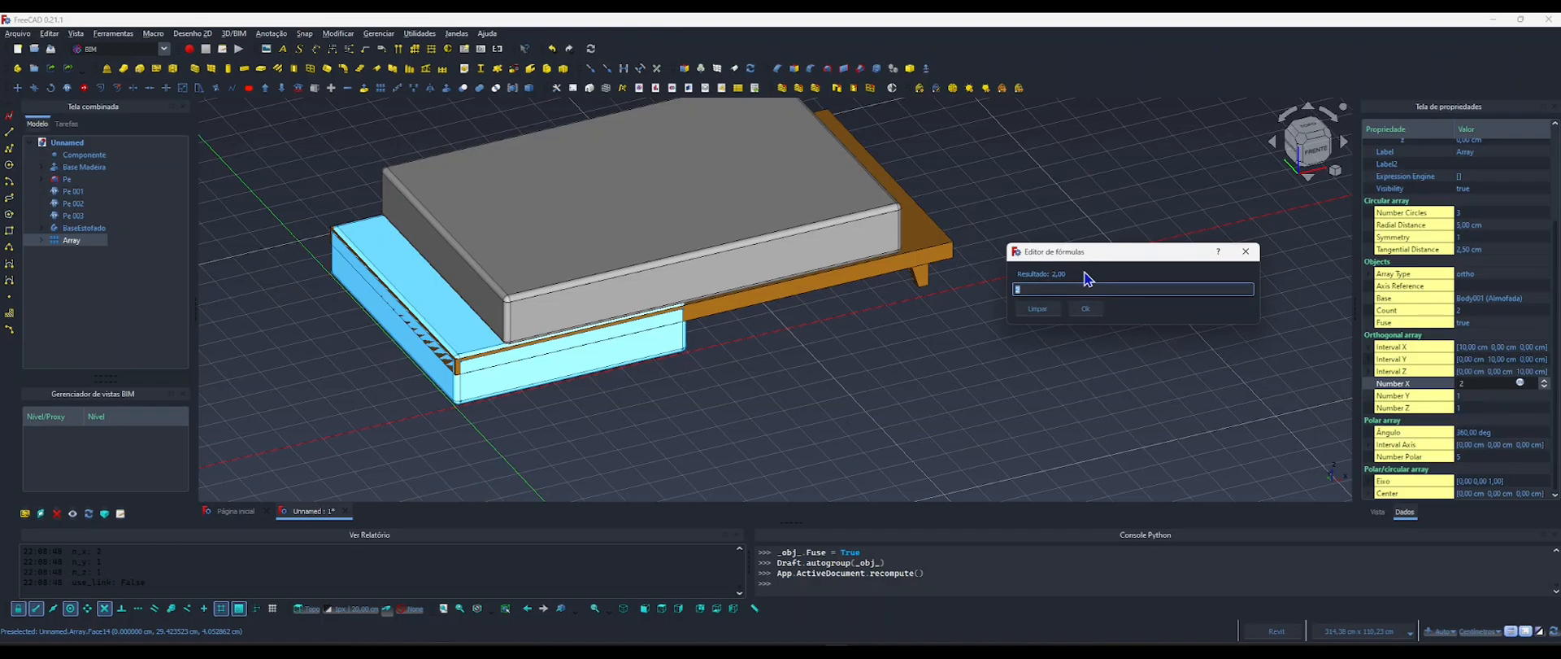
text(compo)
key(Down)
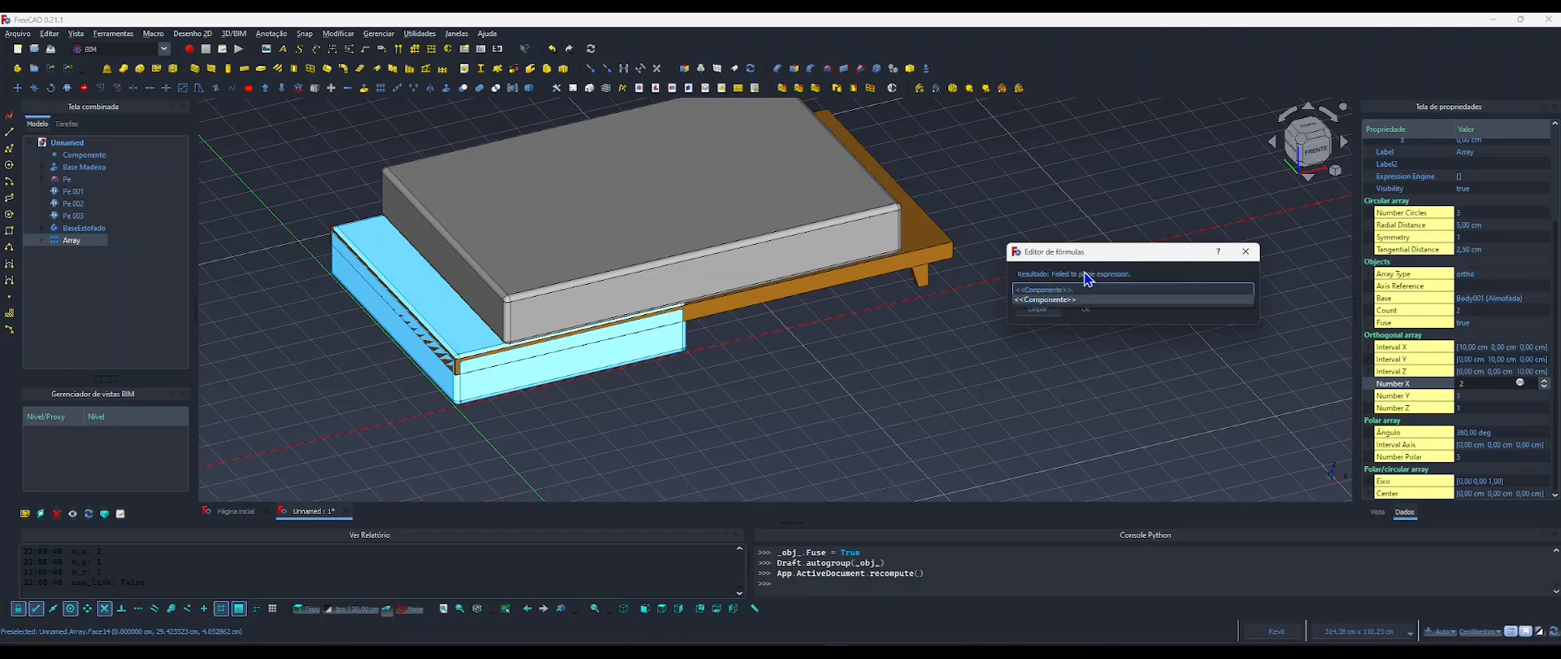
text(.num)
key(Down)
key(Return)
key(Return)
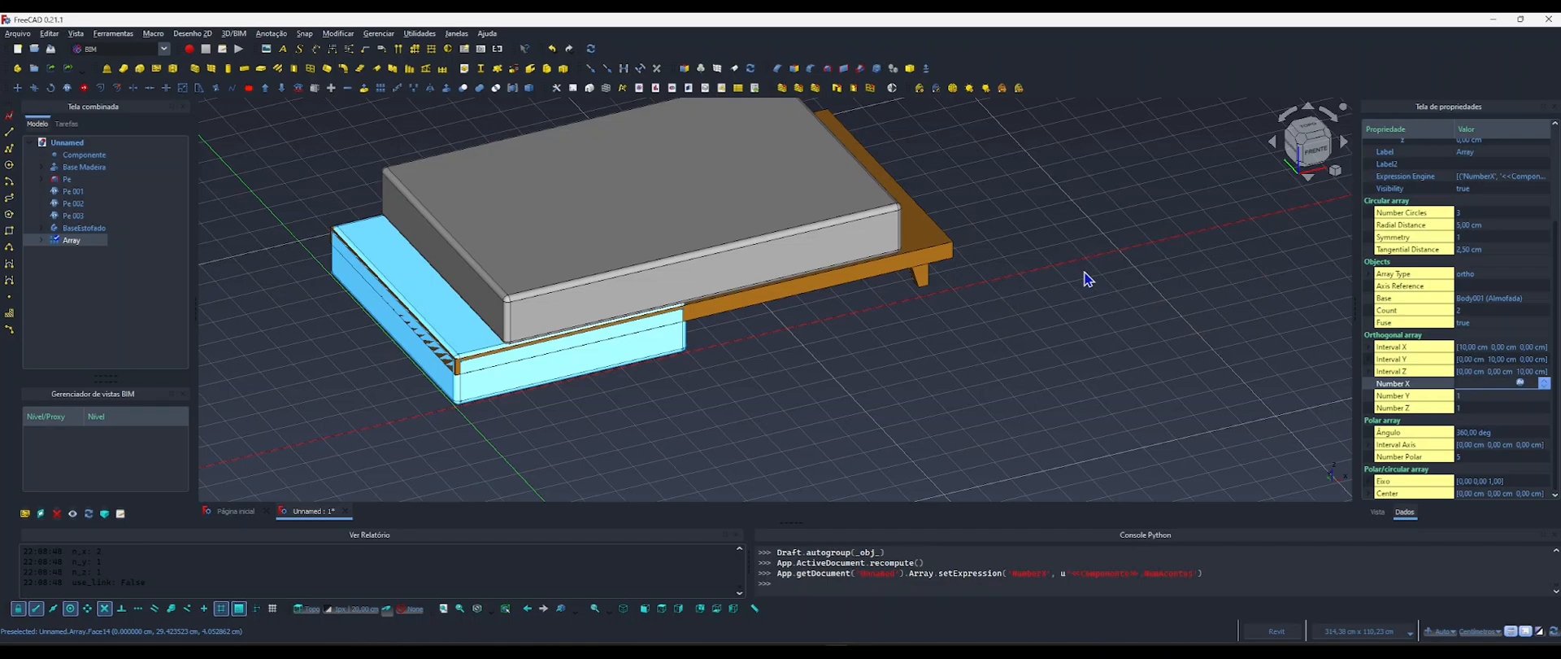
click(1209, 387)
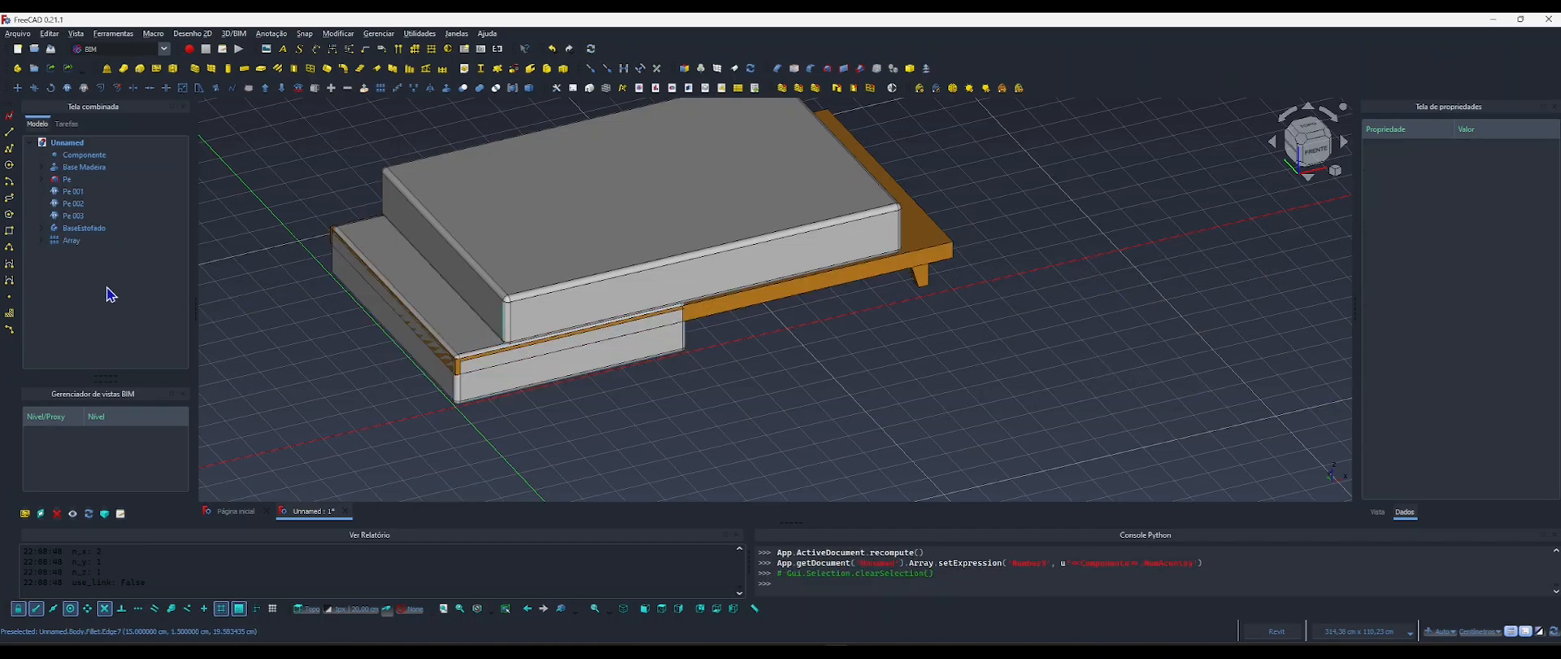
Expand the array down to the Almofada body's Pad001 and open its Sketch004 for editing.
click(67, 241)
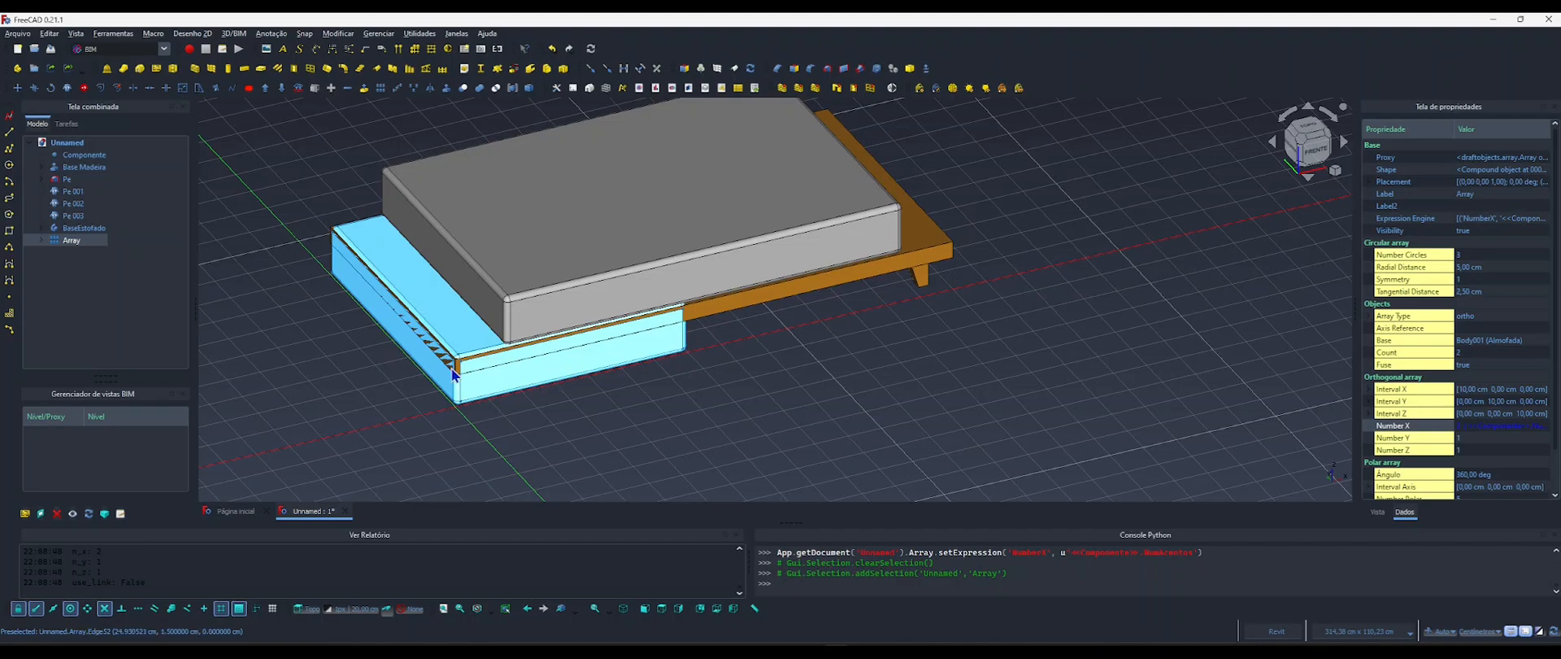
click(41, 240)
click(55, 252)
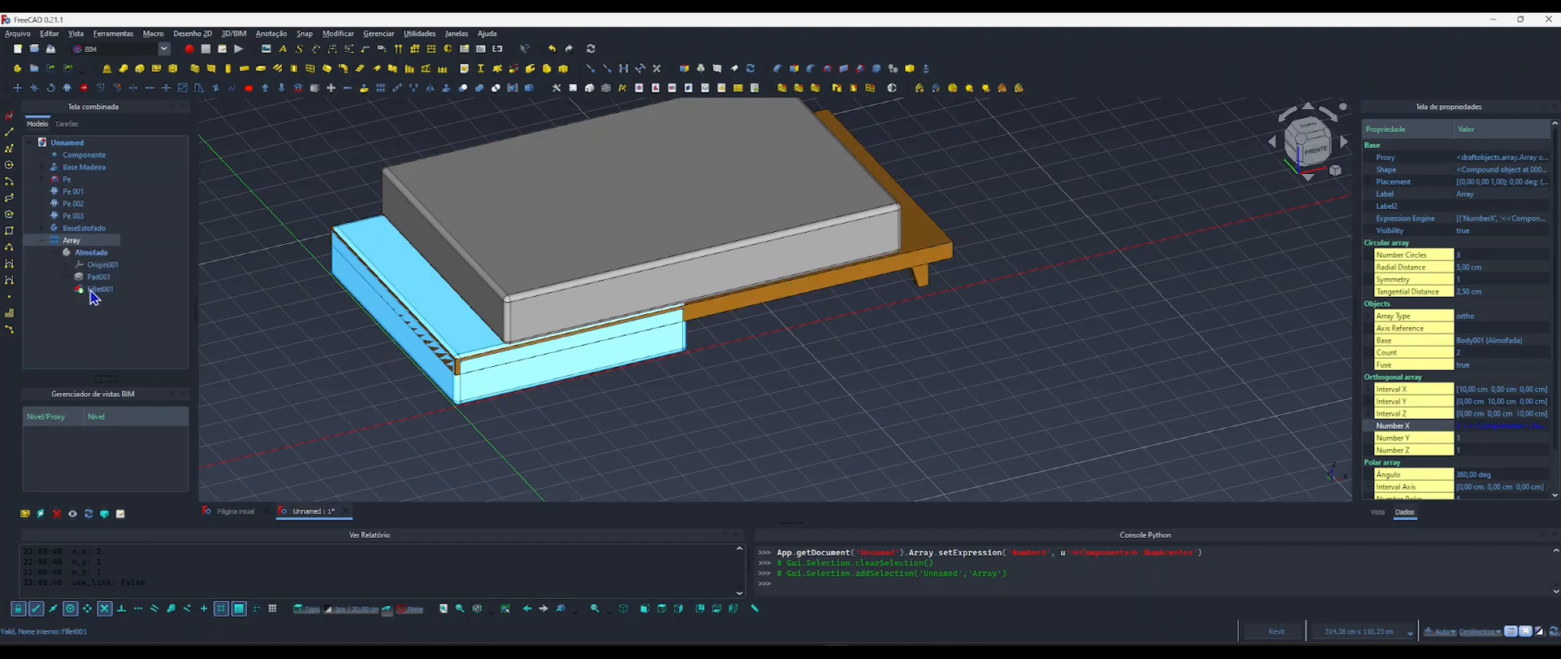
click(66, 277)
double_click(103, 291)
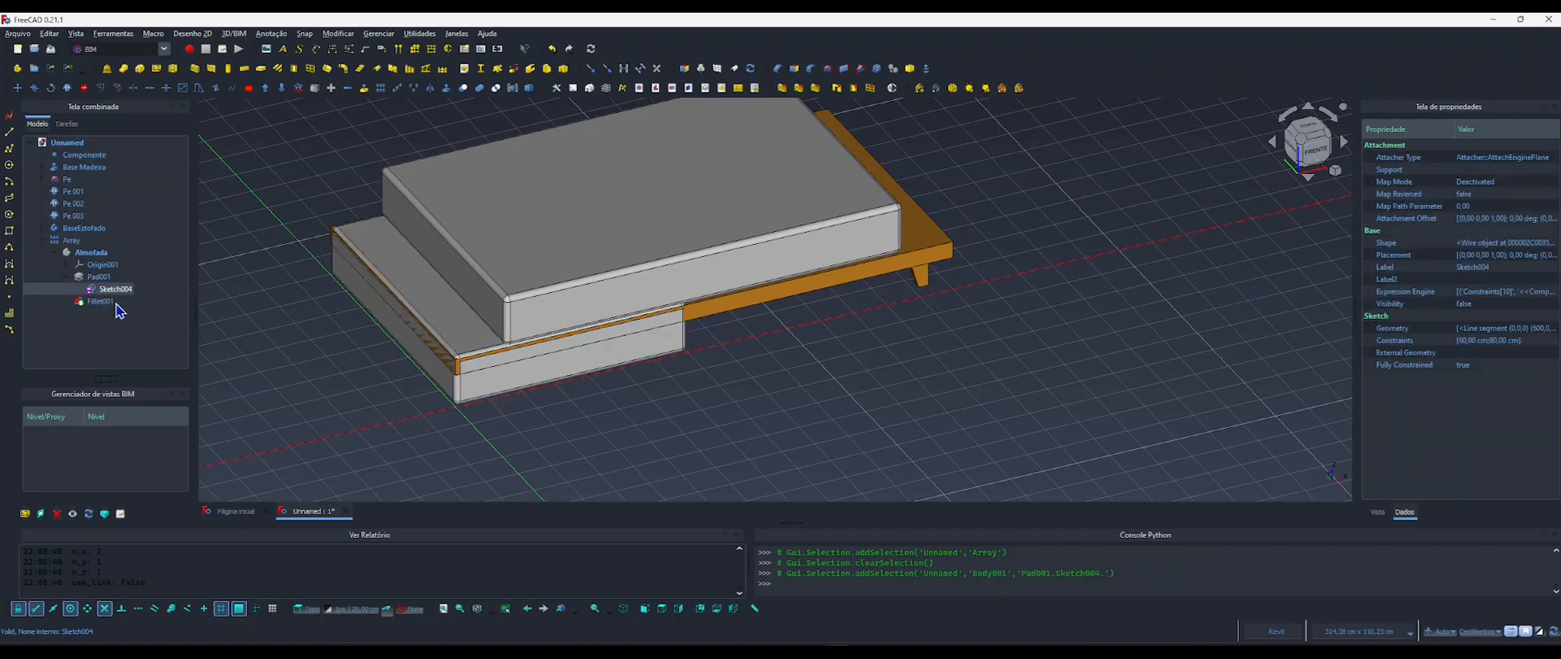
middle_drag(676, 285, 636, 476)
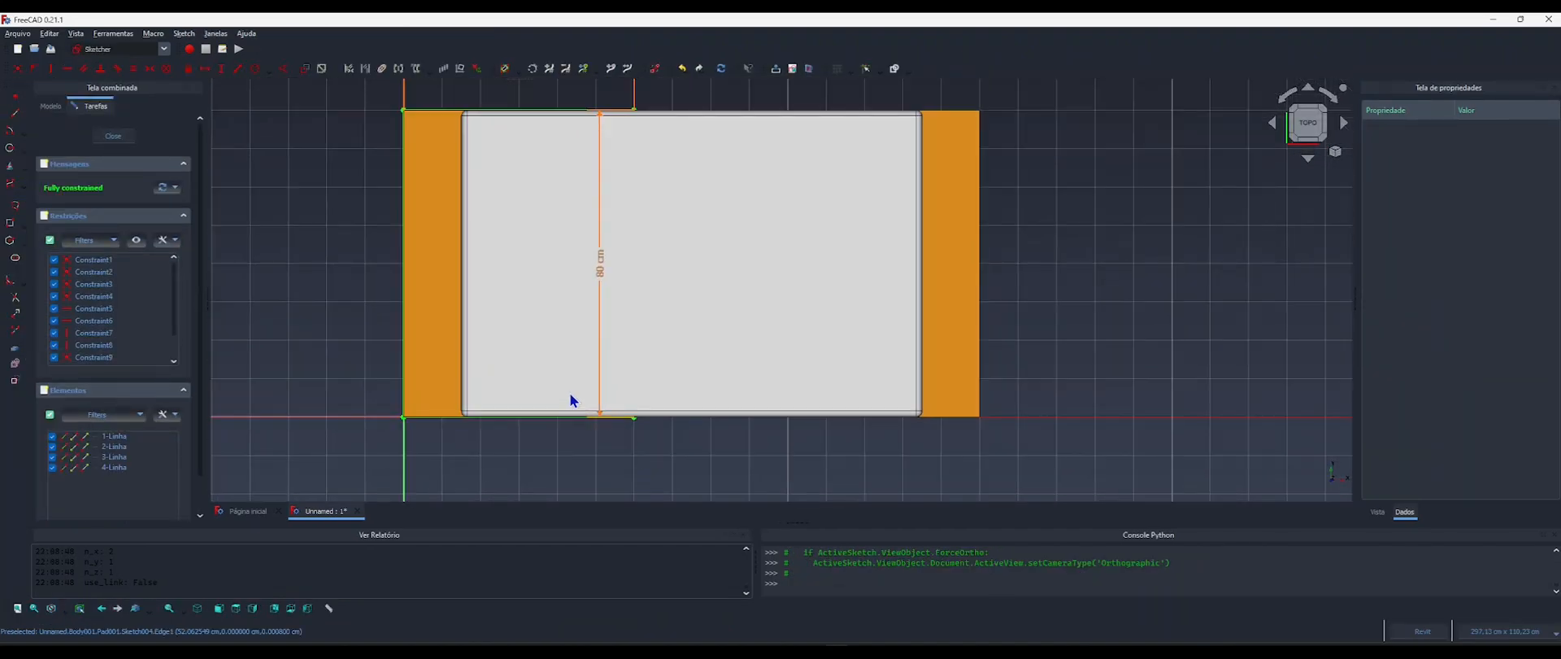
Copy the formula driving the horizontal length constraint of the cushion sketch, leave it unchanged, and close the sketch.
scroll(571, 399, down, 1)
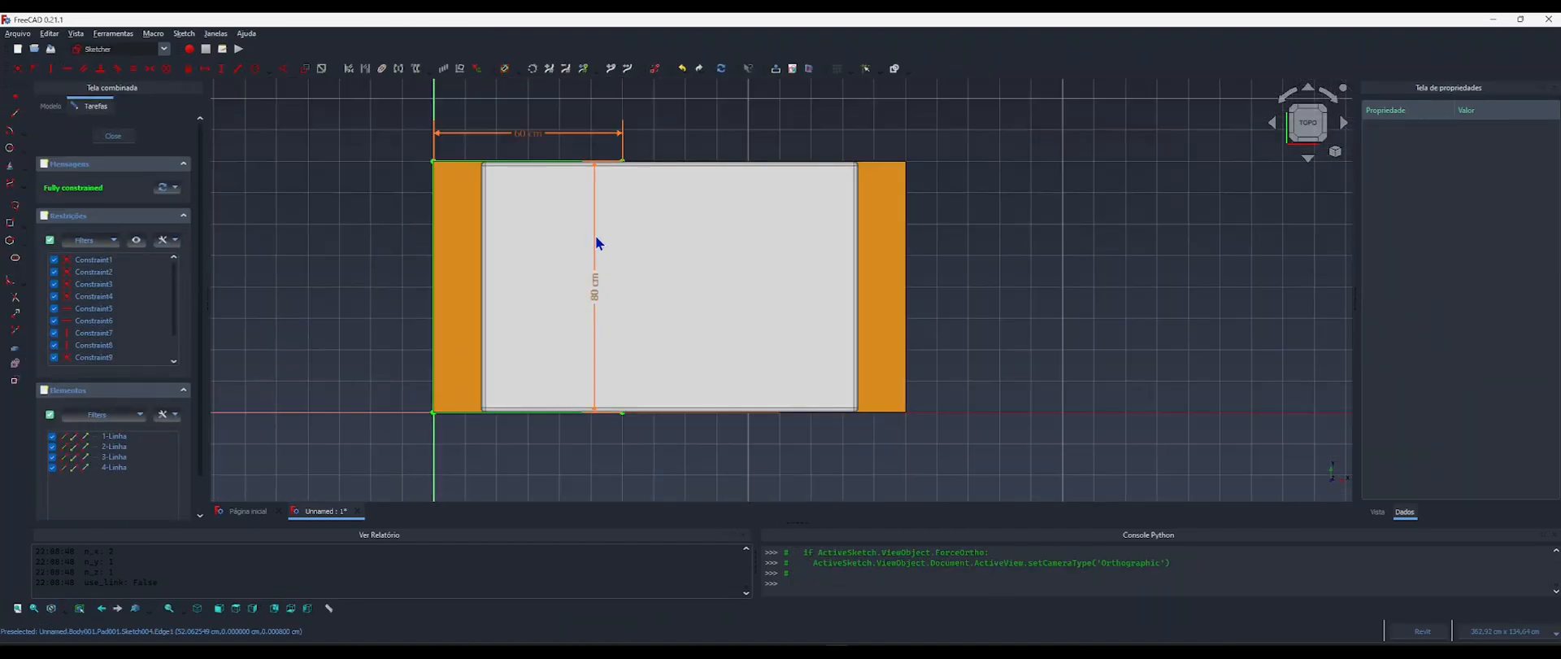
double_click(517, 143)
click(634, 147)
key(ctrl+c)
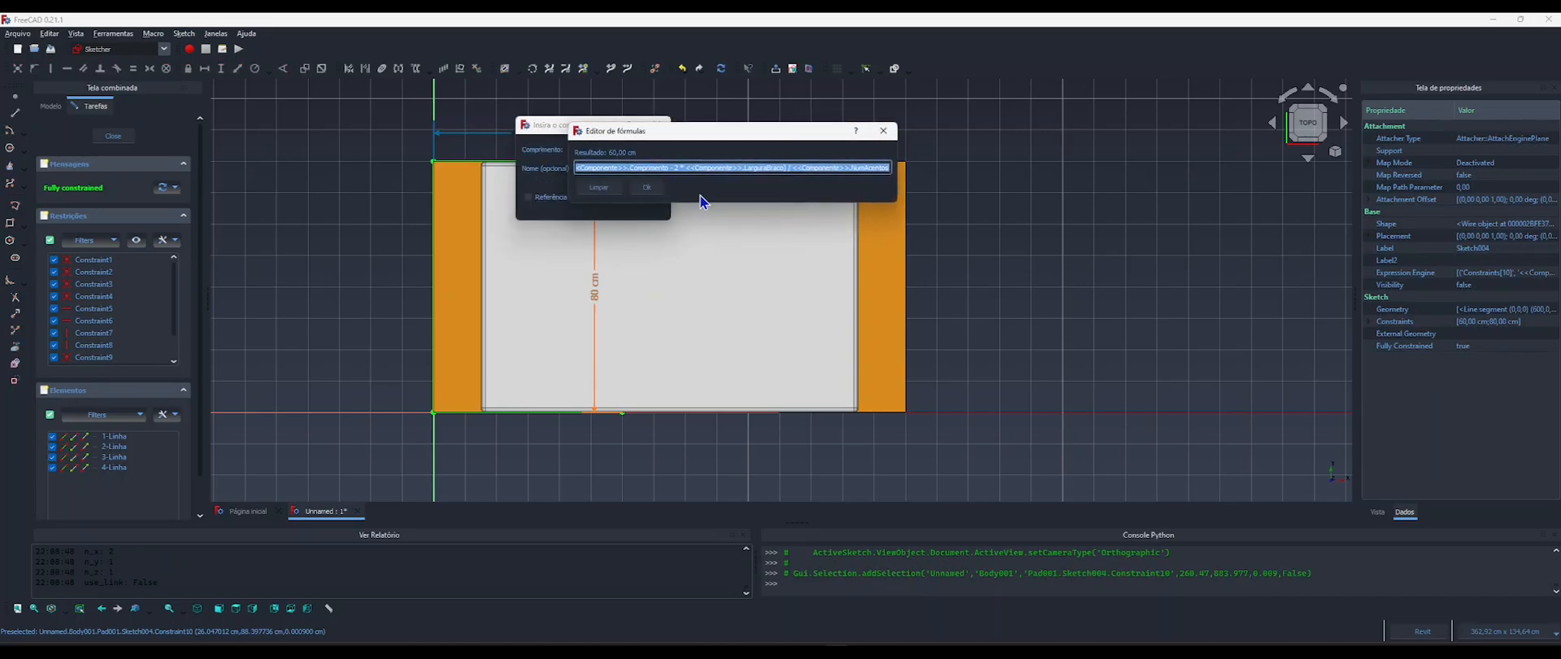
click(639, 188)
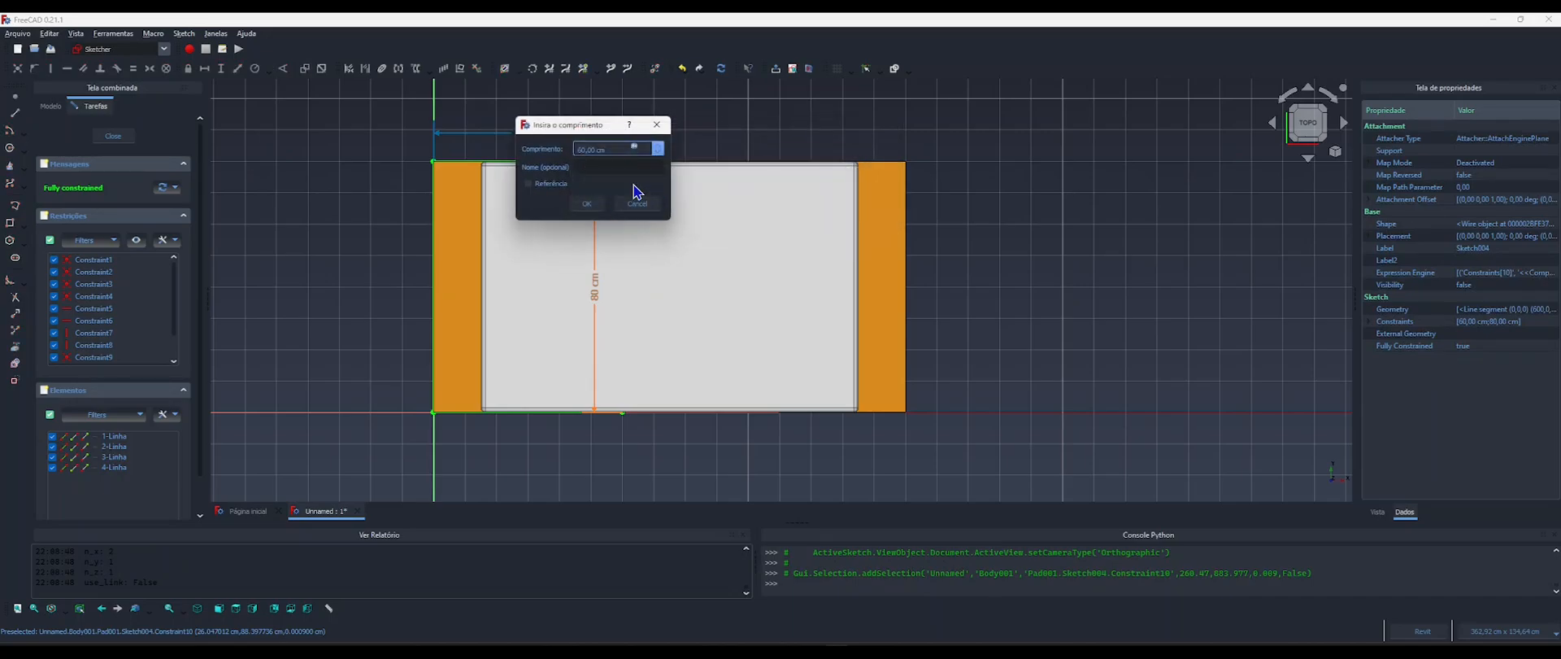
click(657, 124)
click(116, 137)
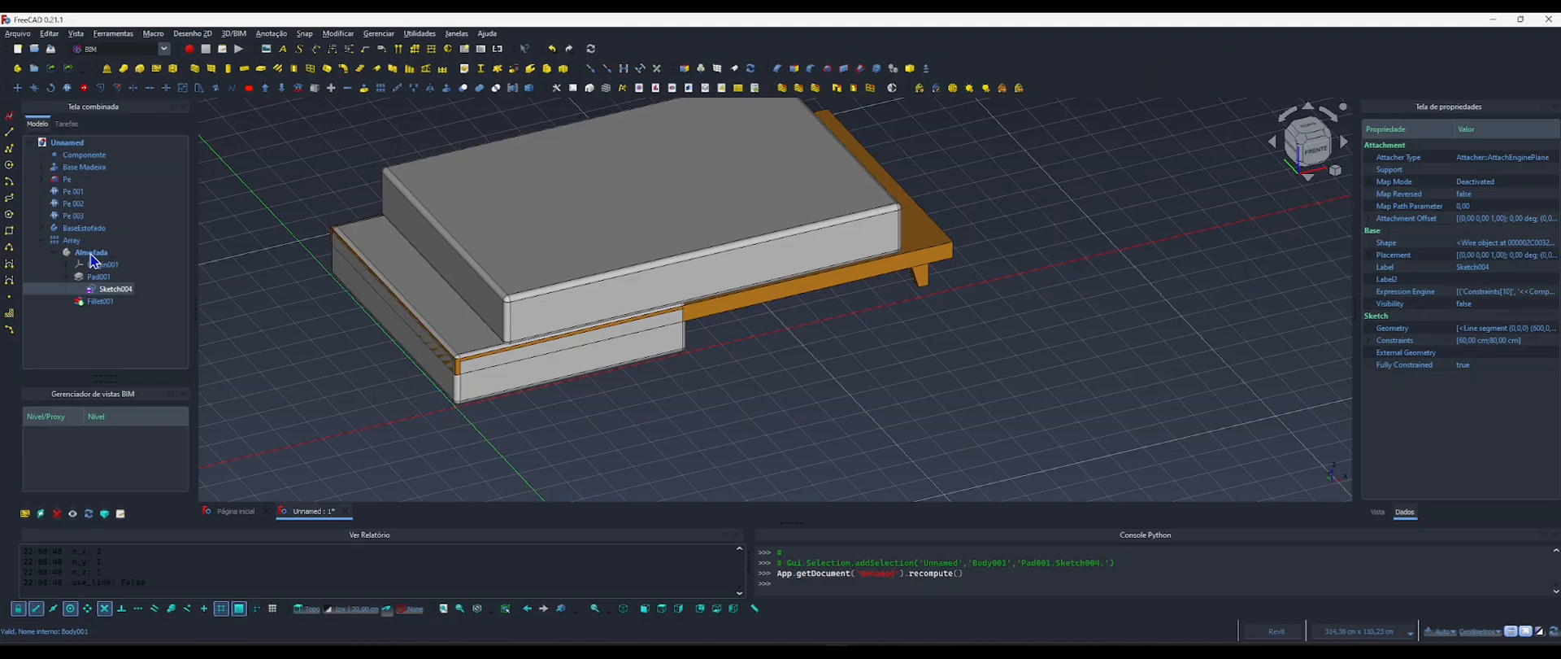
Drive the x component of the array's Interval X with the copied formula (<<Componente>>.Comprimento - 2 * <<Componente>>.LarguraBraco) / <<Componente>>.NumAcentos.
click(72, 241)
click(55, 252)
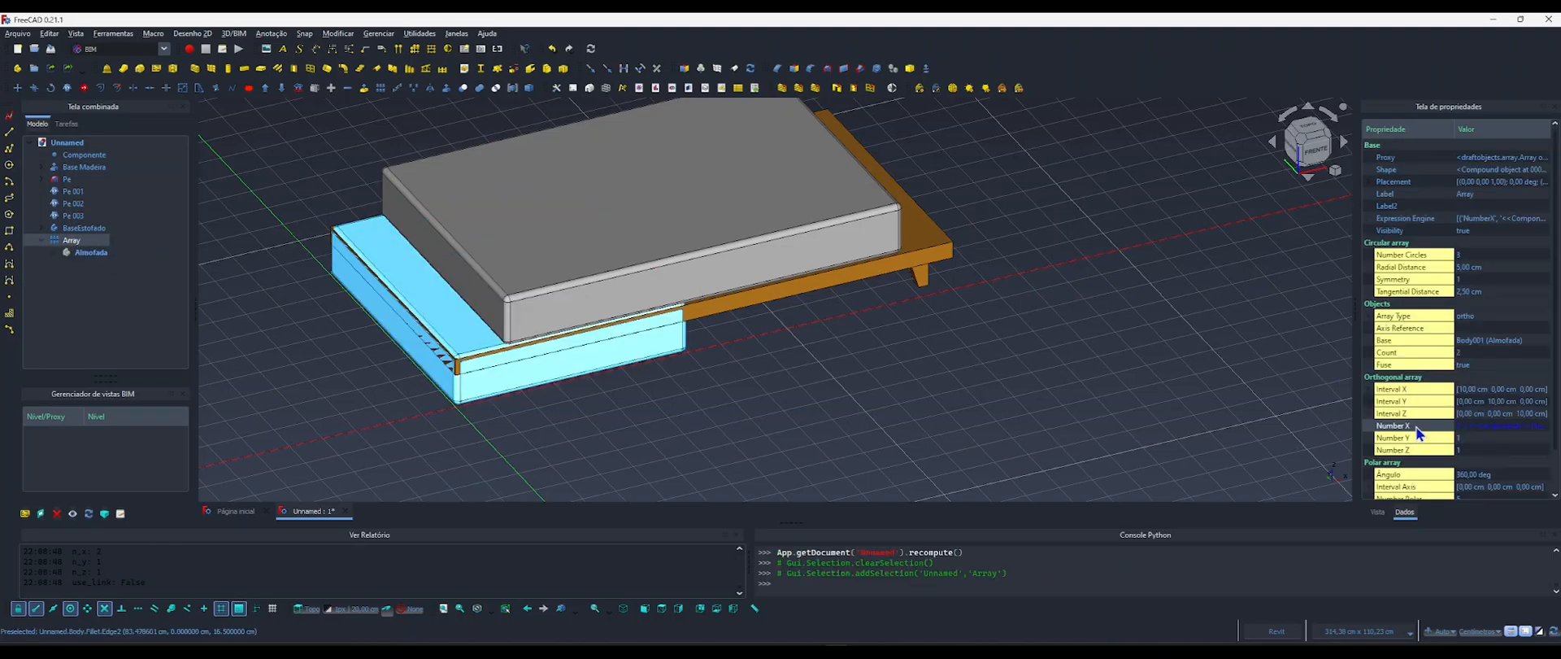
scroll(1419, 433, down, 1)
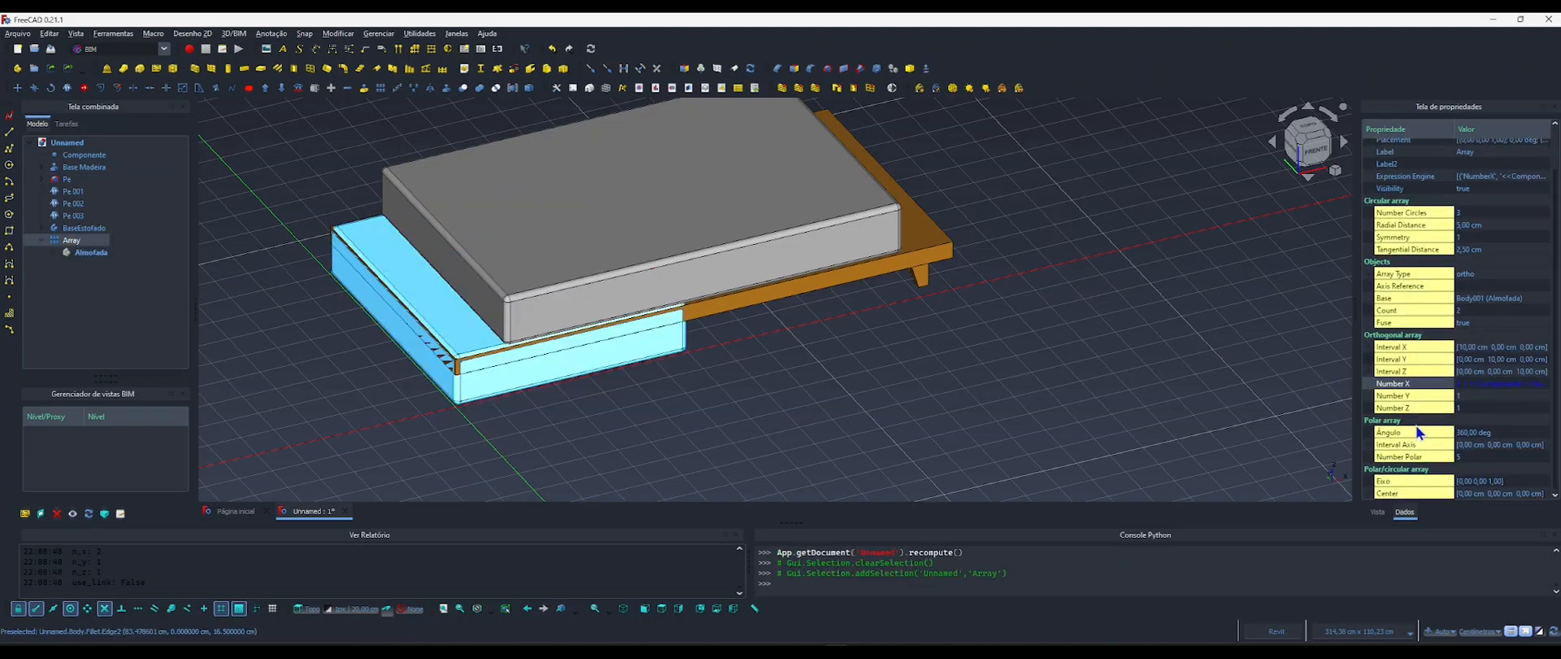
click(1371, 348)
click(1468, 359)
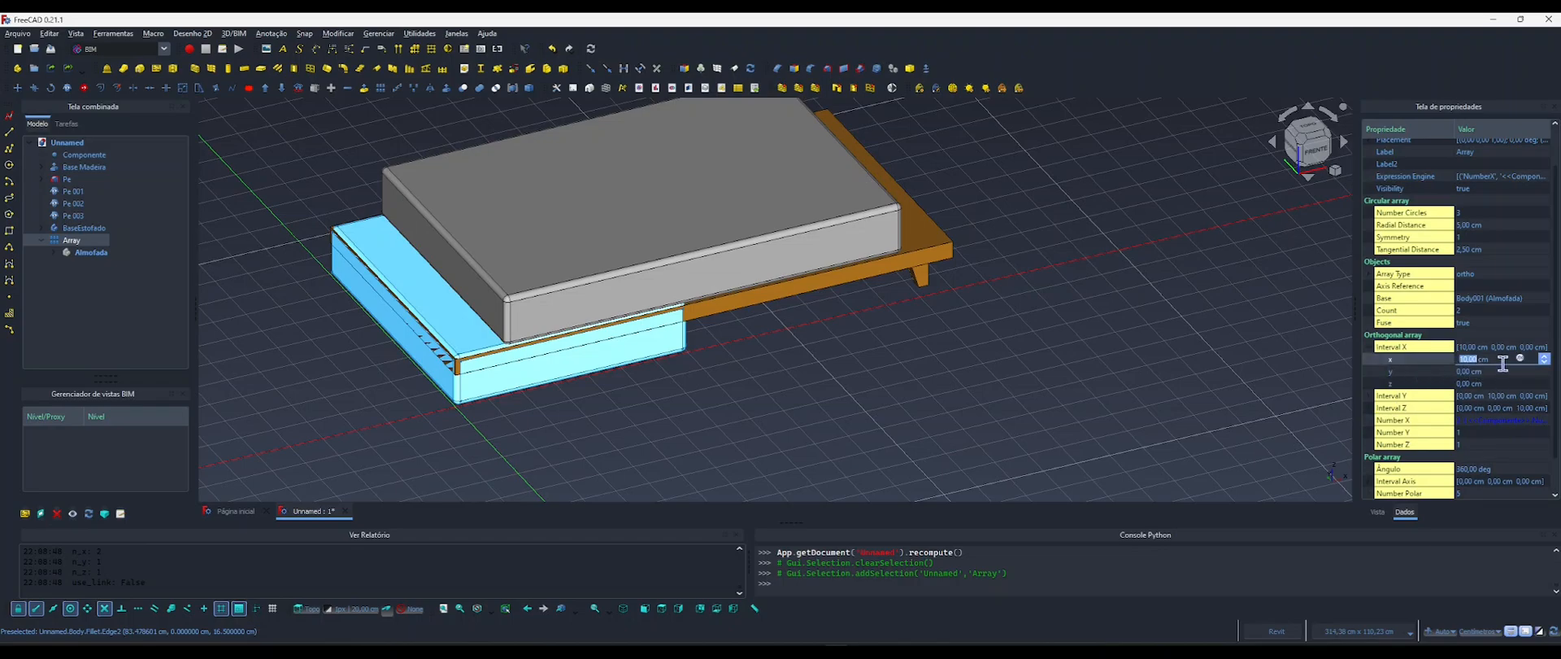
click(1519, 358)
drag(1393, 324, 1057, 298)
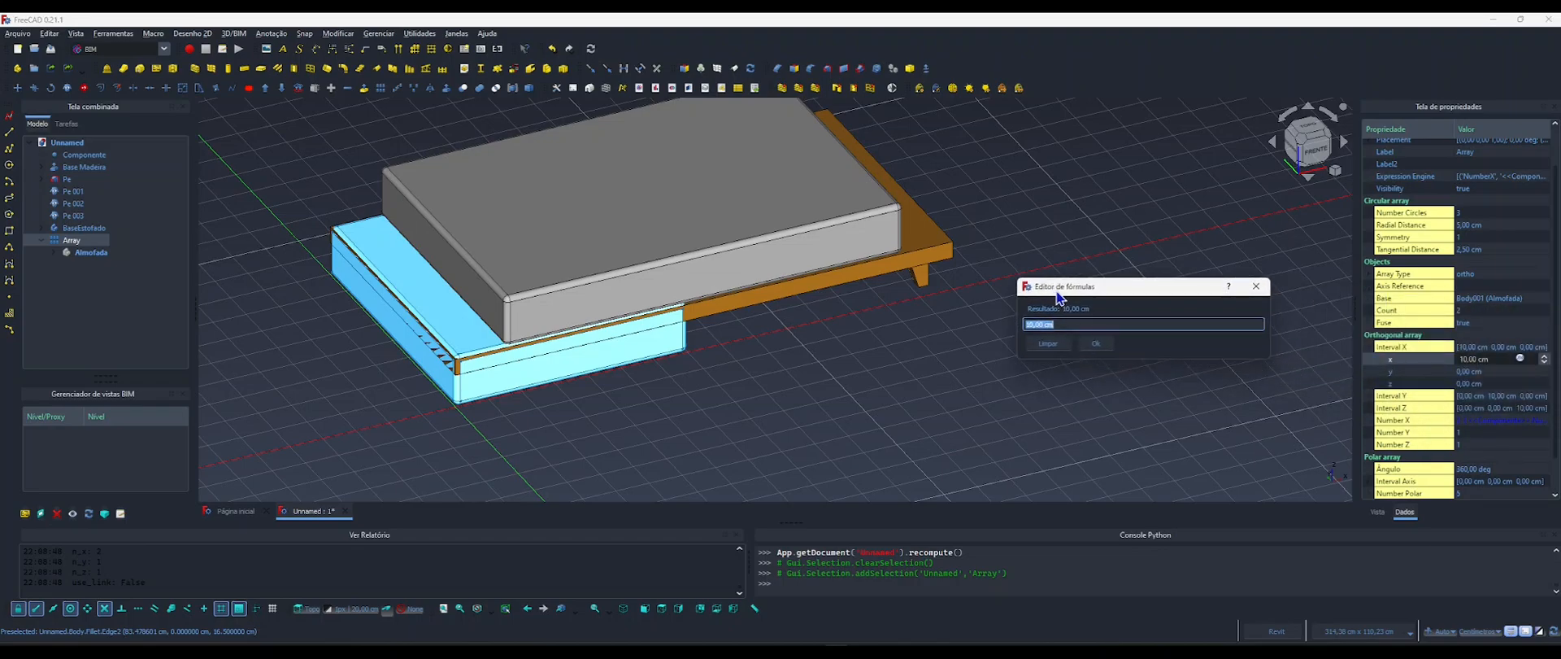
key(ctrl+v)
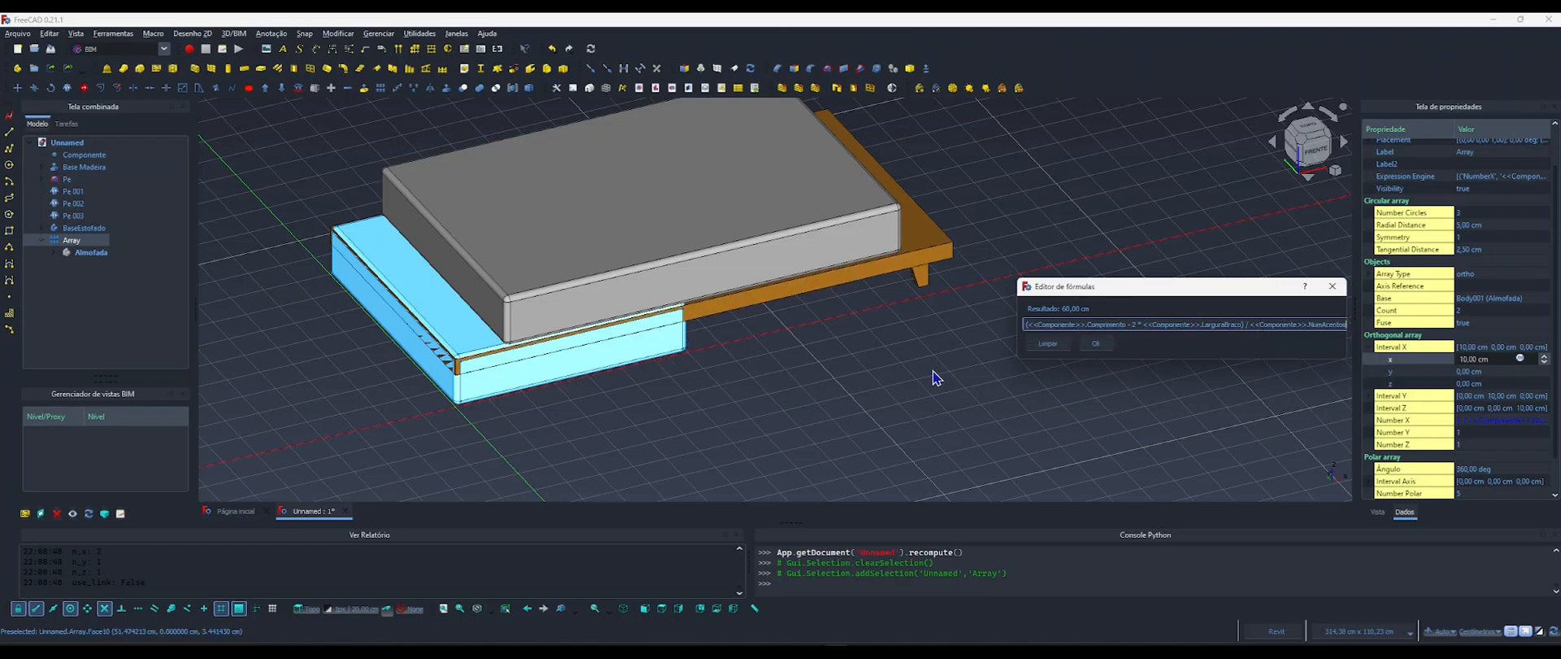
click(1095, 343)
click(970, 396)
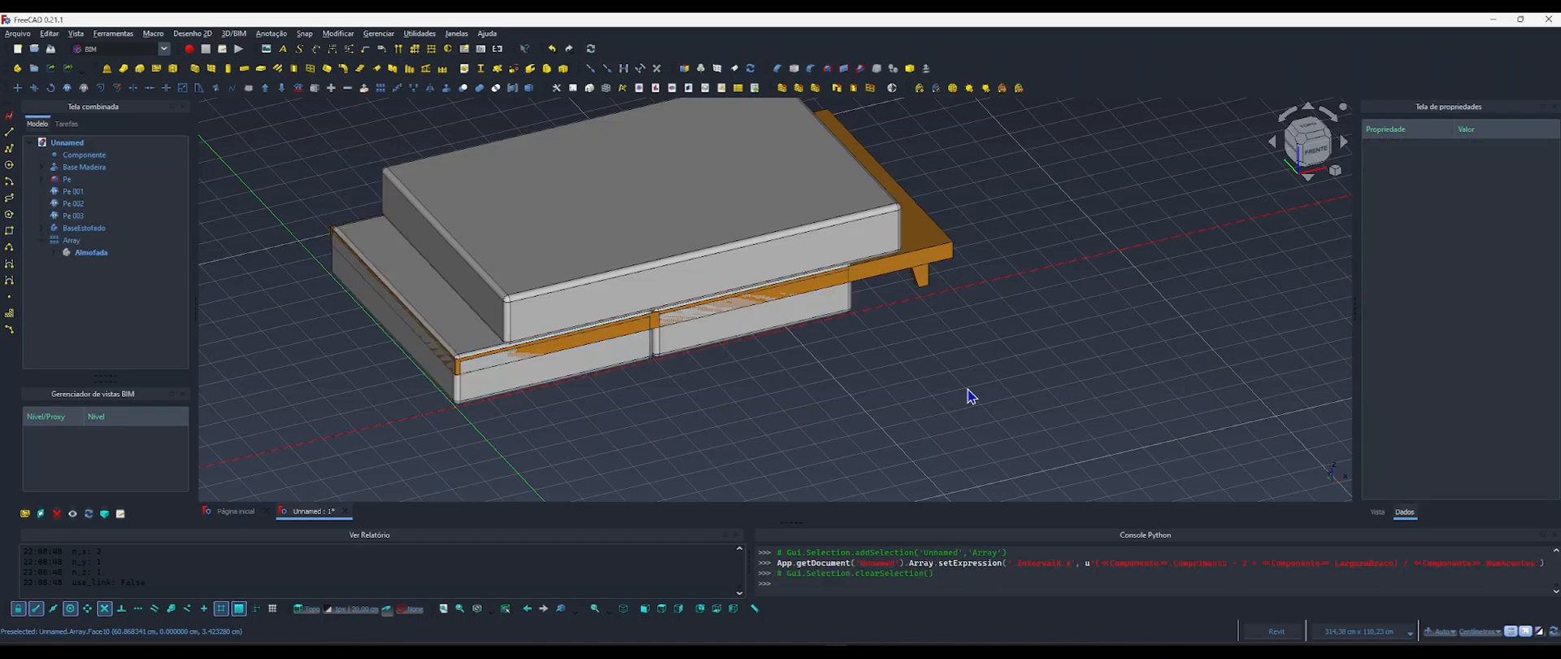
Hide everything from Base Madeira through BaseEstofado, including the four feet, to isolate the cushion array.
click(69, 168)
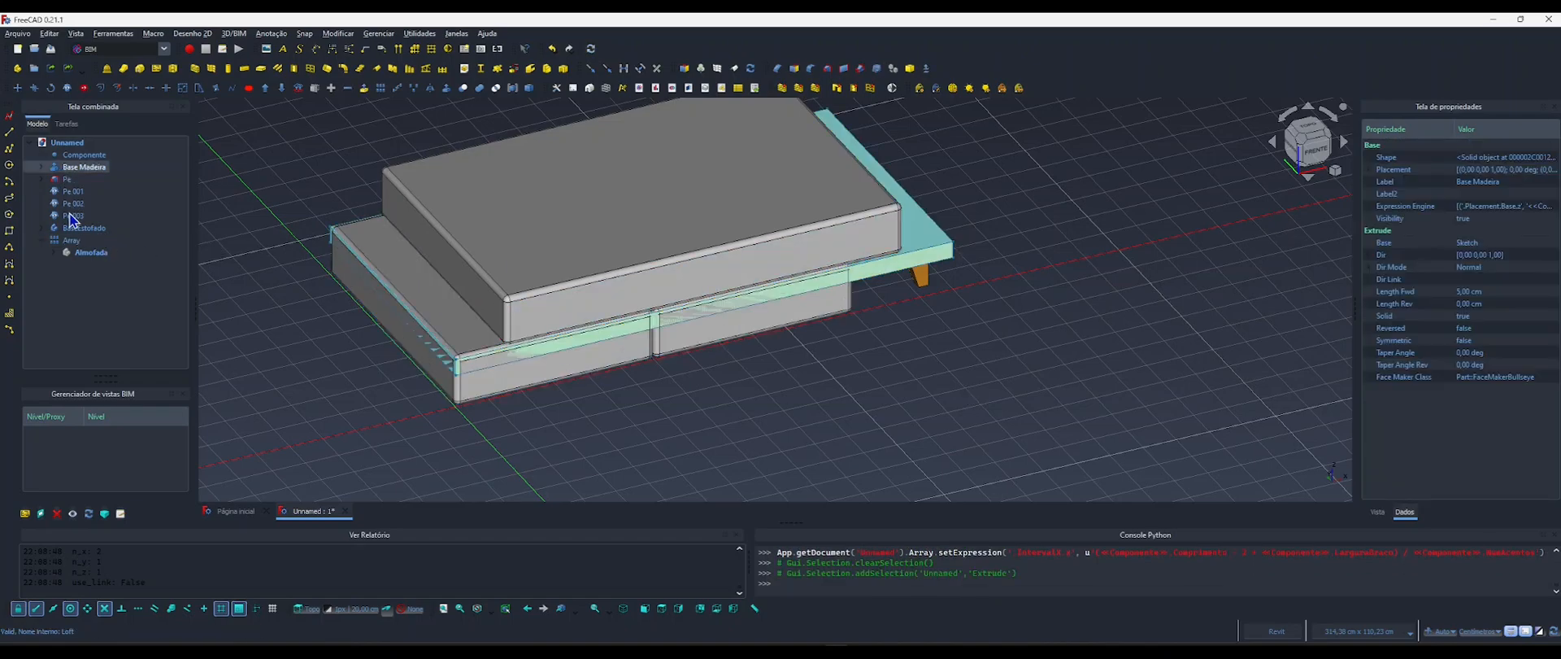
shift+click(74, 227)
key(space)
click(682, 392)
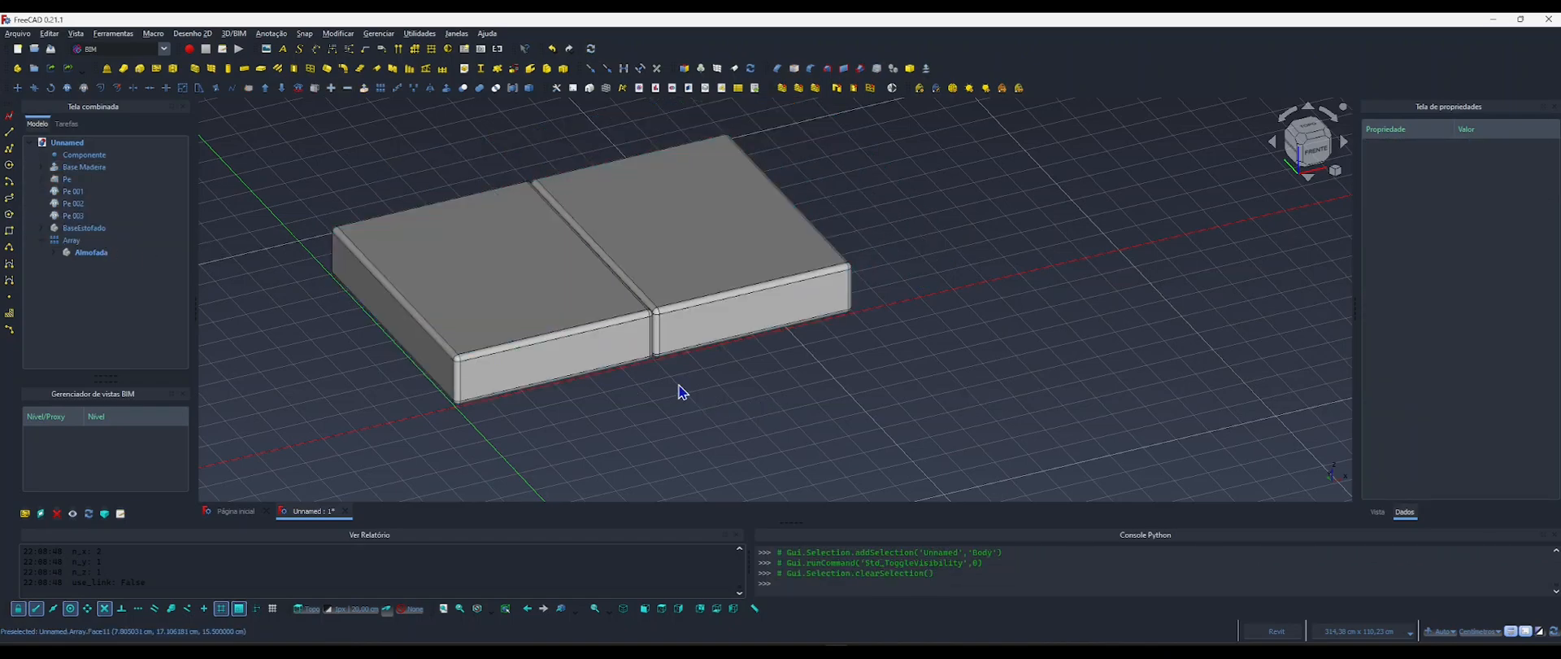
middle_drag(673, 376, 715, 404)
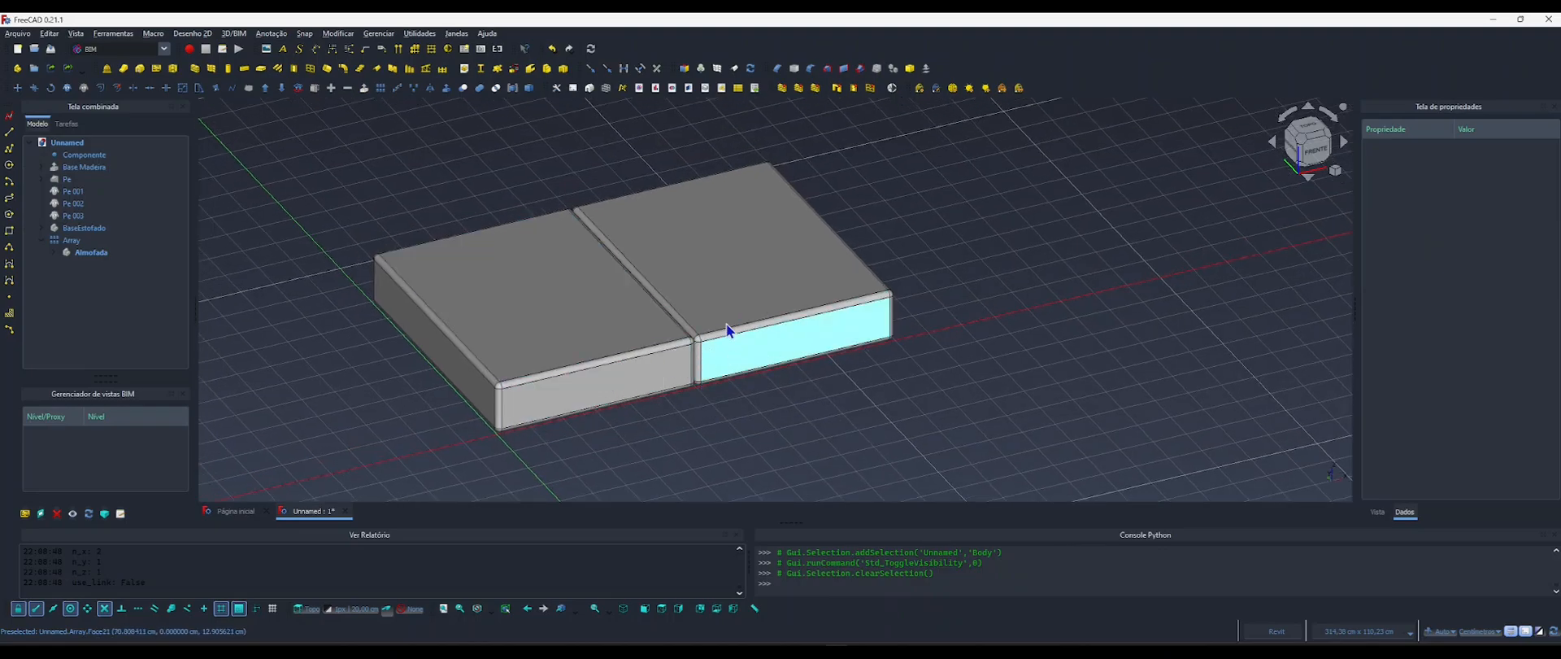
scroll(734, 338, down, 2)
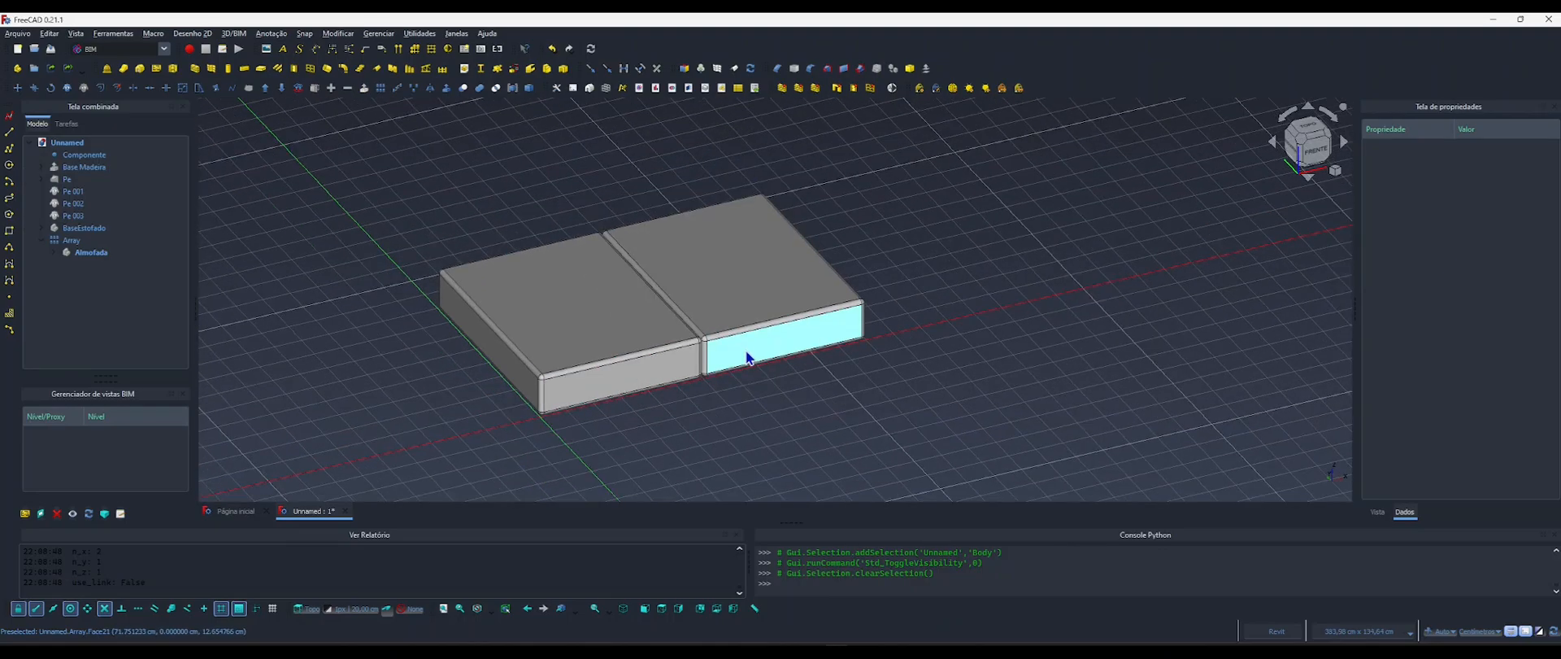
Test the parametric cushion array by setting Componente's Num Acentos to 3, then 4, and back to 2.
click(81, 155)
click(1466, 402)
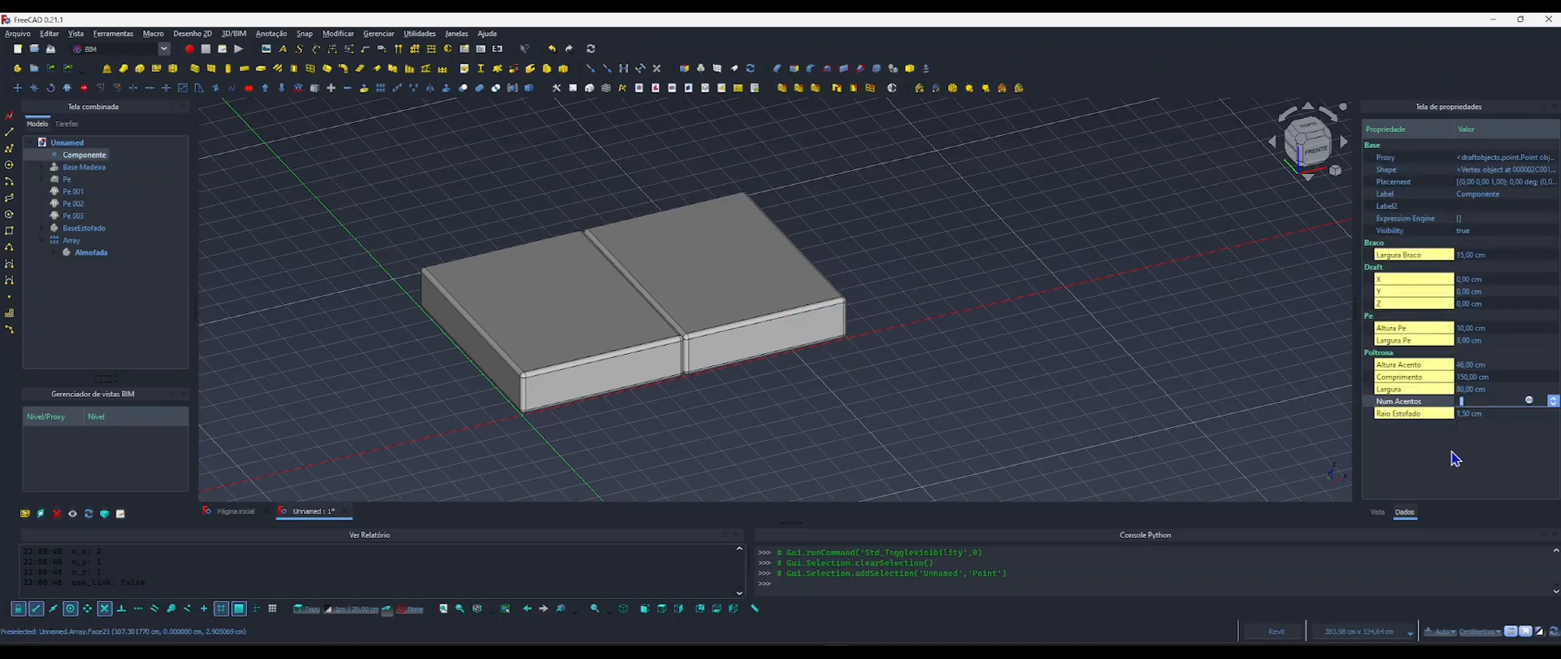
text(3)
key(Return)
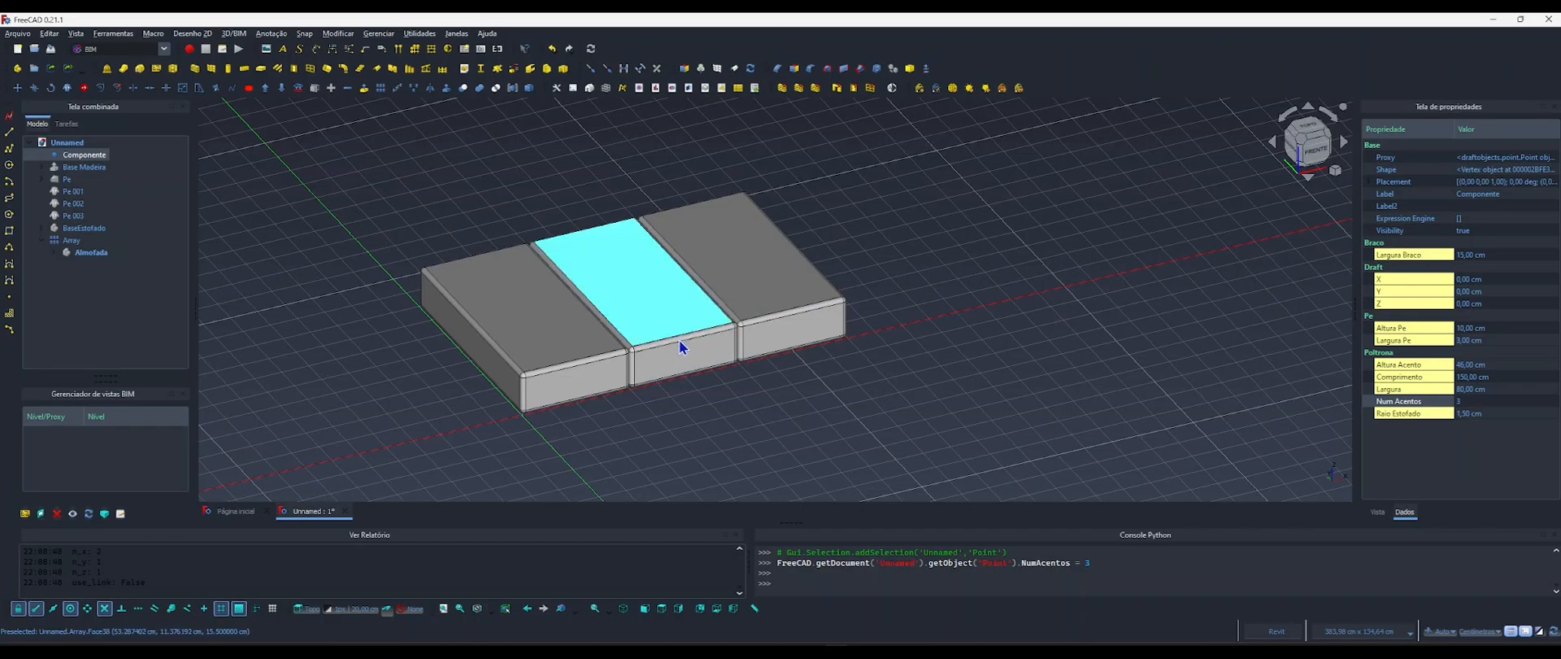
click(1458, 401)
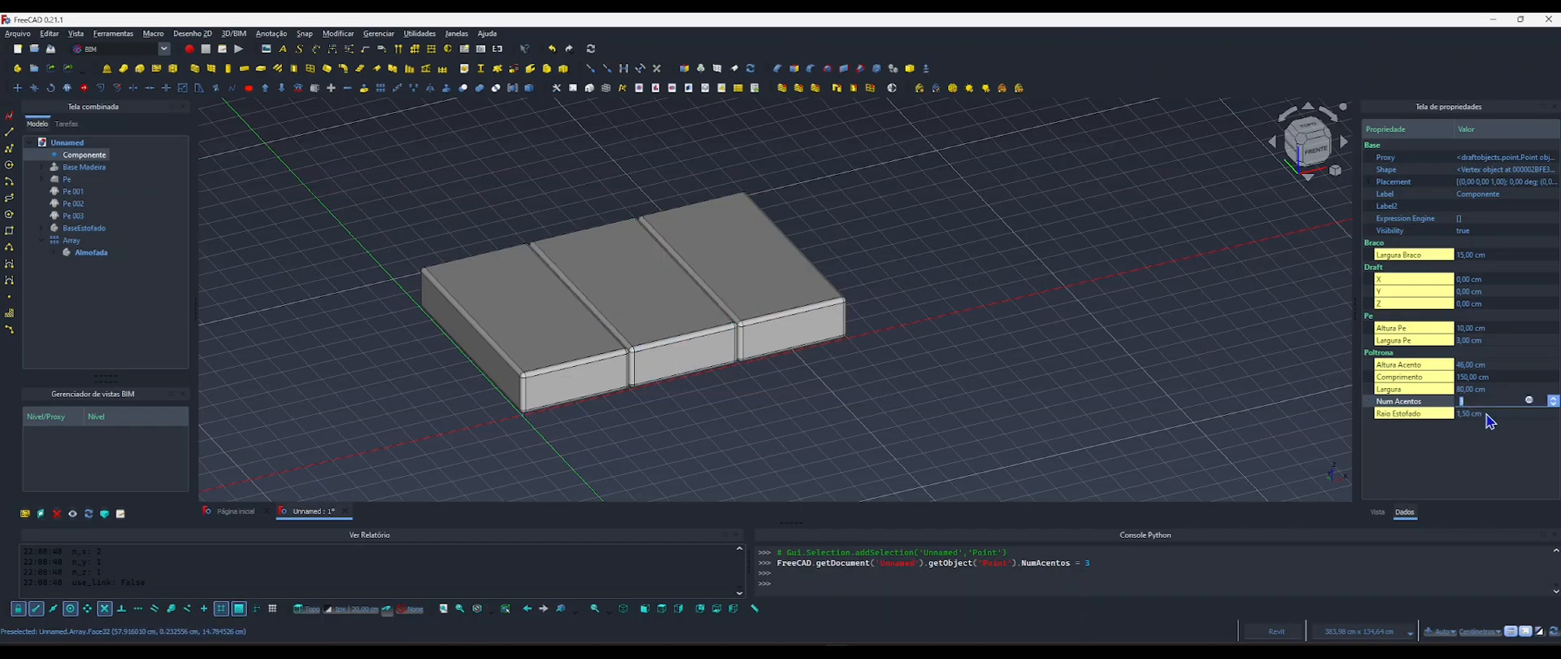
text(4)
key(Return)
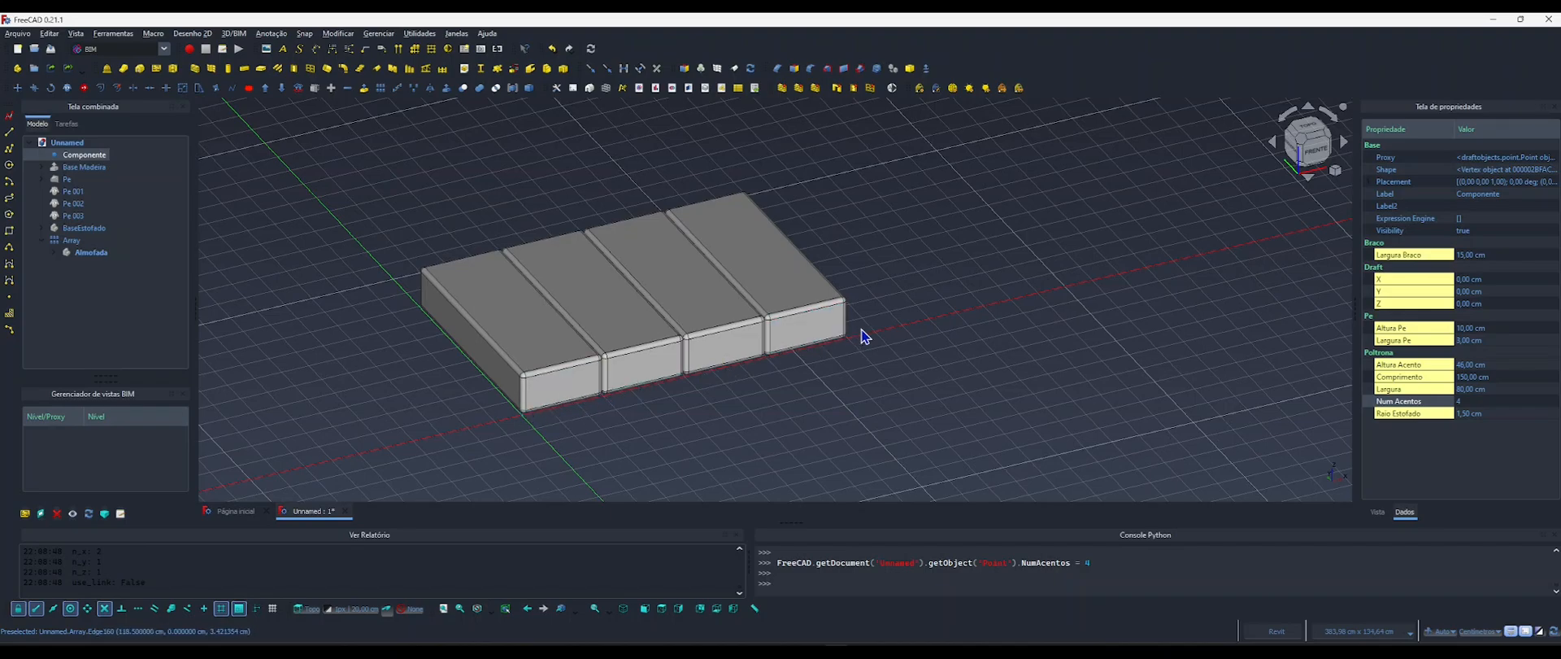
click(1480, 402)
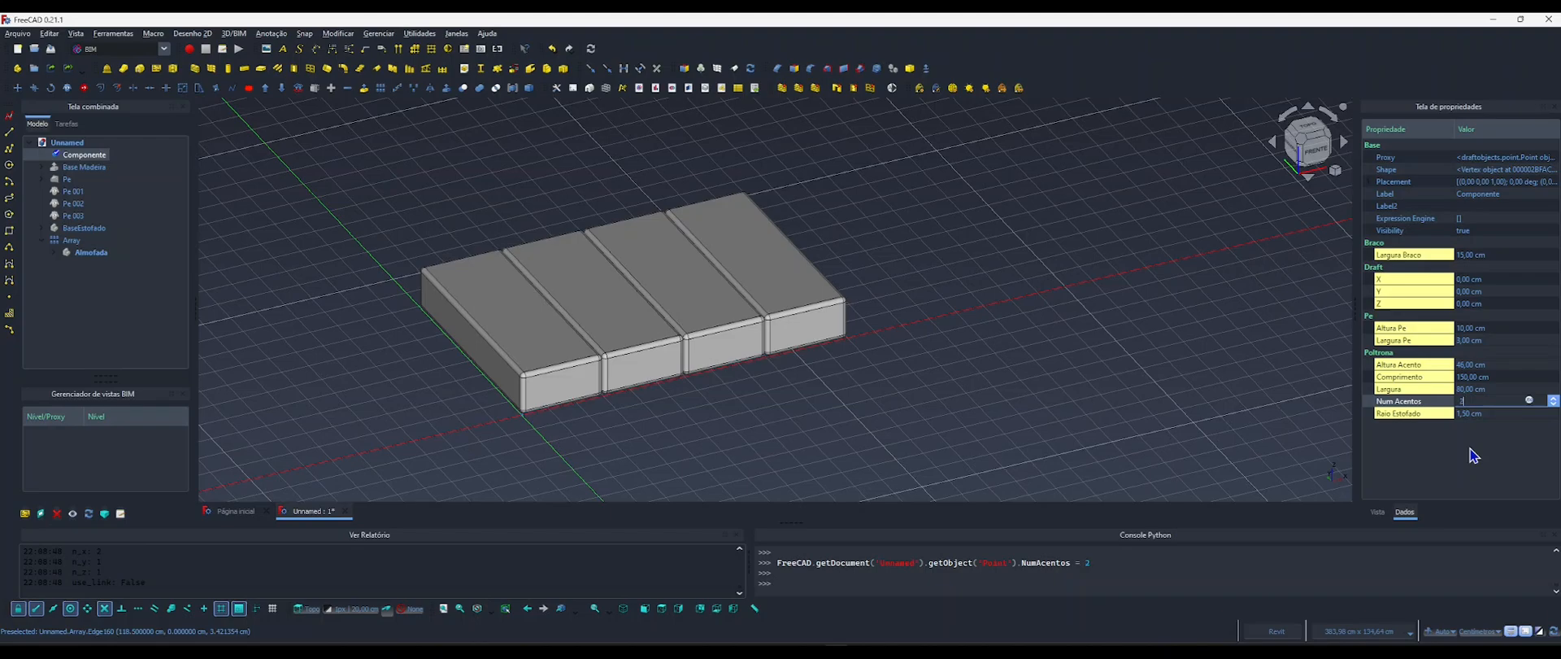
mouse_move(756, 362)
shift+middle_down()
mouse_move(767, 394)
mouse_move(708, 384)
mouse_move(778, 373)
shift+middle_up()
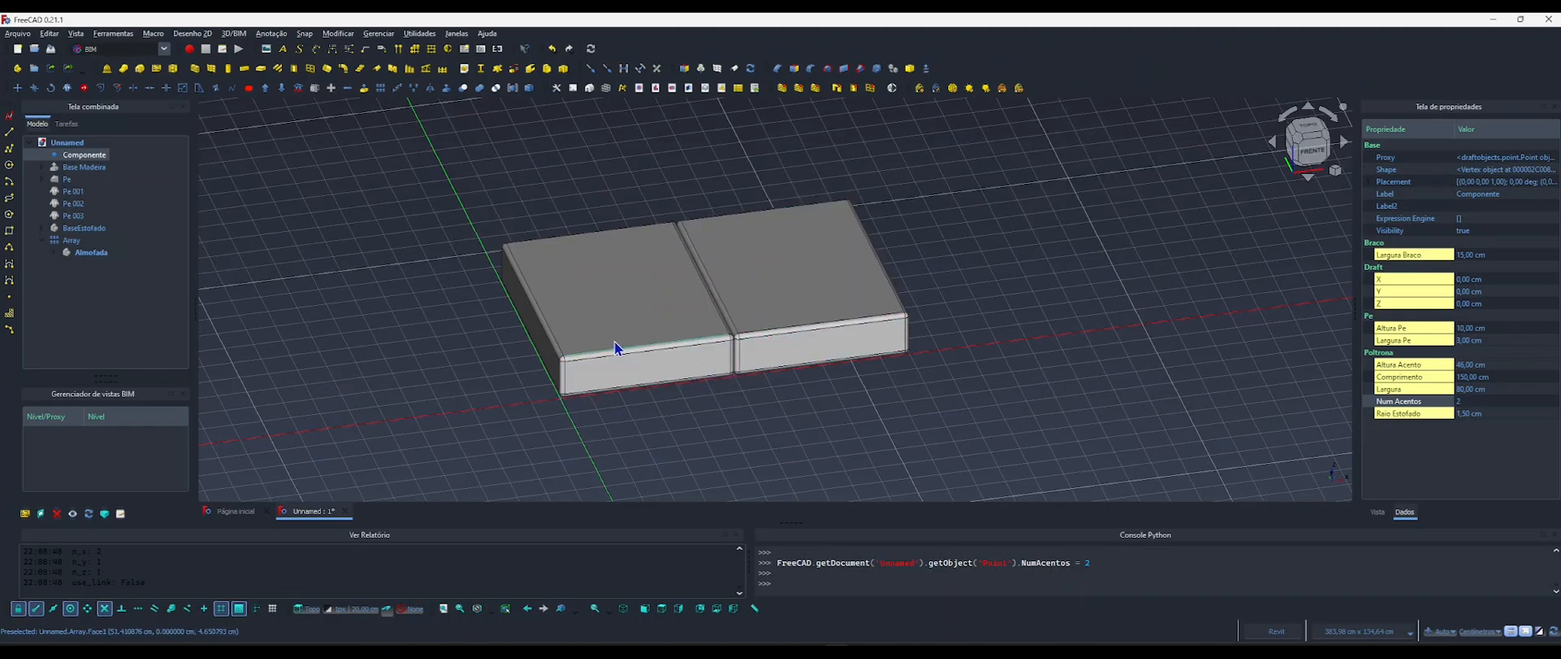
Collapse the array in the model tree and show Base Madeira, the feet and BaseEstofado again.
click(42, 240)
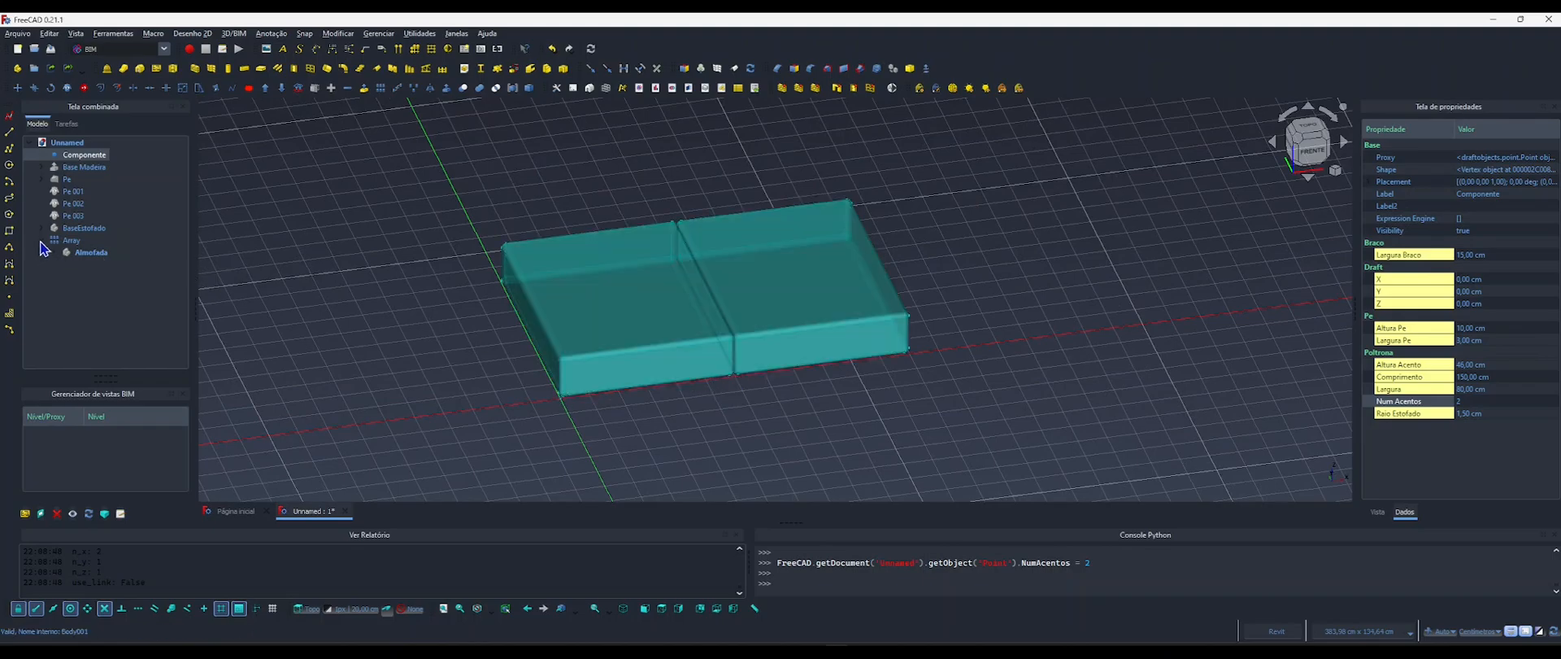
click(81, 228)
shift+click(80, 167)
key(space)
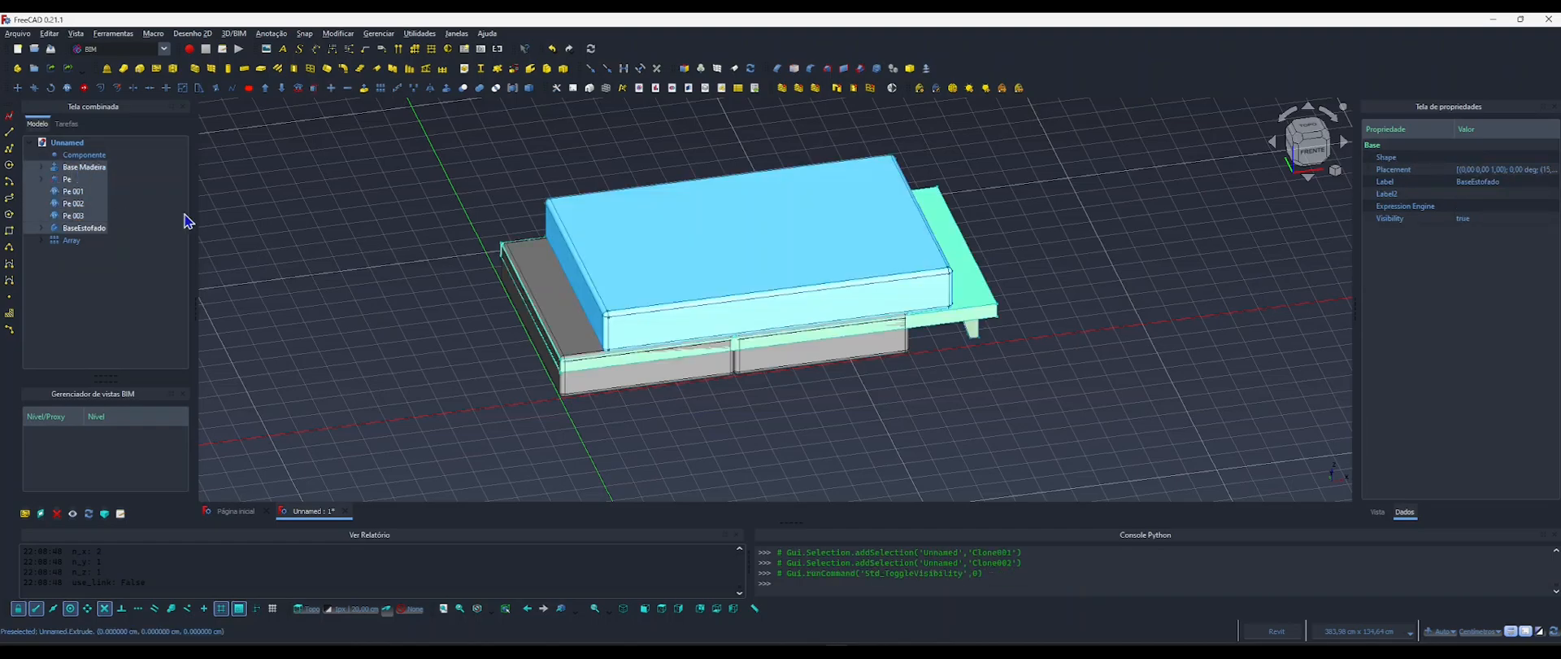
click(366, 252)
middle_drag(711, 281, 659, 315)
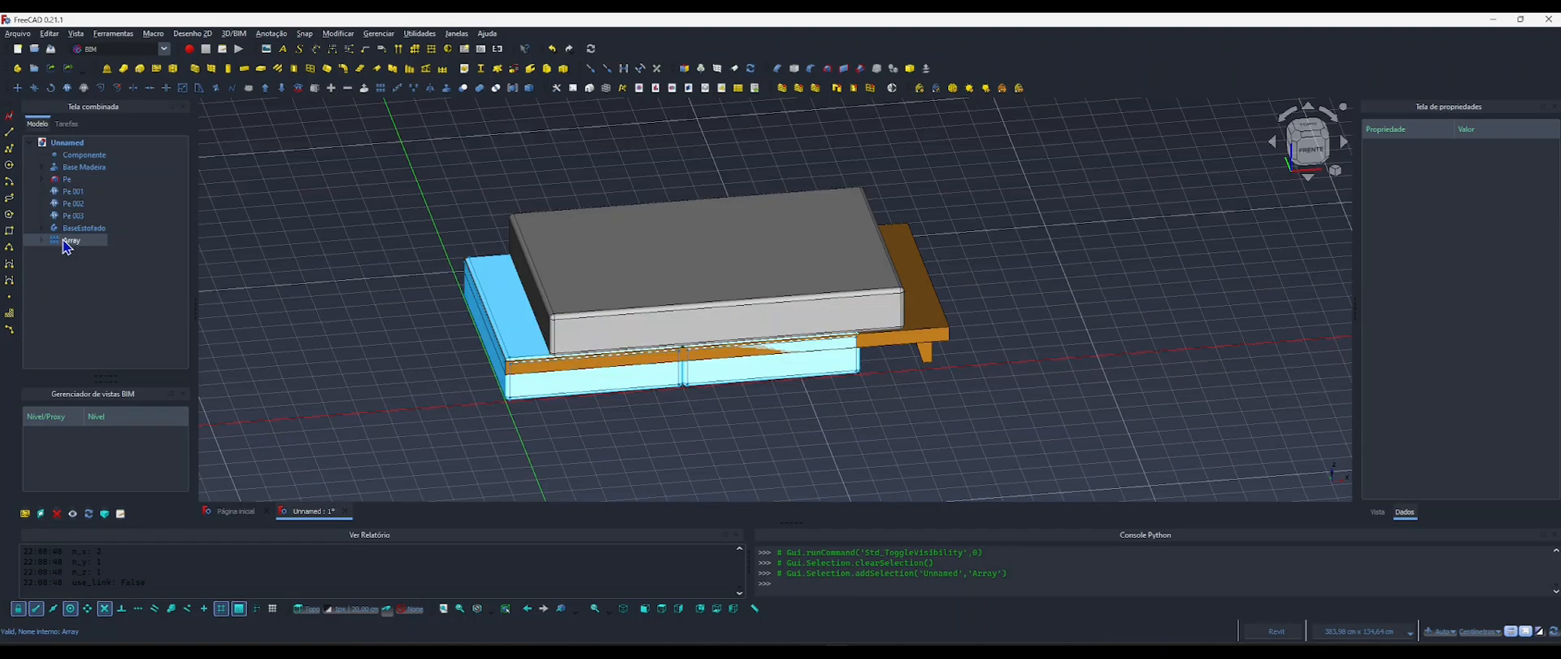
Select the cushion array, check its placement from the front, and expand its placement position coordinates.
click(70, 240)
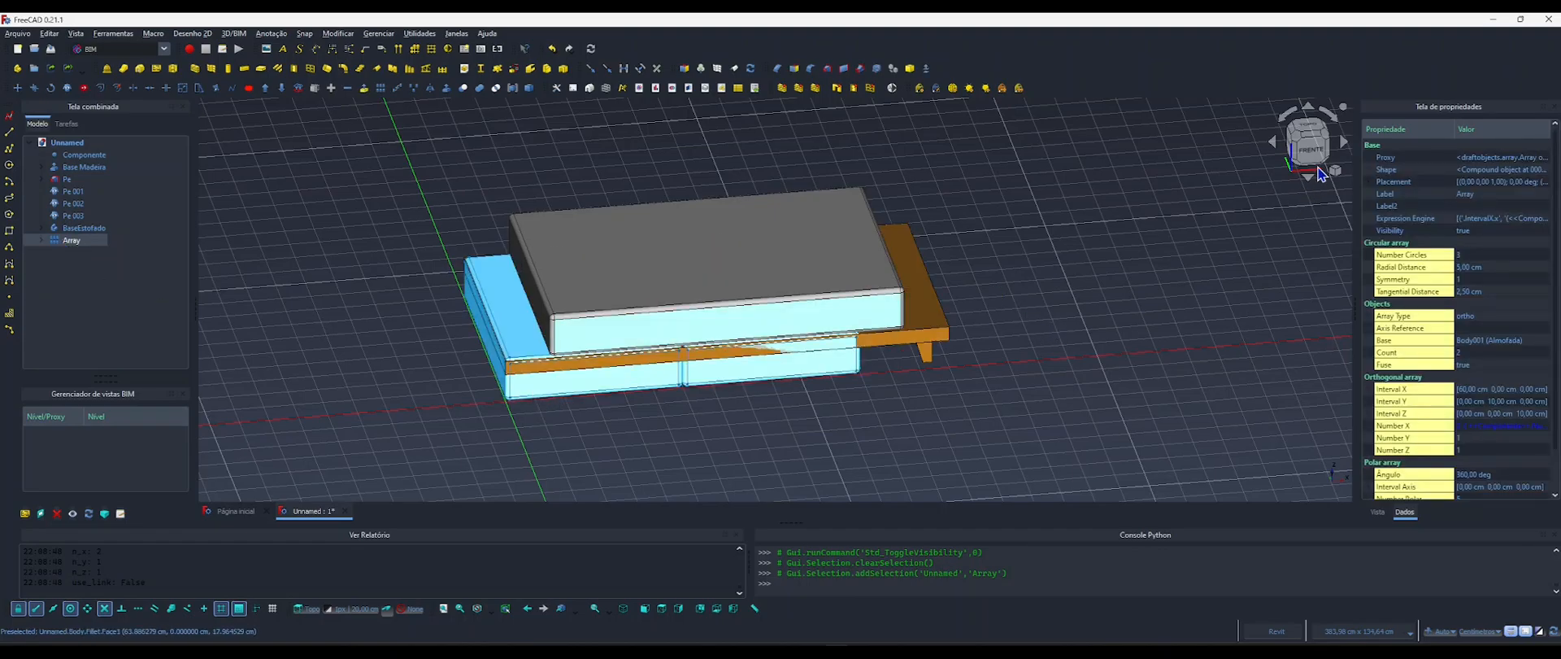
key(1)
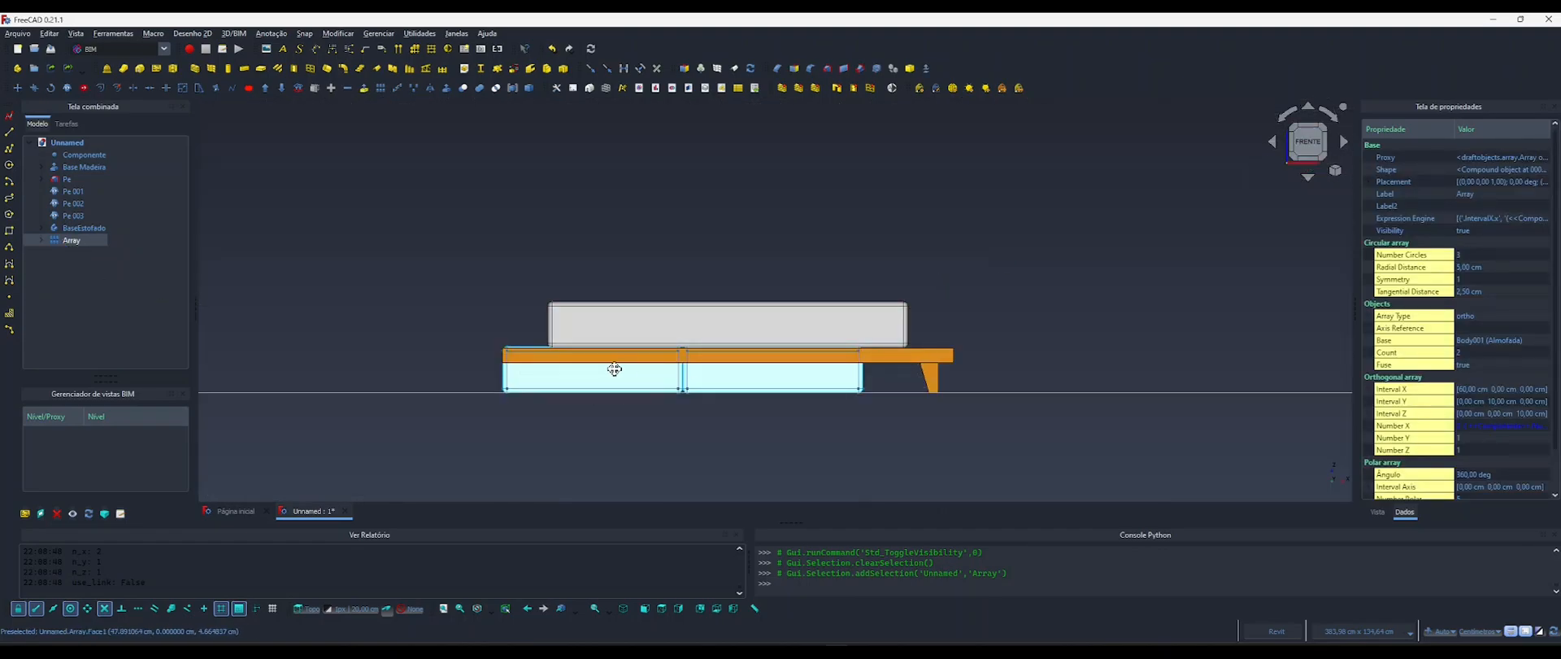
middle_drag(610, 363, 577, 358)
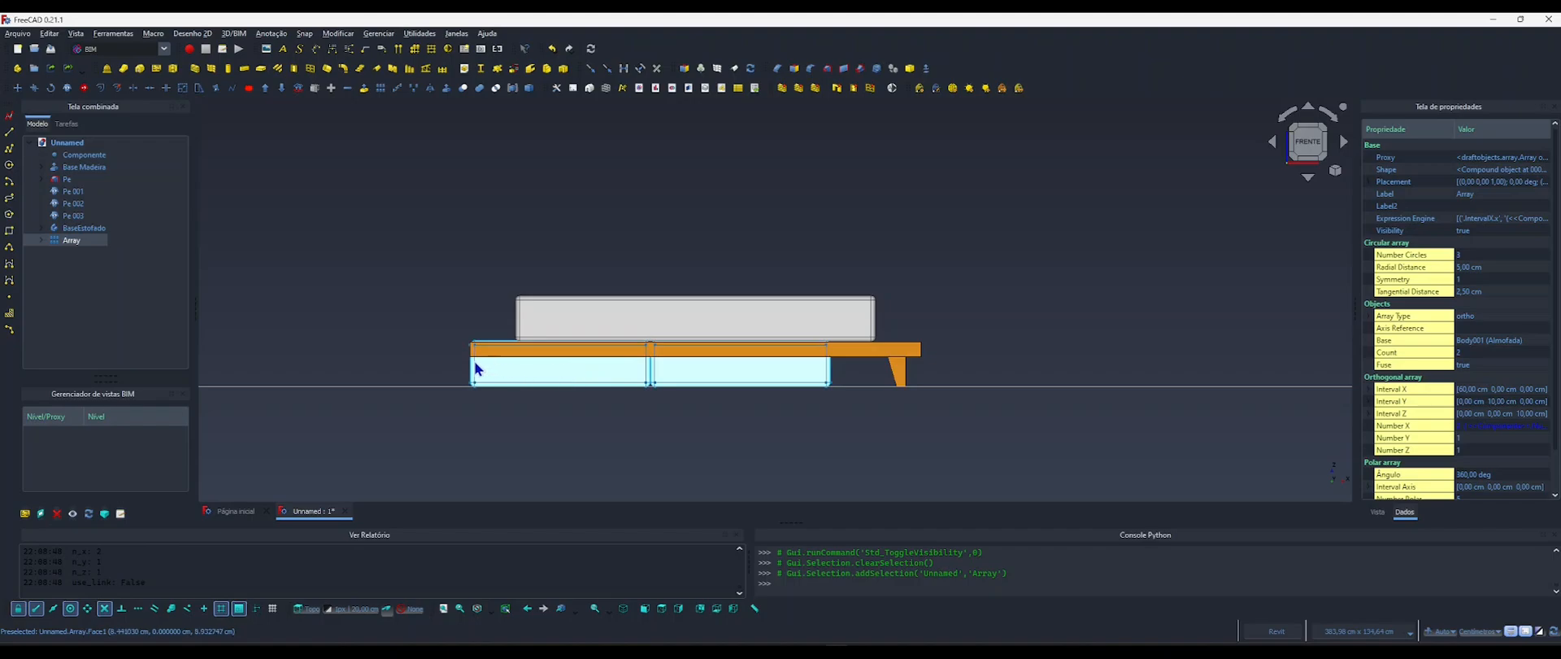
shift+middle_drag(645, 363, 785, 405)
click(1370, 182)
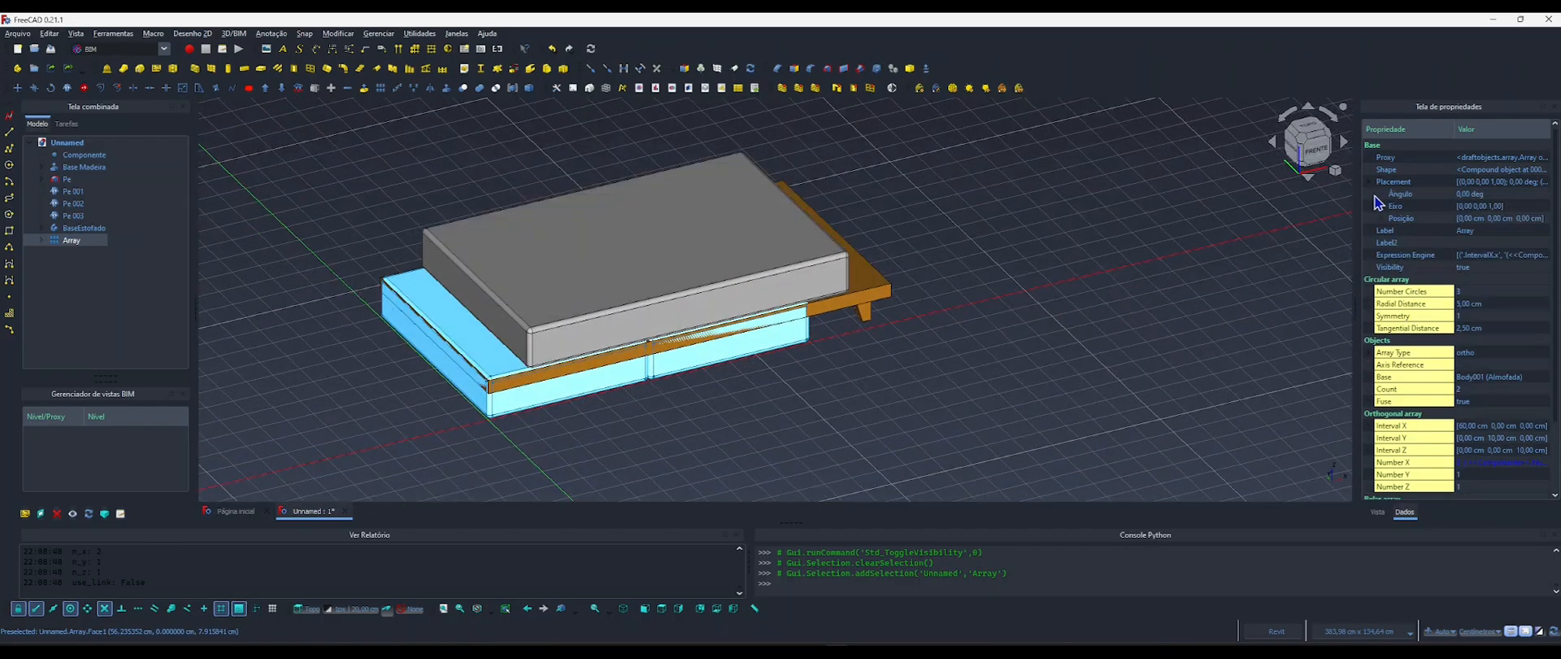
click(1382, 219)
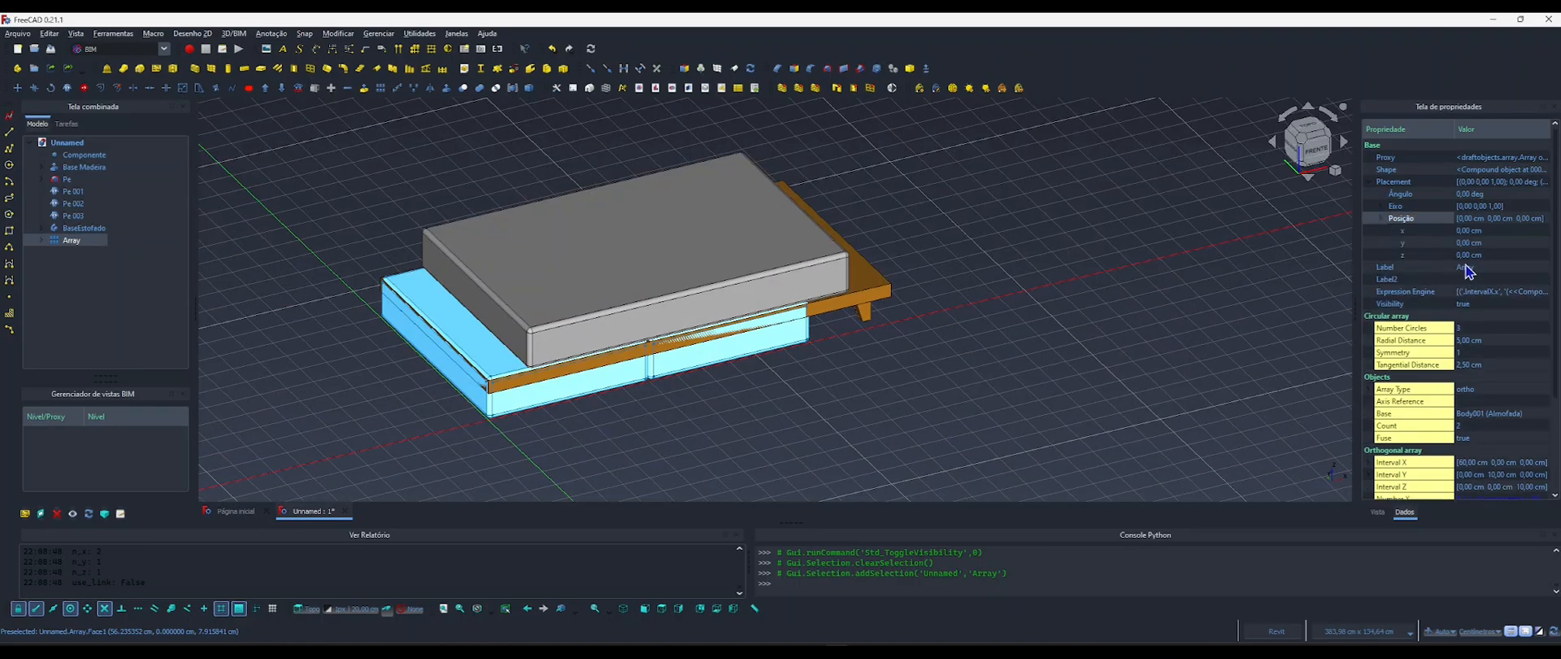
Link the array's x position to <<Componente>>.LarguraBraco with a formula and clear the selection.
click(1469, 231)
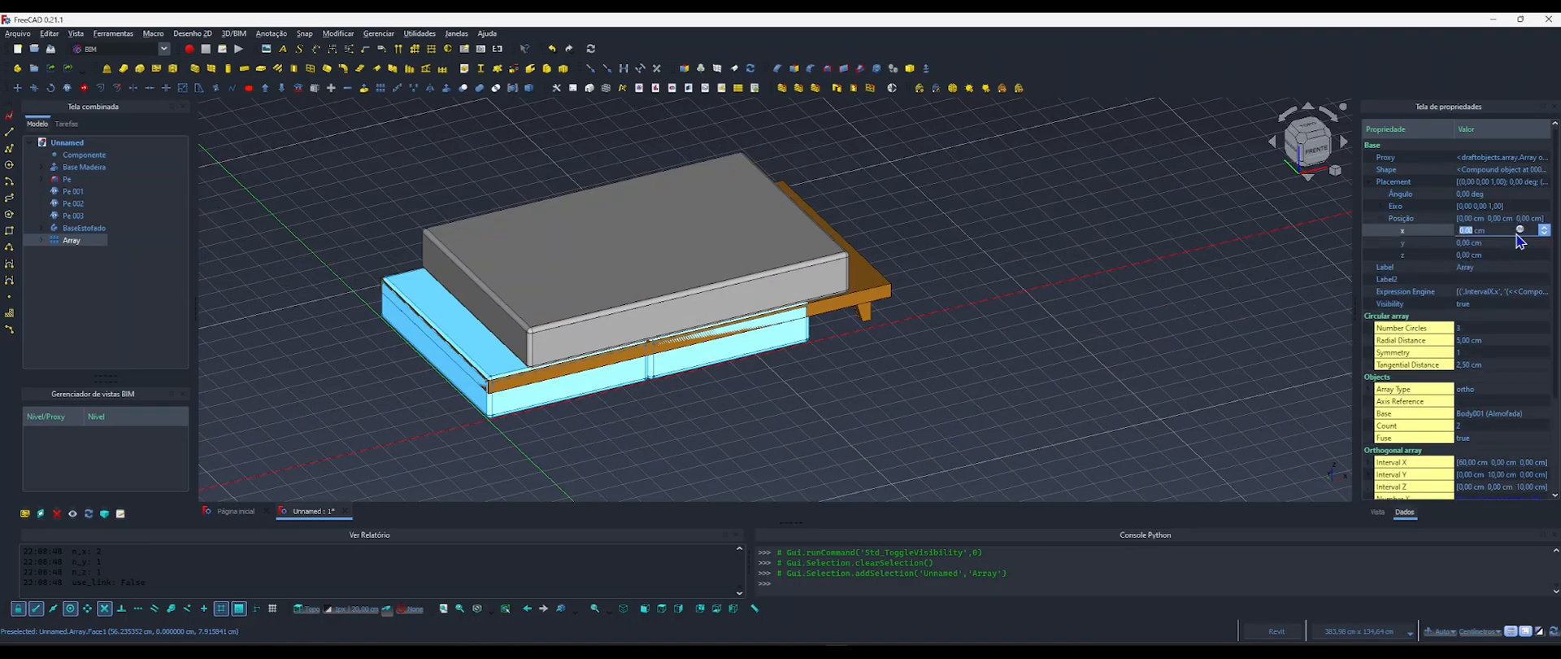
click(1520, 230)
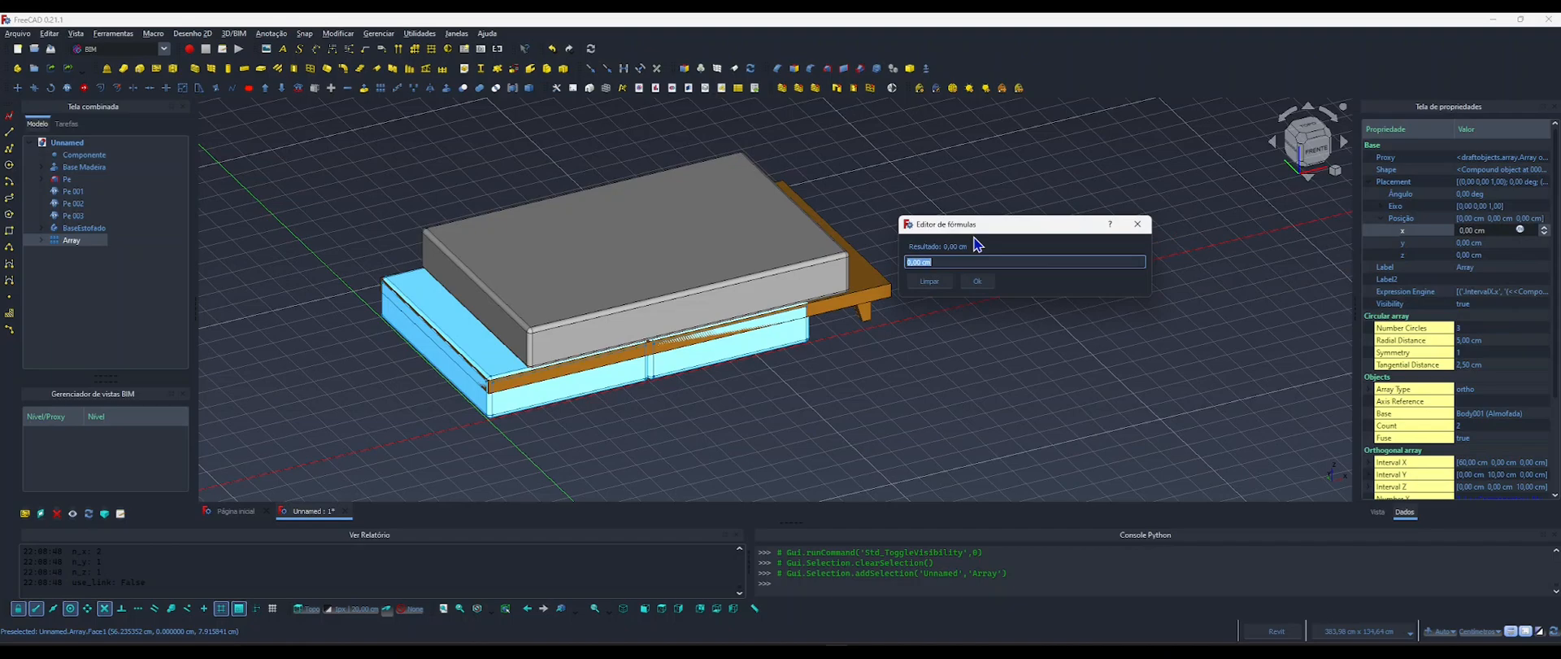
text(compo)
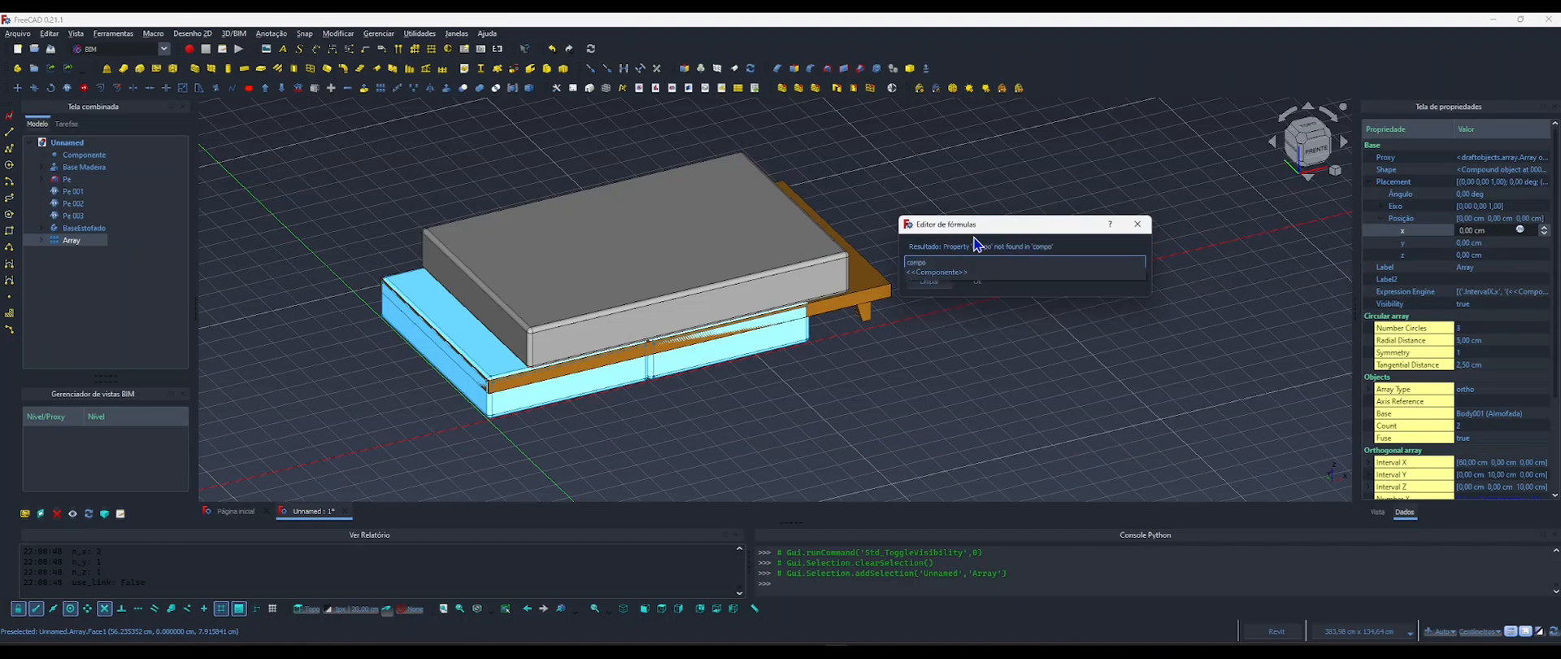
key(Down)
text(lar)
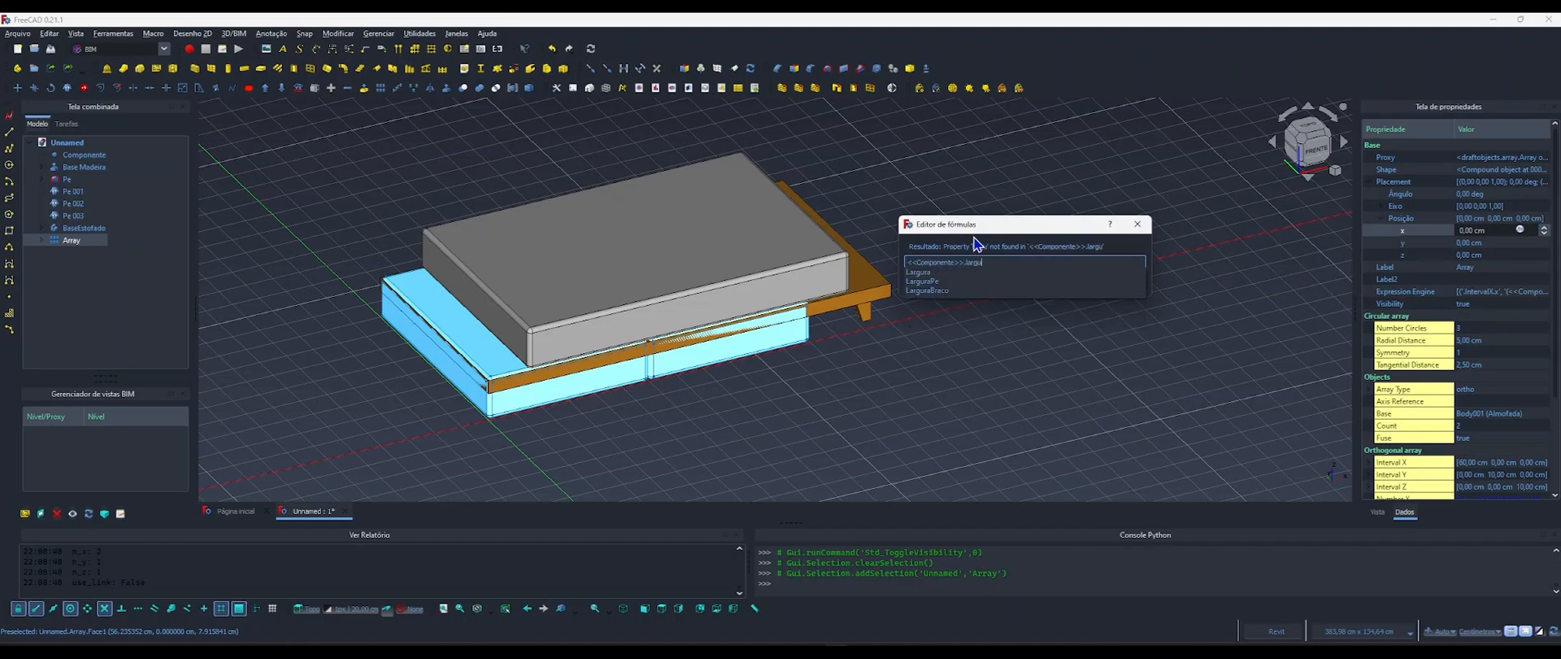
text(gura)
key(Down)
key(Down)
key(Down)
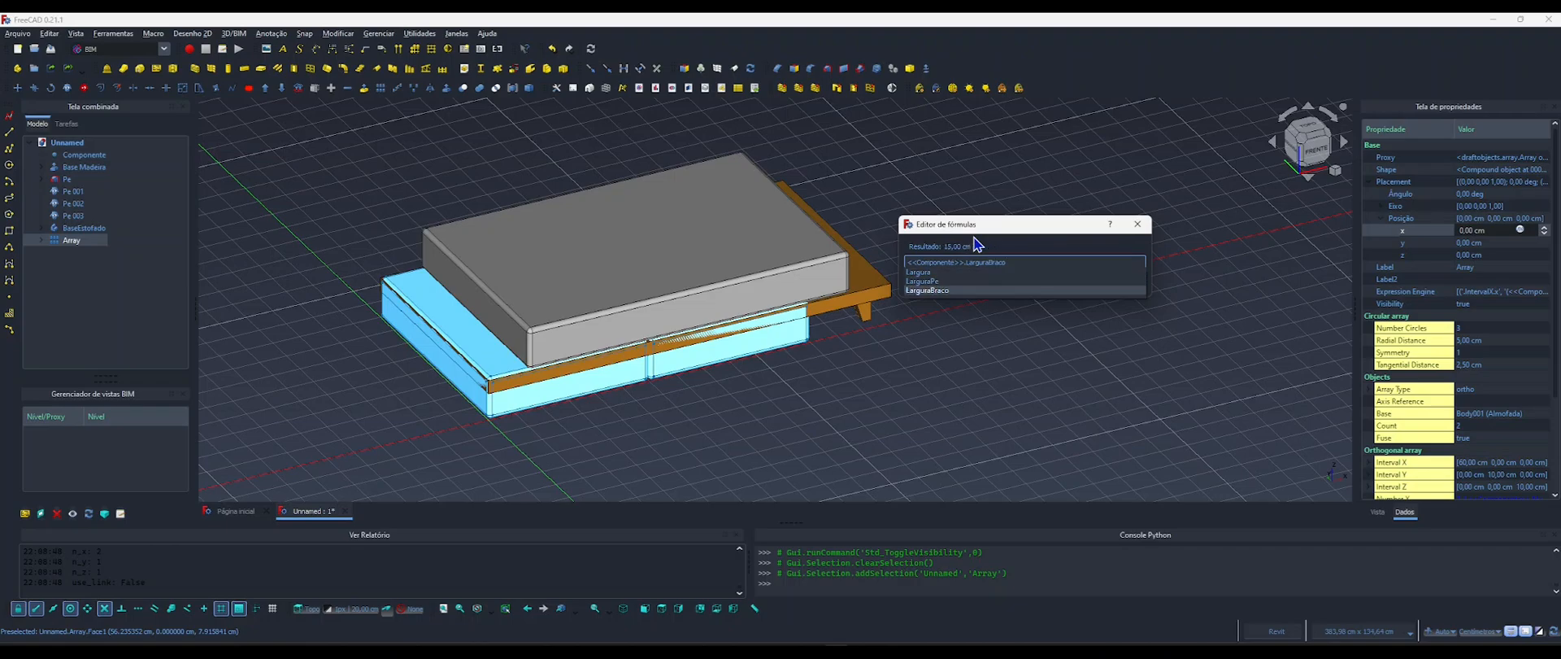
key(Return)
click(977, 282)
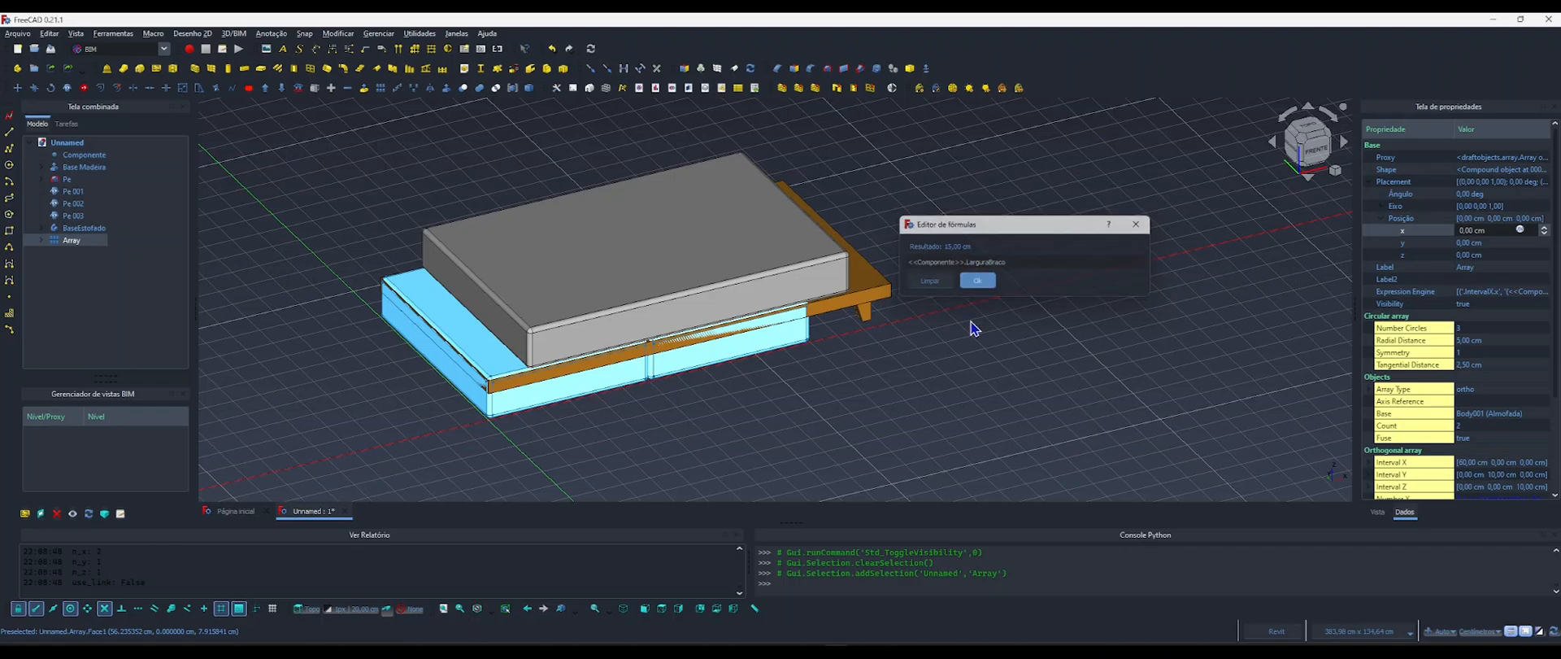
click(582, 431)
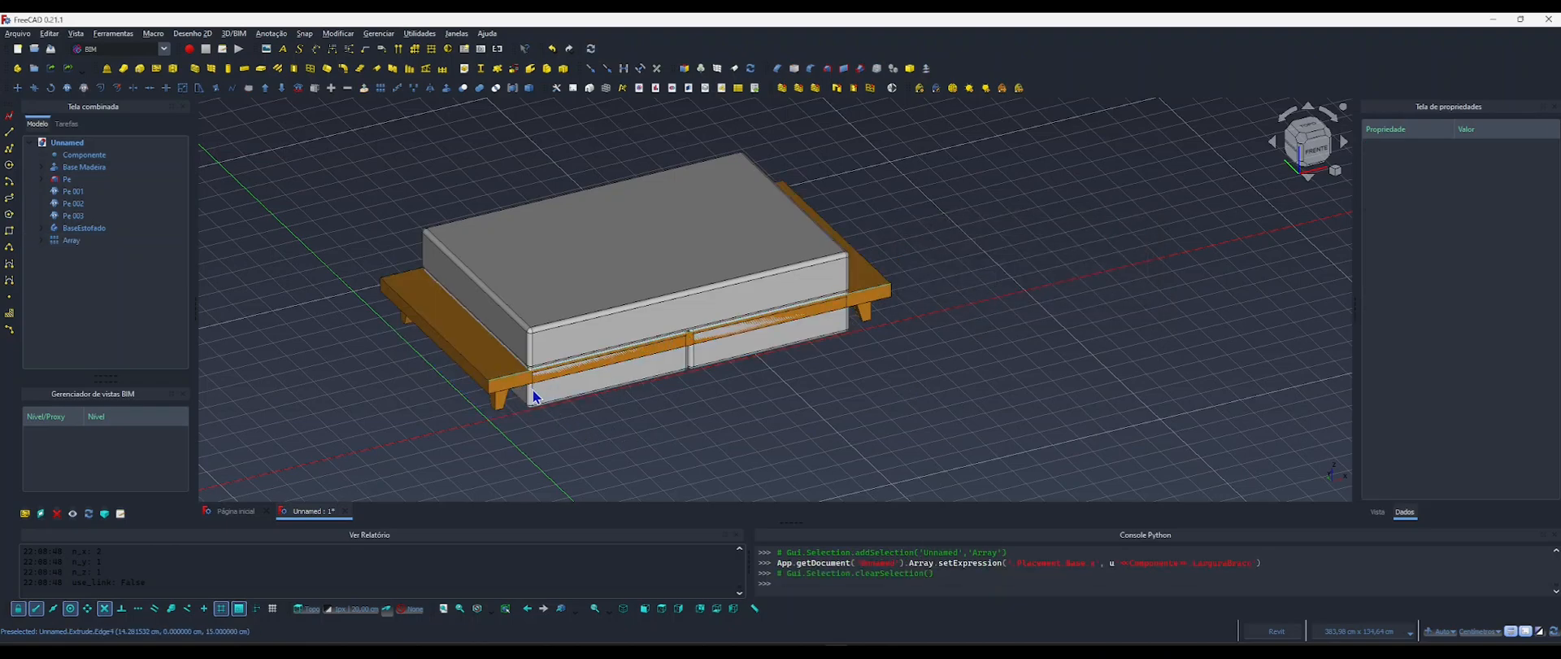
click(581, 387)
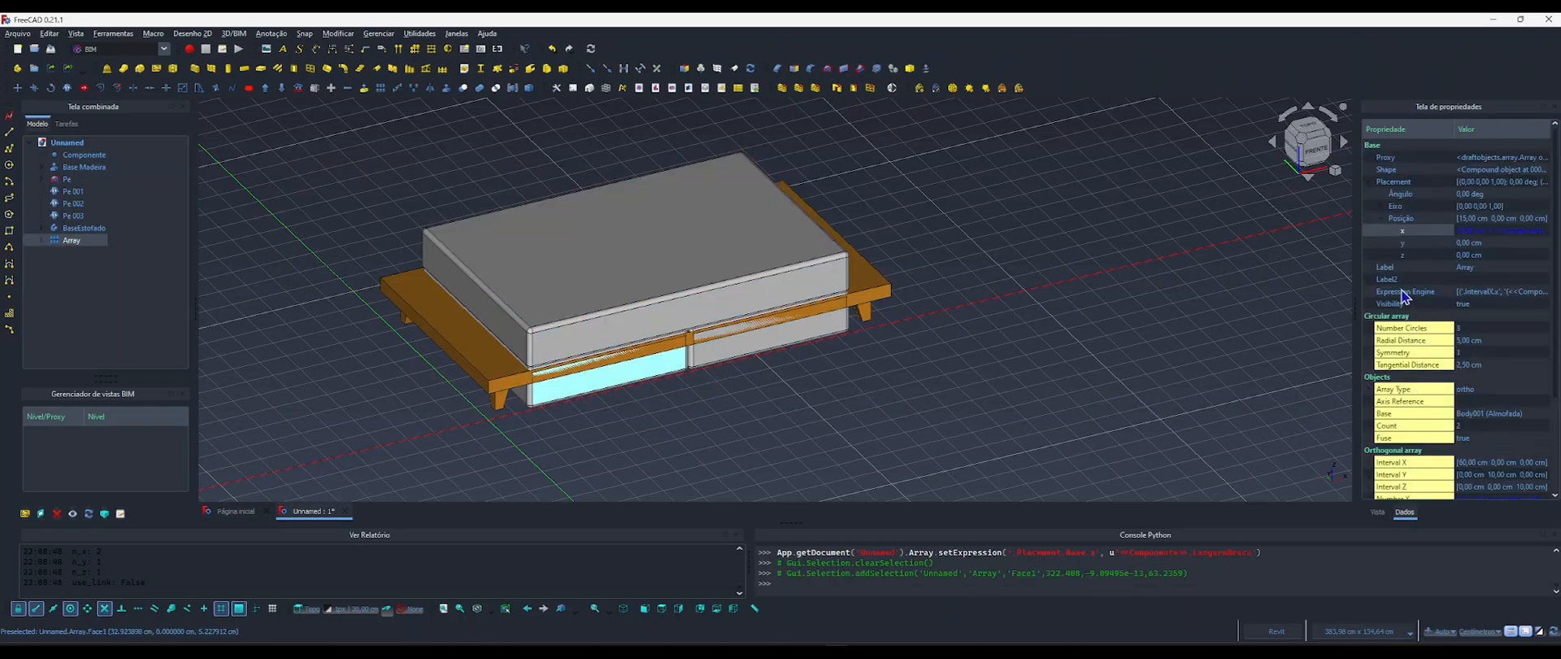
click(1472, 256)
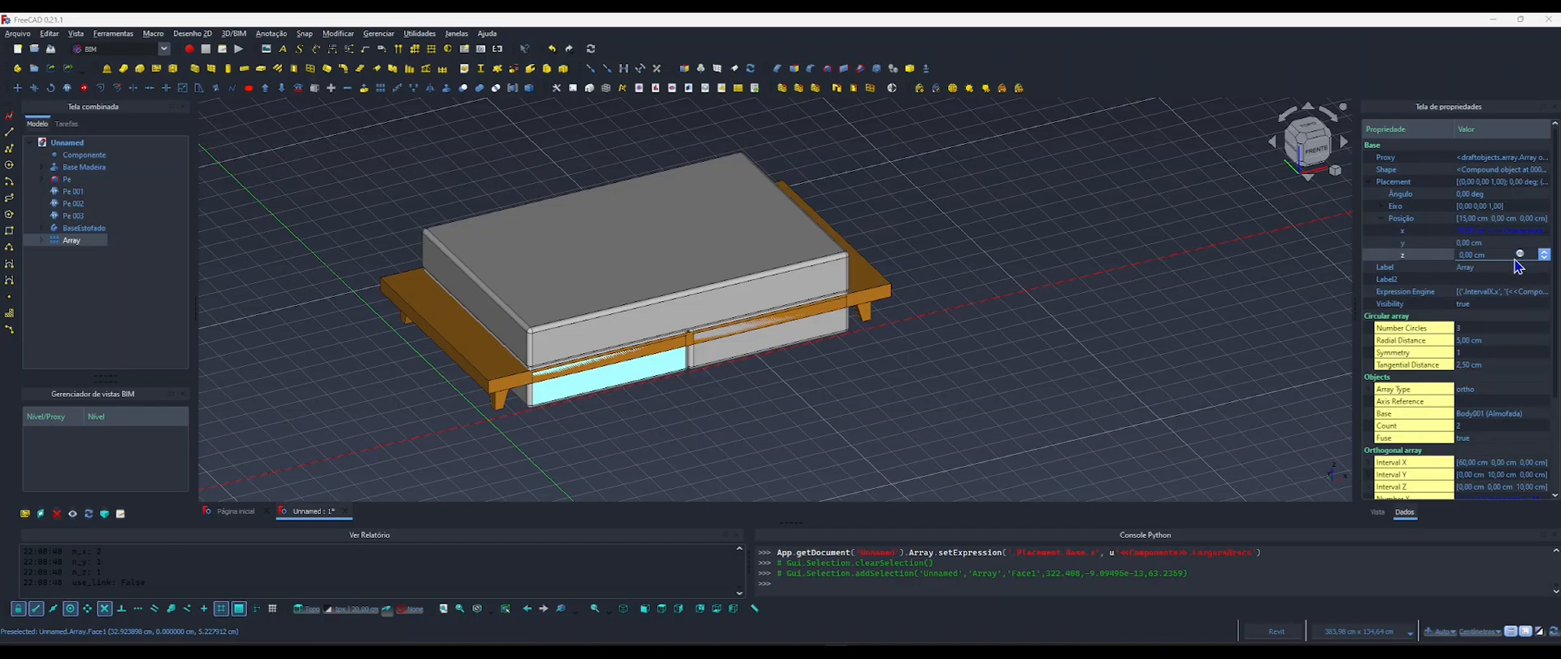
click(1520, 253)
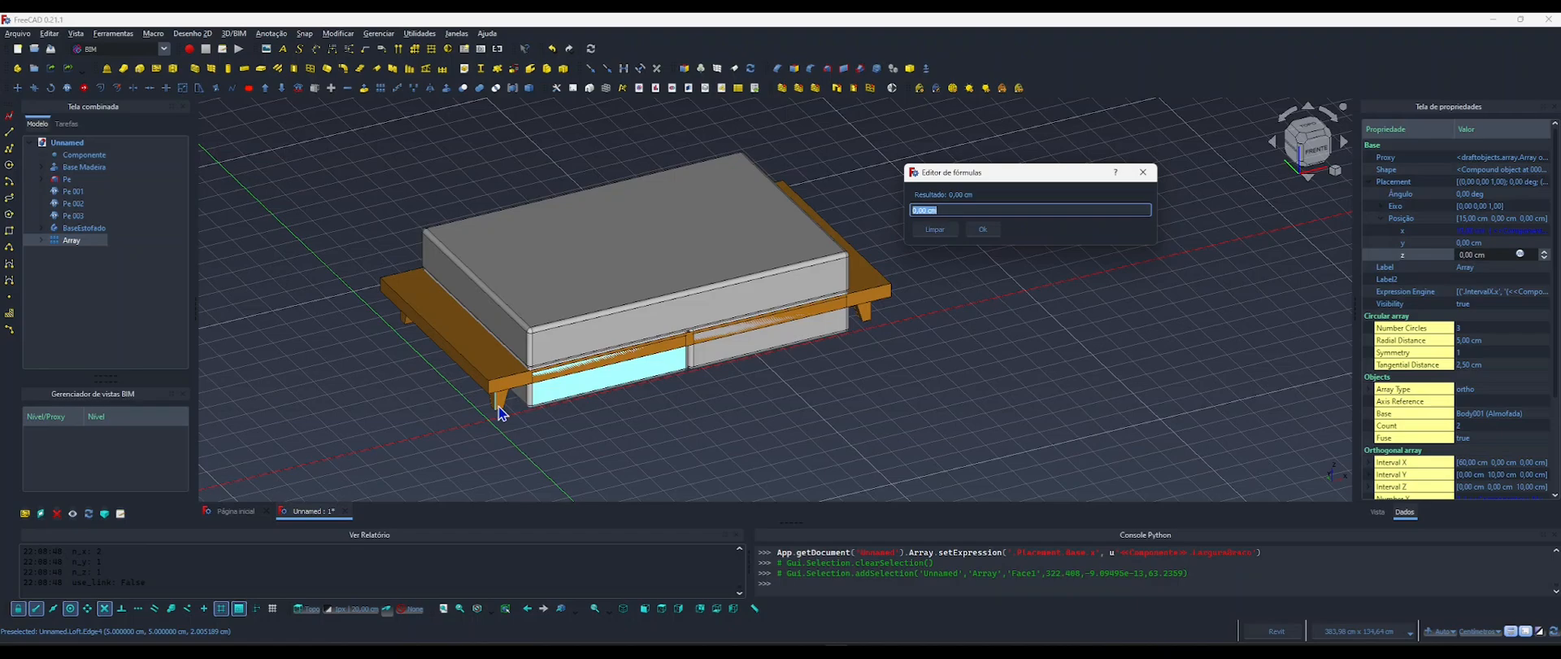
mouse_move(612, 384)
shift+middle_down()
mouse_move(586, 385)
mouse_move(617, 389)
shift+middle_up()
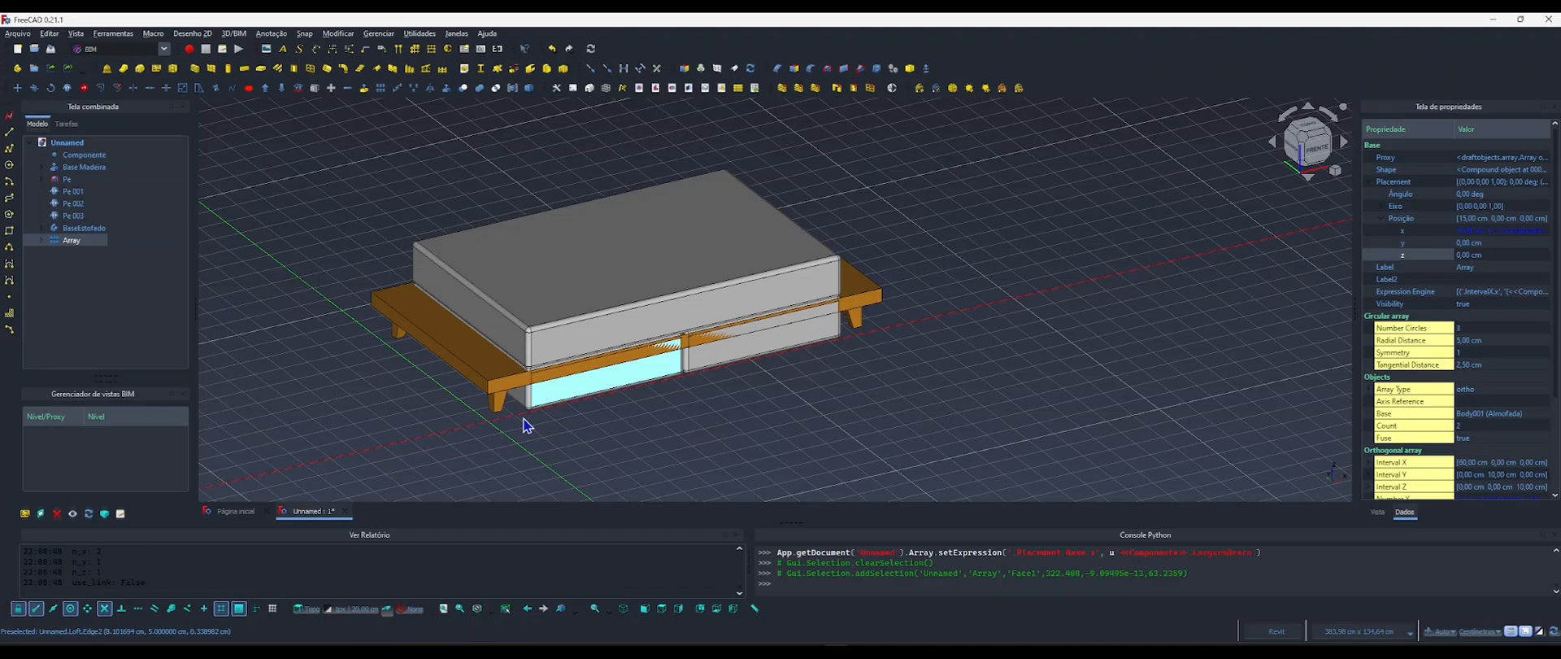
mouse_move(566, 399)
middle_down()
mouse_move(607, 387)
mouse_move(586, 389)
middle_up()
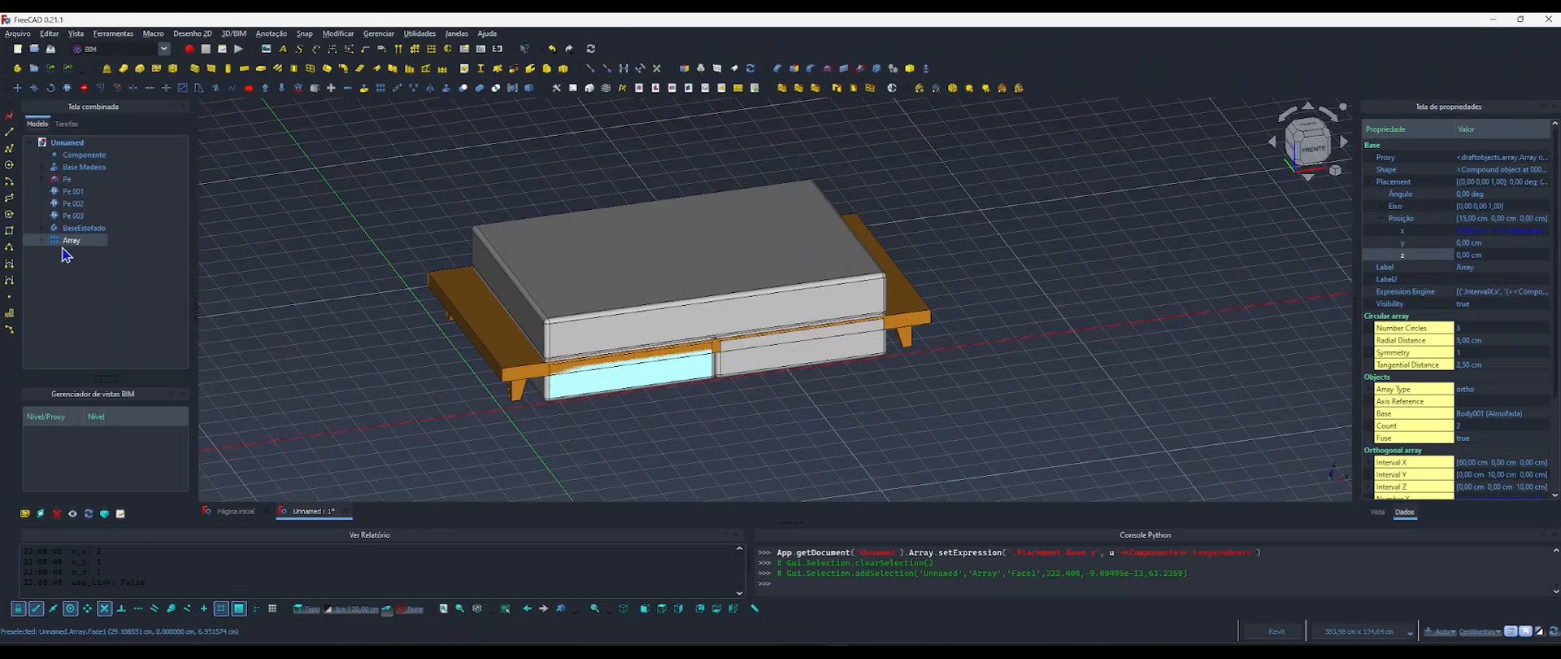
click(1490, 254)
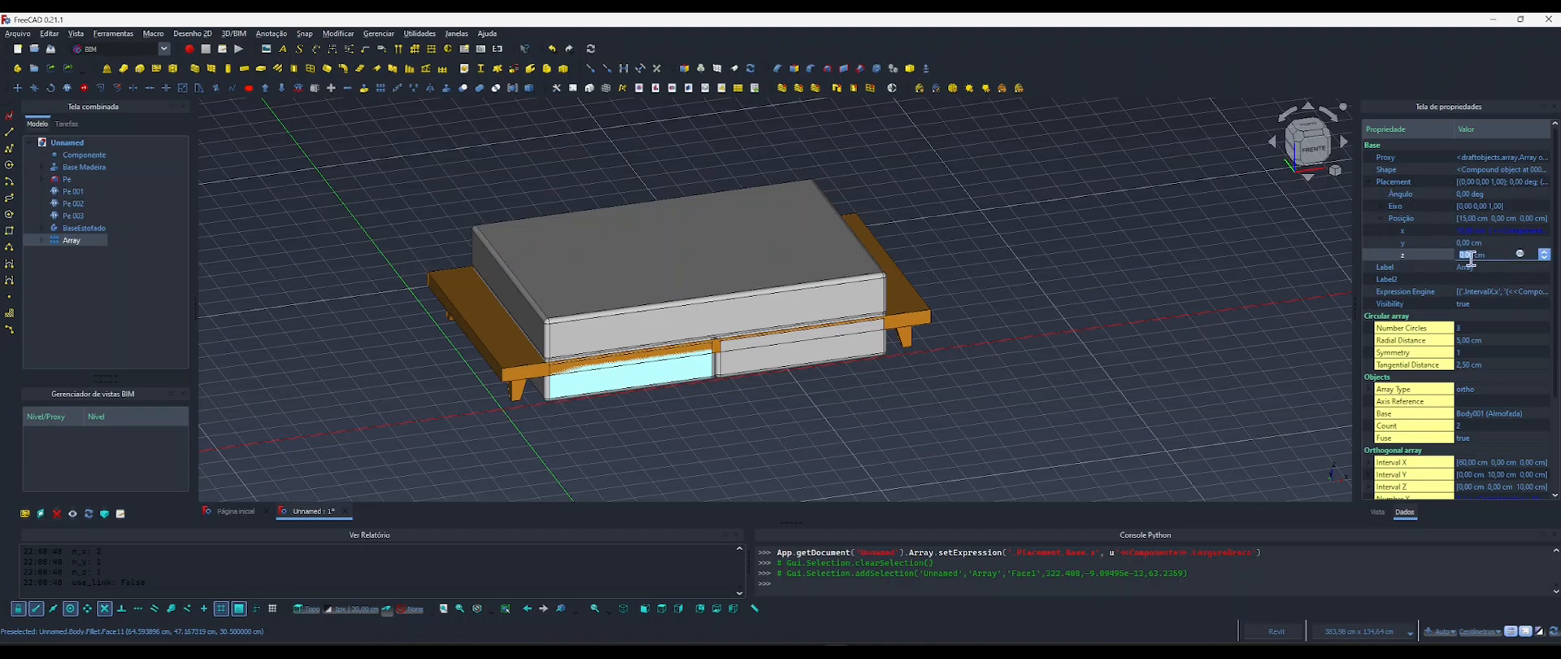
click(1520, 253)
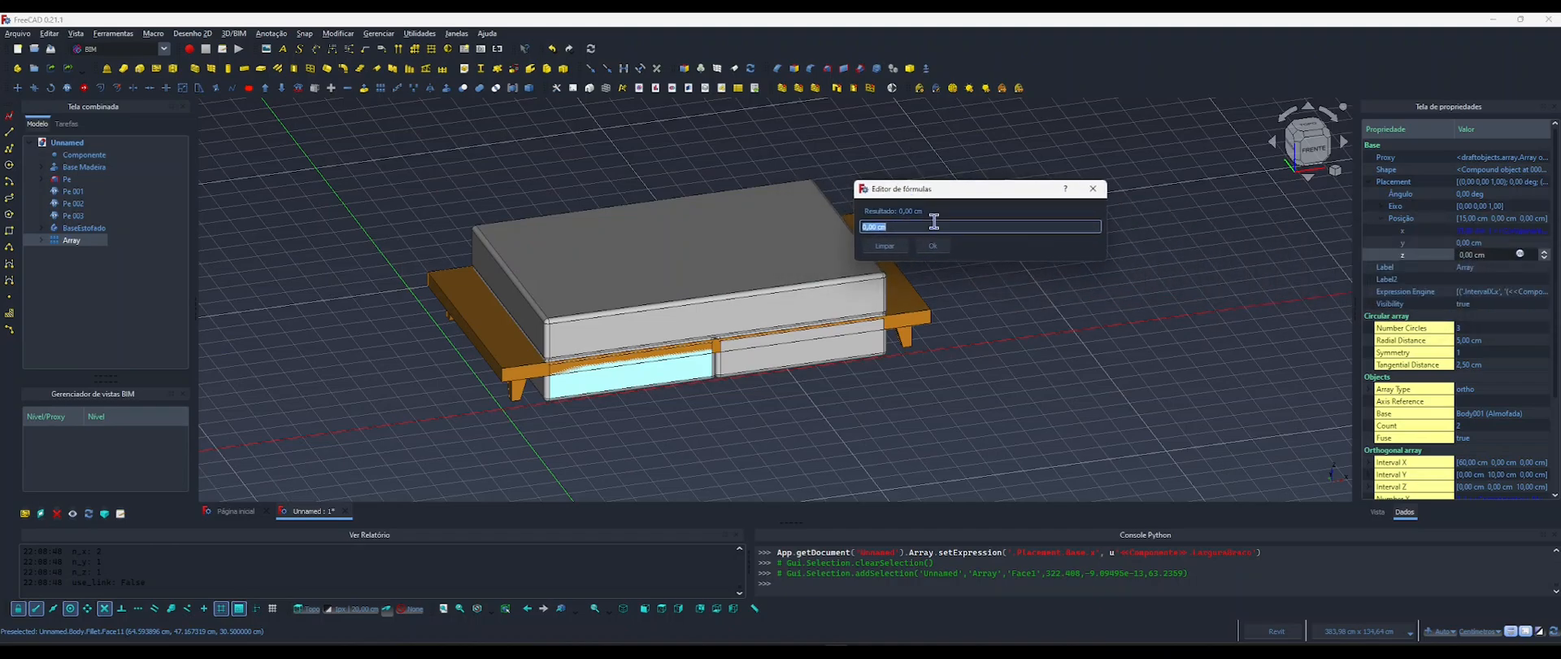
drag(917, 189, 995, 215)
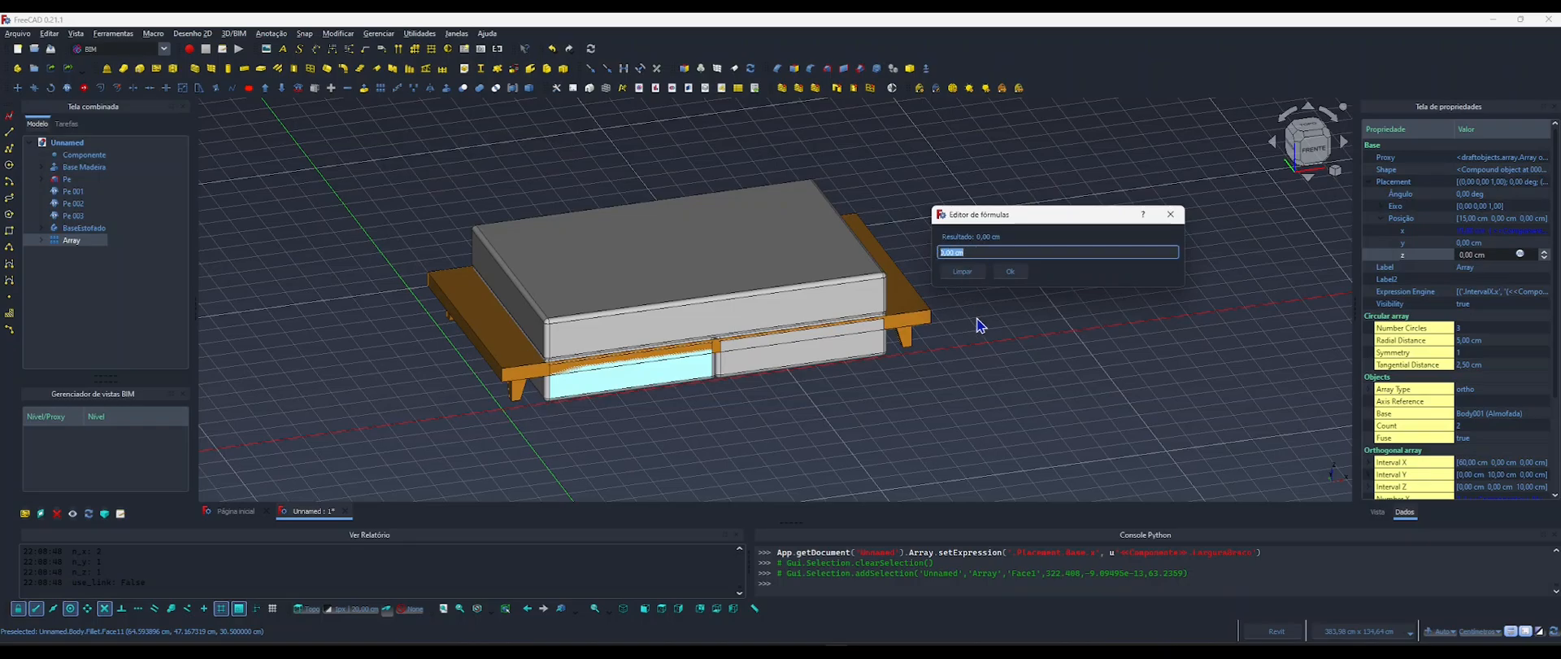
text(compo)
key(Return)
text(.)
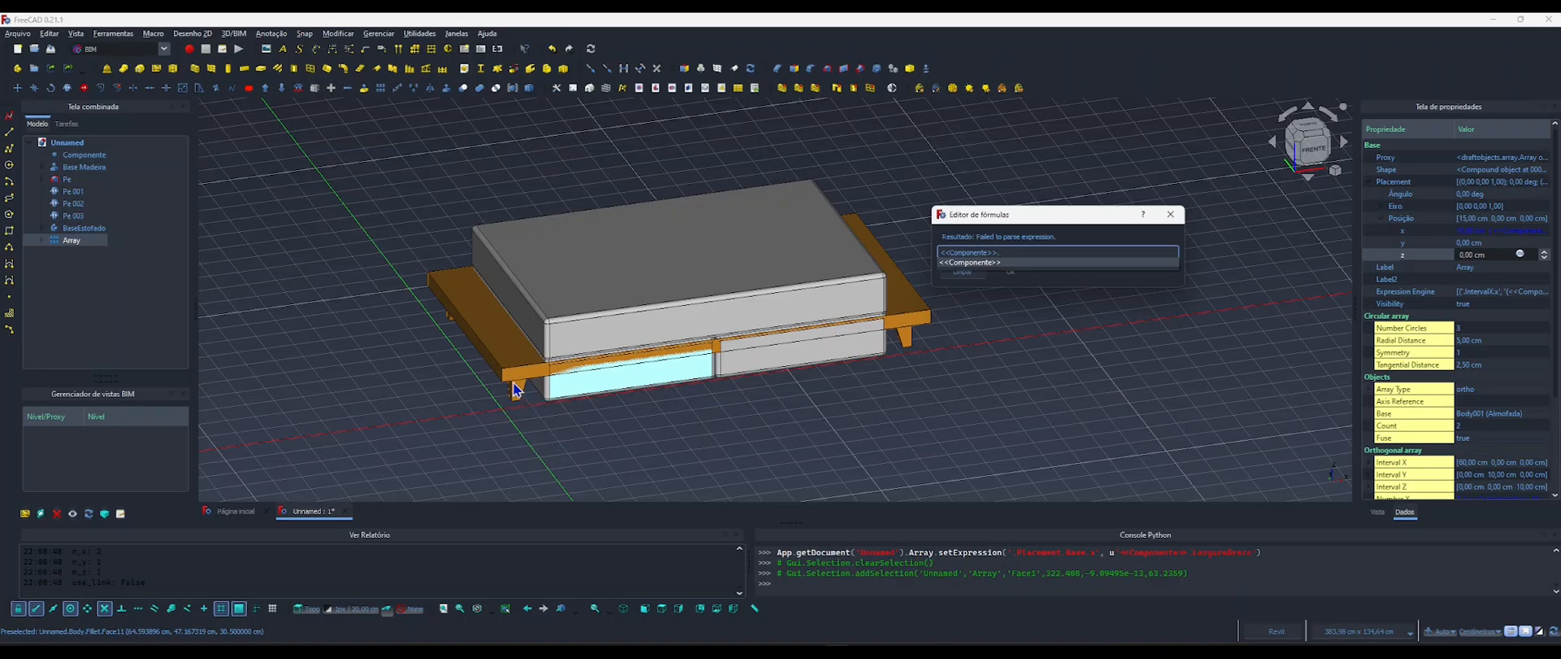
text(Altura)
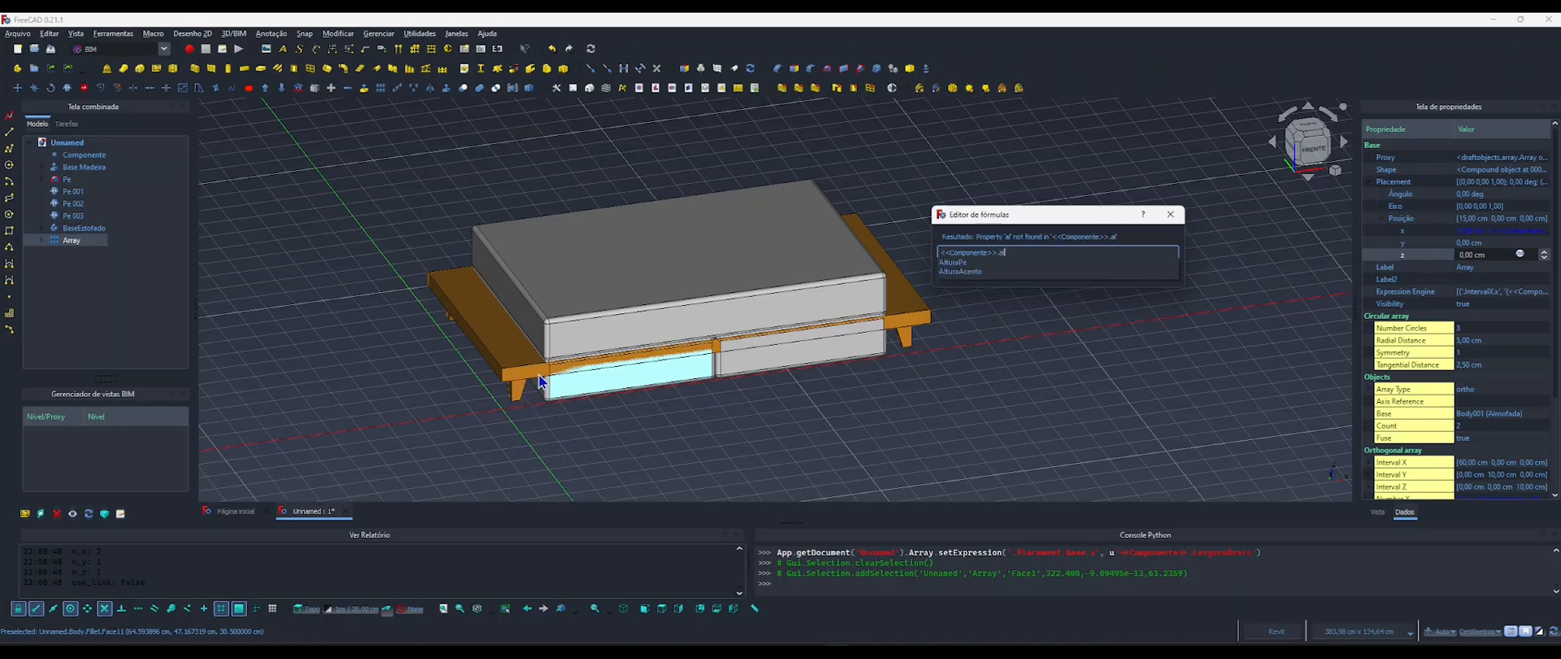
key(Down)
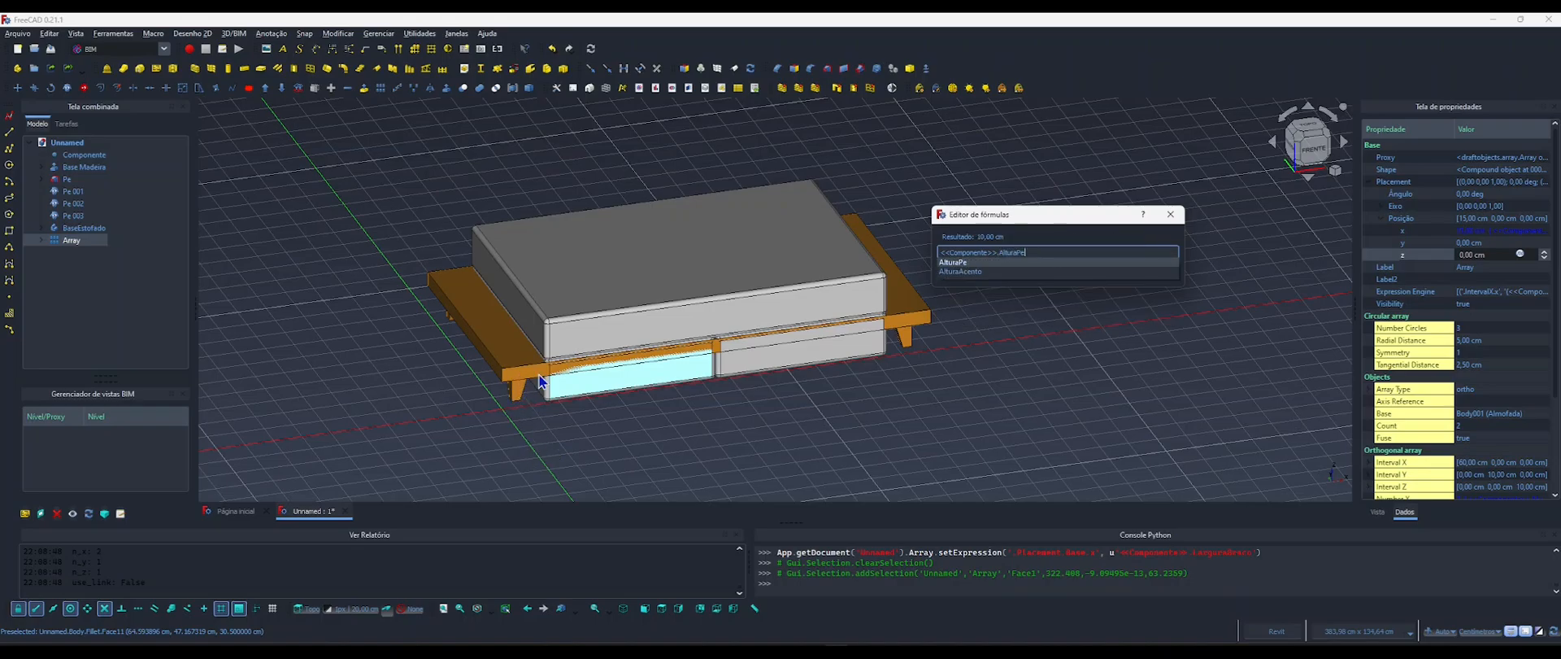
text(+)
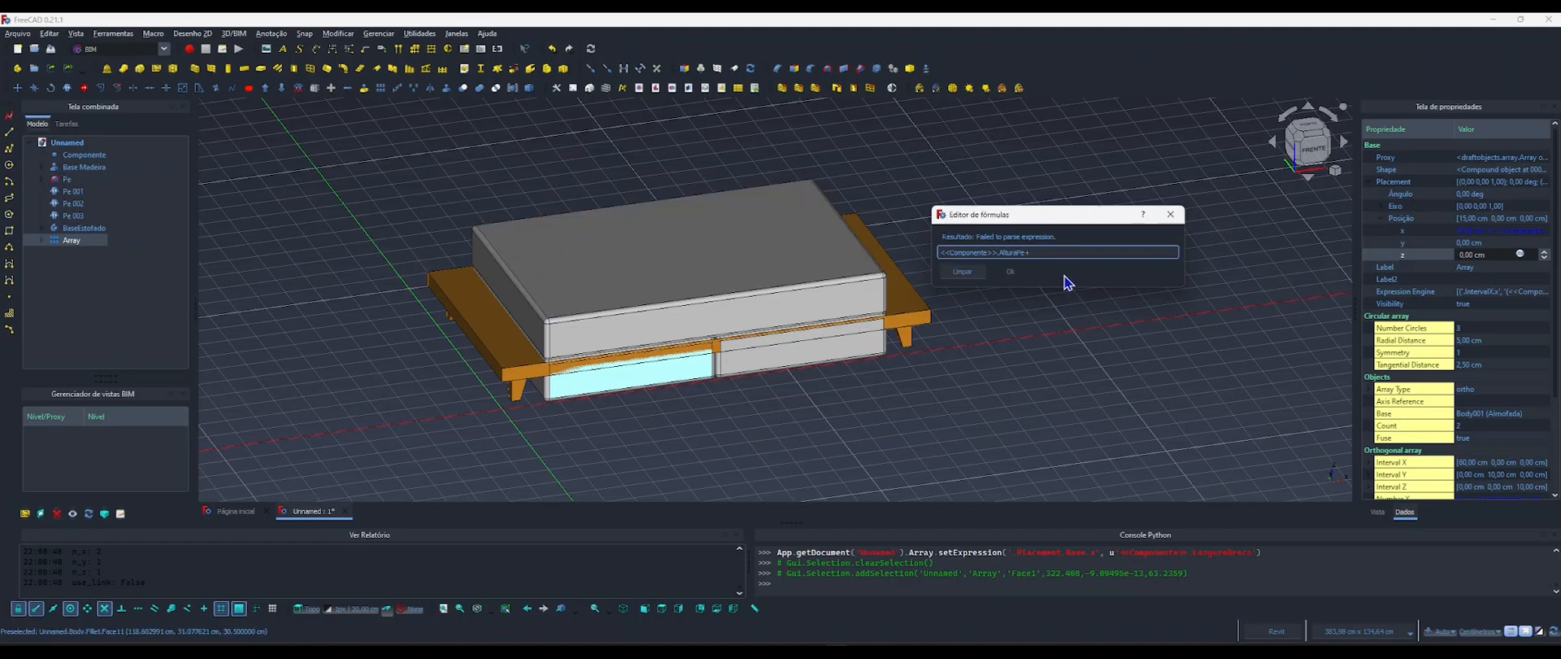
text(base)
key(Down)
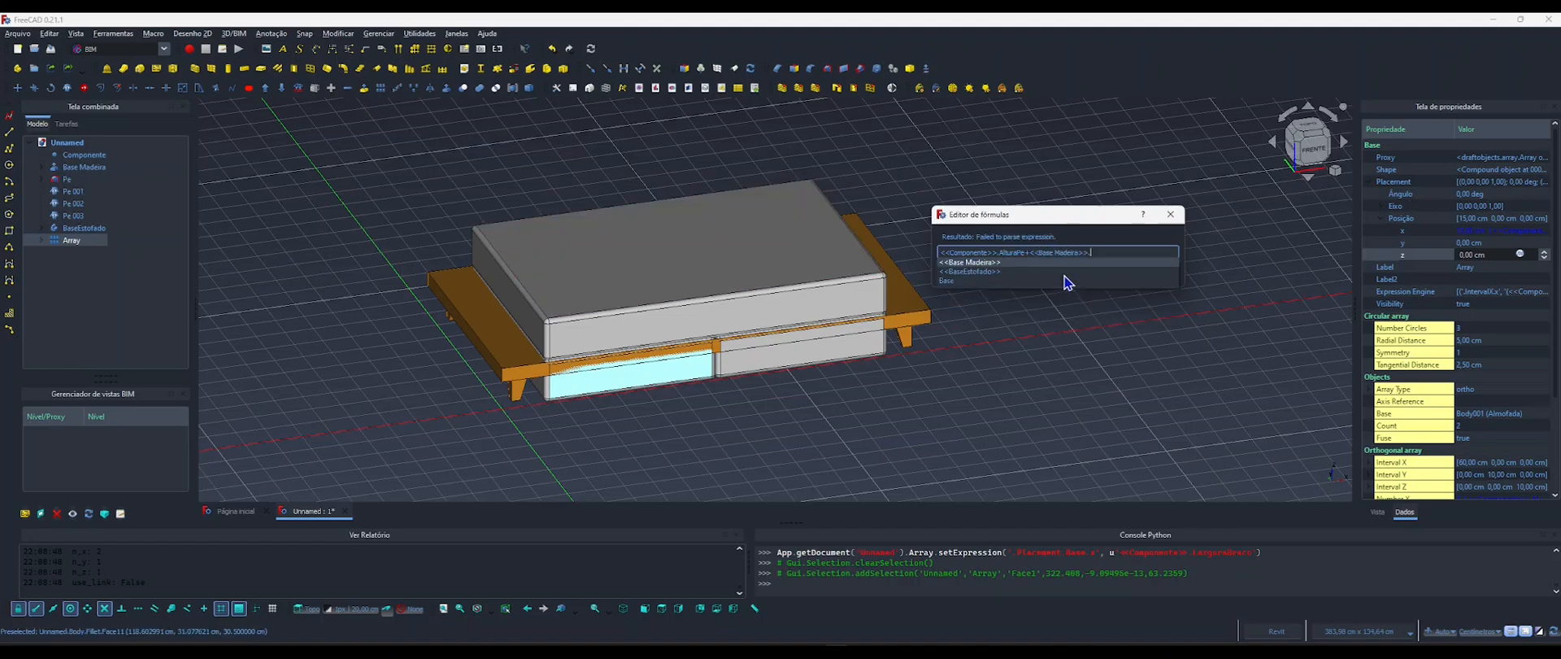
key(Return)
text(g)
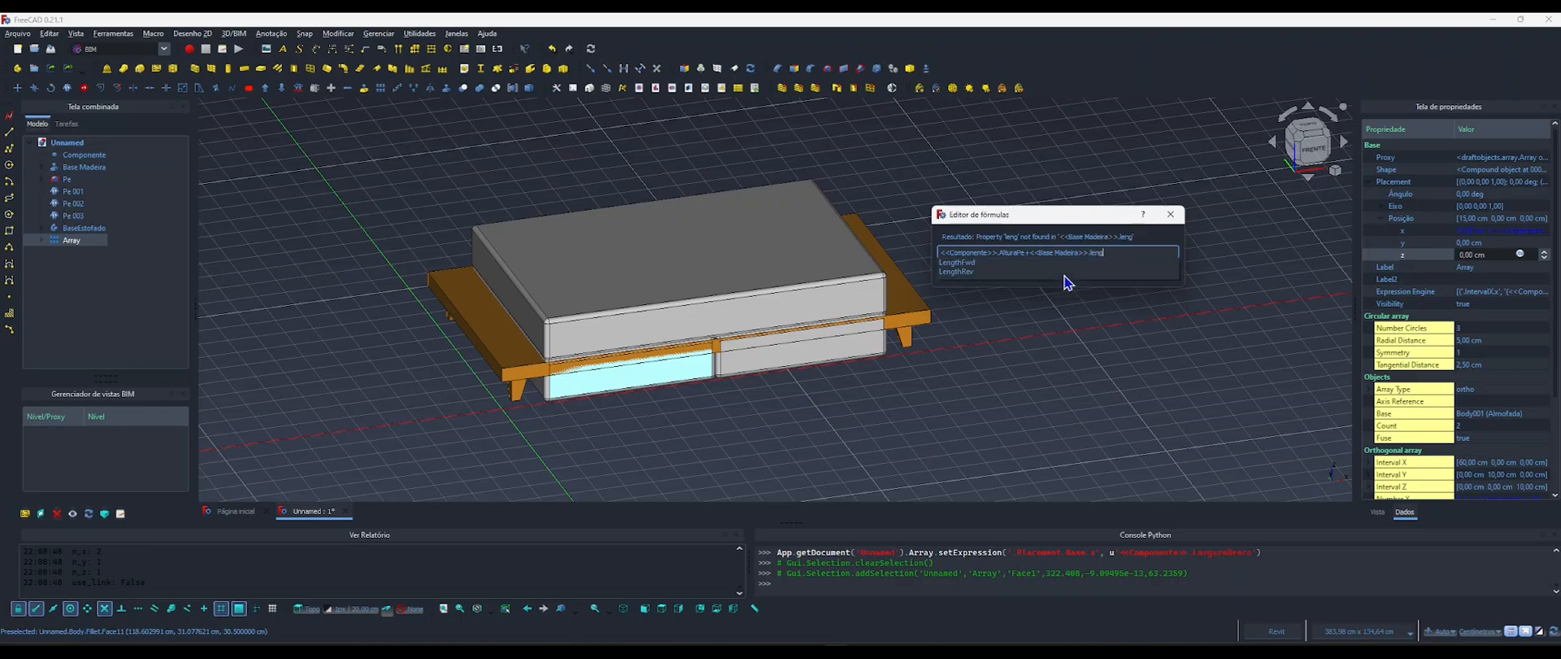
key(Down)
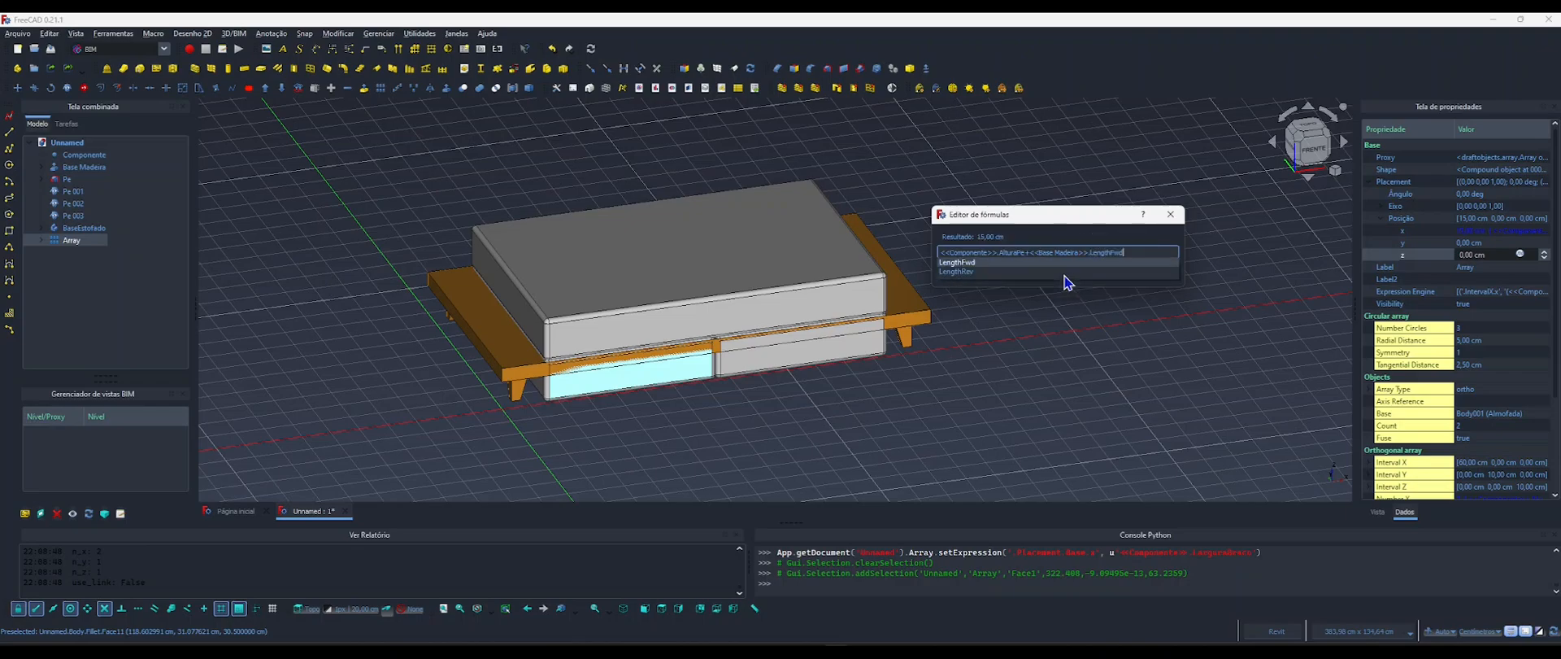
text(+)
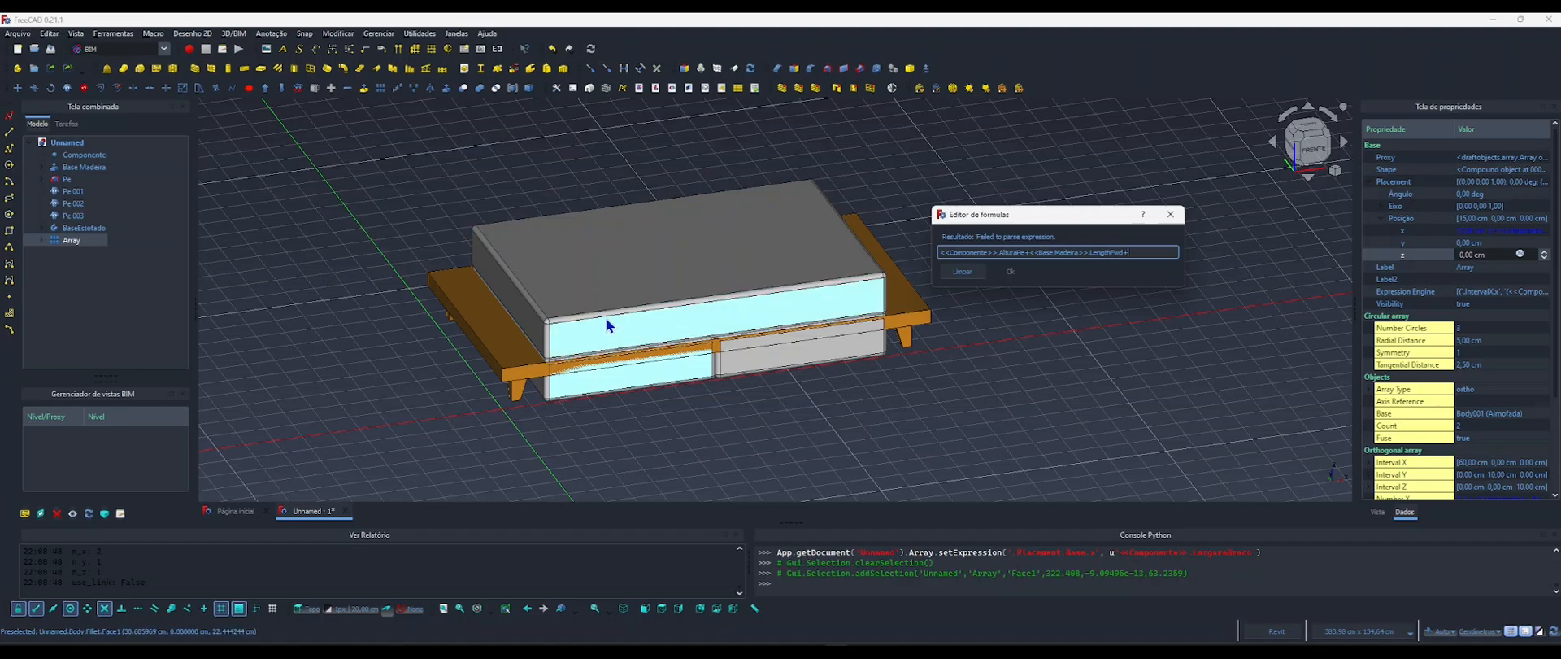
Expand BaseEstofado in the model tree, check its Pad's length property and reselect the cushion array.
click(42, 229)
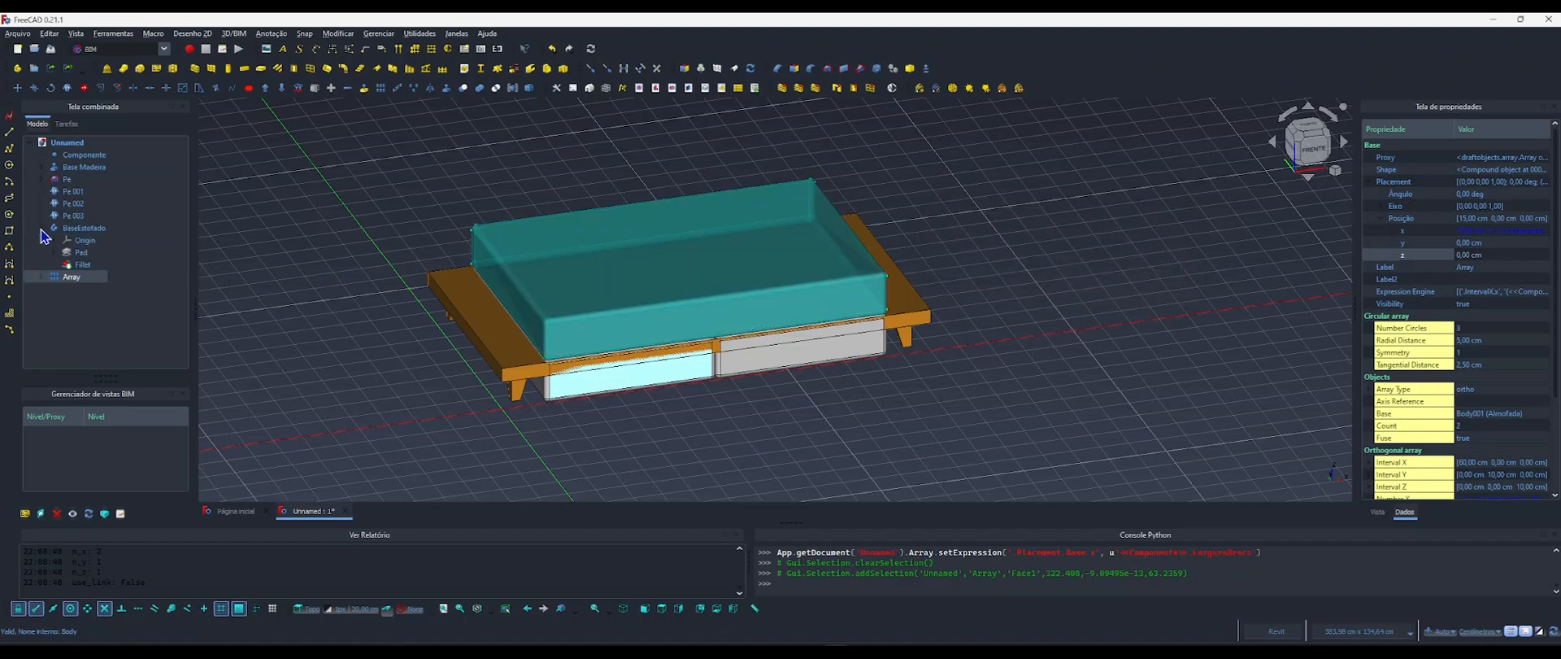
click(80, 255)
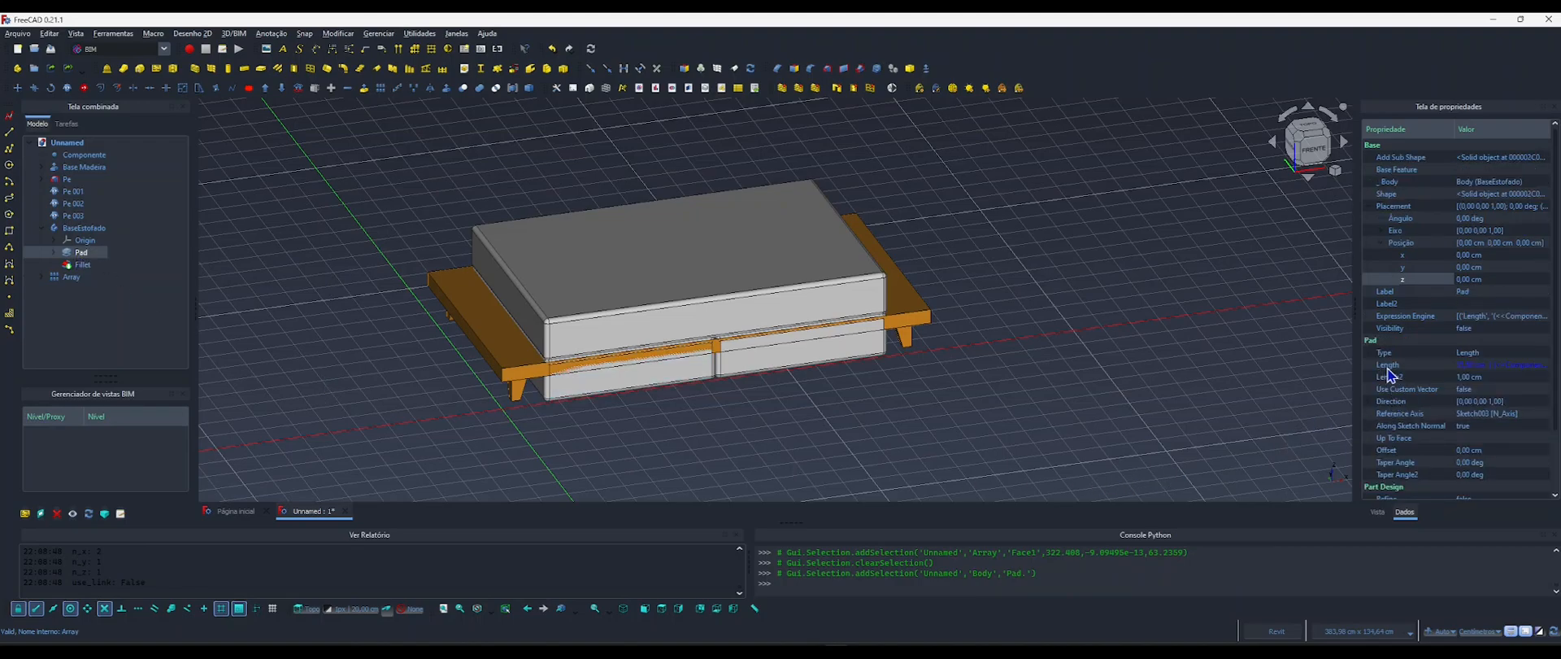
click(569, 396)
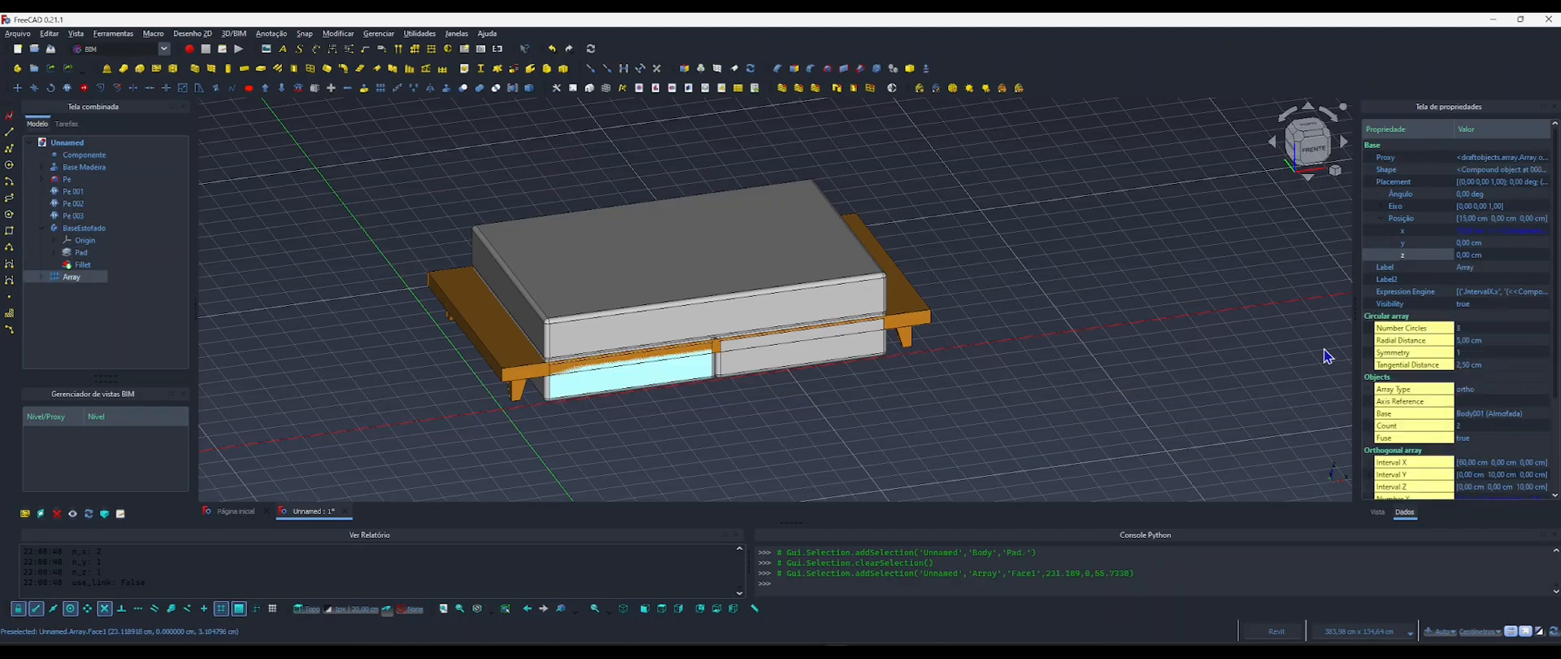
Start a formula for the array's z position with <<Componente>>.AlturaPe + <<Base Madeira>>.LengthFwd.
click(1532, 255)
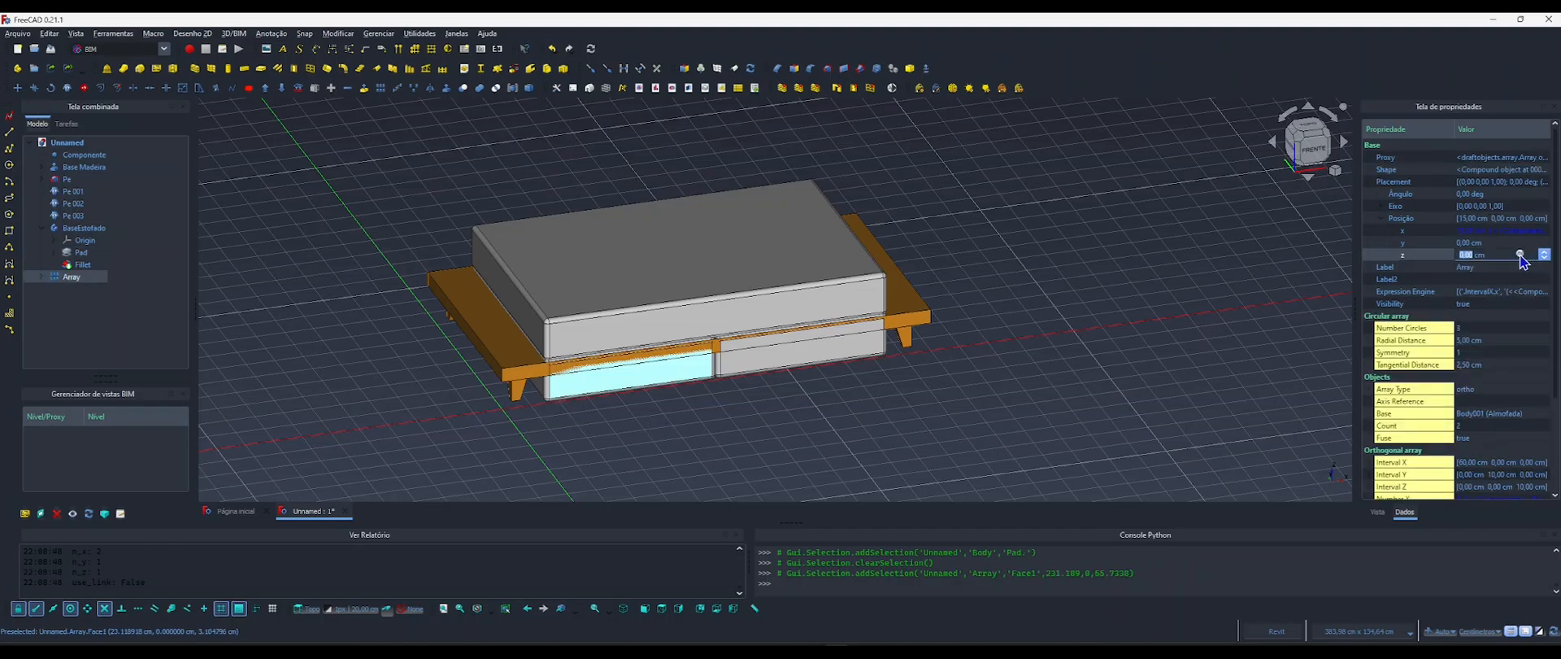
click(1519, 254)
drag(1334, 244, 1023, 218)
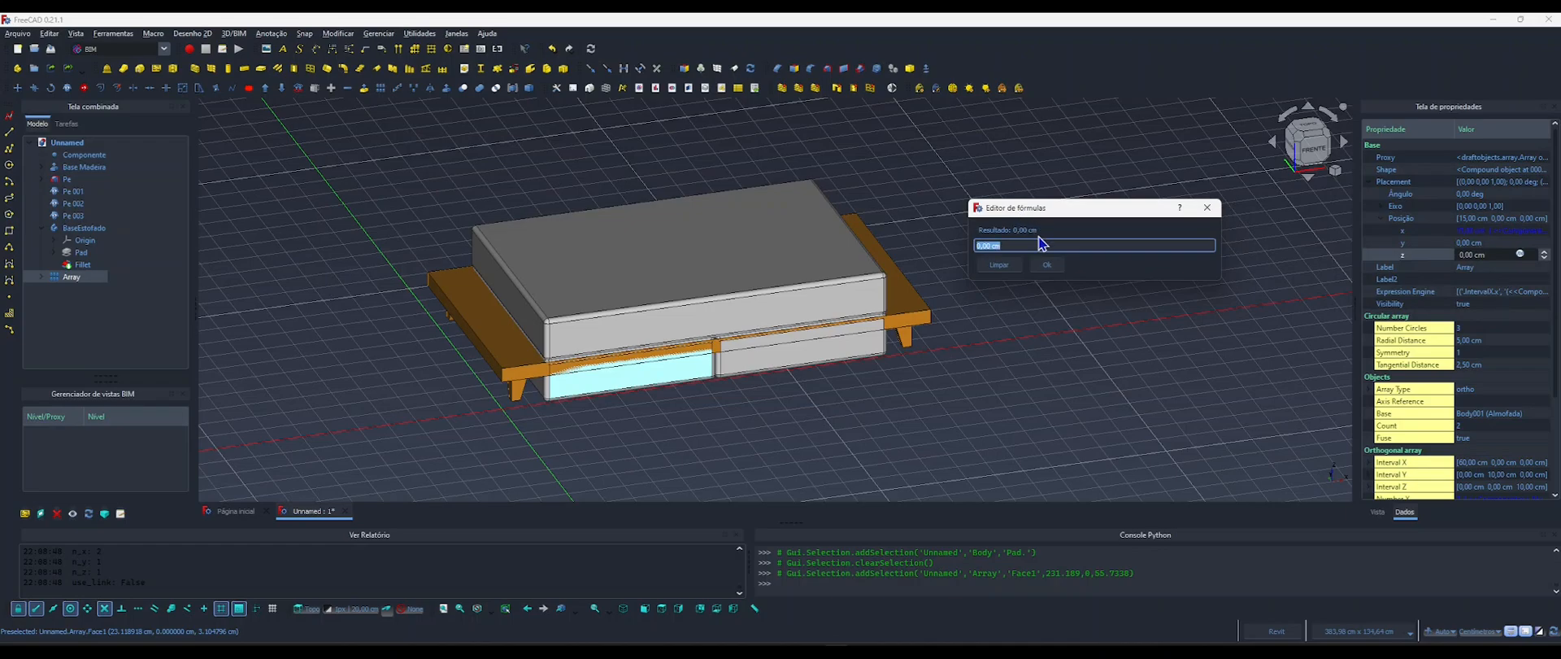
text(compo)
key(Return)
text(.altura)
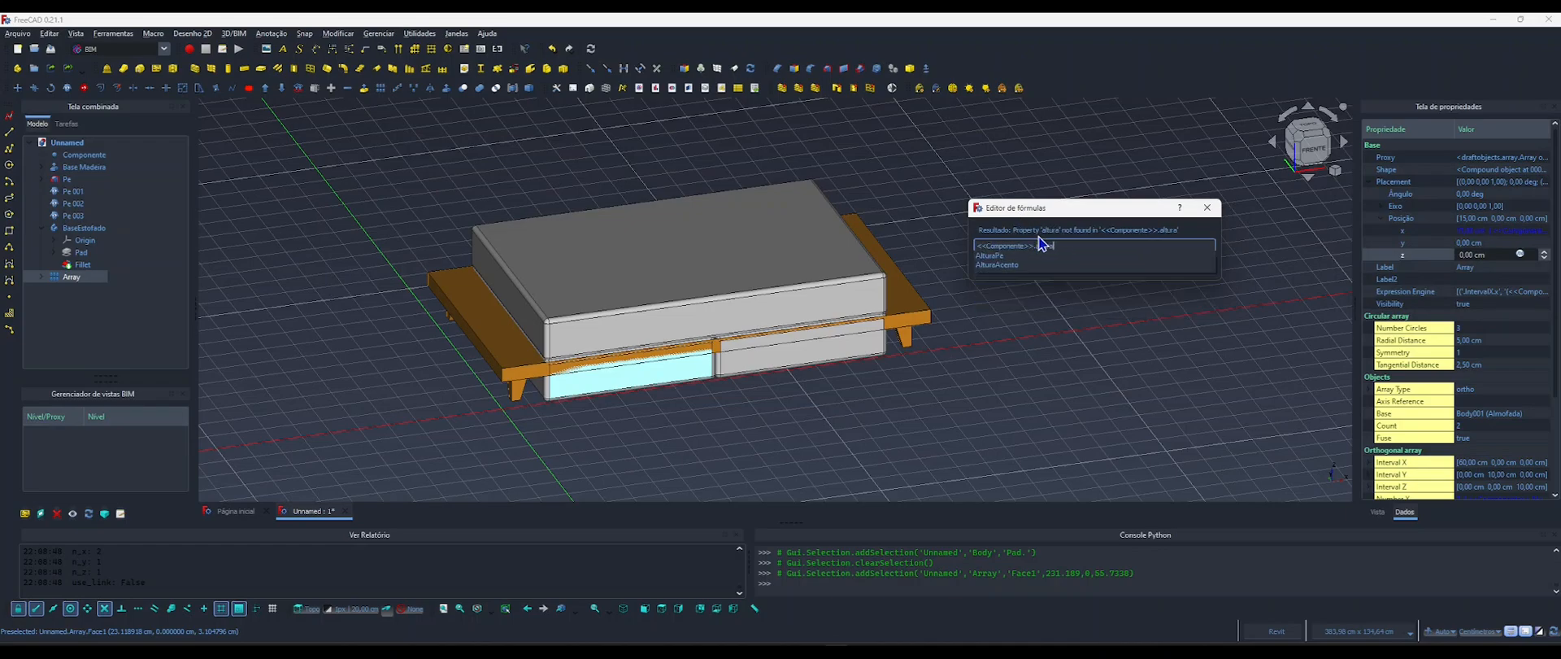
key(Down)
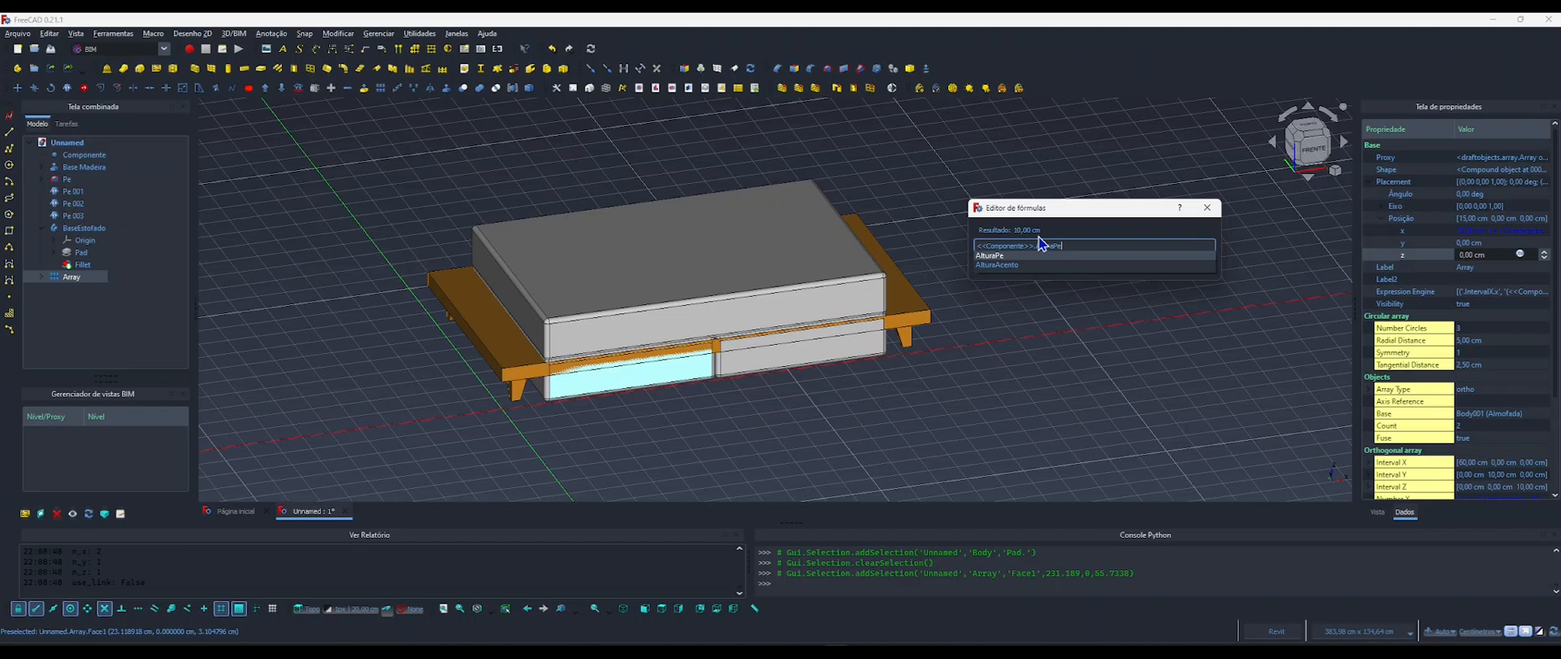
text(+)
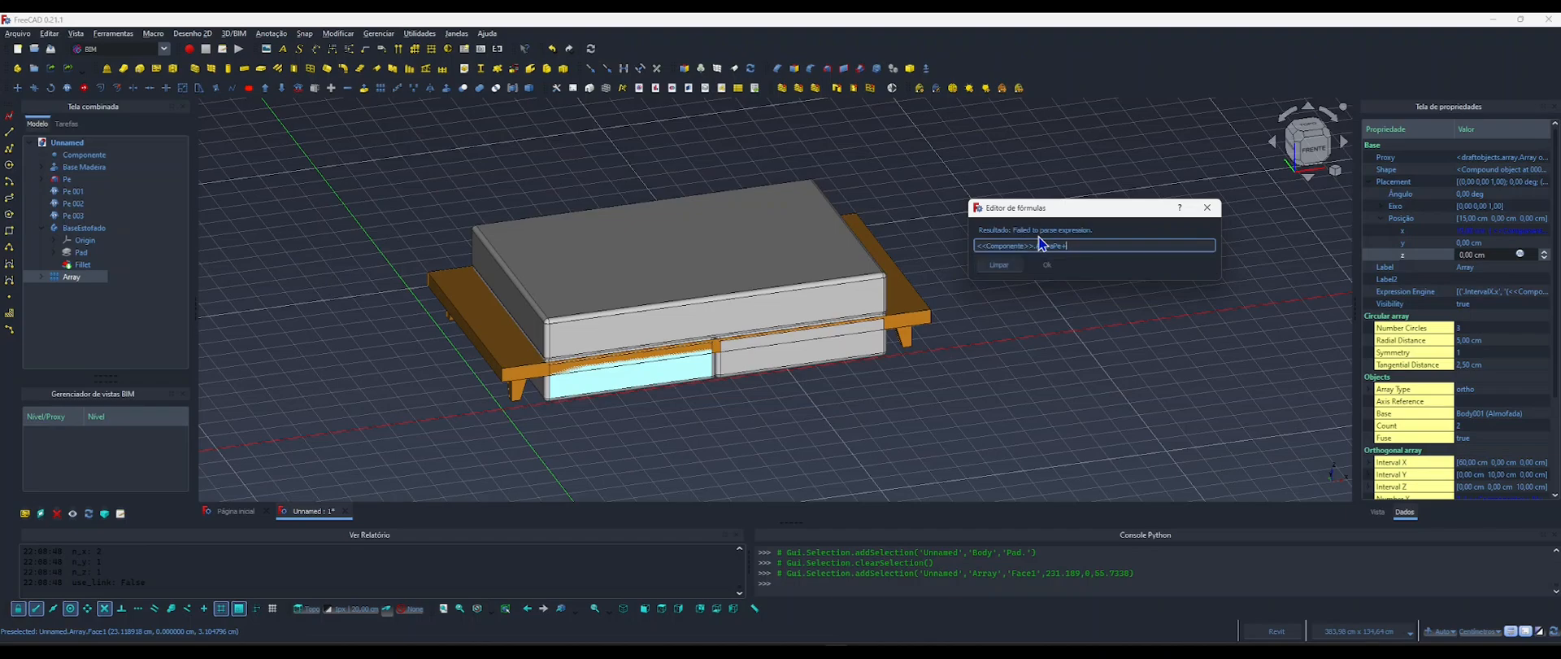
text(base)
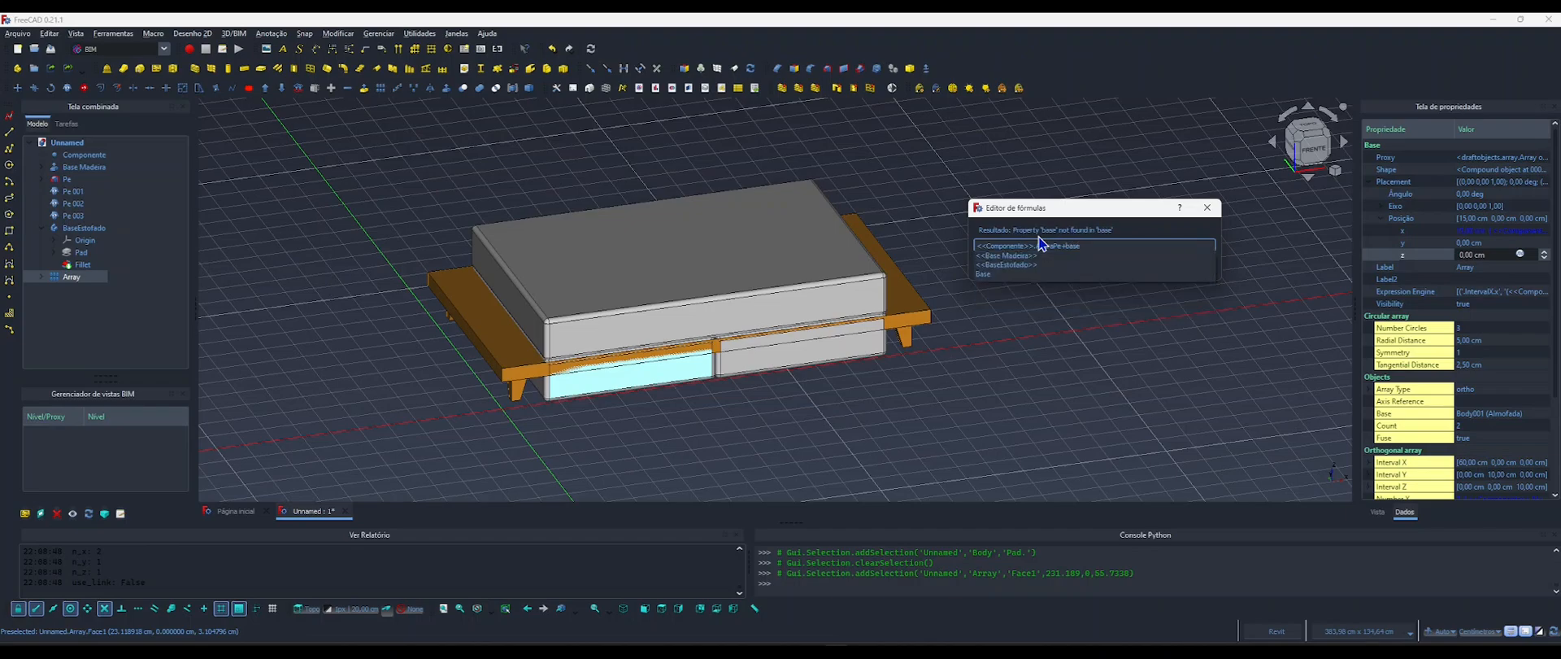
key(Down)
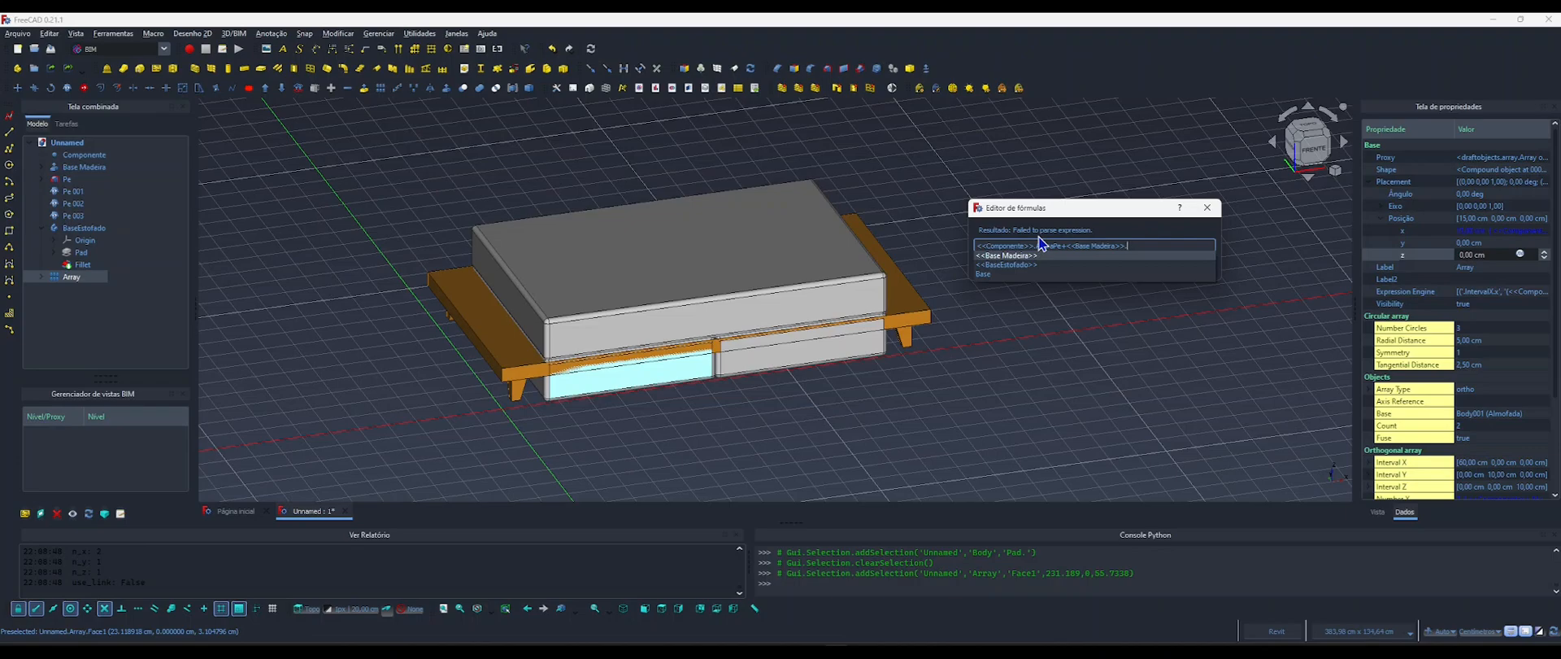
text(leng)
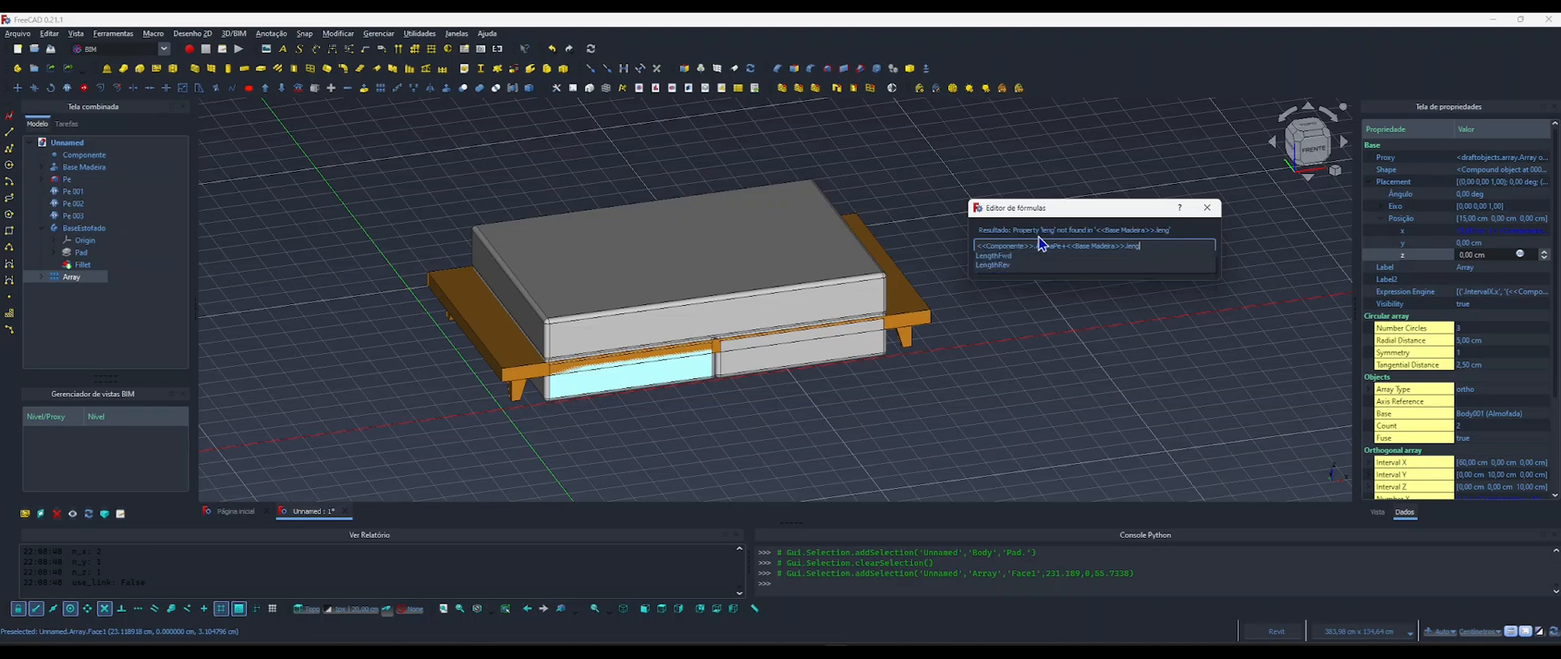
key(Down)
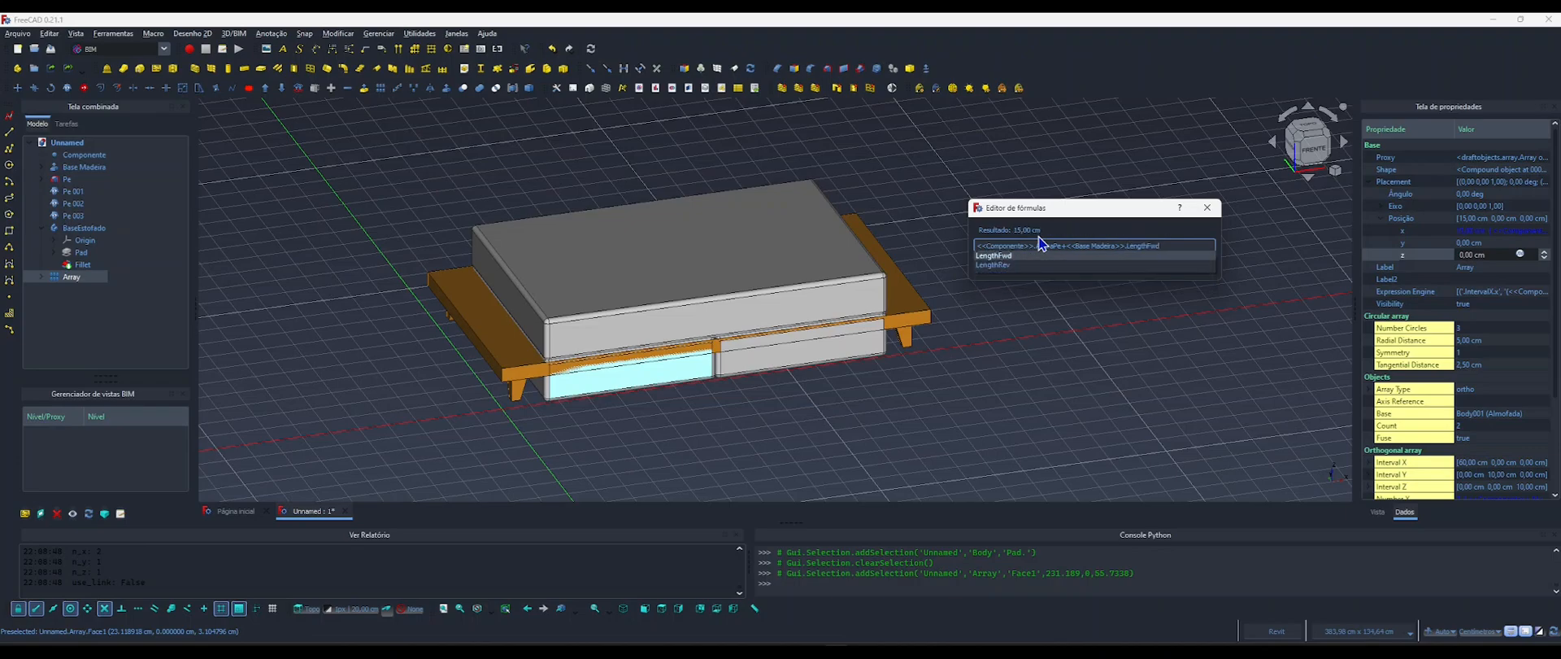
text(+)
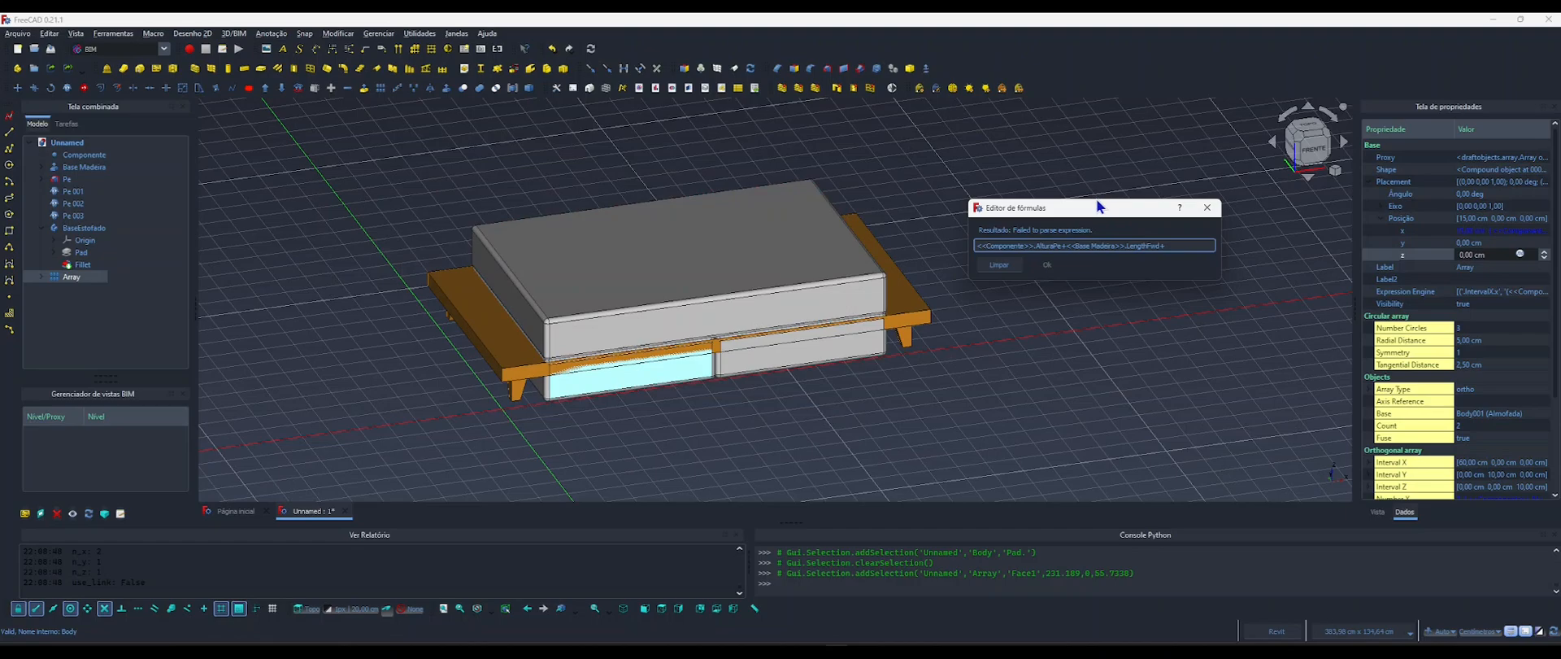
Add <<Pad>>.Length as the last term of the array's z position formula and apply it.
text(pad)
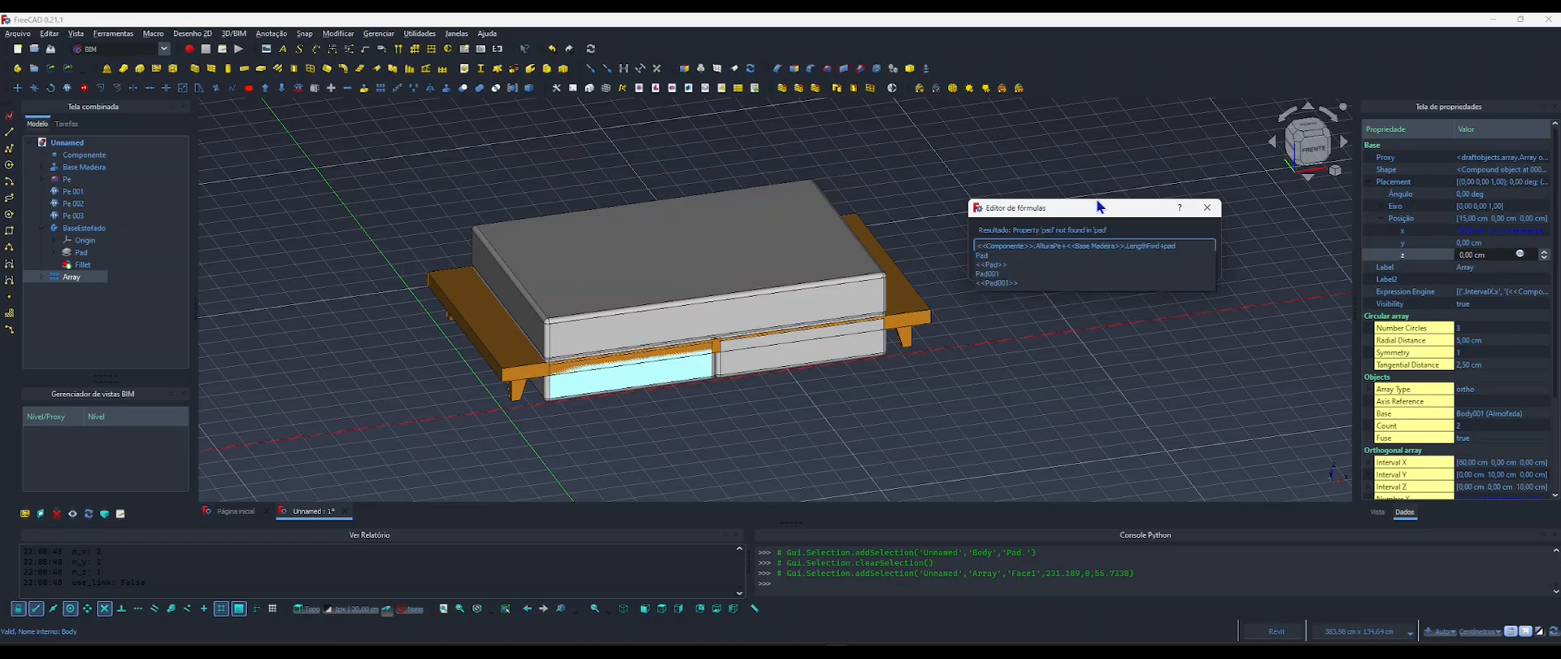
key(Down)
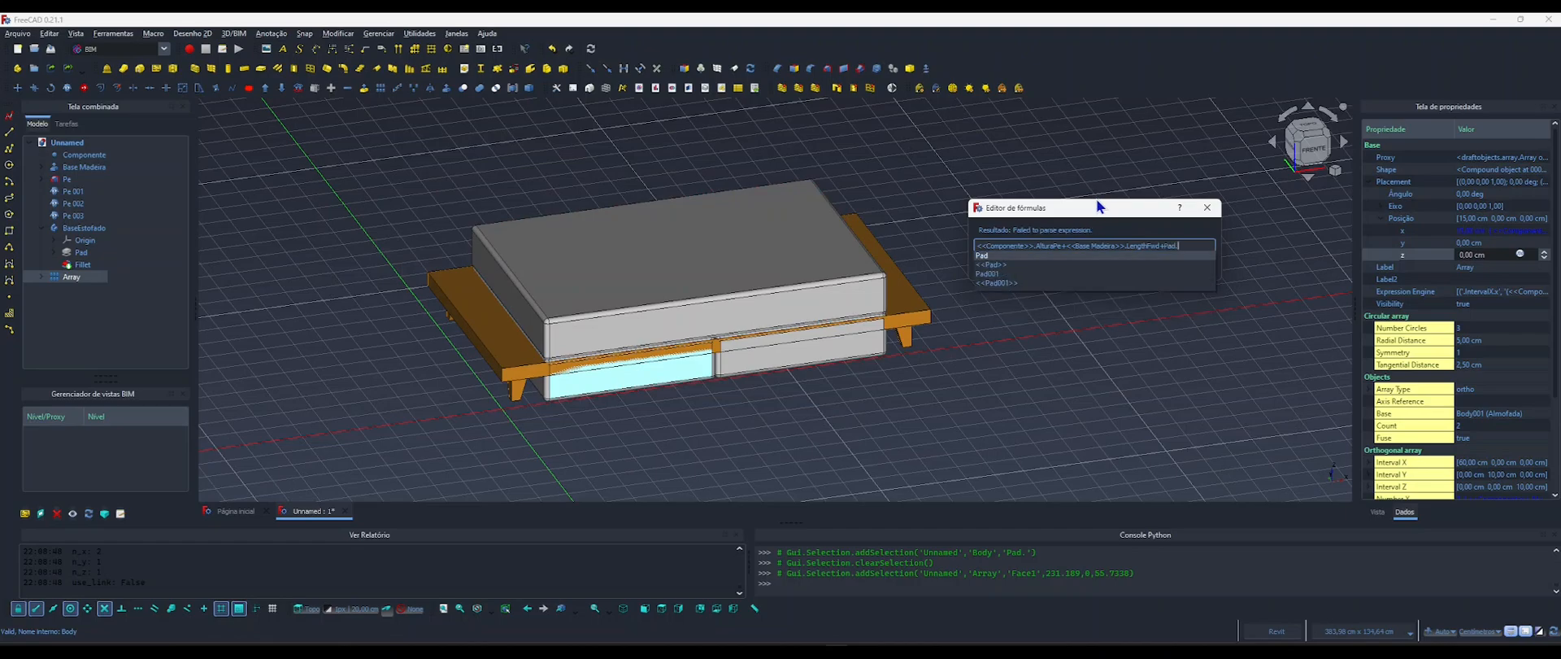
key(Down)
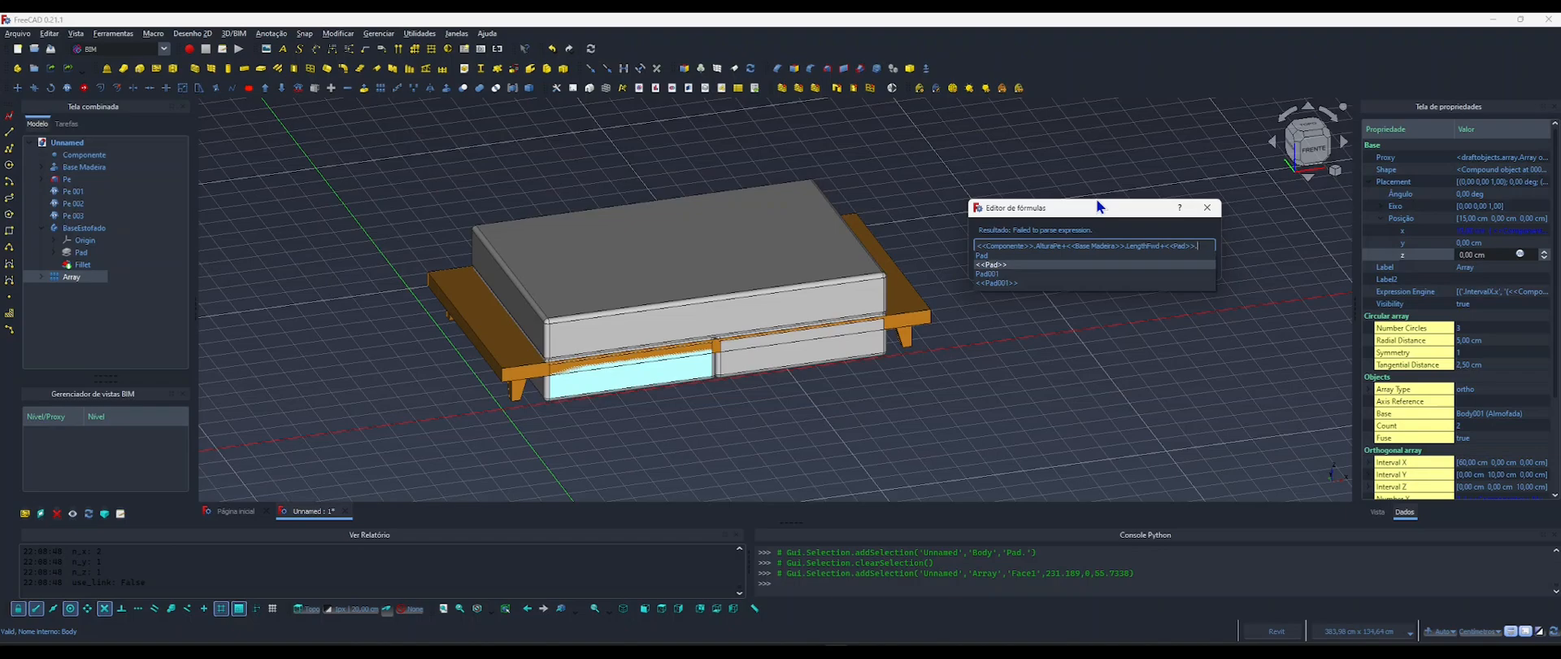
text(leng)
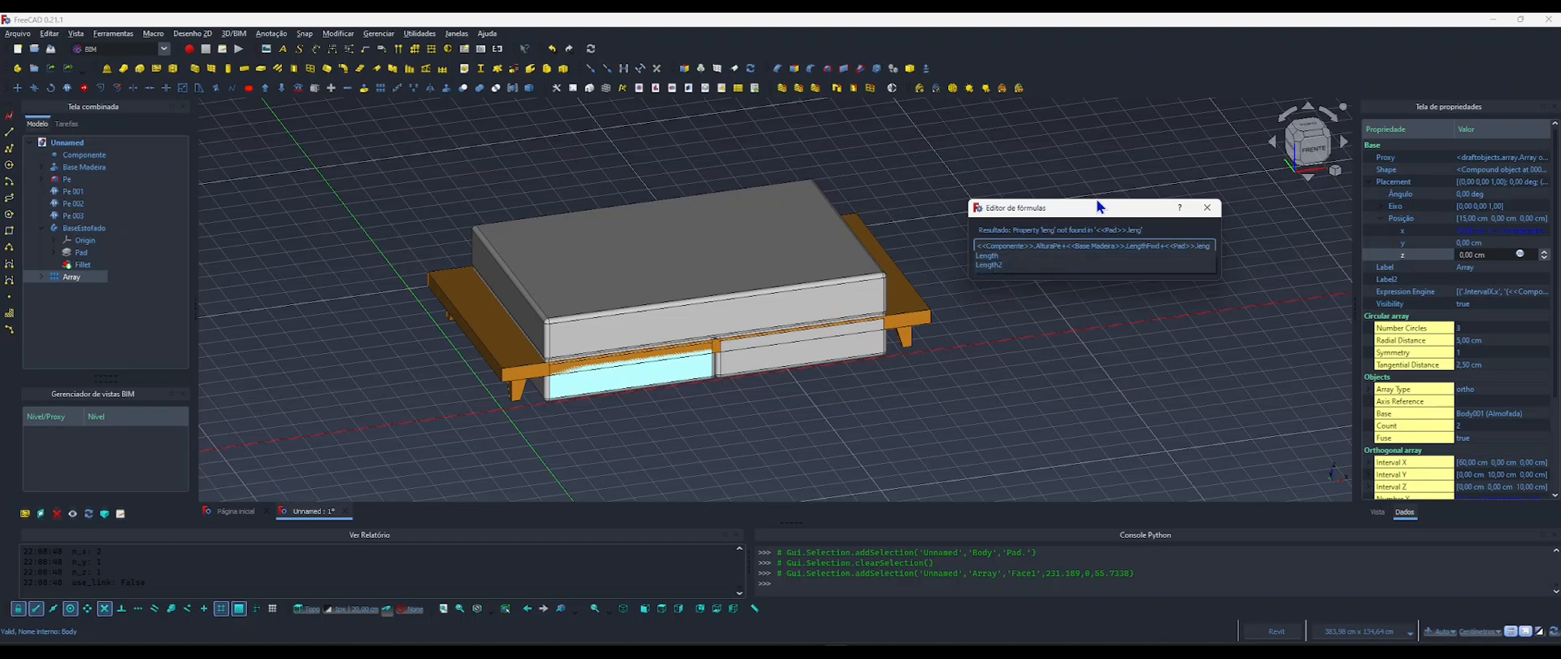
key(Down)
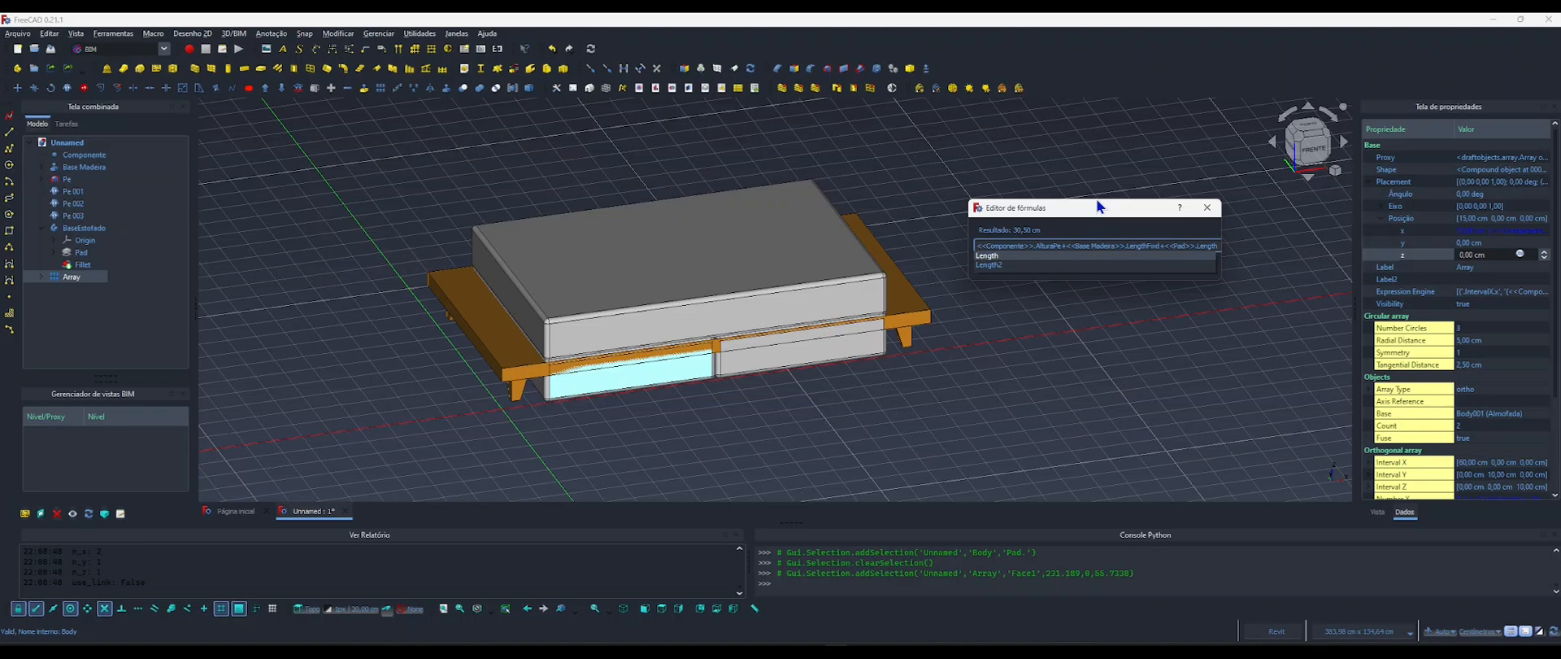
key(Return)
key(Return)
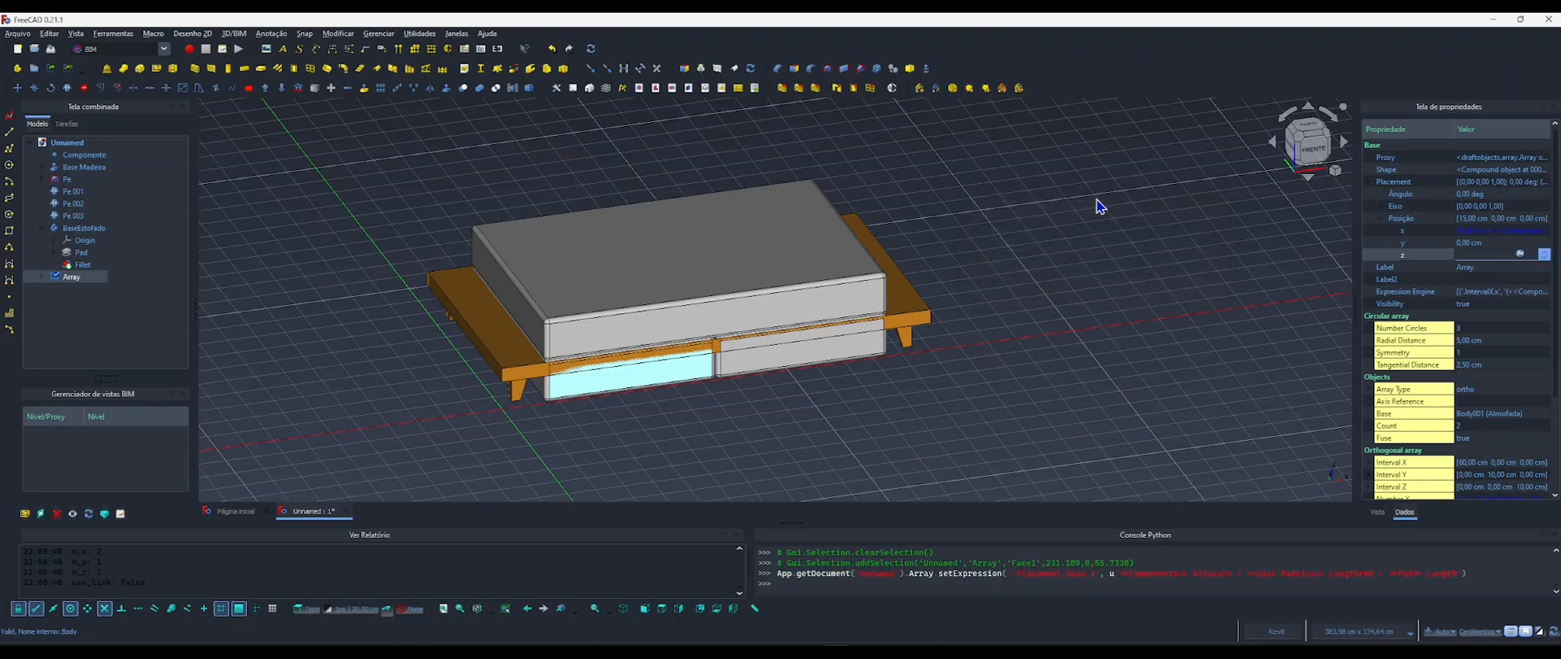
Set the Comprimento property of Componente to 200 cm to test the cushion array's response.
click(1093, 207)
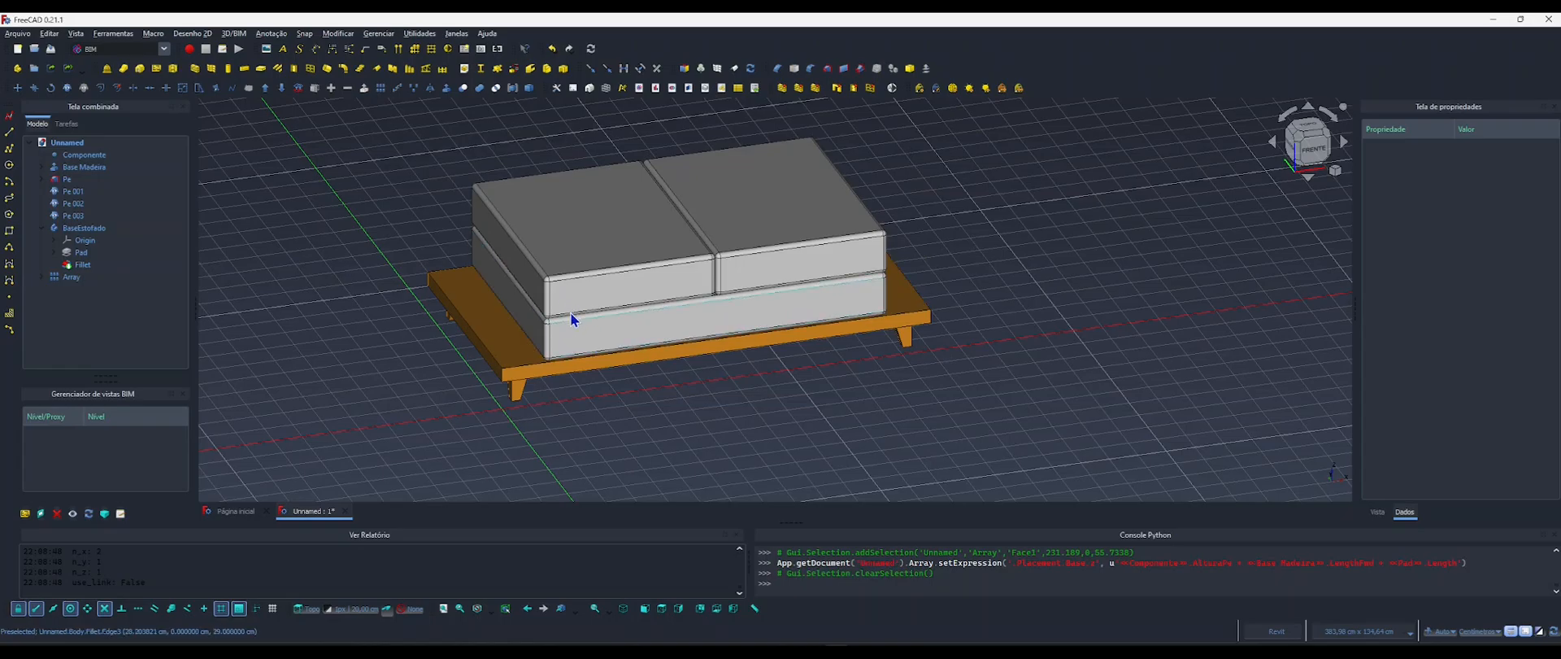
shift+middle_drag(586, 305, 724, 369)
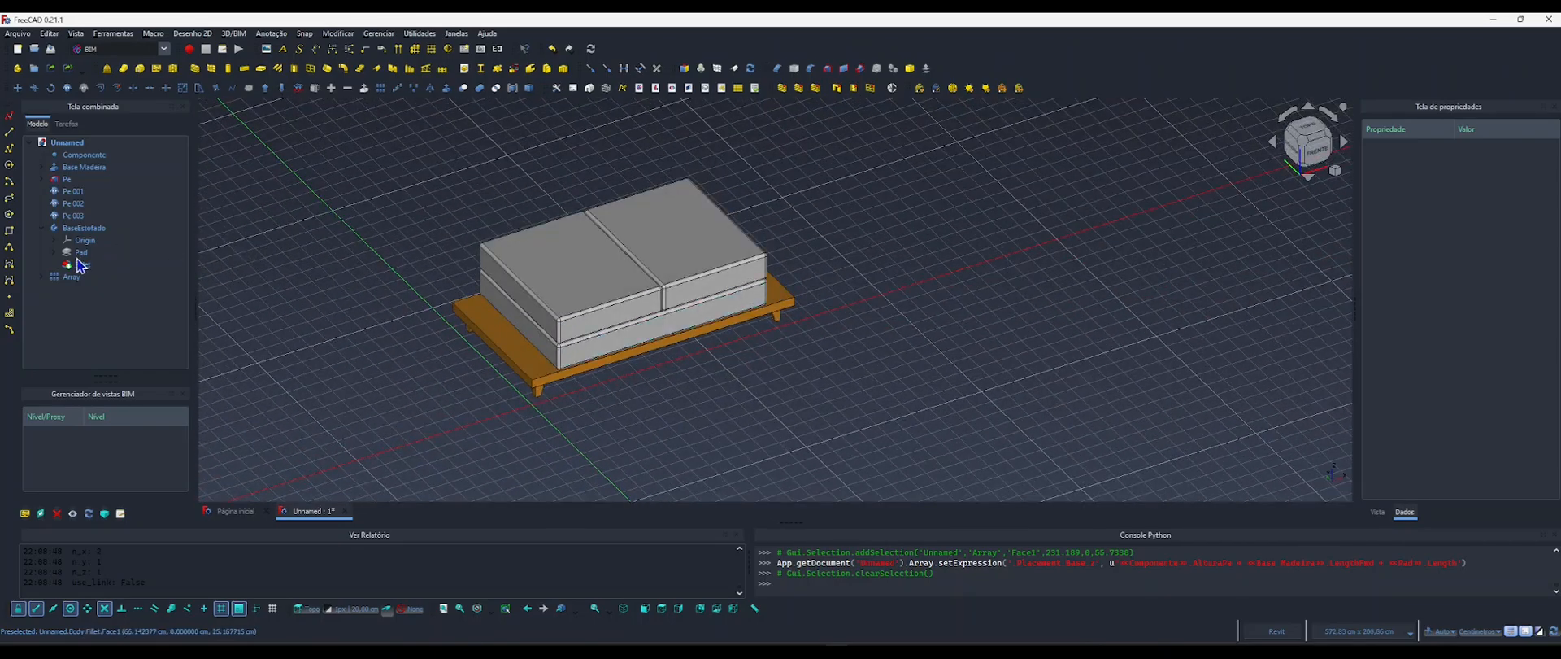
click(82, 155)
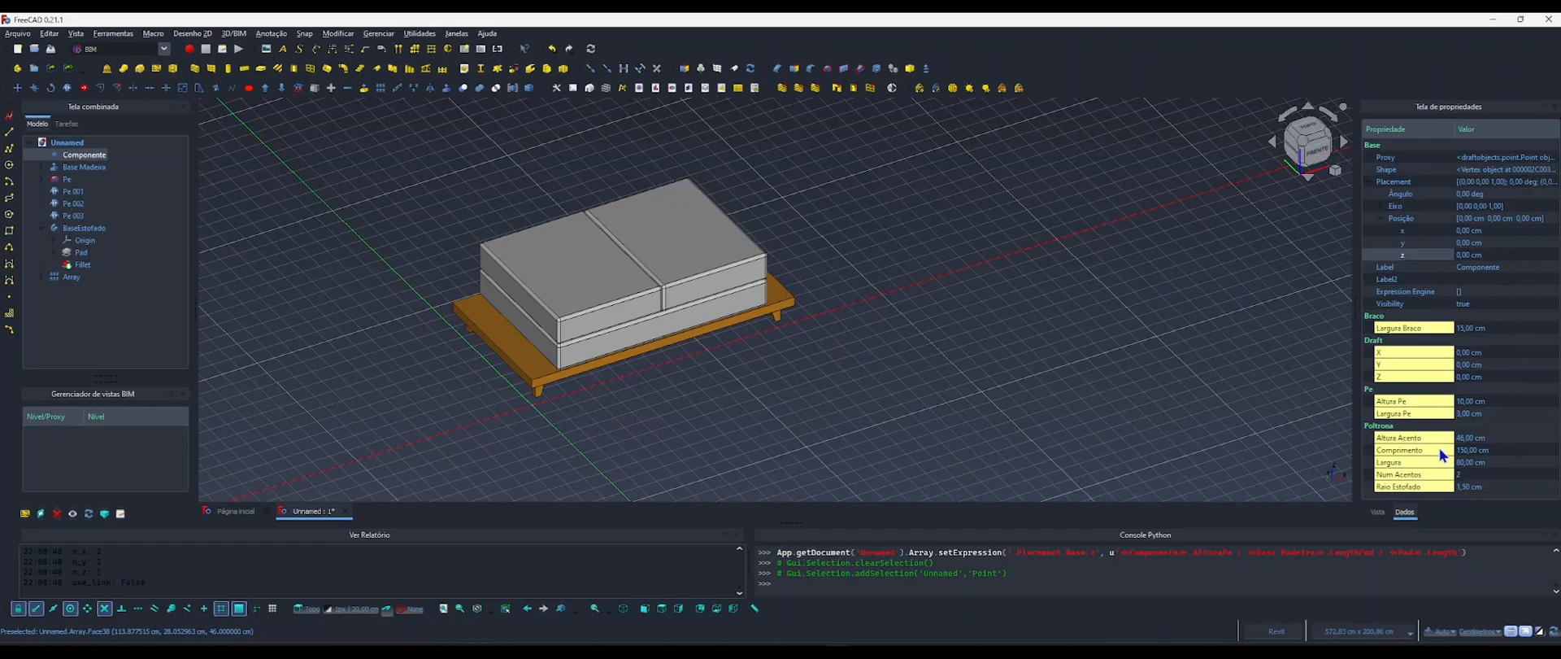
click(1461, 449)
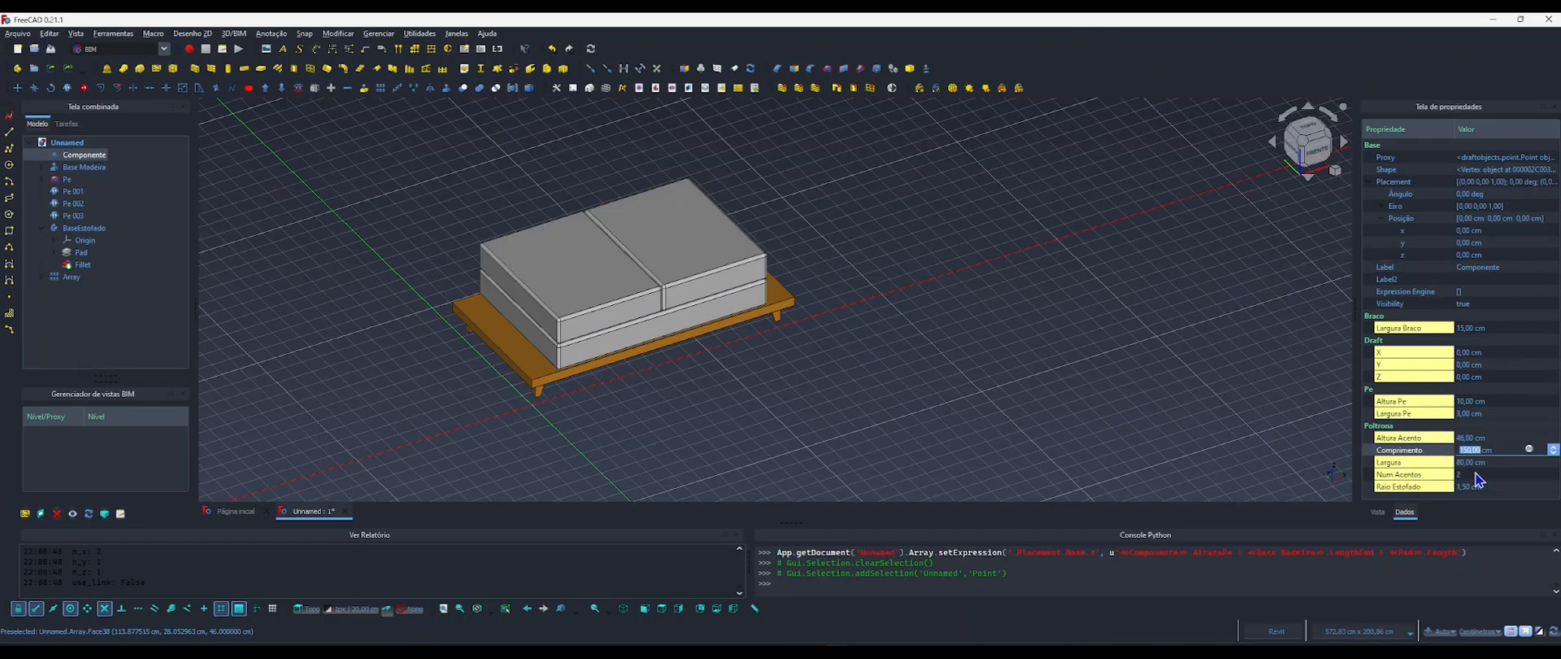
text(20)
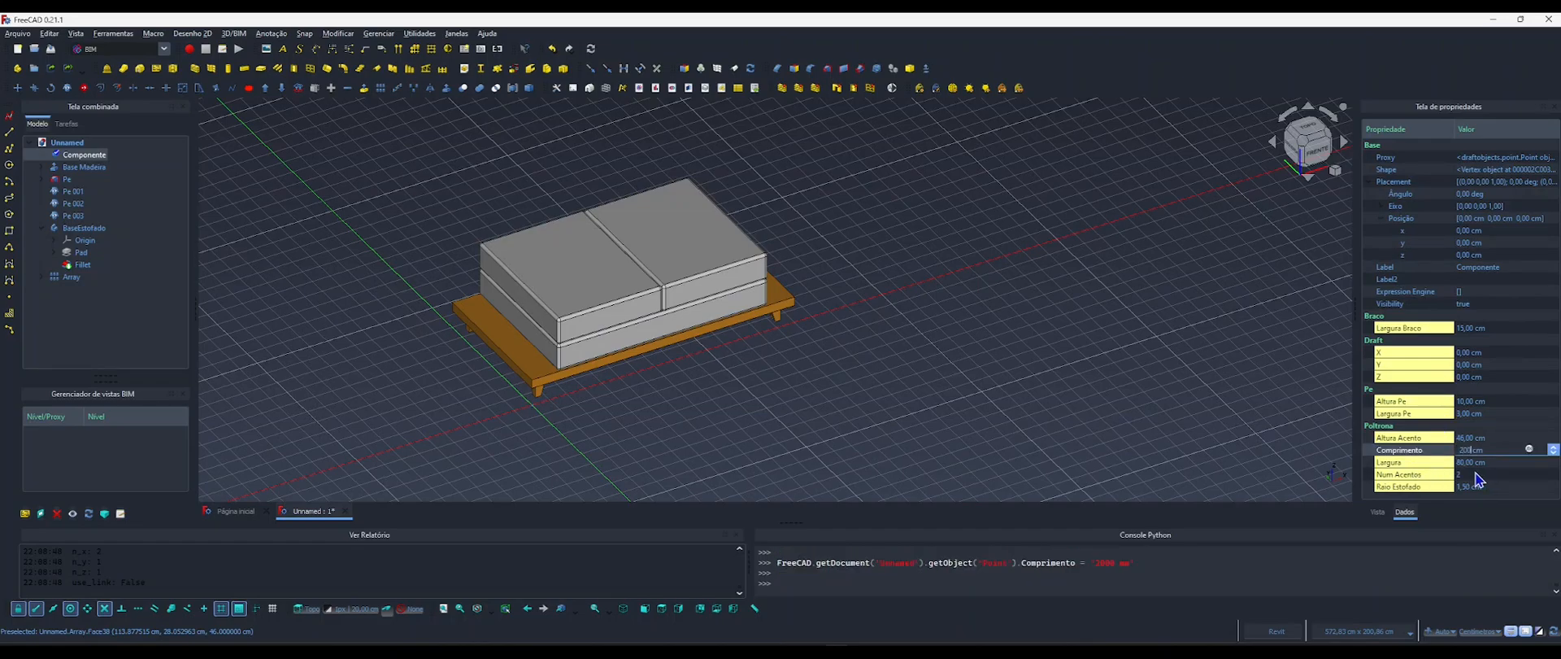
text(0)
key(Return)
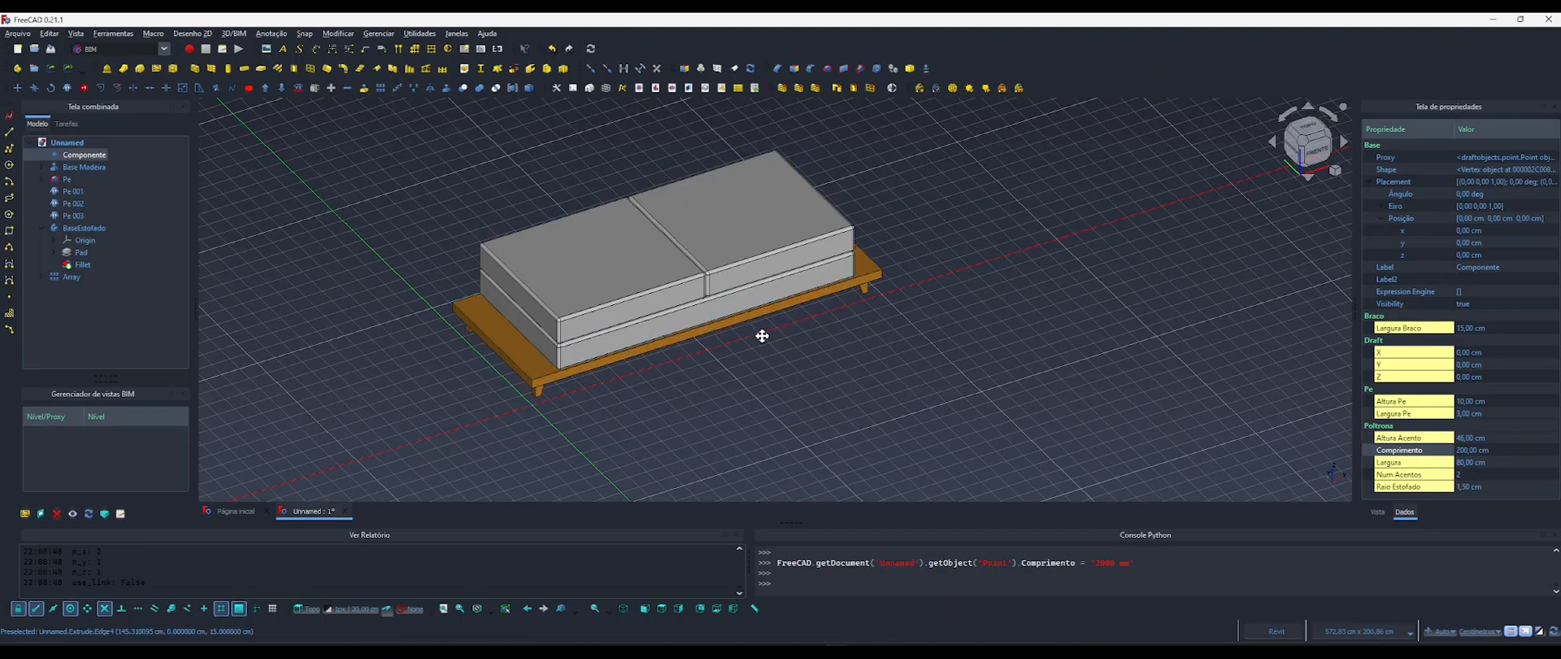
middle_drag(762, 336, 751, 336)
Set the Num Acentos property of Componente to 3 and view the seat cushions.
click(1470, 474)
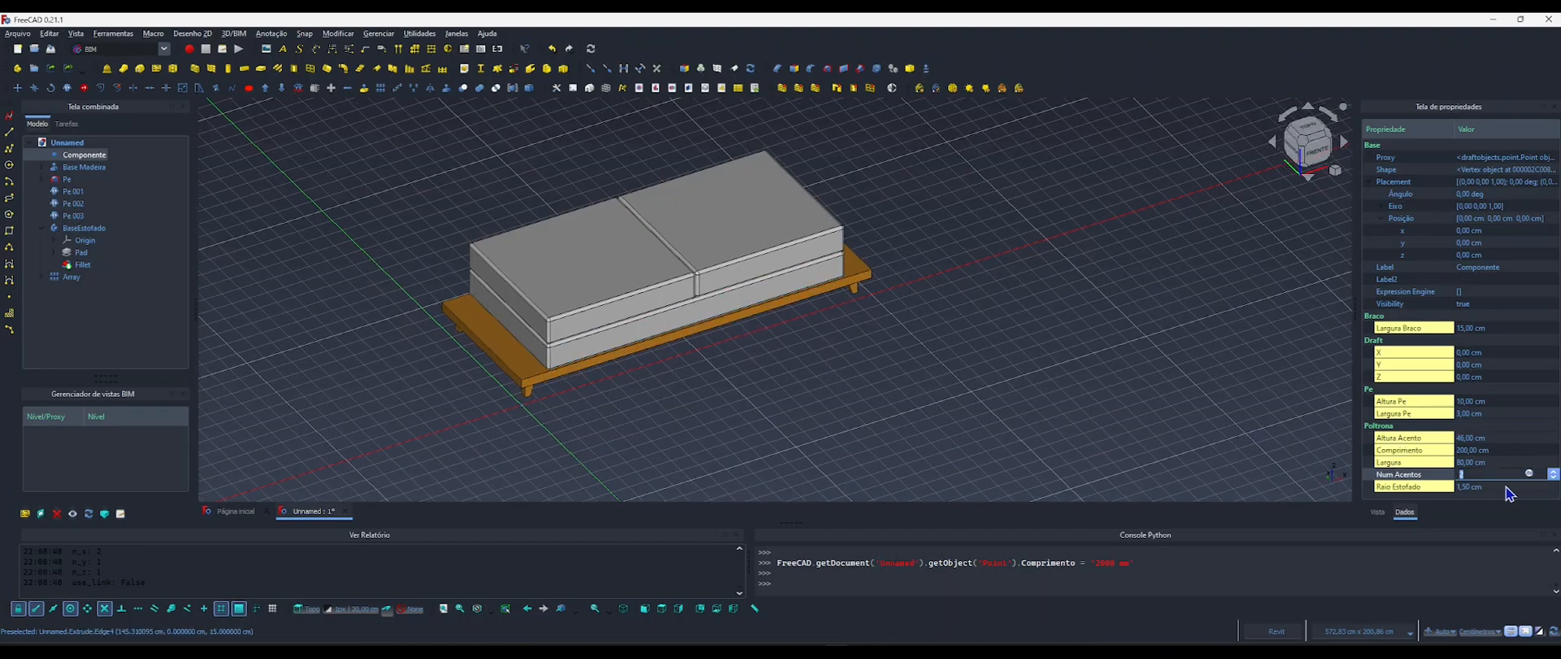
text(3)
key(Return)
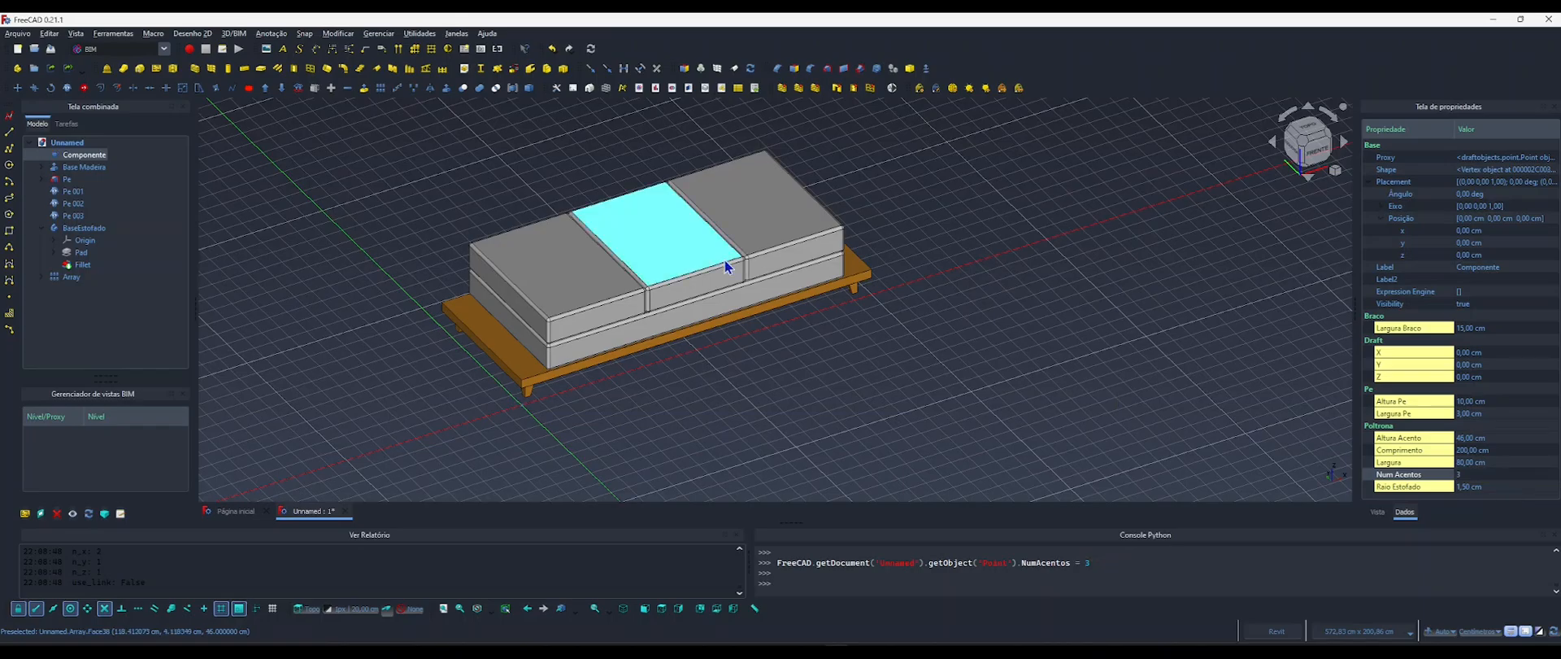
mouse_move(779, 341)
shift+middle_down()
mouse_move(688, 306)
mouse_move(569, 293)
mouse_move(791, 314)
mouse_move(805, 337)
shift+middle_up()
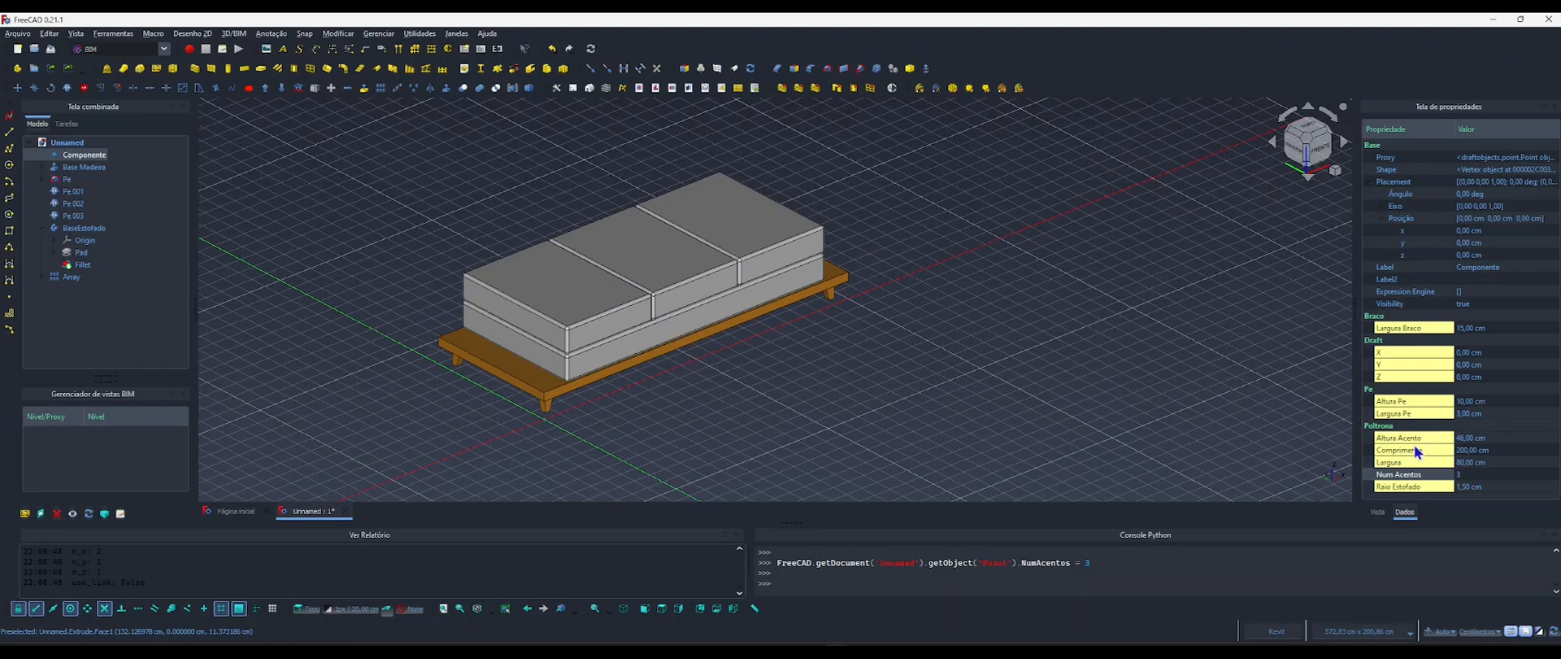
Set the Altura Pe property of Componente to 13 cm and clear the selection.
click(1465, 402)
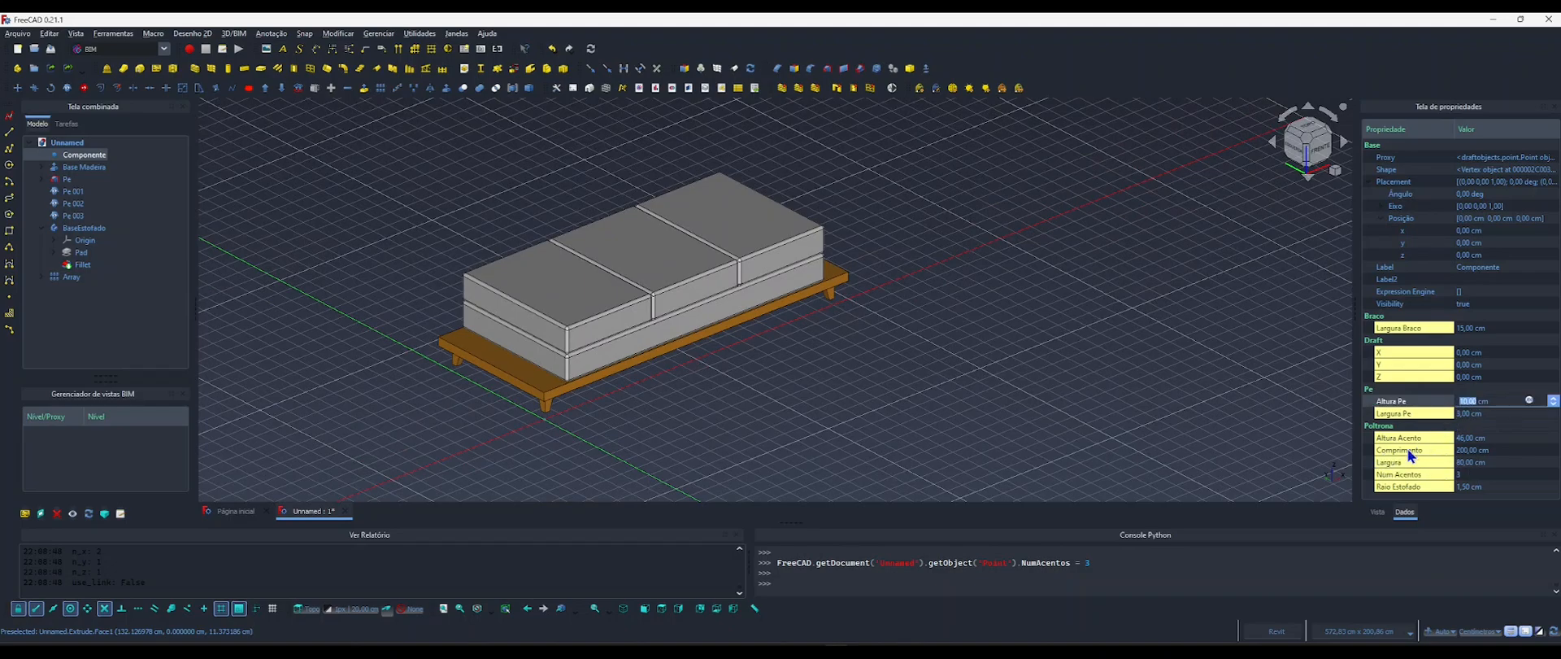
middle_drag(792, 412, 745, 387)
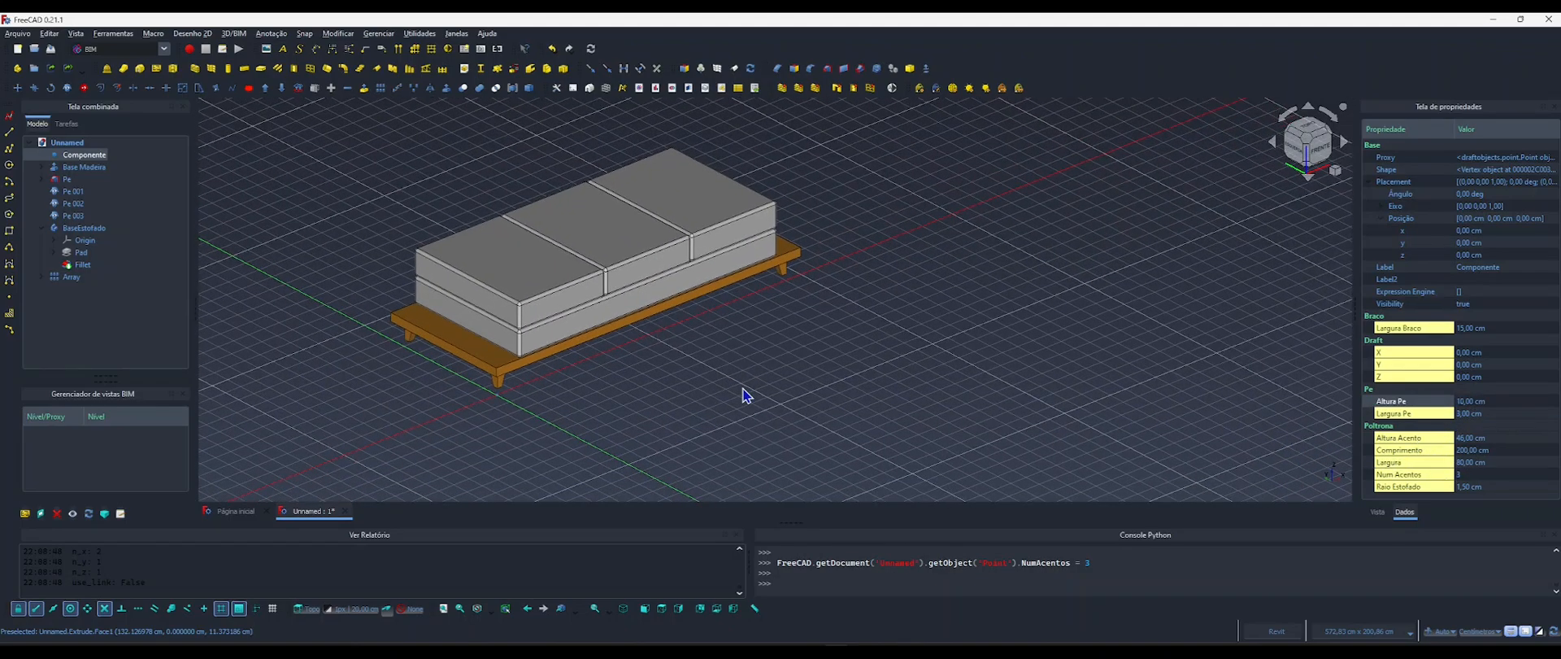
click(1467, 401)
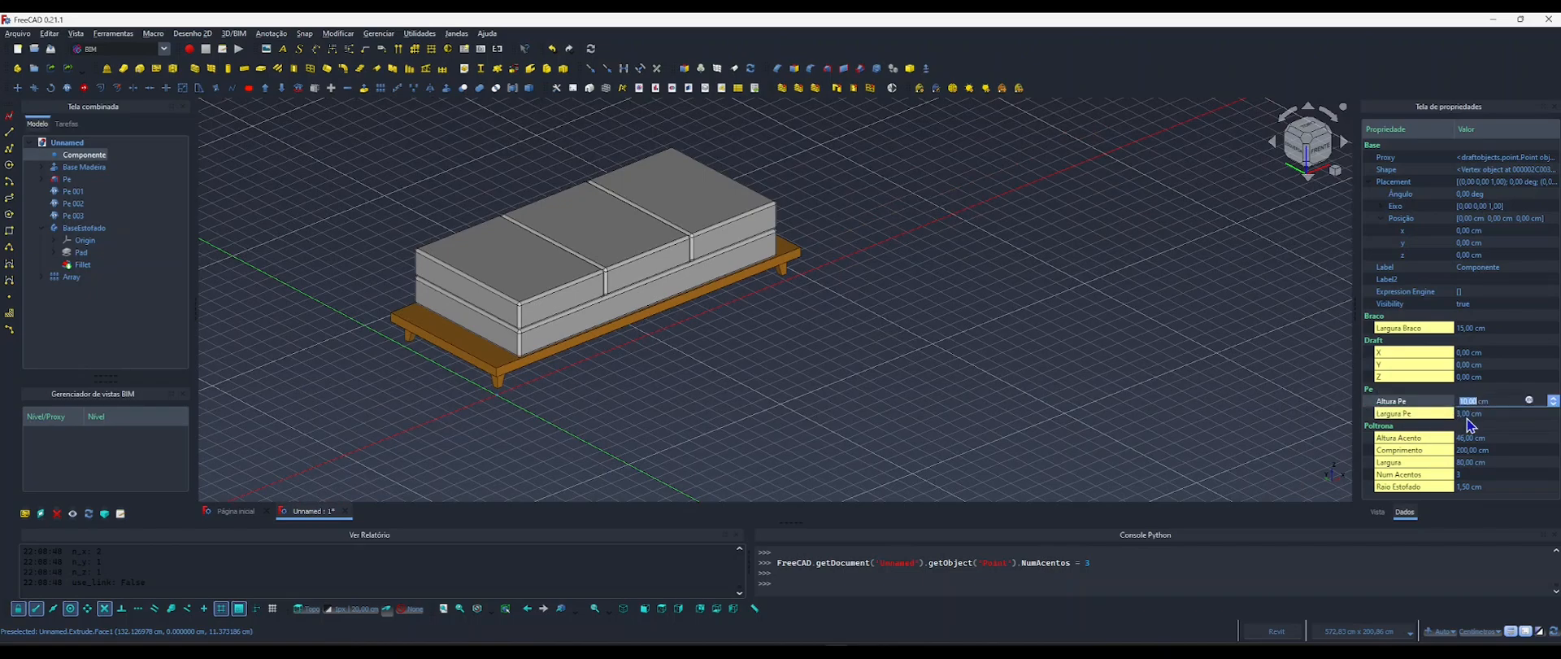
text(13)
key(Return)
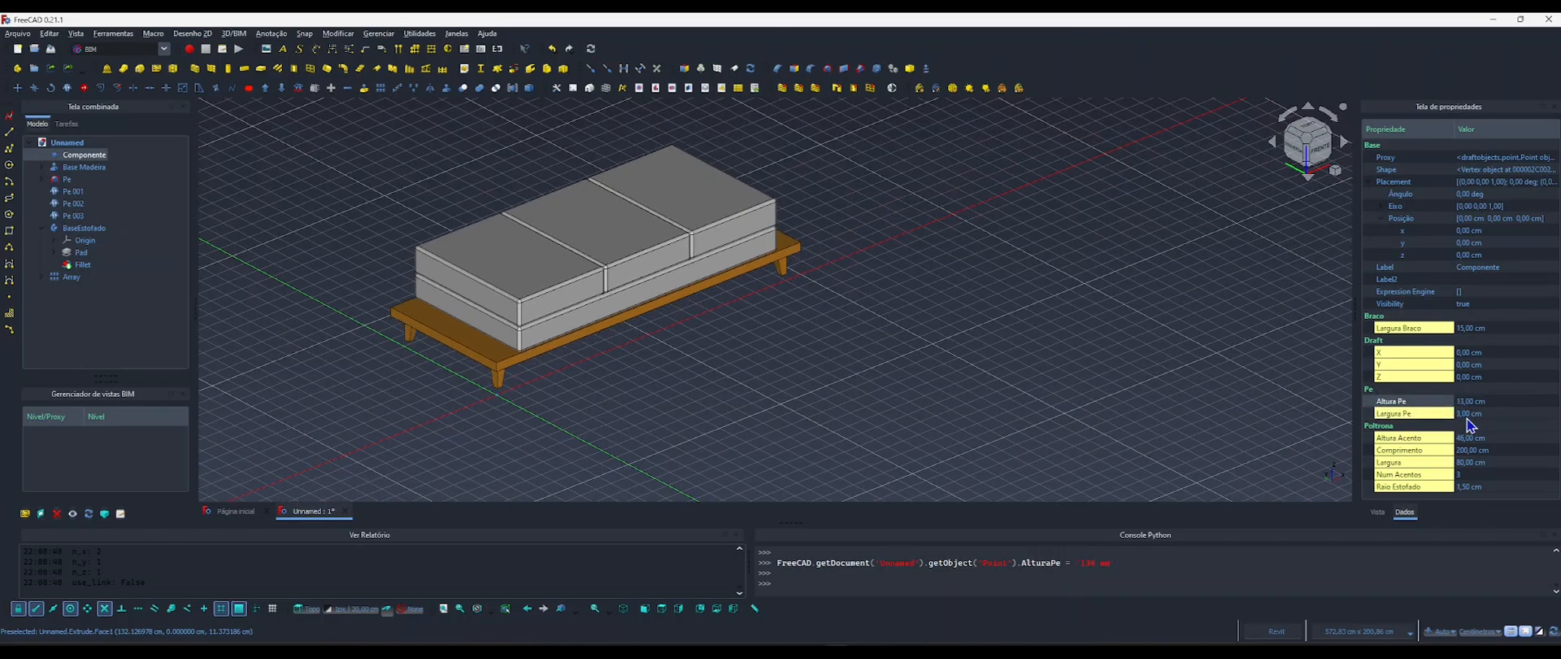
click(727, 391)
shift+middle_drag(657, 355, 613, 345)
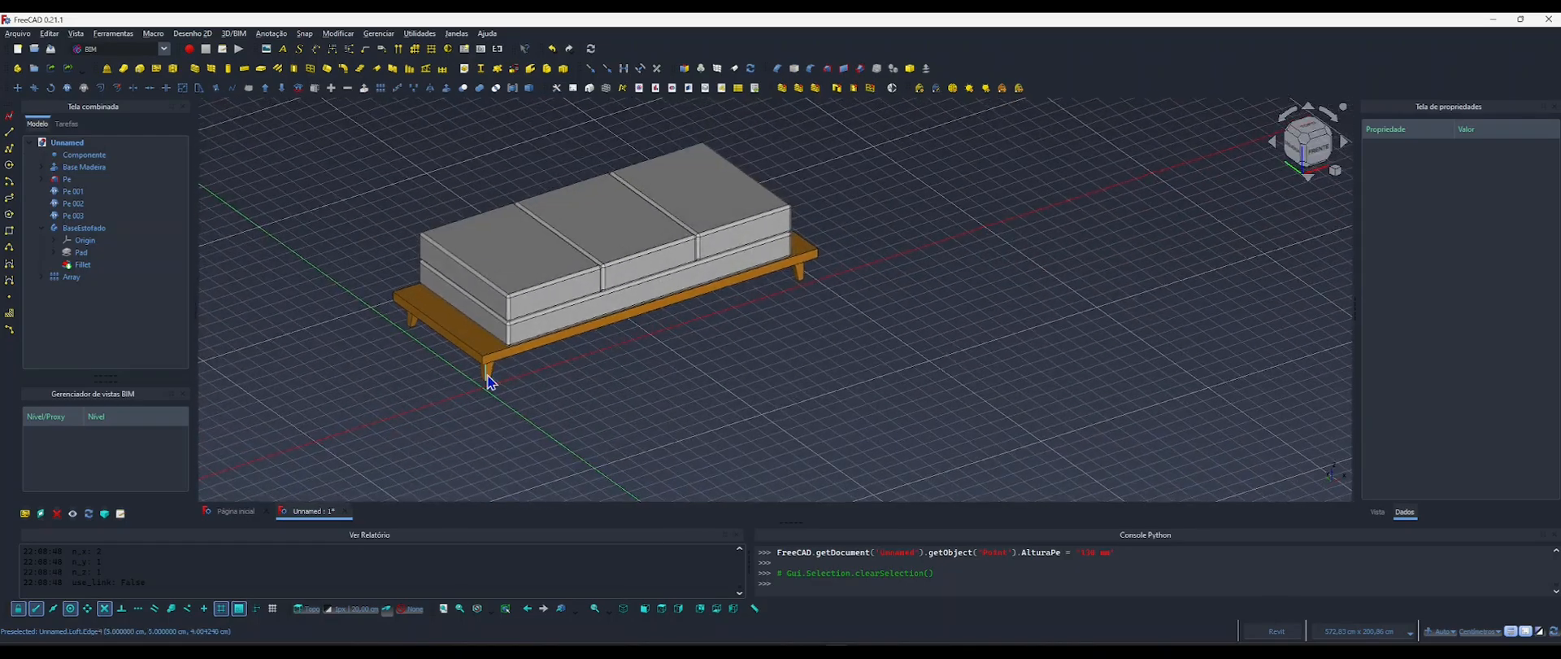
Set the Largura Pe property of Componente to 5 cm and inspect the sofa's legs from several sides.
scroll(496, 388, up, 5)
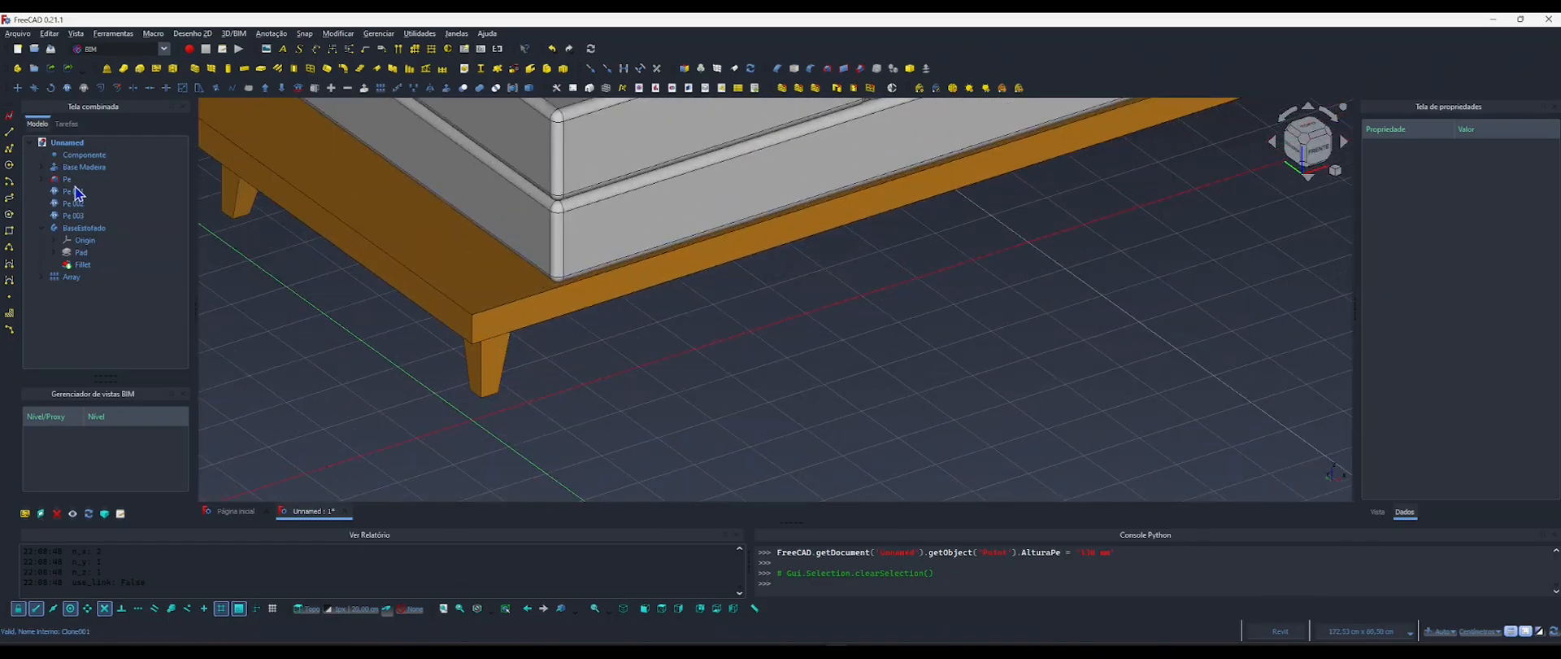
click(80, 157)
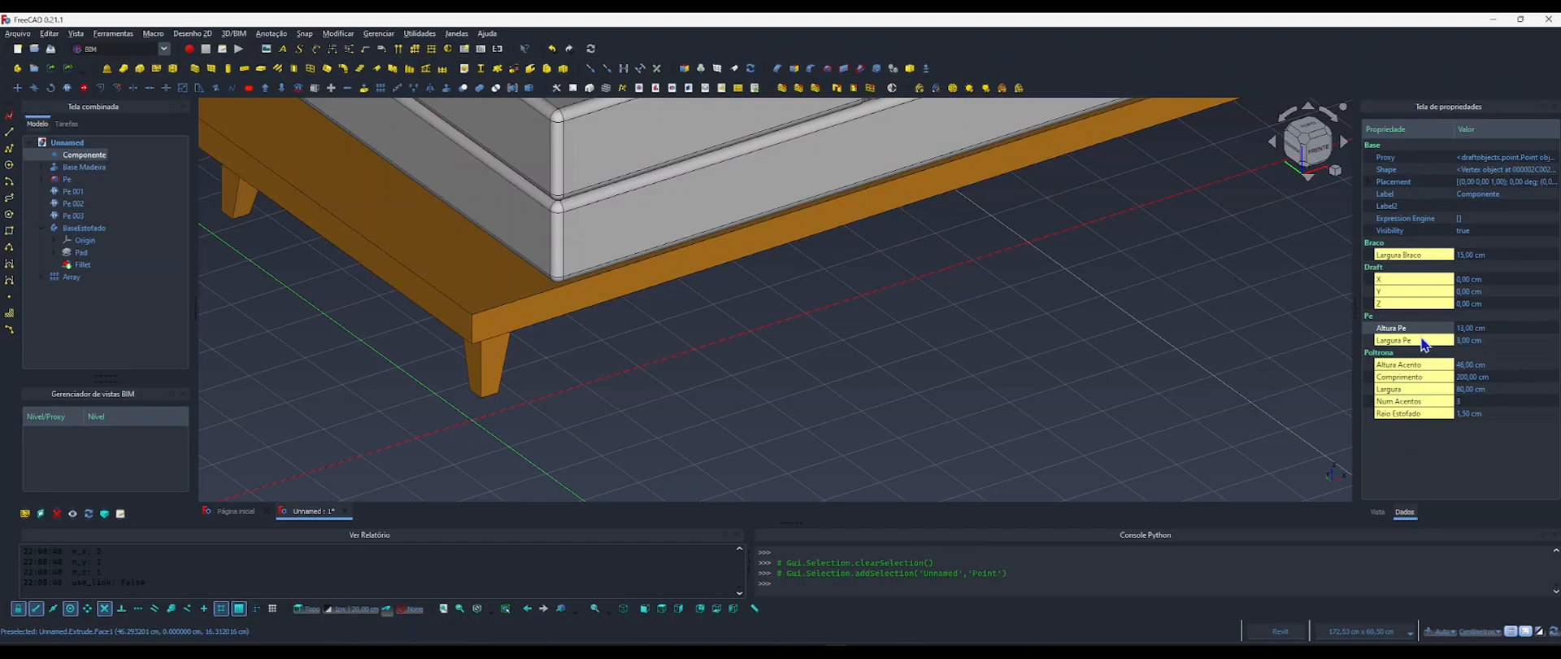
click(1463, 341)
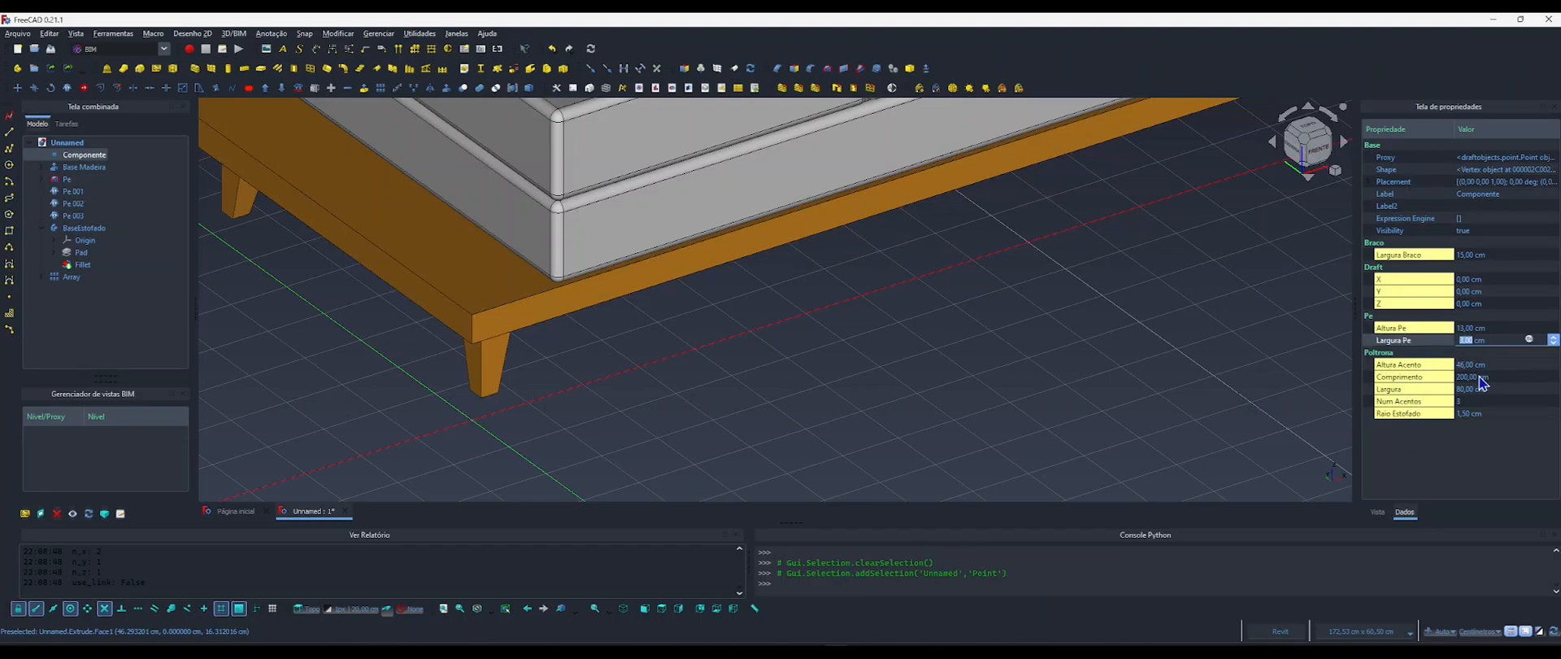
text(5)
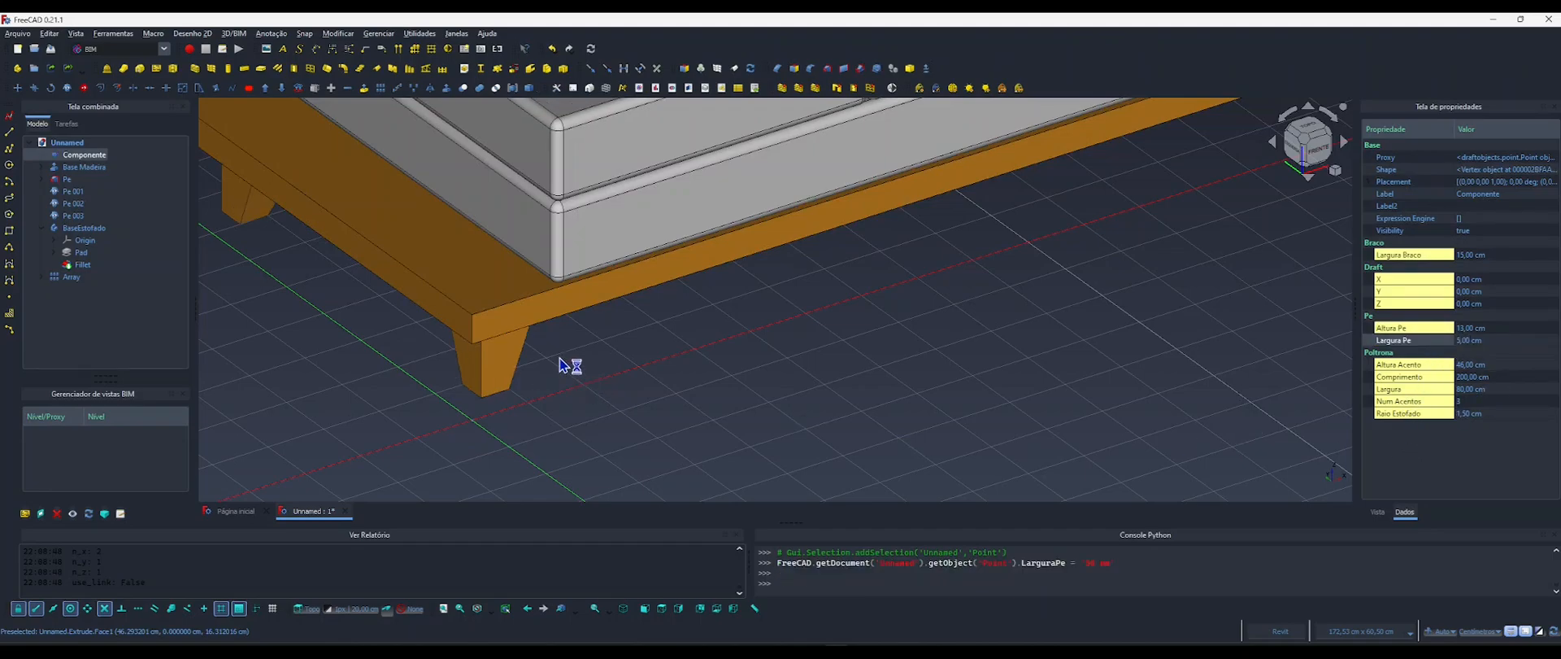
middle_drag(466, 348, 800, 337)
scroll(615, 387, down, 6)
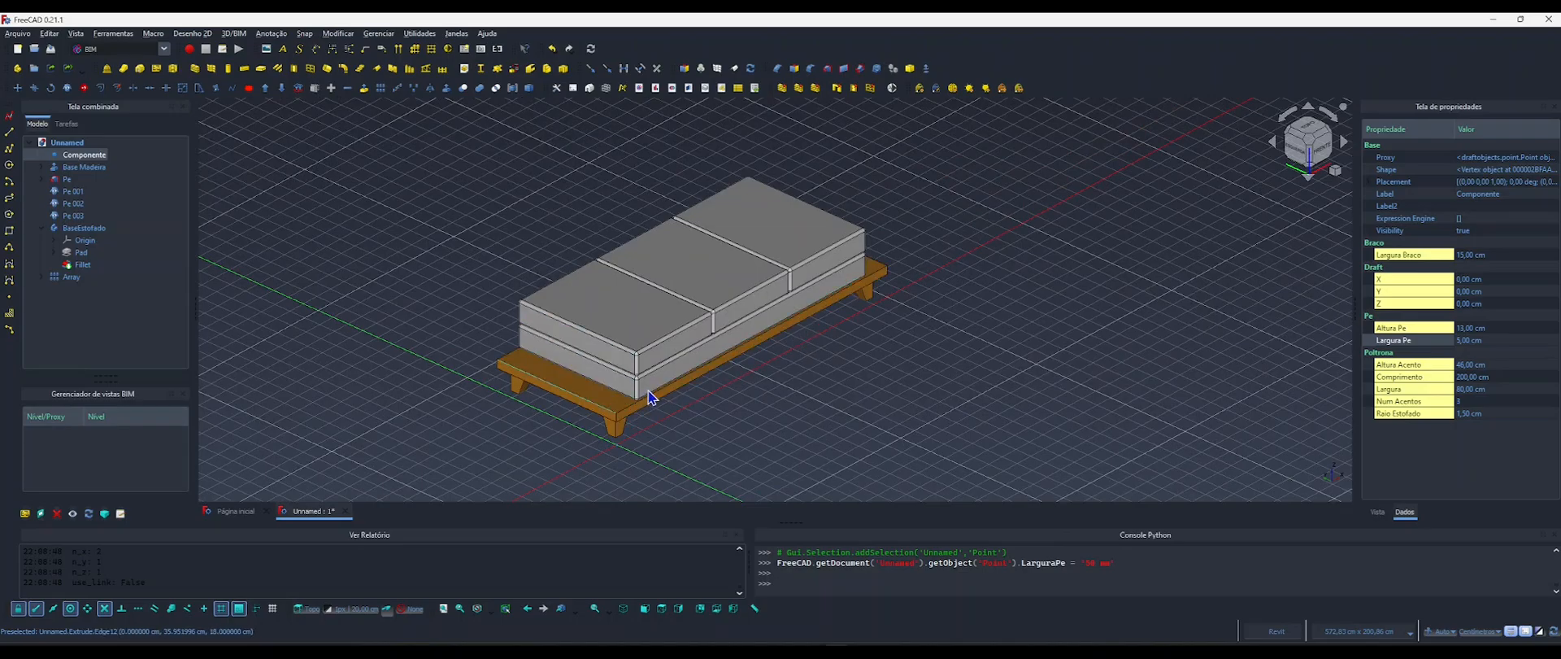
middle_drag(589, 363, 549, 433)
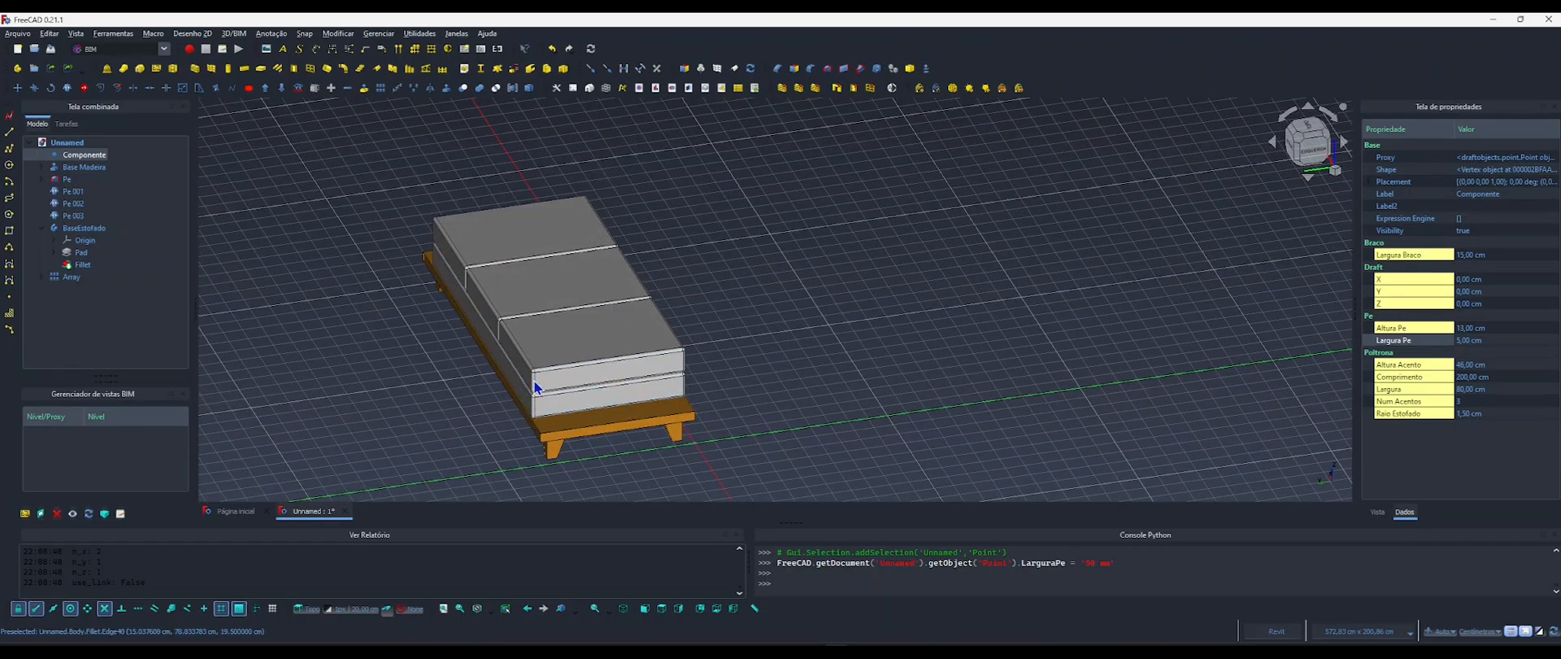
middle_drag(550, 397, 337, 335)
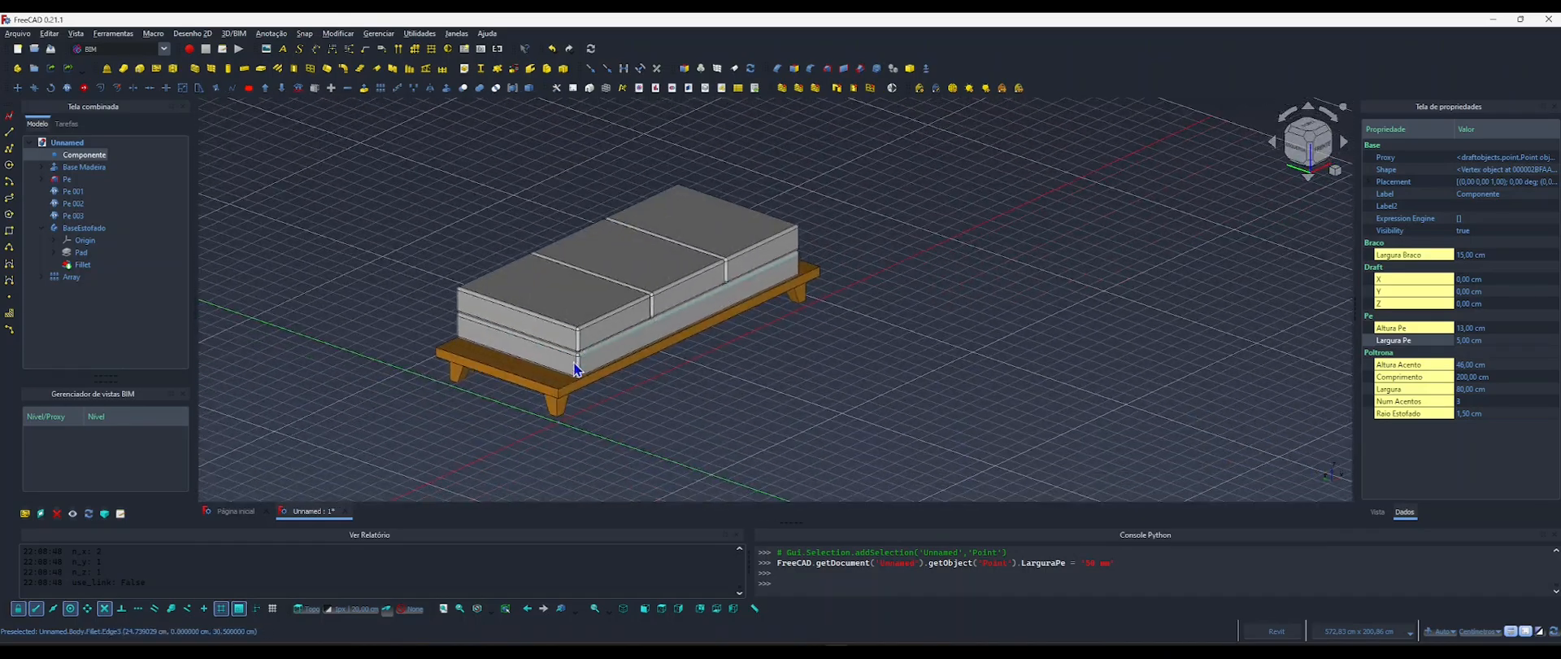
Clear the selection and collapse BaseEstofado in the model tree.
click(252, 242)
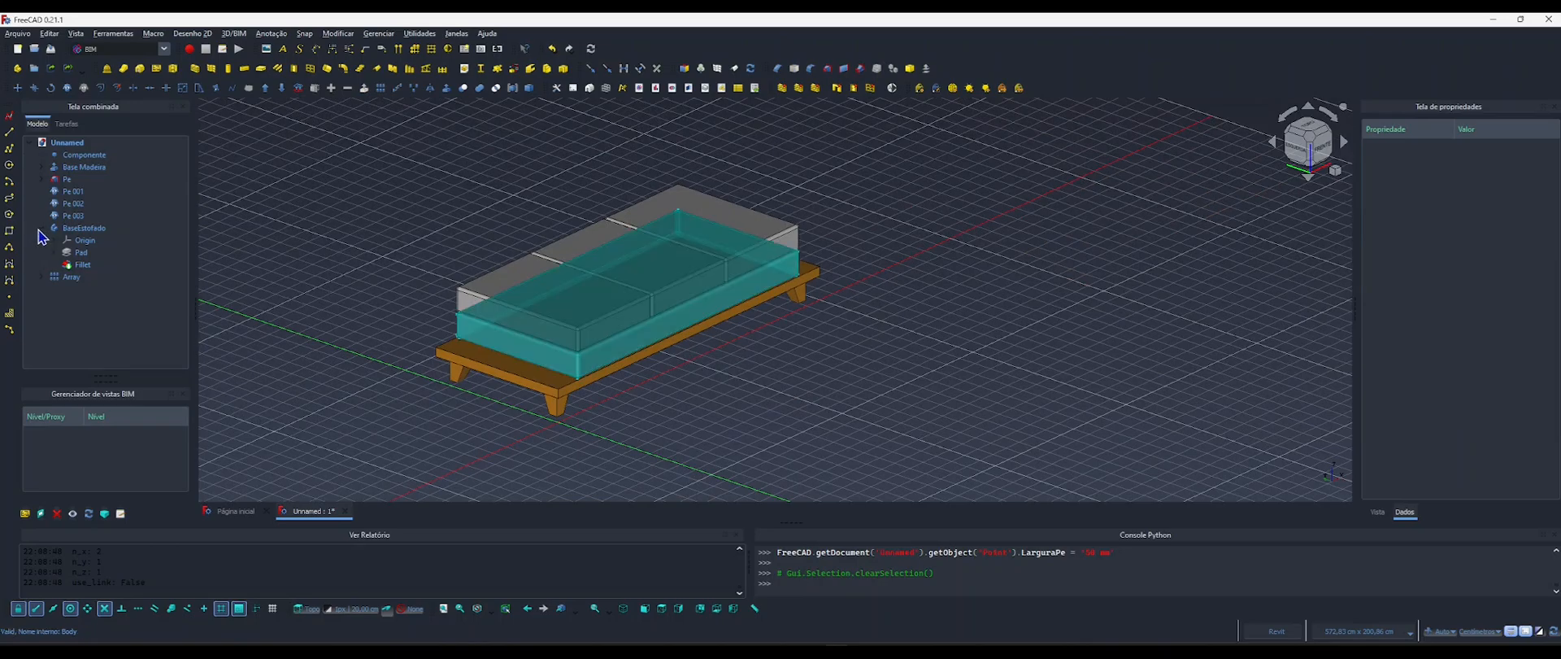
click(42, 228)
middle_drag(627, 317, 627, 423)
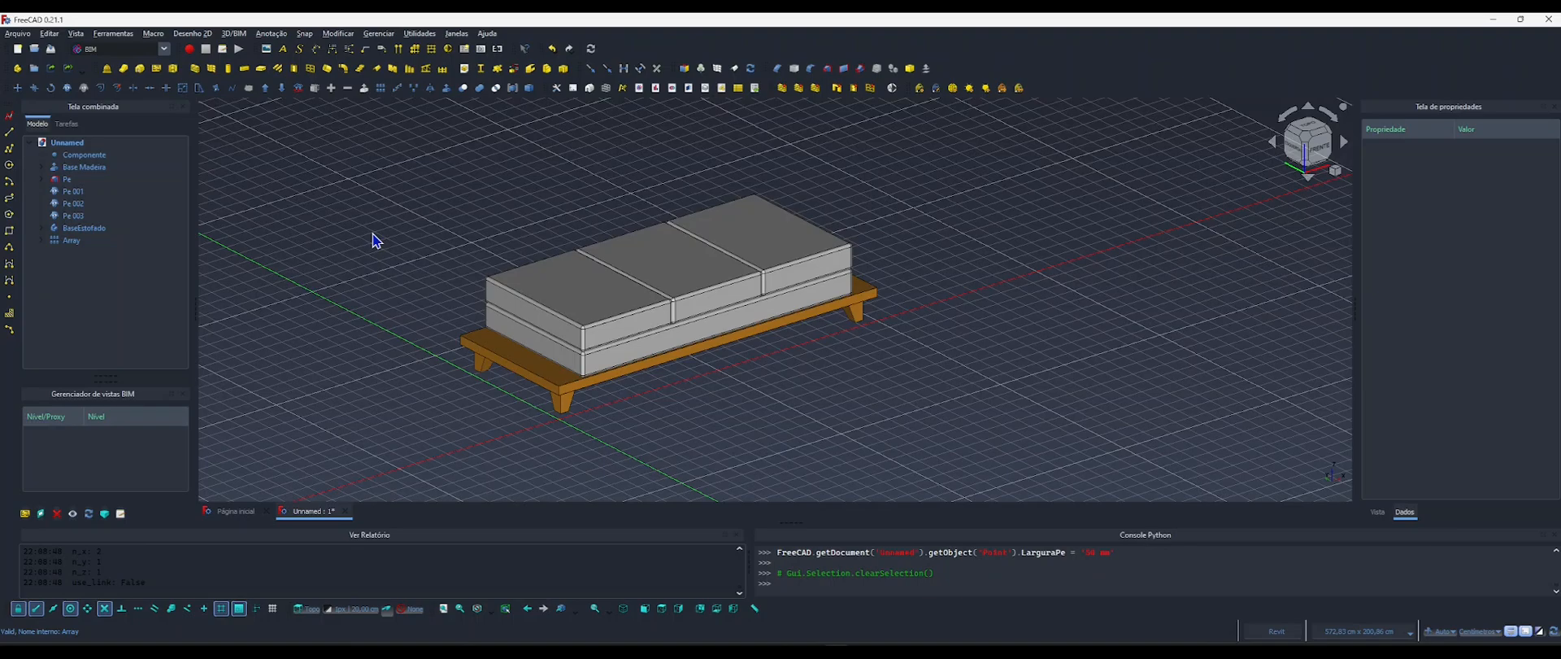
middle_drag(463, 255, 540, 236)
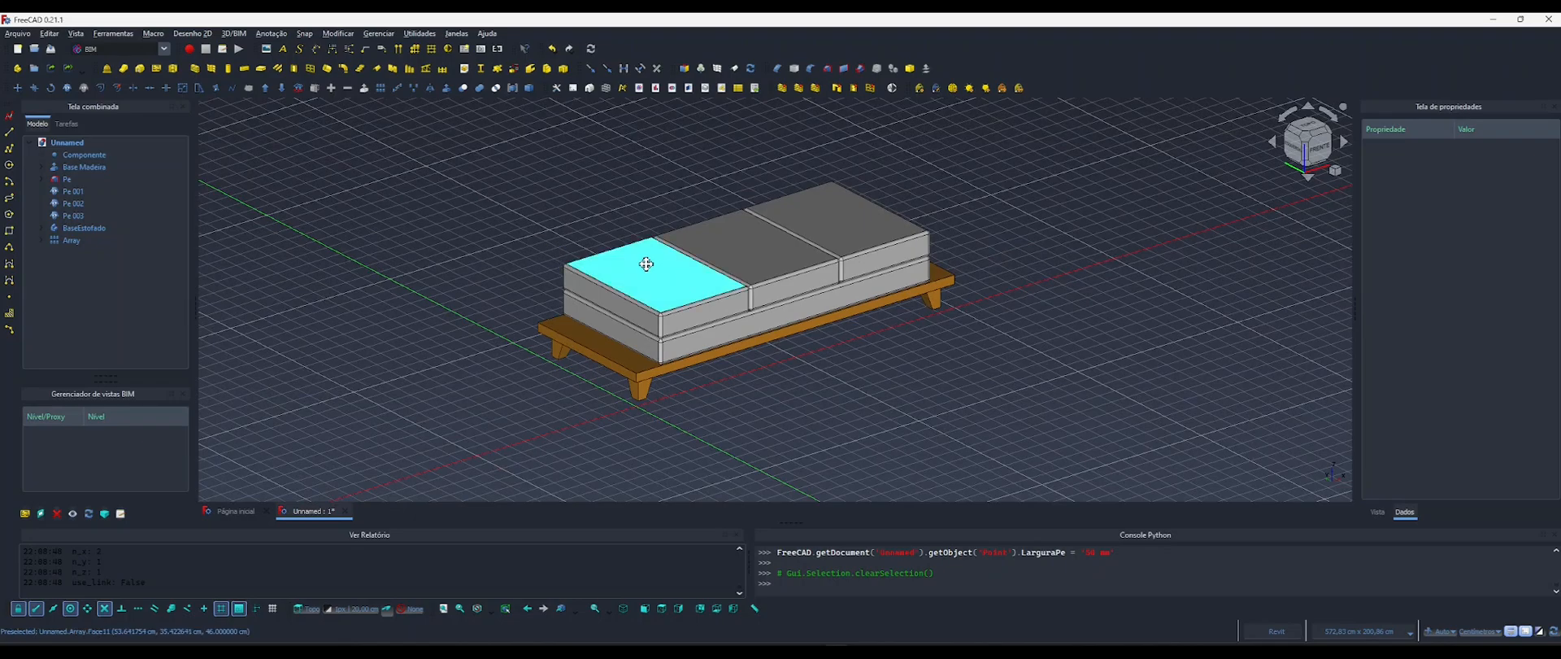
middle_drag(679, 272, 643, 264)
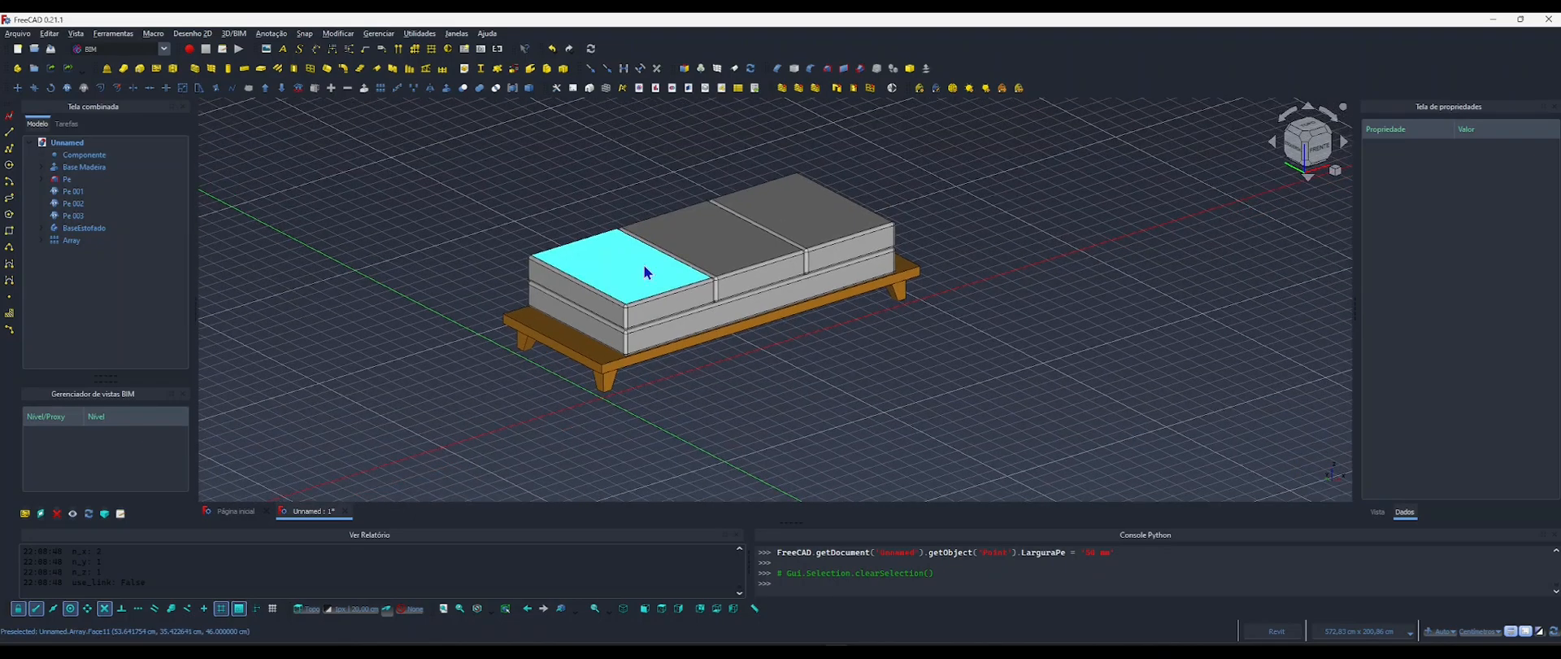
Add an App::PropertyInteger property named AlturaBraco to Componente in the Braco group.
click(83, 154)
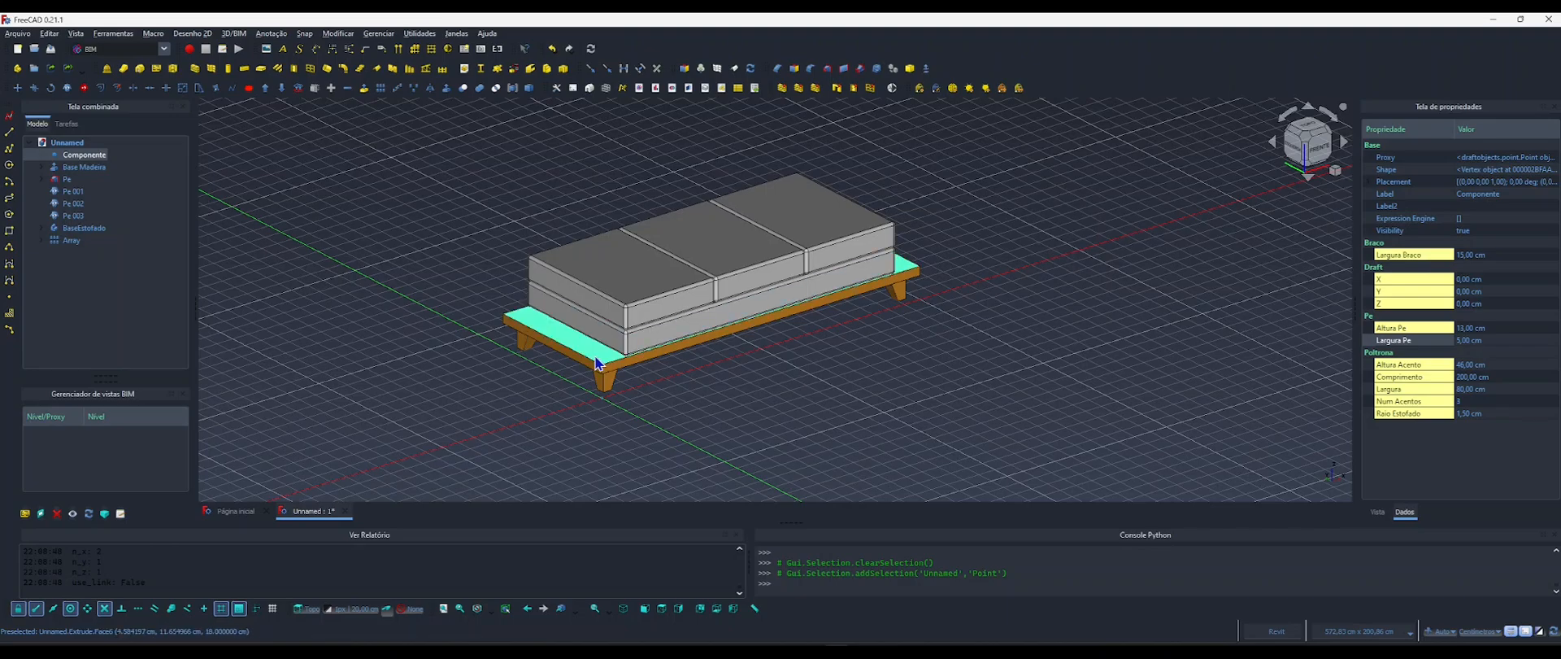
right_click(1400, 265)
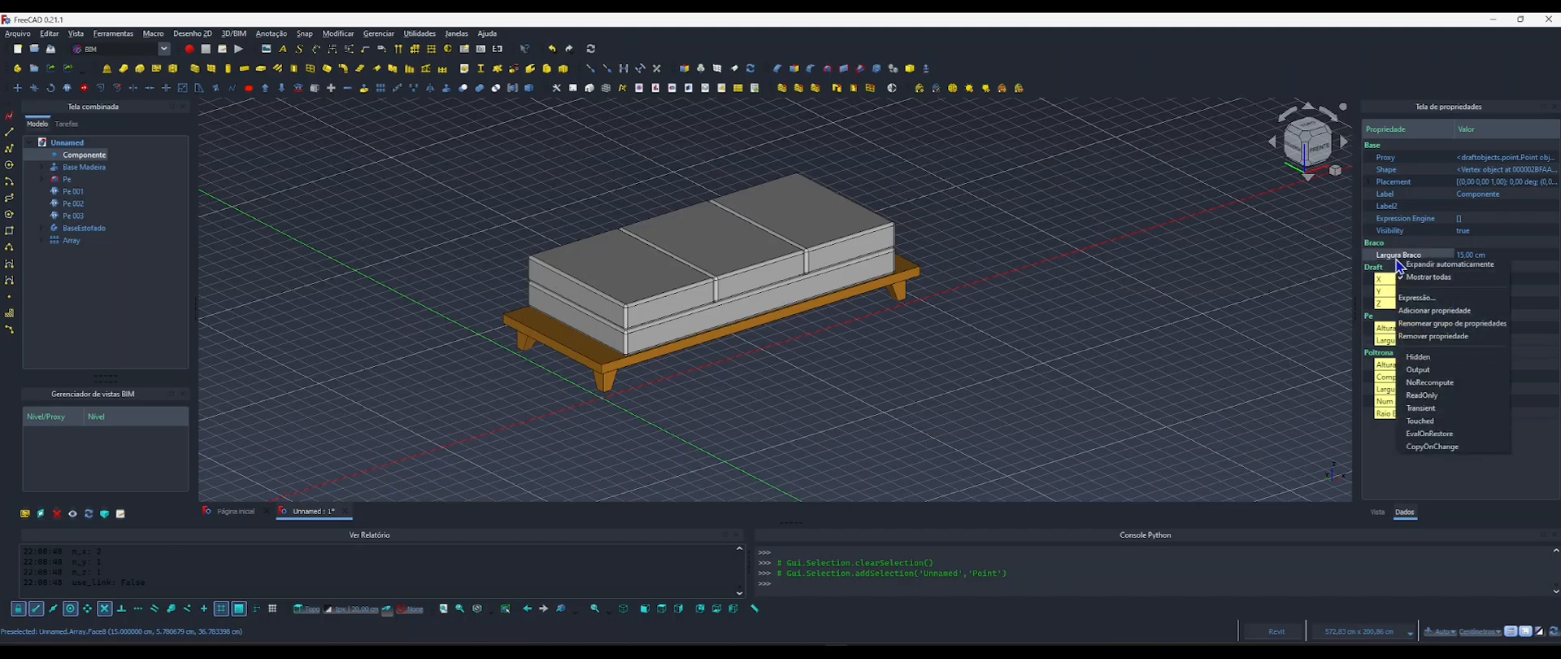
click(1419, 312)
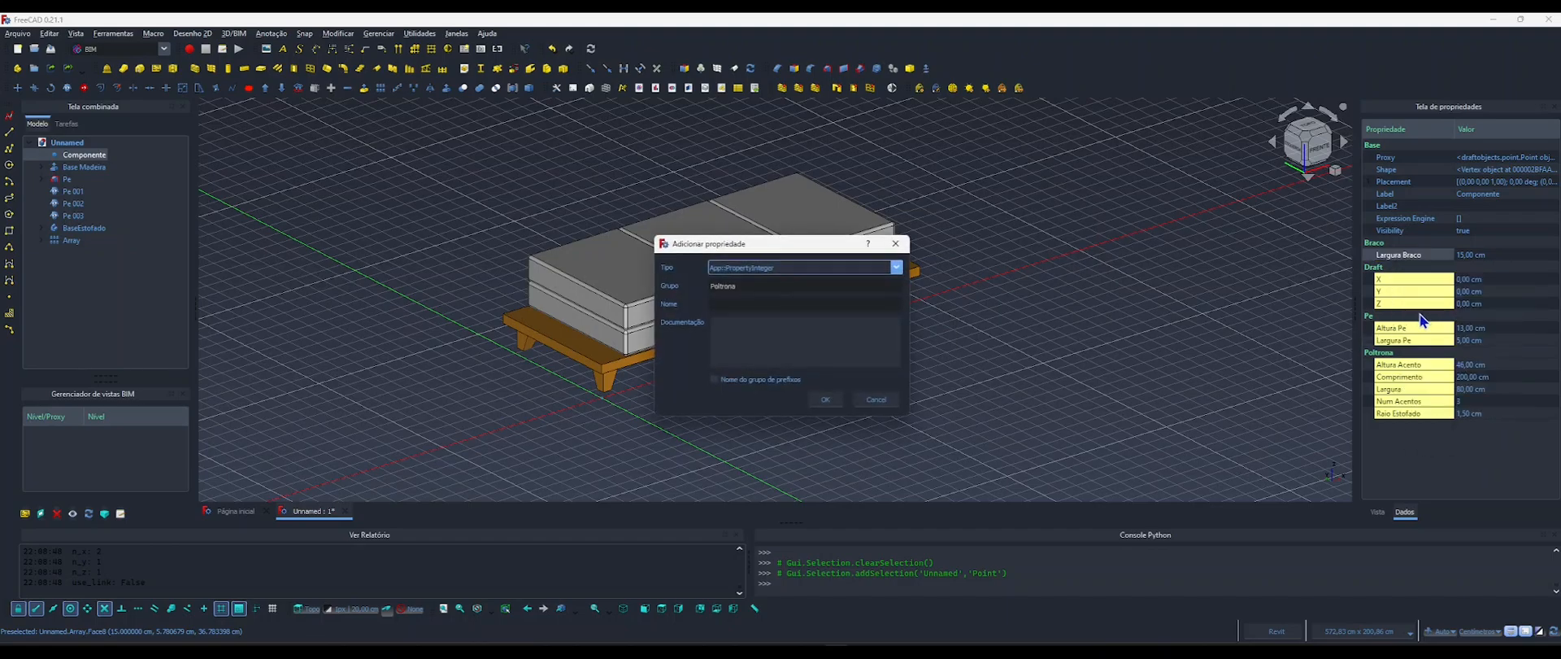
click(736, 304)
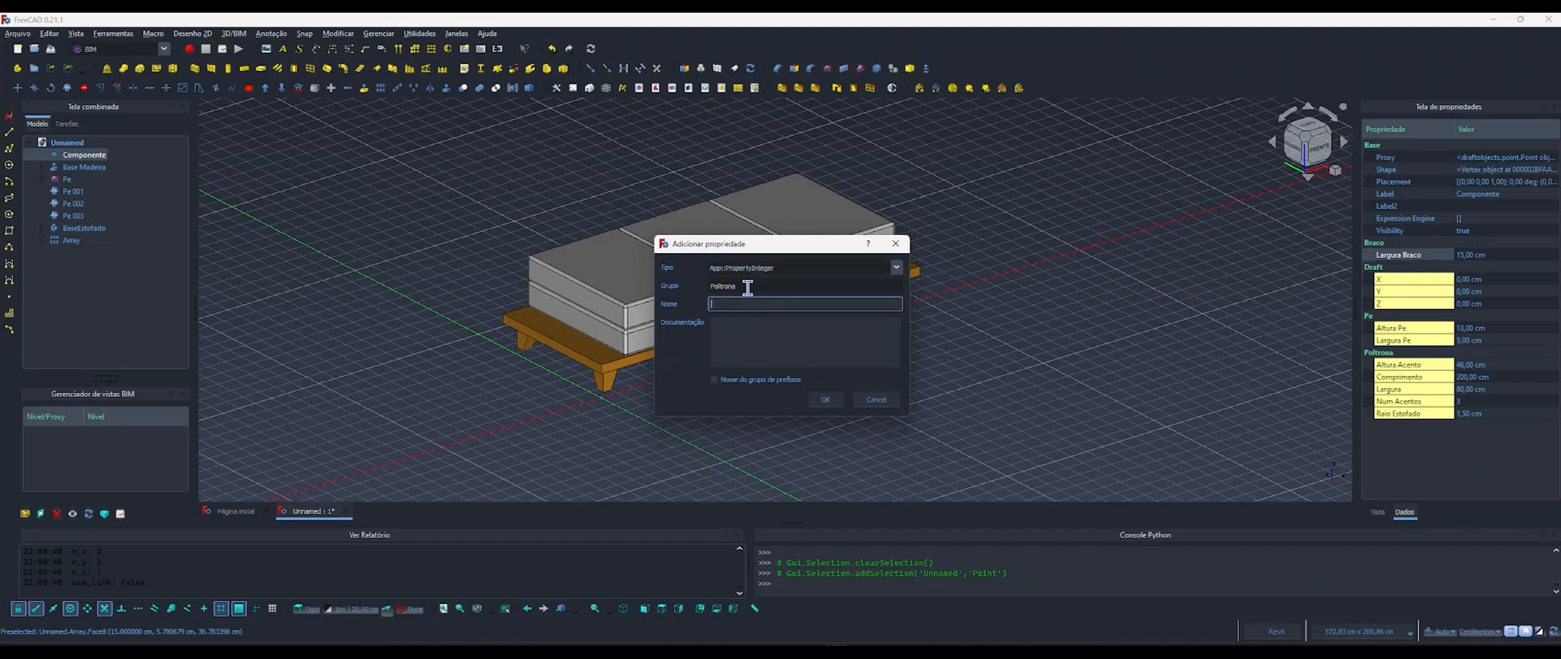
drag(747, 287, 675, 285)
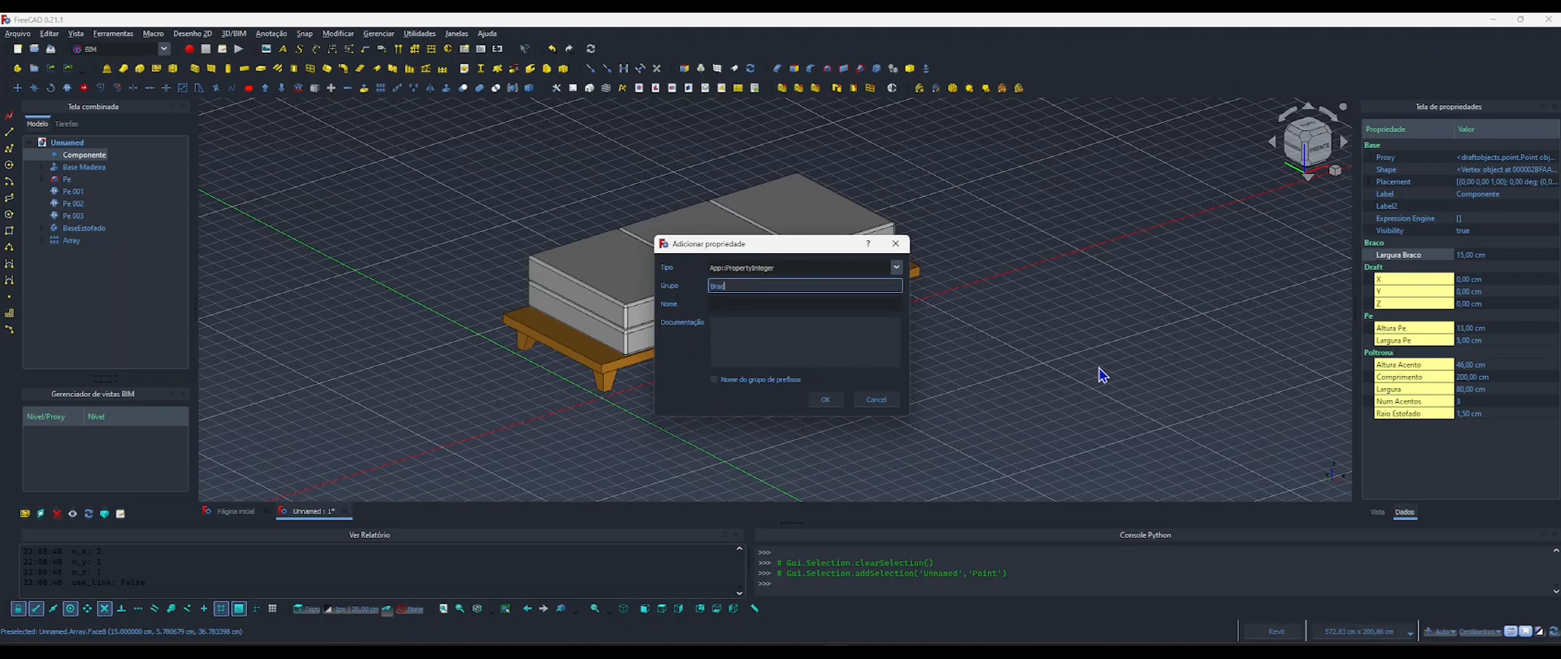
key(Tab)
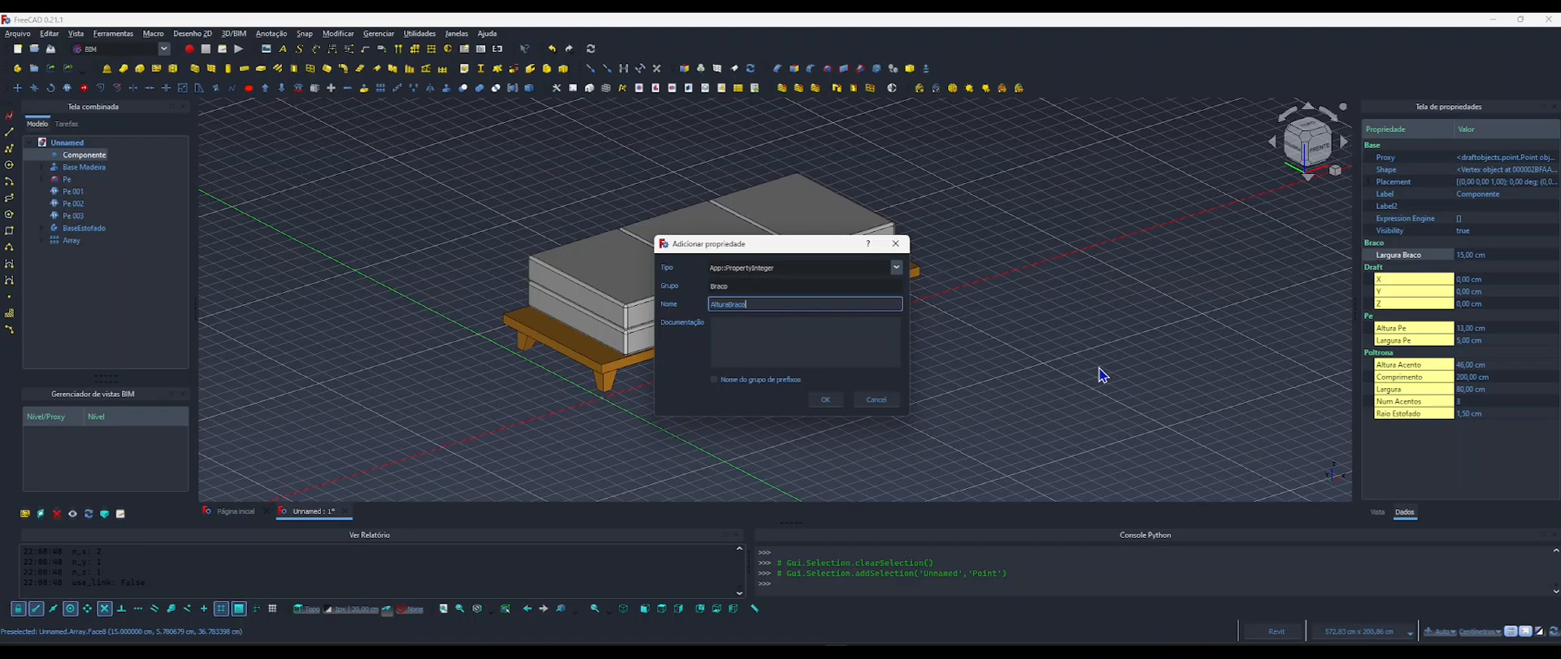
click(827, 400)
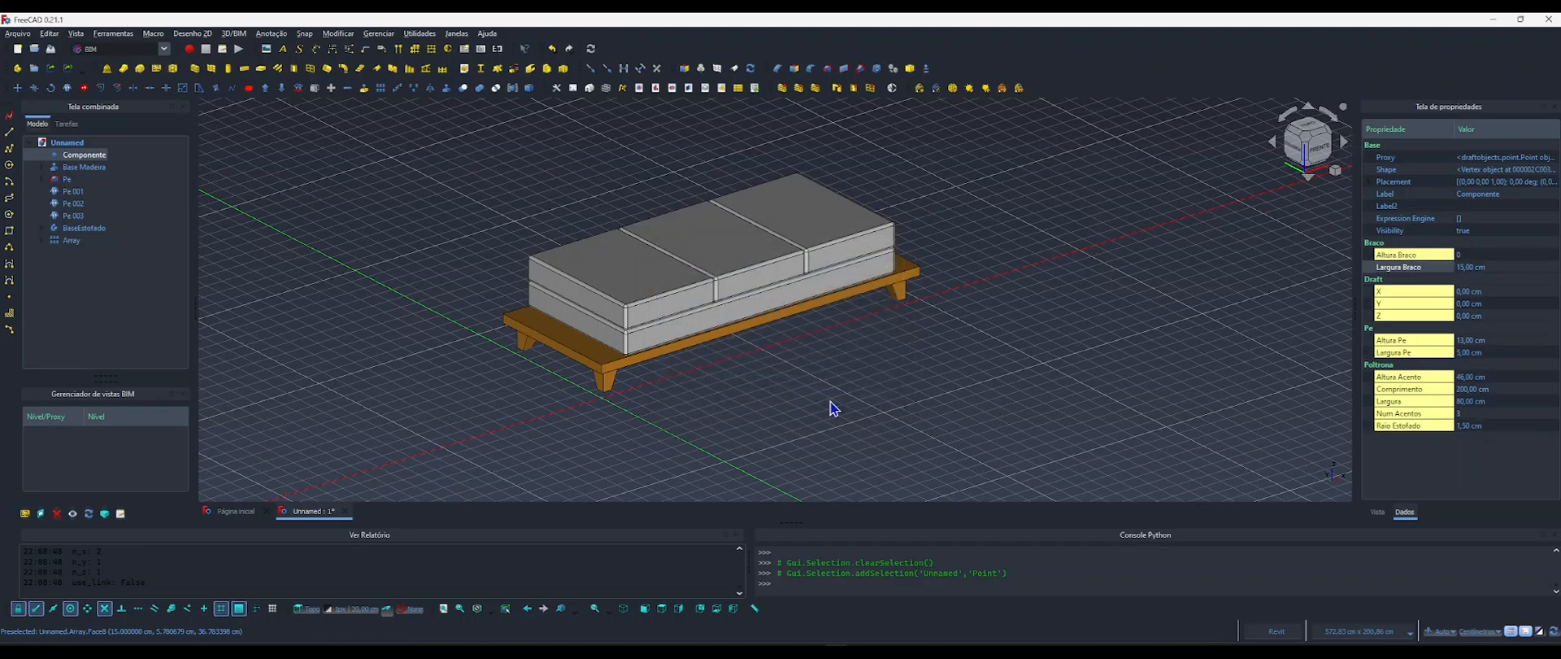
Clear the selection, check the armrest height dimensions in the reference image 4.webp and return to the FreeCAD model.
click(1098, 378)
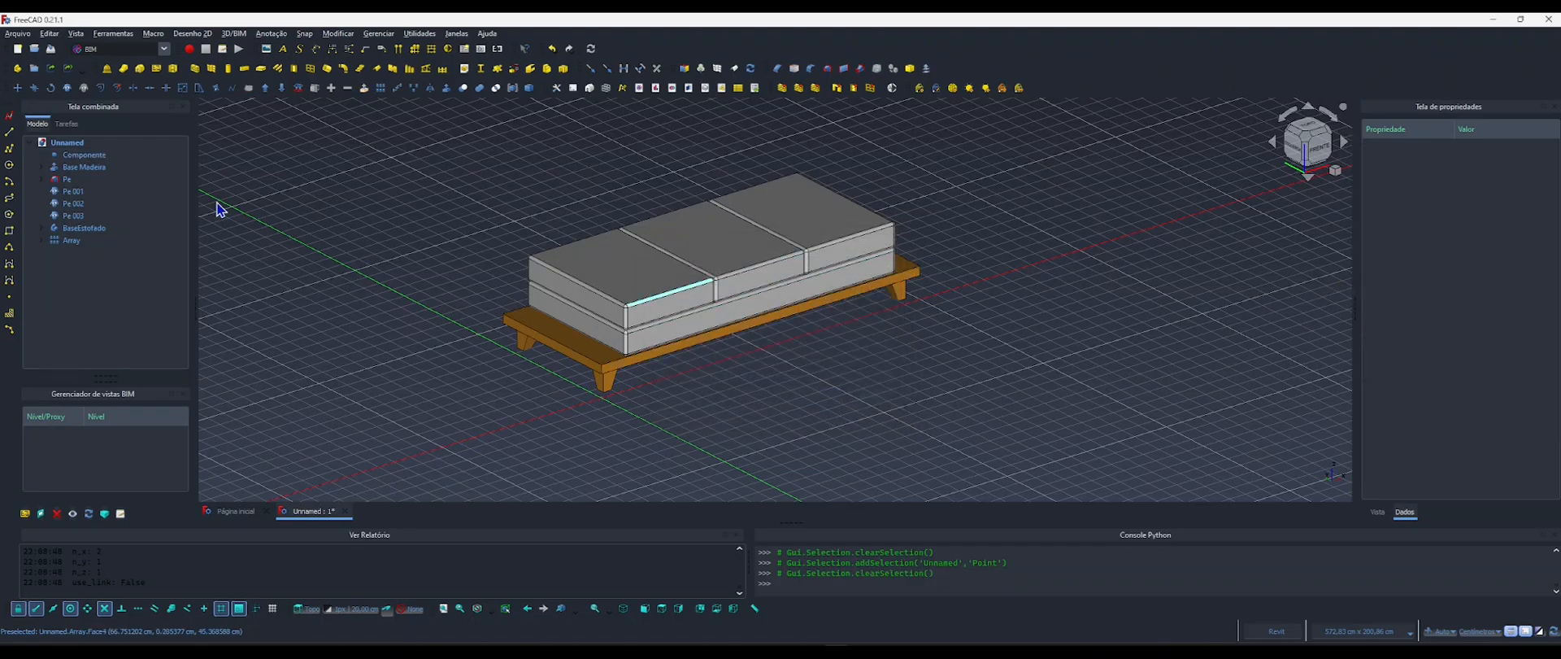
key(alt+Tab)
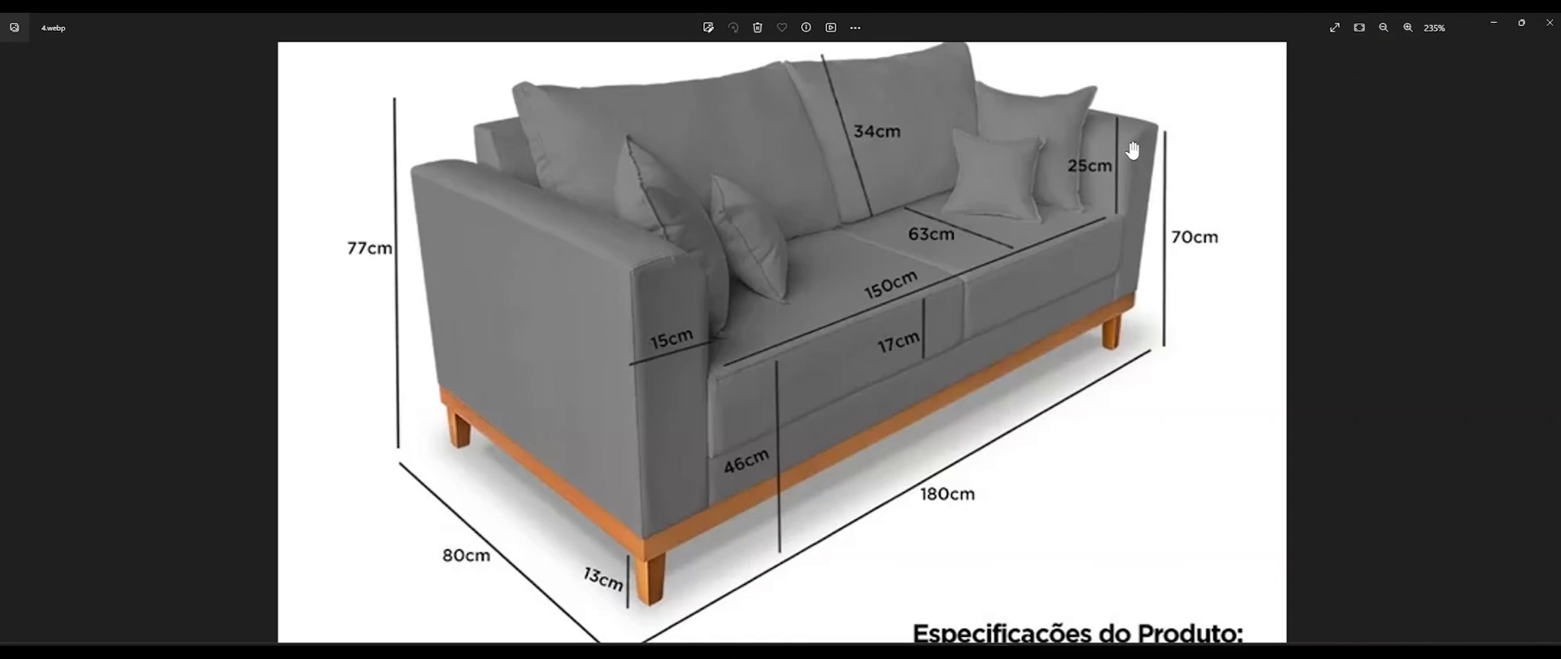
click(1494, 27)
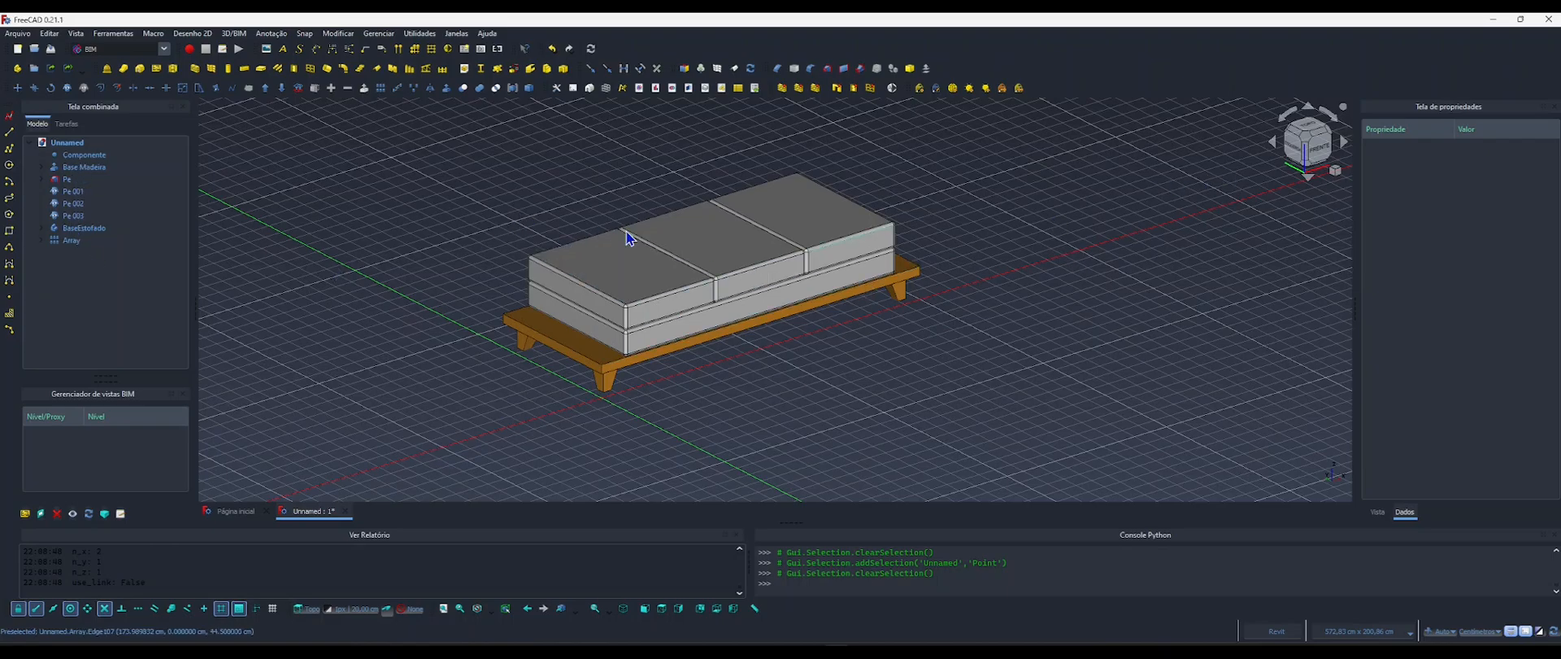
Remove the integer property Altura Braco from Componente.
click(73, 155)
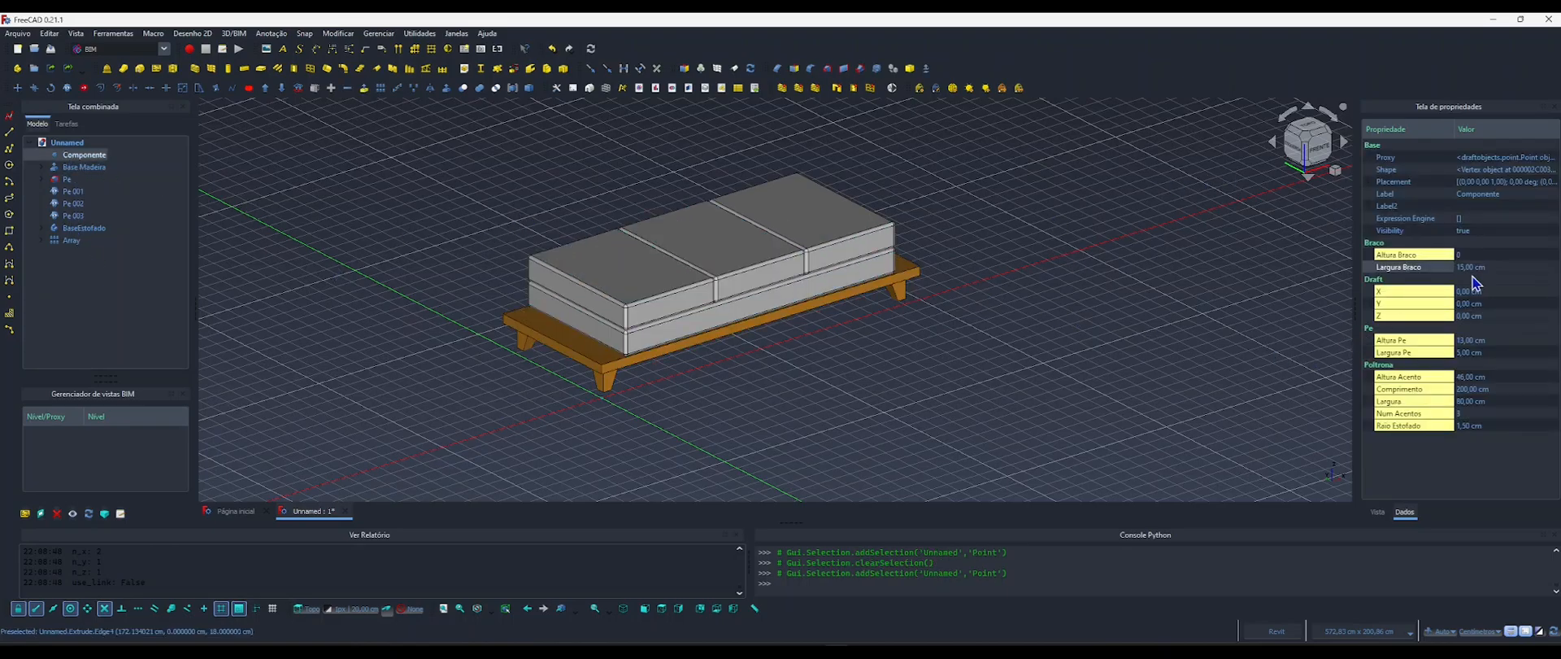
click(1464, 257)
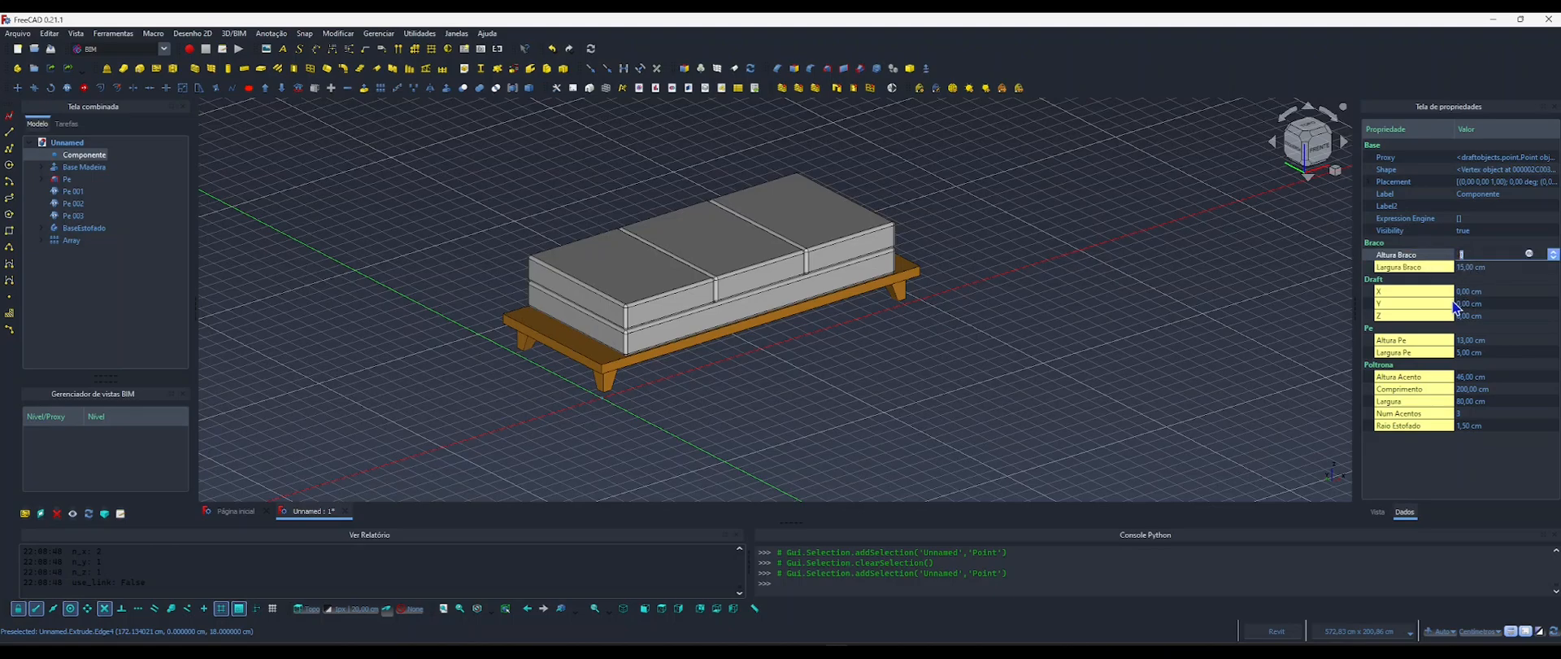
right_click(1415, 259)
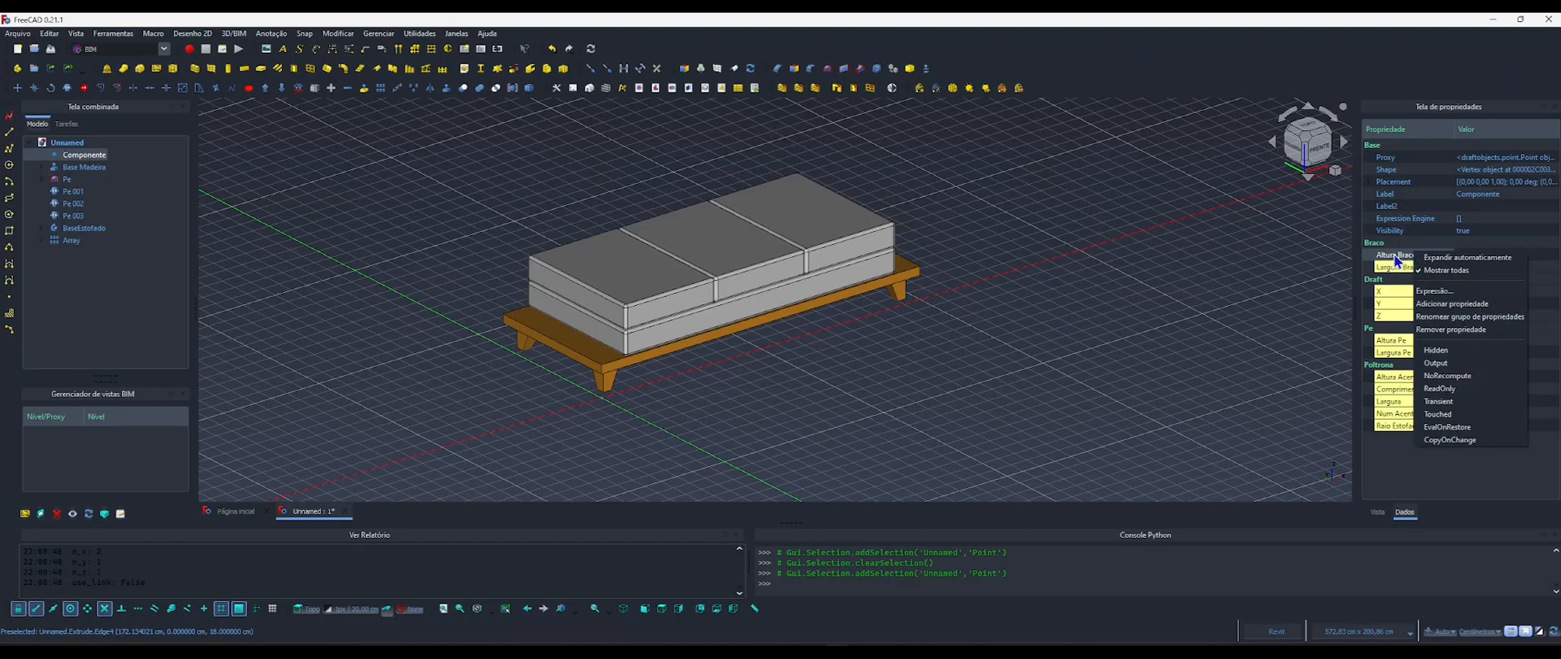
click(1448, 332)
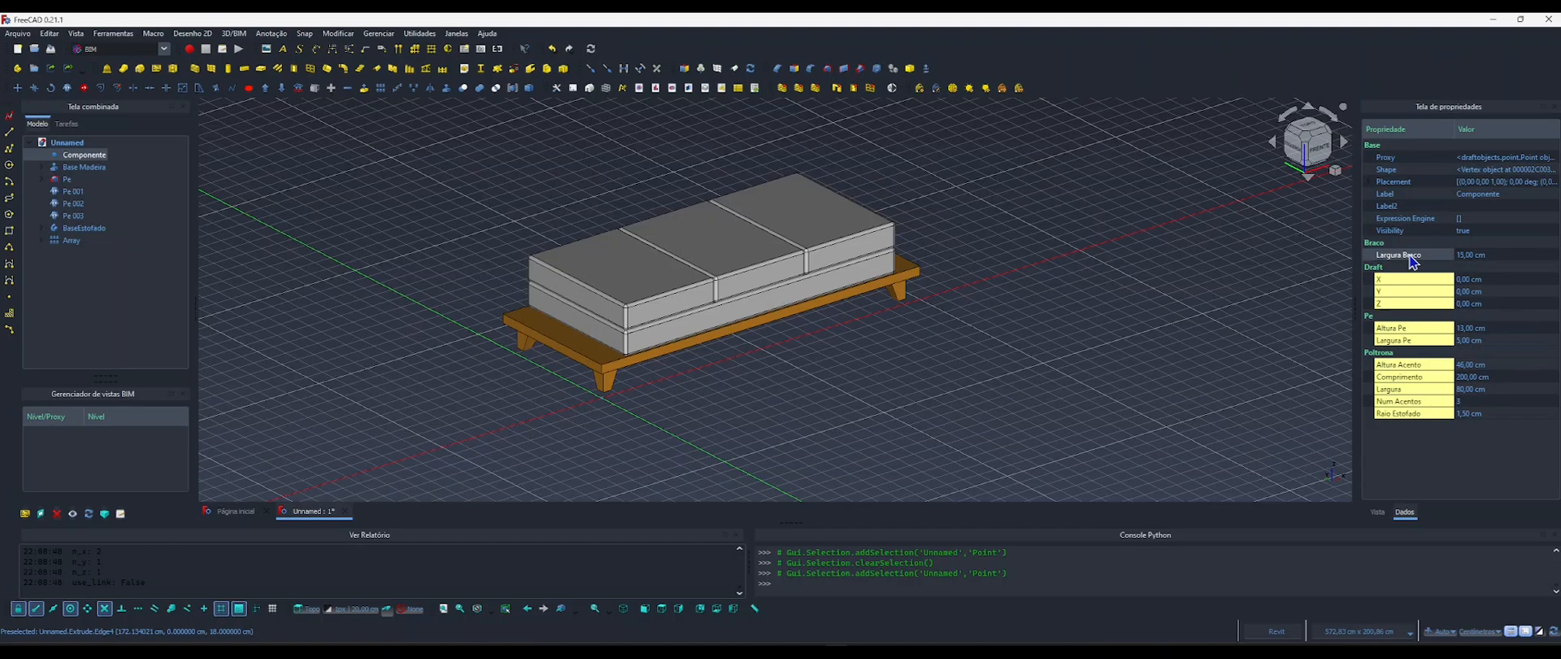
Add an App::PropertyLength property named AlturaBraco to Componente in the Braco group and clear the selection.
right_click(1412, 257)
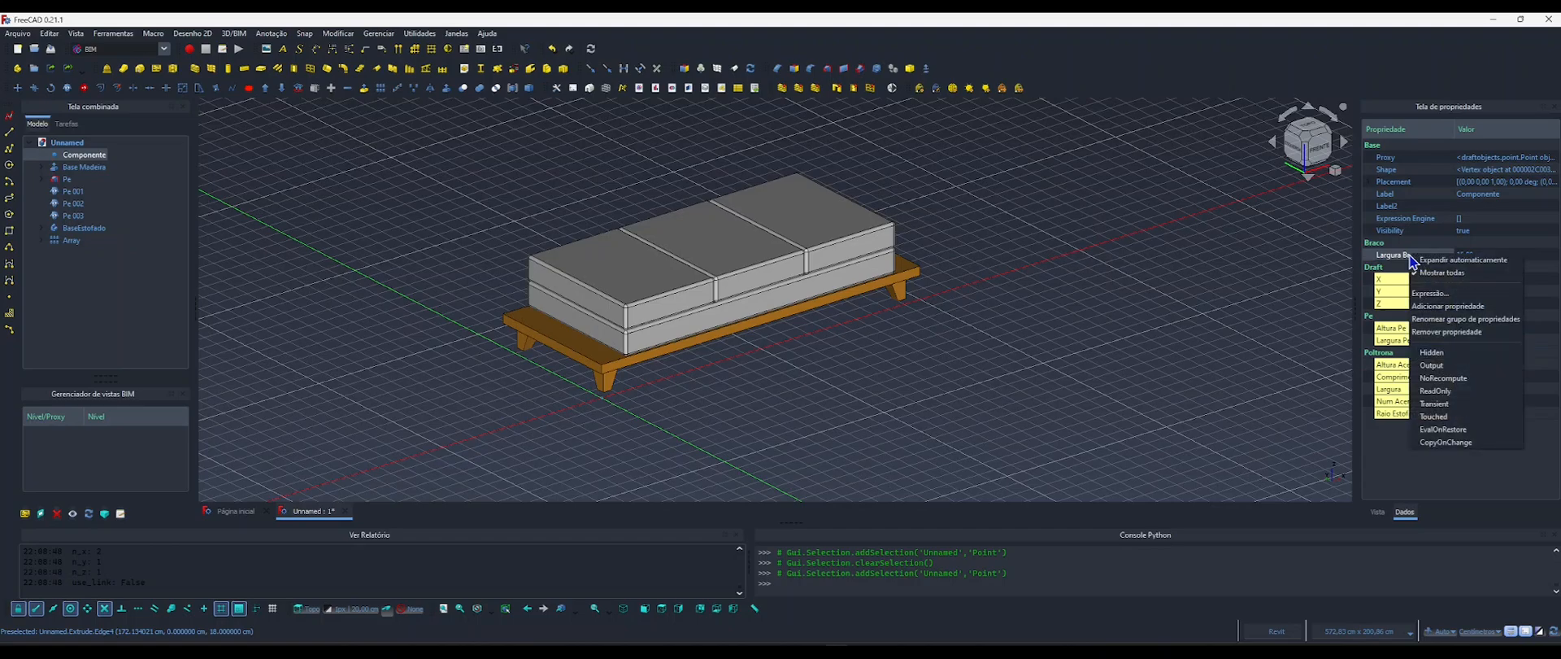
click(1445, 307)
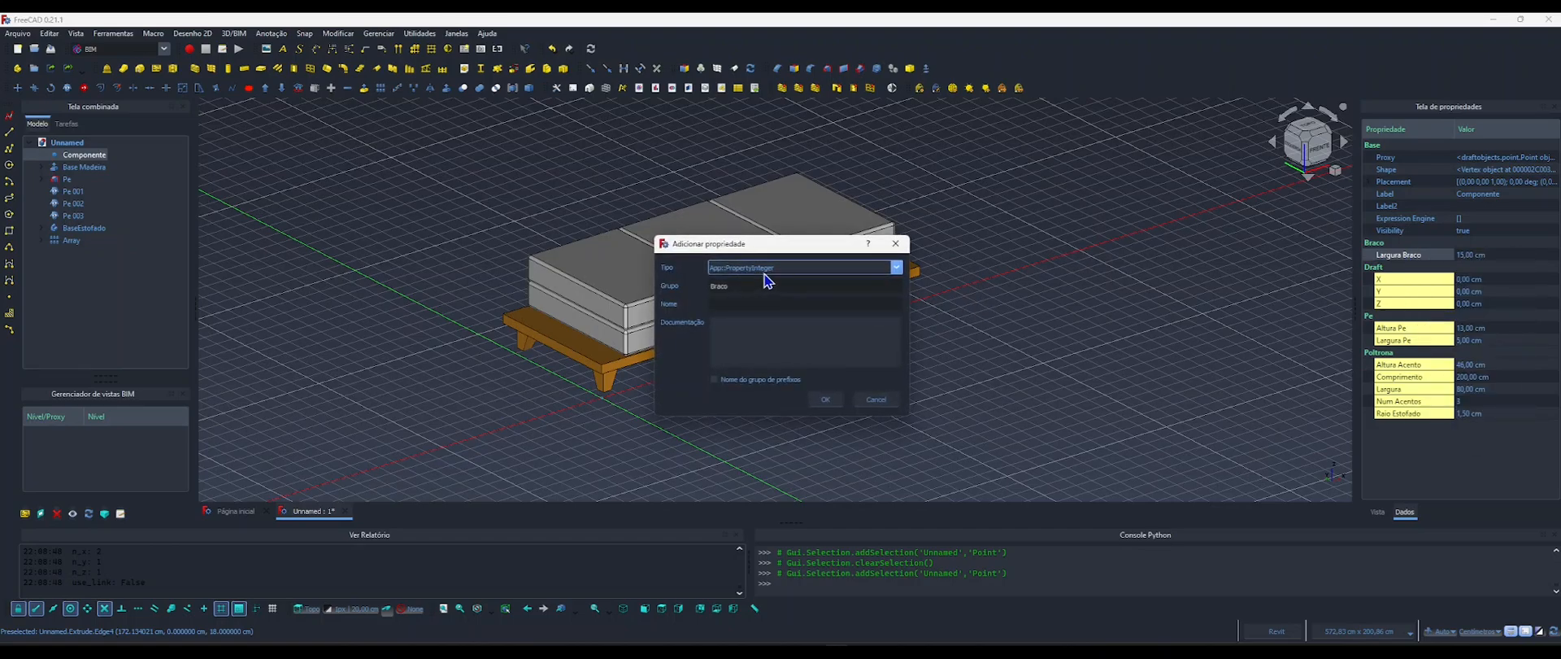
click(769, 268)
scroll(791, 352, up, 2)
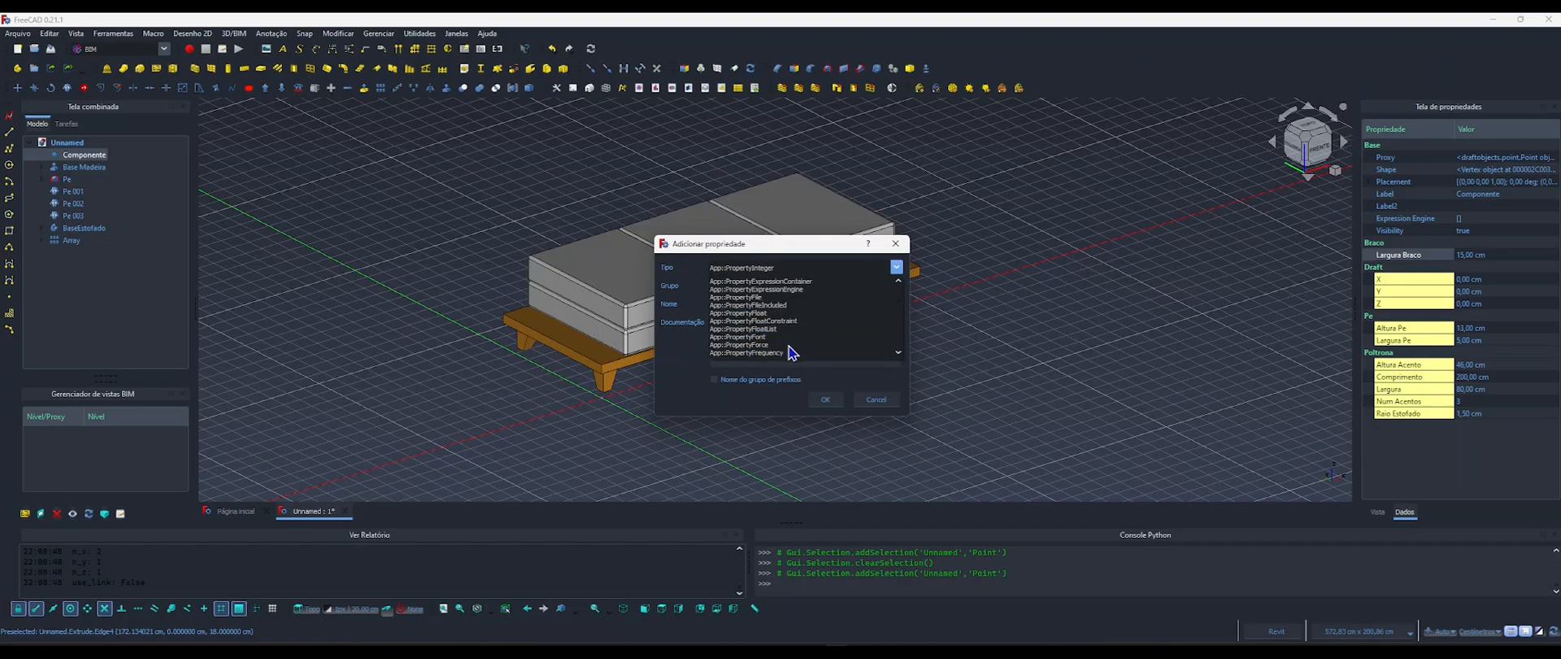
scroll(793, 350, up, 4)
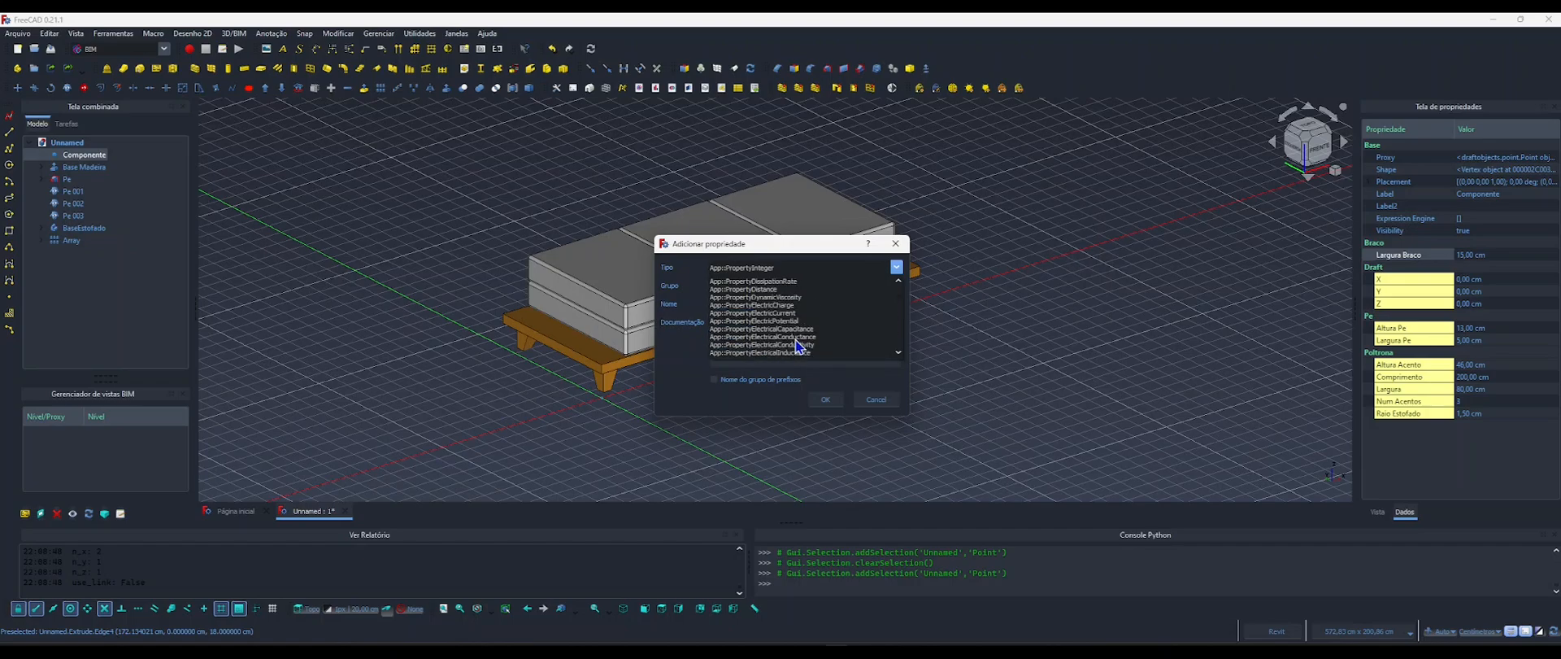
scroll(795, 346, down, 8)
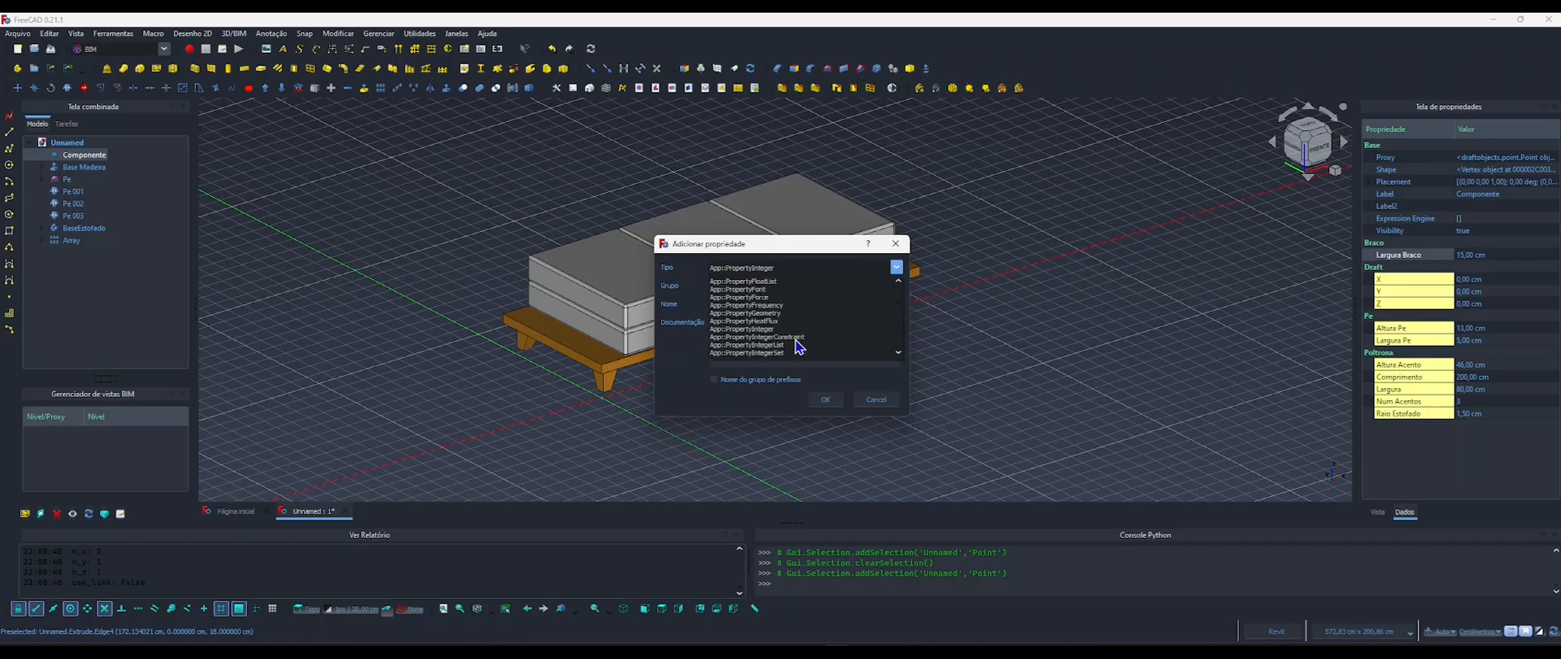
scroll(797, 347, down, 1)
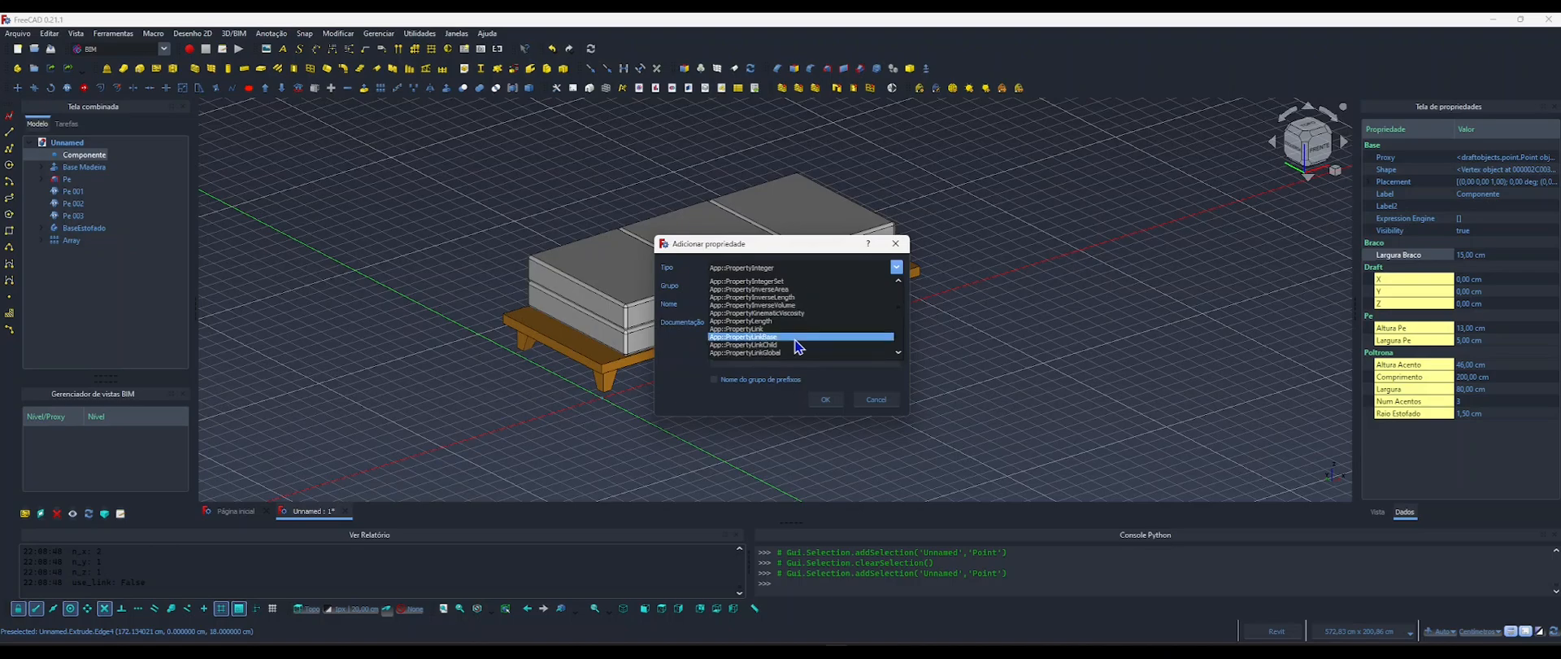
scroll(797, 346, down, 2)
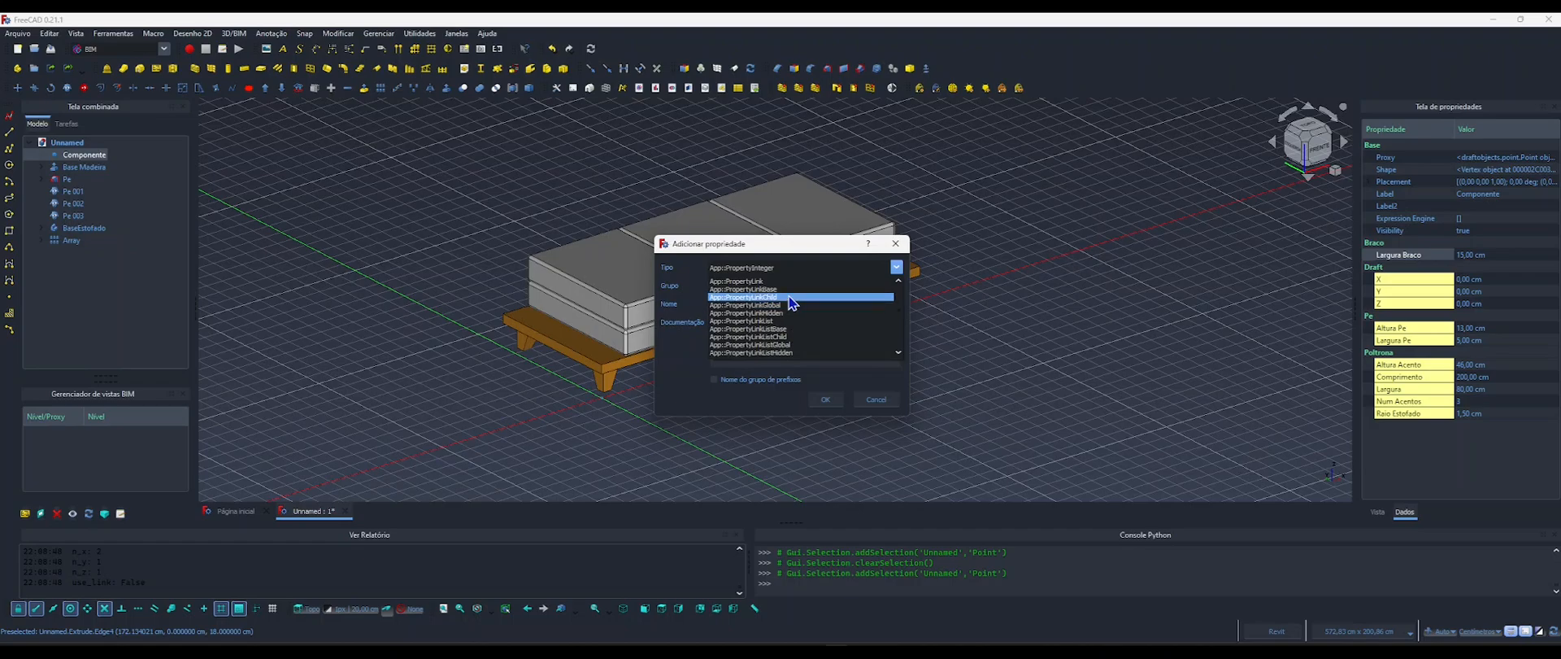
scroll(799, 323, down, 2)
scroll(798, 322, up, 2)
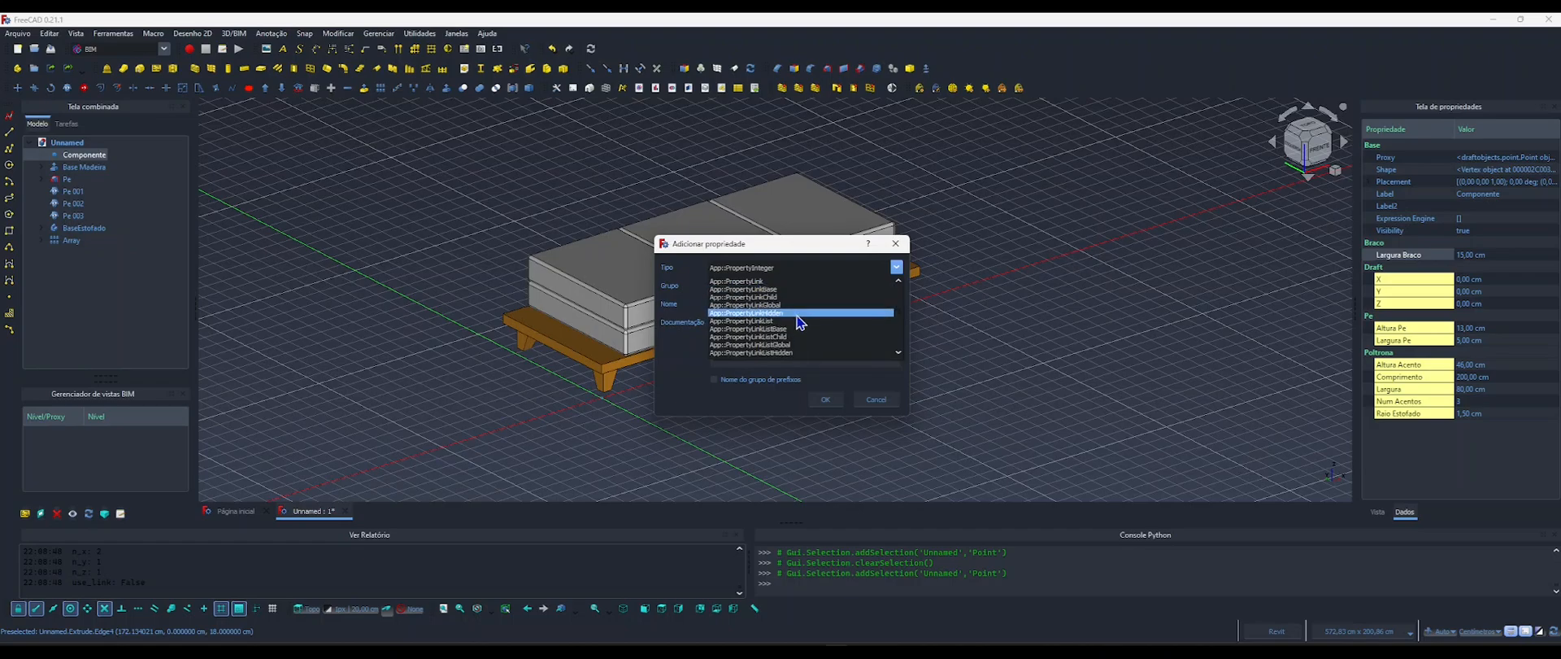
scroll(797, 322, up, 1)
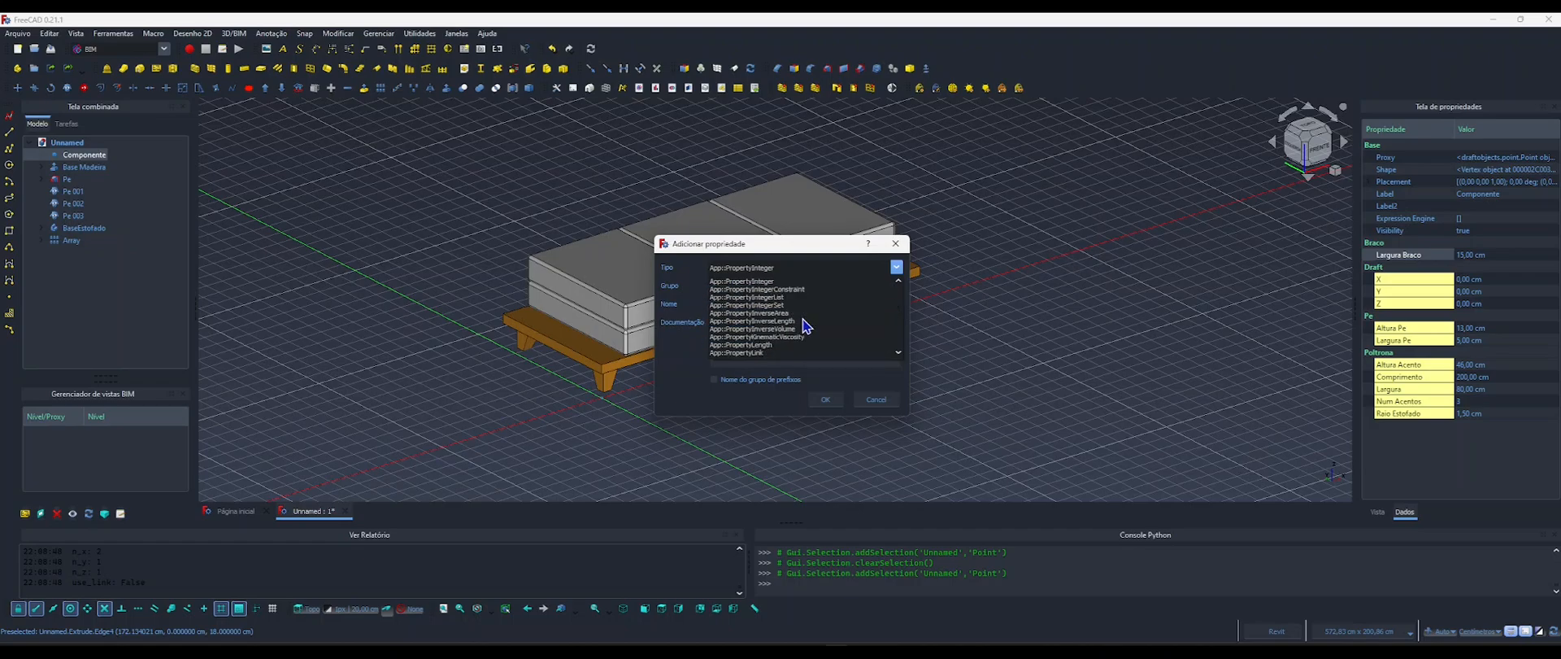
scroll(807, 323, down, 5)
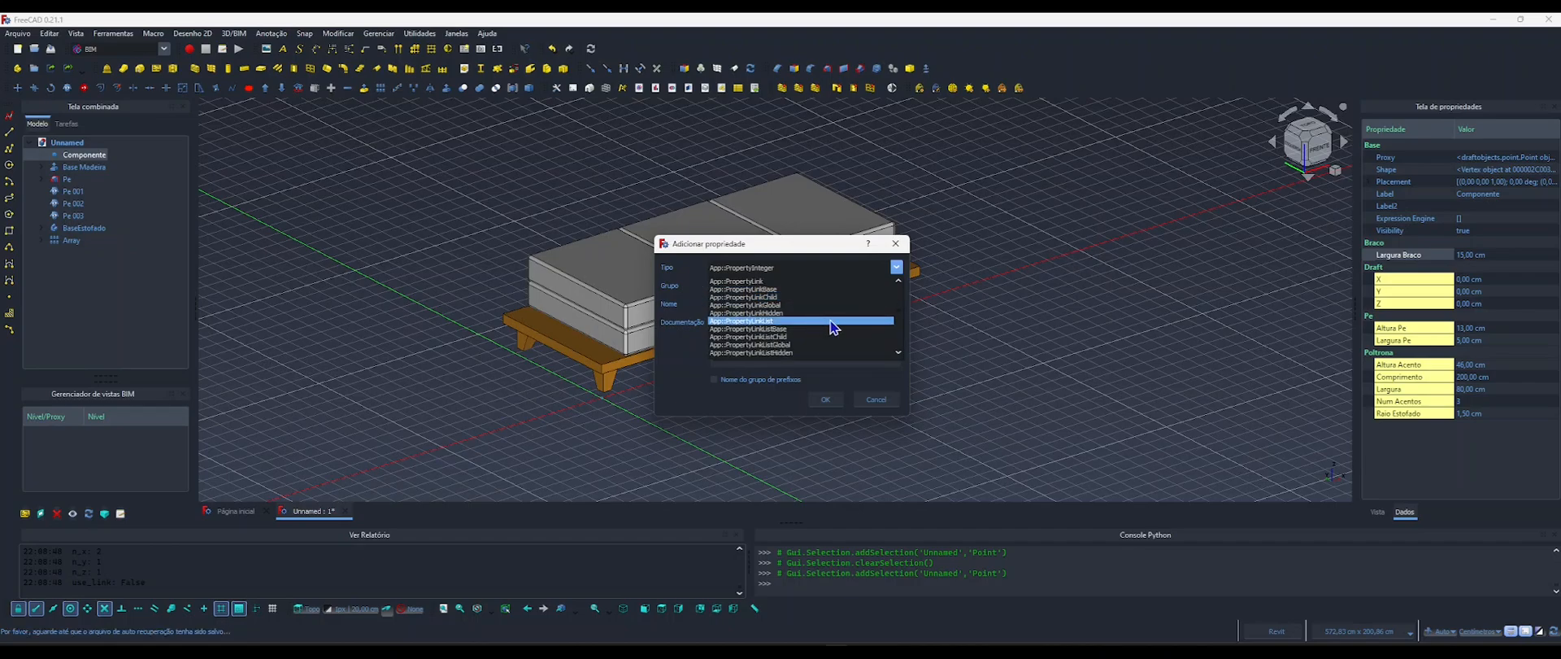
scroll(823, 322, down, 2)
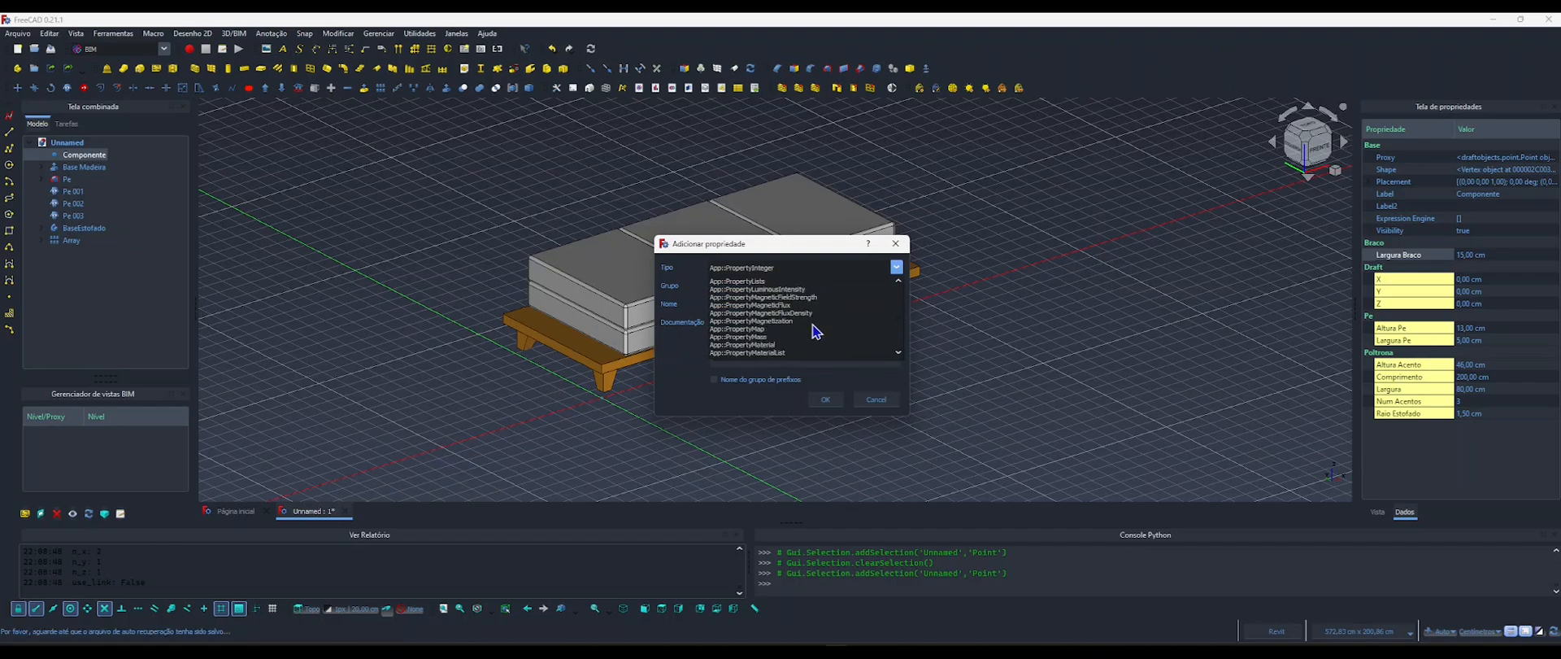
scroll(816, 331, up, 4)
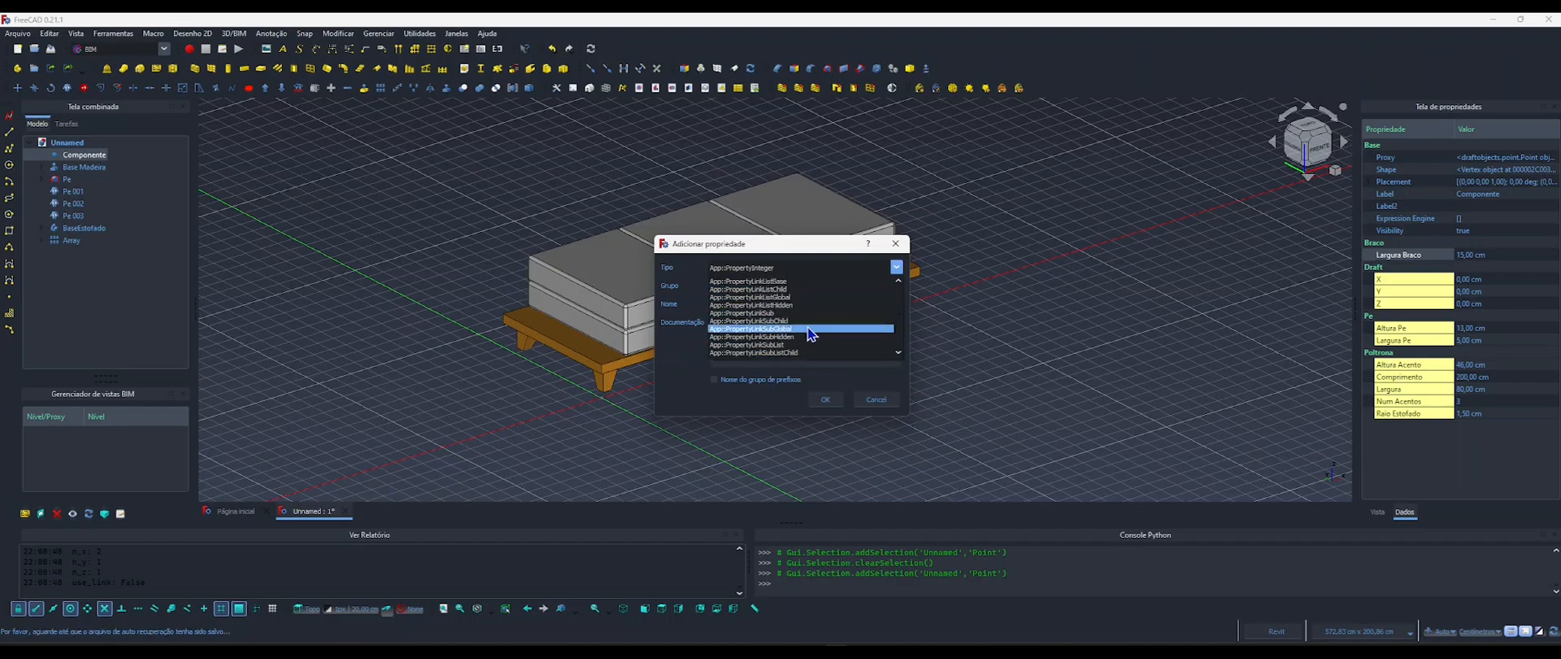
scroll(823, 332, up, 1)
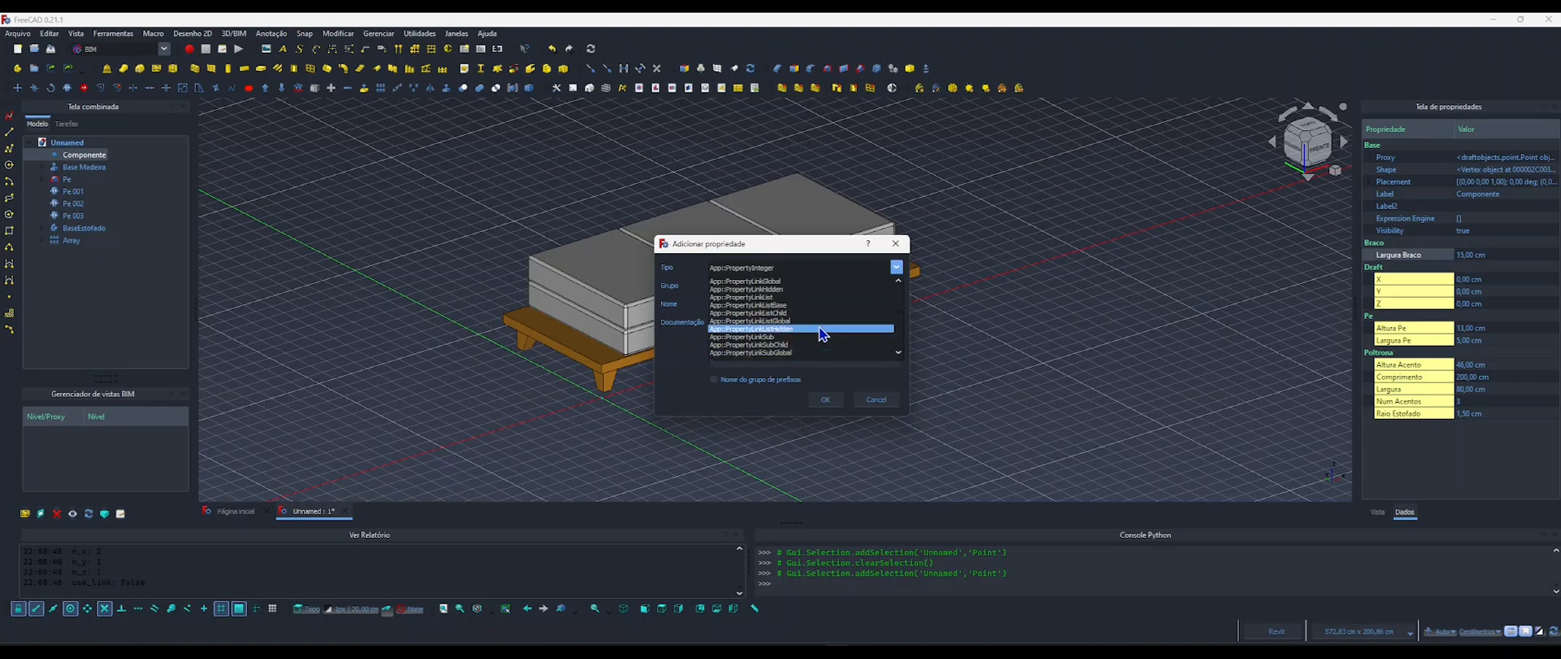
scroll(823, 333, up, 1)
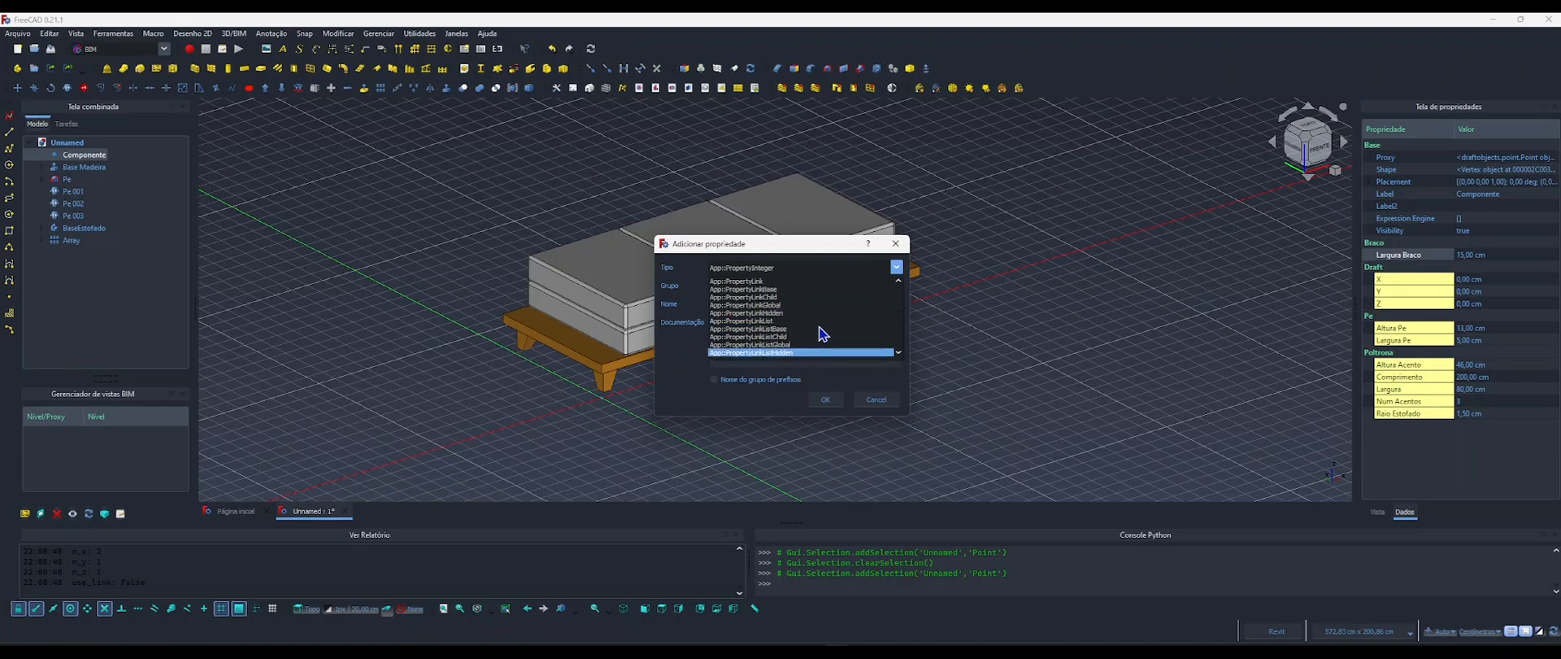
scroll(823, 334, up, 1)
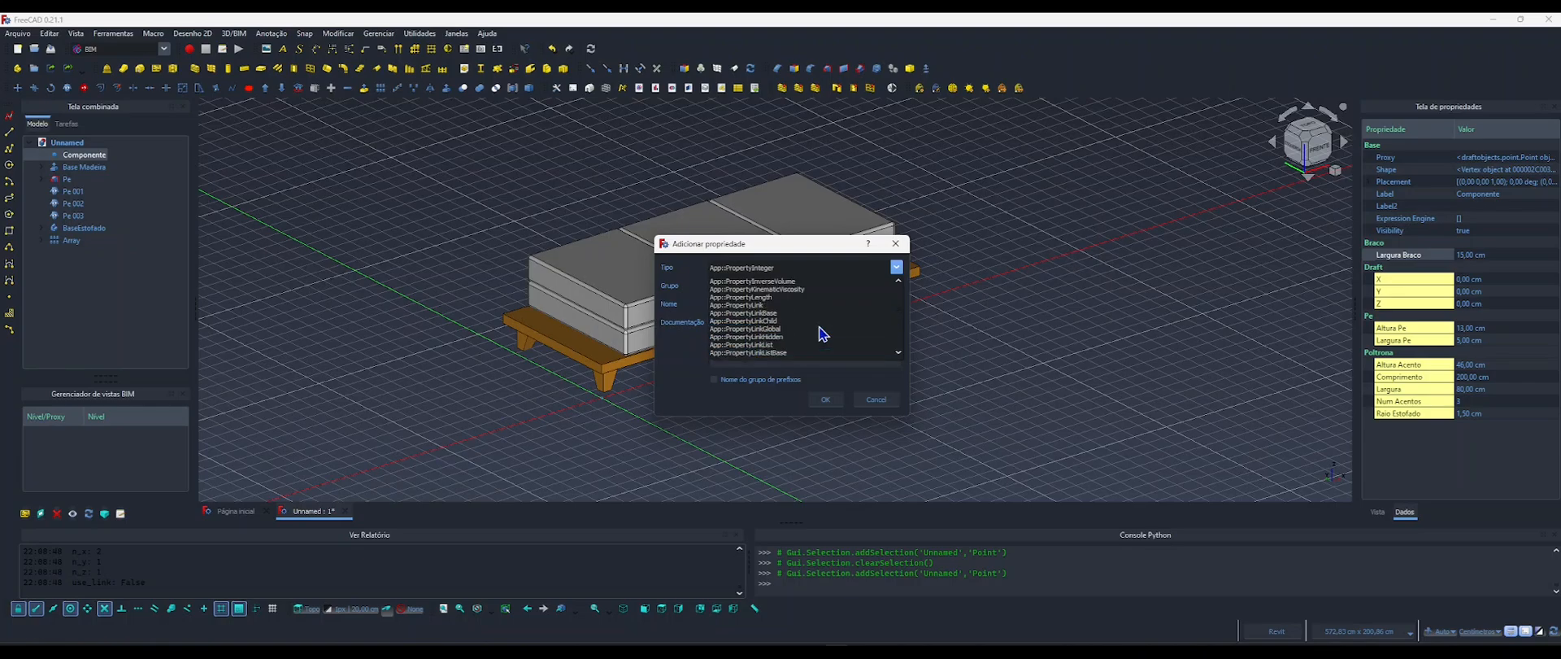
click(765, 298)
click(730, 305)
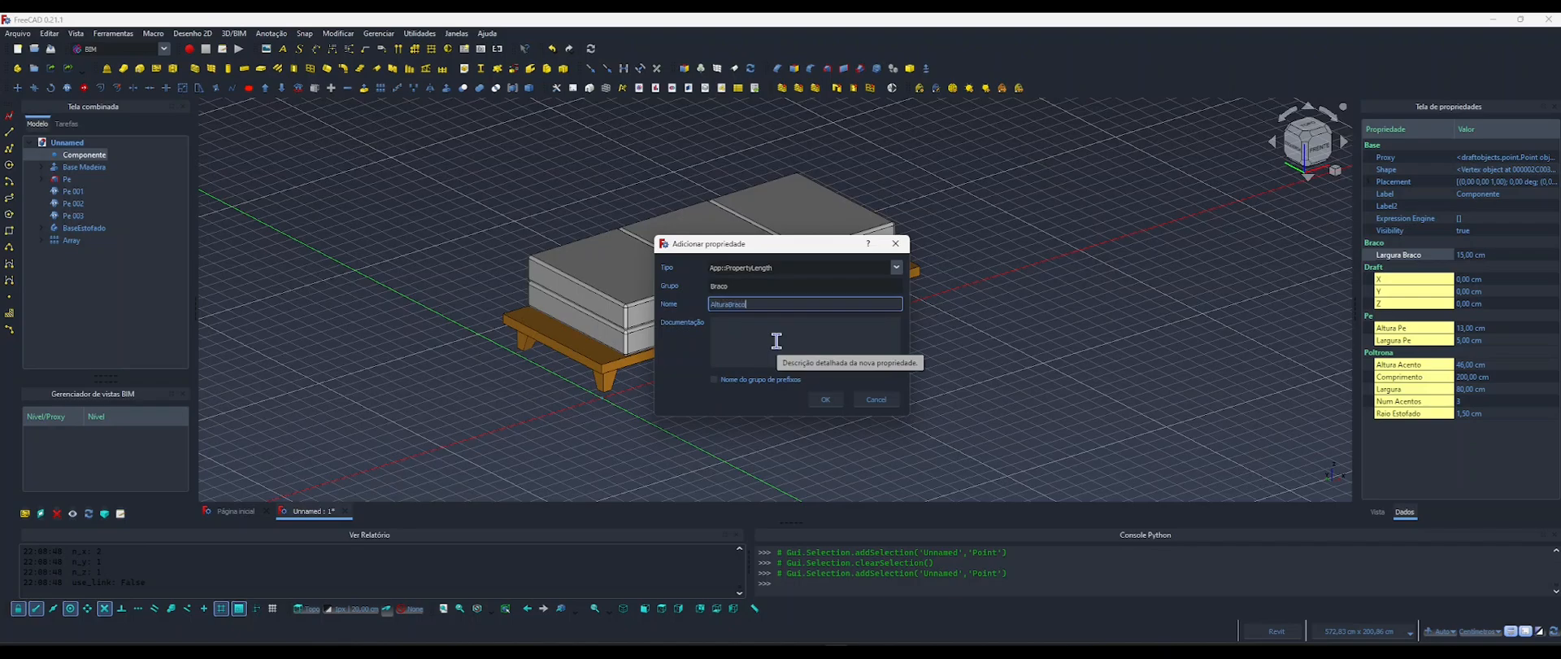
click(826, 398)
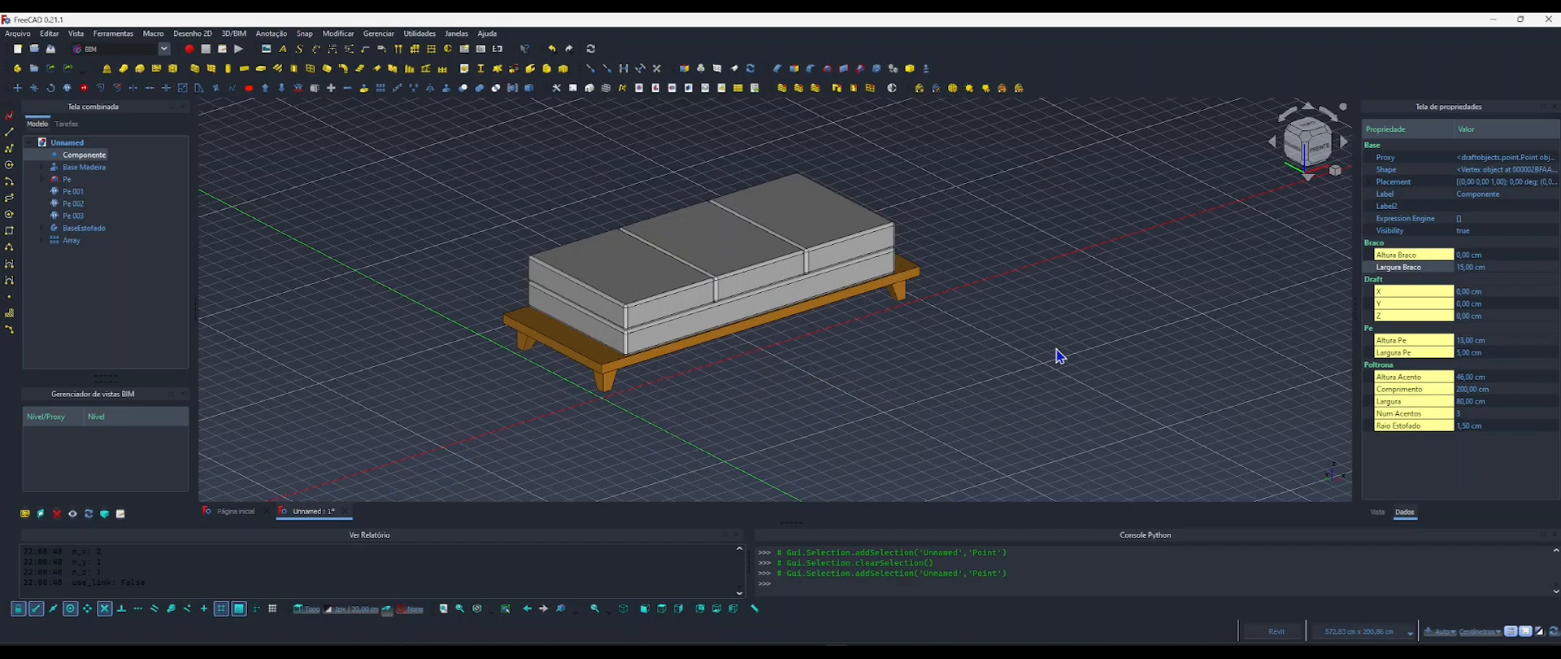
click(1026, 341)
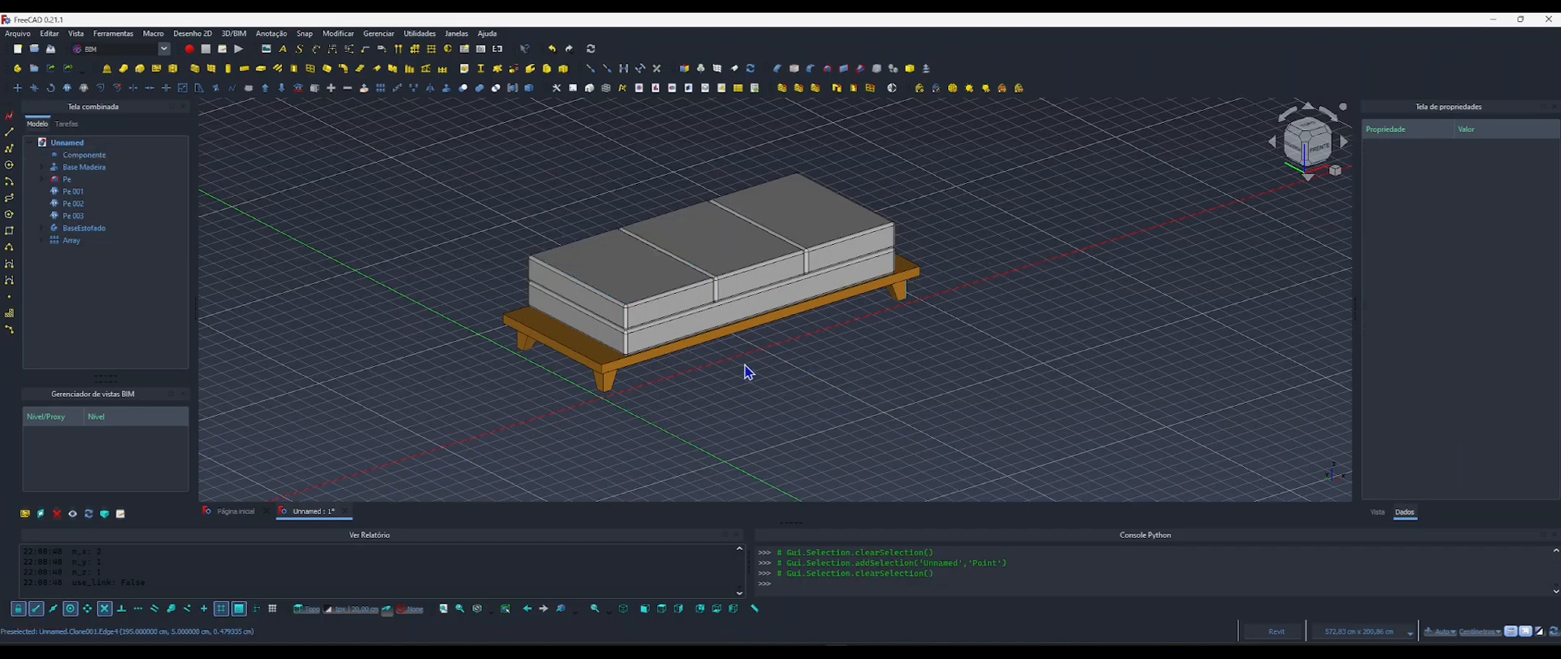
Show the sofa from the front and set the working plane to Front (XZ).
click(1319, 153)
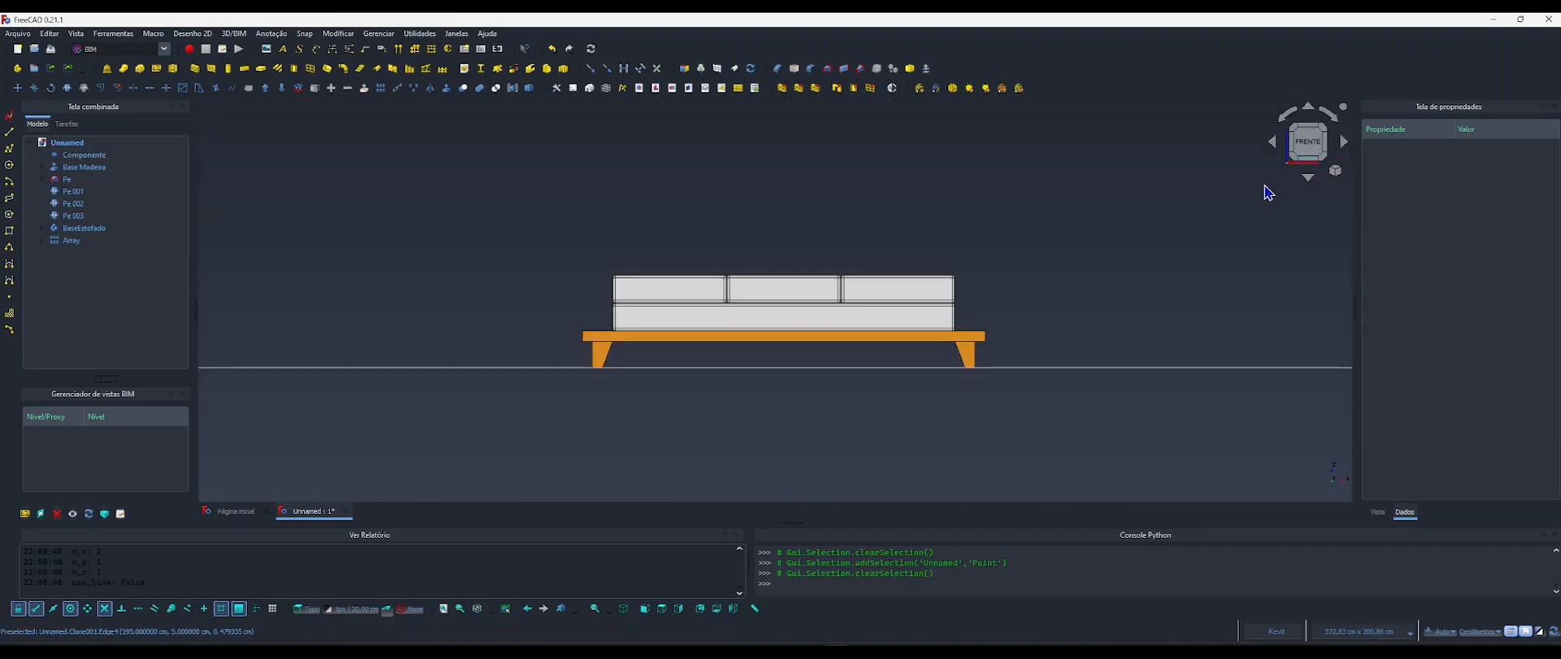
middle_drag(745, 360, 766, 369)
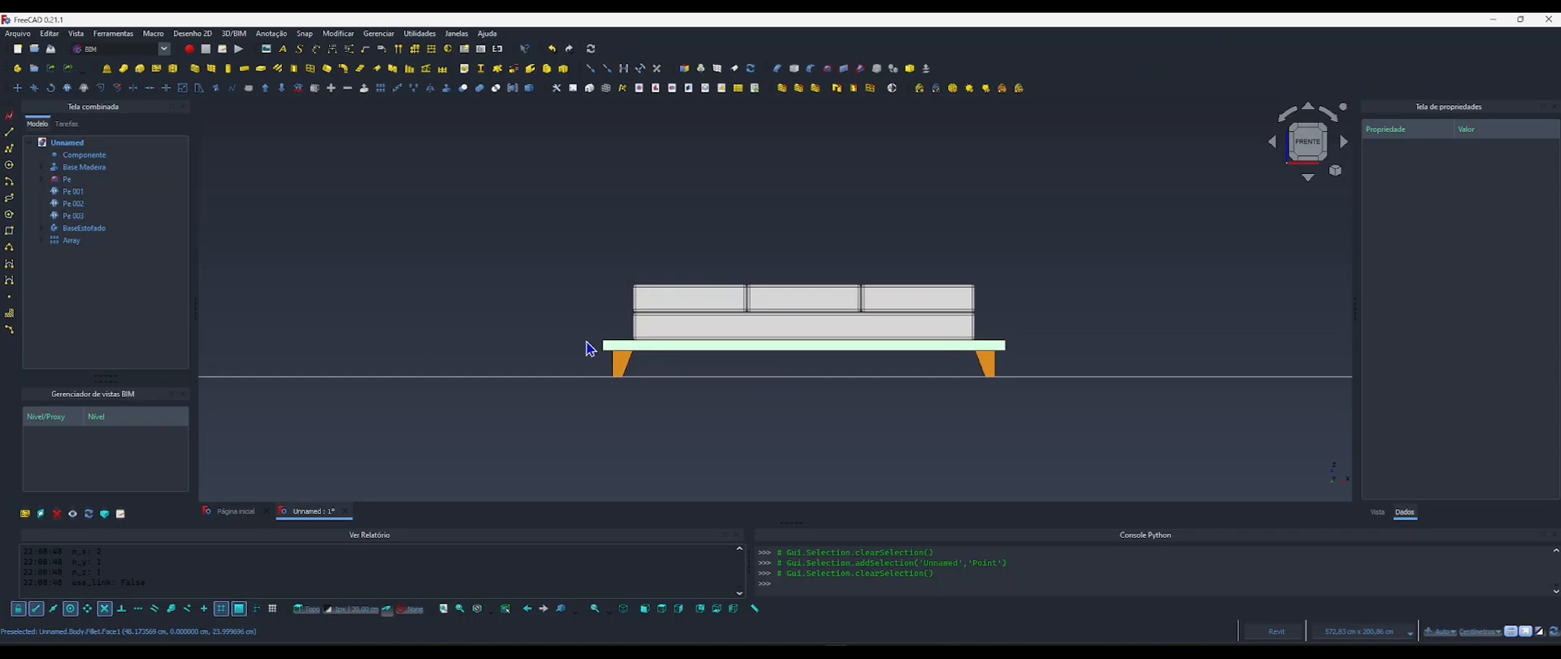
click(307, 608)
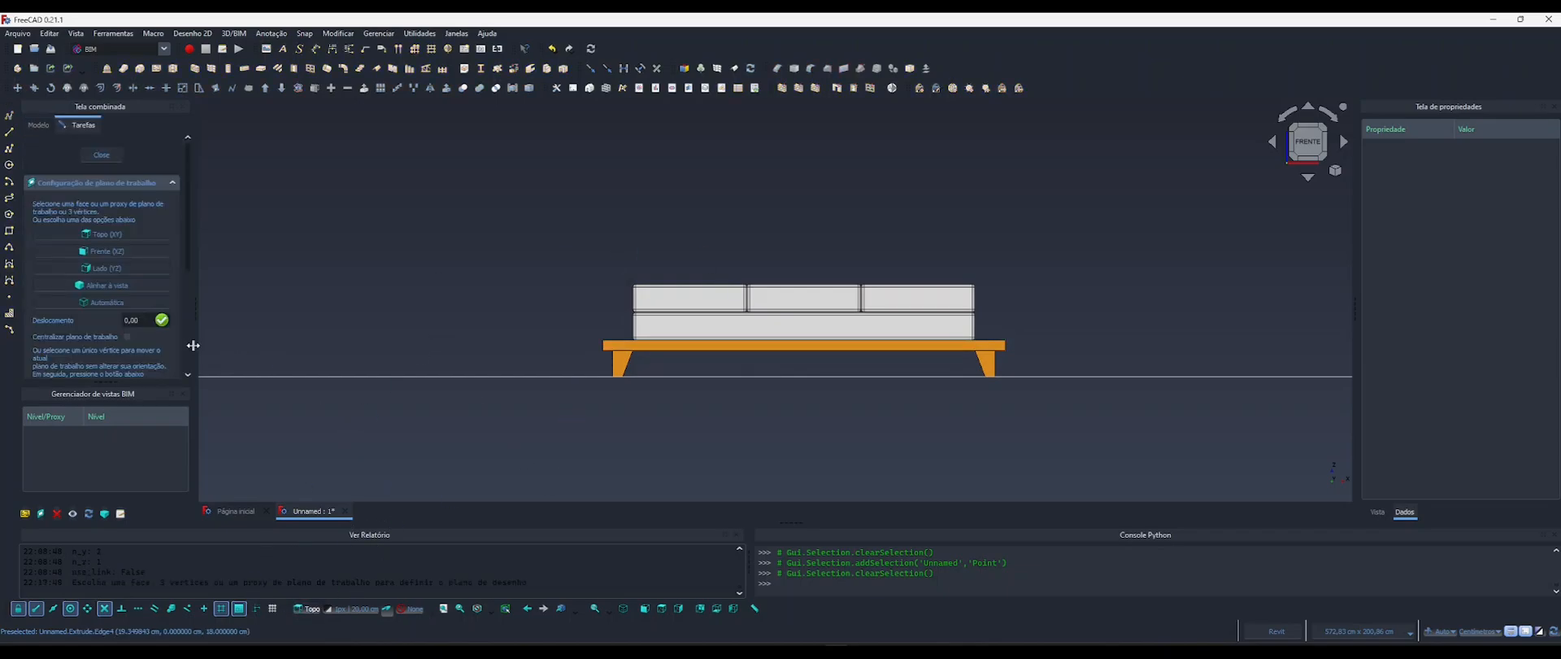
click(112, 252)
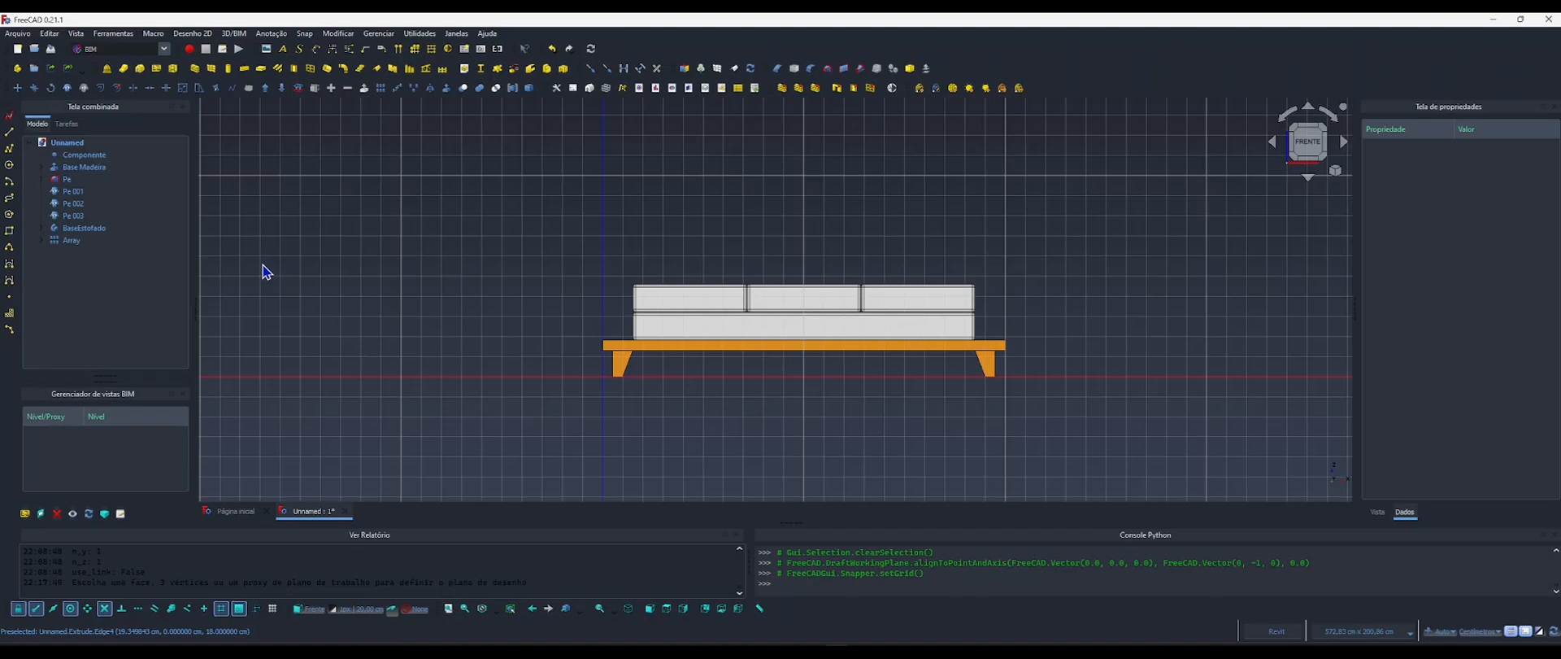
Hide all the sofa parts in the model tree, from Base Madeira through Array.
click(75, 167)
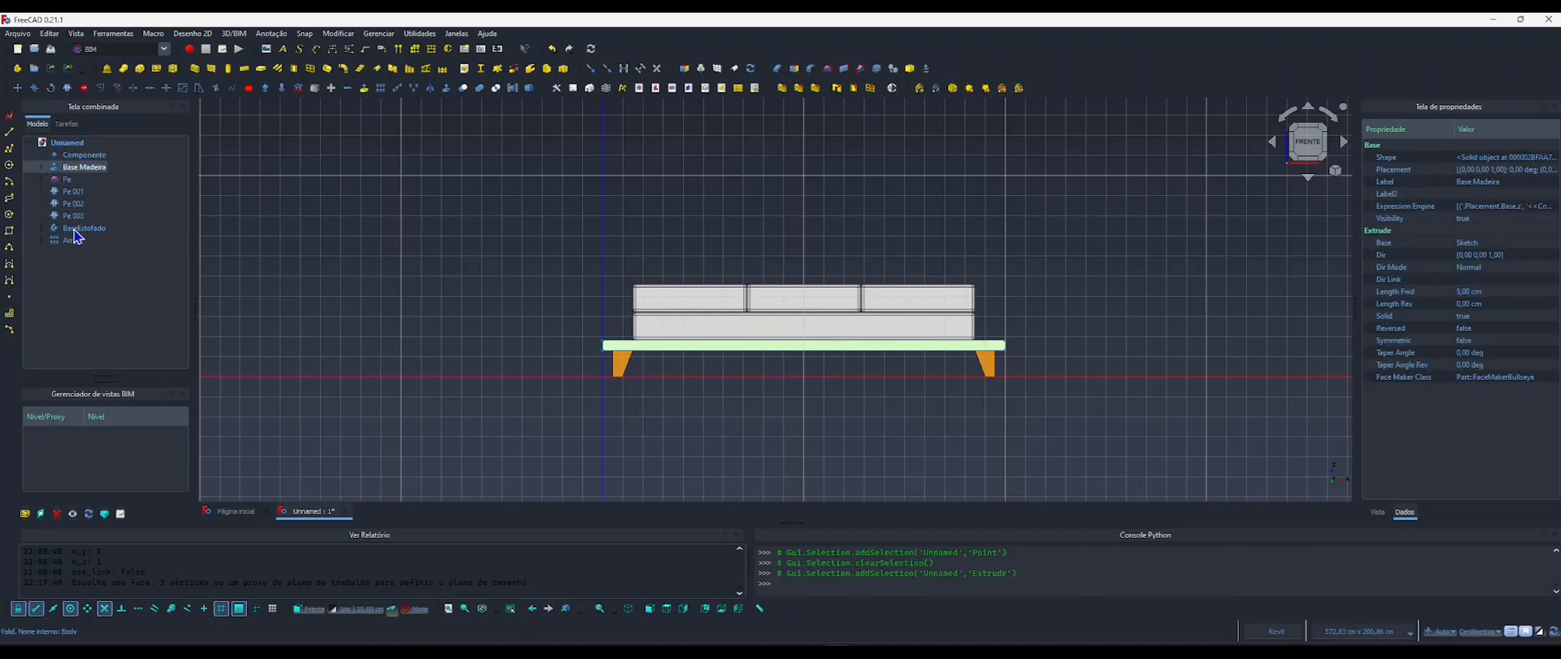
shift+click(74, 228)
shift+click(73, 241)
key(space)
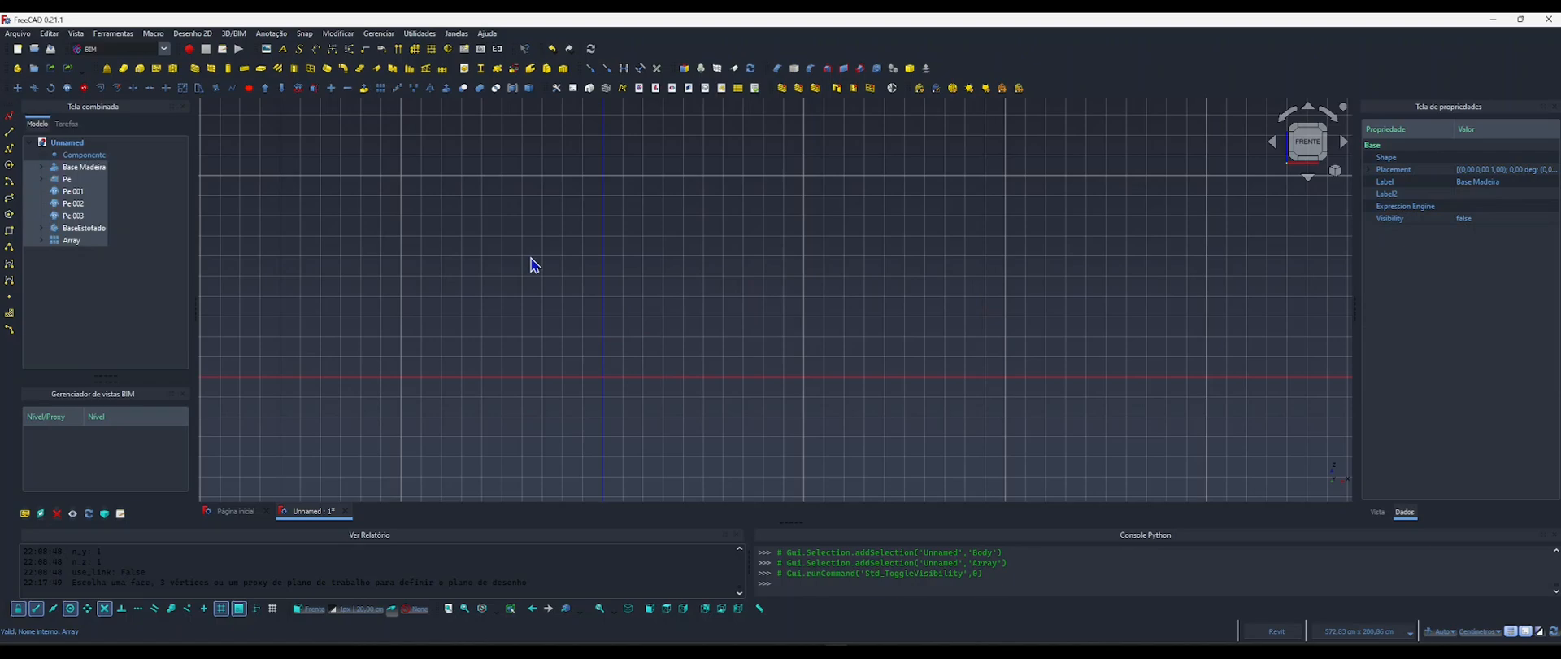
Create a new sketch on the front working plane and check the armrest dimensions in the reference image 4.webp.
scroll(749, 279, up, 3)
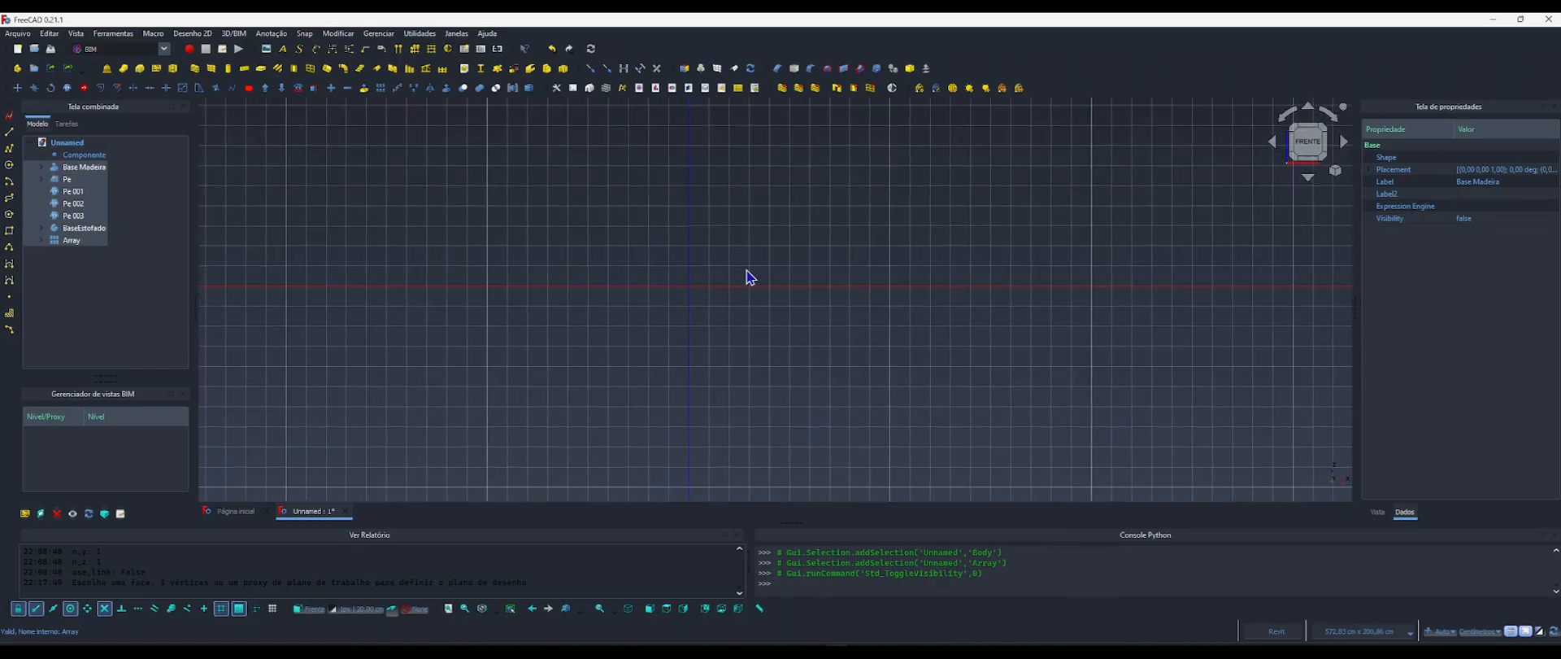
click(9, 116)
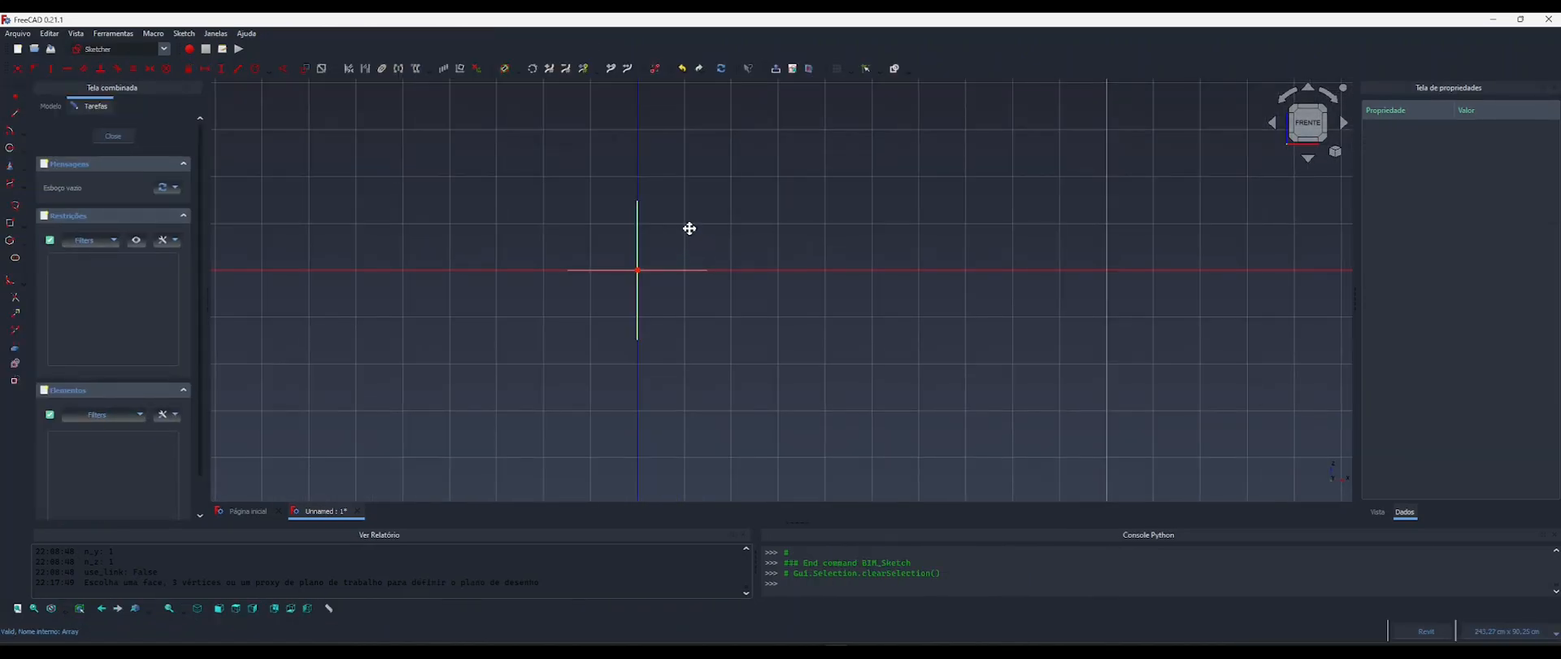
middle_drag(689, 228, 674, 274)
key(alt+Tab)
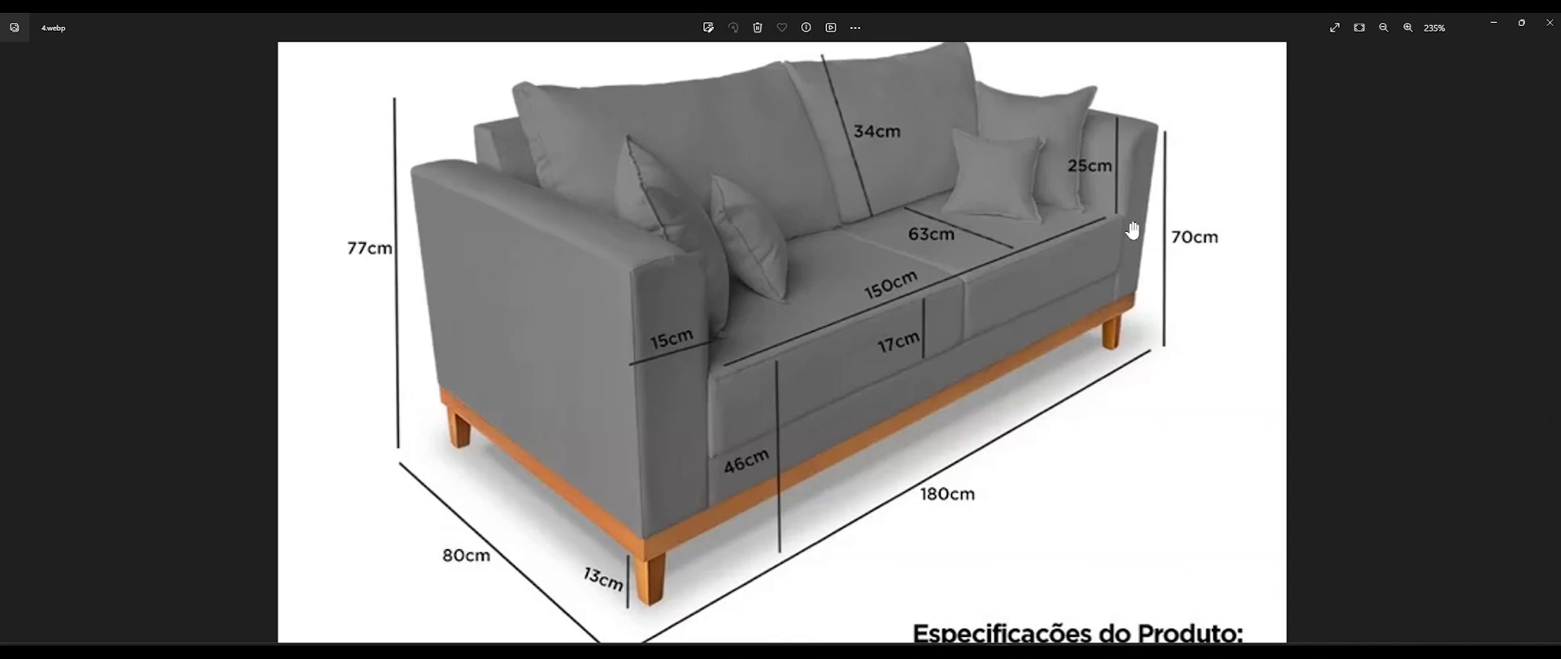
click(1499, 22)
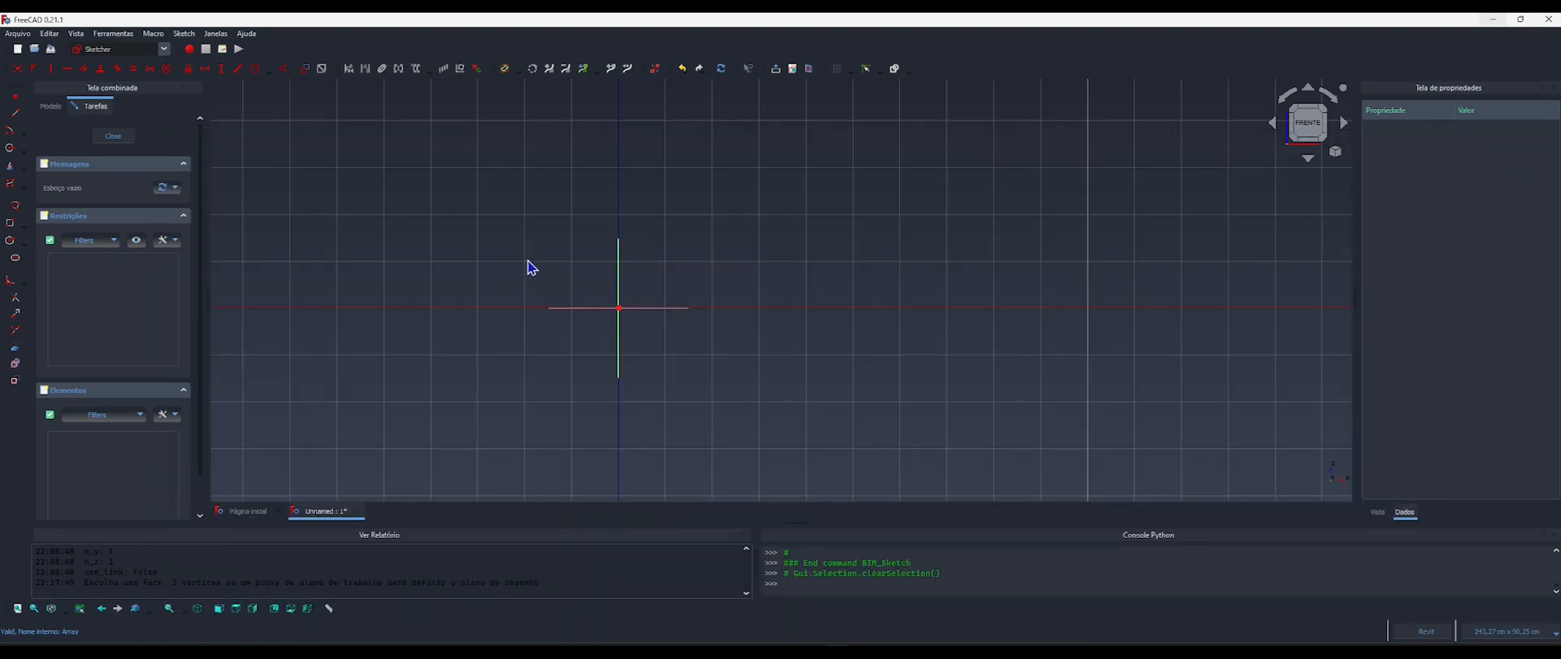
Sketch an upright rectangle for the armrest from the origin, about 29 cm wide and 76 cm high.
click(11, 224)
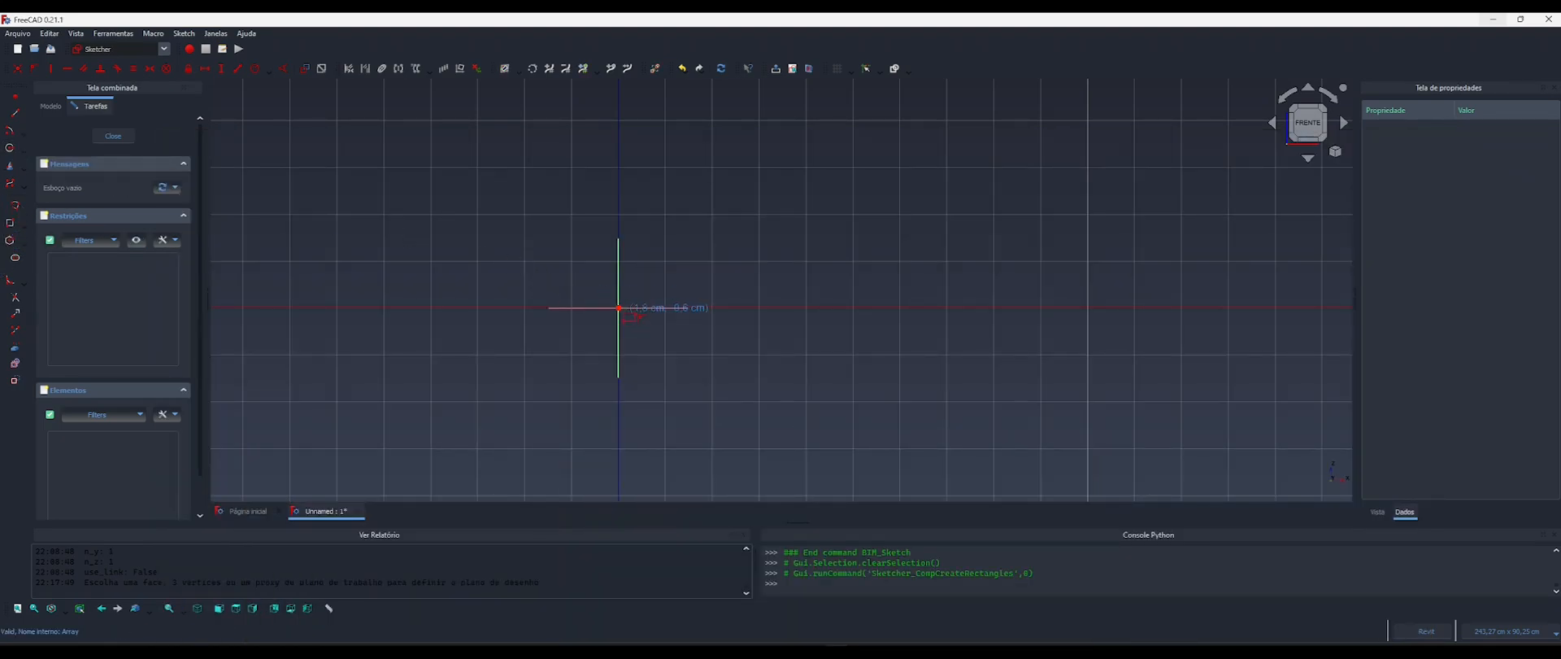
click(618, 307)
middle_drag(745, 184, 700, 342)
scroll(706, 265, down, 2)
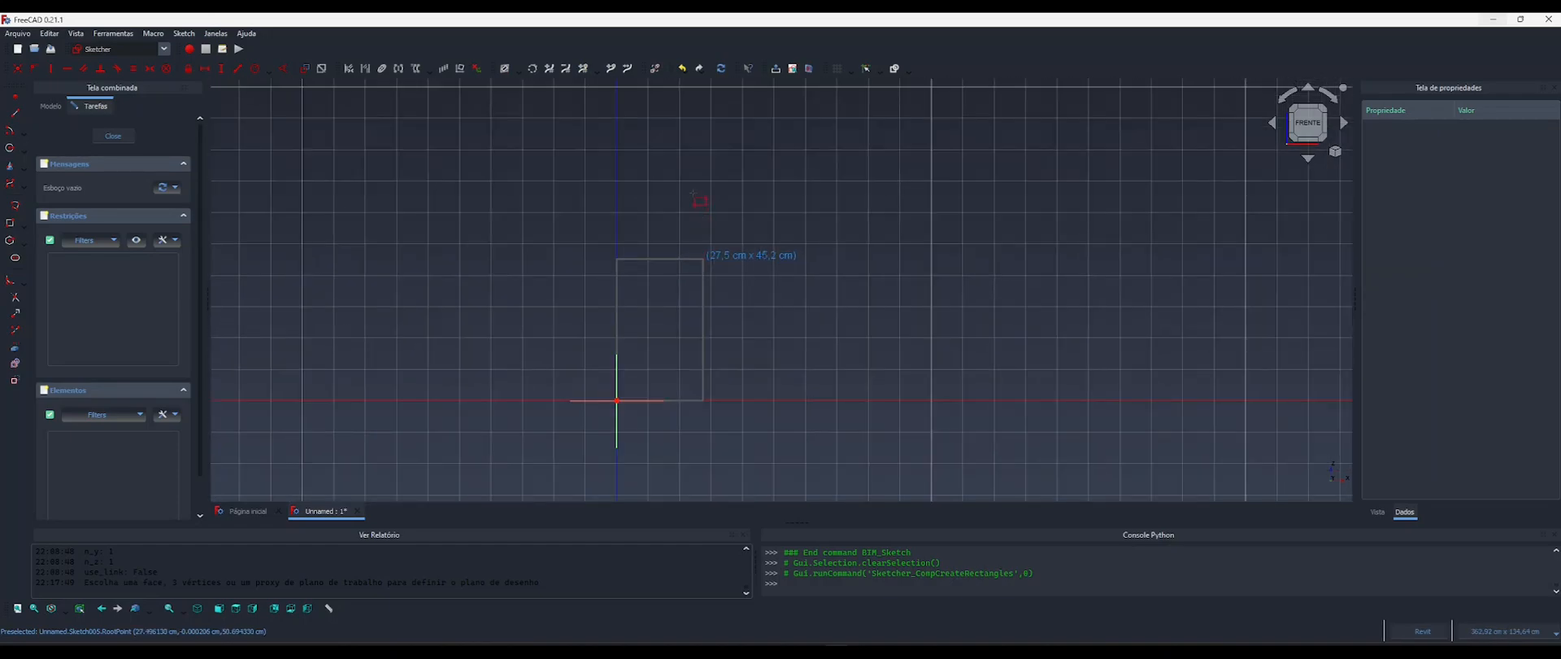
click(709, 165)
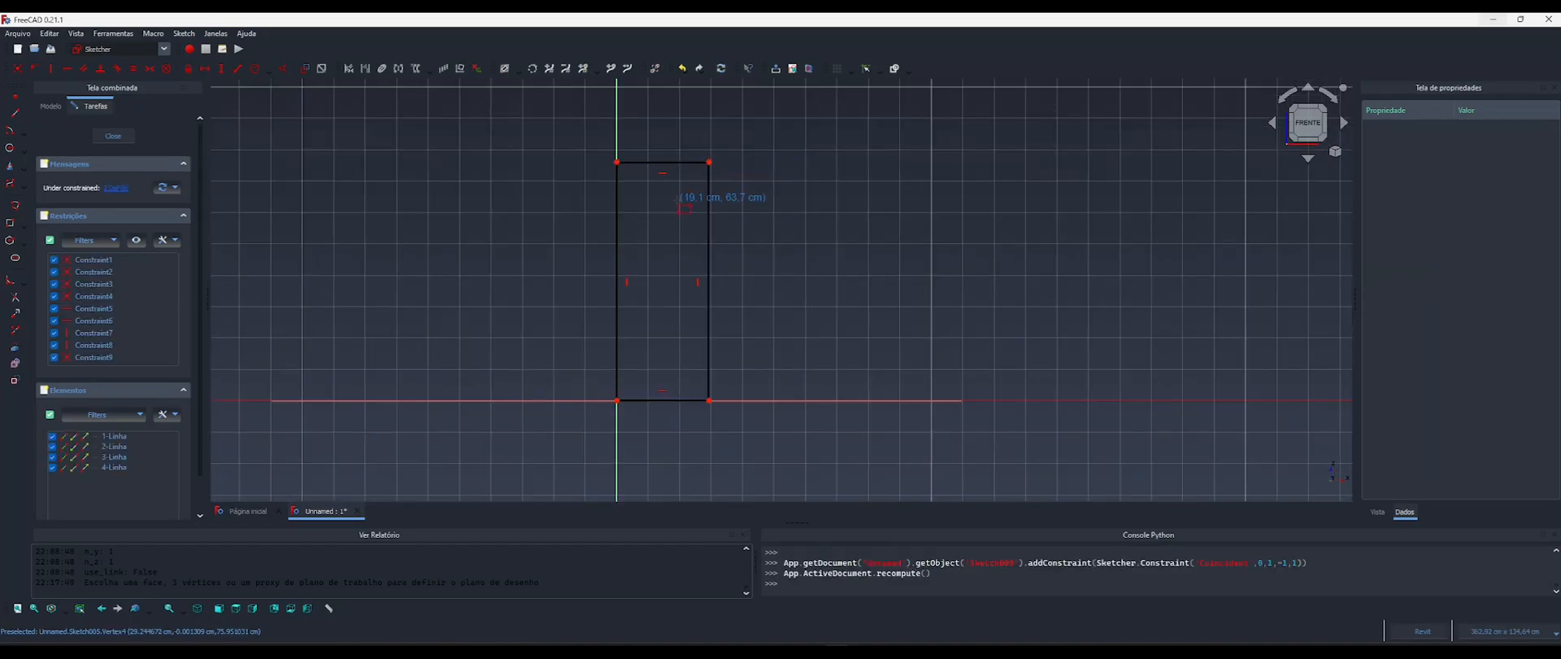
Add a vertical distance constraint to the armrest rectangle's left side, driven by the formula <<Componente>>.AlturaBraco.
scroll(673, 212, up, 1)
middle_drag(673, 212, 663, 249)
key(i)
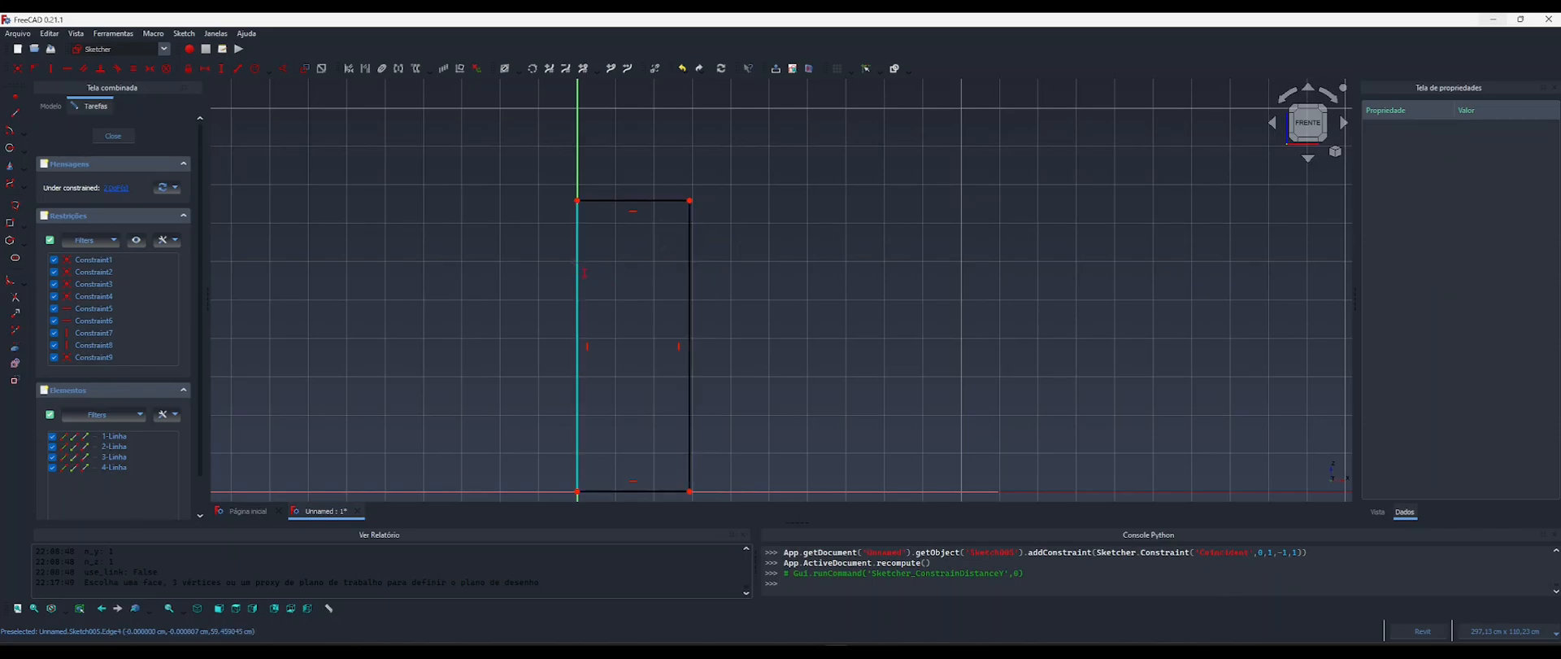
click(577, 262)
drag(673, 262, 843, 207)
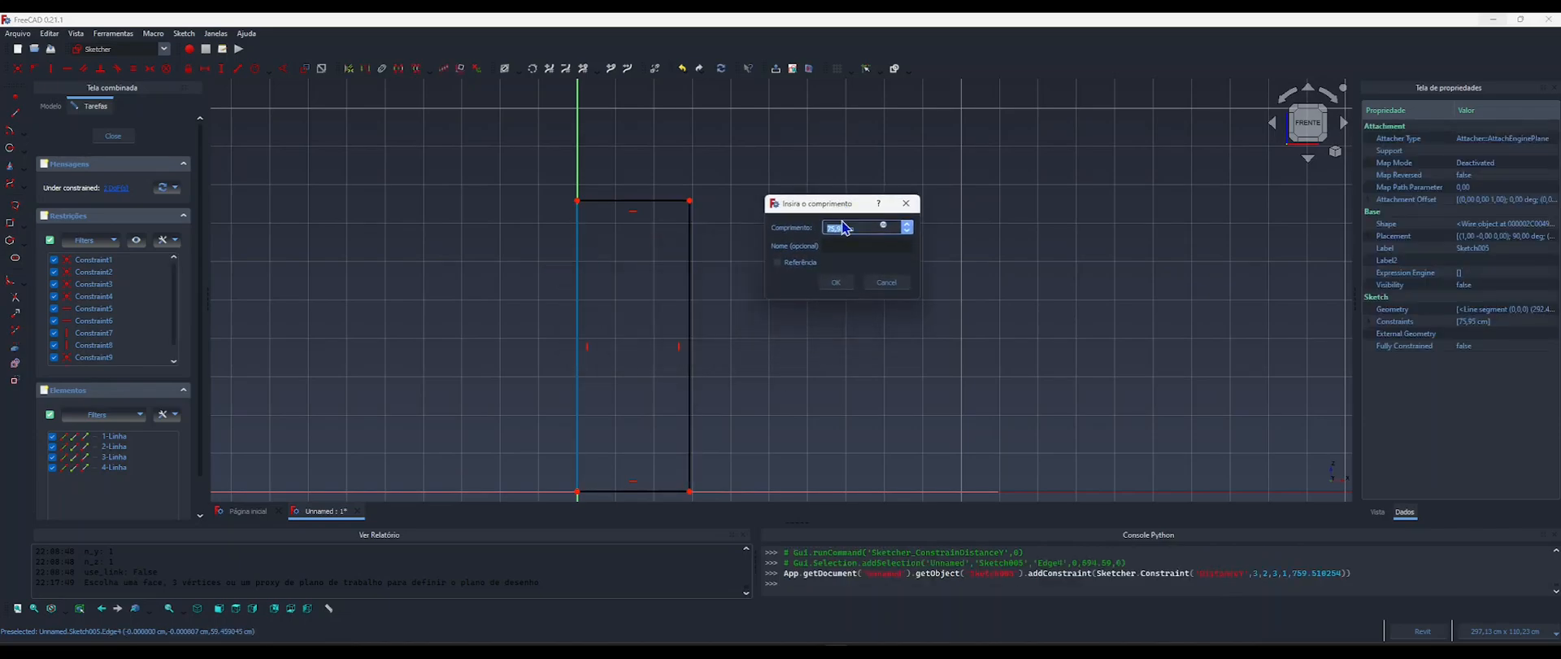
click(884, 228)
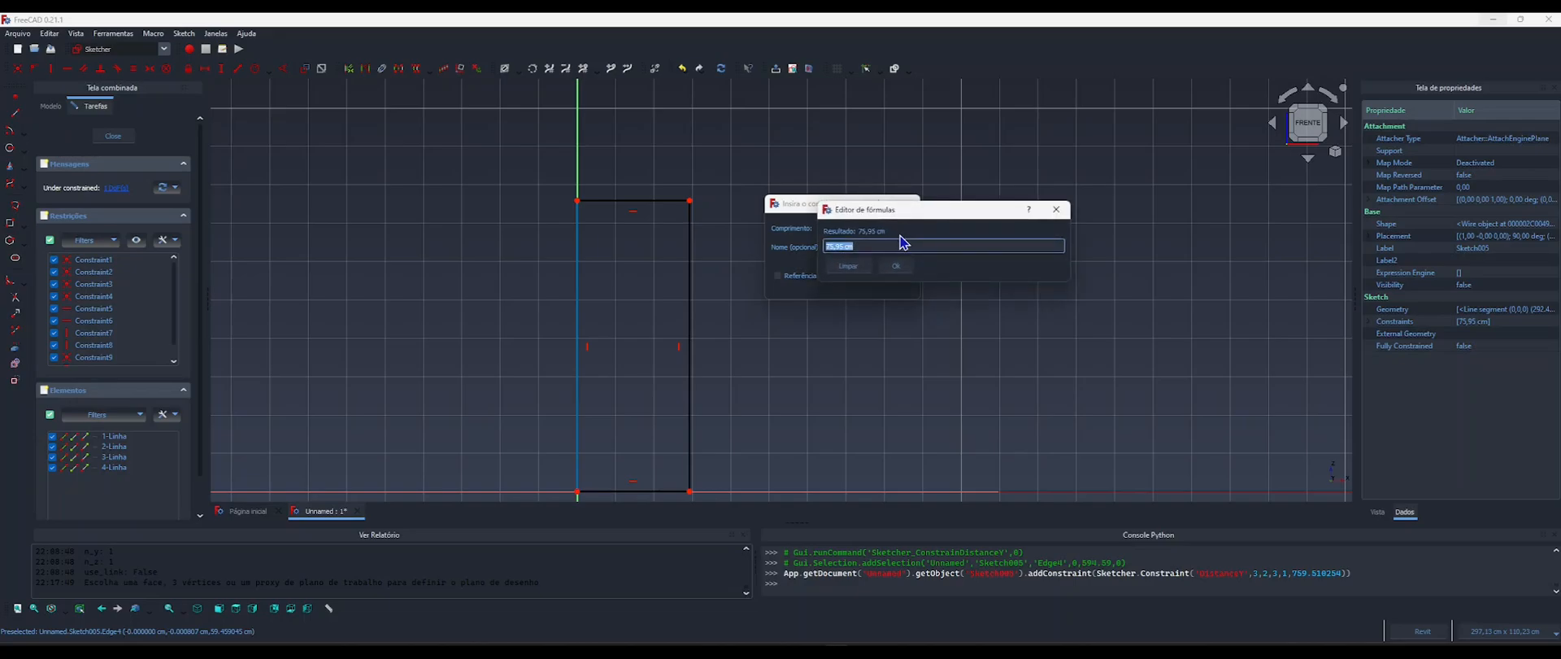
text(compo)
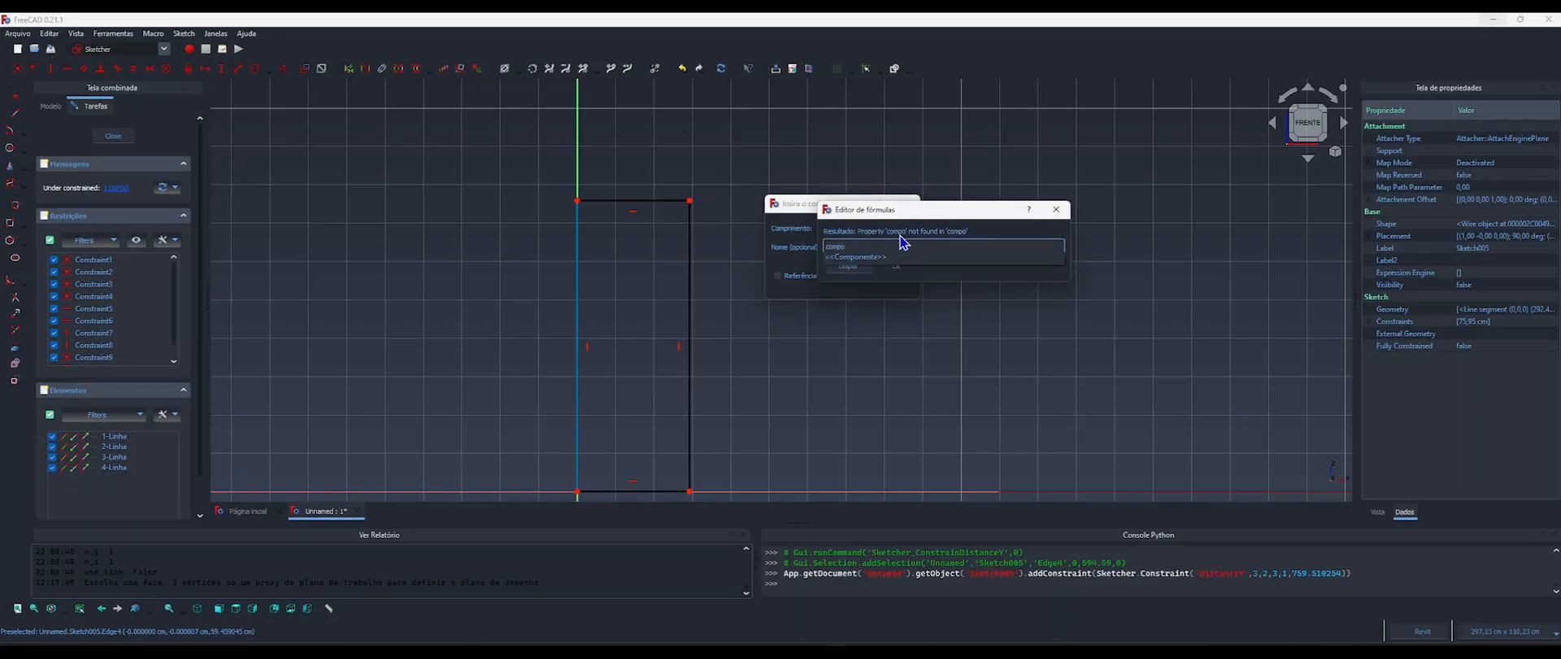
key(Down)
text(al)
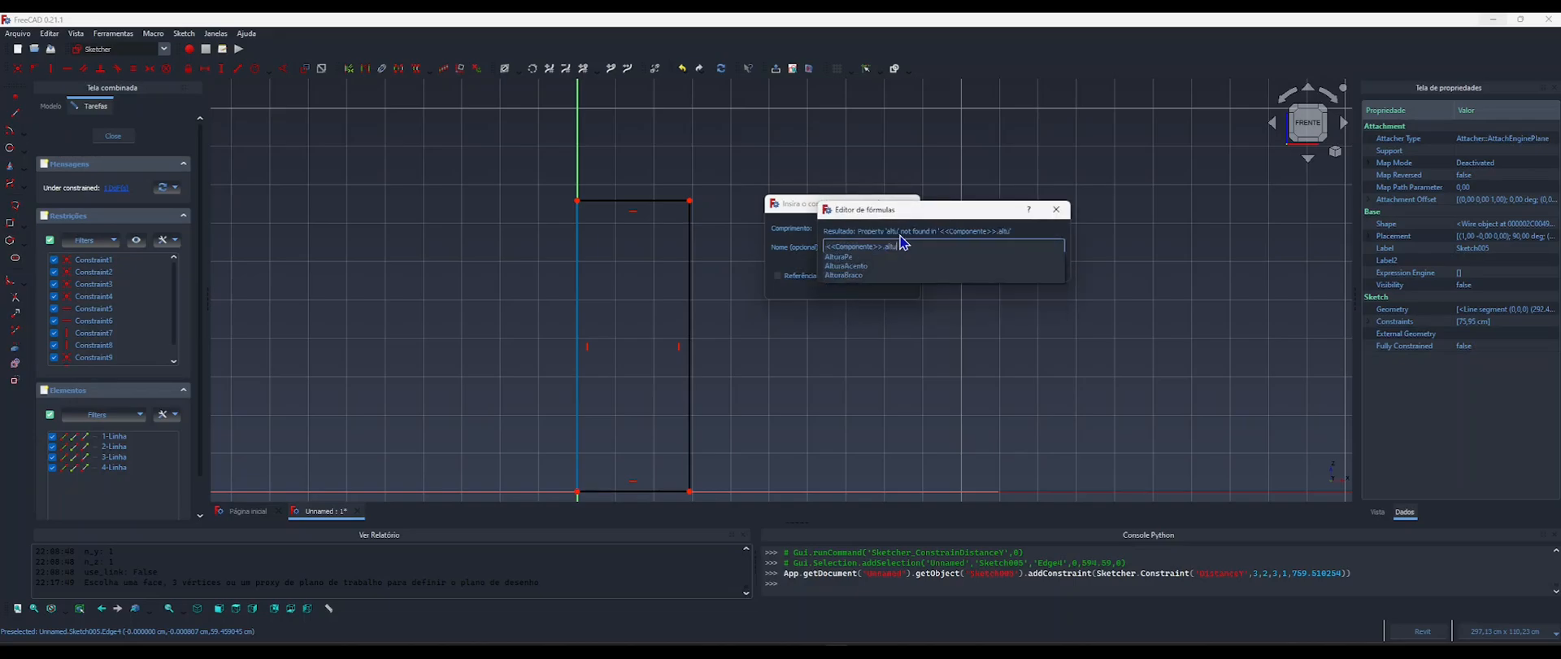
key(Down)
key(Down)
key(Down)
key(Return)
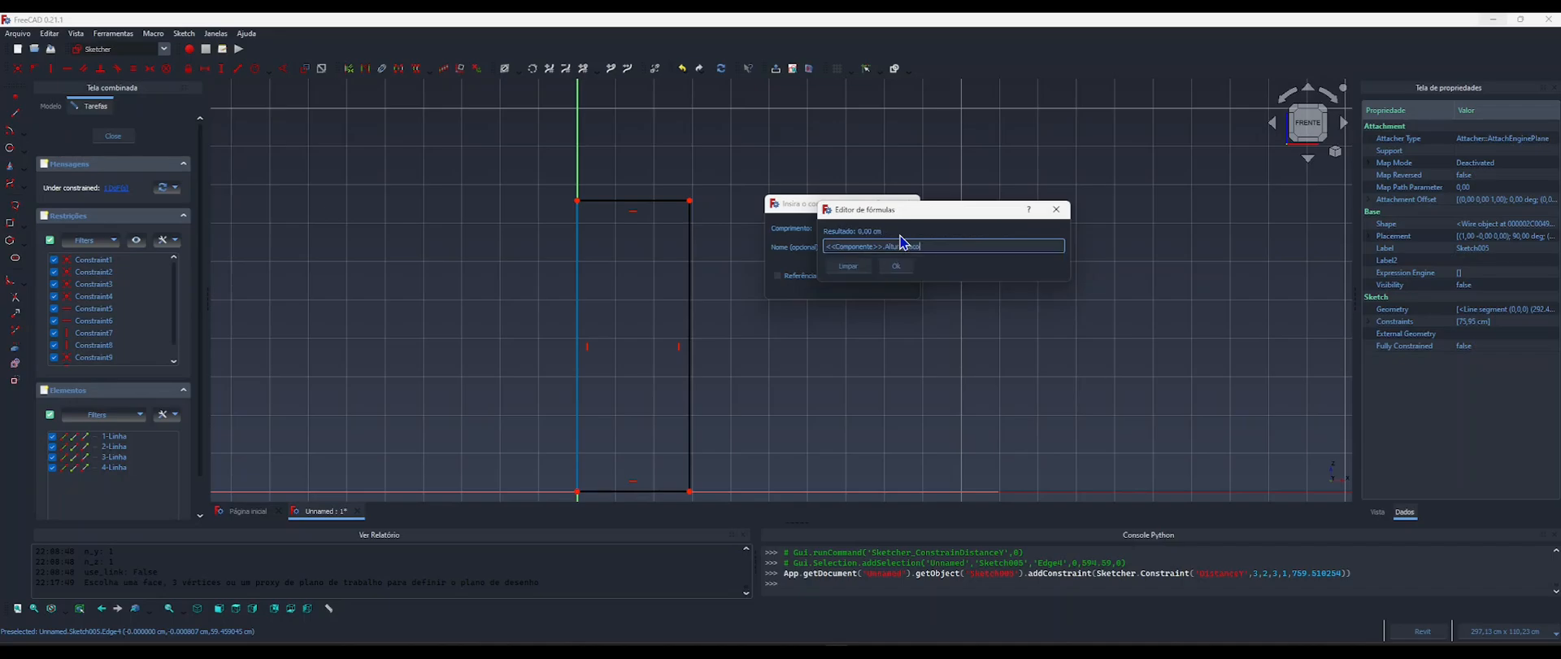
click(894, 271)
click(841, 292)
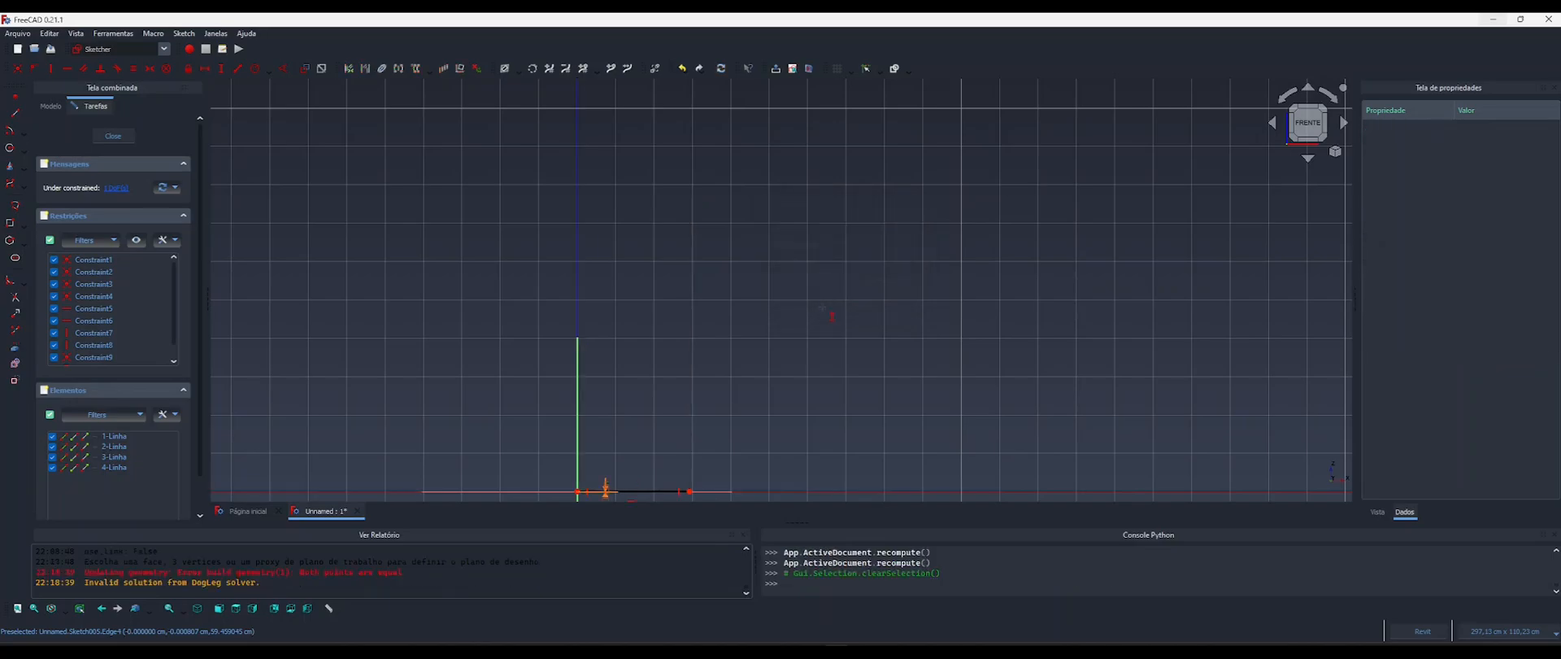
Close the sketch and set the Altura Braco property of the Componente object to 50 cm.
click(113, 136)
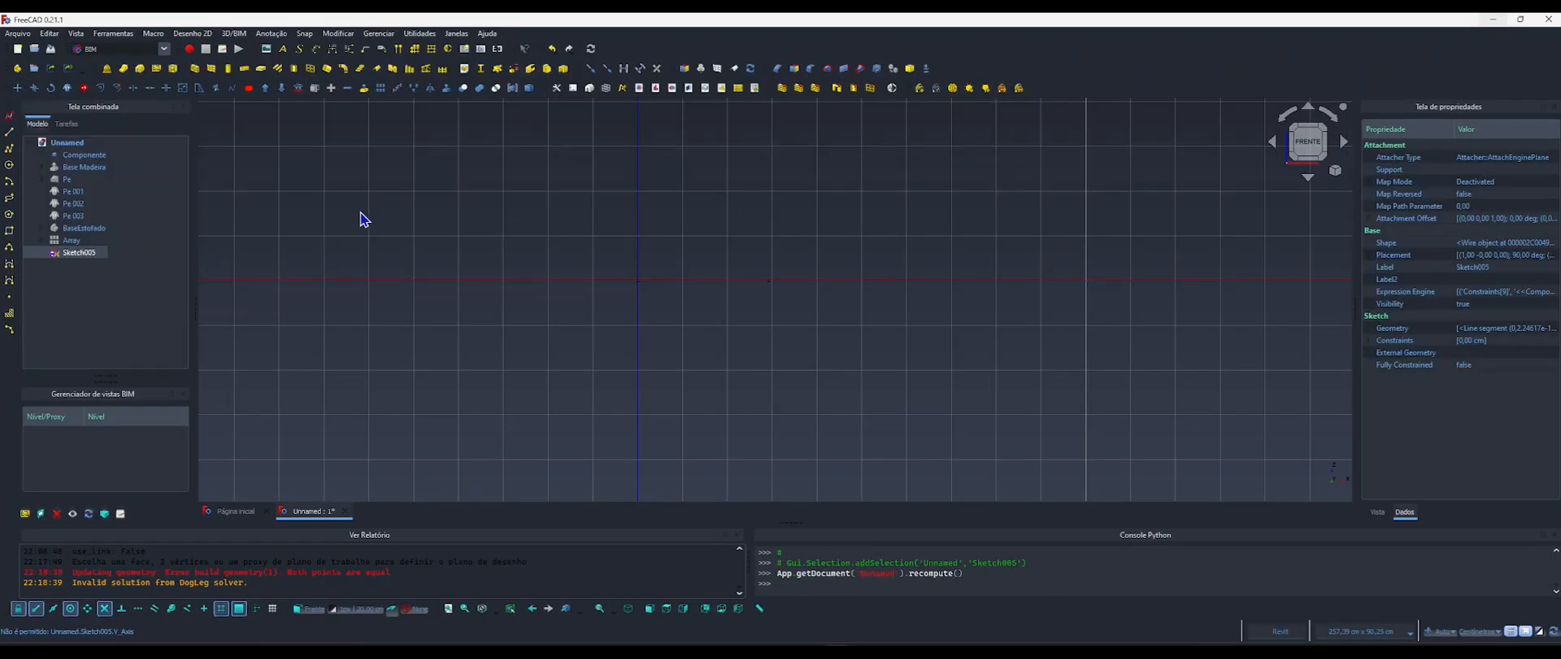
click(80, 156)
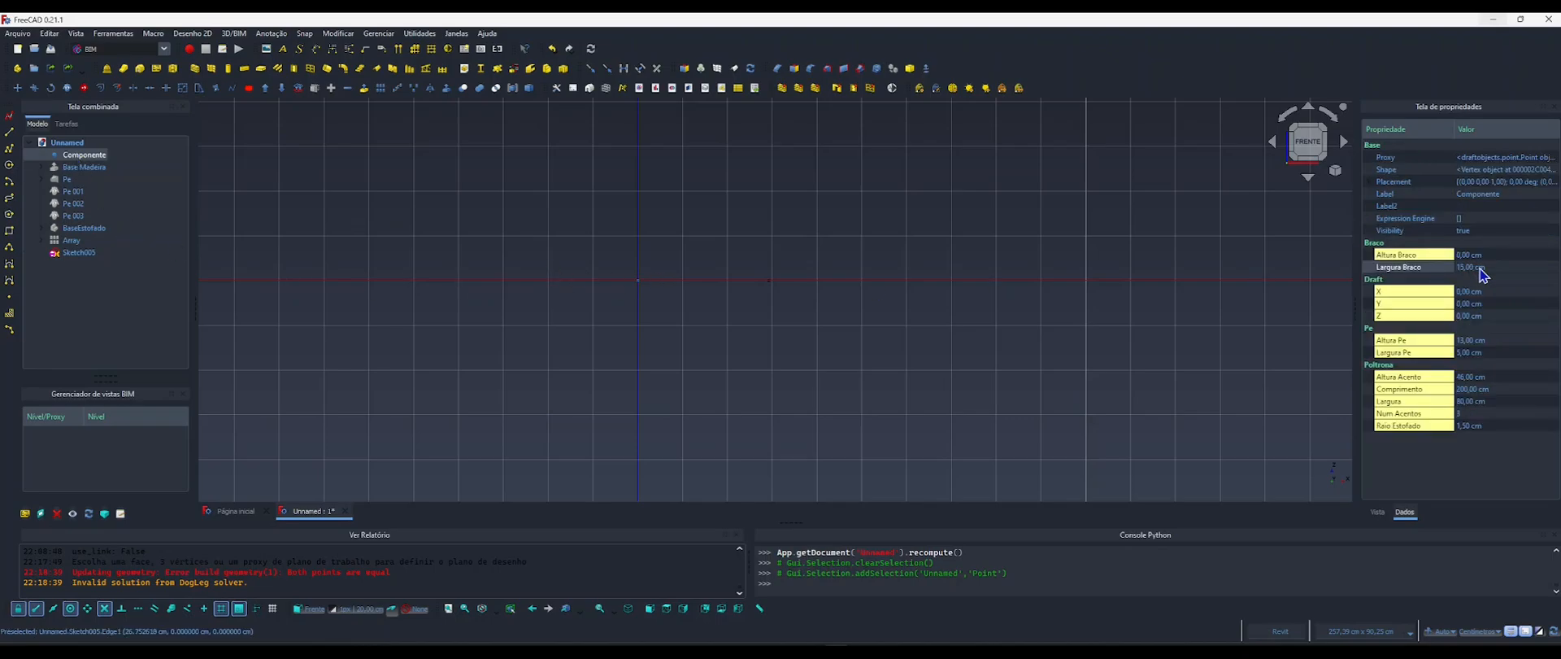
click(1469, 256)
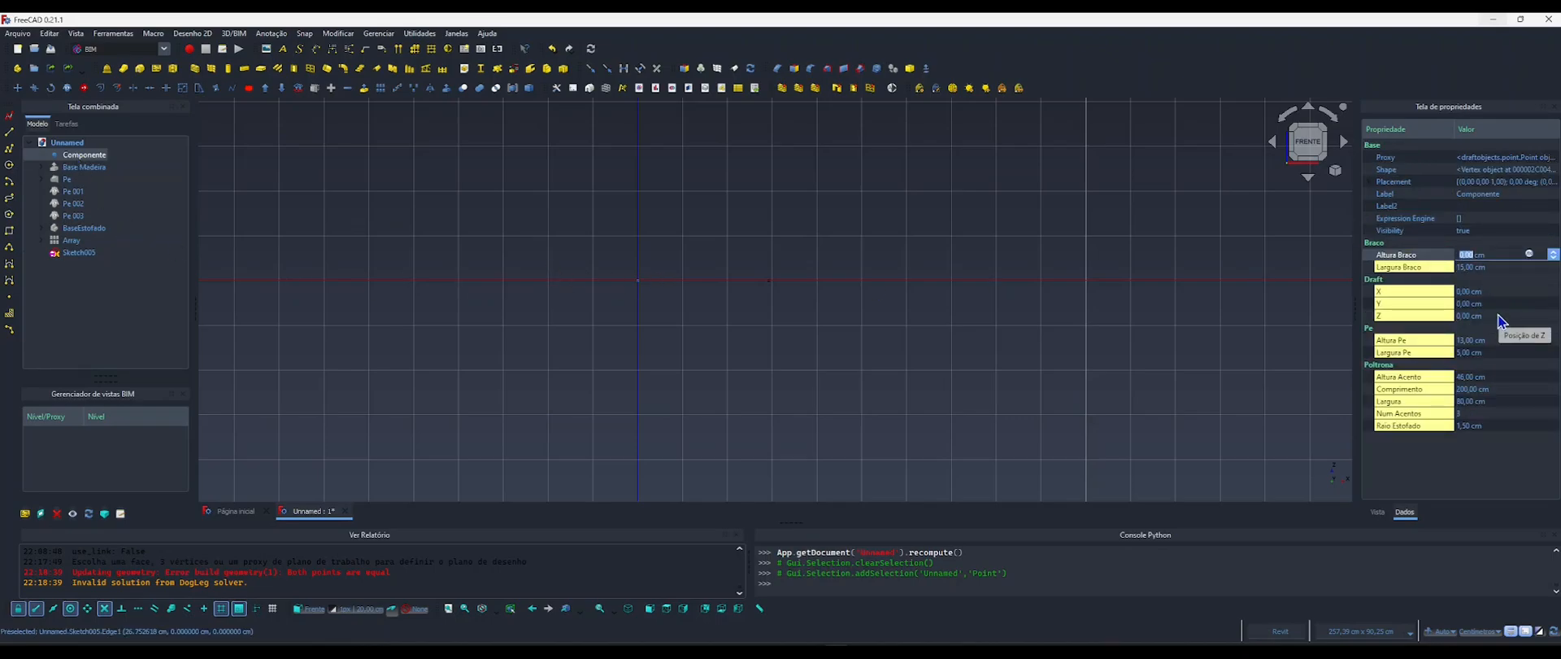
text(50)
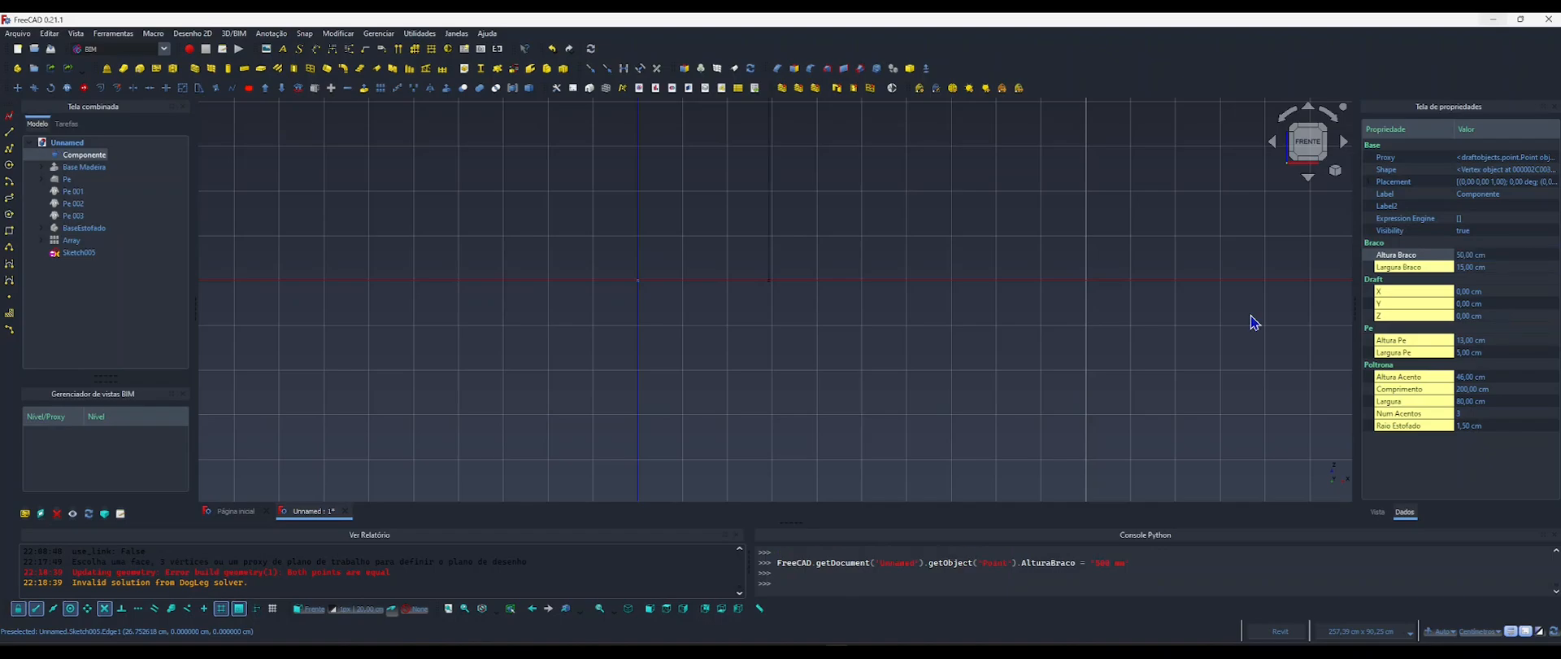
click(934, 338)
Reopen the armrest sketch Sketch005 for editing.
double_click(79, 253)
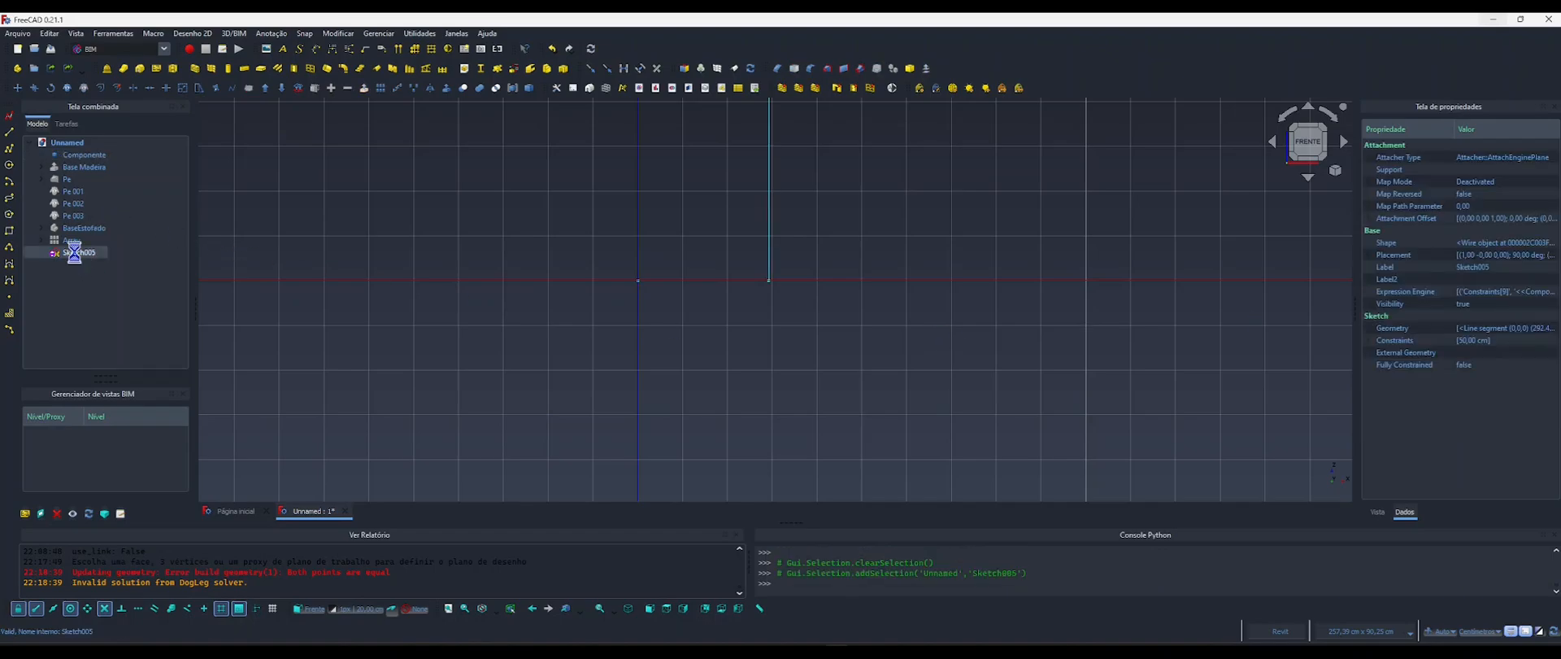
middle_drag(622, 369, 572, 492)
scroll(572, 488, down, 1)
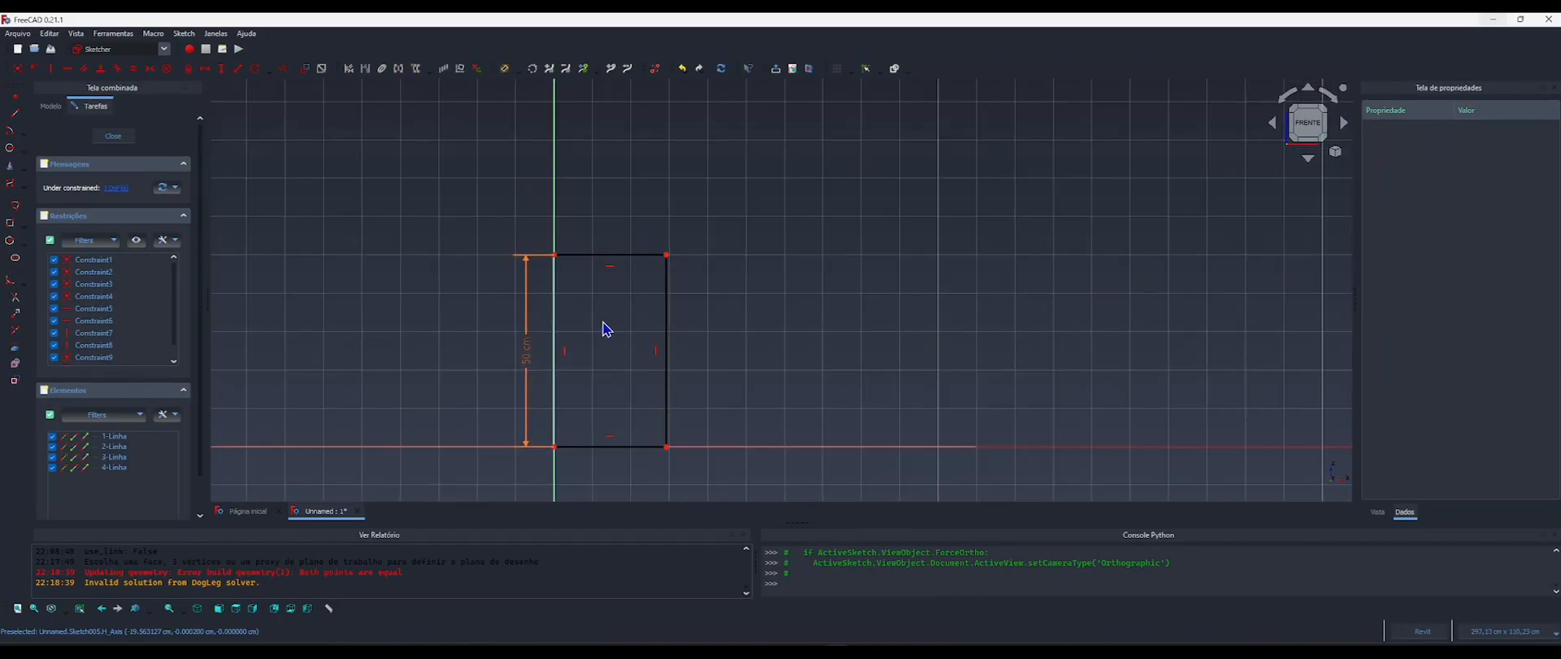
mouse_move(598, 321)
middle_down()
mouse_move(604, 278)
mouse_move(652, 289)
mouse_move(627, 282)
middle_up()
scroll(550, 276, up, 1)
scroll(602, 295, up, 1)
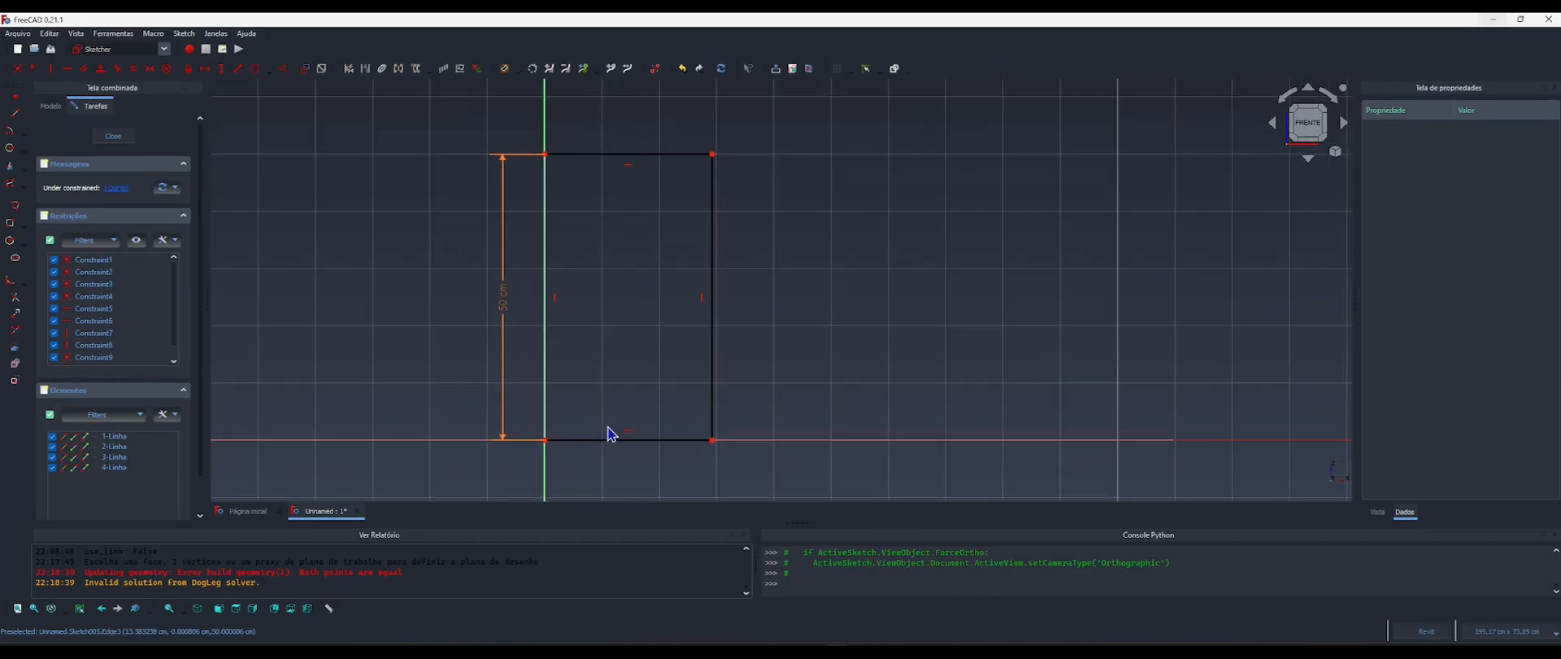
Add a horizontal distance constraint to the armrest rectangle's bottom edge, driven by the formula <<Componente>>.LarguraBraco.
click(578, 445)
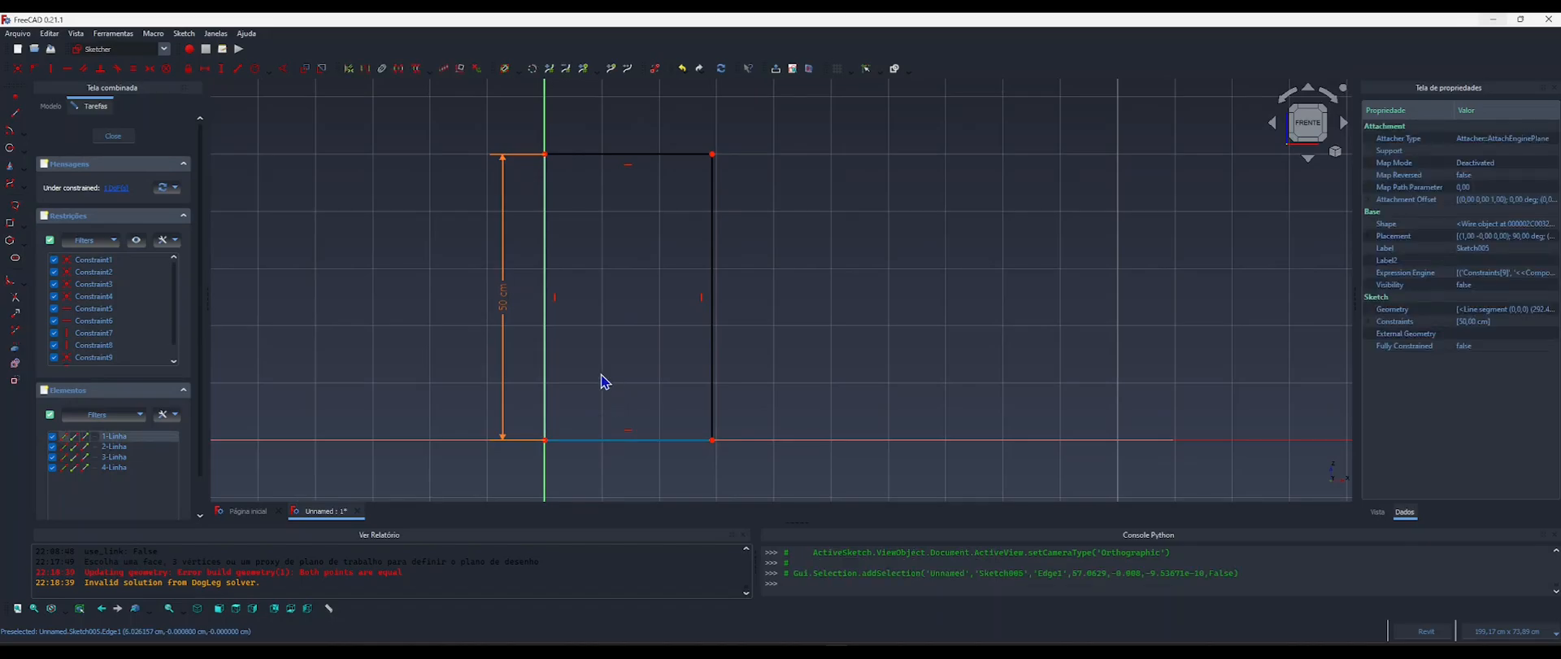
key(l)
click(719, 388)
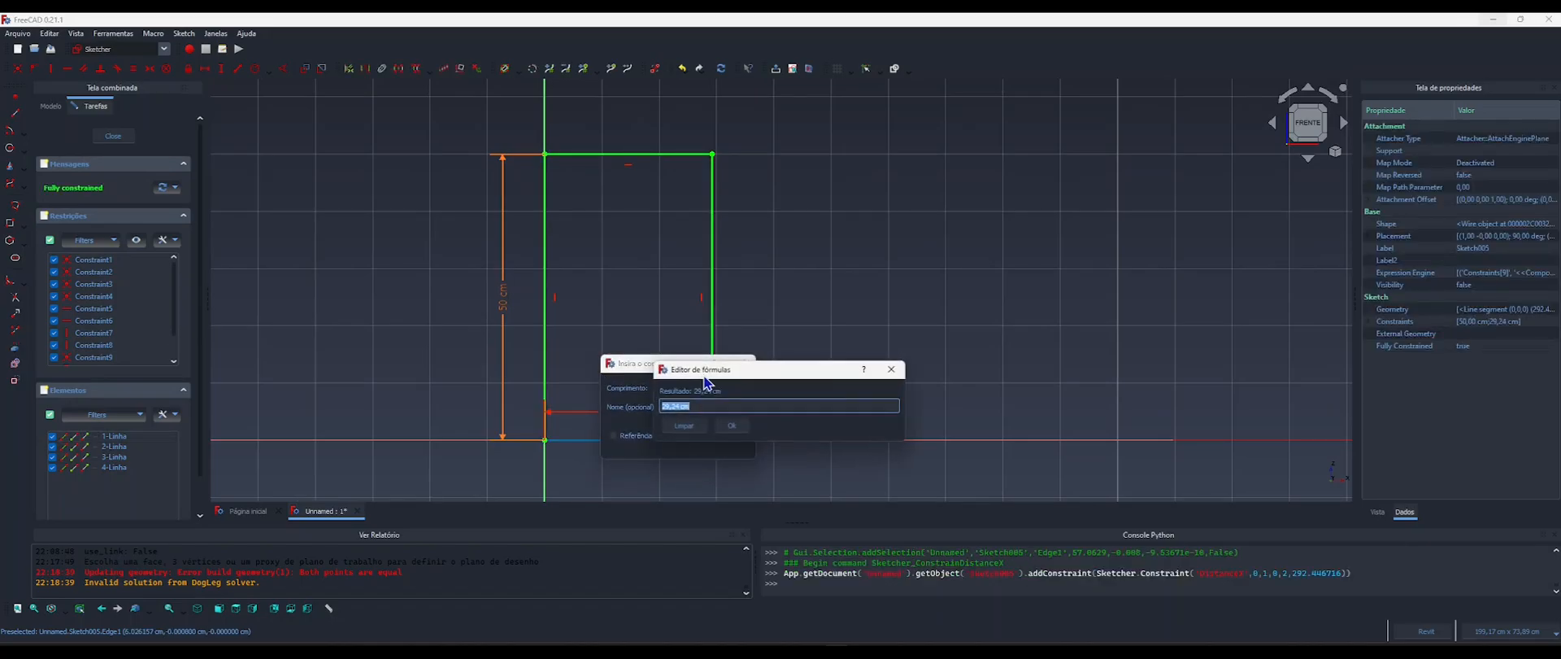
text(compo)
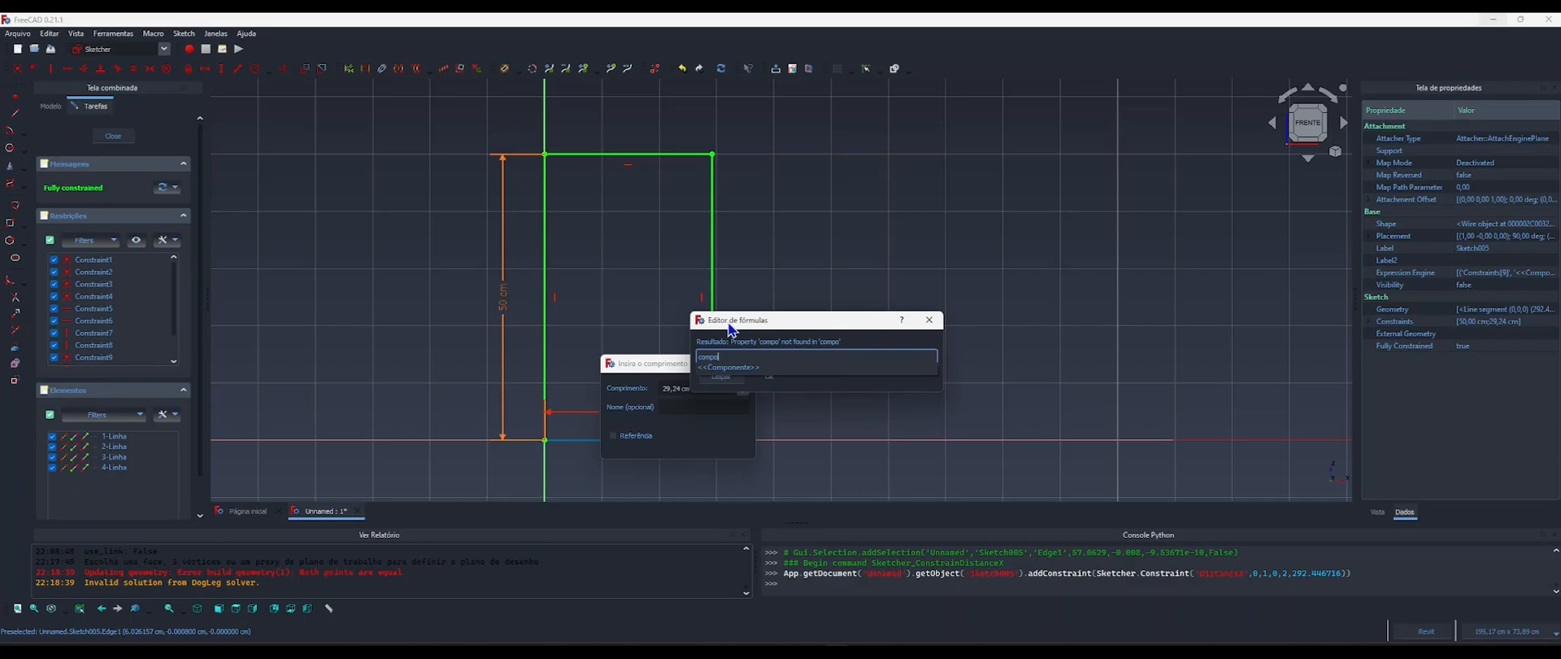
key(Return)
text(.lar)
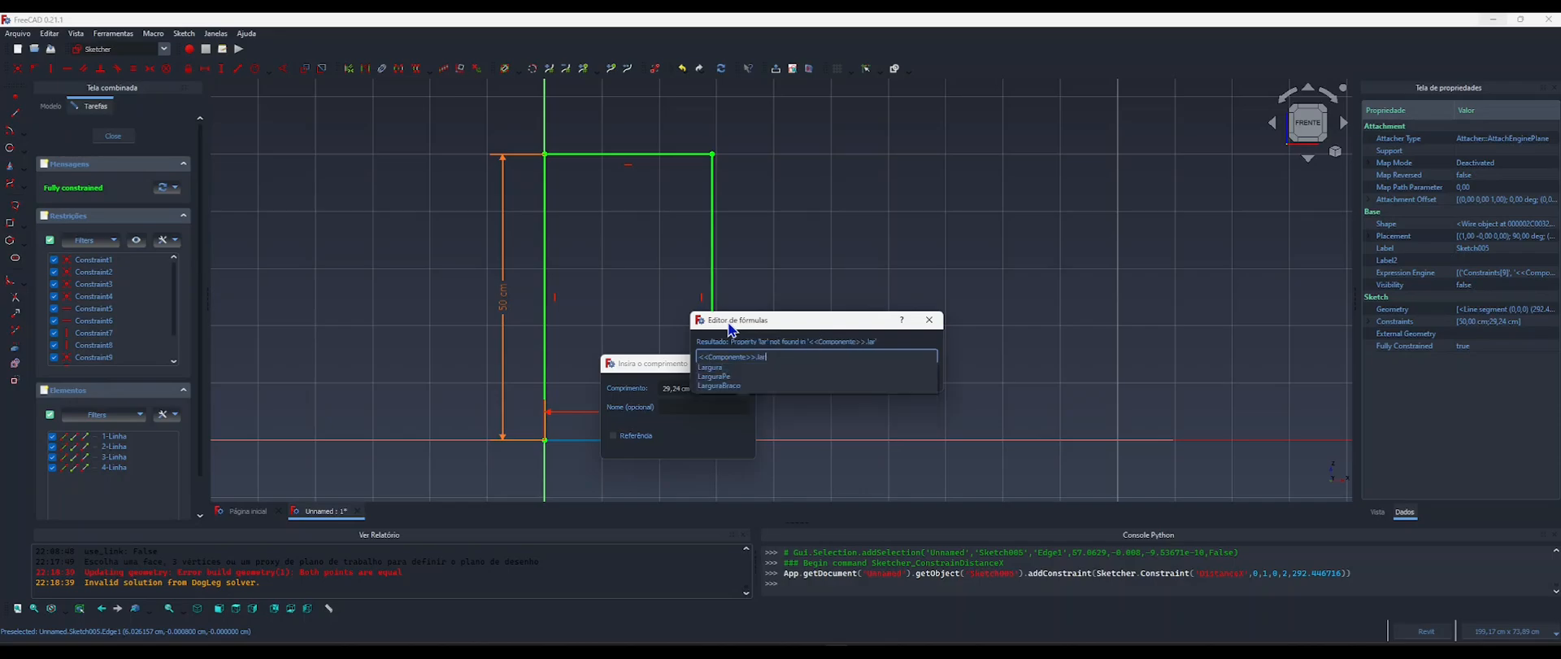
text(gu)
key(Down)
key(Down)
key(Down)
key(Return)
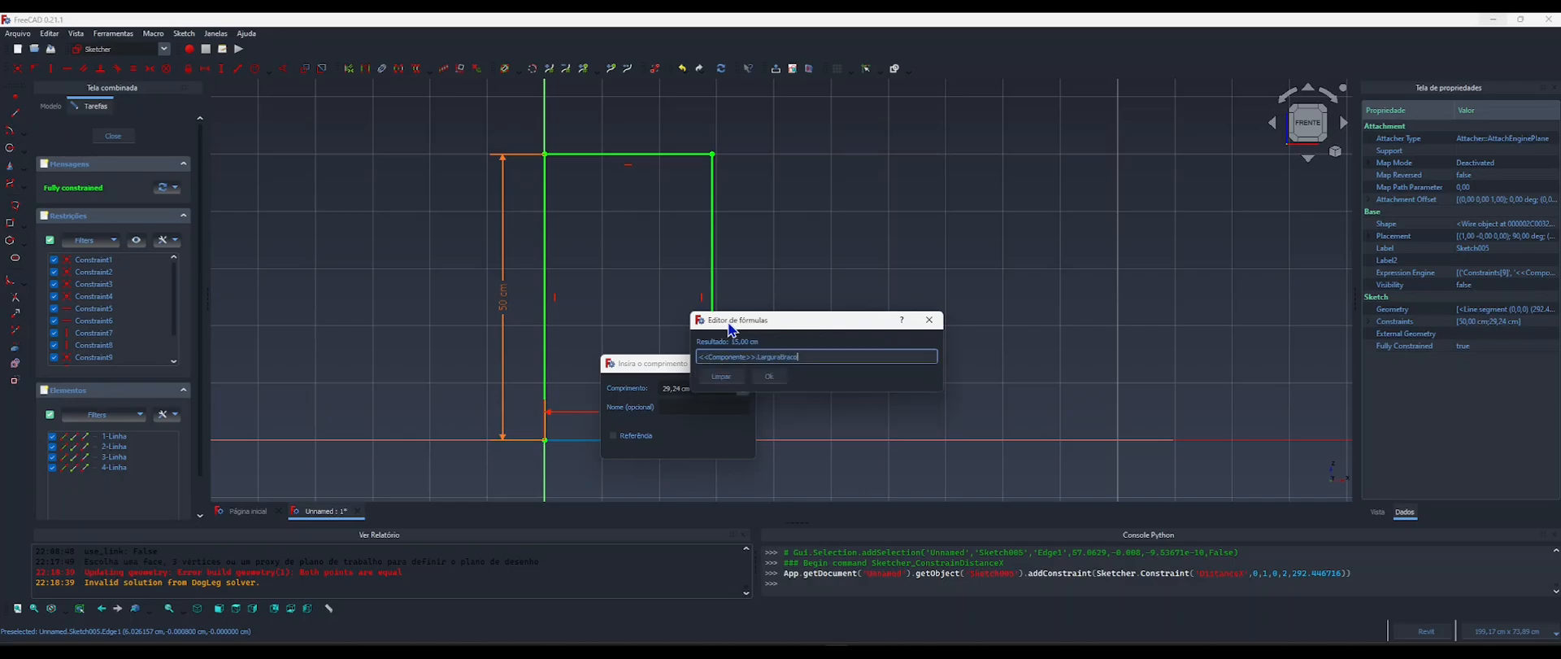
click(769, 375)
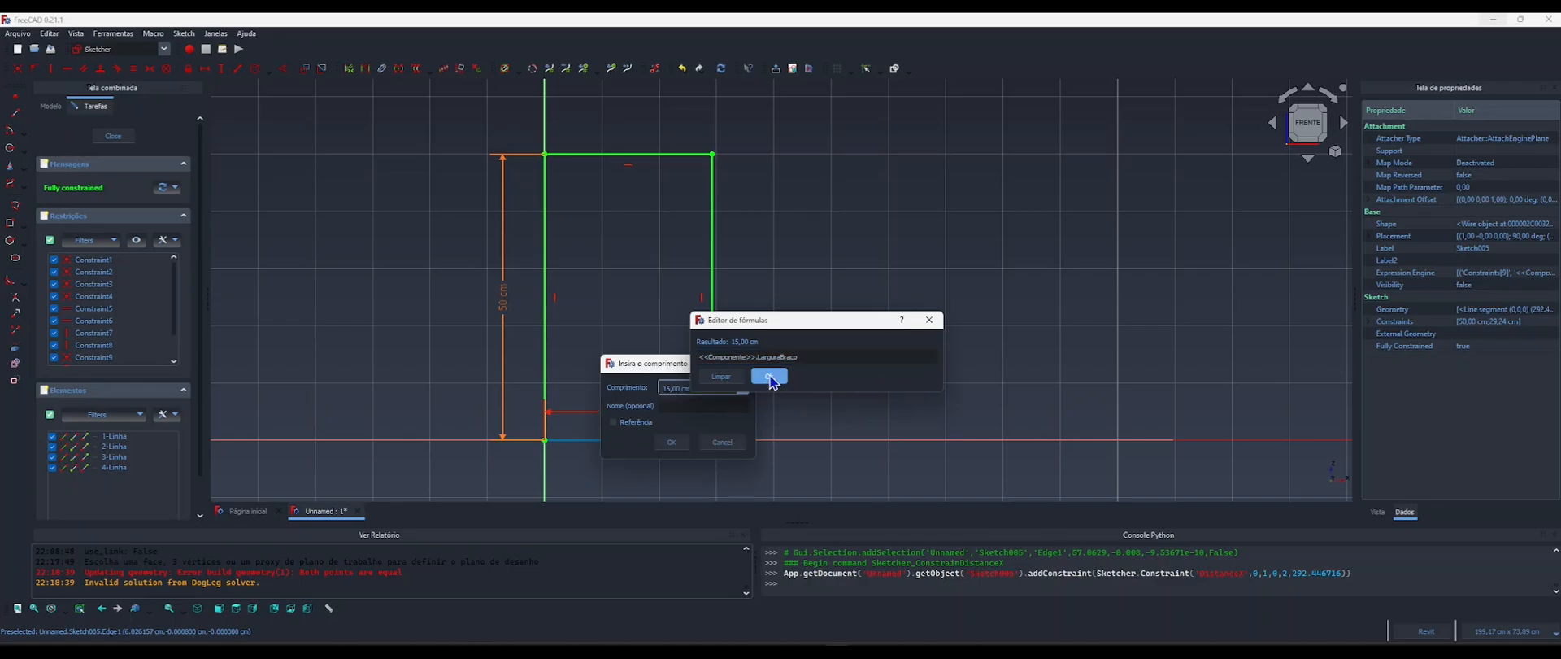
click(671, 443)
scroll(723, 310, up, 2)
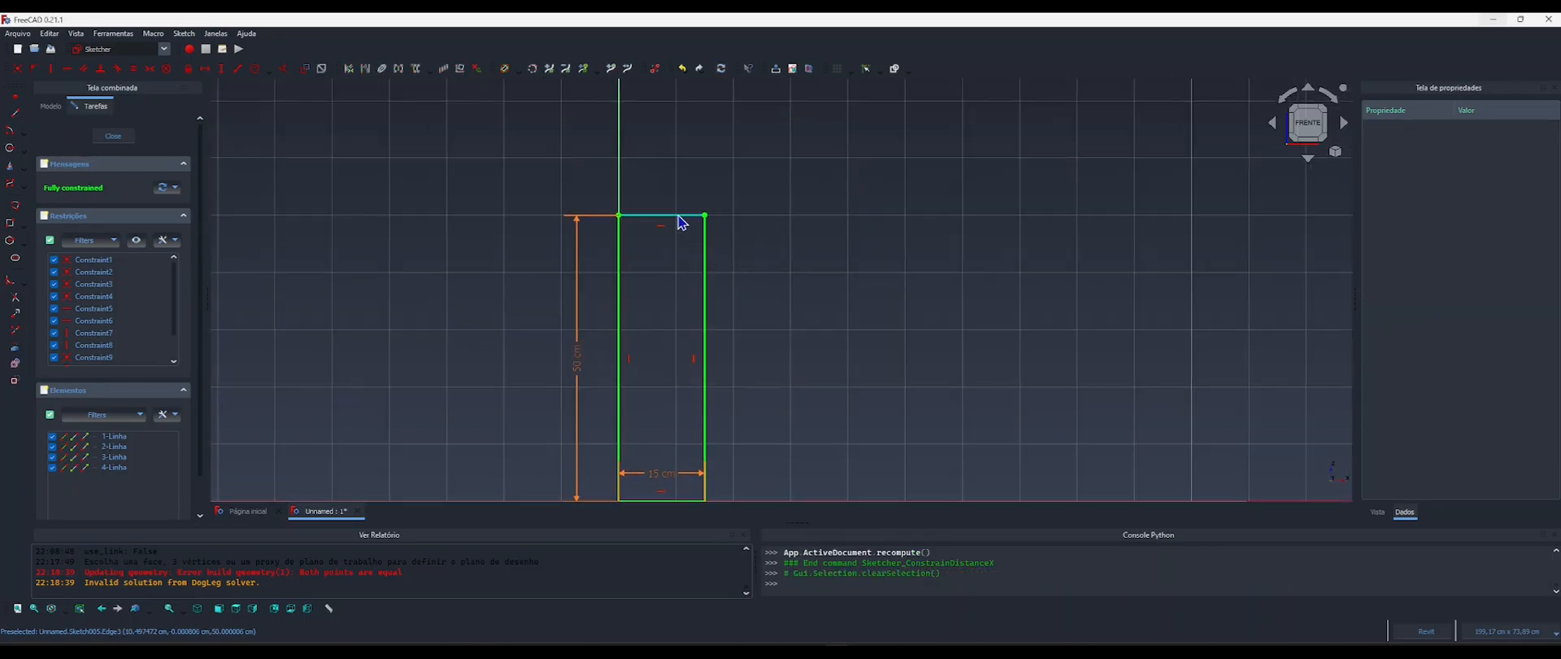
scroll(655, 237, up, 1)
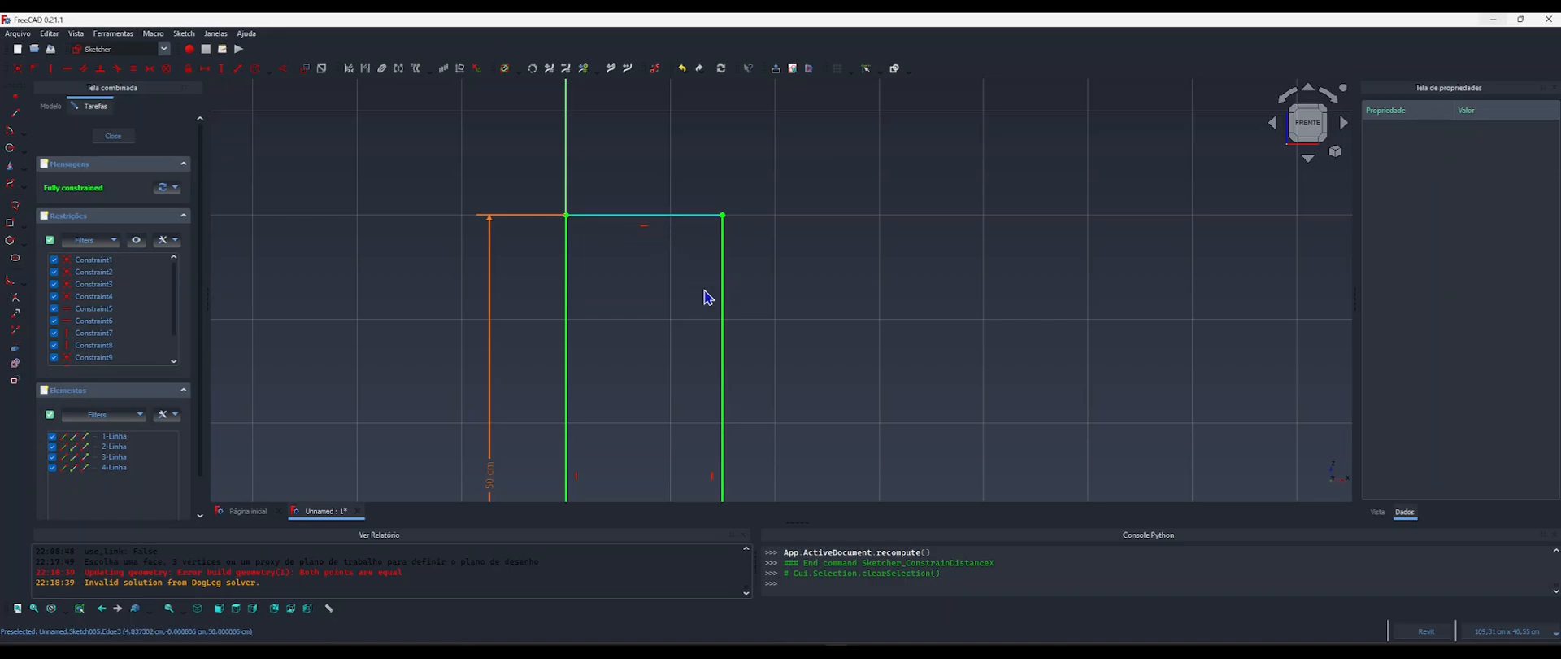
middle_drag(651, 277, 672, 218)
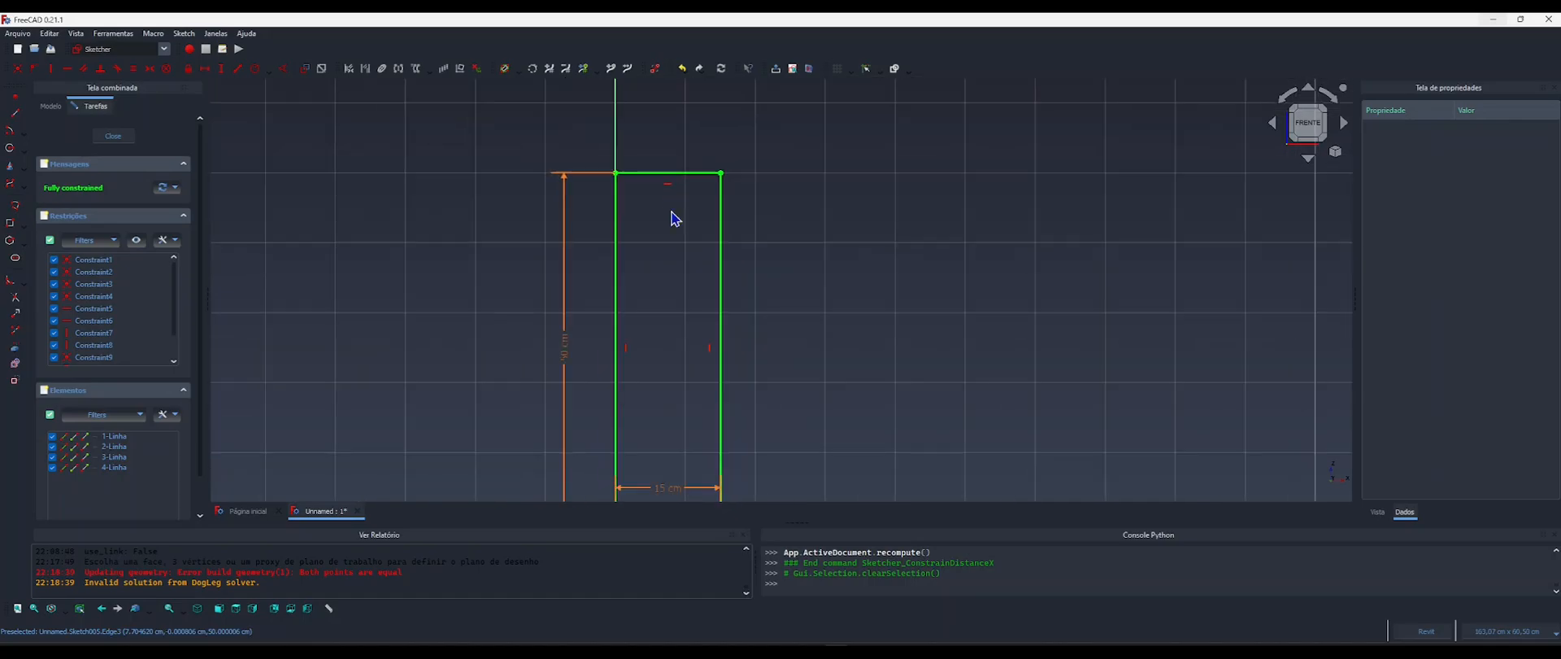
scroll(675, 222, down, 3)
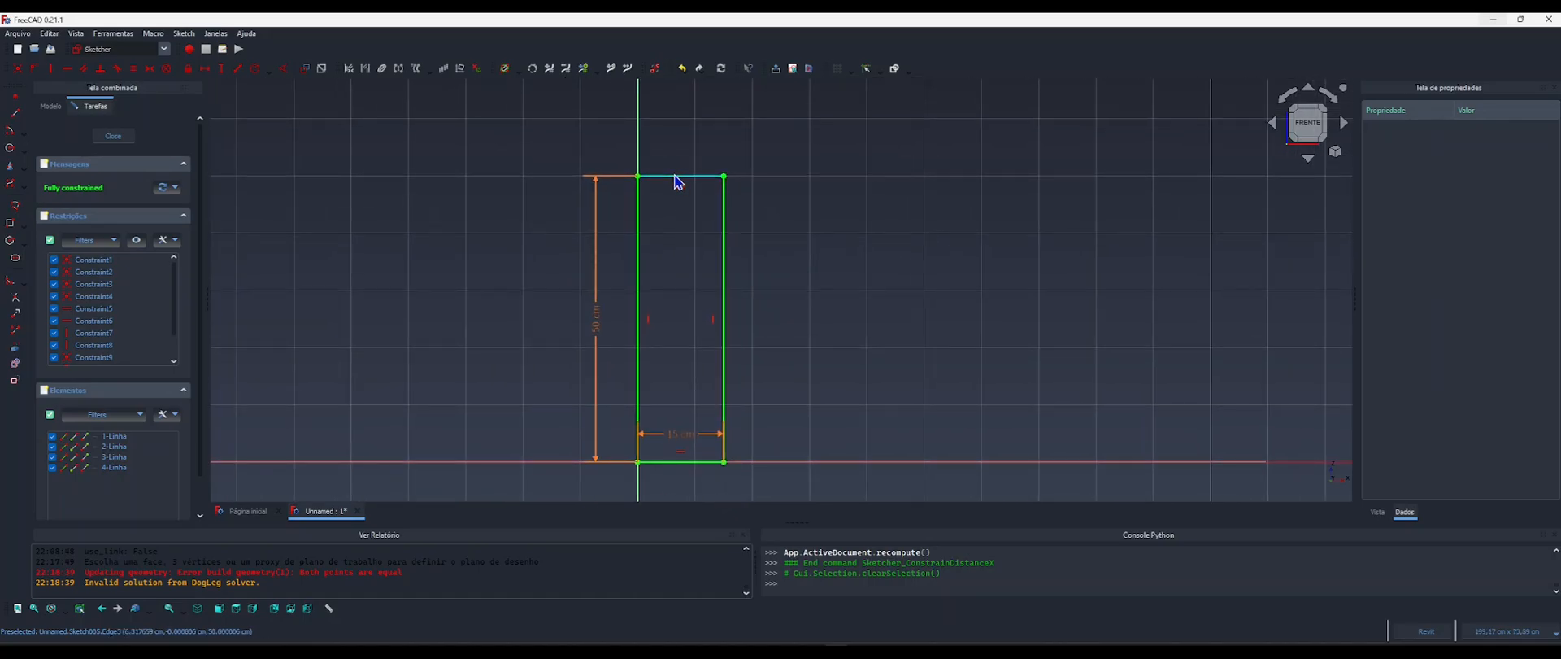
scroll(675, 176, up, 2)
scroll(679, 223, down, 3)
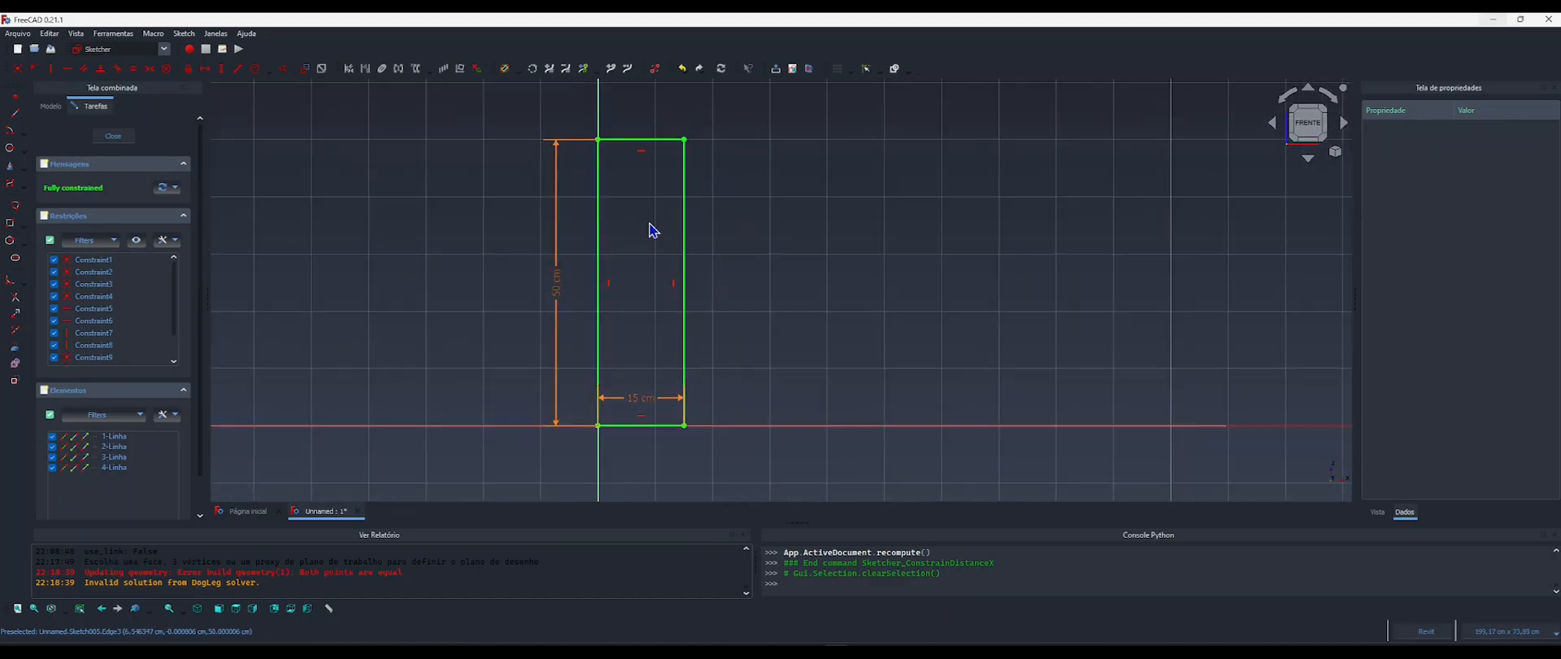
scroll(659, 204, up, 2)
middle_drag(658, 217, 639, 207)
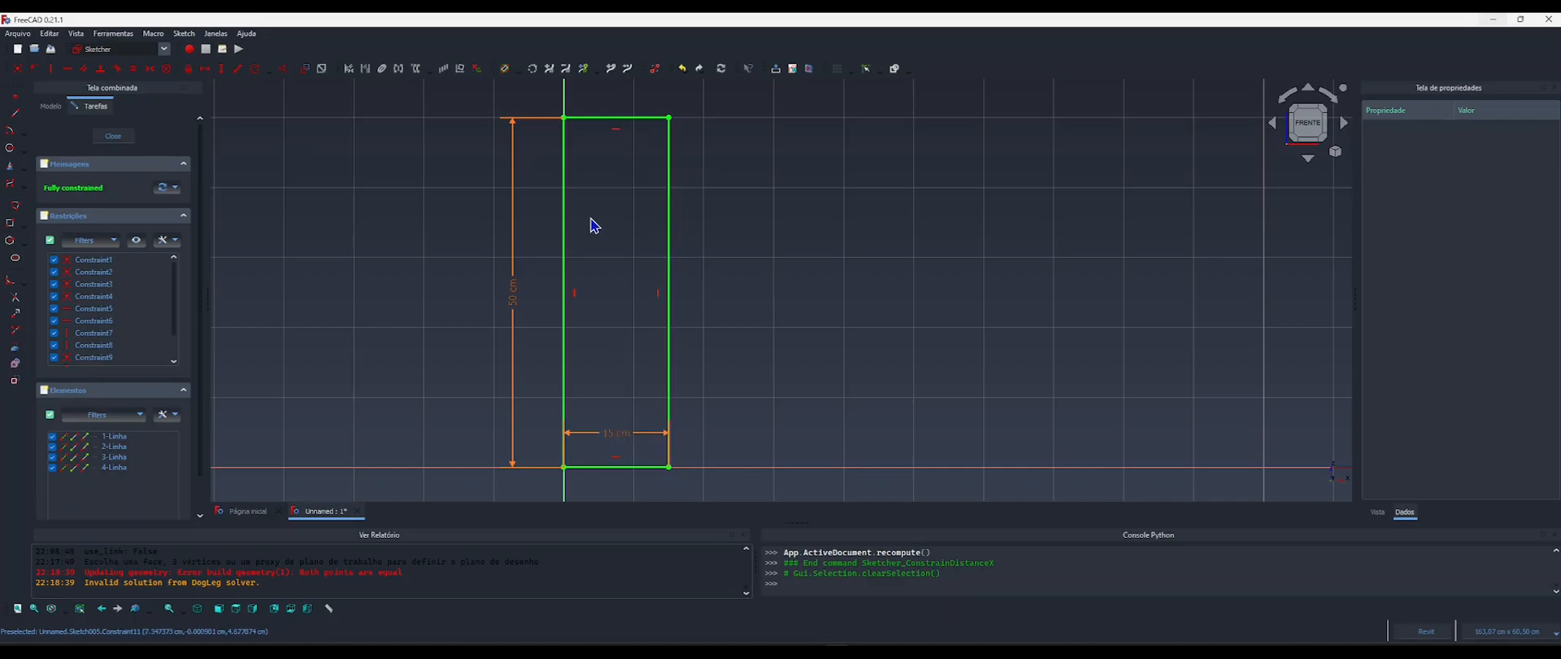
Round the armrest profile's upper right corner with a constraint-preserving sketch fillet of about 5.2 cm radius.
scroll(639, 279, up, 3)
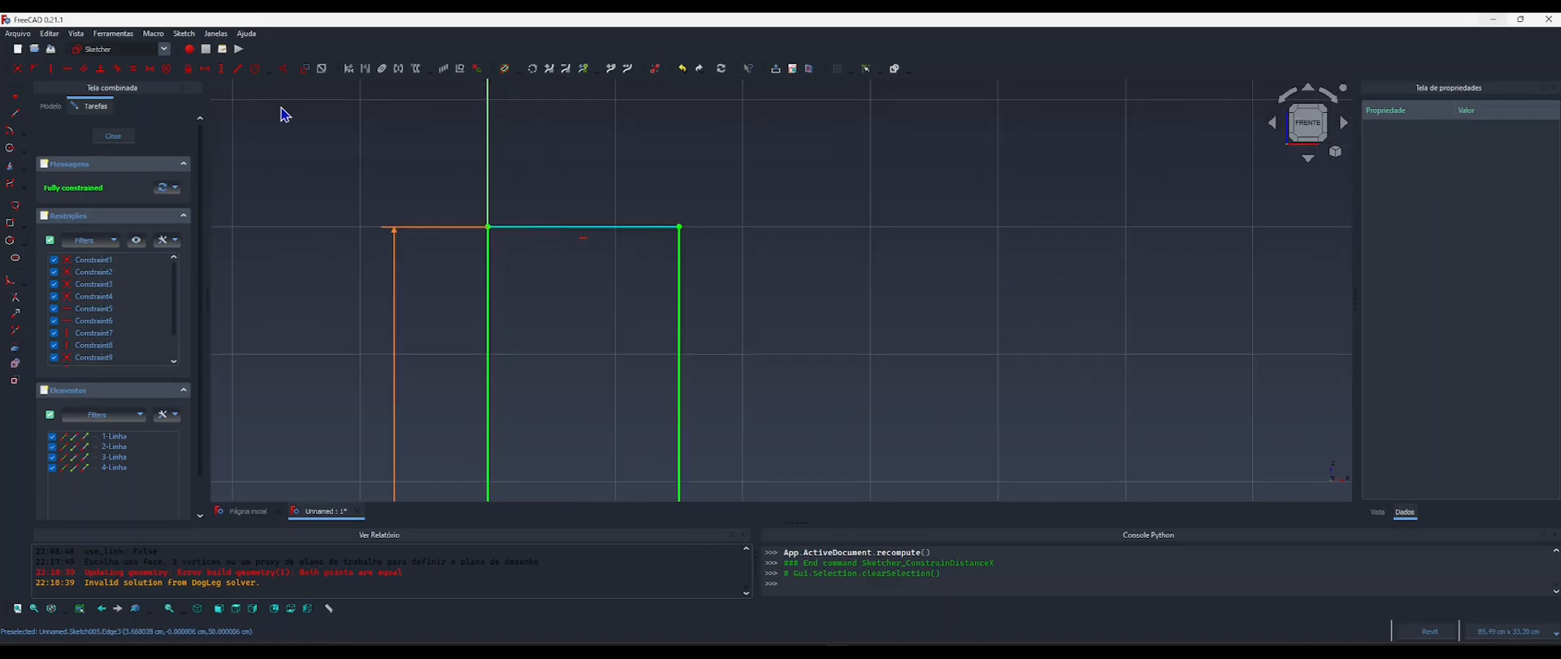
click(23, 281)
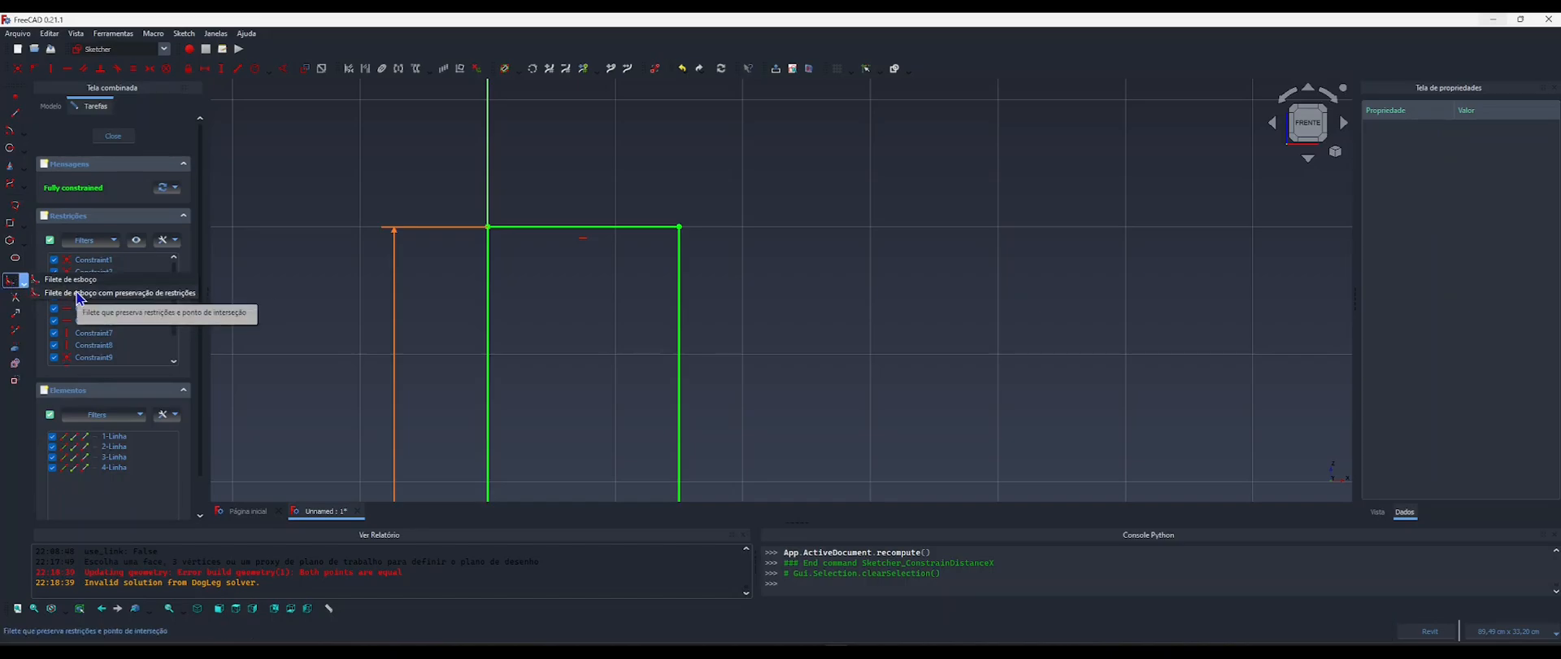
click(105, 293)
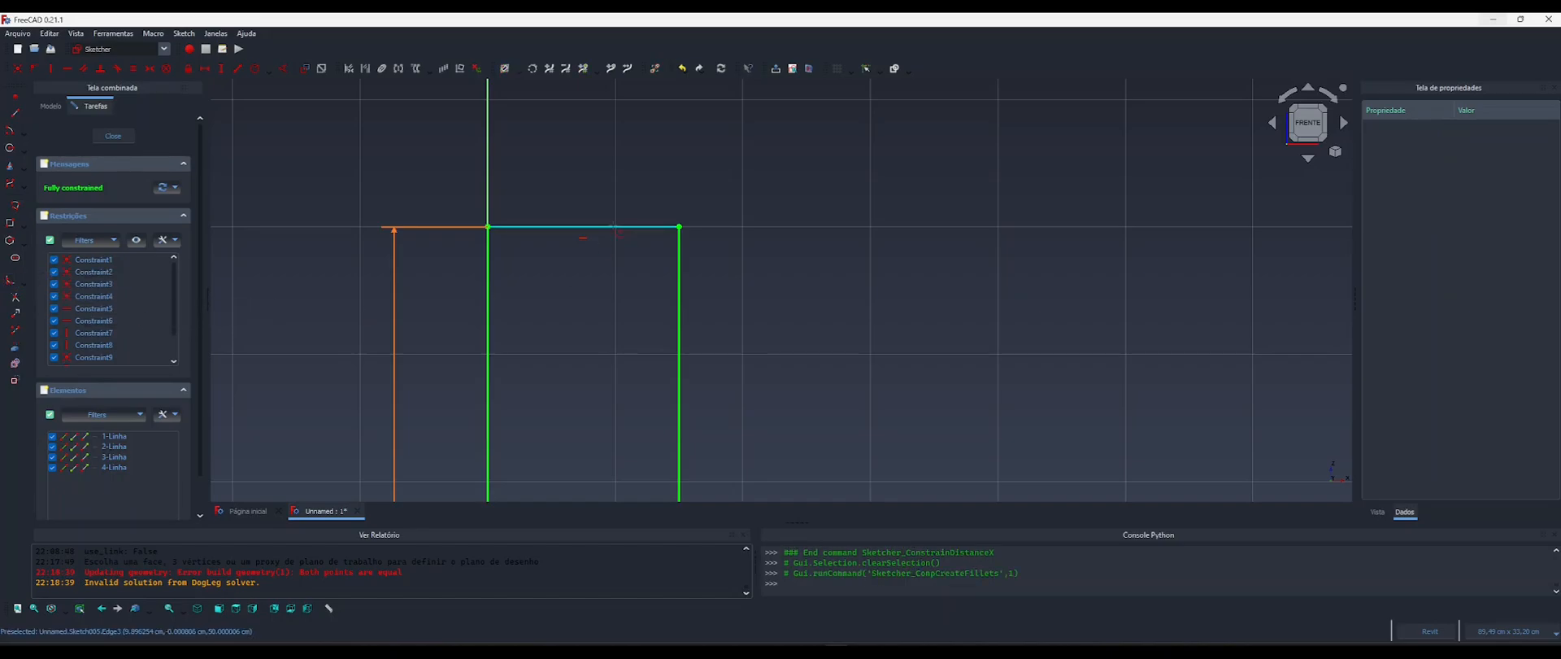
click(614, 227)
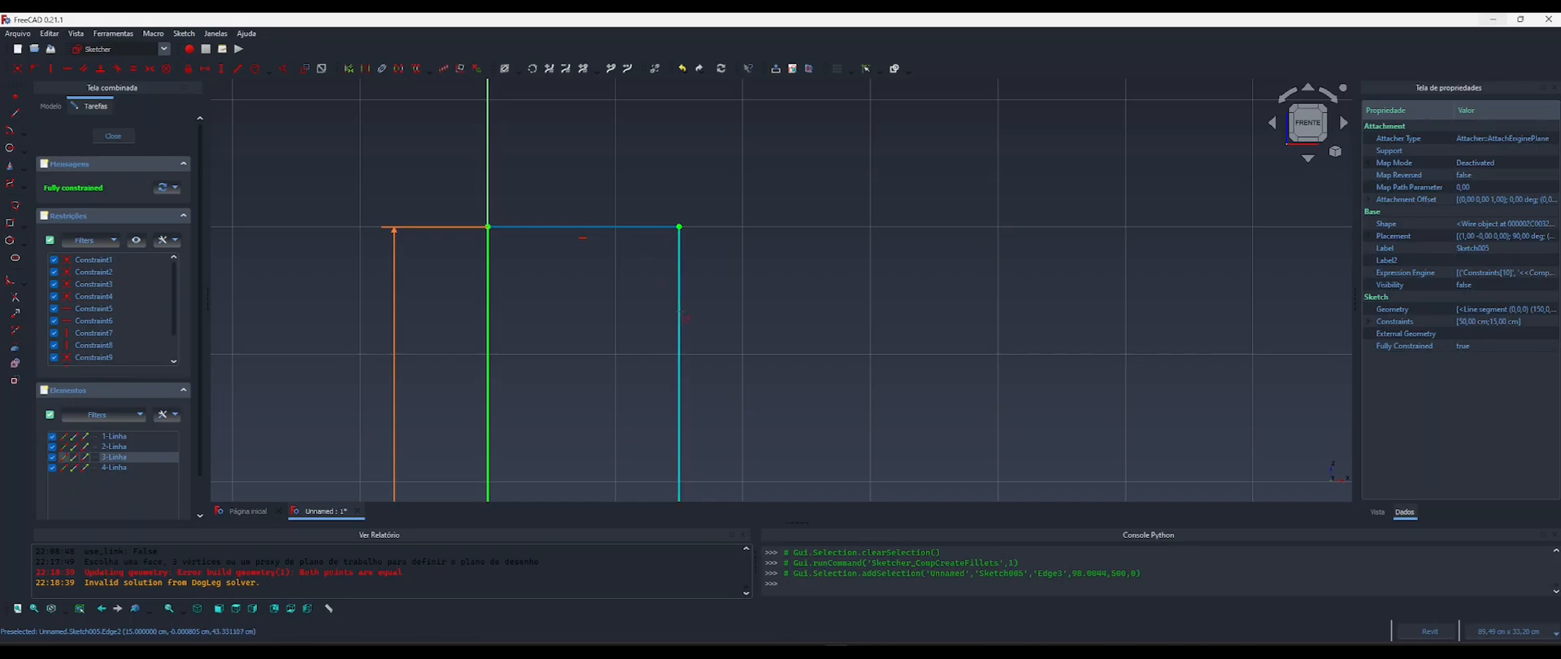
click(680, 311)
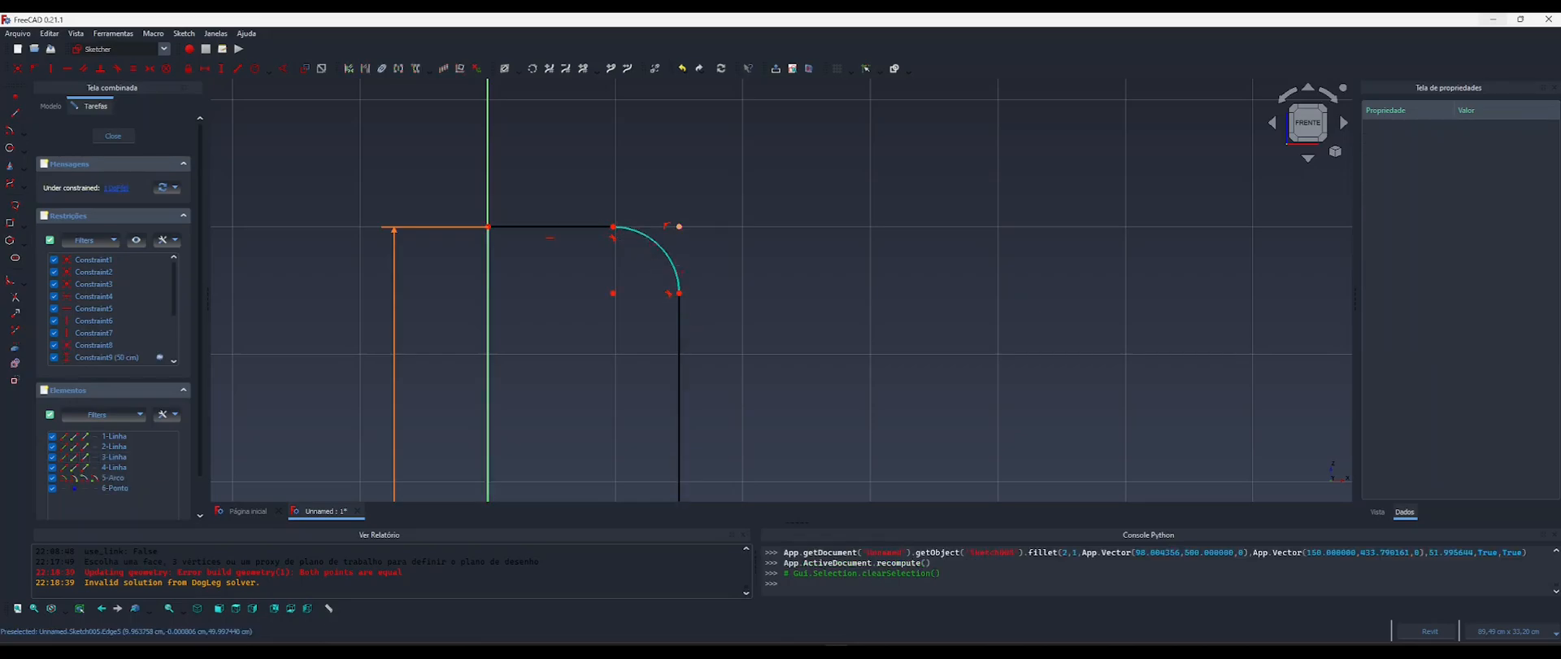
Add a radius constraint to the armrest profile's rounded corner arc, driven by the formula 0.6*<<Componente>>.LarguraBraco.
scroll(677, 235, up, 4)
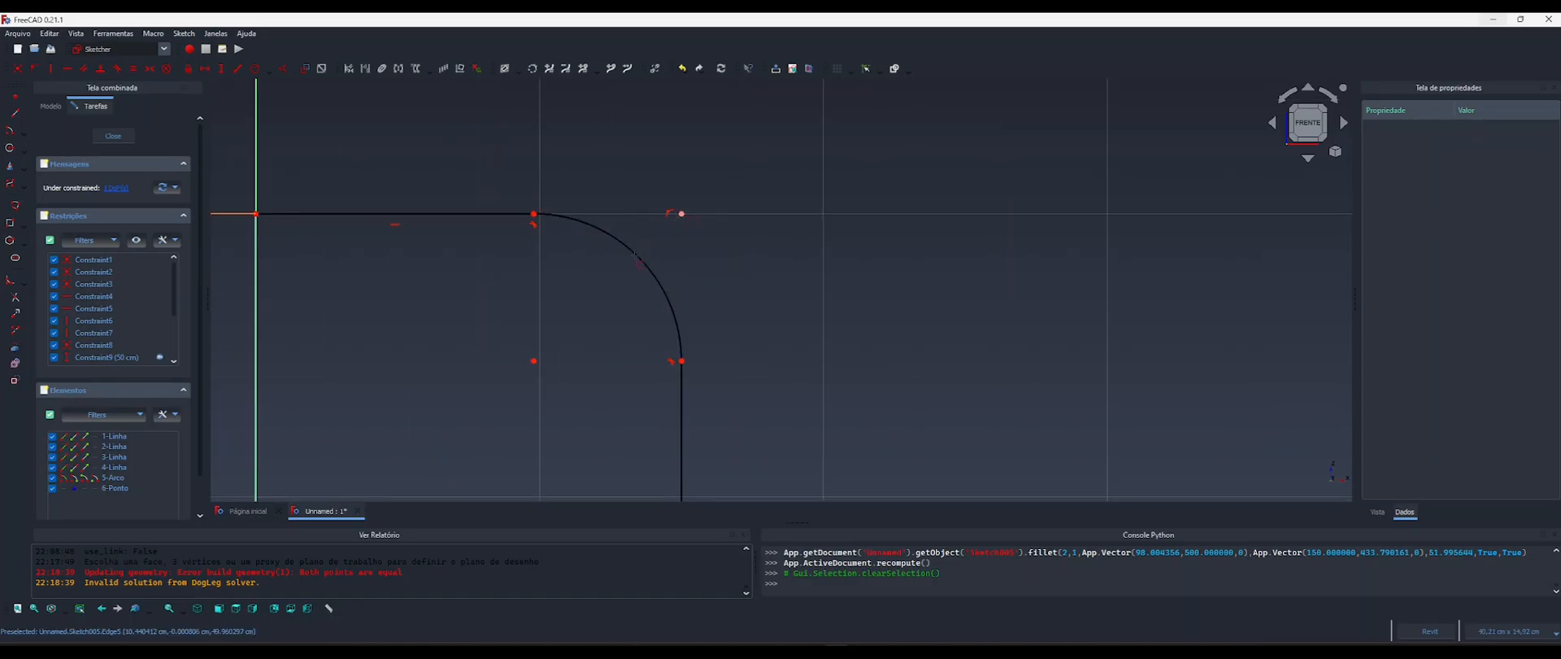
scroll(637, 259, down, 3)
scroll(591, 258, up, 3)
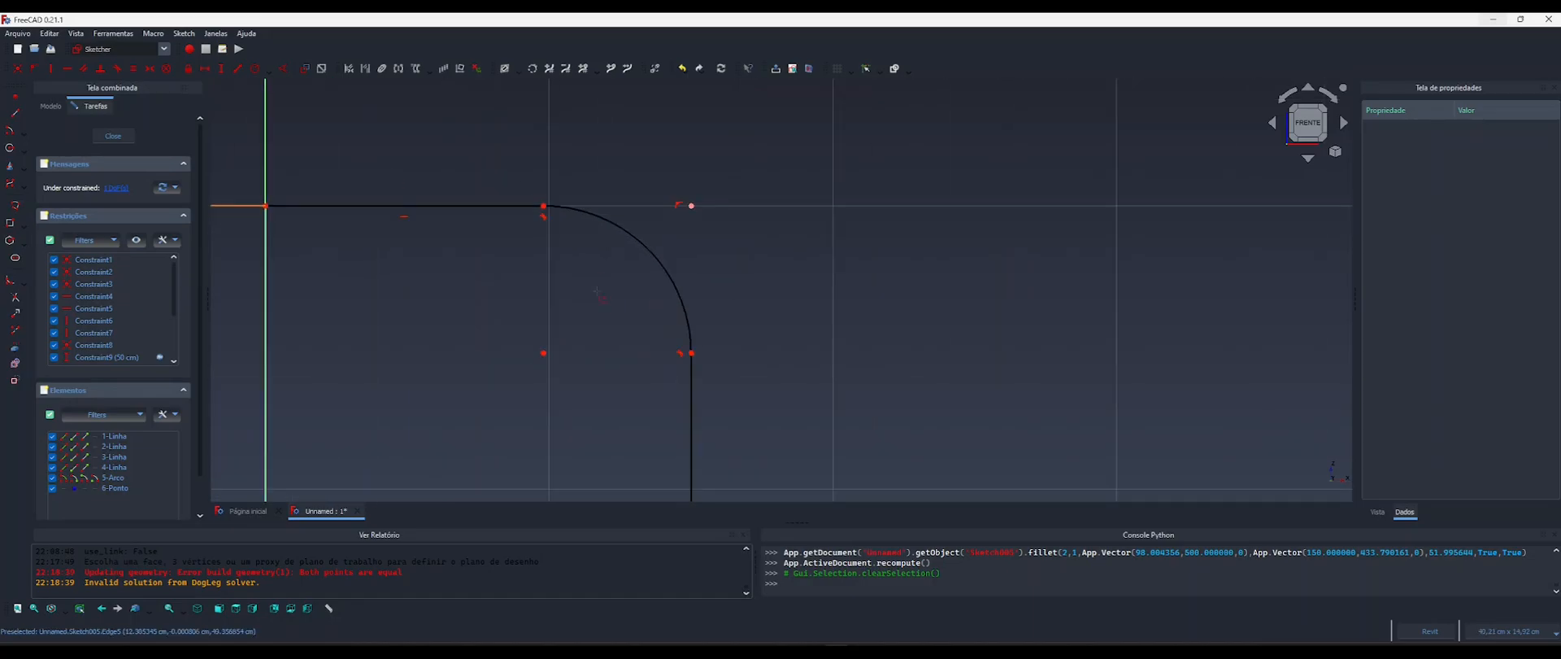
key(k)
key(s)
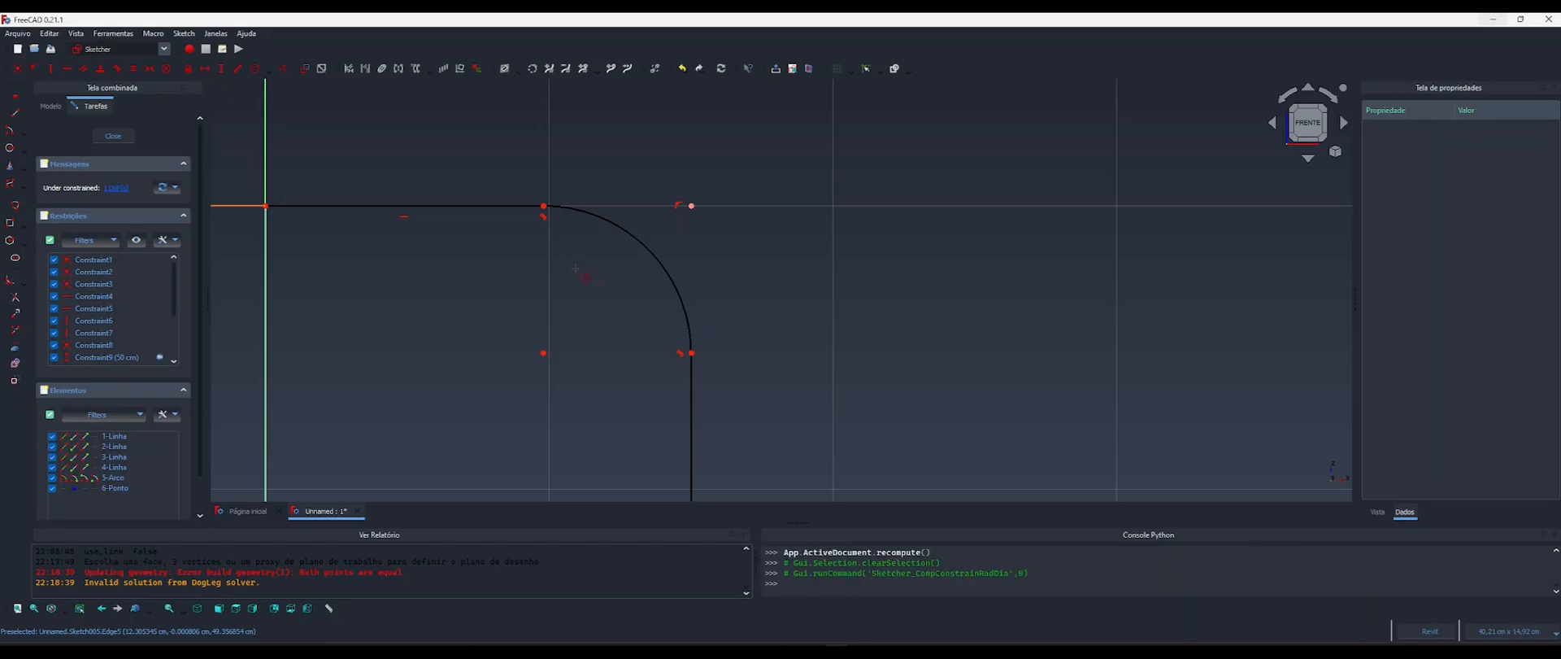
click(632, 245)
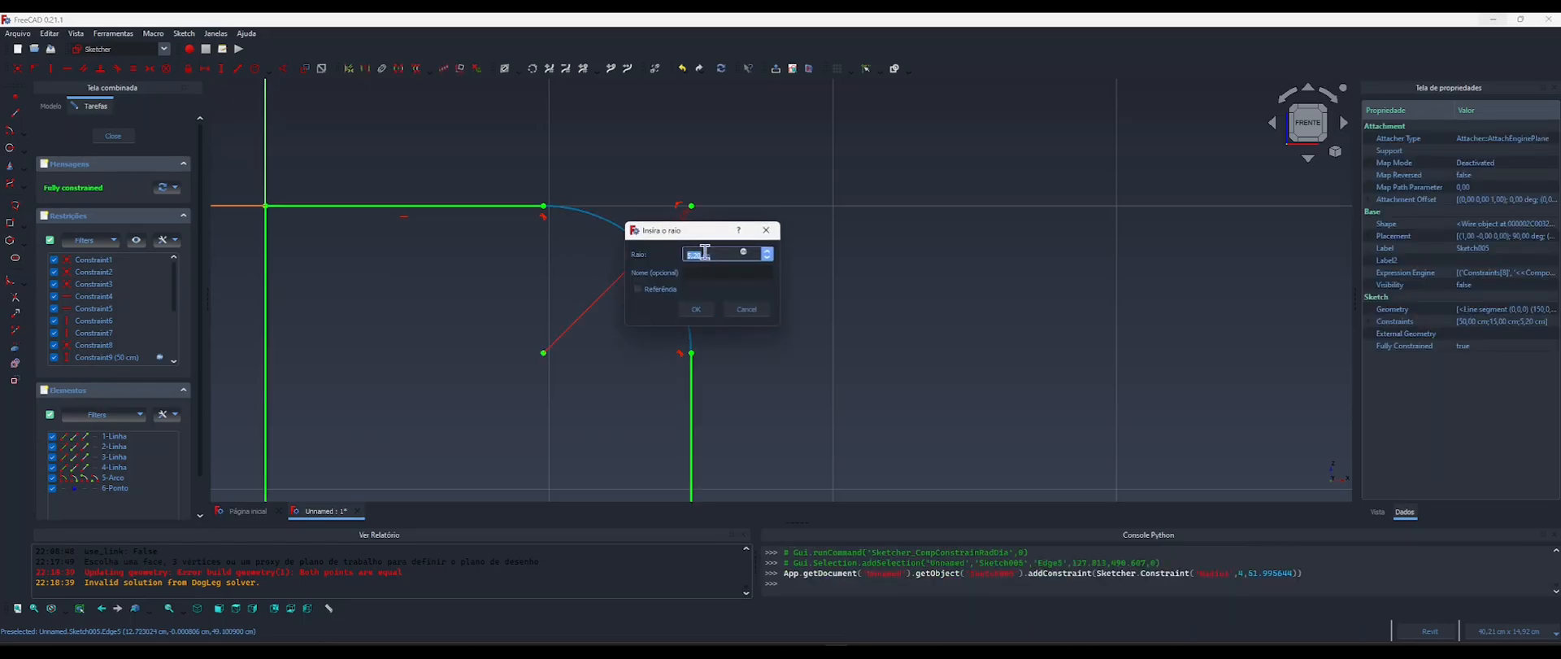
drag(686, 235, 793, 187)
click(928, 236)
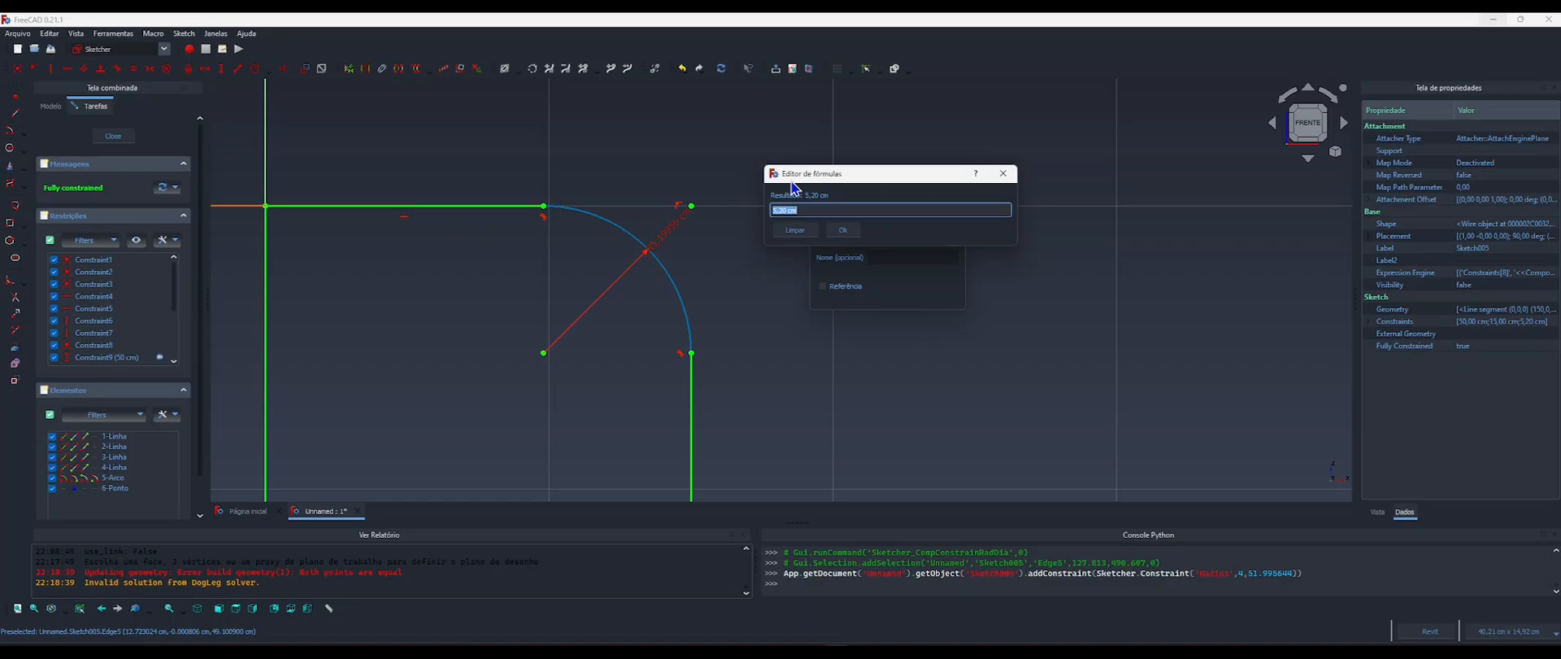
text(0.6*comp)
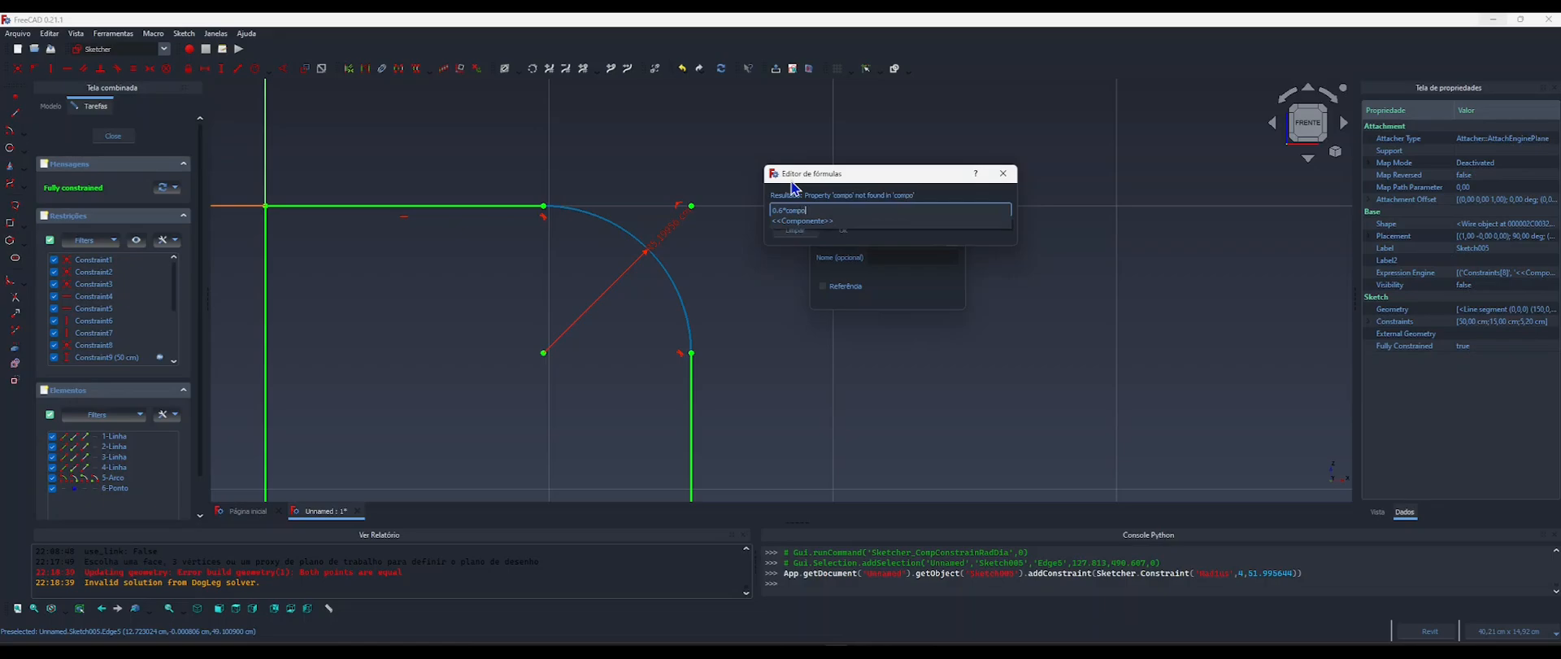
text(o)
key(Down)
text(Largura)
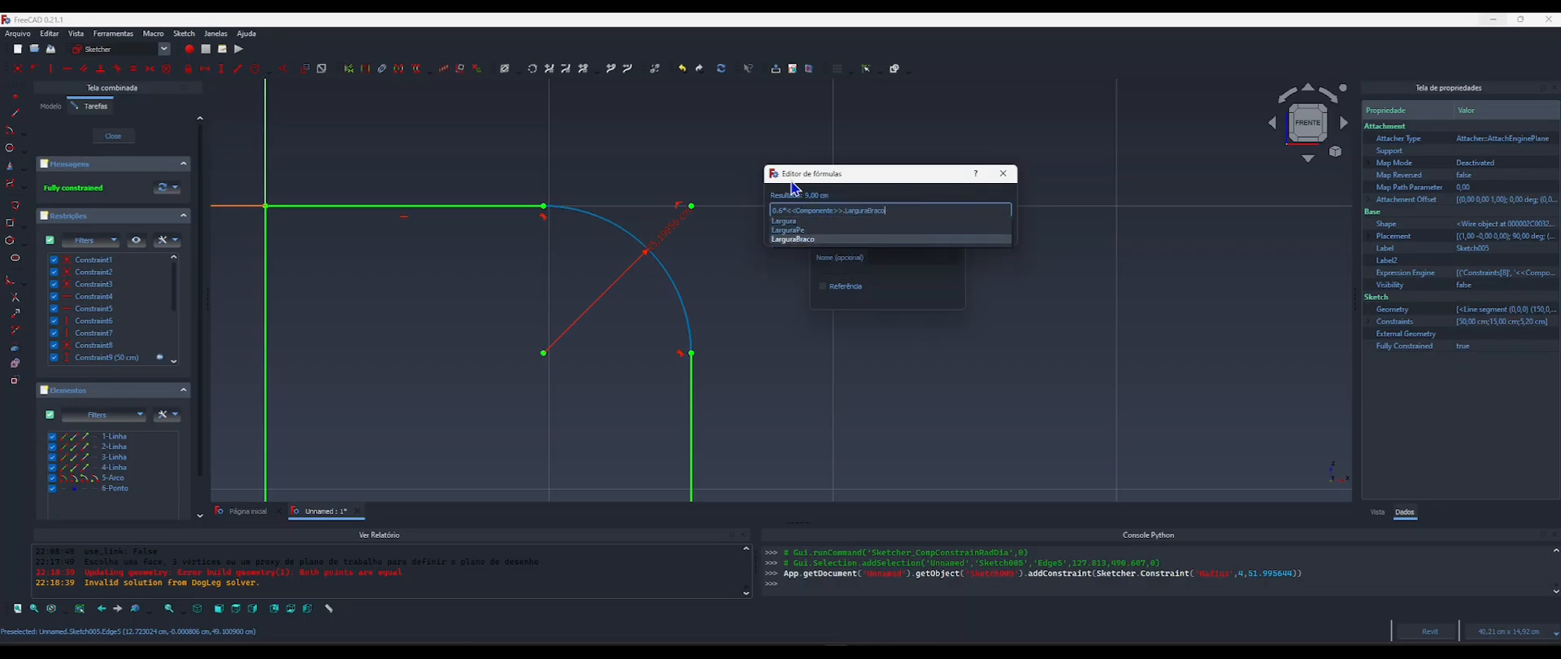
key(Return)
key(Return)
key(Return)
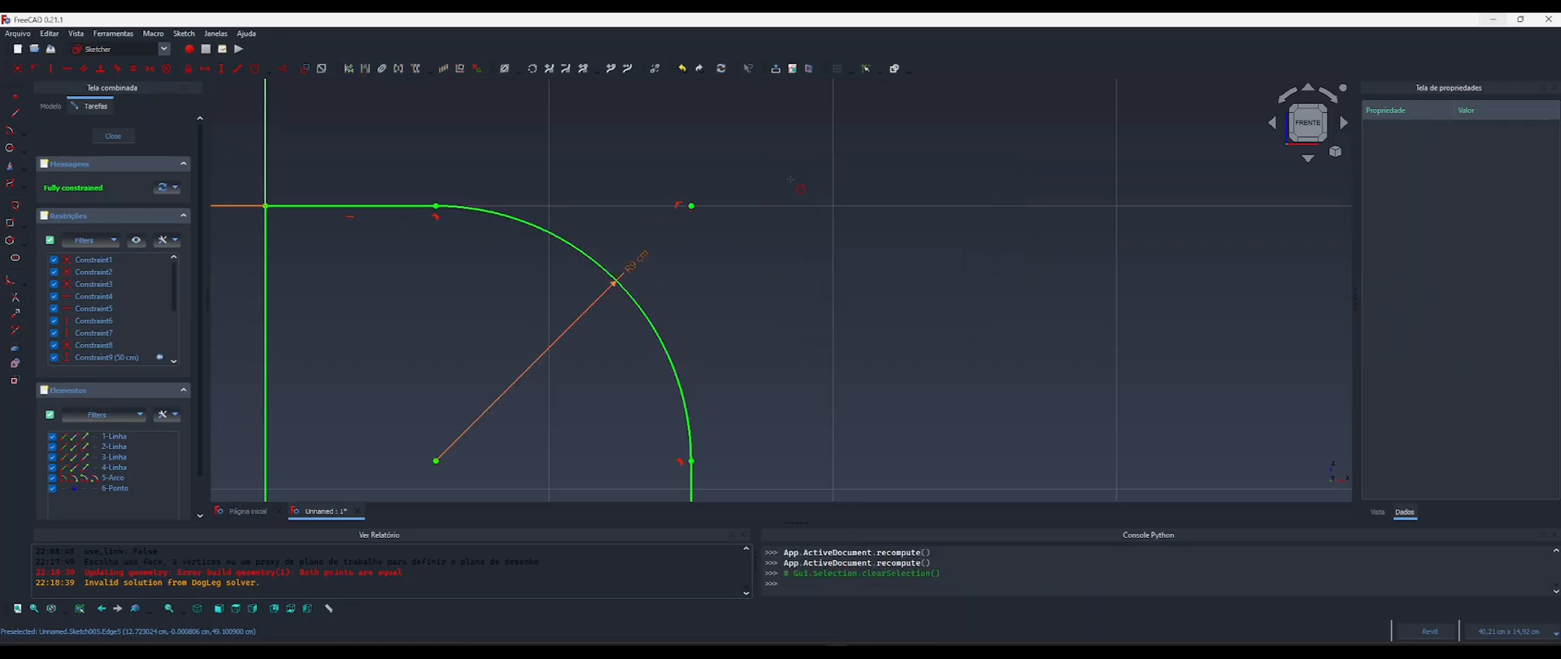
scroll(790, 179, down, 9)
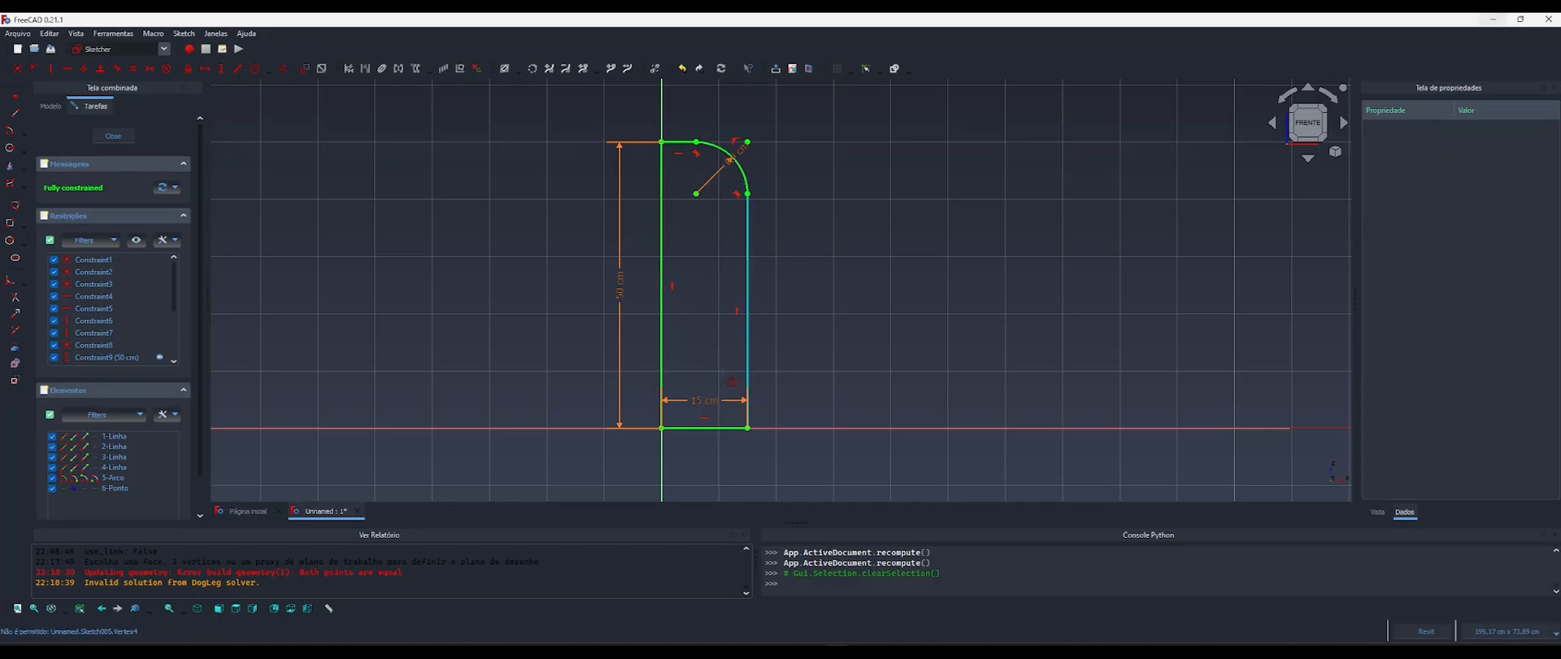
scroll(690, 369, up, 6)
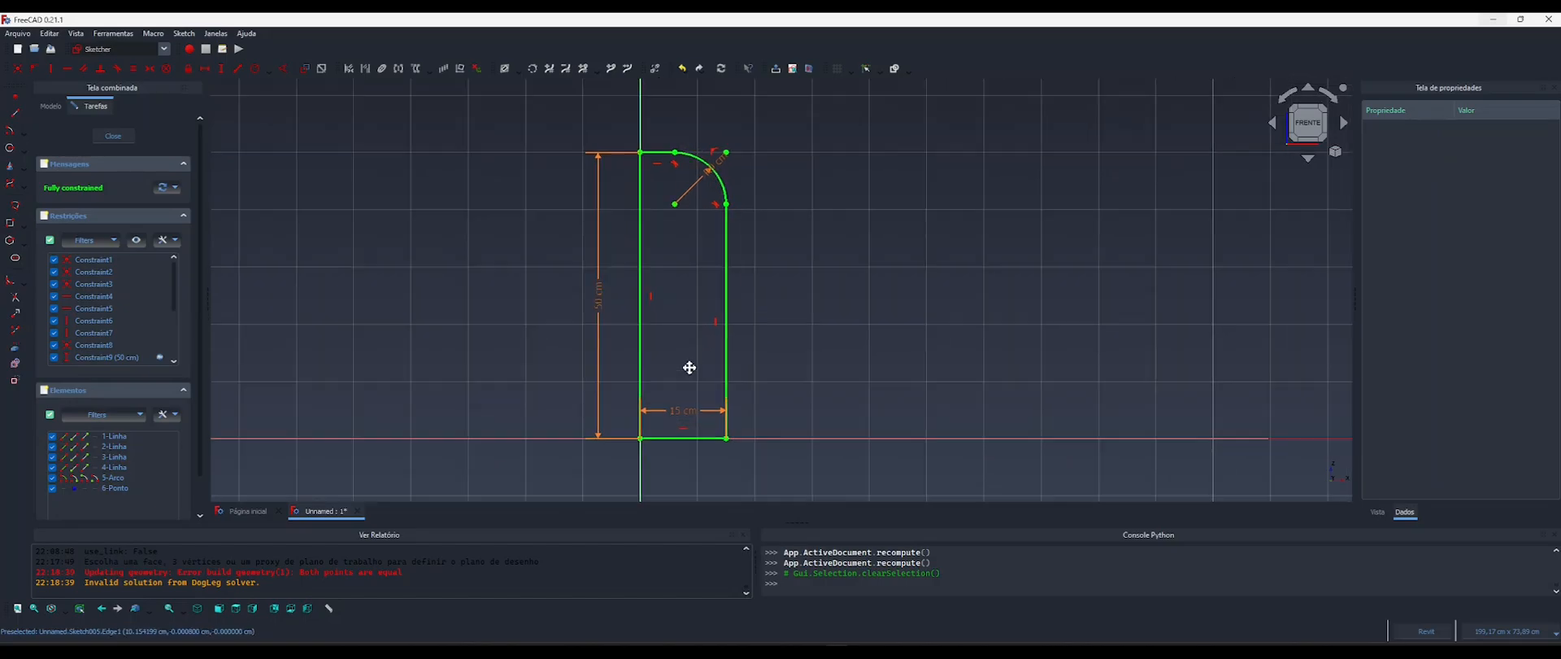
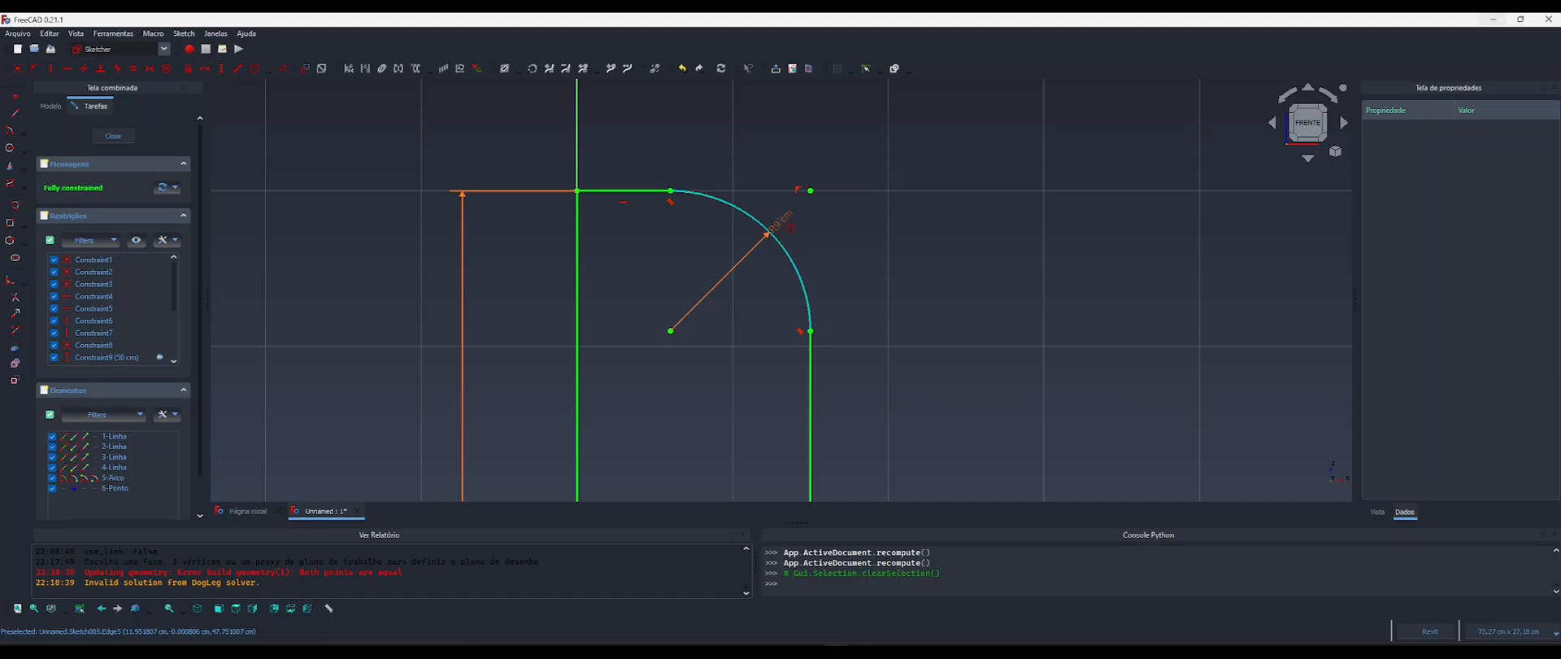
Close the fully constrained sketch of the rounded arm profile.
scroll(700, 235, down, 5)
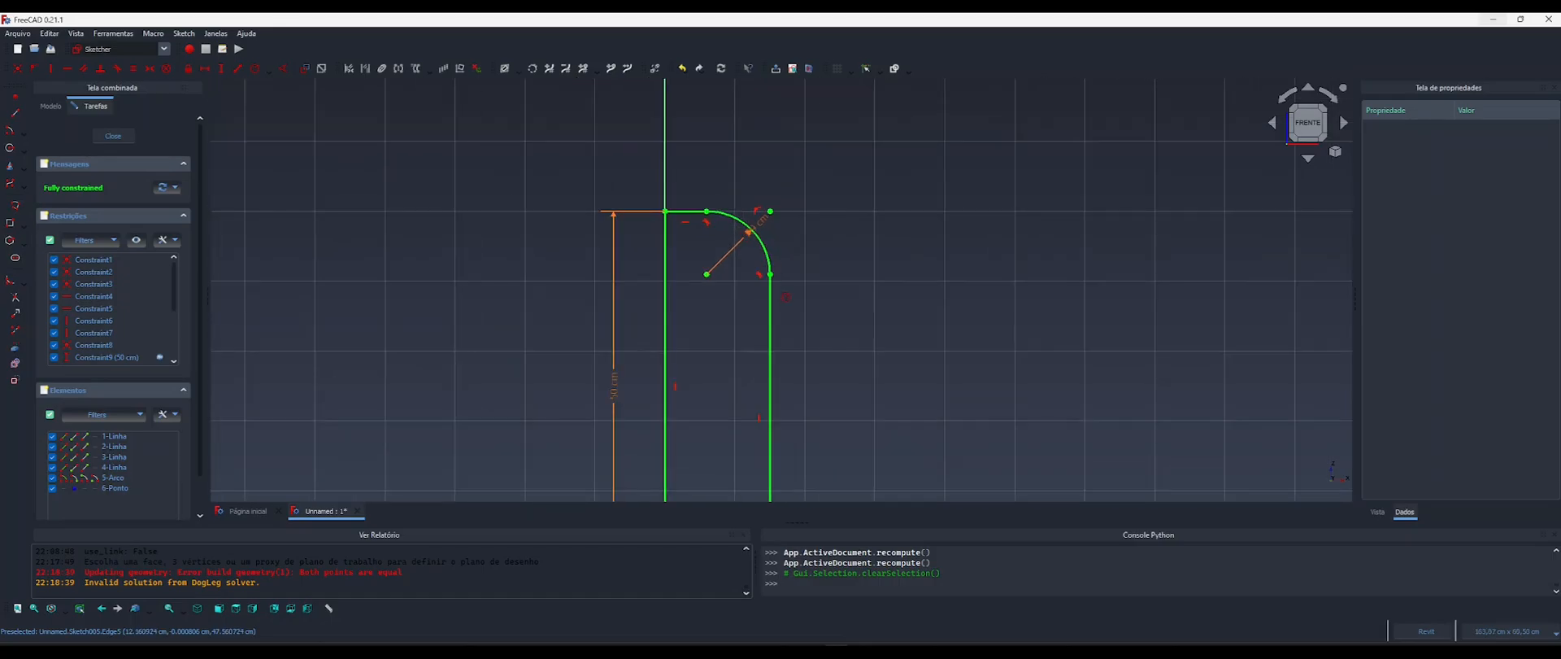
middle_drag(700, 235, 686, 225)
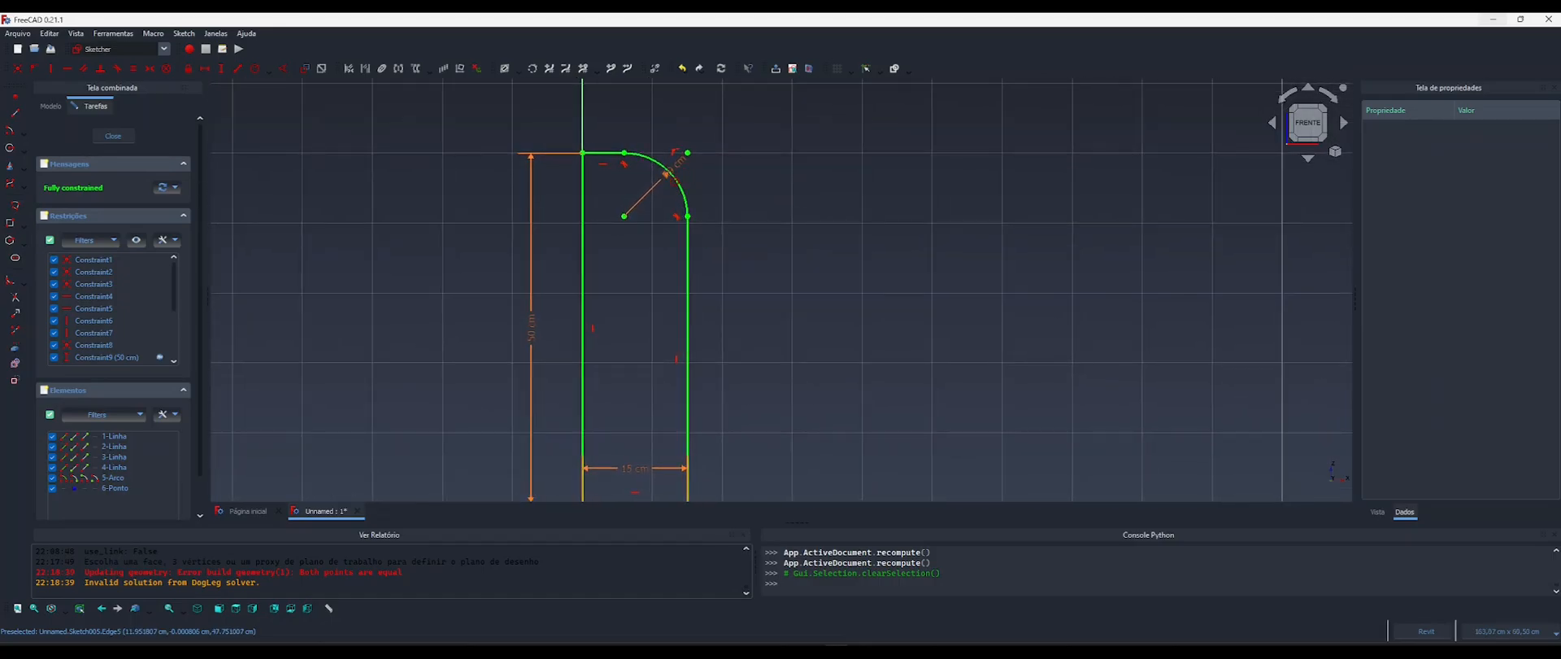
scroll(667, 171, up, 4)
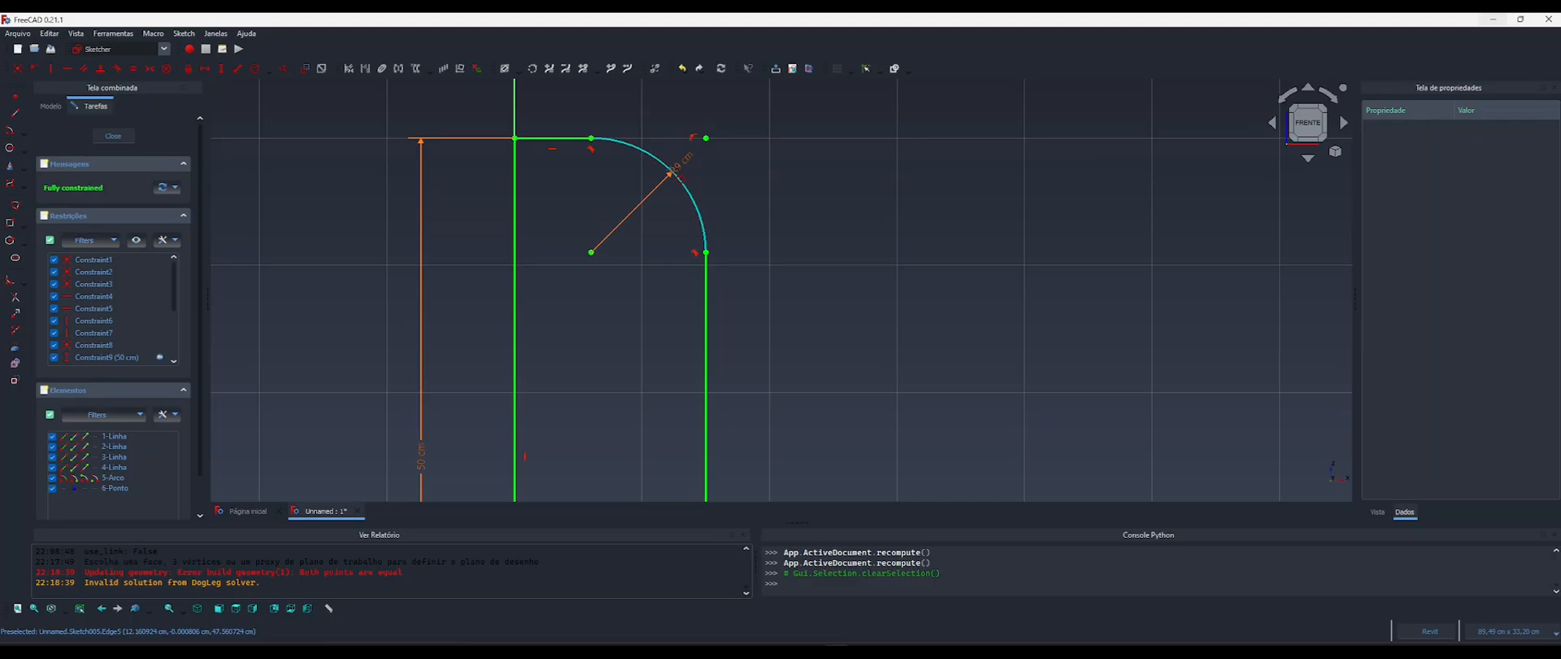
scroll(673, 216, down, 2)
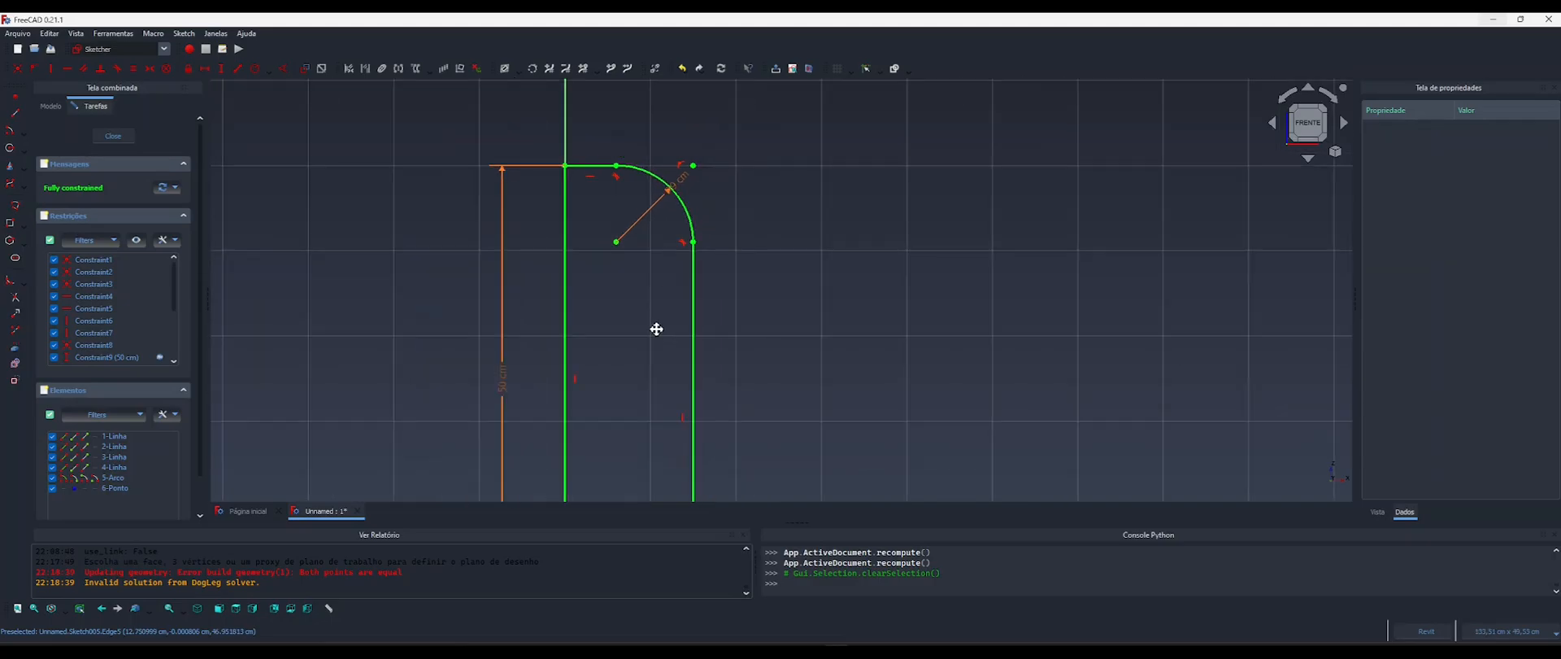
middle_drag(655, 328, 659, 212)
scroll(667, 244, down, 1)
scroll(655, 281, down, 1)
middle_drag(654, 290, 656, 360)
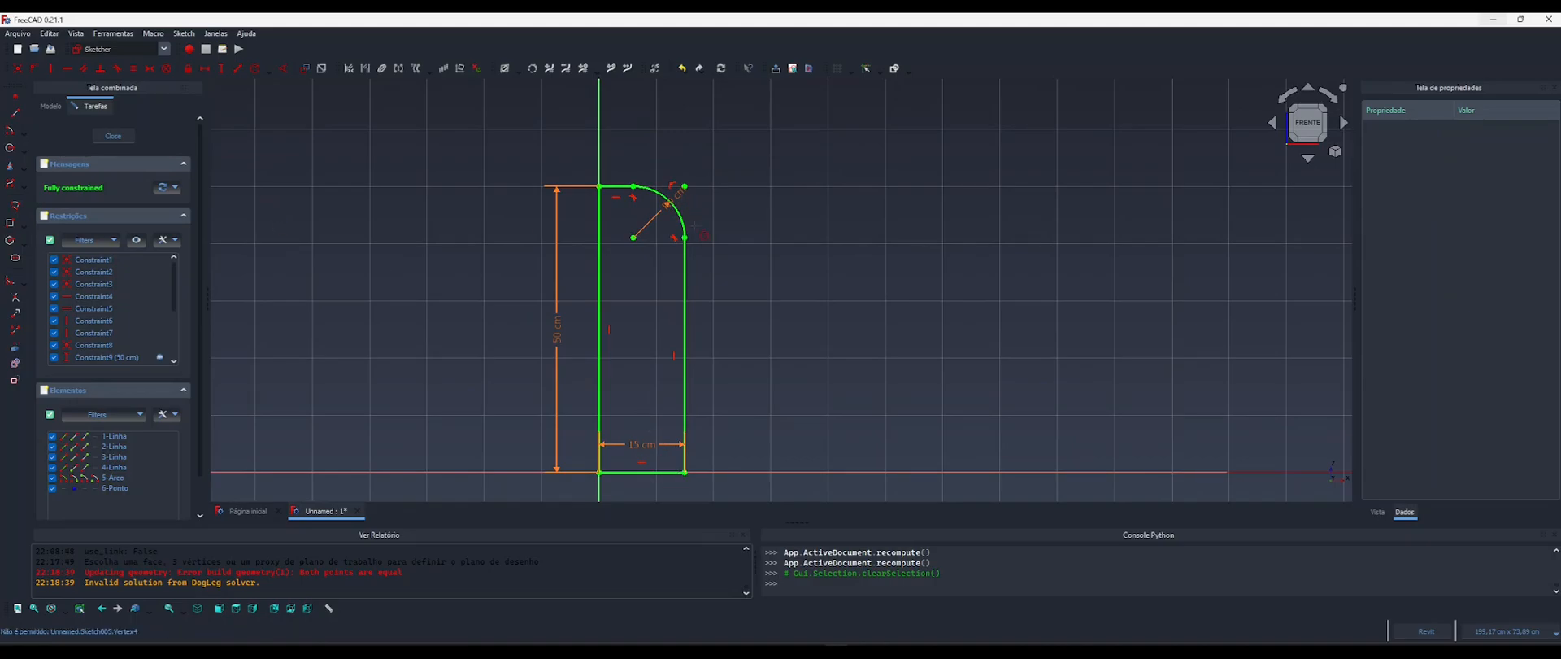
click(119, 142)
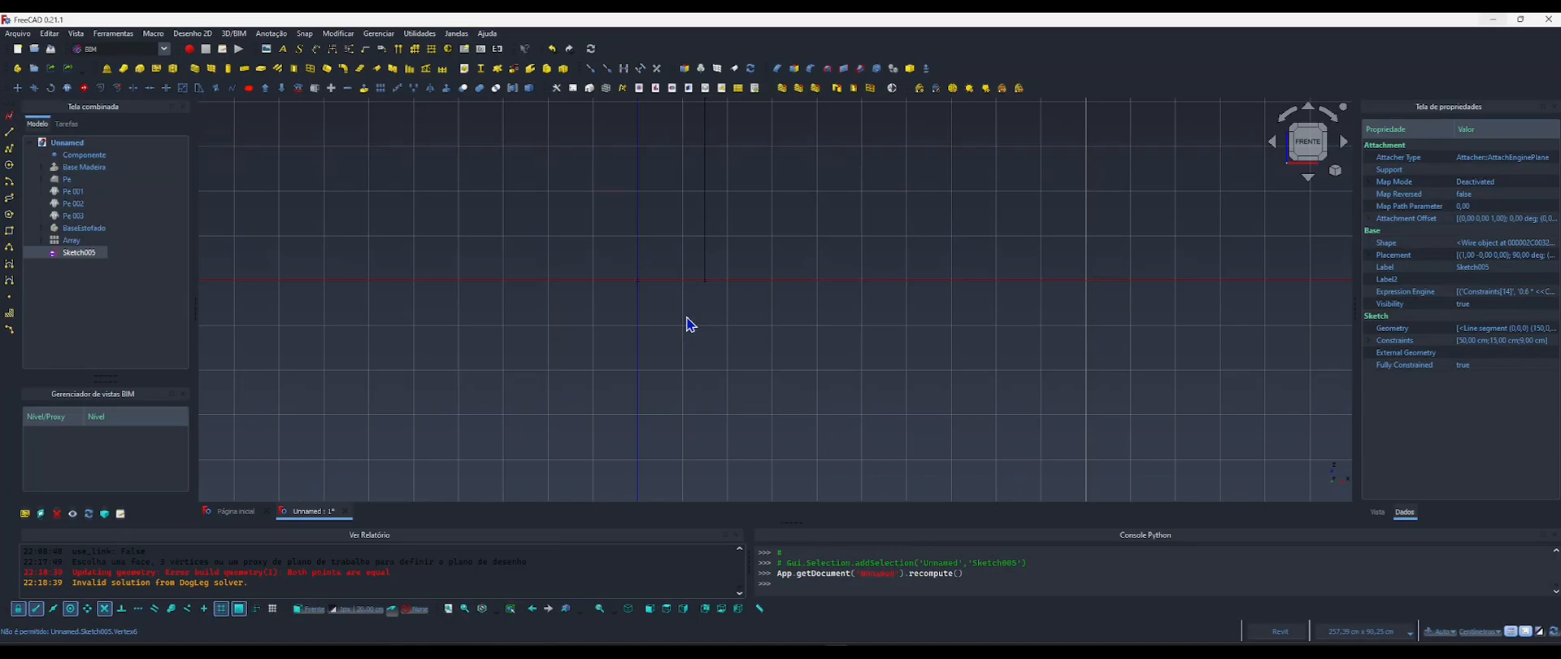
shift+middle_drag(689, 324, 787, 345)
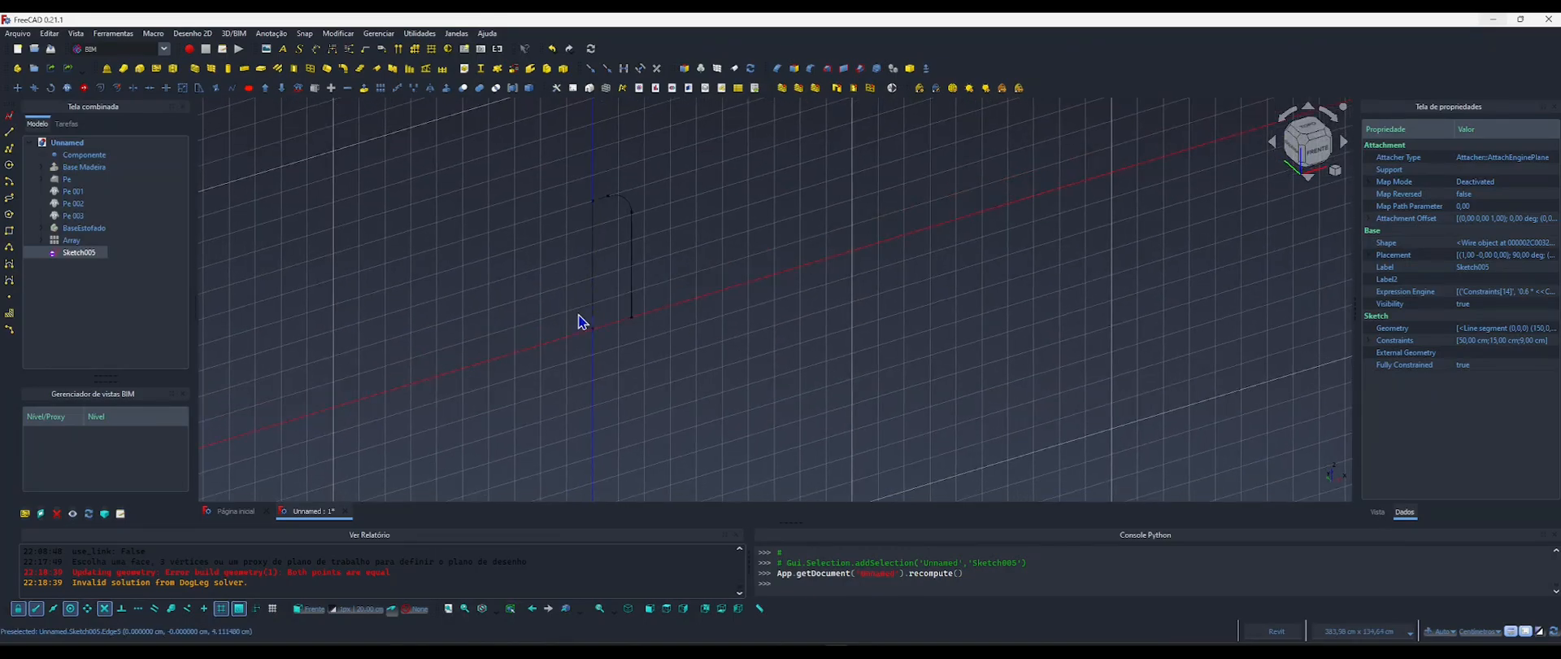
Select the arm profile sketch and switch to the Part Design workbench.
click(79, 253)
click(85, 262)
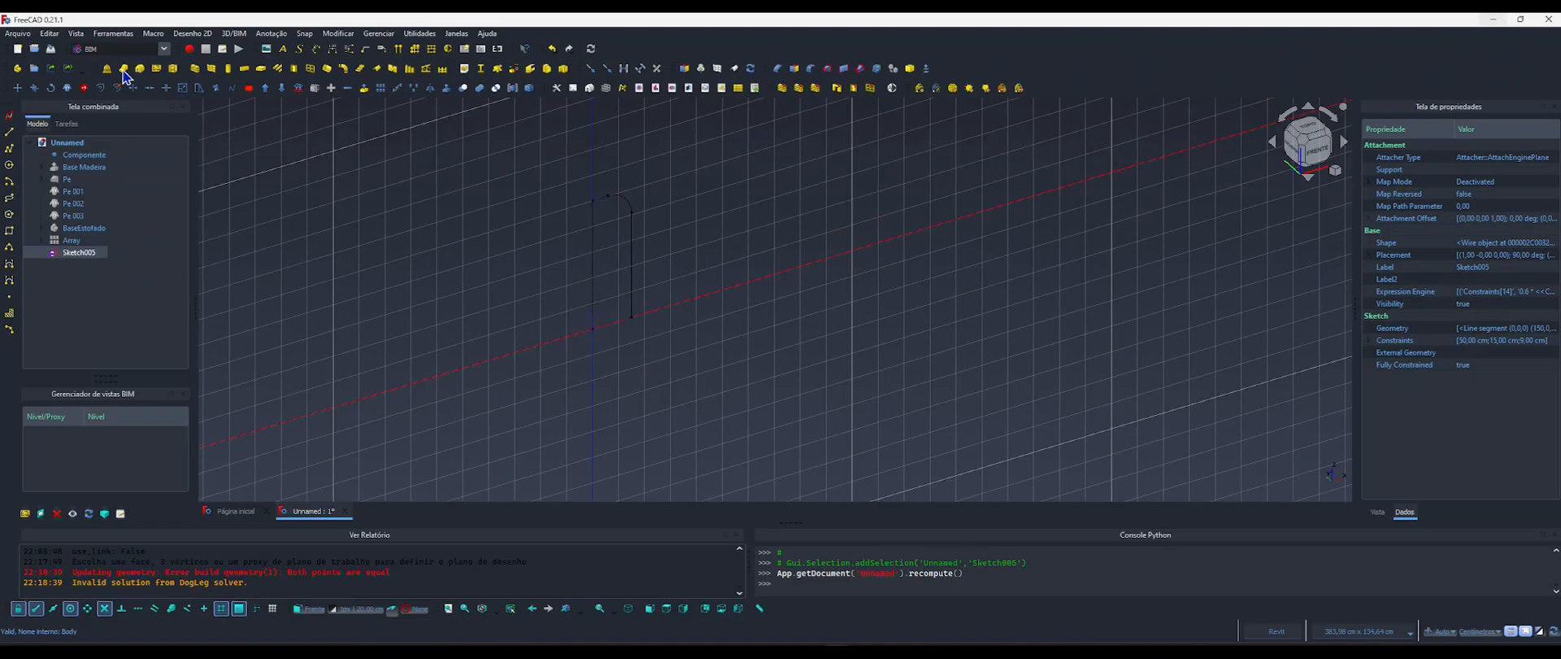
click(164, 49)
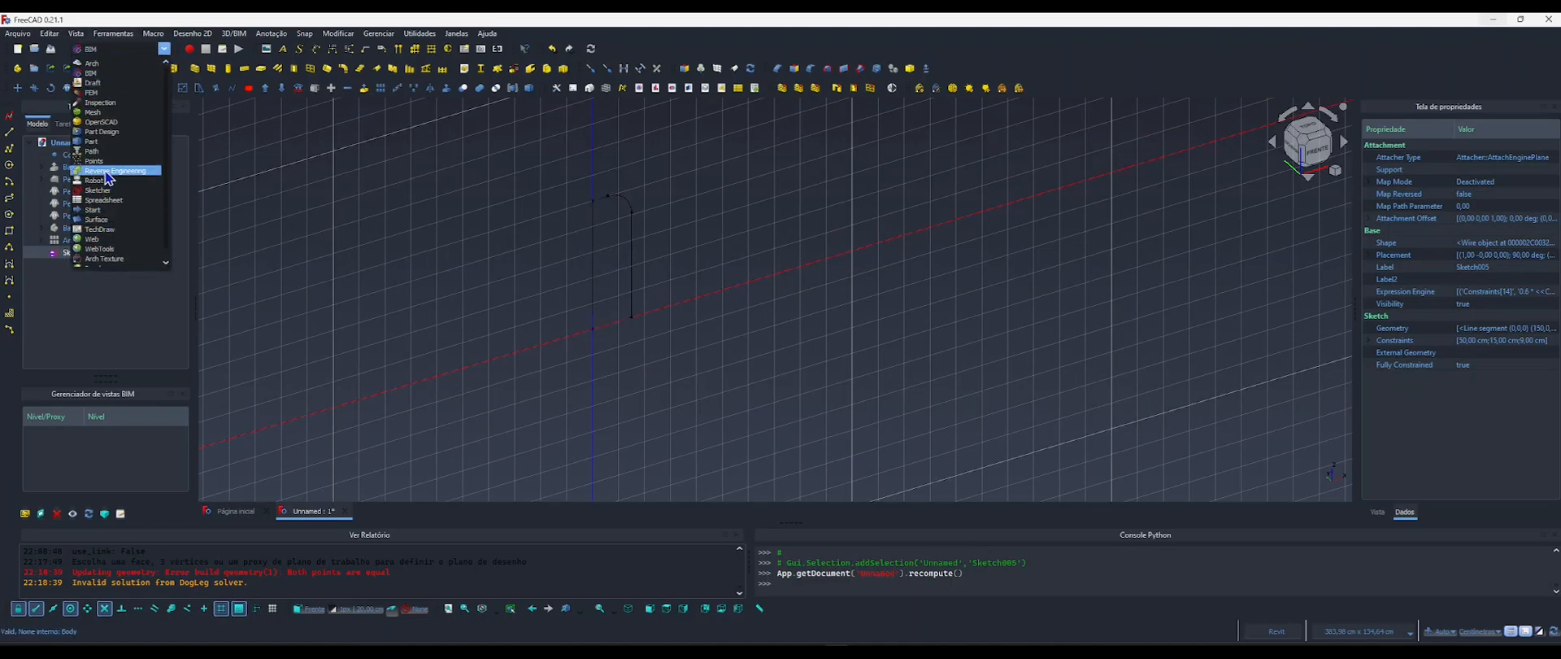
click(93, 131)
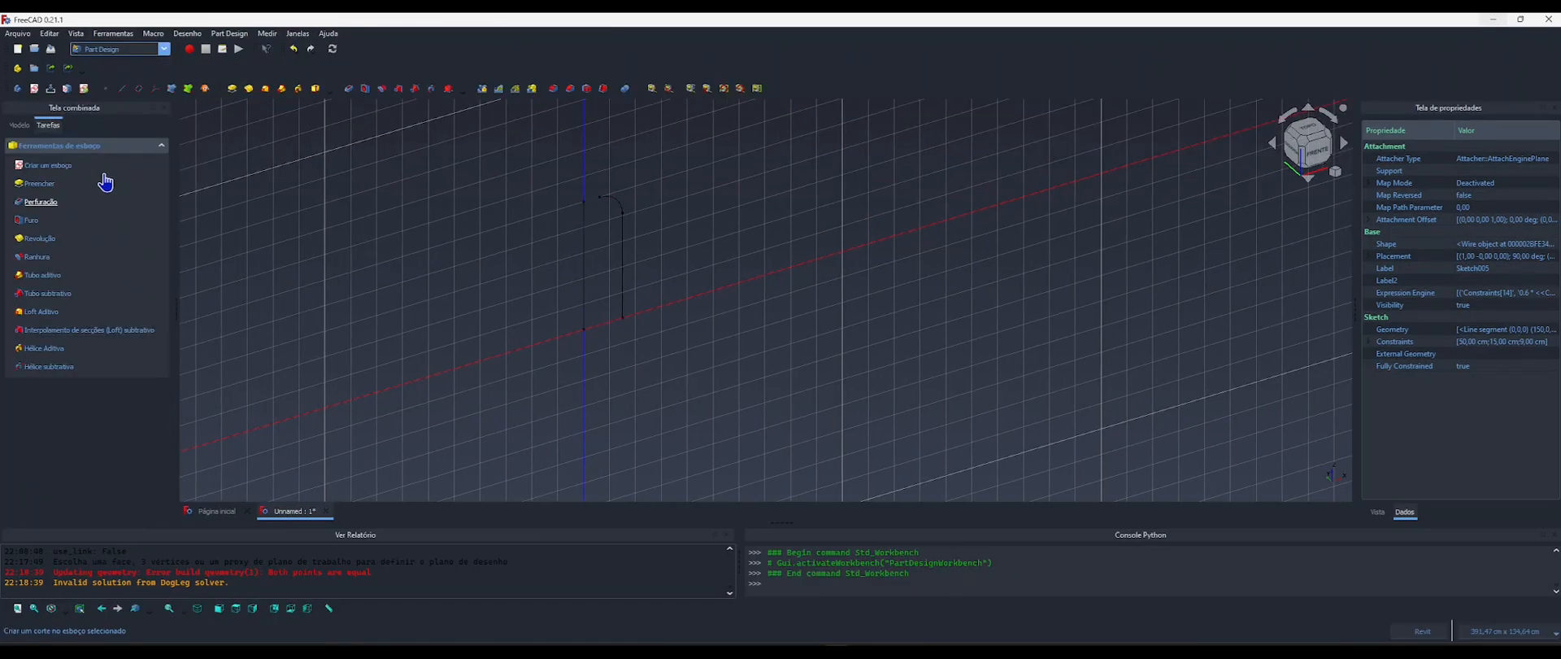
click(23, 126)
click(49, 125)
Create a new body containing the arm profile sketch and attach the sketch to the body's XZ plane.
click(18, 89)
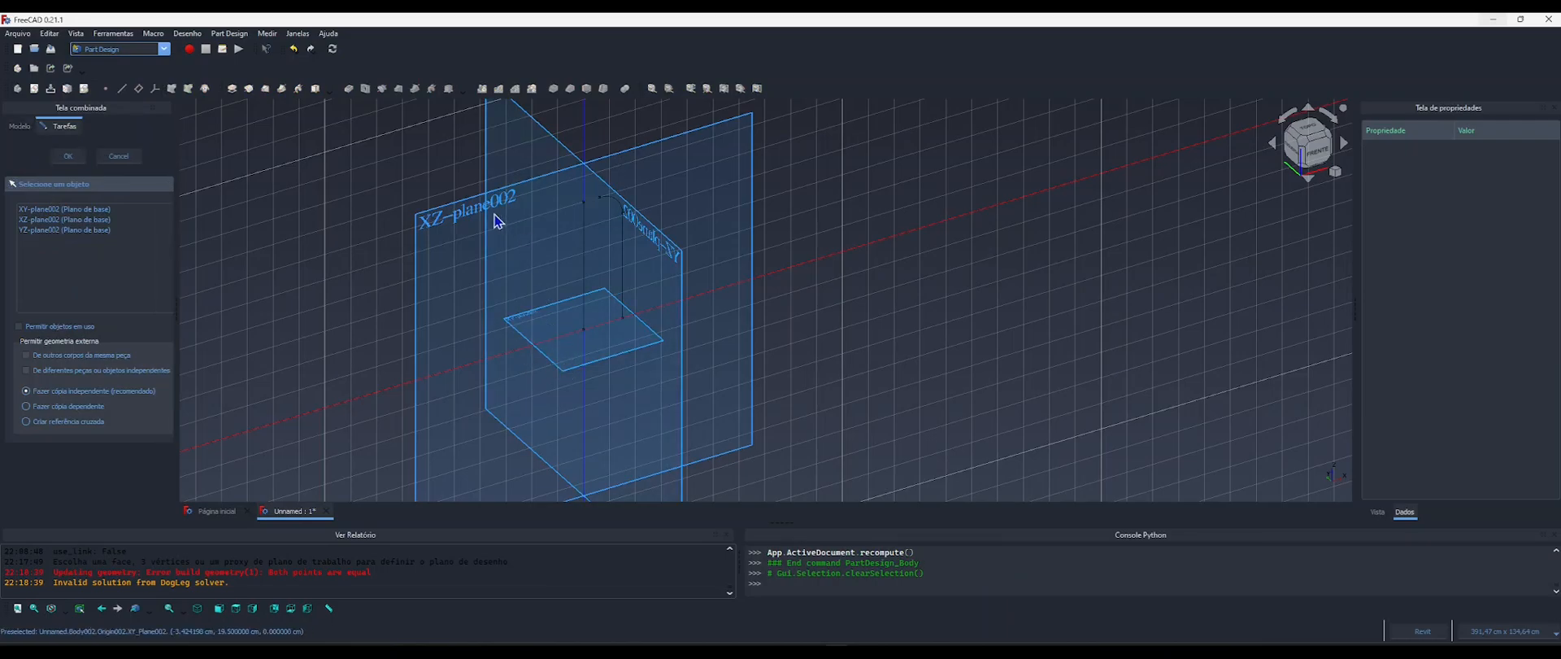
click(453, 227)
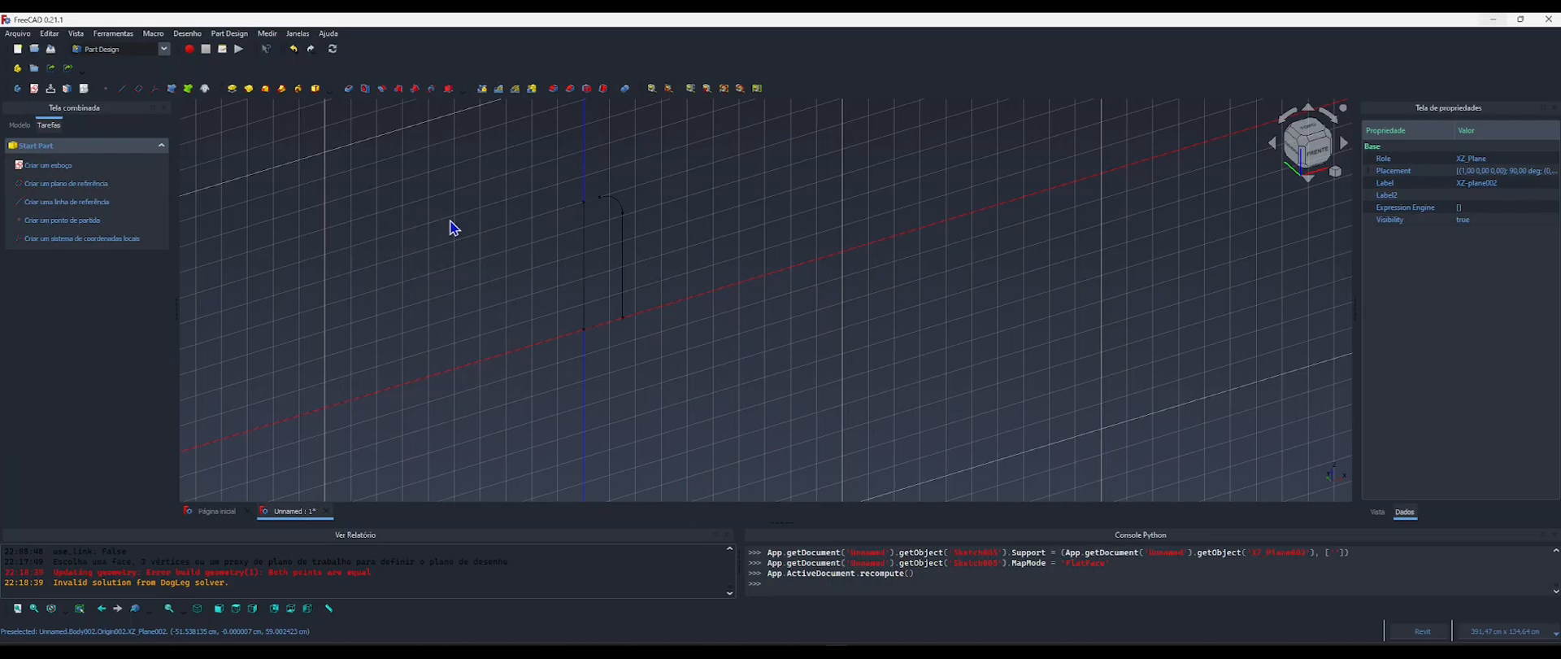
click(19, 126)
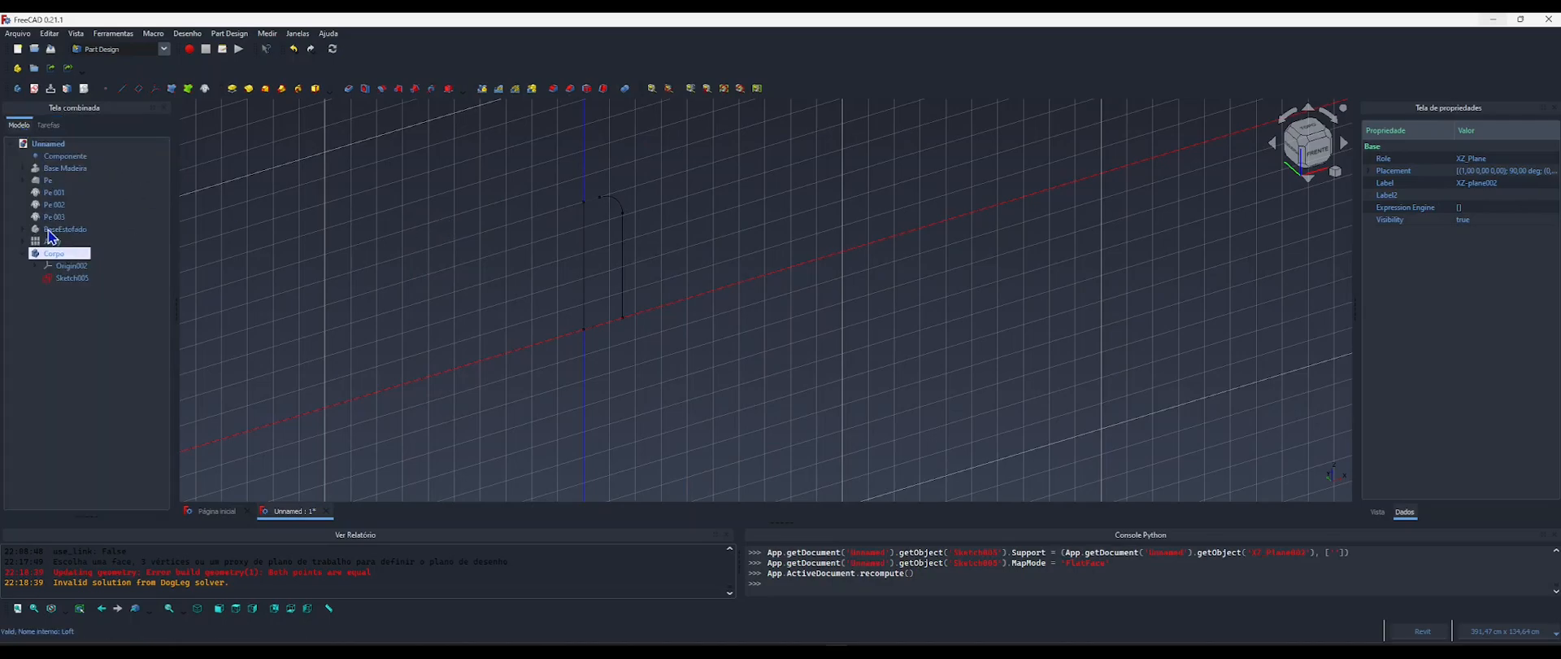
Pad the arm profile sketch with its length driven by the formula <<Componente>>.Largura.
click(72, 278)
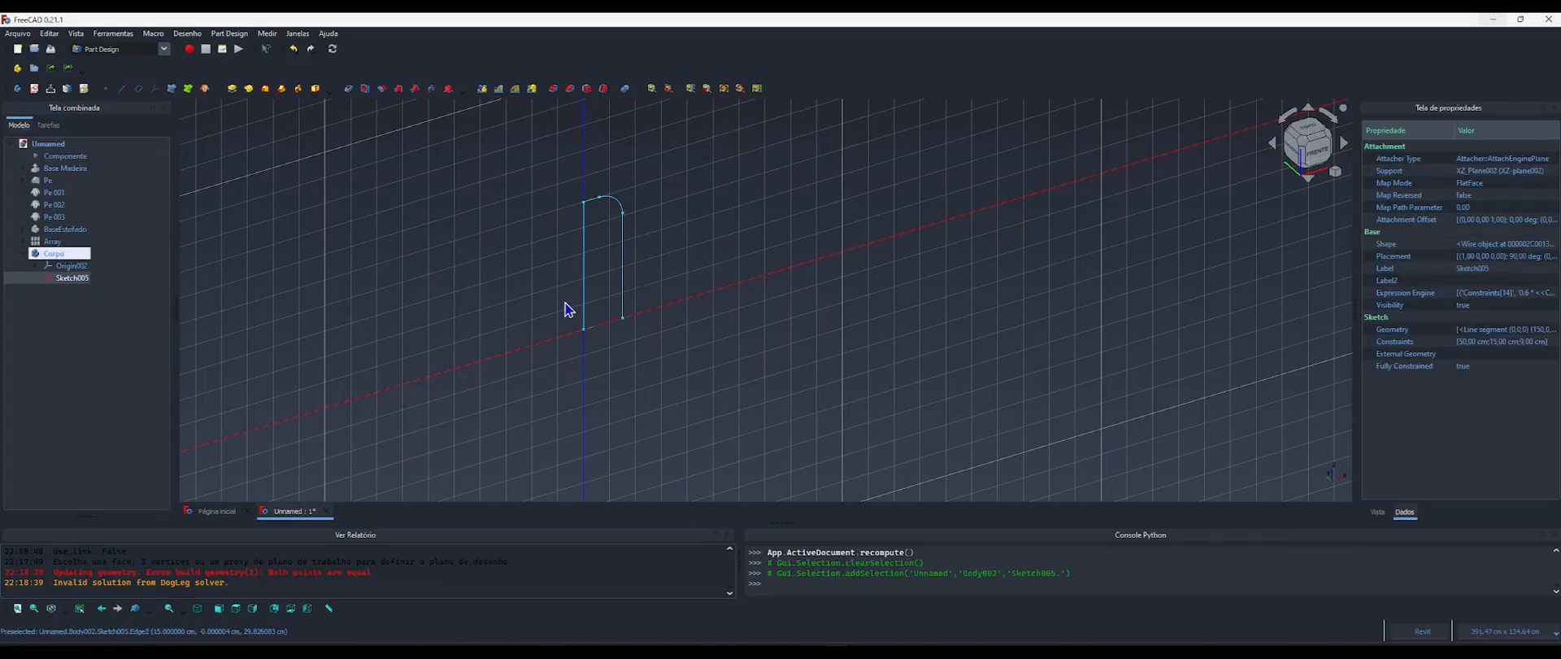
middle_drag(484, 247, 418, 255)
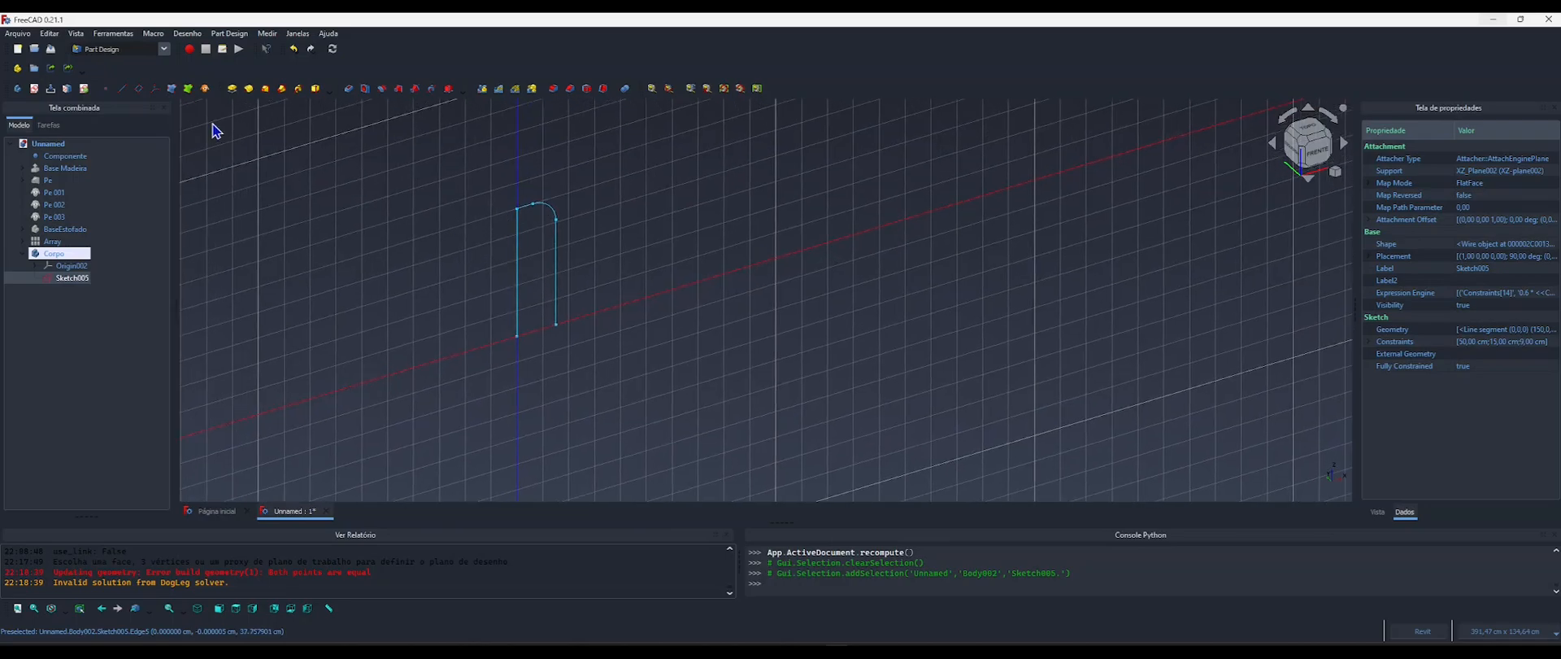
click(231, 90)
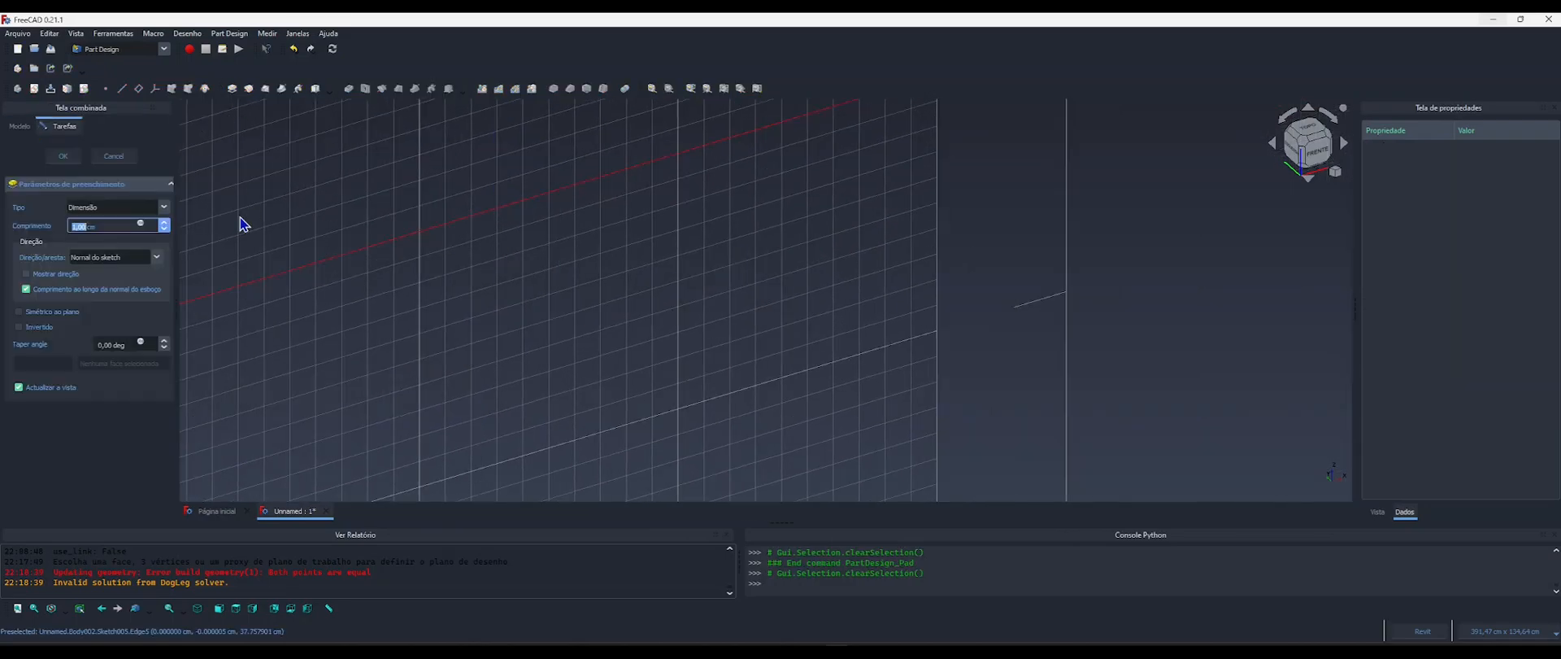
click(141, 224)
drag(236, 213, 505, 199)
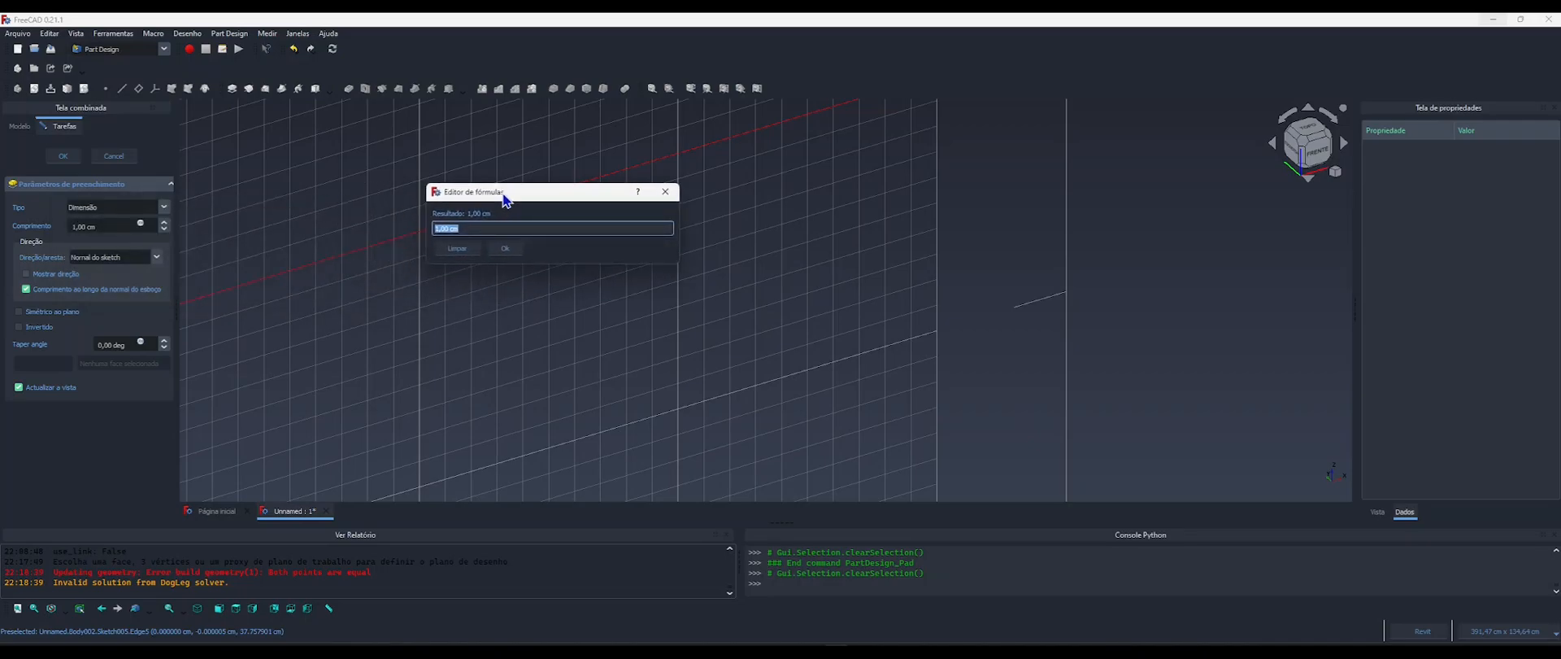
text(compo)
key(Return)
text(.largura)
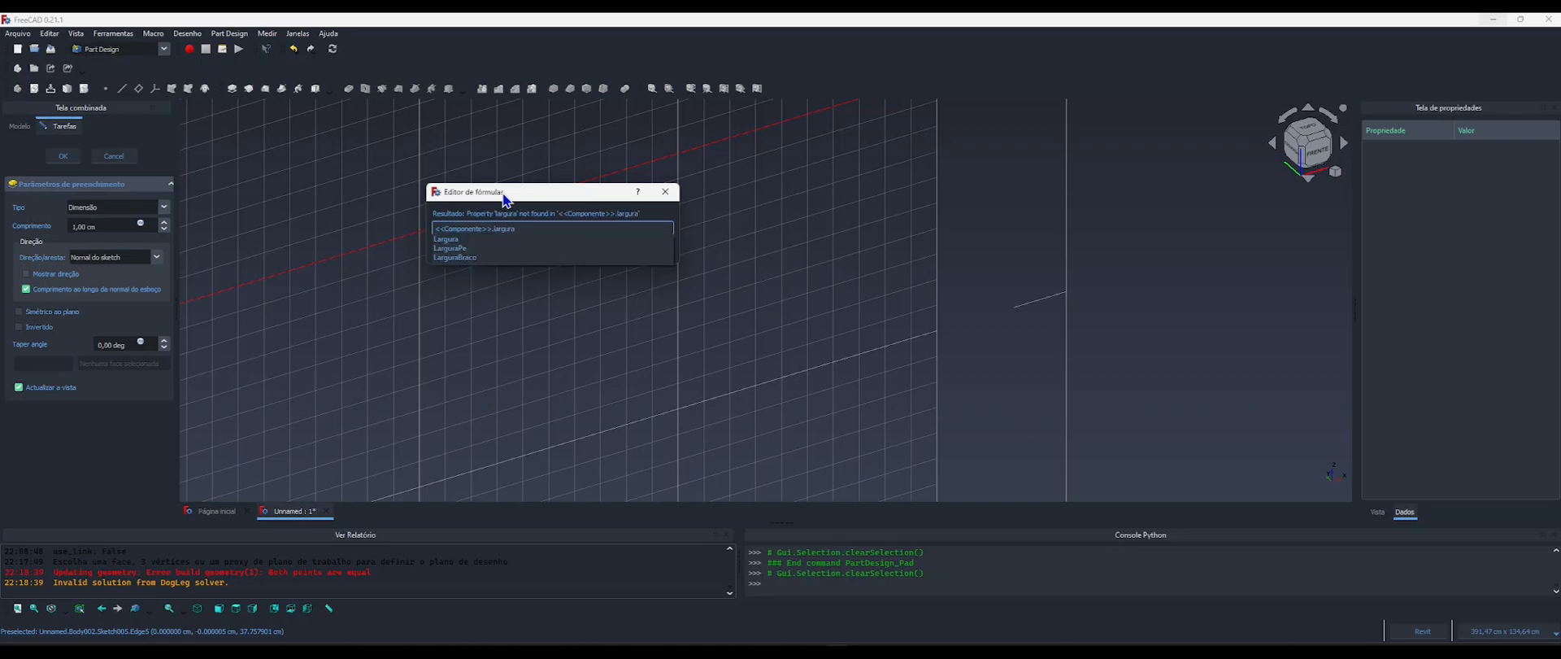
key(Down)
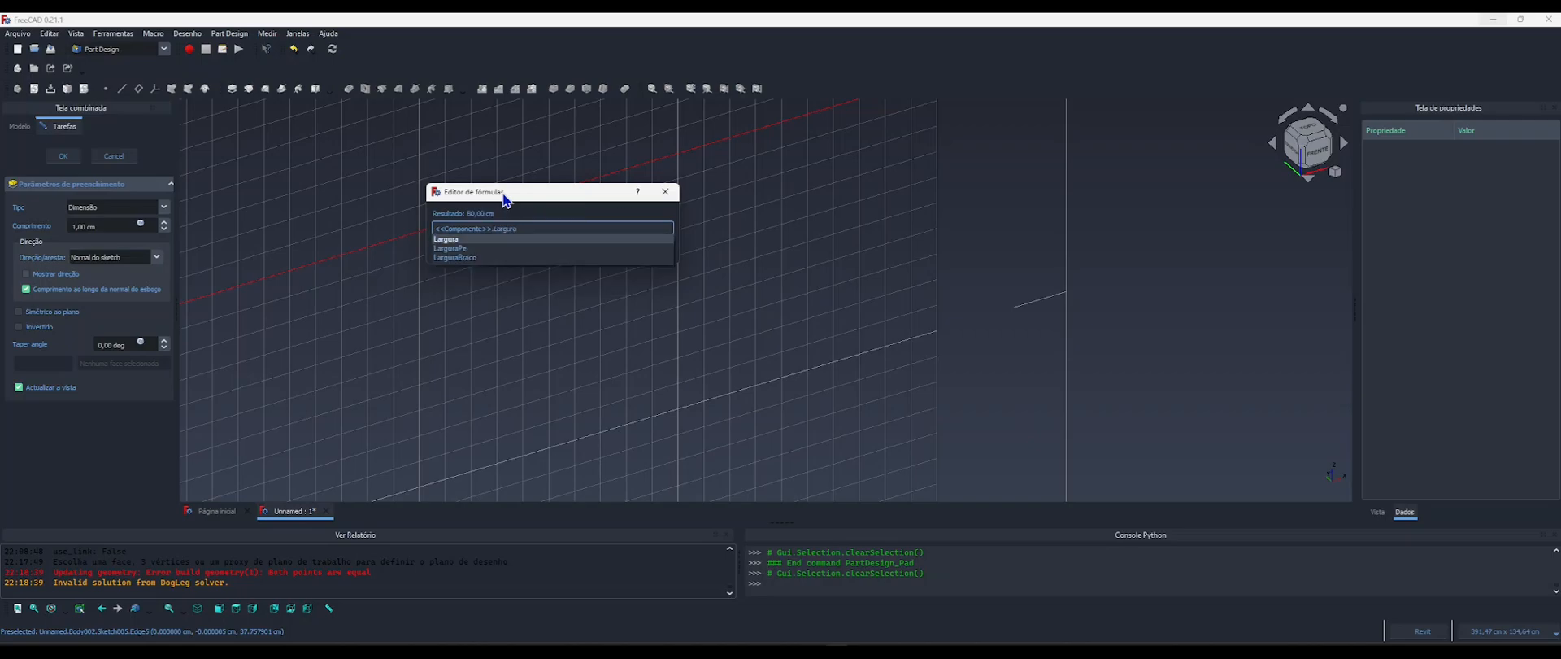
key(Return)
key(Return)
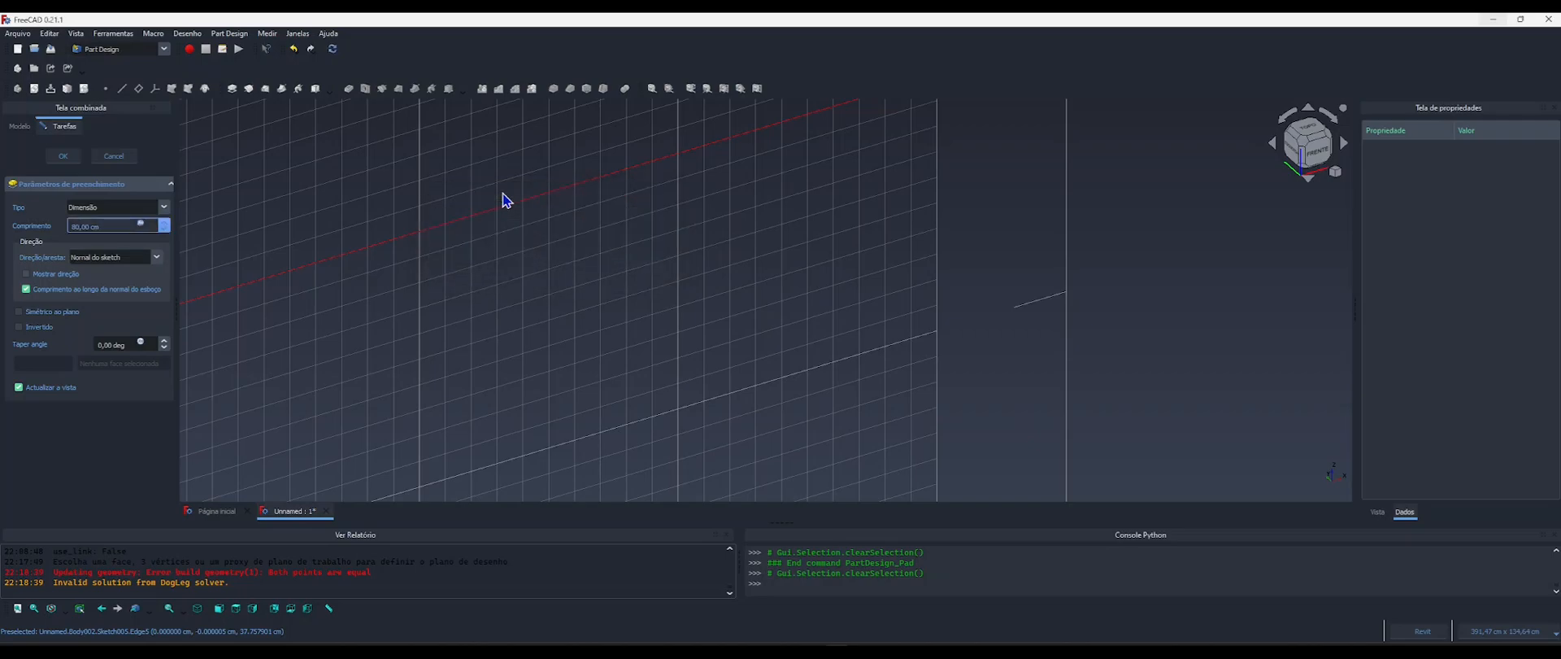
click(63, 156)
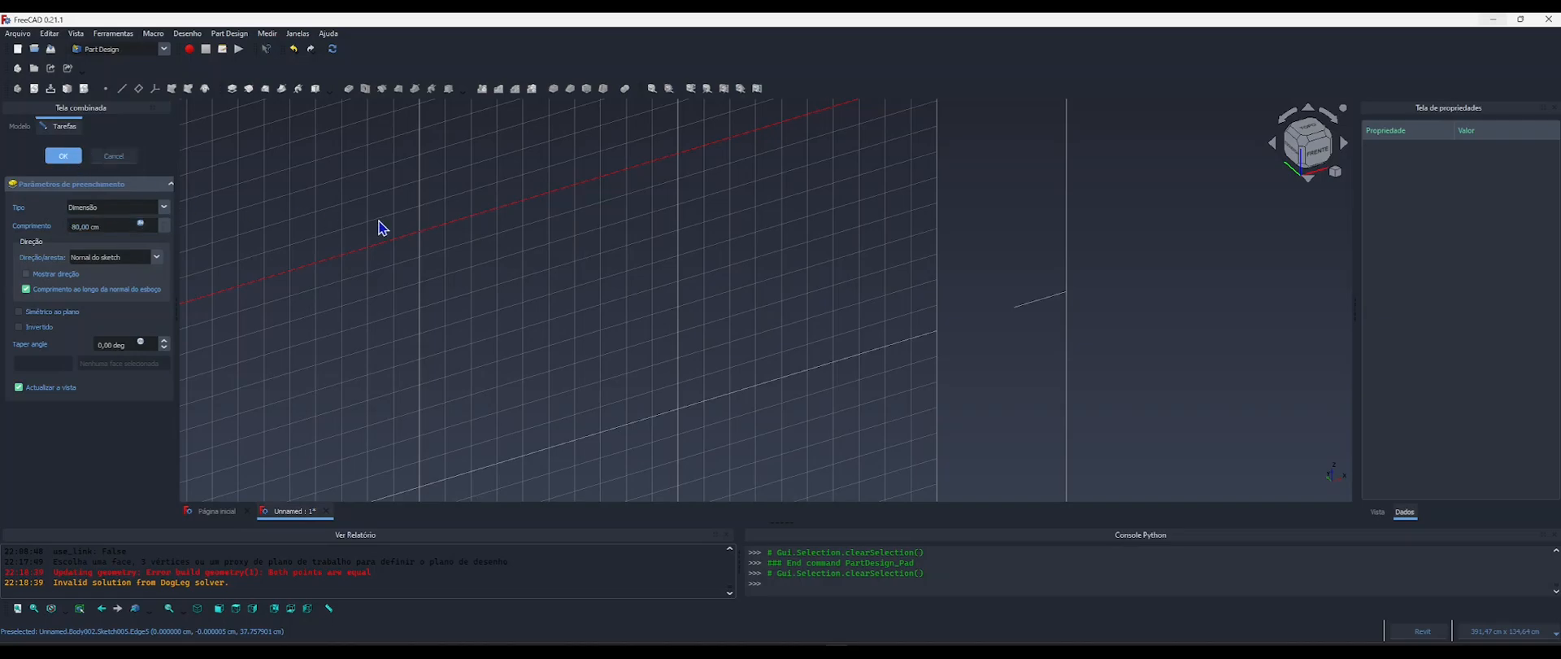
Fillet all edges of the arm pad with the radius driven by the formula <<Componente>>.RaioEstofado.
scroll(485, 244, down, 5)
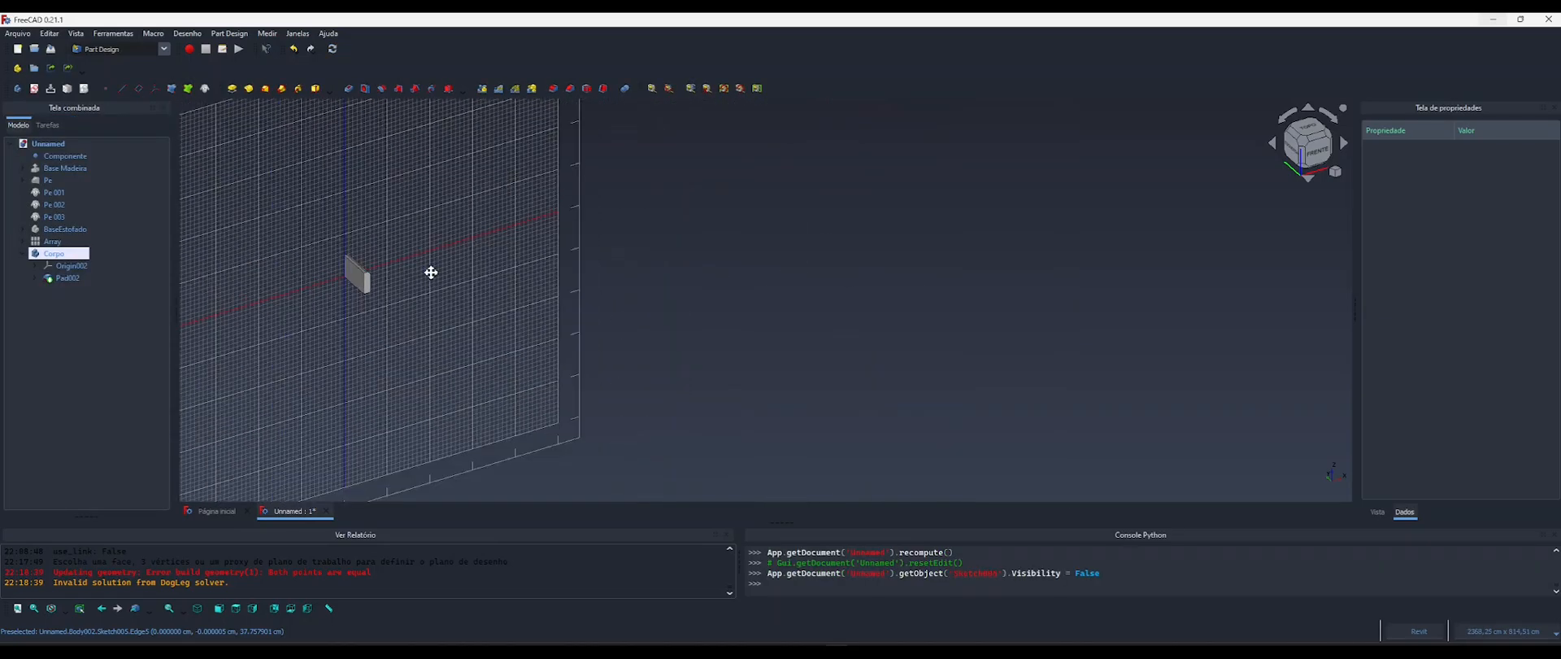
middle_drag(431, 272, 612, 273)
scroll(563, 288, up, 9)
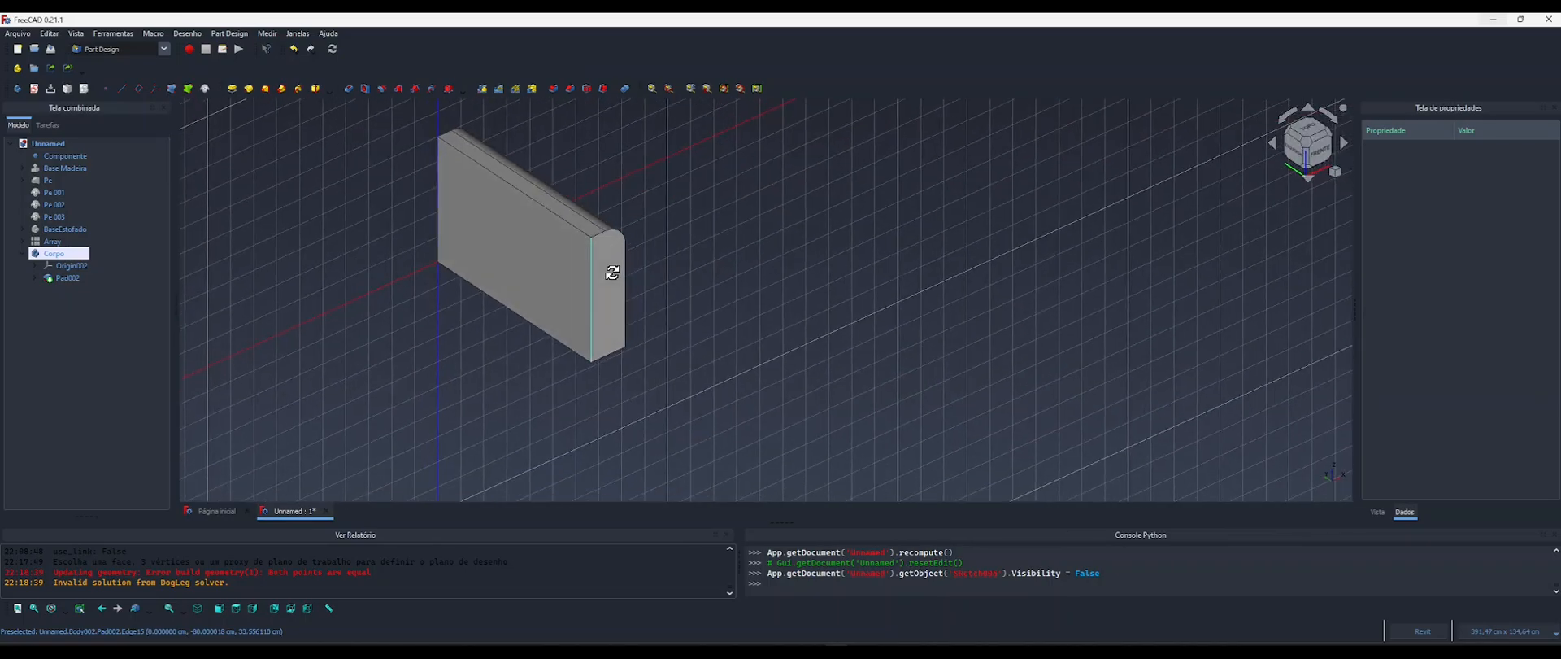
scroll(599, 247, up, 4)
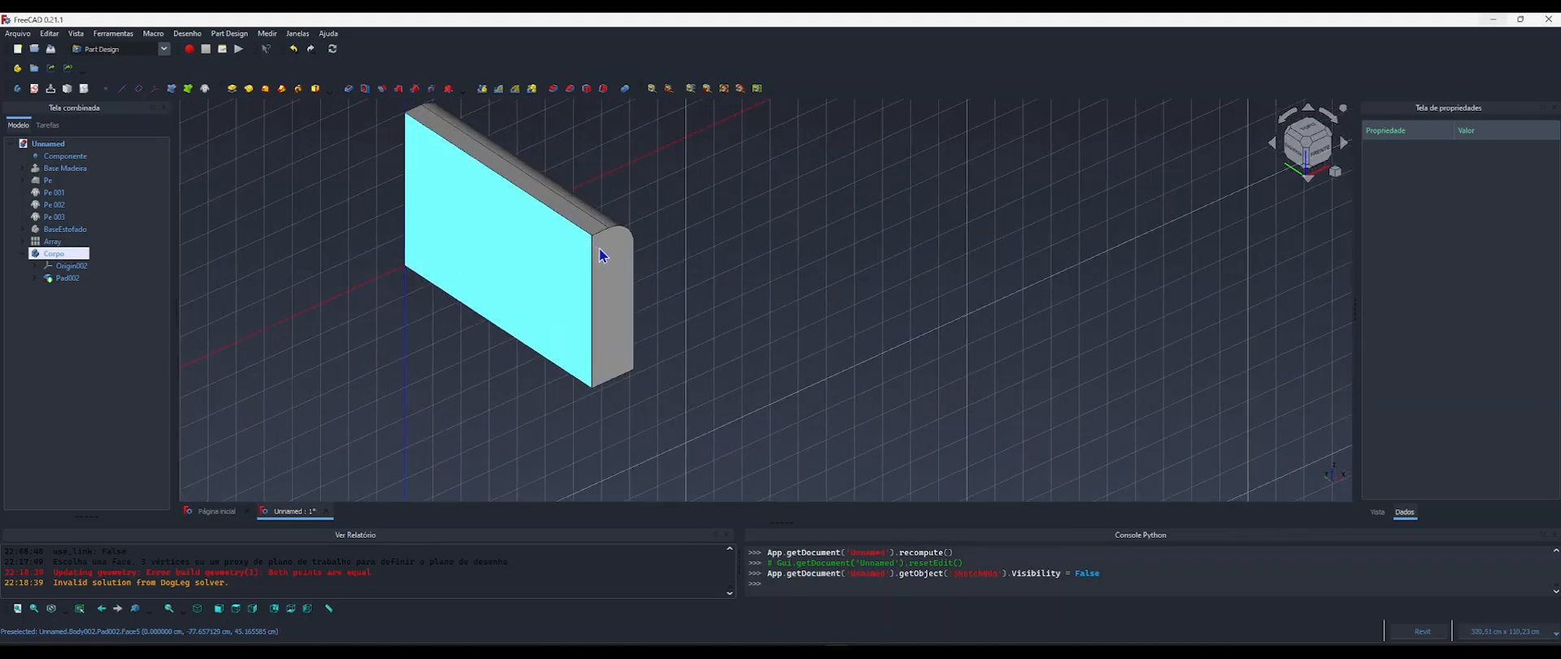
click(68, 278)
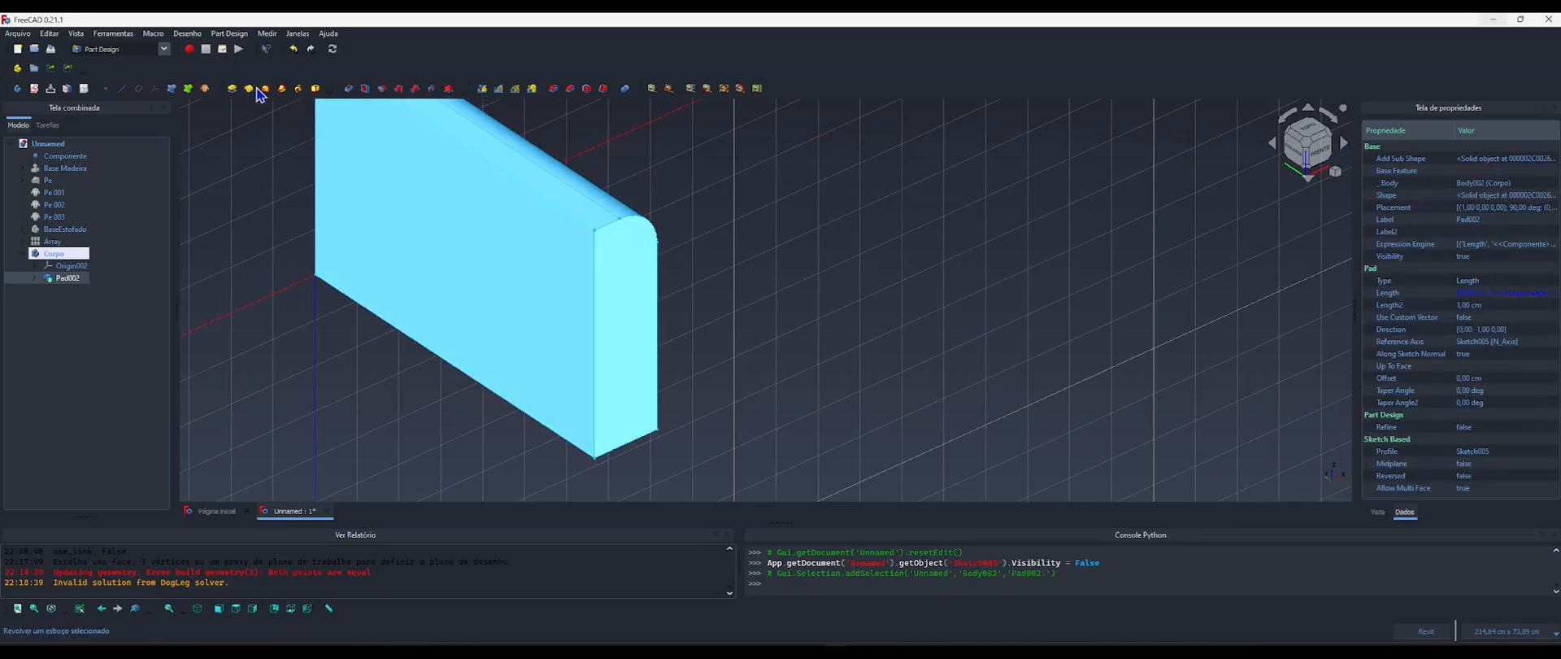
click(553, 90)
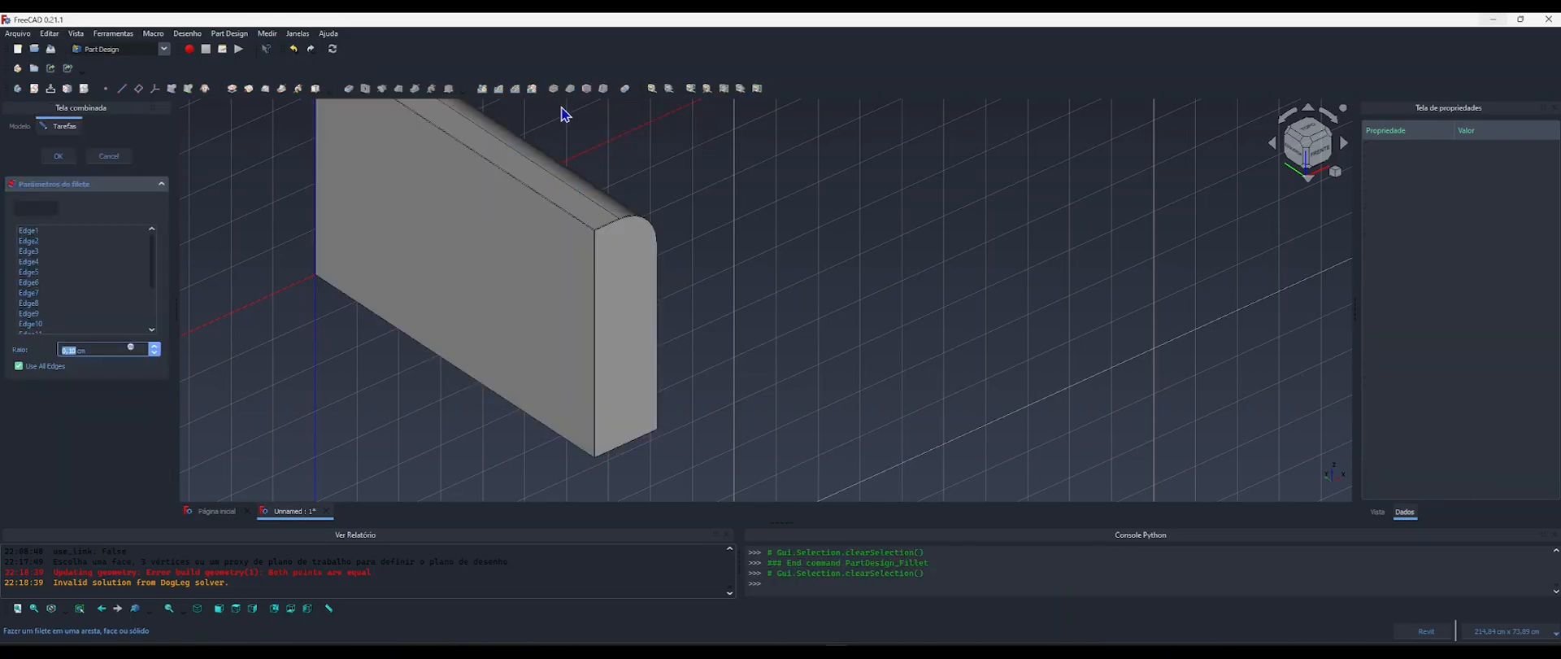
click(130, 348)
drag(192, 336, 483, 213)
text(com)
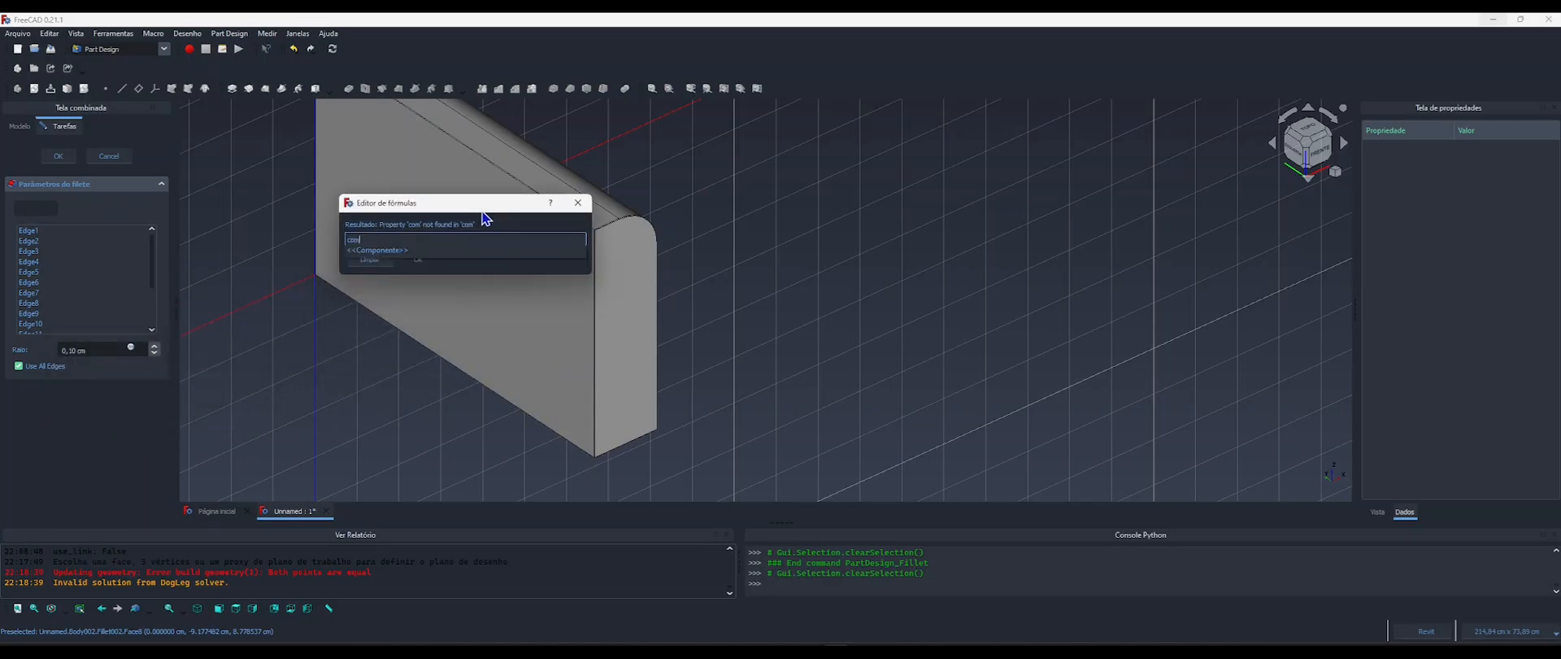
text(po)
key(Down)
text(raio)
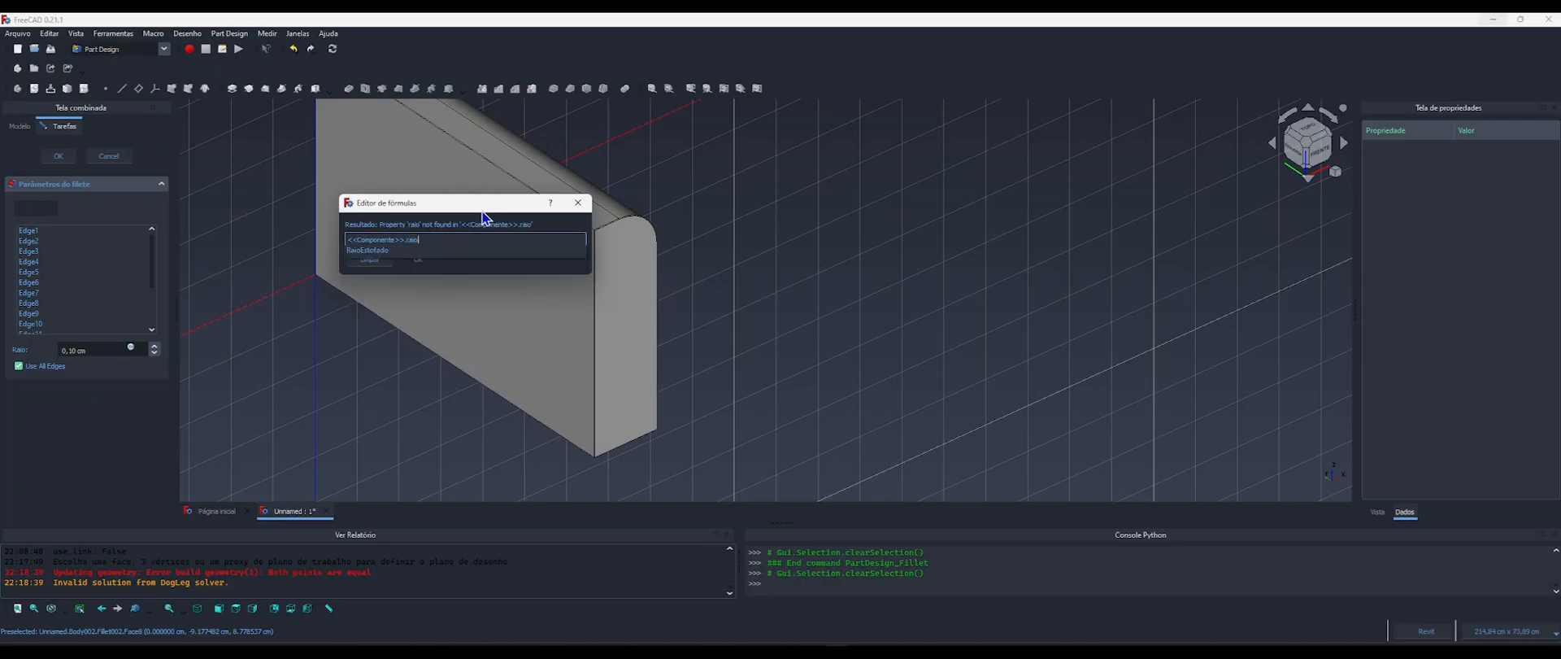
key(Down)
key(Return)
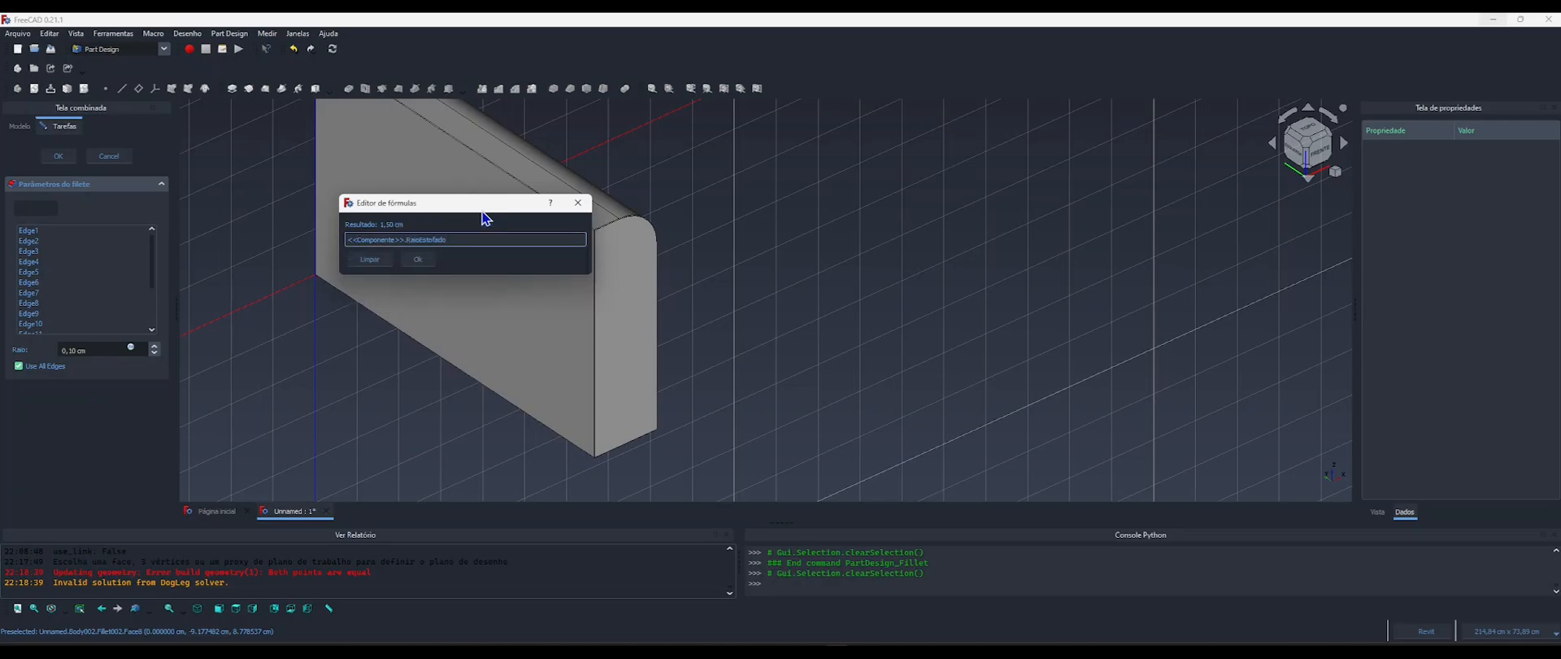
click(417, 258)
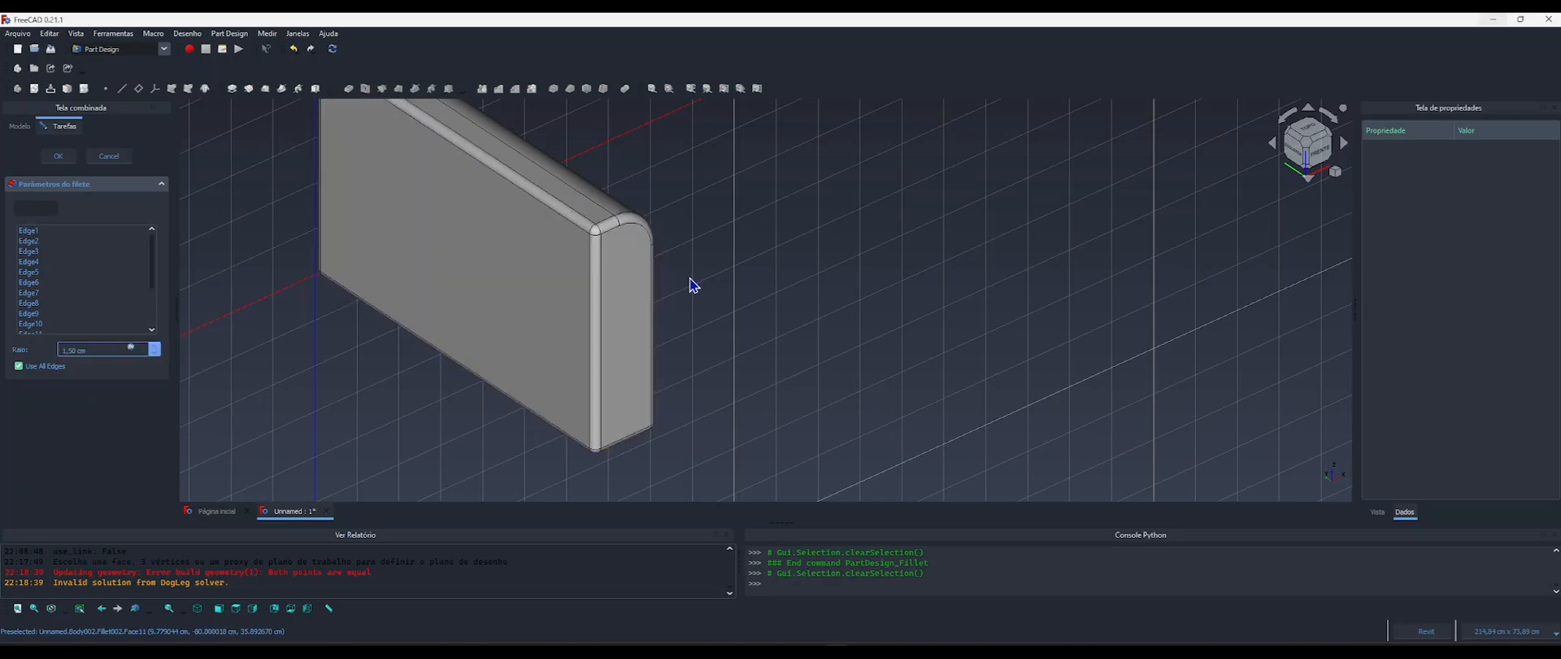
shift+middle_drag(627, 340, 659, 349)
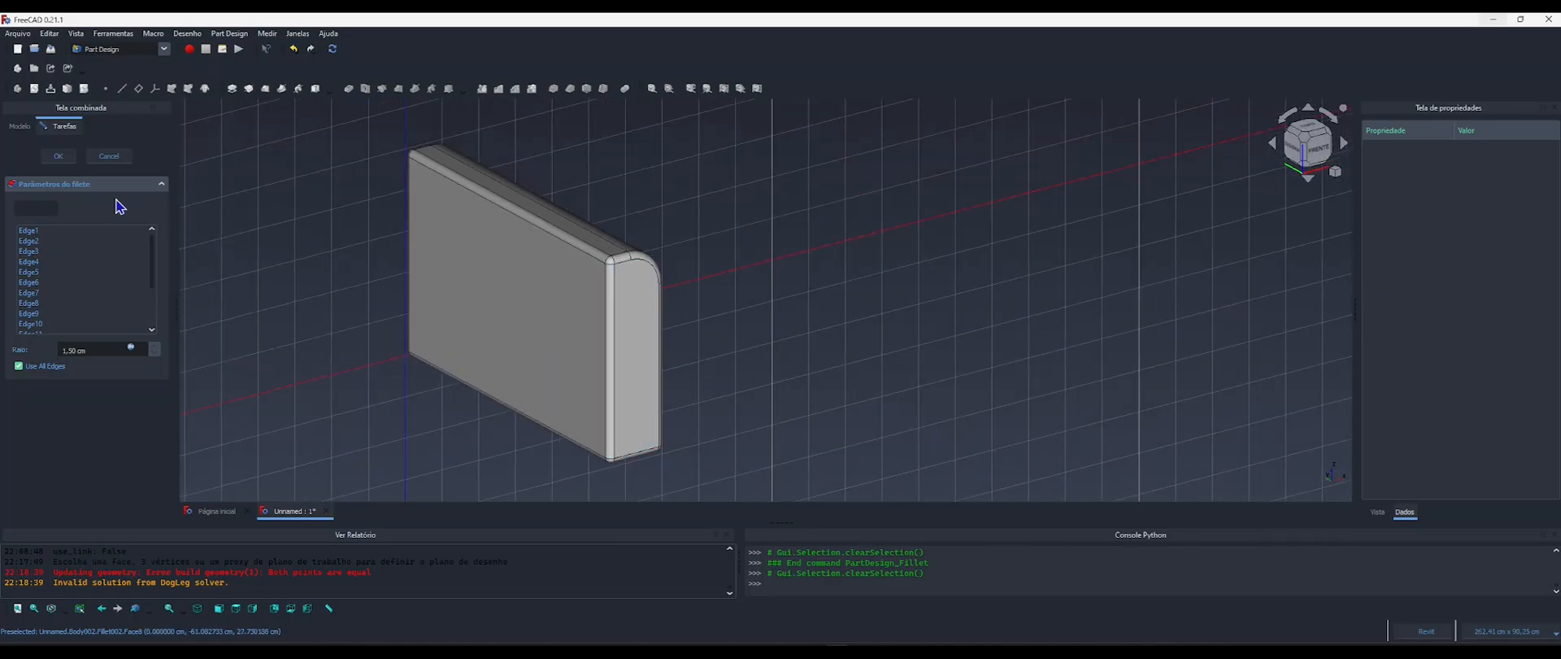
click(57, 156)
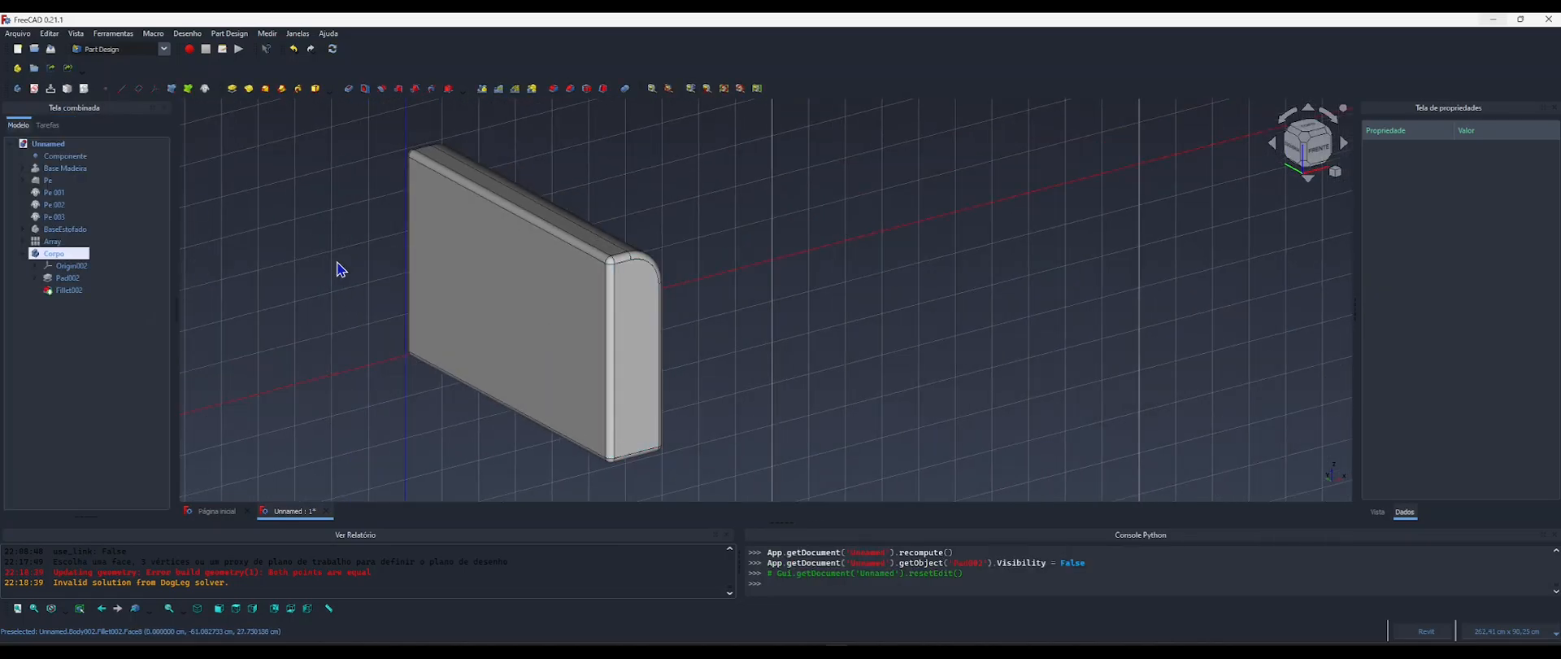
Collapse the new arm body and rename it Braco.
click(22, 253)
click(54, 253)
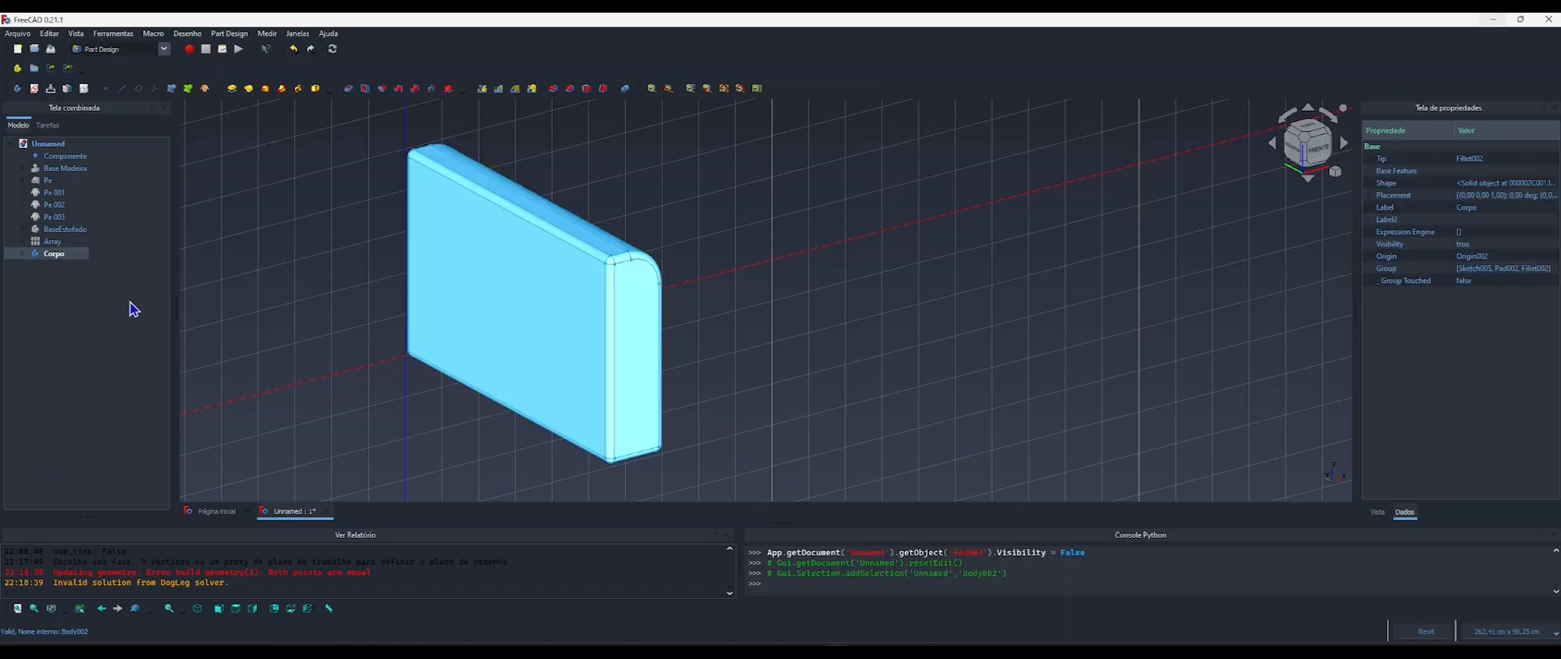
key(F2)
click(310, 300)
Make the hidden sofa parts from Base Madeira through Array visible again.
click(38, 244)
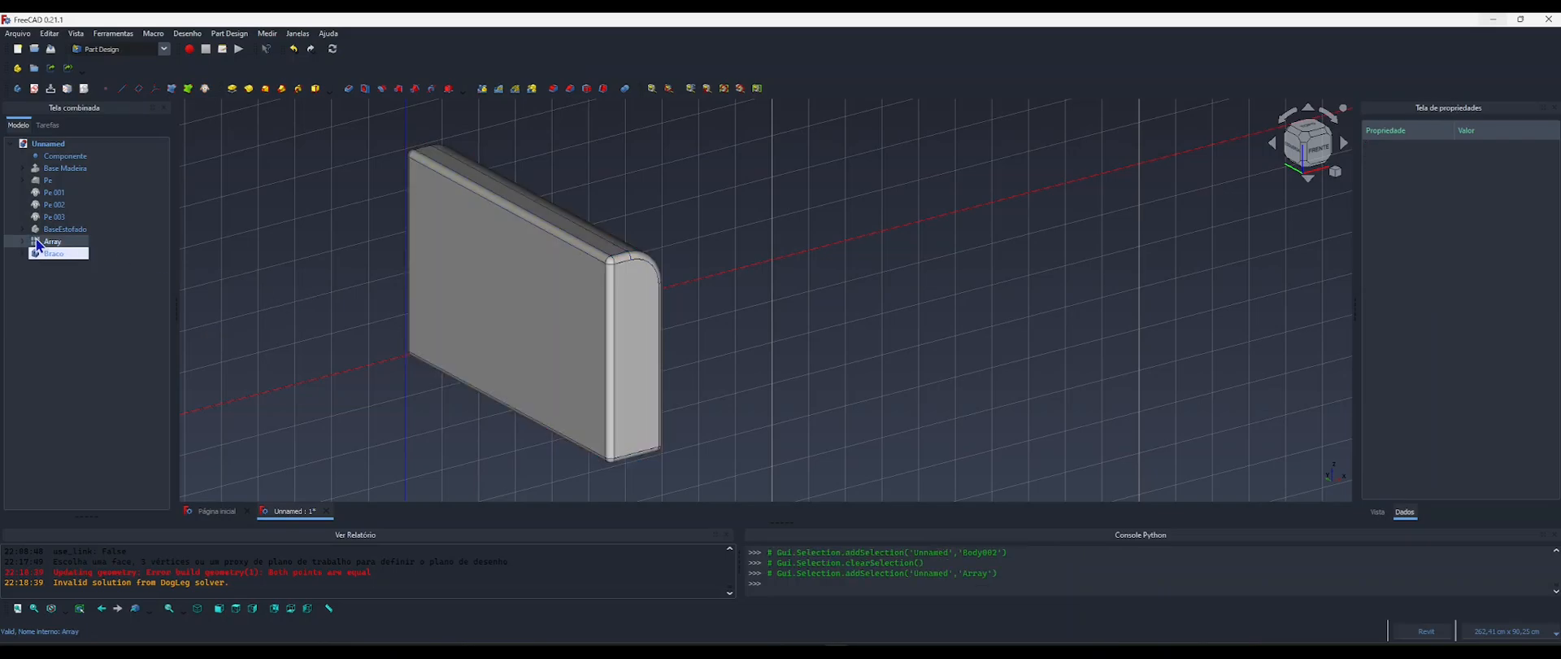
shift+click(57, 168)
key(space)
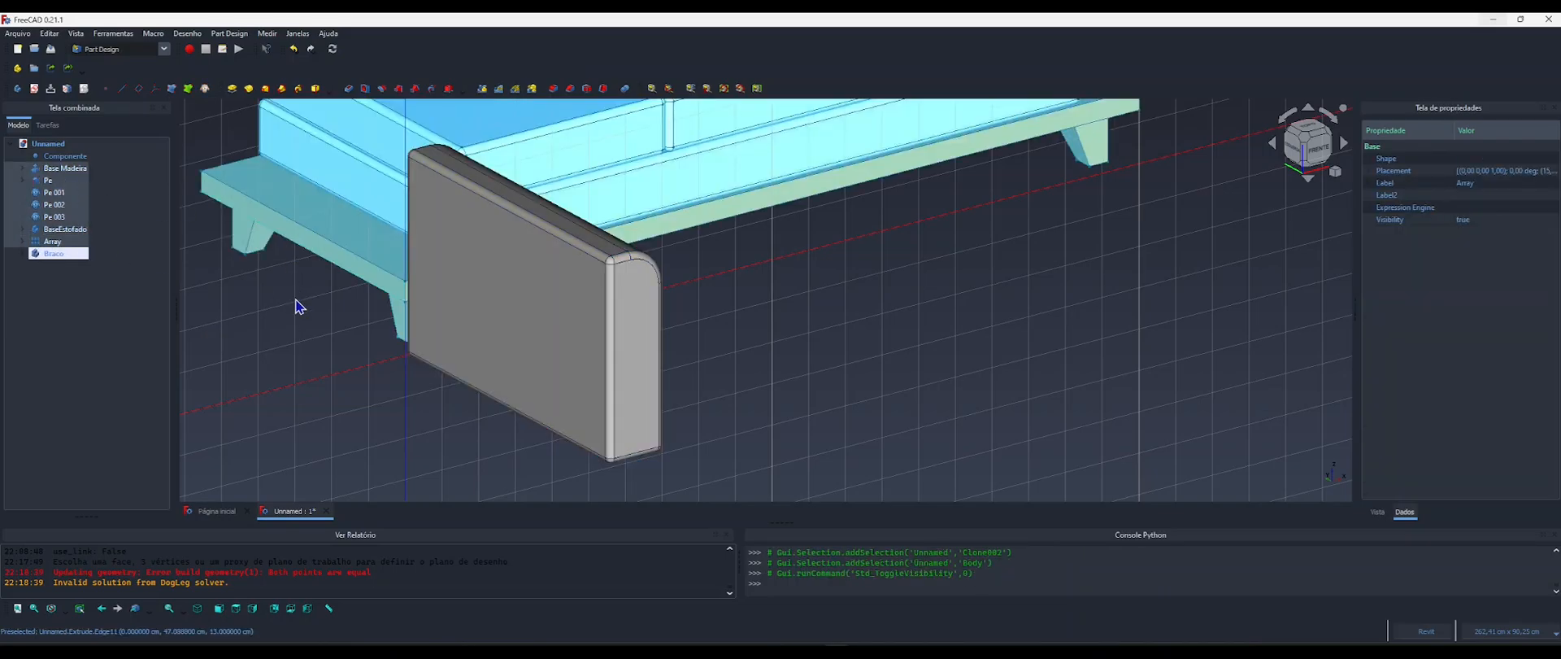
Switch to the BIM workbench with the sofa arm's outer face selected.
click(307, 326)
scroll(306, 325, down, 6)
middle_drag(388, 356, 422, 382)
shift+middle_drag(305, 353, 572, 374)
shift+middle_drag(431, 366, 392, 349)
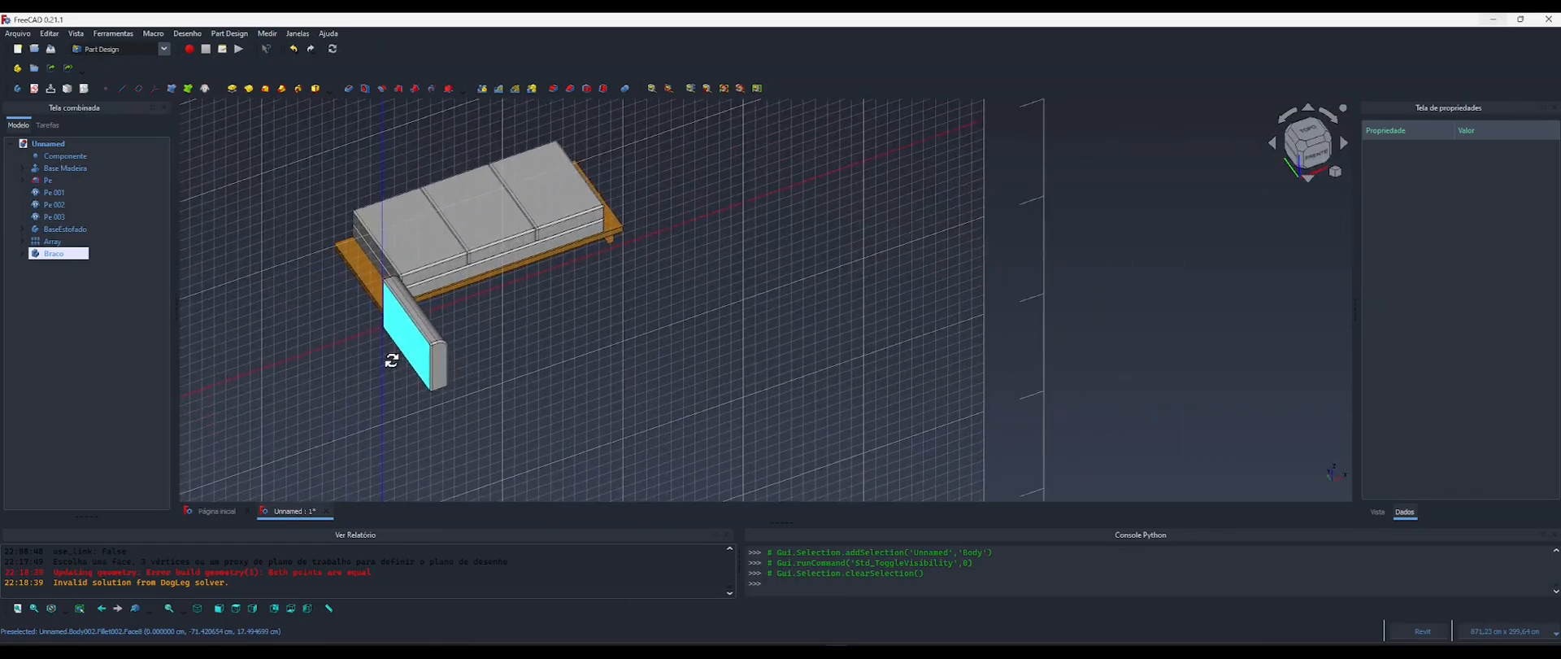
scroll(413, 349, up, 5)
click(411, 325)
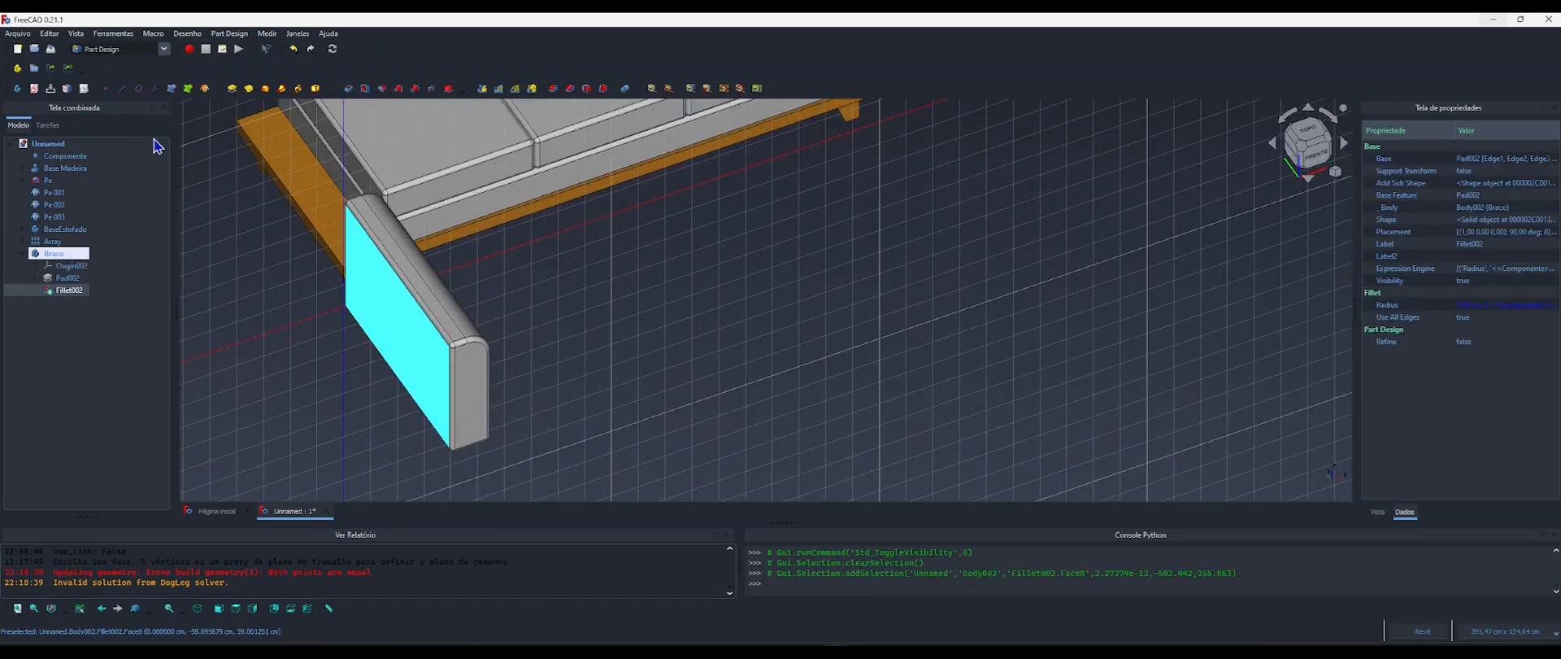
click(120, 49)
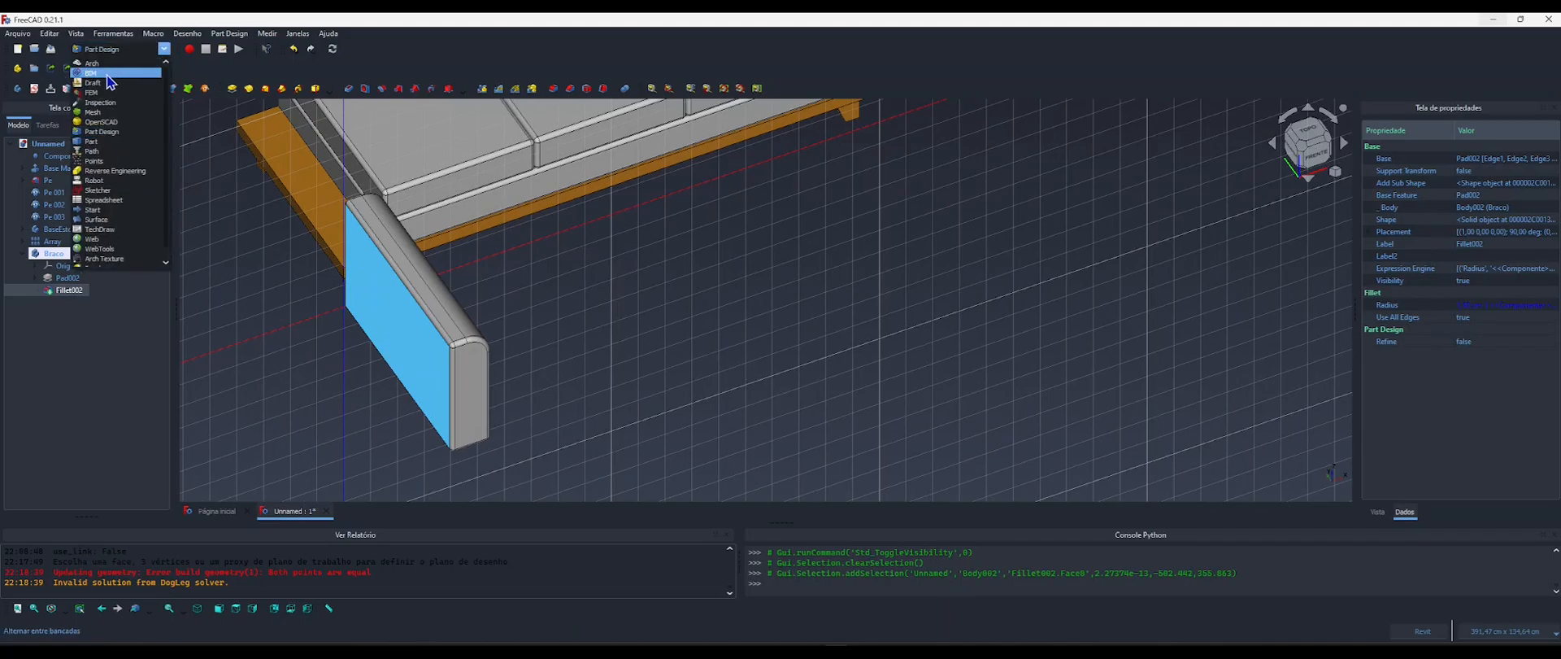
click(150, 103)
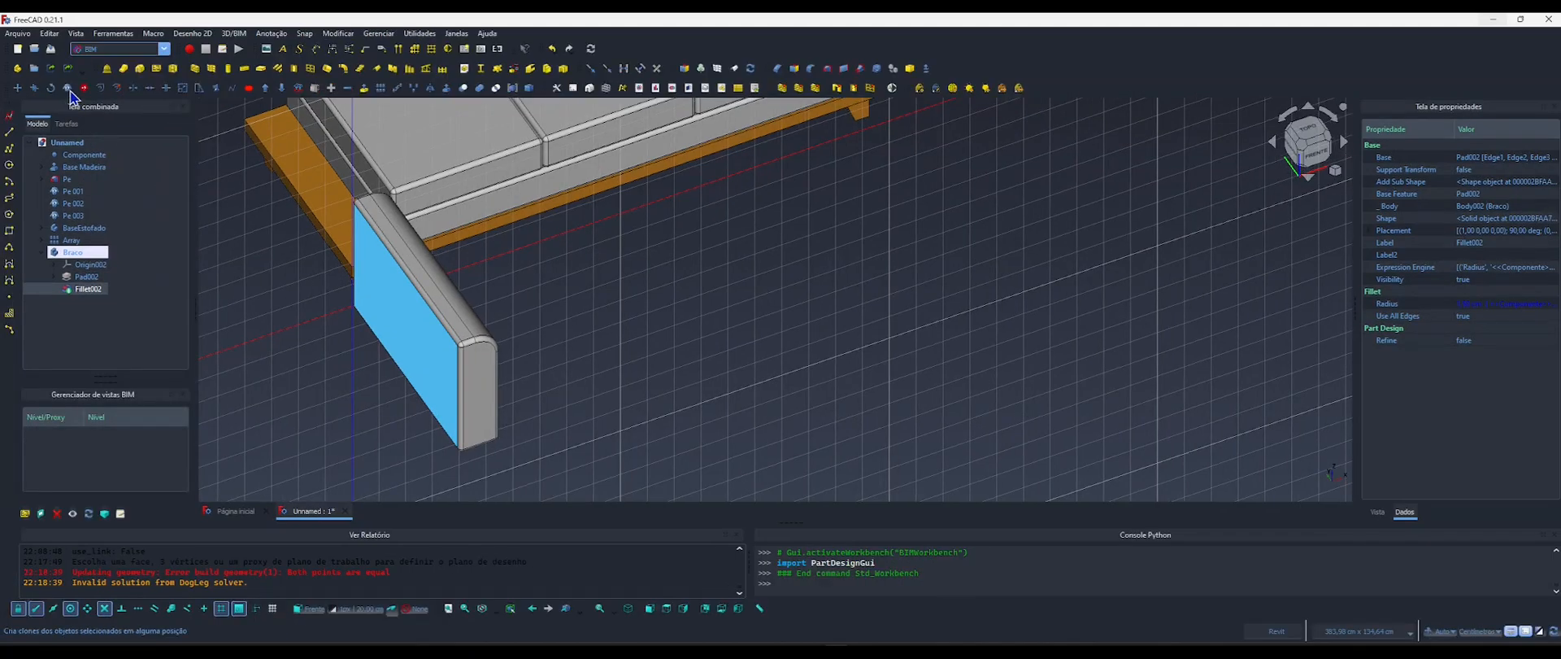
Clone the Braco body and place the clone with zero offset from the original.
click(42, 253)
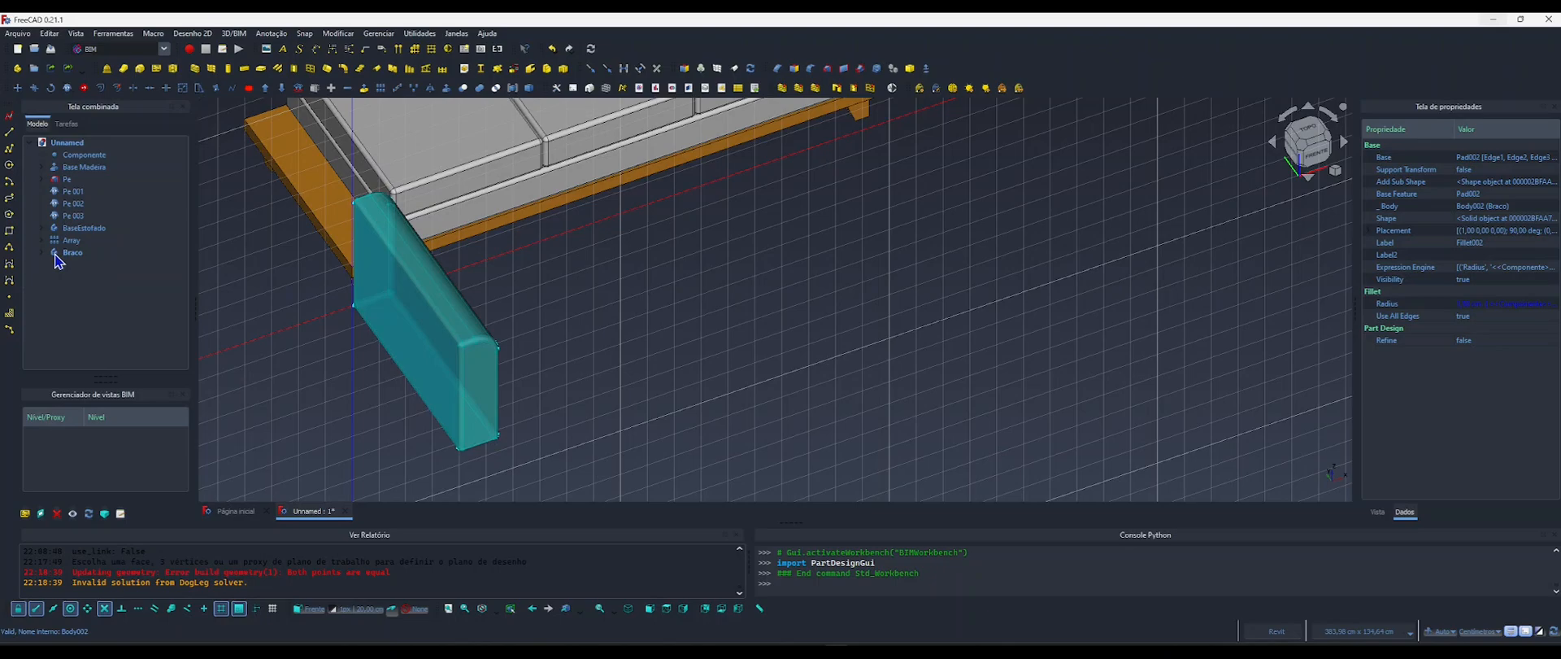
click(75, 254)
click(69, 92)
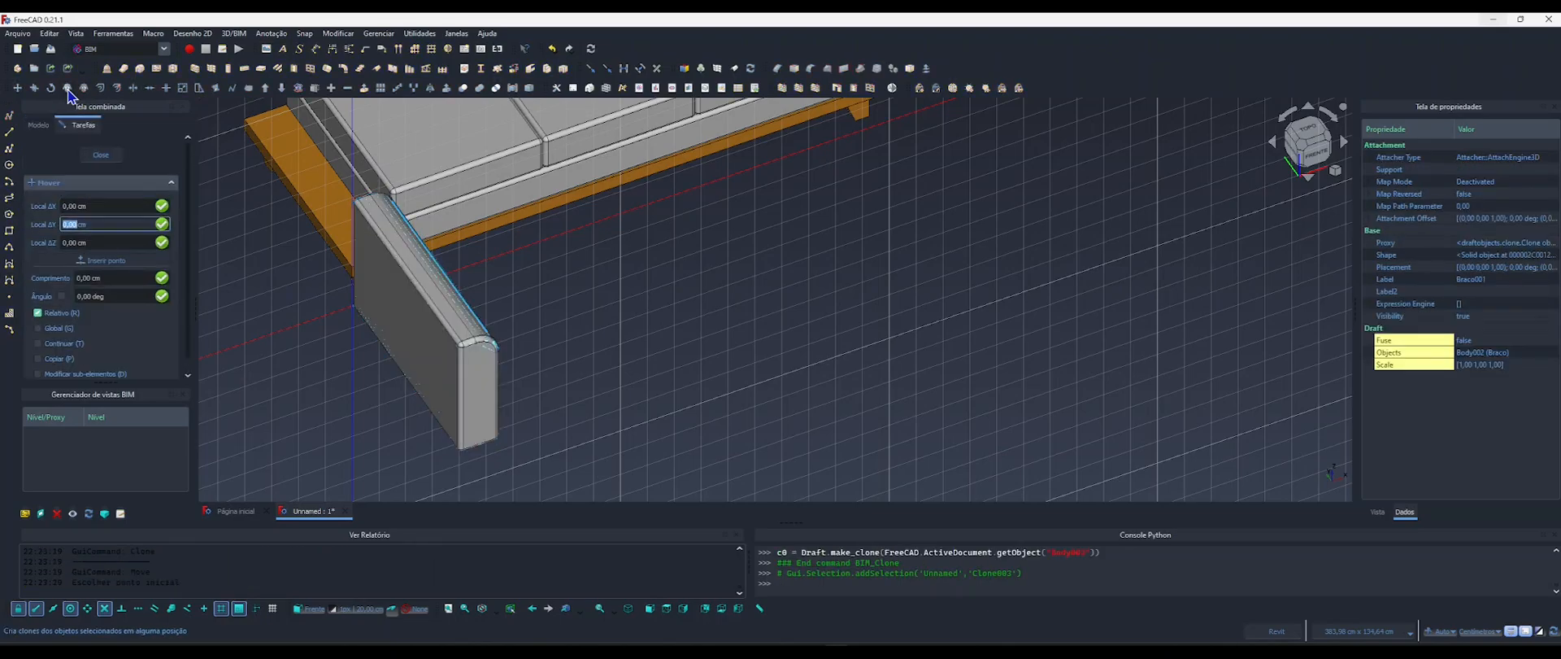
key(Return)
key(Return)
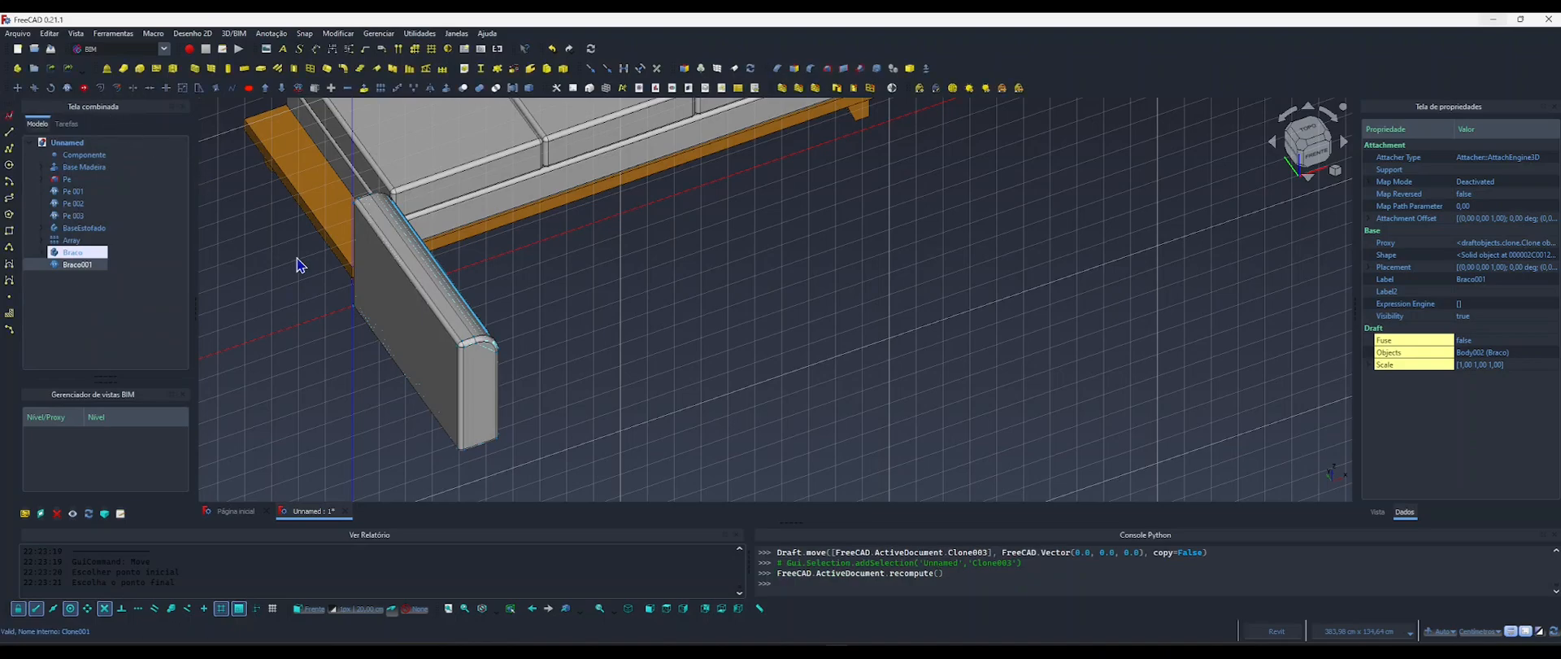
View the sofa from above and set the working plane to the top plane.
key(2)
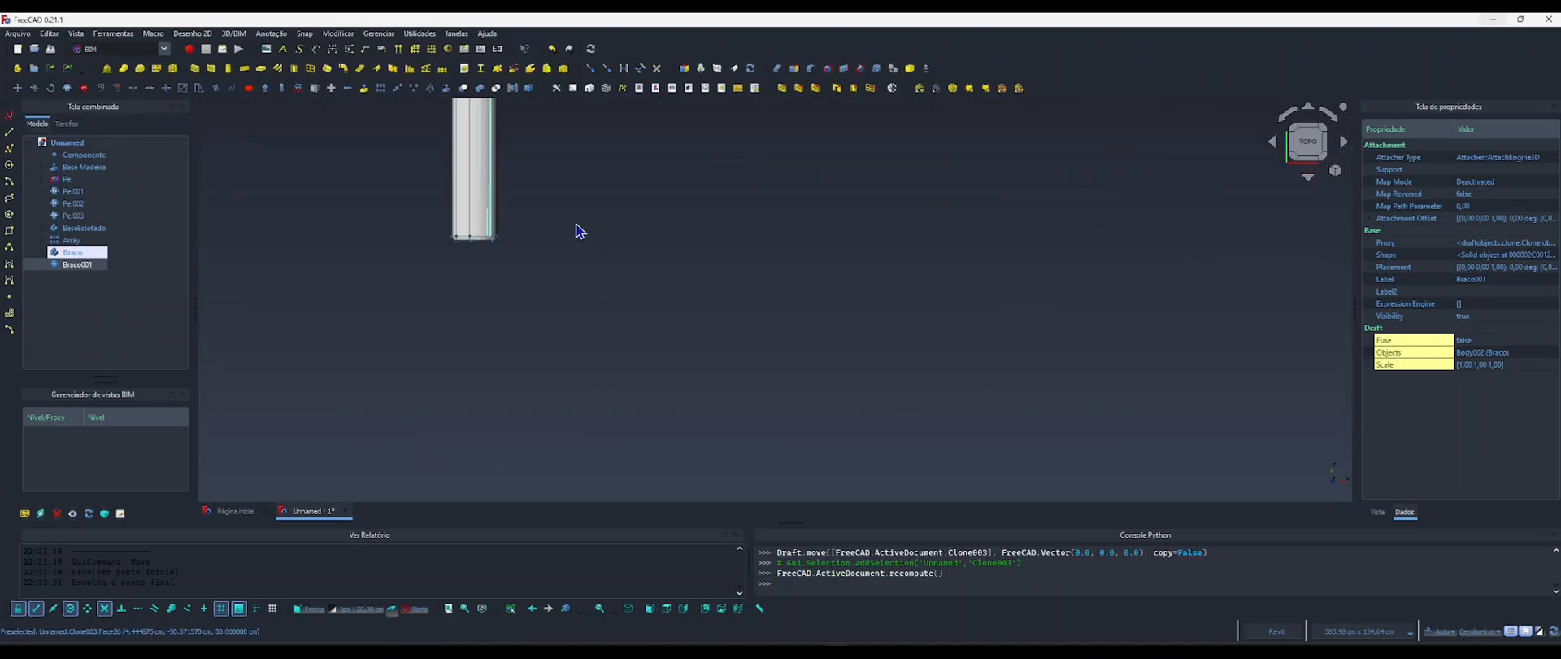
click(591, 295)
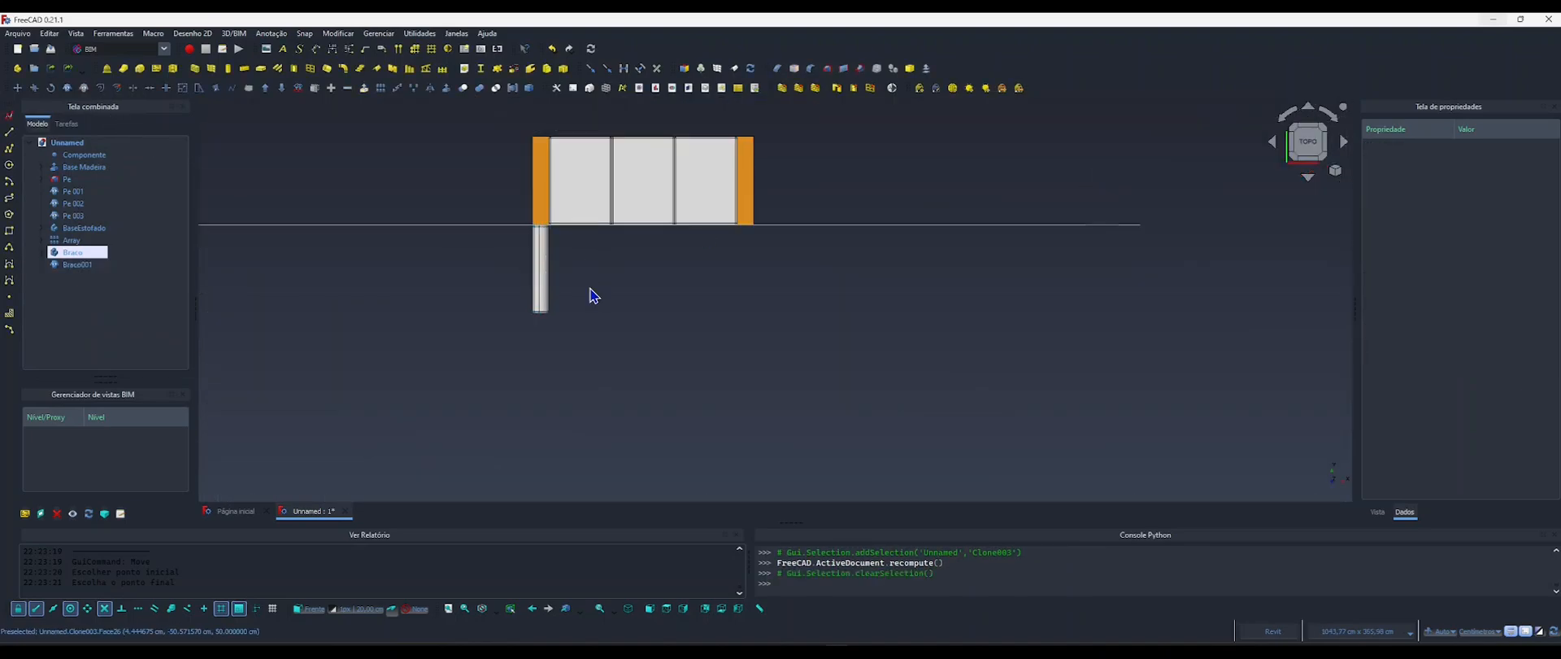
key(w)
key(t)
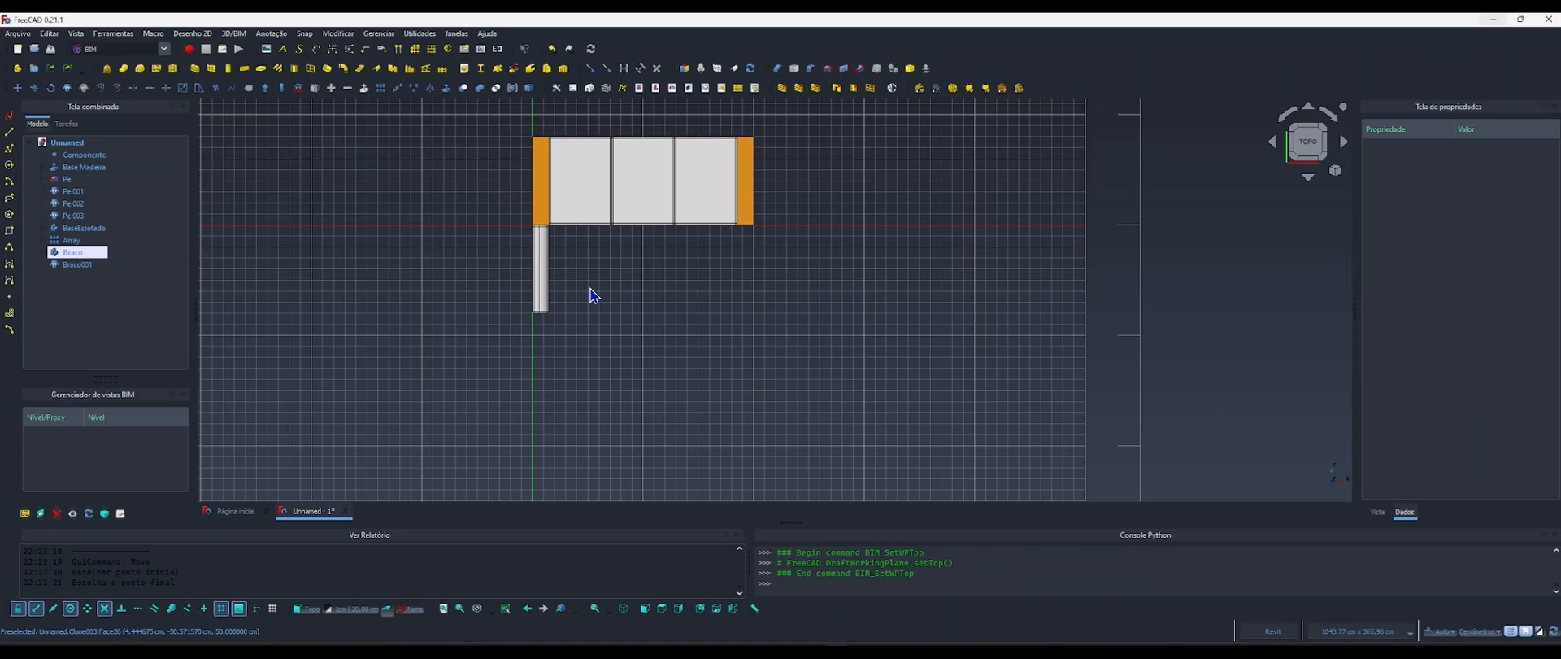
Rotate the arm clone Braco001 by 180° about the wooden base's corner at the origin.
click(78, 264)
scroll(534, 260, up, 1)
scroll(533, 260, up, 2)
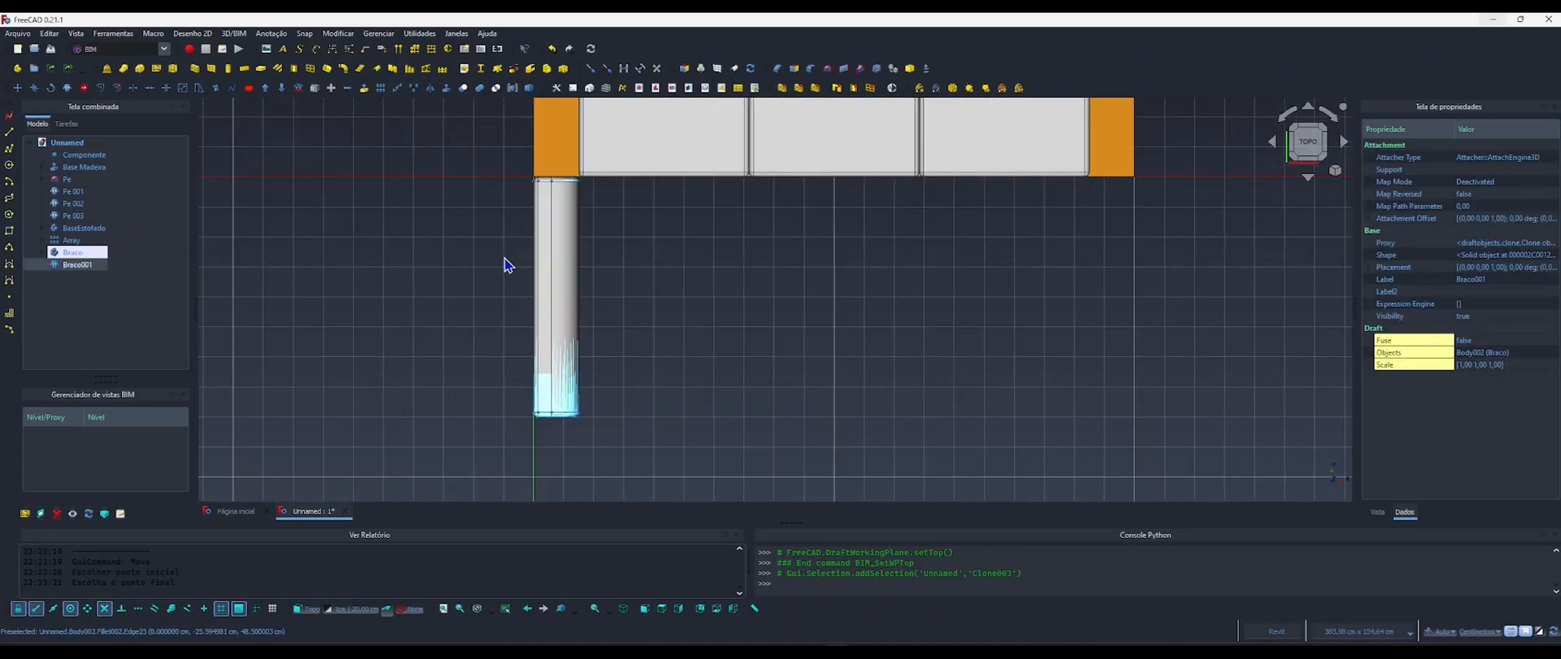
key(r)
key(o)
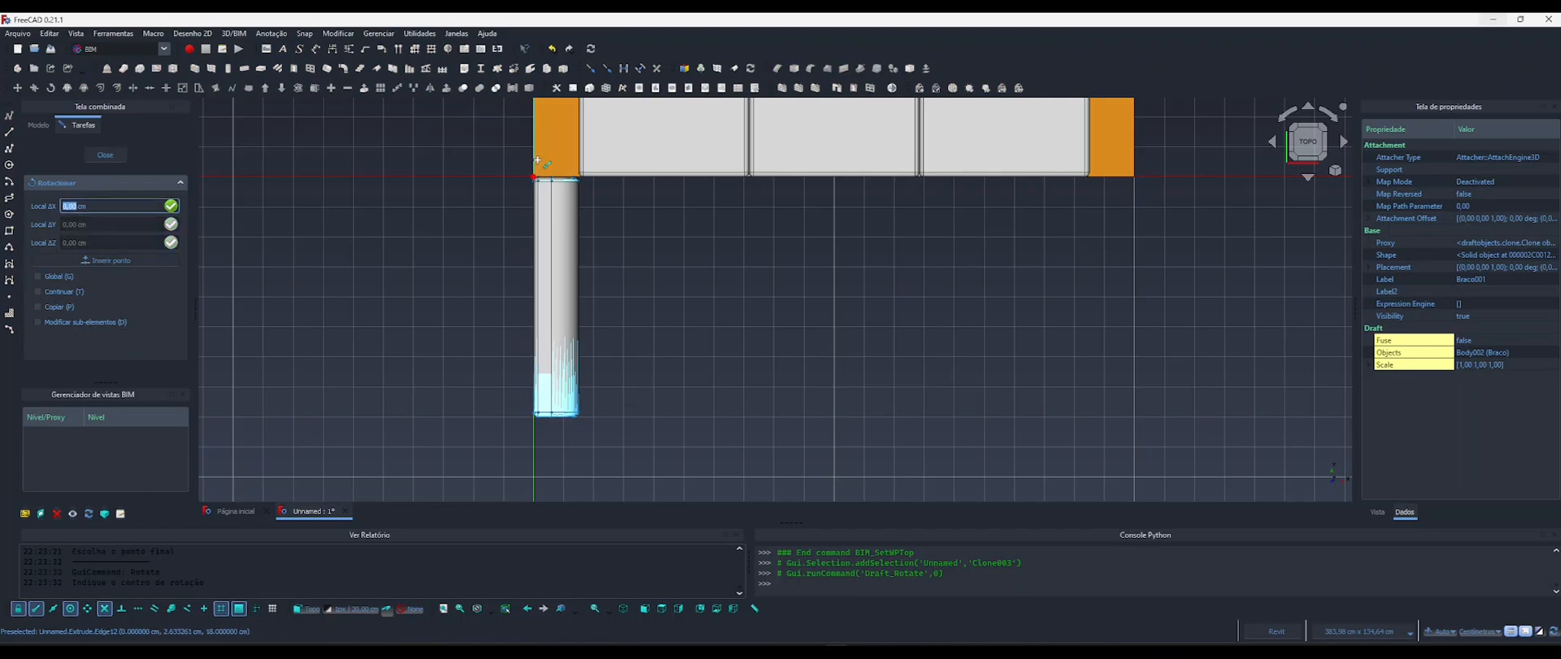
click(533, 174)
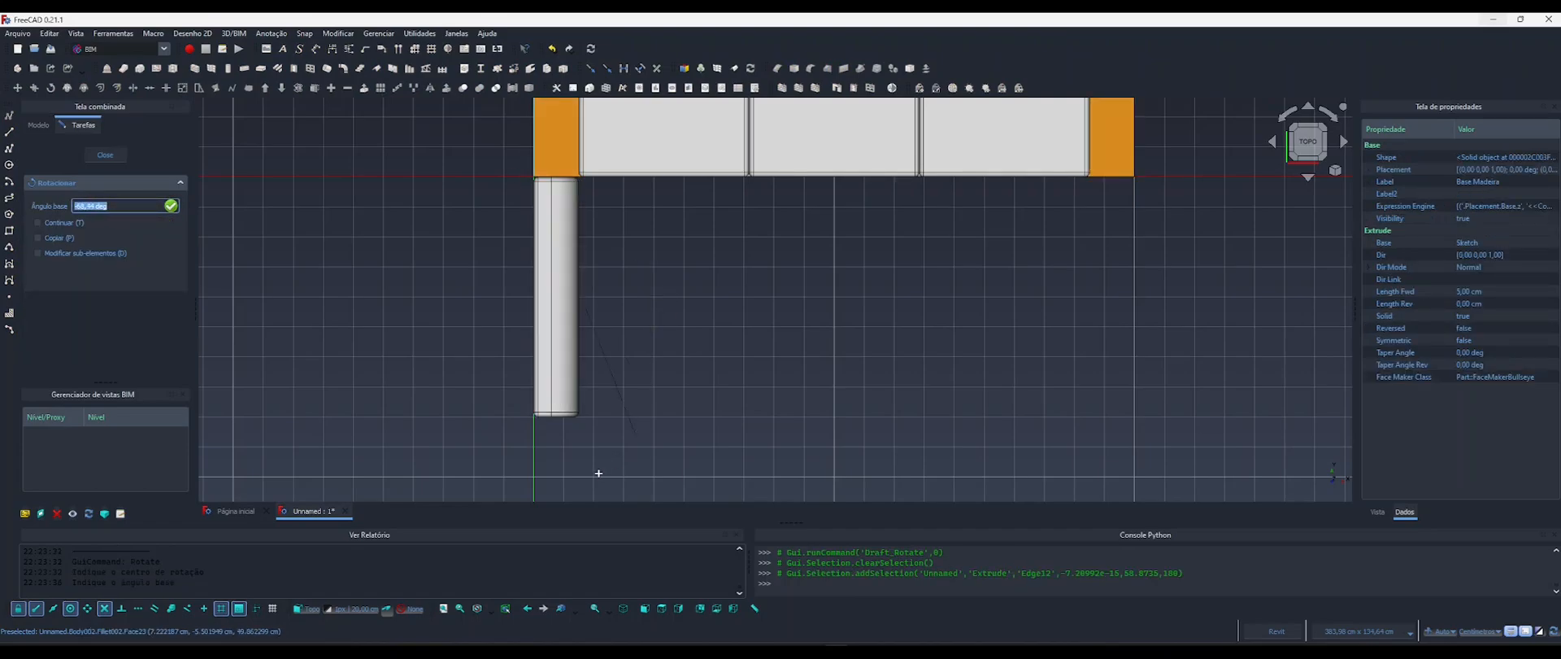
click(534, 474)
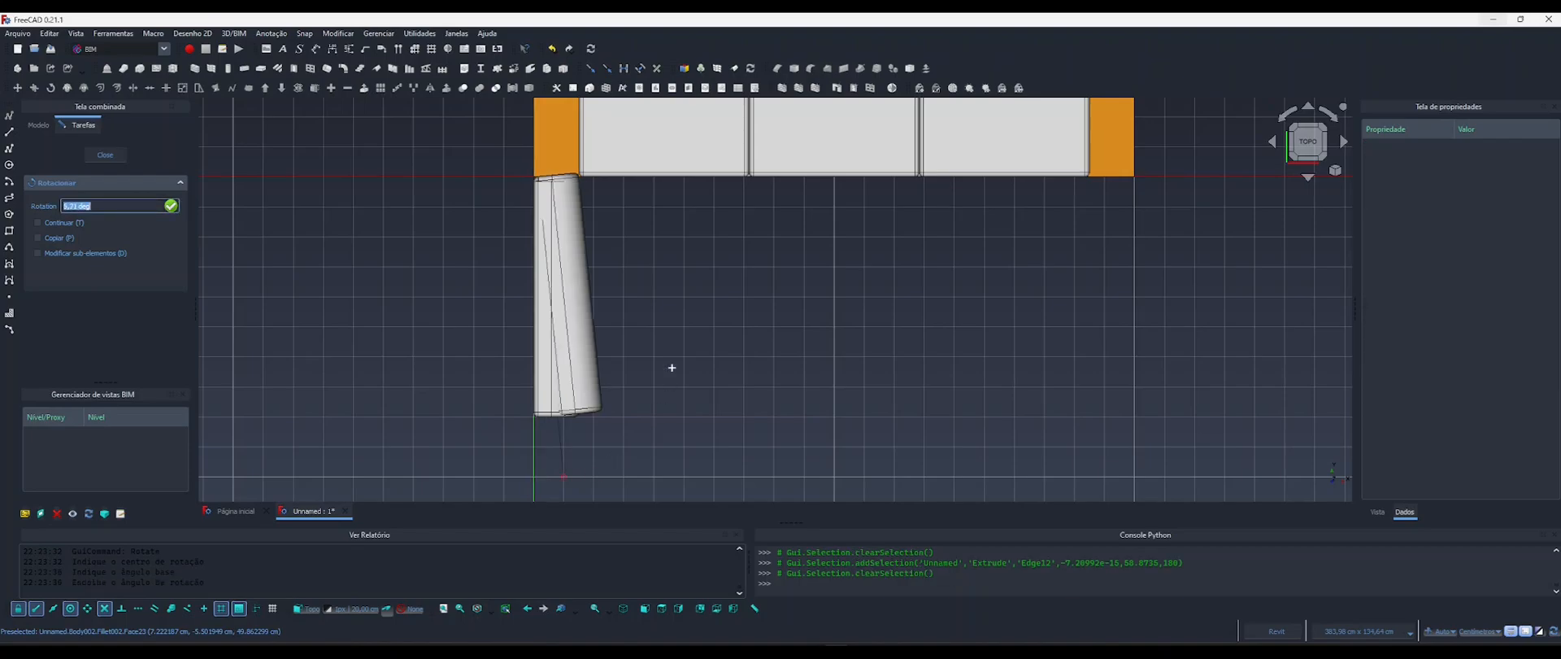
middle_drag(582, 187, 602, 320)
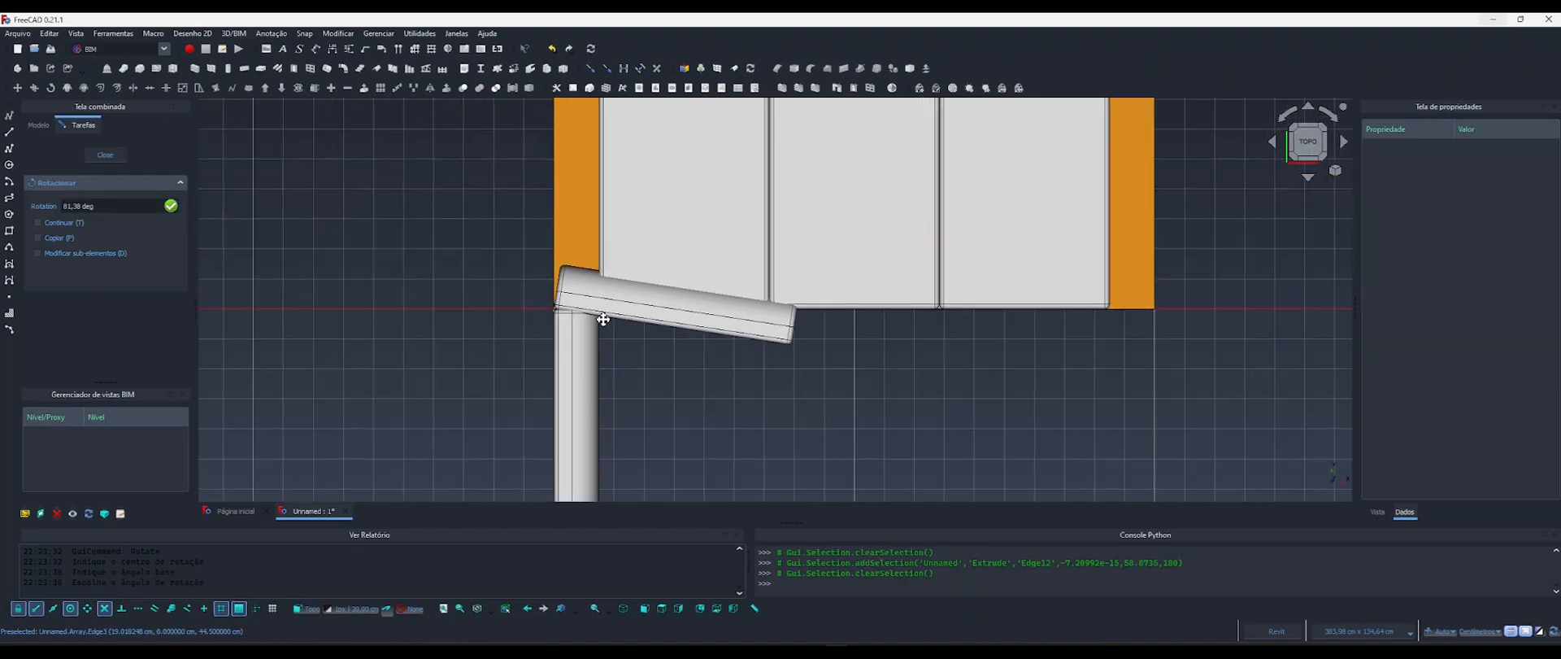
click(556, 159)
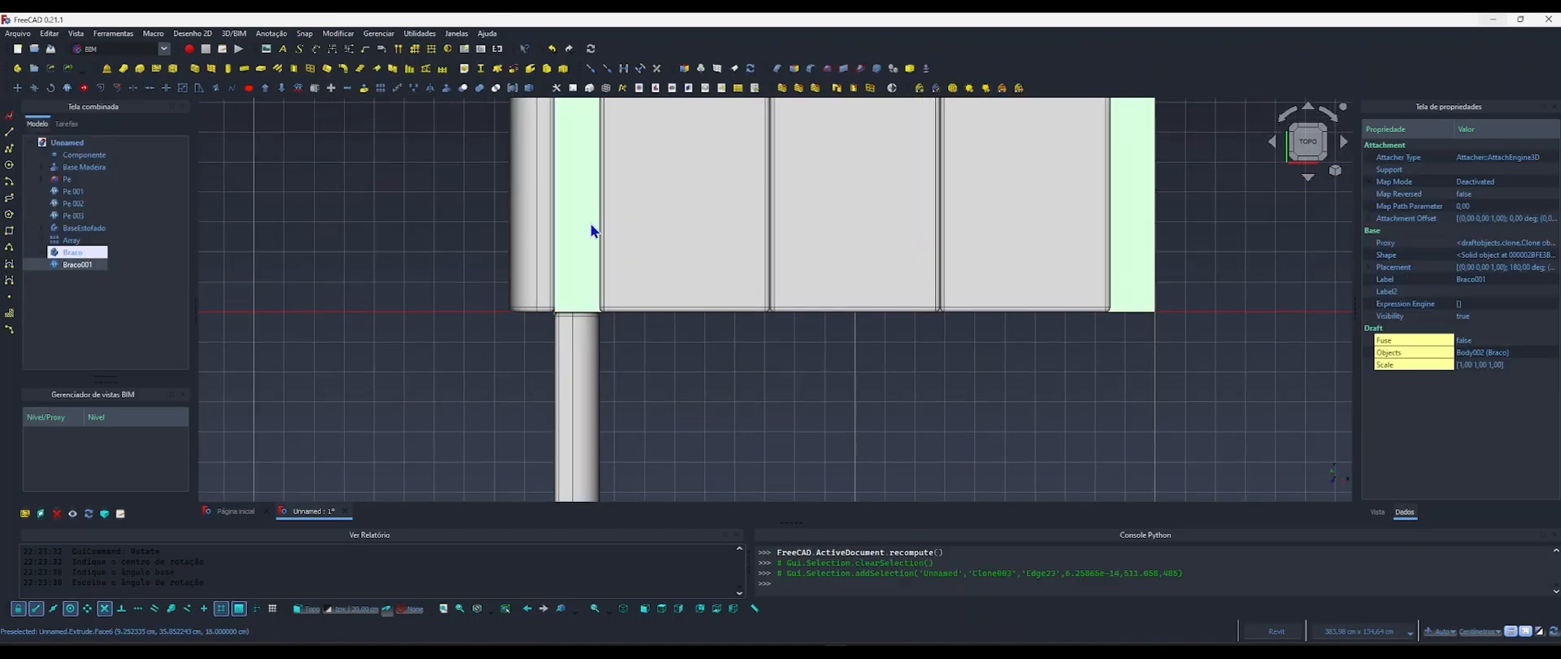
Hide the rotated arm clone Braco001, leaving the original arm displayed.
scroll(621, 362, down, 2)
middle_drag(592, 361, 560, 382)
shift+middle_drag(622, 358, 727, 292)
middle_drag(512, 382, 482, 304)
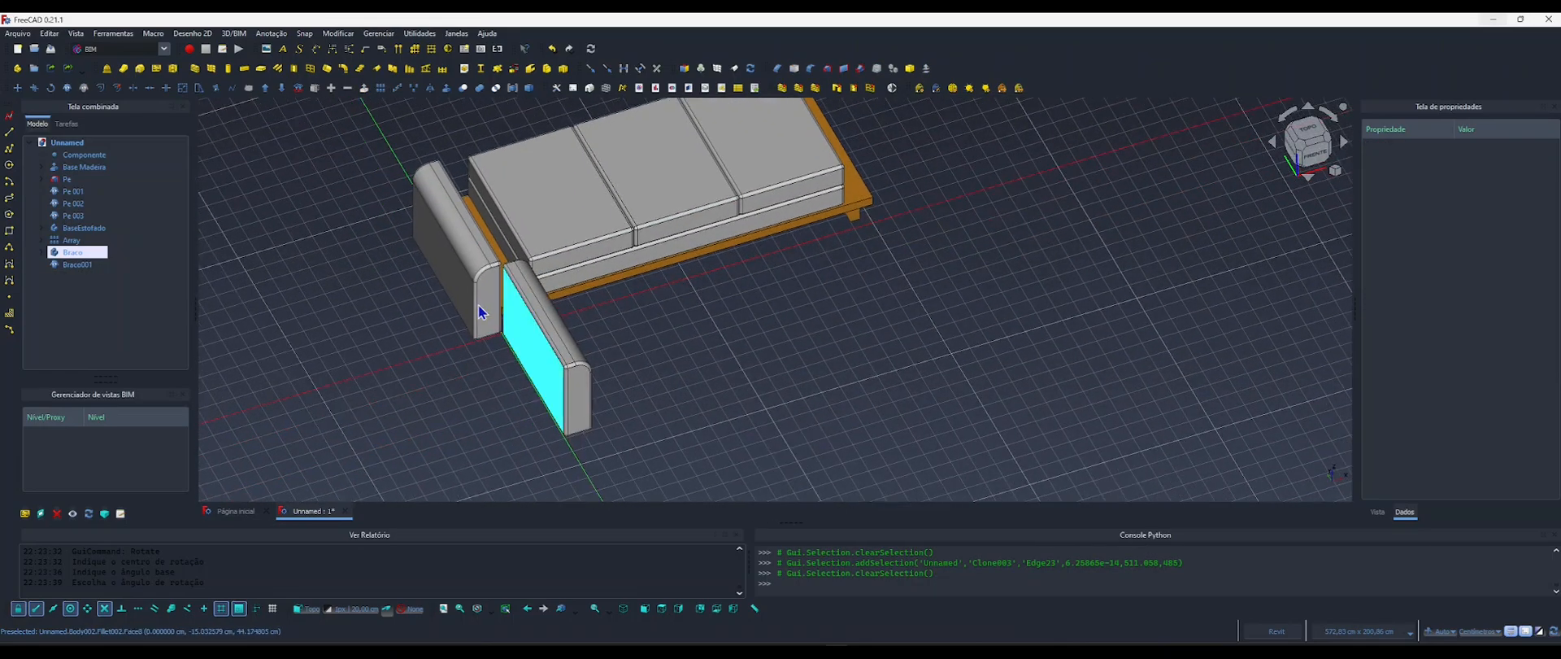
scroll(478, 302, up, 3)
scroll(475, 301, down, 3)
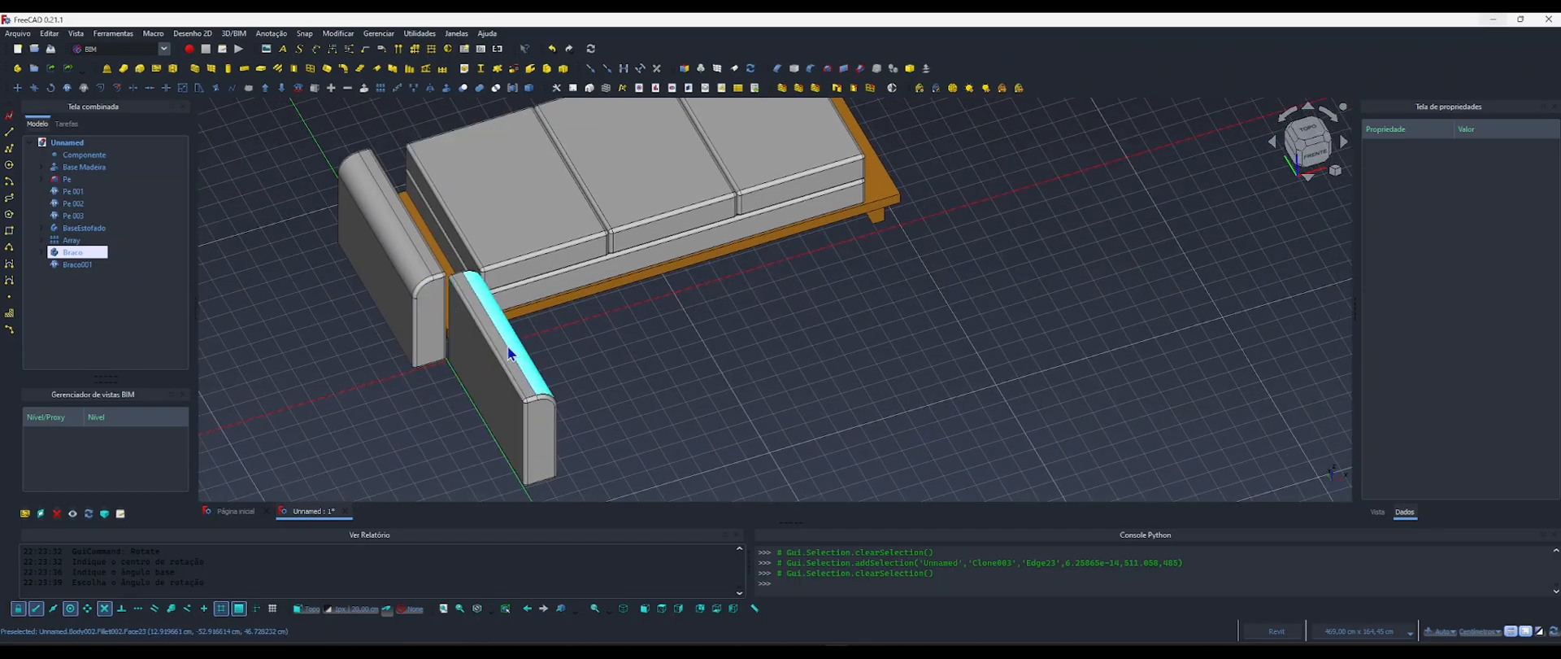
click(503, 381)
scroll(540, 331, up, 5)
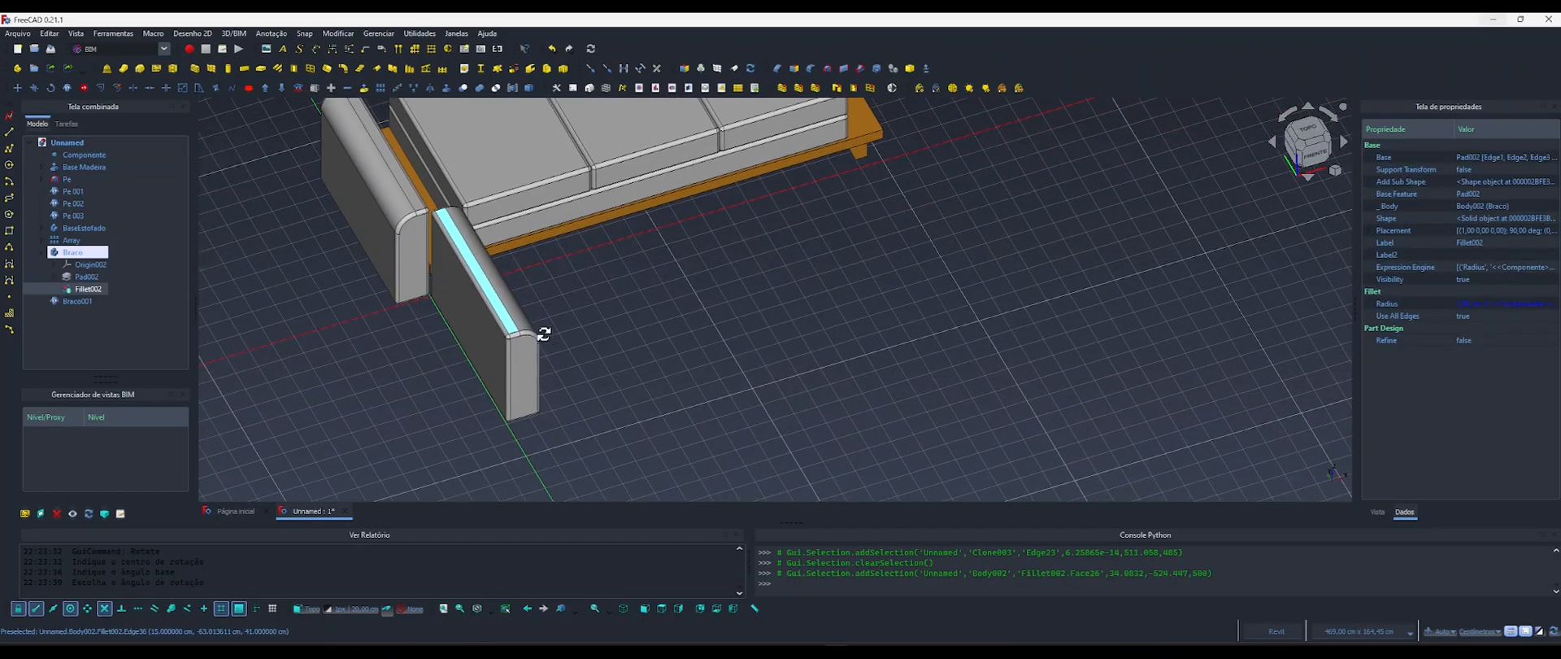
click(385, 277)
key(space)
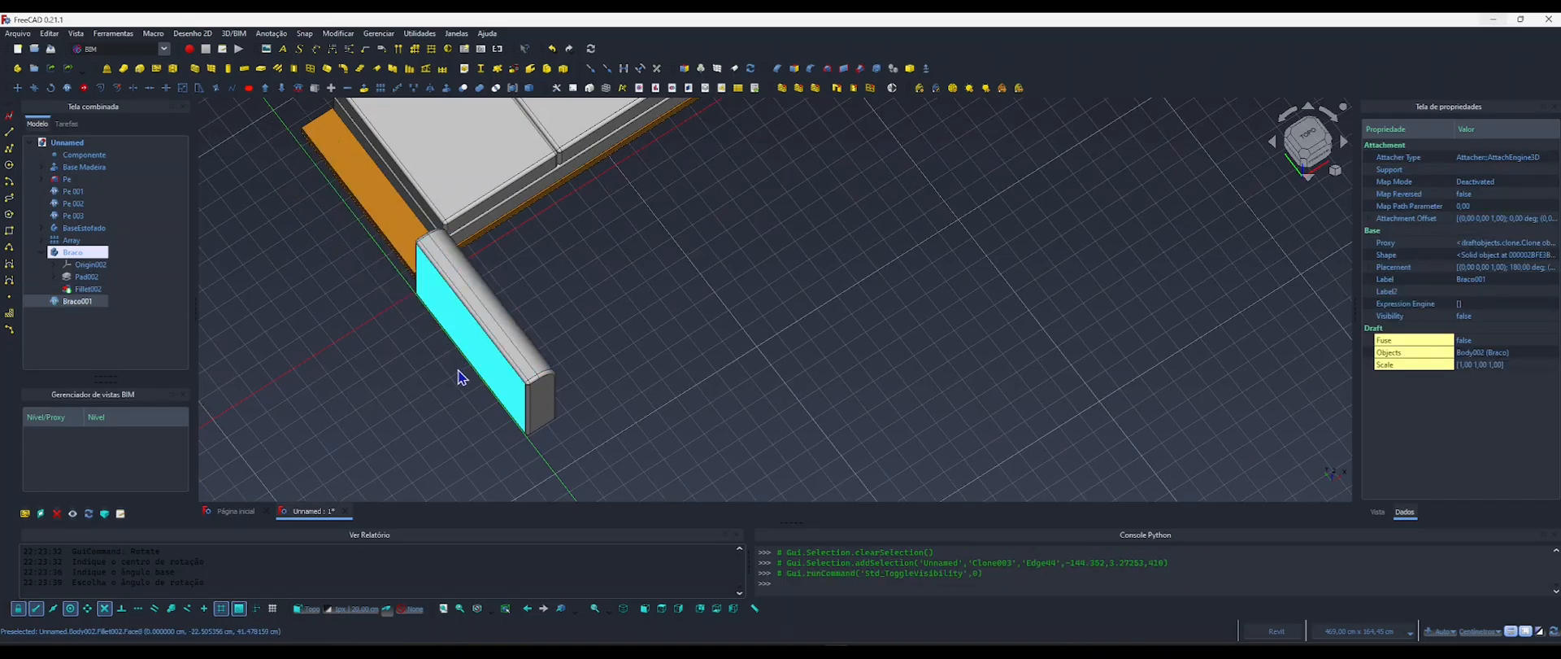
Expand the Braco body's placement properties down to its x, y and z position coordinates.
shift+middle_drag(456, 373, 666, 355)
middle_drag(524, 367, 653, 328)
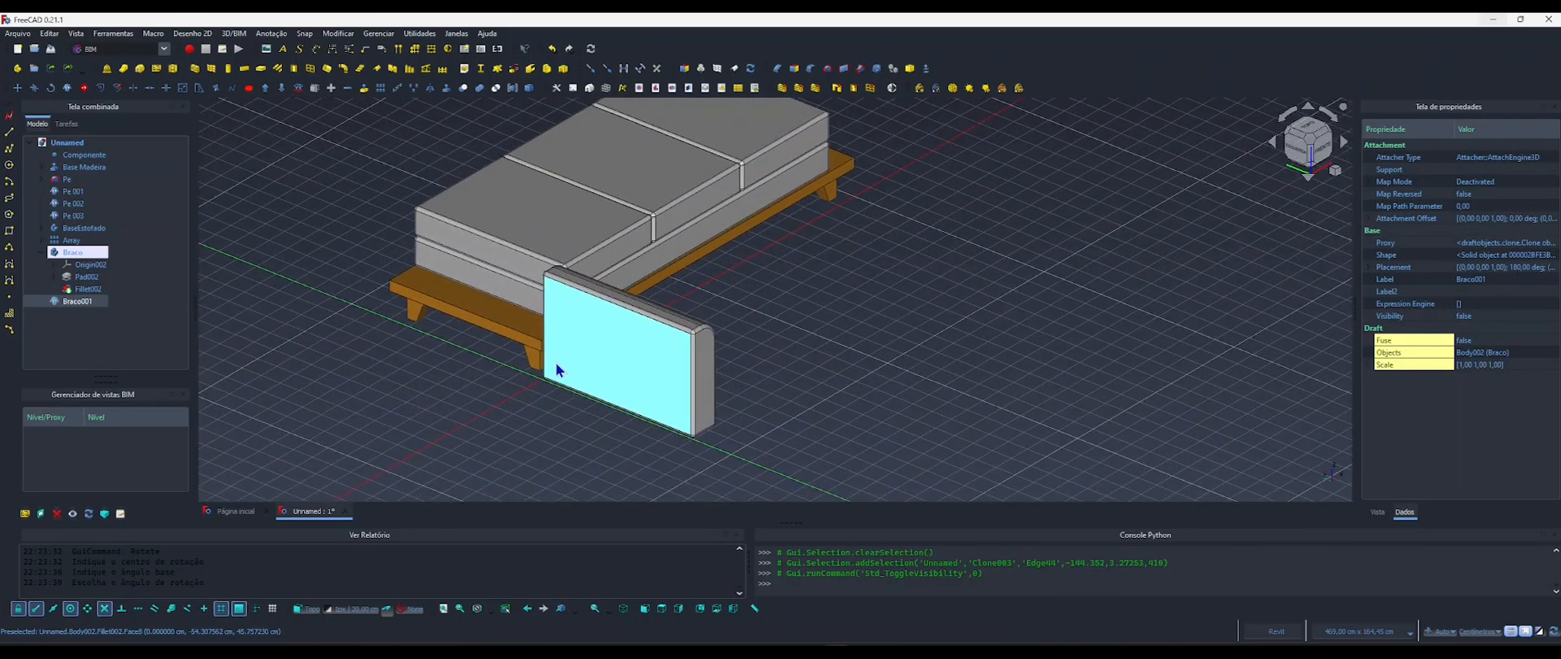
scroll(557, 364, up, 2)
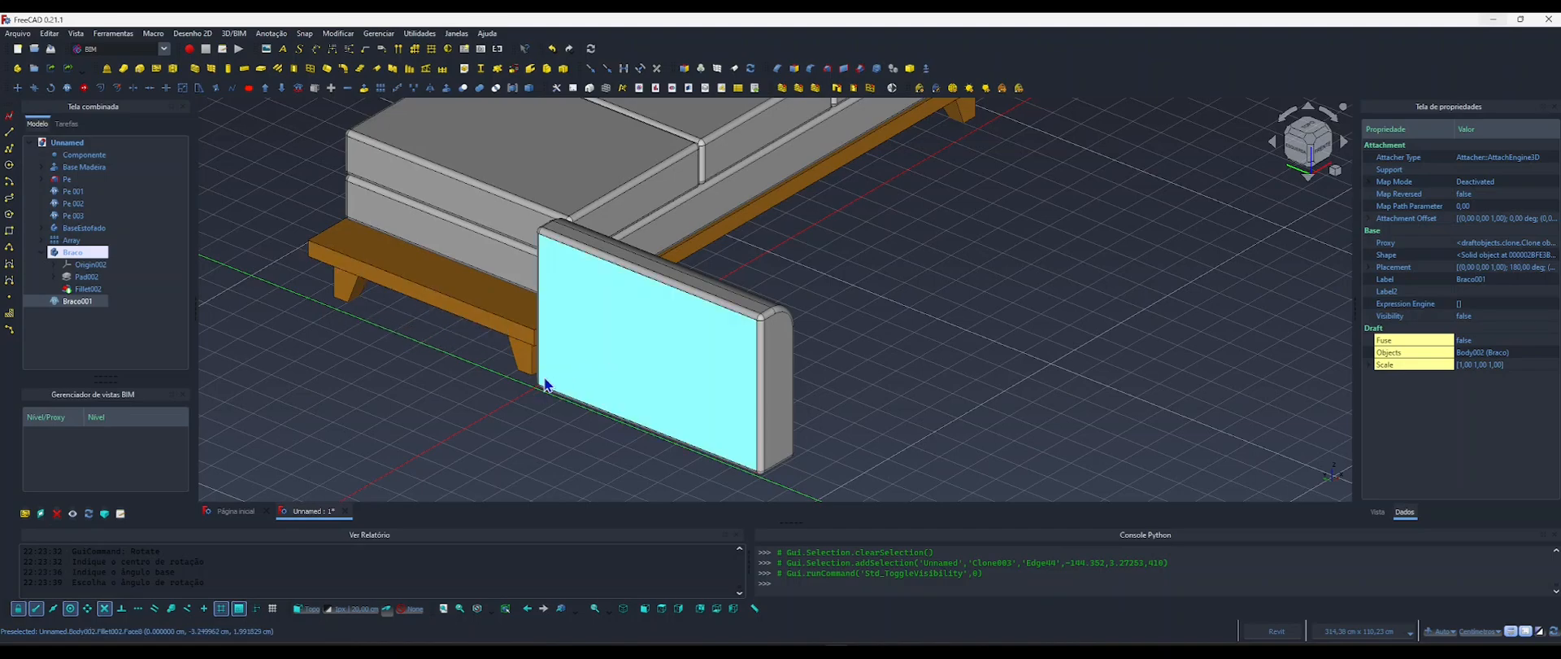
shift+middle_drag(627, 349, 745, 381)
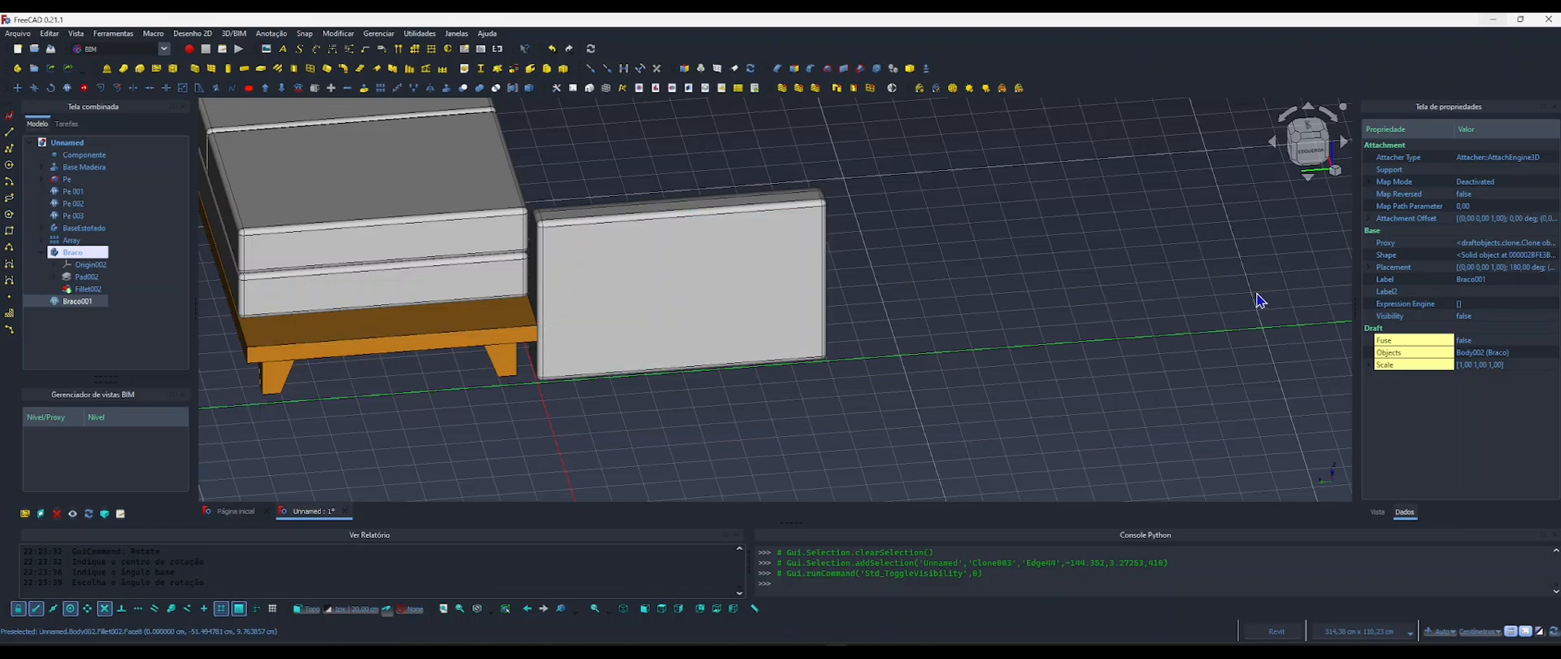
click(1373, 181)
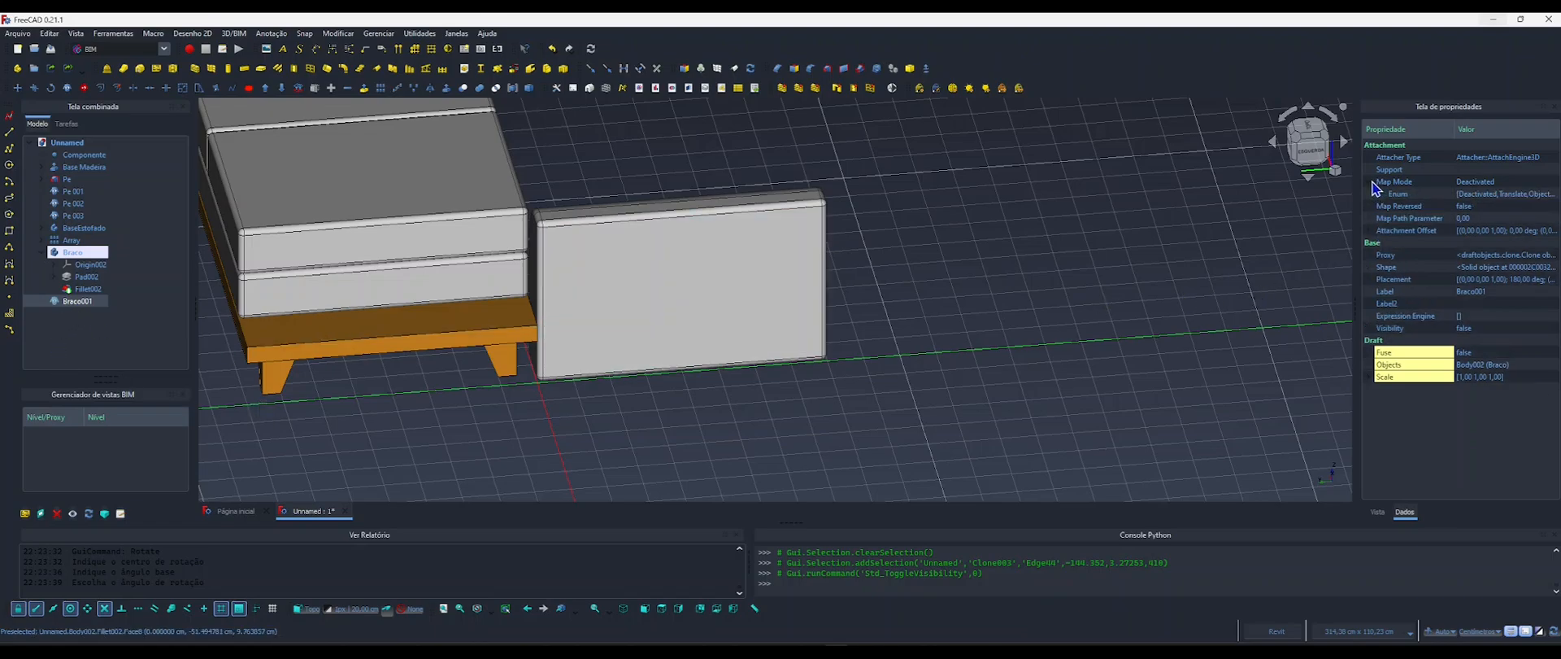
click(69, 255)
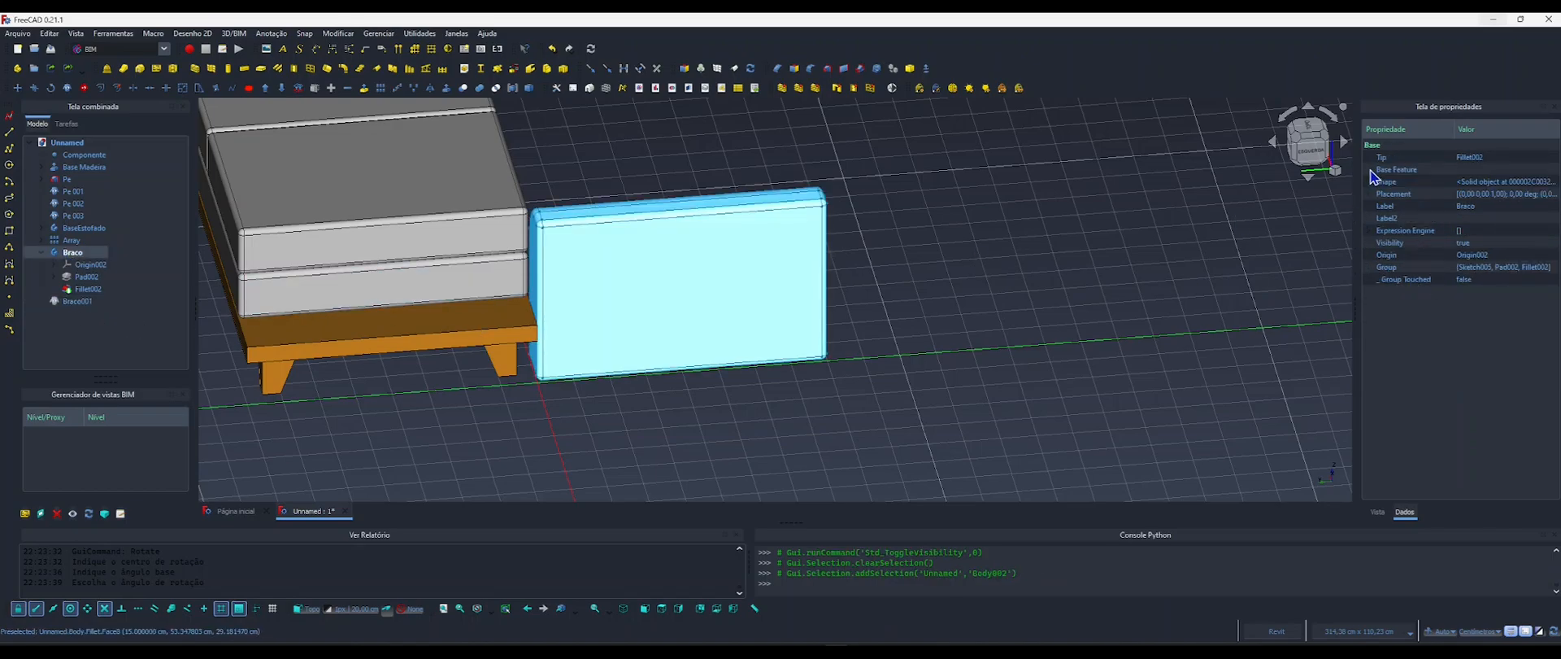
click(1369, 194)
click(1382, 232)
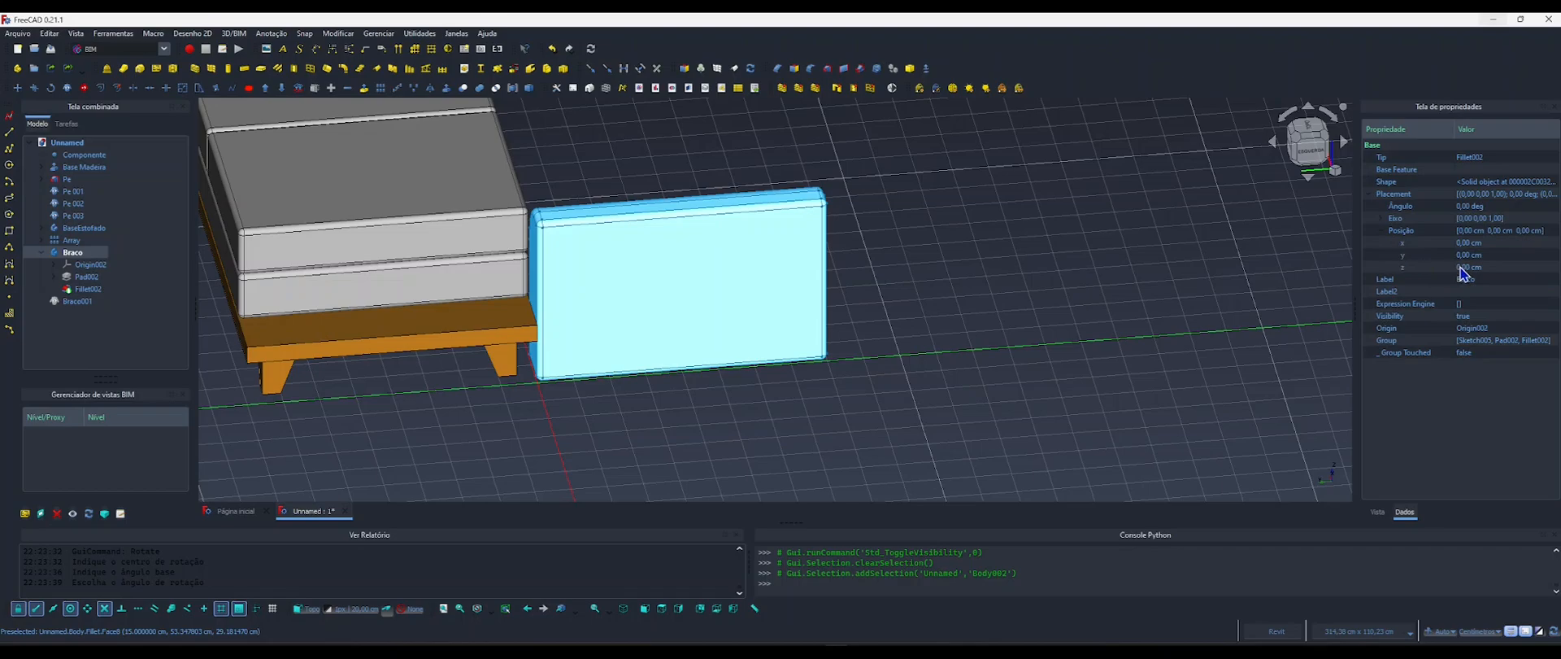
Drive the Braco body's y position with the formula <<Componente>>.Largura.
click(1468, 257)
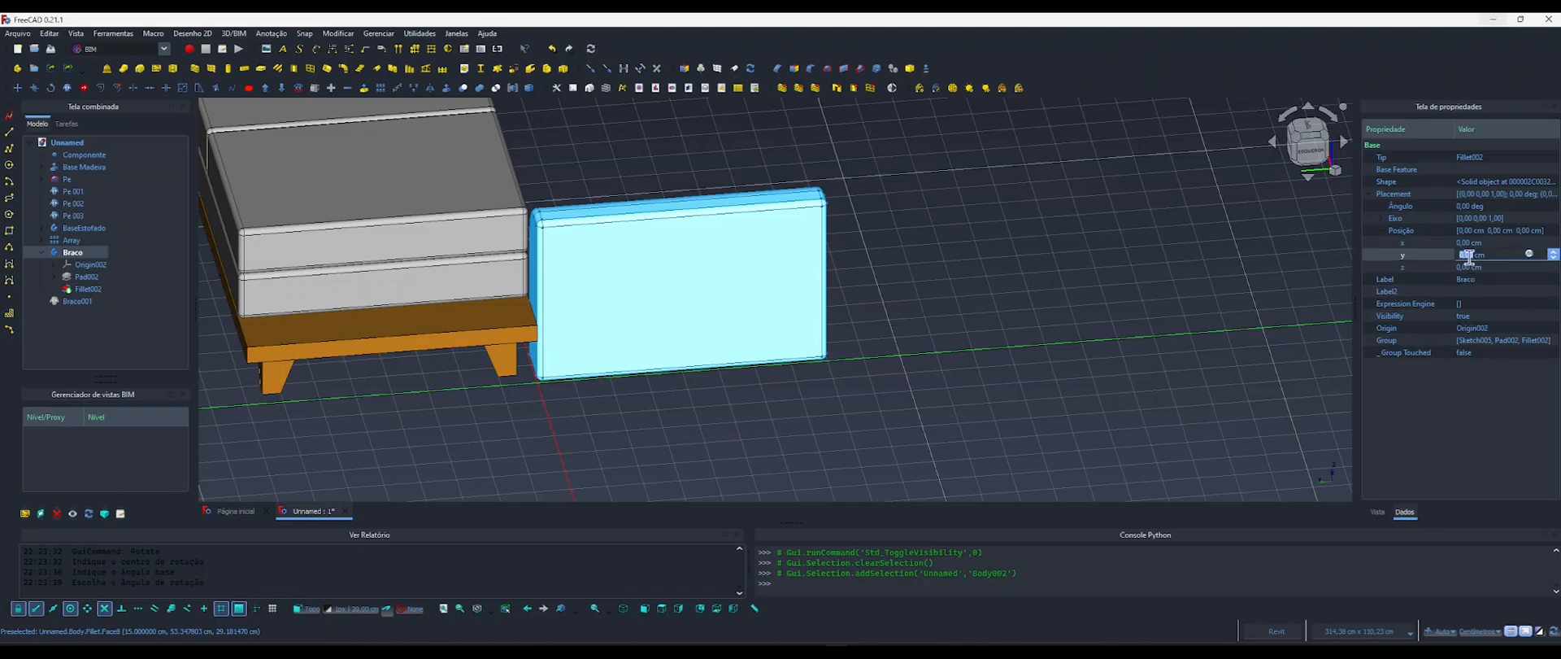
click(1531, 259)
drag(1517, 237, 1061, 218)
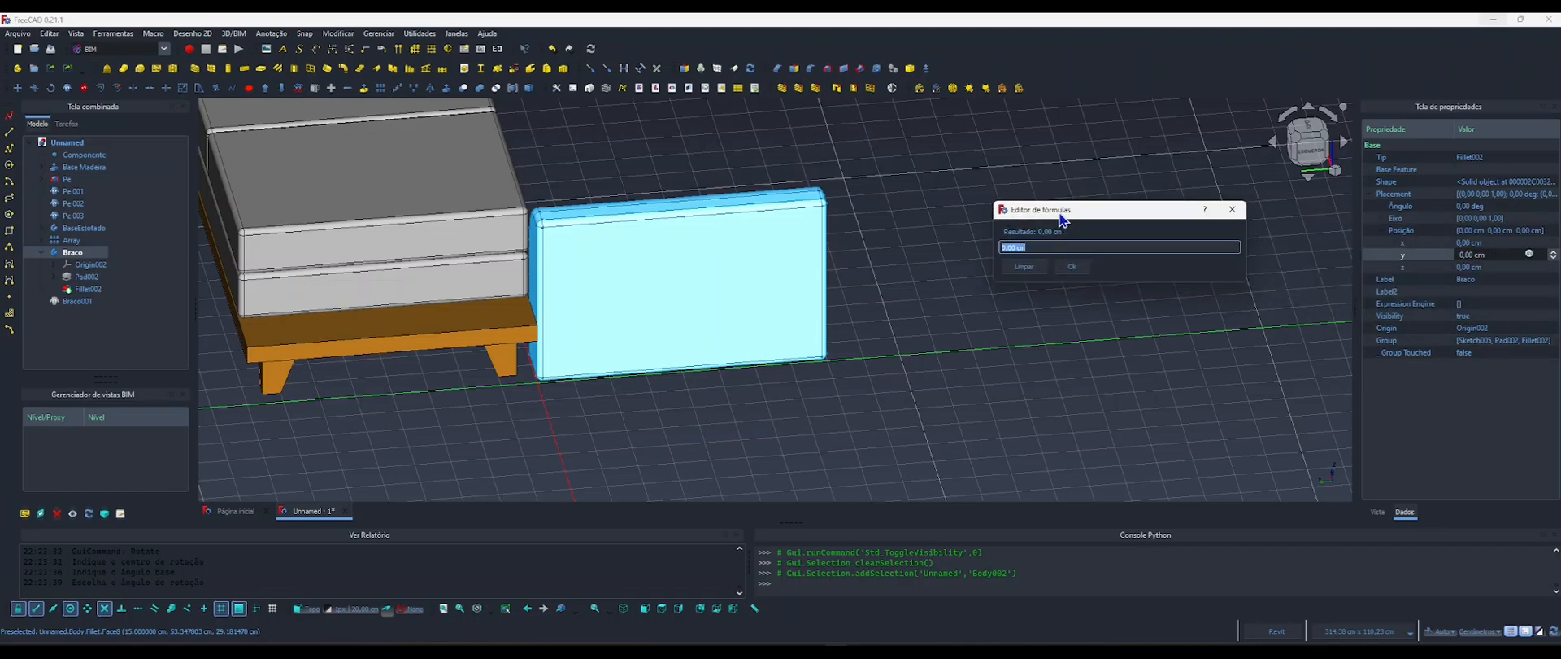
text(compon)
key(Return)
text(.)
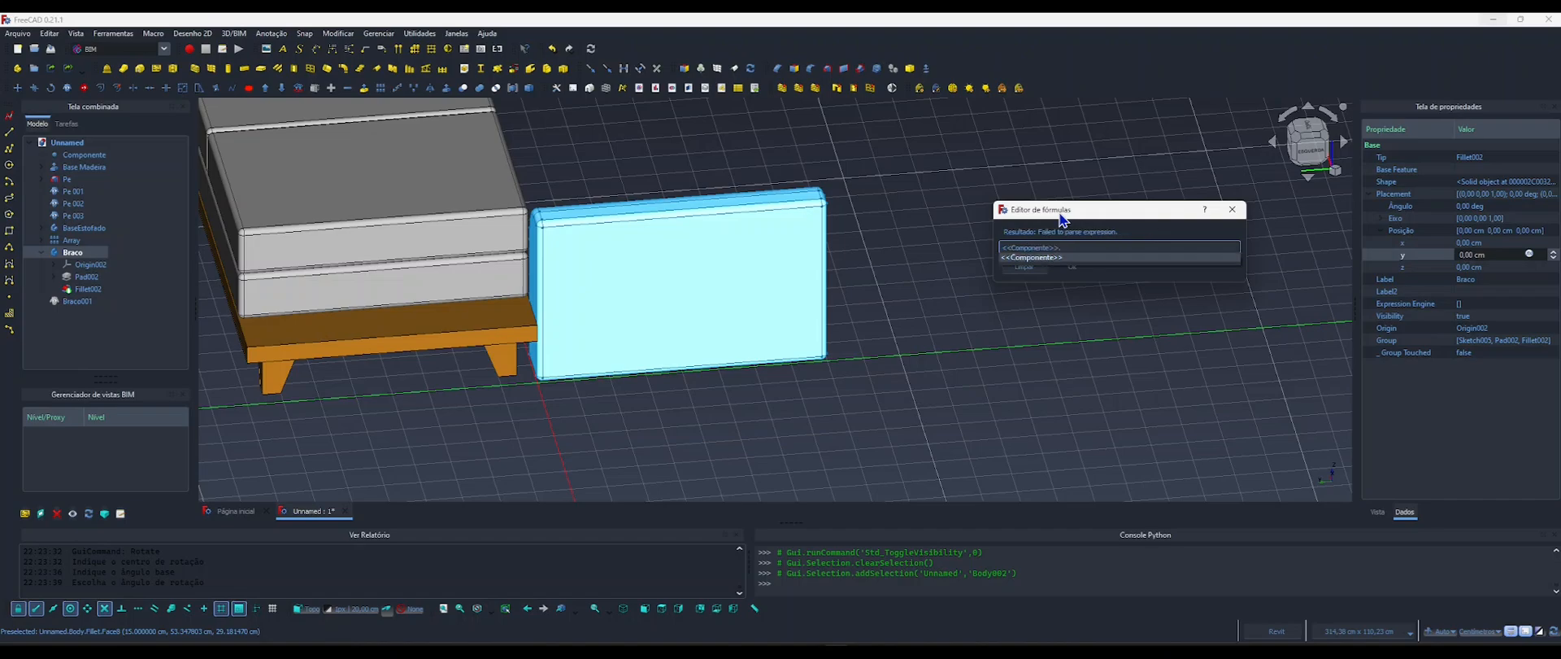
text(la)
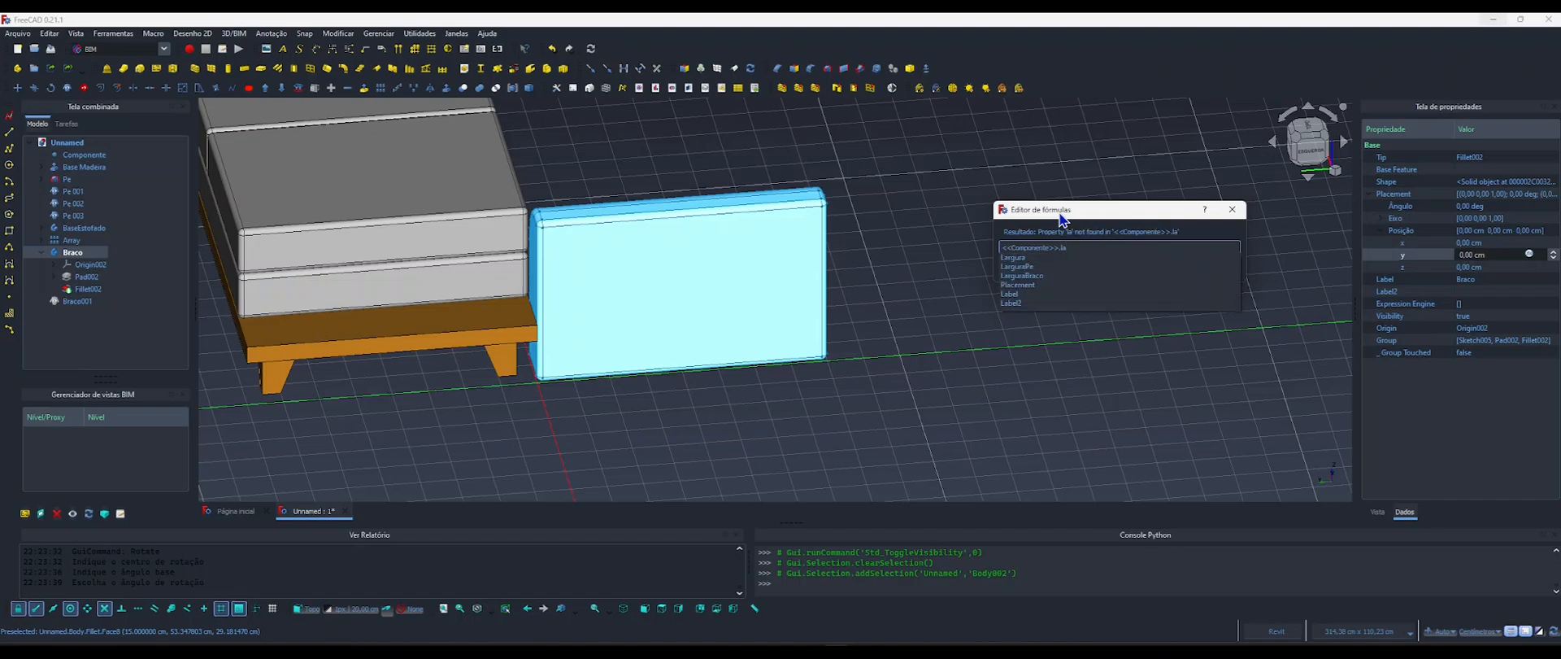
key(Down)
key(Return)
key(Return)
click(1064, 220)
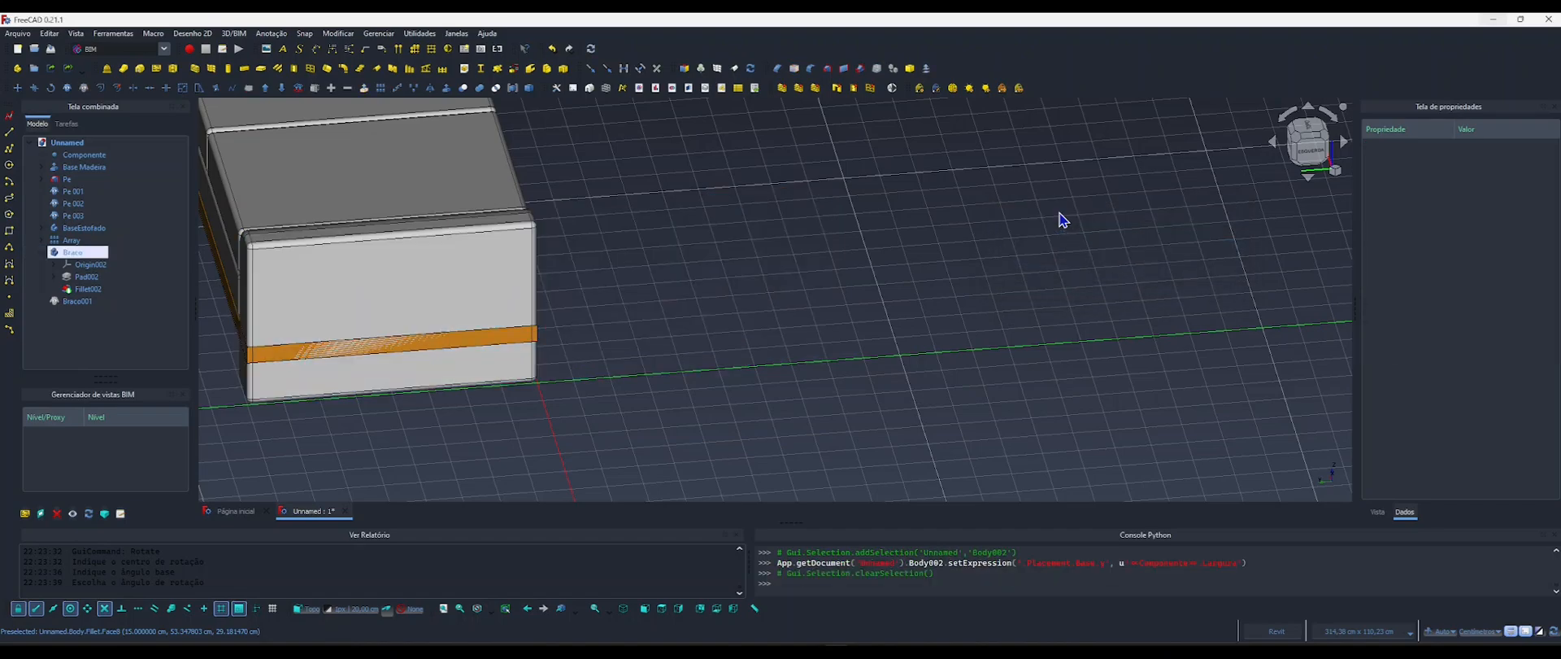
middle_drag(591, 291, 471, 310)
click(476, 324)
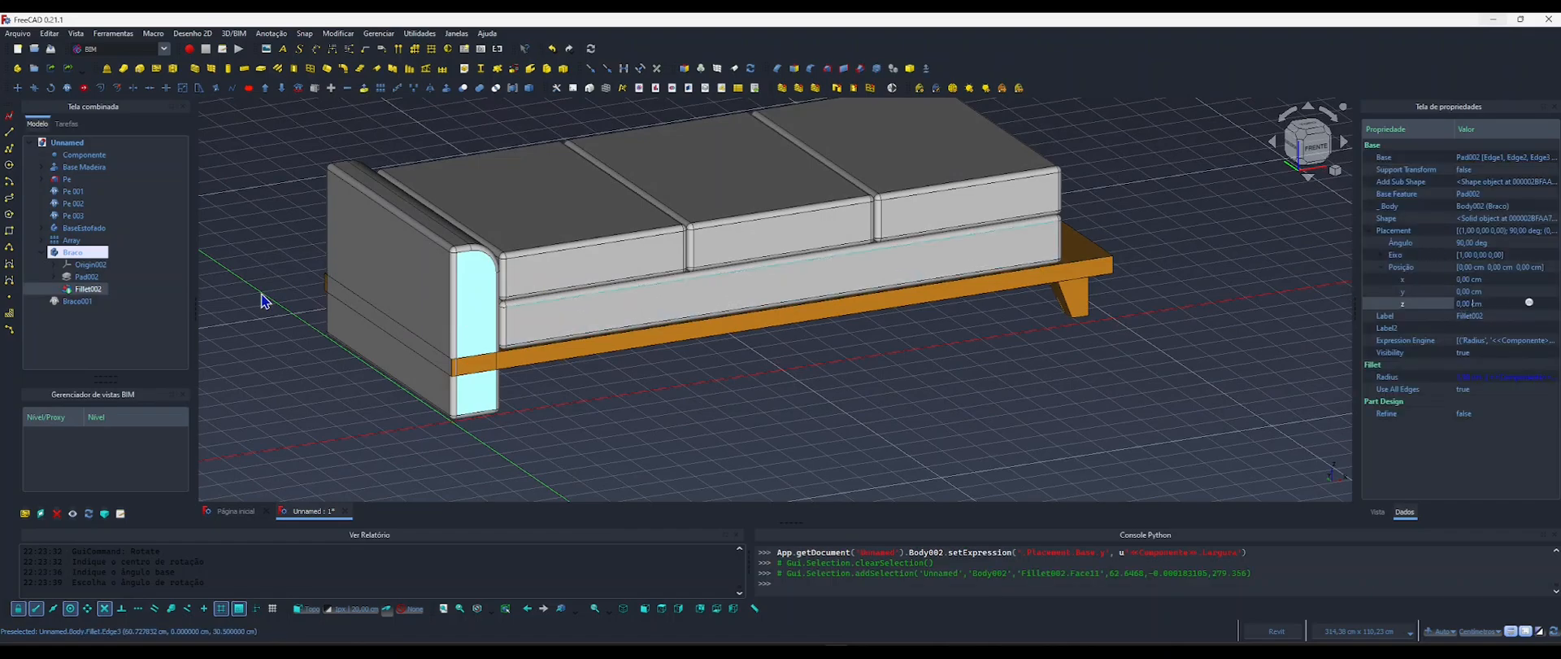
click(66, 255)
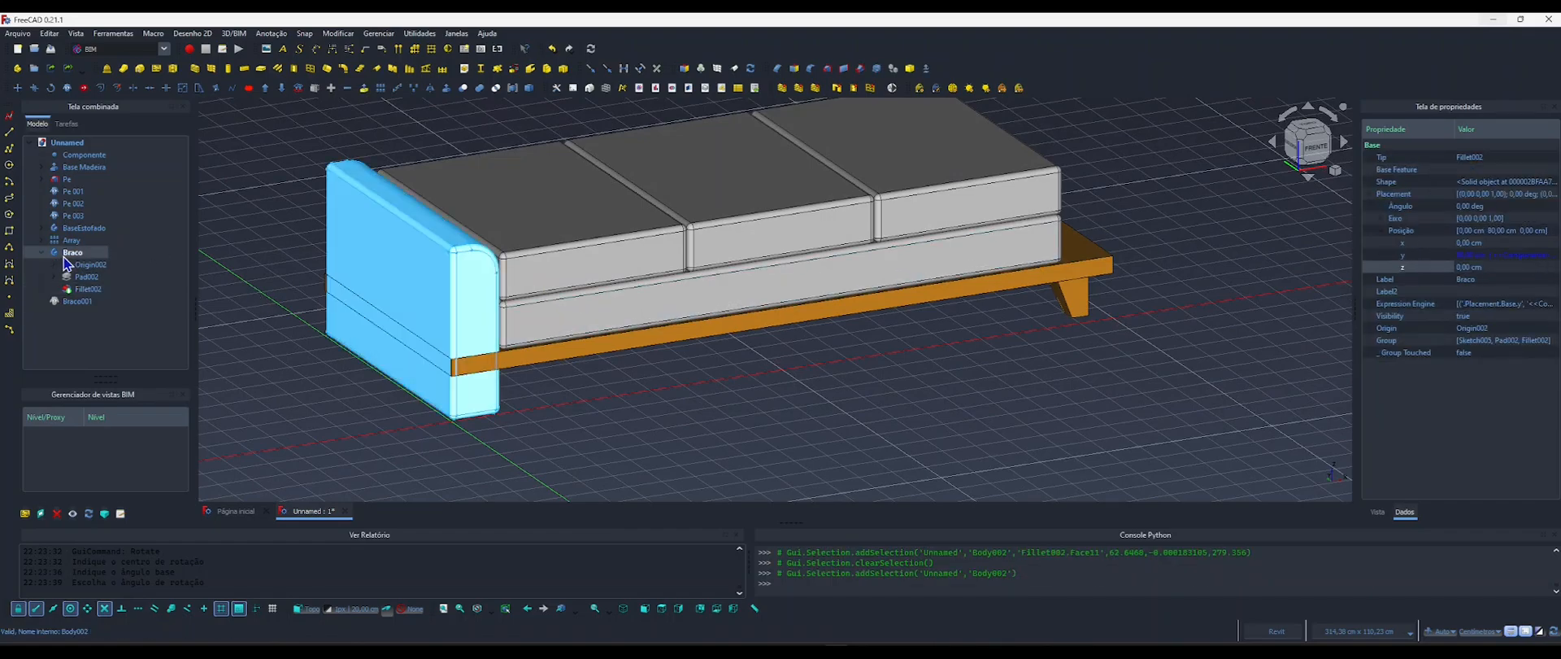
click(1483, 267)
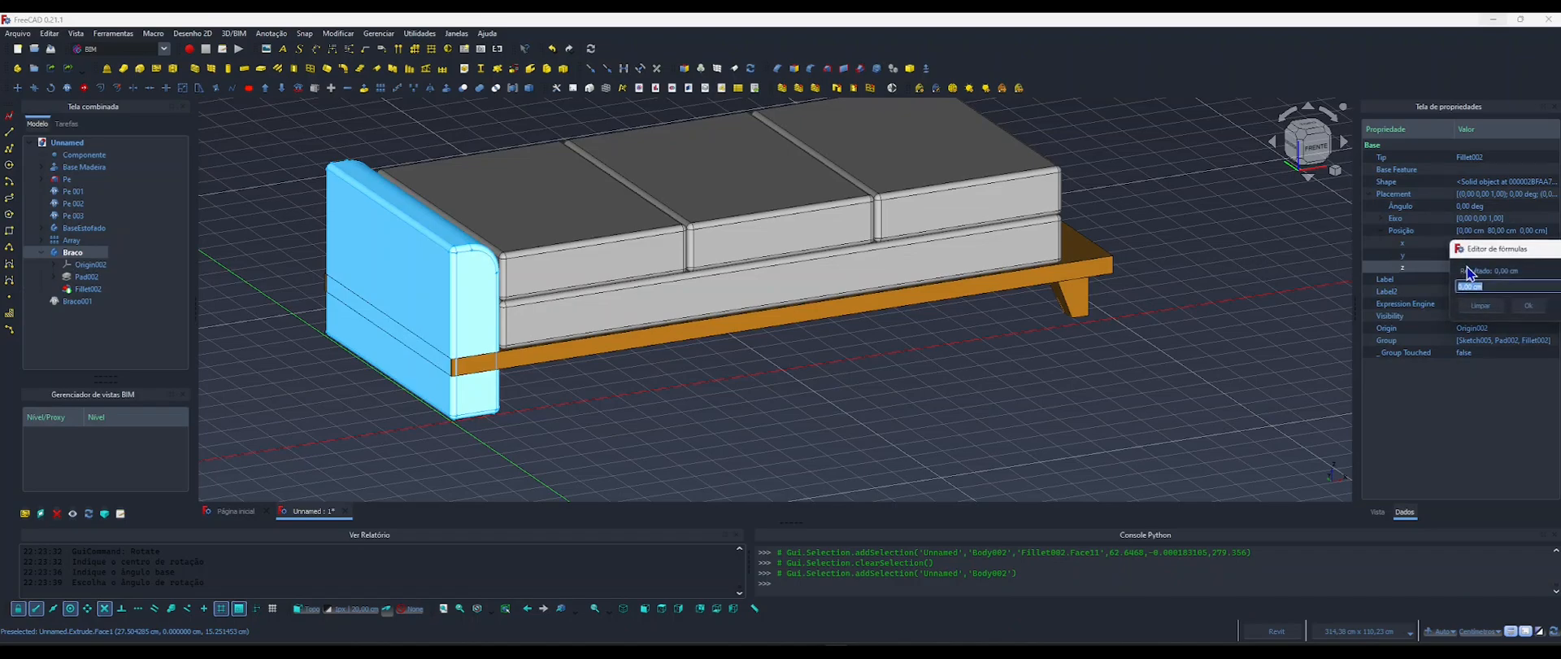
click(1528, 266)
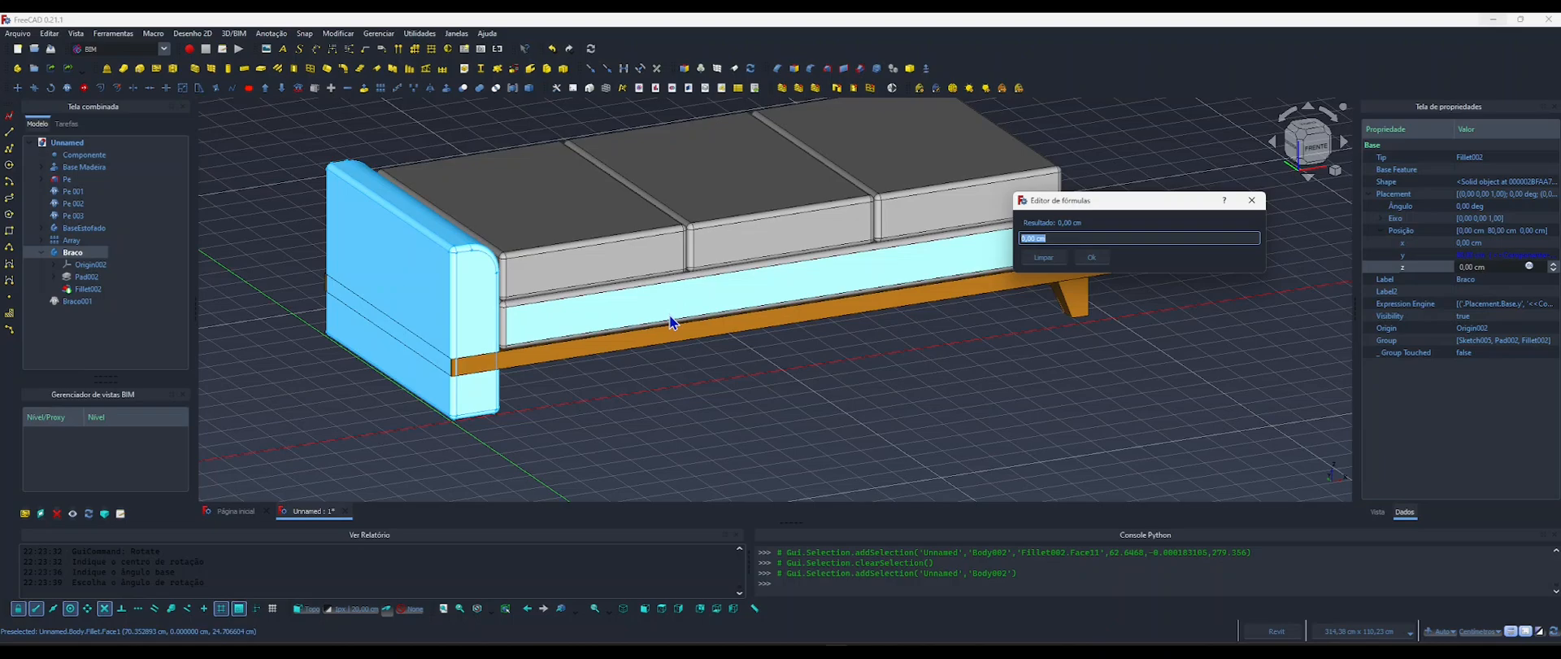
Copy the z position formula <<Componente>>.AlturaPe + <<Base Madeira>>.LengthFwd from the BaseEstofado body's placement.
click(706, 296)
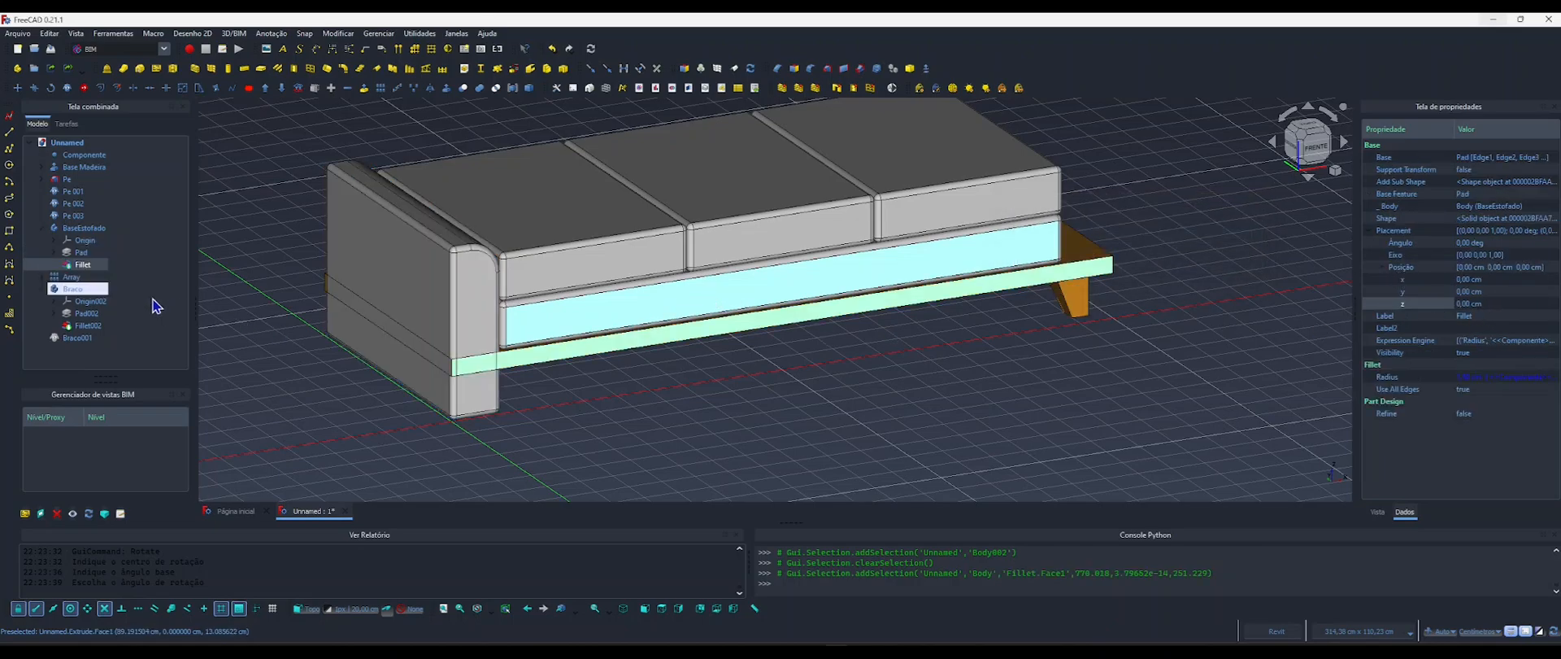
click(84, 228)
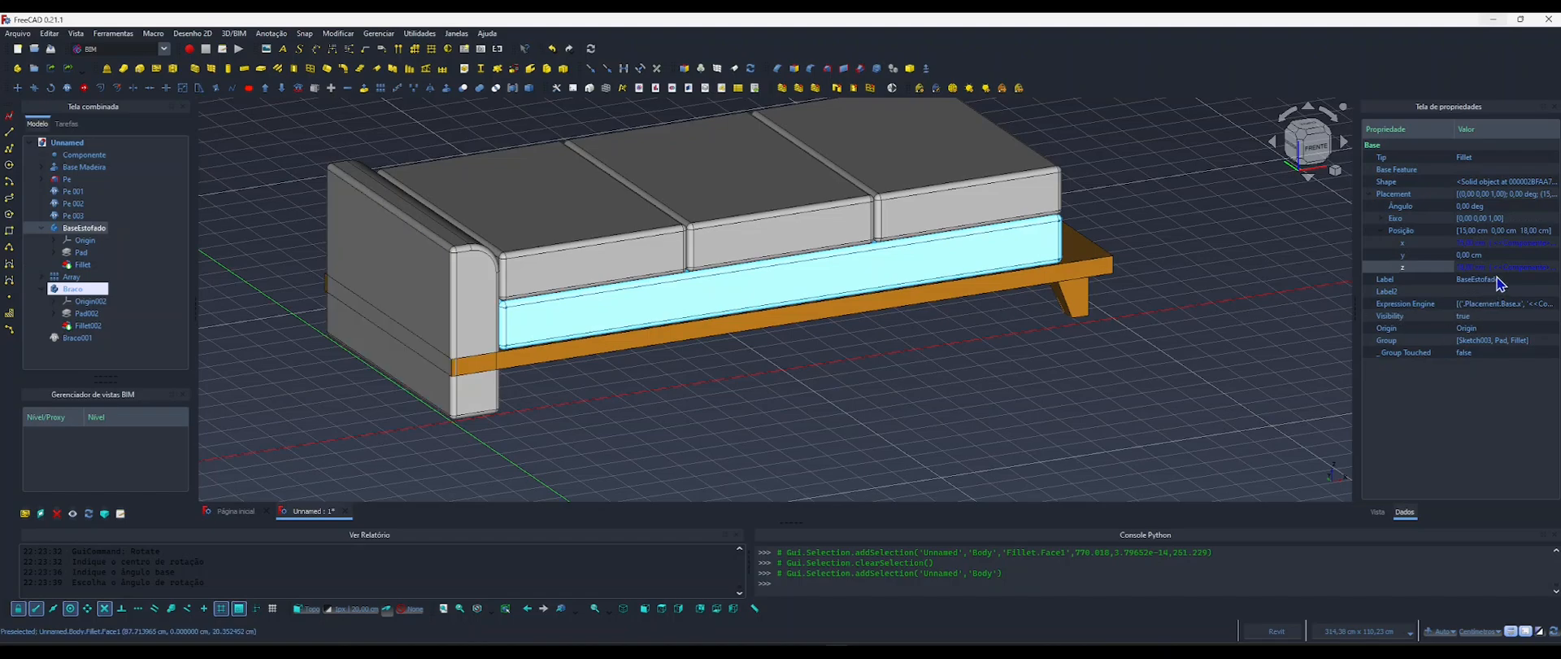
click(1528, 268)
click(1528, 266)
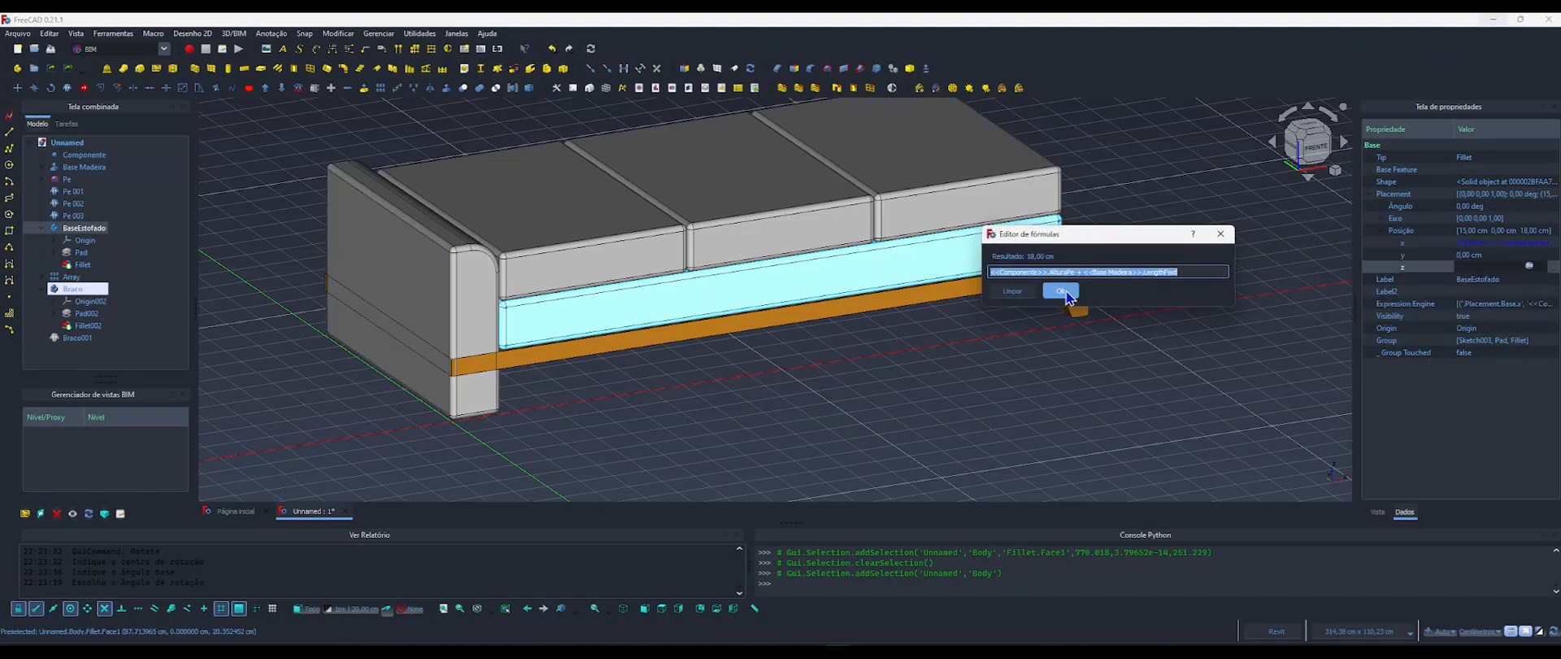
click(1066, 295)
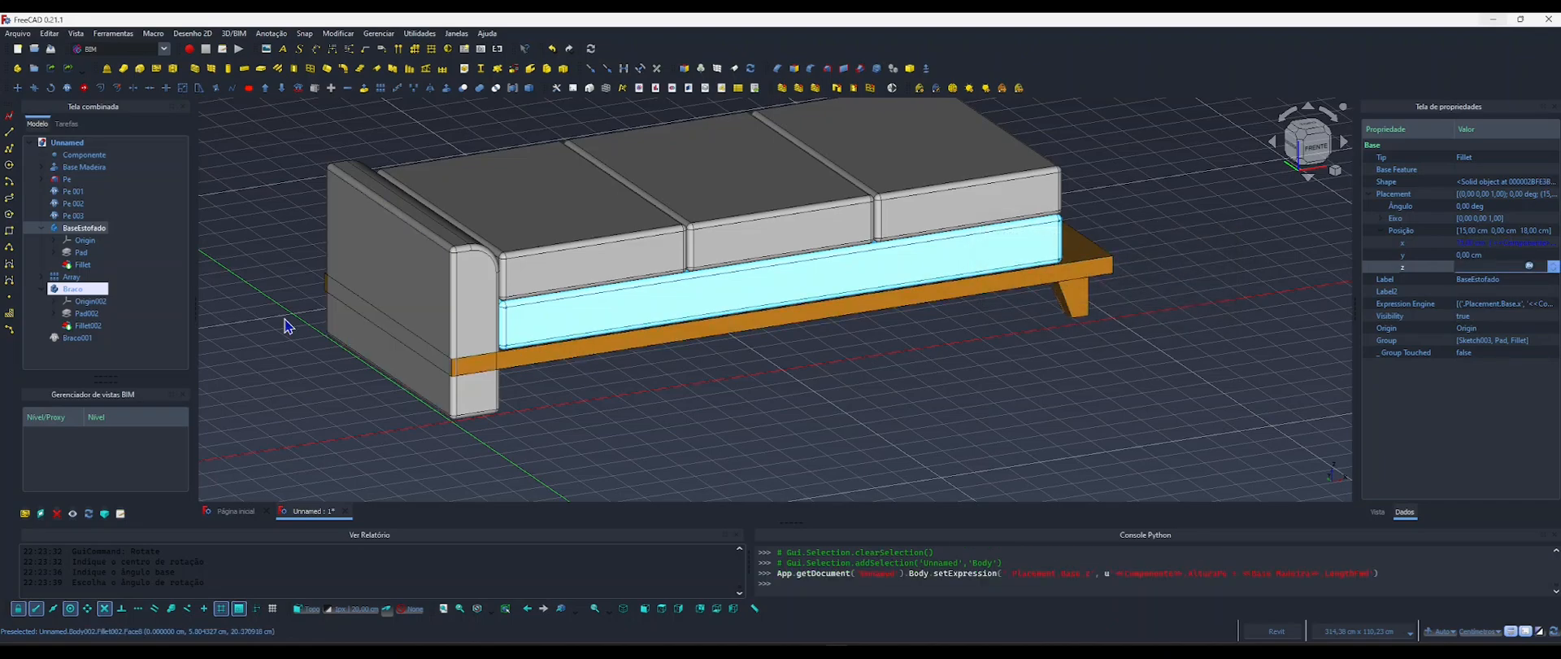
Drive the Braco body's z position with the copied formula <<Componente>>.AlturaPe + <<Base Madeira>>.LengthFwd.
click(74, 289)
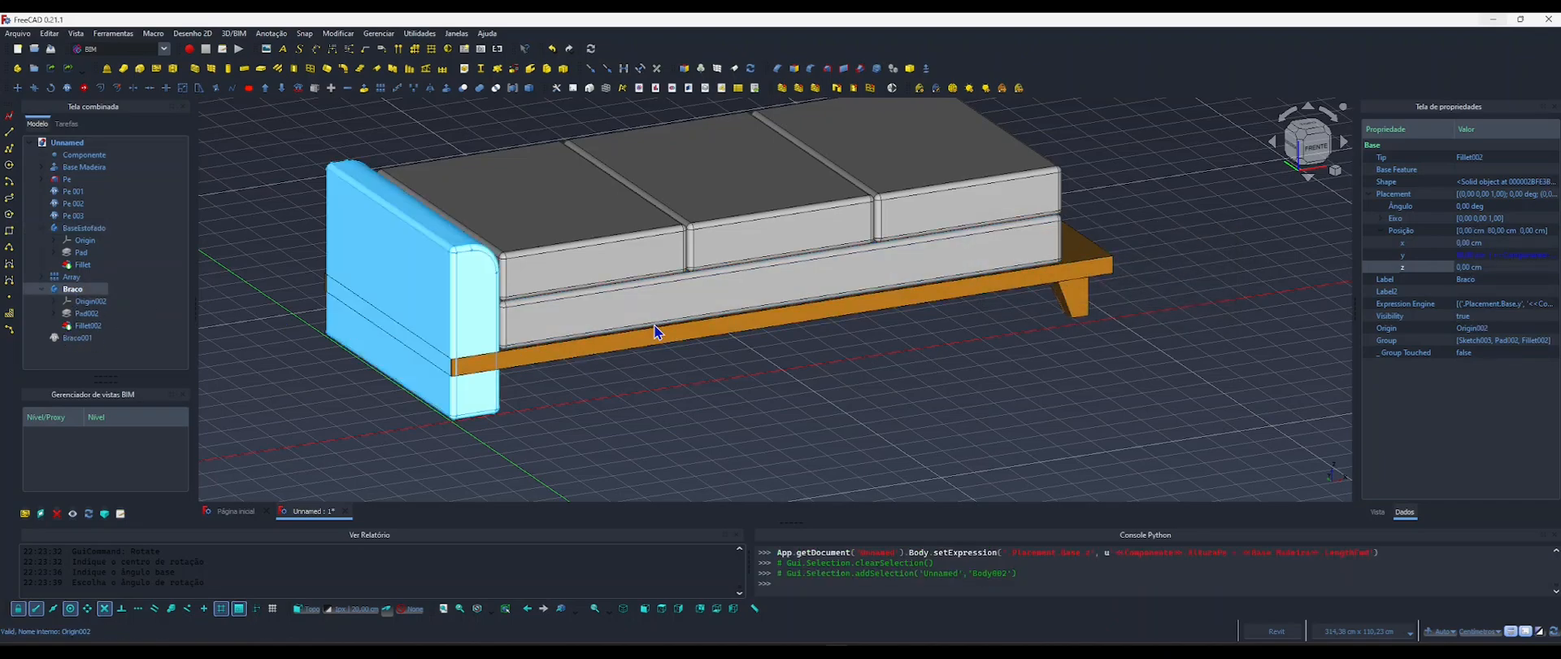
click(1496, 266)
click(1530, 266)
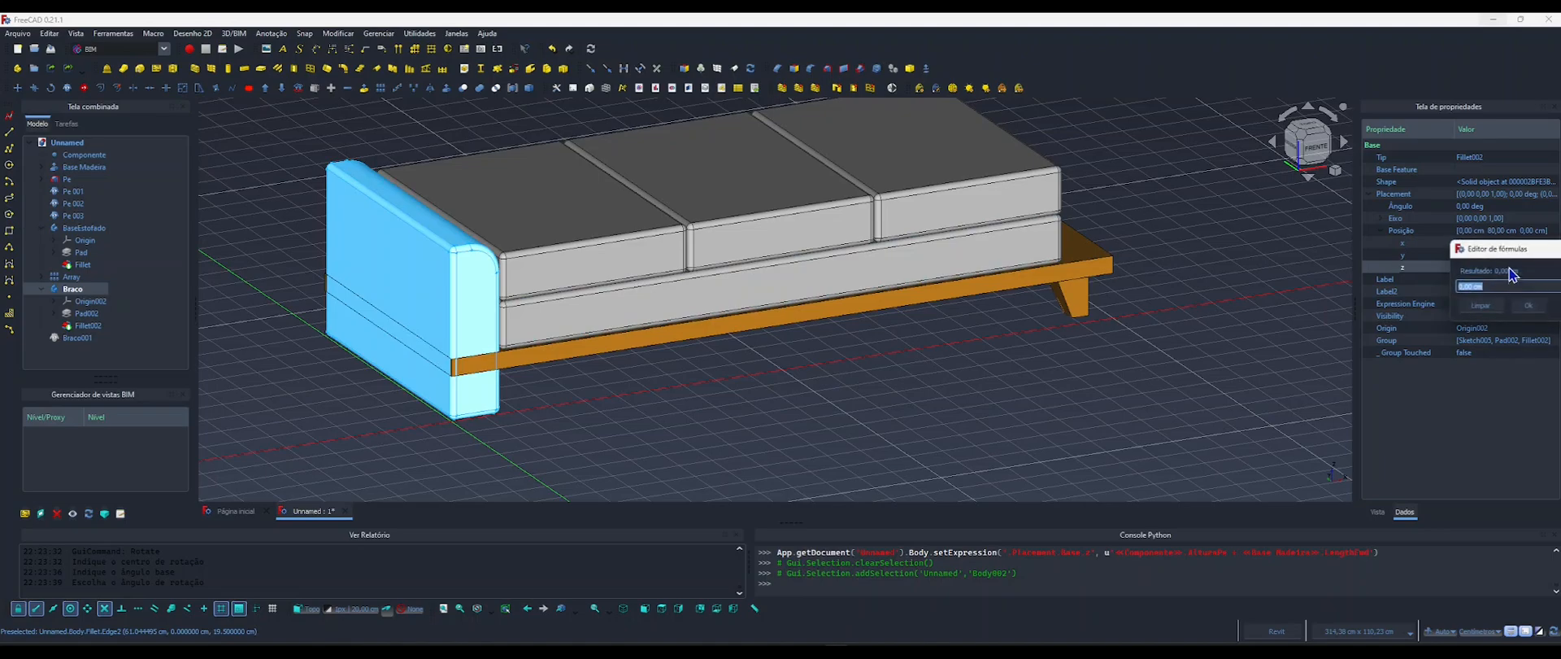
drag(1513, 244, 865, 248)
text(<<Componente>>.AlturaPe + <<Base Madeira>>.LengthFwd)
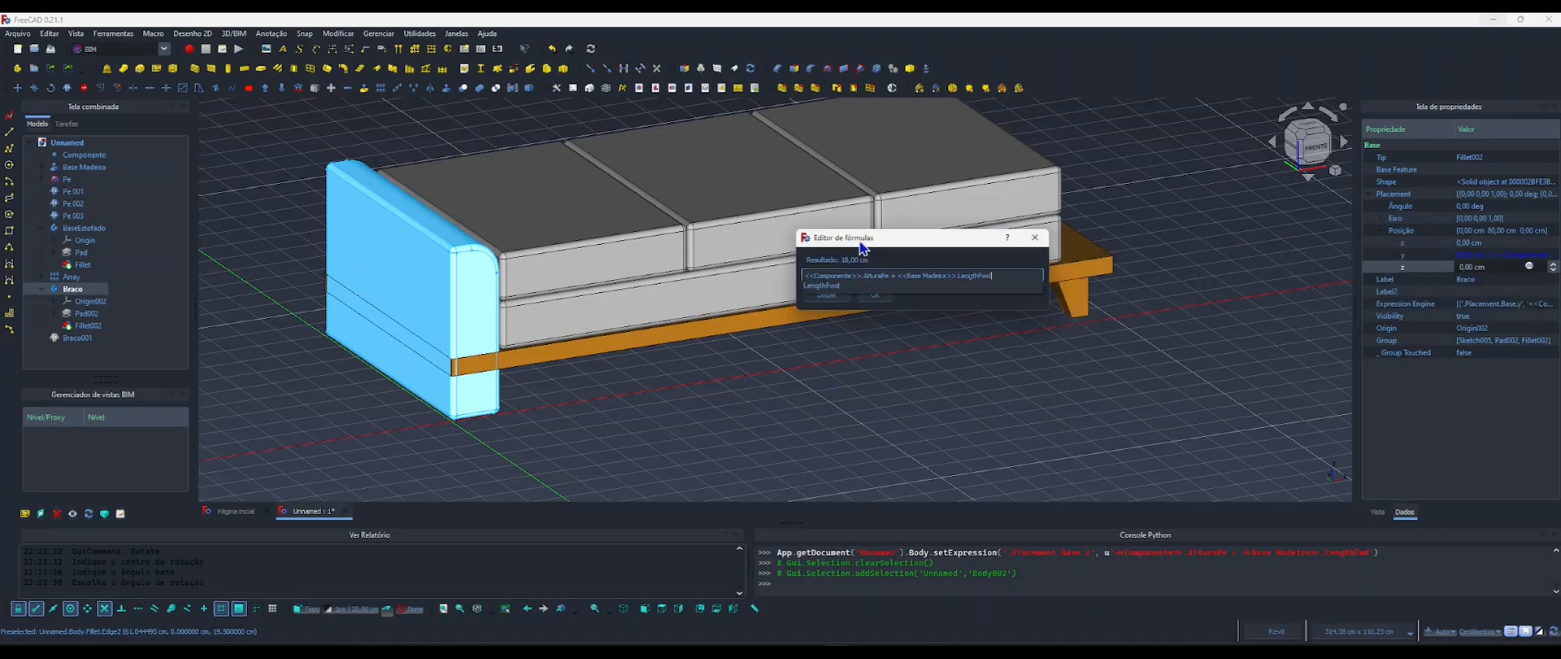
click(875, 295)
click(871, 372)
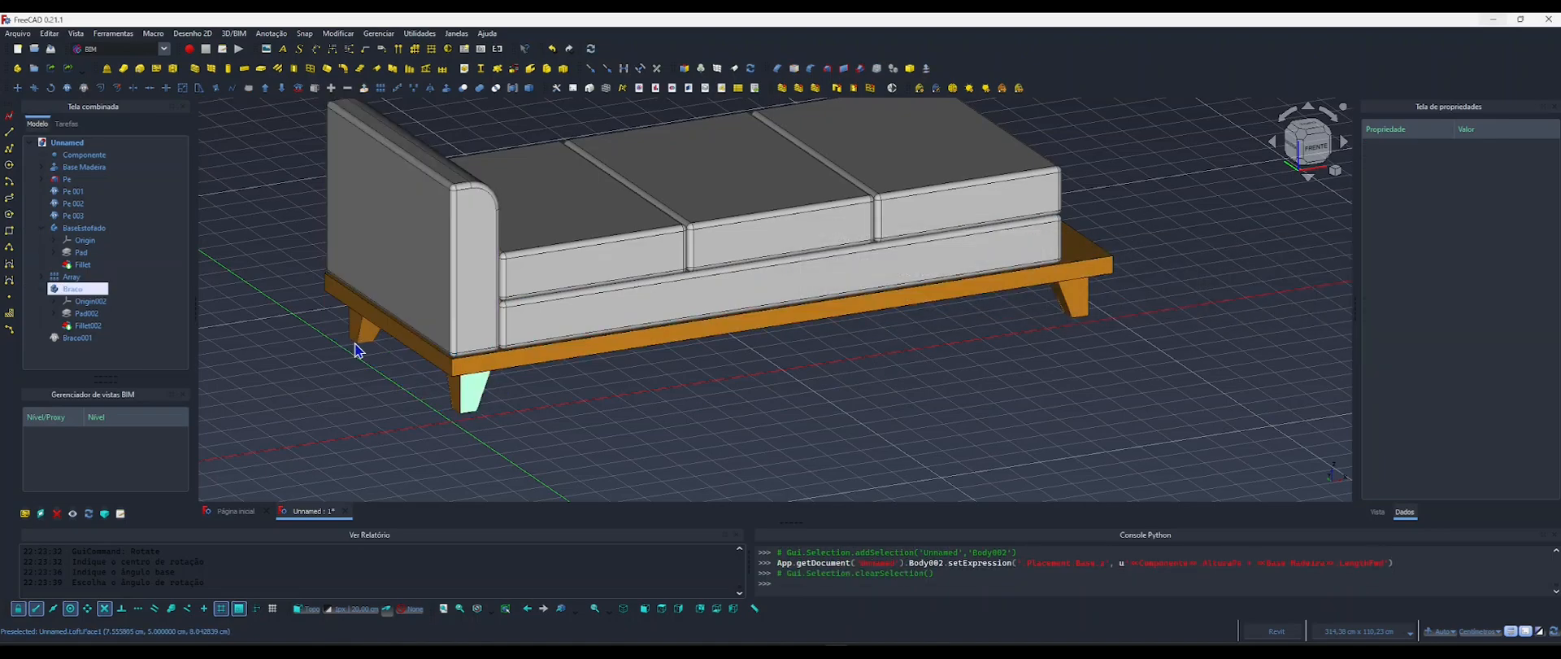
Show the hidden arm clone Braco001 and drive its z position with <<Componente>>.AlturaPe + <<Base Madeira>>.LengthFwd.
mouse_move(455, 336)
shift+middle_down()
mouse_move(331, 310)
mouse_move(532, 335)
shift+middle_up()
click(73, 337)
key(space)
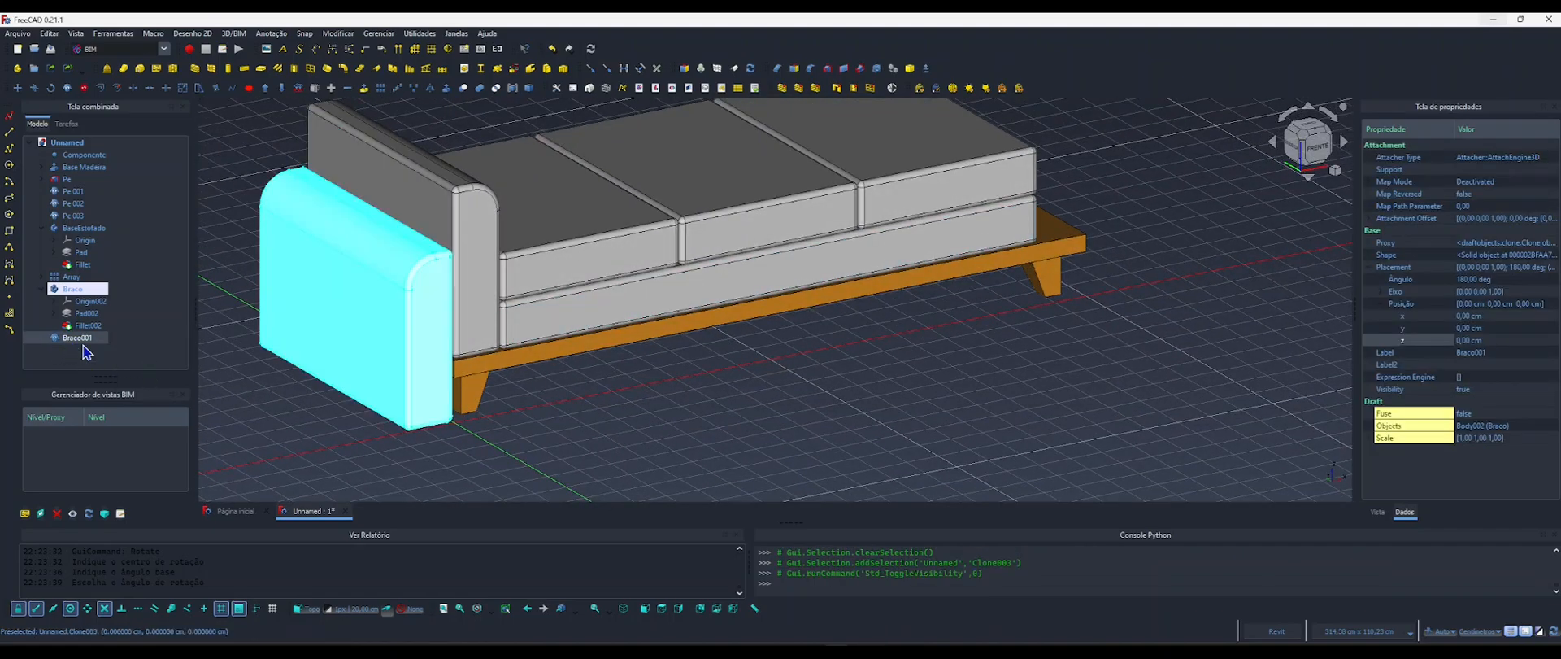
click(1477, 342)
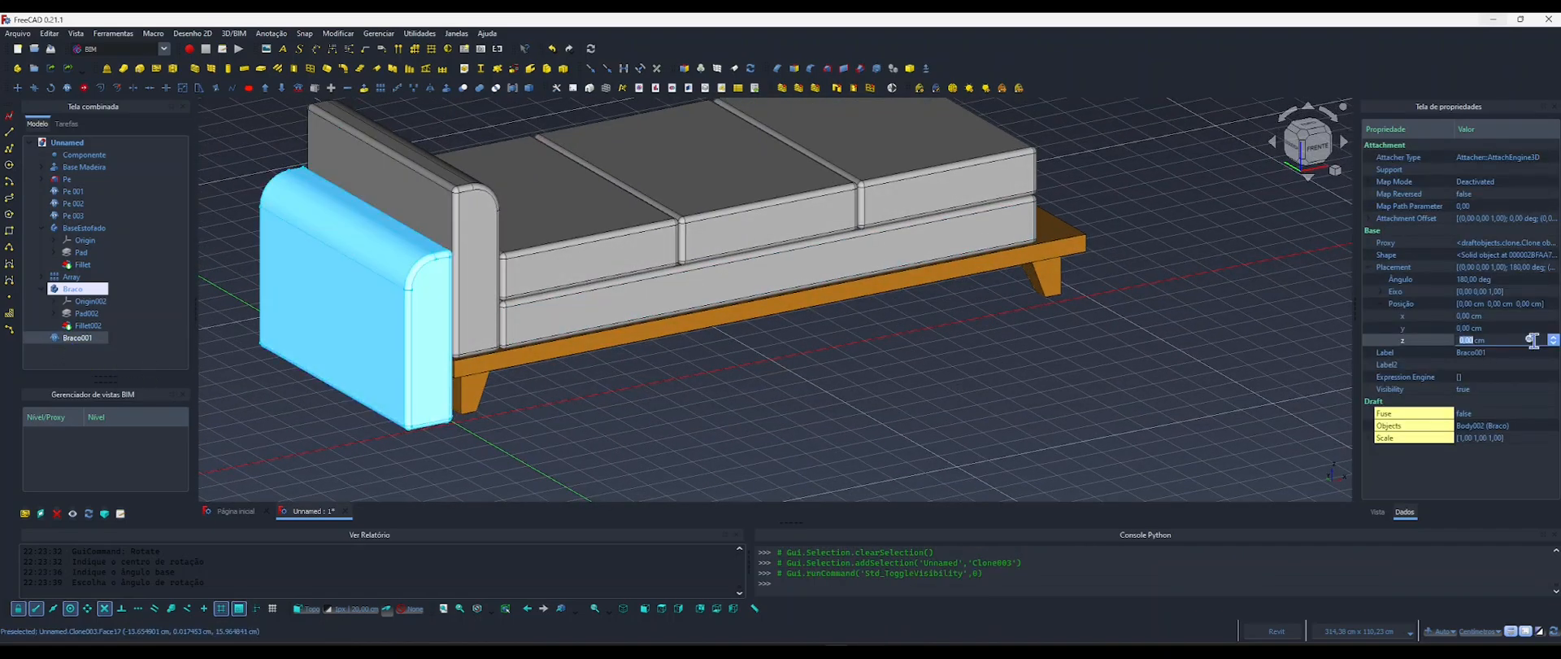
click(1529, 340)
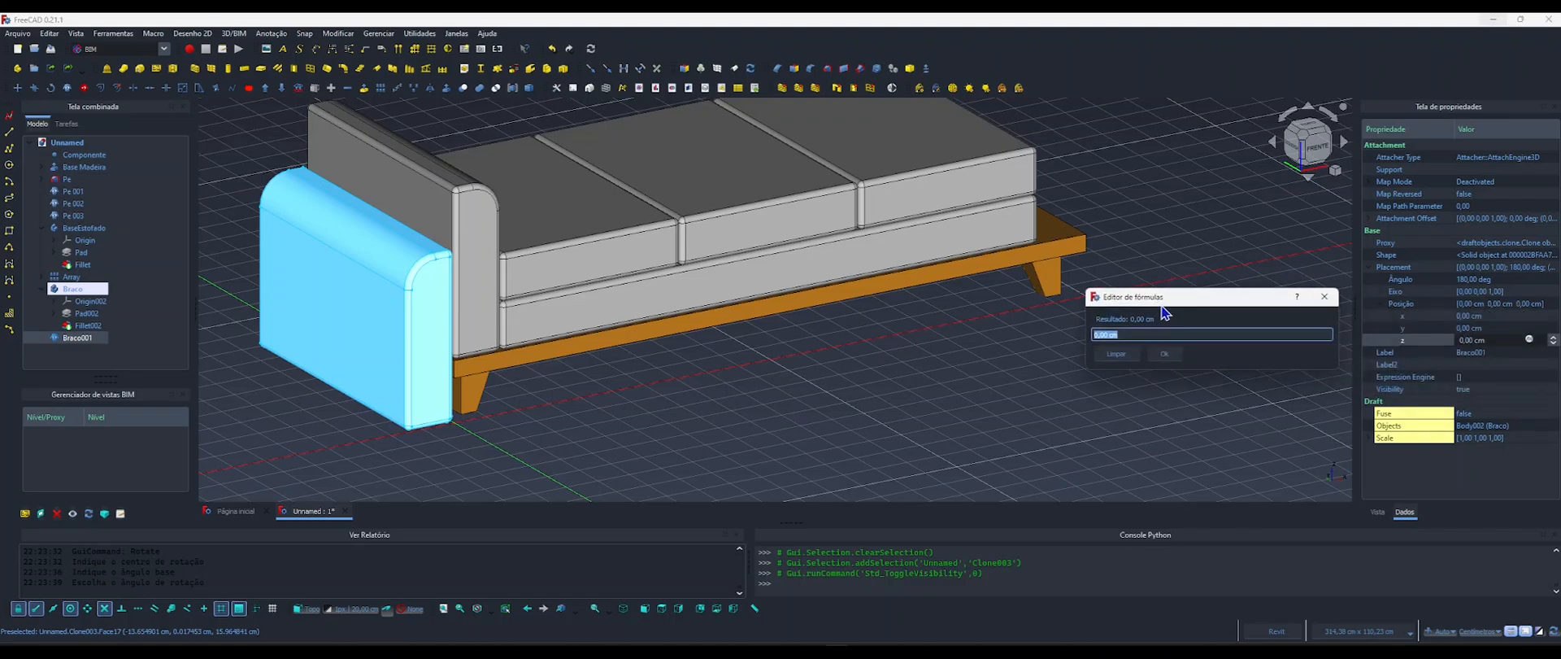
text(<<Componente>>.Altura + <<Base Madeira>>.Length)
click(1168, 355)
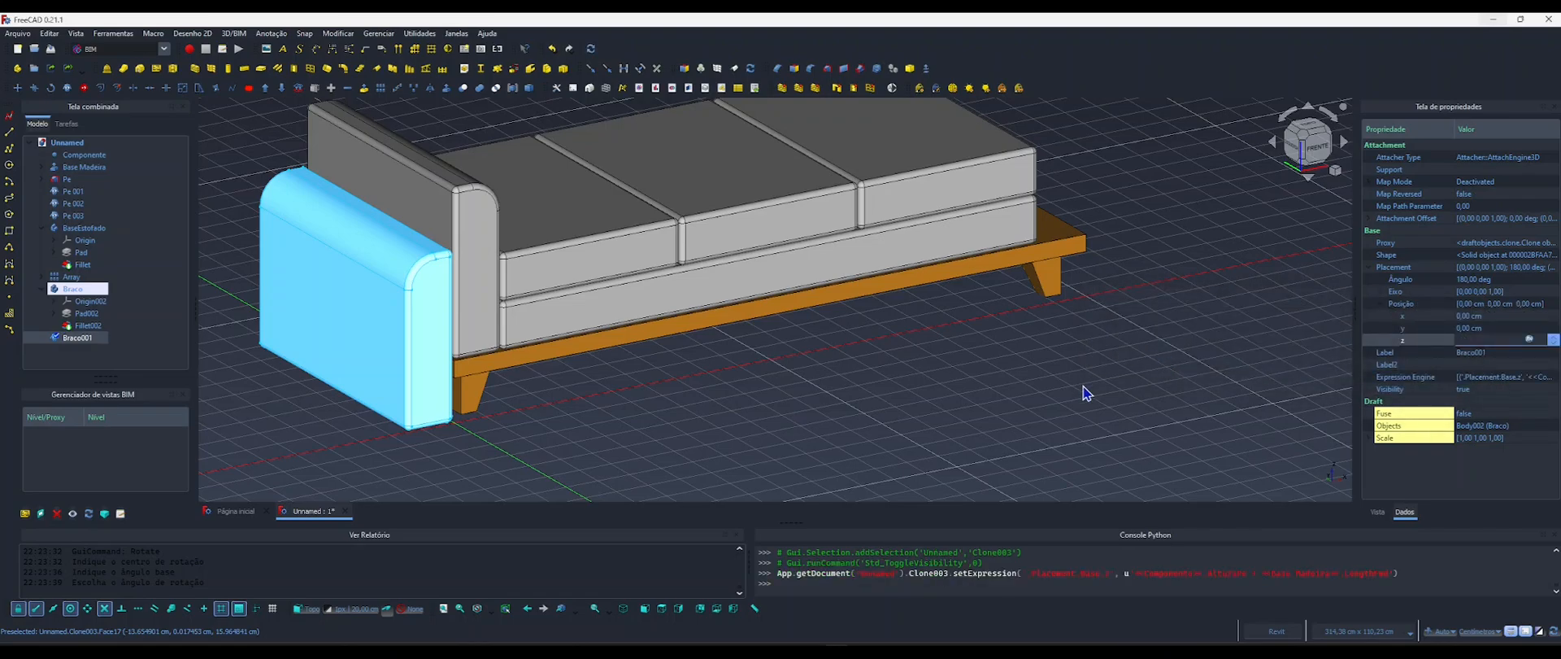
click(1028, 403)
Drive the arm clone Braco001's x position with the formula <<Componente>>.Comprimento.
middle_drag(585, 386, 503, 396)
scroll(533, 390, down, 2)
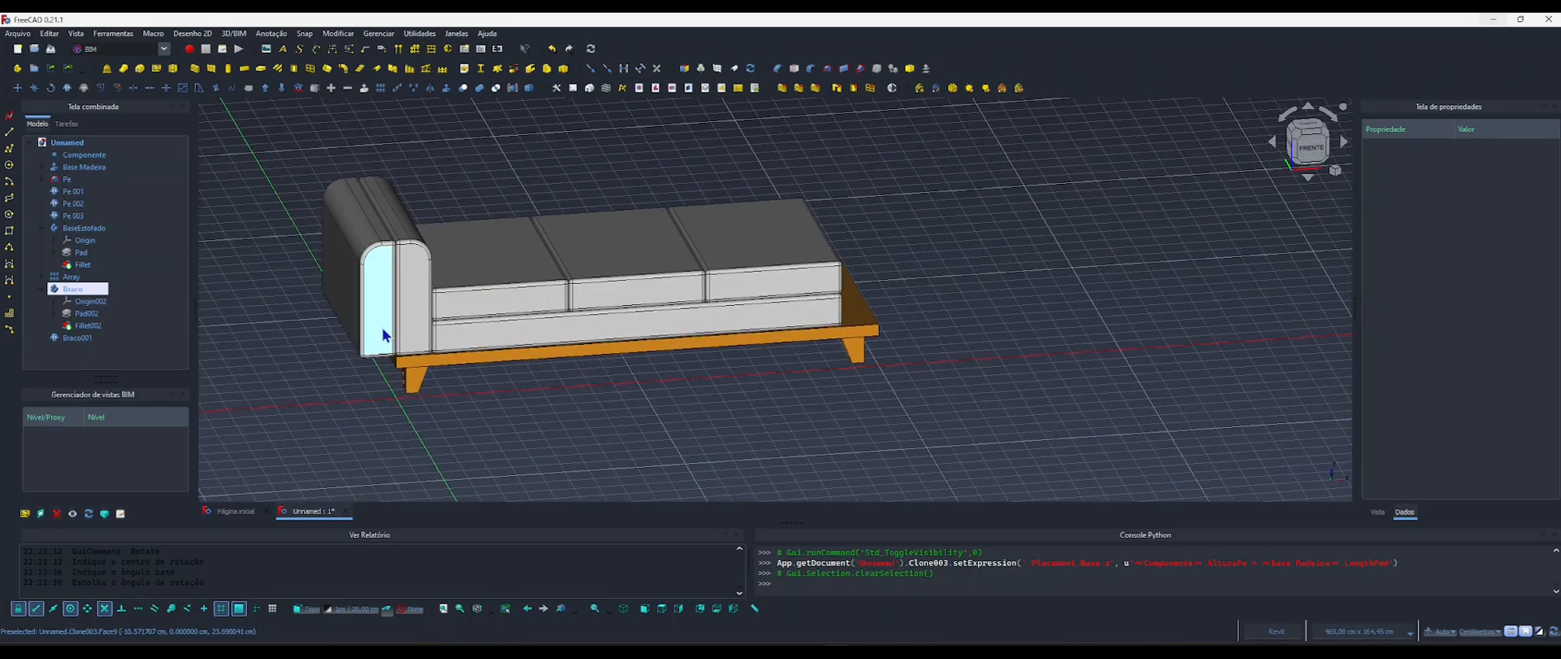
shift+middle_drag(384, 332, 423, 348)
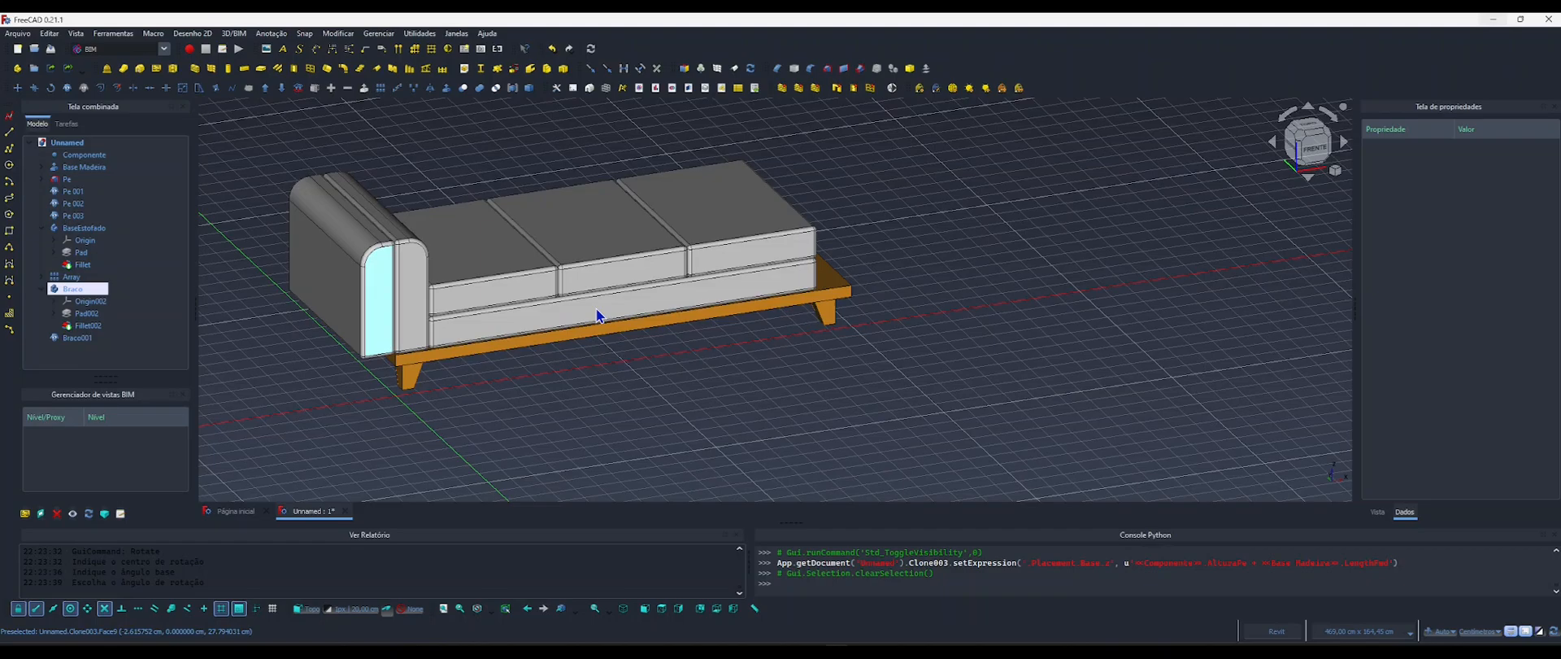
click(310, 272)
click(1471, 316)
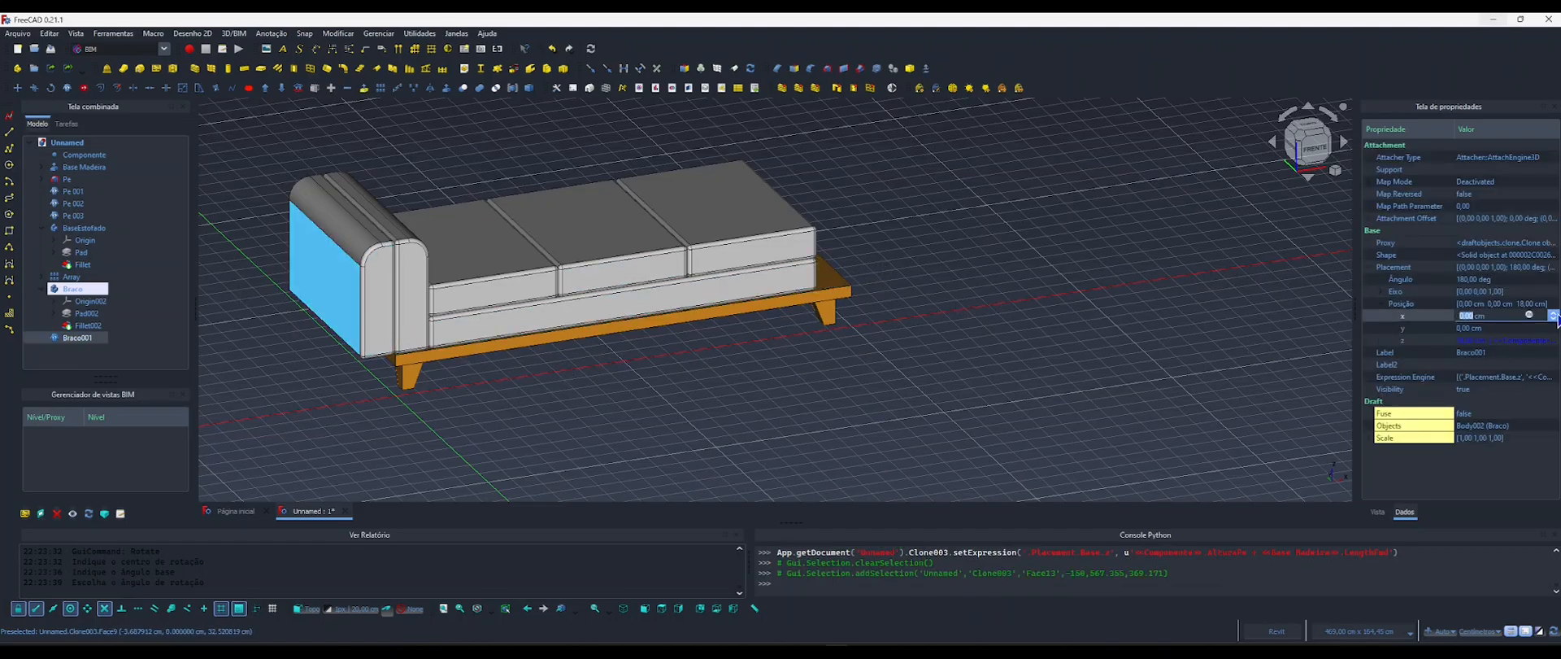
click(1530, 316)
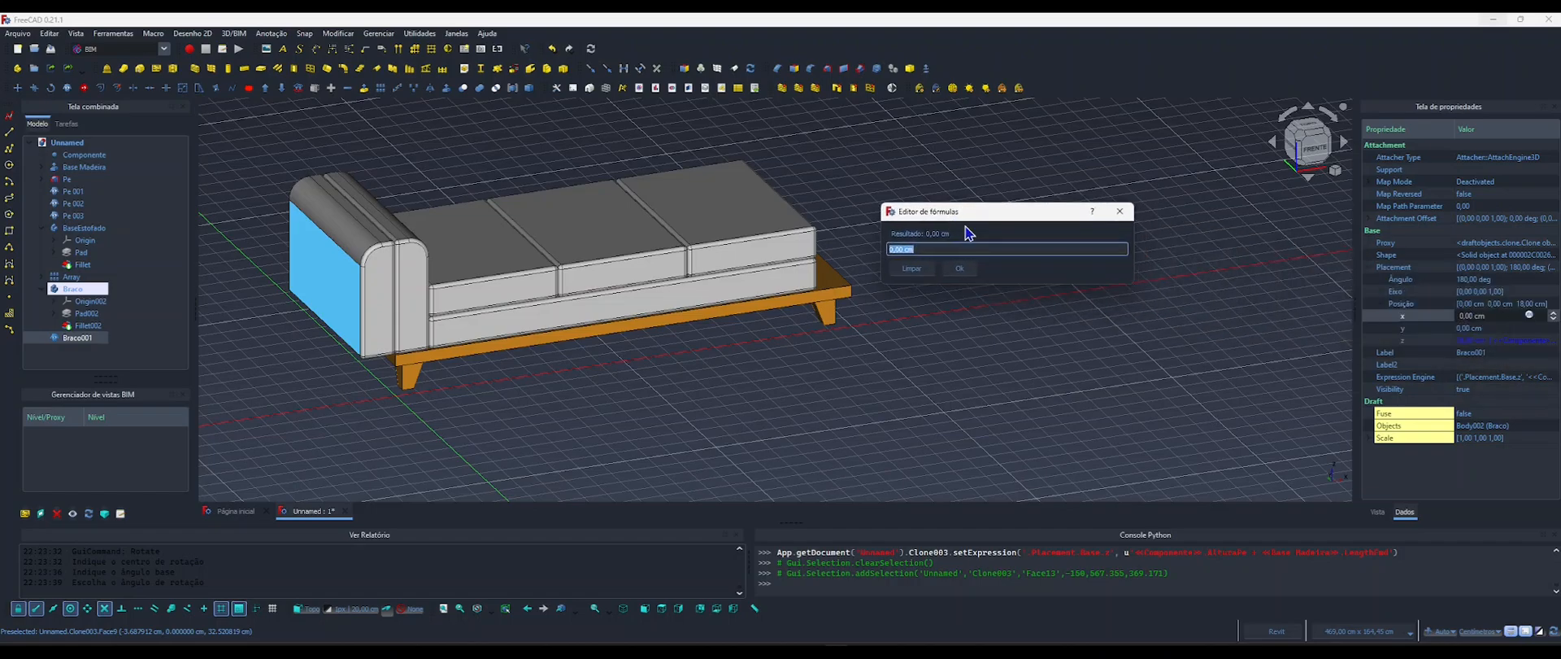
text(compo)
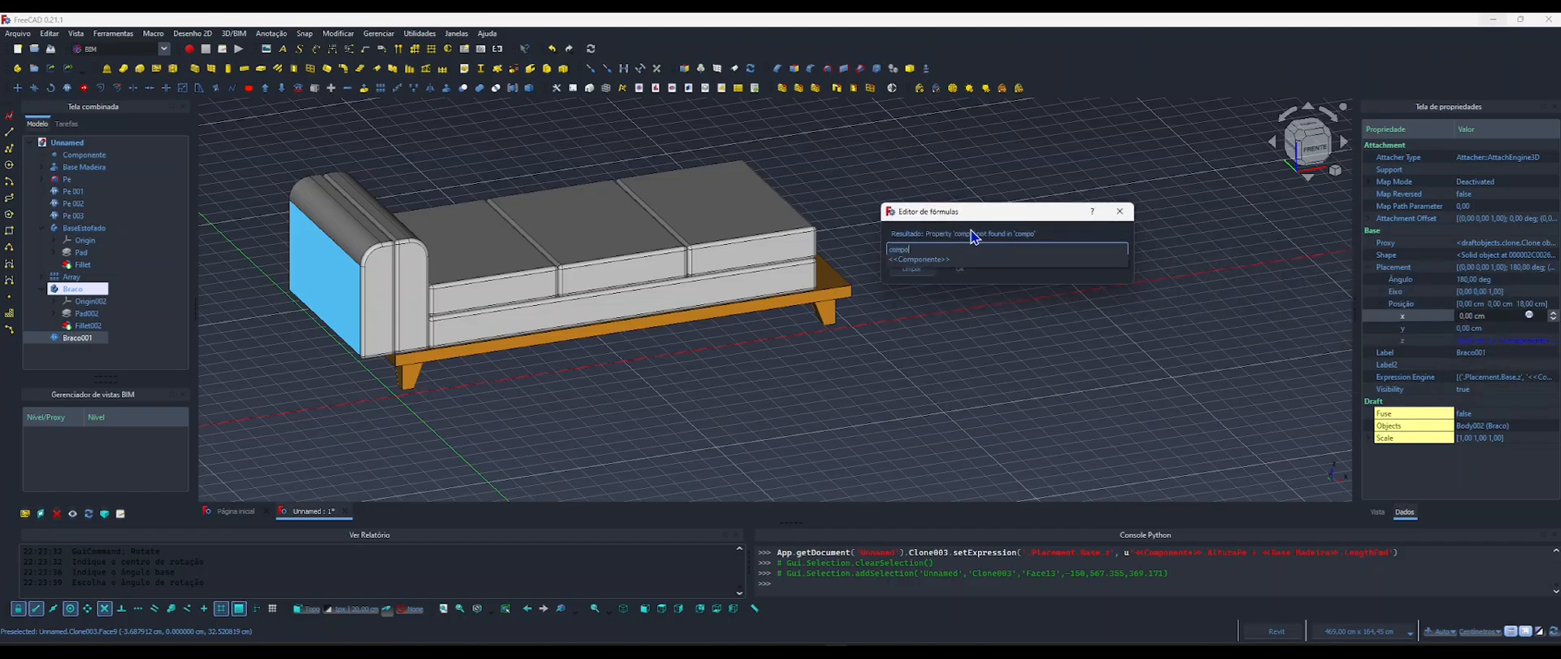
key(Return)
text(.compri)
key(Return)
key(Return)
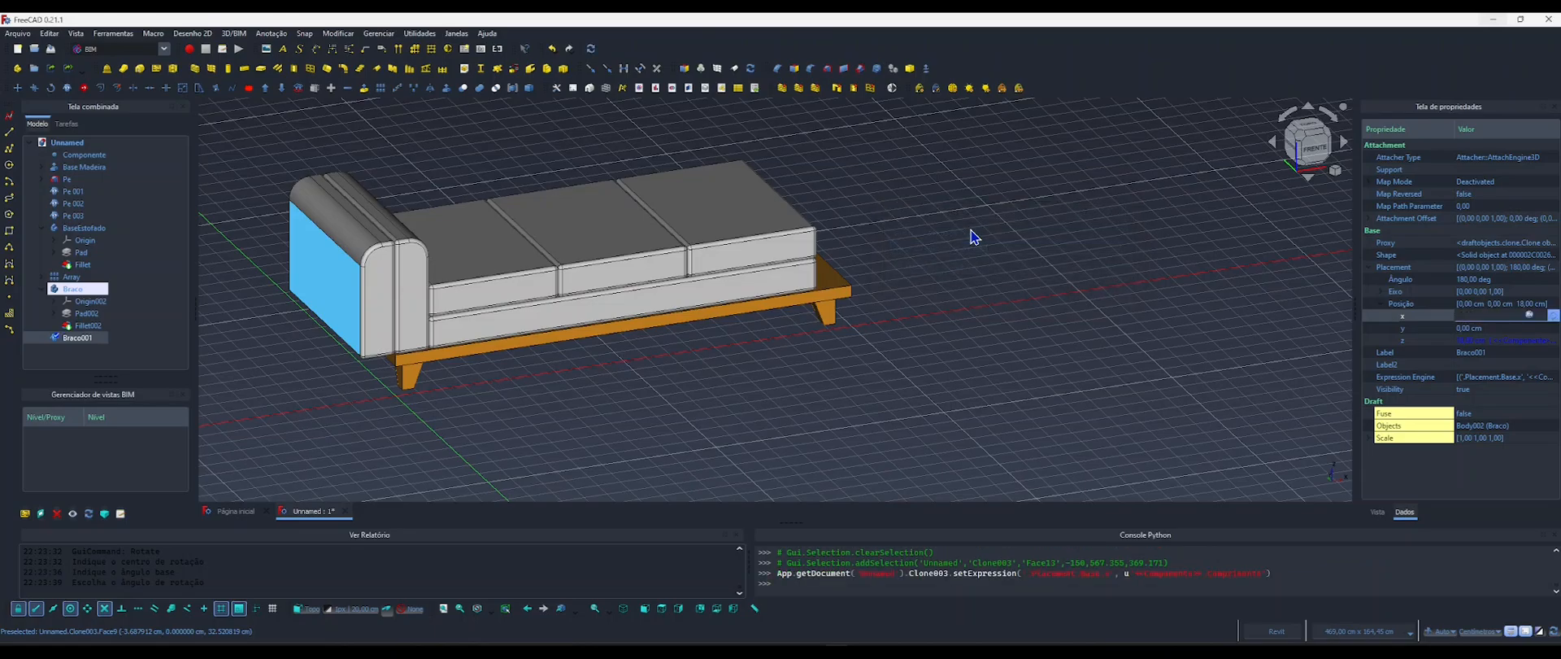
click(972, 230)
Set the Componente object's Altura Braco to 40 cm and check both arms in the model.
shift+middle_drag(851, 242, 868, 291)
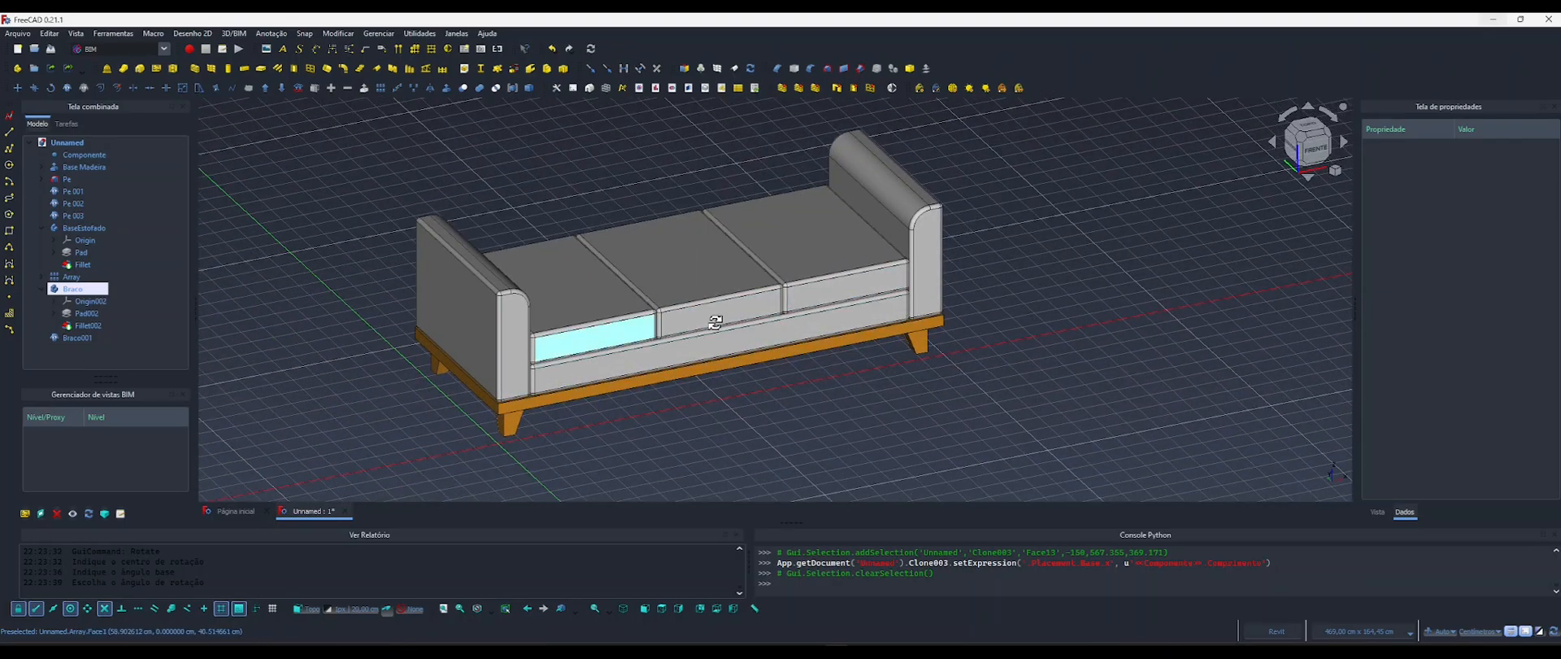
shift+middle_drag(718, 317, 627, 332)
click(69, 156)
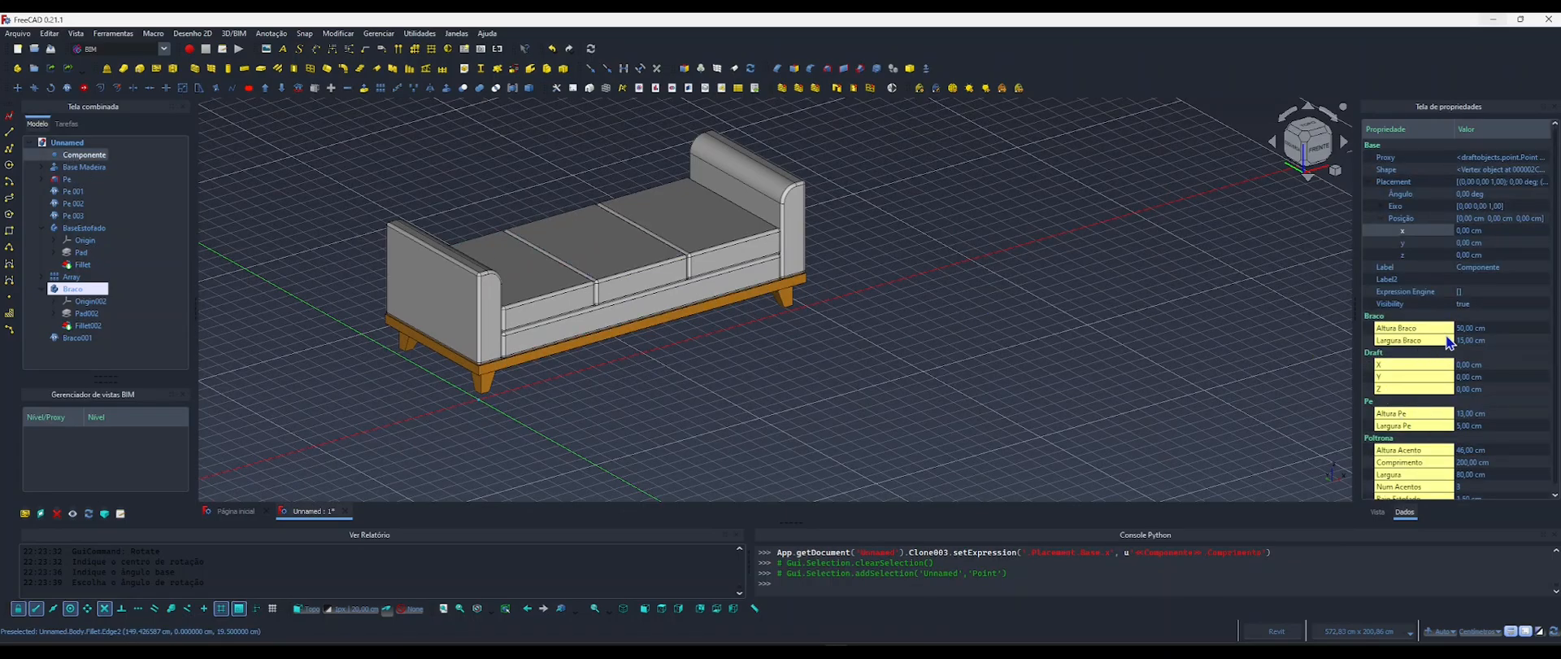
click(1462, 329)
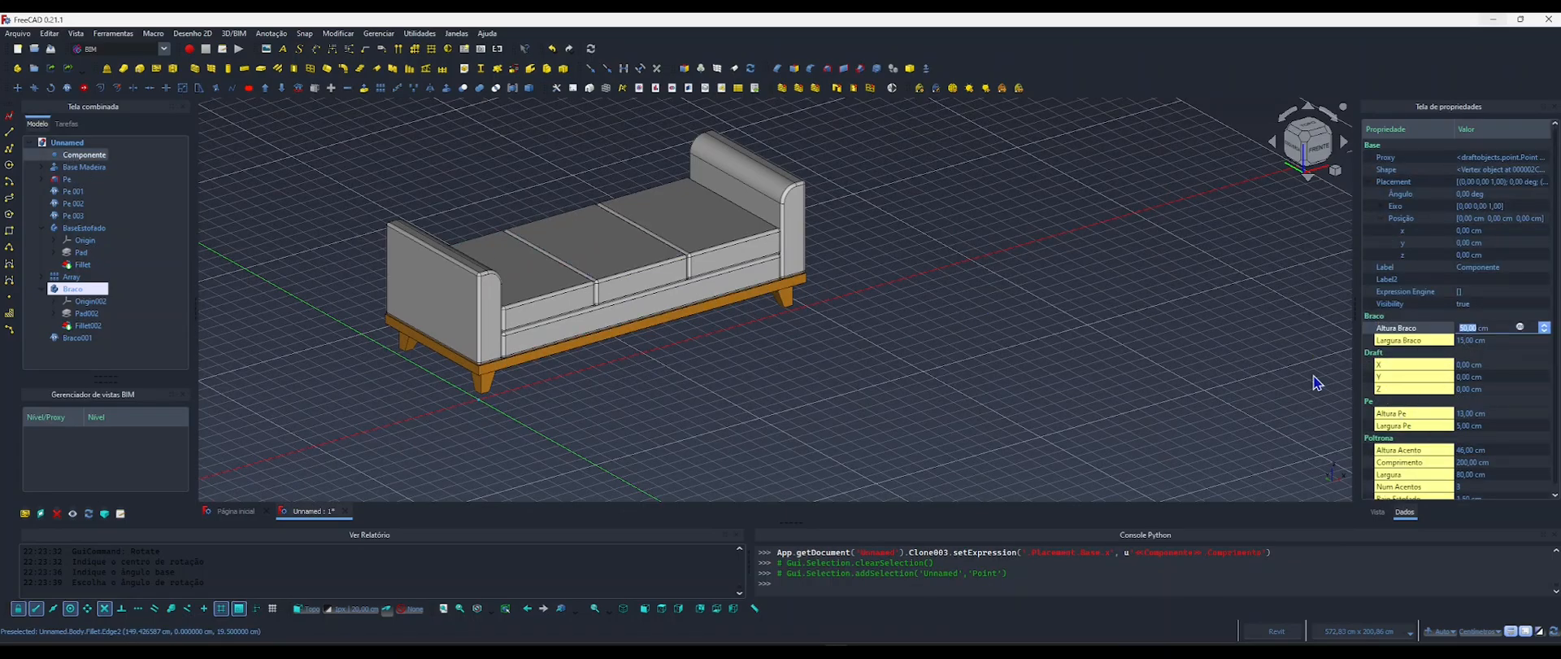
text(40)
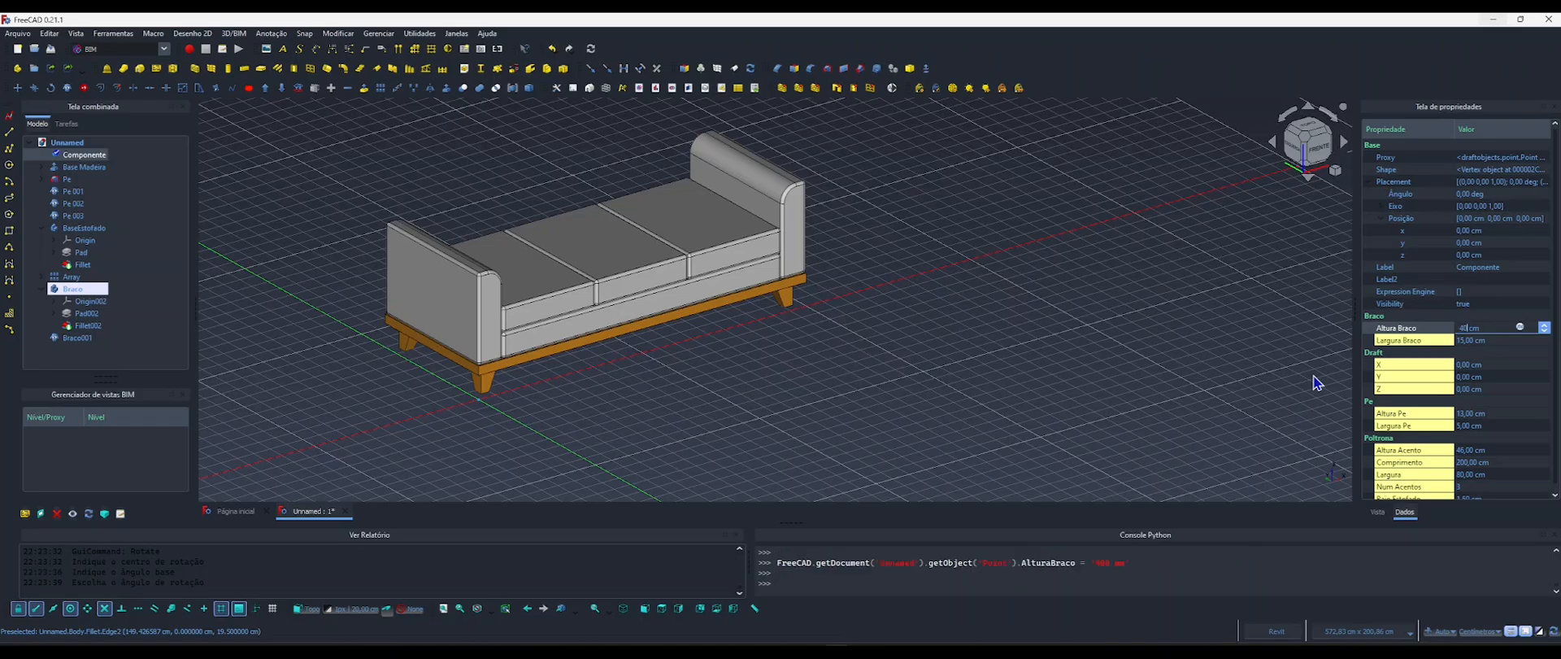
click(933, 380)
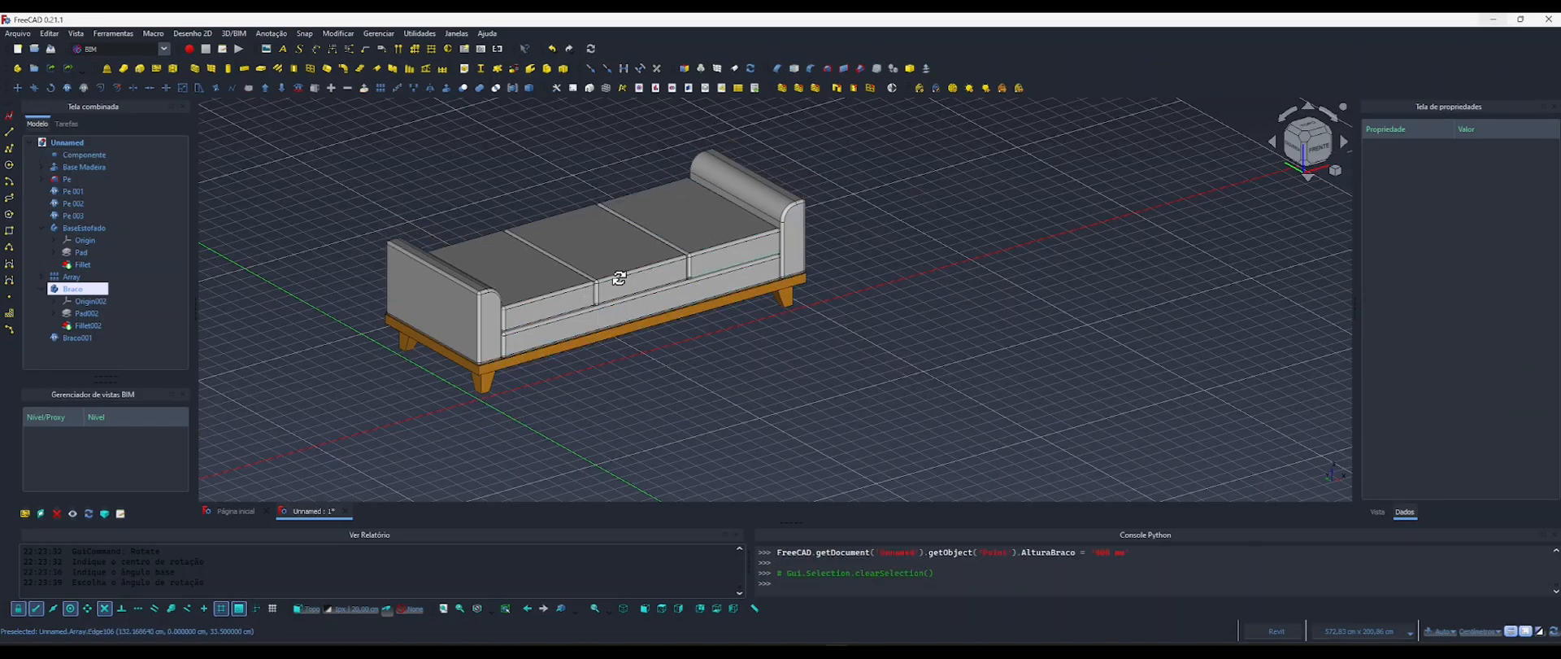
shift+middle_drag(619, 278, 620, 288)
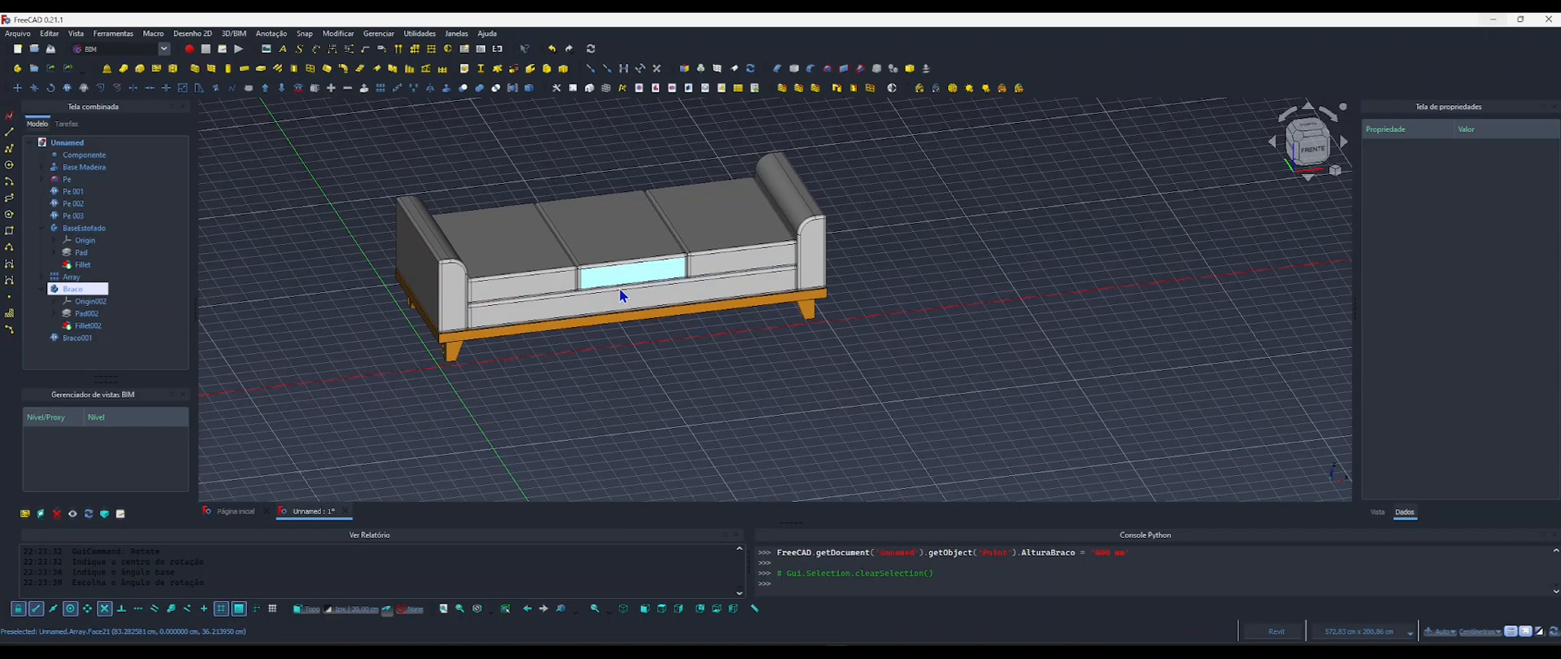
Set the Componente object's Largura Braco to 10 cm and inspect both arms against the seat and base.
click(838, 257)
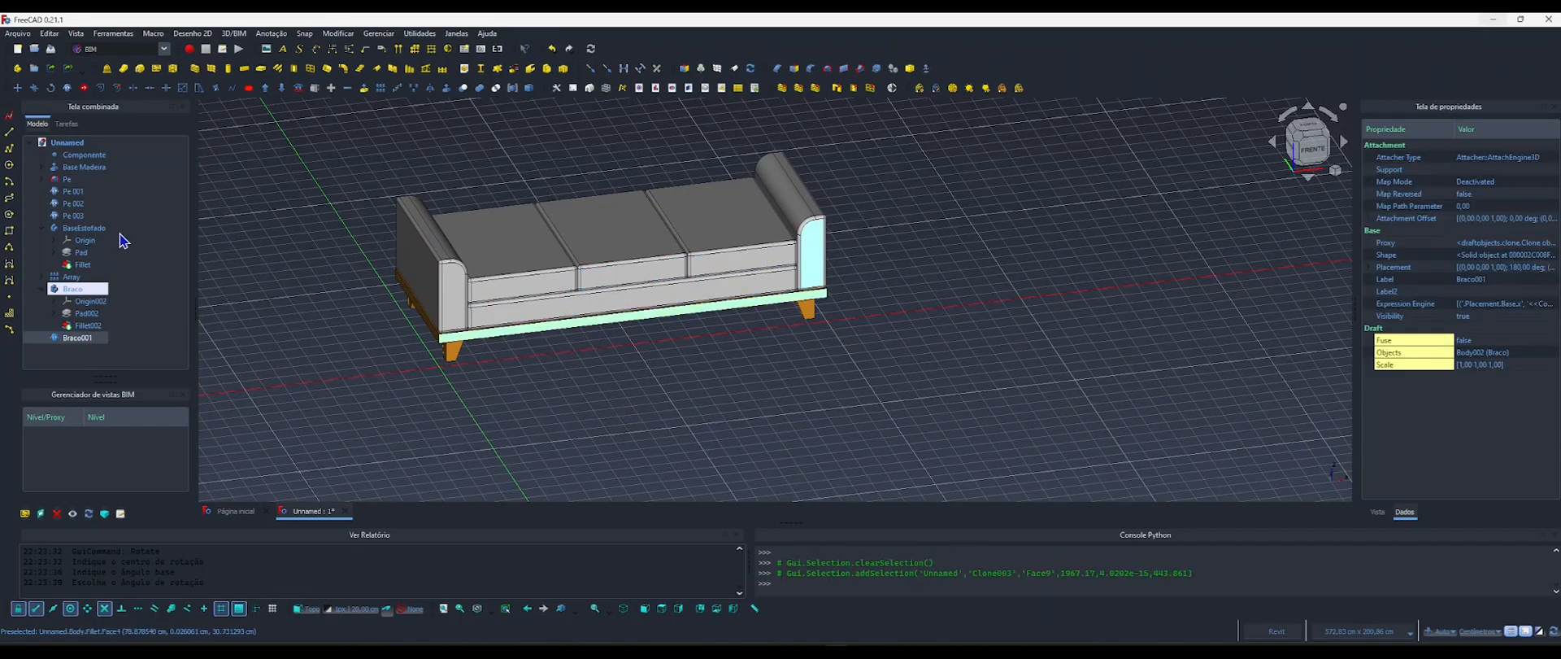
click(84, 154)
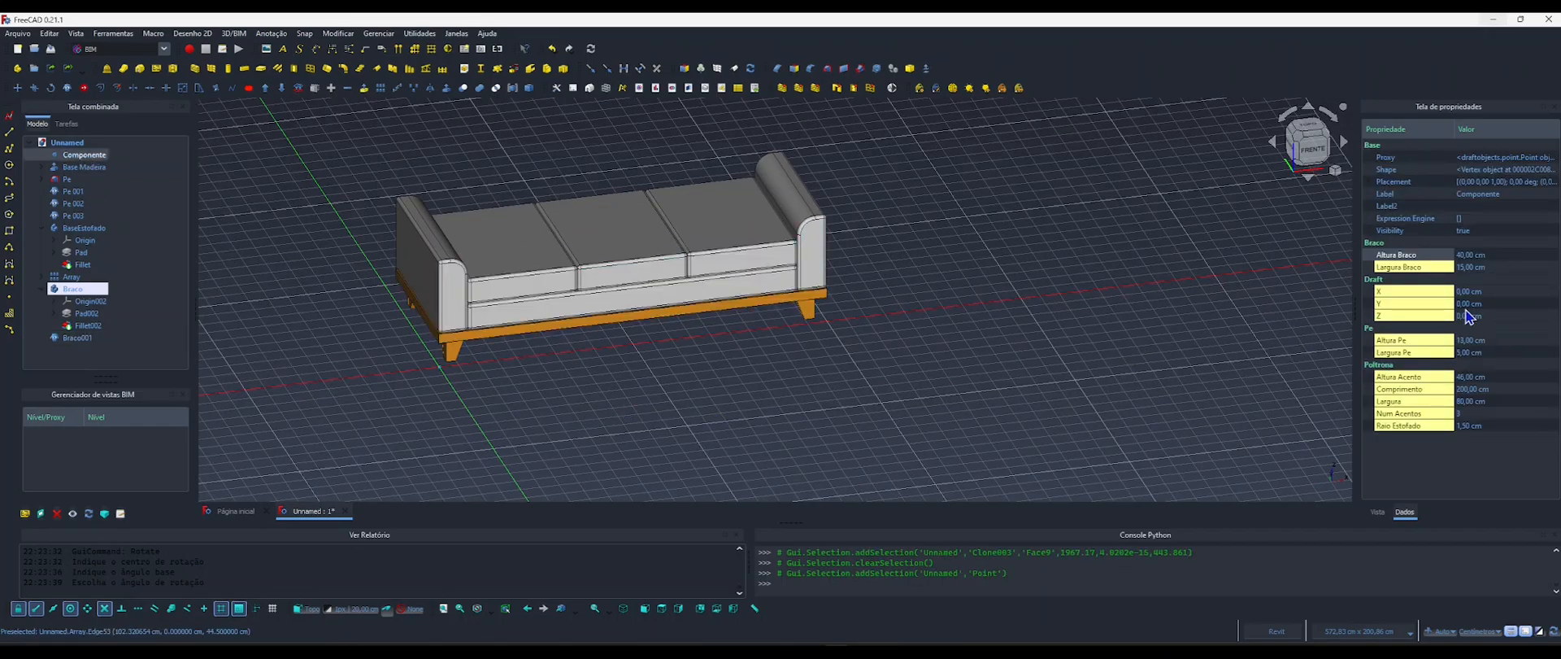
click(1427, 267)
click(1472, 267)
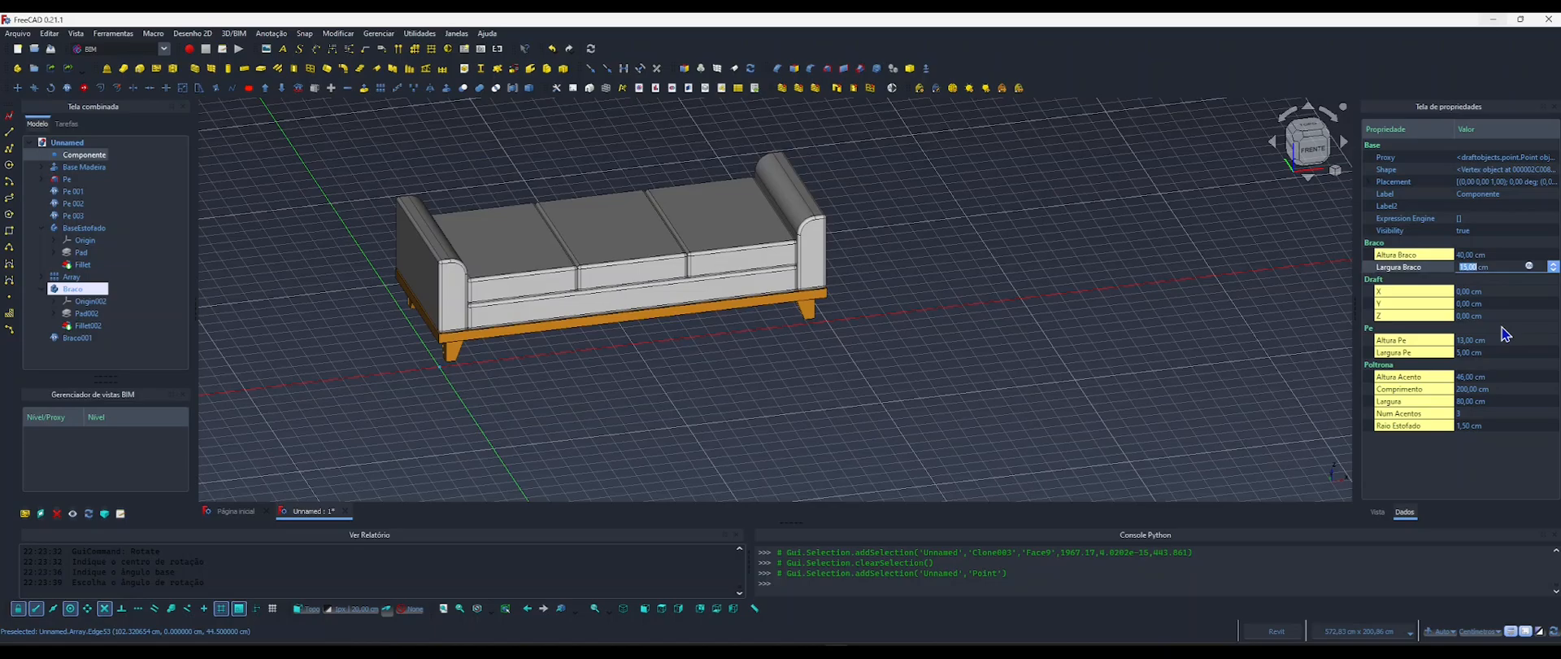
text(10)
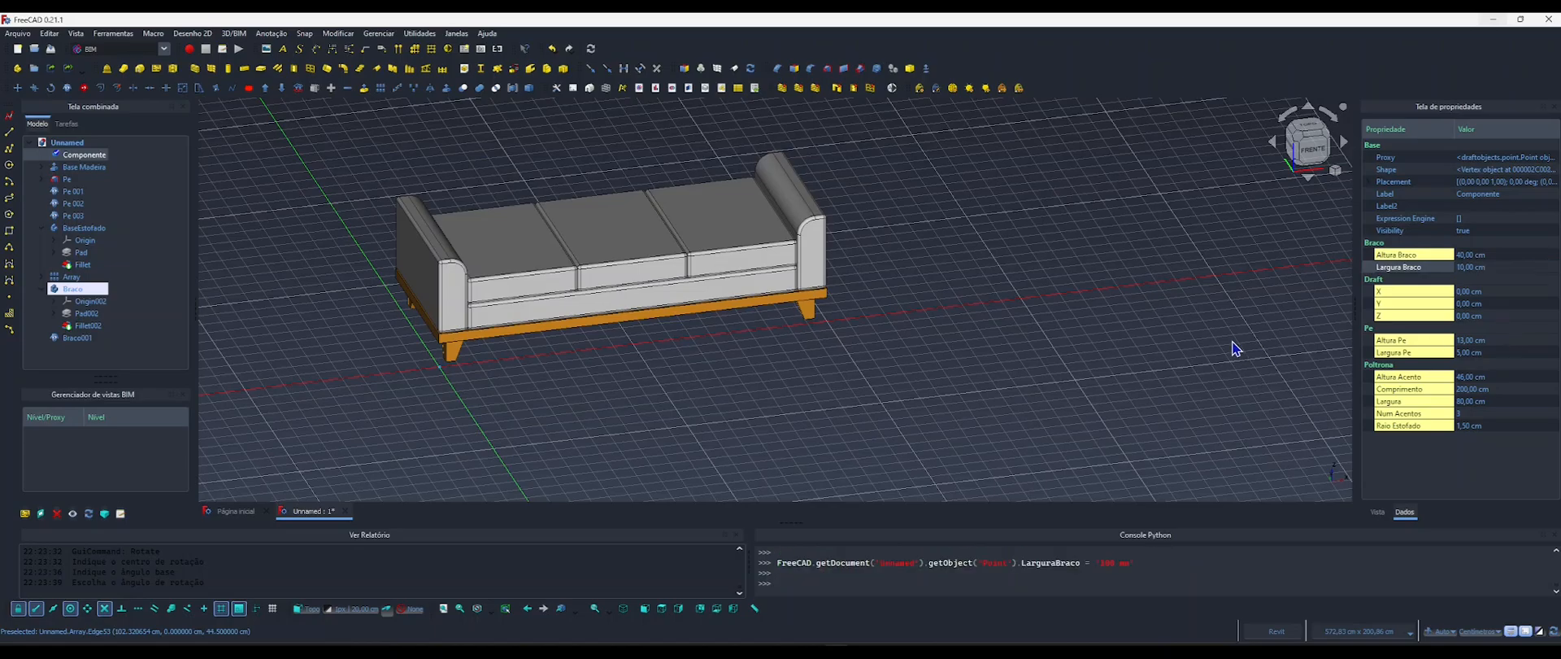
click(1201, 342)
shift+middle_drag(741, 277, 527, 272)
scroll(462, 209, up, 4)
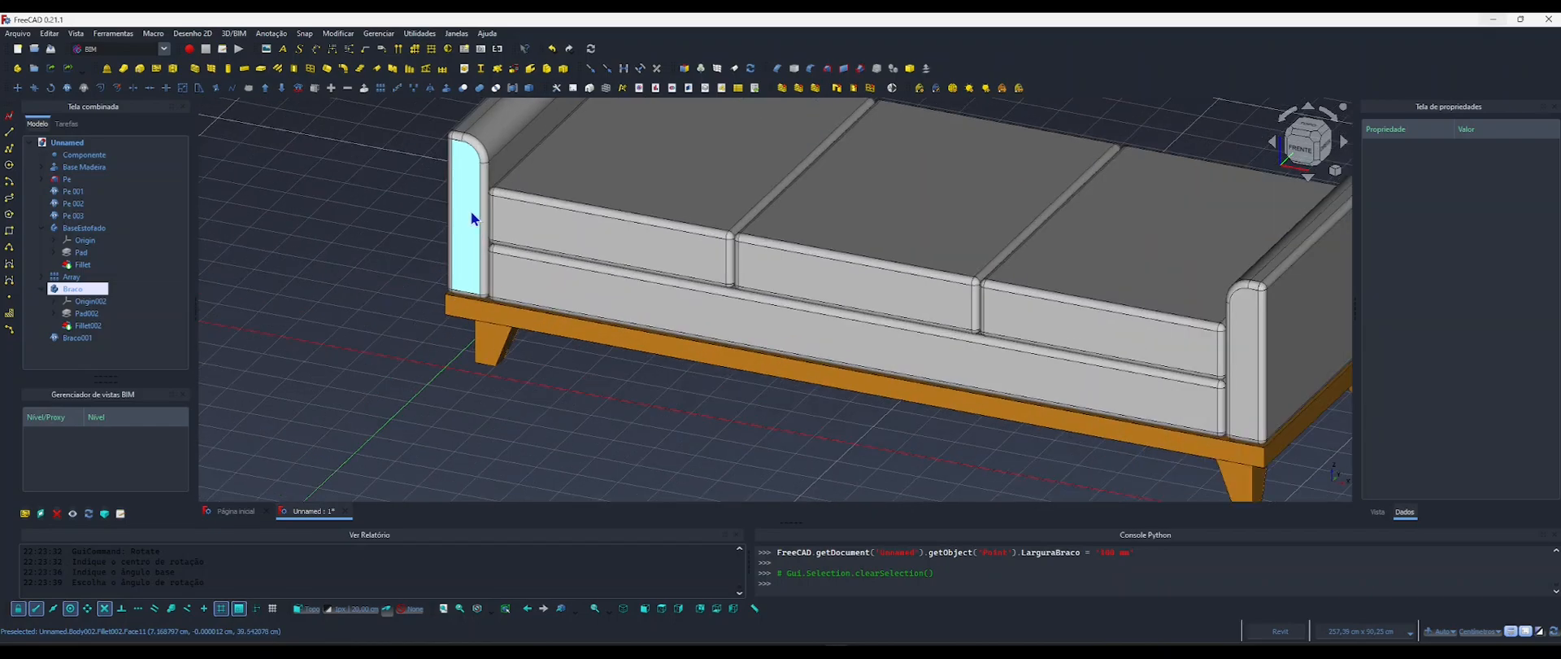
scroll(500, 238, down, 2)
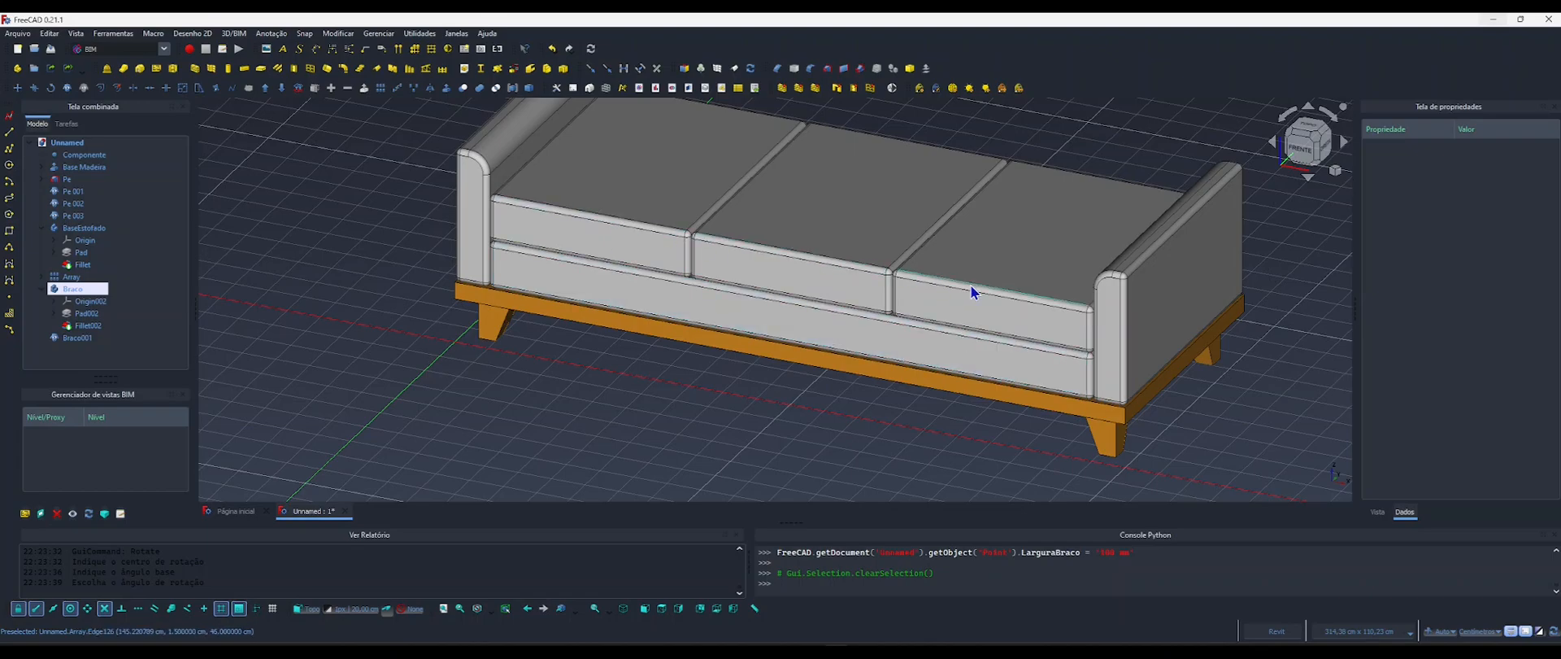
middle_drag(888, 320, 739, 293)
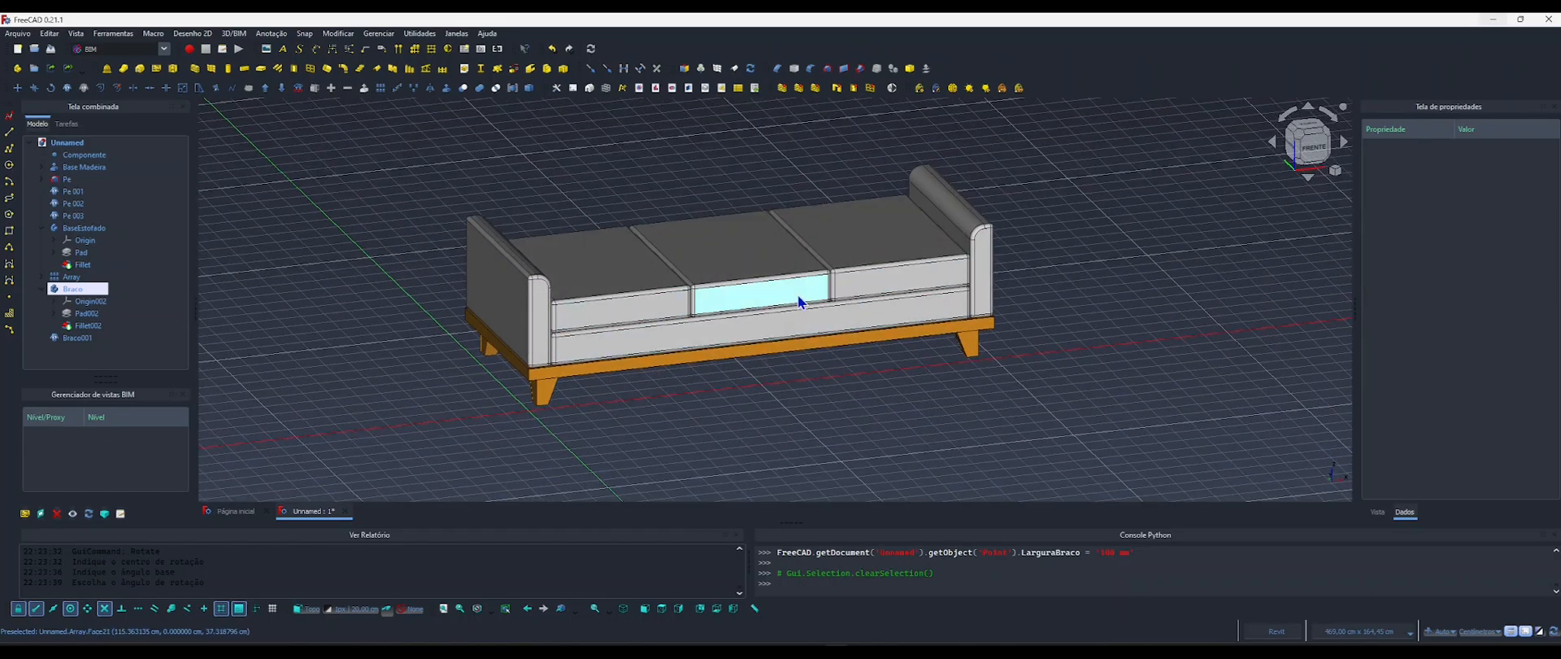
Set the Componente object's Largura to 70 cm and inspect the sofa's arms, seat and base from both sides.
click(88, 156)
shift+middle_drag(853, 318, 686, 316)
shift+middle_drag(877, 316, 959, 331)
shift+middle_drag(659, 355, 1003, 387)
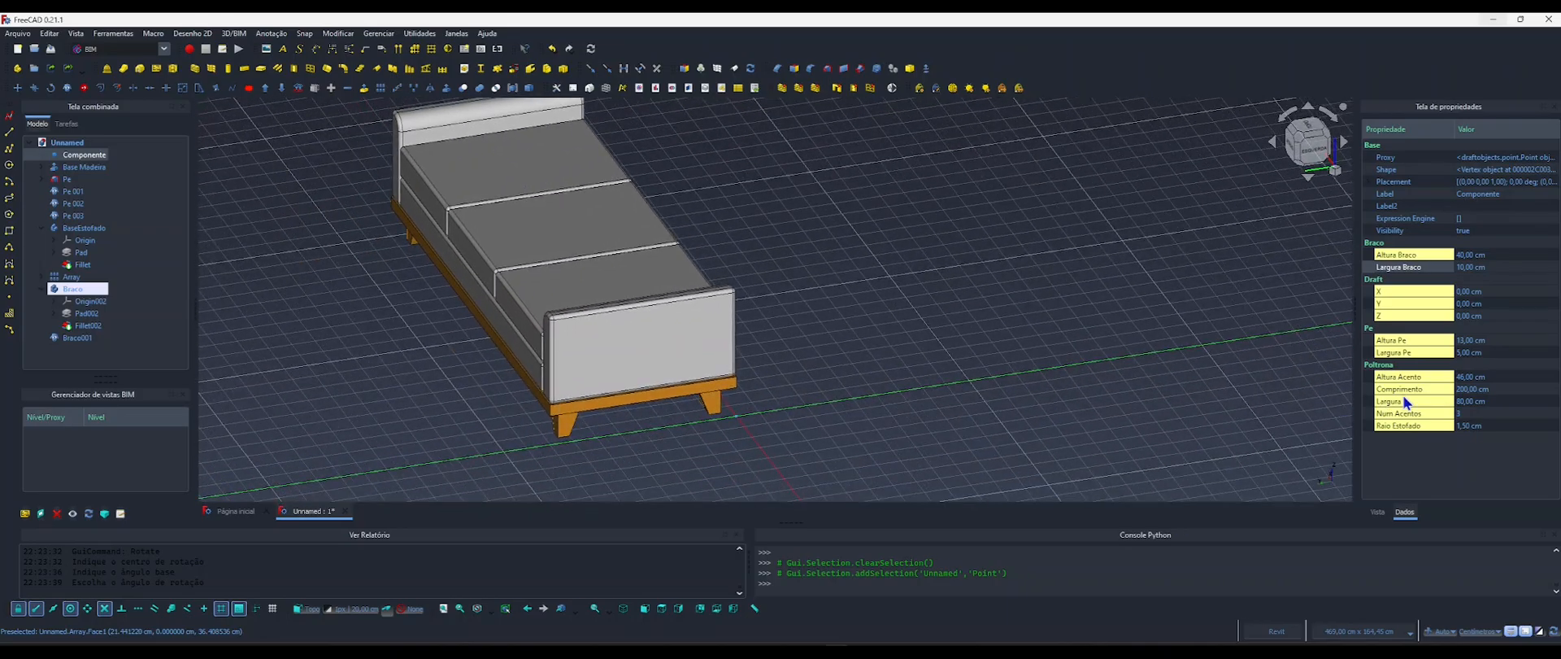
click(1470, 403)
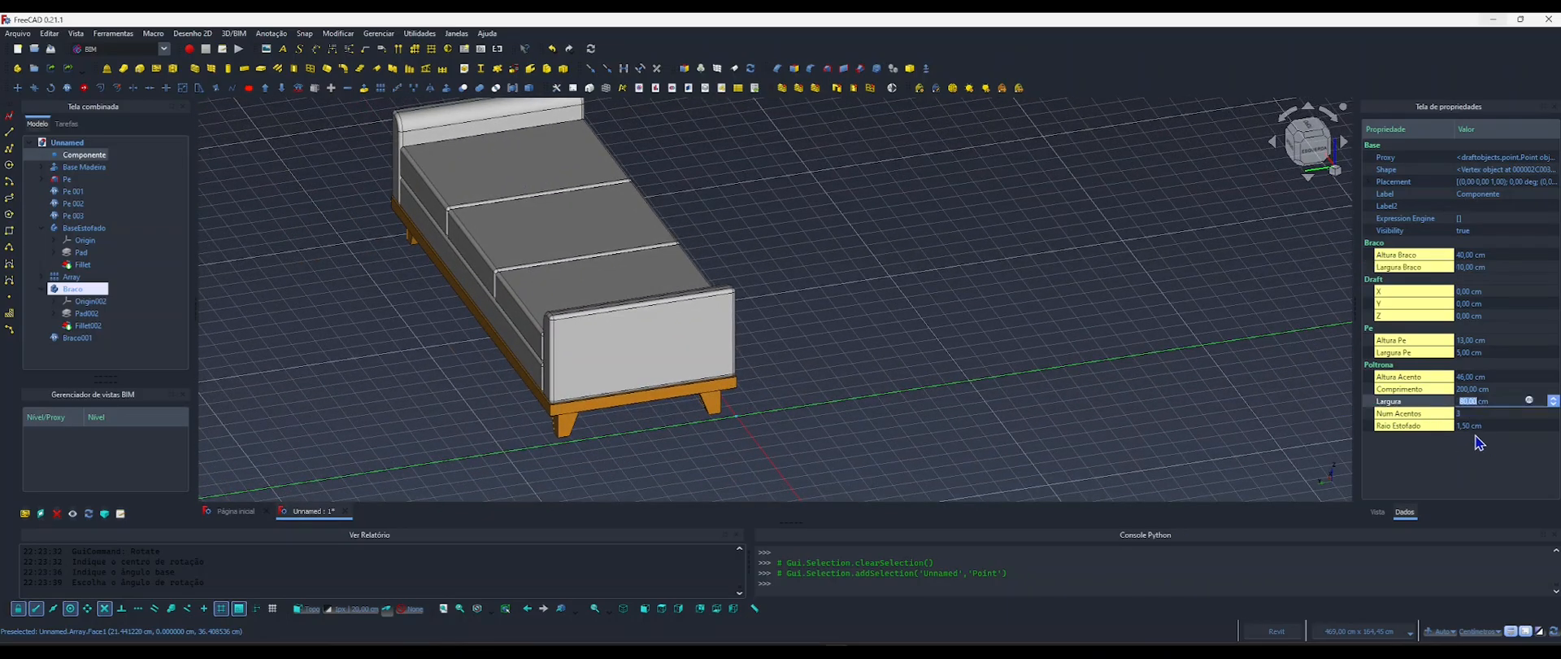
text(70)
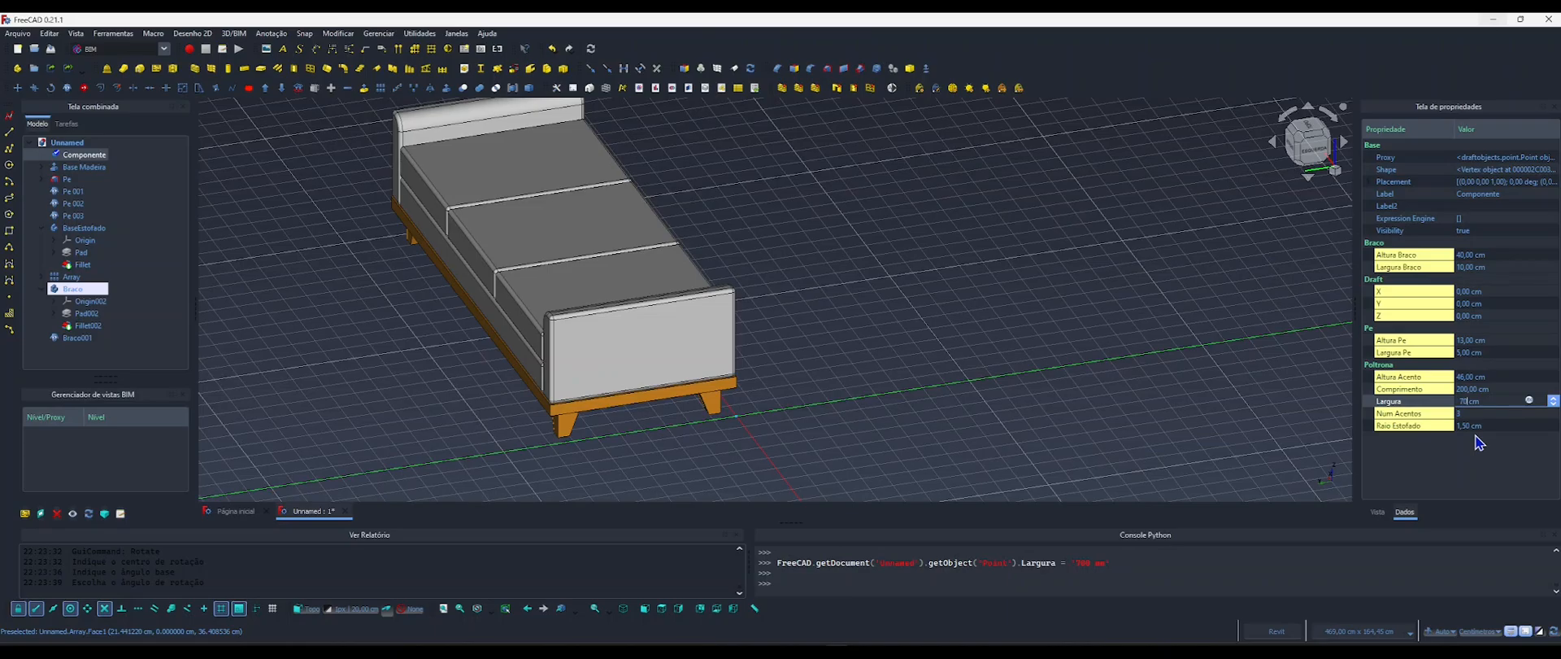
click(994, 359)
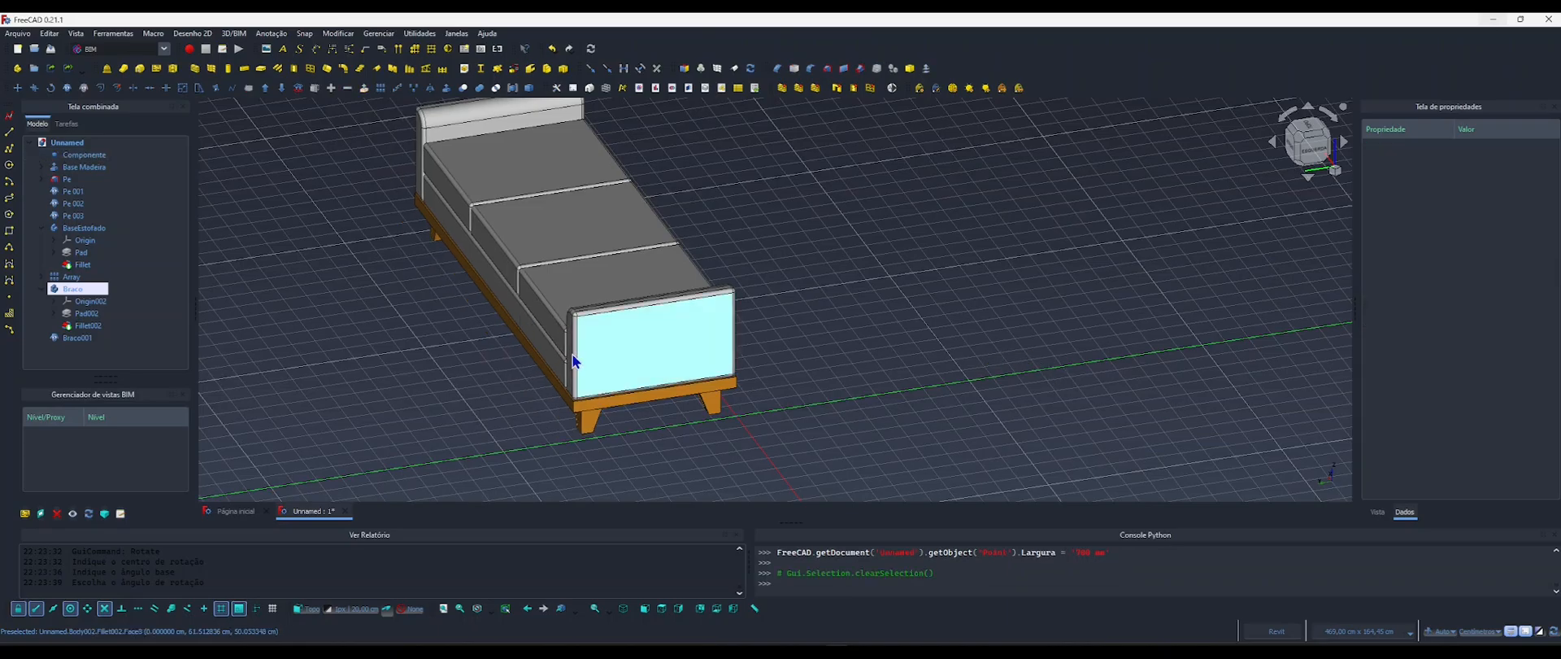
shift+middle_drag(622, 343, 232, 358)
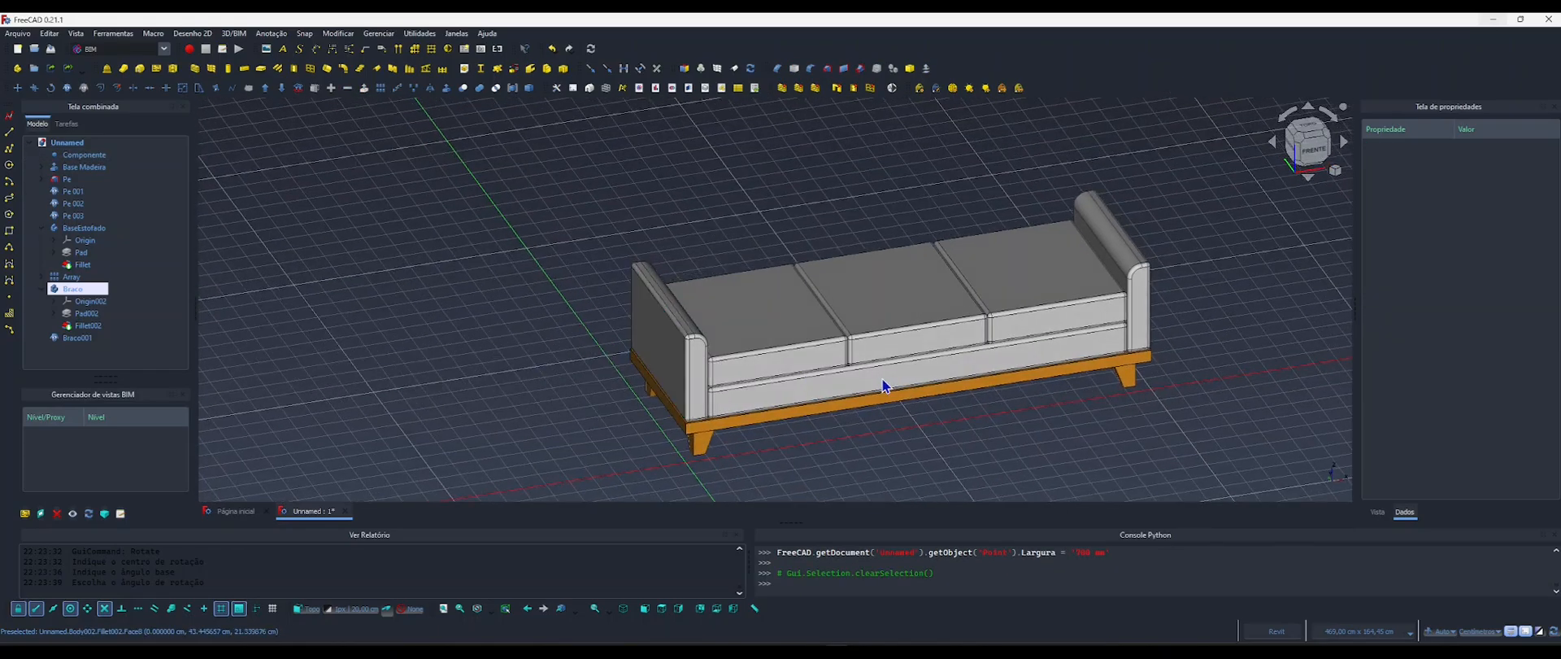
shift+middle_drag(882, 378, 718, 393)
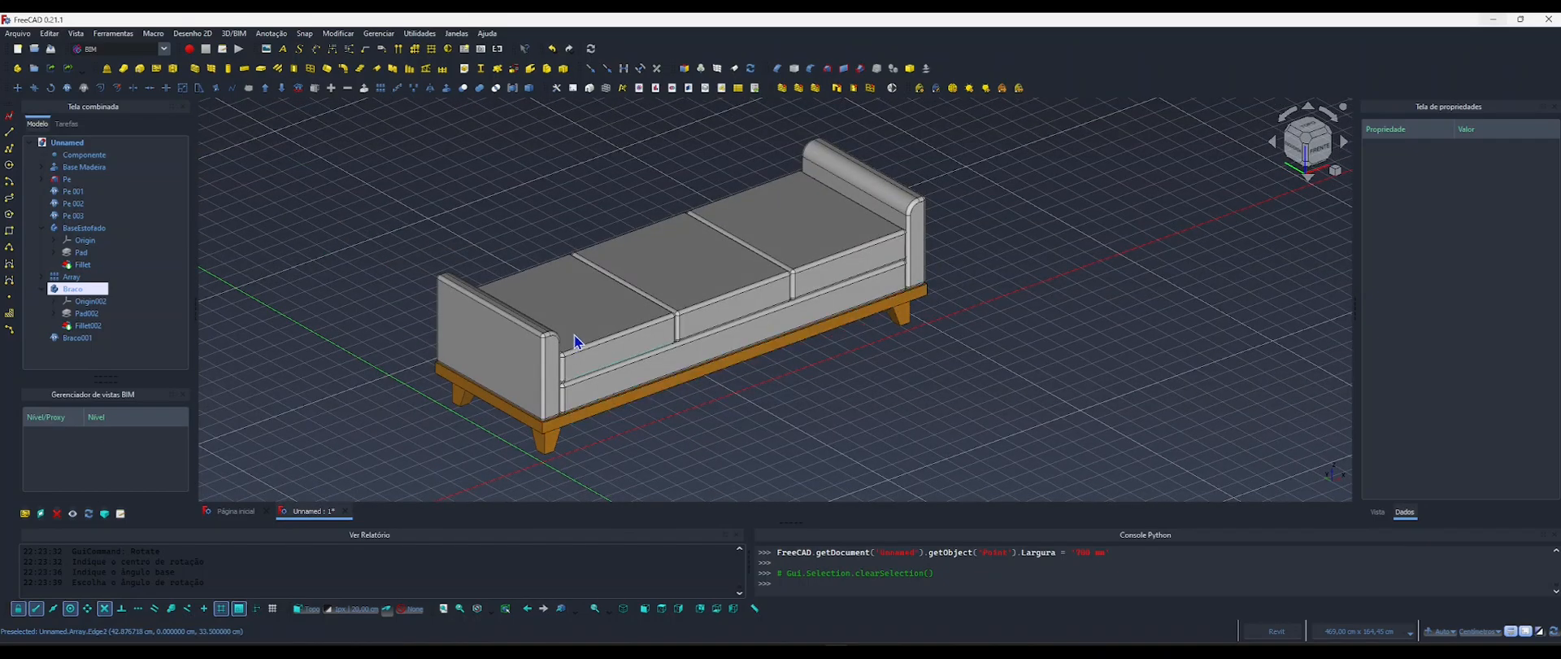
click(84, 154)
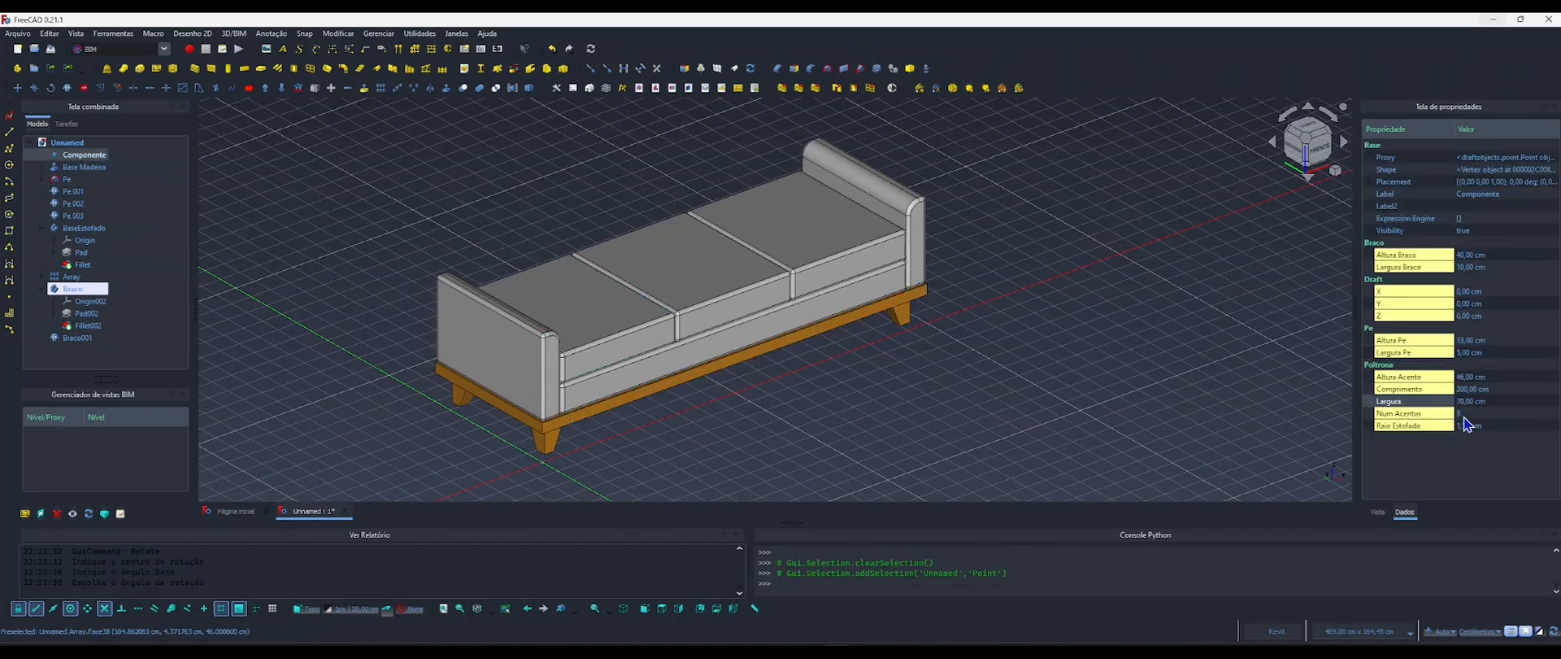
click(1466, 425)
click(1472, 425)
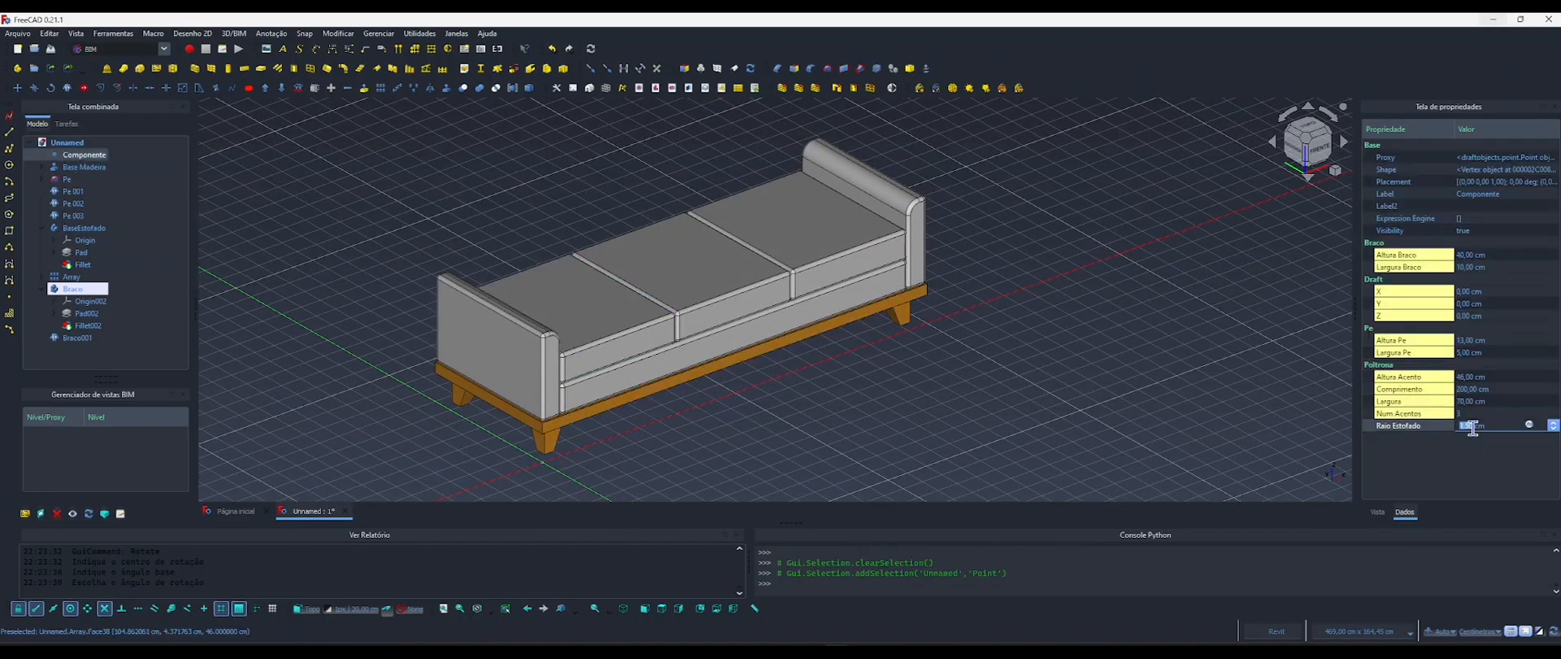
click(1195, 382)
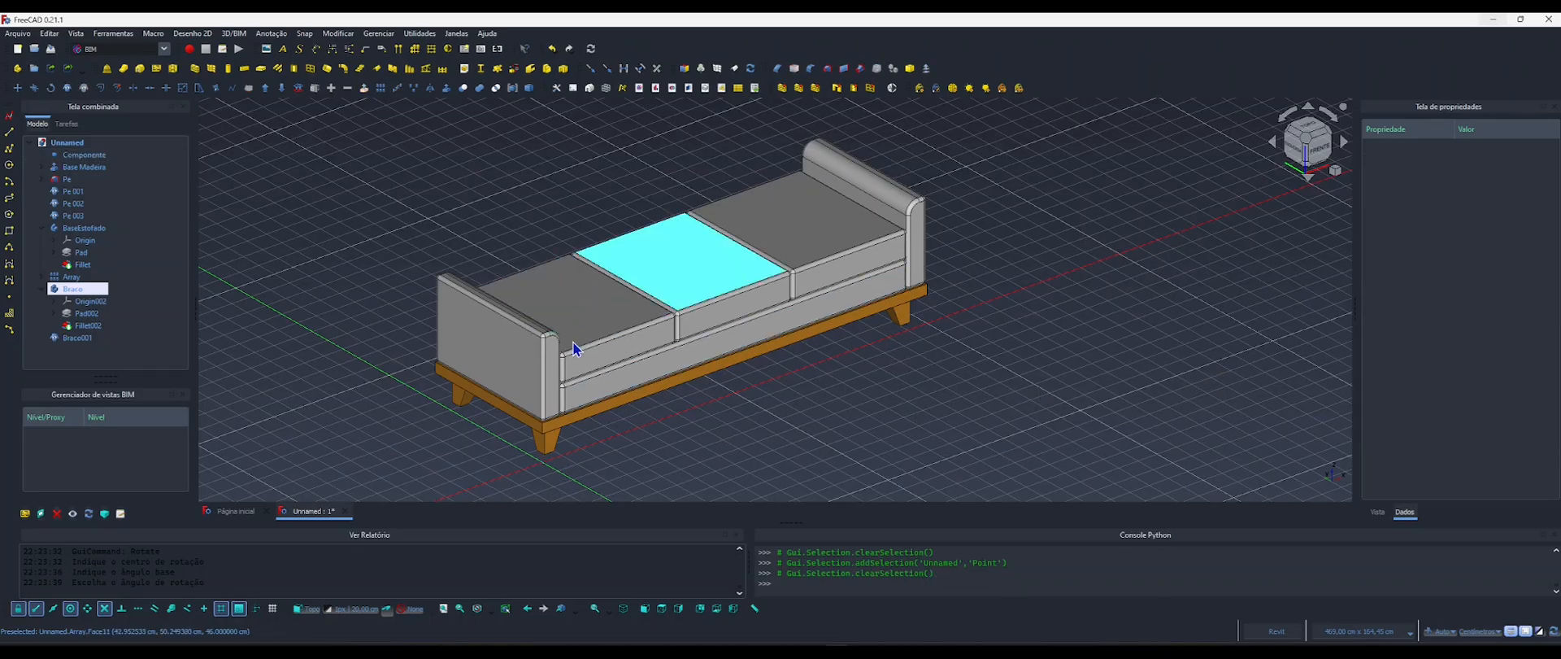
Inspect the sofa from several angles and collapse the BaseEstofado and Braco bodies in the model tree.
middle_drag(655, 355, 850, 335)
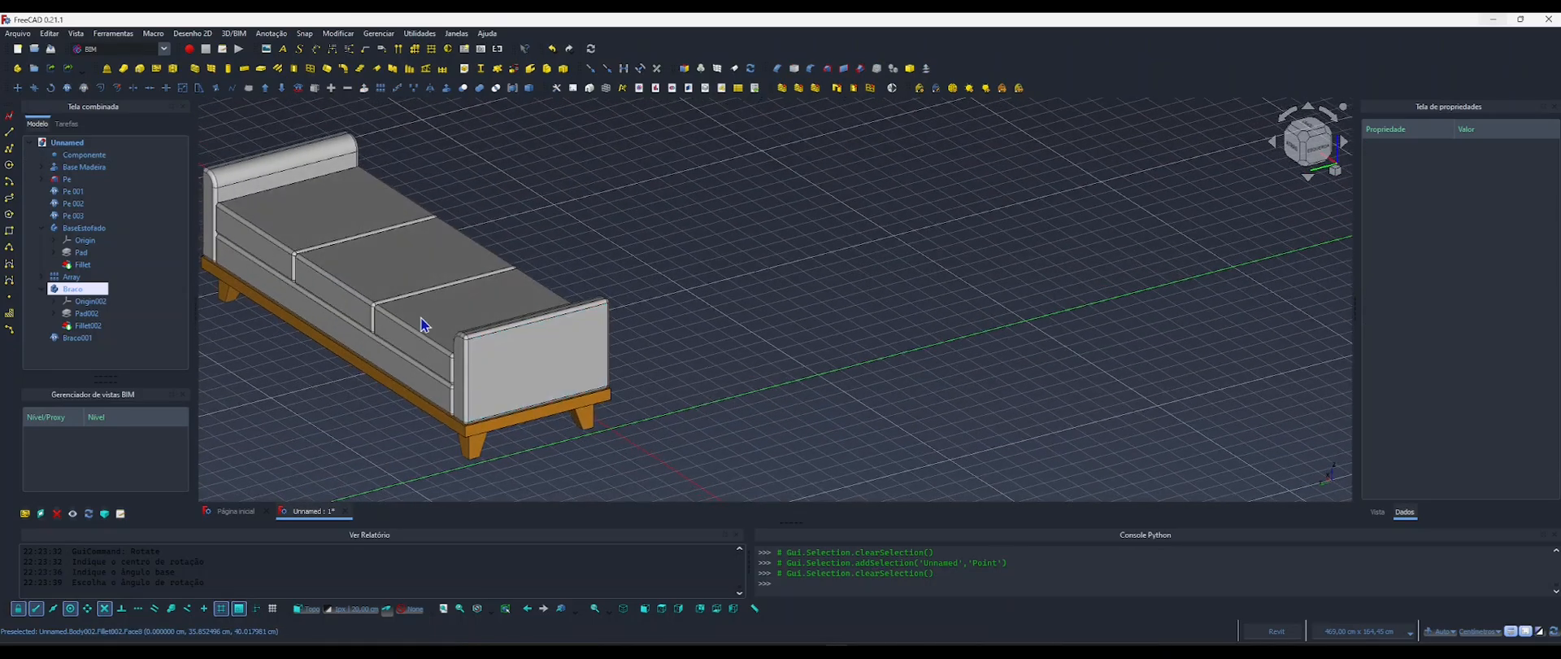
shift+middle_drag(455, 293, 441, 363)
middle_drag(724, 338, 557, 242)
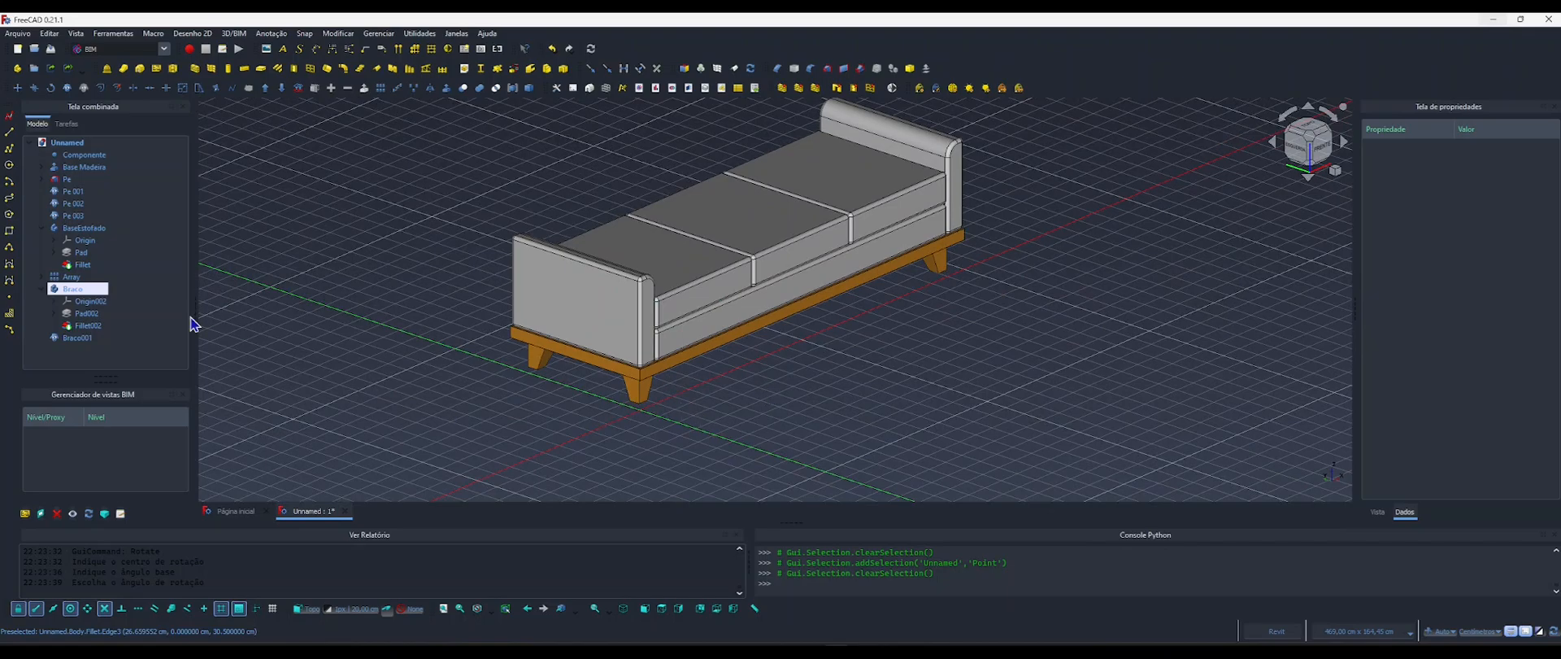
click(42, 227)
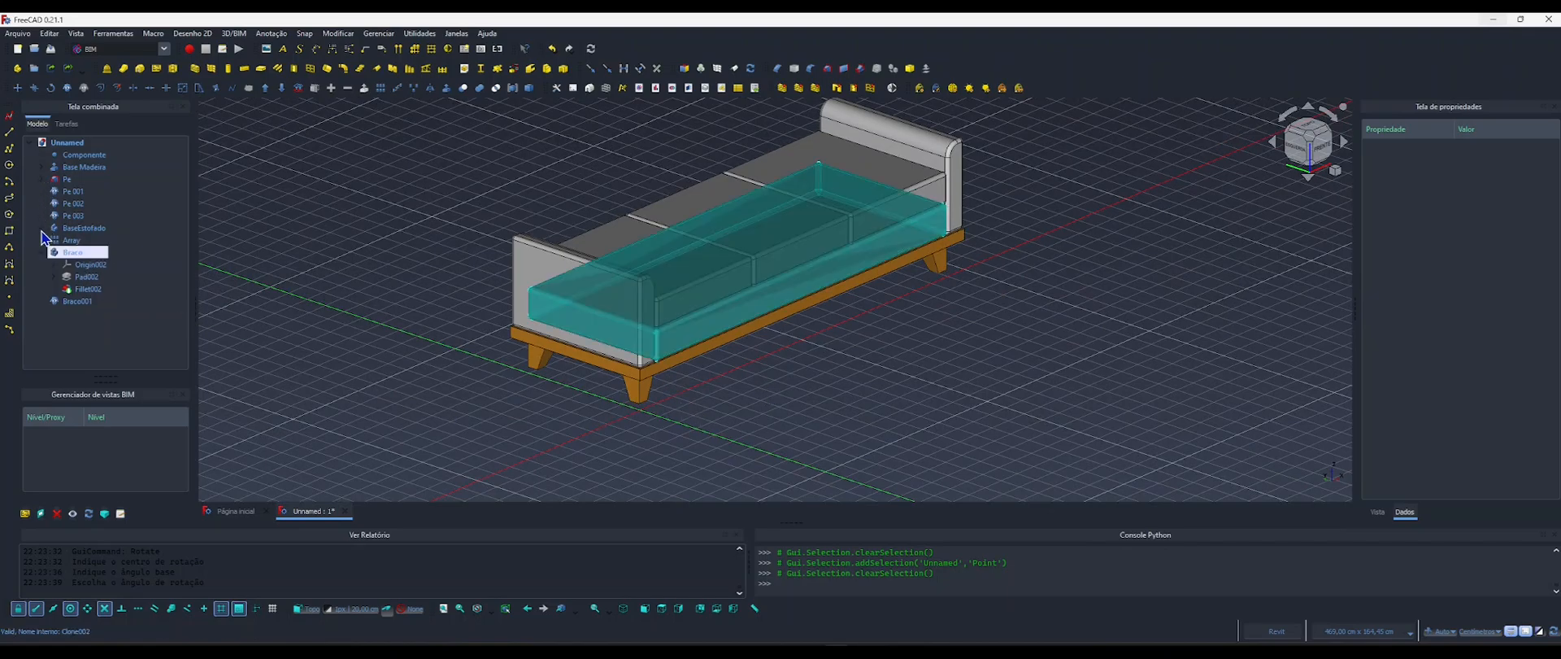
click(43, 252)
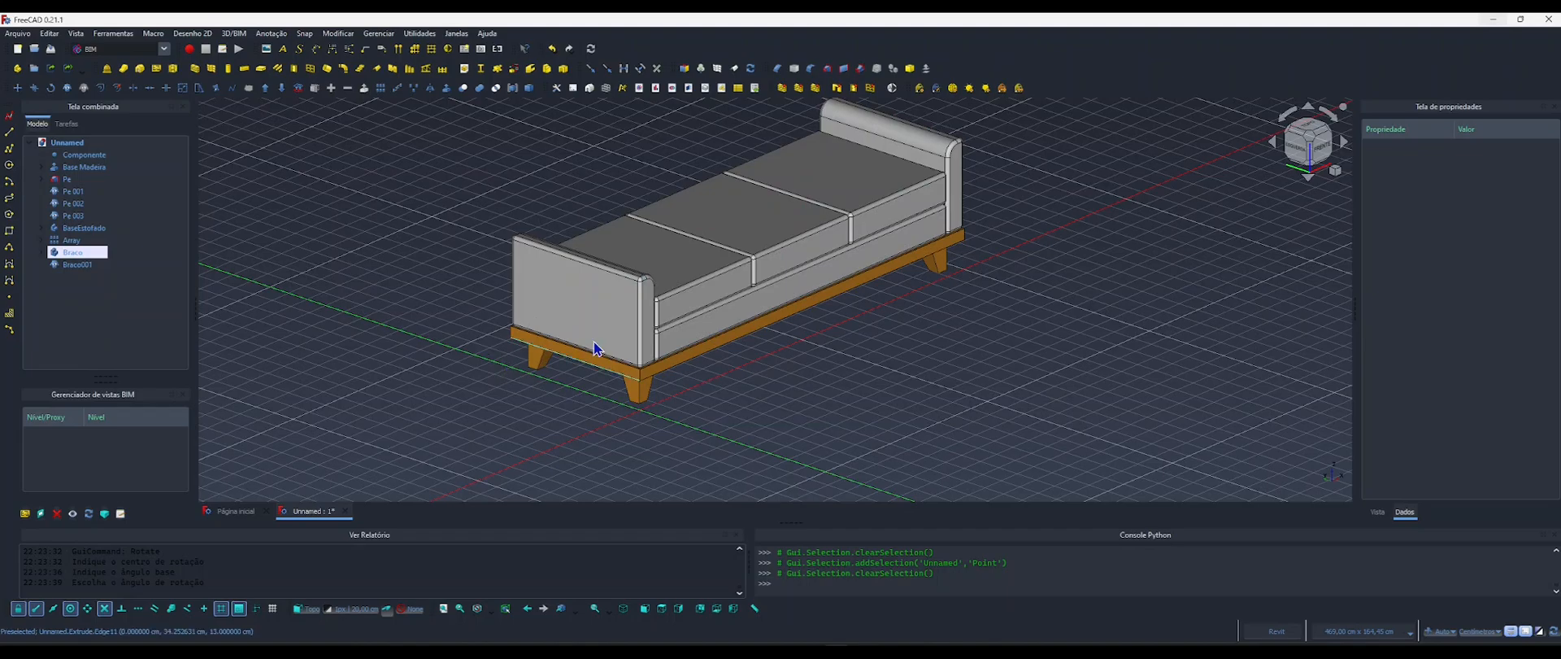
Set the working plane to Side (YZ) and show the sofa straight on from the left.
middle_drag(584, 344, 515, 351)
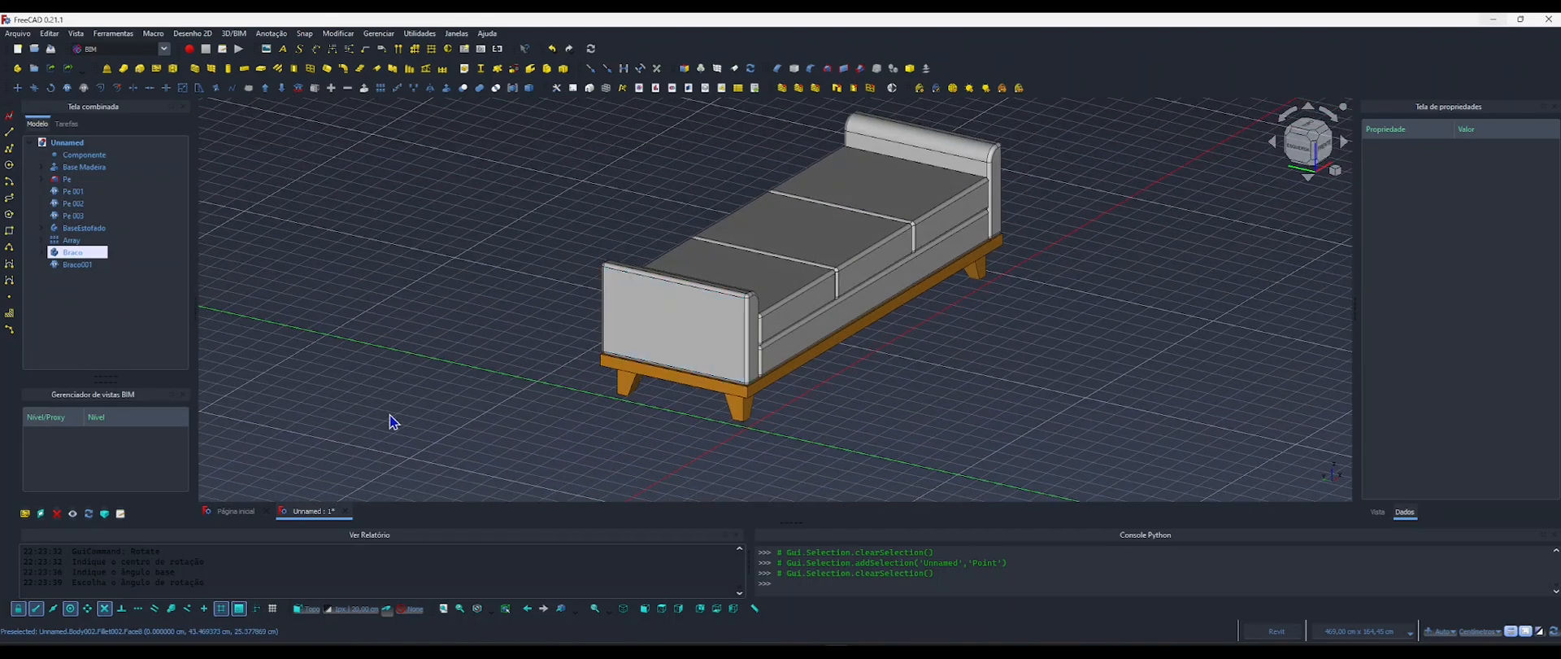
click(308, 609)
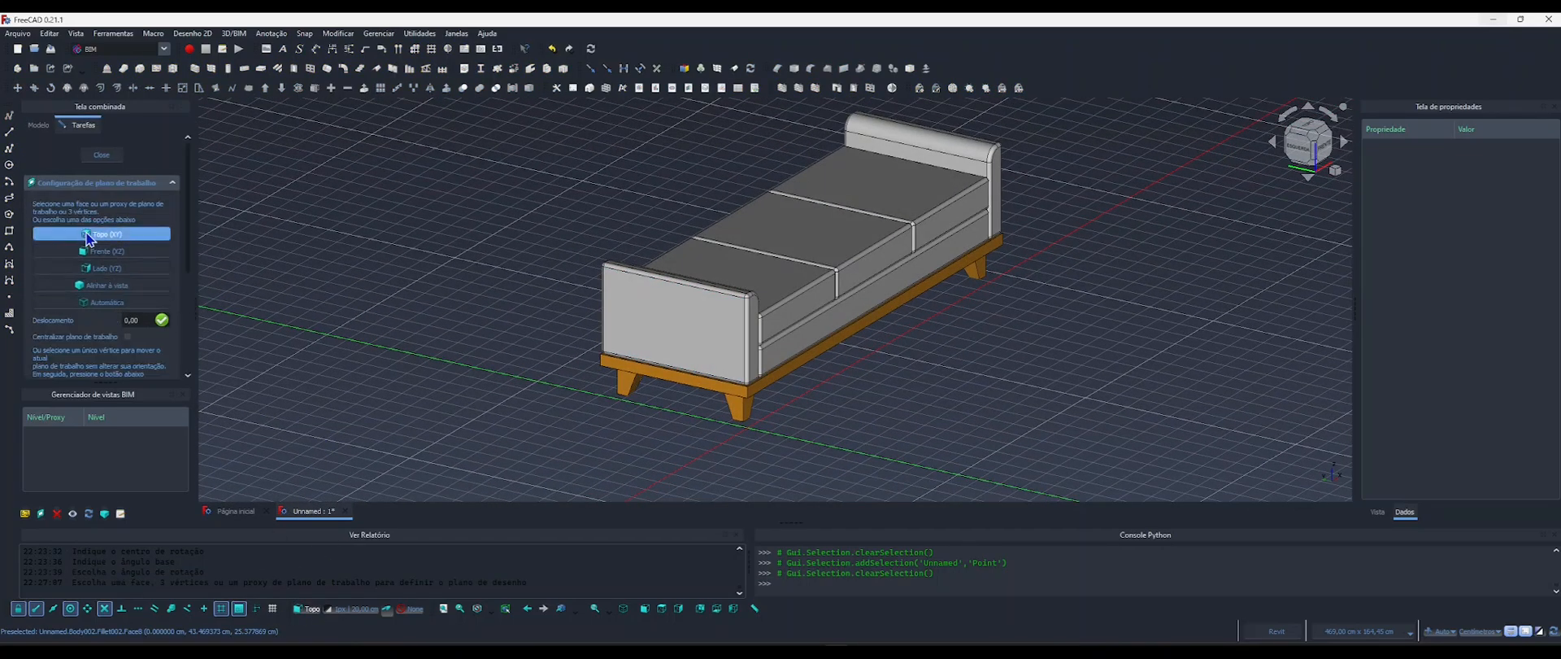
click(97, 272)
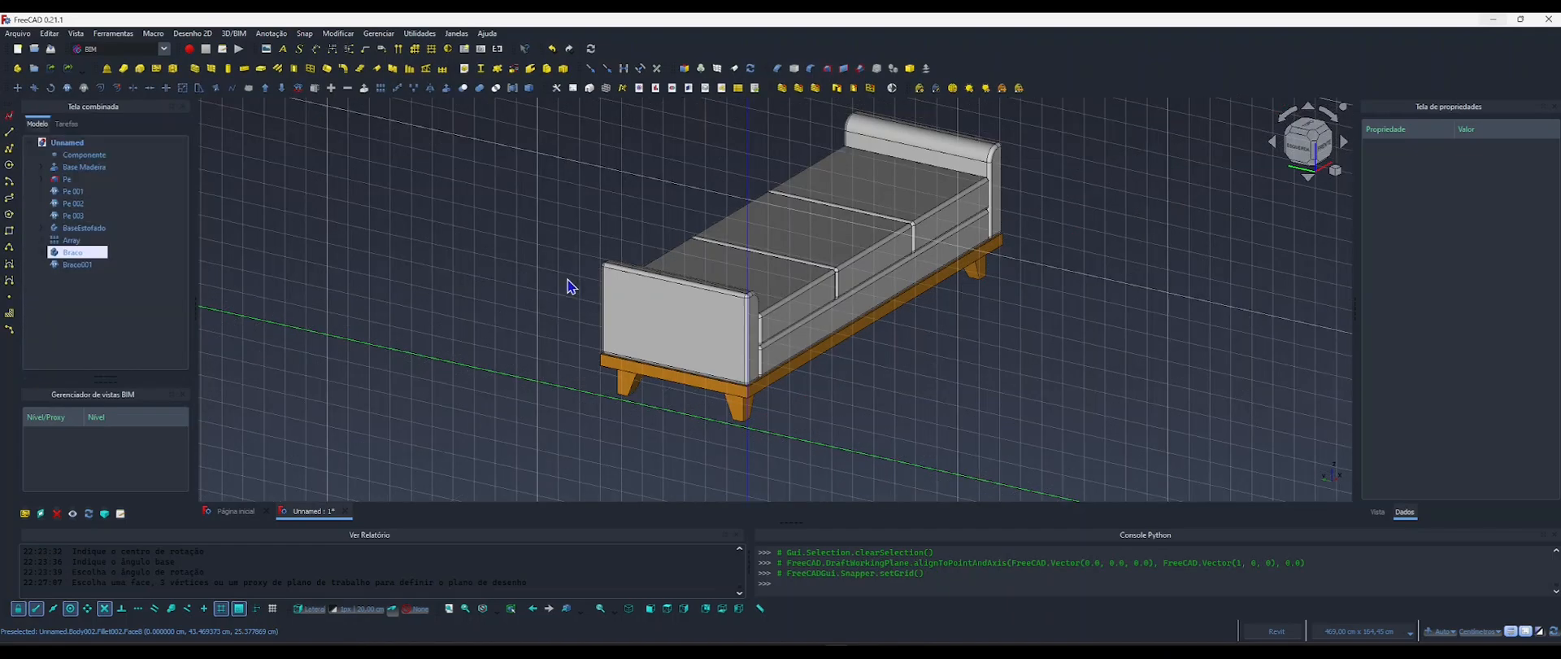
scroll(573, 325, down, 3)
key(6)
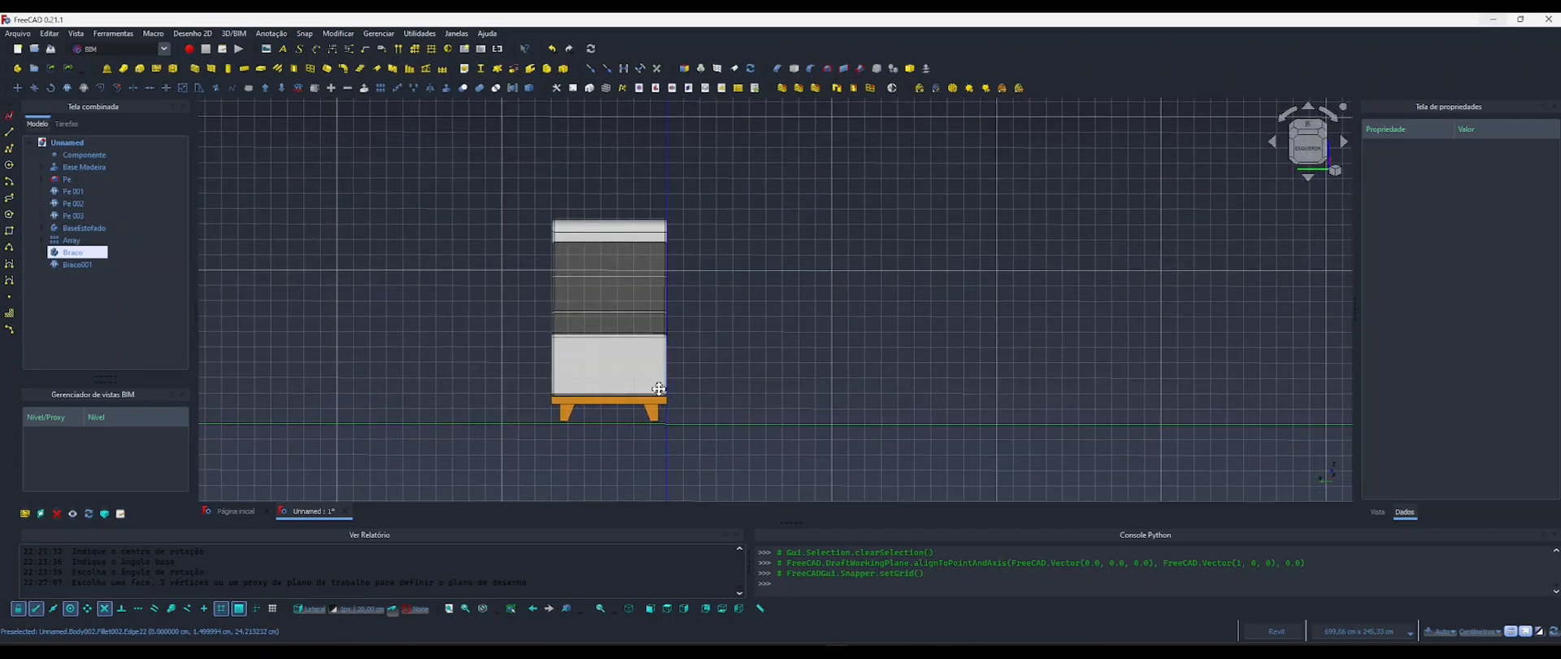
click(1297, 151)
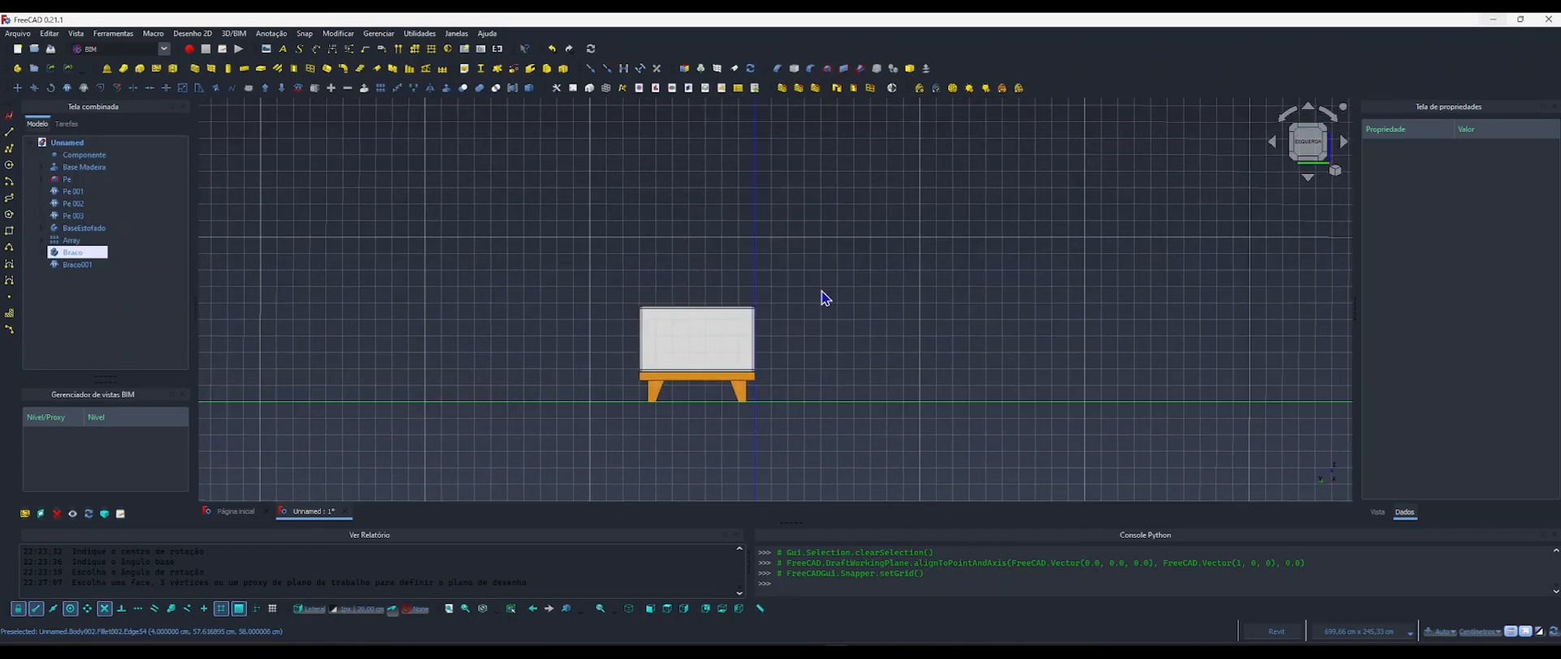
middle_drag(739, 359, 806, 326)
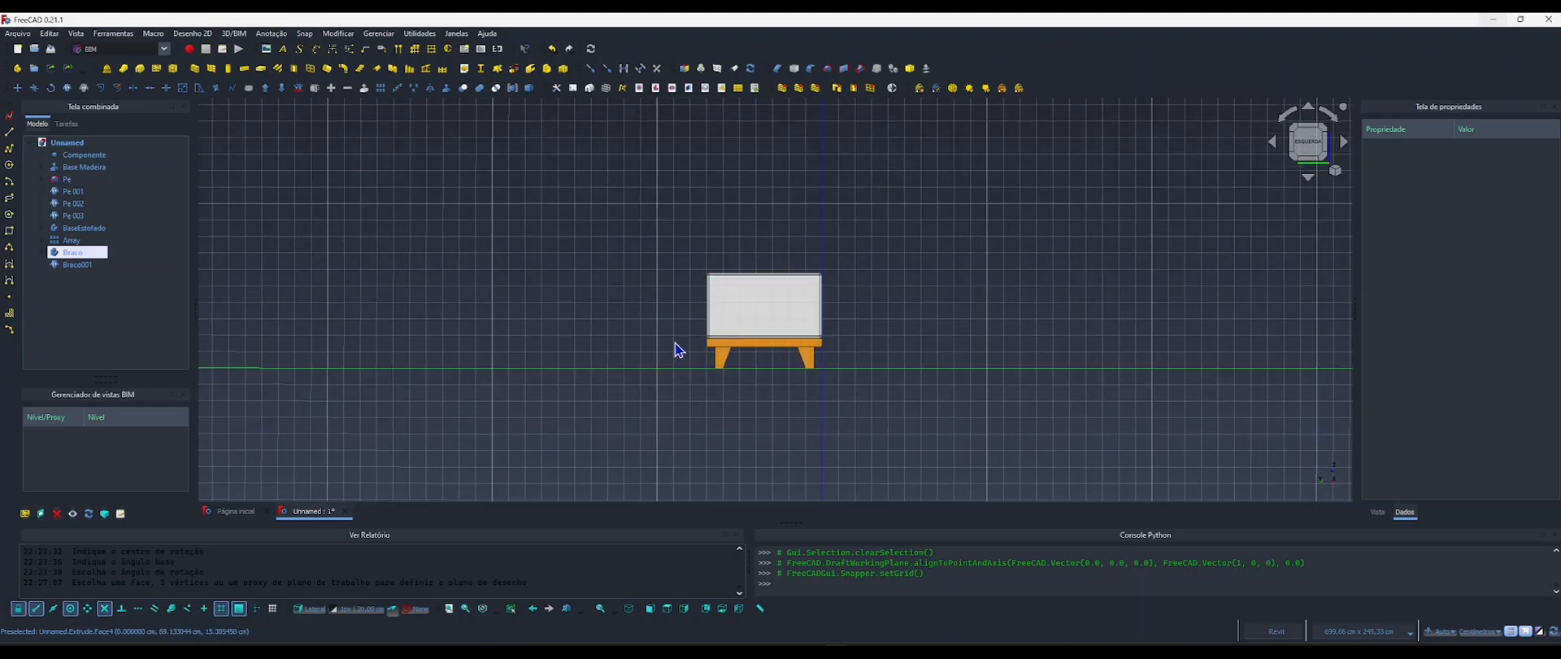
Switch to the image viewer and examine the backrest and its dimensions in the reference picture 4.webp.
key(alt+Tab)
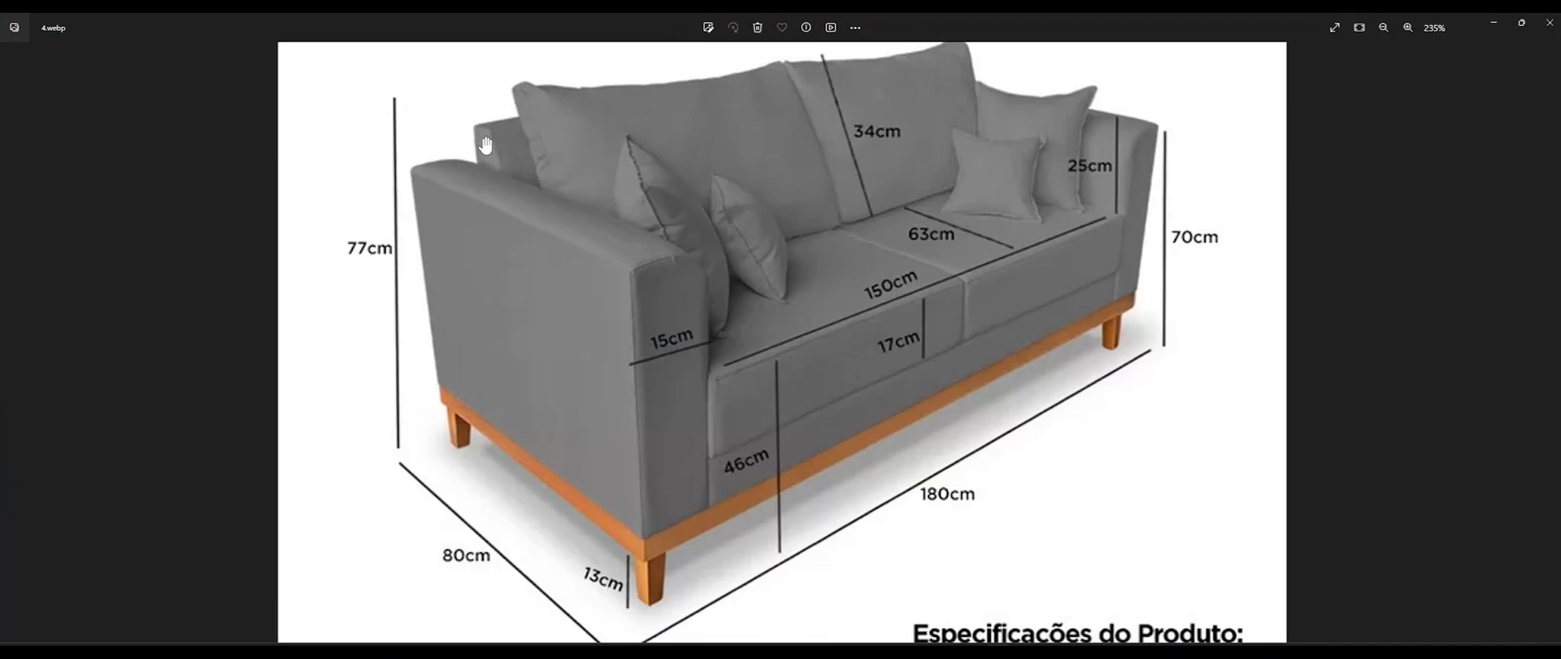
scroll(485, 159, up, 5)
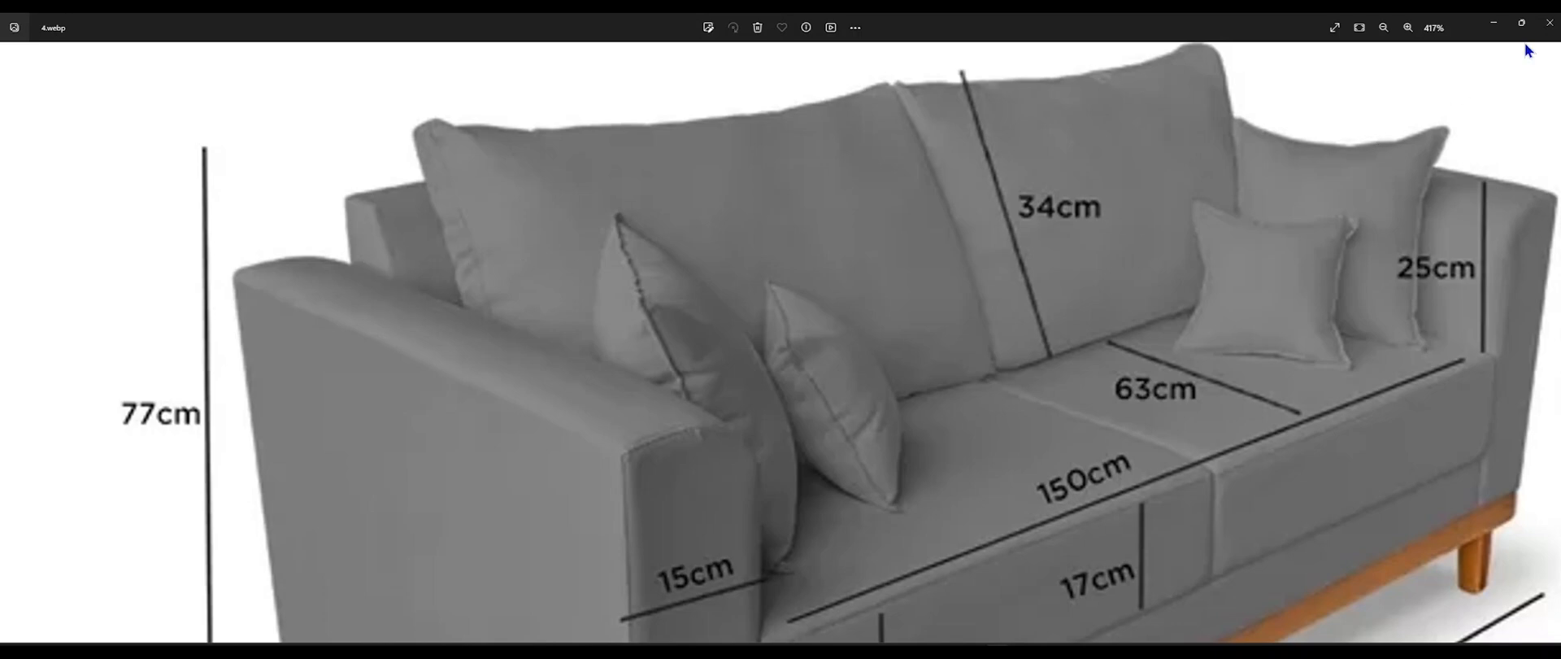
click(1549, 29)
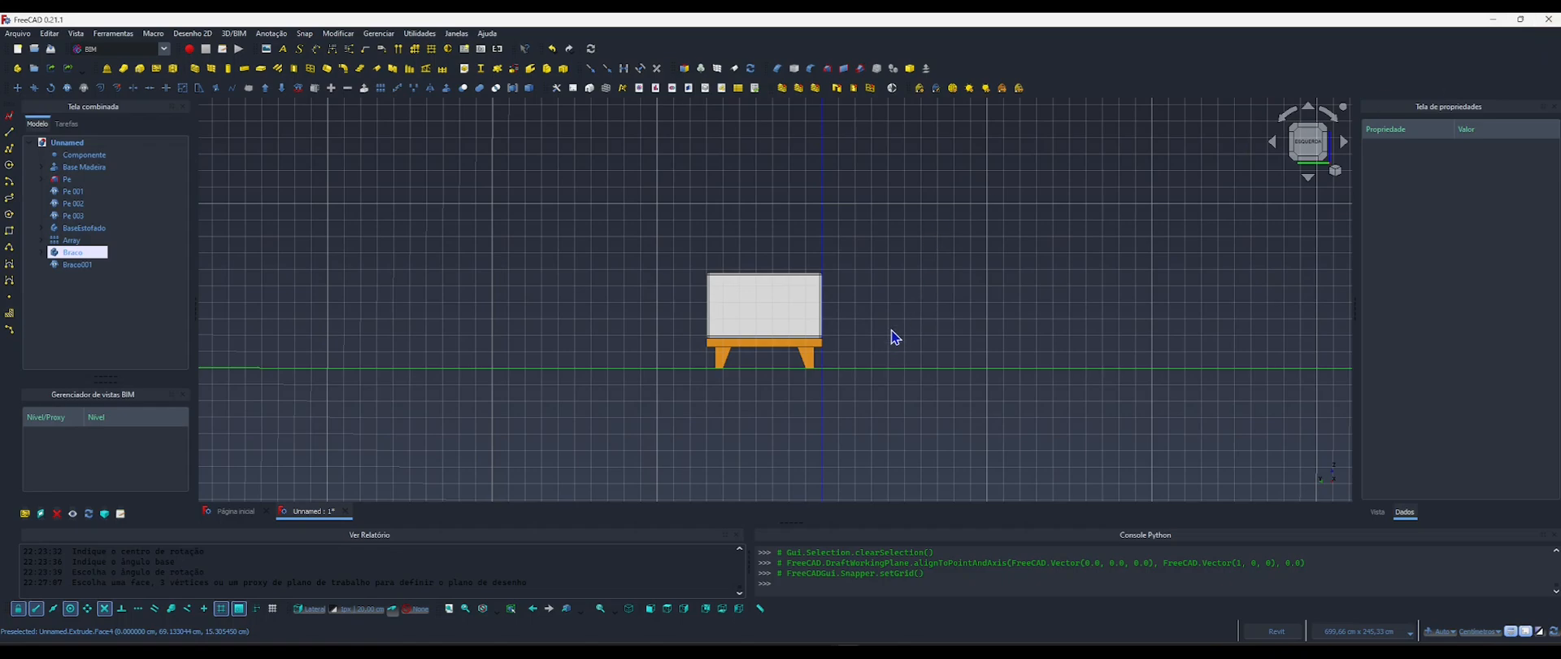
Add an App::PropertyLength property named AlturaEscora to the Componente object in the Poltrona group.
middle_drag(922, 322, 836, 319)
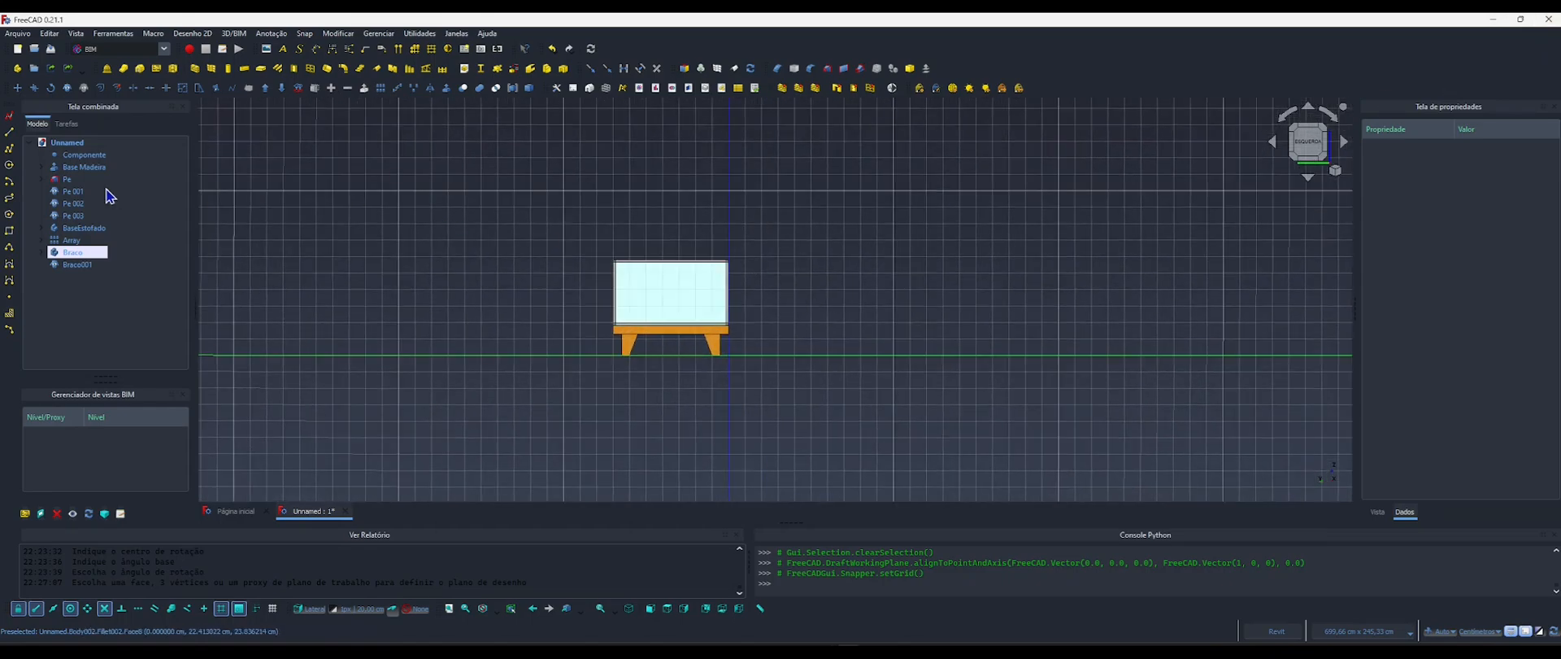
click(67, 156)
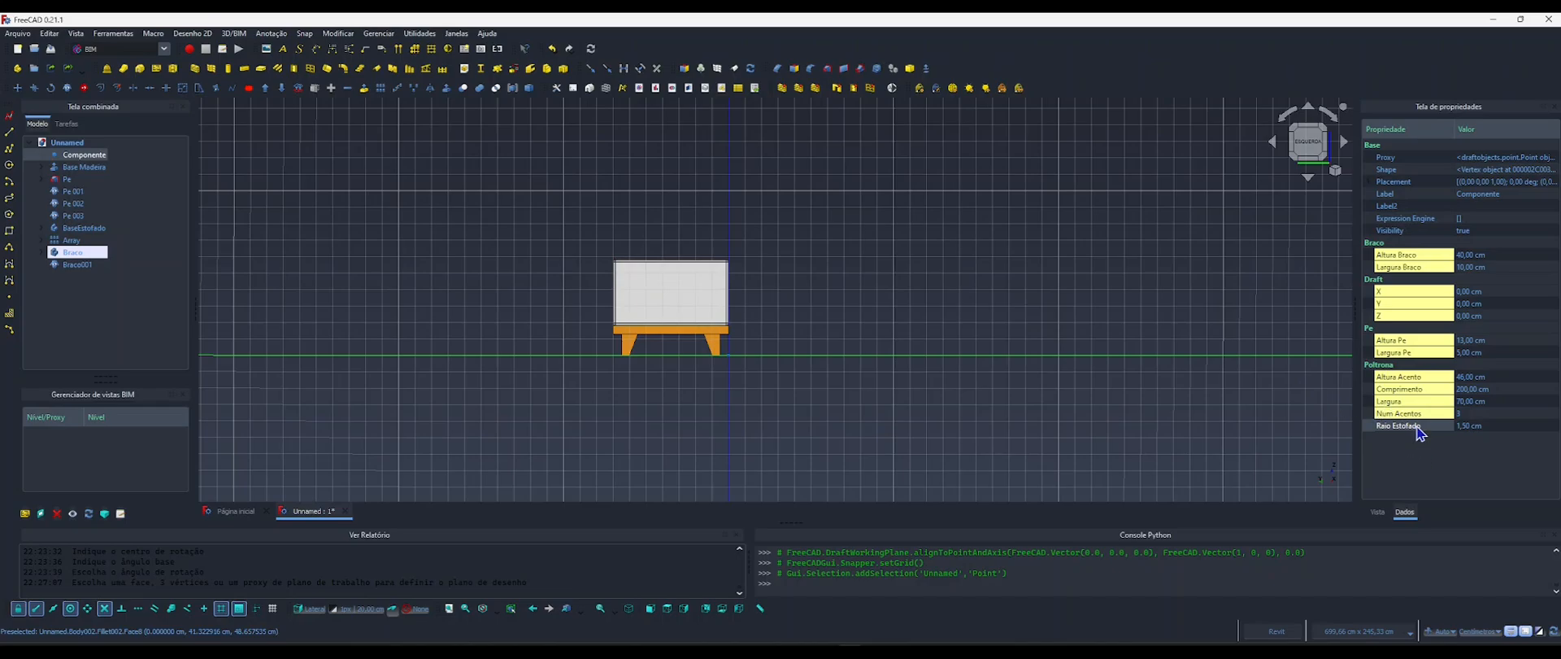
right_click(1397, 383)
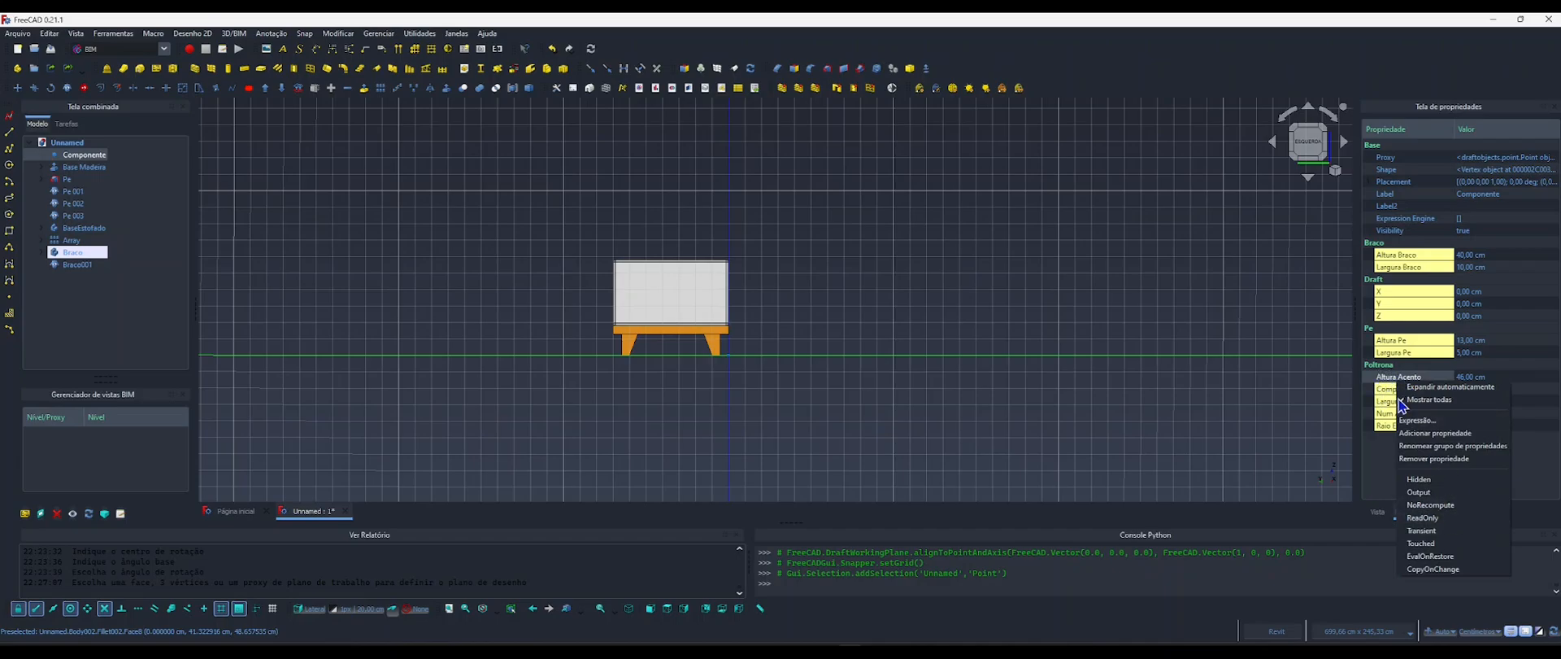
click(1436, 432)
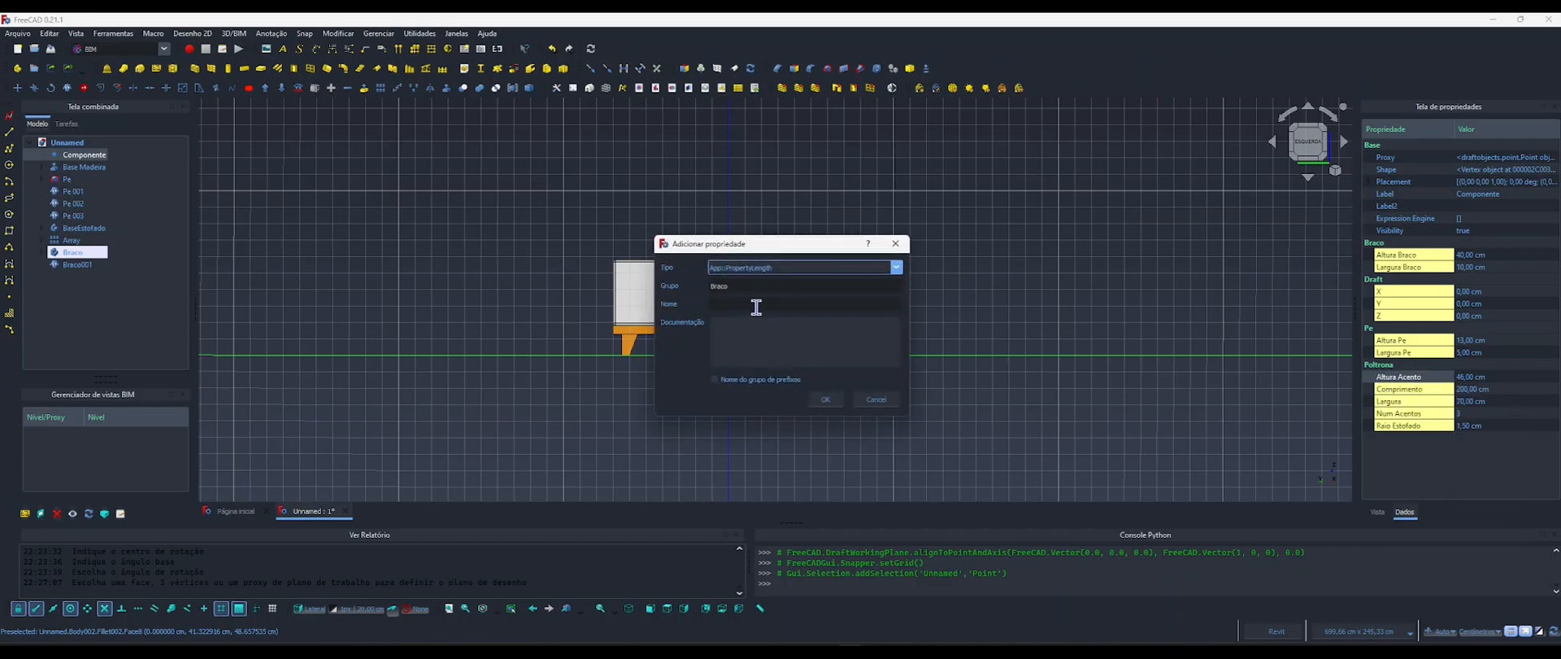
double_click(722, 286)
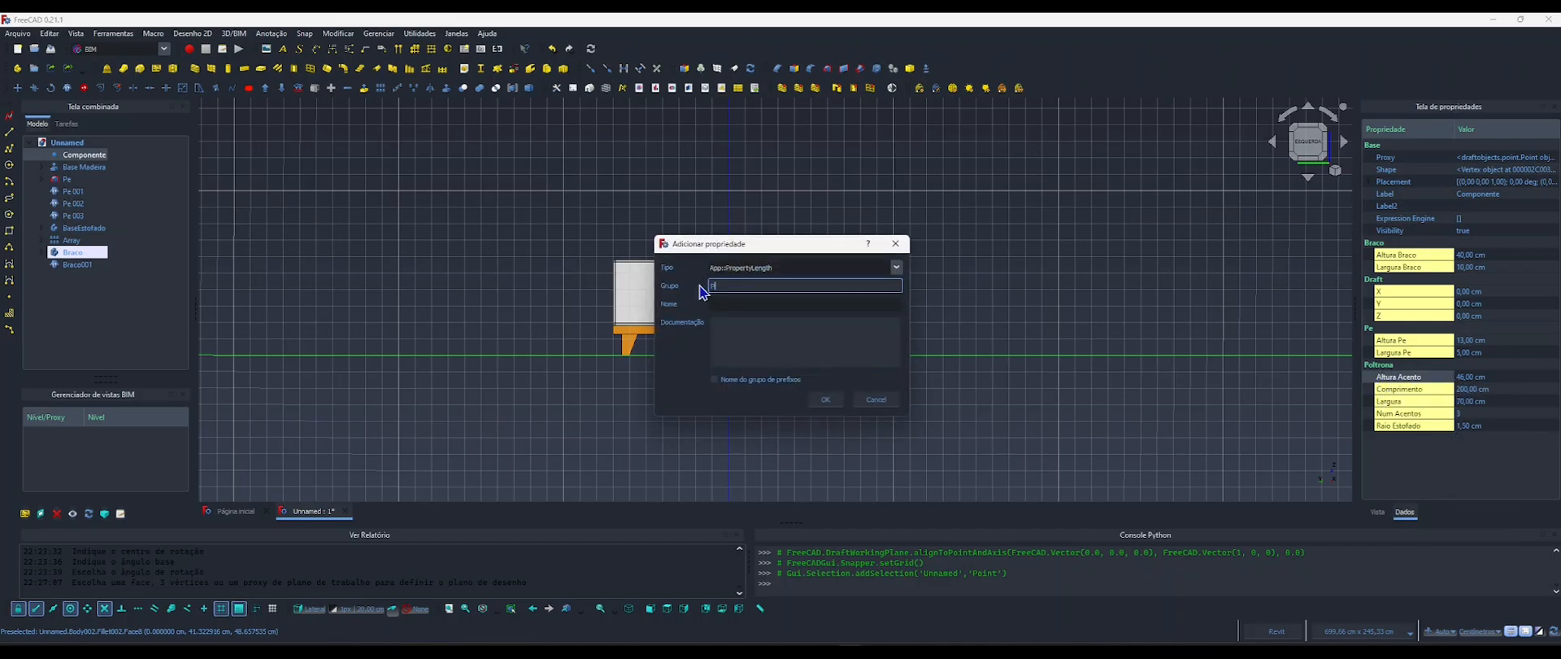
key(Tab)
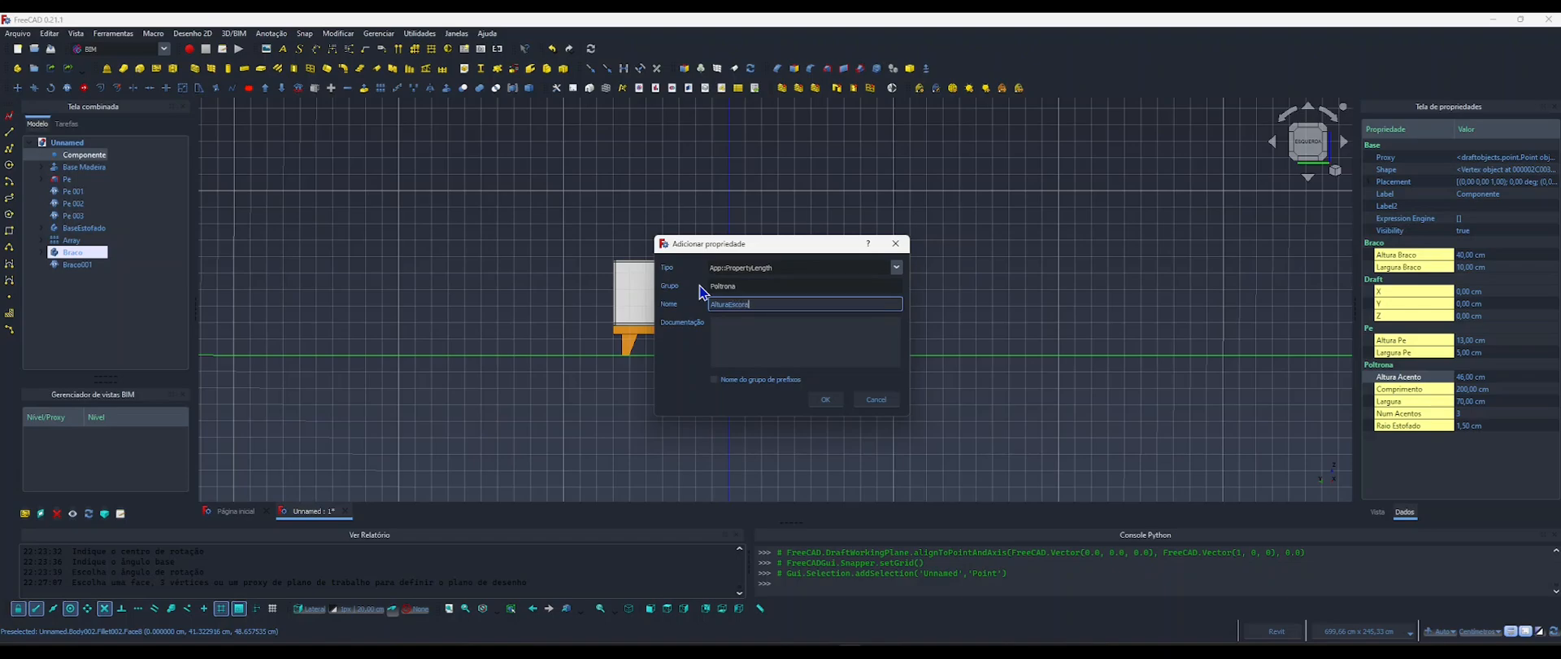
text(AlturaEscora)
click(826, 399)
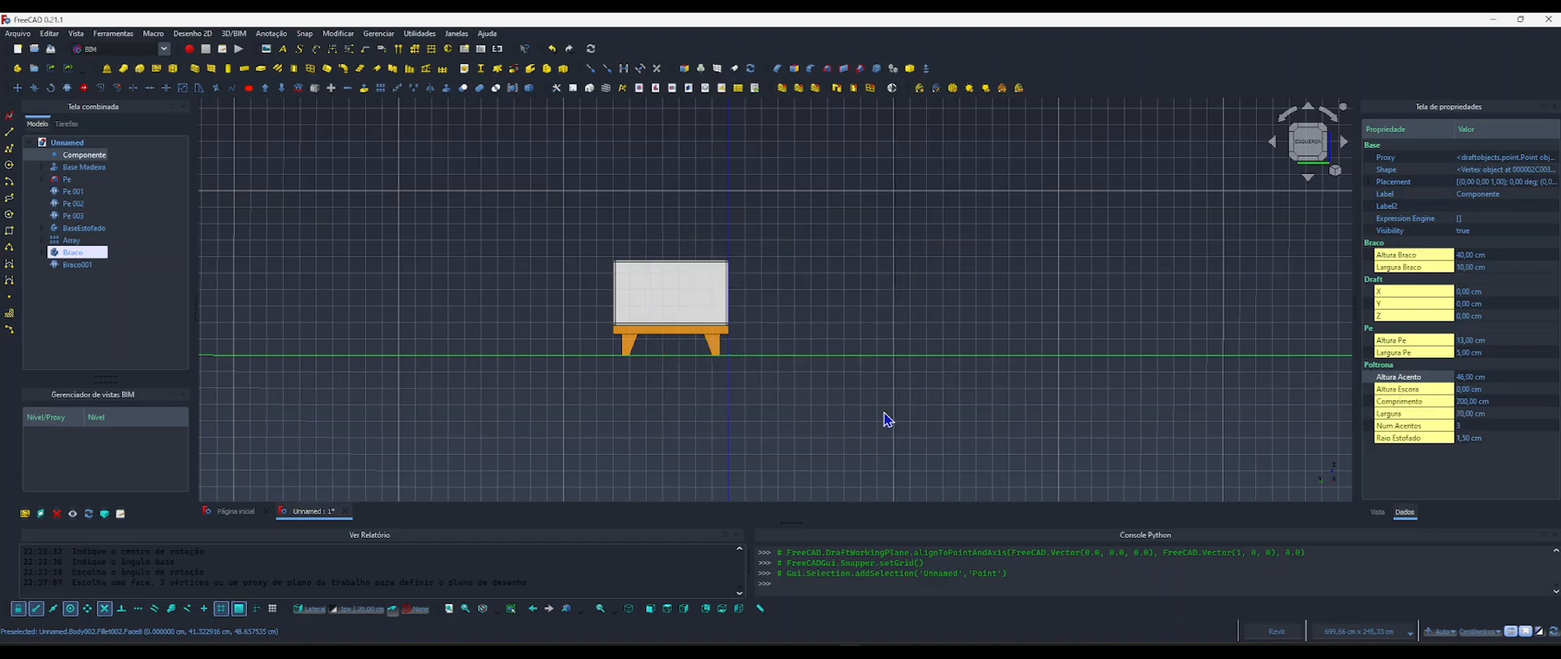
click(1051, 418)
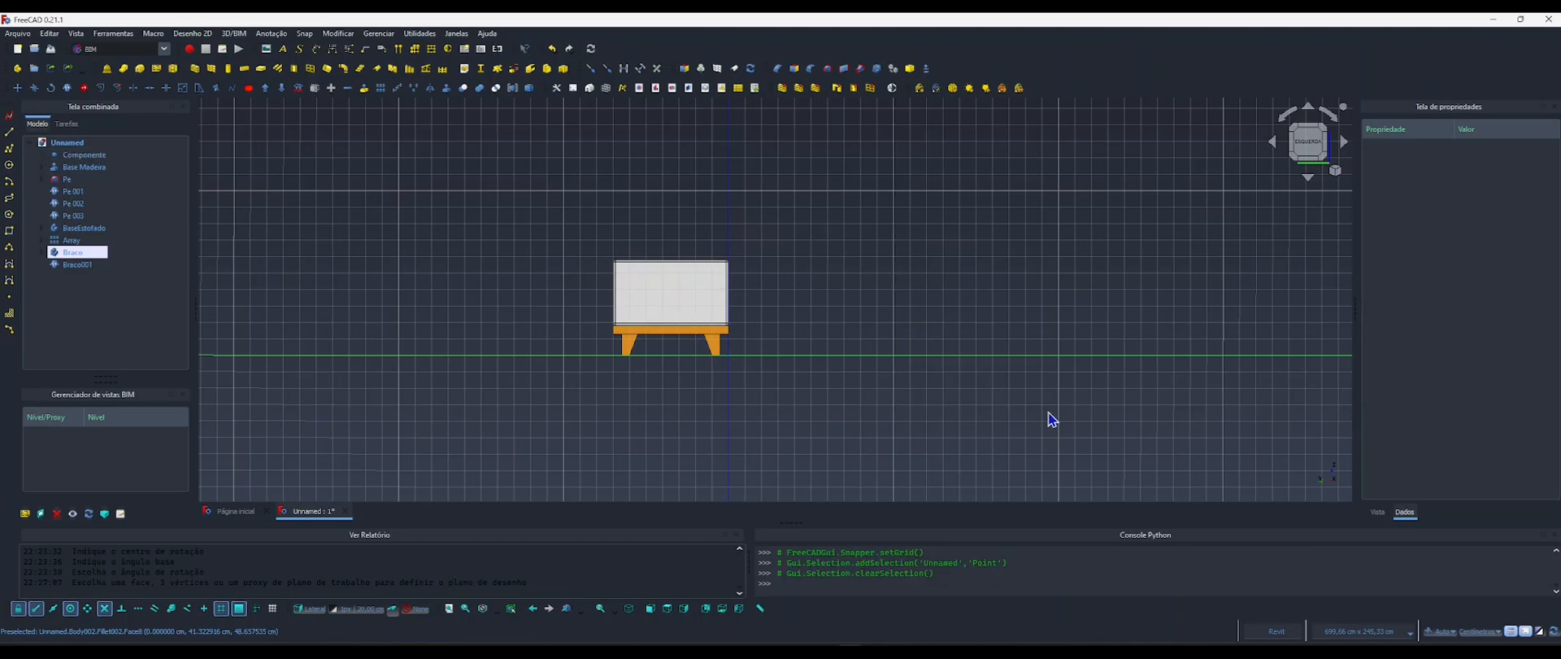
Select Componente's Altura Escora property and check the sofa's height dimensions in the reference picture 4.webp in the image viewer.
click(81, 154)
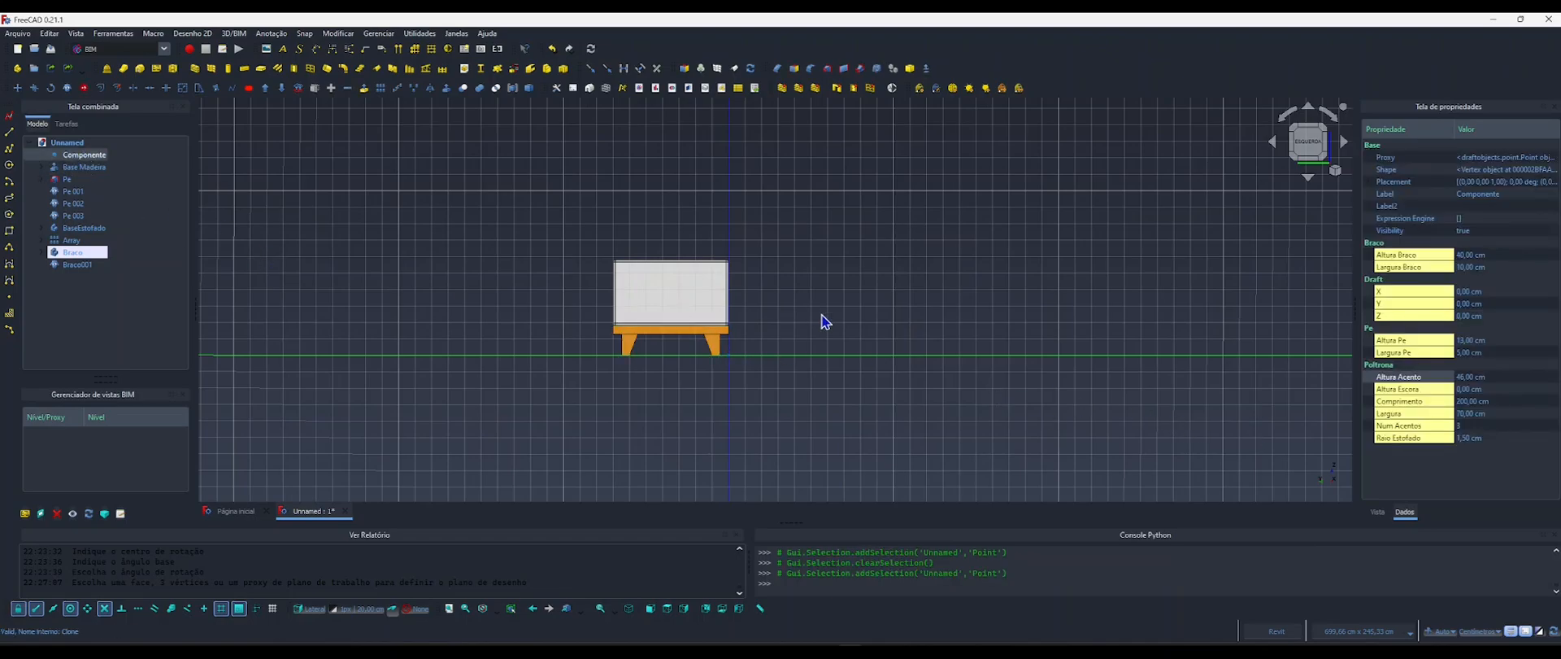
click(1437, 390)
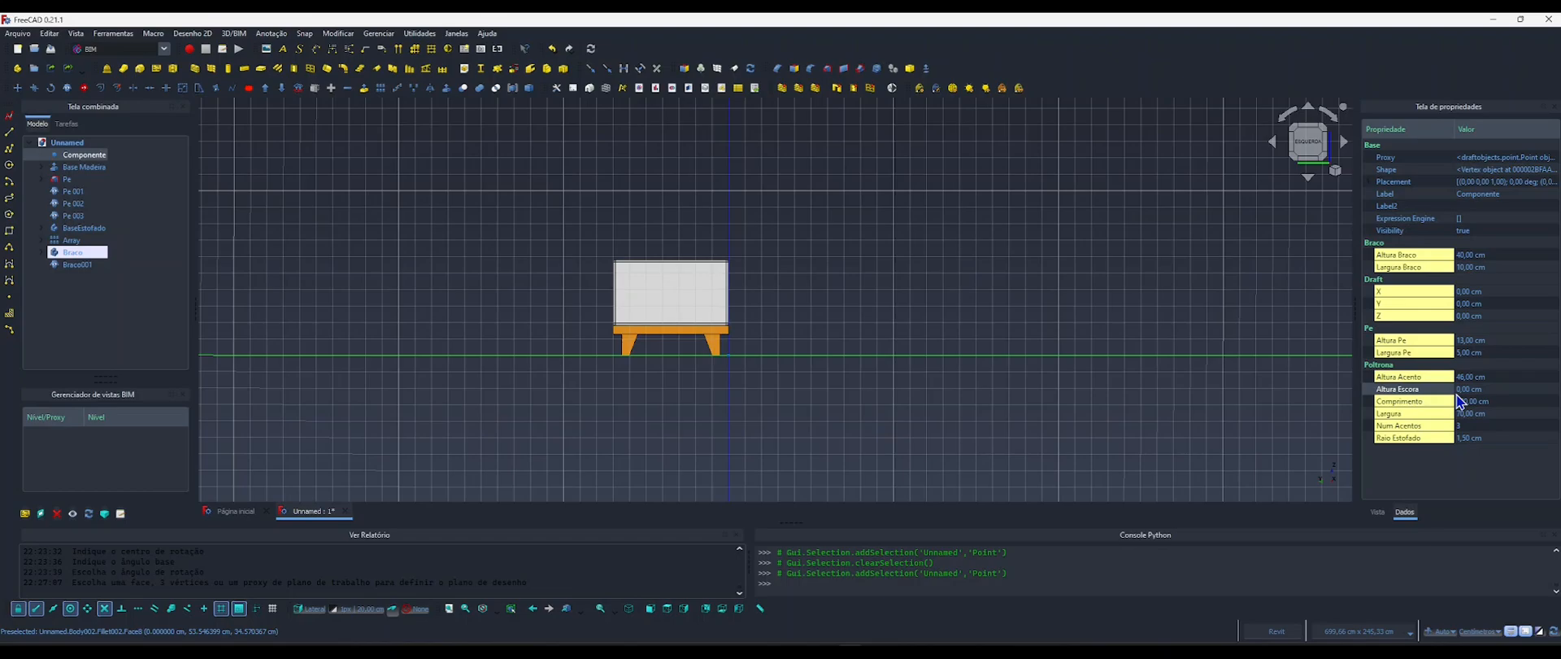
key(Escape)
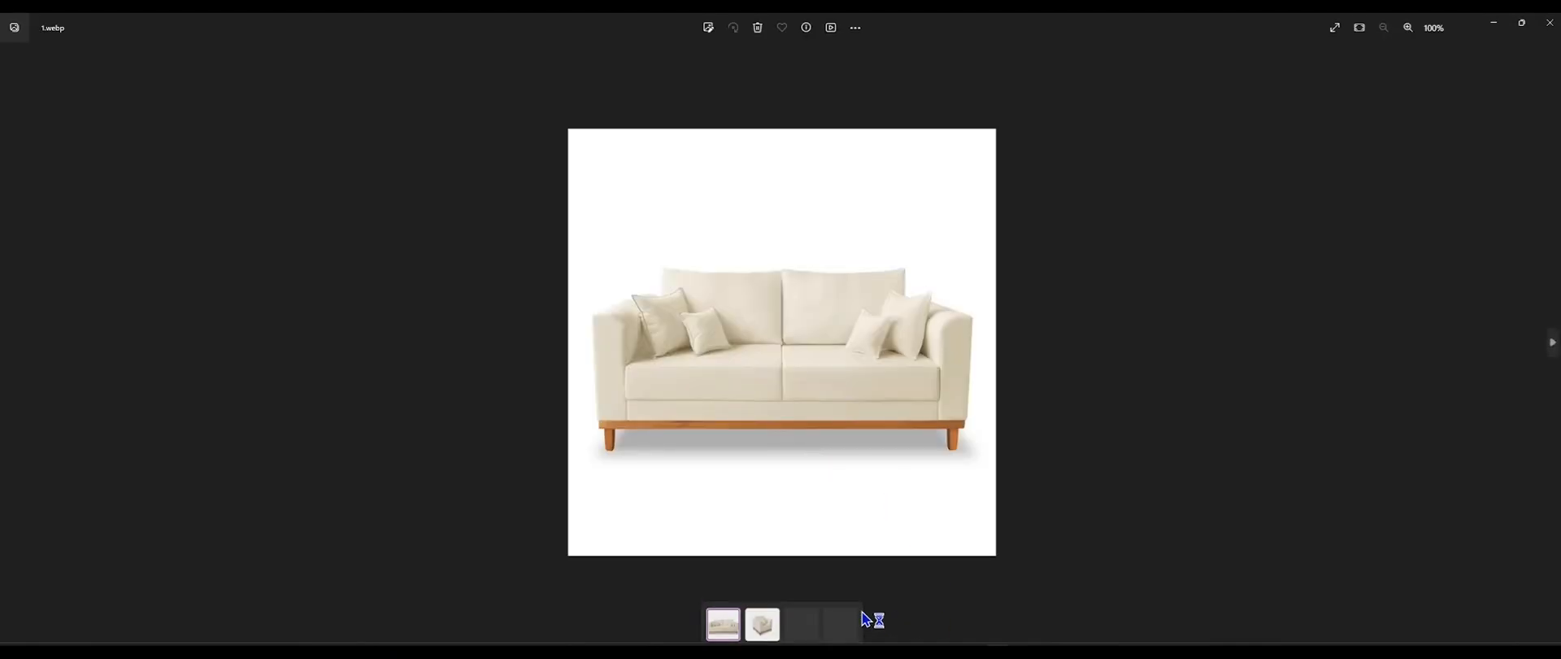
click(828, 624)
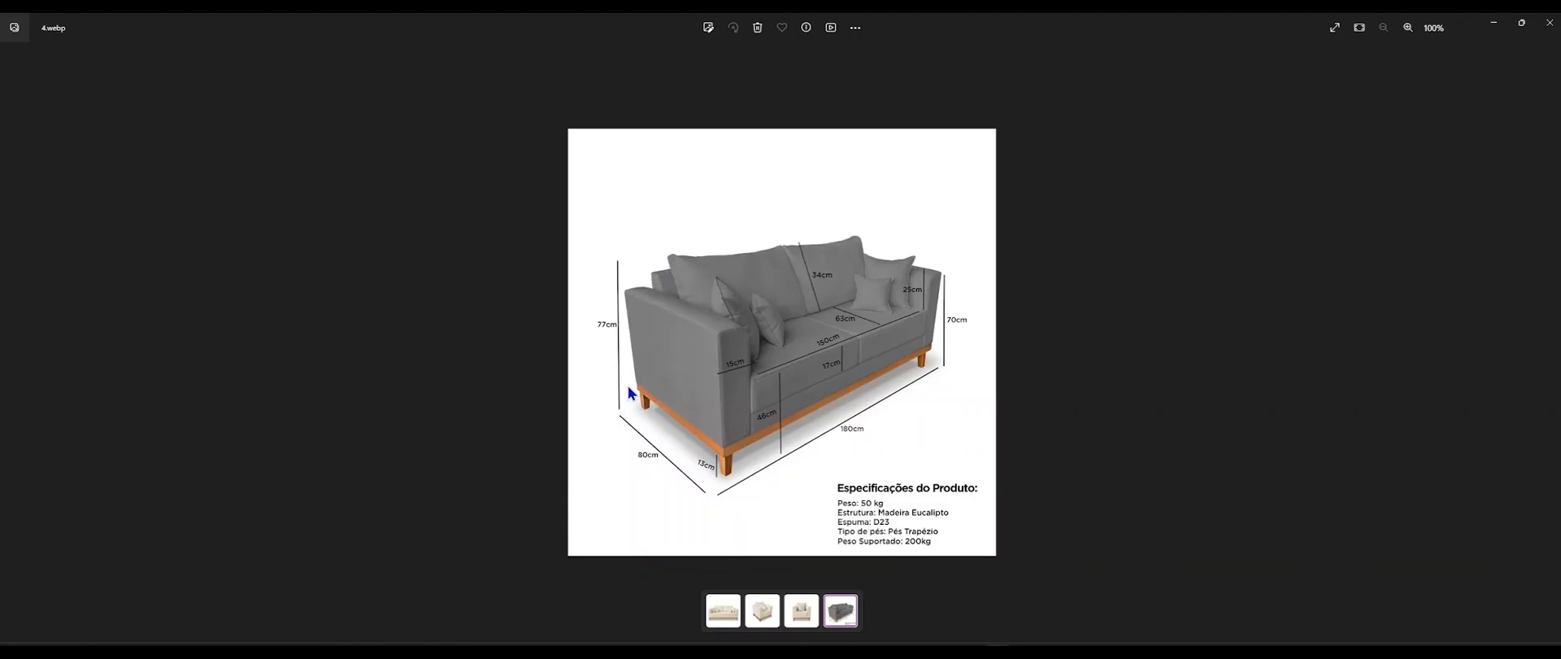
click(1494, 23)
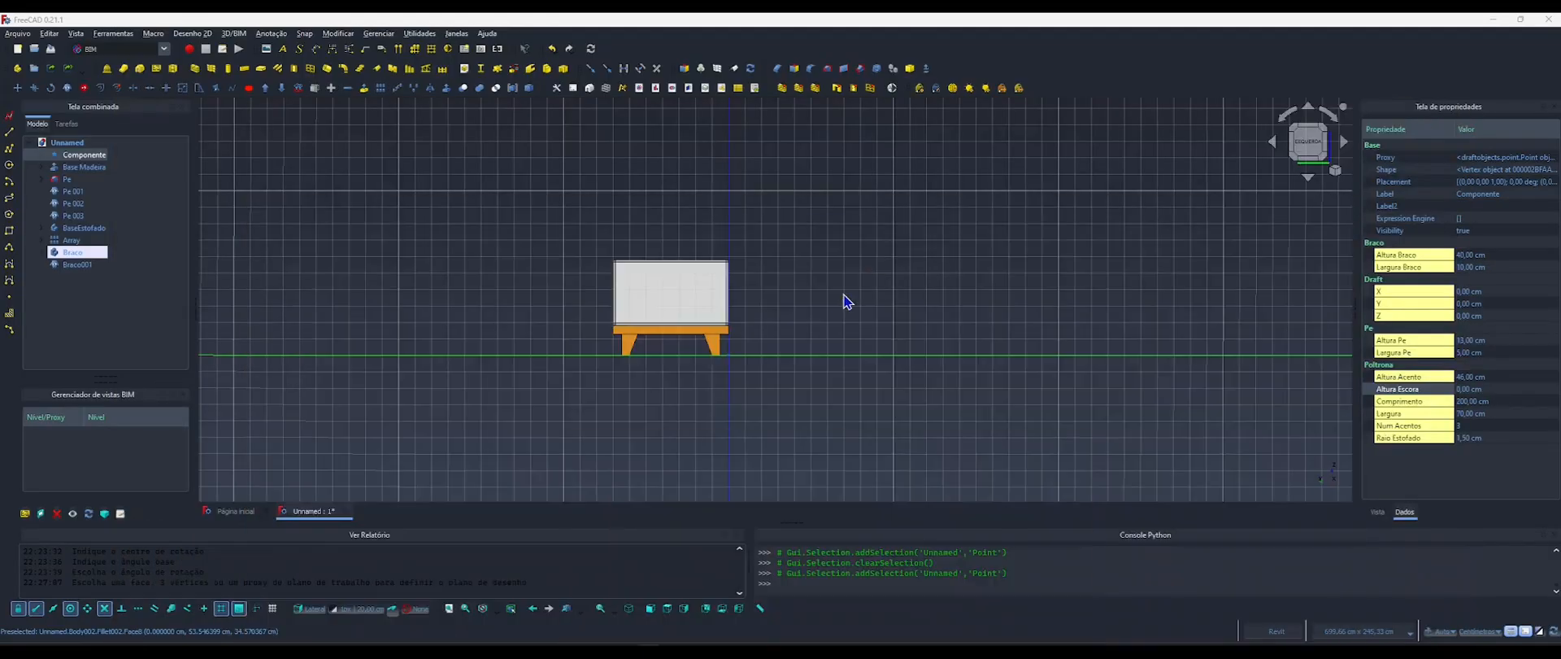
Hide all the sofa parts from Base Madeira through Braco001, leaving the Componente object as it is.
click(540, 296)
scroll(688, 355, up, 3)
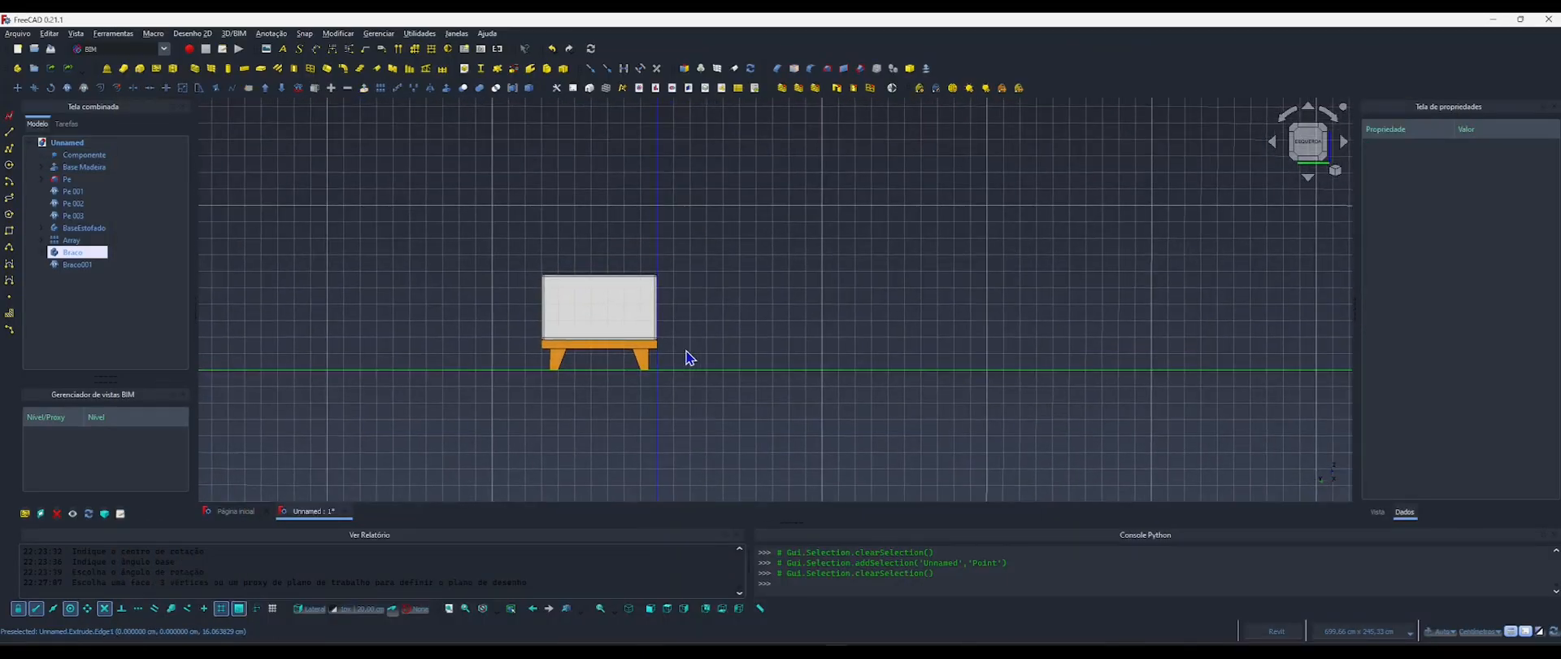
scroll(662, 348, up, 2)
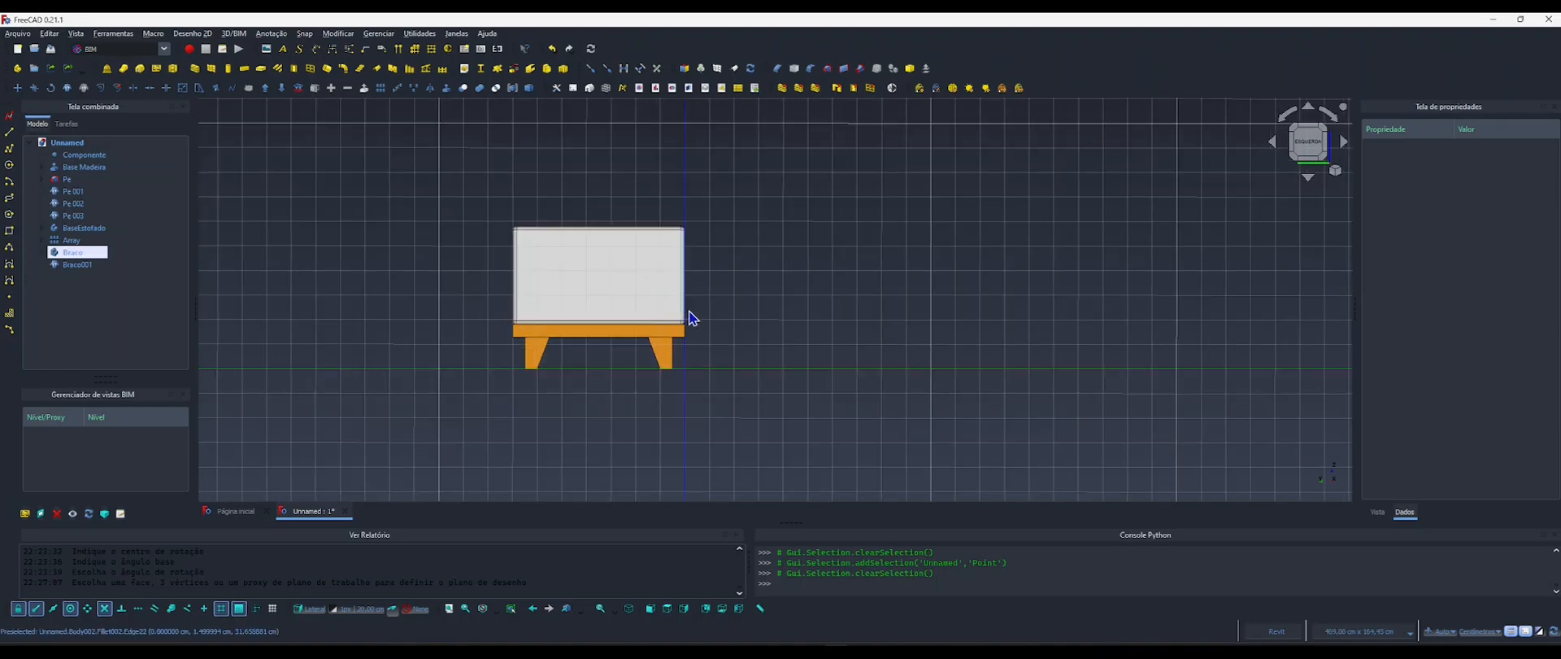
shift+middle_drag(687, 313, 571, 355)
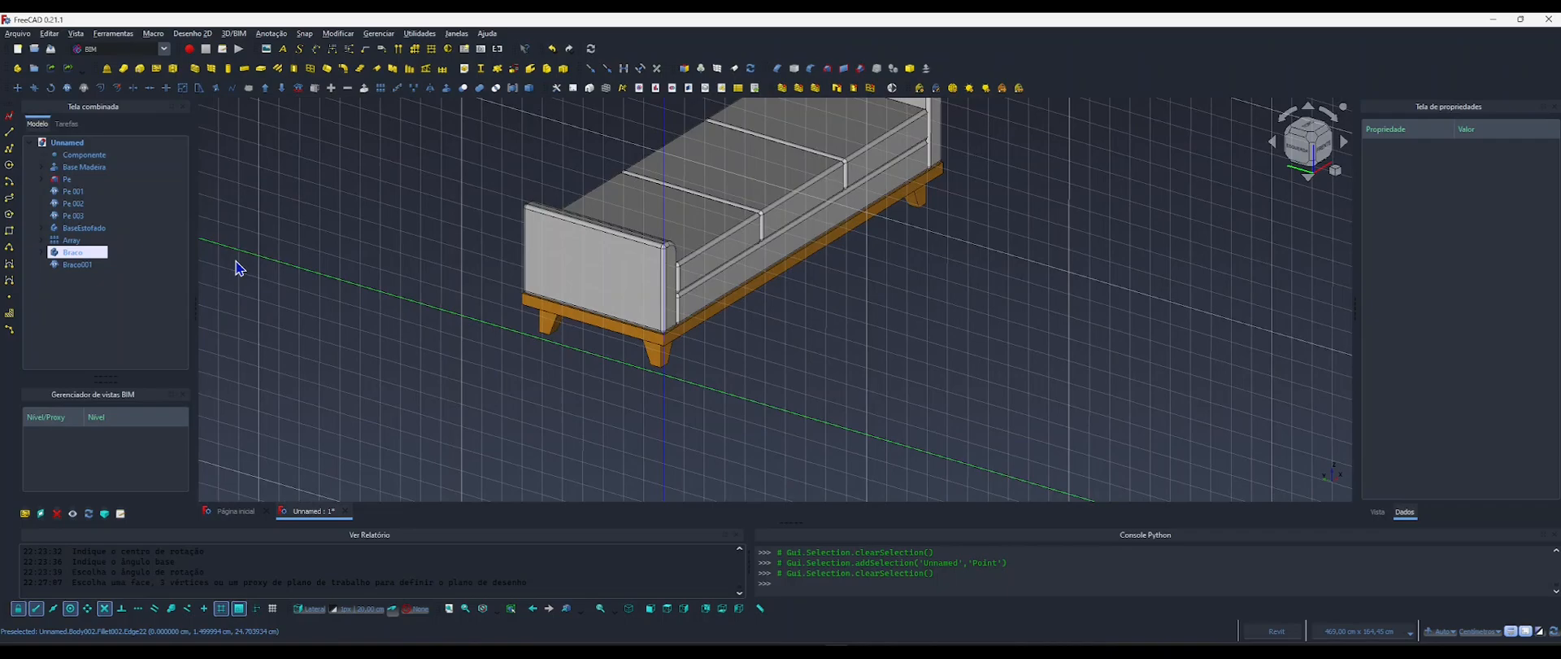
click(78, 167)
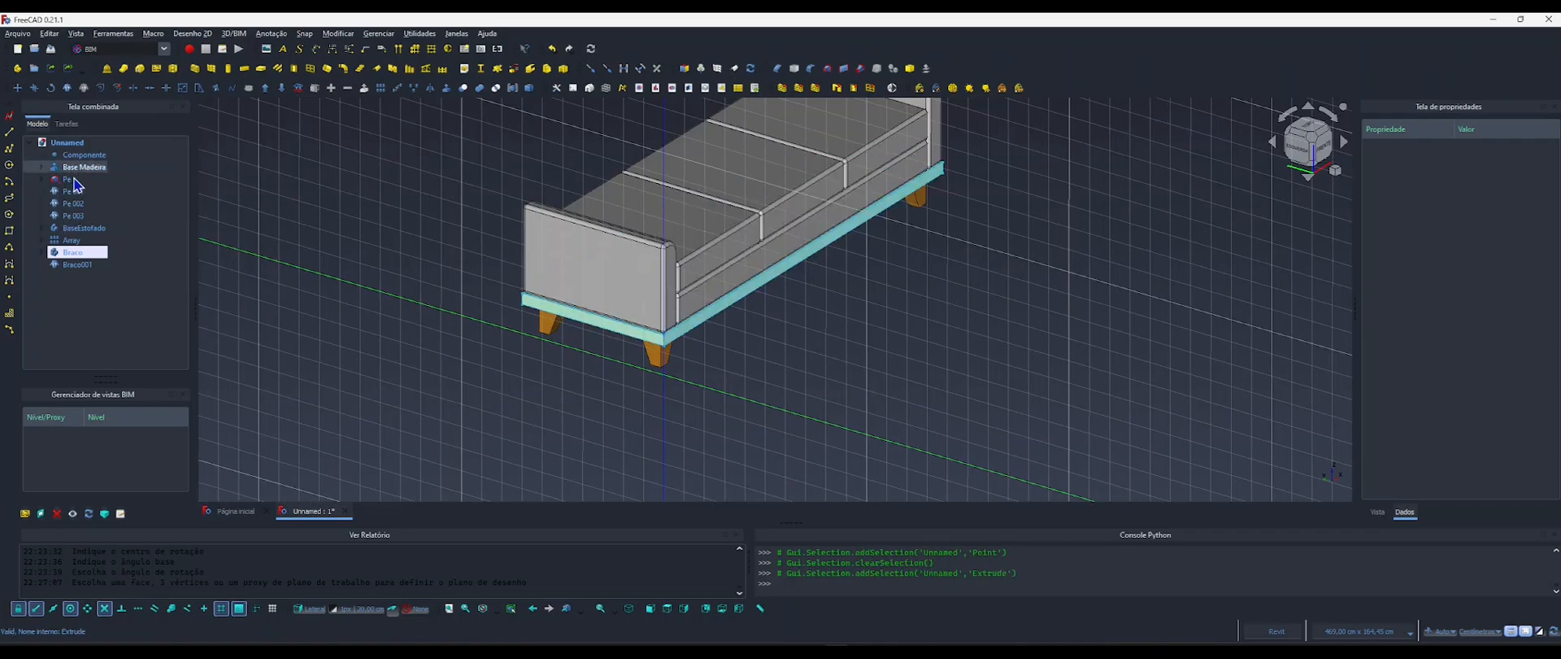
shift+click(75, 253)
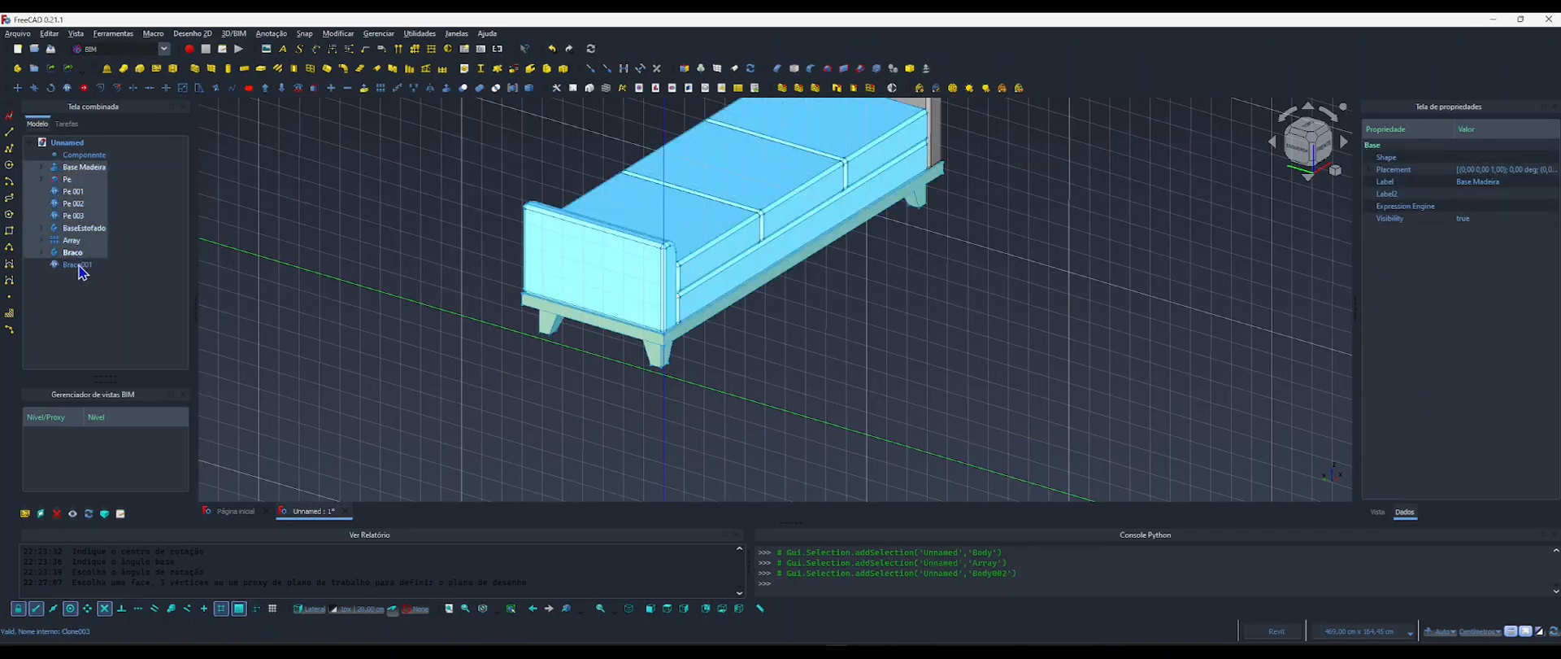
ctrl+click(77, 264)
key(space)
click(476, 285)
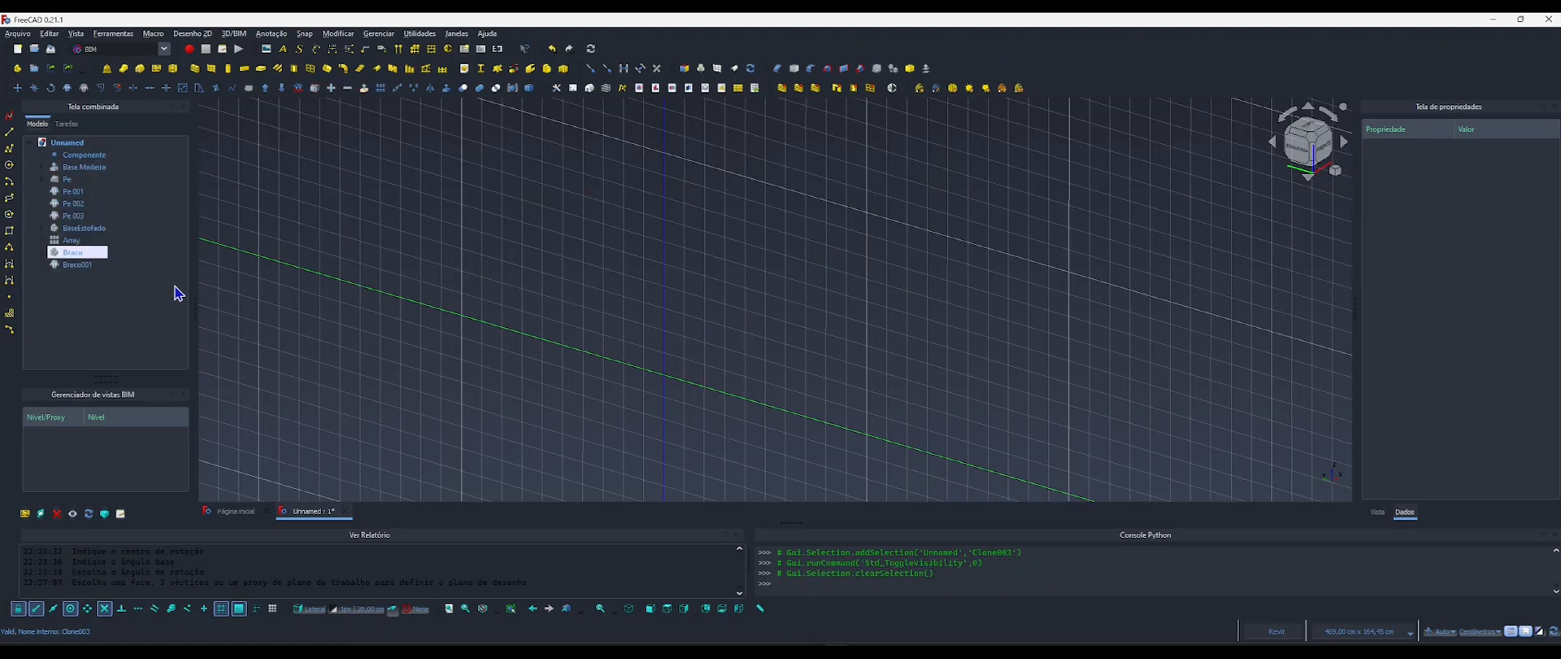
click(75, 265)
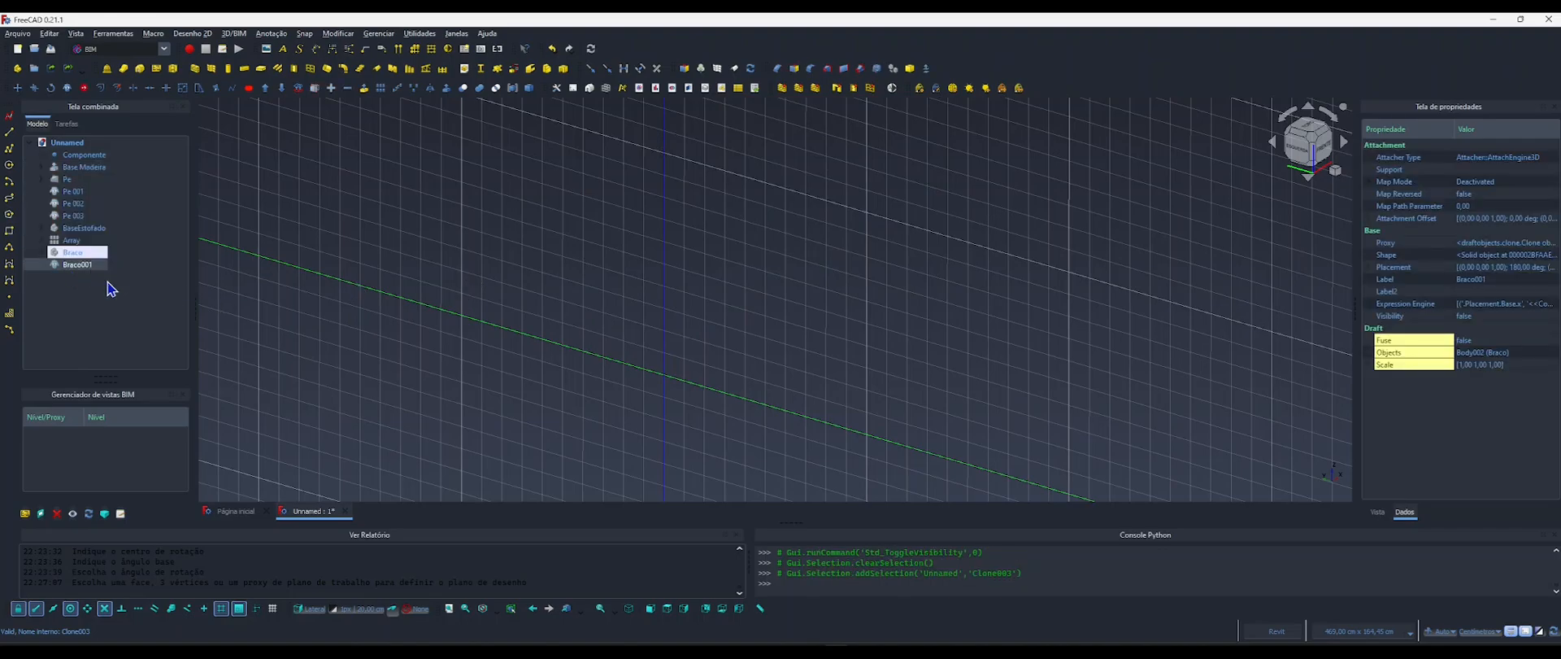
click(576, 328)
In the right view, sketch a closed four-sided backrest profile from the origin, about 62 cm tall, 8 cm wide on top and 27 cm at the base.
key(3)
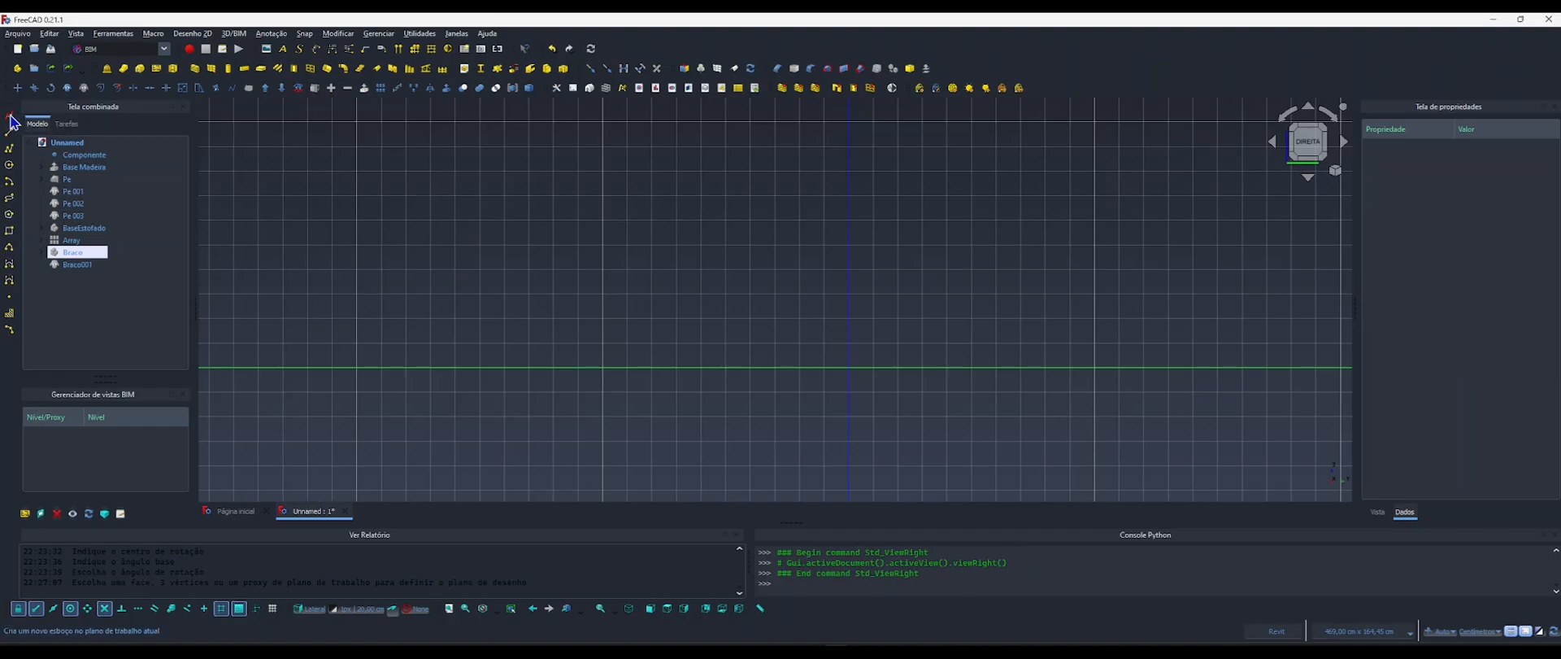
middle_drag(768, 306, 460, 298)
scroll(582, 313, up, 3)
scroll(608, 303, down, 1)
middle_drag(608, 302, 605, 338)
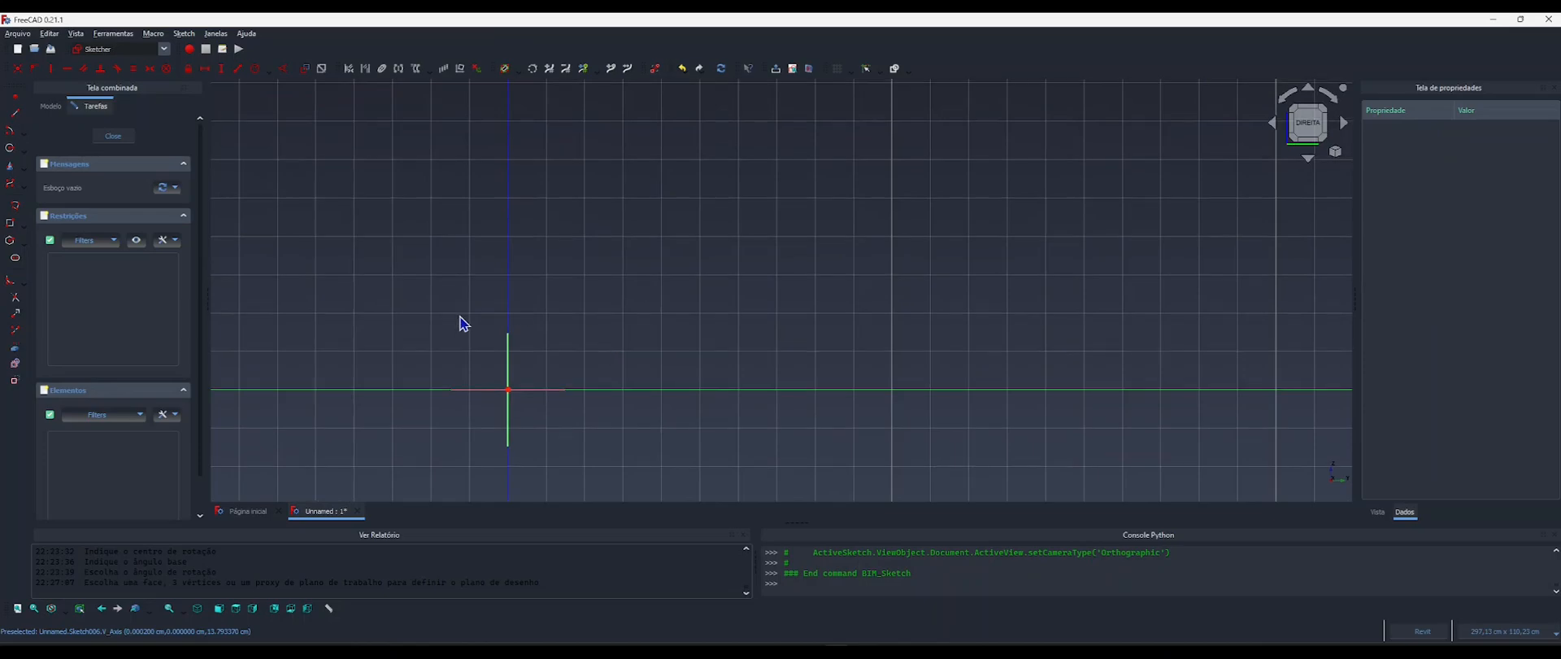
click(14, 114)
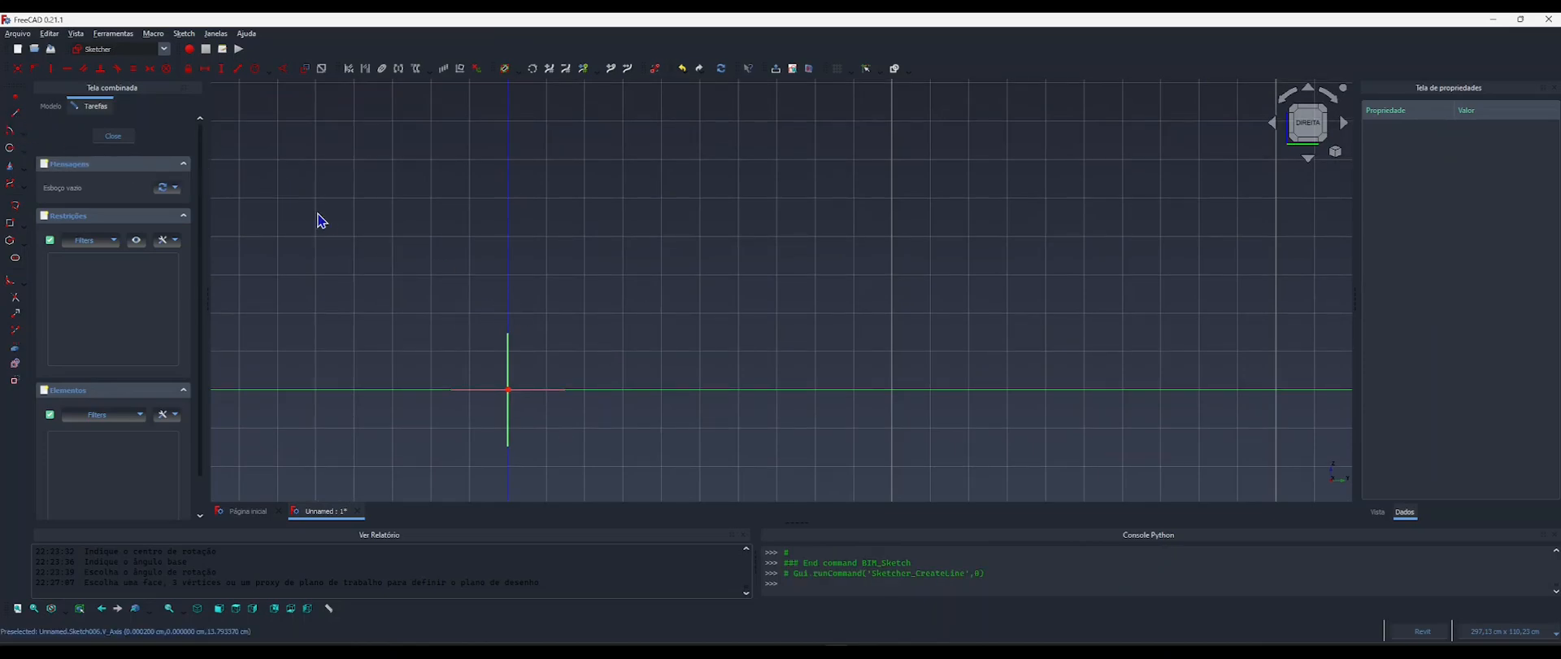
click(507, 390)
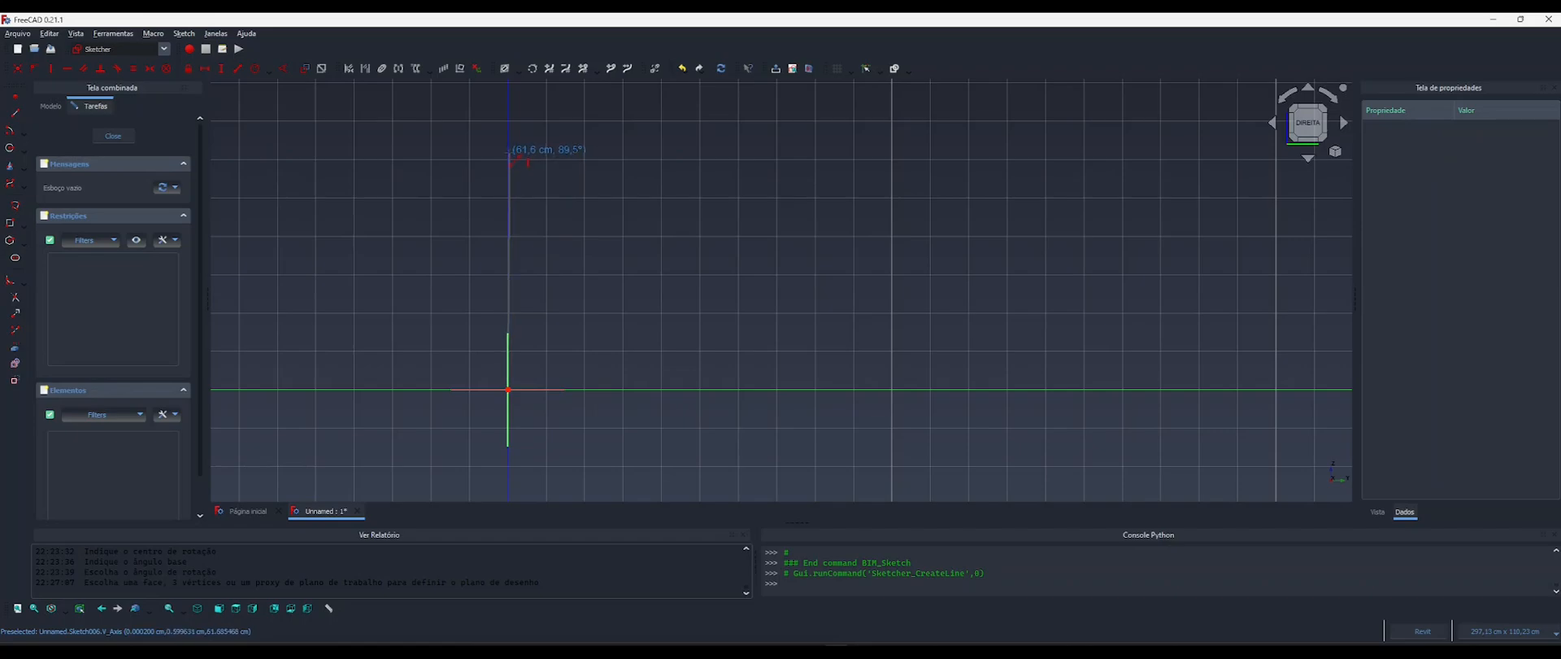
click(508, 154)
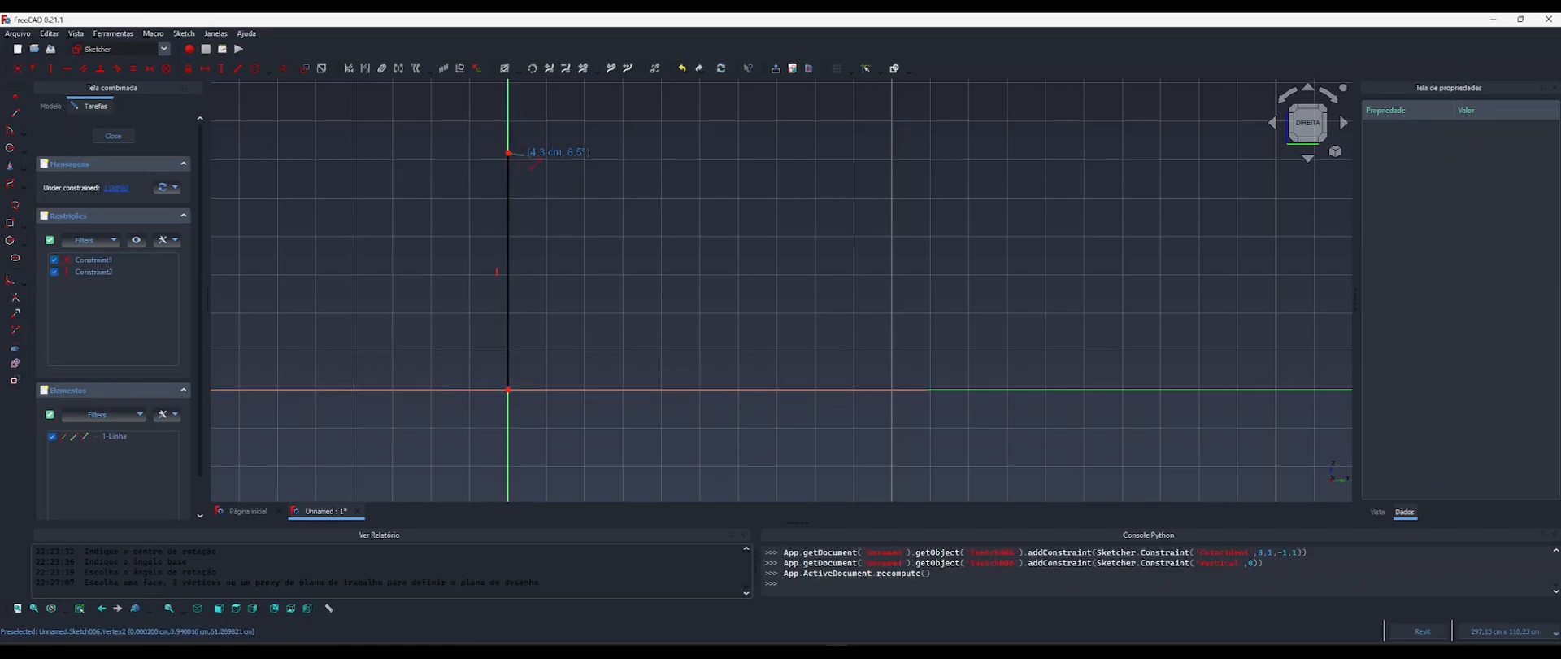
click(540, 151)
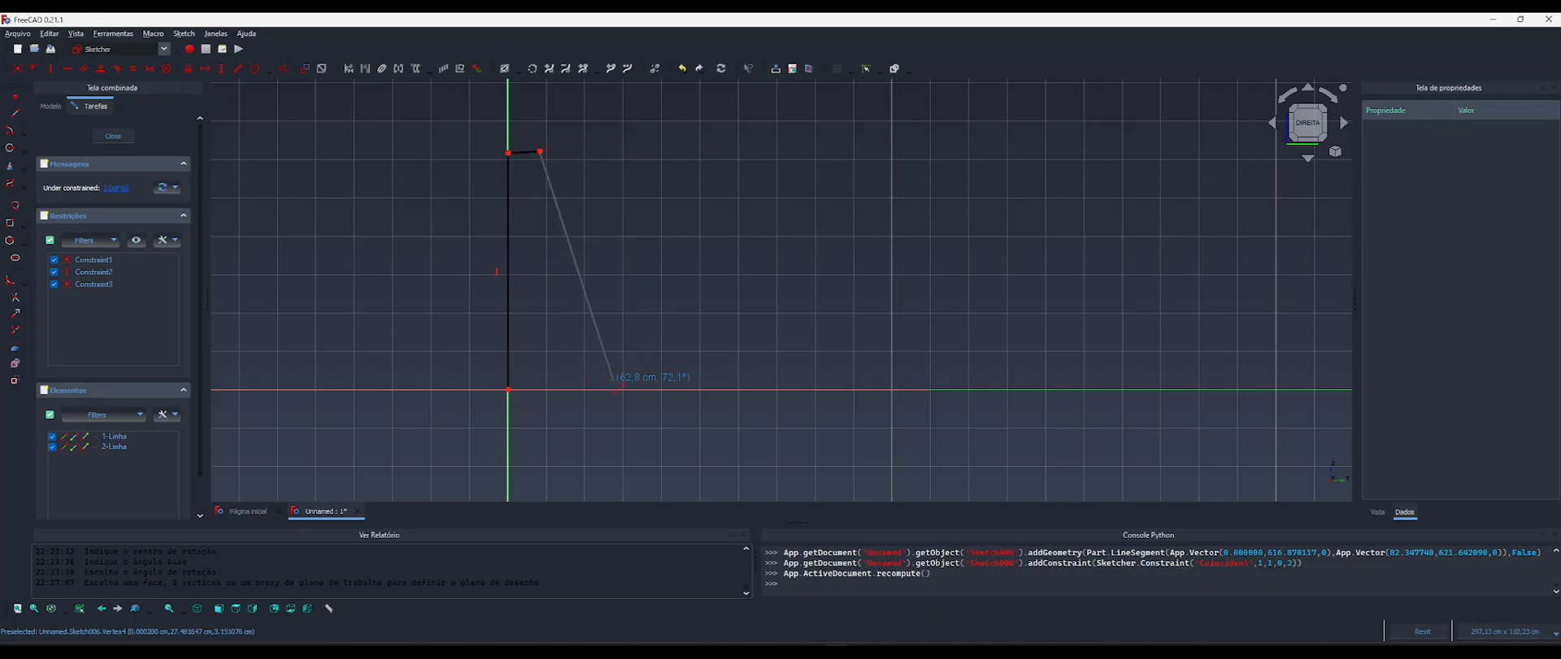
click(614, 389)
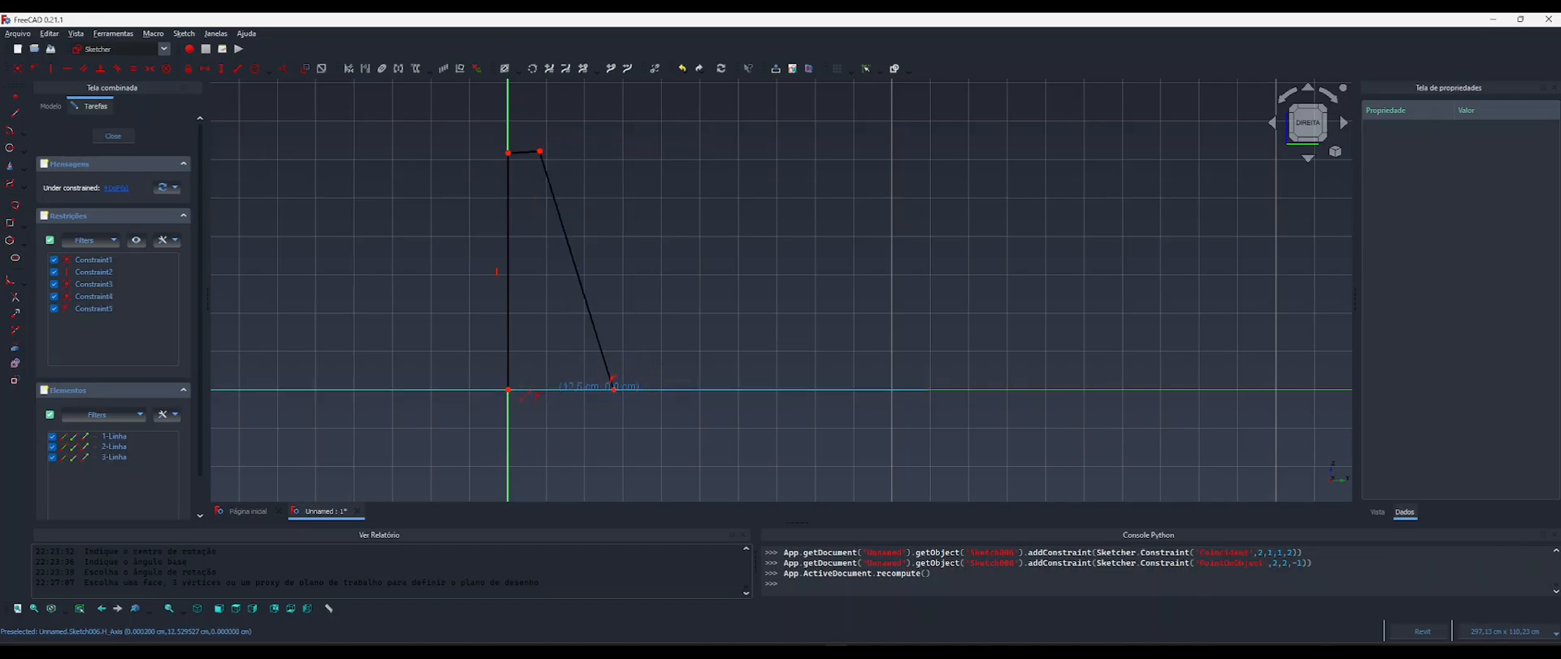
click(508, 389)
click(614, 390)
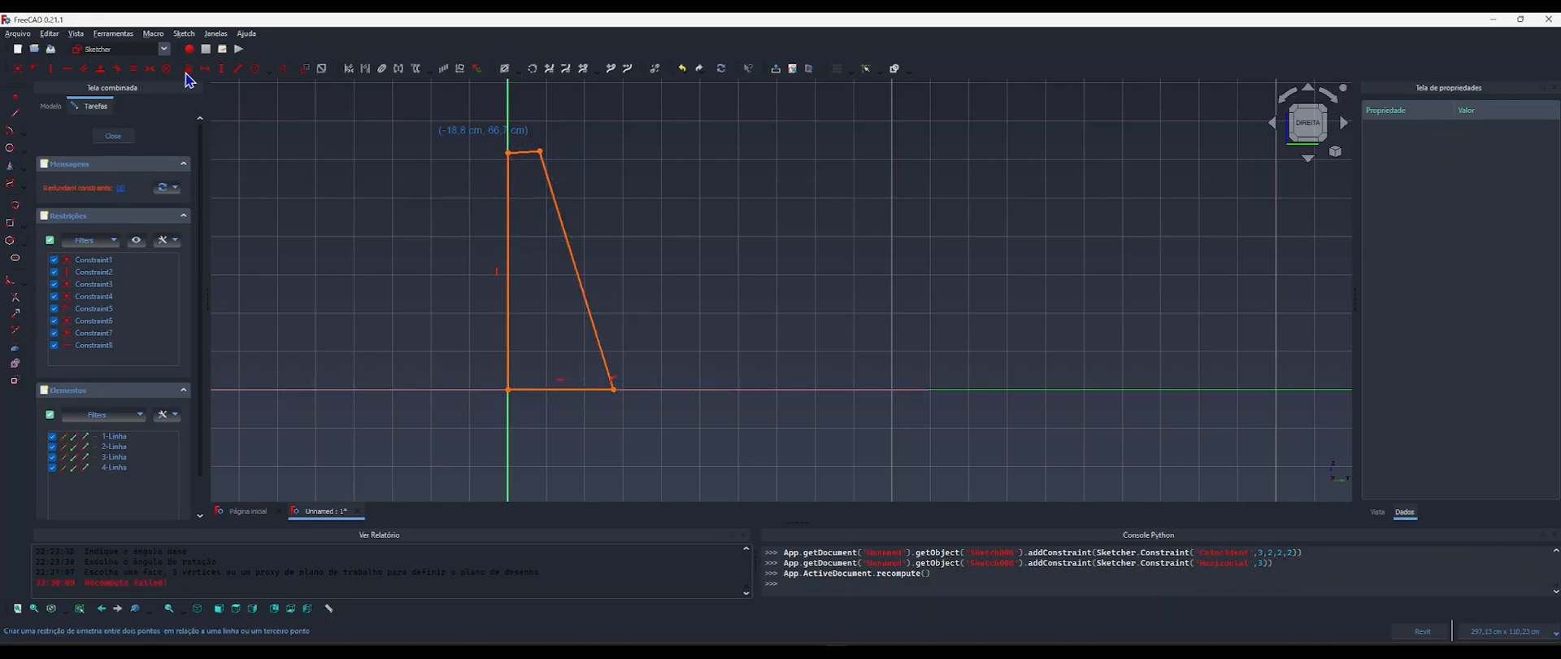
Constrain the backrest profile's top edge to horizontal, delete the redundant constraint on its base edge and close the sketch.
click(68, 70)
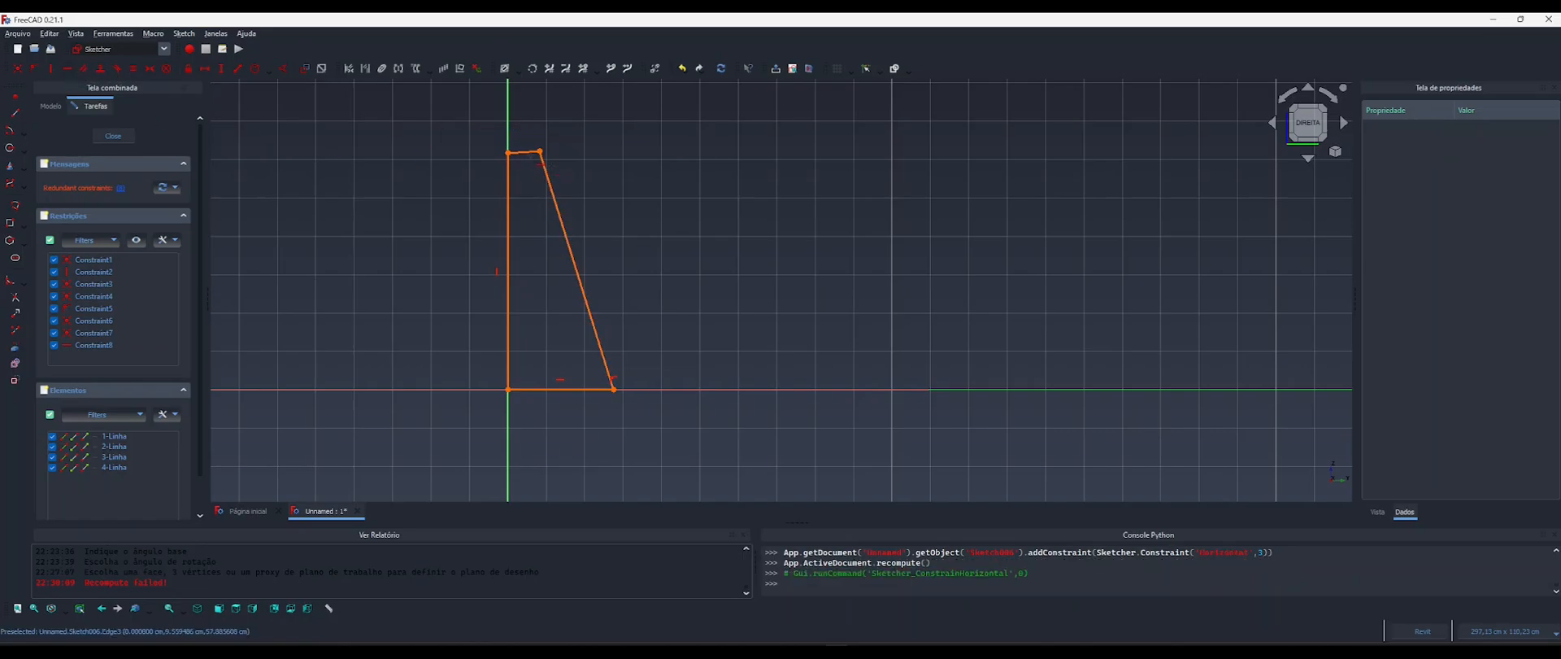
click(524, 151)
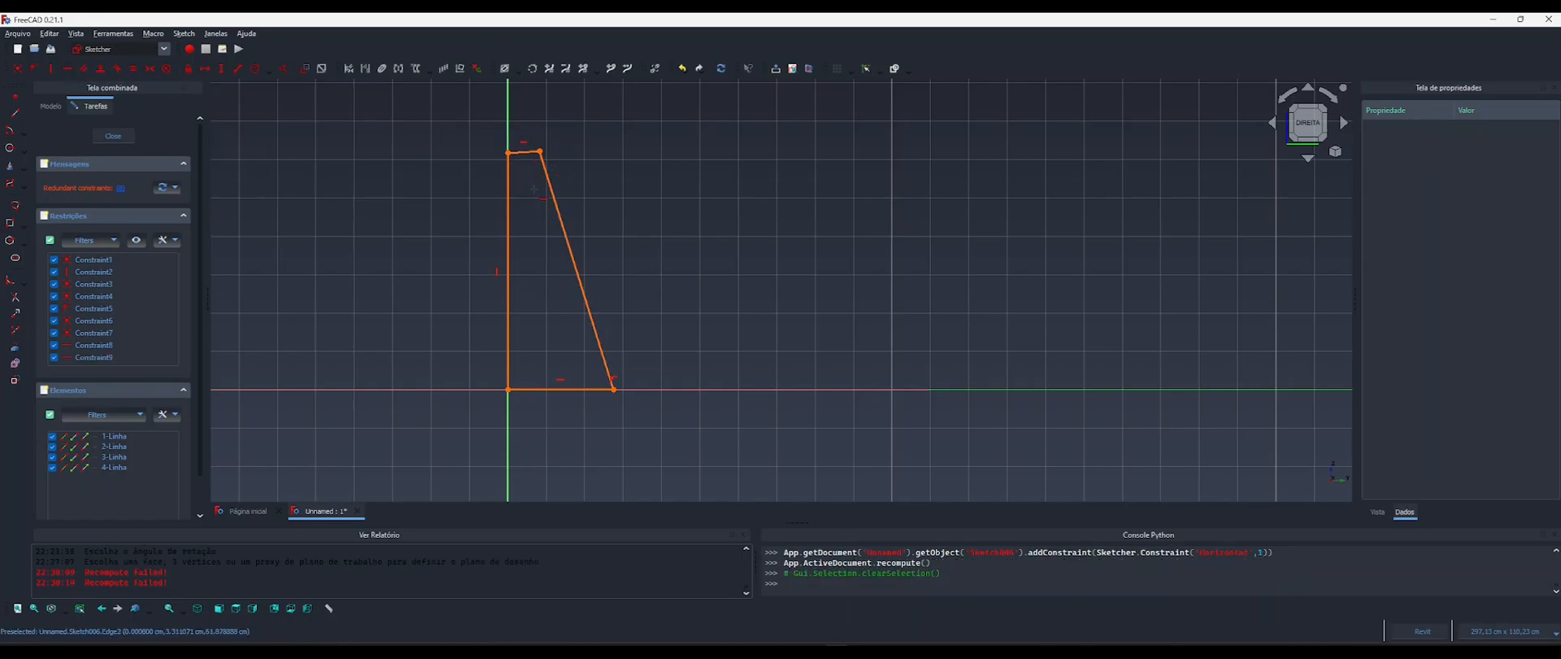
click(119, 187)
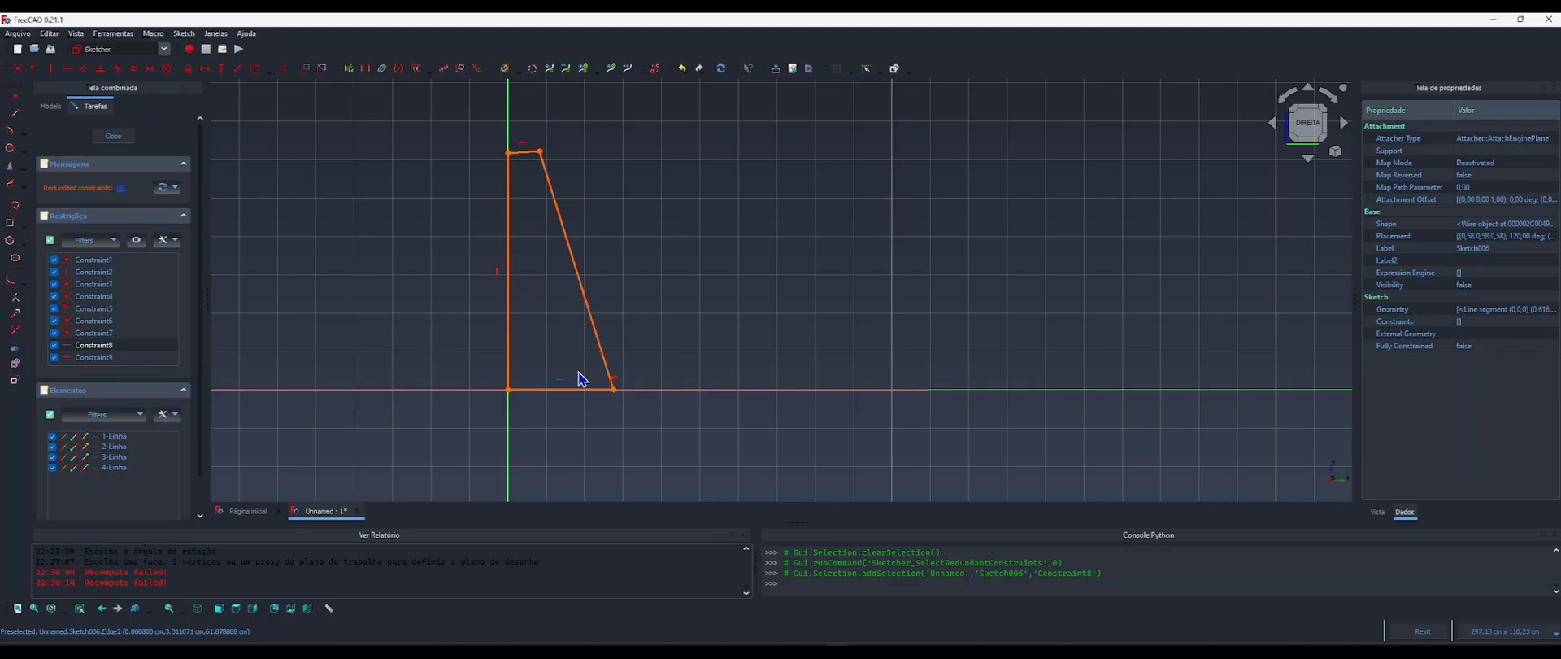
key(Delete)
scroll(548, 291, up, 1)
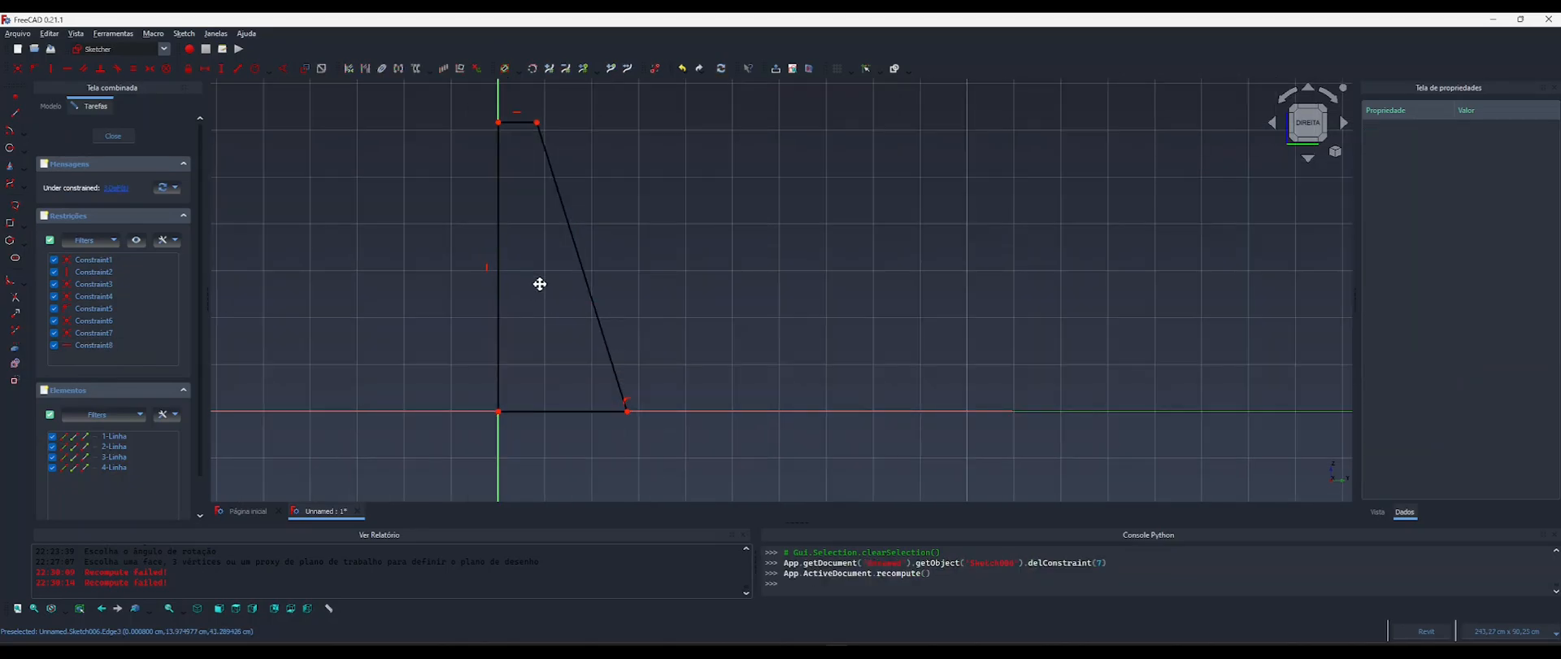
middle_drag(540, 284, 566, 300)
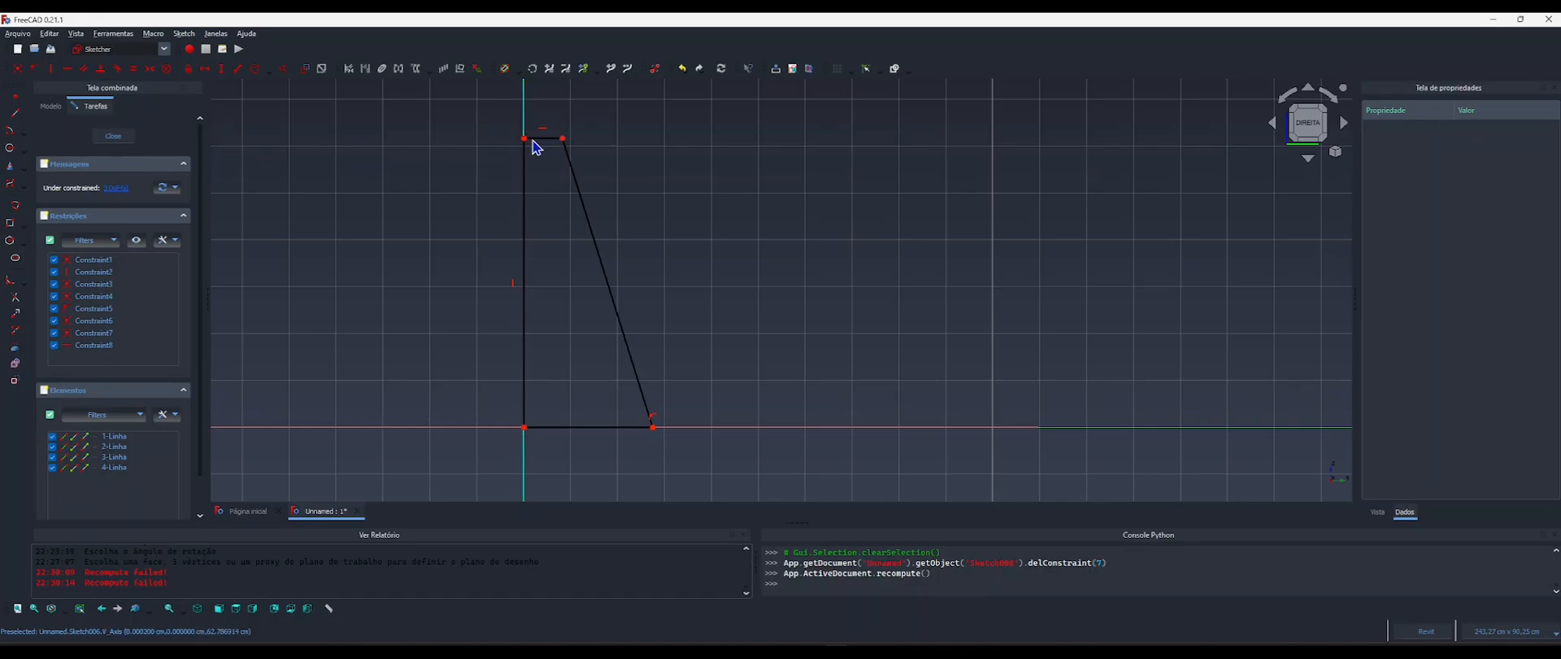
click(111, 137)
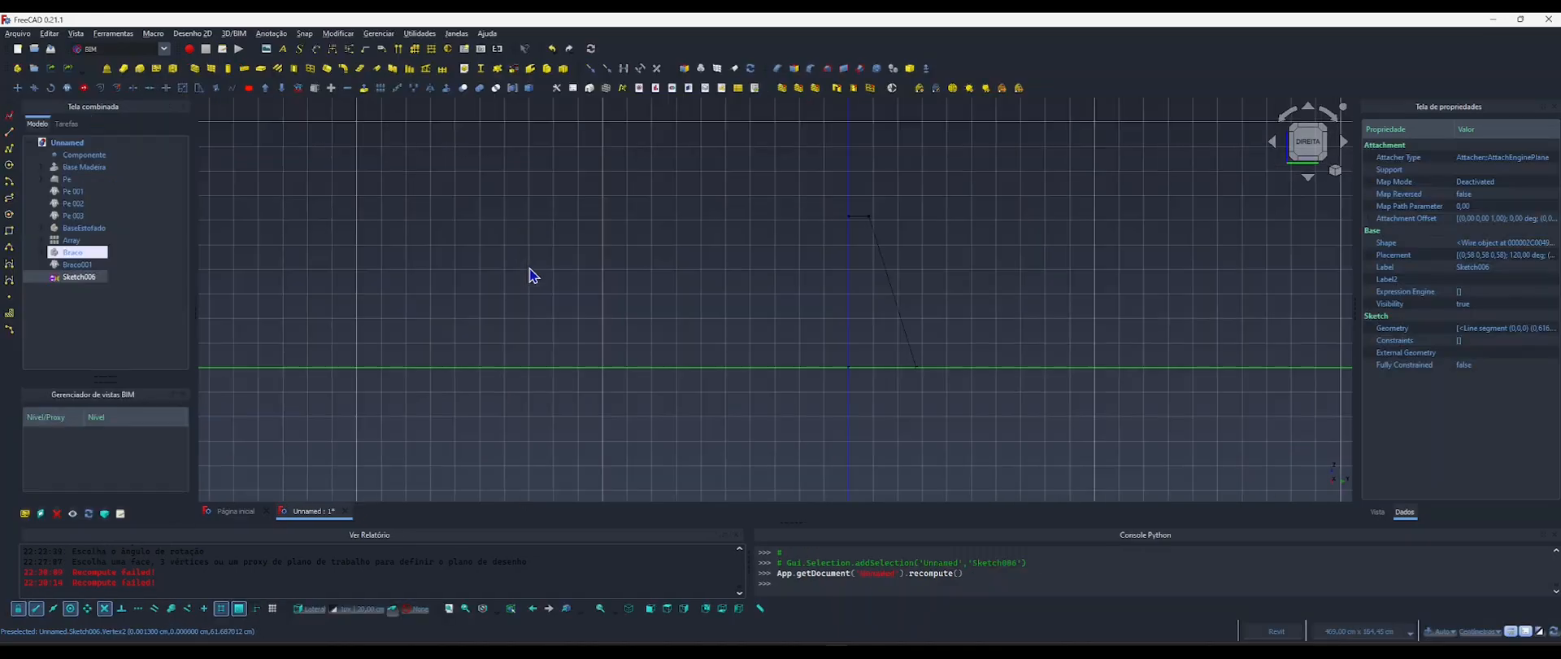
Add an App::PropertyLength property named LarguraEscora to the Componente object in a new Escora group.
click(81, 156)
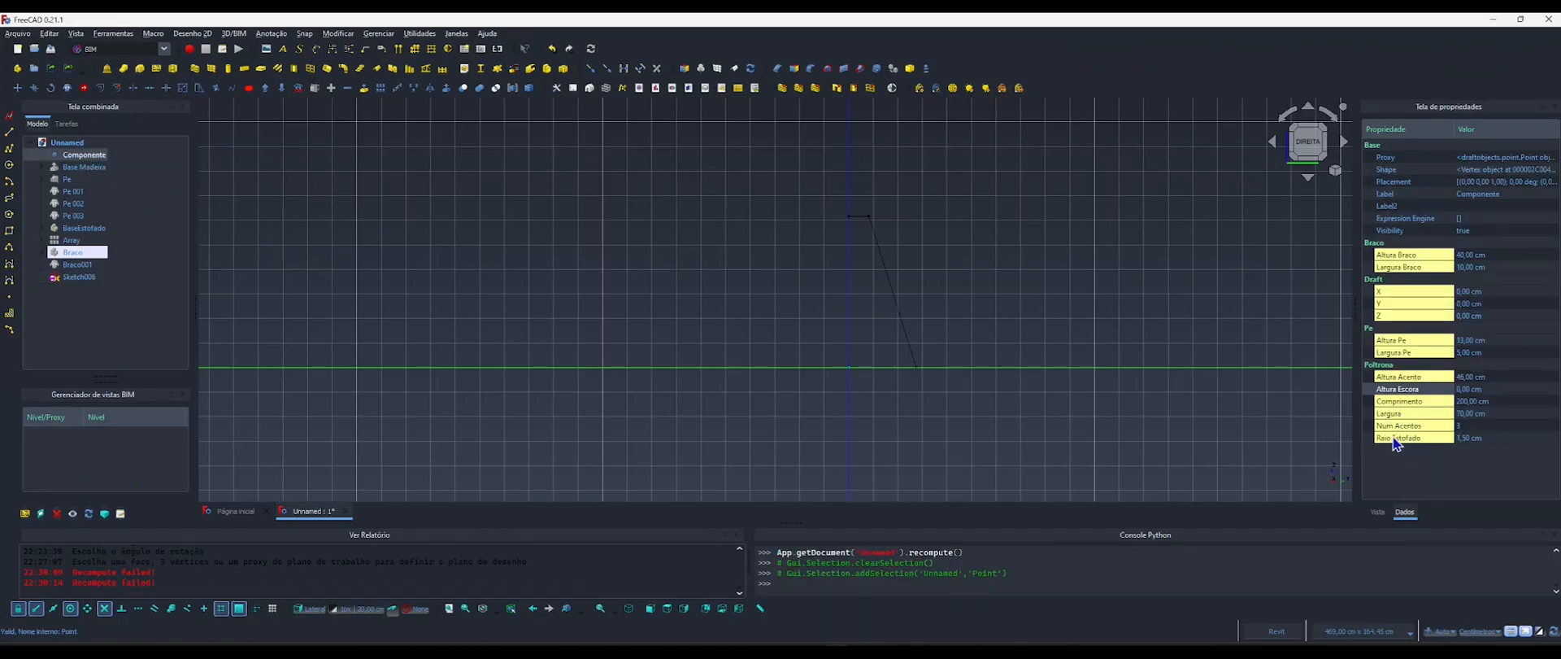
right_click(1401, 391)
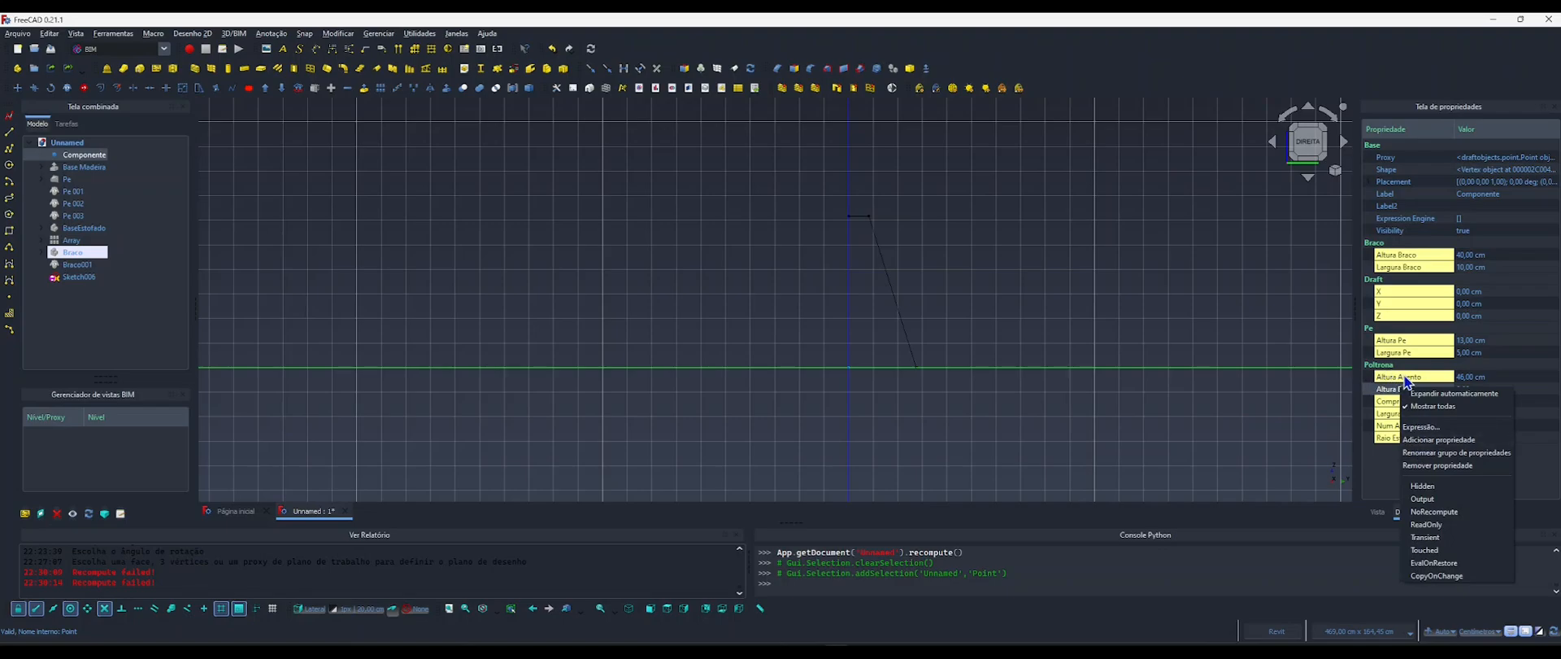
click(1436, 439)
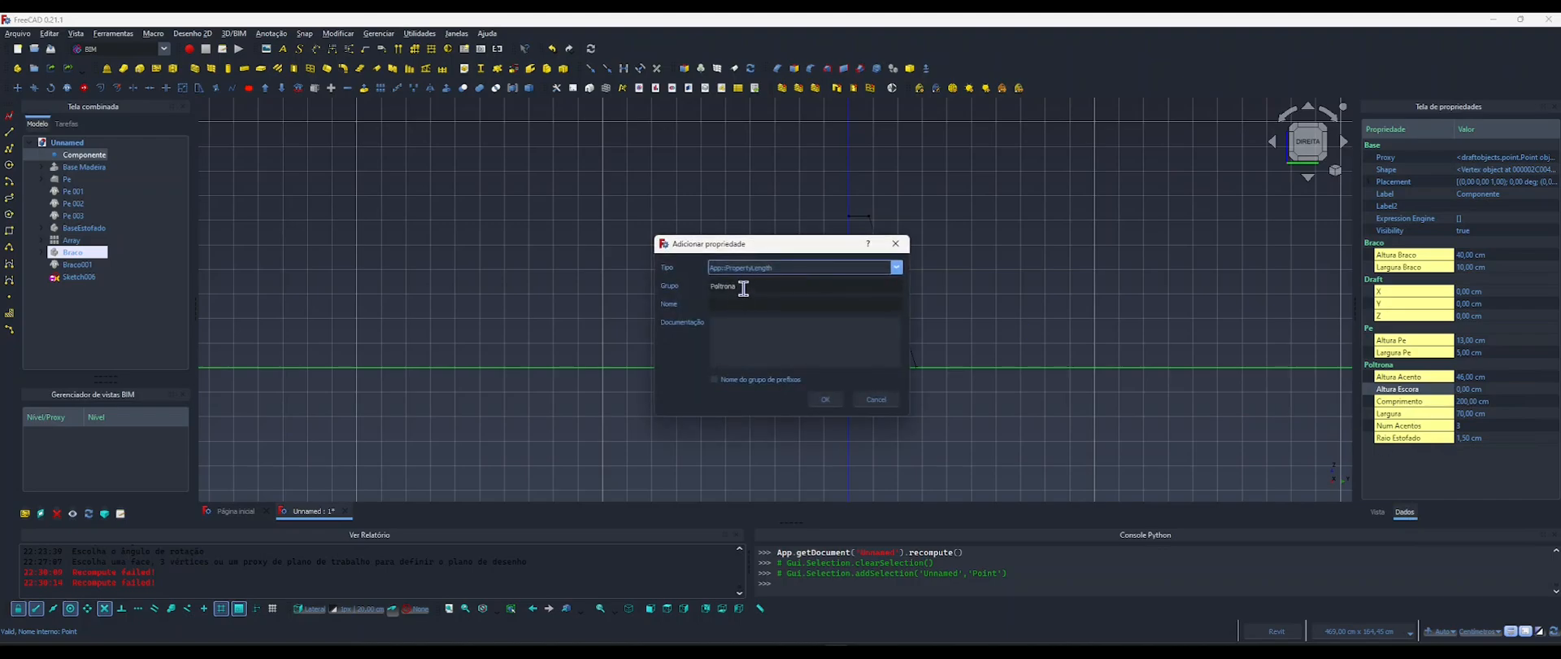
key(Tab)
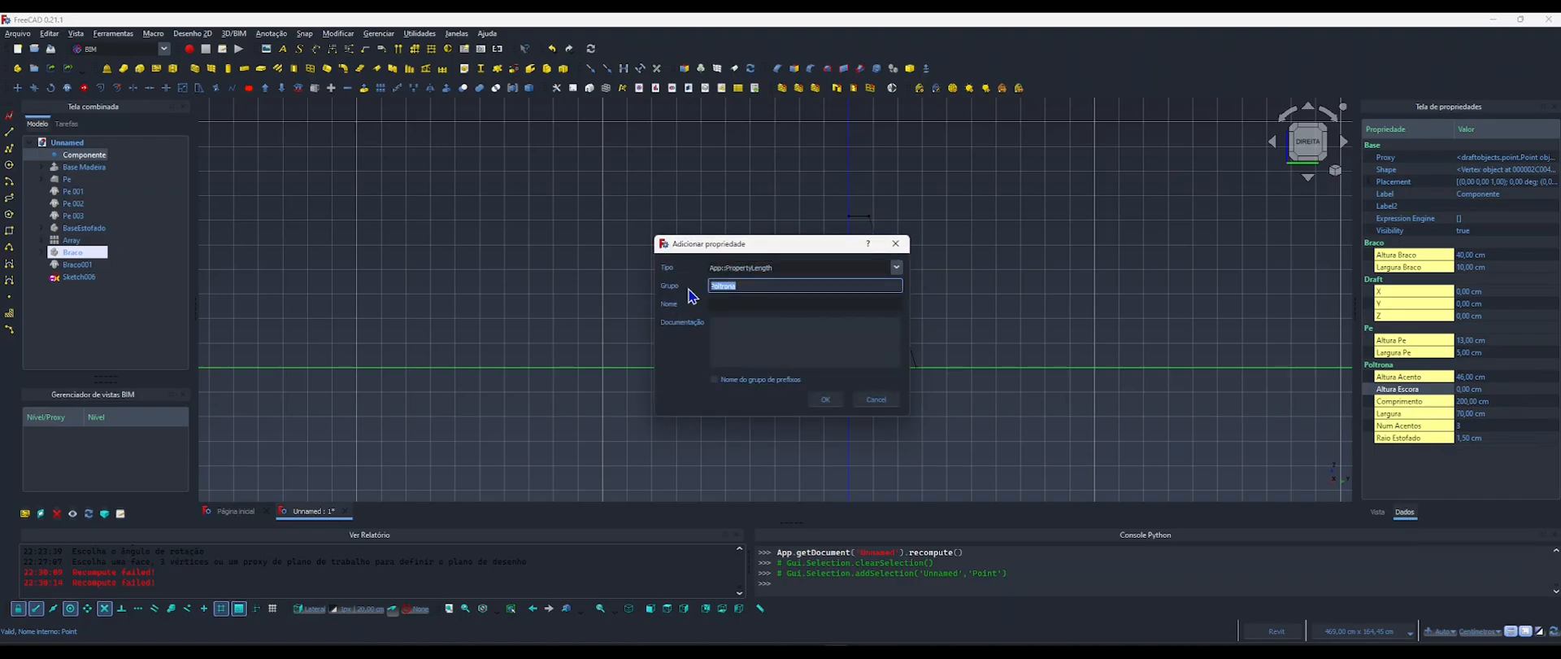
text(Escora)
key(Tab)
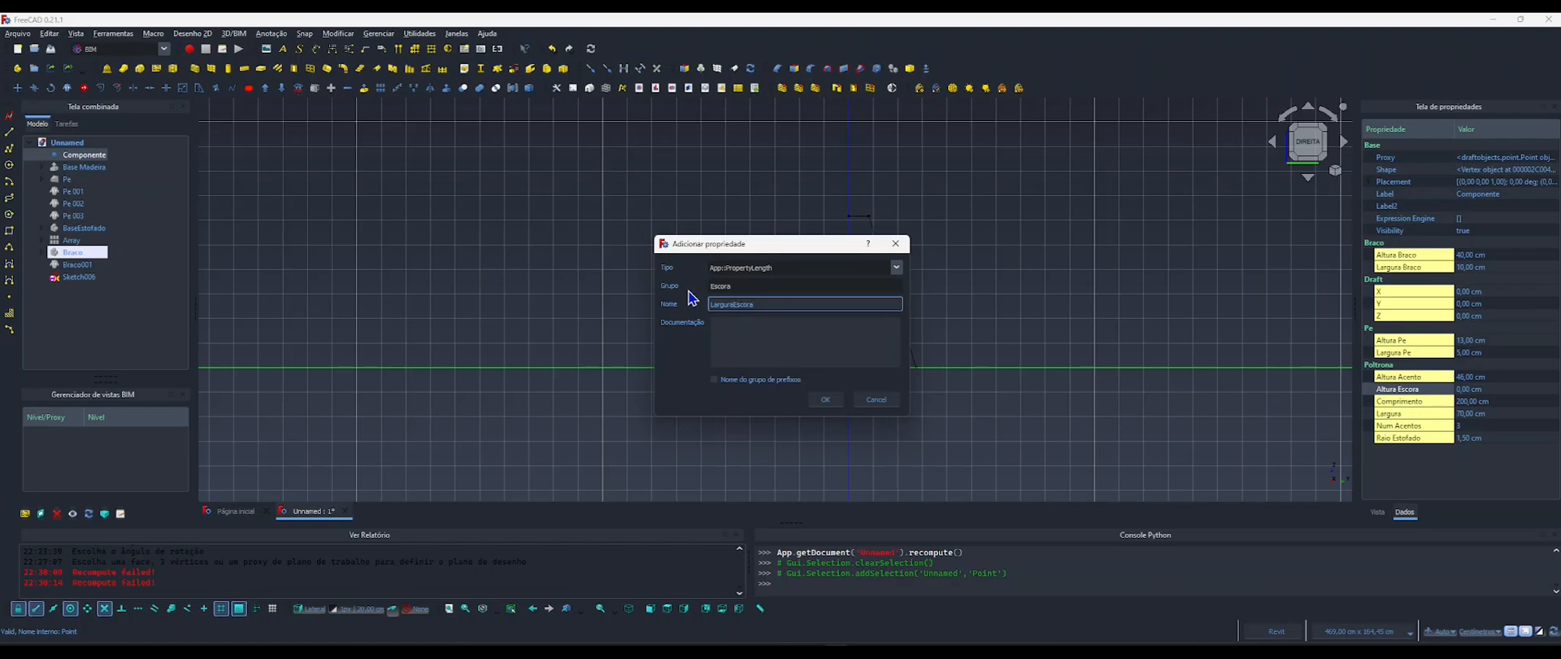
click(824, 399)
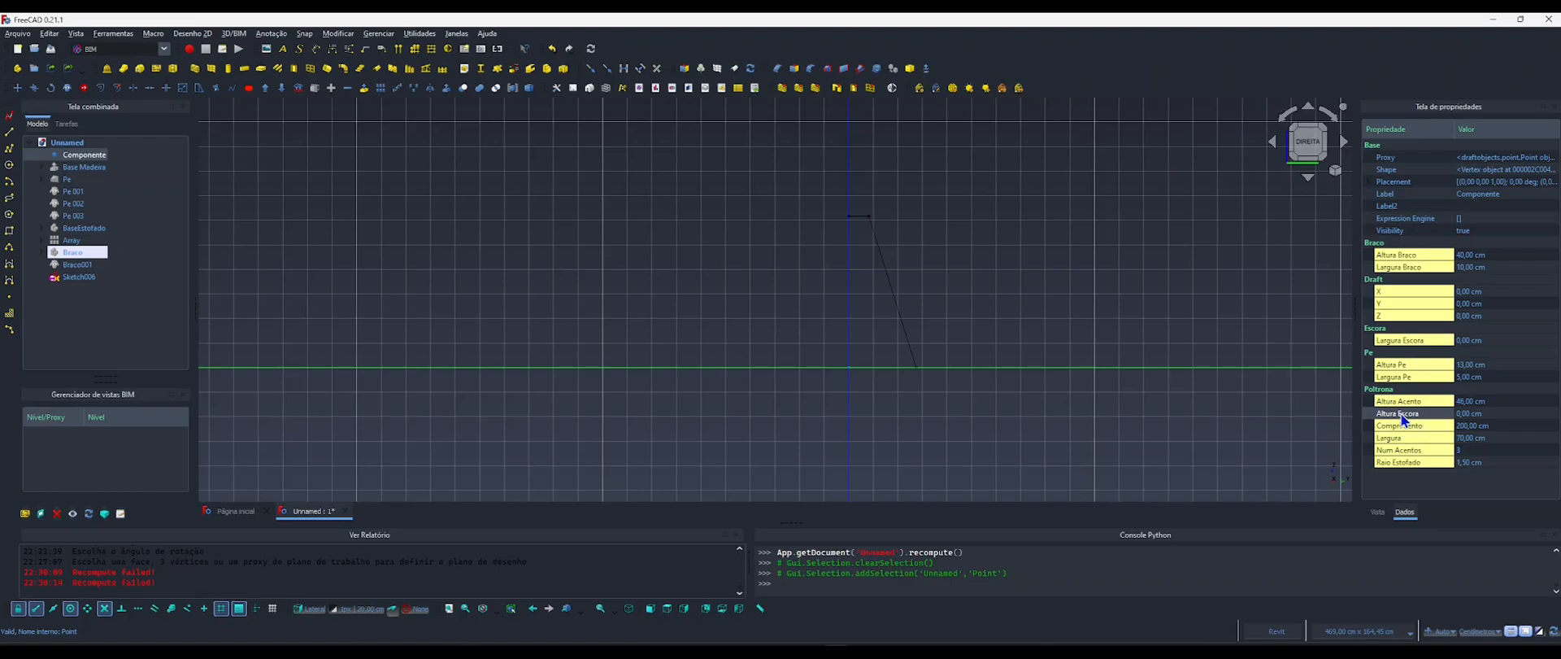
Move Componente's Altura Escora property into the Escora group by renaming its property group.
right_click(1393, 413)
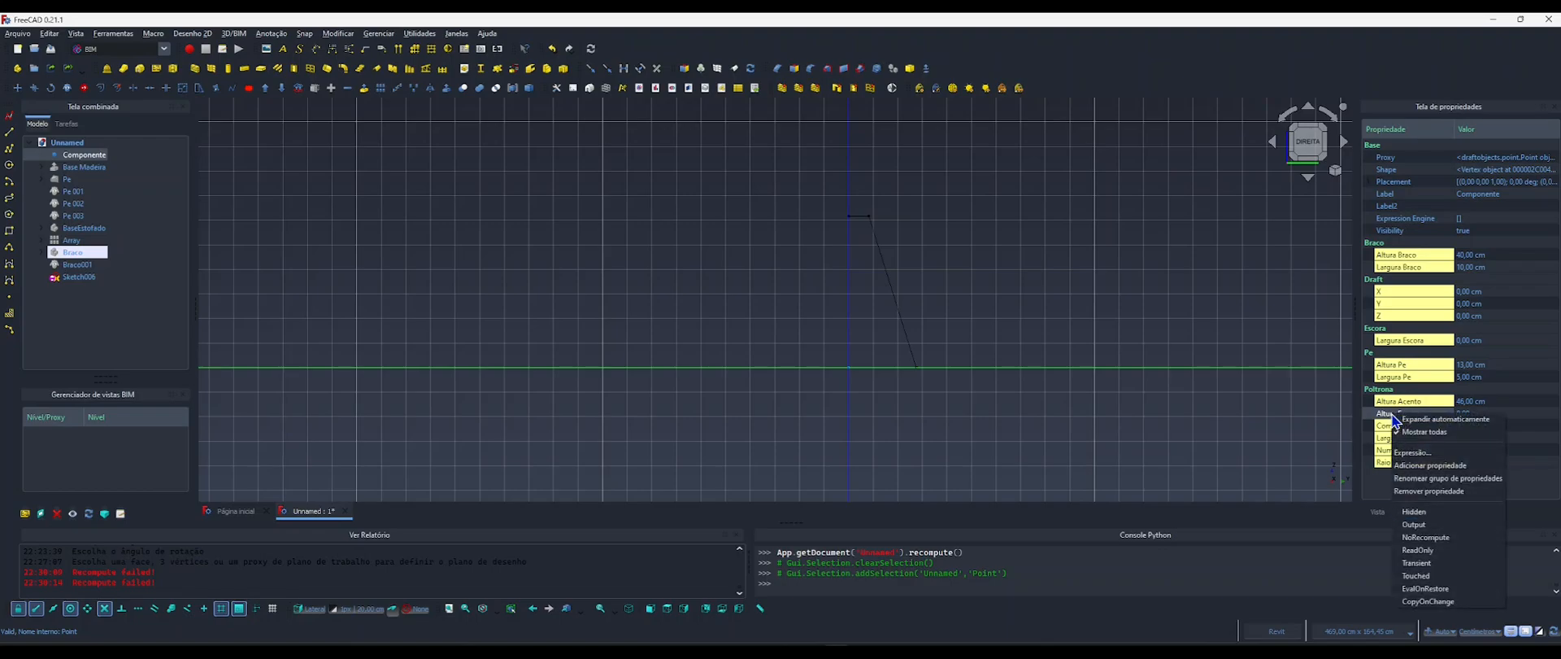
click(1449, 479)
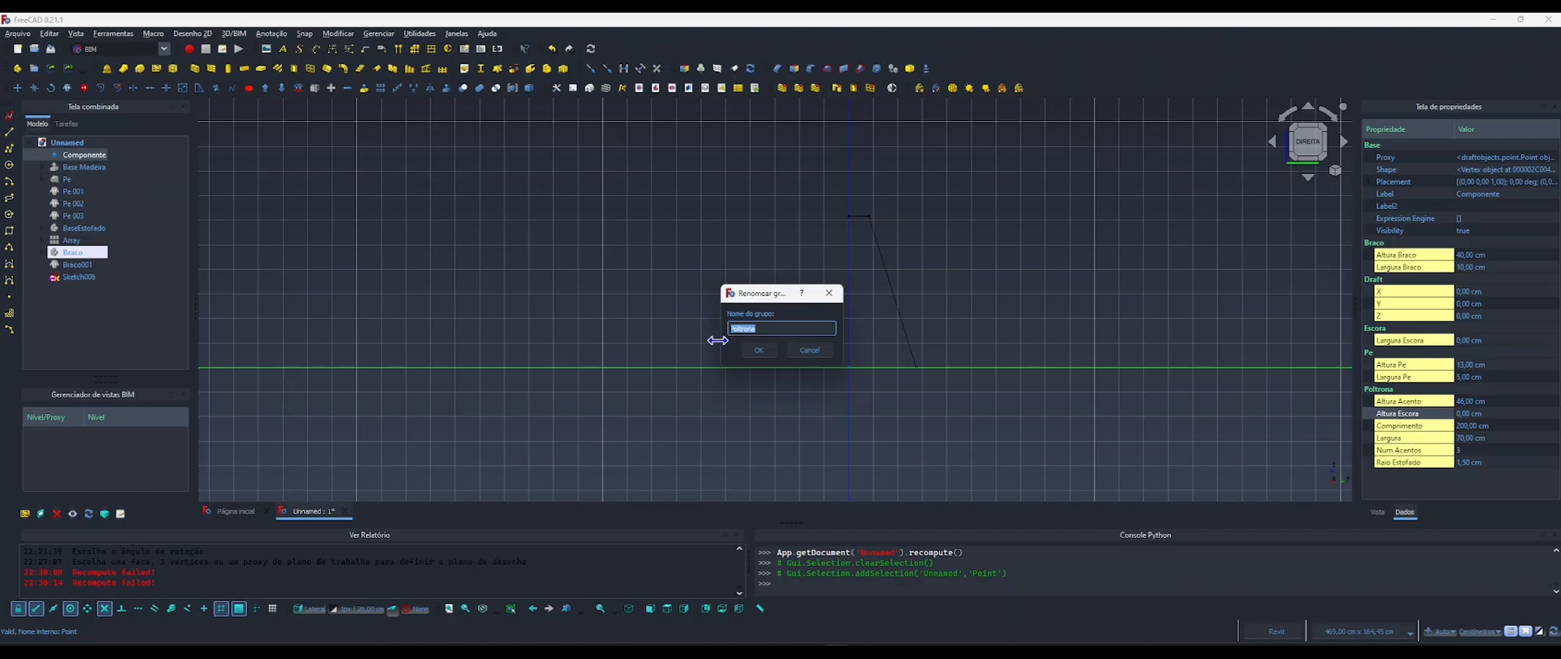
text(Escora)
click(759, 350)
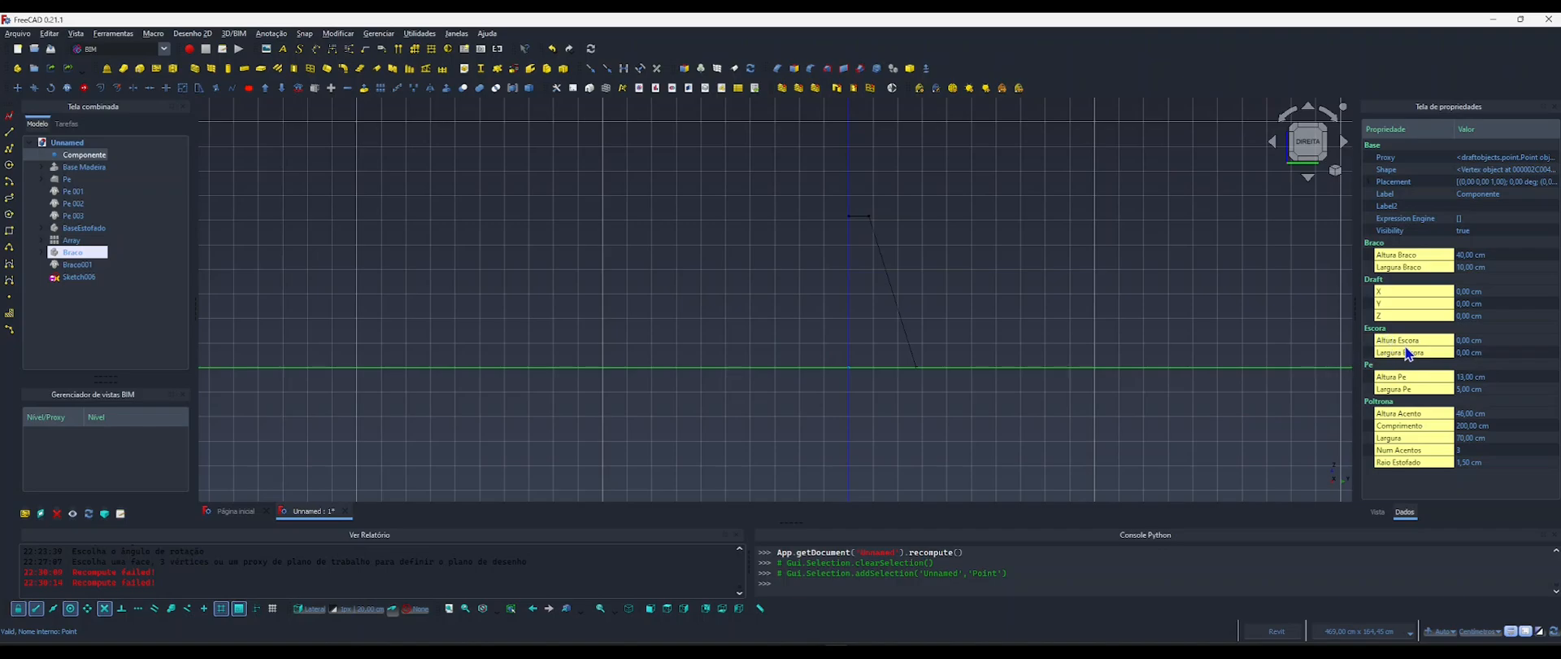
Set Componente's Altura Escora to 77 cm and Largura Escora to 10 cm.
click(1465, 342)
text(77)
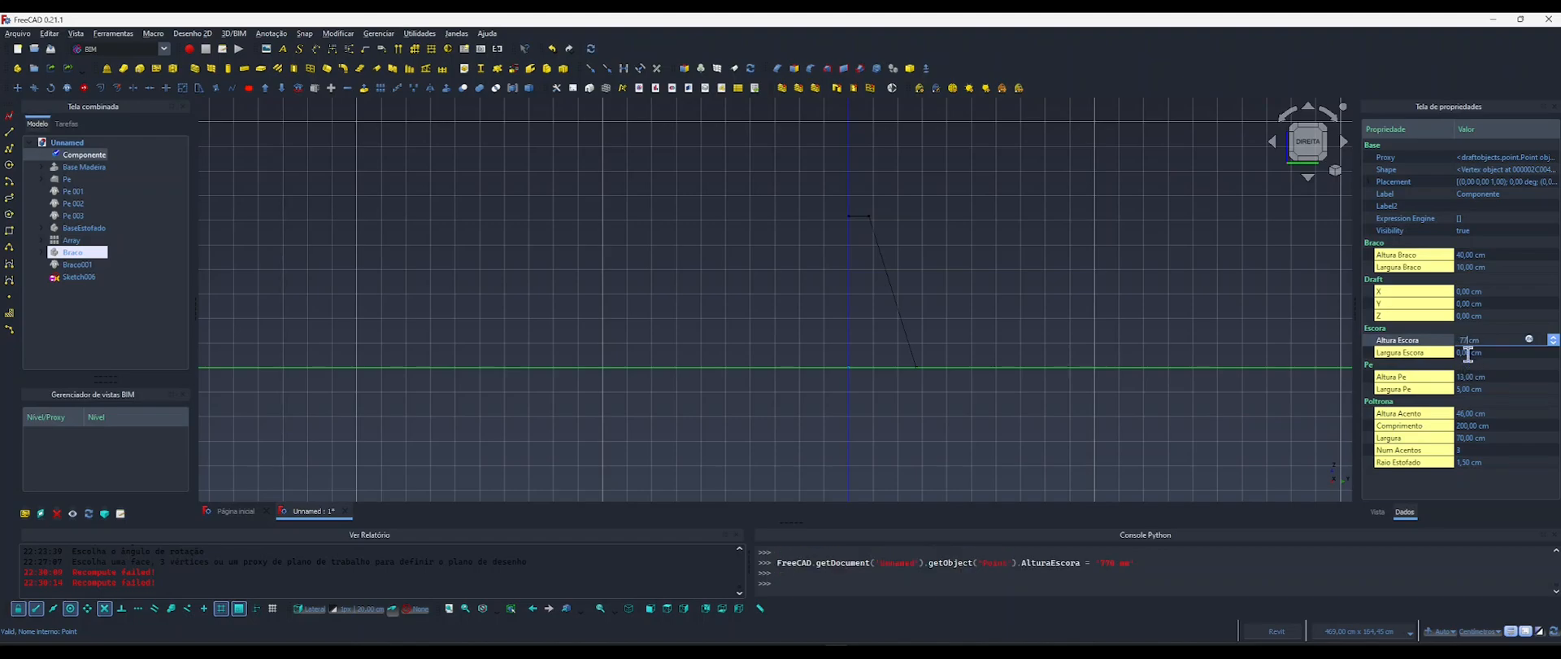
click(1468, 352)
drag(1477, 352, 1449, 348)
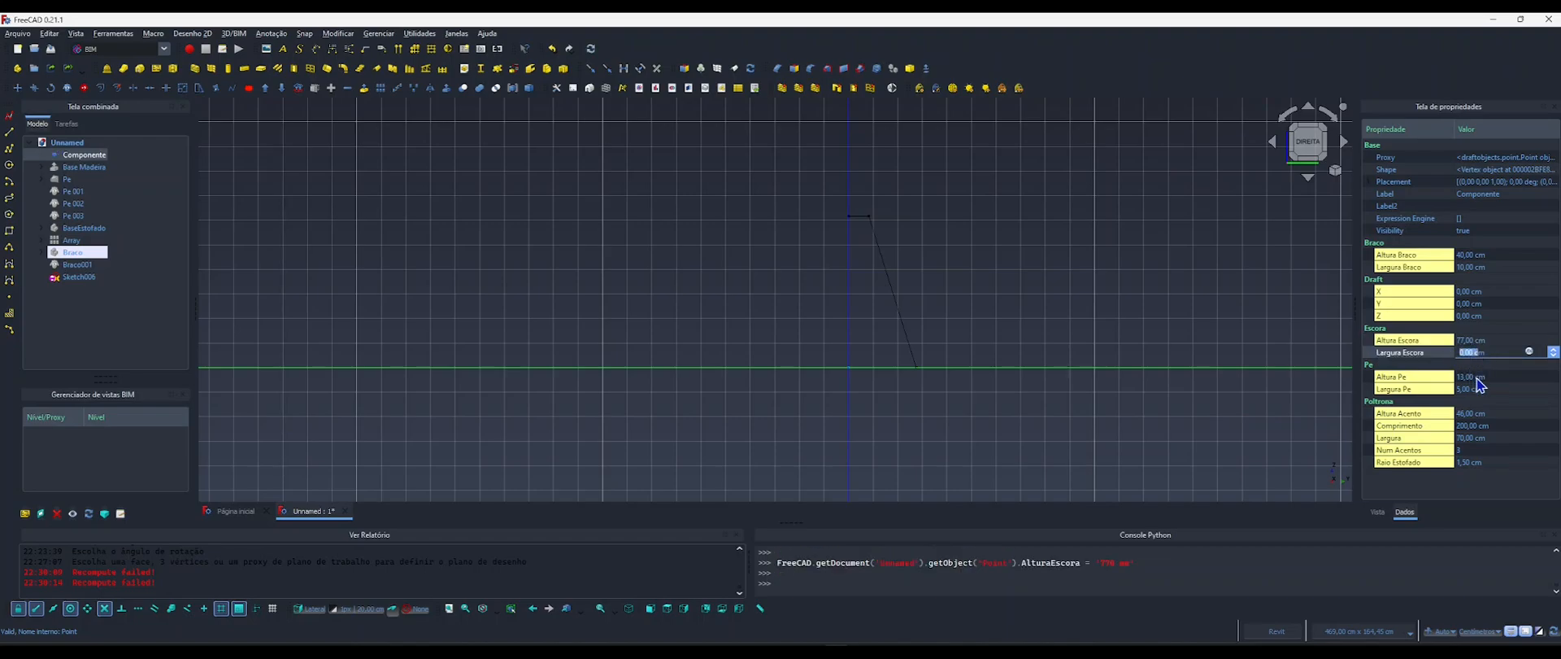
text(10m)
click(1086, 348)
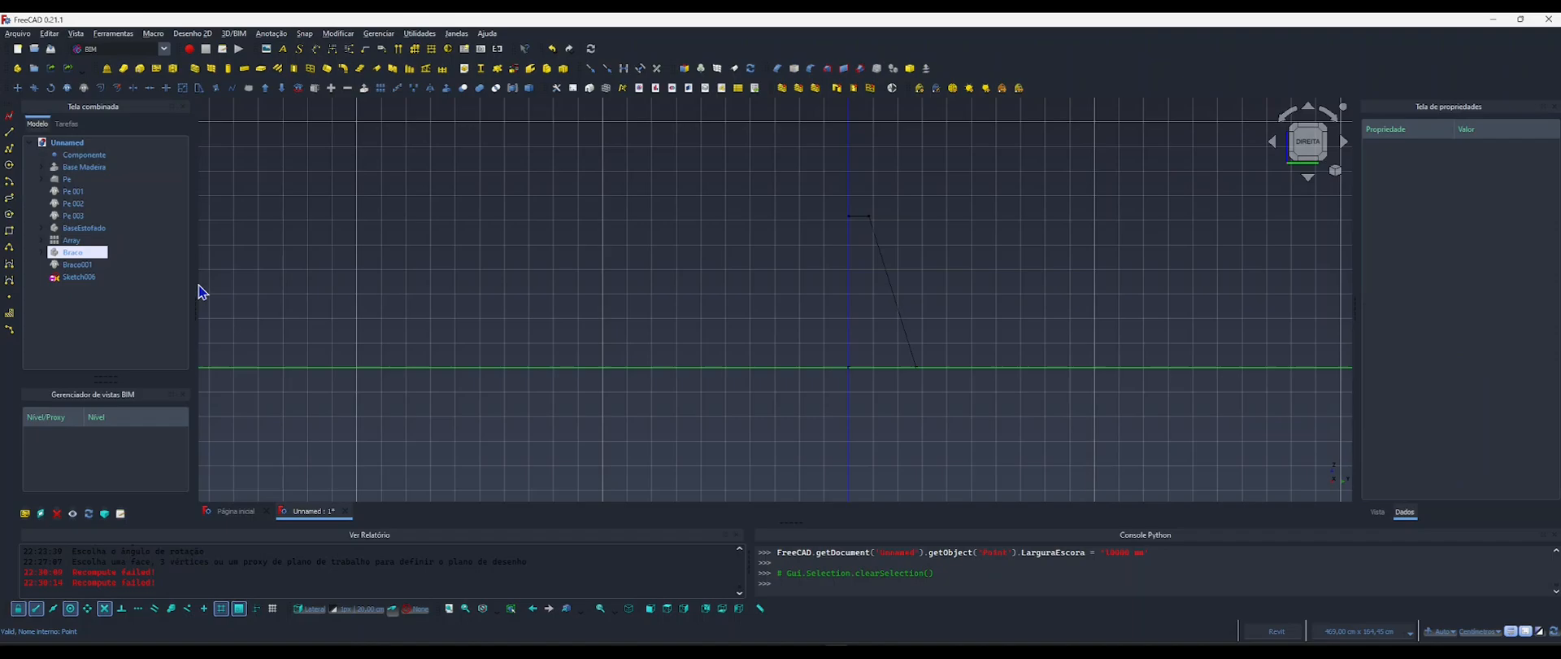
click(79, 277)
click(84, 155)
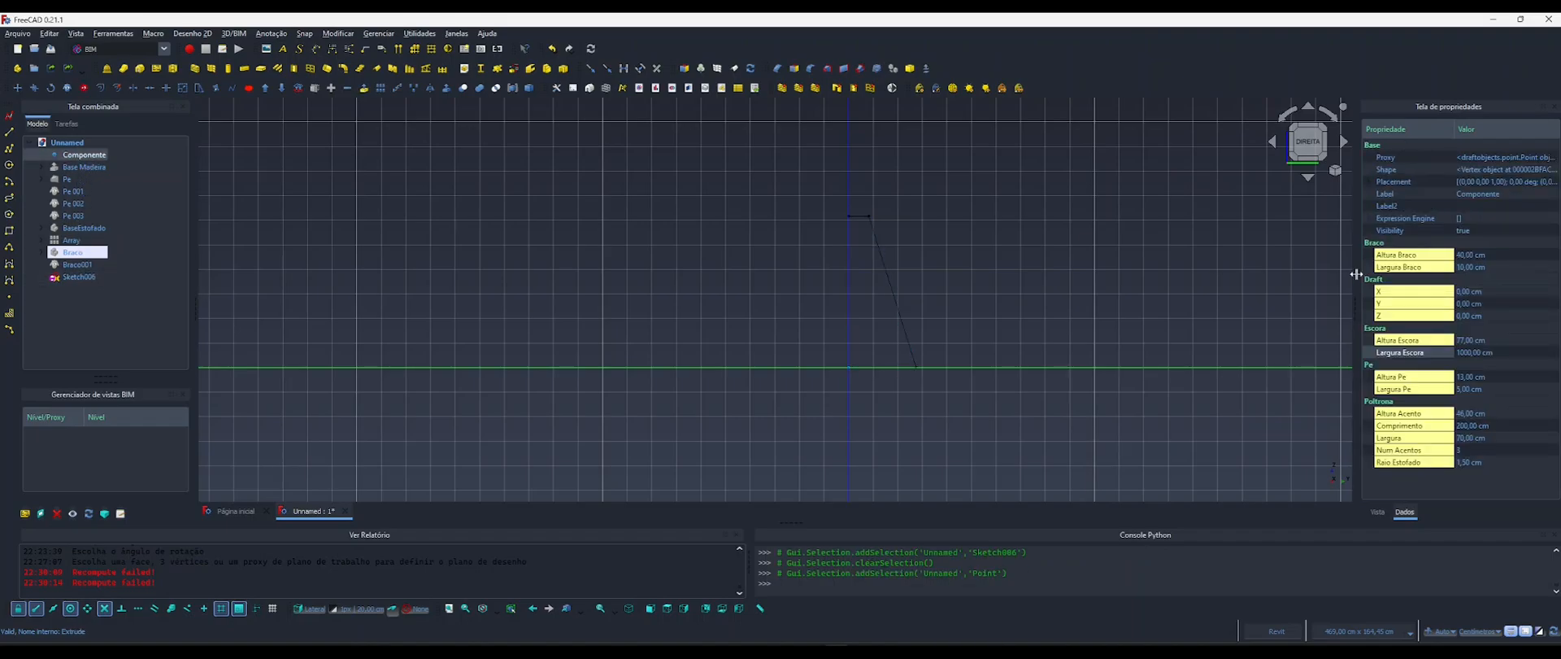
click(1495, 352)
text(10)
click(1158, 324)
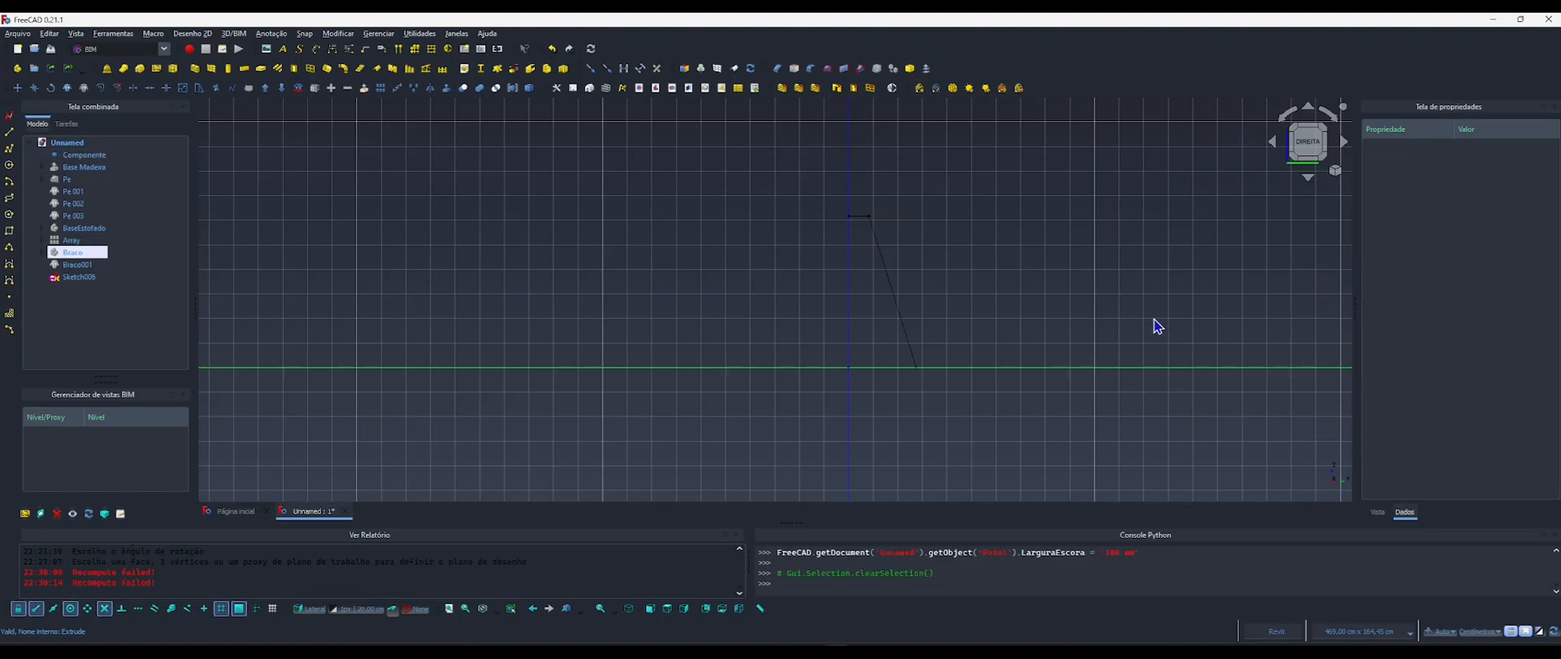
Reopen the backrest profile sketch for editing and add a vertical distance constraint to its vertical edge.
double_click(73, 277)
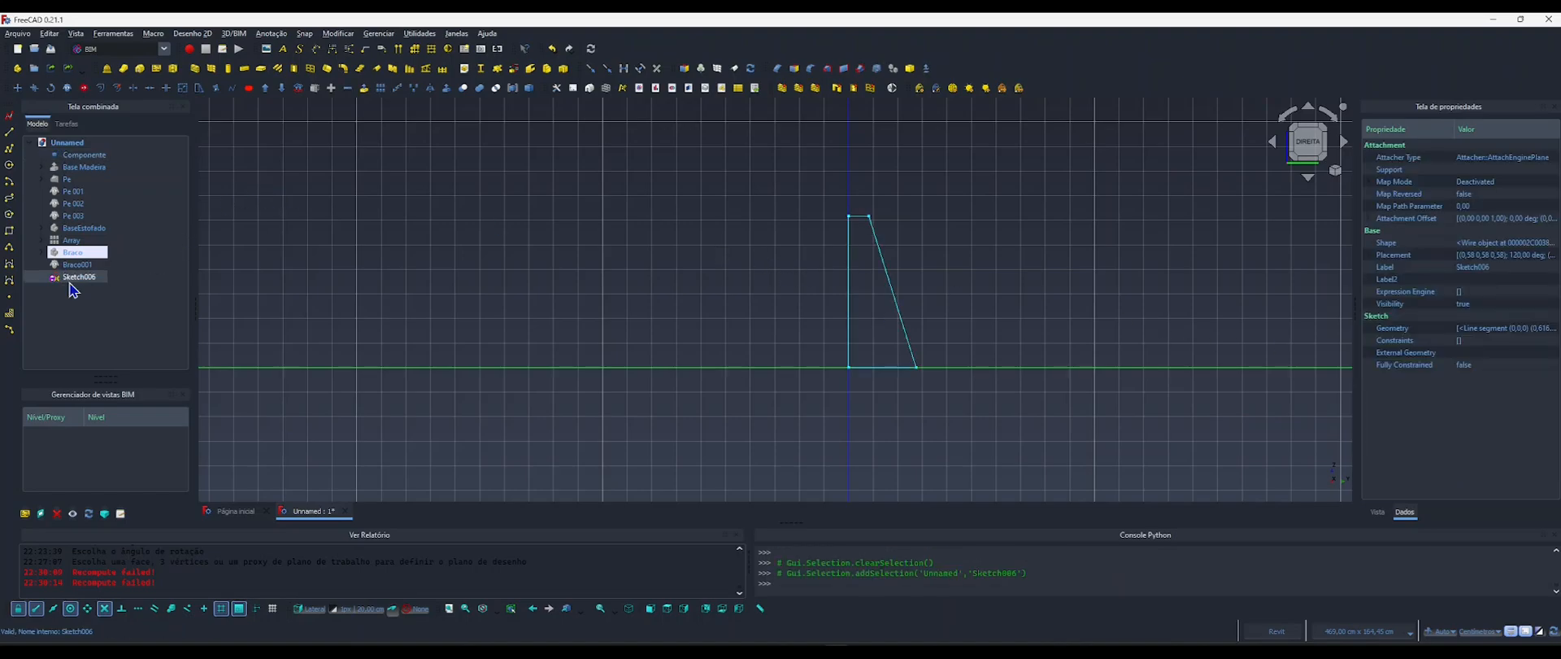
middle_drag(783, 258, 493, 256)
scroll(593, 210, up, 7)
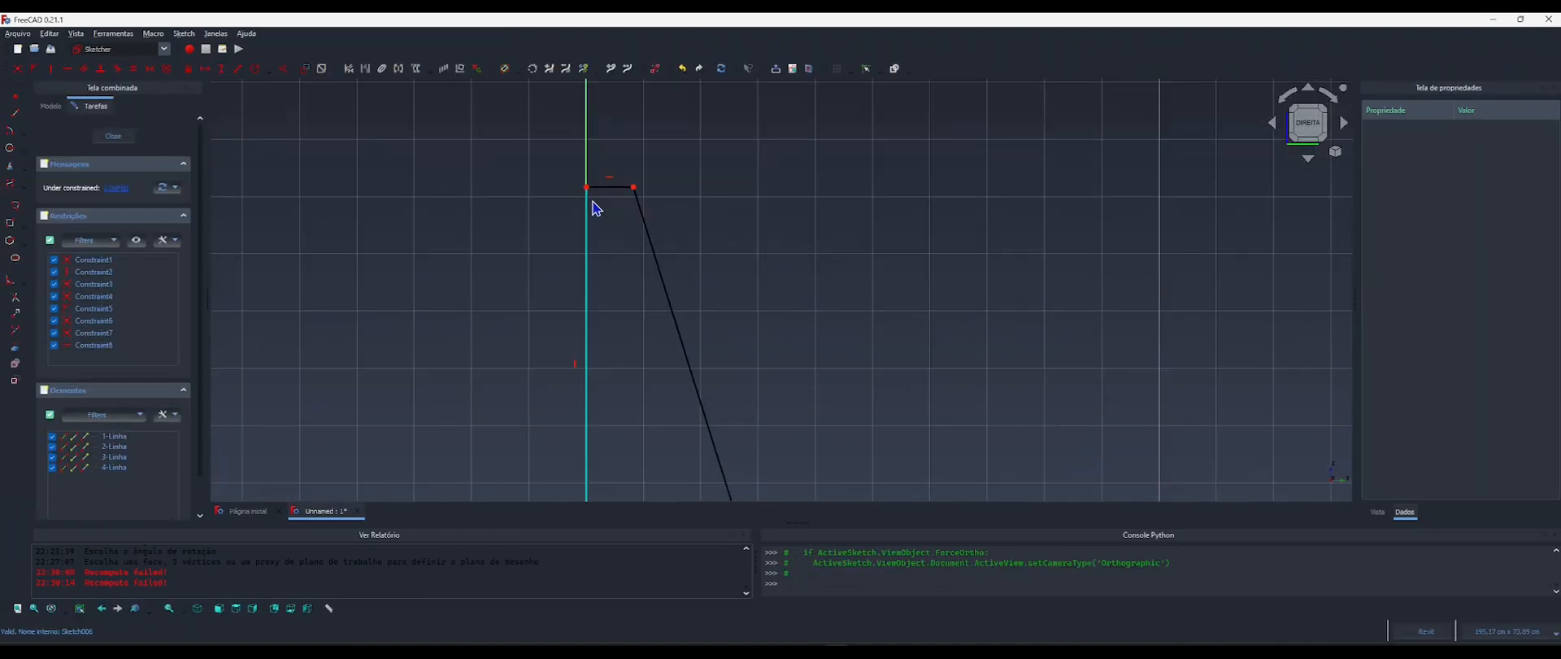
scroll(609, 226, down, 3)
middle_drag(663, 254, 713, 191)
scroll(710, 194, down, 1)
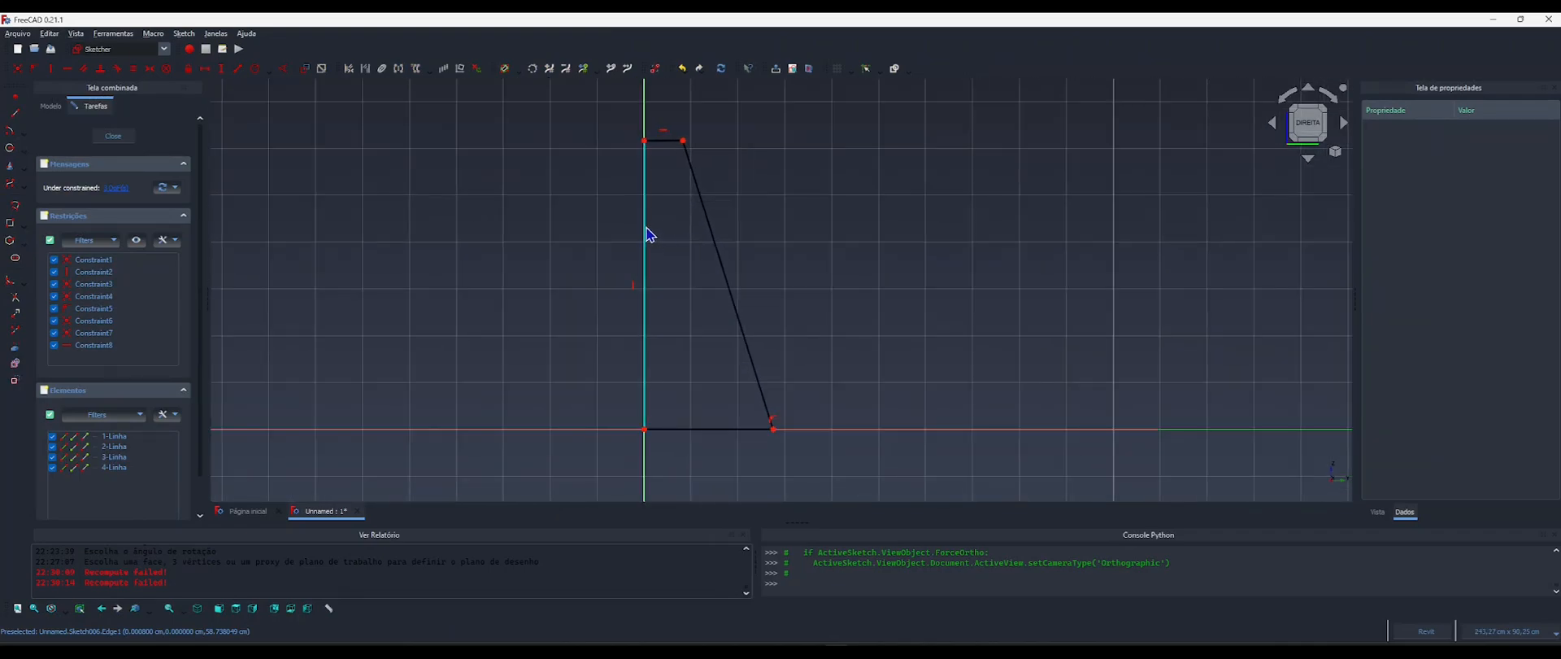
key(i)
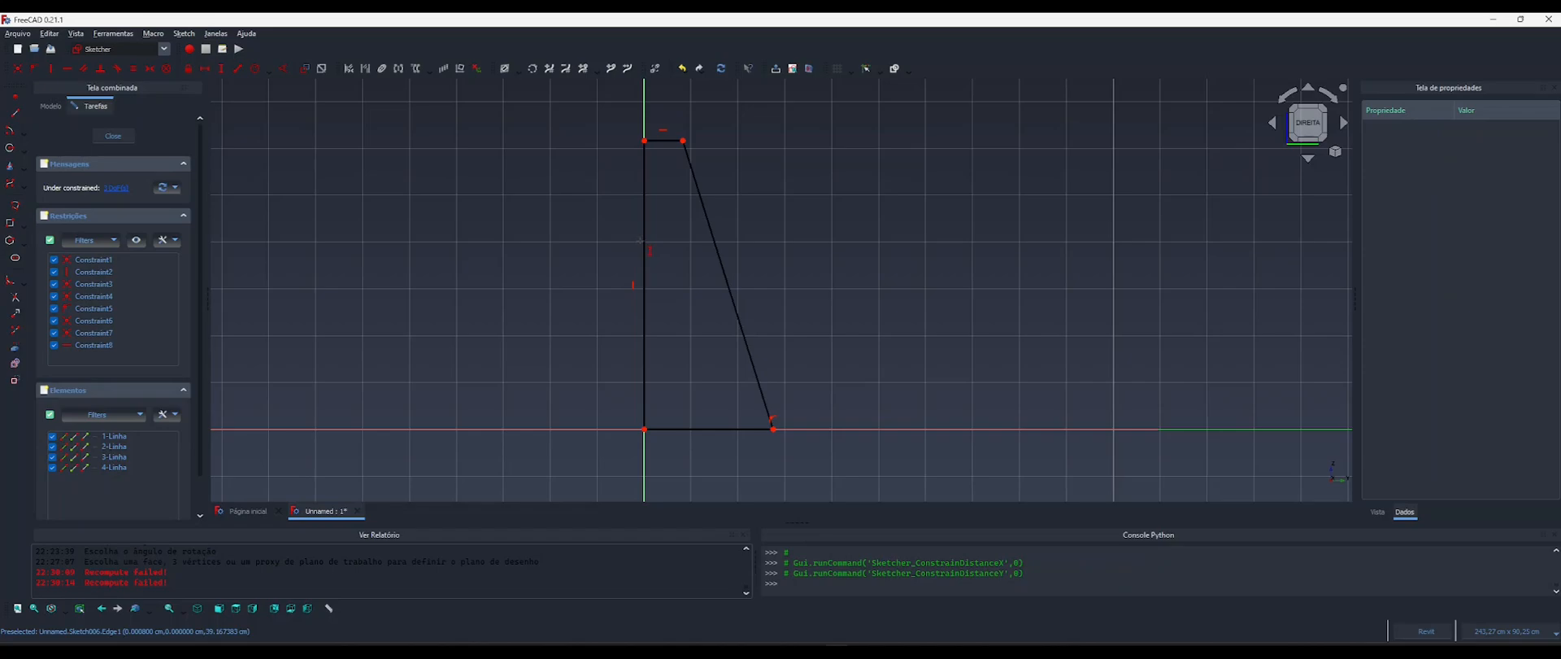
click(642, 244)
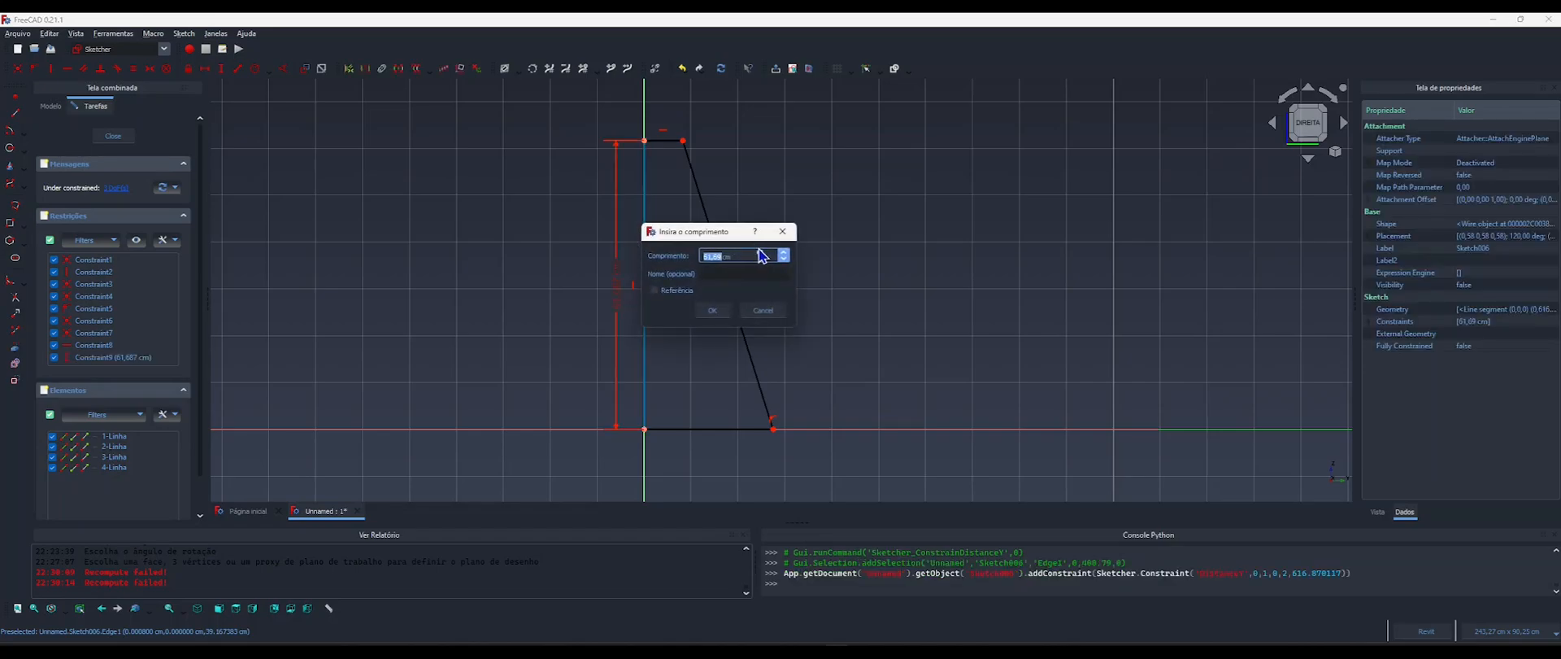
Start a formula for the vertical edge's length with the reference <<Componente>>.AlturaEscora.
click(761, 254)
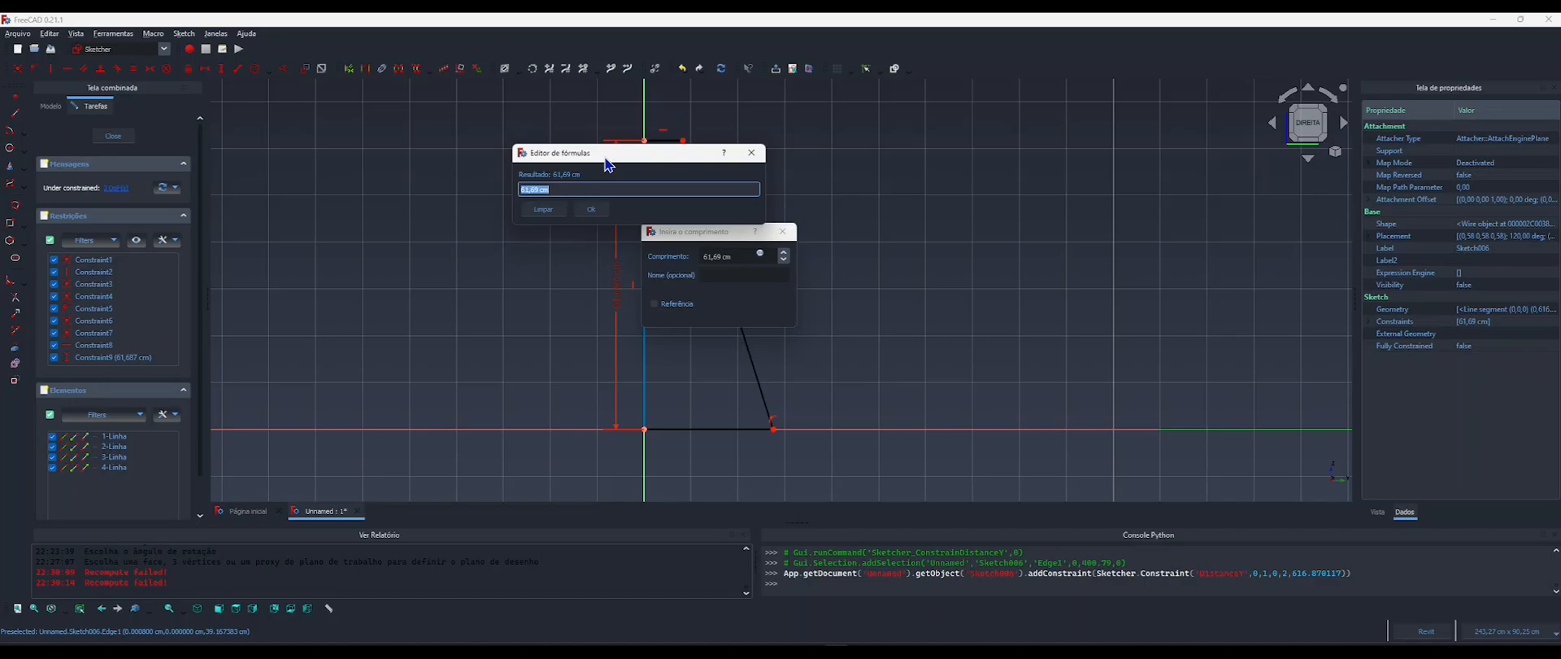
text(compo)
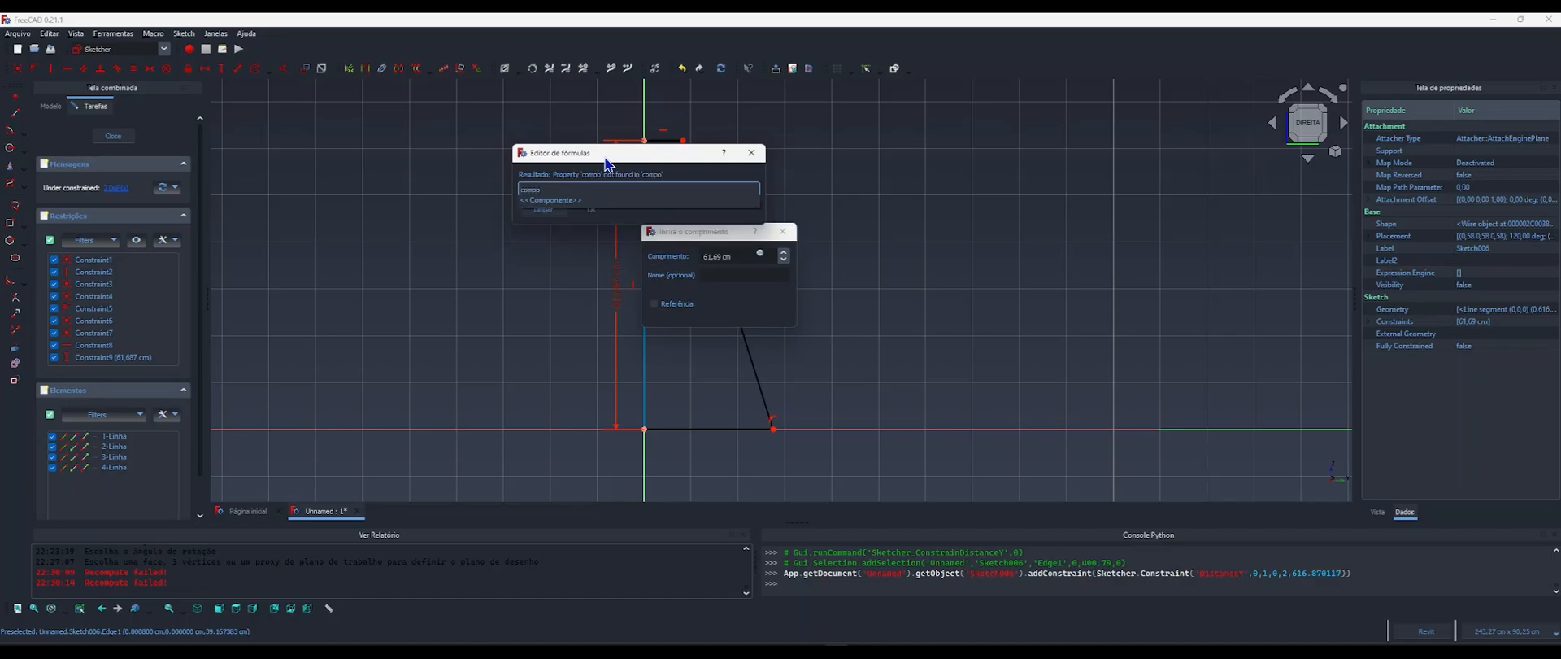
key(Down)
key(Return)
text(.altura)
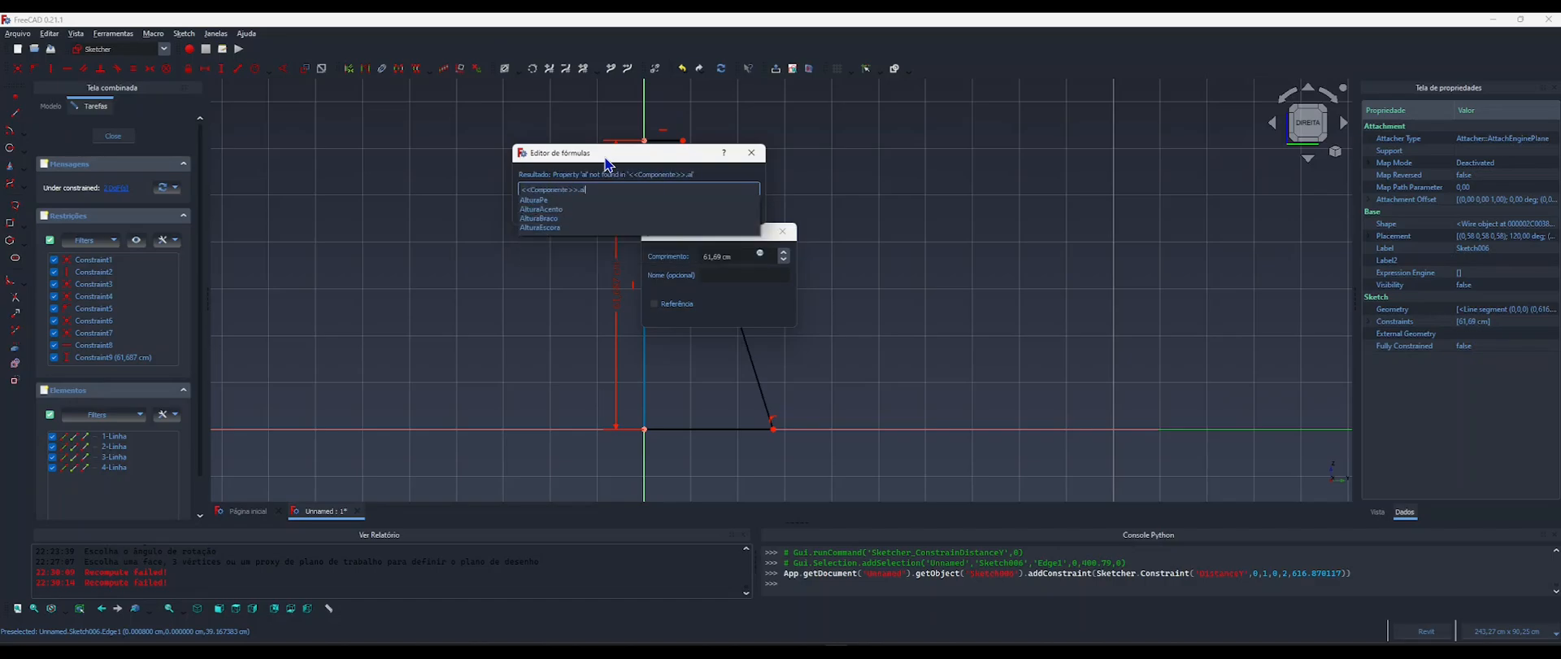
key(Down)
key(Down)
key(Down)
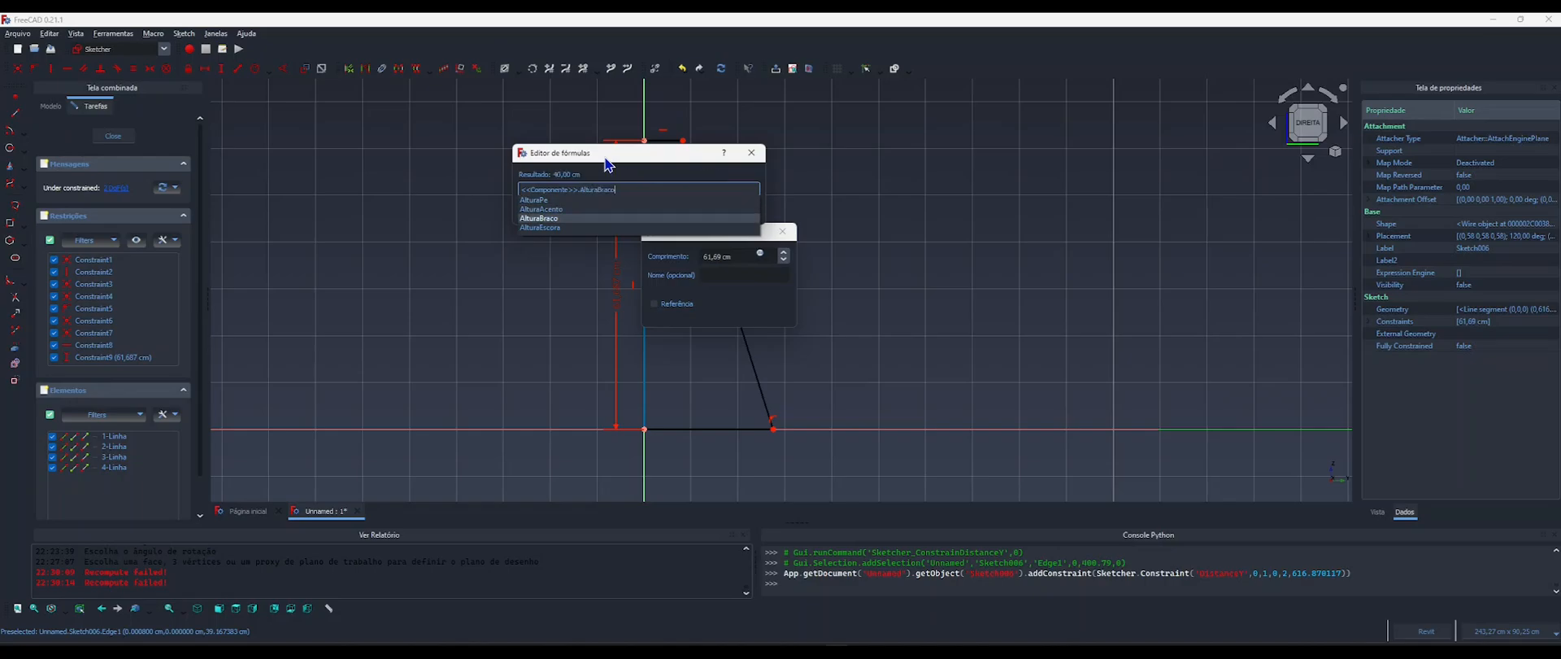
key(Down)
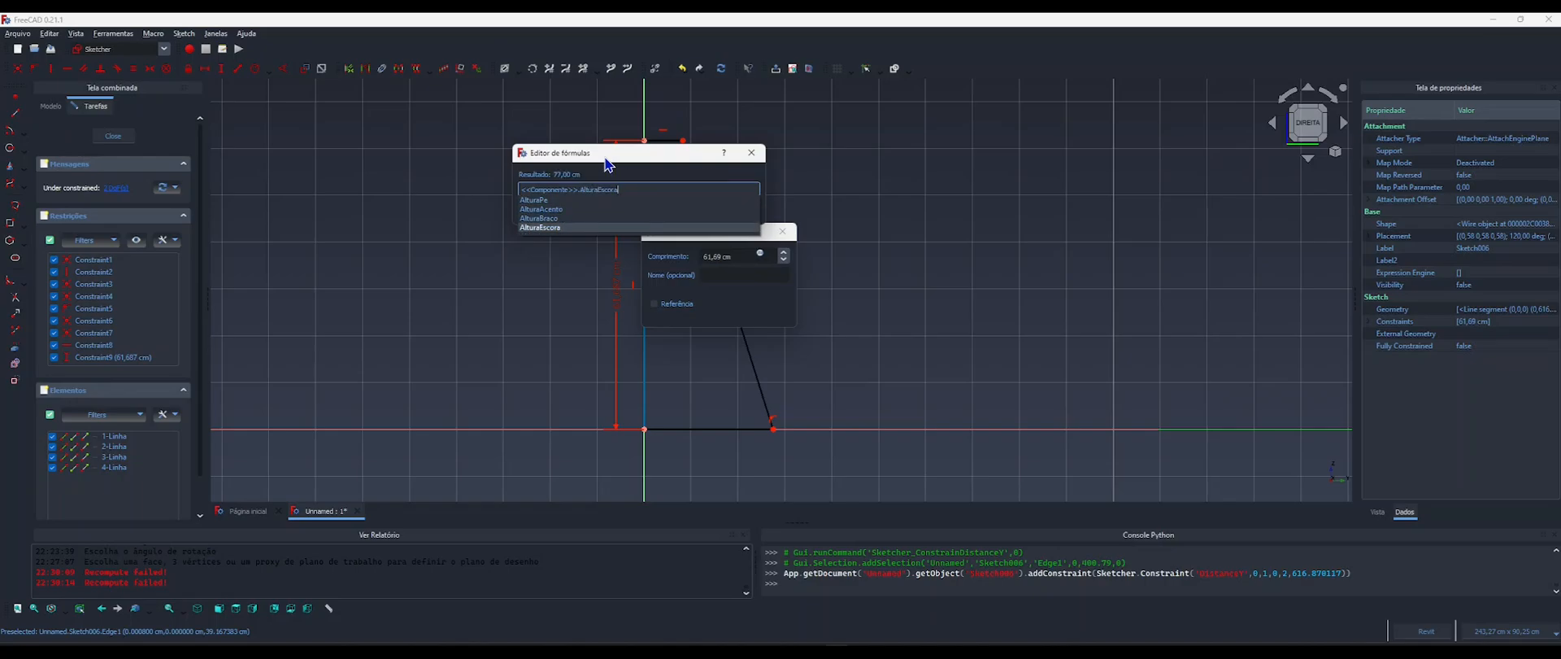
Extend the height formula by subtracting <<Componente>>.AlturaPe.
text(.)
text(comopo)
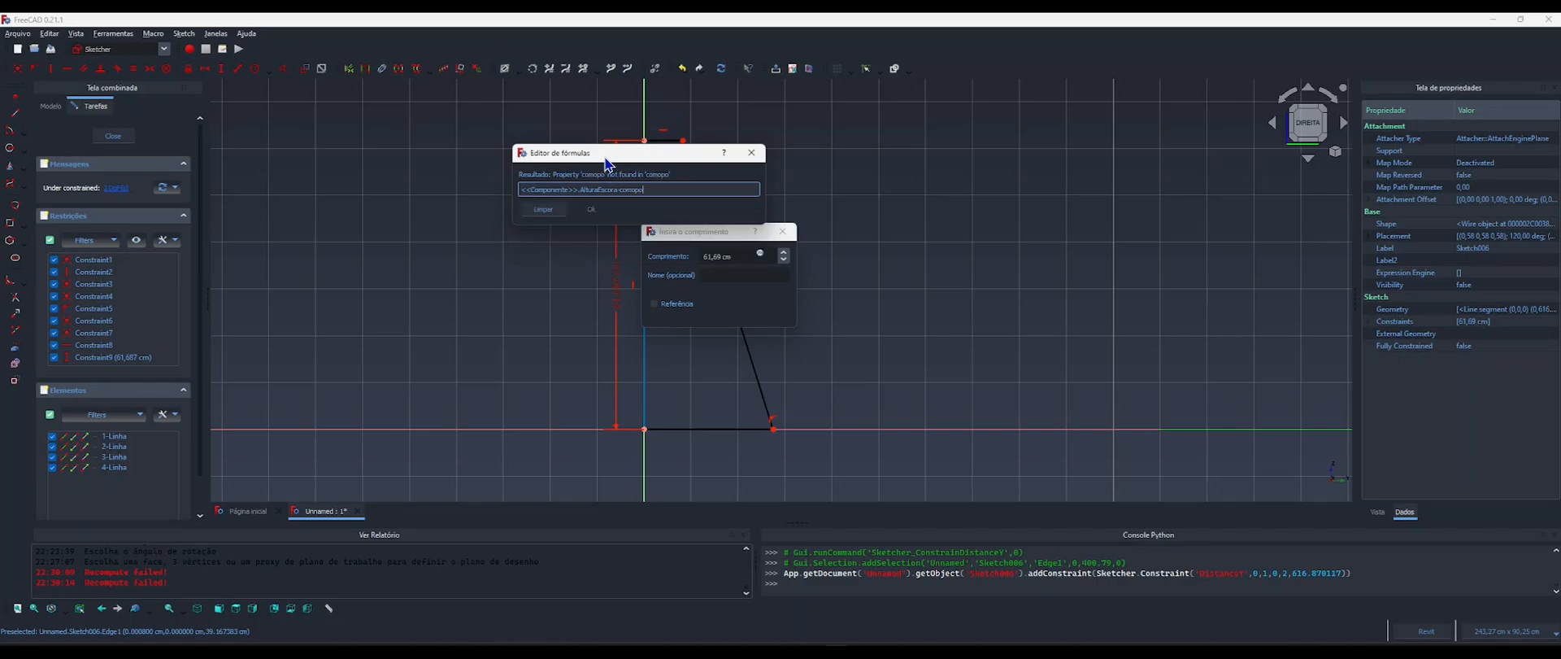
key(BackSpace)
key(BackSpace)
key(BackSpace)
key(BackSpace)
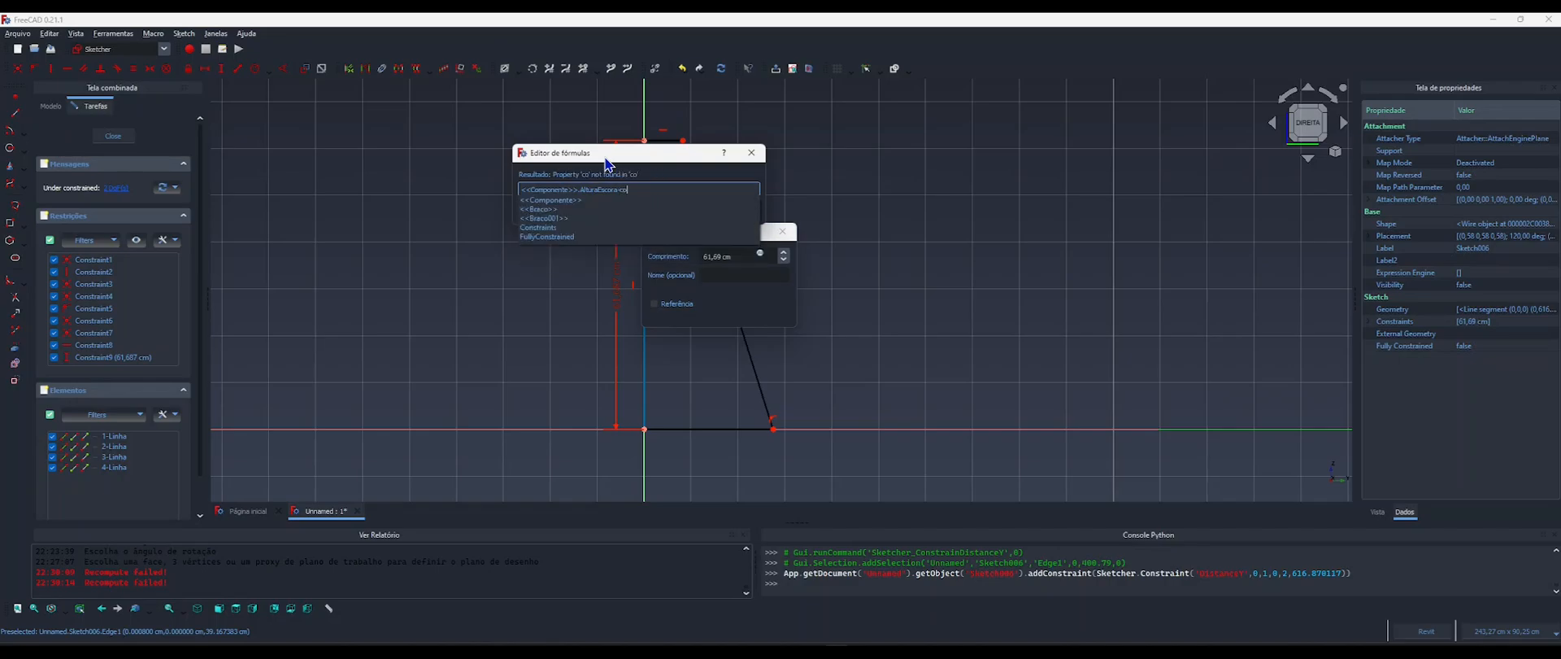
text(mpo)
key(Return)
text(.altura)
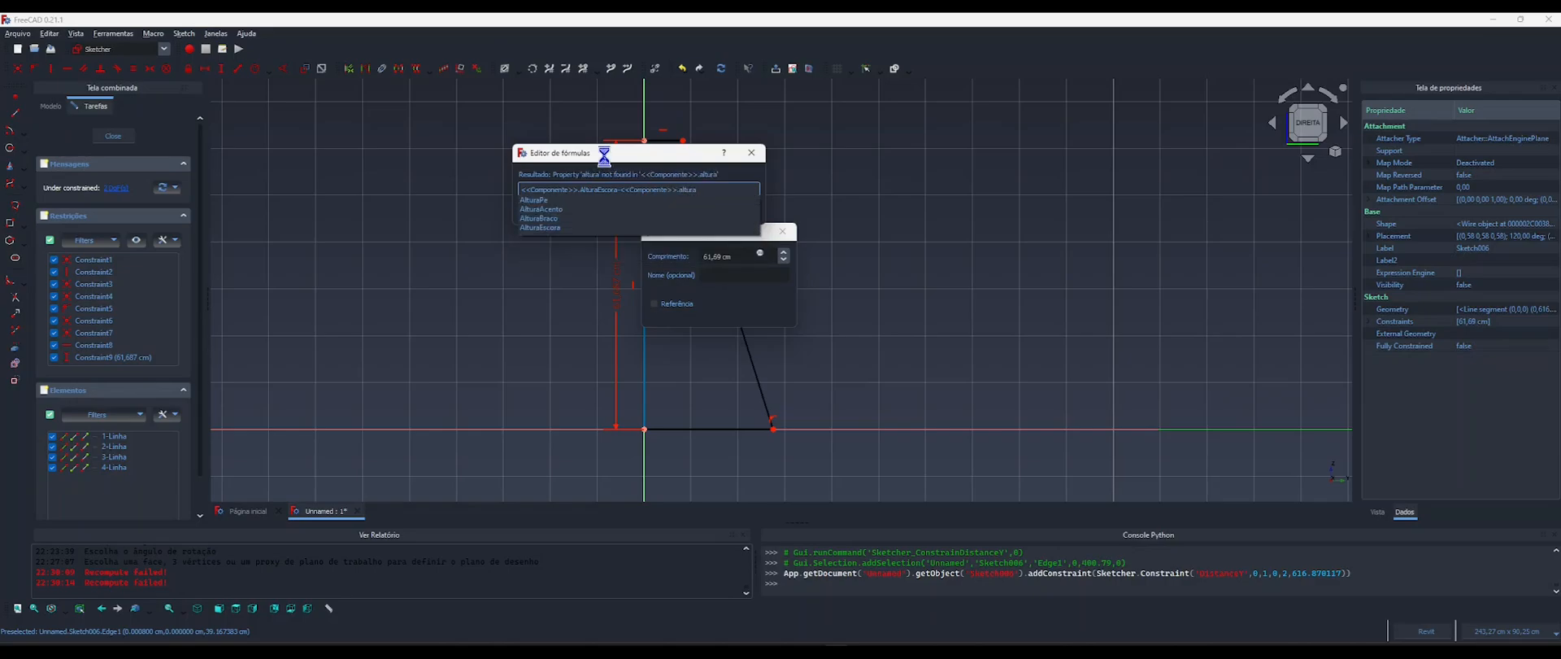
key(Down)
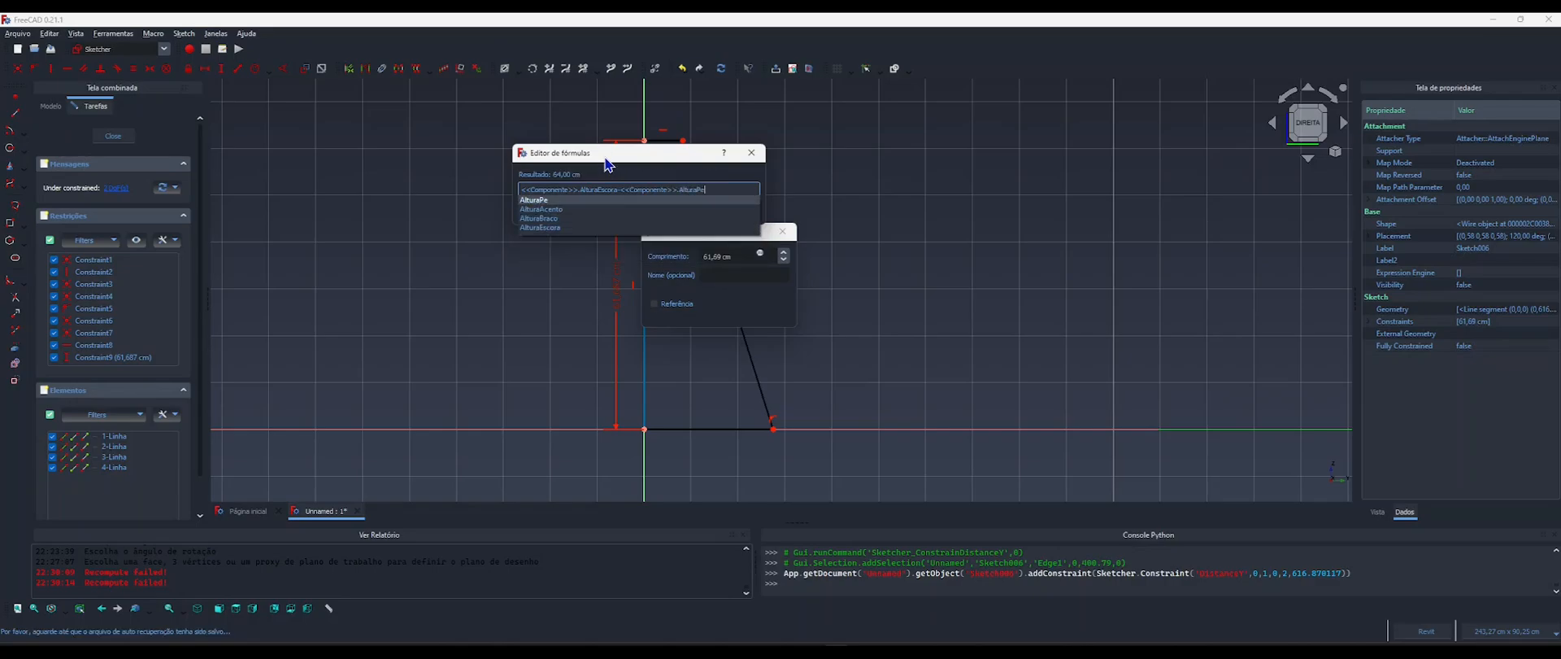
Subtract <<Base Madeira>>.LengthFwd in the height formula as well and apply it to the vertical edge's constraint.
text(-)
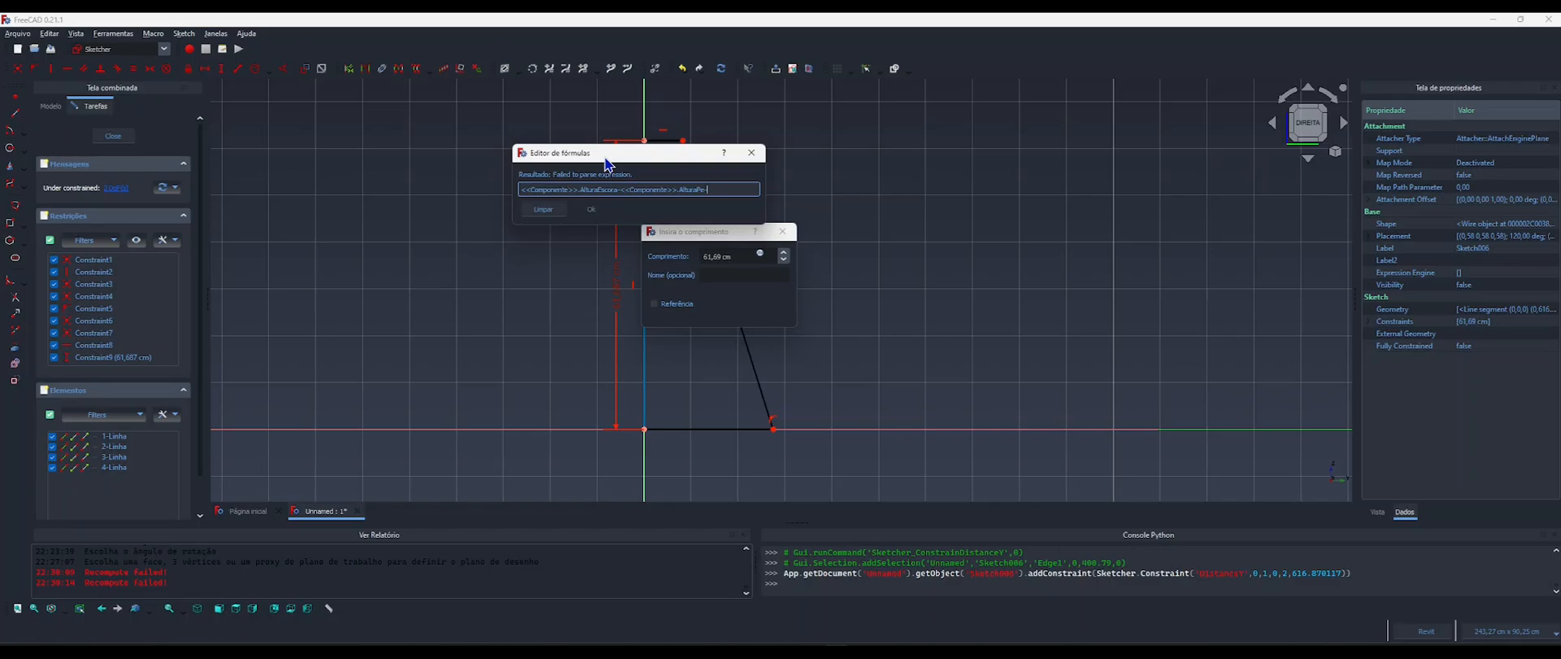
text(base)
key(Down)
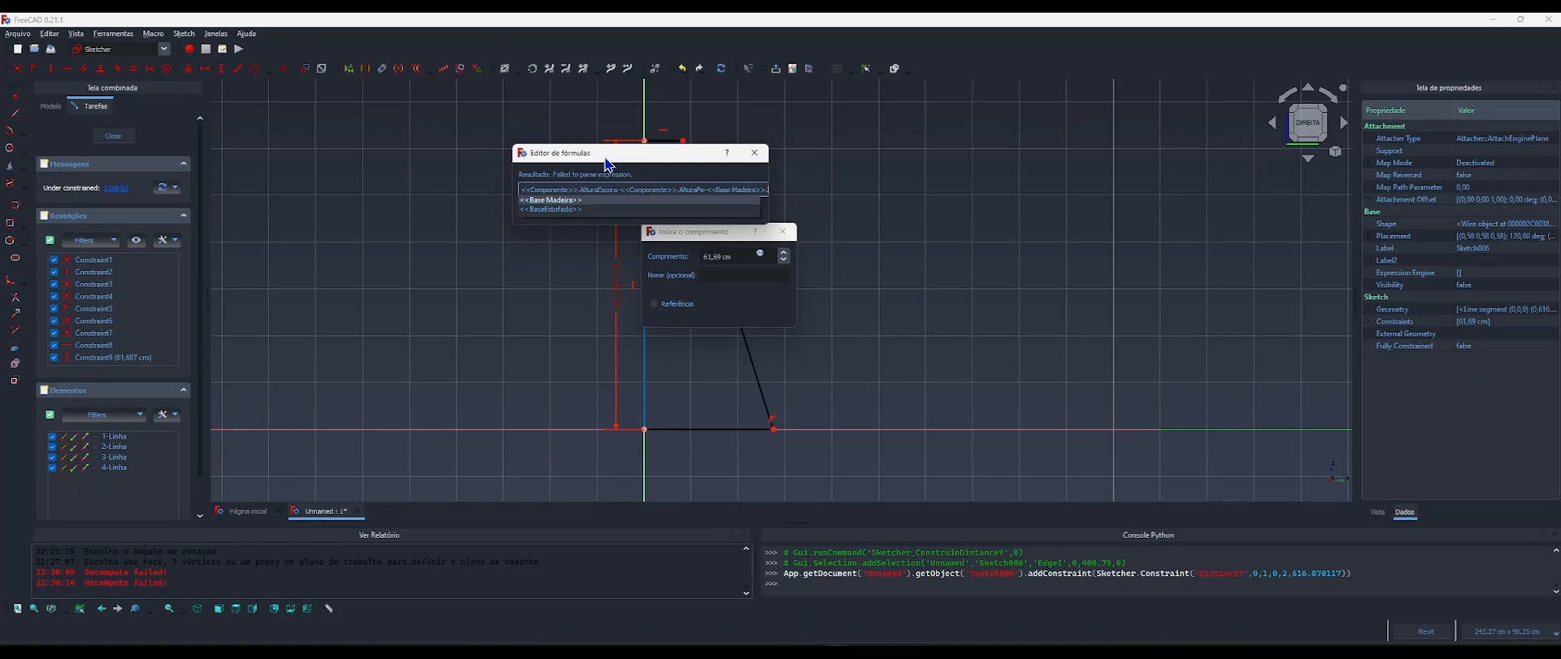
text(leng)
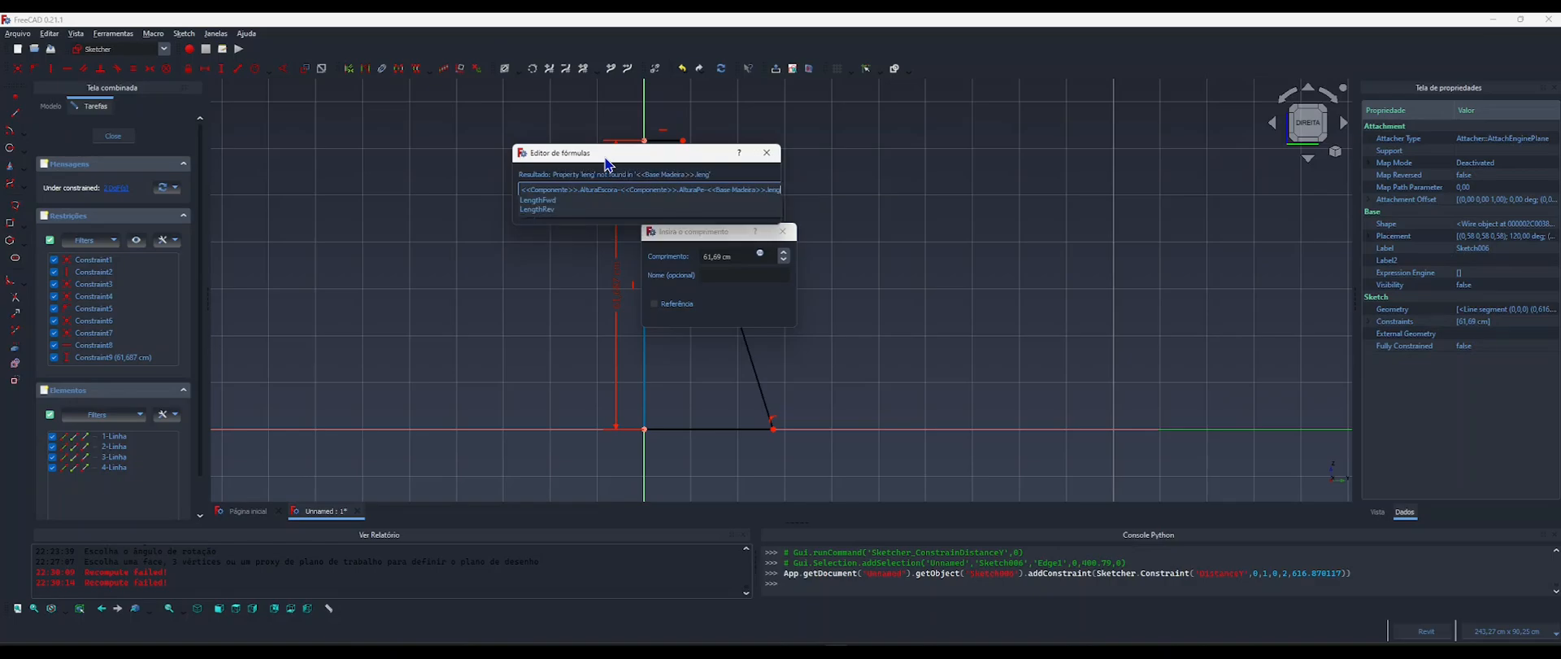
key(Down)
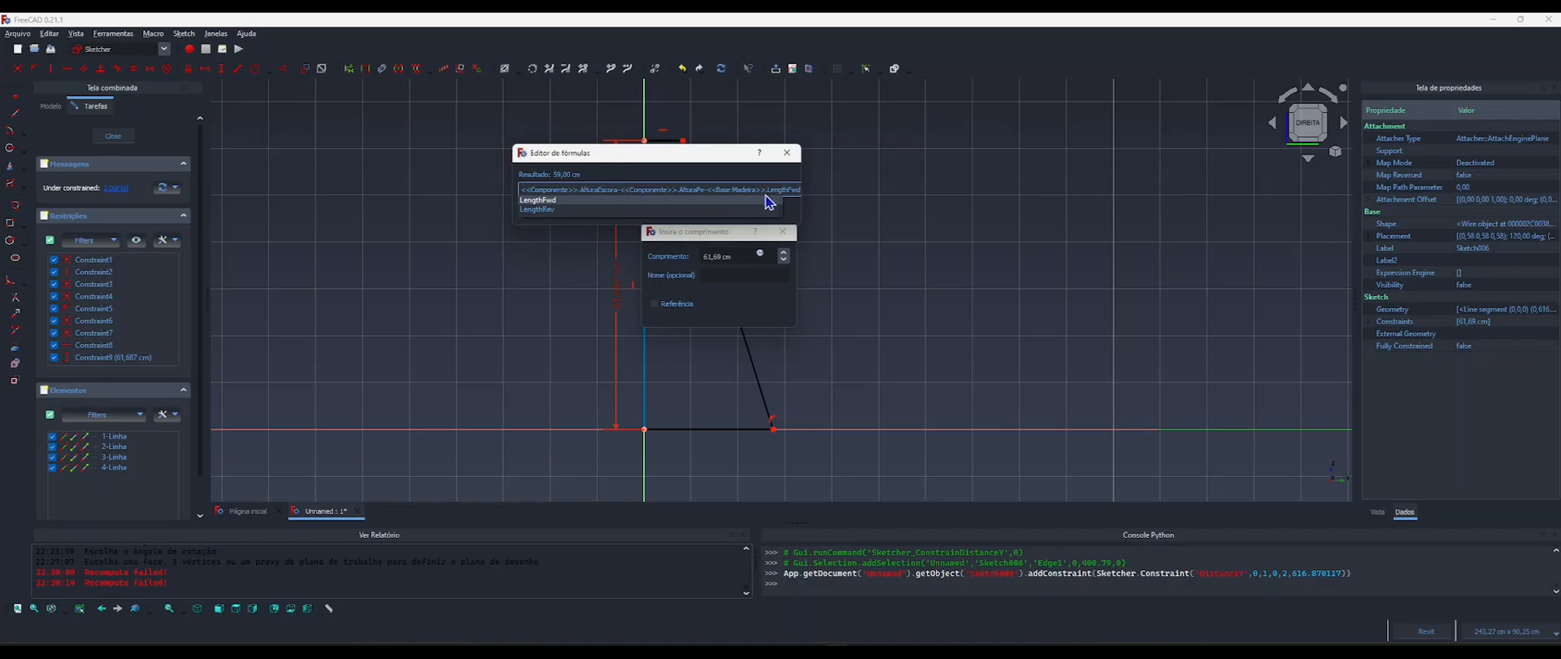
click(595, 155)
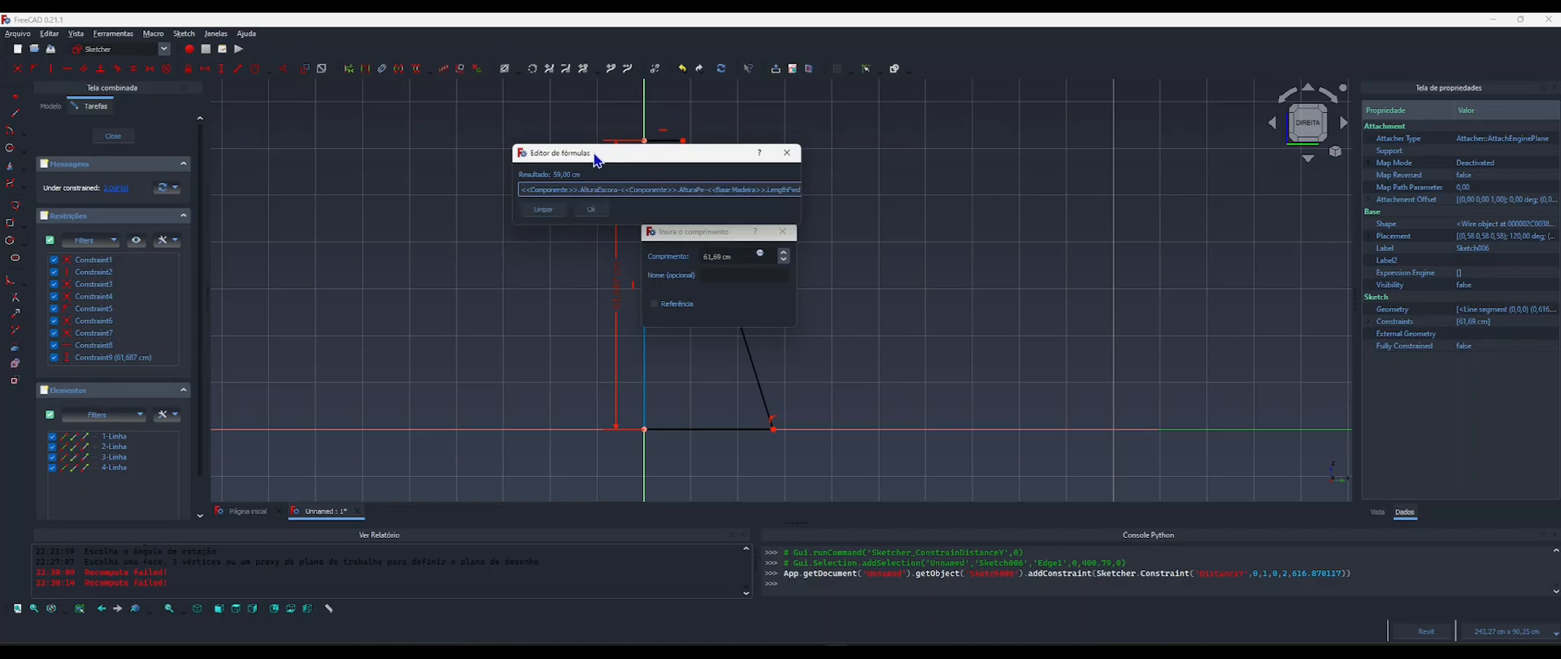
click(594, 213)
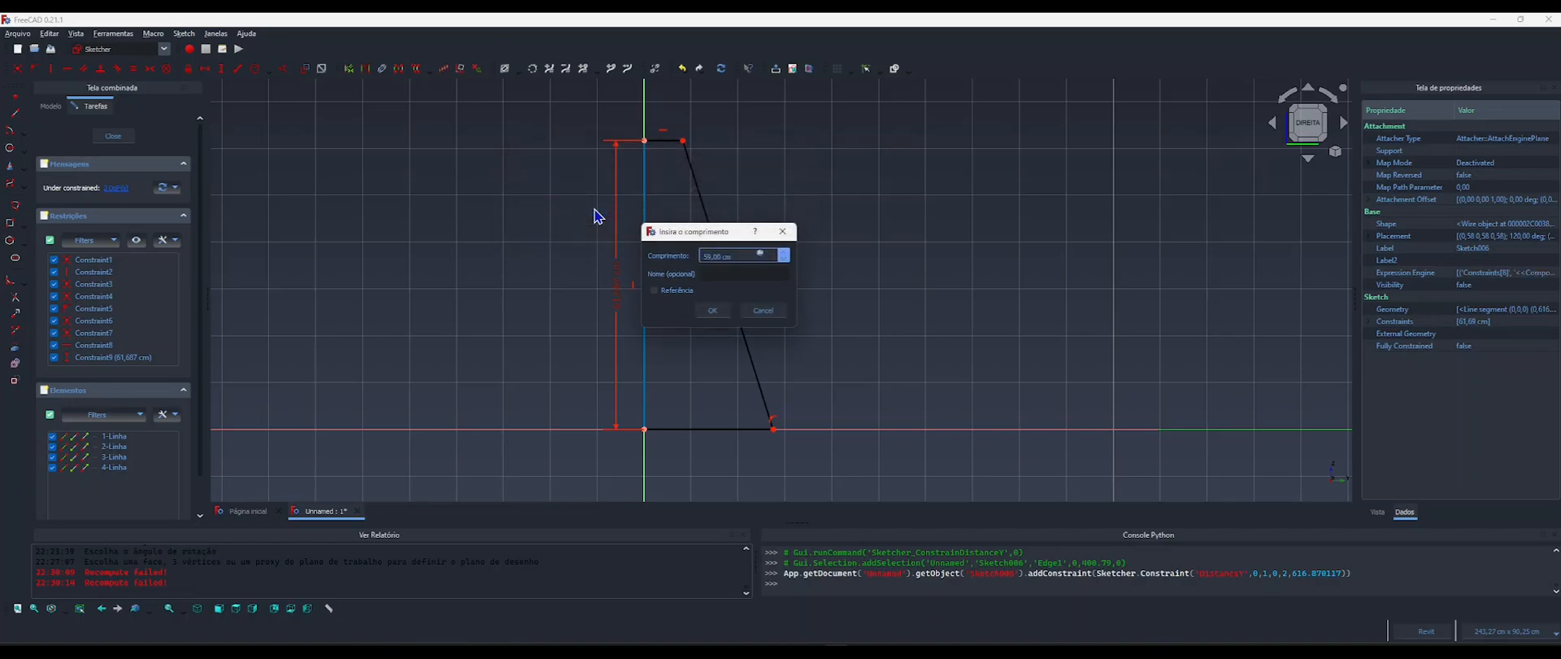
click(715, 313)
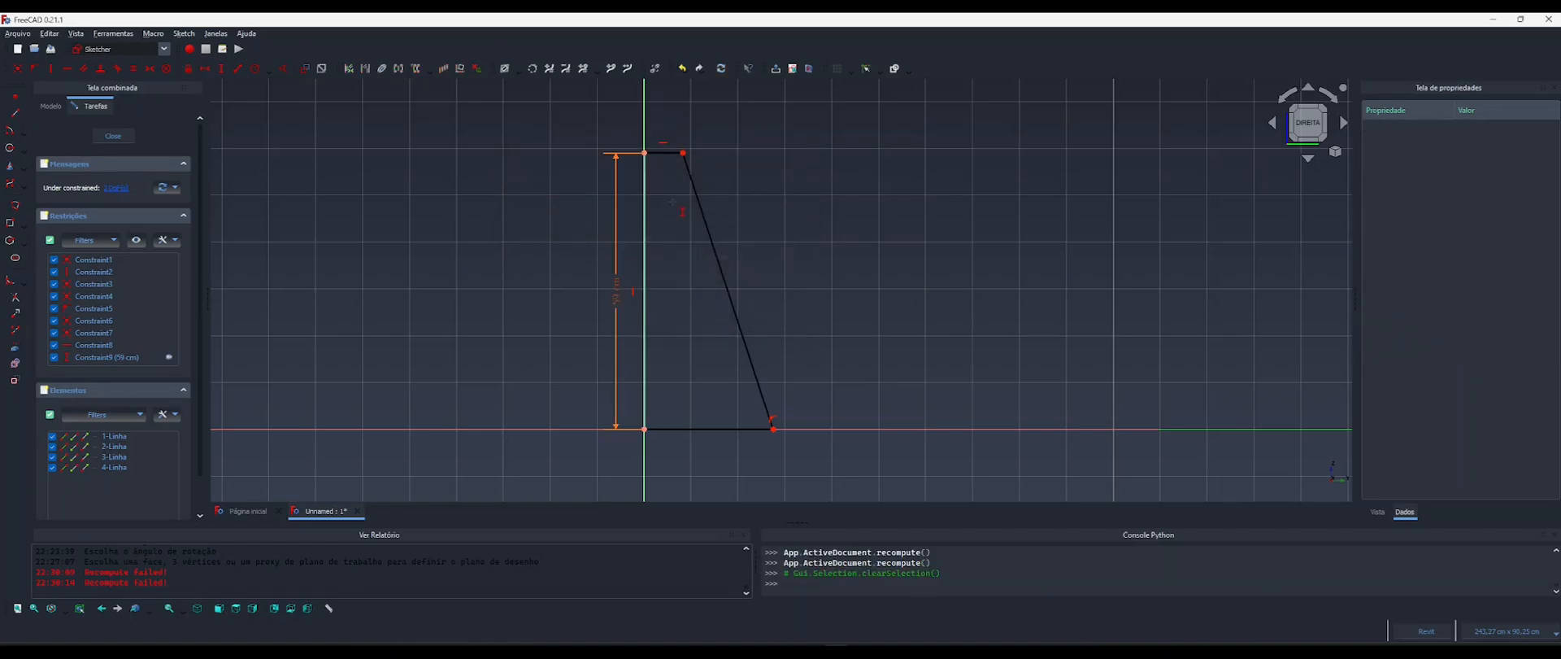
Constrain the horizontal length of the profile's top edge with the formula <<Componente>>.LarguraEscora.
key(l)
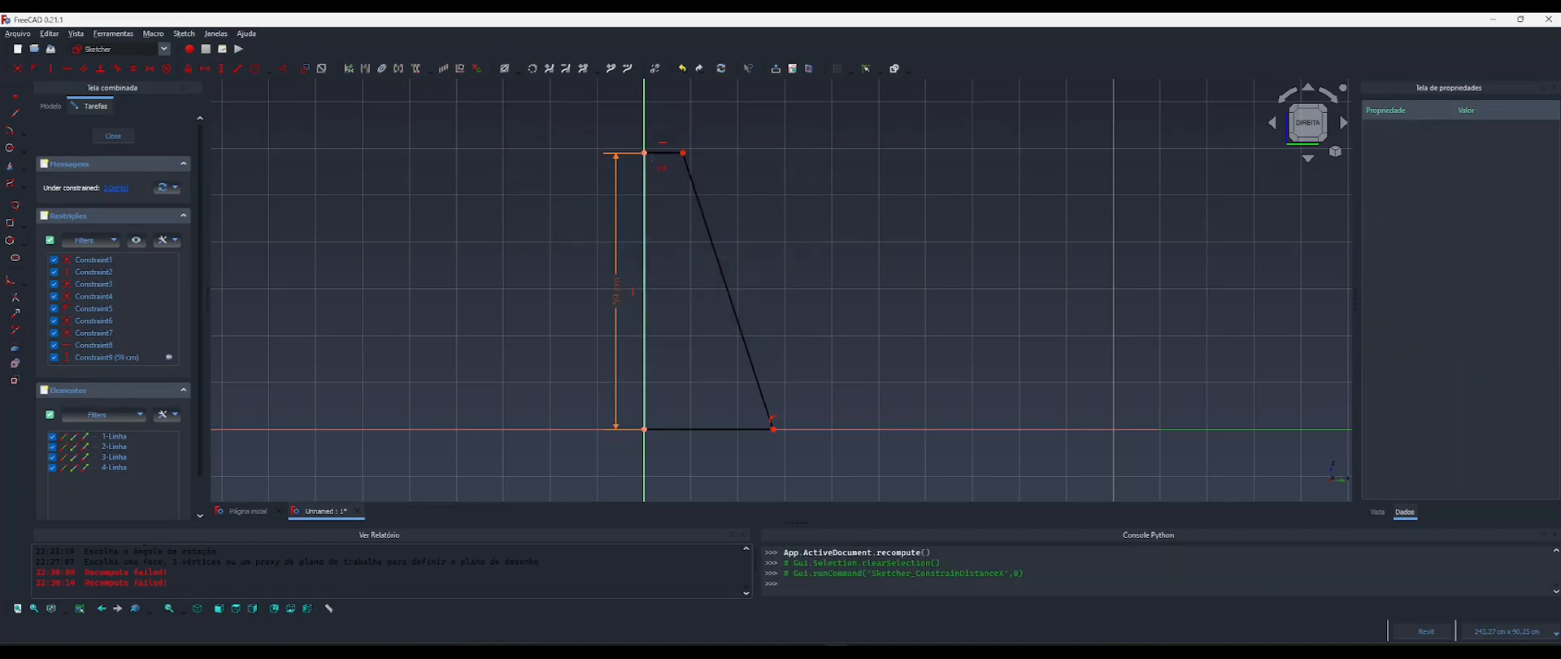
click(663, 152)
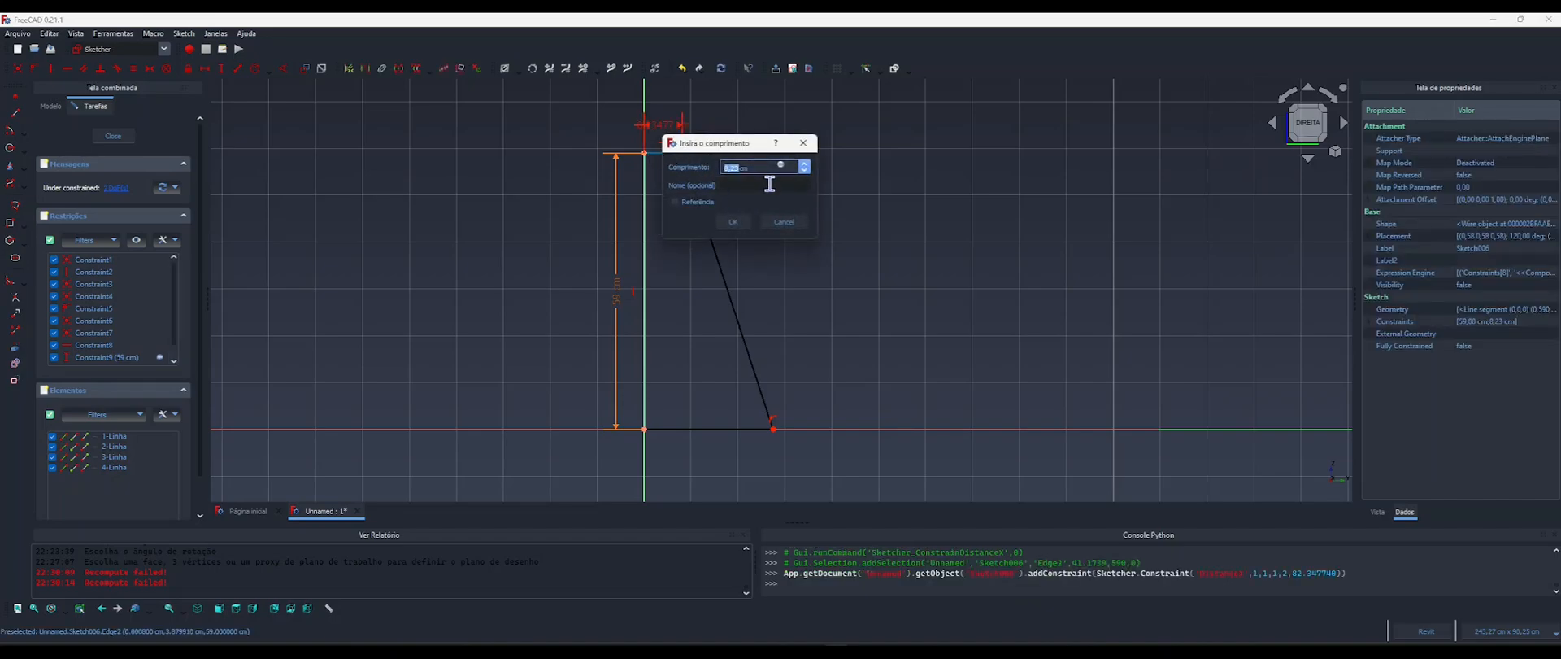
click(780, 165)
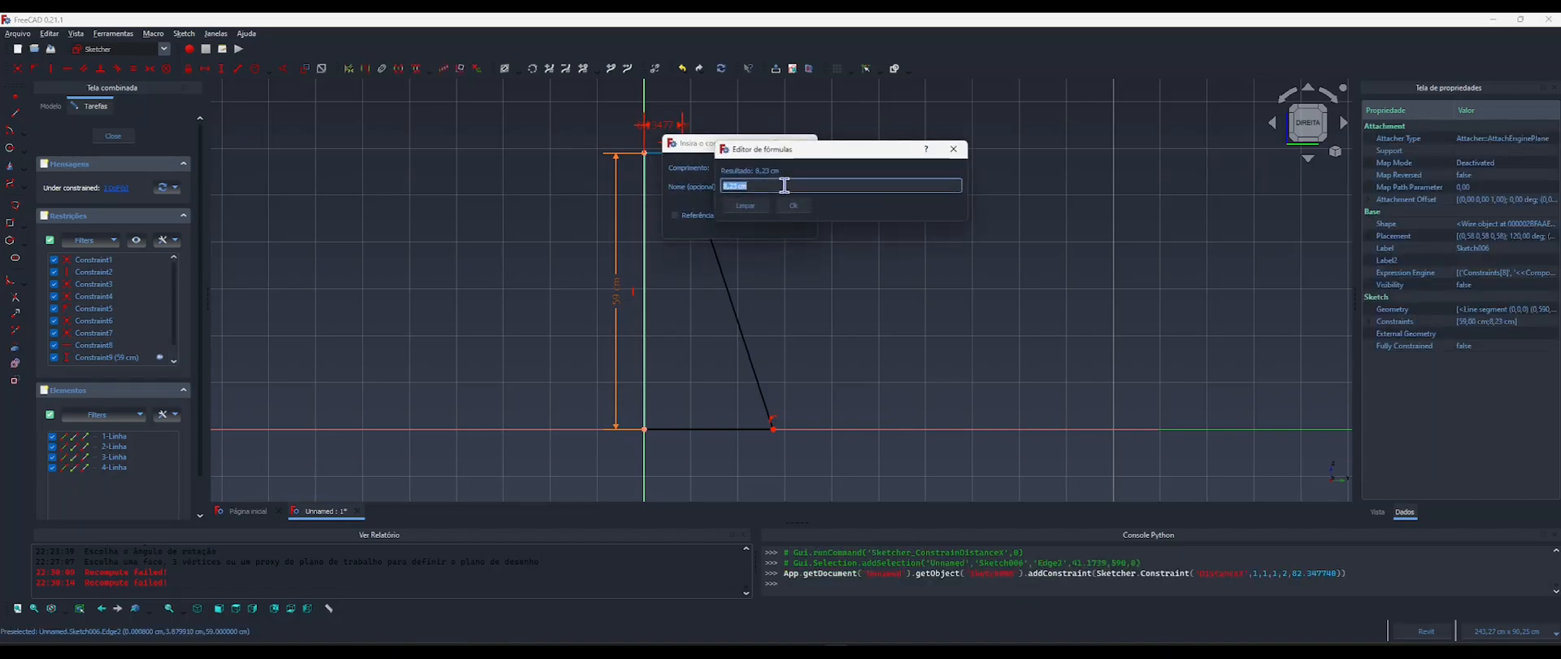
text(compo)
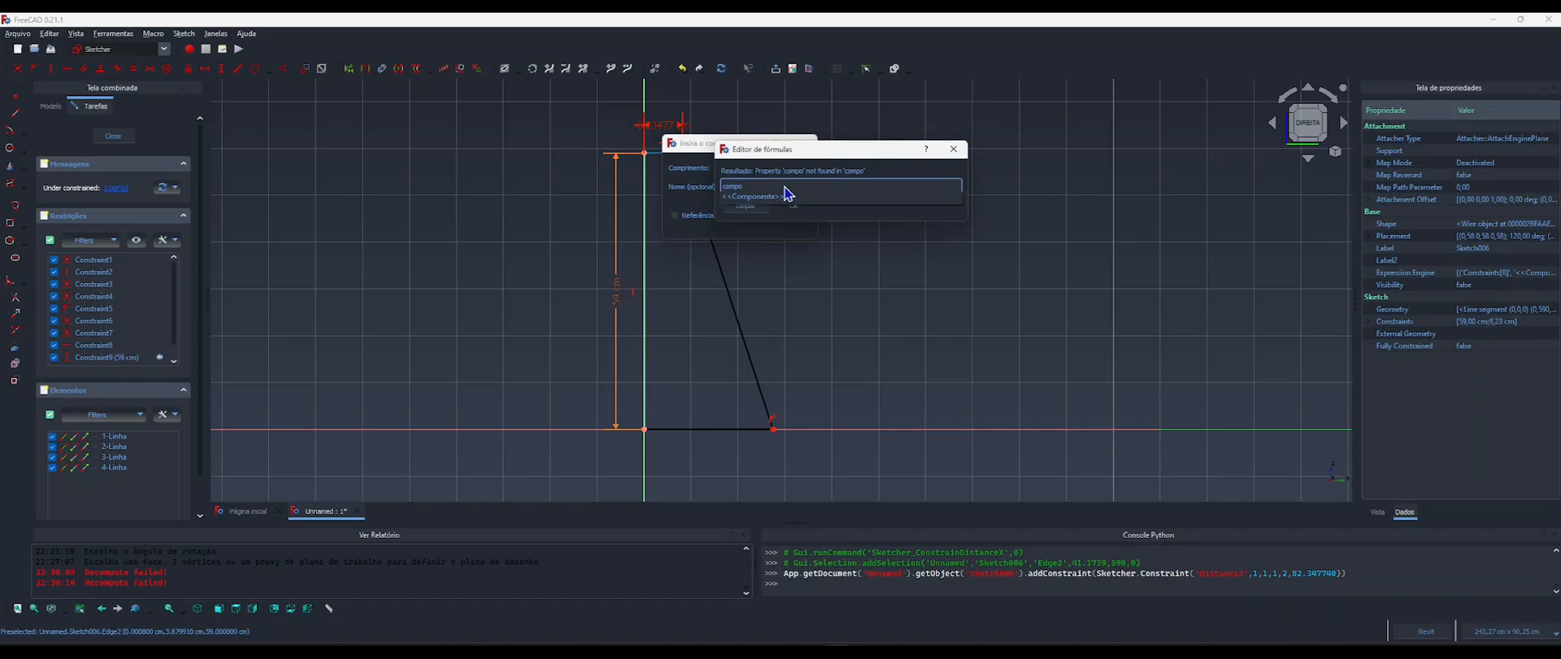
click(785, 195)
text(.largura)
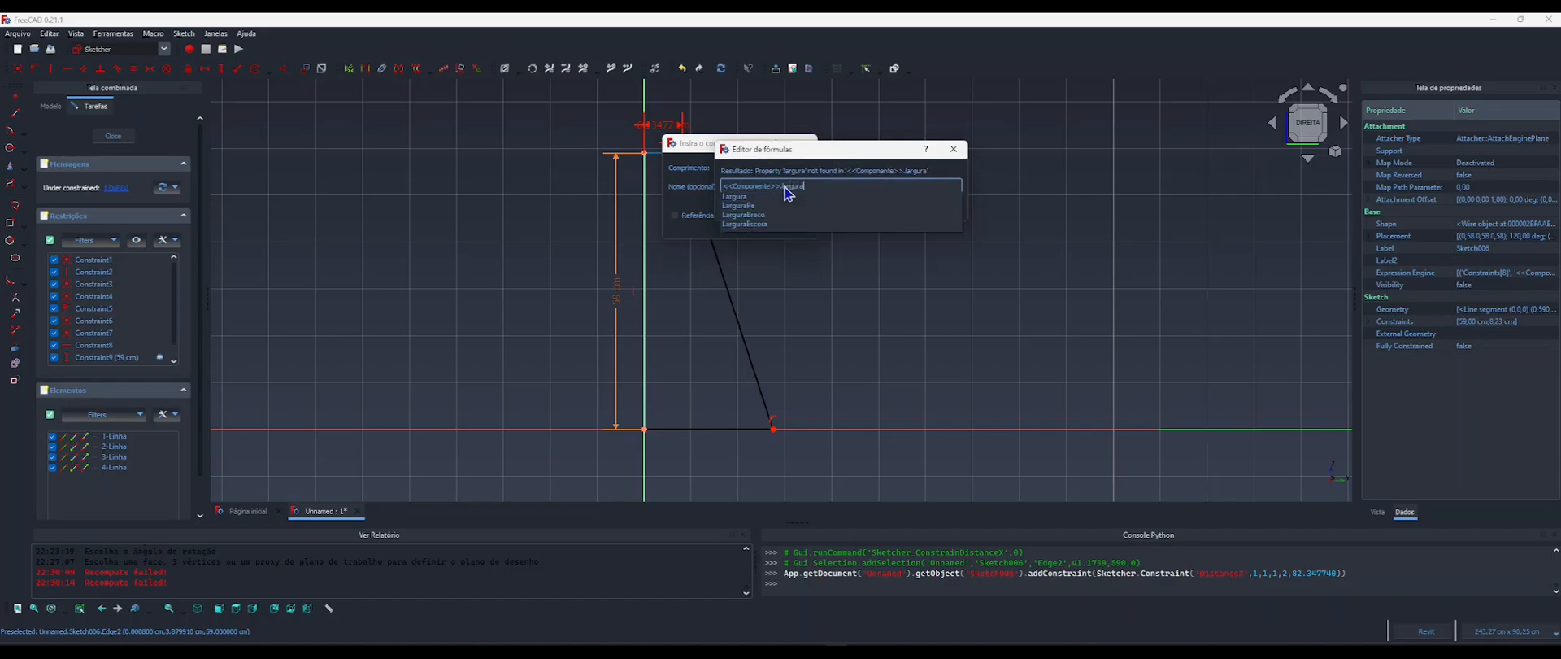
key(Down)
key(Down)
key(Down)
key(Down)
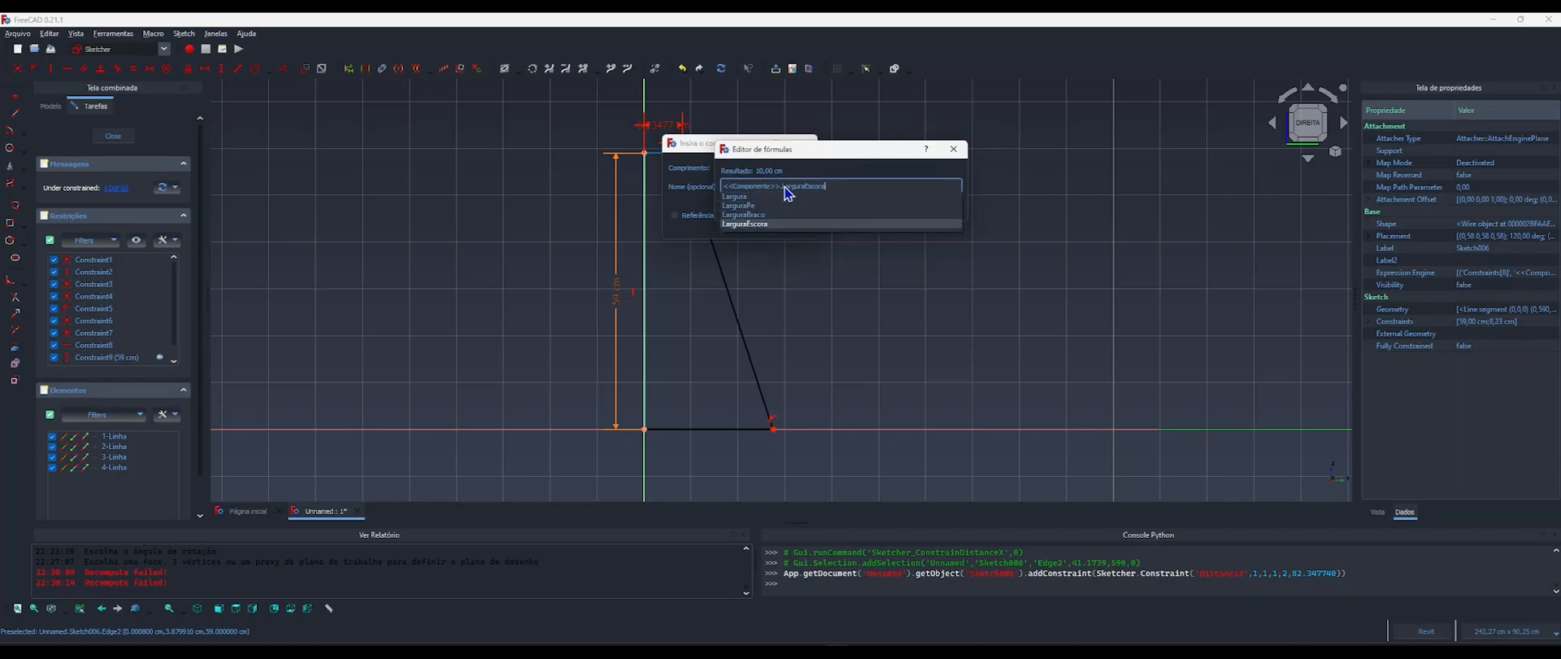
key(Return)
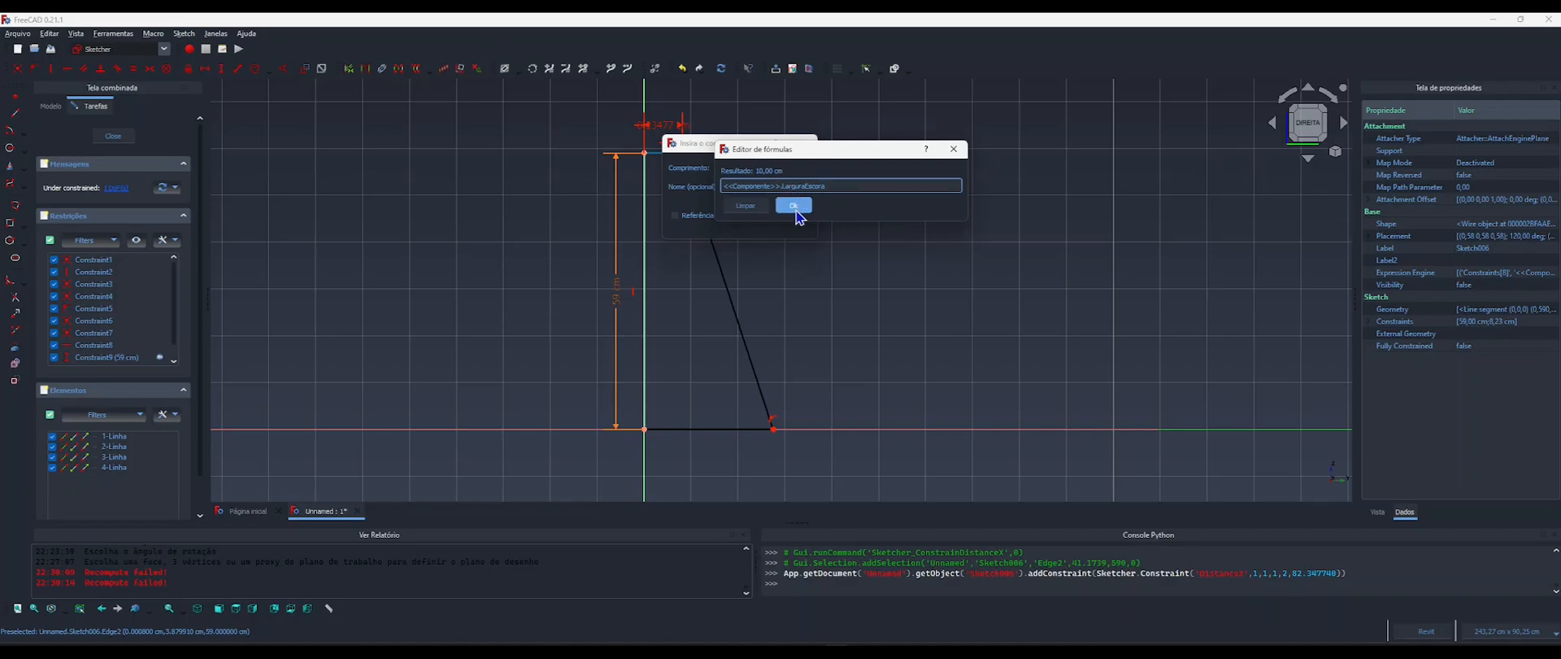
click(793, 205)
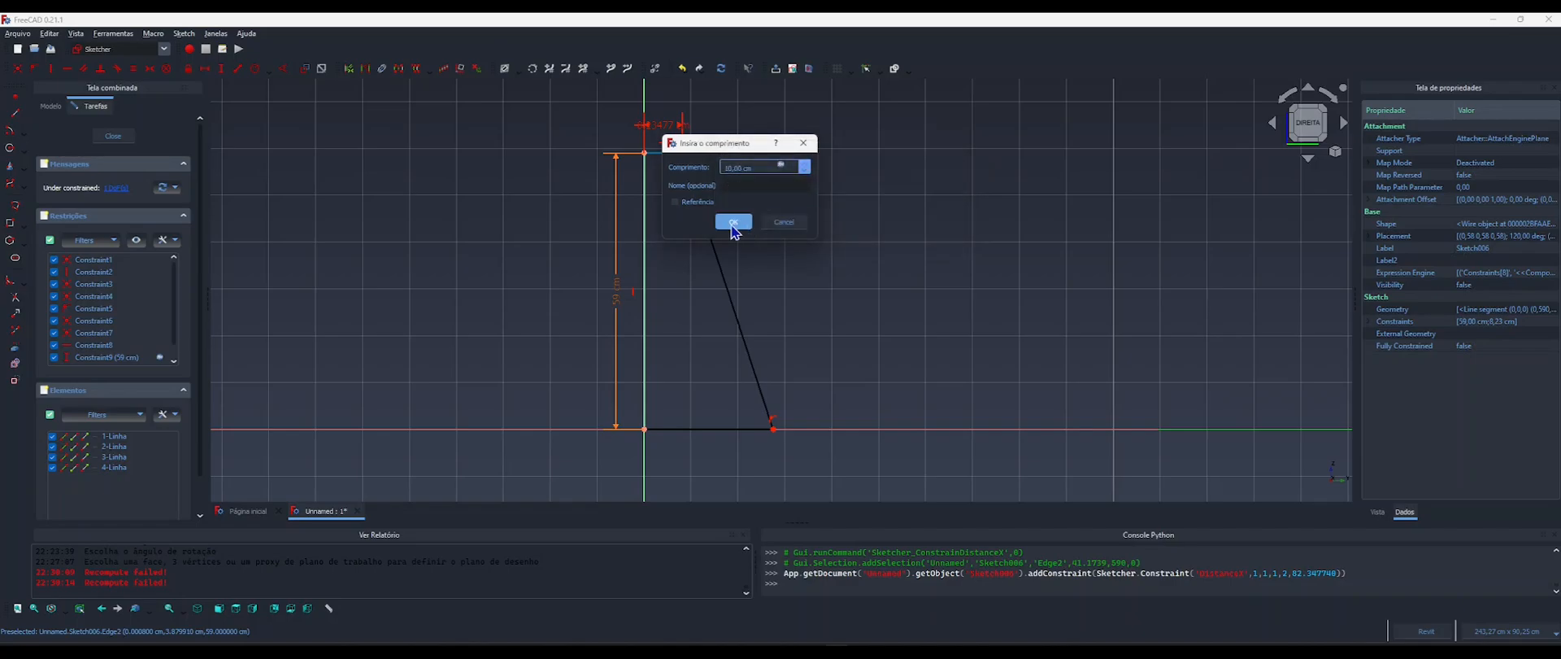
click(732, 223)
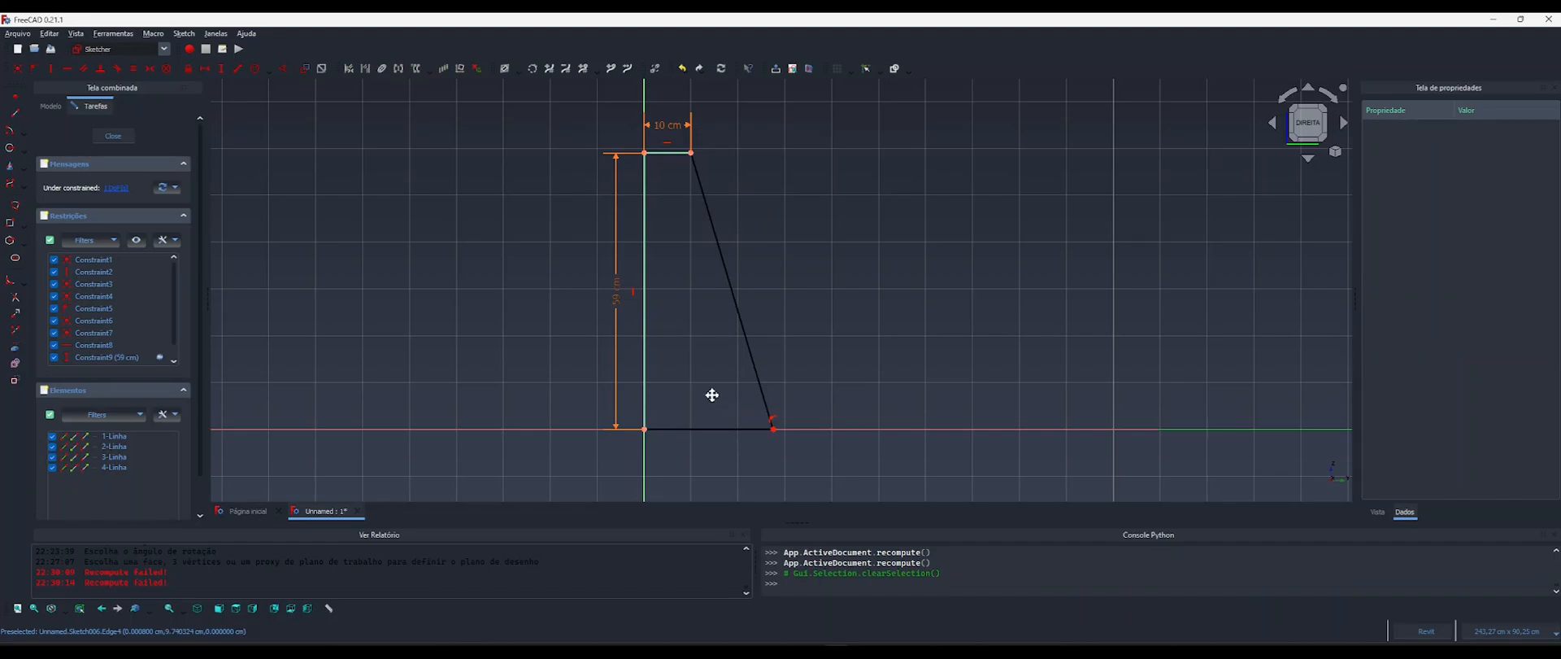
Move the backrest profile's free lower corner farther outward and add a horizontal length constraint to the bottom edge.
middle_drag(713, 395, 690, 382)
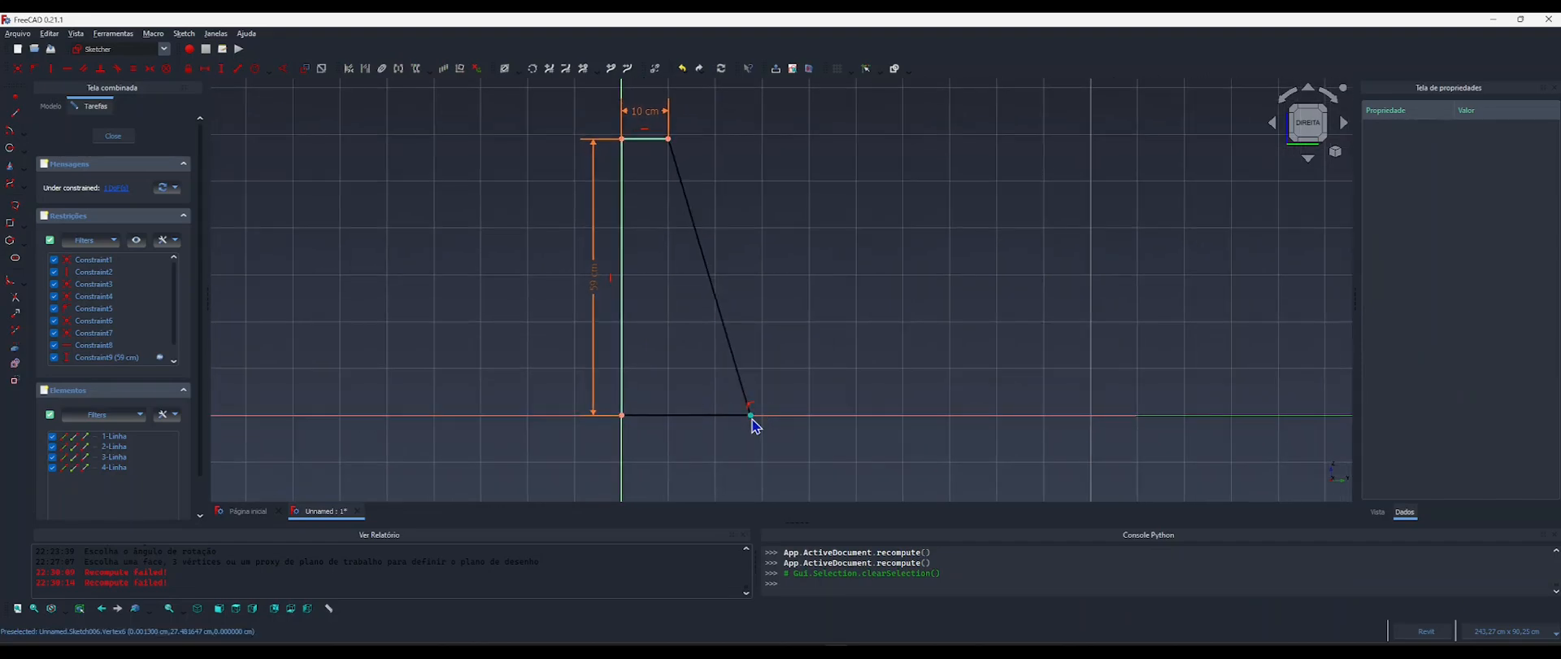
drag(750, 416, 784, 415)
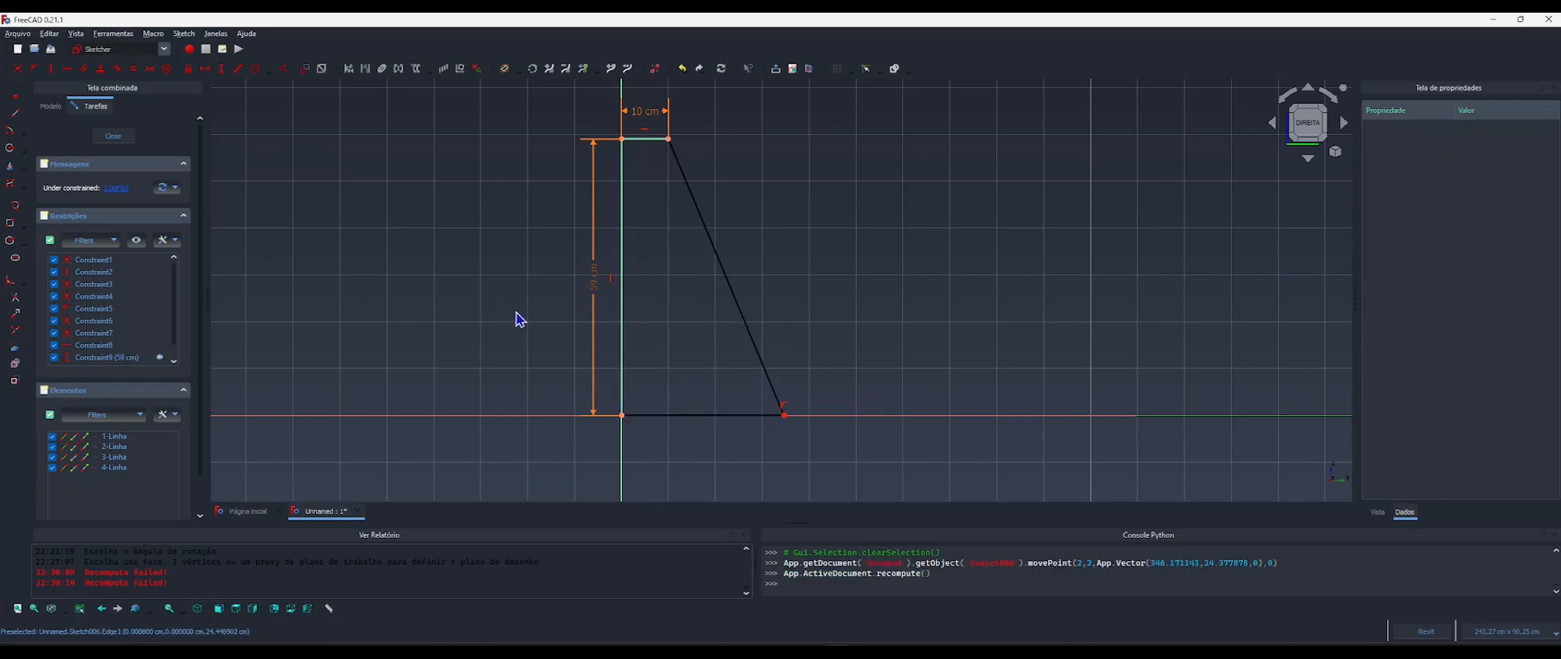
key(l)
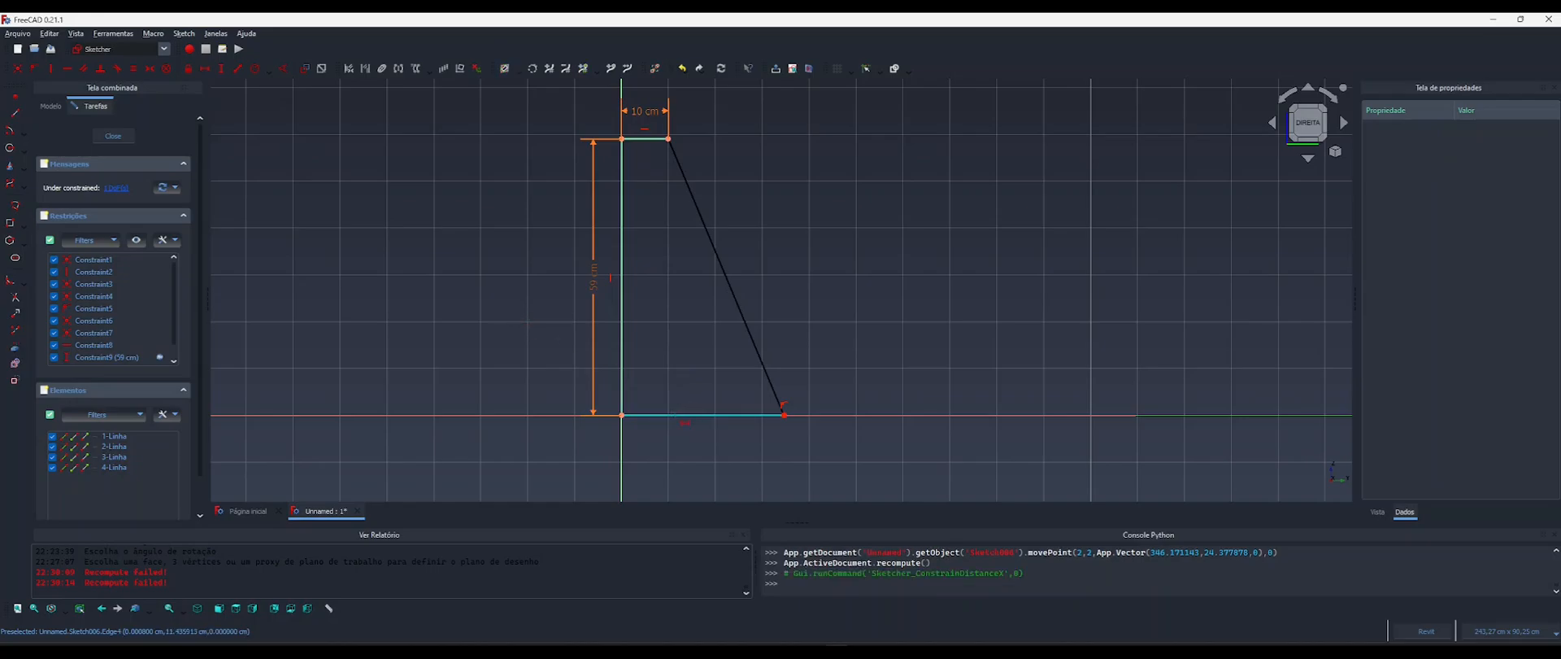
click(681, 415)
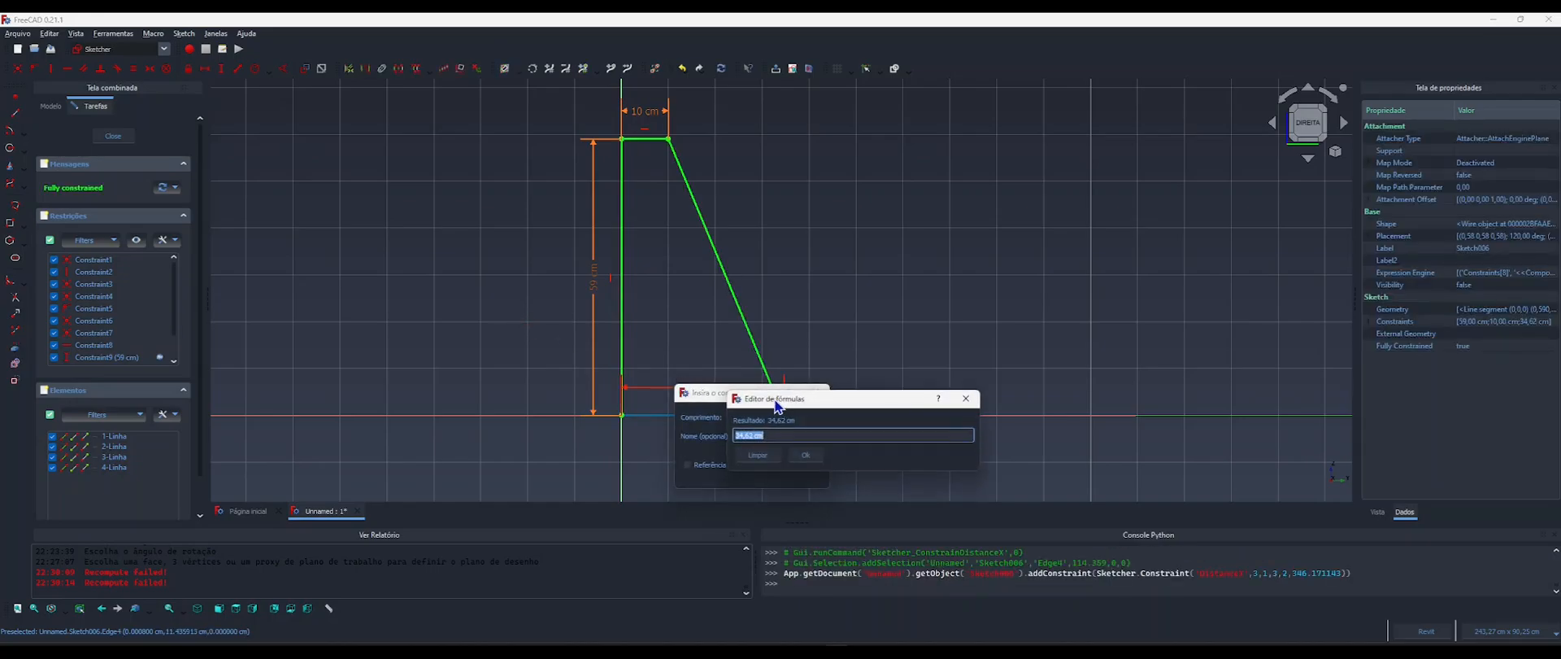
Start a formula for the bottom edge's length with 2 multiplied by the <<Componente>> reference.
click(794, 415)
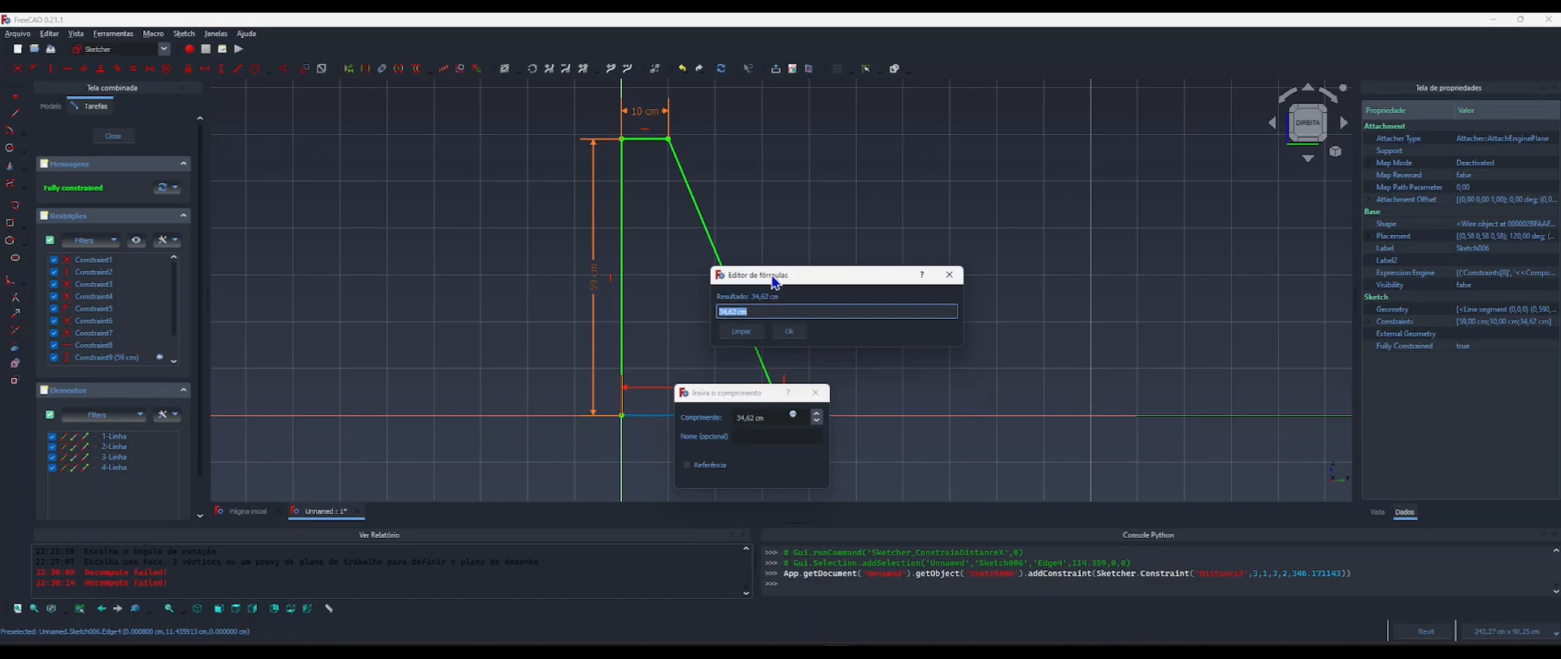
text(2*alrgura)
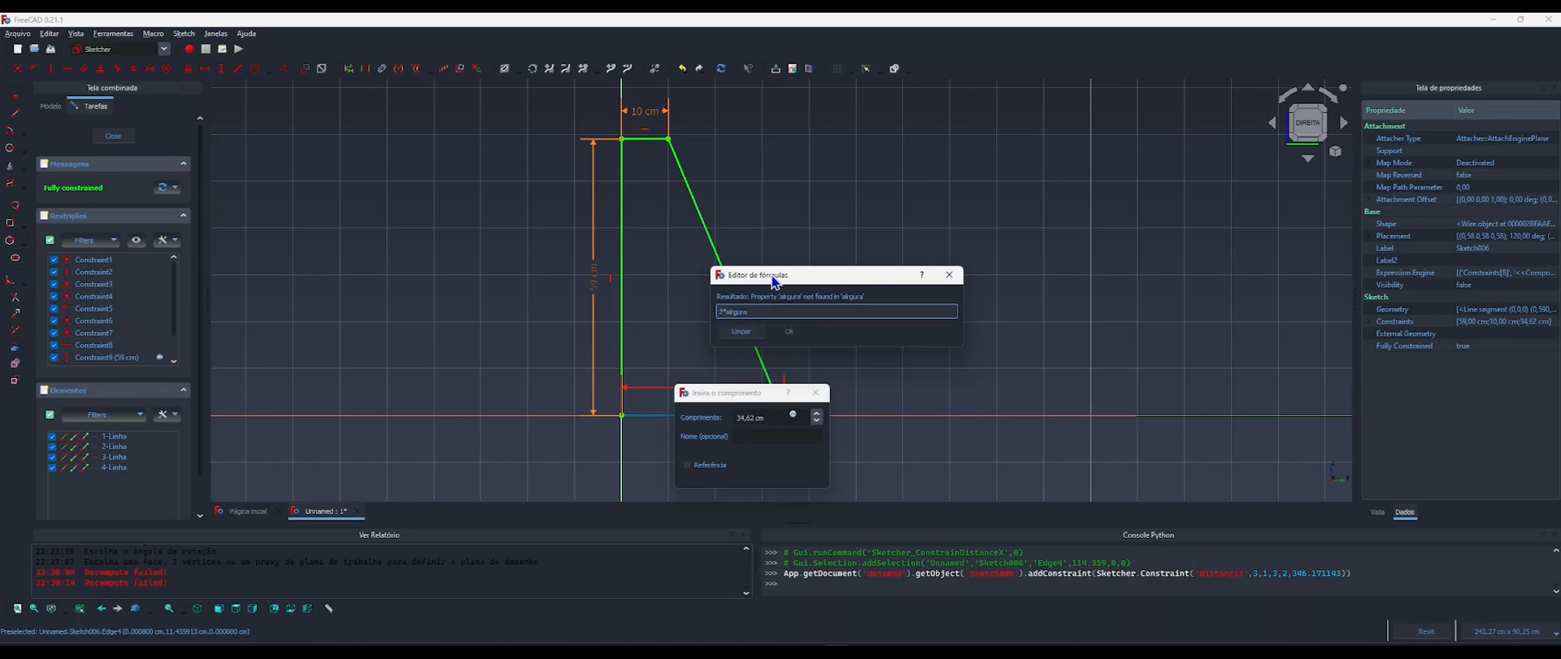
key(BackSpace)
key(BackSpace)
key(BackSpace)
key(BackSpace)
key(BackSpace)
key(BackSpace)
key(BackSpace)
text(com)
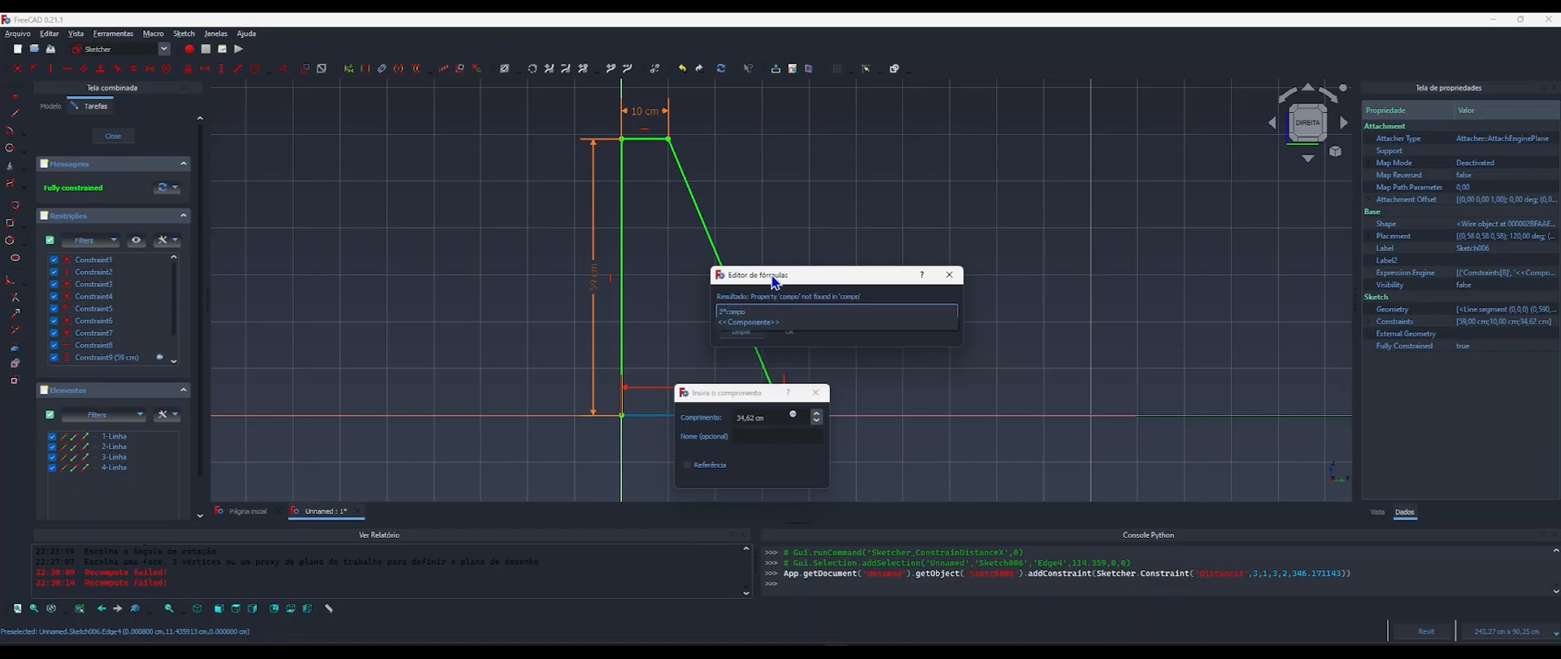
text(po)
key(Down)
Complete the bottom edge's length formula with the LarguraEscora property, apply it to the constraint and close the sketch.
text(largura)
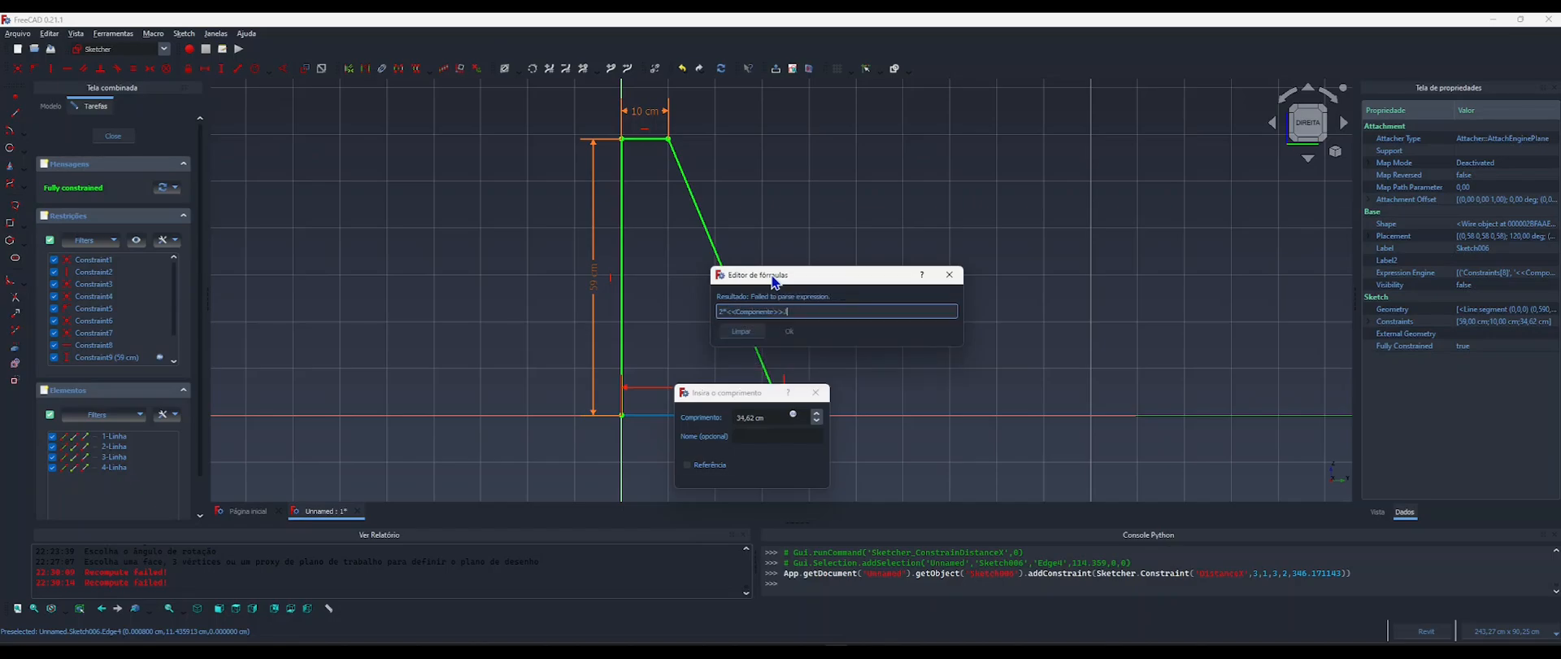
key(Down)
key(Down)
key(Down)
key(Down)
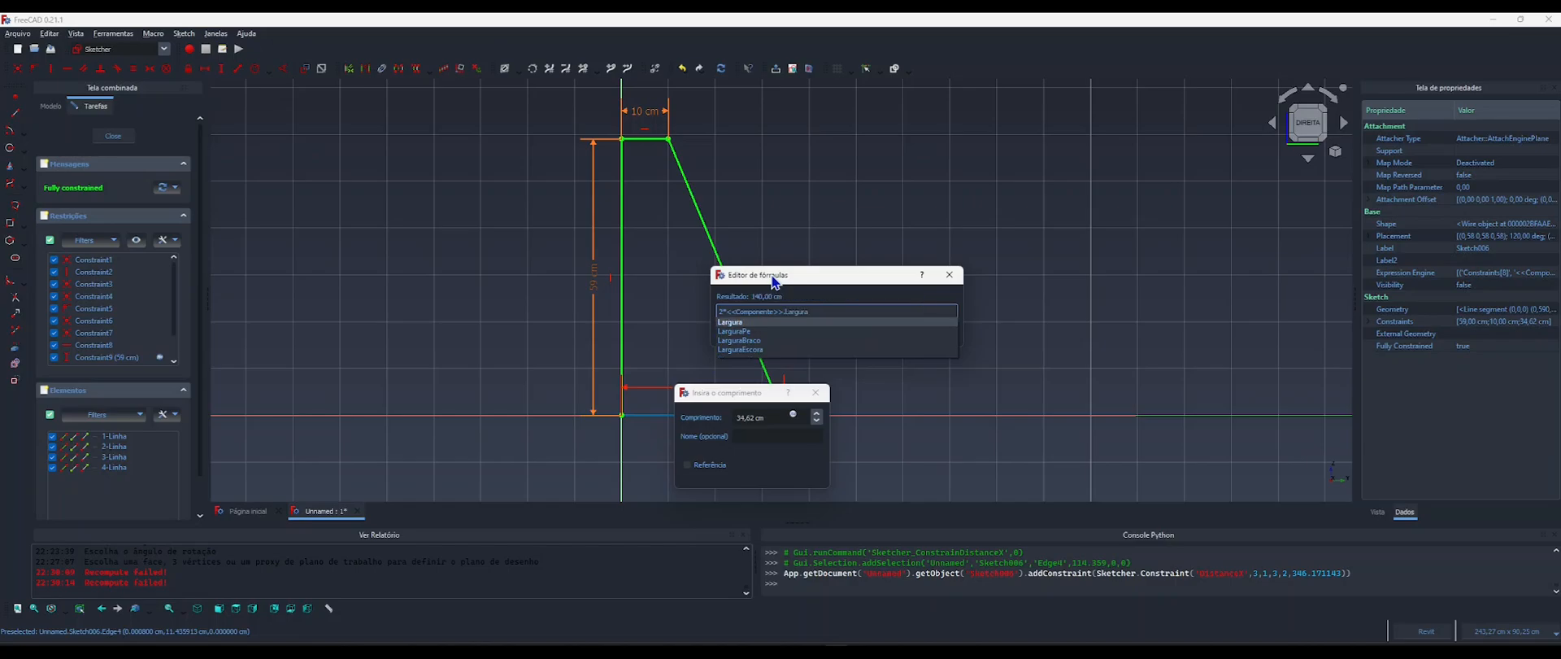
key(Return)
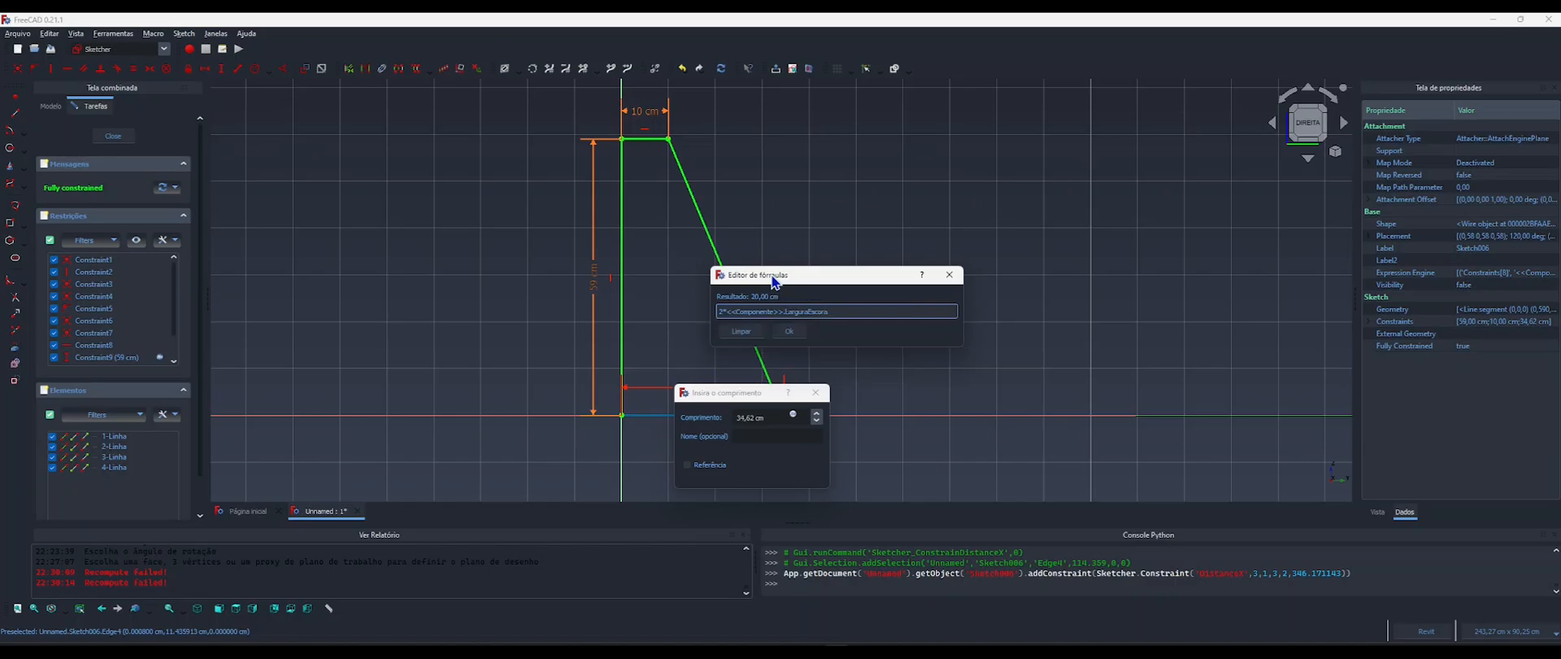
click(785, 331)
click(745, 471)
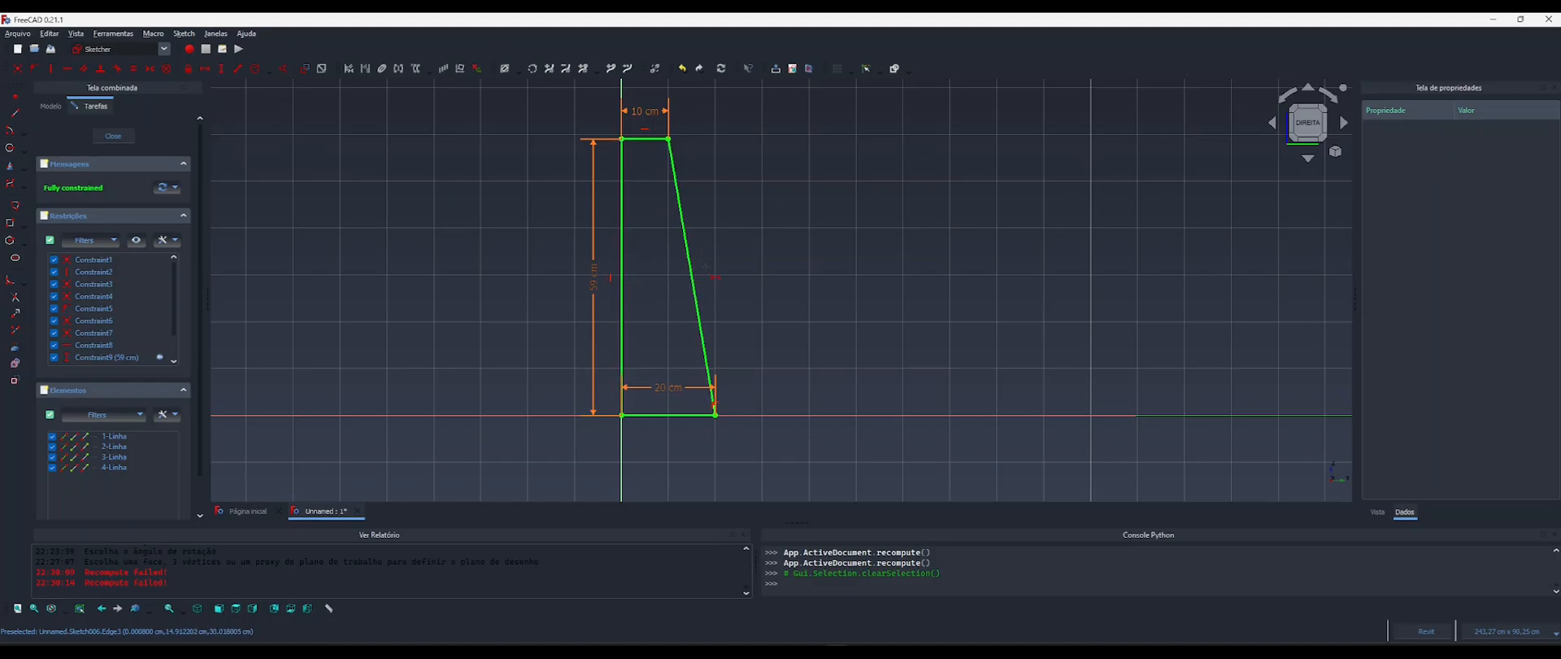
click(112, 141)
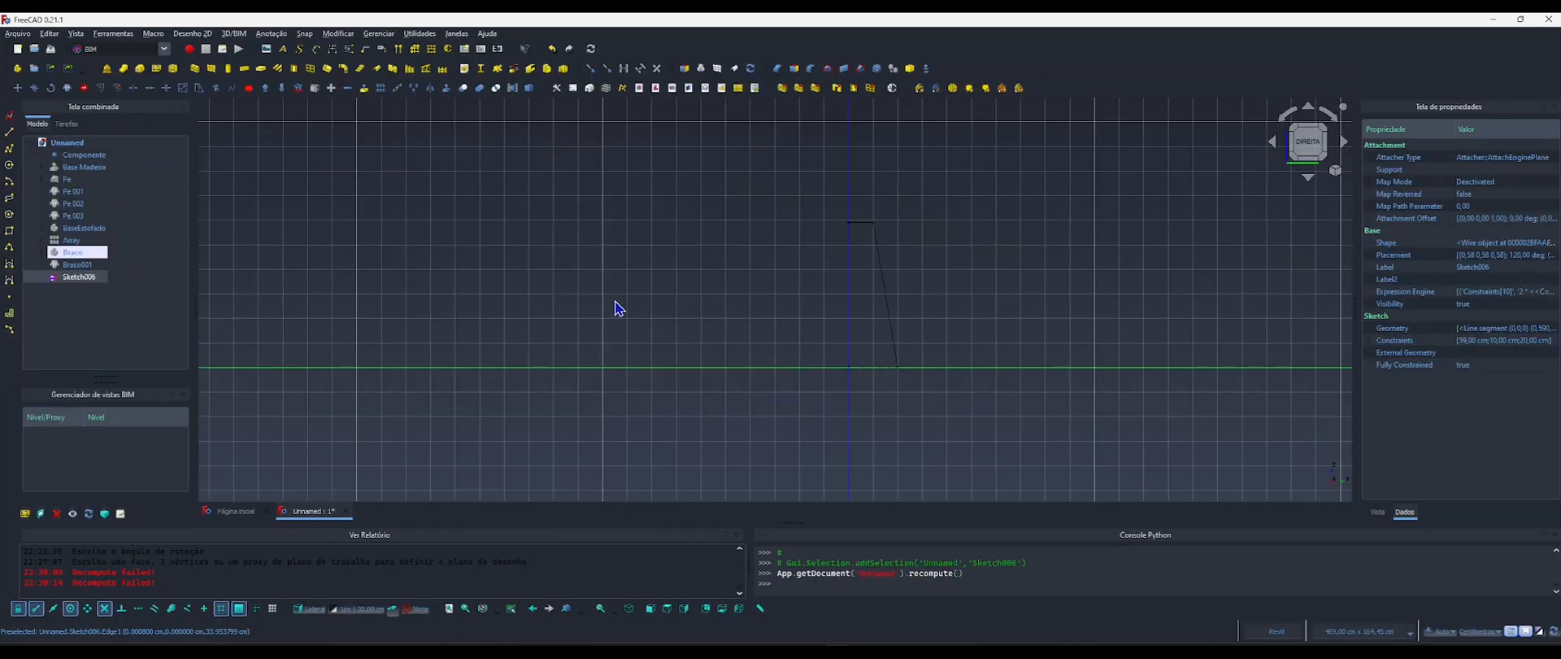
Switch to the Part Design workbench and create a new body.
middle_drag(853, 291, 609, 301)
scroll(610, 300, up, 3)
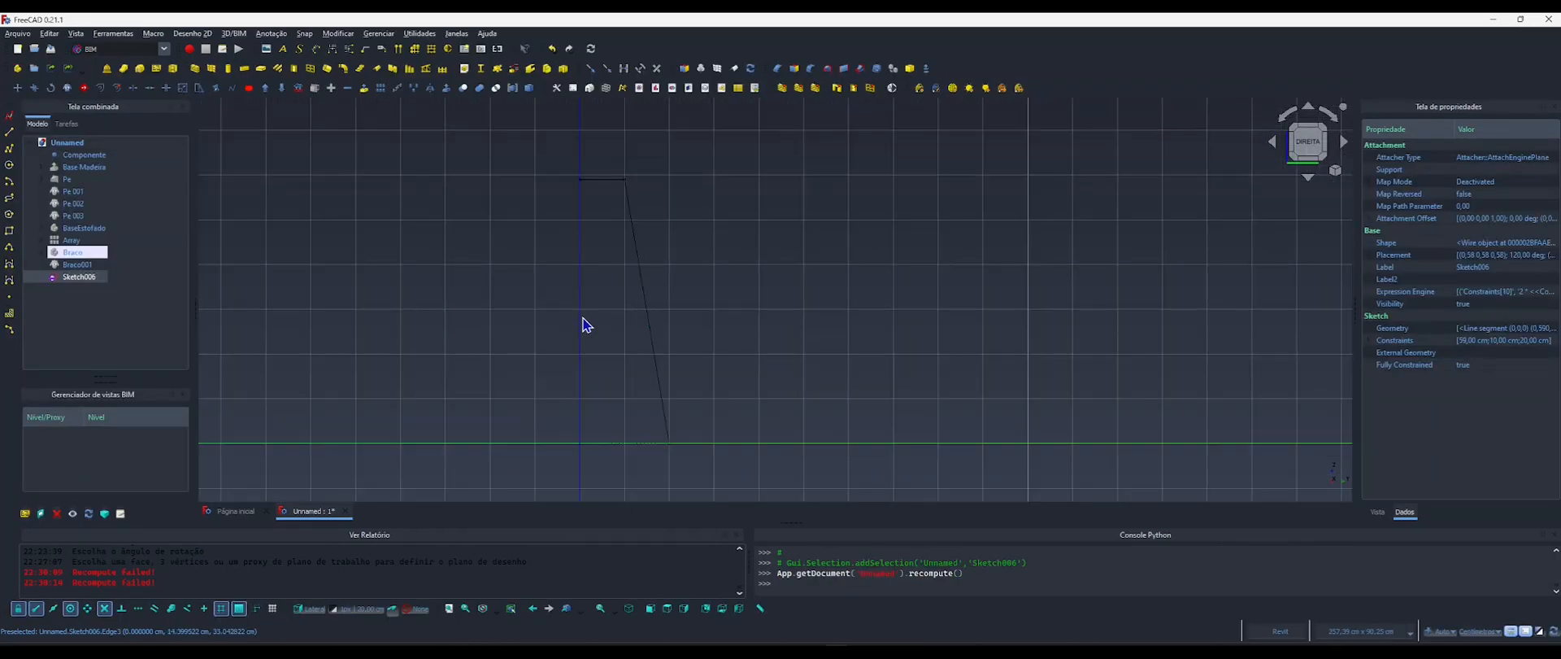
click(122, 324)
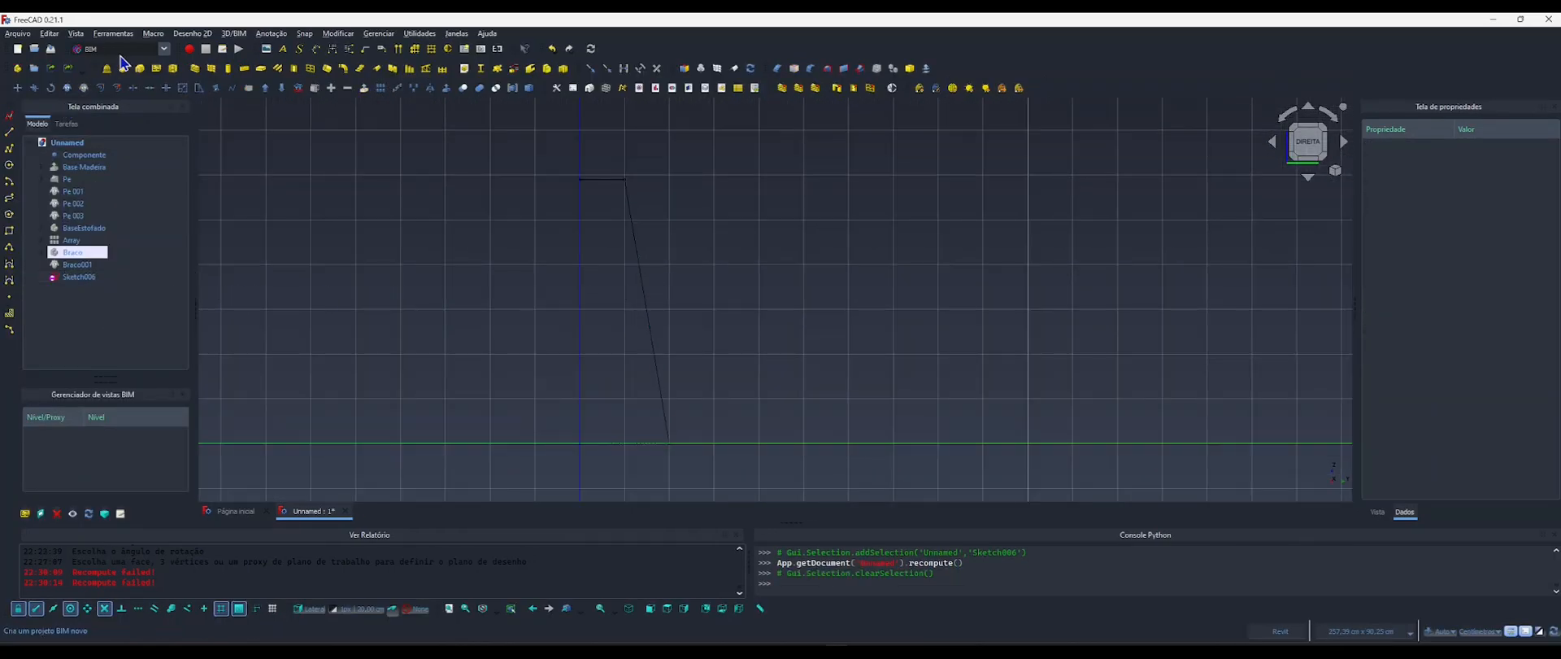
click(128, 49)
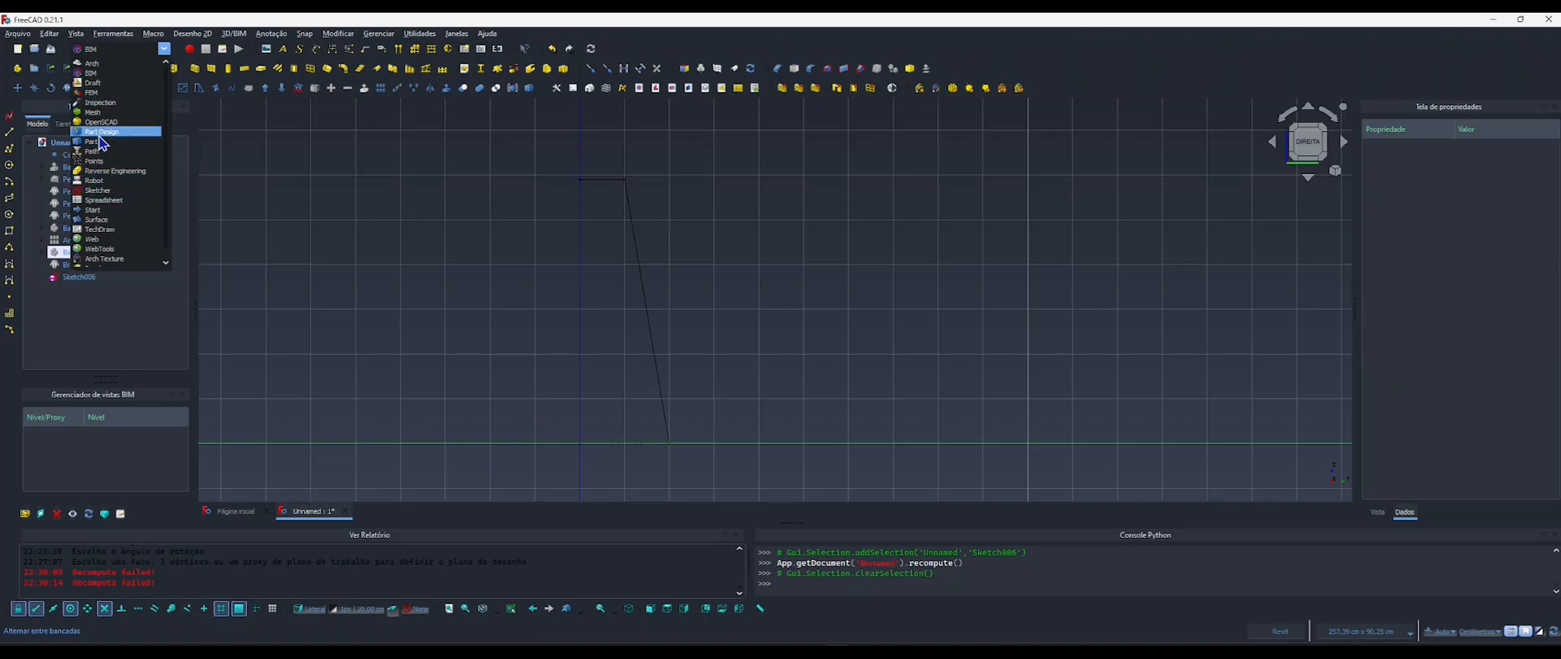
click(99, 132)
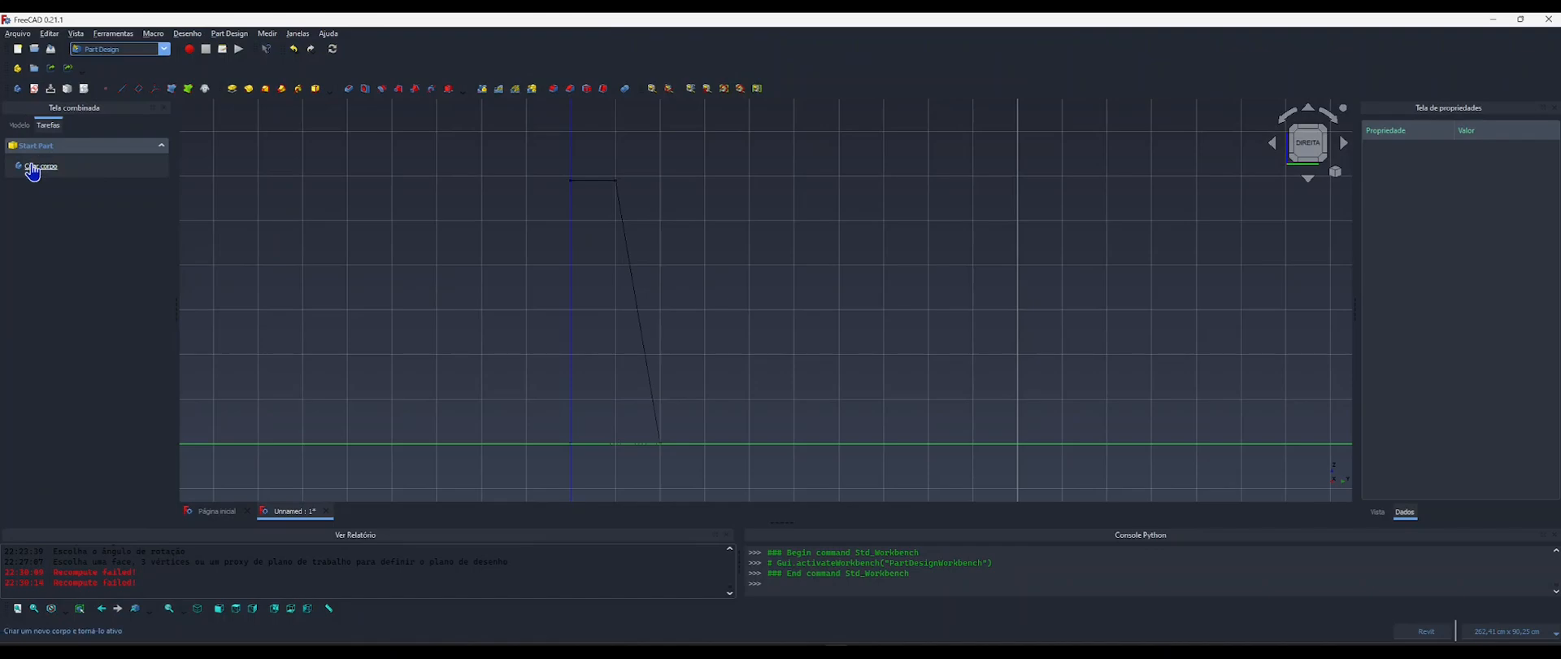
click(42, 166)
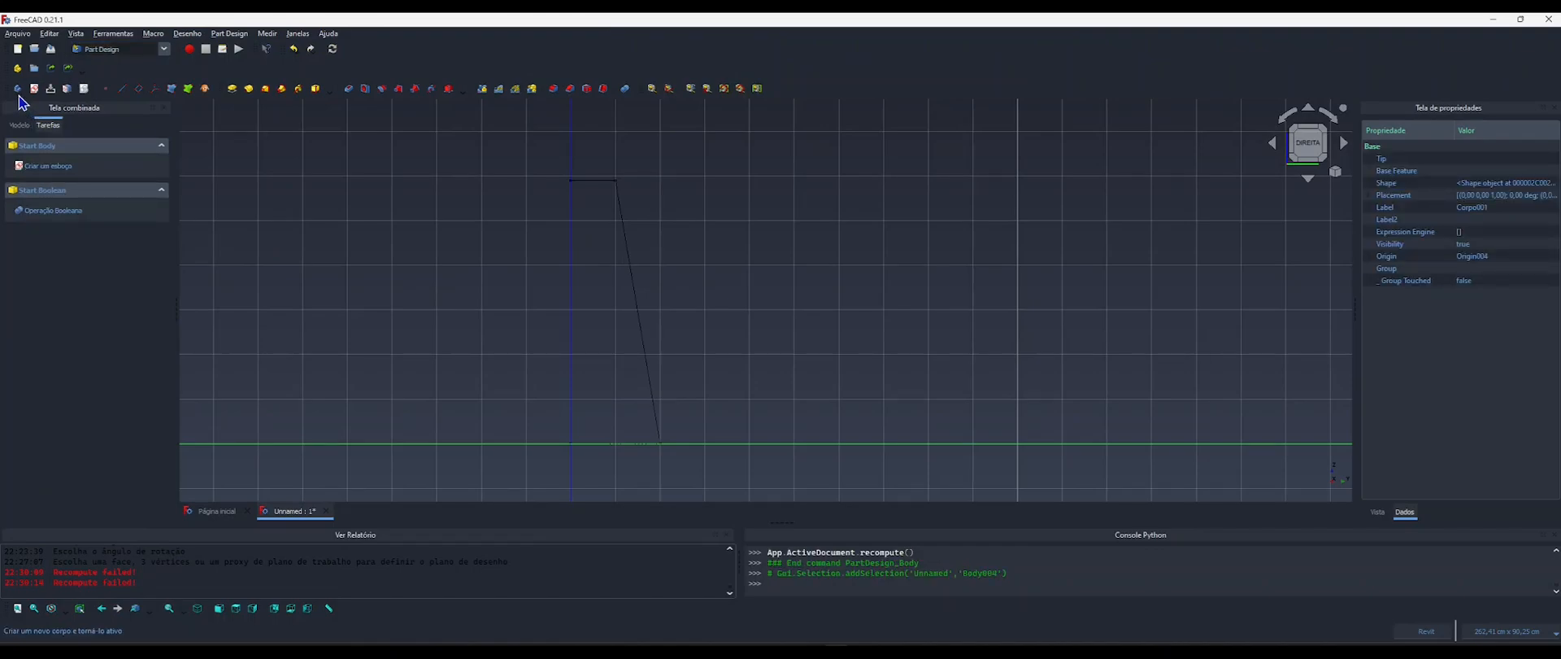
Delete the surplus body Corpo001 and move Sketch006 into the body Corpo.
click(18, 124)
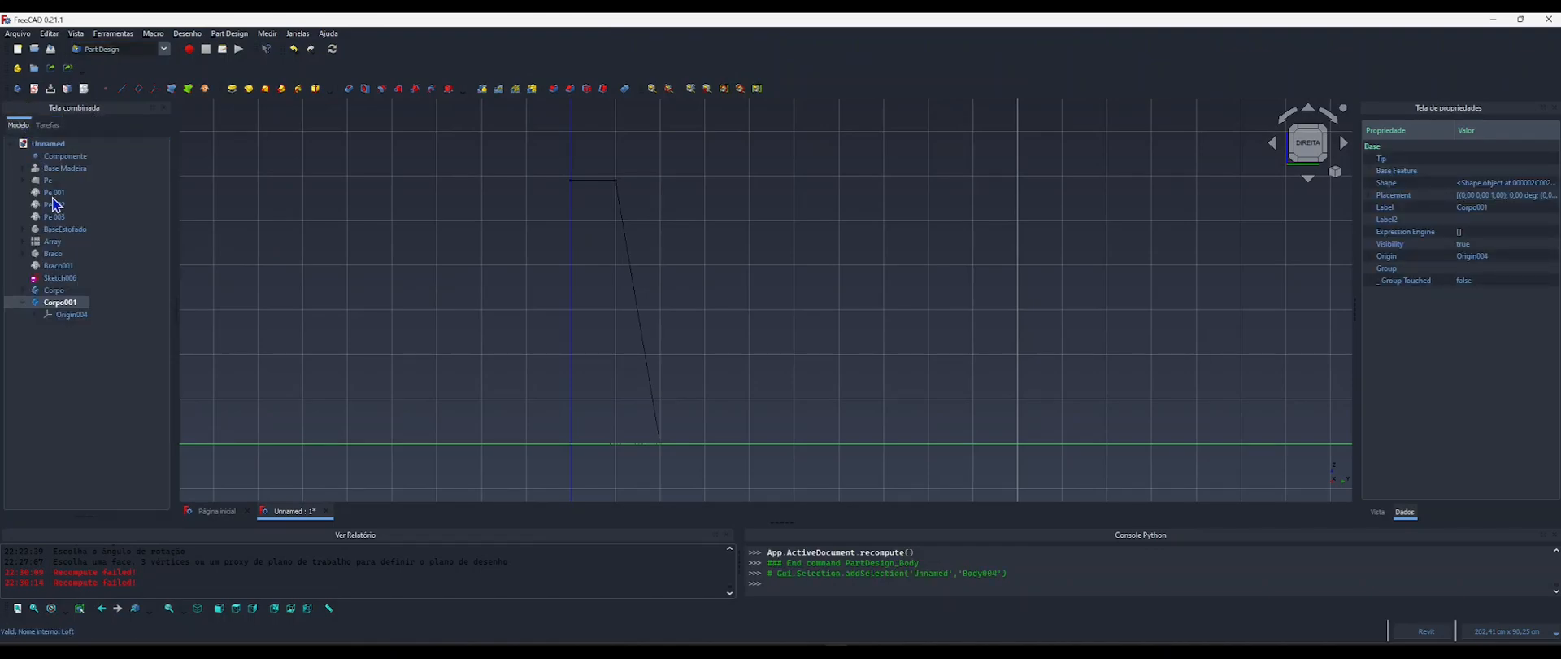
key(Delete)
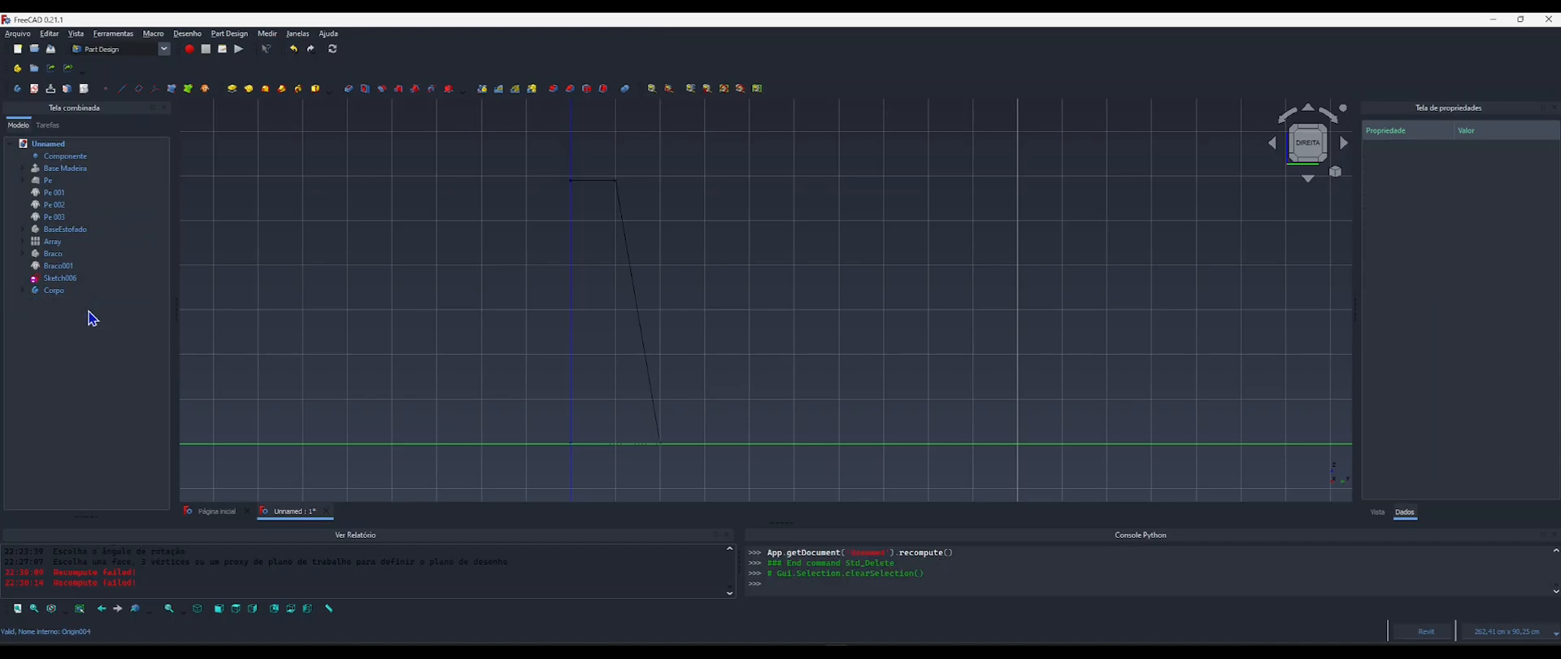
mouse_move(54, 278)
mouse_down()
mouse_move(69, 285)
mouse_move(57, 292)
mouse_up()
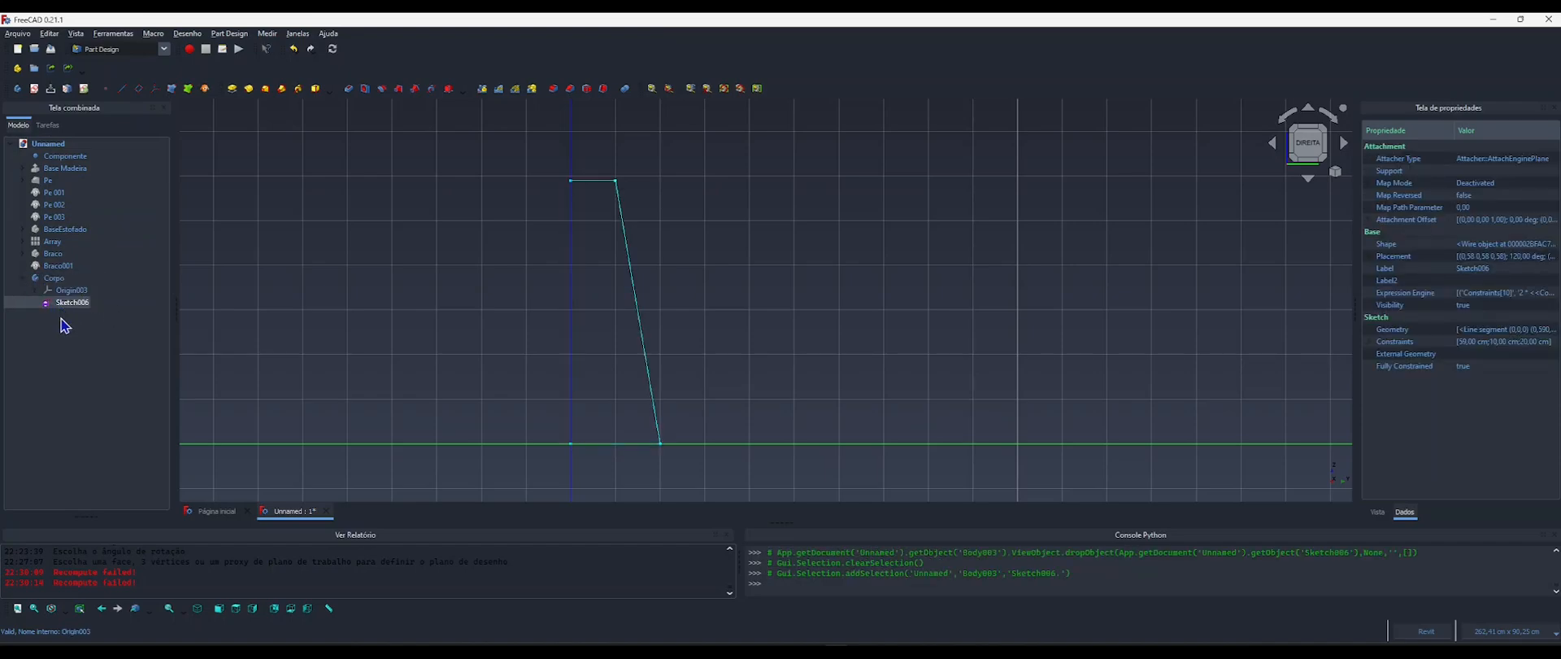
View the profile sketch in 3D and switch to the sofa reference image to examine its dimensions.
click(440, 278)
scroll(654, 261, down, 5)
mouse_move(653, 314)
shift+middle_down()
mouse_move(542, 358)
mouse_move(669, 296)
mouse_move(596, 307)
mouse_move(597, 275)
shift+middle_up()
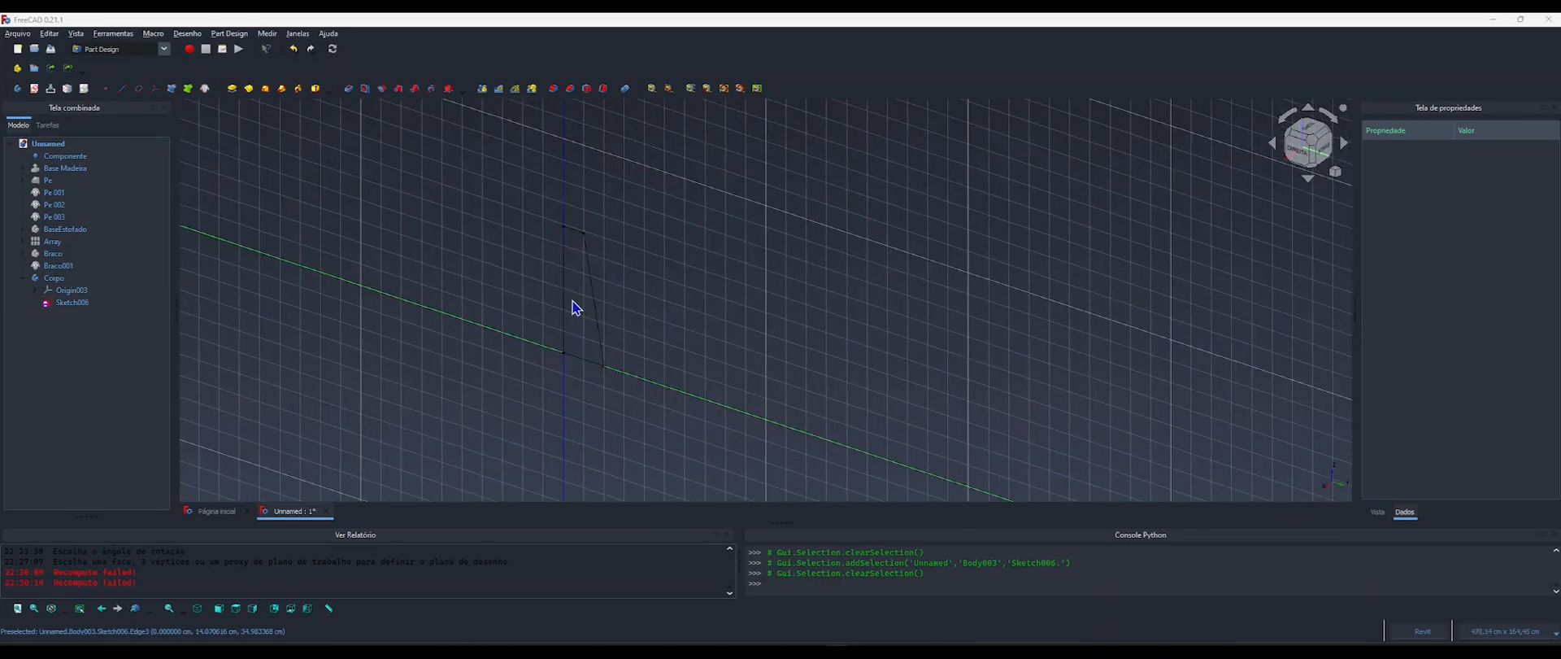
key(alt+Tab)
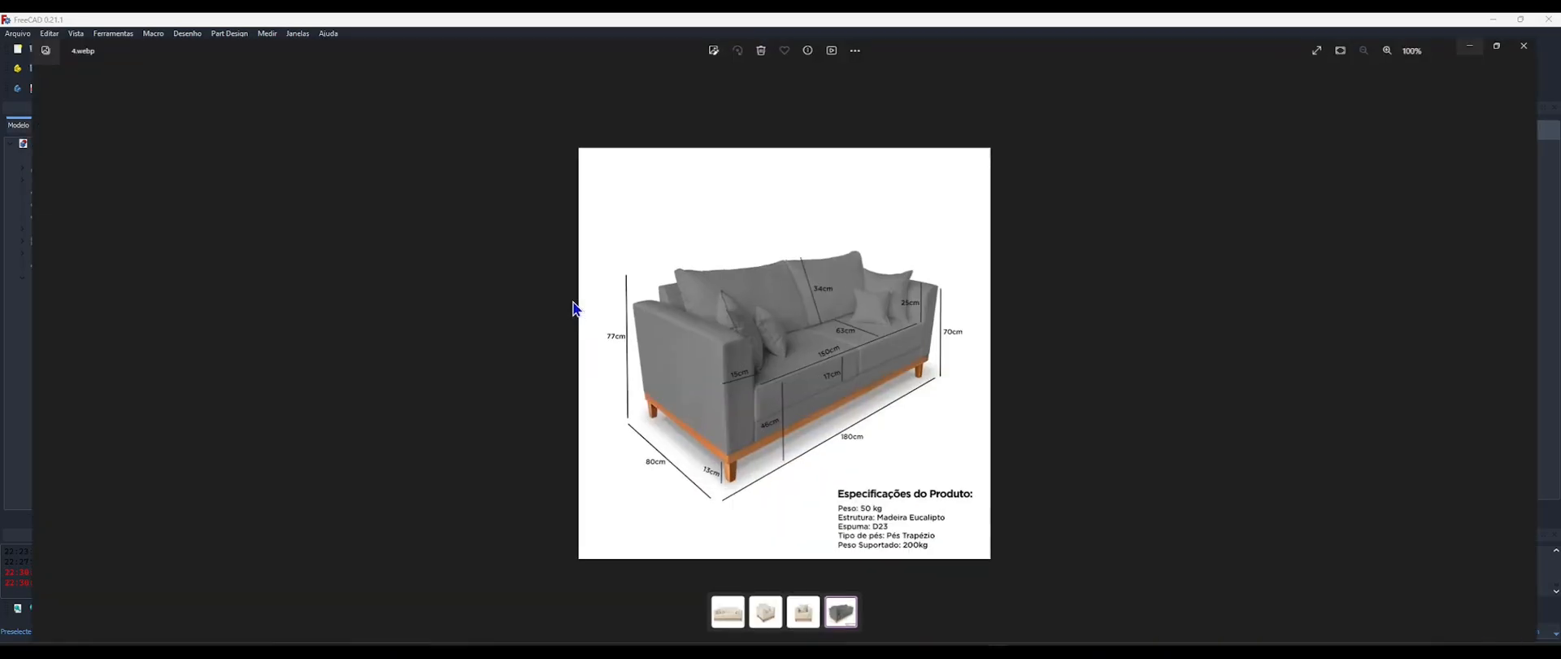
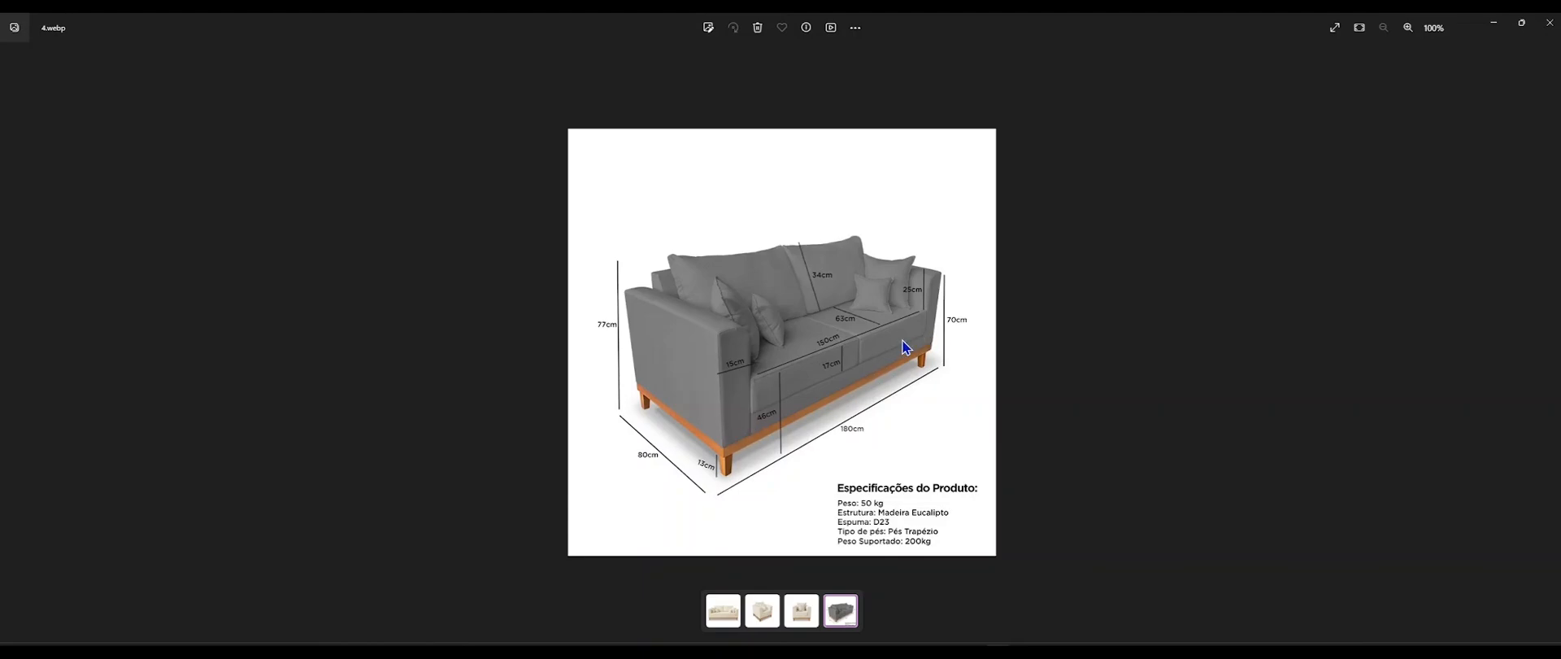
Return to FreeCAD, open Sketch003 of the BaseEstofado body and copy the formula driving the rectangle's horizontal length.
click(1497, 23)
middle_drag(603, 324, 647, 281)
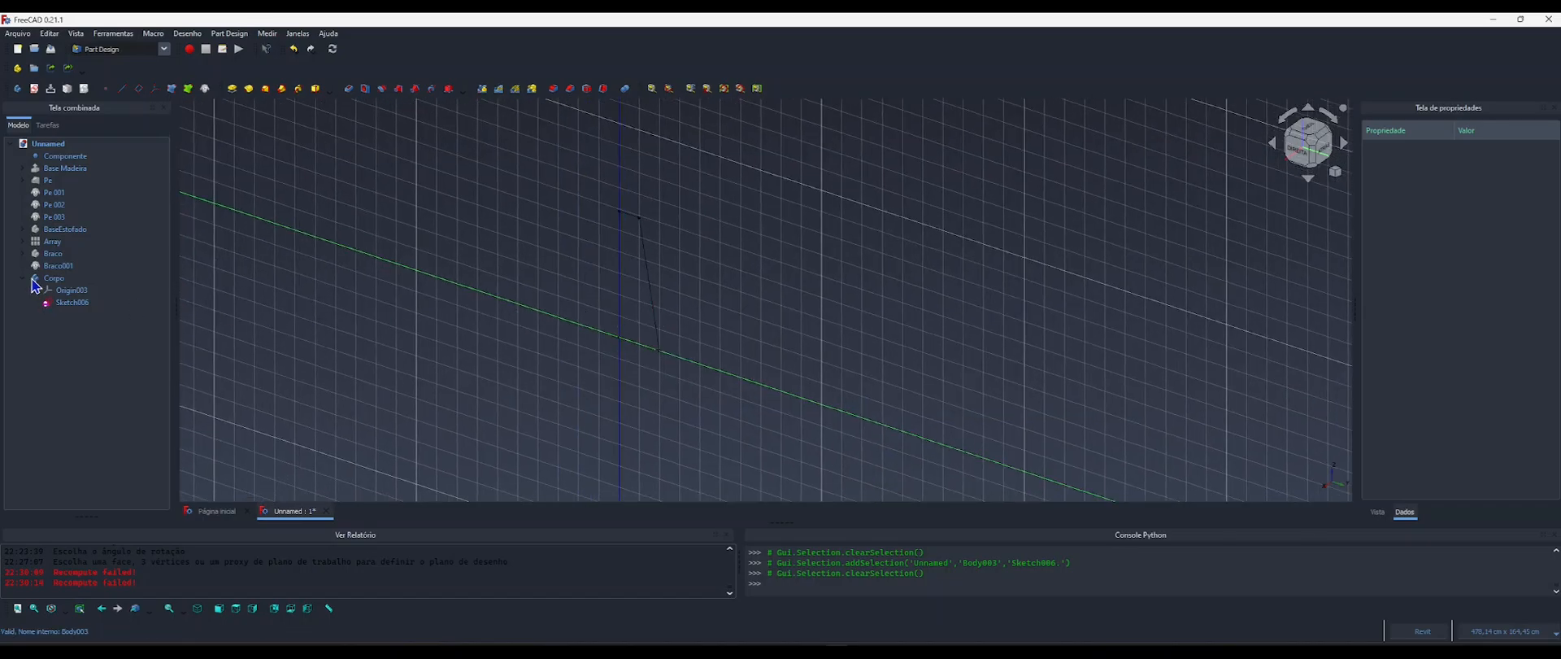
click(60, 236)
click(23, 229)
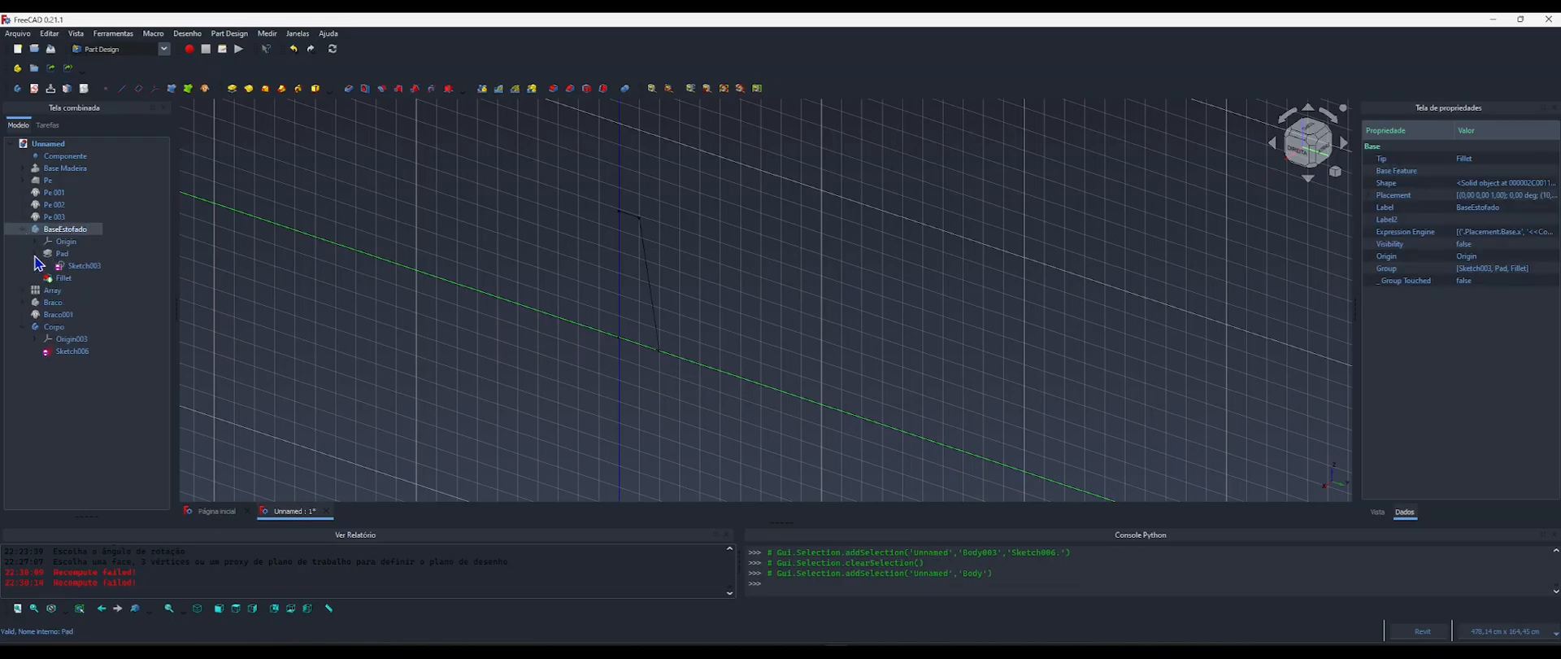
double_click(81, 266)
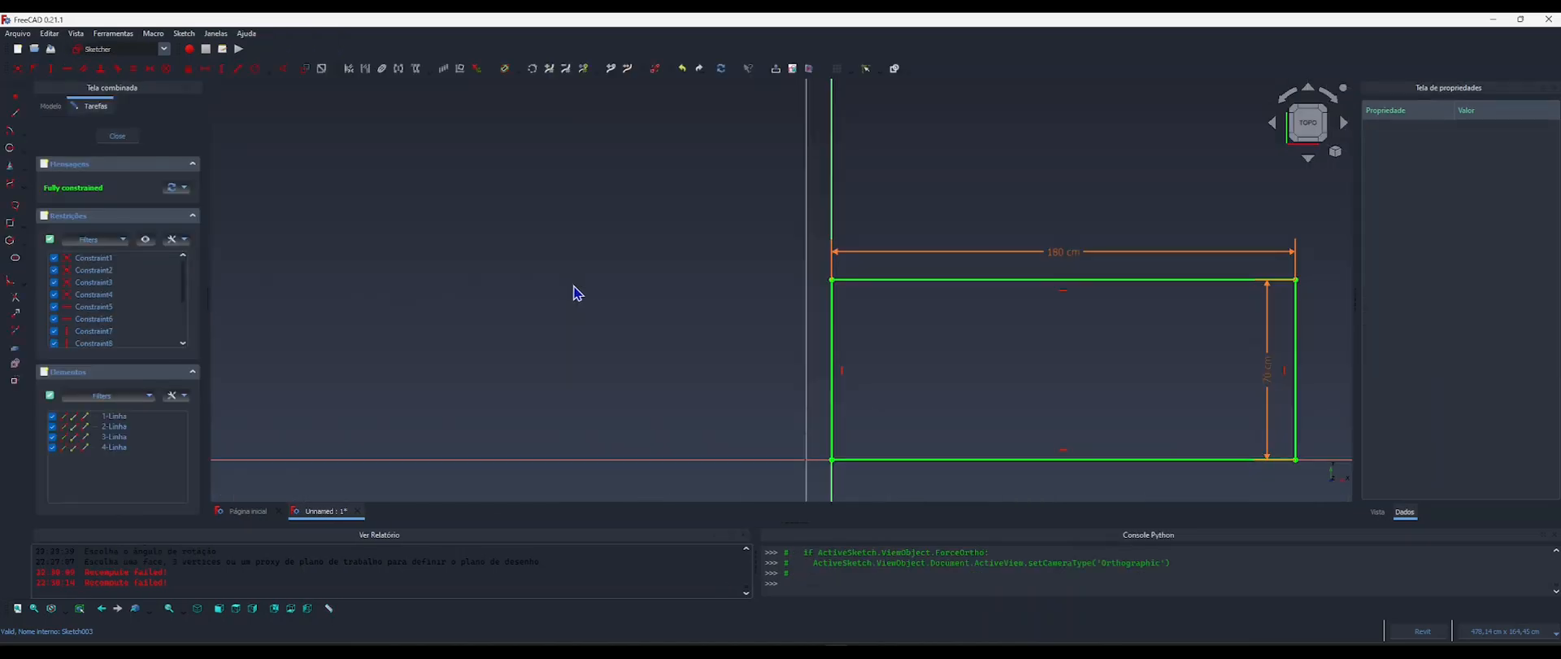
middle_drag(1113, 257, 929, 232)
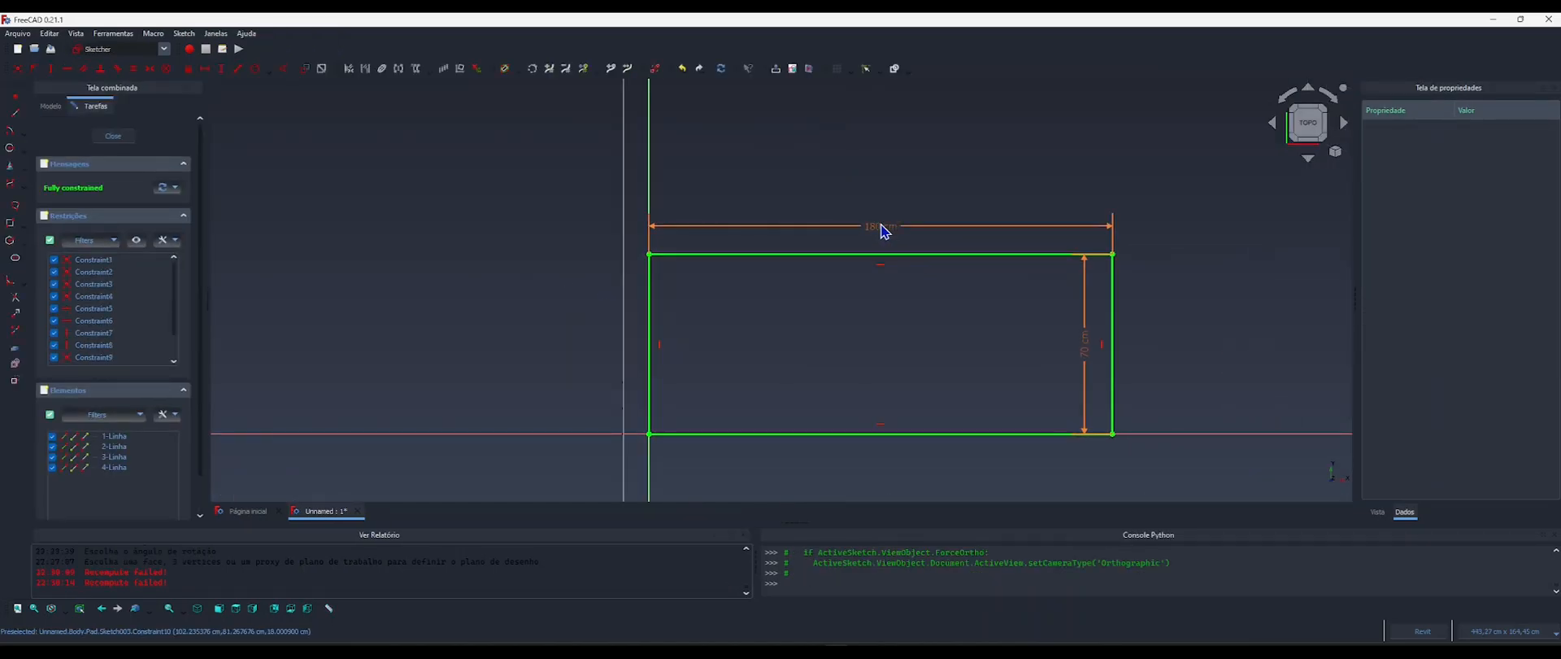
double_click(887, 235)
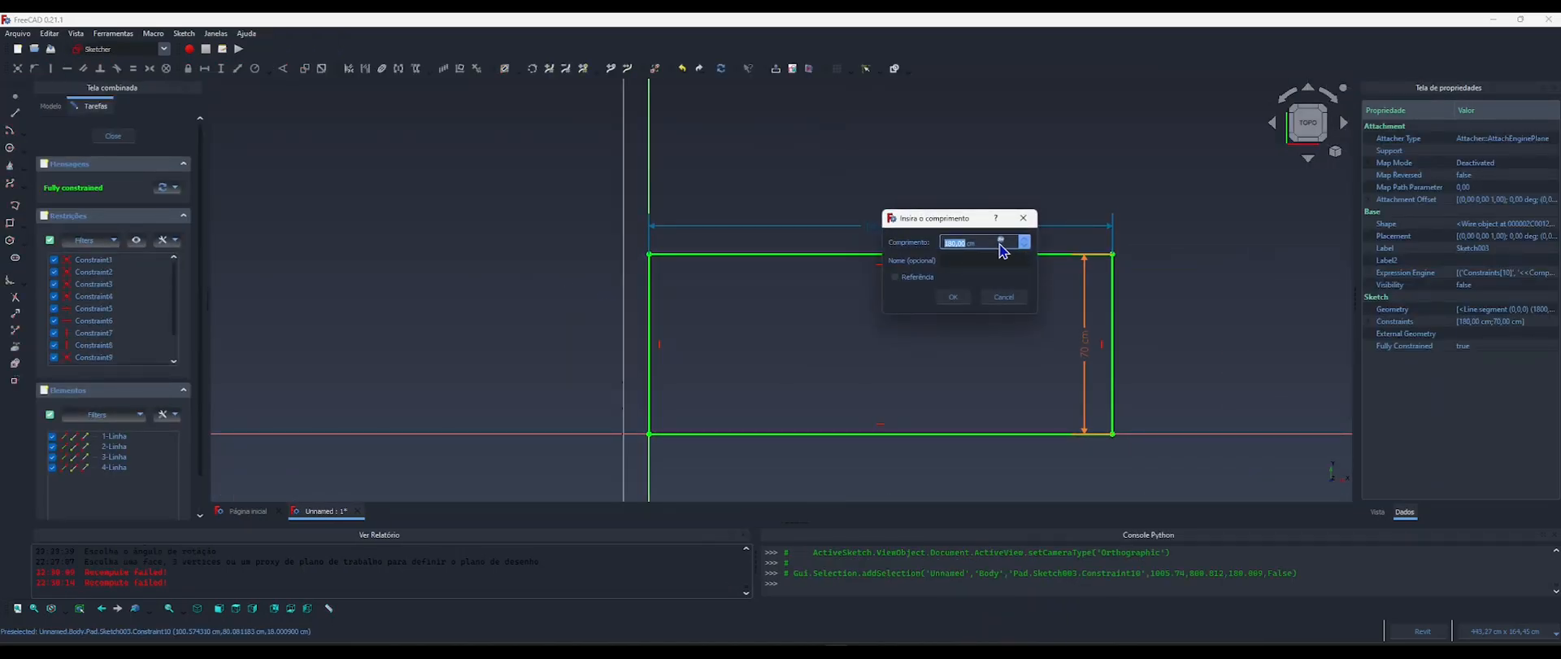
click(1001, 241)
key(ctrl+c)
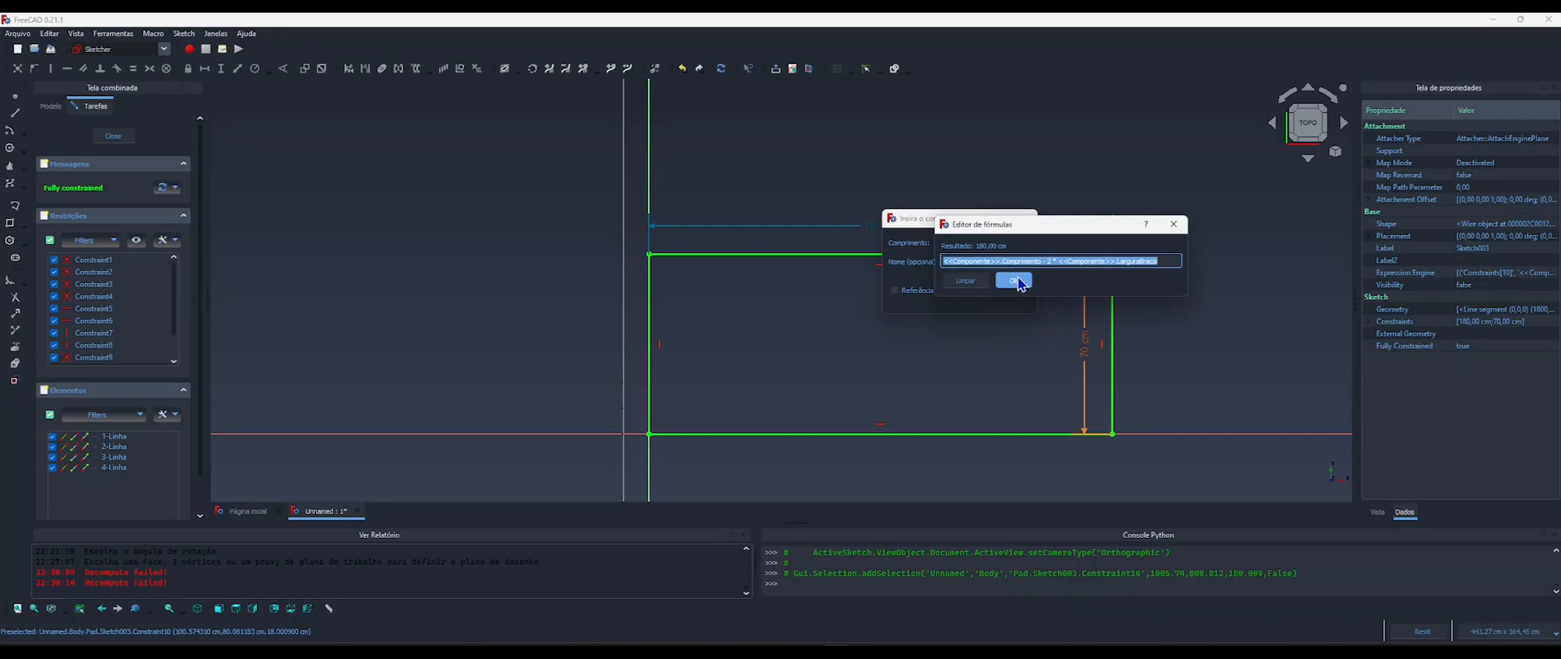
click(1016, 281)
click(956, 297)
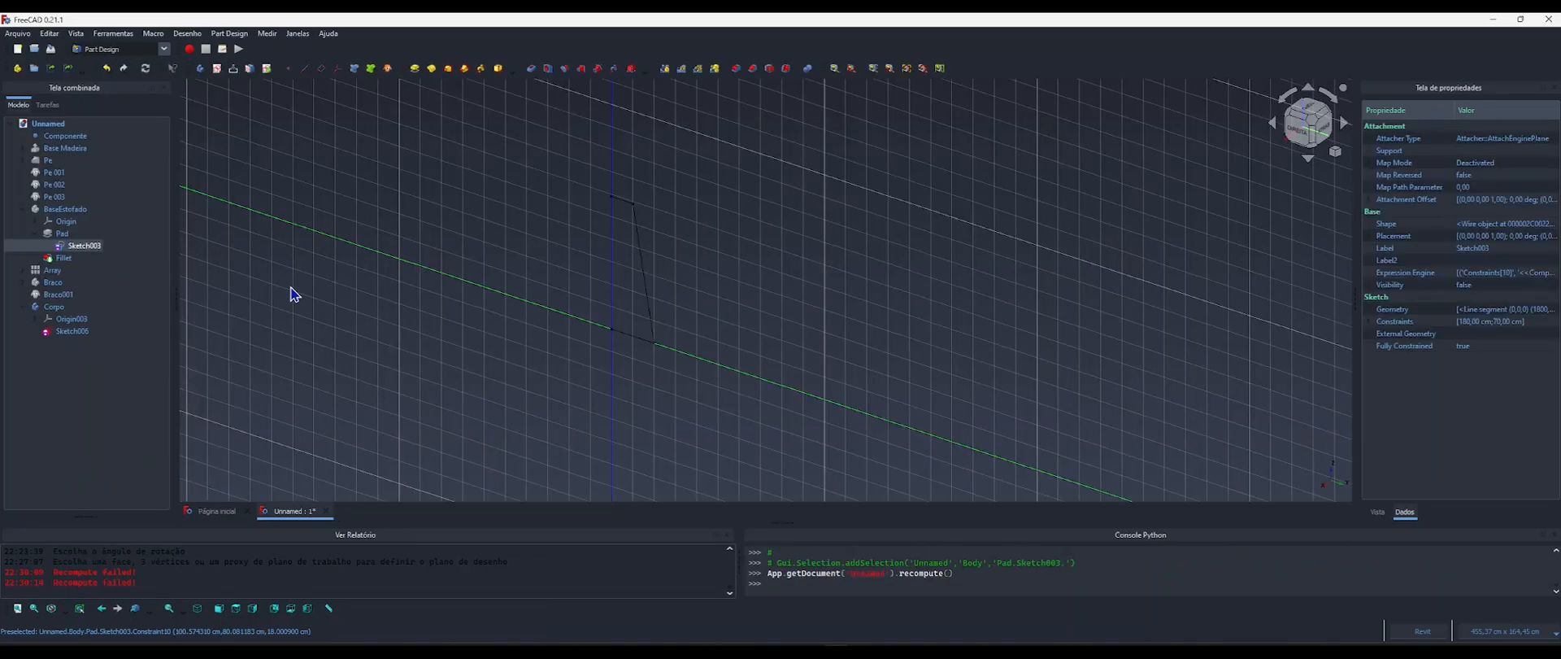
click(73, 332)
double_click(72, 332)
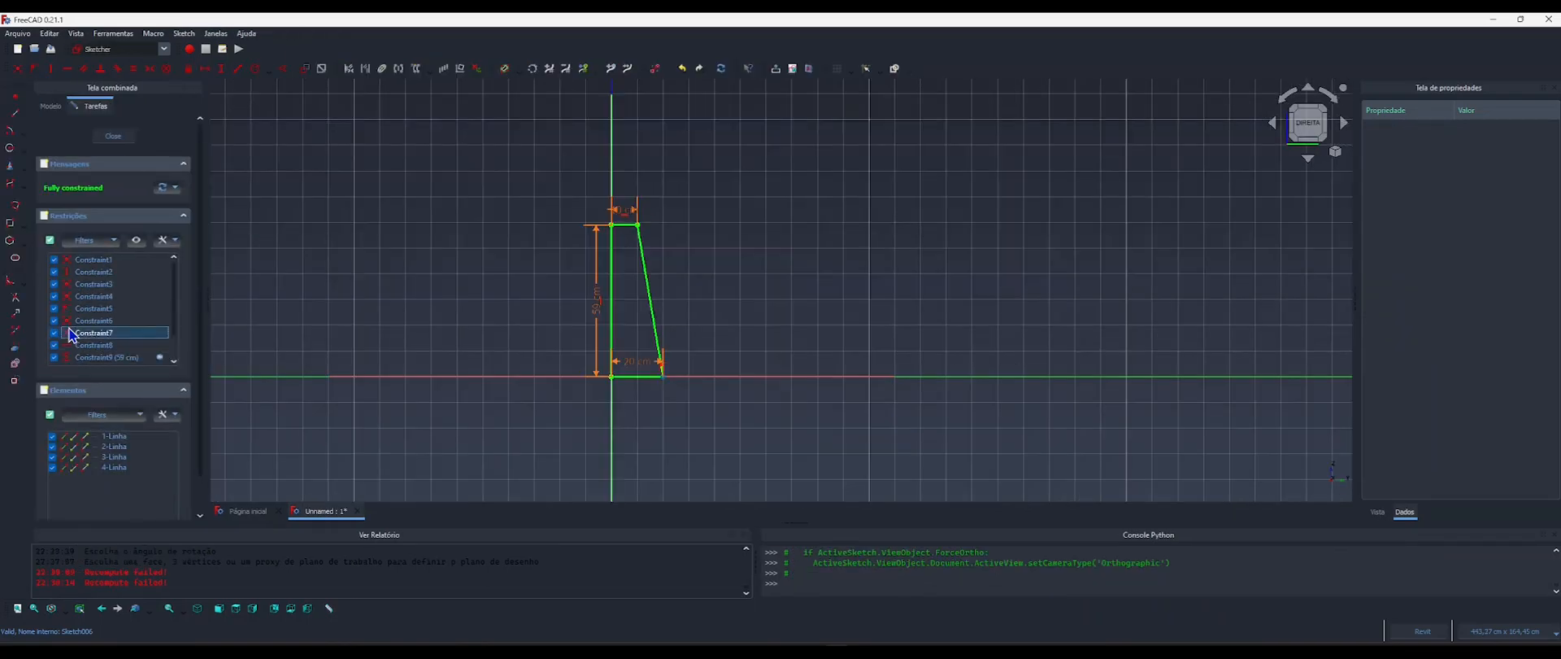
click(112, 137)
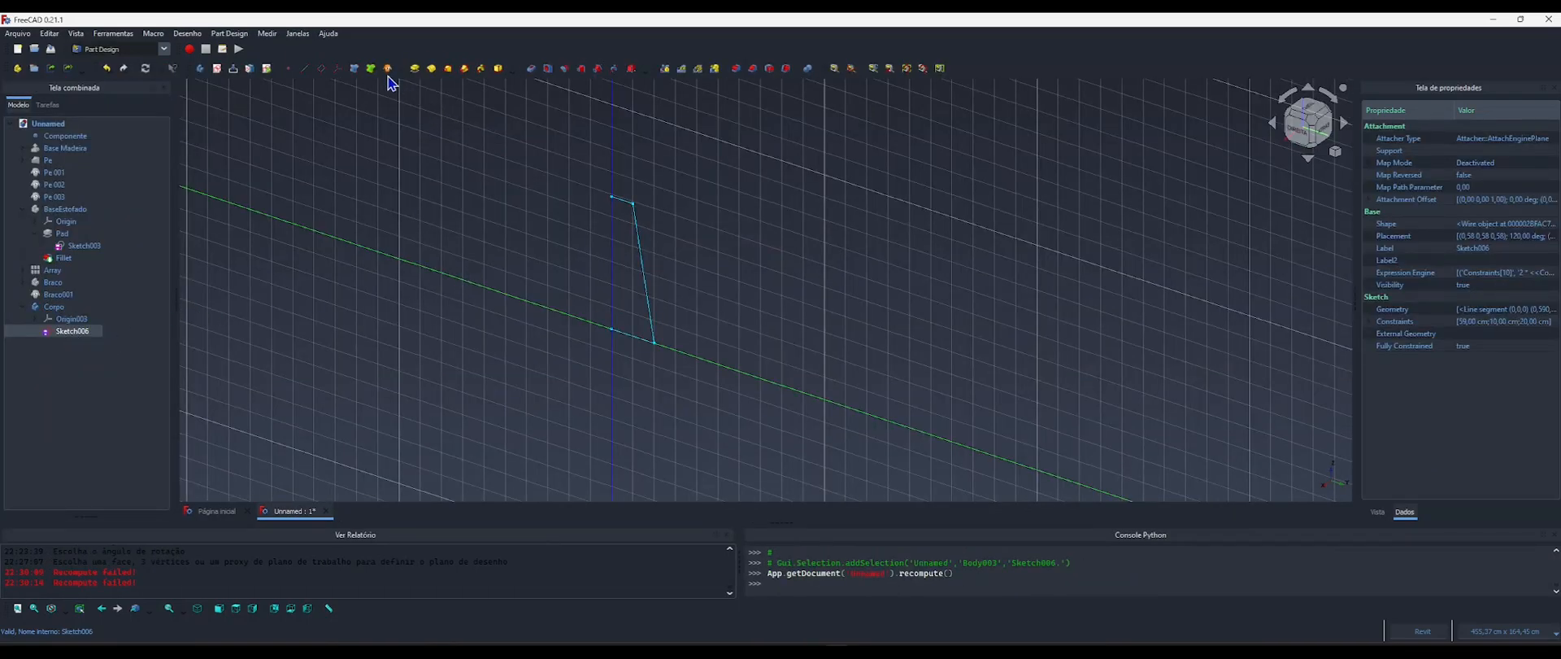
click(416, 72)
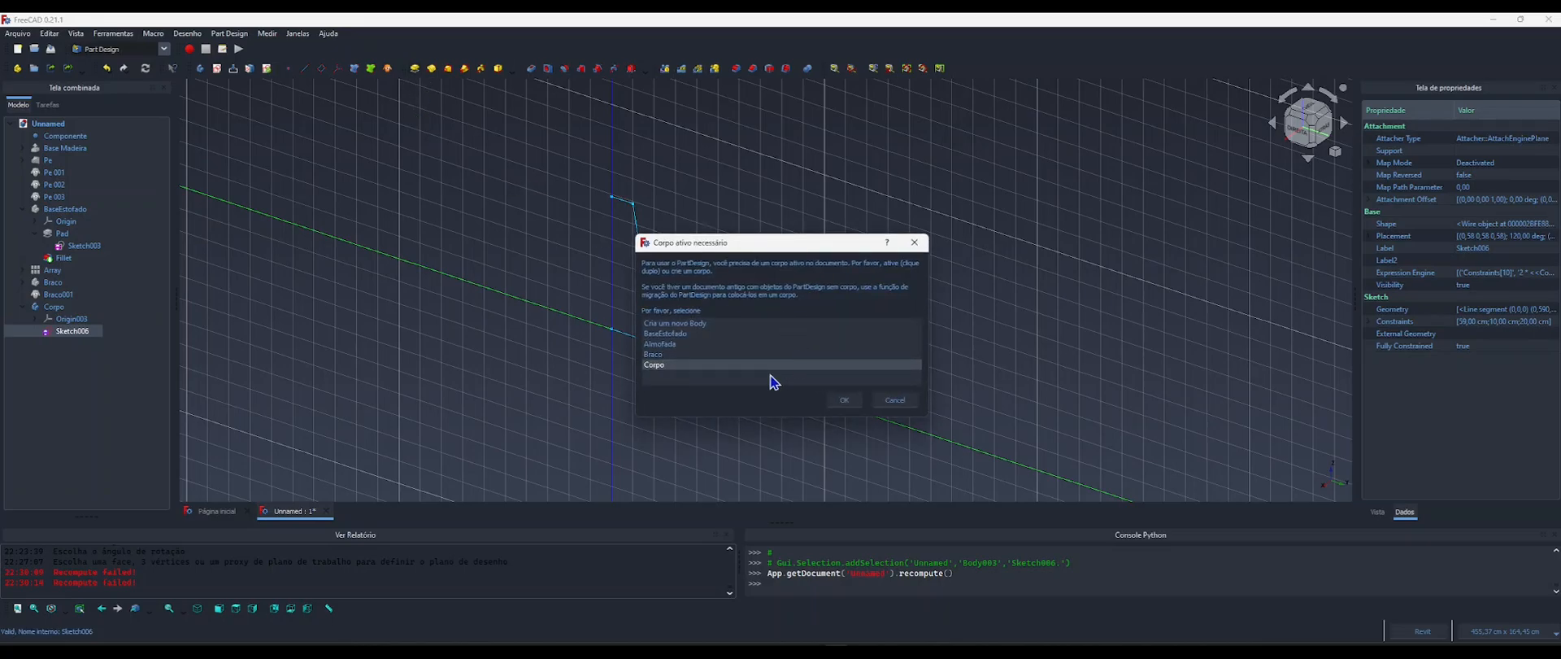
click(898, 406)
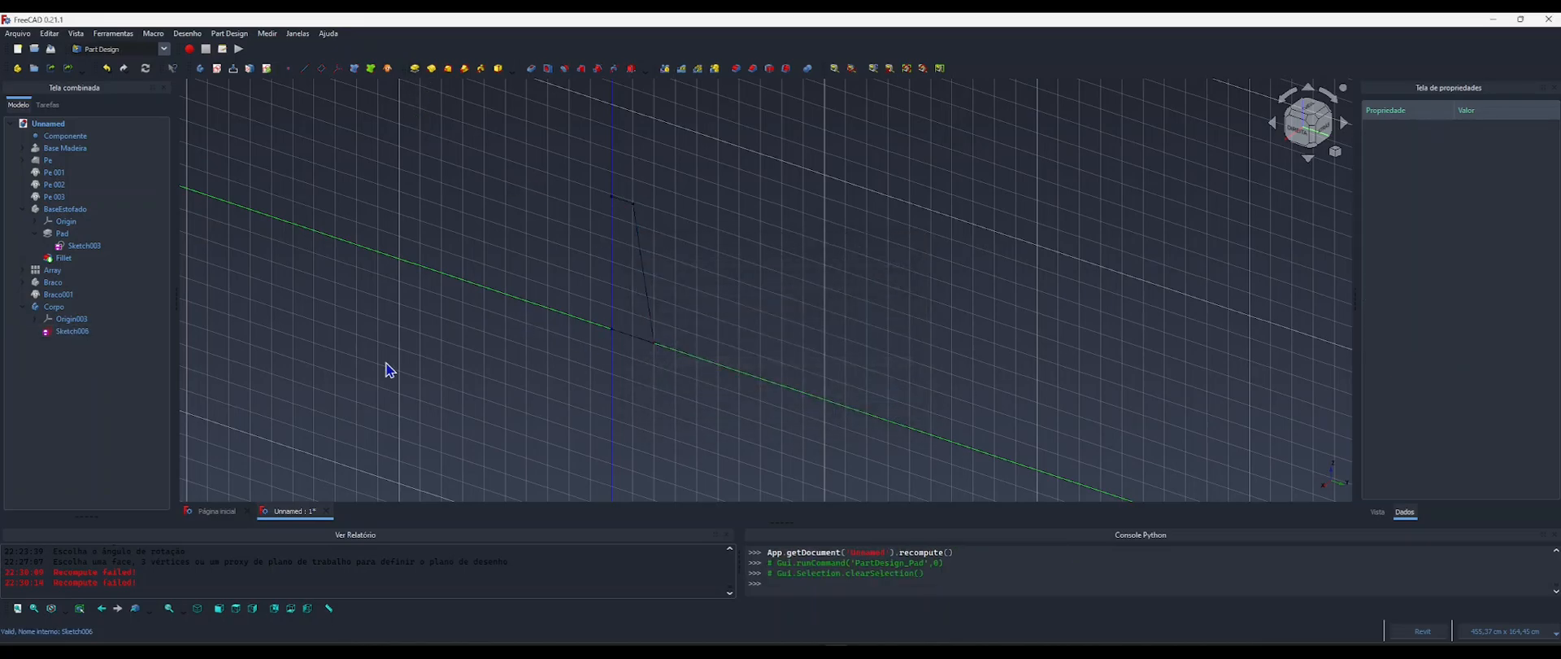
click(55, 309)
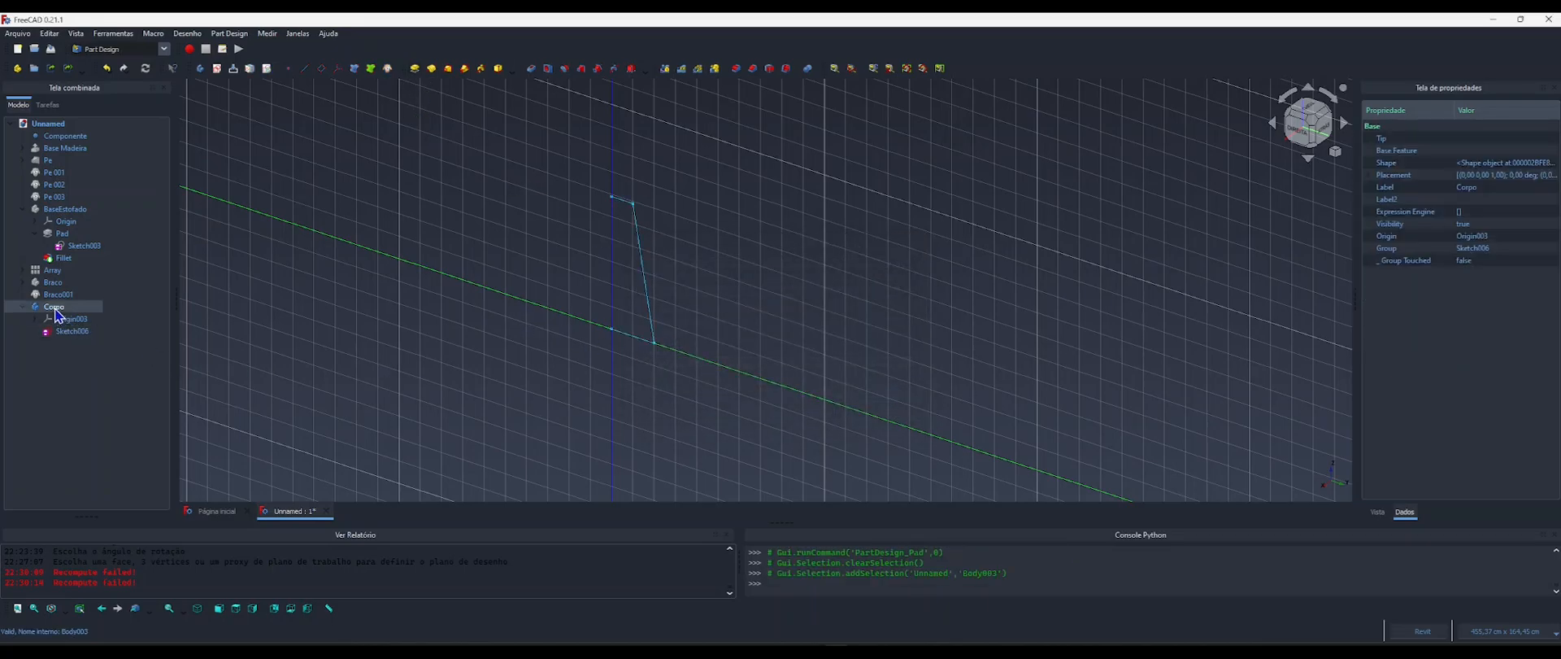
click(414, 72)
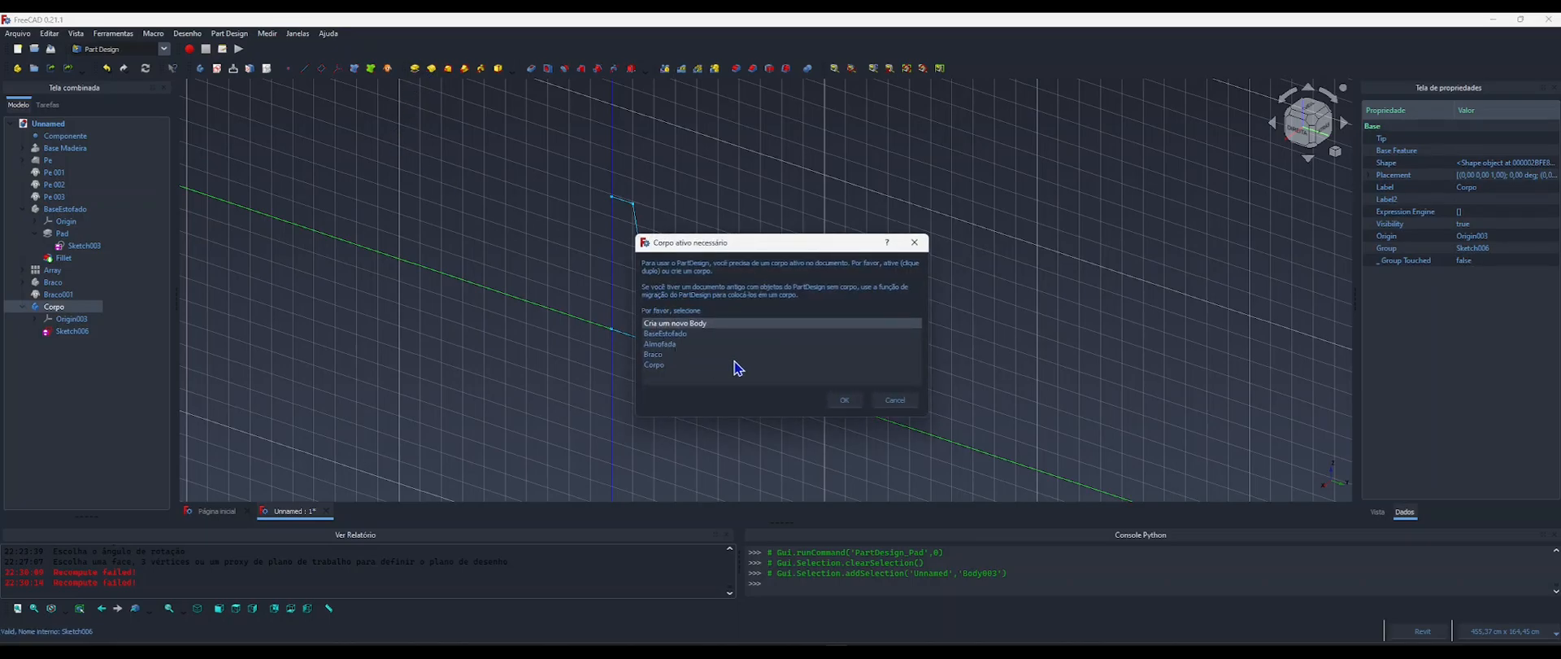
click(898, 399)
Pad Sketch006 in the body Corpo, driving the length with the copied formula <<Componente>>.Comprimento - 2 * <<Componente>>.LarguraBraco.
click(72, 332)
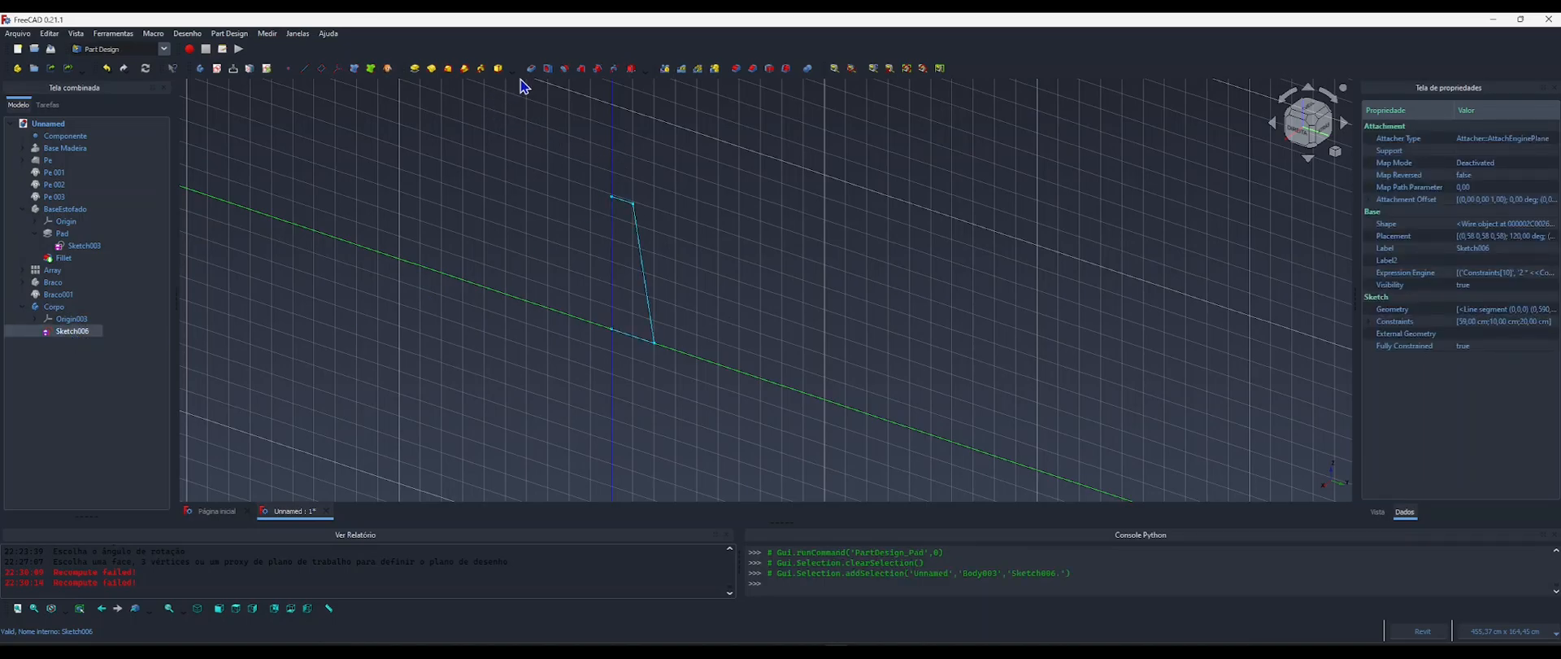
click(416, 70)
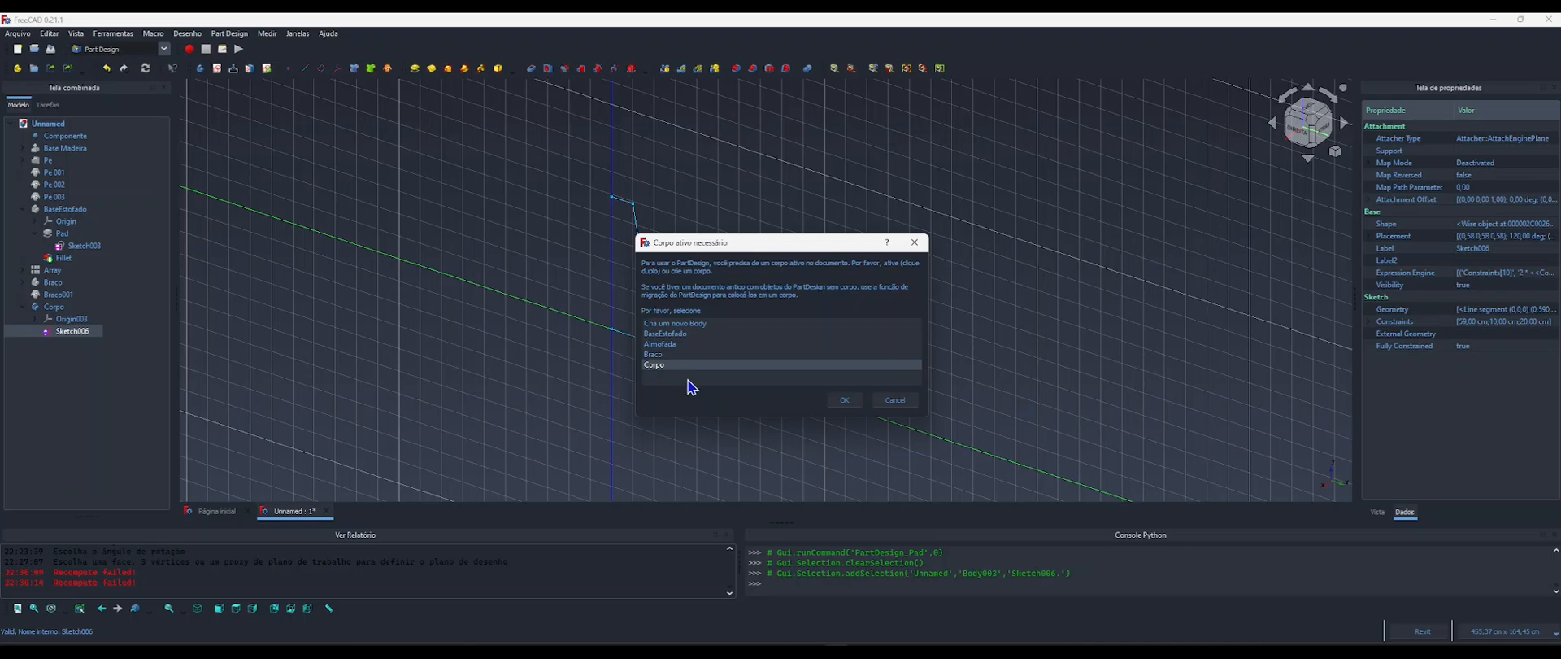
drag(713, 245, 682, 235)
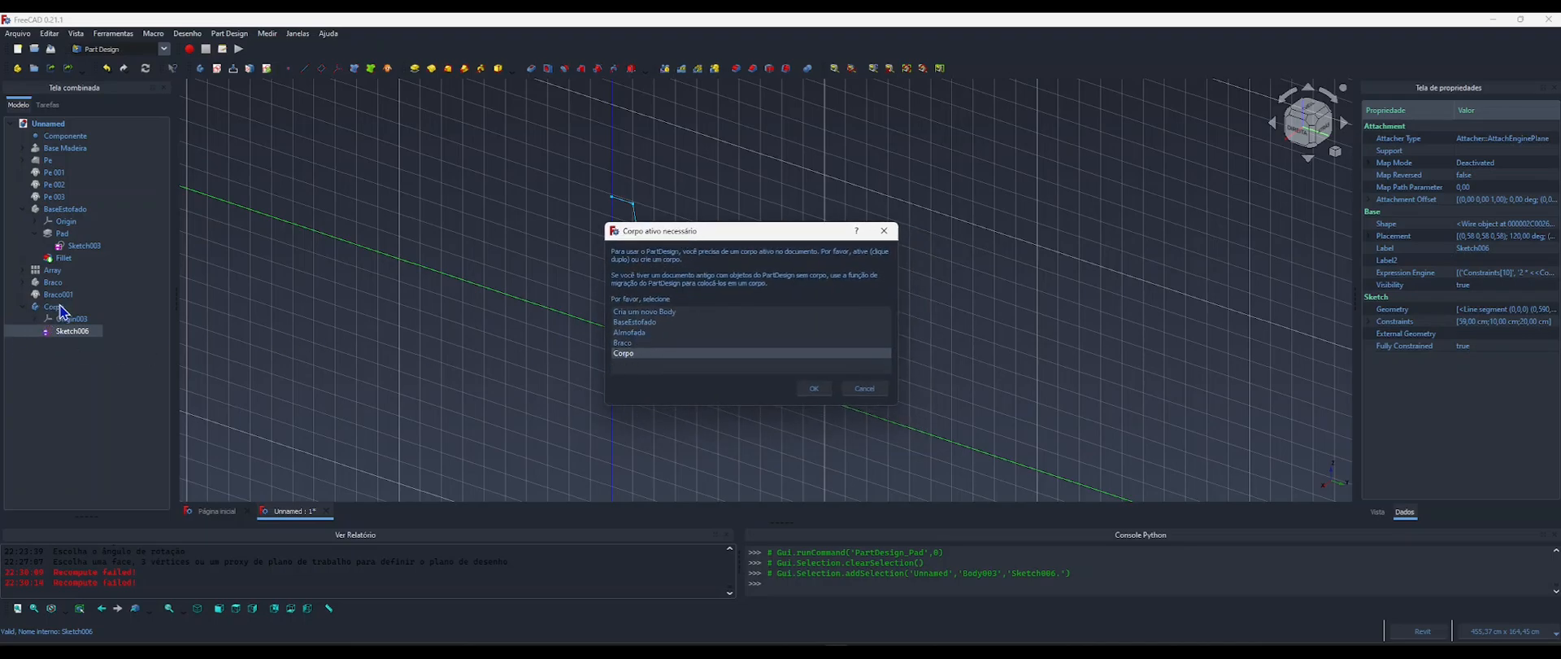
click(814, 387)
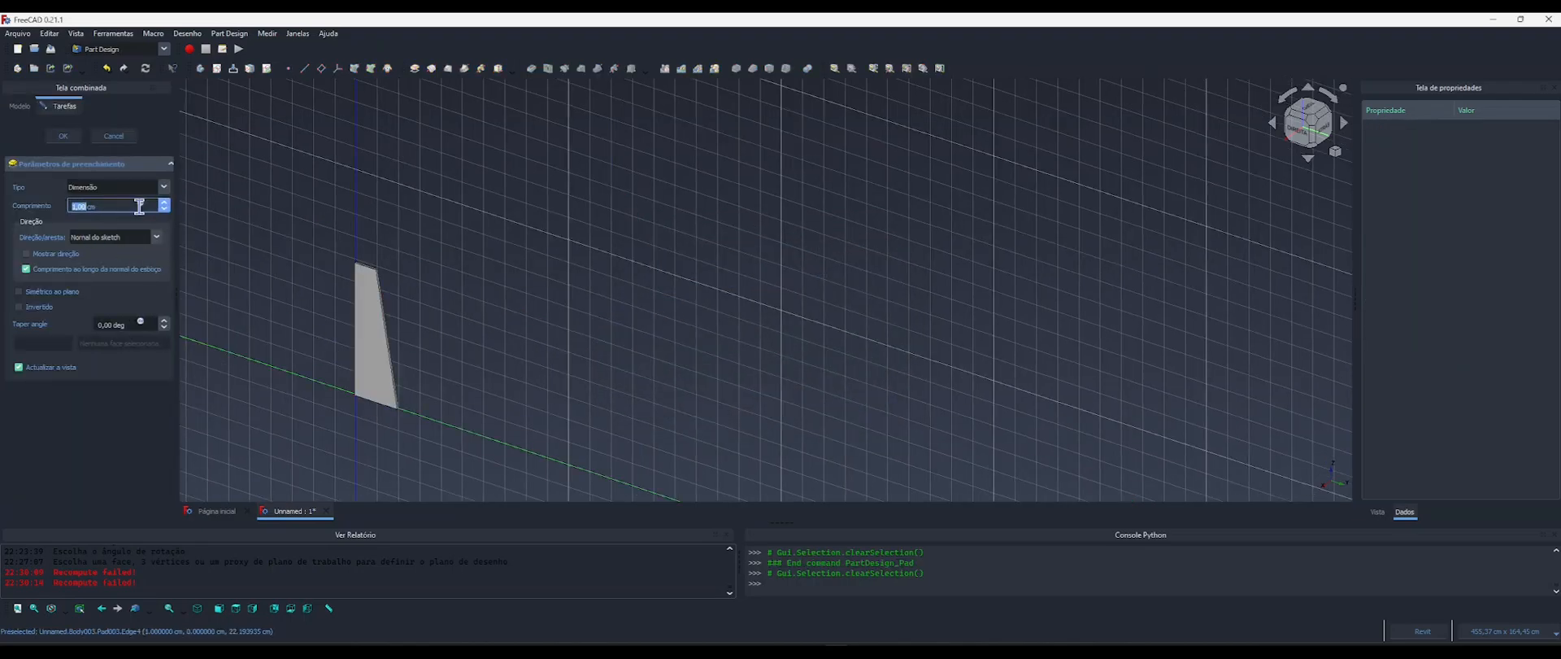
click(142, 205)
drag(187, 195, 634, 190)
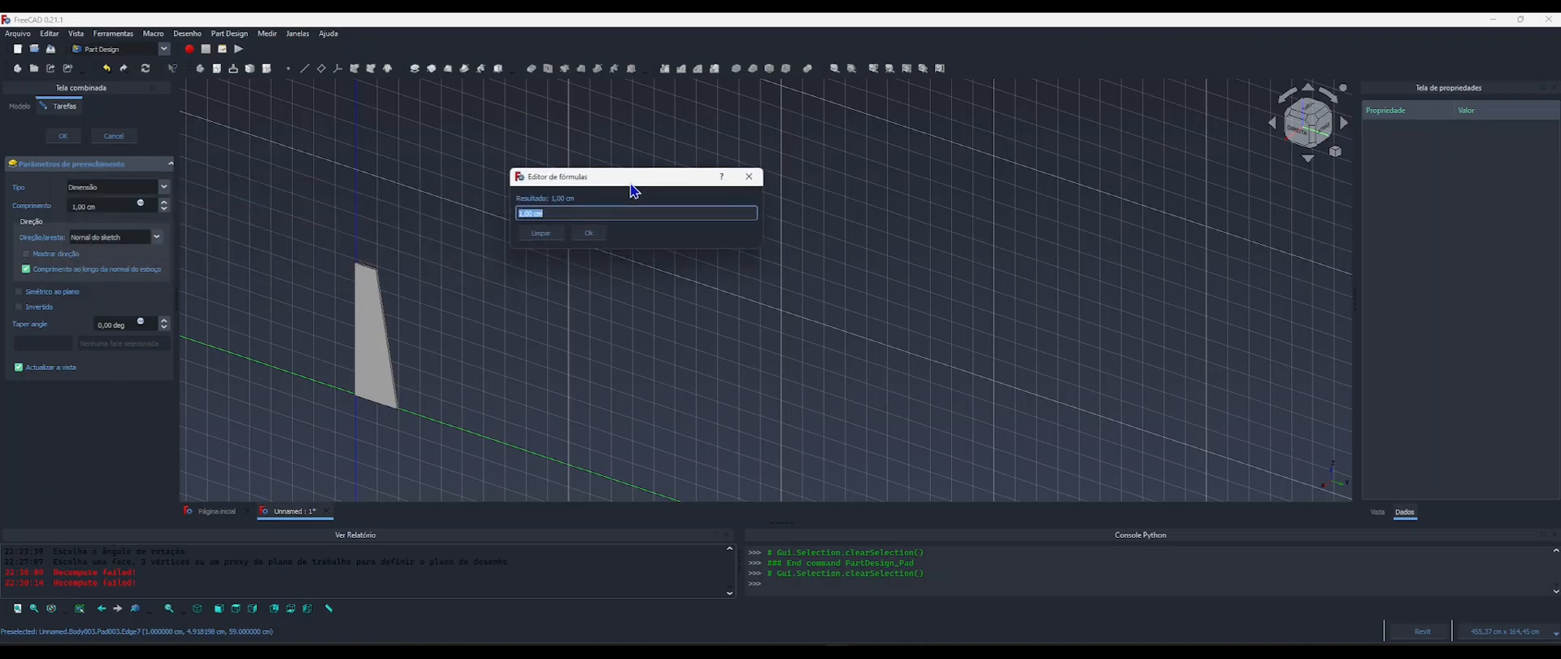
key(ctrl+v)
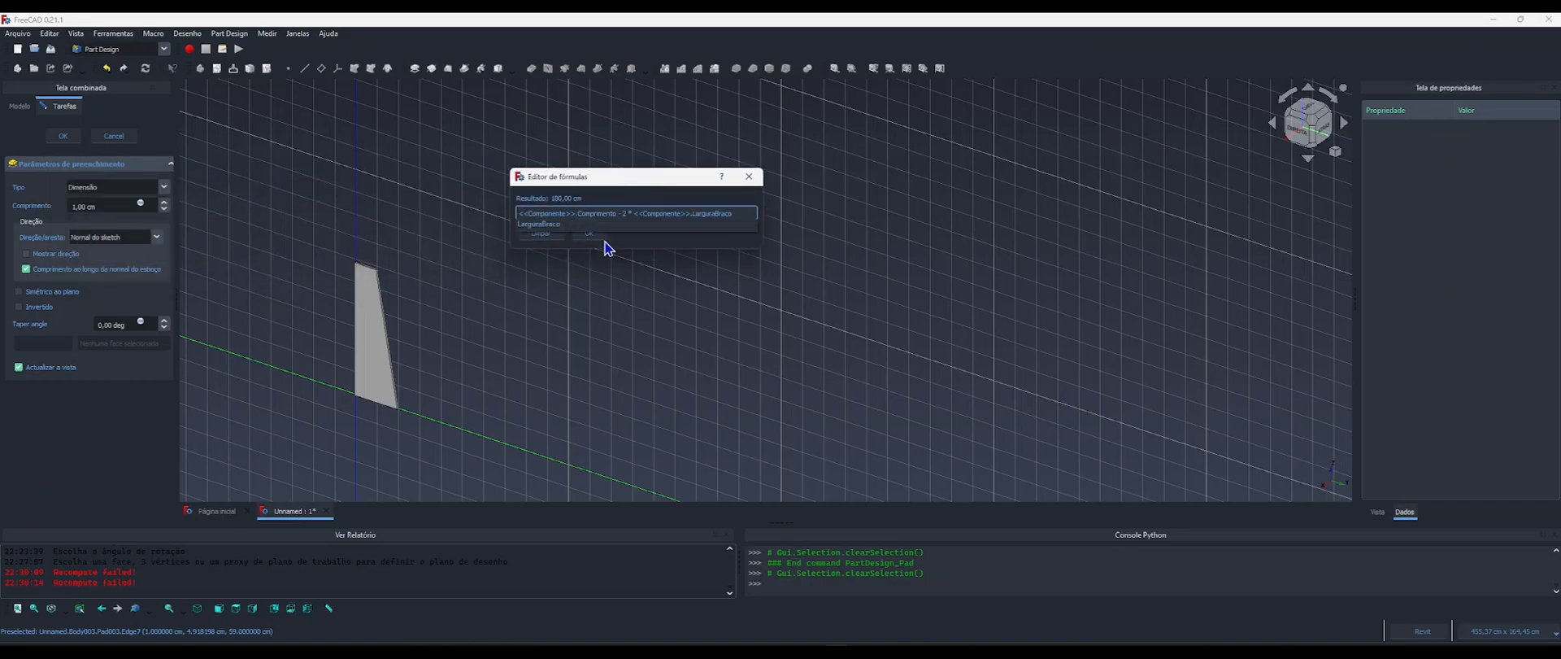
click(593, 238)
scroll(483, 281, down, 4)
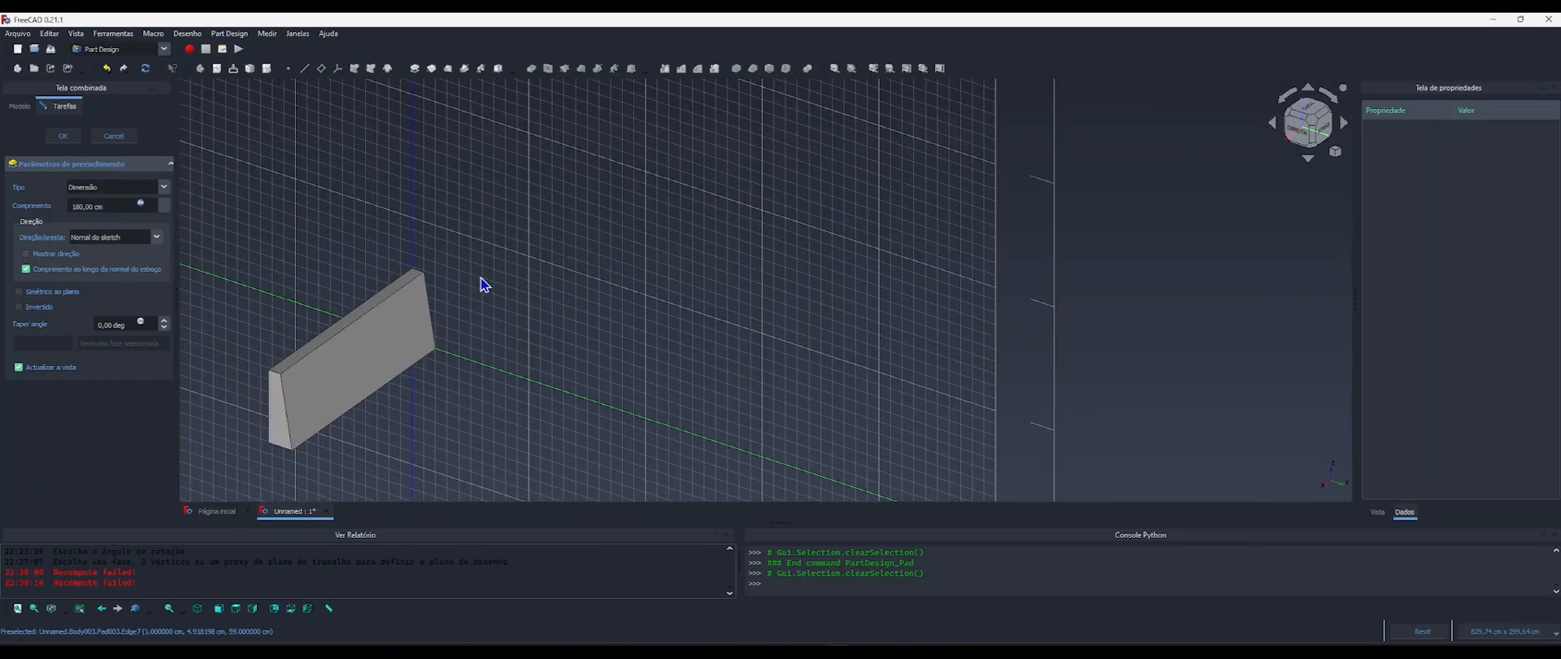
middle_drag(527, 307, 681, 275)
shift+middle_drag(506, 327, 549, 323)
scroll(548, 323, up, 3)
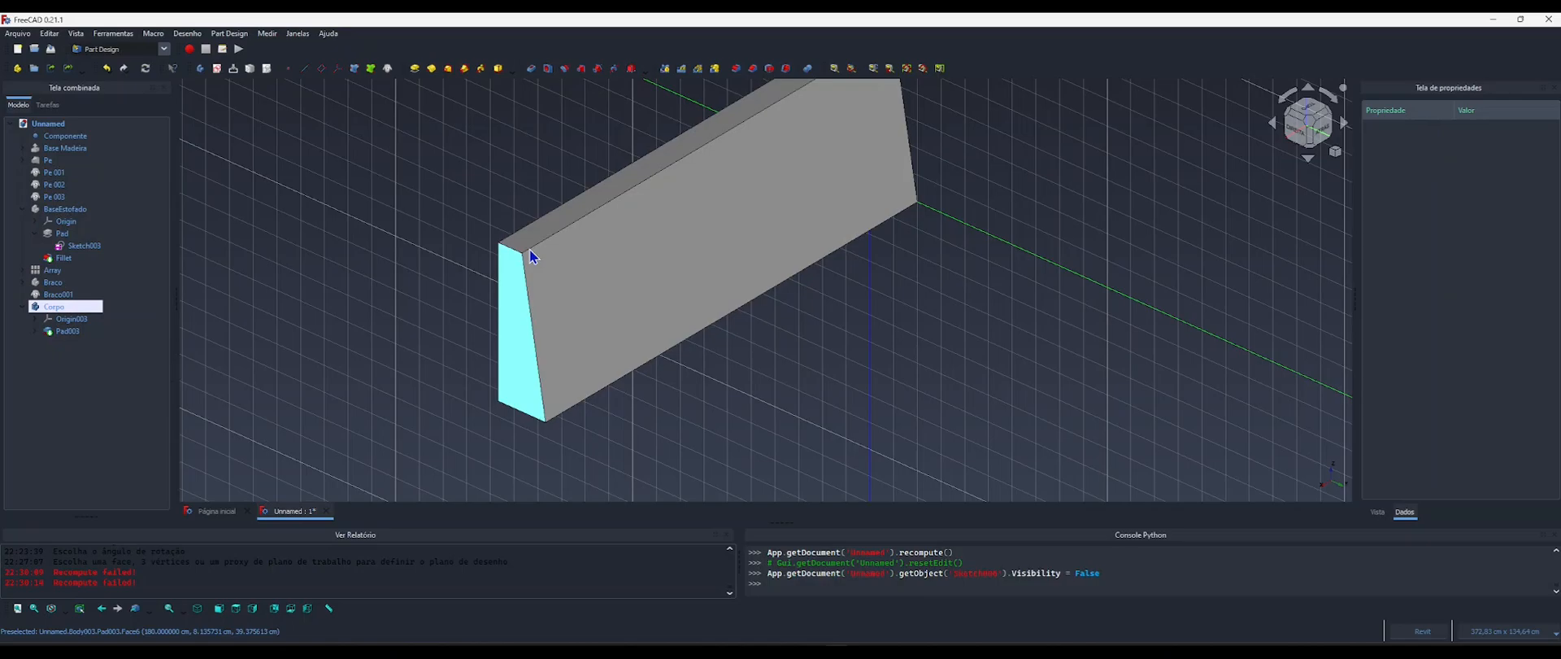
Fillet the trapezoidal end face of the padded backrest, driving the radius with the formula <<Componente>>.RaioEstofado.
click(520, 311)
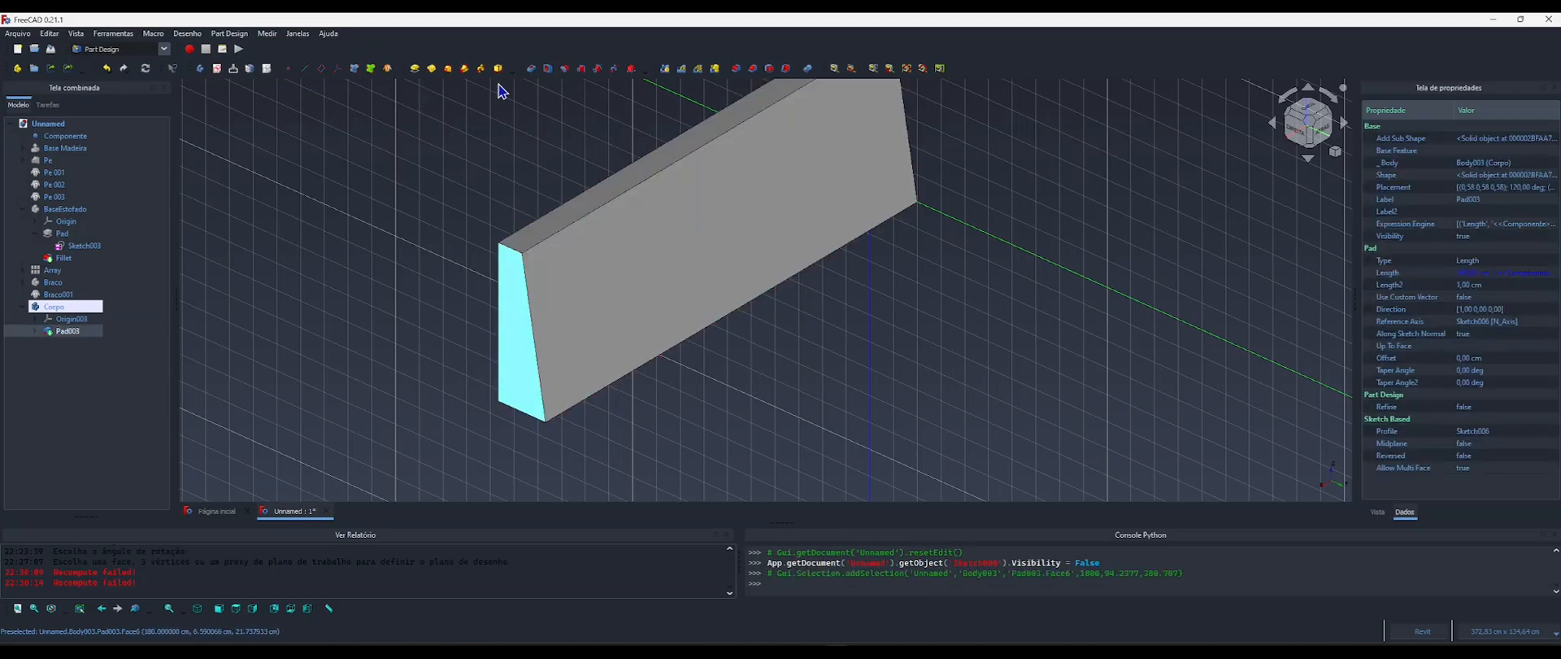
click(736, 70)
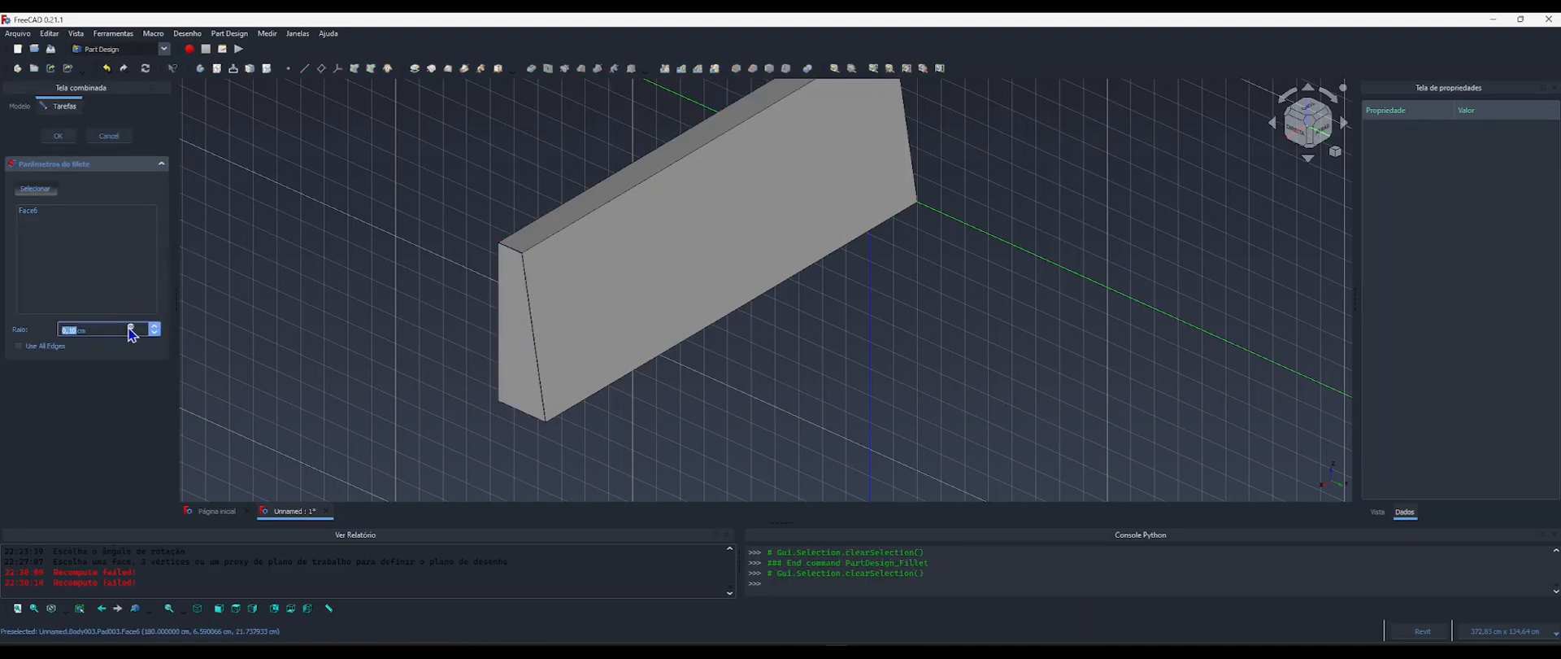
click(130, 327)
drag(203, 321, 483, 255)
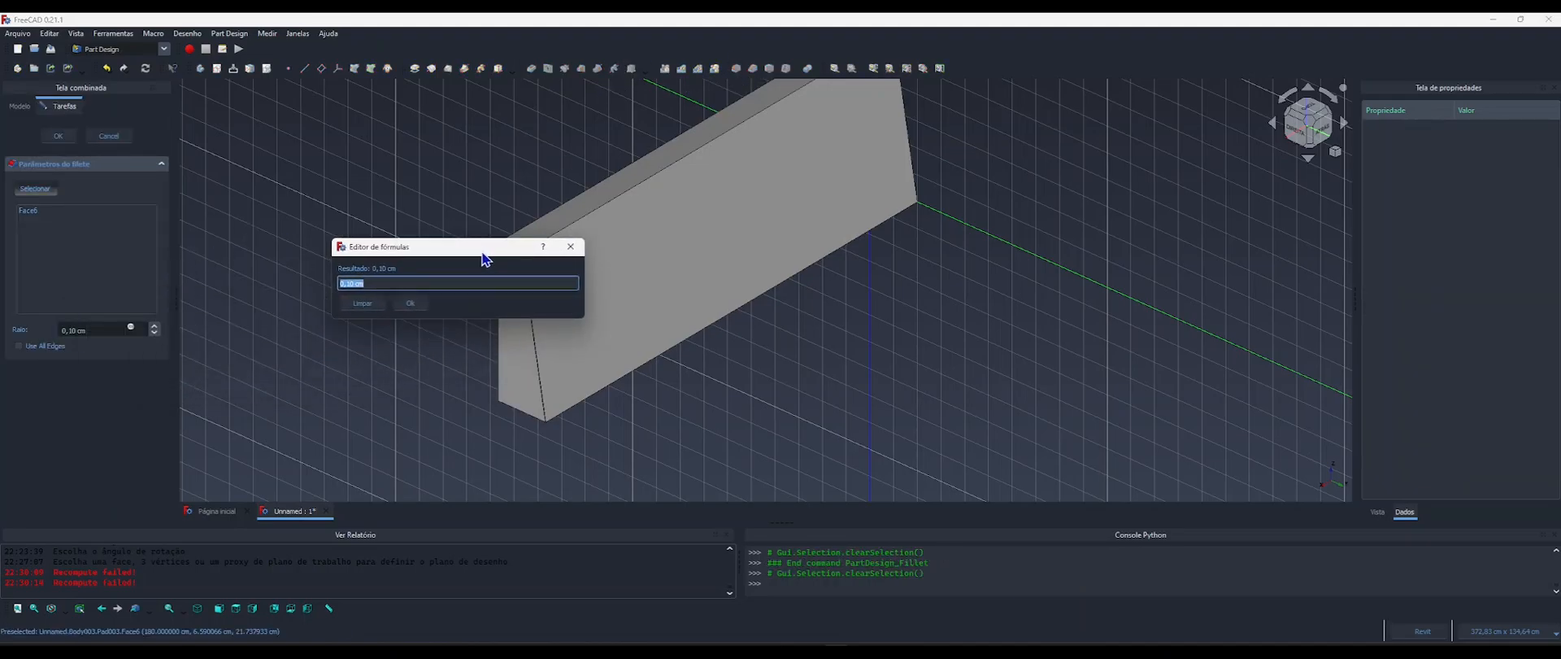
text(compo)
key(Down)
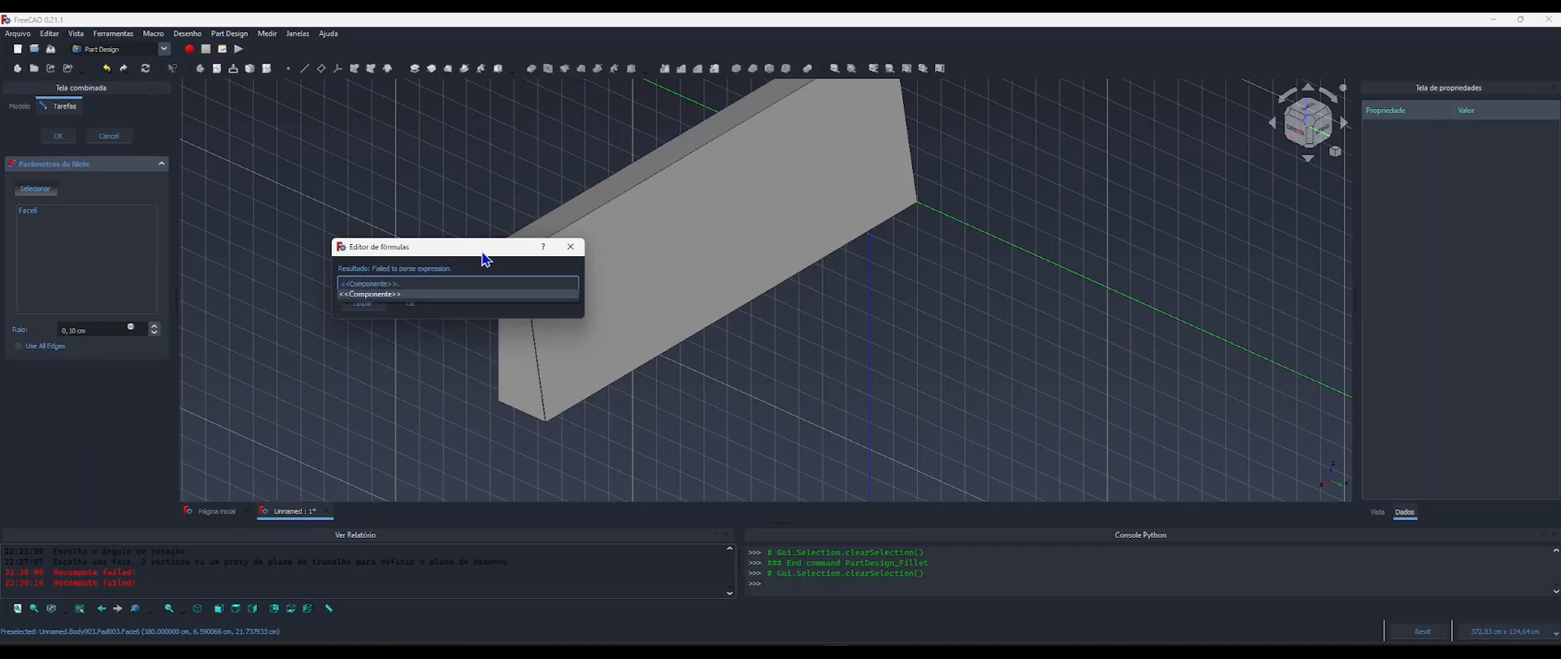
text(raio)
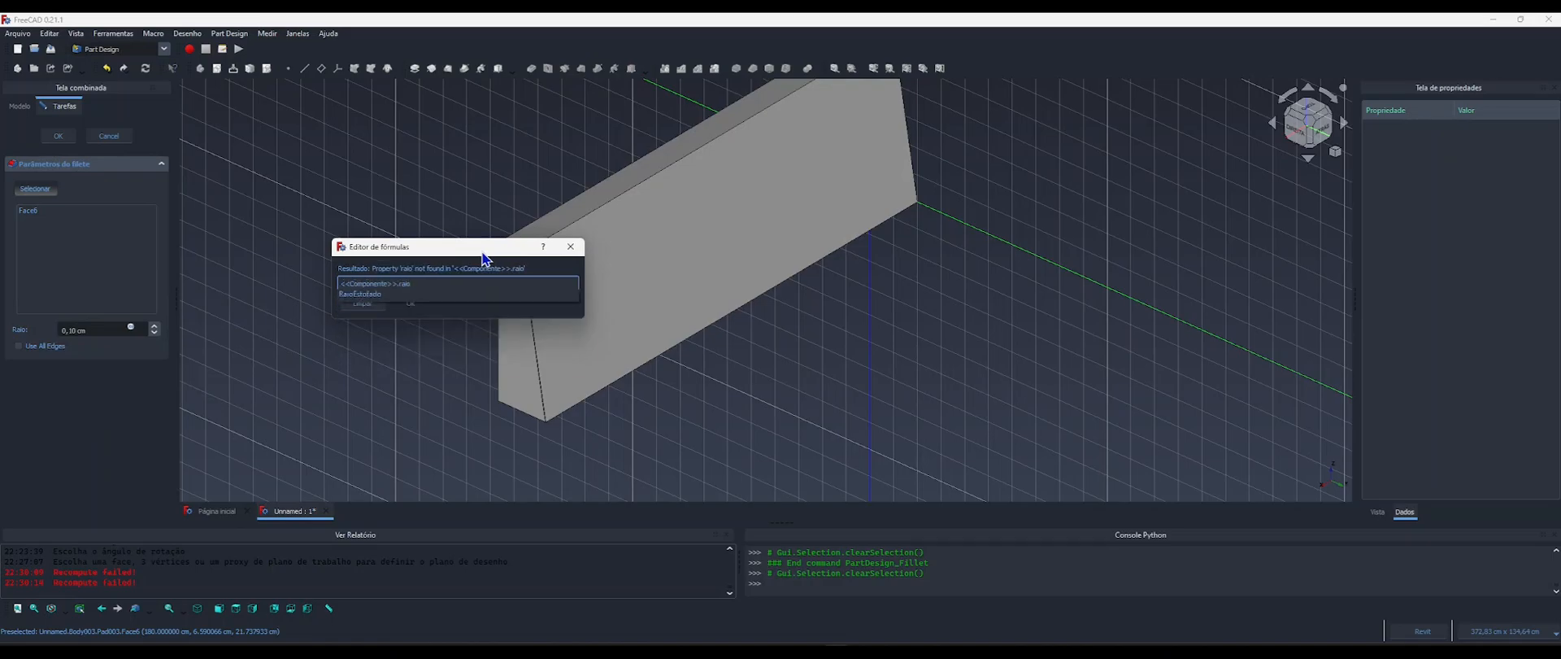
key(Down)
key(Return)
key(Return)
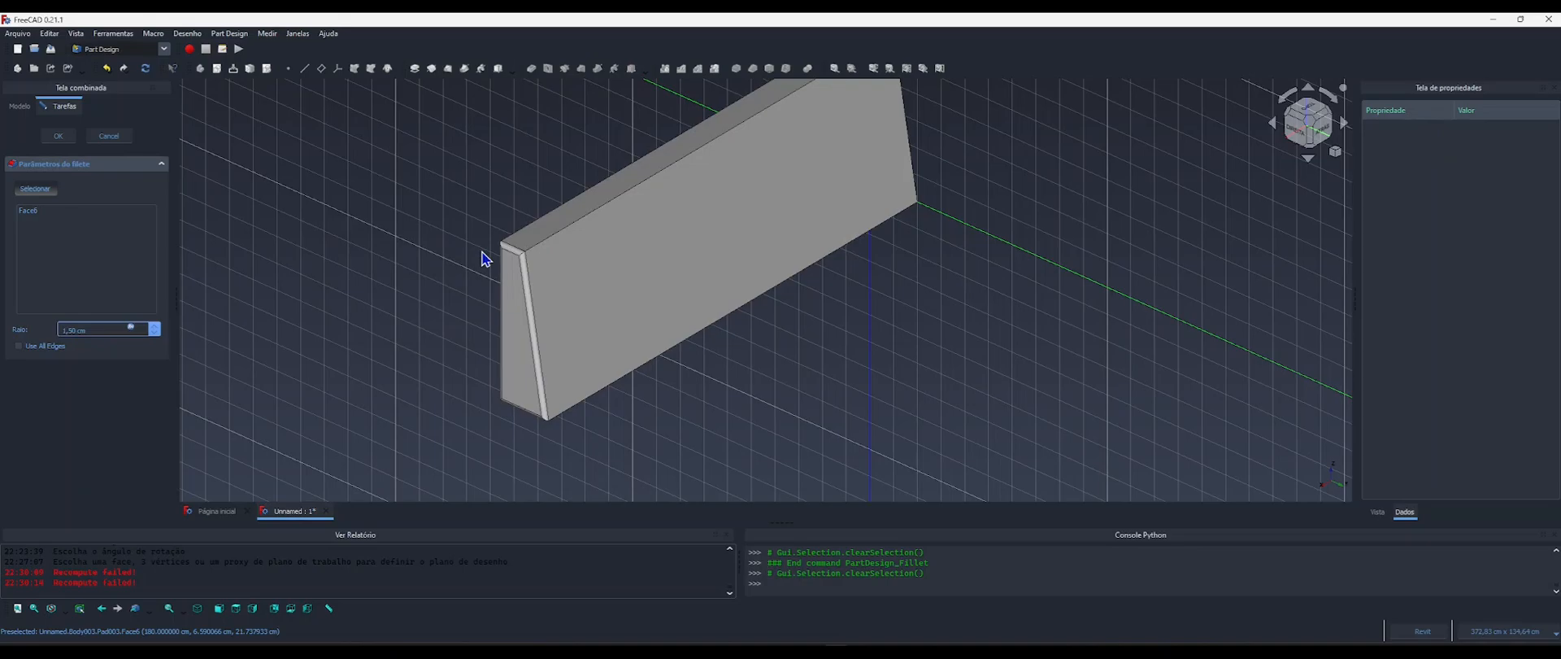
Add the five remaining faces of the backrest to the fillet and apply it.
click(31, 194)
click(32, 191)
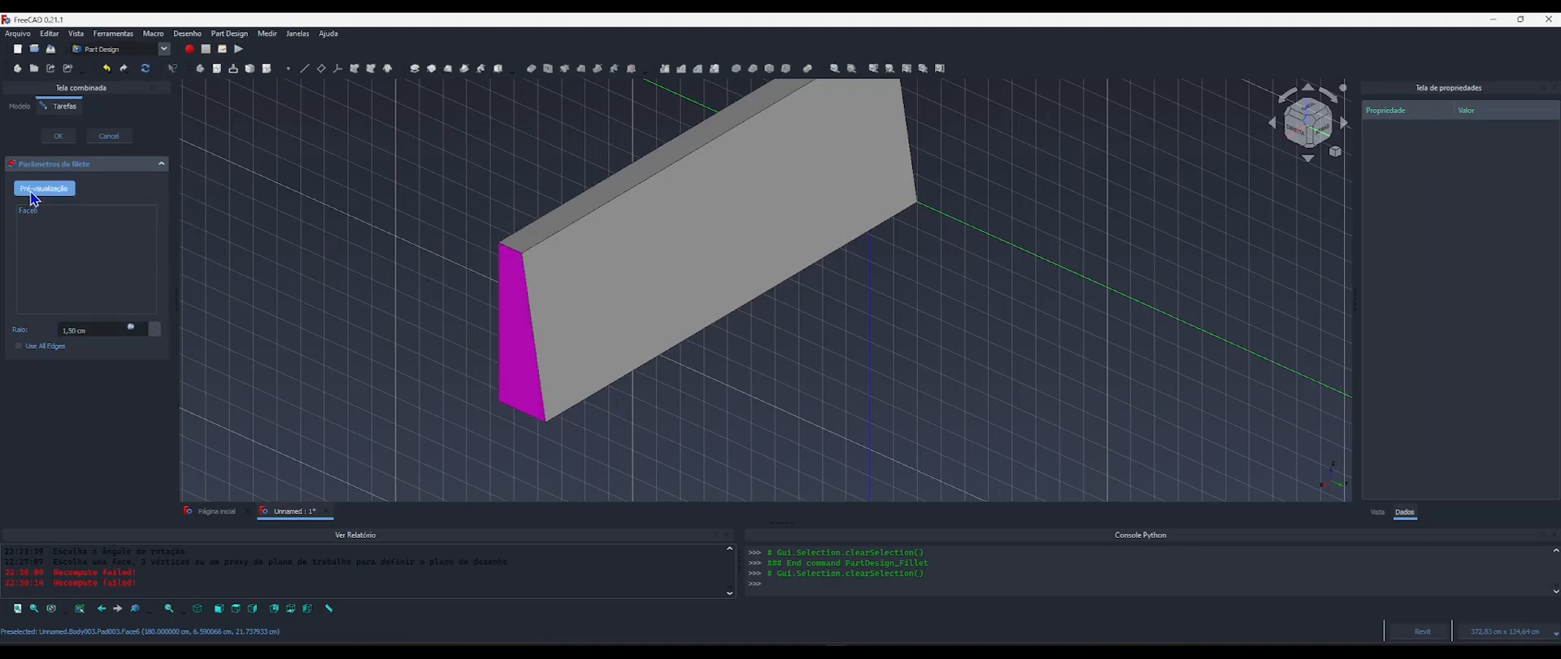
click(573, 226)
click(549, 231)
middle_drag(578, 359, 816, 247)
middle_drag(612, 386, 1122, 391)
click(625, 389)
click(583, 411)
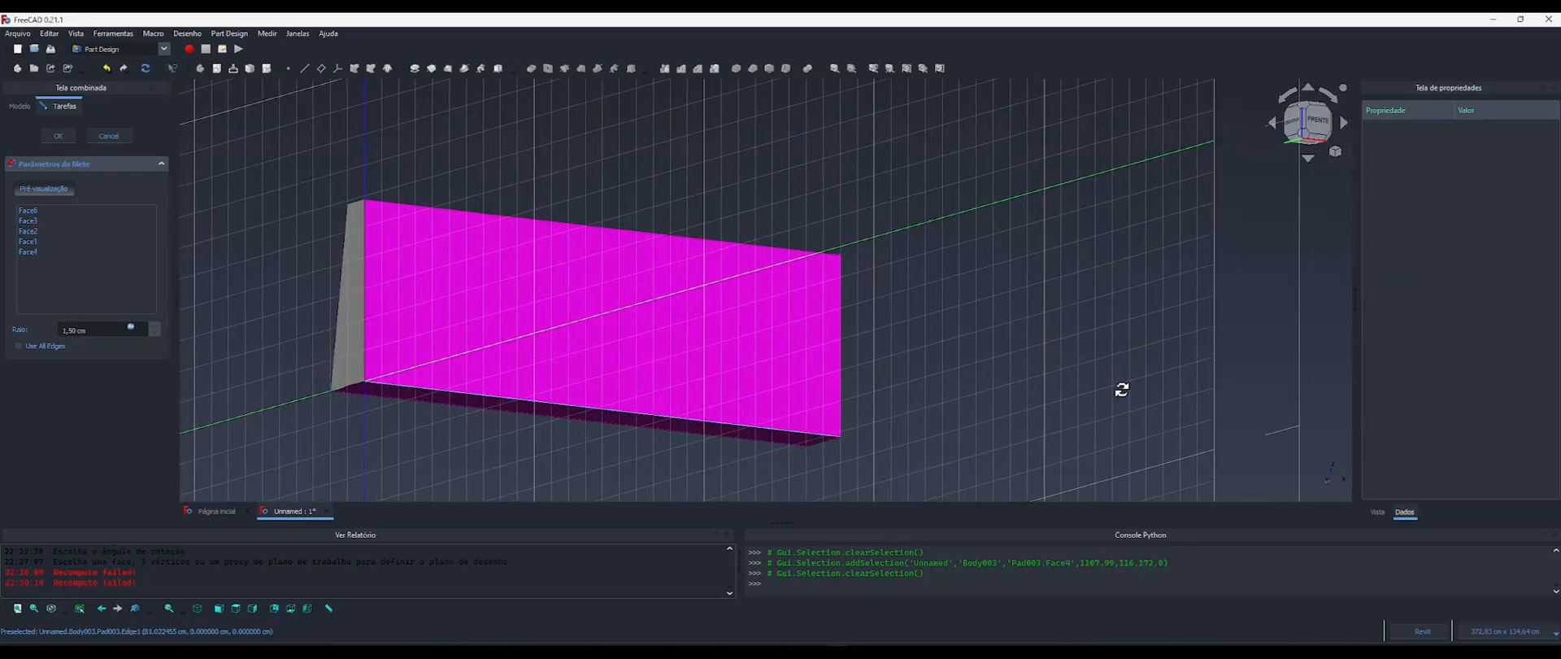
click(344, 335)
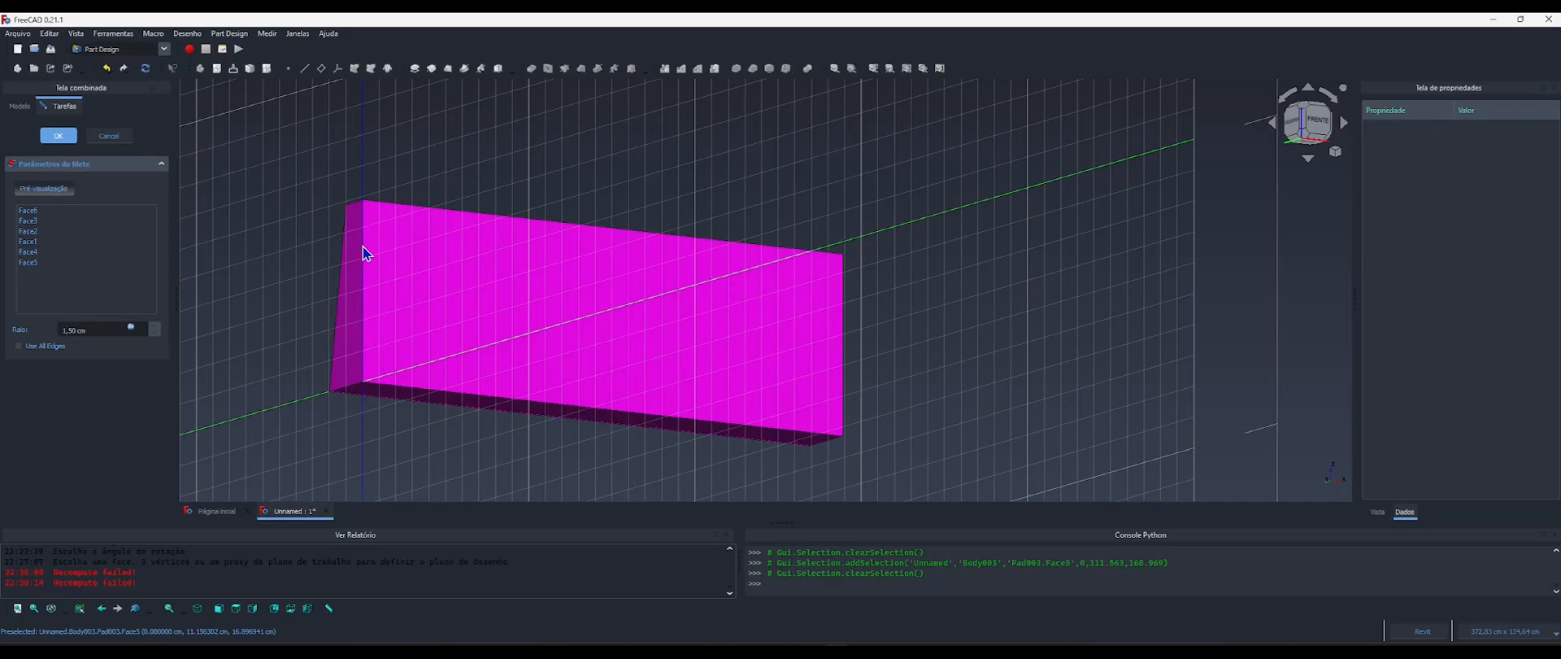
key(Return)
middle_drag(523, 265, 263, 333)
middle_drag(502, 333, 432, 288)
shift+middle_drag(451, 341, 631, 331)
middle_drag(541, 374, 559, 322)
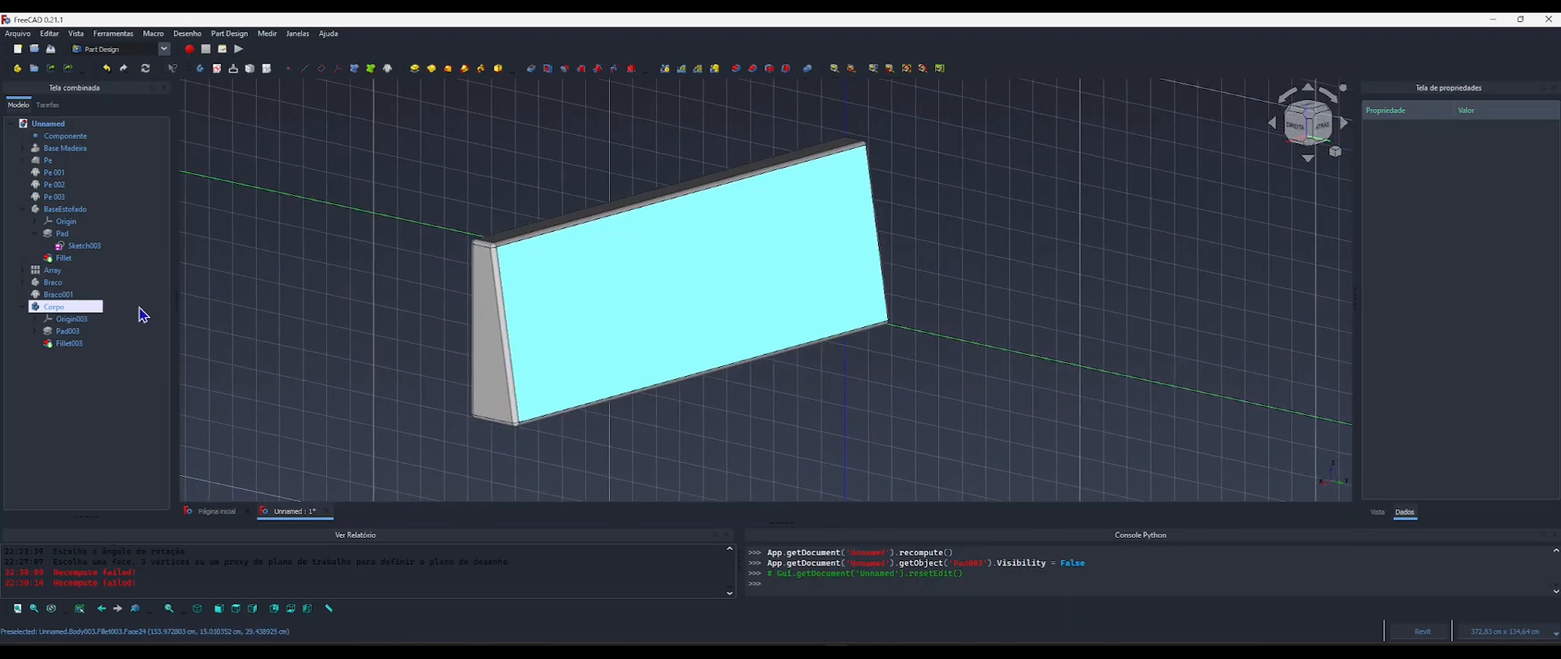
Rename the backrest body Corpo as Escora.
click(23, 307)
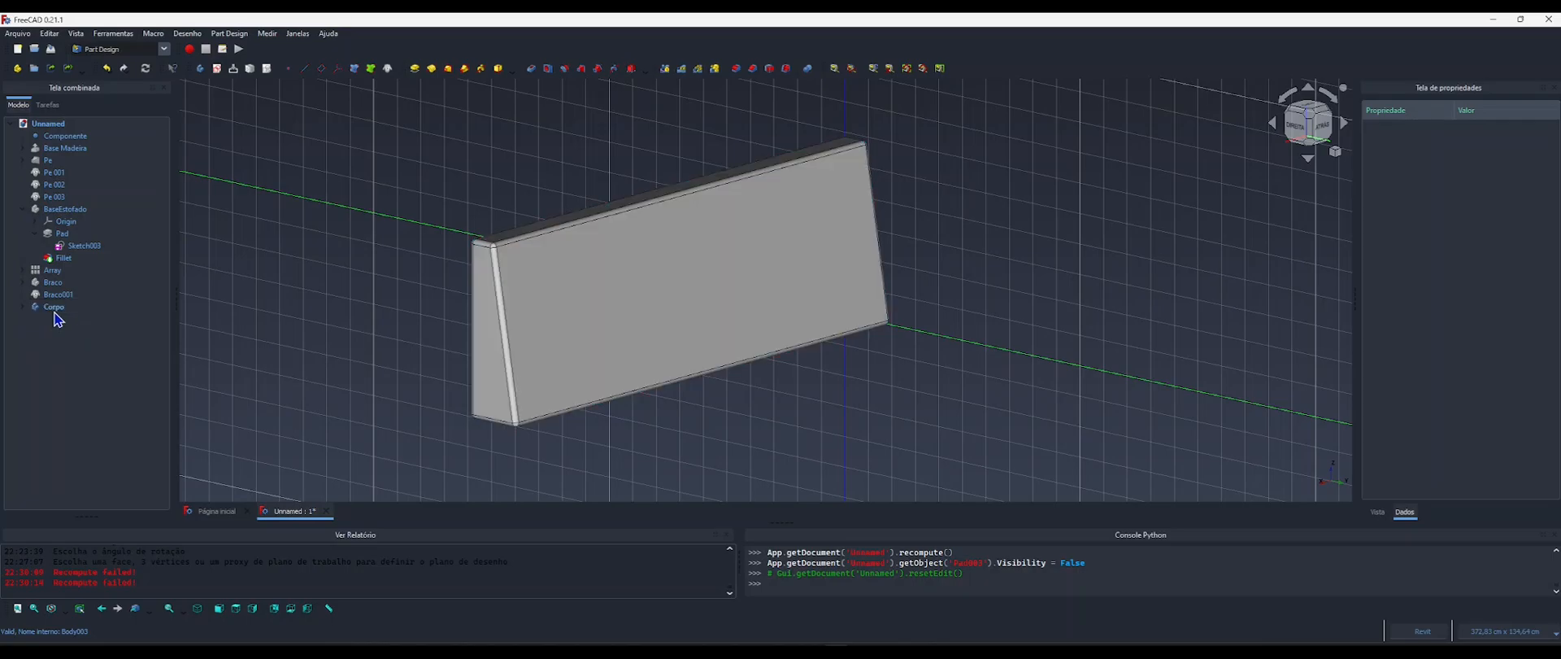
click(51, 309)
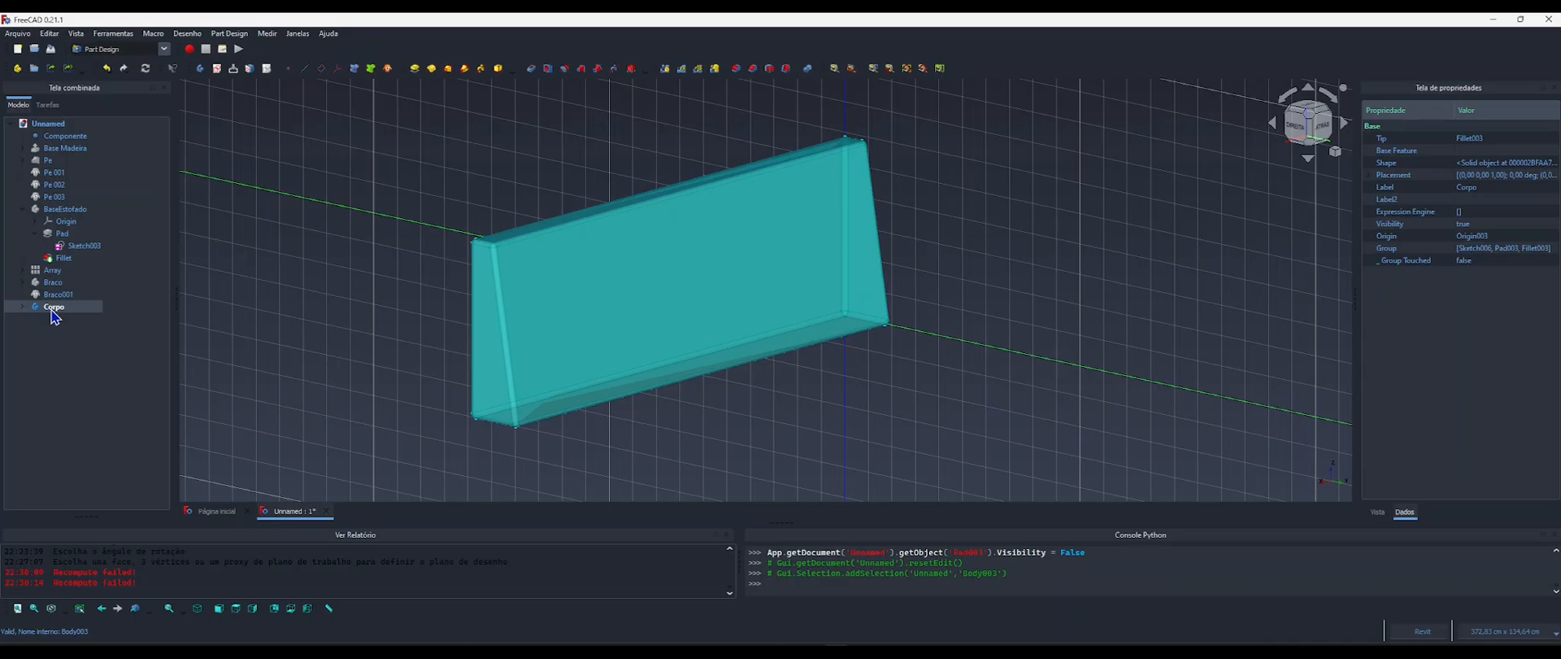
click(51, 307)
key(Return)
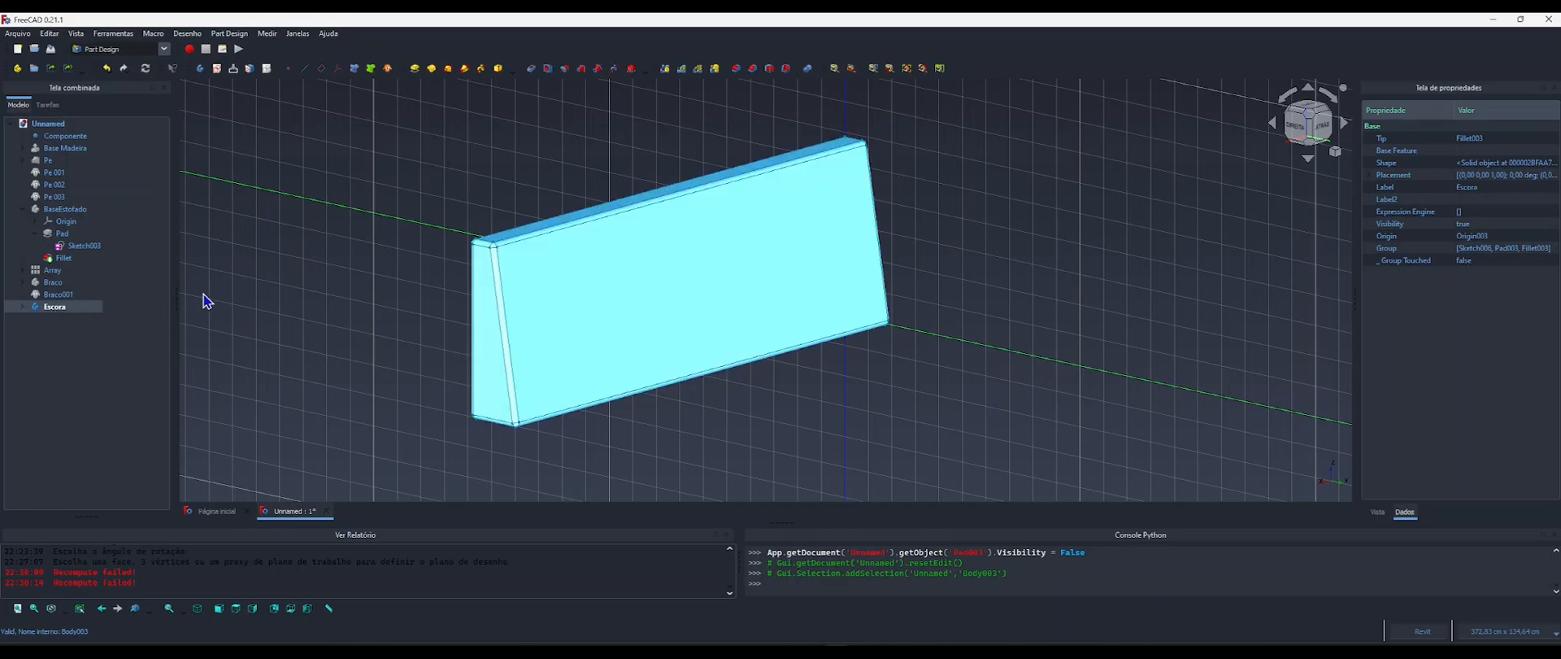
click(430, 318)
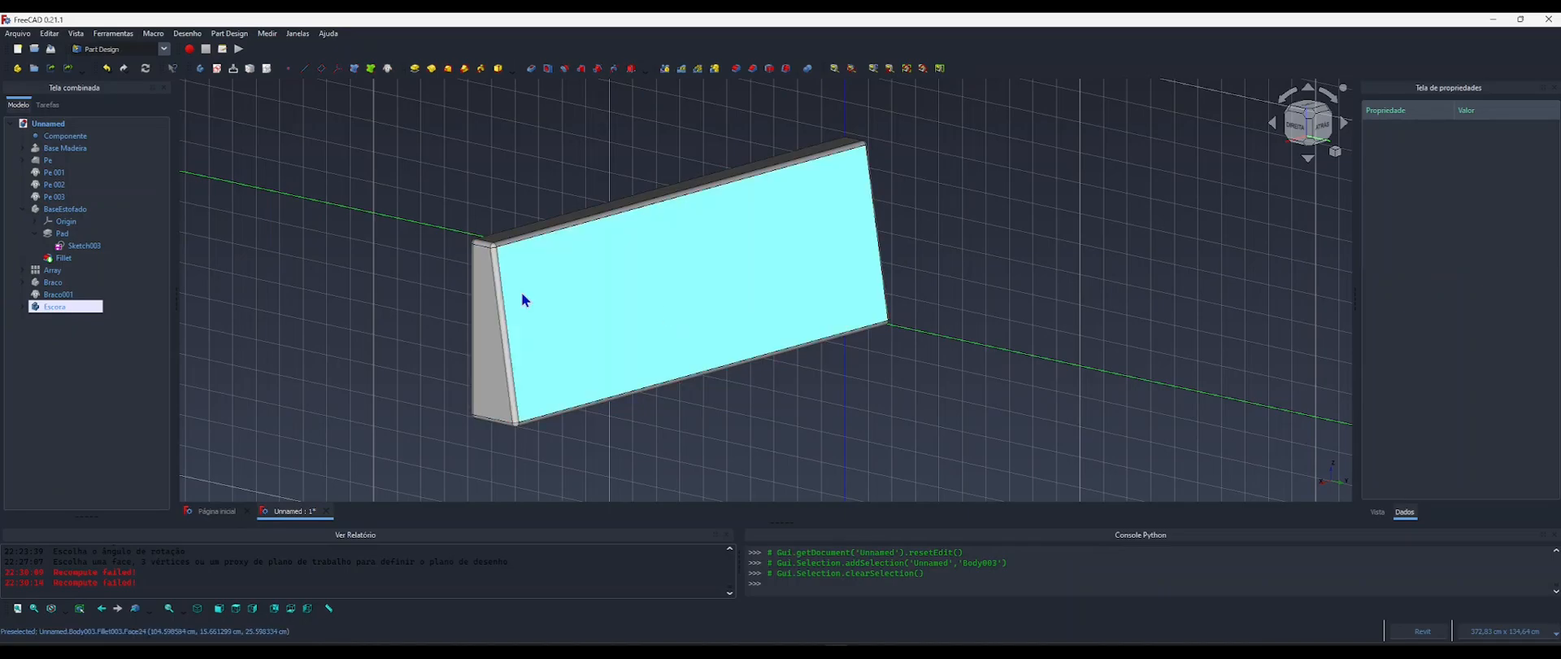
Show the hidden wooden base, feet, upholstered base, seat array and armrests together with the backrest.
click(23, 210)
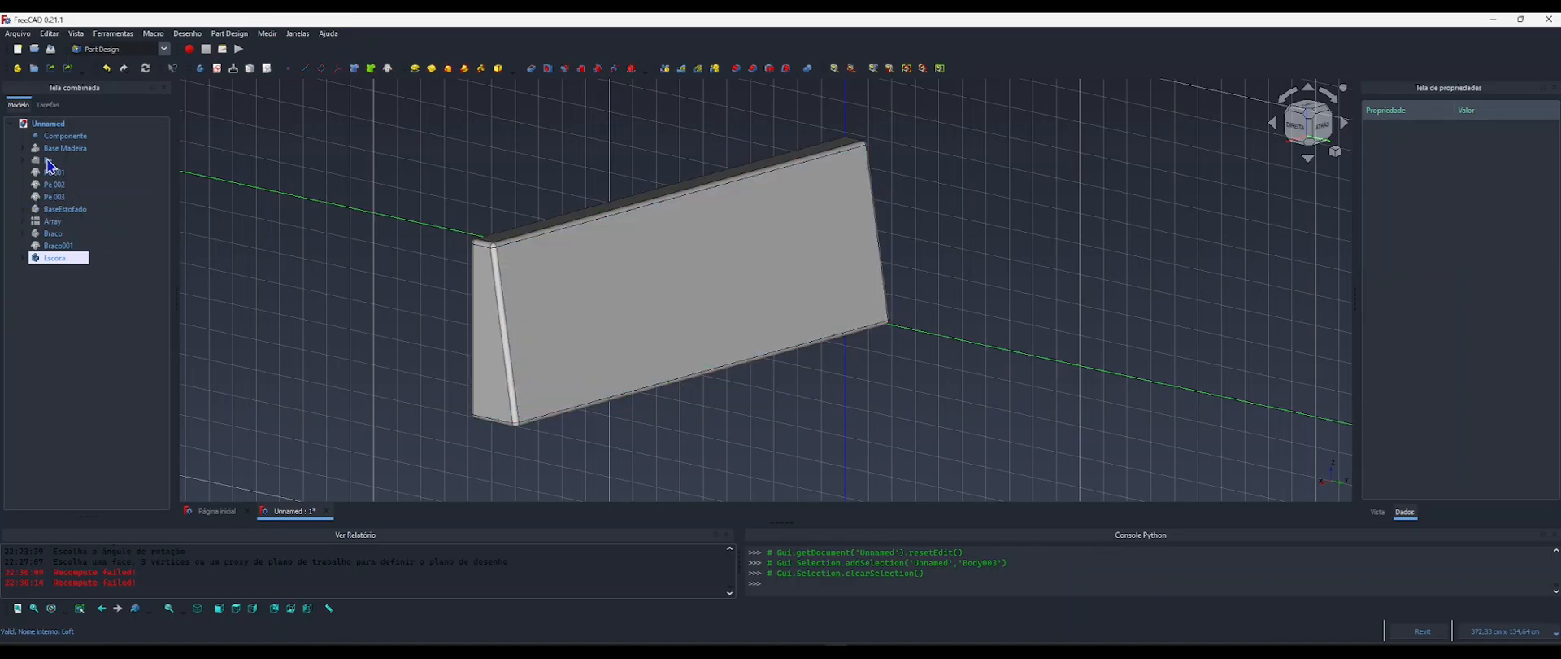
click(56, 149)
key(ctrl+a)
key(space)
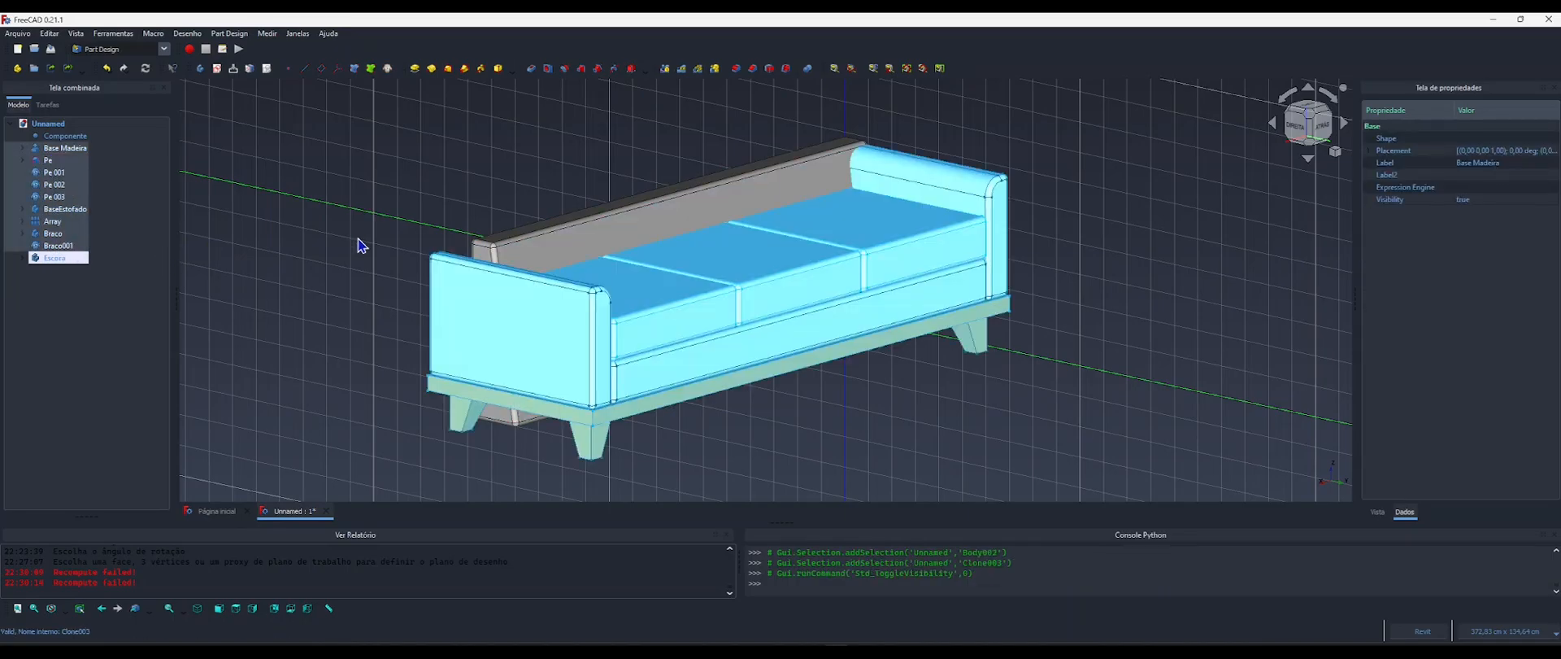
click(359, 241)
middle_drag(484, 285, 469, 307)
shift+middle_drag(471, 314, 686, 325)
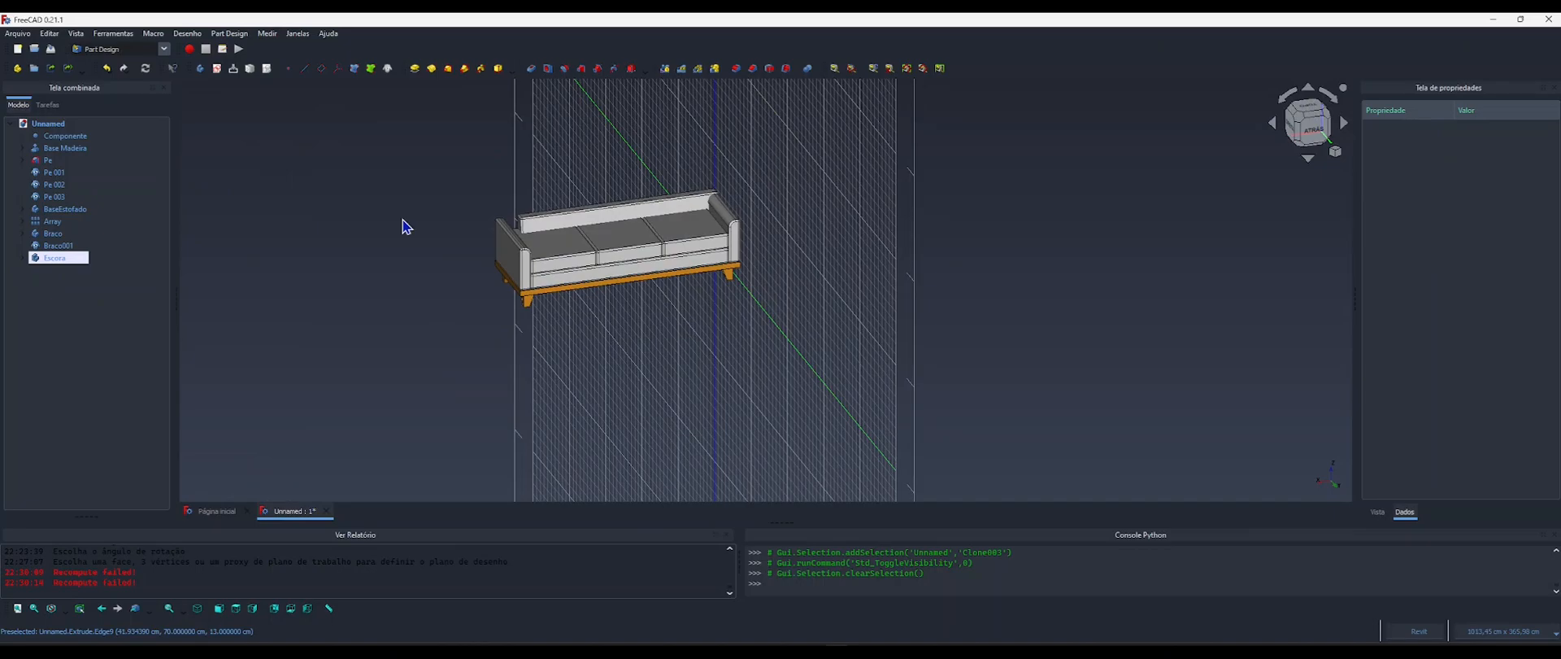
Switch to the BIM workbench and view the sofa from the top.
click(130, 50)
click(131, 88)
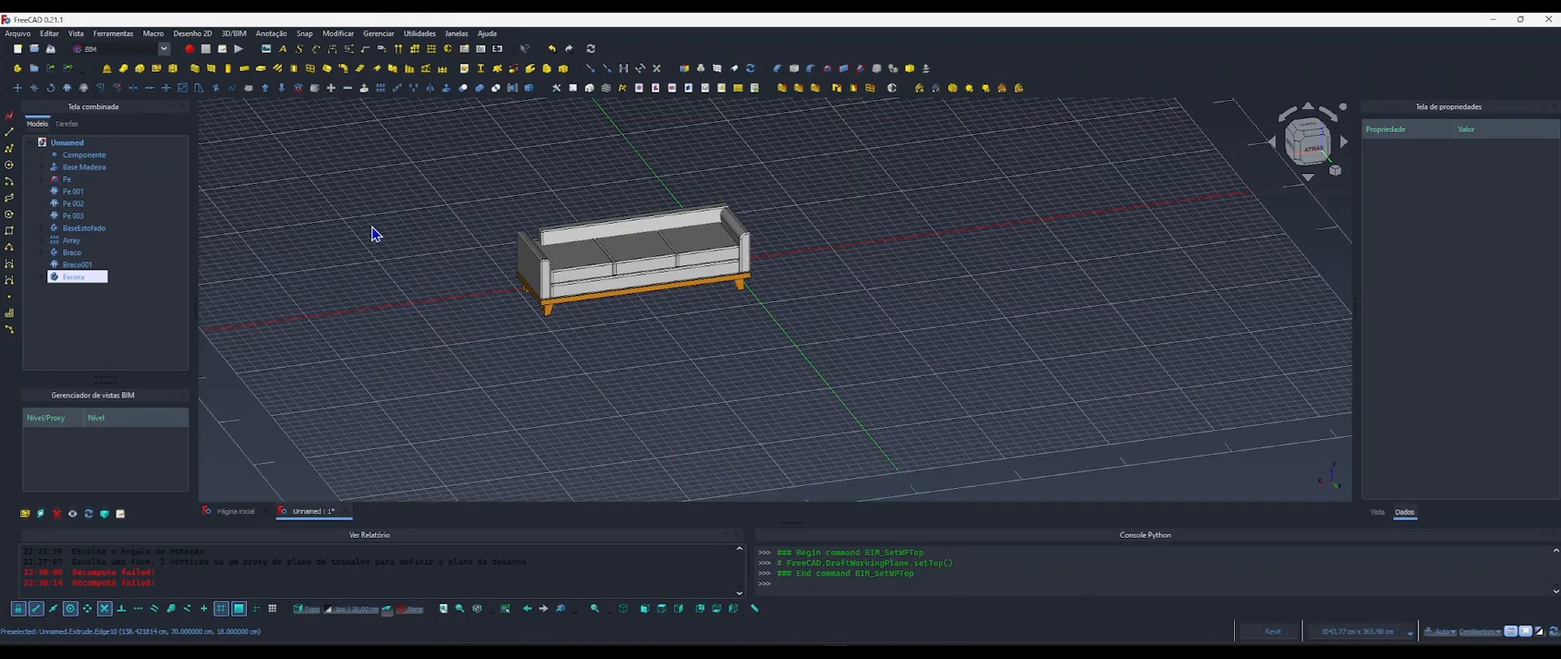
shift+middle_drag(439, 275, 520, 416)
scroll(538, 390, up, 5)
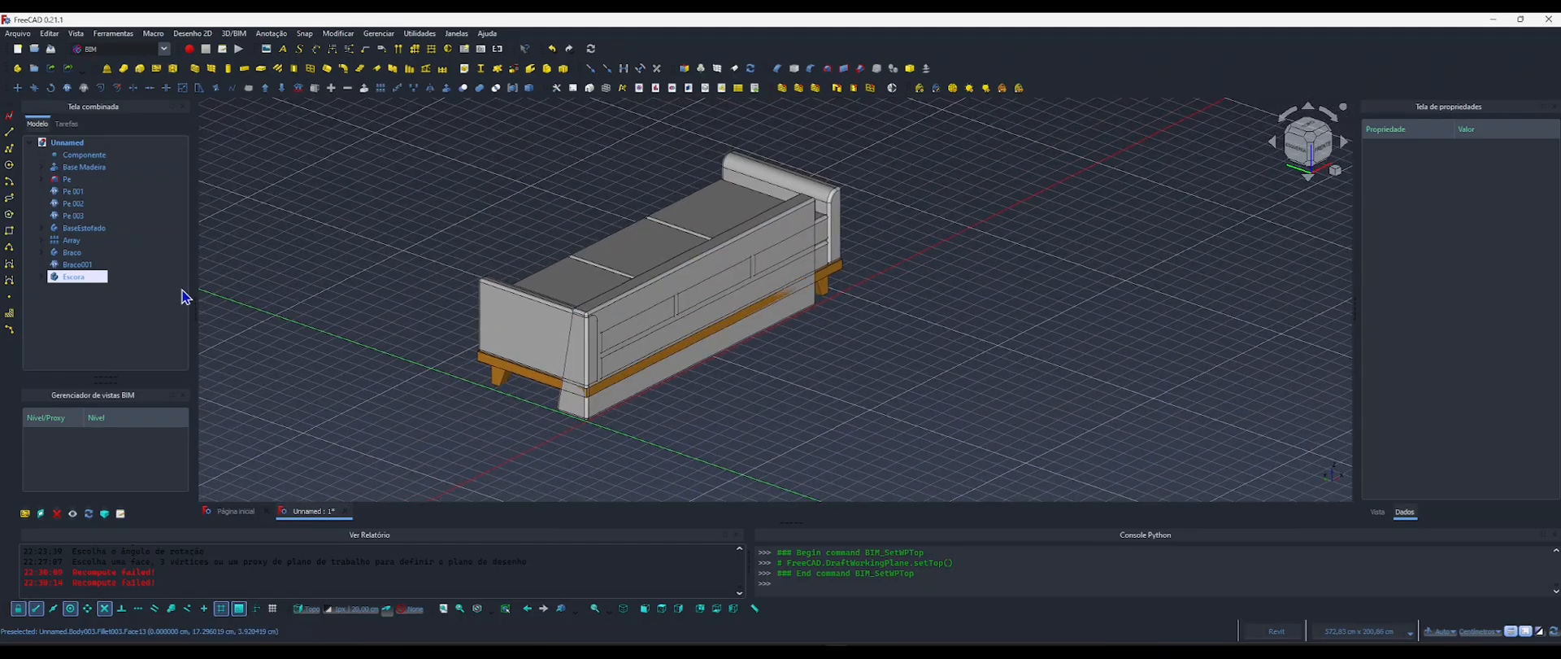
middle_drag(522, 345, 477, 336)
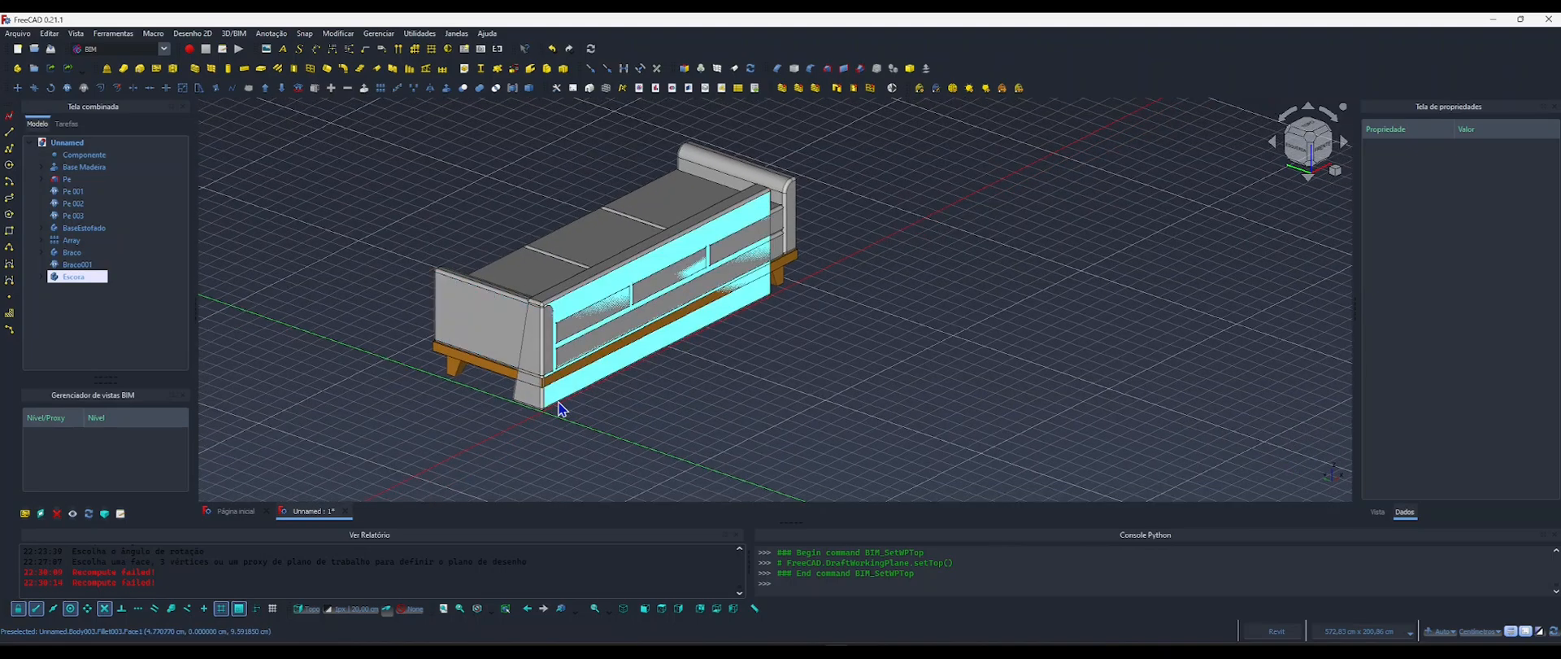
scroll(525, 377, up, 3)
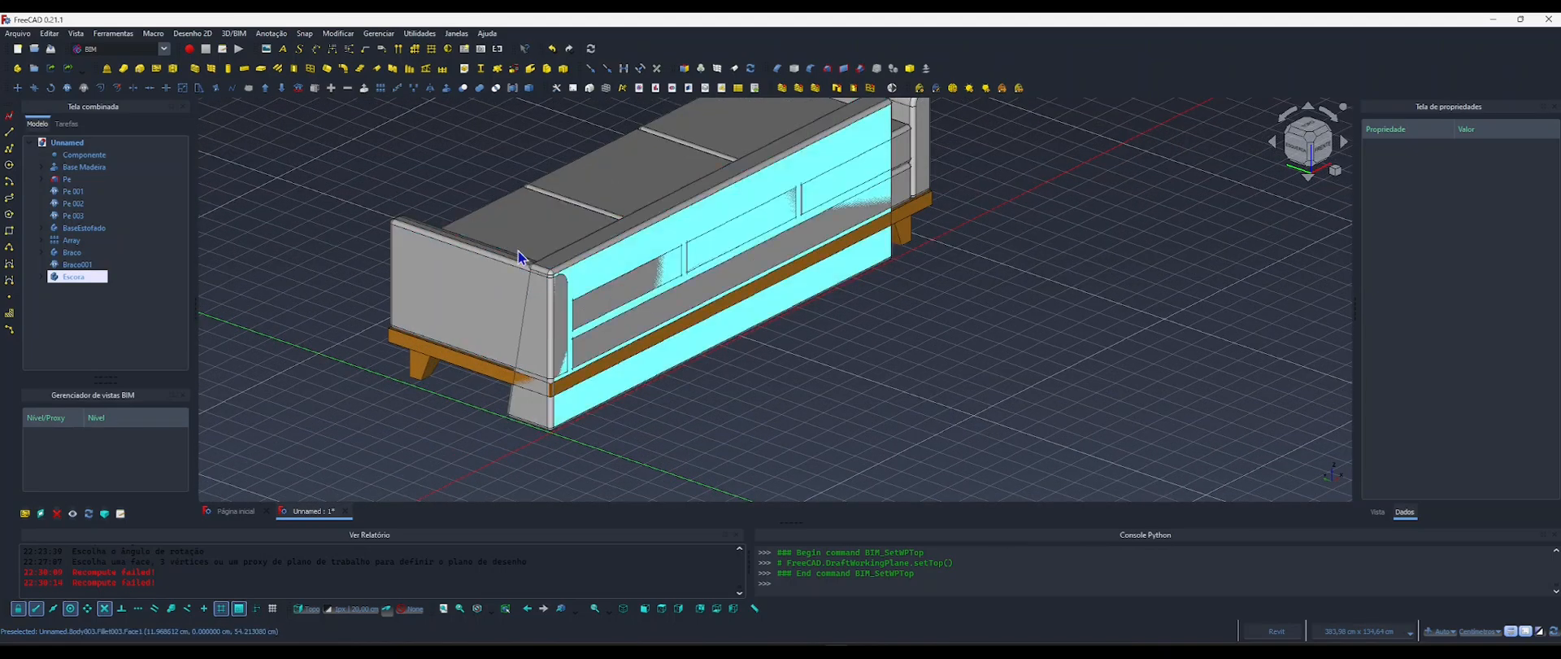
scroll(602, 306, down, 2)
shift+middle_drag(603, 306, 621, 334)
click(1312, 135)
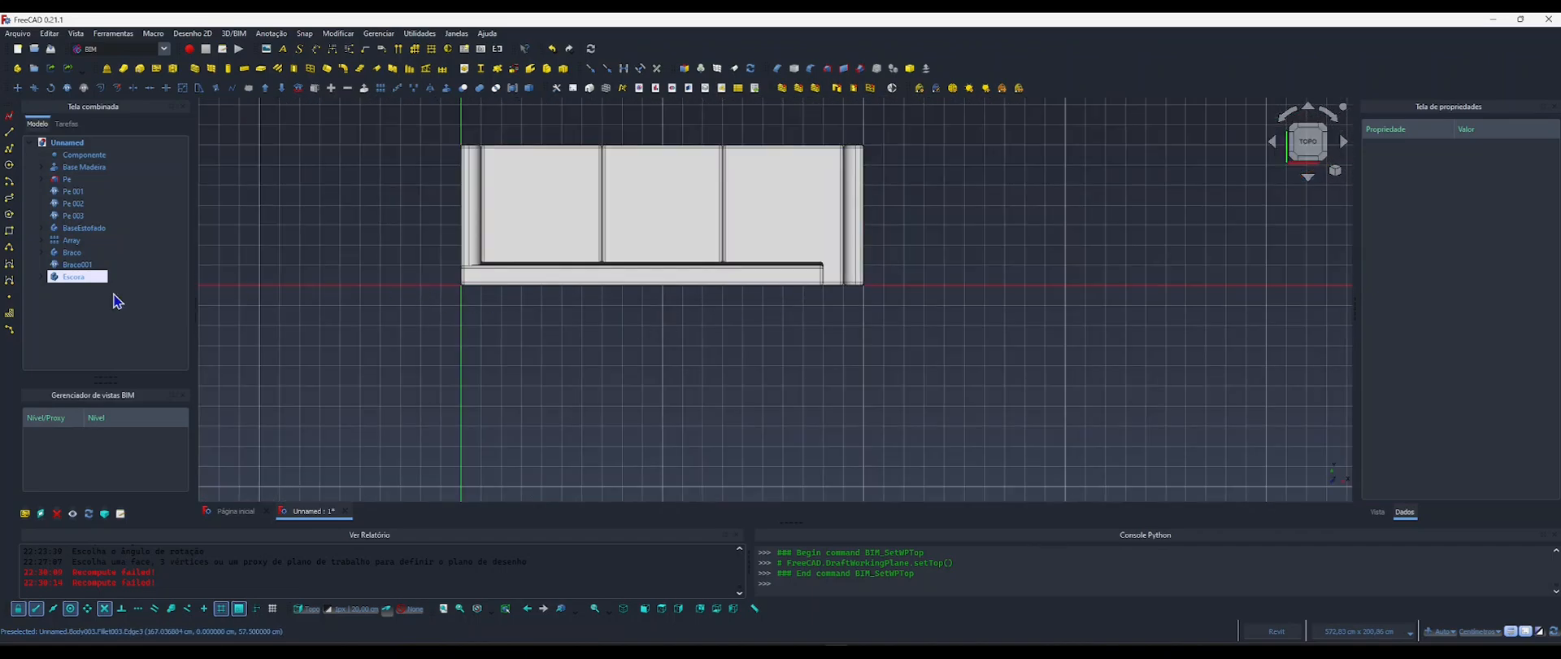
Rotate the body Escora 180° about its corner at the origin, using the X axis direction as the base angle.
click(73, 277)
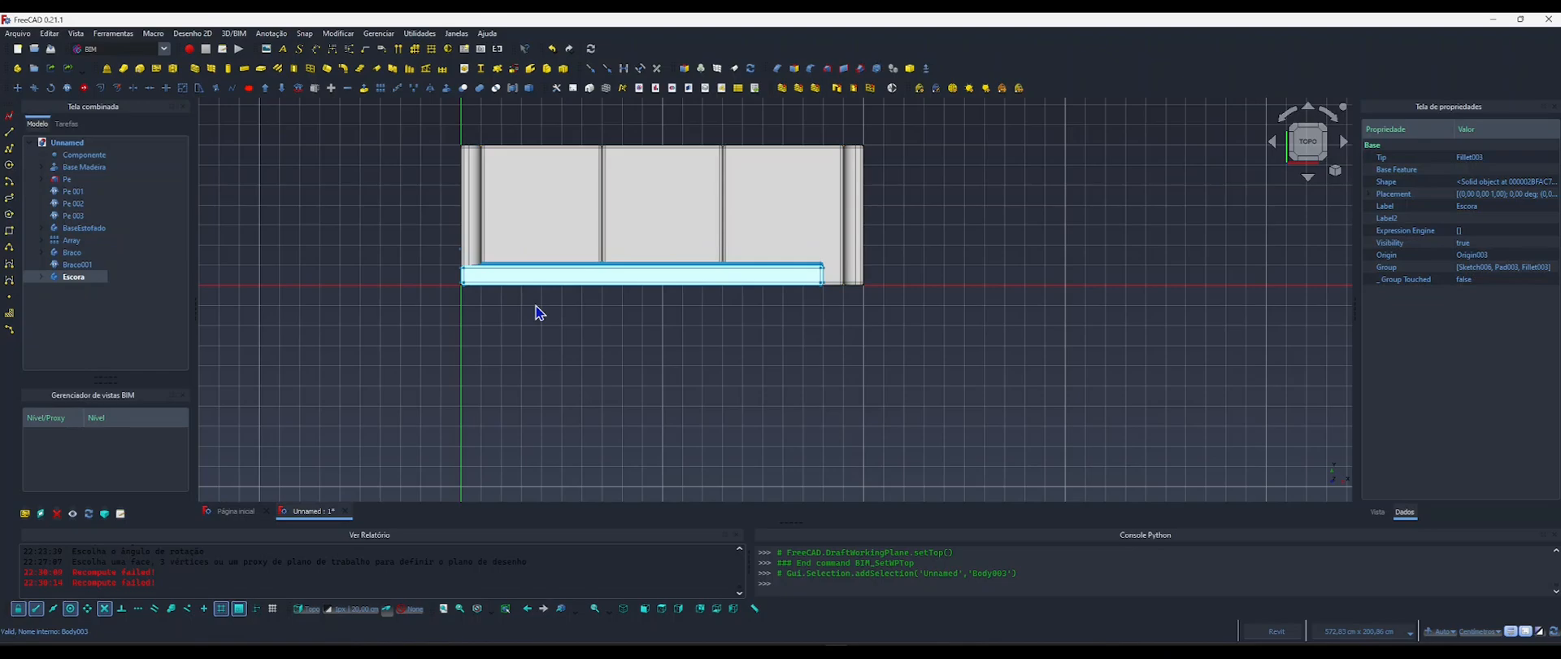
key(r)
key(o)
scroll(446, 272, up, 5)
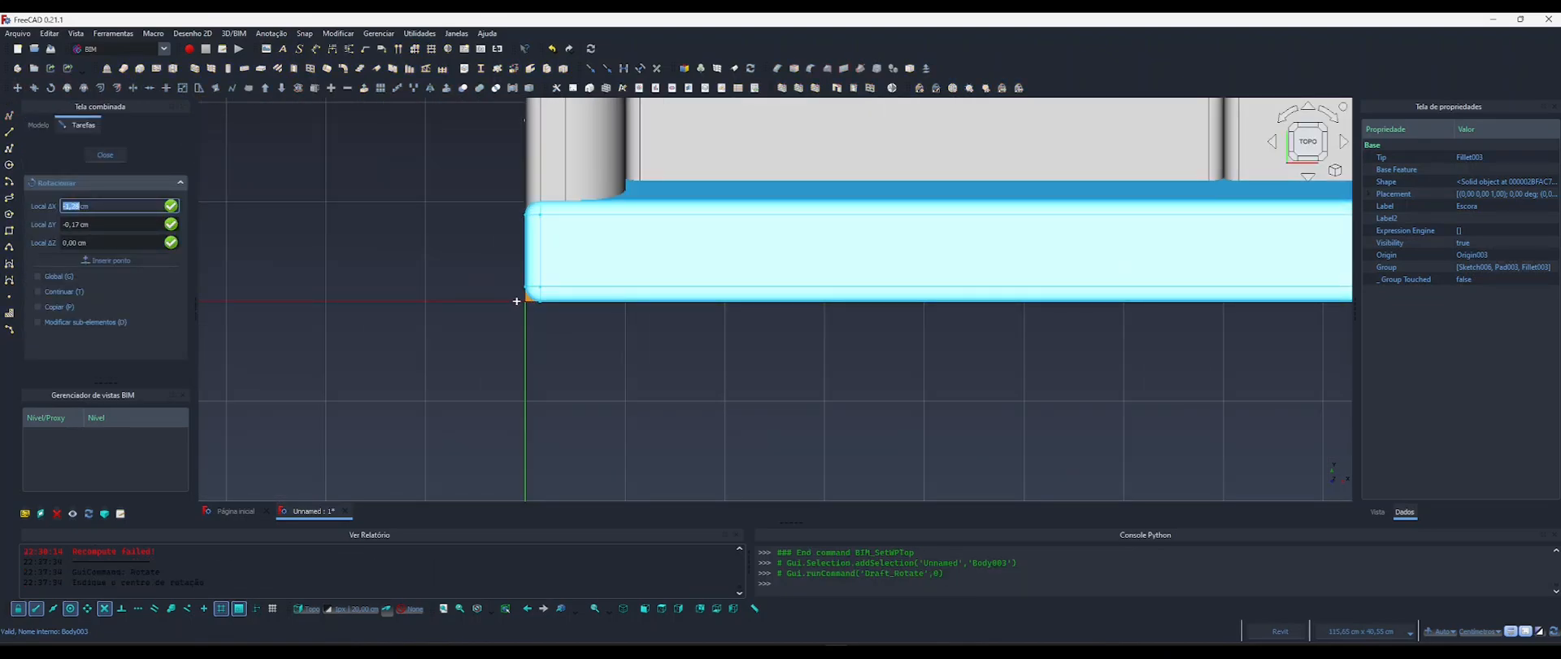
click(520, 300)
scroll(569, 326, down, 5)
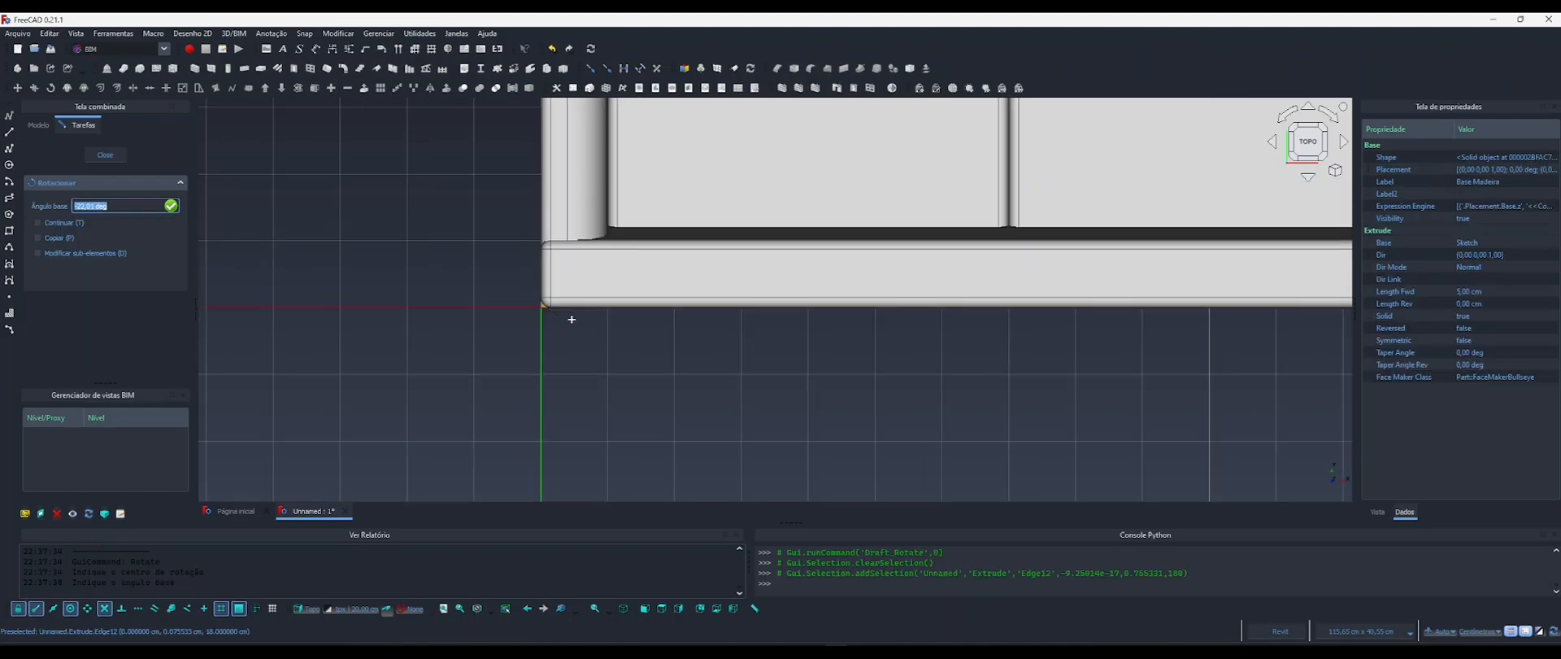
middle_drag(574, 336, 431, 310)
scroll(816, 323, down, 1)
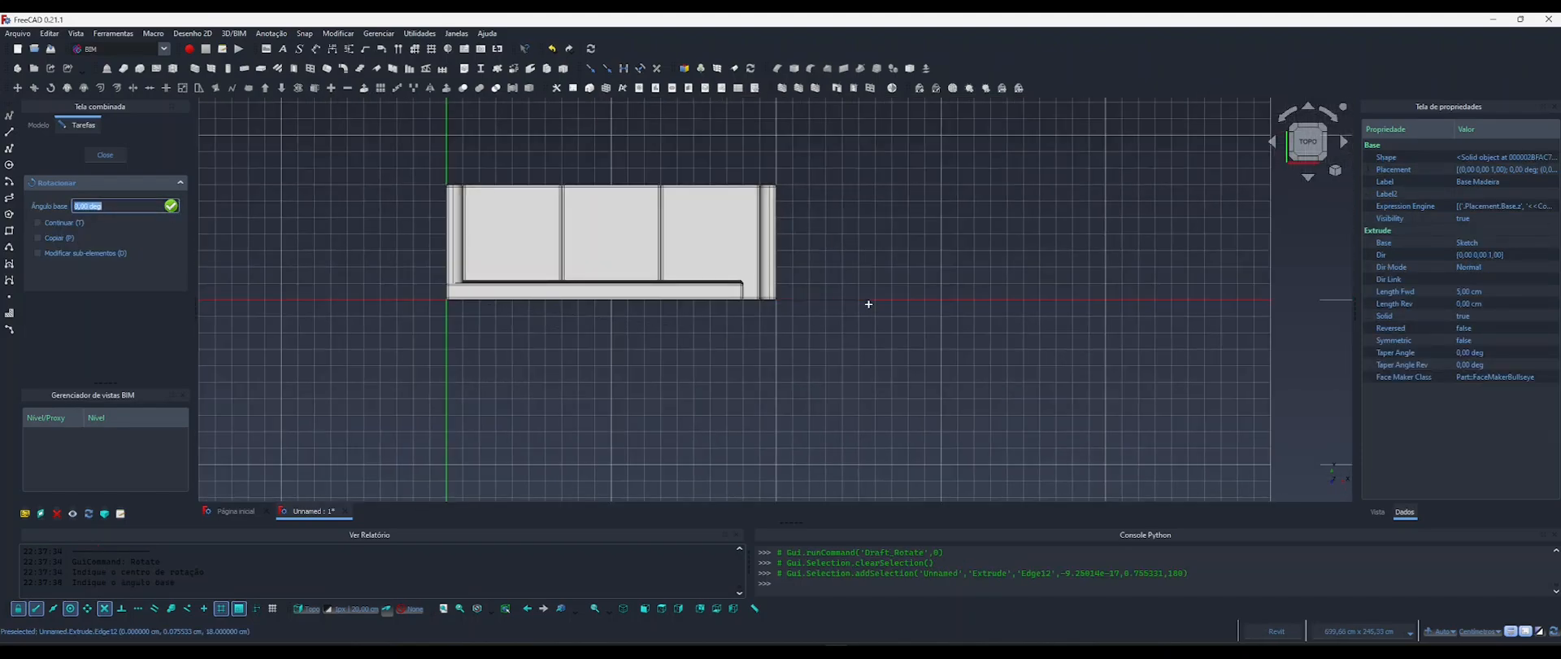
click(868, 303)
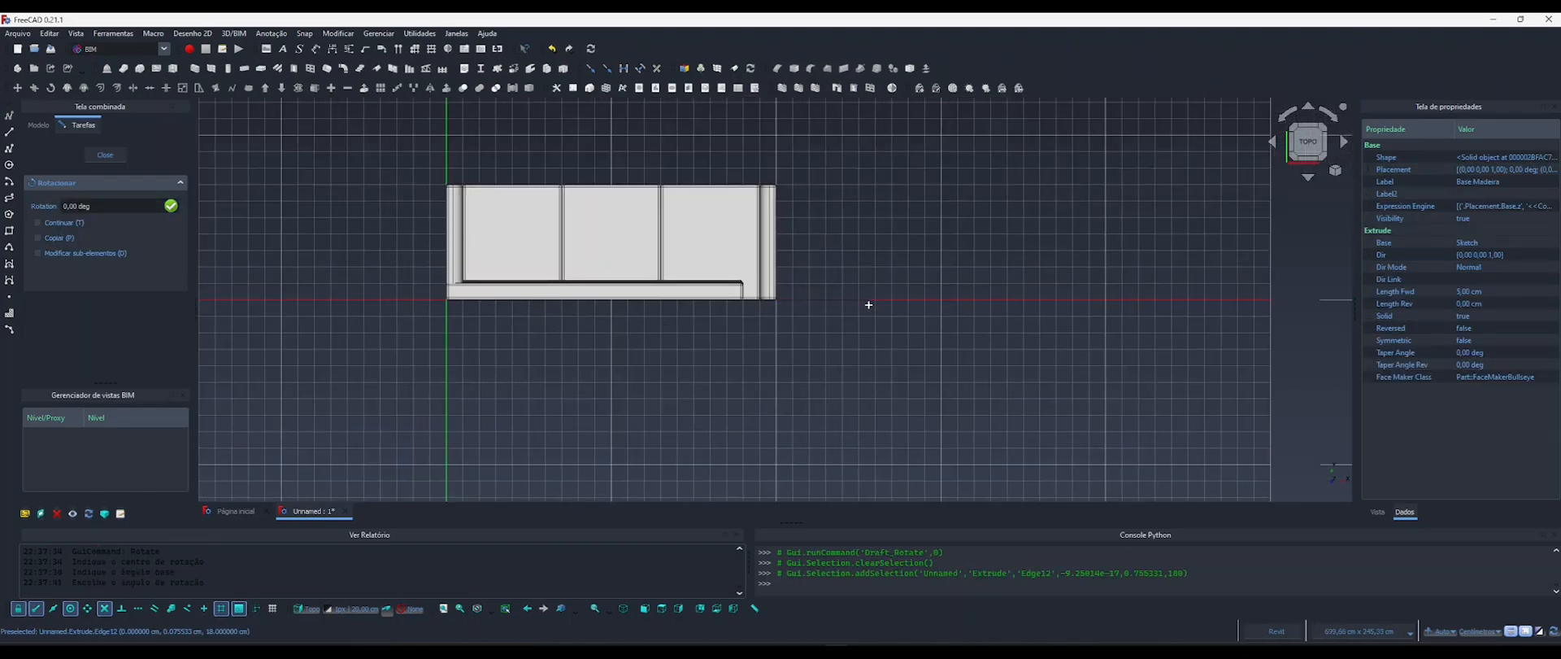
click(360, 282)
middle_drag(481, 366, 662, 350)
shift+middle_drag(561, 368, 900, 293)
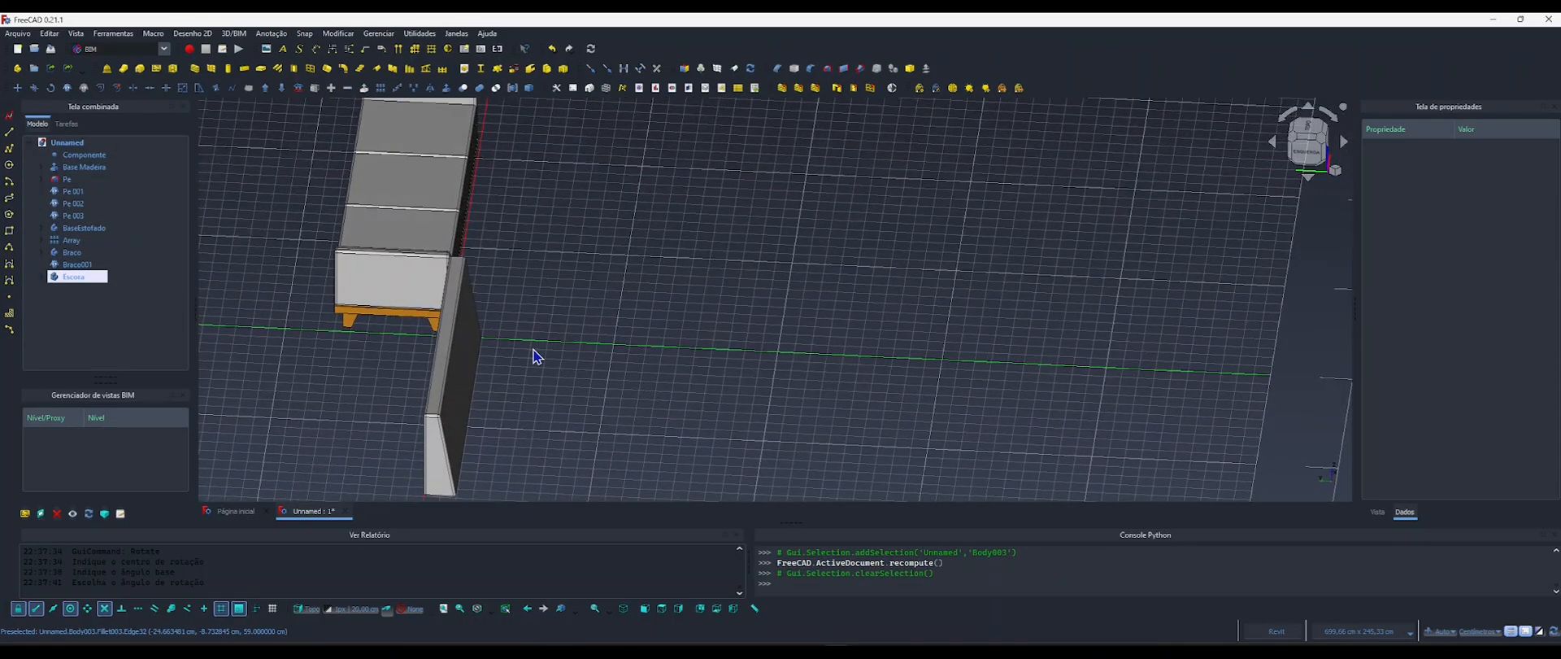
middle_drag(534, 352, 565, 325)
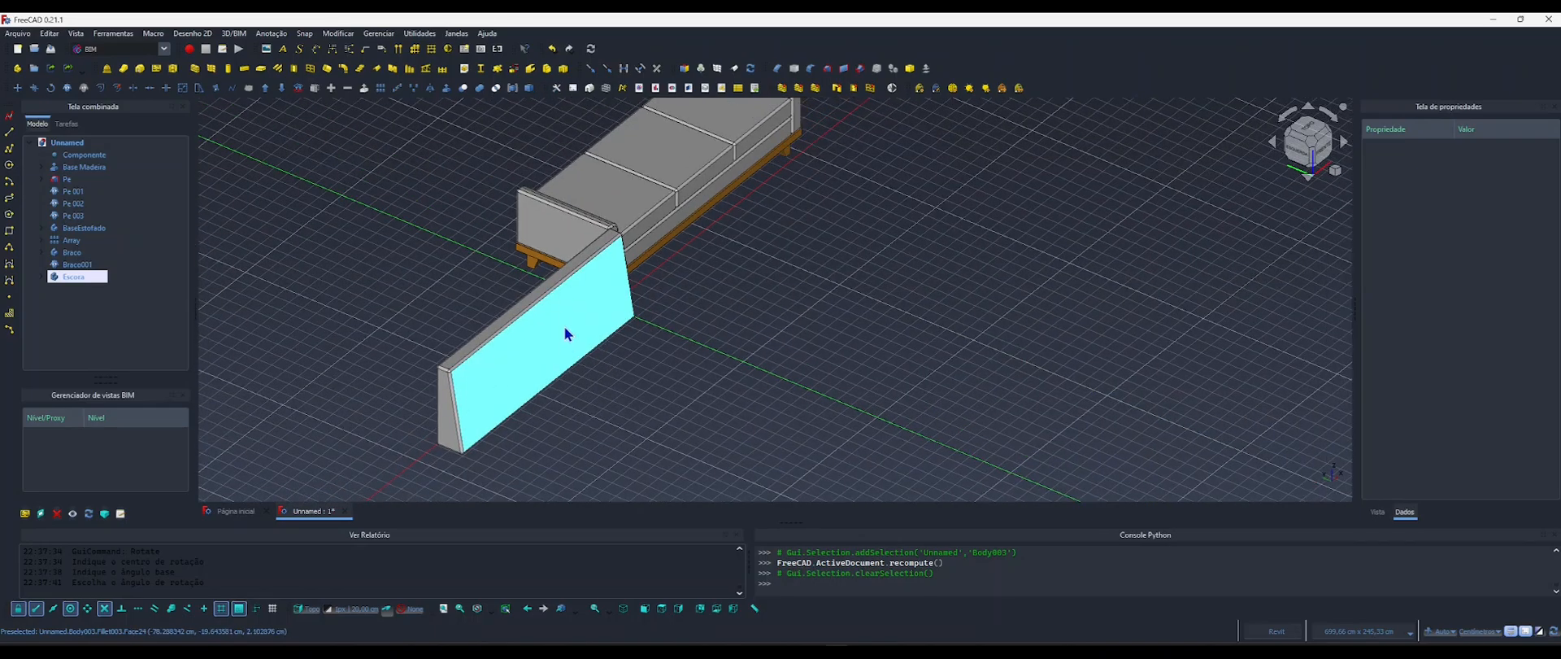
Drive the y position in the placement of the body Escora with the formula <<Componente>>.Largura.
click(566, 314)
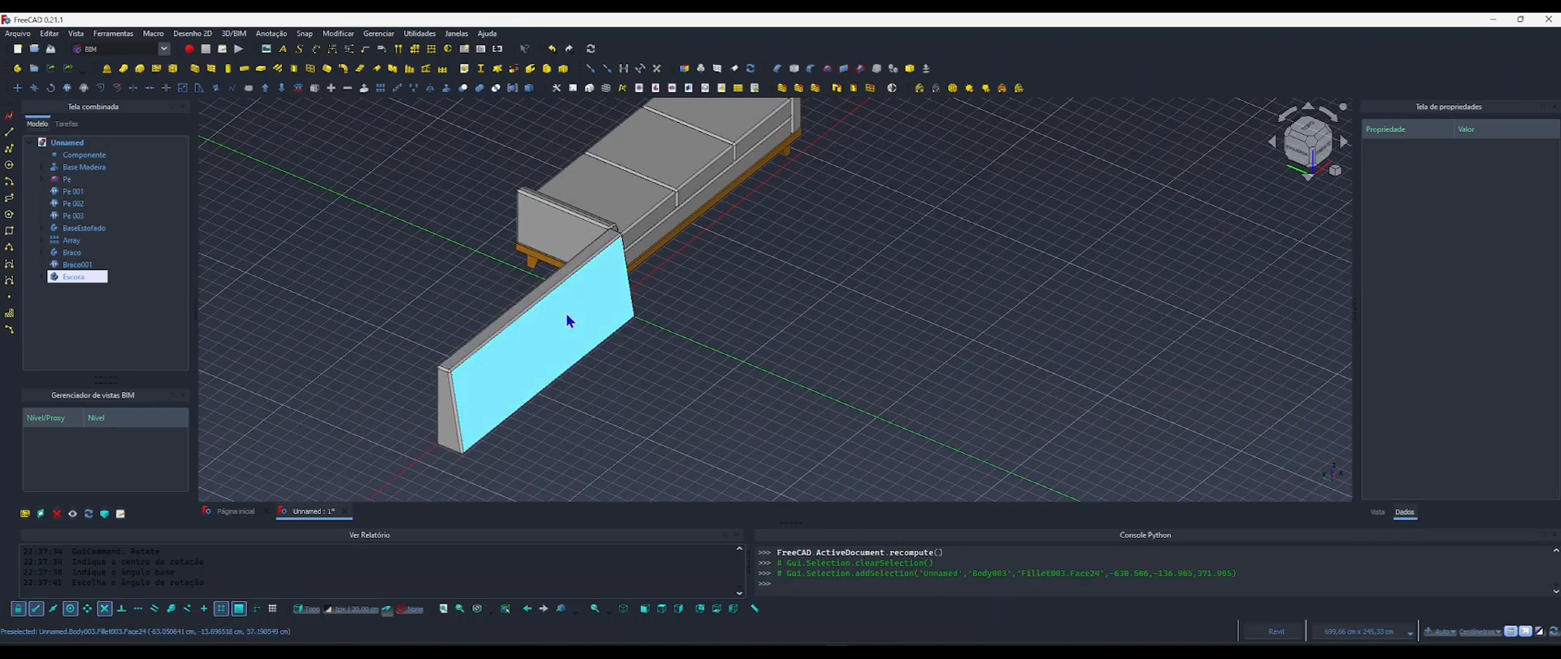
click(105, 276)
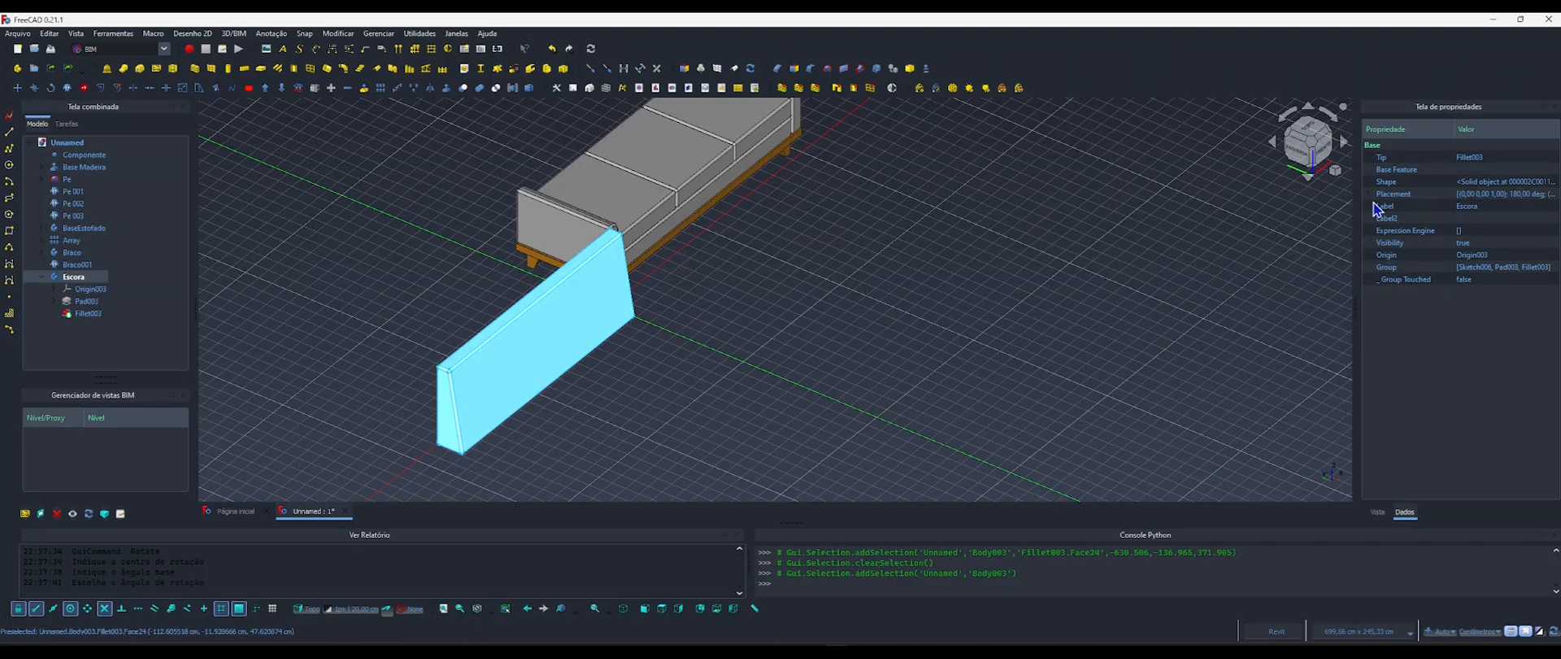
click(1371, 194)
click(1382, 231)
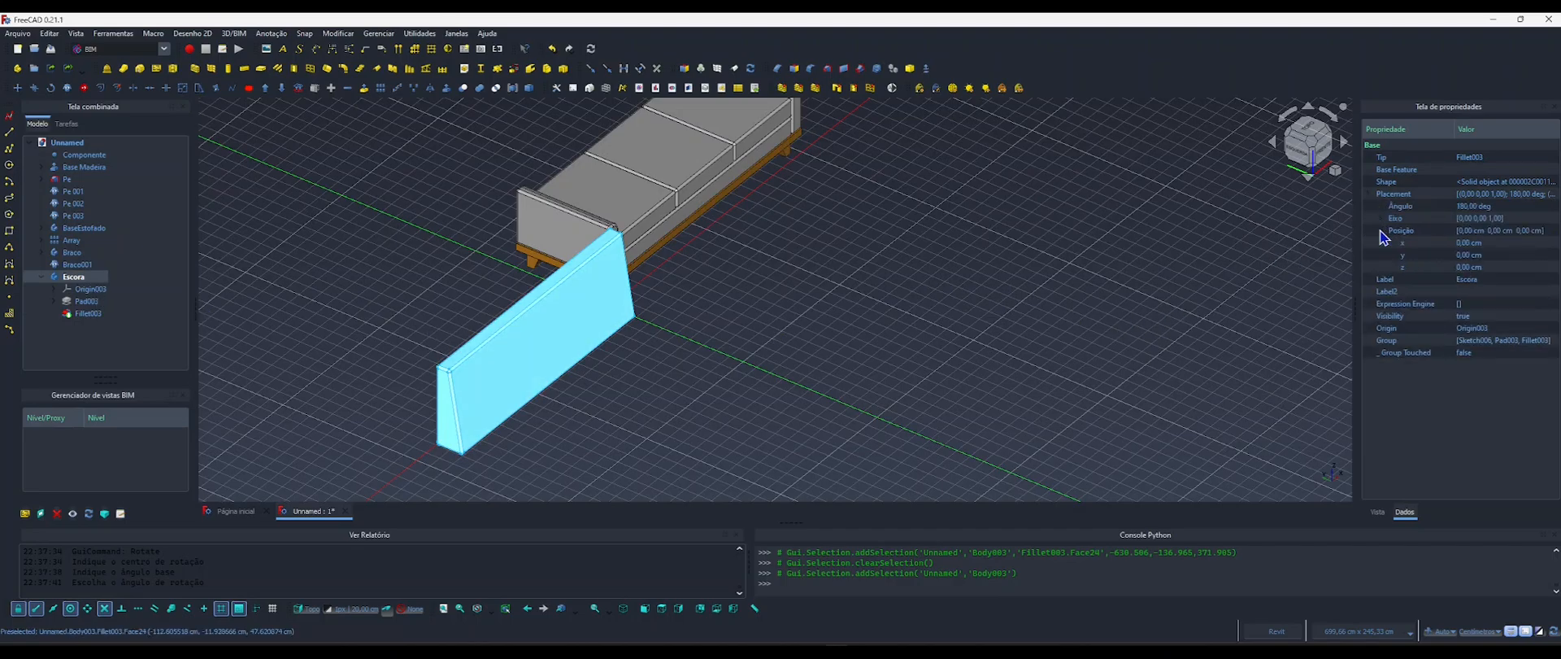
click(1469, 254)
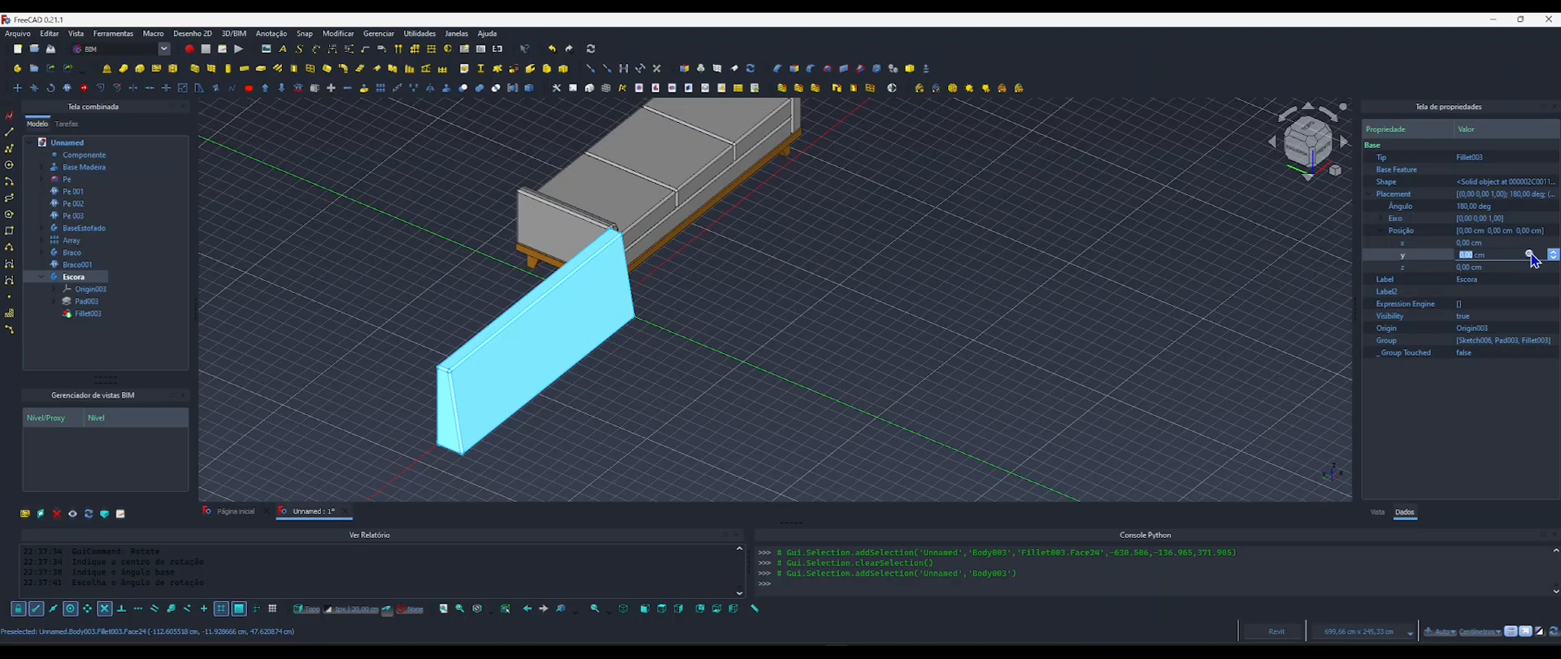
click(1529, 254)
text(c)
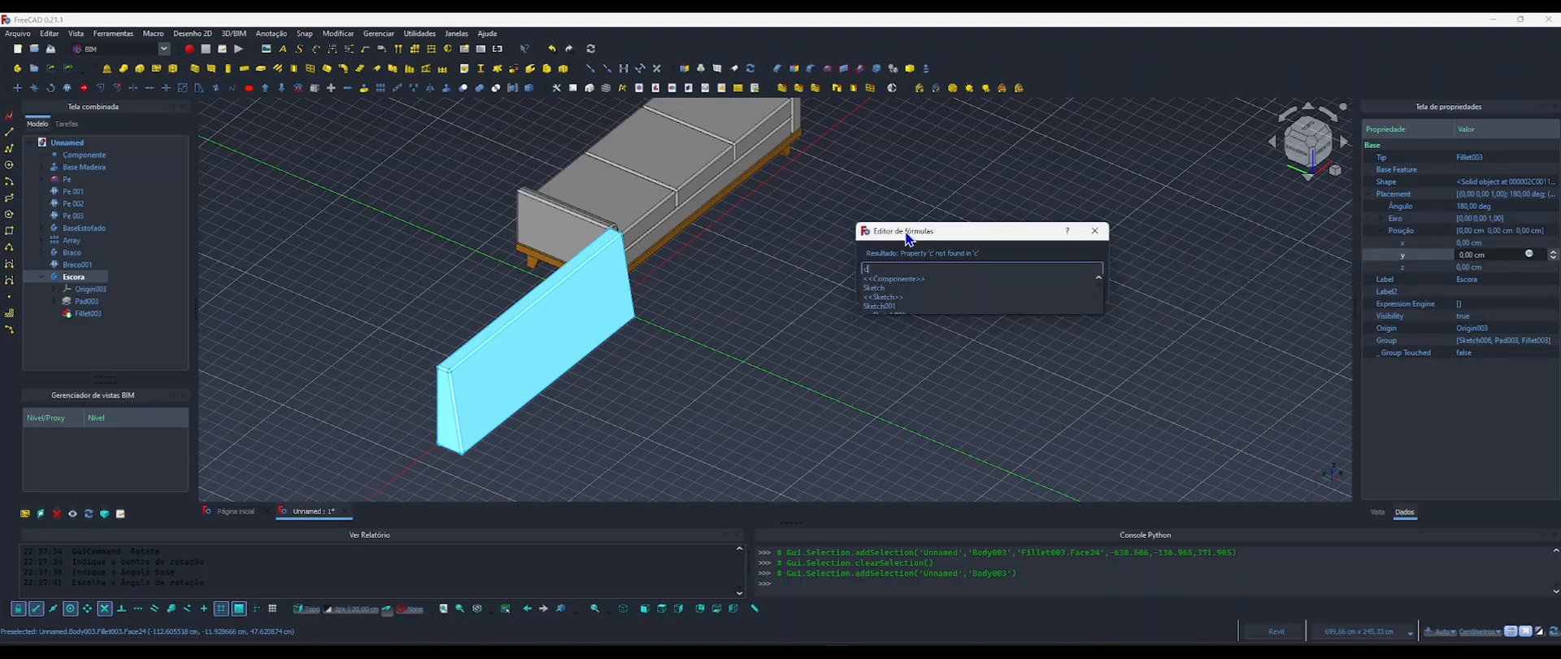
text(ompon)
key(Down)
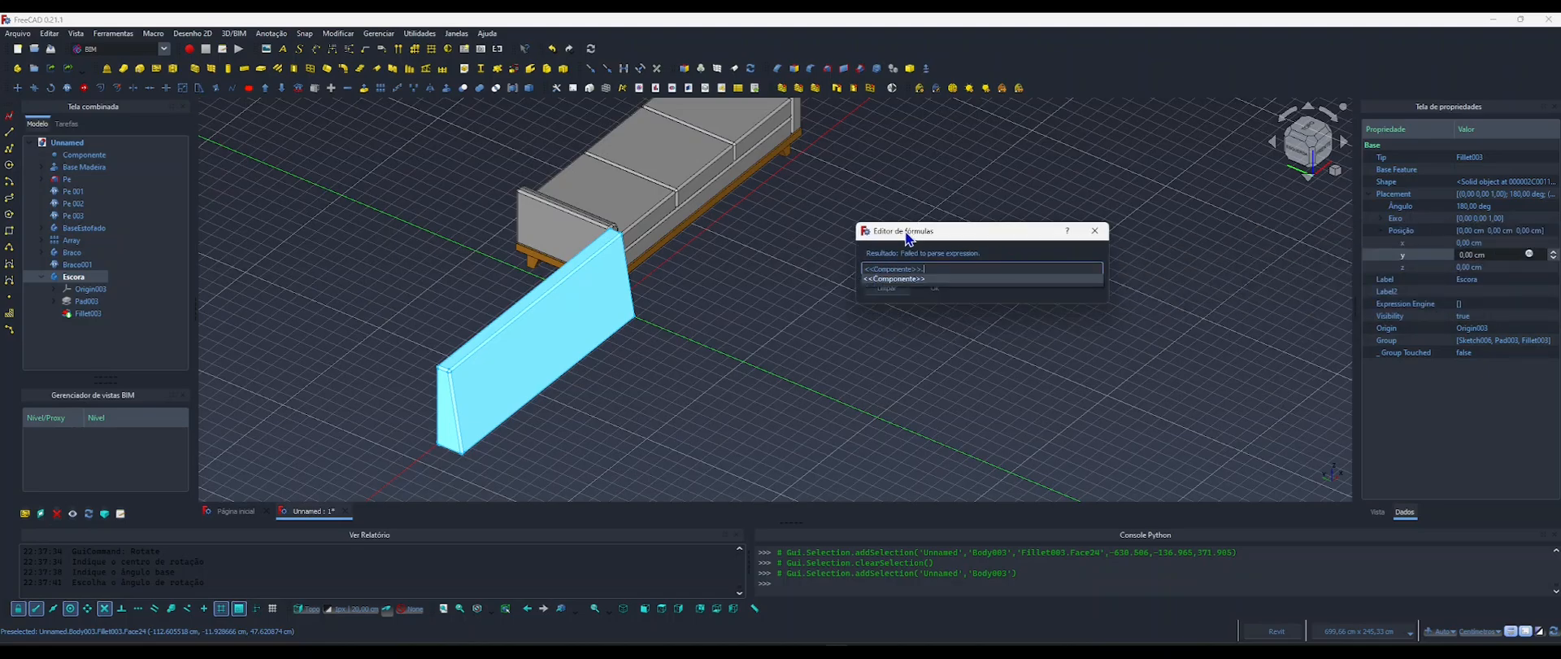
text(larg)
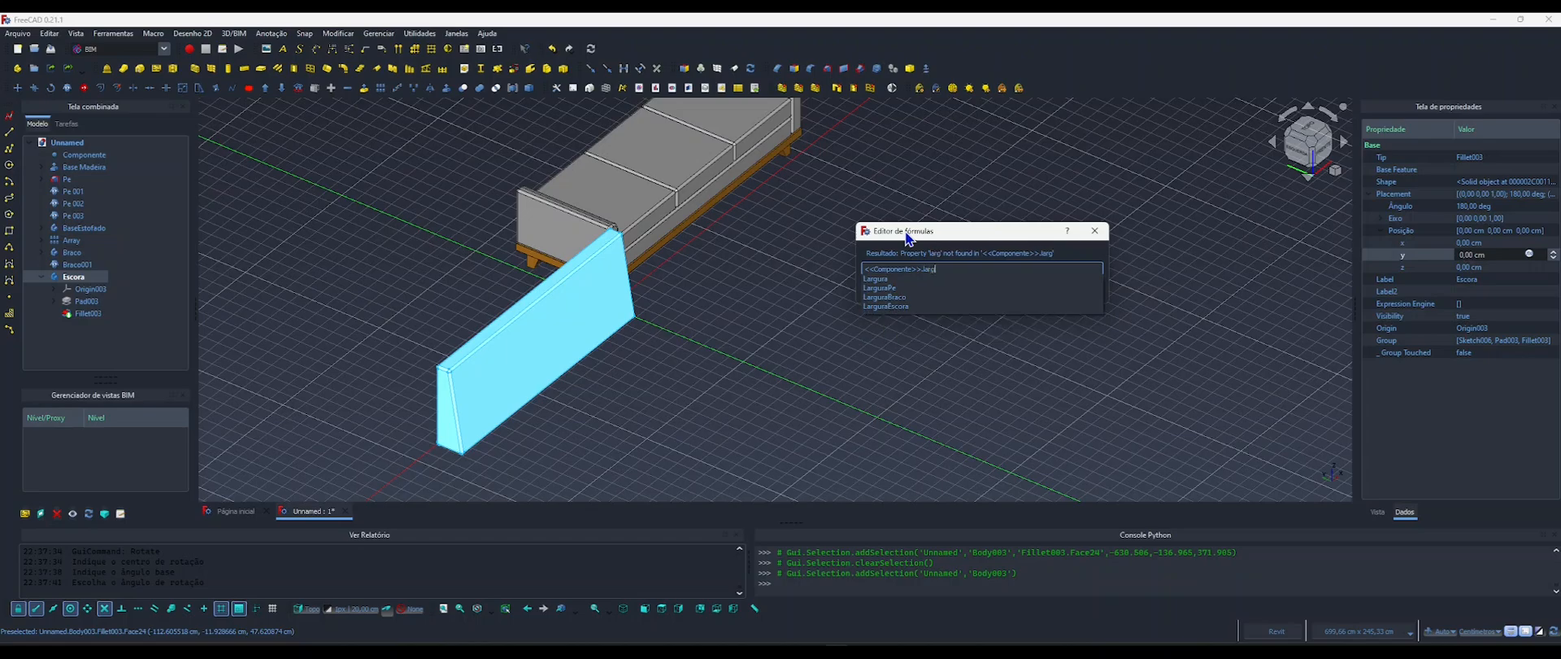
text(ura)
key(Down)
key(Return)
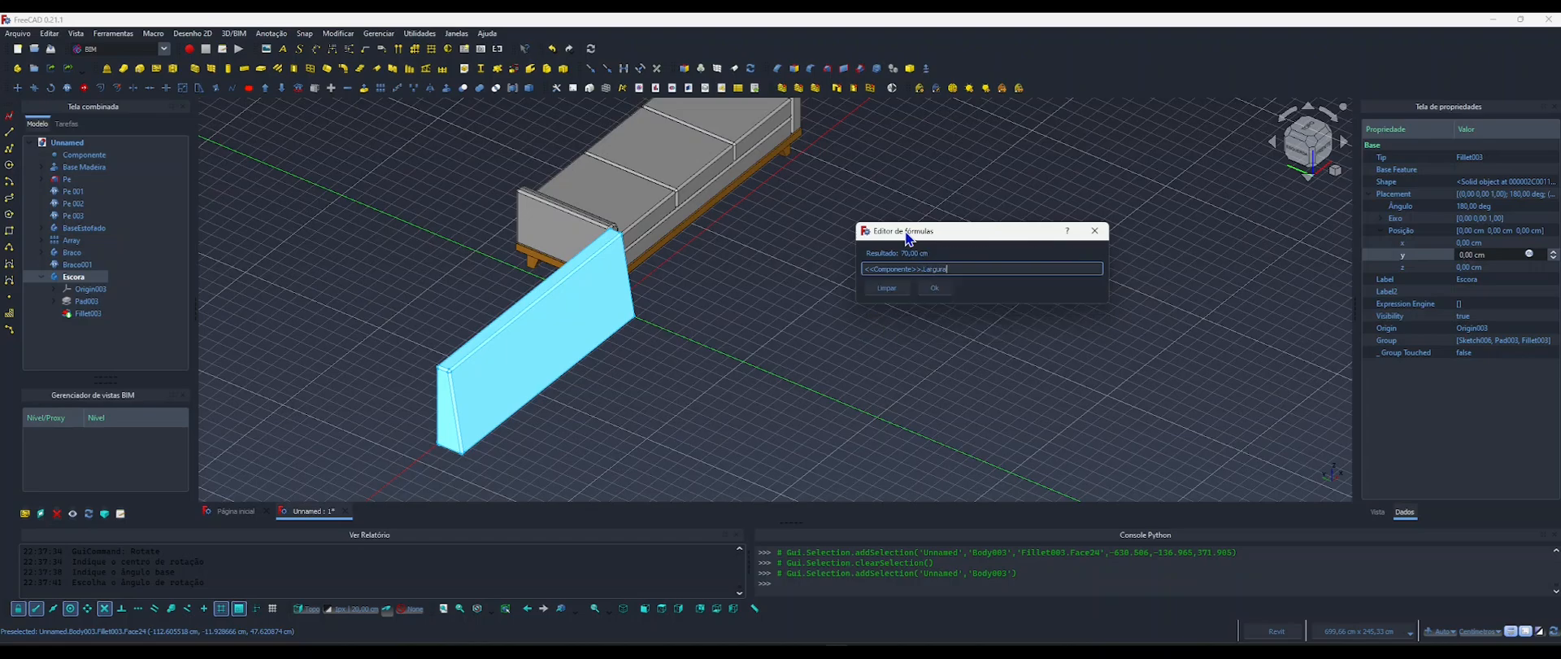
key(Return)
click(908, 237)
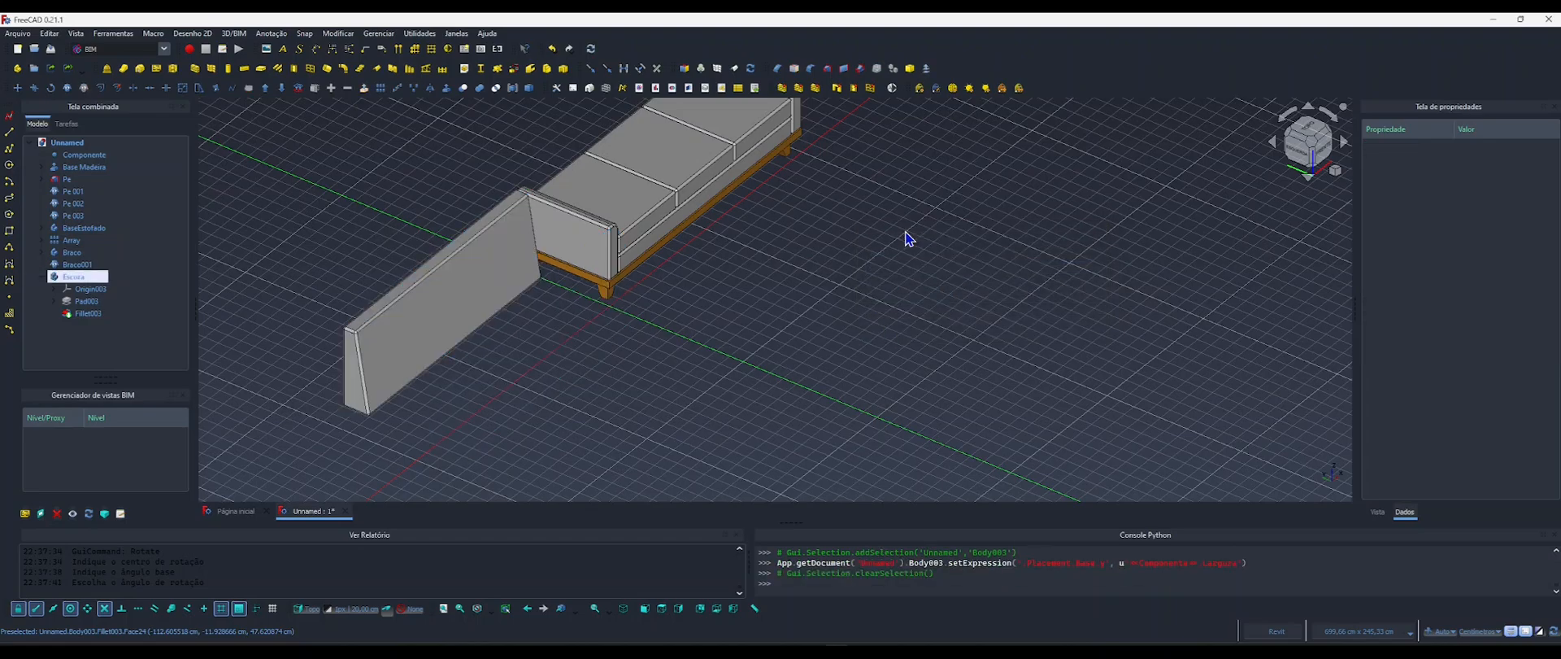
Copy the length formula <<Componente>>.Comprimento - 2 * <<Componente>>.LarguraBraco from the backrest's pad.
shift+middle_drag(552, 286, 659, 351)
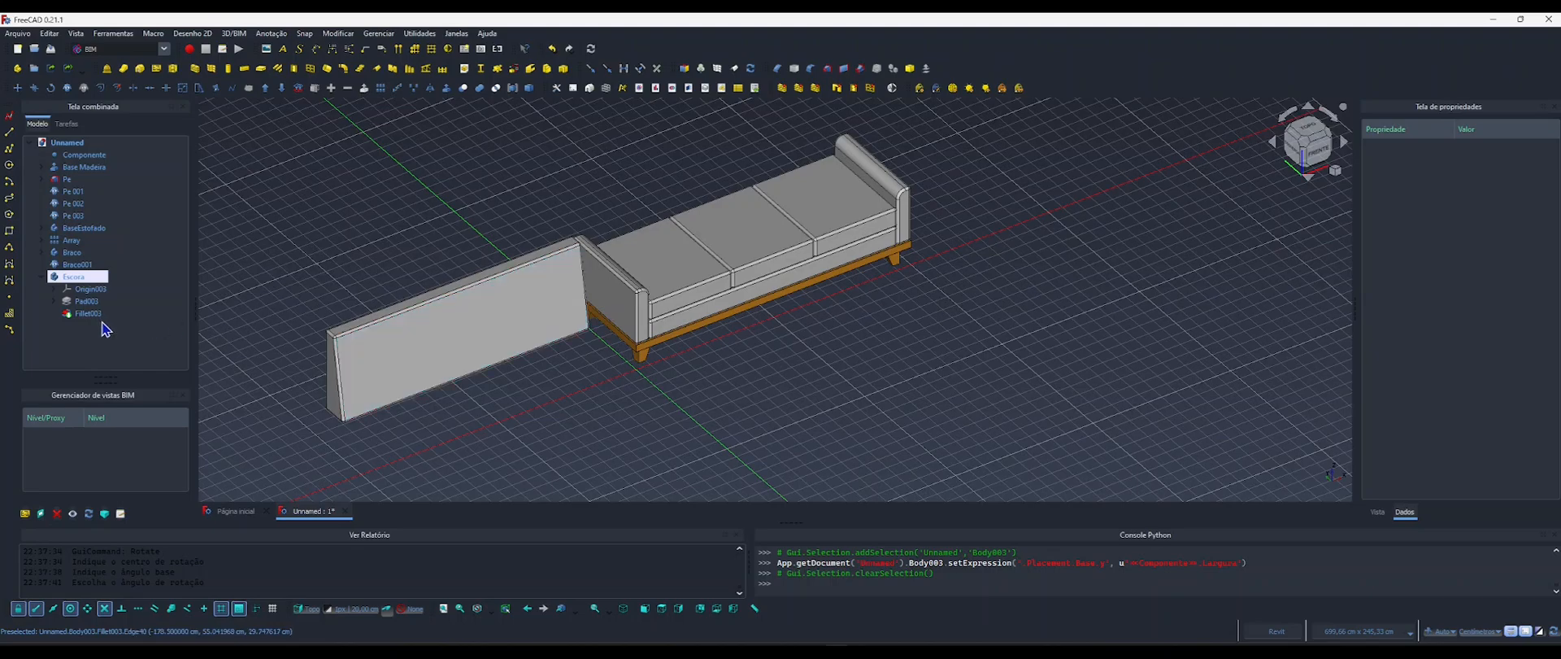
click(85, 301)
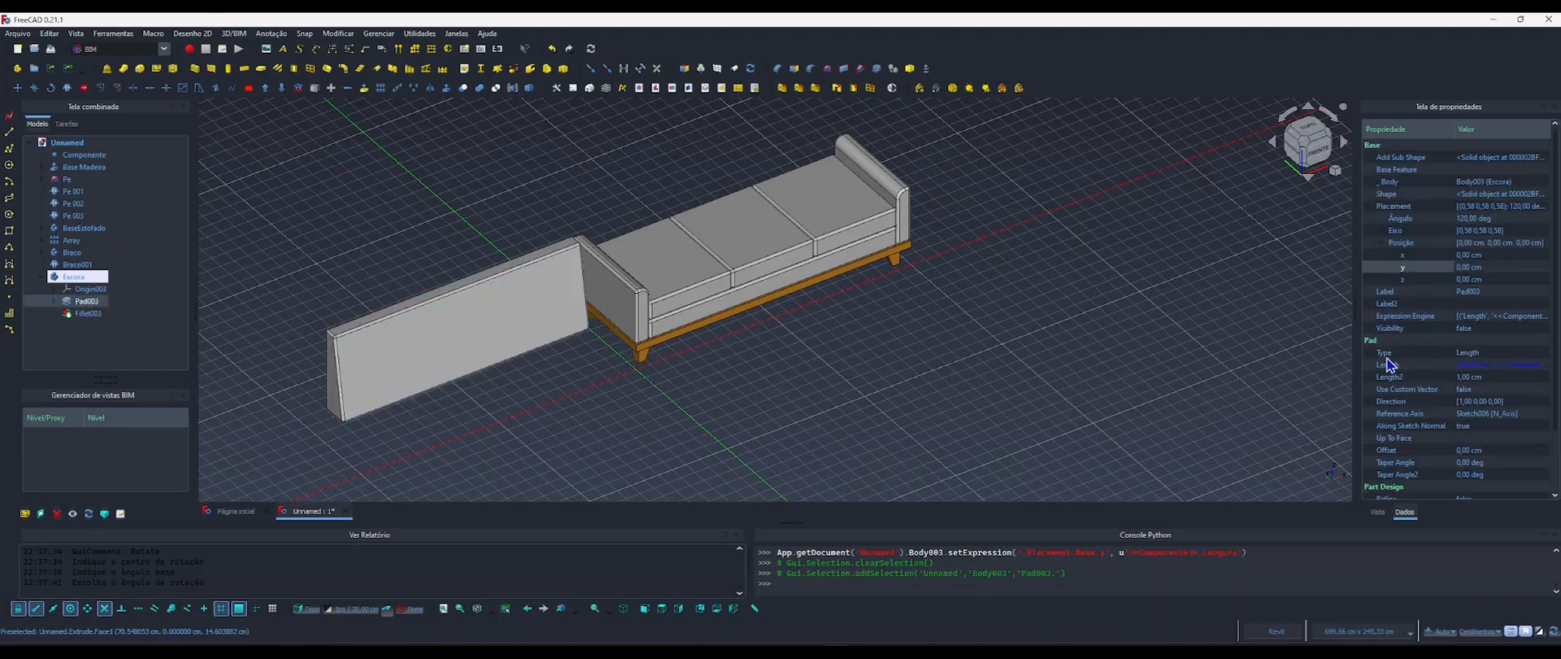
click(1506, 368)
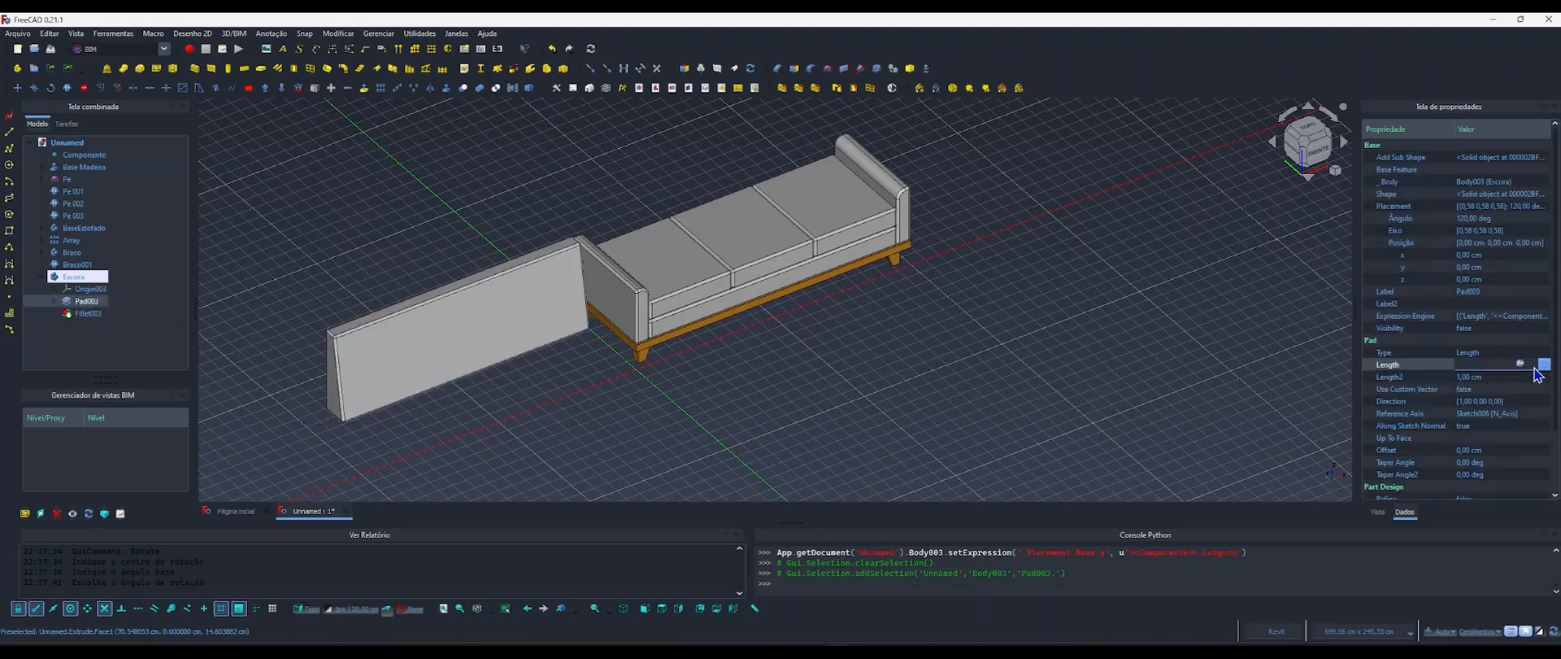
click(1520, 364)
drag(1501, 342, 911, 321)
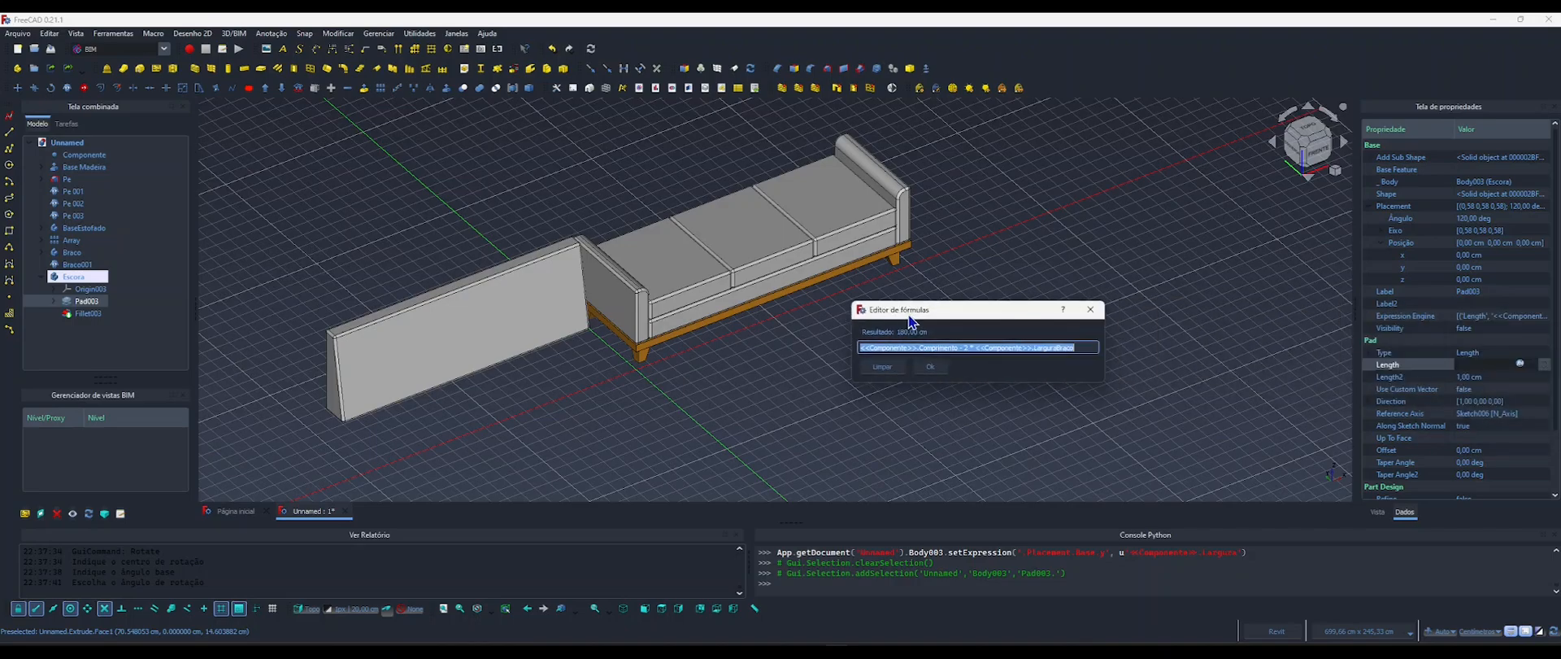
click(928, 365)
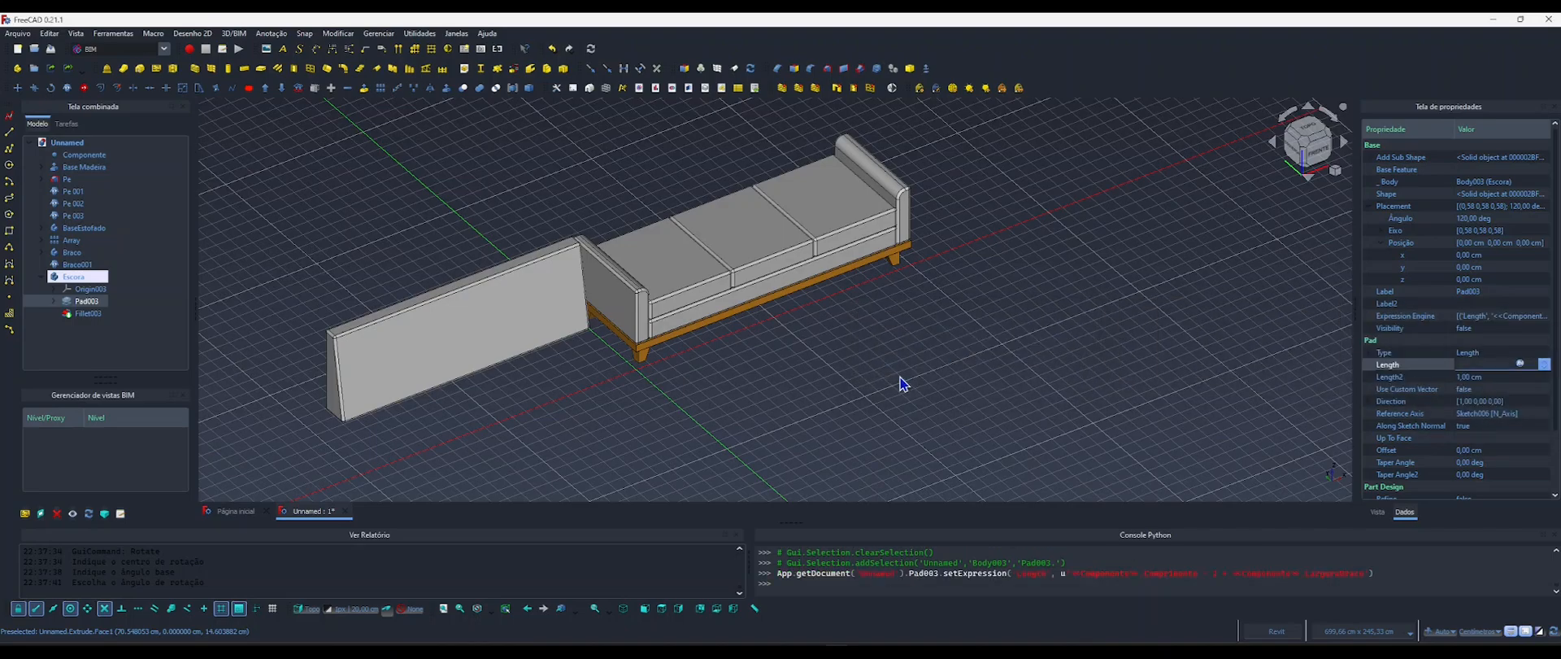
click(733, 425)
Drive the x position of the body Escora with the copied formula <<Componente>>.Comprimento - 2 * <<Componente>>.LarguraBraco.
click(73, 277)
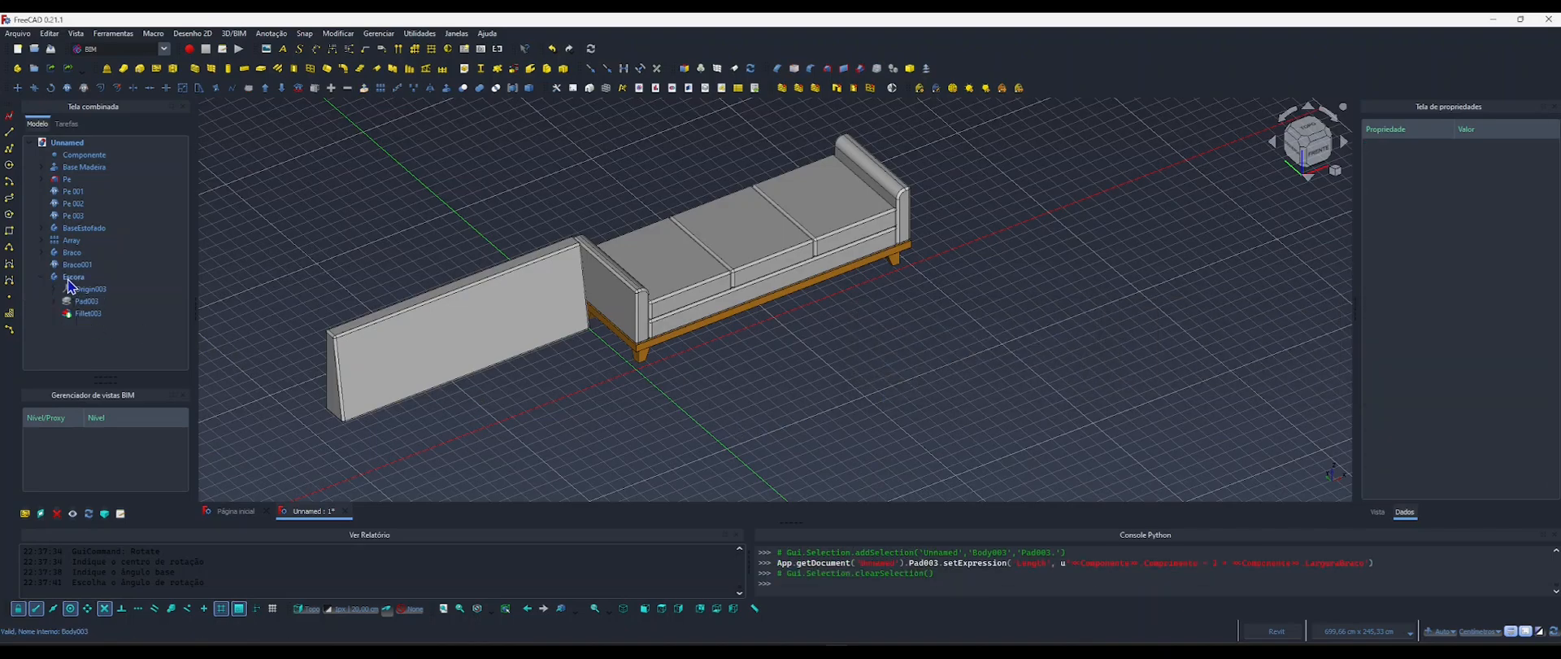
click(1372, 194)
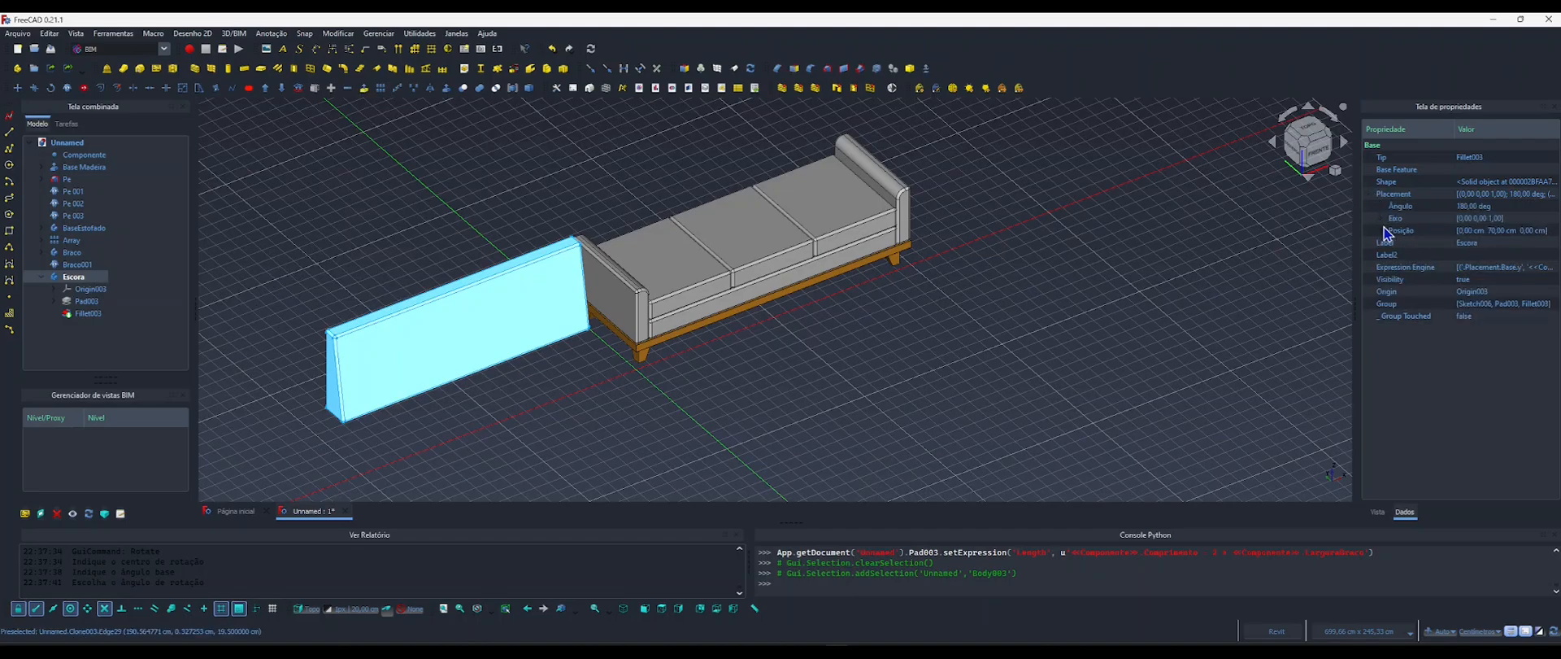
click(1383, 218)
click(1383, 220)
click(1383, 231)
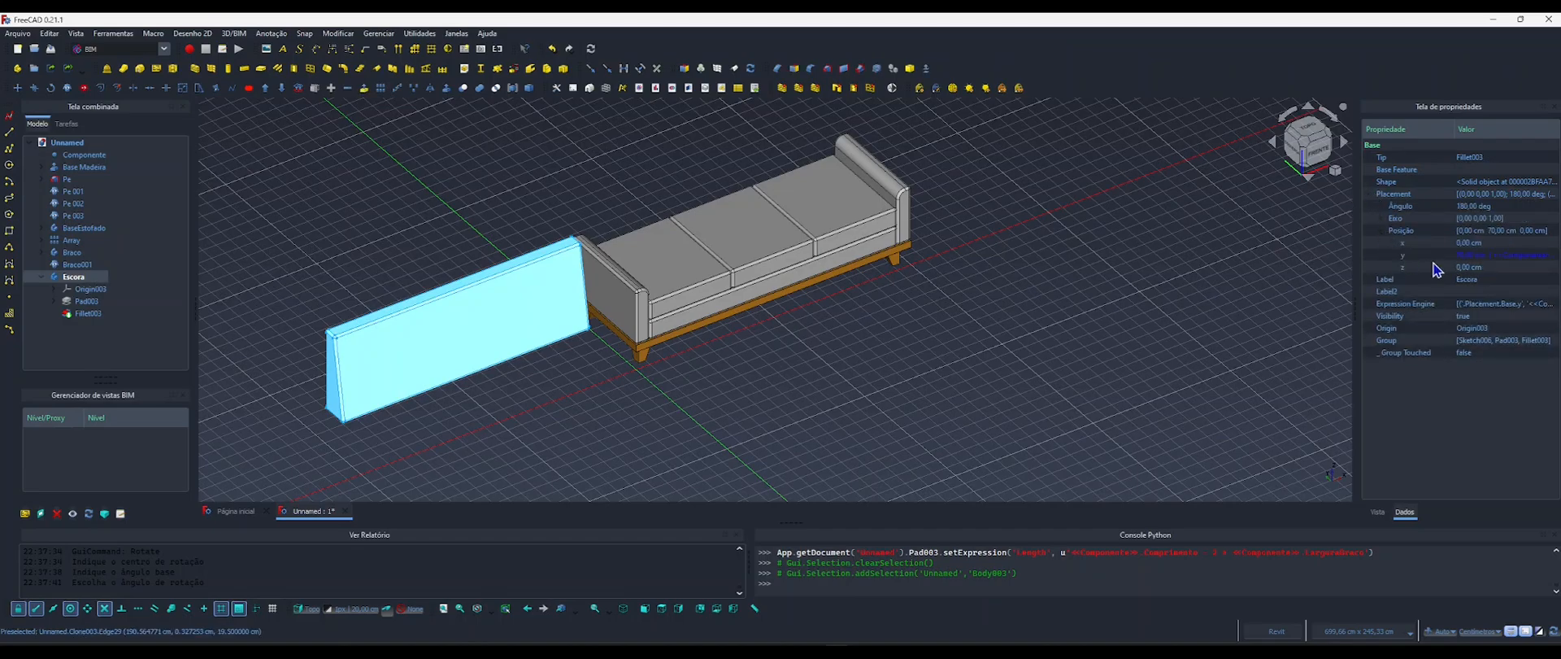
click(1474, 243)
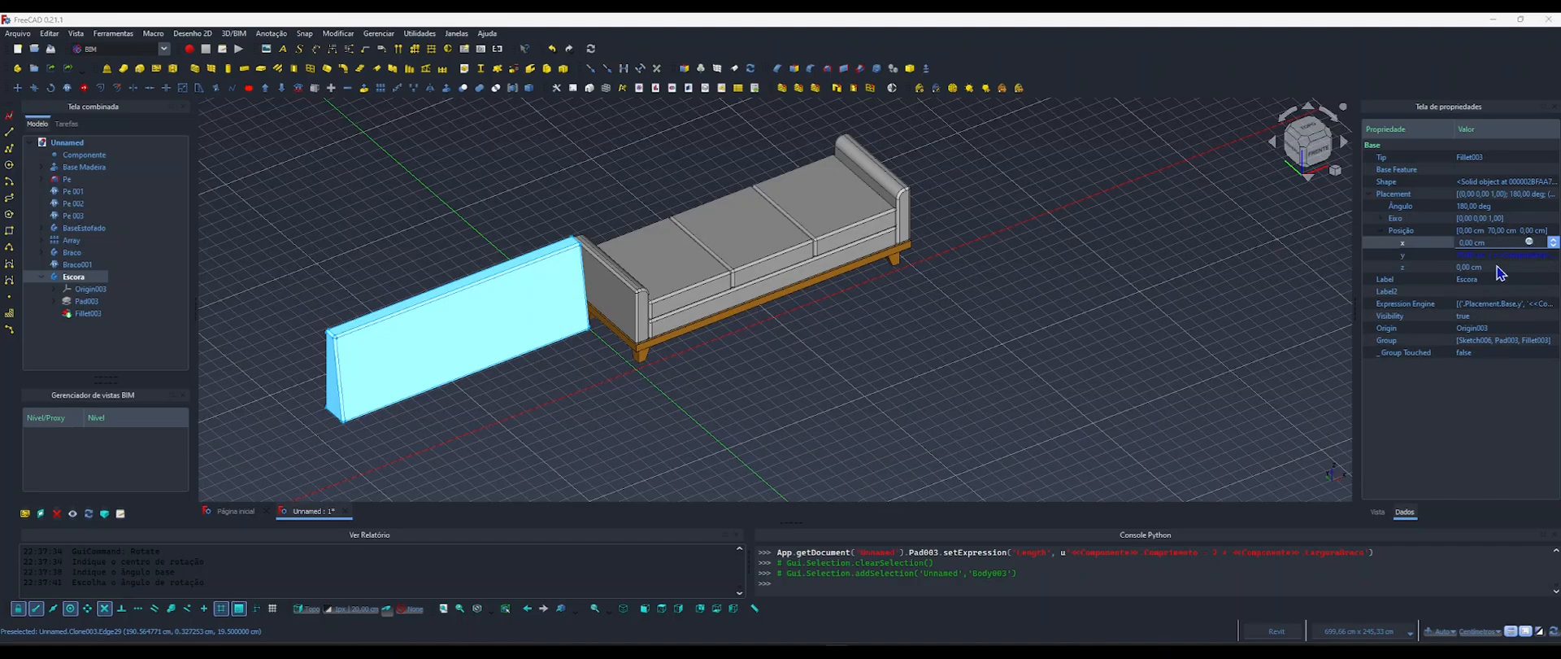
click(1535, 248)
text(<<Componente>>.Comprimento - 2 * <<Componente>>.LarguraBraco)
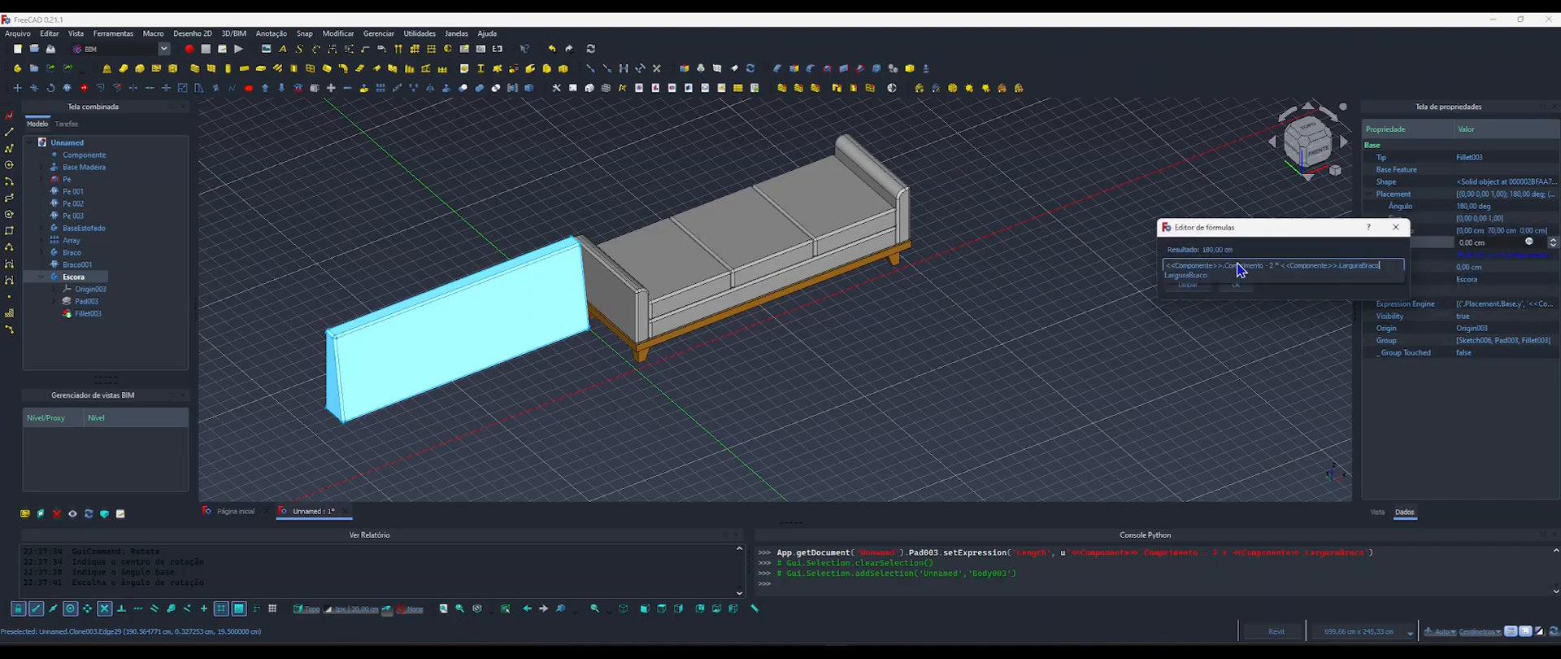
click(1242, 290)
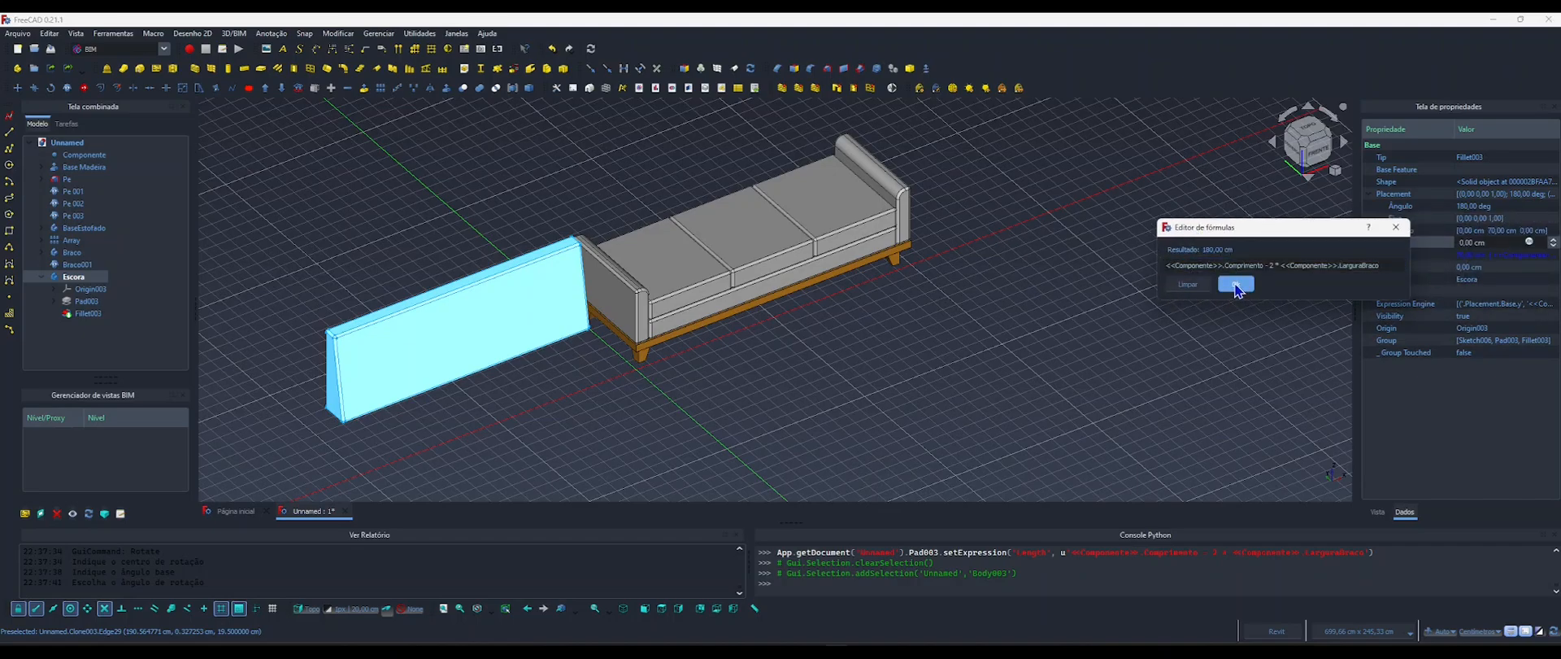
Apply the copied x-position formula to the body Escora and check the backrest's alignment with the armrest at the origin end.
click(1237, 285)
click(1033, 374)
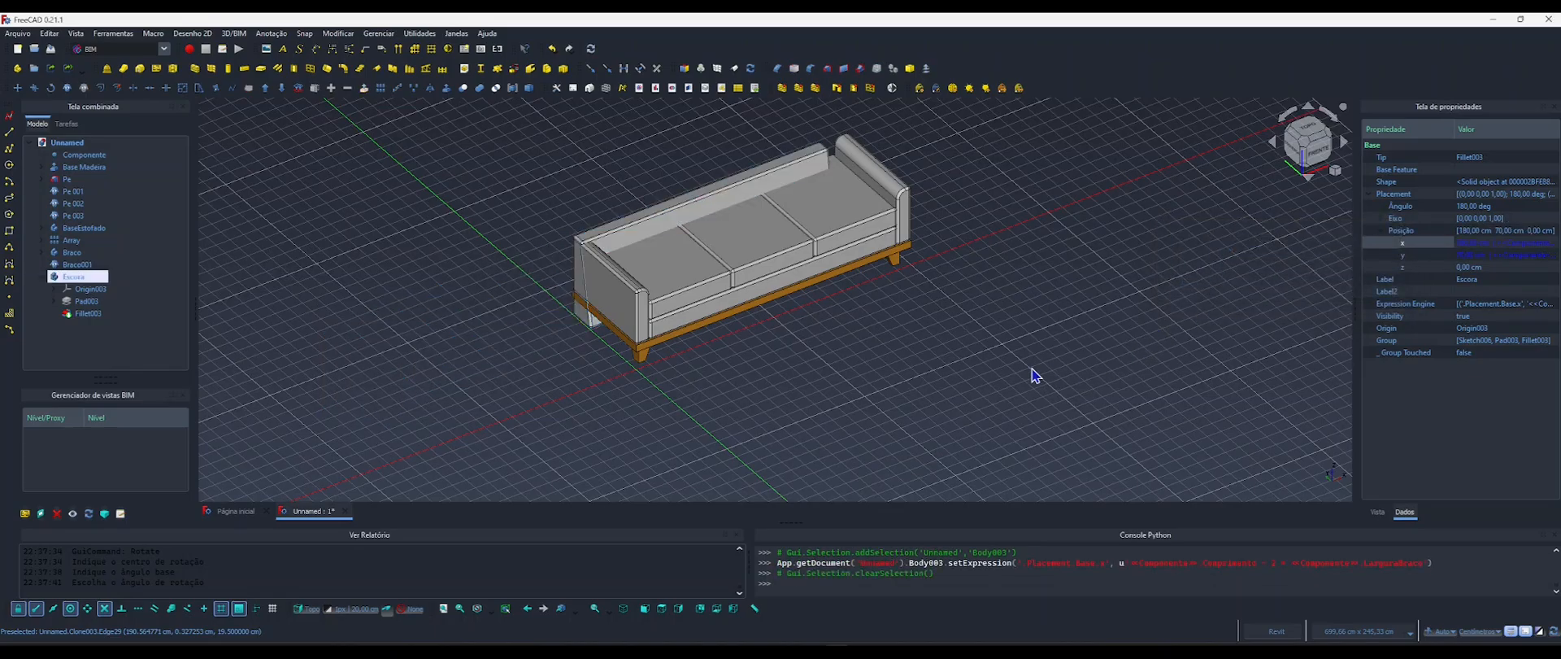
shift+middle_drag(734, 359, 715, 383)
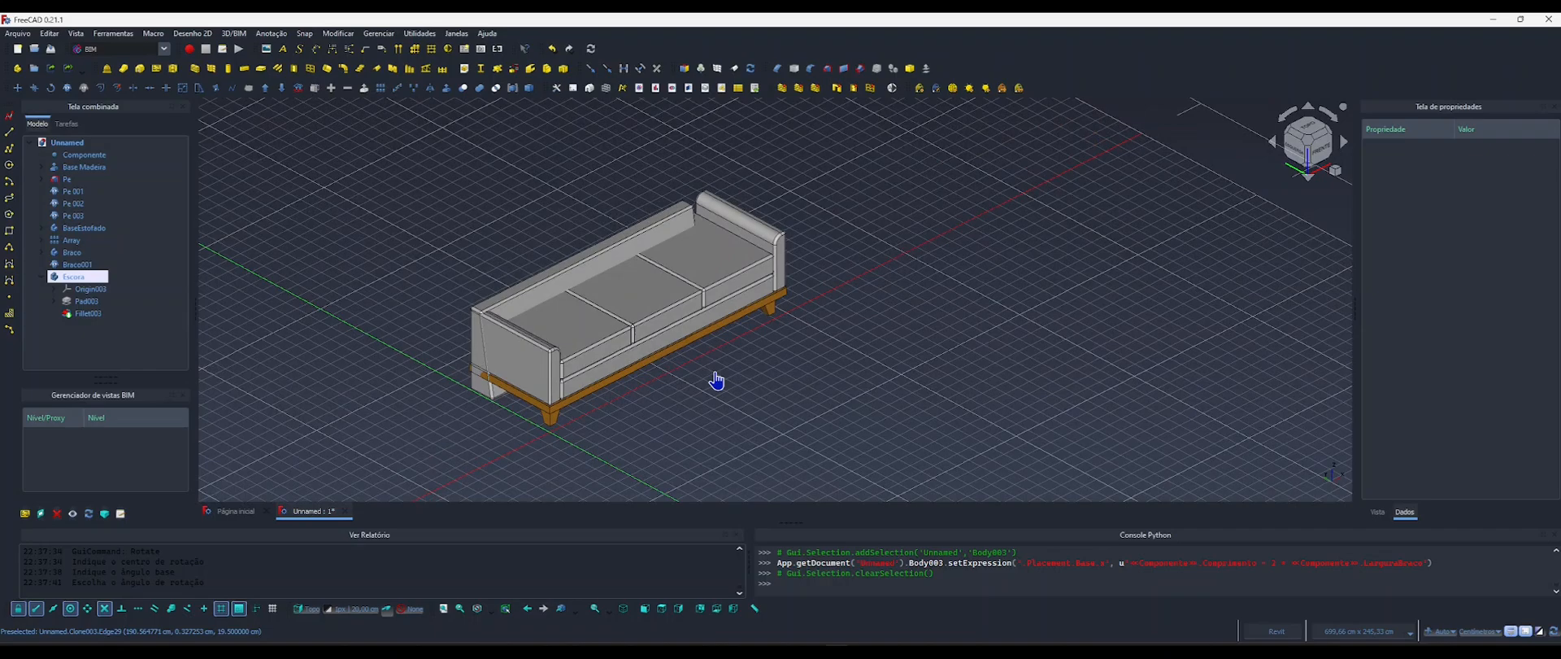
scroll(521, 323, up, 3)
scroll(521, 323, up, 2)
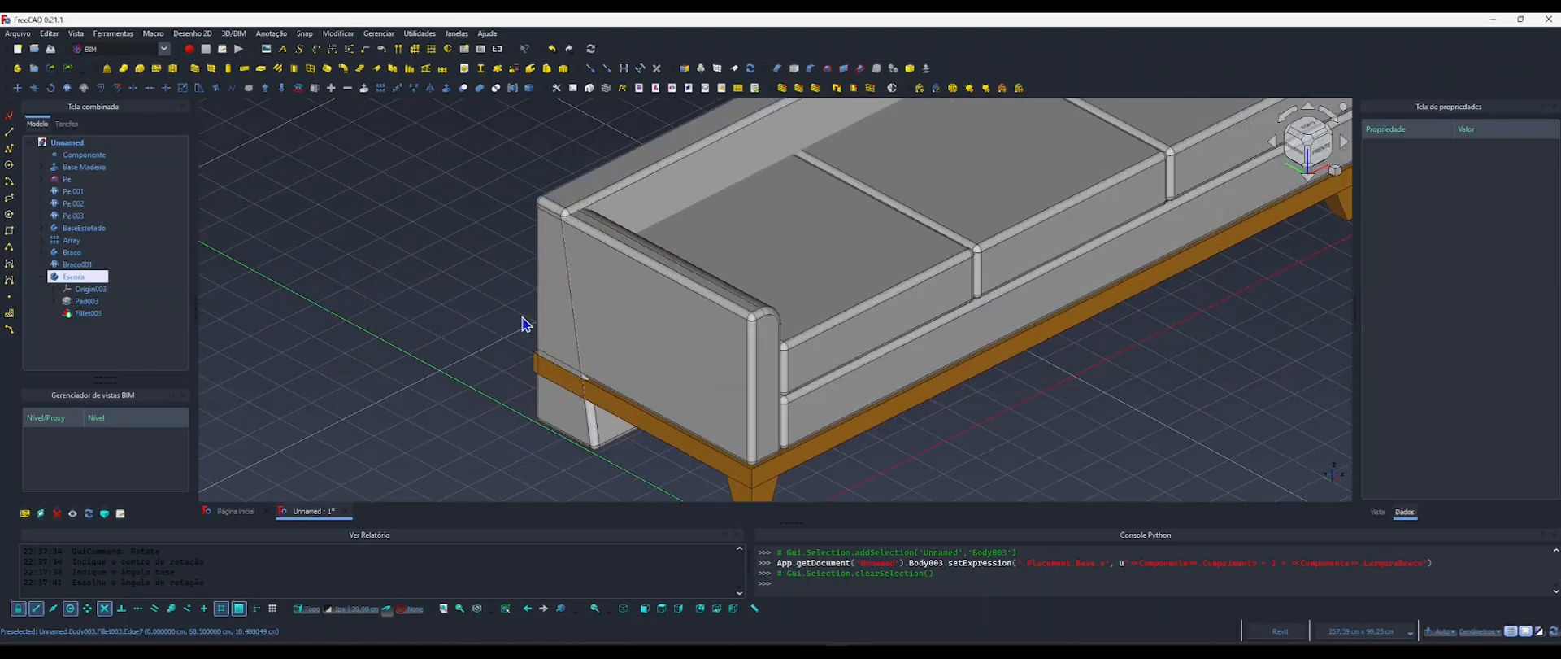
scroll(521, 324, down, 2)
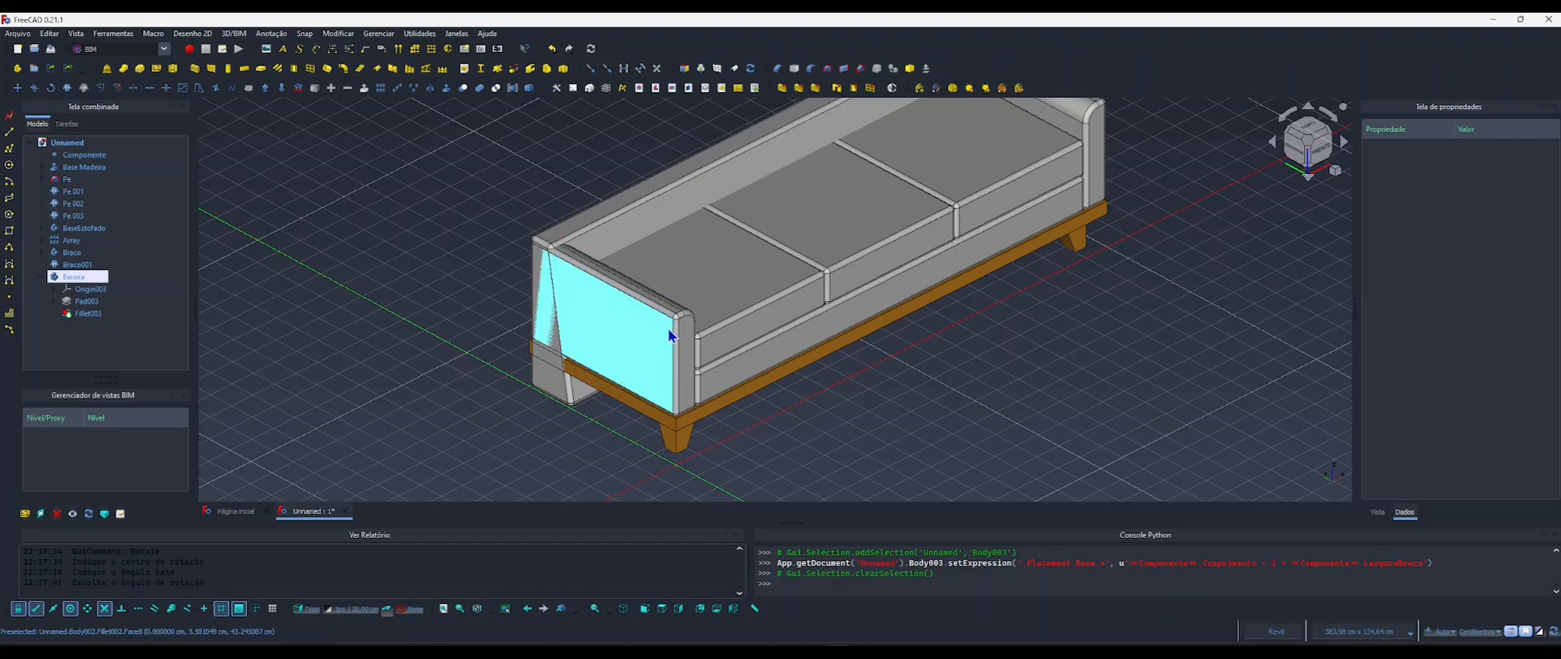
middle_drag(683, 364, 642, 356)
click(514, 384)
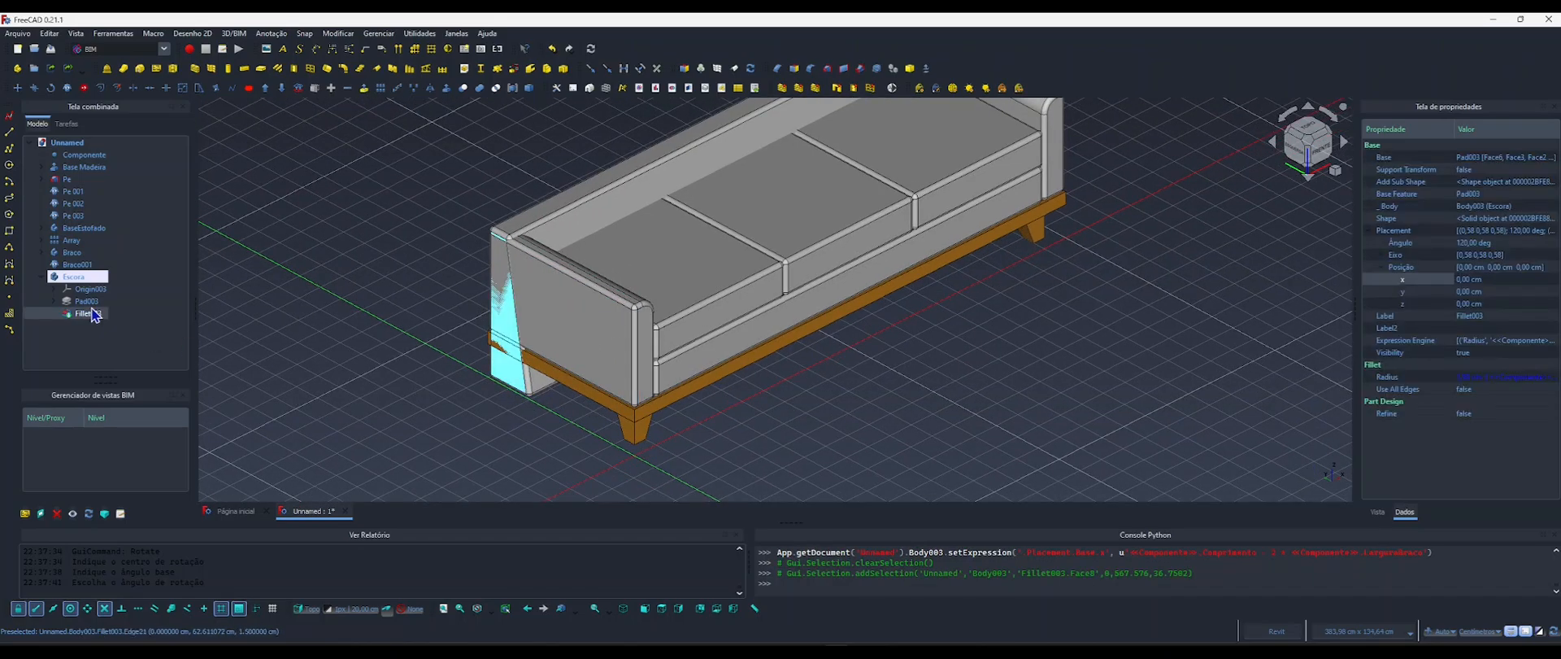
Extend the x-position formula of the body Escora by adding + <<Componente>>.LarguraBraco.
click(73, 276)
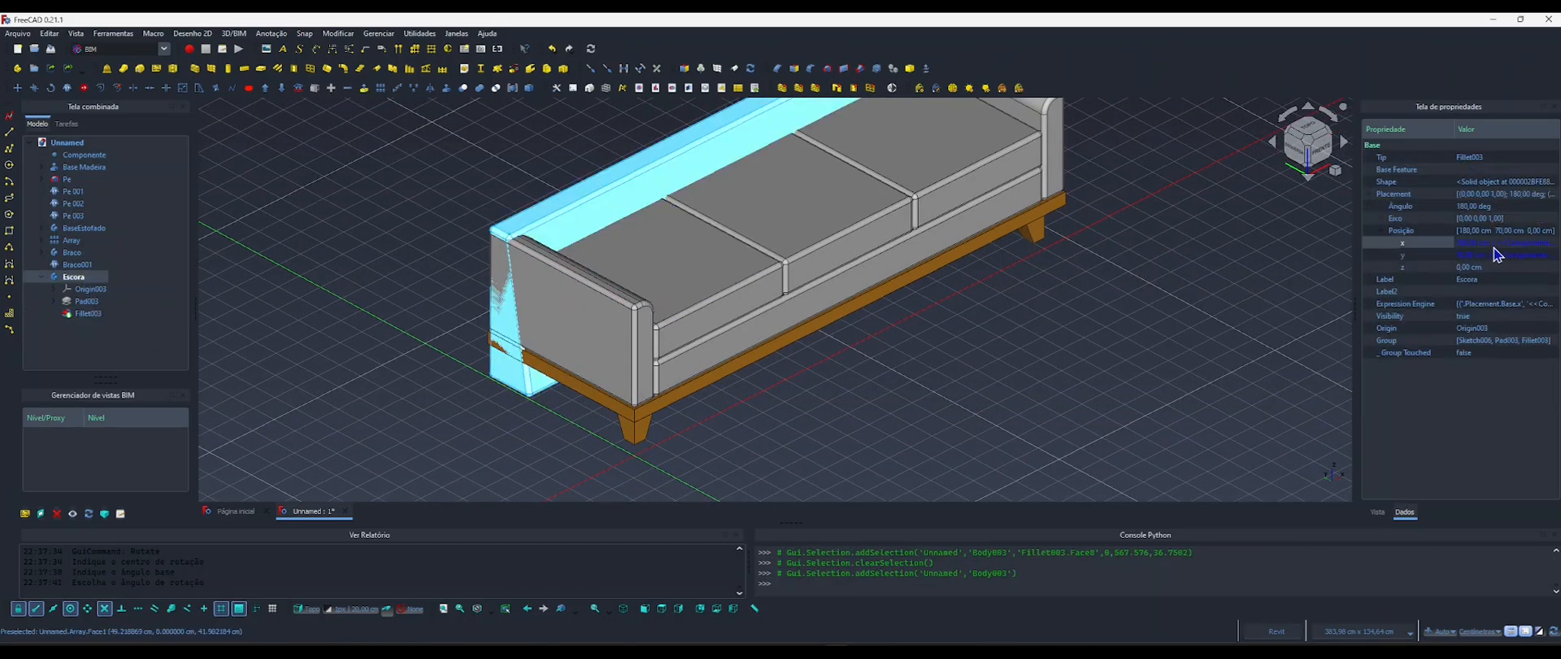
click(1526, 247)
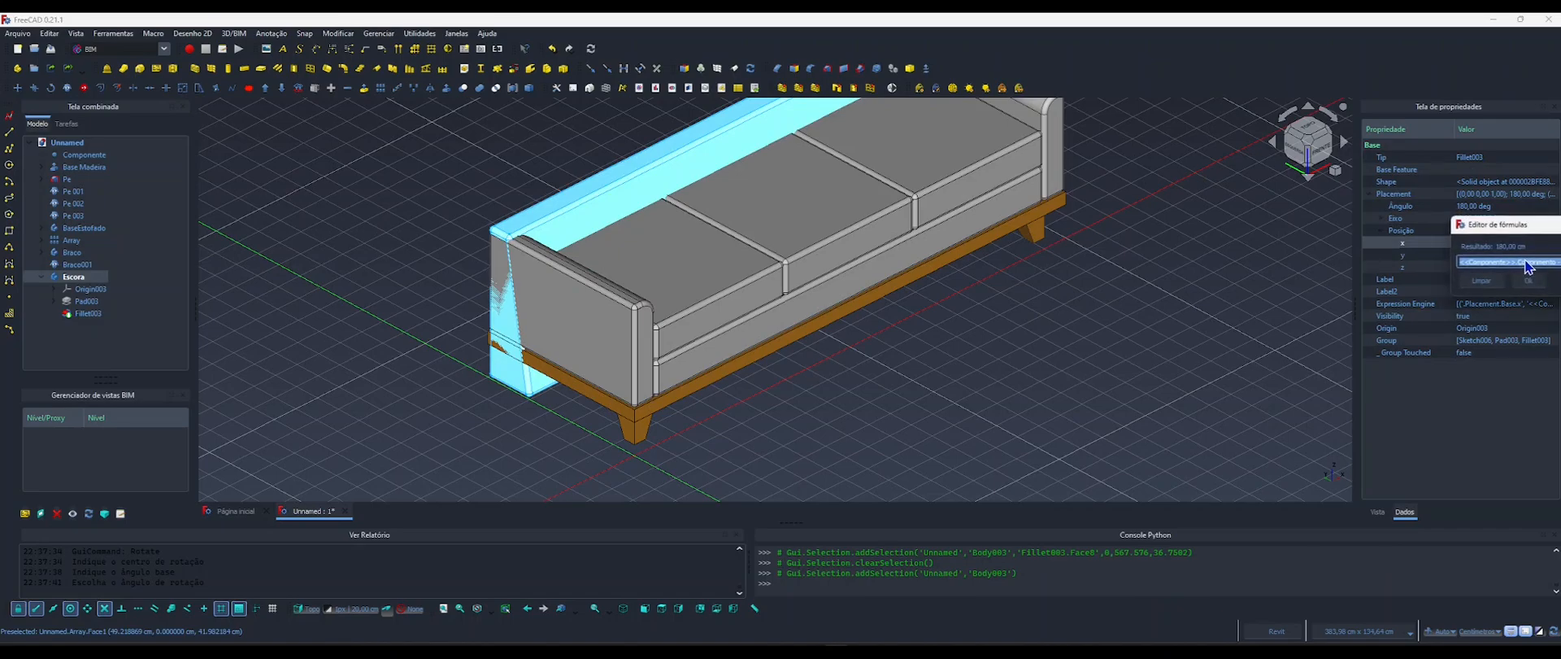
click(1530, 242)
click(1008, 268)
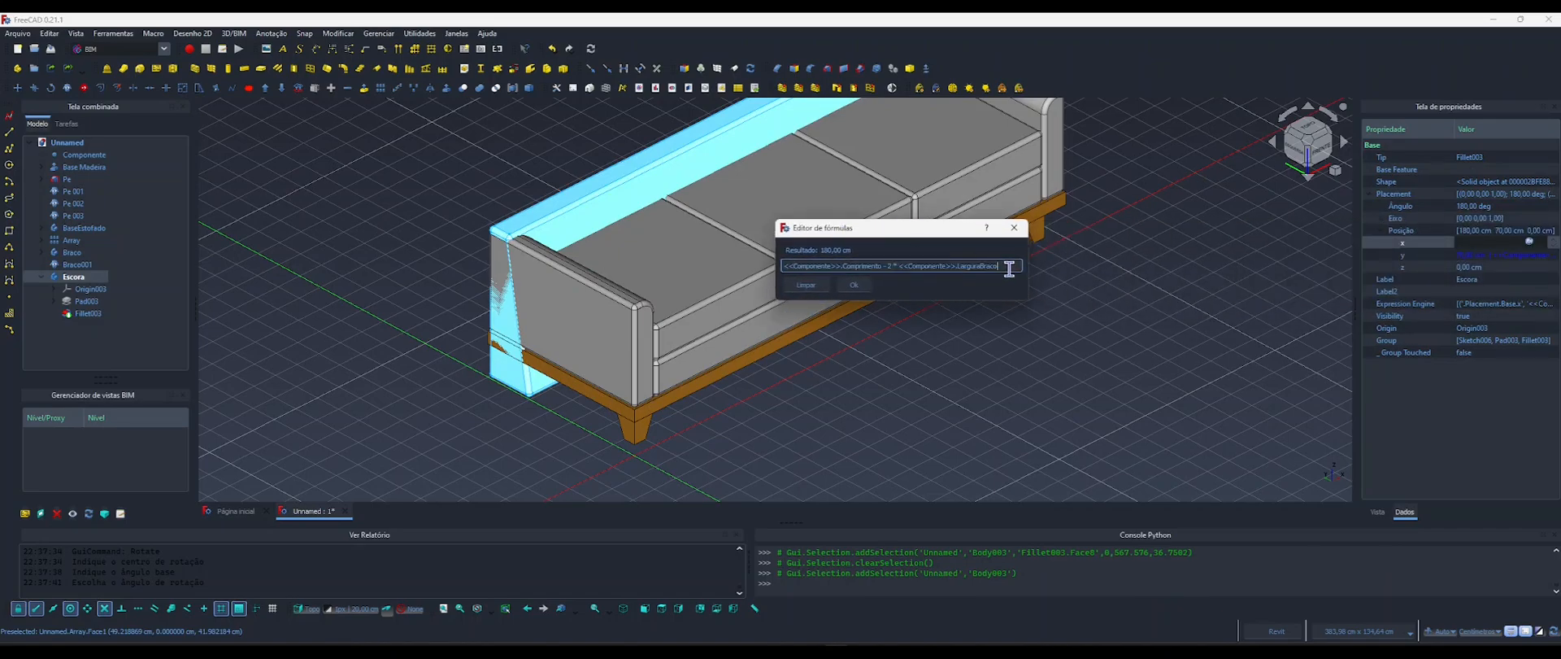
text(+)
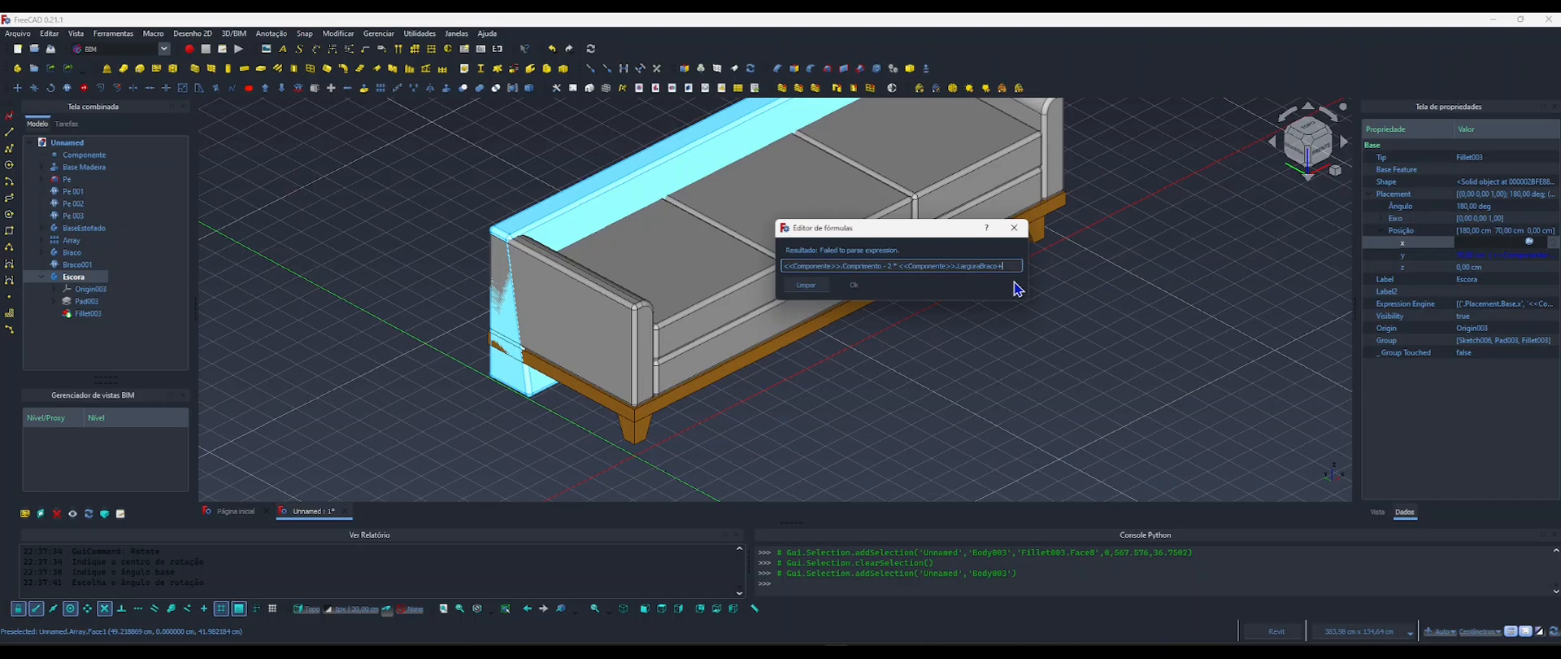
text(compo)
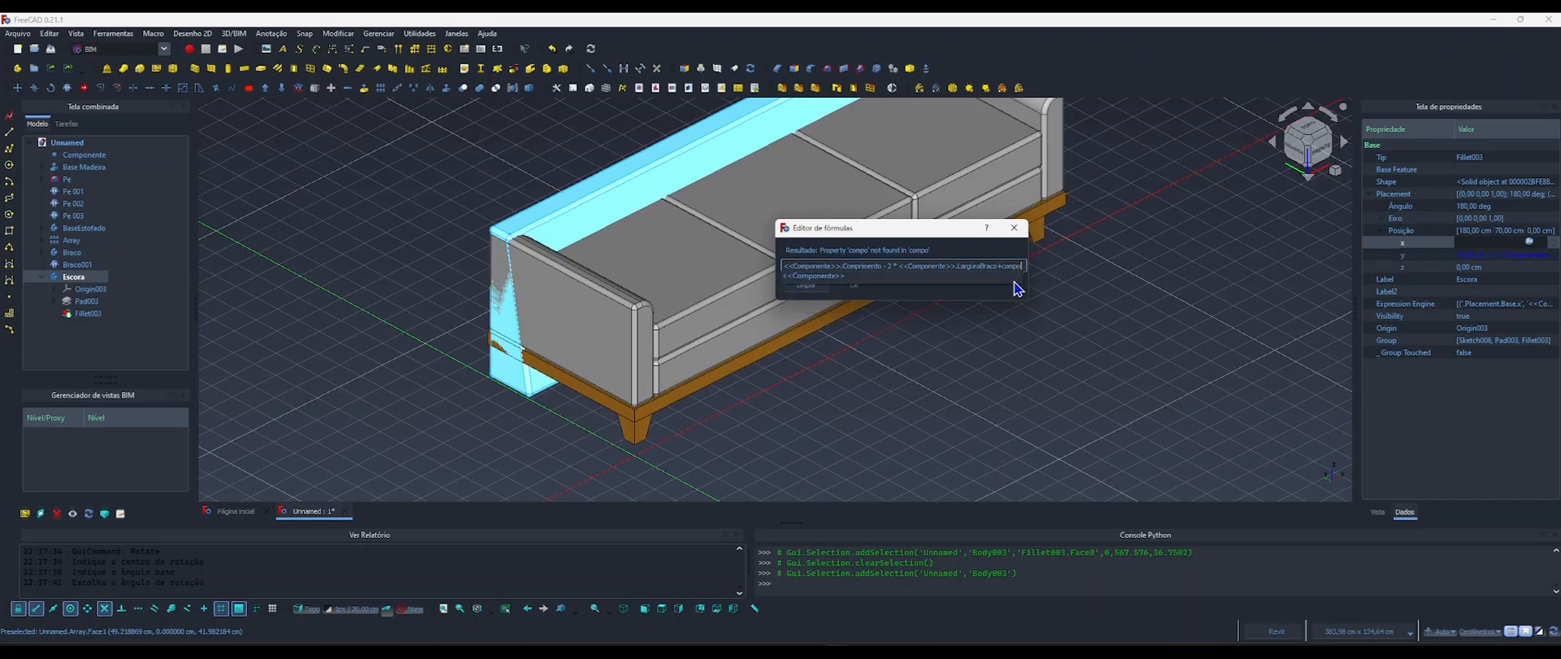
key(Down)
text(largura)
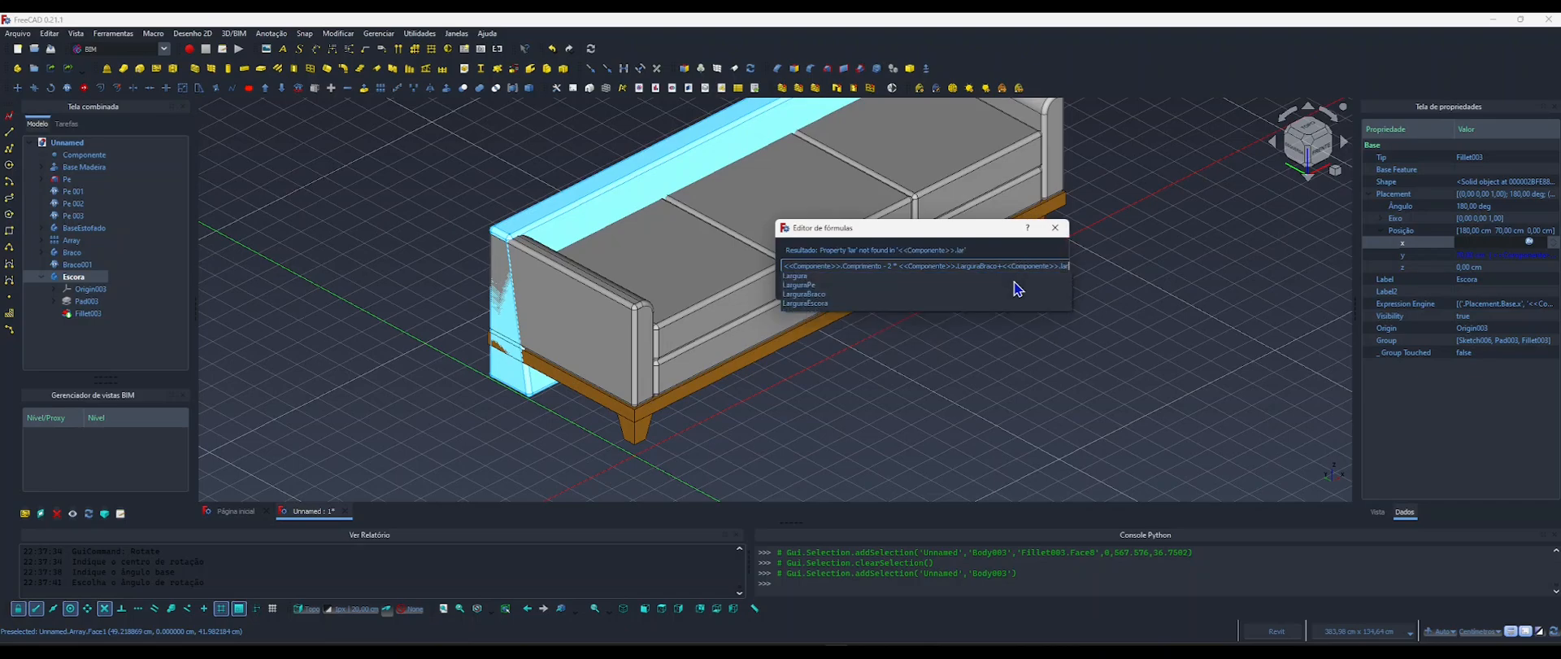
key(Down)
key(Down)
key(Down)
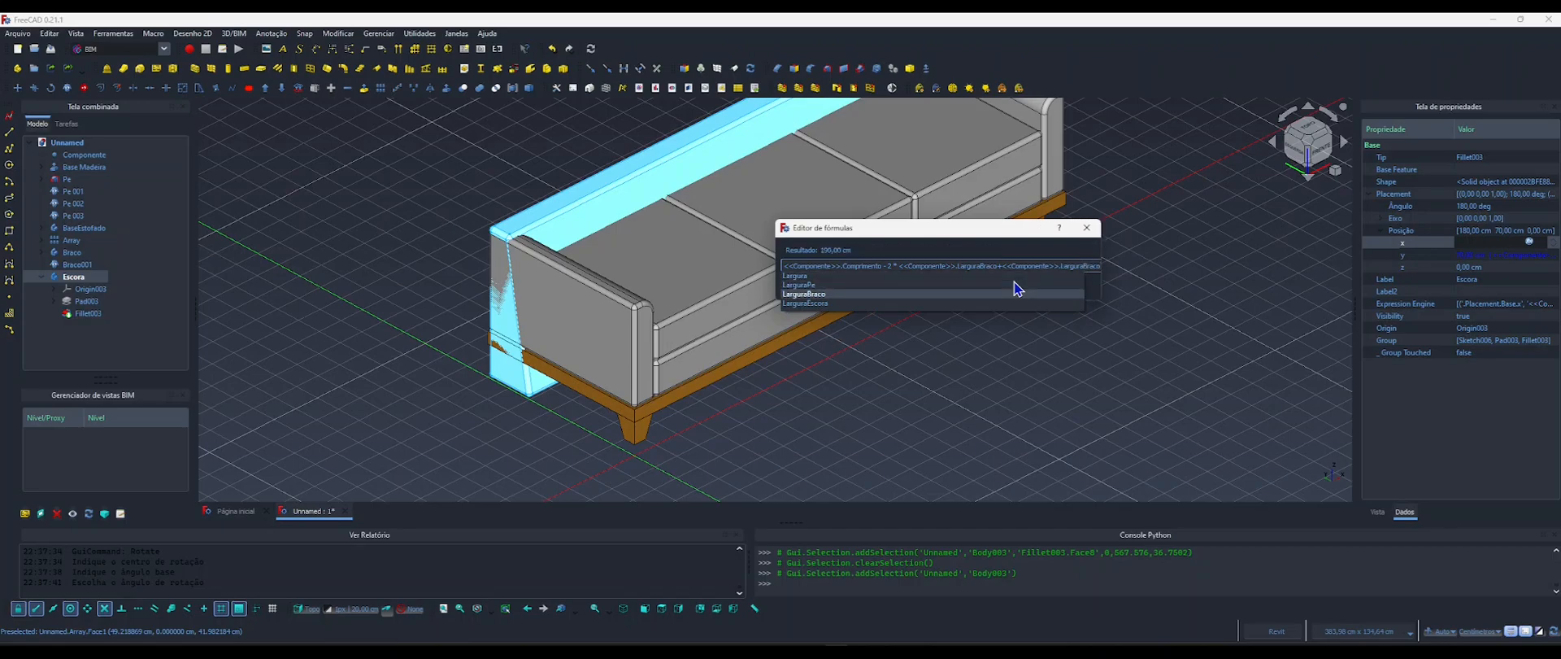
key(Return)
click(859, 285)
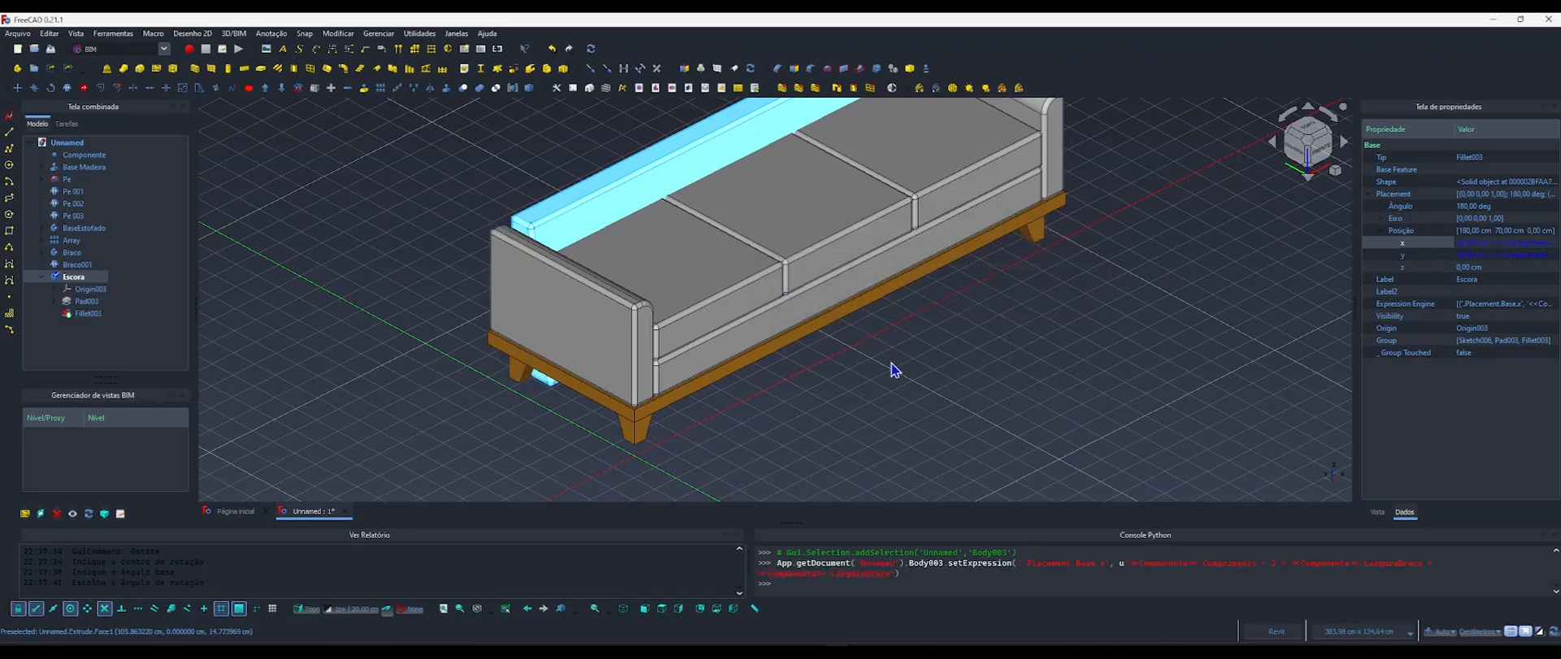
click(895, 370)
Copy the z-position formula <<Componente>>.AlturaPe + <<Base Madeira>>.LengthFwd from the placement of the armrest body Braco.
shift+middle_drag(649, 352, 924, 307)
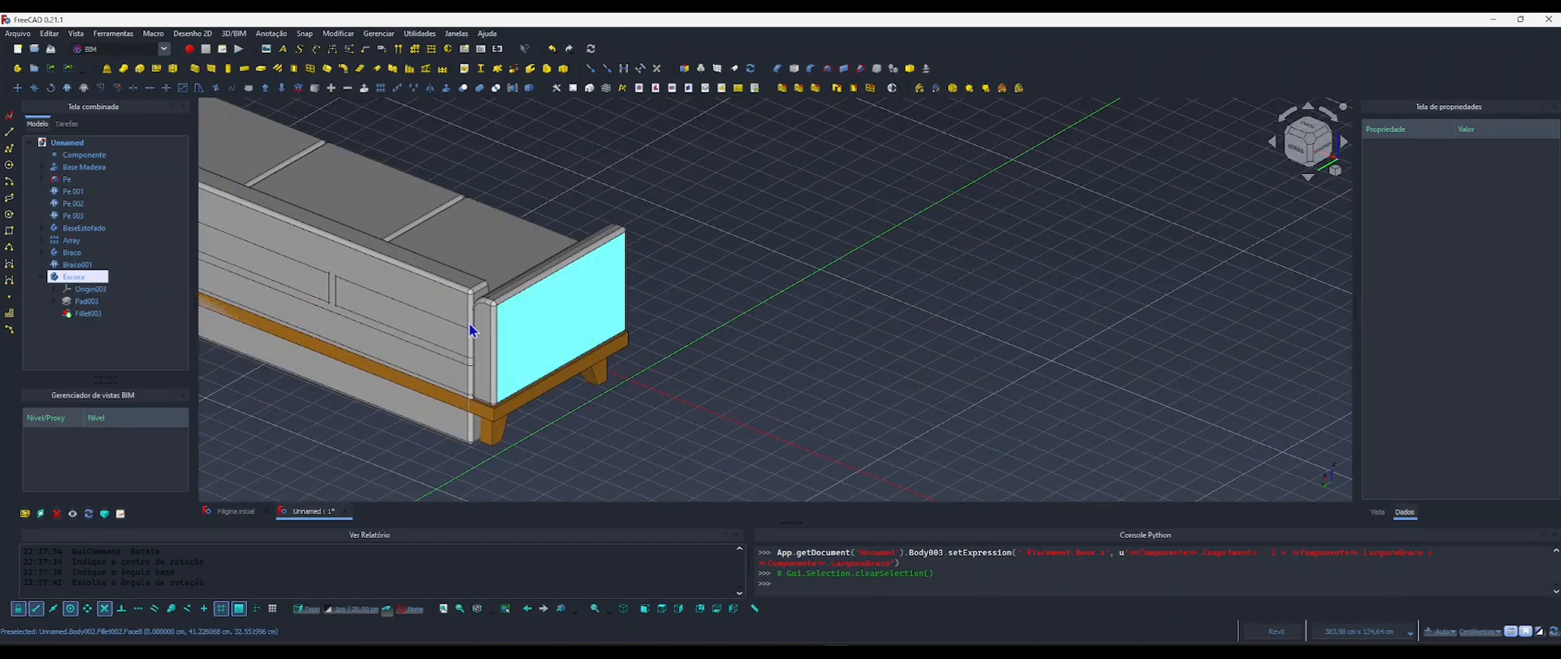
middle_drag(638, 304, 549, 349)
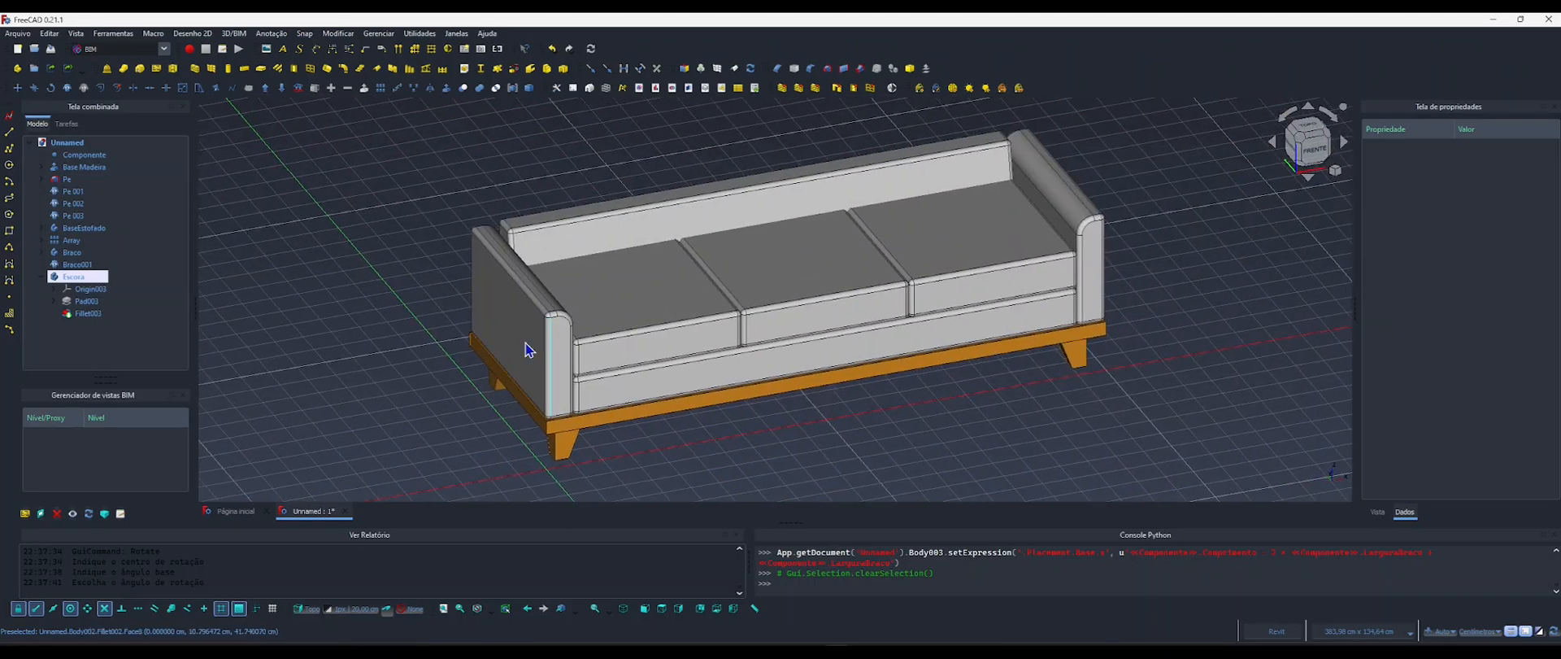
click(525, 358)
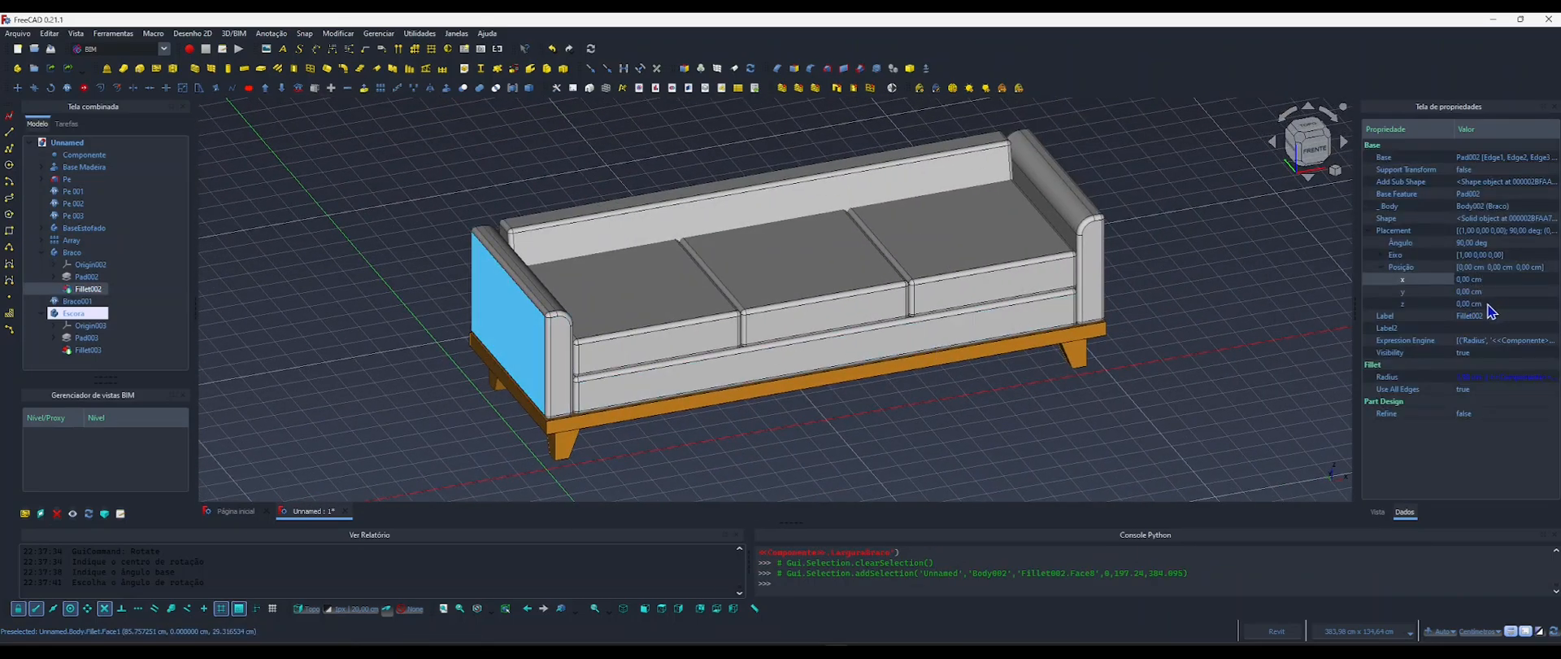
click(73, 314)
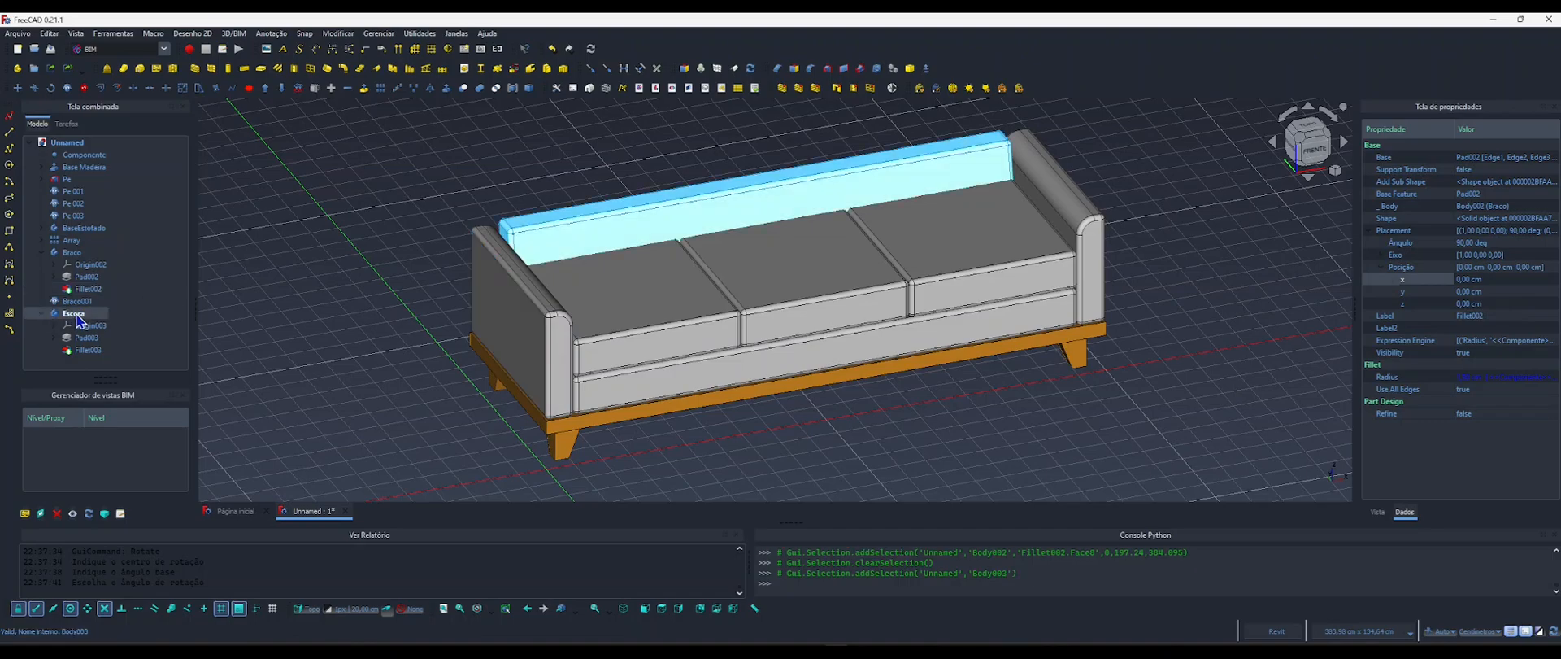
click(71, 253)
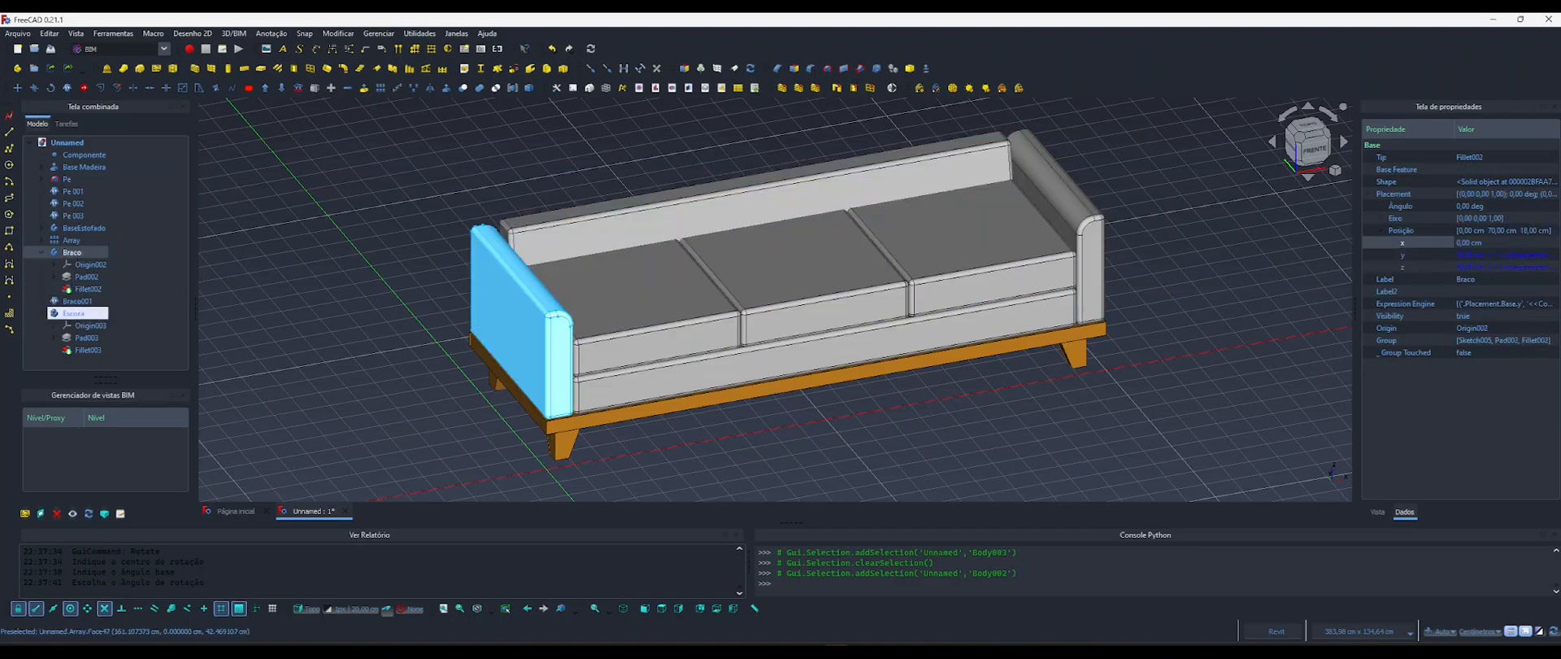
click(1536, 268)
click(1530, 266)
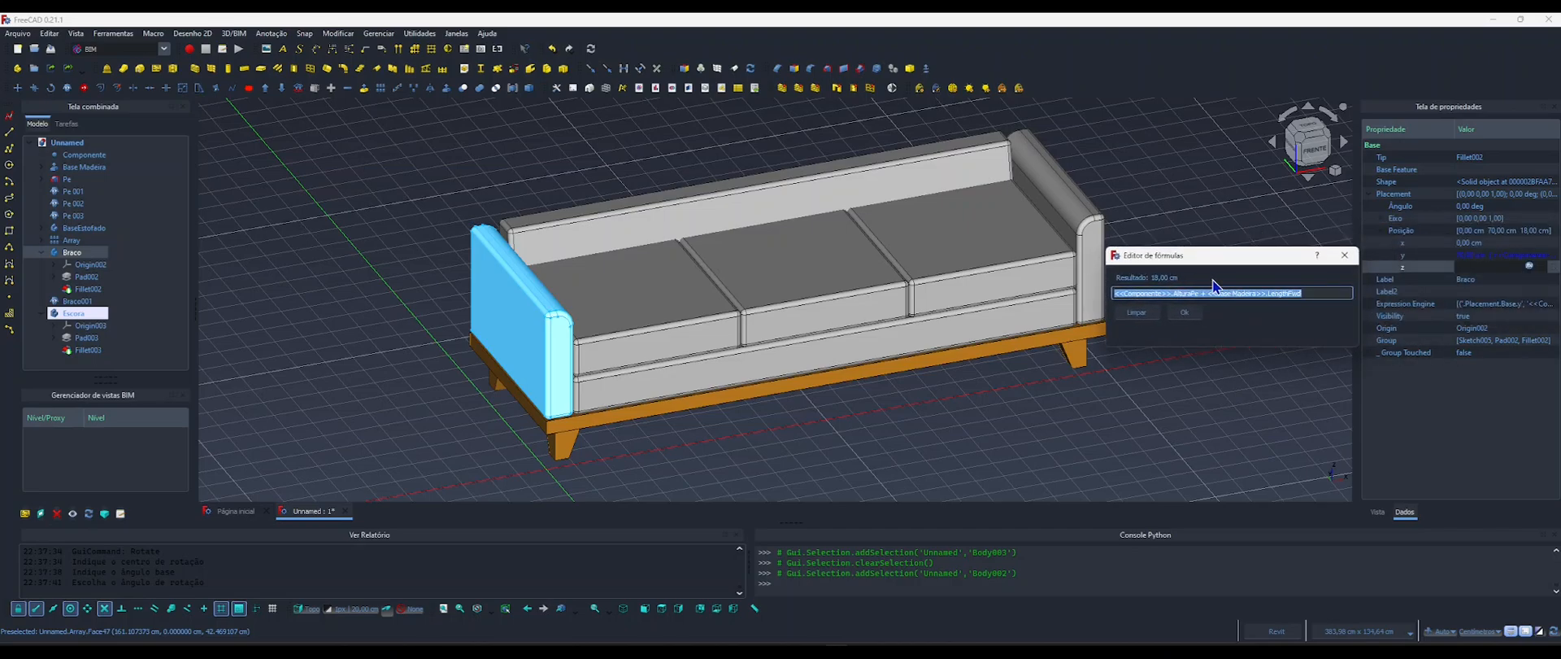
click(1184, 312)
click(1049, 428)
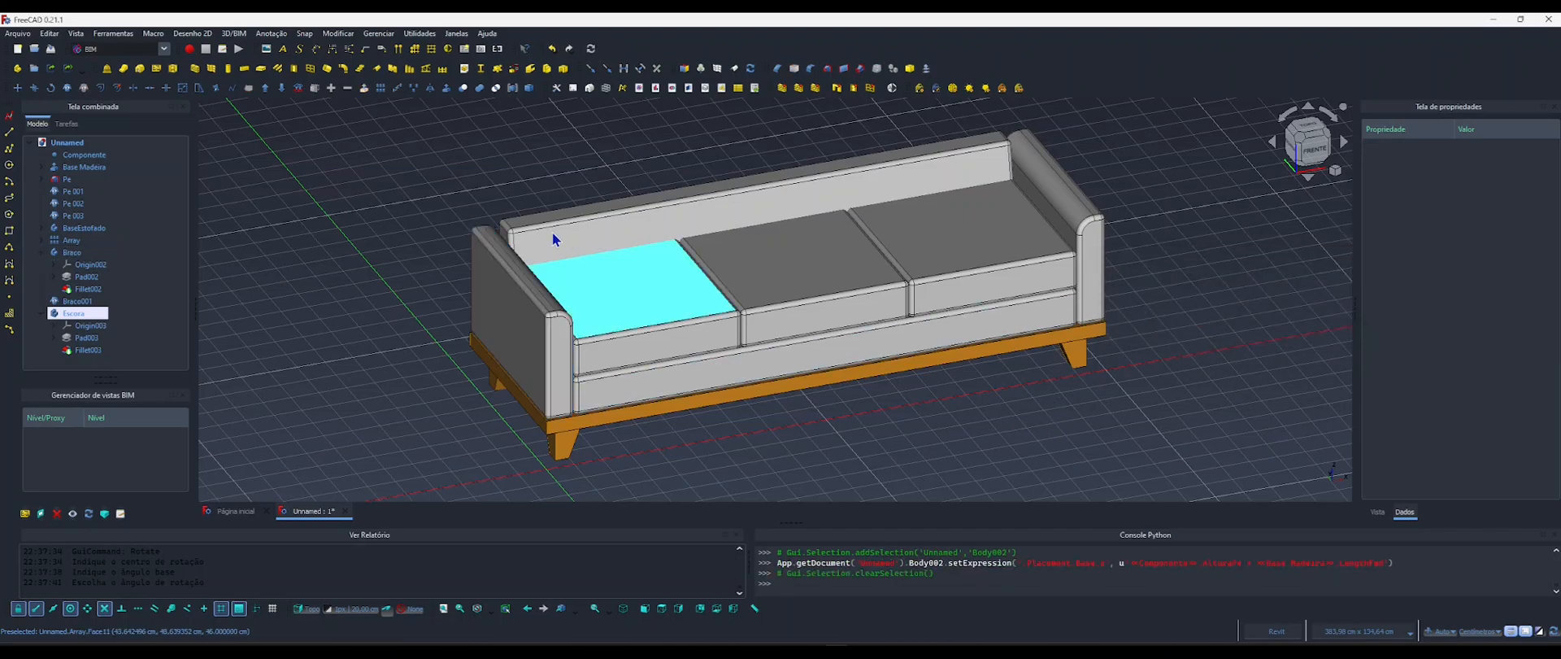
Drive the z position of the body Escora with the copied formula <<Componente>>.AlturaPe + <<Base Madeira>>.LengthFwd.
click(116, 317)
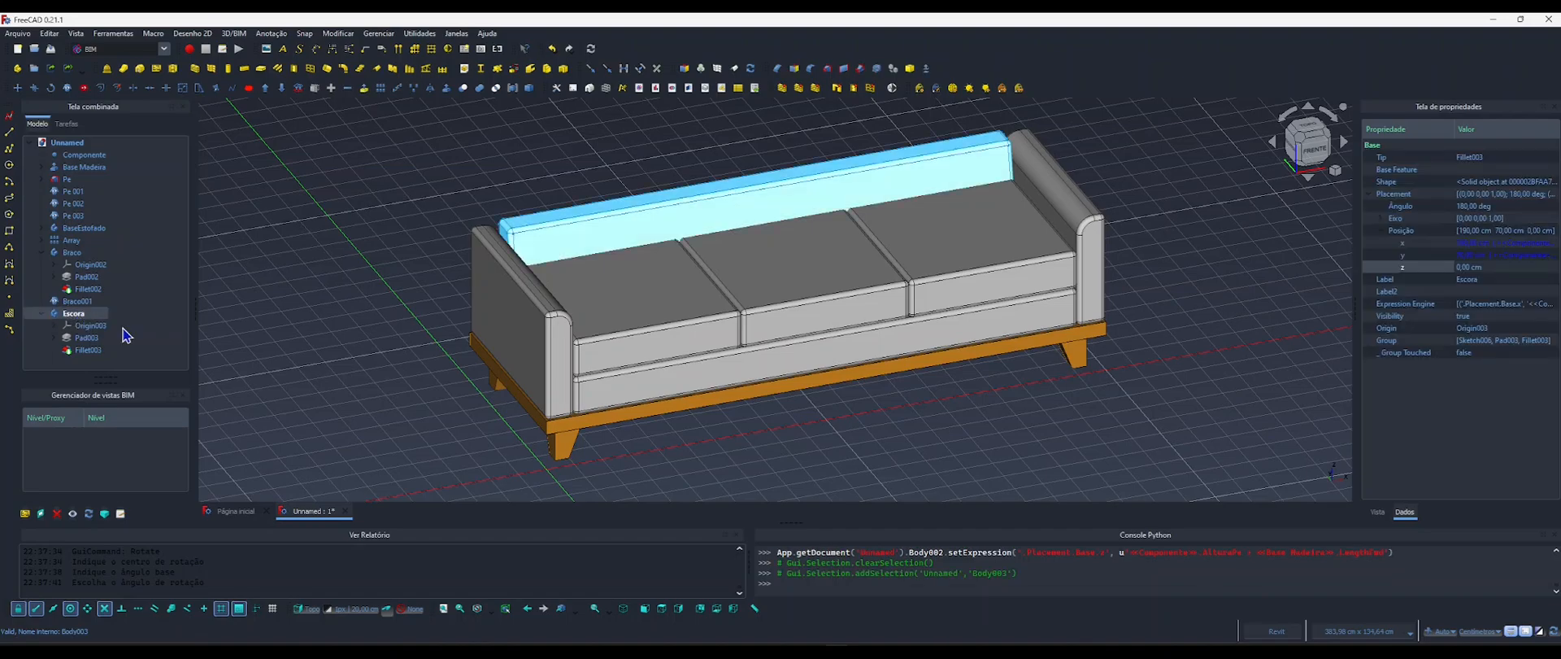
click(1534, 268)
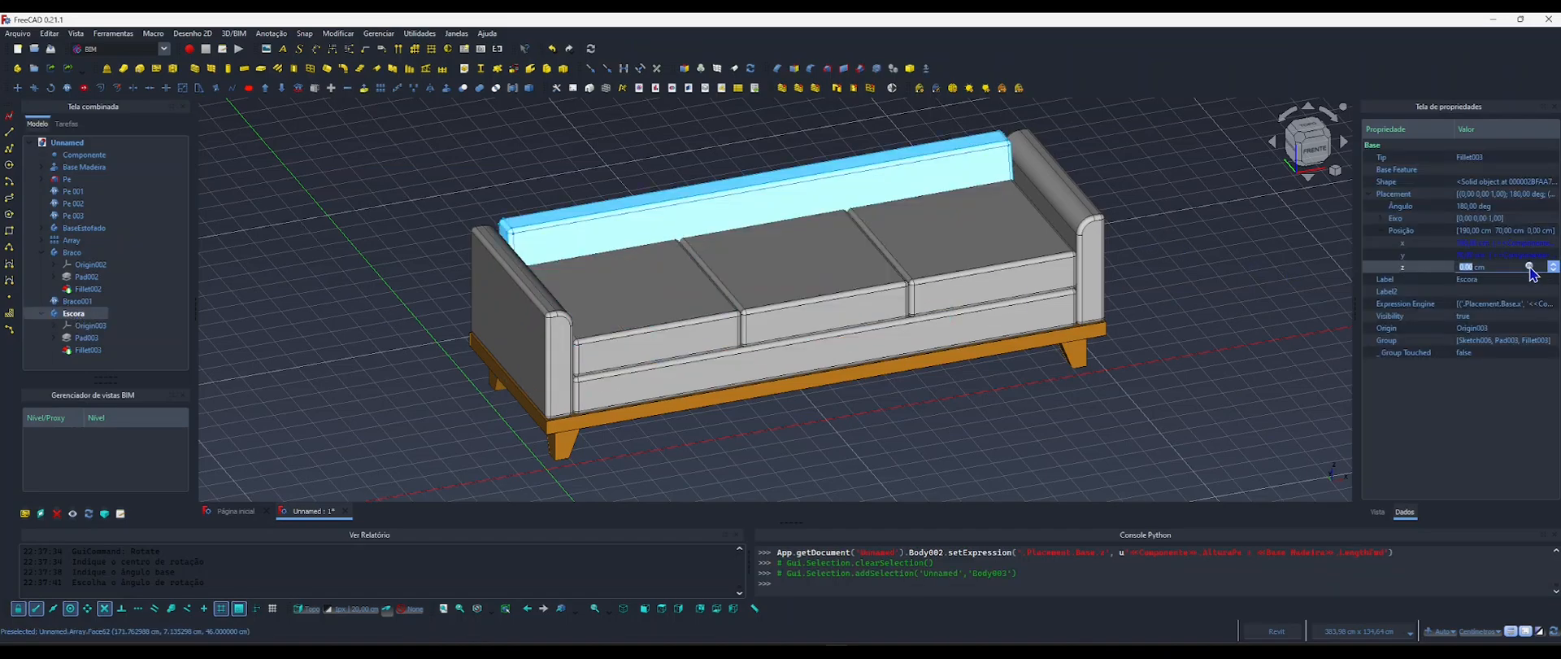
click(1530, 267)
drag(1448, 242, 1218, 238)
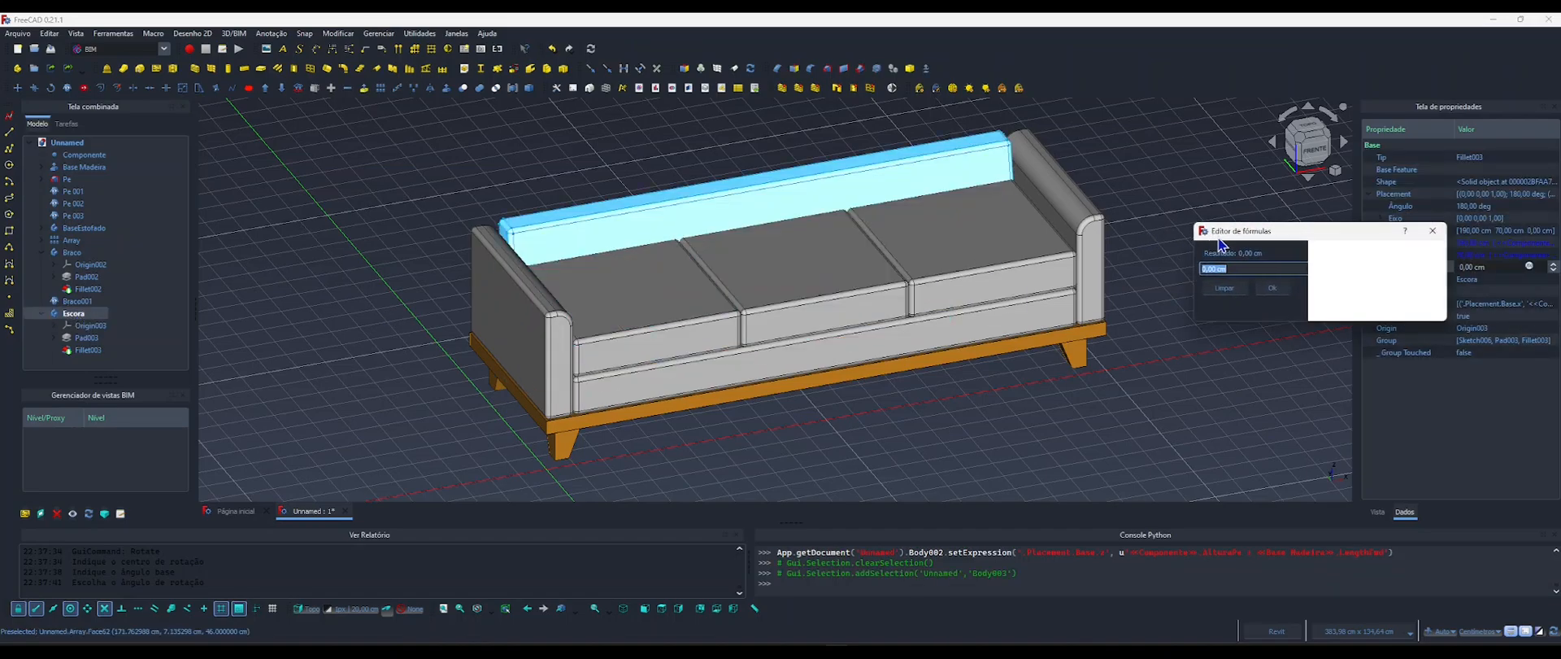
text(<<Componente>>.AlturaPe + <<Base Madeira>>.LengthFwd)
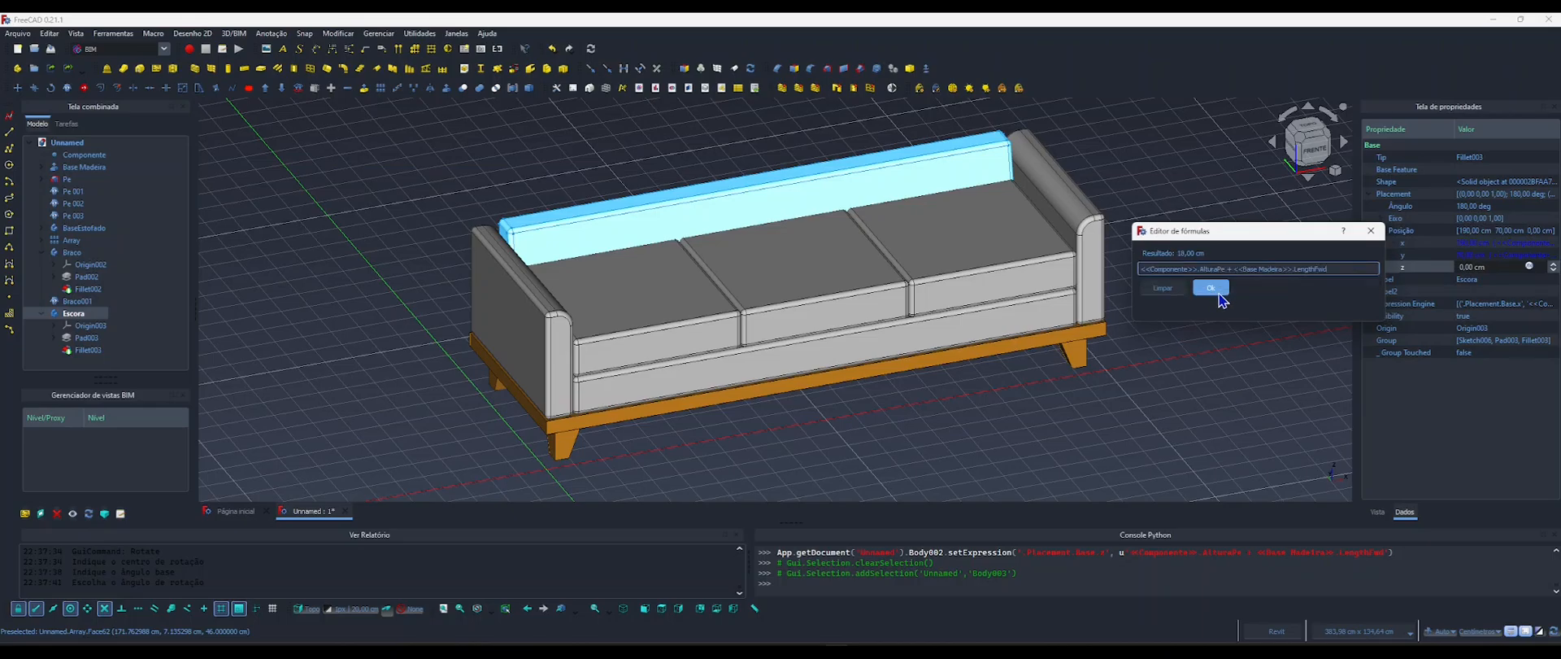
click(1211, 287)
click(1147, 338)
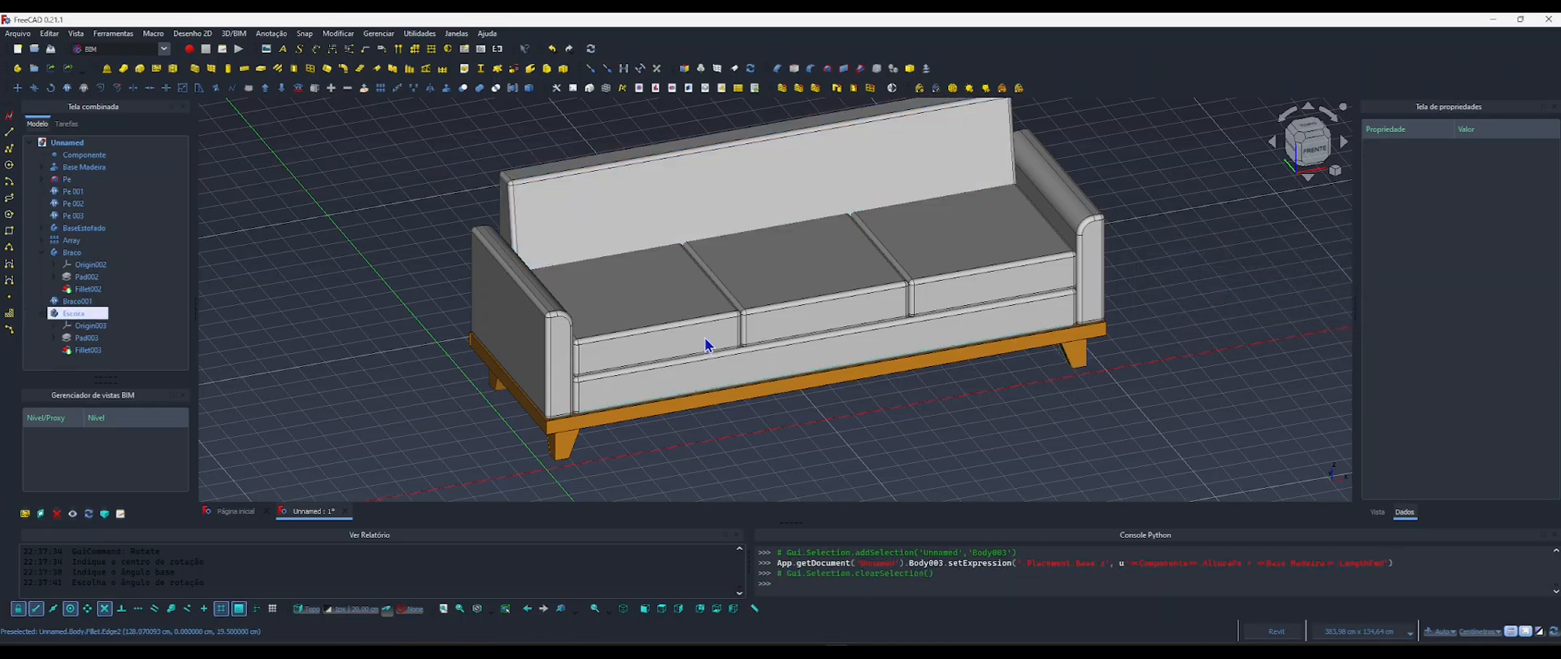
Examine from behind and from the front how the backrest meets the armrests, seat cushions and wooden base.
middle_drag(692, 335, 713, 416)
shift+middle_drag(874, 380, 1097, 387)
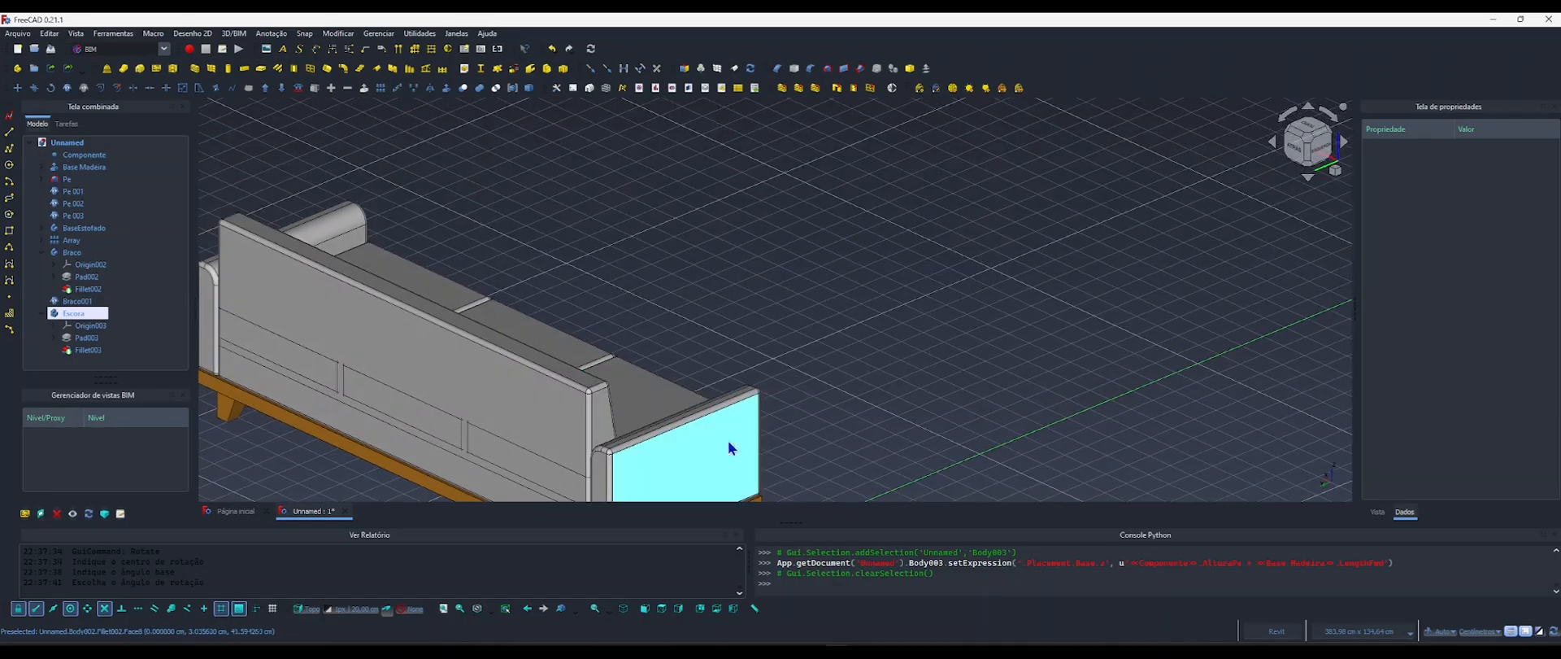
middle_drag(729, 441, 1169, 300)
shift+middle_drag(1026, 364, 896, 360)
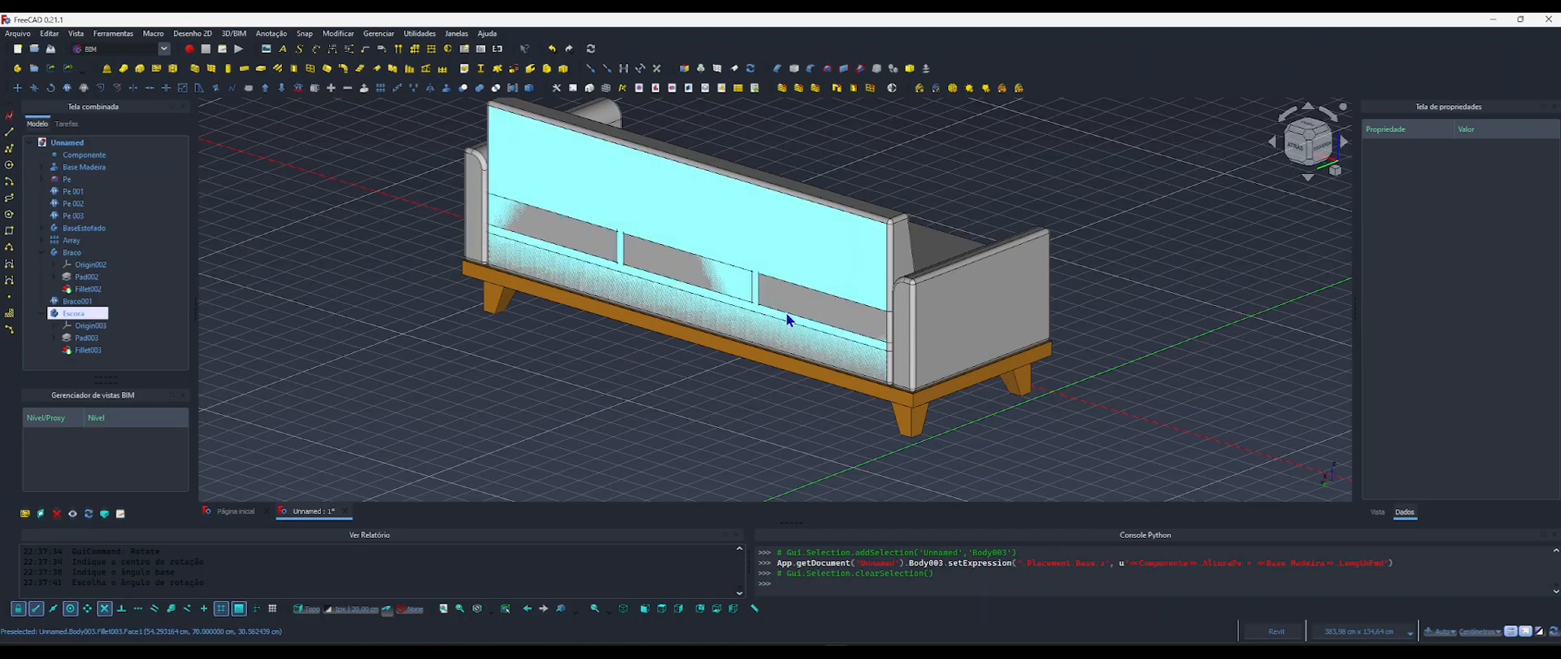
scroll(787, 312, up, 8)
scroll(909, 376, down, 10)
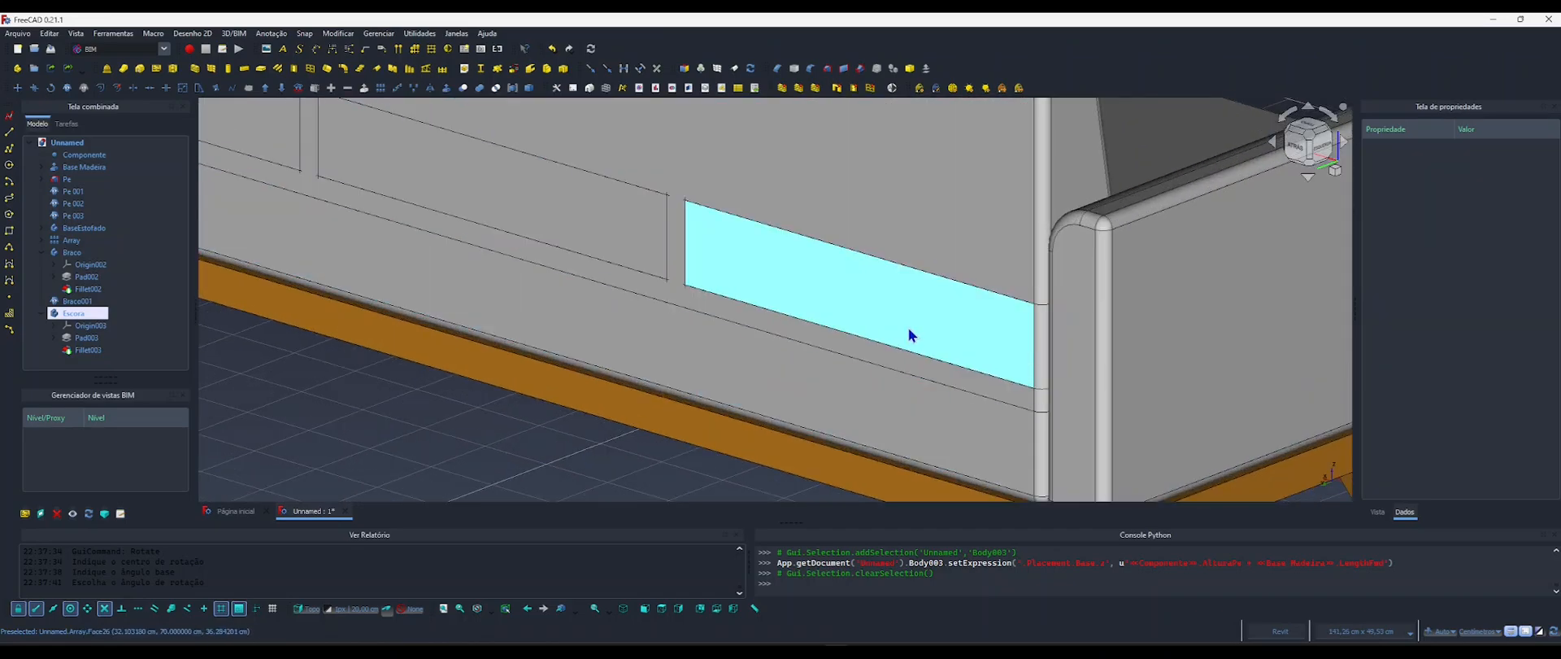
shift+middle_drag(862, 307, 900, 269)
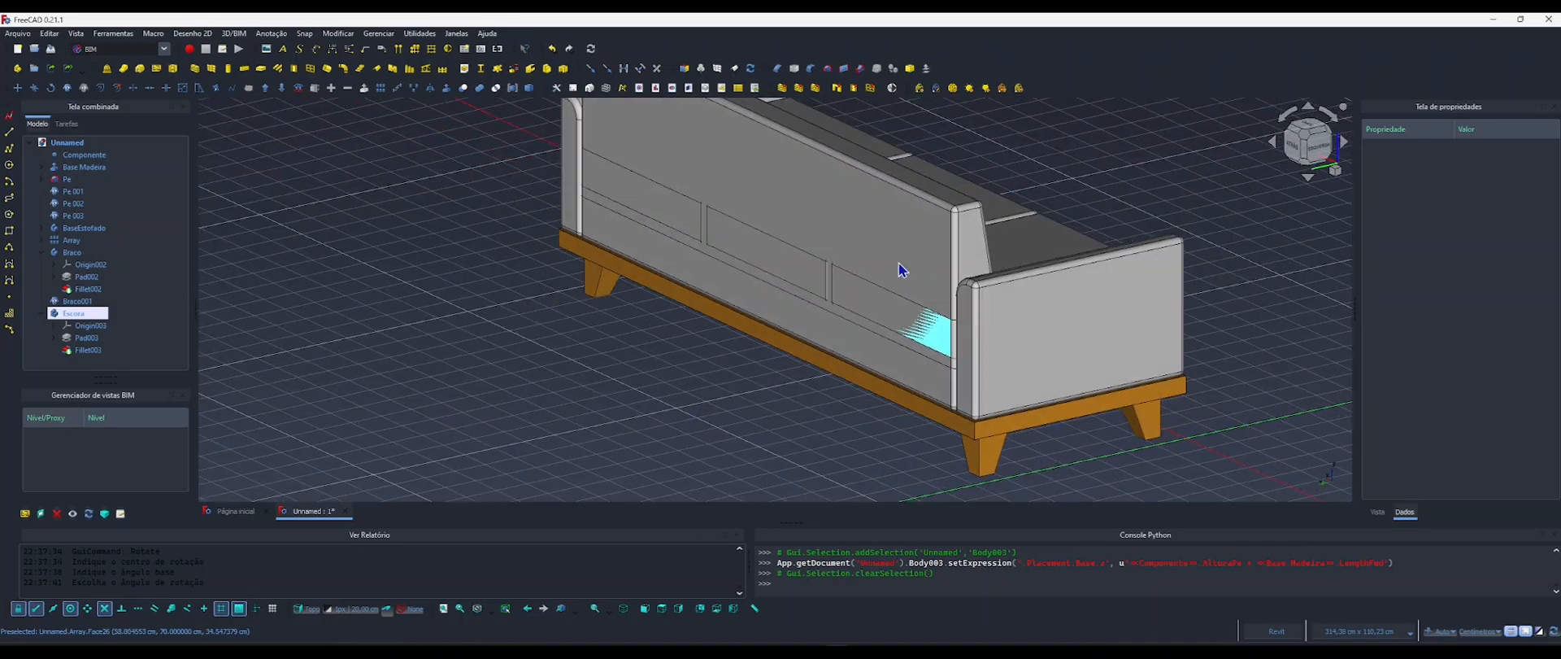
shift+middle_drag(955, 309, 668, 351)
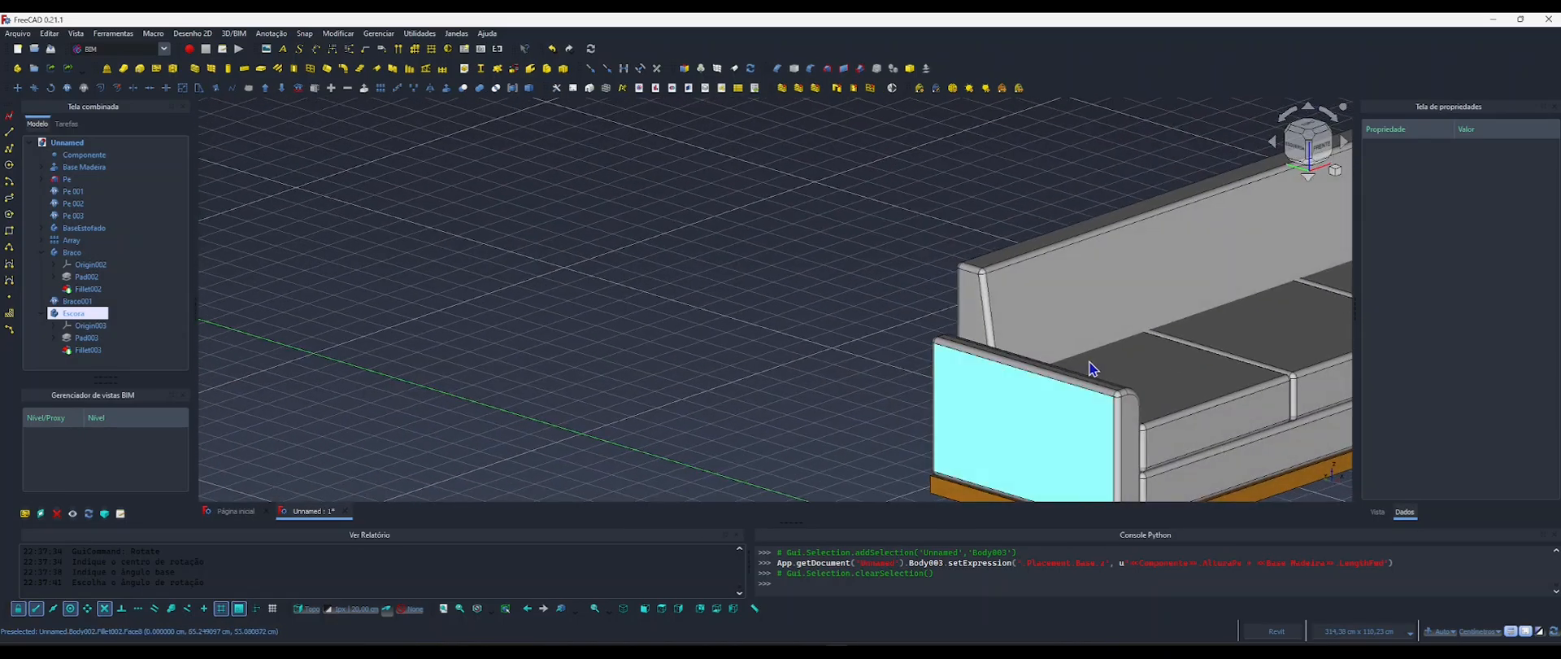
scroll(917, 360, down, 6)
shift+middle_drag(836, 346, 631, 428)
shift+middle_drag(742, 403, 922, 352)
scroll(651, 376, up, 6)
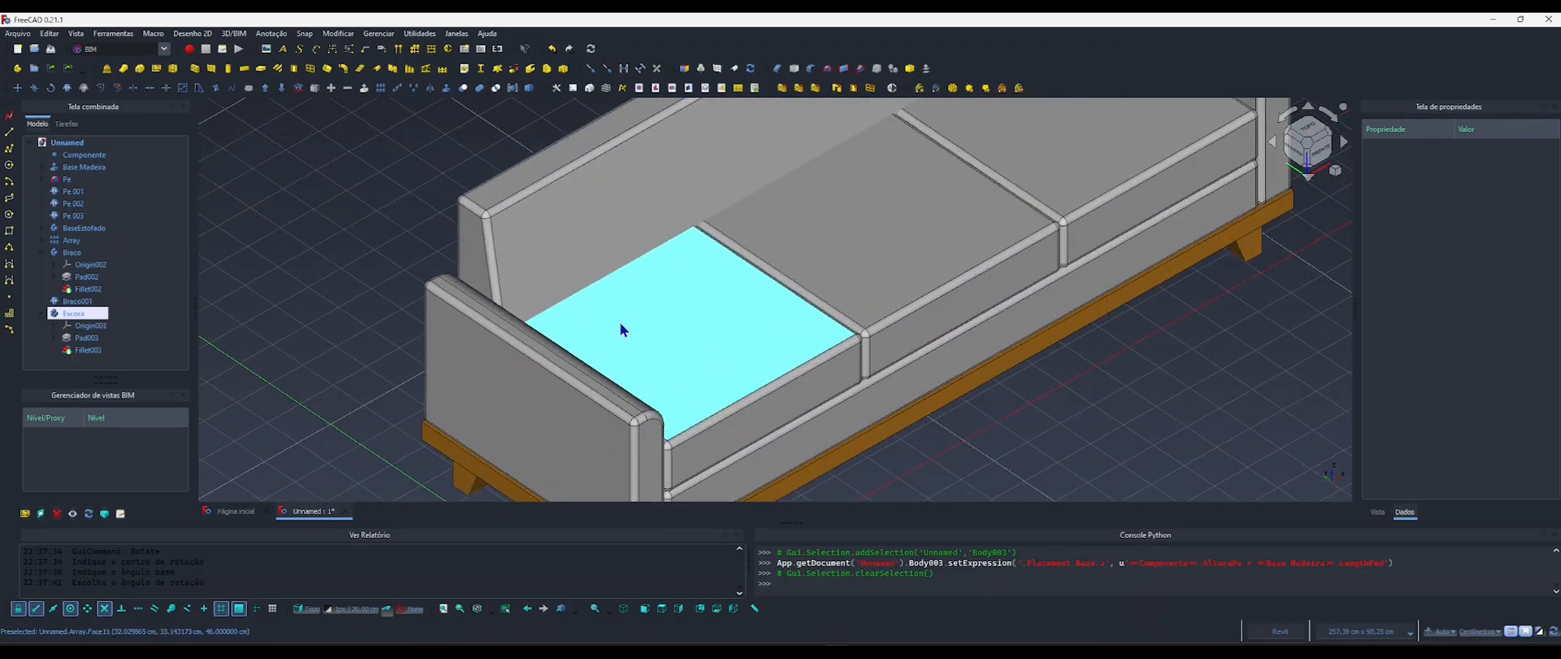
scroll(721, 370, down, 3)
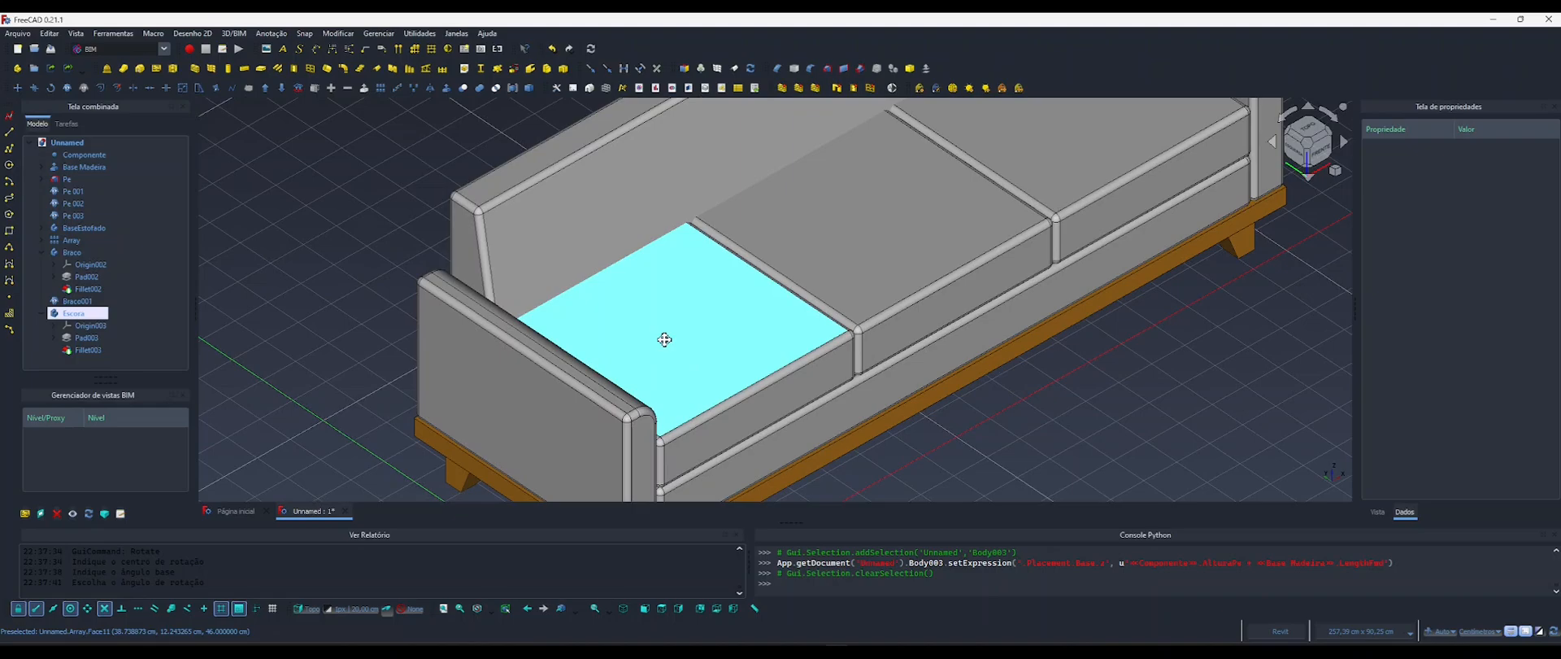
scroll(670, 328, up, 3)
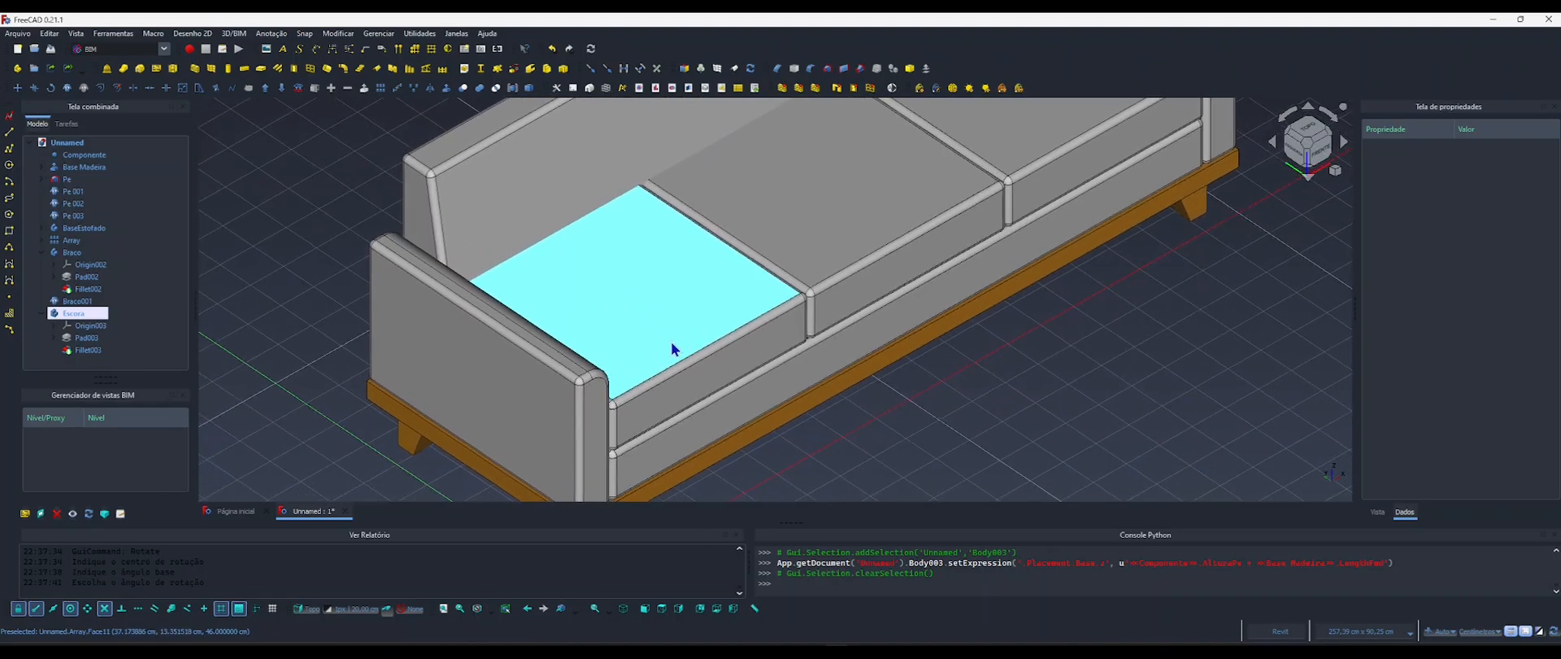
scroll(602, 286, down, 3)
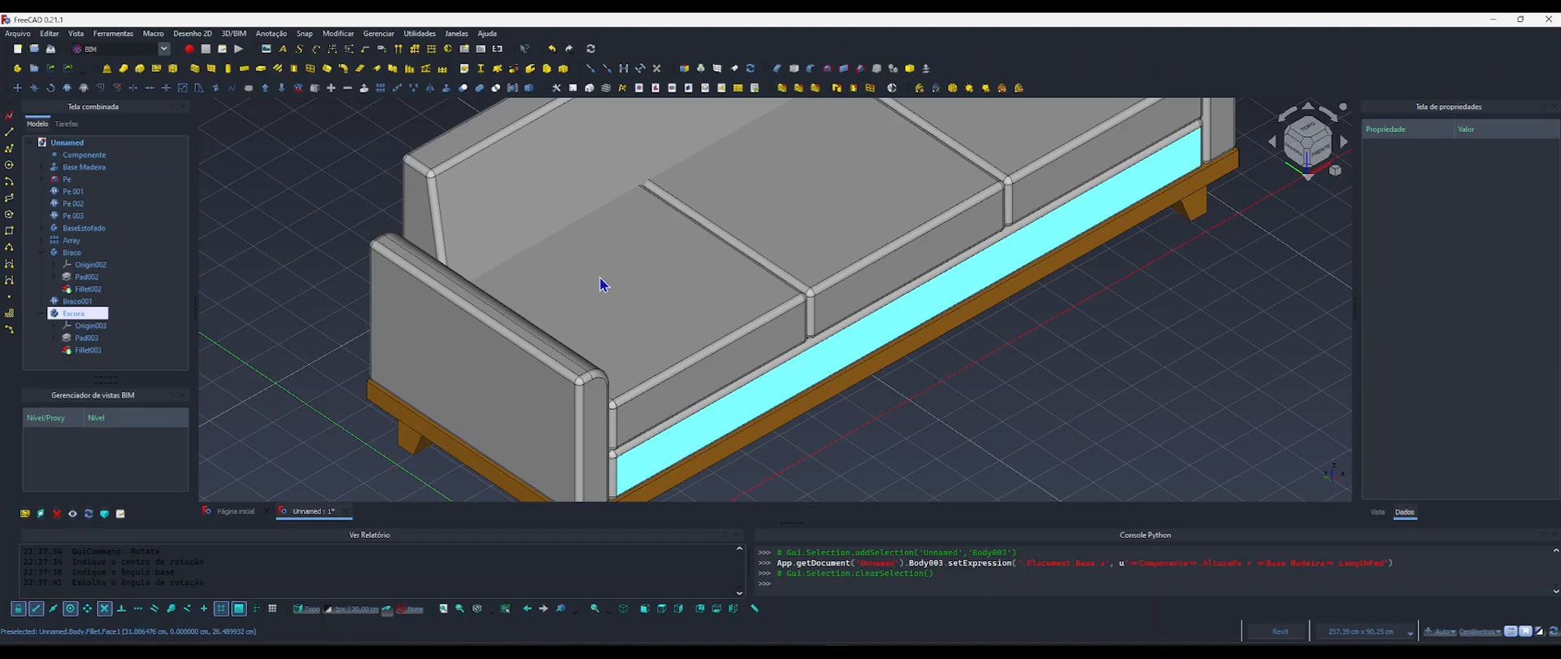
scroll(651, 309, up, 3)
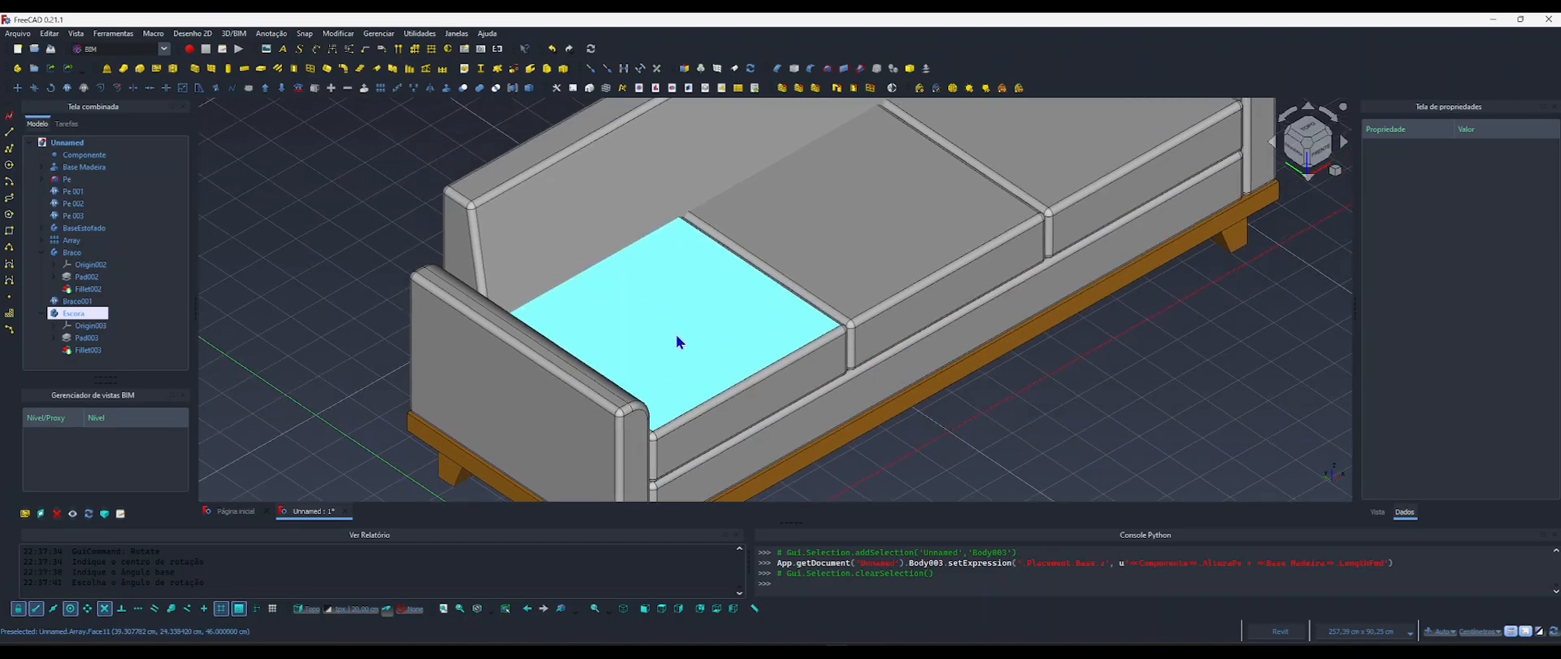
Collapse the armrest Braco and backrest Escora in the model tree and expand the cushion Array down to the contents of Almofada.
click(43, 253)
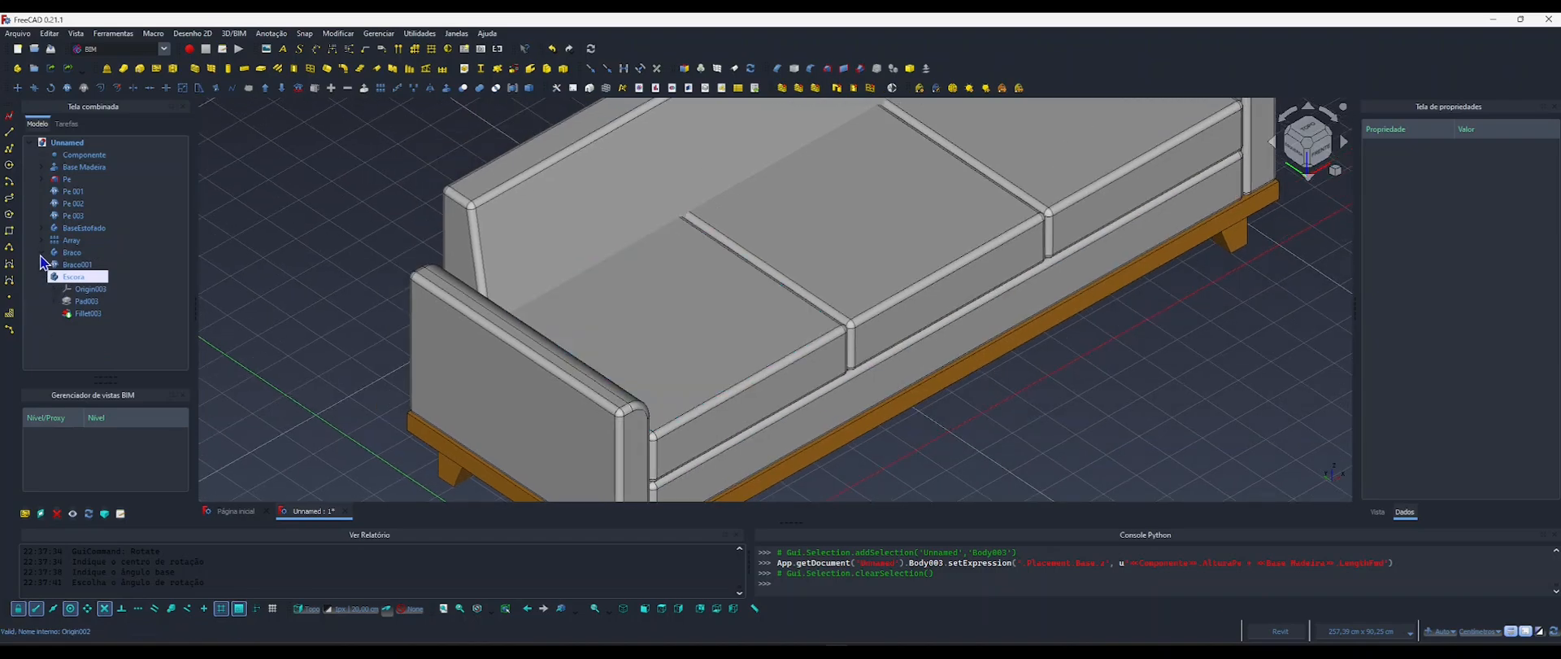
click(42, 277)
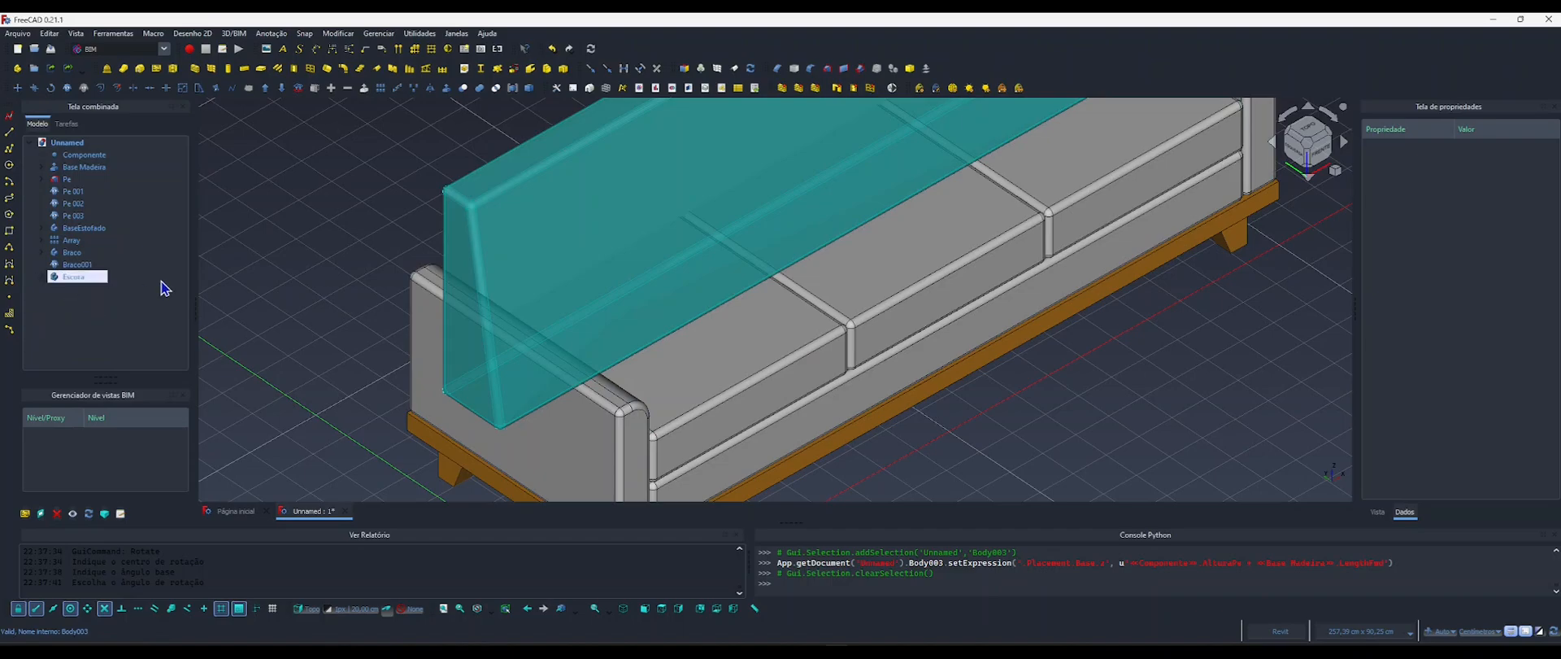
click(636, 325)
click(43, 240)
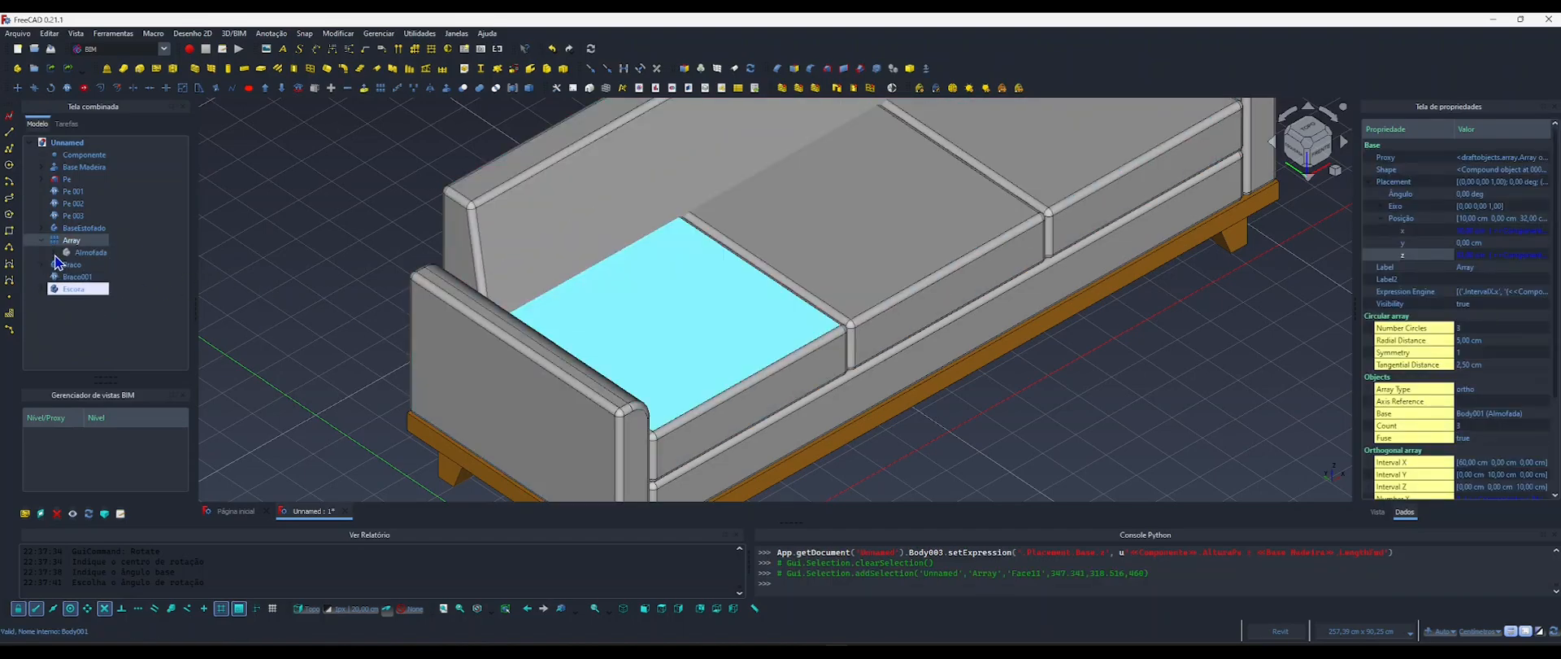
click(56, 252)
click(66, 278)
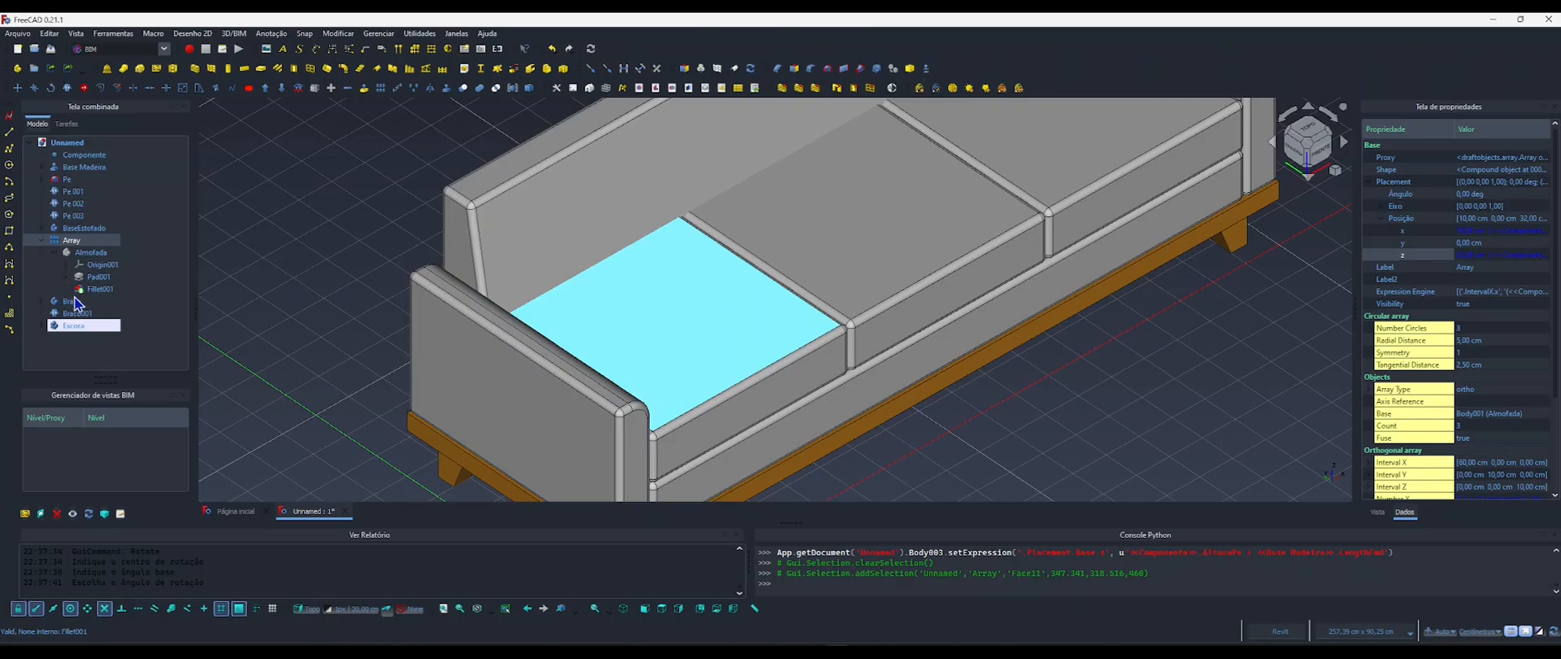
Hide the armrest body Braco and its clone Braco001 so the sofa's side profile can be seen.
click(518, 403)
key(space)
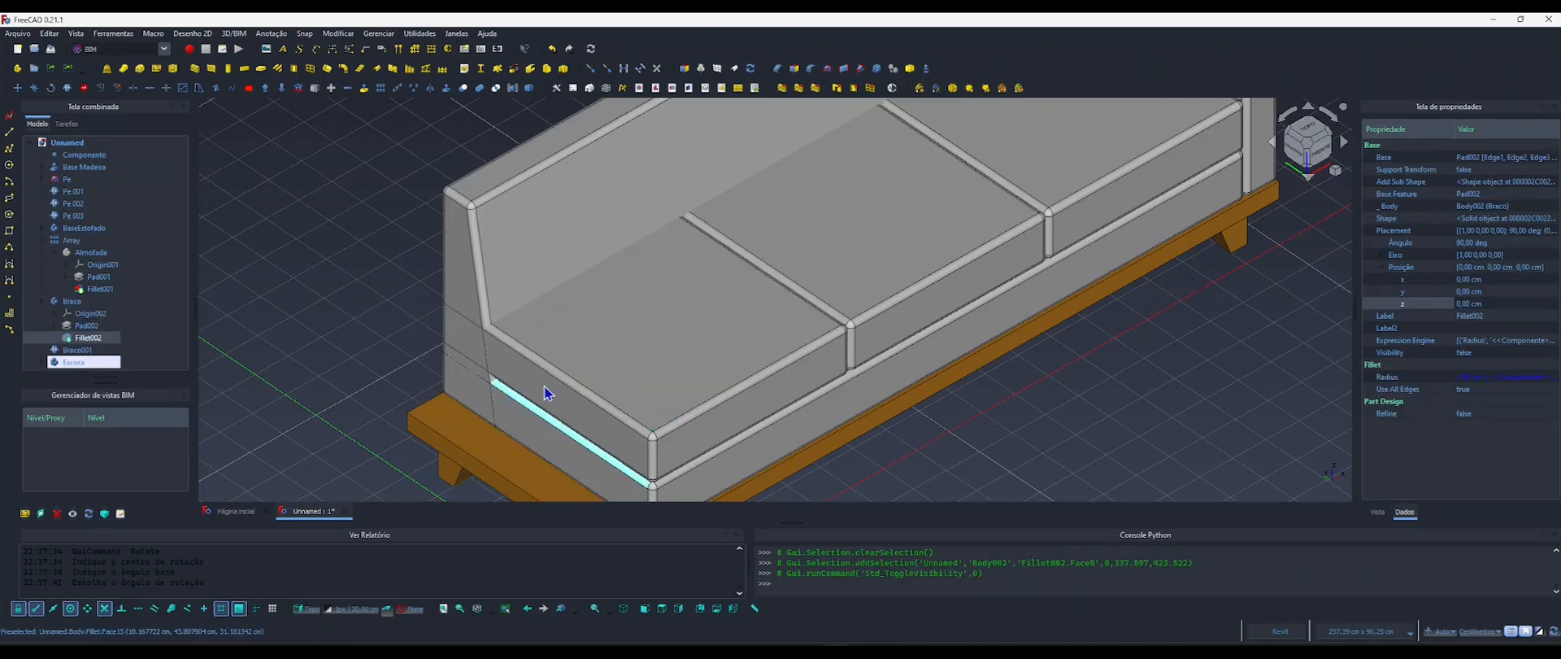
shift+middle_drag(570, 366, 742, 305)
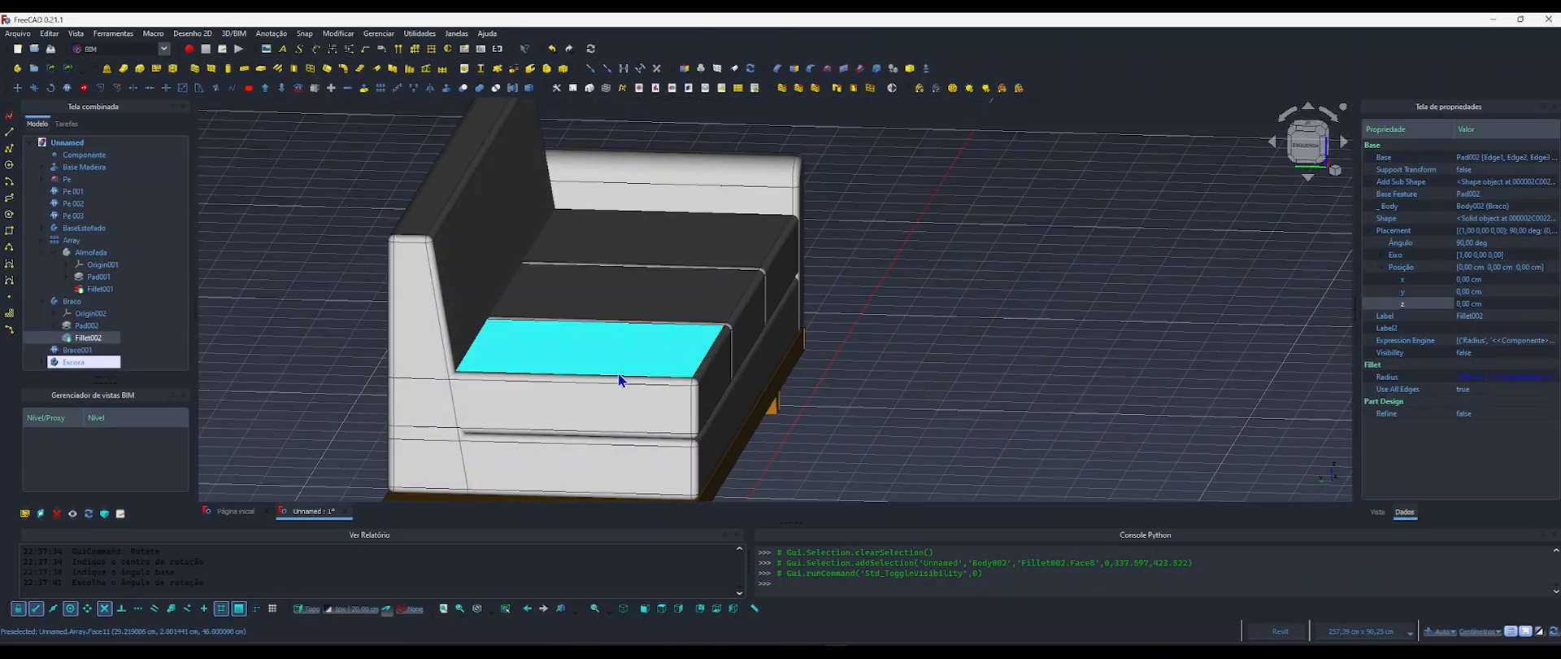
middle_drag(621, 374, 743, 270)
click(1306, 150)
middle_drag(829, 294, 881, 315)
click(736, 262)
key(space)
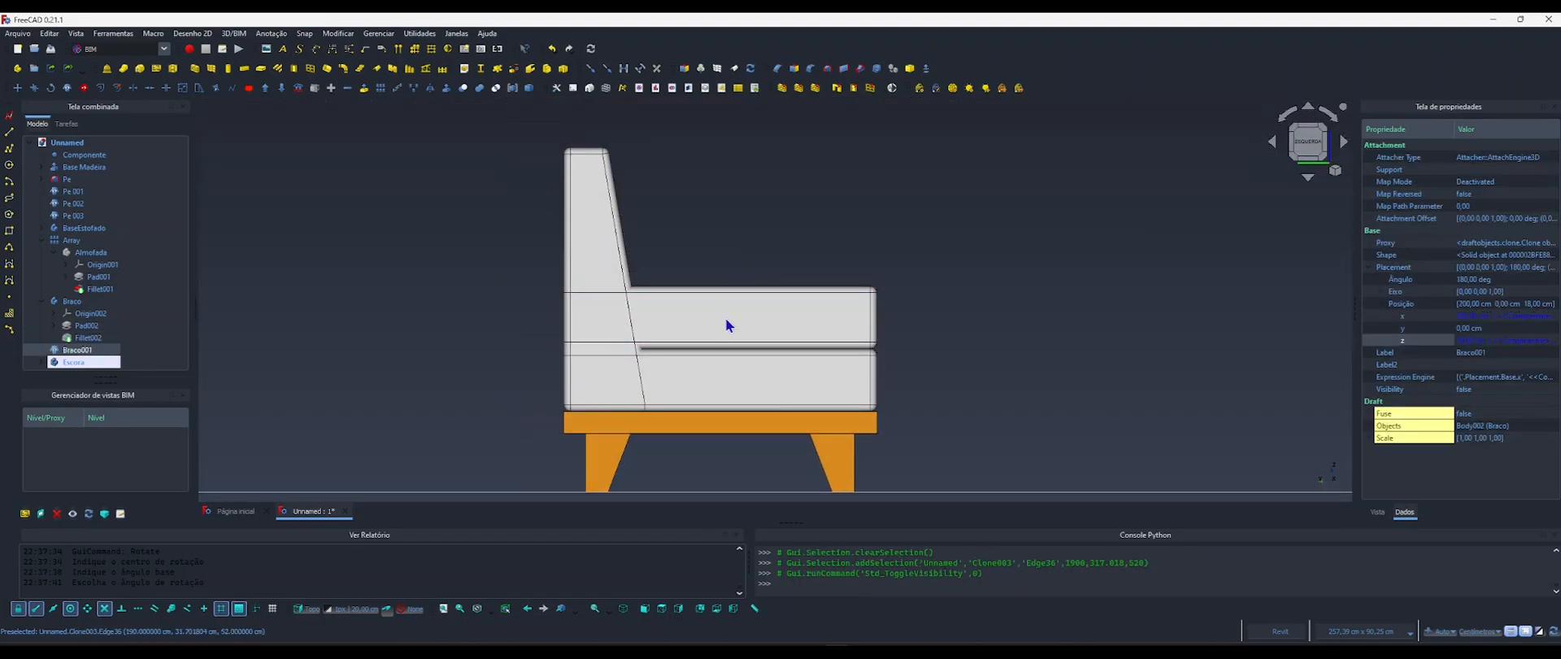
Check the overlap of backrest and seat cushion from the side, and open Almofada's pad sketch Sketch004 for editing.
scroll(642, 343, up, 2)
scroll(651, 346, down, 2)
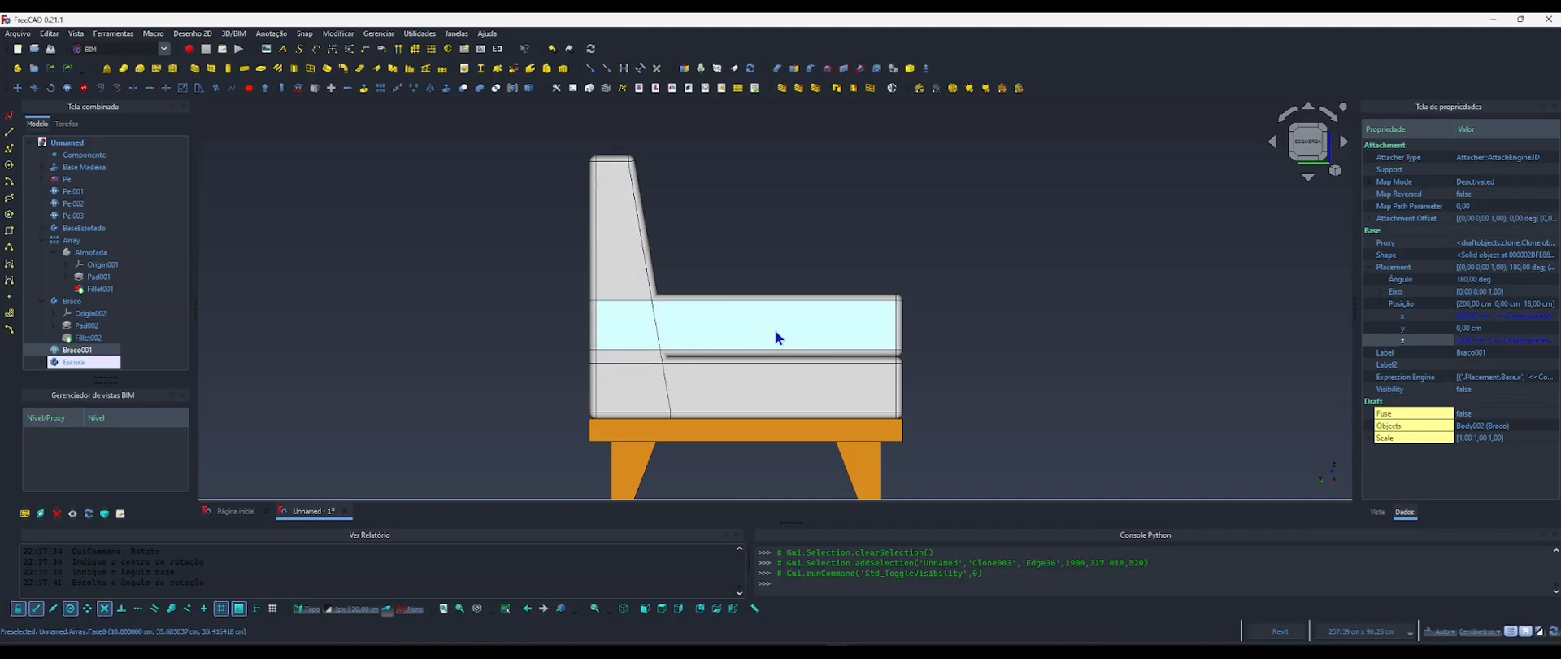
shift+middle_drag(774, 330, 633, 350)
middle_drag(768, 308, 718, 281)
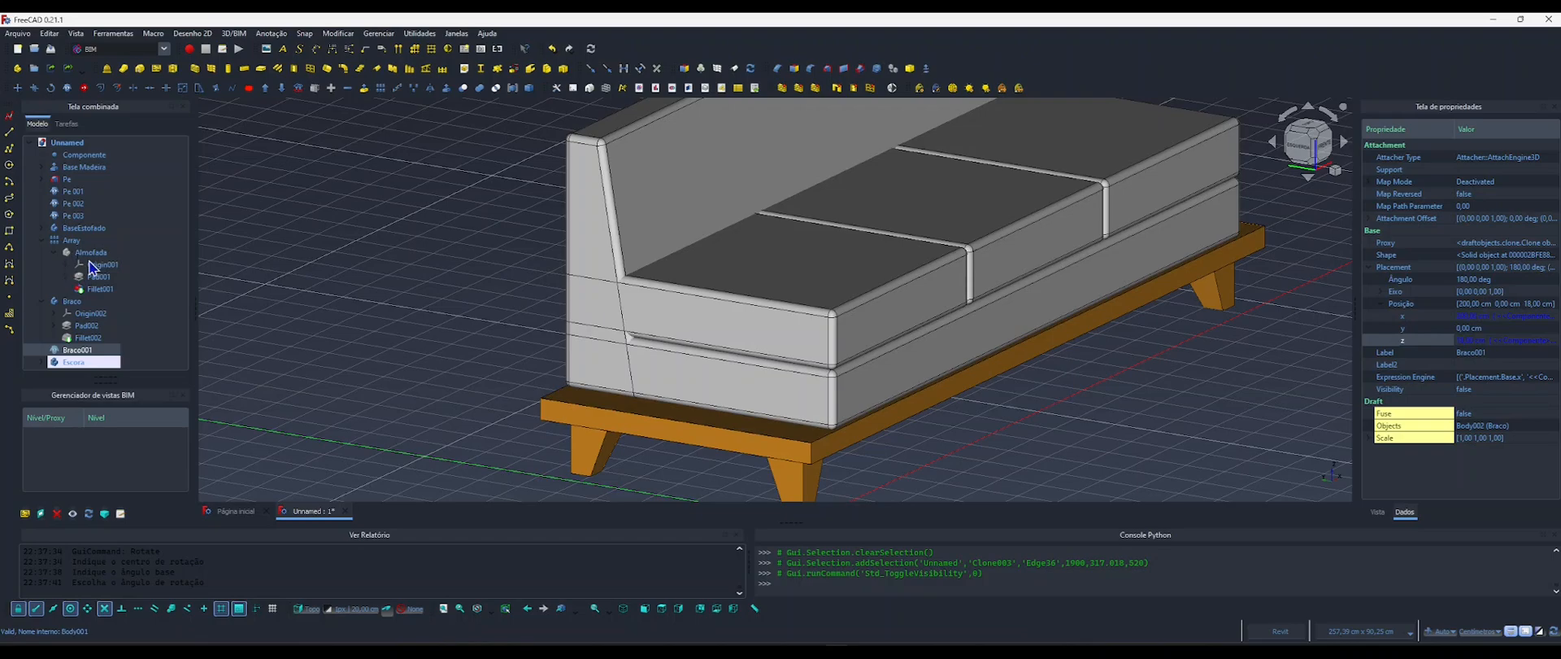
click(71, 277)
click(101, 289)
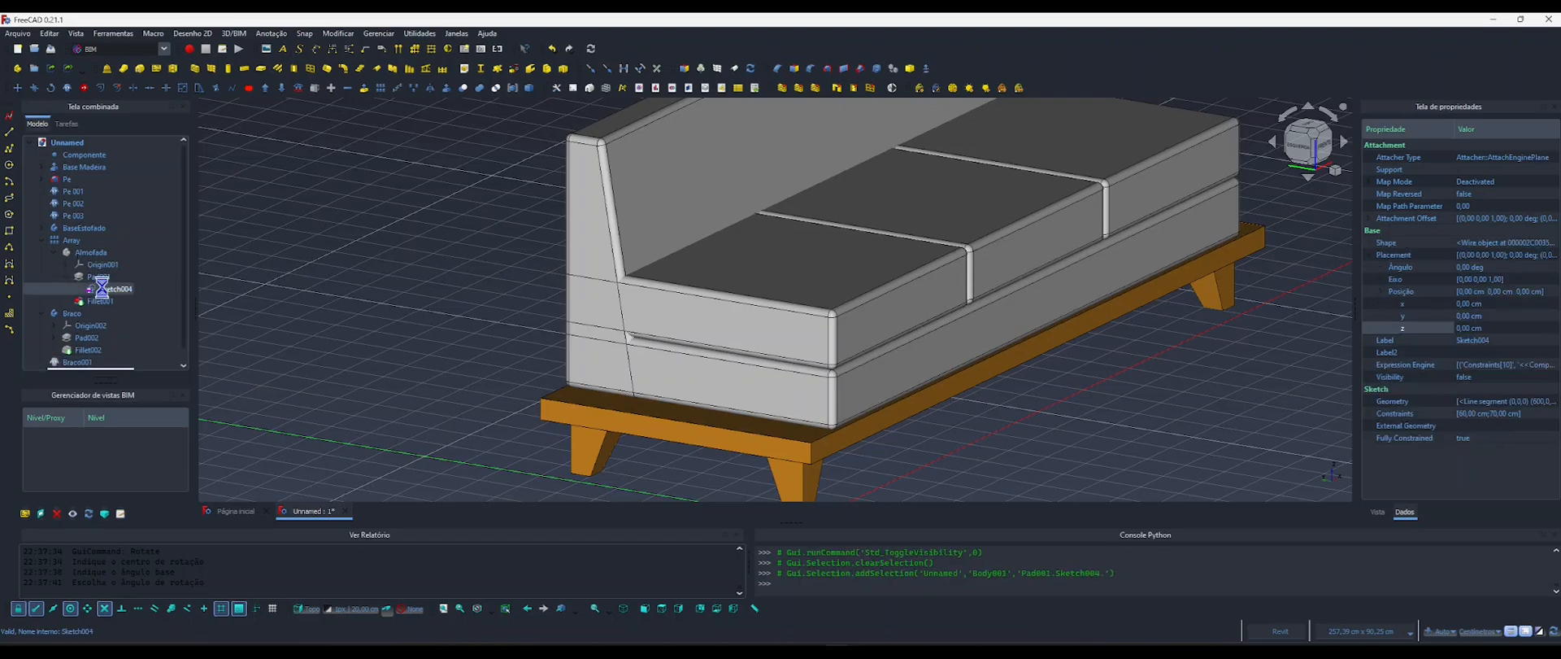
double_click(109, 289)
scroll(668, 300, down, 2)
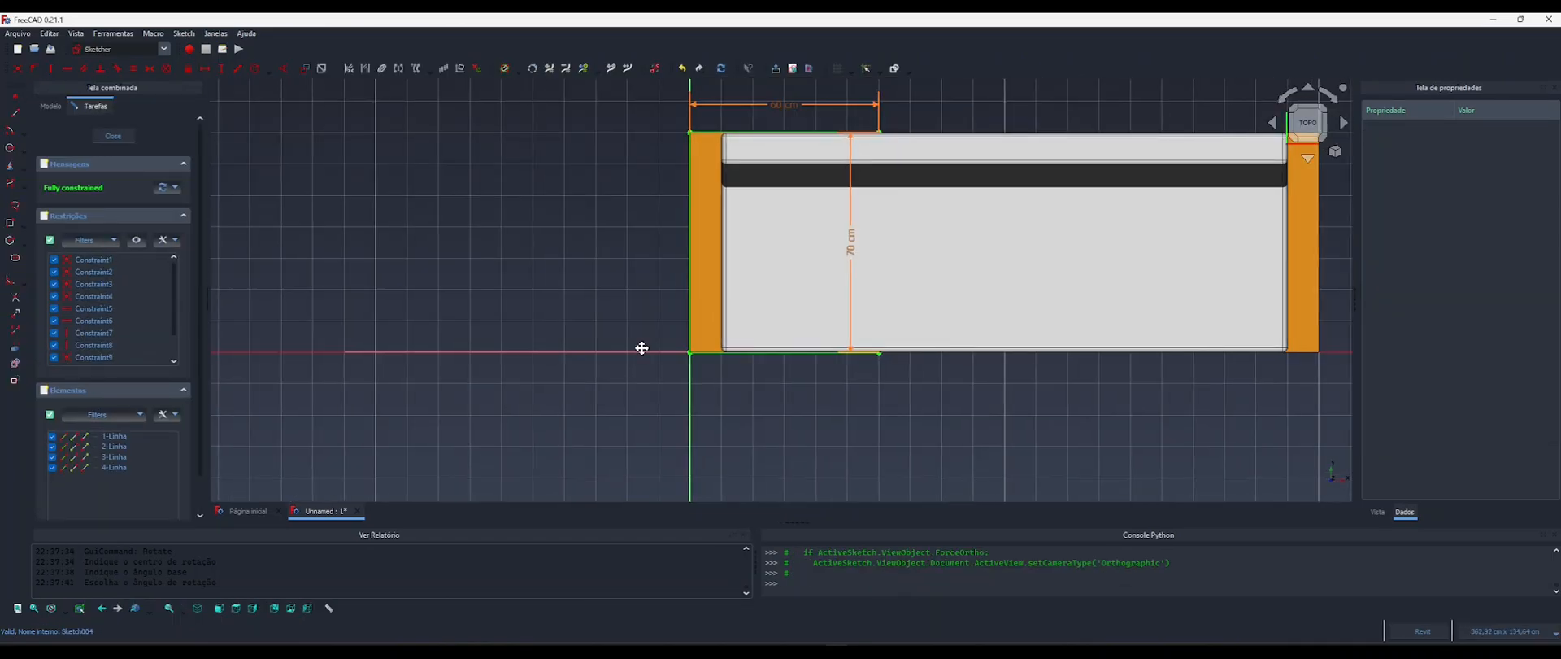
middle_drag(641, 346, 530, 388)
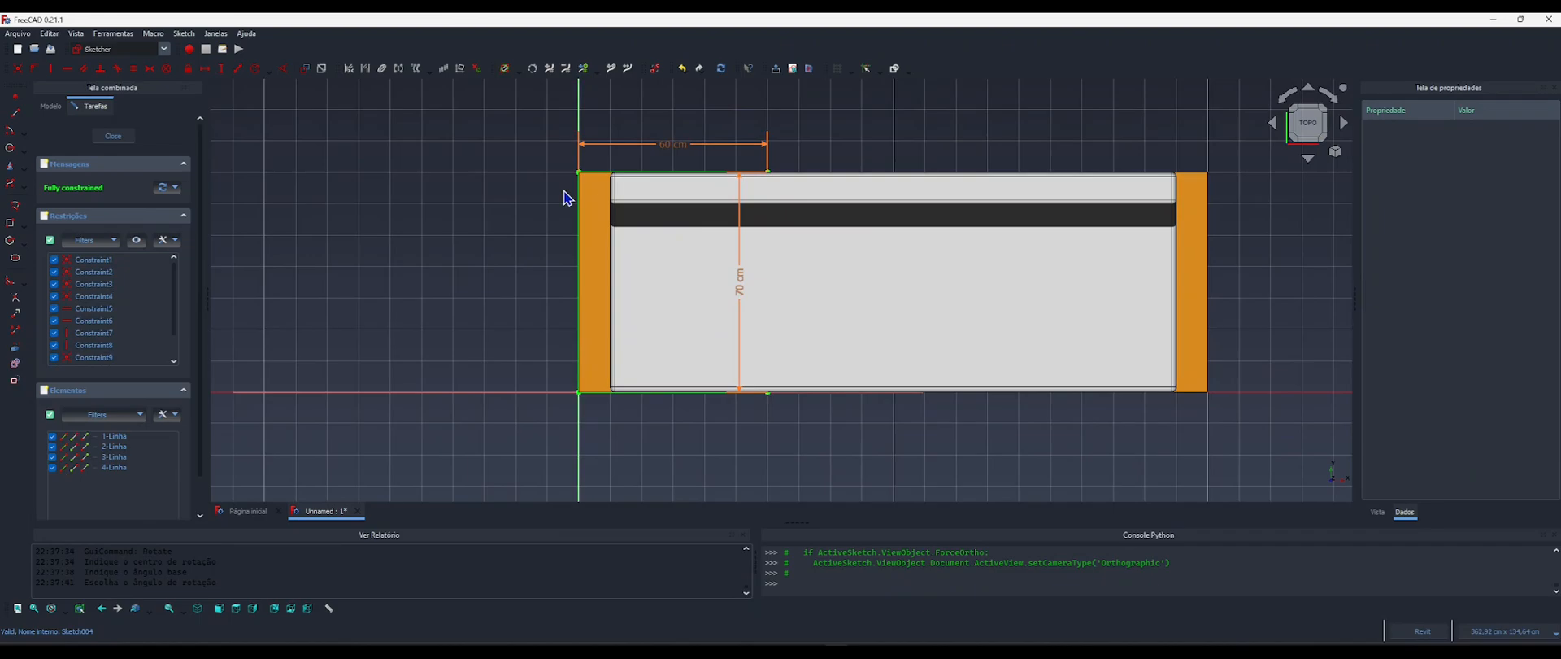
Edit the cushion sketch's depth formula to <<Componente>>.Largura-<<Componente>>.LarguraEscora.
double_click(743, 288)
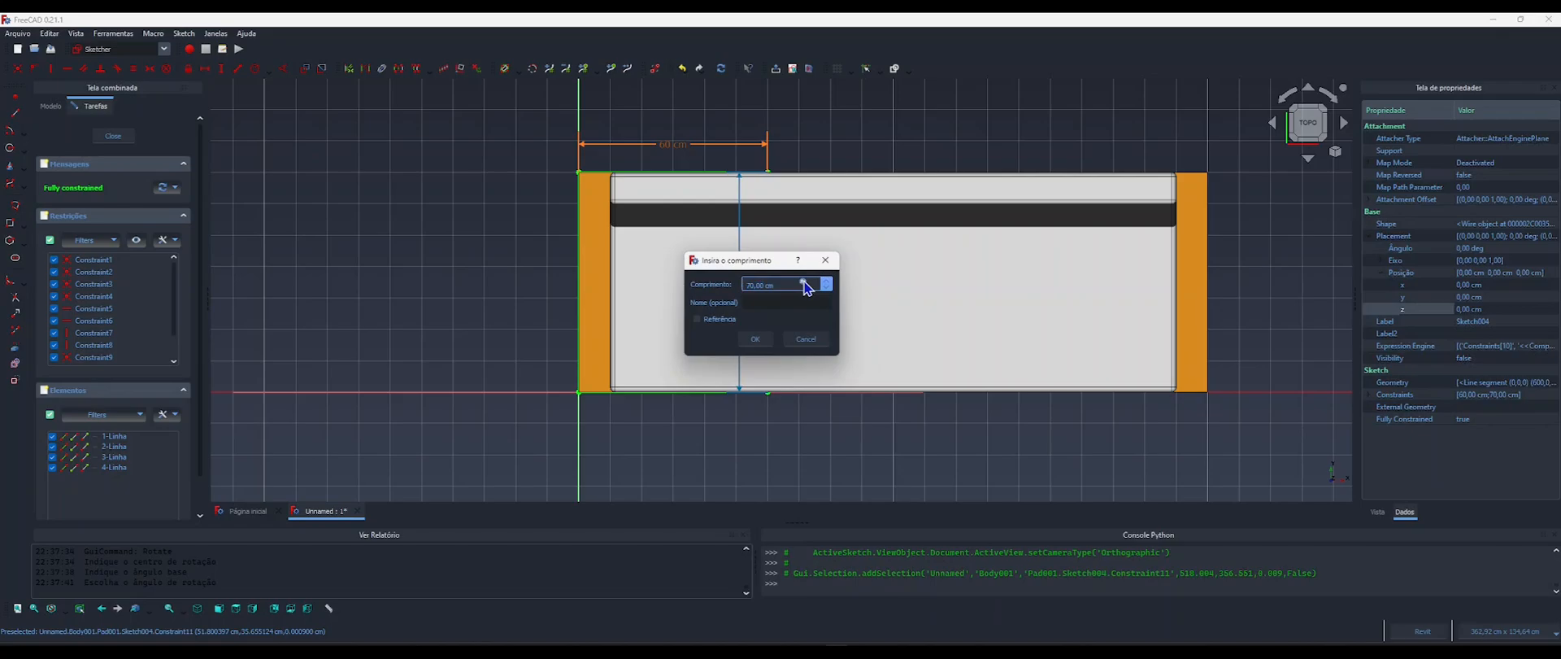
click(803, 283)
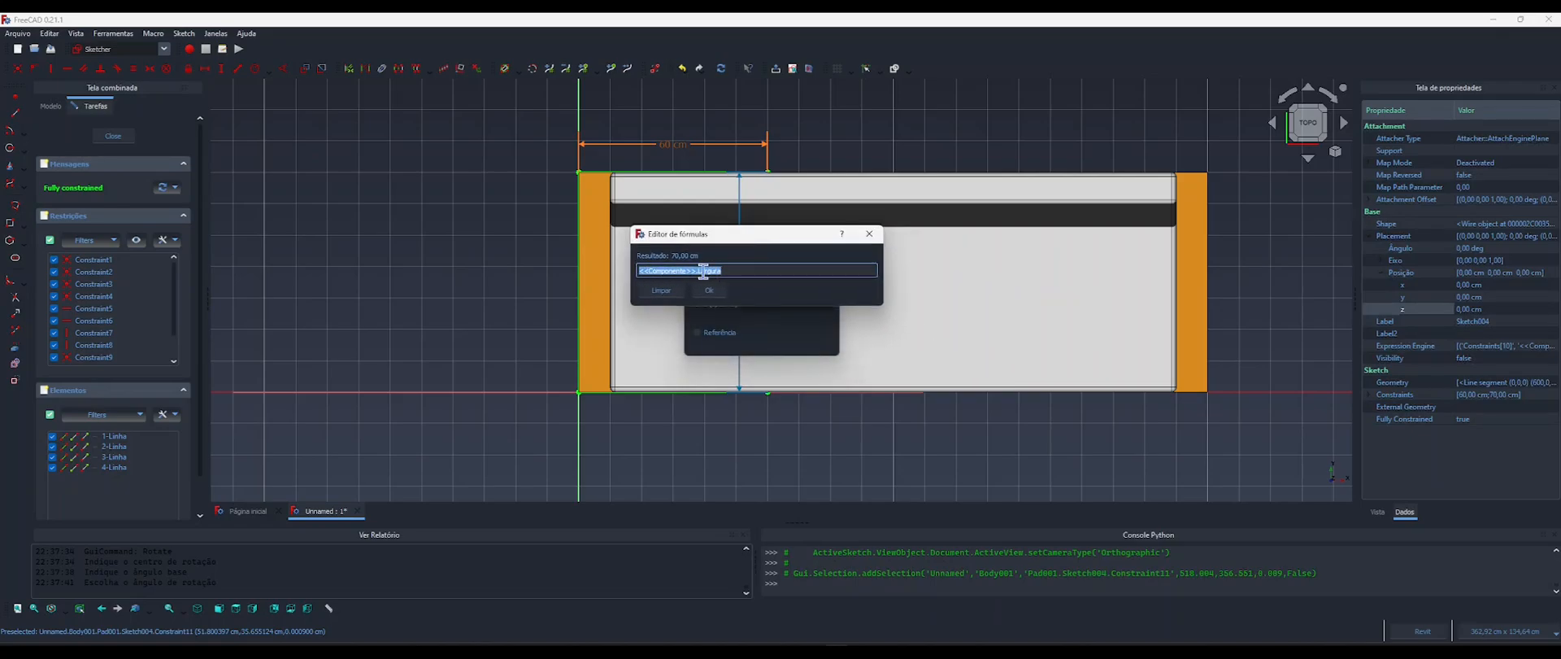
click(730, 271)
text(-)
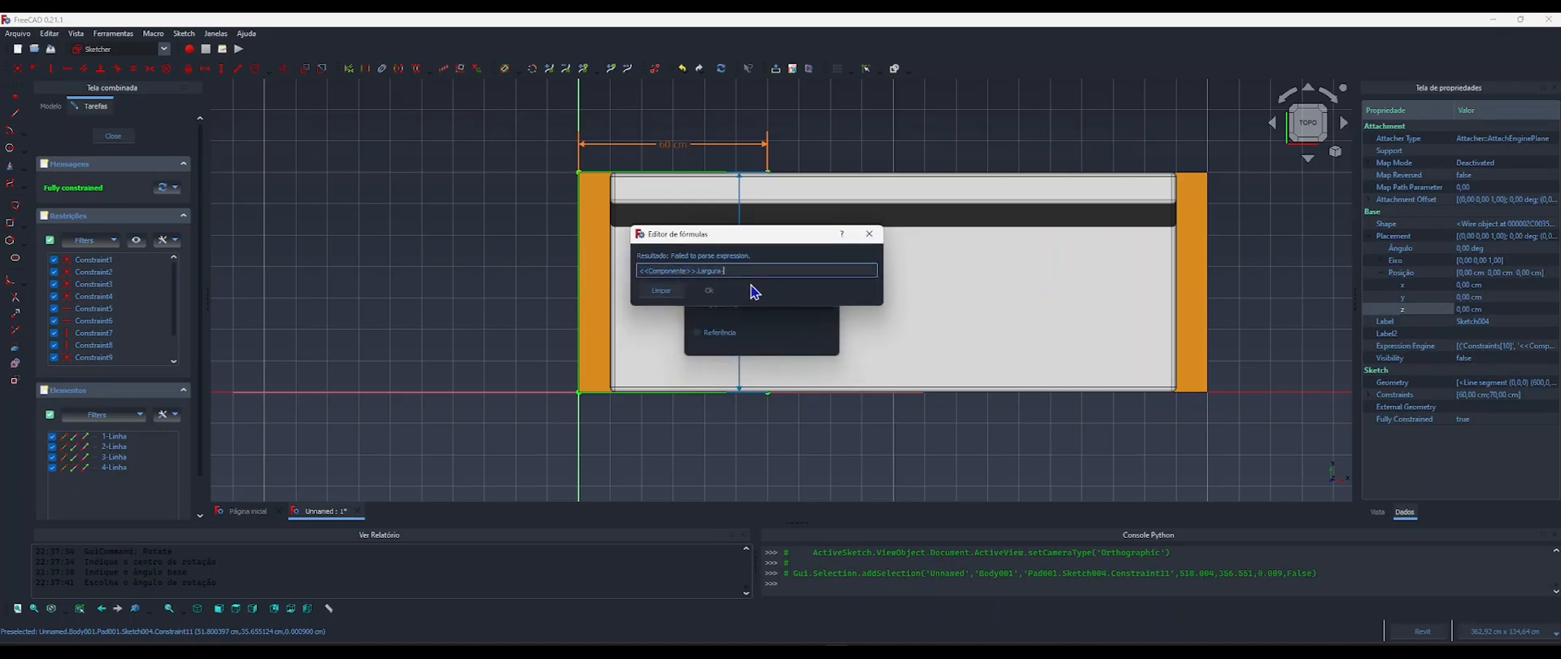
text(com)
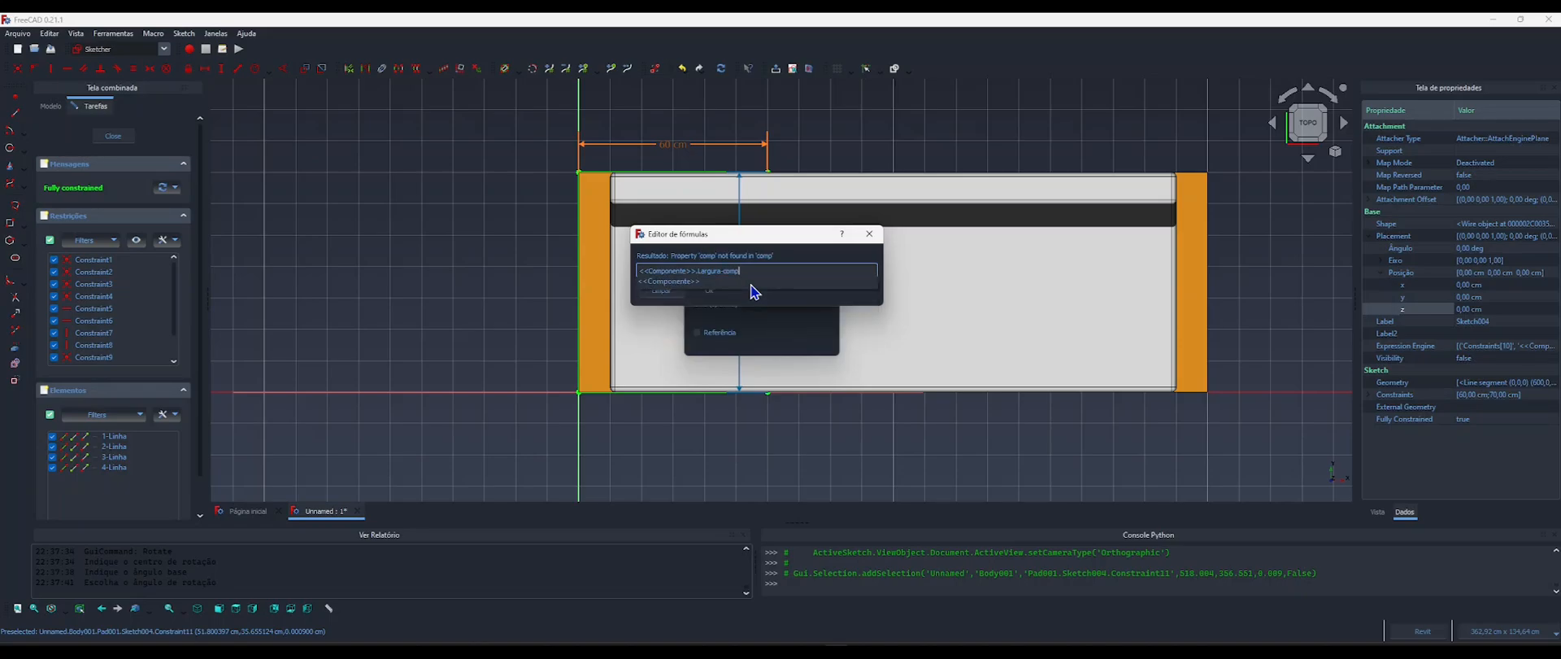
text(p)
click(750, 281)
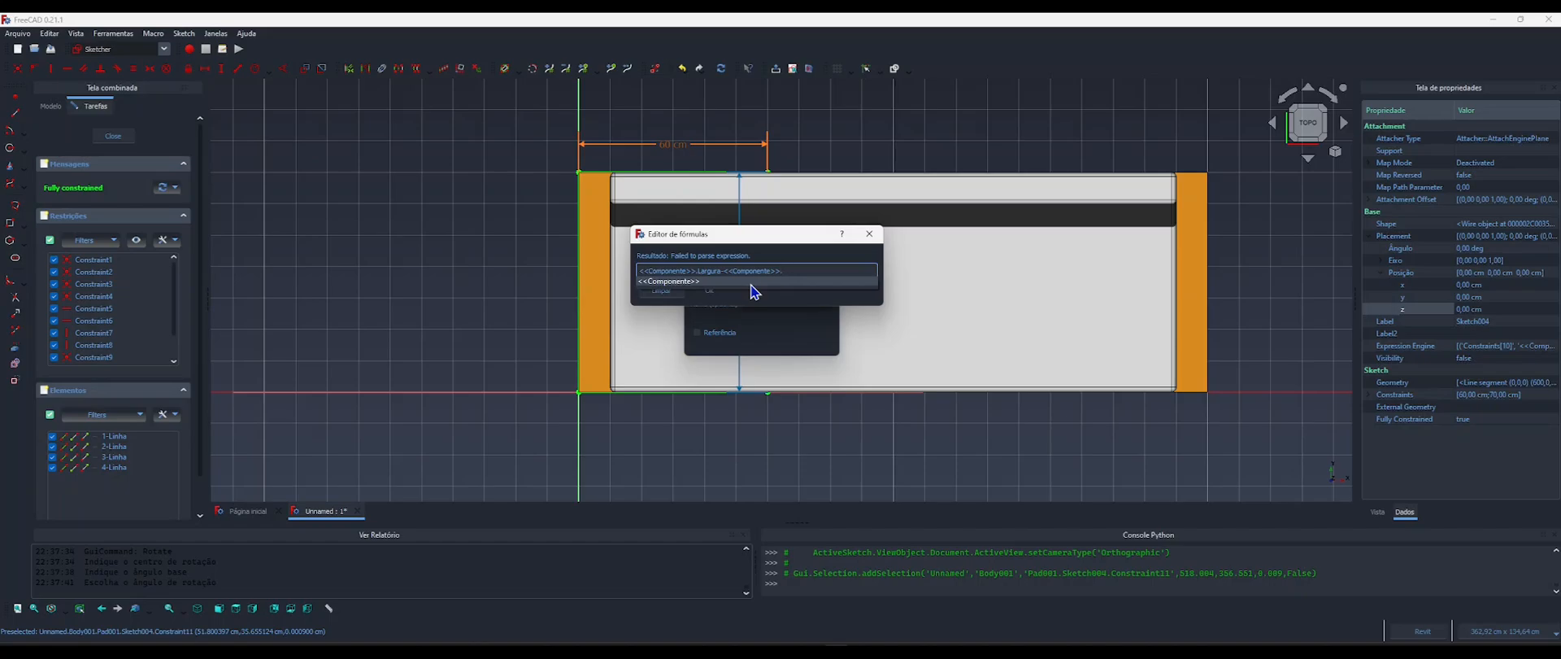
text(largura)
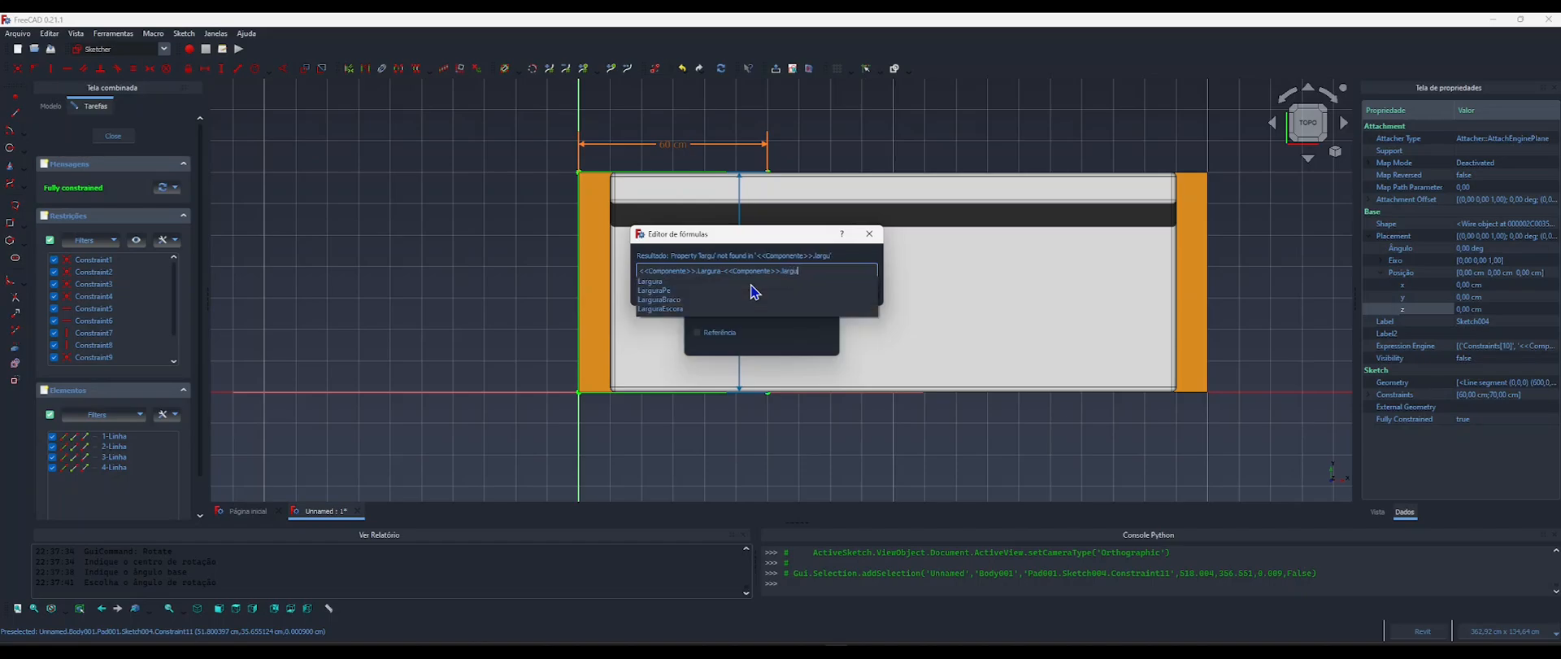
key(Down)
key(Down)
key(Down)
key(Down)
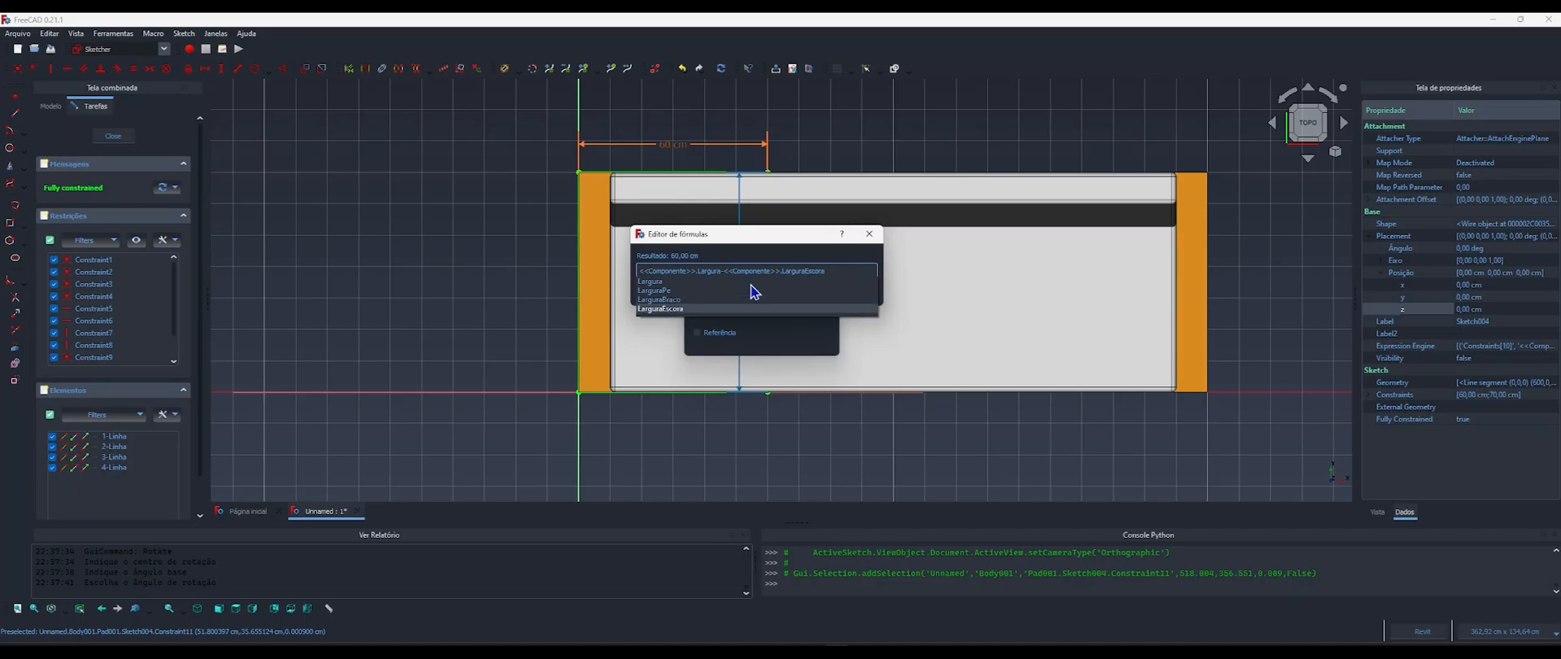
Multiply the LarguraEscora term by 1.5 in the cushion depth formula and apply it to the constraint.
text(*1)
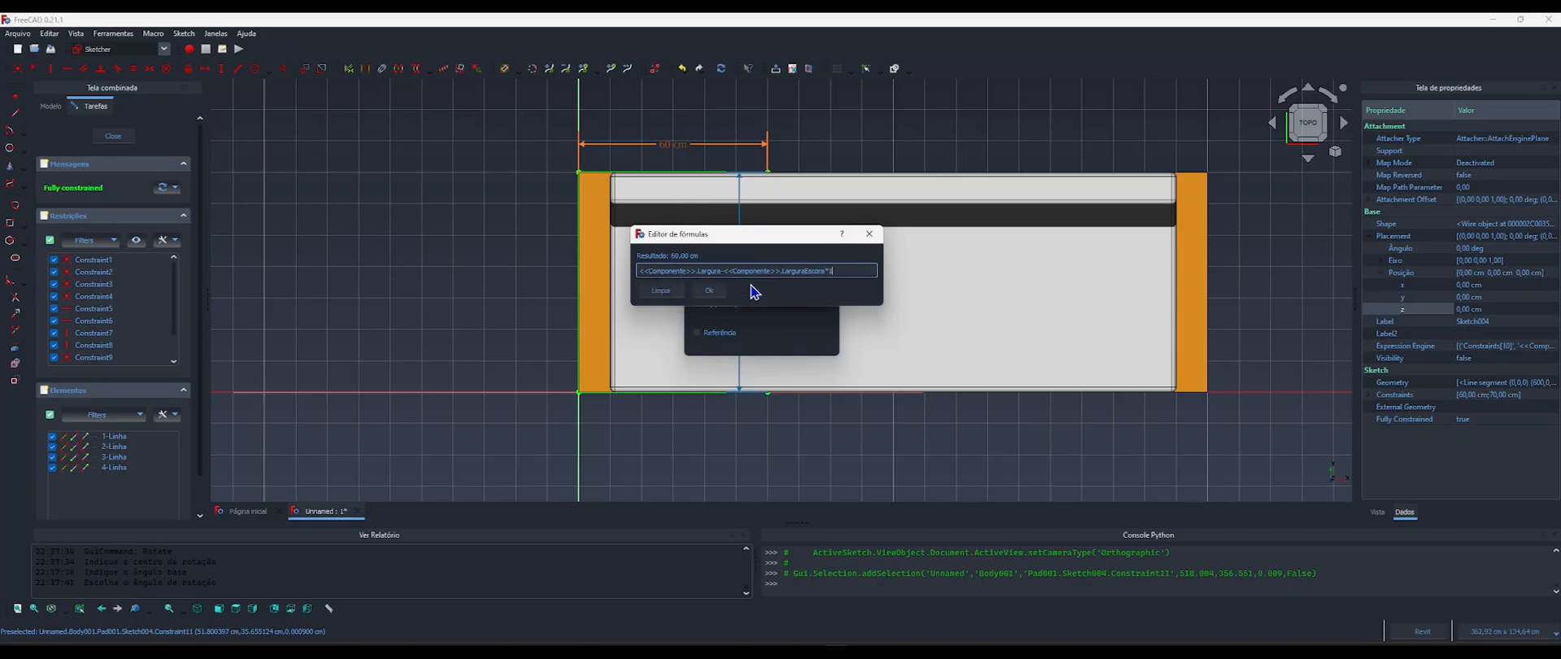
text(,5)
click(710, 291)
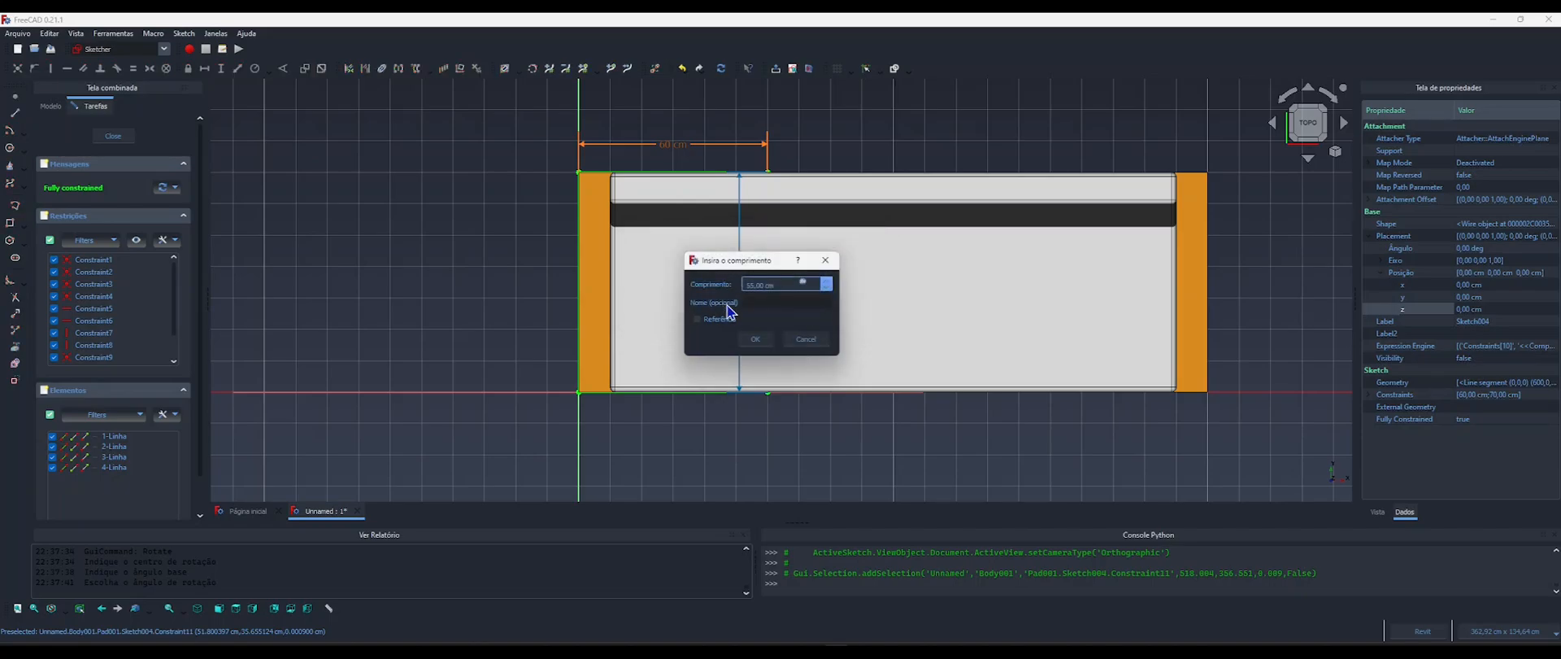
click(756, 341)
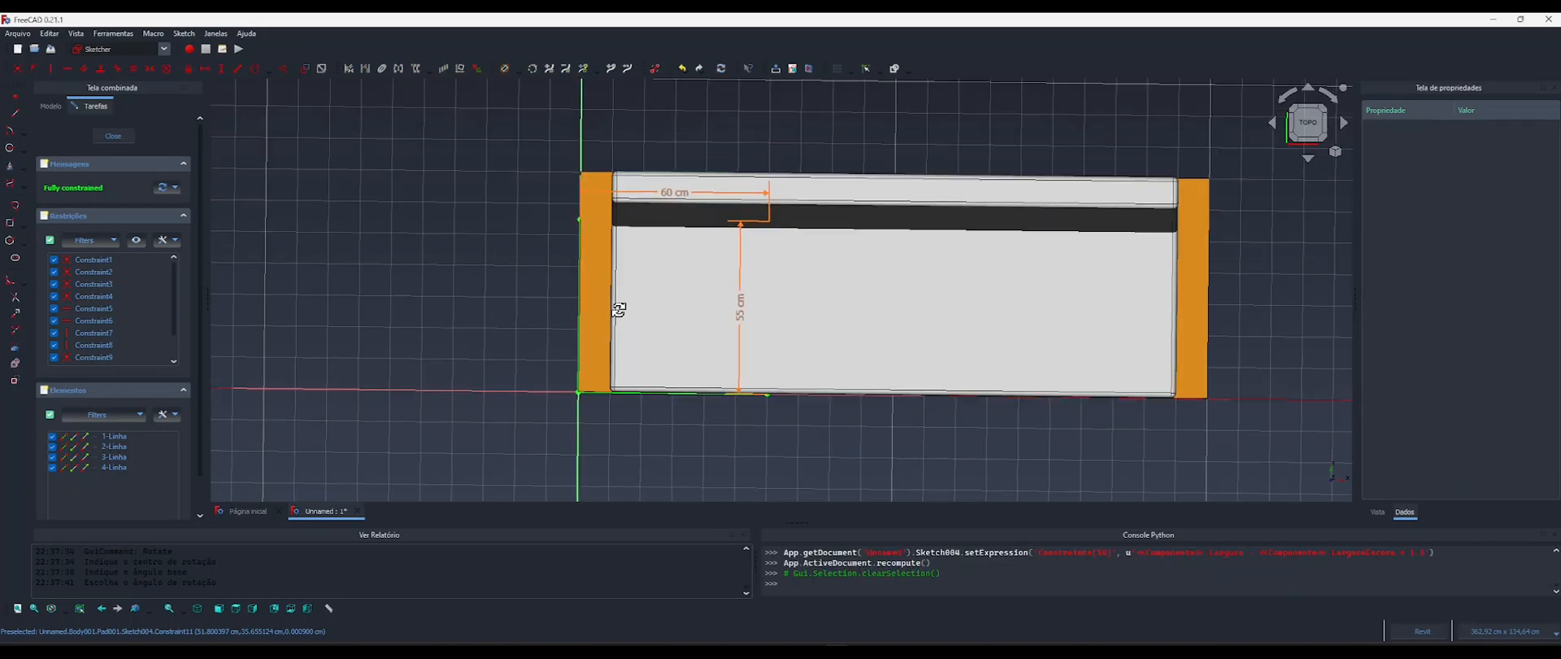
Close the cushion sketch and inspect how the shortened seat cushions meet the sloped backrest.
middle_drag(618, 307, 527, 274)
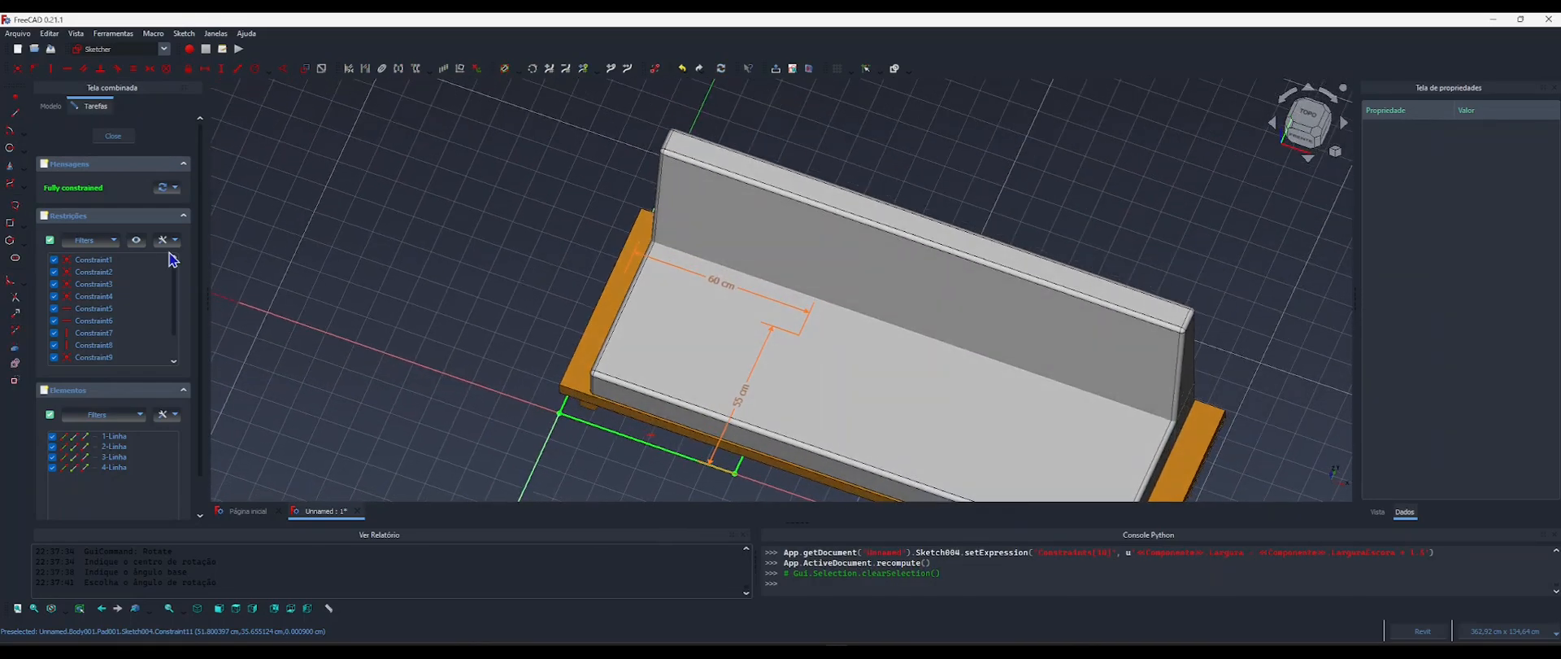
click(124, 142)
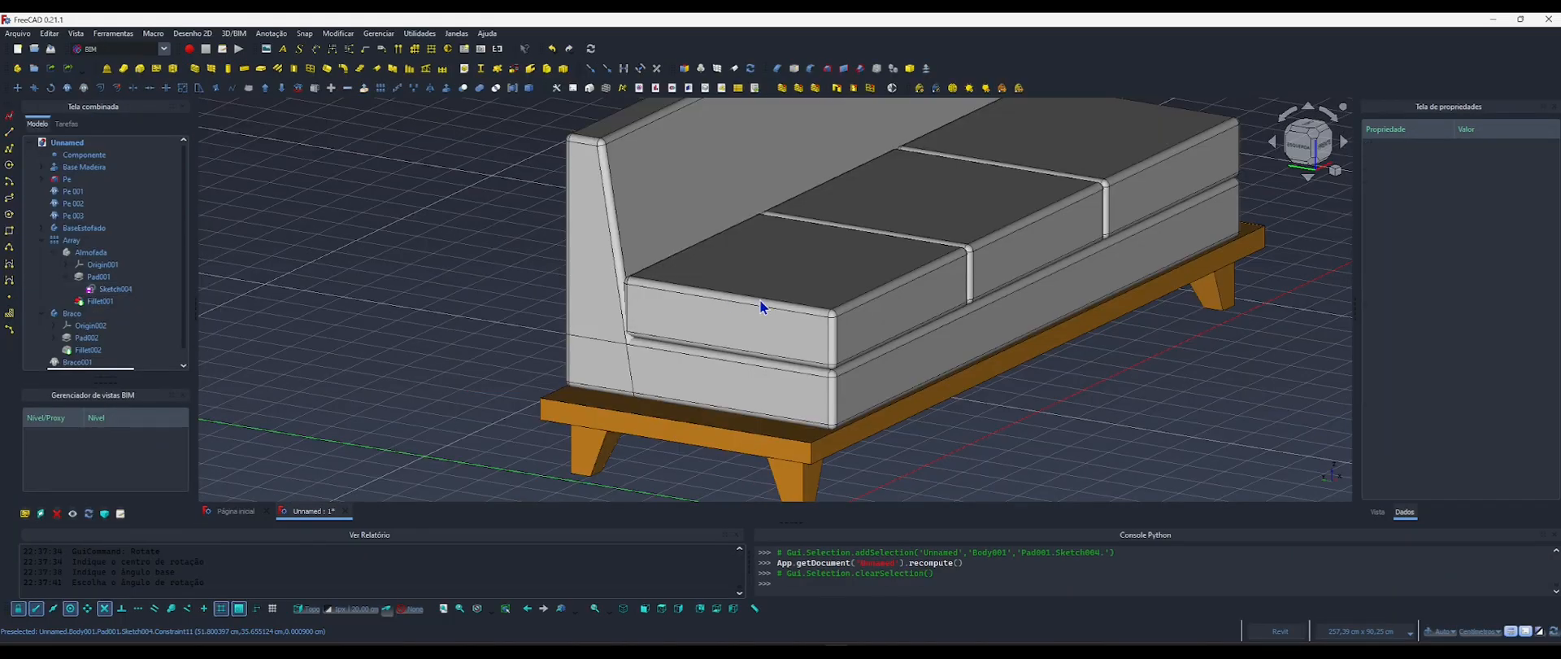
shift+middle_drag(661, 313, 713, 325)
scroll(628, 300, up, 5)
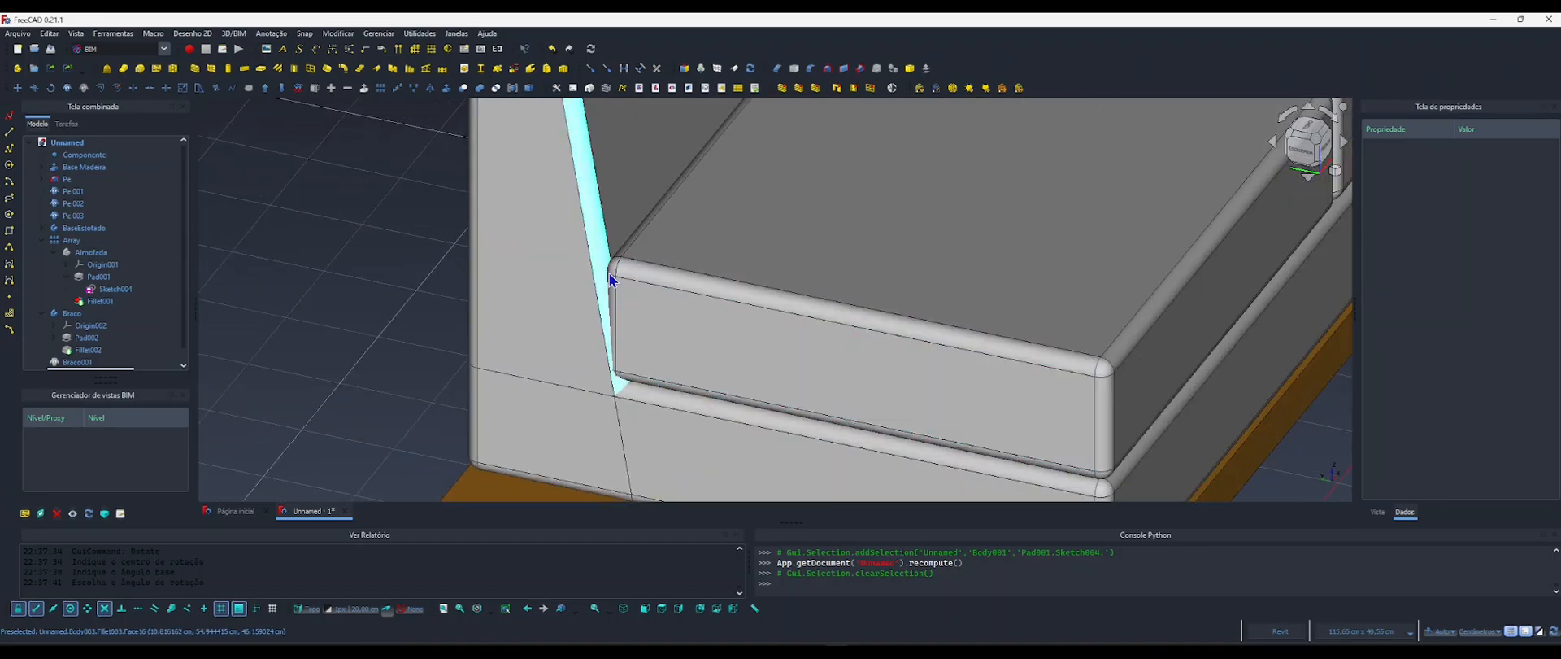
scroll(672, 272, down, 6)
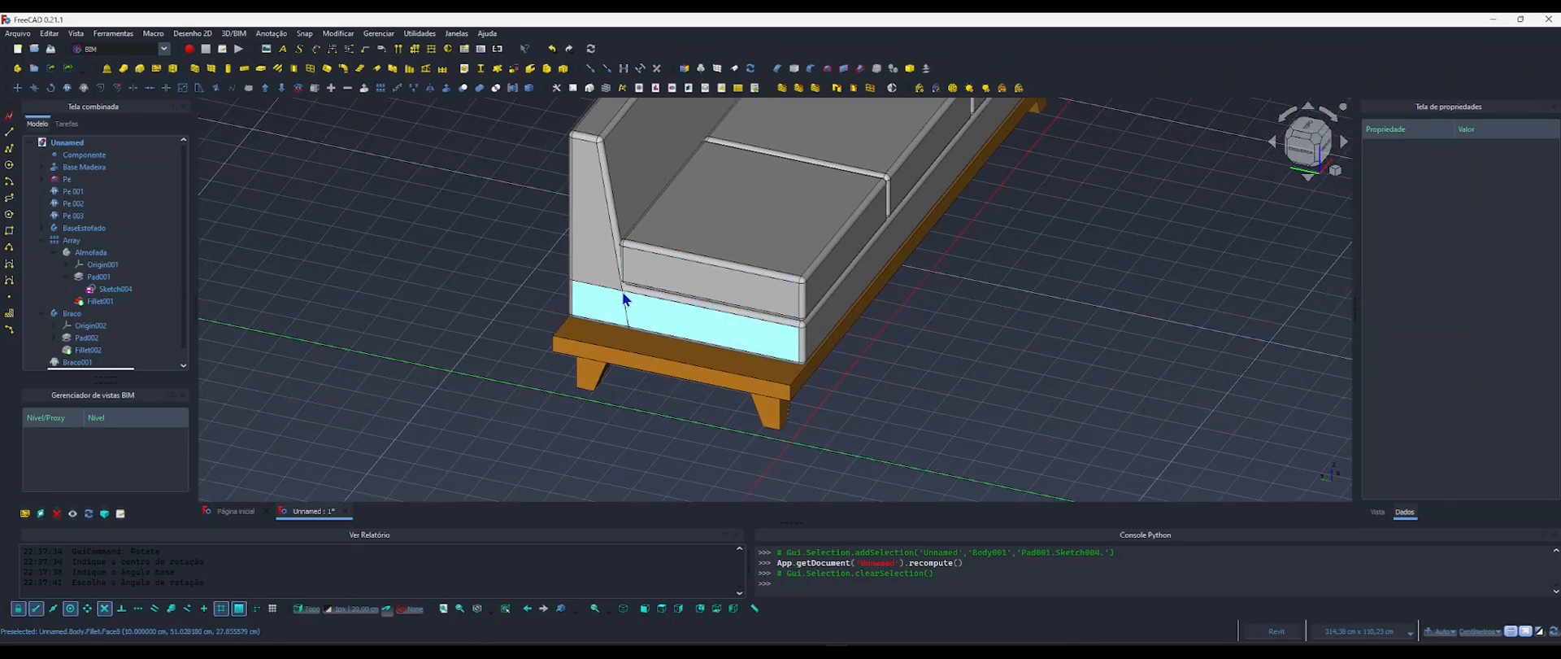
Open the pad sketch Sketch003 of the body BaseEstofado and move its depth dimension clear of the profile.
click(659, 315)
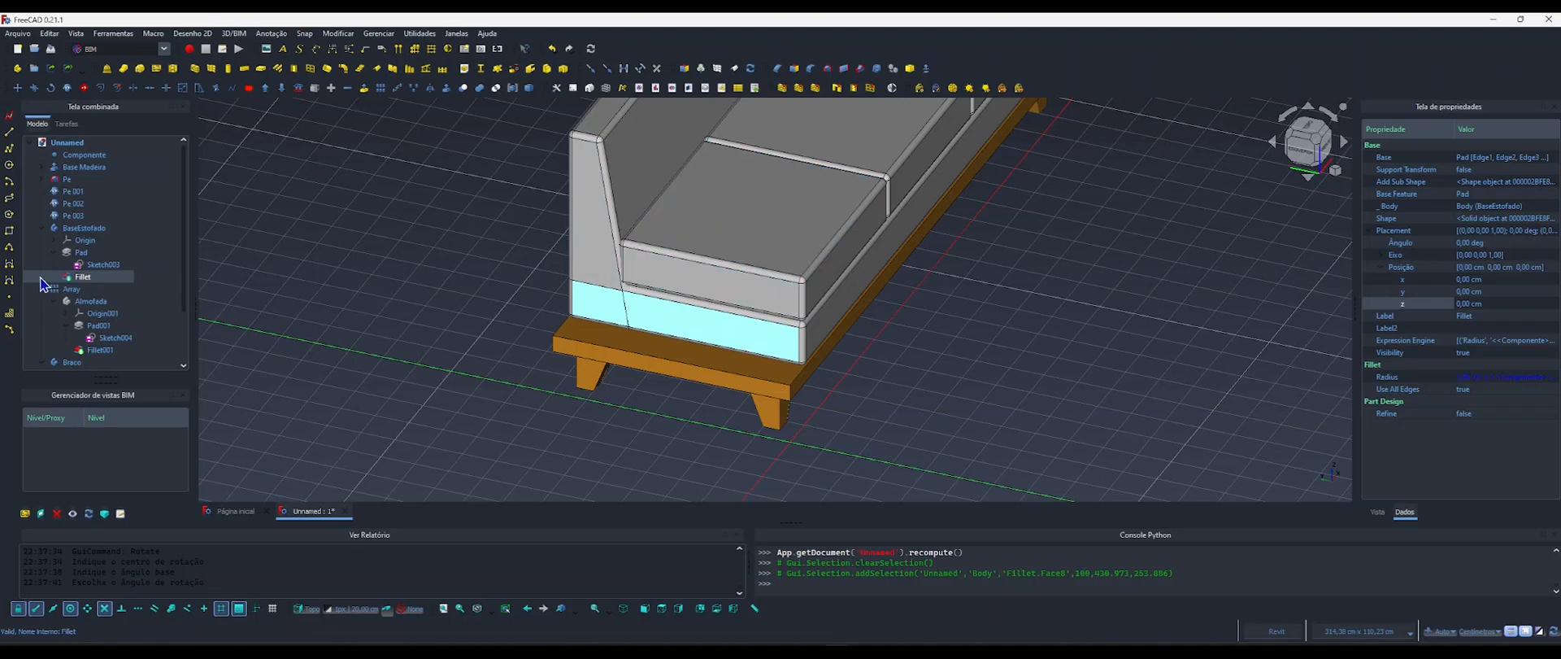
click(75, 229)
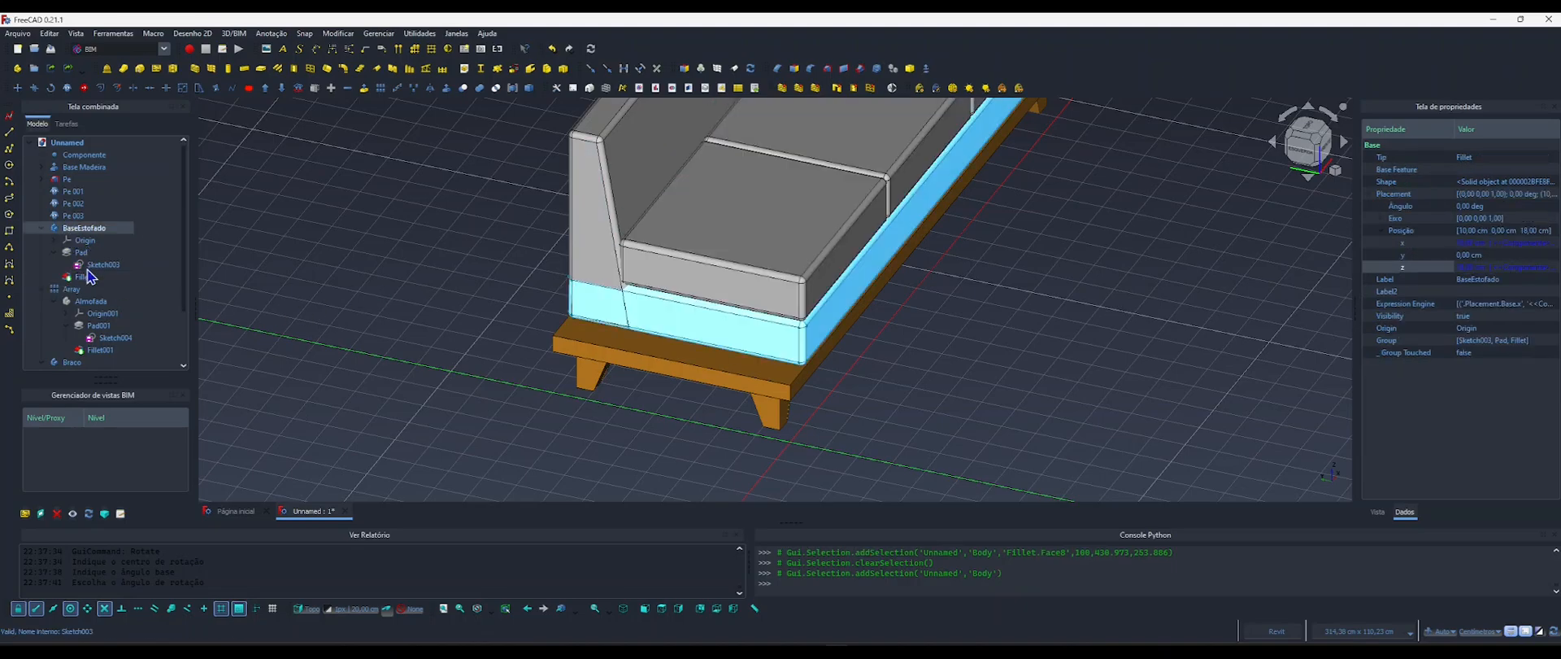
double_click(95, 269)
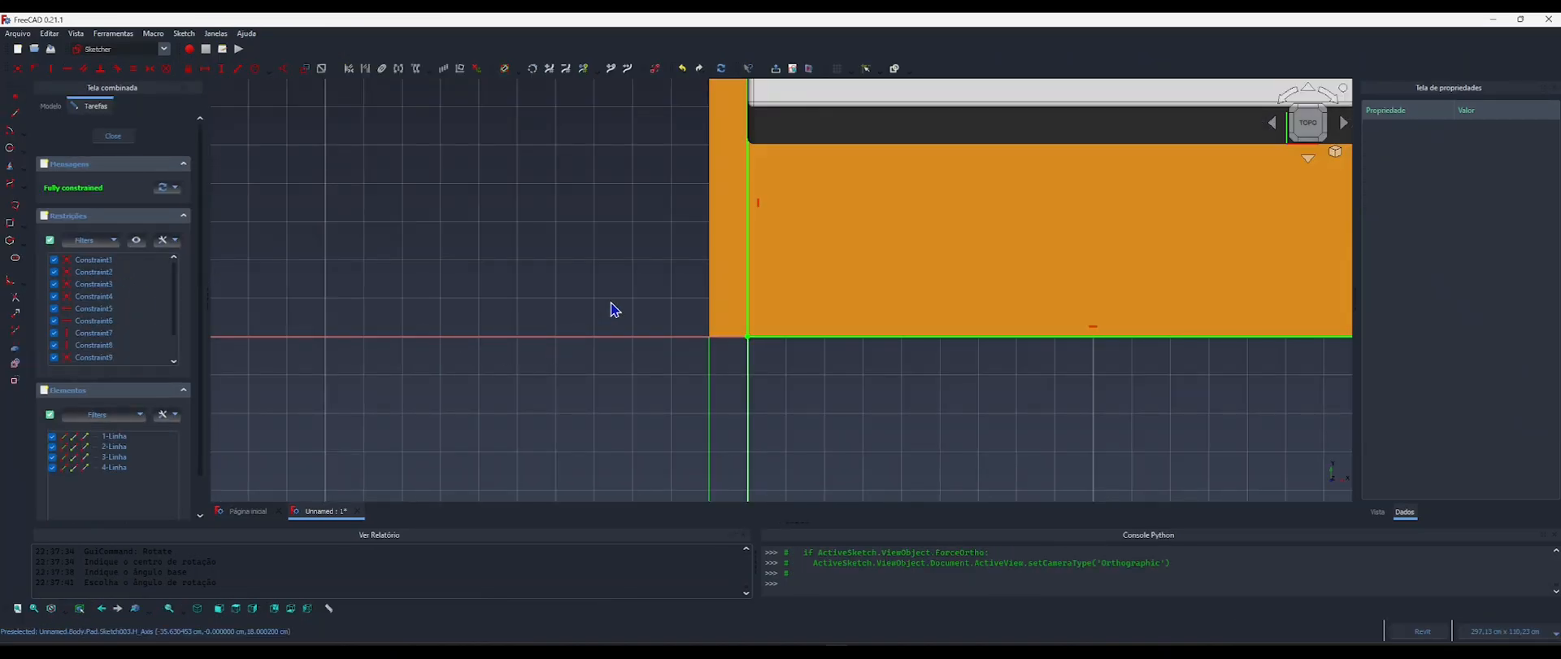
scroll(842, 269, up, 3)
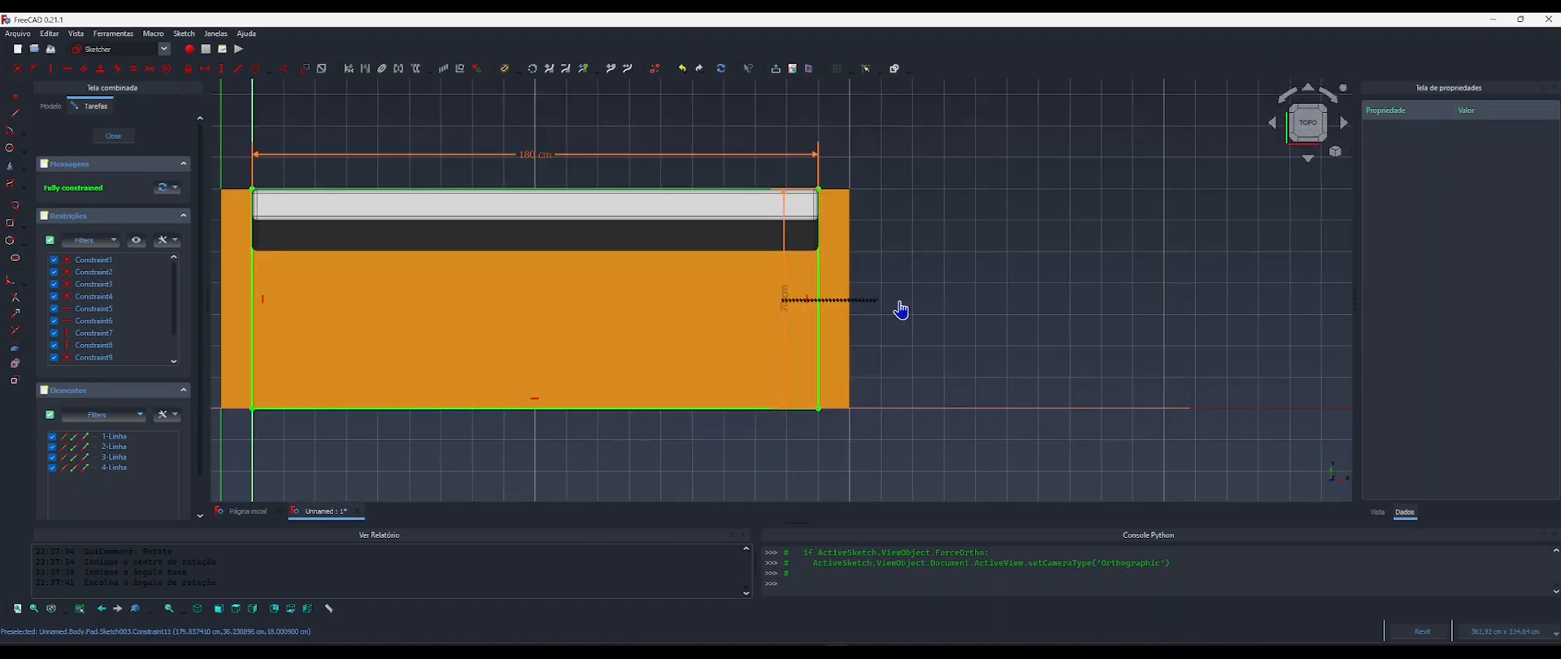
drag(786, 309, 901, 308)
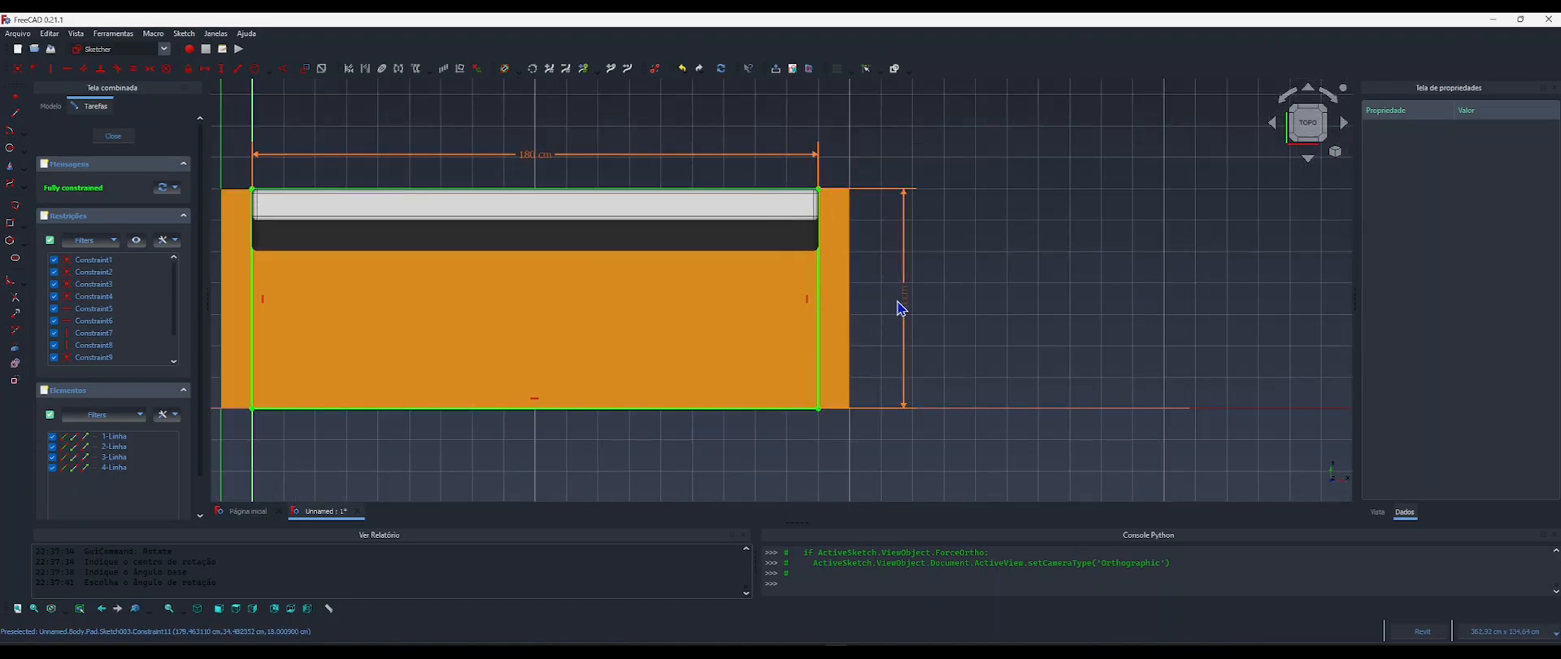
In the base sketch's depth constraint formula, append -1.5*<<Componente>> after <<Componente>>.Largura.
double_click(908, 300)
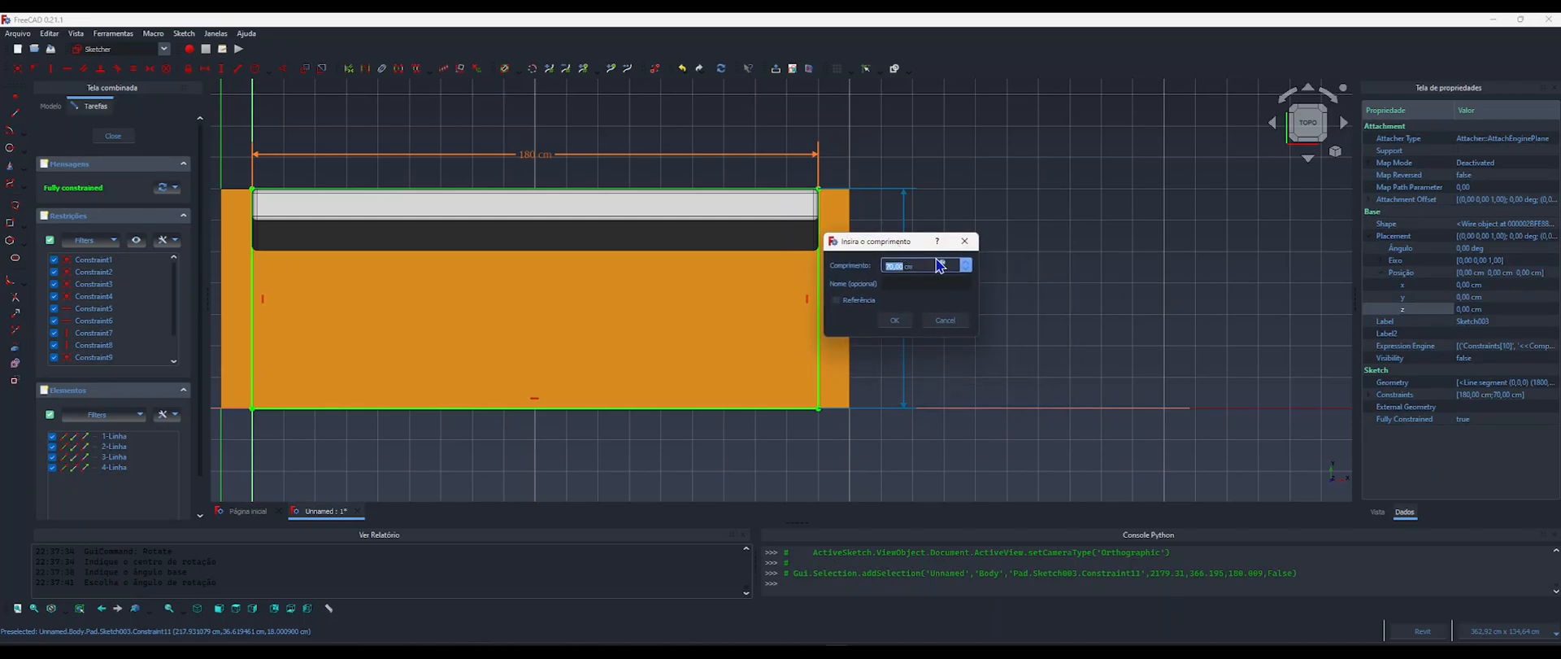
click(943, 265)
click(977, 285)
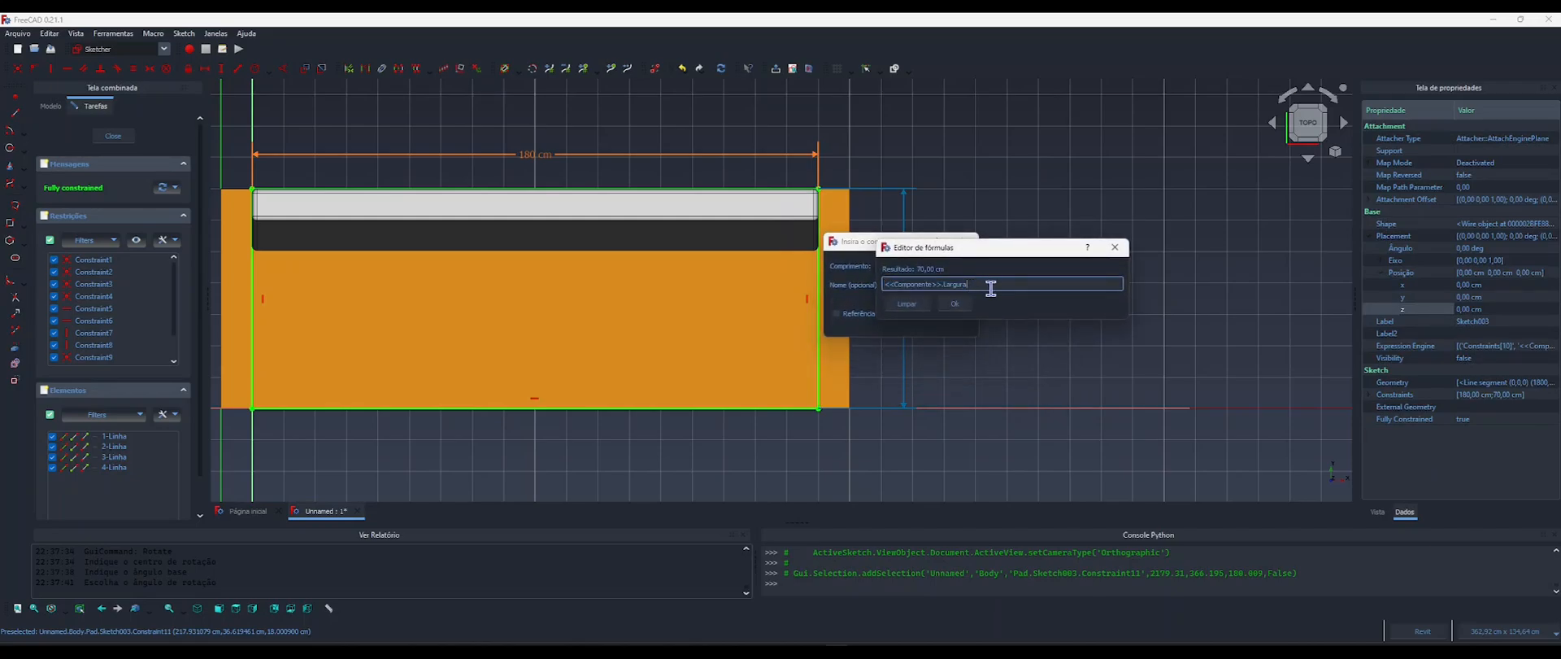
text(-)
text(1)
text(.5")
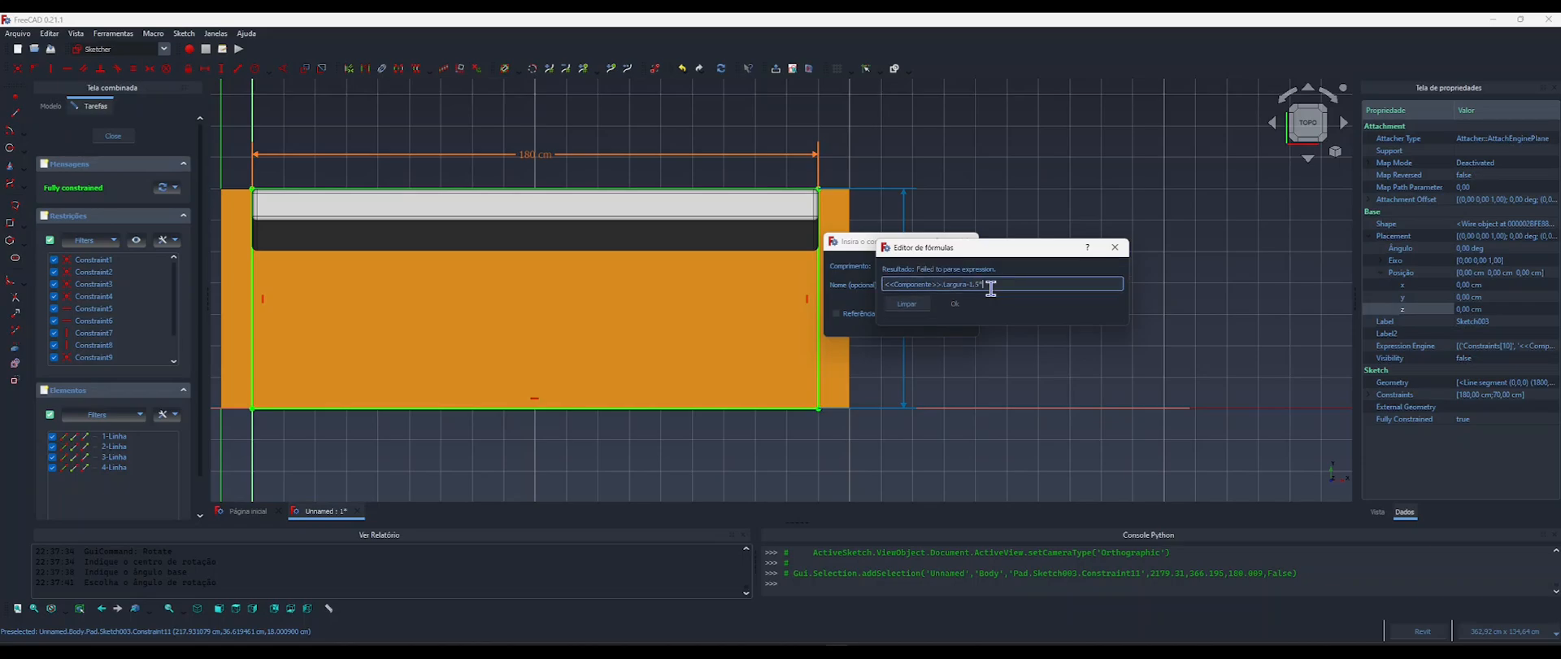
text(compo)
click(992, 294)
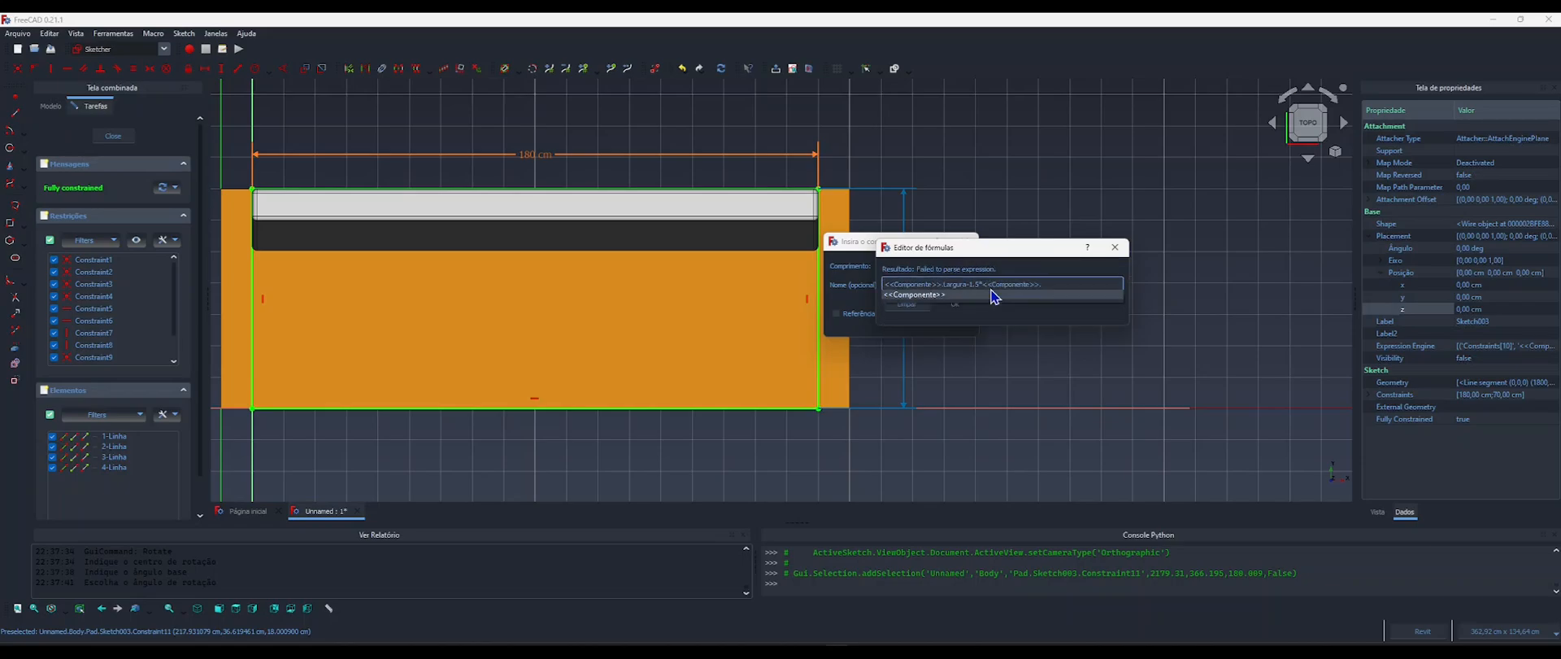
Complete the depth formula's second term with the LarguraEscora property and apply the formula to the constraint.
text(larg)
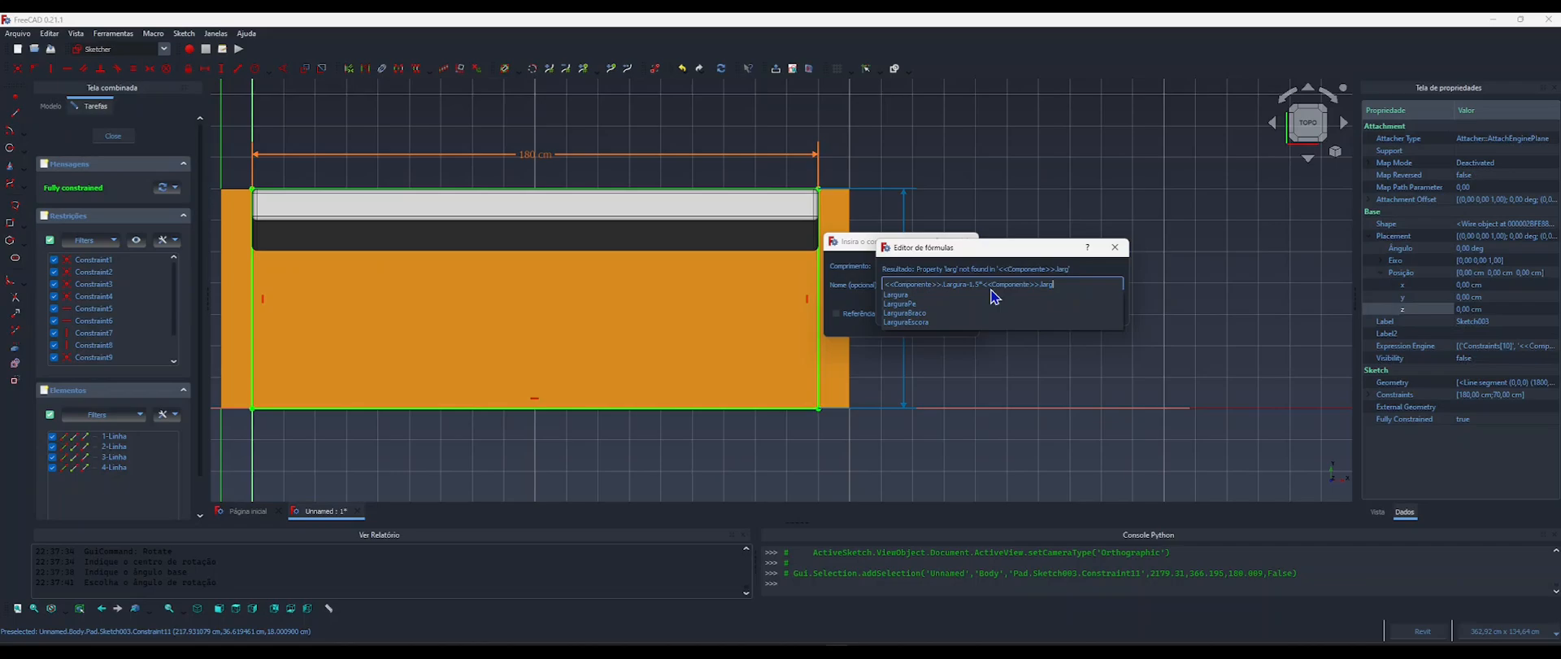
text(ura)
key(Down)
key(Down)
key(Down)
key(Down)
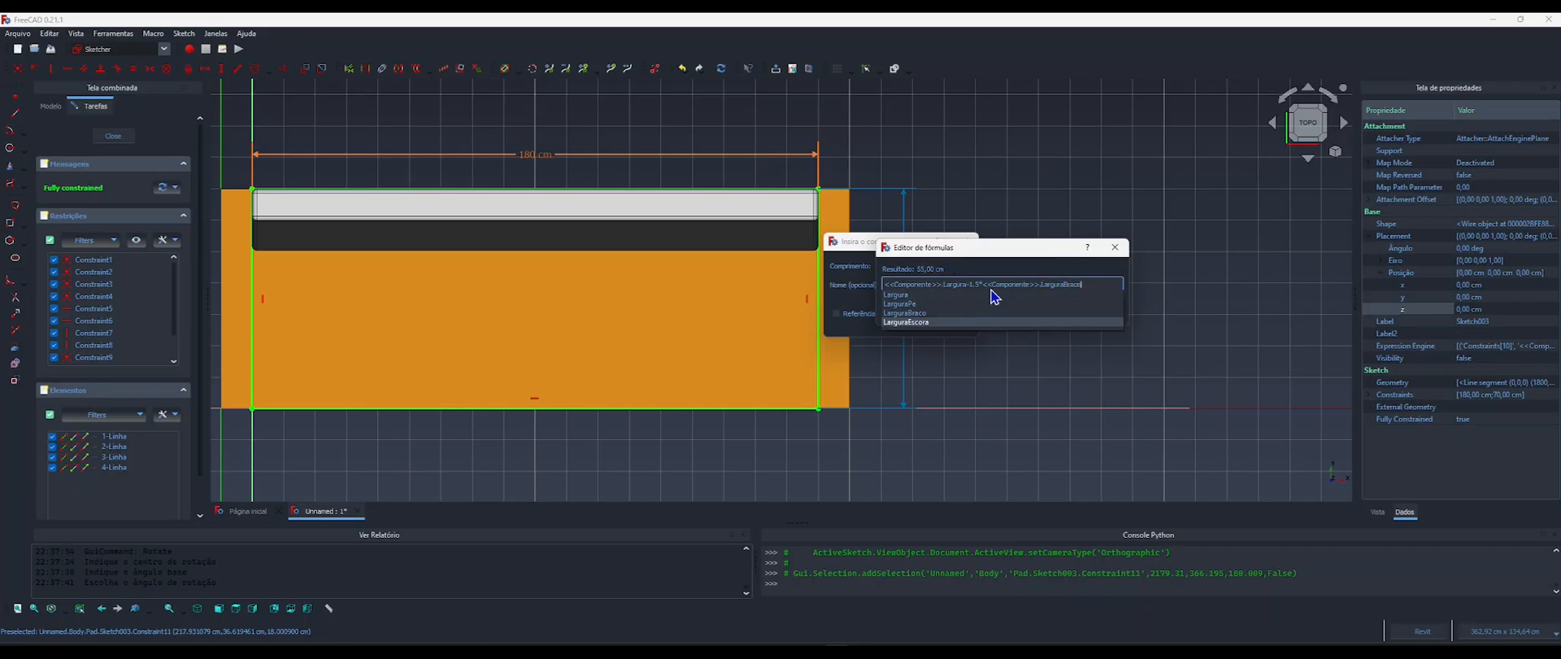
key(Return)
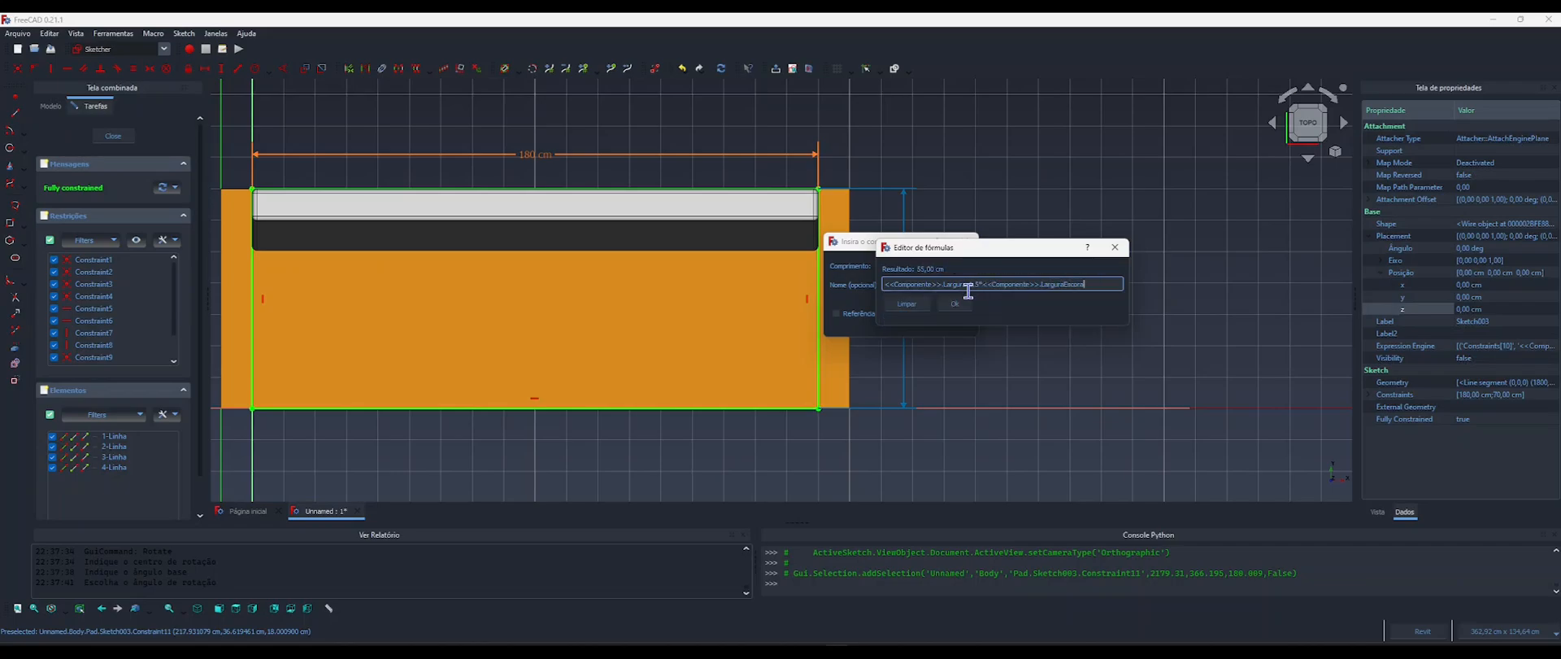
click(955, 304)
click(892, 320)
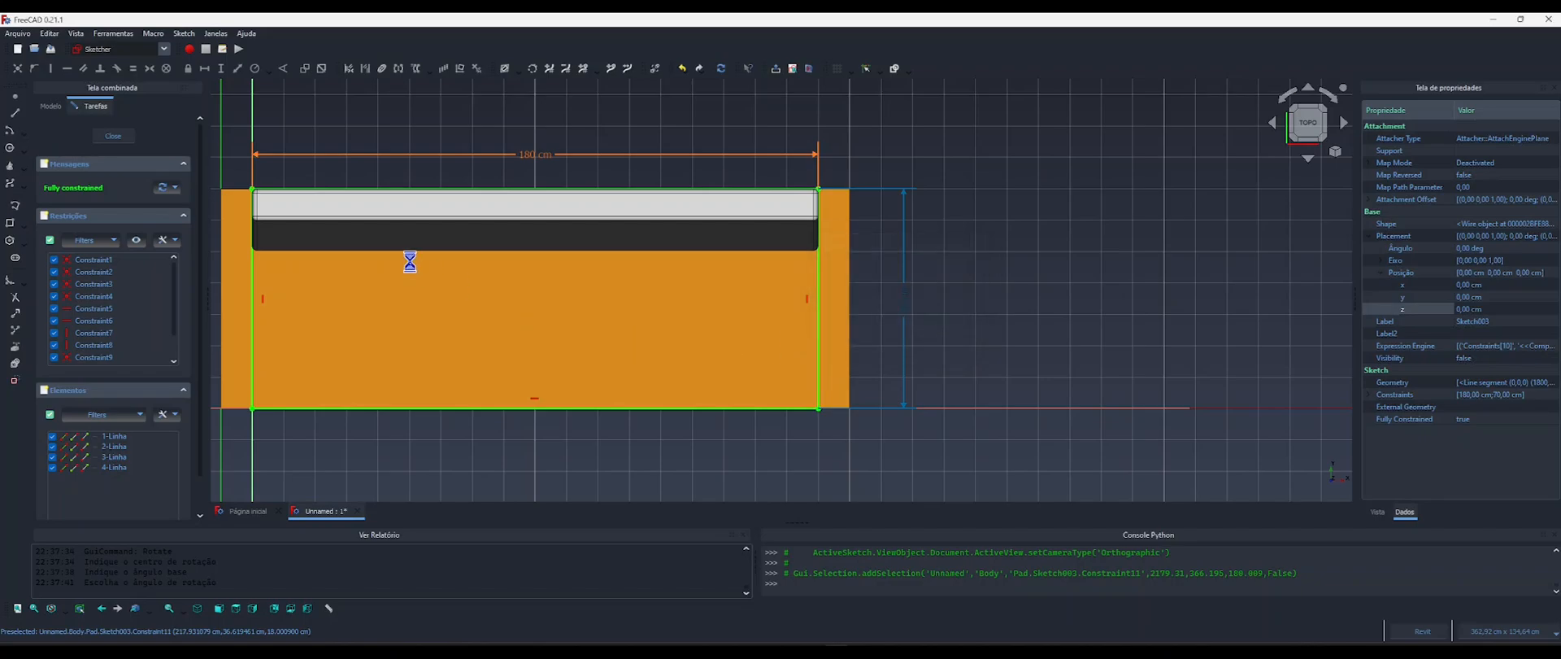
Close the base sketch and inspect how the shortened upholstered base meets the sloped backrest.
click(118, 138)
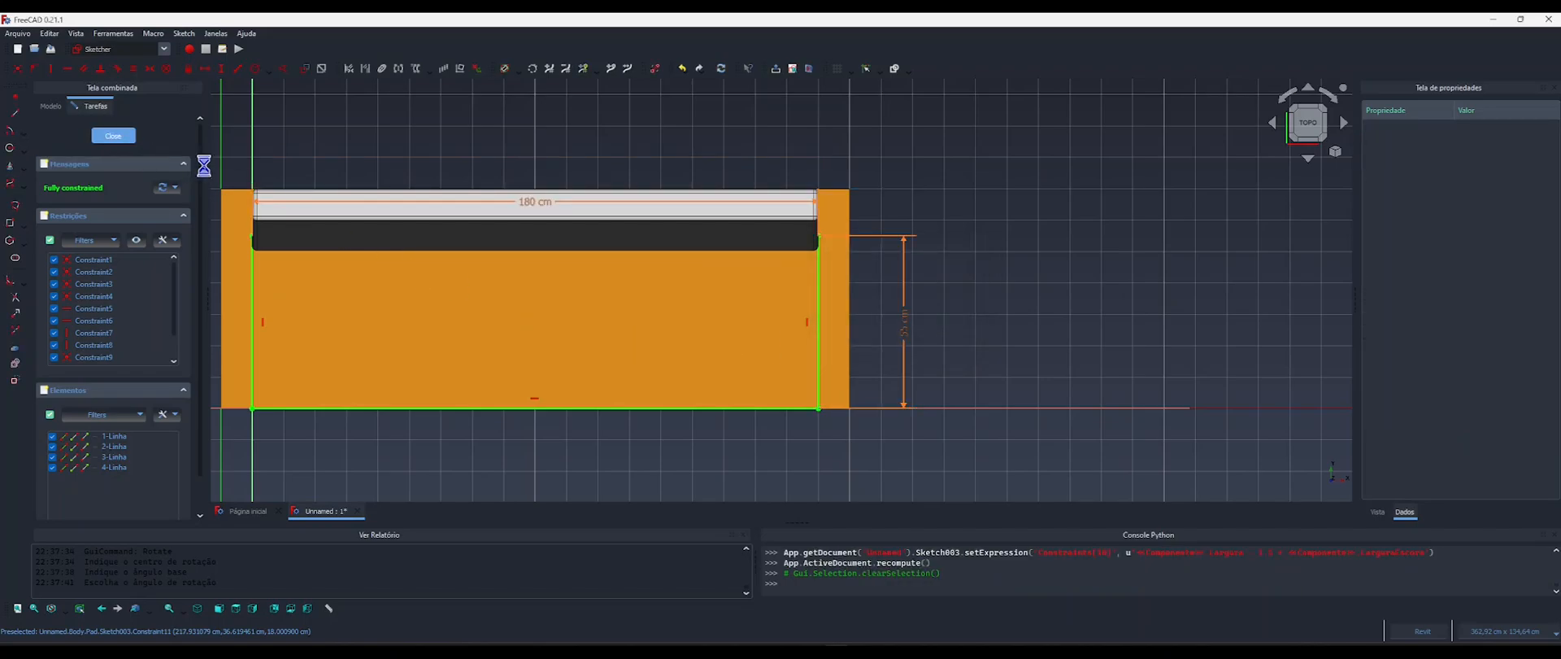
click(714, 165)
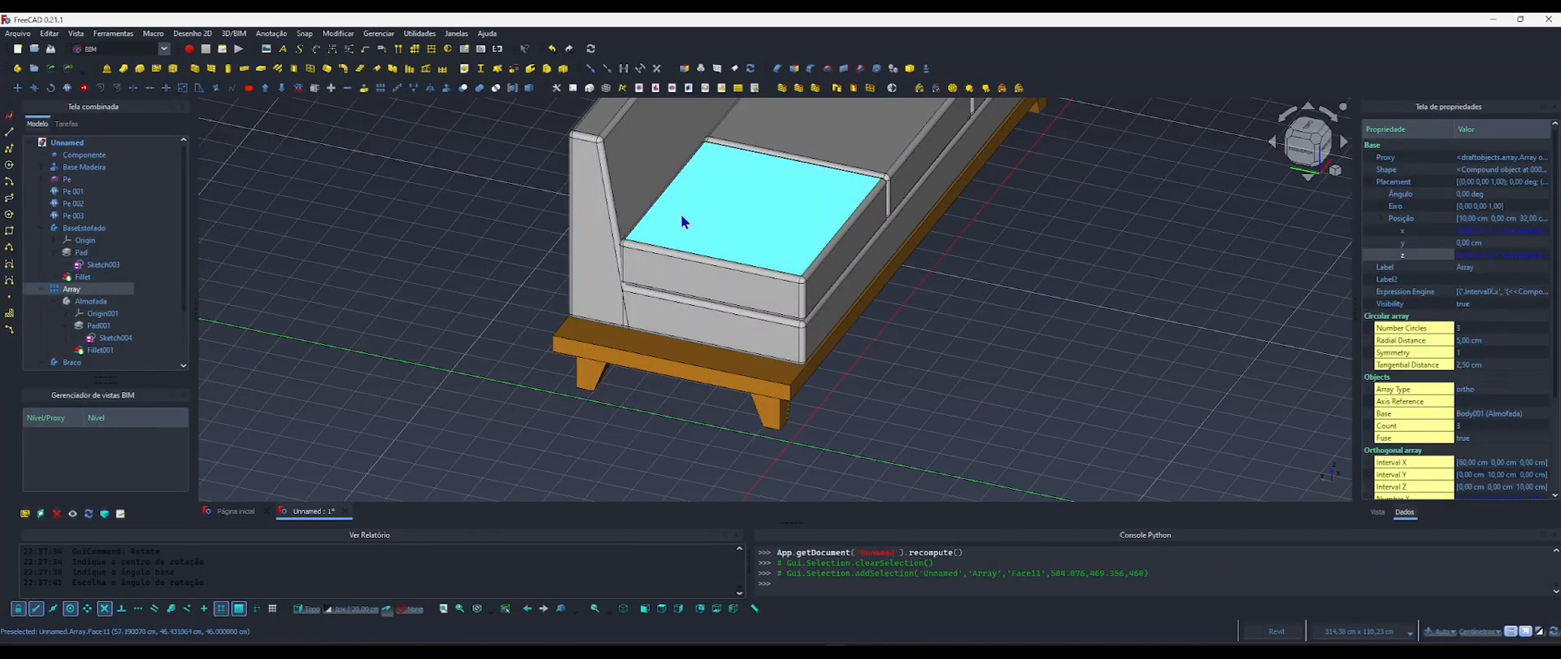
scroll(663, 244, down, 3)
scroll(645, 284, up, 5)
scroll(645, 287, up, 2)
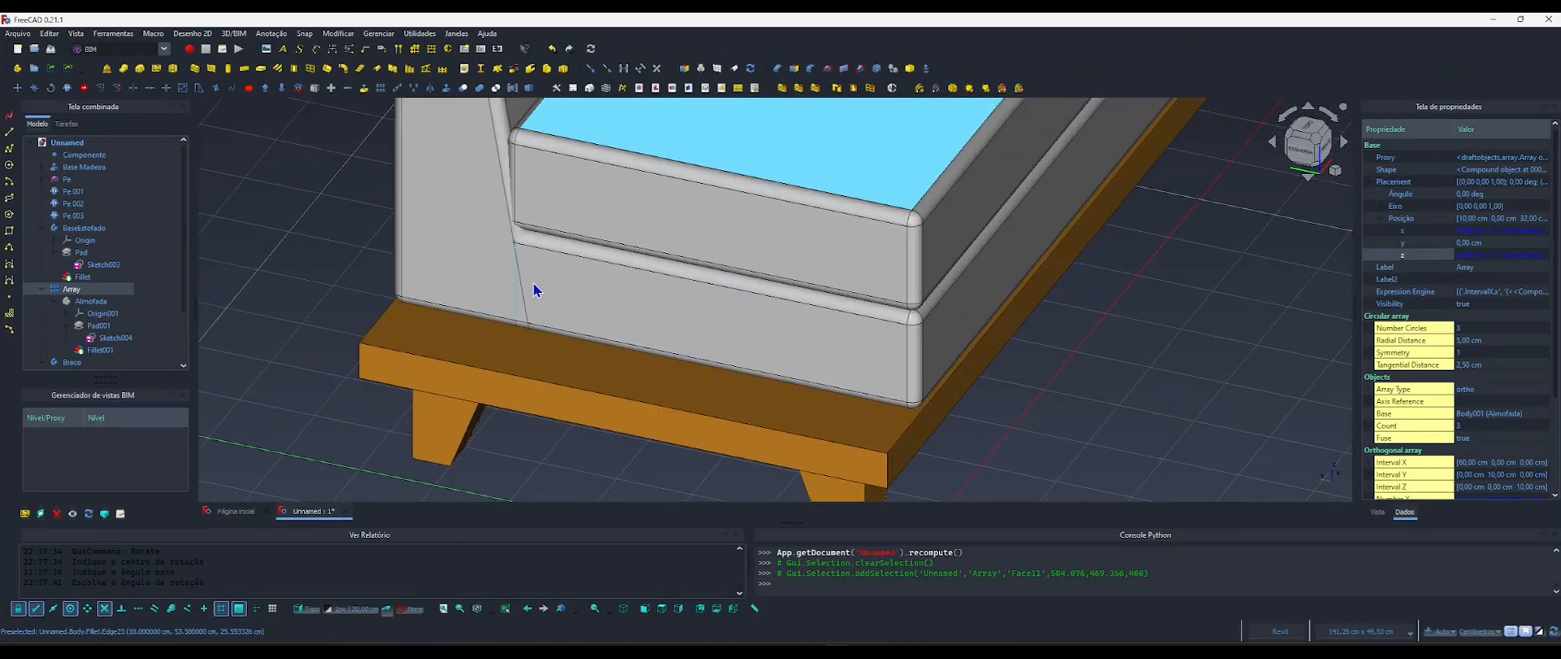
scroll(533, 283, down, 5)
middle_drag(606, 227, 444, 328)
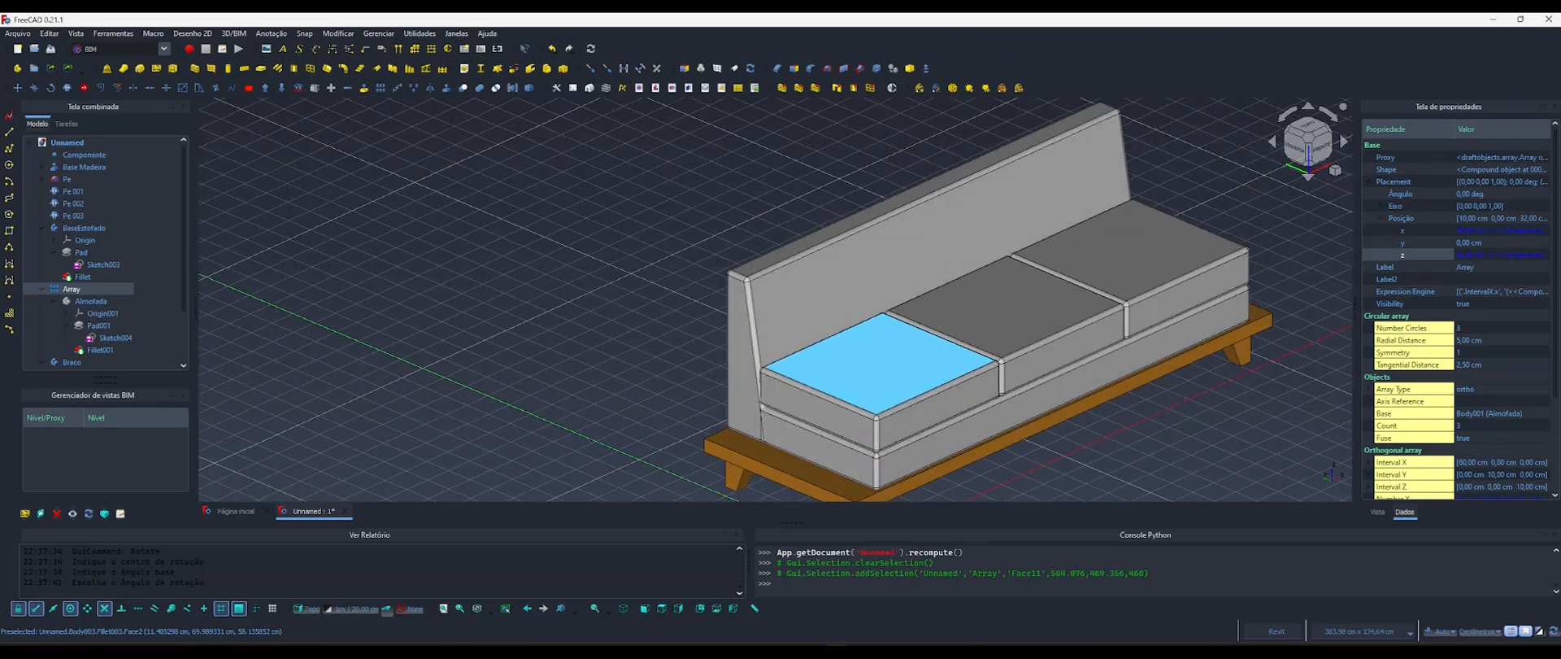
Collapse the BaseEstofado, Array and Braco branches in the model tree and make the cloned armrest Braco001 visible.
click(42, 229)
click(40, 241)
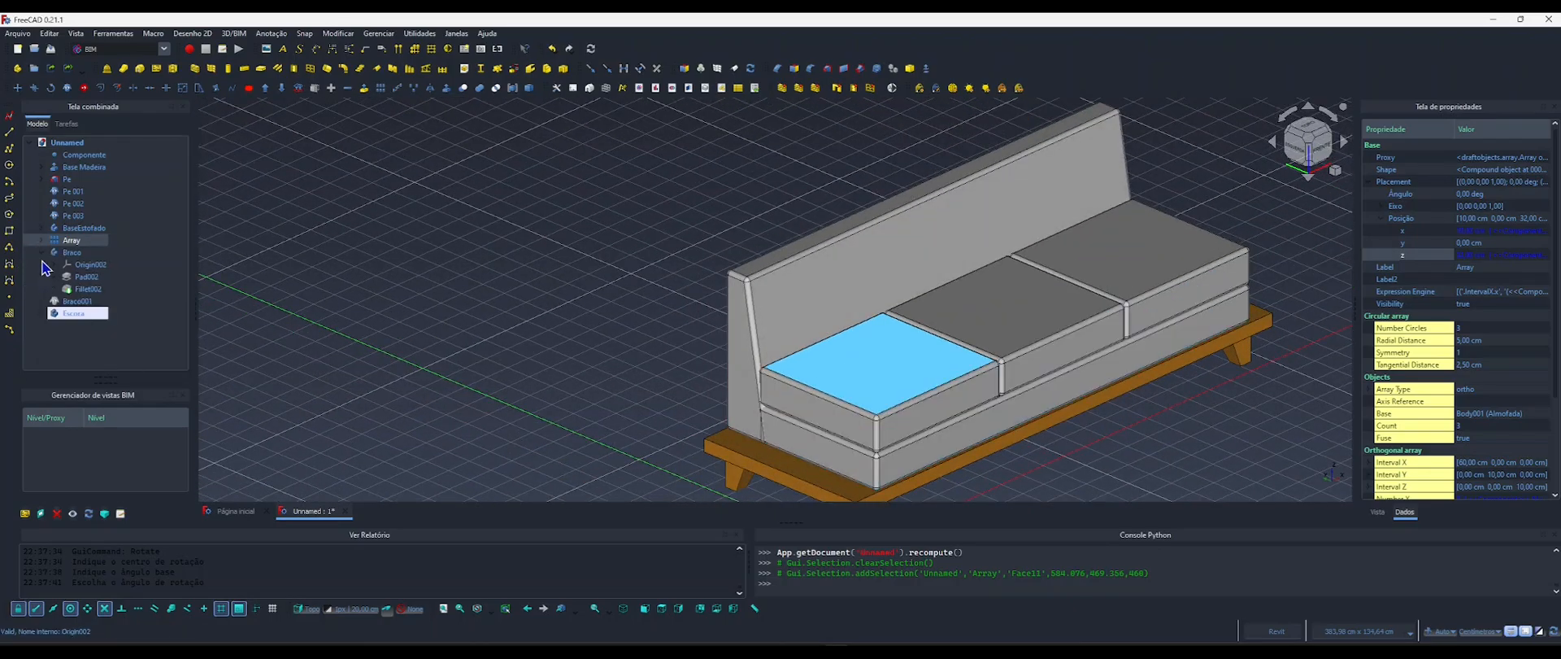
click(41, 252)
click(74, 265)
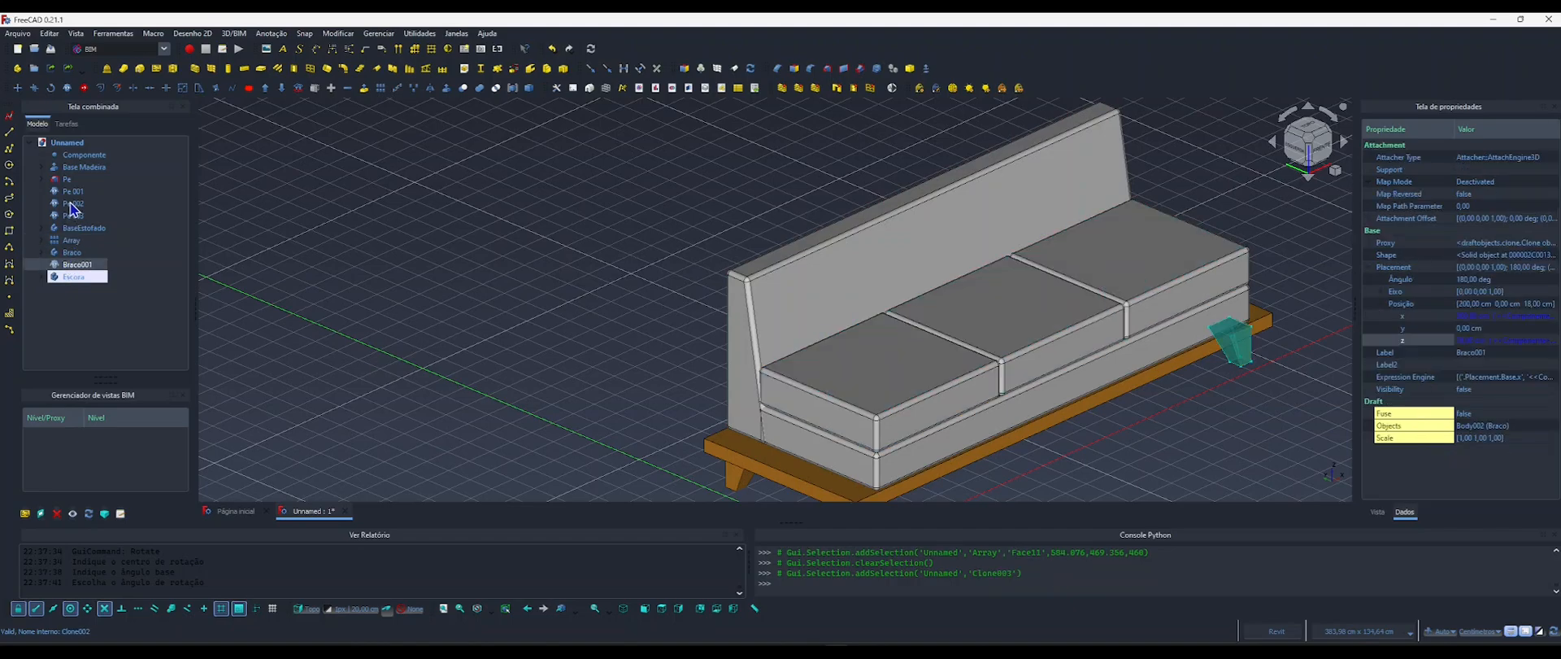
key(space)
click(274, 304)
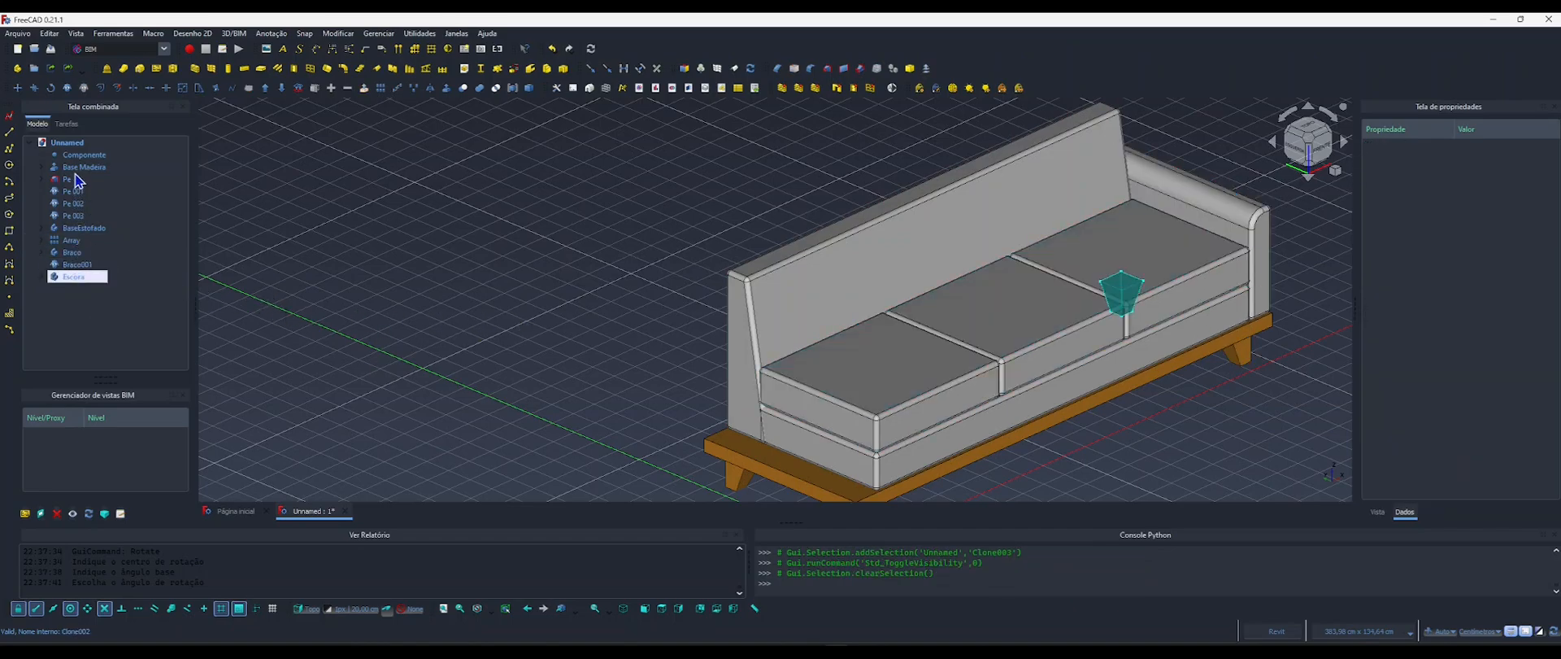
Make the Fillet002 feature of the armrest Braco visible and collapse its branch again.
middle_drag(813, 358, 718, 317)
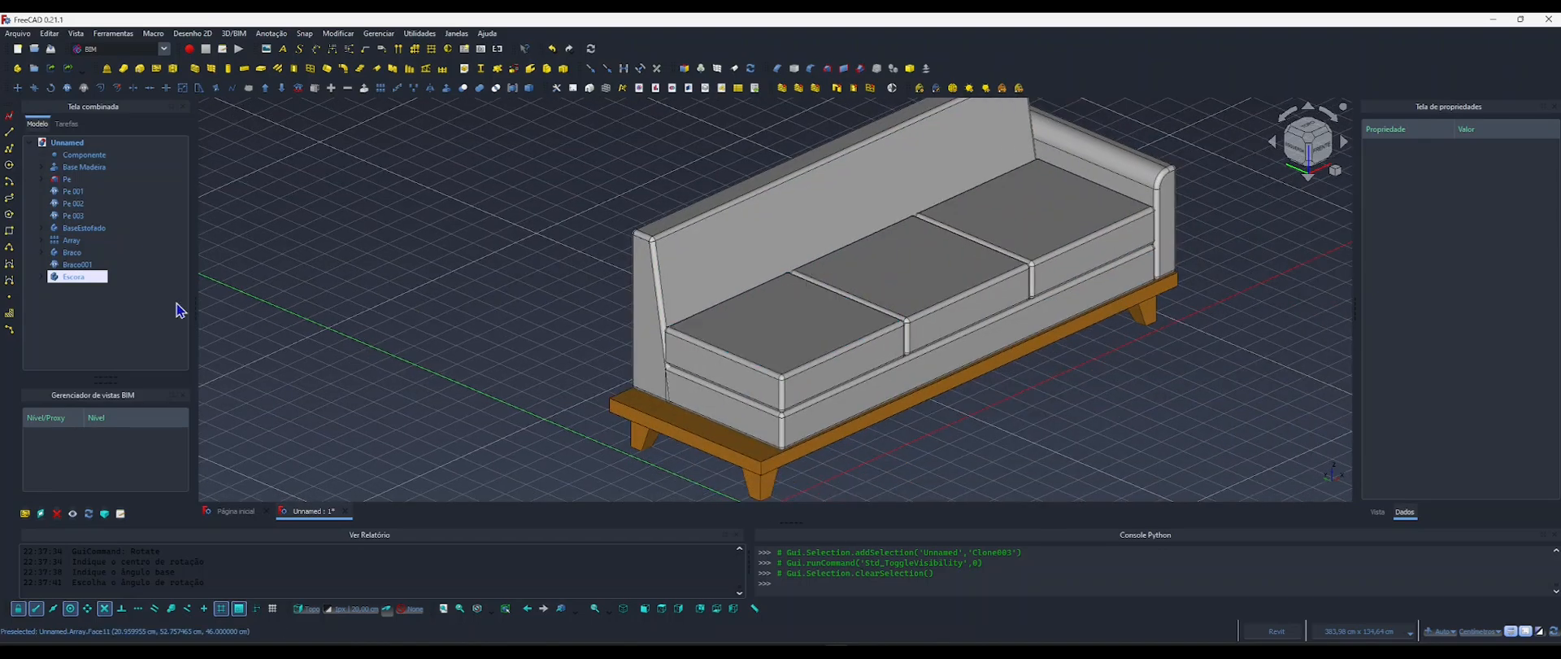
click(72, 252)
key(space)
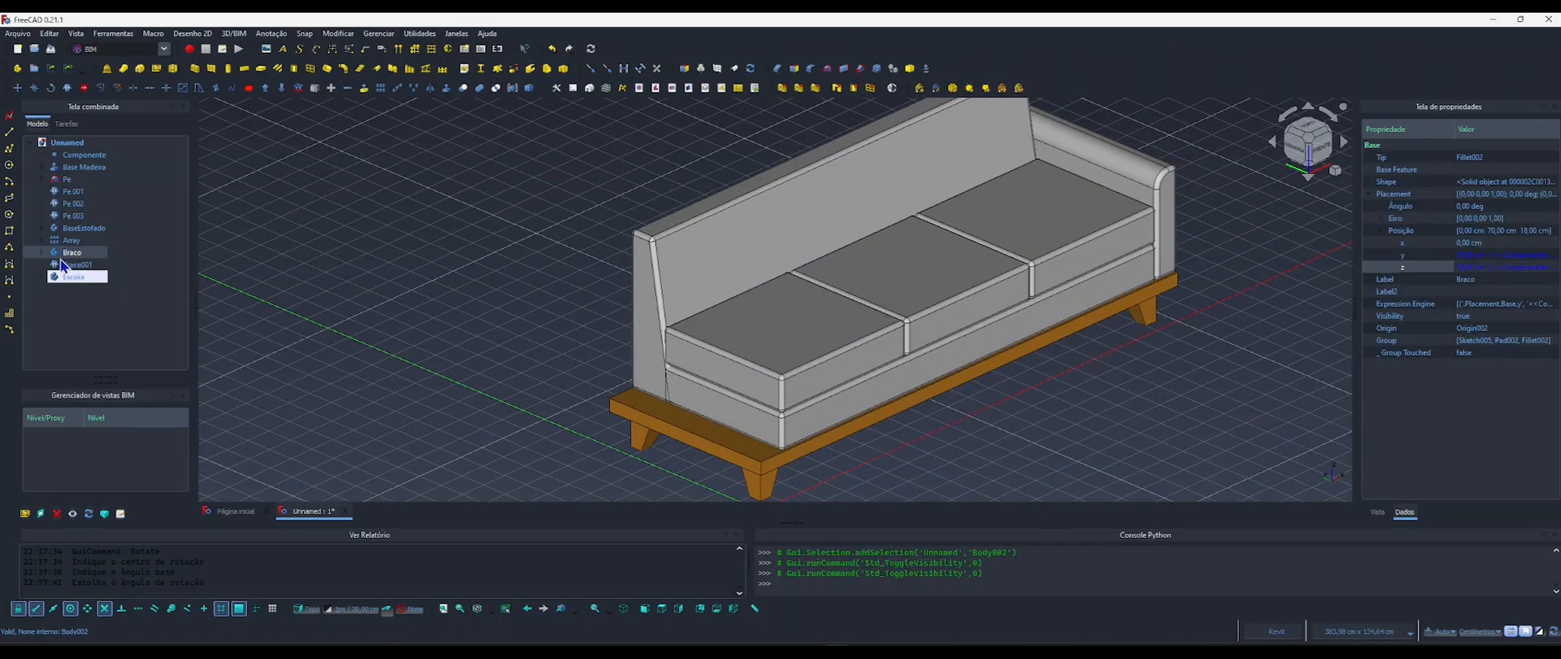
click(42, 252)
click(88, 288)
key(space)
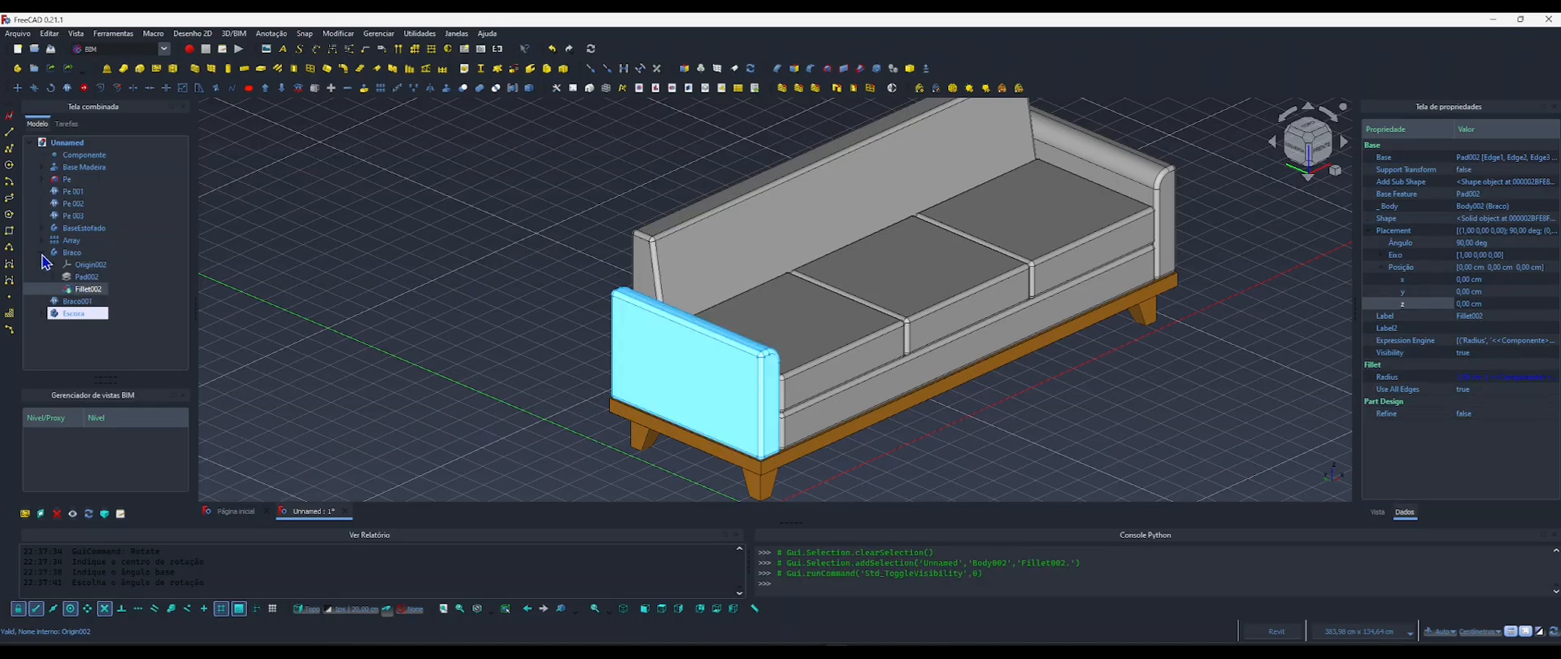
click(42, 252)
click(350, 278)
Hide the drawing grid and view the complete sofa from the front.
scroll(627, 292, down, 2)
middle_drag(766, 335, 729, 396)
key(g)
key(r)
scroll(750, 396, up, 1)
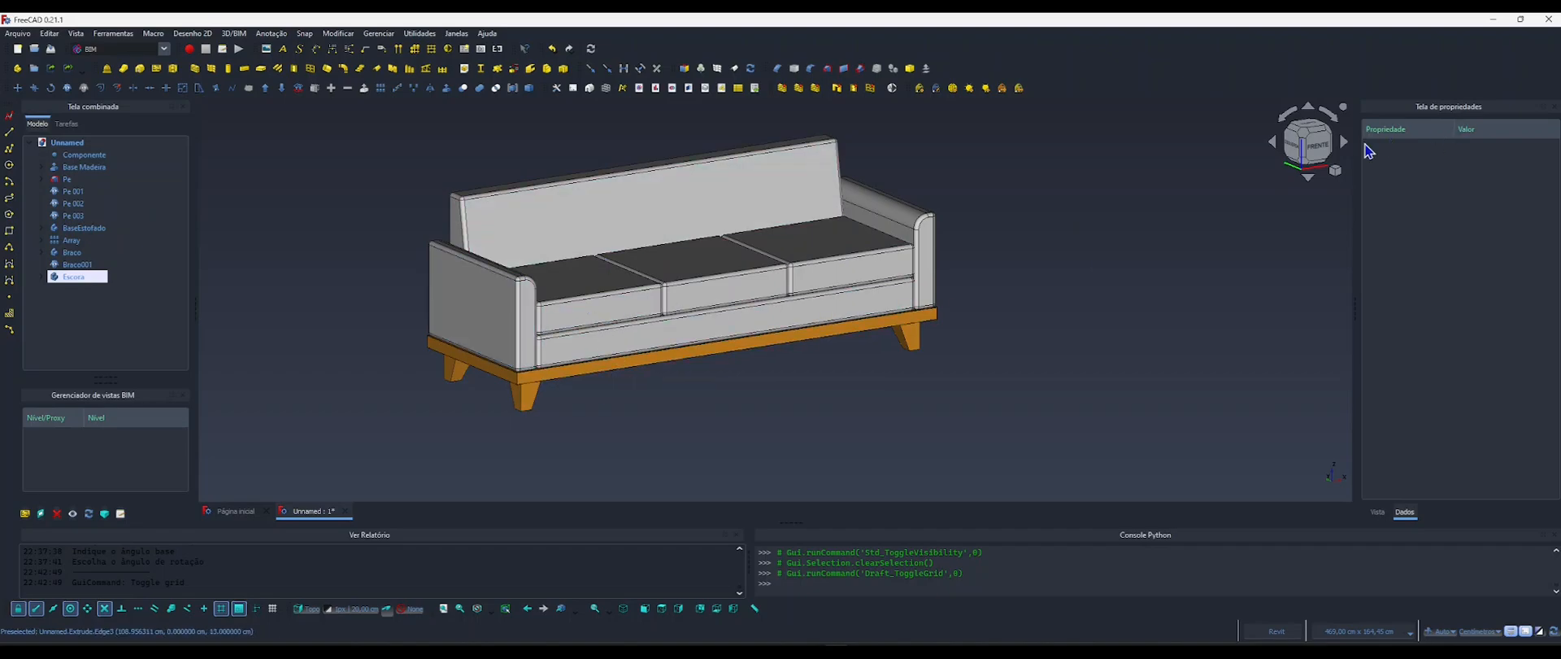
click(1317, 148)
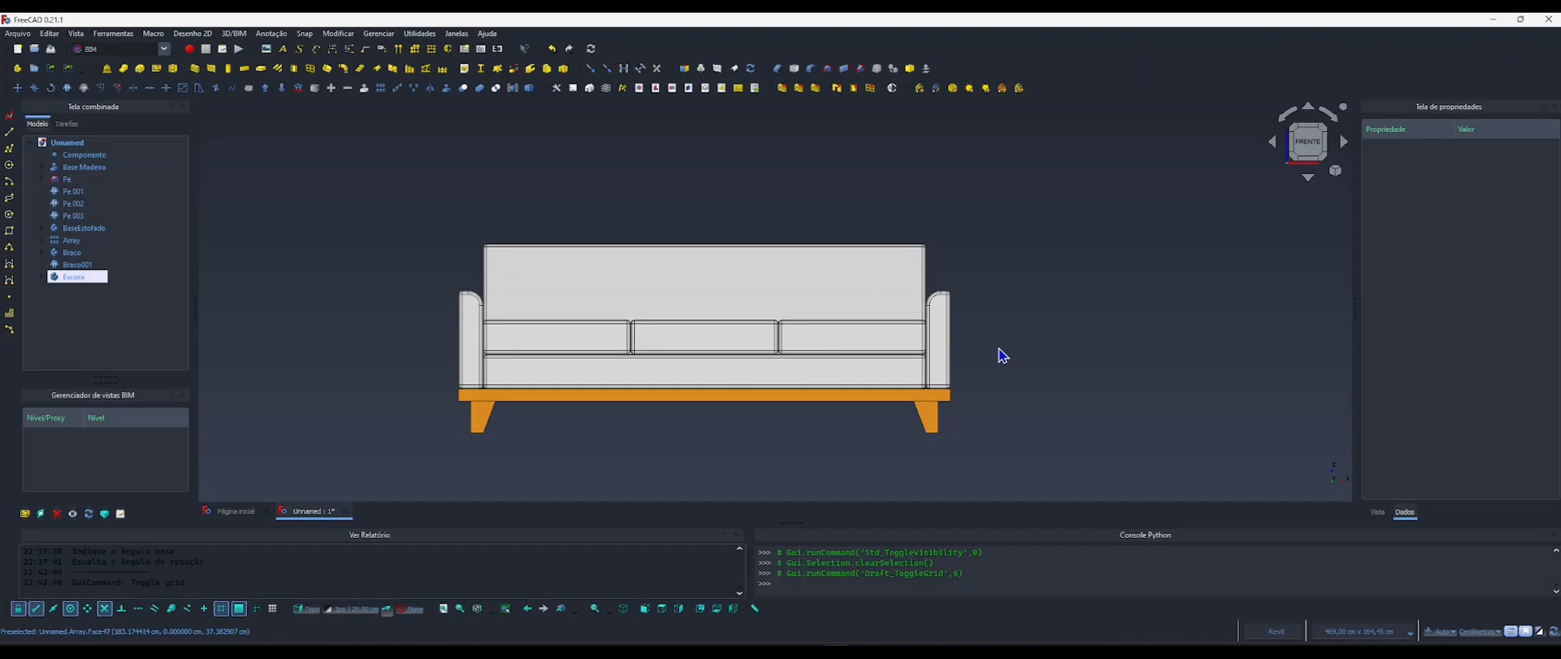
Set the shape colour of BaseEstofado, Array, Braco, Braco001 and Escora to the warm grey 187, 188, 179.
key(shift+b)
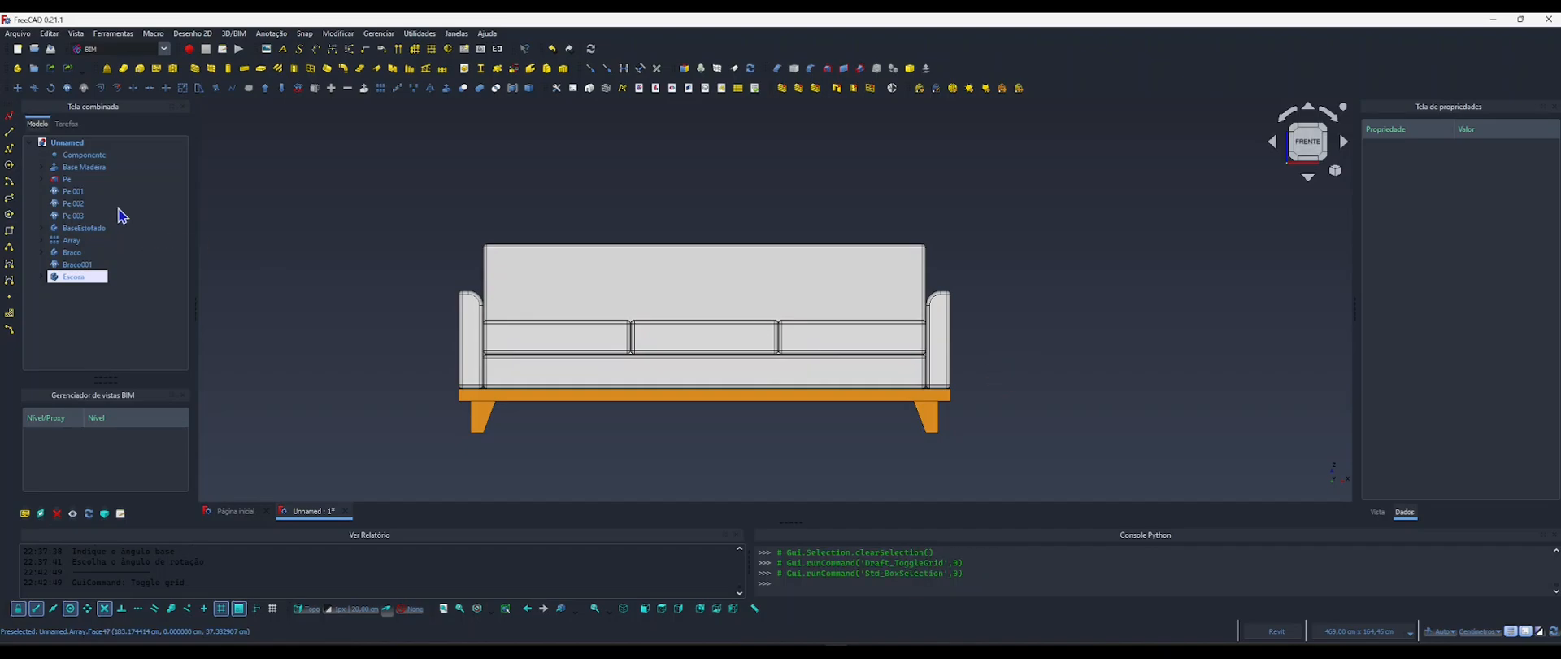
click(77, 194)
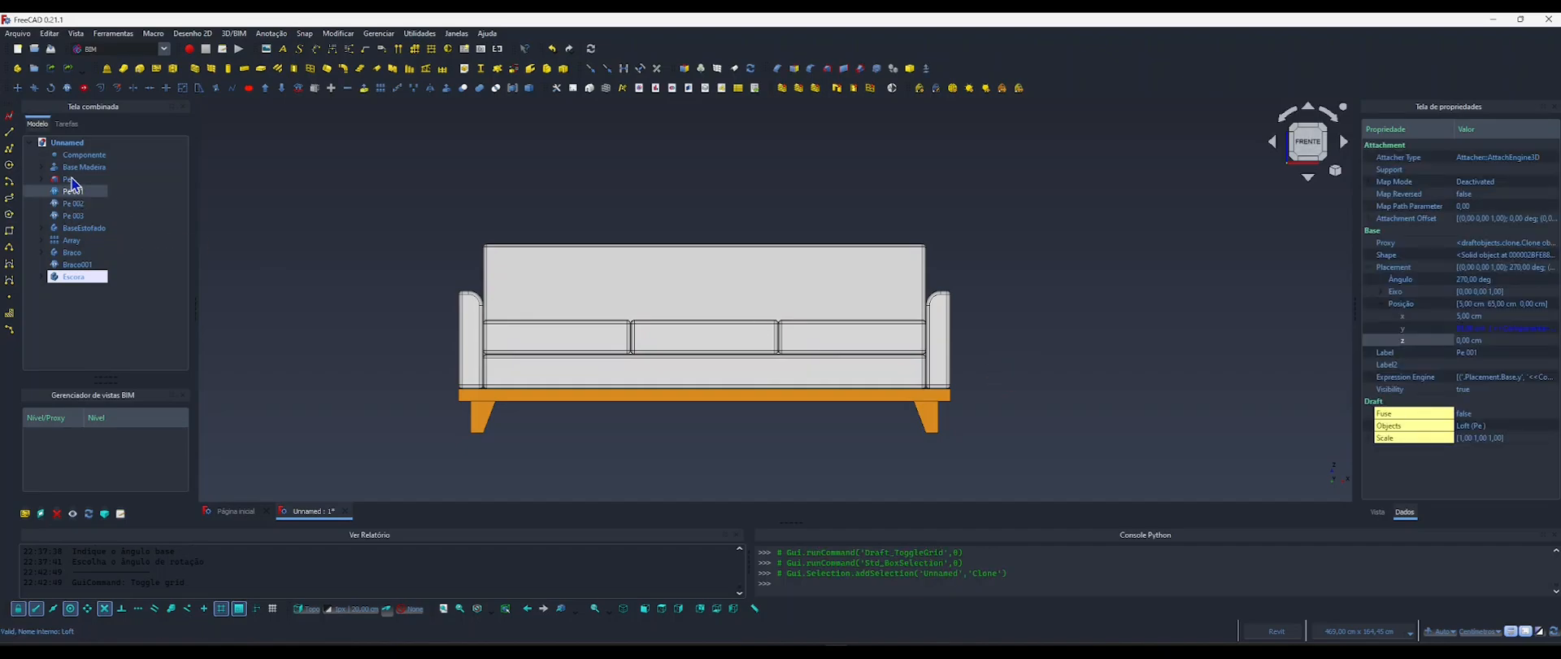
click(78, 228)
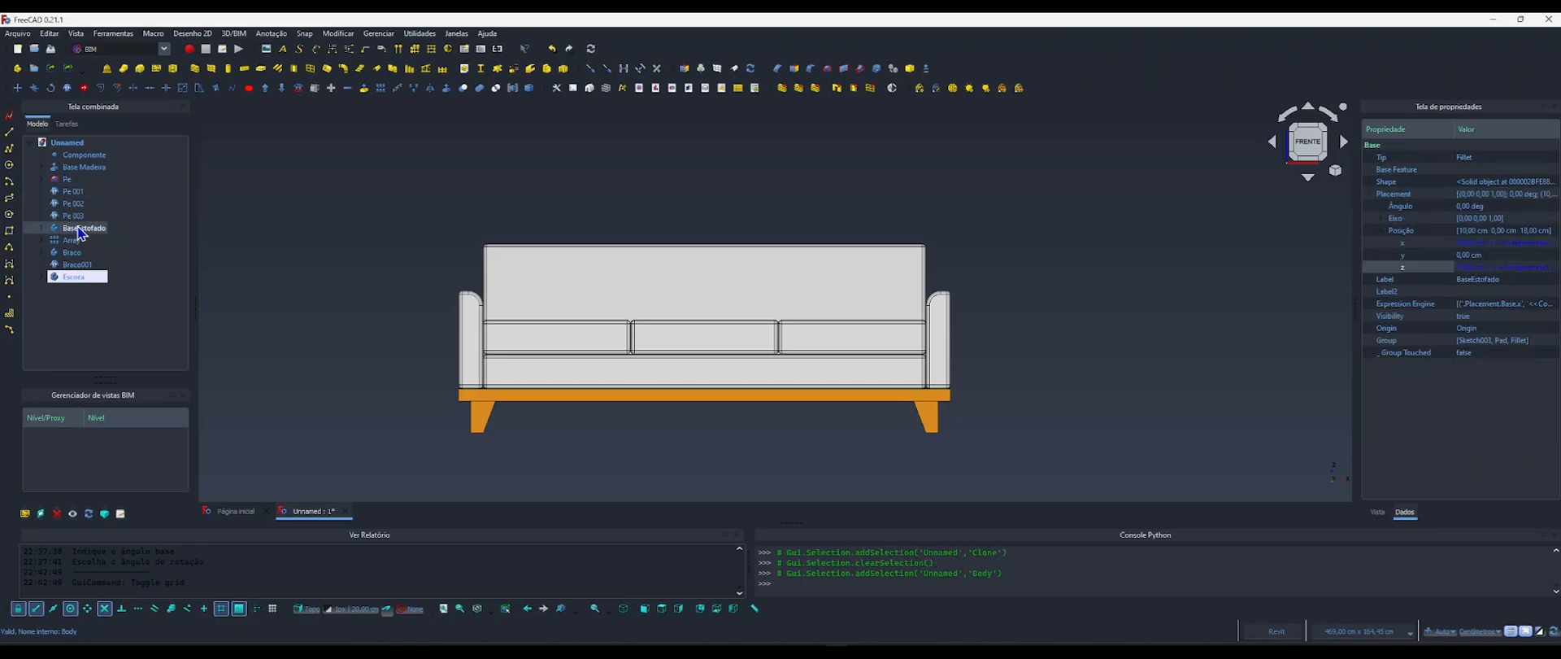
shift+click(74, 277)
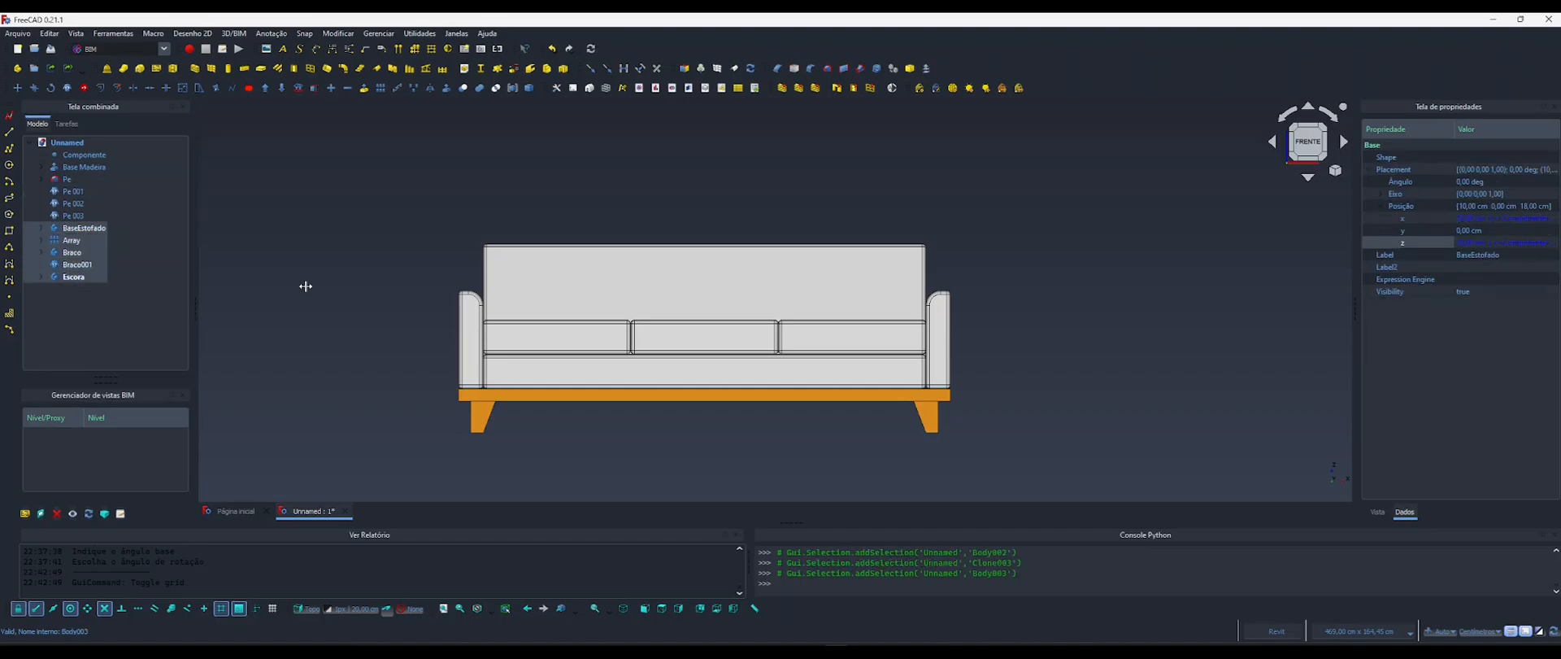
click(1377, 511)
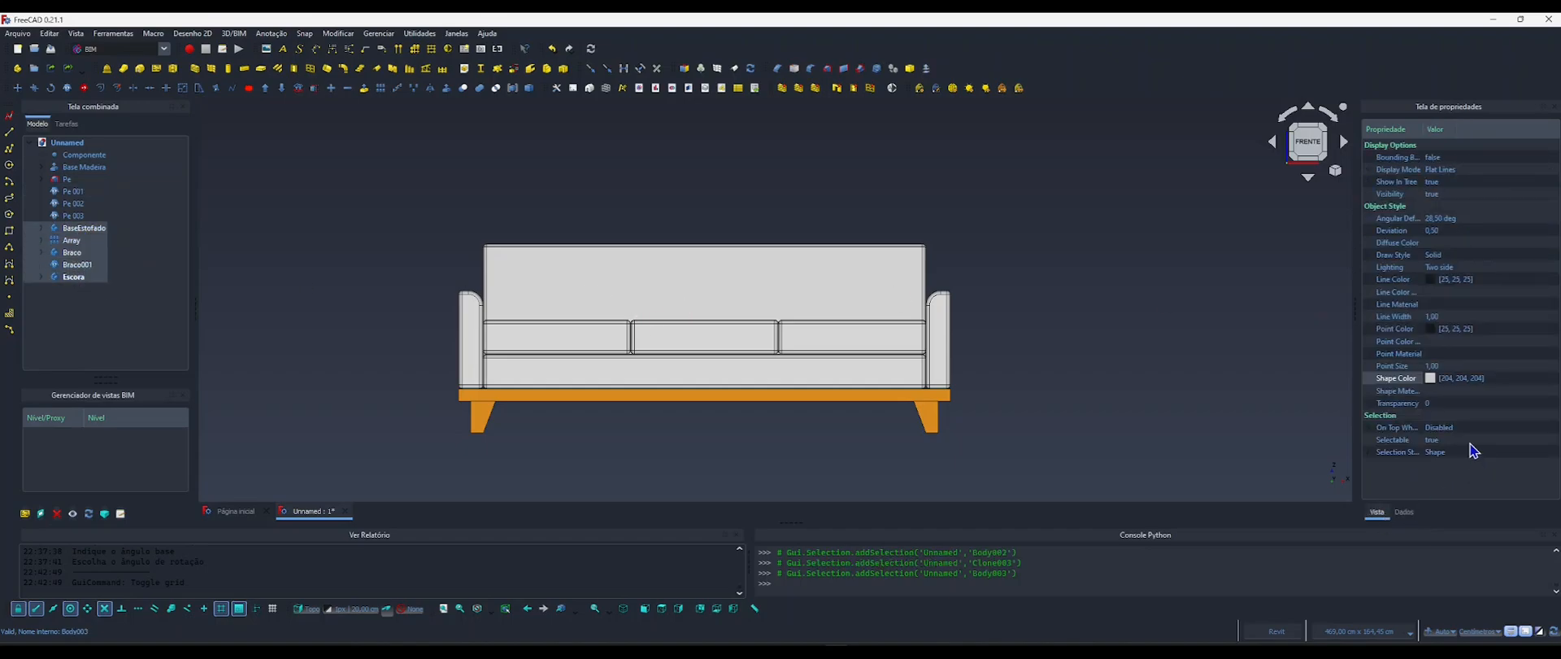
click(1457, 380)
click(1450, 379)
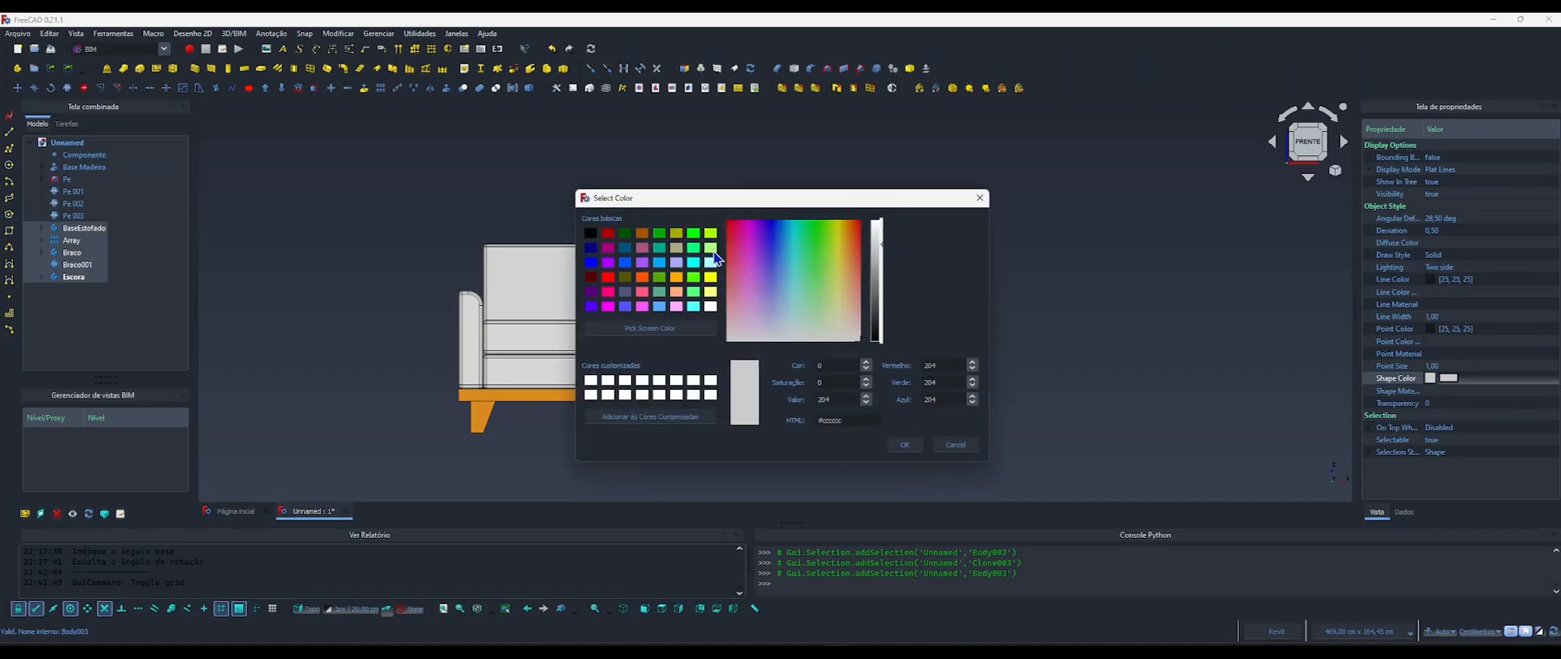
click(677, 248)
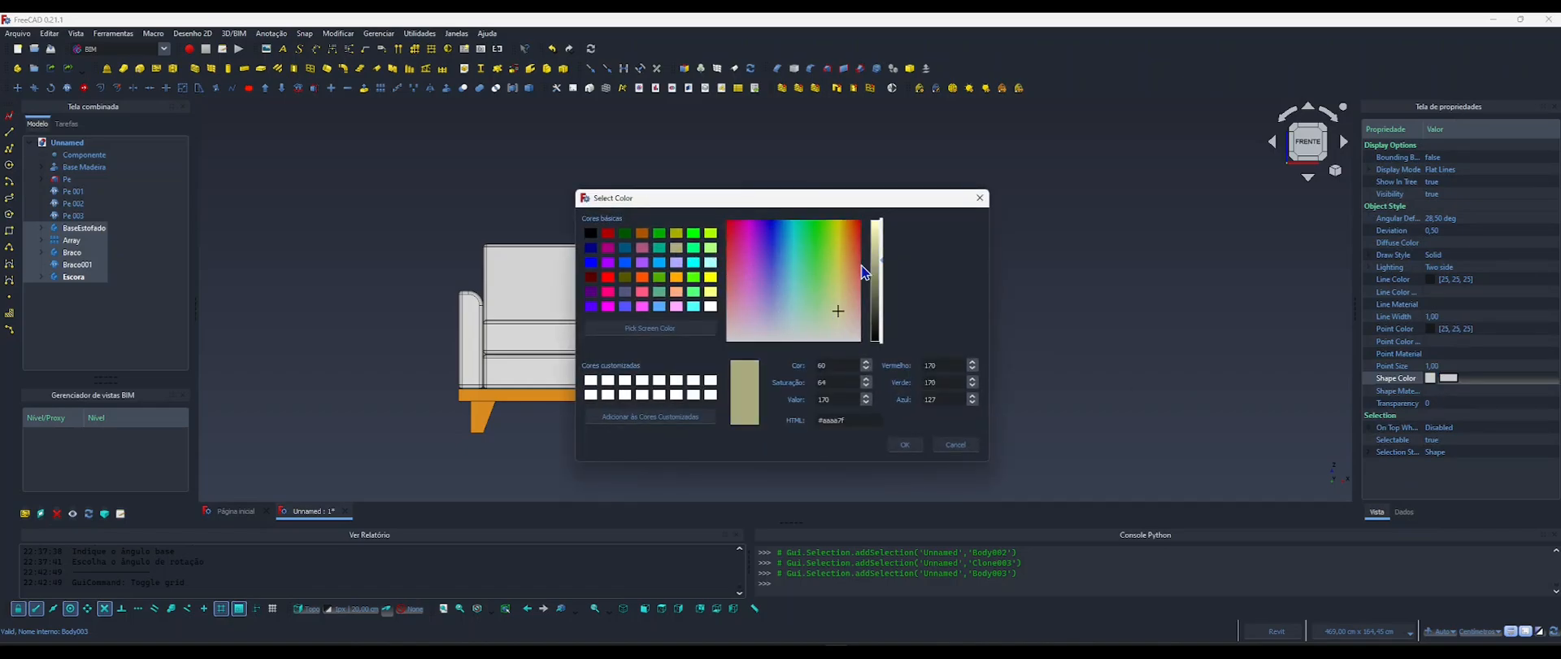
click(837, 329)
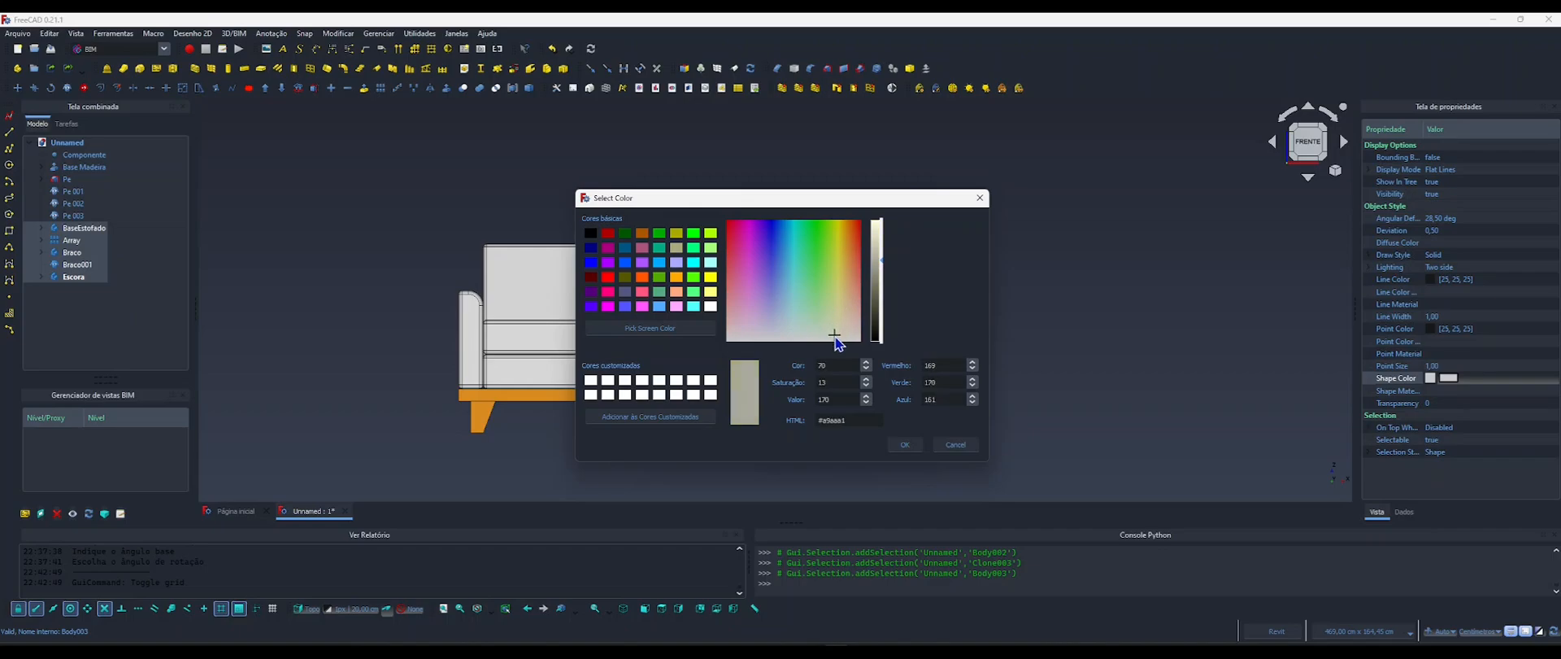
click(876, 259)
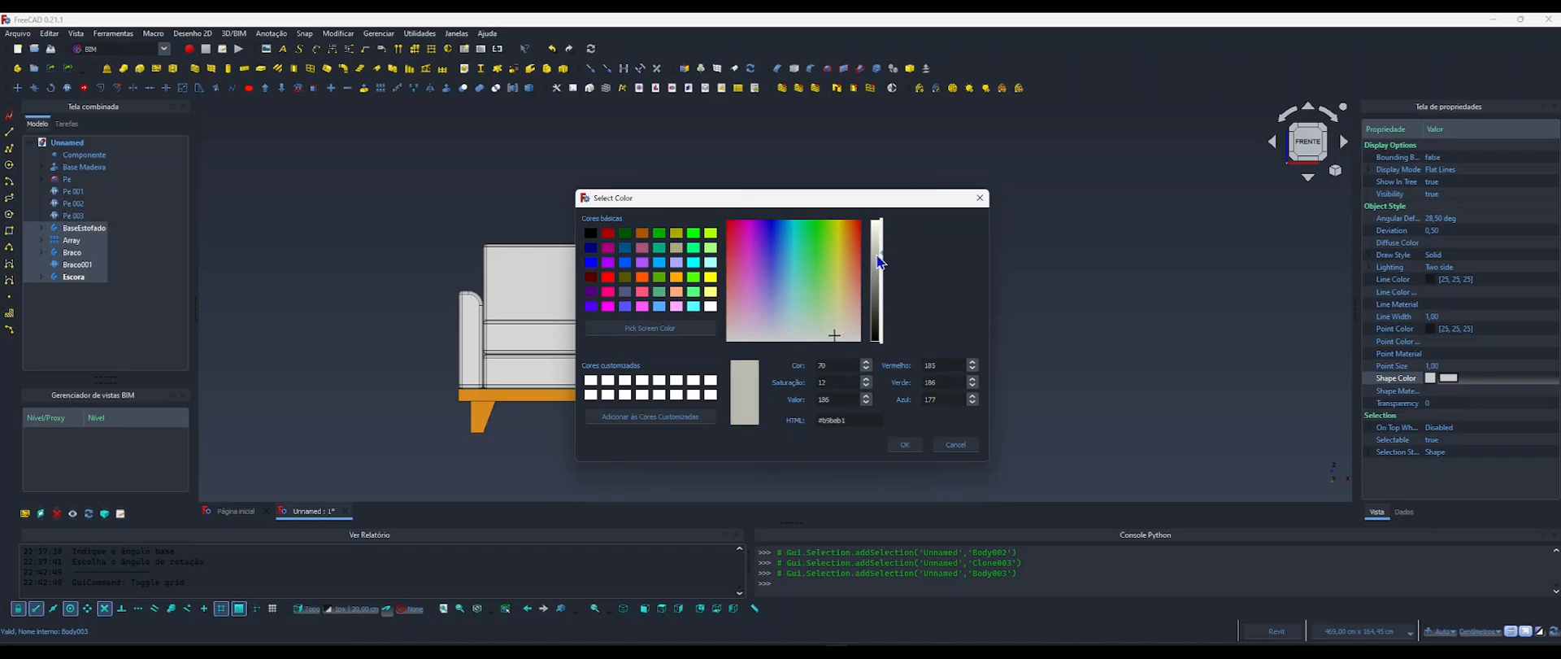
click(905, 444)
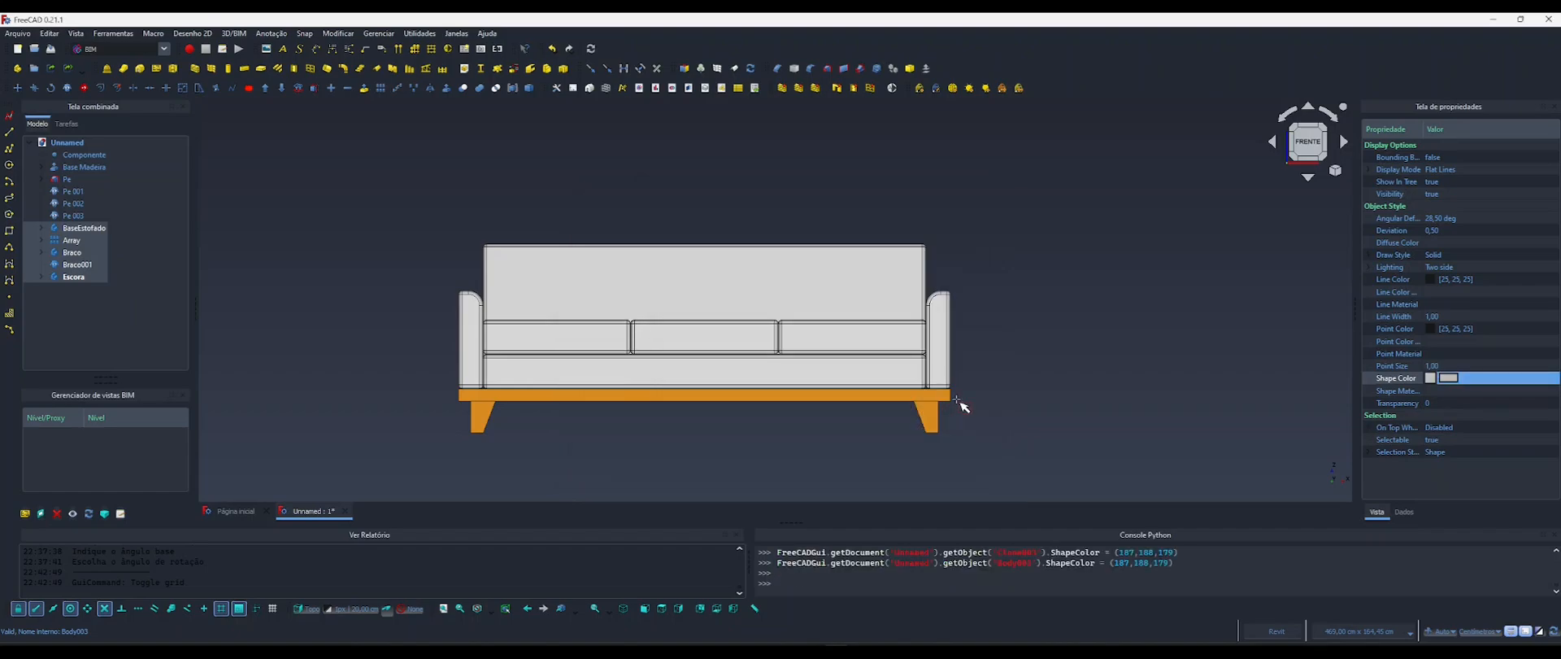
click(1023, 366)
Combine all sofa parts from Base Madeira through Escora into a single compound.
mouse_move(757, 352)
shift+middle_down()
mouse_move(725, 350)
mouse_move(782, 368)
mouse_move(698, 342)
mouse_move(730, 376)
mouse_move(756, 347)
shift+middle_up()
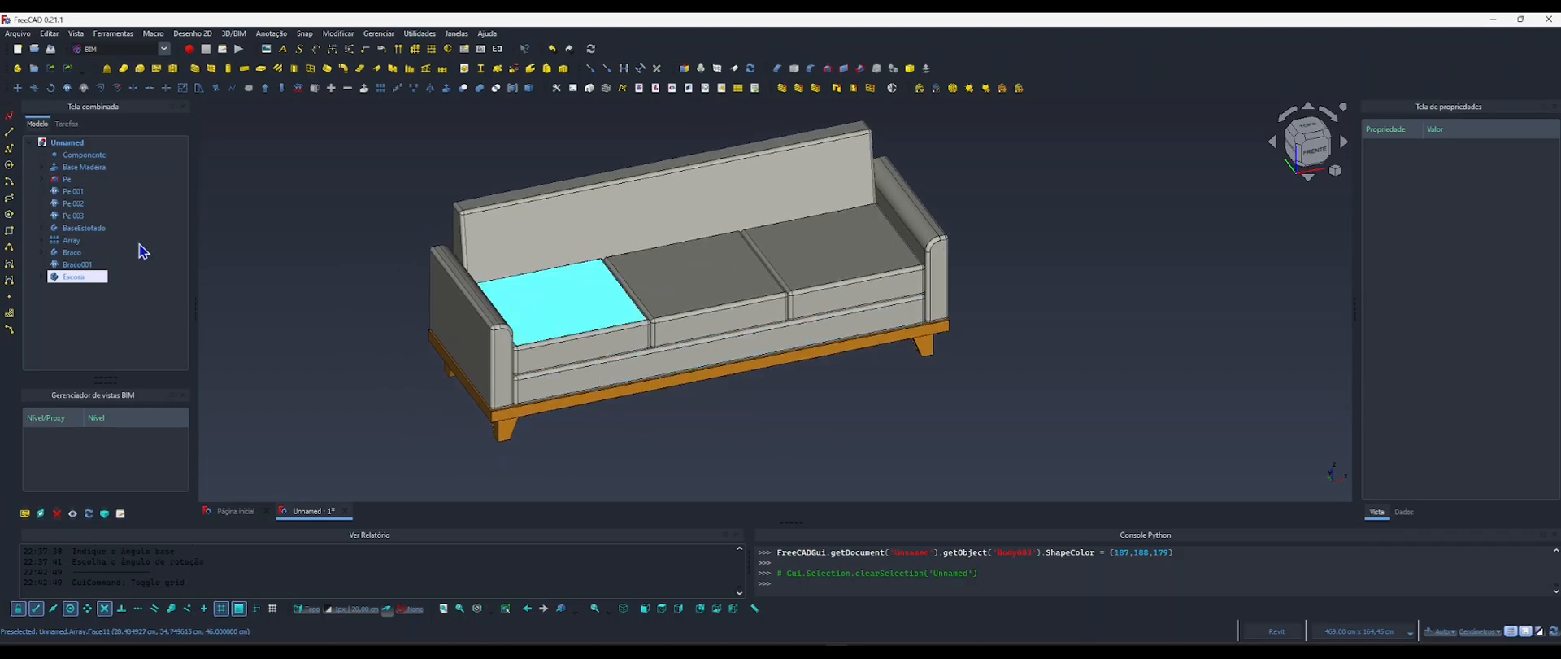
click(83, 167)
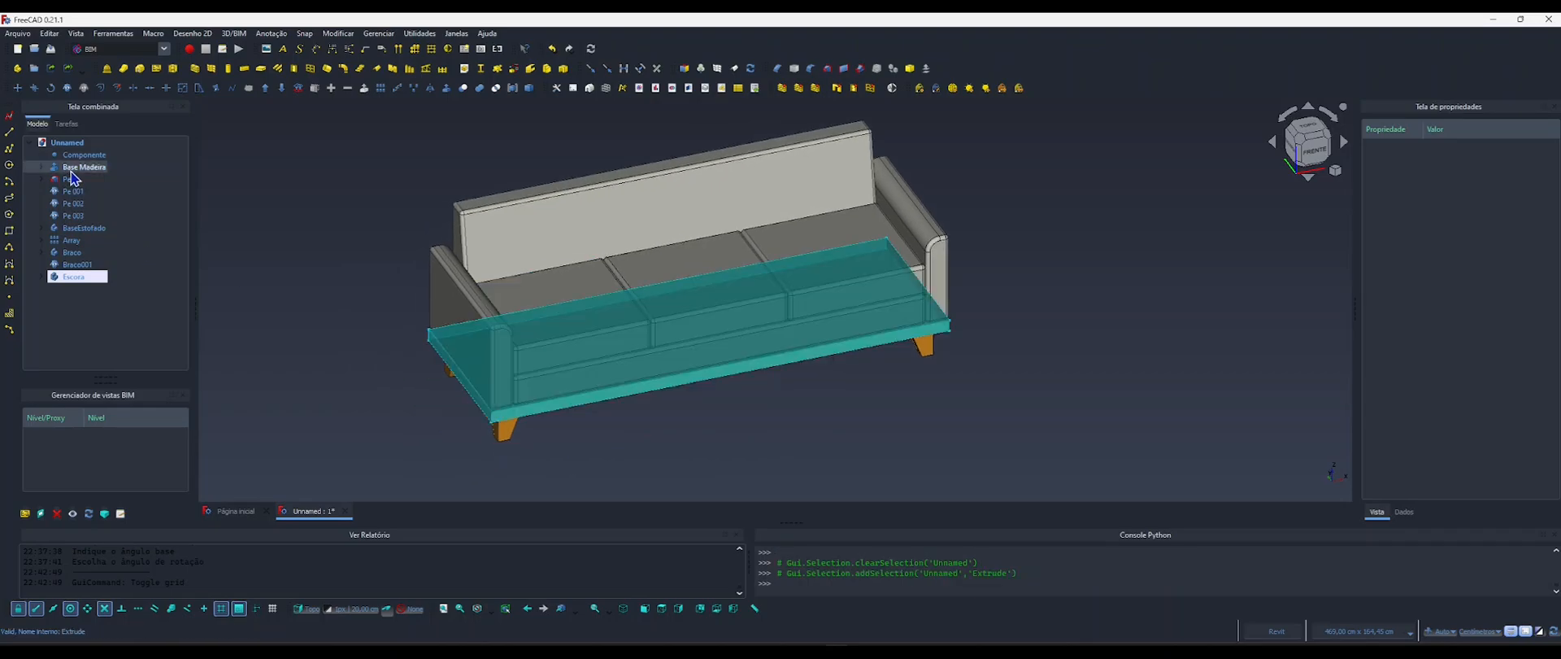
shift+click(74, 276)
click(512, 87)
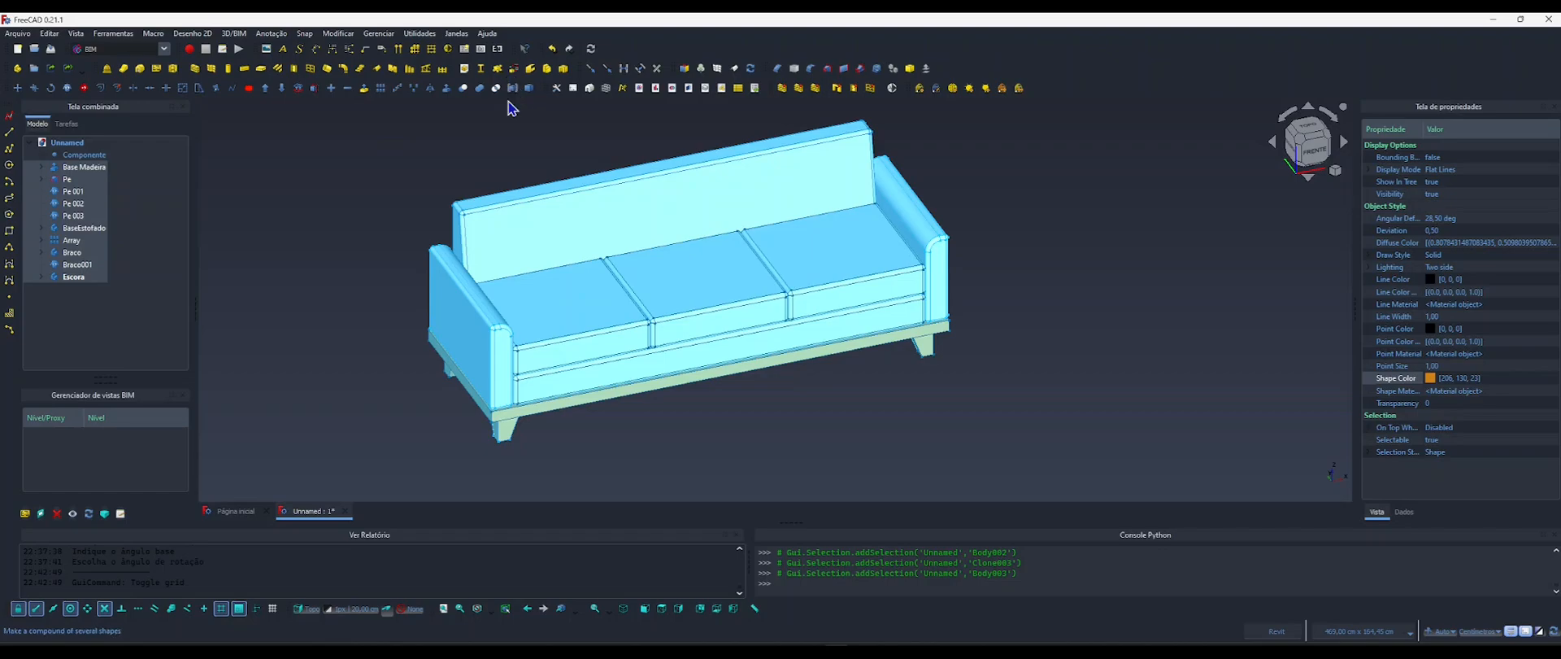
click(301, 234)
middle_drag(762, 356, 659, 348)
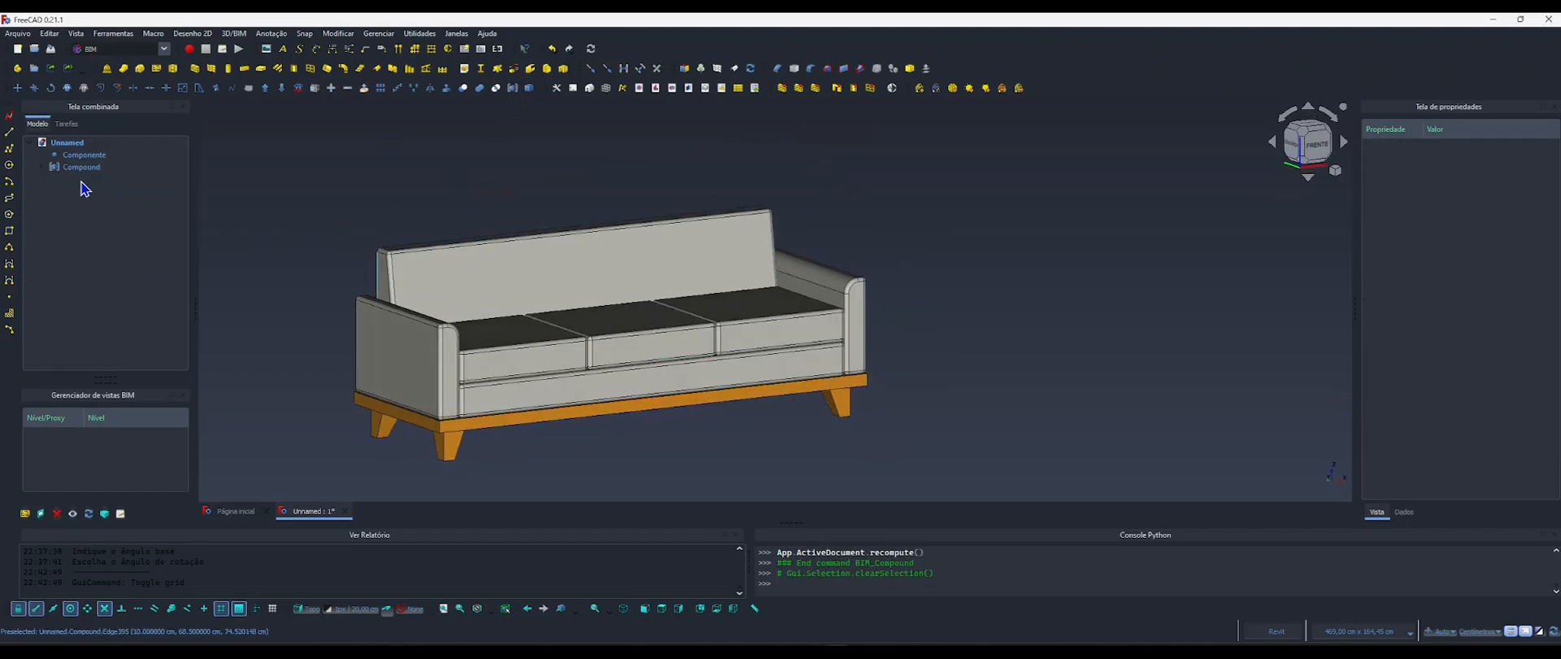
Rename the sofa compound as Poltrona and select the Componente object.
click(89, 169)
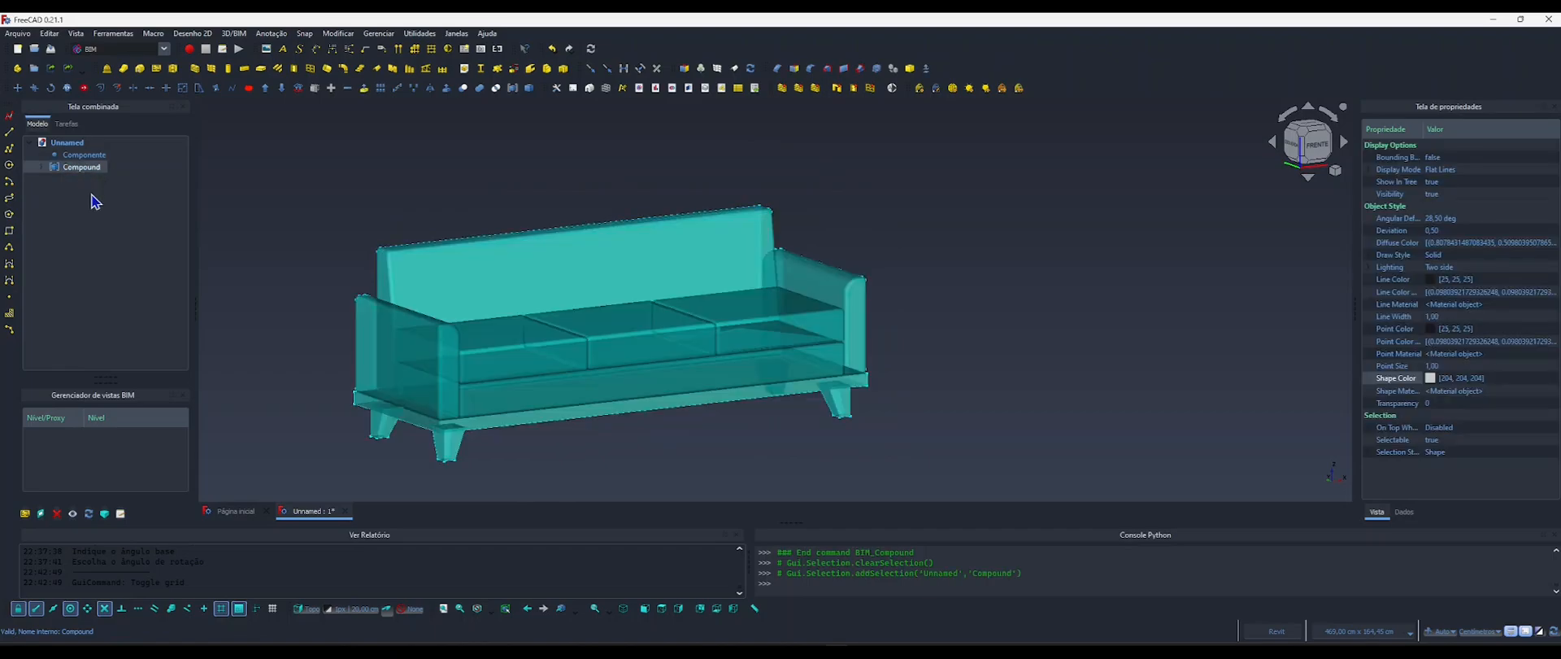
key(F2)
text(F)
key(Return)
click(84, 155)
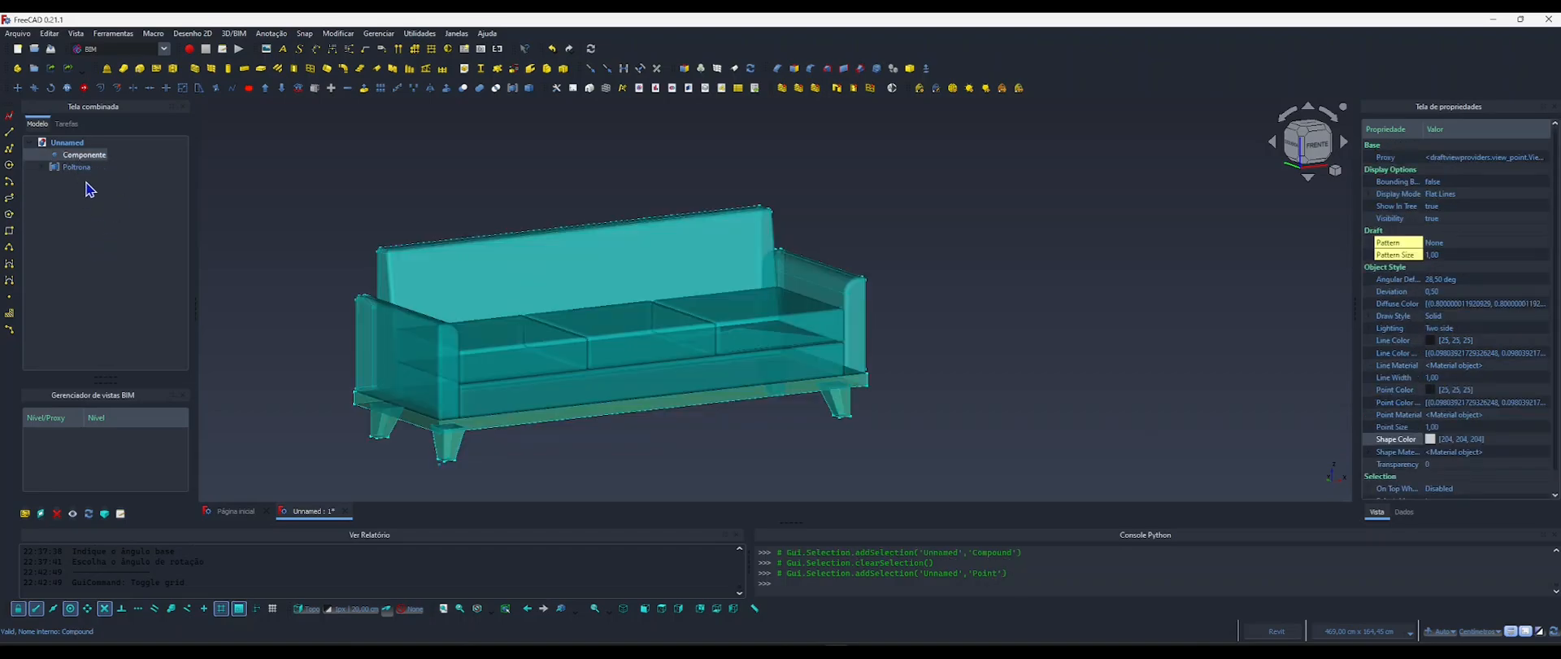
Rename the Componente object as Propriedades Poltrona.
key(F2)
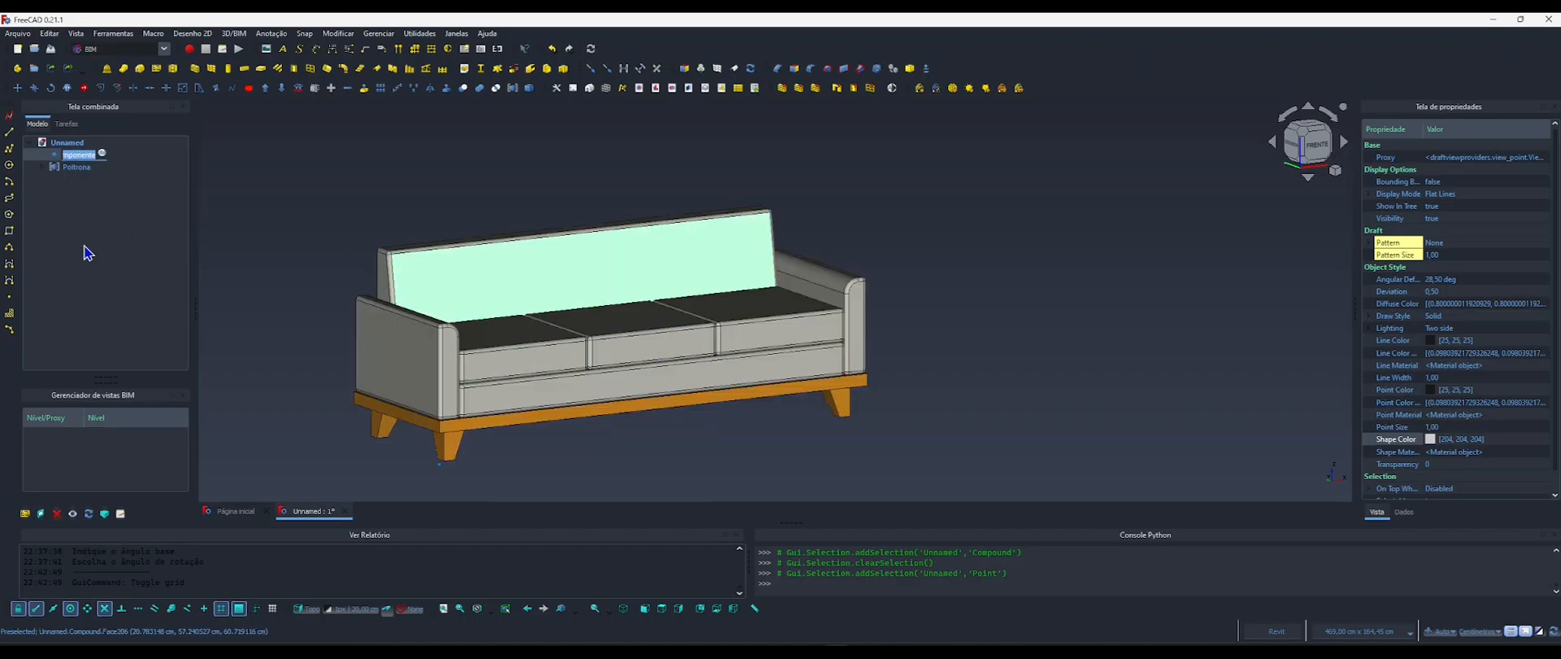
text(Poltrona)
key(Return)
click(88, 253)
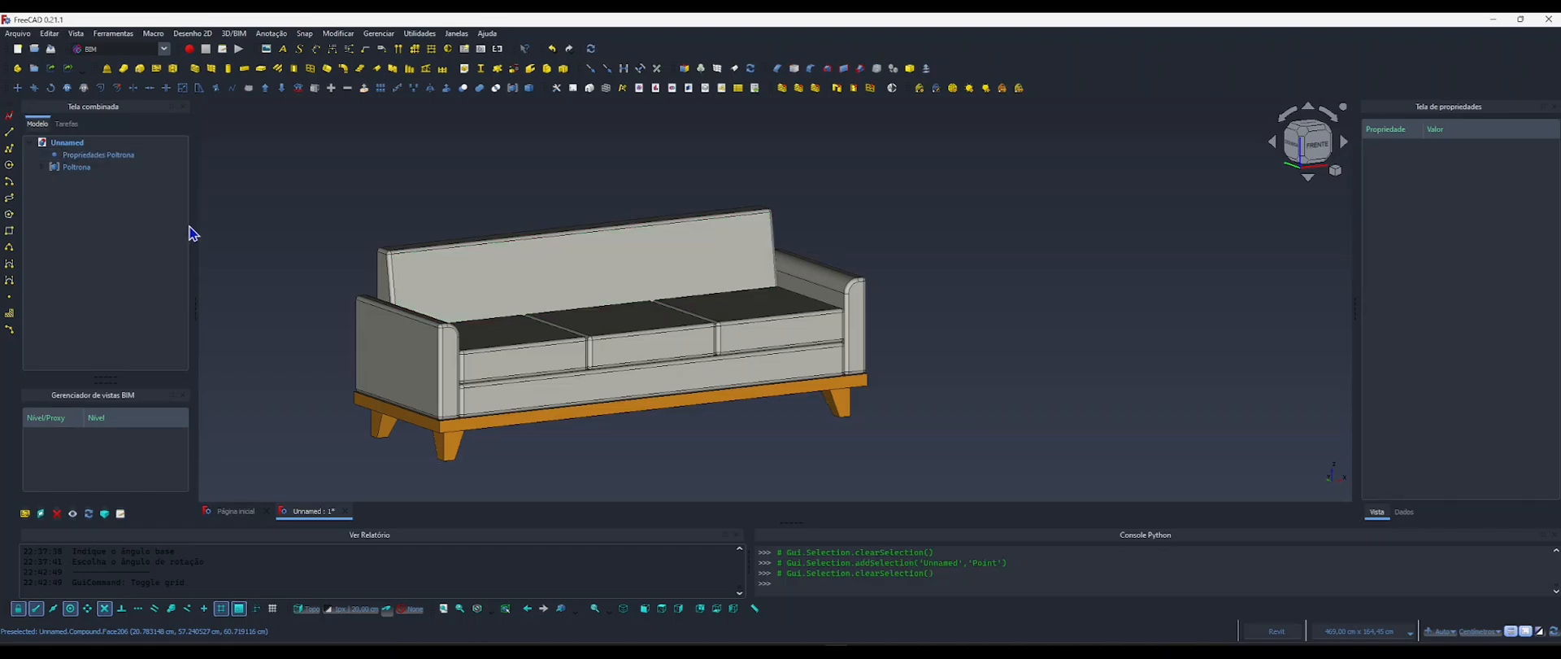
Open the data properties of Propriedades Poltrona and turn off Mostrar todas to hide its internal properties.
click(114, 157)
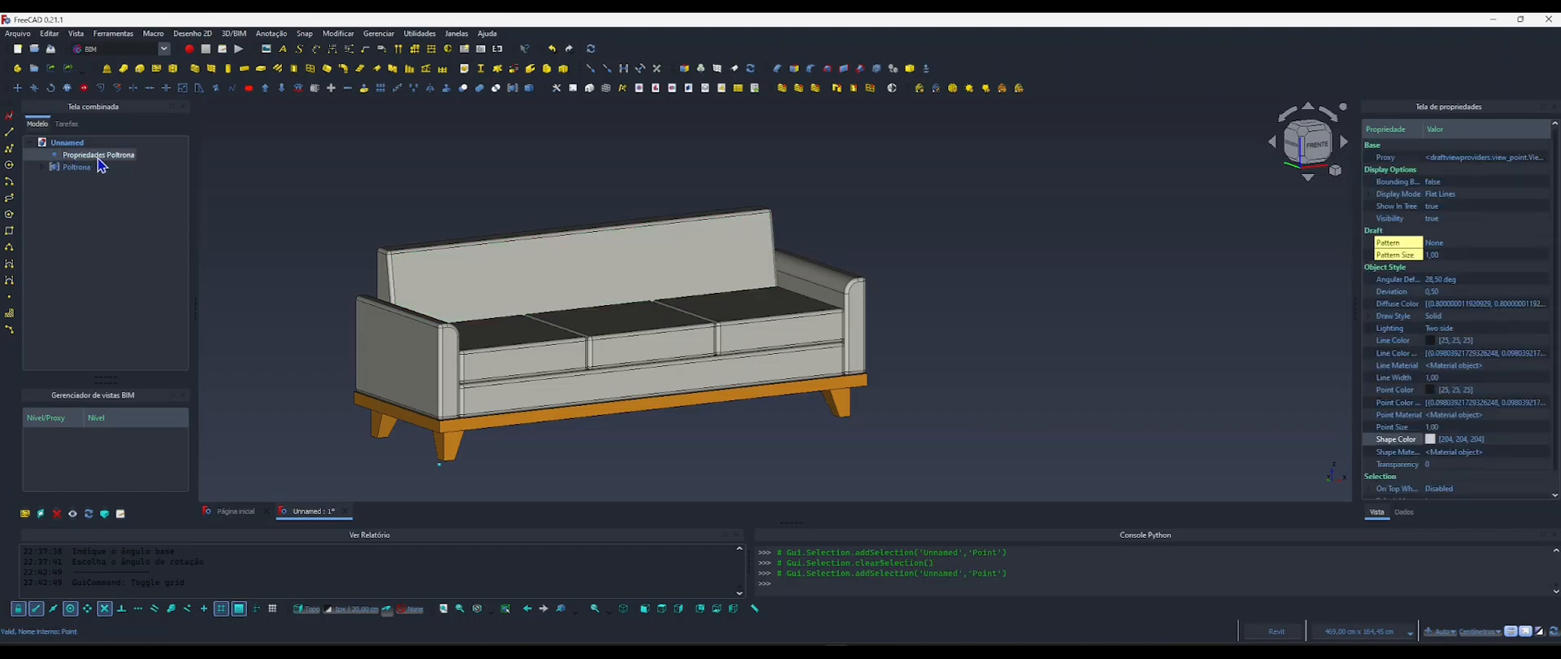
click(1405, 513)
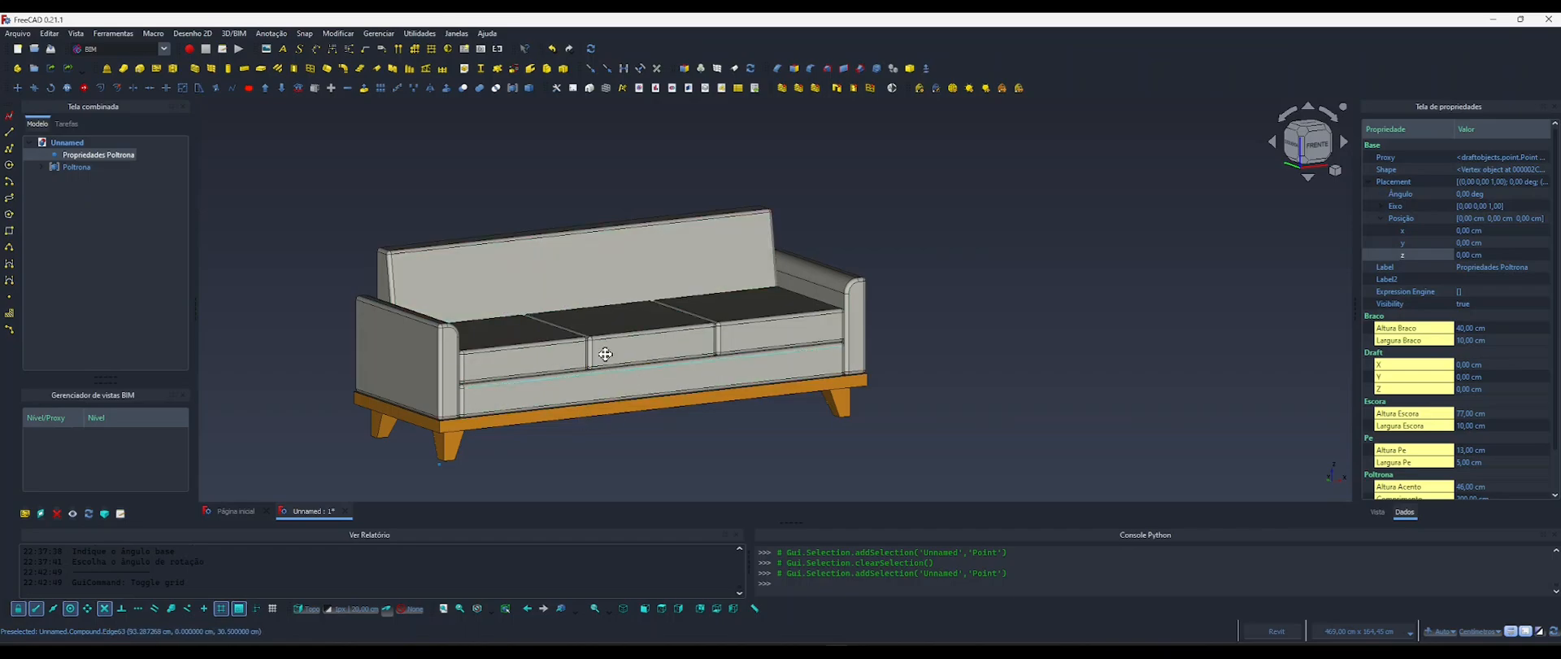
middle_drag(601, 349, 568, 297)
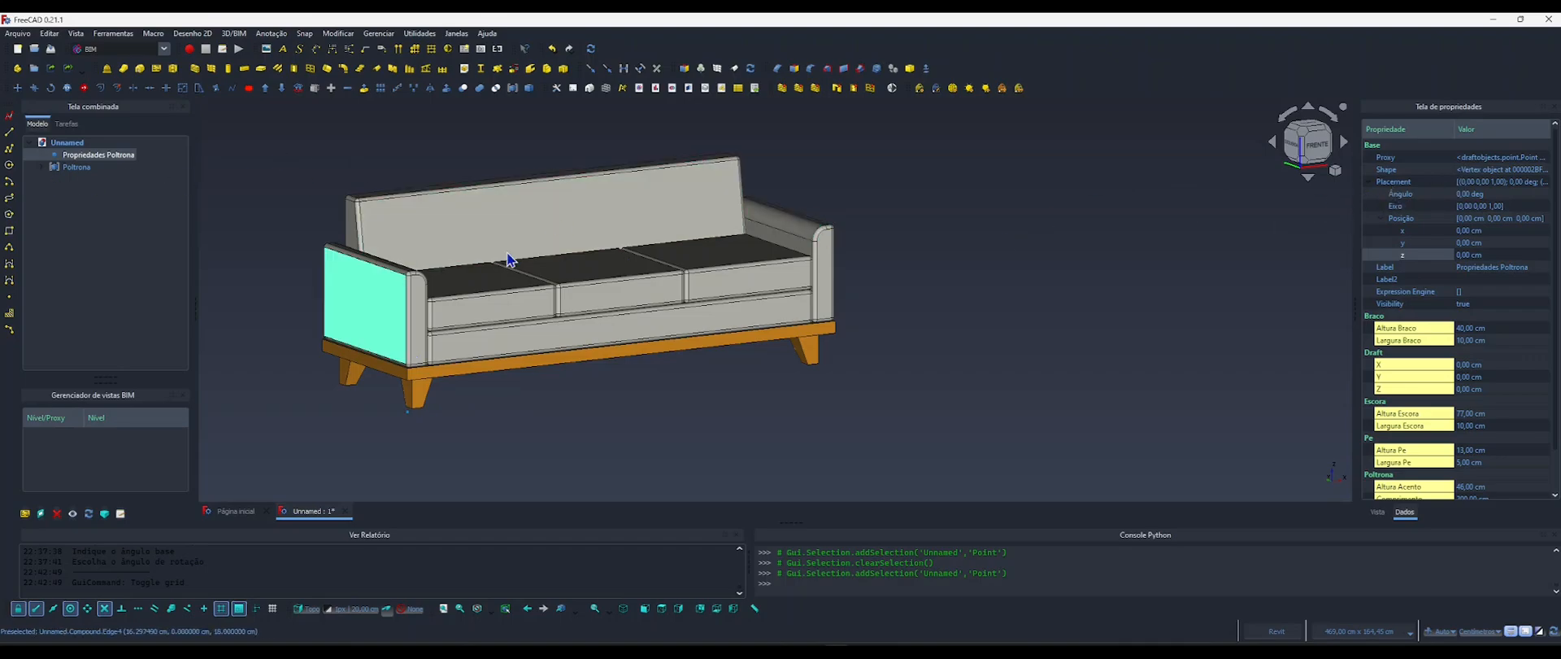
right_click(1392, 183)
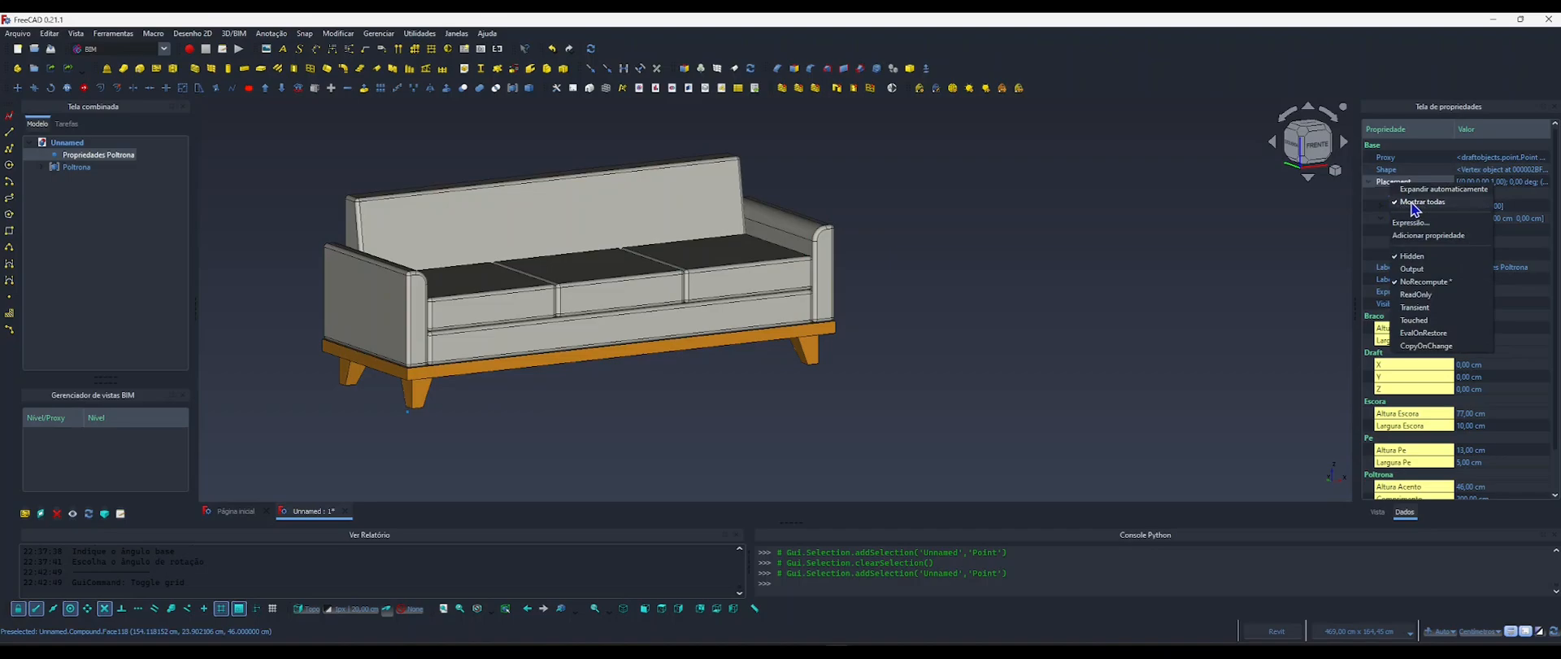
click(1413, 203)
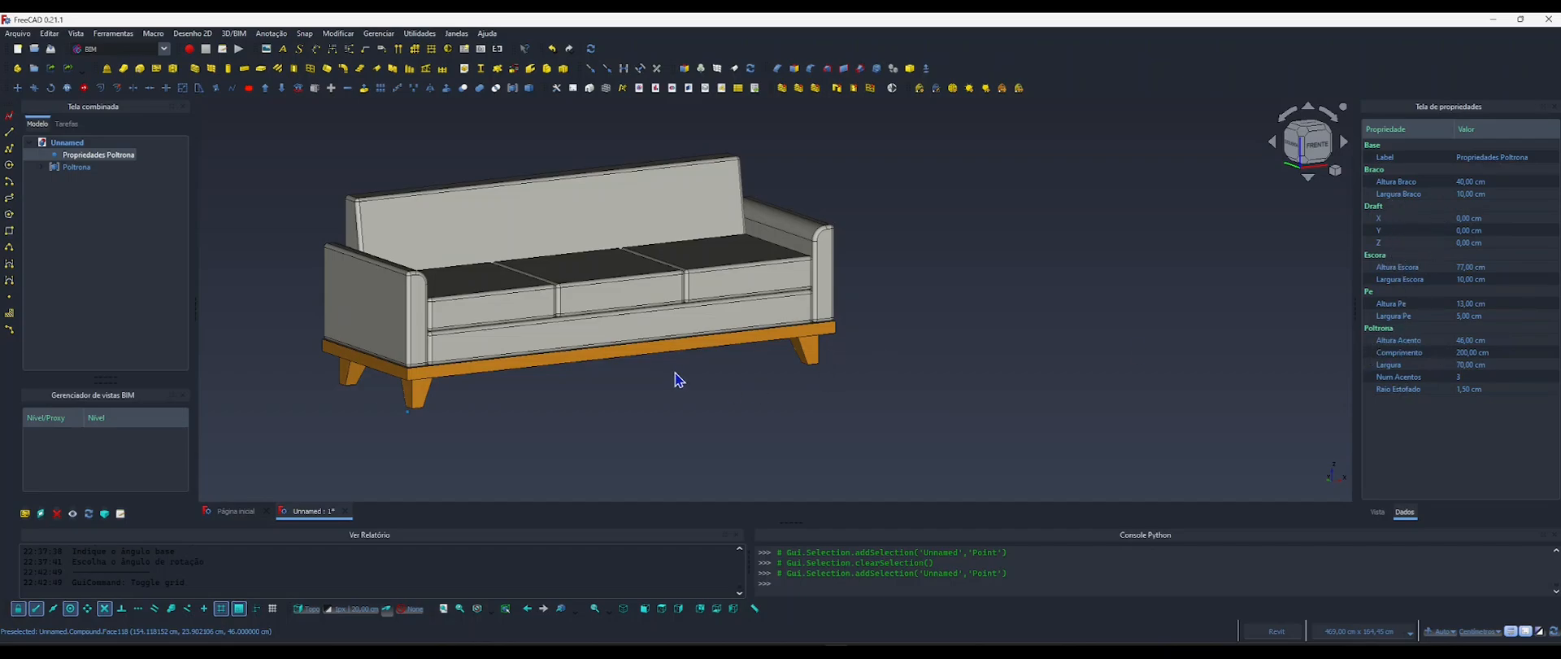
Examine the Propriedades Poltrona point beside the sofa's front leg and check its parameters against the whole model.
shift+middle_drag(675, 379, 638, 384)
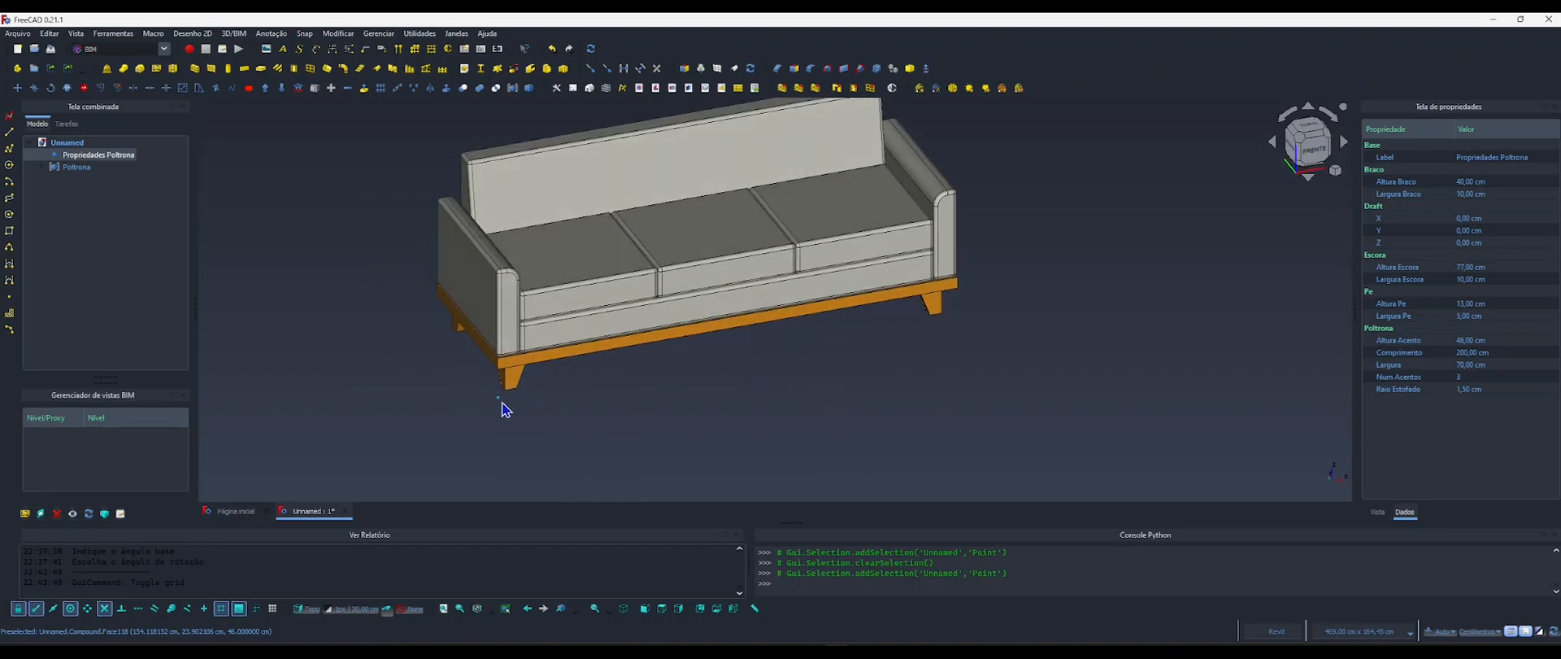
scroll(504, 407, up, 5)
click(536, 436)
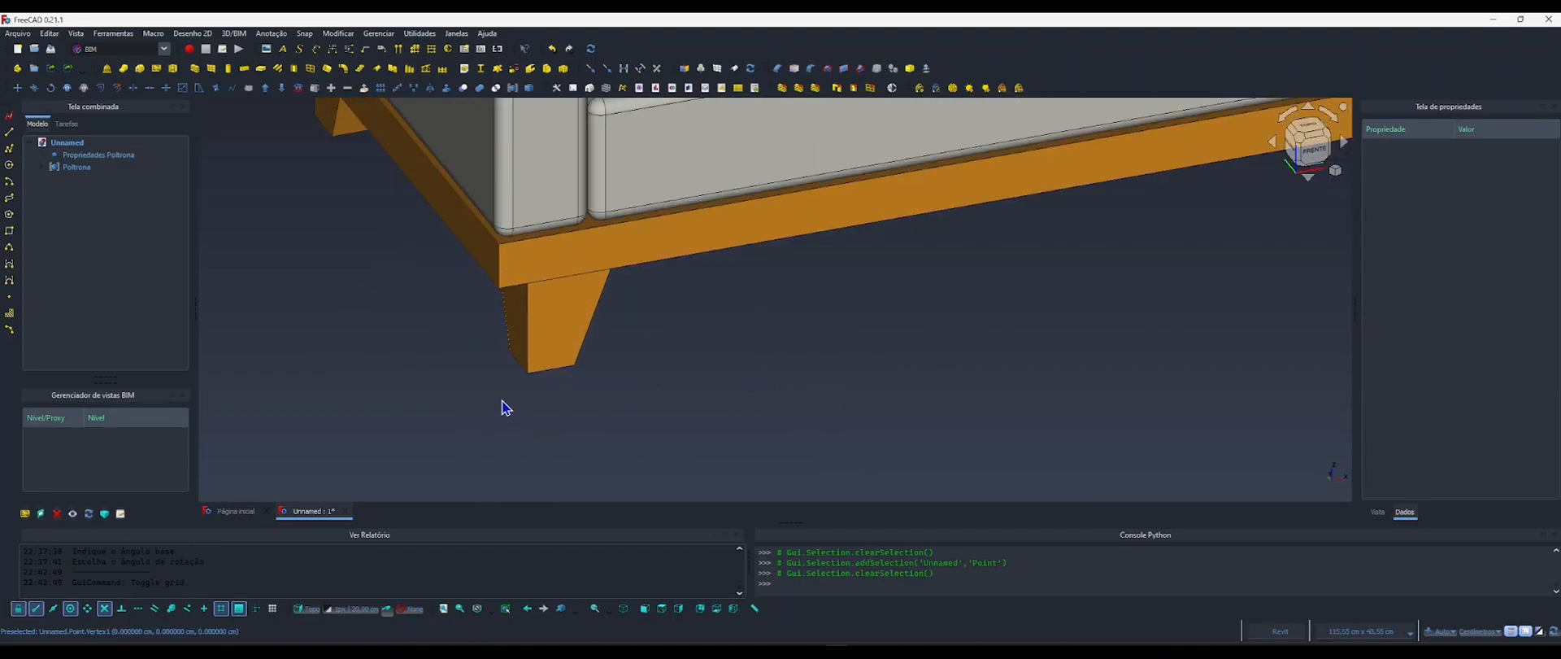
click(81, 155)
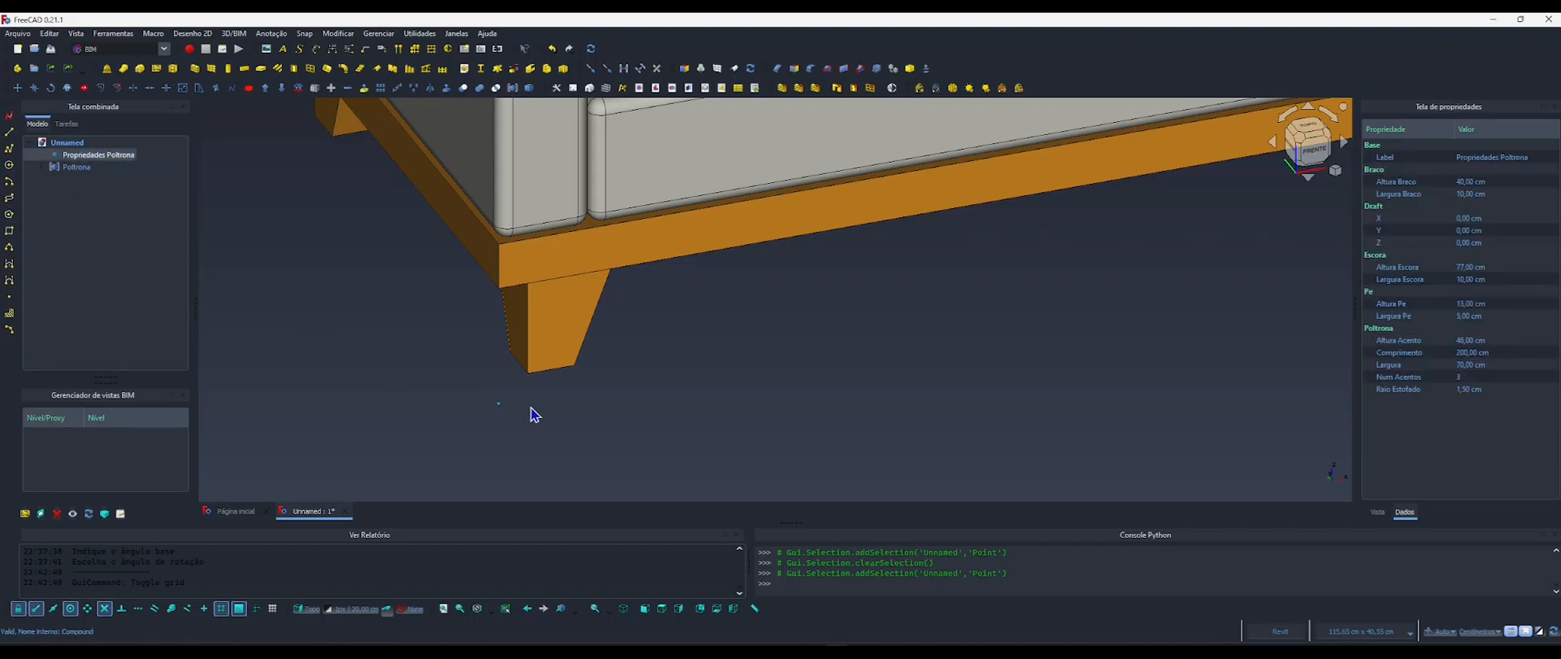
scroll(610, 394, down, 5)
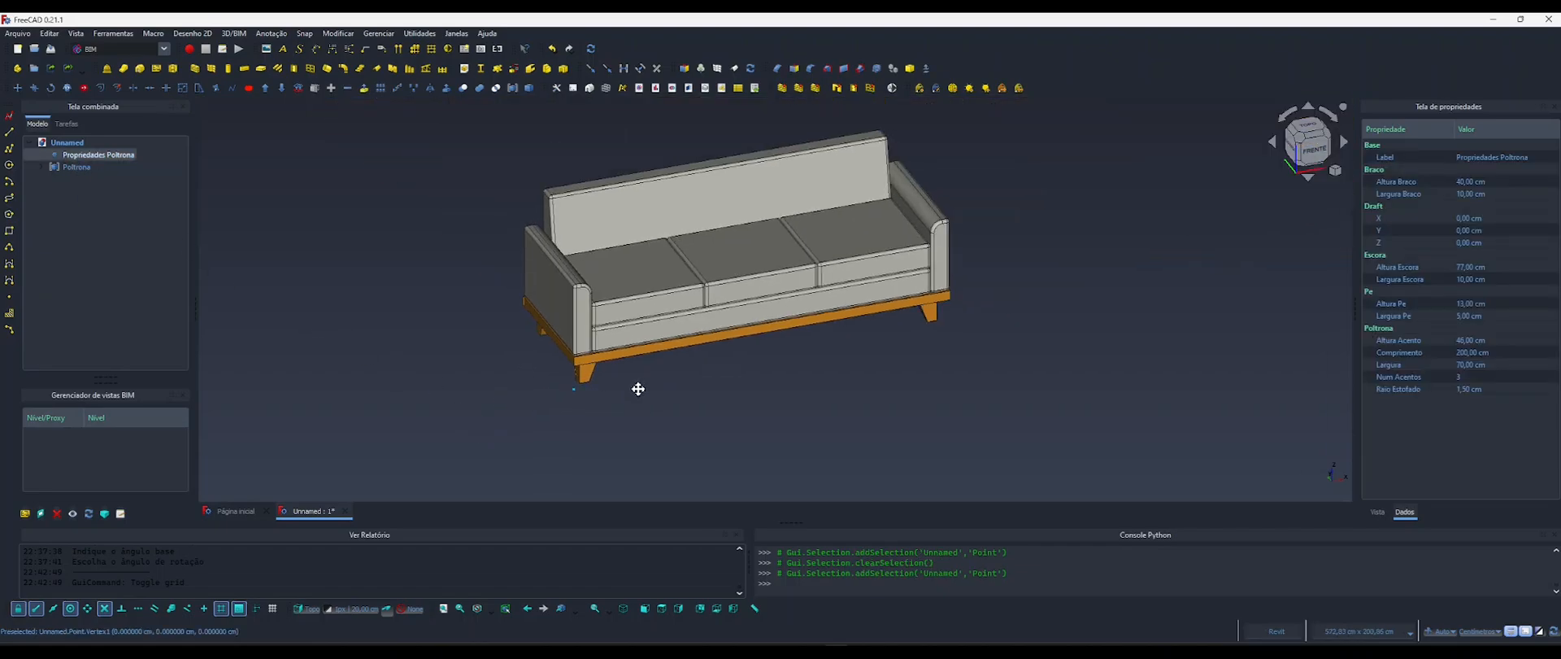
middle_drag(639, 389, 599, 403)
mouse_move(663, 404)
shift+middle_down()
mouse_move(610, 383)
mouse_move(686, 399)
shift+middle_up()
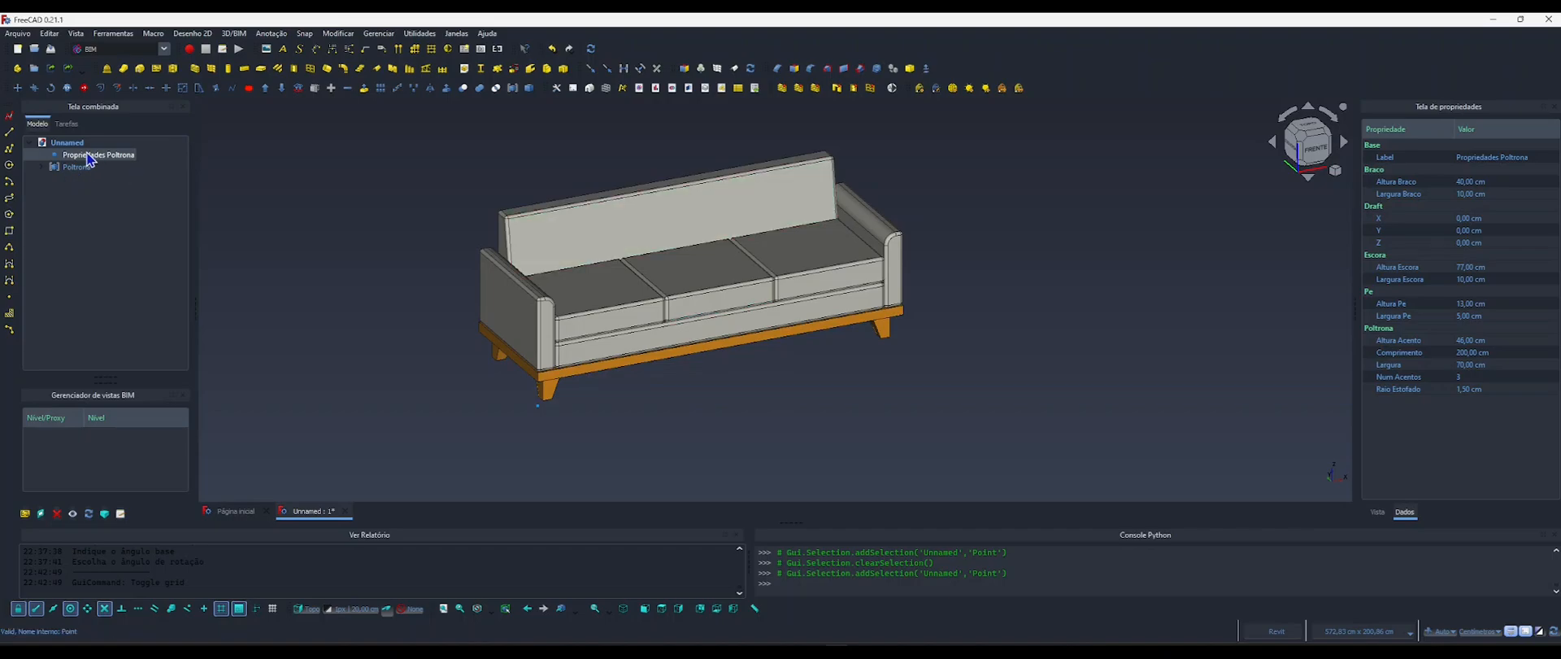
Set Num Acentos of Propriedades Poltrona to 1.
click(1462, 378)
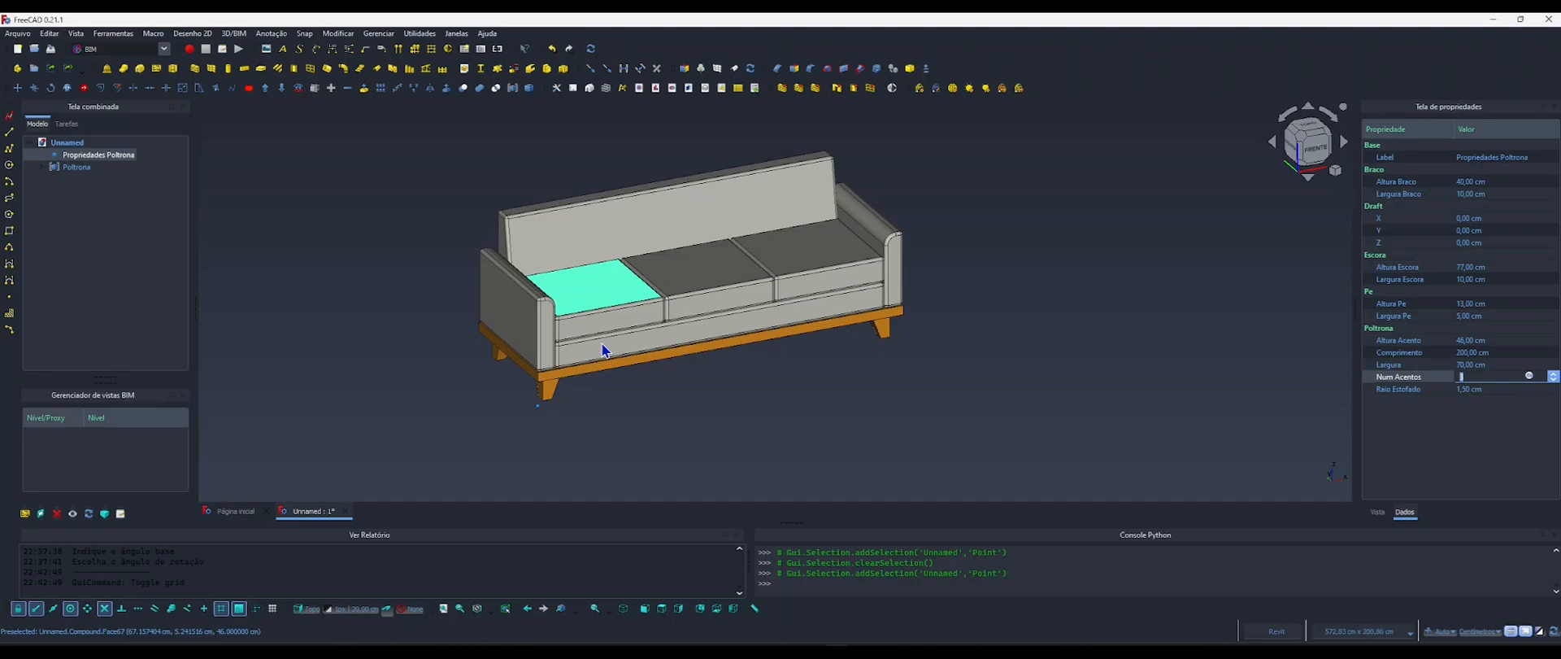
shift+middle_drag(738, 312, 764, 298)
click(1468, 378)
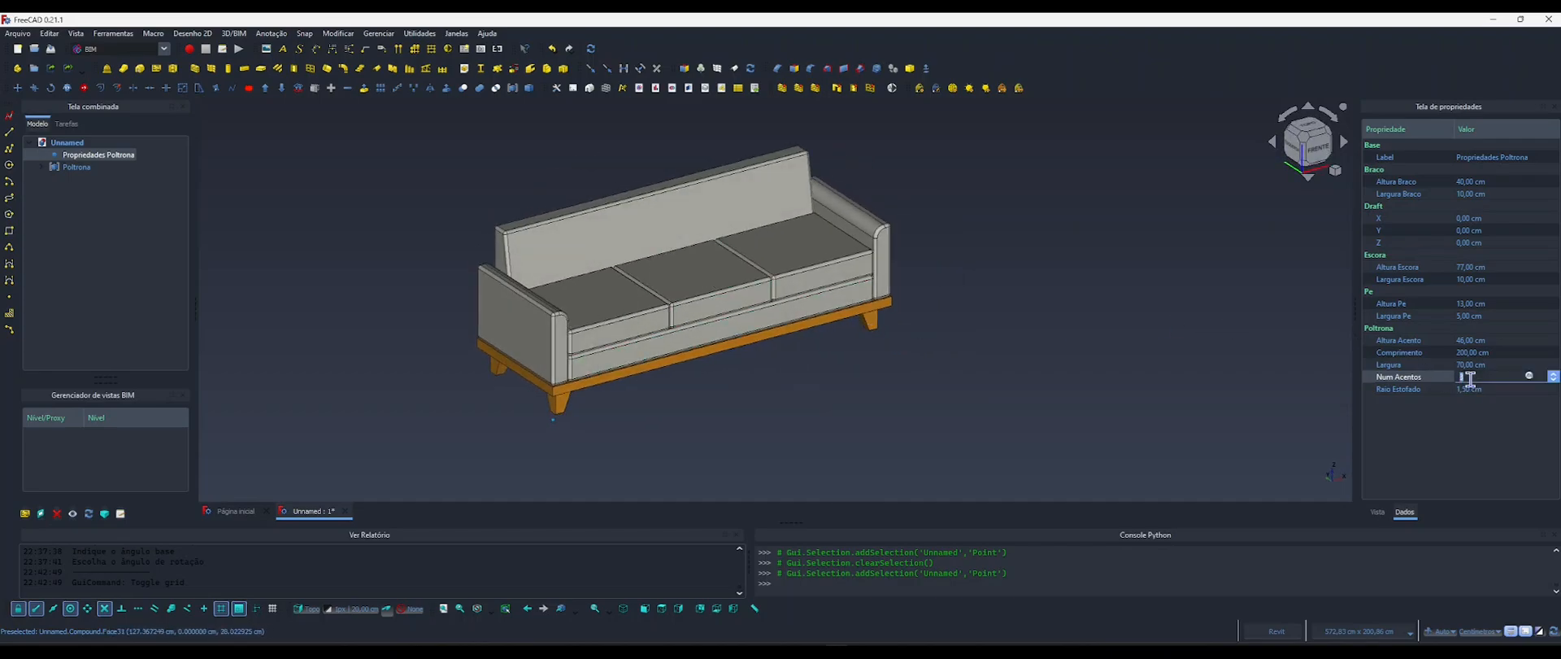
text(1)
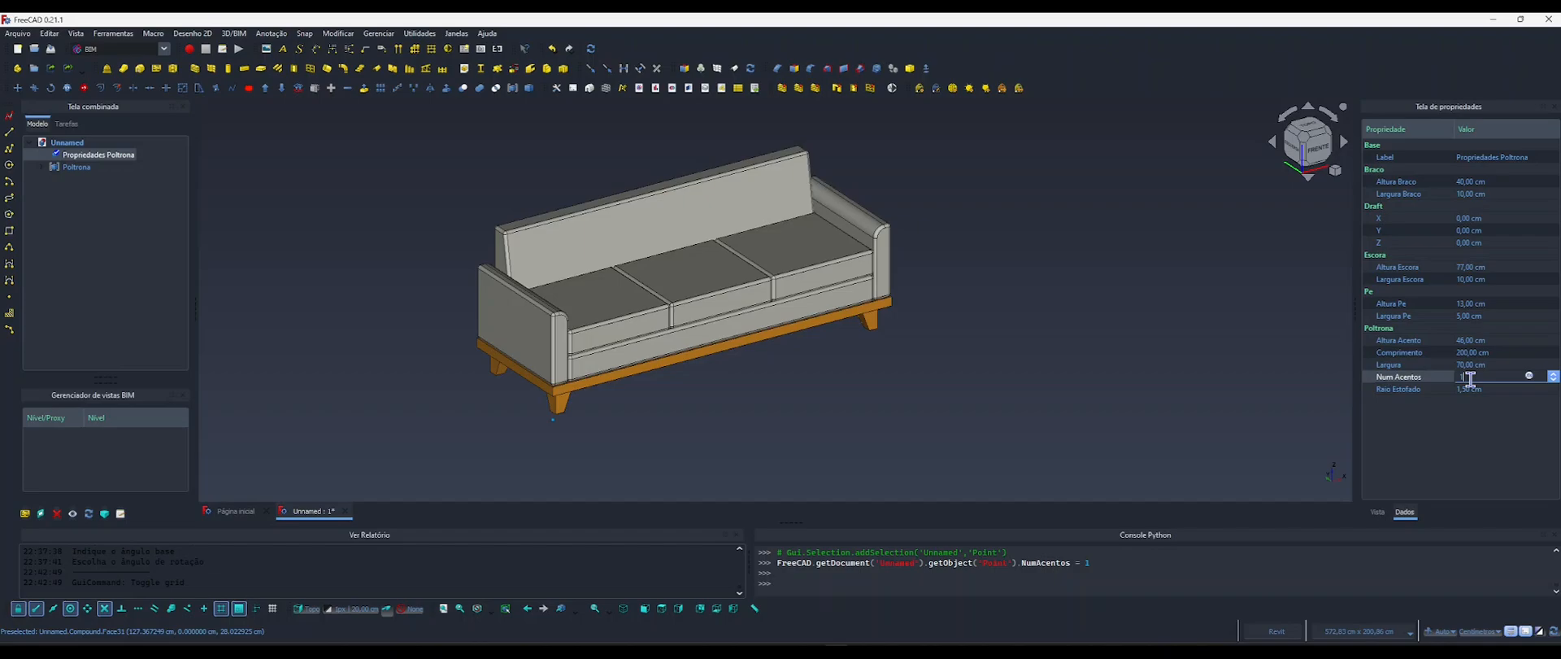
click(1473, 427)
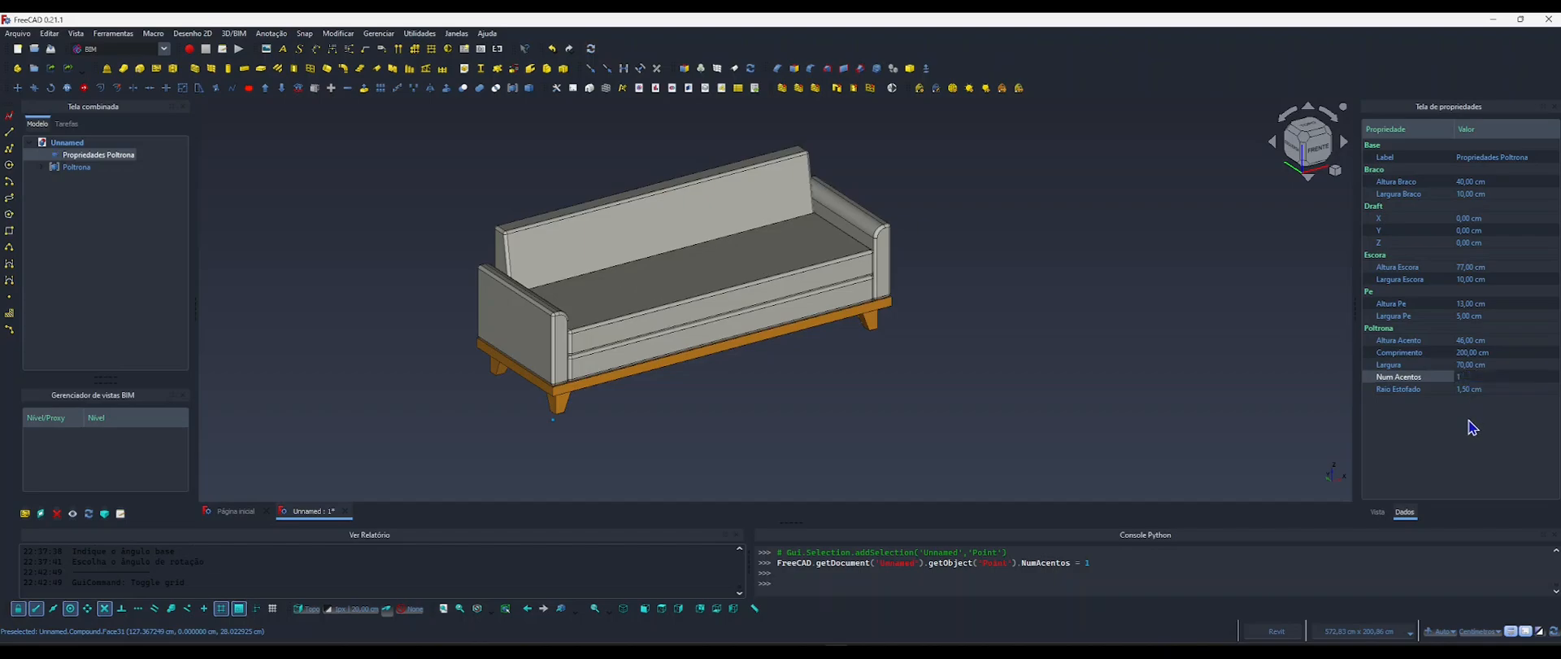
Set the Comprimento of Propriedades Poltrona to 80 cm and its Largura to 55 cm.
click(1467, 352)
text(80)
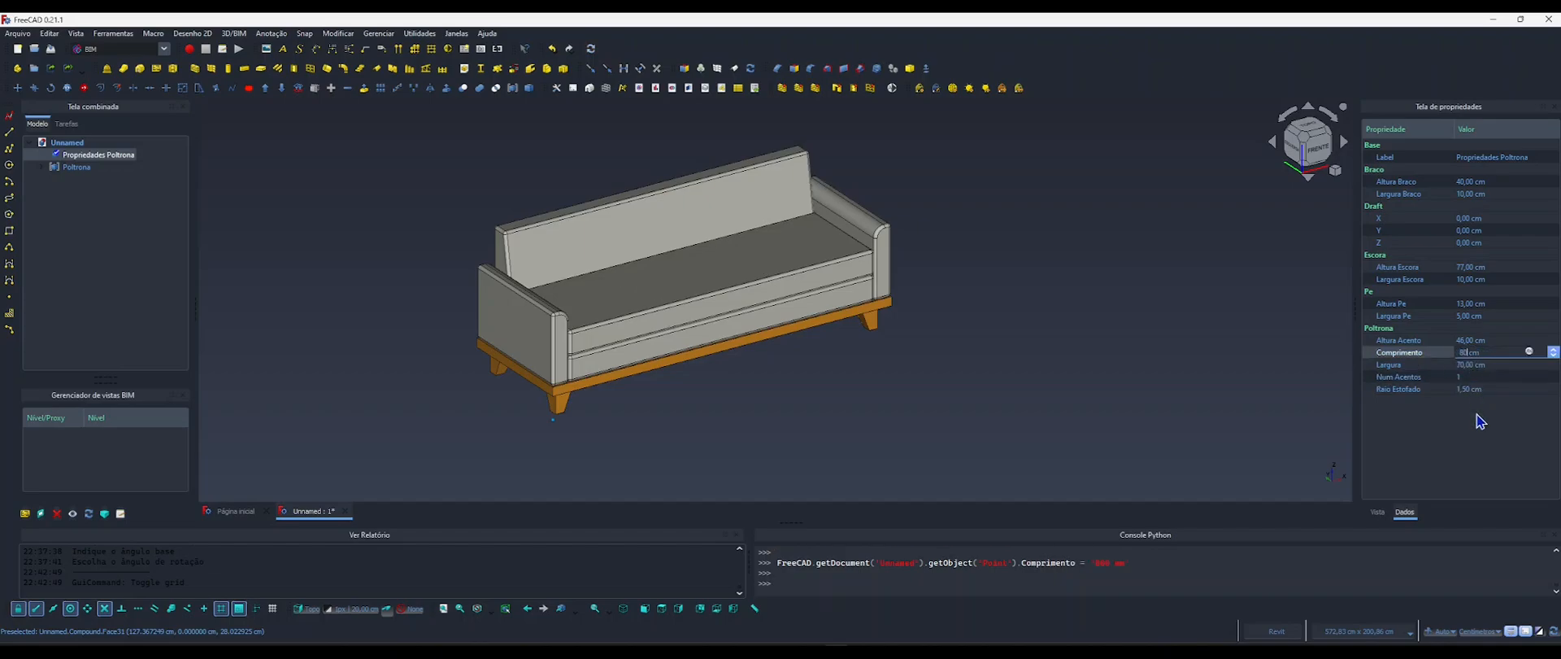
click(1480, 421)
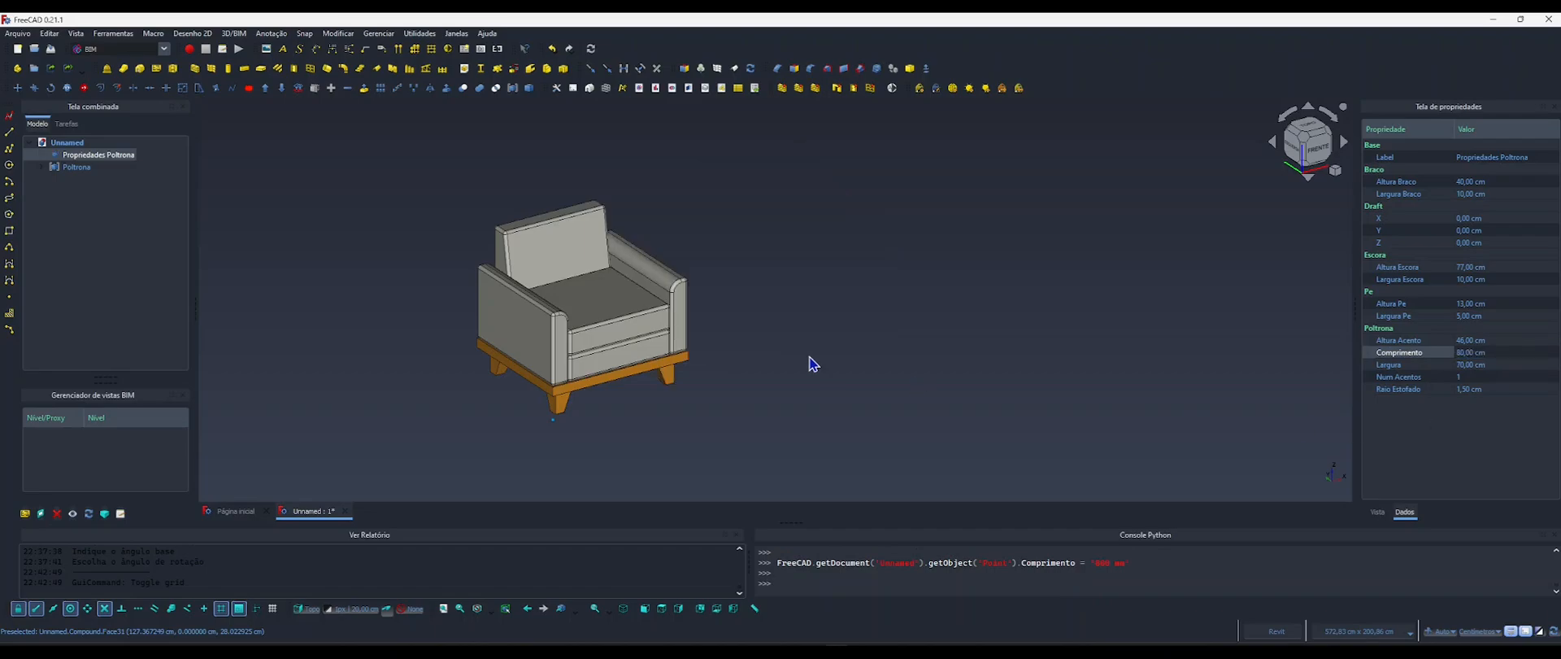
click(1466, 365)
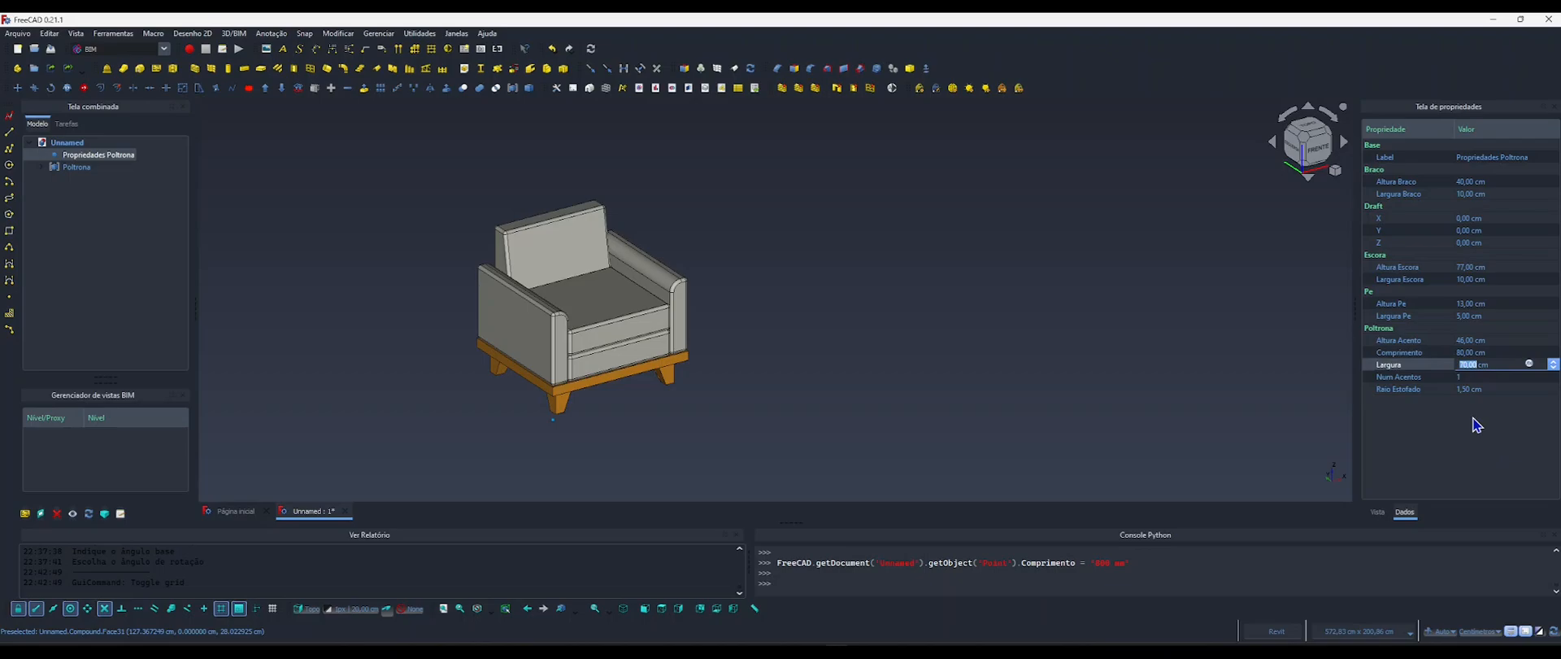
text(8)
key(Return)
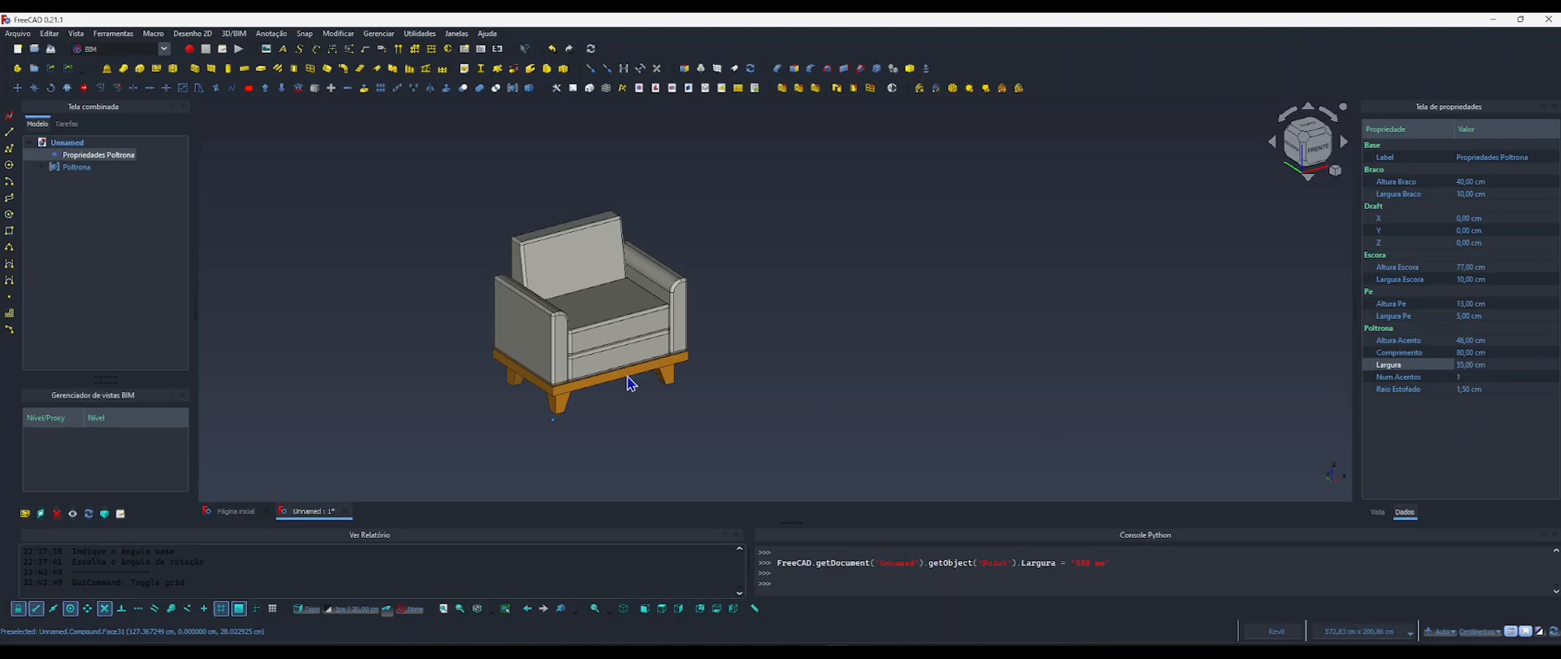
Switch the 3D view to perspective projection and examine the single-seat armchair from several angles.
scroll(538, 353, up, 5)
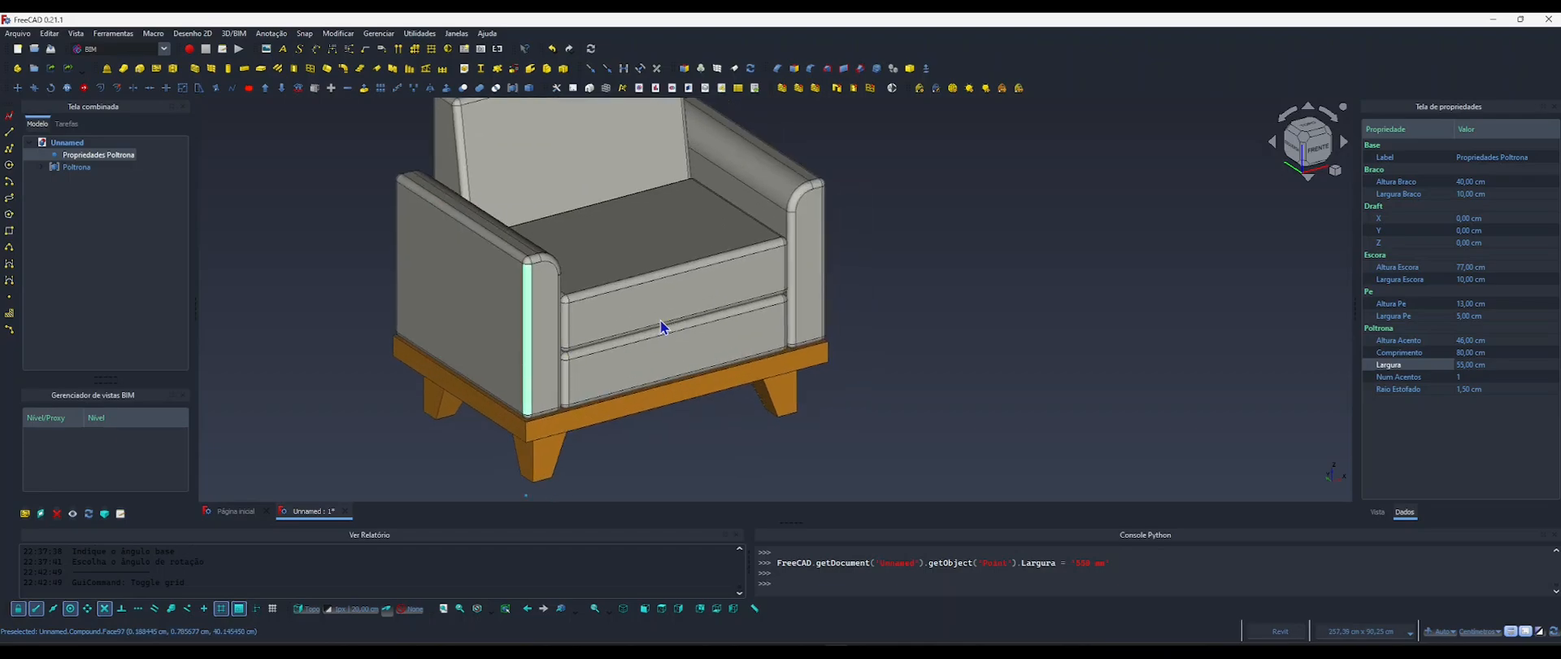
mouse_move(661, 320)
shift+middle_down()
mouse_move(548, 299)
mouse_move(650, 335)
shift+middle_up()
click(913, 365)
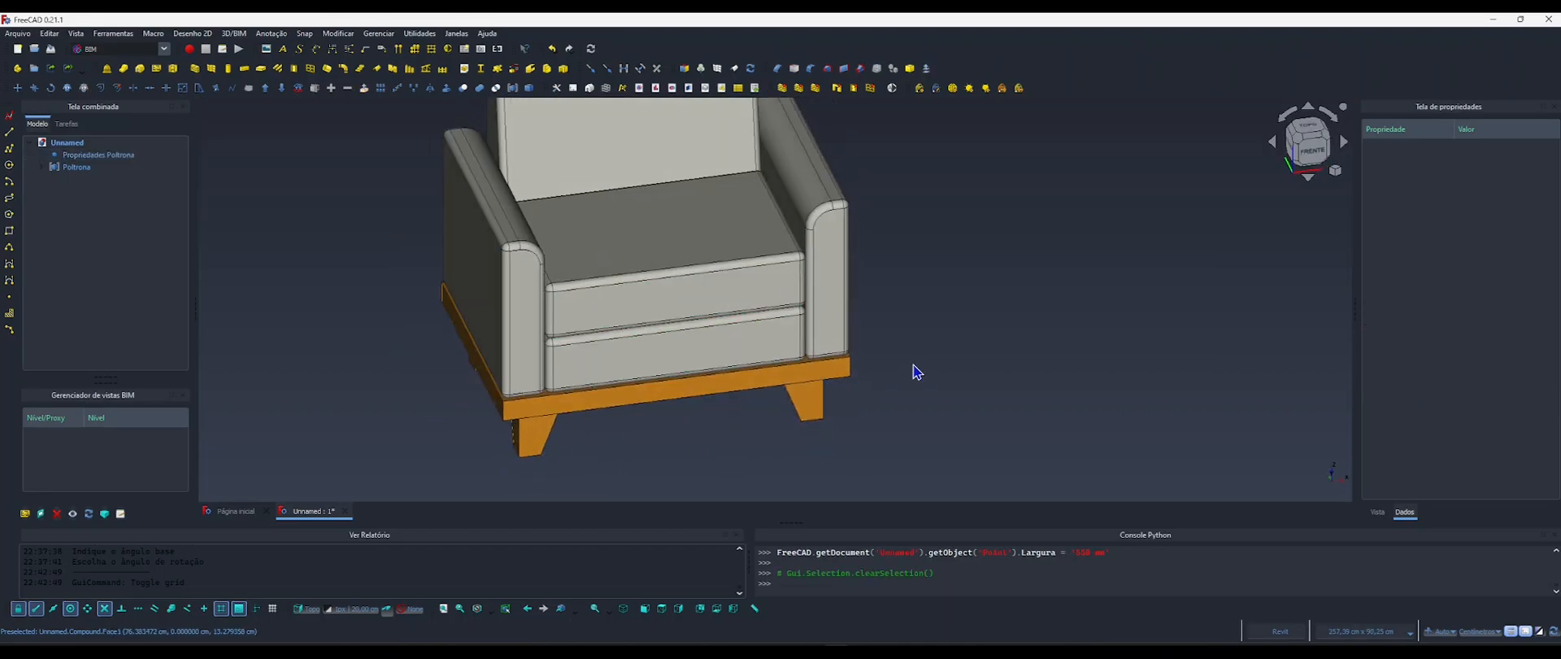
key(v)
key(p)
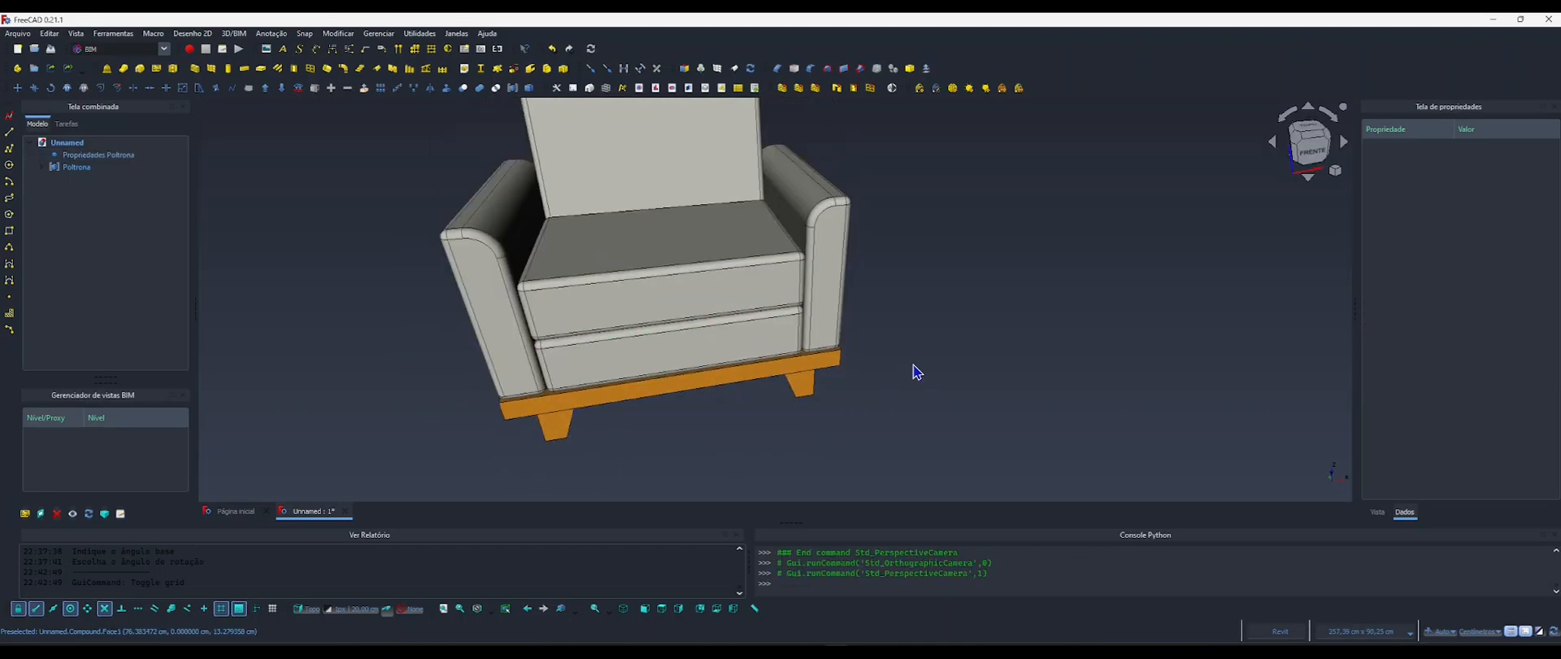
scroll(819, 401, down, 4)
shift+middle_drag(819, 401, 869, 357)
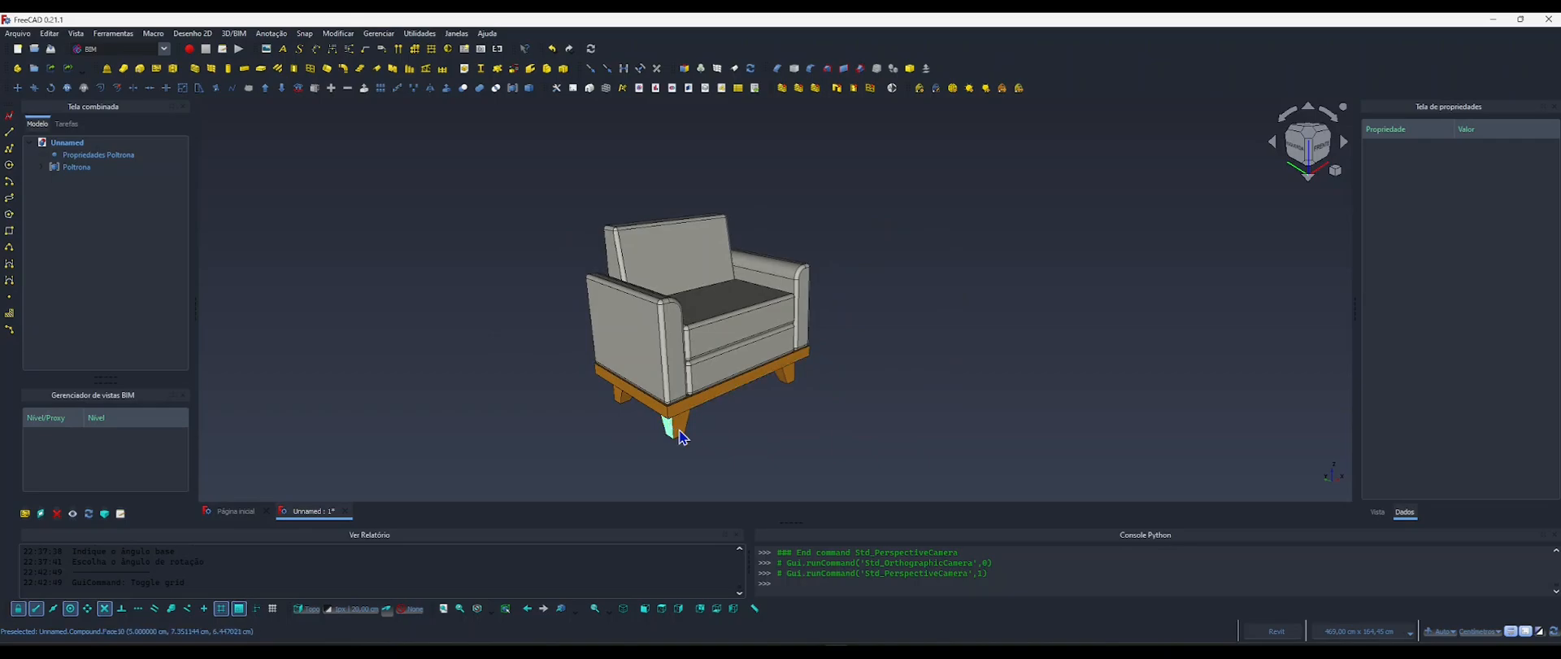
Set Largura Pe of Propriedades Poltrona to 3 cm and inspect the armchair's feet.
click(81, 155)
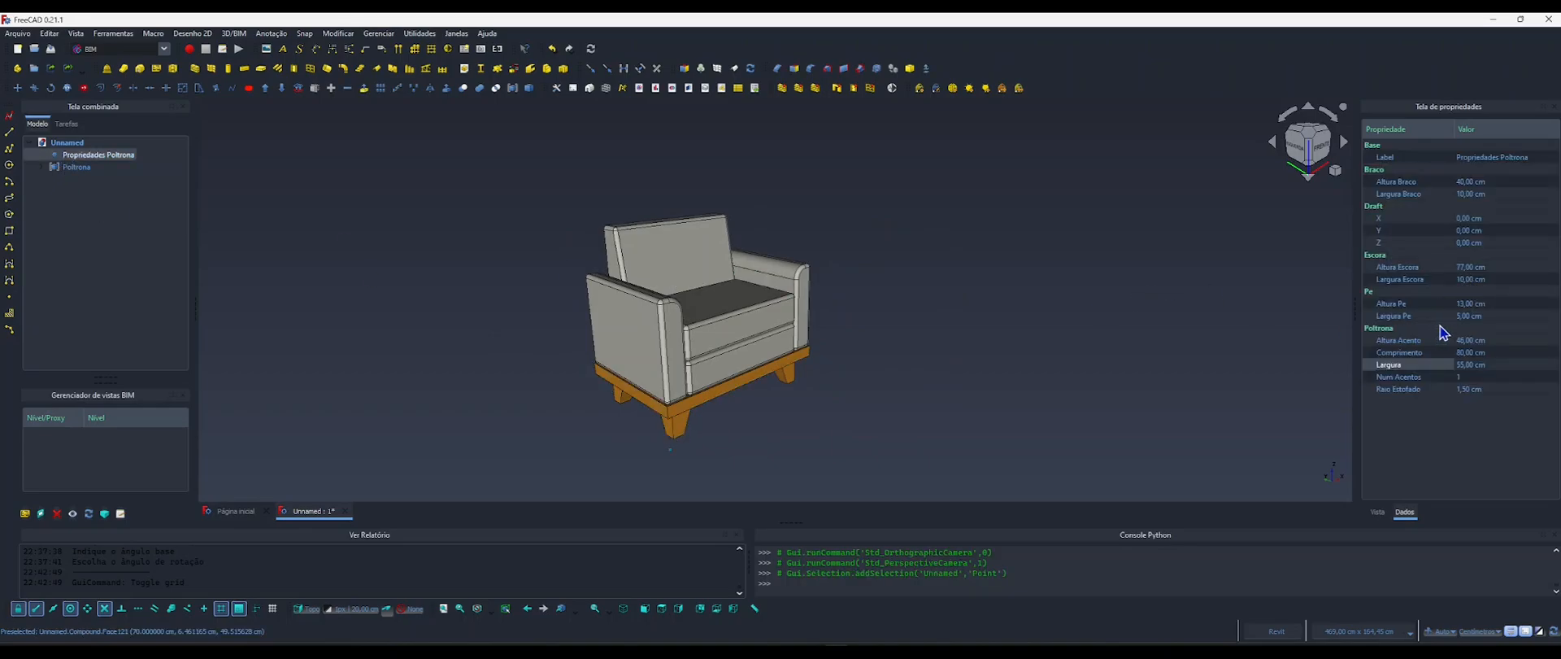
click(1464, 316)
text(3)
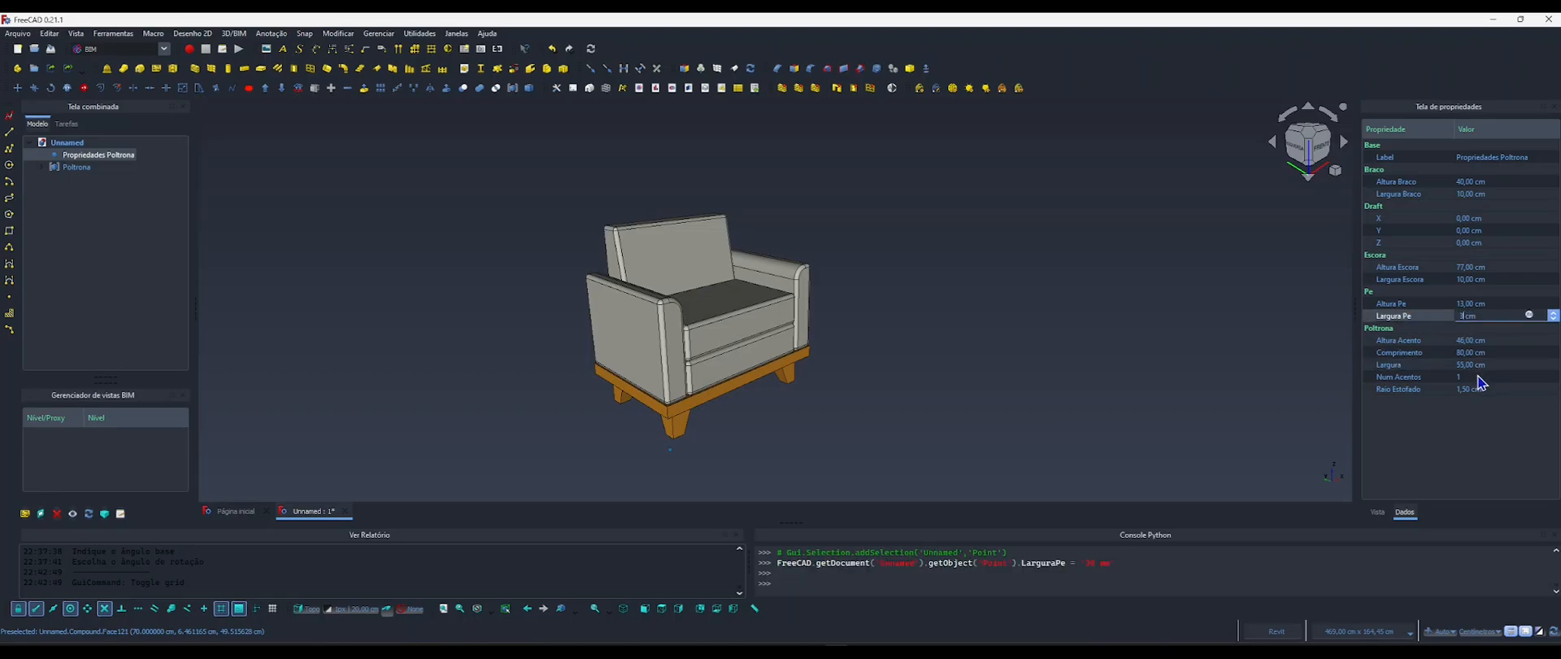
click(1038, 369)
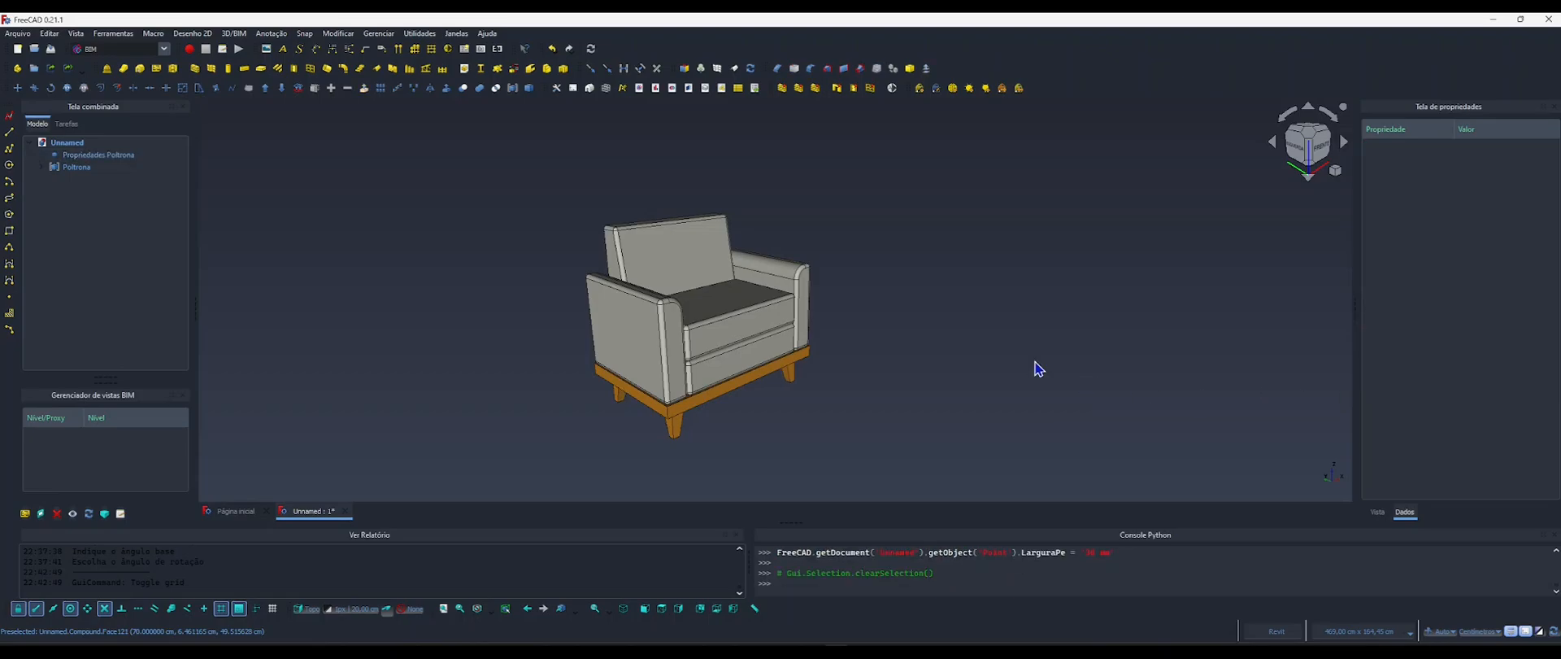
shift+middle_drag(692, 424, 497, 396)
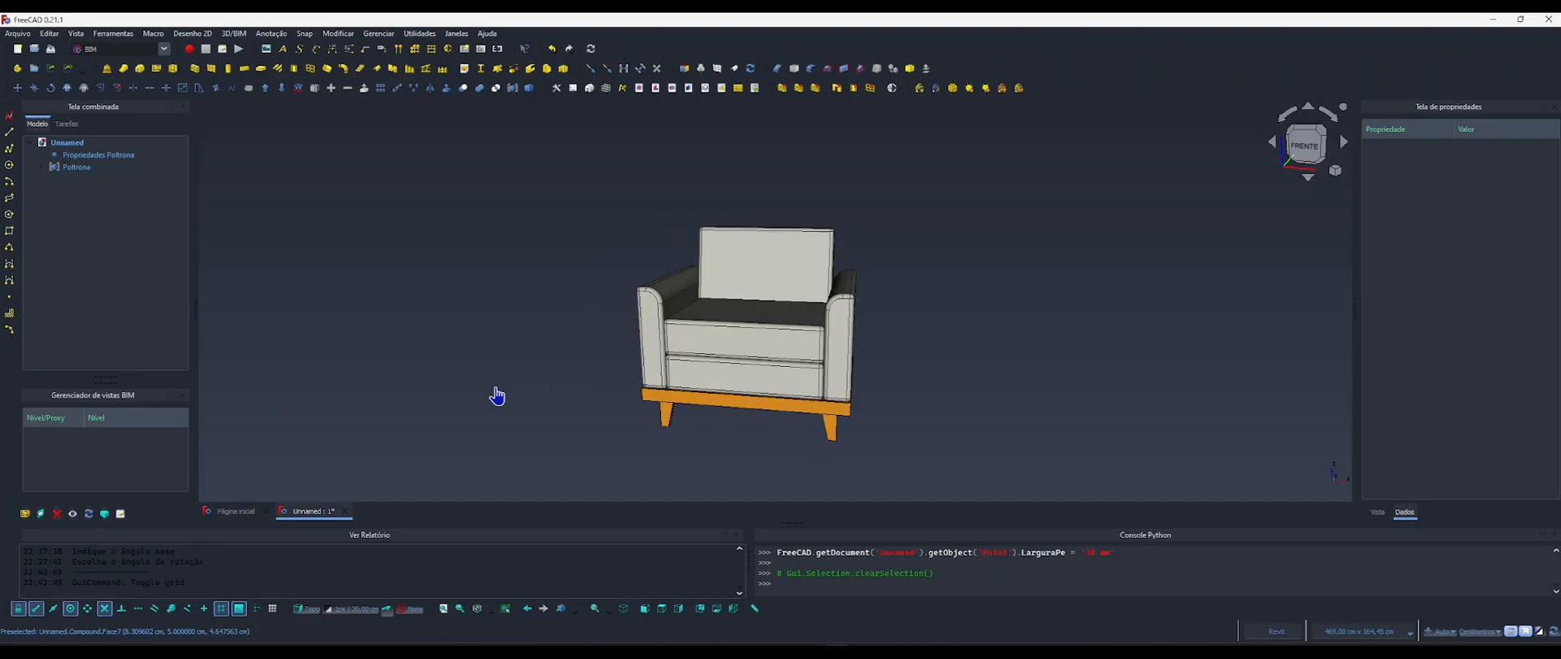
middle_drag(756, 392, 776, 304)
shift+middle_drag(880, 393, 744, 285)
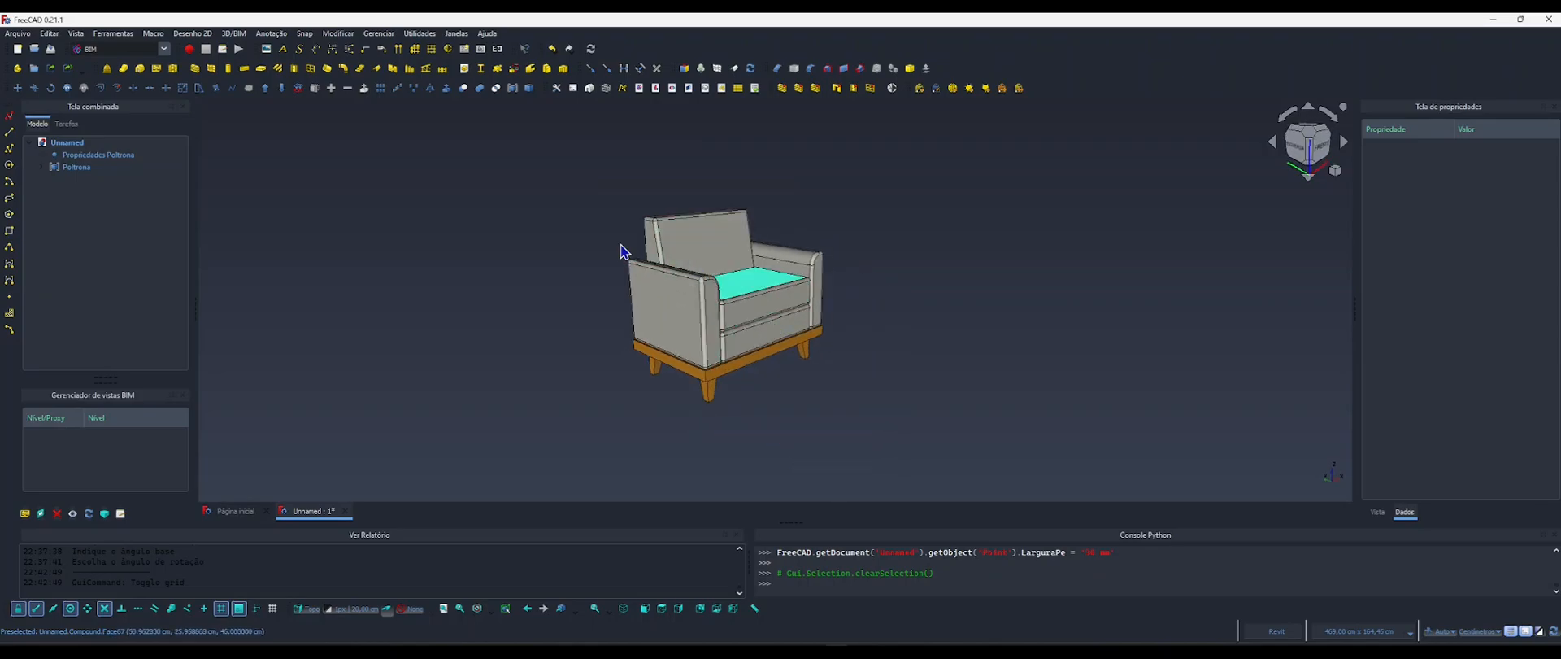
Set Altura Escora of Propriedades Poltrona to 85 cm, inspect the backrest and select the Poltrona compound.
click(94, 154)
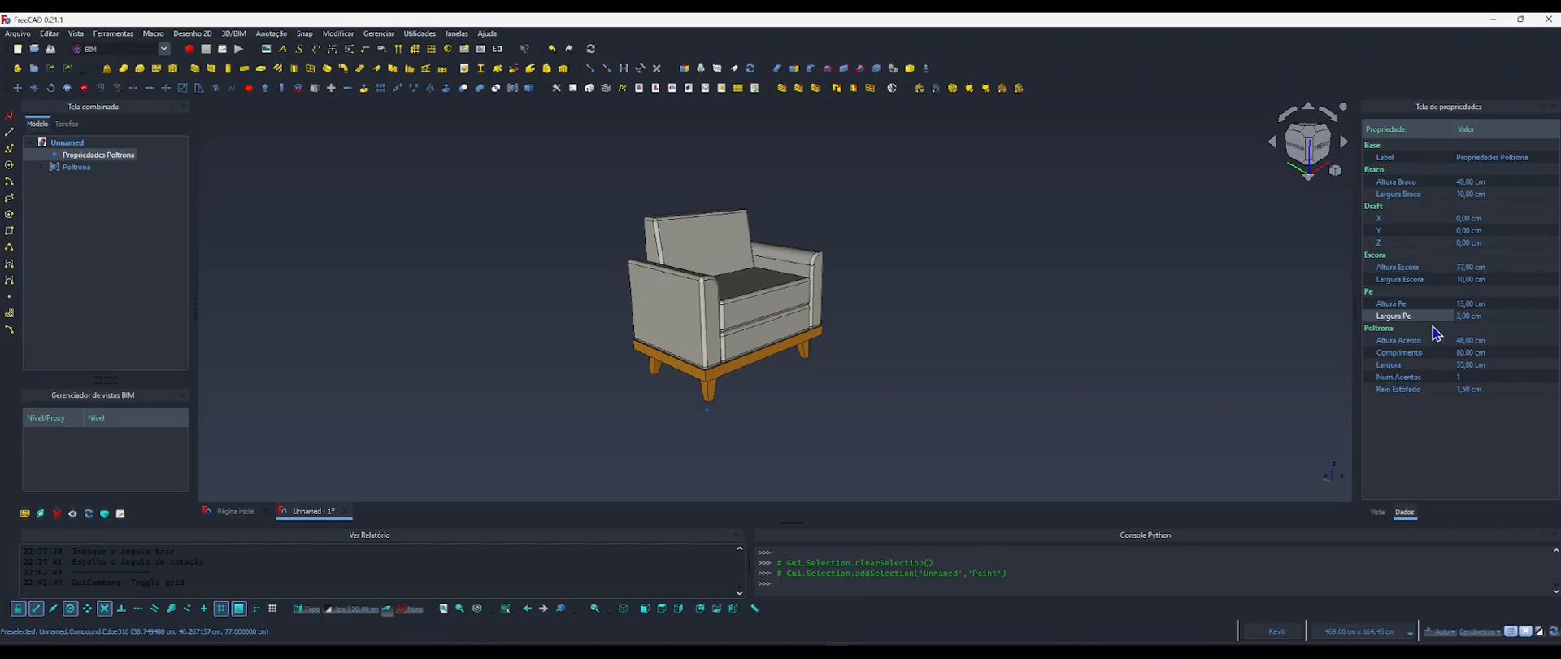
click(1459, 267)
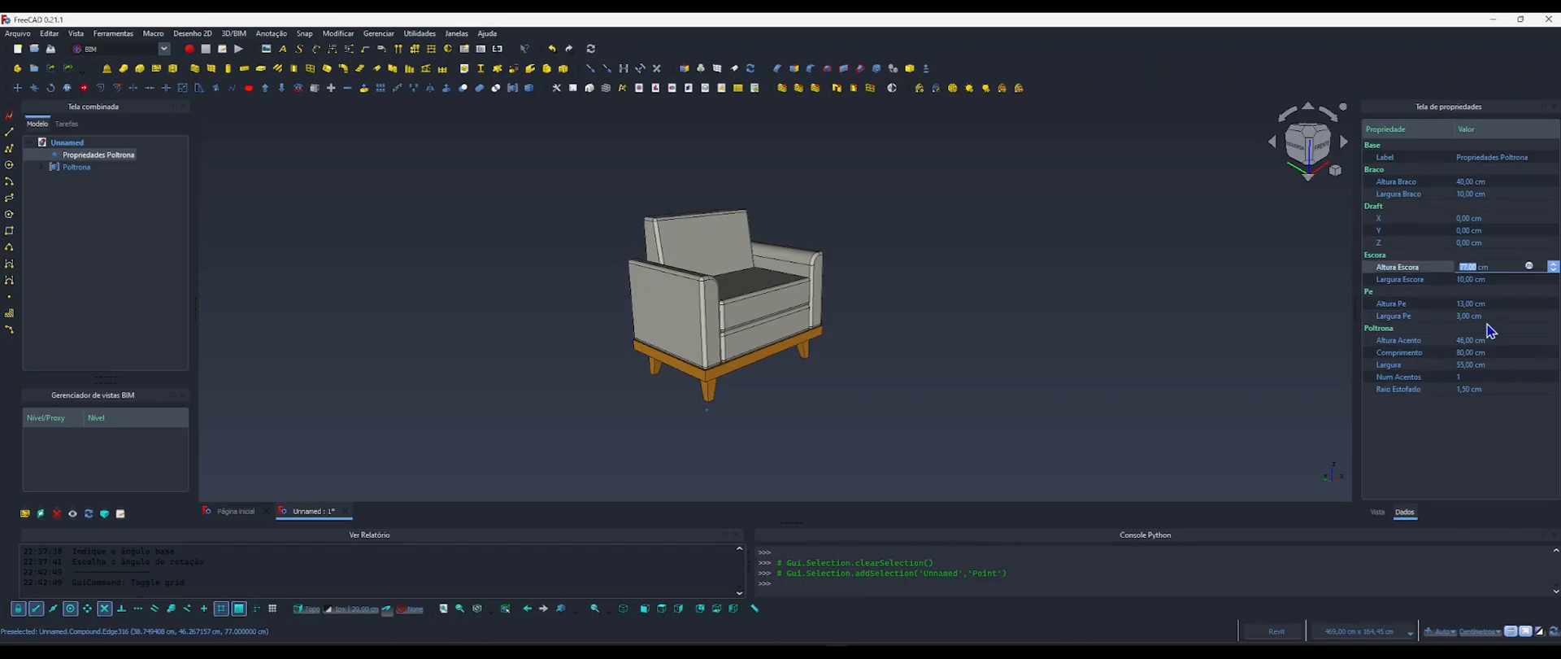
text(8)
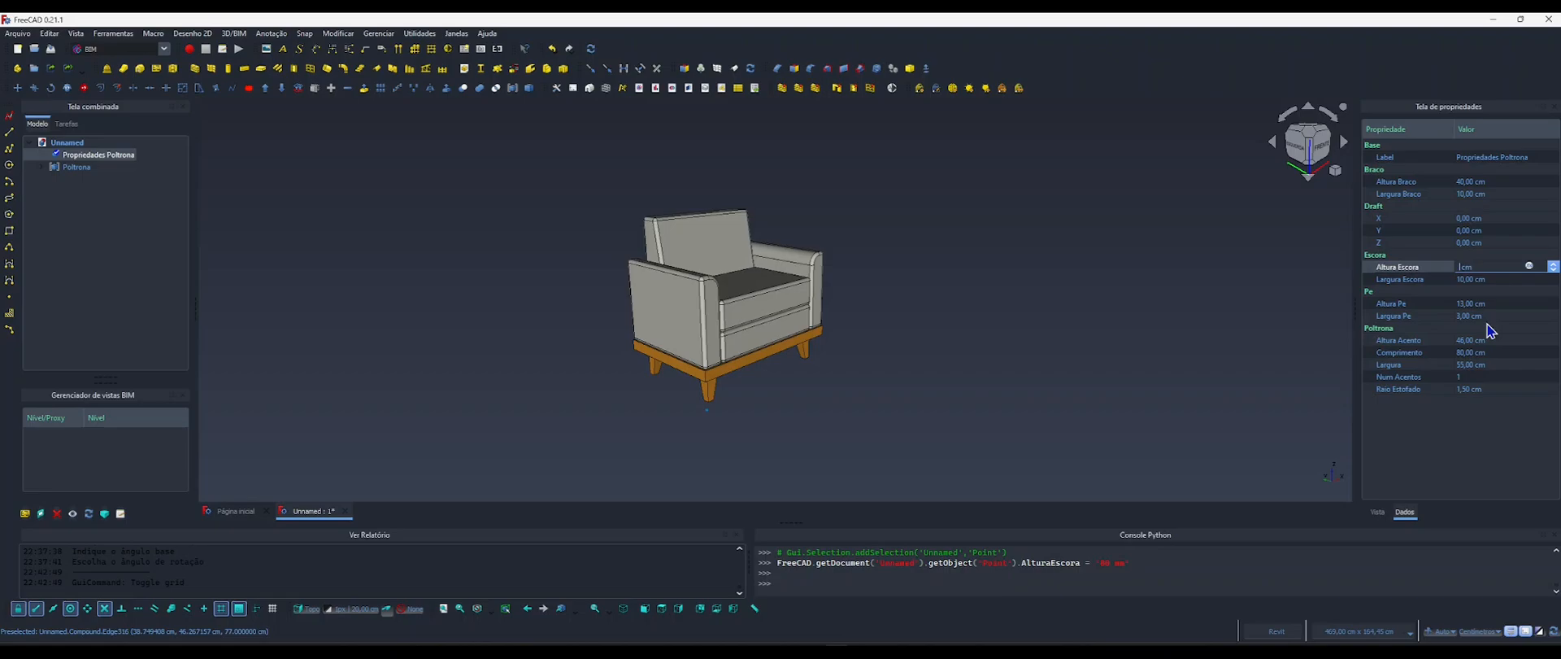
text(0)
click(1154, 355)
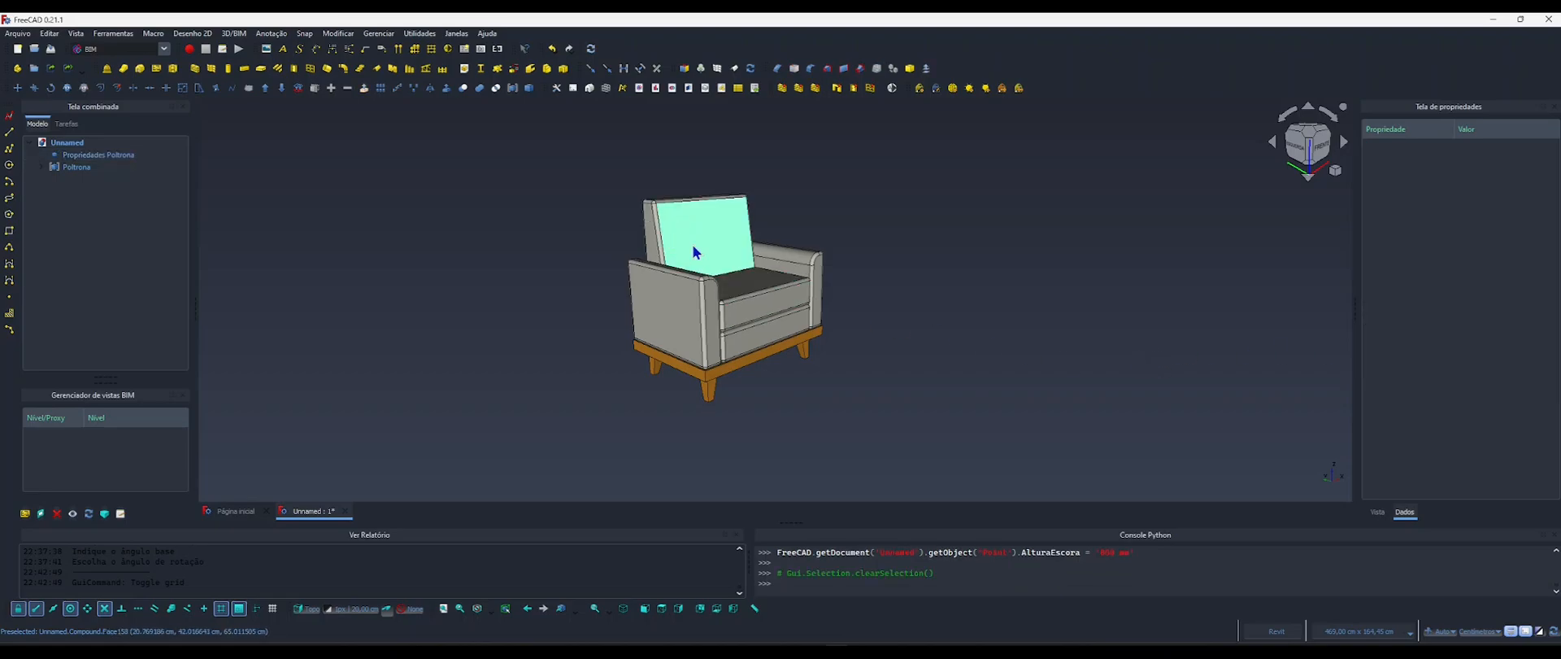
scroll(693, 245, up, 1)
shift+middle_drag(693, 246, 616, 268)
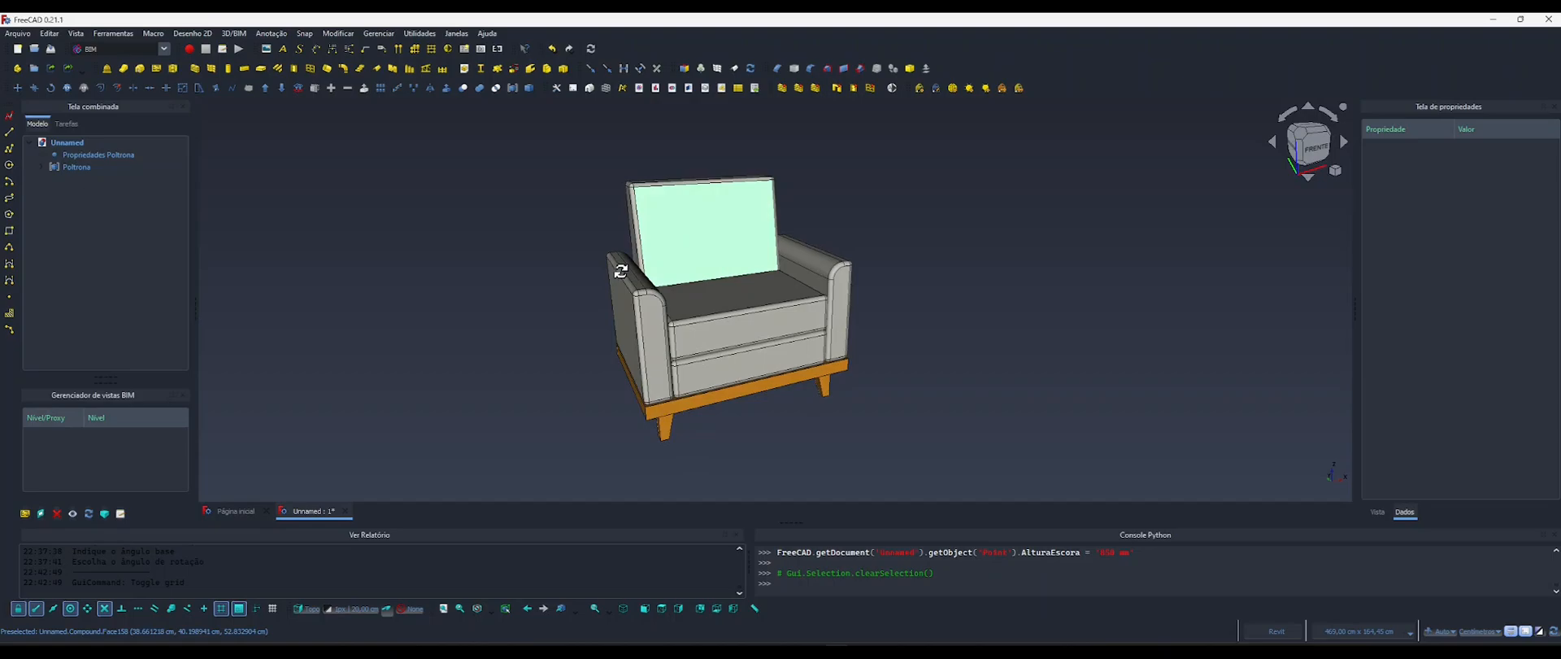
click(818, 269)
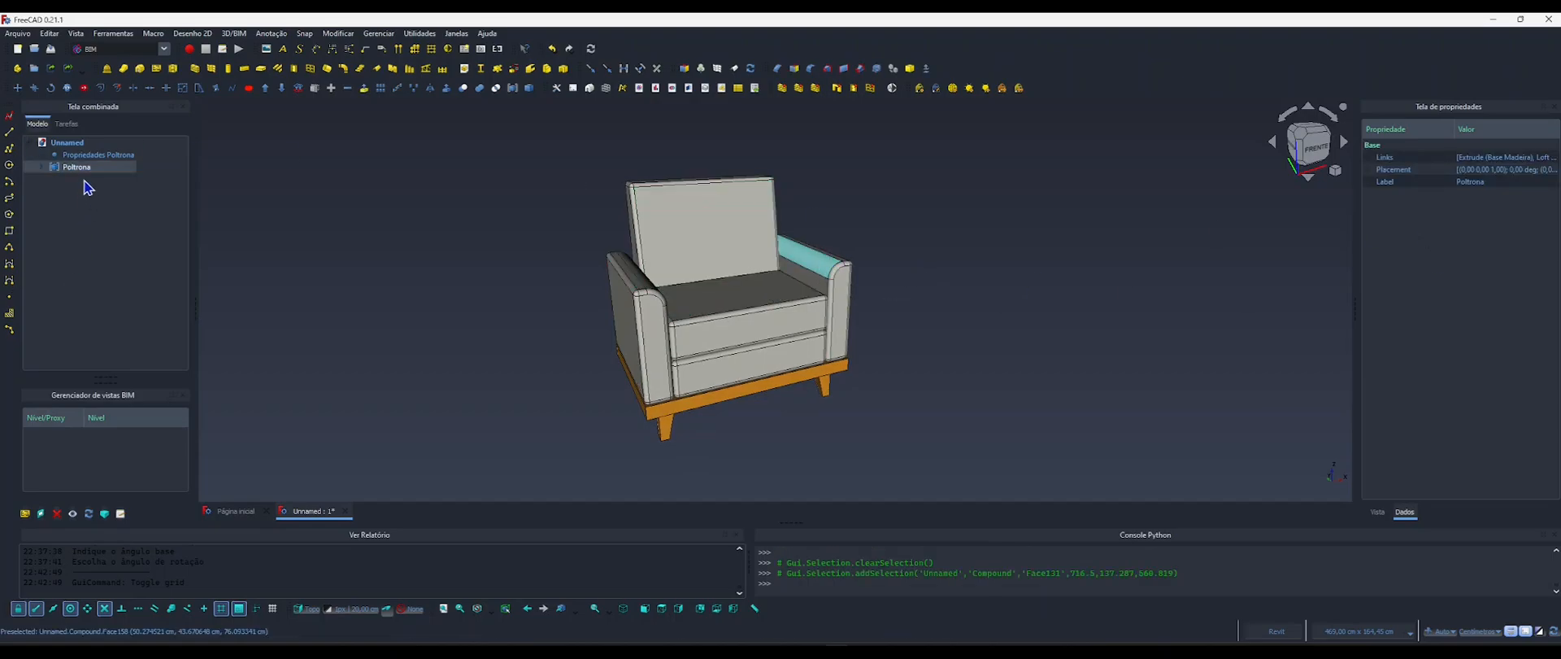
Set Altura Braco of Propriedades Poltrona to 50 cm and inspect the armchair's arms.
click(93, 155)
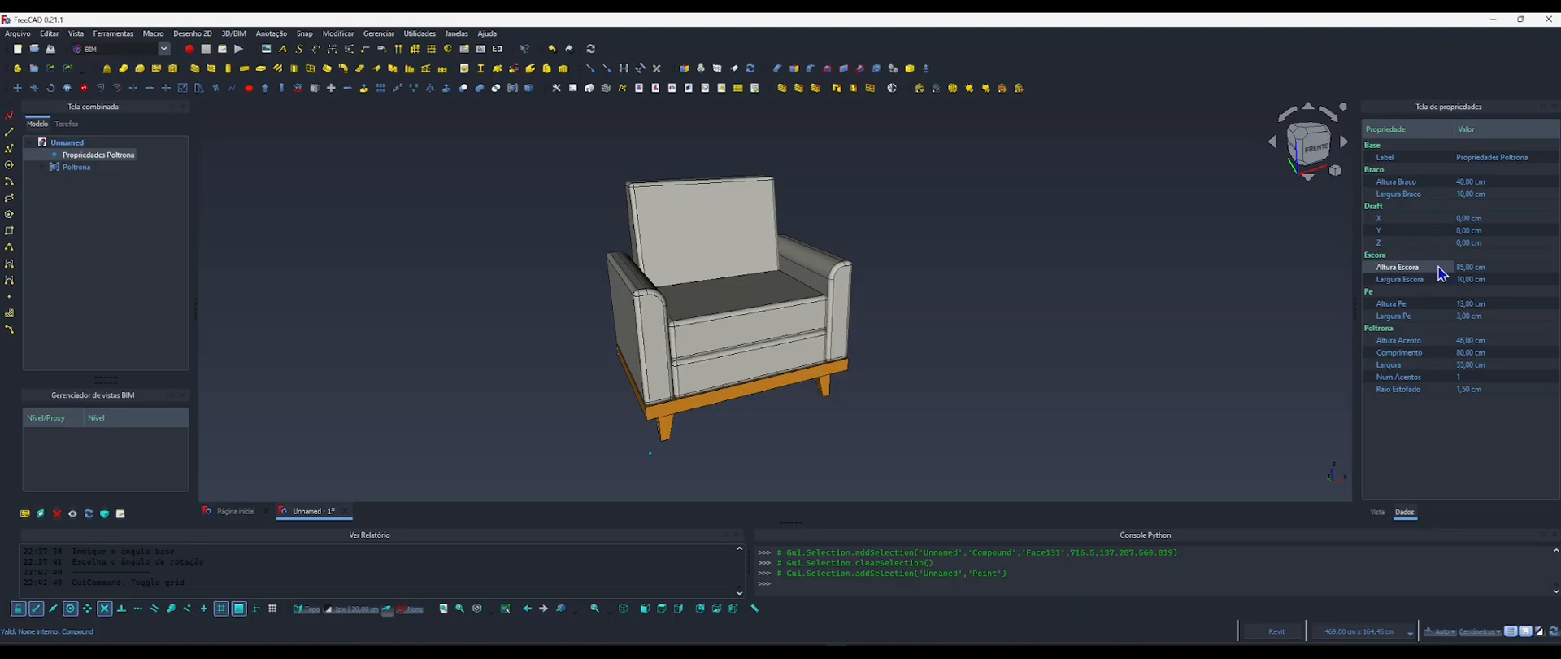
click(1464, 183)
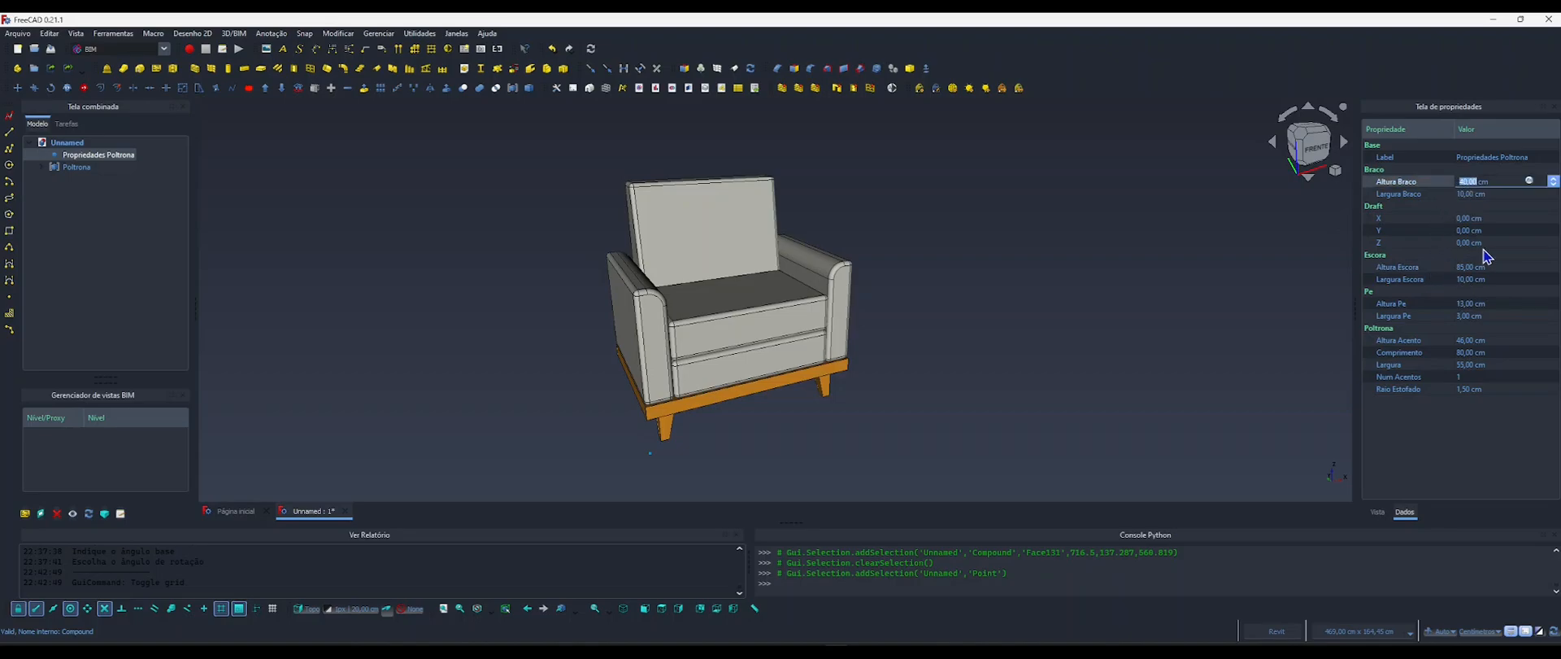
text(50)
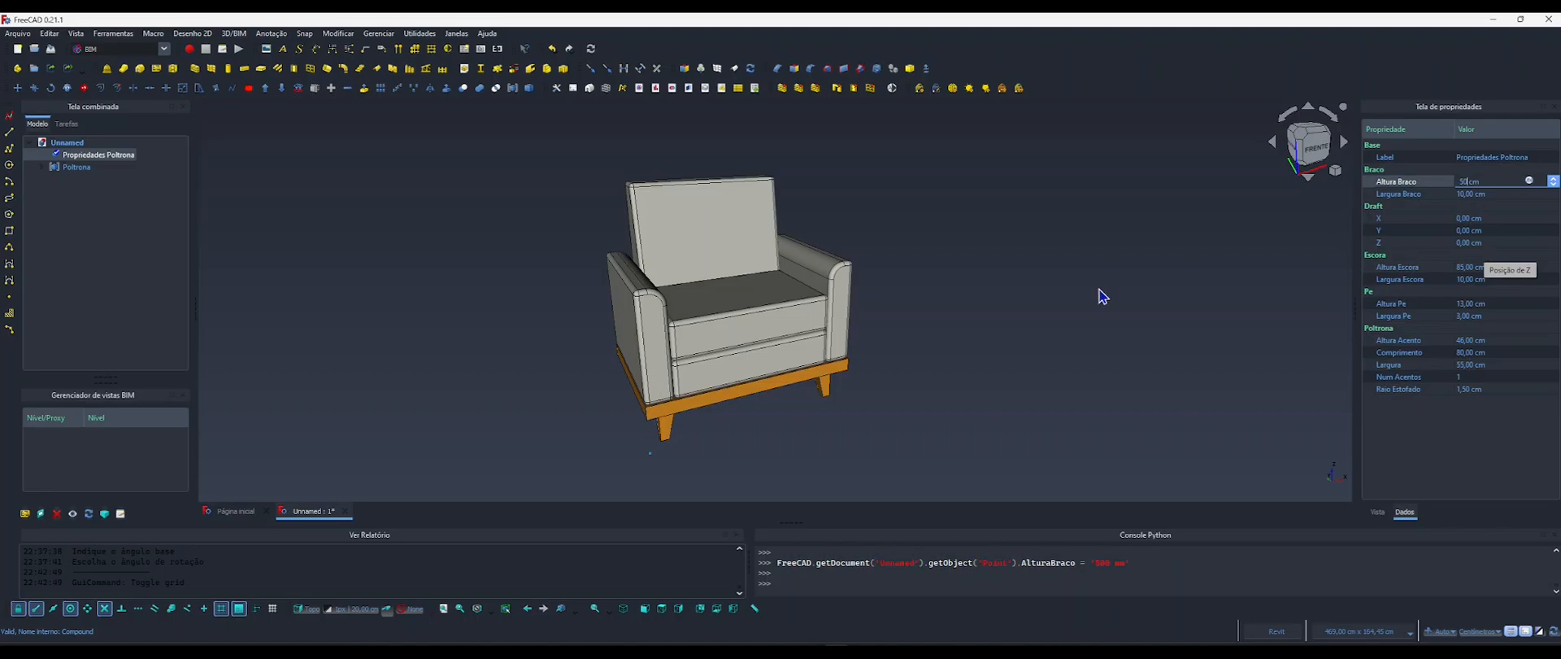
click(943, 282)
mouse_move(742, 297)
shift+middle_down()
mouse_move(561, 279)
mouse_move(761, 303)
shift+middle_up()
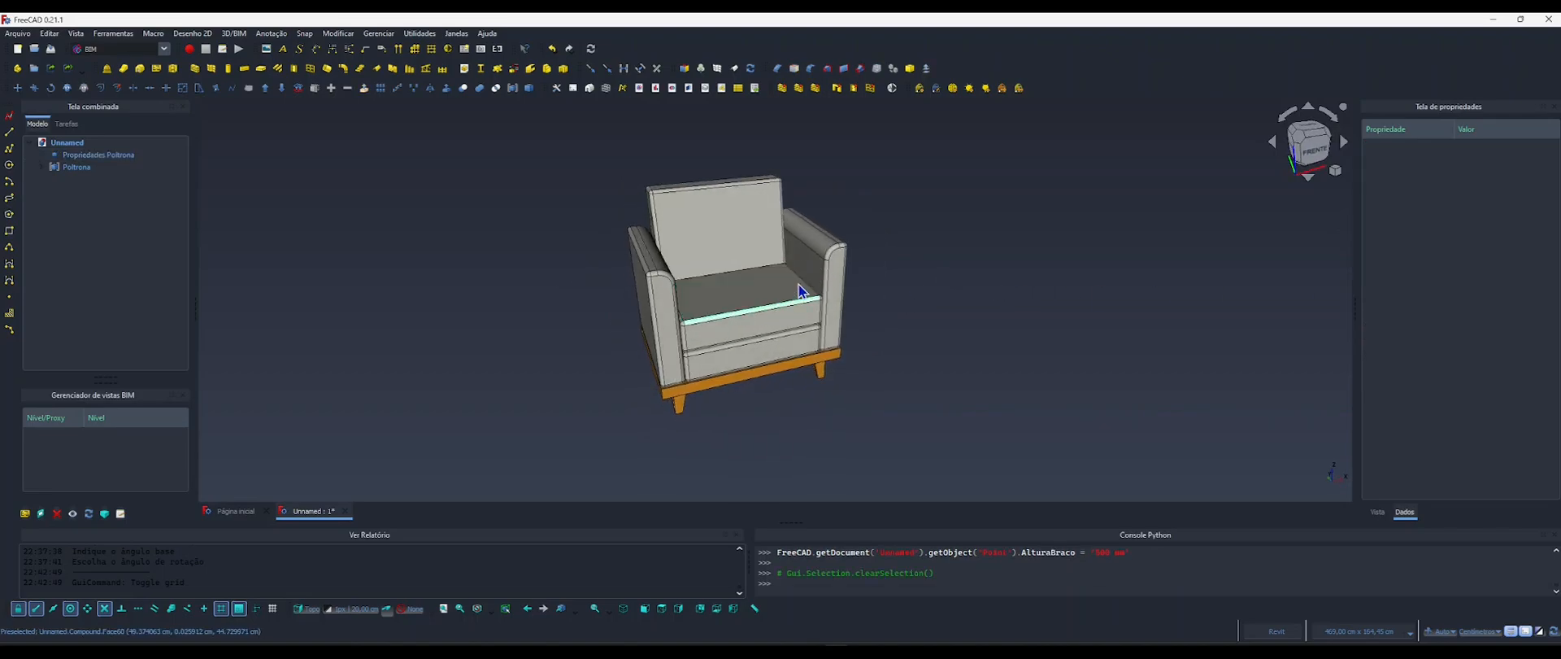
Set Largura Braco of Propriedades Poltrona to 15 cm.
click(98, 155)
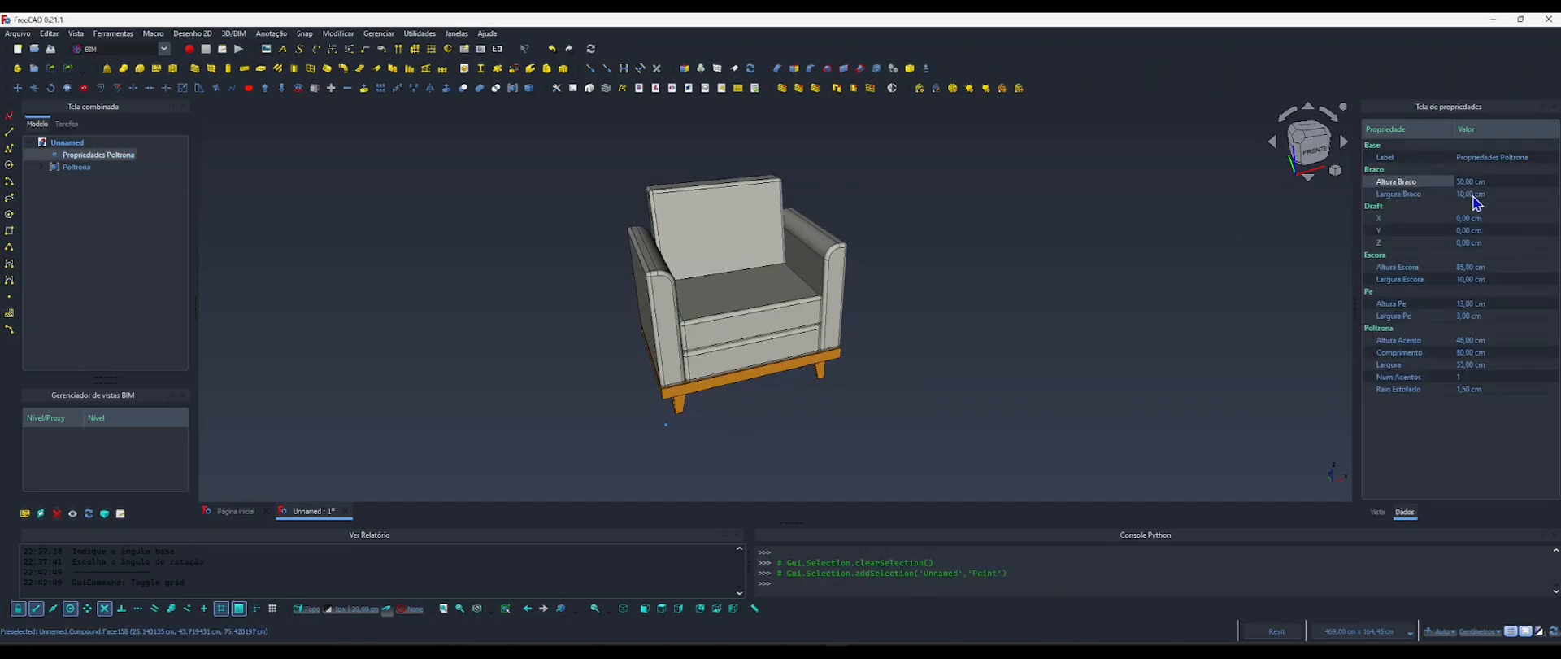
click(1473, 195)
text(15)
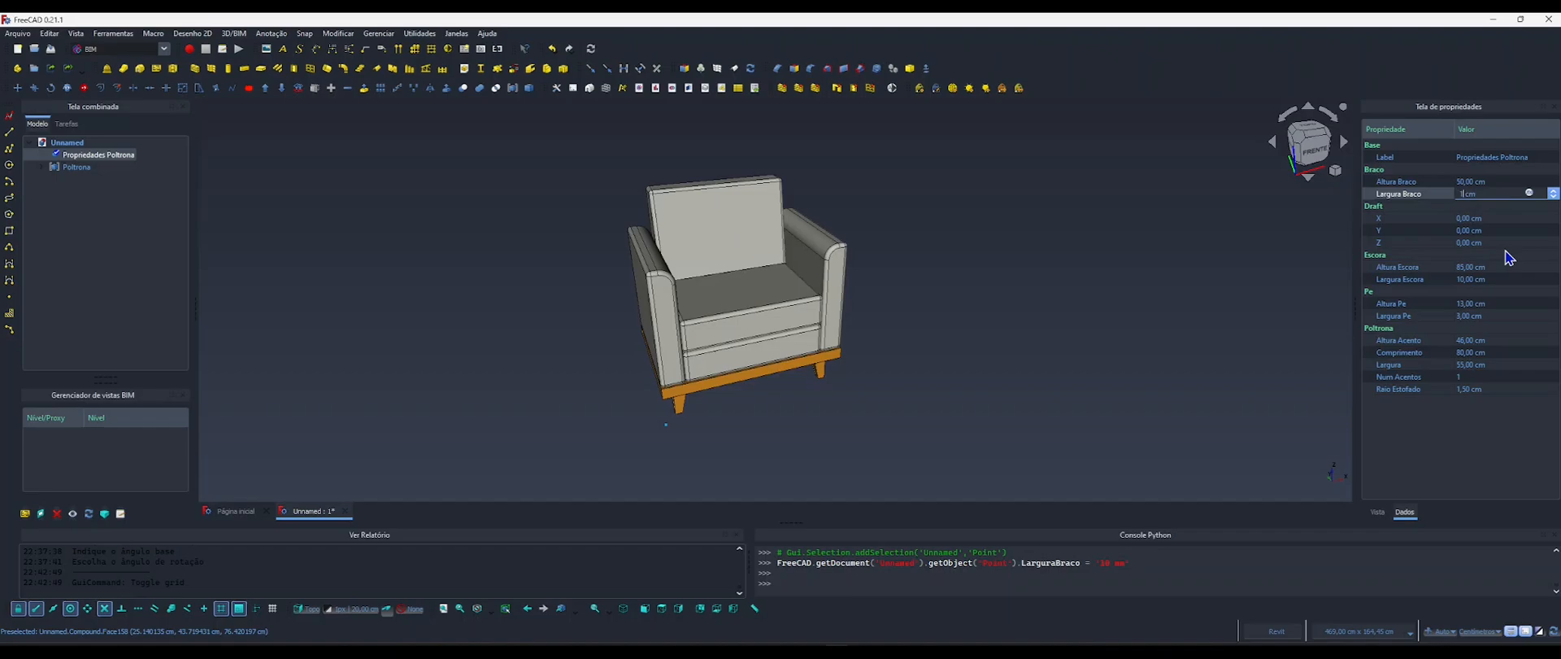
key(Return)
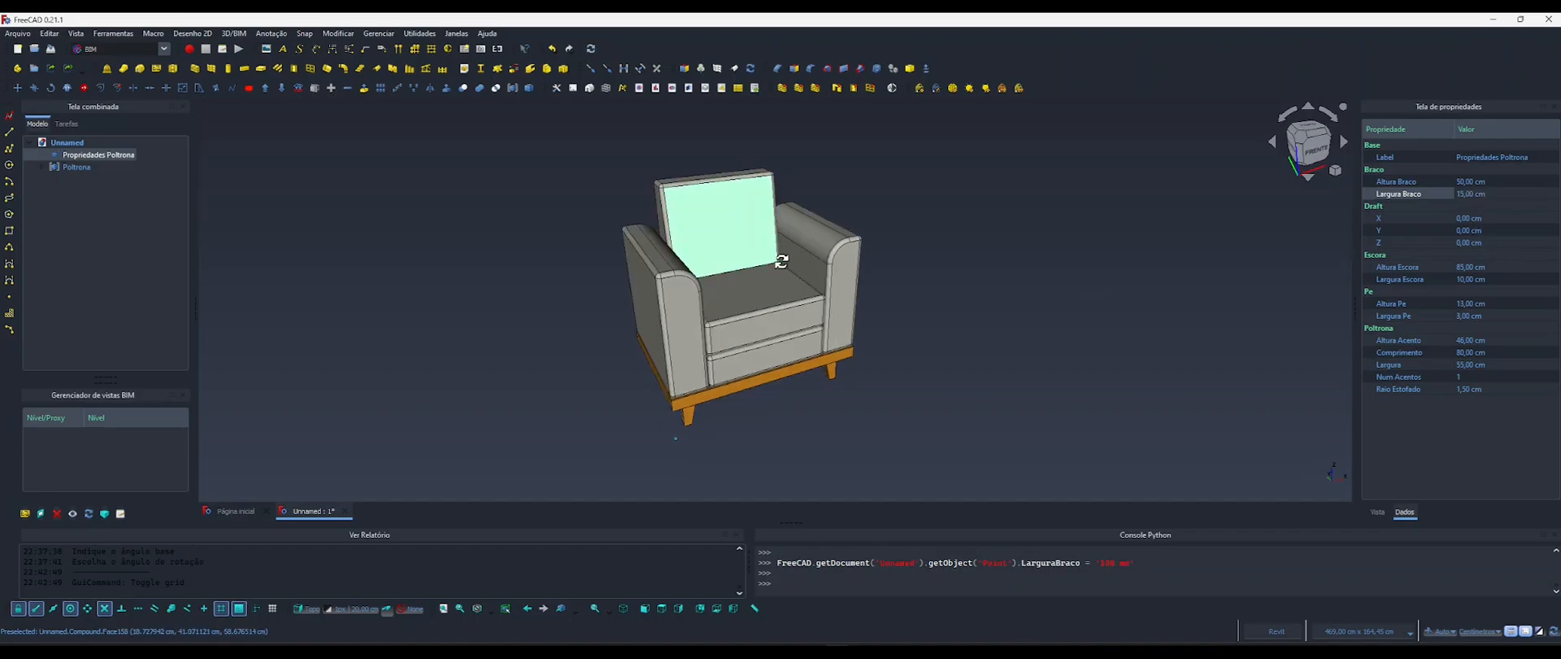
Examine the resized armchair from several angles, checking the arms, seat, backrest and wooden base, and clear the selection.
shift+middle_drag(716, 232, 729, 367)
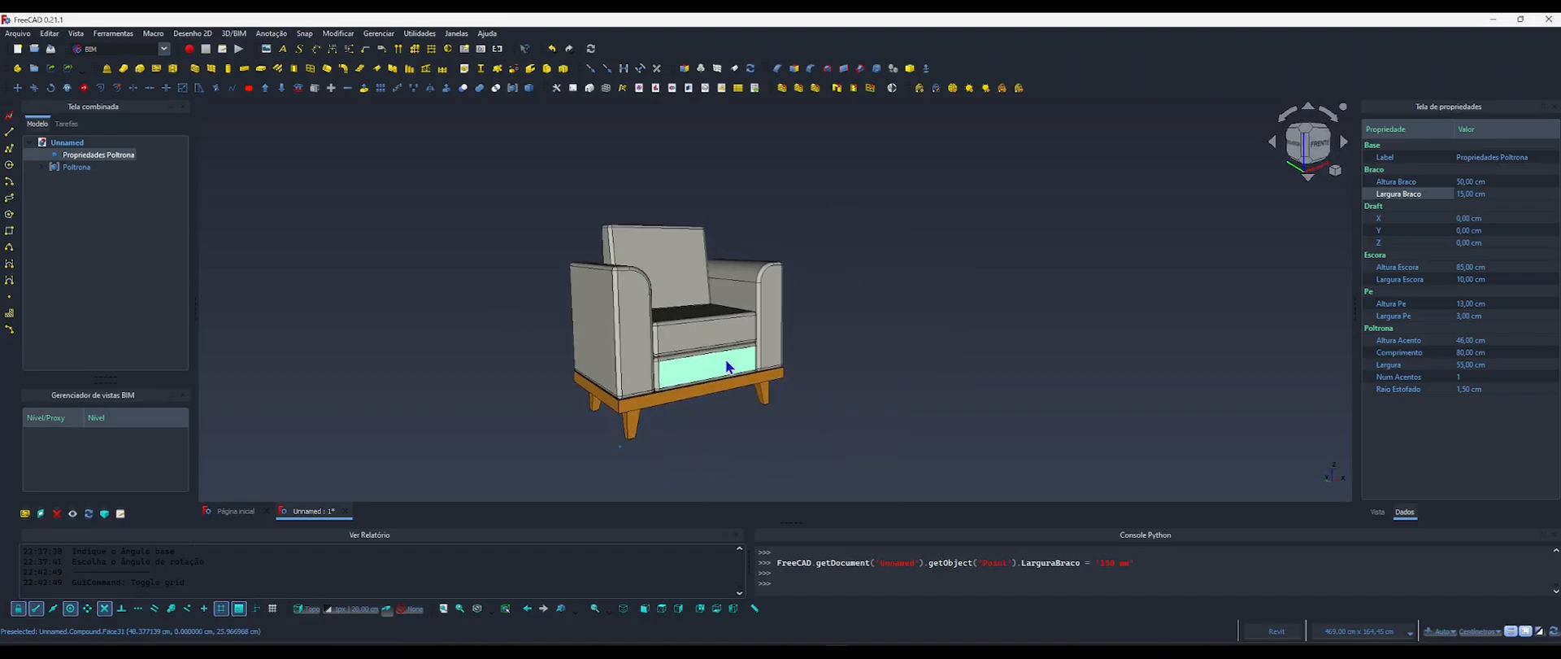
shift+middle_drag(712, 318, 739, 343)
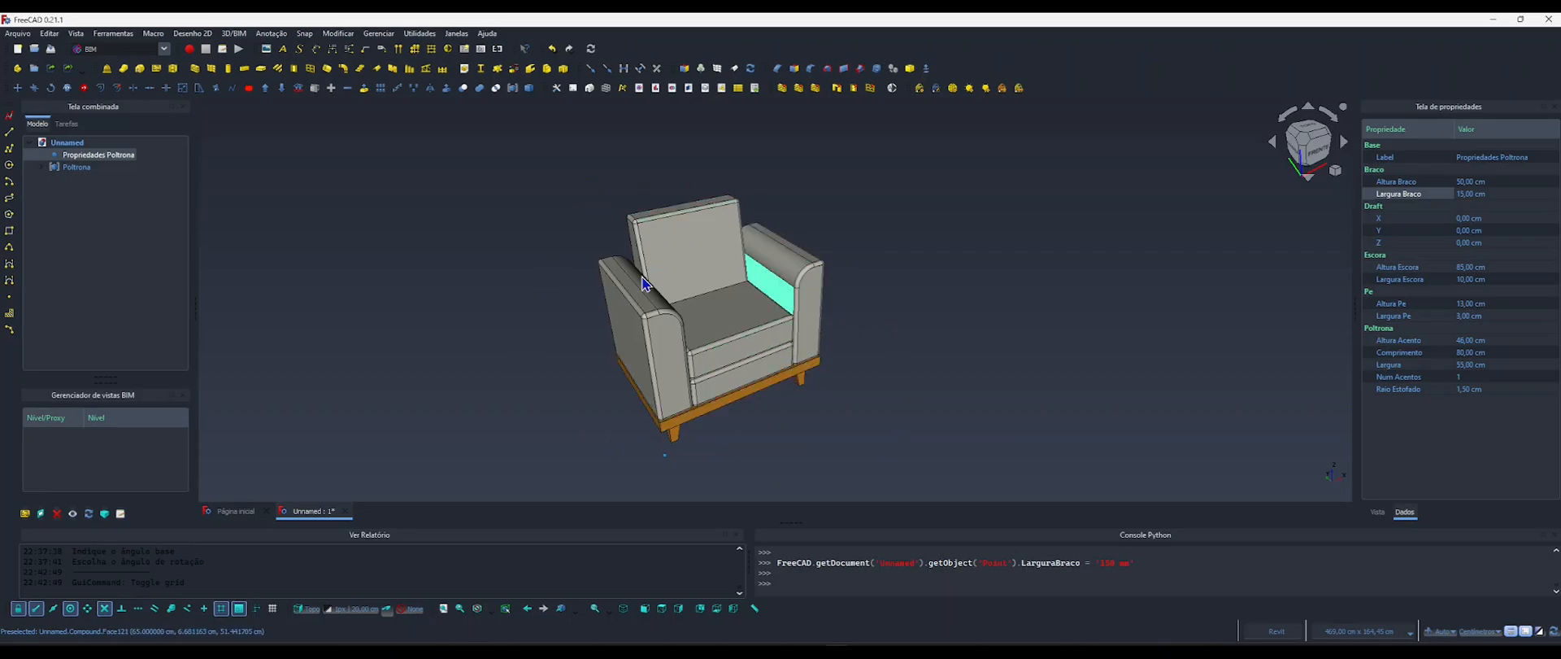
shift+middle_drag(783, 348, 793, 324)
middle_drag(827, 418, 797, 394)
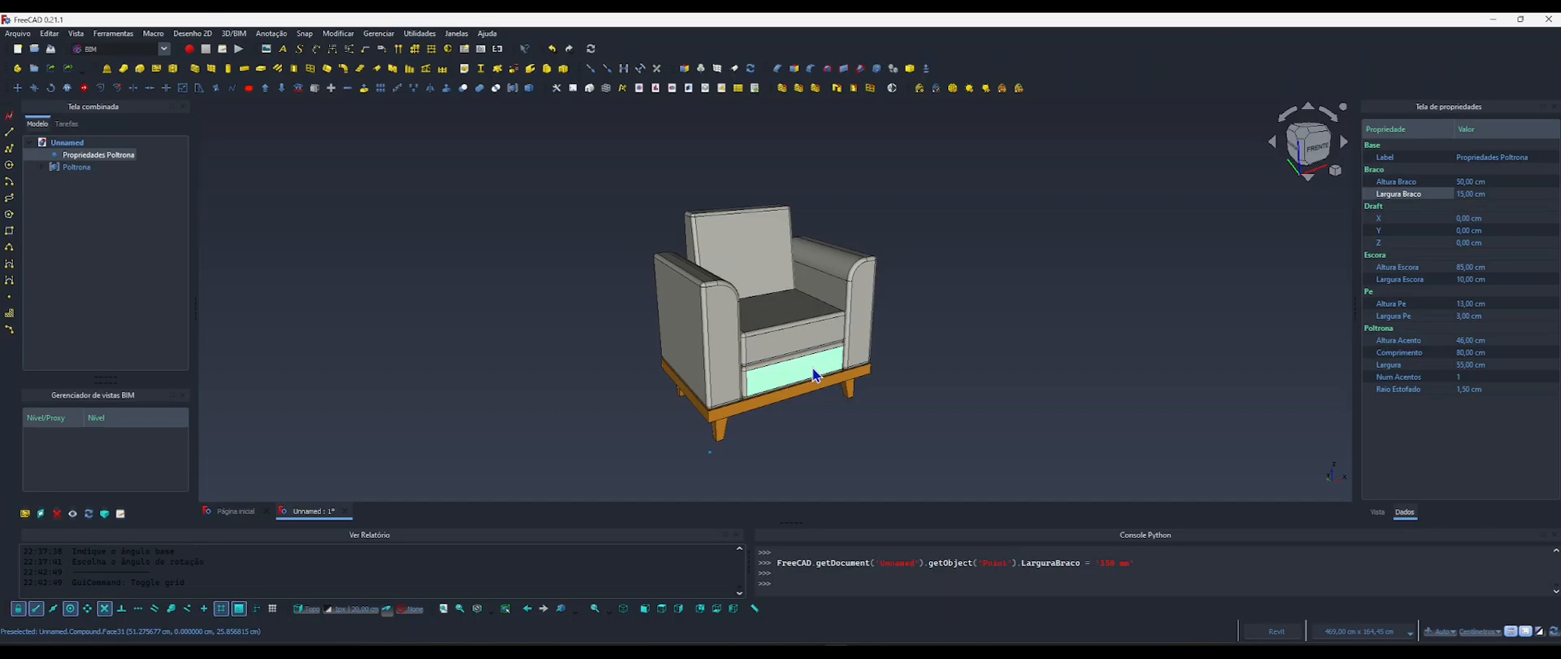
middle_drag(775, 380, 706, 371)
scroll(704, 372, up, 2)
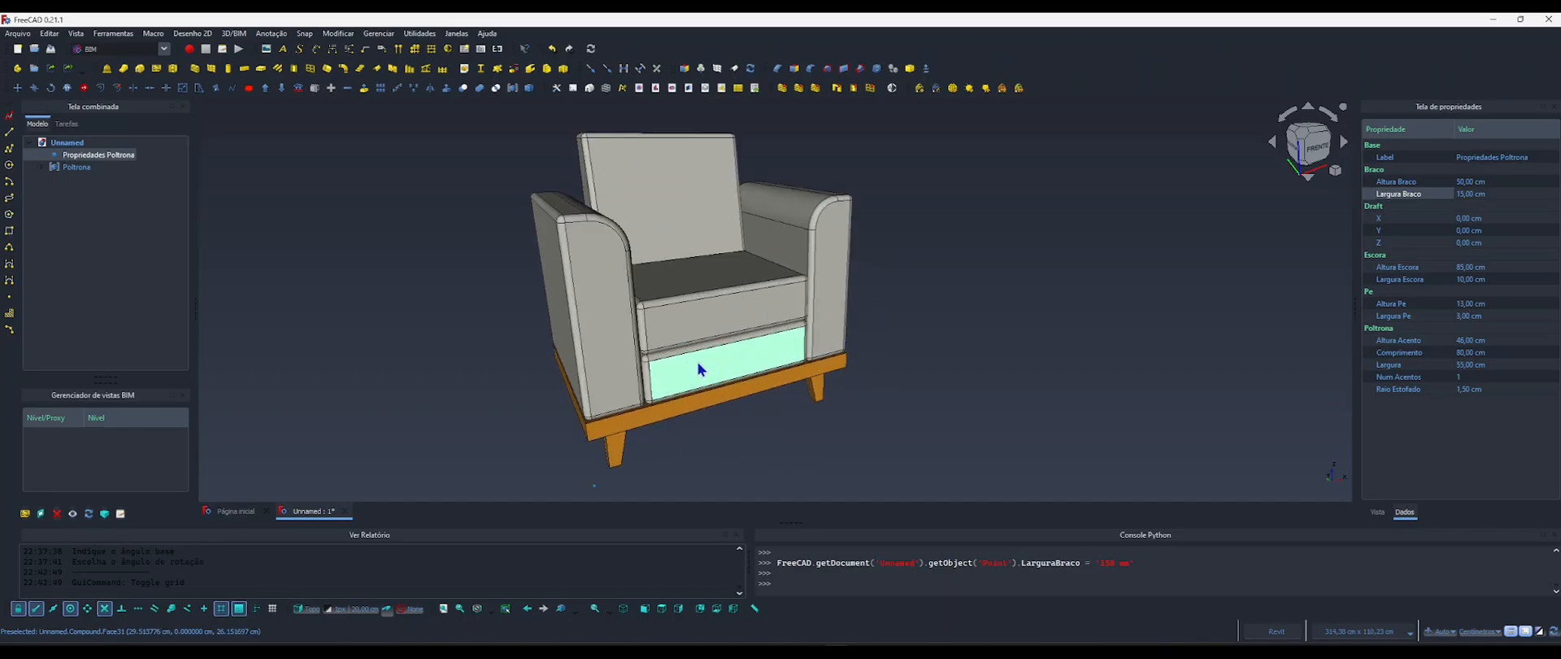
scroll(713, 342, up, 2)
scroll(713, 342, down, 3)
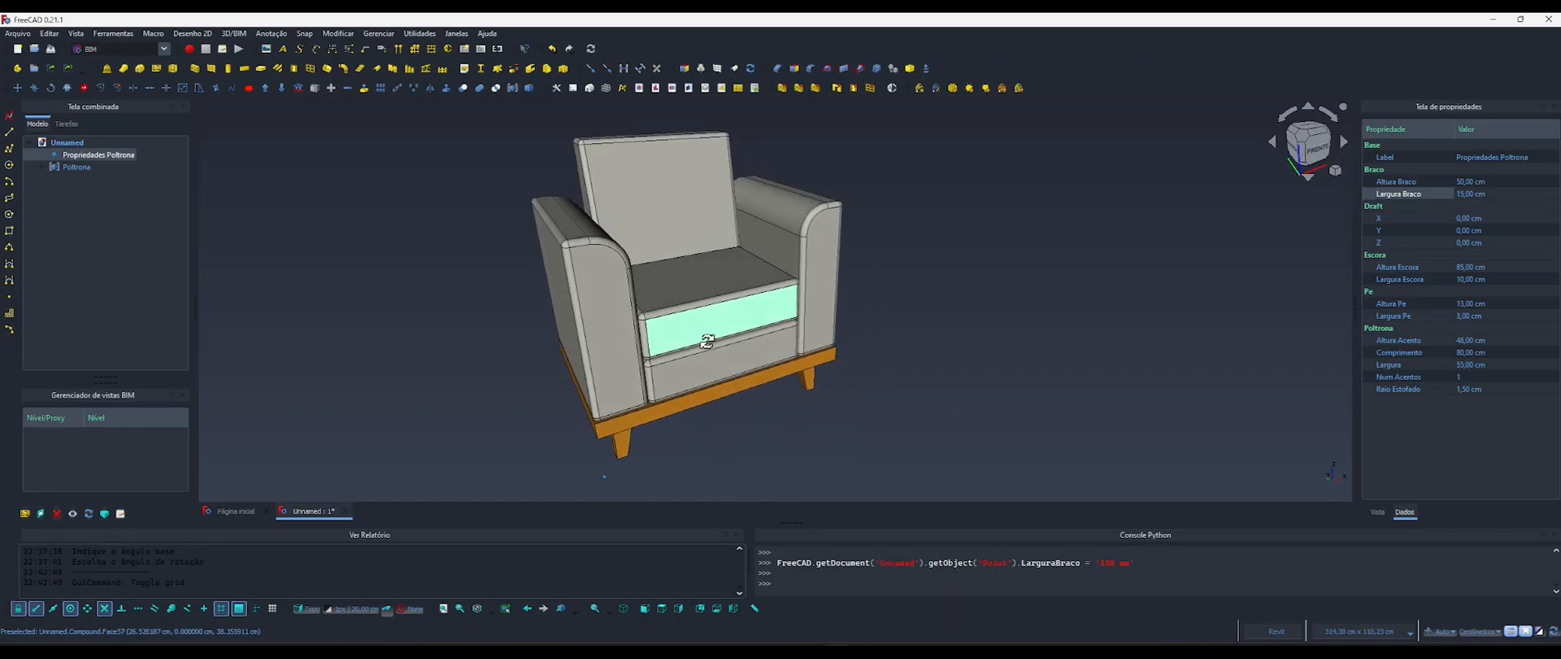
middle_drag(706, 332, 708, 336)
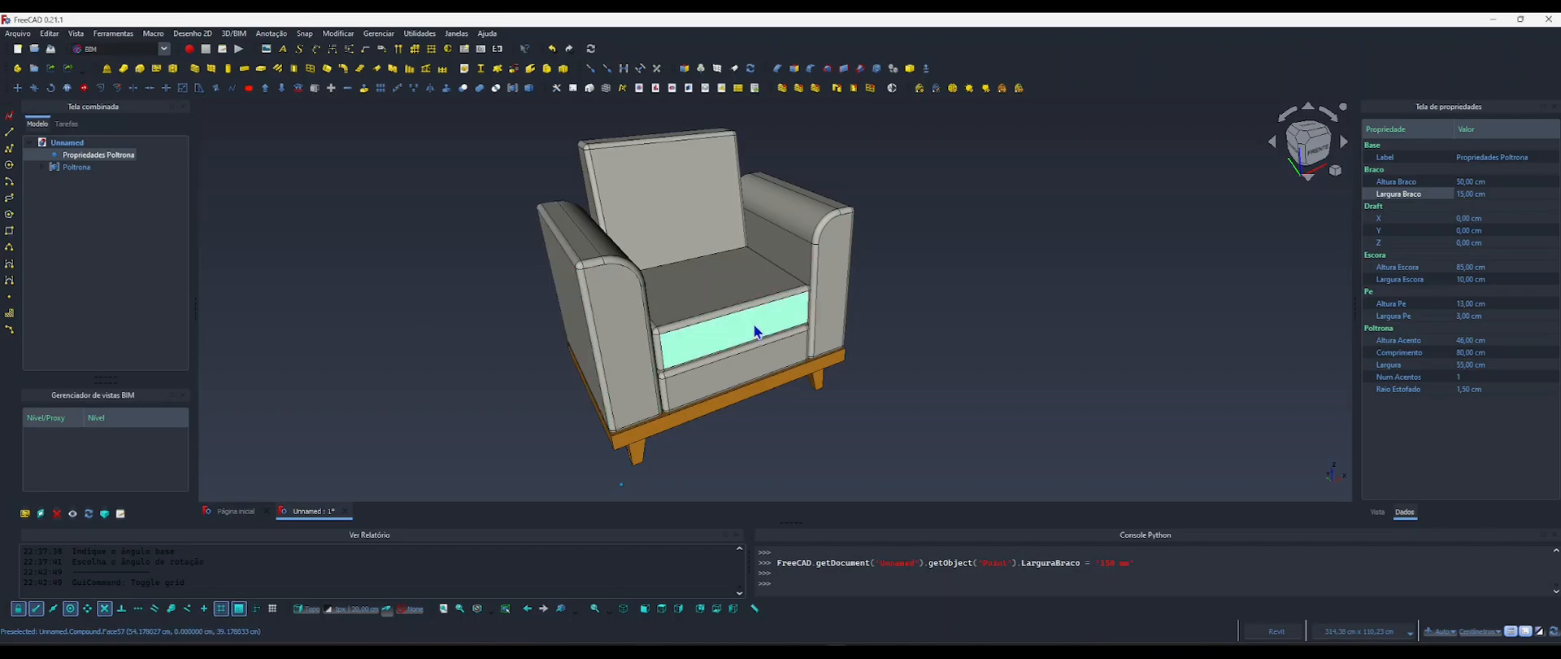
middle_drag(702, 294, 648, 308)
click(893, 322)
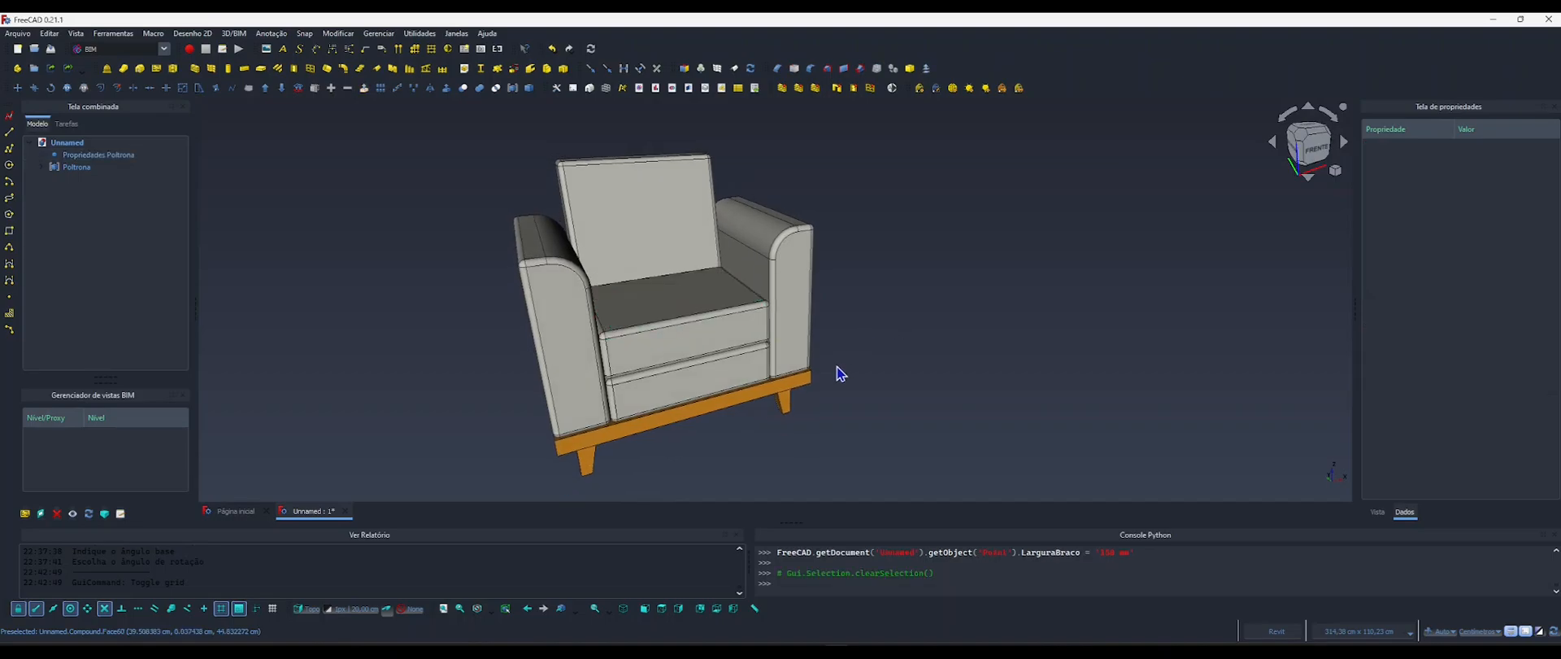
middle_drag(835, 367, 838, 354)
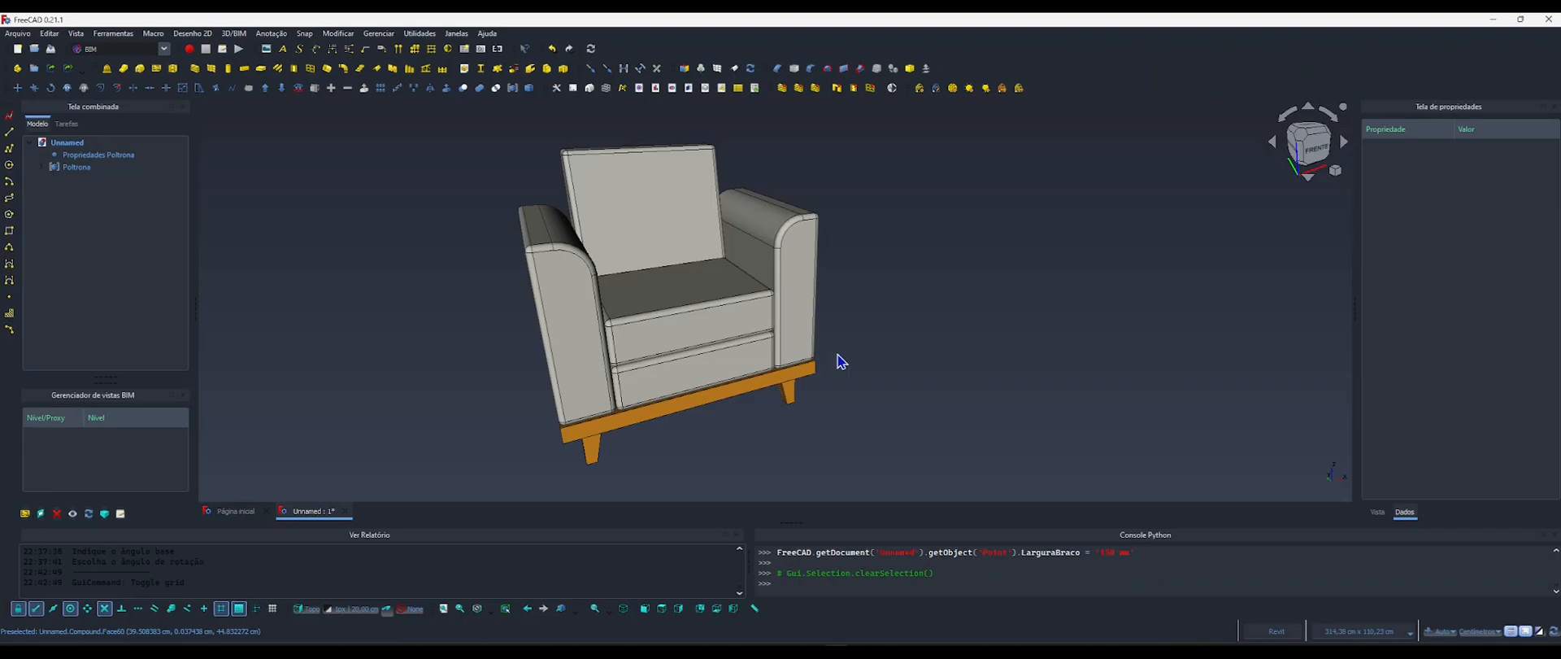
shift+middle_drag(755, 370, 710, 351)
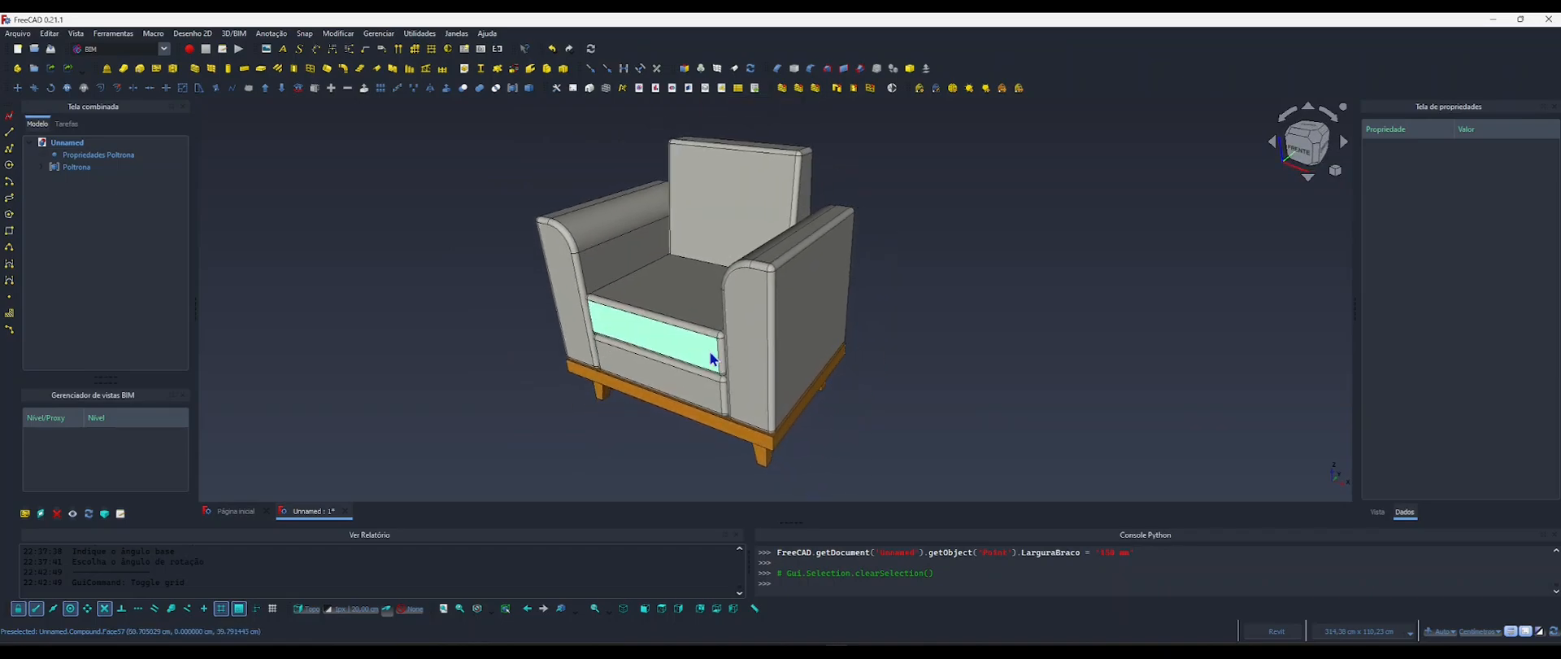